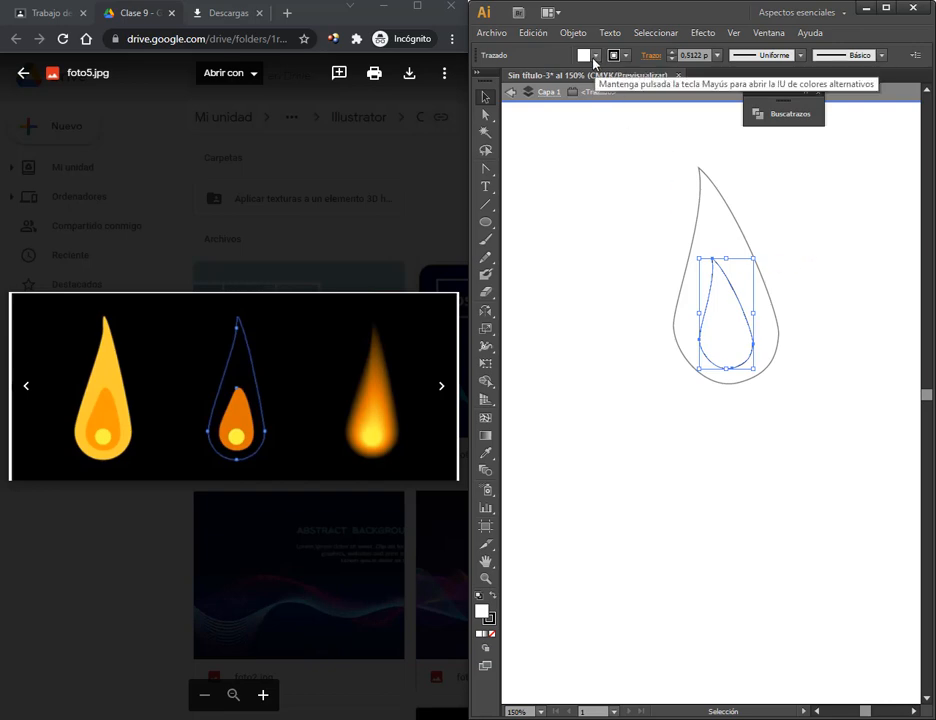
- Fill the inner teardrop with orange C=0 M=50 Y=100 K=0 and leave its path isolation
click(596, 55)
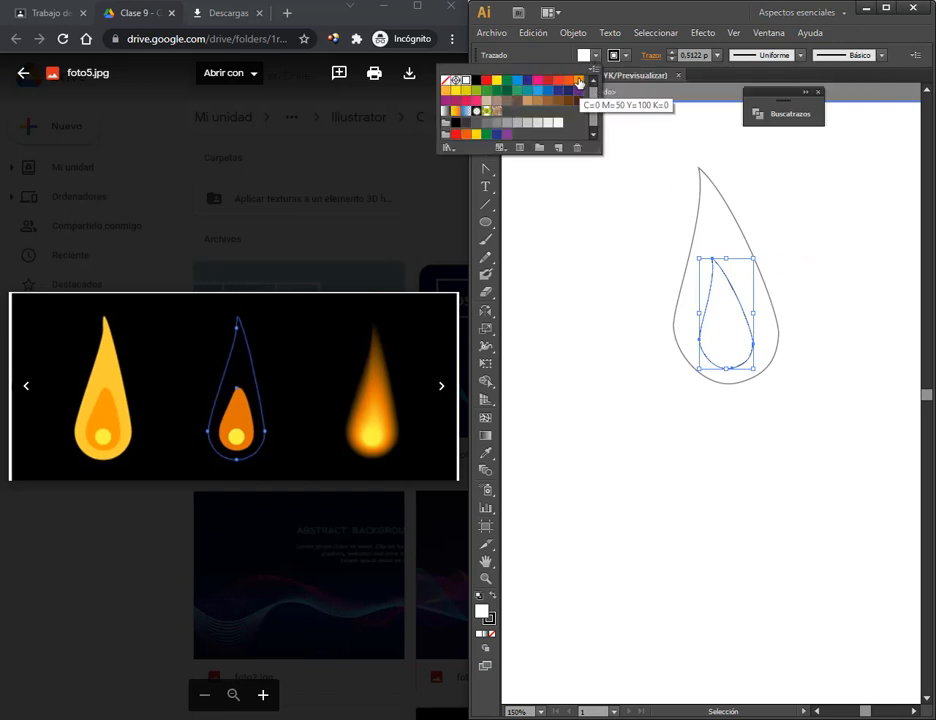
click(579, 81)
click(727, 213)
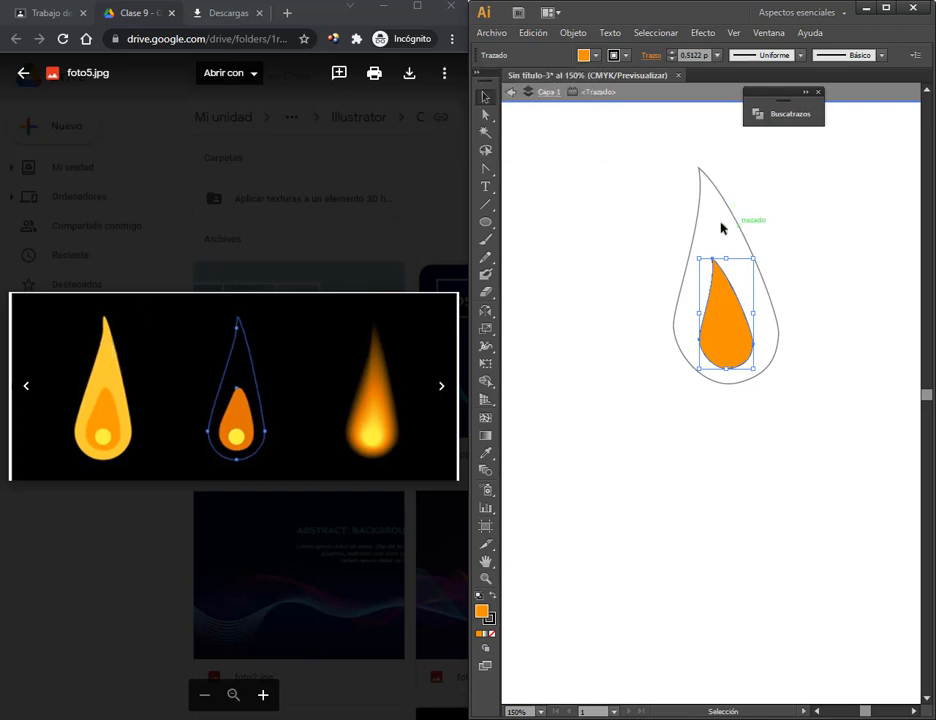
click(530, 230)
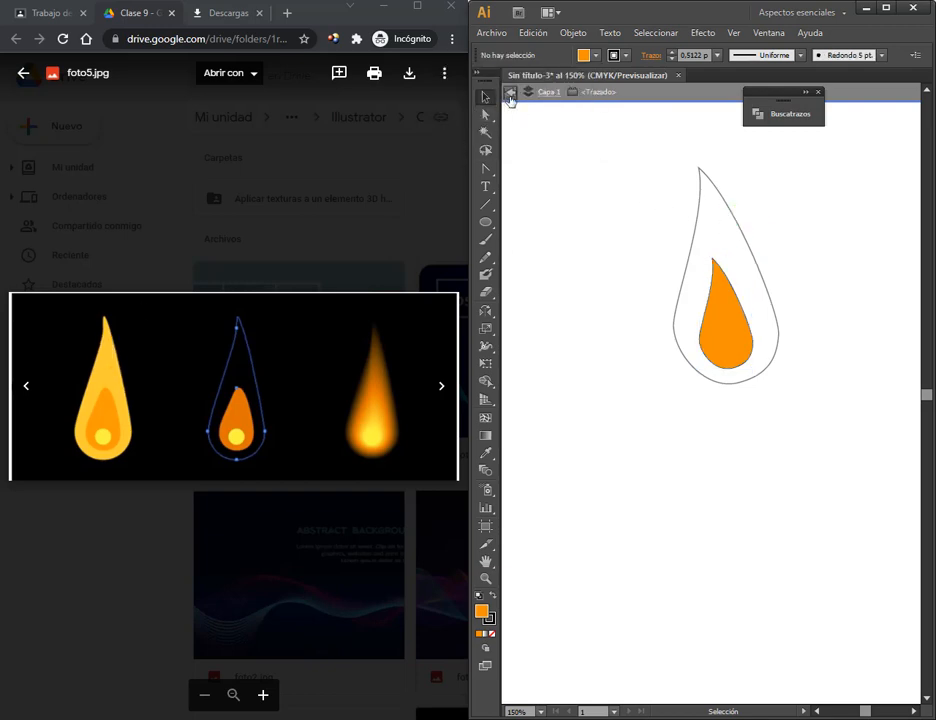
click(511, 92)
- Fill the outer teardrop of the flame with black
click(726, 205)
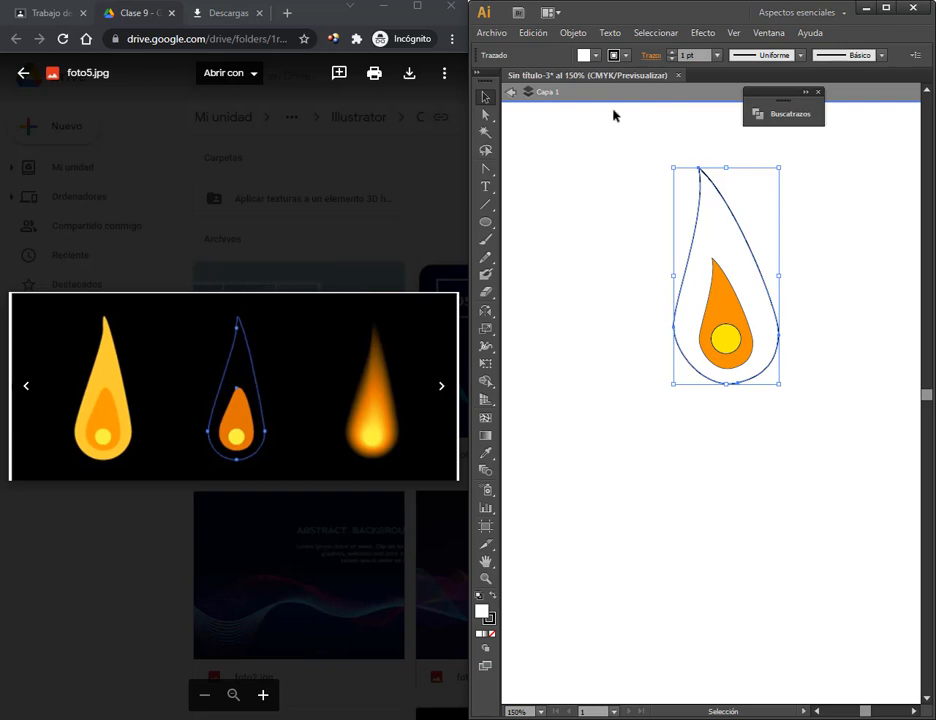
click(596, 55)
click(475, 79)
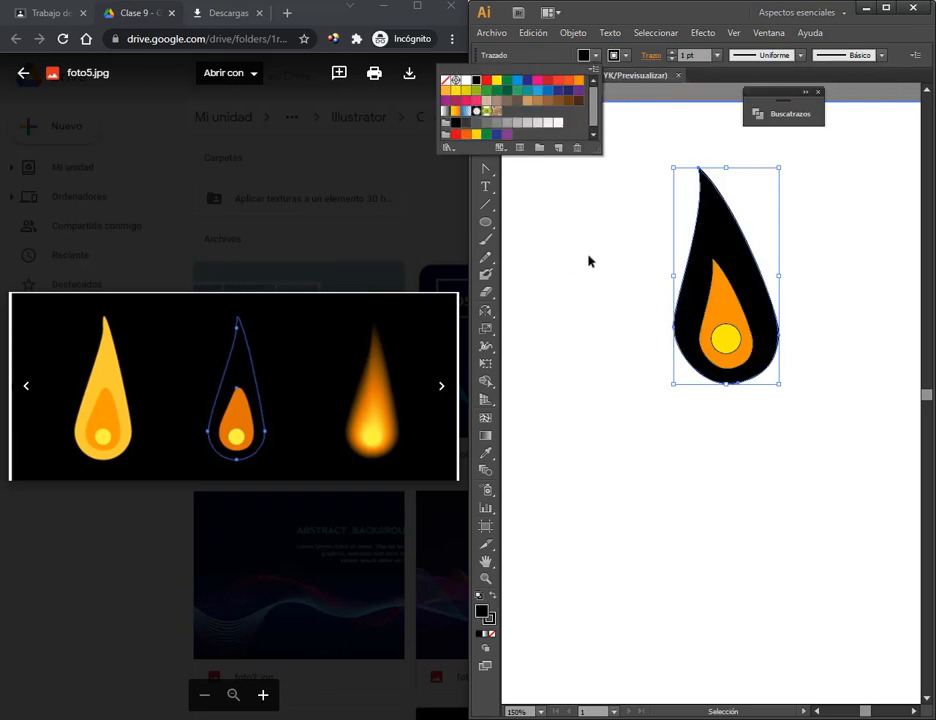
click(591, 262)
- Remove the stroke from all three flame shapes and exit isolation mode
drag(632, 284, 781, 387)
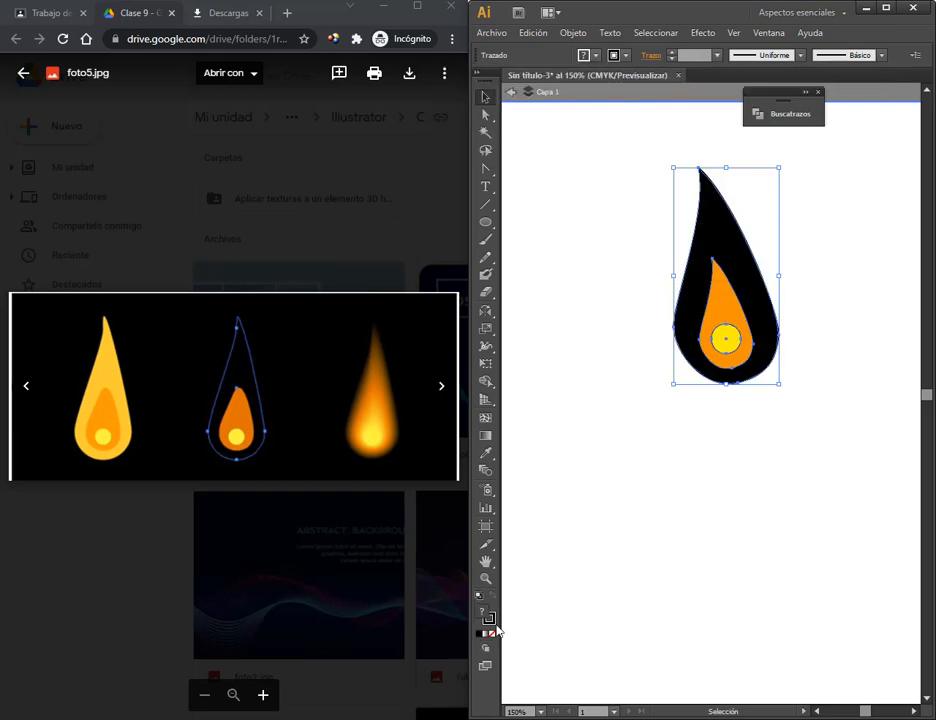
click(492, 624)
click(637, 536)
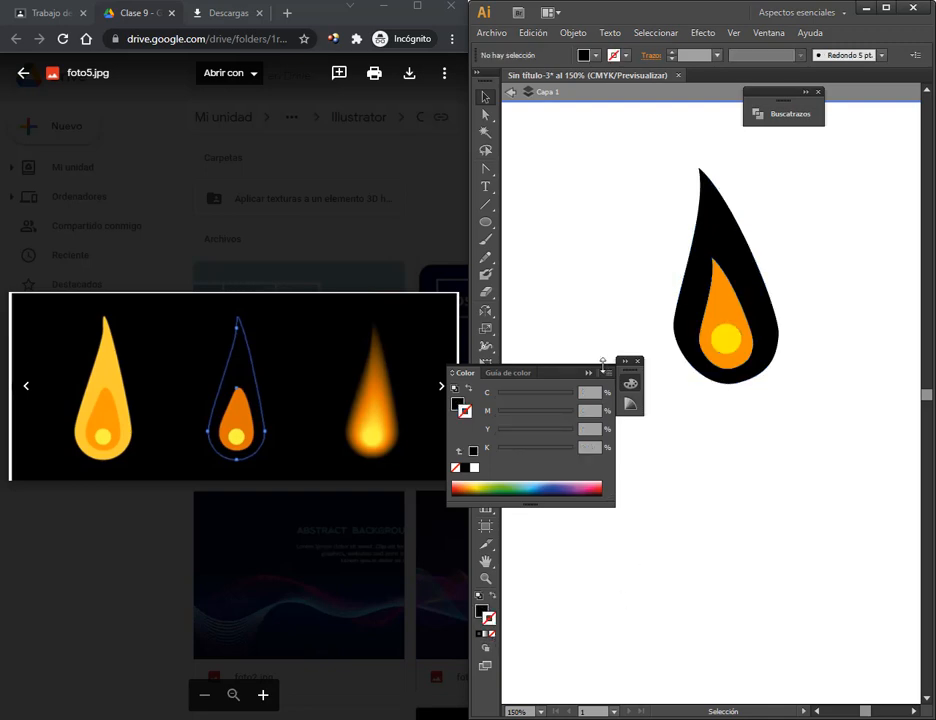
click(638, 362)
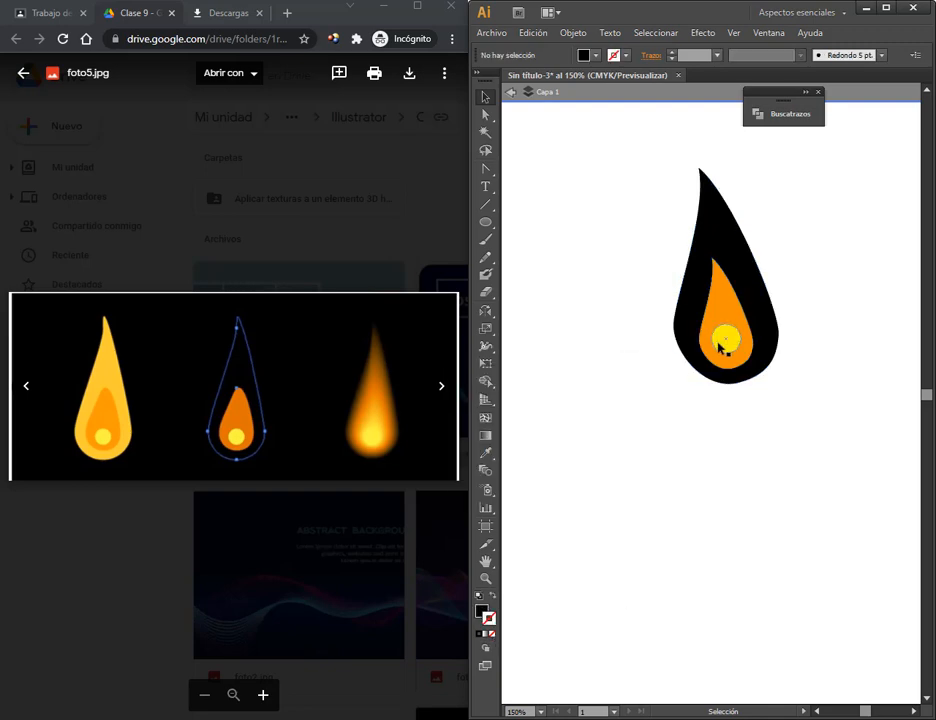
mouse_move(810, 285)
mouse_down()
mouse_move(729, 368)
mouse_move(848, 293)
mouse_up()
click(513, 93)
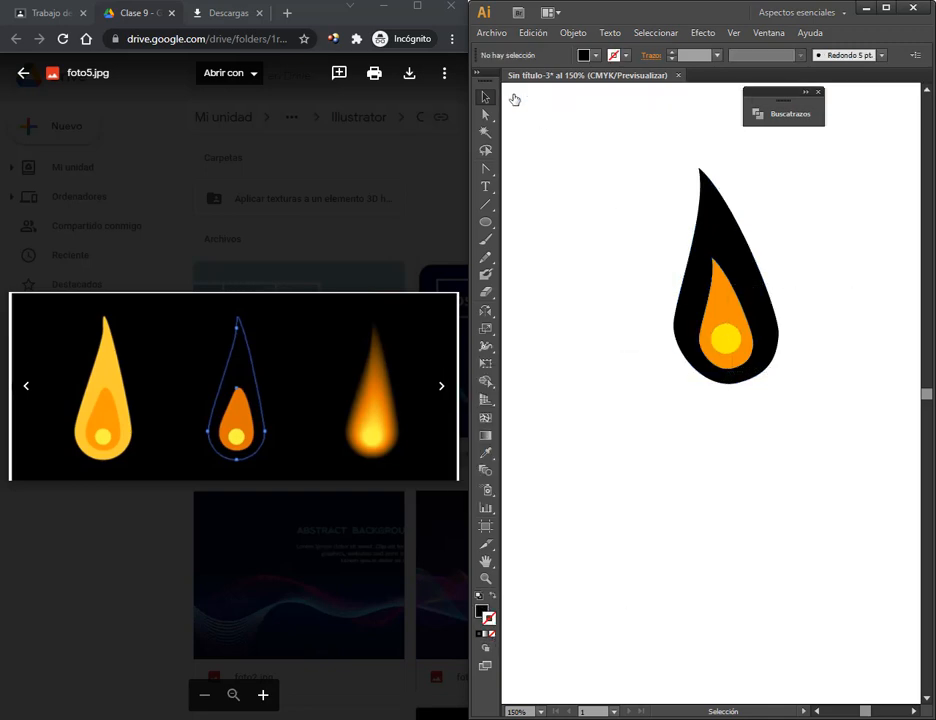
- Create a blend from the black teardrop, the orange teardrop and the yellow circle
drag(604, 244, 722, 338)
click(572, 33)
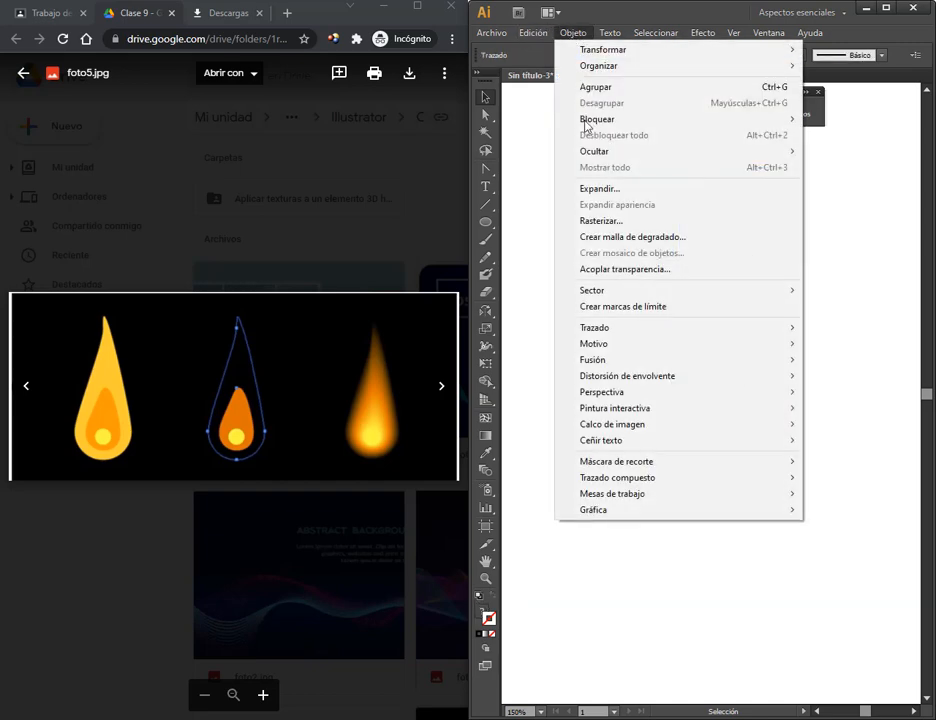
mouse_move(600, 361)
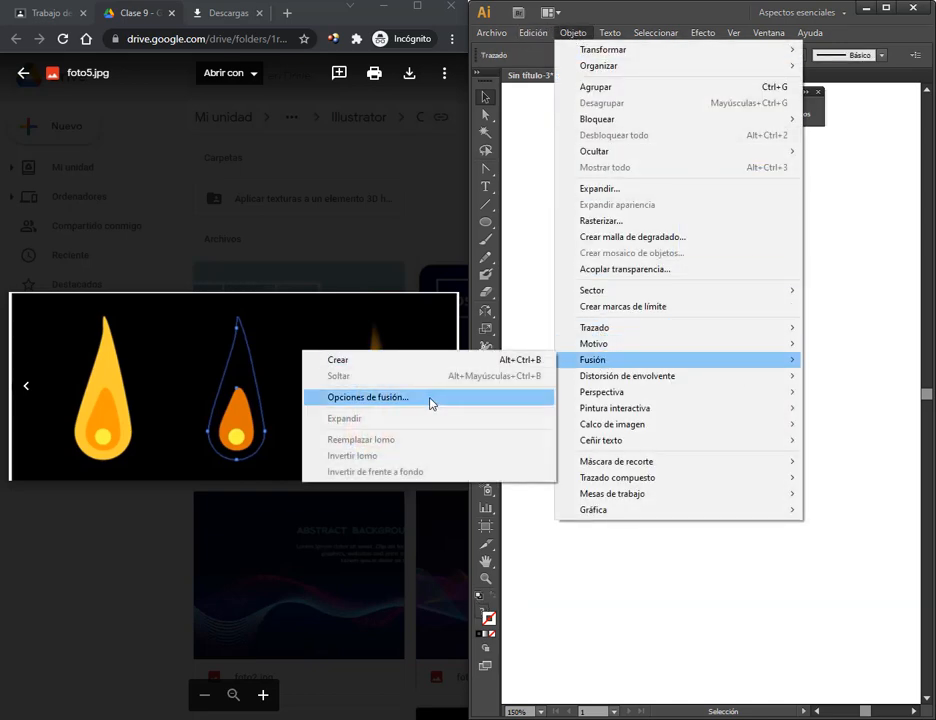
click(410, 360)
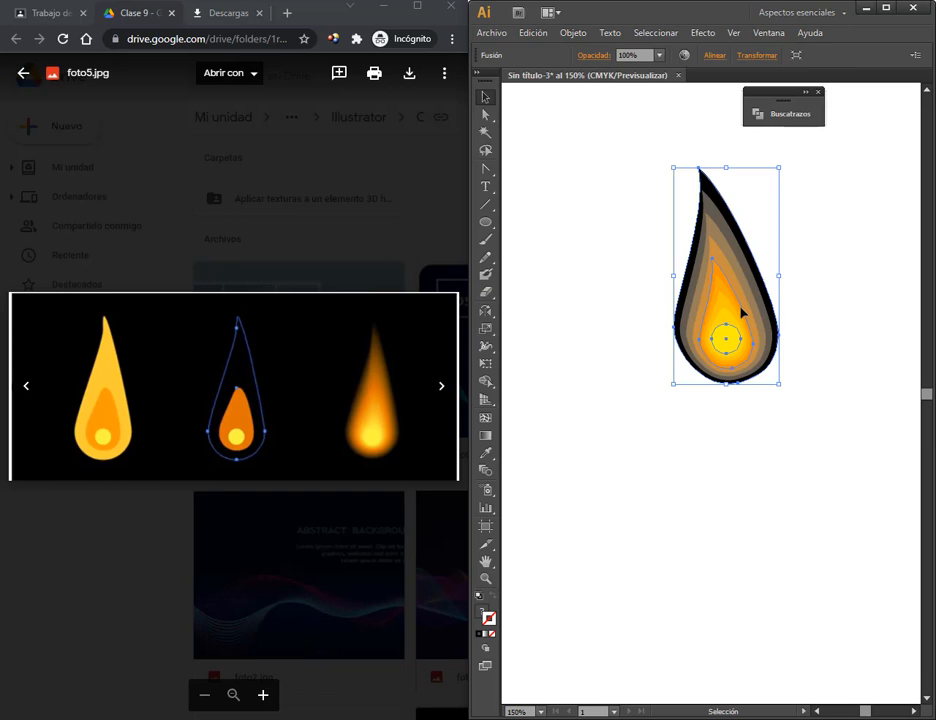
- Set the flame blend's spacing to 27 specified steps with preview enabled
click(576, 34)
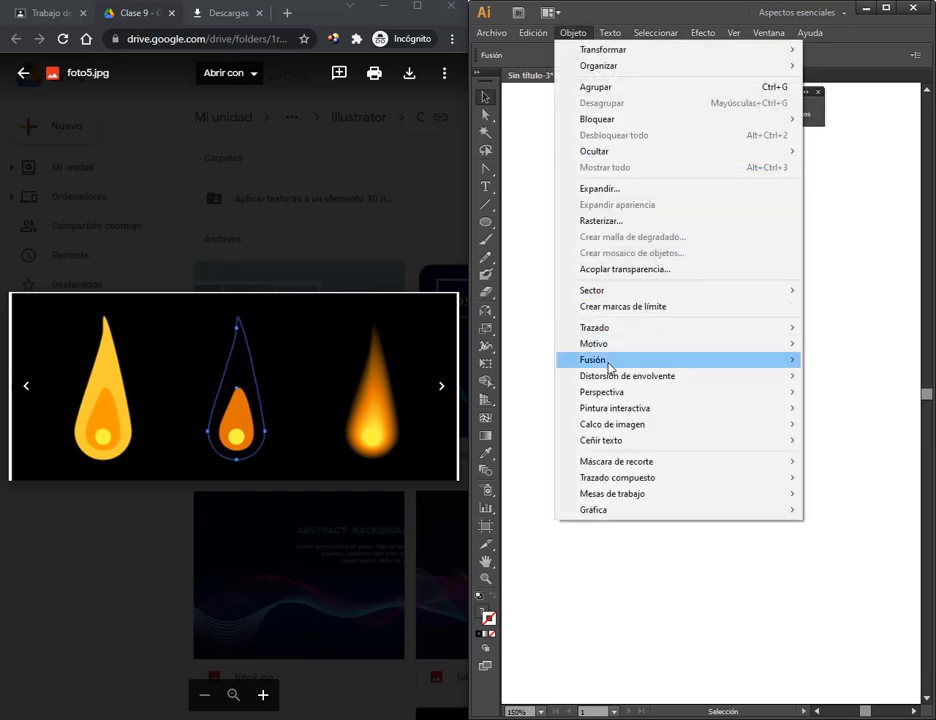
mouse_move(607, 363)
click(378, 398)
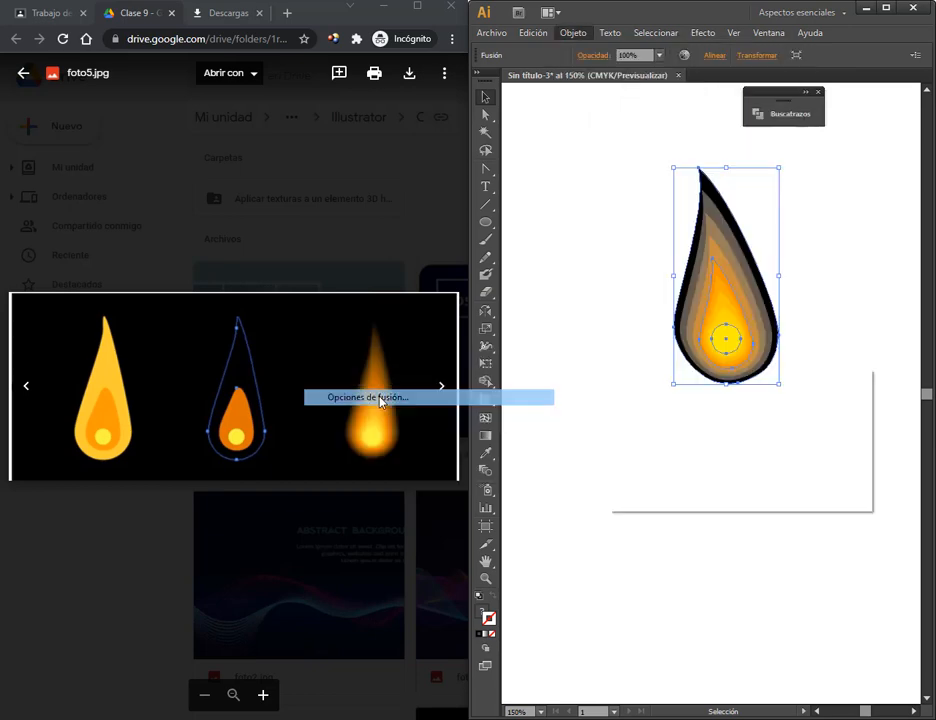
drag(690, 380, 172, 202)
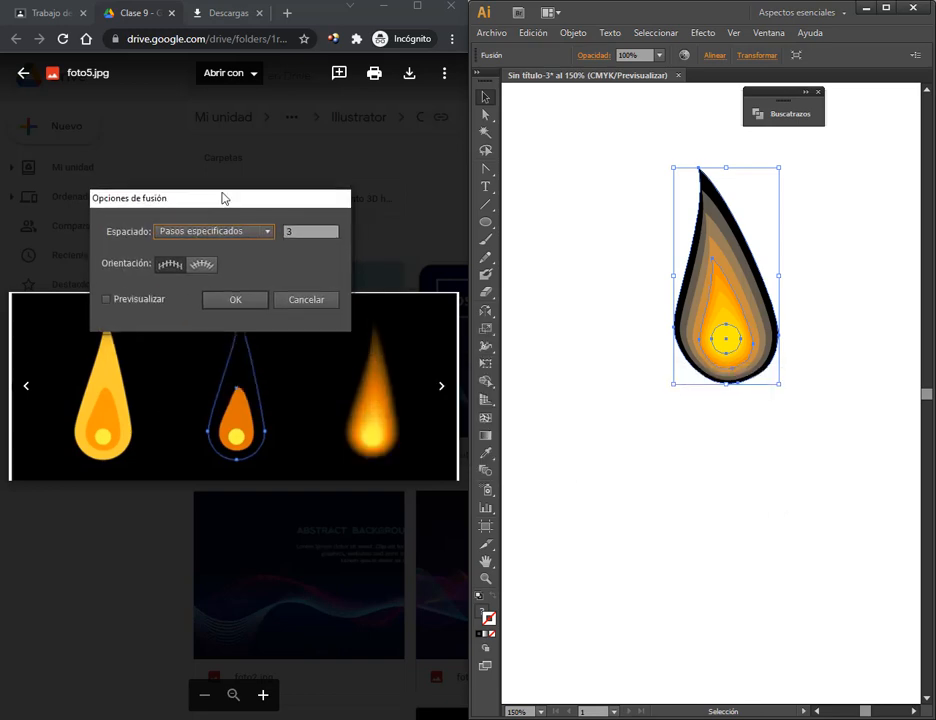
click(106, 298)
double_click(311, 233)
text(21)
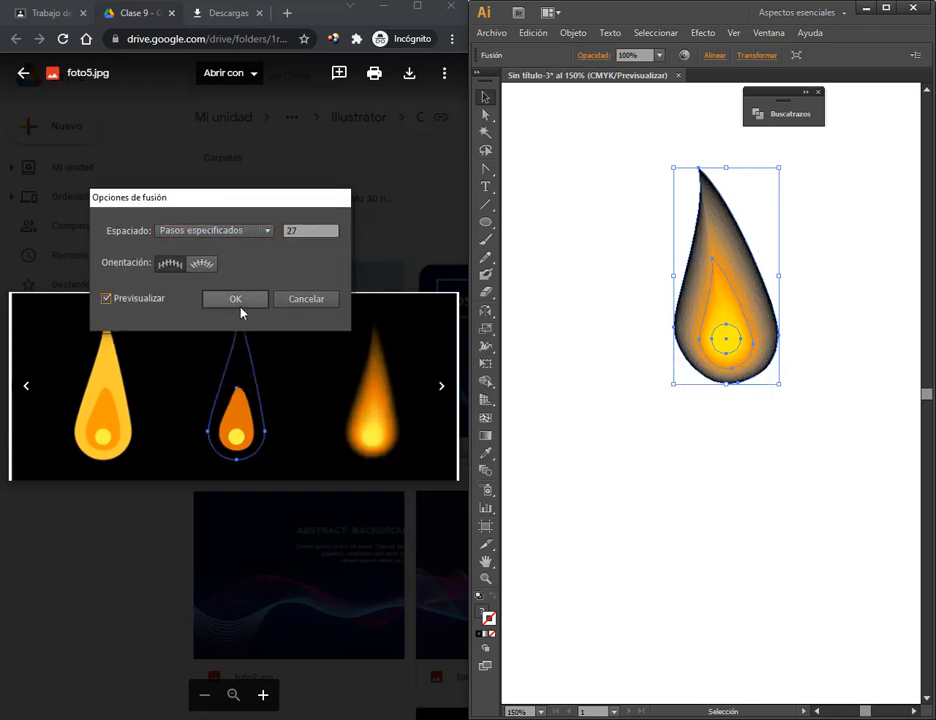
click(235, 299)
click(627, 443)
click(729, 313)
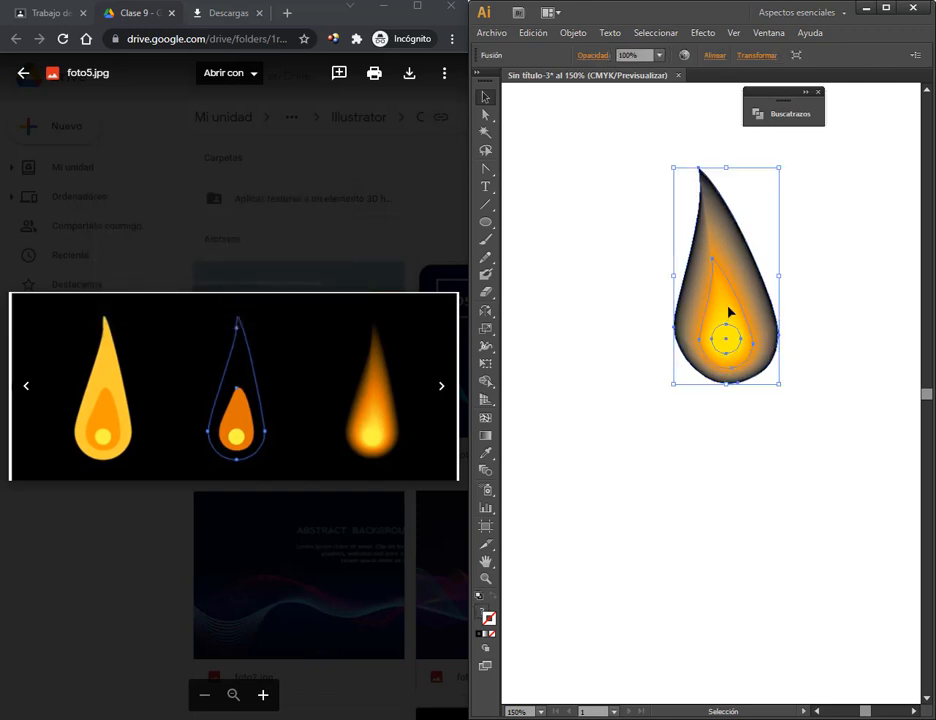
click(793, 207)
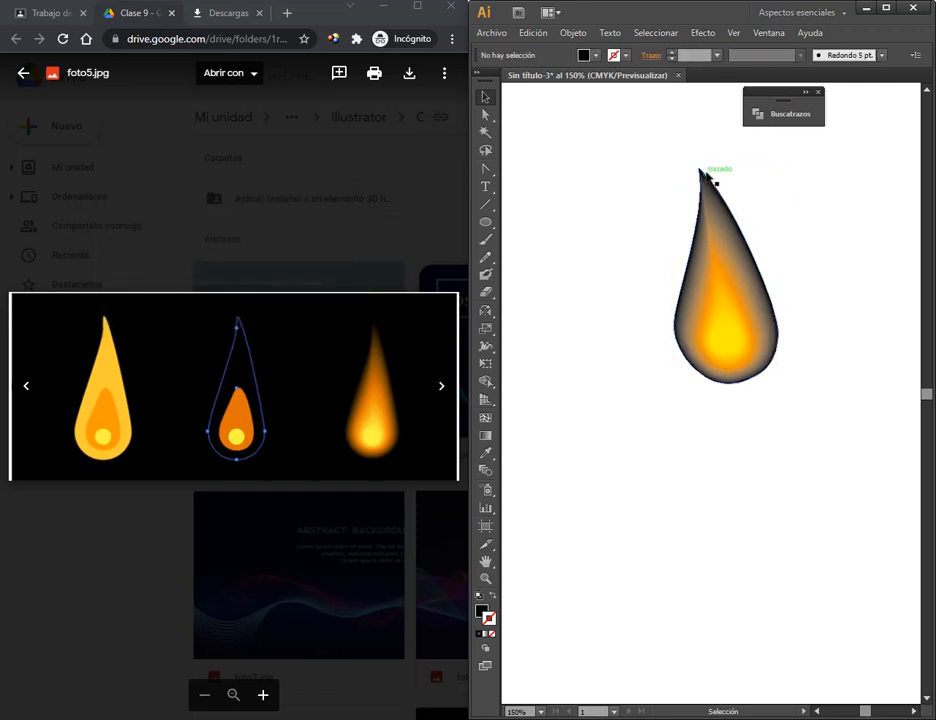
click(705, 176)
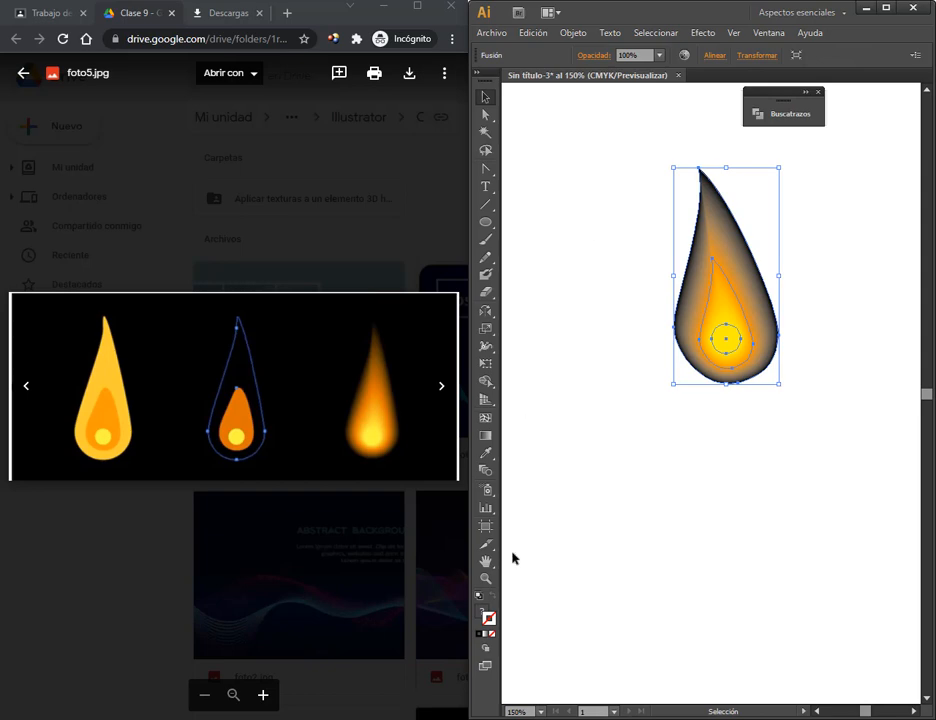
double_click(742, 330)
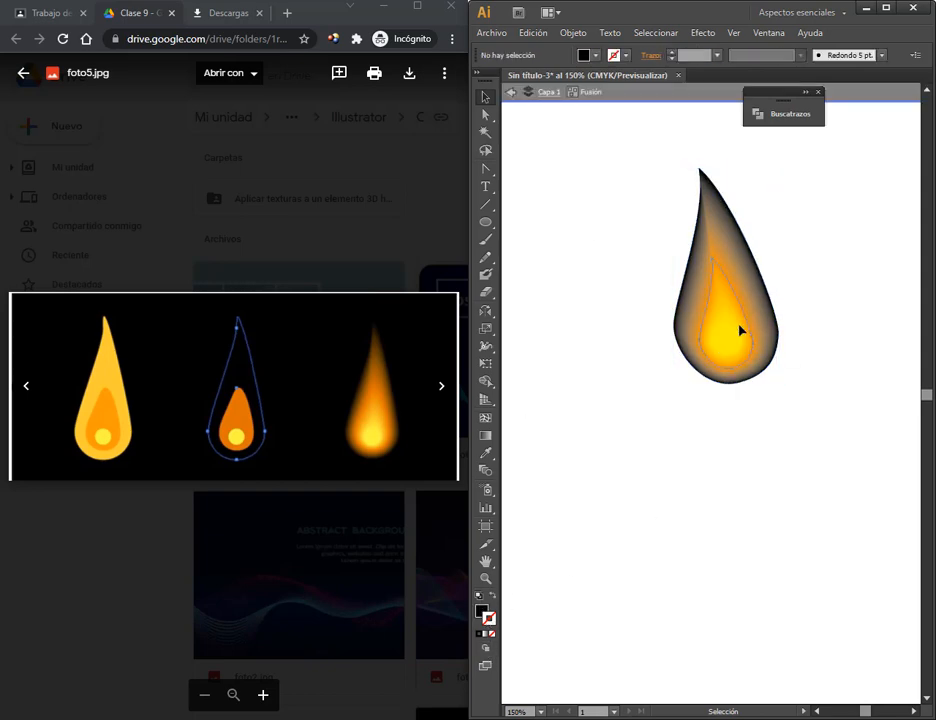
click(512, 92)
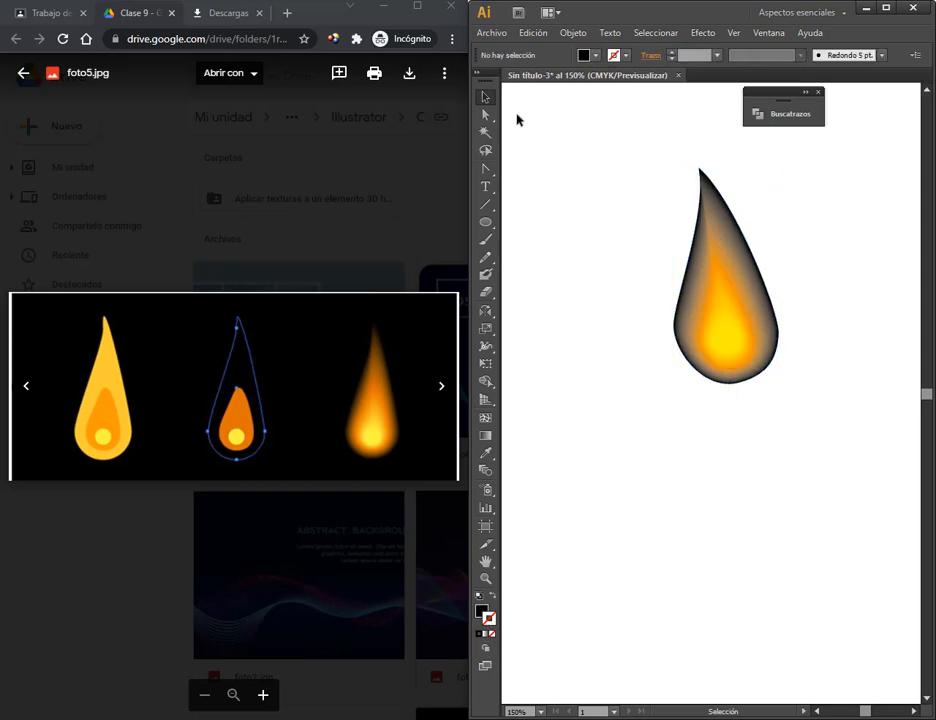
- Release the flame blend back into its separate shapes
click(723, 200)
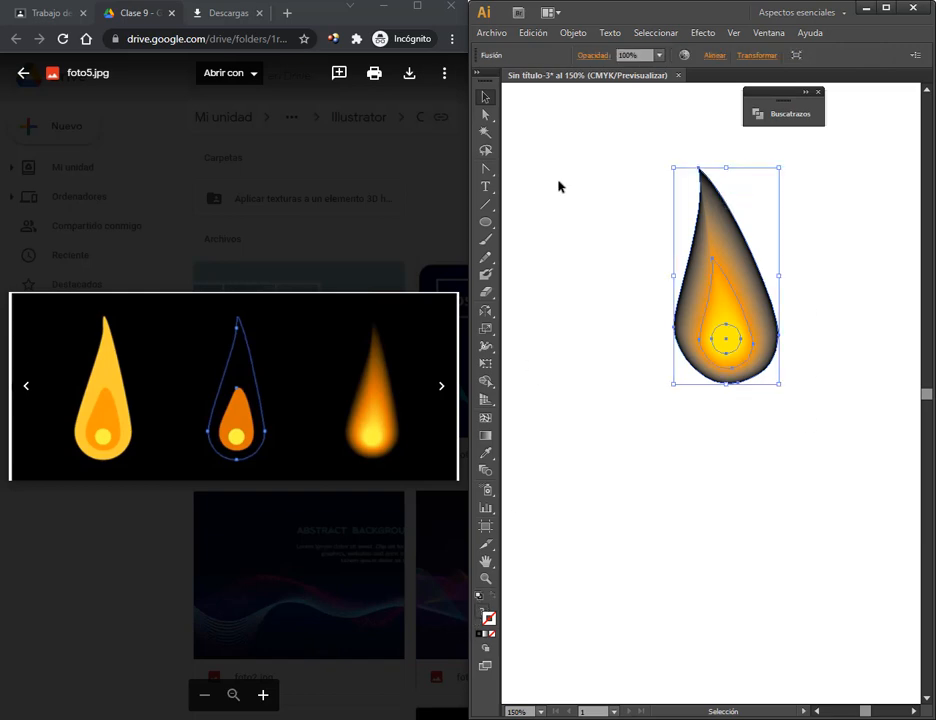
click(571, 33)
mouse_move(612, 360)
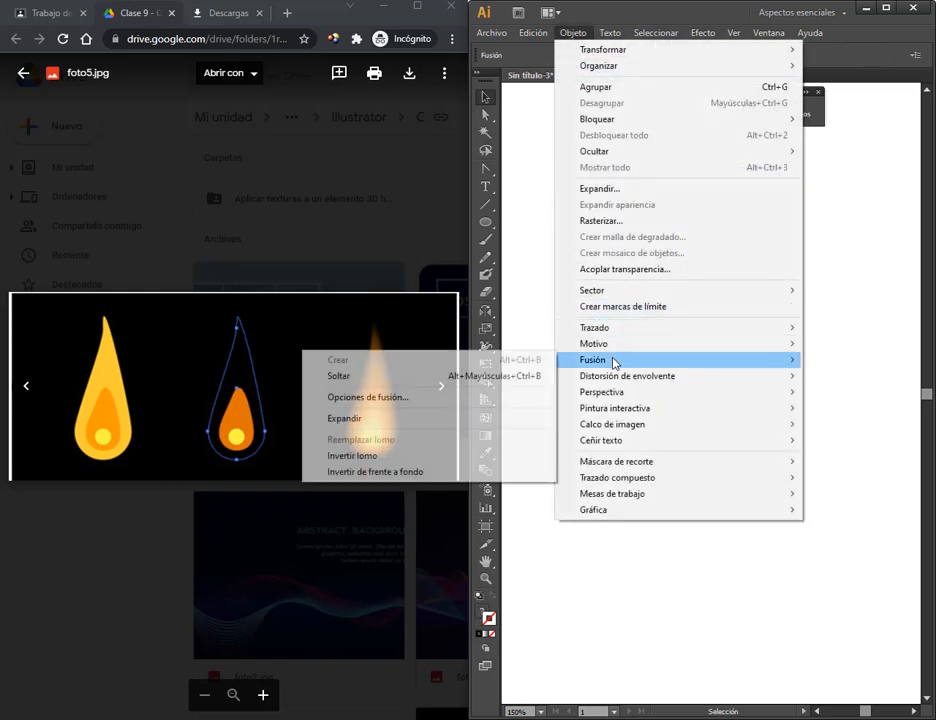
click(383, 376)
click(677, 449)
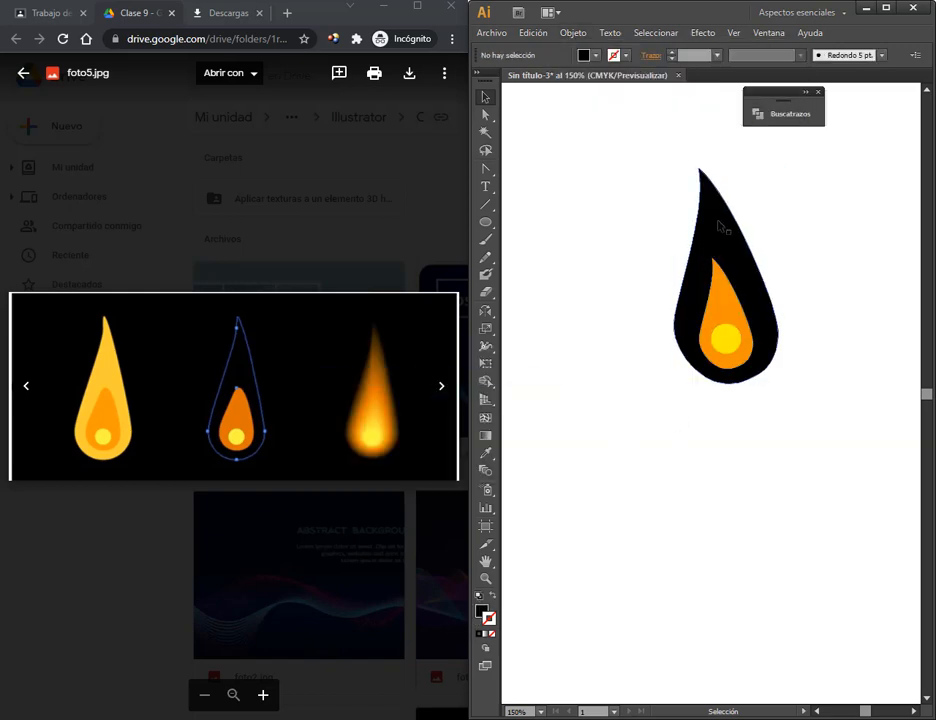
- Change the outer teardrop's fill to pure black, hex 000000
click(720, 220)
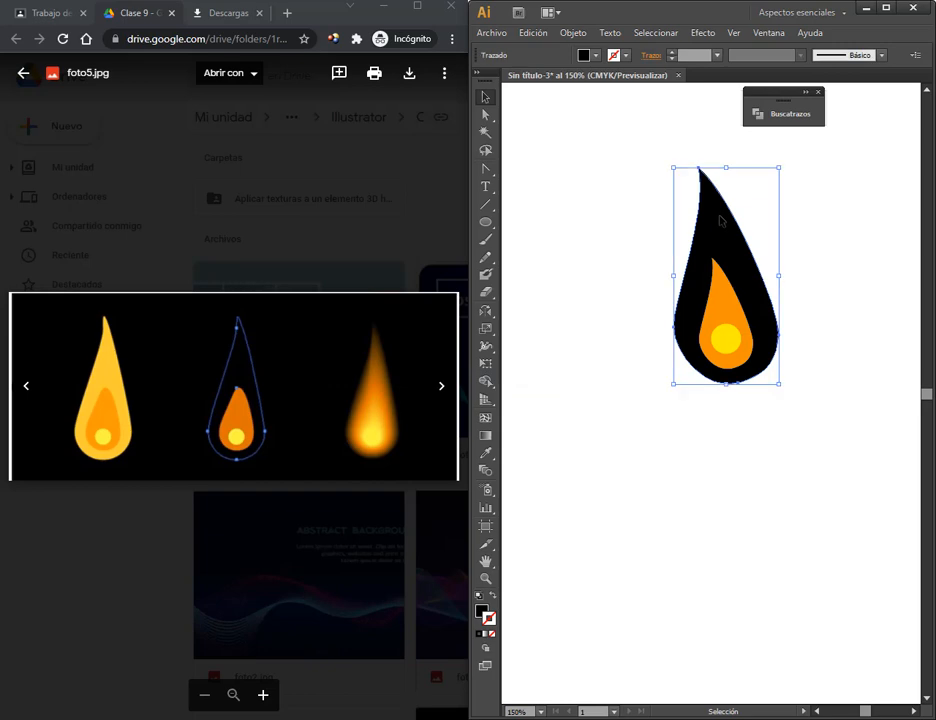
double_click(485, 613)
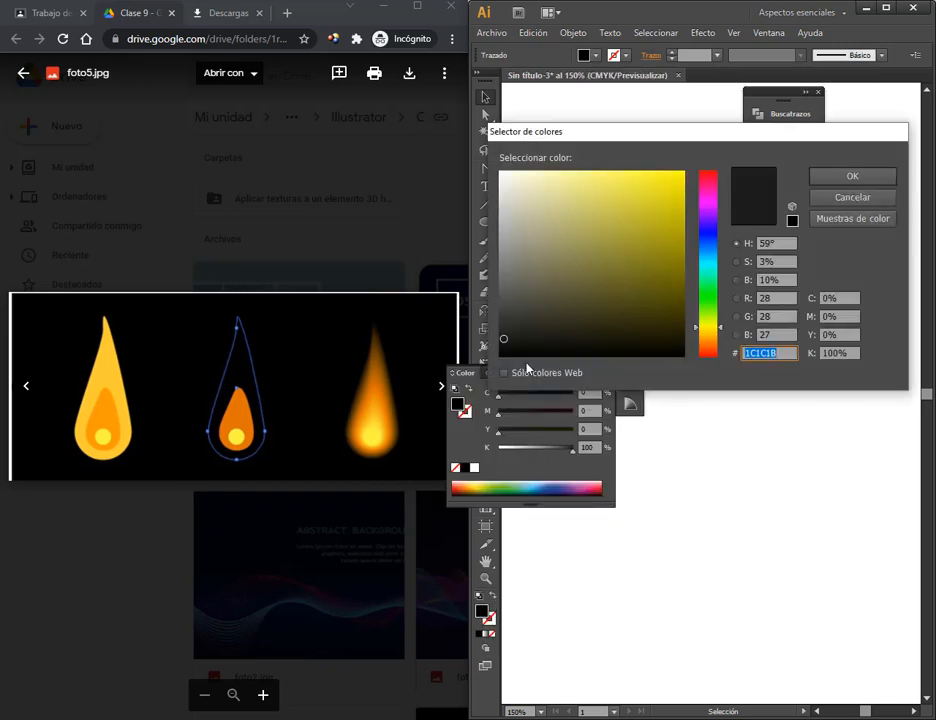
drag(502, 340, 499, 371)
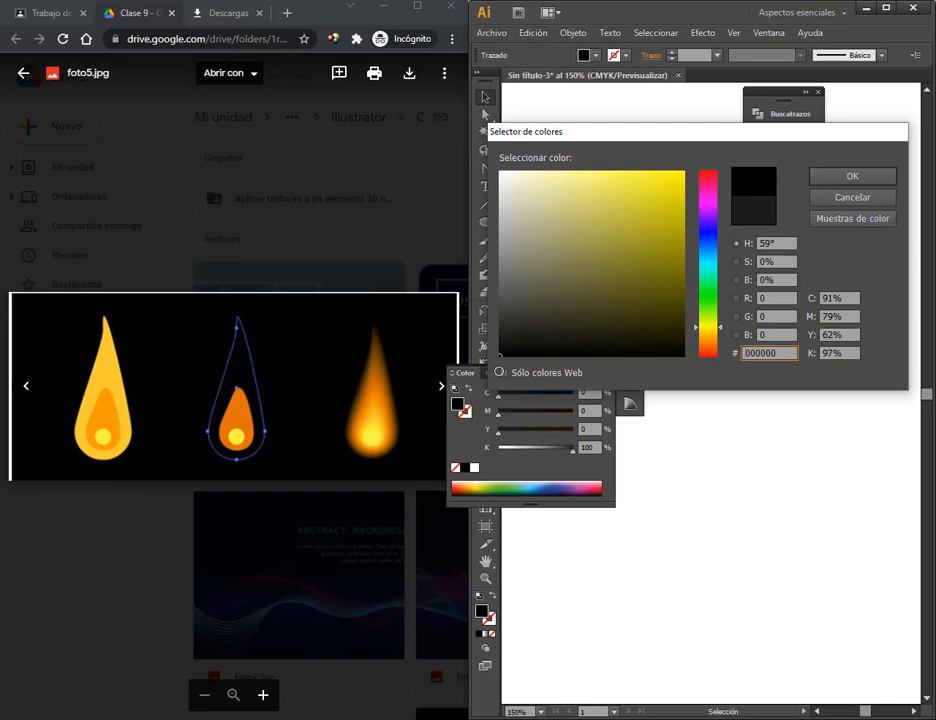
click(852, 176)
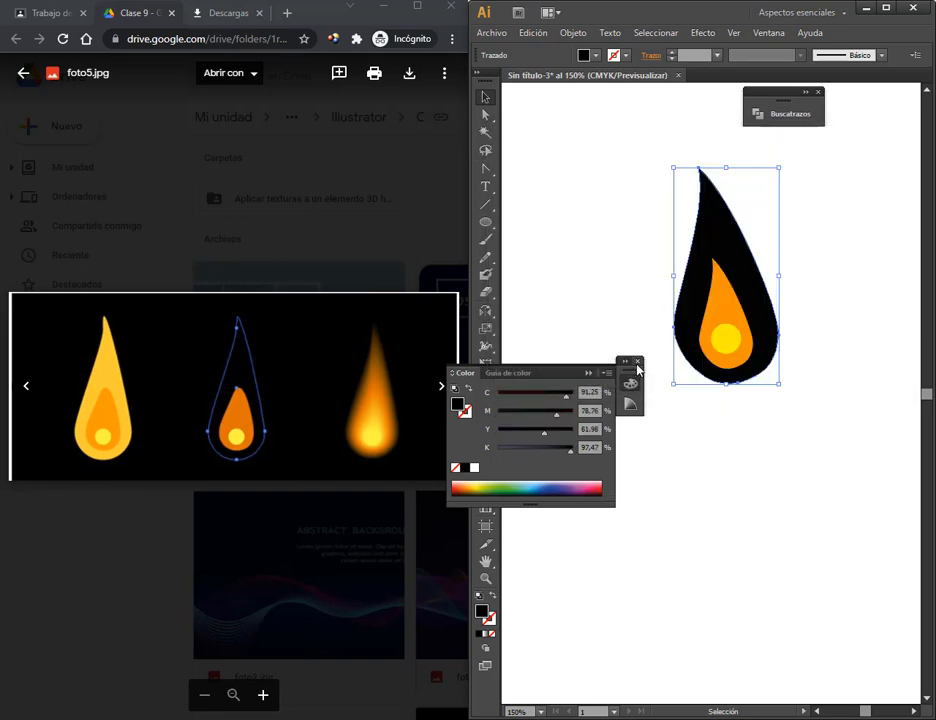
click(637, 363)
click(680, 455)
- Draw a black rectangle covering the entire artboard
key(ctrl+minus)
key(ctrl+minus)
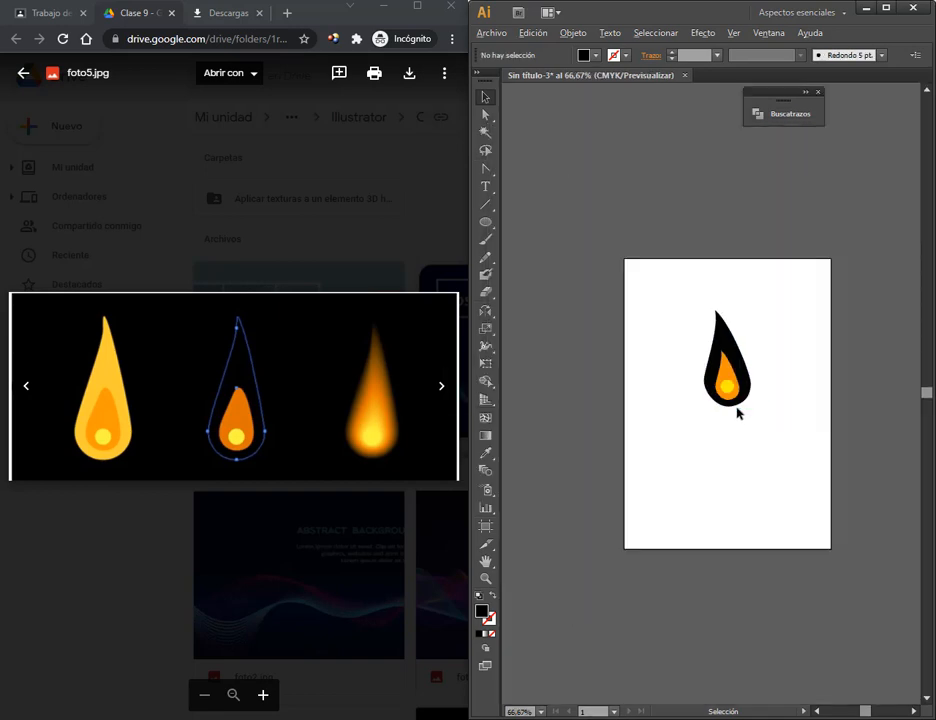
click(486, 225)
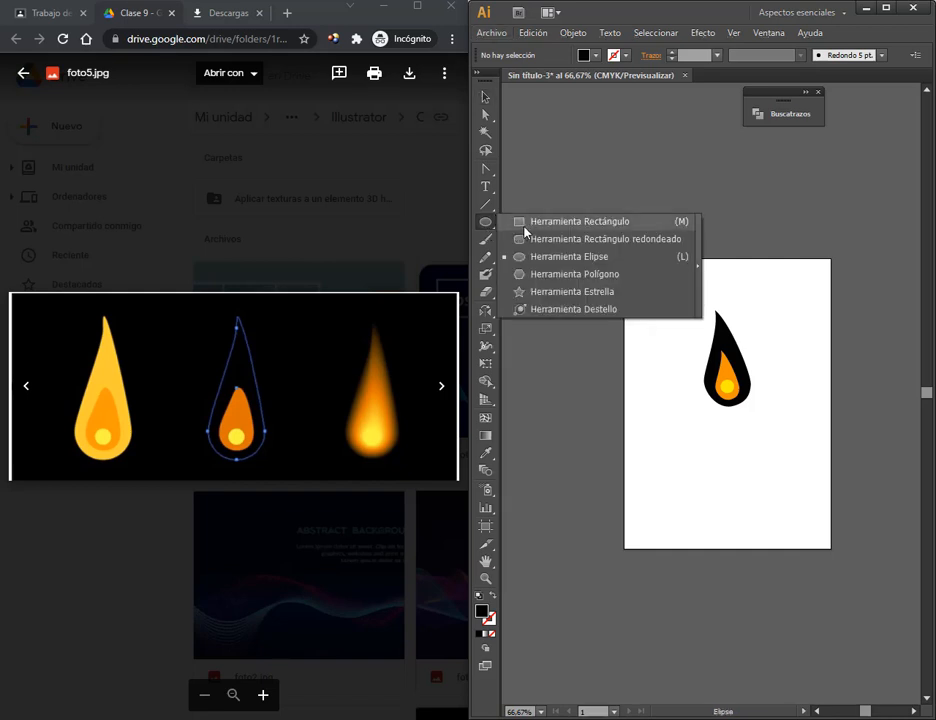
click(528, 222)
drag(625, 259, 831, 549)
- Move the black rectangle leftward until it clears the flame and send it to the back
click(486, 96)
mouse_move(773, 334)
mouse_down()
mouse_move(712, 351)
mouse_move(660, 351)
mouse_up()
click(588, 33)
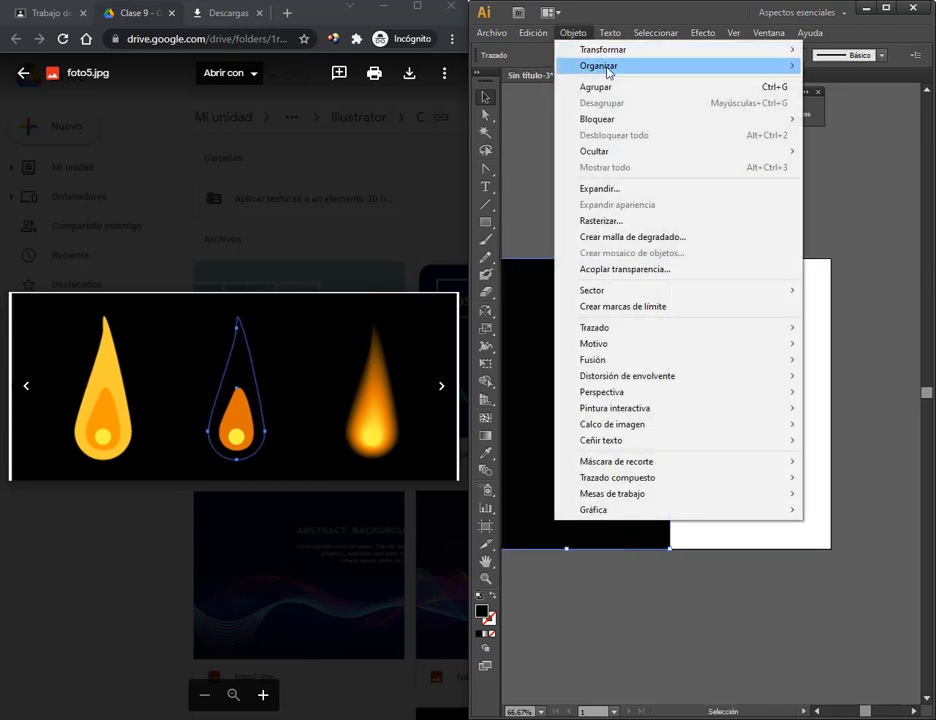
mouse_move(605, 66)
click(452, 118)
- Select the three flame shapes beside the black rectangle and create a blend from them
scroll(752, 381, up, 2)
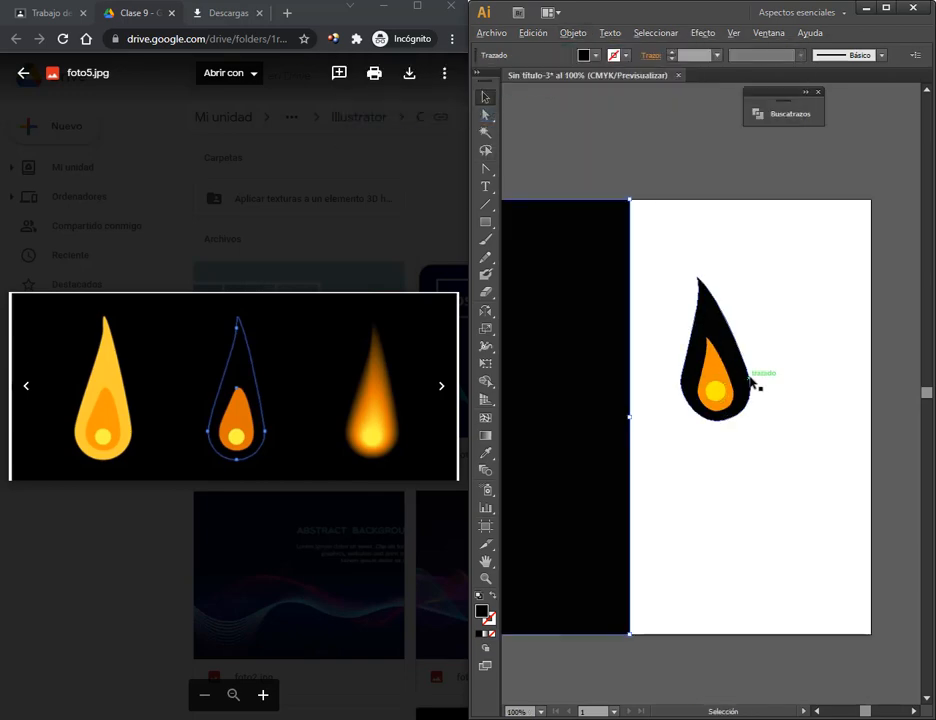
drag(788, 474, 634, 314)
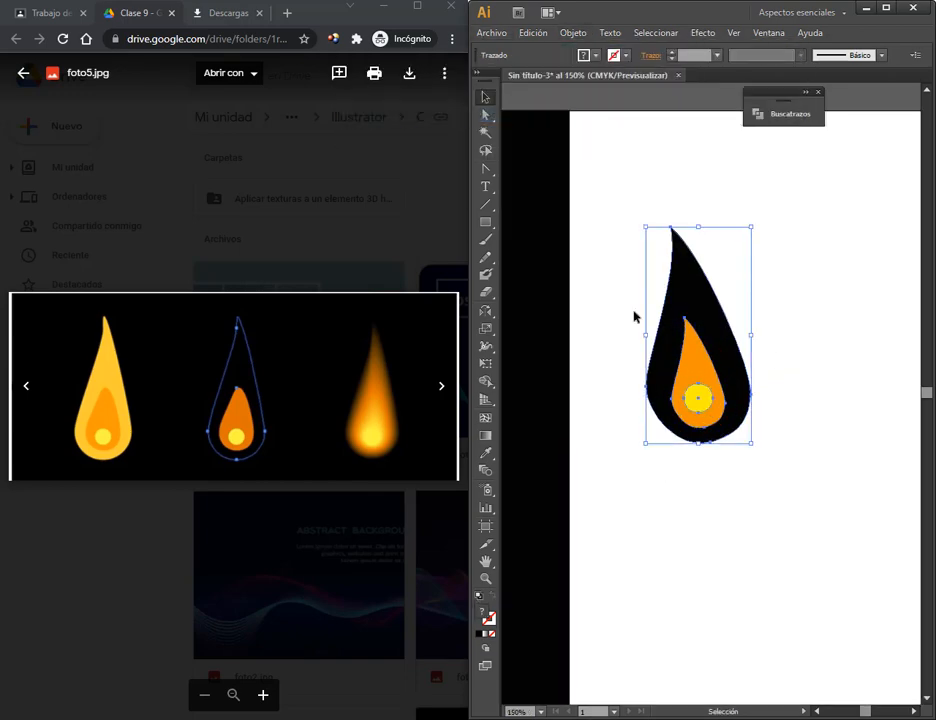
click(573, 33)
mouse_move(620, 362)
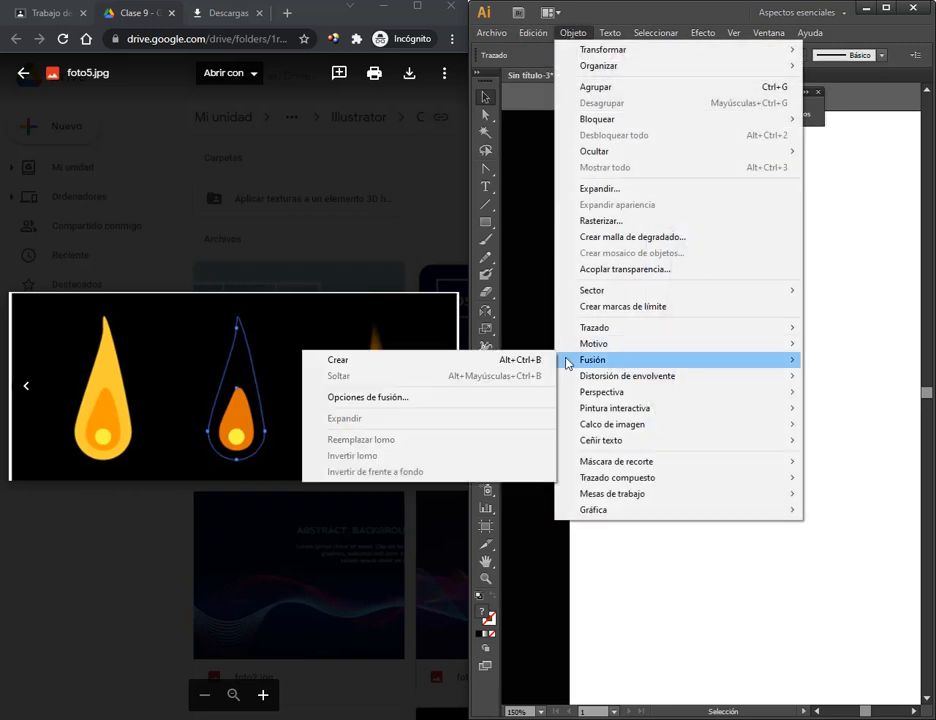
click(457, 361)
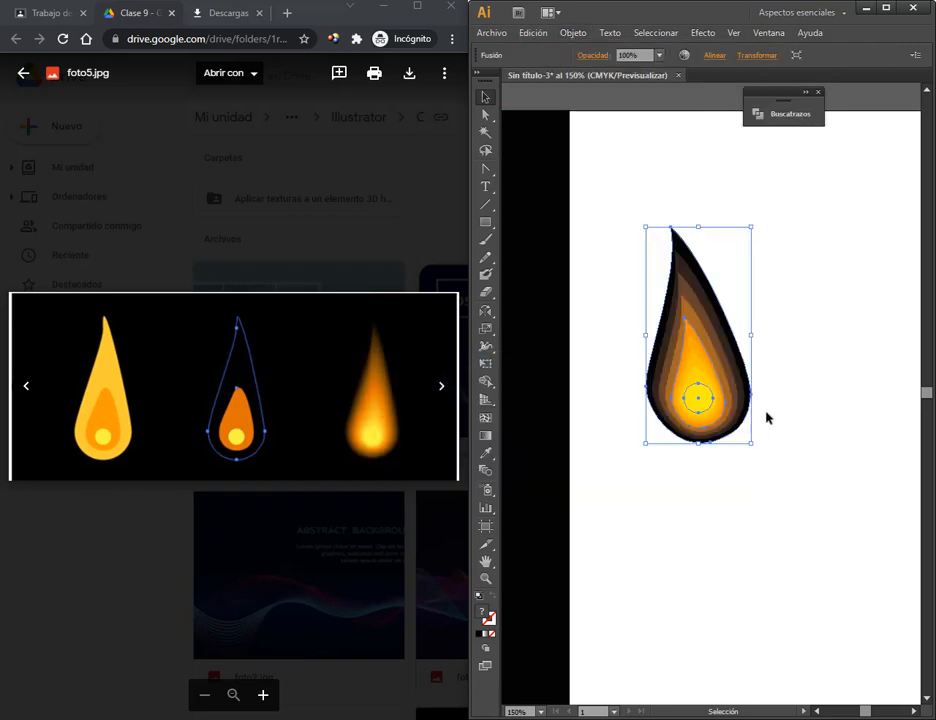
- Set the flame blend's spacing to 22 specified steps with the preview turned on
click(577, 35)
mouse_move(632, 364)
click(405, 400)
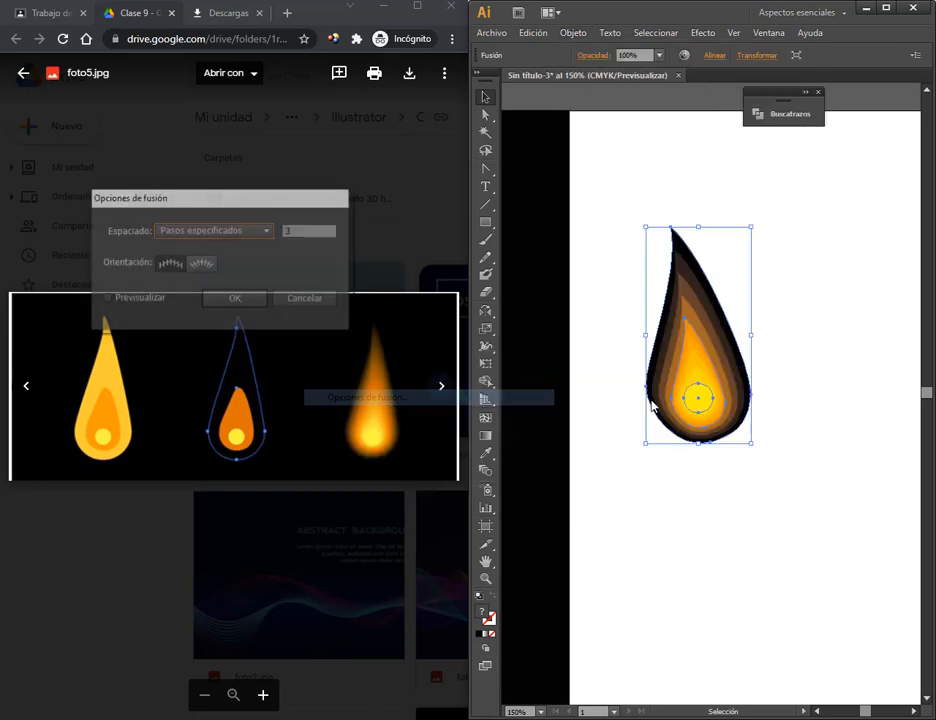
click(145, 300)
double_click(288, 231)
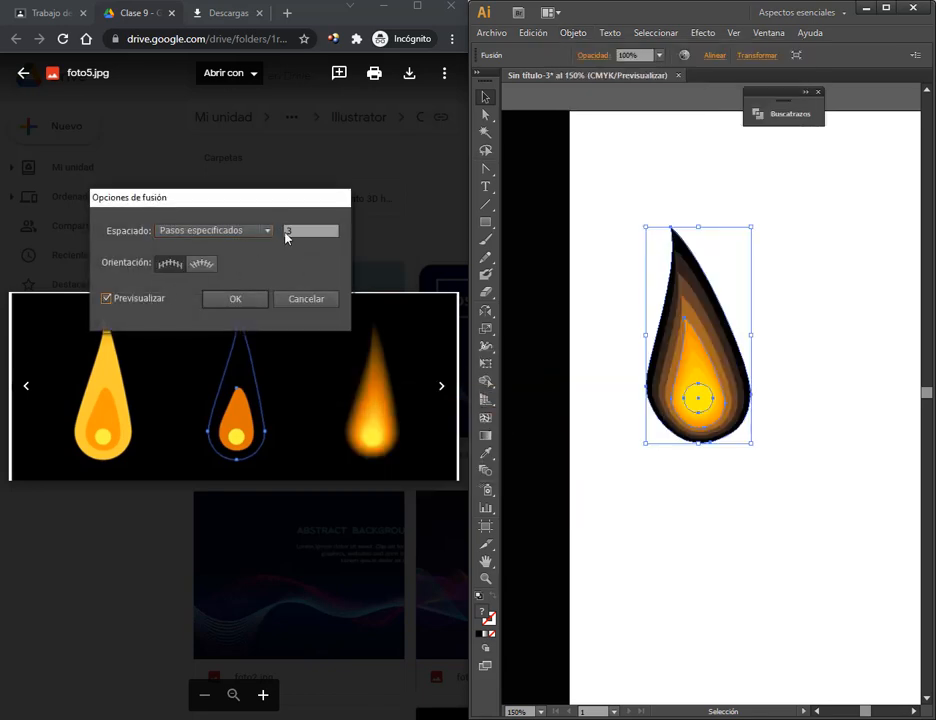
text(8)
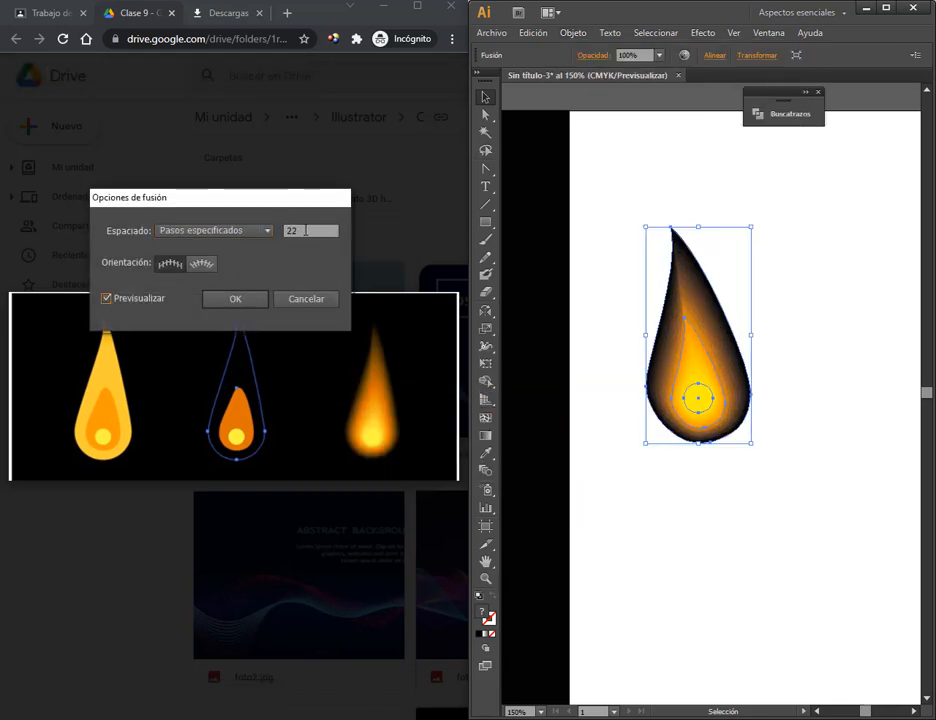
click(257, 302)
click(689, 543)
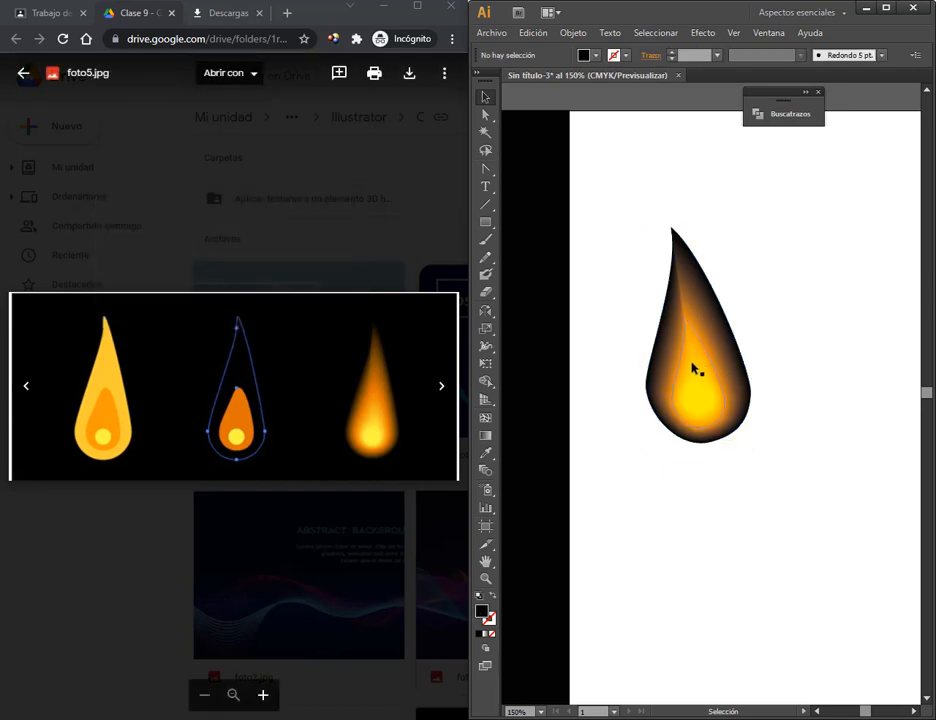
- Move the flame aside, slide the black rectangle over the artboard, and place the flame on top of it
click(695, 362)
click(677, 496)
scroll(703, 435, down, 2)
drag(702, 415, 591, 426)
click(611, 528)
drag(578, 531, 747, 530)
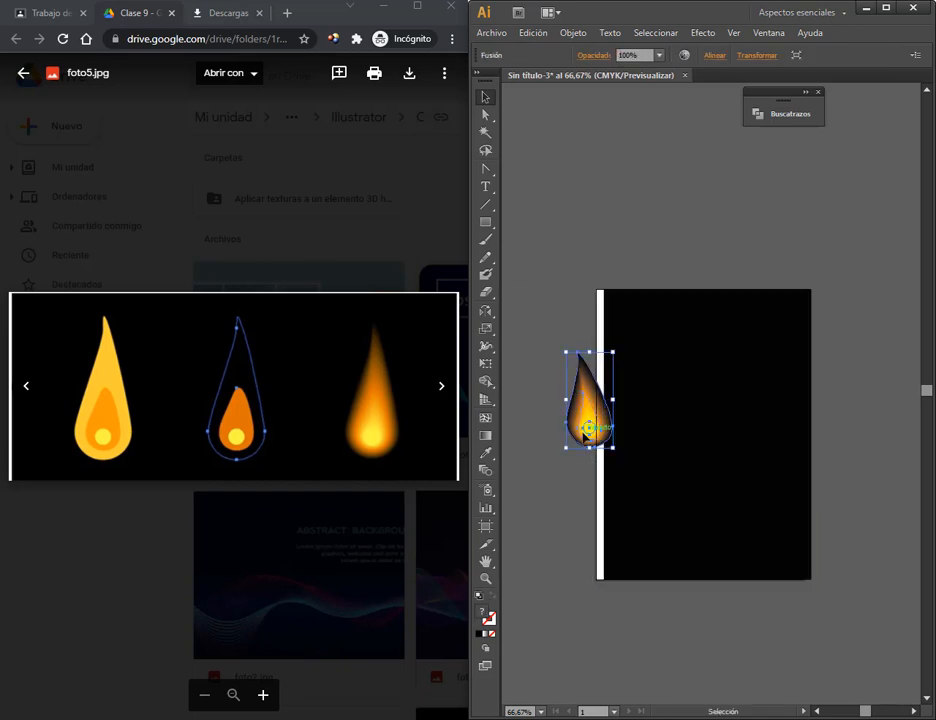
drag(591, 430, 696, 428)
key(ctrl+shift+a)
scroll(703, 430, up, 2)
scroll(703, 430, up, 1)
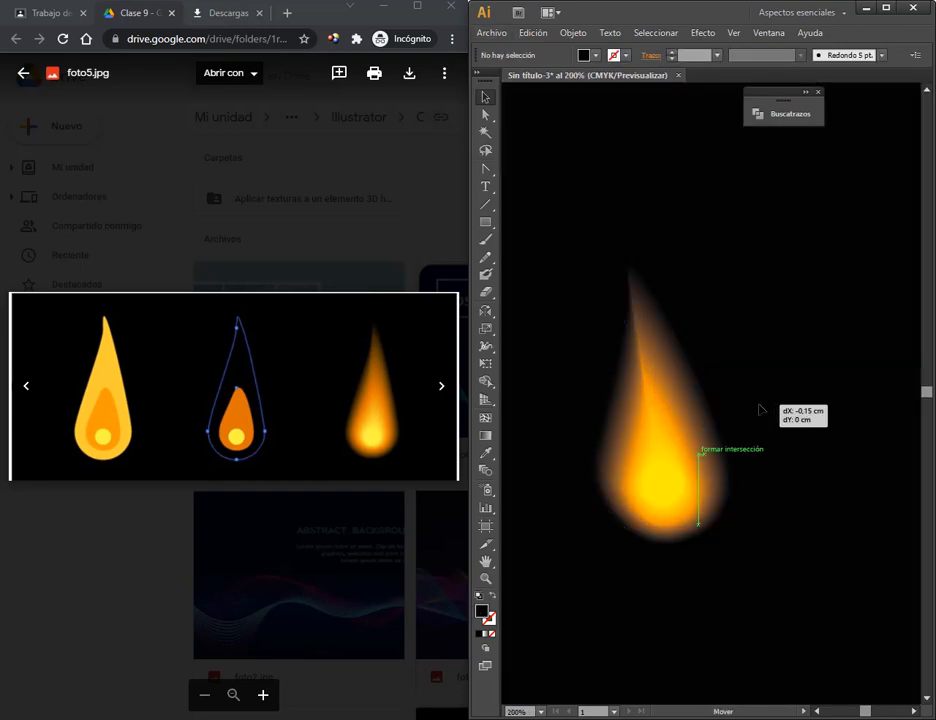
- Nudge the orange shape's tip anchor with Direct Selection and pull the outer teardrop's inner tip handle leftward to straighten its left side
click(660, 380)
click(487, 116)
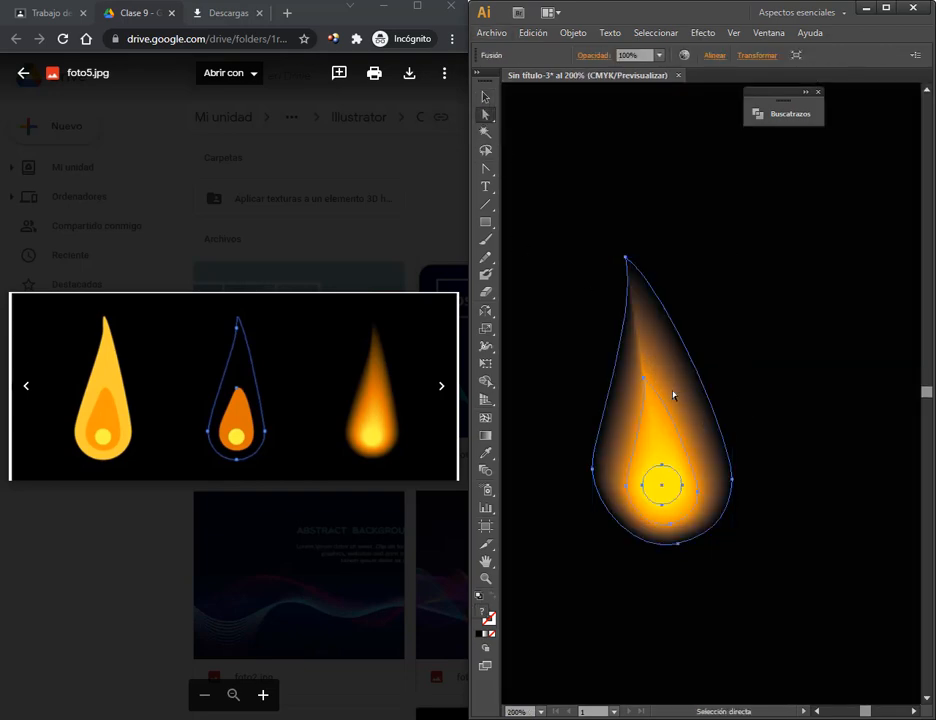
drag(643, 380, 648, 385)
scroll(653, 420, up, 1)
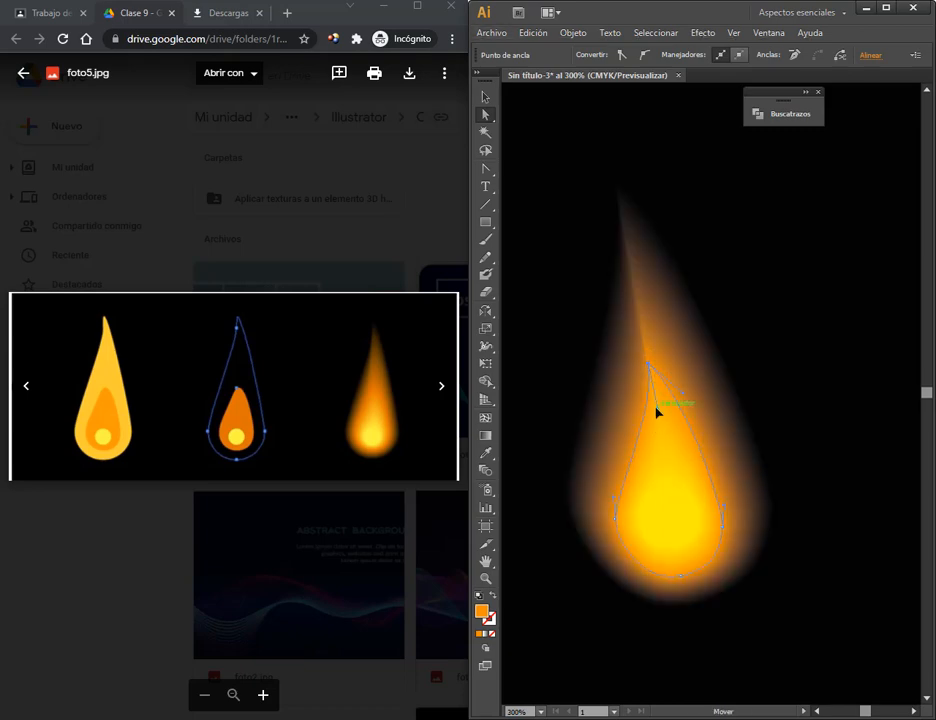
click(639, 238)
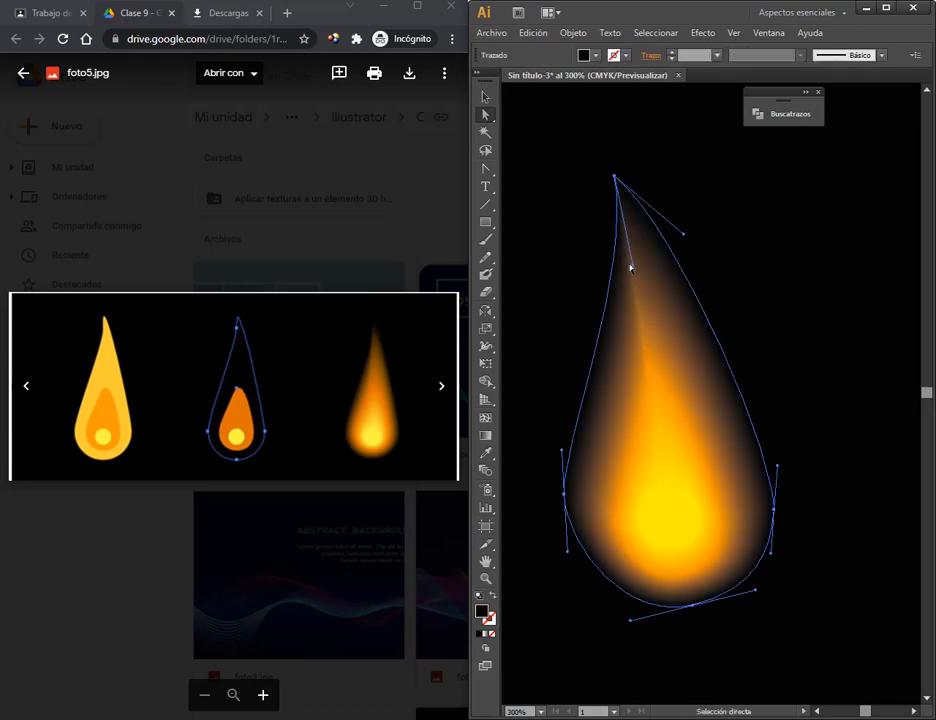
drag(633, 267, 615, 270)
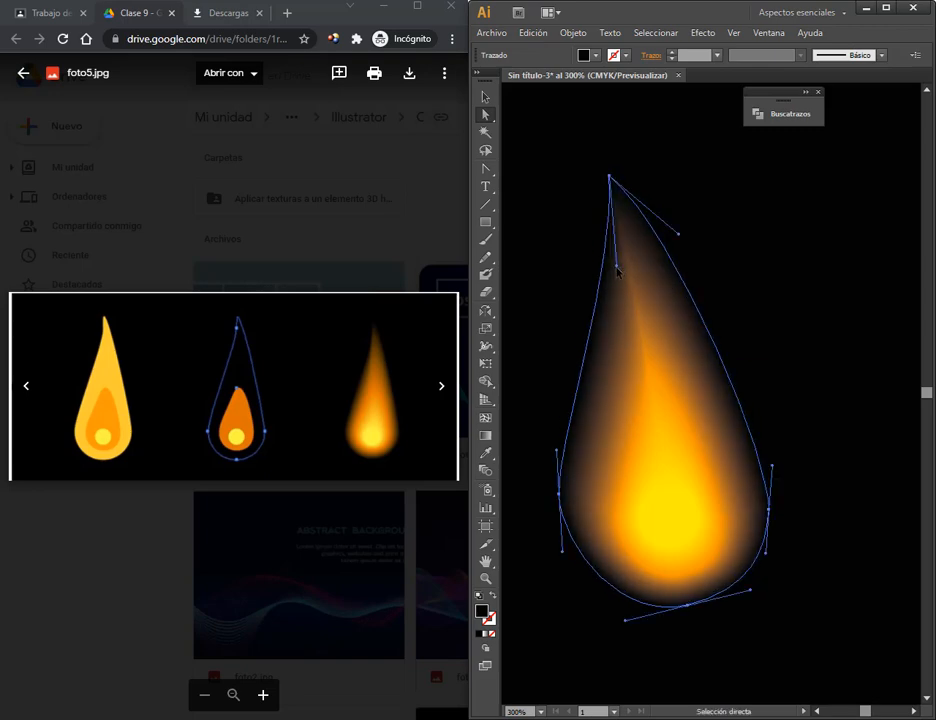
click(610, 178)
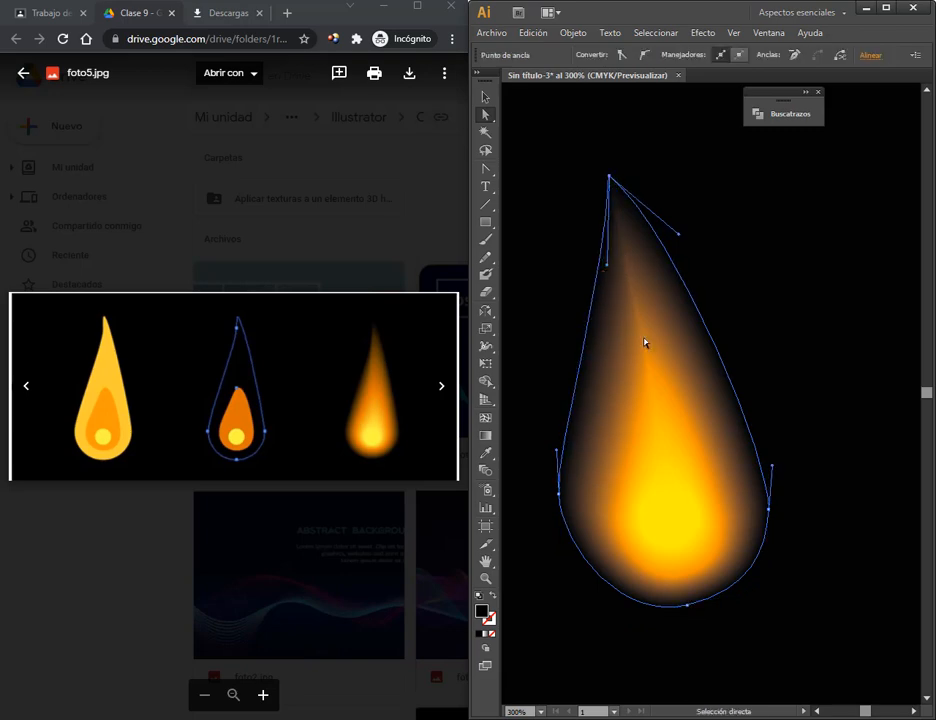
- Round the tips of the orange shape and the outer teardrop by shortening their handles and spreading them to either side
click(660, 377)
click(655, 379)
click(648, 365)
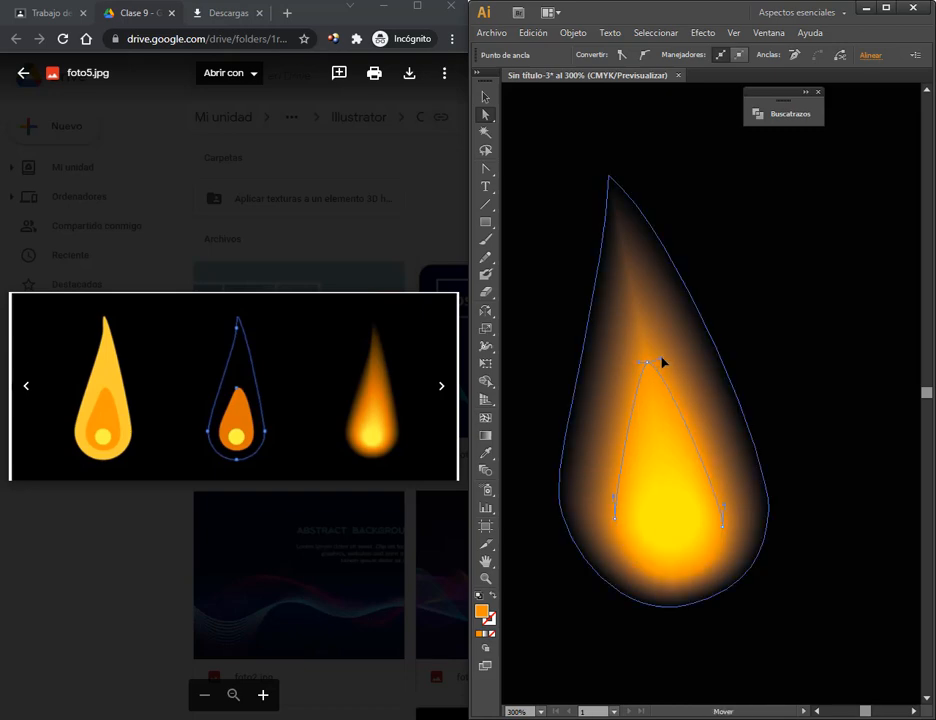
click(610, 177)
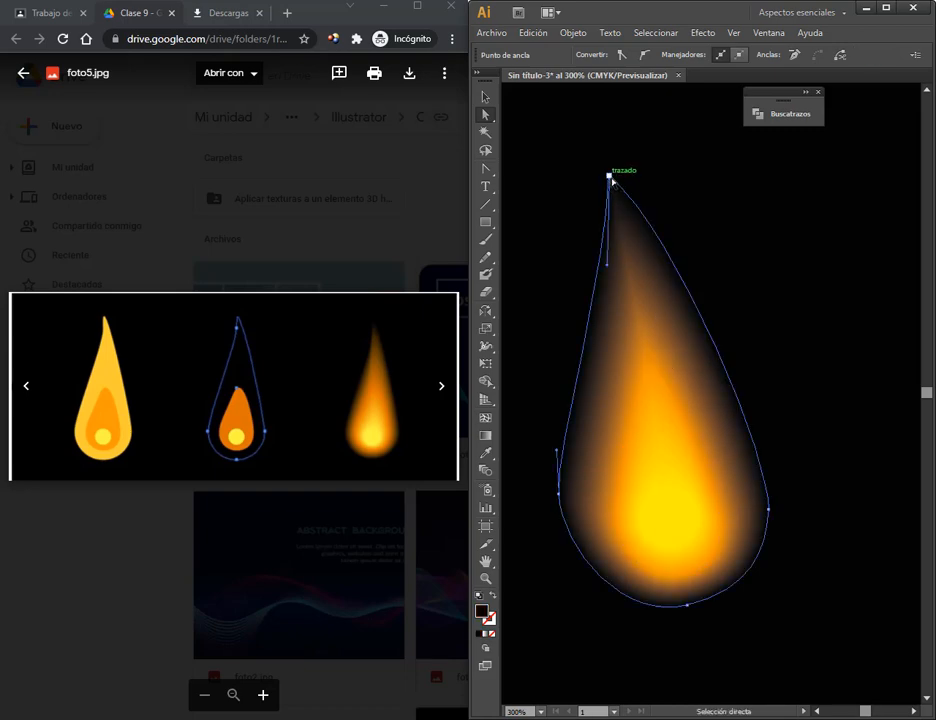
drag(684, 238, 629, 169)
drag(611, 268, 586, 186)
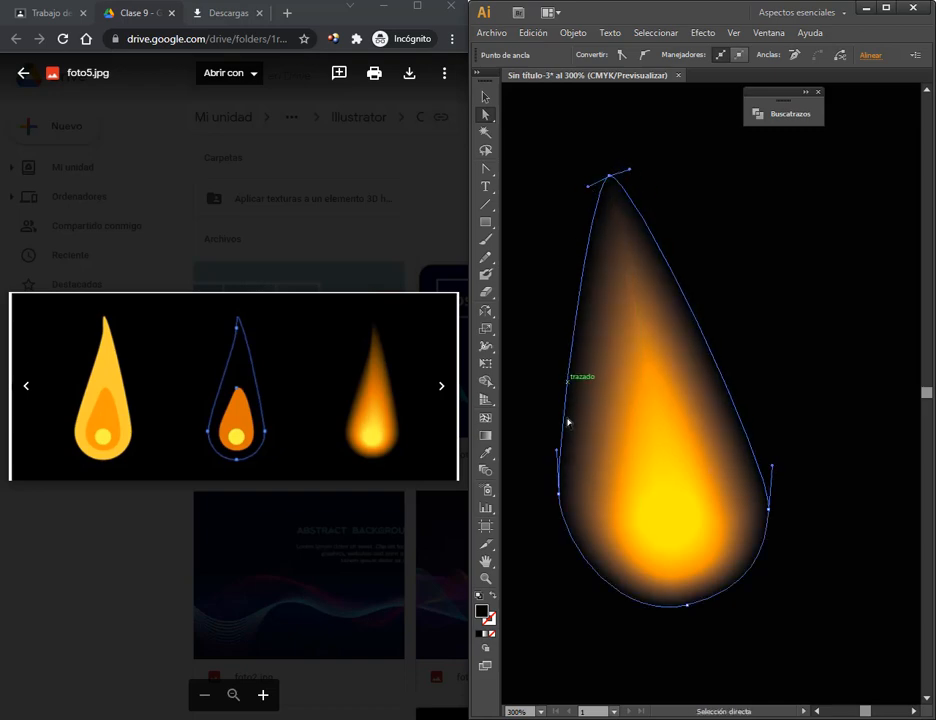
- Curve the outer teardrop's left side inward, lengthen its tip's right handle, and shift the orange shape's tip slightly right
drag(558, 449, 588, 406)
drag(631, 171, 634, 168)
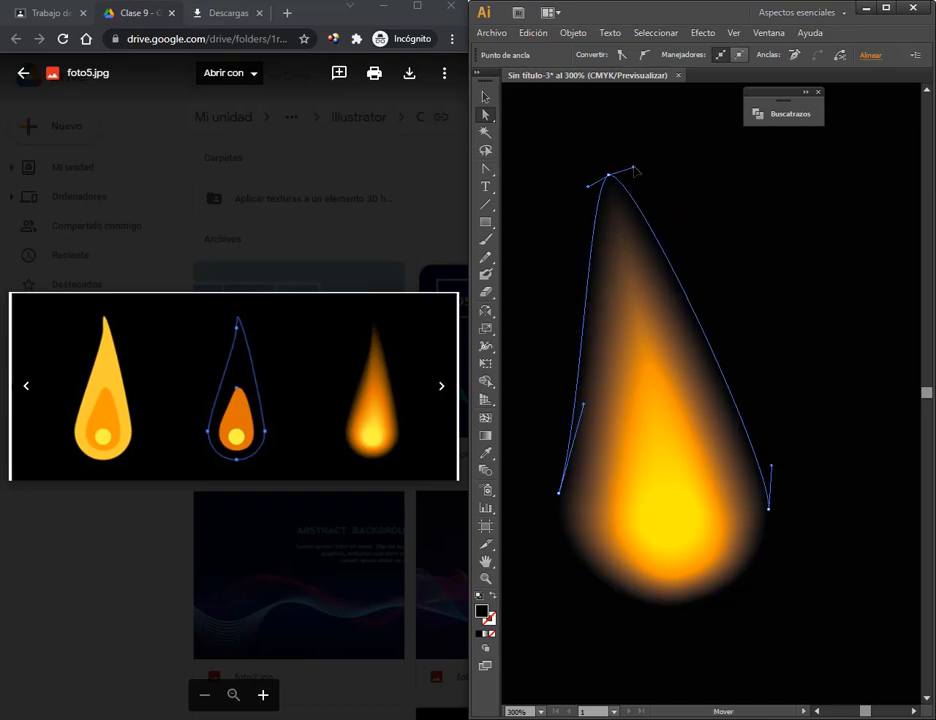
click(559, 494)
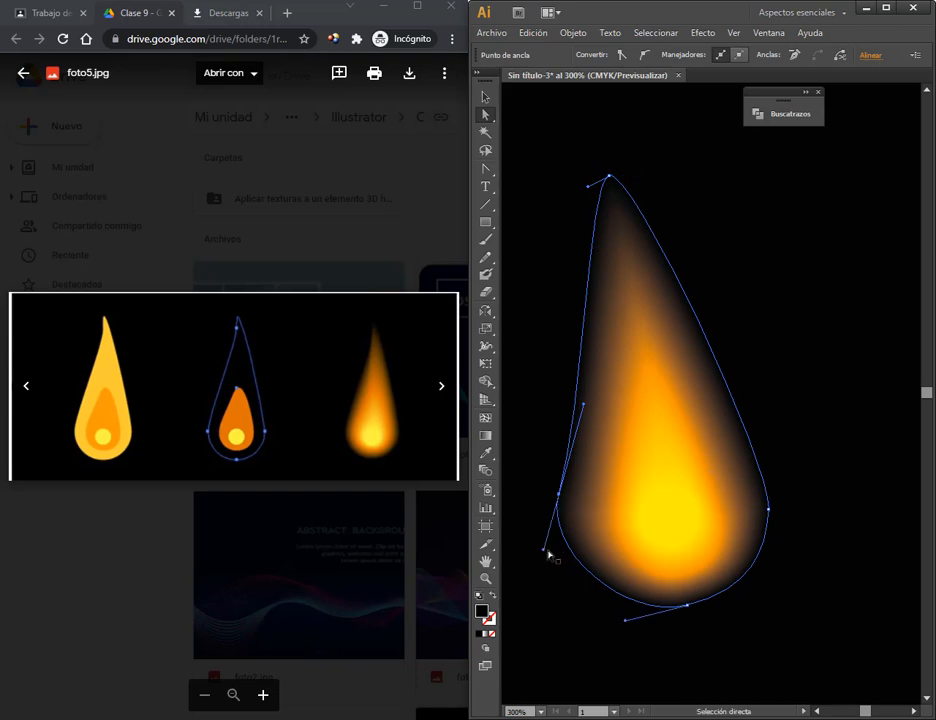
drag(611, 175, 645, 167)
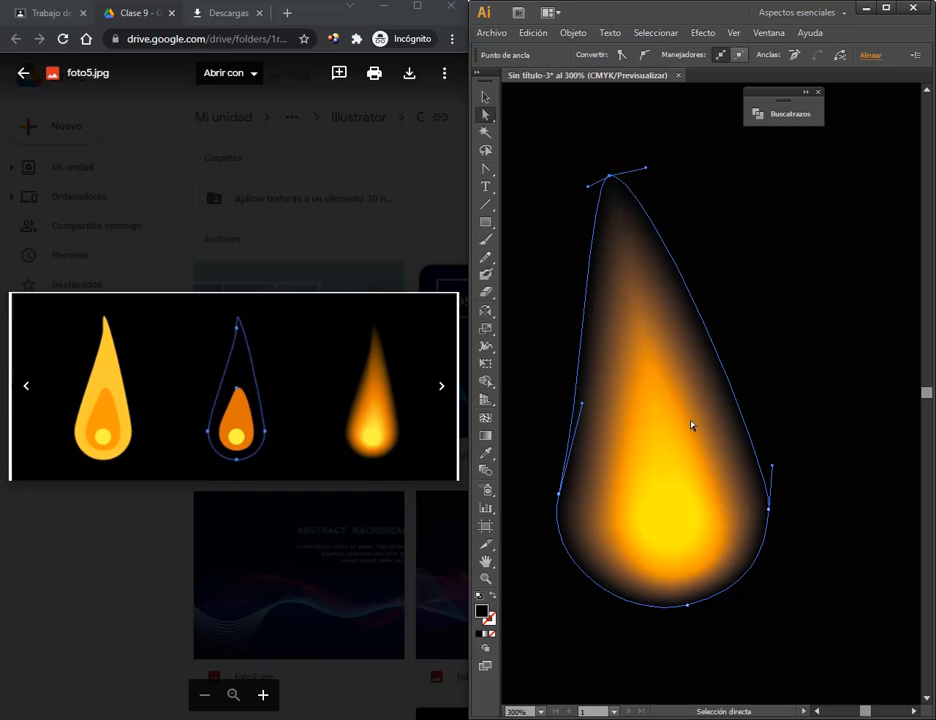
click(668, 386)
drag(650, 366, 675, 367)
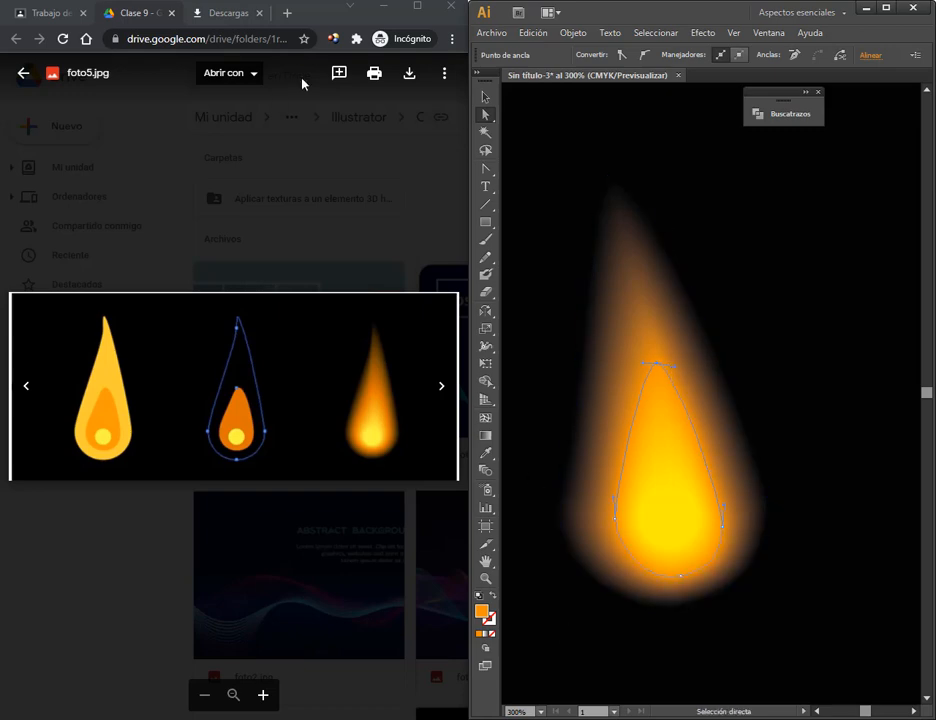
- Move the black rectangle rightward until it clears the flame
click(485, 96)
click(820, 442)
scroll(820, 442, down, 2)
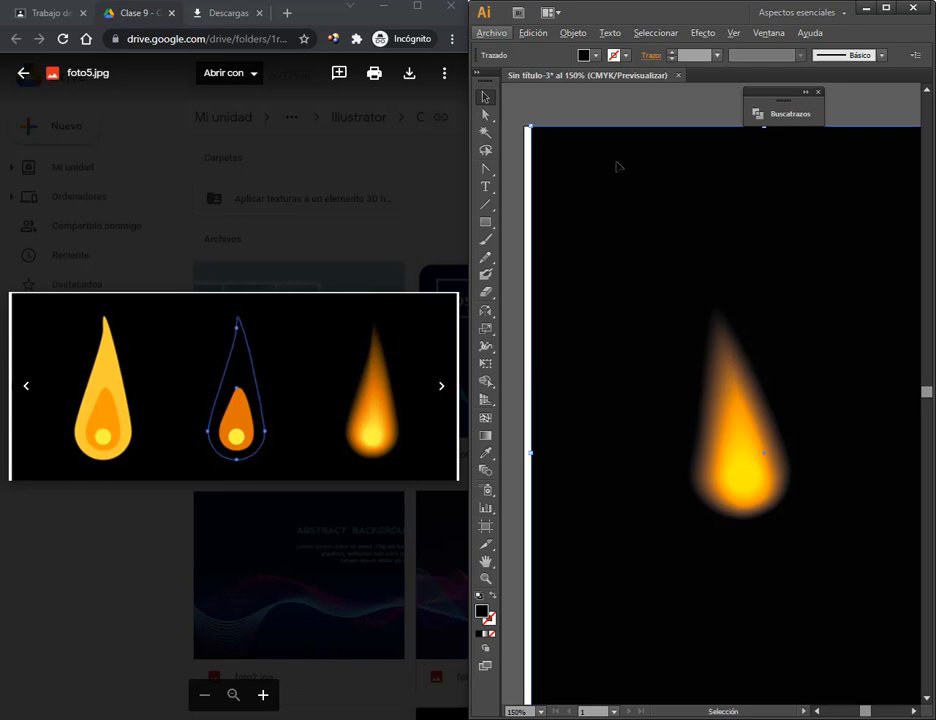
drag(618, 166, 930, 220)
click(751, 482)
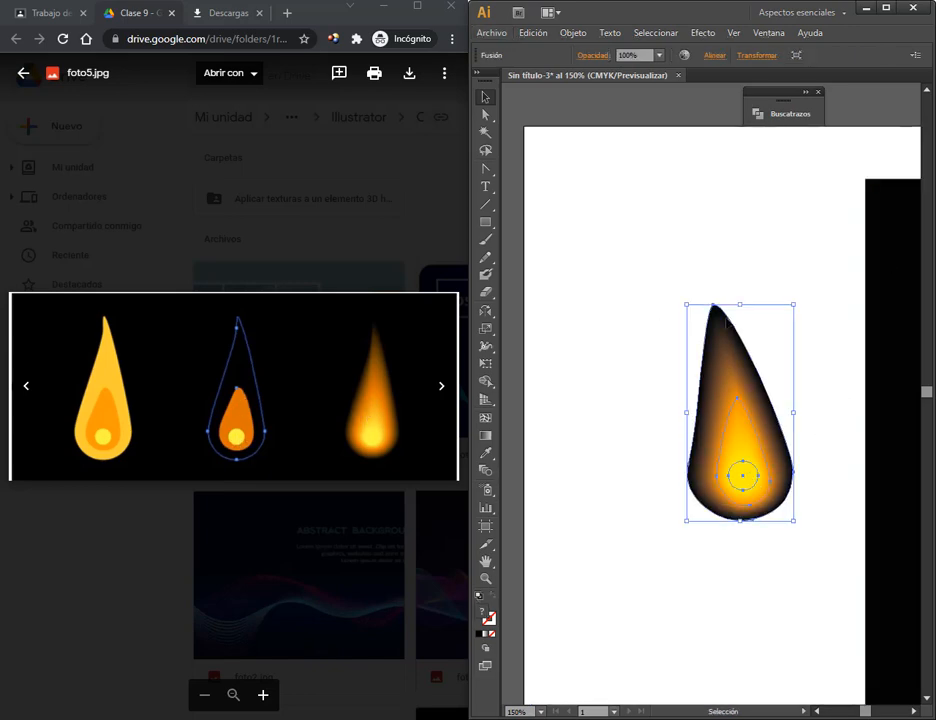
click(704, 280)
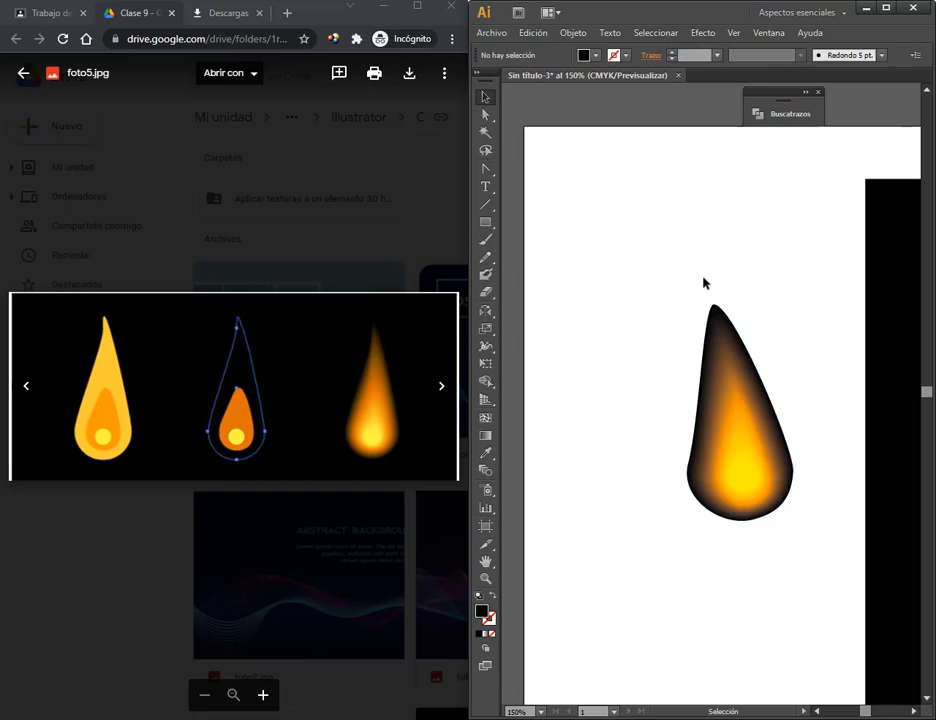
double_click(481, 613)
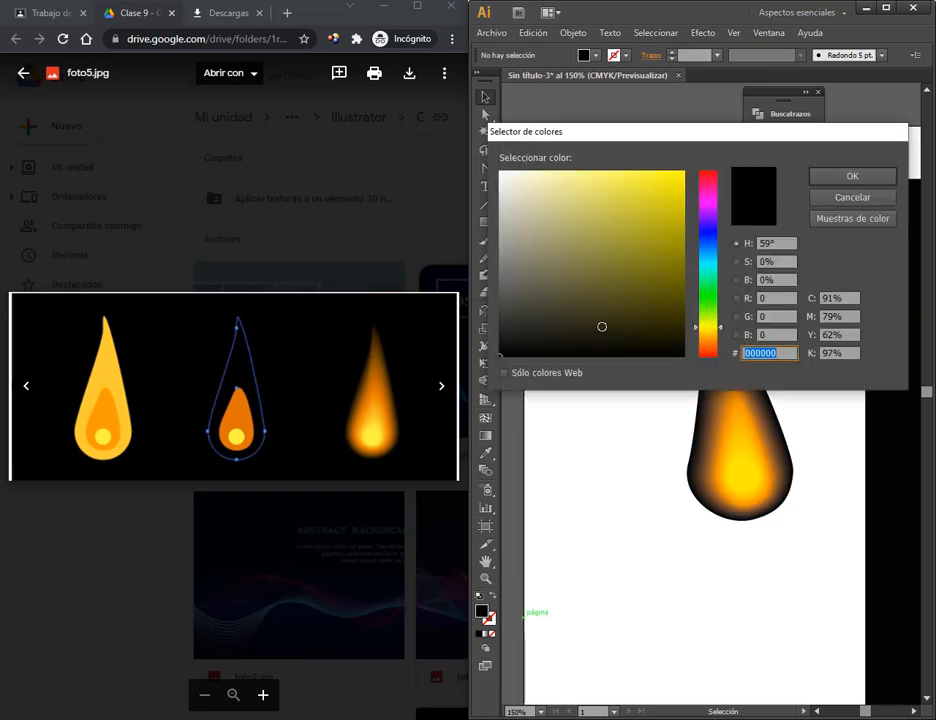
click(862, 199)
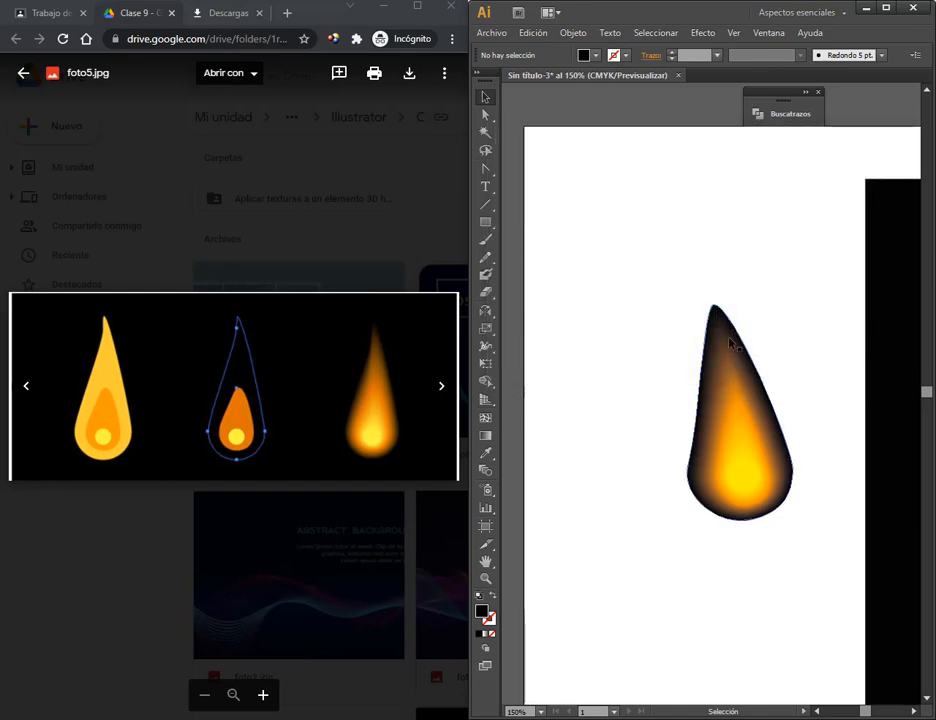
- Enter isolation mode on the flame blend with its outer teardrop selected, and undo the test move of that shape
click(724, 314)
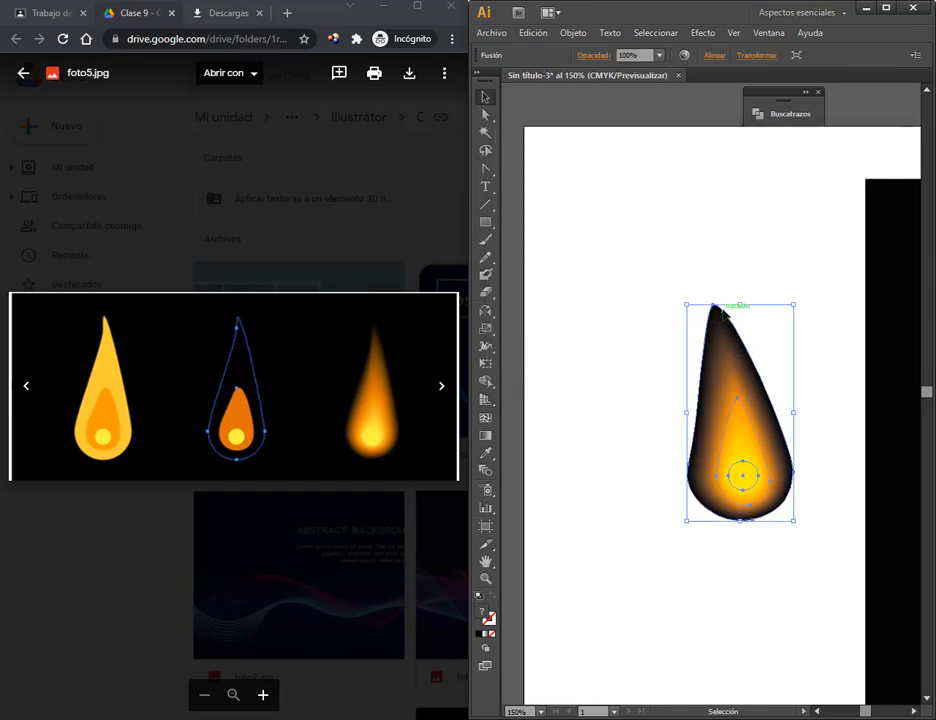
double_click(724, 314)
drag(721, 313, 697, 313)
key(ctrl+z)
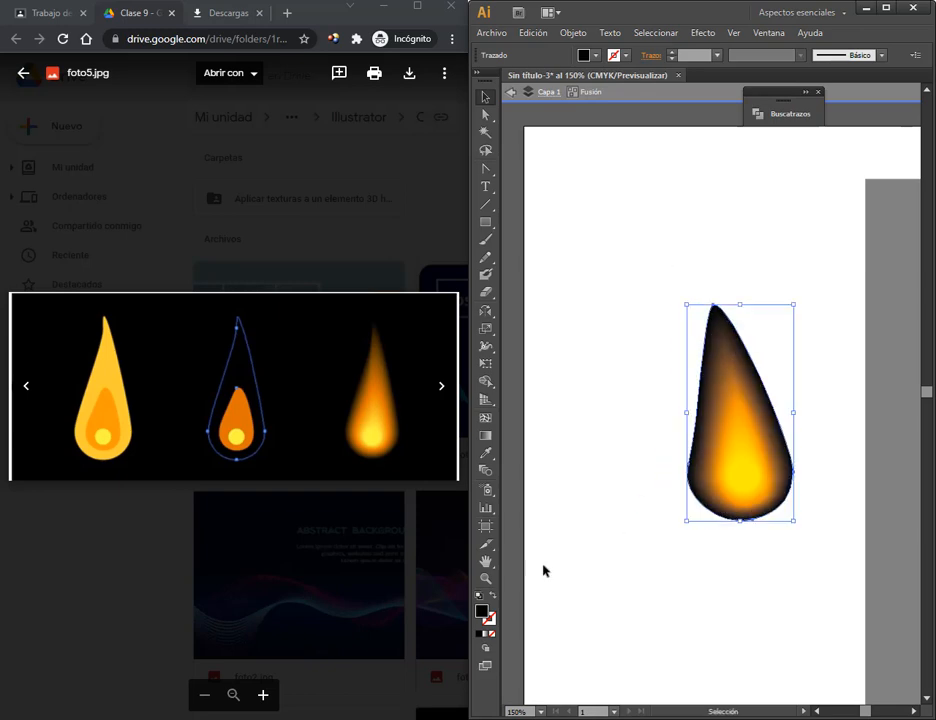
- Change the outer teardrop's fill to dark grey, hex 232323
double_click(483, 611)
click(501, 329)
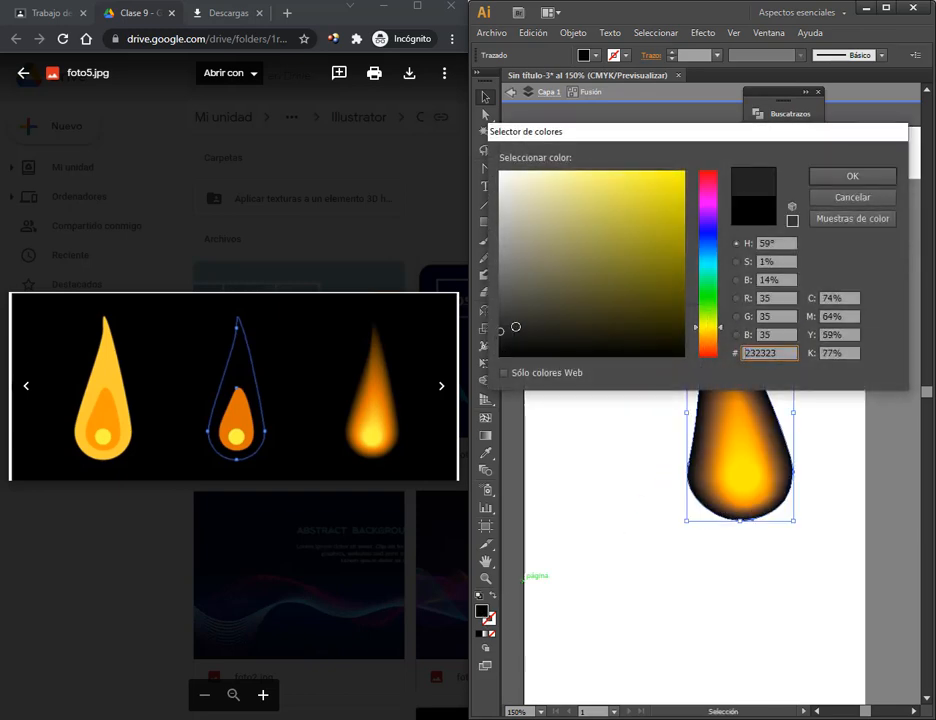
drag(747, 140, 396, 128)
click(533, 179)
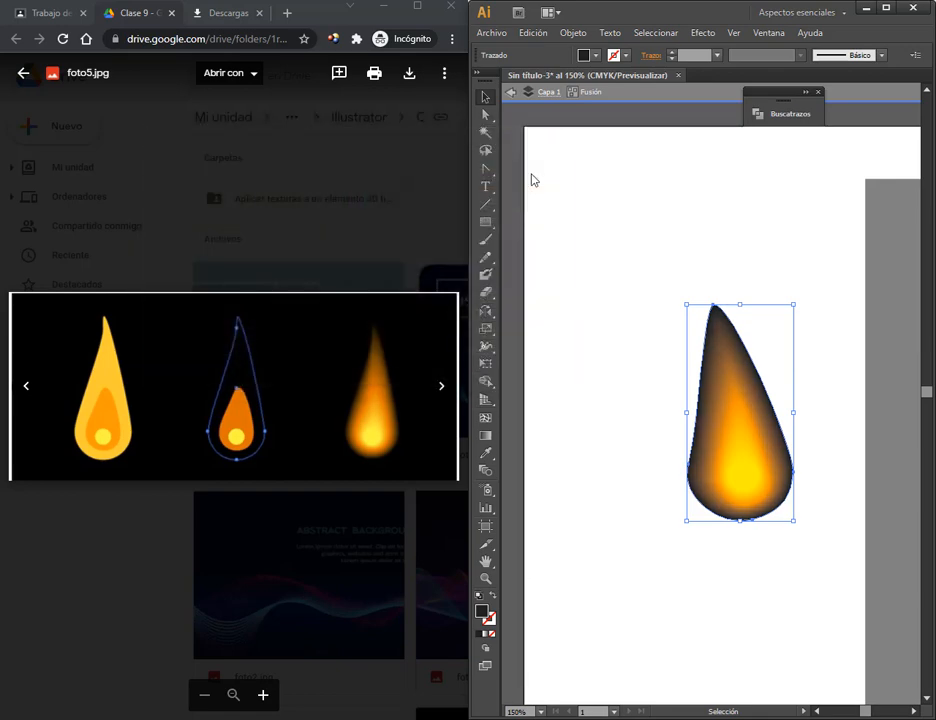
click(633, 327)
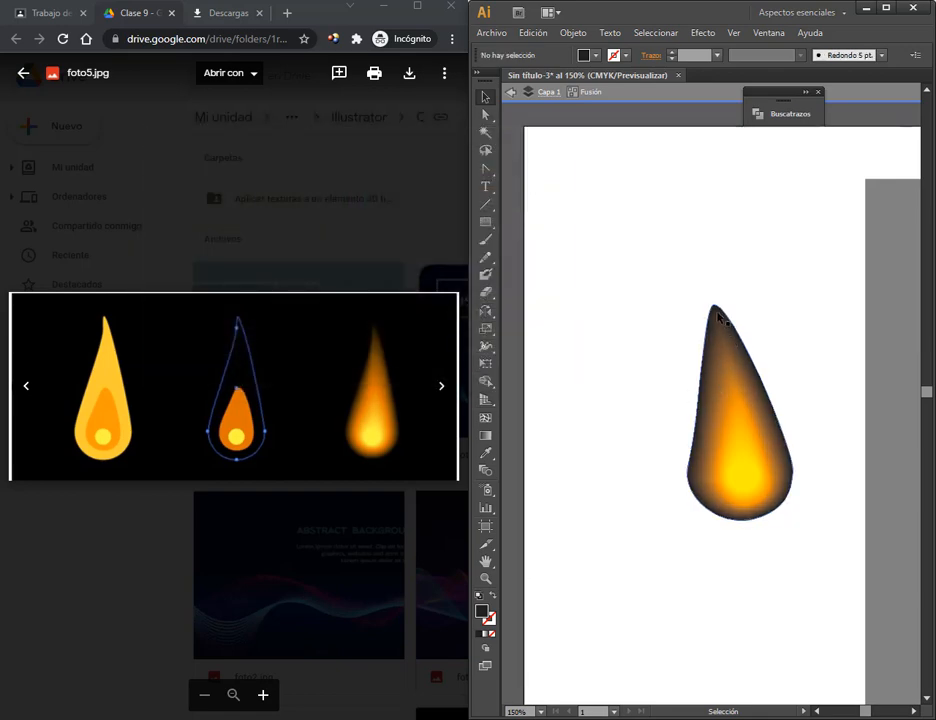
- Set the outer teardrop's fill to a lighter dark grey, hex 333333
click(716, 311)
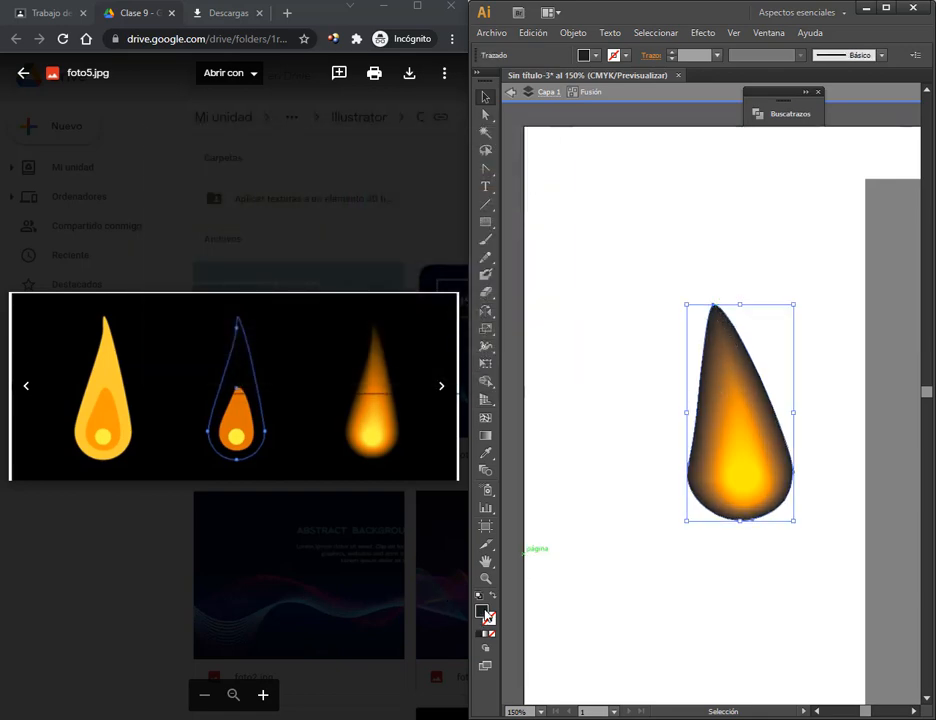
double_click(484, 612)
click(151, 319)
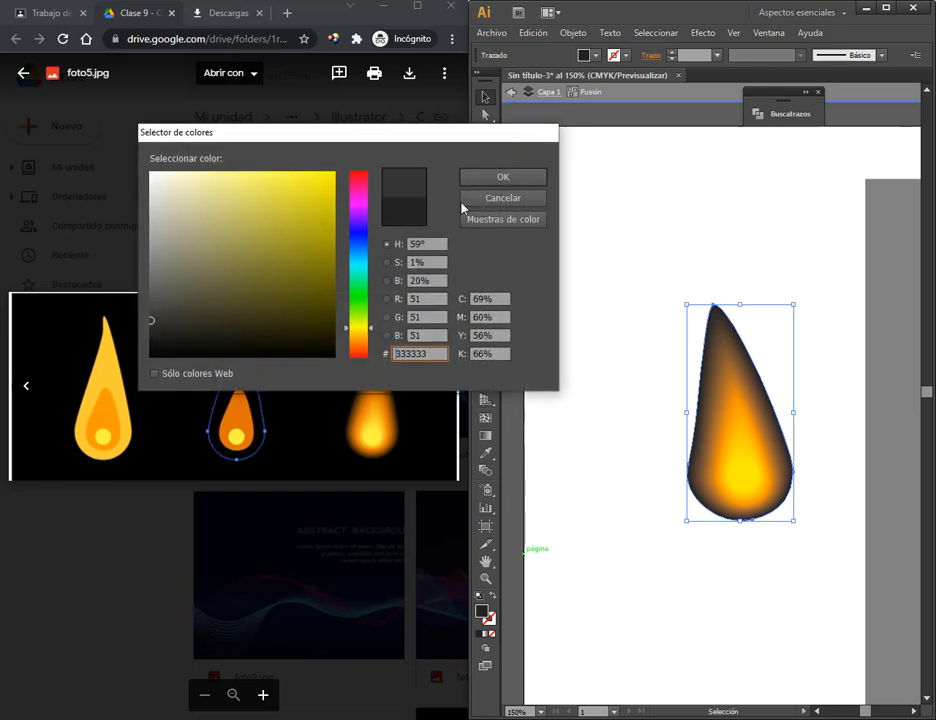
click(528, 181)
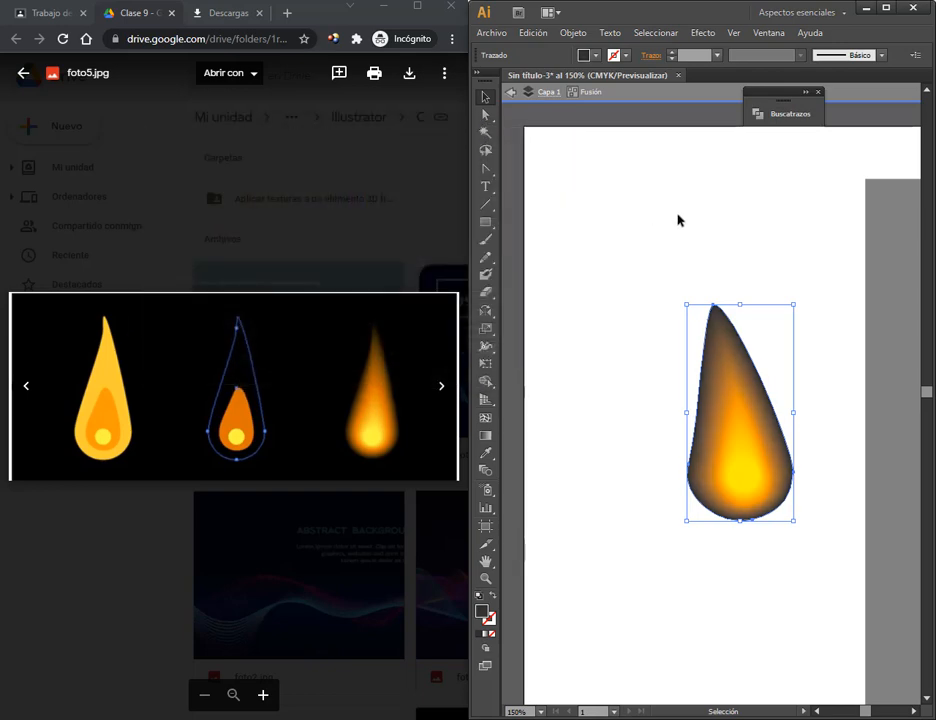
click(798, 372)
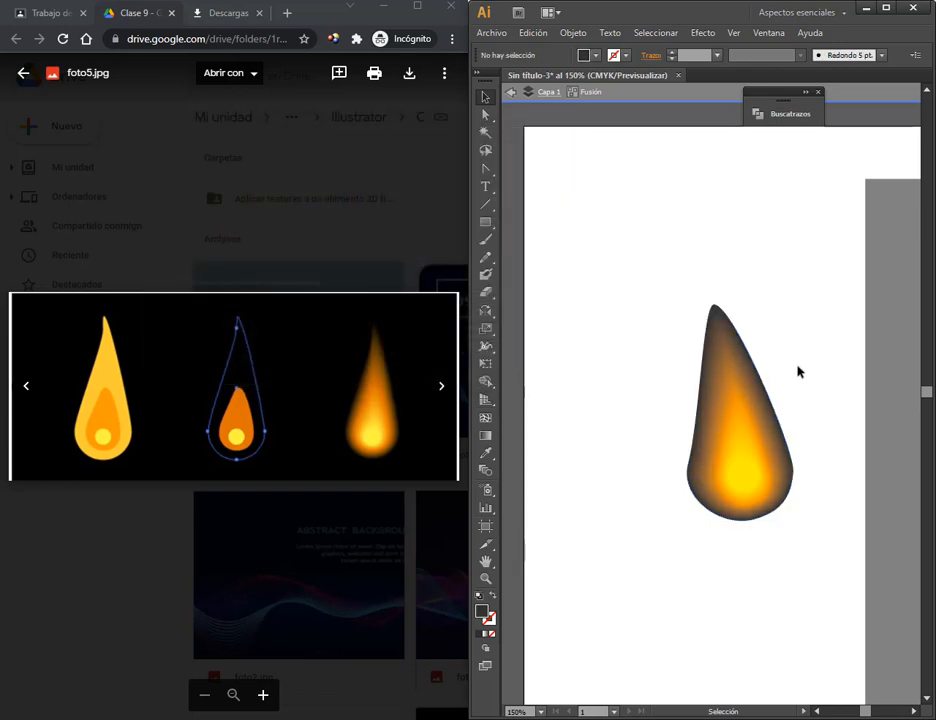
- Exit isolation mode and move the black rectangle back behind the flame
click(511, 92)
click(511, 92)
drag(885, 352, 641, 374)
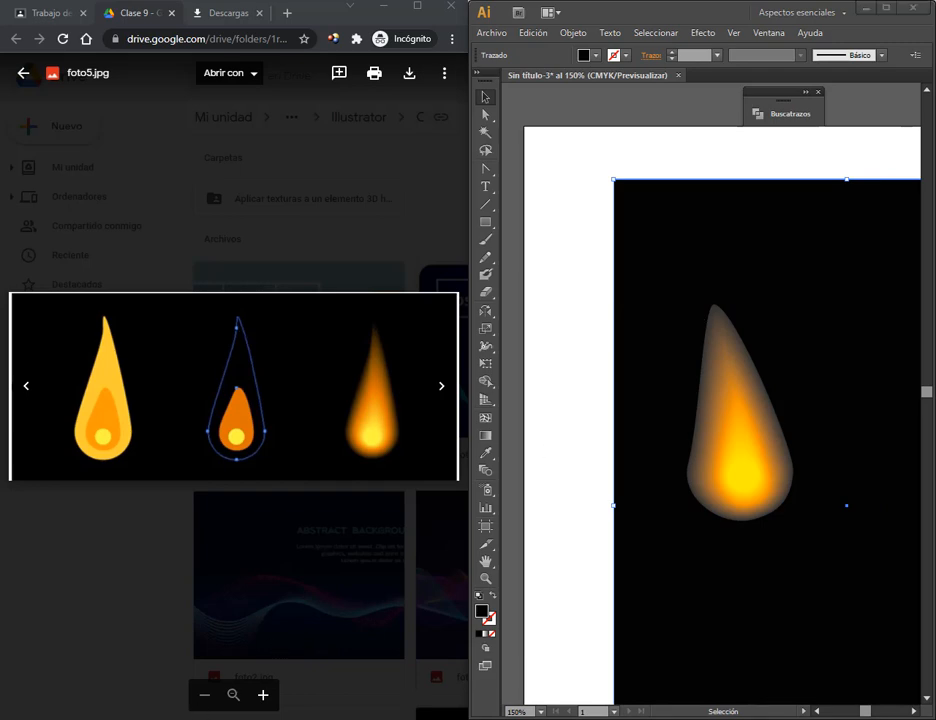
- Switch to the Google Meet window to check the call's chat messages, and minimise it
click(79, 664)
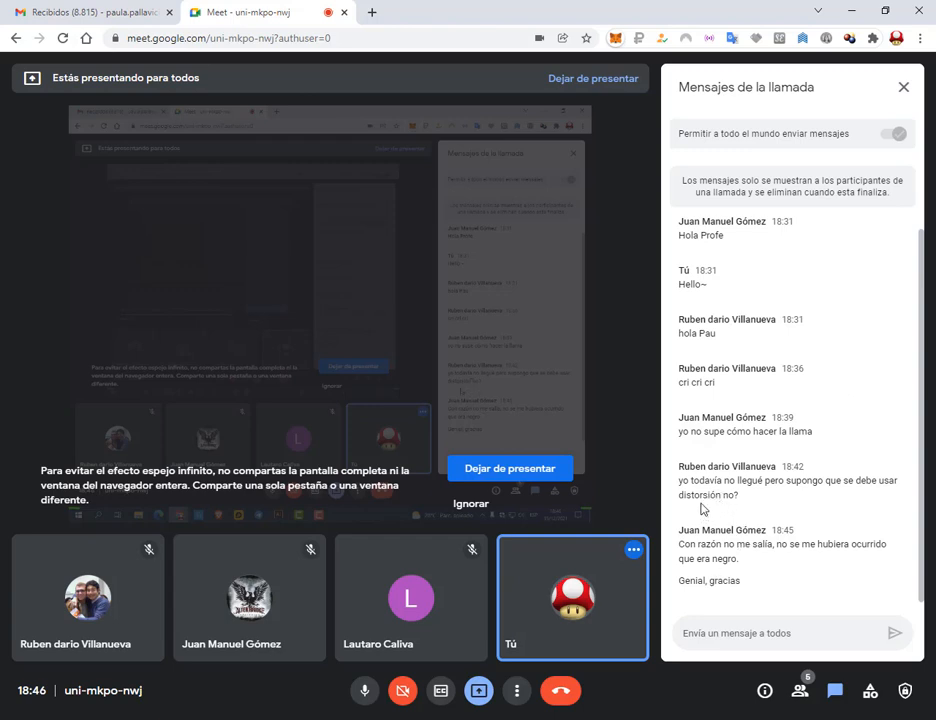
click(852, 9)
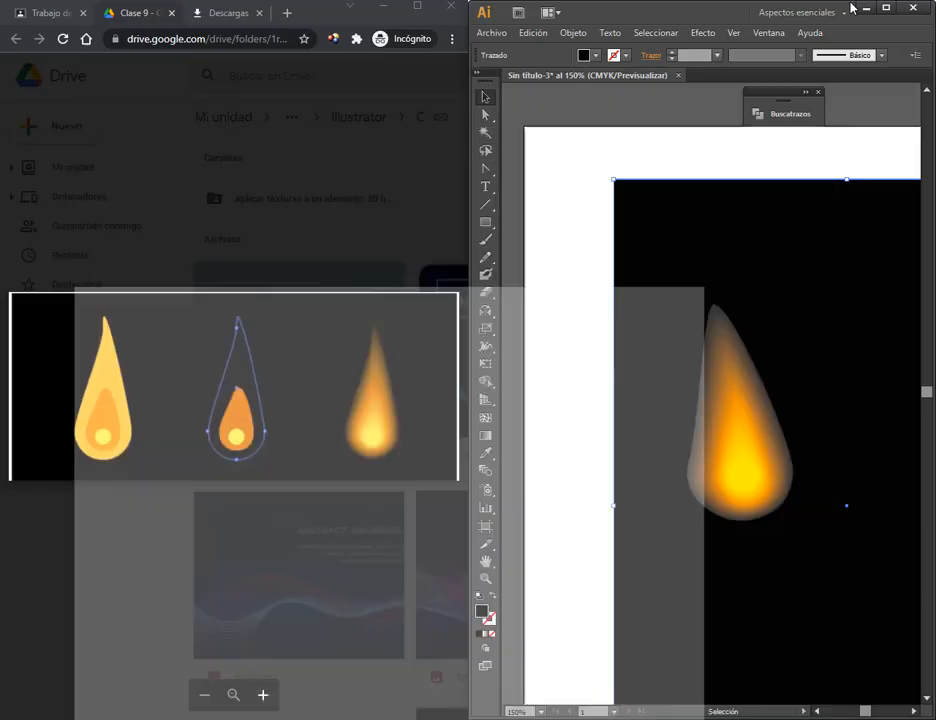
- Deselect the flame and maximise the browser window and the Illustrator window
click(728, 320)
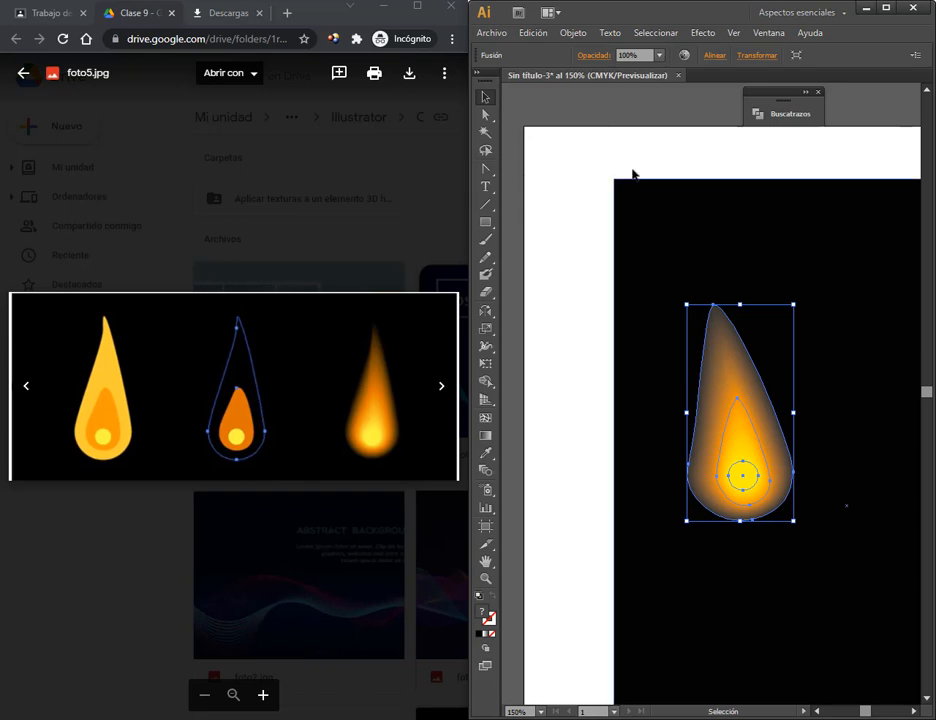
click(581, 251)
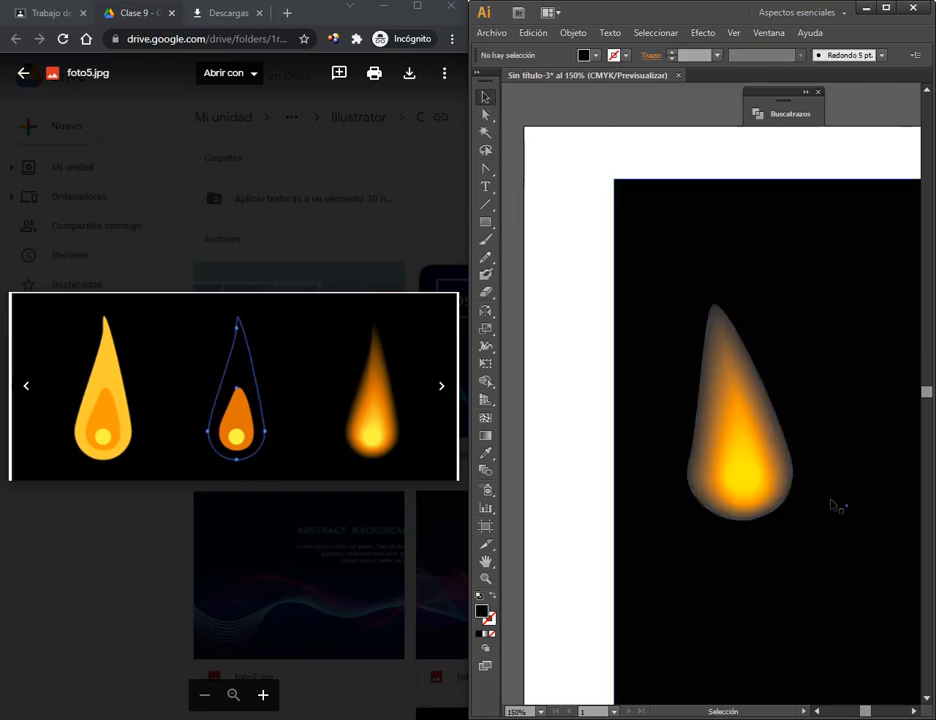
click(417, 6)
click(377, 716)
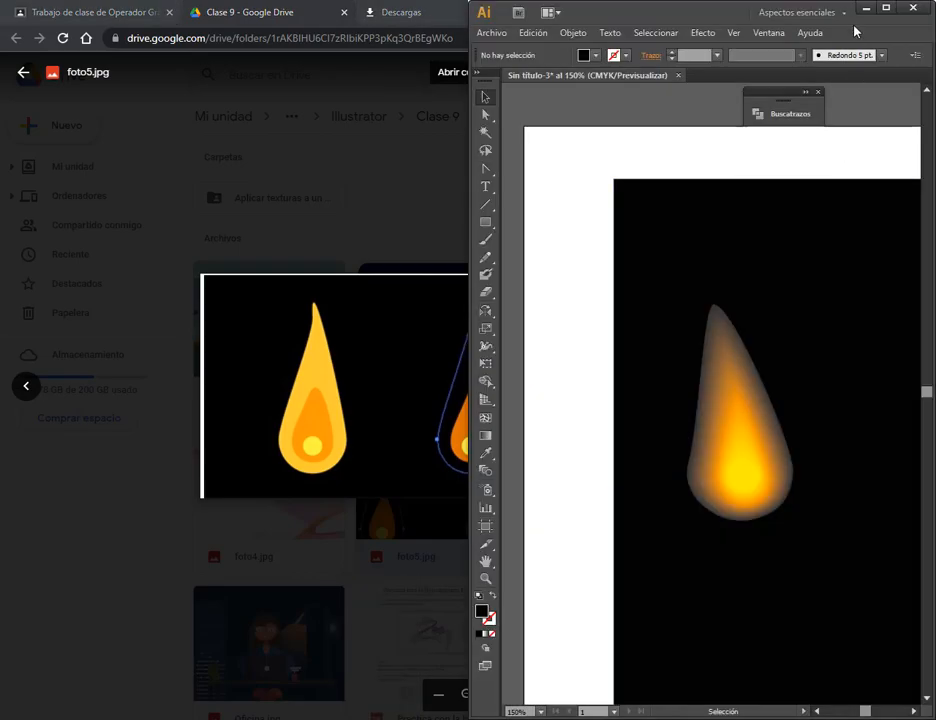
click(887, 9)
- Delete the flame and the black rectangle, and close the document without saving it
key(ctrl+minus)
key(ctrl+minus)
key(ctrl+minus)
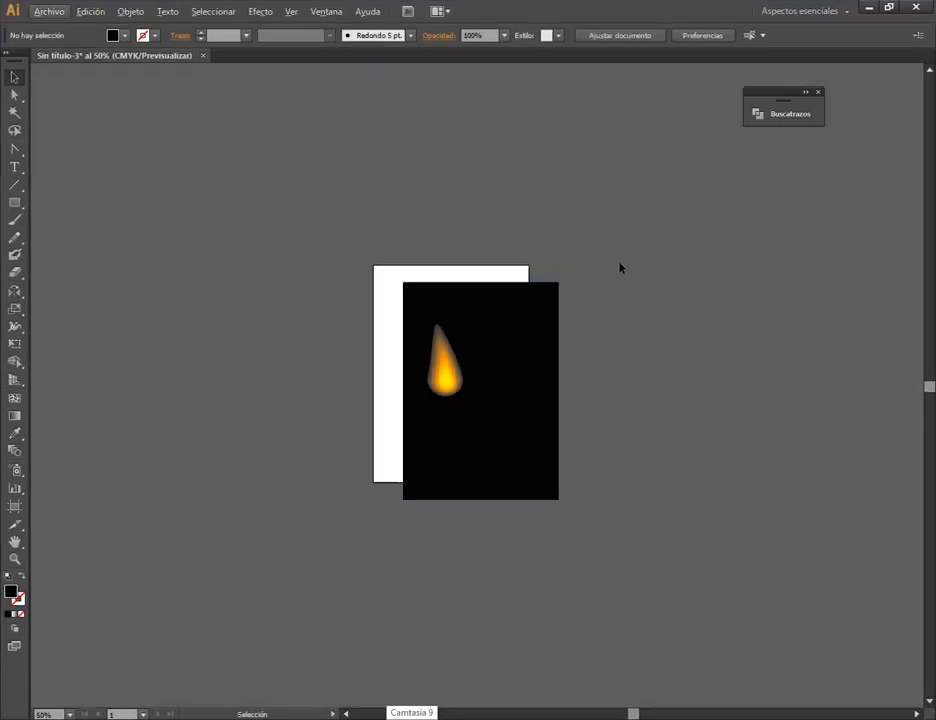
drag(620, 265, 372, 569)
key(Delete)
key(alt)
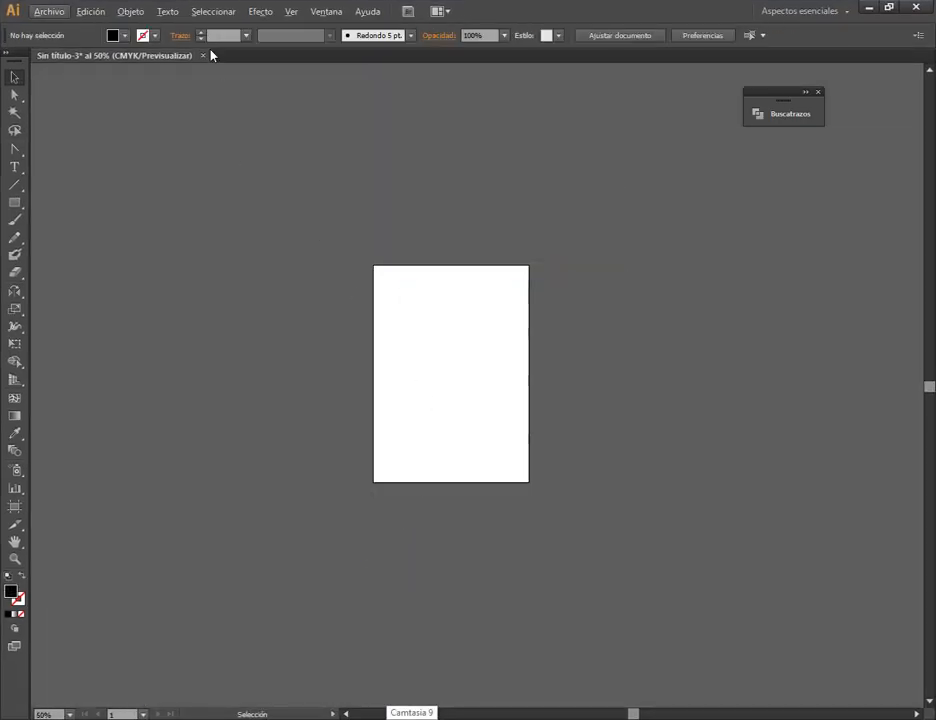
click(203, 56)
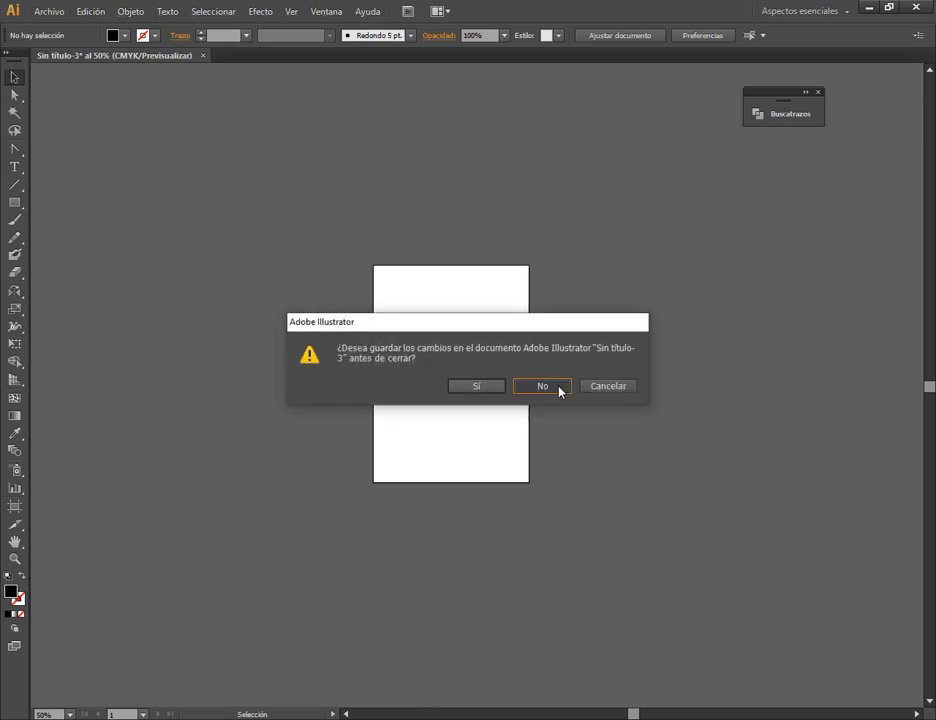
click(560, 391)
- Search the system for "ill" and launch Illustrator from the results
key(super)
text(ill)
key(Down)
key(Down)
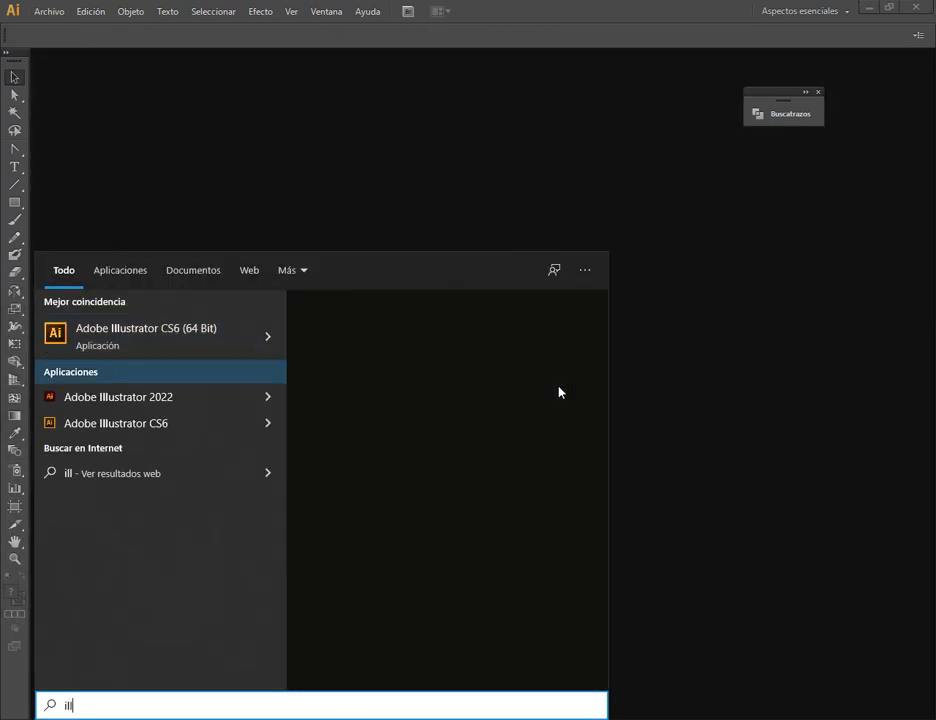
key(Return)
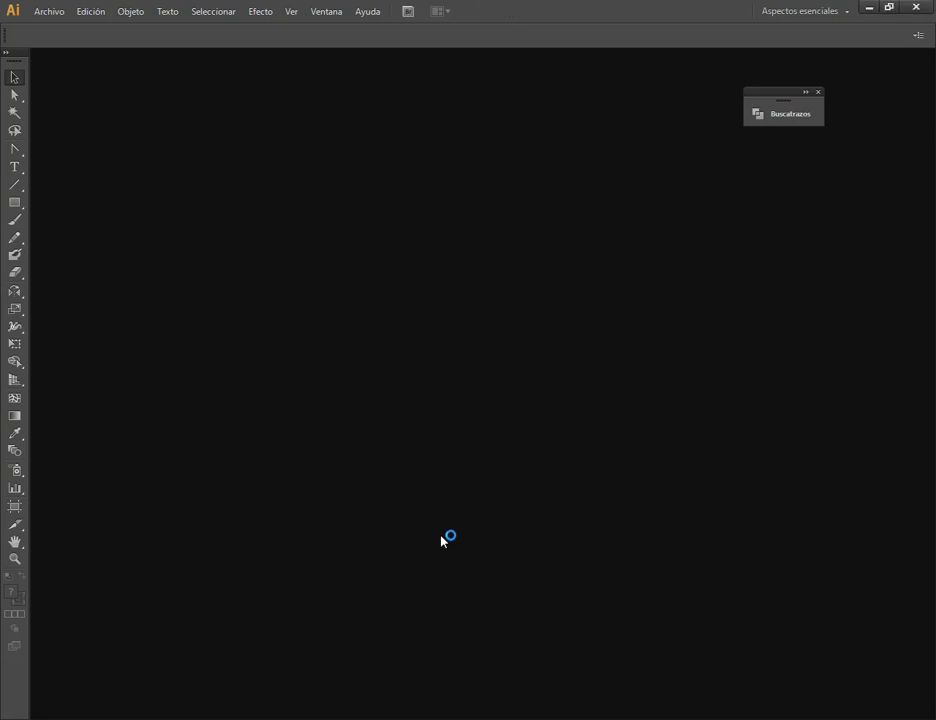
- Create a new portrait CMYK document 15 cm wide and 21 cm high with one artboard
click(49, 12)
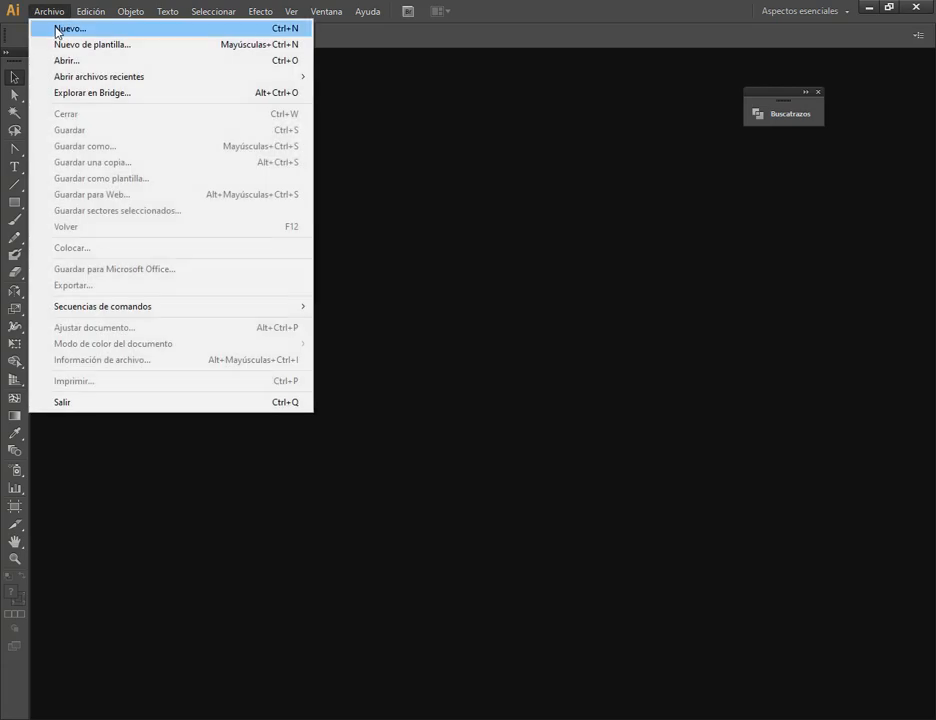
click(56, 28)
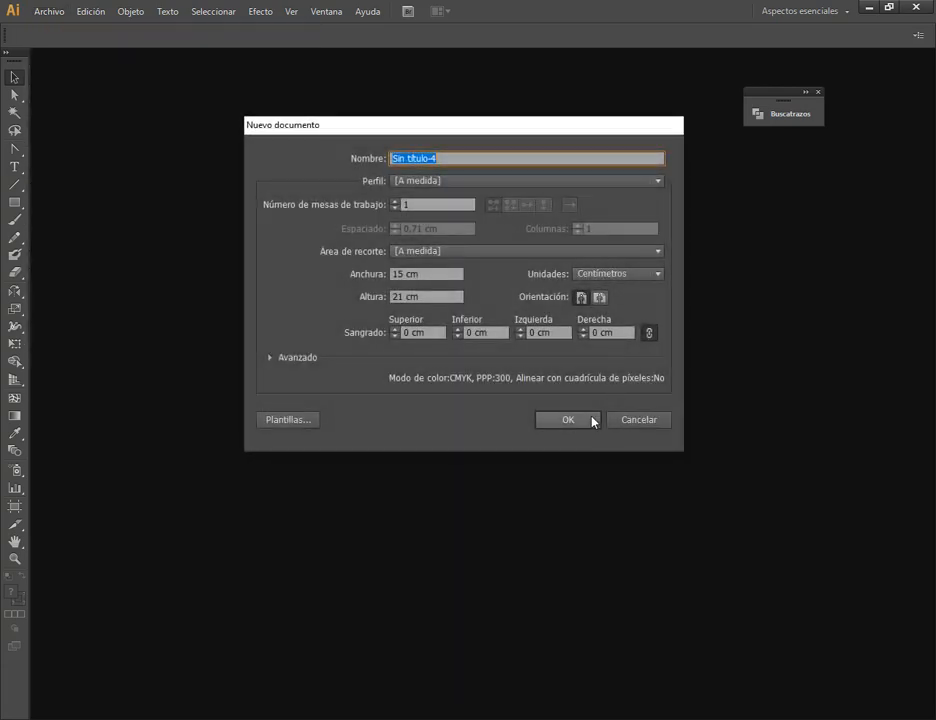
click(592, 421)
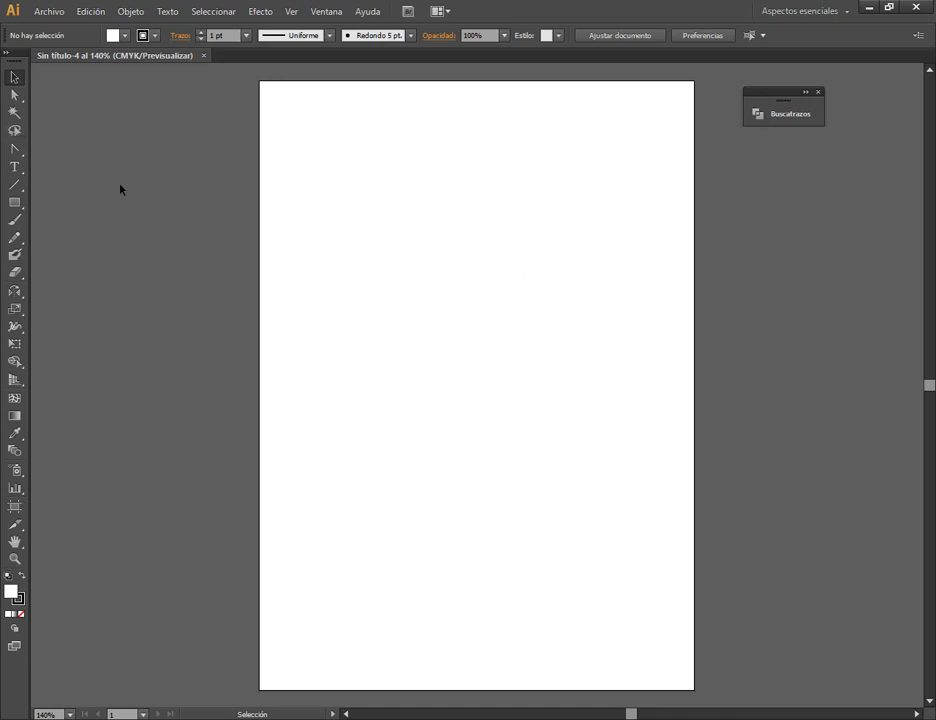
- Close the floating Pathfinder panel and draw a rectangle covering the whole artboard
click(818, 93)
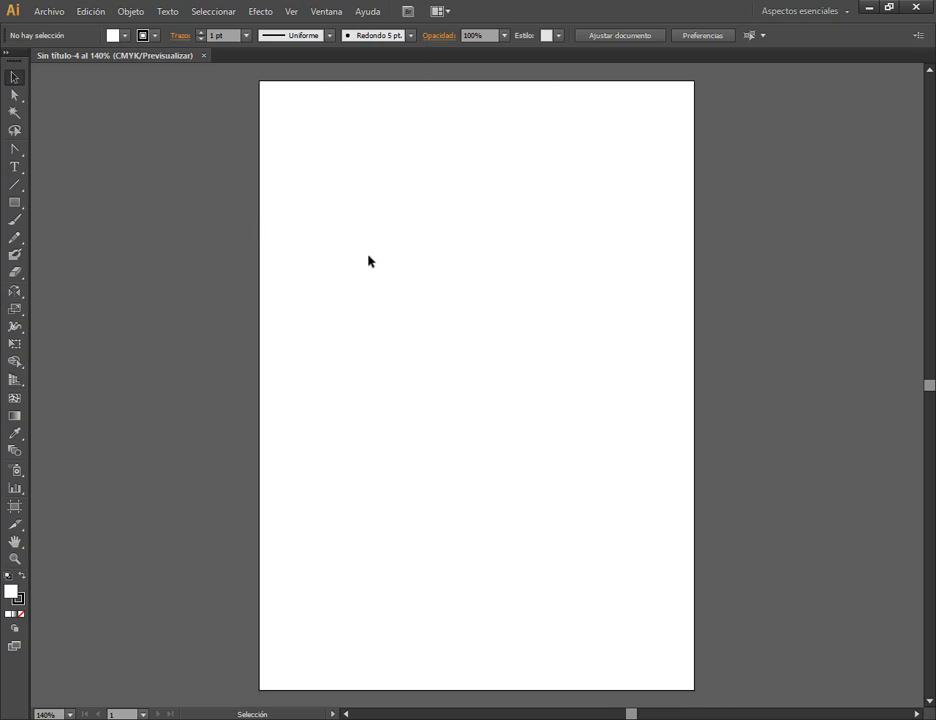
click(15, 185)
click(15, 202)
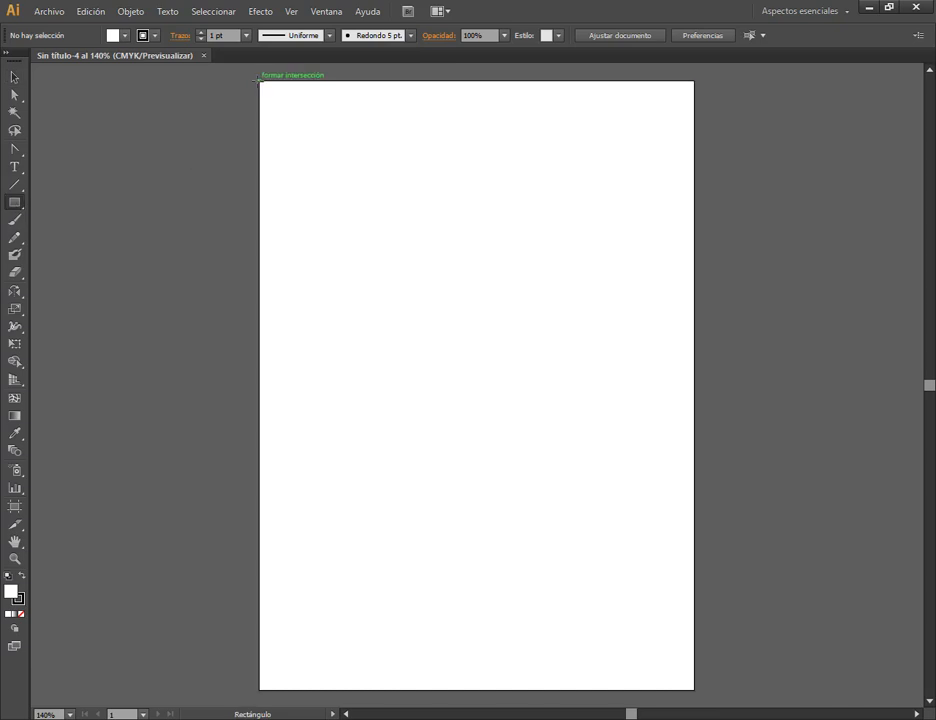
click(15, 77)
click(12, 203)
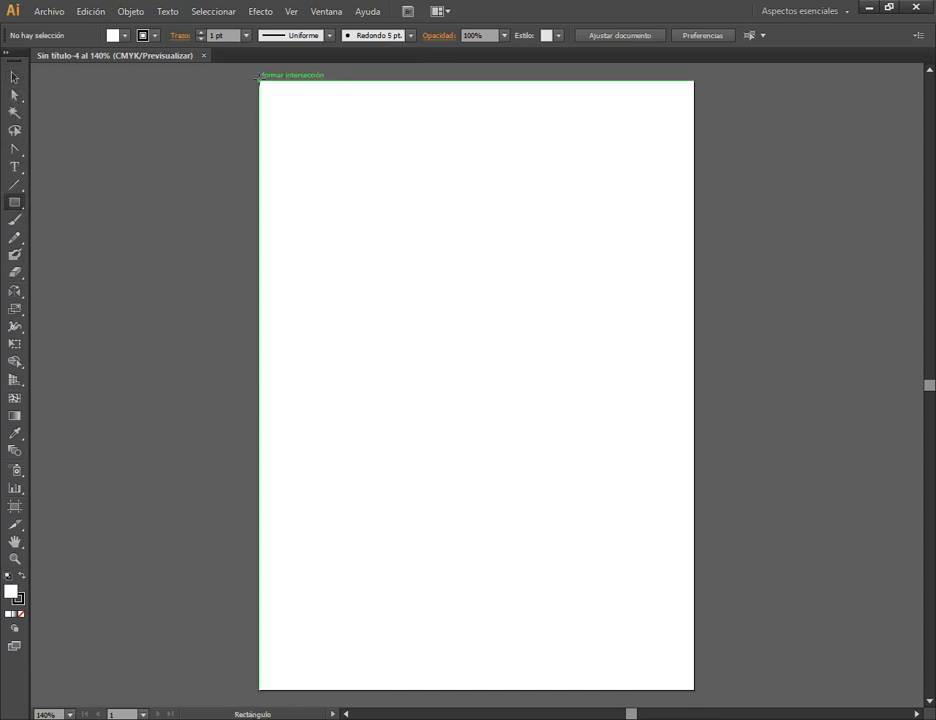
drag(260, 81, 691, 689)
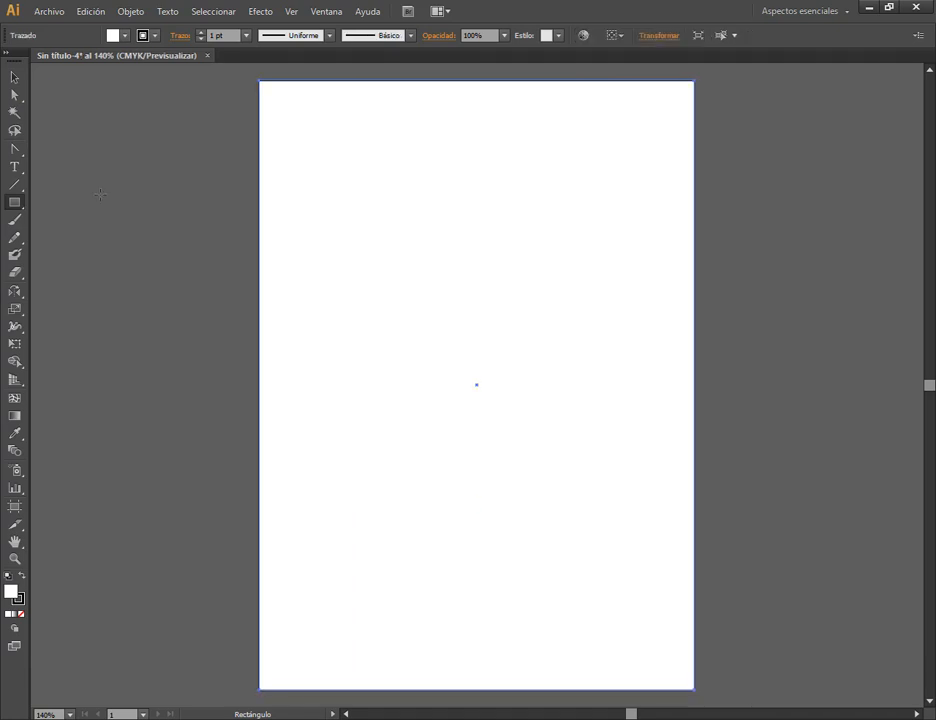
- Fill the artboard-sized rectangle with the Naranja, amarillo linear gradient and close the gradient settings
click(15, 77)
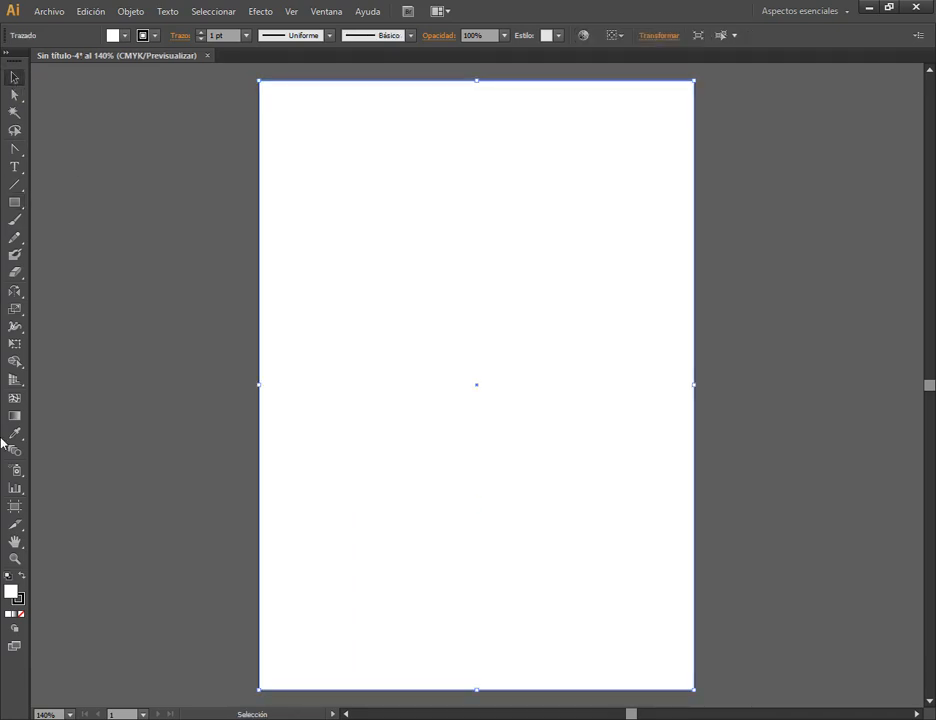
click(14, 613)
click(776, 300)
click(712, 352)
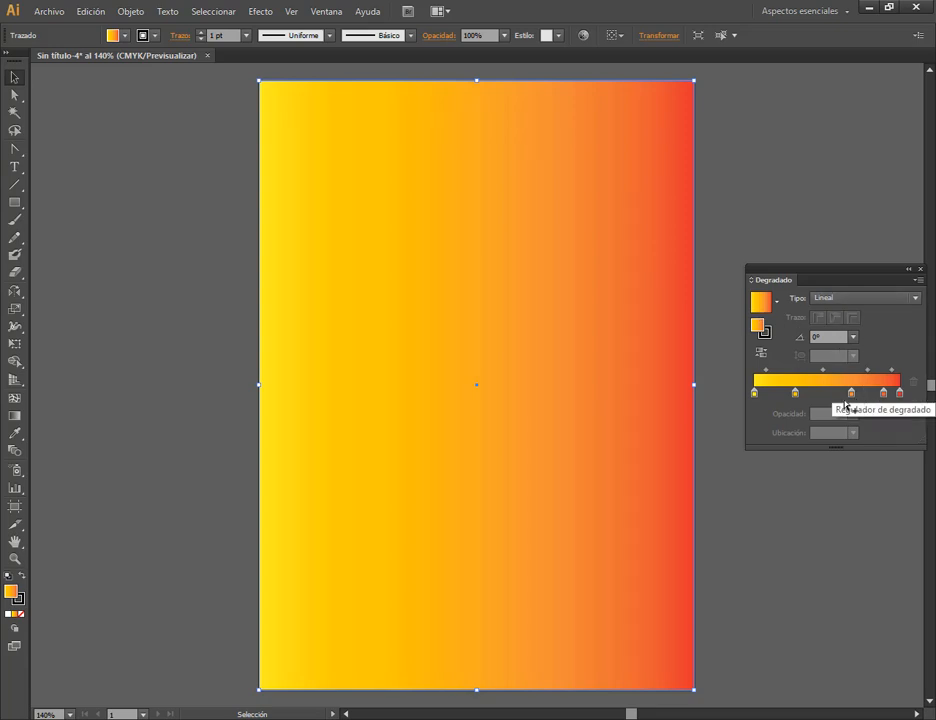
click(920, 270)
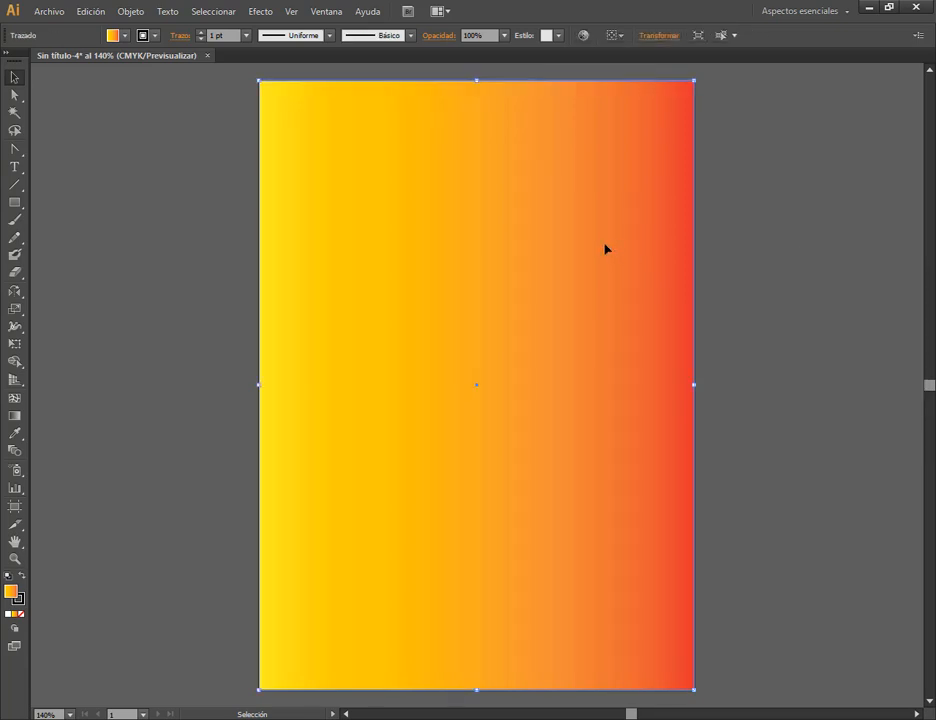
- Reset to the default fill and stroke, and draw a wide white rectangle across the artboard's upper middle
click(65, 240)
click(8, 577)
click(15, 203)
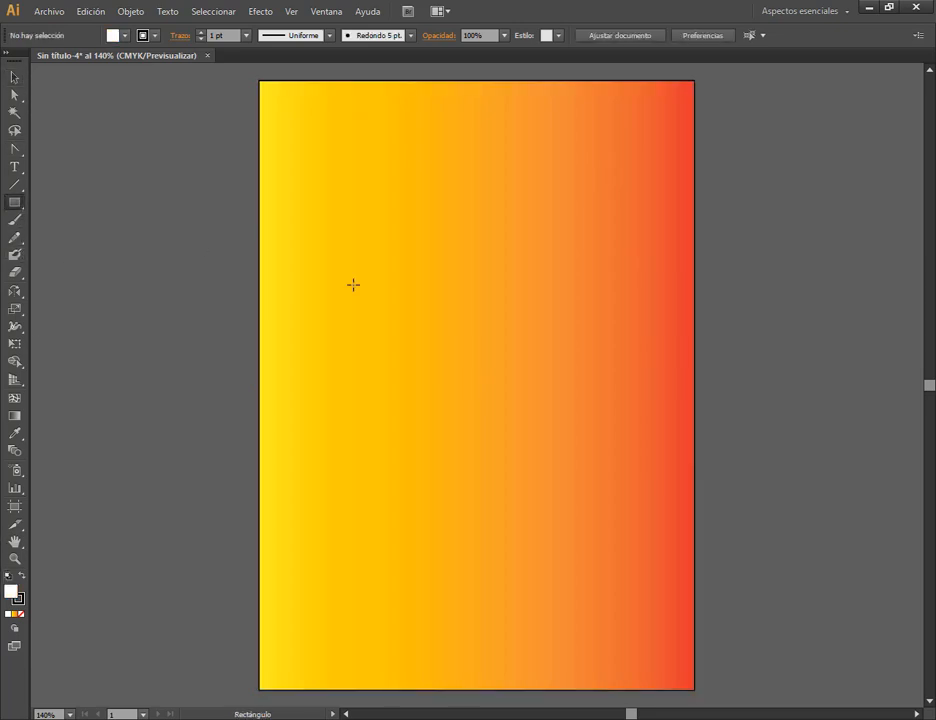
mouse_move(313, 257)
mouse_down()
mouse_move(648, 445)
mouse_move(657, 394)
mouse_up()
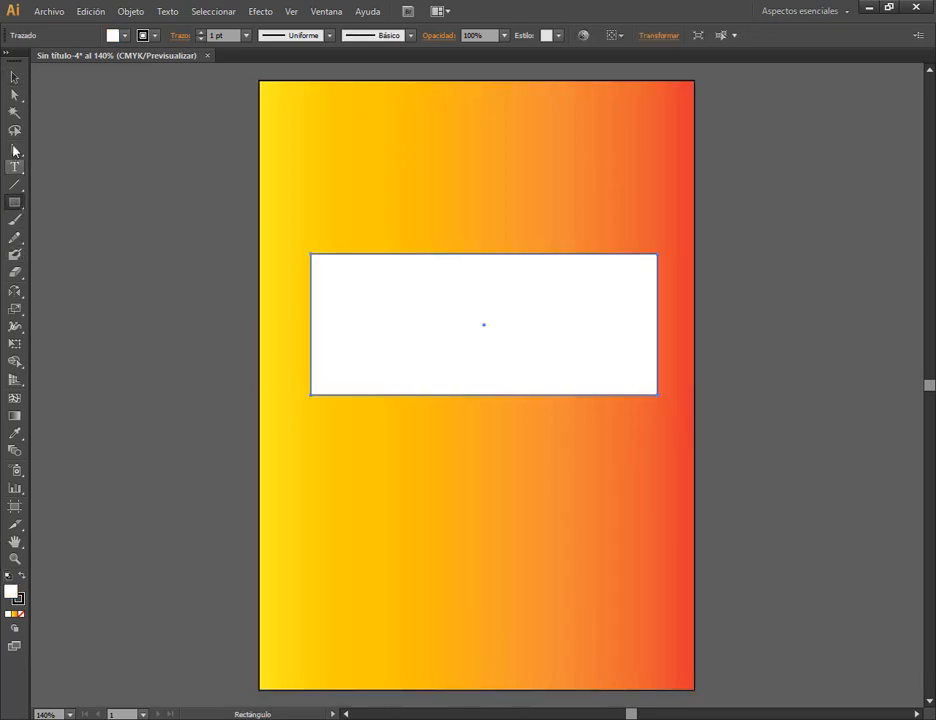
- Remove the white rectangle's stroke and move the Color panel off the artboard
click(14, 78)
click(21, 616)
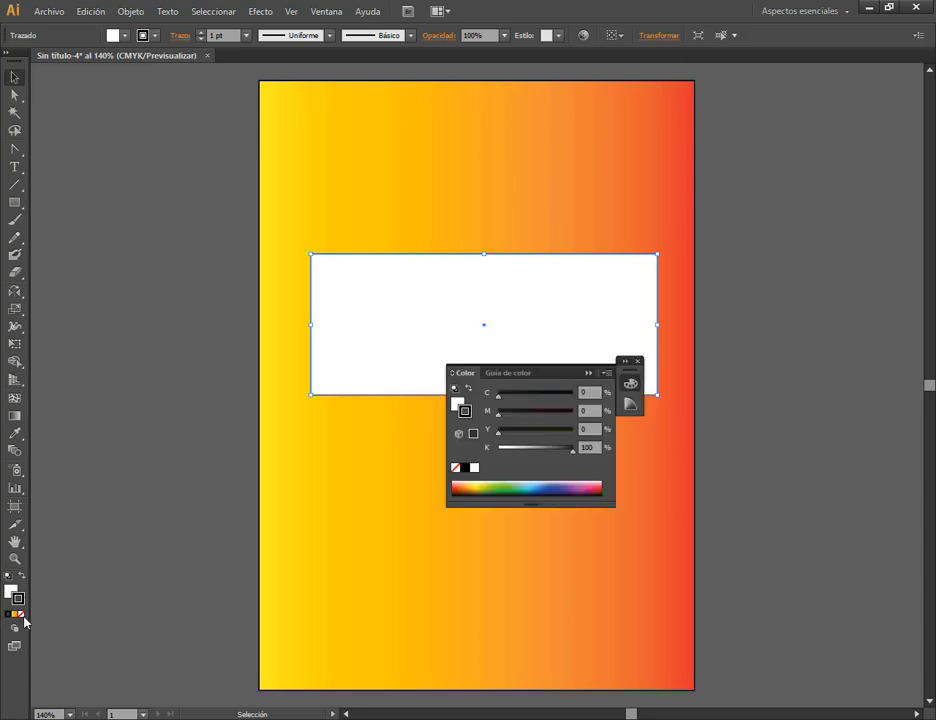
click(21, 615)
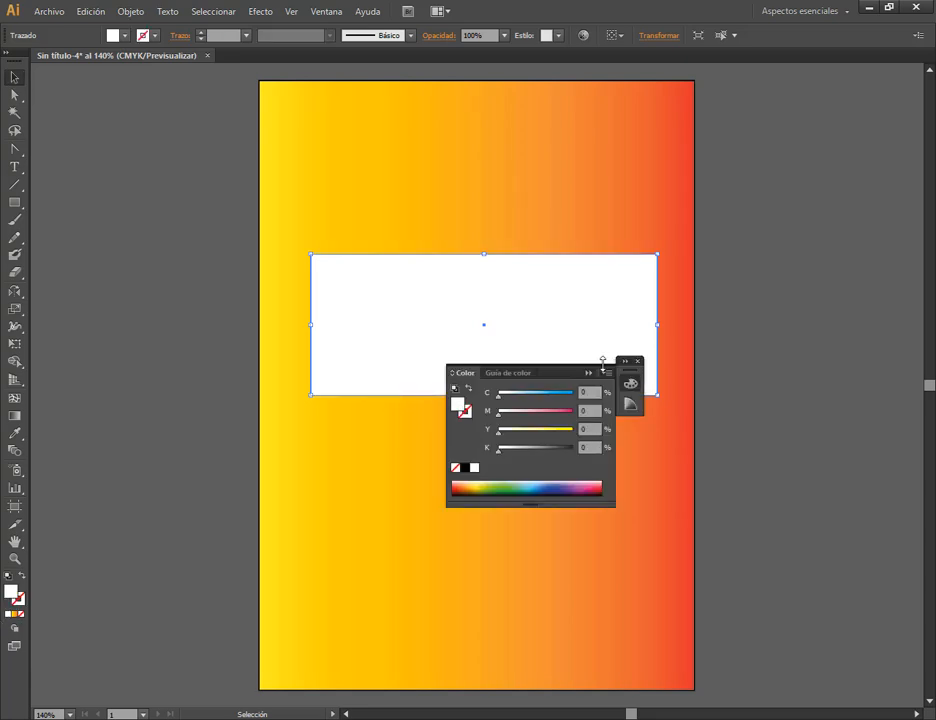
drag(591, 372, 872, 446)
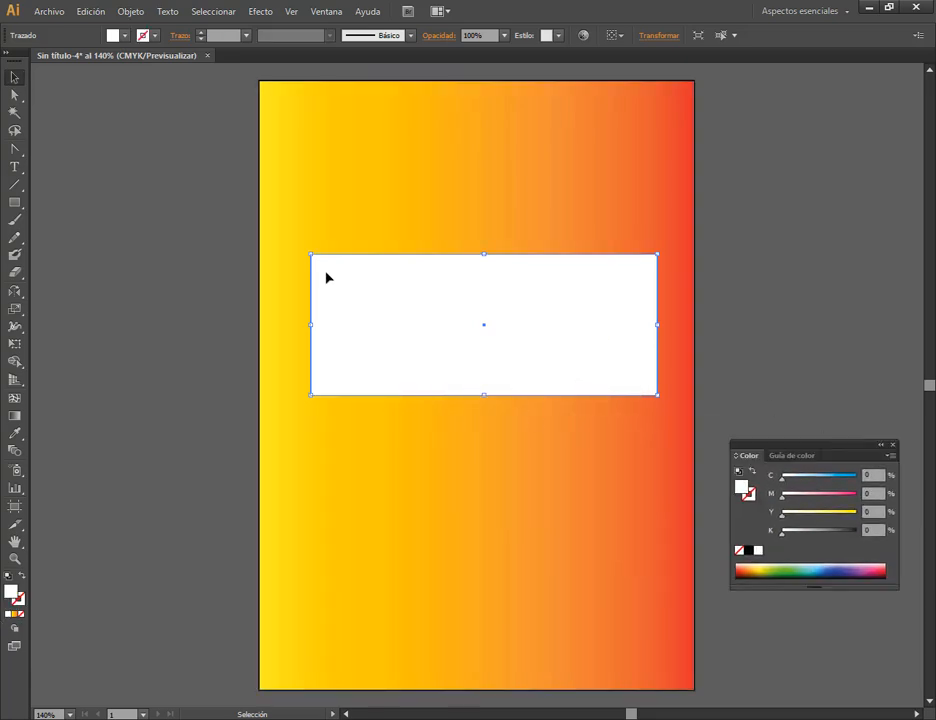
- Fill the white rectangle with the Blanco, Negro linear gradient and close the Color panel
click(330, 11)
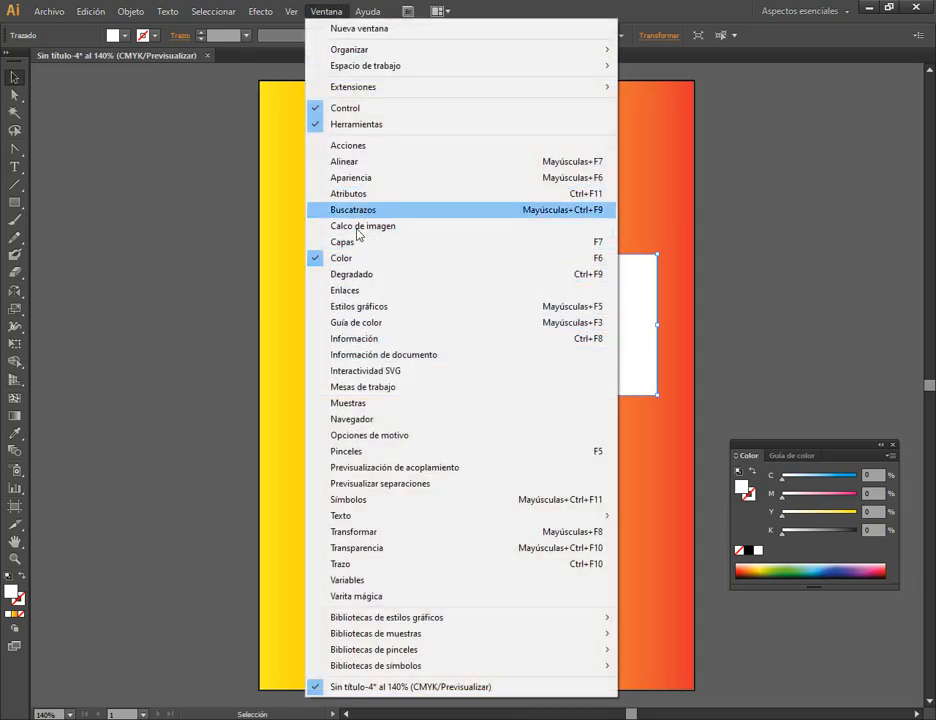
click(352, 273)
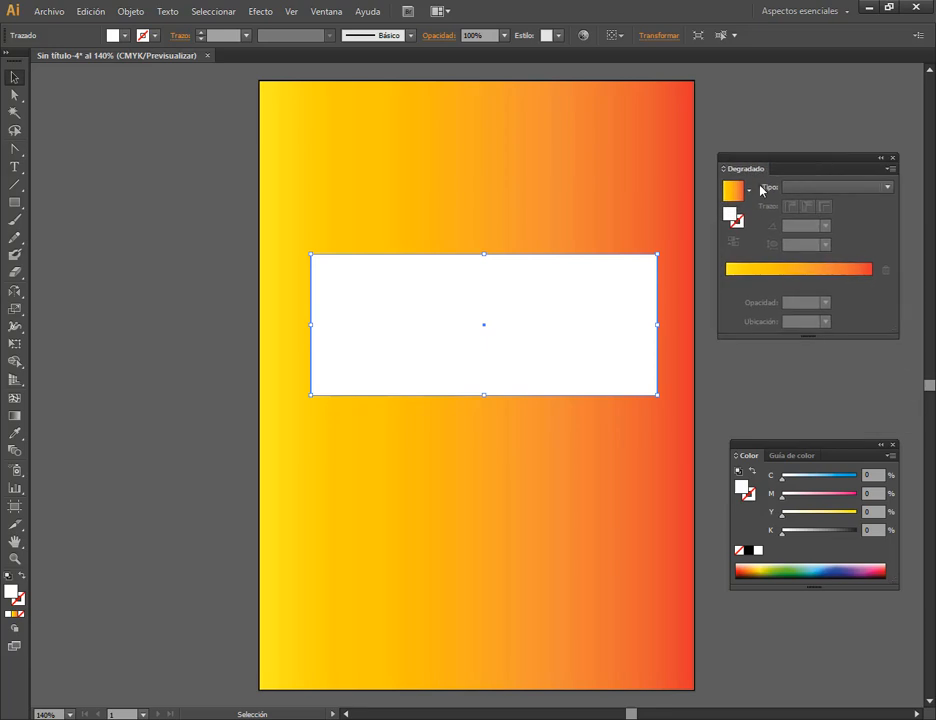
click(749, 190)
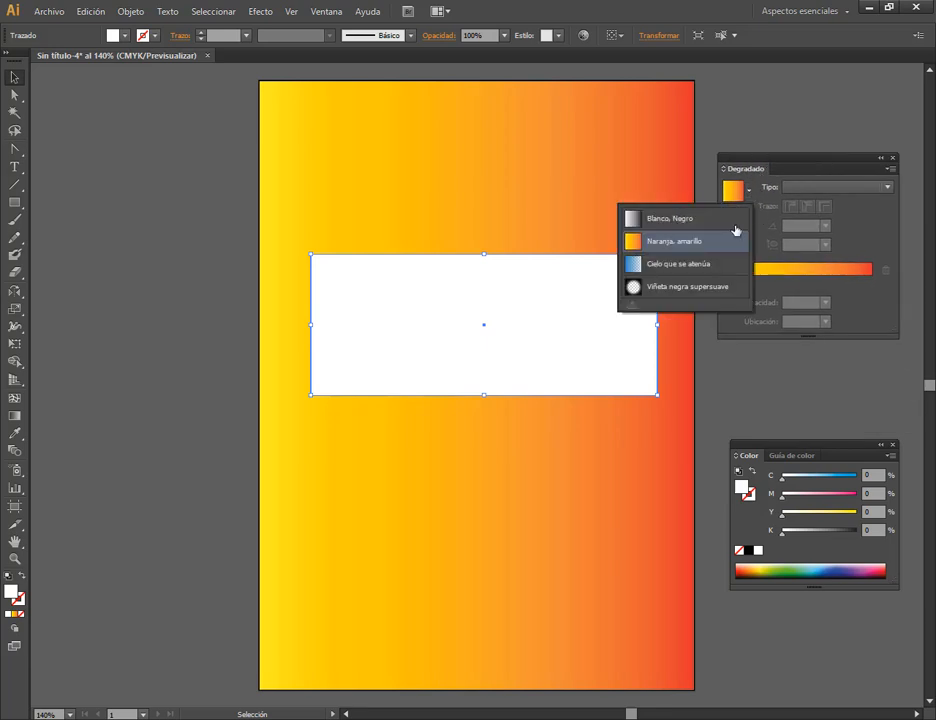
click(668, 219)
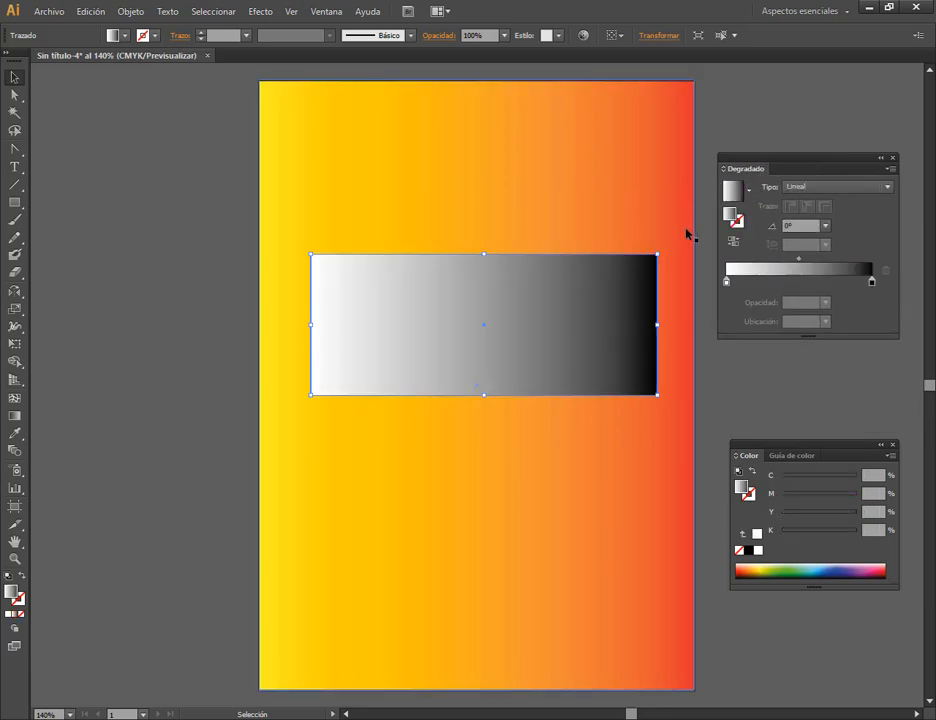
click(892, 444)
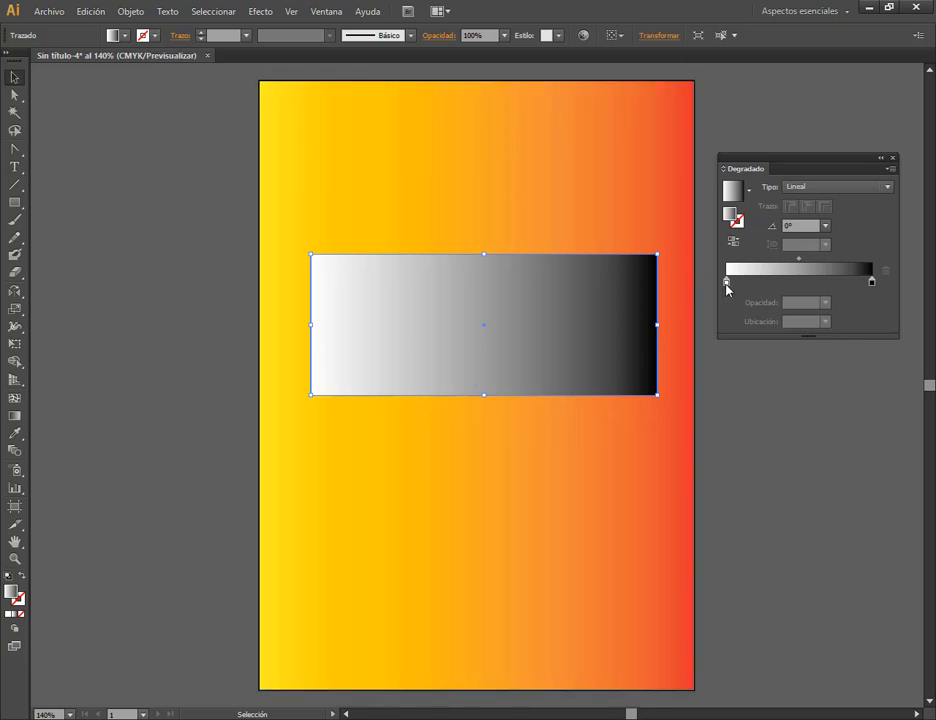
- Change the gradient's white stop to dark green with C 100, M 0, Y 100 and K about 13
double_click(726, 283)
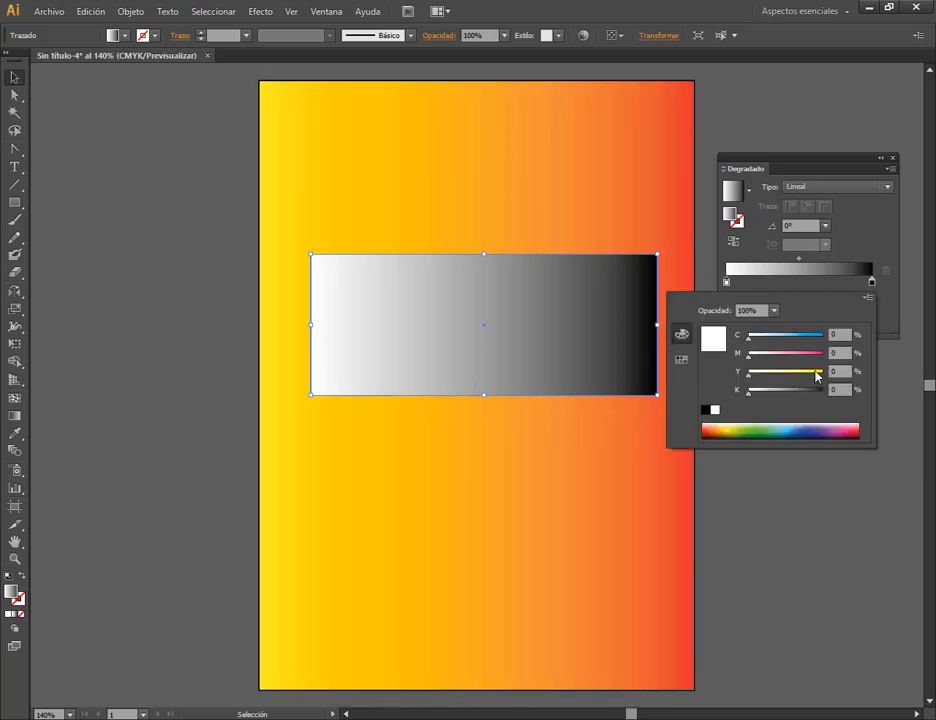
mouse_move(817, 376)
mouse_down()
mouse_move(806, 378)
mouse_move(834, 377)
mouse_up()
click(818, 335)
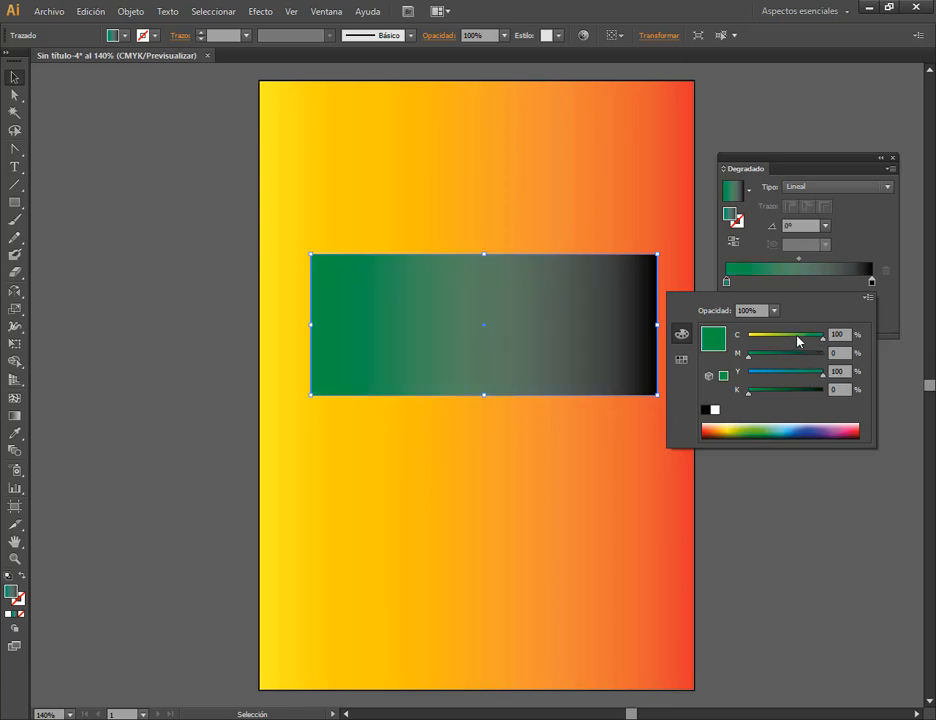
drag(749, 392, 761, 396)
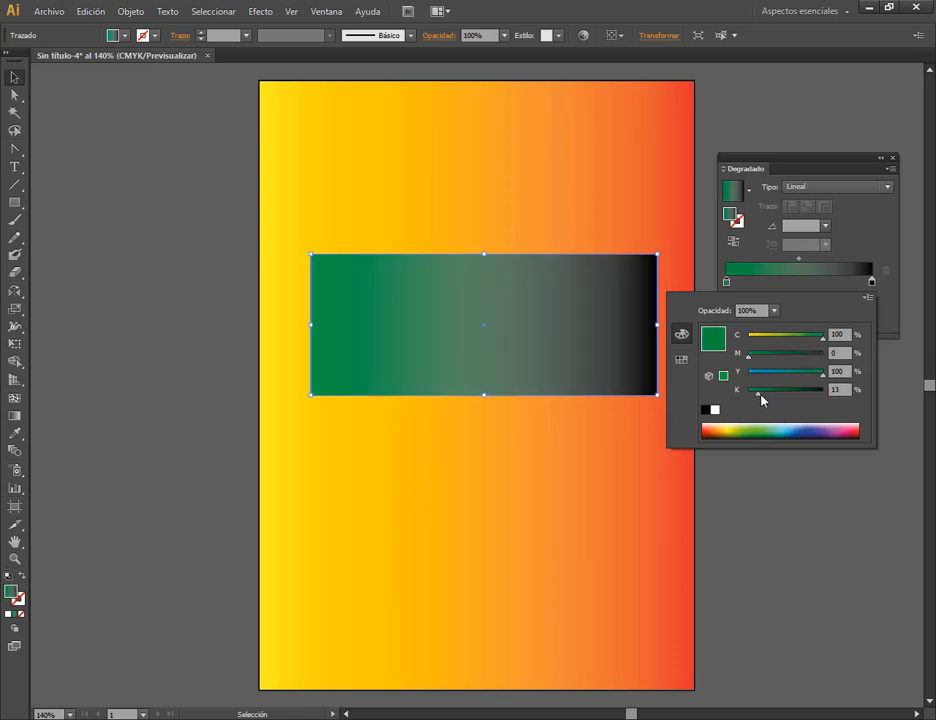
click(870, 164)
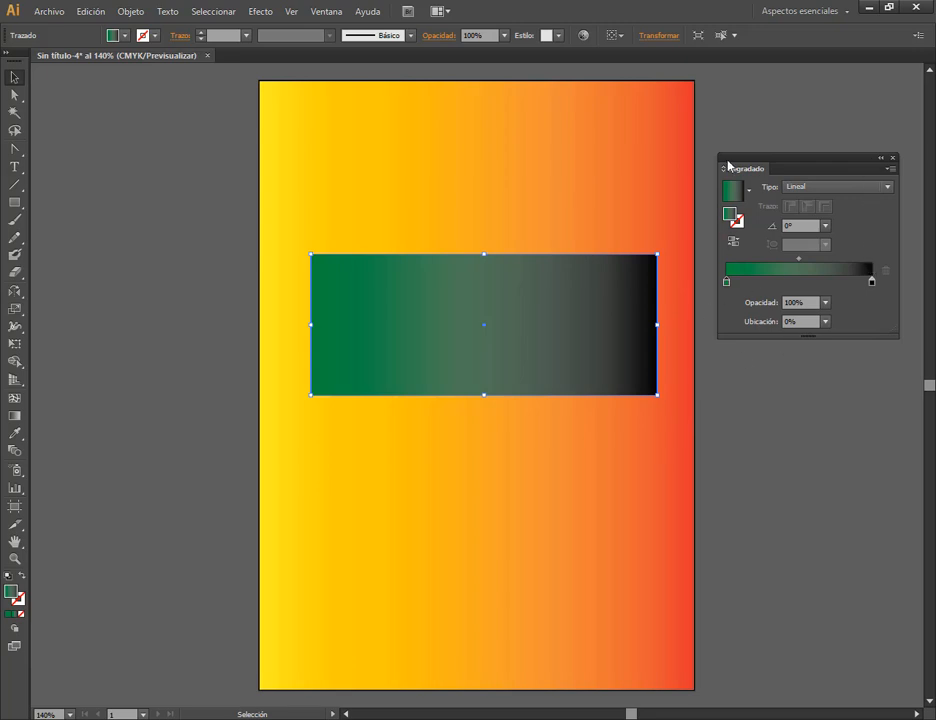
key(ctrl)
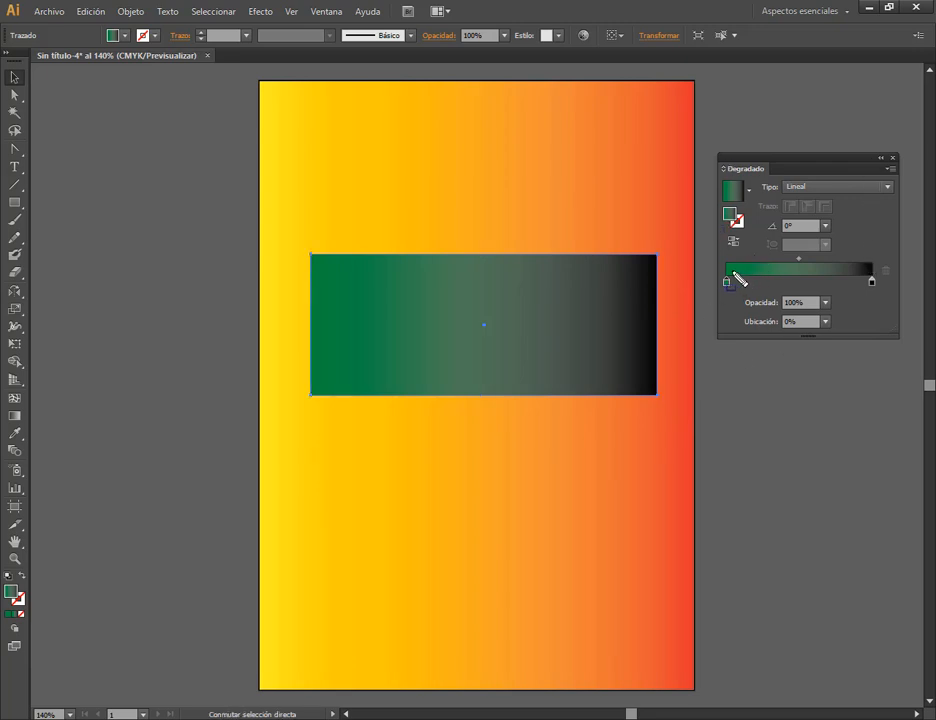
drag(707, 253, 903, 307)
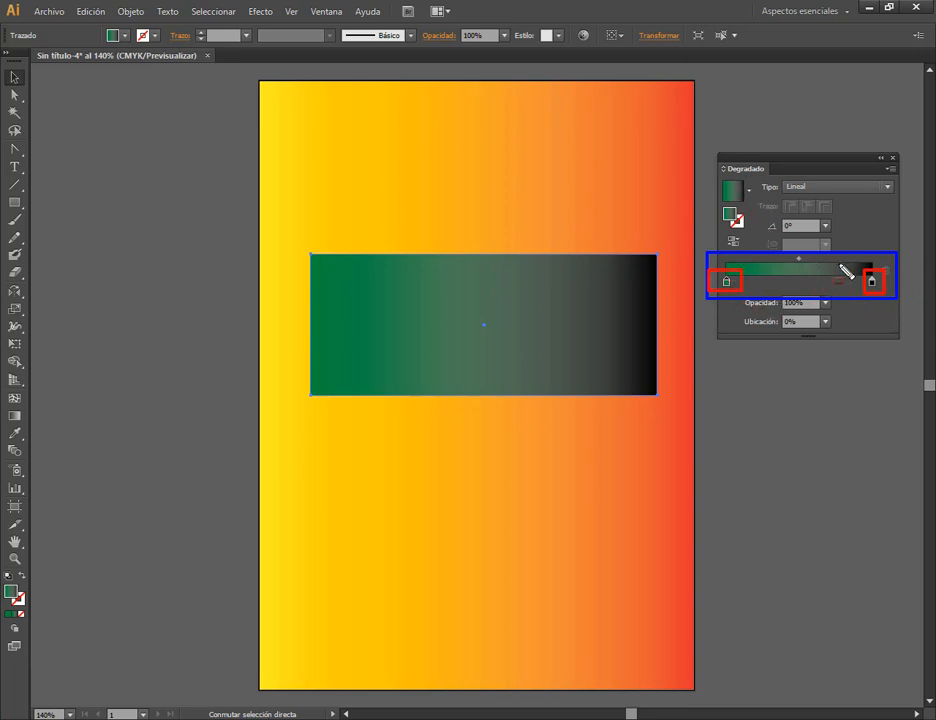
key(r)
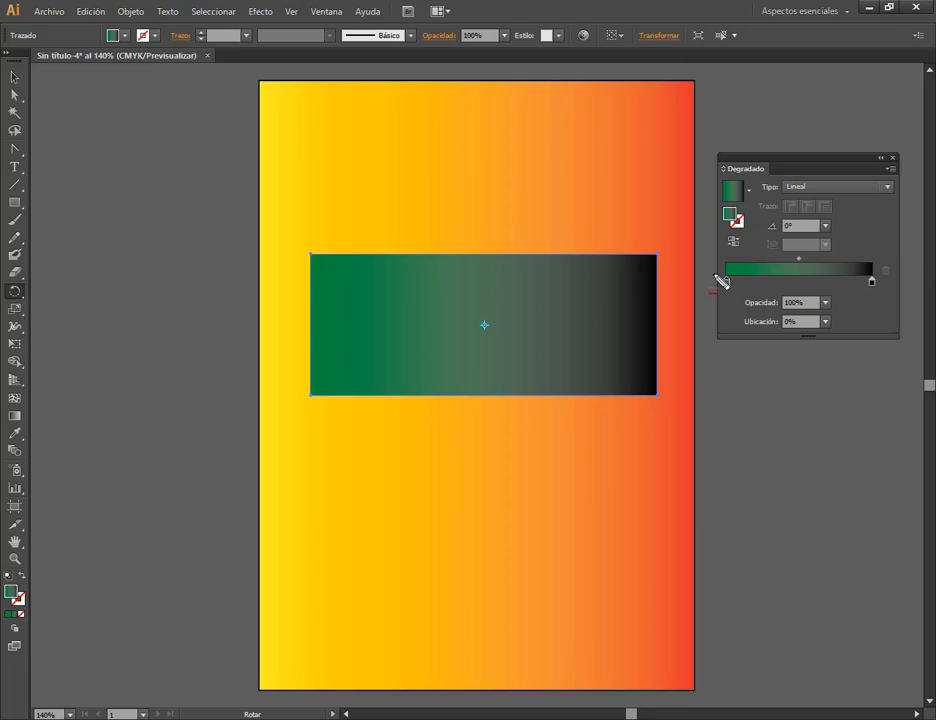
- Set the opacity of the gradient's black stop to 0%
drag(733, 289, 846, 334)
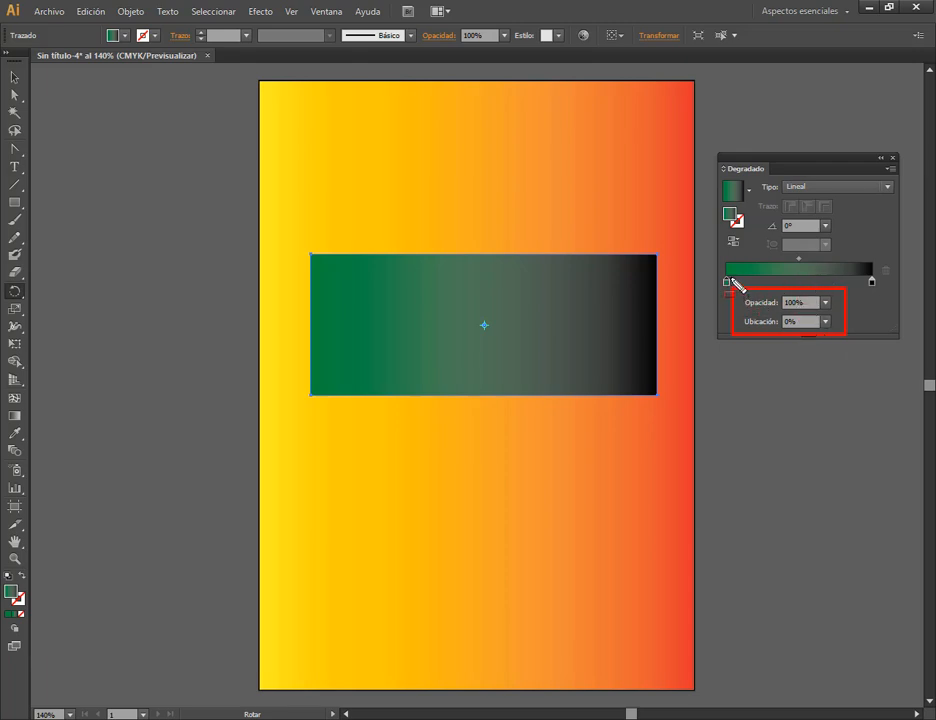
key(Escape)
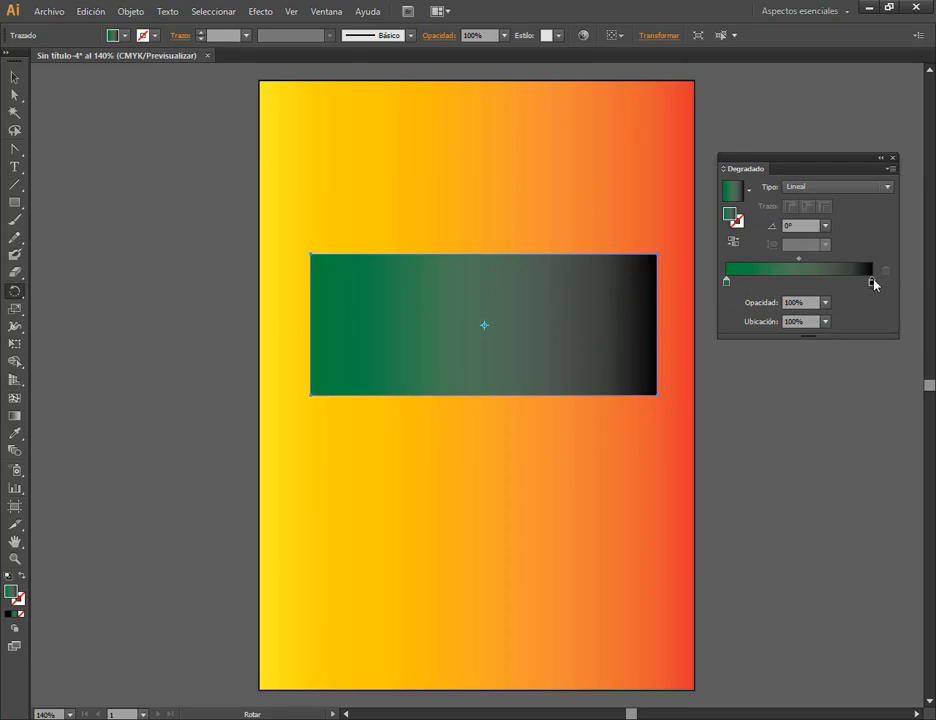
click(826, 303)
click(838, 318)
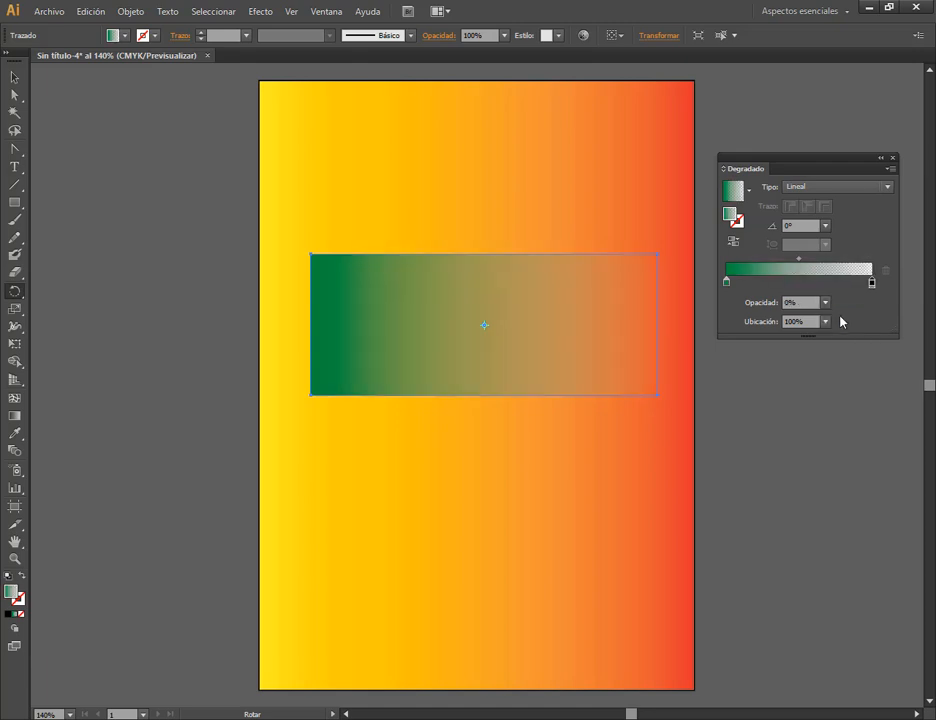
- Move the green gradient rectangle up near the artboard's top edge and collapse the Gradient panel
double_click(16, 77)
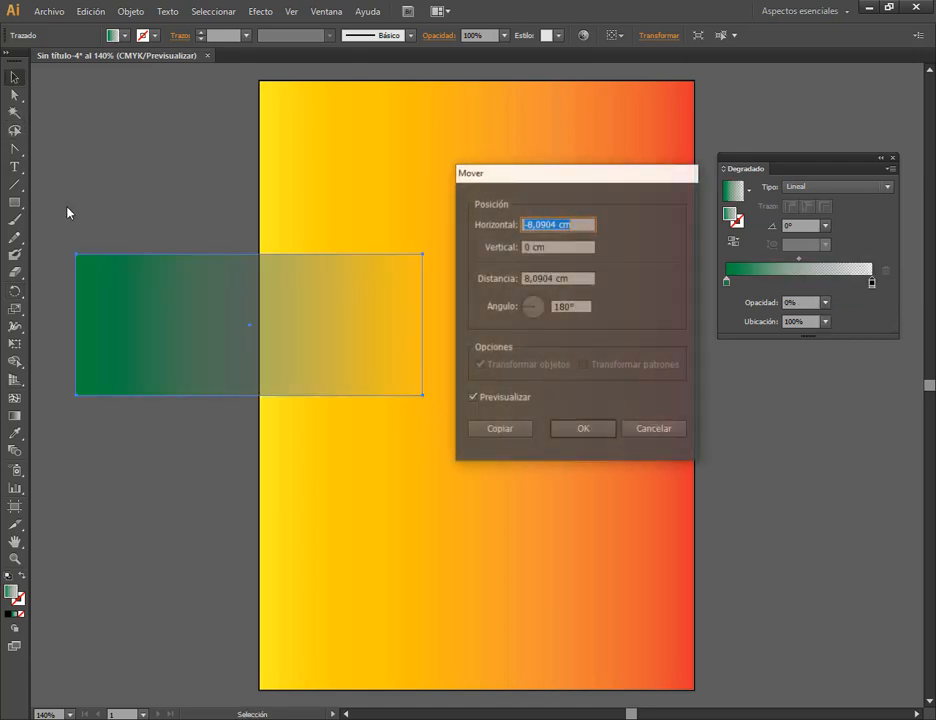
click(655, 429)
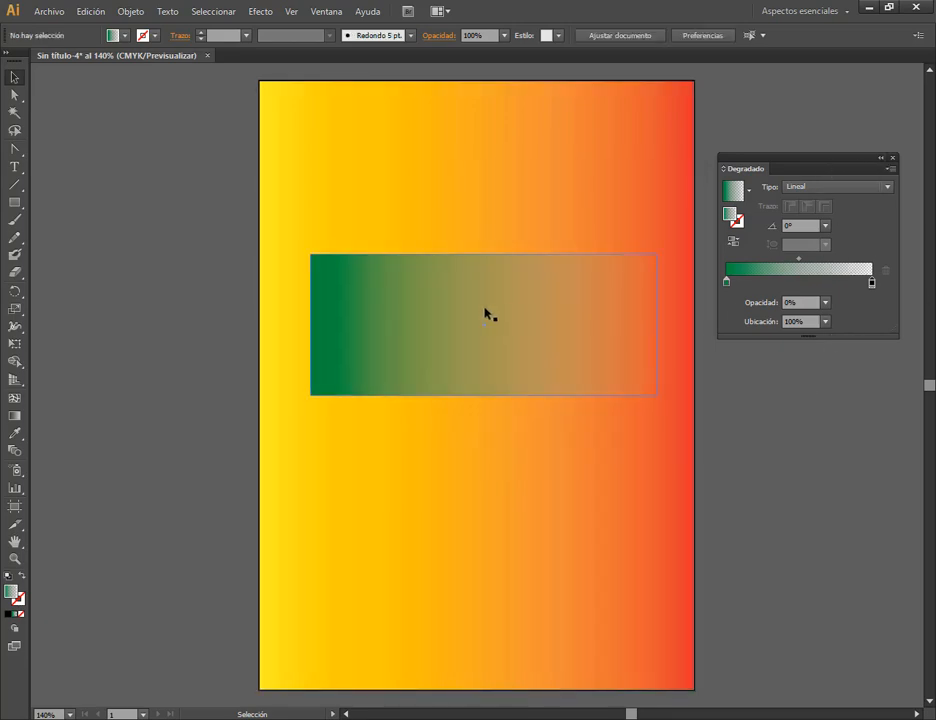
drag(485, 313, 468, 151)
click(650, 359)
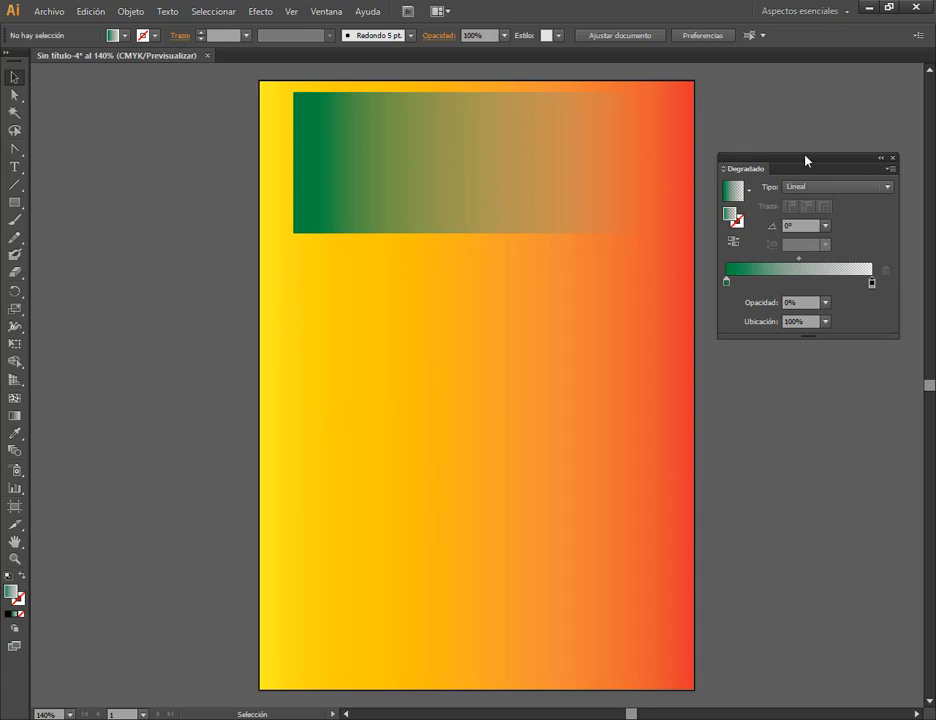
click(881, 158)
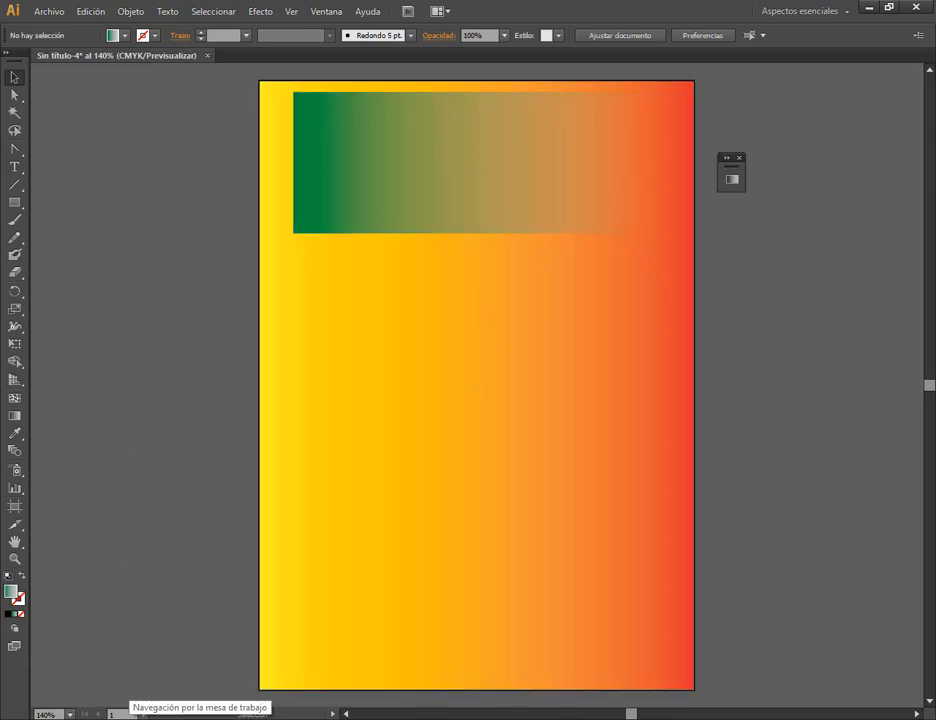
click(130, 718)
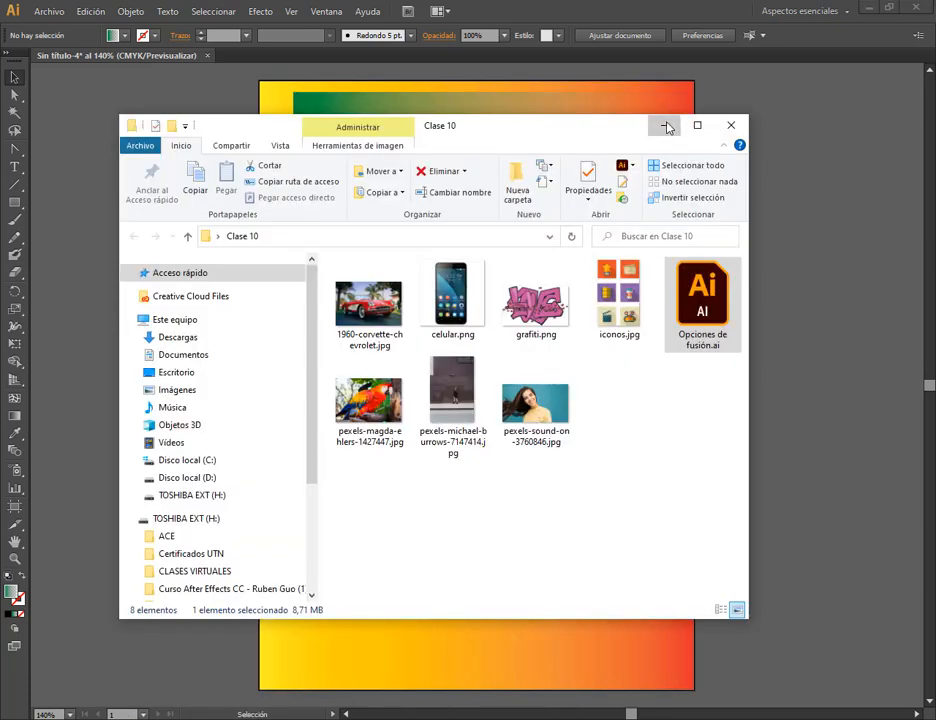
click(664, 125)
- Add the text TEXTO below the gradient rectangle and scale it up to about 80 pt
click(14, 166)
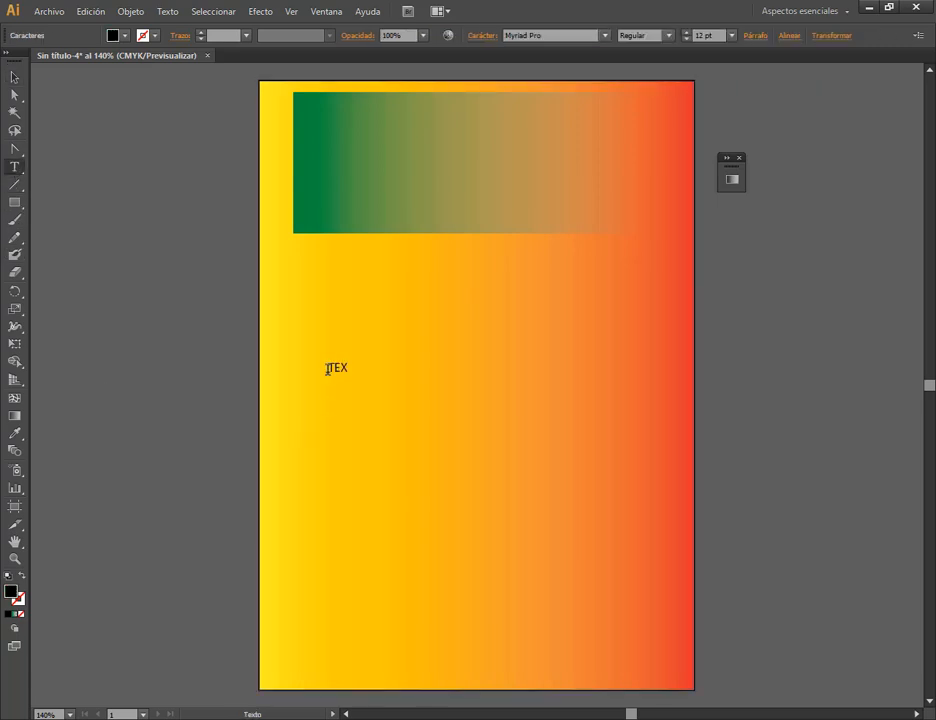
click(14, 77)
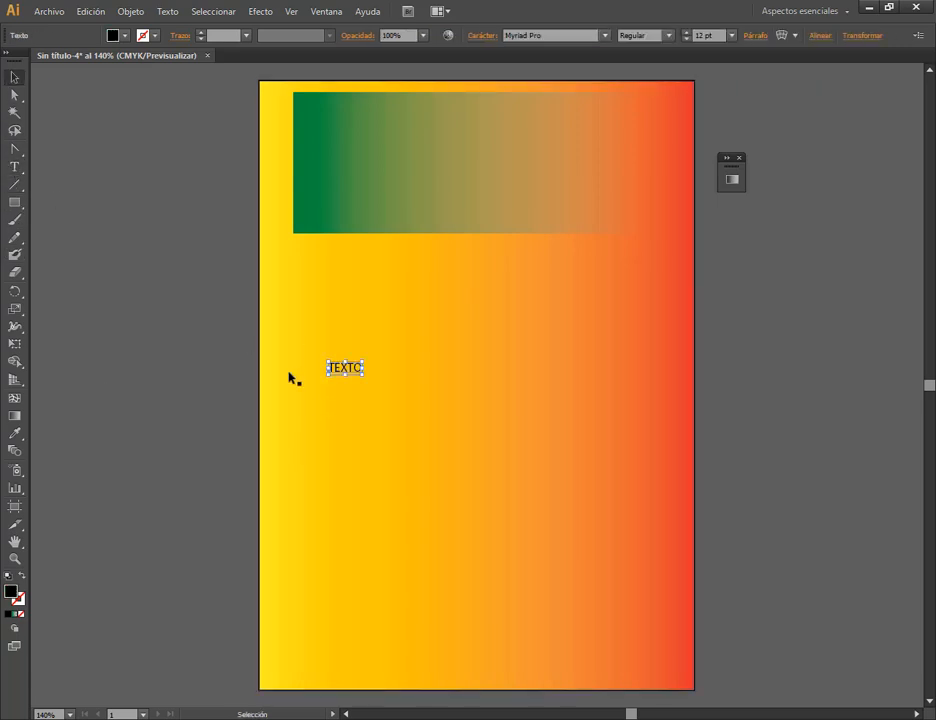
drag(363, 373, 553, 450)
- Set the TEXTO lettering to Arial Black and move it up just beneath the gradient rectangle
click(607, 38)
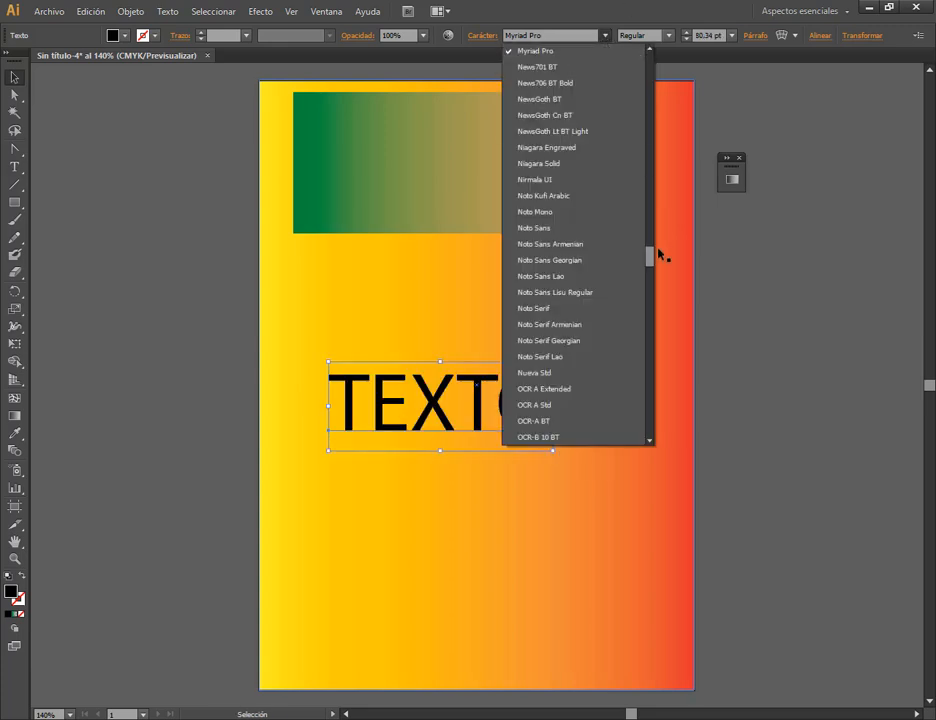
drag(654, 263, 658, 75)
click(554, 168)
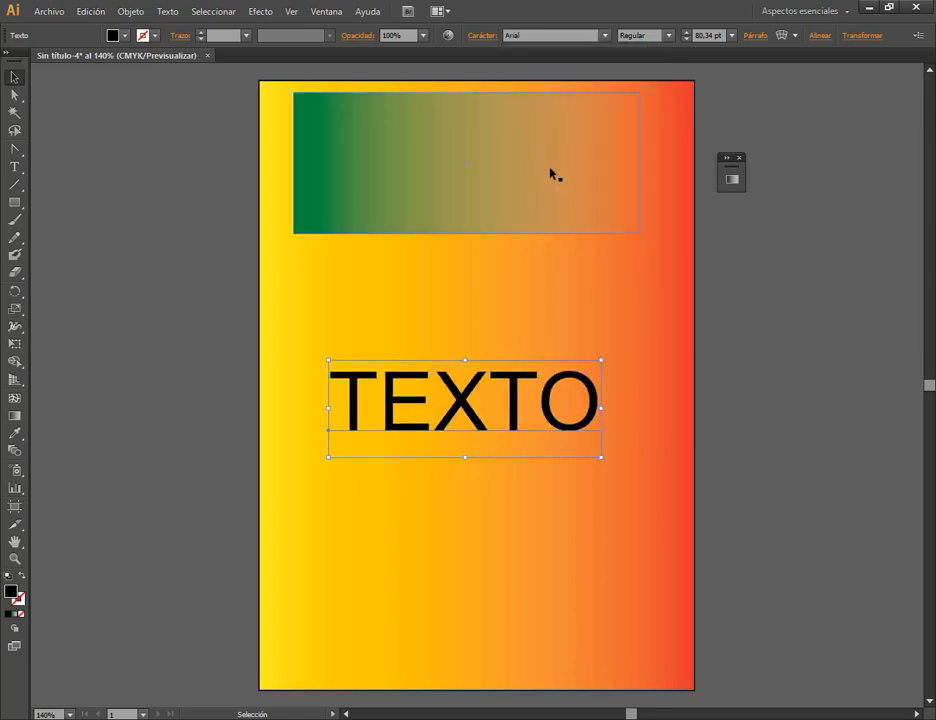
click(669, 35)
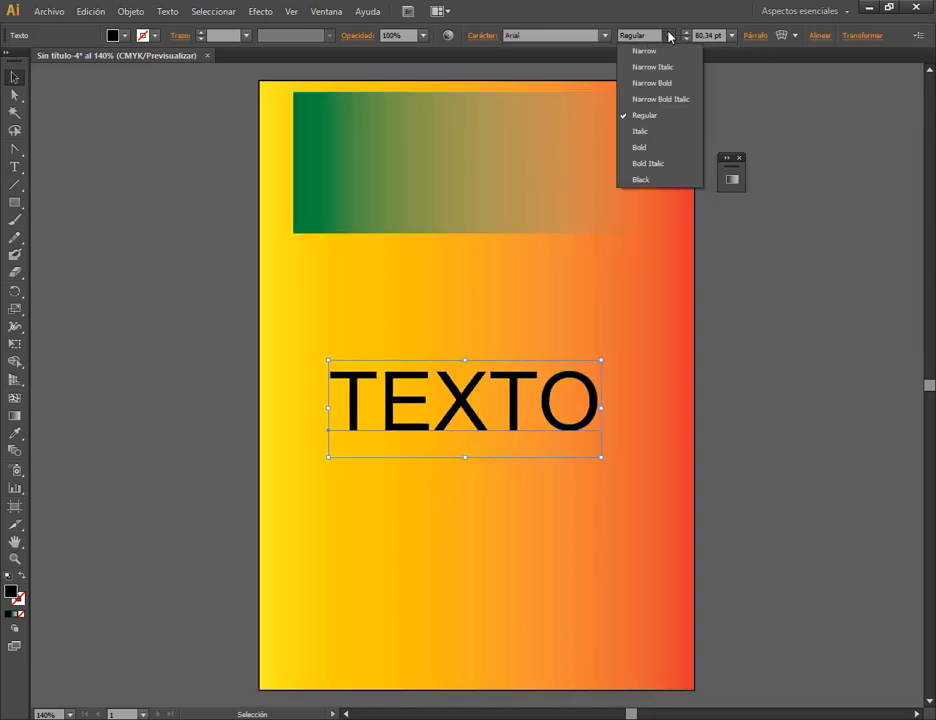
click(645, 179)
drag(539, 412, 519, 312)
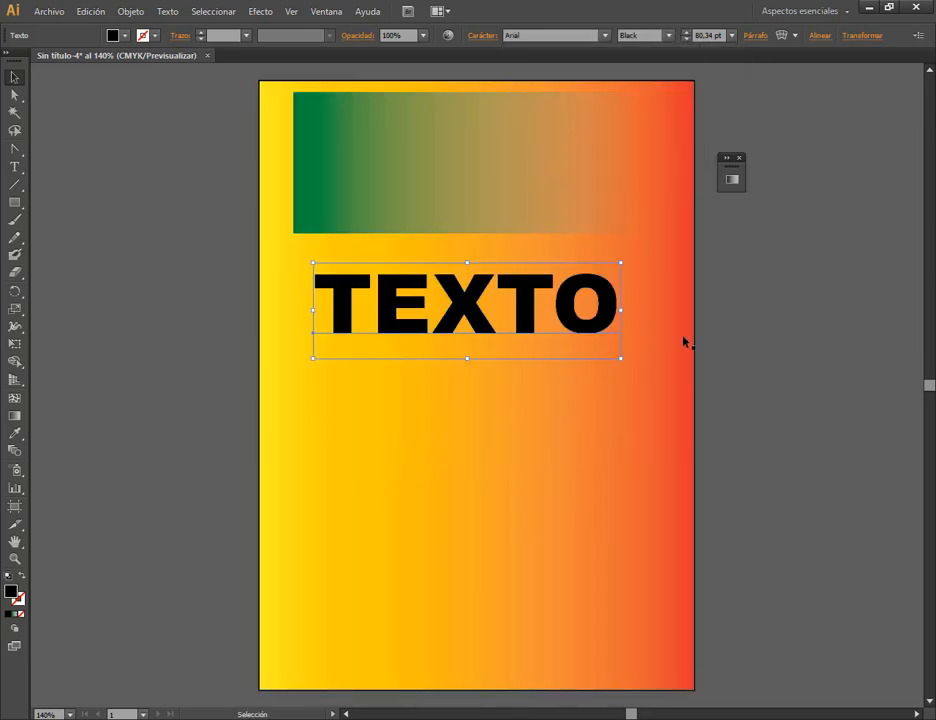
- Create a copy of the TEXTO lettering reflected across the horizontal axis
scroll(483, 324, up, 1)
key(alt)
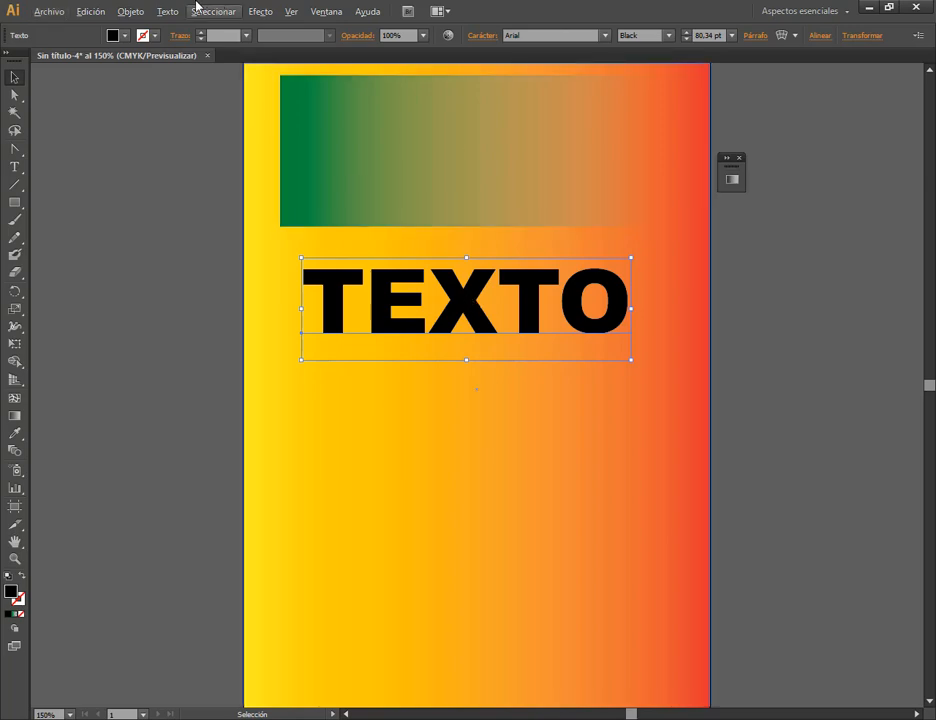
click(130, 12)
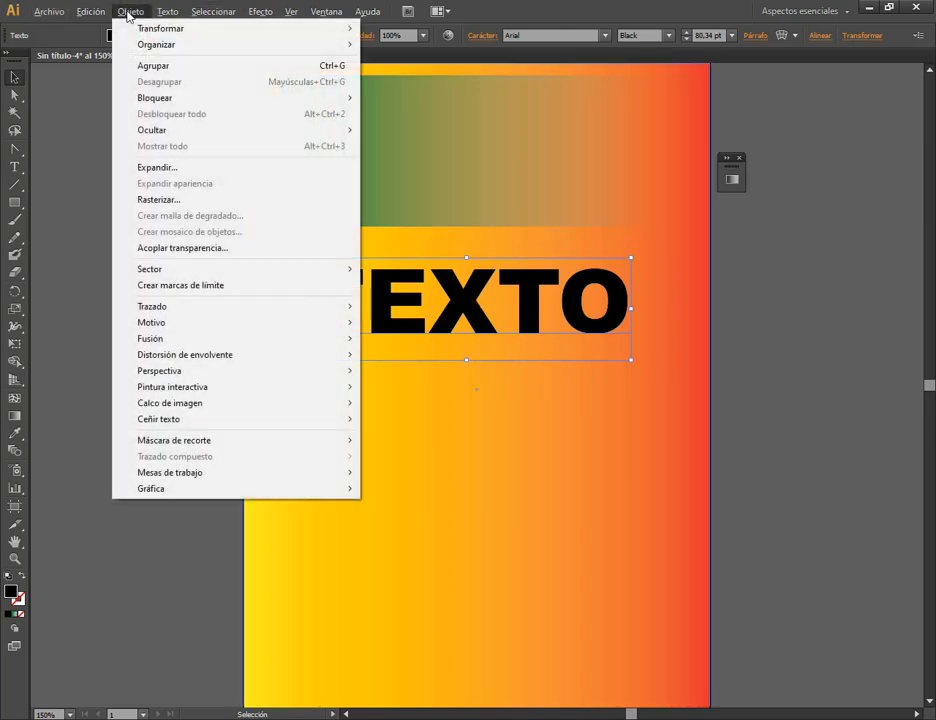
mouse_move(215, 29)
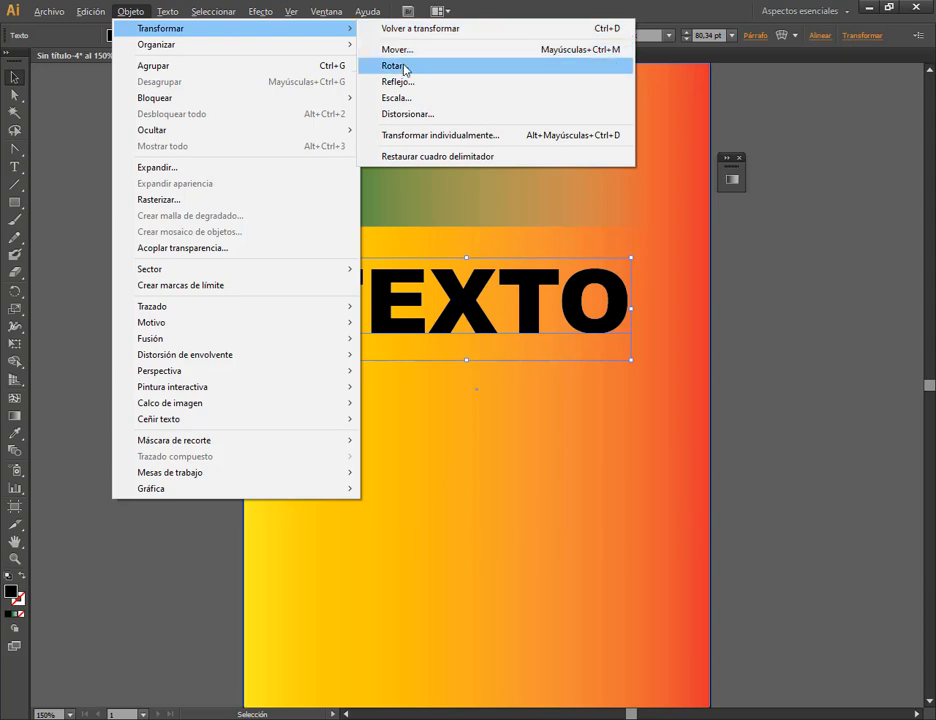
click(445, 84)
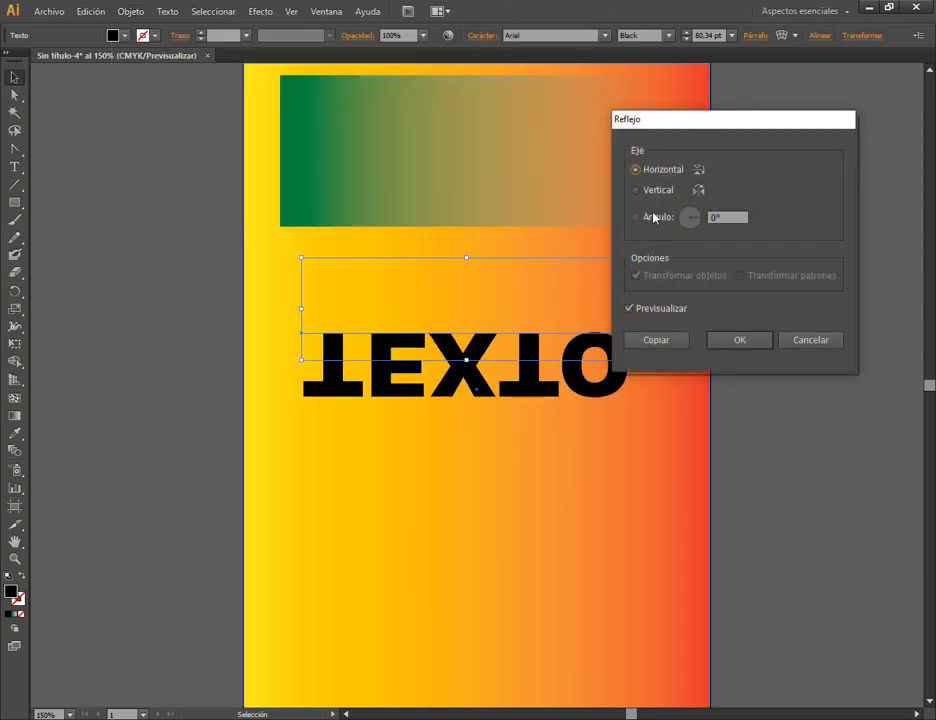
click(660, 342)
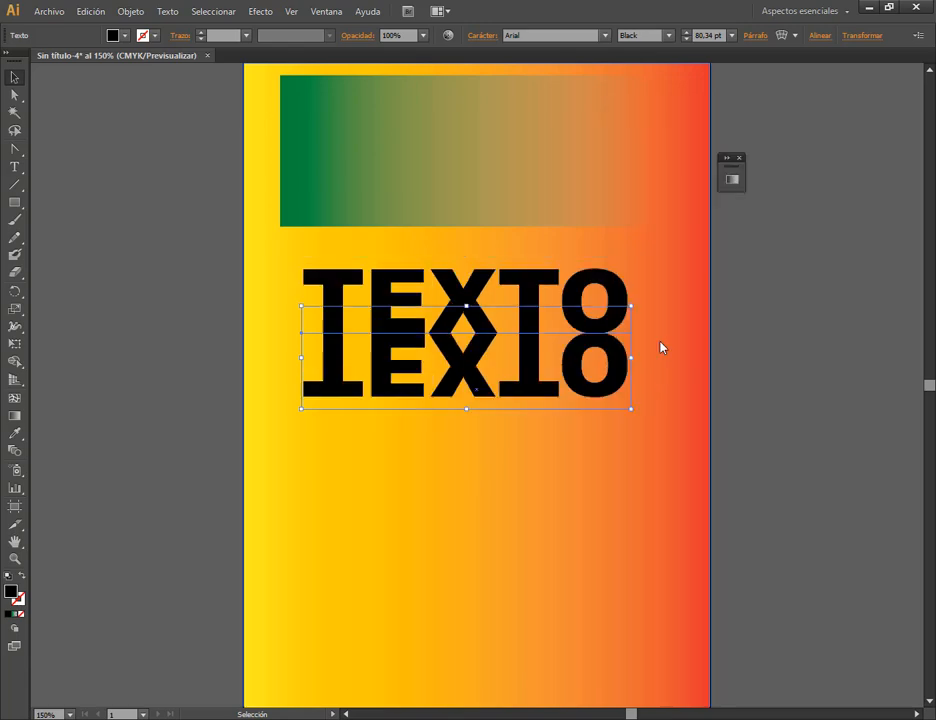
- Select the mirrored TEXTO copy, open the Transparency panel and move it up away from the lettering
click(748, 376)
click(463, 364)
scroll(489, 392, up, 2)
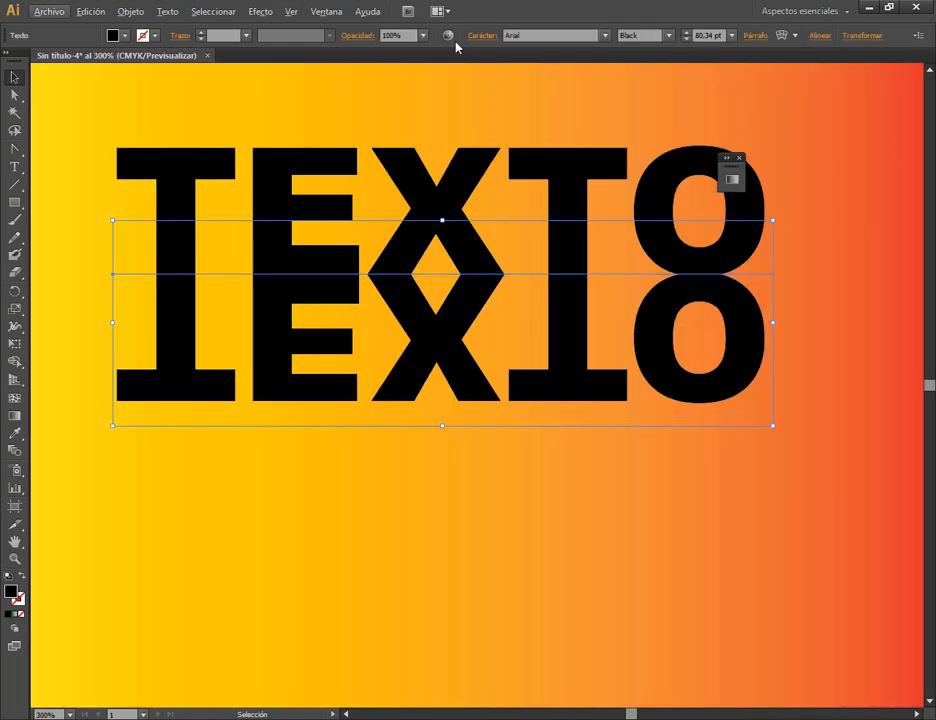
click(327, 11)
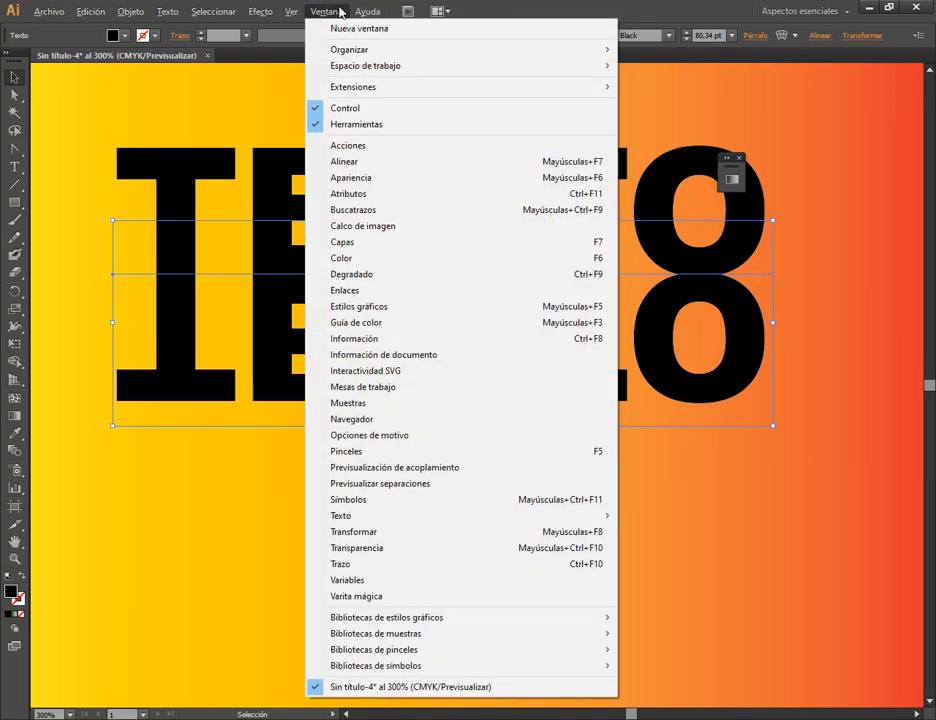
click(365, 548)
drag(766, 166, 785, 94)
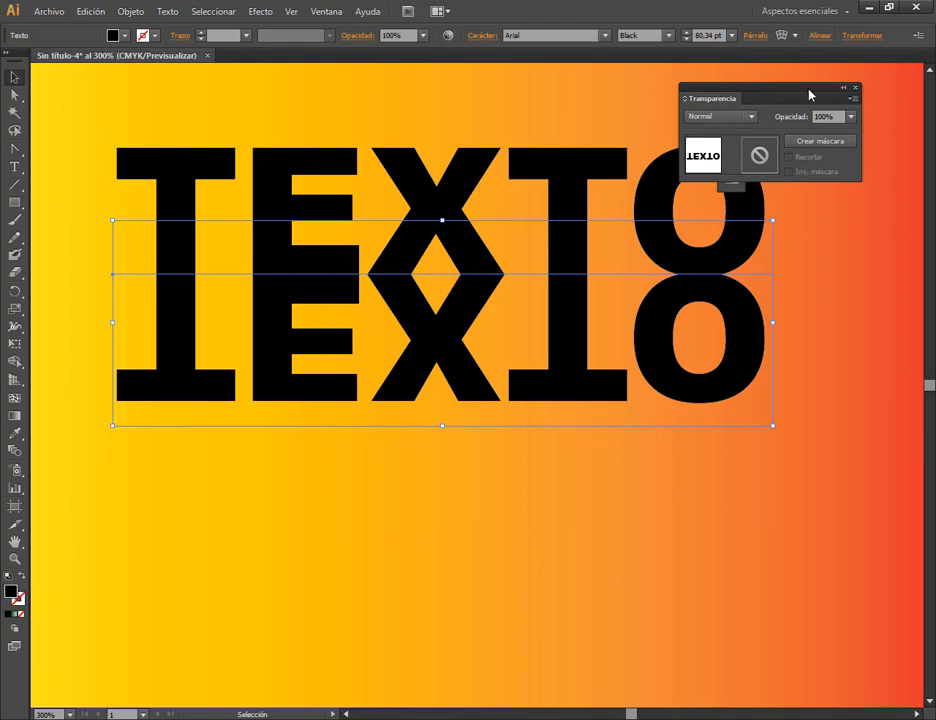
drag(821, 89, 860, 73)
click(840, 240)
click(757, 323)
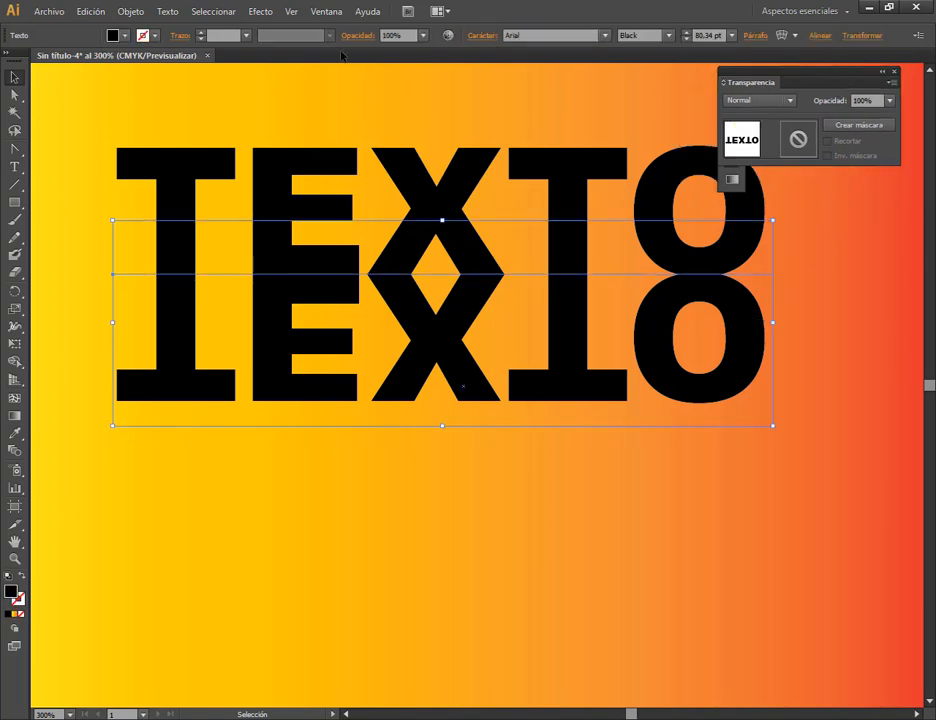
- View the mirrored text's opacity options in the Control bar and close them
key(a)
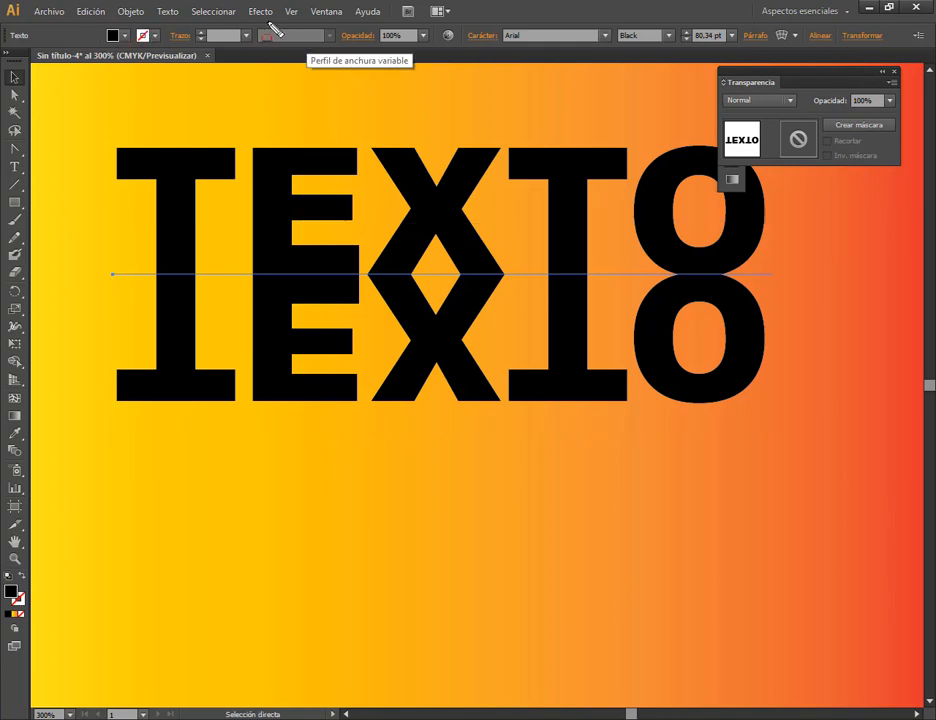
click(358, 37)
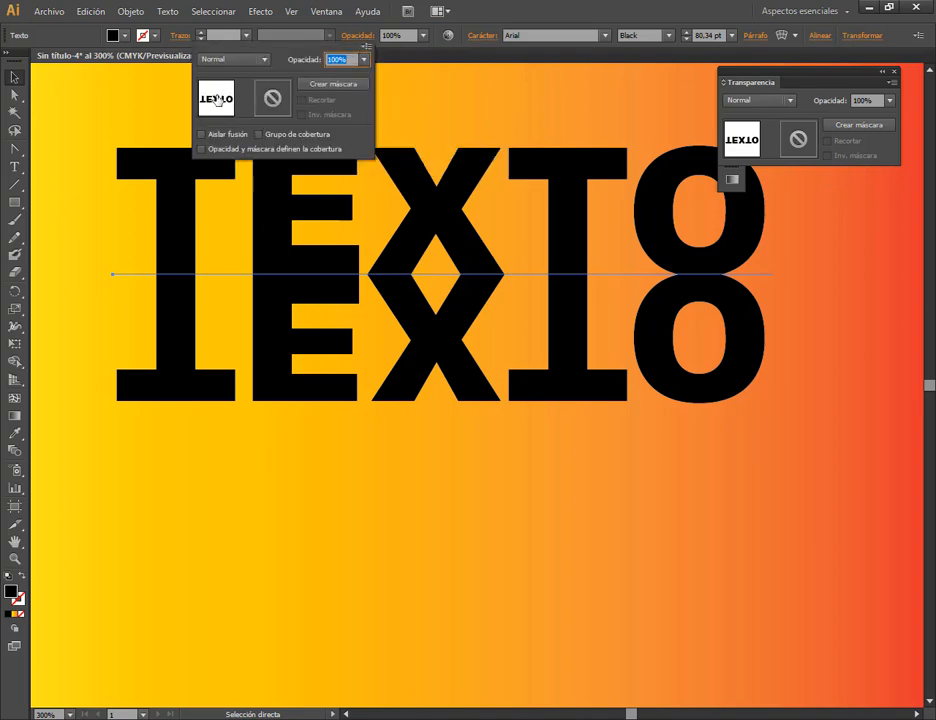
click(828, 80)
- Reposition the Transparency panel and create an opacity mask for the mirrored TEXTO copy
drag(848, 82, 850, 135)
drag(790, 328, 754, 370)
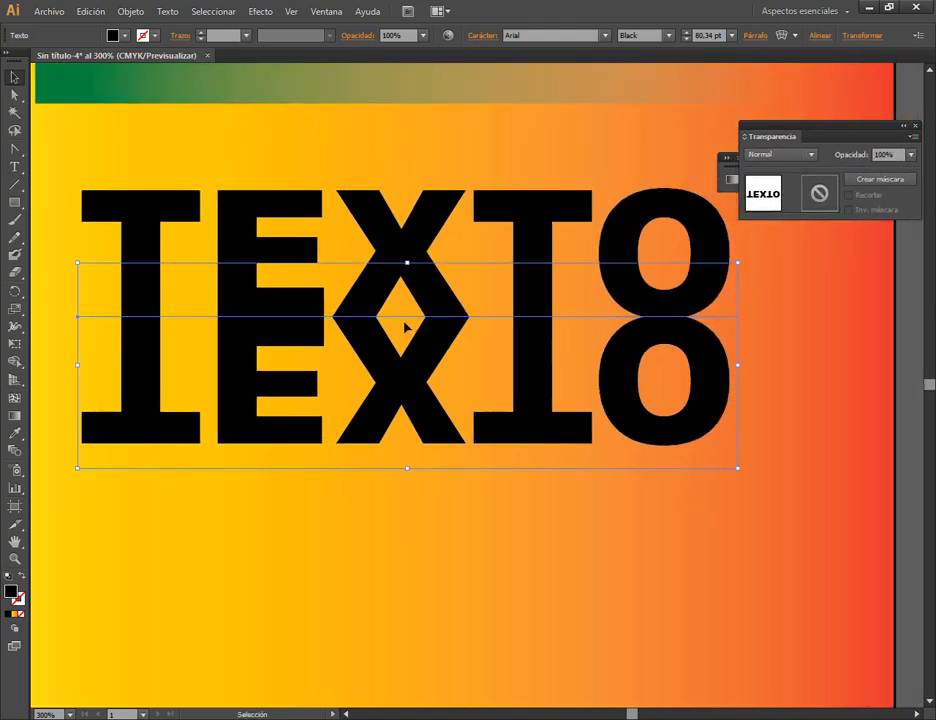
drag(813, 134, 775, 106)
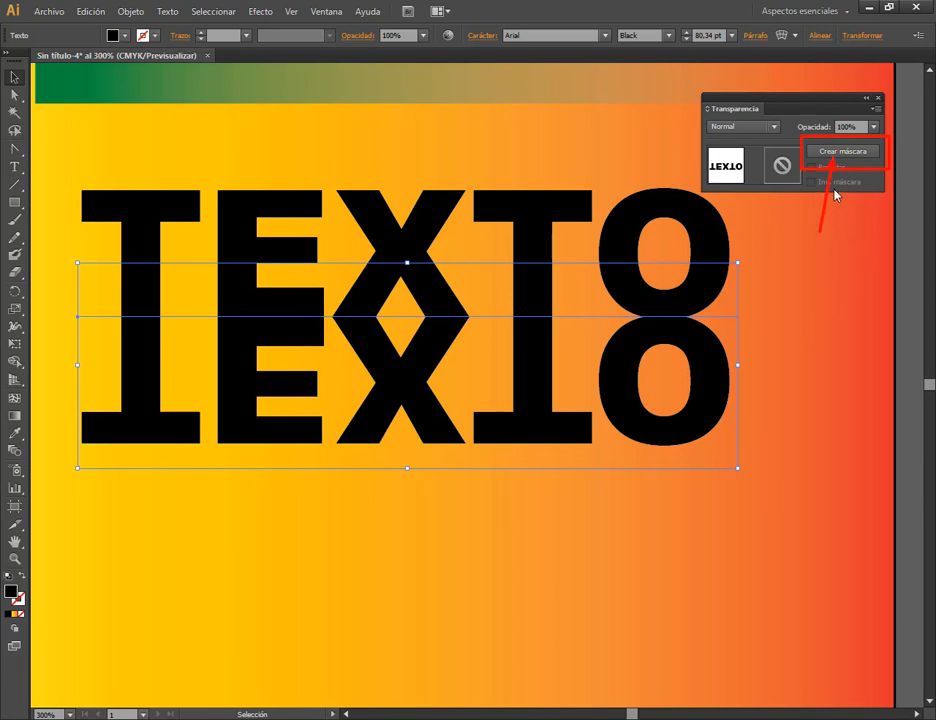
click(832, 152)
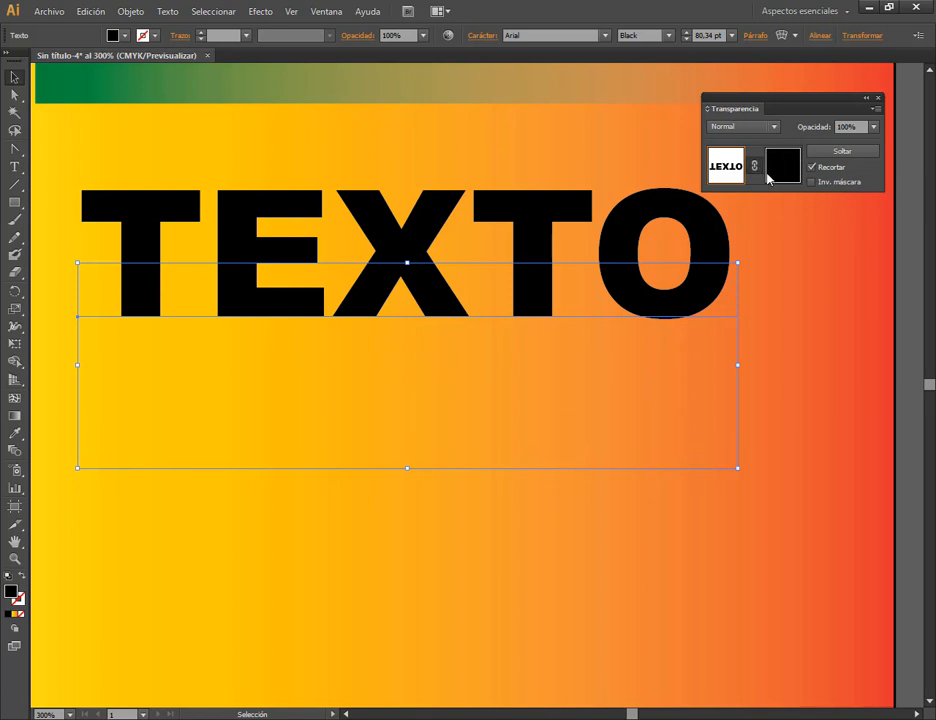
- Compare the mirrored text's artwork and mask thumbnails with the transparency settings of the original text
click(790, 164)
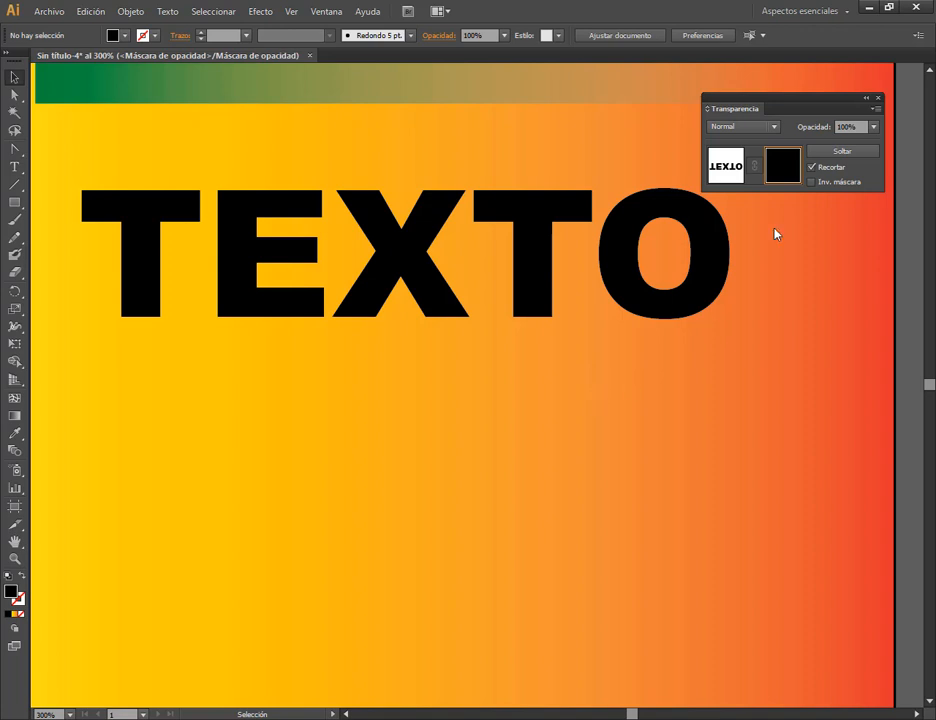
click(727, 170)
click(777, 164)
click(722, 158)
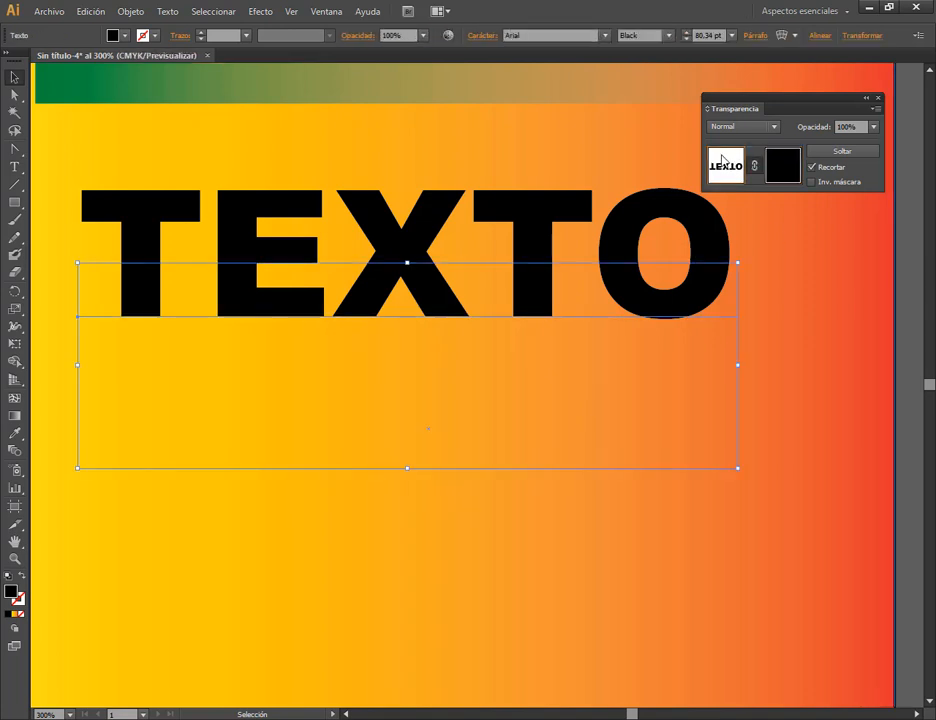
click(684, 220)
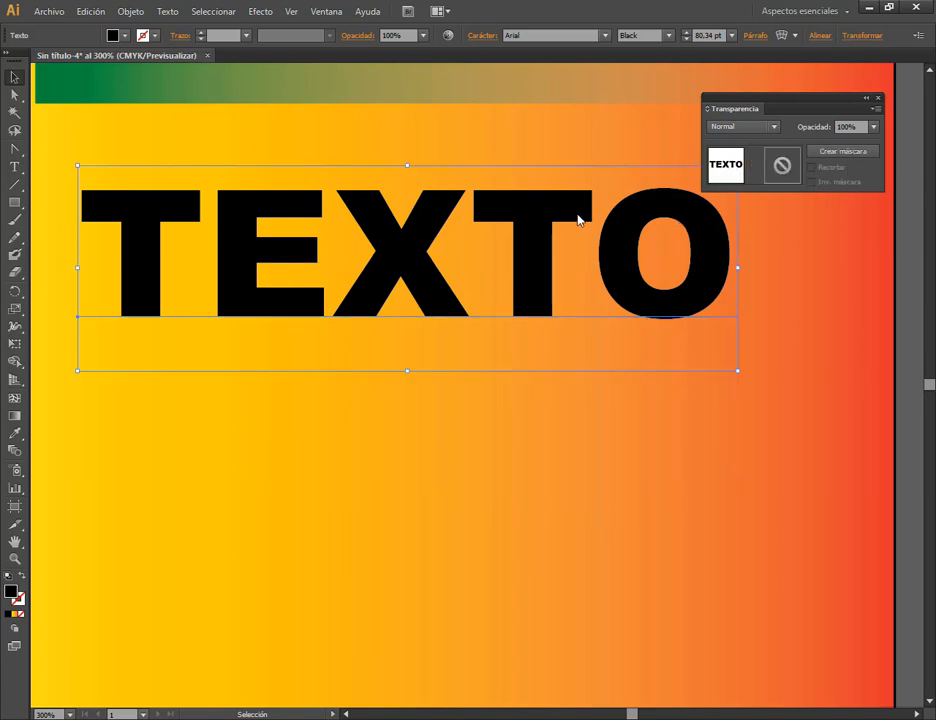
key(ctrl+minus)
scroll(500, 205, up, 2)
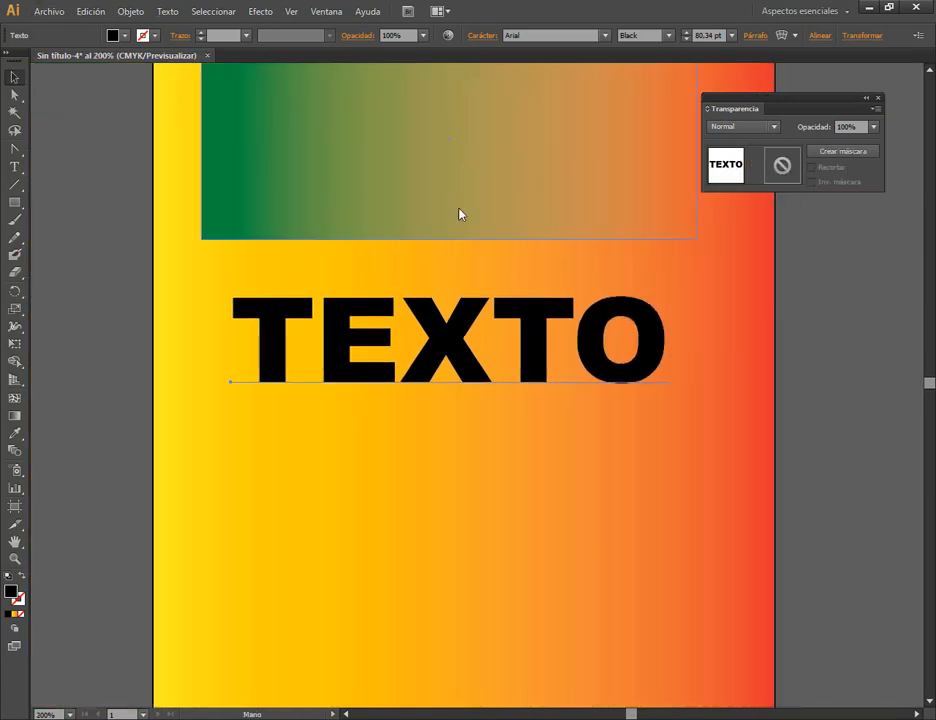
click(456, 204)
- Enter the opacity mask of the mirrored TEXTO copy and draw a rectangle in it that covers the whole mirrored word
click(481, 438)
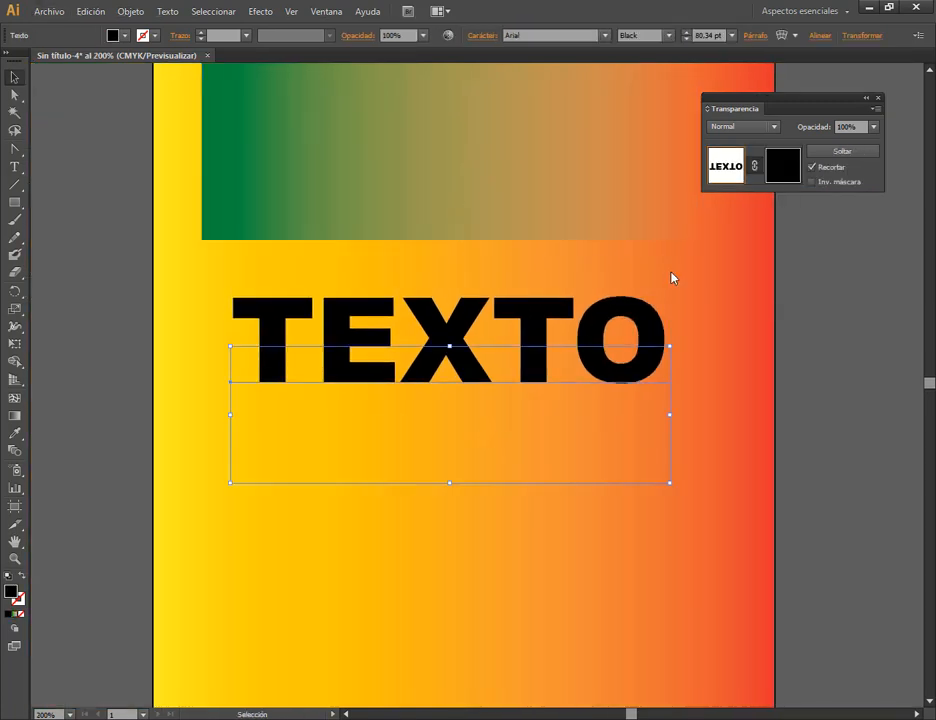
click(770, 162)
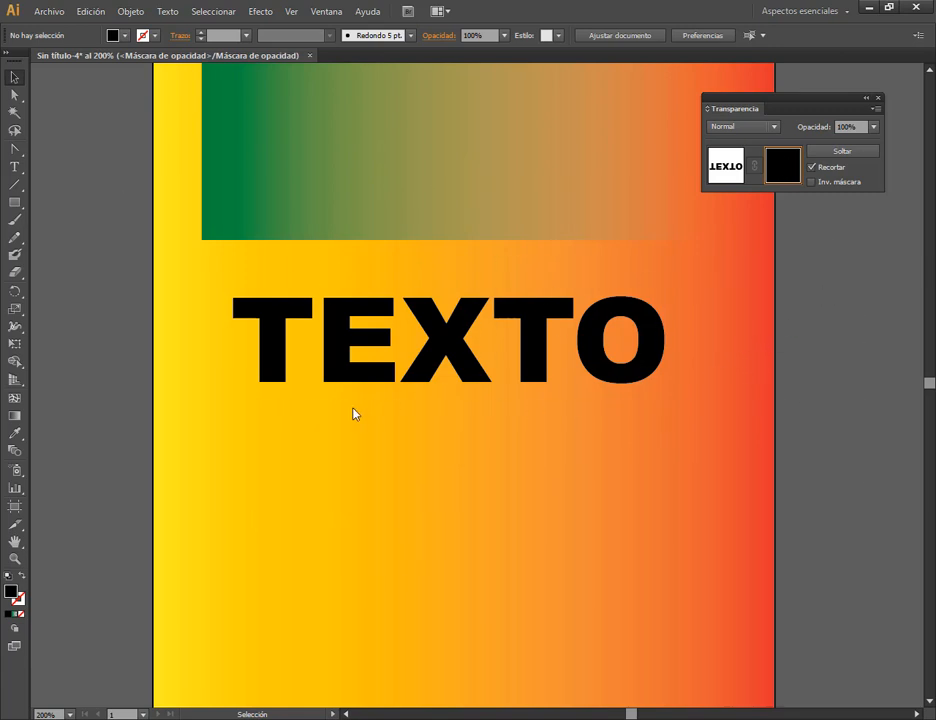
click(15, 202)
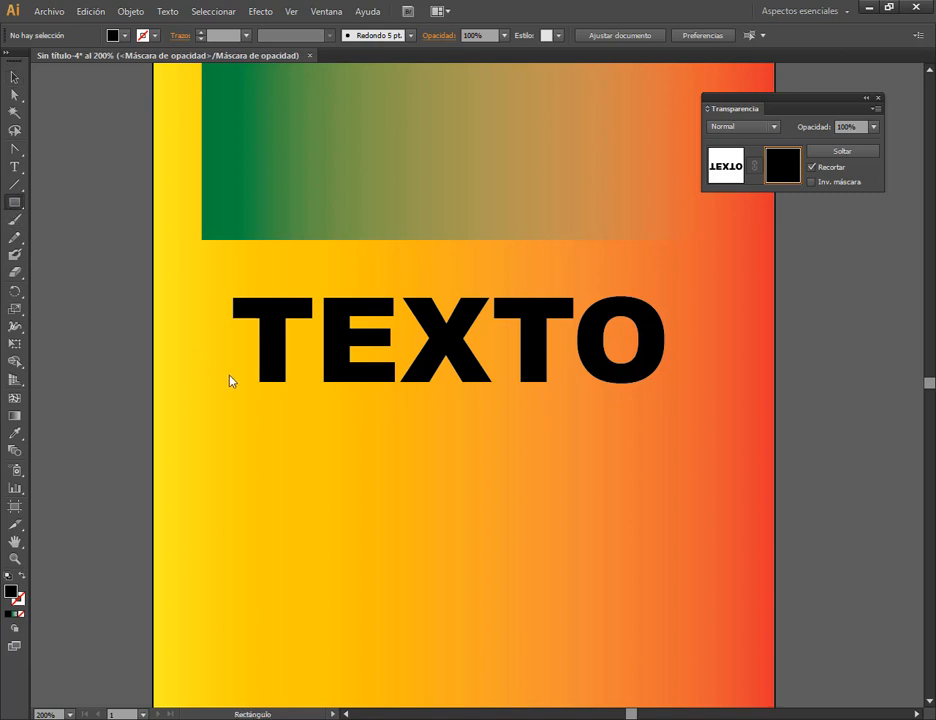
drag(229, 375, 697, 574)
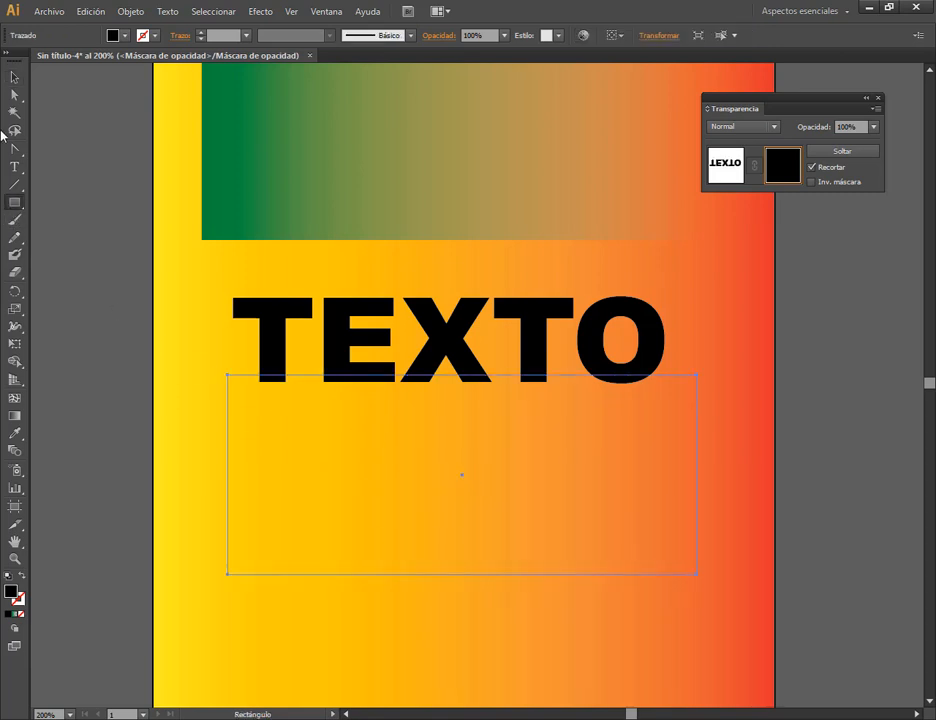
click(15, 77)
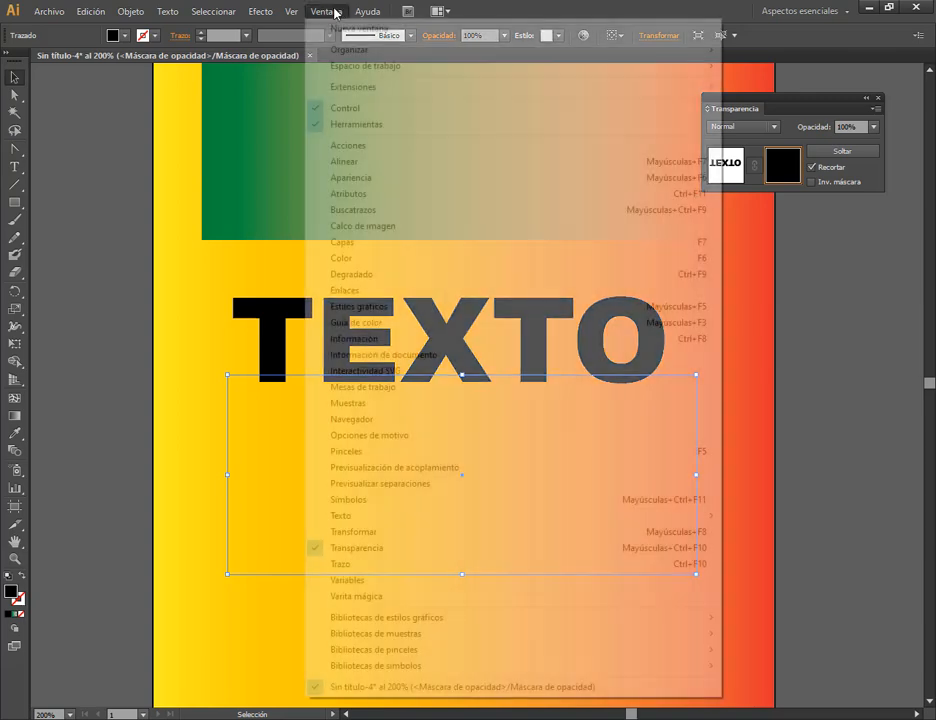
- Fill the mask rectangle with the preset linear gradient Blanco, Negro
click(328, 11)
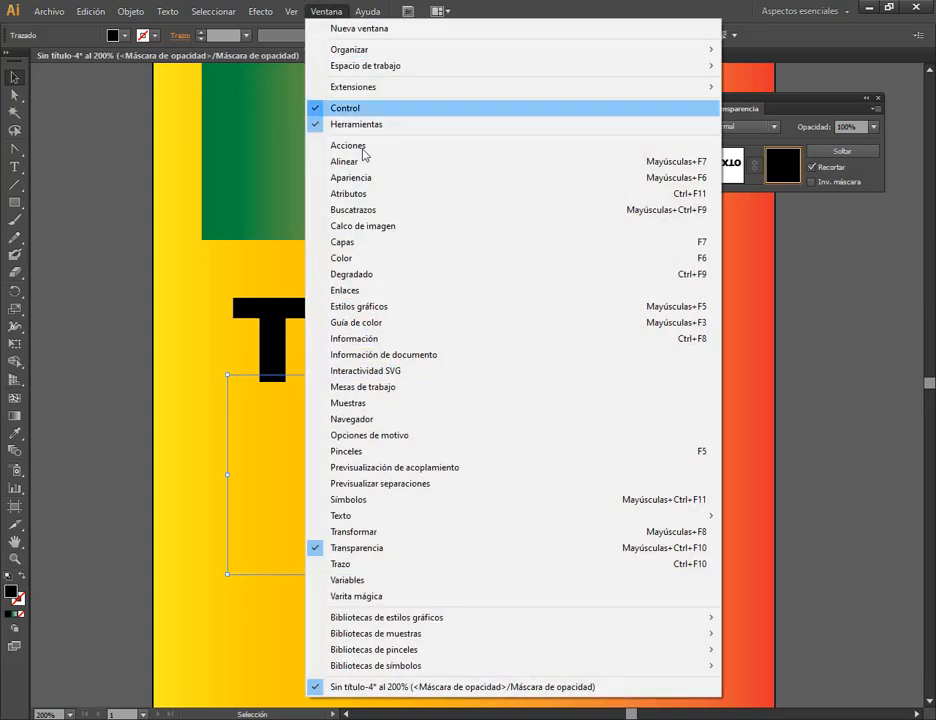
click(366, 277)
click(566, 190)
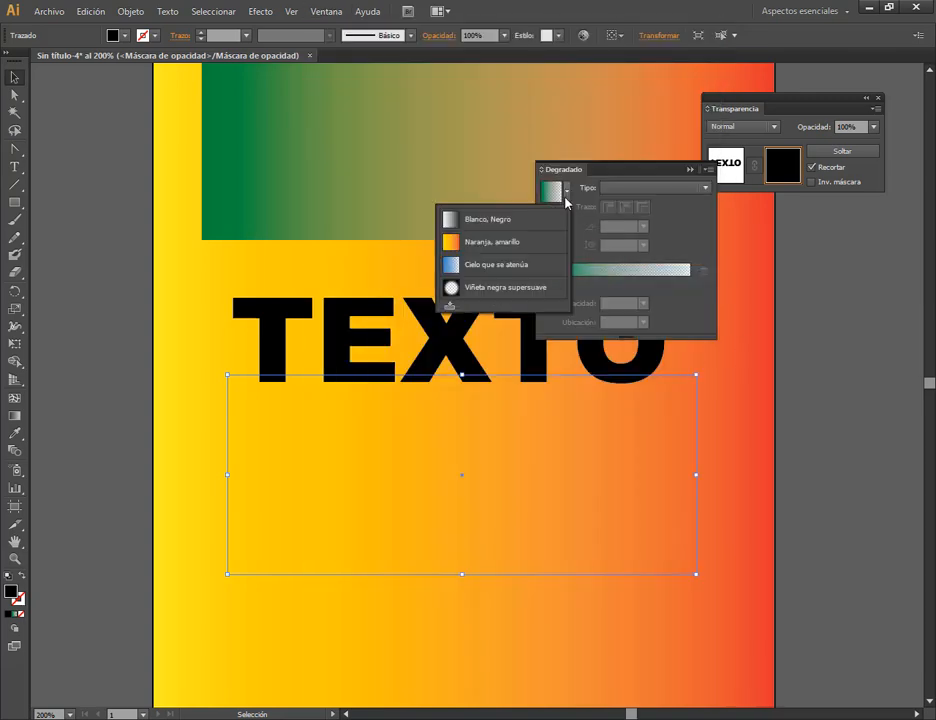
click(497, 219)
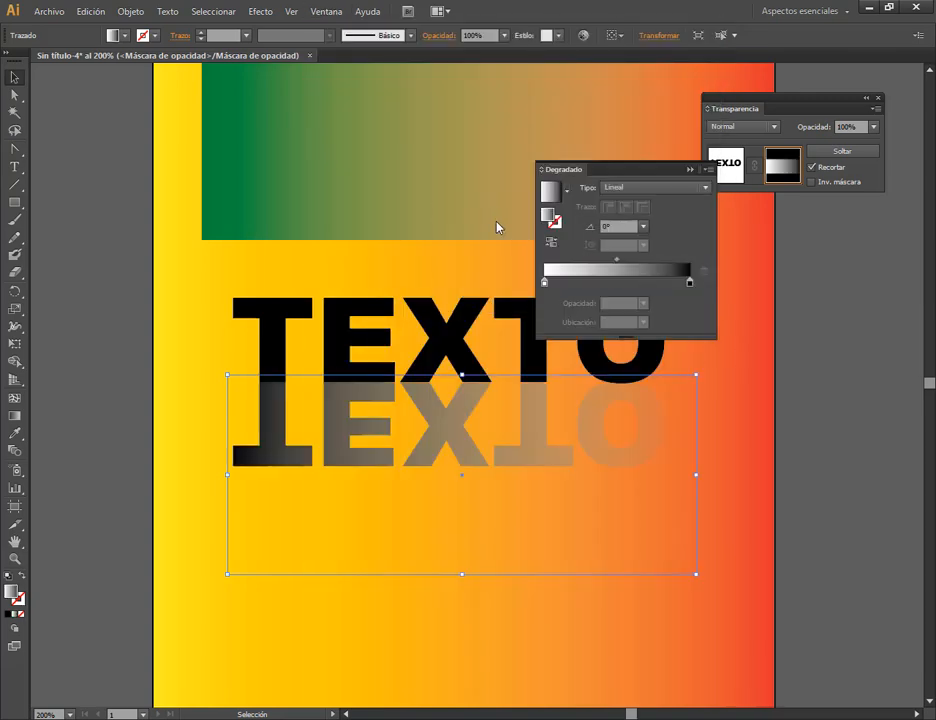
click(689, 170)
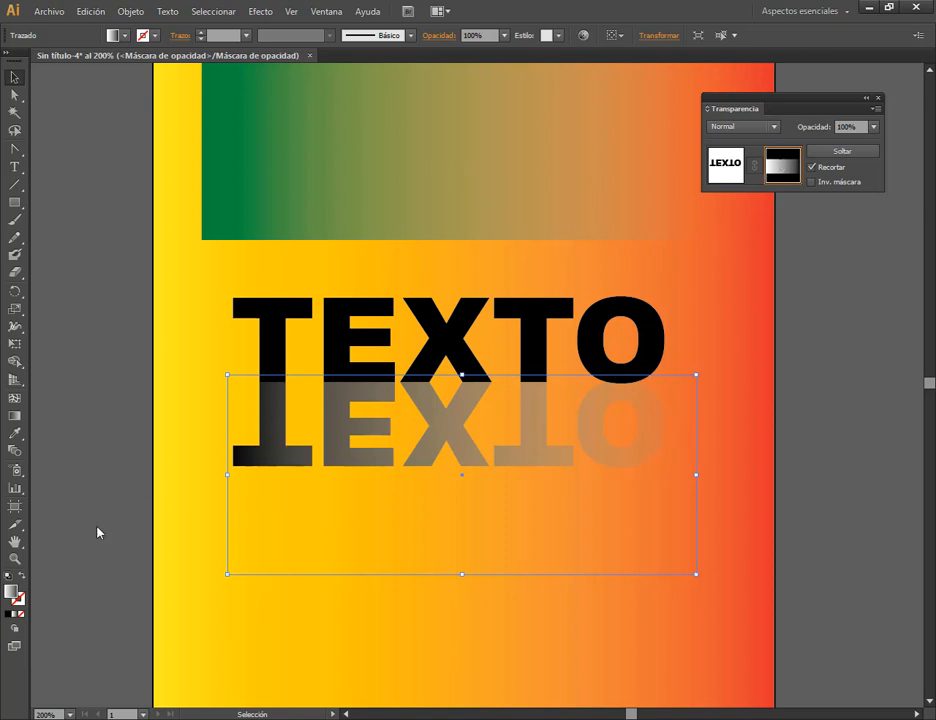
- Reopen the Gradient panel and move it clear of the lettering
click(15, 418)
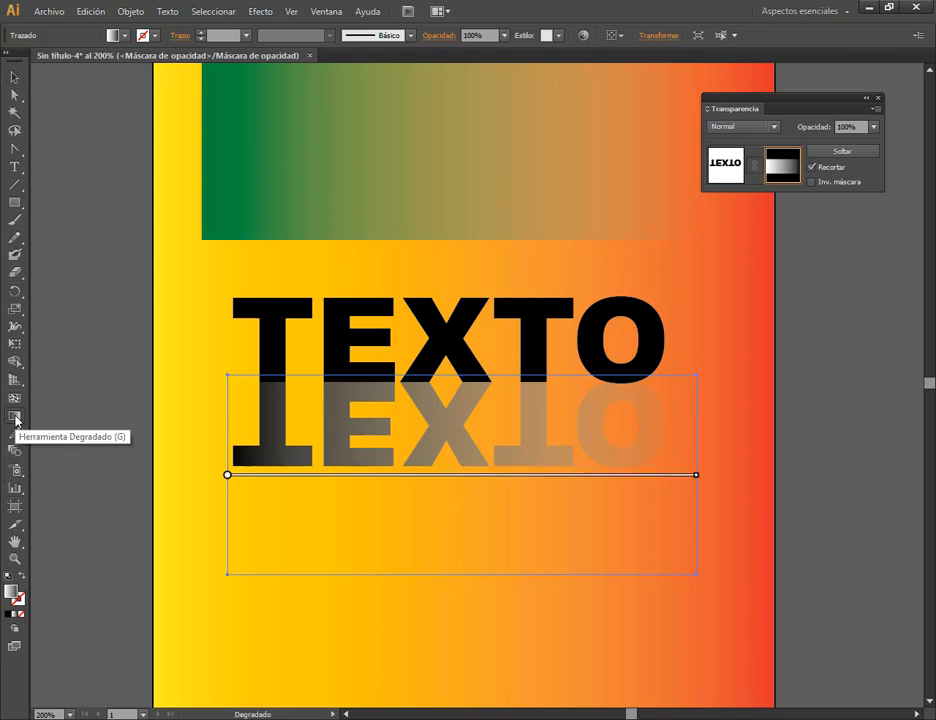
click(15, 77)
click(326, 12)
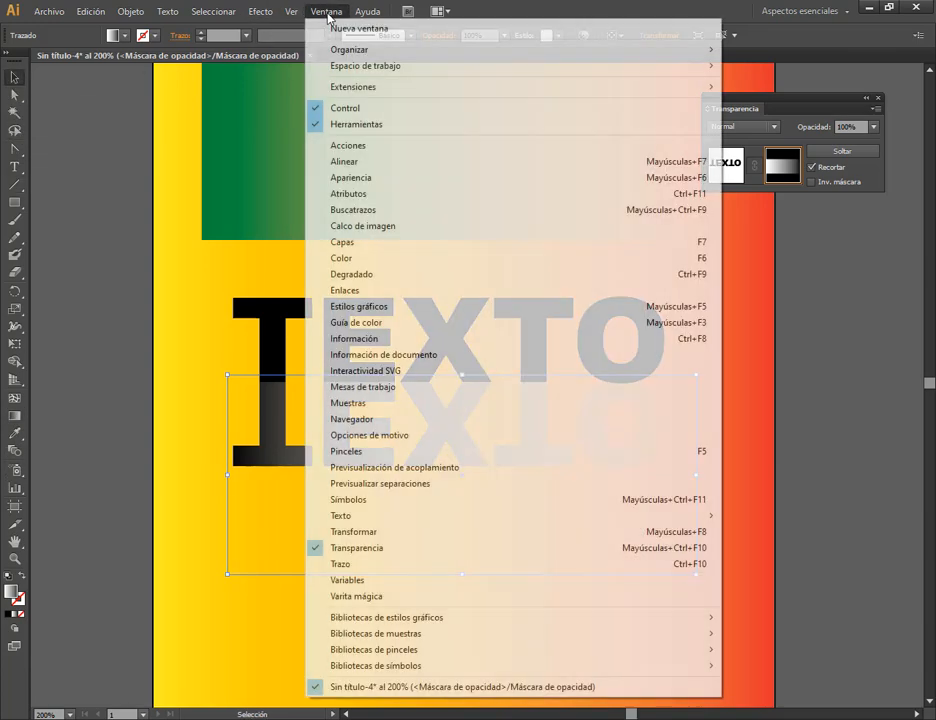
click(352, 274)
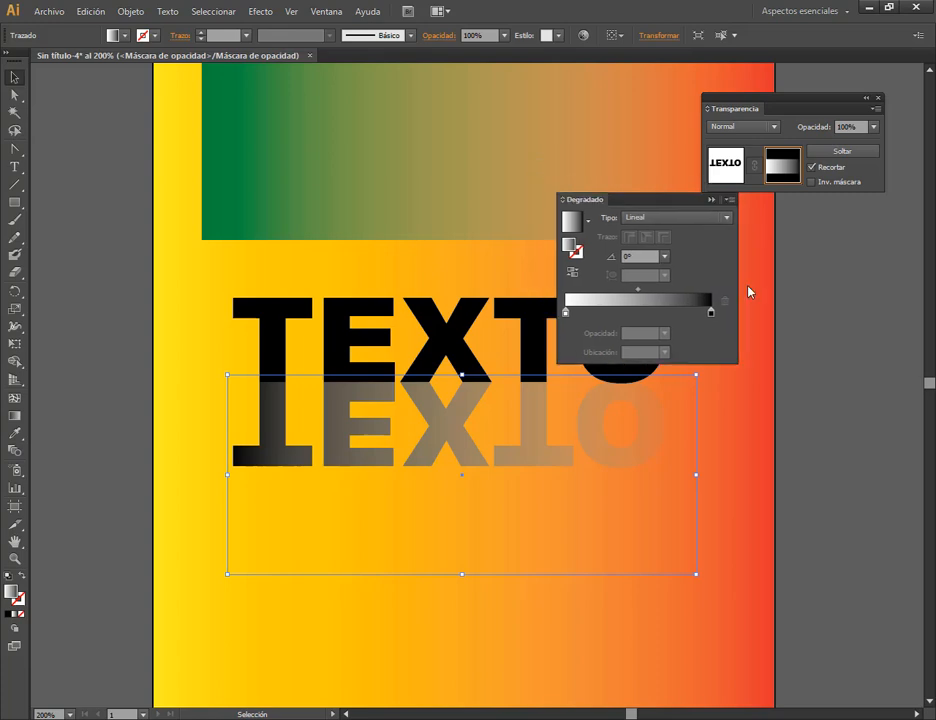
drag(607, 199, 793, 279)
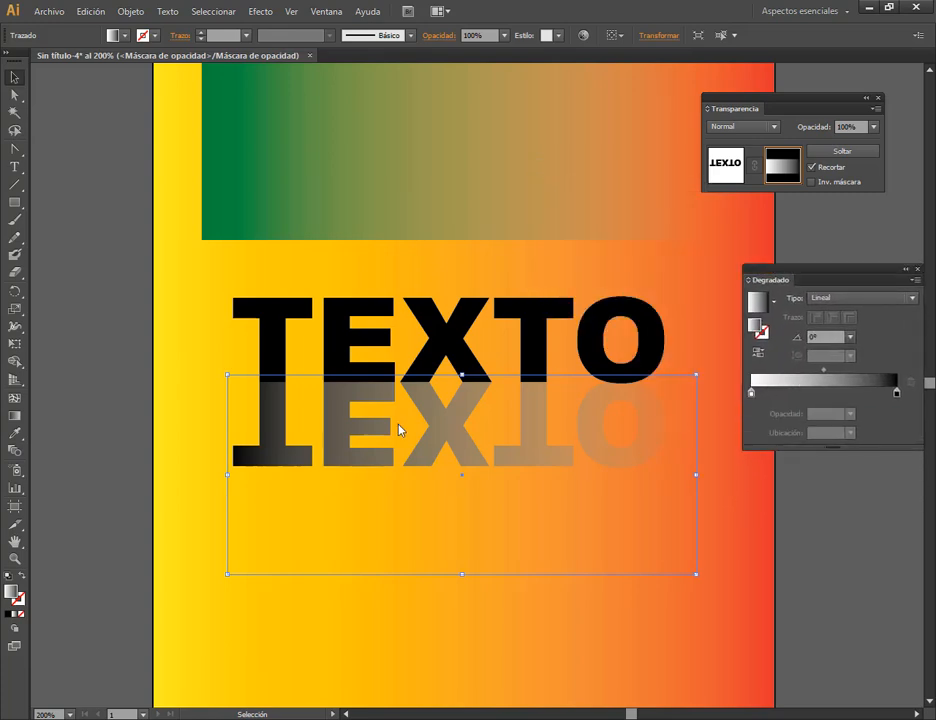
- Redirect the mask gradient to run downward from the top edge of the rectangle to below the mirrored letters
key(g)
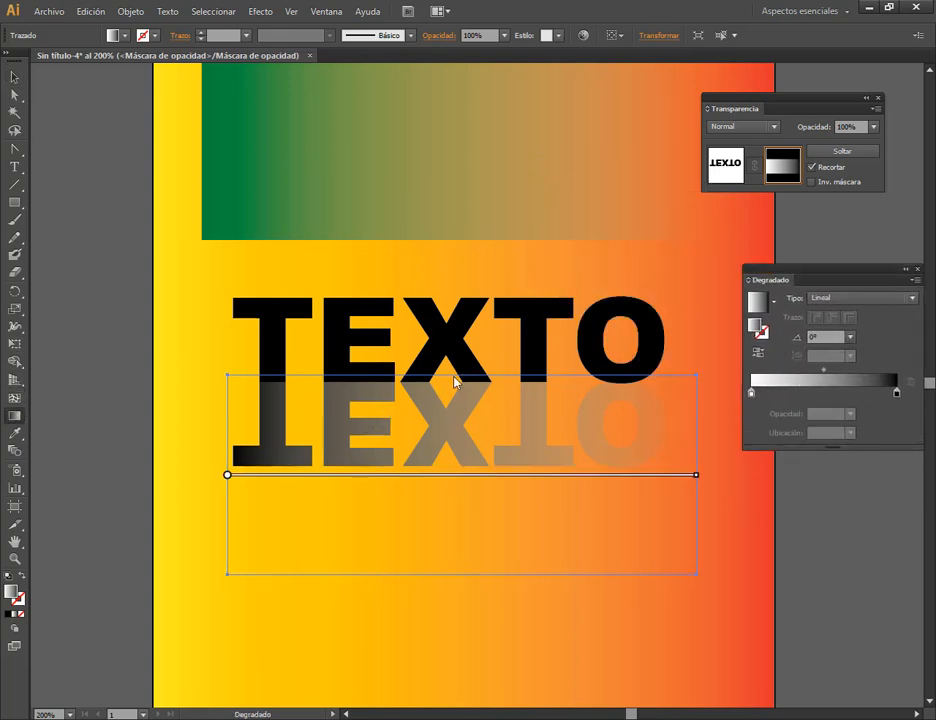
drag(462, 376, 460, 530)
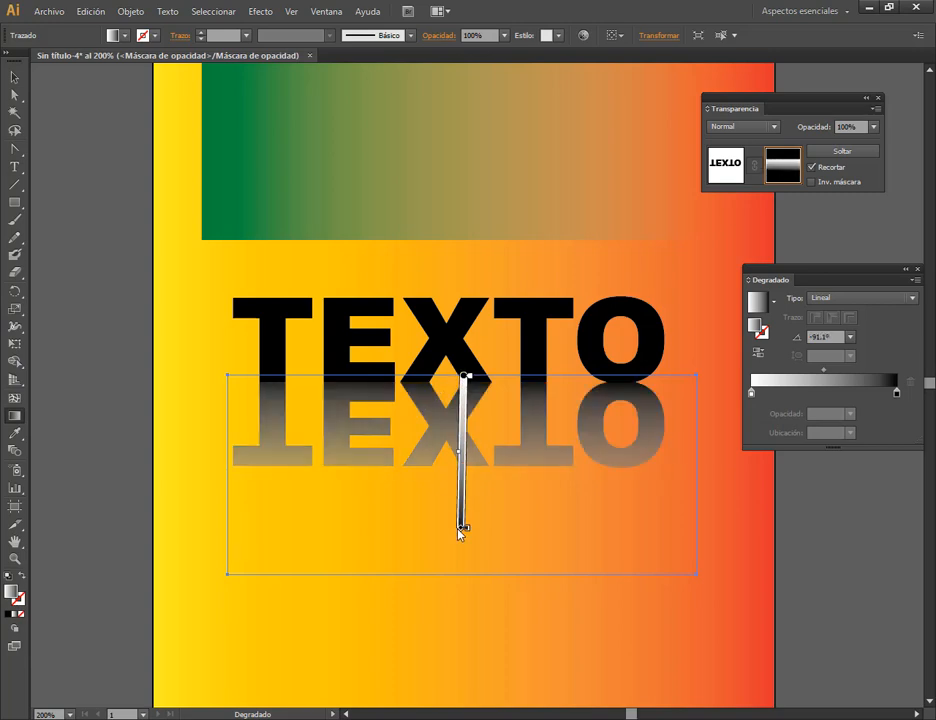
click(14, 76)
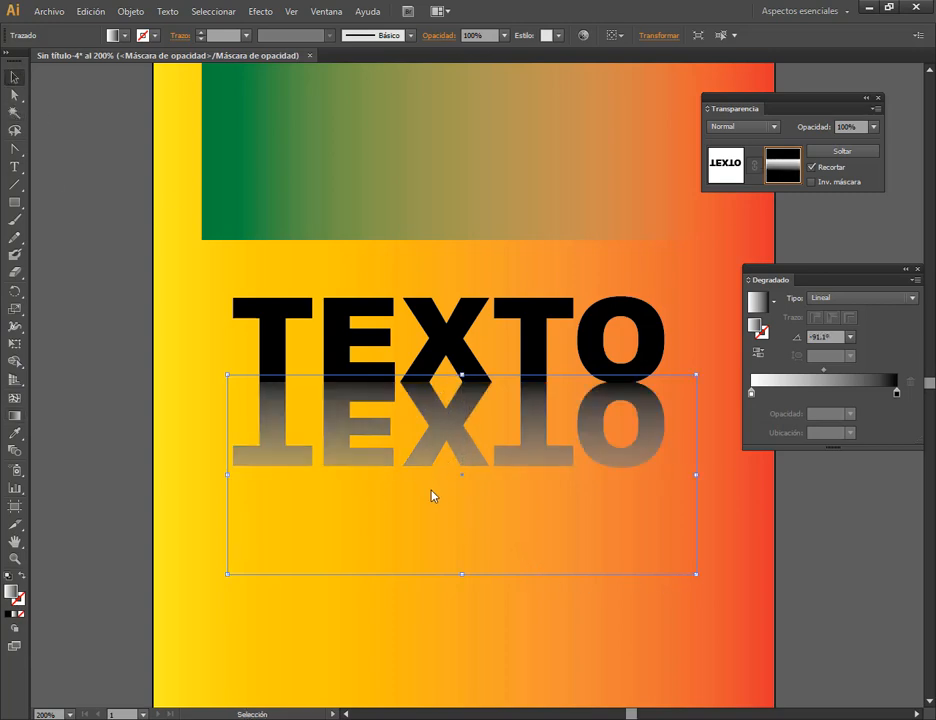
- Shorten the mask gradient to a straight -90° run ending near the mirrored letters' far edge, and shift its midpoint toward white
scroll(484, 494, up, 2)
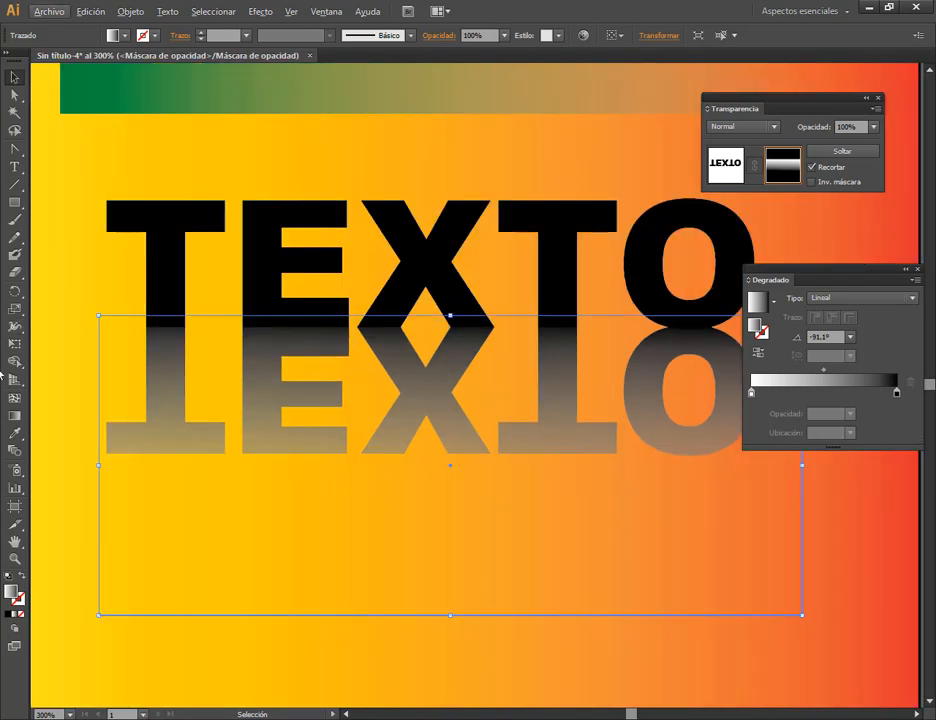
click(14, 415)
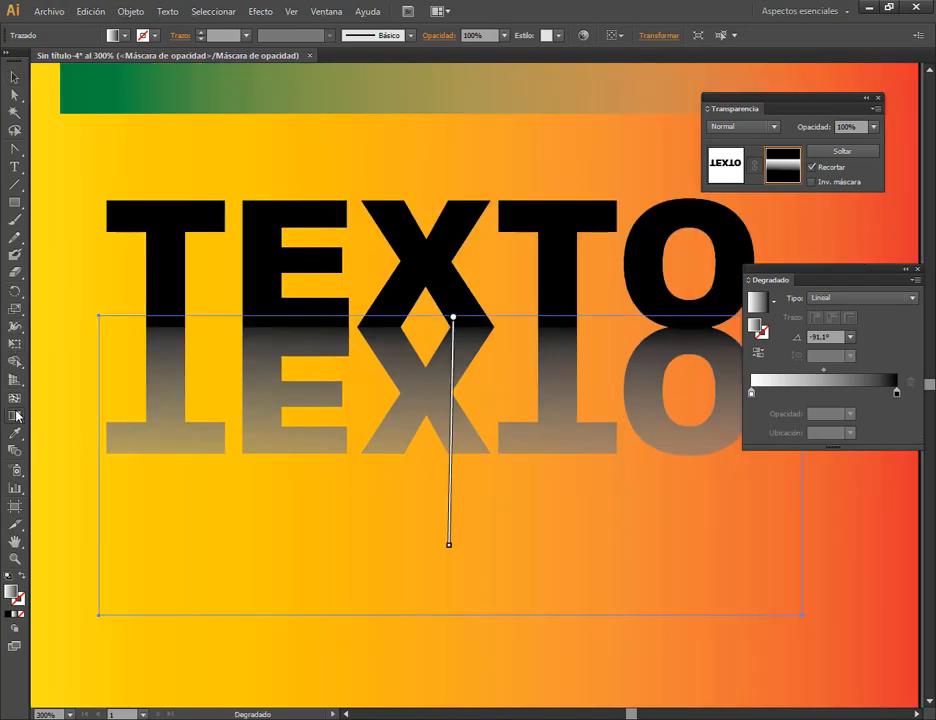
drag(450, 545, 450, 527)
drag(463, 440, 464, 437)
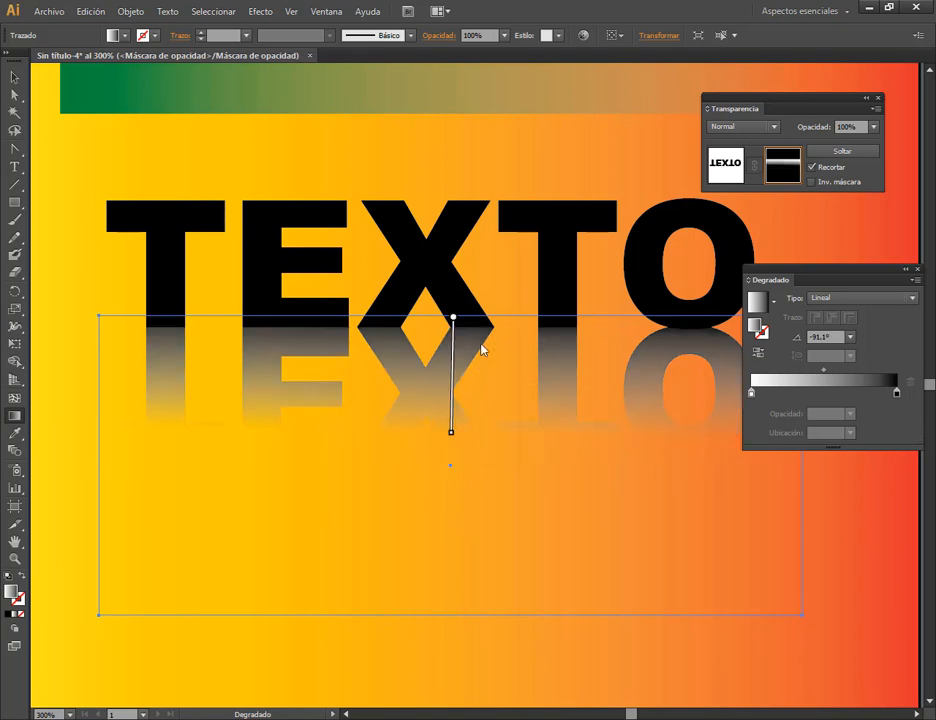
drag(453, 435, 452, 416)
drag(471, 325, 470, 453)
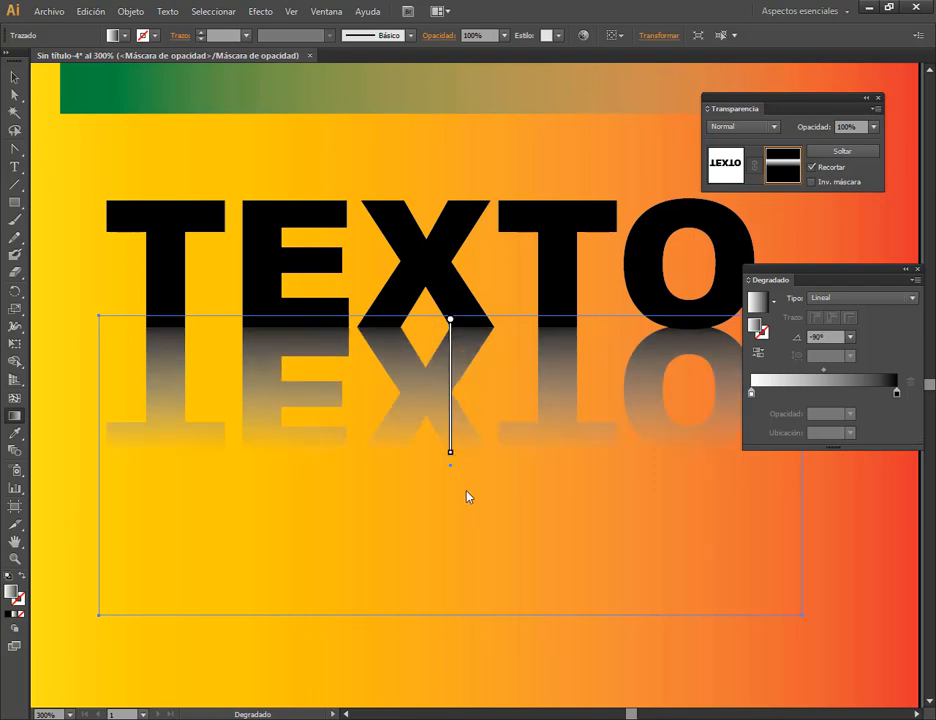
mouse_move(447, 388)
mouse_down()
mouse_move(452, 334)
mouse_move(454, 346)
mouse_up()
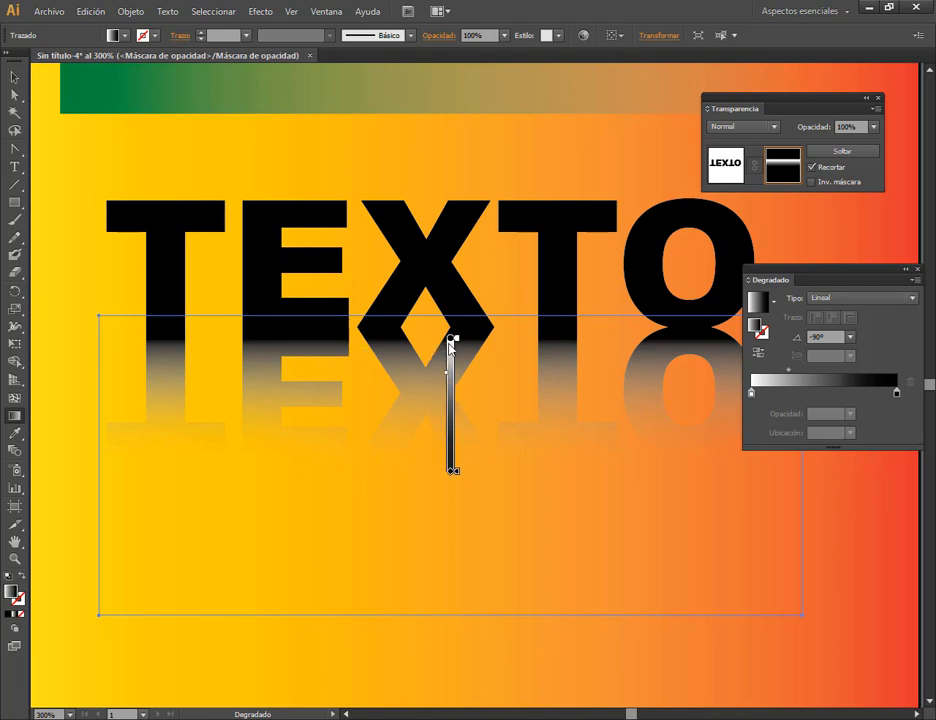
- Deselect the mask rectangle, close the Gradient panel and move the Transparency panel up toward the page's corner
click(15, 78)
click(523, 176)
scroll(582, 338, down, 1)
scroll(580, 338, down, 1)
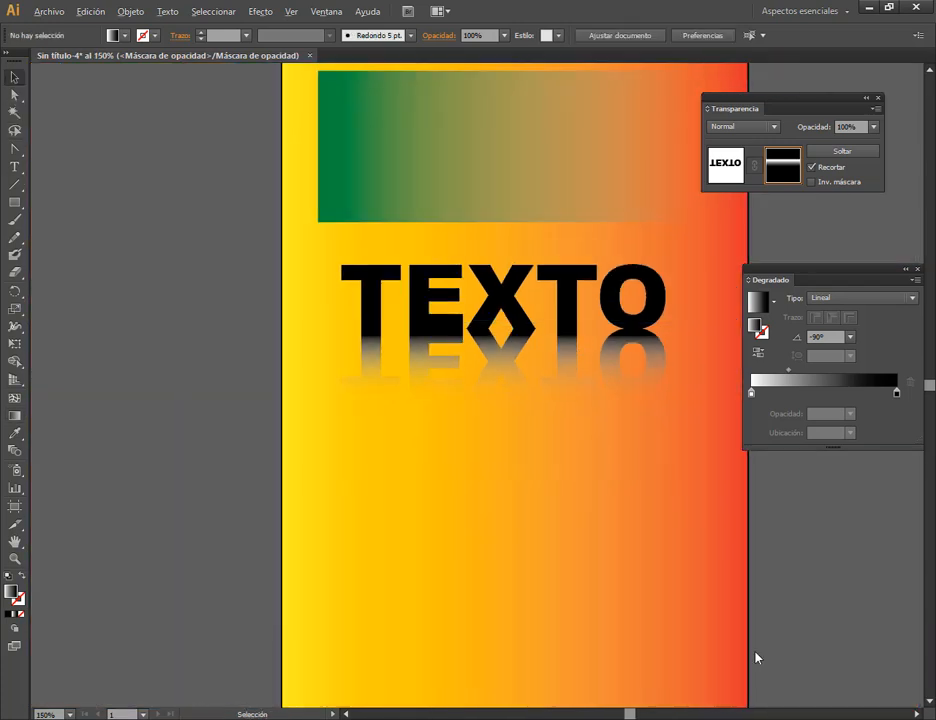
click(917, 269)
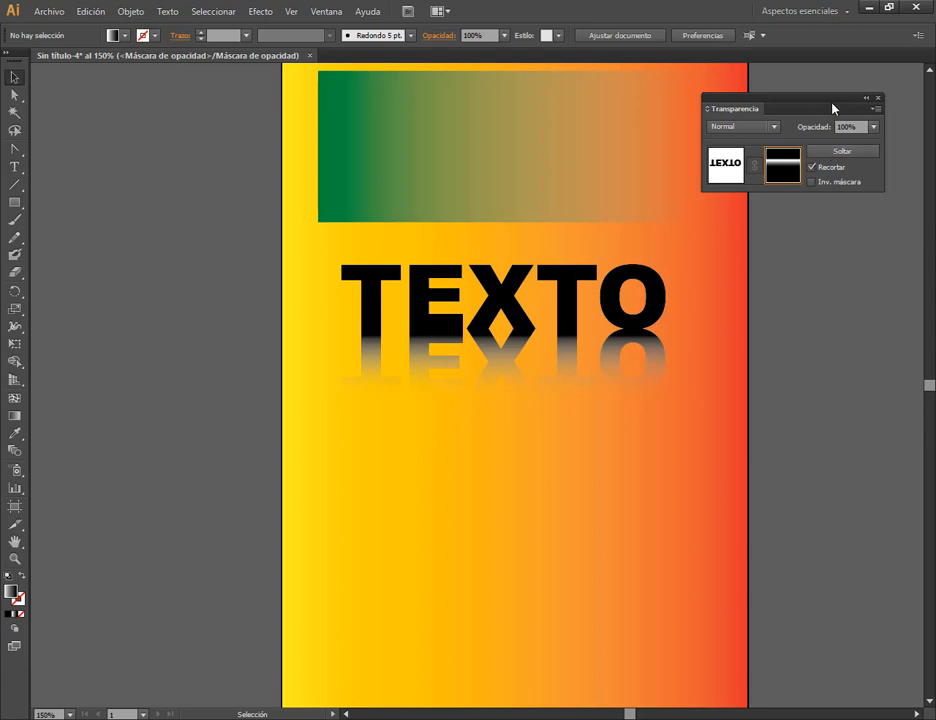
drag(831, 104, 840, 75)
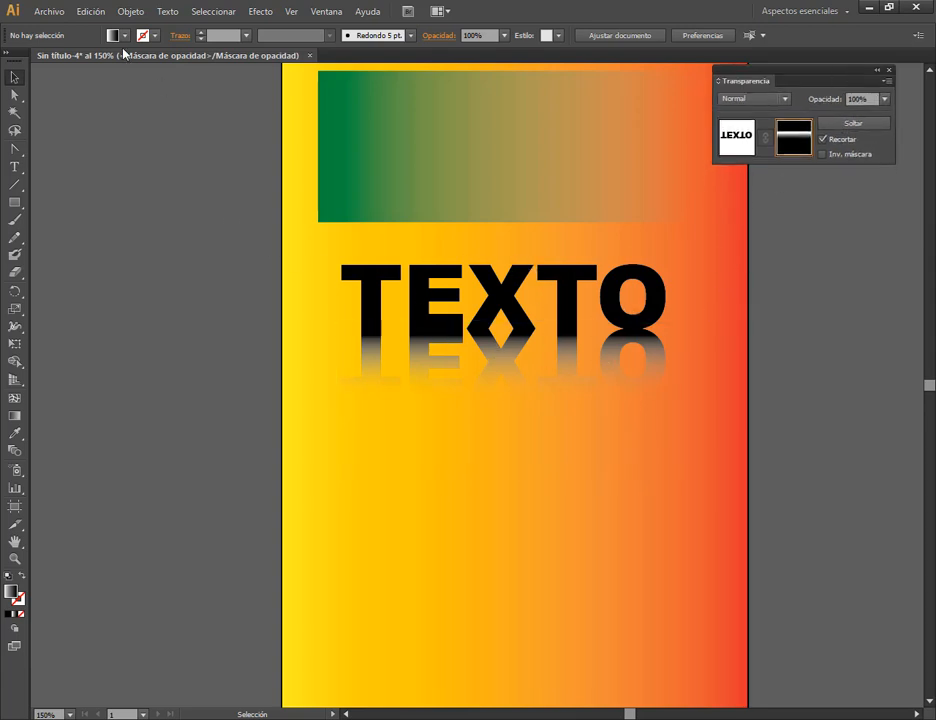
- Try to place celular.png from the Clase 10 folder while the opacity mask is still being edited, and undo it
click(128, 718)
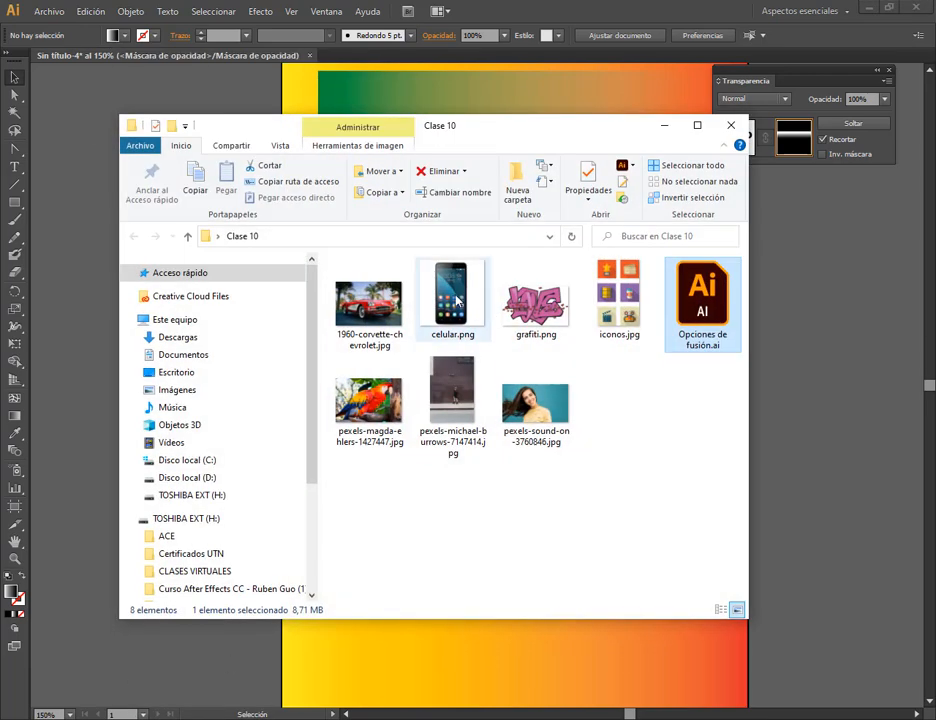
drag(455, 305, 819, 641)
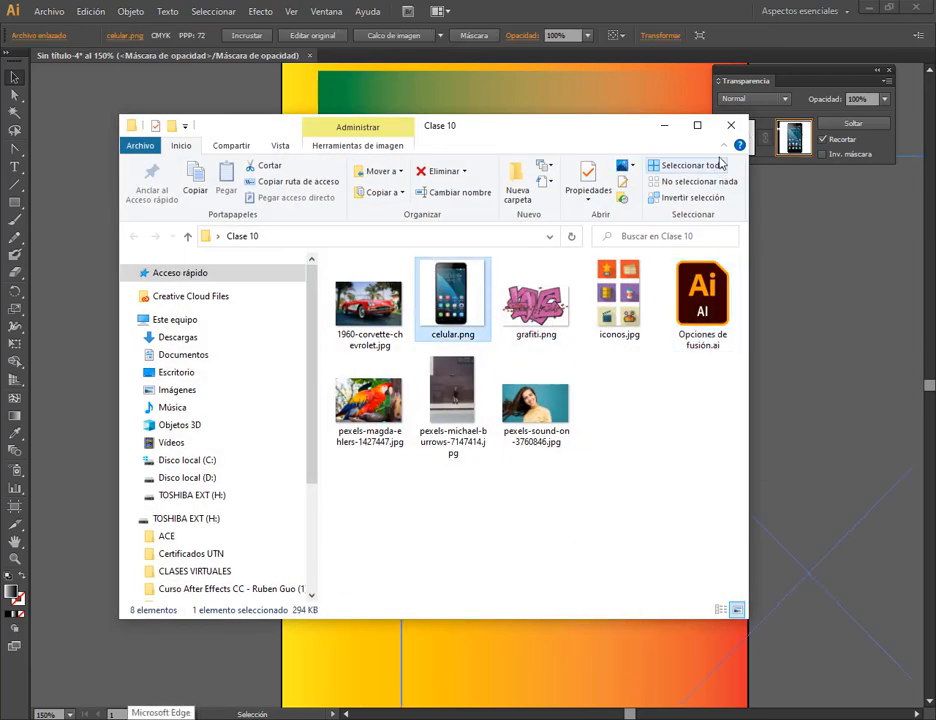
click(668, 127)
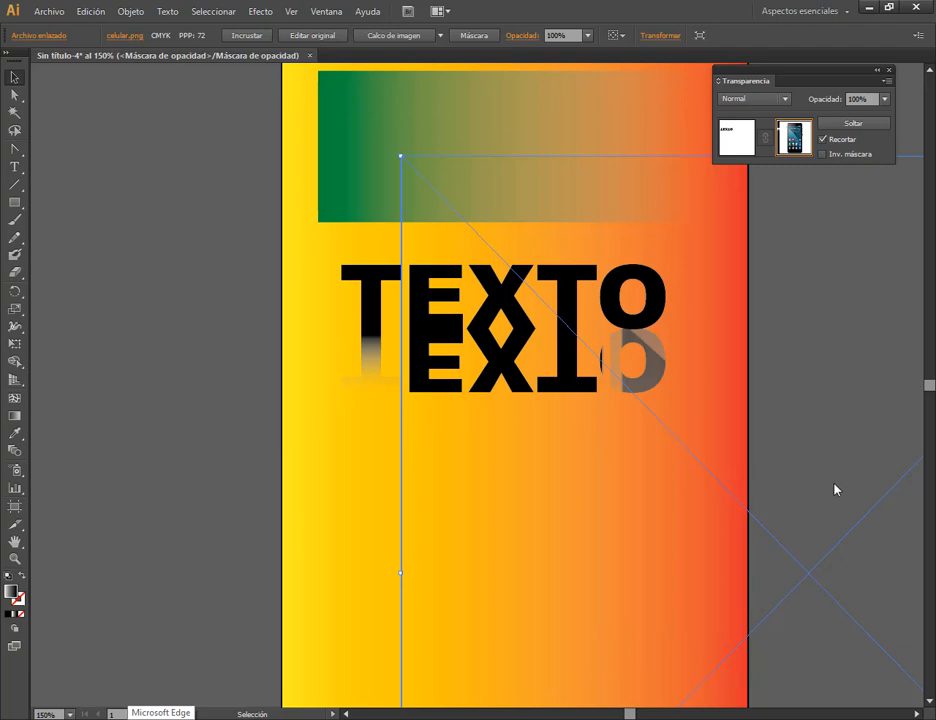
key(ctrl+z)
- Return from the opacity mask to the artwork and place celular.png from the Clase 10 folder in the document
click(740, 140)
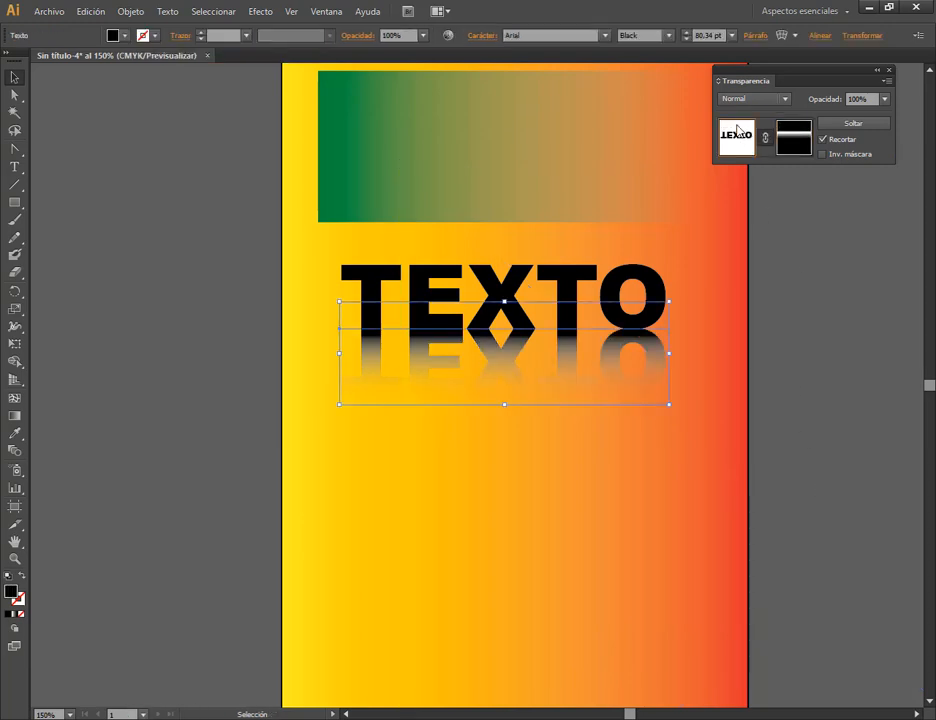
click(218, 322)
key(alt+Tab)
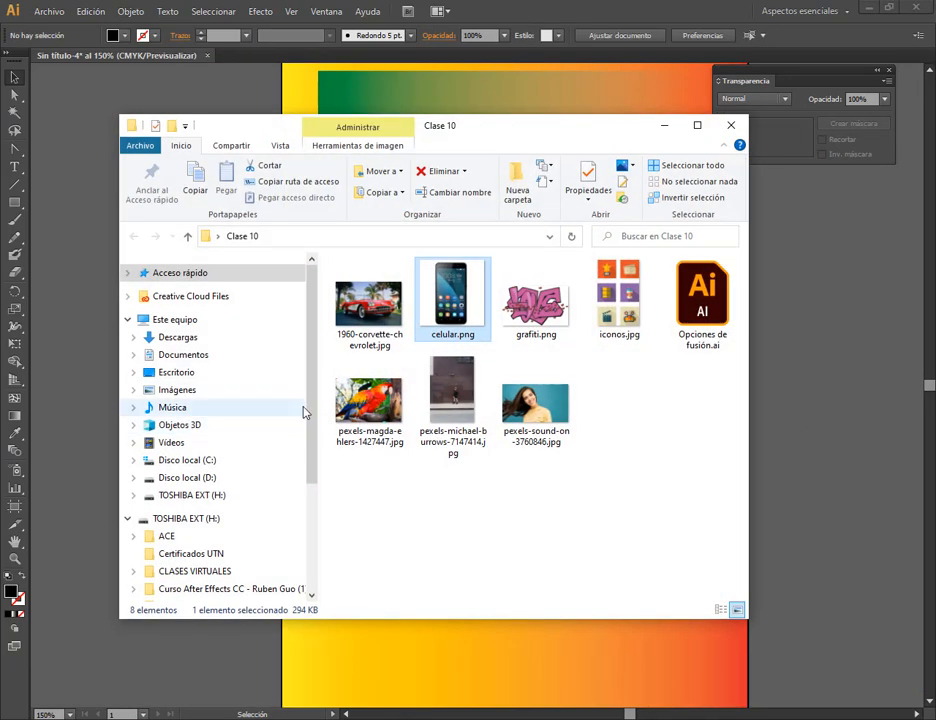
drag(455, 318, 845, 480)
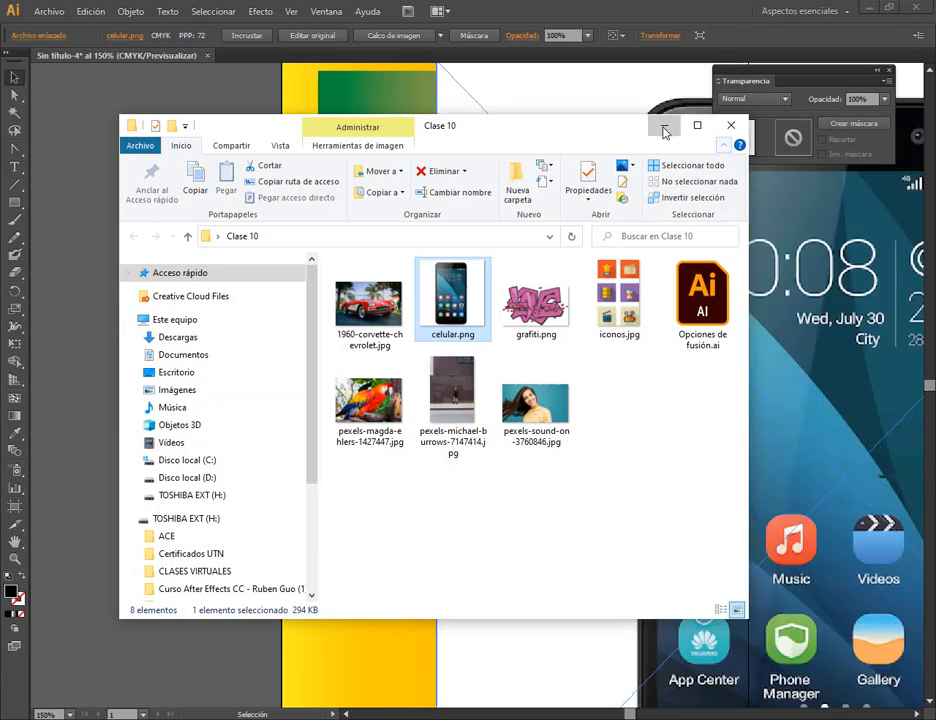
click(664, 126)
- Scale the phone image down and position it on the page below the word TEXTO
scroll(694, 347, down, 2)
drag(578, 217, 825, 490)
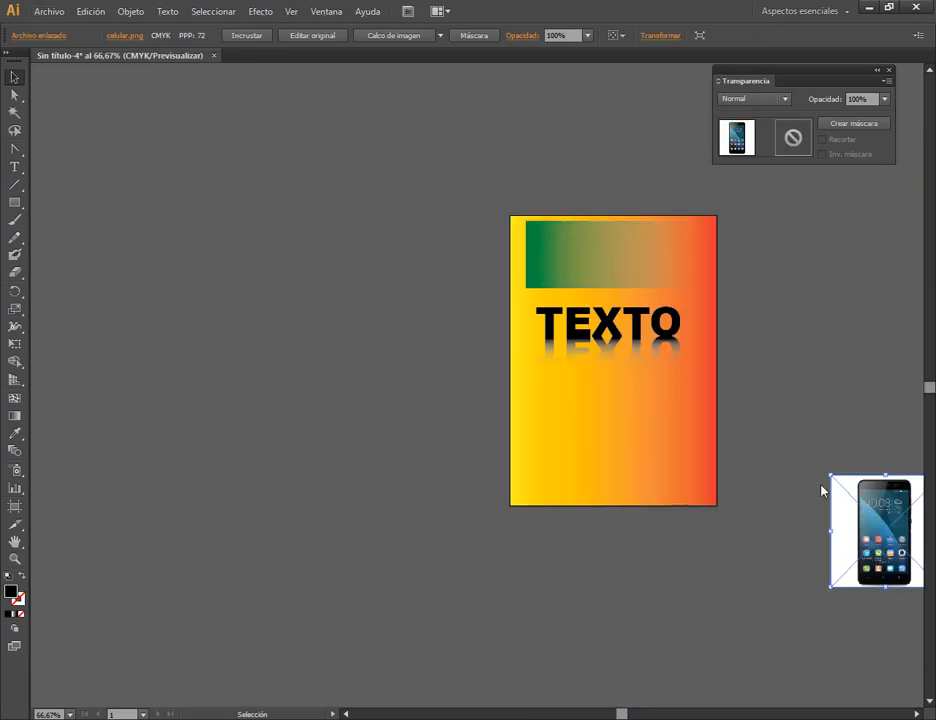
drag(830, 534, 548, 419)
drag(662, 366, 622, 421)
drag(596, 464, 597, 416)
click(633, 426)
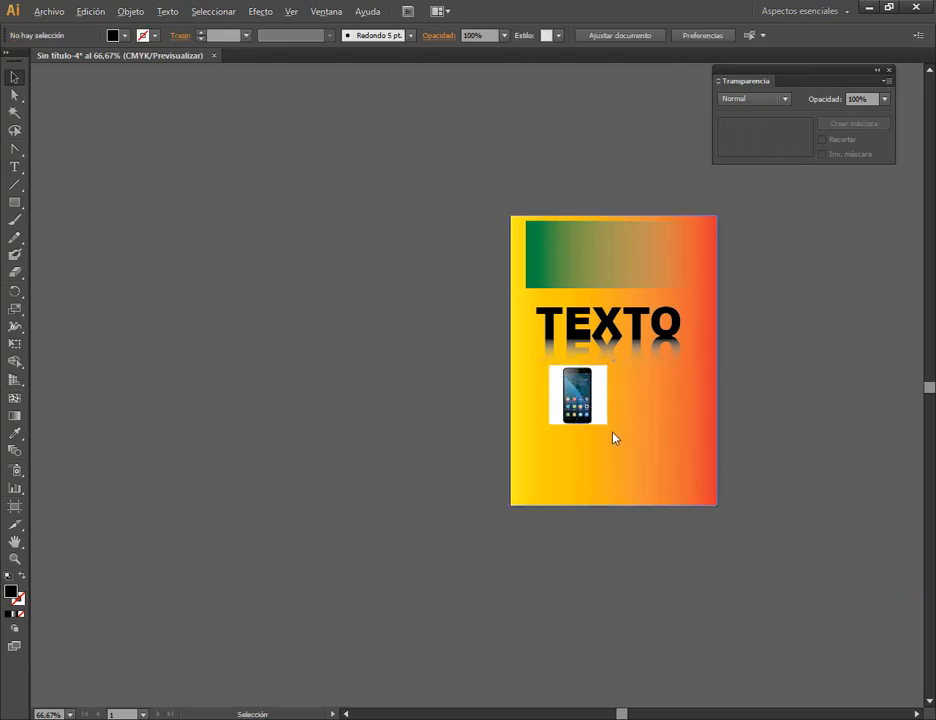
- Adjust the phone image's position on the page and embed the linked celular.png in the document
scroll(593, 427, up, 2)
scroll(570, 405, up, 2)
drag(568, 377, 543, 457)
drag(666, 437, 619, 263)
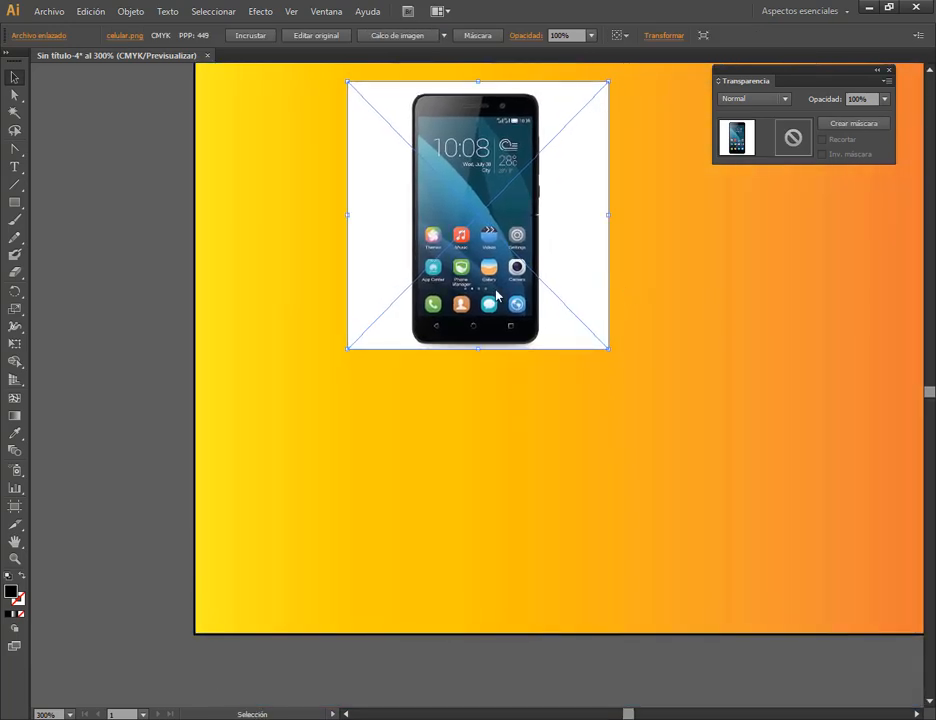
click(252, 36)
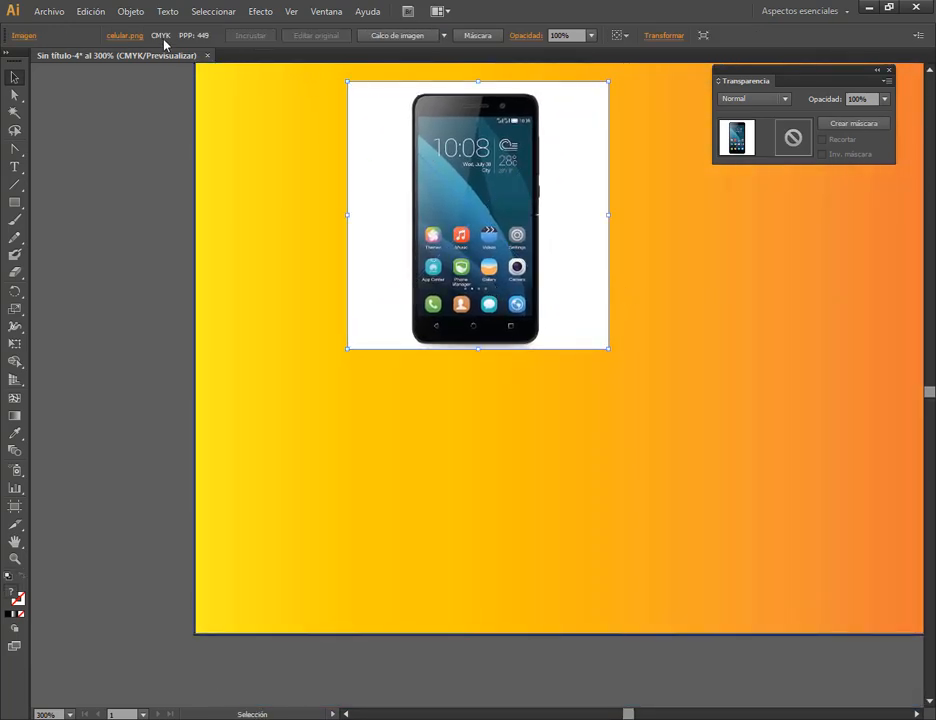
- Reflect a copy of the phone image across the horizontal axis and place it directly beneath the original
click(140, 14)
mouse_move(150, 28)
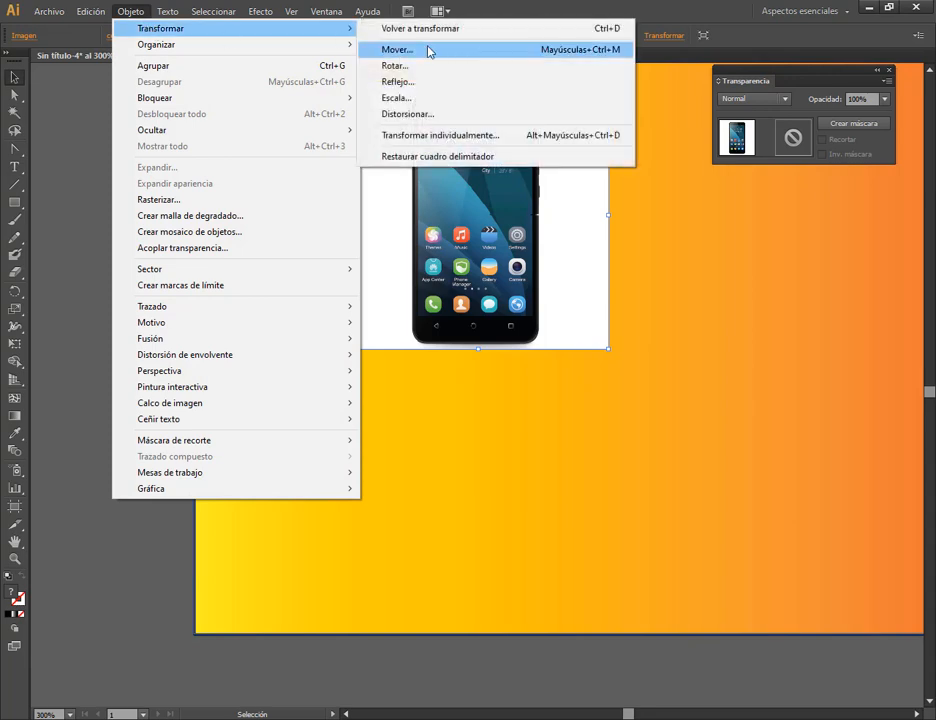
click(397, 82)
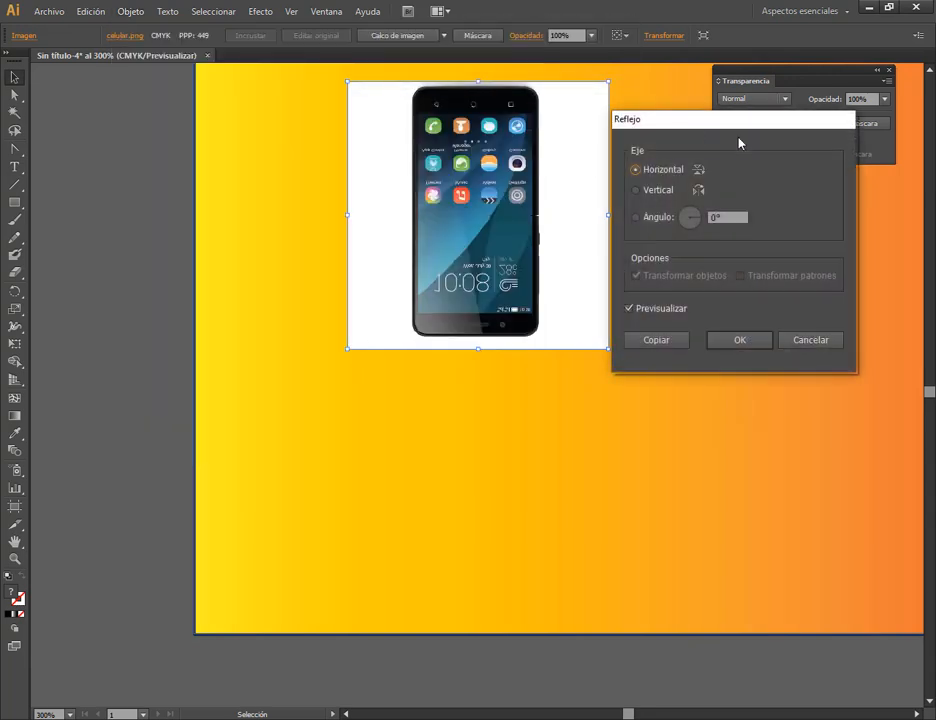
click(664, 340)
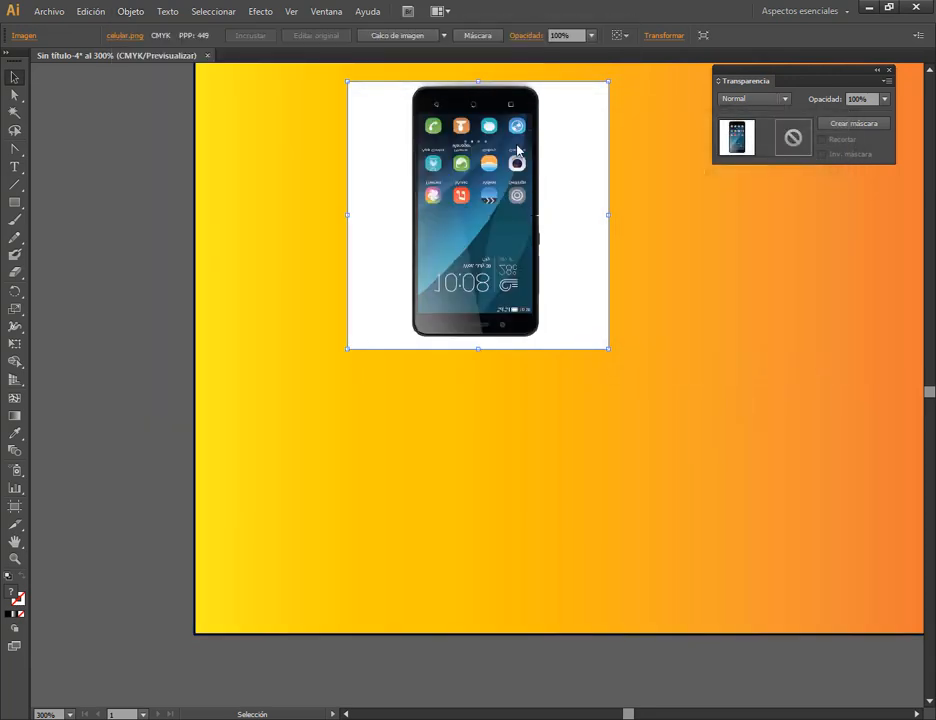
drag(517, 150, 508, 345)
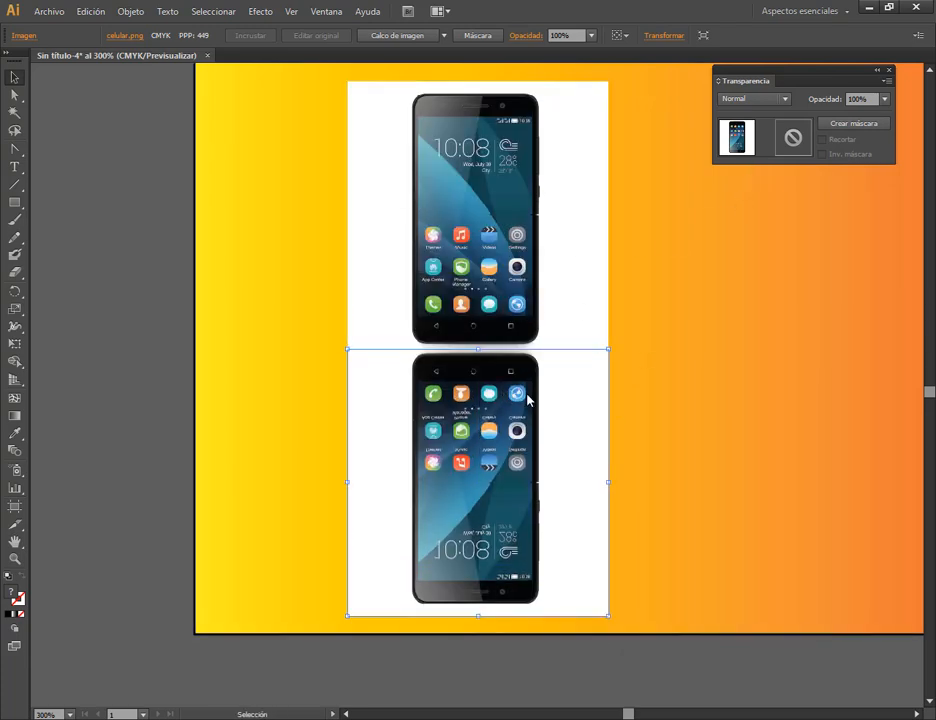
- Create an opacity mask for the flipped phone copy and draw a rectangle in the mask covering the whole copy
click(873, 128)
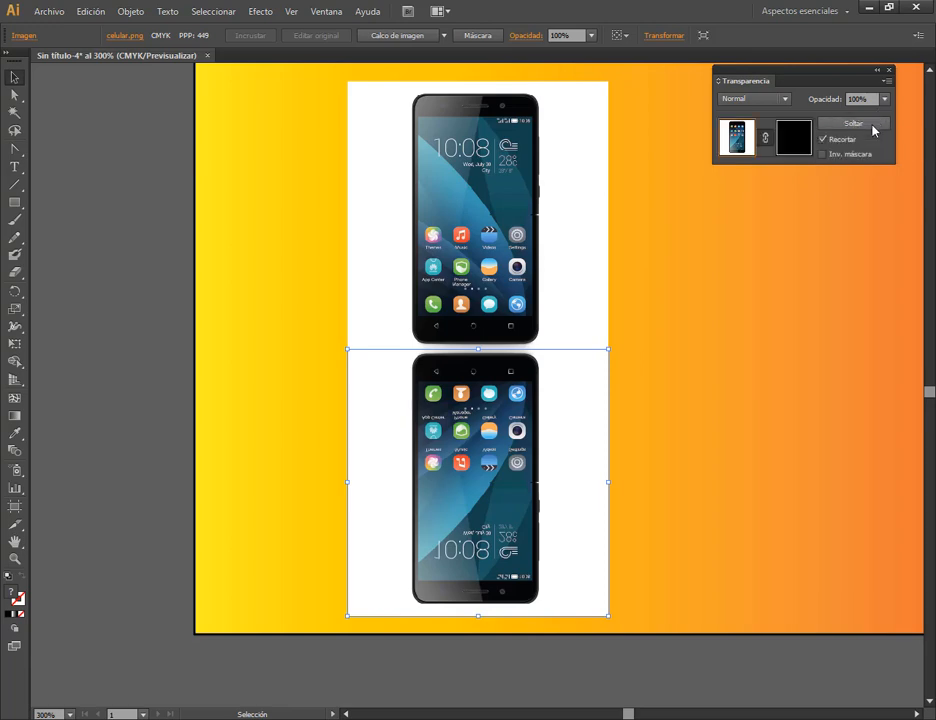
click(804, 138)
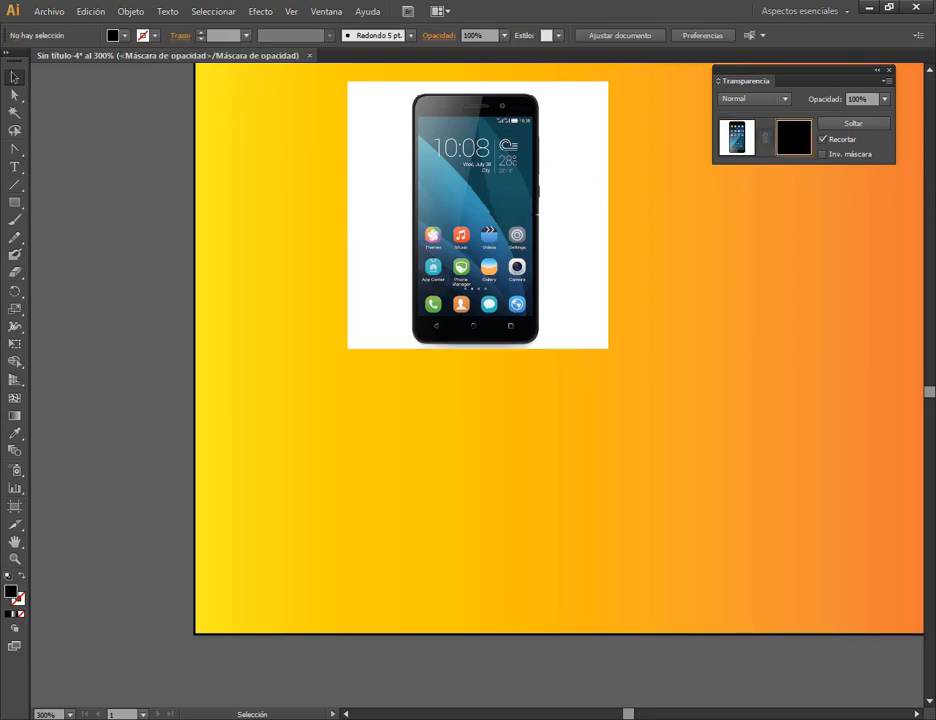
click(15, 202)
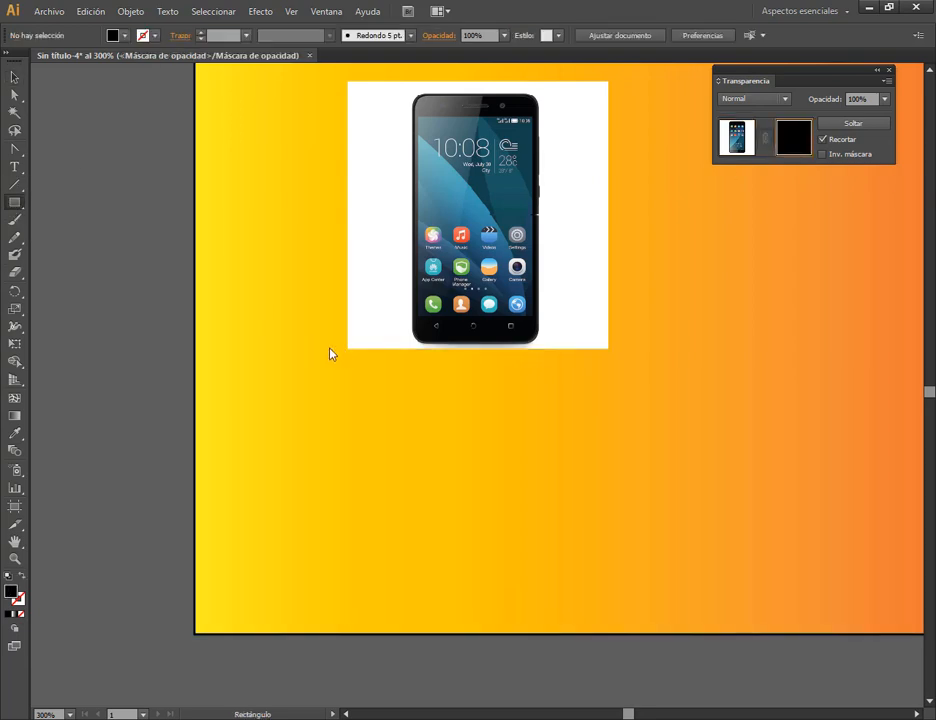
mouse_move(329, 347)
mouse_down()
mouse_move(612, 585)
mouse_move(661, 675)
mouse_up()
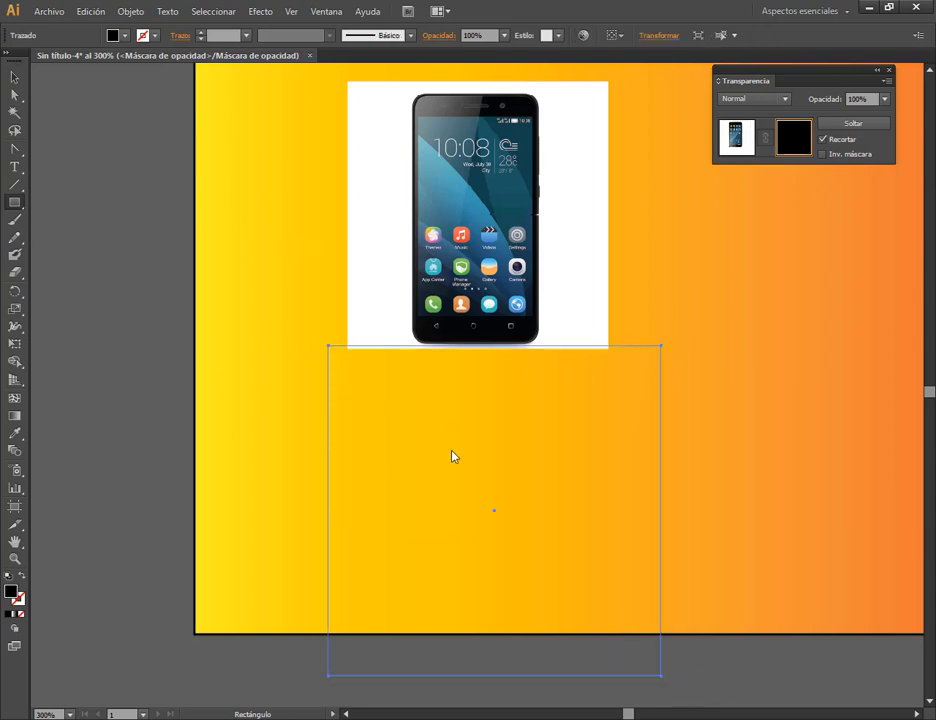
- Fill the mask rectangle with the white-to-black linear gradient at -90° so the phone's reflection fades downward
click(13, 76)
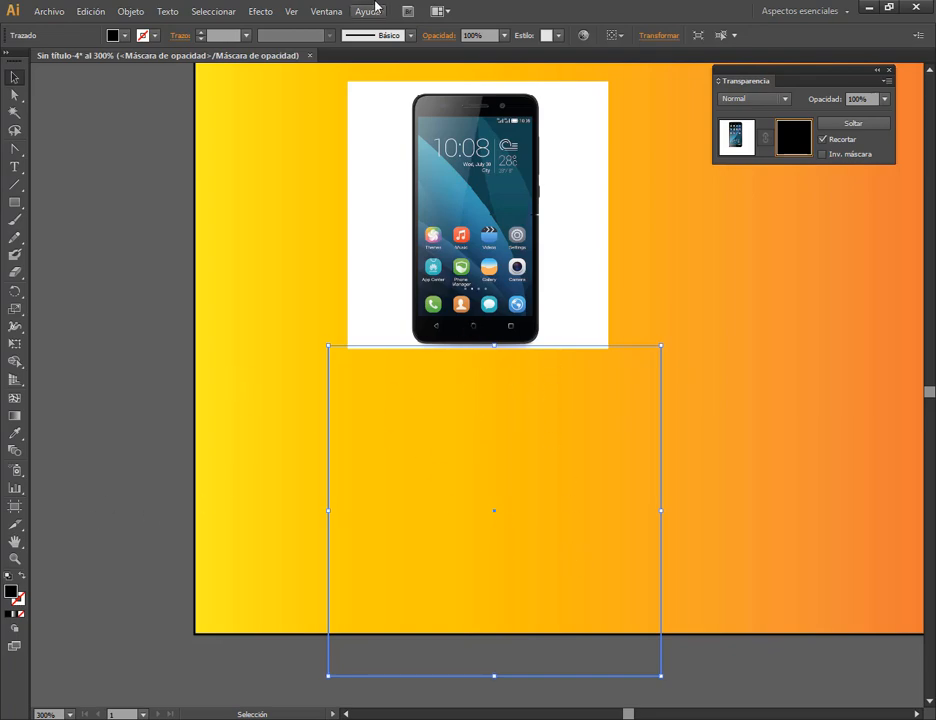
click(326, 11)
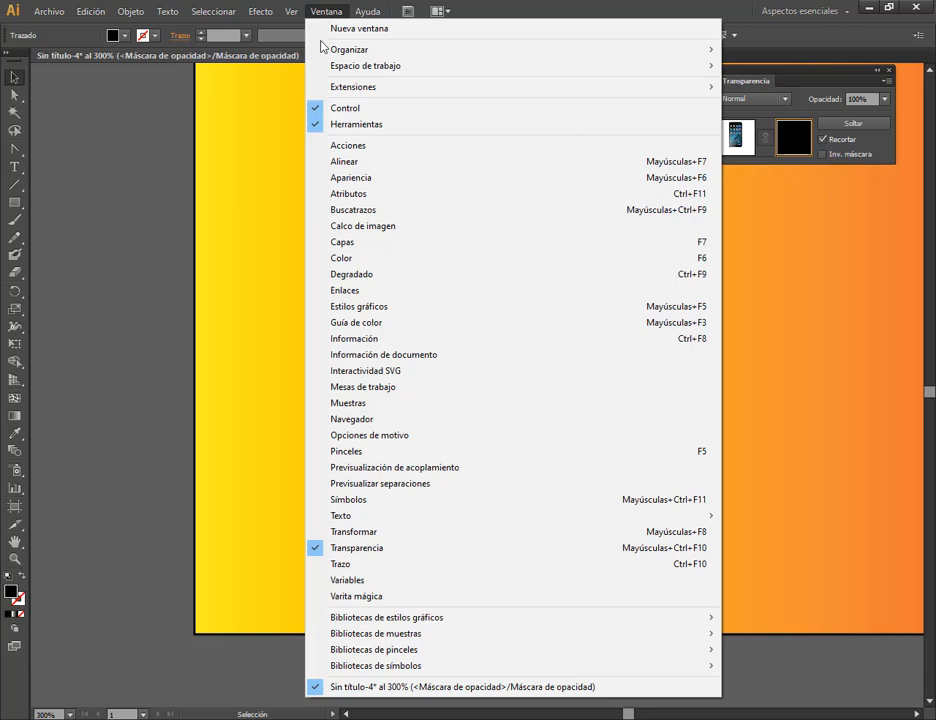
click(352, 274)
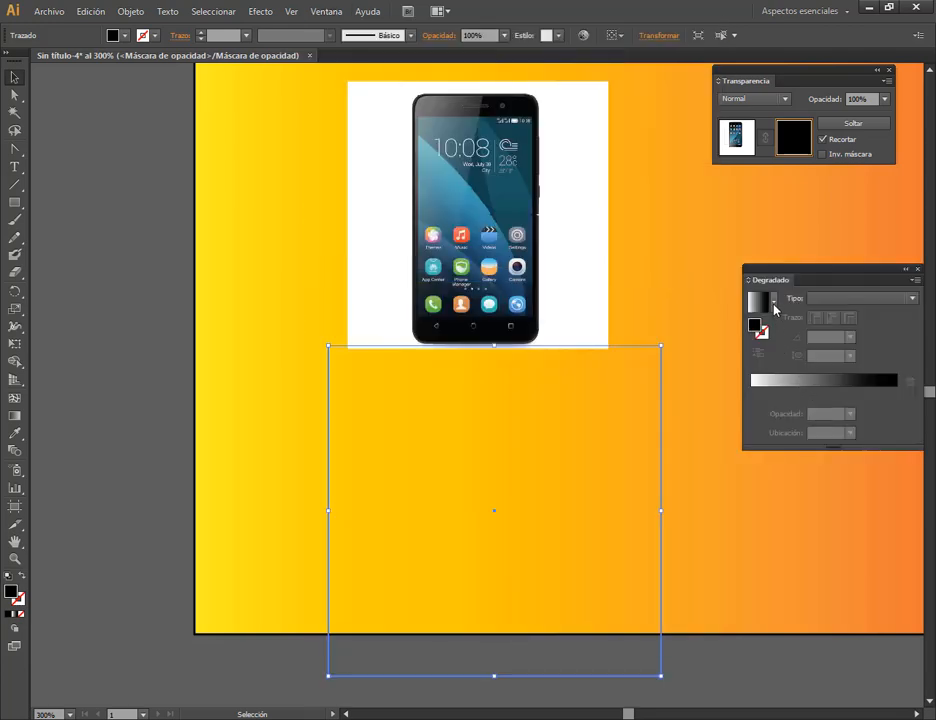
click(14, 617)
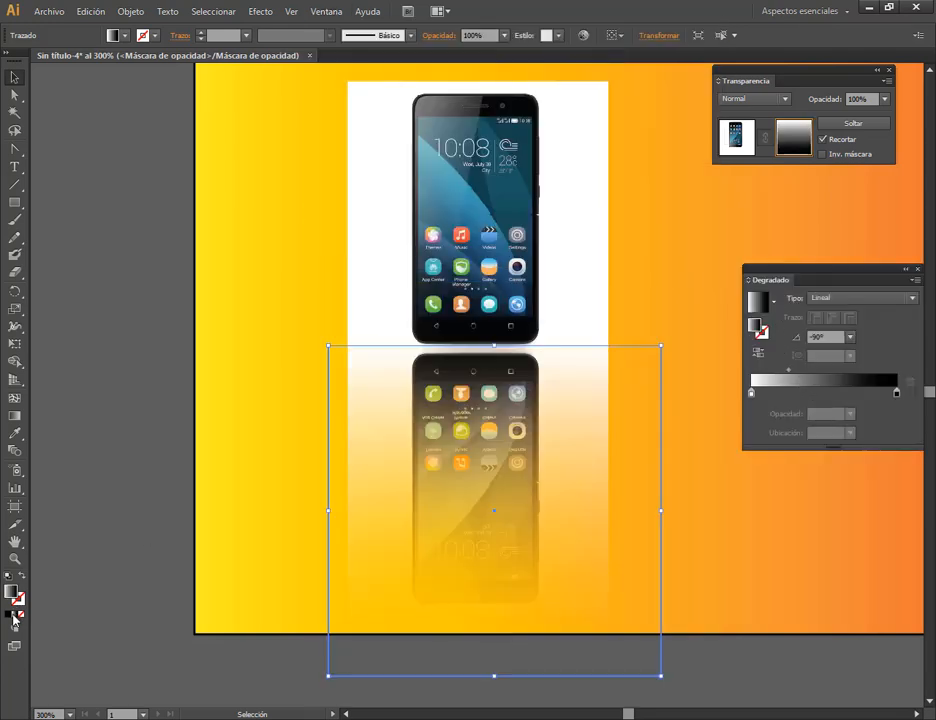
click(905, 271)
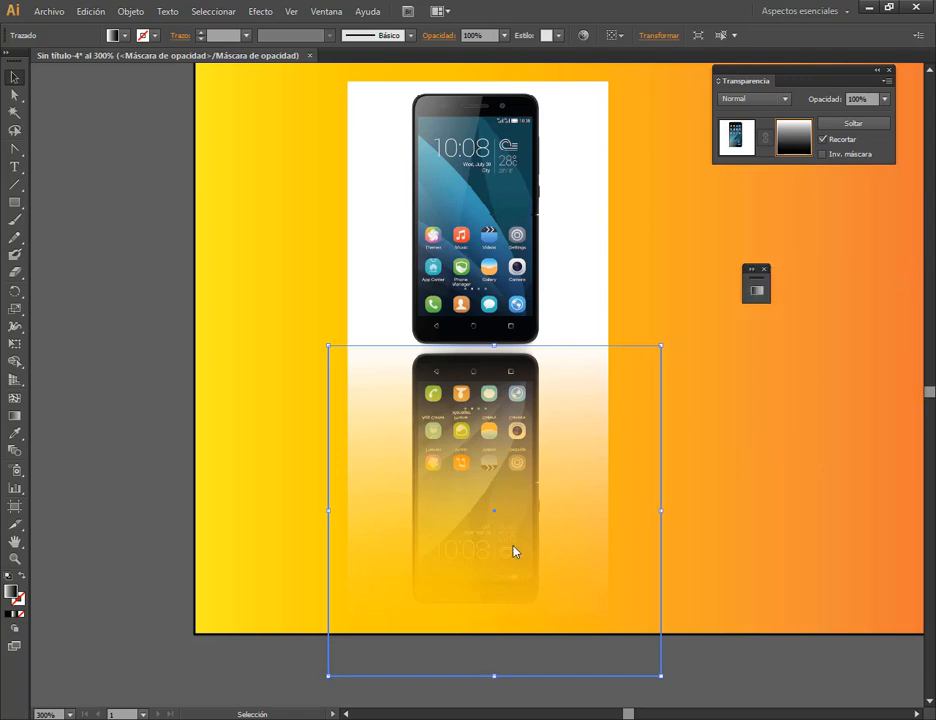
- Fine-tune the mask rectangle's position over the reflection and check the seam between the phone and its reflection
mouse_move(520, 455)
mouse_down()
mouse_move(520, 436)
mouse_move(521, 459)
mouse_up()
click(752, 524)
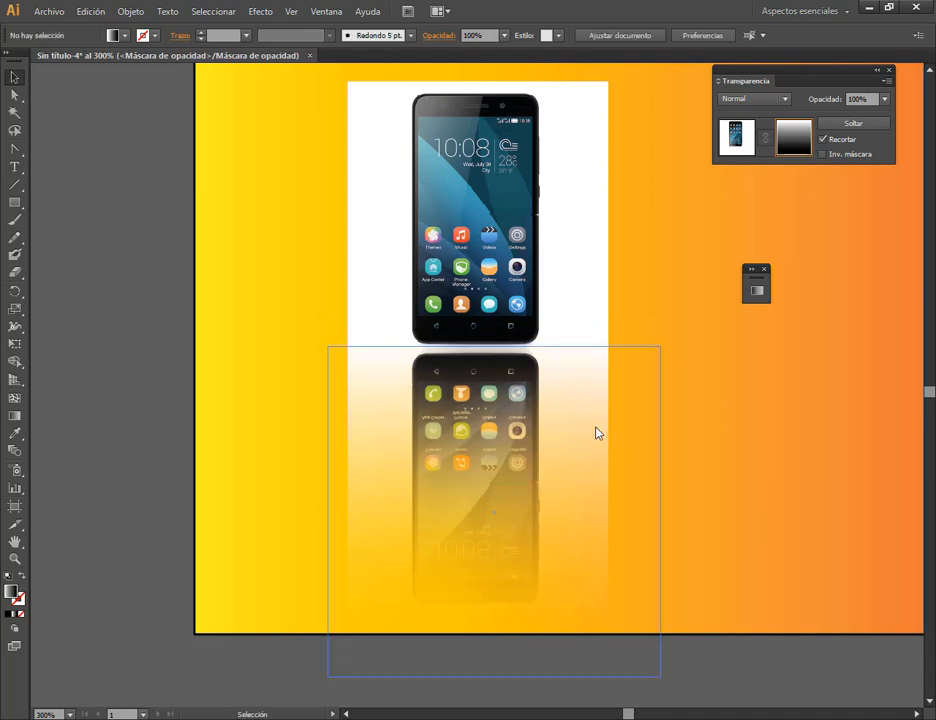
mouse_move(597, 434)
mouse_down()
mouse_move(601, 446)
mouse_move(581, 427)
mouse_up()
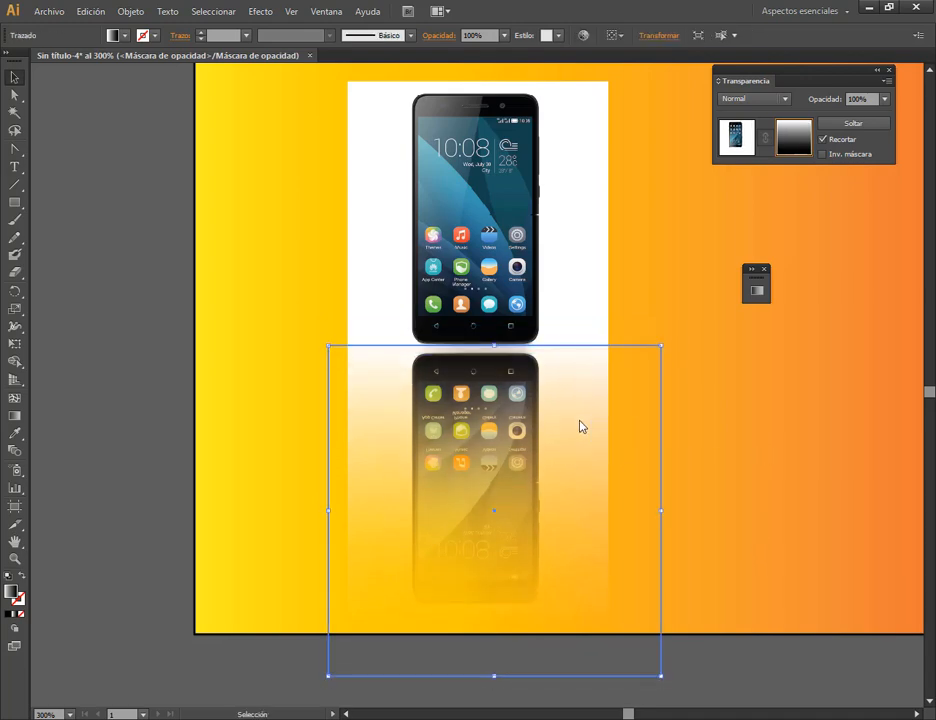
key(ctrl+plus)
key(ctrl+plus)
key(ctrl+plus)
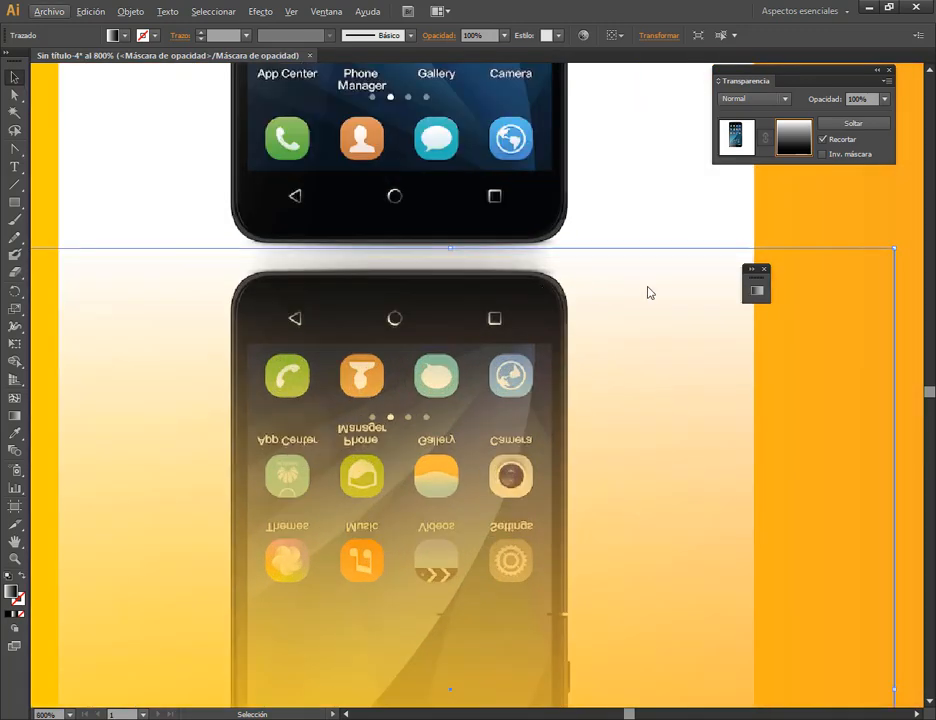
click(867, 228)
- Leave the reflection's opacity mask and return to editing the artwork
scroll(789, 353, down, 4)
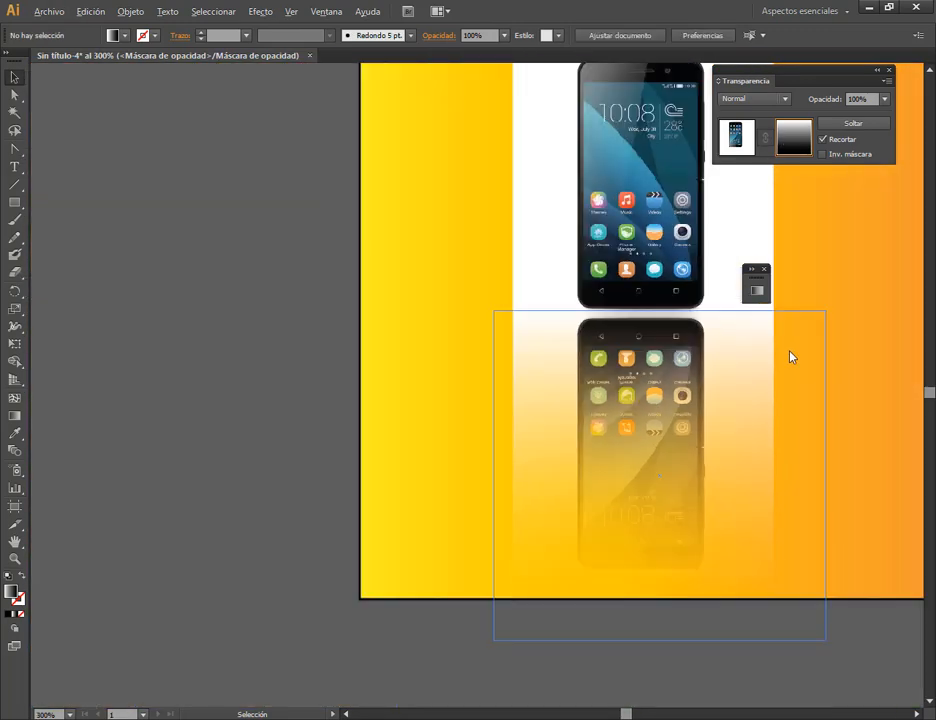
click(866, 440)
key(space)
drag(866, 440, 585, 537)
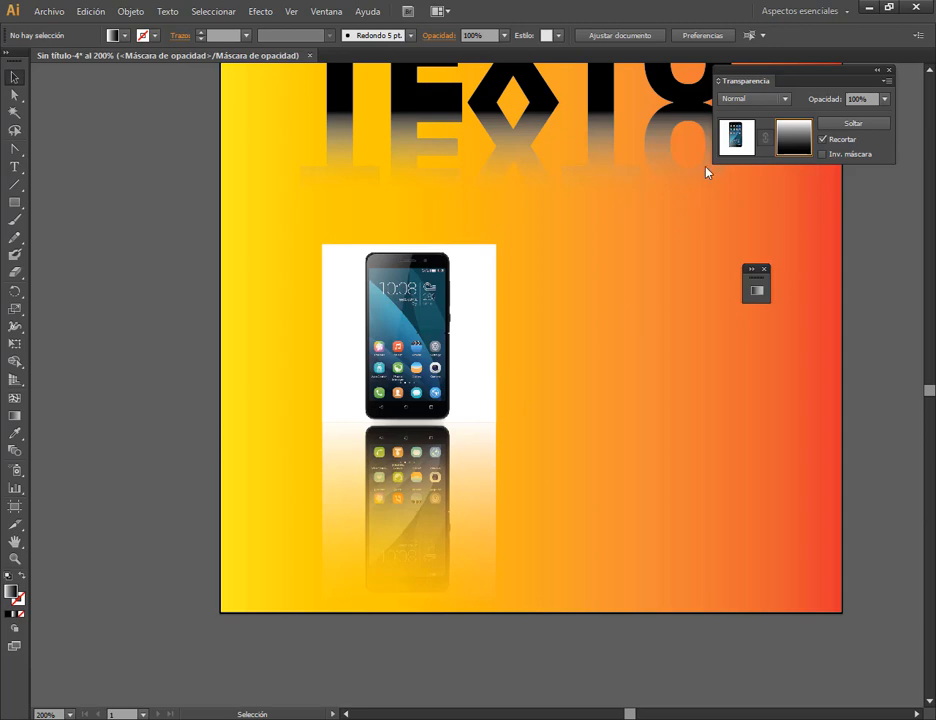
click(736, 137)
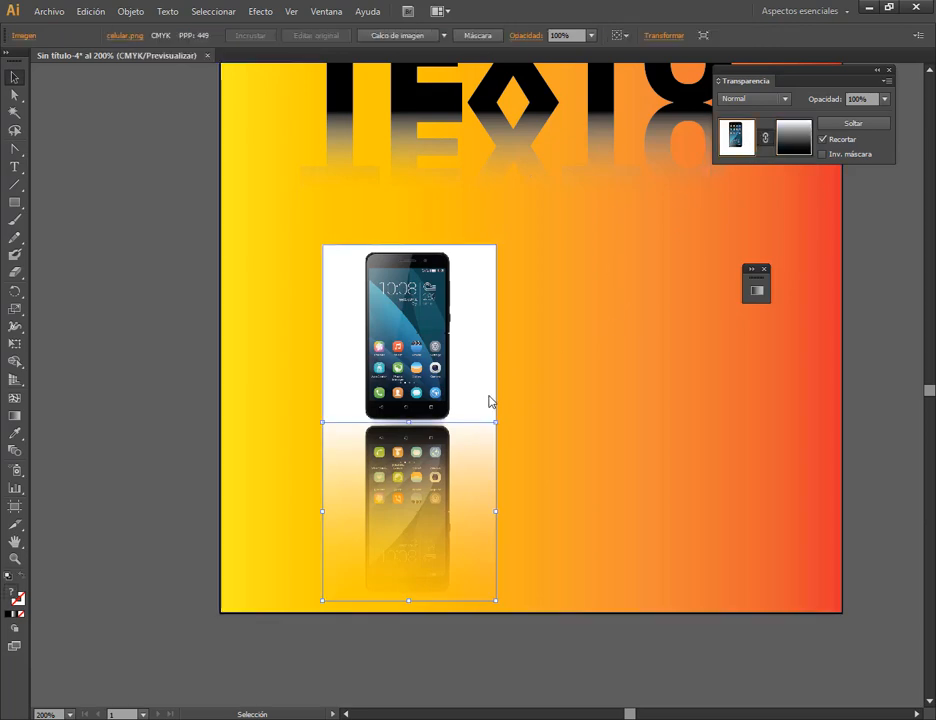
drag(618, 396, 520, 538)
click(438, 484)
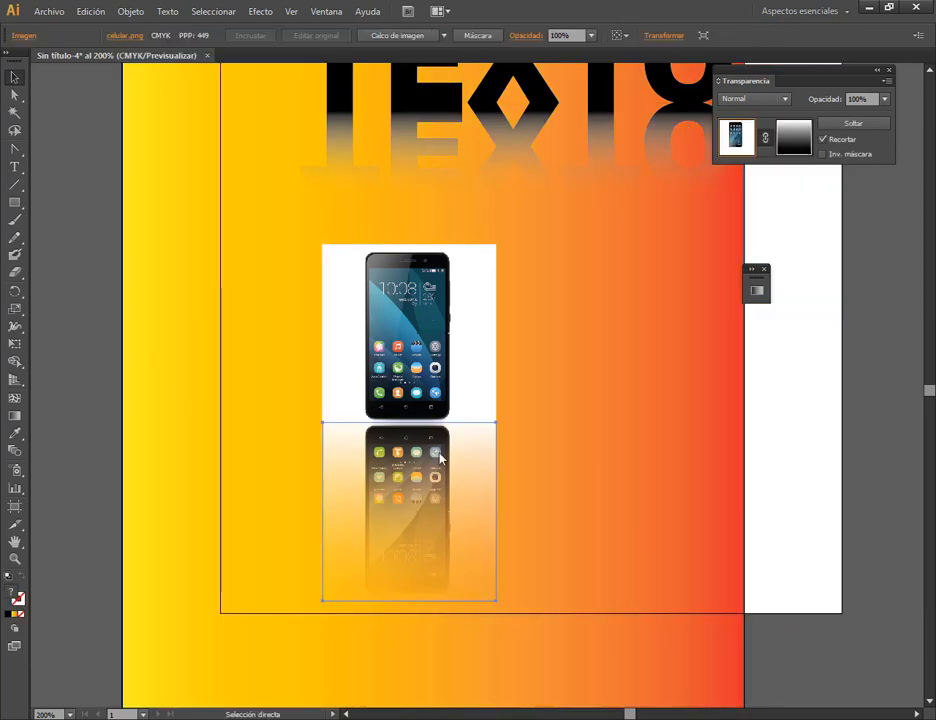
key(ctrl+z)
- Select the phone image together with its reflection and move both up and to the left on the page
click(448, 417)
shift+click(427, 470)
drag(421, 454, 386, 428)
click(145, 418)
scroll(441, 331, down, 1)
drag(577, 256, 570, 419)
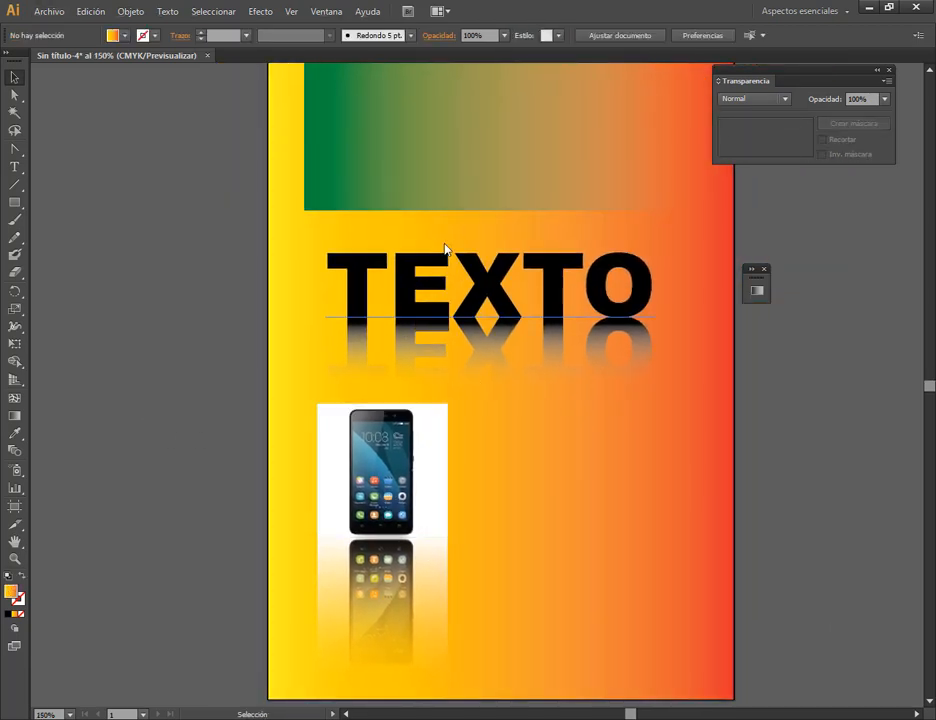
- Switch to the Google Meet call to check the chat messages, and return to Illustrator
click(513, 345)
click(424, 475)
click(862, 410)
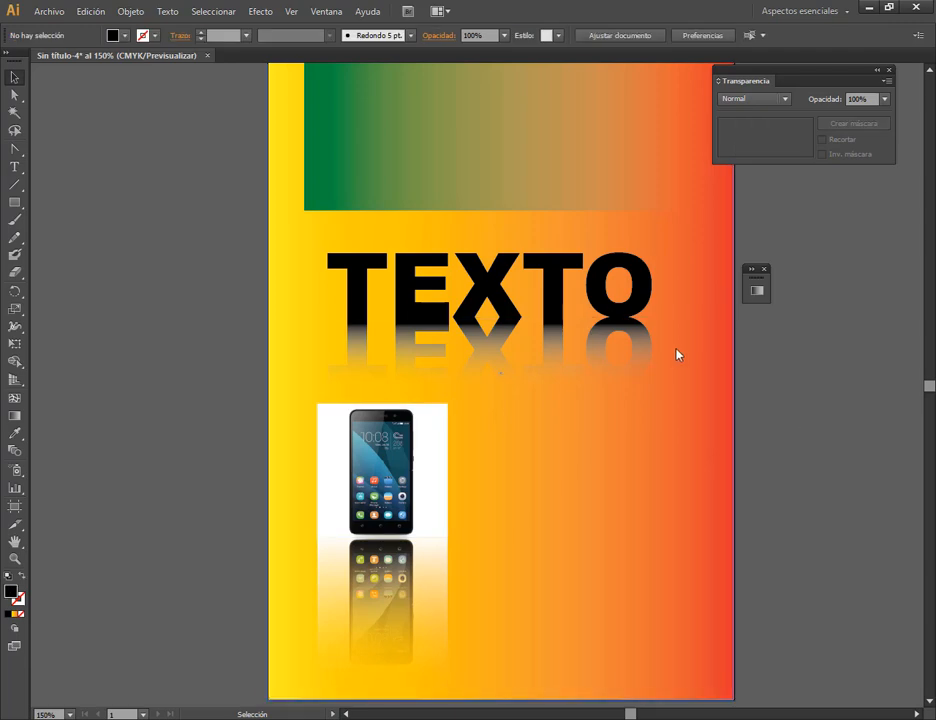
click(119, 661)
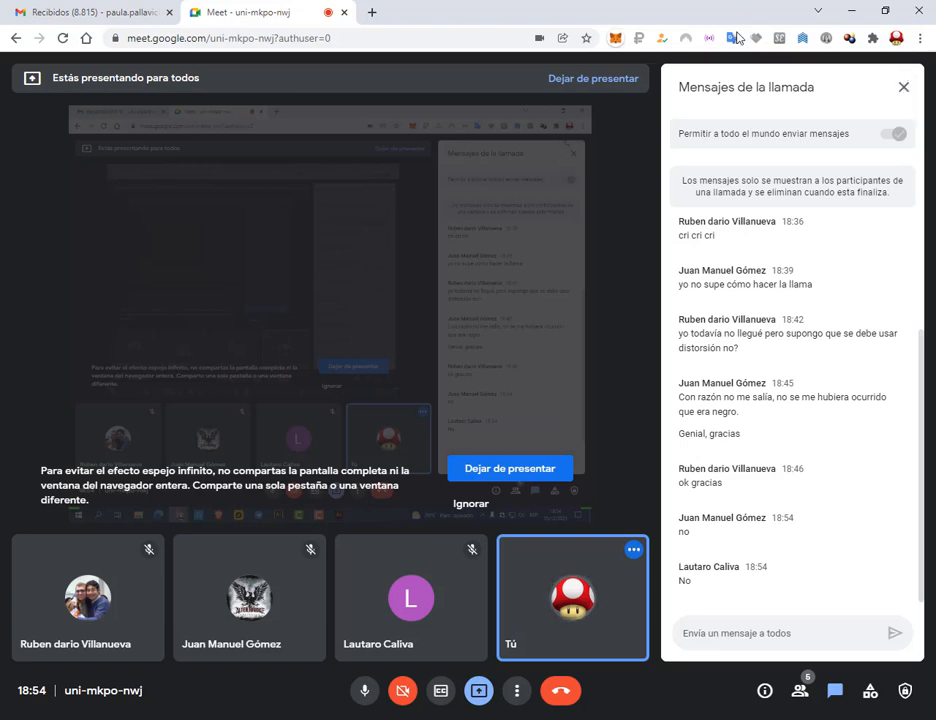
click(854, 9)
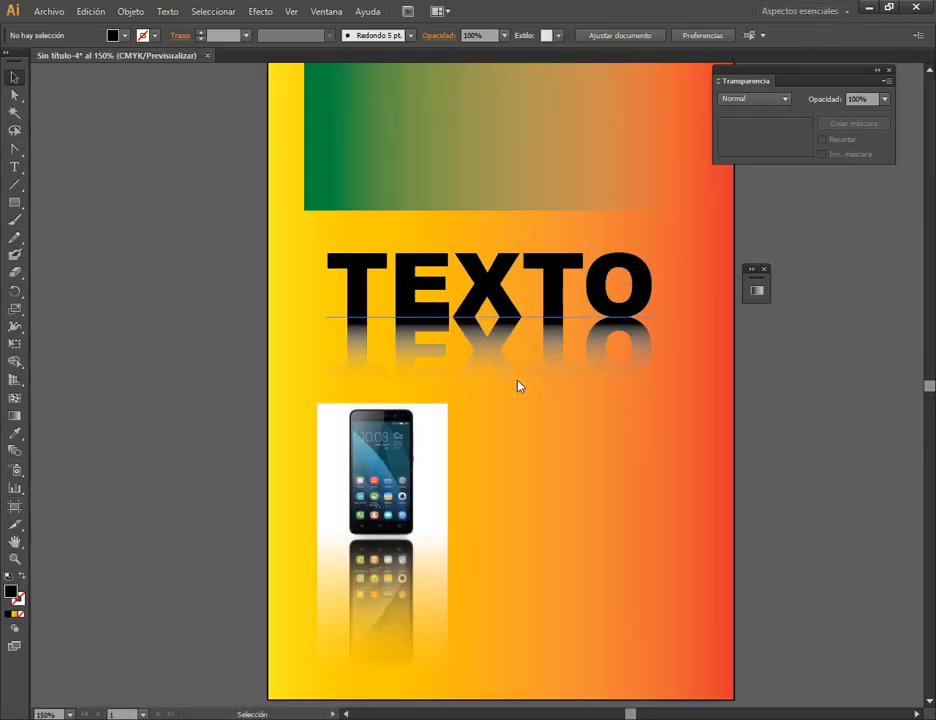
- Delete the green gradient rectangle, the word TEXTO with its reflection, and the phone image with its reflection
drag(542, 387, 473, 426)
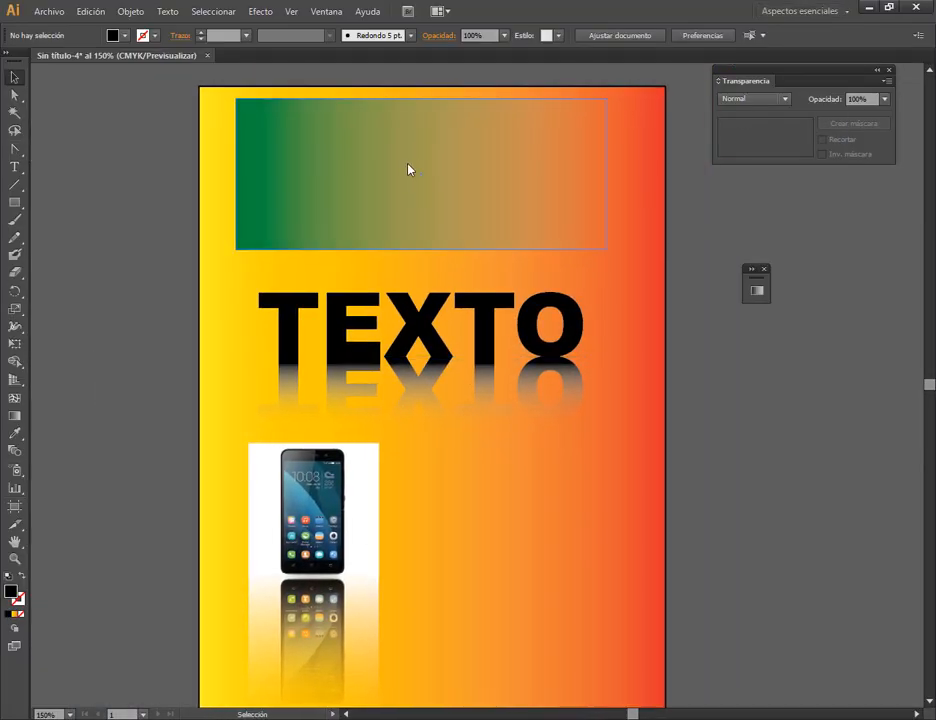
click(458, 175)
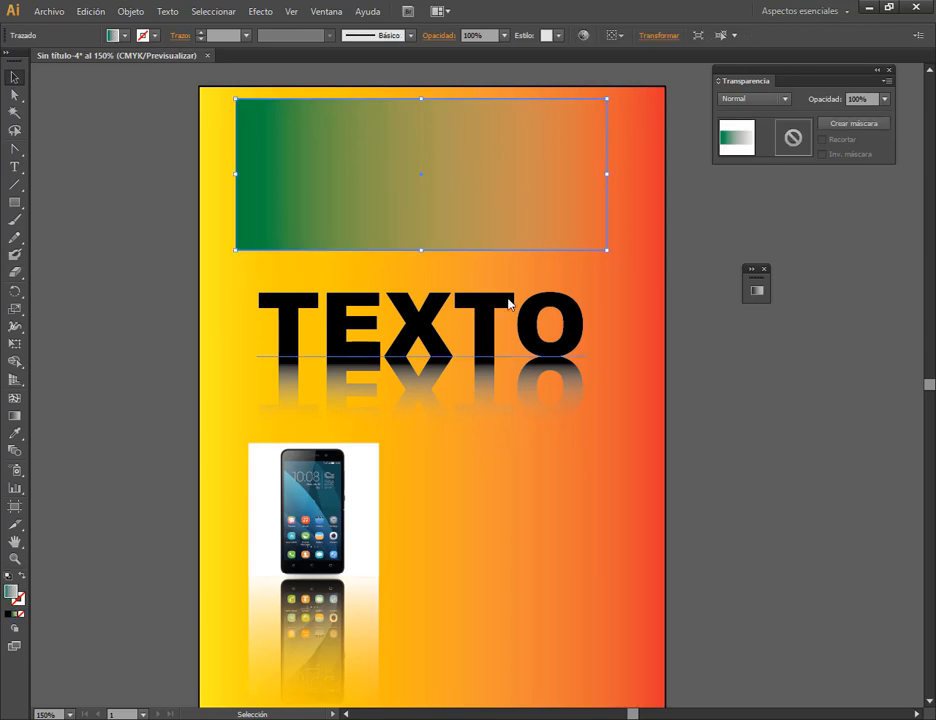
key(Delete)
click(340, 322)
key(Delete)
click(345, 388)
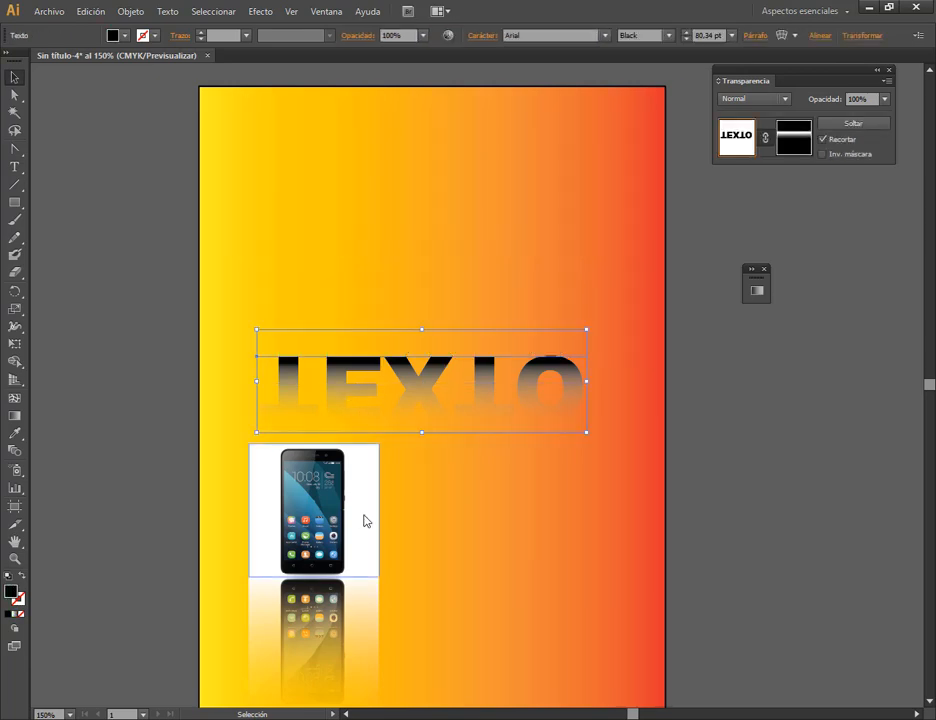
key(Delete)
click(355, 548)
key(Delete)
click(352, 612)
key(Delete)
click(550, 424)
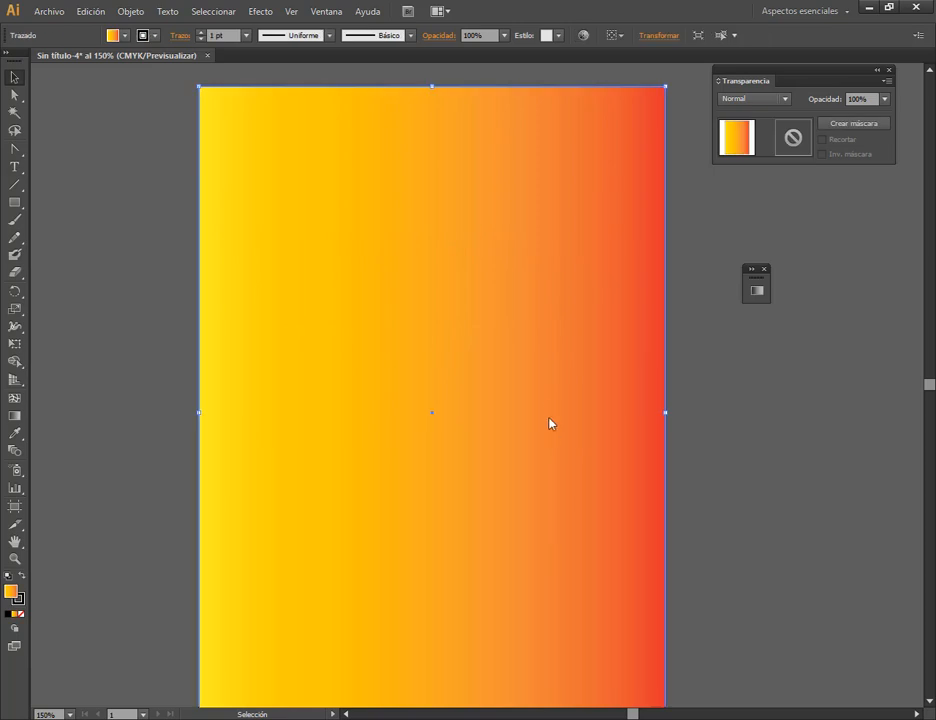
key(Delete)
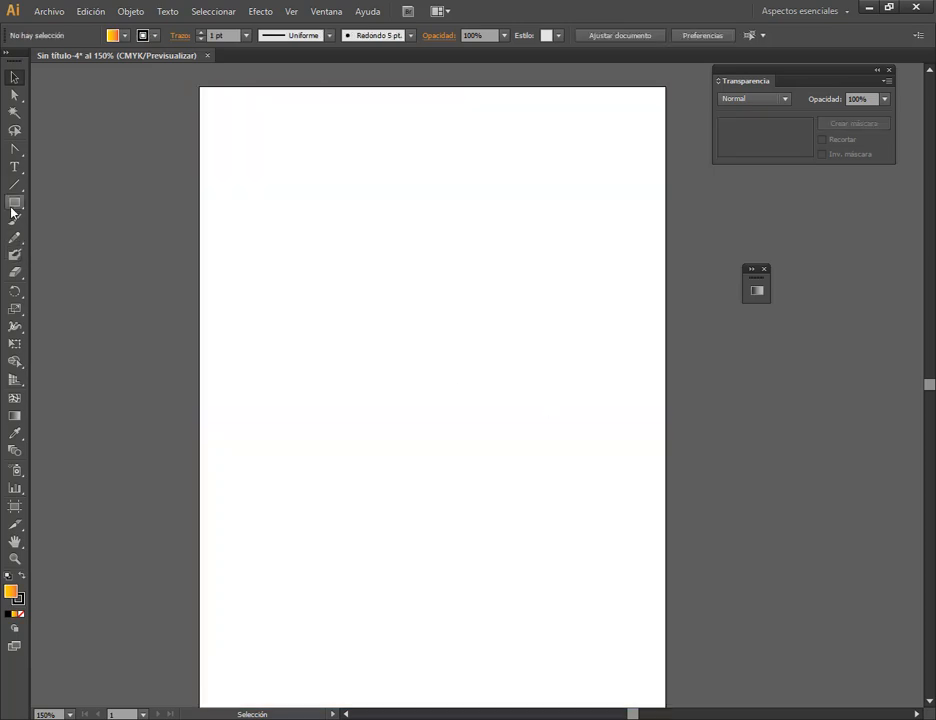
key(ctrl+z)
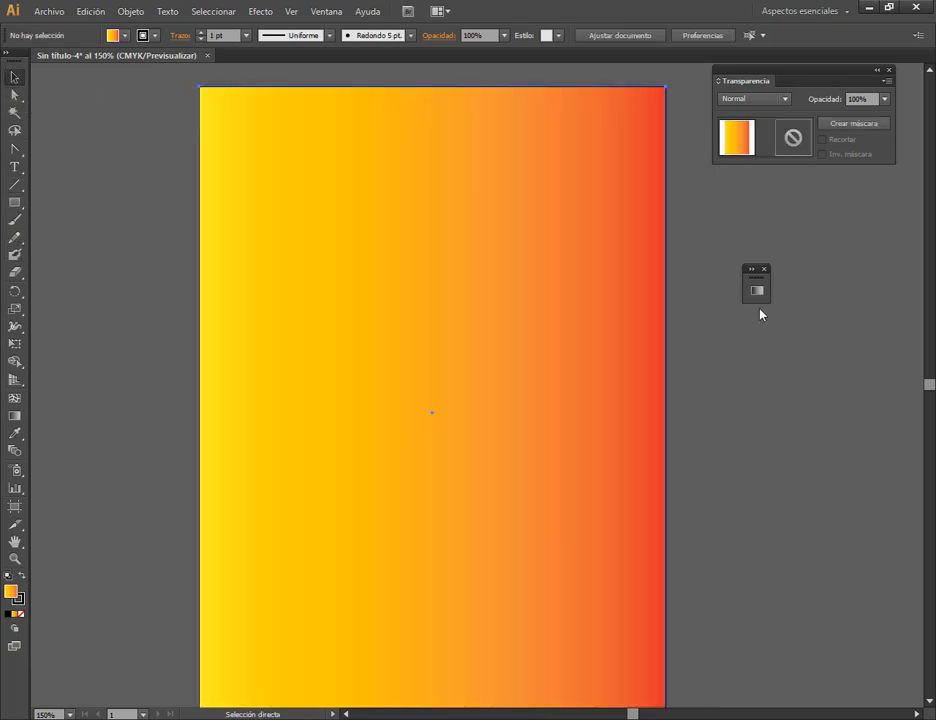
click(760, 312)
mouse_move(463, 515)
mouse_down()
mouse_move(458, 445)
mouse_move(479, 522)
mouse_up()
key(ctrl+z)
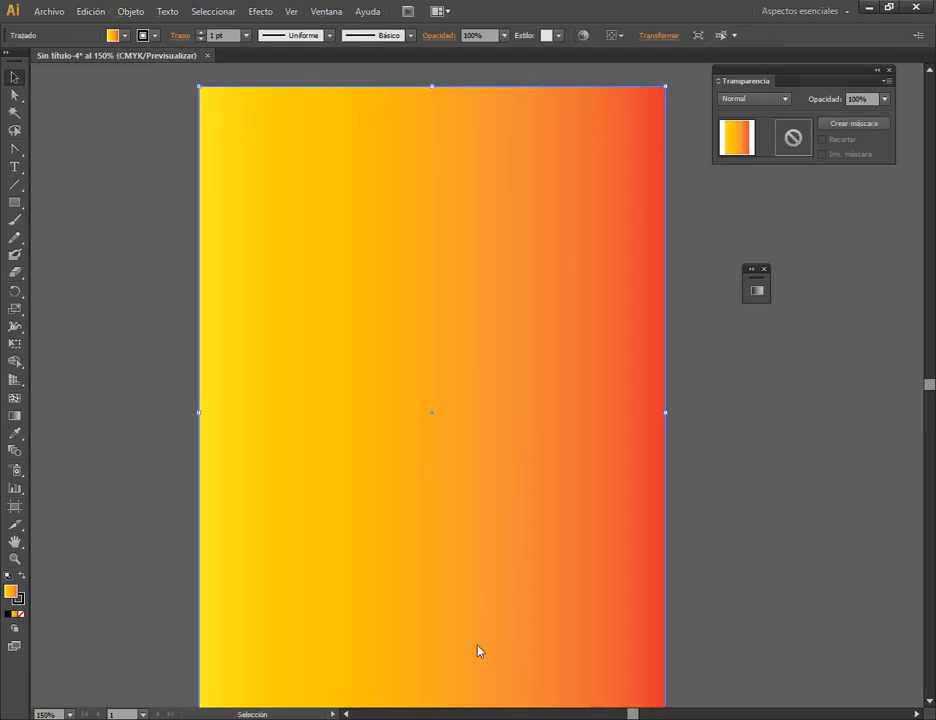
- Reduce the height of the yellow-to-red gradient background and position it as a full-width band near the page's upper edge
drag(432, 88, 446, 248)
drag(463, 328, 464, 165)
drag(432, 413, 433, 350)
drag(466, 232, 466, 246)
click(713, 427)
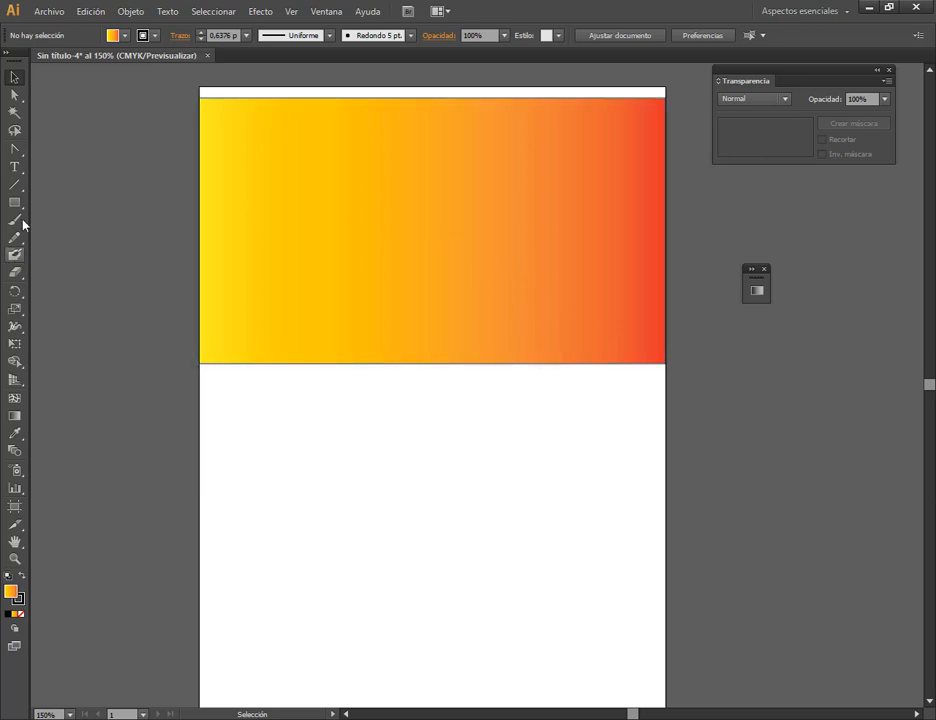
- Draw a hexagon with the default white fill and black stroke below the gradient band and shift it to the right
drag(15, 204, 70, 255)
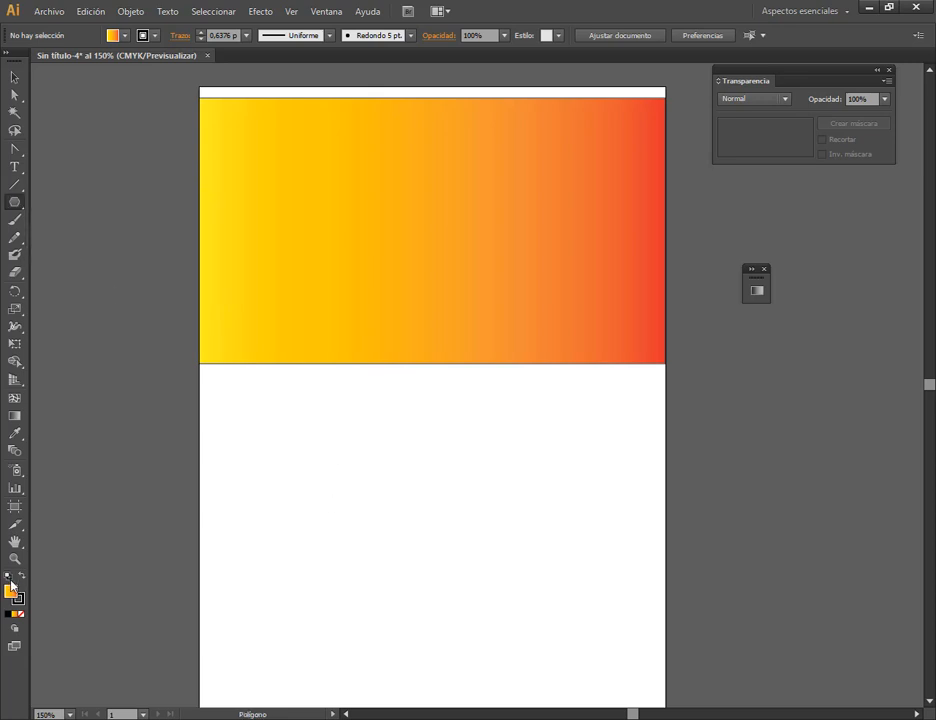
click(8, 577)
mouse_move(289, 485)
mouse_down()
mouse_move(330, 524)
mouse_move(336, 547)
mouse_move(325, 553)
mouse_up()
click(14, 77)
drag(286, 474, 356, 474)
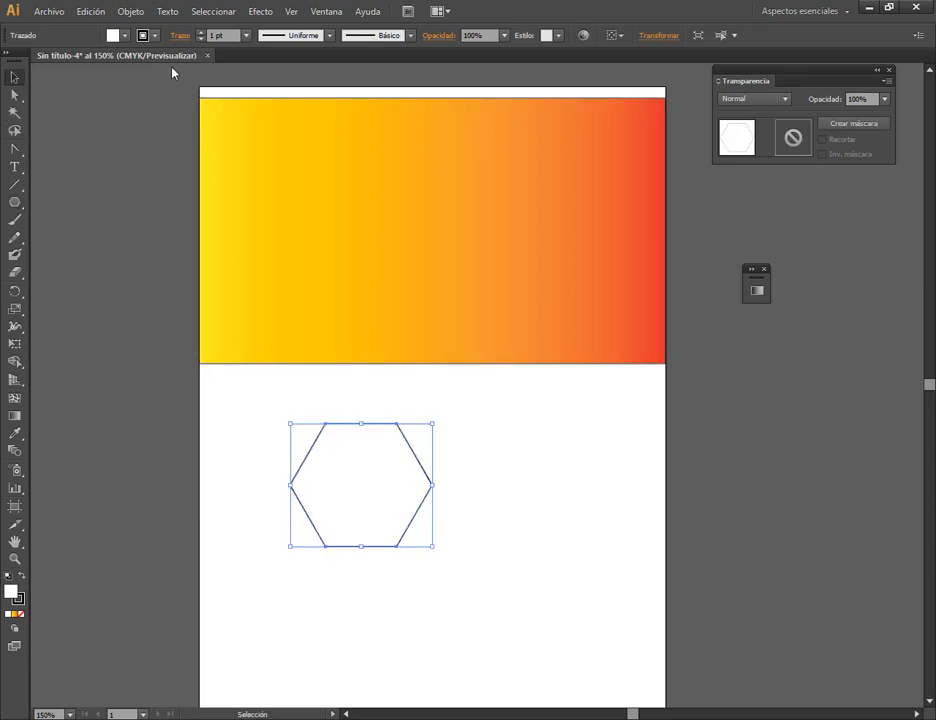
- Fill the hexagon with red and thicken its black stroke
click(124, 36)
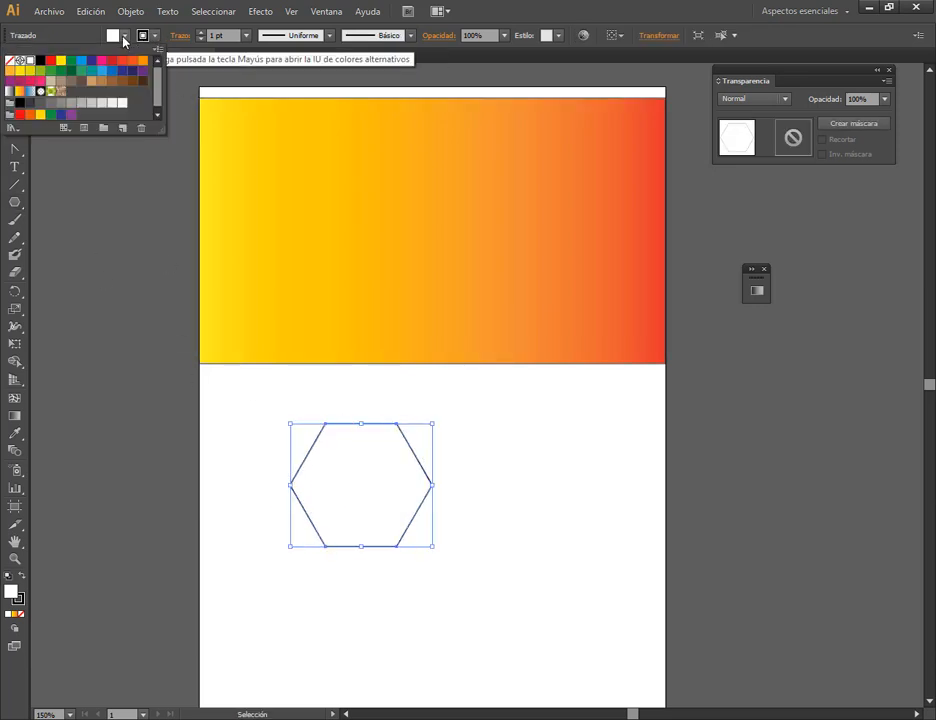
click(52, 62)
drag(393, 476, 470, 465)
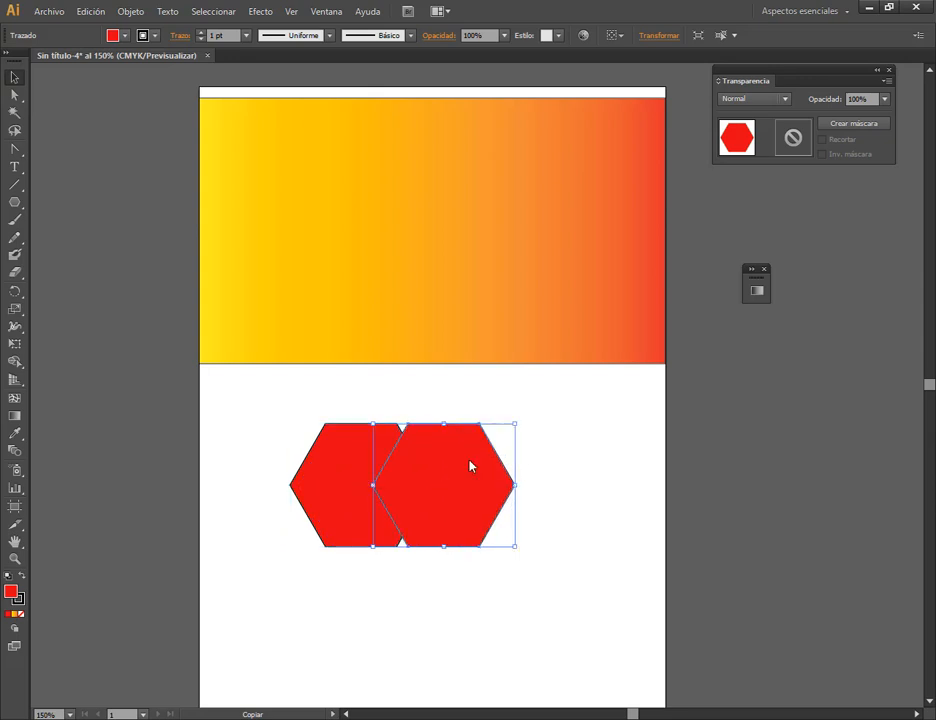
key(ctrl+z)
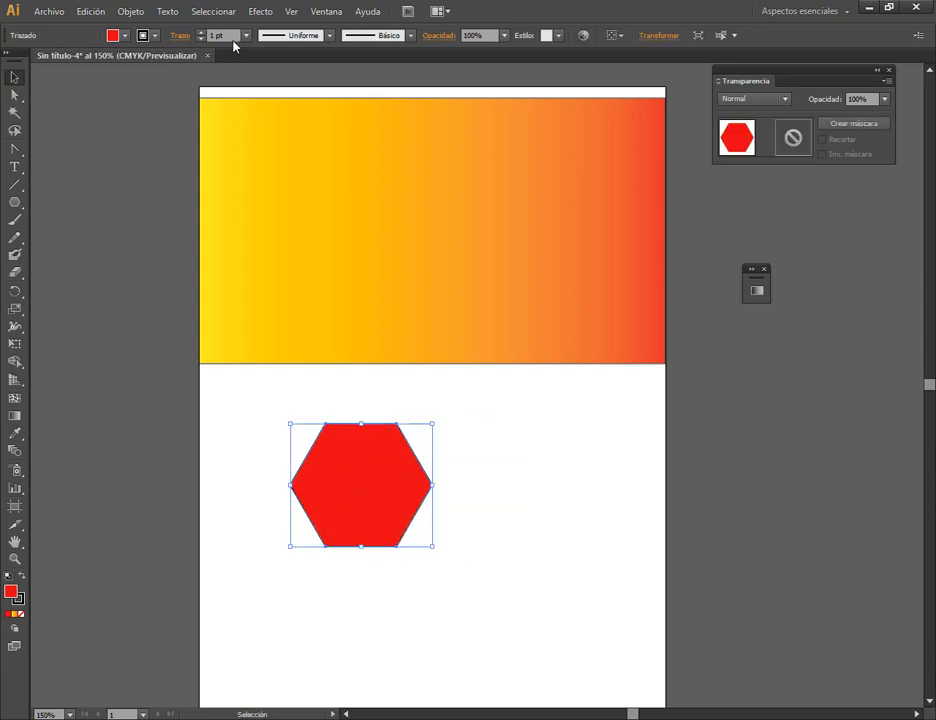
scroll(232, 40, up, 3)
- Build a slightly reduced cluster of three overlapping red hexagons and place a duplicate of the cluster to its right
mouse_move(393, 482)
mouse_down()
mouse_move(434, 460)
mouse_move(435, 440)
mouse_move(468, 547)
mouse_move(441, 548)
mouse_up()
click(541, 456)
drag(541, 439, 309, 525)
drag(377, 604, 351, 578)
drag(321, 532, 549, 547)
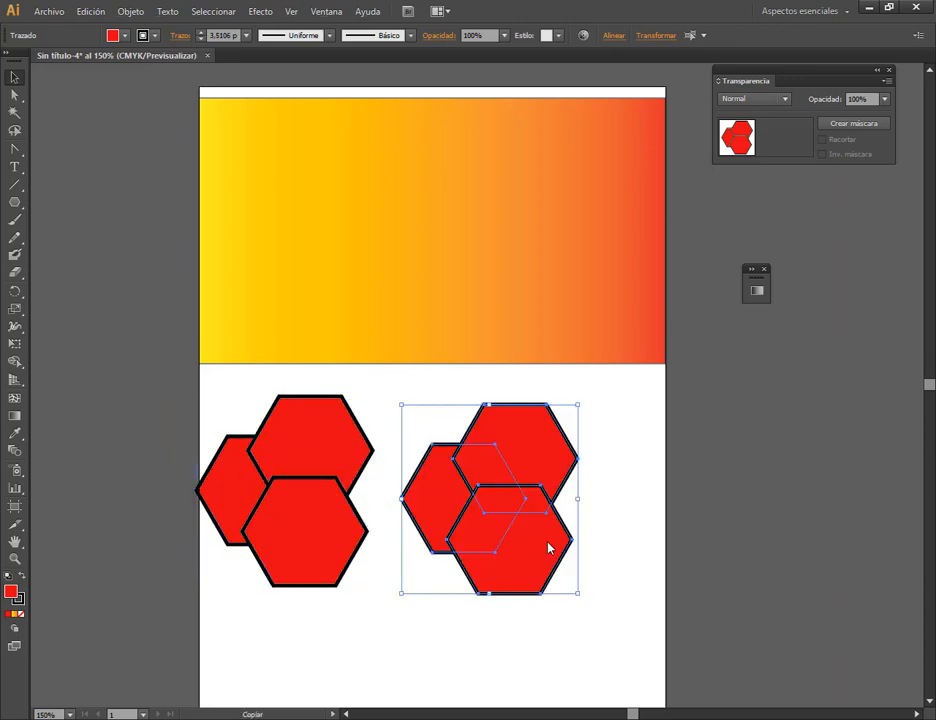
- Move the left hexagon cluster slightly to the right so it lies fully inside the page
scroll(752, 347, down, 4)
scroll(752, 347, left, 2)
scroll(731, 431, up, 3)
scroll(731, 431, right, 3)
click(543, 457)
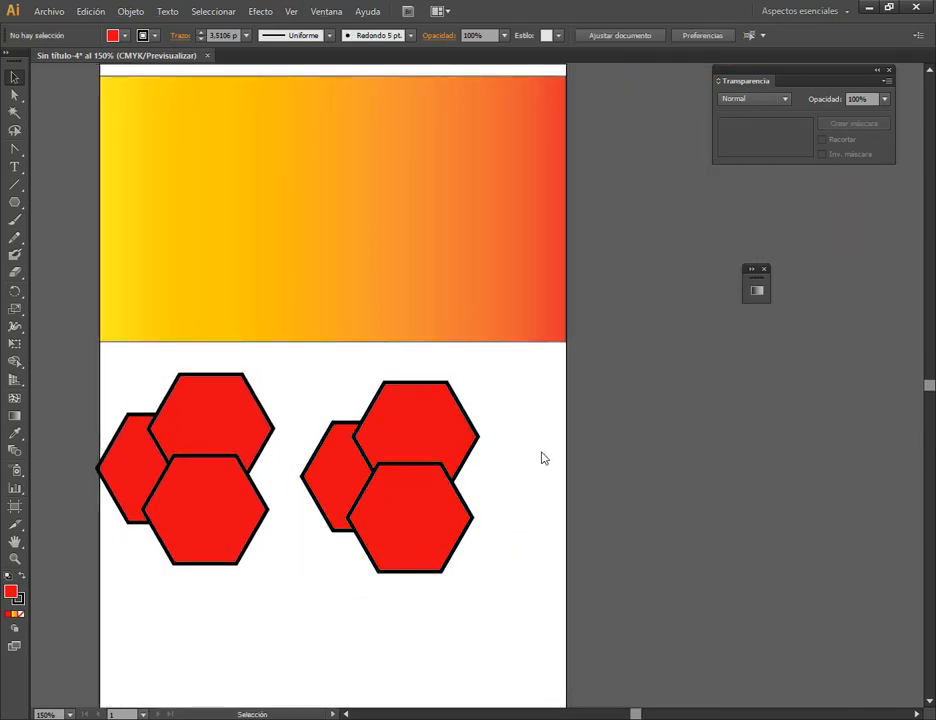
mouse_move(508, 386)
mouse_down()
mouse_move(381, 459)
mouse_move(511, 389)
mouse_up()
drag(131, 391, 226, 552)
drag(224, 536, 235, 534)
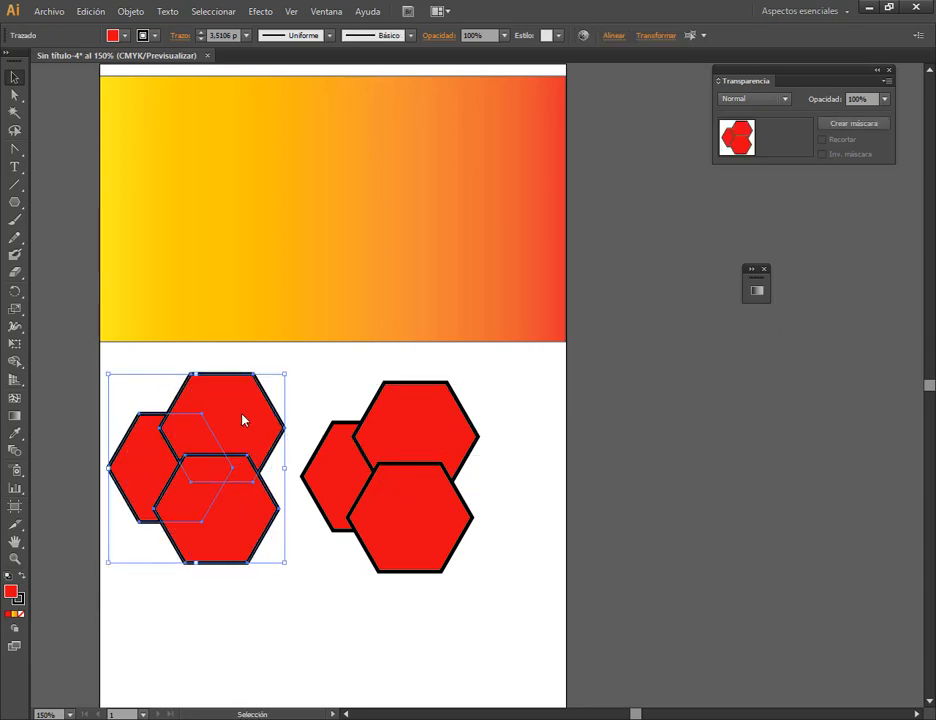
- Set the opacity of the three ungrouped hexagons in the left cluster to 50%
click(137, 384)
drag(168, 422, 232, 547)
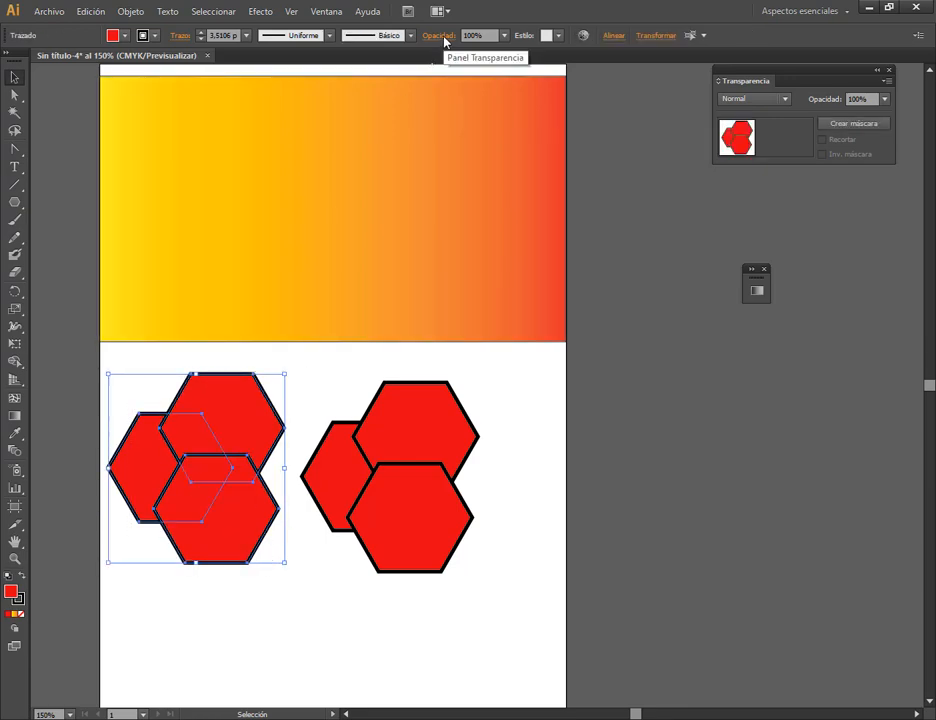
click(504, 35)
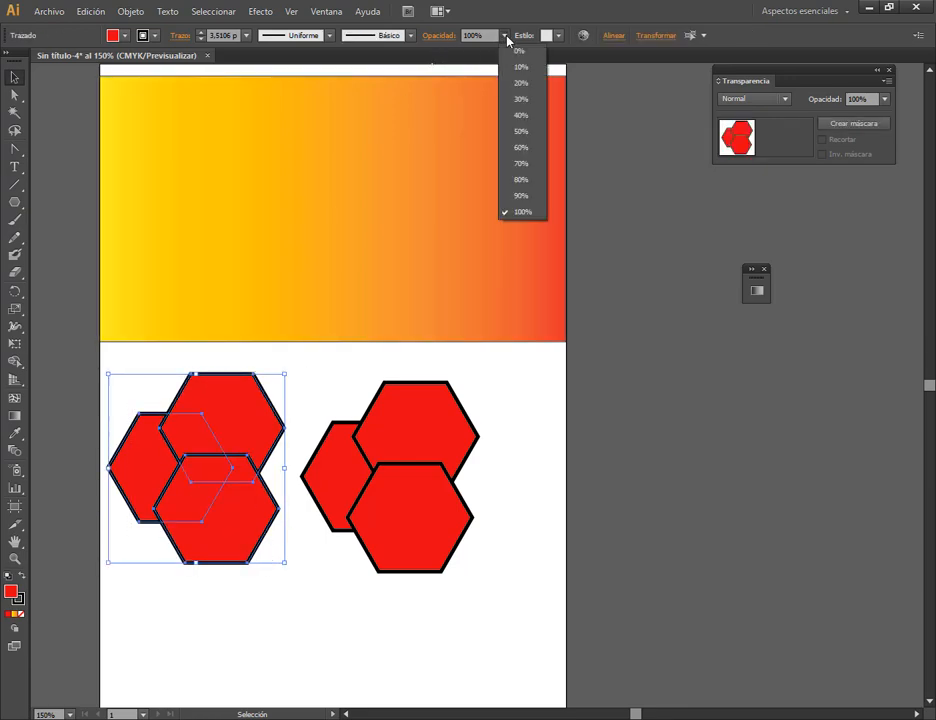
click(532, 131)
click(507, 442)
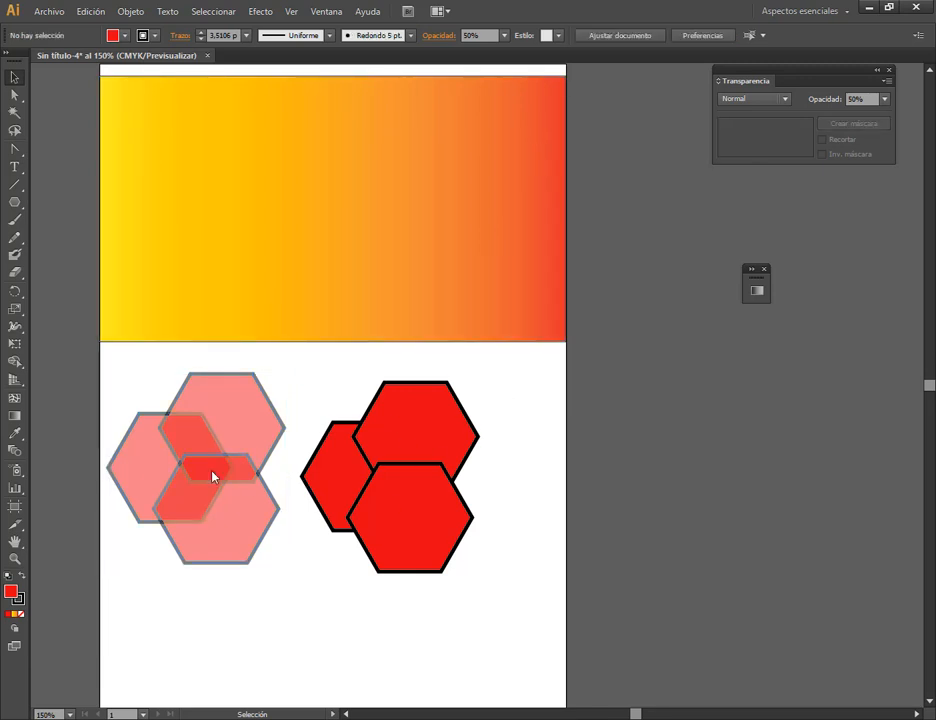
- Select the left cluster's hexagons one by one to examine each one's transparency and the overlapping areas
click(240, 418)
click(142, 445)
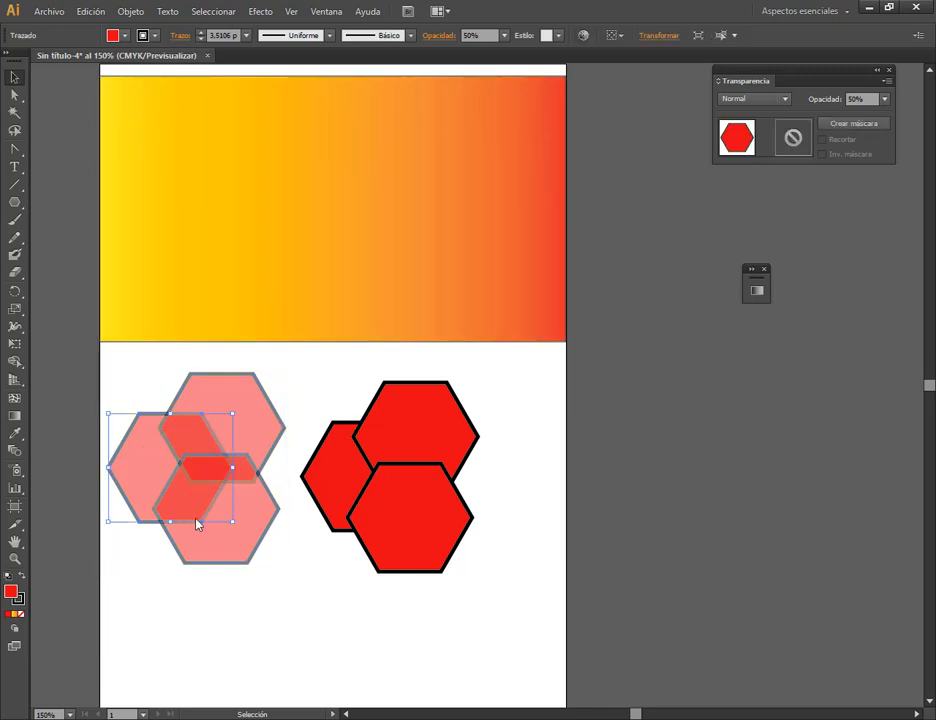
click(231, 547)
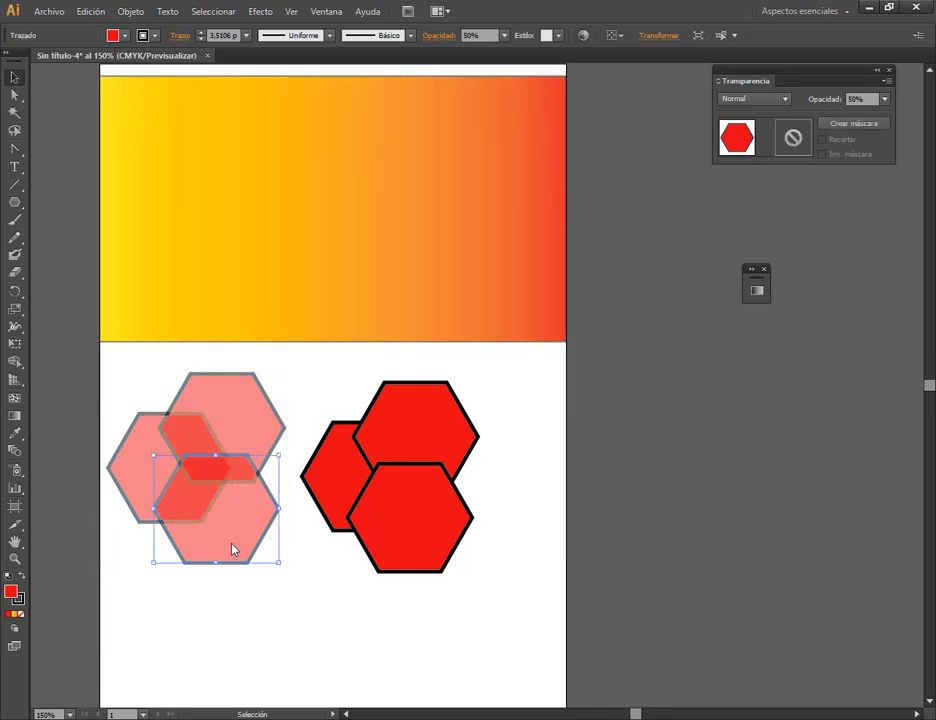
click(250, 438)
click(128, 461)
click(235, 462)
click(245, 440)
click(138, 451)
click(330, 406)
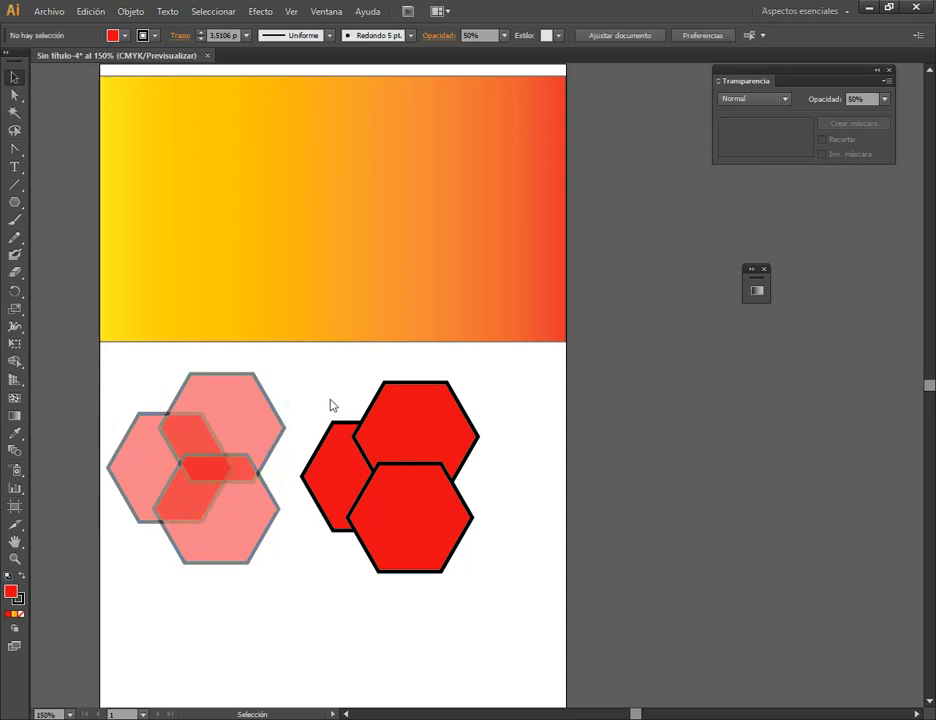
- Group the three hexagons of the right cluster and set the group's opacity to 50%
click(338, 428)
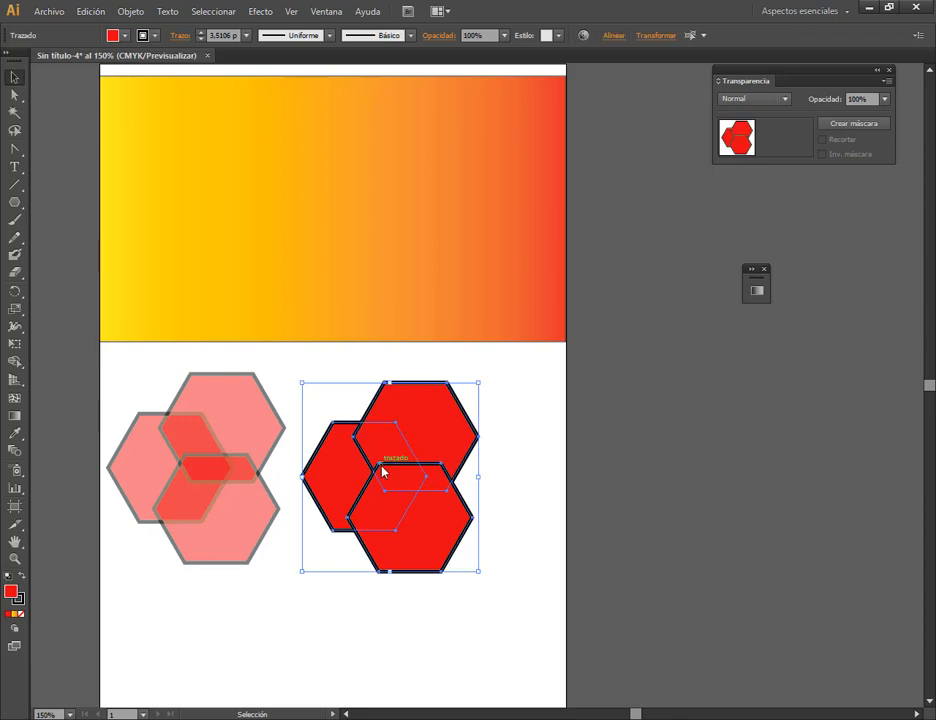
click(130, 11)
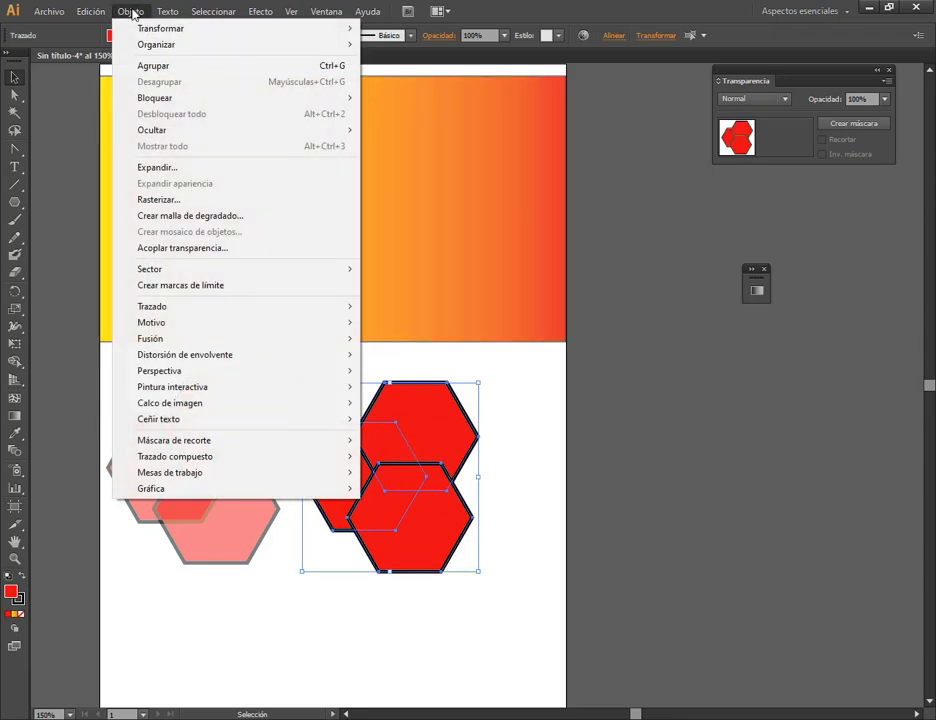
click(152, 65)
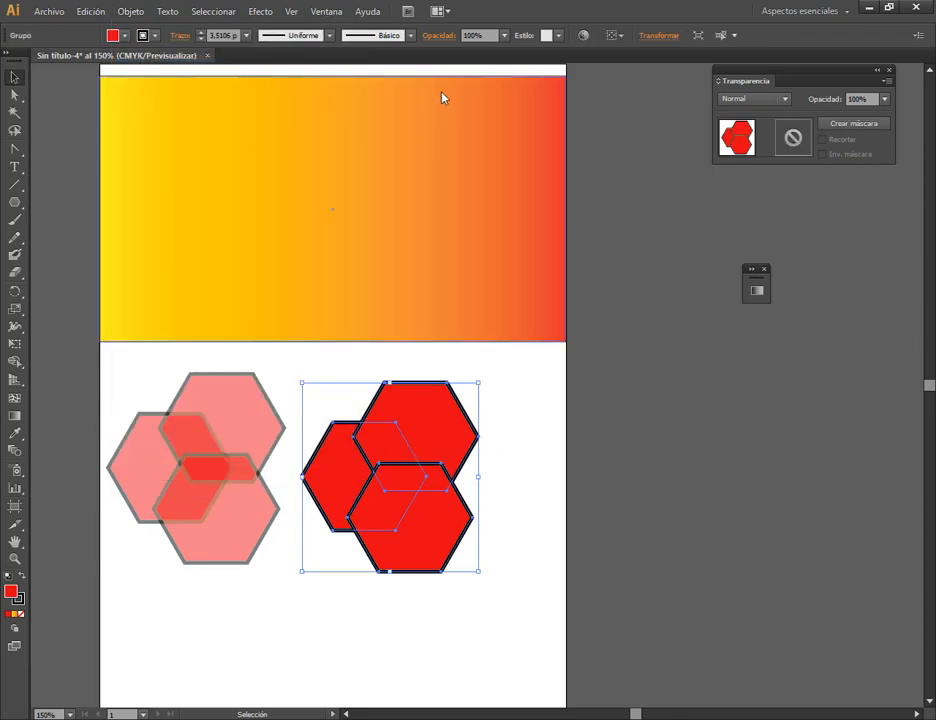
click(504, 36)
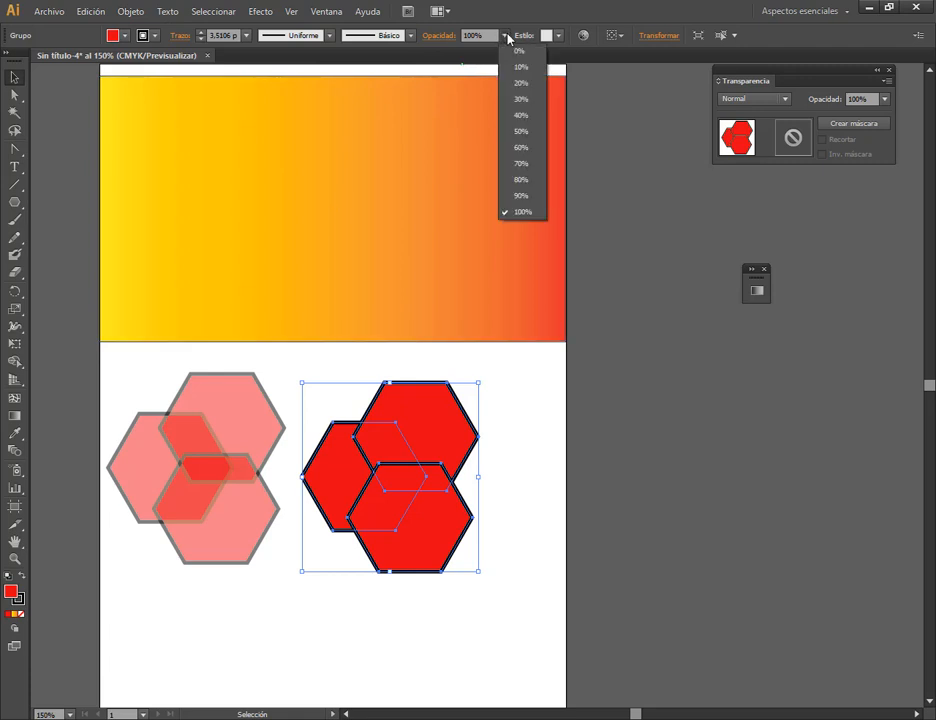
click(522, 138)
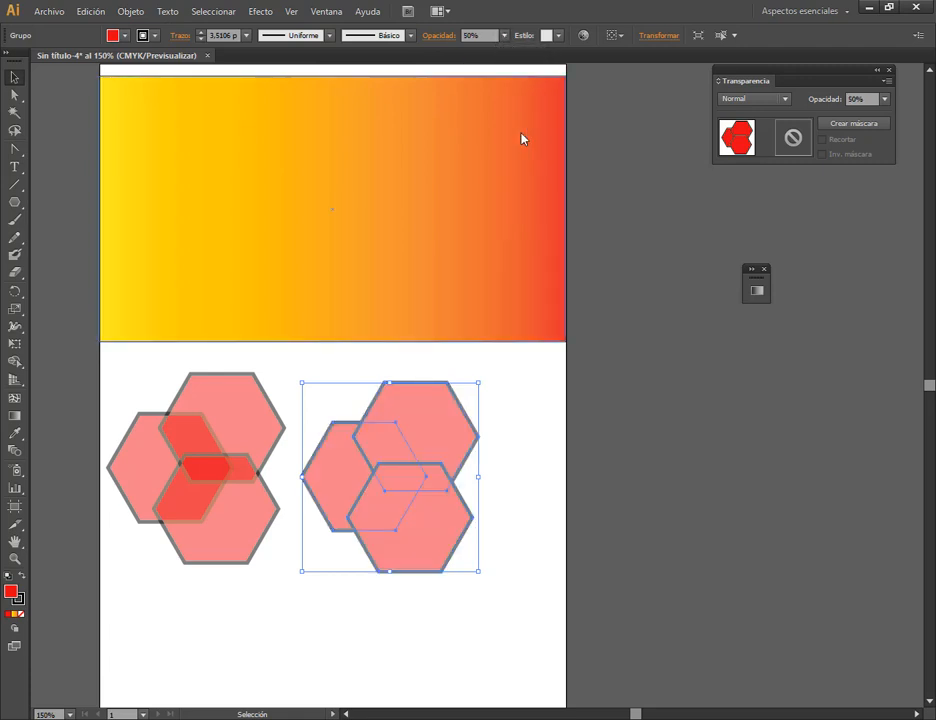
click(497, 429)
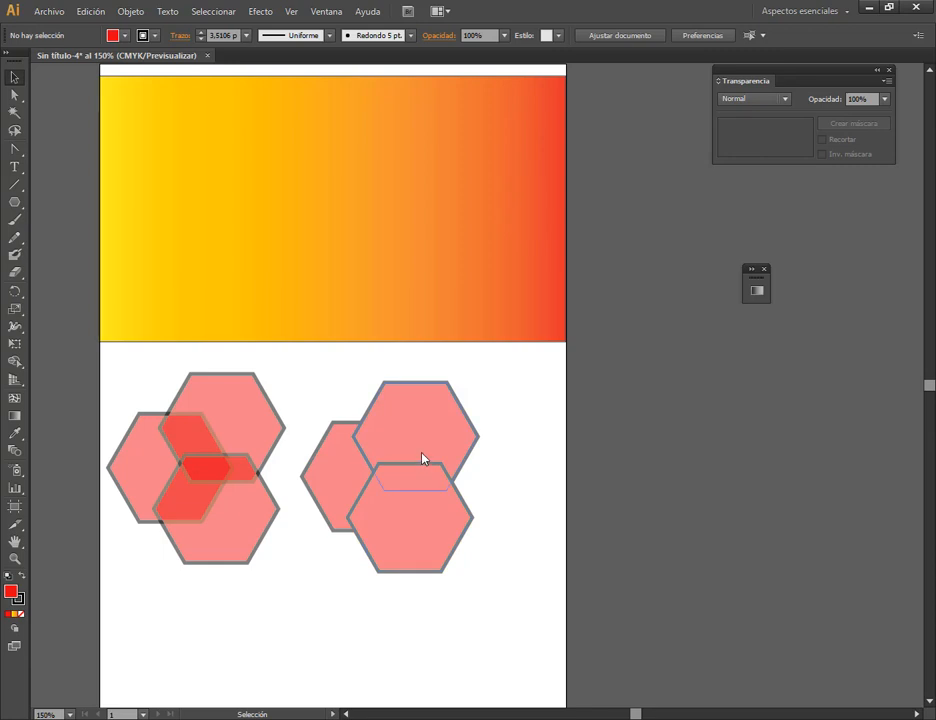
- Move the semi-transparent hexagon group slightly to the right, away from the ungrouped cluster
click(424, 440)
drag(424, 440, 455, 440)
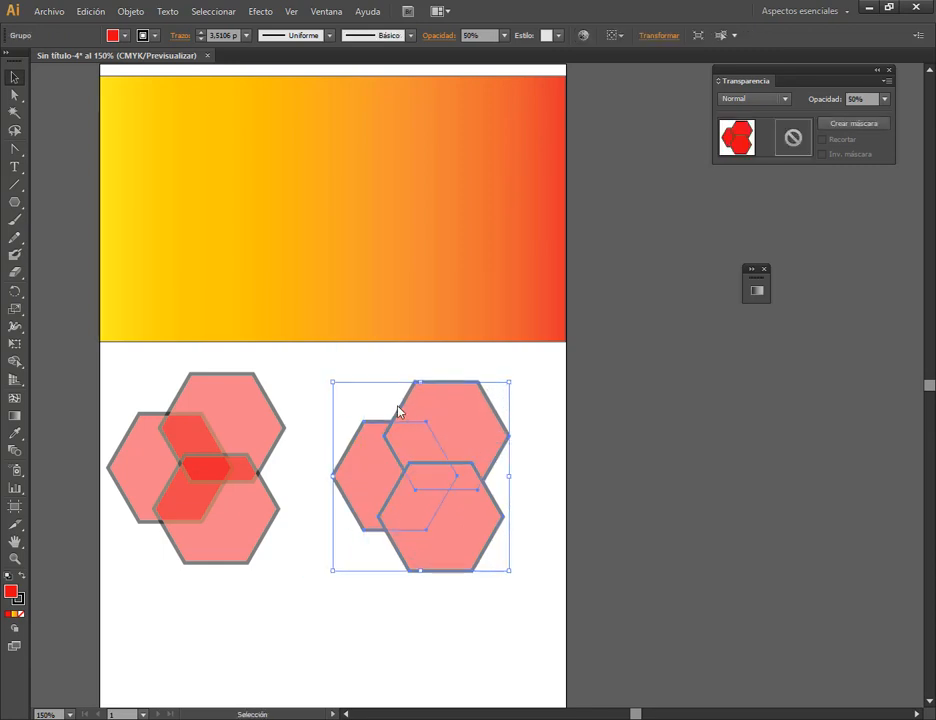
click(593, 450)
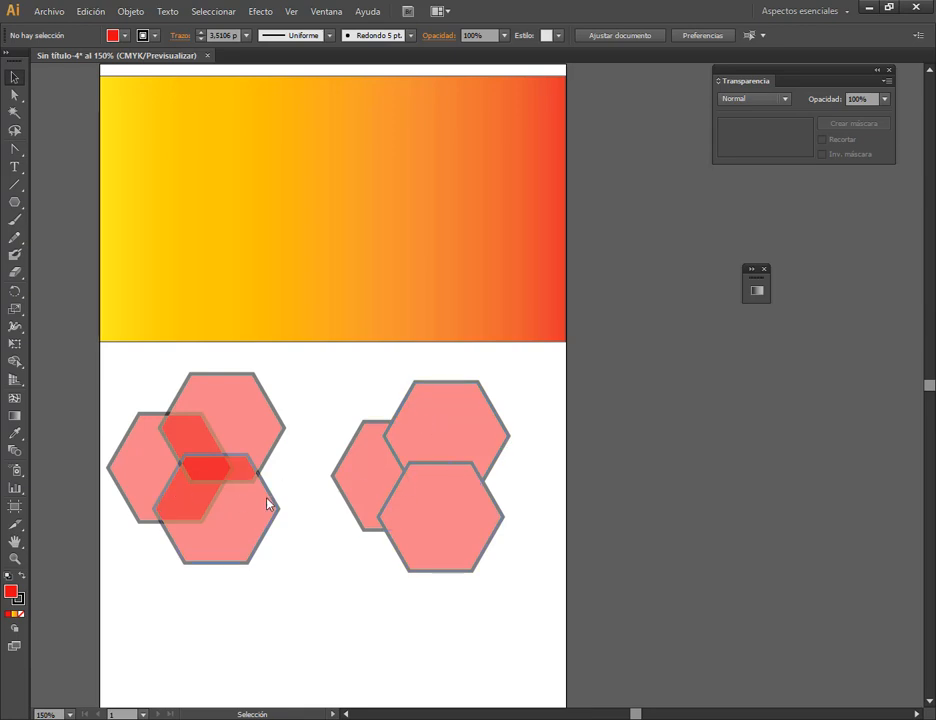
- Compare the overlaps of the ungrouped left hexagons with those of the grouped right hexagons by selecting each cluster
click(446, 466)
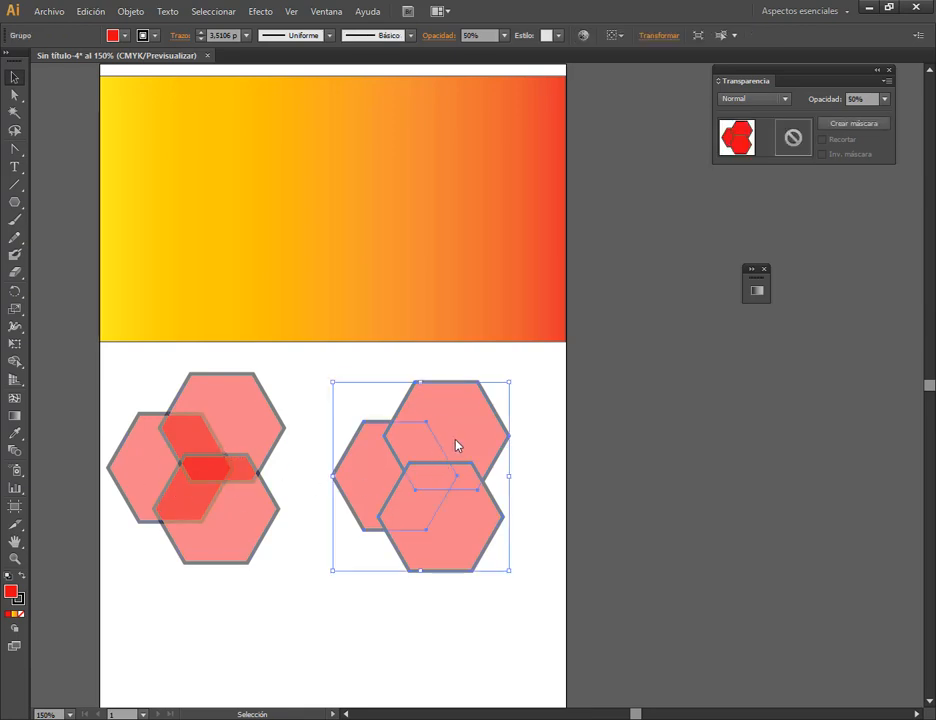
click(535, 476)
click(460, 472)
click(487, 469)
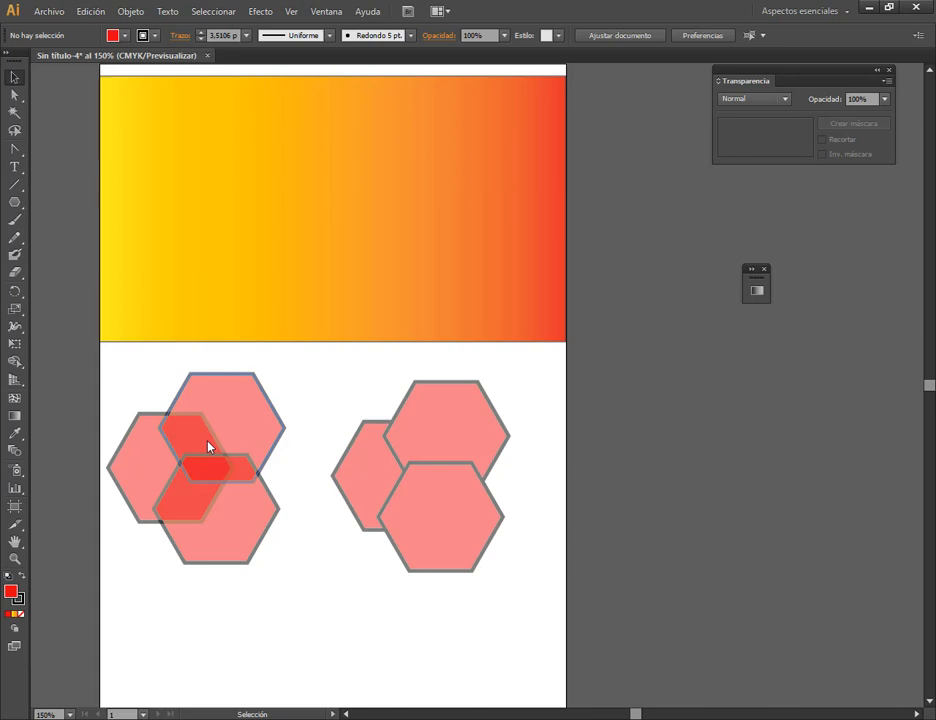
drag(349, 391, 447, 528)
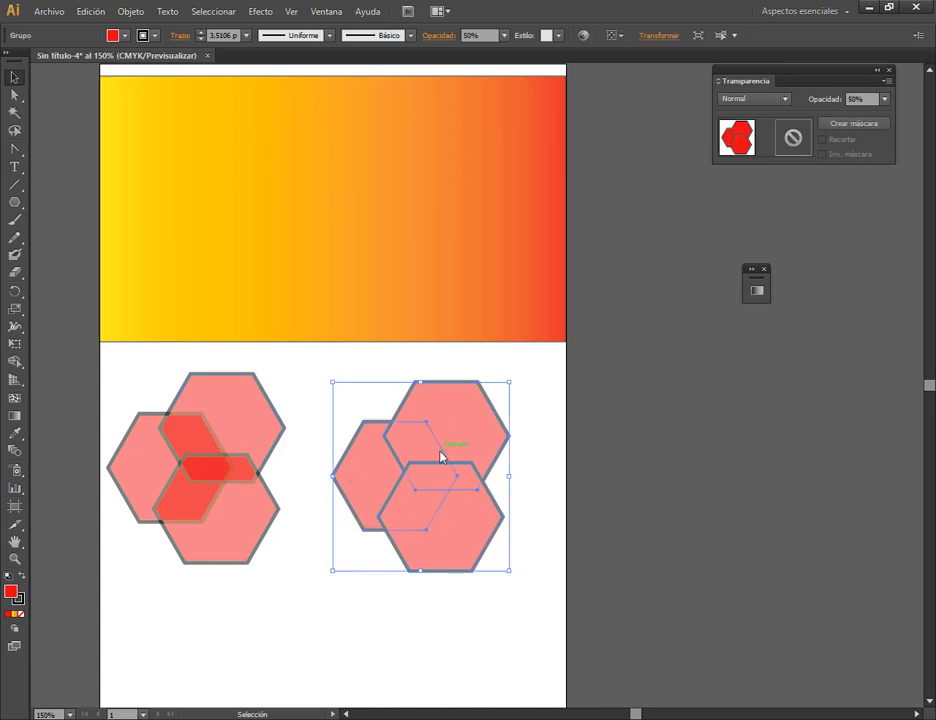
click(553, 422)
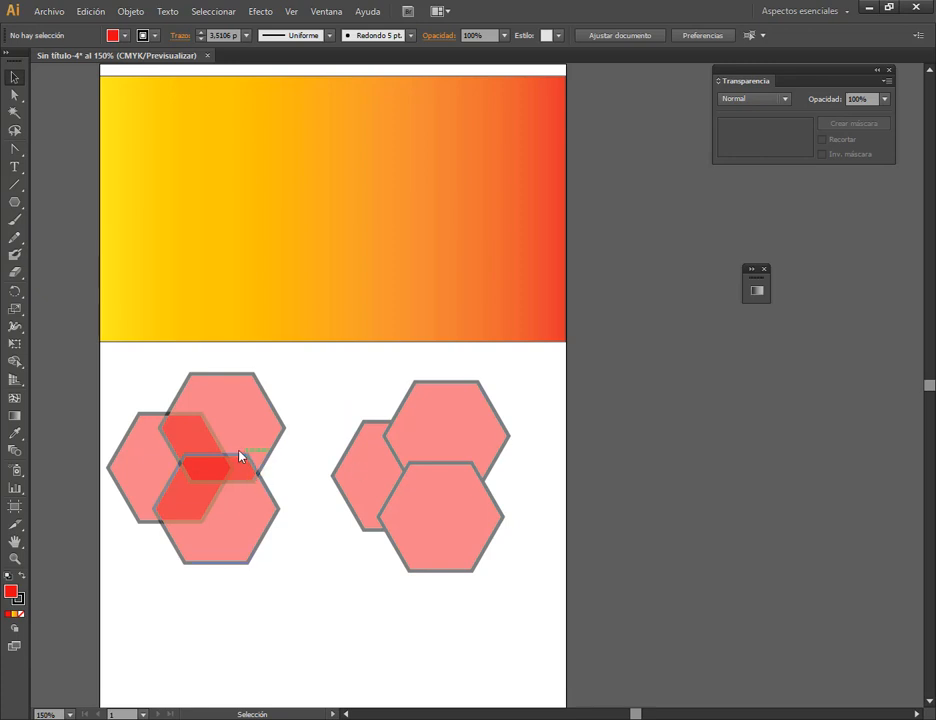
drag(127, 380, 212, 546)
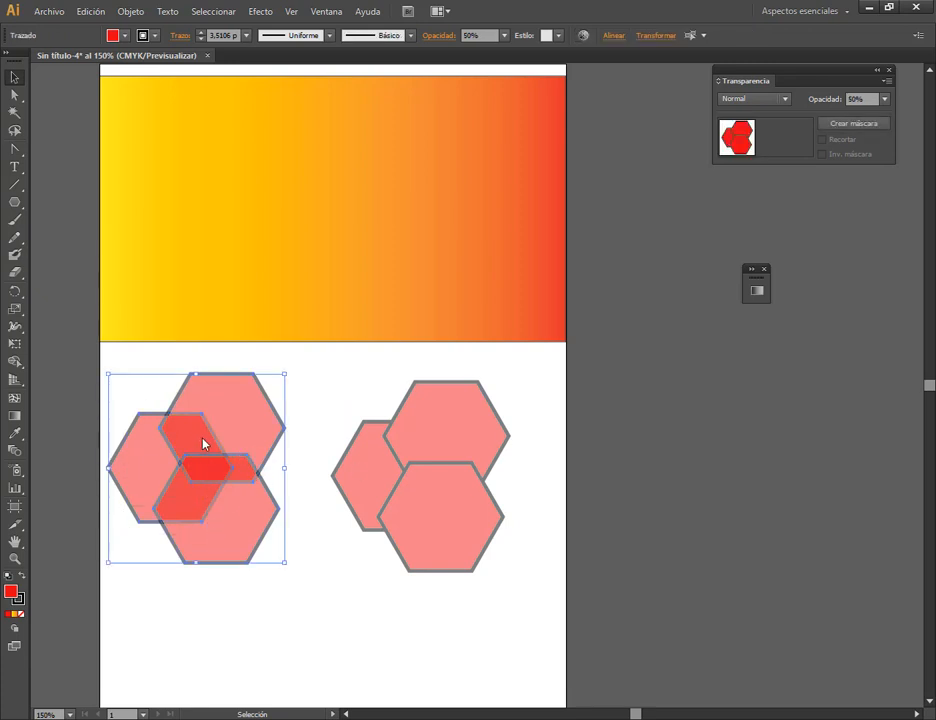
click(409, 378)
mouse_move(230, 427)
mouse_down()
mouse_move(240, 422)
mouse_move(223, 428)
mouse_up()
click(366, 614)
drag(349, 541, 455, 471)
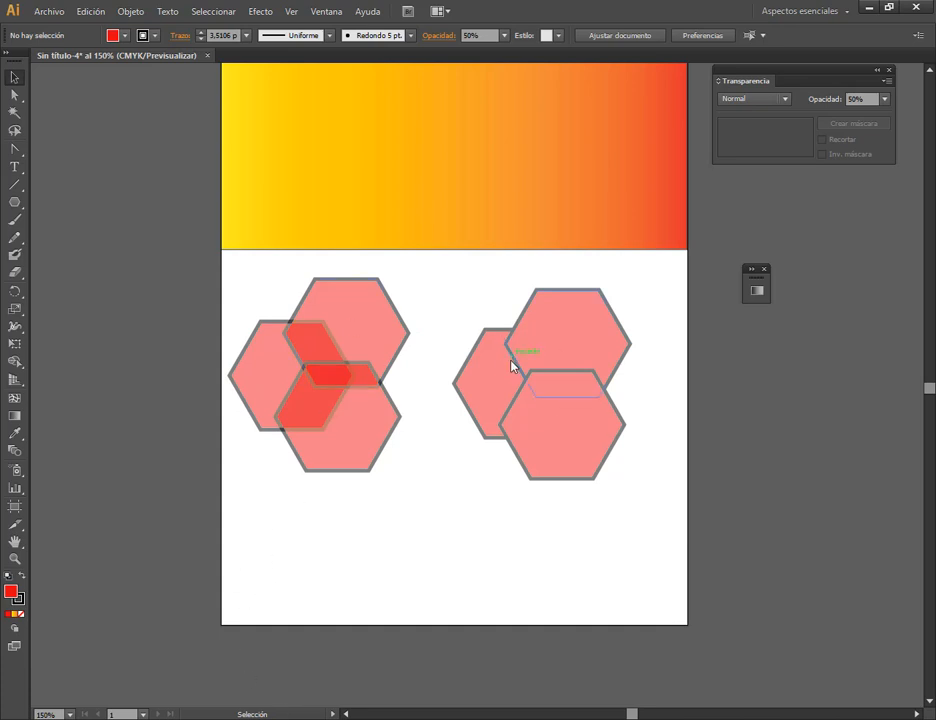
drag(284, 284, 560, 530)
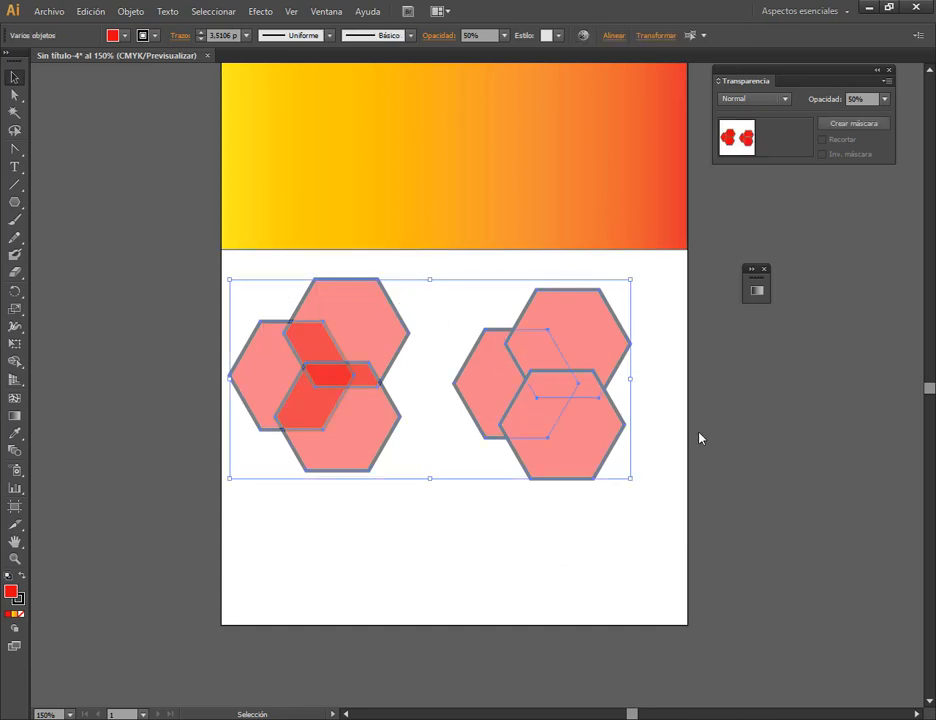
click(680, 410)
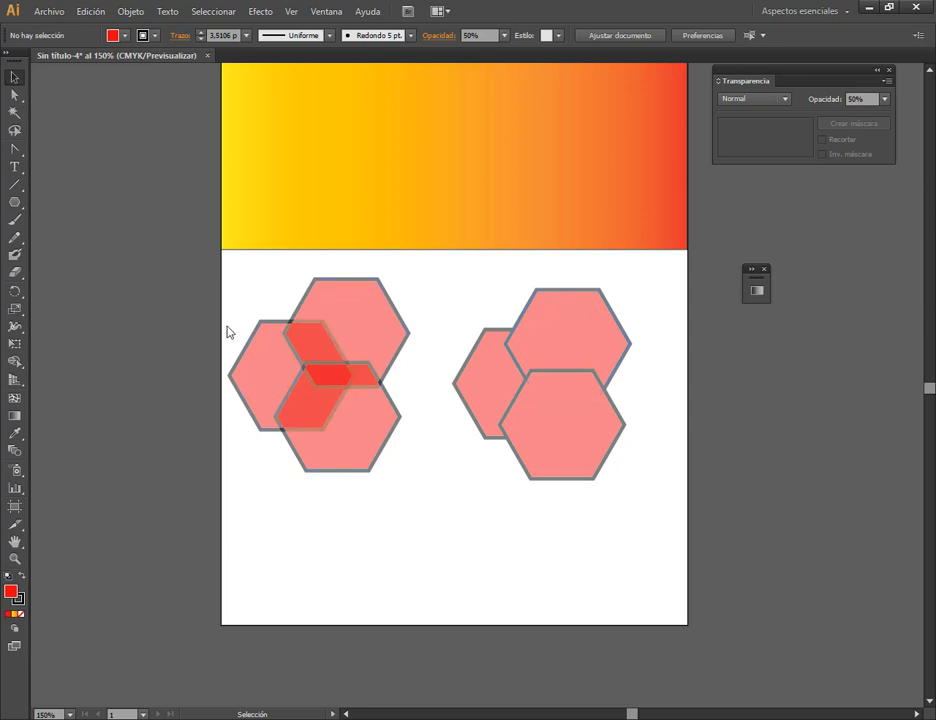
- Move the ungrouped hexagon cluster off the page and delete it
drag(228, 330, 391, 501)
drag(372, 449, 153, 428)
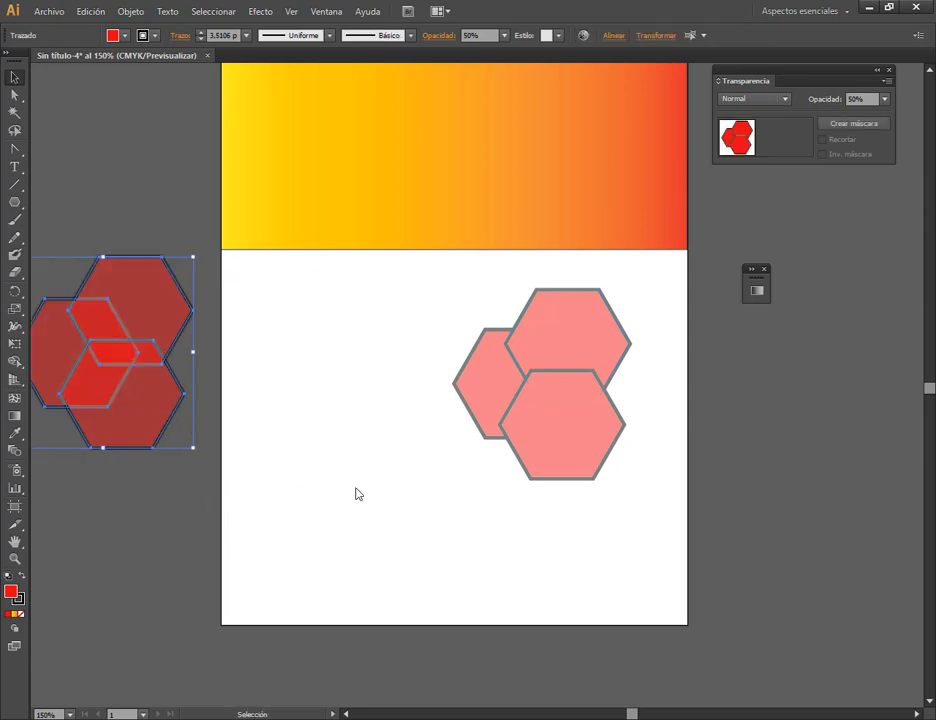
click(314, 526)
drag(167, 229, 56, 436)
key(Delete)
- Move the remaining hexagon group toward the middle of the white area and remove its stroke
drag(425, 318, 446, 432)
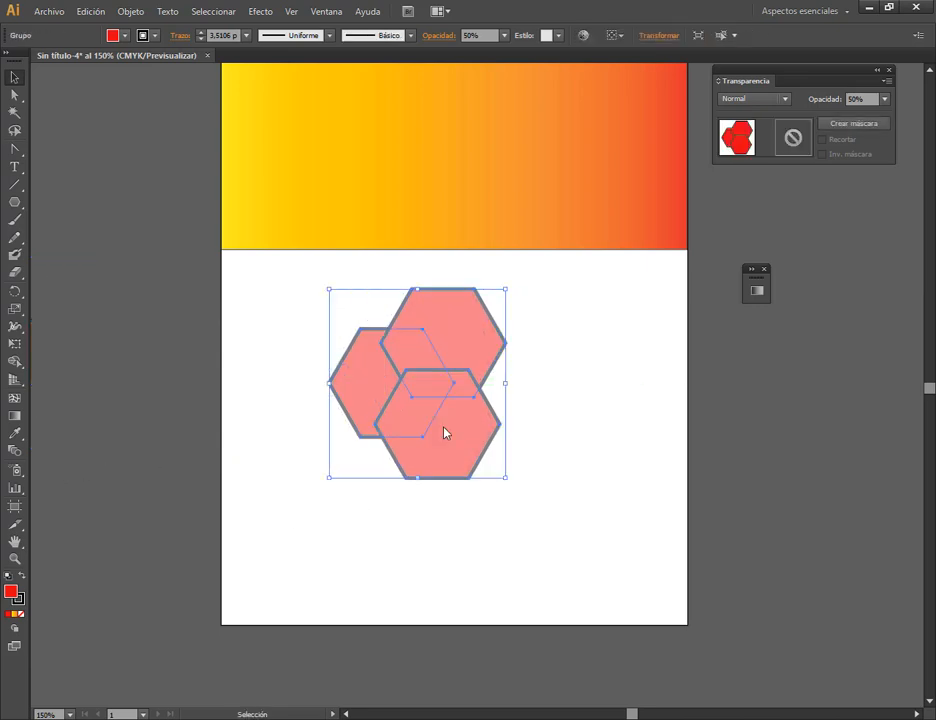
click(18, 598)
click(20, 613)
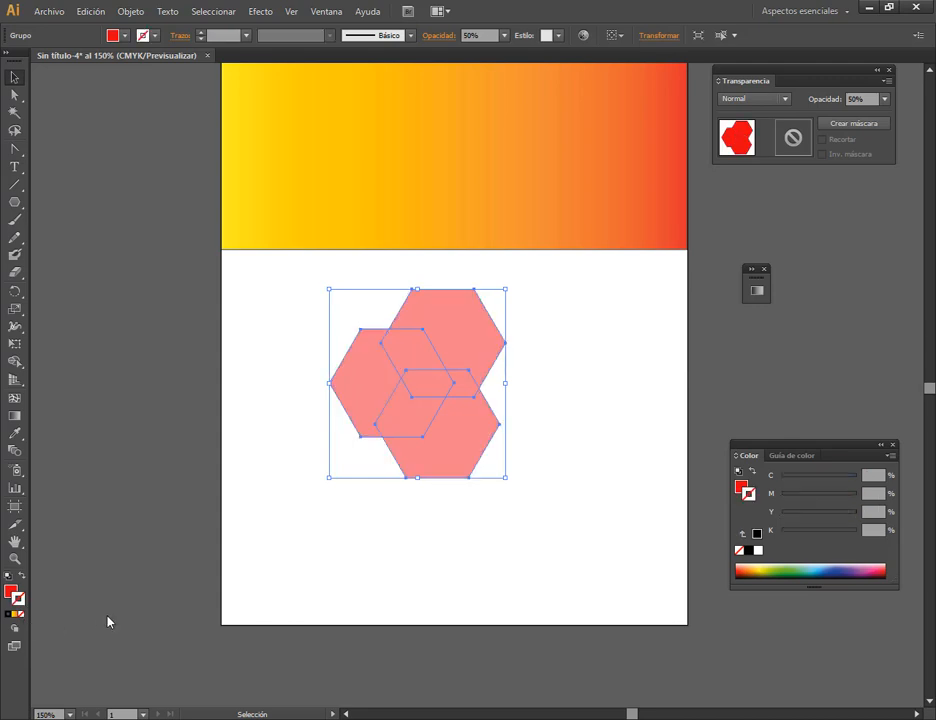
click(763, 418)
click(892, 444)
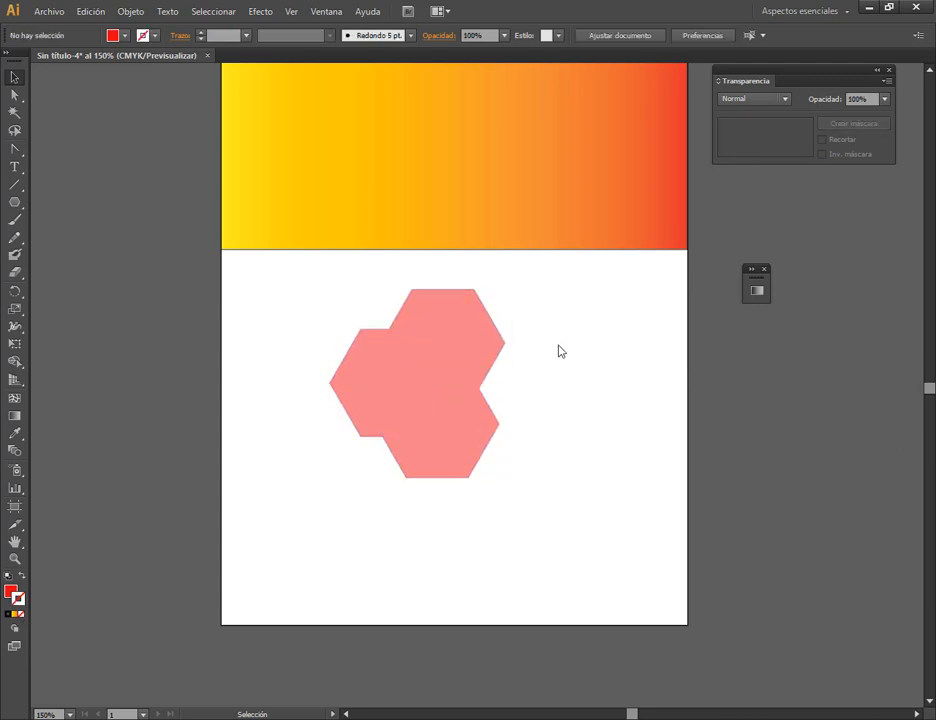
- Select the hexagon group and close the floating Transparency panel
drag(556, 346, 495, 393)
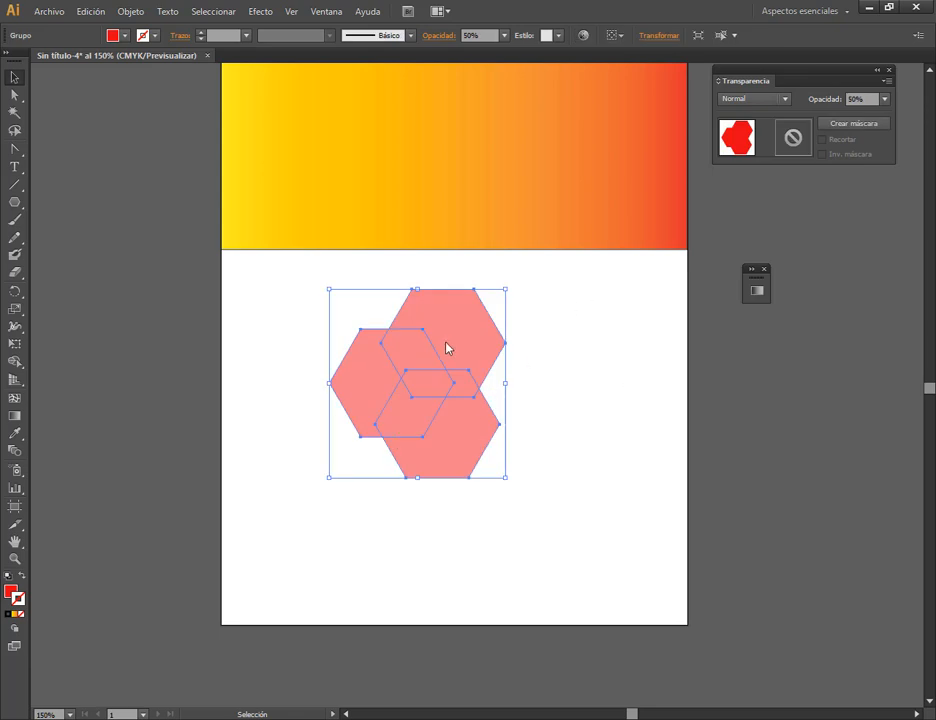
click(891, 74)
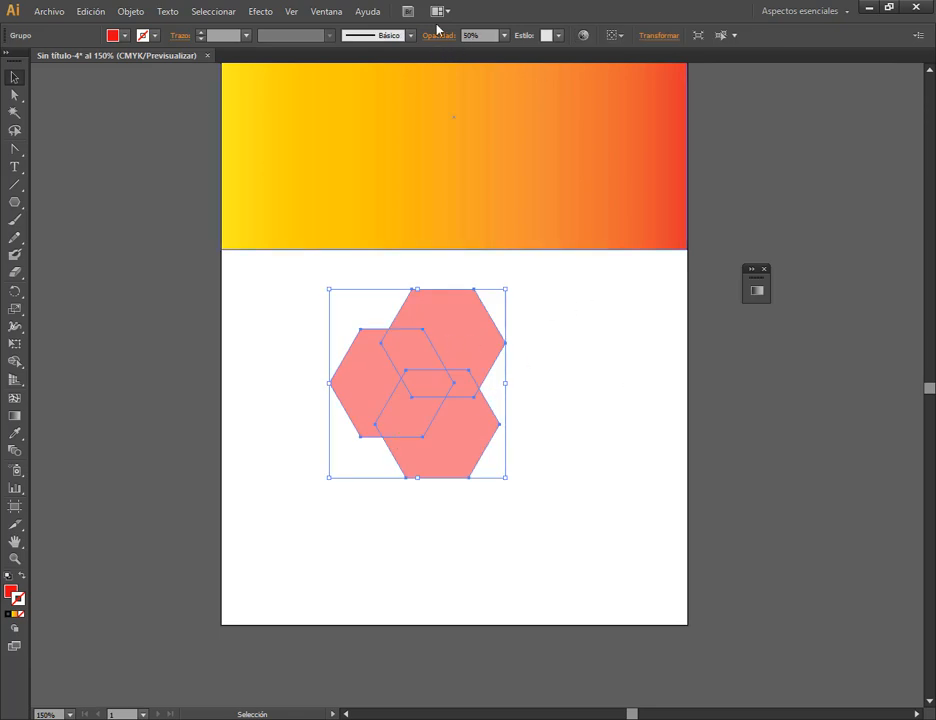
key(ctrl)
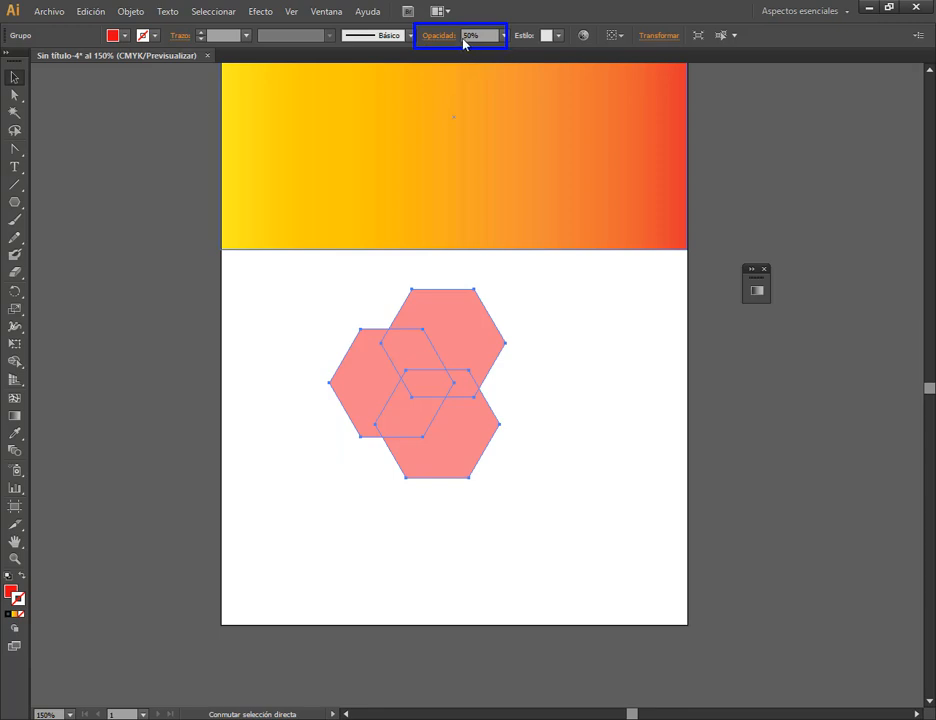
- Select the hexagon group and change its fill from red to dark blue
click(500, 261)
click(449, 331)
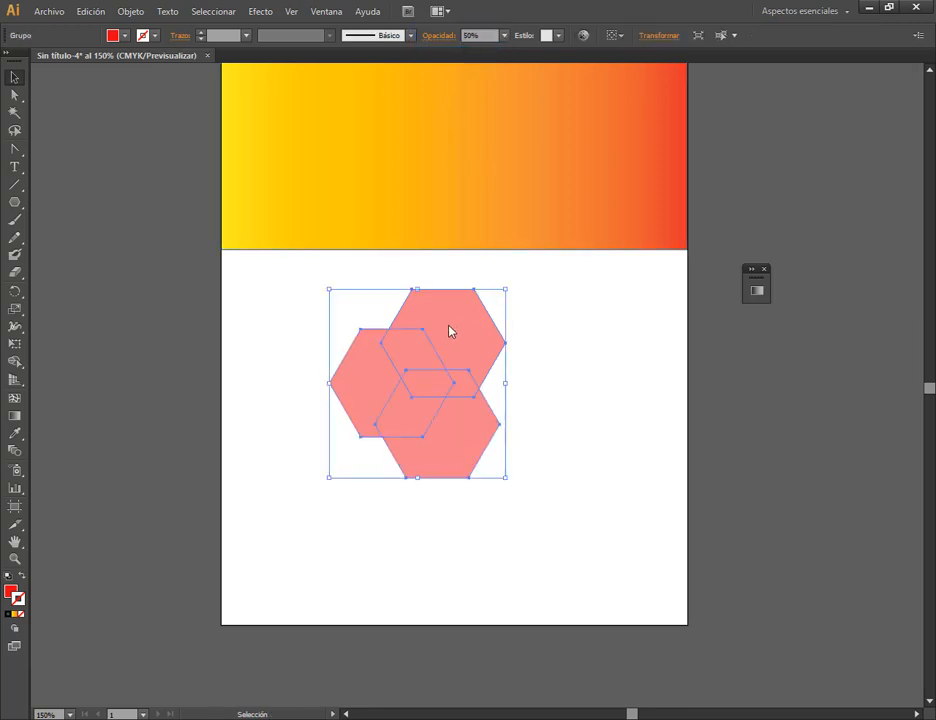
click(125, 36)
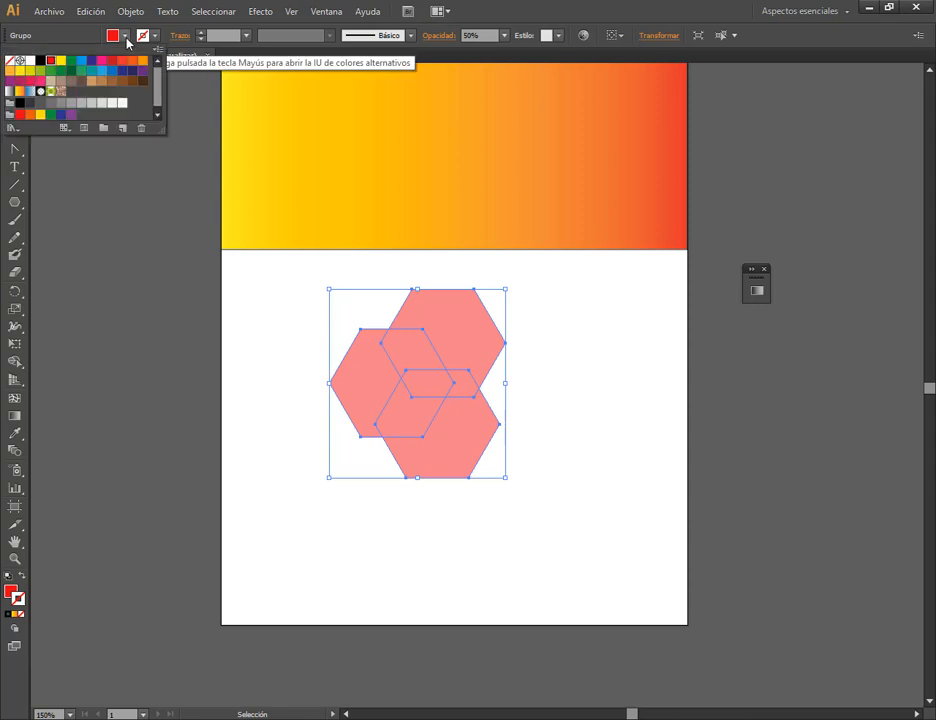
click(82, 61)
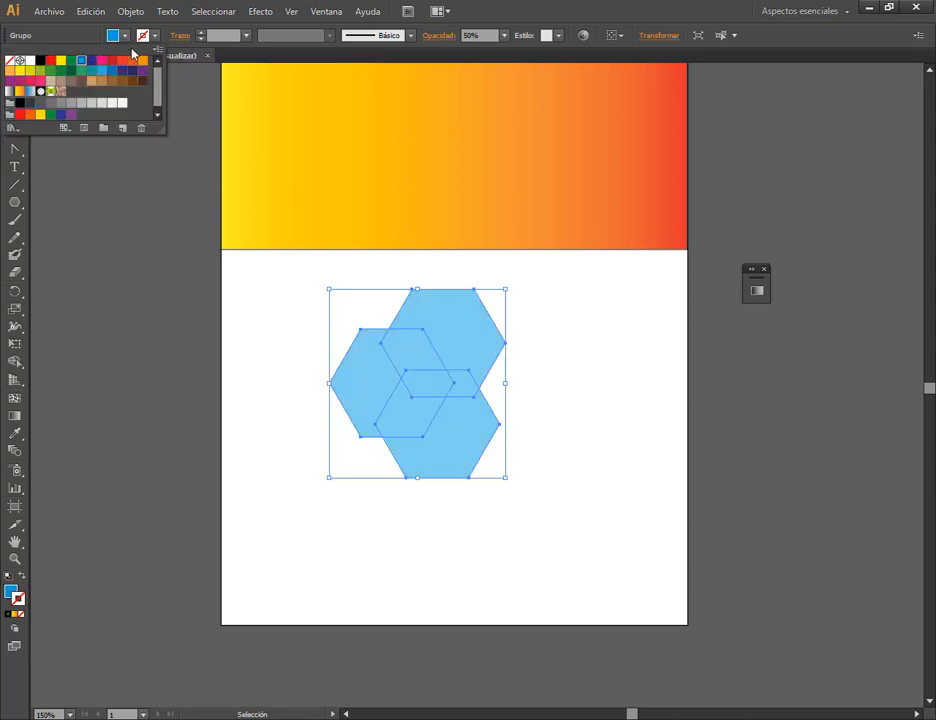
click(91, 61)
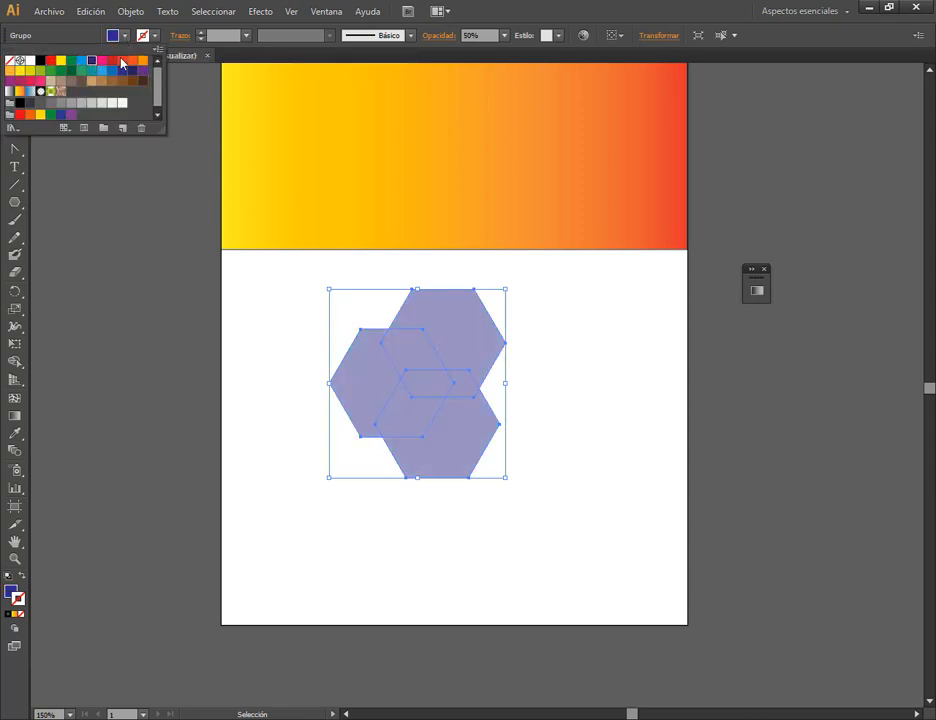
click(485, 370)
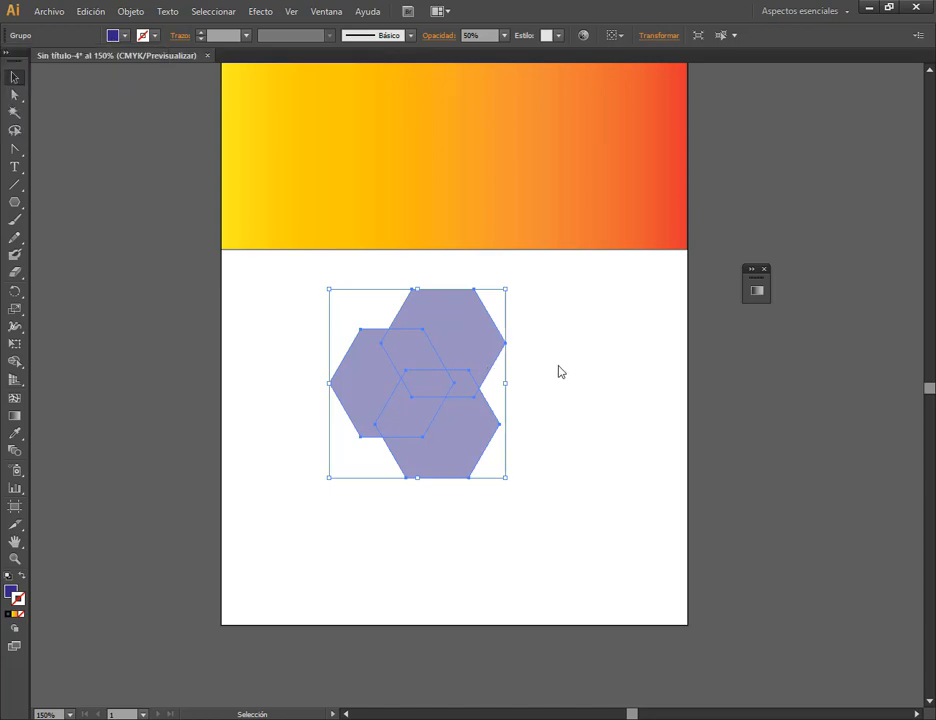
click(558, 372)
- Move the semi-transparent hexagon group up so it overlaps the lower edge of the gradient rectangle
click(470, 349)
drag(561, 346, 537, 476)
drag(443, 453, 495, 305)
click(704, 219)
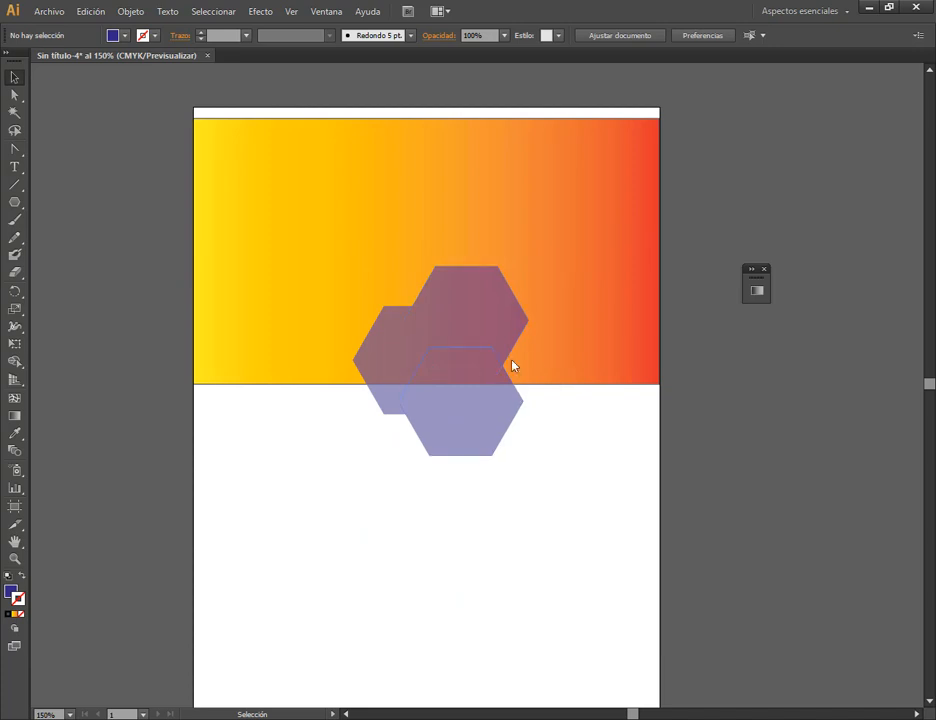
- Move the hexagon group back onto the white area below the gradient rectangle and close the floating Gradient panel
drag(432, 370, 400, 576)
click(744, 500)
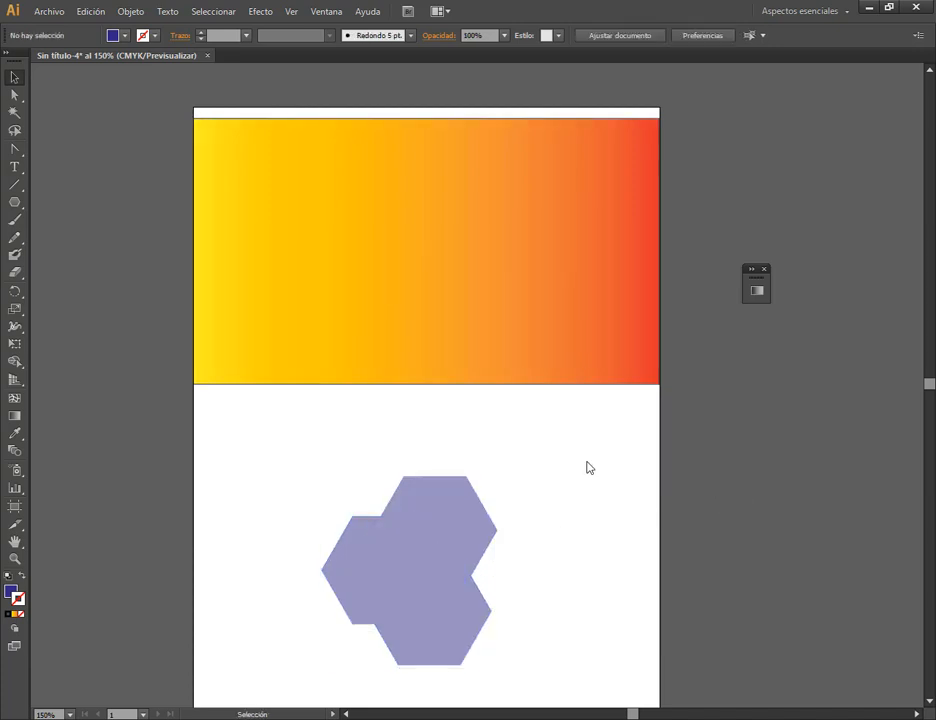
click(764, 269)
scroll(700, 384, down, 2)
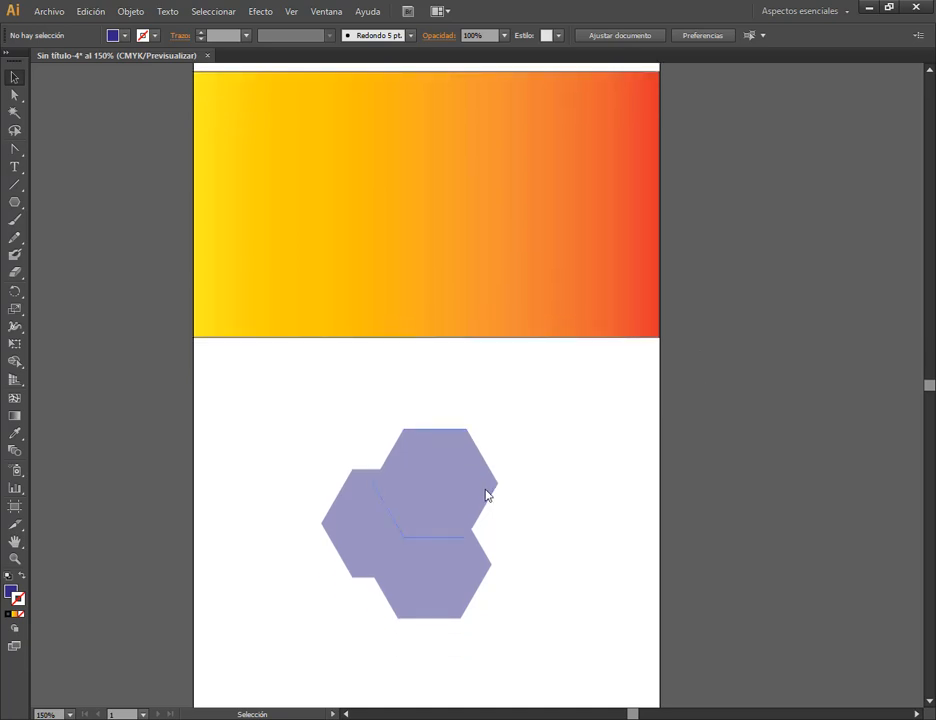
drag(415, 490, 435, 468)
click(567, 345)
click(478, 546)
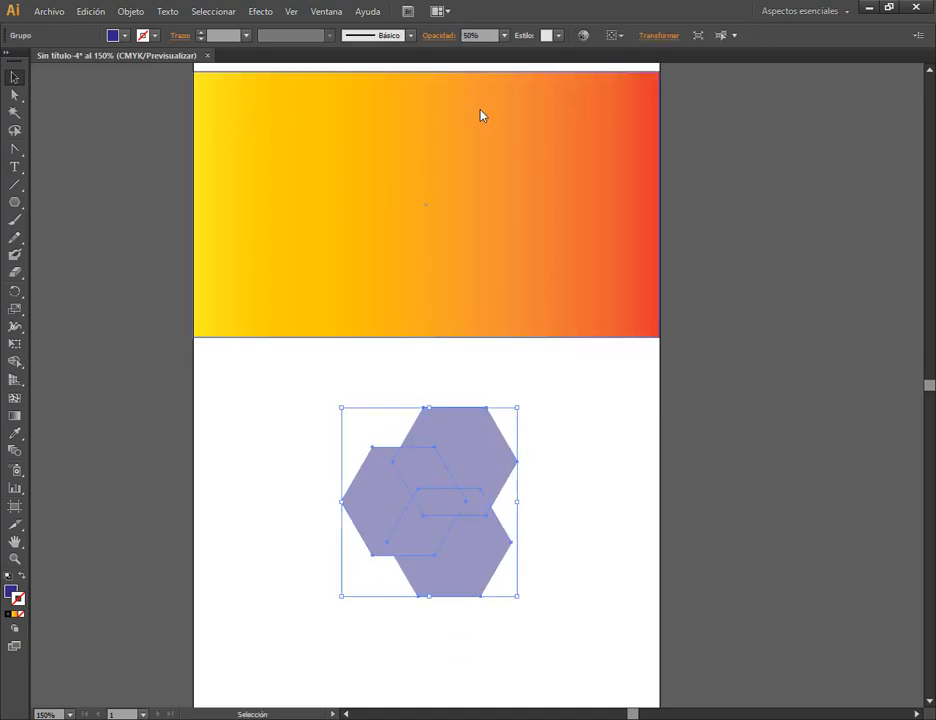
click(600, 503)
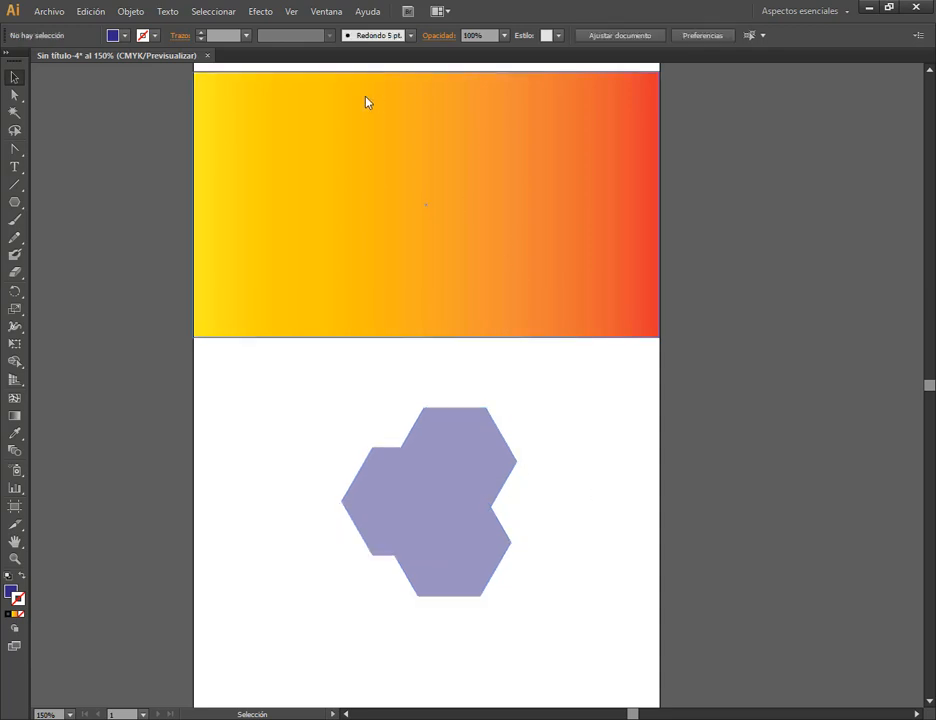
- Show the transparency grid and select the gradient rectangle
click(291, 12)
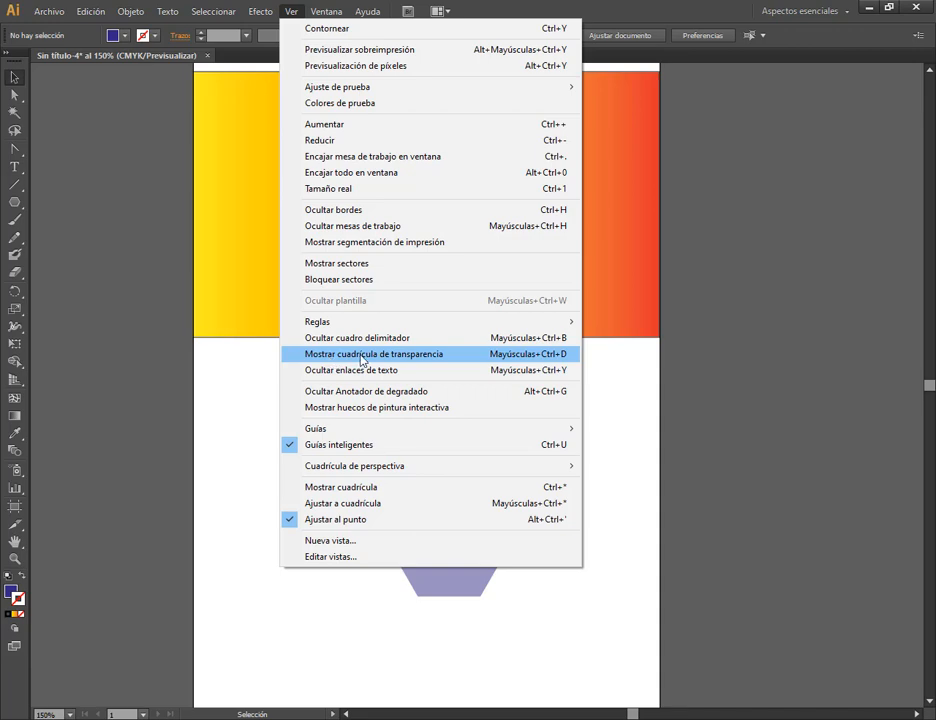
click(362, 356)
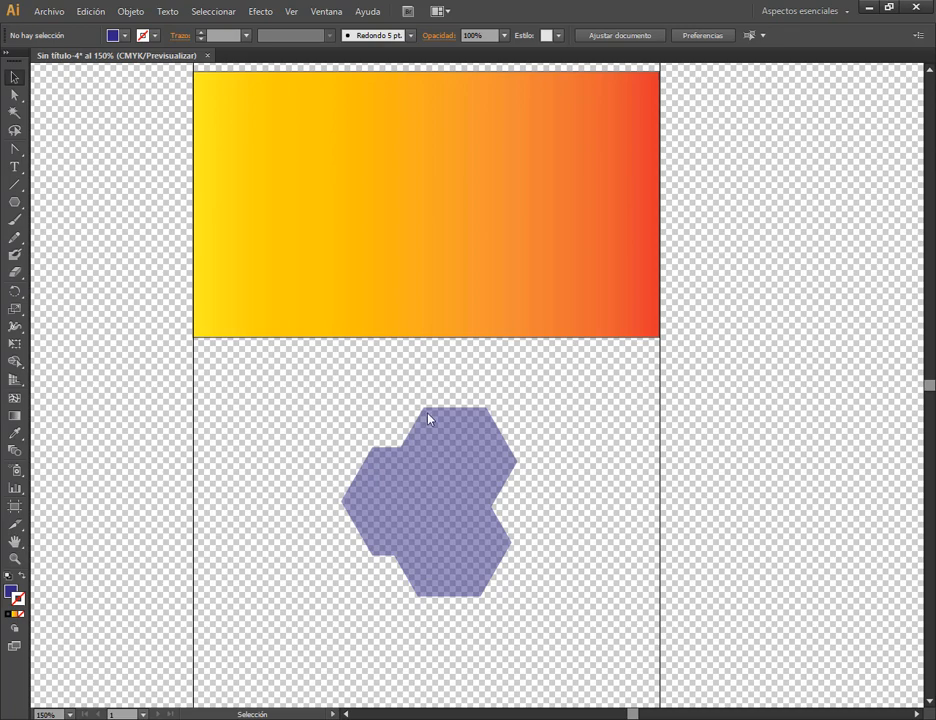
click(479, 283)
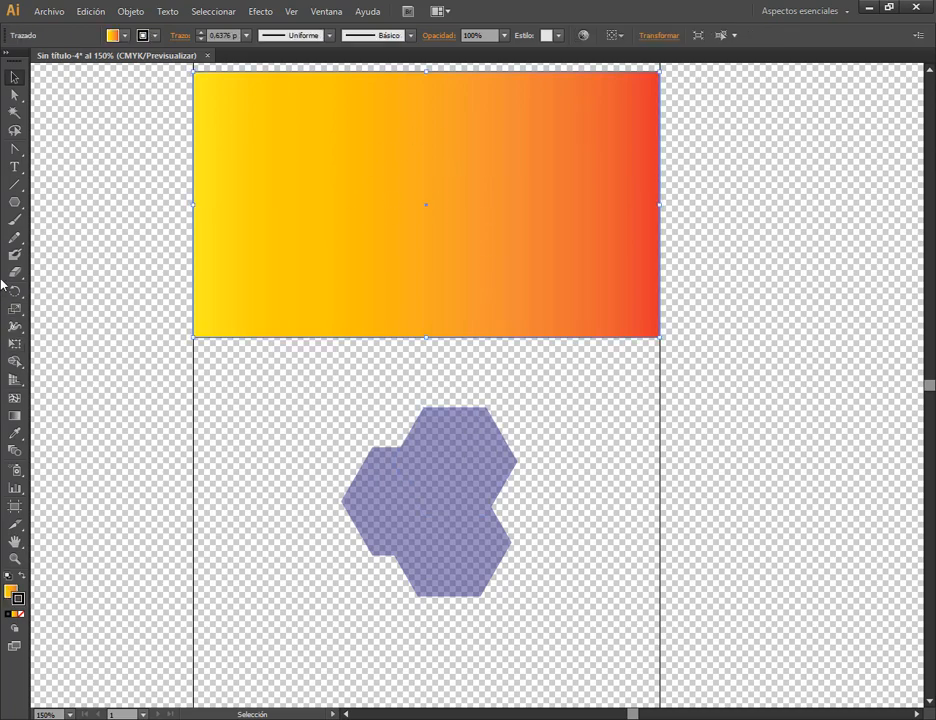
- Draw a hexagon beside the group and place it just below the gradient rectangle
click(15, 202)
drag(232, 387, 283, 457)
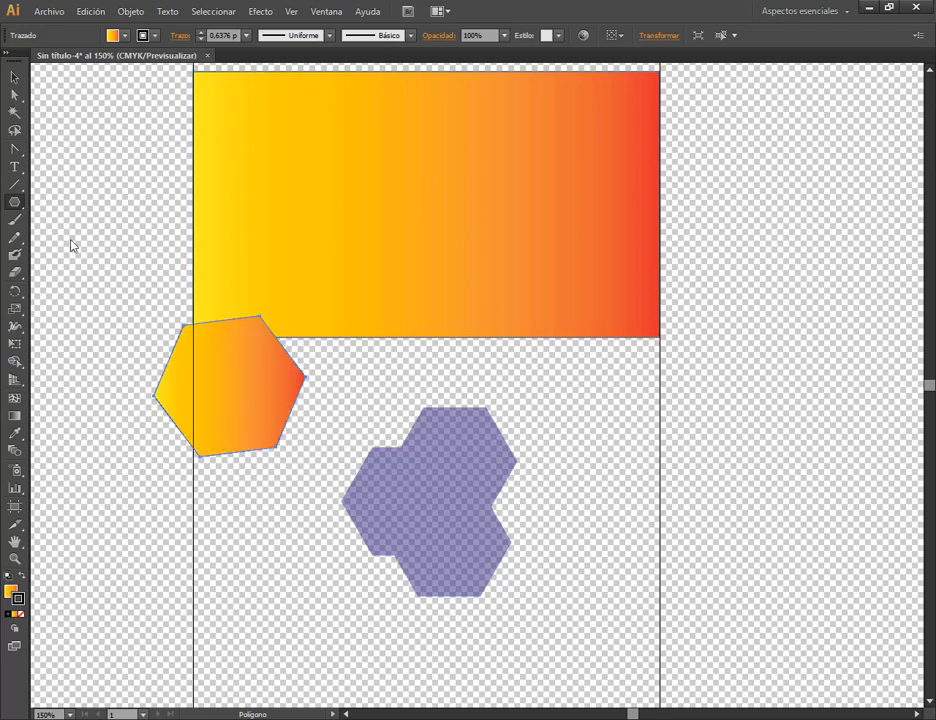
click(15, 77)
drag(201, 341, 230, 388)
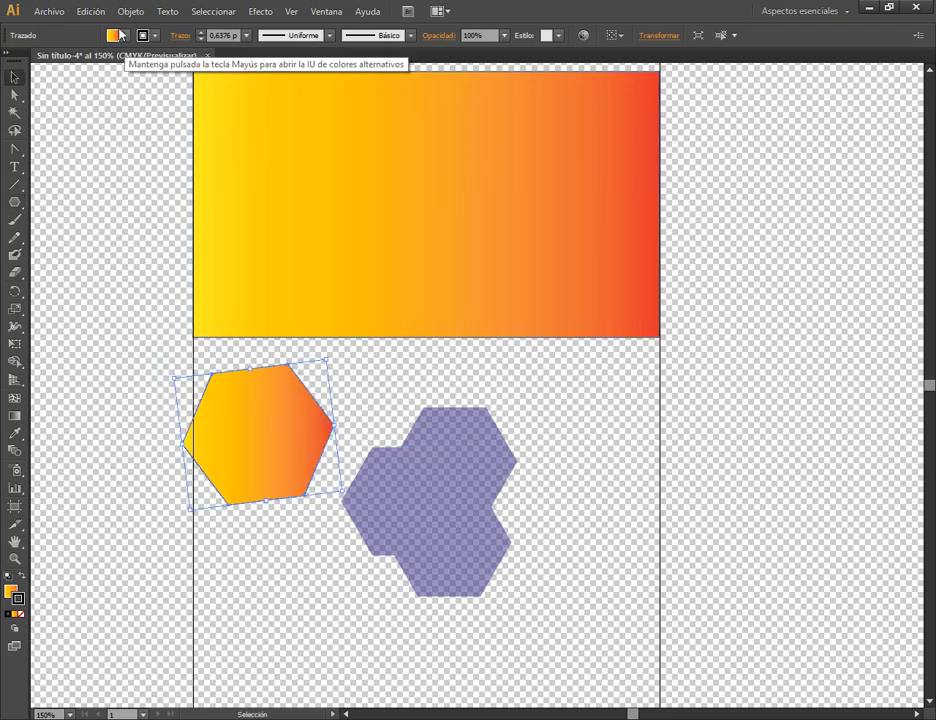
- Fill the new hexagon with dark blue and shift it fully inside the artboard
click(124, 36)
click(95, 68)
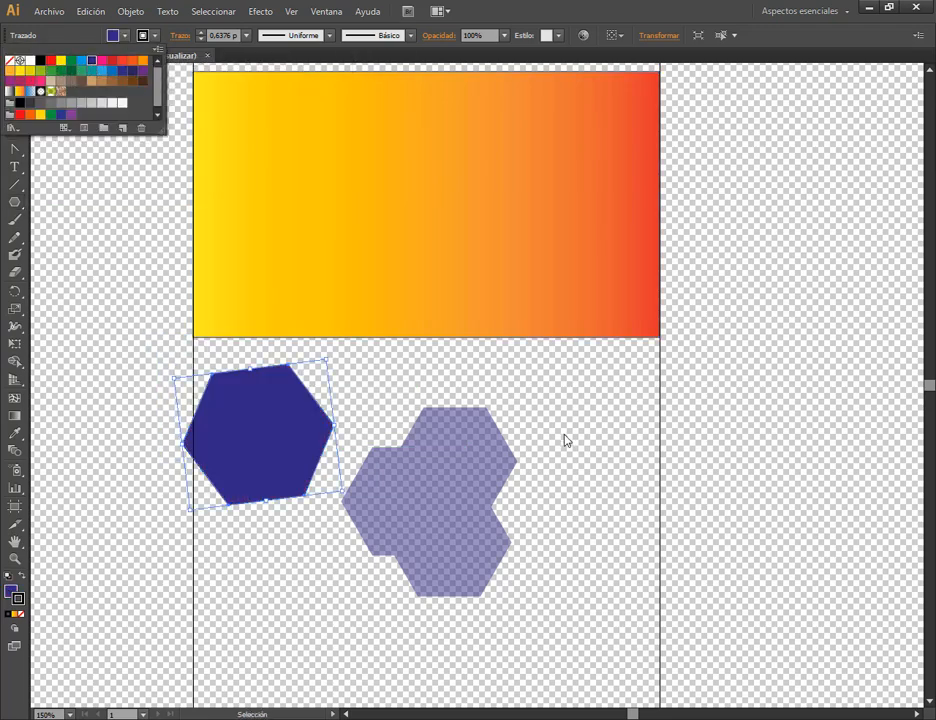
mouse_move(272, 424)
mouse_down()
mouse_move(288, 418)
mouse_move(271, 400)
mouse_up()
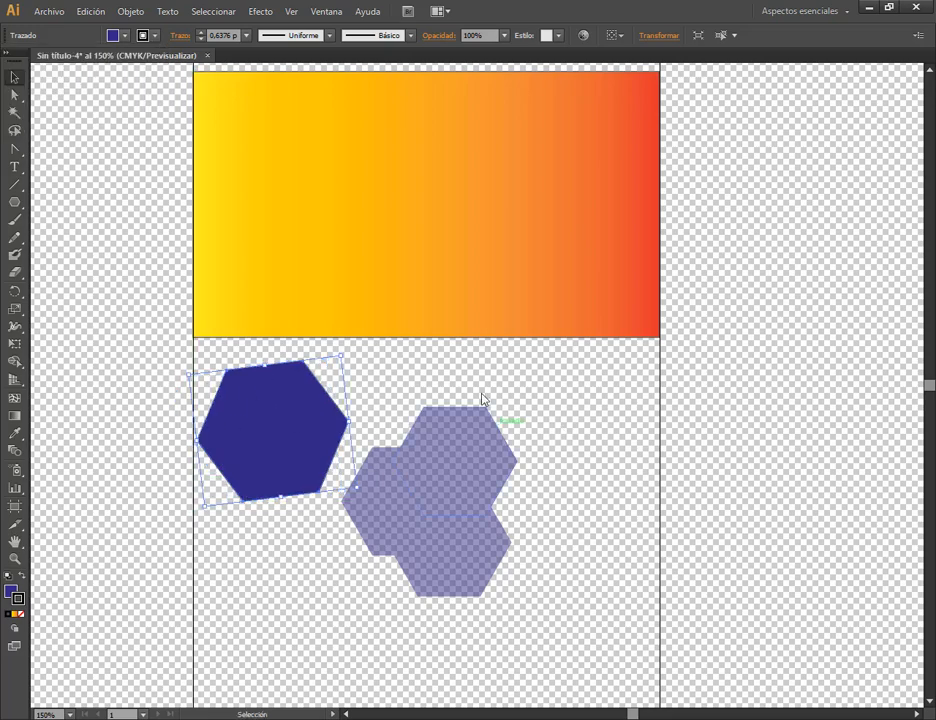
click(375, 405)
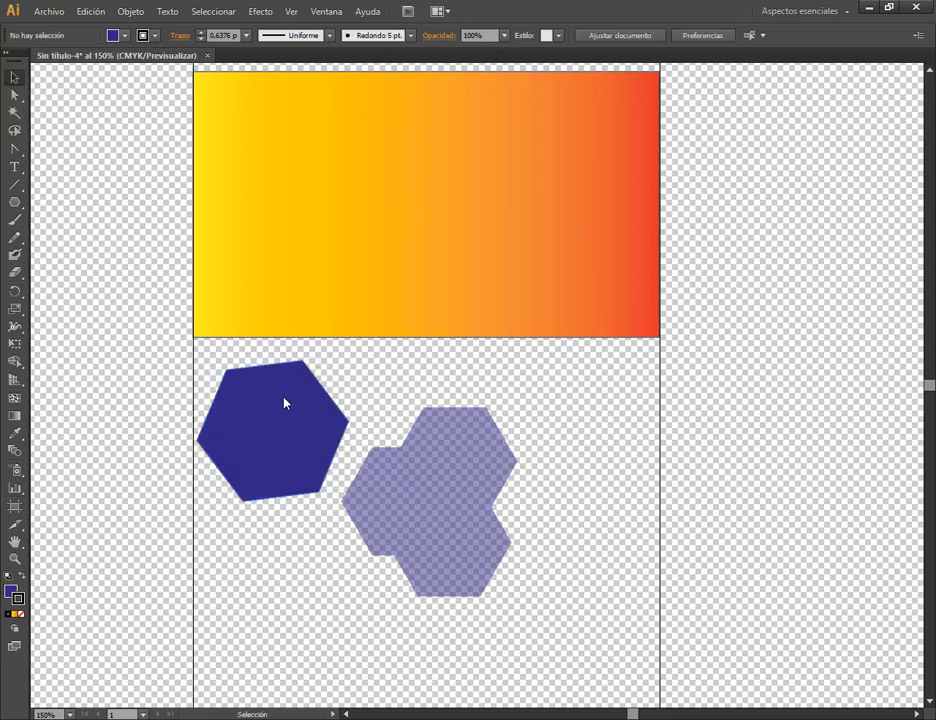
- Select the opaque hexagon and move the semi-transparent group slightly away from it to compare both over the grid
click(284, 401)
drag(441, 509, 521, 483)
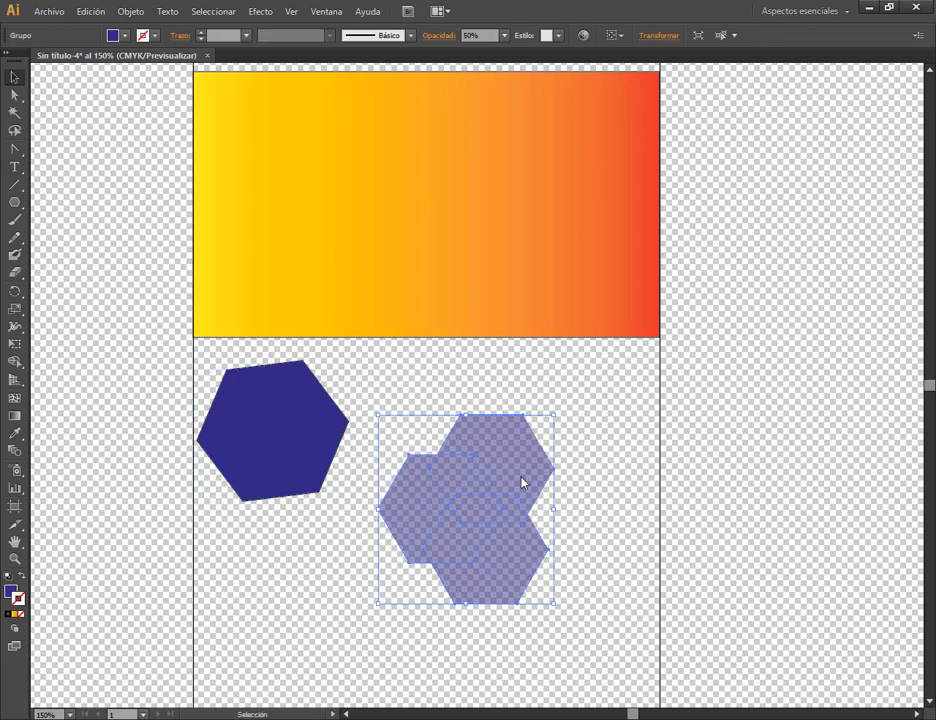
click(618, 444)
mouse_move(522, 450)
mouse_down()
mouse_move(564, 407)
mouse_move(519, 450)
mouse_up()
click(595, 416)
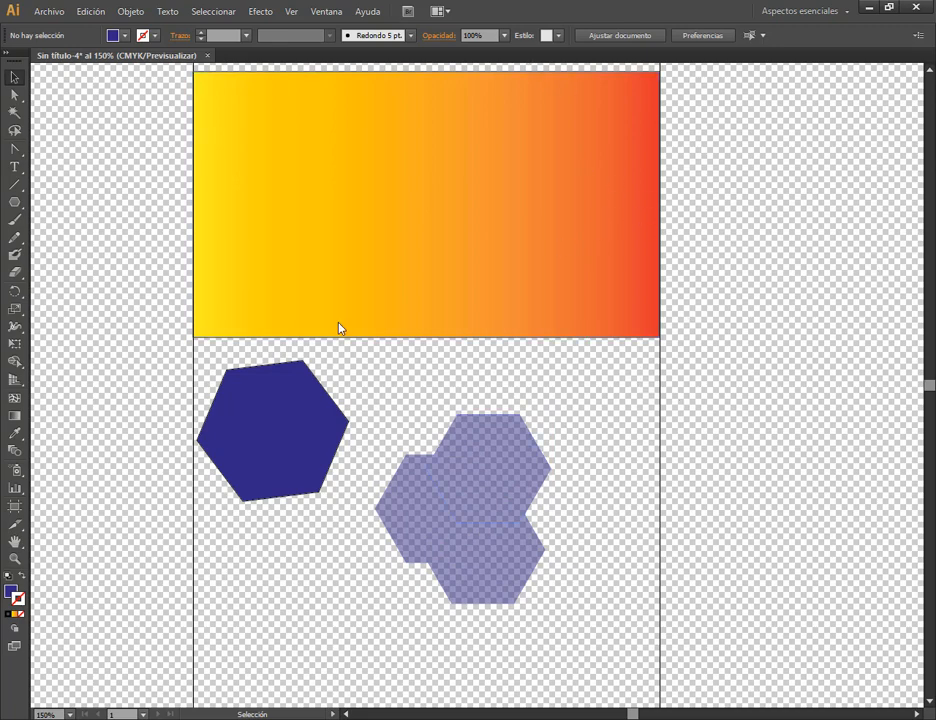
- Hide the transparency grid and select the opaque dark blue hexagon
click(291, 12)
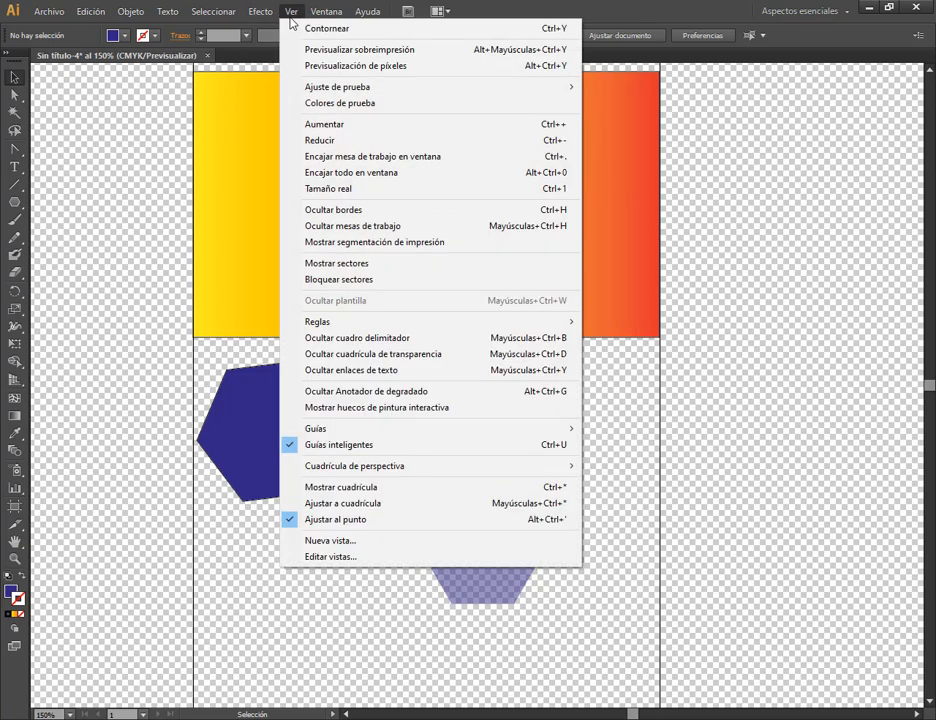
click(353, 357)
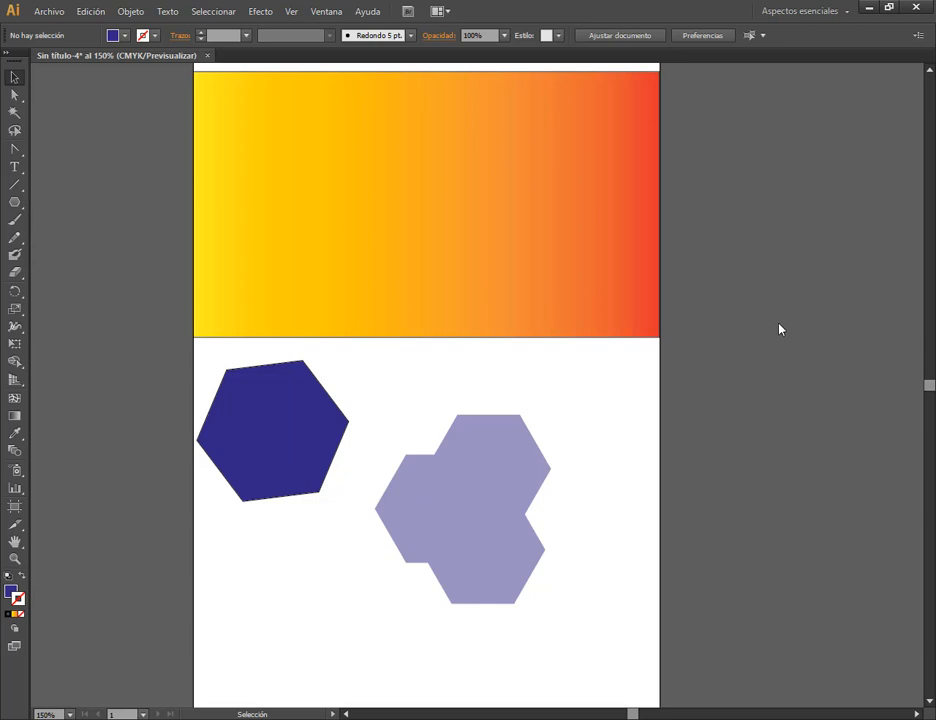
click(301, 421)
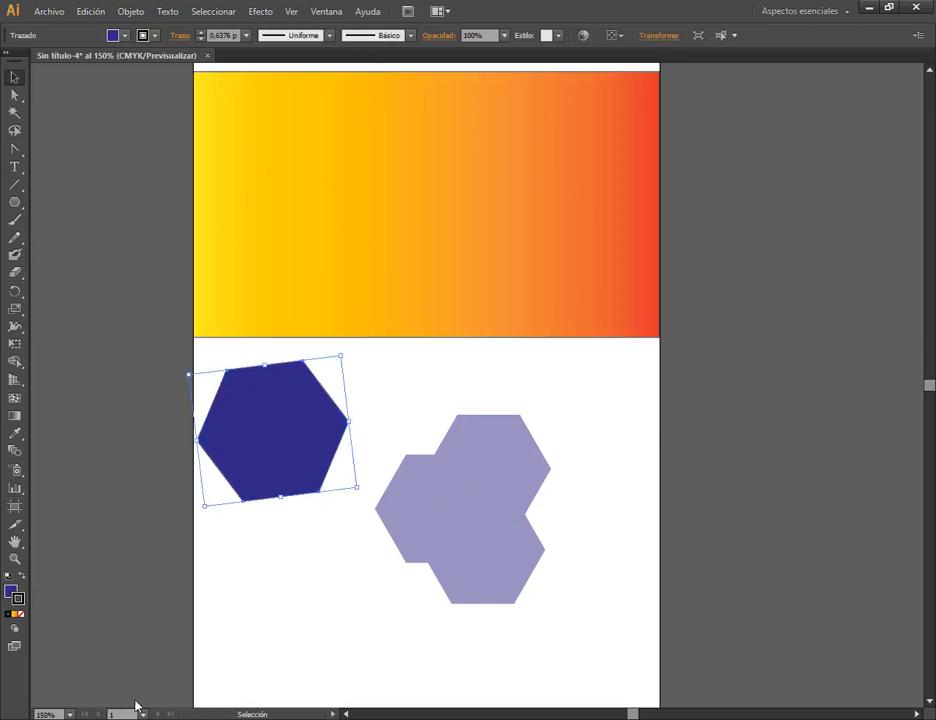
- Switch to the Google Meet call to check its chat messages and minimize that browser window
click(222, 696)
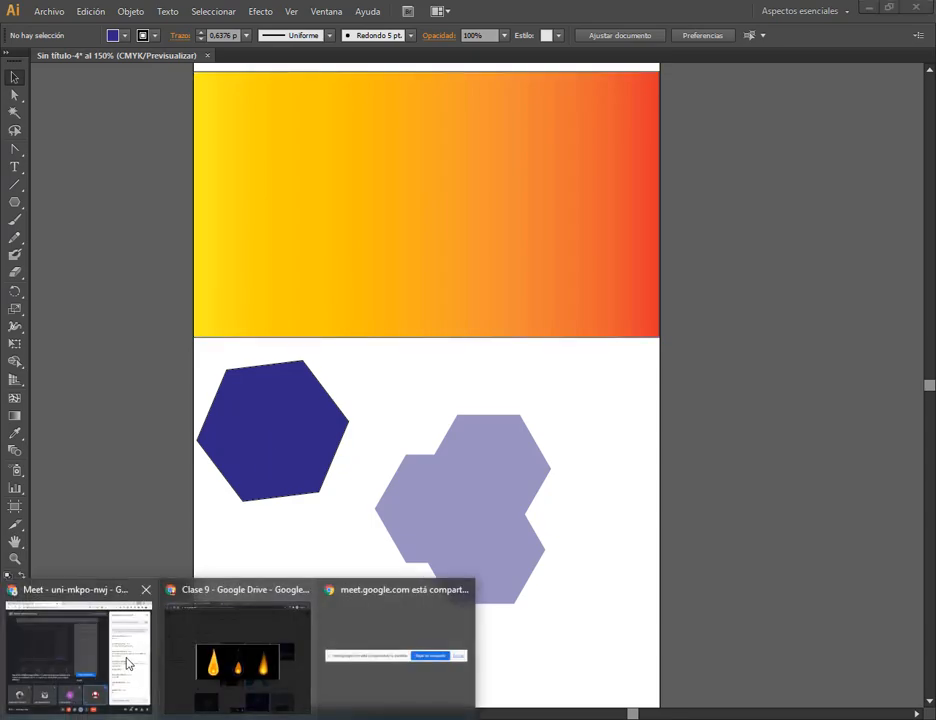
click(125, 660)
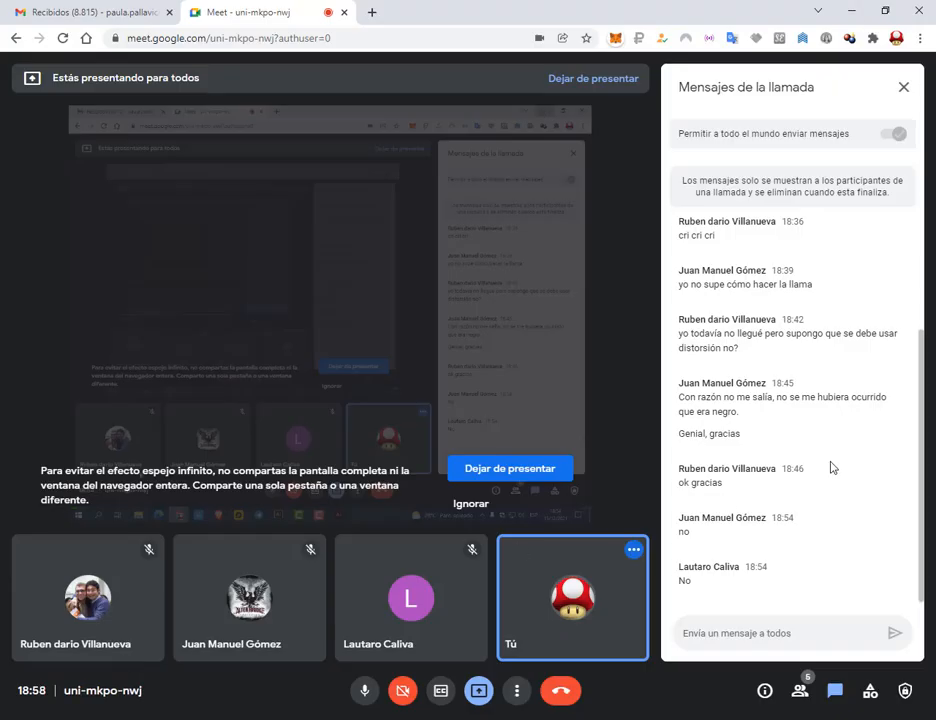
click(851, 10)
- Select the opaque dark blue hexagon and move it slightly toward the hexagon group
drag(789, 171, 740, 180)
click(500, 270)
click(334, 424)
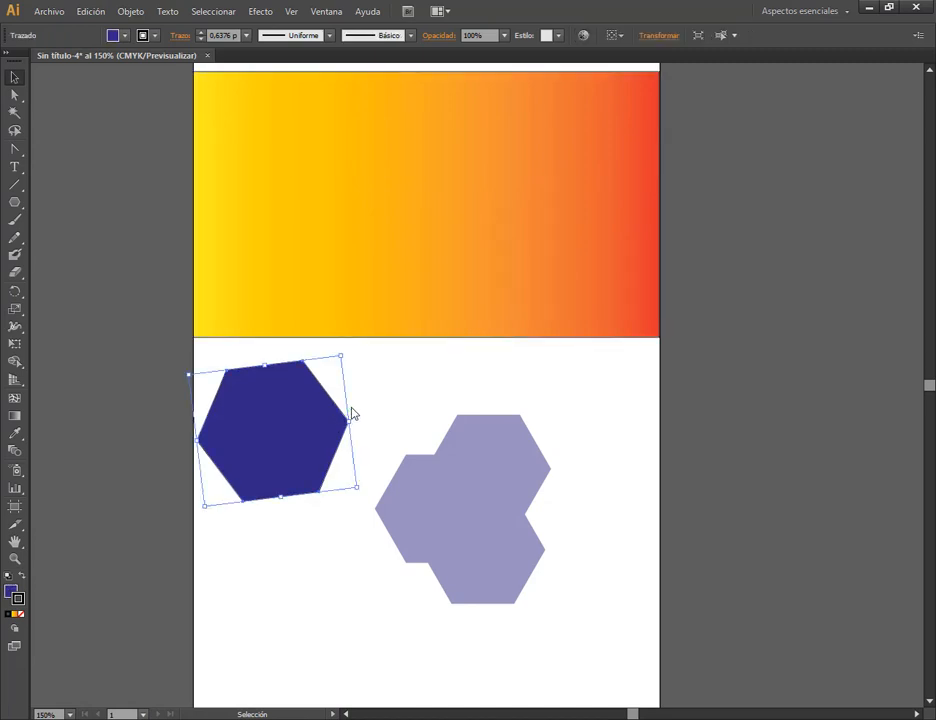
drag(282, 393, 309, 396)
- Select the gradient rectangle and all the hexagons and delete them from the artboard
click(493, 530)
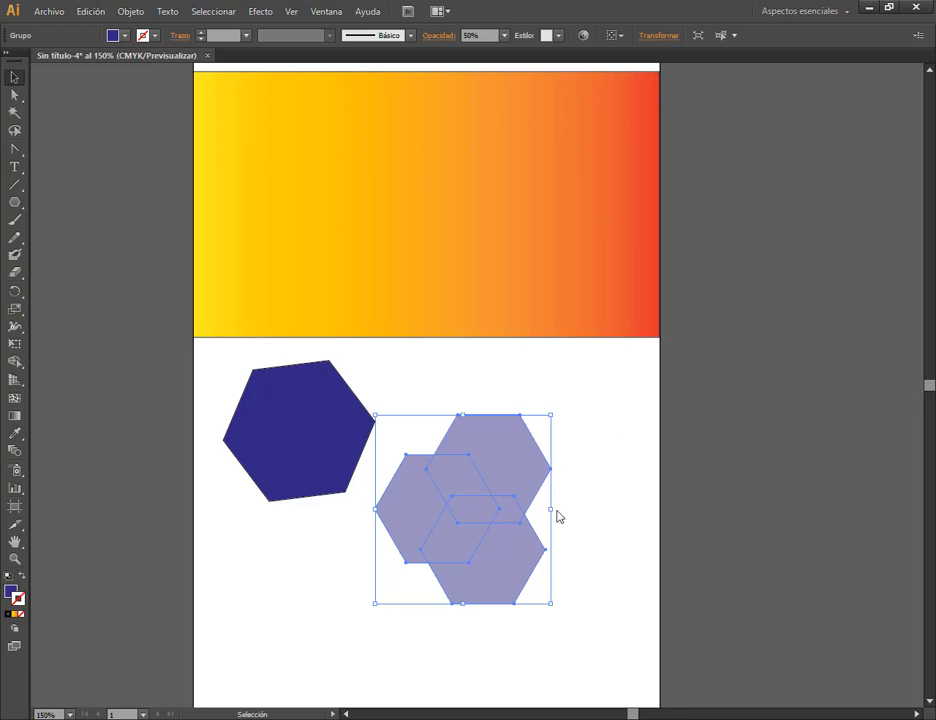
drag(738, 240, 272, 518)
key(Delete)
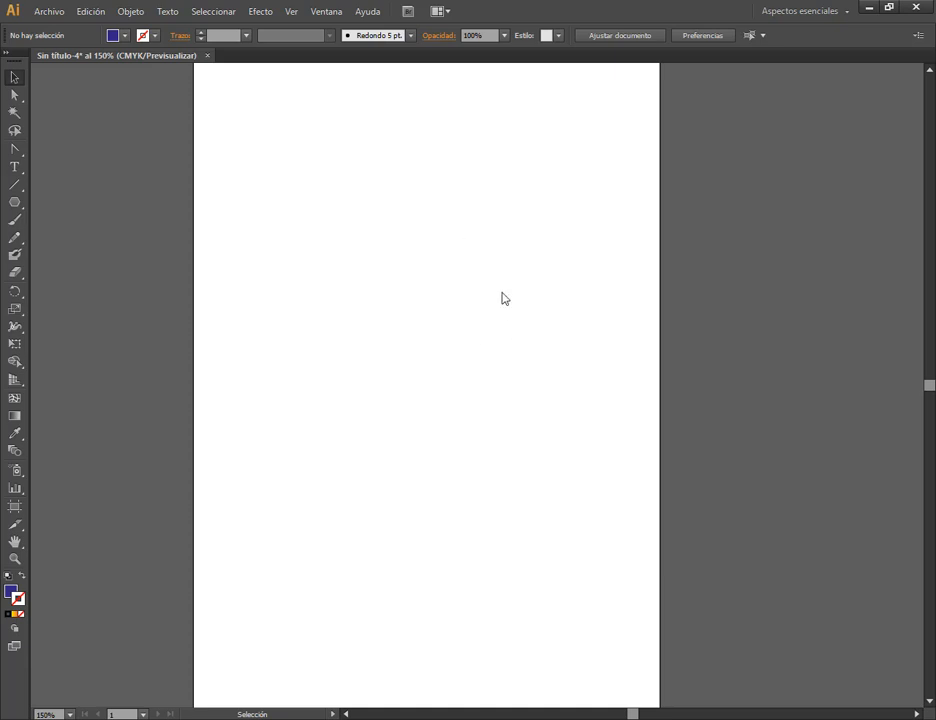
- Restore the default white fill and black stroke, draw a hexagon and move it further into the artboard
click(7, 576)
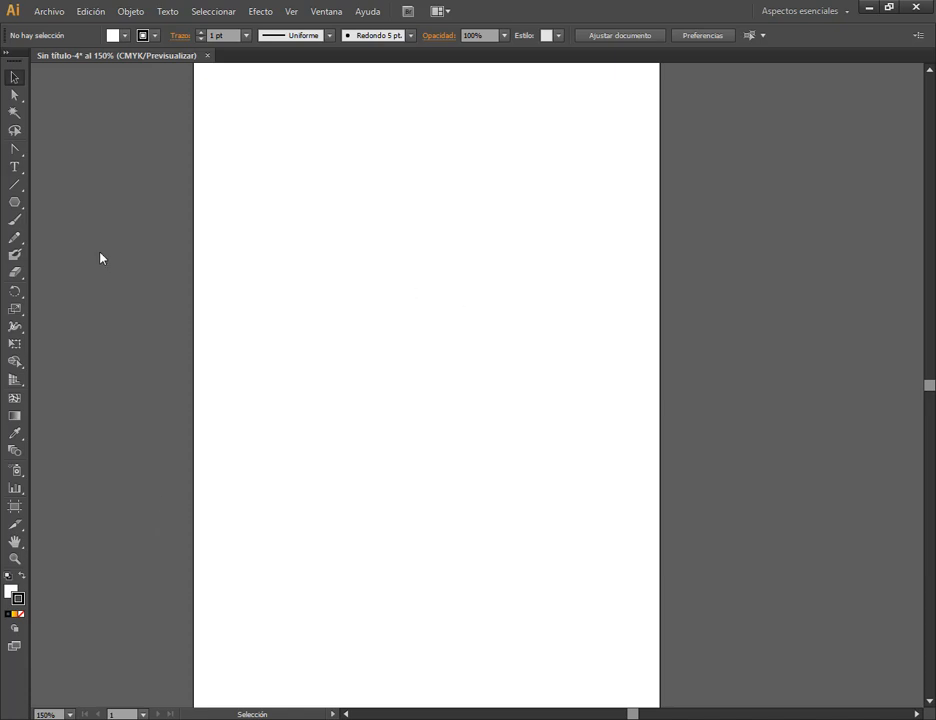
click(10, 204)
drag(262, 225, 309, 270)
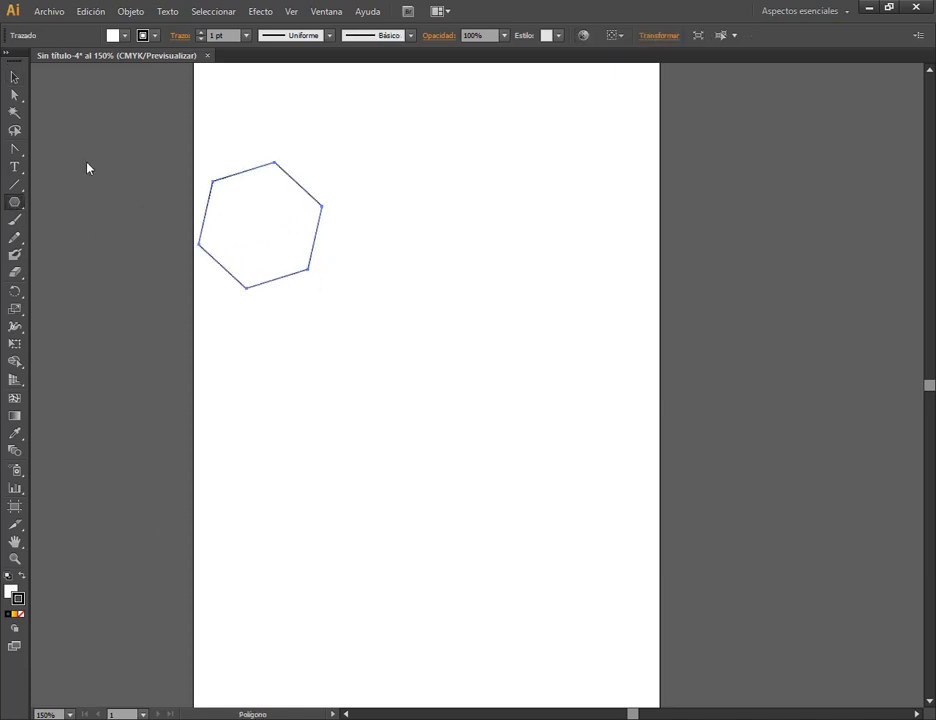
click(14, 79)
drag(280, 204, 350, 241)
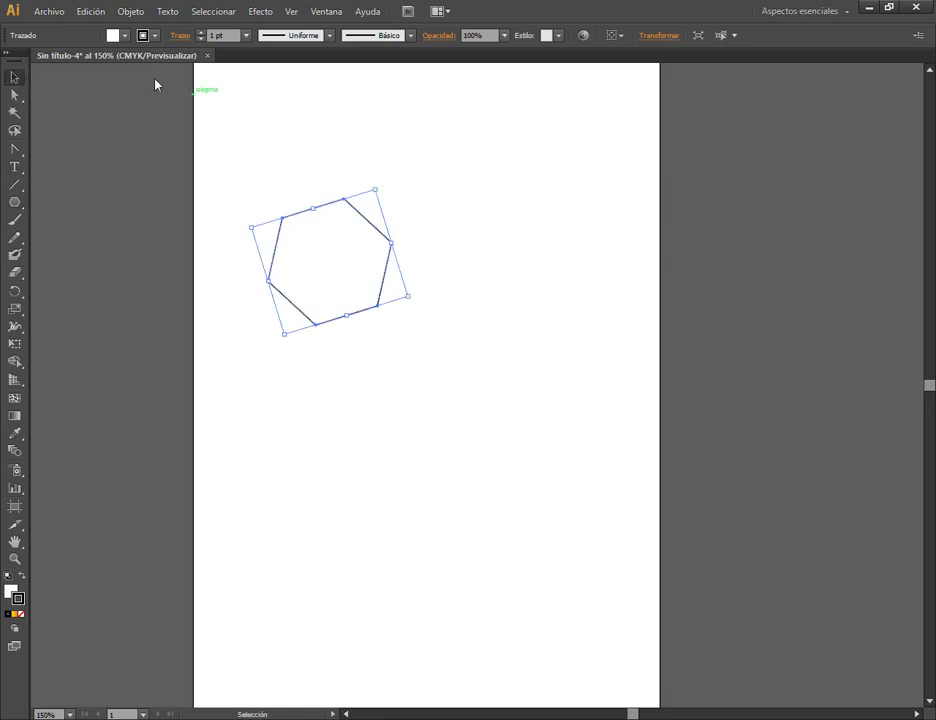
- Fill the hexagon with Rojo CMYK and shift it slightly
click(125, 36)
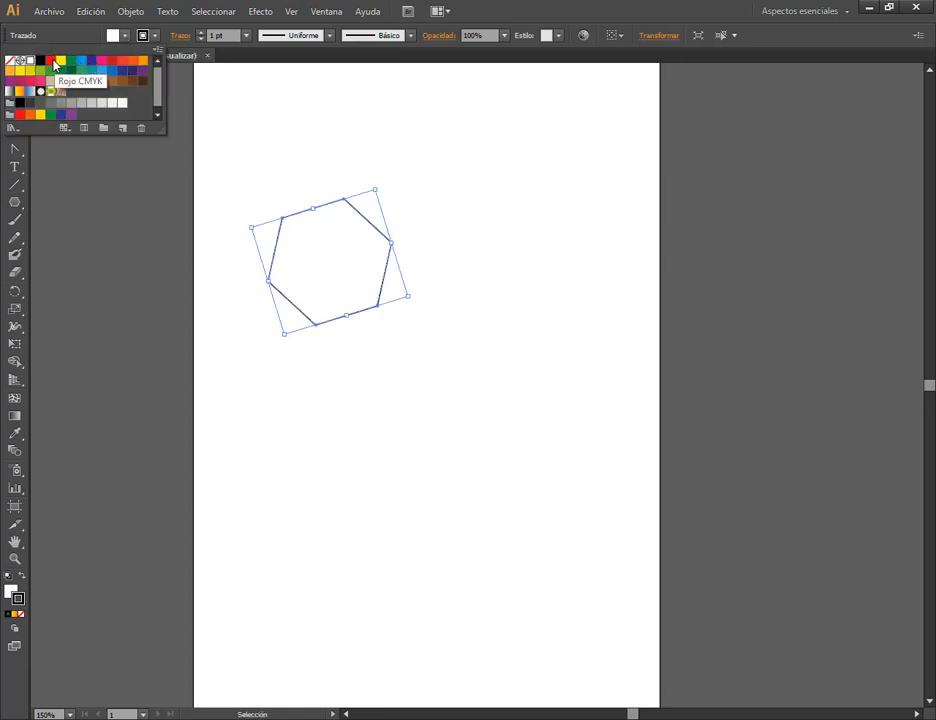
click(50, 60)
click(370, 248)
drag(370, 248, 377, 257)
click(453, 222)
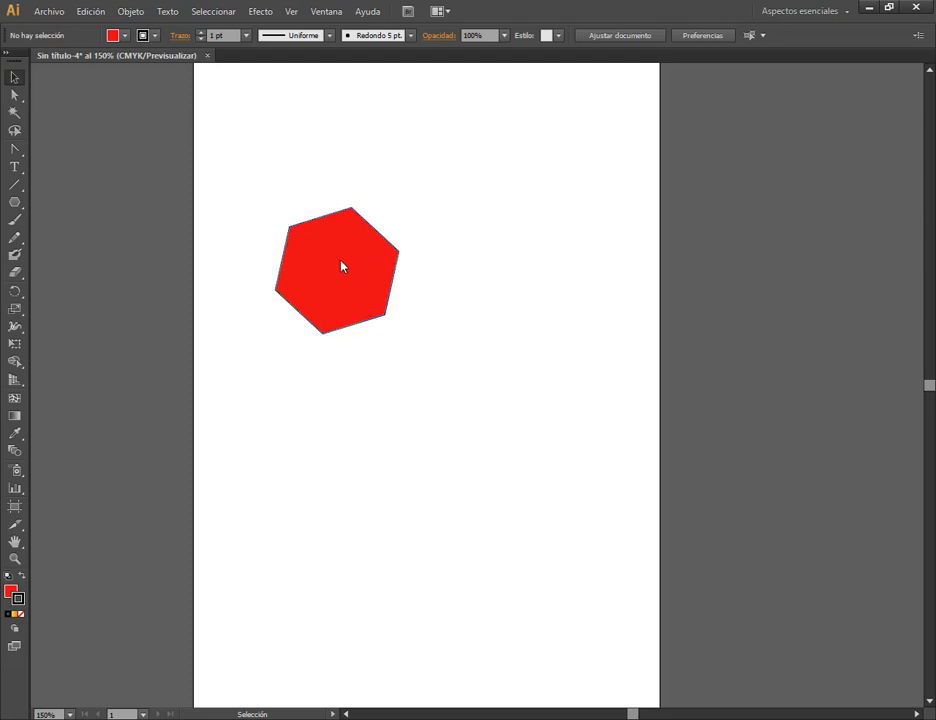
- Duplicate the red hexagon so the copy overlaps it horizontally, and fill the copy with dark blue
drag(341, 266, 420, 267)
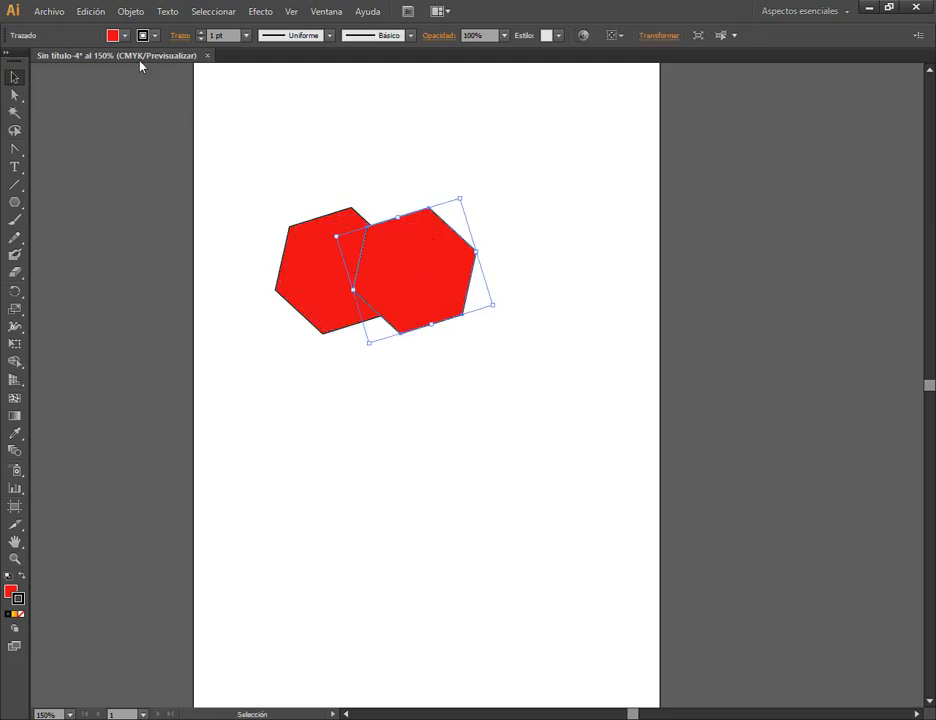
click(125, 35)
click(91, 60)
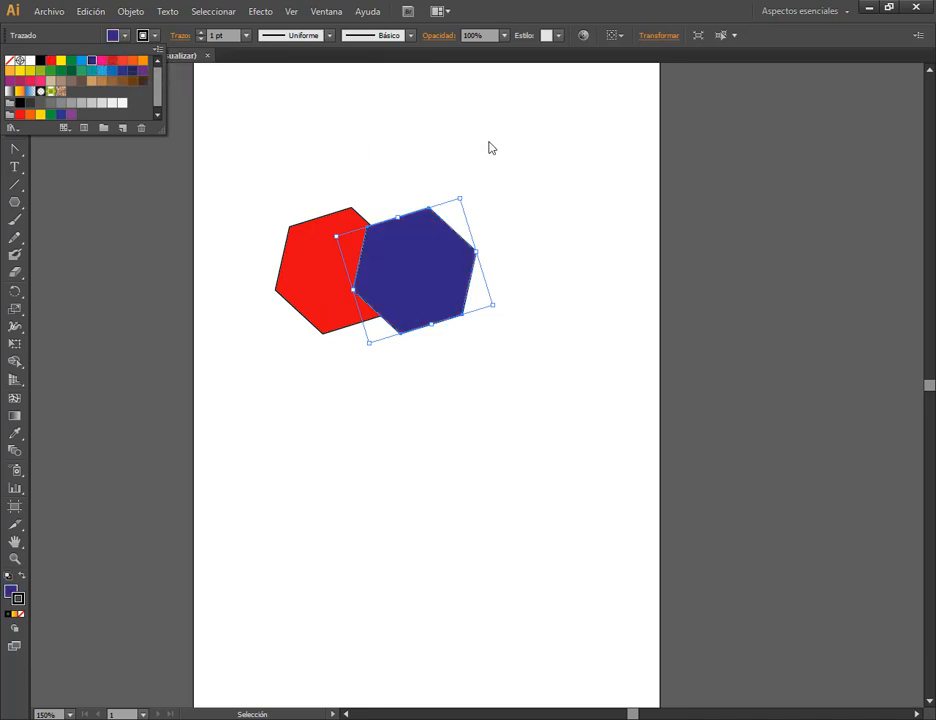
- Move the blue hexagon slightly up and to the left so it still partly covers the red hexagon
click(490, 148)
scroll(370, 255, up, 1)
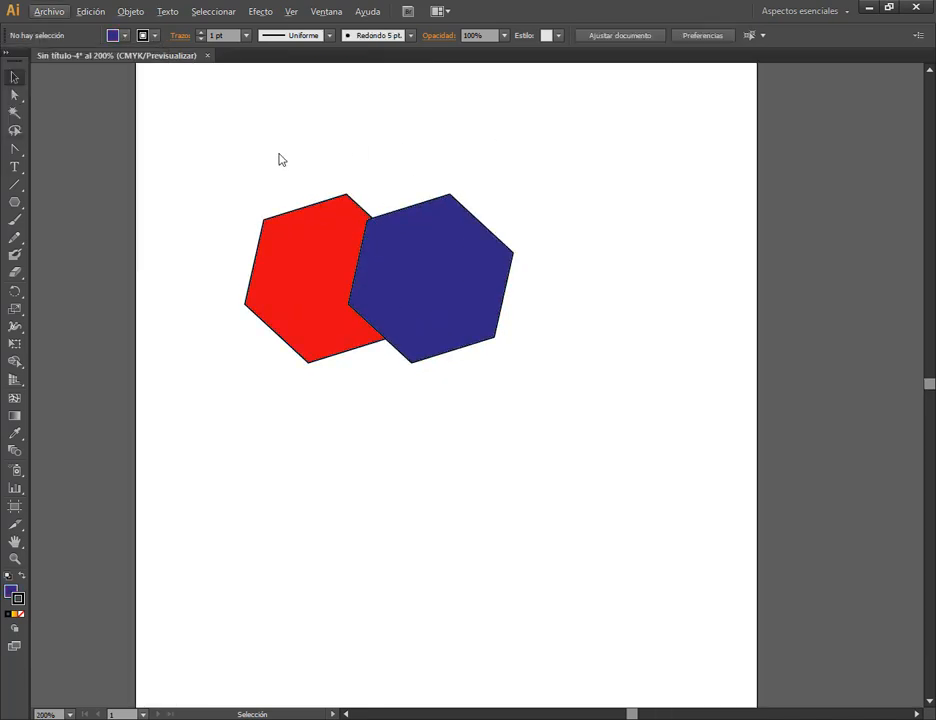
drag(278, 157, 407, 287)
click(591, 197)
drag(478, 262, 467, 250)
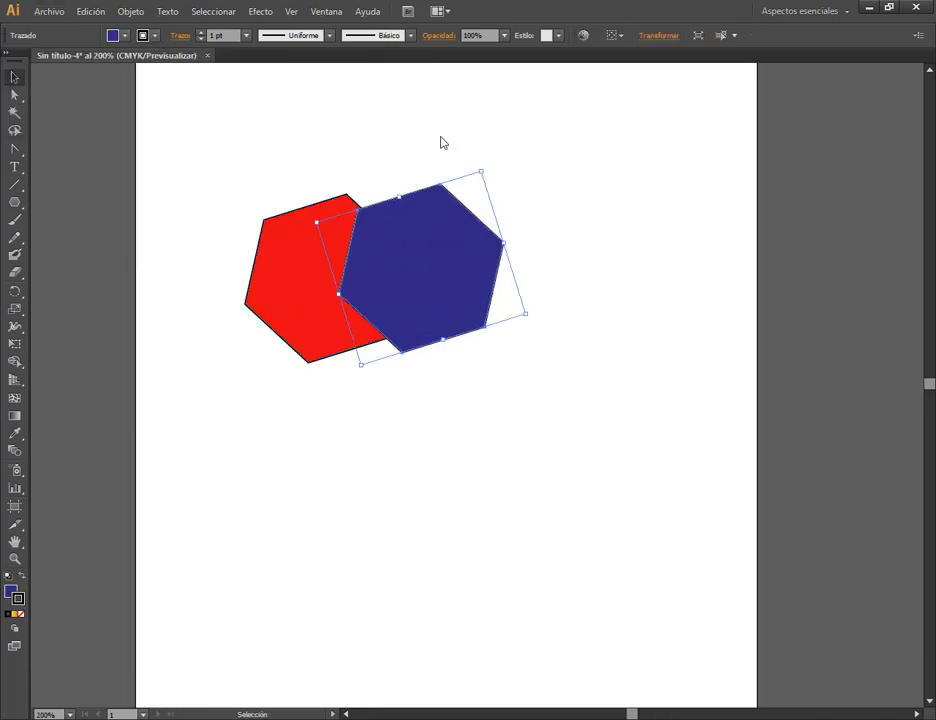
click(441, 142)
- Select both hexagons and display the Transparencia panel beside the artwork
drag(314, 158, 430, 284)
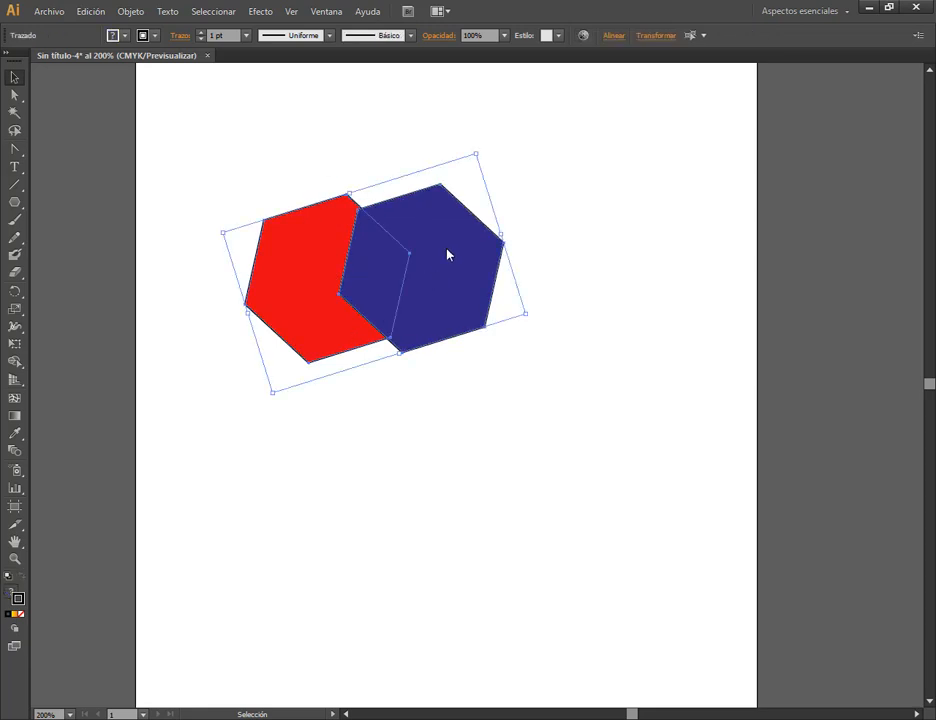
click(443, 38)
click(326, 11)
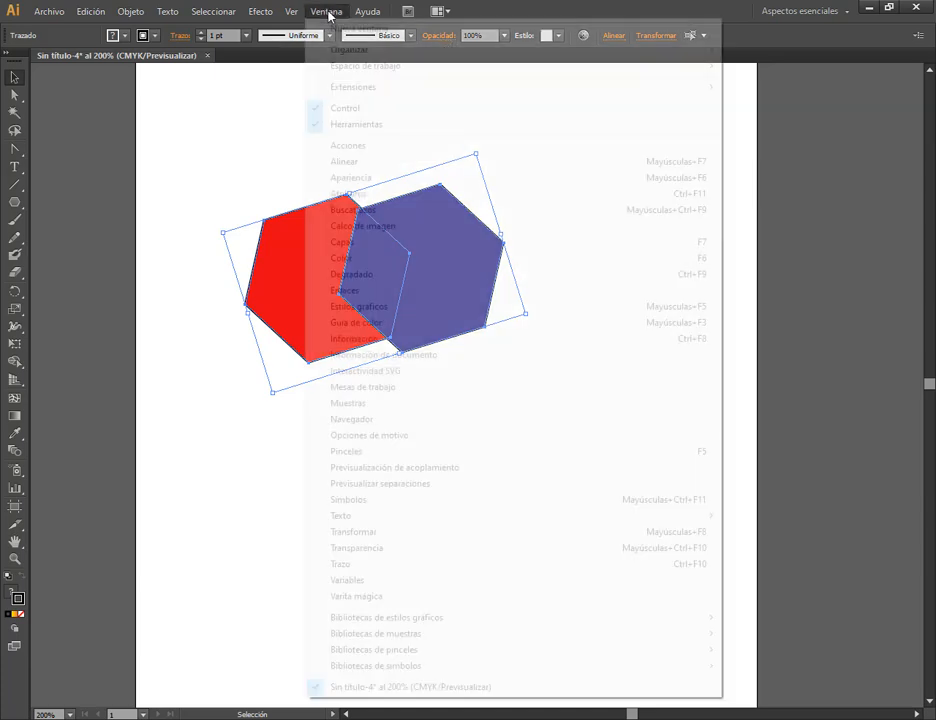
click(390, 549)
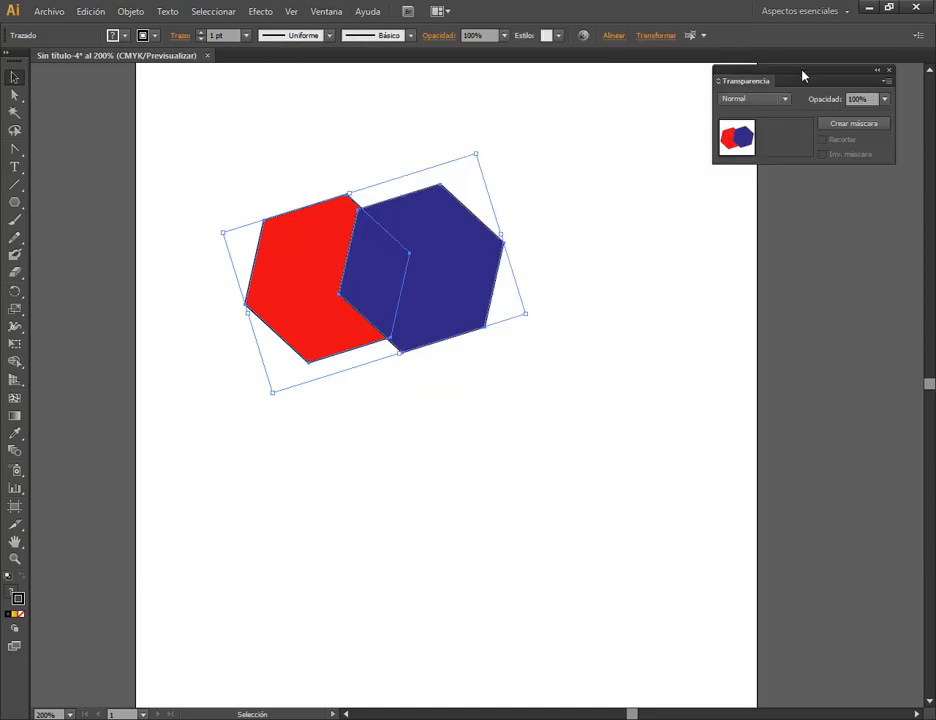
drag(802, 76, 710, 173)
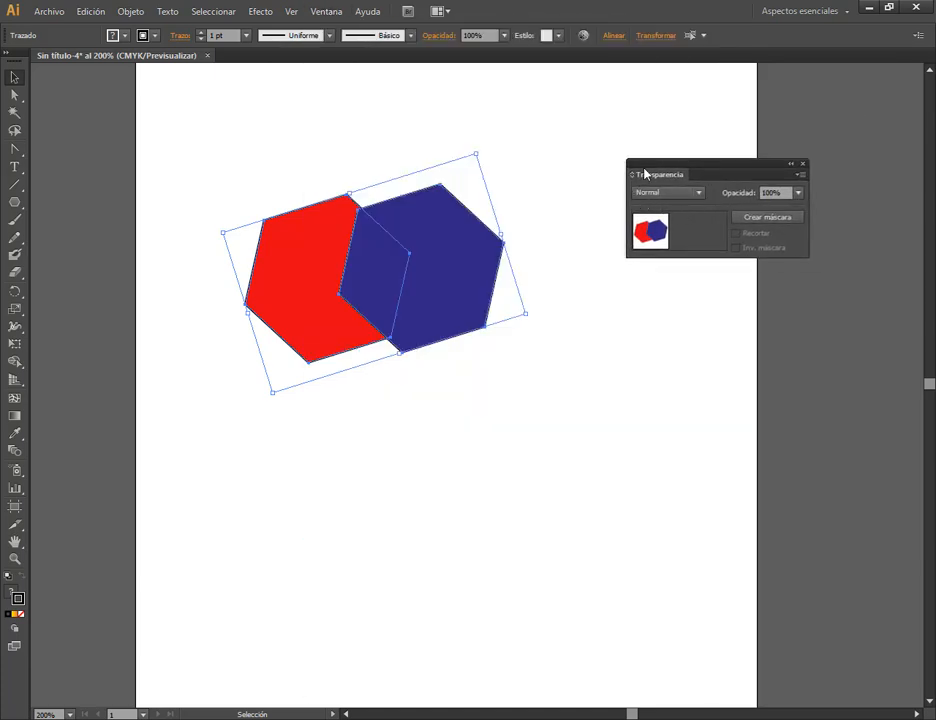
drag(645, 174, 676, 155)
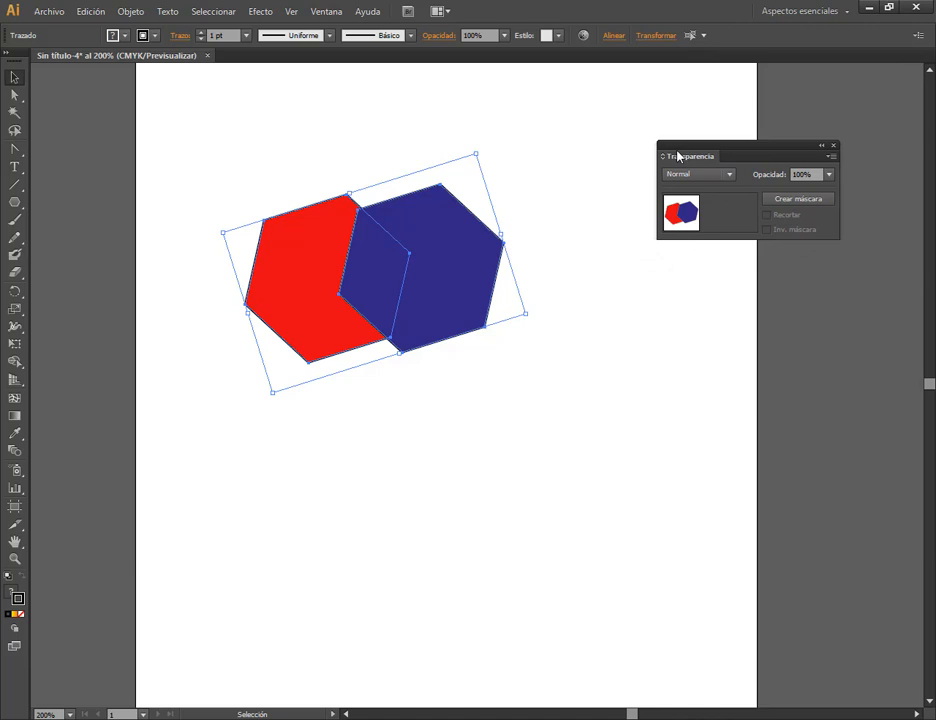
- Review the blending modes and apply Multiplicar to both selected hexagons
click(729, 176)
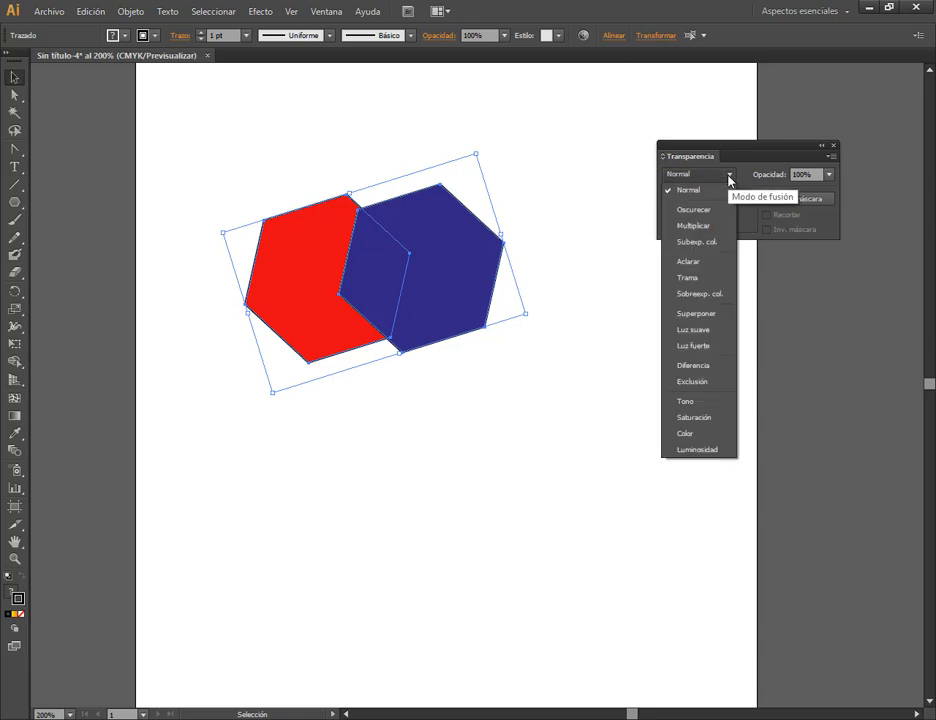
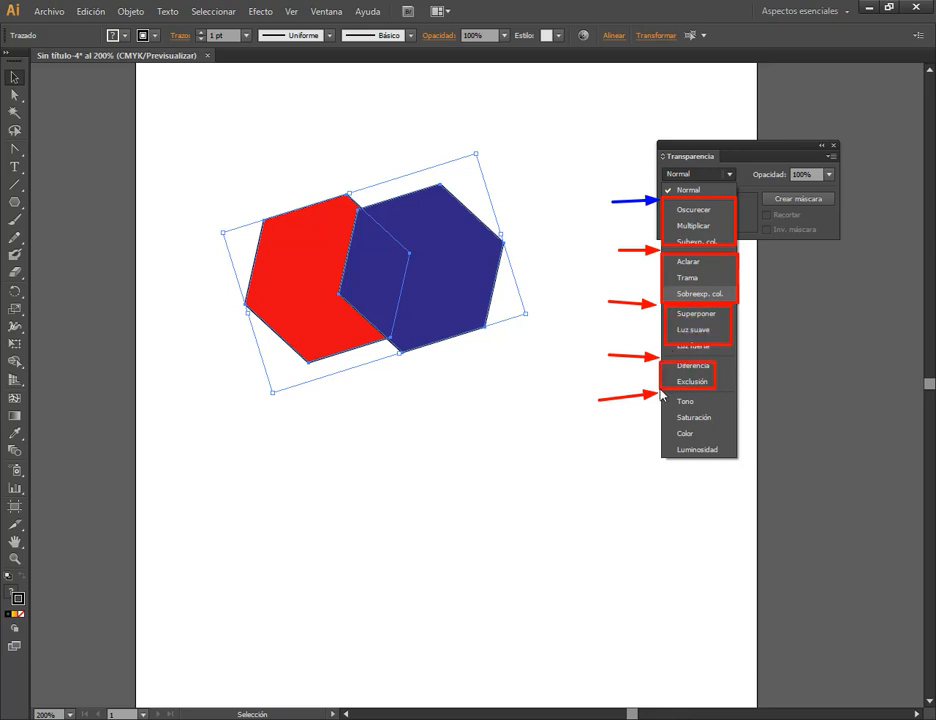
drag(720, 393, 677, 457)
key(Escape)
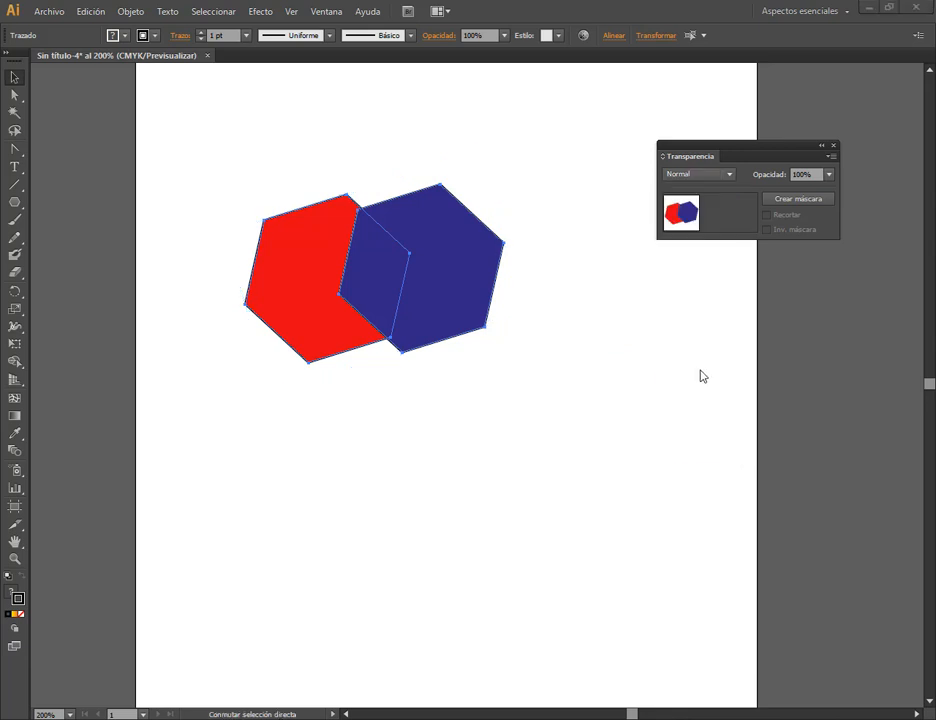
click(726, 173)
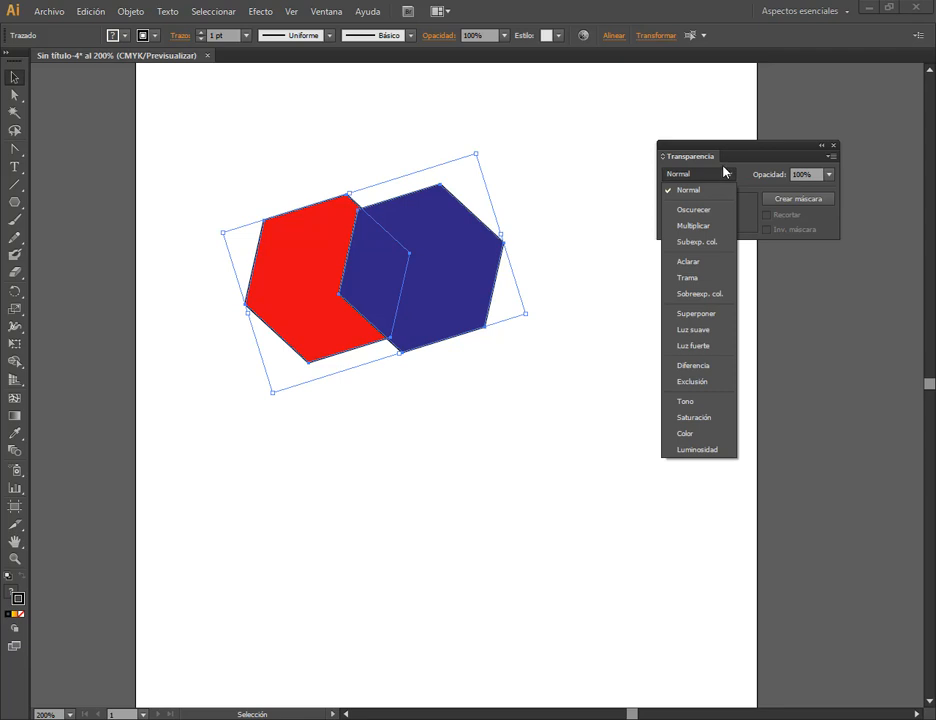
click(715, 229)
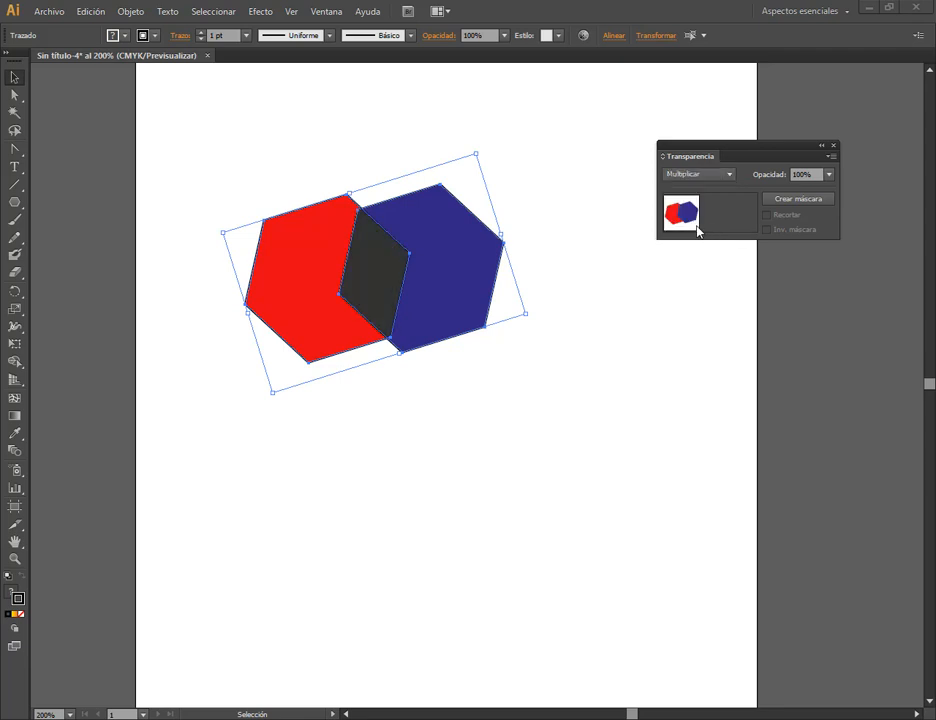
click(522, 356)
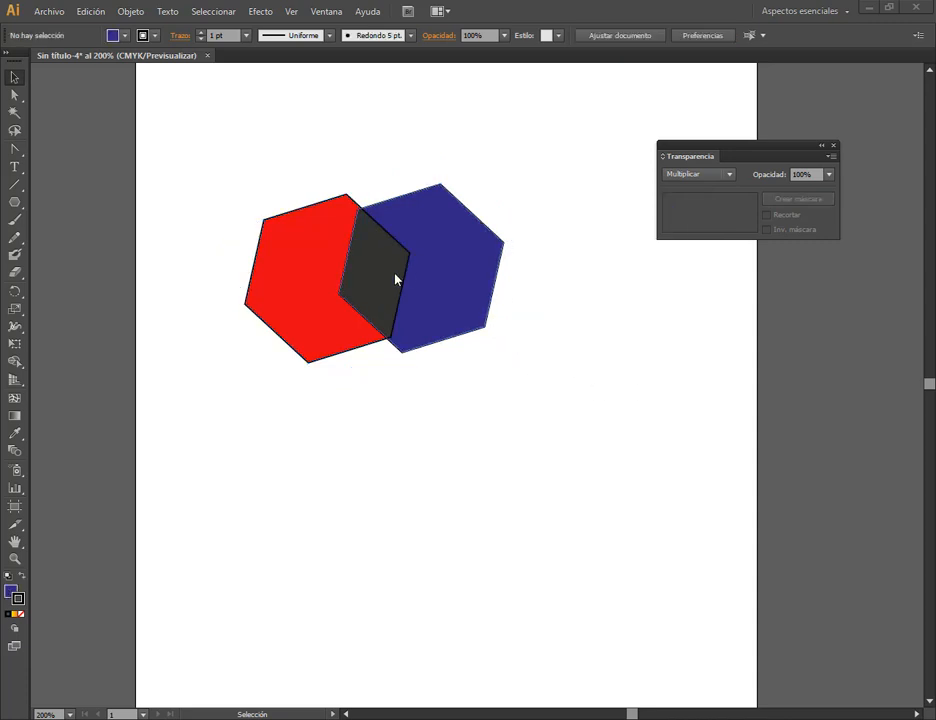
- Reposition the blue and red hexagons to change their overlap, and close the Transparencia panel
drag(459, 255, 432, 289)
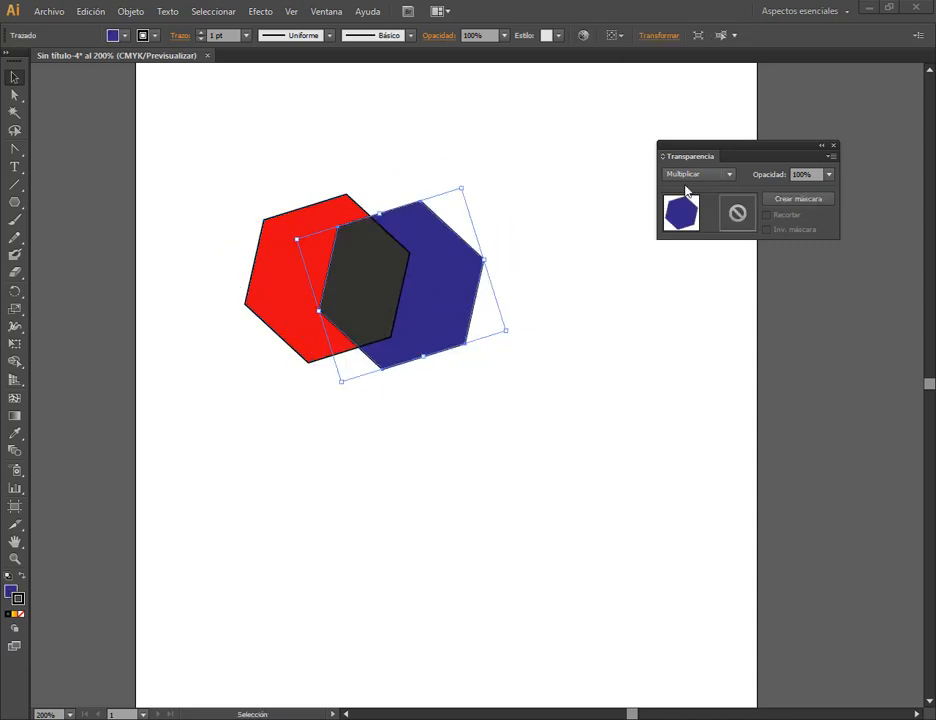
click(564, 247)
mouse_move(287, 256)
mouse_down()
mouse_move(241, 320)
mouse_move(294, 277)
mouse_up()
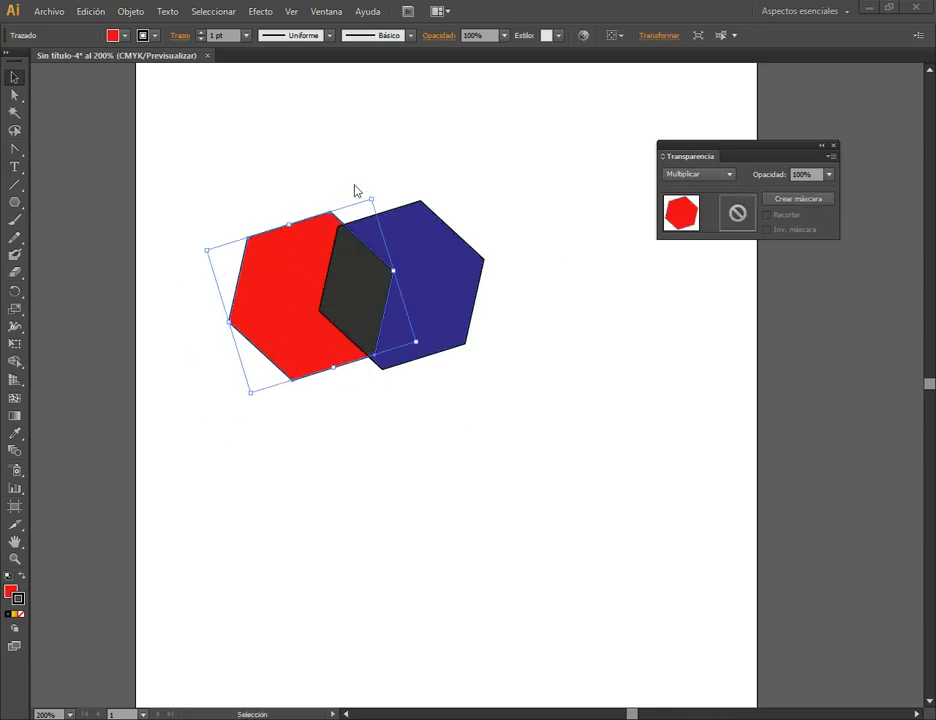
drag(447, 266, 424, 255)
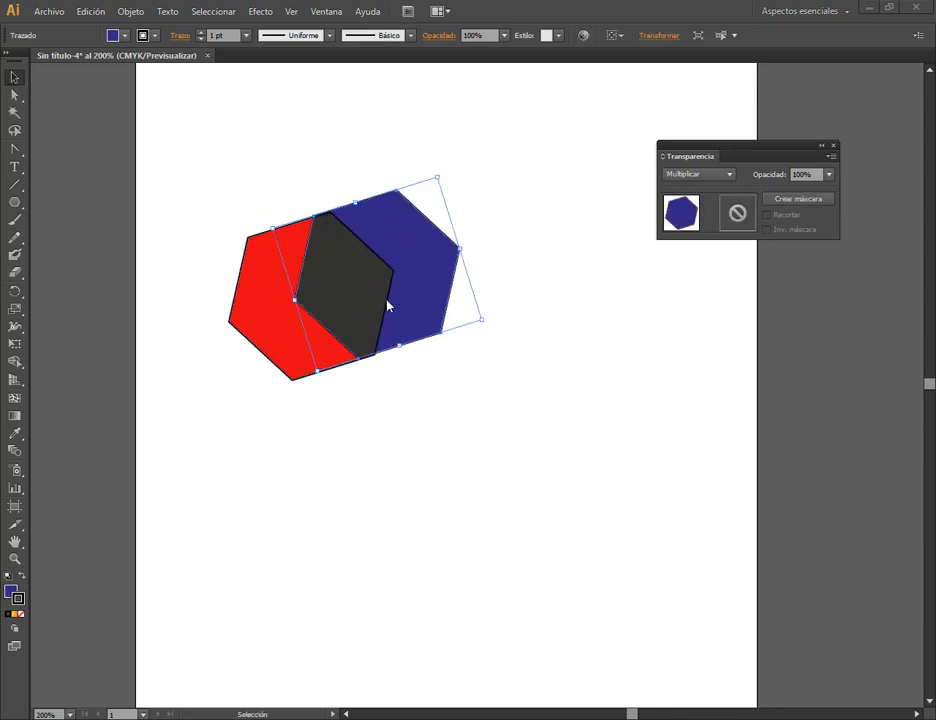
click(834, 148)
click(501, 328)
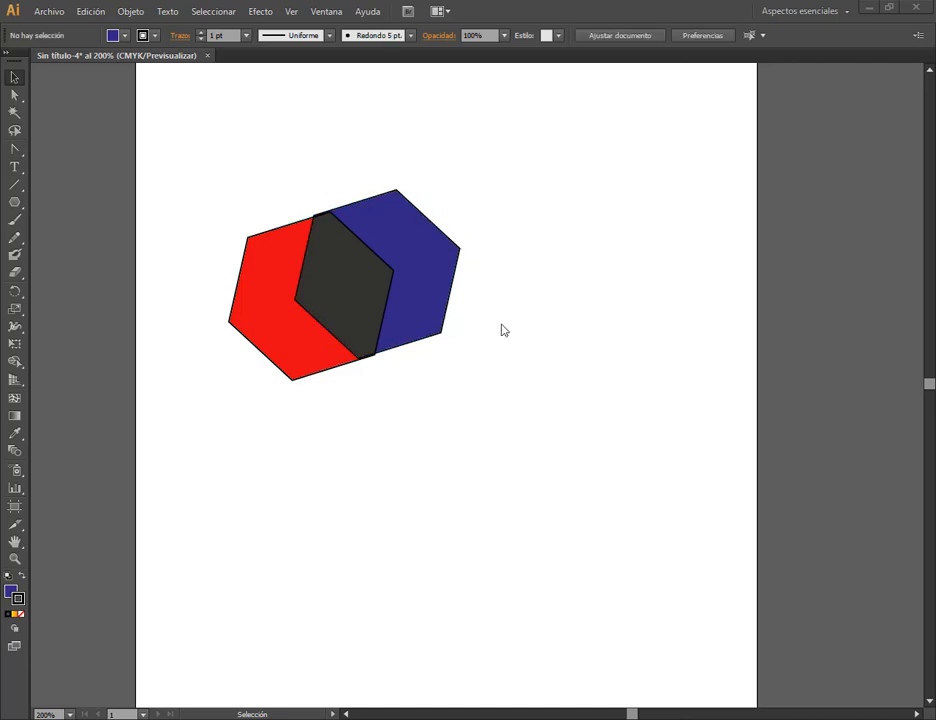
- Move the blue hexagon away from the red one, and bring it back to overlap the red hexagon's upper right part
drag(422, 266, 558, 215)
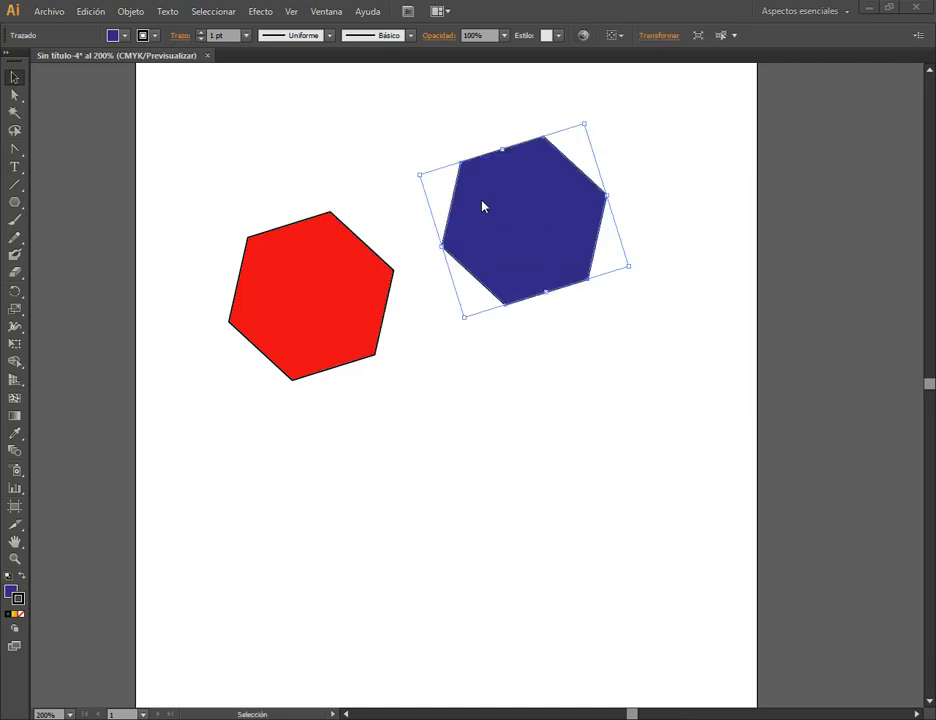
click(675, 184)
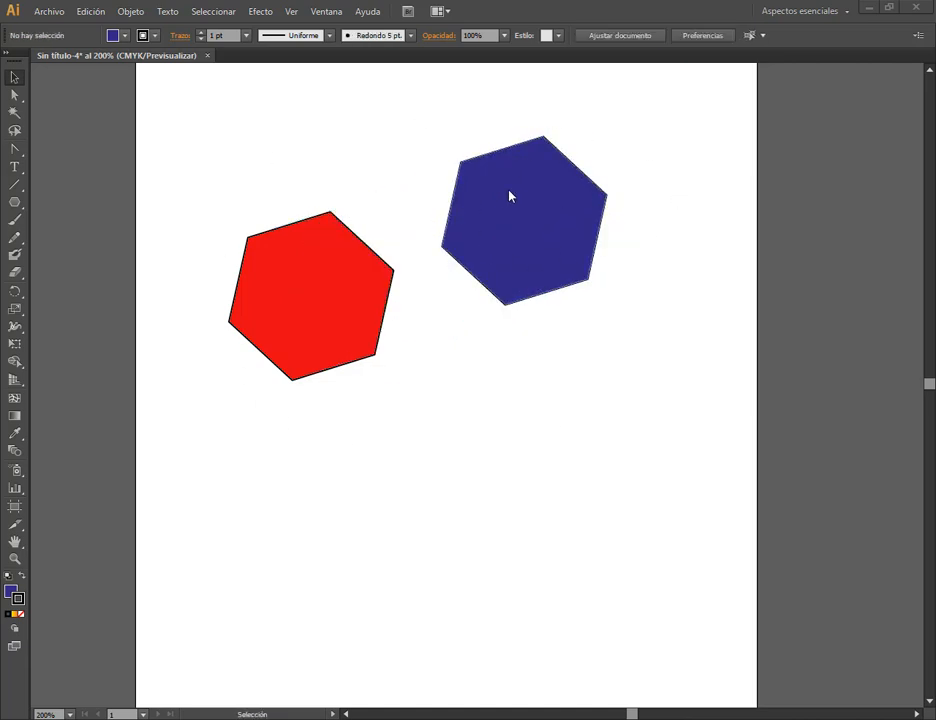
drag(509, 196, 397, 259)
click(569, 204)
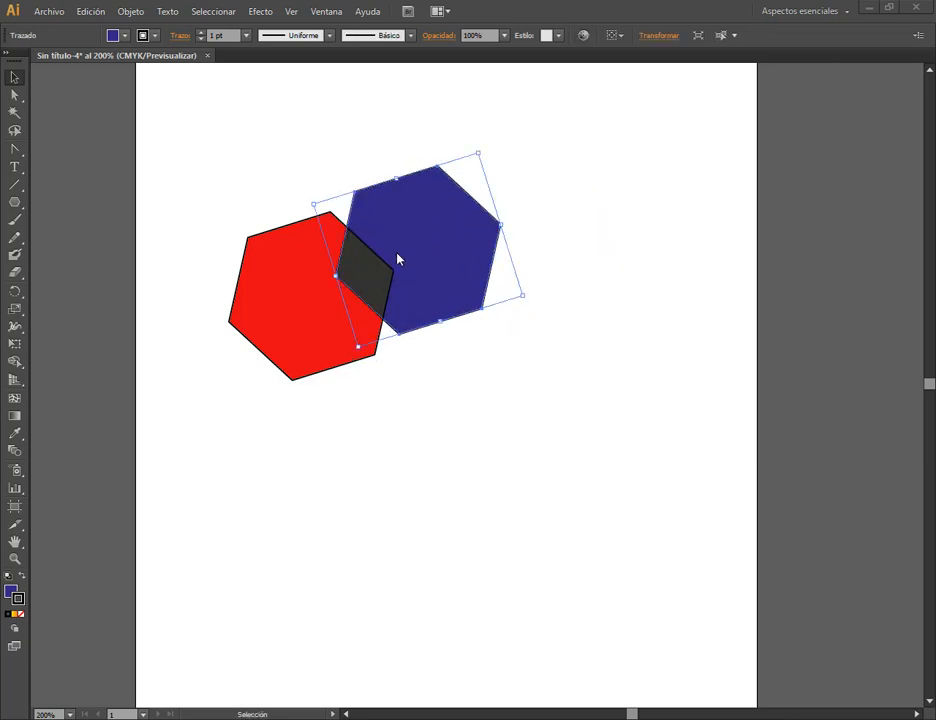
click(409, 436)
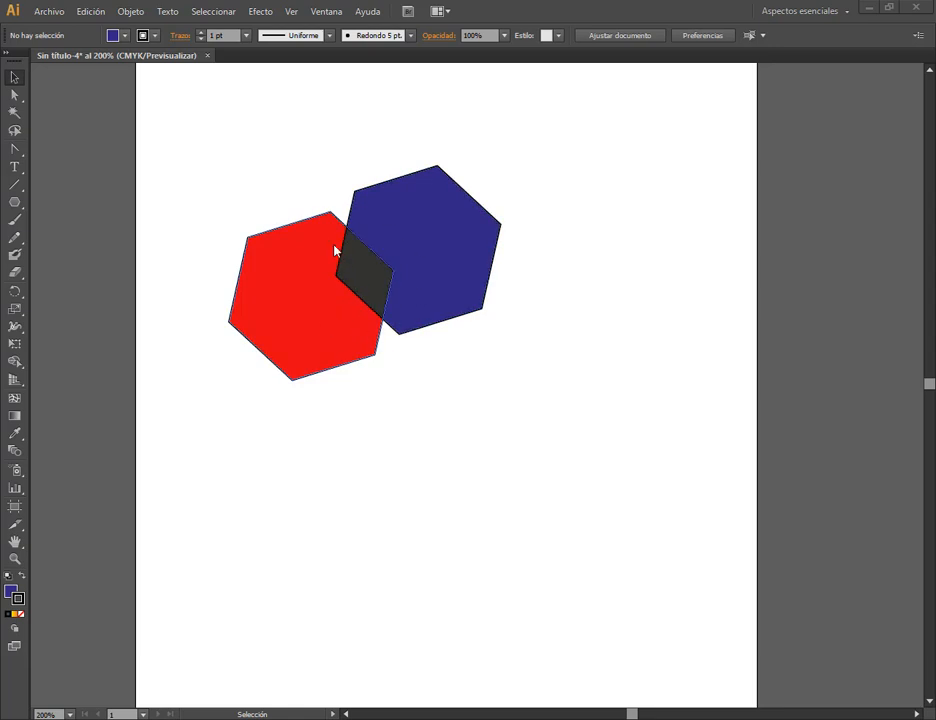
- Close the hexagon document without saving it and show the desktop
click(207, 56)
click(545, 388)
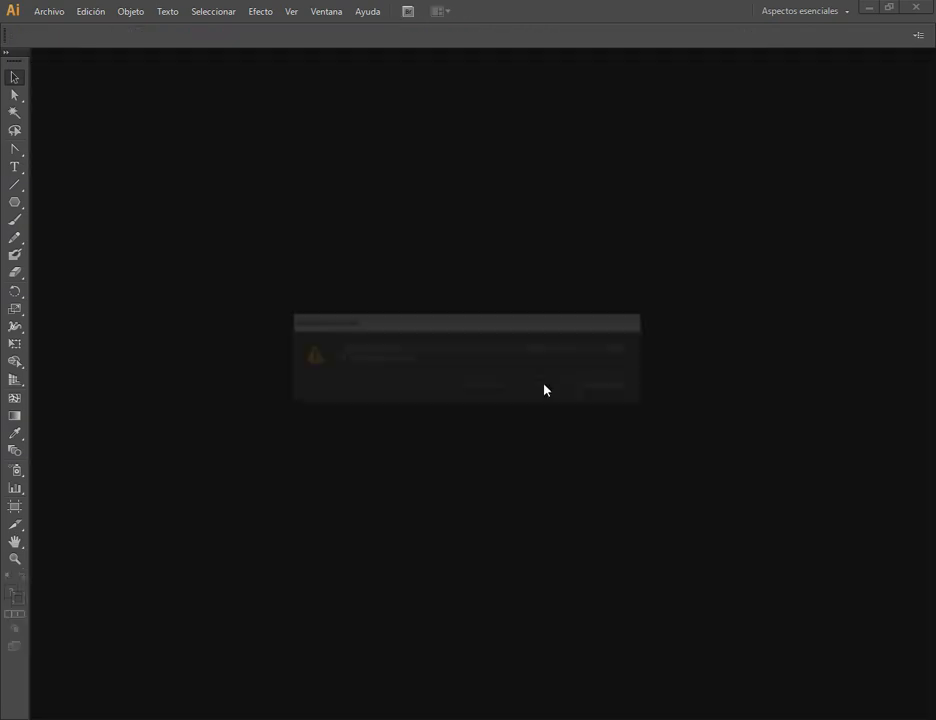
click(934, 718)
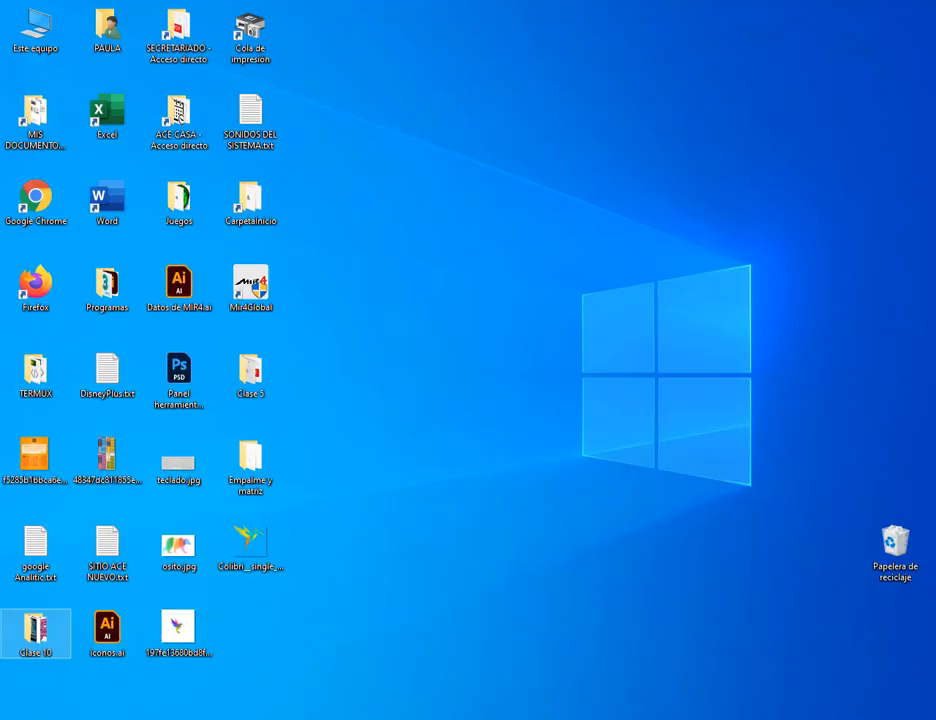
- Switch to Chrome, open the Clase 10 Drive folder from the Classroom classwork page and close the Clase 9 tab
mouse_move(210, 718)
click(213, 662)
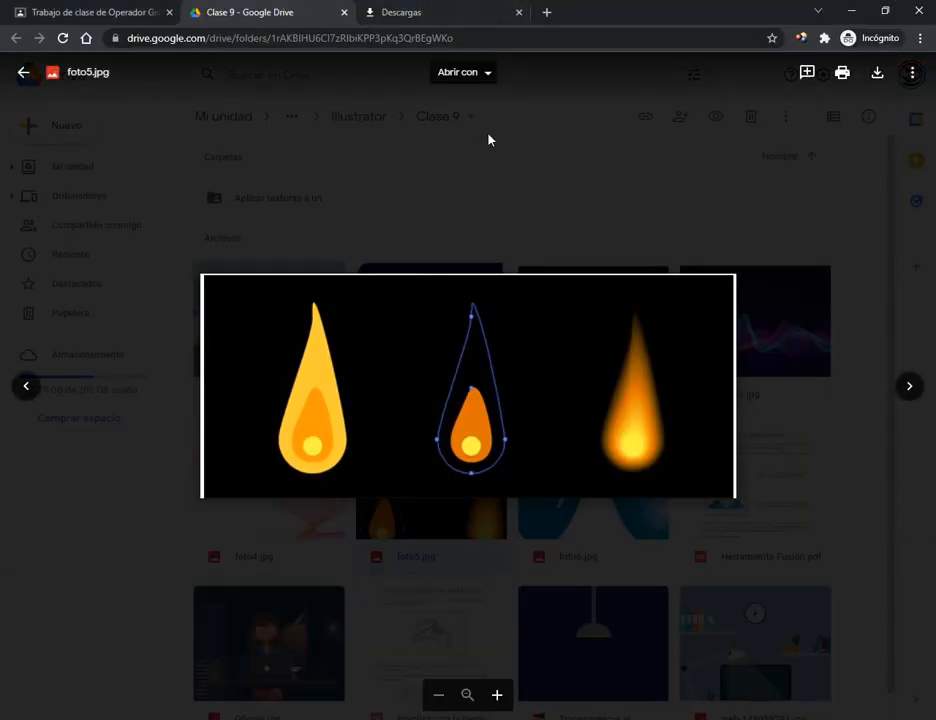
click(488, 139)
click(150, 12)
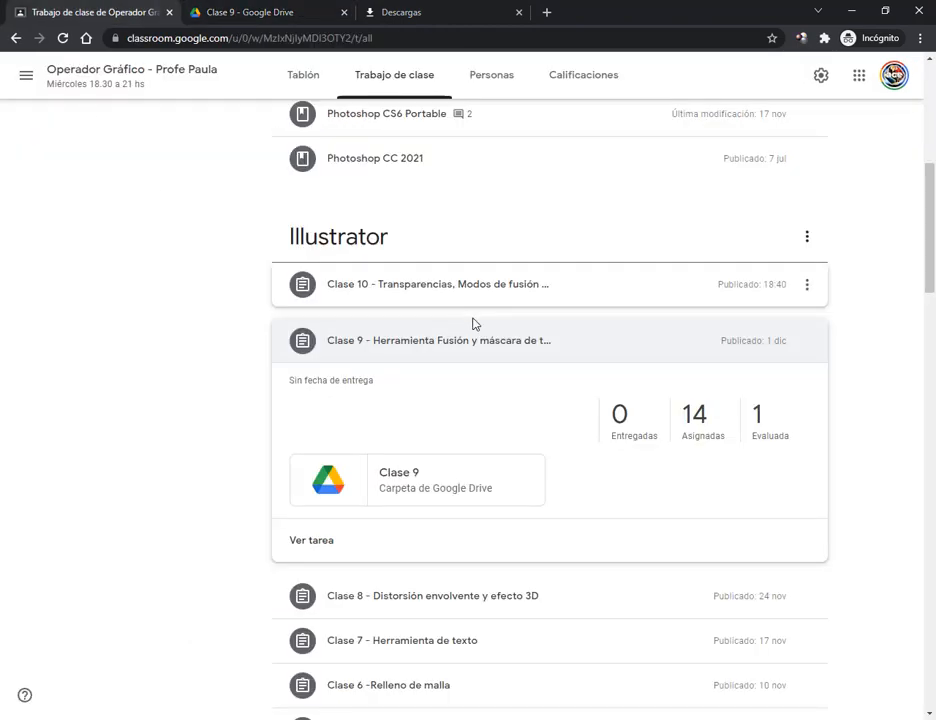
click(392, 296)
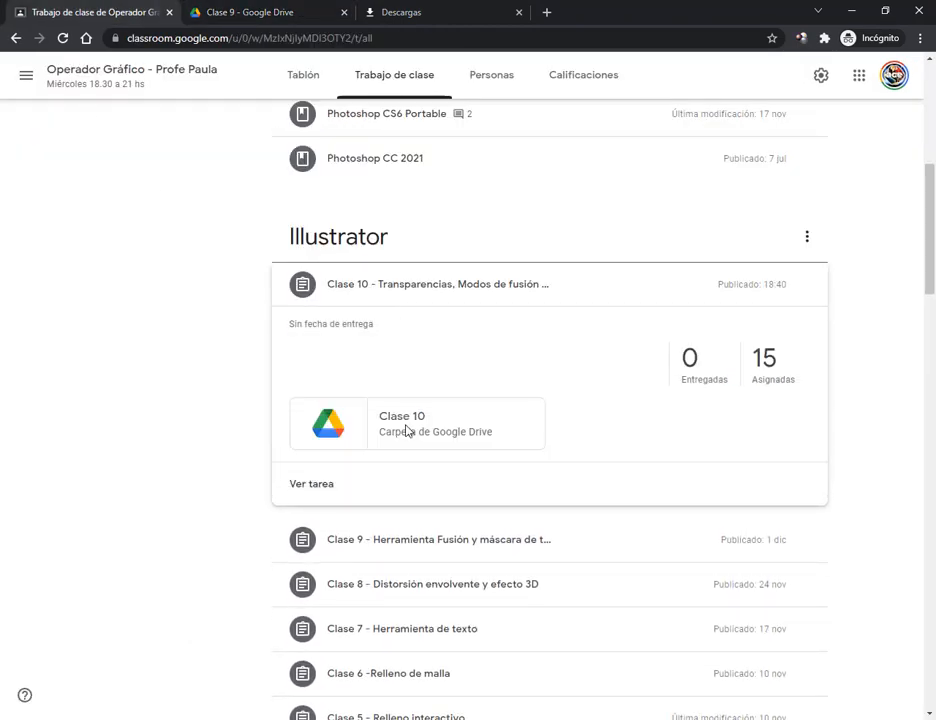
click(406, 431)
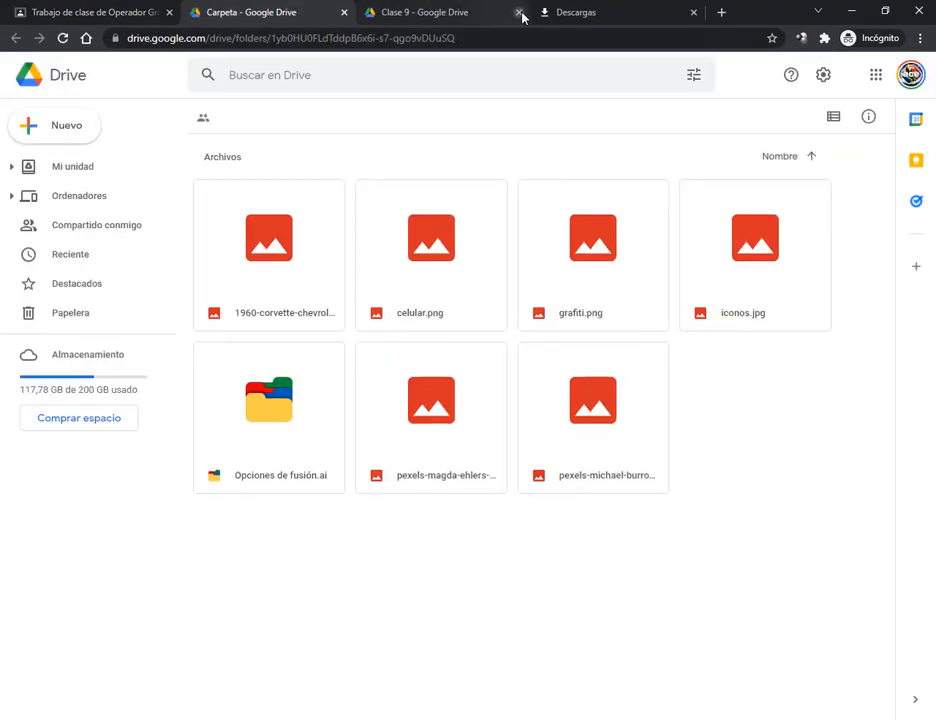
click(519, 13)
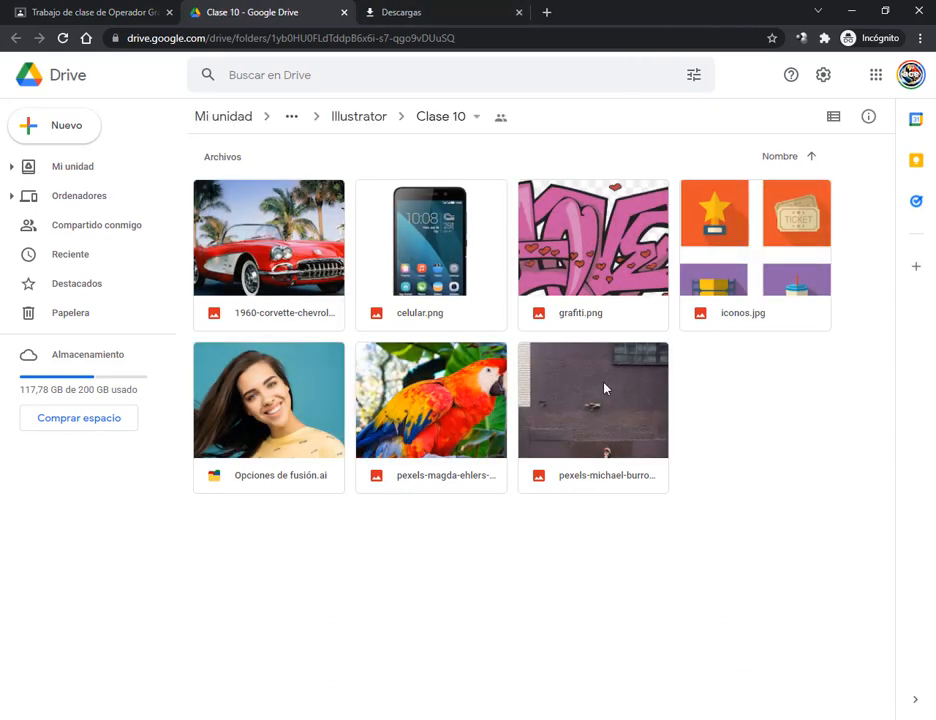
- Look over the Clase 10 files: the wall photo, grafiti.png, Opciones de fusión.ai and the parrot photo
click(595, 417)
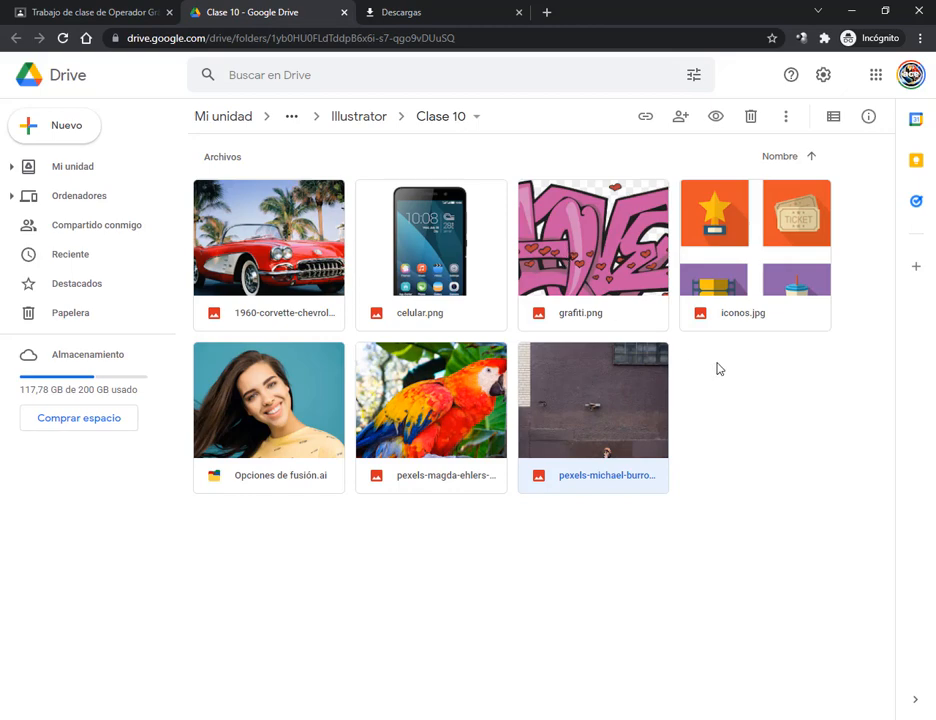
click(625, 305)
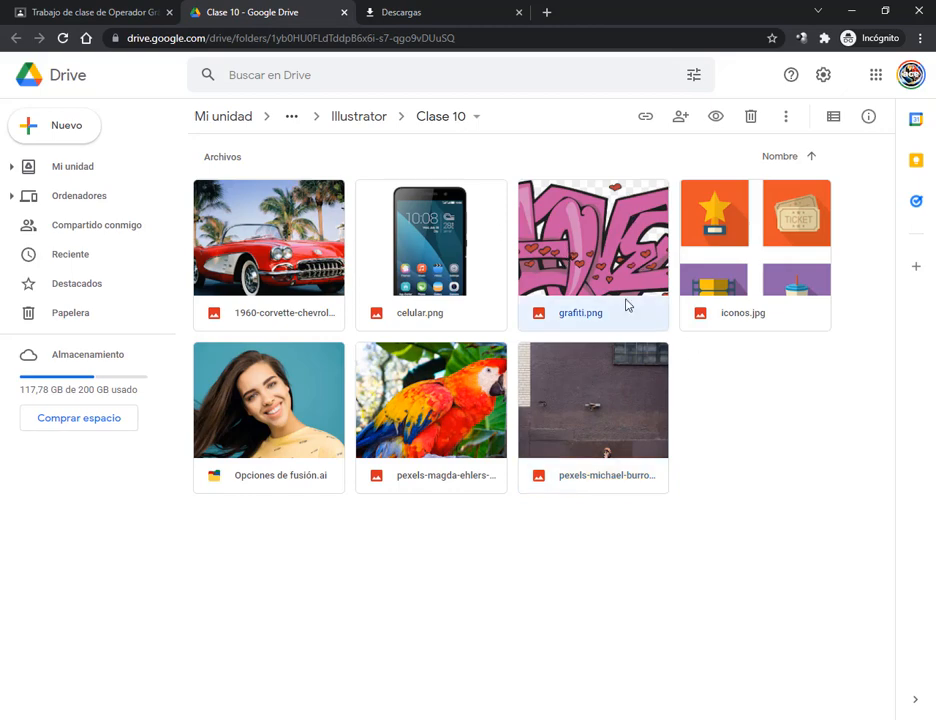
click(600, 404)
click(285, 438)
click(430, 430)
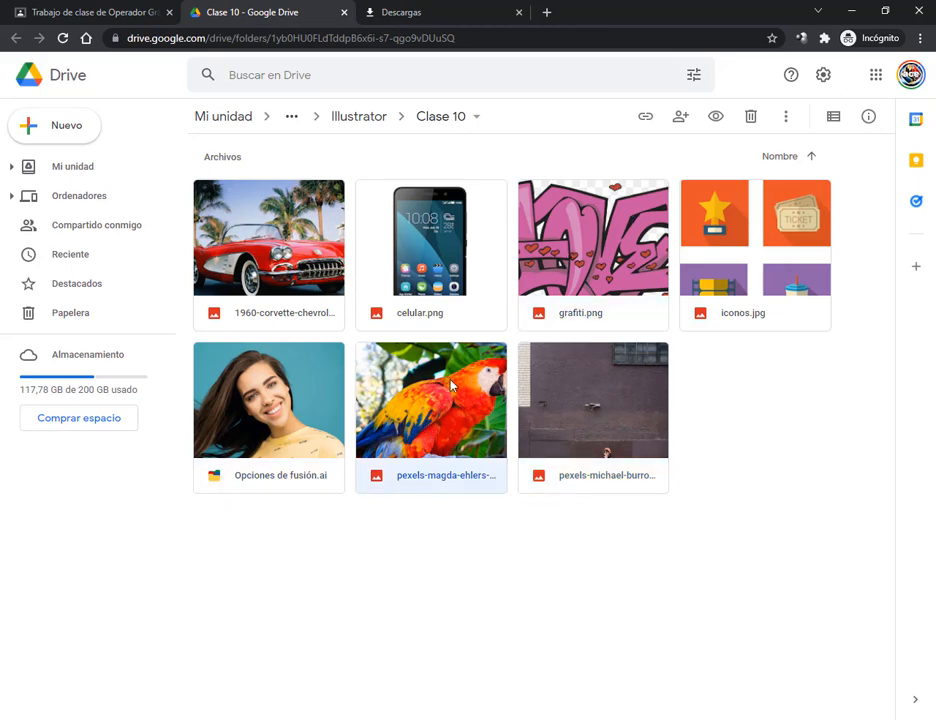
- Open Opciones de fusión.ai from the desktop folder Clase 10 in Illustrator
mouse_move(470, 718)
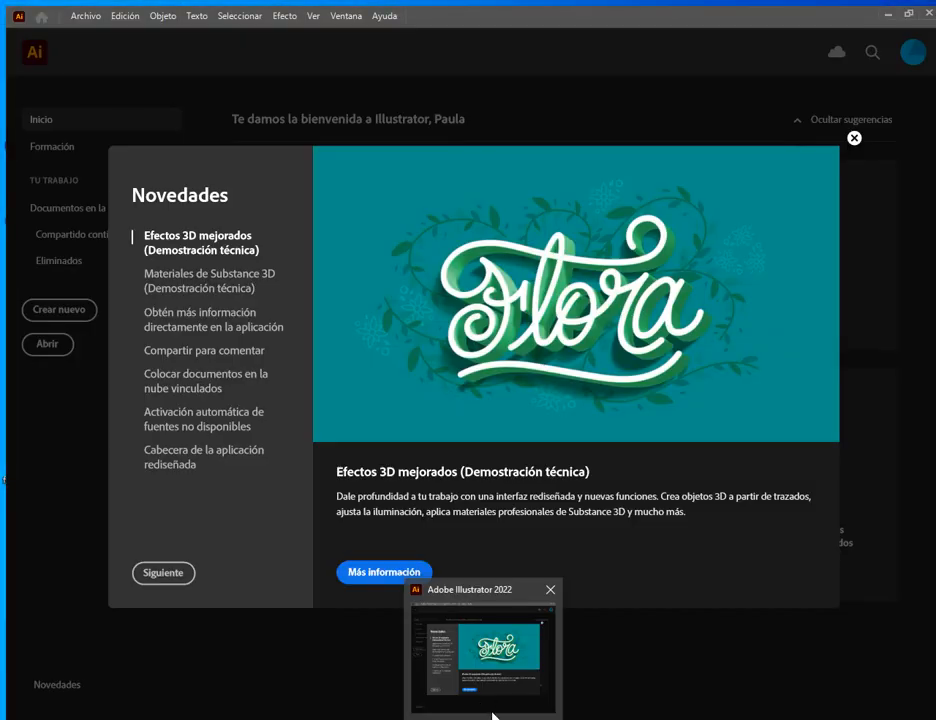
click(450, 718)
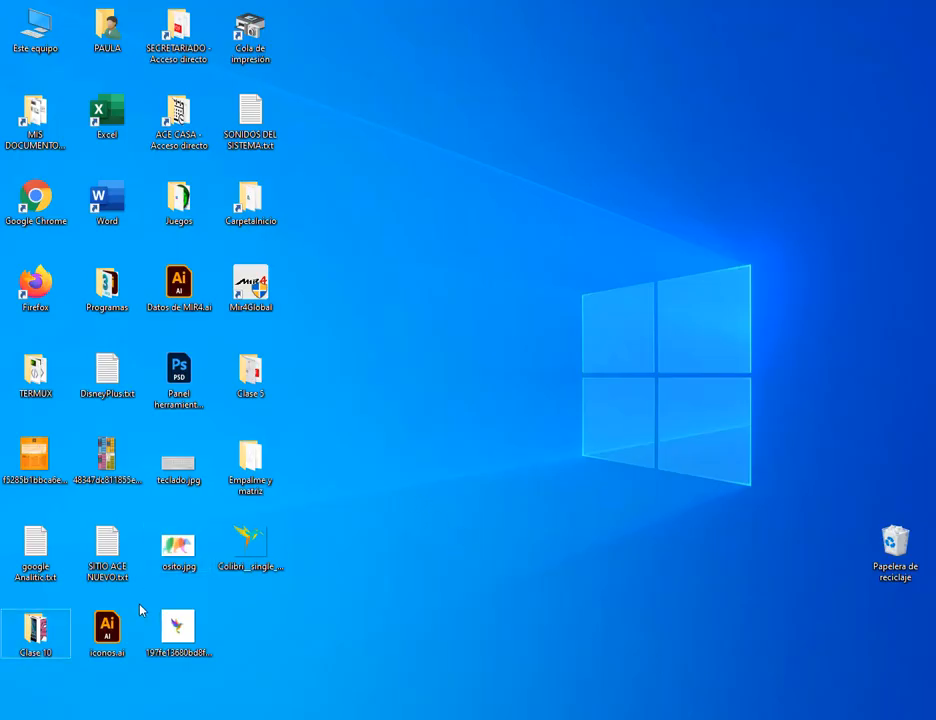
double_click(35, 630)
drag(702, 300, 403, 387)
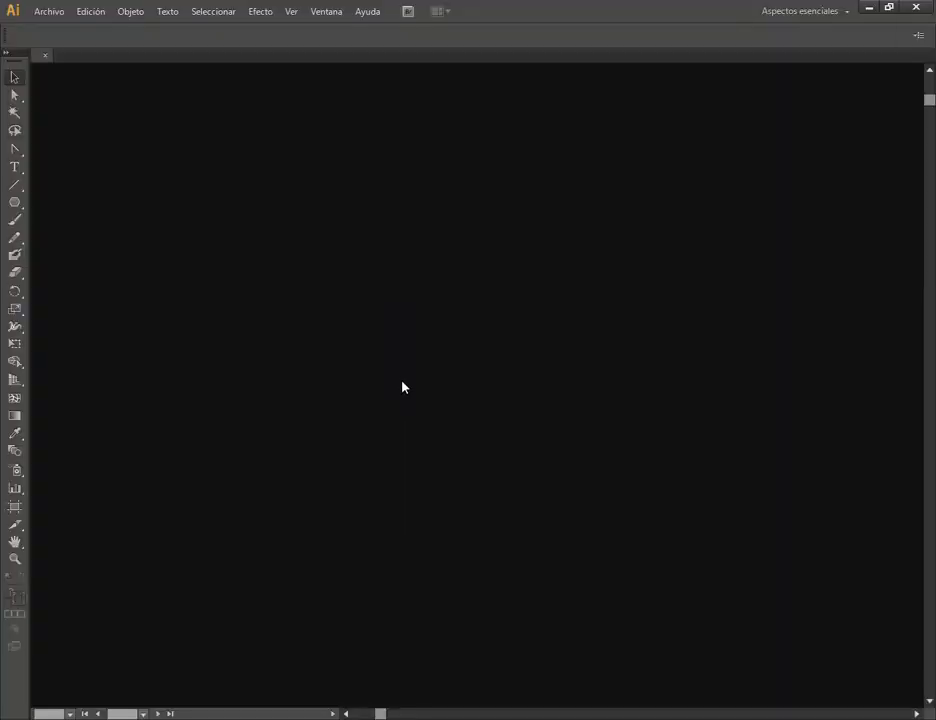
click(537, 280)
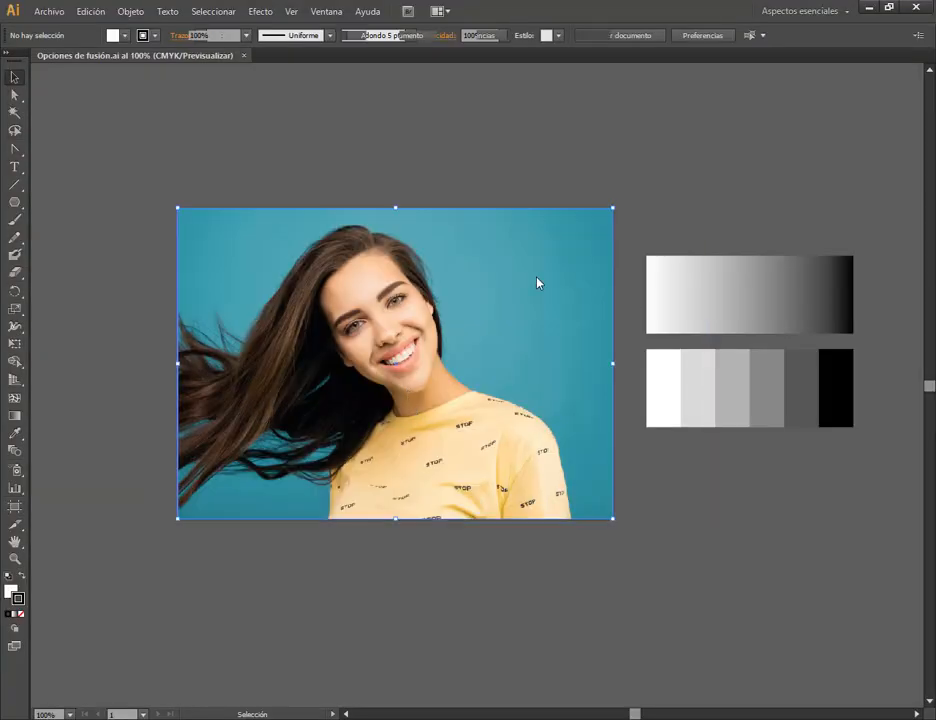
- Widen the gap between the gradient bar and the grey-step strip beside the portrait
click(669, 210)
scroll(702, 318, up, 2)
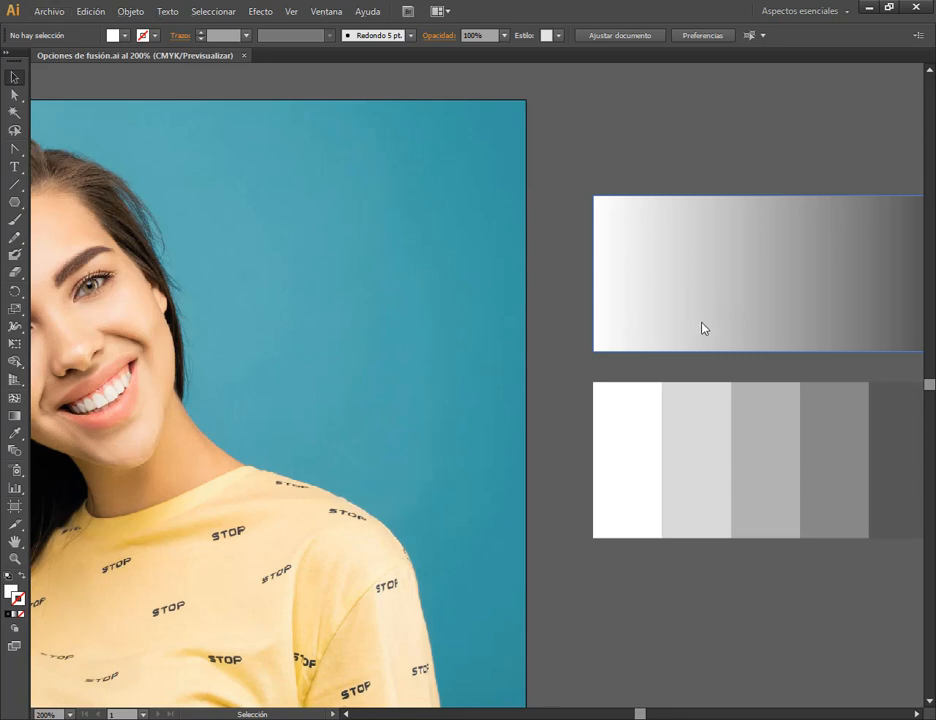
scroll(700, 320, down, 1)
drag(742, 320, 588, 235)
drag(623, 414, 600, 404)
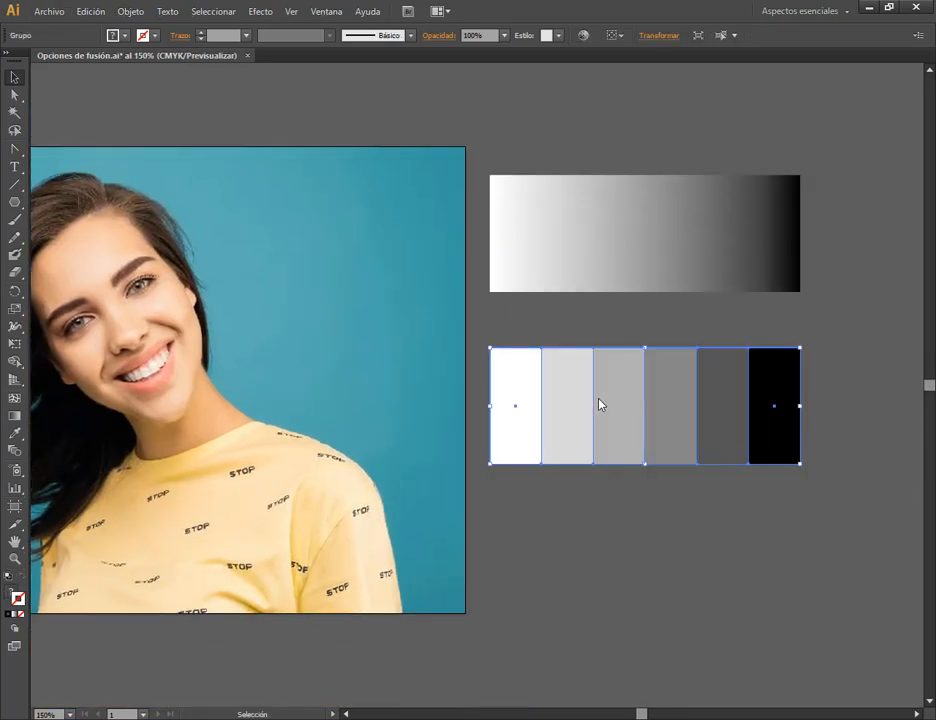
click(585, 497)
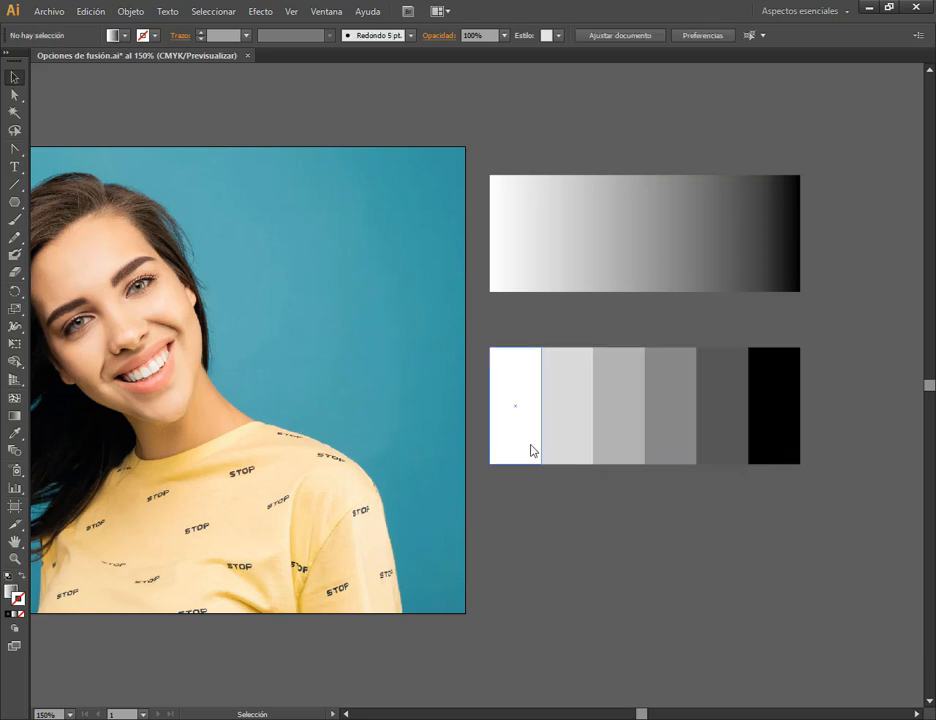
click(724, 428)
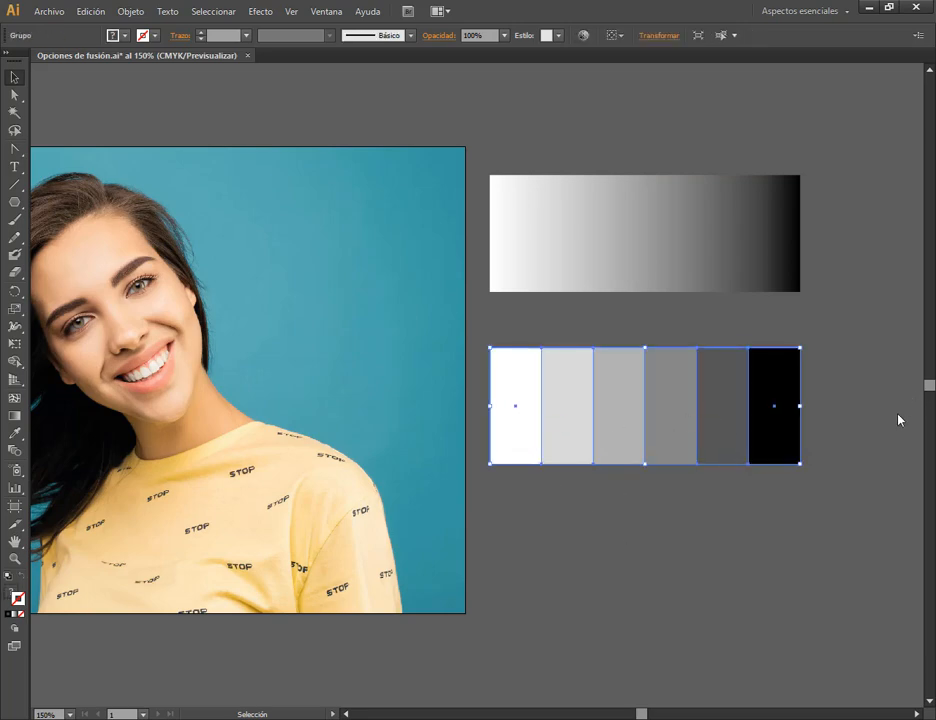
click(785, 558)
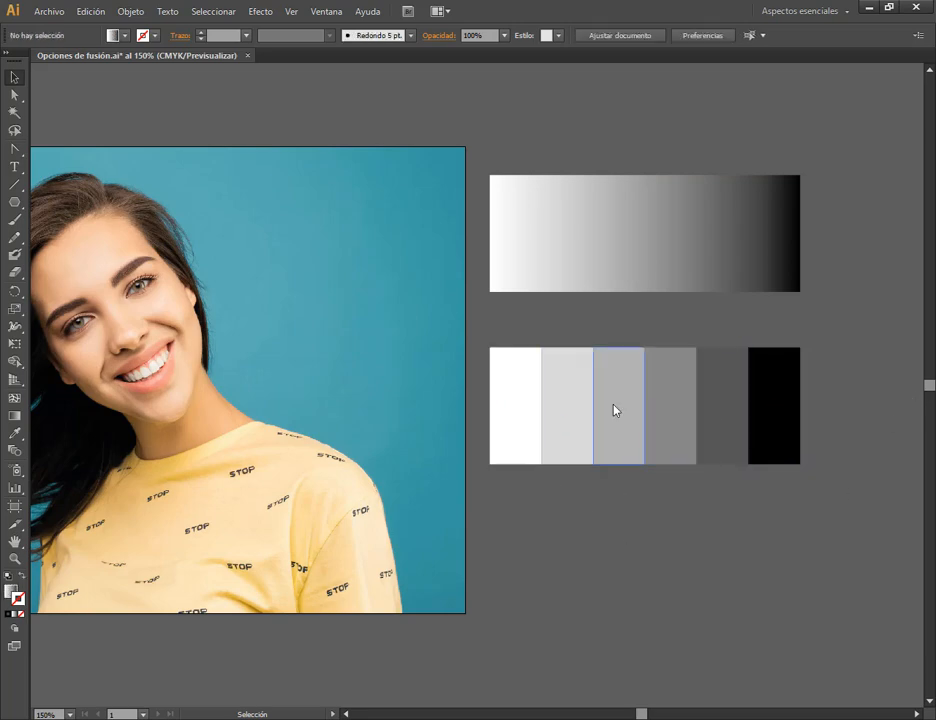
click(530, 403)
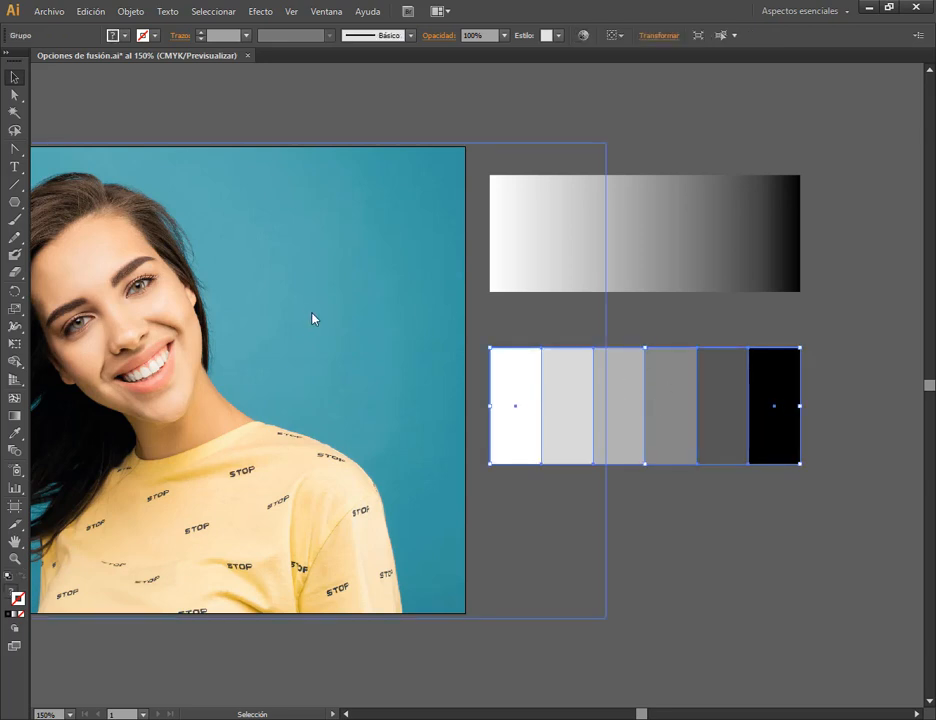
click(710, 534)
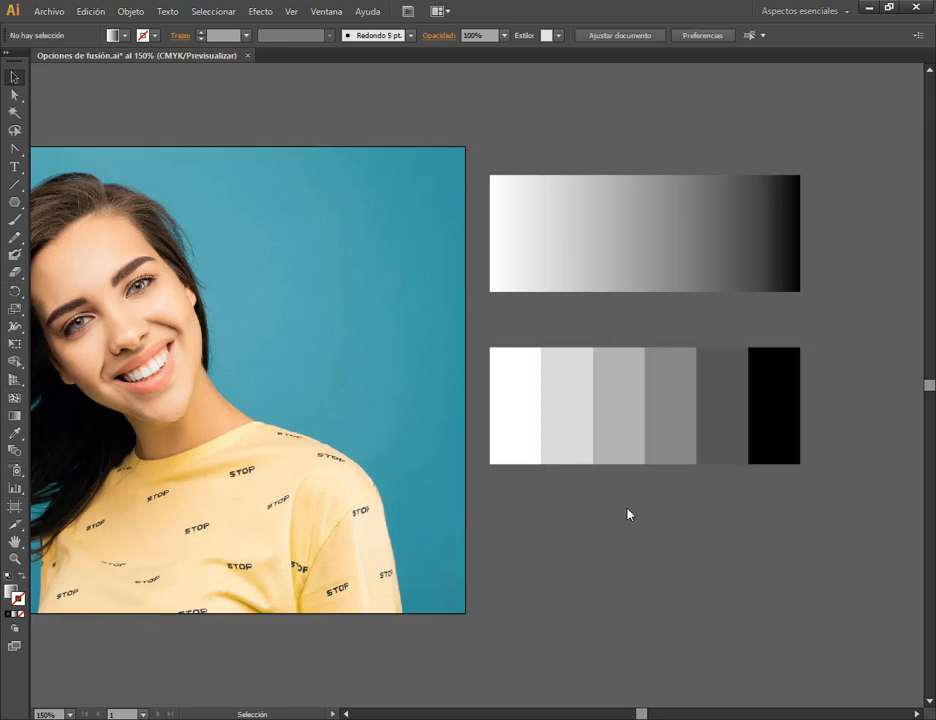
- Show the Transparencia panel for the grey-step strip and move the strip closer to the gradient bar
click(591, 425)
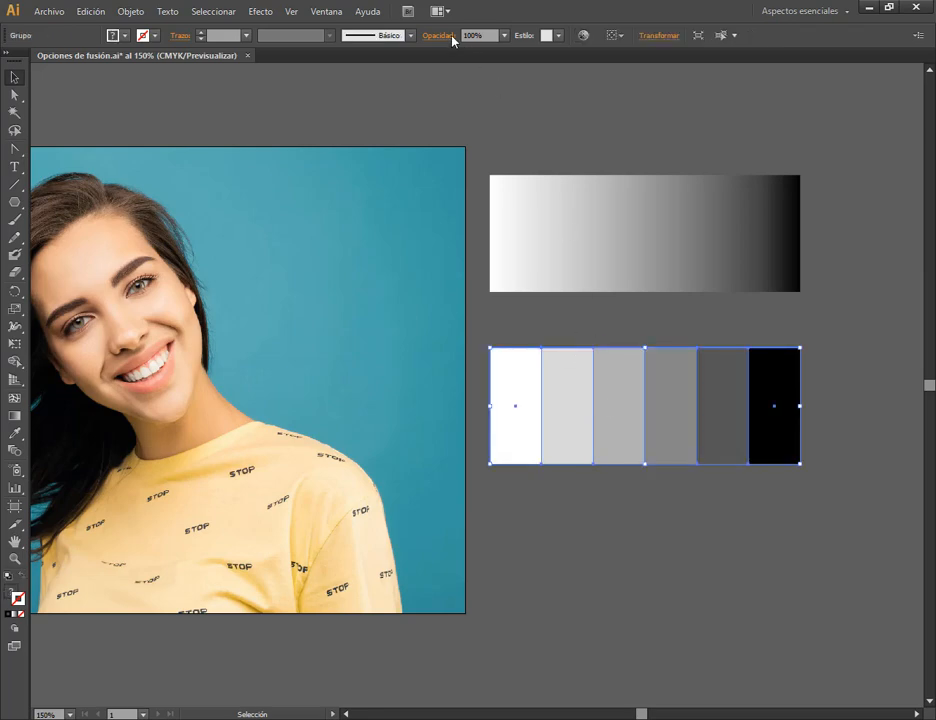
click(330, 12)
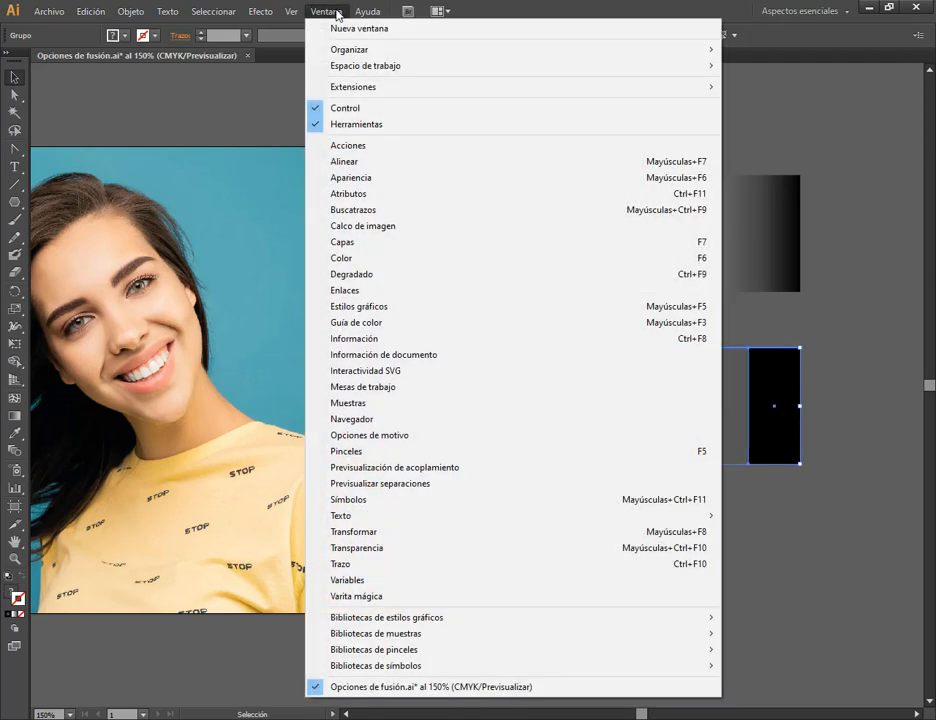
click(390, 548)
drag(761, 143, 852, 155)
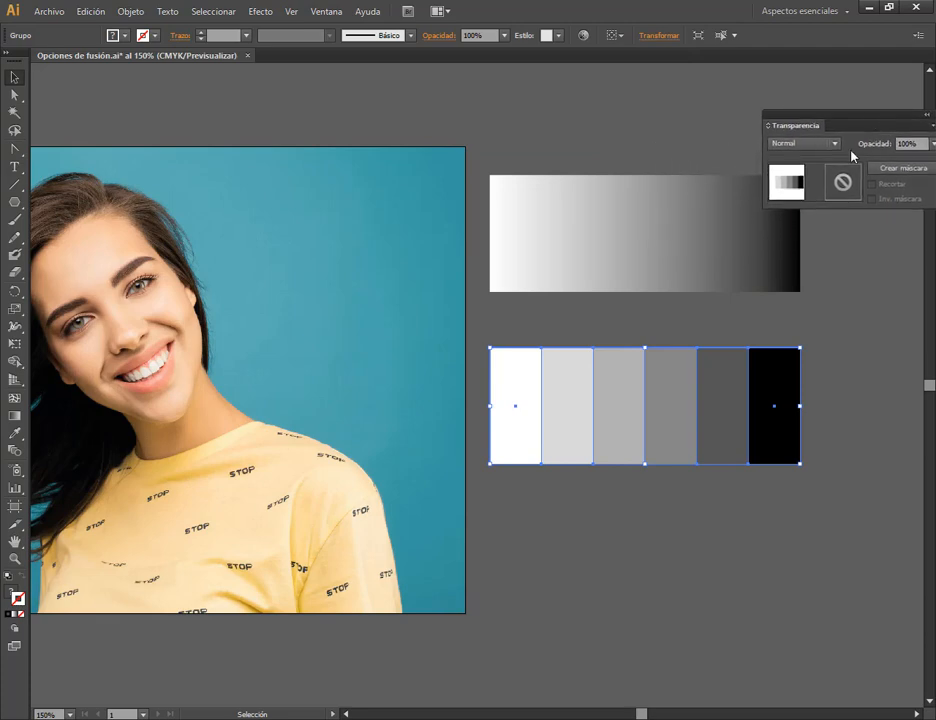
drag(590, 400, 590, 381)
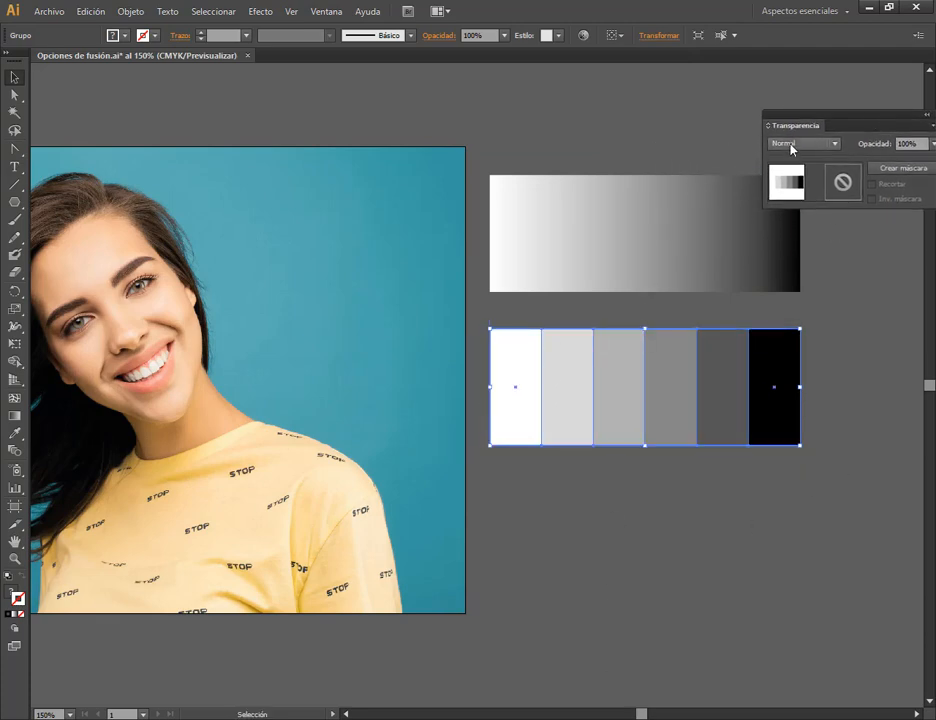
- Review the blending-mode groups from Oscurecer to Luminosidad without choosing one, then clear the selection
click(838, 145)
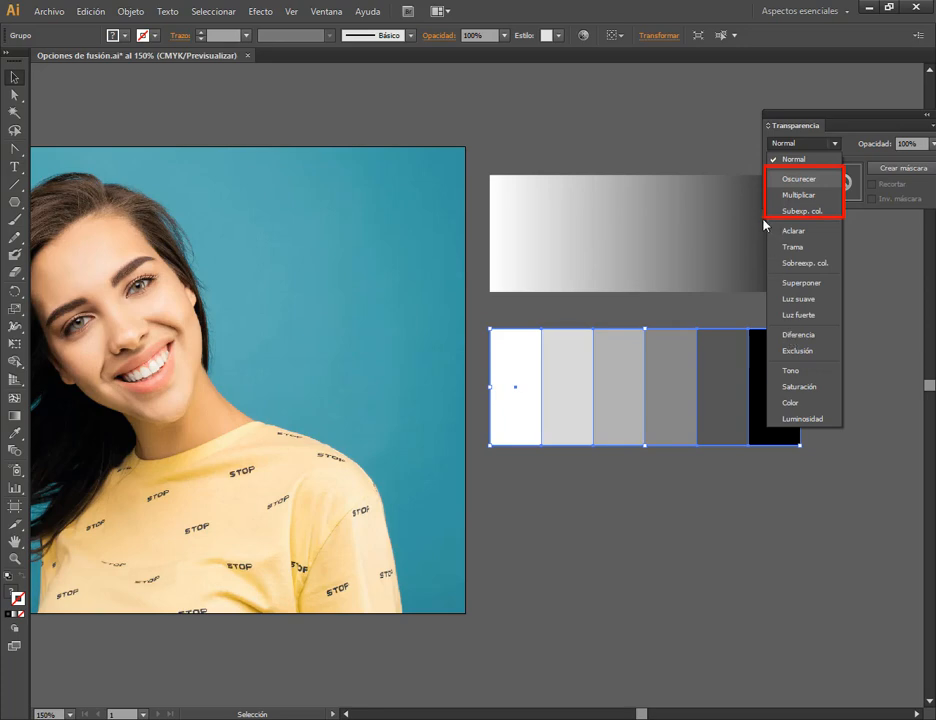
drag(763, 219, 844, 273)
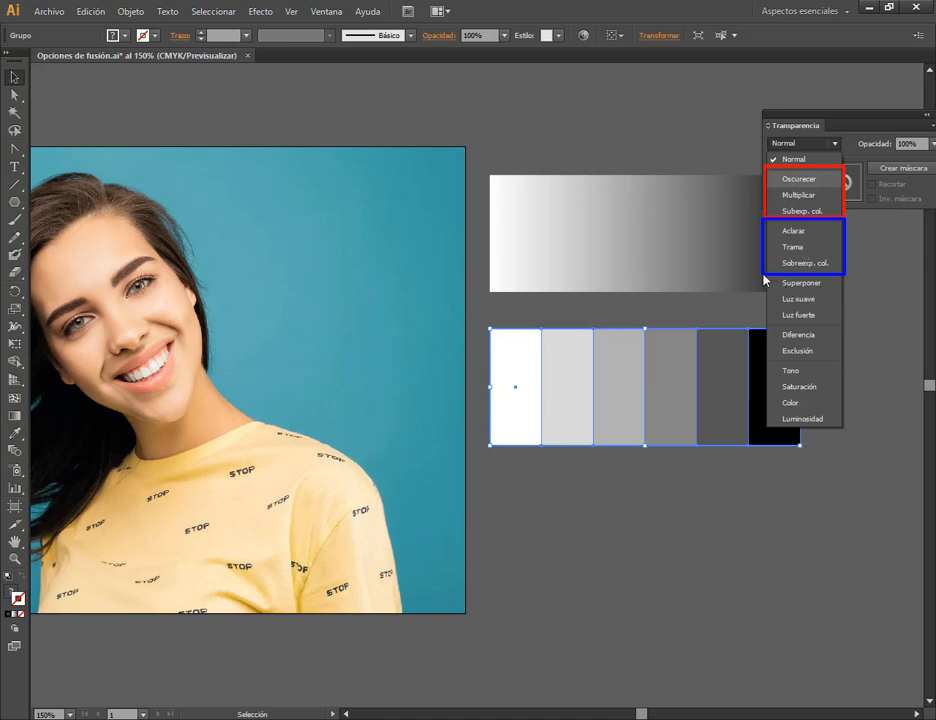
mouse_move(762, 274)
mouse_down()
mouse_move(817, 328)
mouse_move(843, 328)
mouse_up()
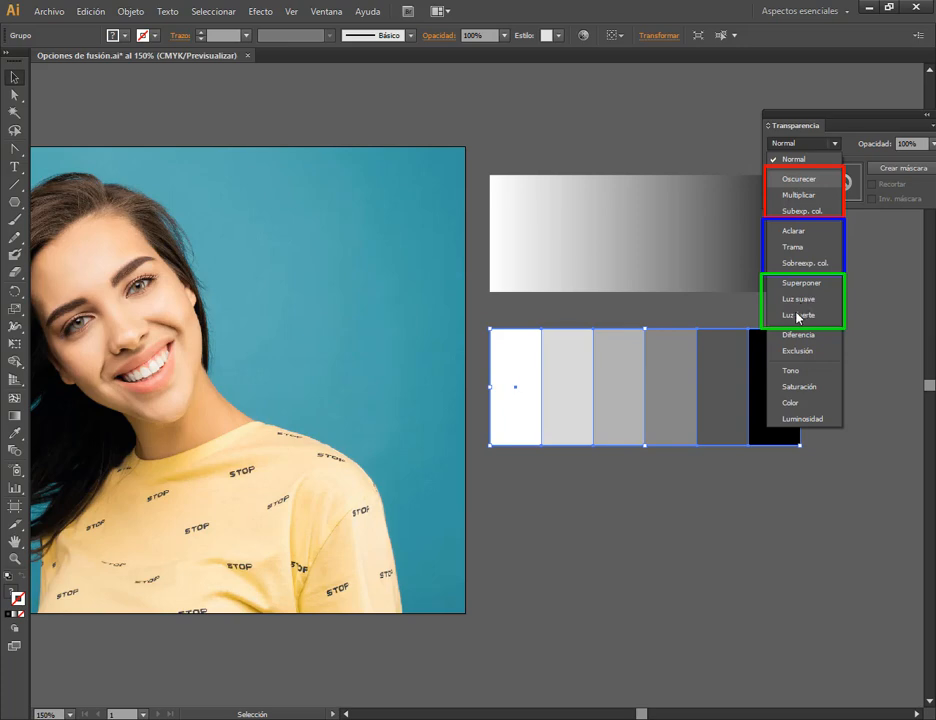
mouse_move(759, 328)
mouse_down()
mouse_move(842, 369)
mouse_move(845, 361)
mouse_up()
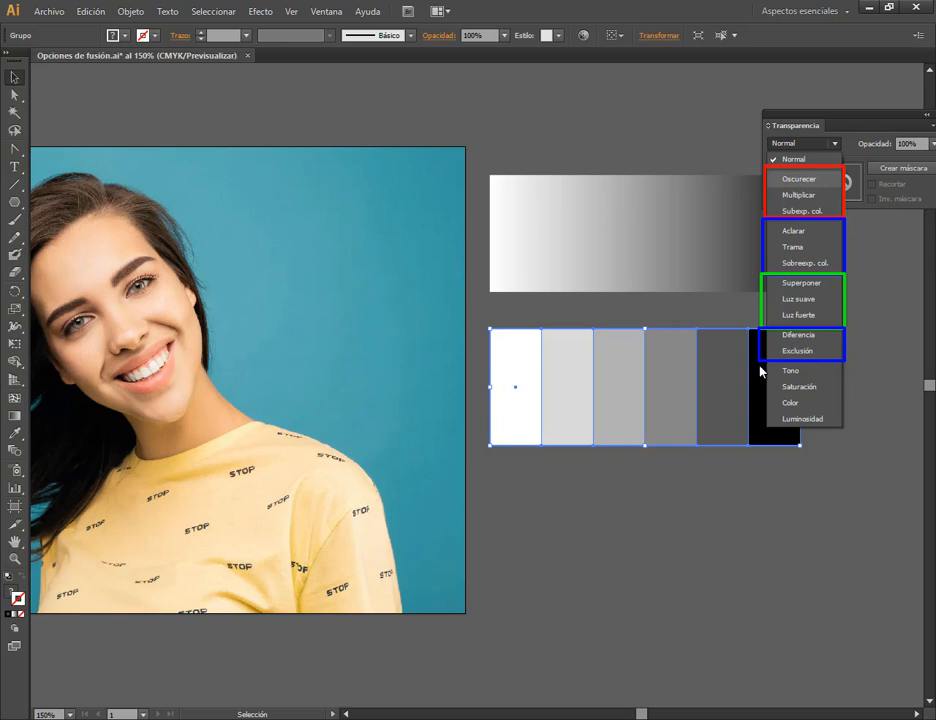
drag(757, 360, 848, 433)
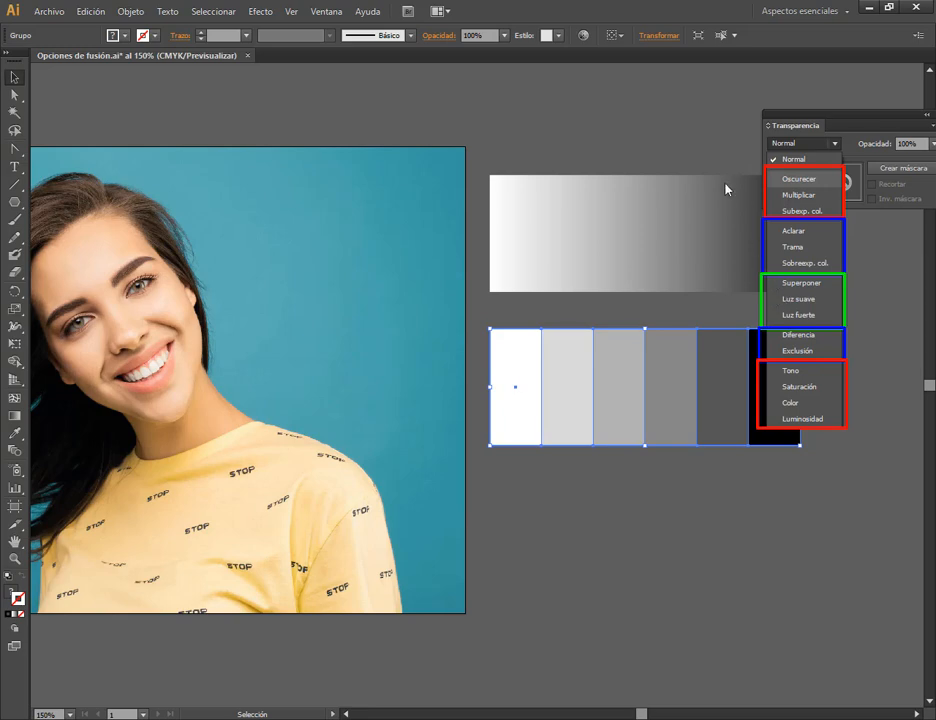
click(735, 234)
click(487, 128)
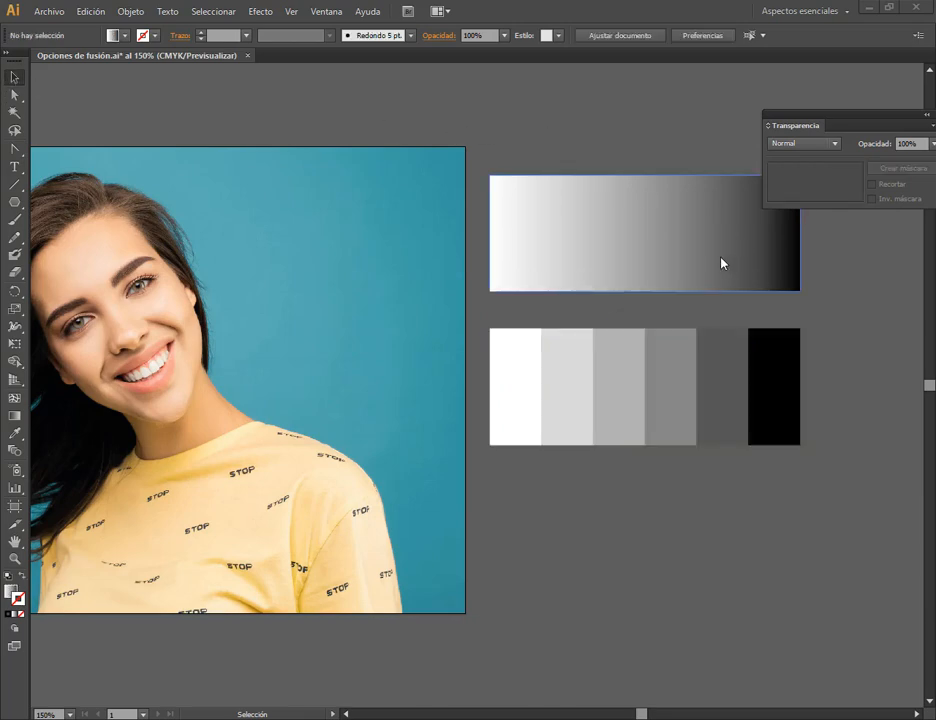
- Bring the grey-step strip up just beneath the gradient bar and delete its extra copy below
click(683, 278)
click(658, 355)
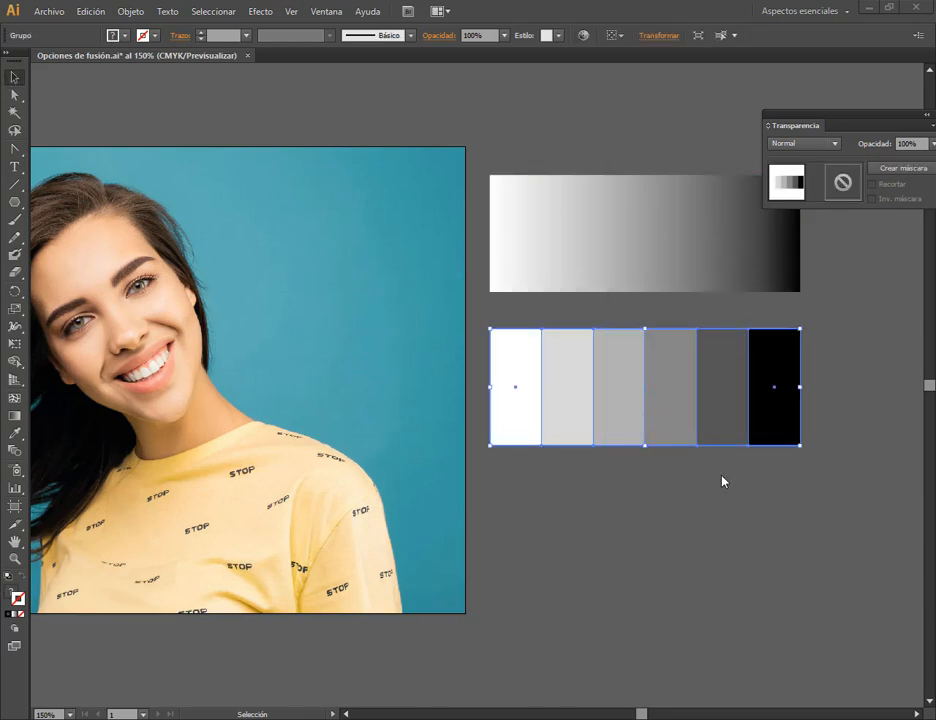
drag(709, 398, 745, 540)
click(838, 453)
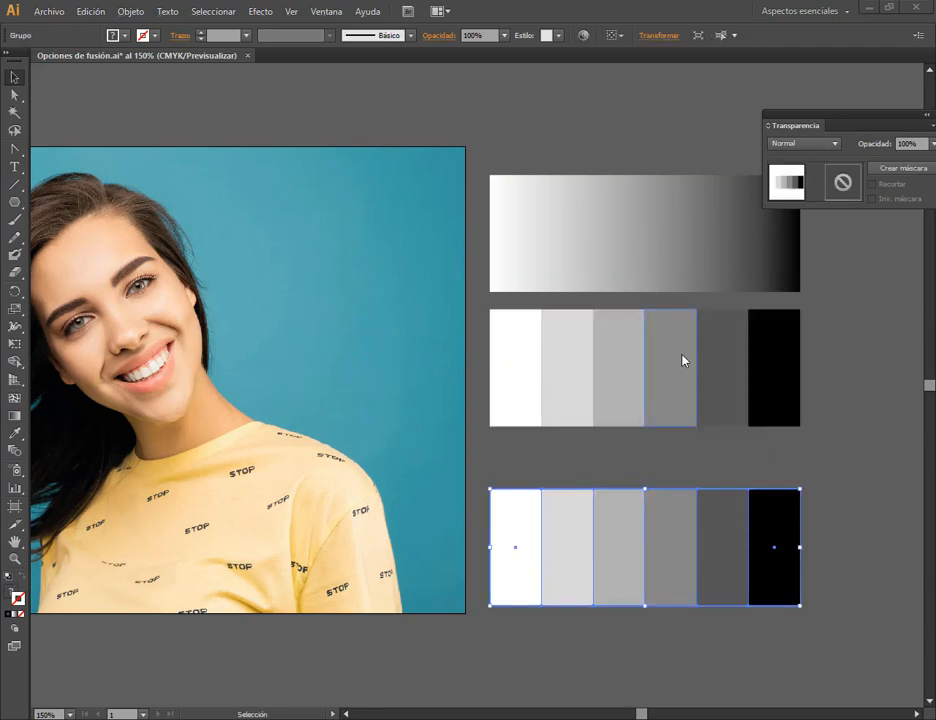
key(Delete)
click(682, 355)
click(671, 257)
click(675, 334)
- Set the gradient bar's blending mode to Oscurecer and shift the Transparencia panel clear of the artwork
click(724, 221)
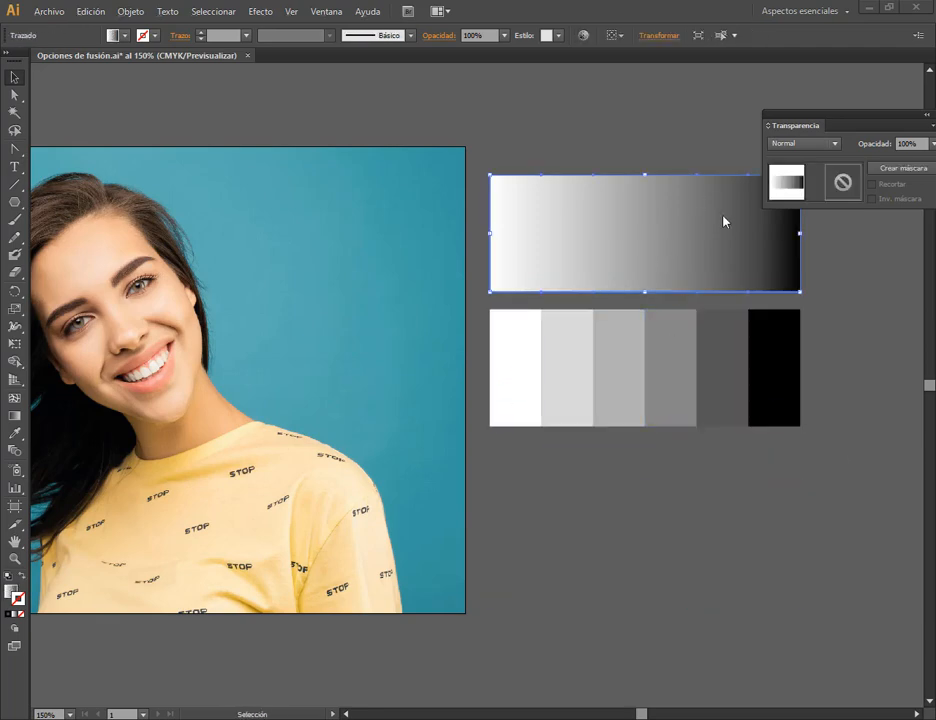
drag(840, 127, 838, 104)
click(830, 120)
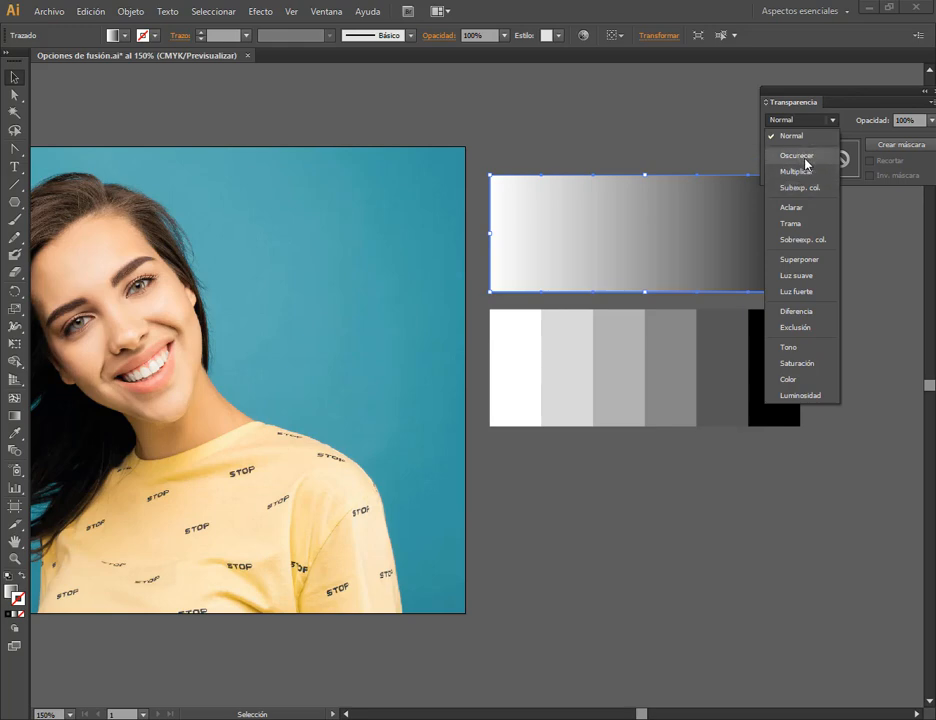
click(807, 163)
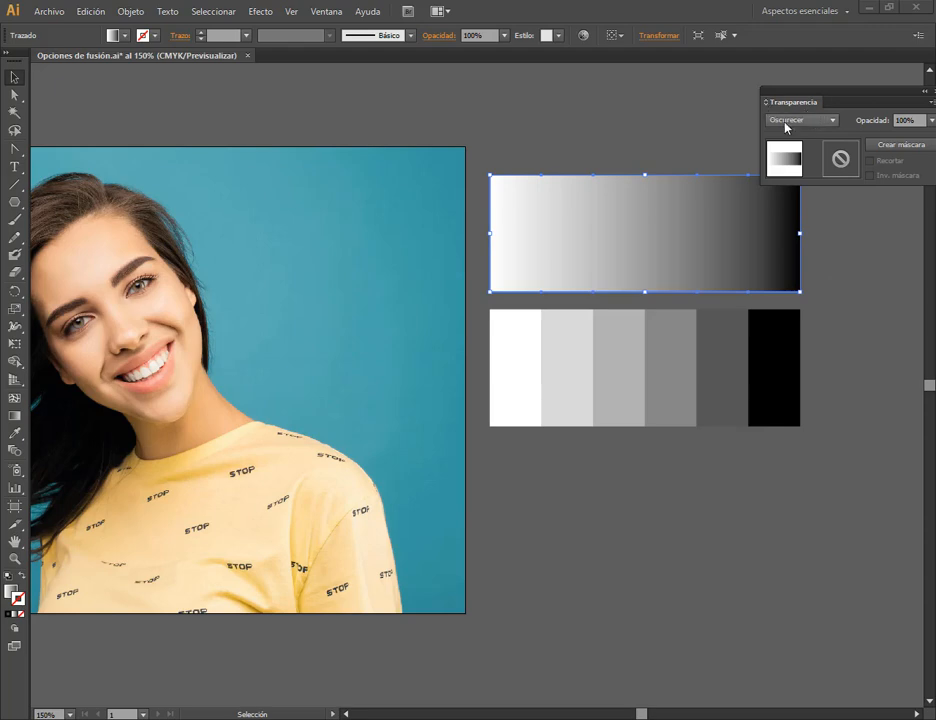
drag(813, 101, 810, 70)
click(615, 163)
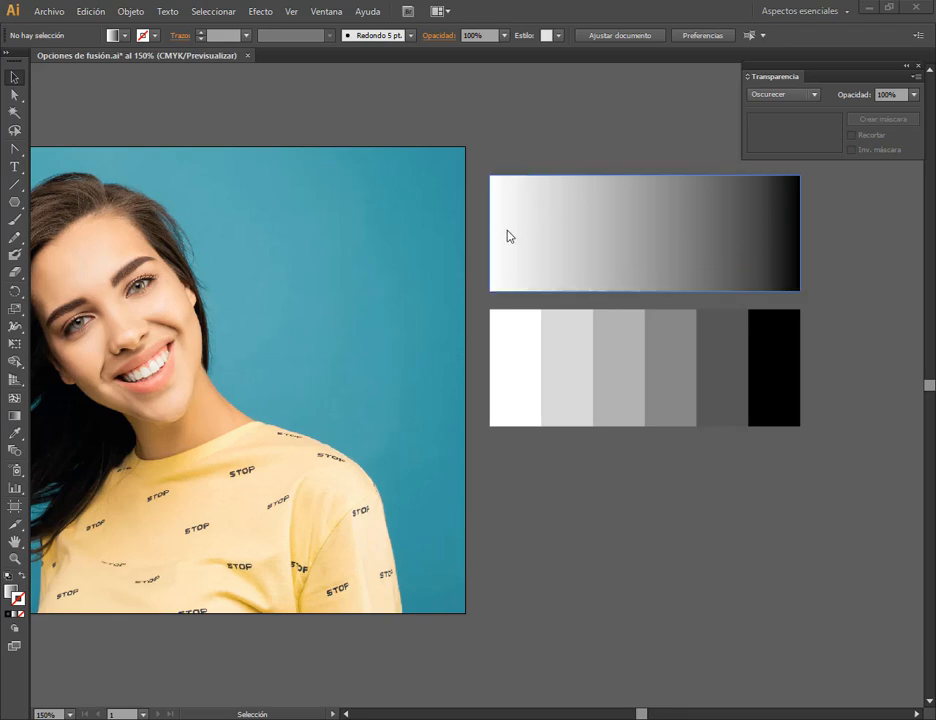
- Bring the gradient bar and the grey-step strip to the front of the stacking order
click(556, 258)
drag(551, 155, 699, 427)
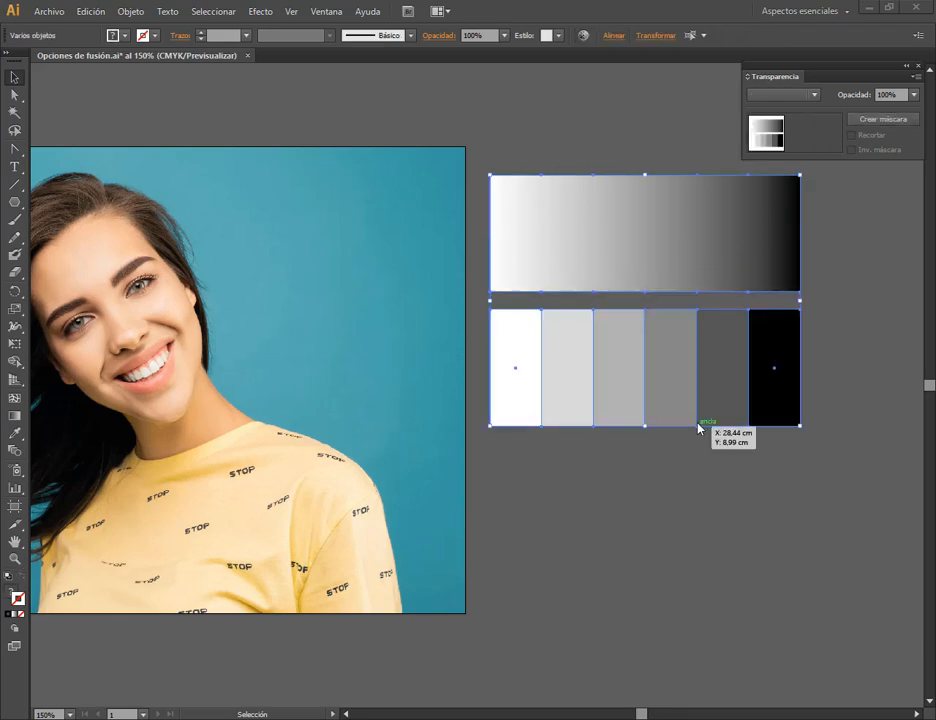
click(622, 131)
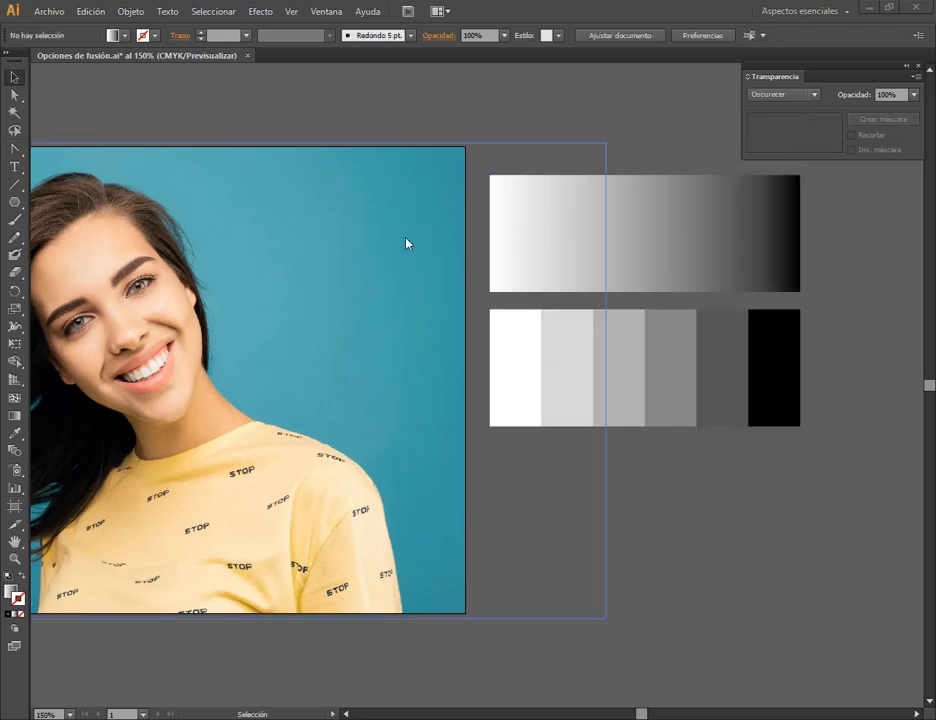
drag(591, 138, 727, 396)
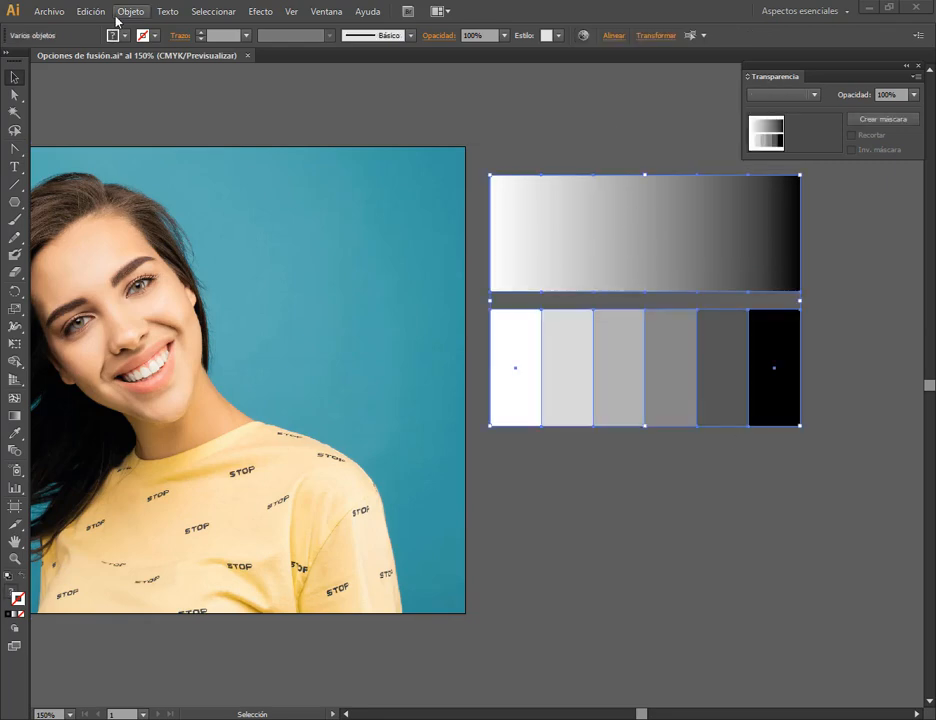
click(130, 11)
mouse_move(147, 46)
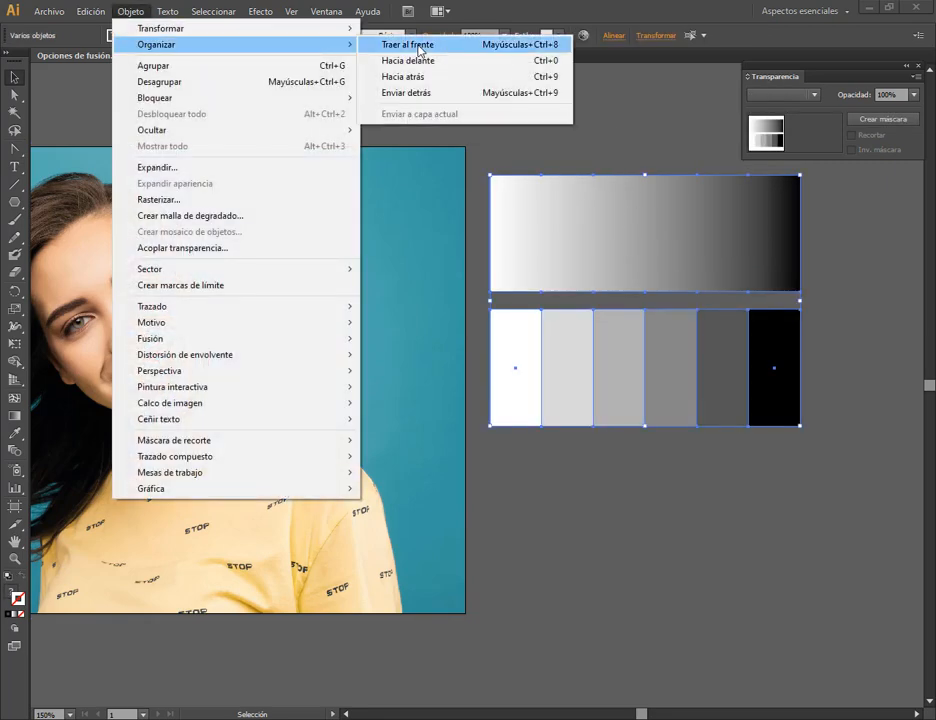
click(419, 51)
click(500, 150)
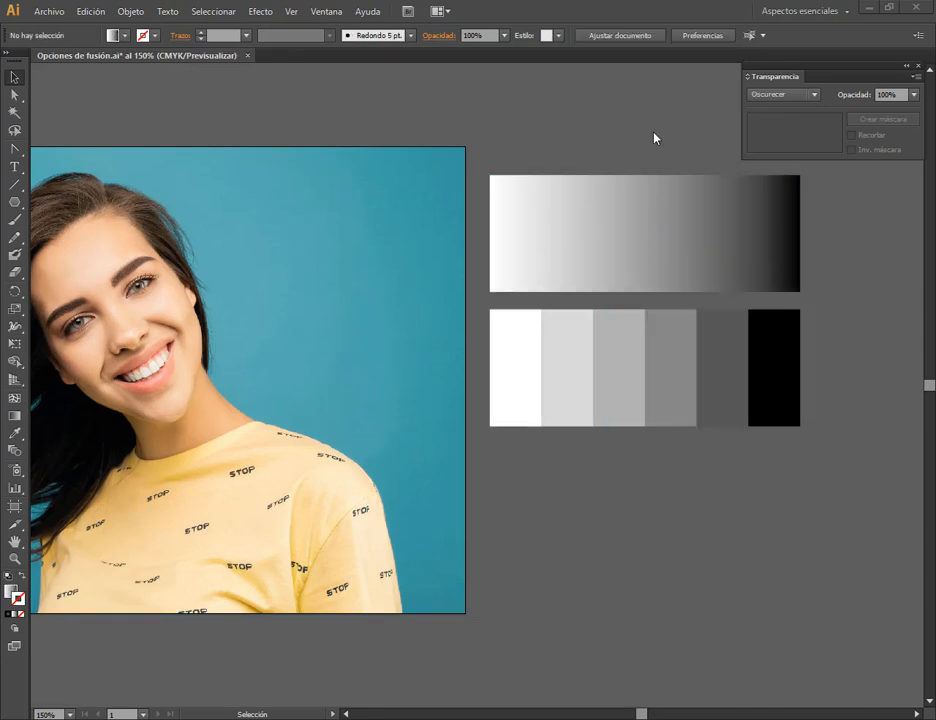
- Place the gradient bar over the portrait's upper-right blue background and check the darkening modes in the blending-mode list
drag(651, 259, 384, 227)
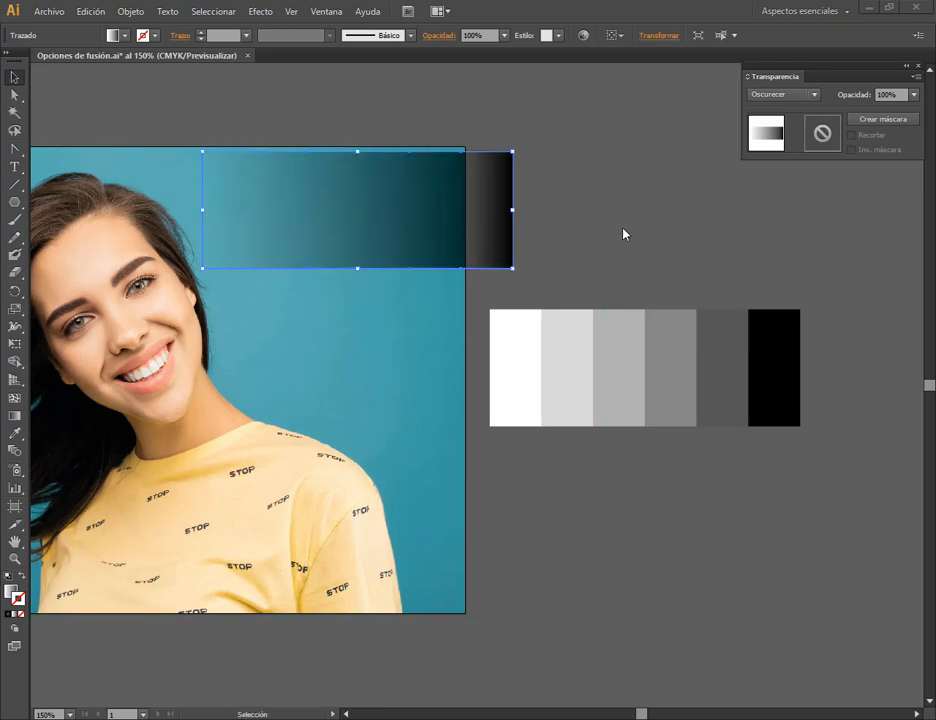
click(623, 234)
click(409, 267)
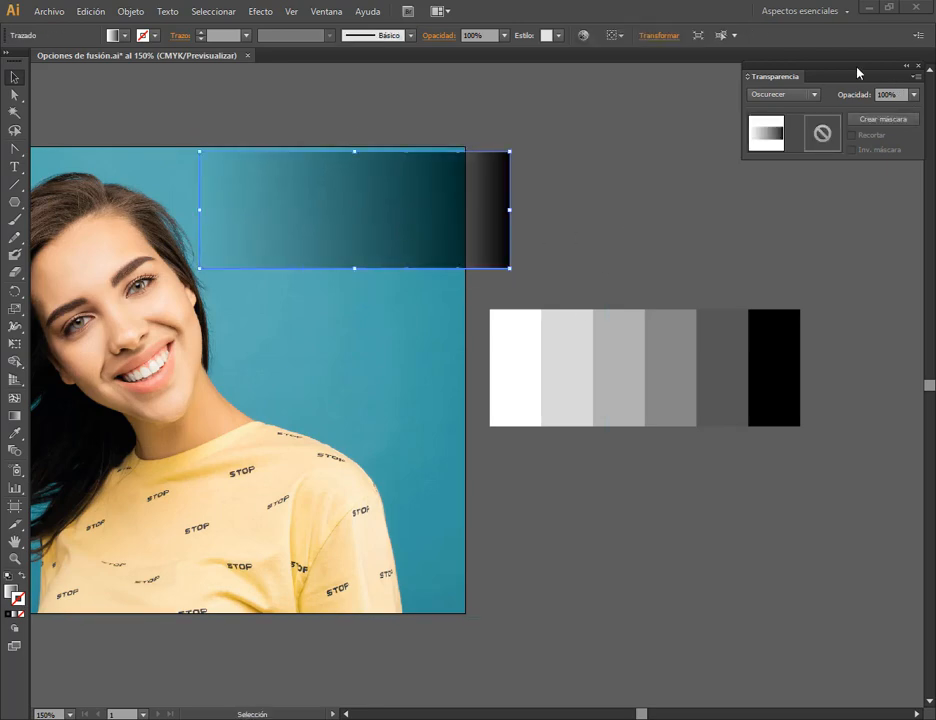
drag(857, 72, 750, 75)
click(712, 97)
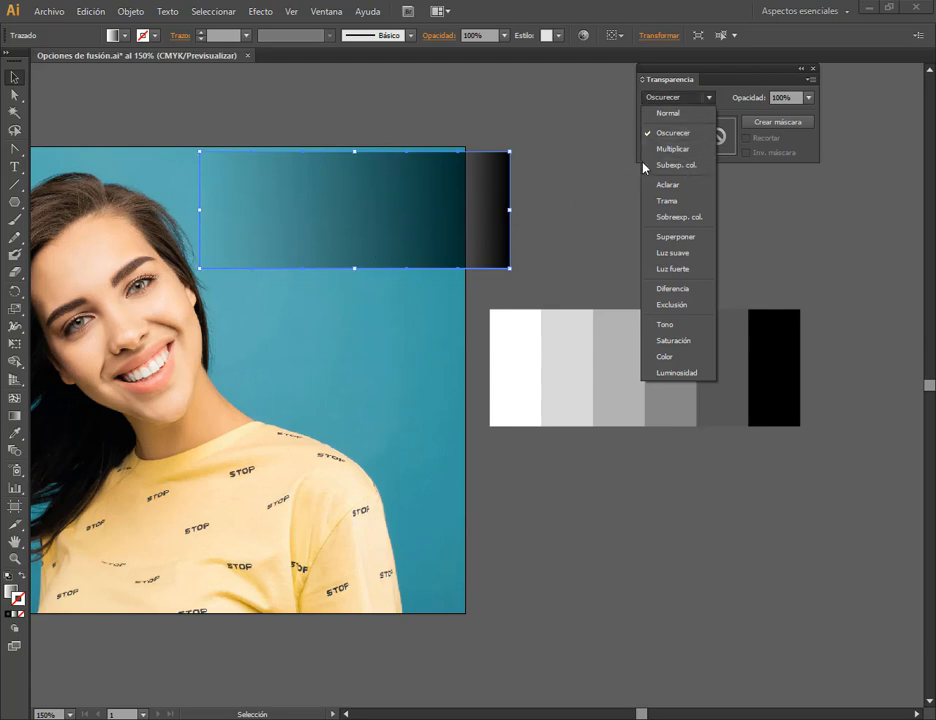
click(514, 219)
- Align the gradient bar flush with the photo's right edge, partly extending above its top edge, and examine the overlap
drag(483, 215, 475, 184)
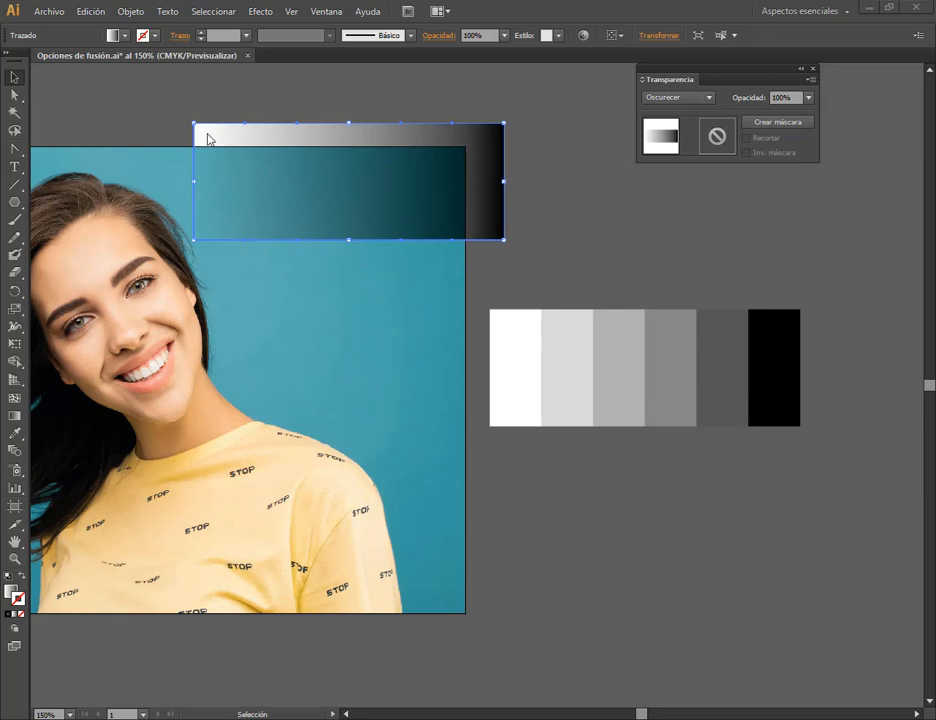
drag(479, 168, 442, 164)
click(476, 162)
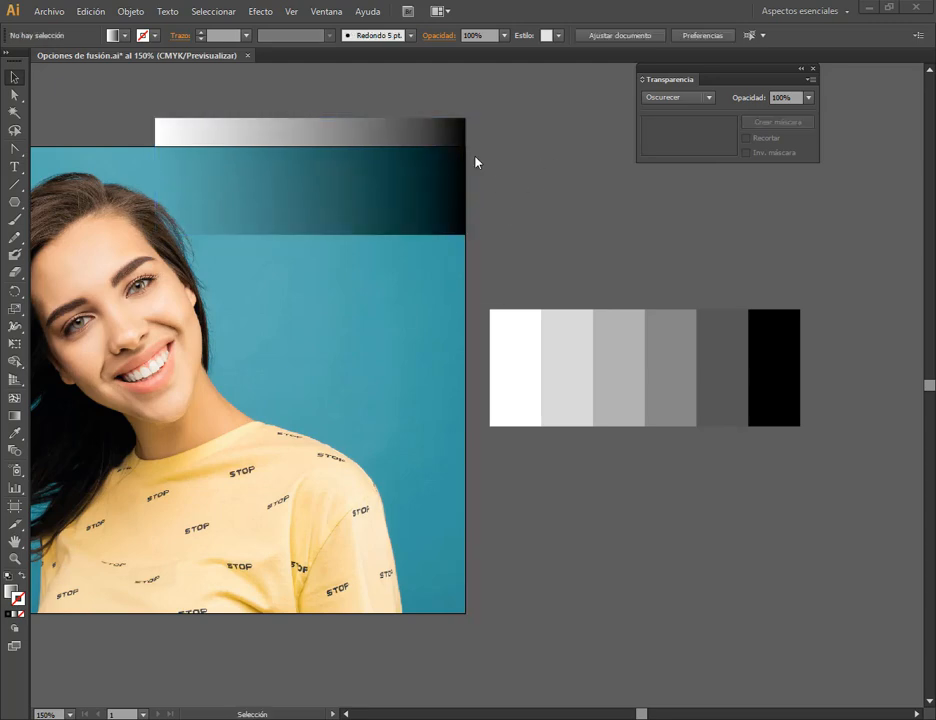
scroll(370, 170, up, 1)
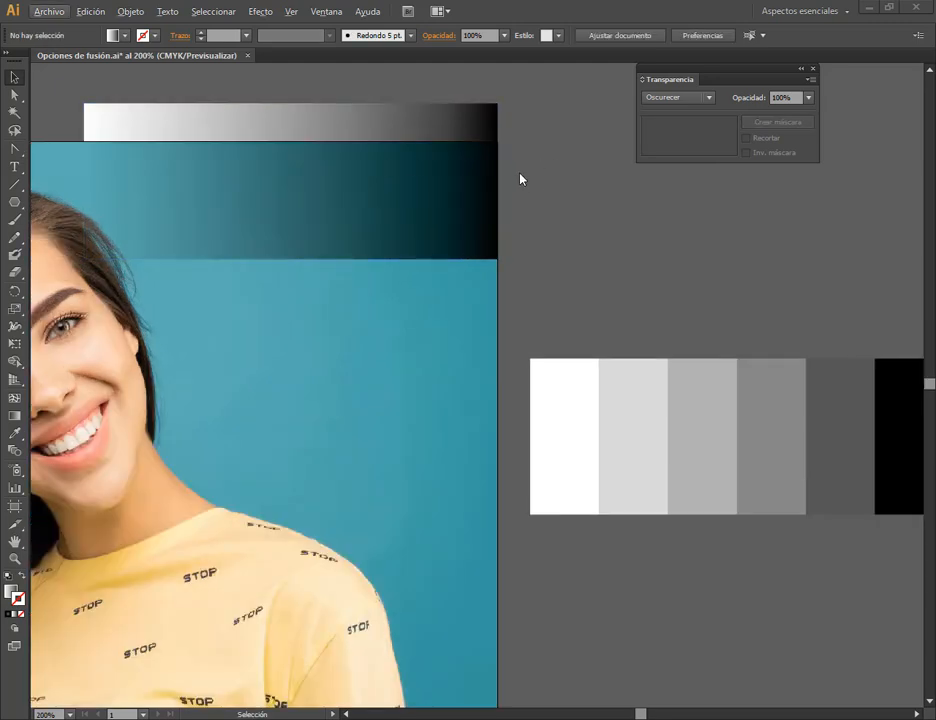
drag(520, 174, 594, 242)
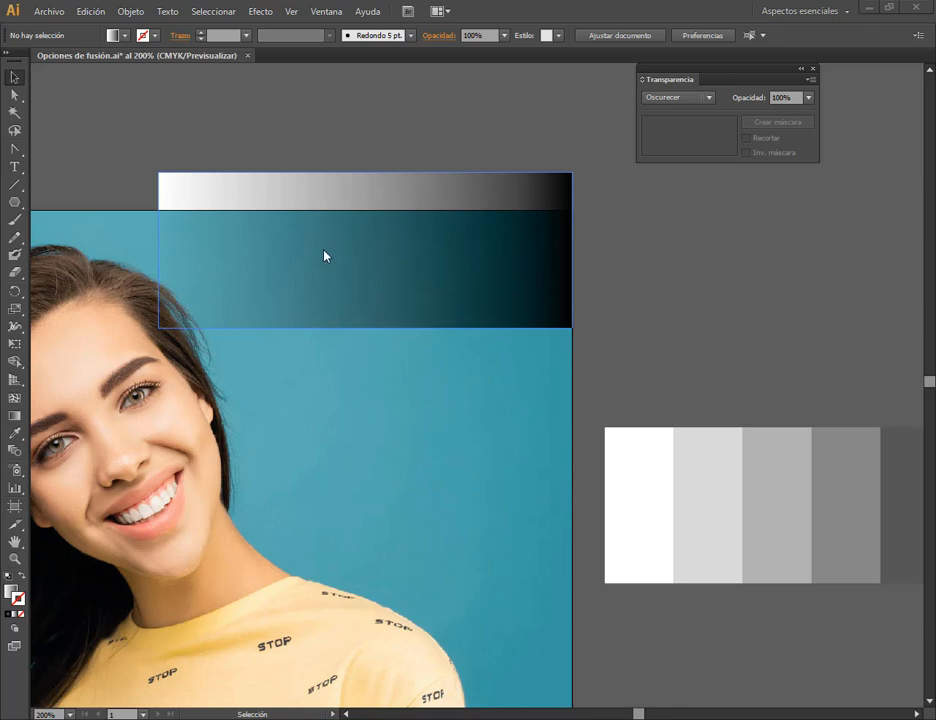
- Move the gradient bar off the photo and place the grey-step strip across its top edge, flush with its right edge
click(190, 198)
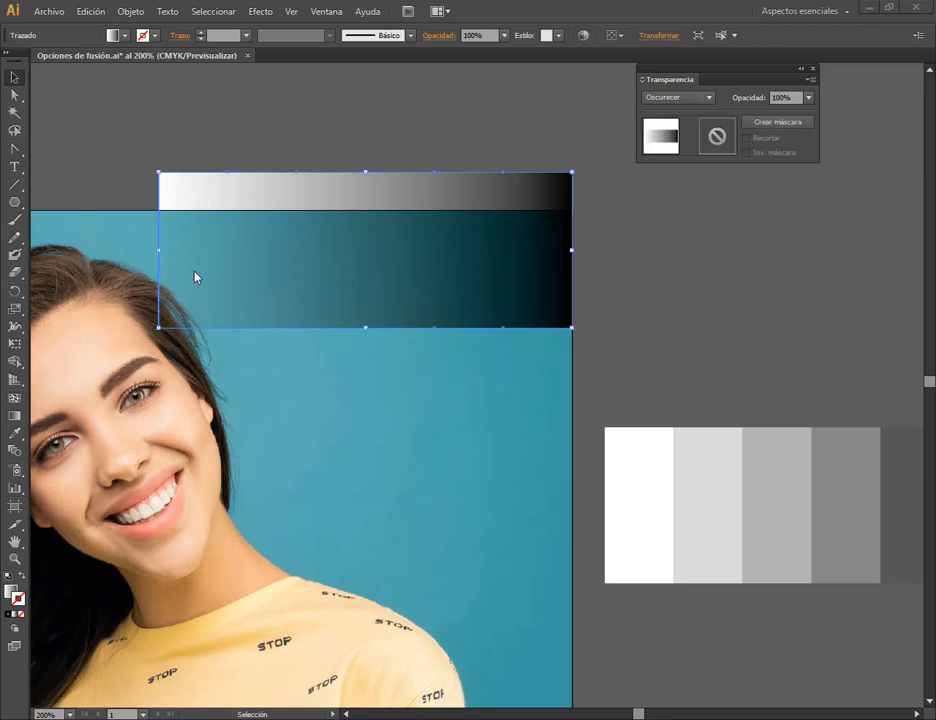
drag(744, 476, 525, 467)
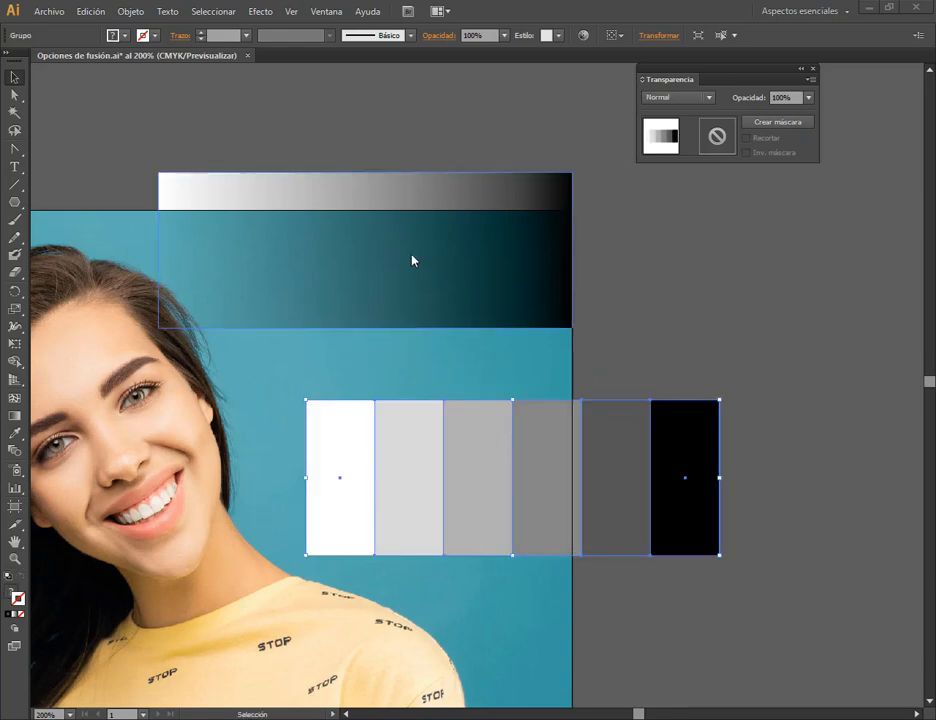
drag(400, 190, 848, 225)
drag(588, 472, 457, 217)
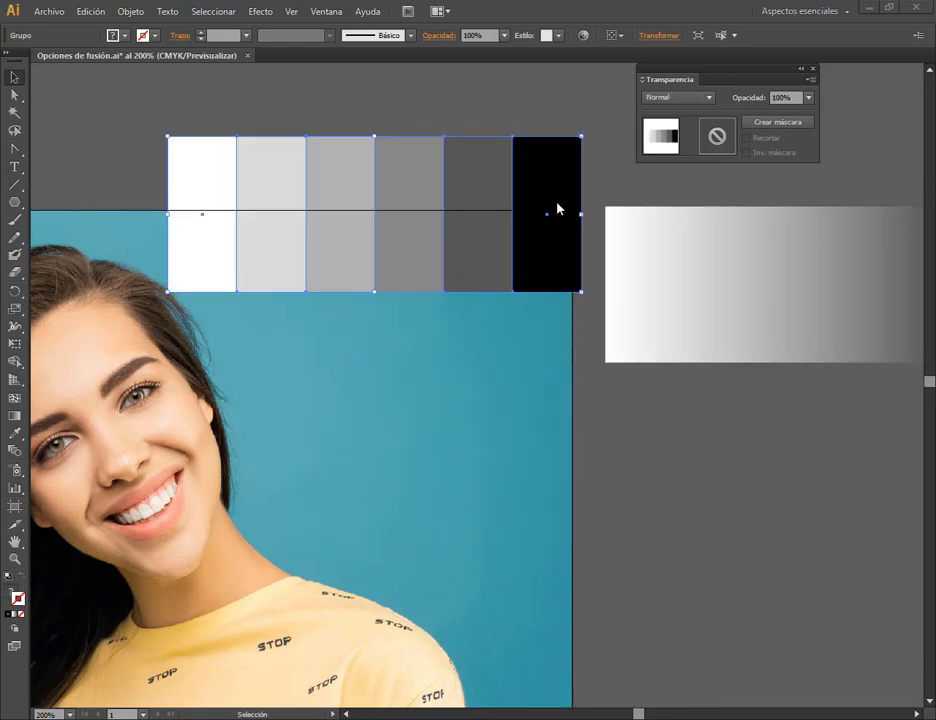
drag(557, 208, 549, 204)
- Set the grey-step strip's blending mode to Oscurecer and review the other darkening modes in the blending-mode list
click(708, 98)
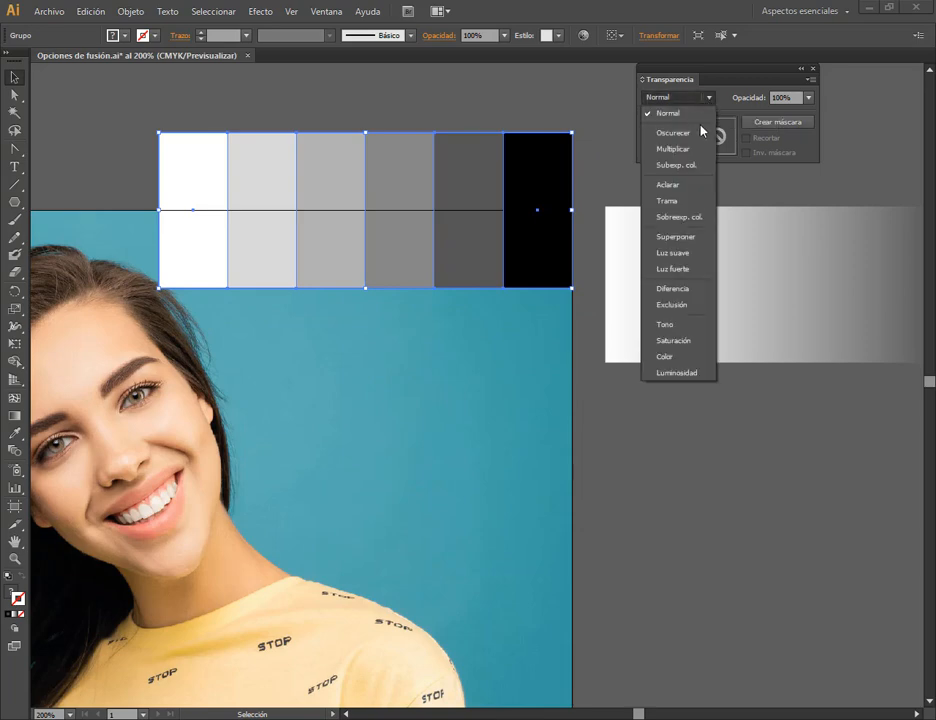
click(703, 132)
click(611, 193)
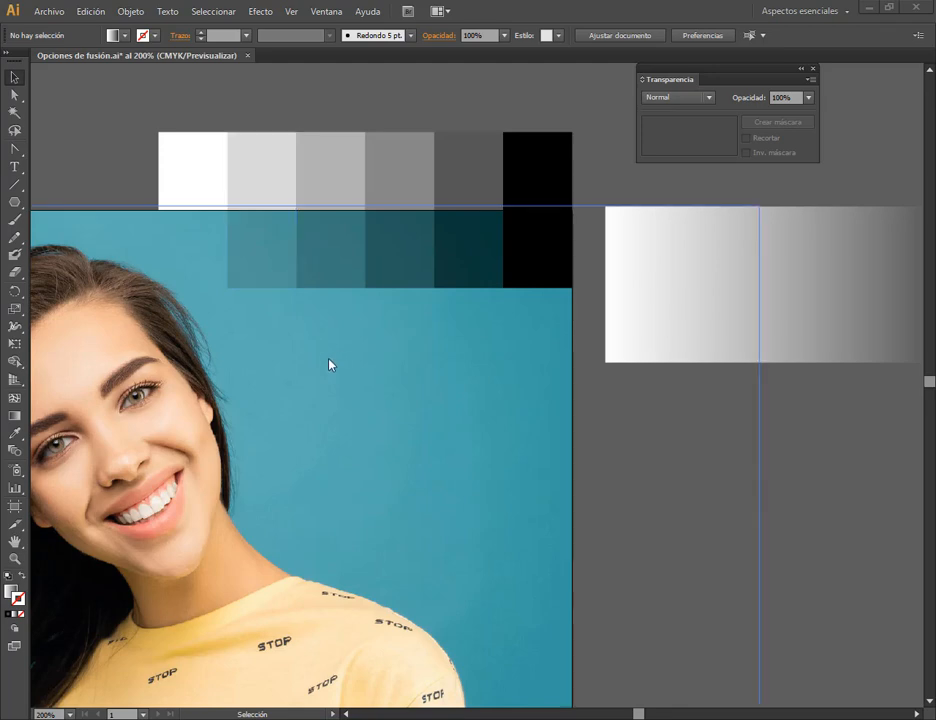
click(678, 97)
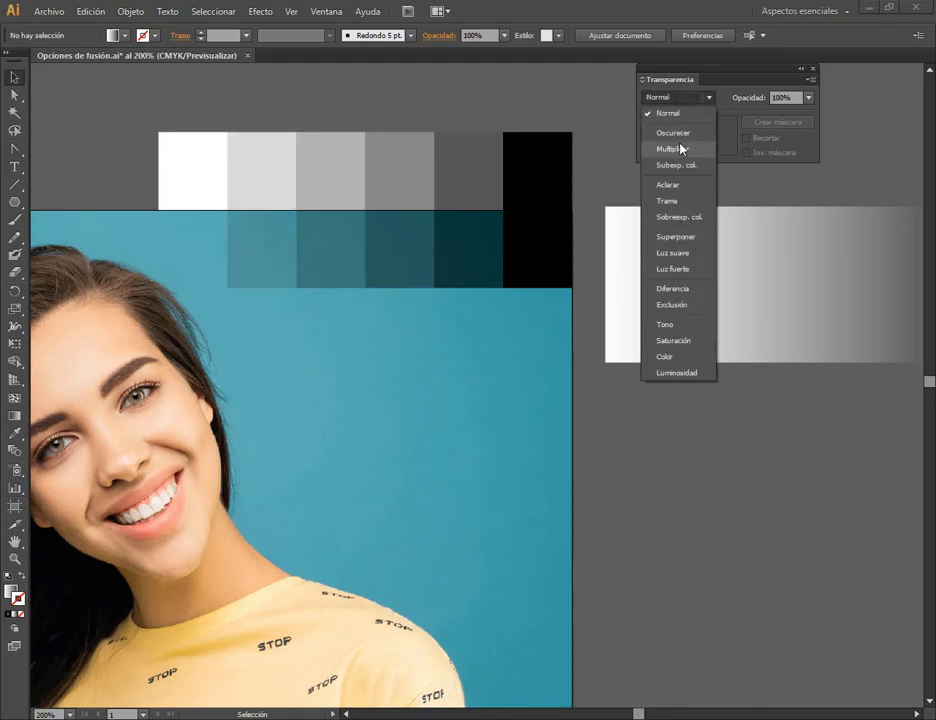
click(508, 198)
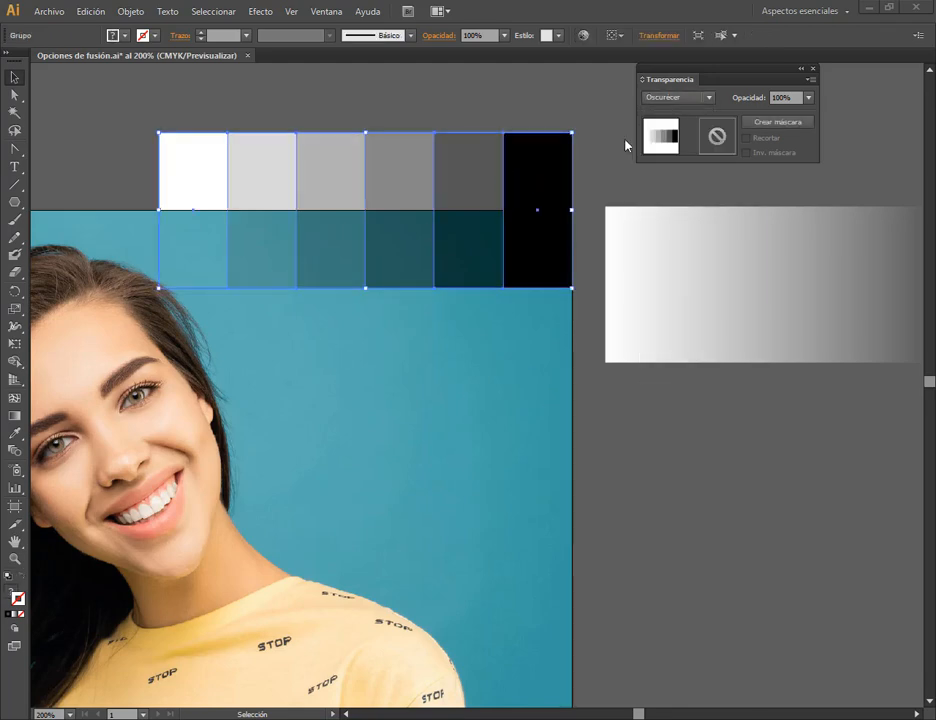
click(670, 97)
click(355, 121)
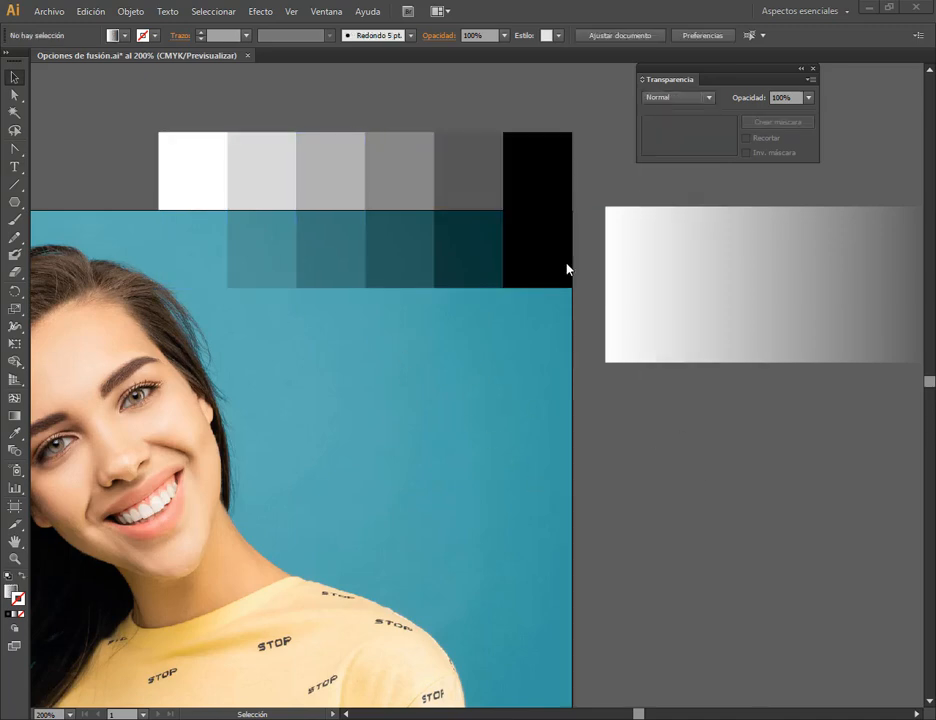
- Move the grey-step strip off the photo's top edge to below the gradient bar and reset its blending mode to Normal
click(547, 186)
drag(737, 267, 758, 355)
drag(476, 182, 869, 498)
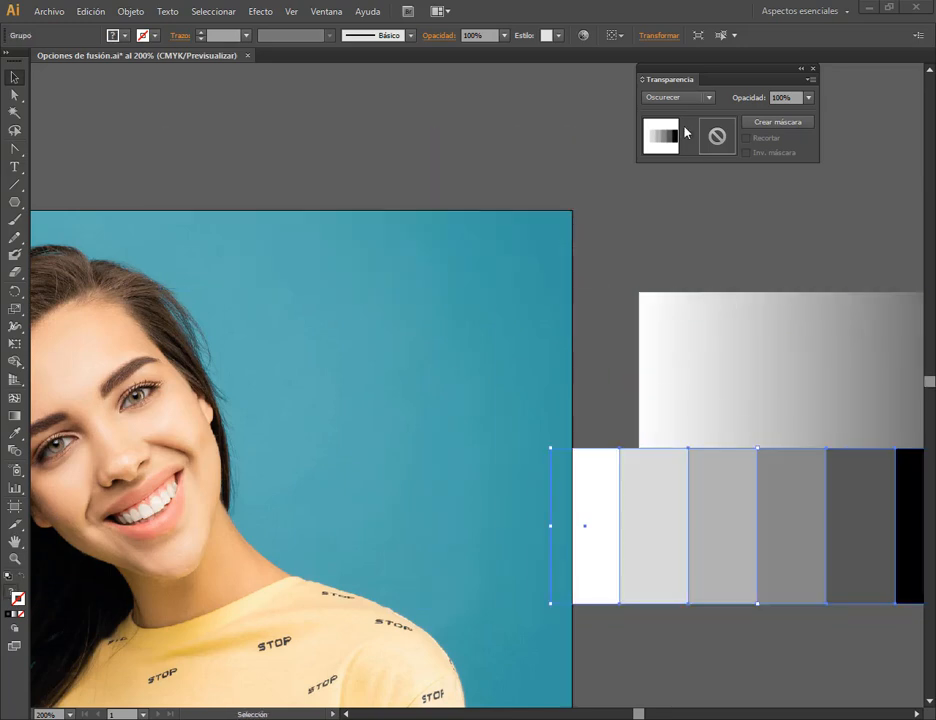
click(679, 98)
click(665, 113)
- Place the gradient bar across the photo's top edge and set its blending mode to Multiplicar, comparing it with Oscurecer
drag(787, 357, 299, 175)
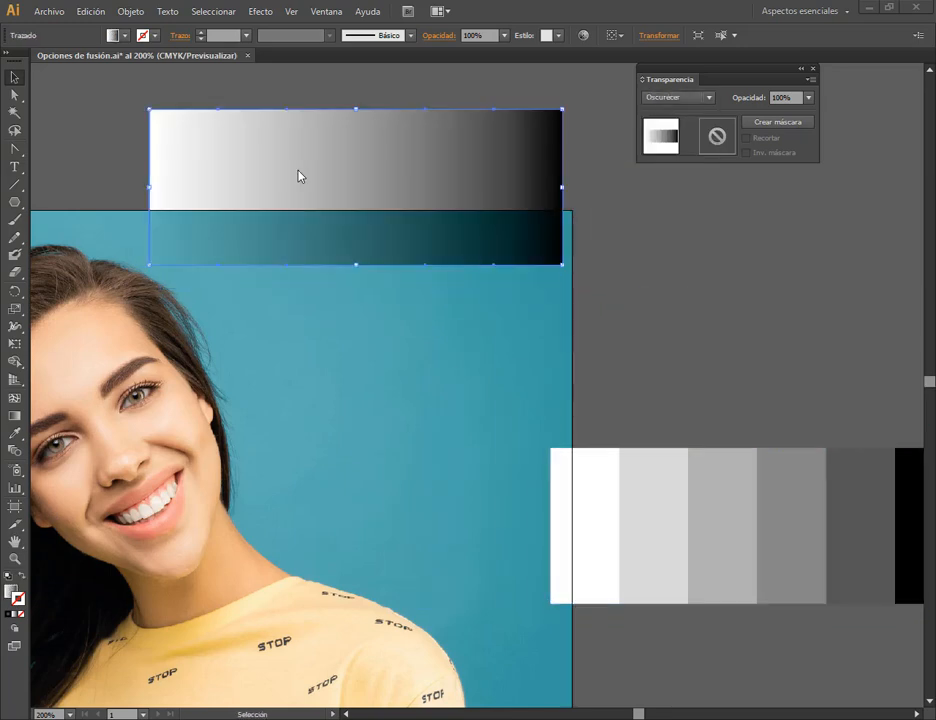
click(706, 98)
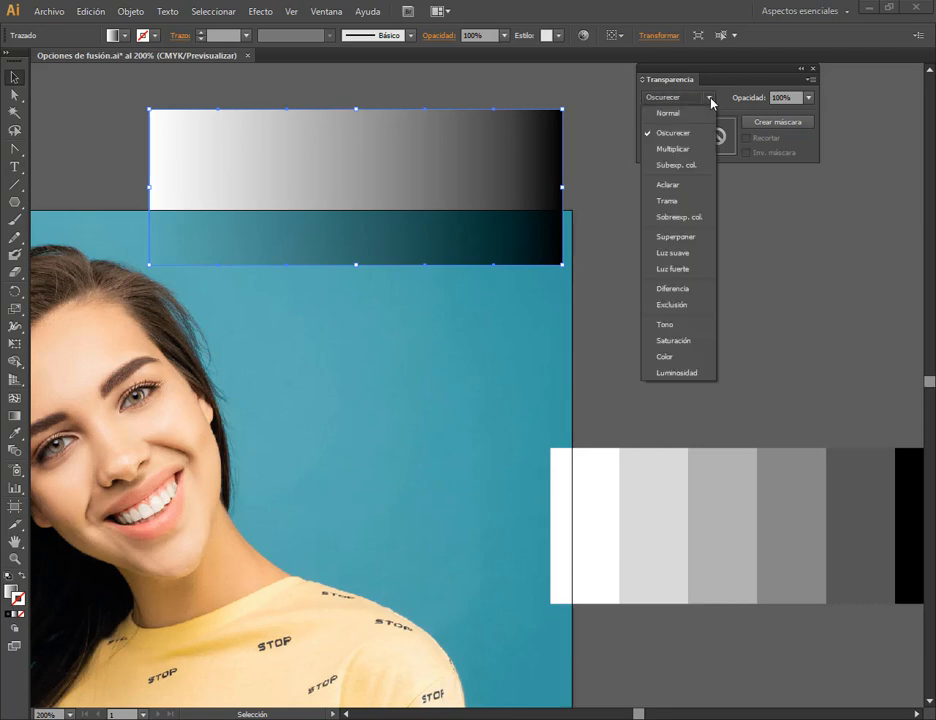
click(678, 149)
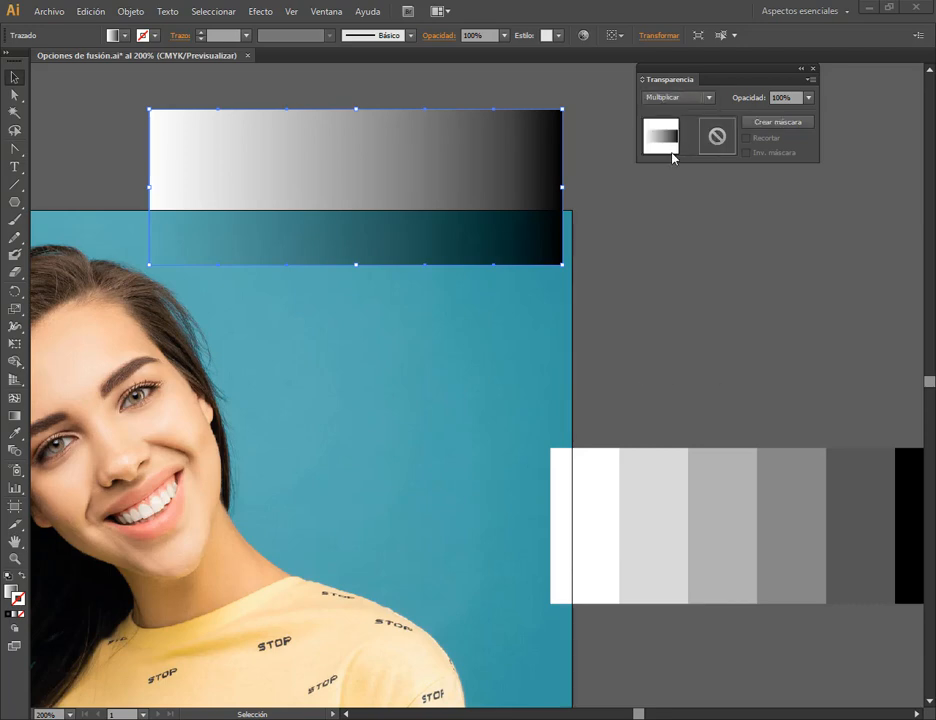
key(ctrl+z)
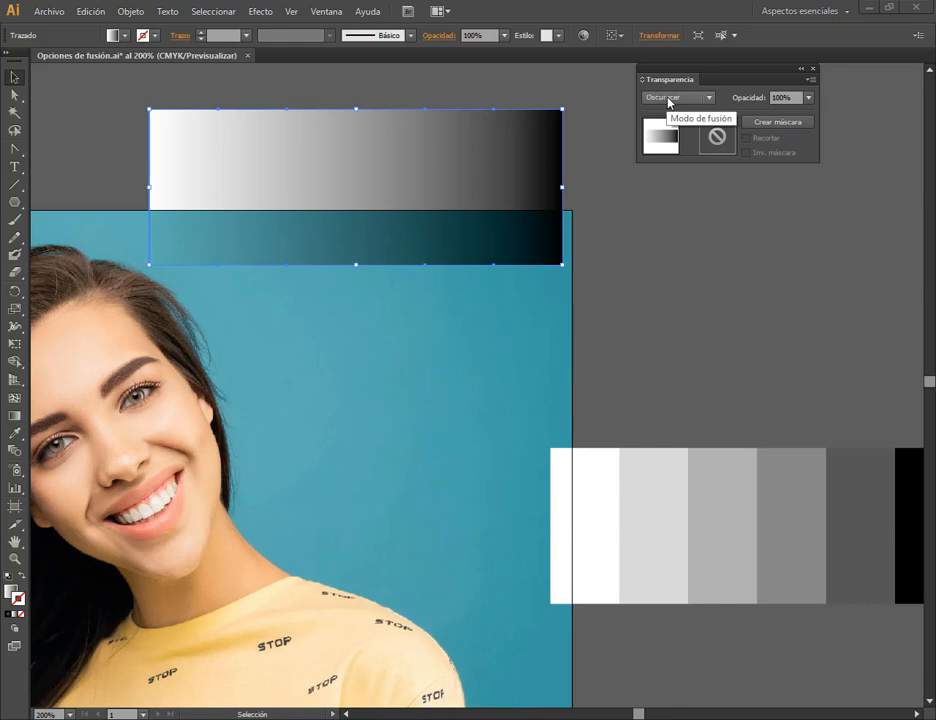
key(ctrl+shift+z)
drag(474, 247, 496, 259)
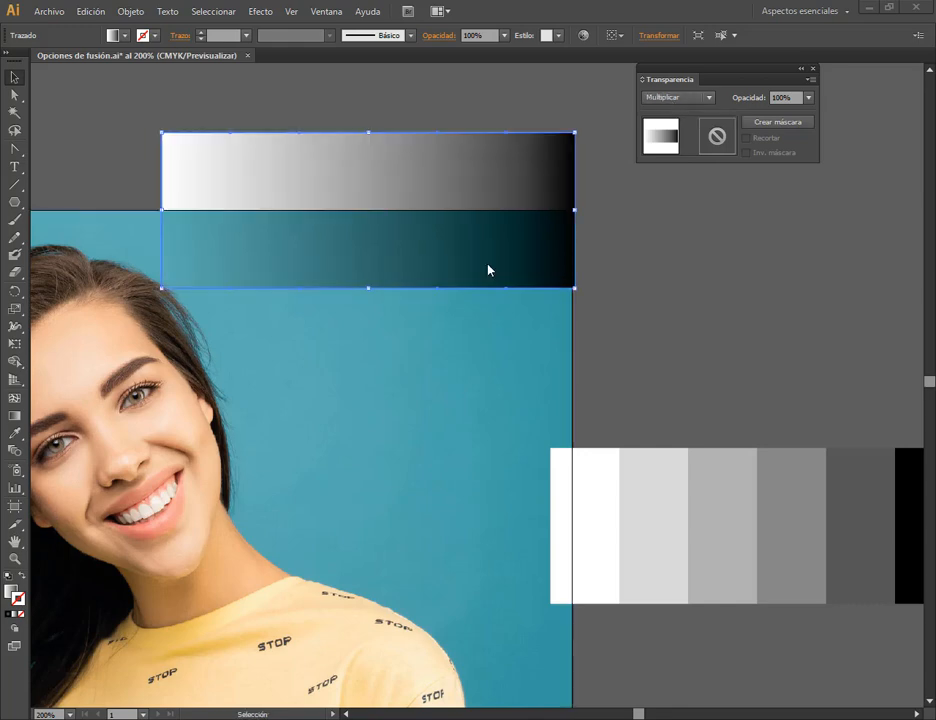
drag(563, 198, 553, 198)
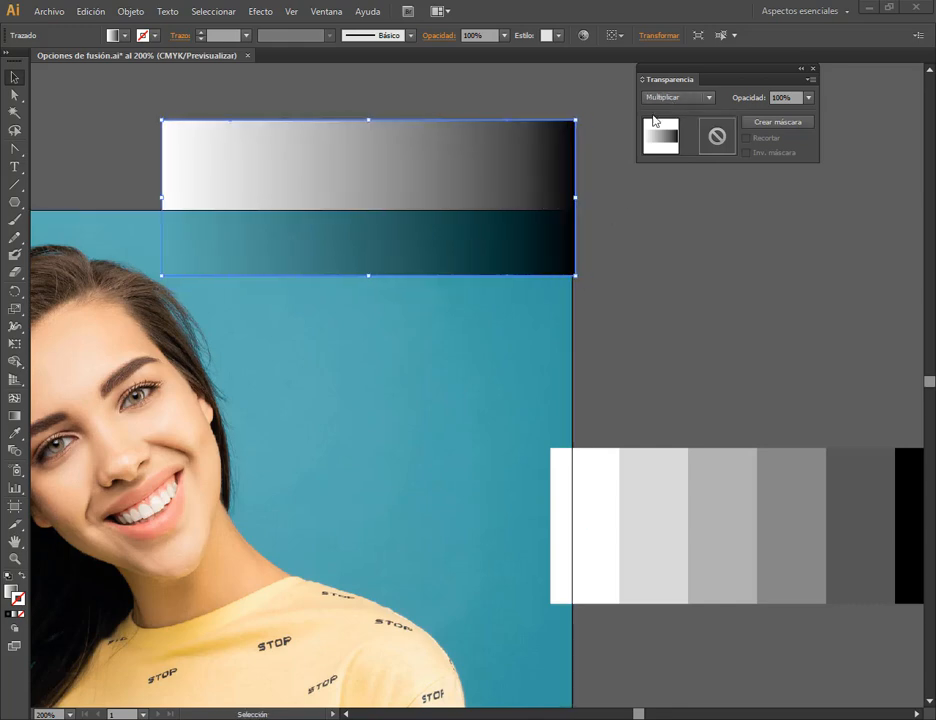
- Switch the gradient bar's blending mode to Subexp. col. and compare it with the preceding mode
scroll(674, 99, down, 1)
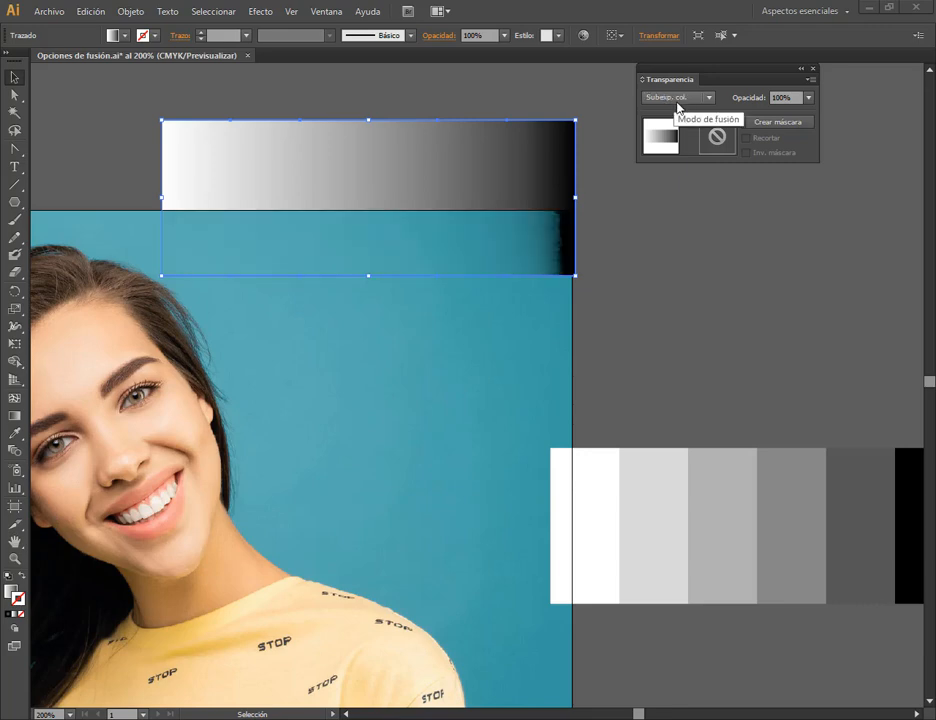
scroll(677, 99, up, 1)
scroll(677, 104, down, 1)
click(607, 274)
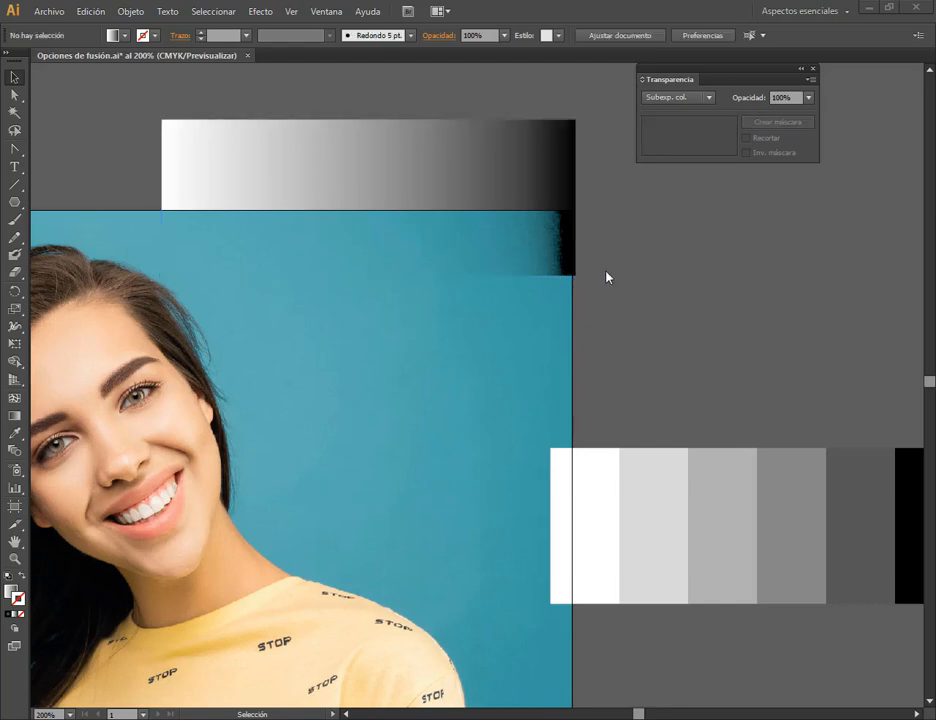
- Shift the gradient bar just inside the photo's right edge and inspect its dark end up close
click(360, 260)
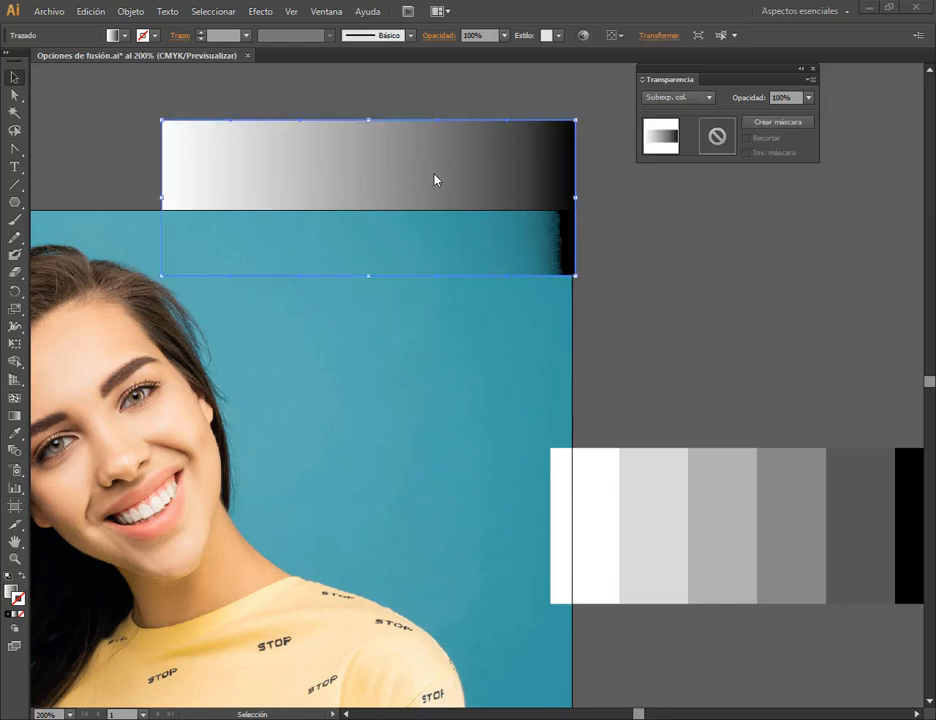
drag(543, 245, 532, 246)
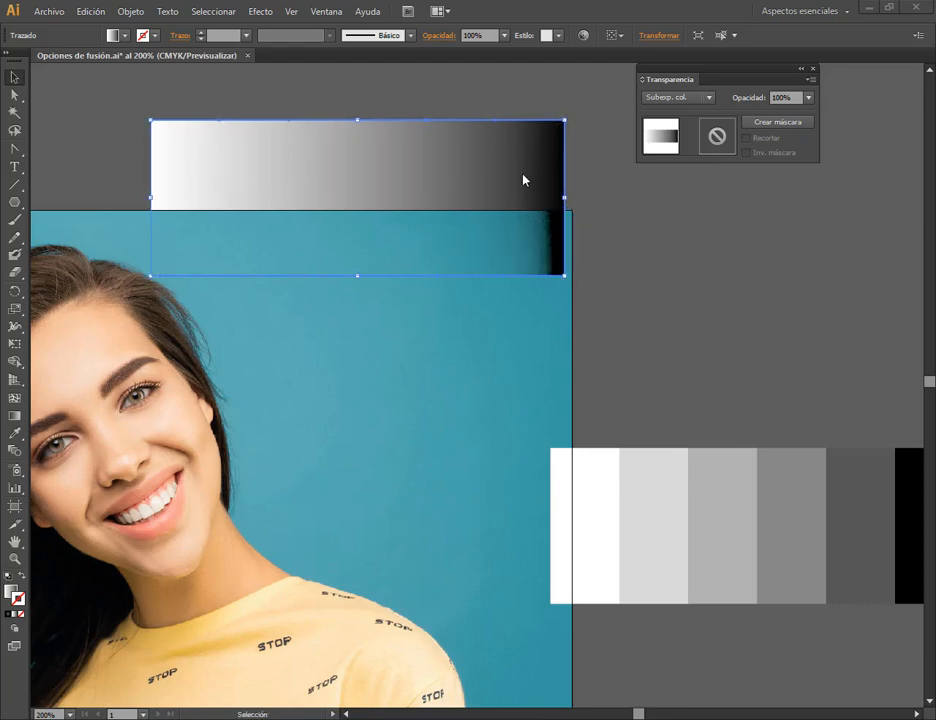
click(623, 246)
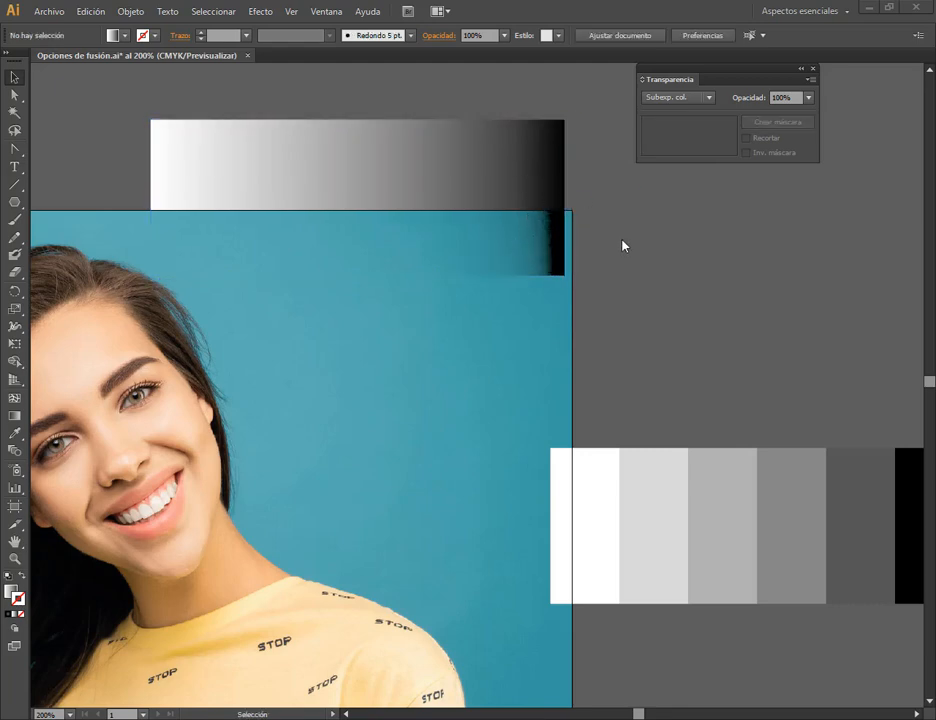
alt+scroll(540, 245, up, 3)
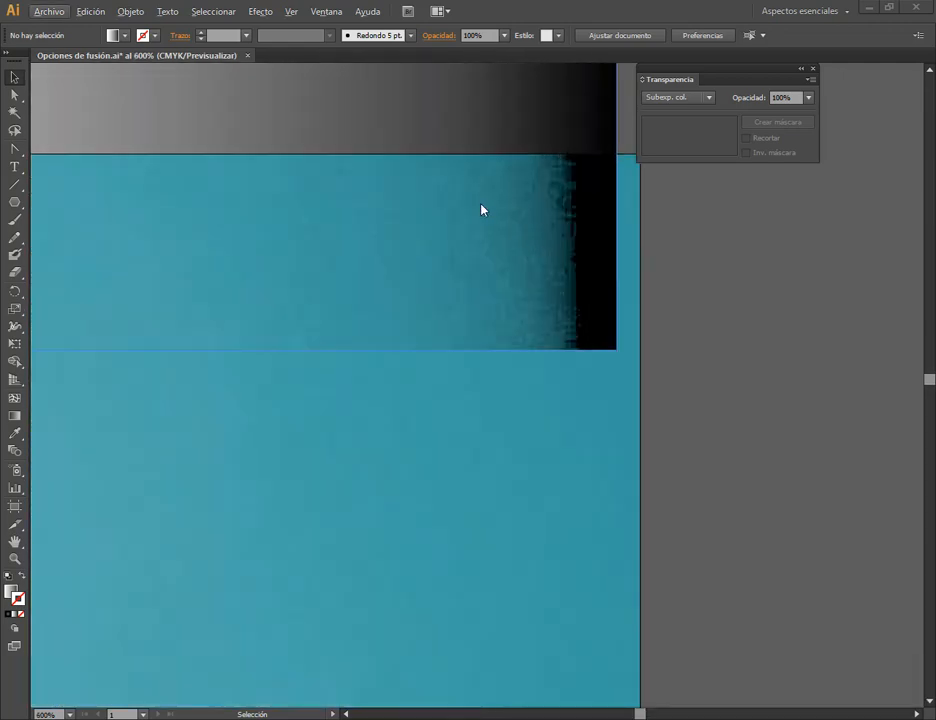
alt+scroll(512, 262, down, 3)
- Place the grey-step strip over the blue background just below the gradient bar and set its blending mode to Multiplicar
drag(731, 515, 396, 304)
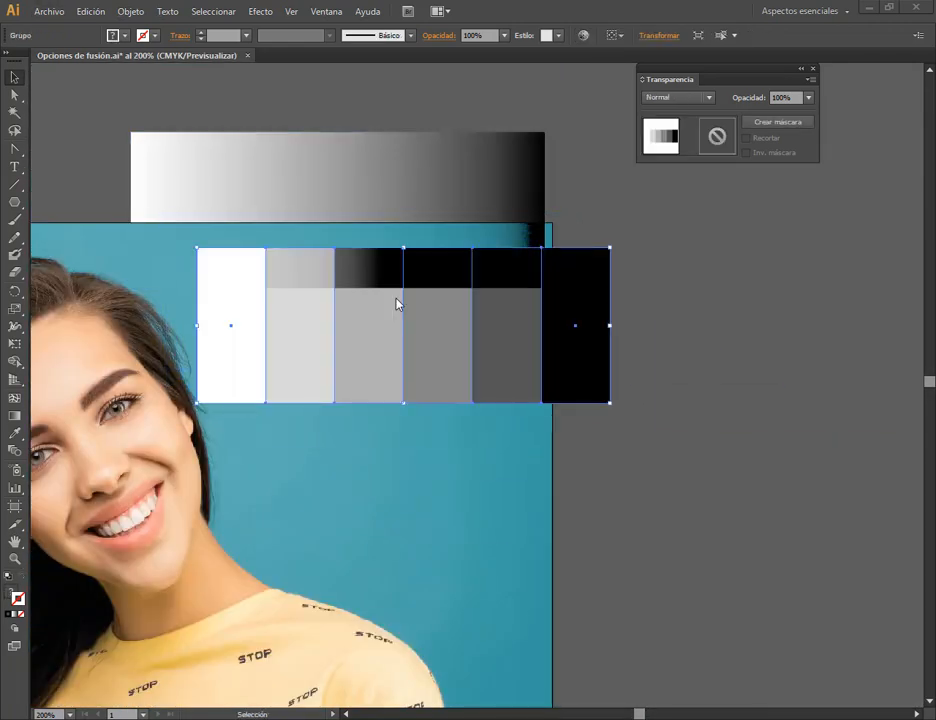
click(709, 97)
click(684, 149)
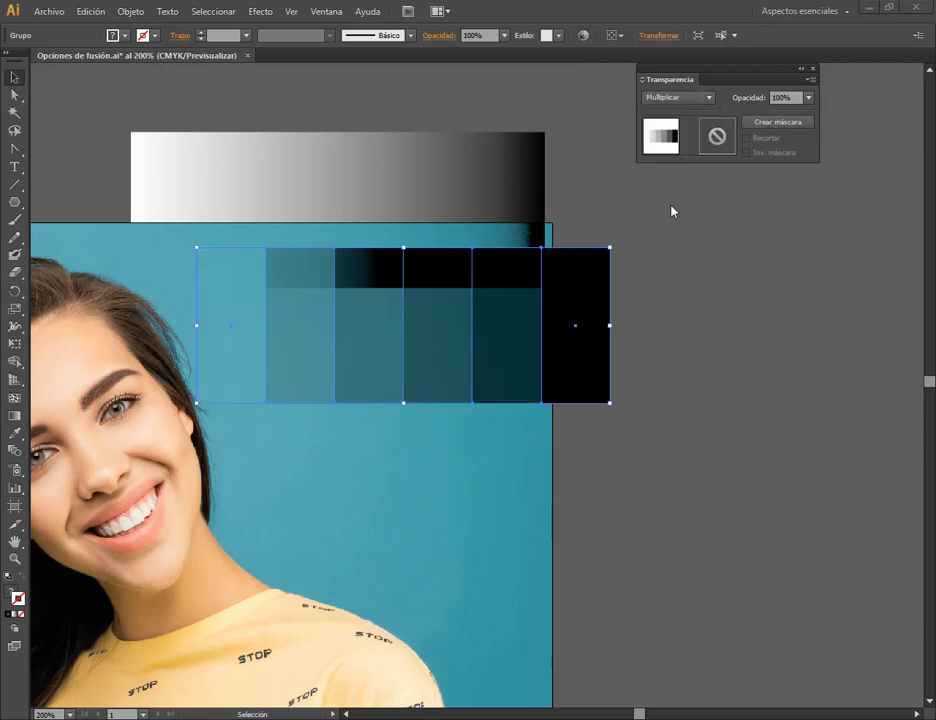
drag(548, 333, 549, 382)
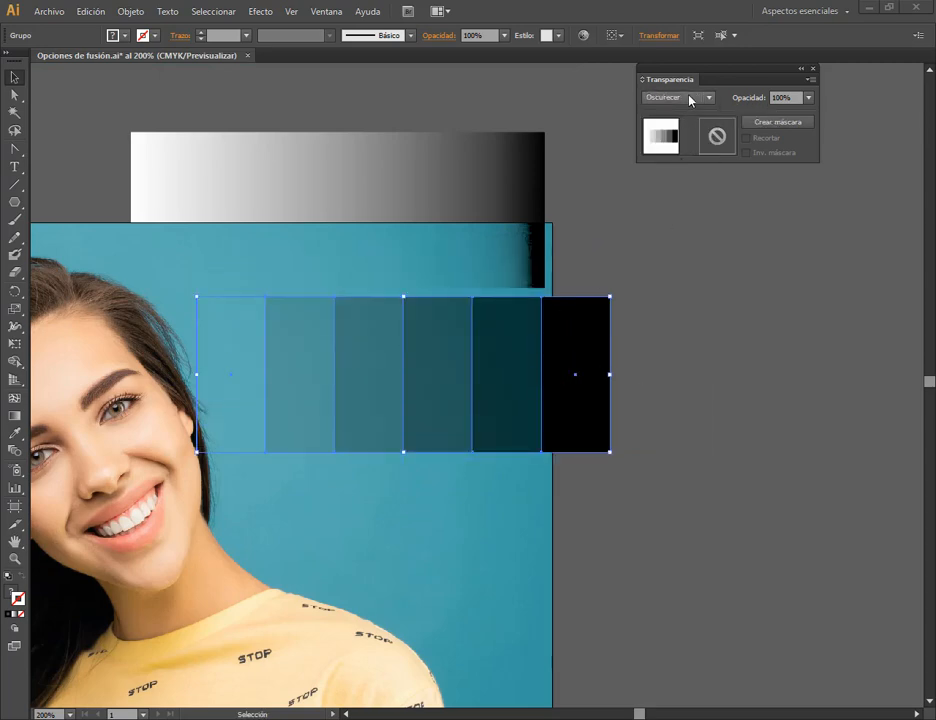
- Set the grey-step strip's blending mode to Subexp. col., shift it slightly inward and examine its darkest steps up close
scroll(689, 102, down, 1)
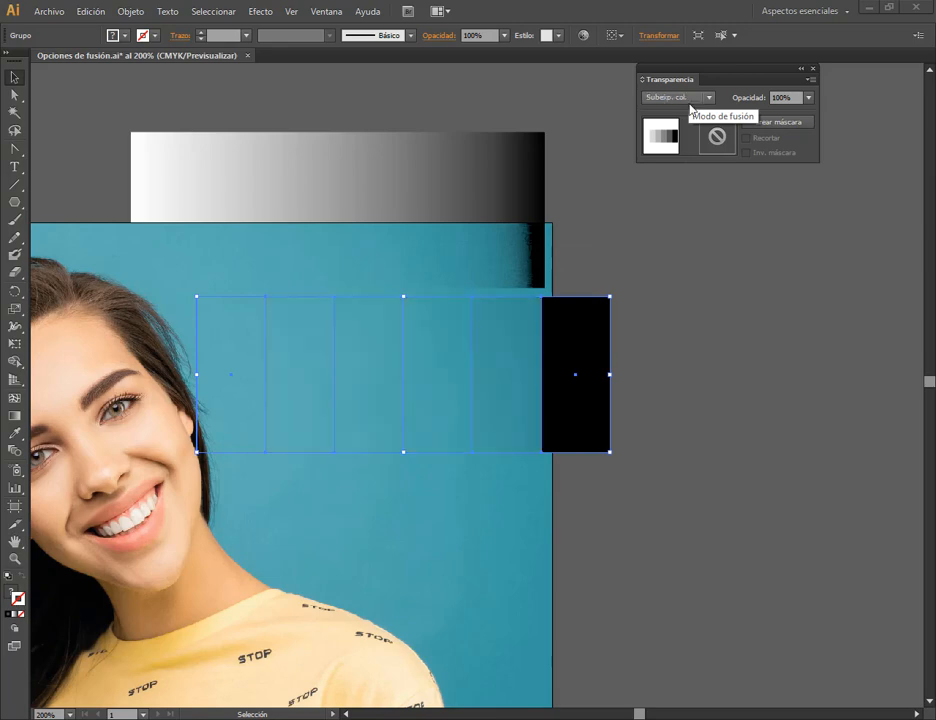
drag(597, 393, 576, 393)
click(712, 362)
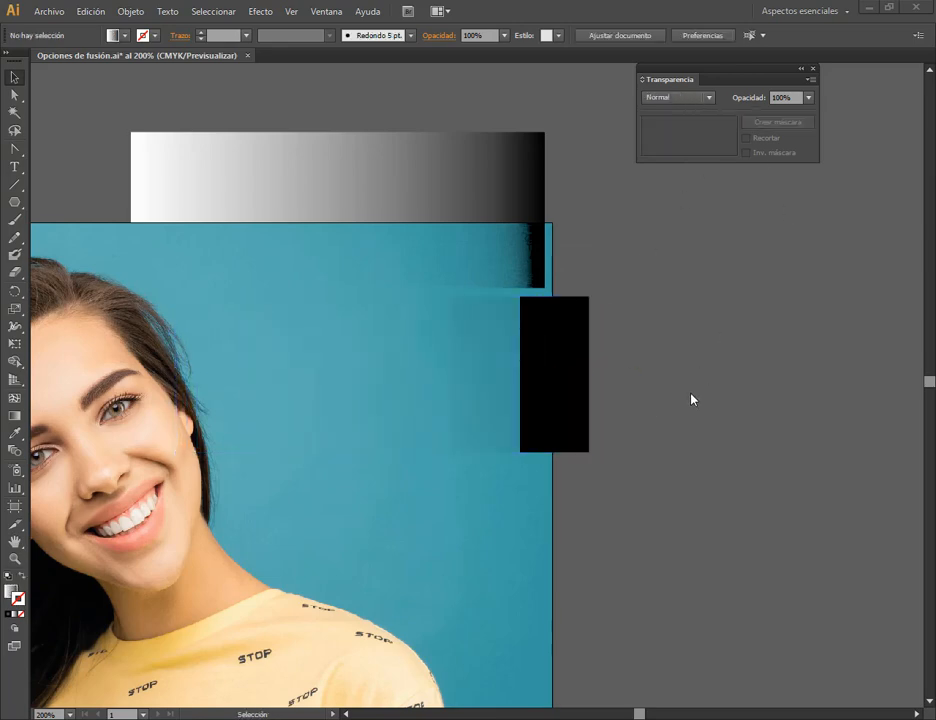
scroll(478, 460, up, 2)
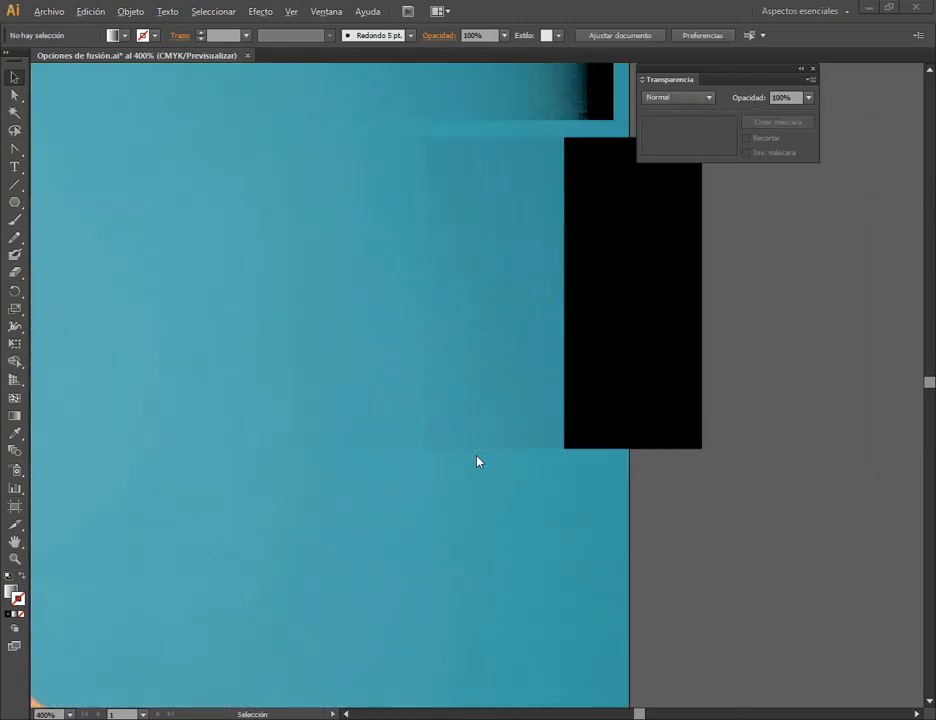
click(642, 353)
scroll(767, 255, up, 1)
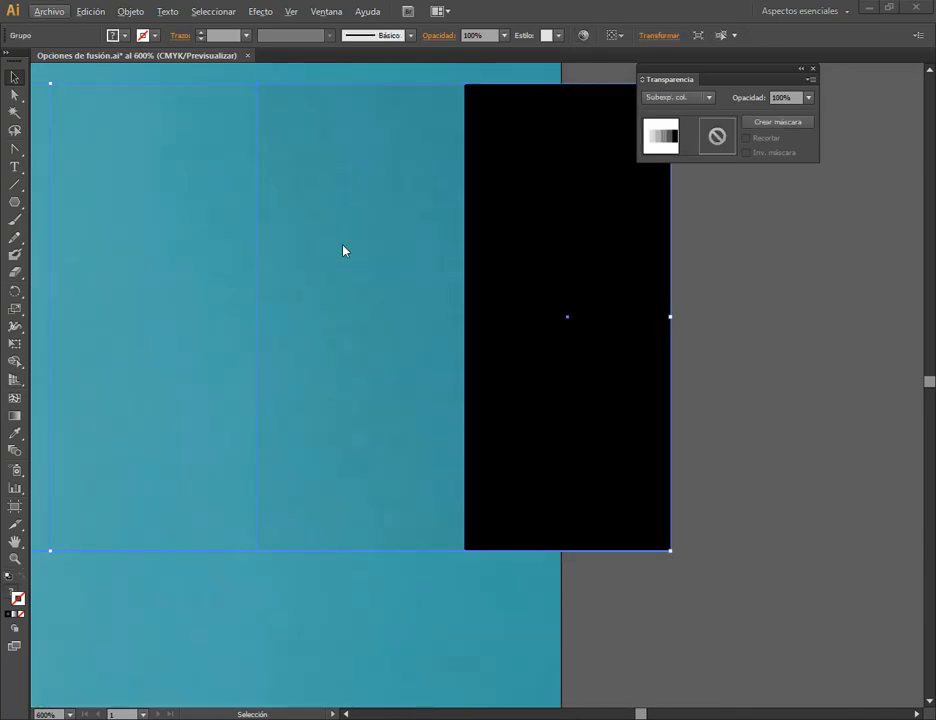
click(592, 338)
scroll(279, 244, down, 4)
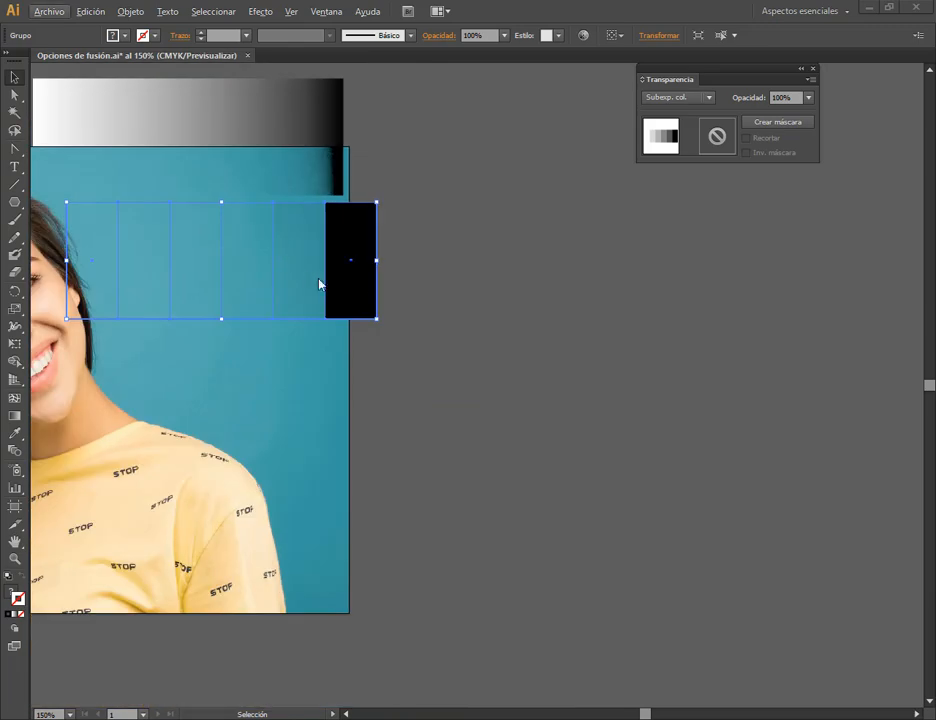
- Move the grey-step strip and the gradient bar off the photo onto the empty canvas to its right
drag(320, 280, 721, 451)
drag(329, 216, 654, 230)
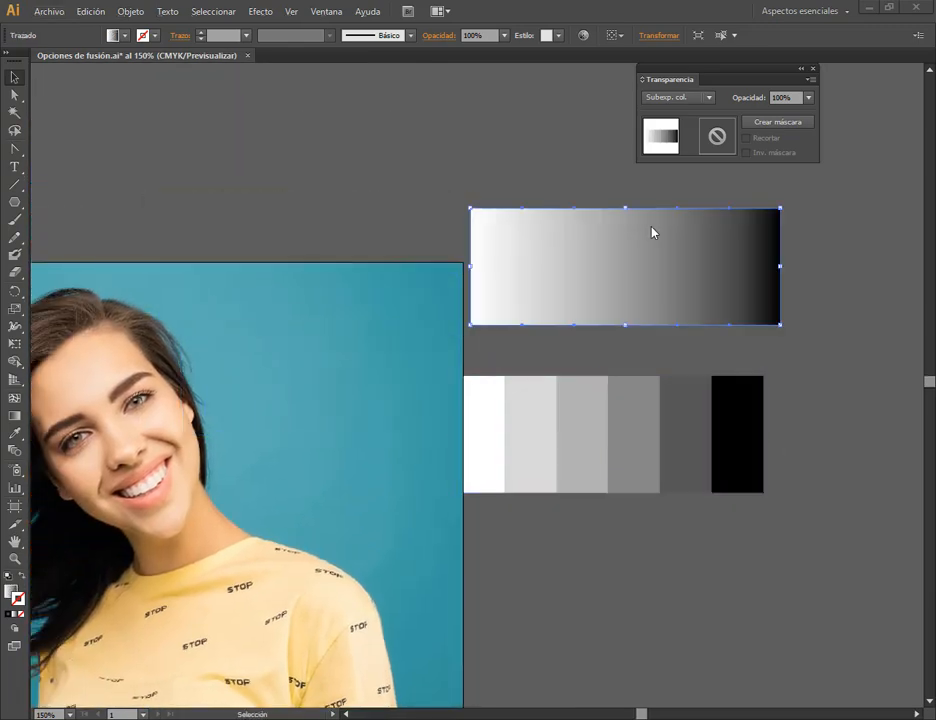
- Set the gradient rectangle's blending mode to Aclarar and place it across the photo's upper edge
click(700, 97)
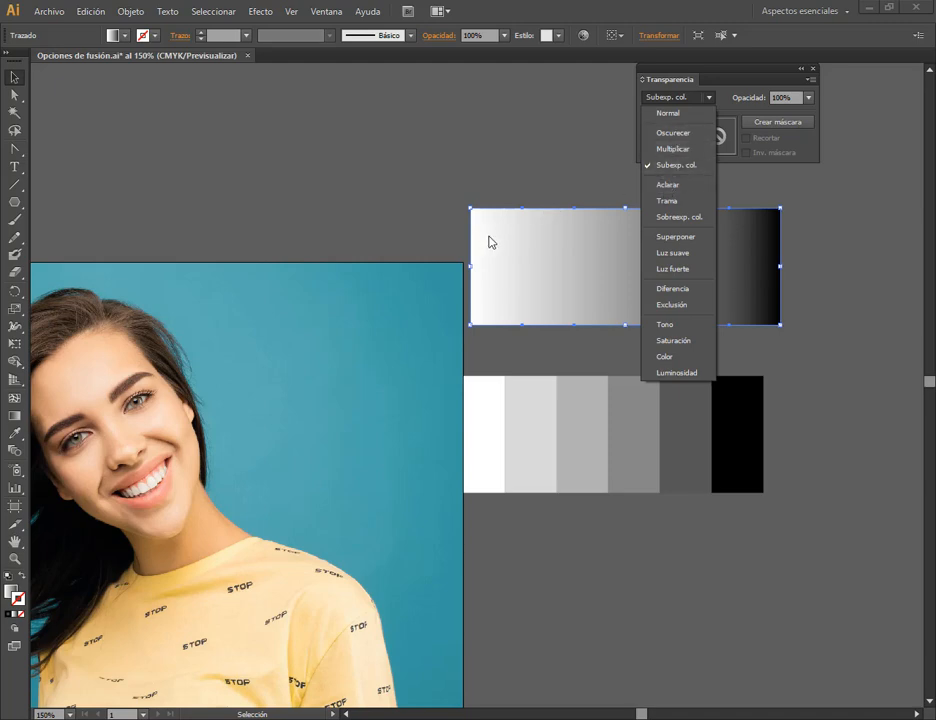
click(683, 186)
drag(752, 259, 393, 231)
click(568, 190)
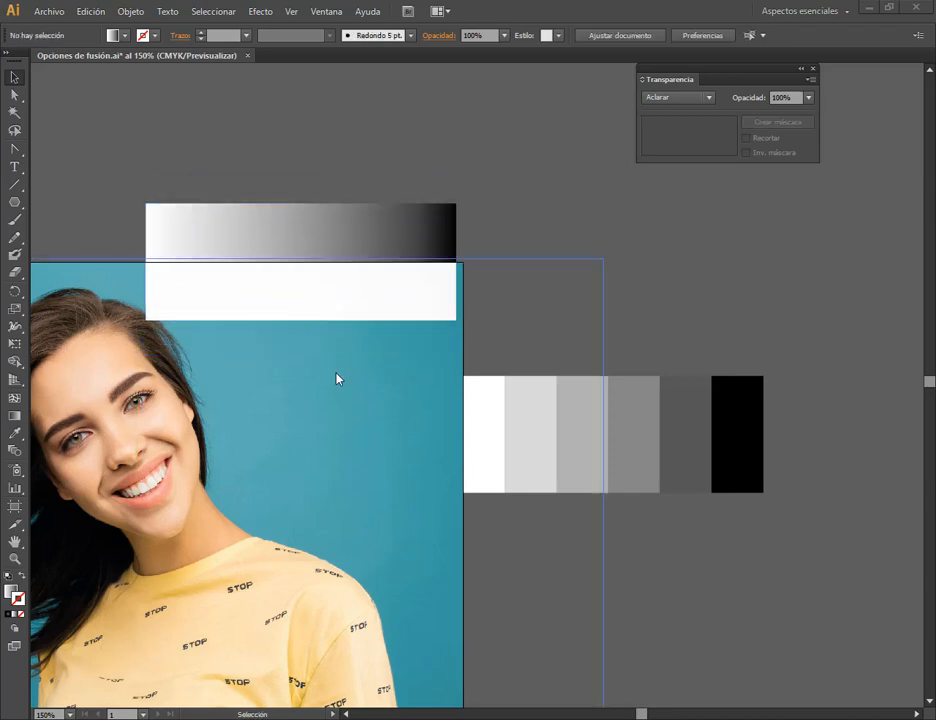
drag(340, 387, 444, 326)
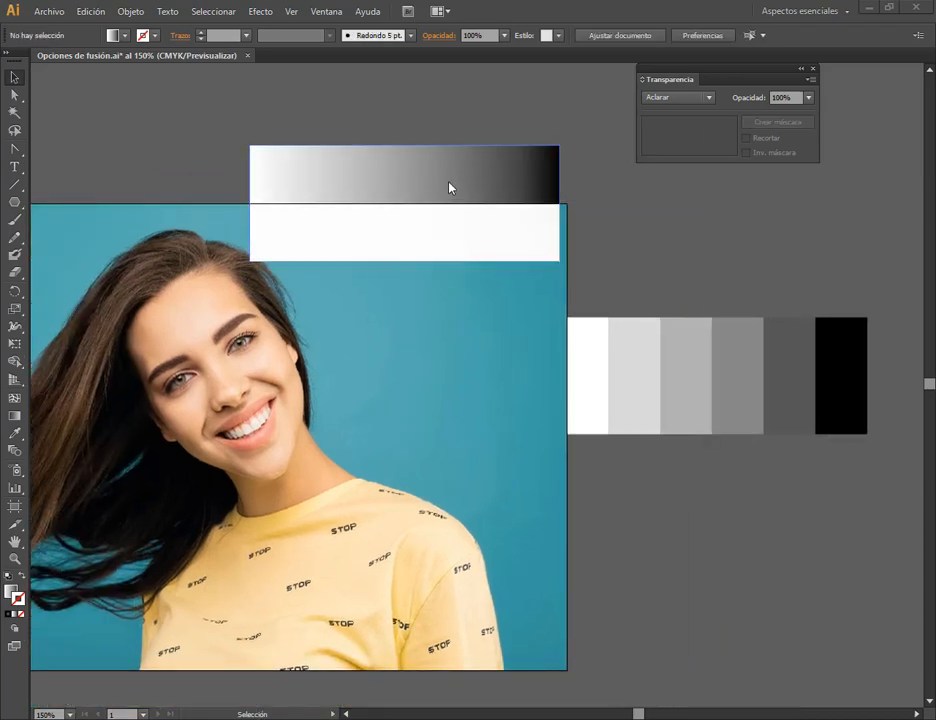
- Try the Aclarar gradient rectangle over the woman's hair and forehead, and return it to the photo's upper edge
drag(447, 182, 328, 298)
drag(105, 311, 130, 322)
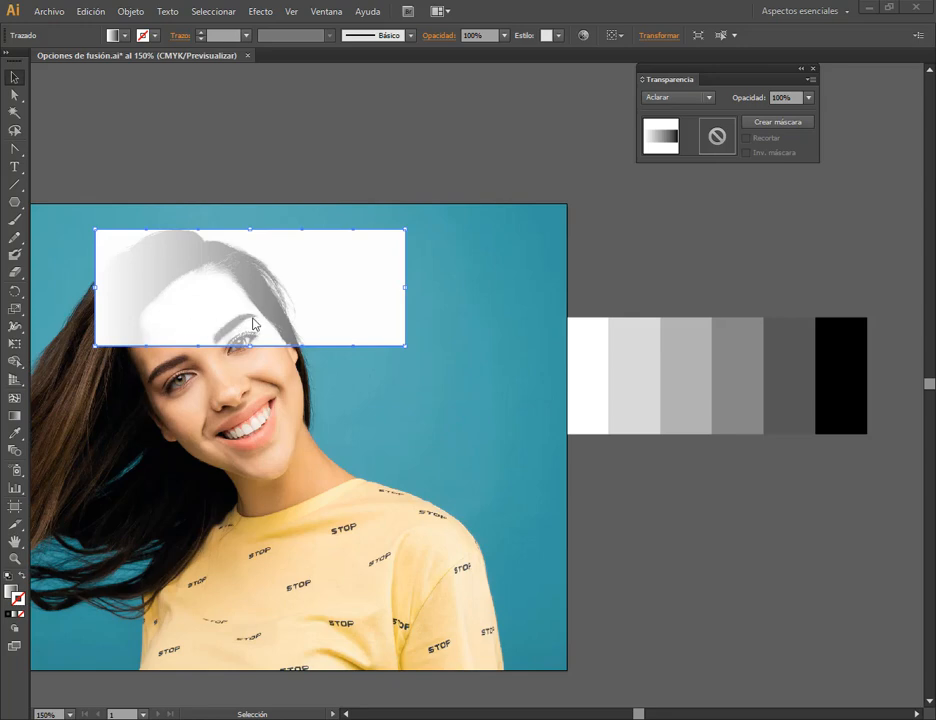
drag(195, 309, 168, 298)
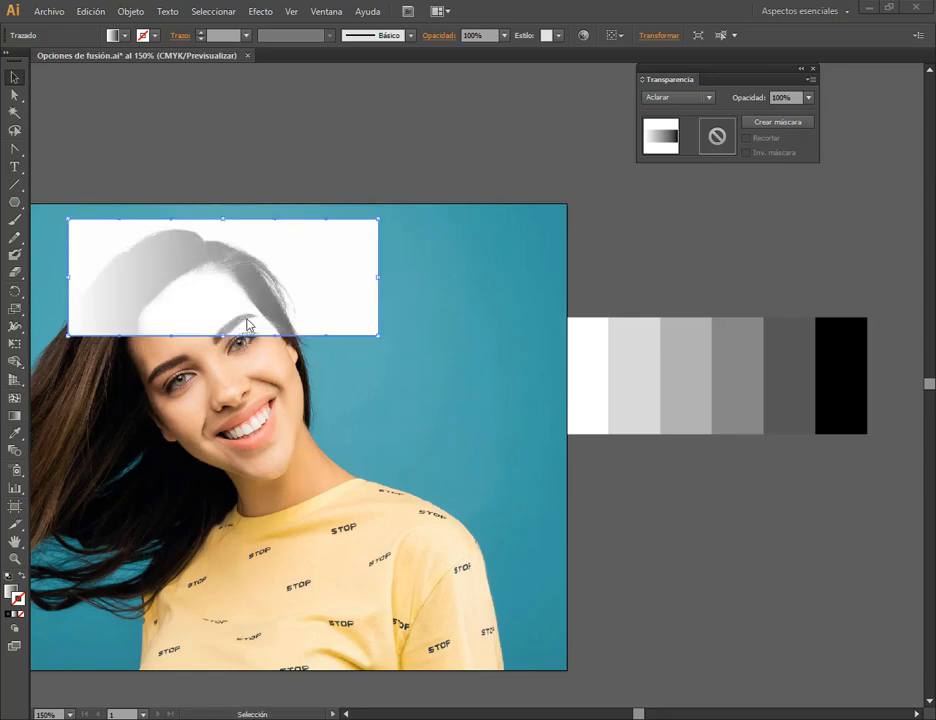
drag(237, 304, 349, 247)
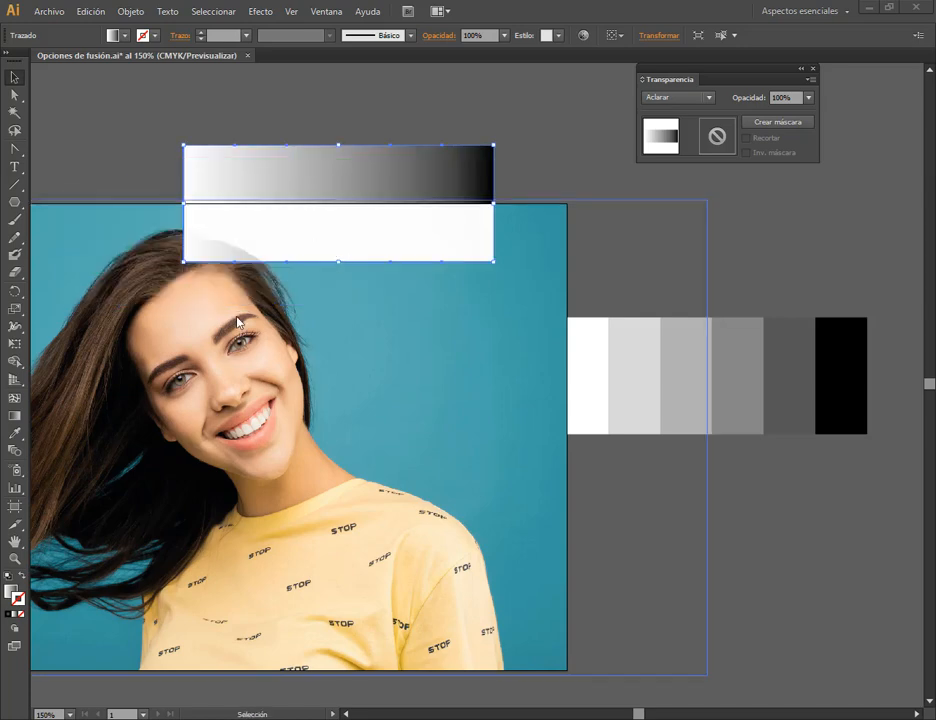
drag(458, 226, 515, 188)
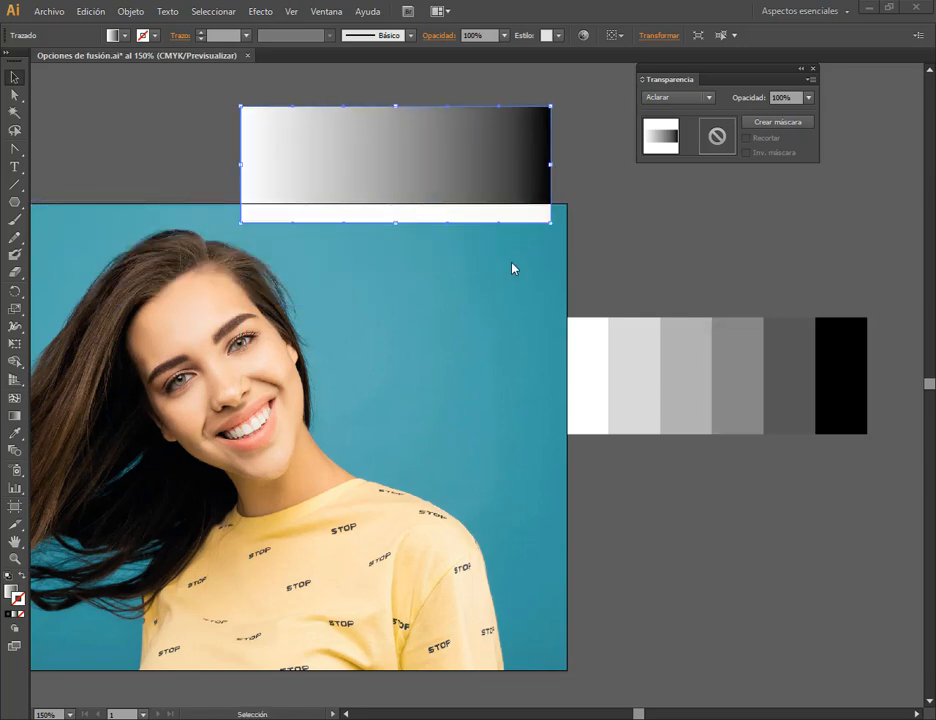
- Place the grayscale swatch group on the blue background beside the woman's face and set its blending mode to Aclarar
drag(673, 345, 369, 269)
click(678, 99)
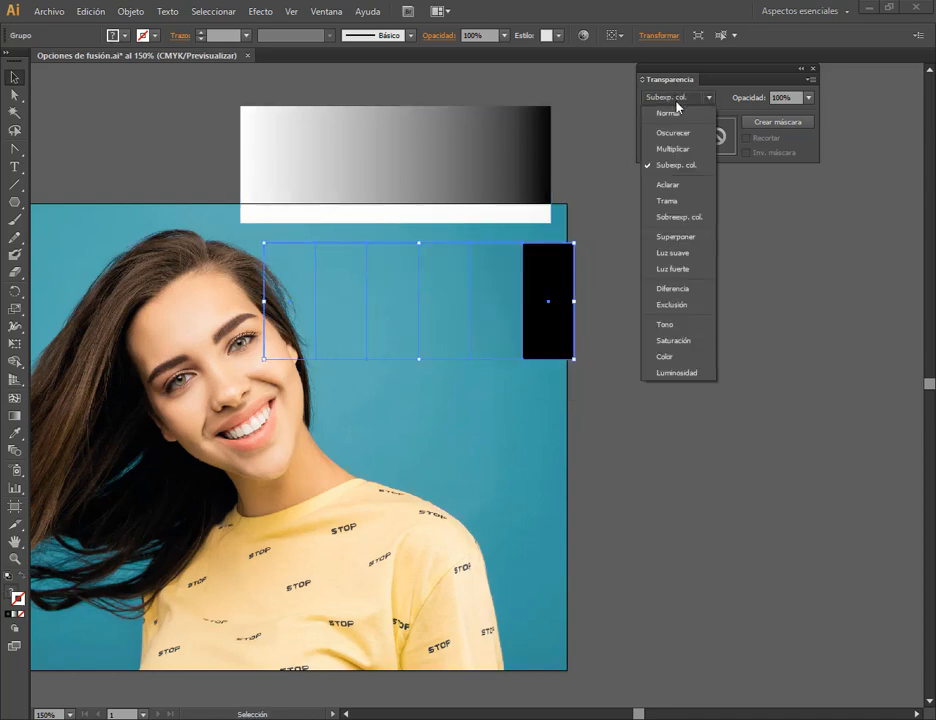
click(673, 186)
click(658, 299)
drag(466, 321, 452, 320)
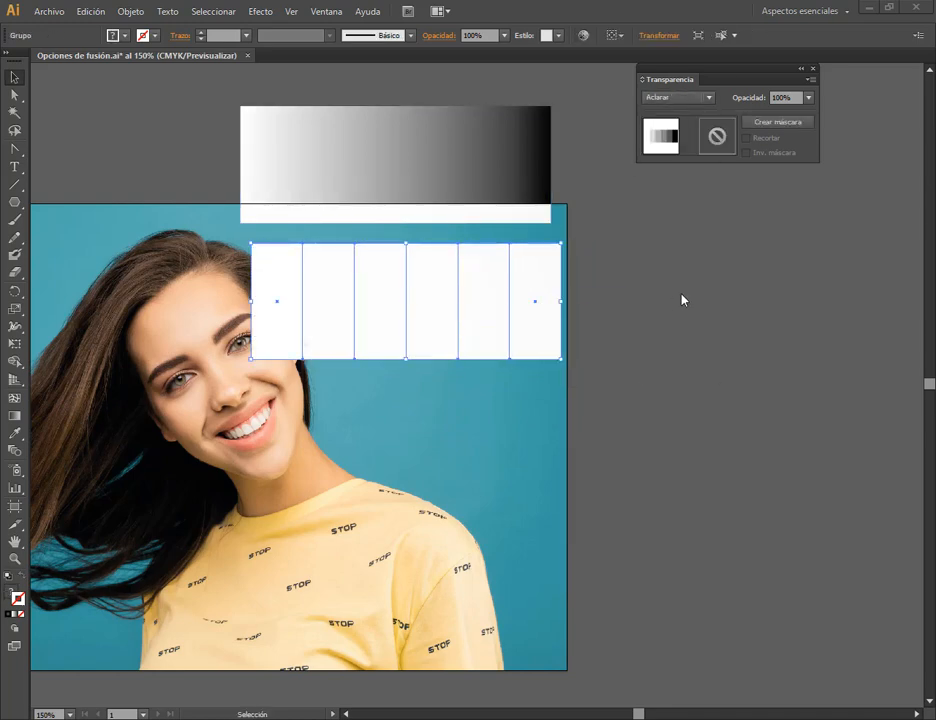
click(632, 328)
click(484, 288)
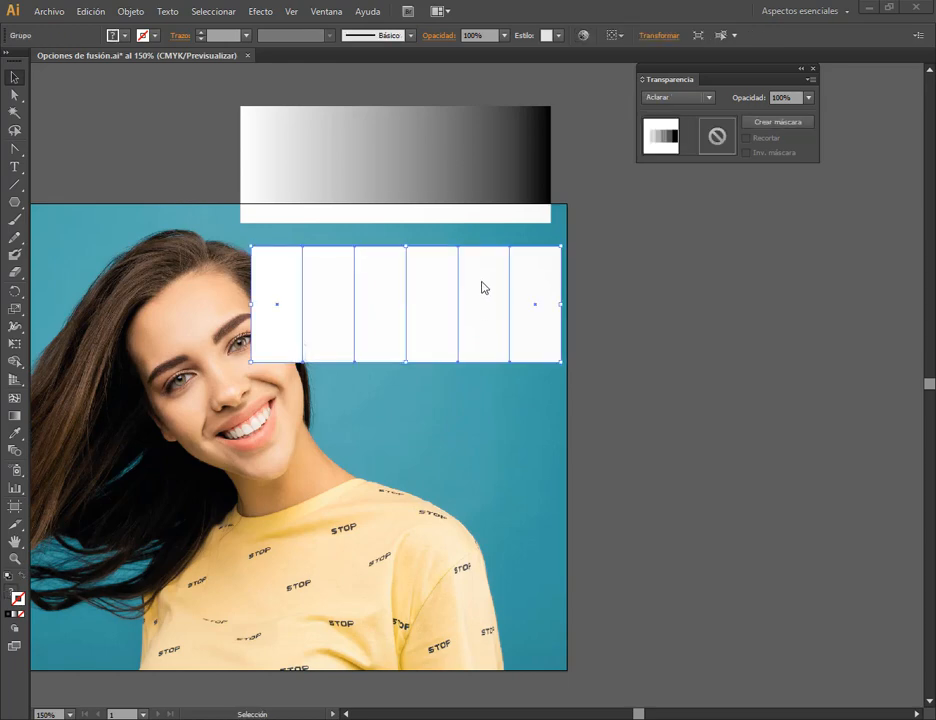
- Set the swatch group's blending mode to Trama and move it over the woman's chin and neck
click(709, 97)
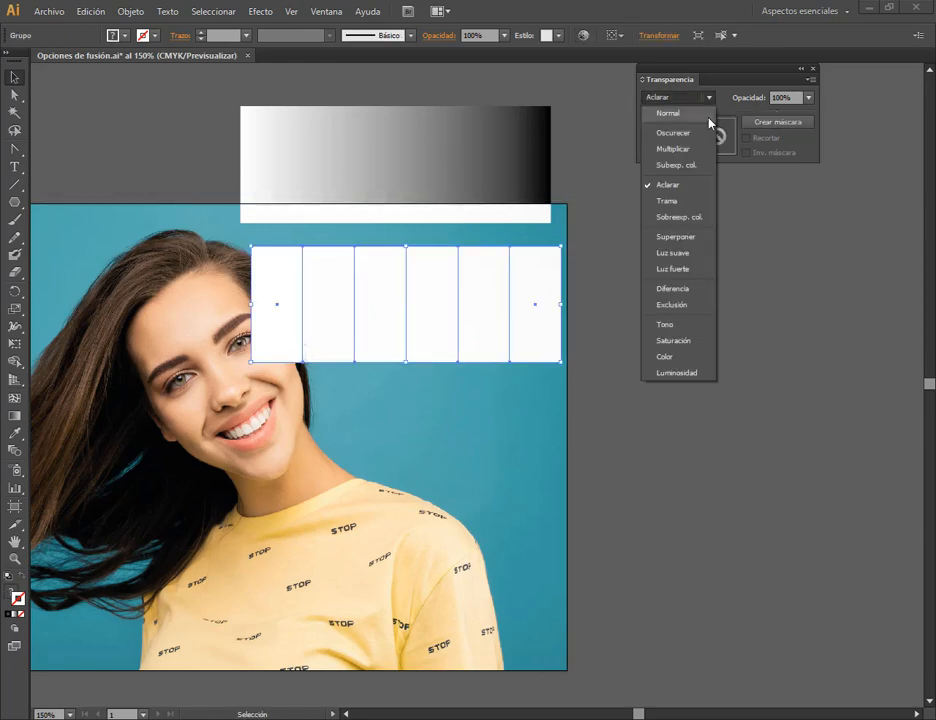
click(692, 202)
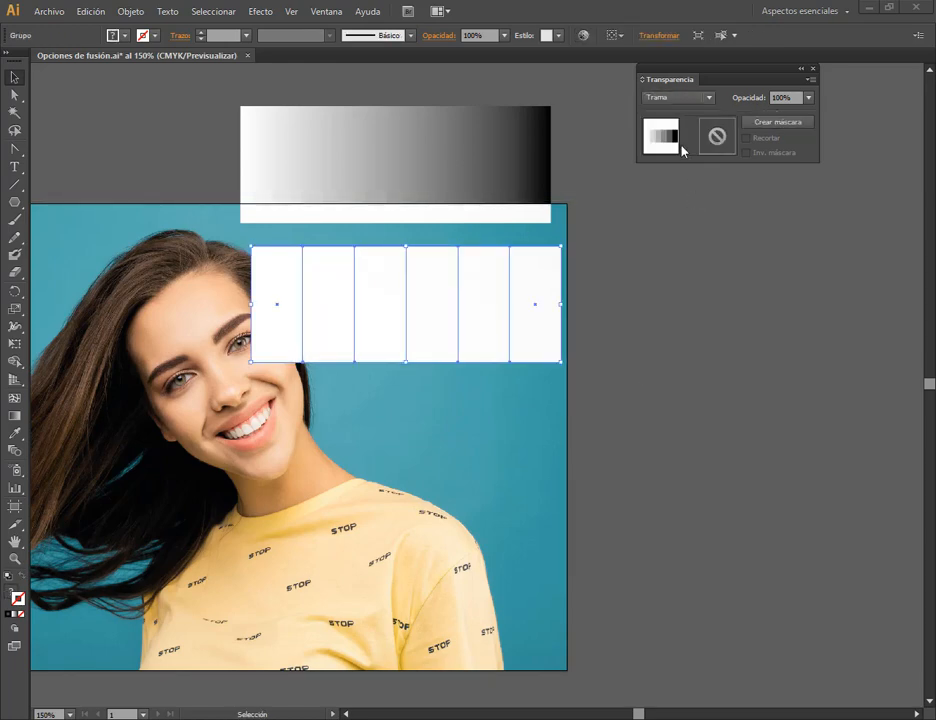
drag(426, 289, 304, 462)
- Set the swatch group's blending mode to Sobreexp. col. and move it up over the woman's forehead
click(708, 97)
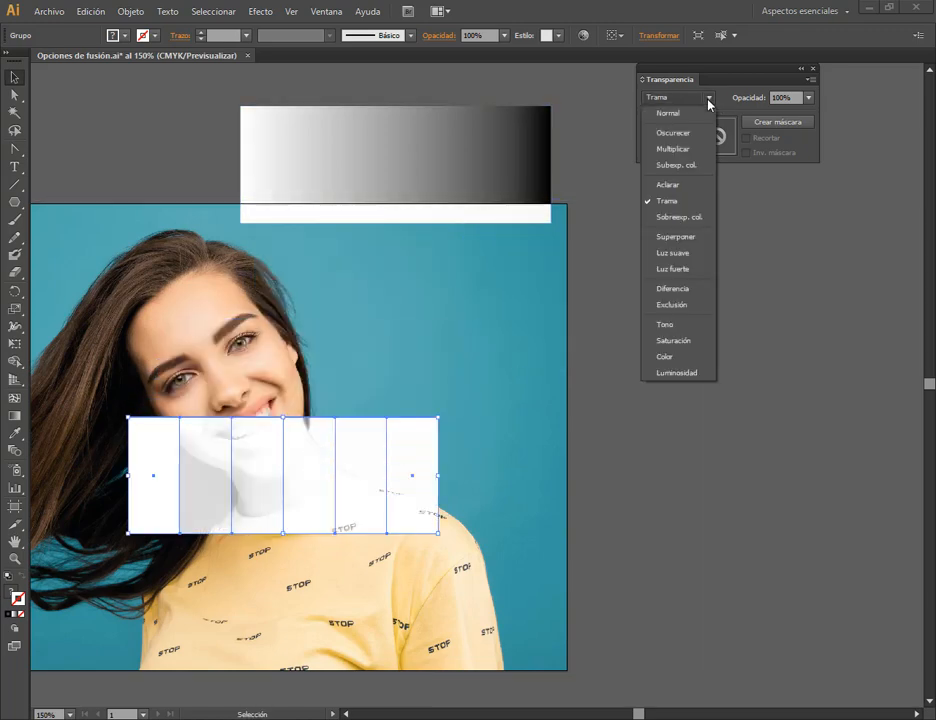
click(670, 217)
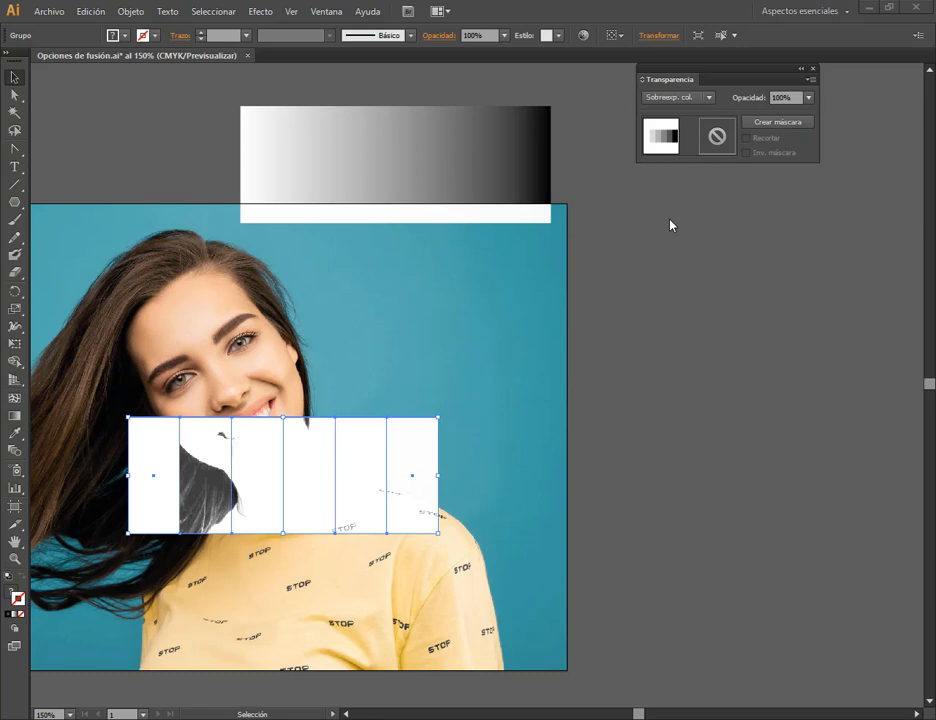
drag(391, 468, 382, 295)
- Move the swatch group and the gradient rectangle off the photo to its side, with the gradient below the swatches
click(386, 184)
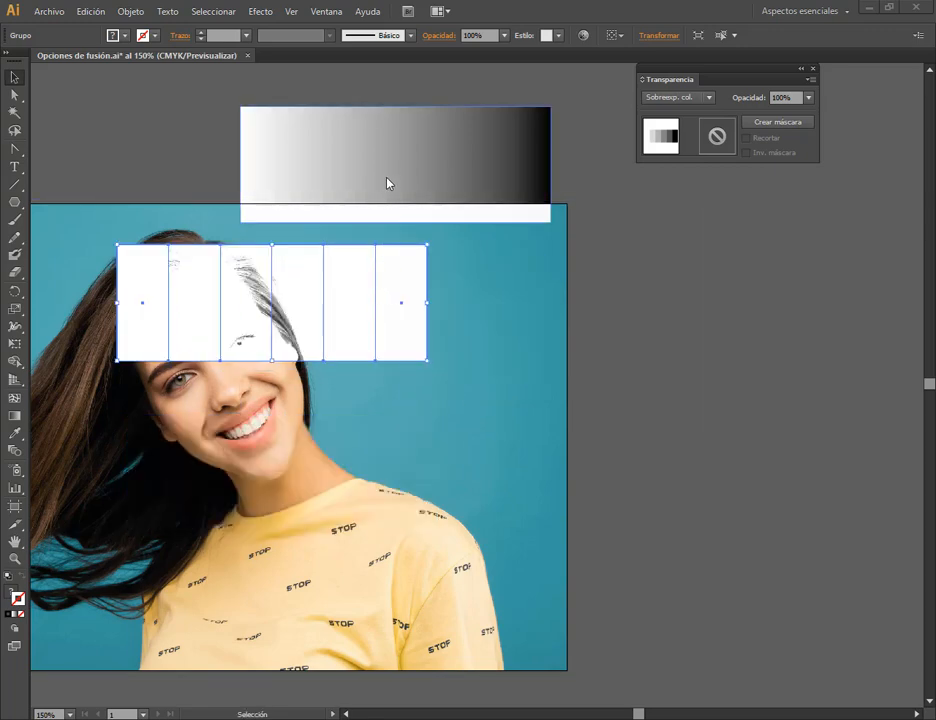
drag(386, 184, 385, 236)
drag(368, 290, 815, 290)
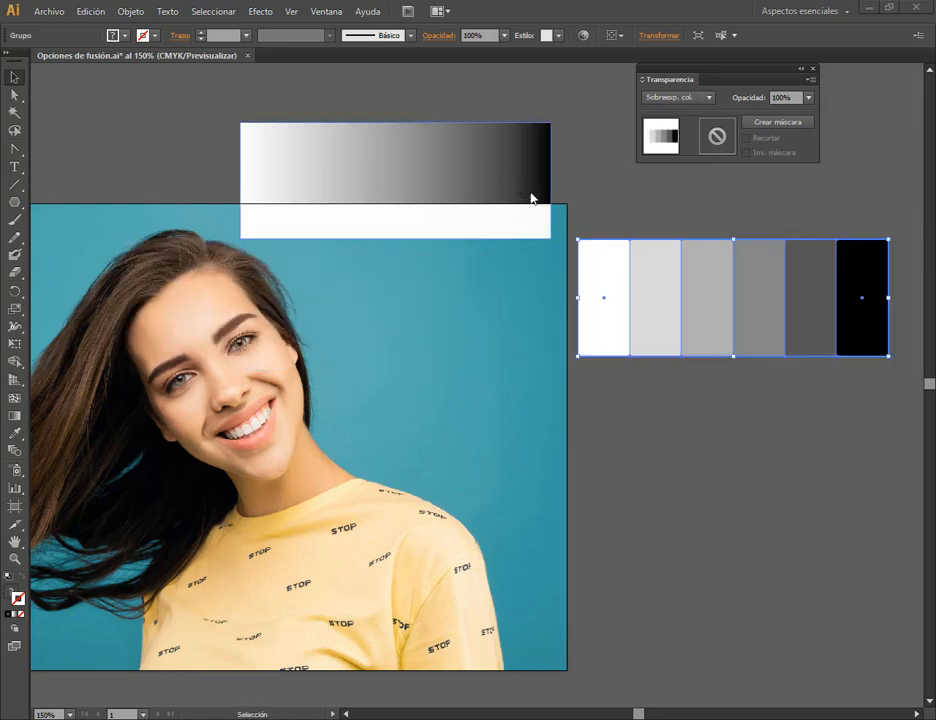
drag(527, 200, 851, 495)
click(700, 399)
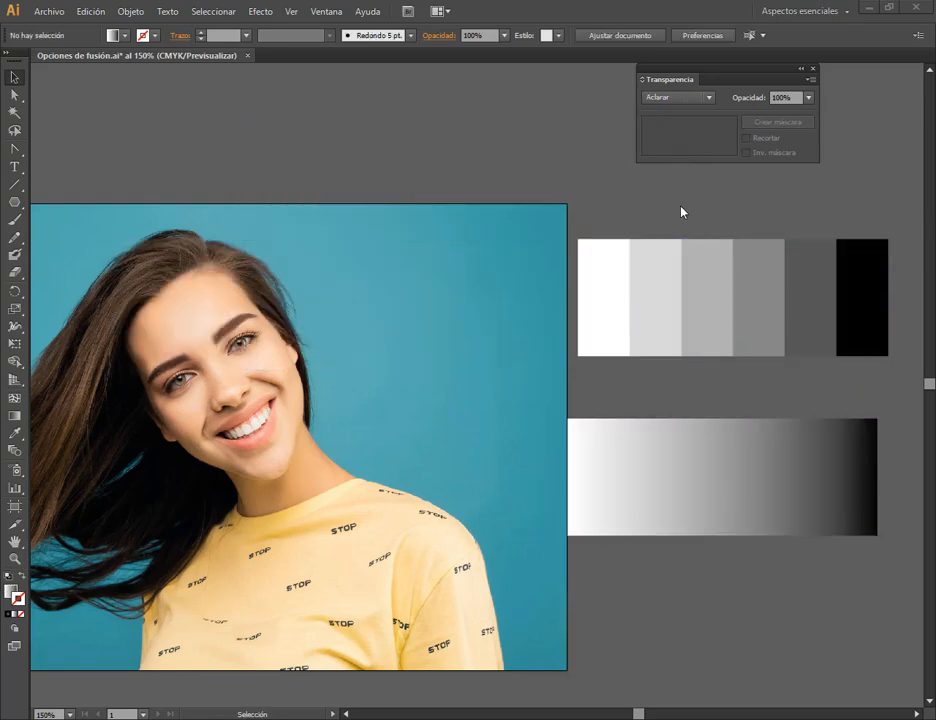
- Move the gradient rectangle over the woman's cheek and the blue background, and set its blending mode to Superponer
drag(650, 490, 340, 442)
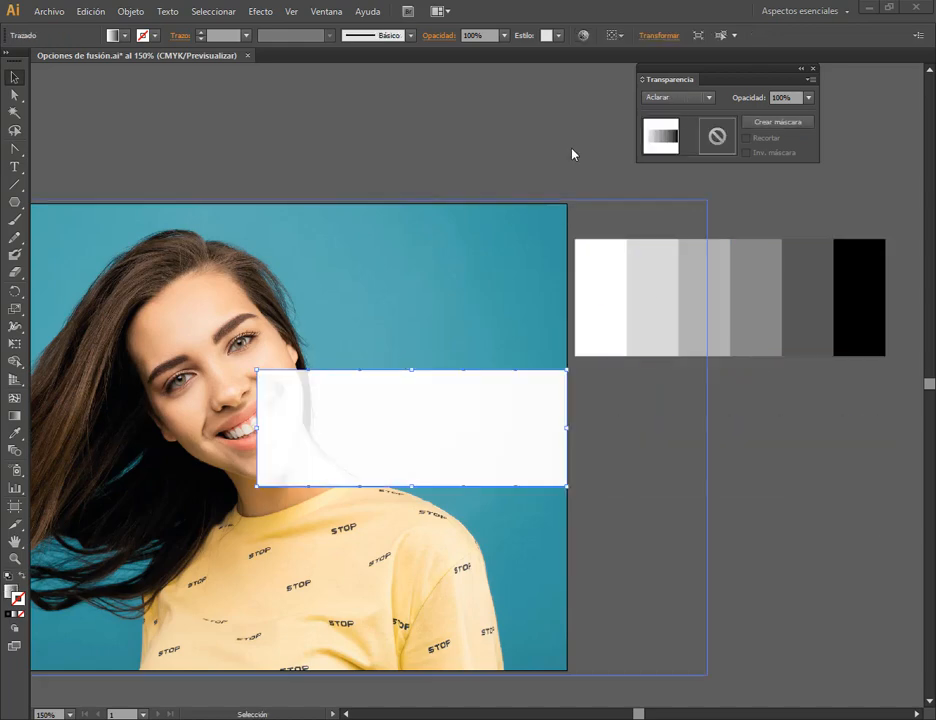
click(709, 98)
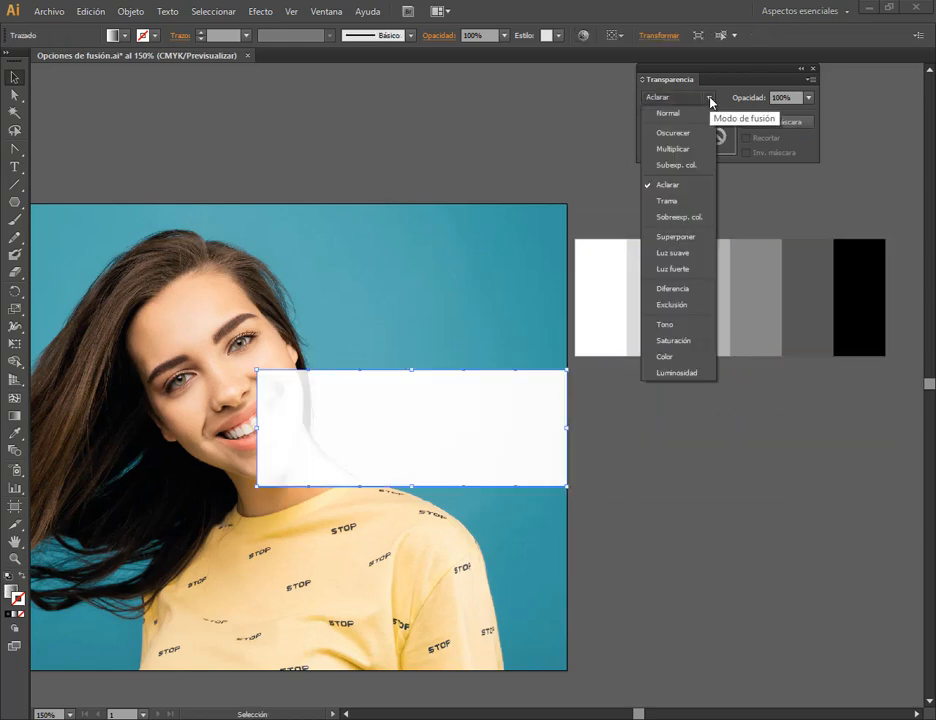
click(683, 240)
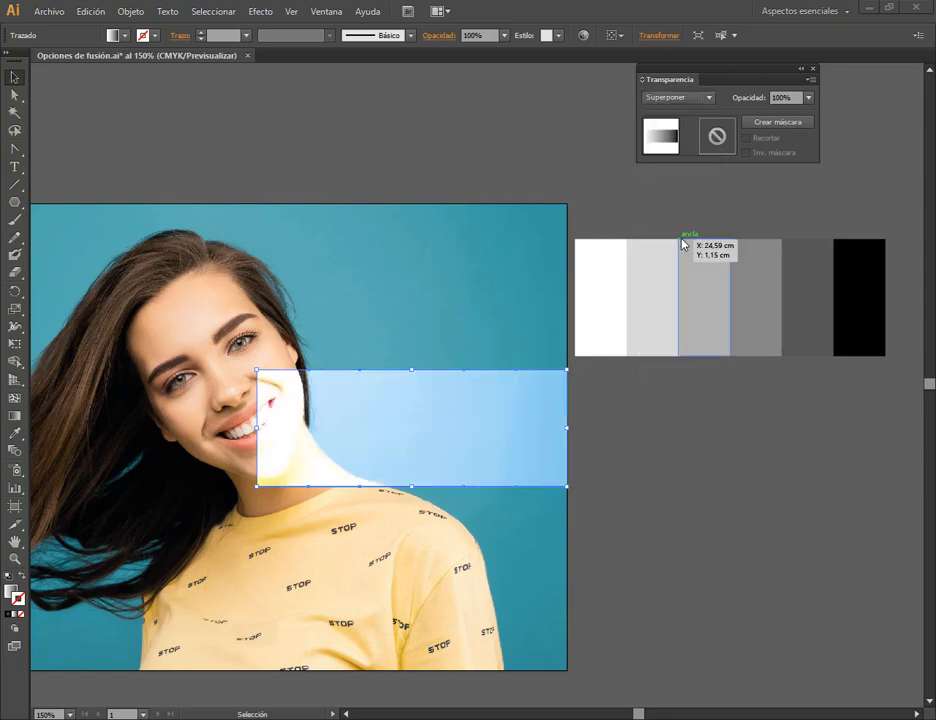
- Move the Superponer gradient rectangle across the photo's upper edge so it overlaps the side of the woman's hair
drag(510, 443, 510, 235)
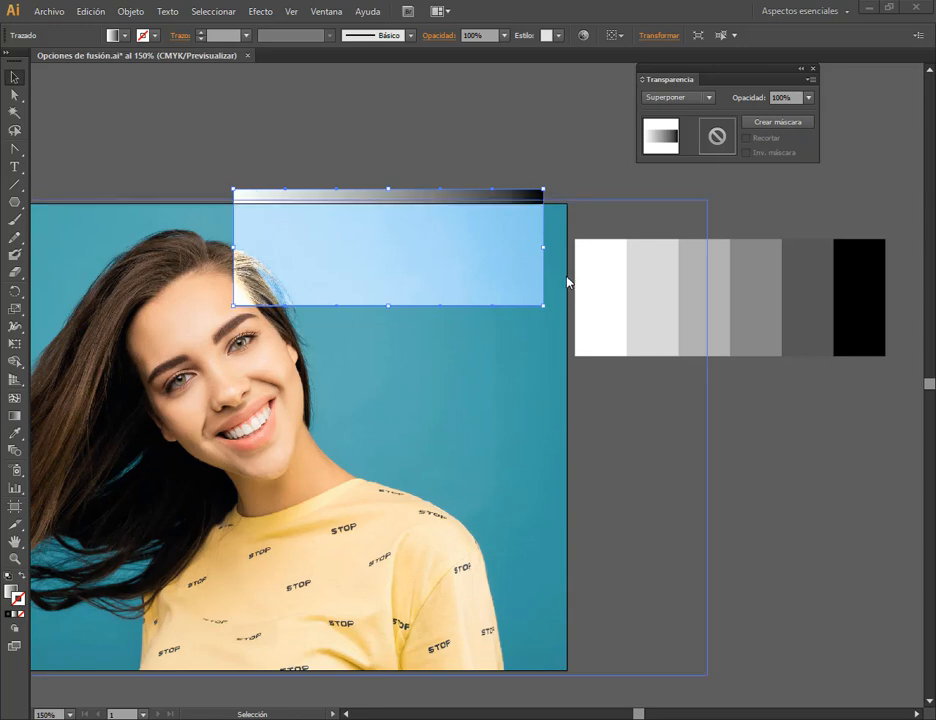
click(536, 147)
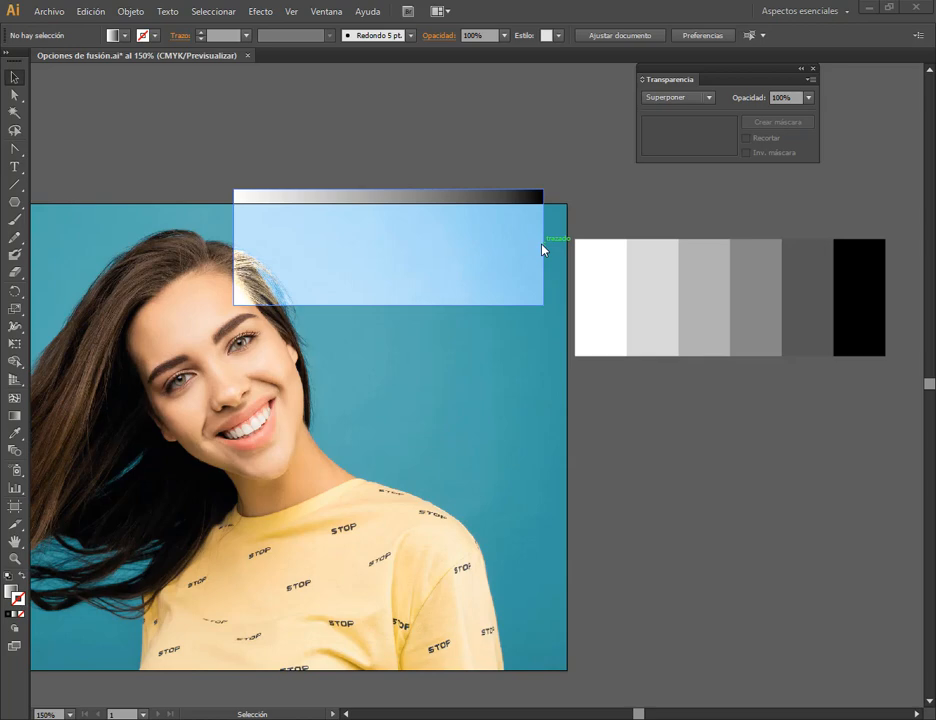
click(542, 249)
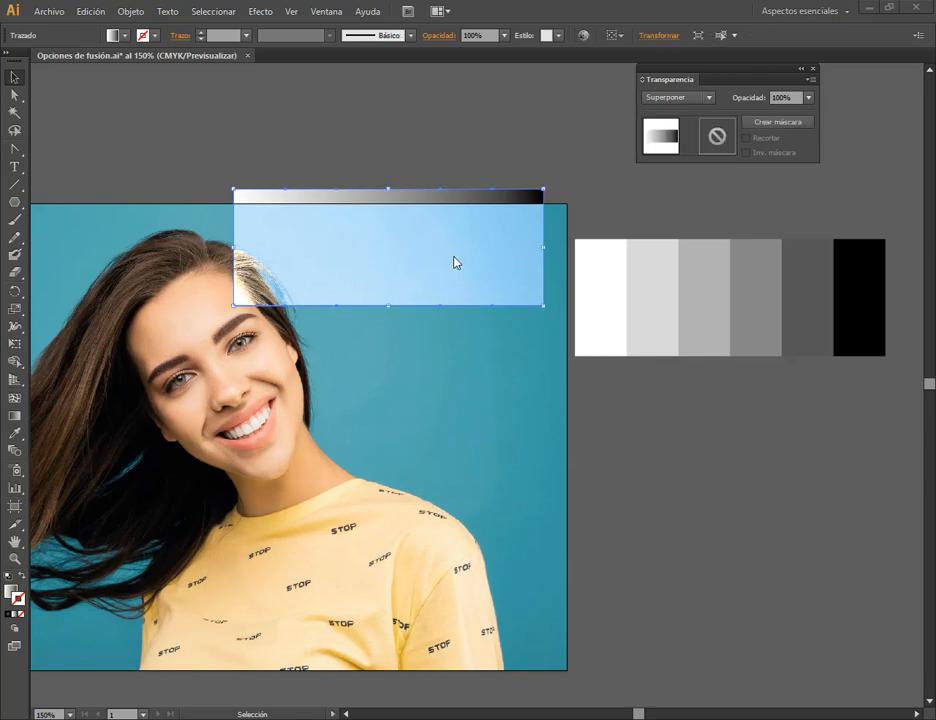
drag(455, 264, 431, 265)
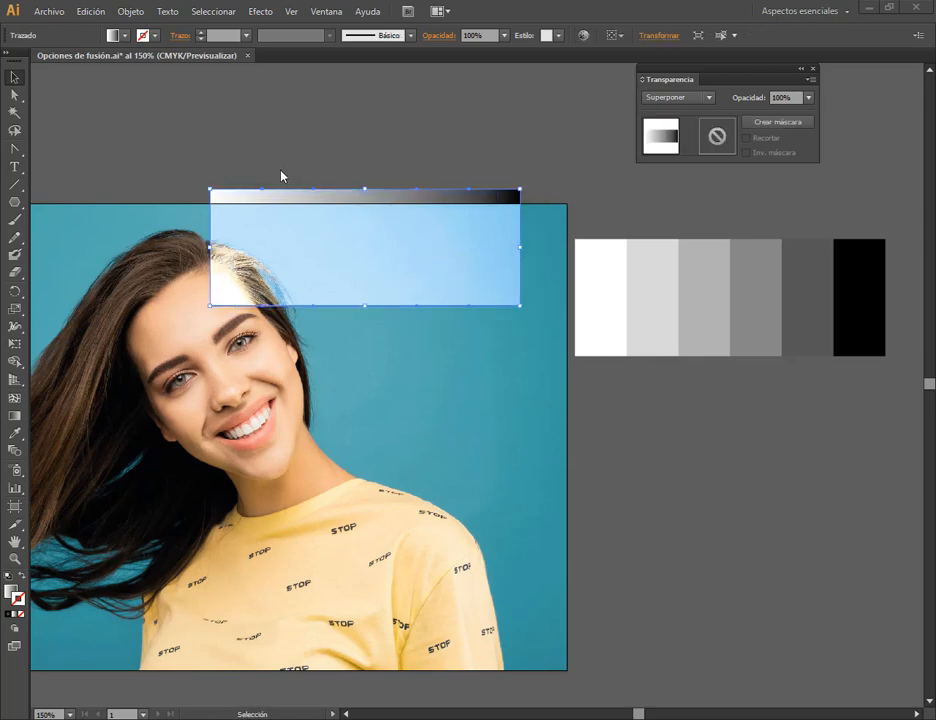
- Slide the Superponer gradient rectangle over the woman's hair and forehead, shifting it toward the dark end
drag(241, 281, 176, 333)
drag(315, 333, 323, 302)
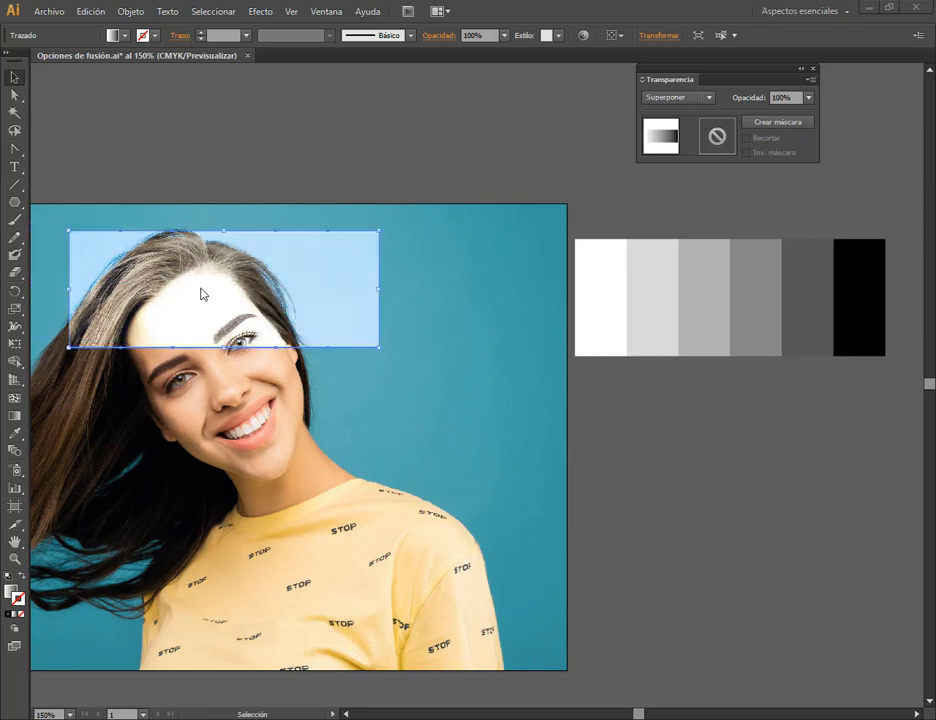
mouse_move(198, 287)
mouse_down()
mouse_move(267, 287)
mouse_move(193, 305)
mouse_up()
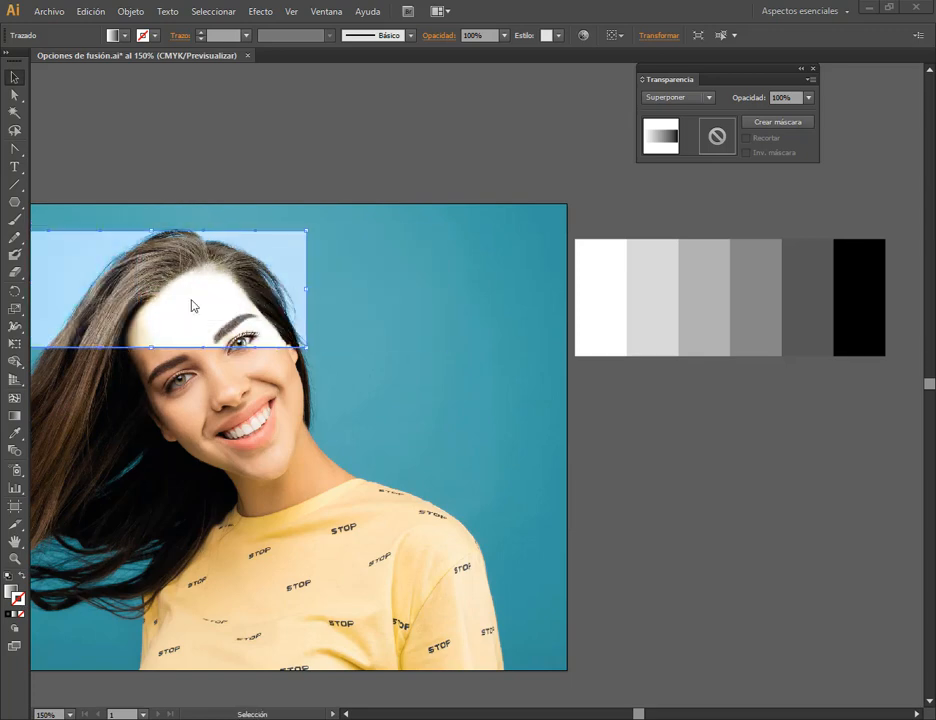
- Try the Superponer gradient rectangle in several positions over the woman's face, mouth and neck
drag(285, 307, 375, 488)
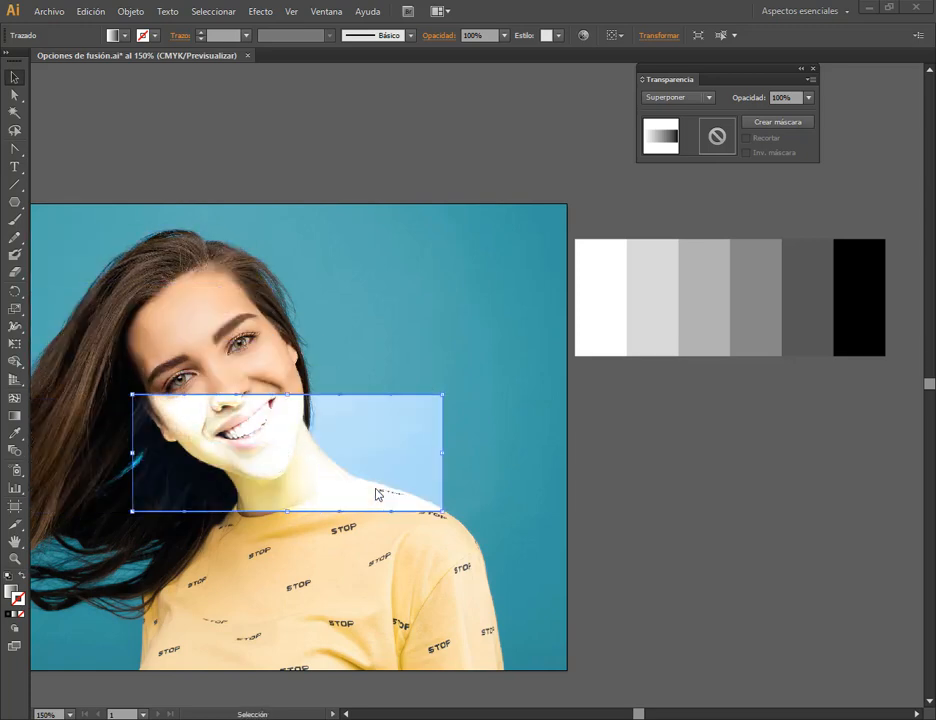
drag(298, 488, 269, 397)
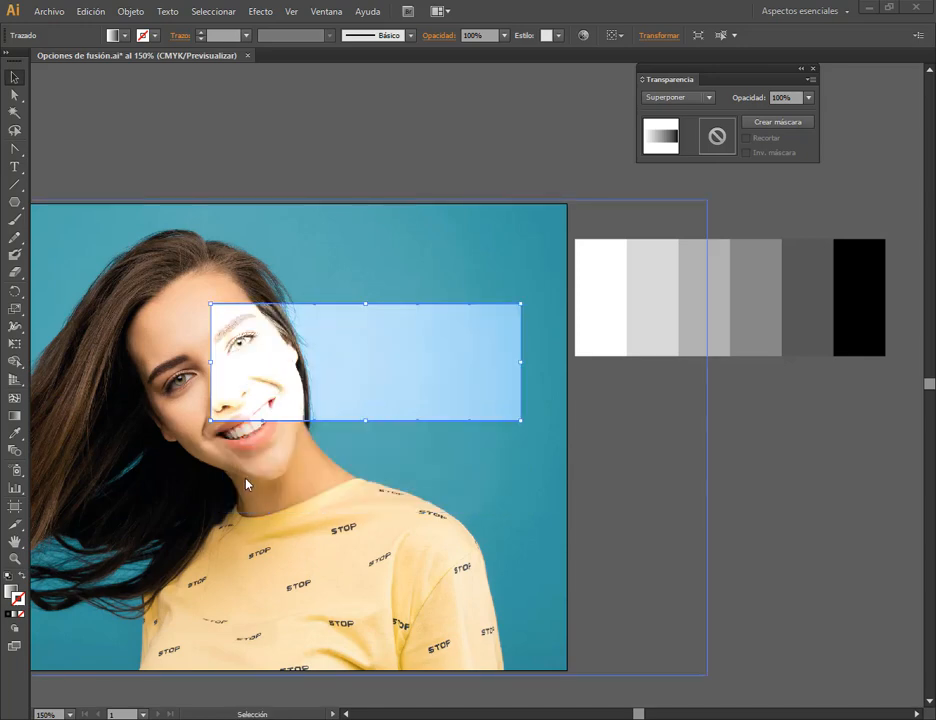
drag(376, 401, 215, 484)
drag(286, 495, 359, 486)
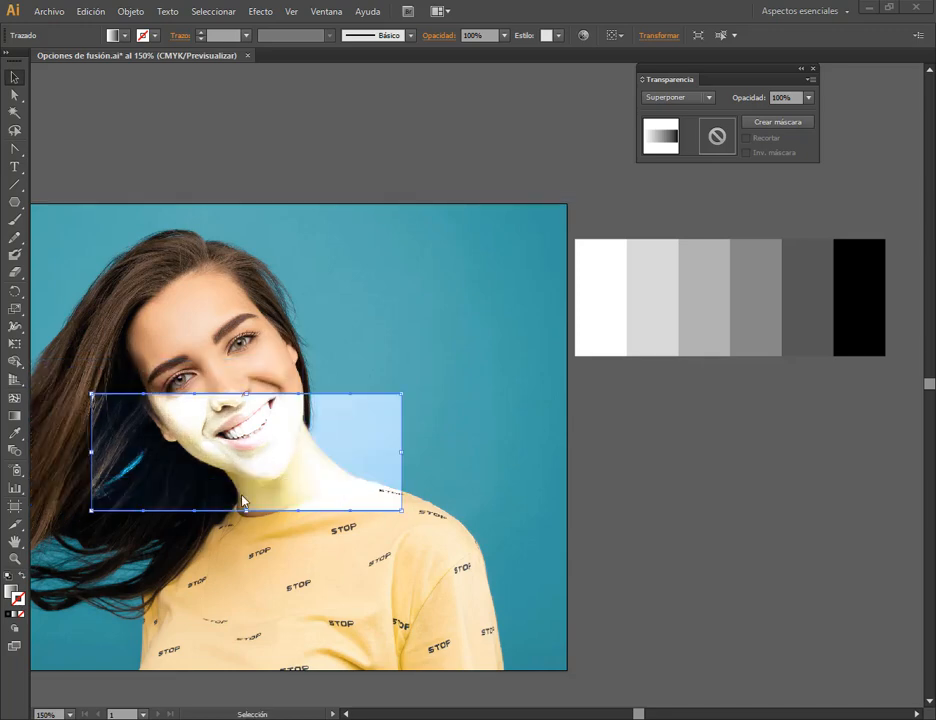
drag(242, 502, 334, 483)
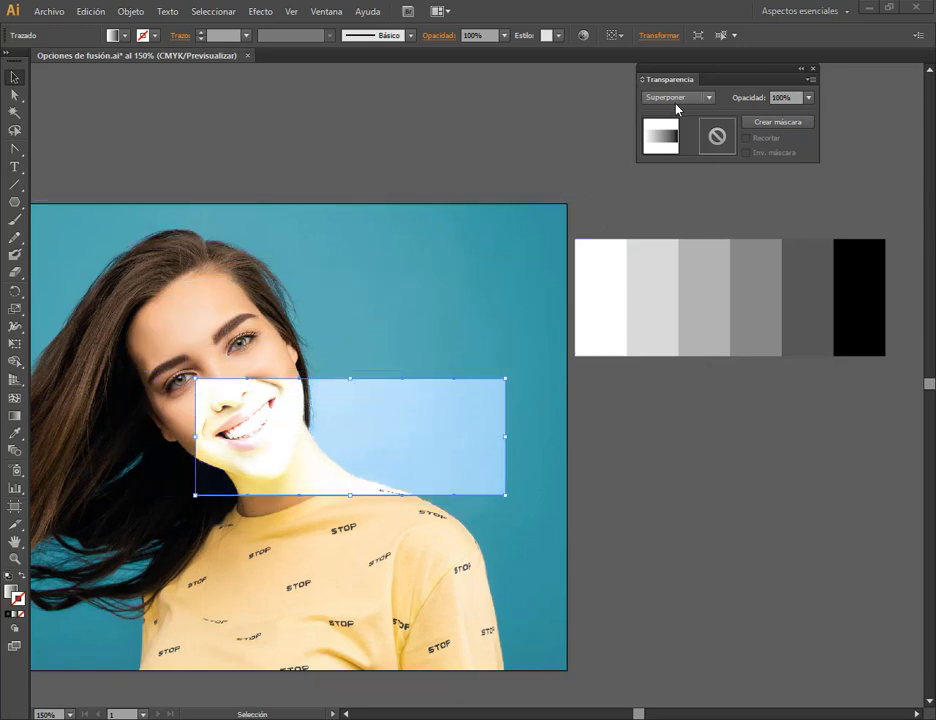
- Set the gradient rectangle's blending mode to Luz suave and shift it slightly sideways over the woman's mouth
click(676, 100)
click(680, 254)
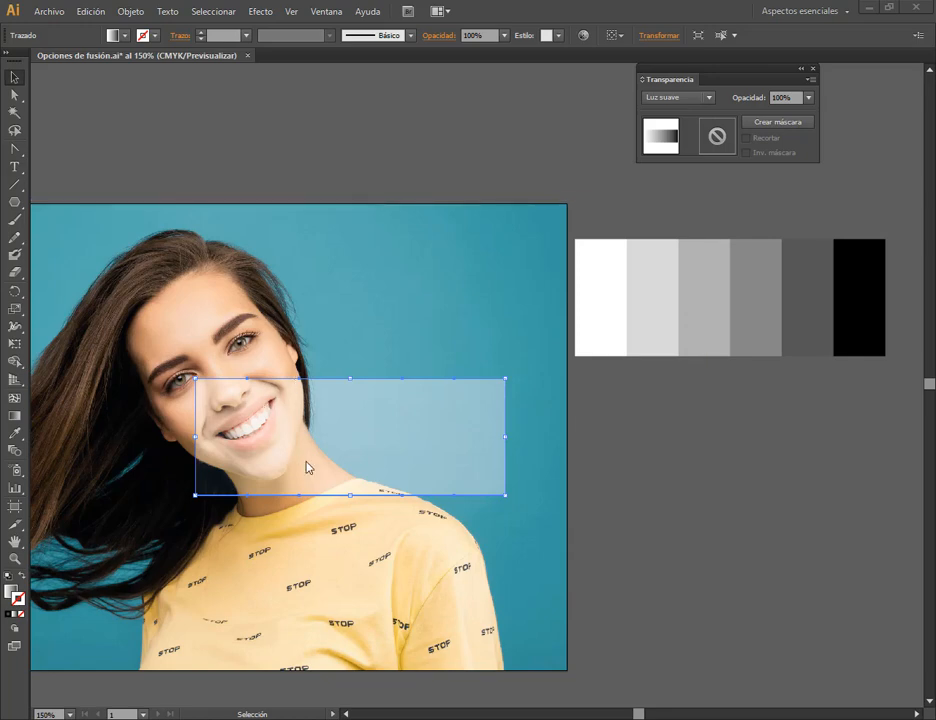
drag(307, 467, 329, 467)
click(635, 463)
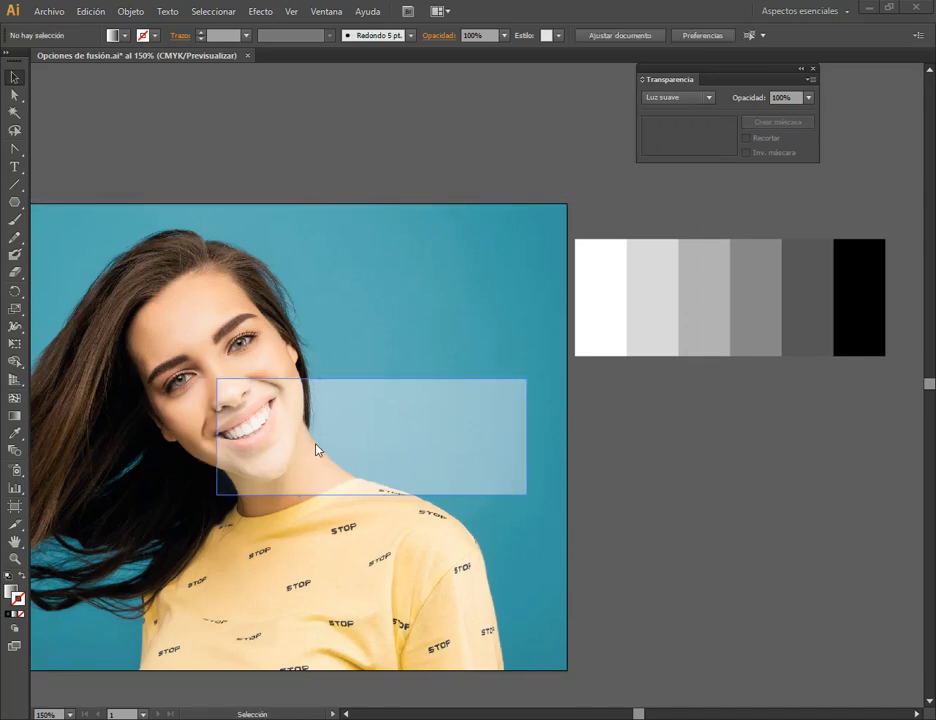
- Slide the Luz suave gradient rectangle across the woman's lower face and up over her hair and forehead
click(316, 449)
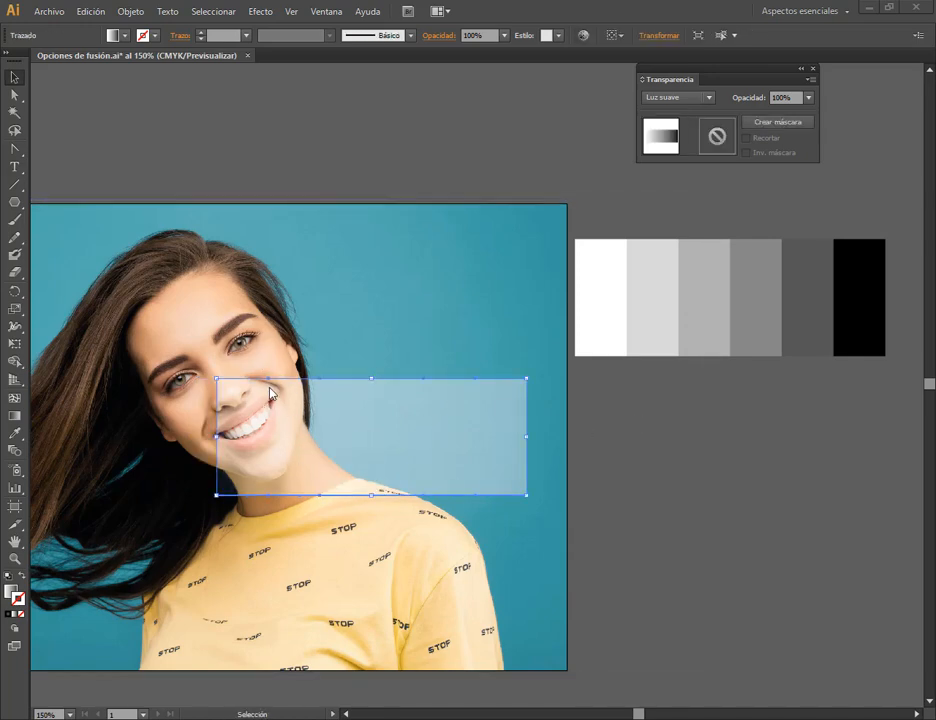
drag(345, 468, 274, 474)
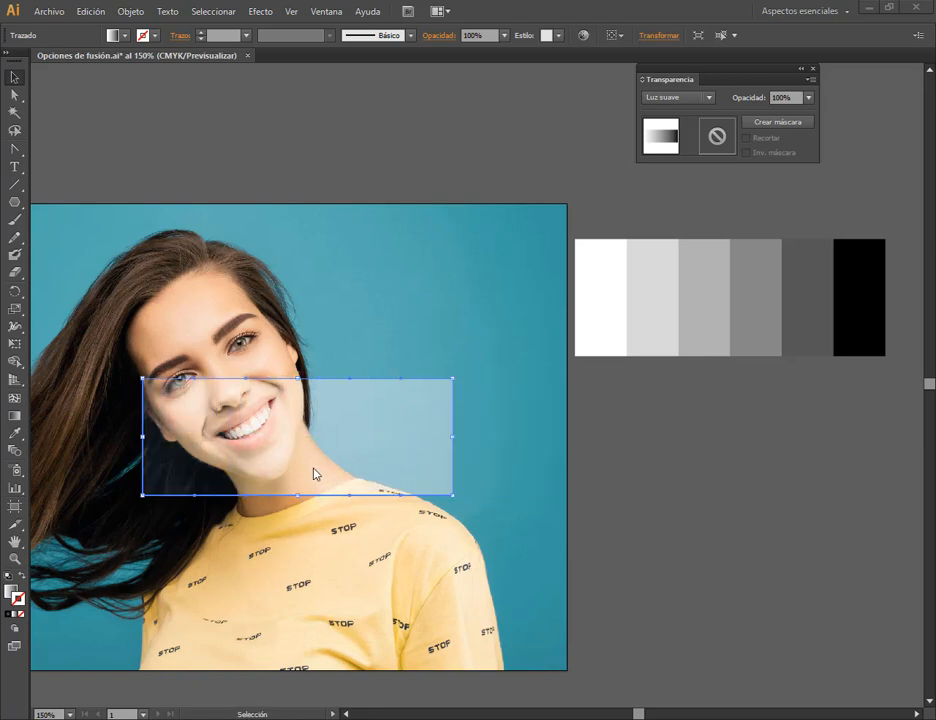
drag(349, 473, 348, 321)
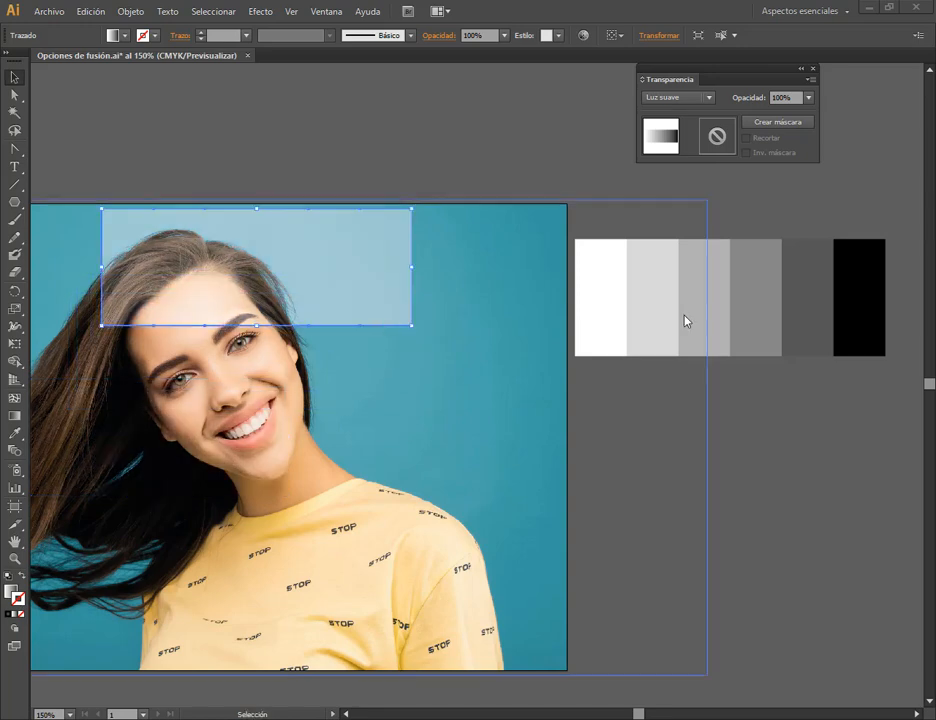
- Place the grayscale swatch group over the woman's lower face and set its blending mode to Luz suave
drag(648, 302, 183, 412)
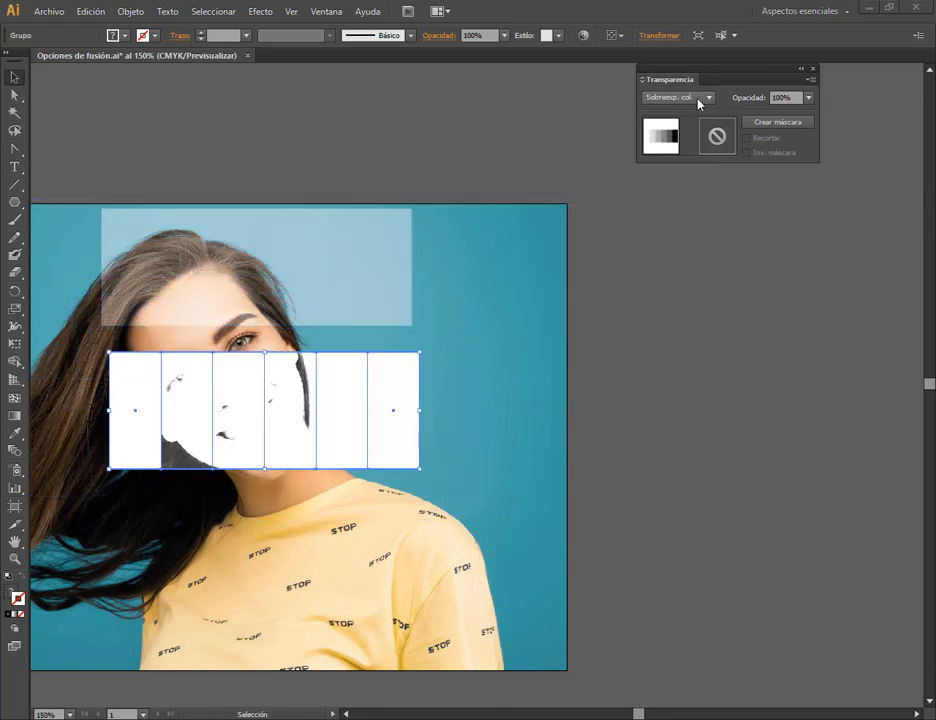
click(700, 99)
click(674, 254)
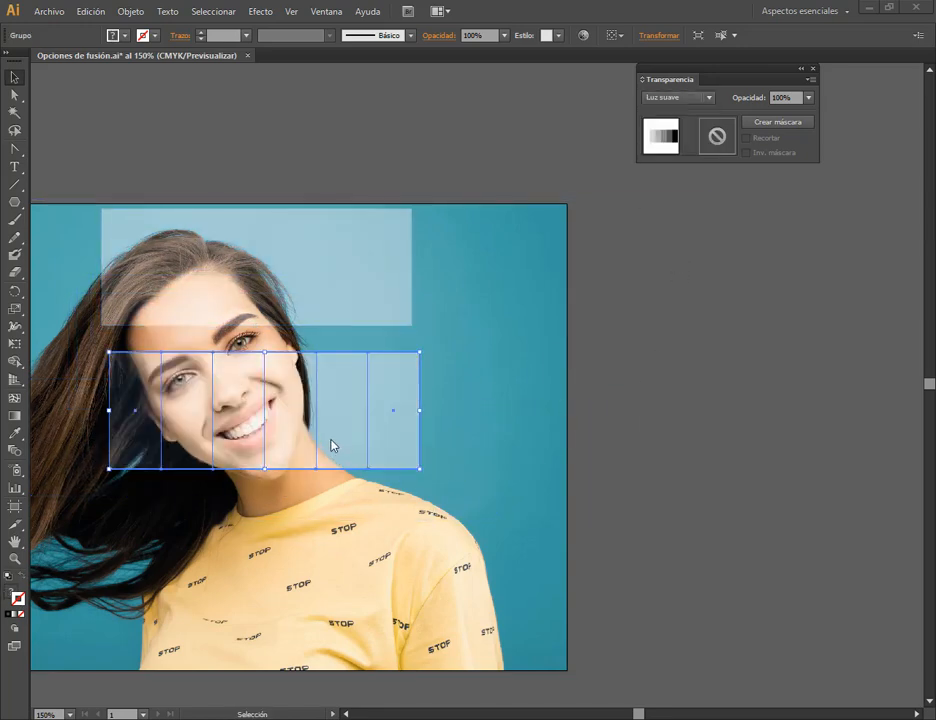
click(648, 428)
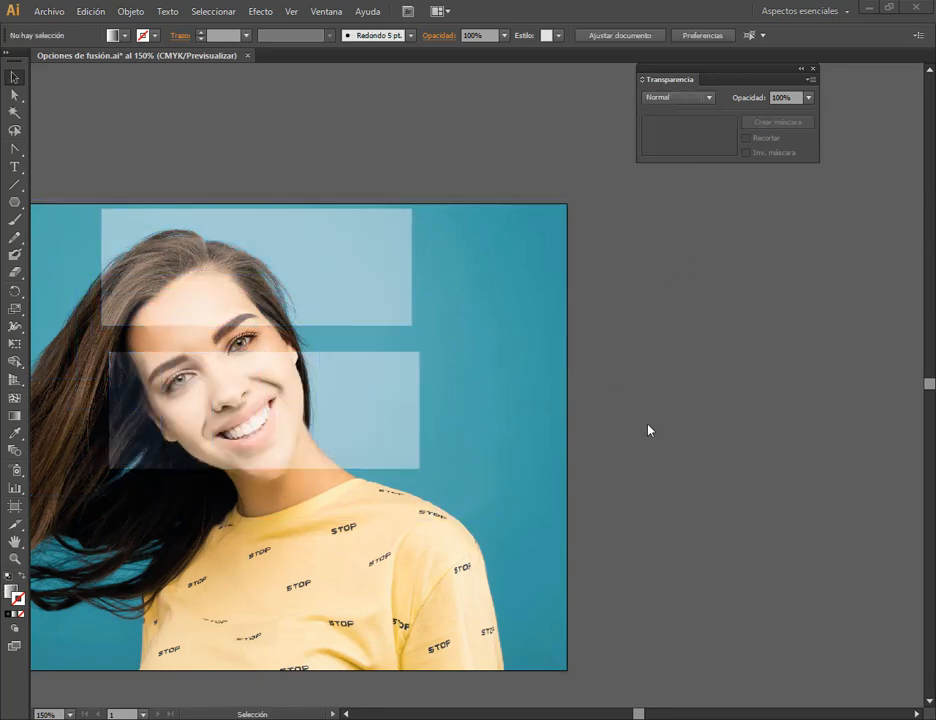
- Spread the gradient rectangle and swatch group slightly further apart vertically, and set the swatch group's blending mode to Luz fuerte
click(352, 322)
drag(340, 426, 340, 456)
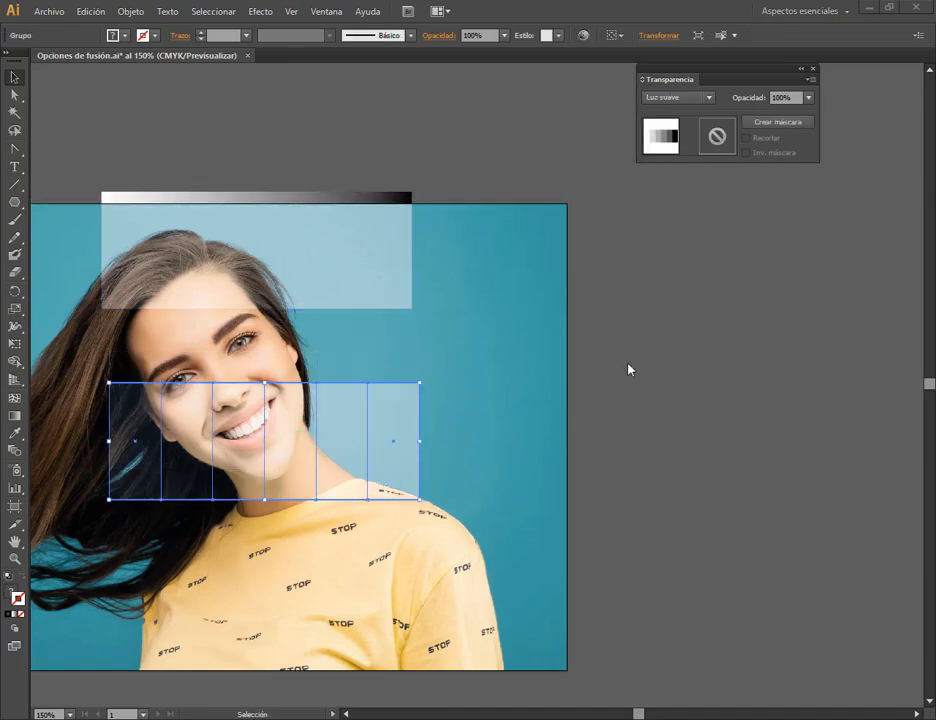
click(646, 98)
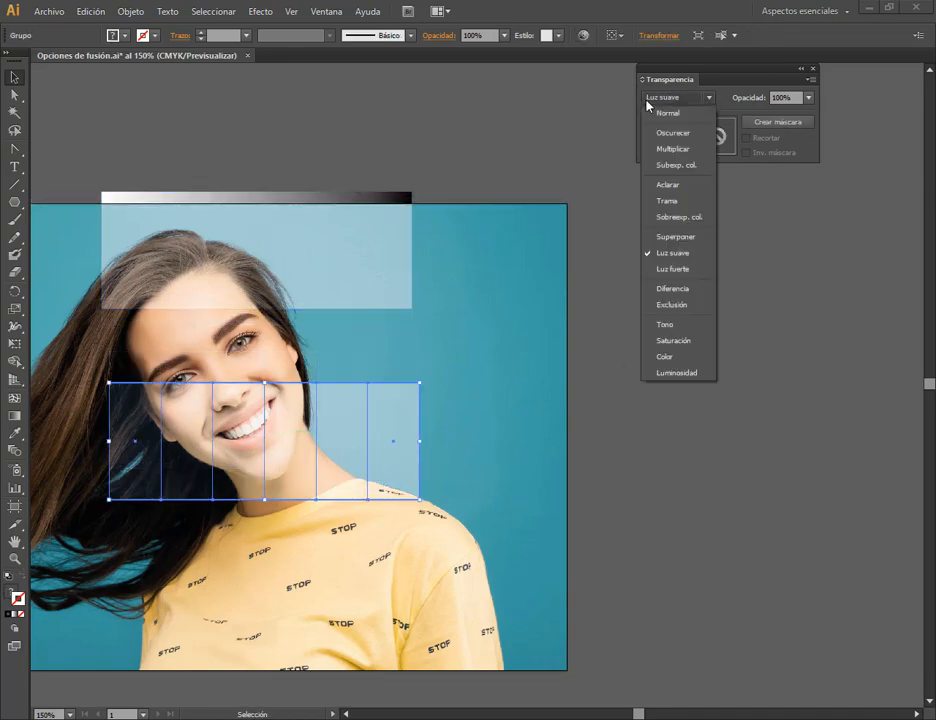
click(672, 269)
click(736, 395)
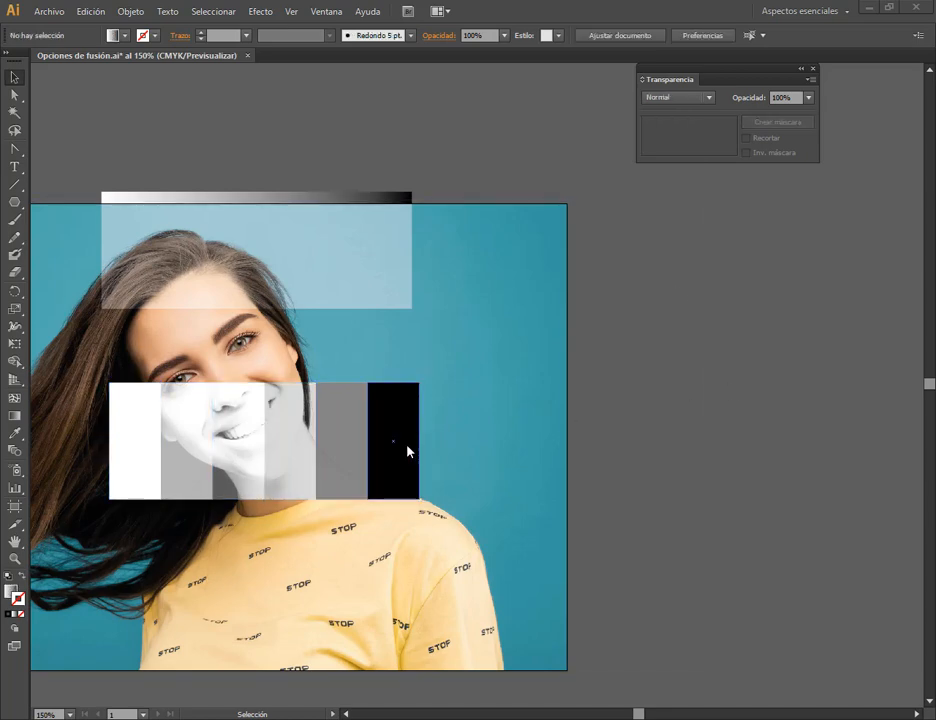
- Slide the Luz fuerte swatch group over the woman's neck, face and hair, moving the gradient rectangle mostly above the photo
drag(407, 452, 451, 464)
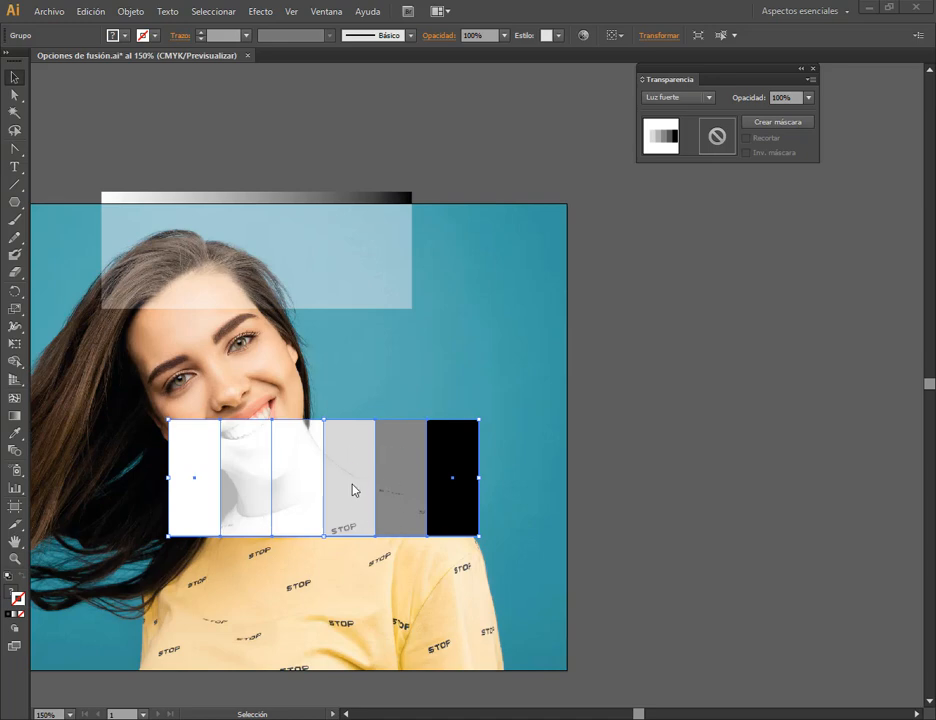
drag(347, 503, 275, 364)
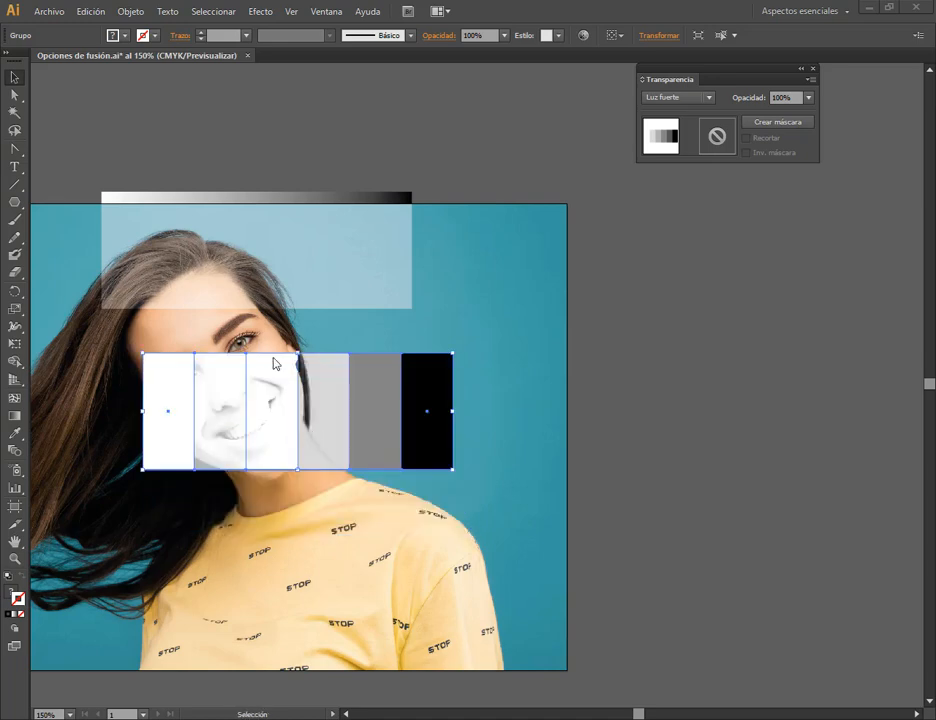
drag(280, 410, 288, 186)
drag(278, 443, 303, 489)
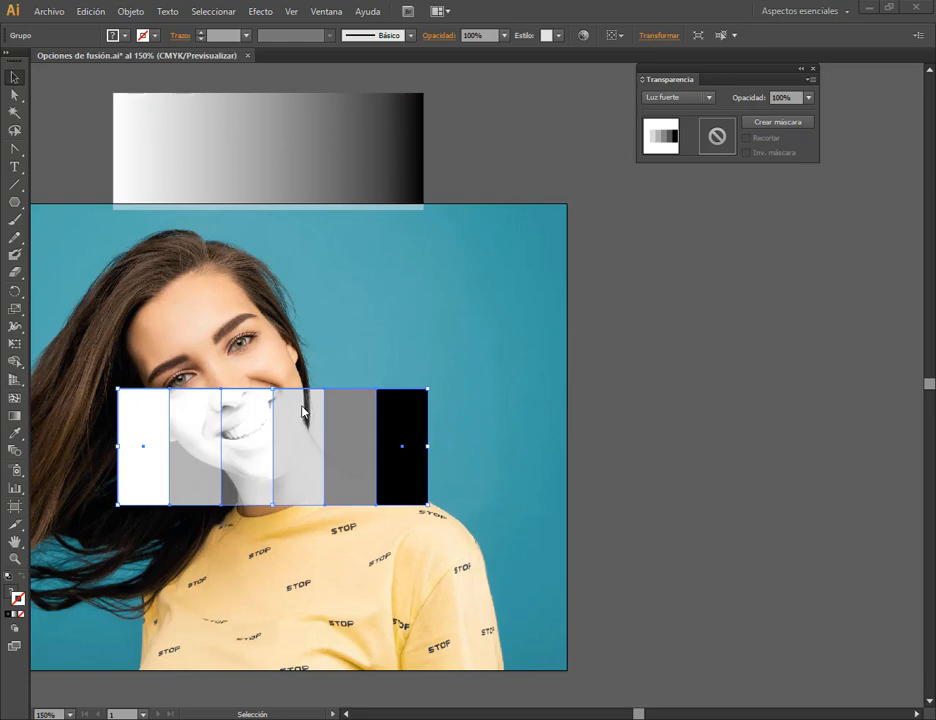
drag(291, 426, 299, 455)
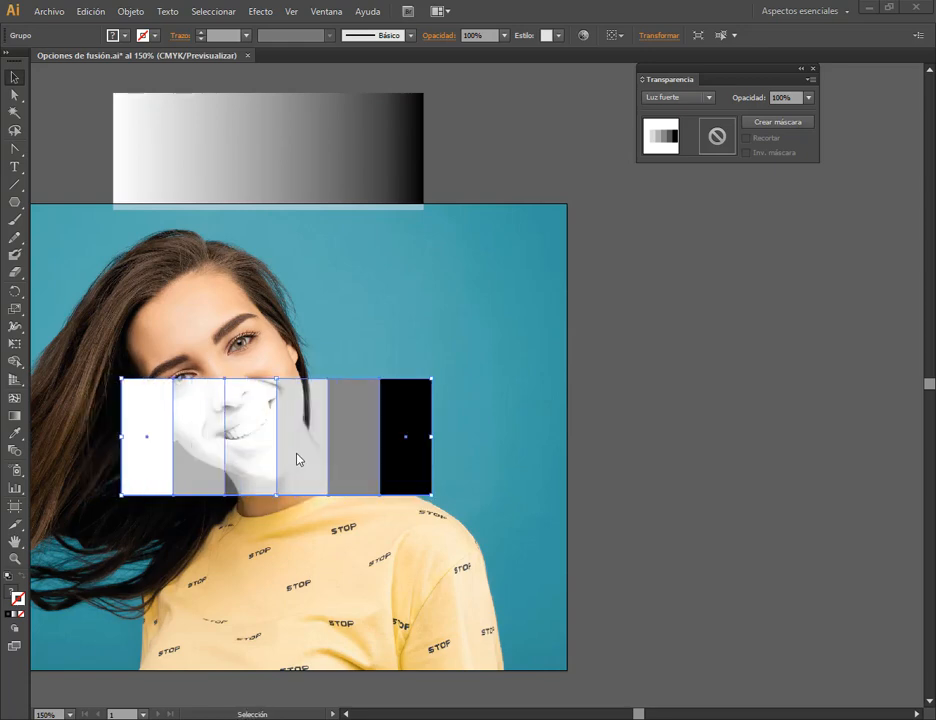
drag(230, 446, 312, 368)
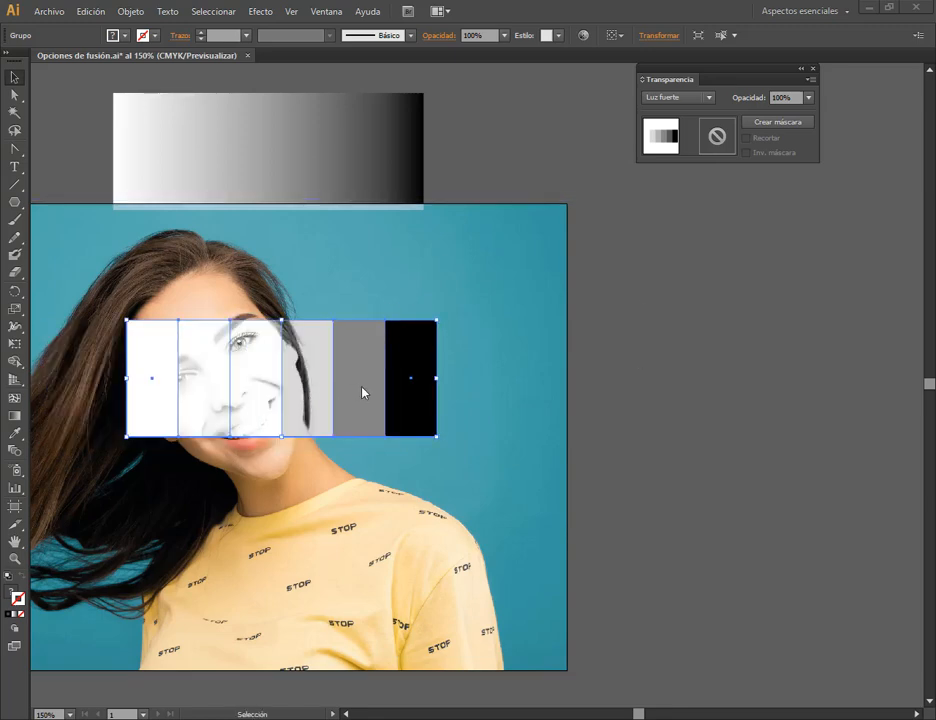
drag(363, 390, 424, 303)
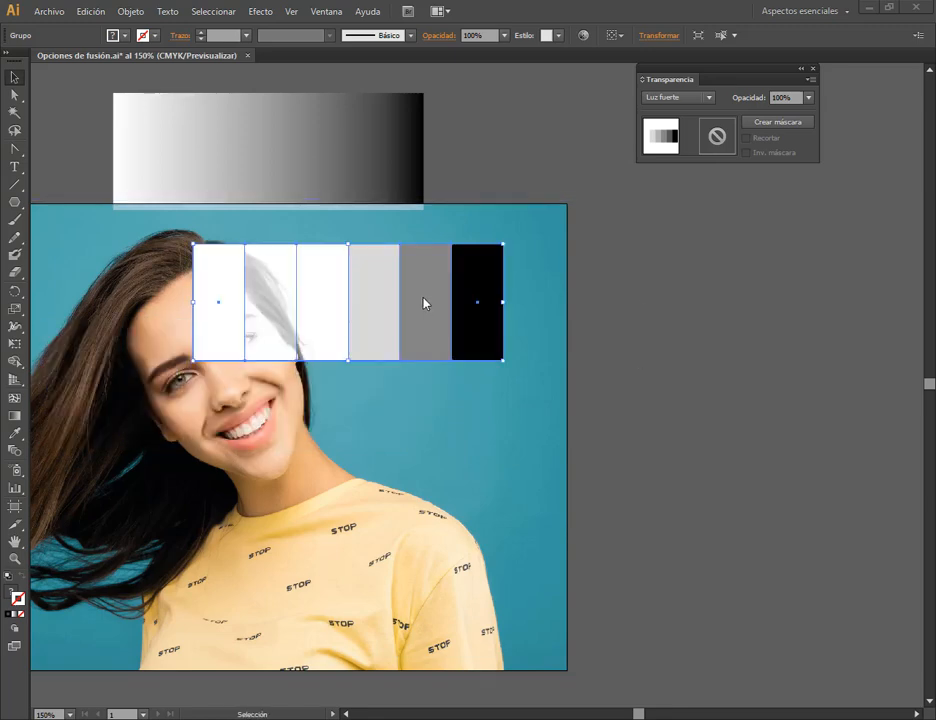
- Set the swatch group's blending mode to Diferencia and shift it over the woman's forehead and eyes
click(677, 97)
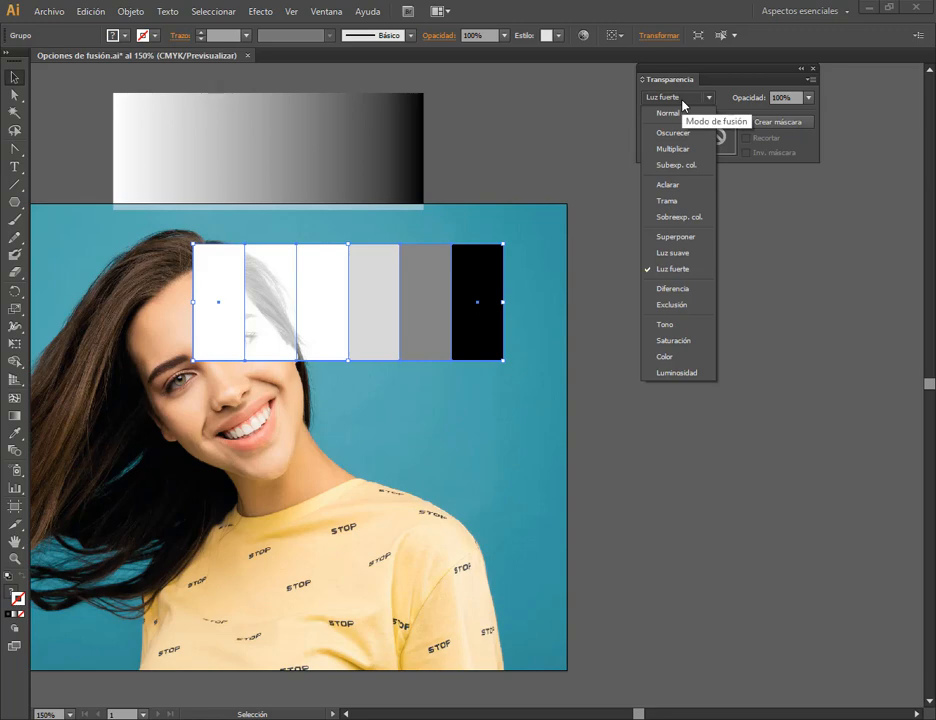
click(665, 290)
drag(447, 304, 385, 329)
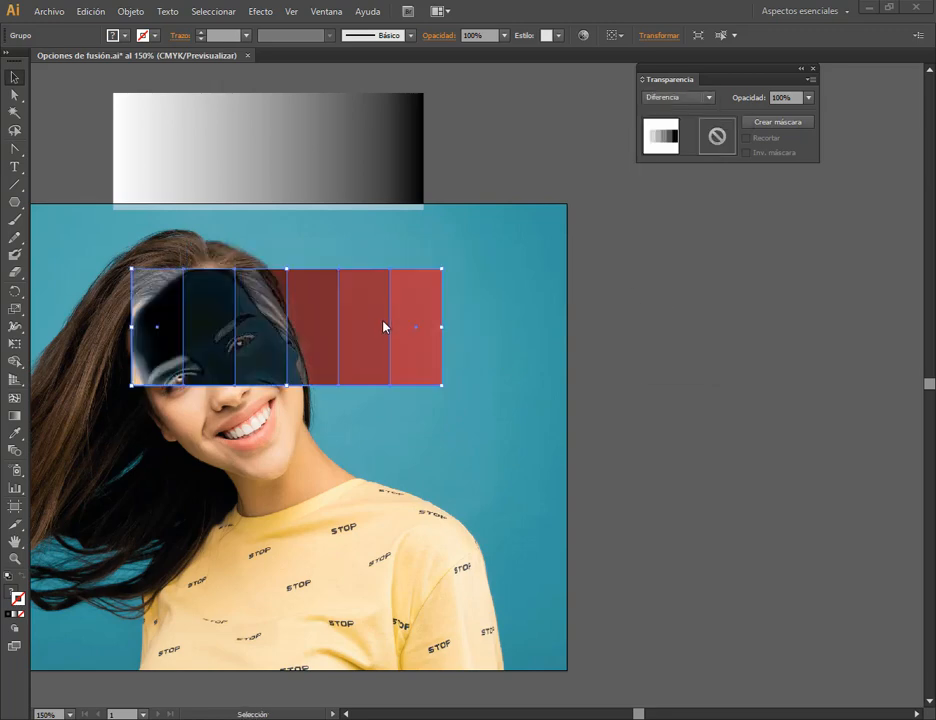
- Try the Exclusión blending mode on the swatch group and return it to Diferencia
click(686, 99)
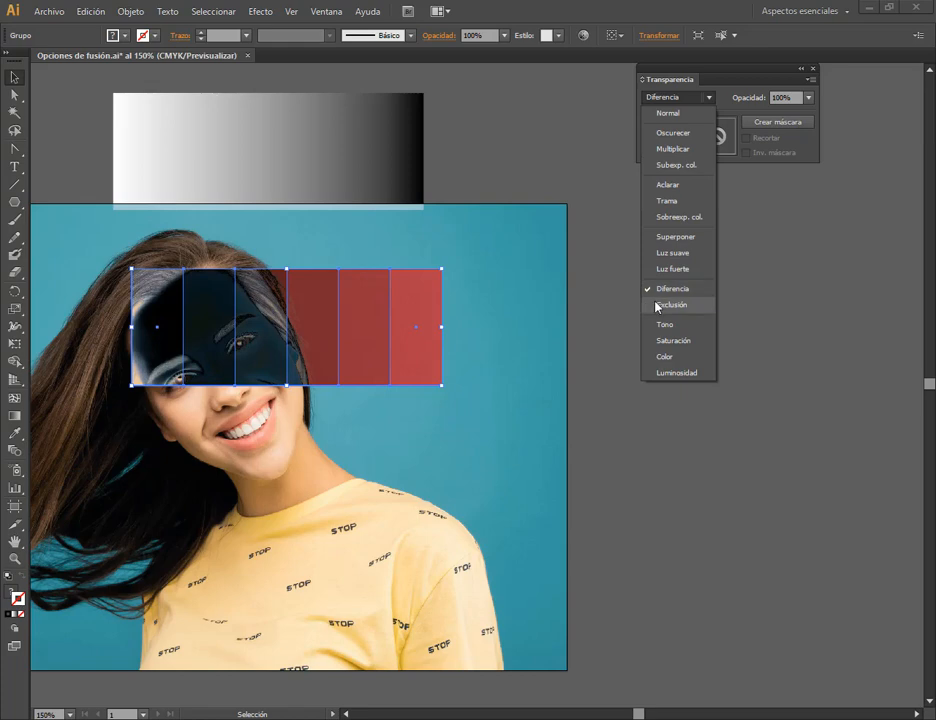
click(655, 304)
click(685, 100)
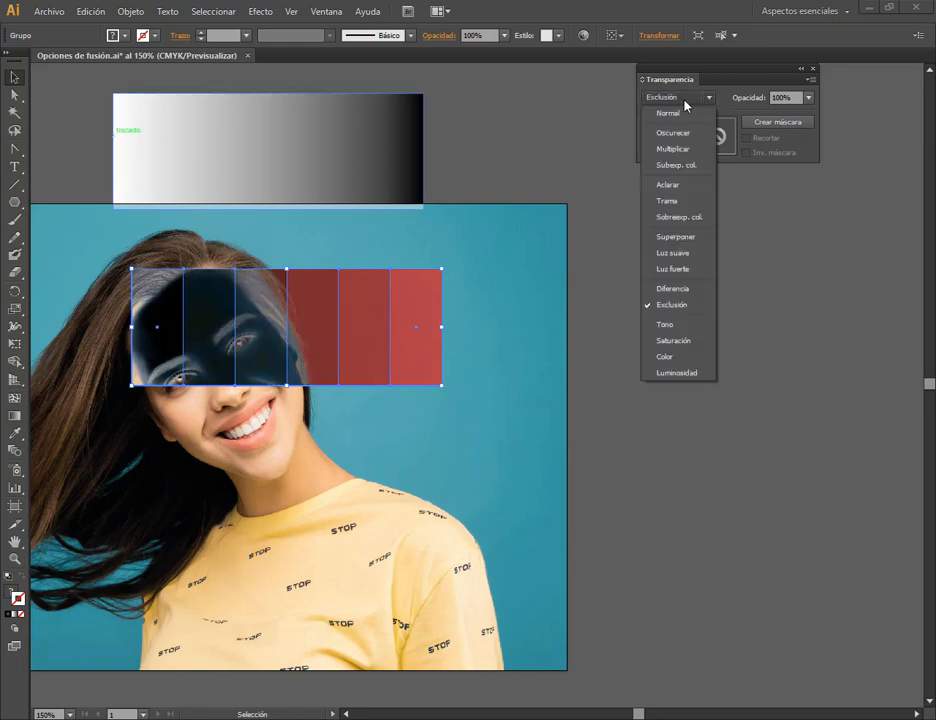
click(672, 288)
- Slide the Diferencia swatch group over the blue background, down across the neck and shirt, and back up beside the hair
drag(374, 341, 509, 294)
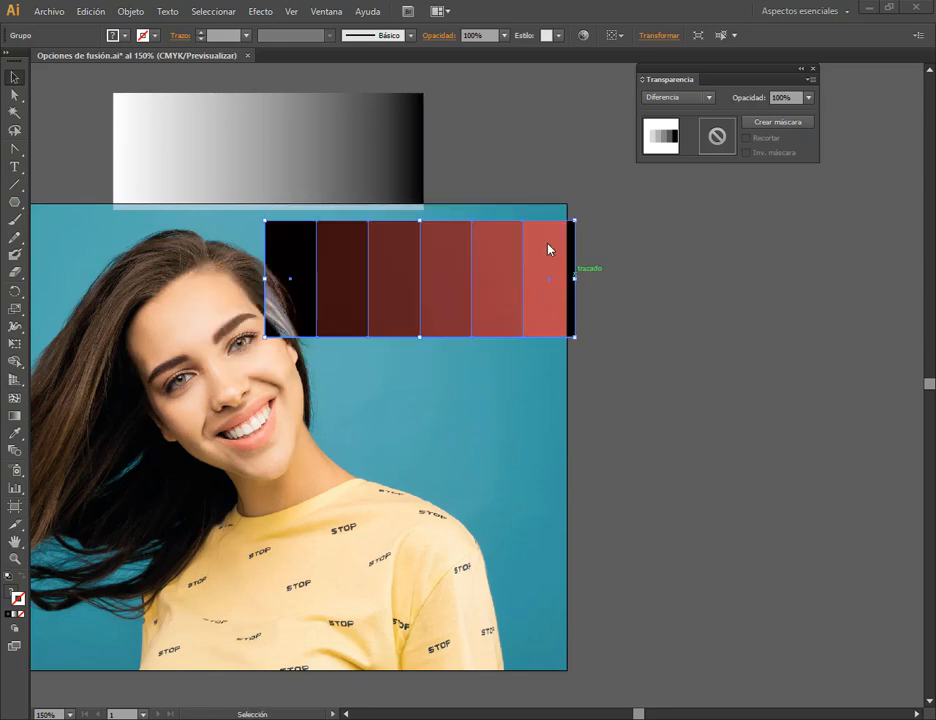
mouse_move(548, 249)
mouse_down()
mouse_move(535, 253)
mouse_move(543, 238)
mouse_up()
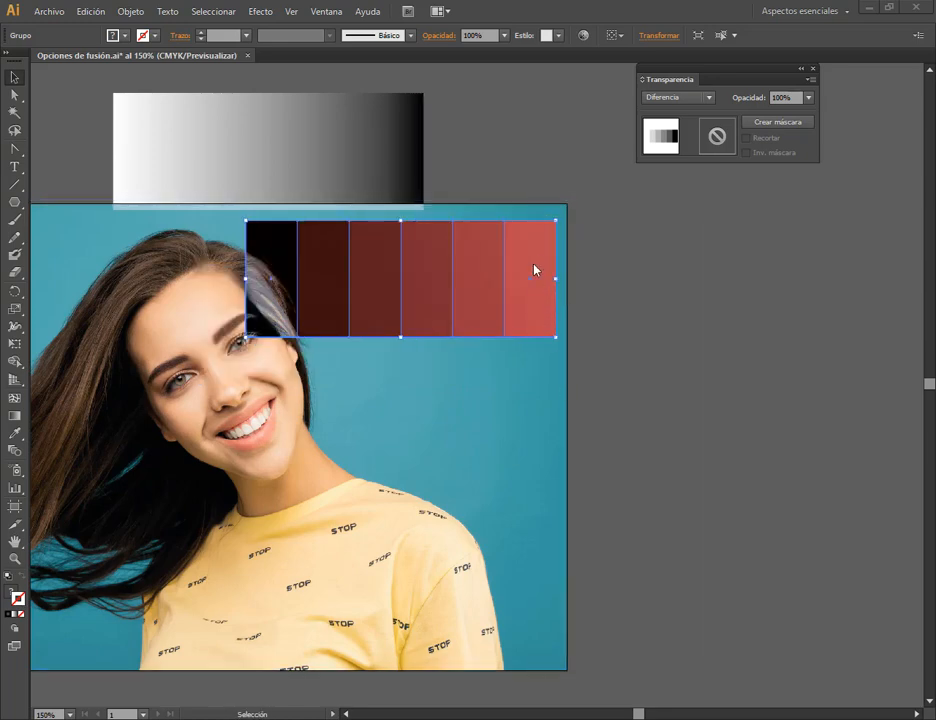
drag(476, 333, 477, 515)
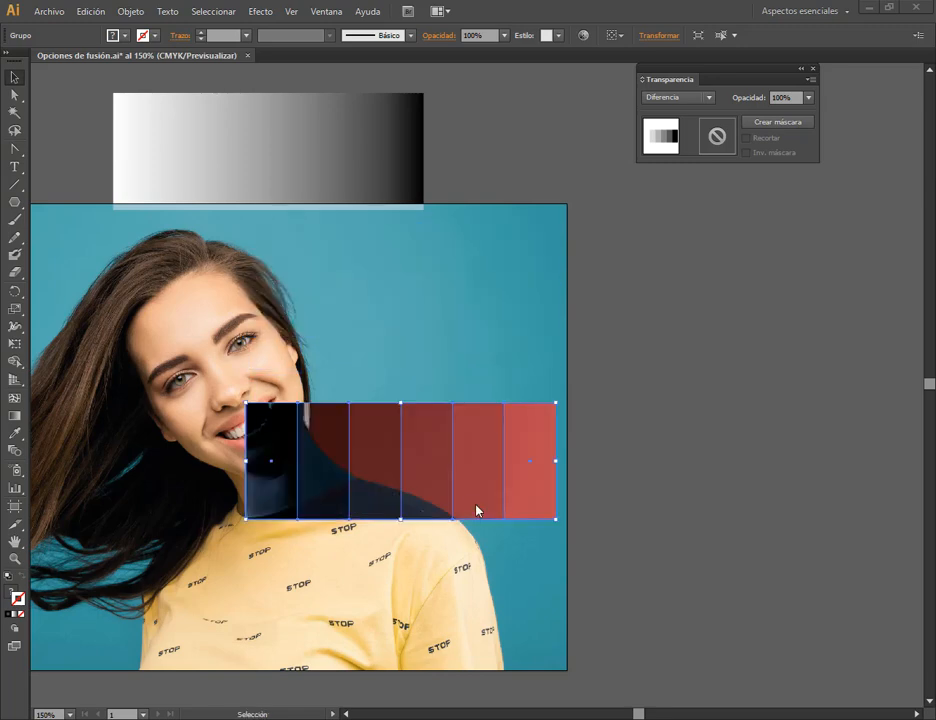
drag(506, 458, 525, 294)
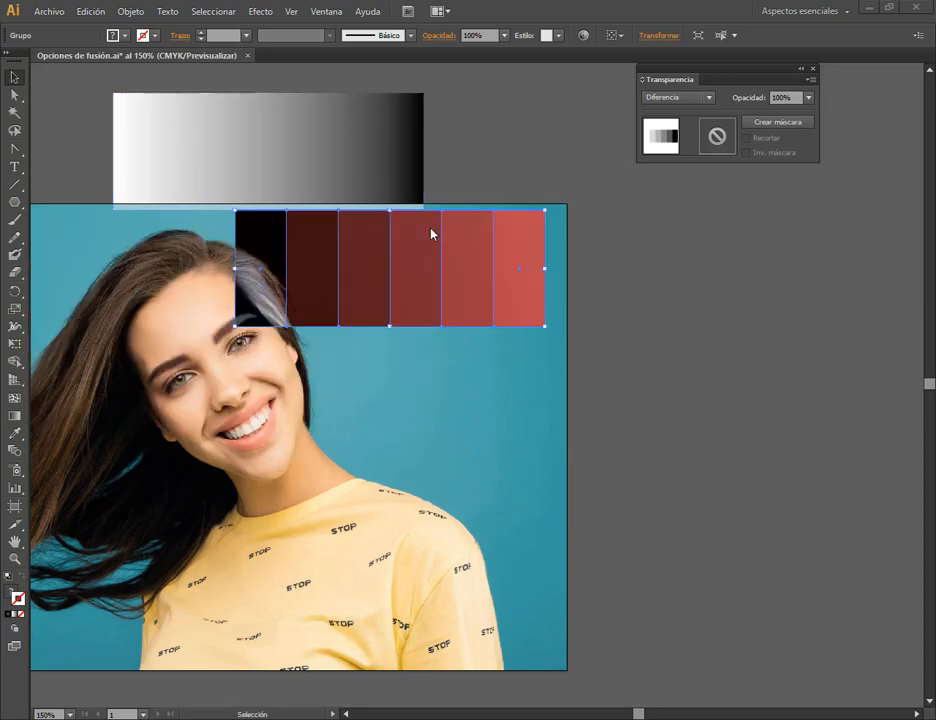
- Try the swatch group in Exclusión and Tono blending modes, moving it down over the woman's eye and cheek
click(709, 97)
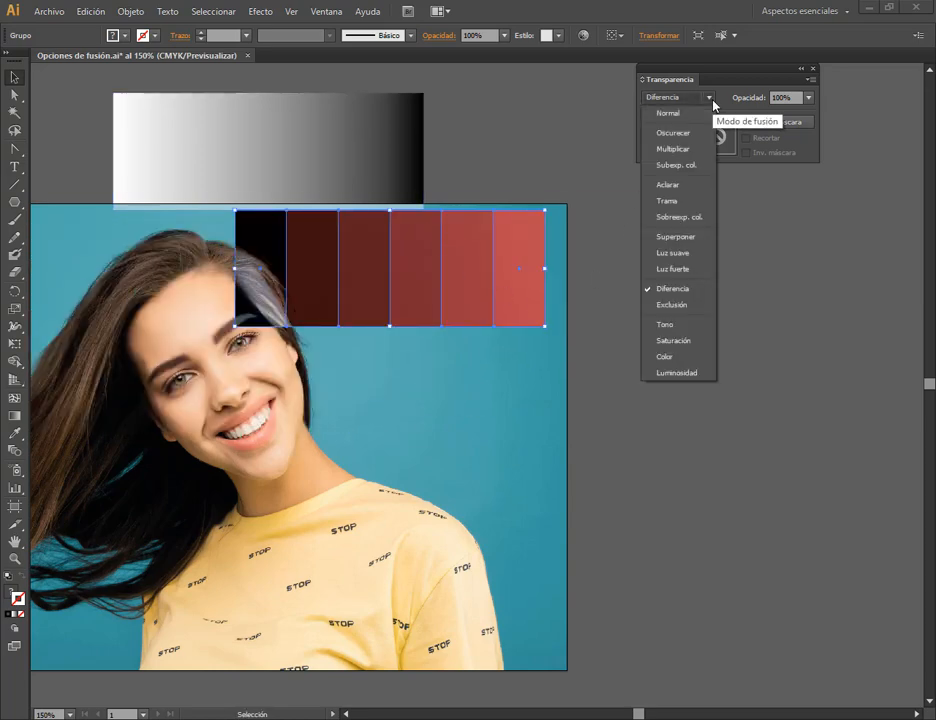
click(663, 304)
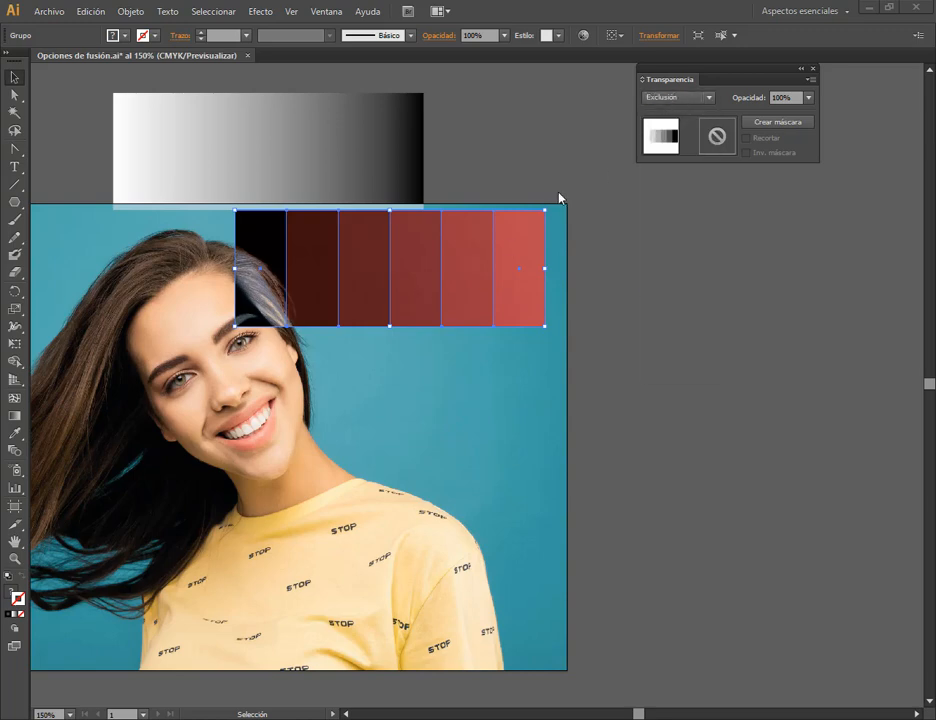
click(675, 97)
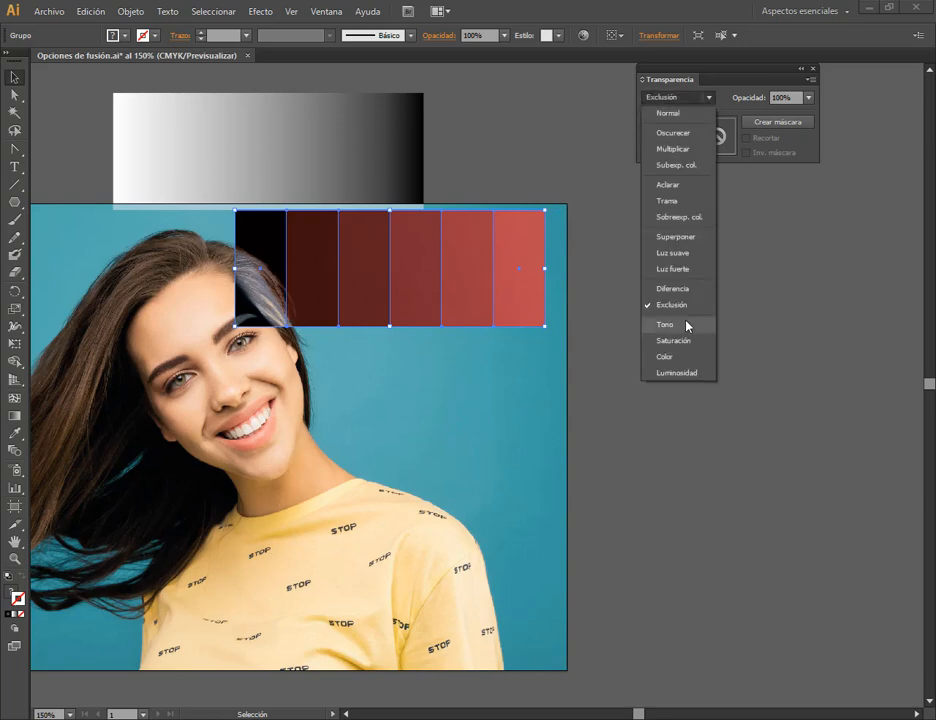
click(687, 325)
drag(487, 299, 473, 393)
- Cycle the swatch group's blending mode through Saturación, Color and Luminosidad
click(677, 99)
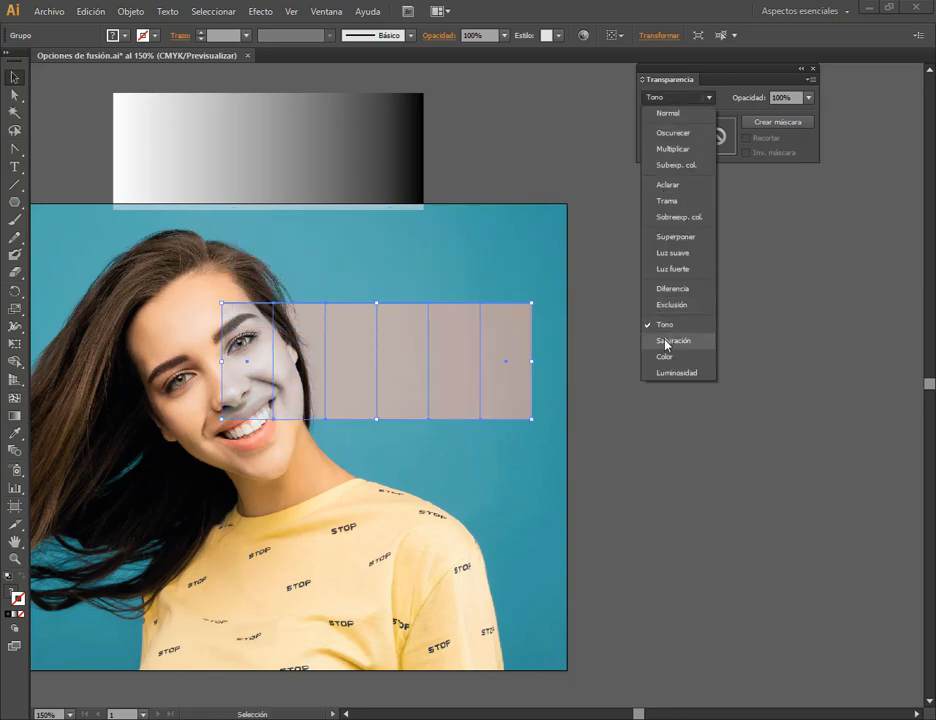
click(668, 340)
click(698, 99)
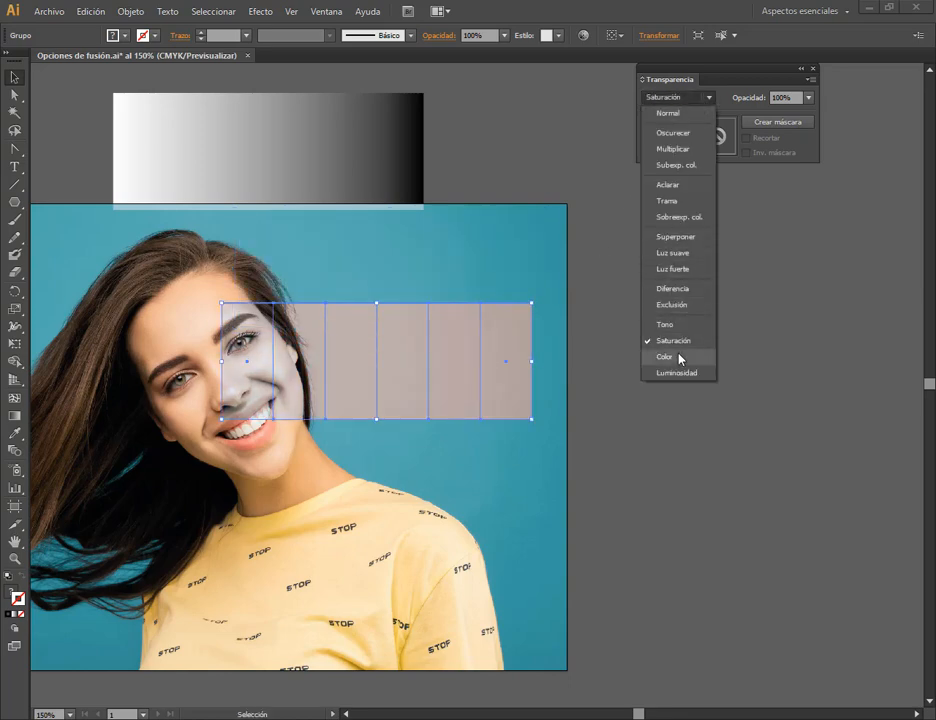
click(679, 357)
click(688, 97)
click(674, 372)
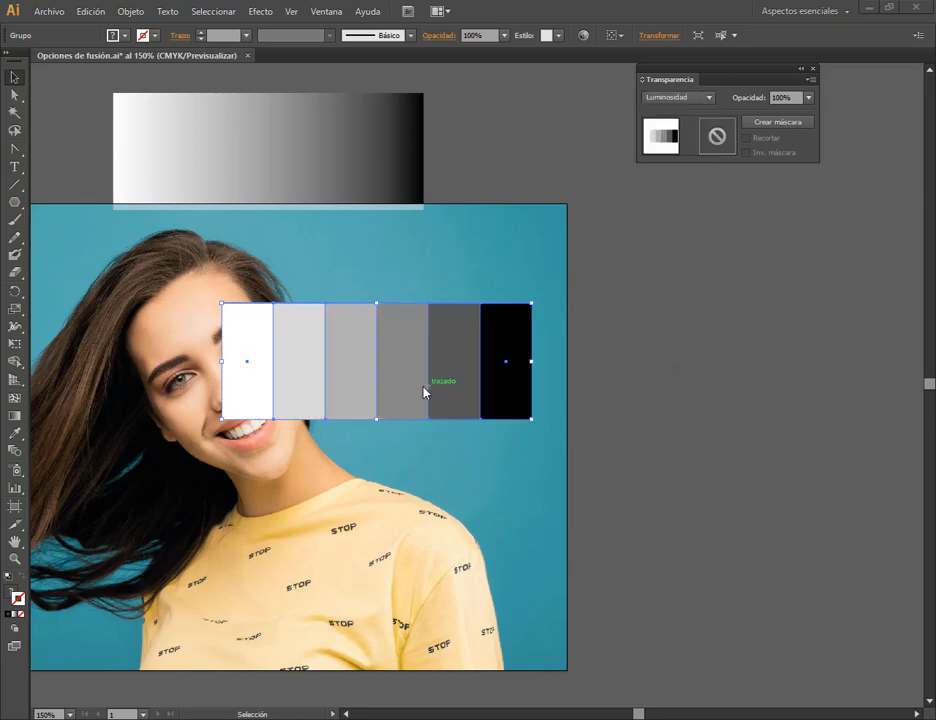
- Reset the swatch group's blending mode to Normal and move it off the photo onto the empty canvas beside it
click(679, 97)
click(668, 171)
drag(464, 368, 827, 248)
click(812, 365)
- Move the gradient rectangle clear above the photo, and place copies of it and the swatch group stacked beside the photo
drag(328, 152, 362, 128)
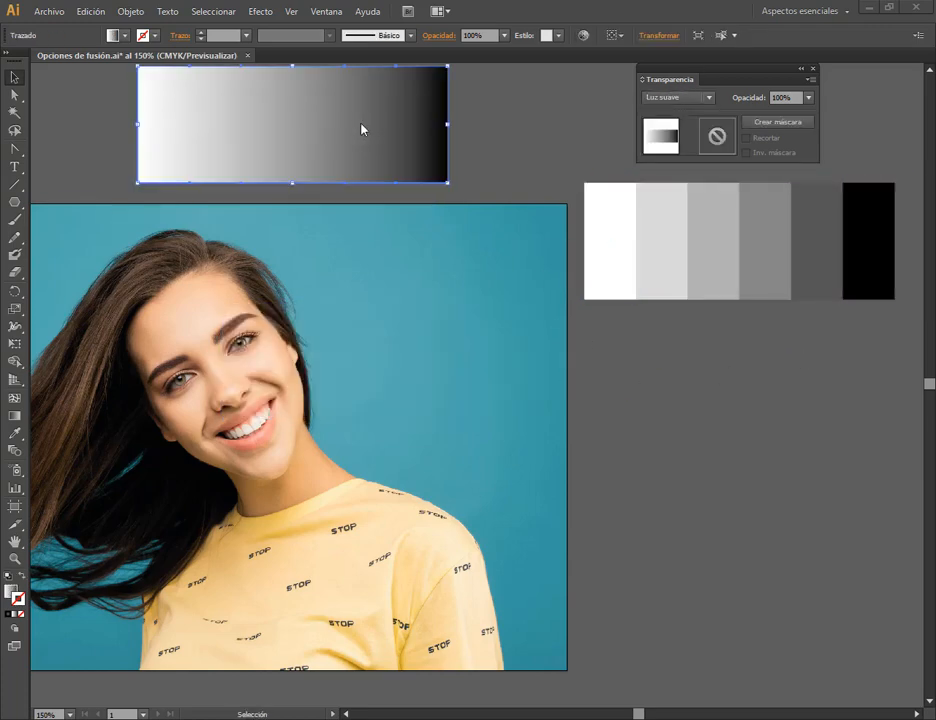
alt+drag(282, 147, 716, 479)
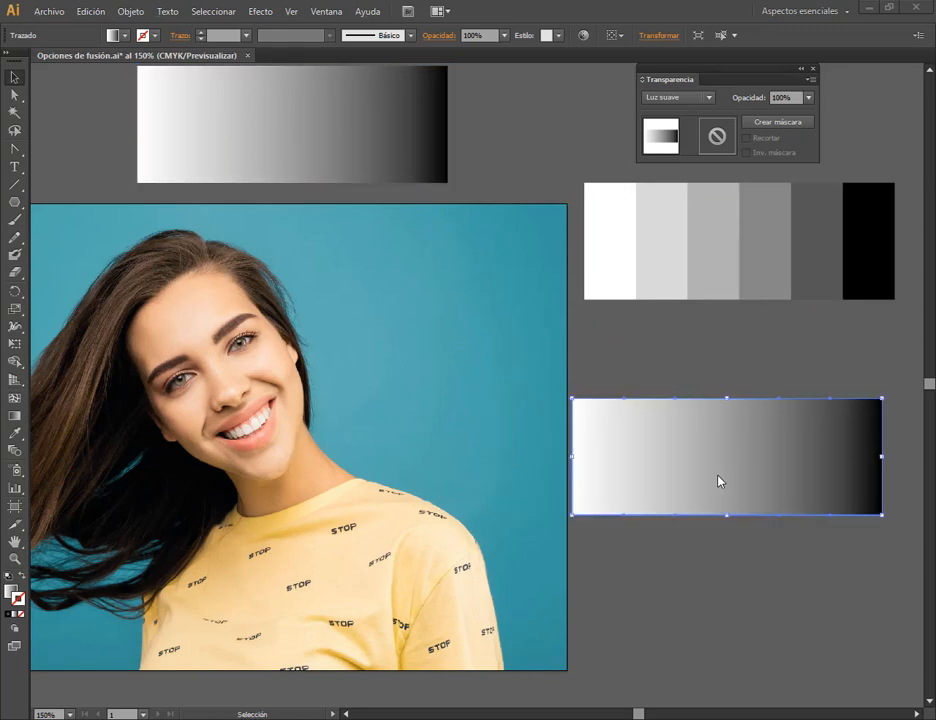
click(705, 297)
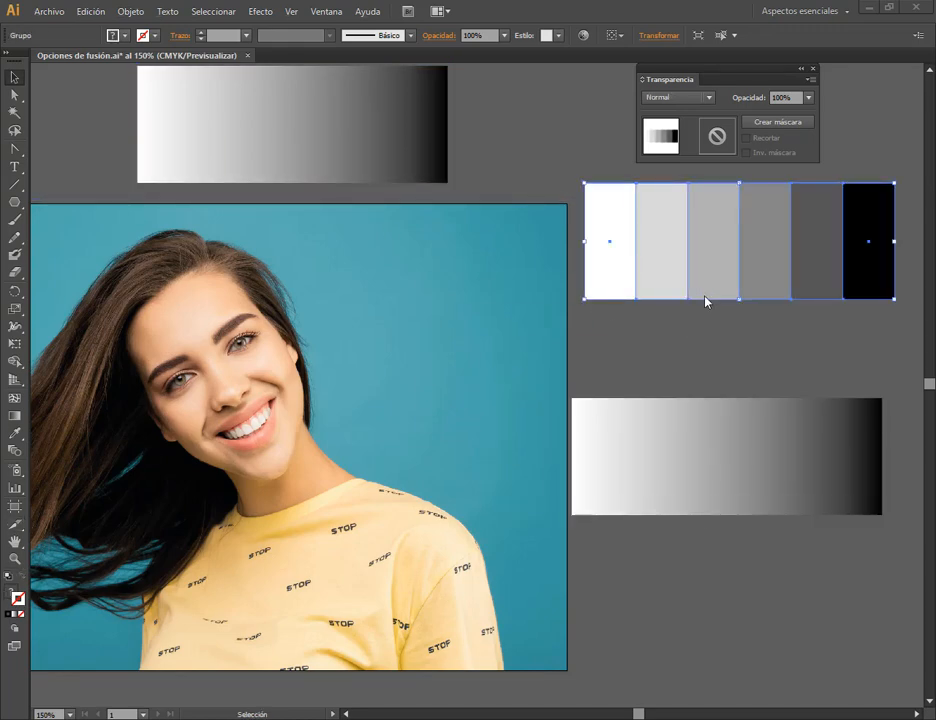
alt+drag(727, 284, 714, 636)
click(704, 483)
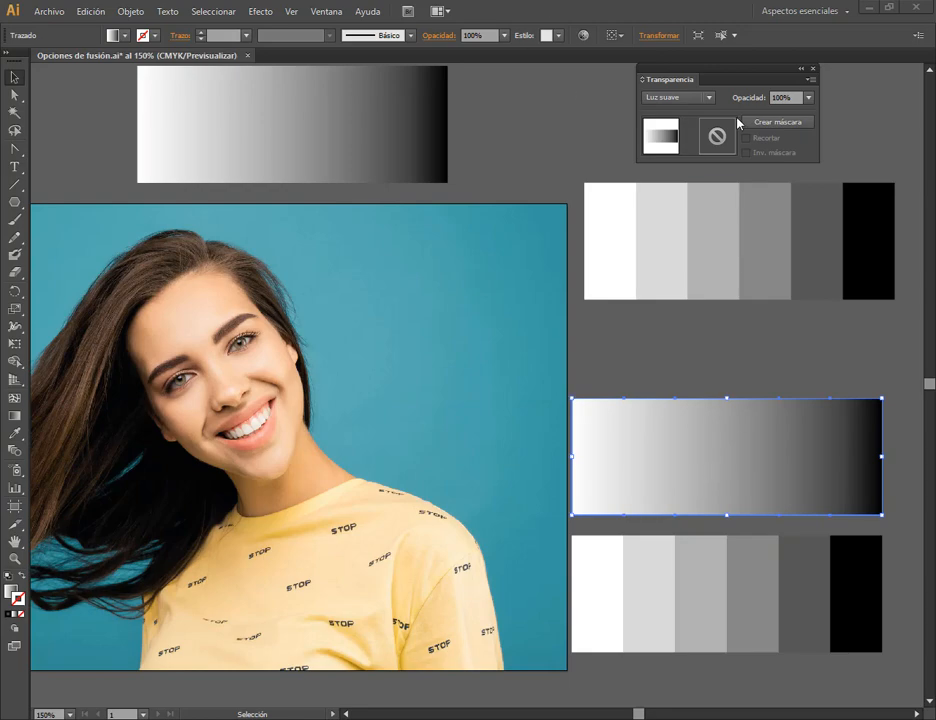
click(331, 11)
click(374, 274)
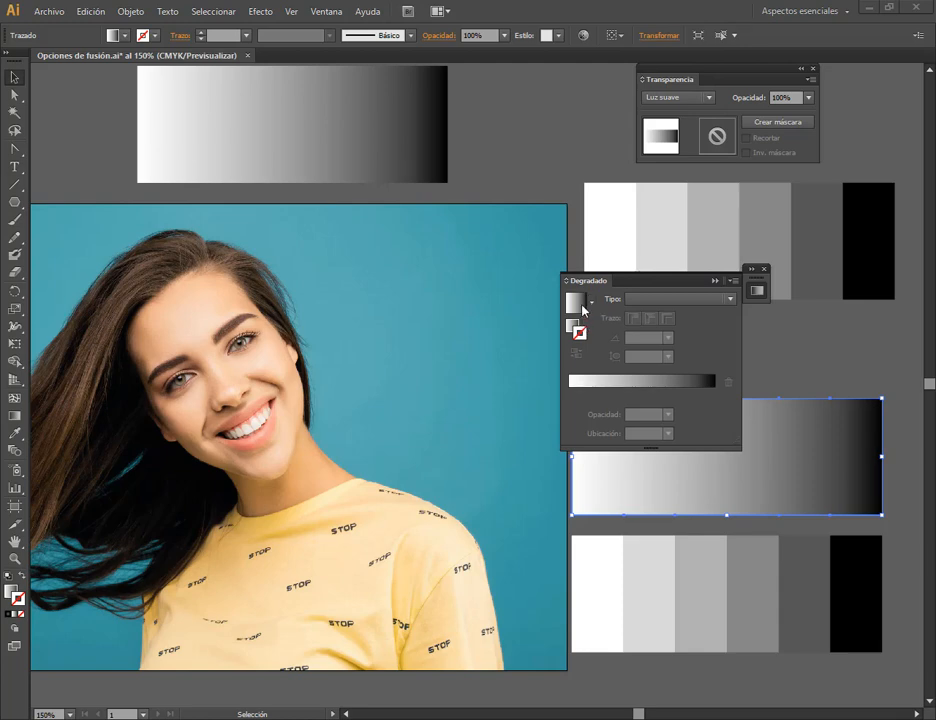
click(580, 326)
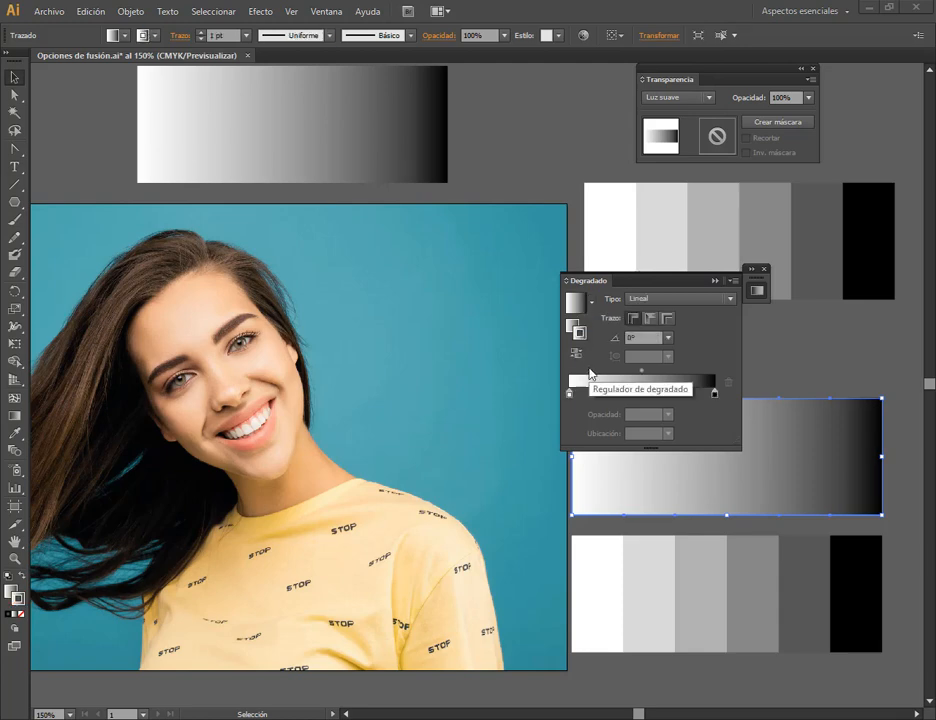
click(22, 616)
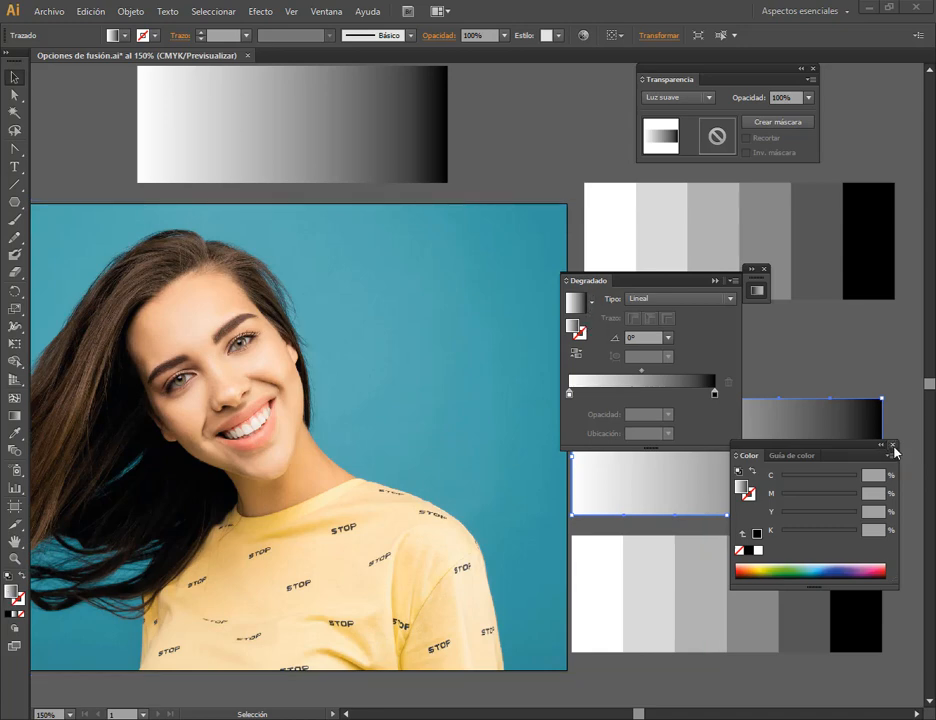
click(893, 445)
click(715, 281)
- Try expanding the grayscale gradient copy beside the photo into separate shapes
key(shift+Up)
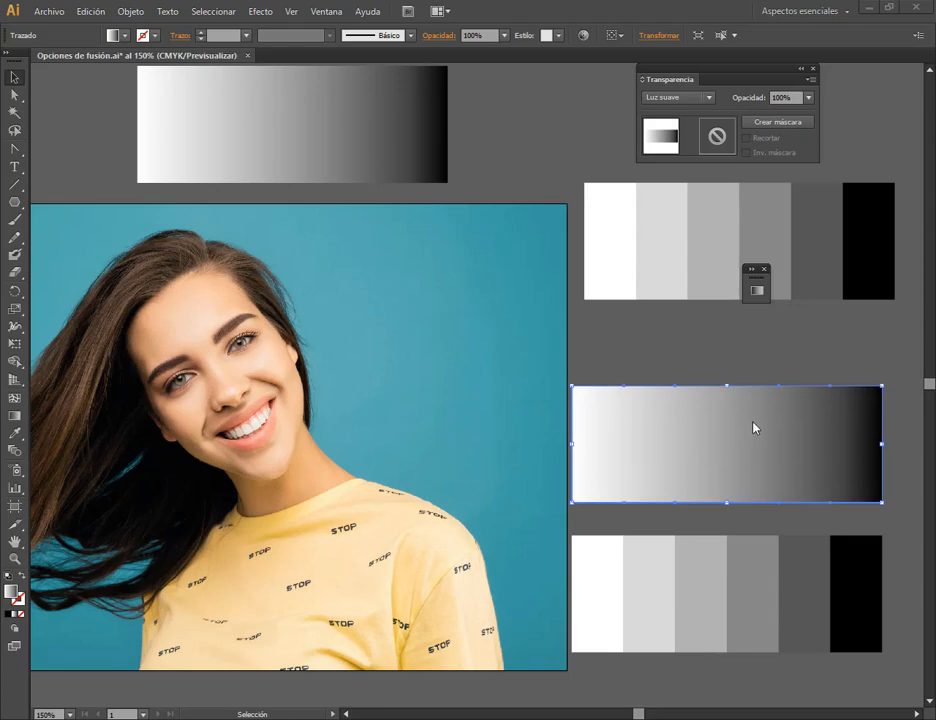
click(140, 11)
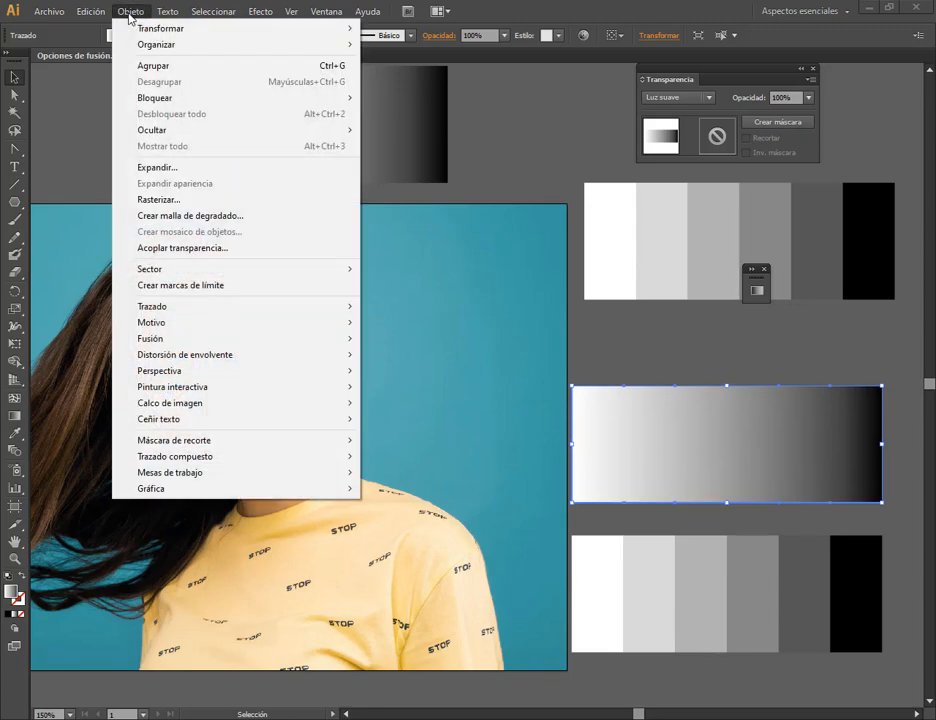
click(180, 168)
click(435, 436)
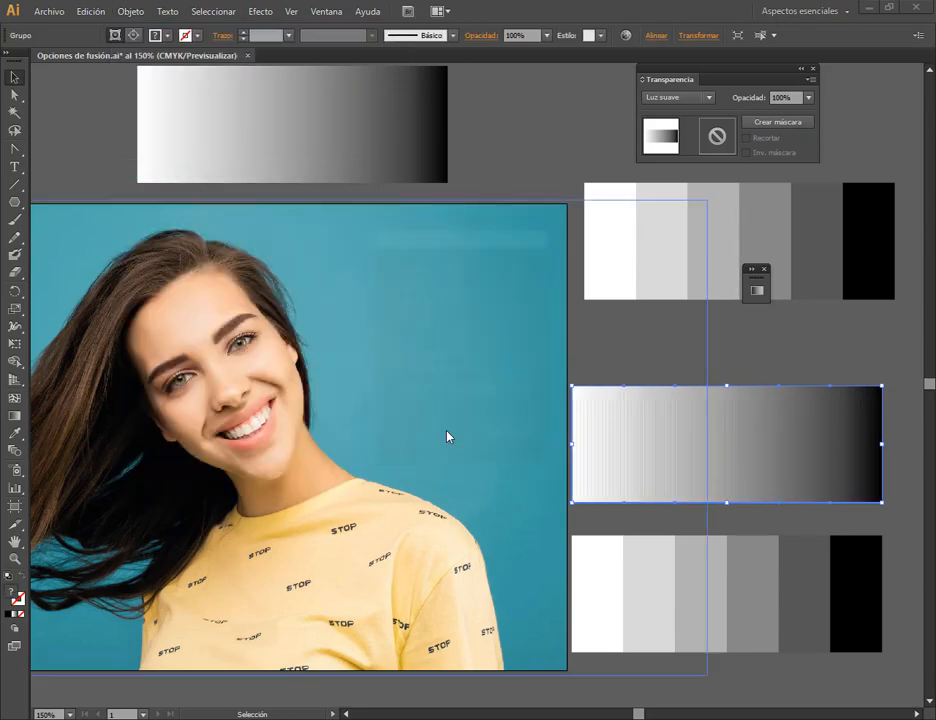
- Delete the gradient copy and draw a new gradient-filled rectangle in its place between the two swatch groups
click(719, 368)
click(738, 418)
key(Delete)
click(14, 202)
click(100, 202)
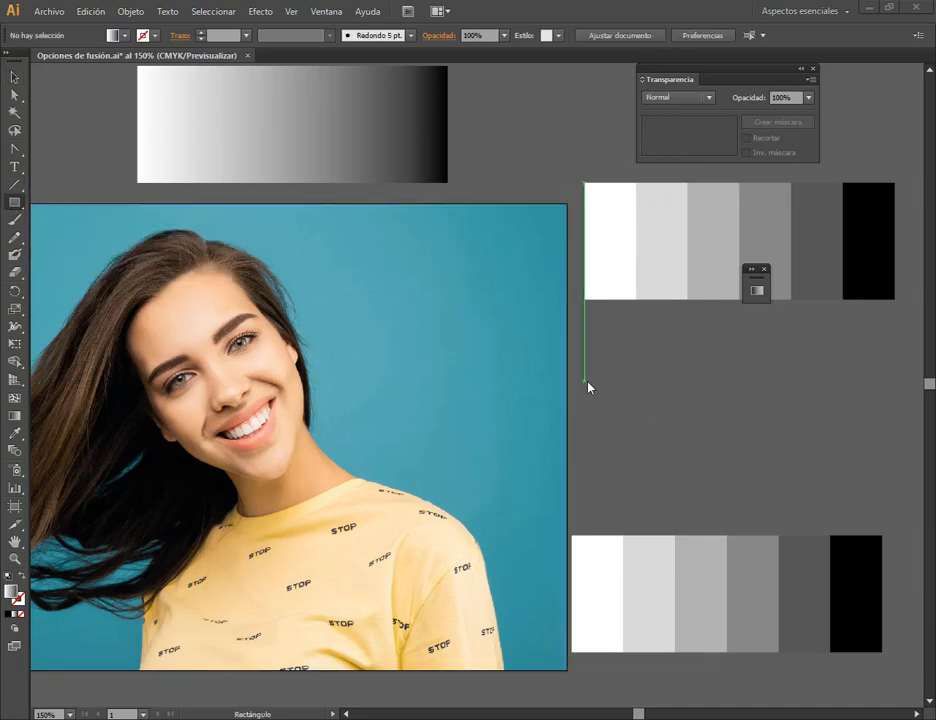
drag(584, 381, 873, 501)
click(14, 76)
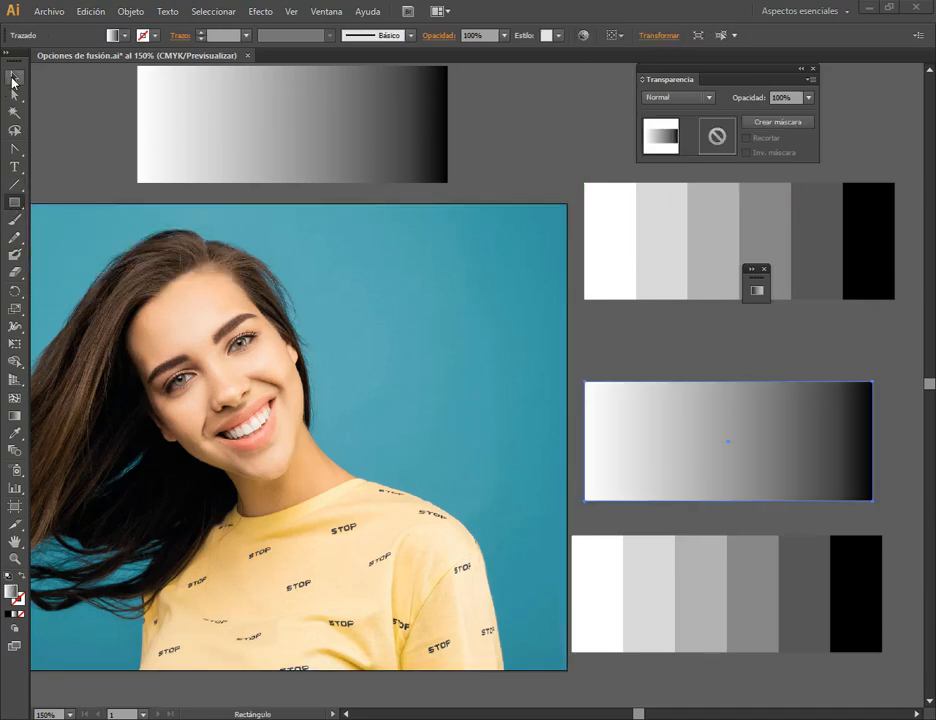
- Add a middle stop to the new rectangle's gradient and colour its starting stop with the red swatch
click(320, 12)
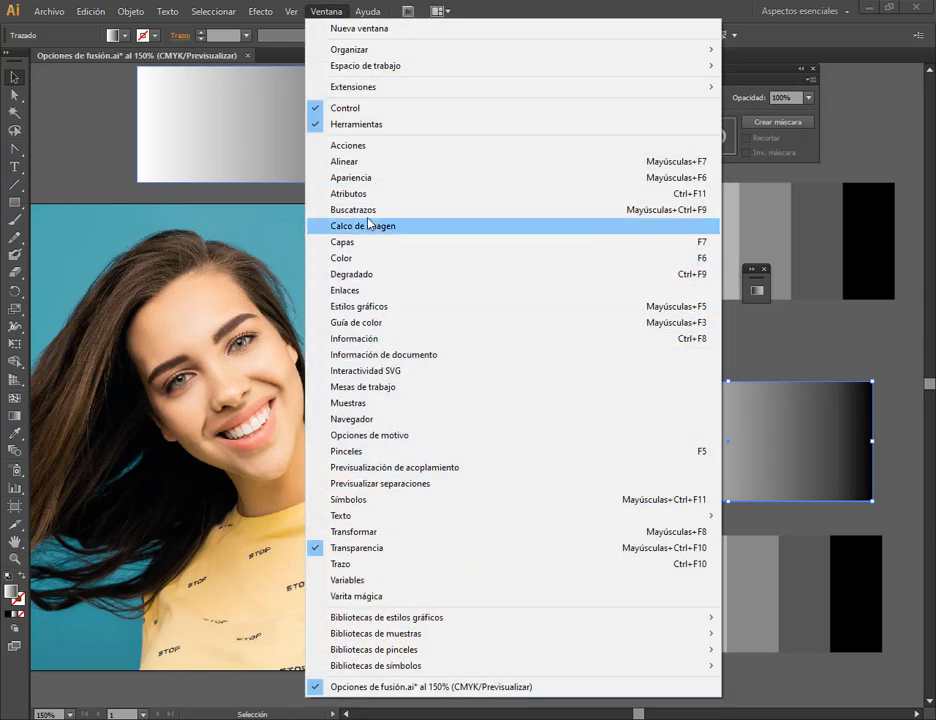
click(360, 274)
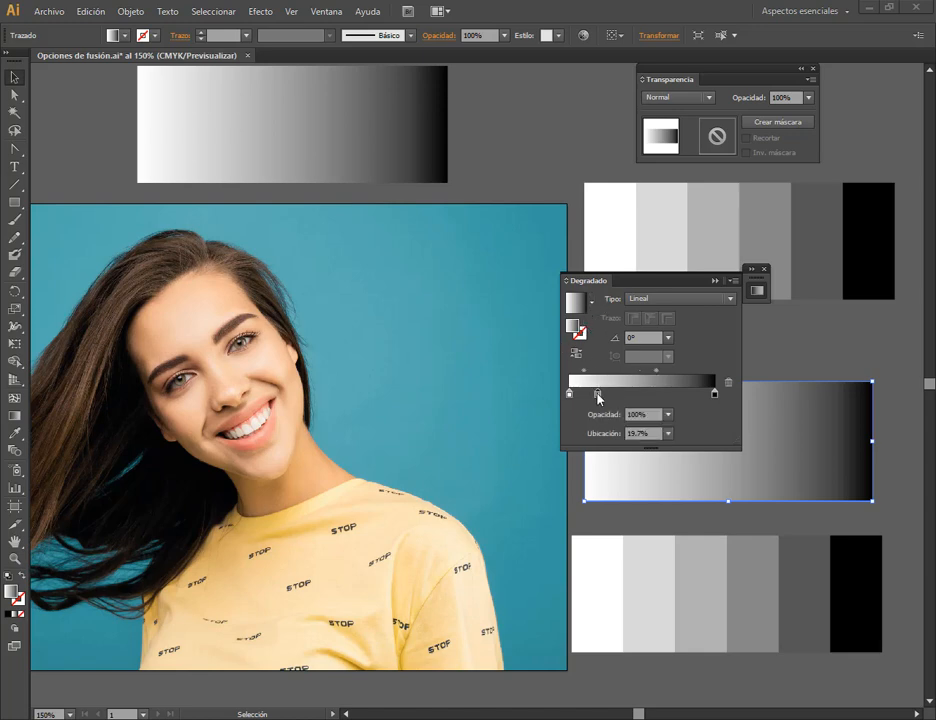
drag(597, 393, 642, 394)
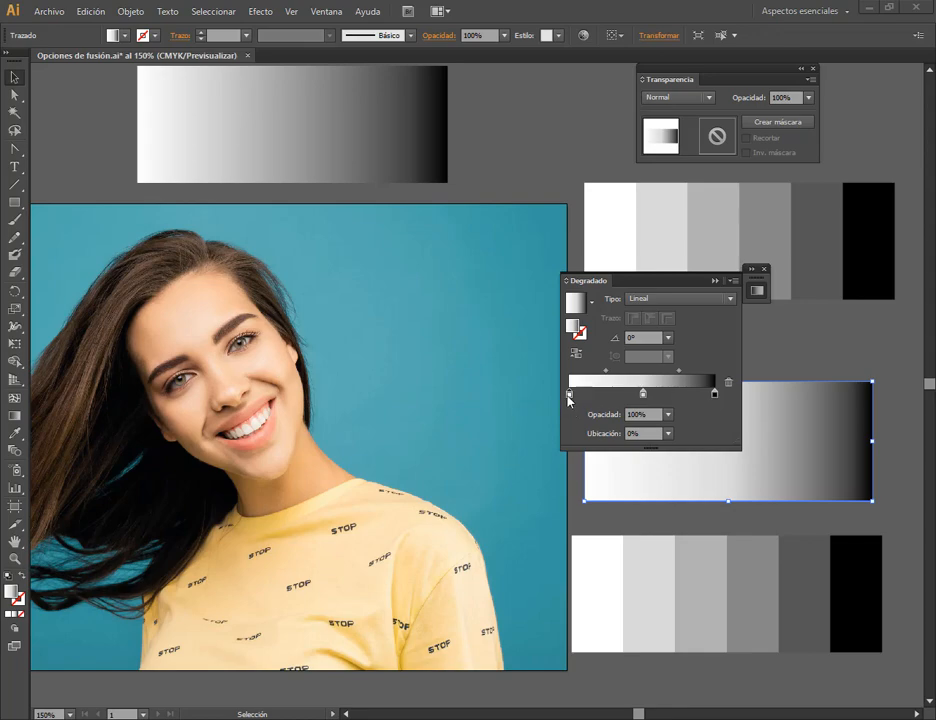
click(330, 12)
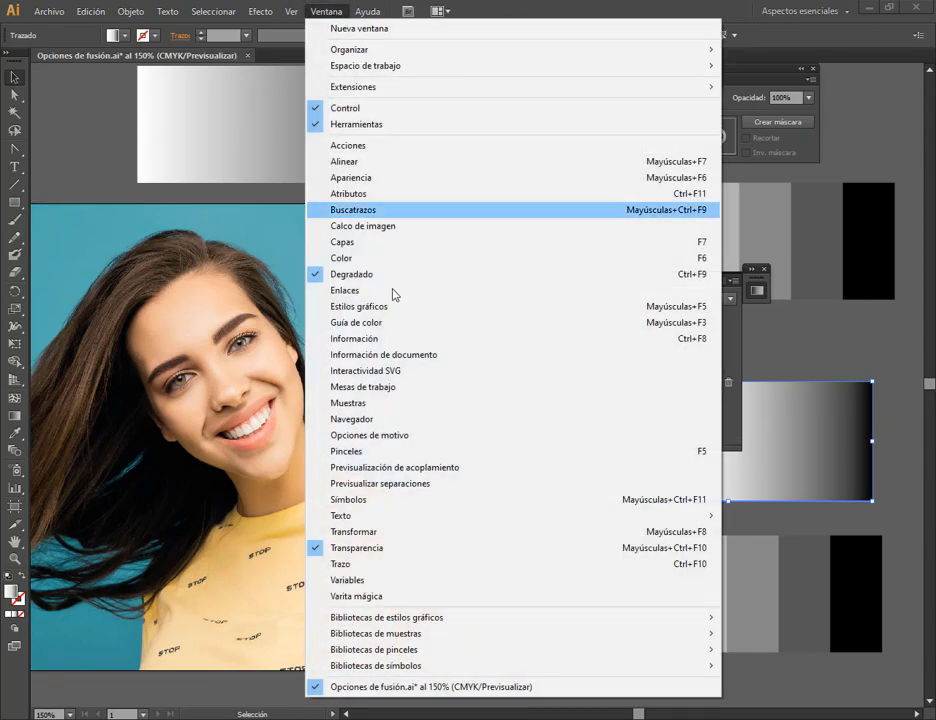
click(412, 407)
drag(249, 150, 675, 474)
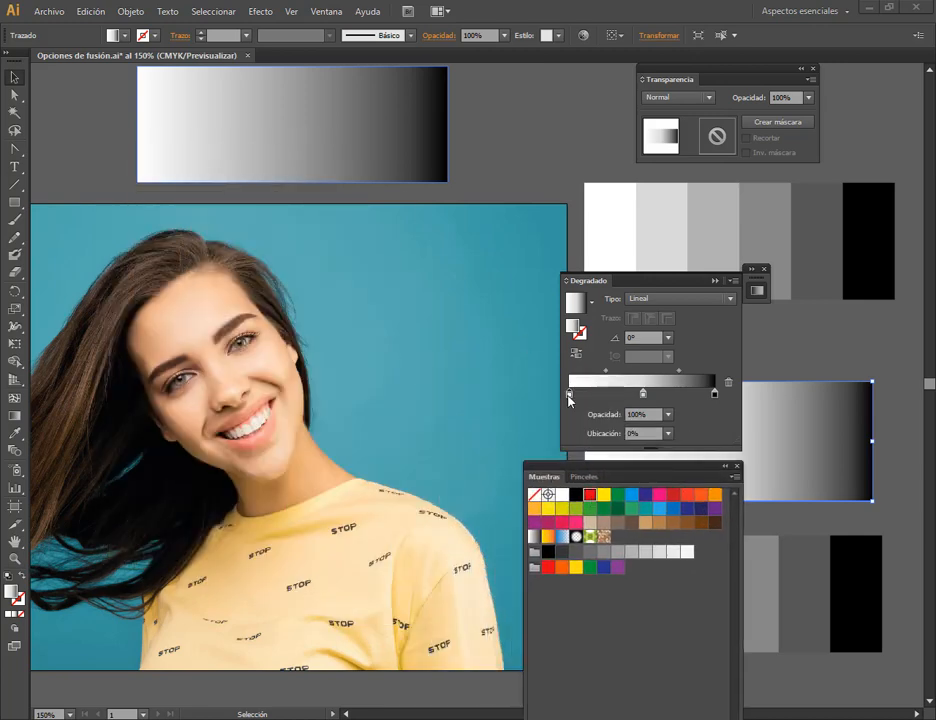
drag(568, 396, 569, 394)
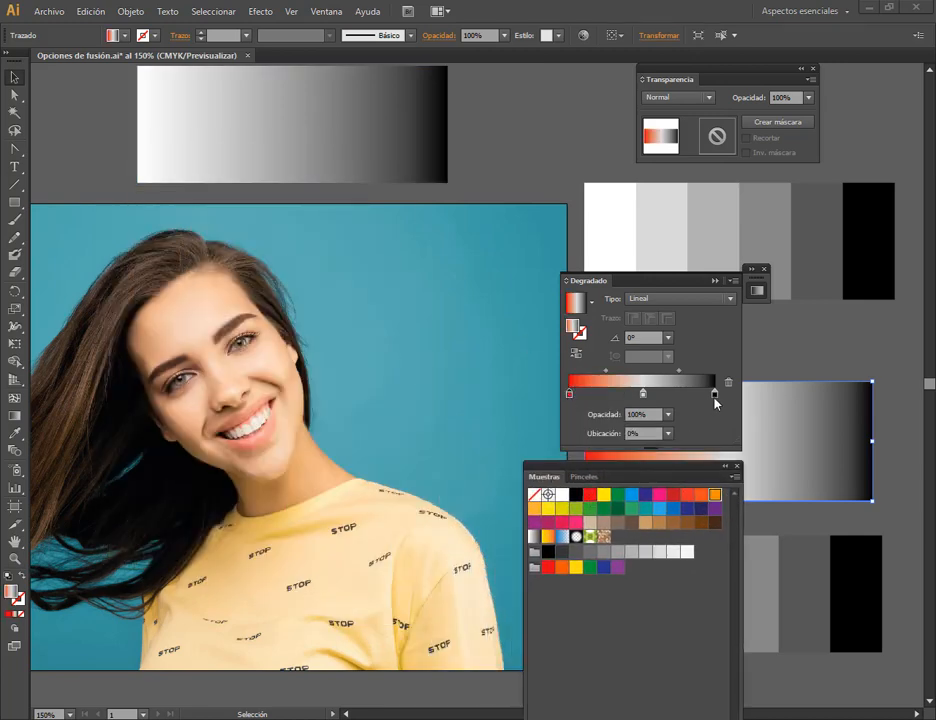
- Colour the gradient's end stop with the light orange swatch and remove the middle stop
drag(715, 403, 714, 396)
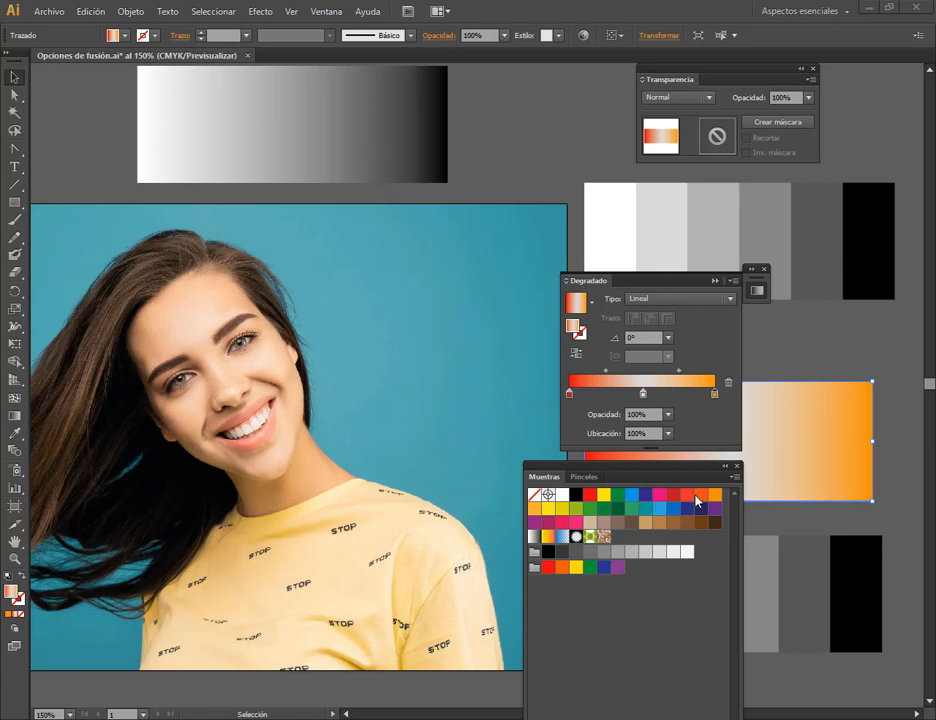
drag(716, 400, 715, 398)
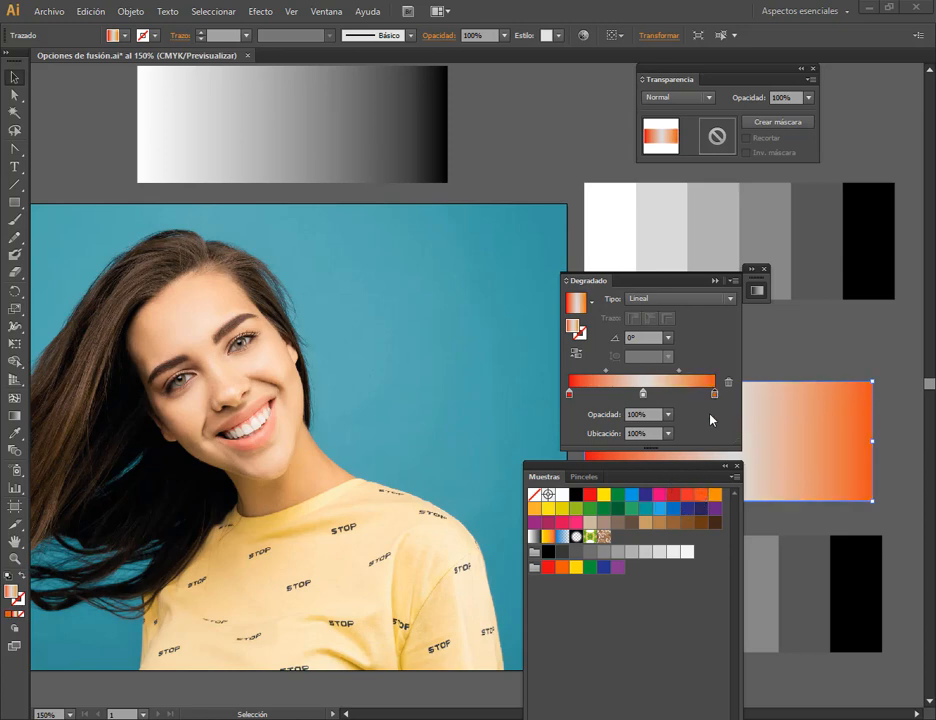
click(729, 383)
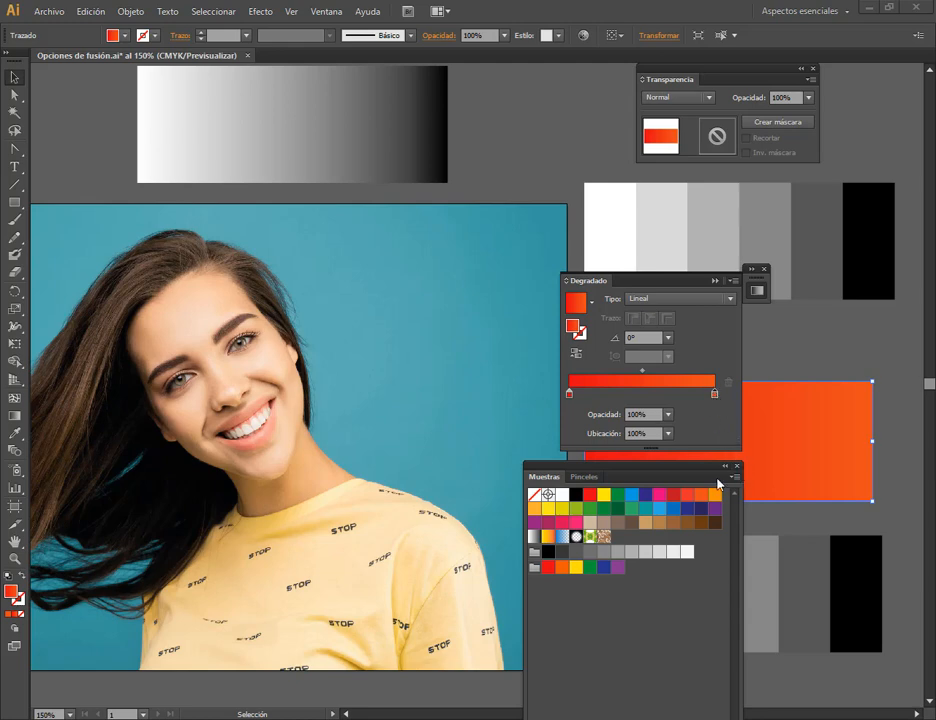
drag(712, 406, 715, 395)
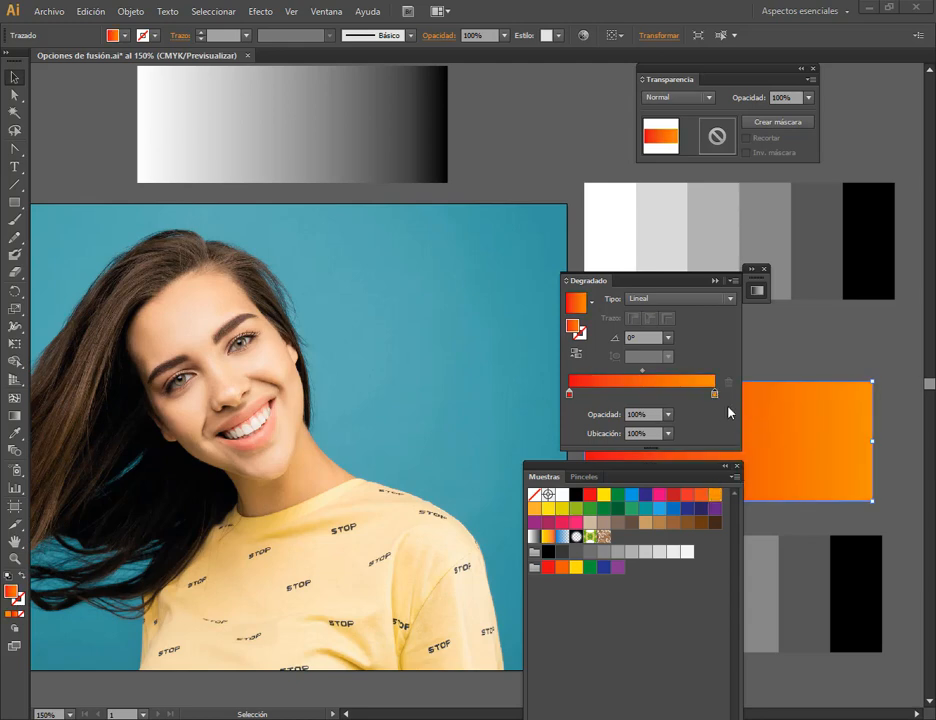
click(738, 467)
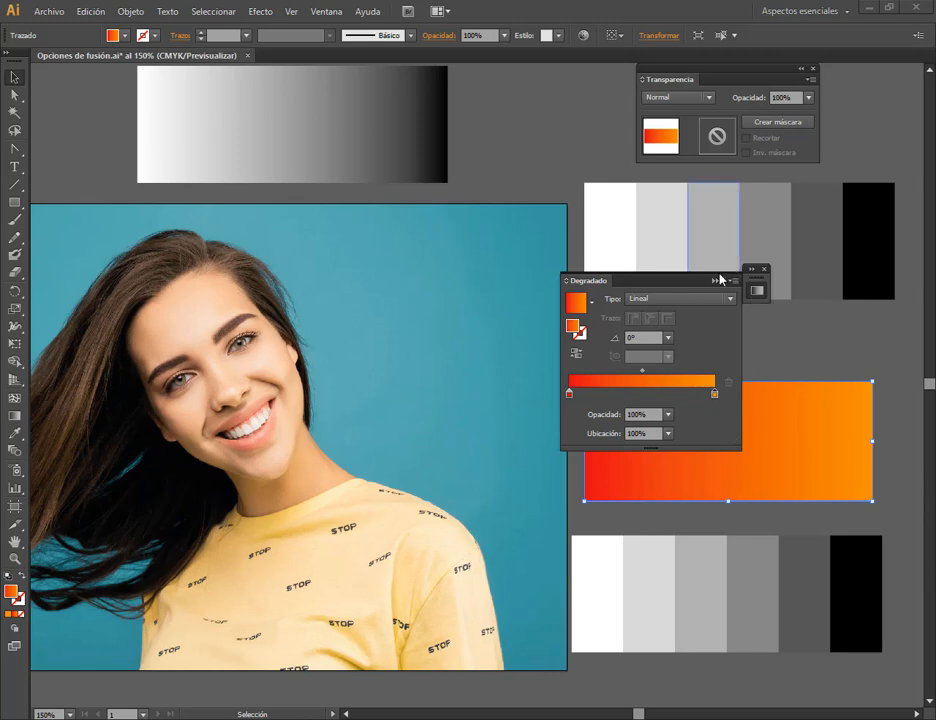
click(720, 275)
- Ungroup the lower grayscale swatch group and delete its four middle gray swatches, keeping only the white and black ones
click(691, 602)
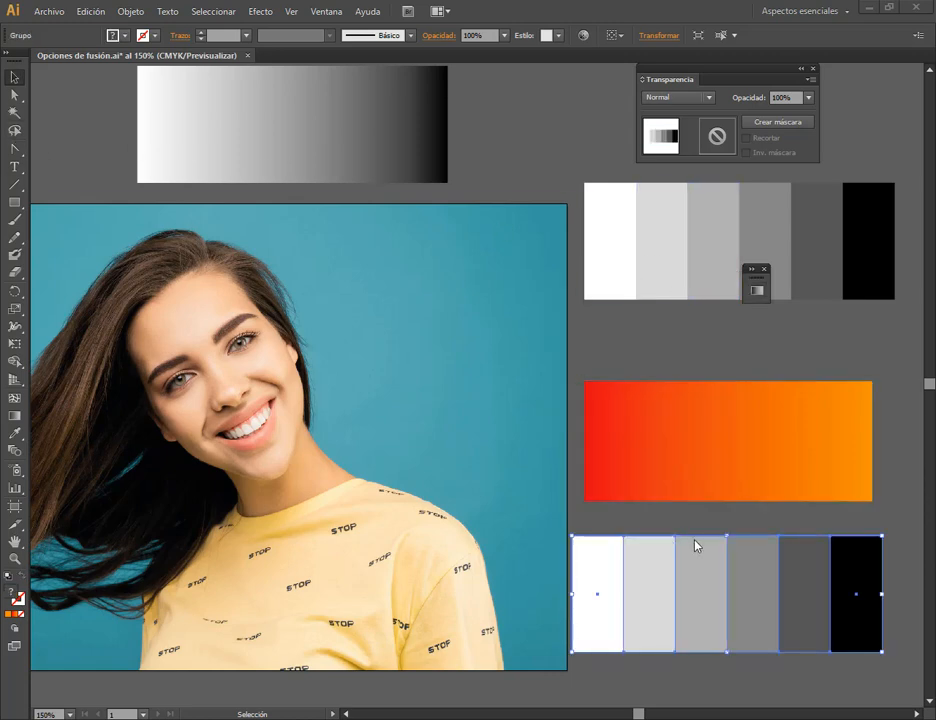
right_click(754, 612)
click(812, 547)
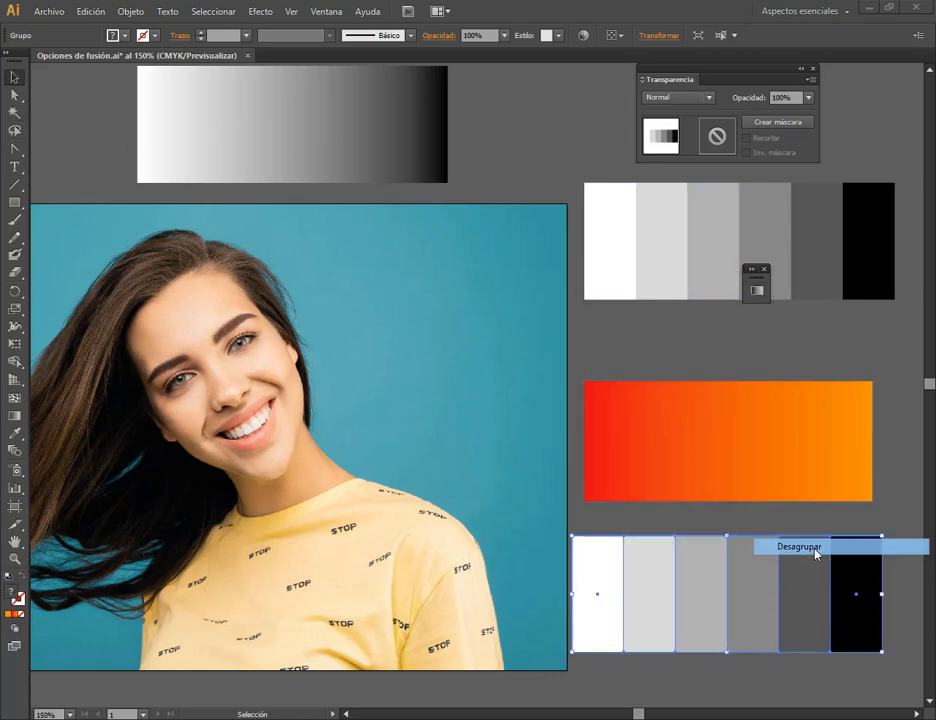
click(673, 530)
click(663, 575)
shift+click(700, 598)
shift+click(752, 600)
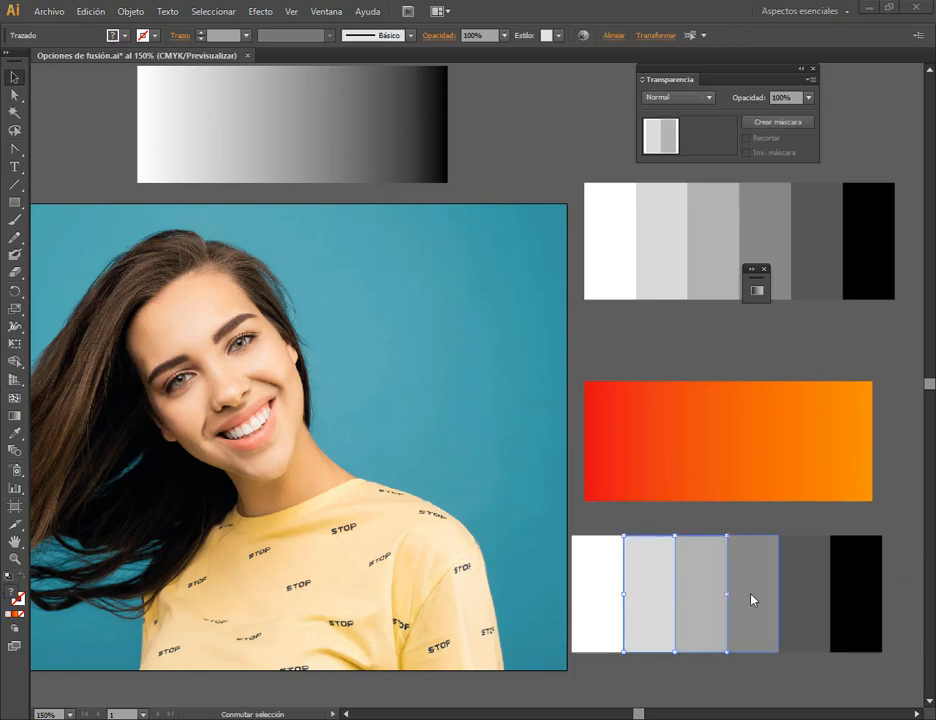
shift+click(788, 600)
key(Delete)
- Fill the remaining white rectangle below the gradient with the red swatch
click(600, 617)
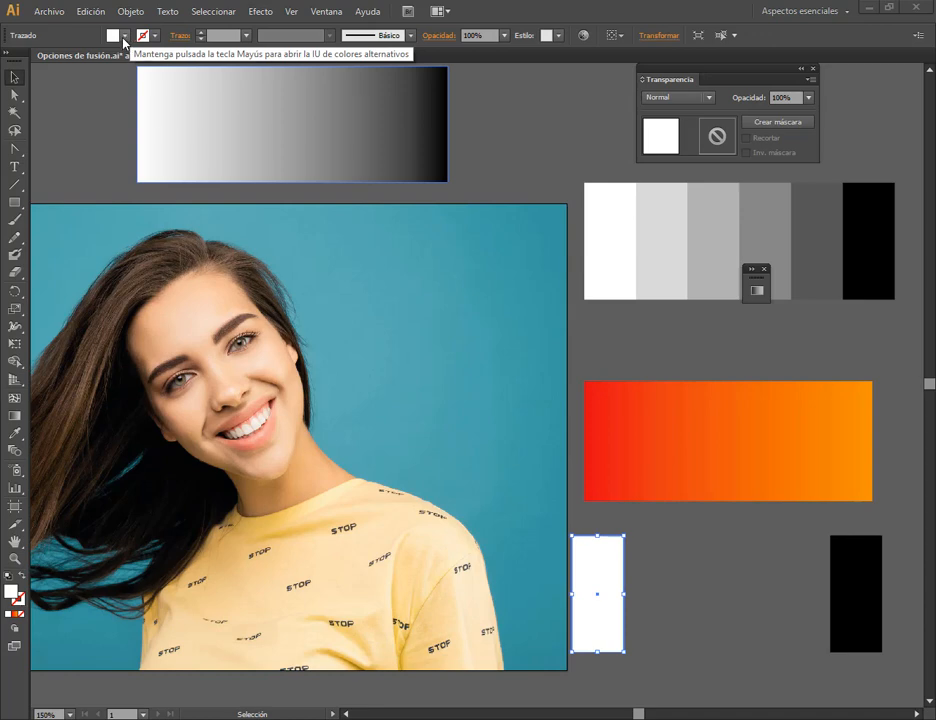
click(63, 115)
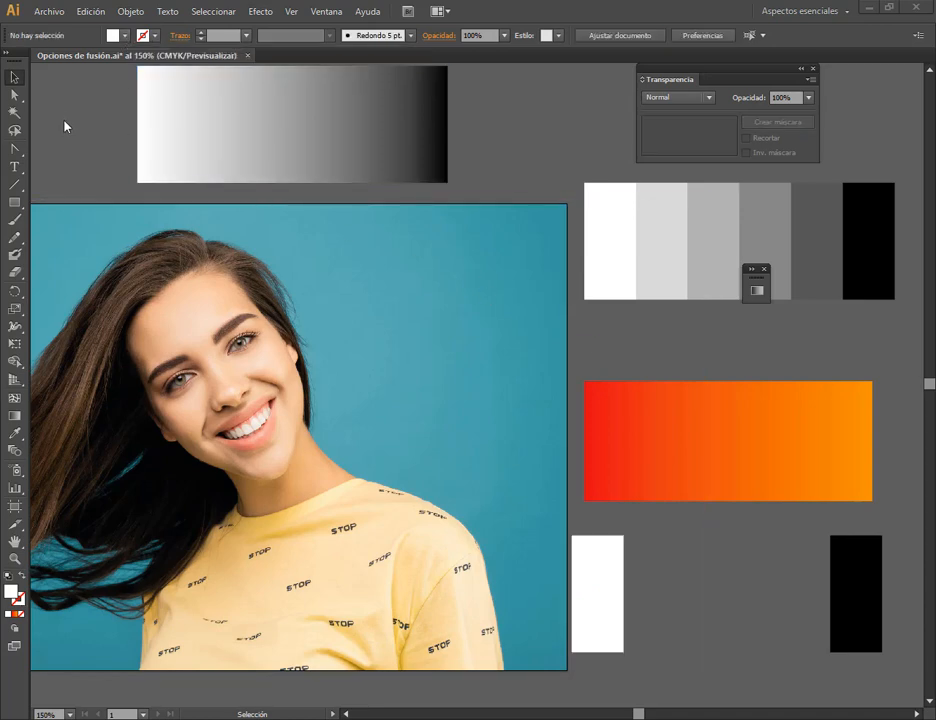
click(597, 600)
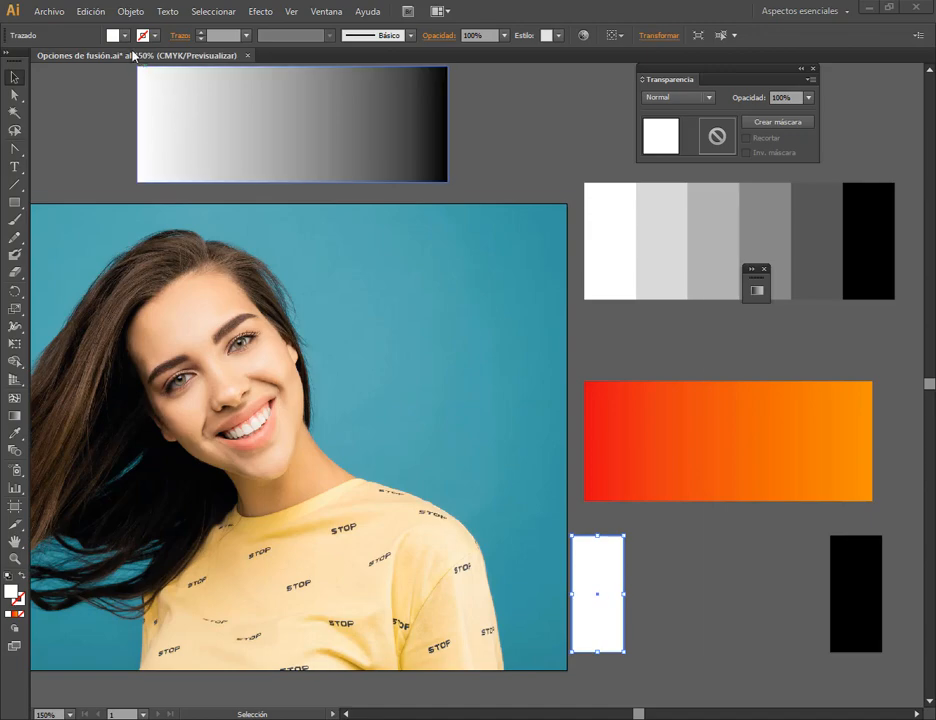
click(330, 12)
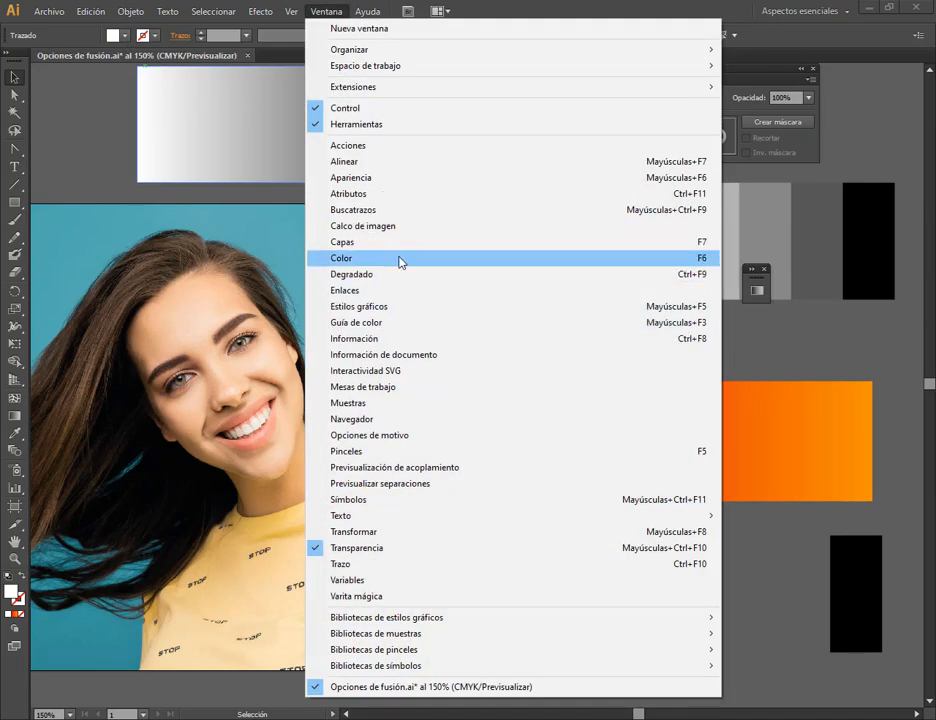
click(399, 260)
drag(849, 446, 268, 312)
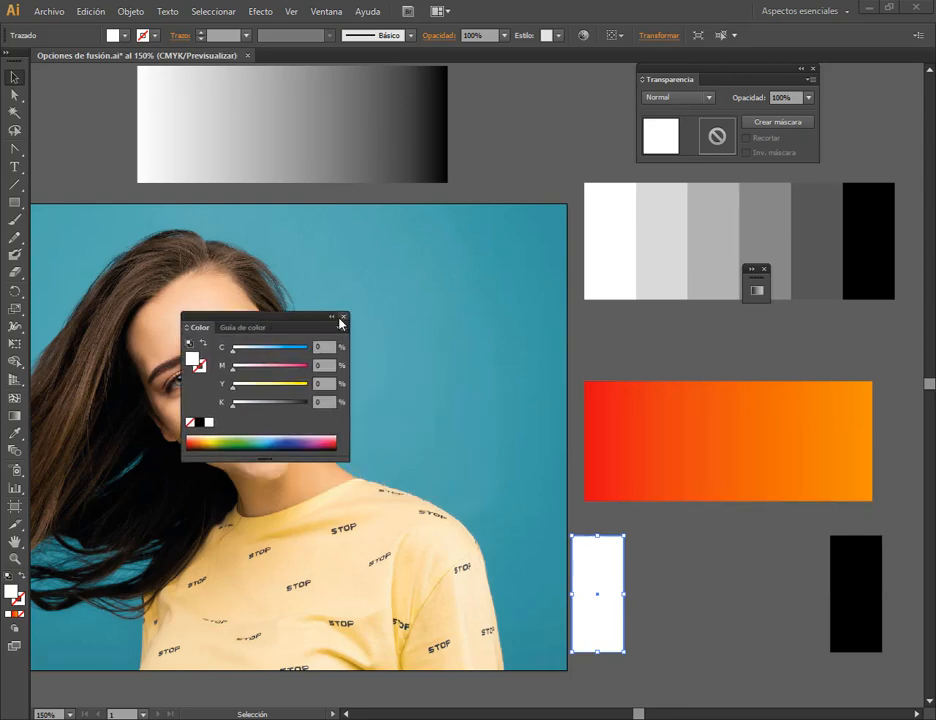
click(320, 12)
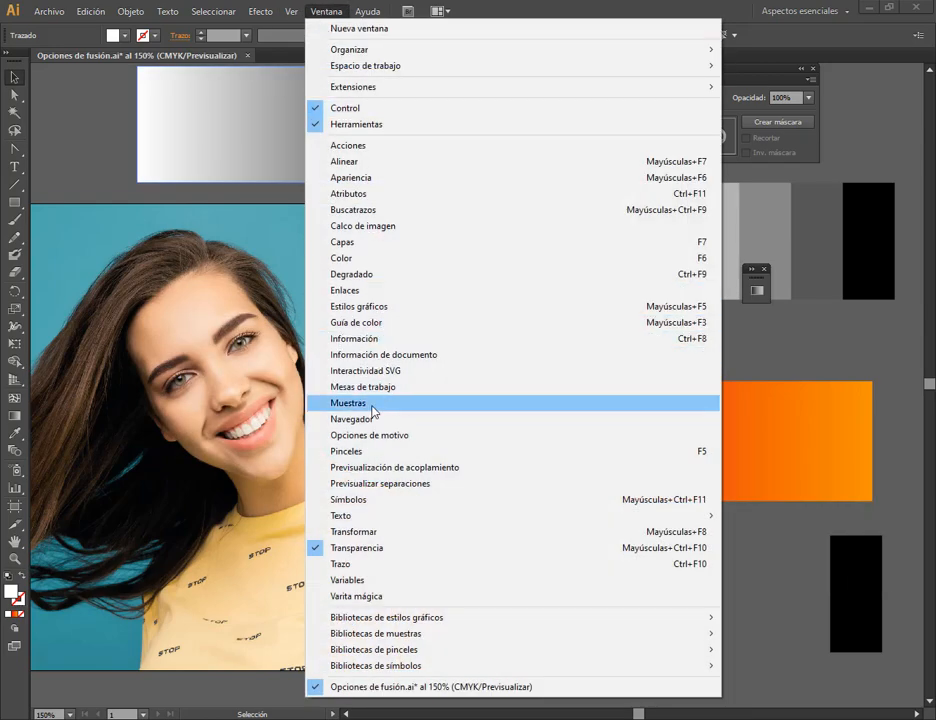
click(378, 402)
drag(628, 472, 398, 354)
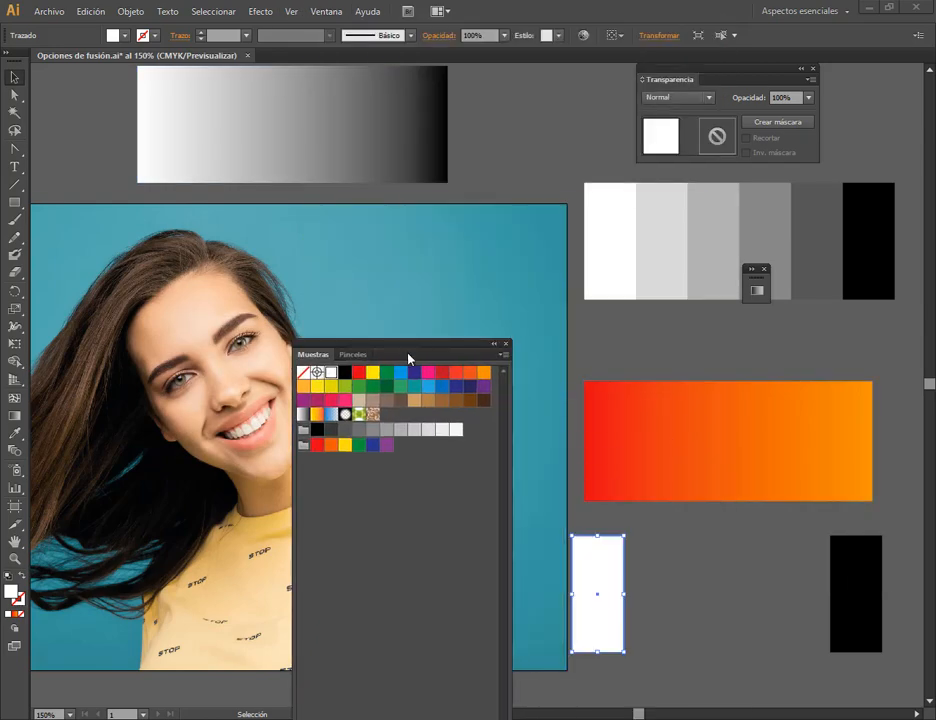
click(358, 372)
- Fill the remaining black rectangle with the light orange swatch
click(867, 601)
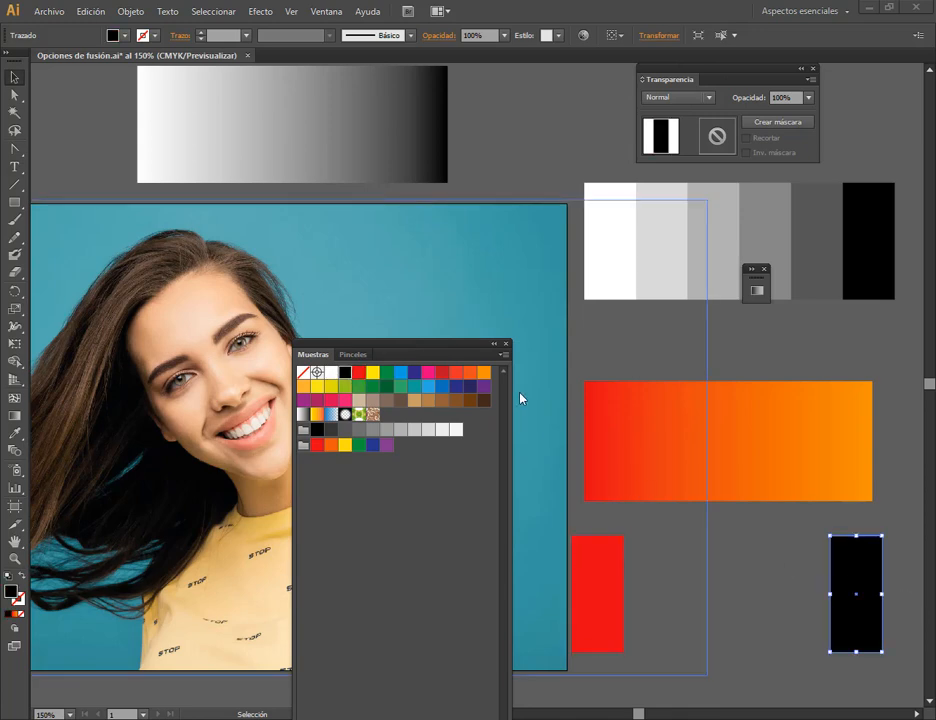
click(484, 372)
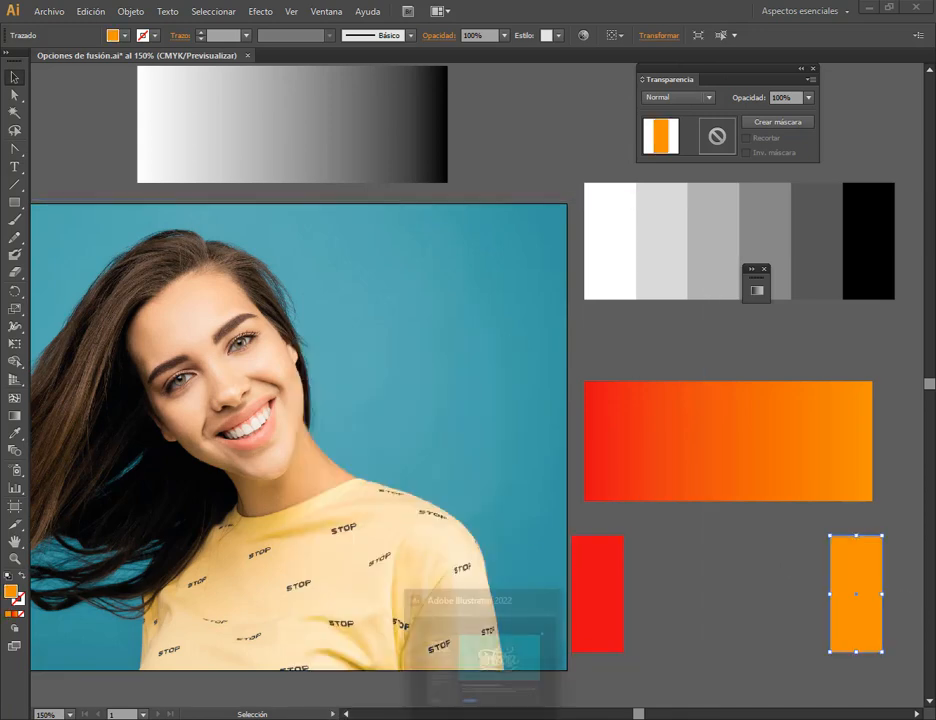
click(748, 596)
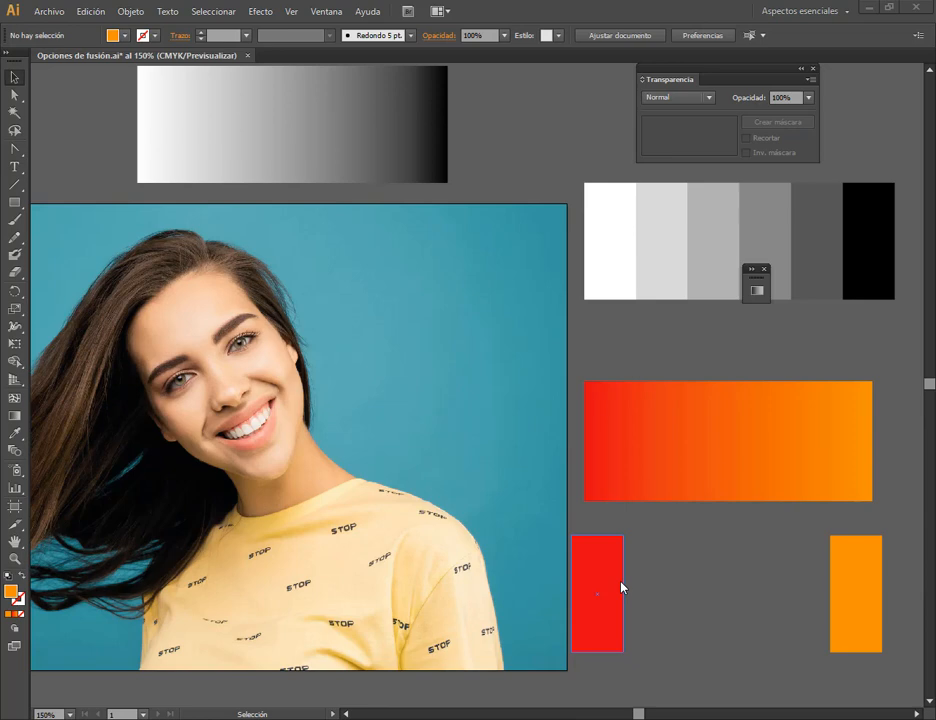
- Create a blend (Fusión) between the red and orange rectangles
drag(783, 551, 442, 418)
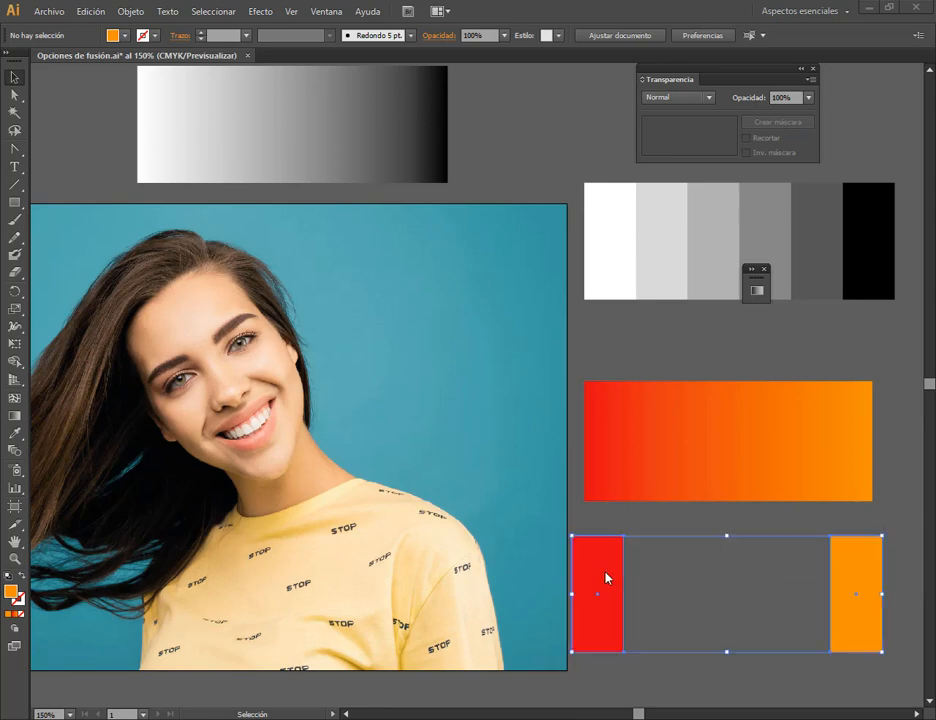
click(130, 11)
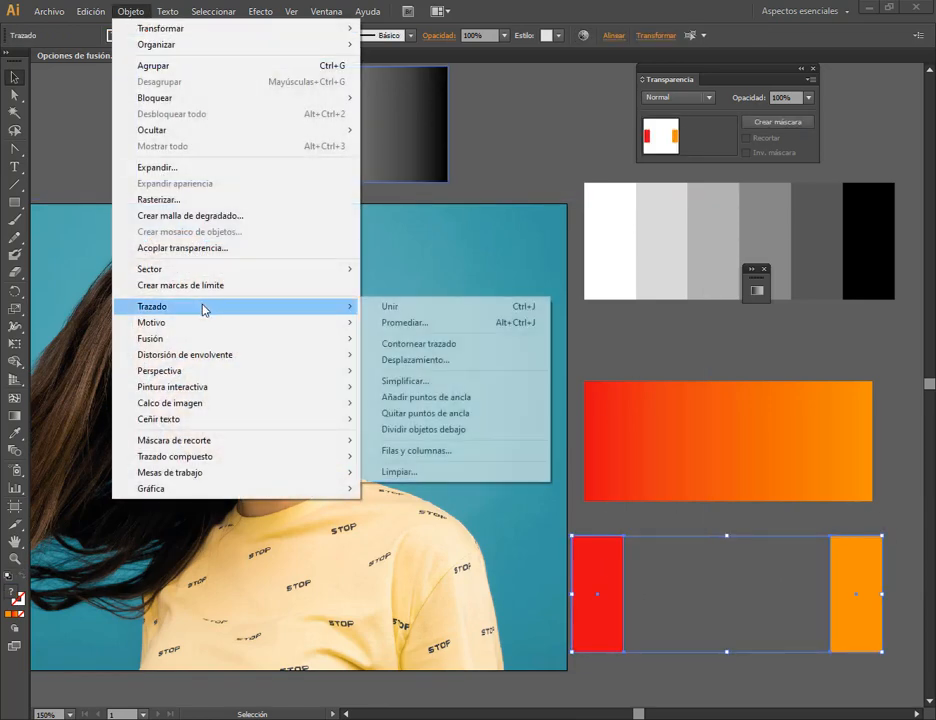
mouse_move(203, 338)
click(397, 338)
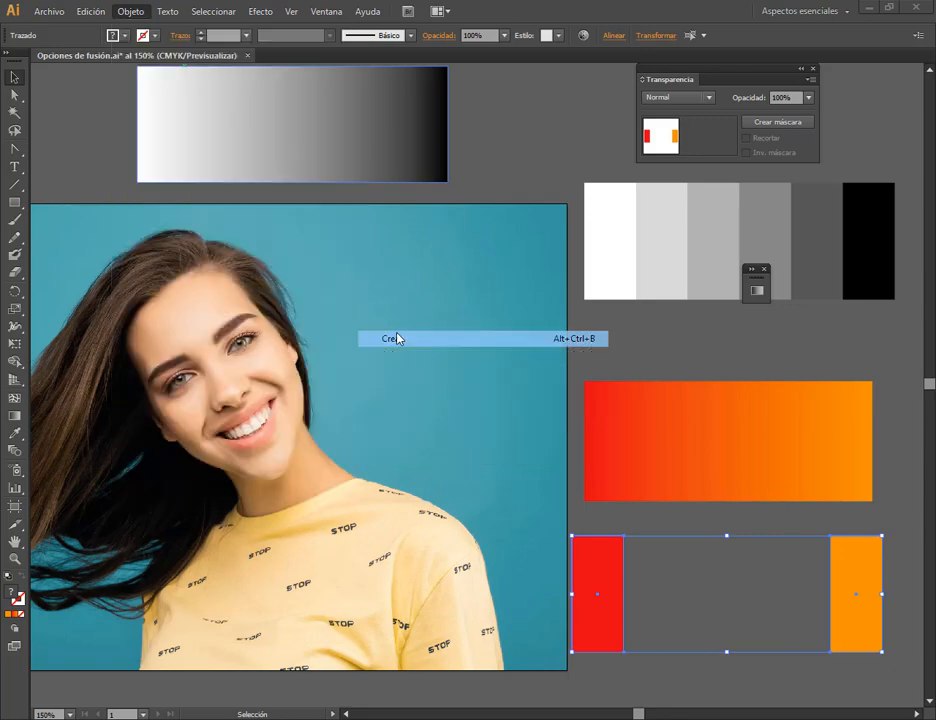
- Set the blend's spacing to 4 specified steps (Pasos especificados)
click(122, 10)
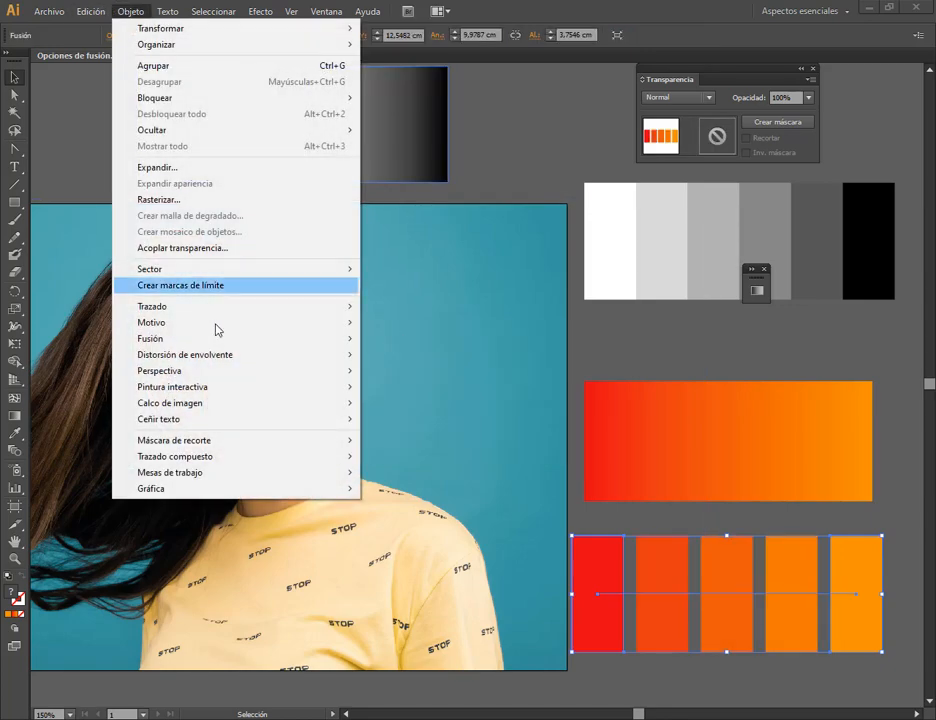
mouse_move(215, 340)
click(397, 376)
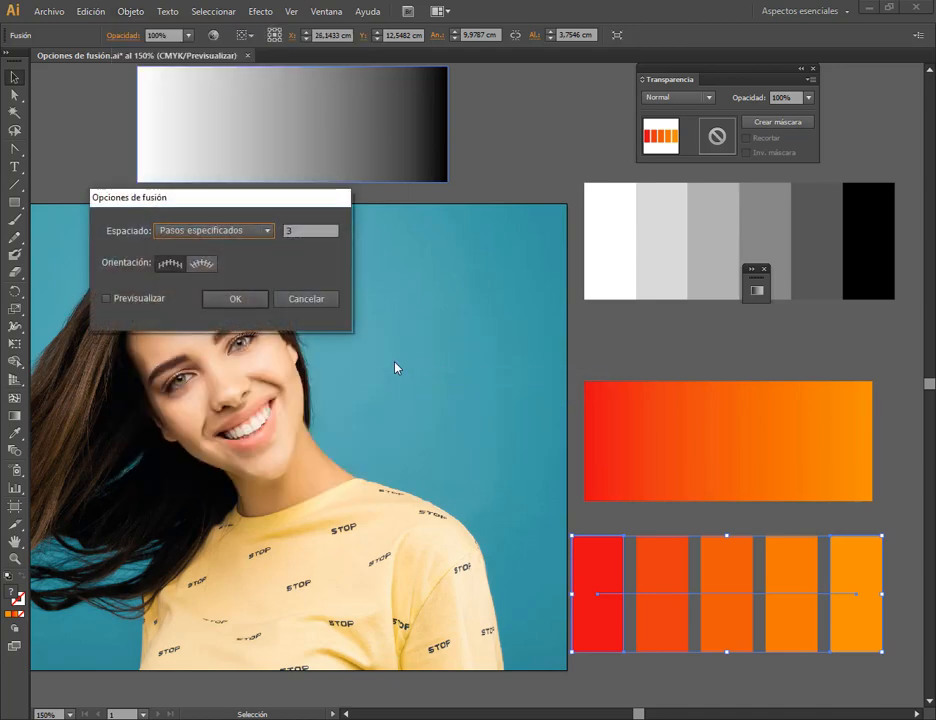
text(4)
click(242, 301)
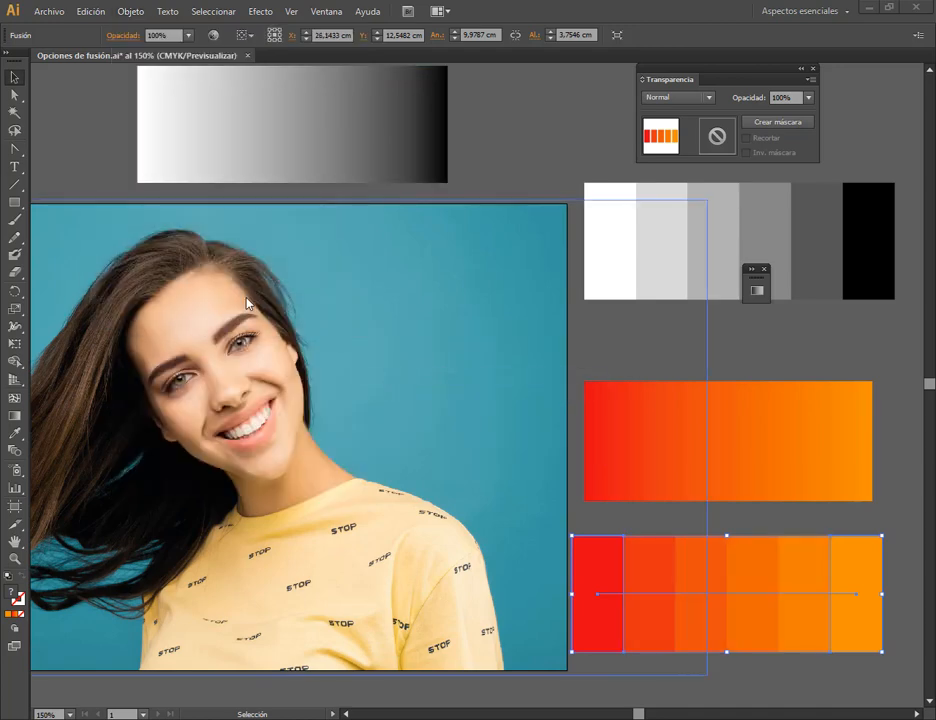
- Expand the blend between the red and orange rectangles into separate swatches
click(835, 527)
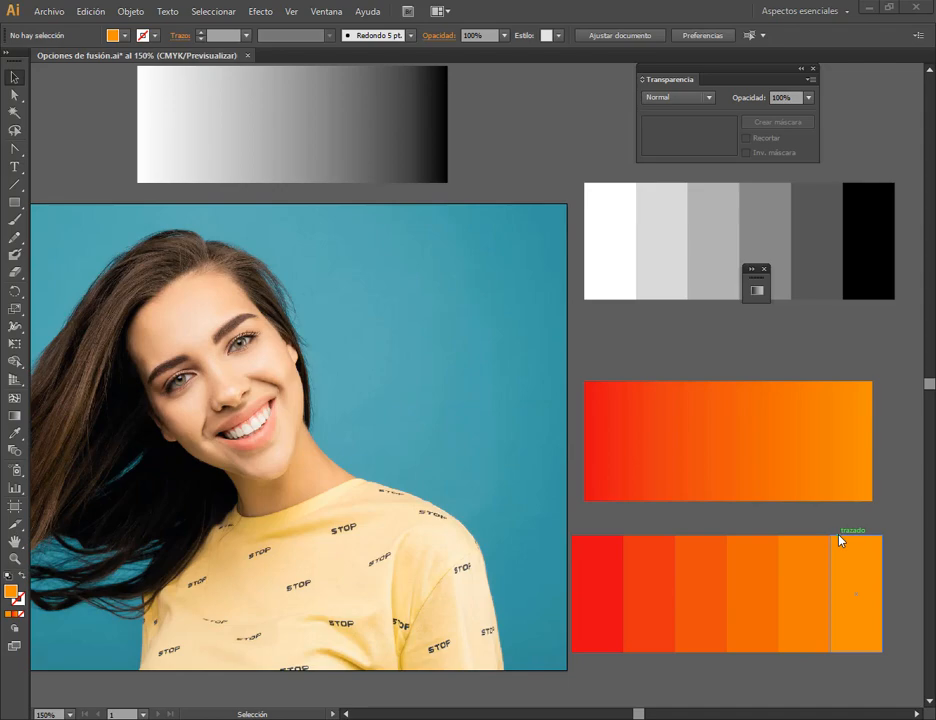
click(765, 592)
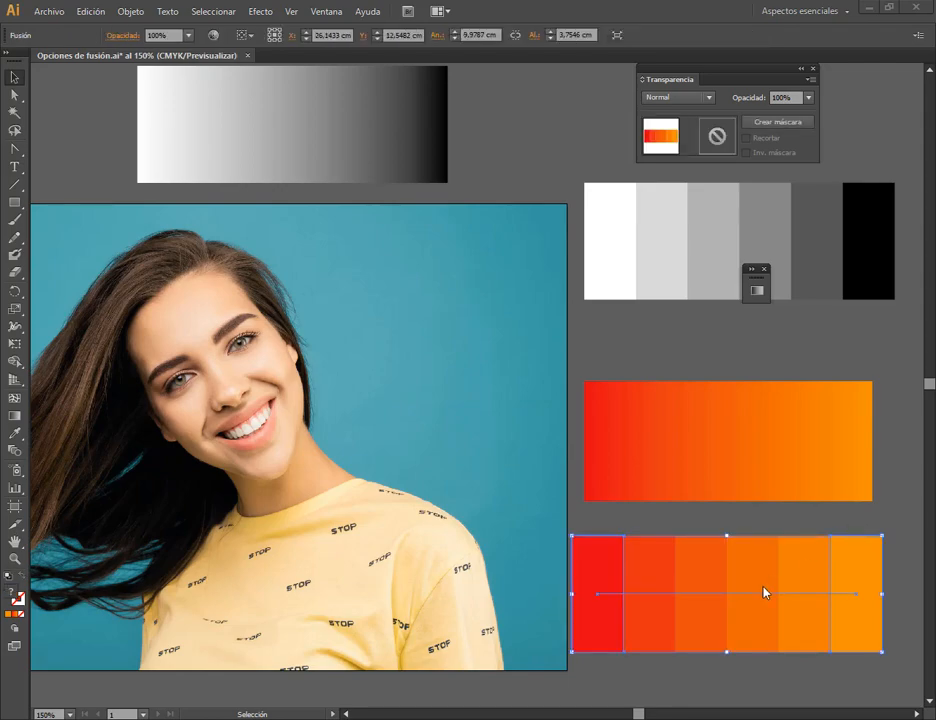
click(130, 11)
mouse_move(207, 343)
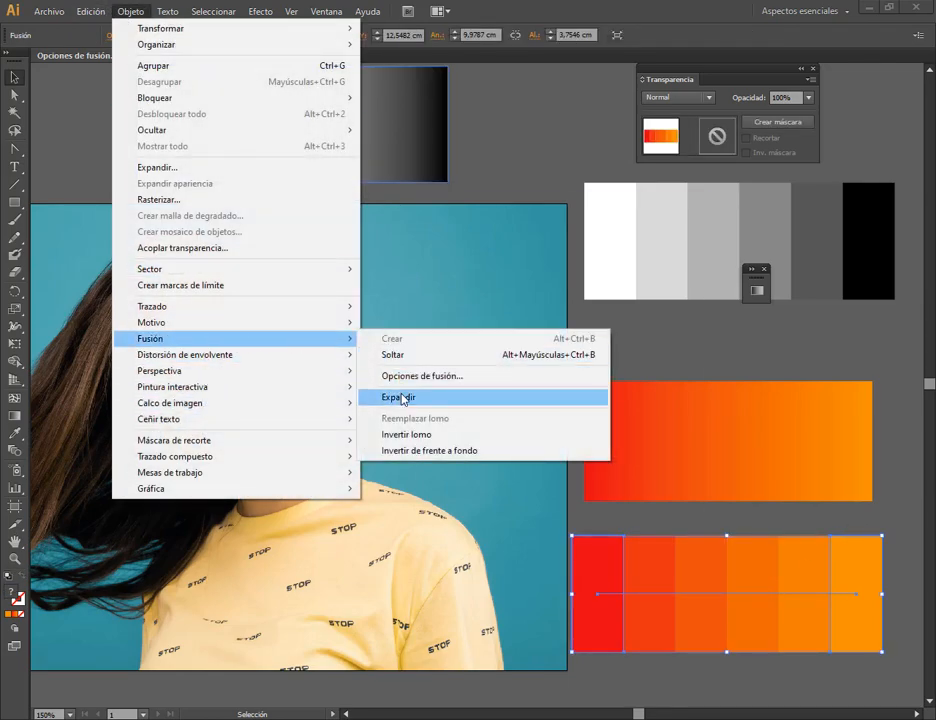
click(405, 393)
click(788, 520)
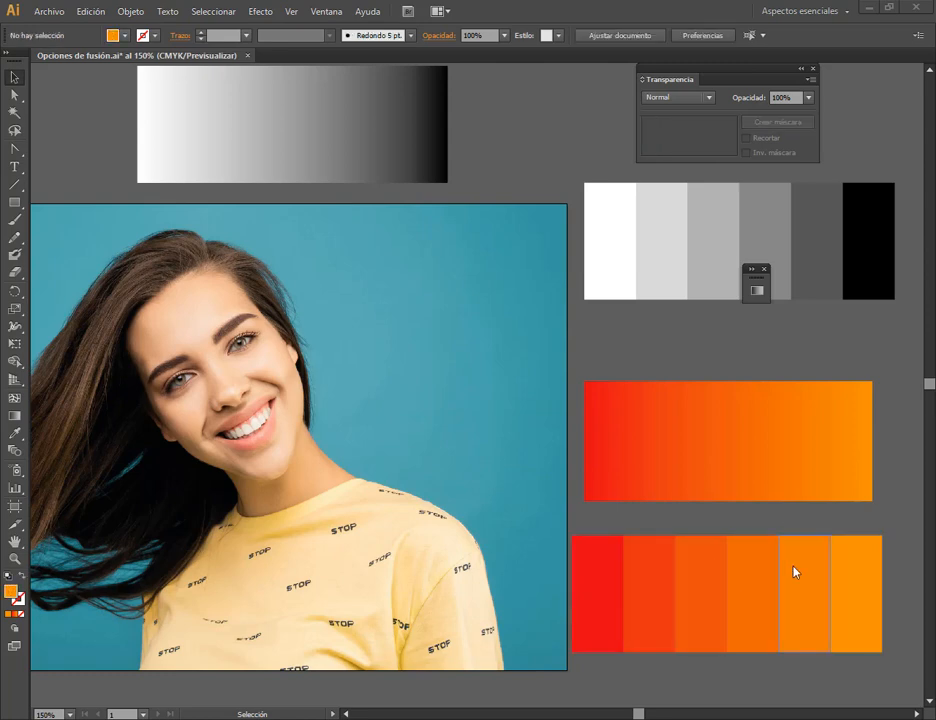
- Shift the expanded swatch row slightly up and move the red-to-orange gradient partly onto the photo beside the woman's neck
click(796, 576)
drag(775, 577, 773, 548)
drag(775, 499, 531, 438)
drag(588, 432, 546, 420)
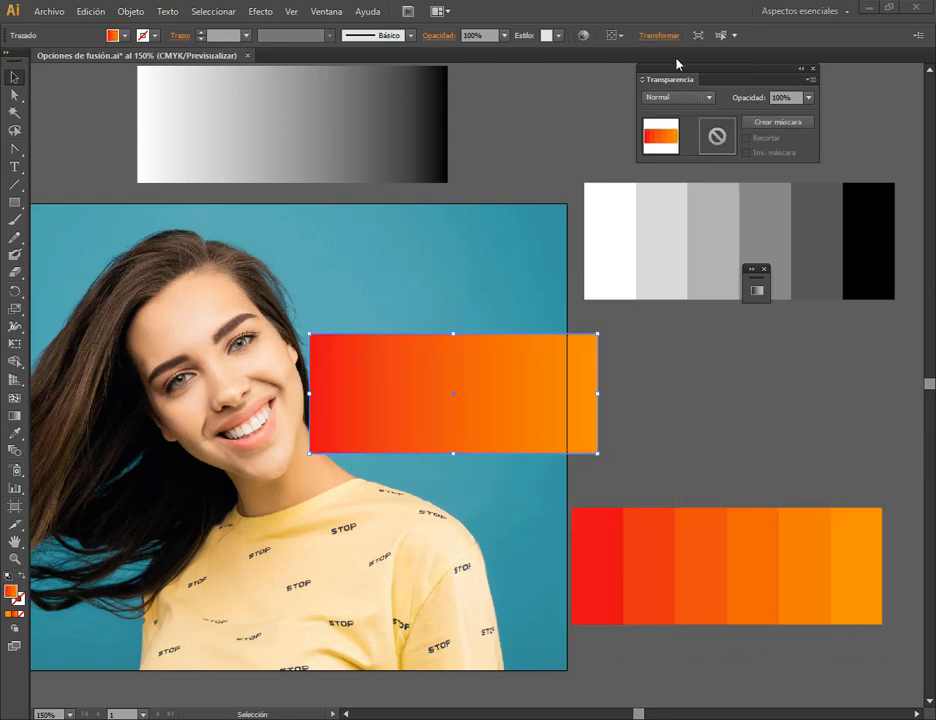
- Apply the Tono blending mode to the red-to-orange gradient and place it over the blue background, overlapping the edge of the hair
click(709, 97)
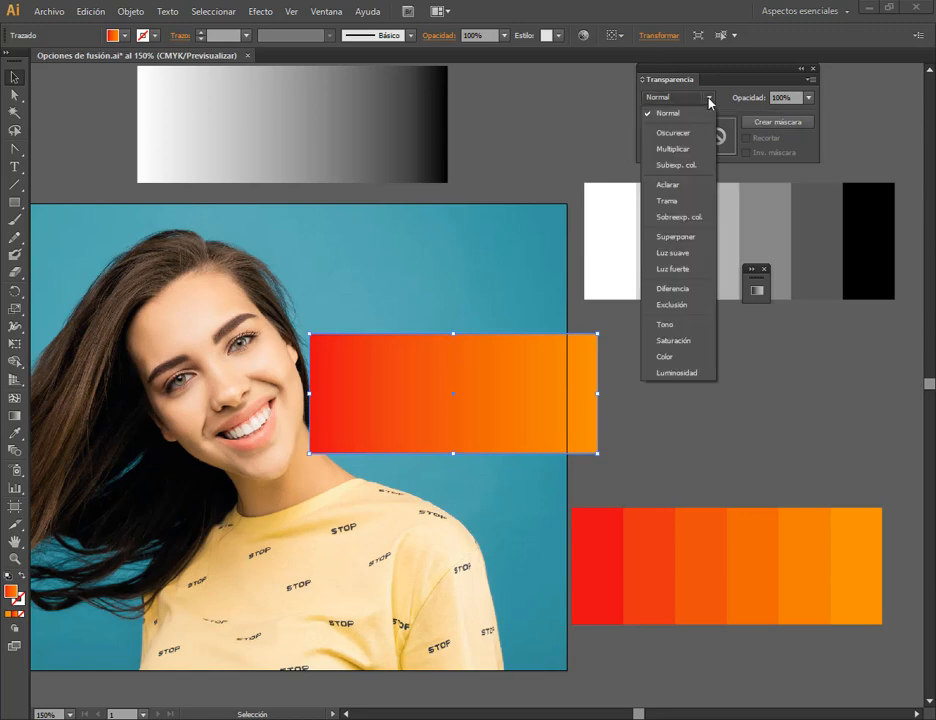
click(683, 327)
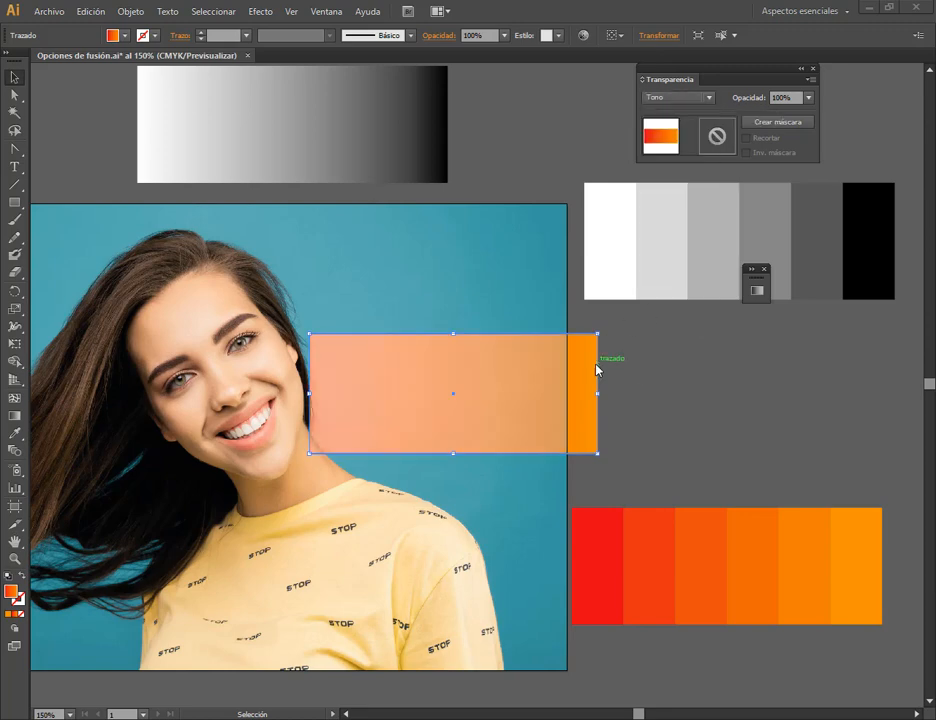
drag(597, 370, 535, 266)
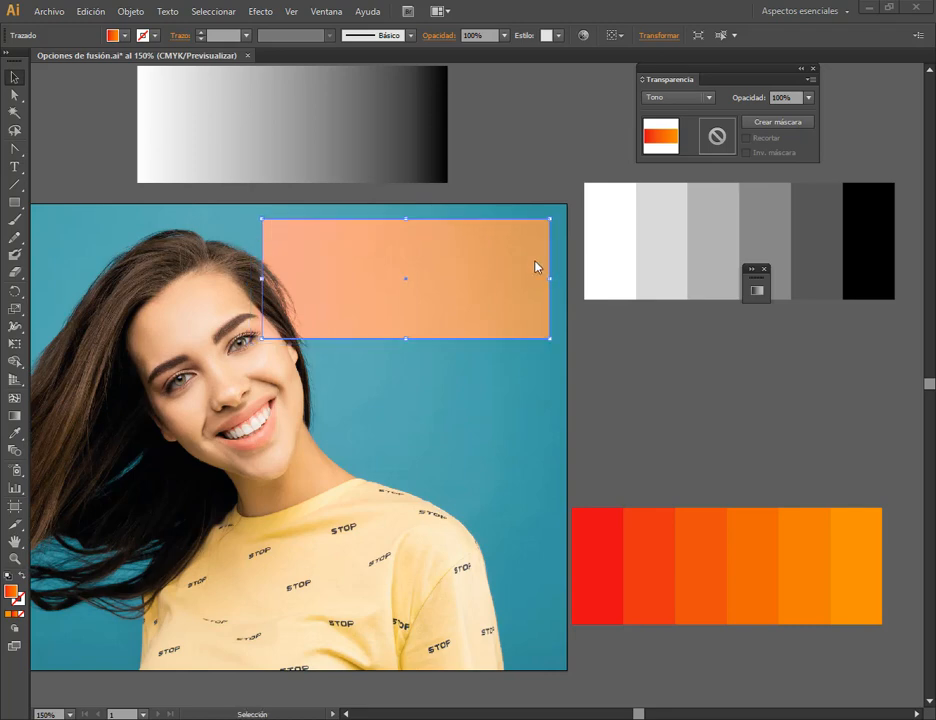
drag(307, 261, 311, 256)
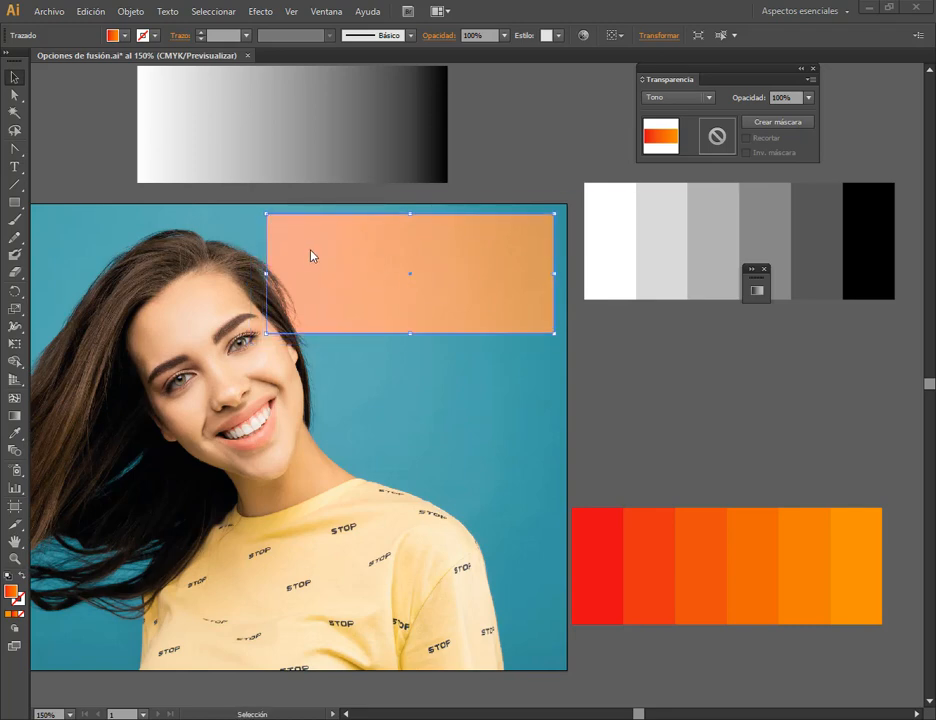
drag(407, 273, 407, 289)
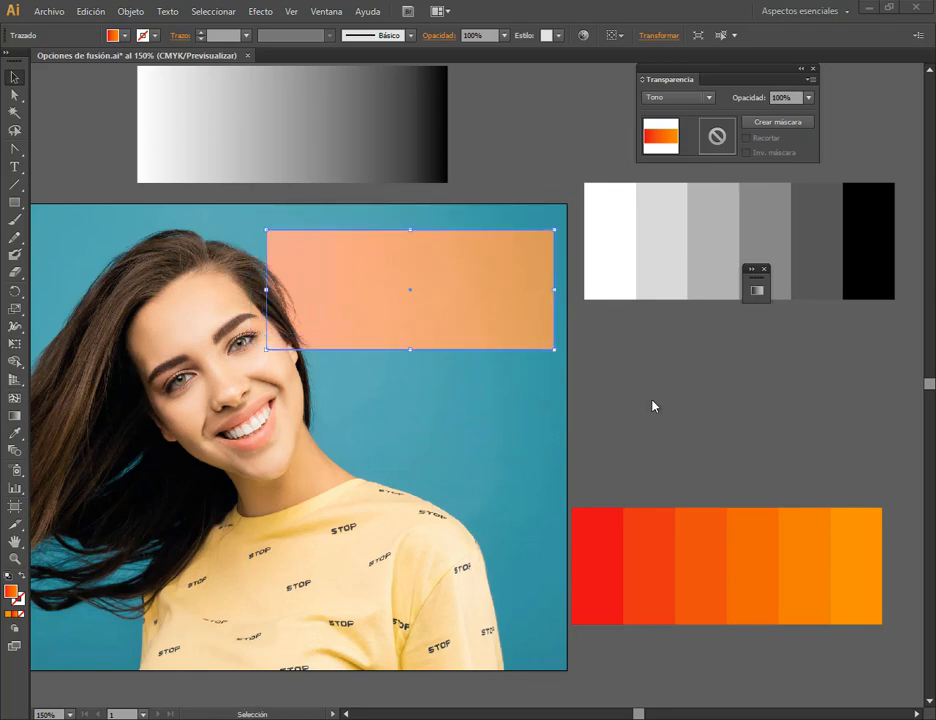
- Switch the gradient's blending mode to Saturación and move it slightly up over the blue background
click(700, 98)
click(674, 341)
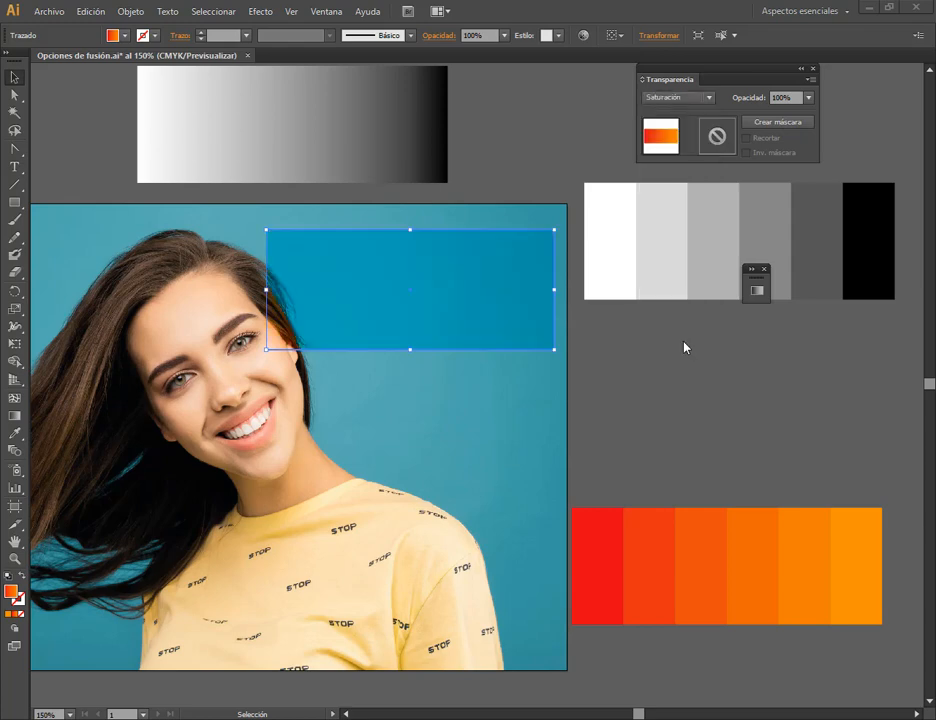
click(561, 335)
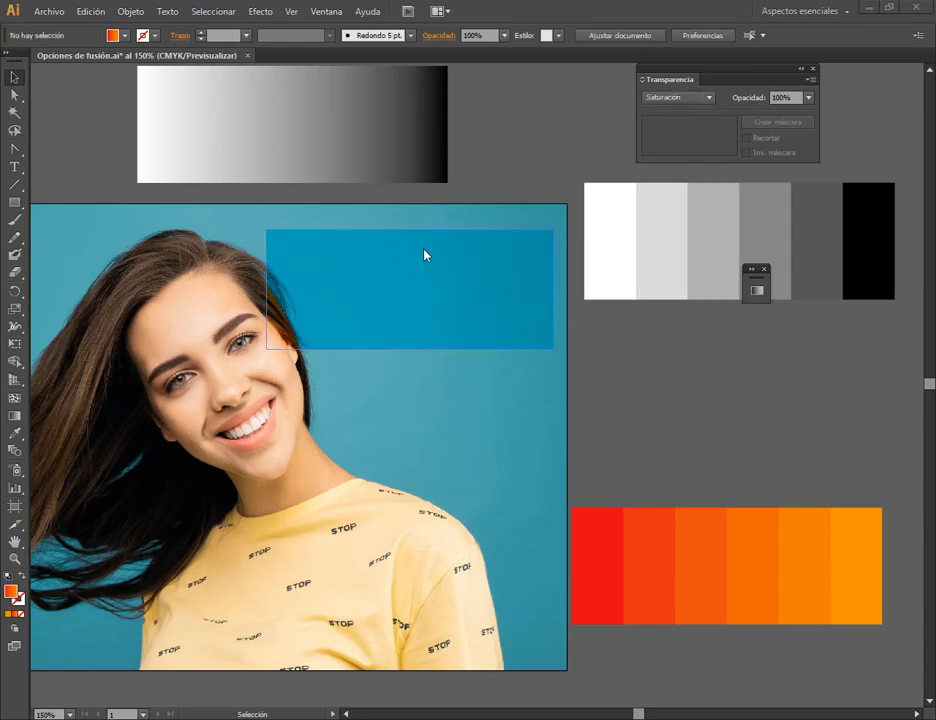
key(ctrl+z)
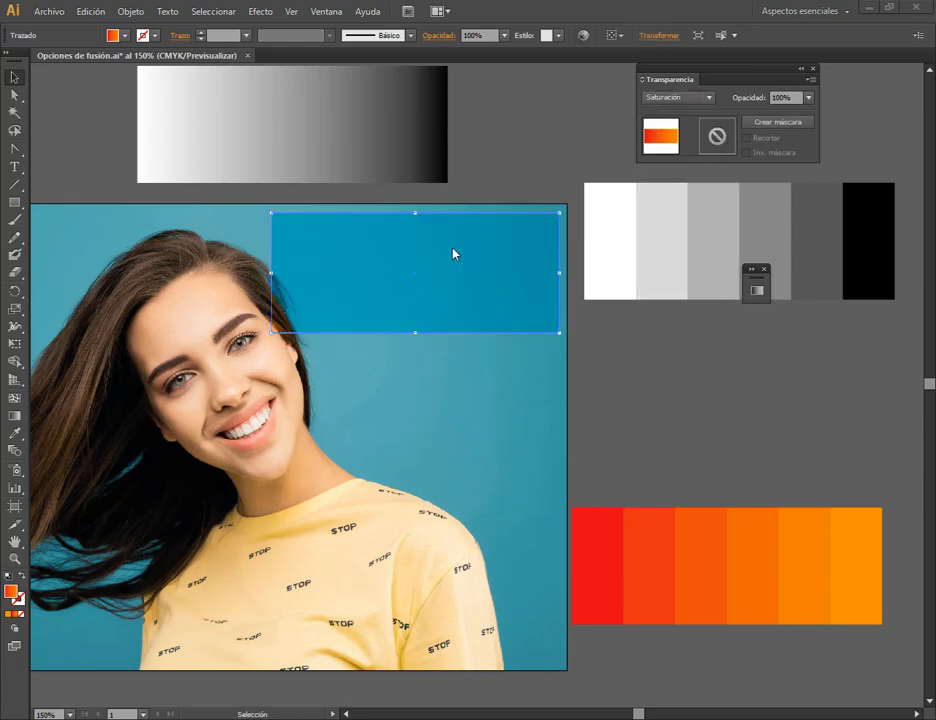
- Change the gradient's blending mode to Color and nudge it up to the photo's upper edge
click(693, 101)
click(700, 357)
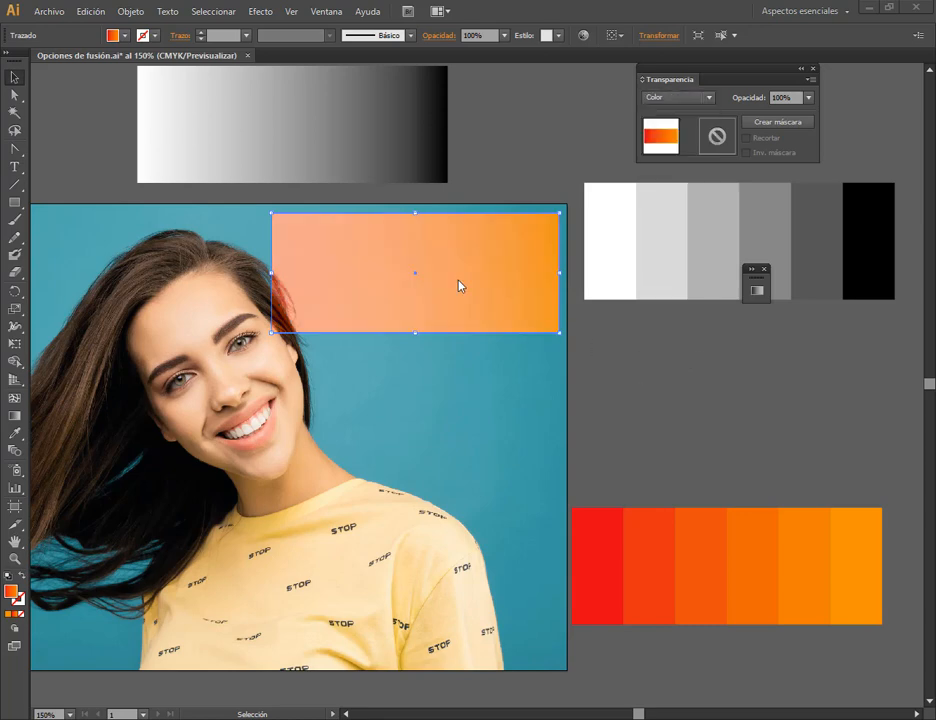
drag(446, 270, 445, 262)
click(667, 382)
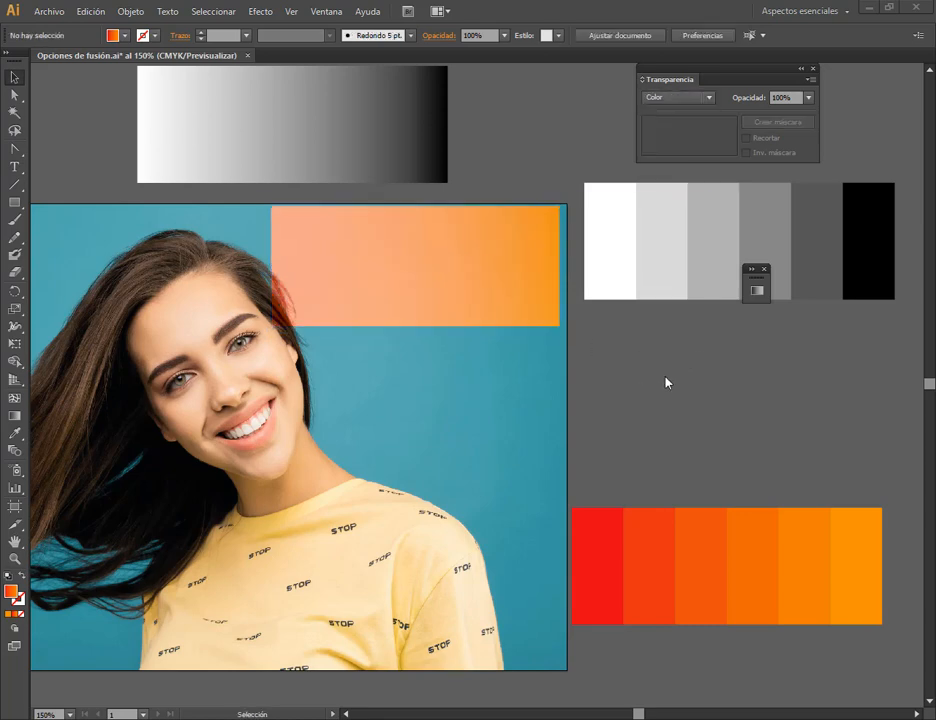
- Set the gradient over the photo back to the Tono blending mode
click(472, 297)
click(685, 98)
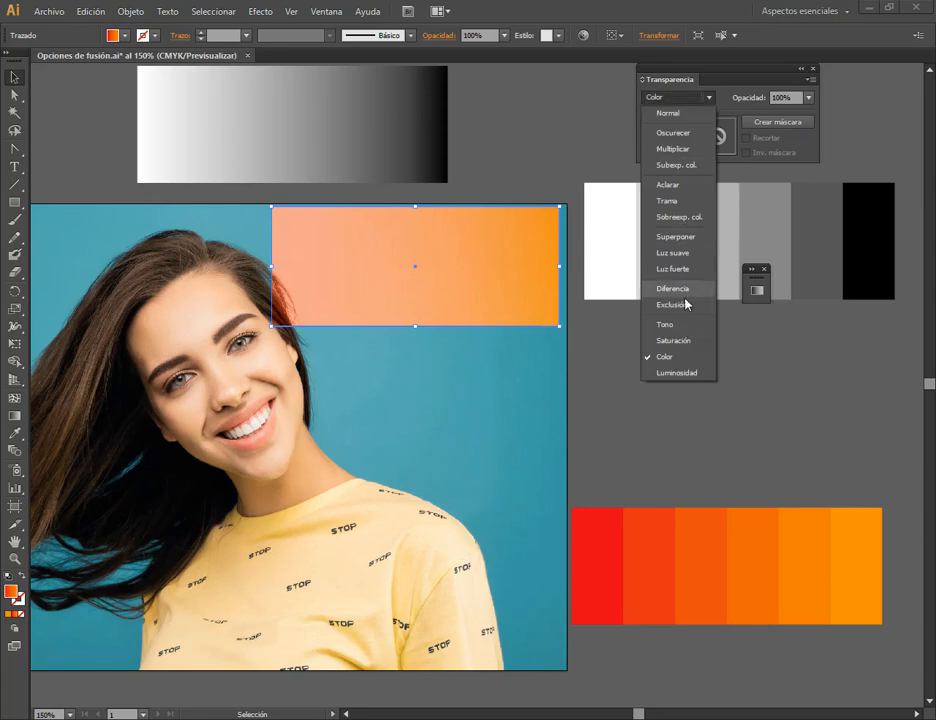
click(690, 325)
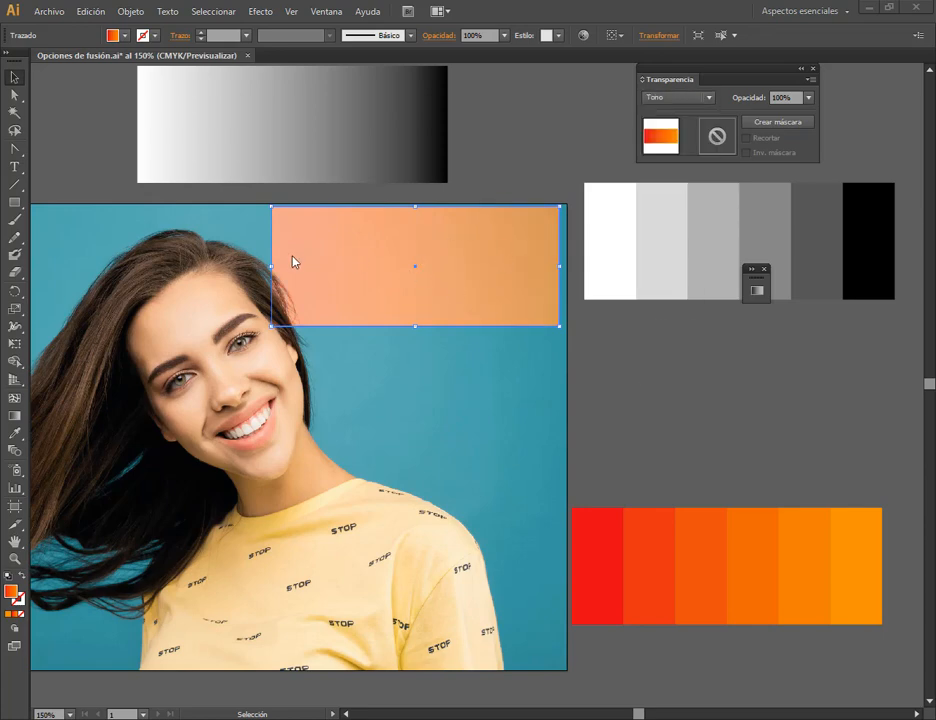
- Move the red-to-orange swatch row onto the photo below the gradient, partly over the face, and apply the Tono blending mode
drag(701, 574, 410, 428)
click(708, 97)
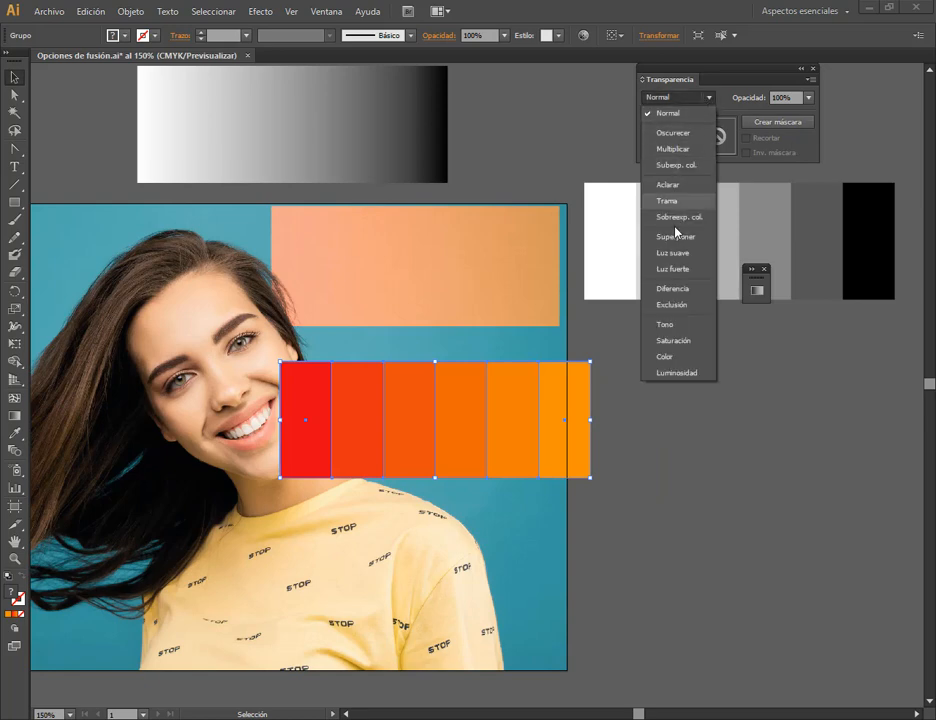
click(686, 327)
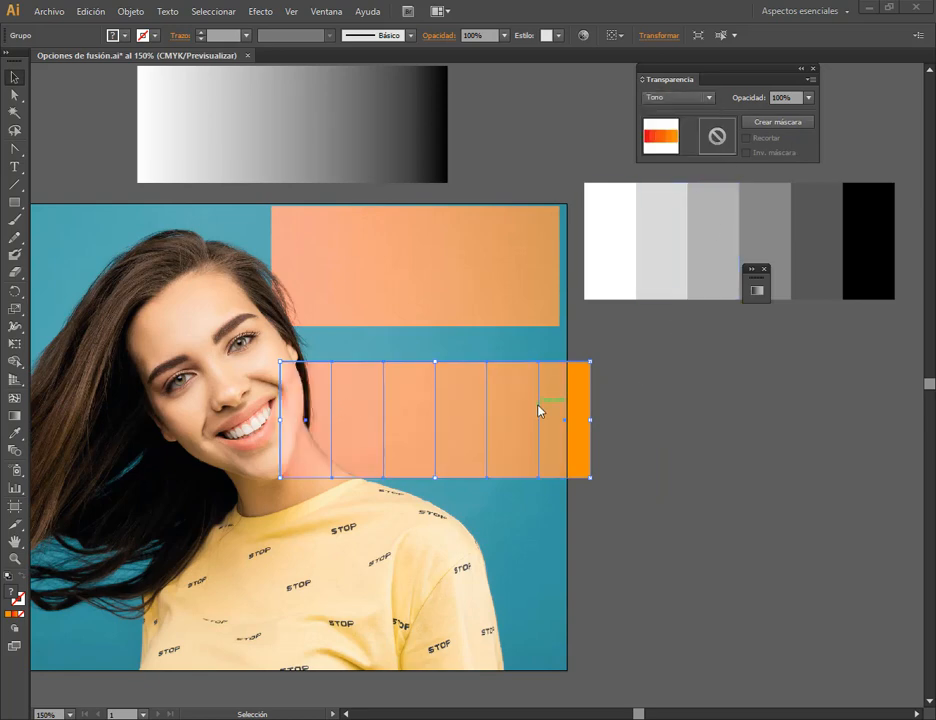
drag(539, 409, 514, 389)
- Change the swatch row's blending mode to Color
click(711, 100)
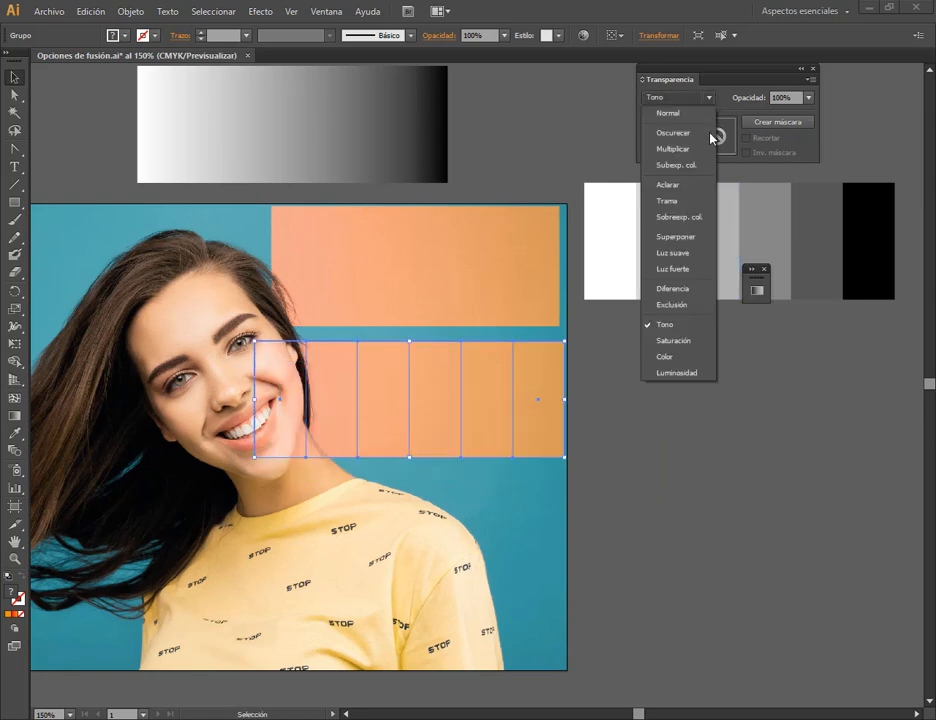
click(696, 360)
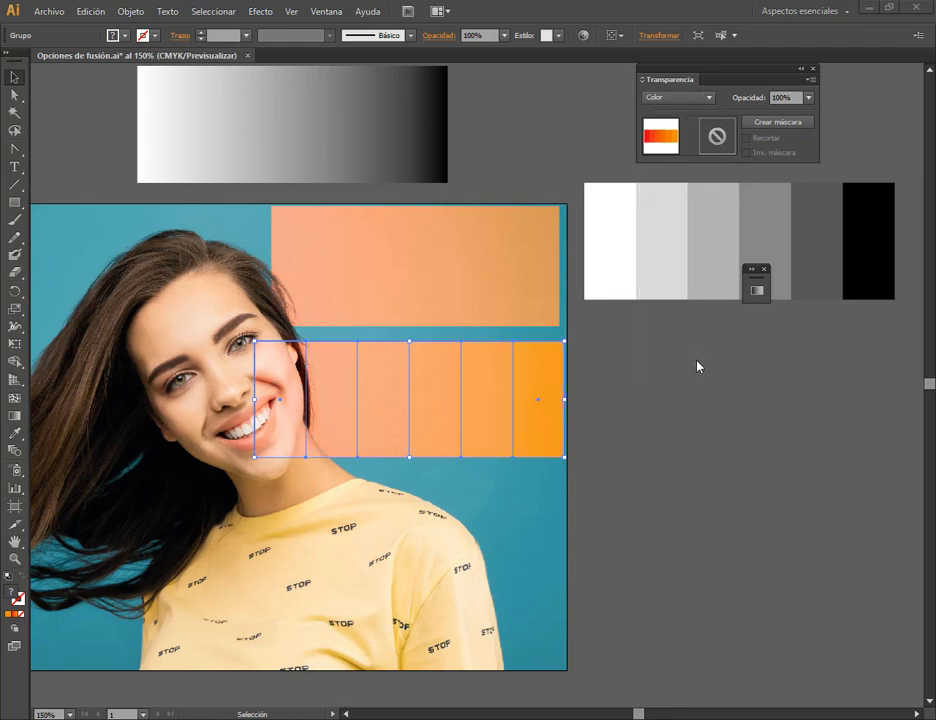
click(710, 100)
click(608, 462)
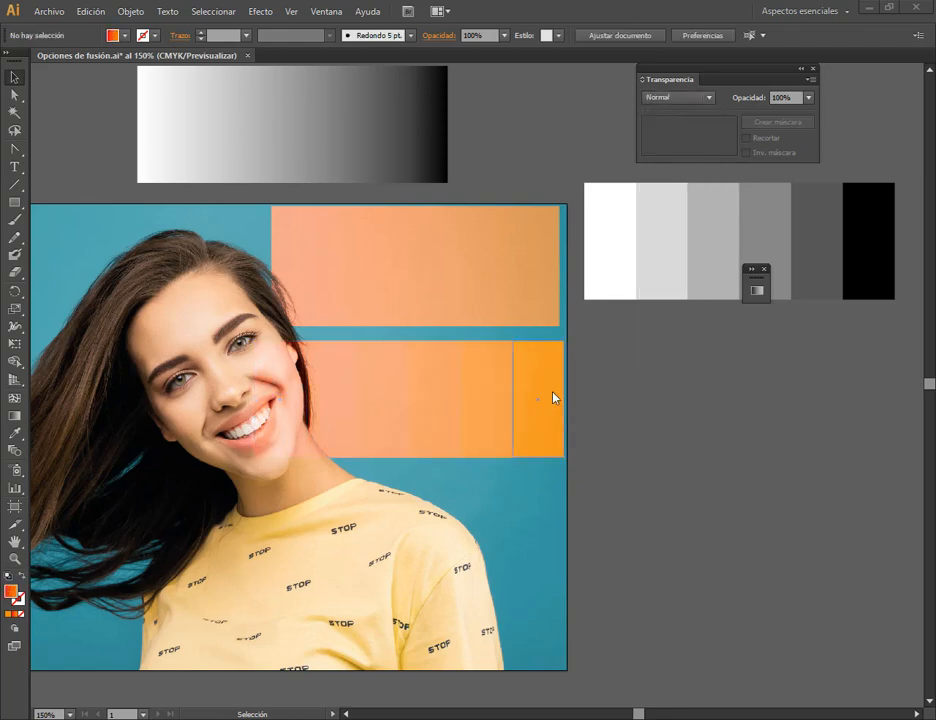
click(451, 399)
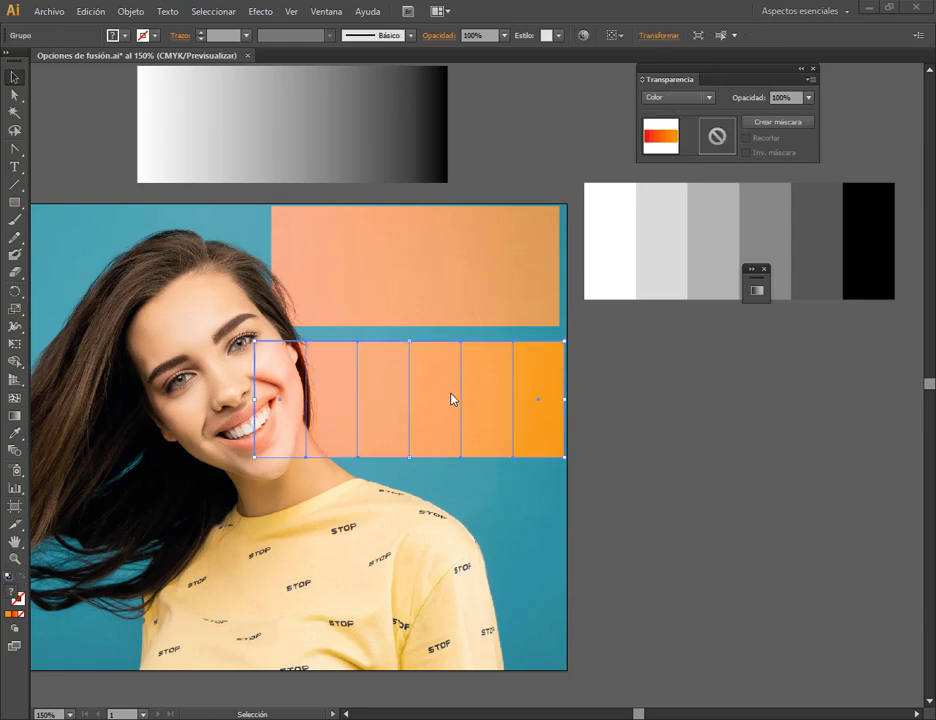
- Move the swatch row over the neck and yellow shirt to compare the effect, and bring it back over the face below the gradient
drag(451, 399, 362, 516)
click(629, 570)
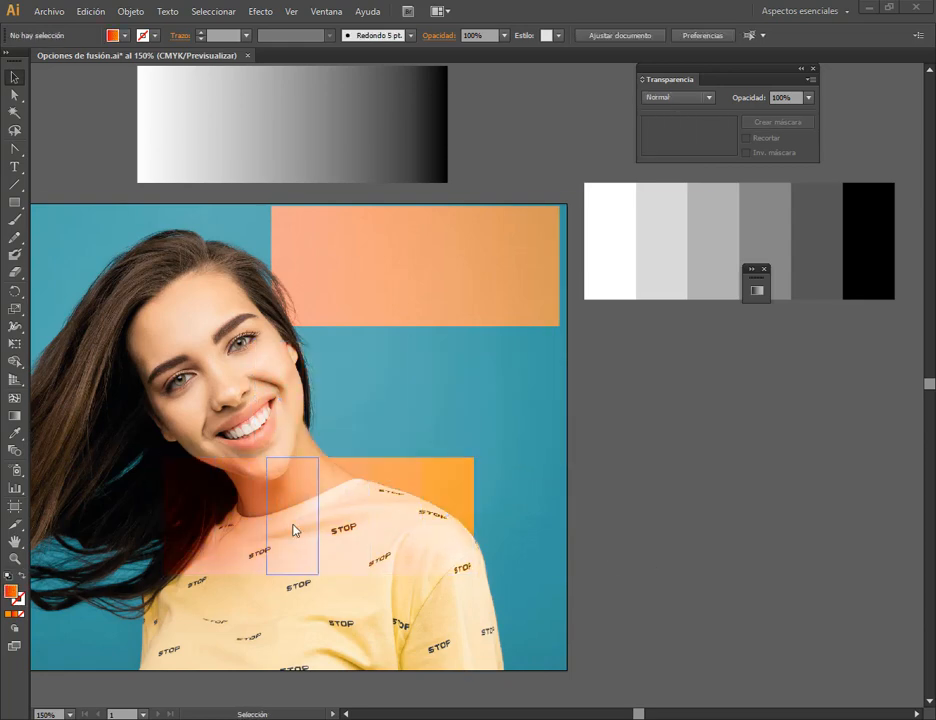
drag(293, 530, 338, 619)
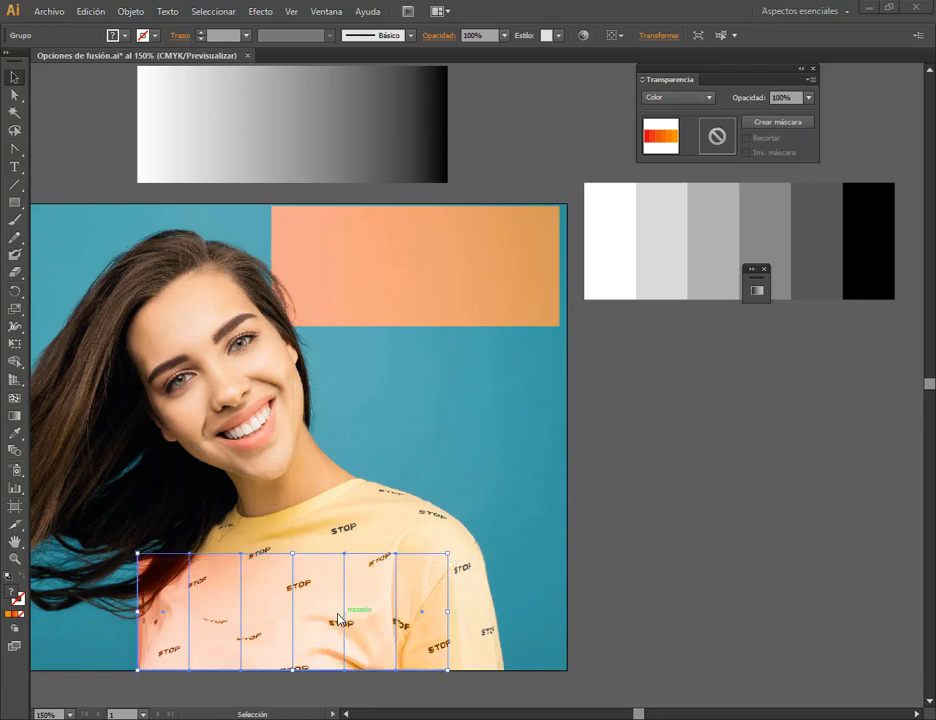
drag(218, 594, 351, 421)
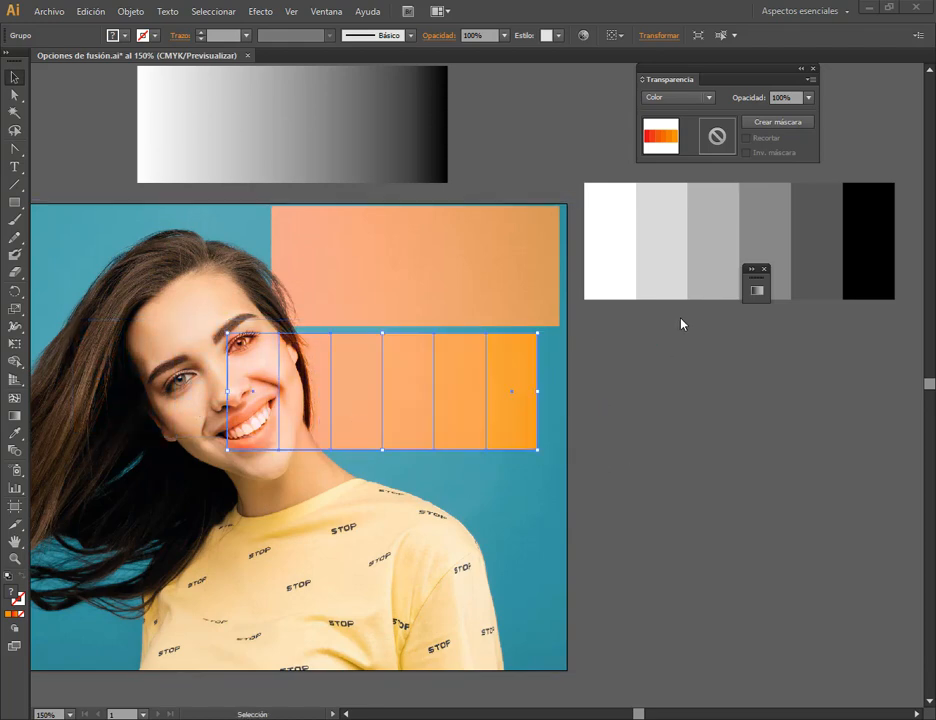
- Set the swatch row's blending mode to Luminosidad and reposition it over the cheek and blue background
click(706, 98)
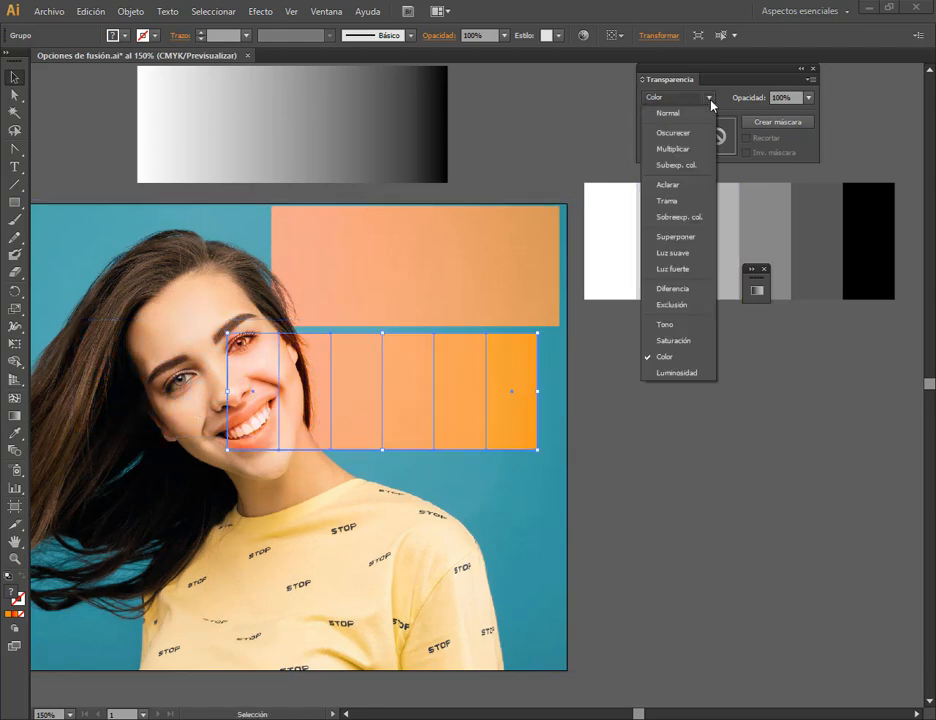
click(672, 375)
click(730, 364)
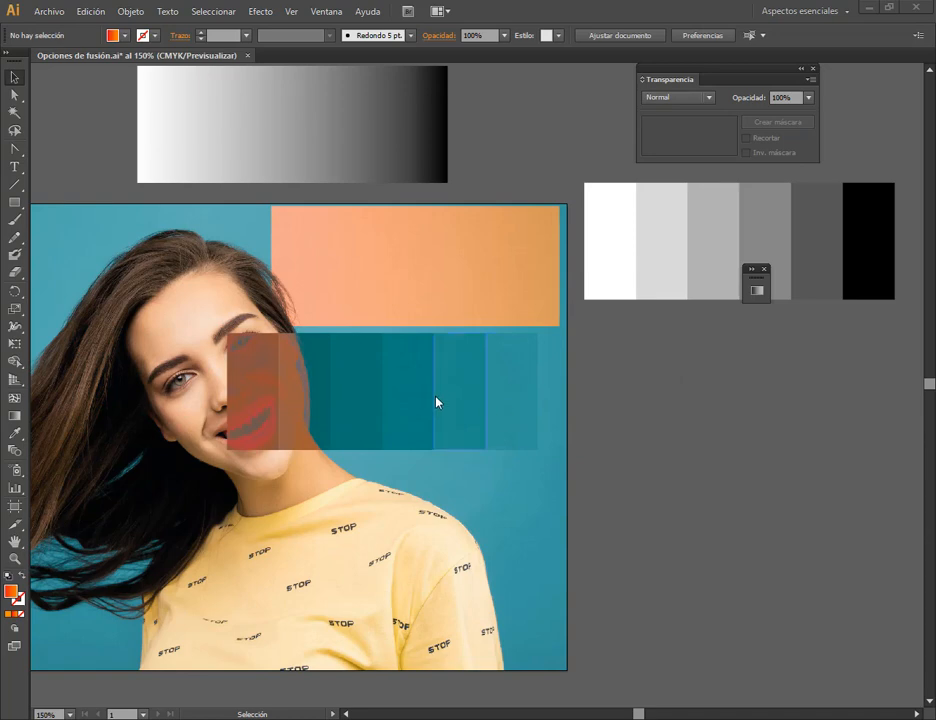
drag(285, 405, 285, 427)
drag(394, 418, 420, 400)
click(683, 410)
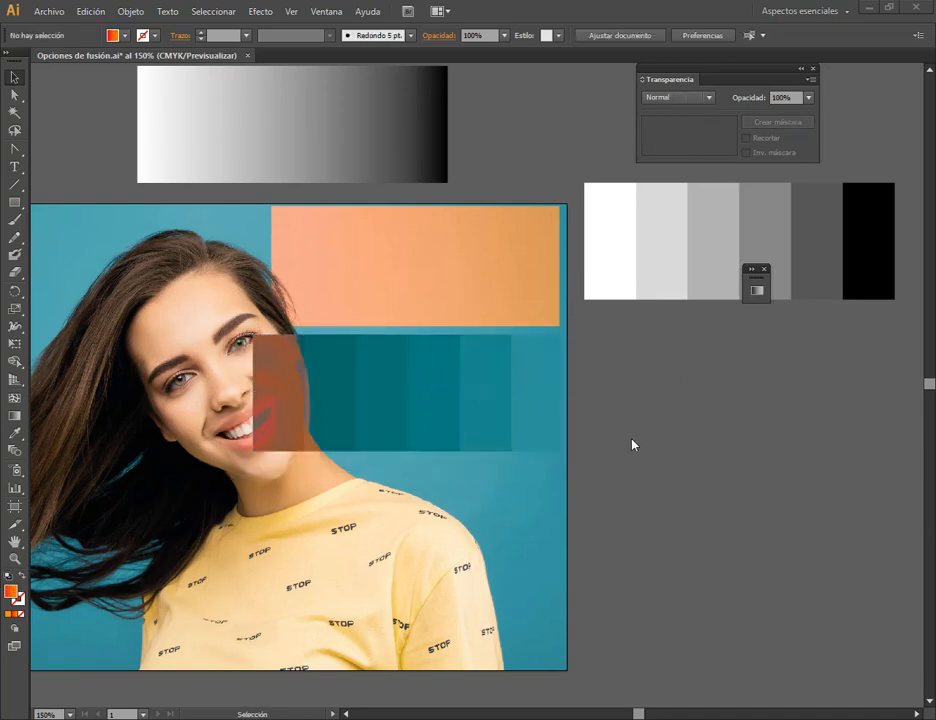
- Delete the red-to-orange gradient and the swatch row from the photo
click(522, 313)
key(Delete)
click(512, 372)
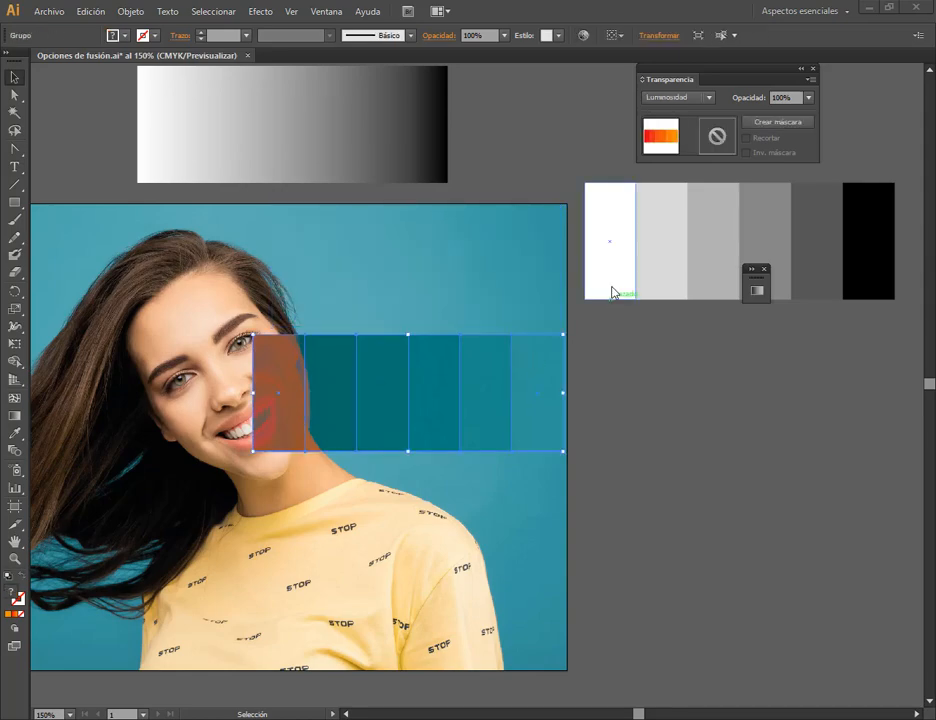
key(Delete)
- Move the grayscale gradient closer to the photo's upper edge and review the available blending modes without changing the current one
click(501, 295)
drag(349, 55, 321, 64)
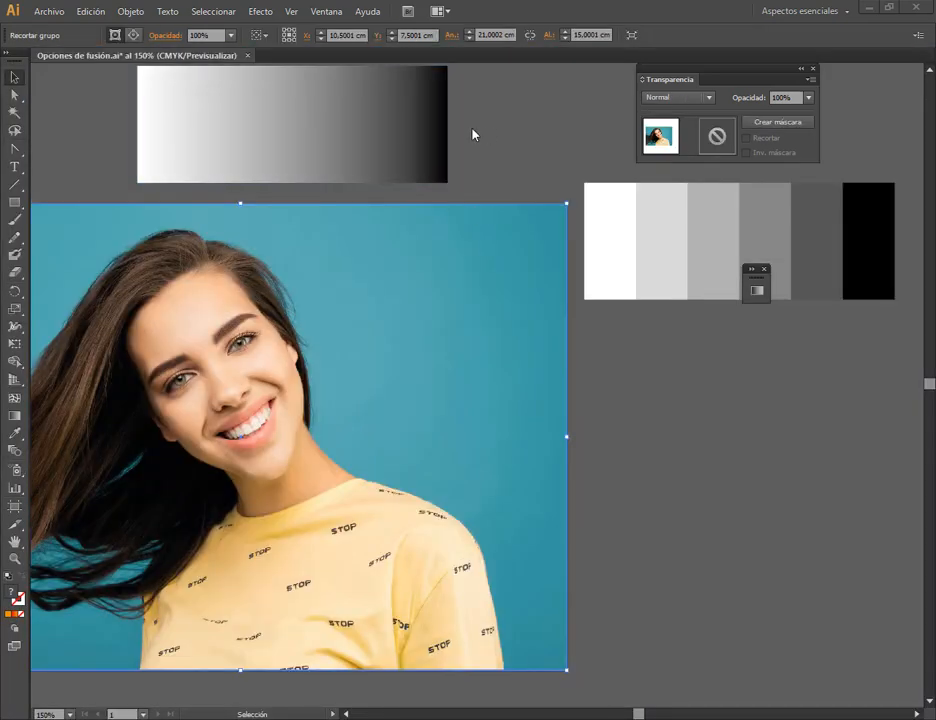
click(448, 148)
click(698, 97)
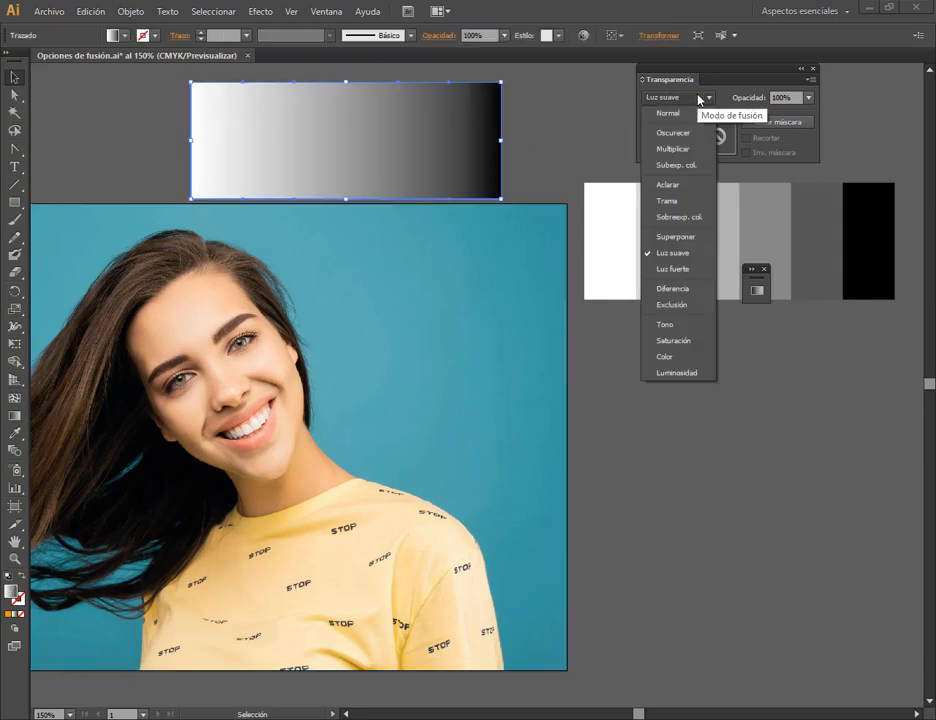
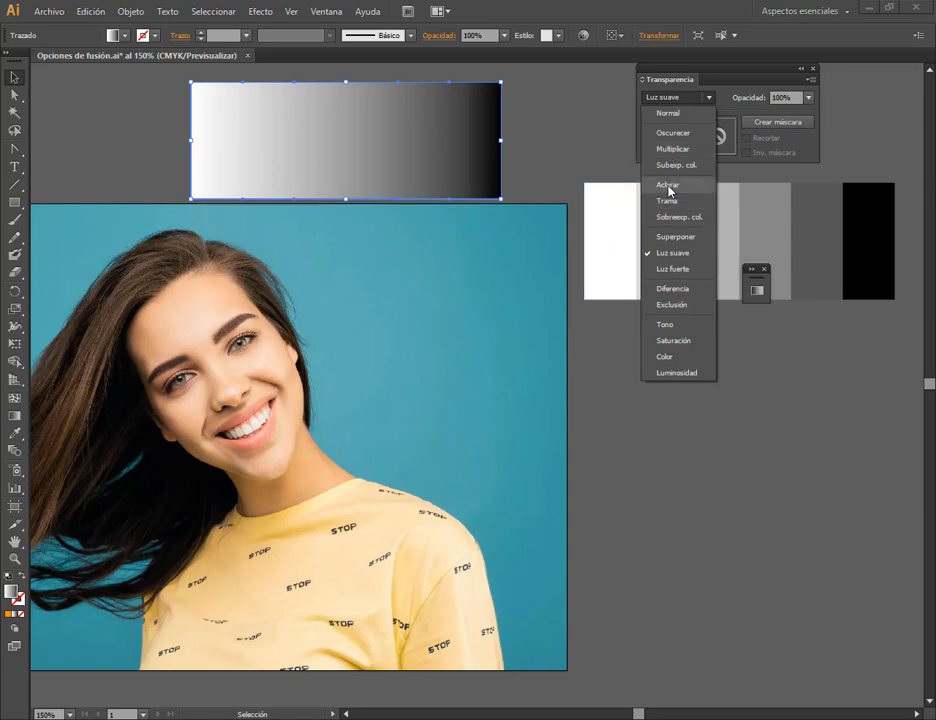
click(549, 145)
click(706, 98)
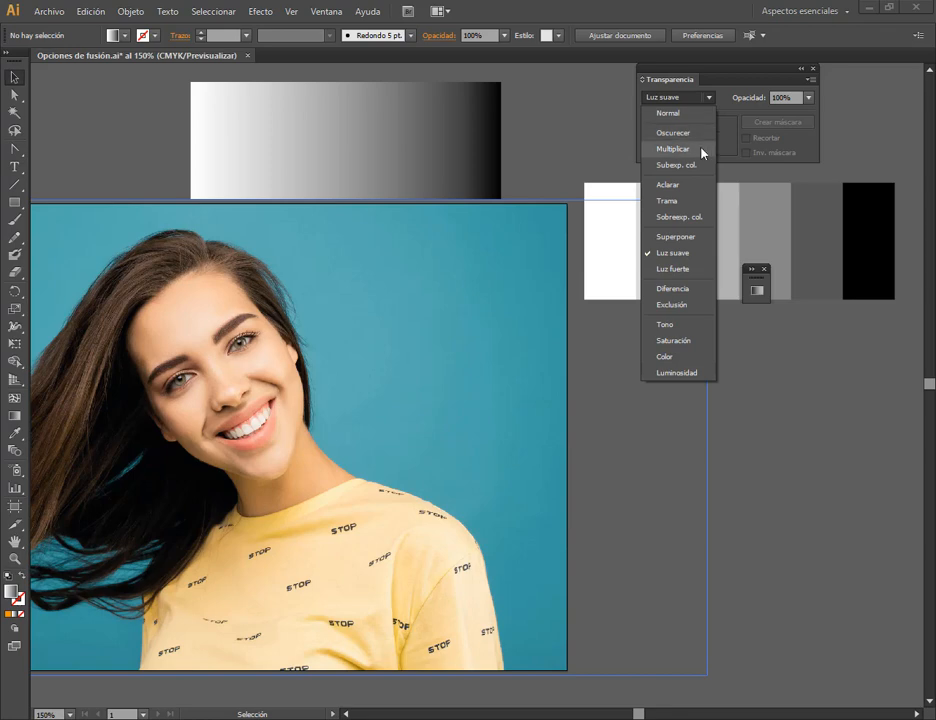
click(803, 386)
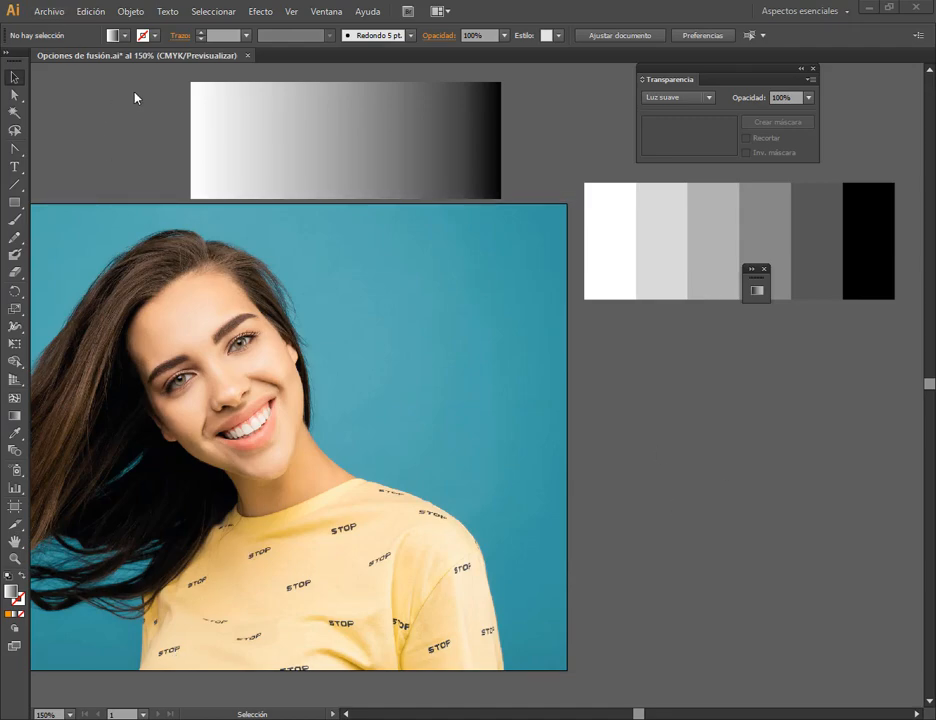
- Create a new portrait-format document for the graffiti-on-wall example
click(48, 11)
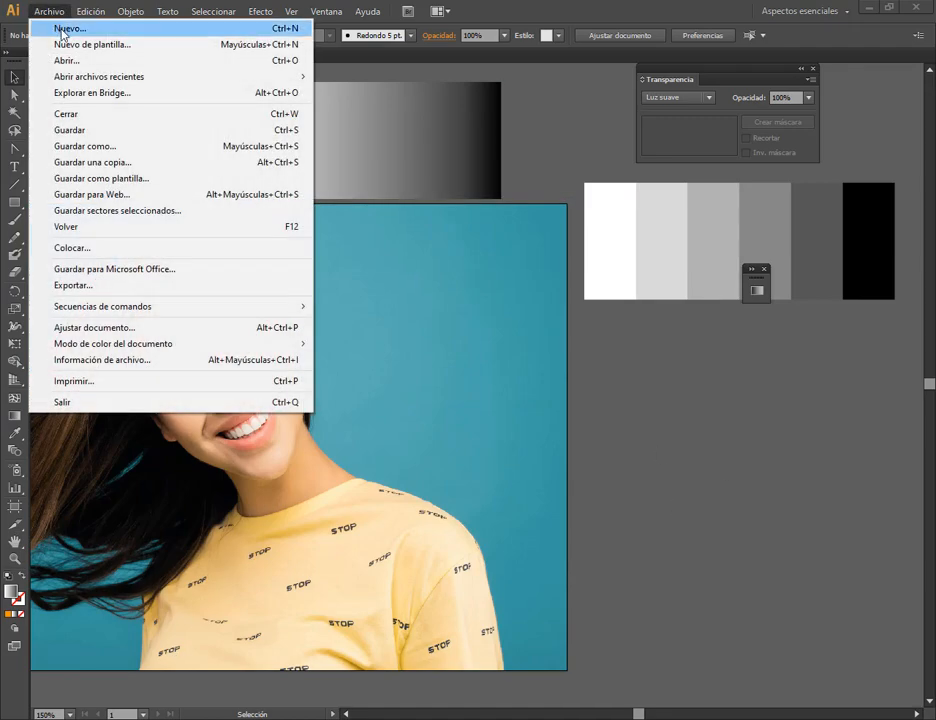
click(62, 27)
click(566, 418)
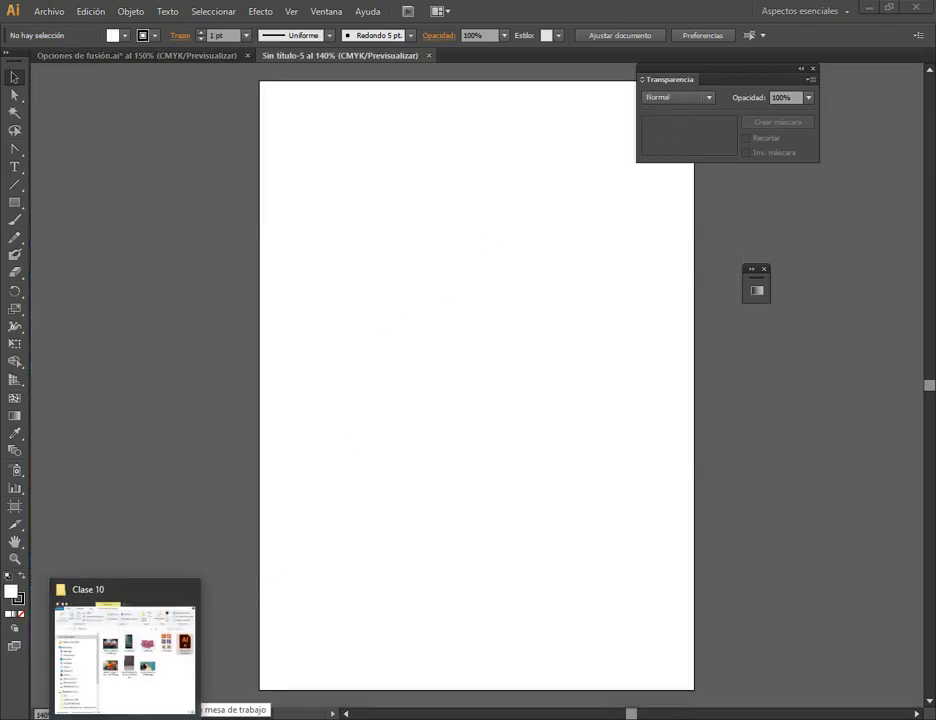
- Place the street wall photo pexels-michael-burrows-7147414.jpg and then grafiti.png from the Clase 10 folder into the document
click(125, 652)
drag(505, 131, 764, 169)
click(705, 430)
drag(670, 455, 260, 420)
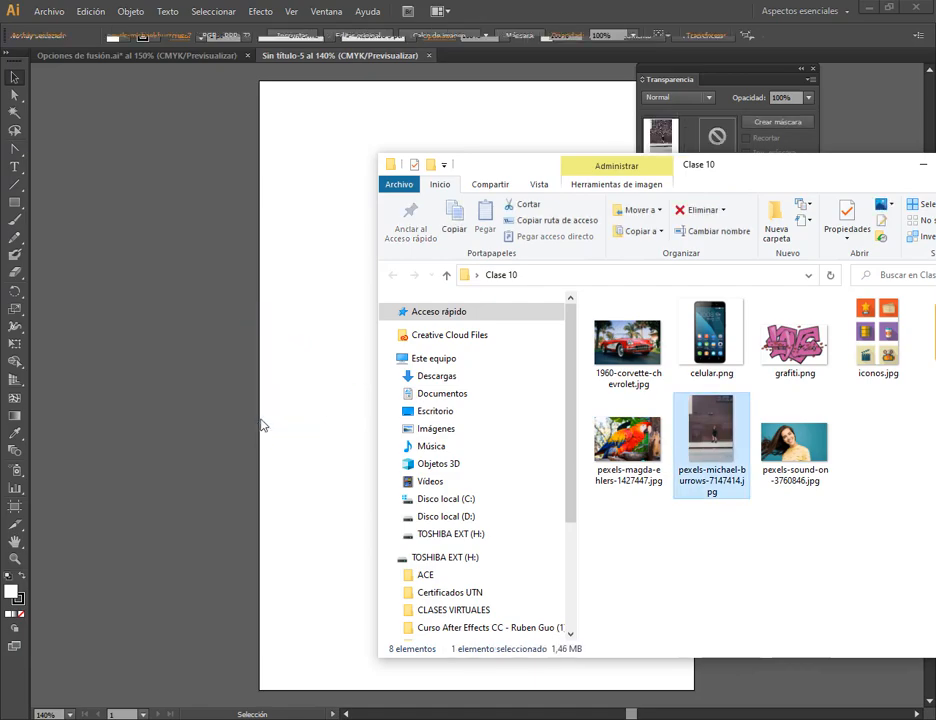
drag(812, 358, 300, 320)
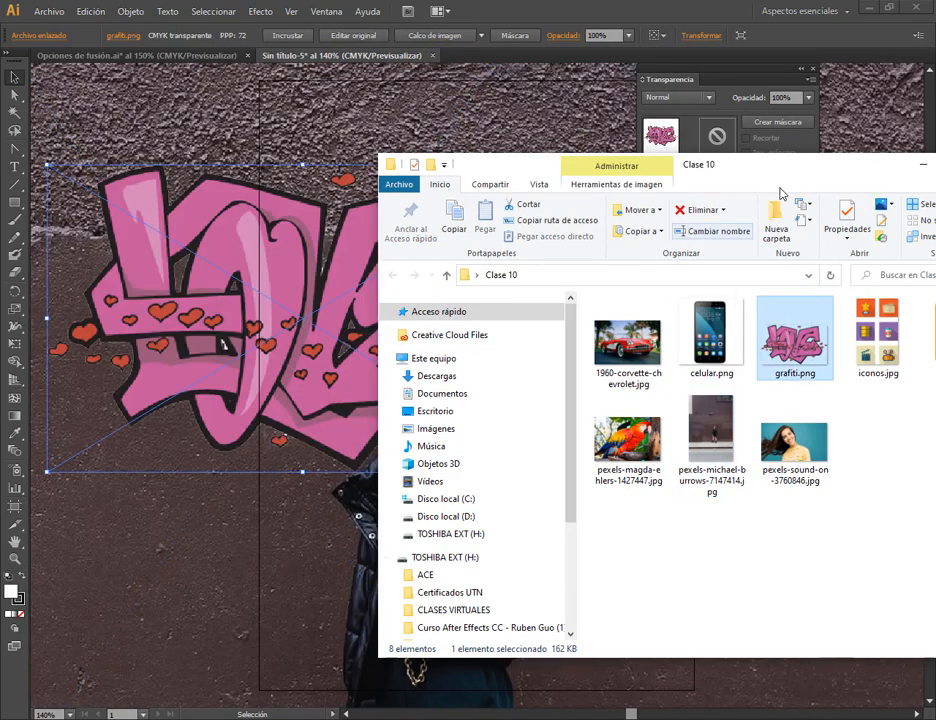
drag(866, 163, 472, 310)
click(610, 311)
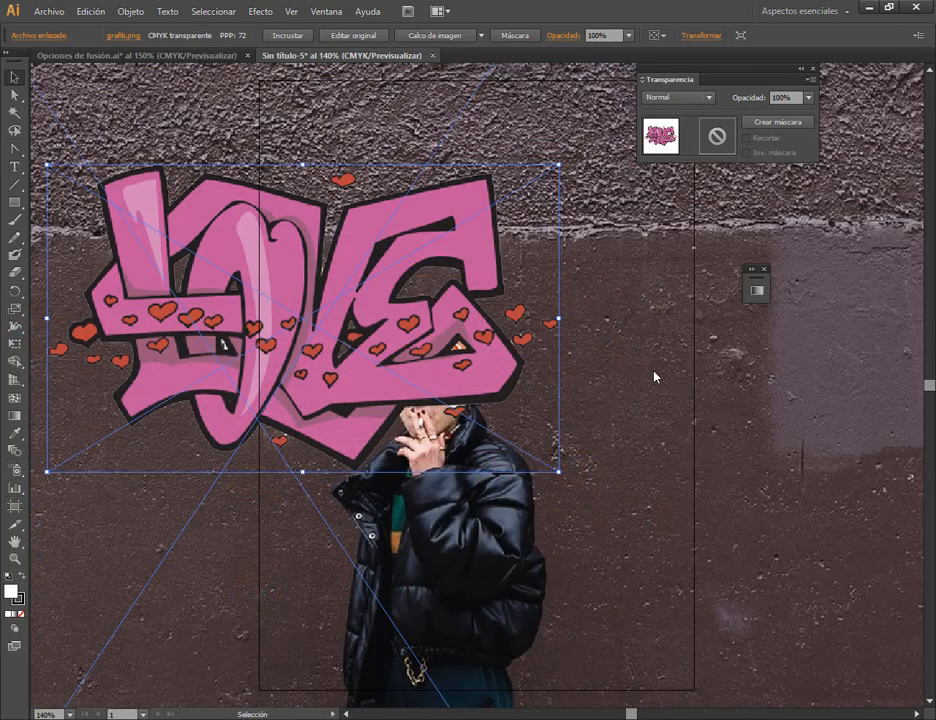
- Shrink the street wall photo to roughly the artboard's size and position it over the artboard
click(655, 376)
scroll(668, 409, down, 5)
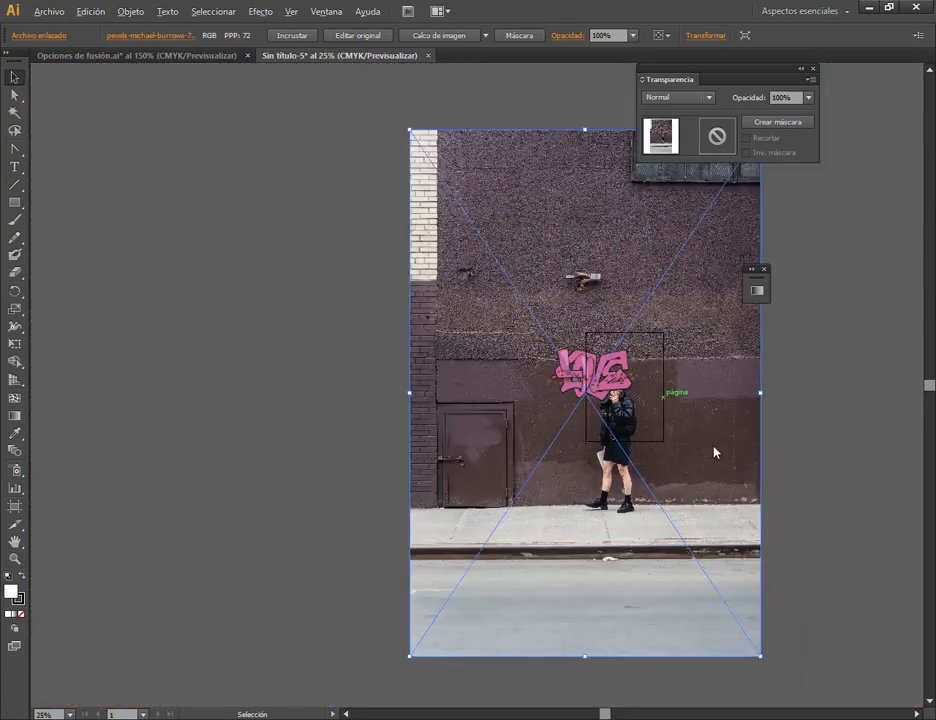
drag(763, 657, 570, 371)
drag(577, 344, 672, 378)
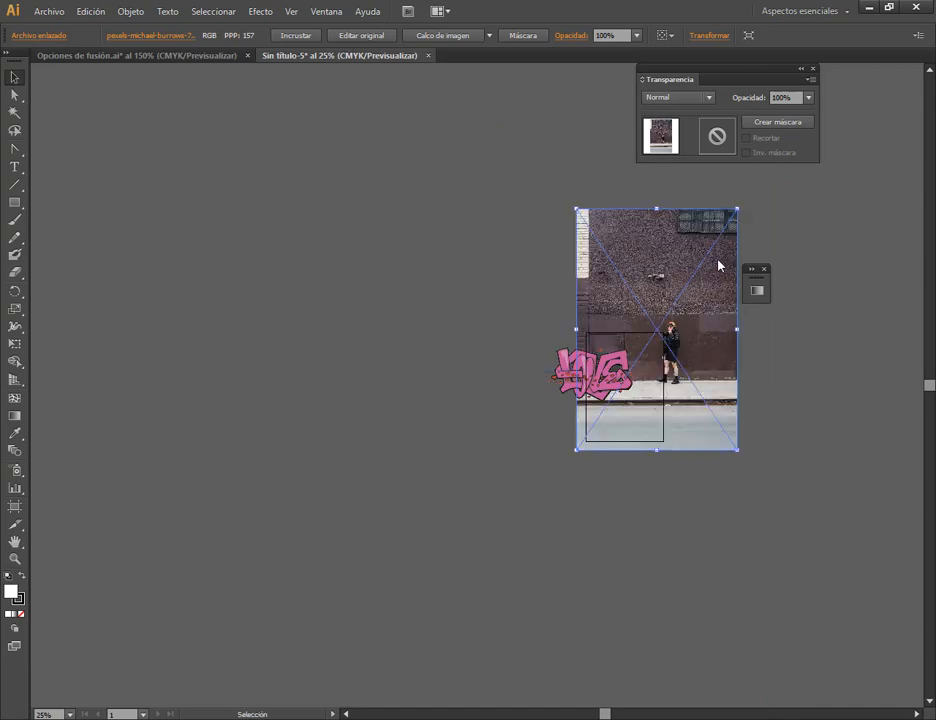
drag(732, 225, 650, 339)
click(697, 394)
- Scale the graffiti down onto the wall above the door and adjust the photo to fit the artboard
scroll(661, 379, up, 4)
drag(558, 398, 617, 370)
drag(637, 232, 518, 297)
drag(575, 545, 611, 515)
click(804, 527)
drag(665, 422, 675, 420)
drag(673, 652, 694, 656)
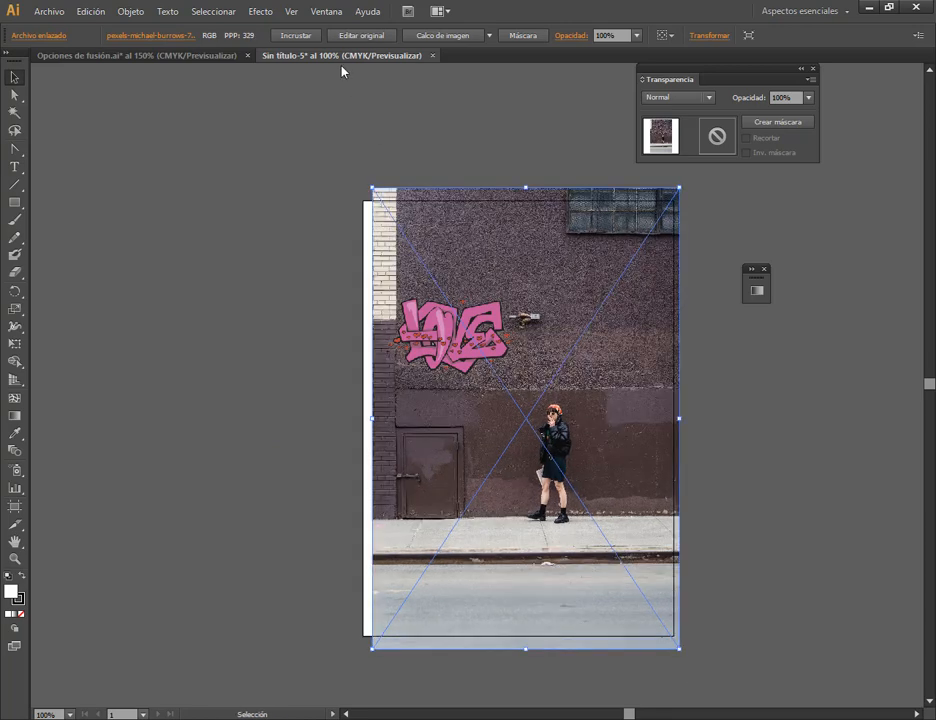
- Embed both the wall photo and the graffiti image in the document, shifting the photo slightly left
click(296, 35)
drag(535, 236, 517, 235)
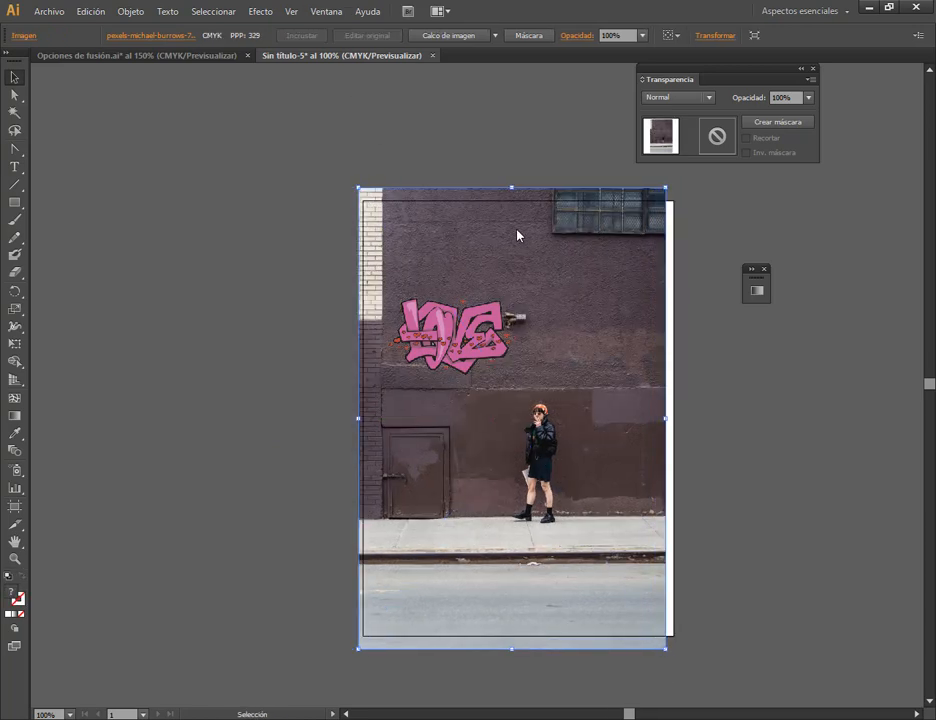
click(488, 328)
click(301, 37)
click(605, 362)
- Align the wall photo with the artboard and enlarge it slightly so that it covers the artboard's full width
scroll(621, 333, up, 1)
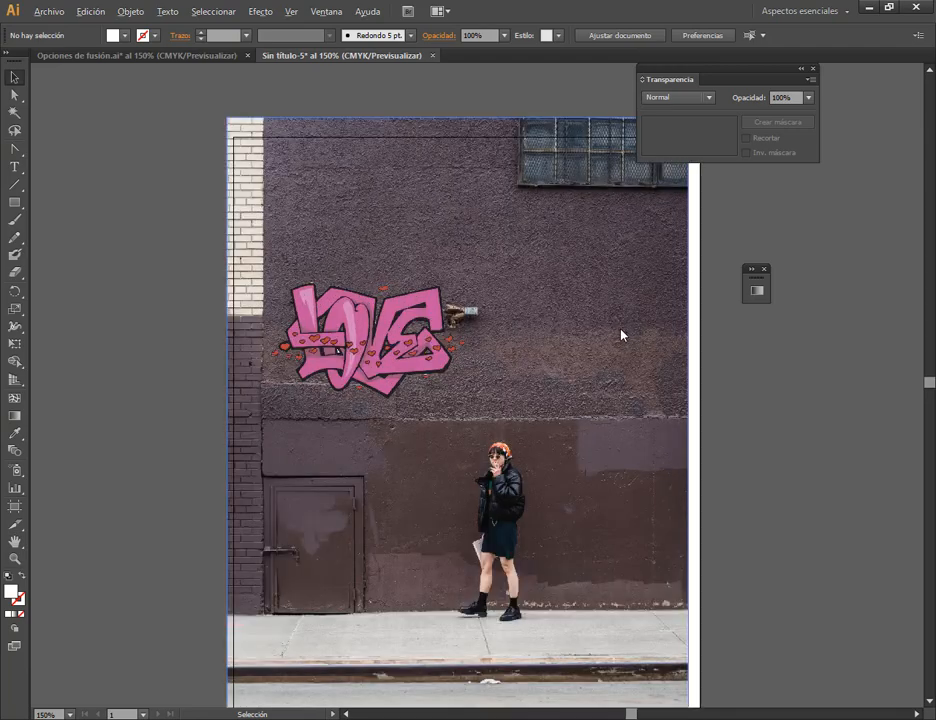
click(621, 334)
drag(667, 498, 676, 498)
click(819, 492)
click(250, 123)
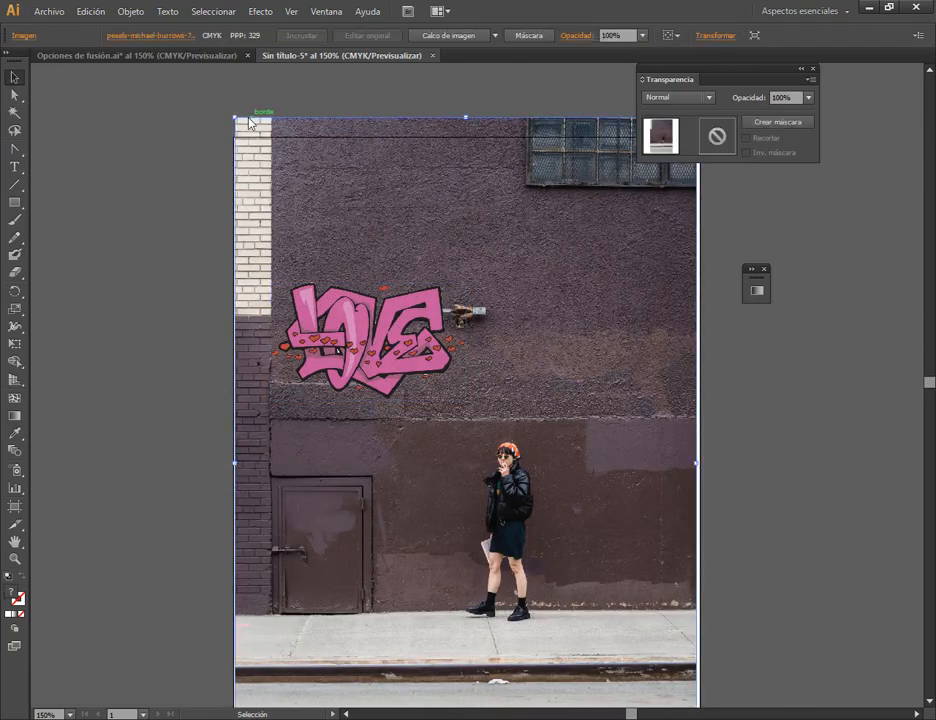
shift+click(238, 119)
click(243, 131)
drag(236, 118, 228, 109)
click(818, 404)
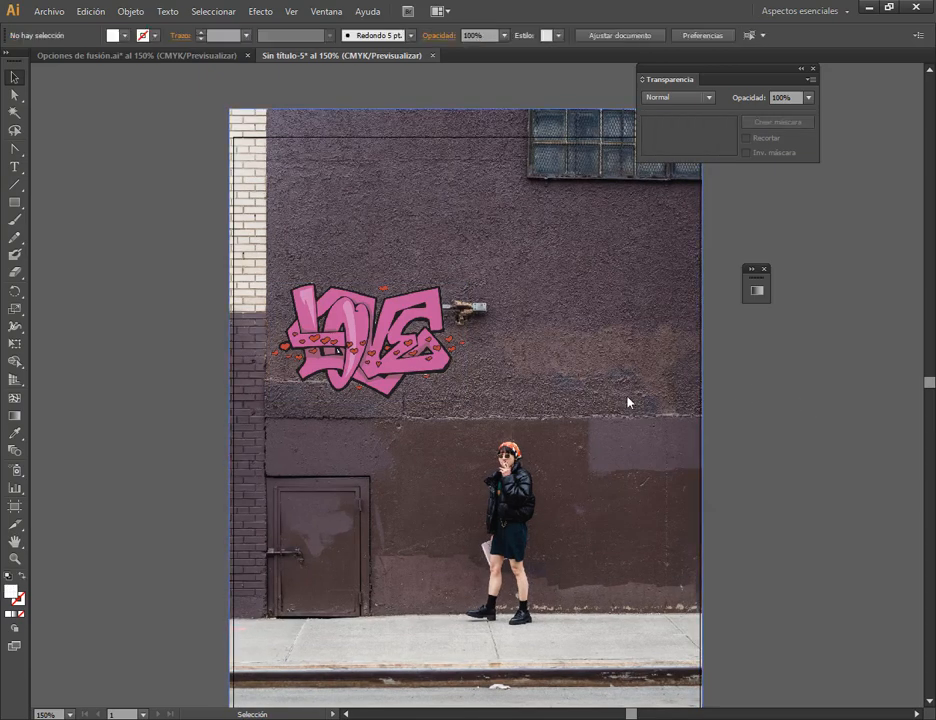
- Move the graffiti up onto the upper-left part of the wall and collapse the transparency options out of the way
scroll(578, 400, up, 1)
drag(350, 325, 372, 168)
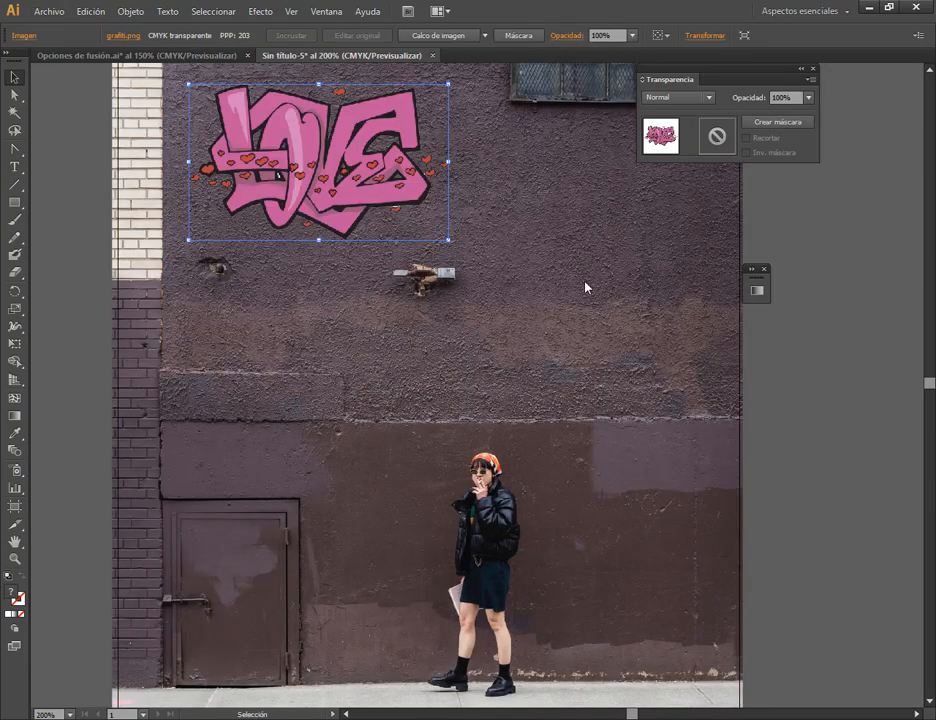
click(803, 68)
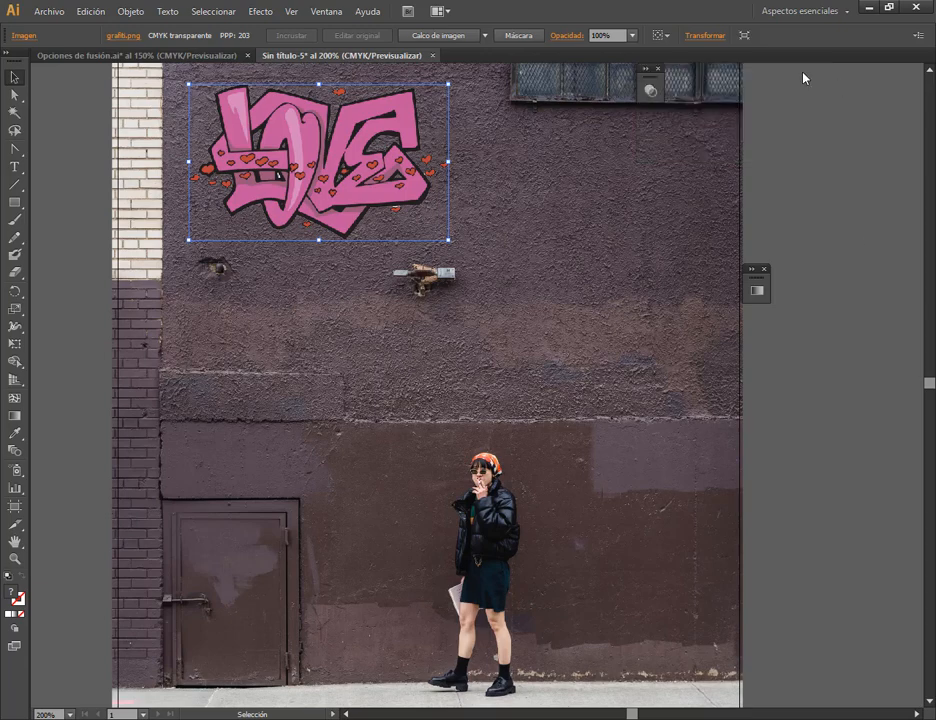
click(802, 140)
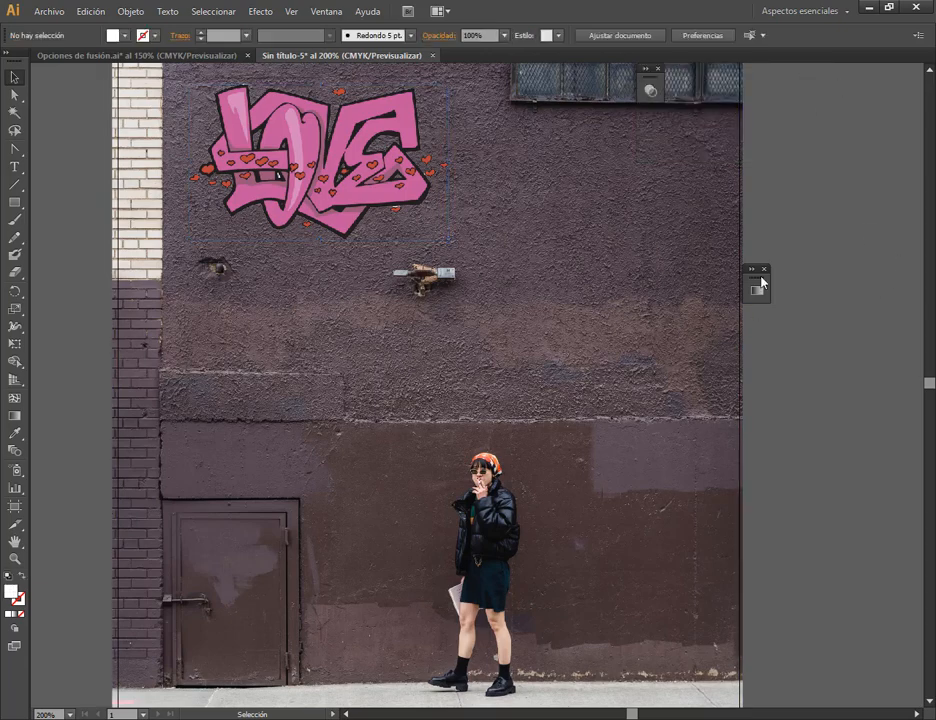
click(399, 186)
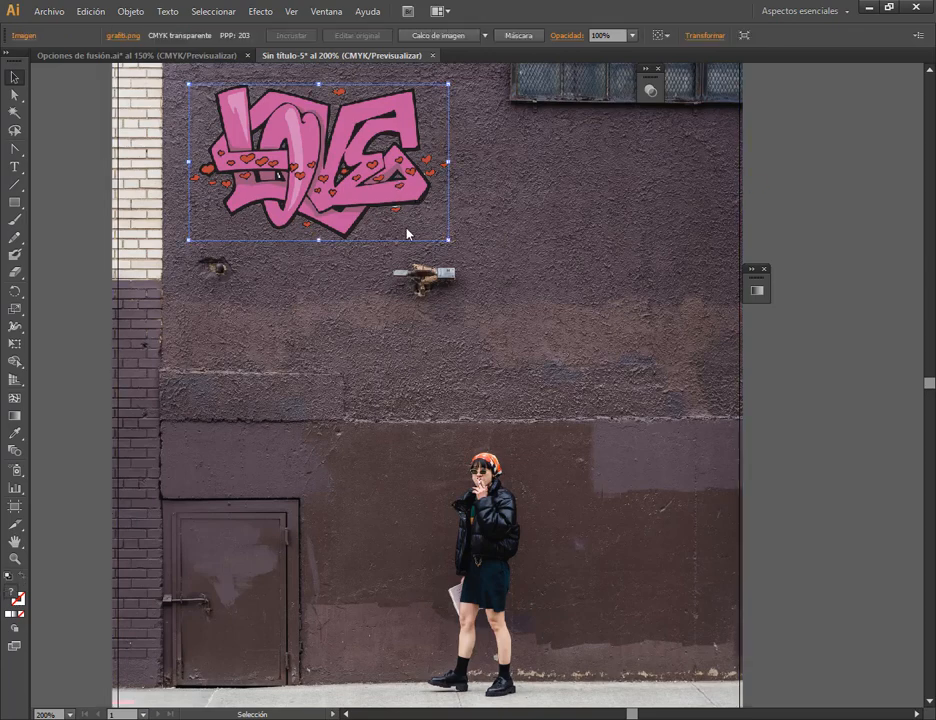
- Replace the graffiti with two smaller matching copies side by side on the upper wall, leaving the right one selected
drag(329, 190, 611, 224)
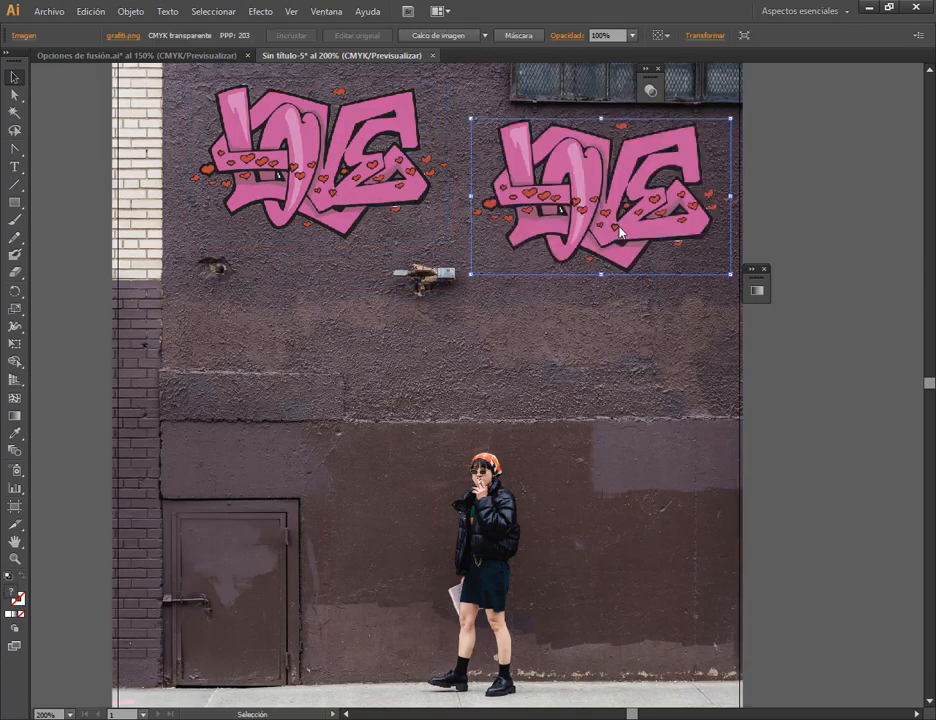
drag(731, 278, 697, 254)
click(342, 186)
key(Delete)
click(599, 205)
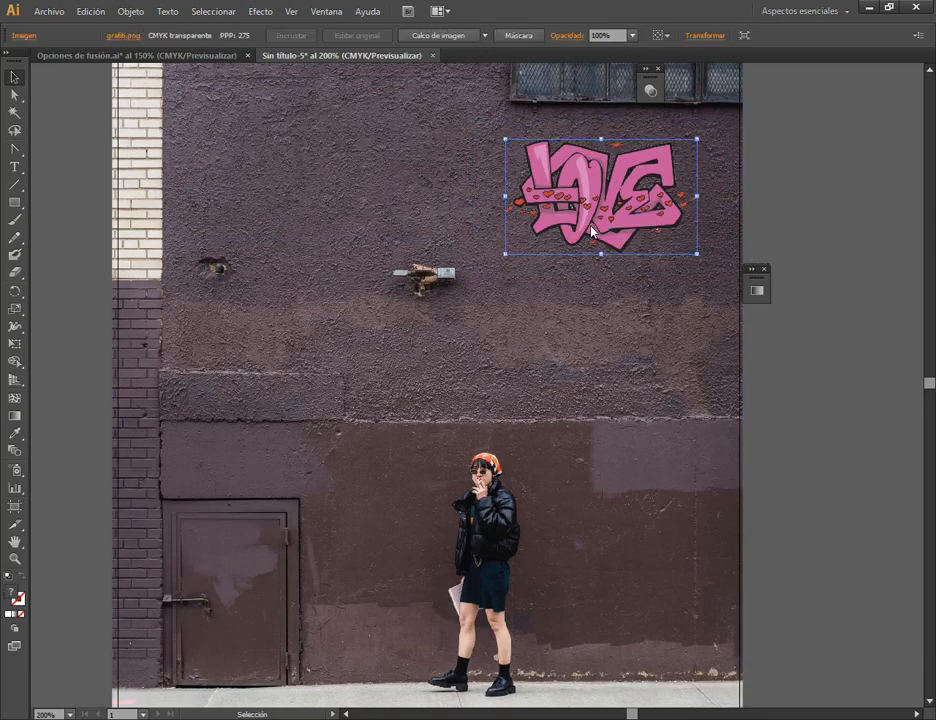
drag(599, 205, 330, 165)
click(537, 216)
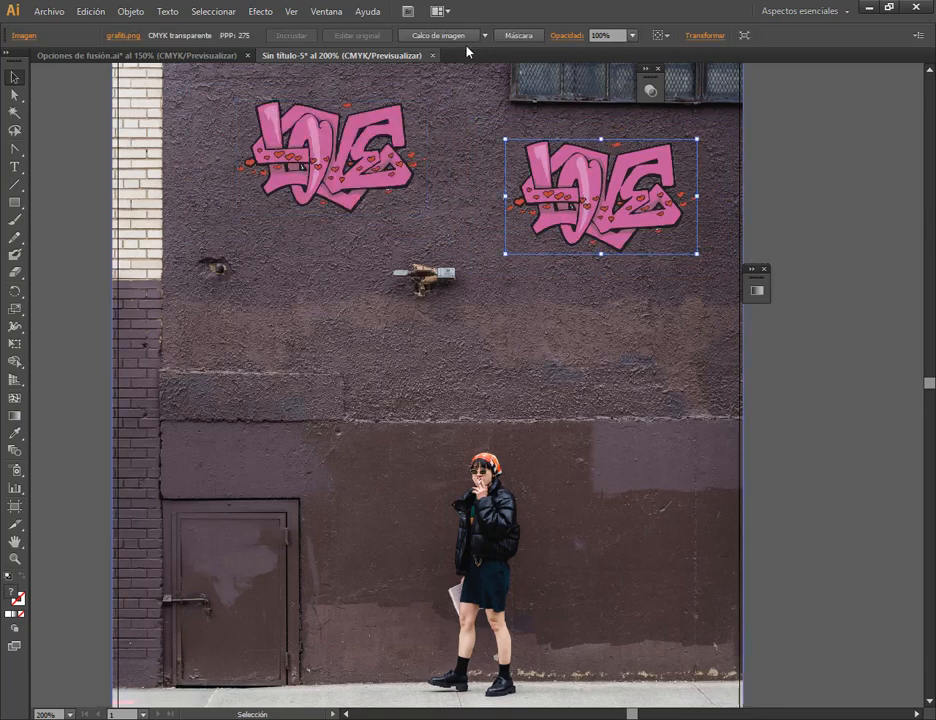
- Show the transparency options beside the photo and set the right graffiti to Multiplicar, nudging it slightly up
click(326, 11)
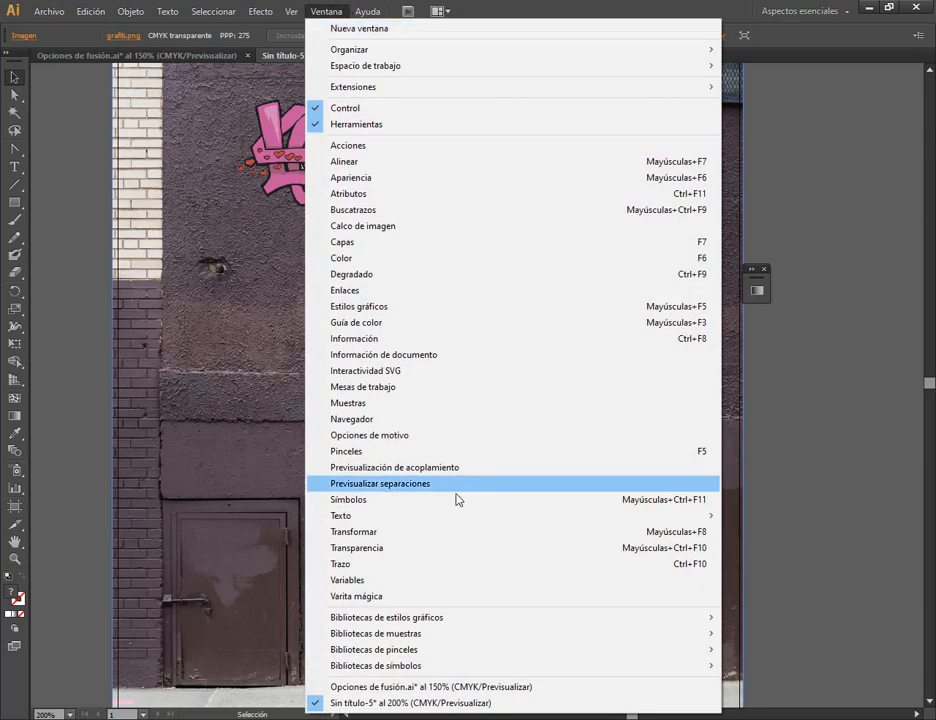
click(446, 548)
drag(533, 84, 829, 134)
click(825, 150)
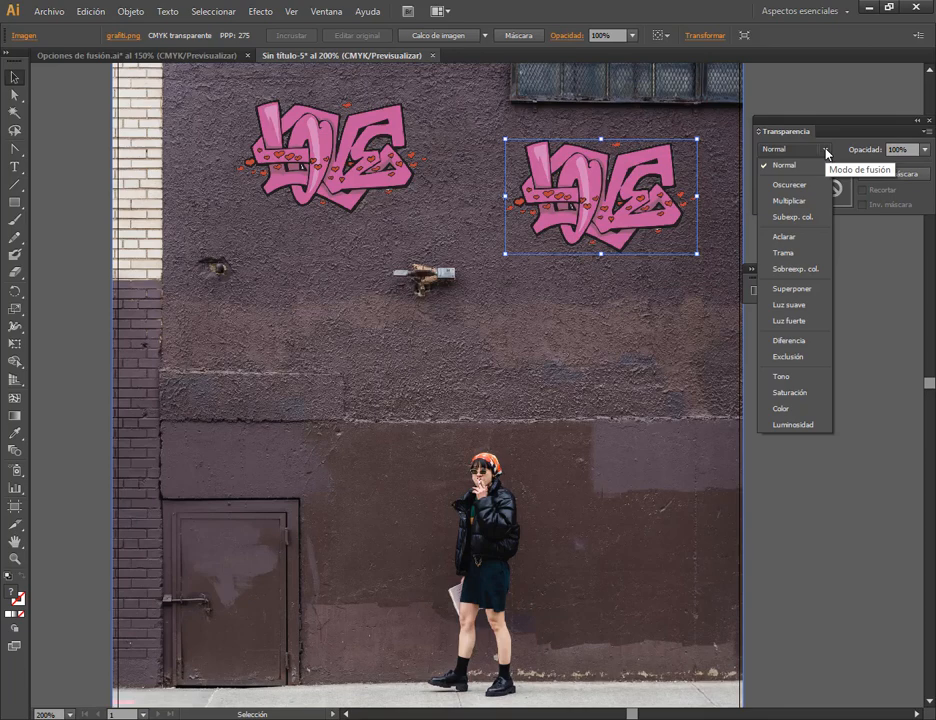
click(803, 201)
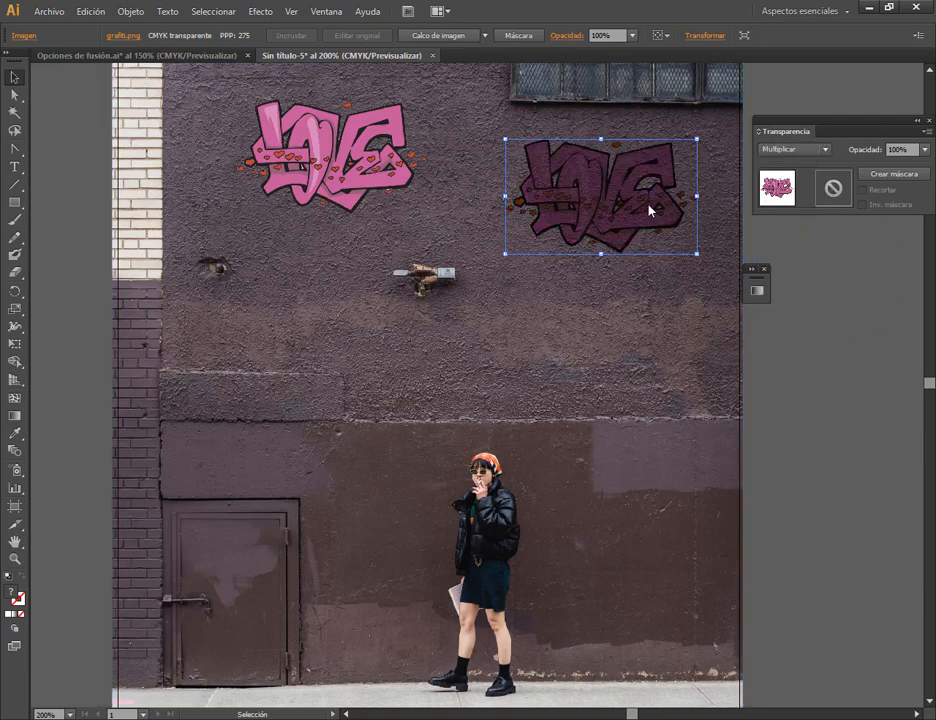
drag(649, 210, 644, 199)
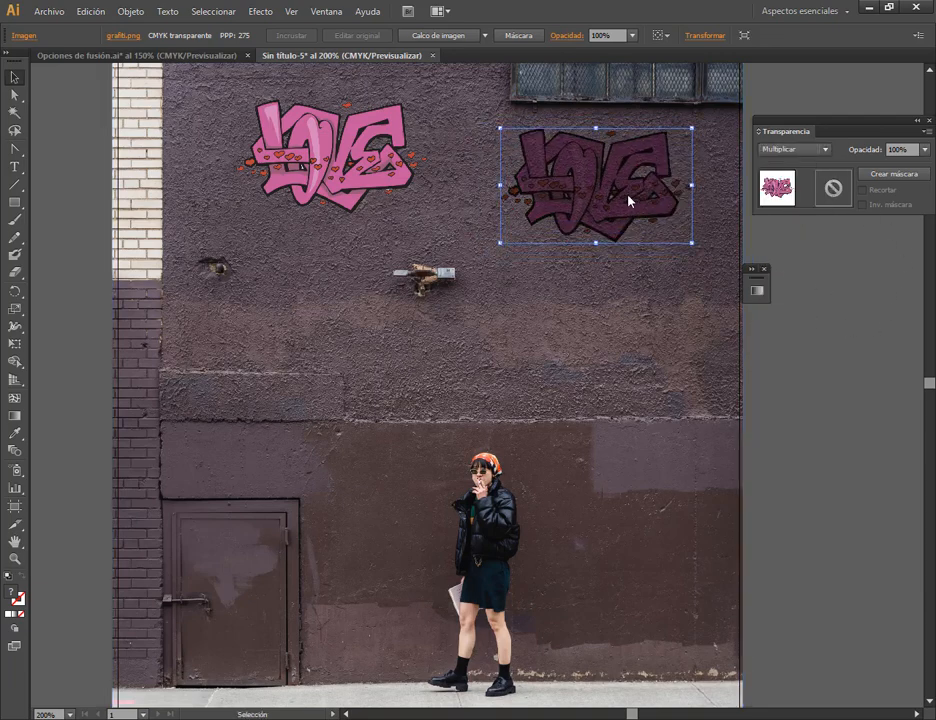
- Try the Oscurecer and Subexp. col. blending modes on the right graffiti
click(800, 150)
click(800, 182)
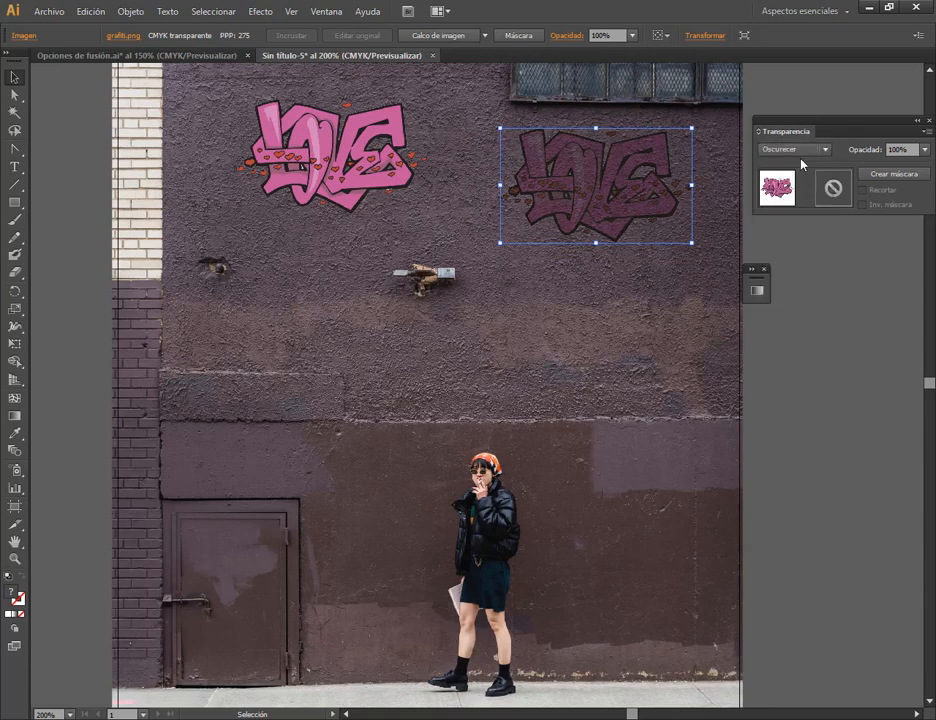
click(800, 154)
click(794, 216)
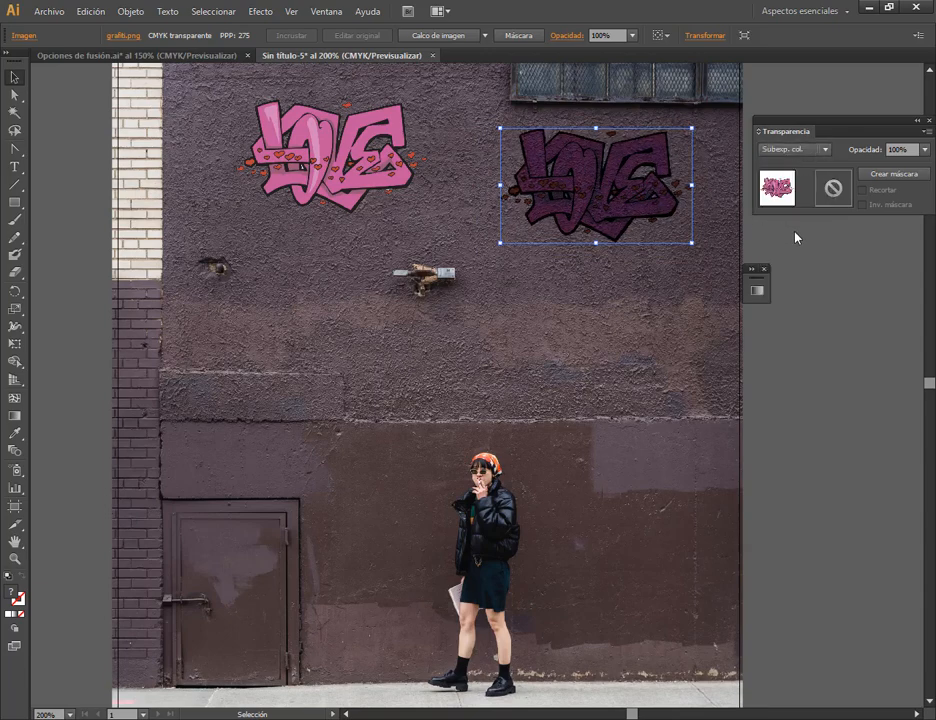
- Try the lightening modes Aclarar, Trama and Sobreexp. col. on the right graffiti
click(806, 152)
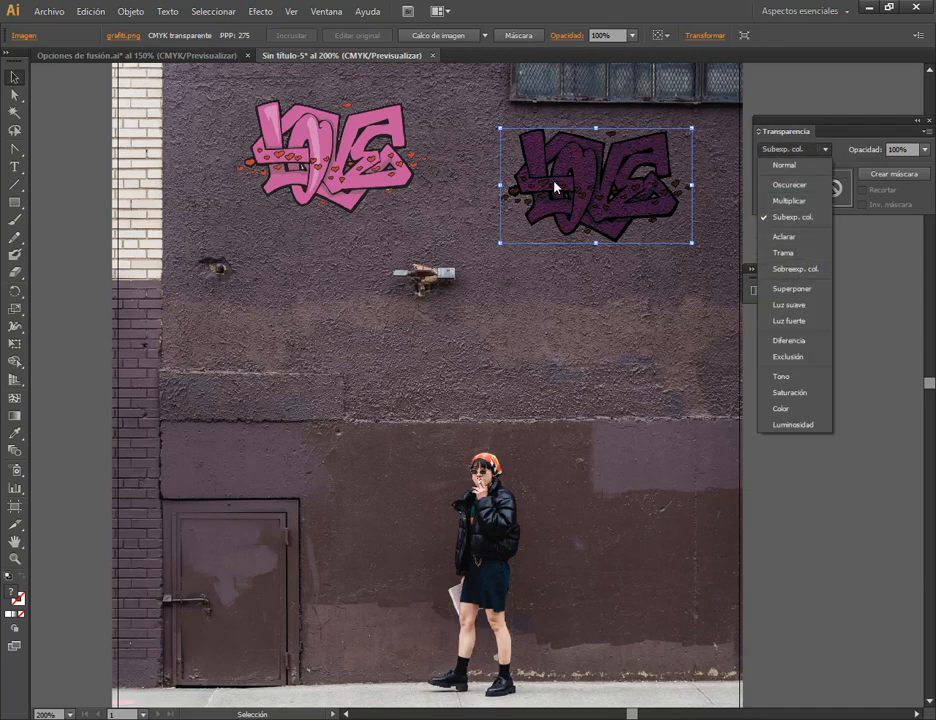
click(790, 238)
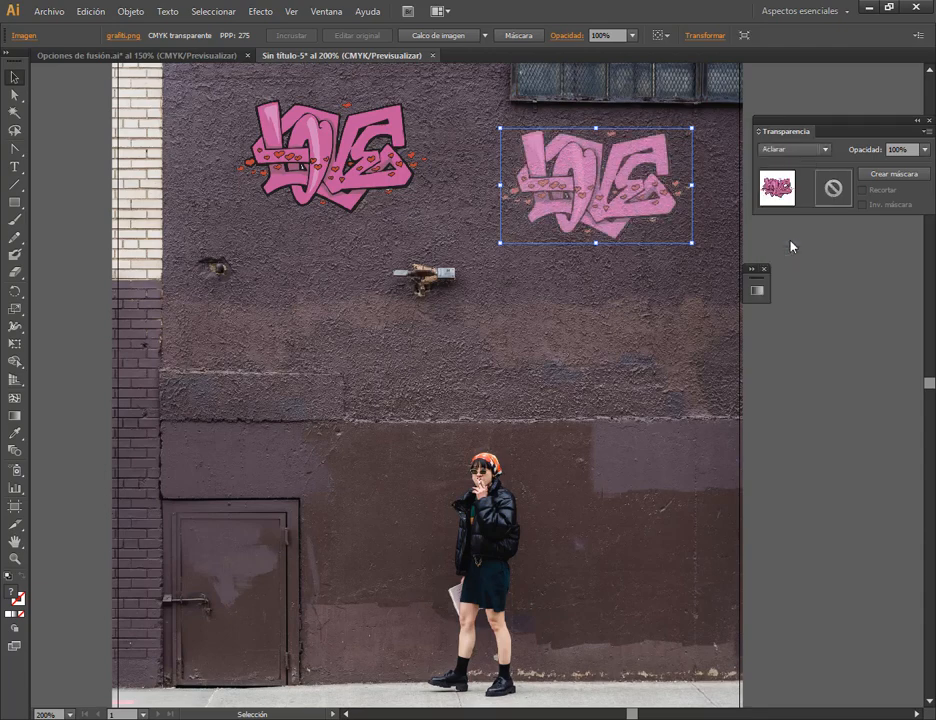
click(811, 150)
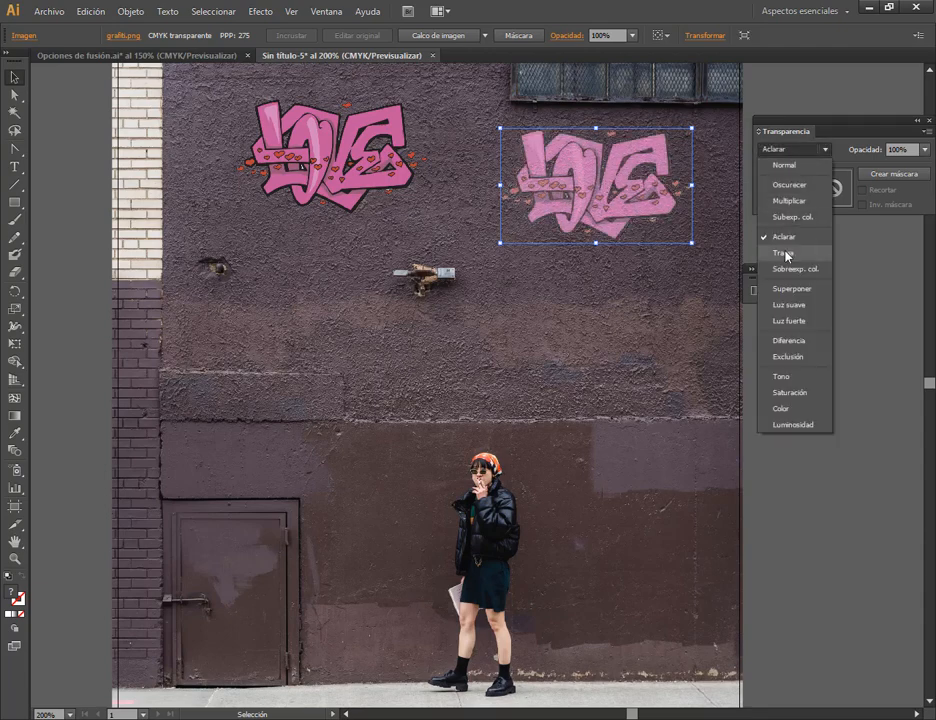
click(804, 254)
click(794, 152)
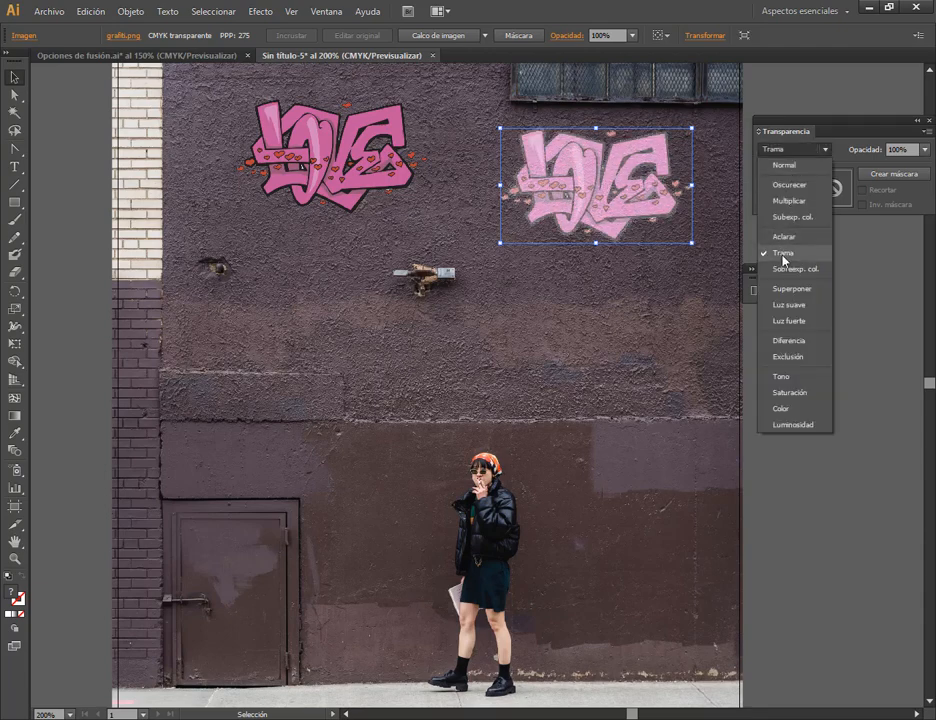
click(785, 271)
- Try Superponer and Luz suave on the right graffiti and move it lower over the lighter band of wall
click(804, 152)
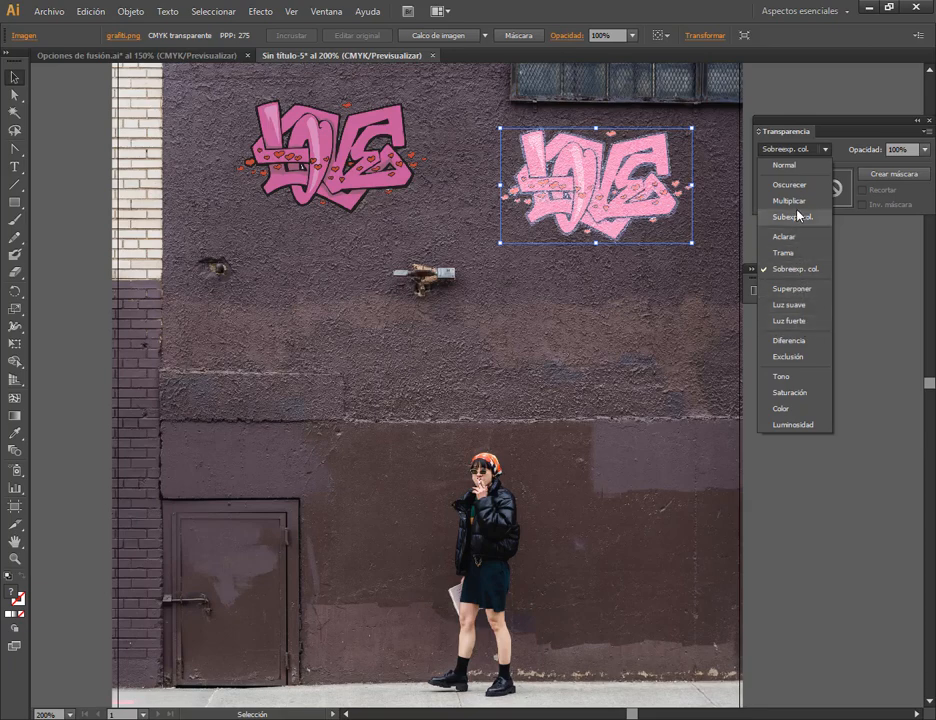
click(793, 289)
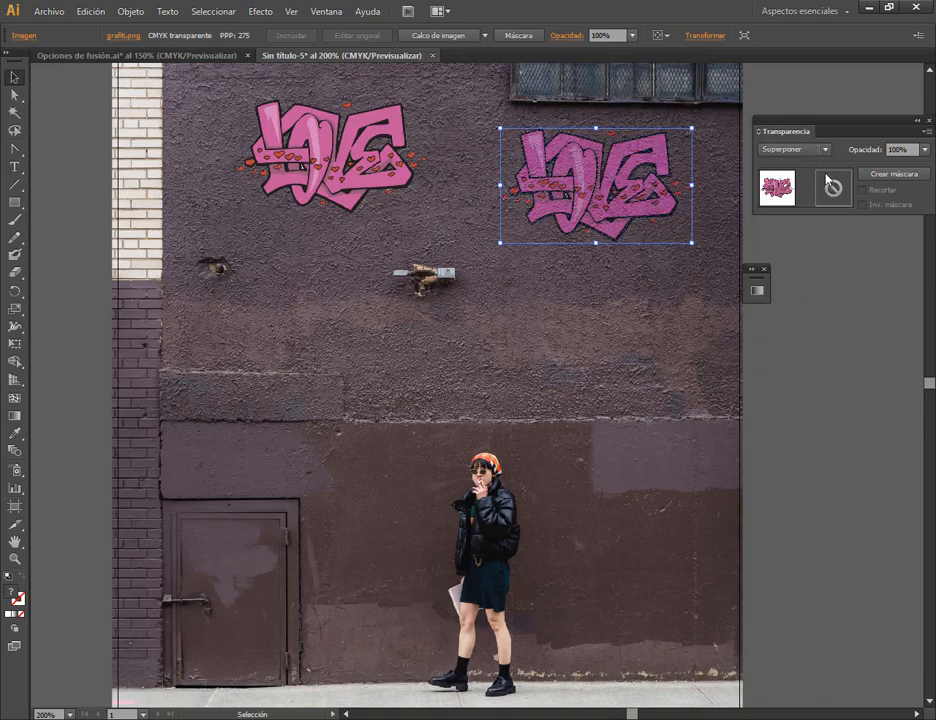
click(805, 150)
click(790, 305)
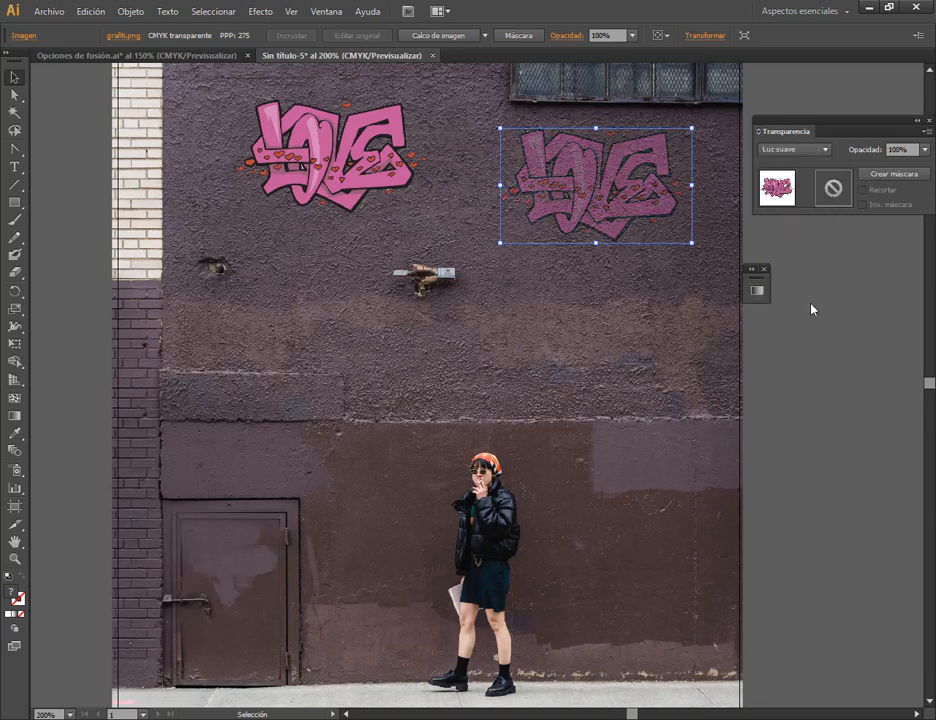
drag(610, 220, 615, 298)
click(616, 250)
key(ctrl+shift+a)
- Set the right graffiti's blending mode to Superponer and move it back up beside the unblended copy
click(792, 158)
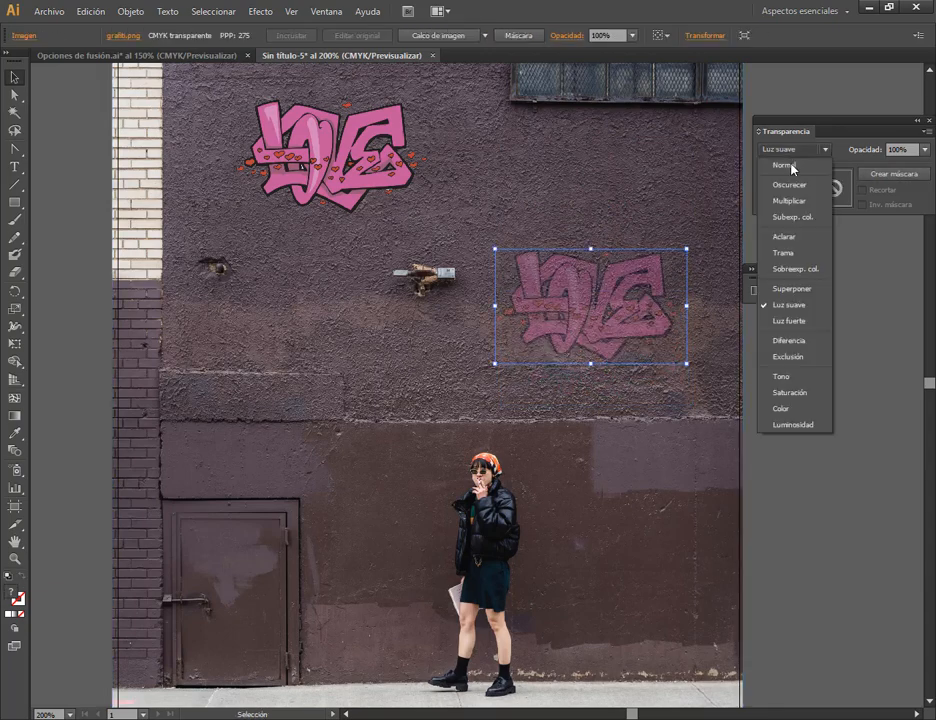
click(802, 288)
click(827, 322)
drag(602, 273, 602, 191)
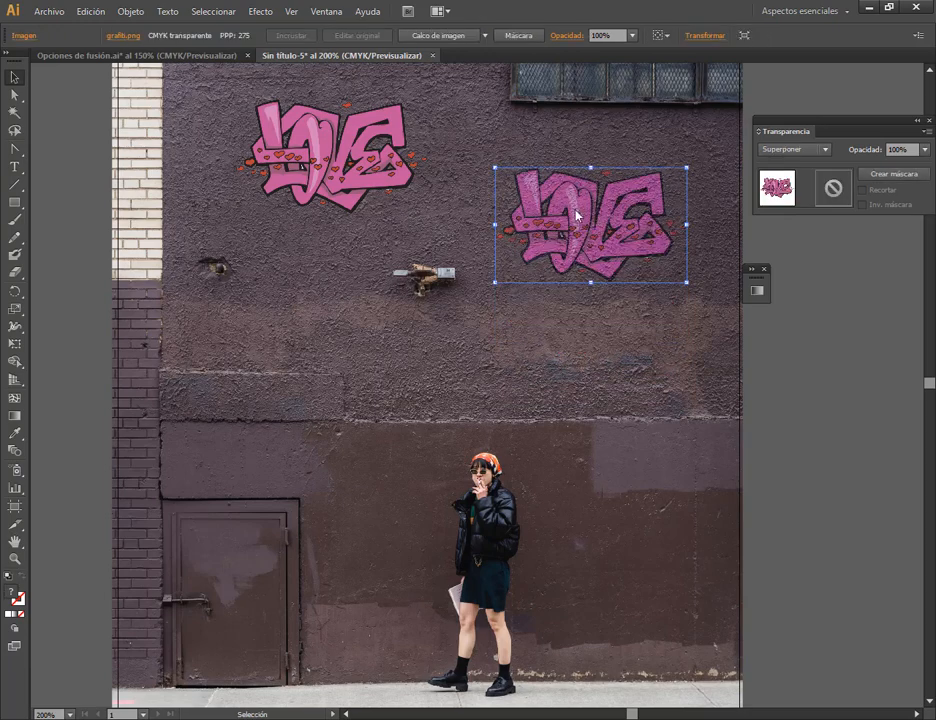
drag(598, 239, 577, 233)
- Set the right graffiti's blending mode to Luz fuerte and reselect it
click(823, 150)
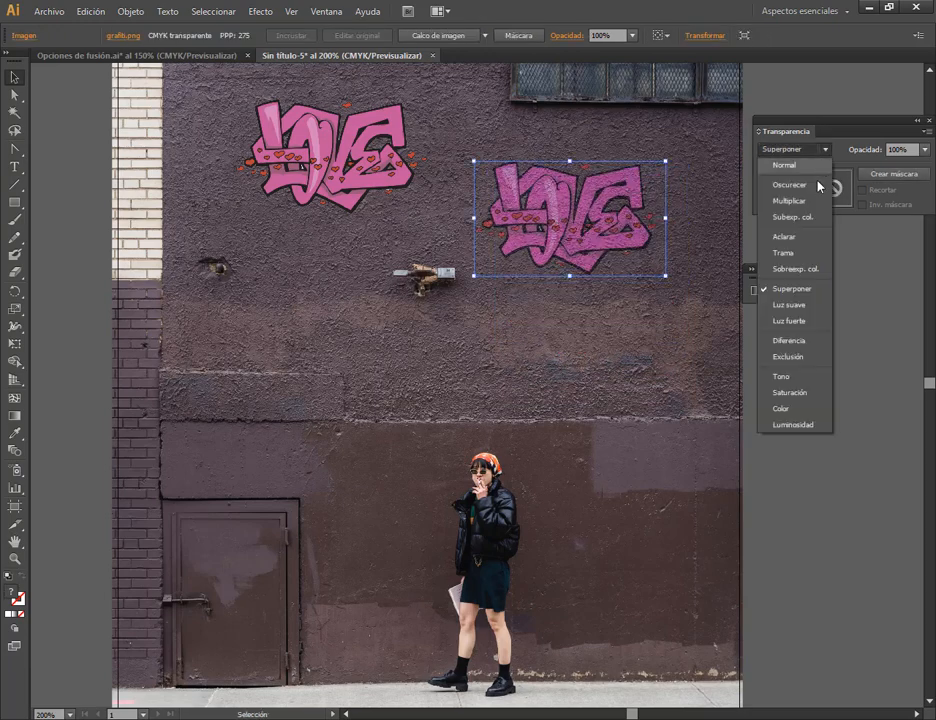
click(812, 321)
click(832, 344)
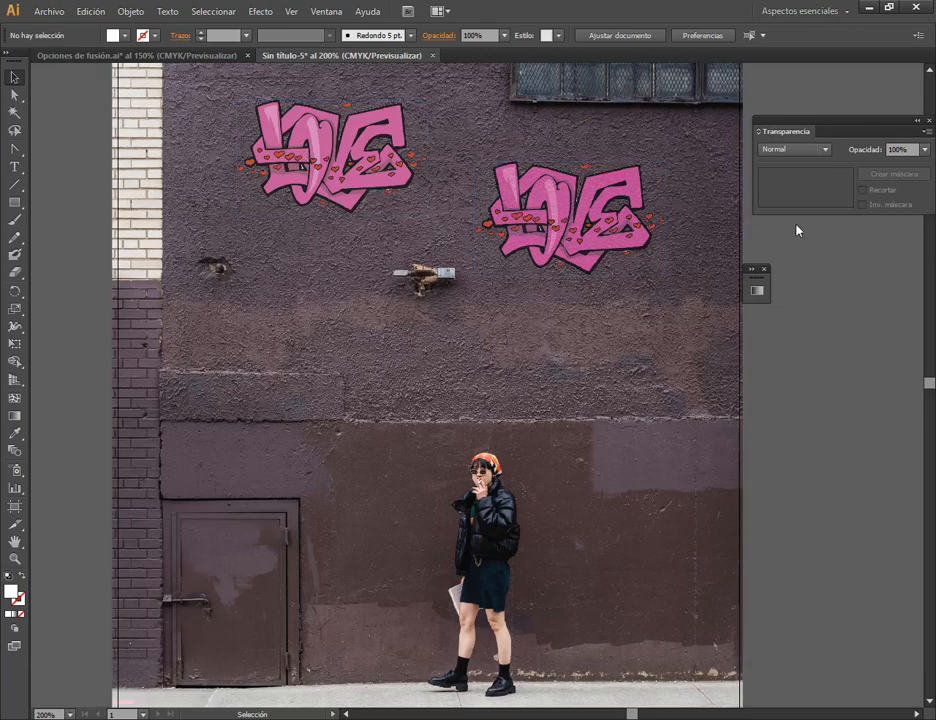
click(547, 221)
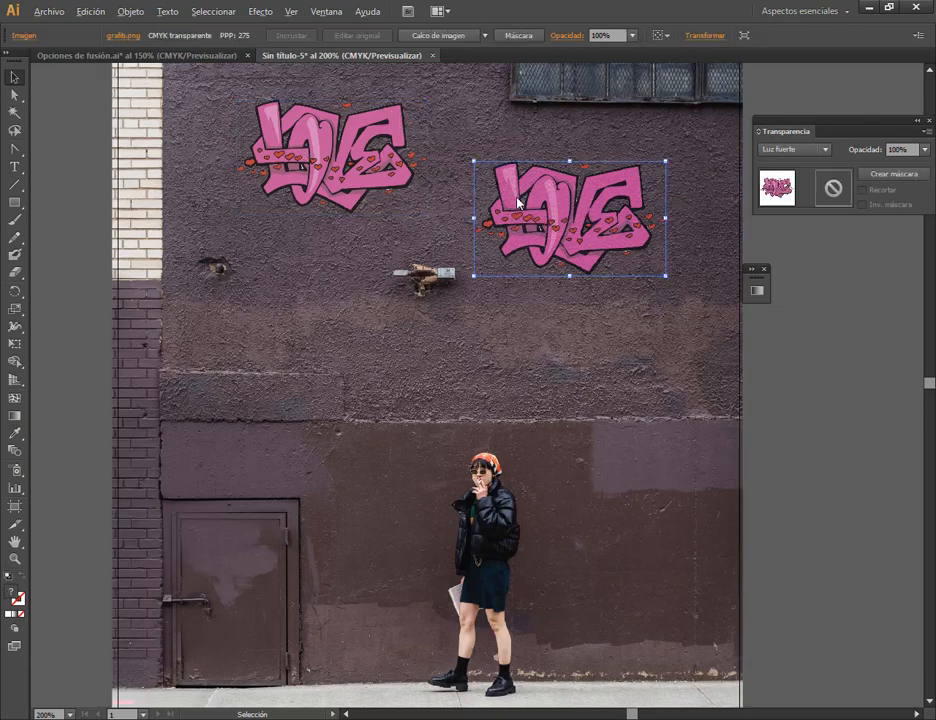
- Compare both graffiti copies up close, shifting the unblended one up and nudging the blended one over the rough wall texture
scroll(517, 202, up, 3)
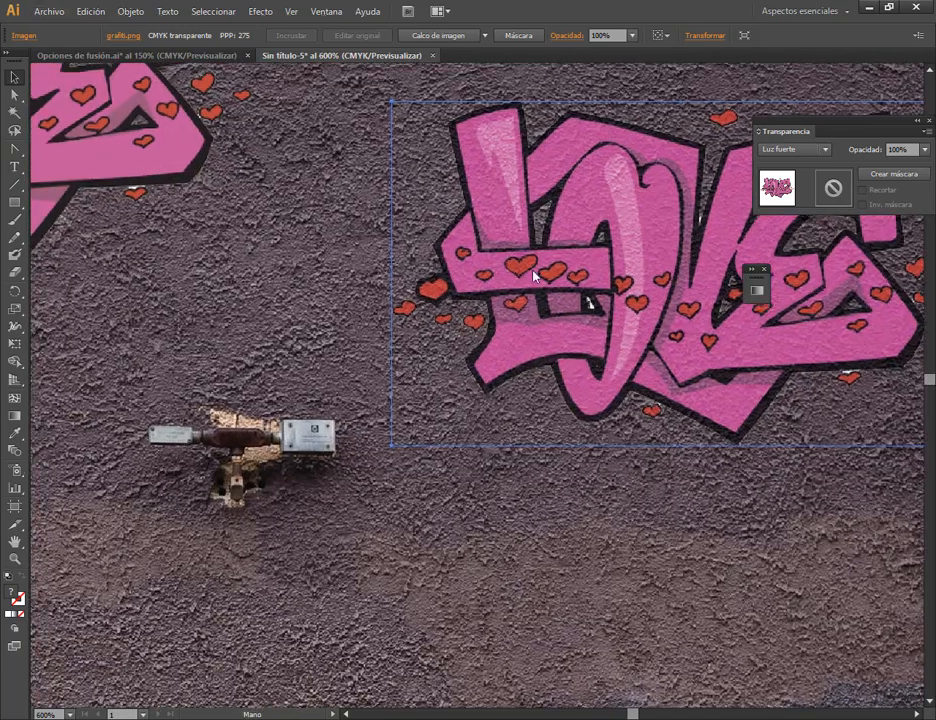
drag(533, 272, 583, 333)
drag(208, 206, 279, 316)
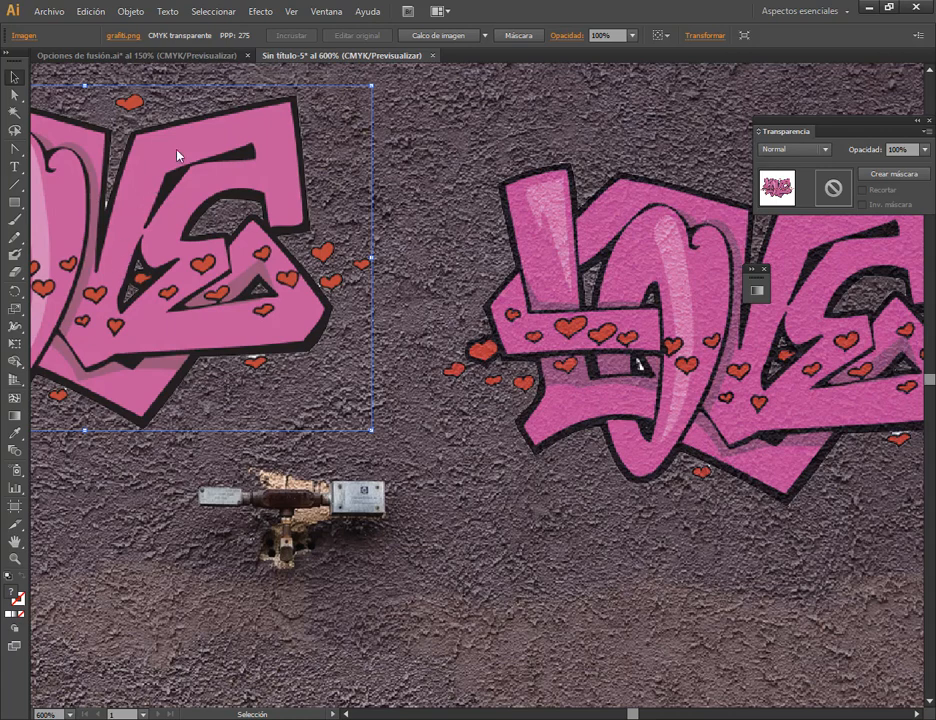
drag(276, 201, 280, 124)
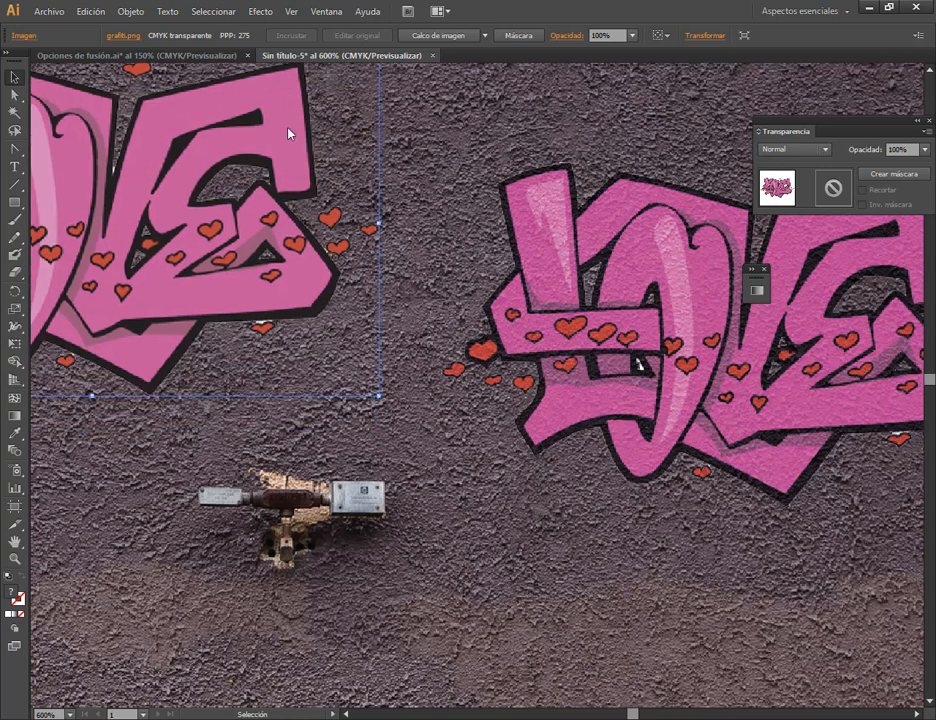
drag(685, 281, 675, 271)
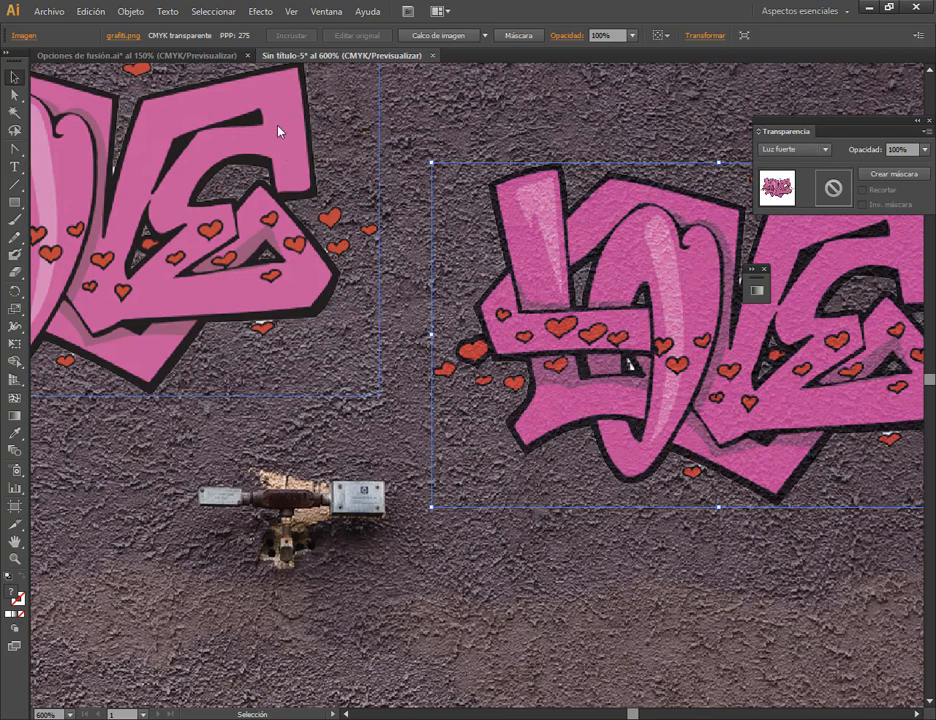
drag(537, 322, 540, 350)
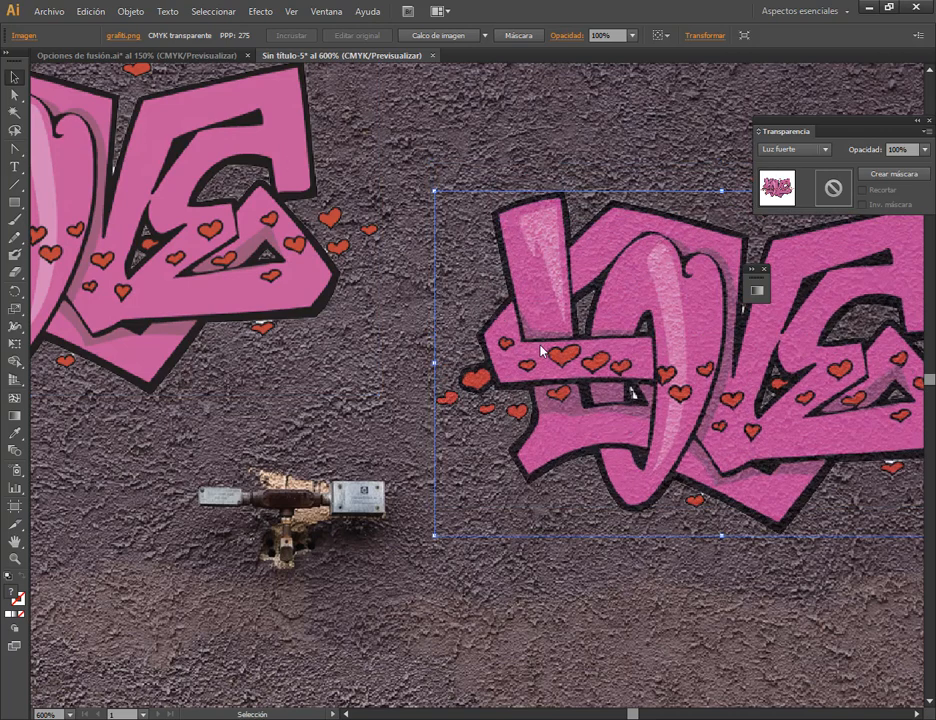
drag(621, 223, 615, 191)
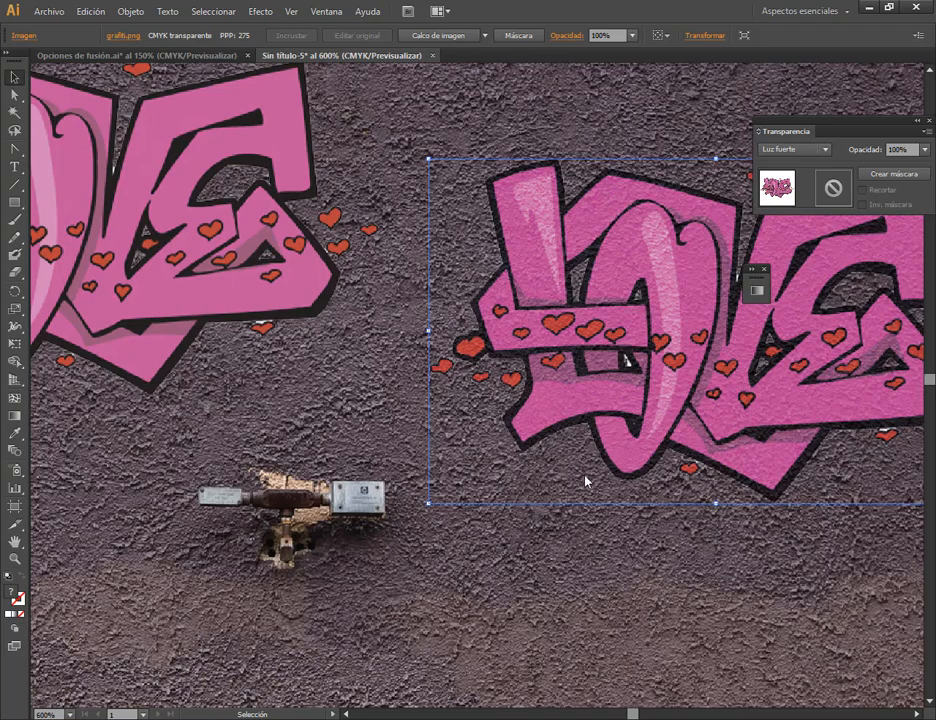
- Move the blended graffiti up over the lower edge of the meshed window and inspect the blend up close
scroll(651, 397, down, 3)
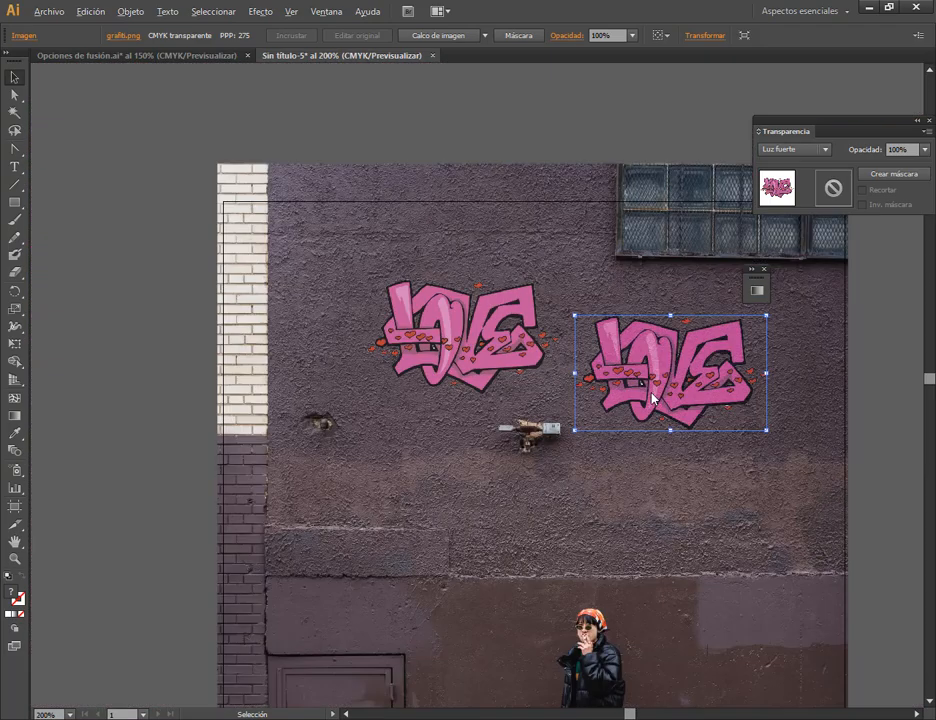
drag(653, 542, 587, 290)
drag(670, 222, 623, 461)
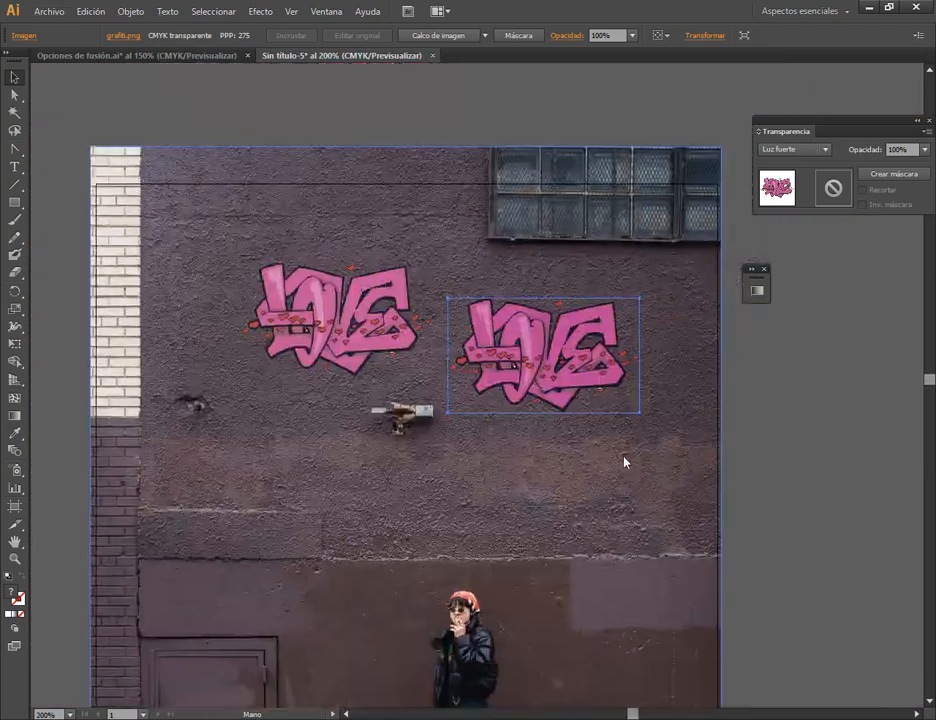
scroll(610, 182, up, 2)
drag(558, 428, 604, 256)
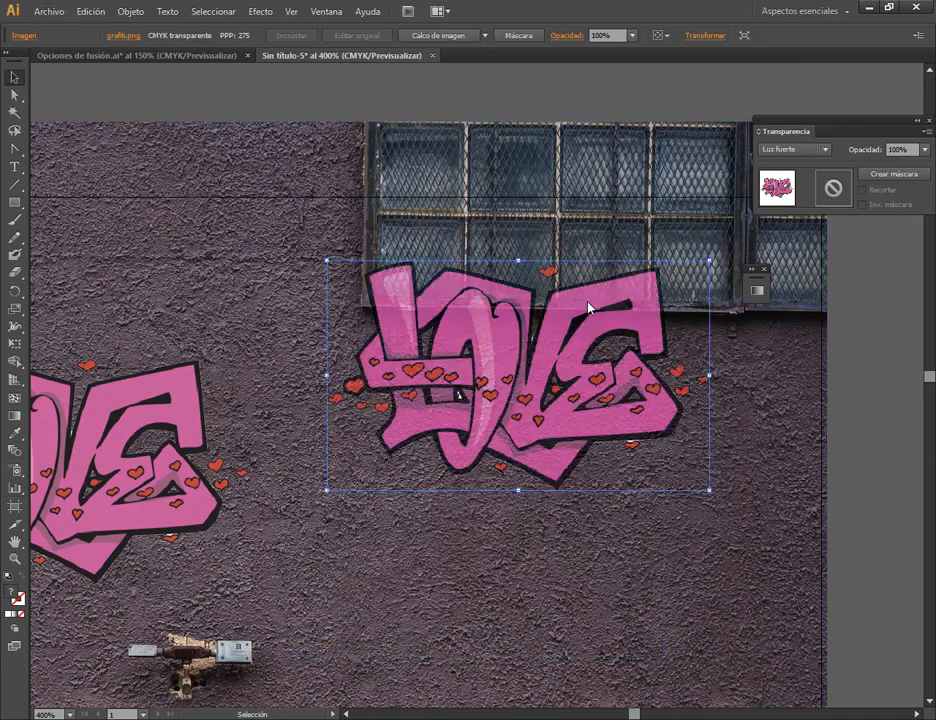
scroll(493, 305, up, 3)
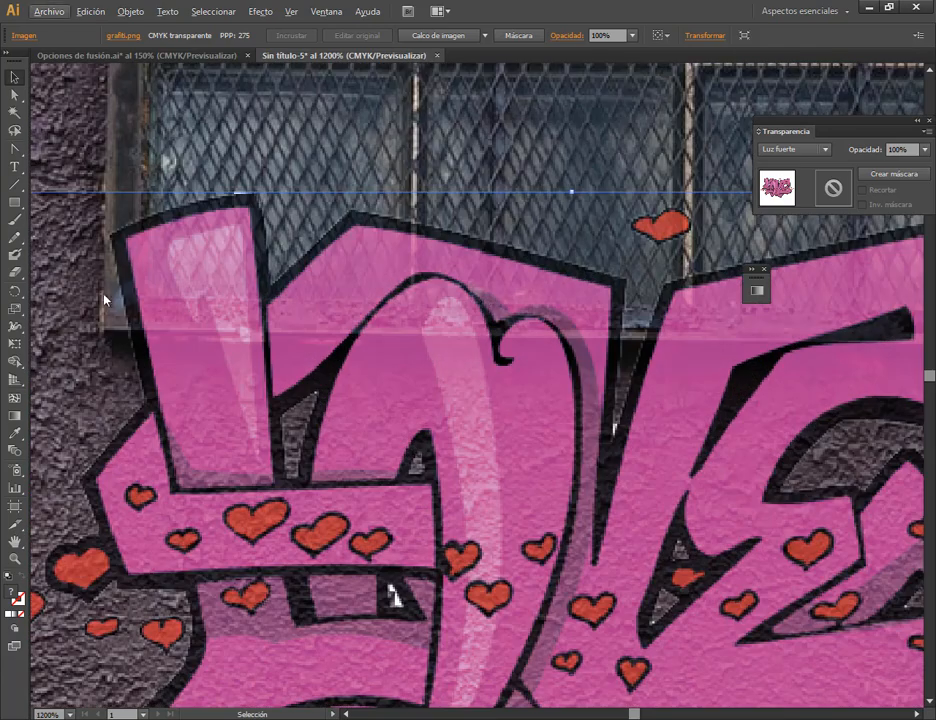
drag(286, 279, 300, 196)
scroll(246, 292, down, 1)
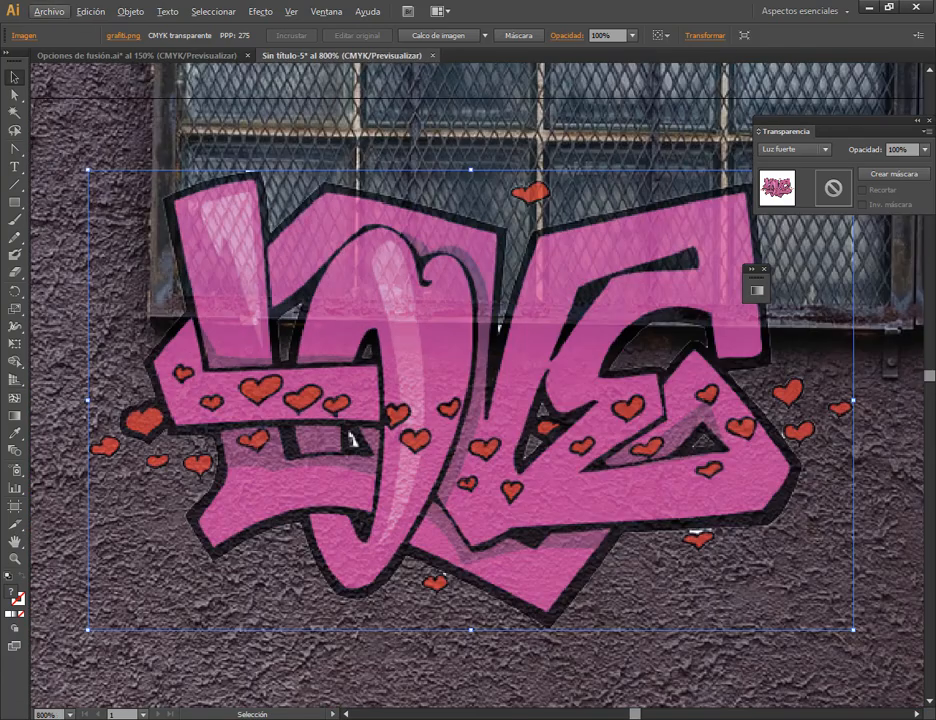
click(898, 334)
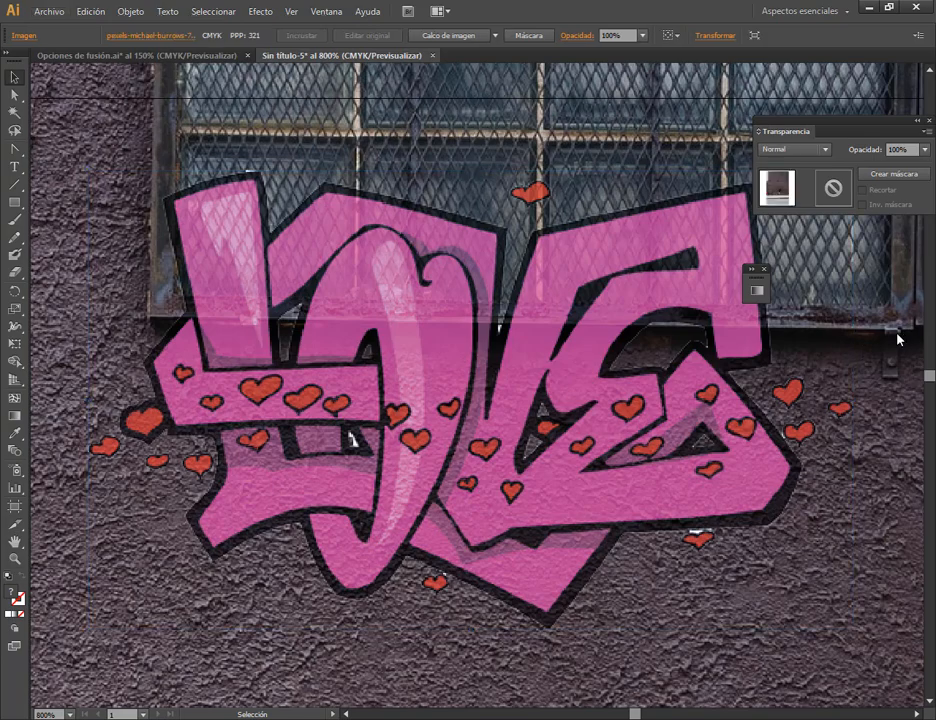
click(542, 408)
- Move the blended graffiti down to the smooth dark wall to the right of the woman and inspect it
scroll(585, 497, down, 4)
drag(537, 606, 647, 313)
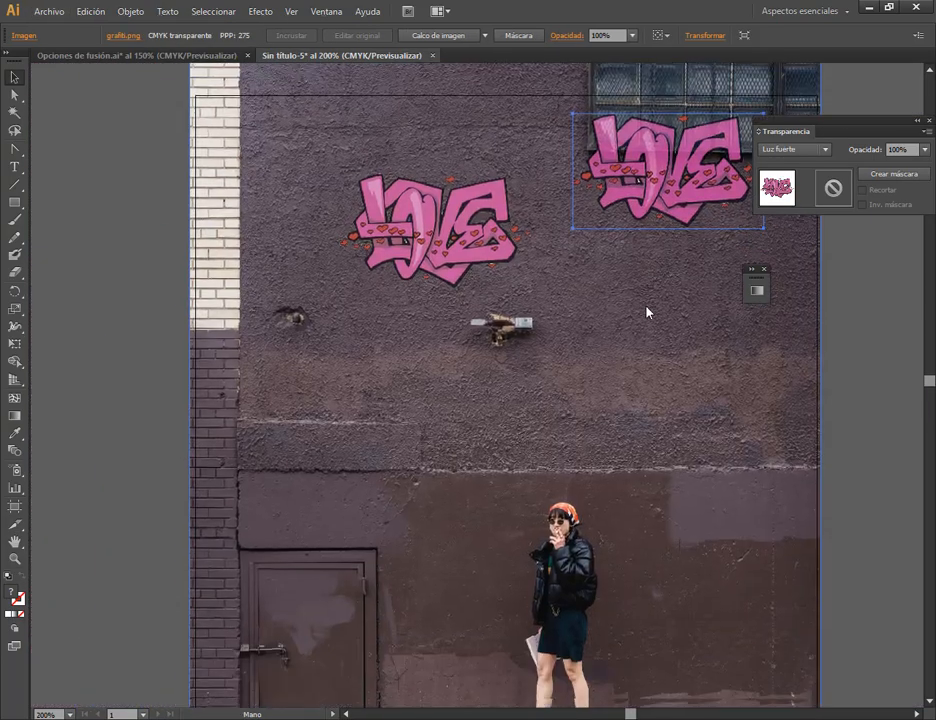
drag(654, 194, 692, 576)
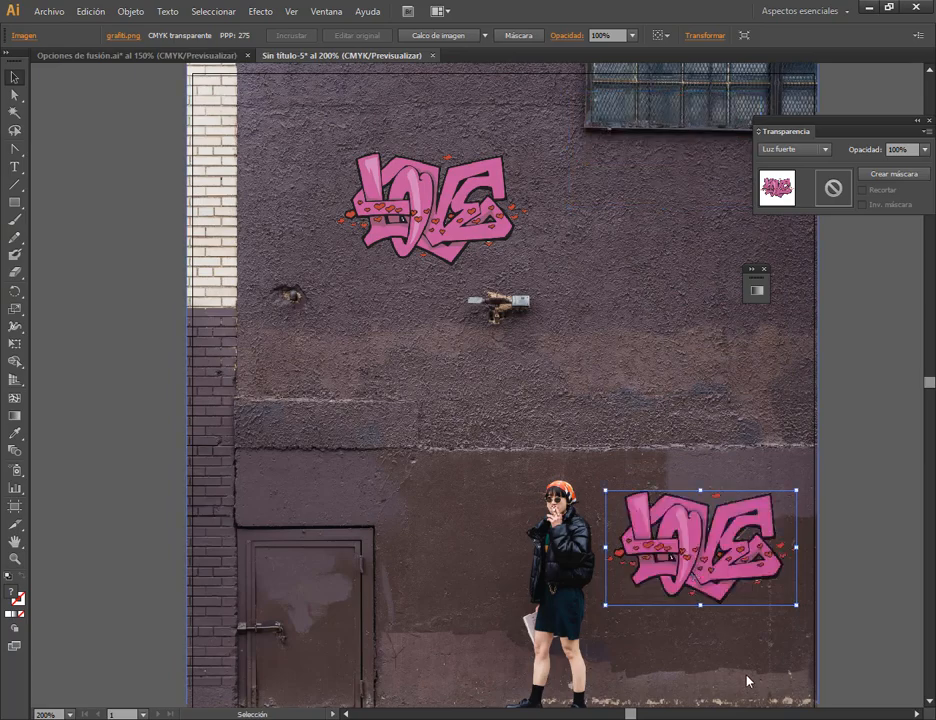
key(ctrl+shift+a)
drag(733, 632, 727, 530)
scroll(716, 487, up, 2)
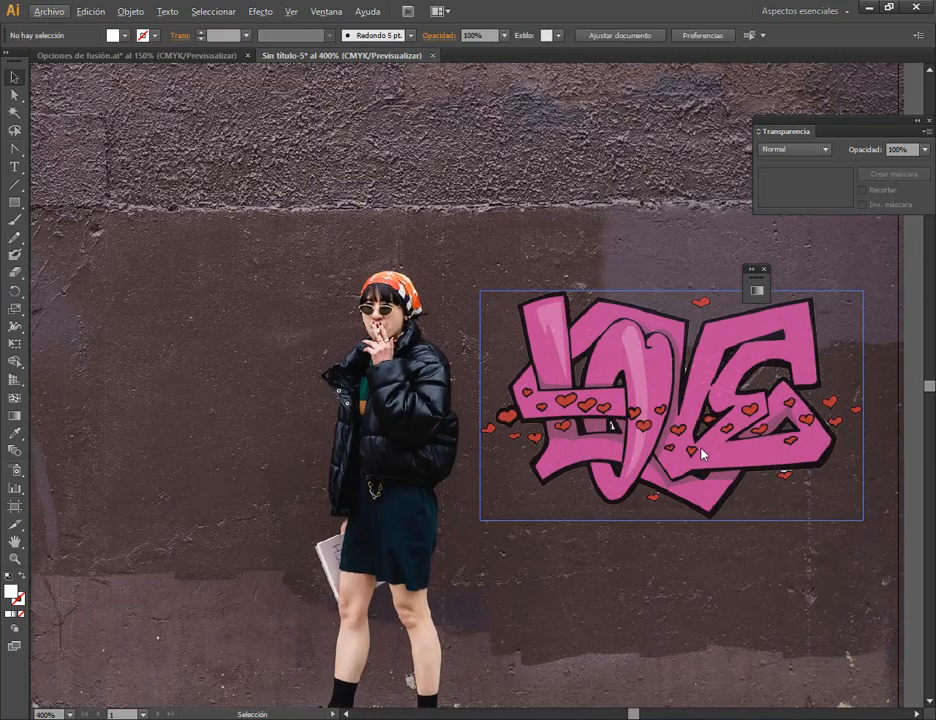
click(702, 453)
drag(581, 533, 613, 473)
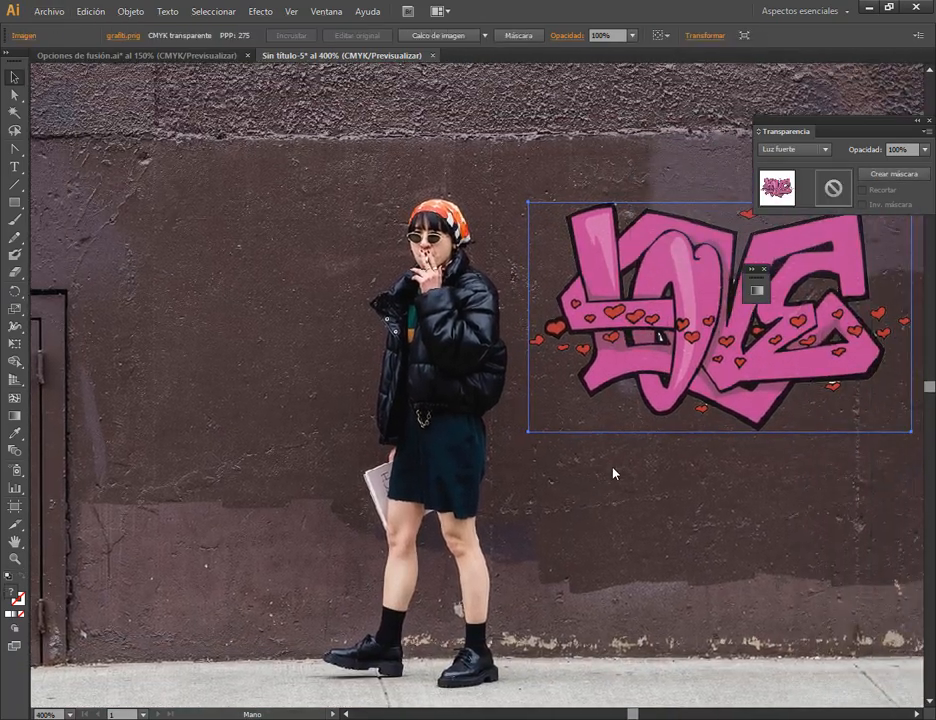
- Move the blended graffiti to the left of the woman and over the metal door, and inspect the door edges showing through
drag(702, 380, 214, 446)
drag(405, 570, 622, 521)
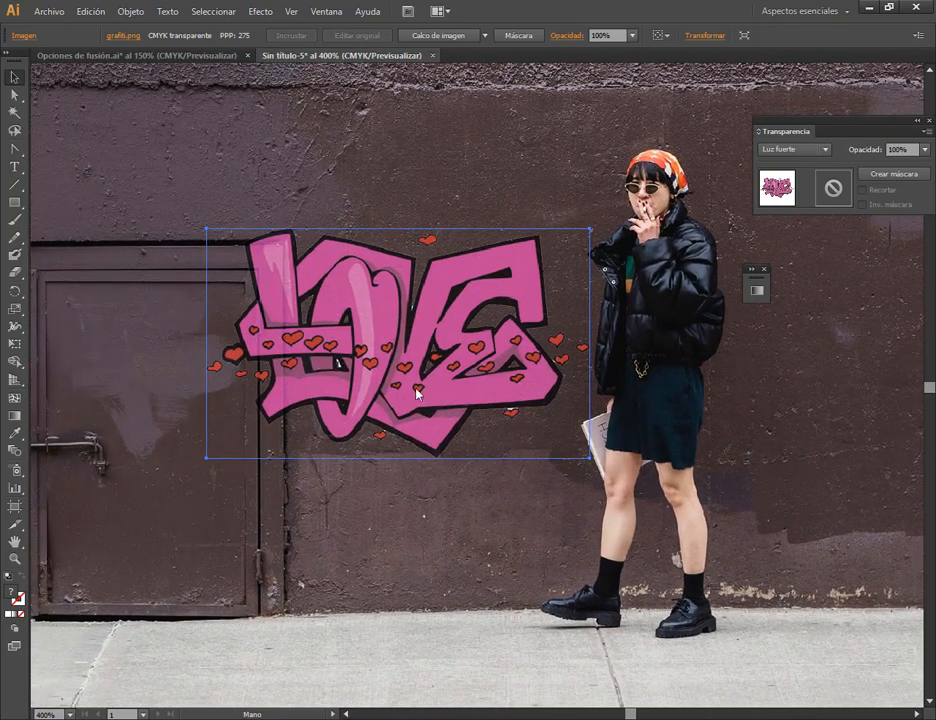
drag(416, 393, 251, 373)
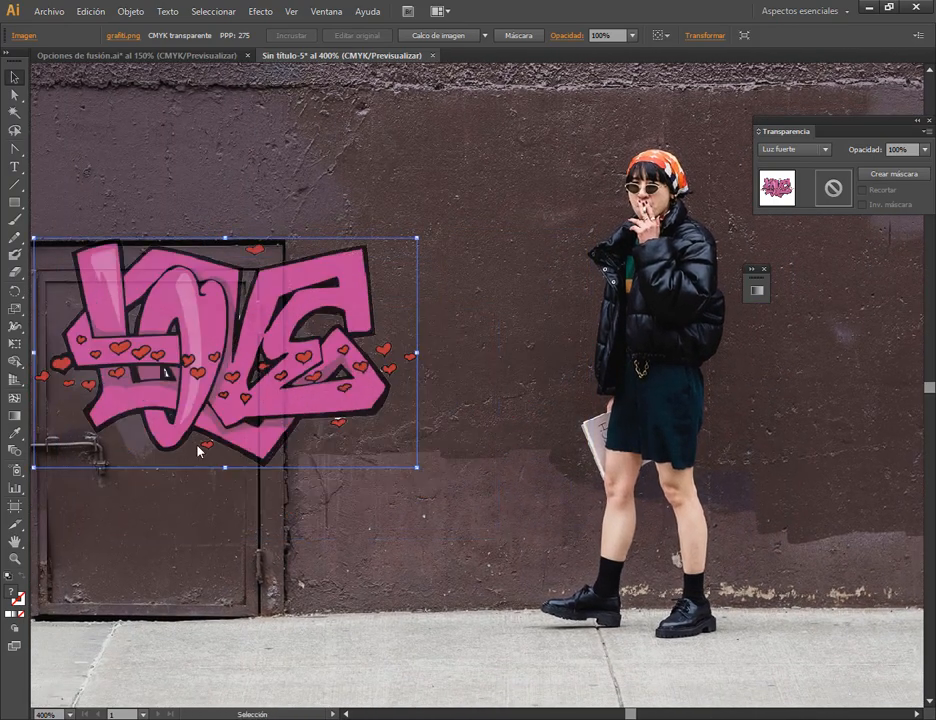
scroll(222, 293, up, 2)
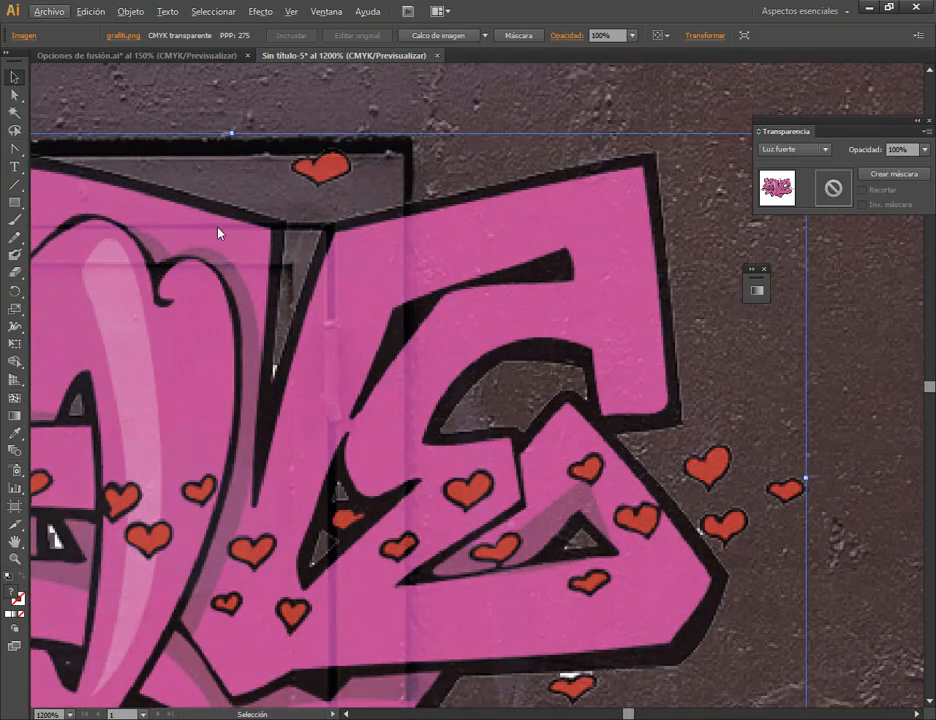
- Move the blended graffiti back to the upper wall below the window and delete the unblended copy
scroll(368, 300, down, 5)
drag(553, 276, 503, 508)
drag(280, 555, 606, 230)
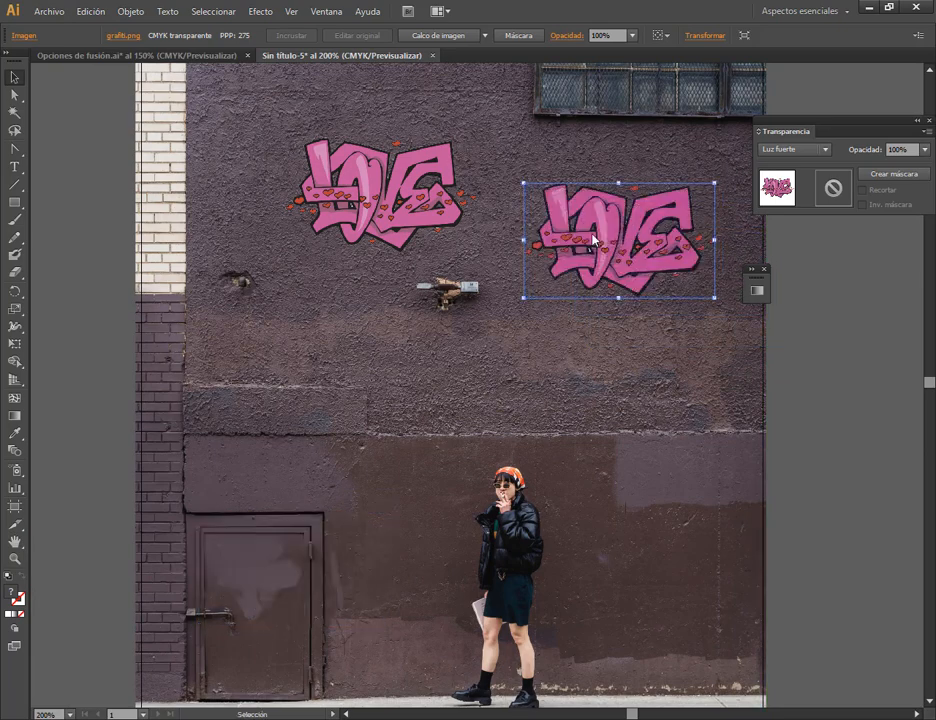
click(432, 186)
key(Delete)
click(648, 266)
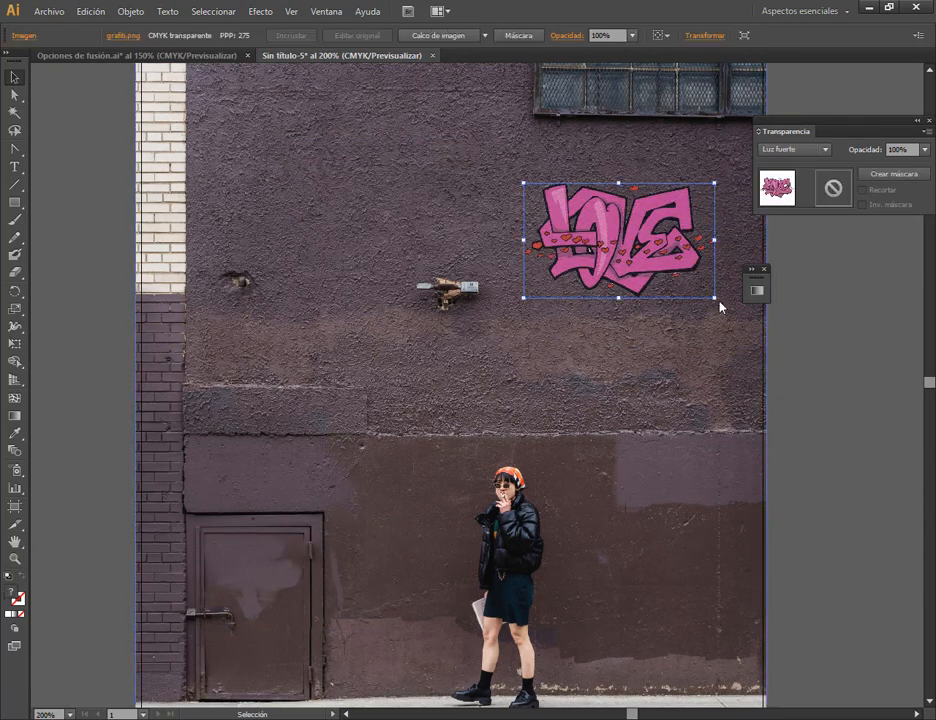
- Tilt the remaining graffiti slightly clockwise and enlarge it a little on the upper wall
drag(722, 304, 664, 316)
click(860, 375)
click(610, 268)
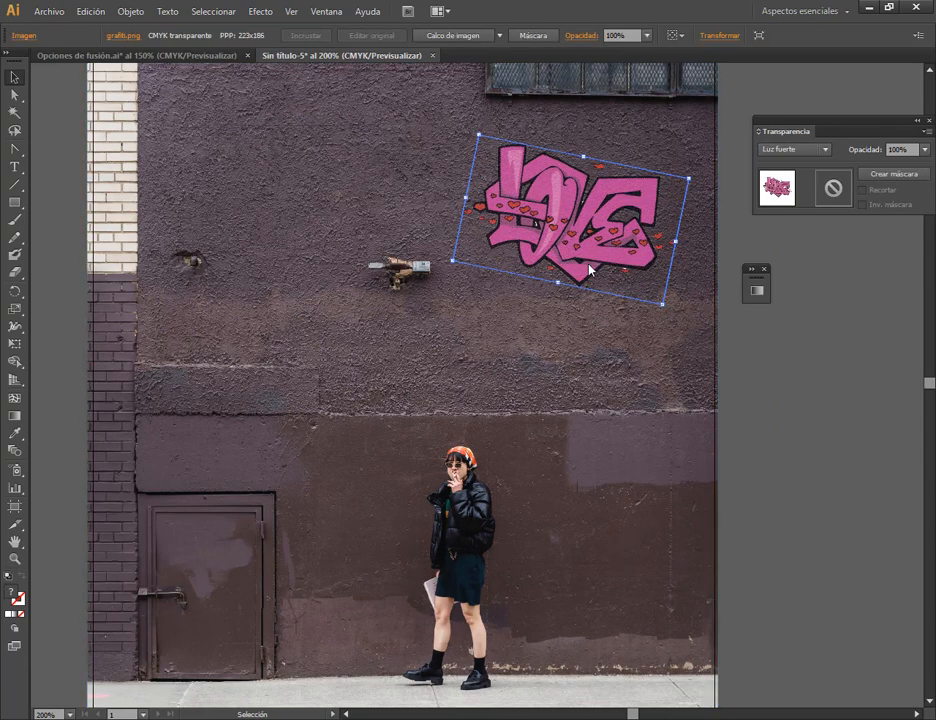
click(850, 368)
click(655, 259)
- Move the transparency settings closer to the photo and lower the graffiti's opacity to 54%
drag(862, 125, 828, 117)
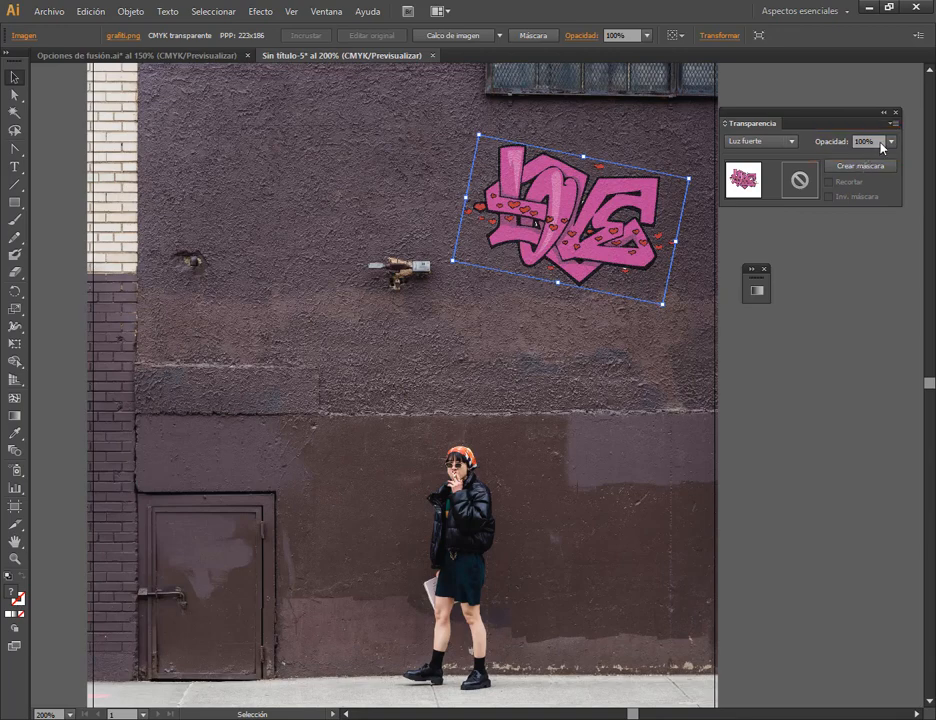
key(Down)
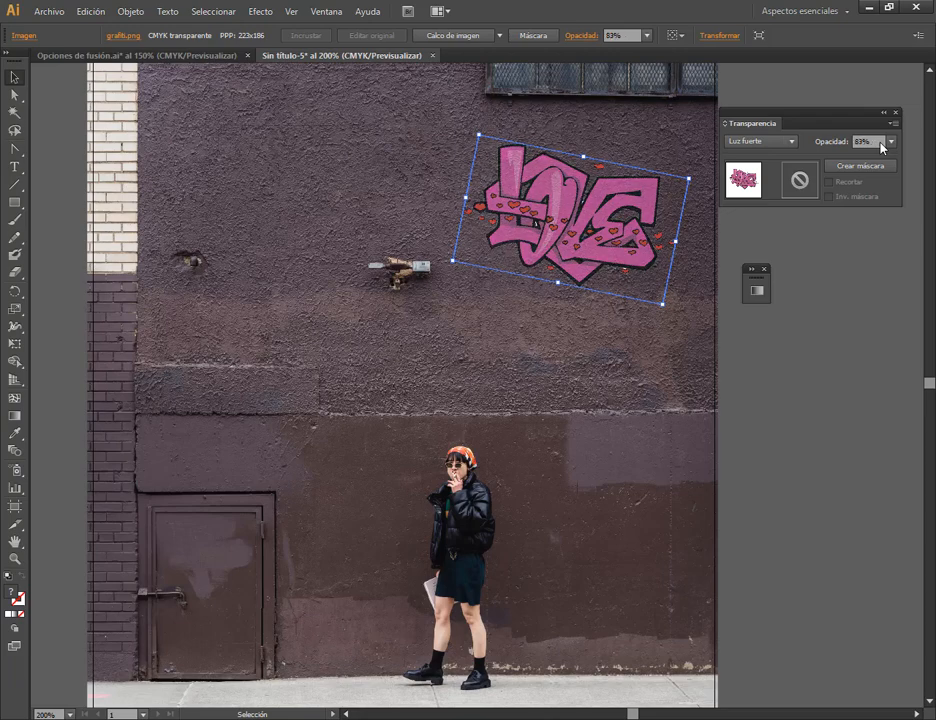
key(Down)
key(Down)
key(Down)
key(Down)
key(Down)
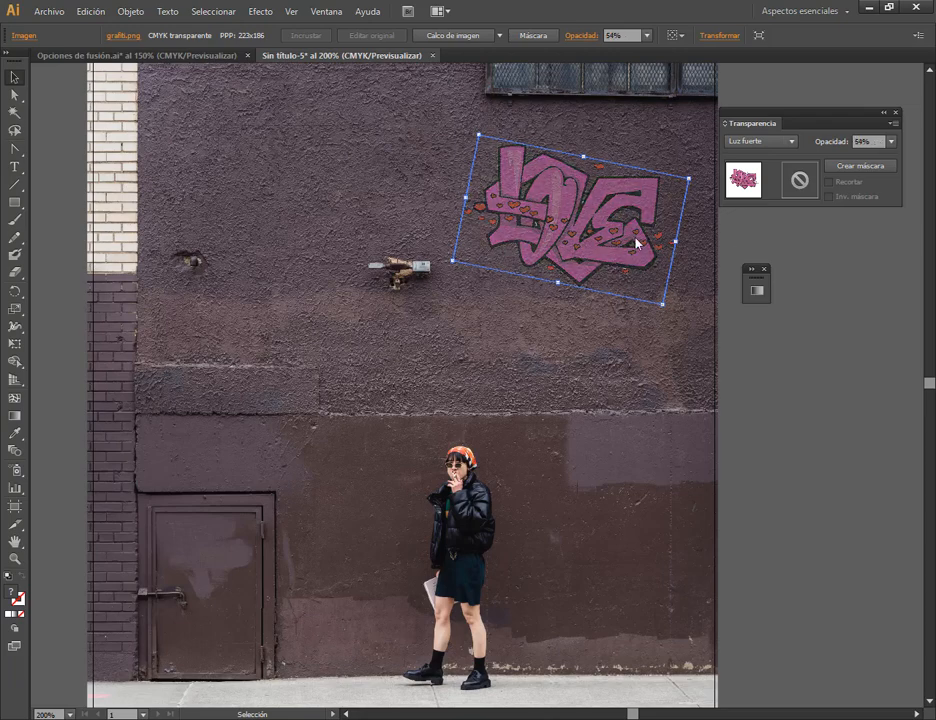
- Keep the Luz fuerte blending mode and raise the graffiti's opacity back to 100%
click(758, 142)
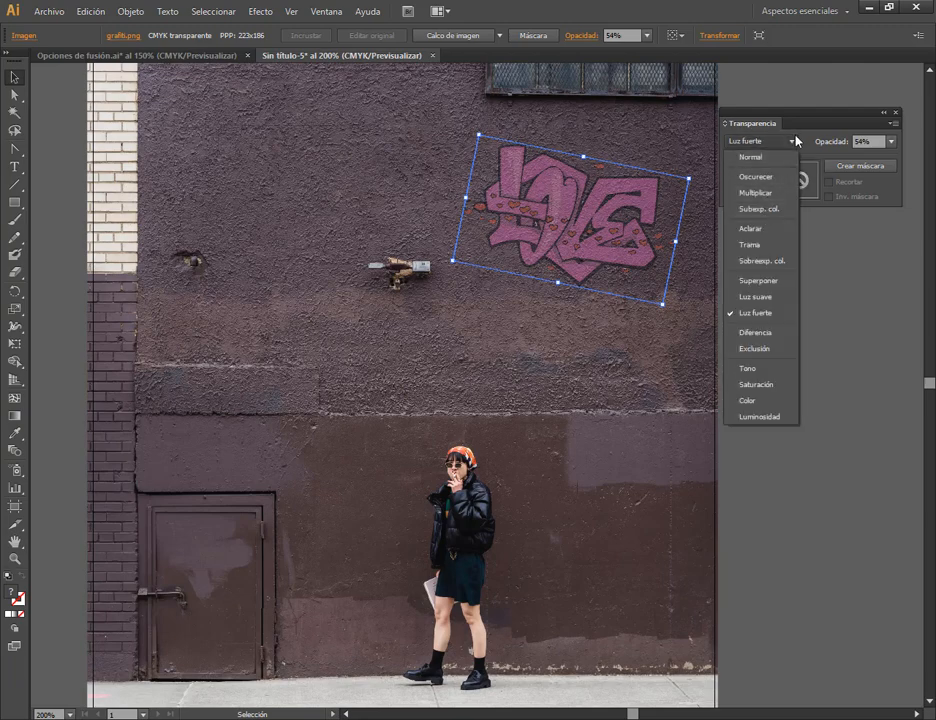
click(820, 113)
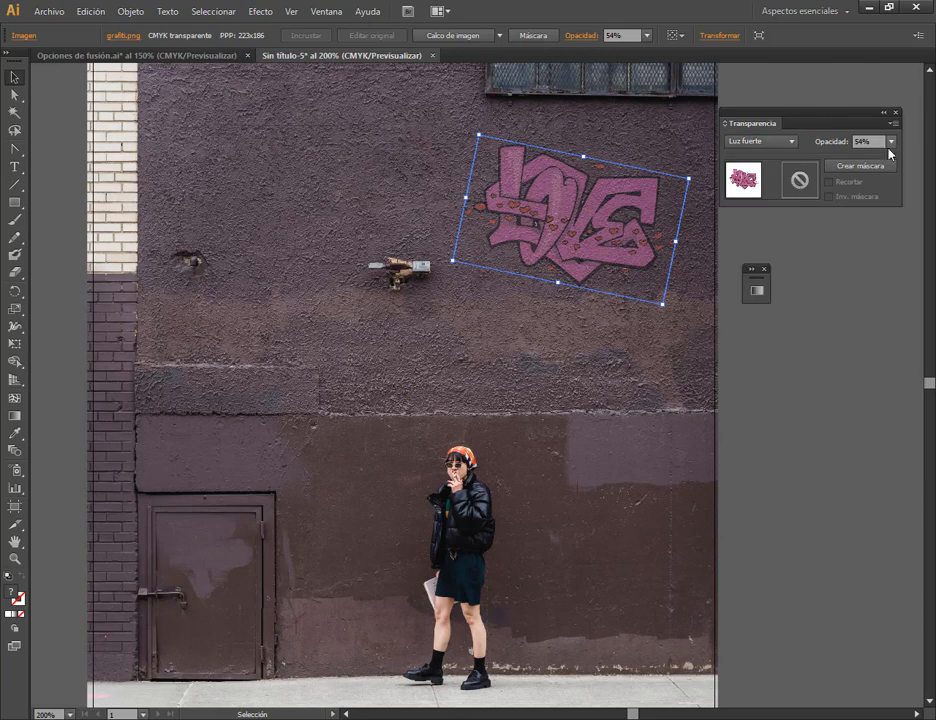
scroll(875, 141, up, 2)
scroll(877, 143, up, 14)
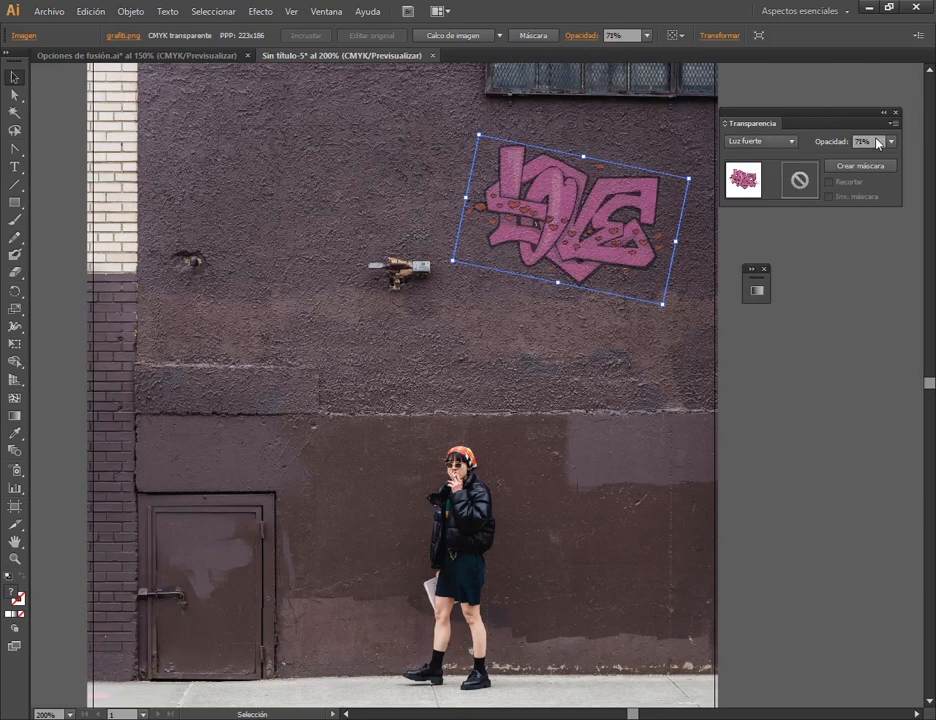
scroll(877, 143, up, 15)
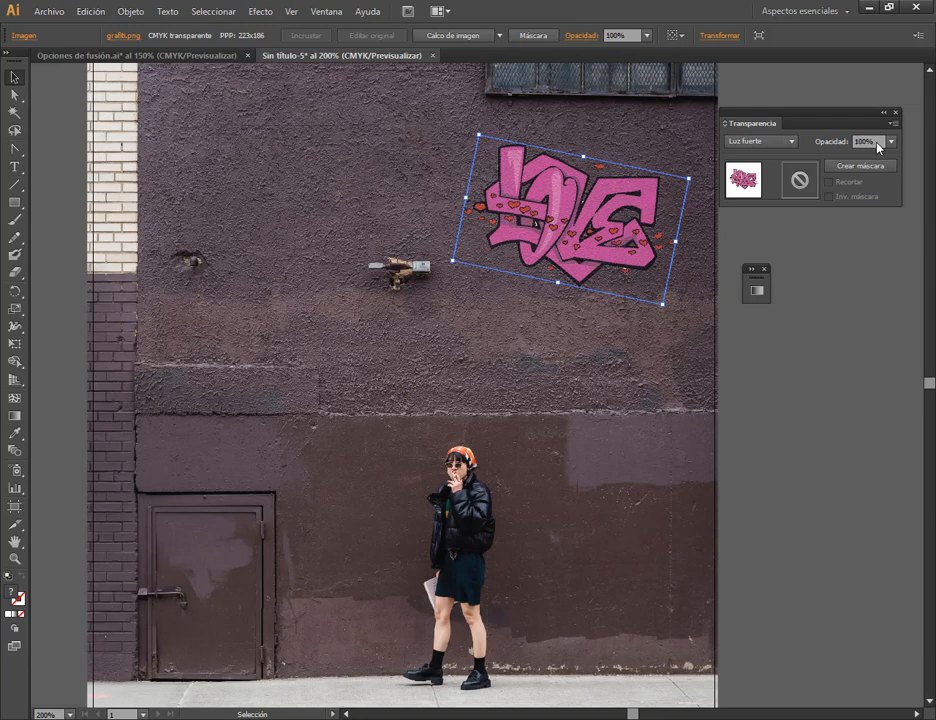
scroll(877, 147, down, 5)
- Deselect the graffiti, show more of the composition and close the transparency settings
click(641, 265)
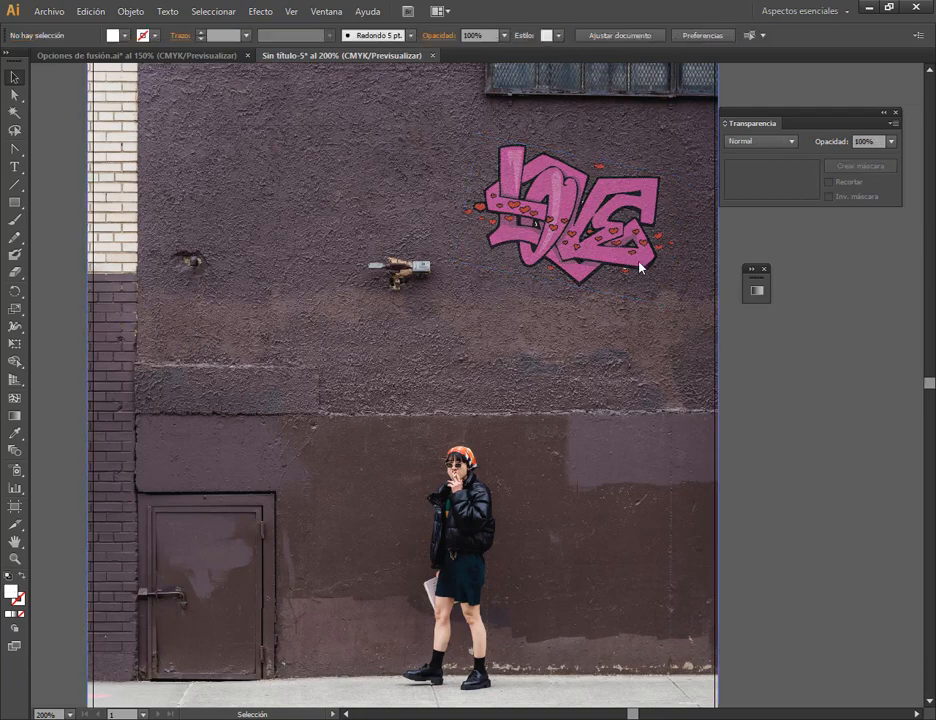
alt+scroll(735, 334, down, 1)
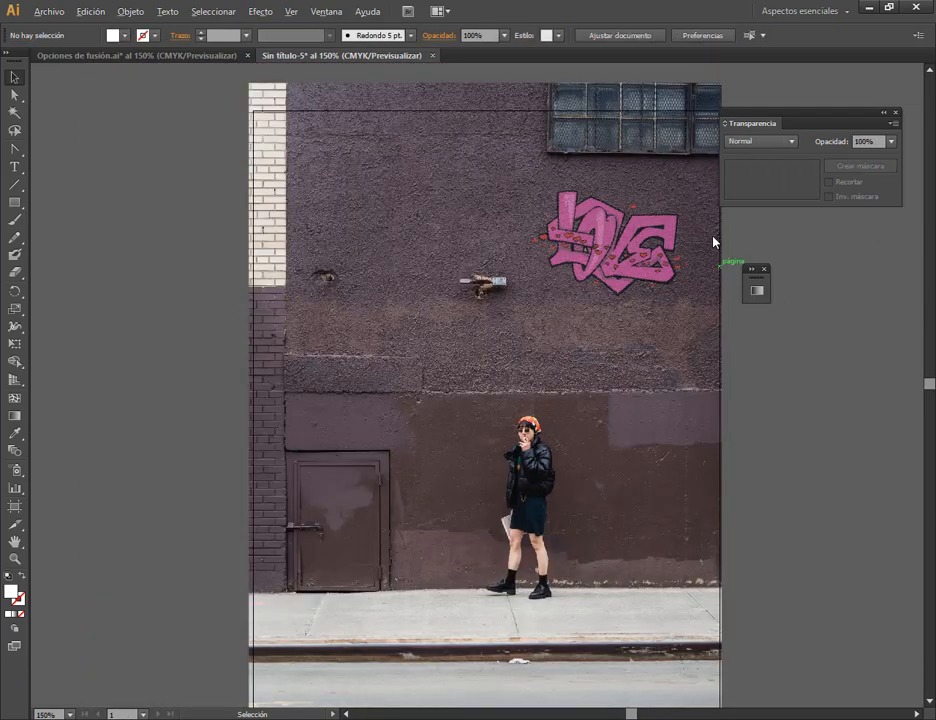
click(896, 114)
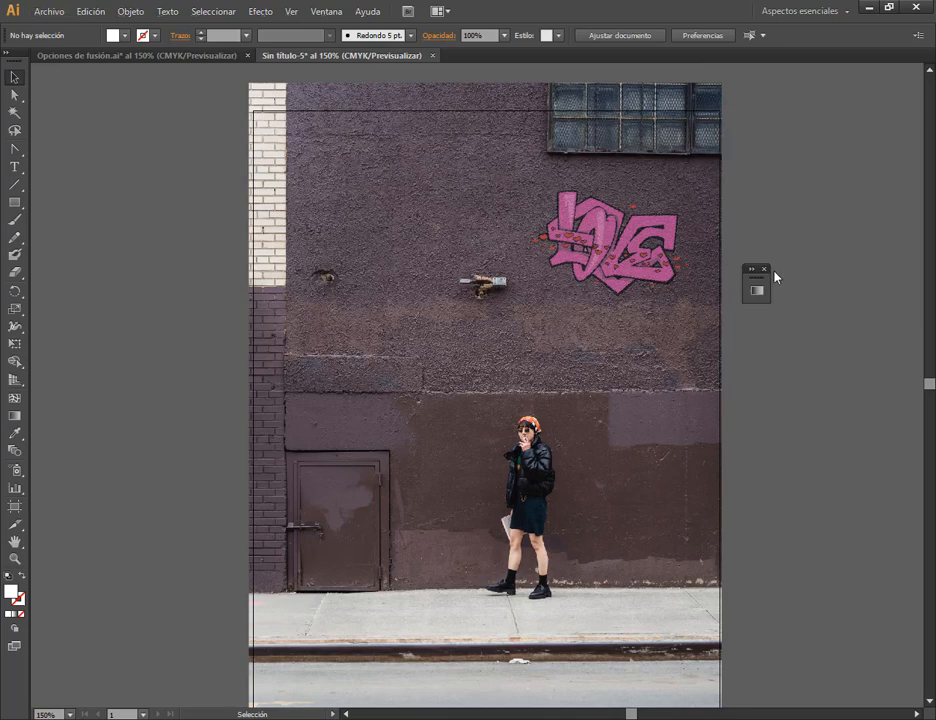
- Open the transparency settings for the LOVE graffiti and place them beside the photo
click(679, 247)
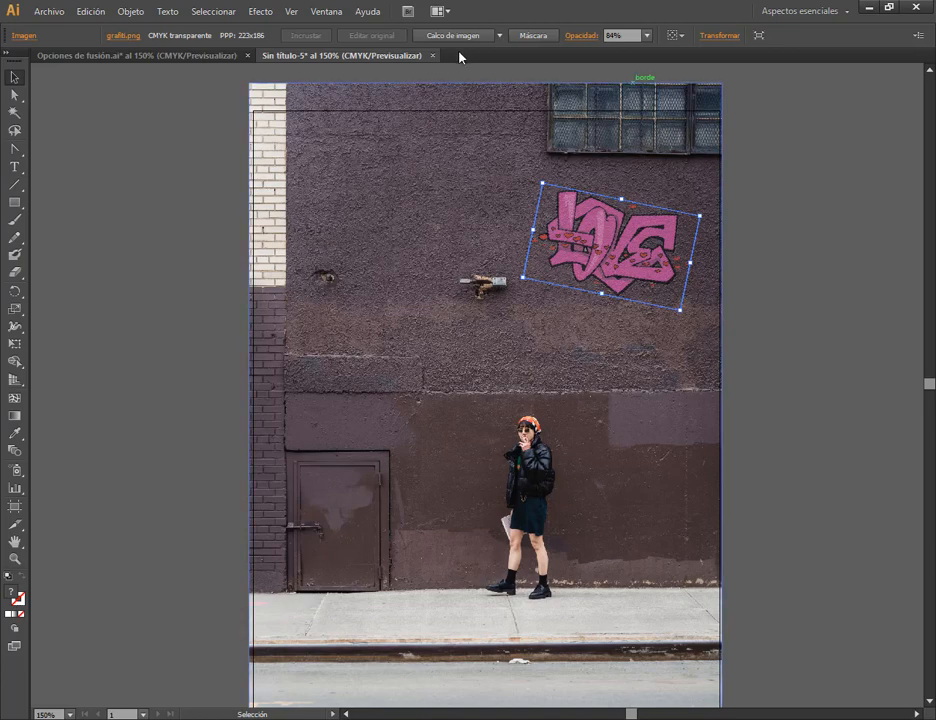
click(326, 11)
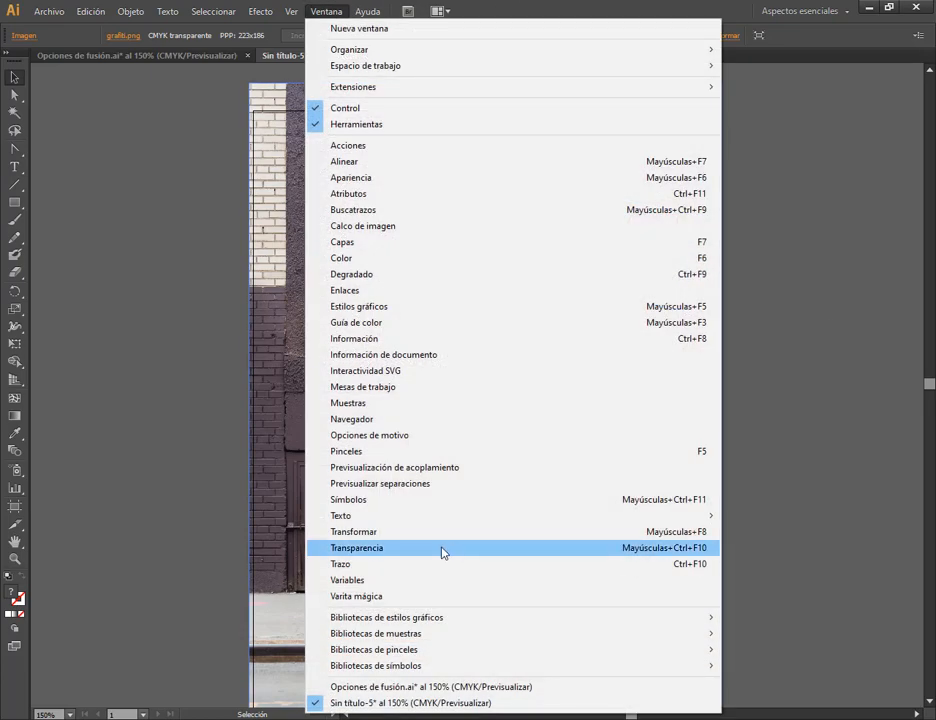
click(443, 552)
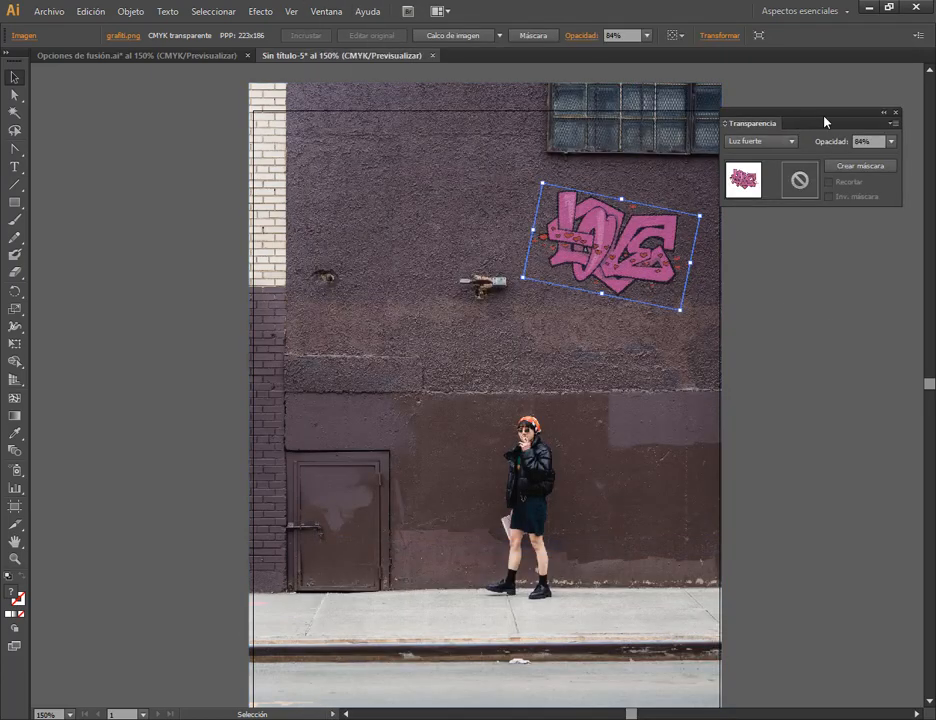
drag(825, 121, 858, 113)
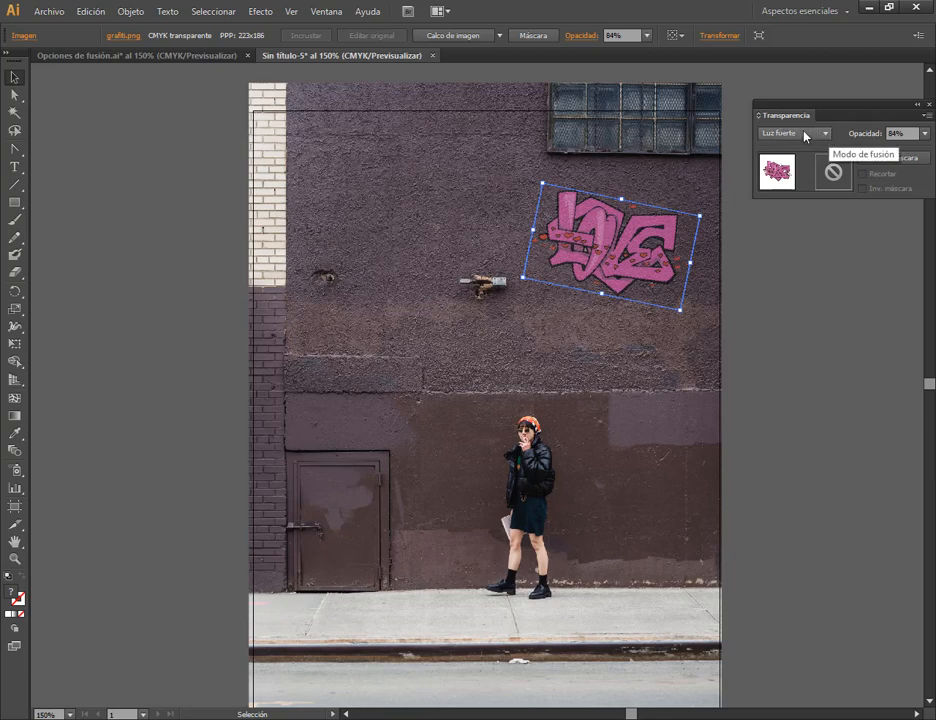
- Preview the graffiti with other blending modes such as Diferencia, Luminosidad, Trama and Normal, and restore Luz fuerte
scroll(805, 136, down, 1)
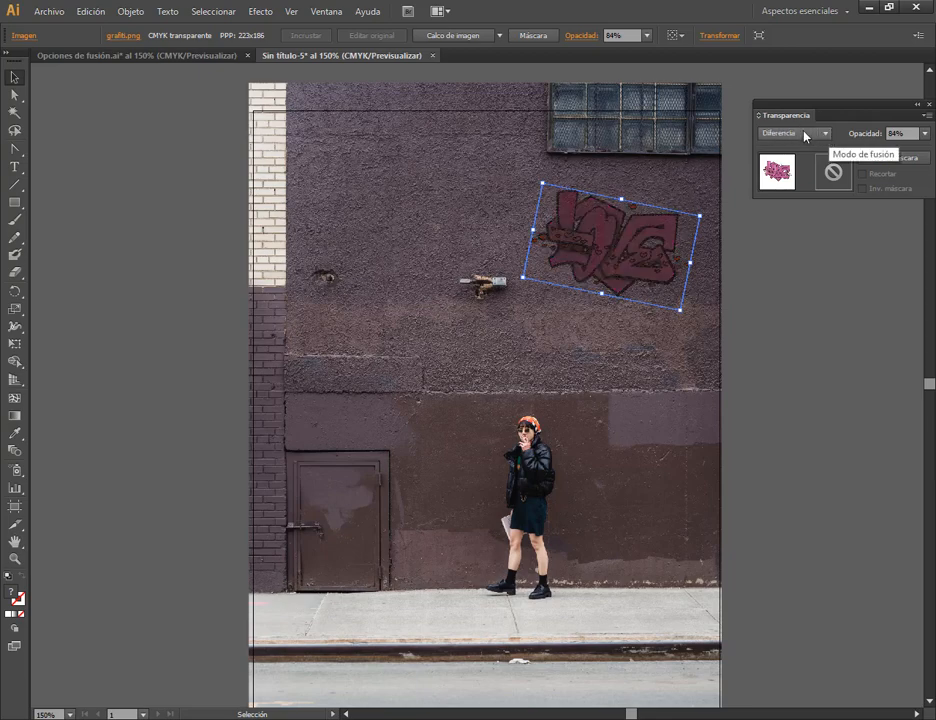
scroll(805, 136, down, 5)
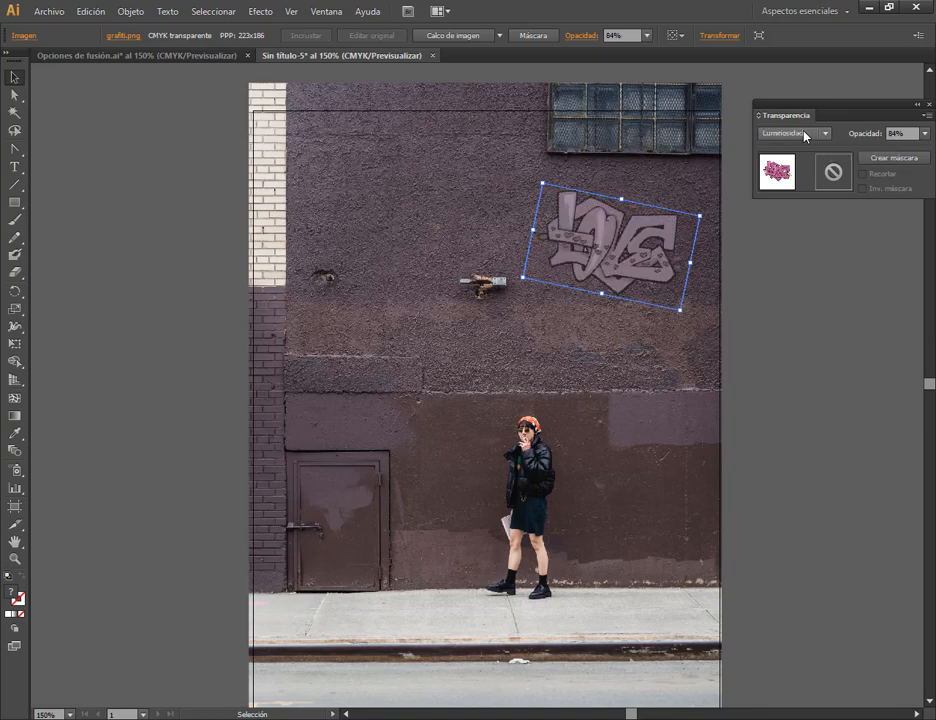
scroll(805, 136, up, 7)
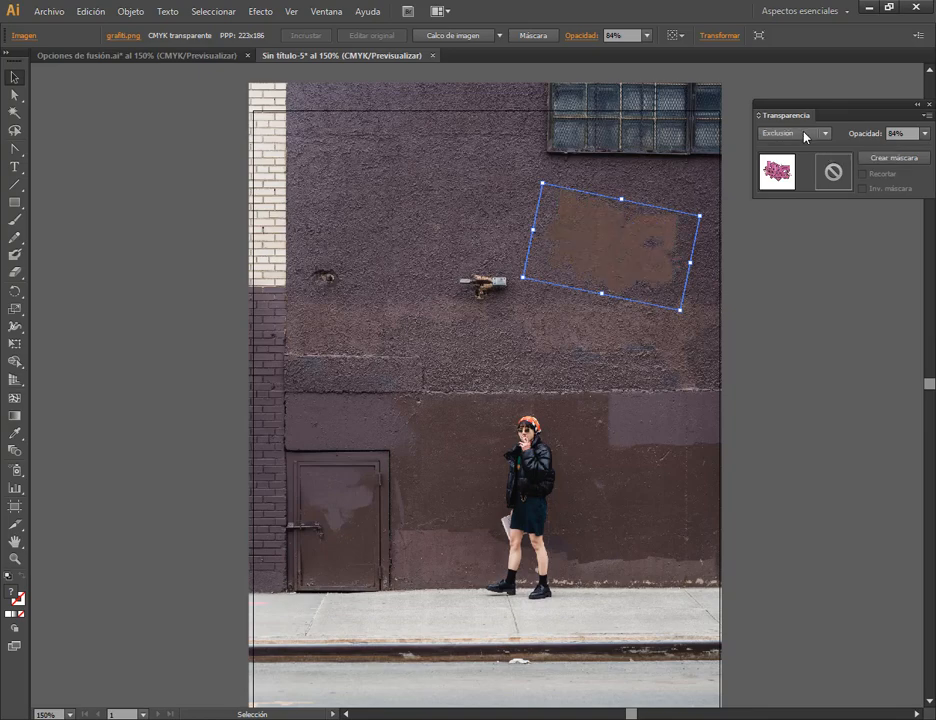
scroll(805, 136, up, 5)
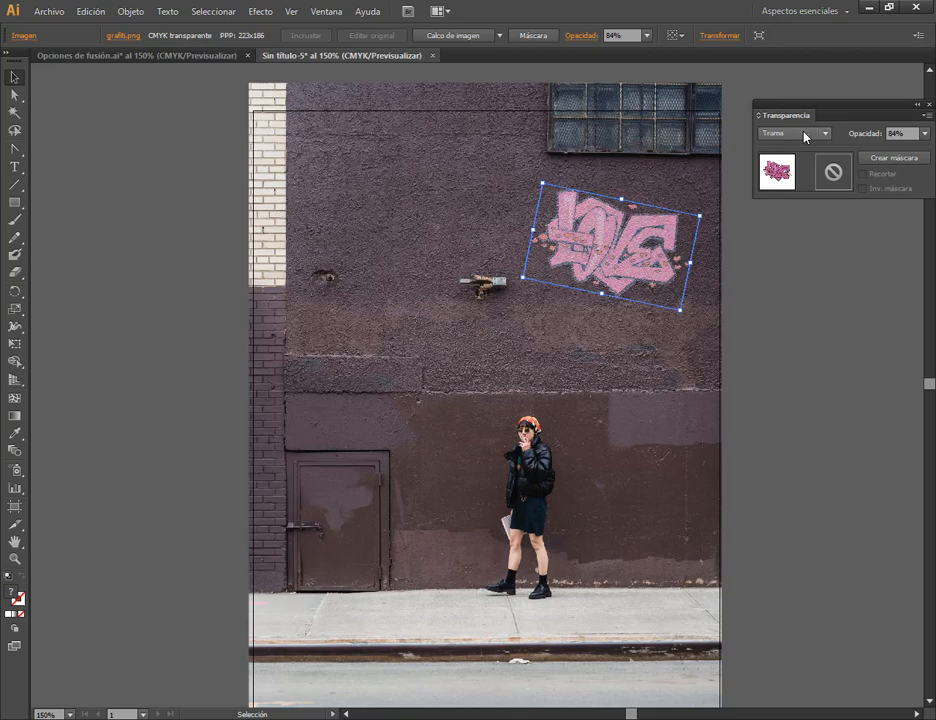
scroll(805, 136, up, 3)
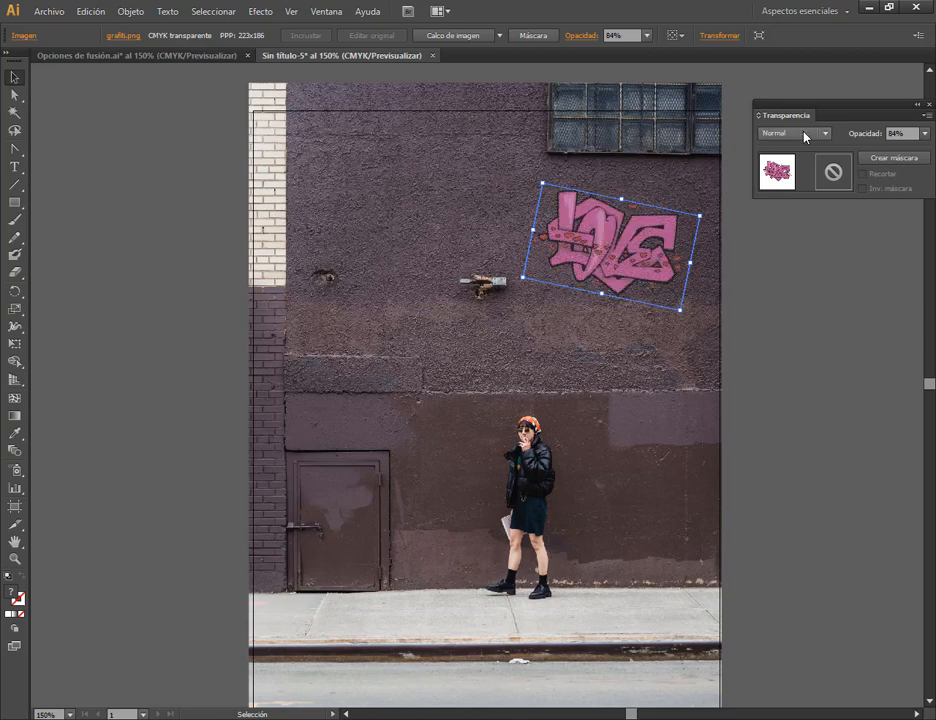
click(806, 136)
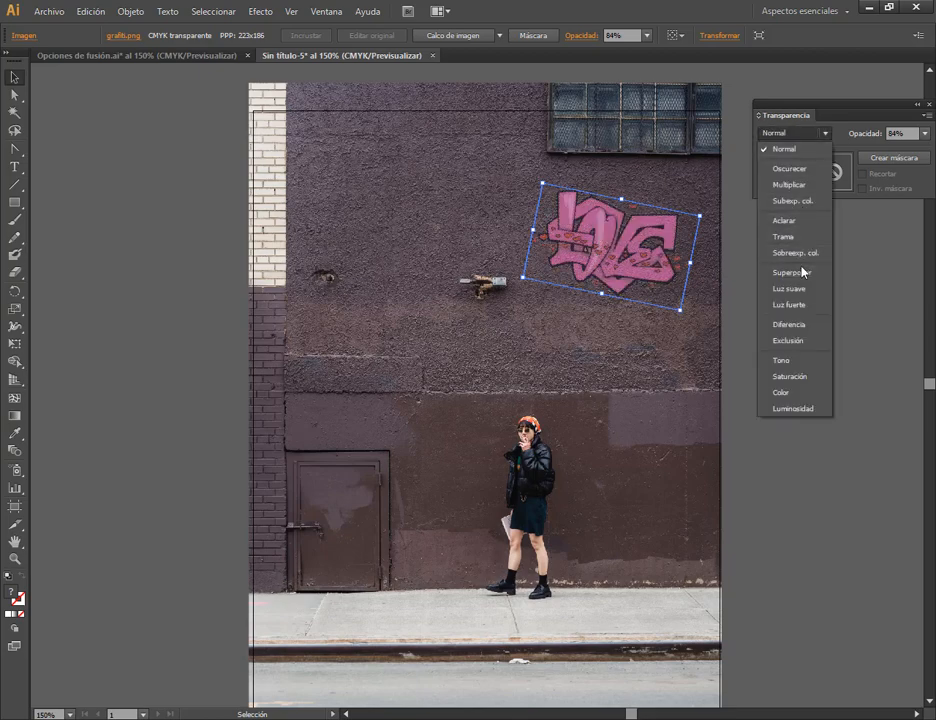
click(795, 304)
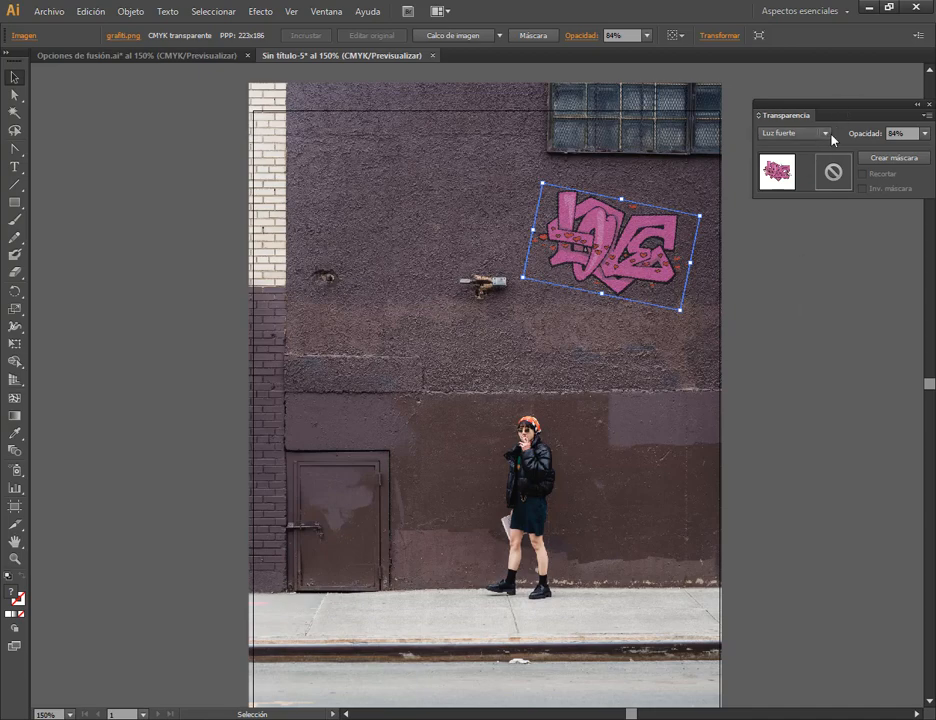
- Close the transparency settings, leave the graffiti deselected and view the whole composition at 100%
key(ctrl+shift+a)
drag(901, 104, 875, 98)
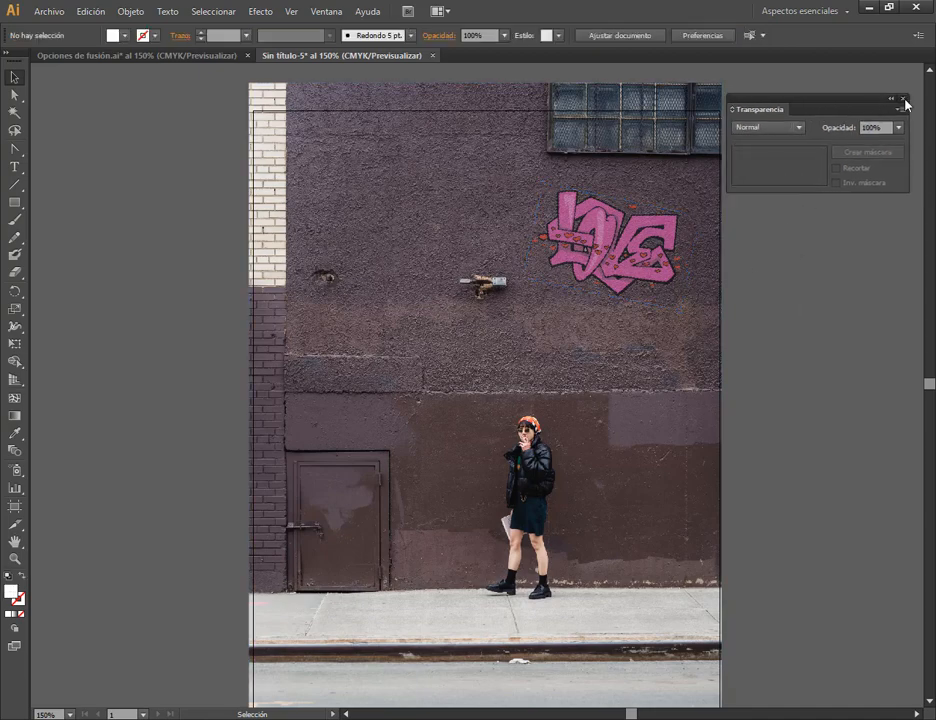
click(903, 100)
click(640, 262)
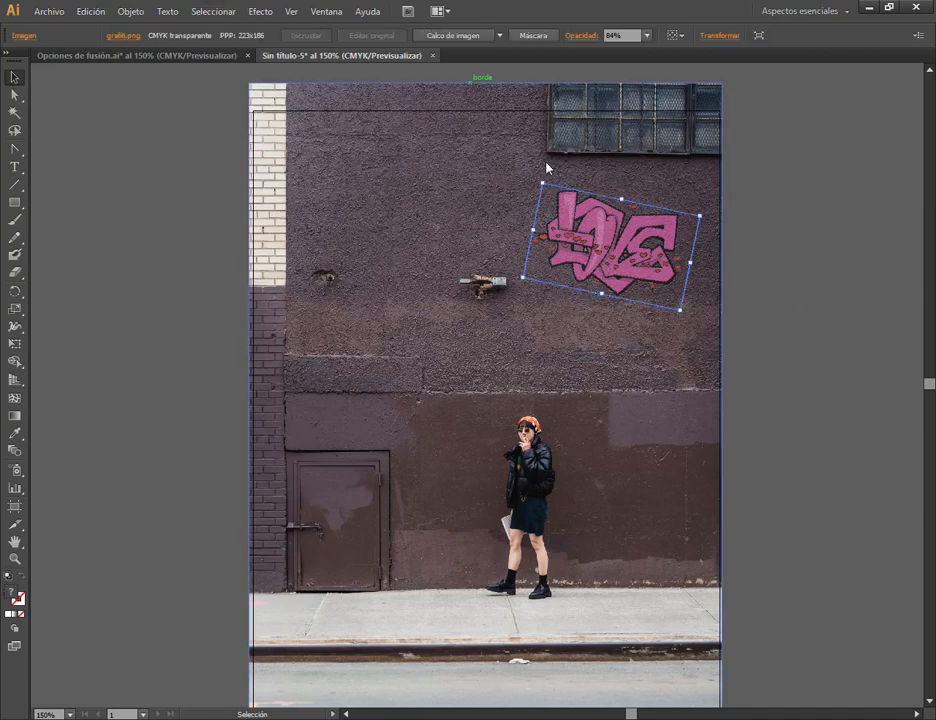
click(760, 215)
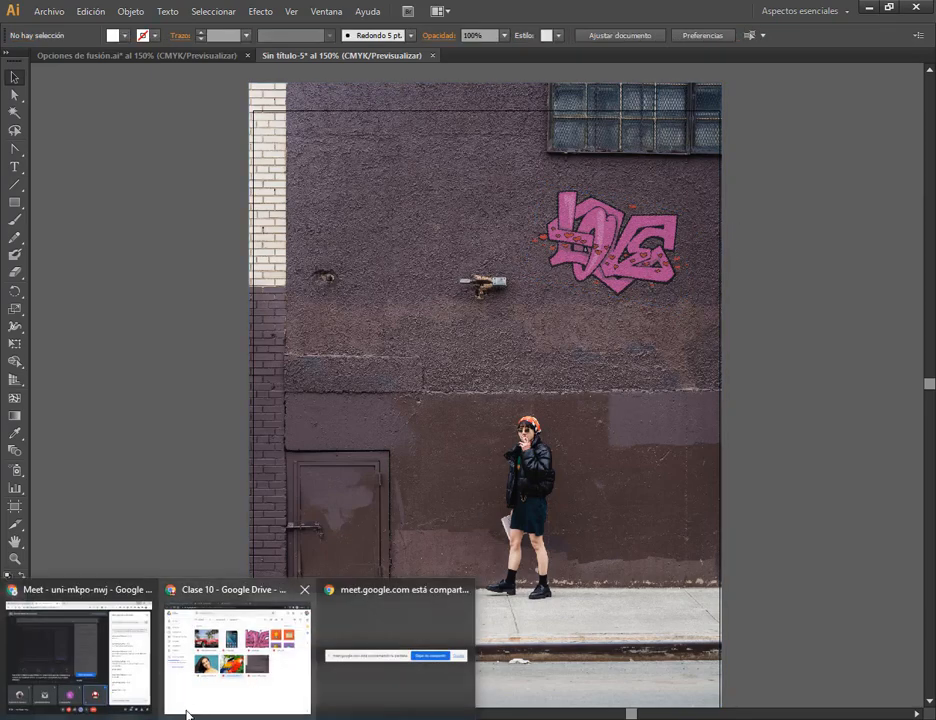
key(ctrl+1)
key(alt)
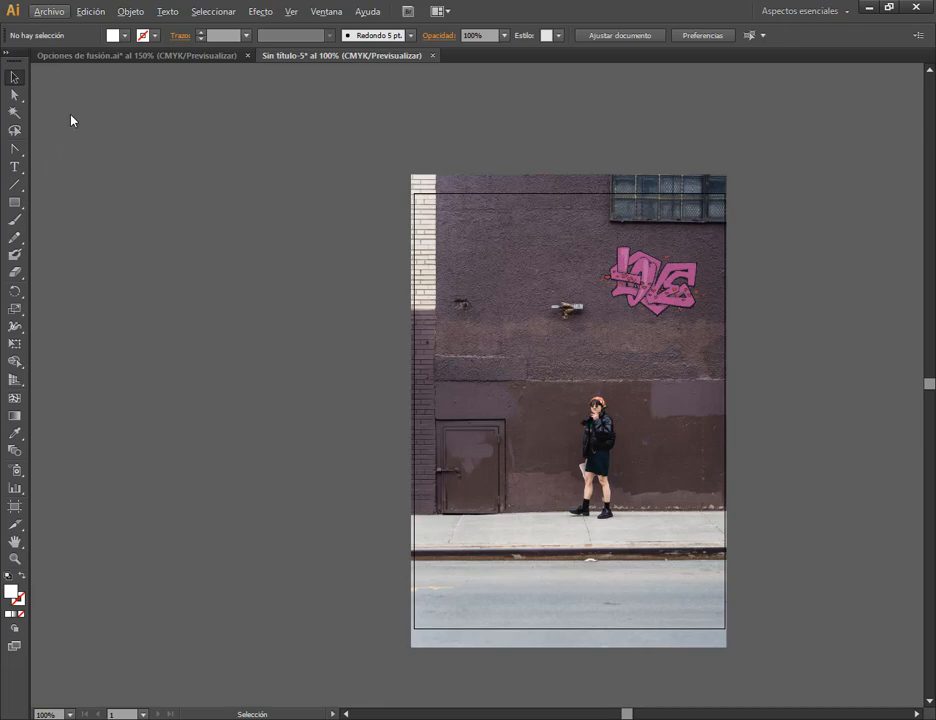
- In Opciones de fusión.ai, move the group of grayscale bars slightly up and farther from the portrait
click(134, 56)
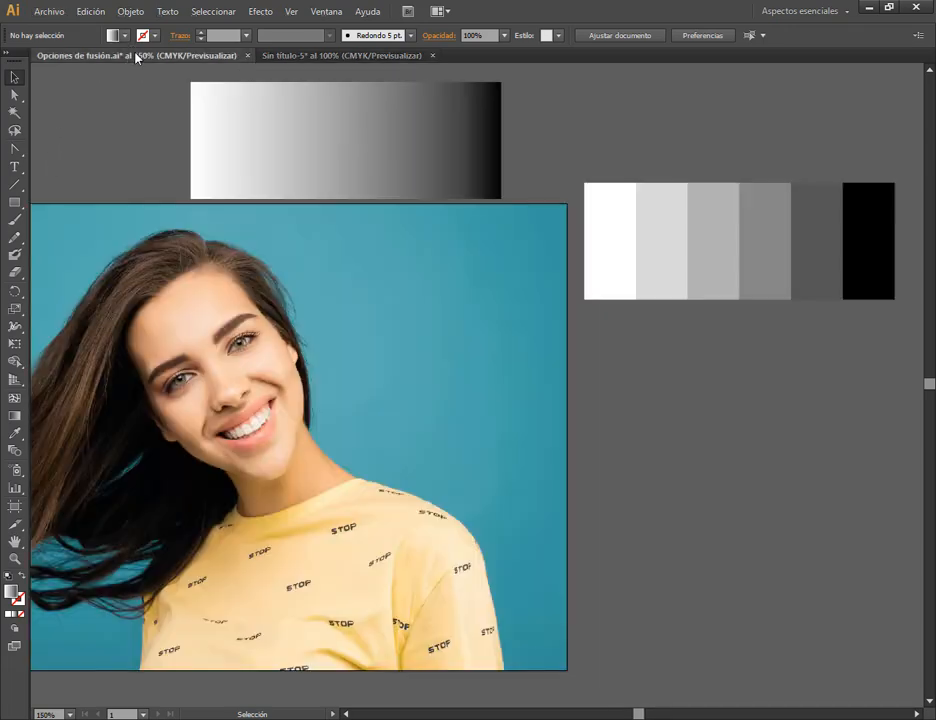
click(423, 156)
drag(589, 192, 694, 161)
drag(687, 370, 522, 315)
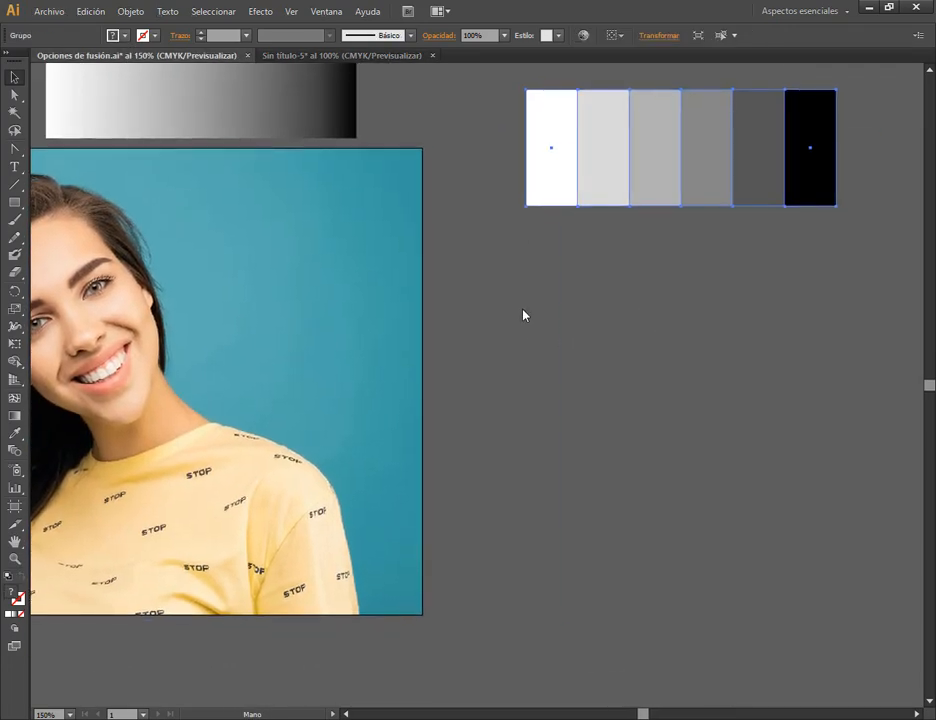
- Draw a circle on the empty canvas beside the street photo in Sin título-5 and fill it with blue
click(15, 202)
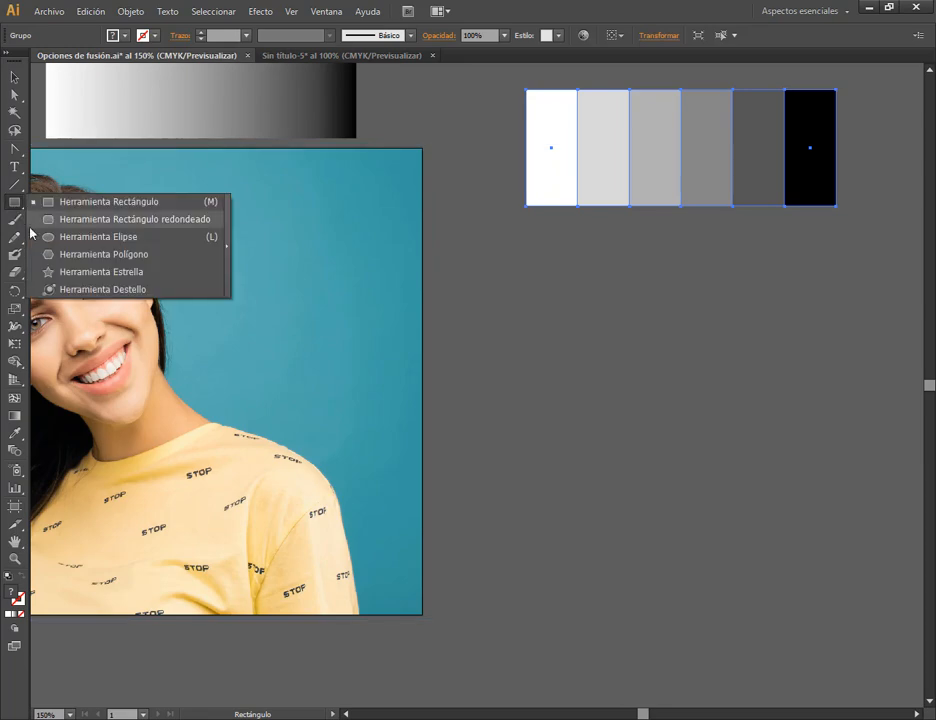
click(98, 237)
click(335, 56)
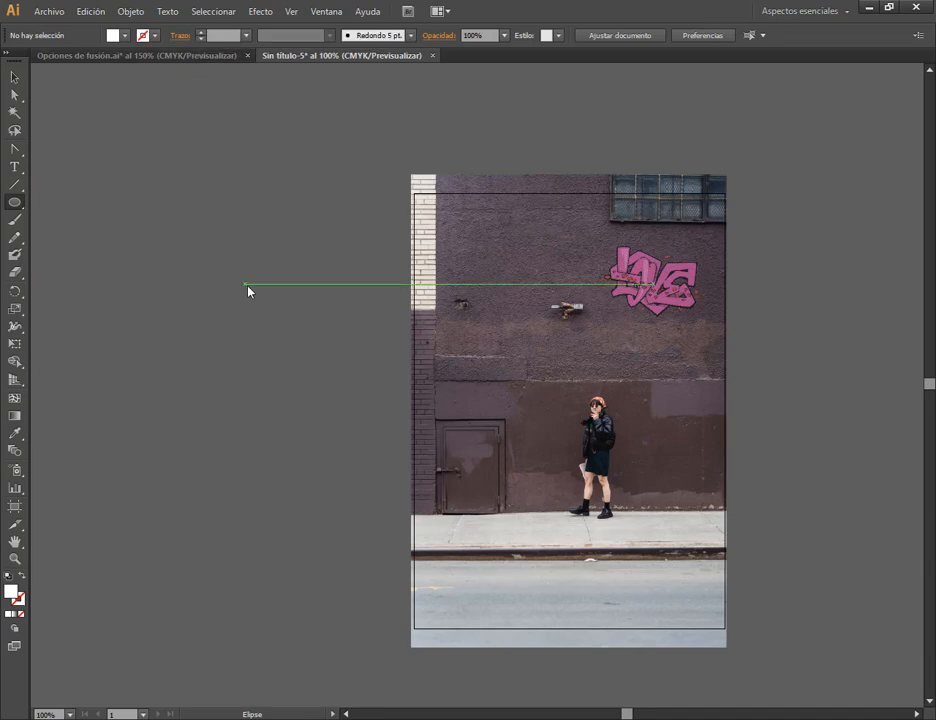
drag(252, 295, 306, 362)
key(v)
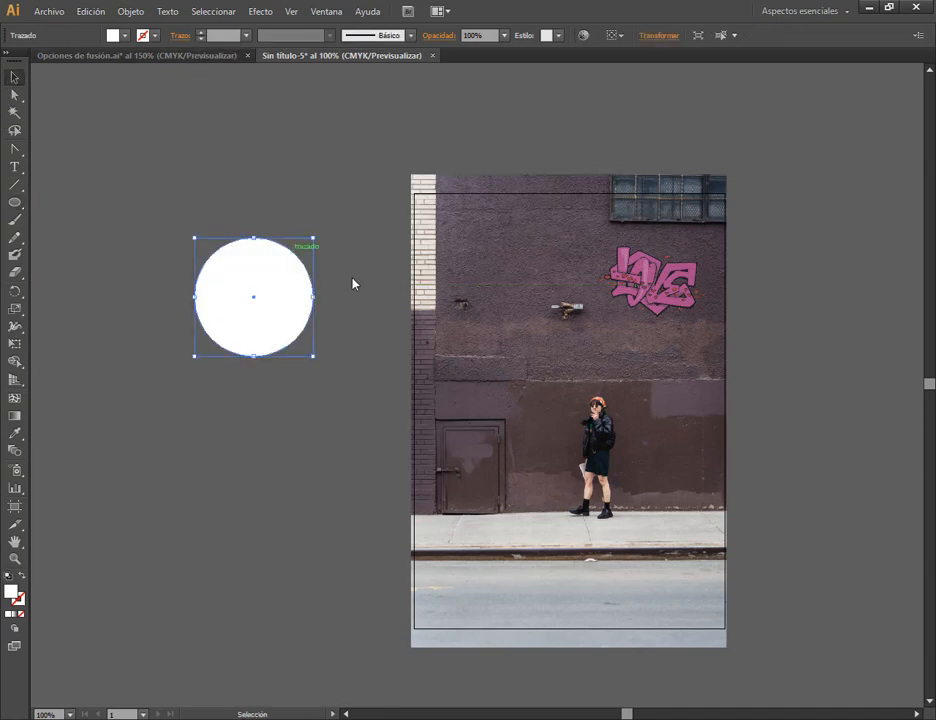
key(ctrl+plus)
click(126, 42)
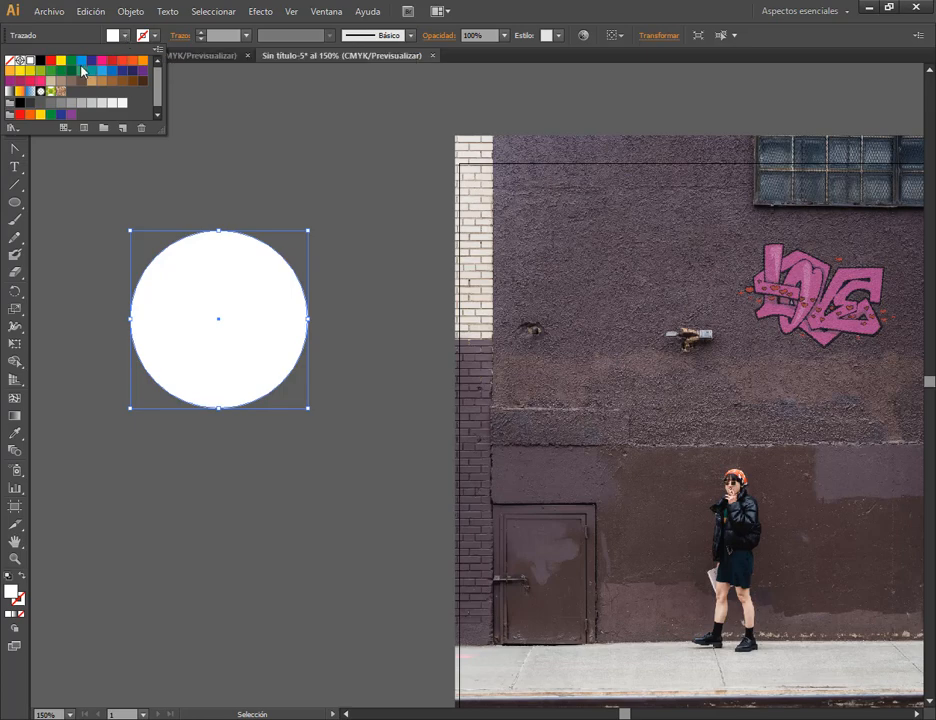
click(82, 64)
key(ctrl+shift+a)
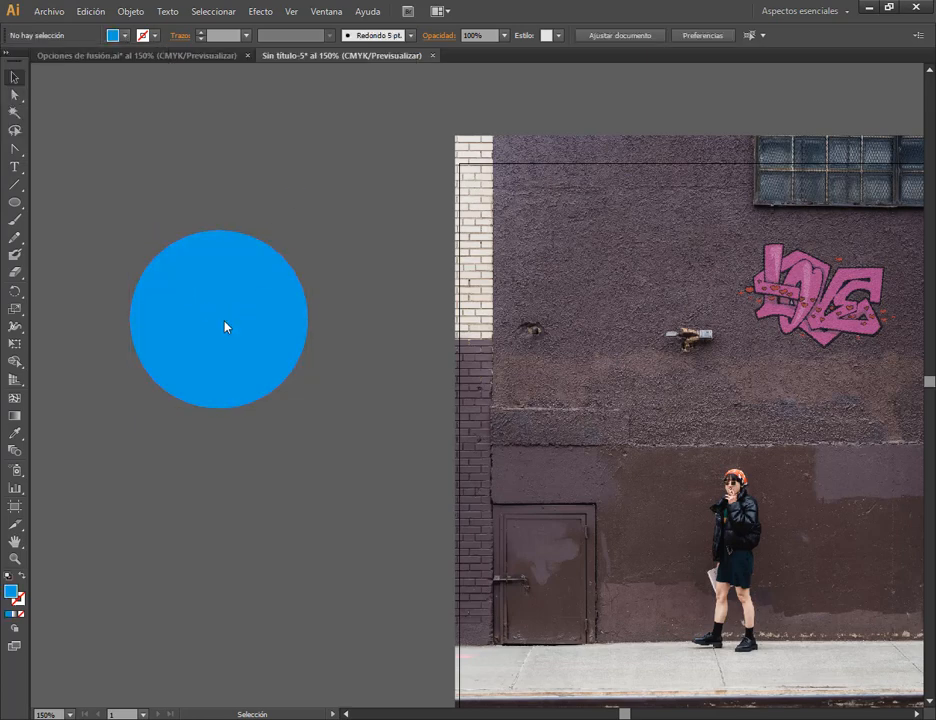
- Try an overlapping copy of the blue circle, undo it and delete the original circle
alt+drag(232, 323, 321, 323)
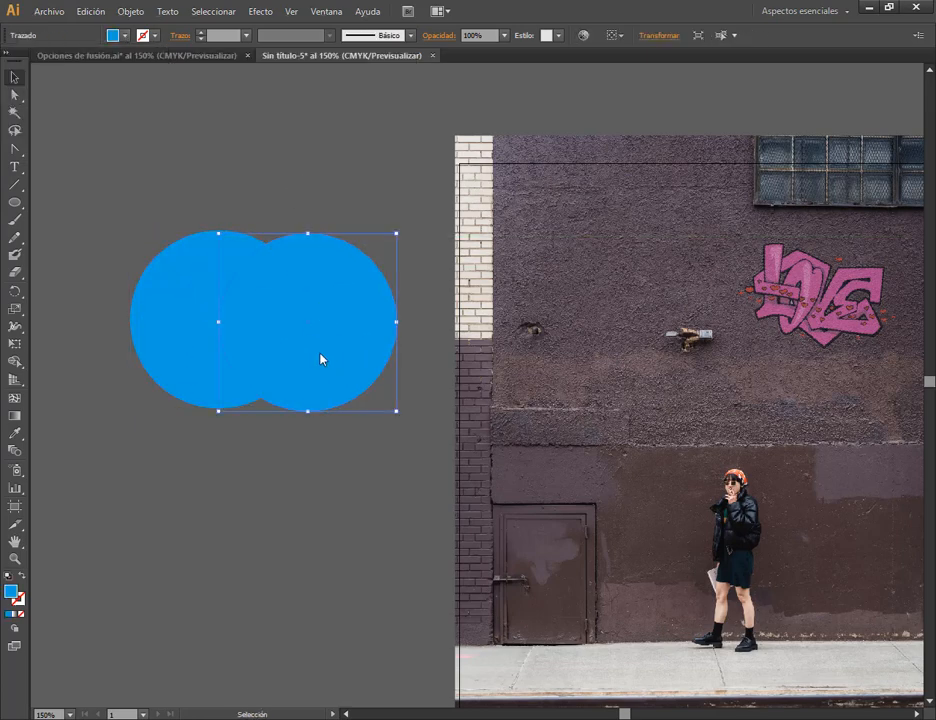
key(ctrl+z)
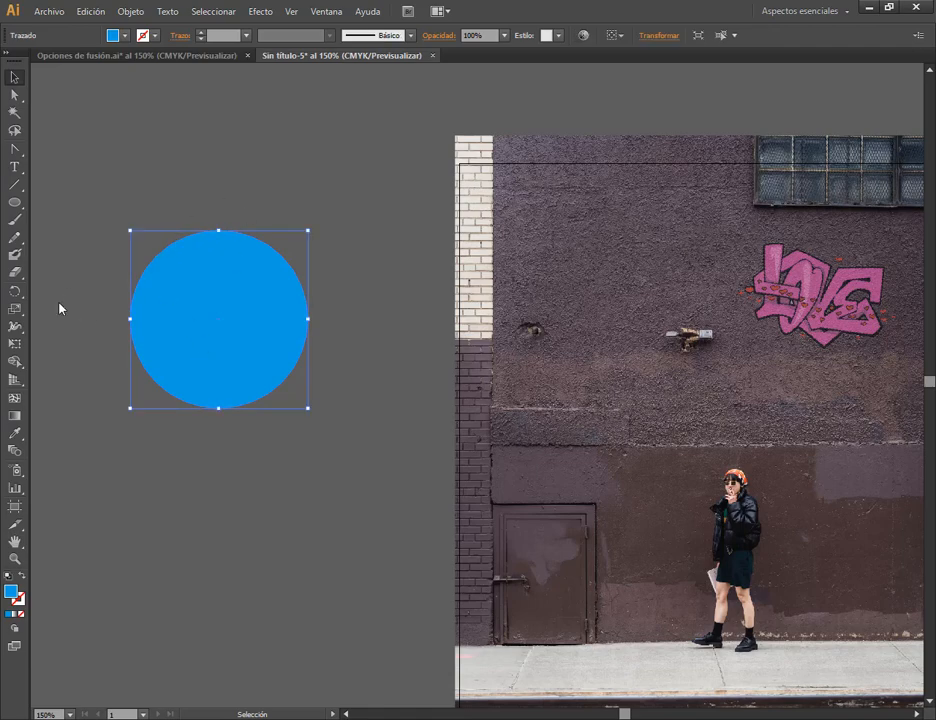
key(Delete)
- Draw a wide blue rectangle on the empty canvas beside the street photo
click(10, 205)
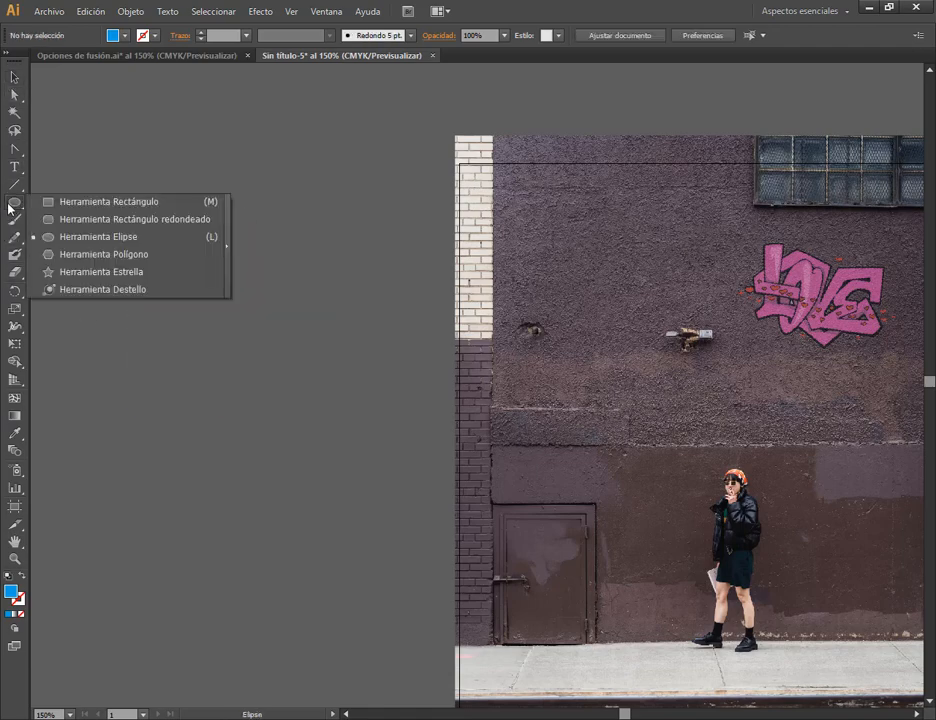
click(100, 201)
drag(114, 227, 416, 435)
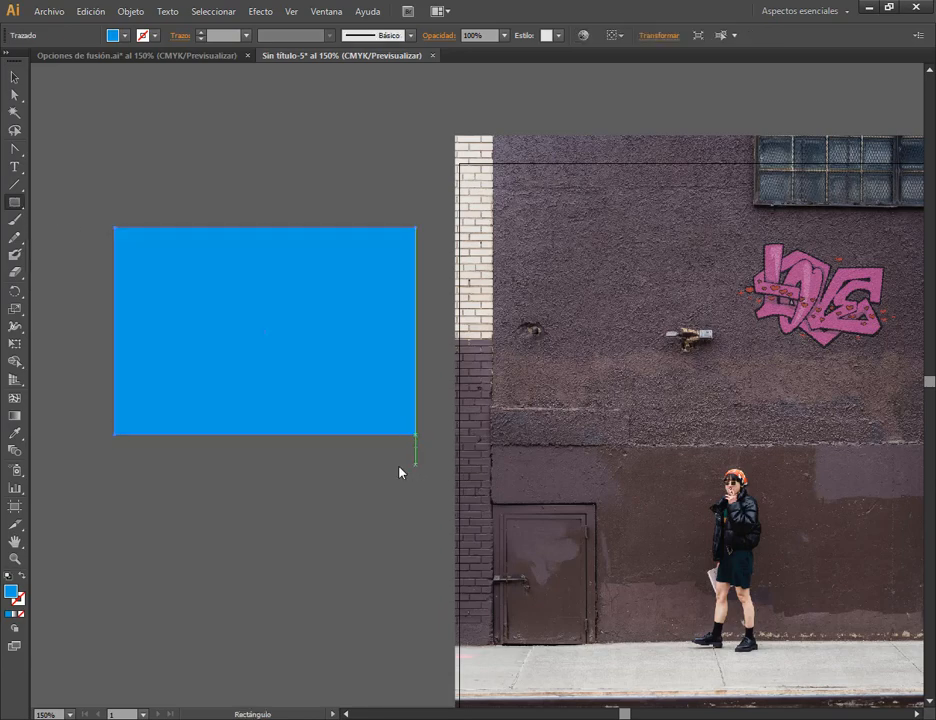
key(v)
- Draw a second rectangle over the right half of the blue one, fill it with black and move the colour settings aside
drag(213, 246, 382, 428)
click(12, 203)
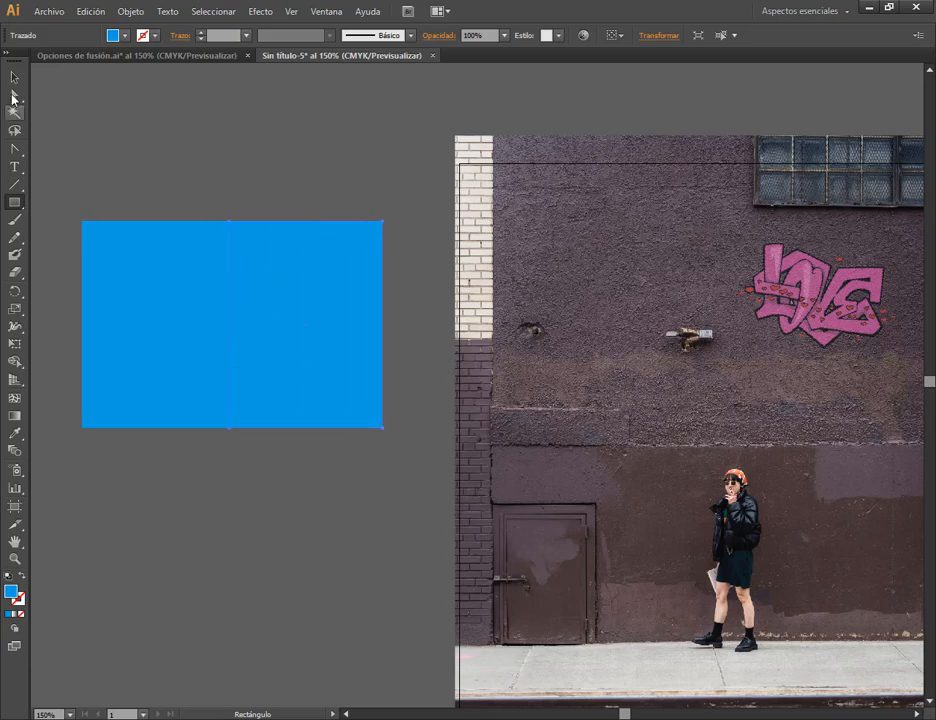
click(14, 77)
click(292, 12)
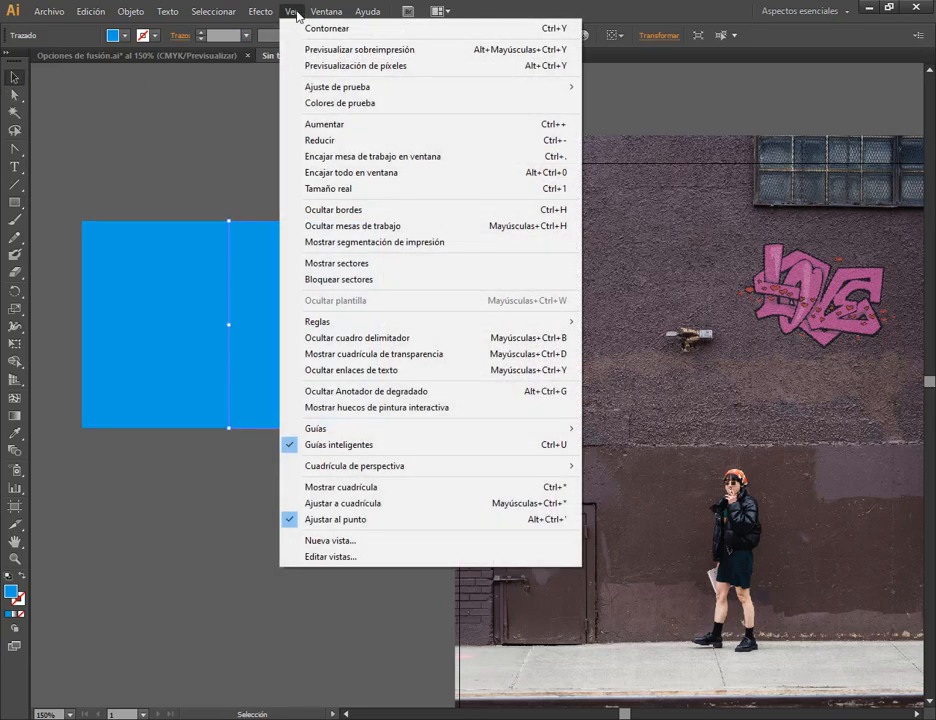
mouse_move(328, 8)
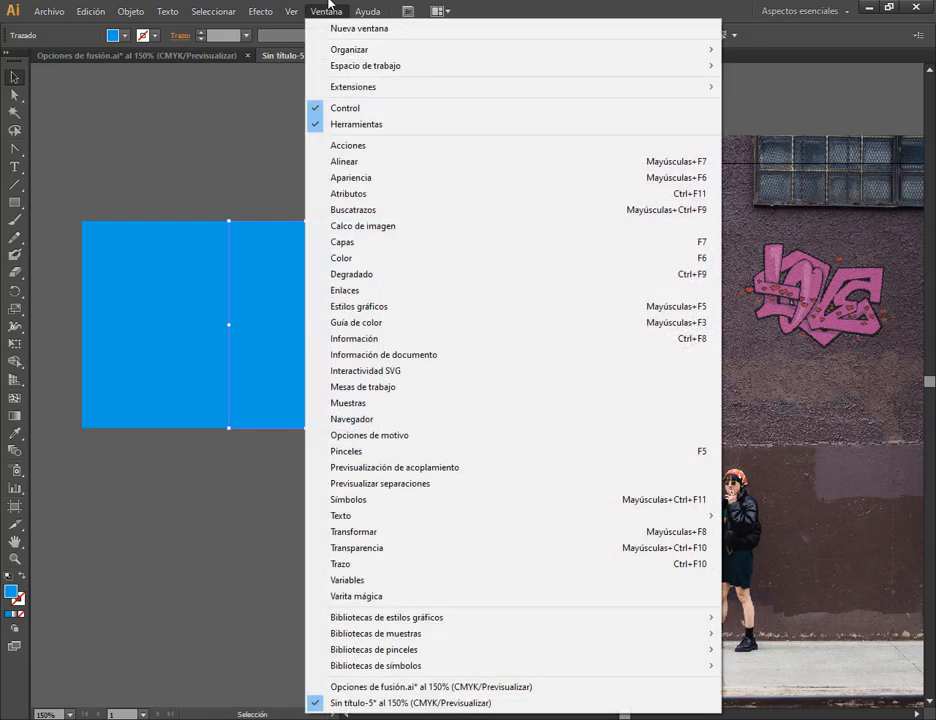
click(380, 263)
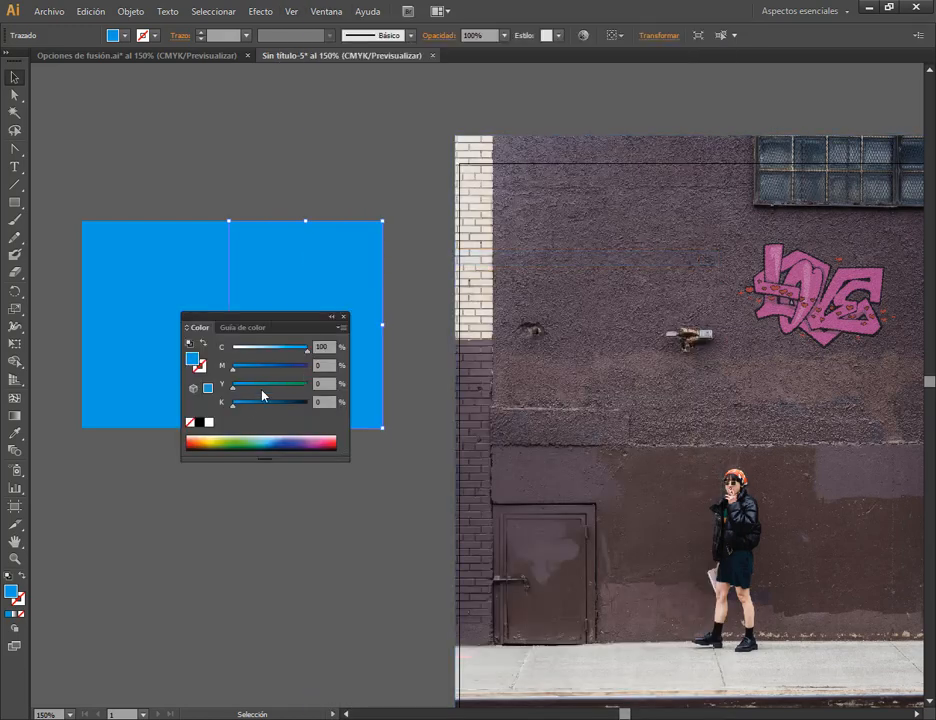
click(198, 422)
drag(259, 317, 597, 279)
click(422, 285)
- Slide the black rectangle down off the blue one and realign it with the blue rectangle's right half
click(324, 340)
drag(323, 347, 307, 450)
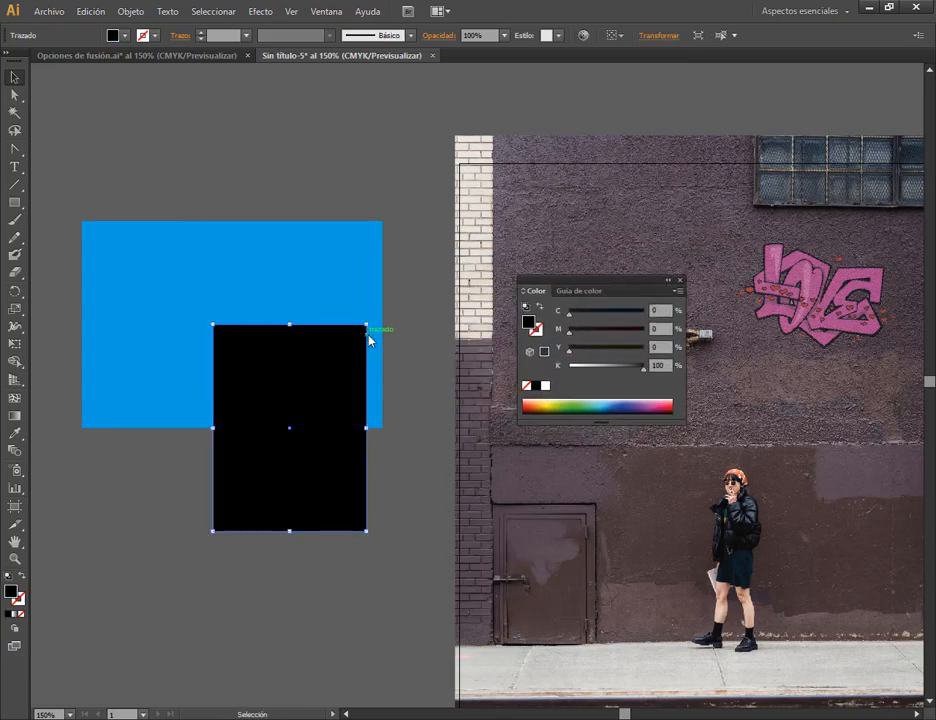
drag(369, 336, 384, 236)
click(355, 173)
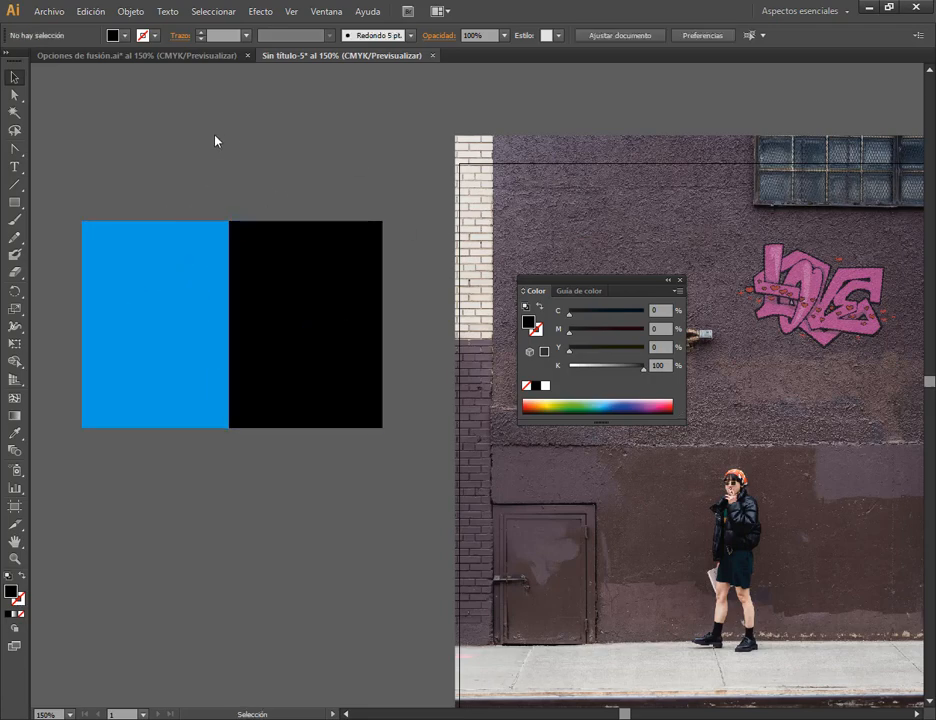
- Check the blue rectangle's full extent, shift the black rectangle over its left half and return it to the right half
click(158, 342)
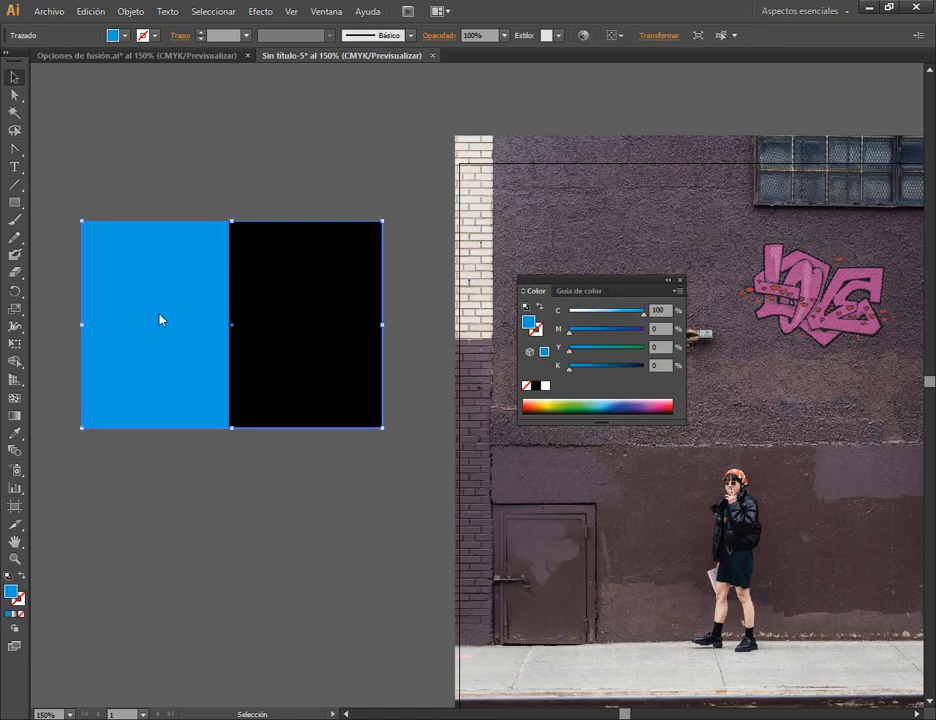
click(355, 192)
click(217, 258)
drag(280, 258, 132, 254)
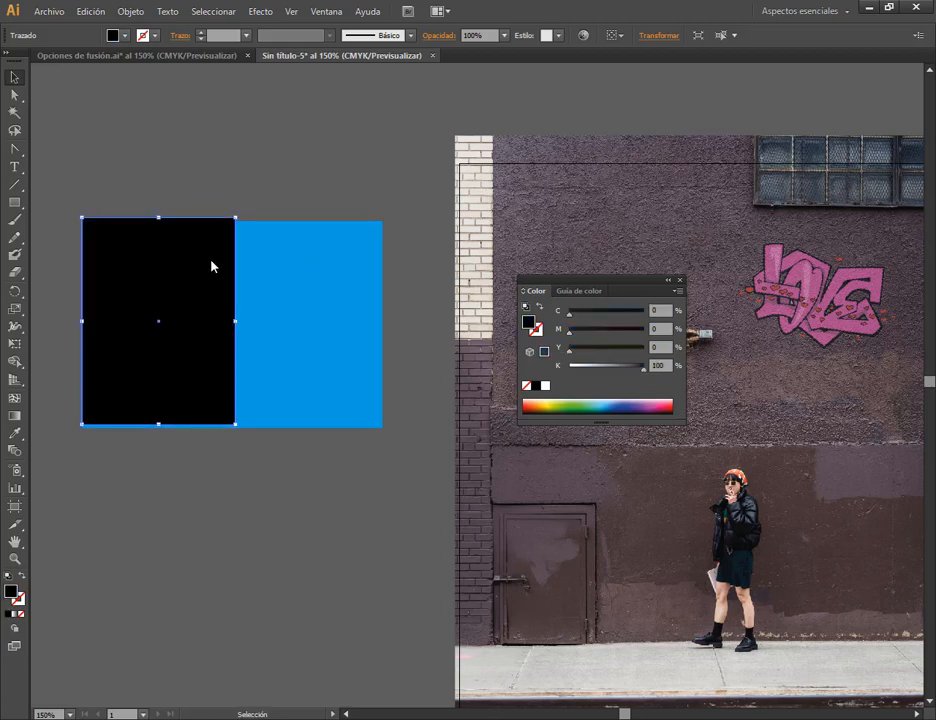
drag(211, 265, 368, 226)
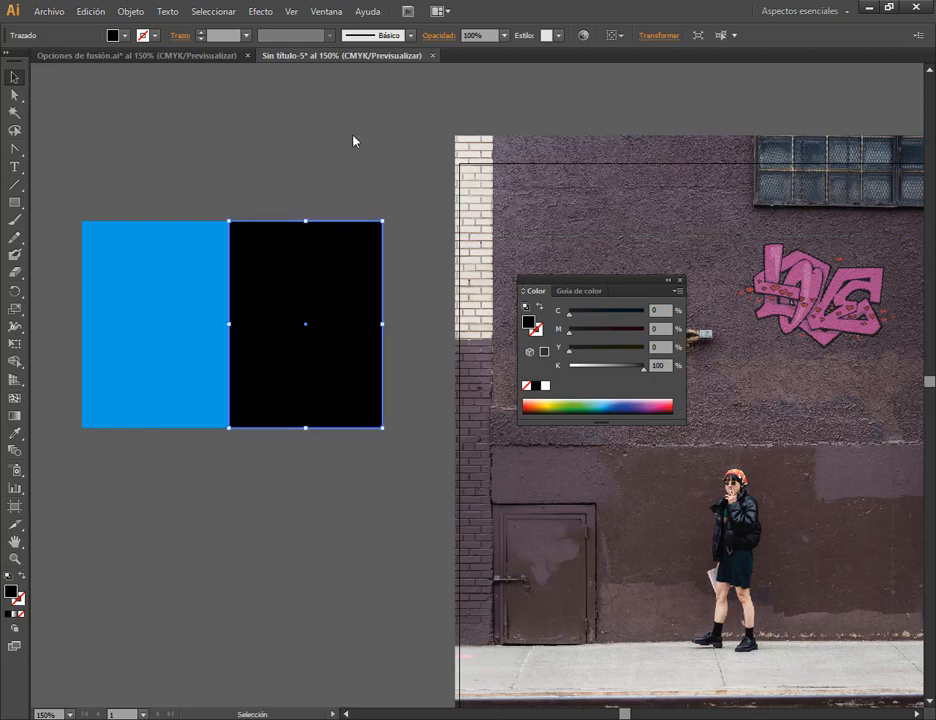
- Reselect the black rectangle, review its available blending modes and choose Normal
click(353, 140)
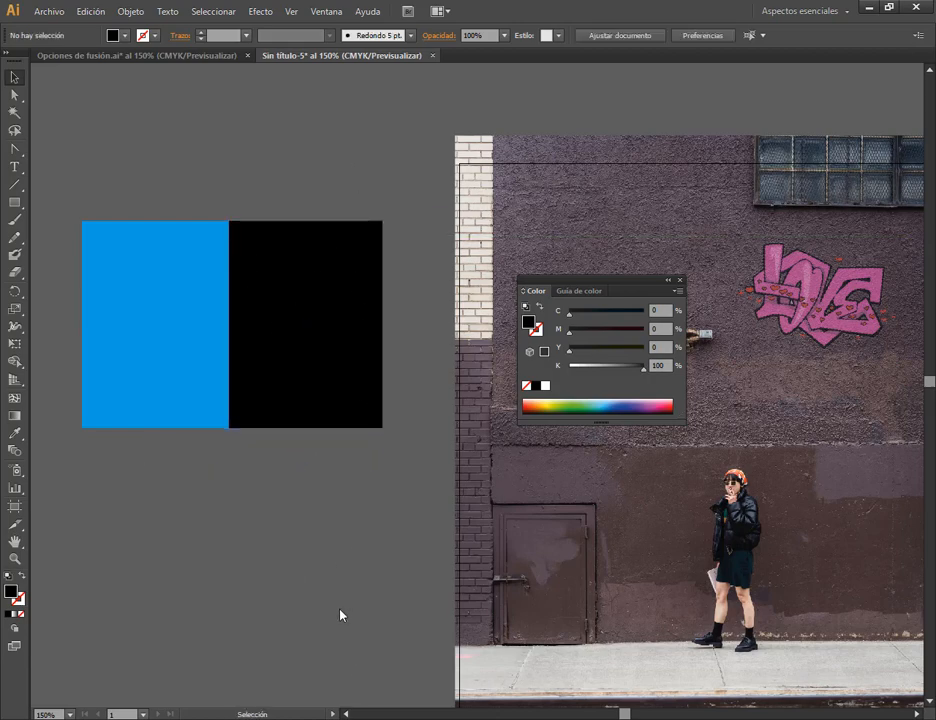
click(324, 310)
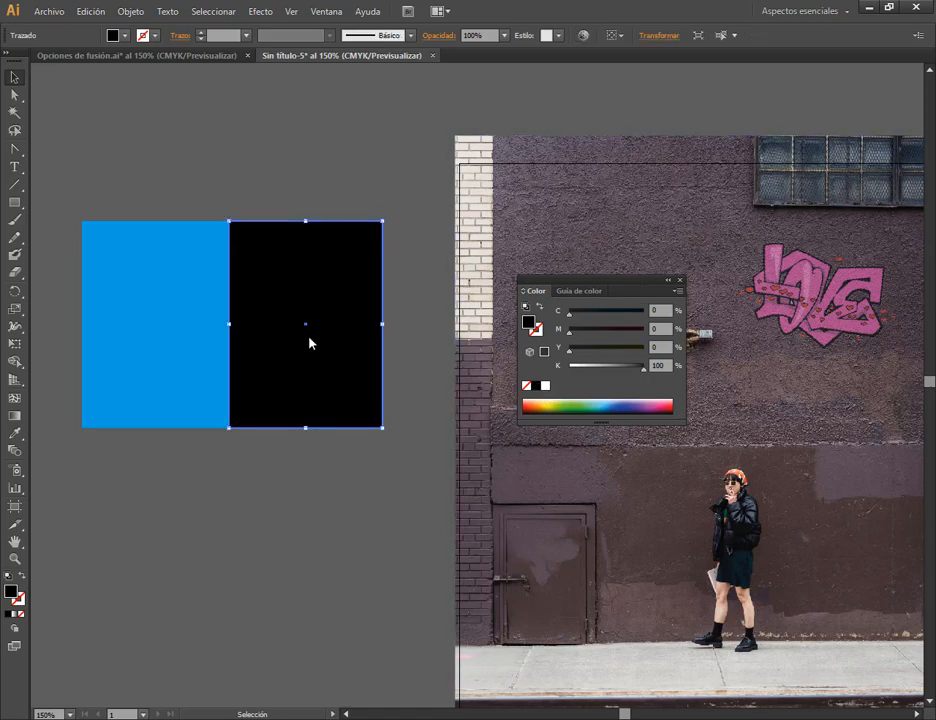
click(438, 36)
click(347, 60)
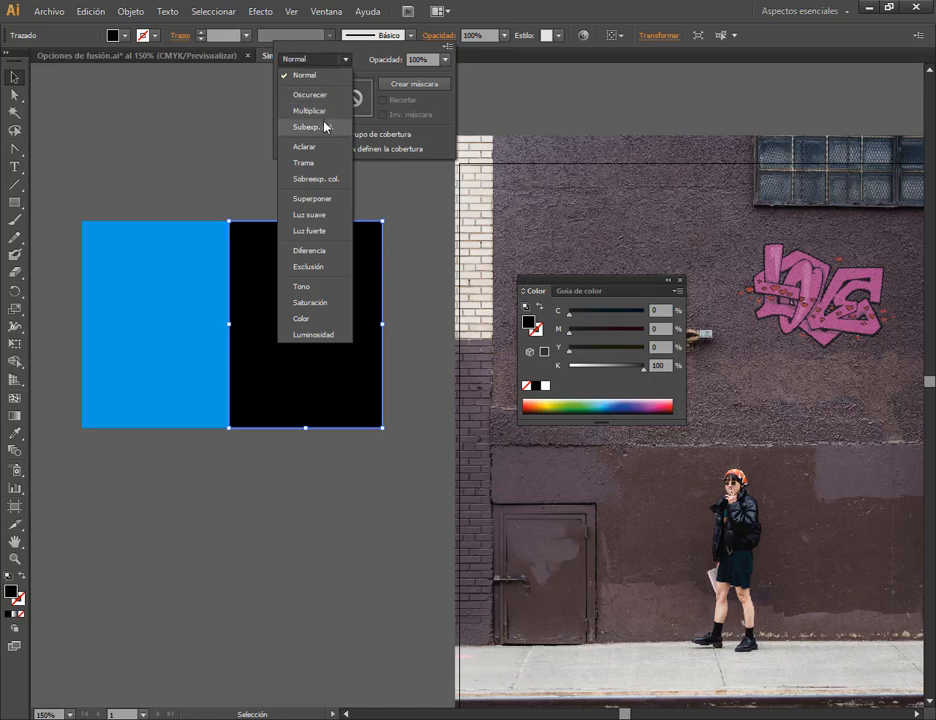
click(300, 76)
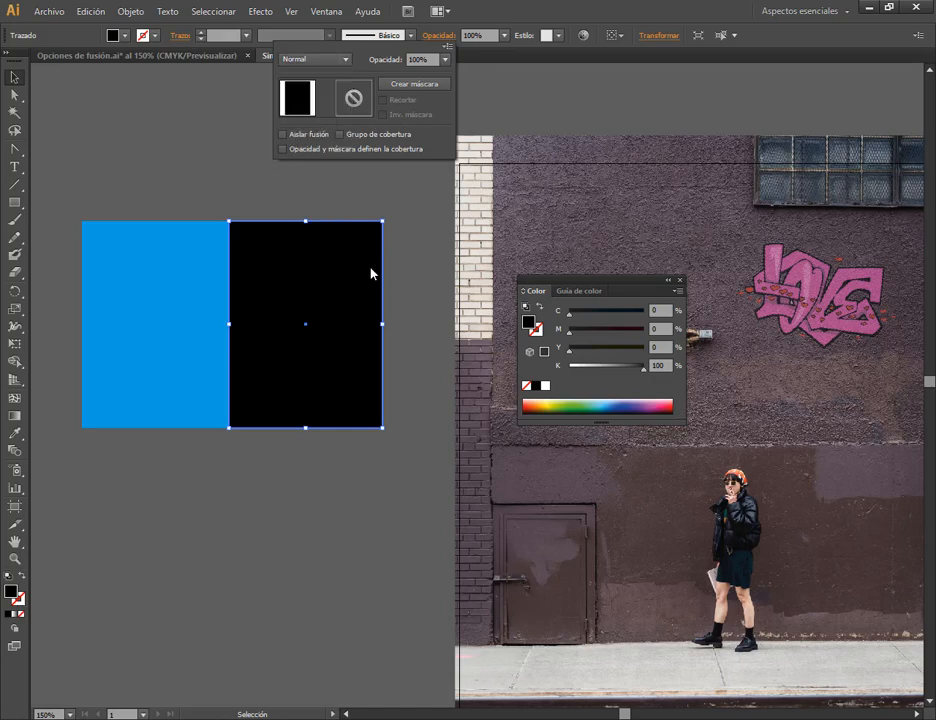
- Try the Oscurecer through Subexp. col. blending modes on the black rectangle and deselect it
click(344, 61)
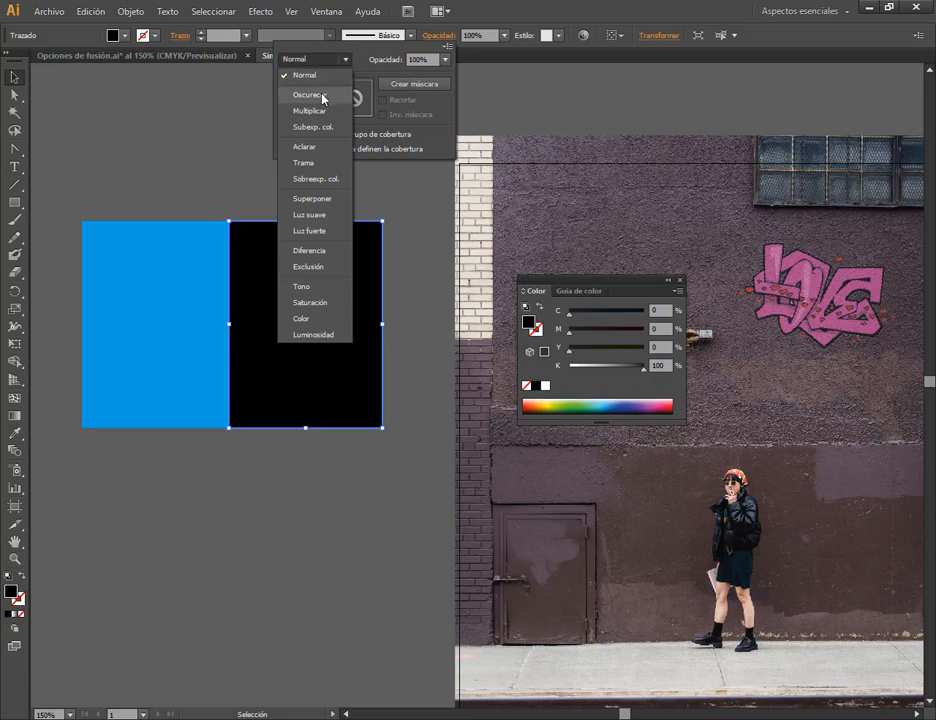
click(323, 95)
scroll(315, 59, down, 2)
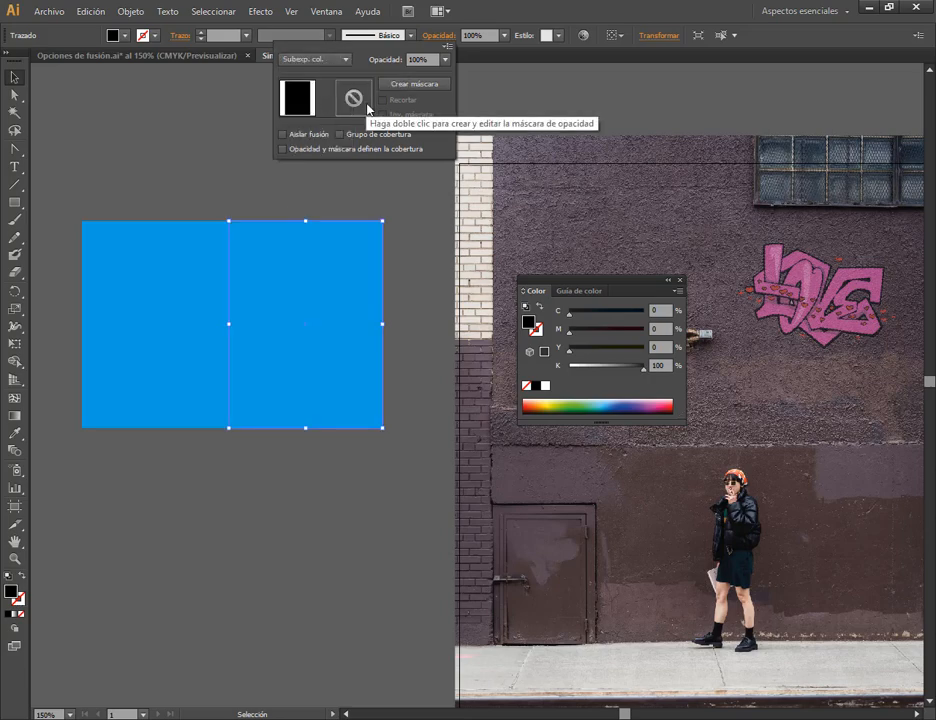
click(300, 210)
click(397, 295)
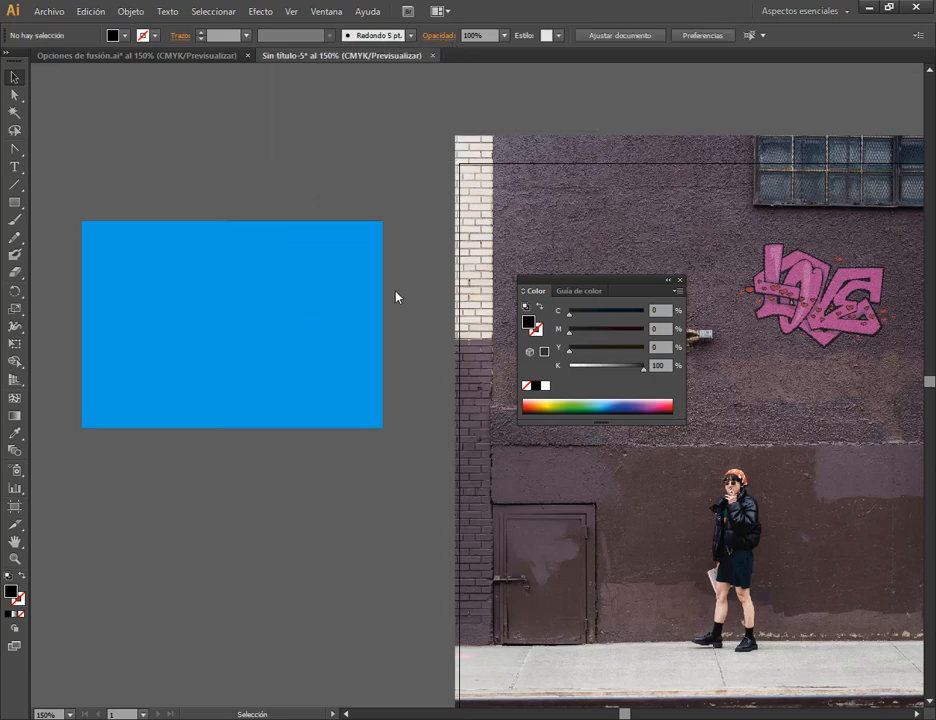
- Set the blending mode of the rectangle over the blue one's right half to Multiplicar
click(359, 297)
click(440, 36)
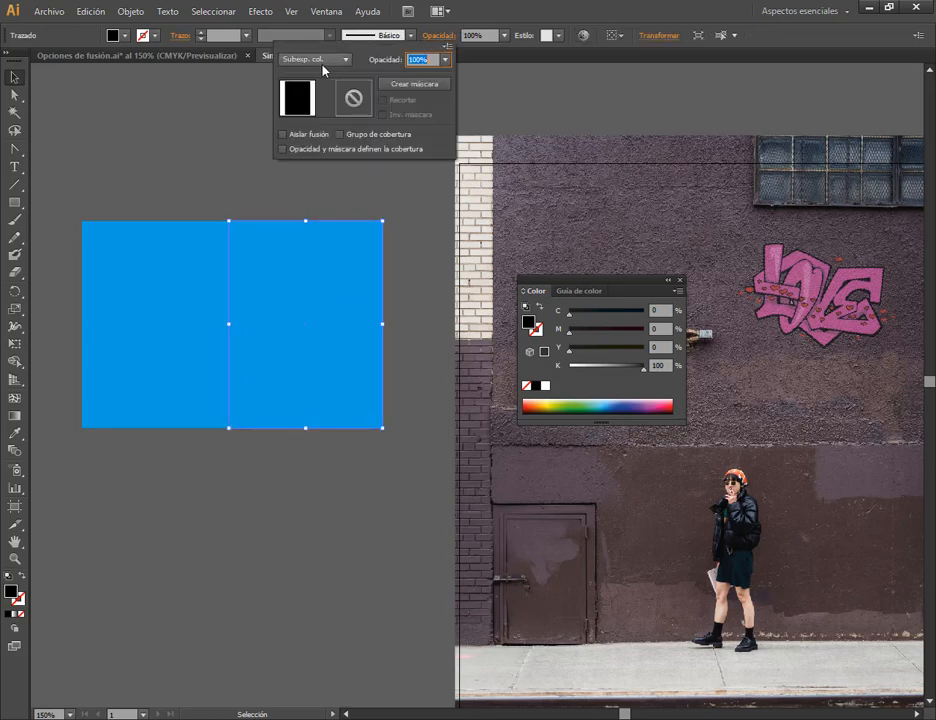
scroll(328, 60, up, 1)
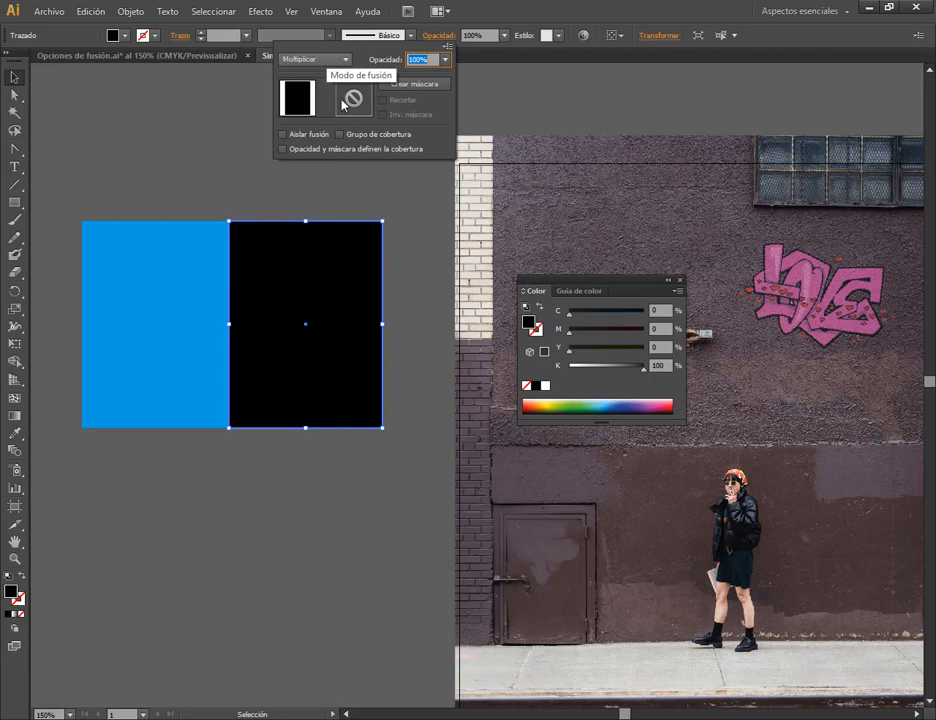
click(408, 215)
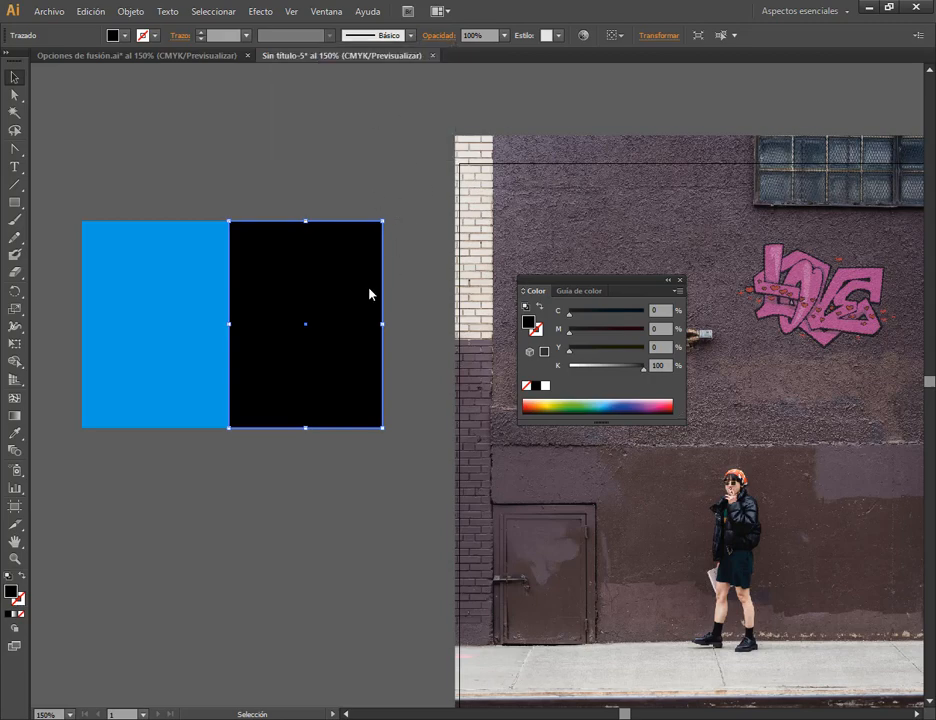
- Try a white fill on the multiplied rectangle, set its fill to 50% K and close the colour settings
click(545, 385)
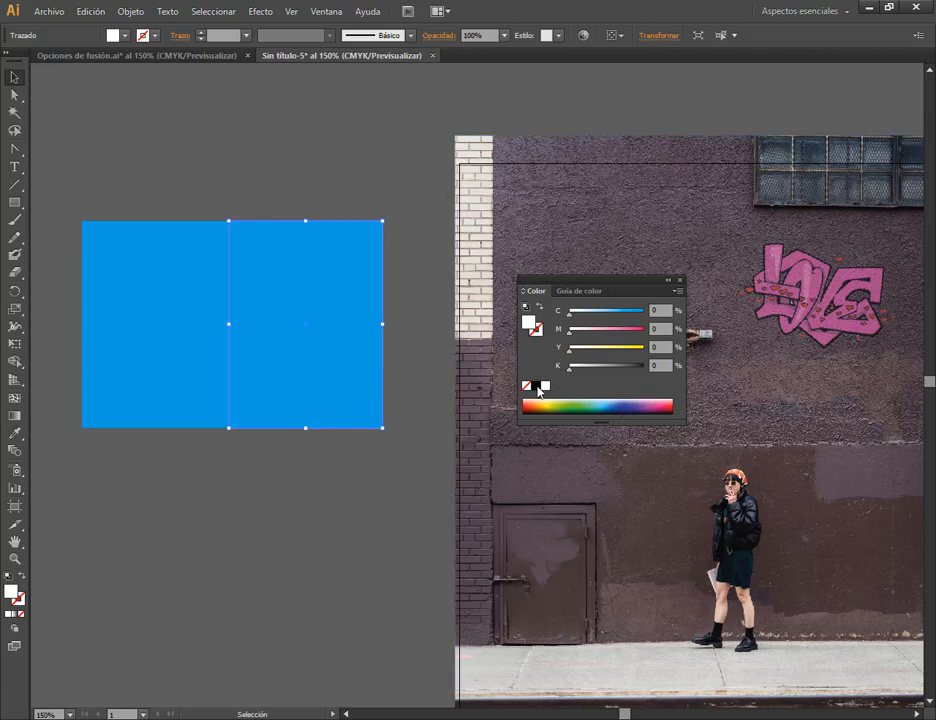
click(657, 365)
click(664, 350)
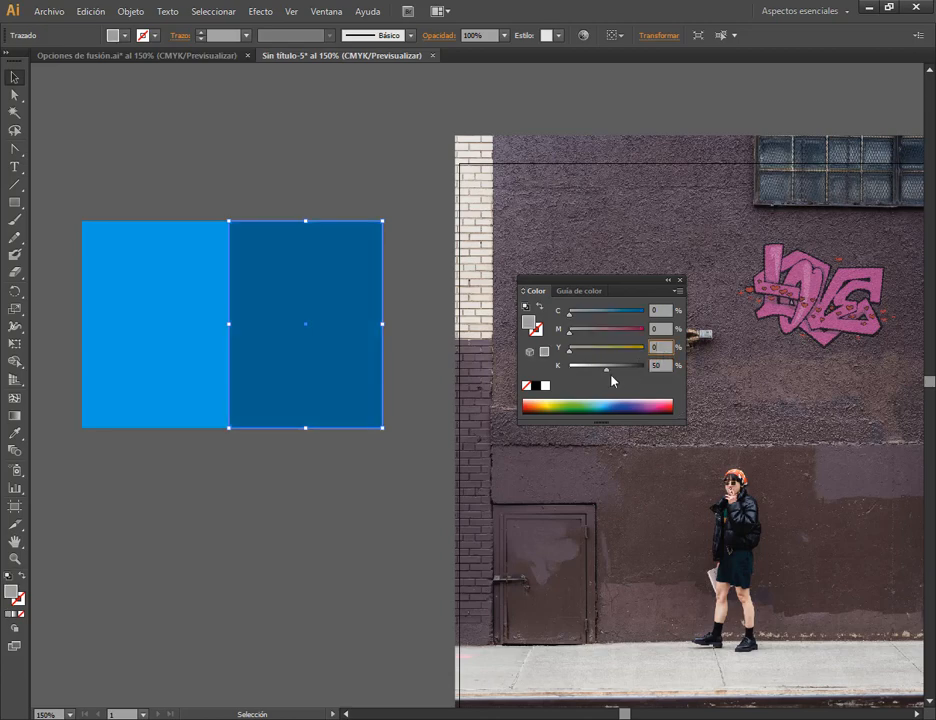
click(396, 182)
click(680, 280)
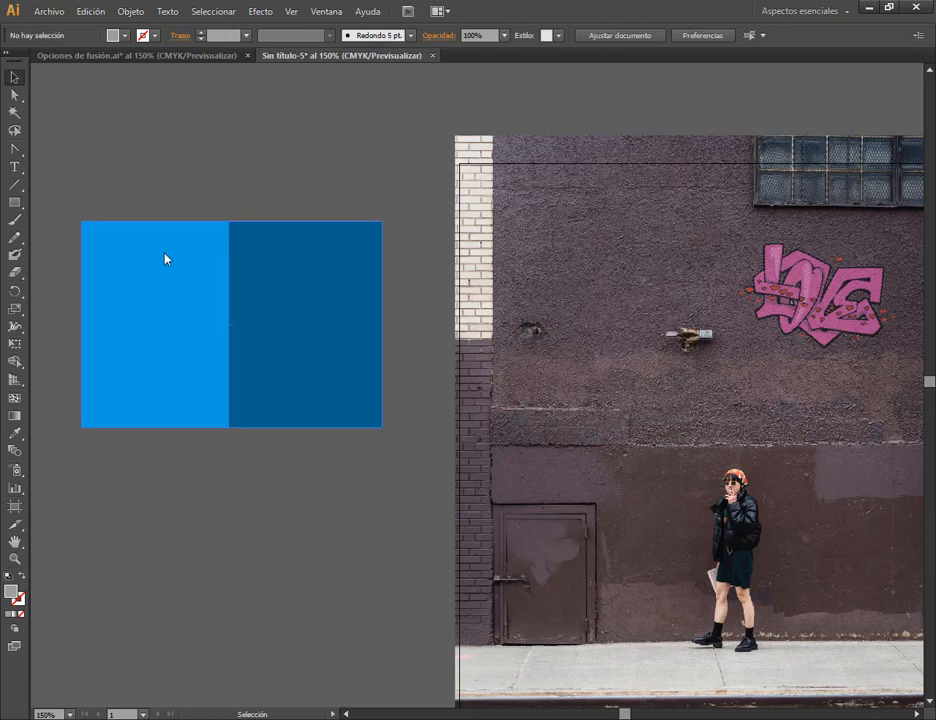
- Examine the extents of the blue rectangle and the multiplied rectangle overlapping it
click(292, 297)
shift+click(174, 273)
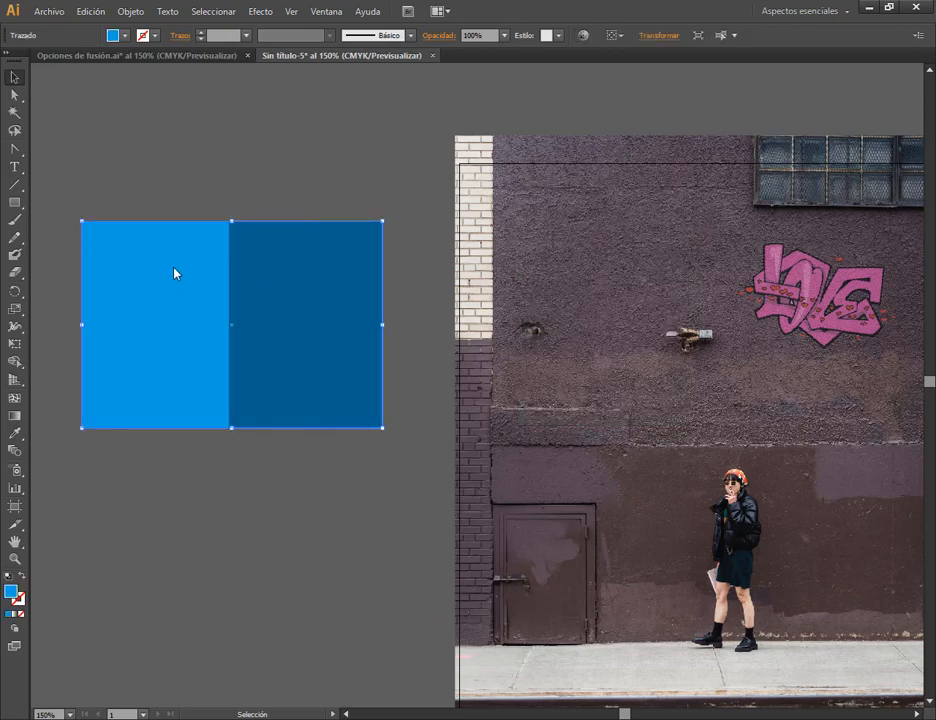
click(352, 410)
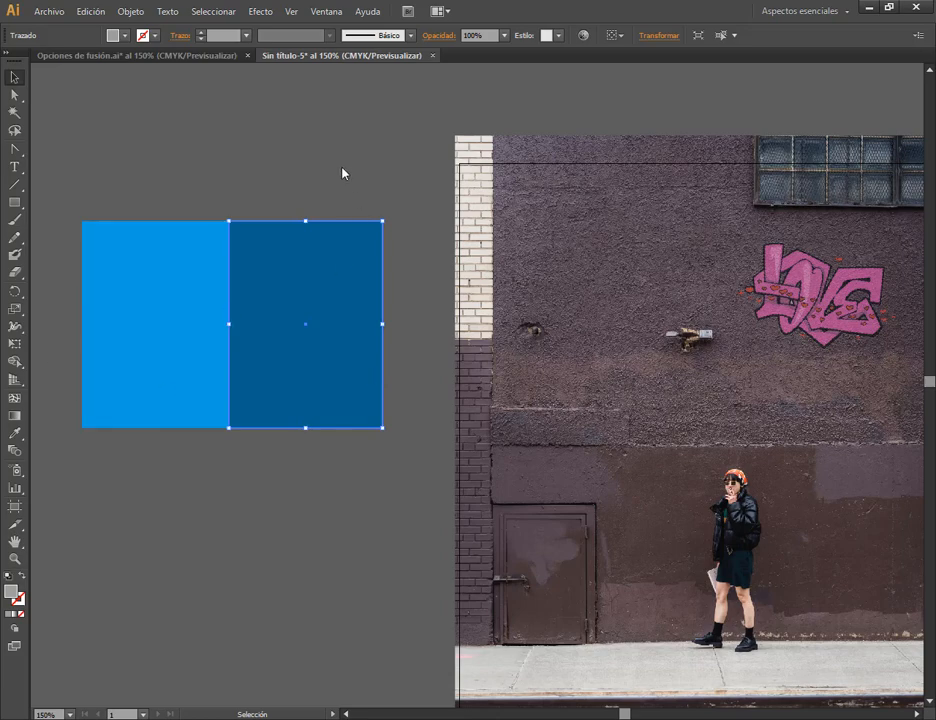
- Draw a wide rectangle in the empty area below the two overlapping rectangles
drag(389, 449, 427, 375)
click(15, 203)
drag(116, 465, 400, 630)
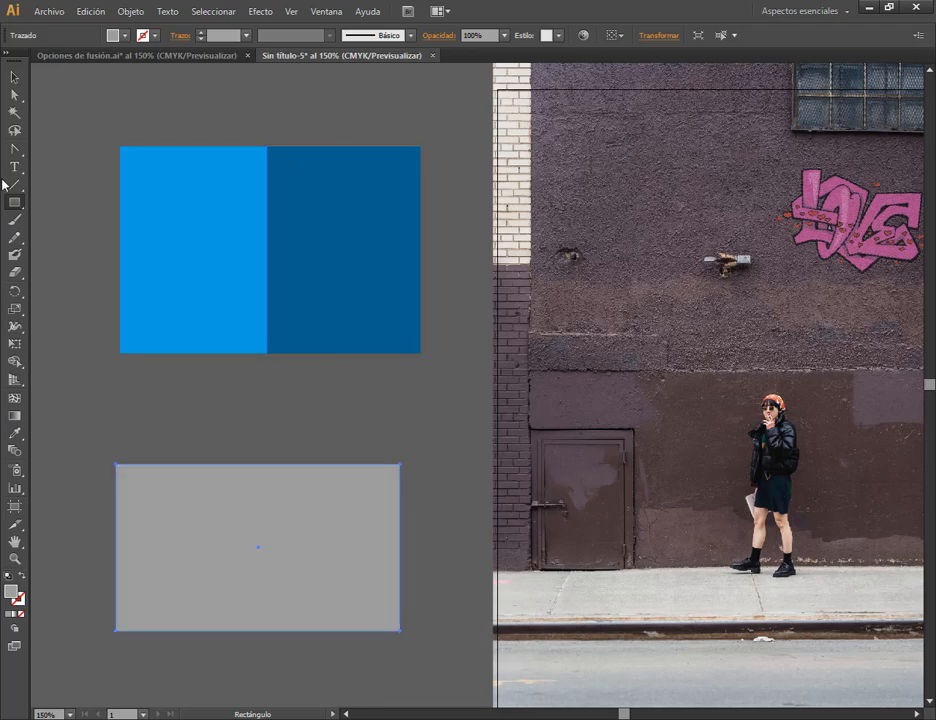
- Fill the new lower rectangle with the light blue sampled from above and shift it slightly right
click(15, 77)
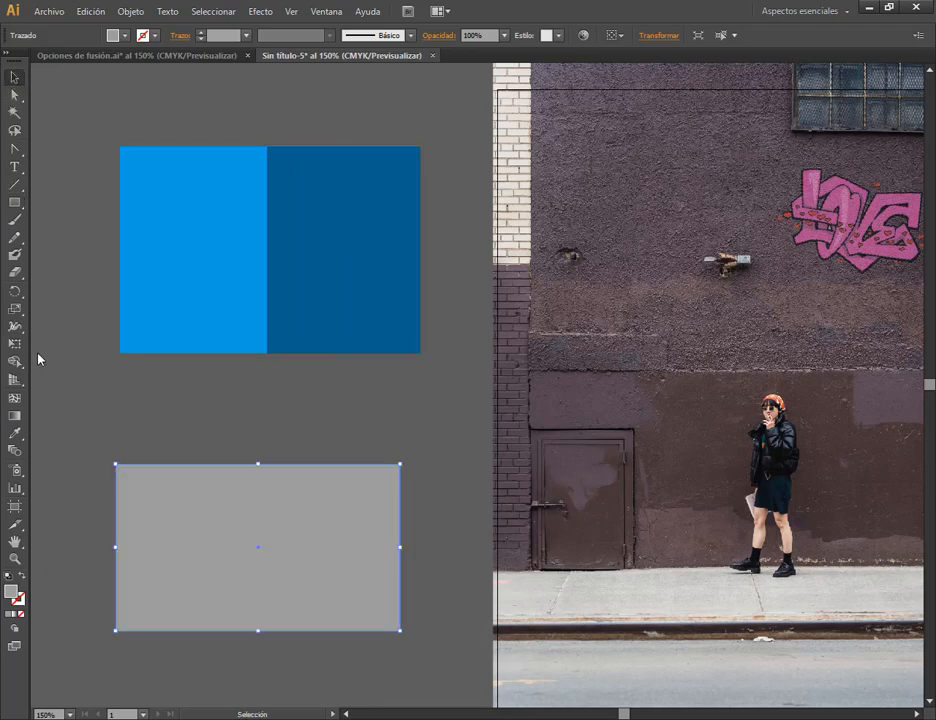
click(15, 433)
click(209, 280)
click(15, 77)
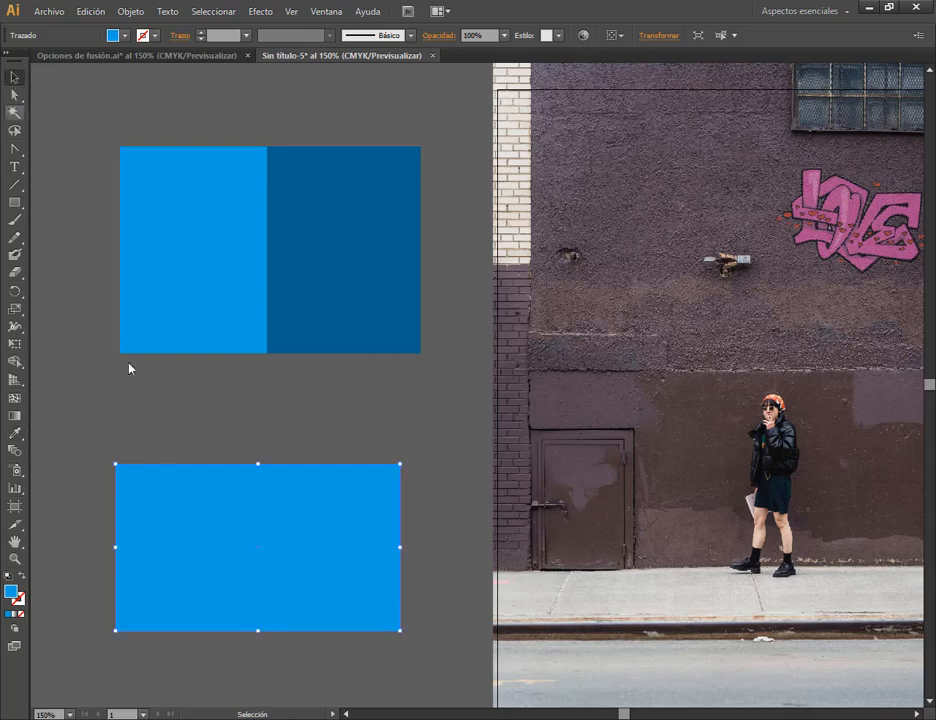
drag(261, 537, 273, 537)
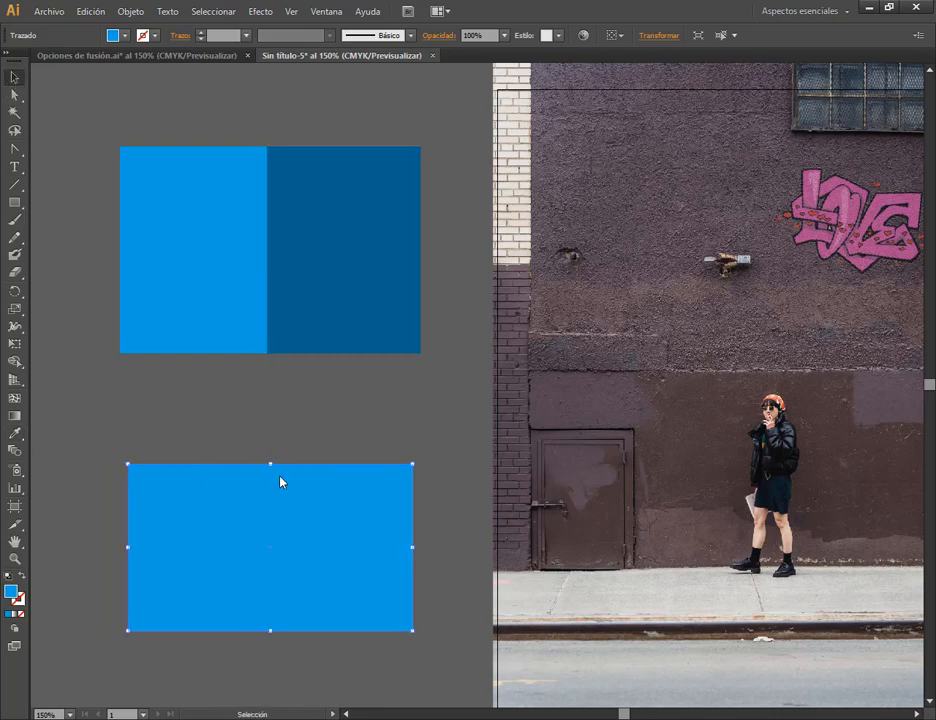
- Draw a vertical line through the middle of the lower rectangle, extending past both edges, with a black stroke and no fill
click(15, 185)
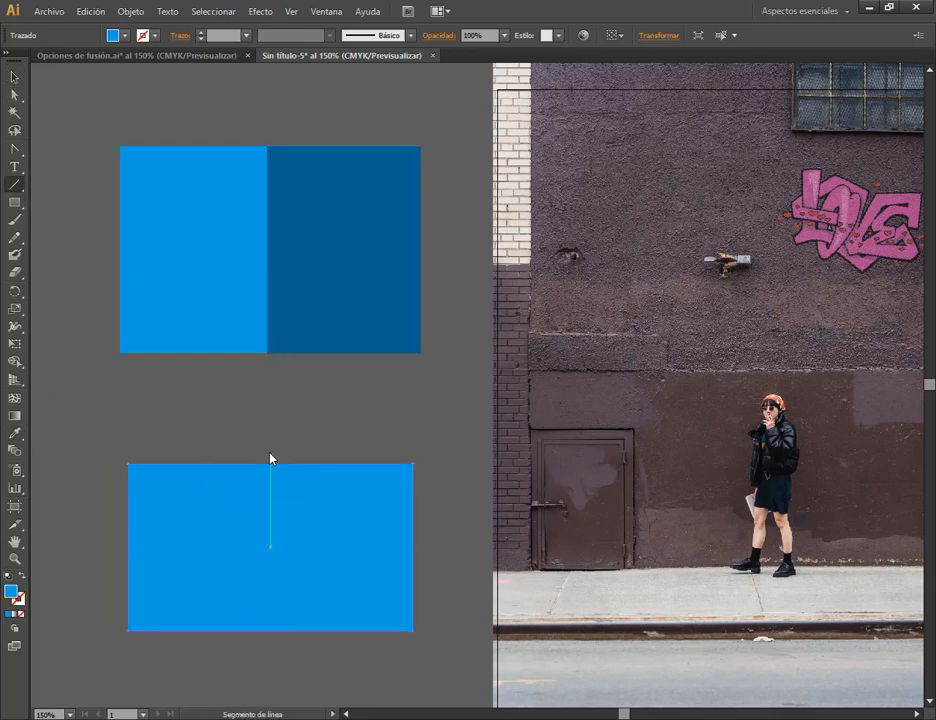
drag(267, 445, 267, 654)
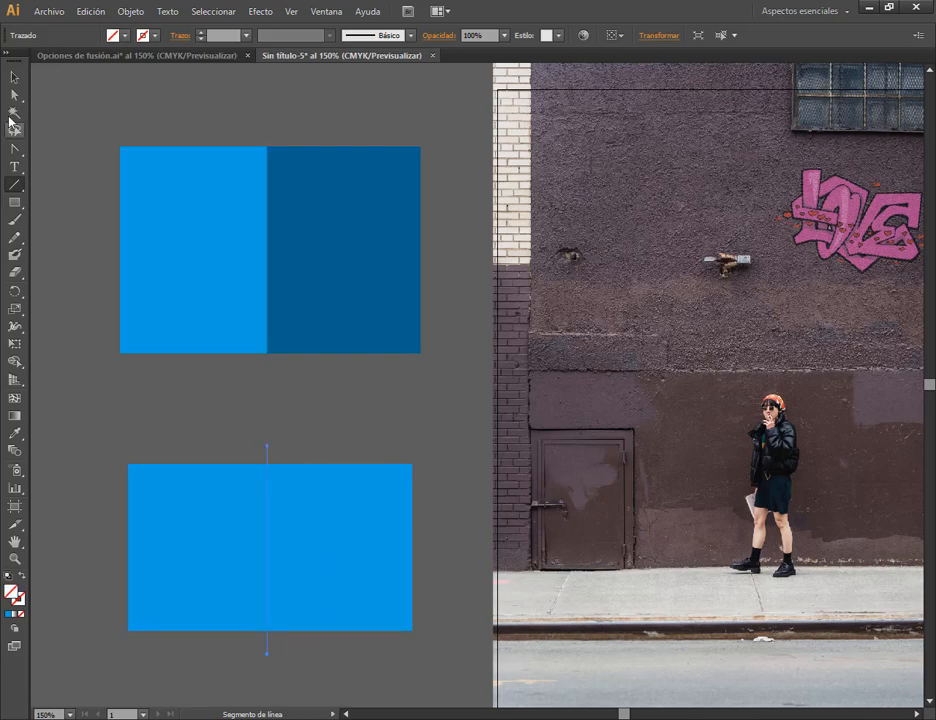
click(15, 77)
key(d)
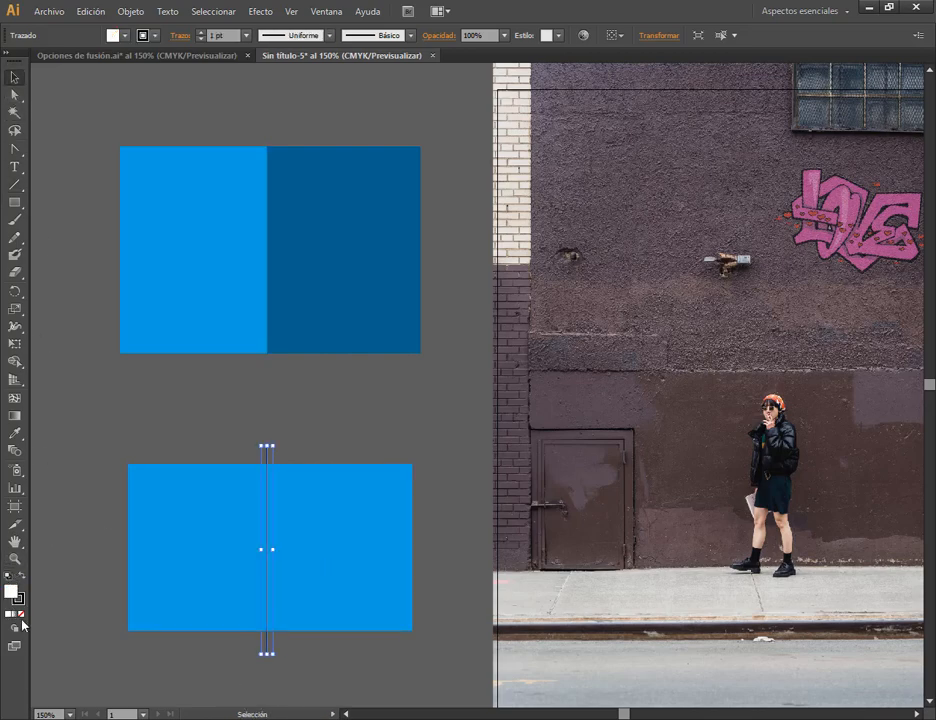
click(21, 615)
click(121, 683)
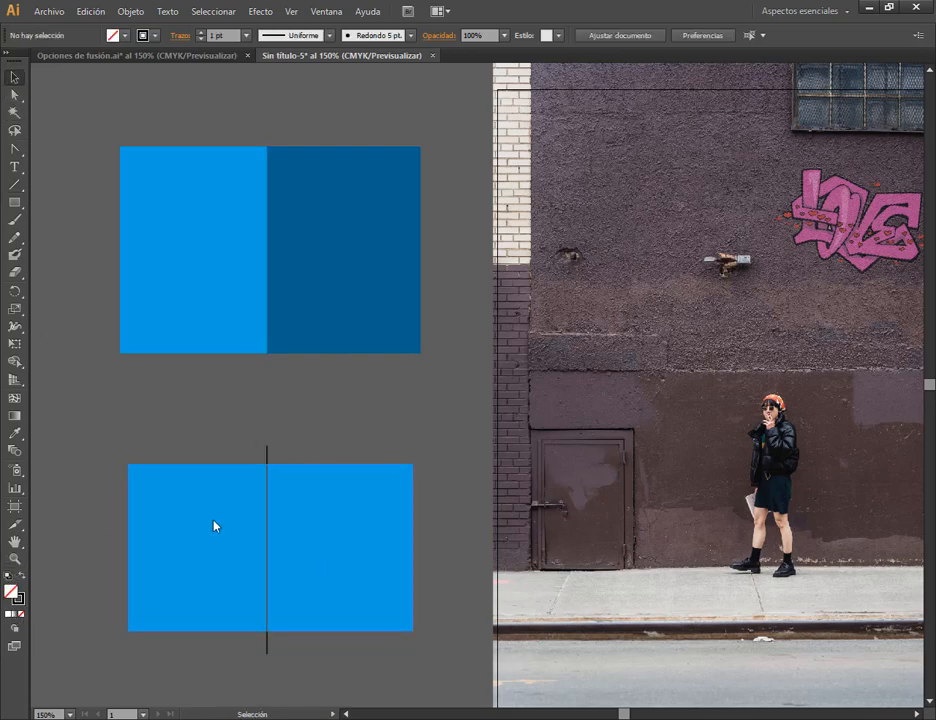
- Set the vertical line's stroke weight to 3 pt and collapse the colour settings
click(267, 464)
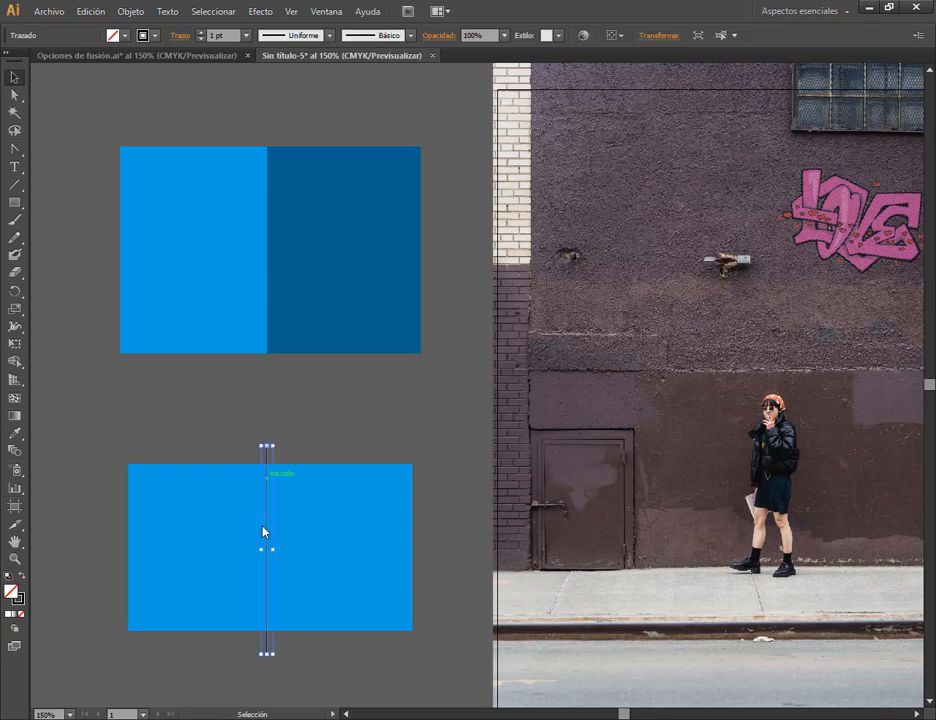
click(22, 599)
scroll(233, 36, up, 2)
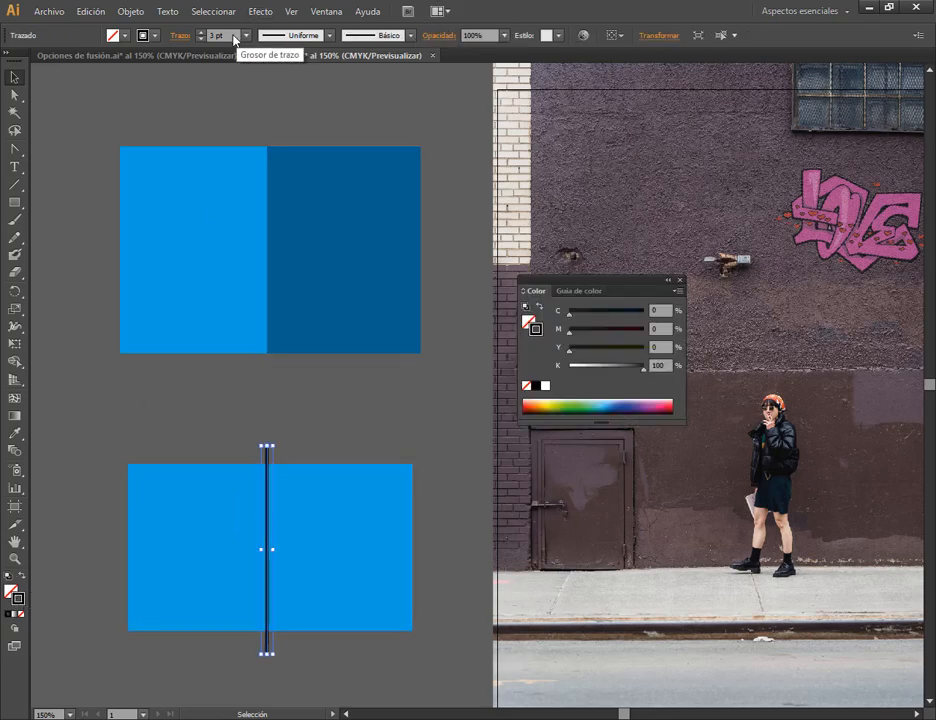
click(318, 441)
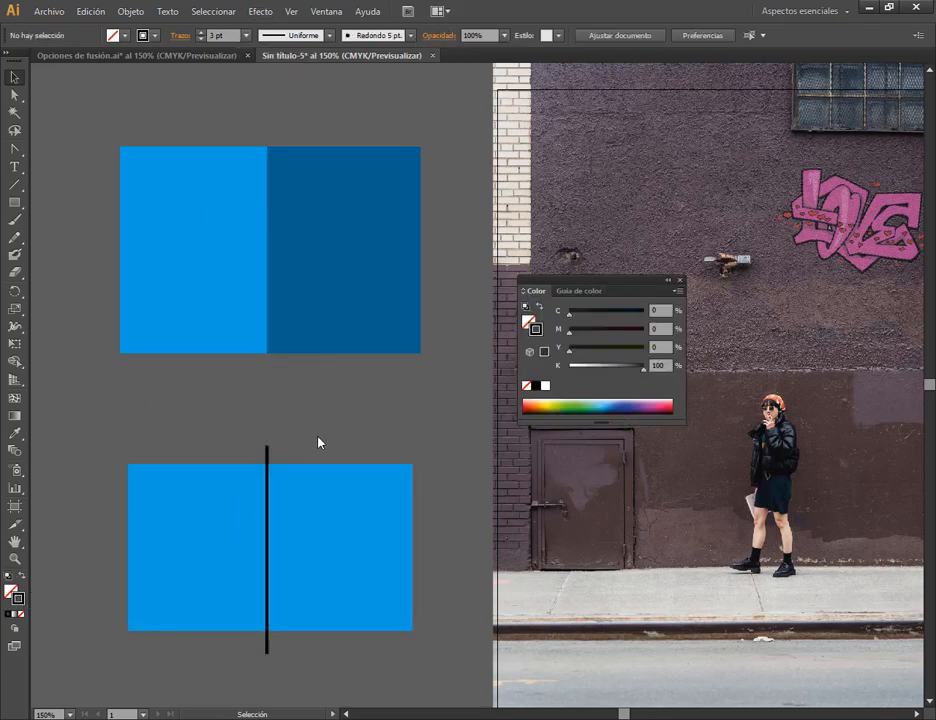
click(668, 280)
- Make a Live Paint group from the lower rectangle and its line, painting the left half with no fill
drag(246, 432, 318, 490)
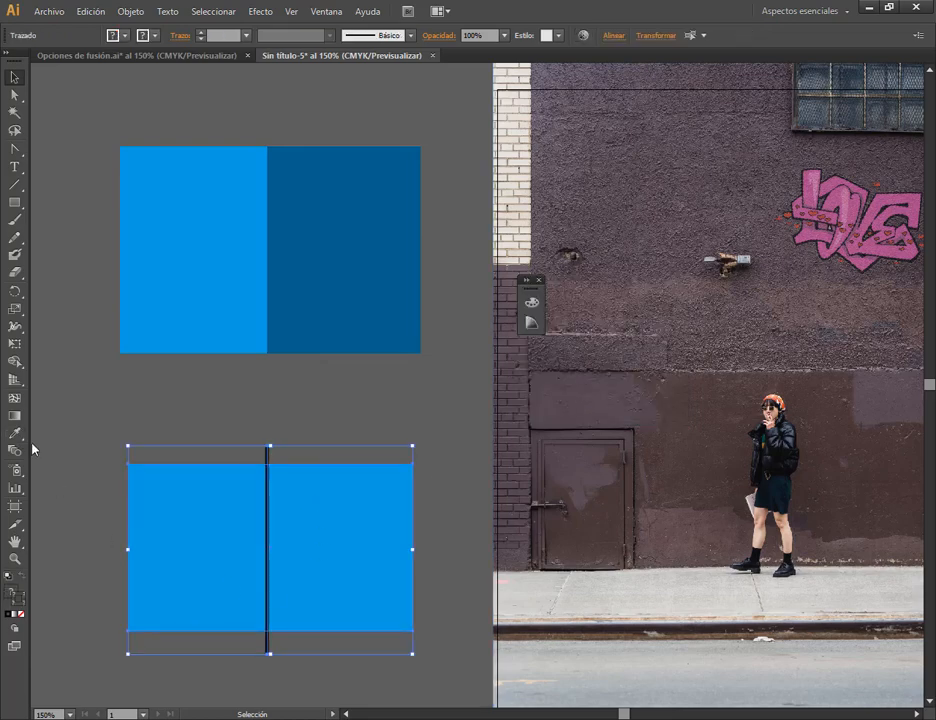
click(15, 361)
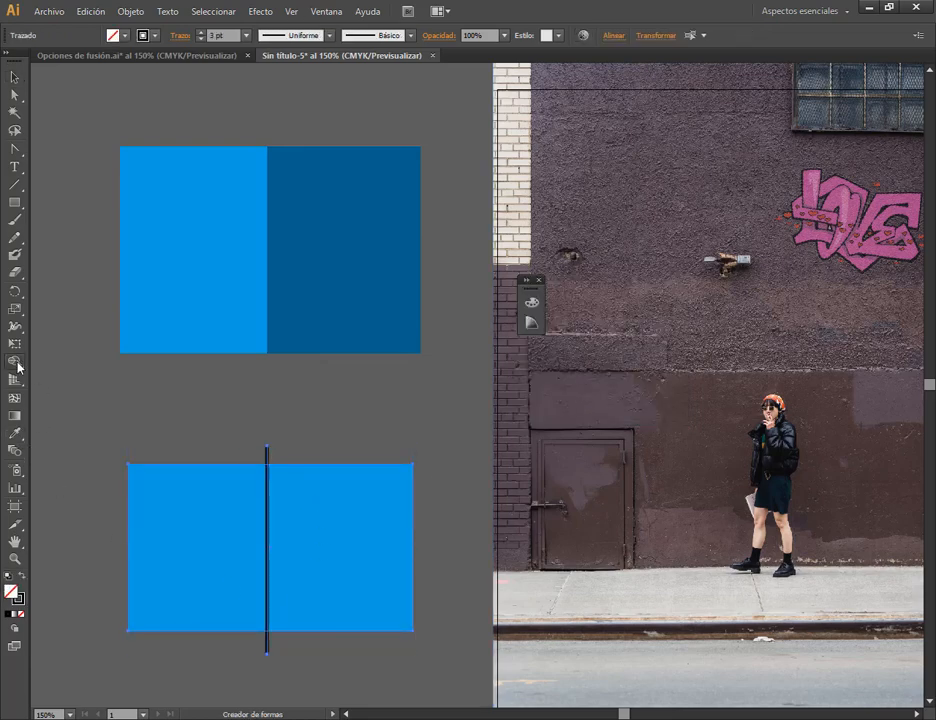
click(46, 381)
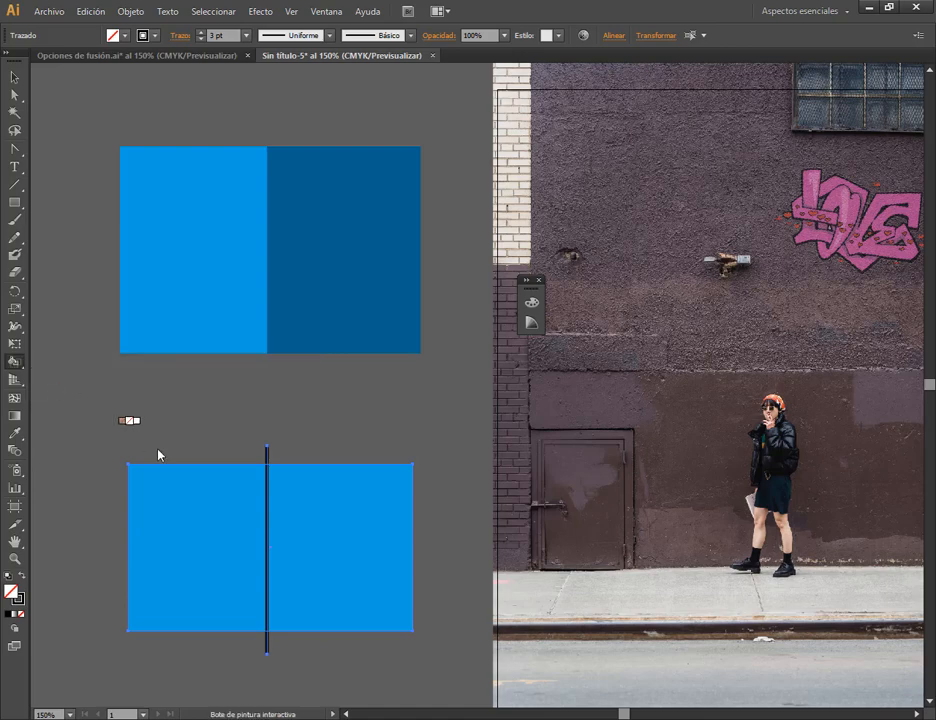
click(215, 503)
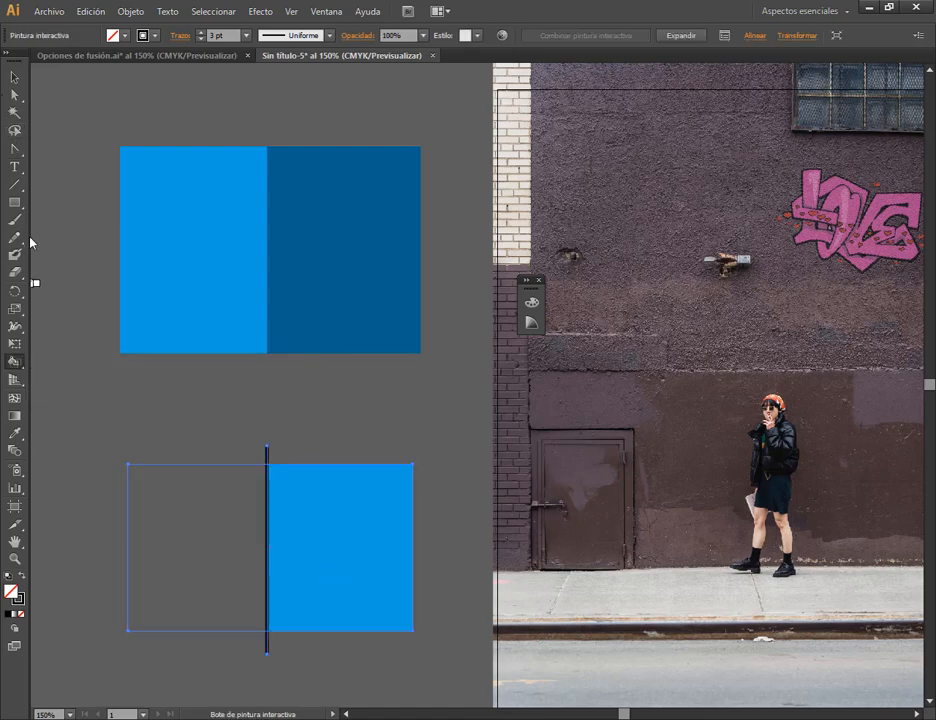
- Fill the left half of the Live Paint group with the light blue sampled from the upper rectangle
click(15, 361)
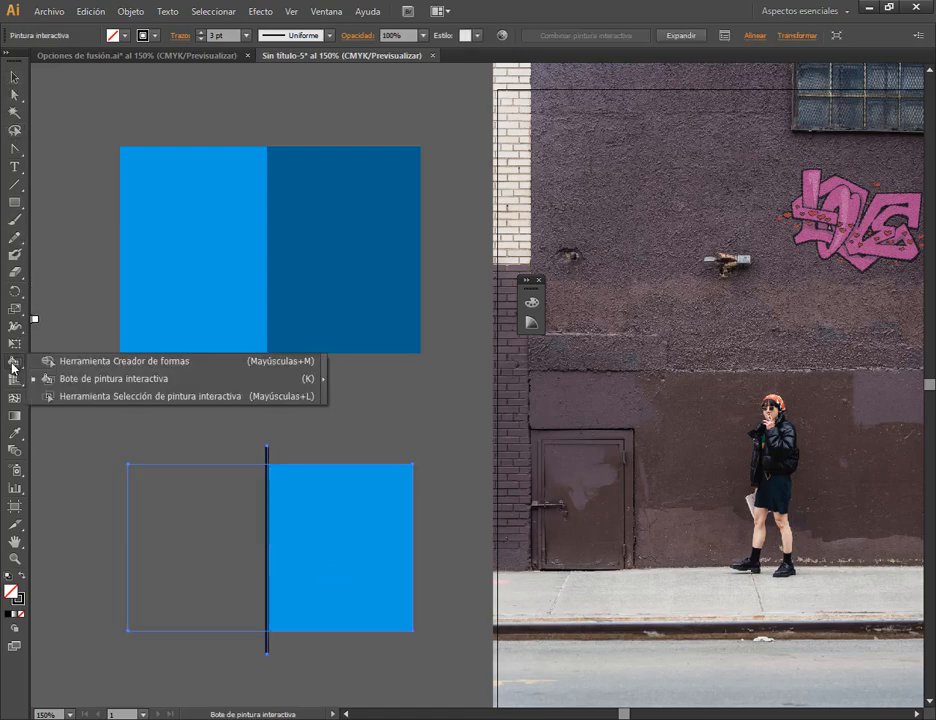
click(79, 396)
click(207, 524)
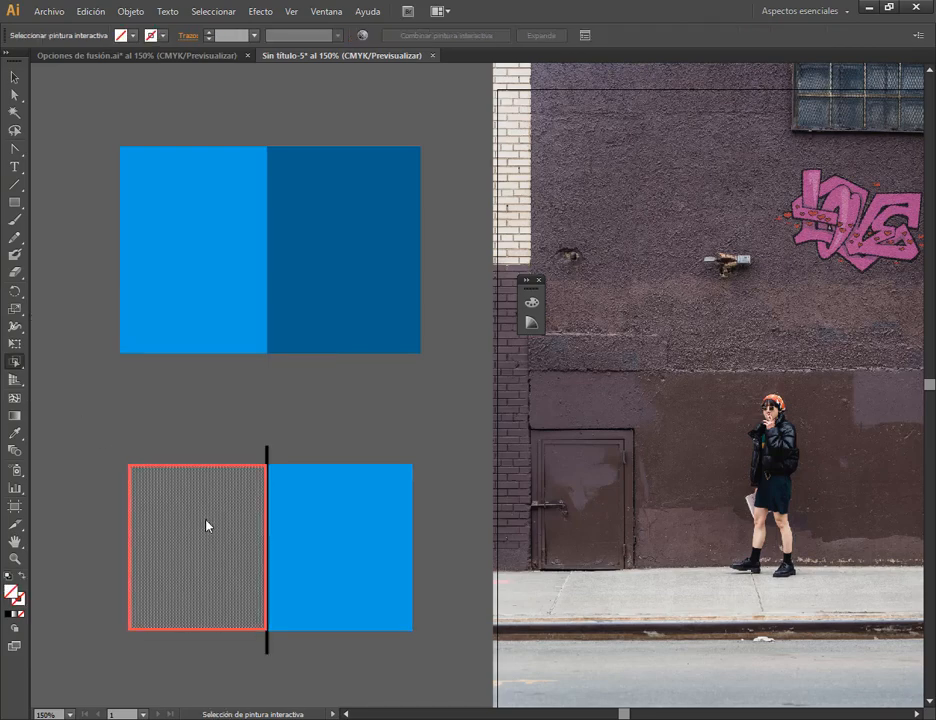
click(15, 432)
click(196, 250)
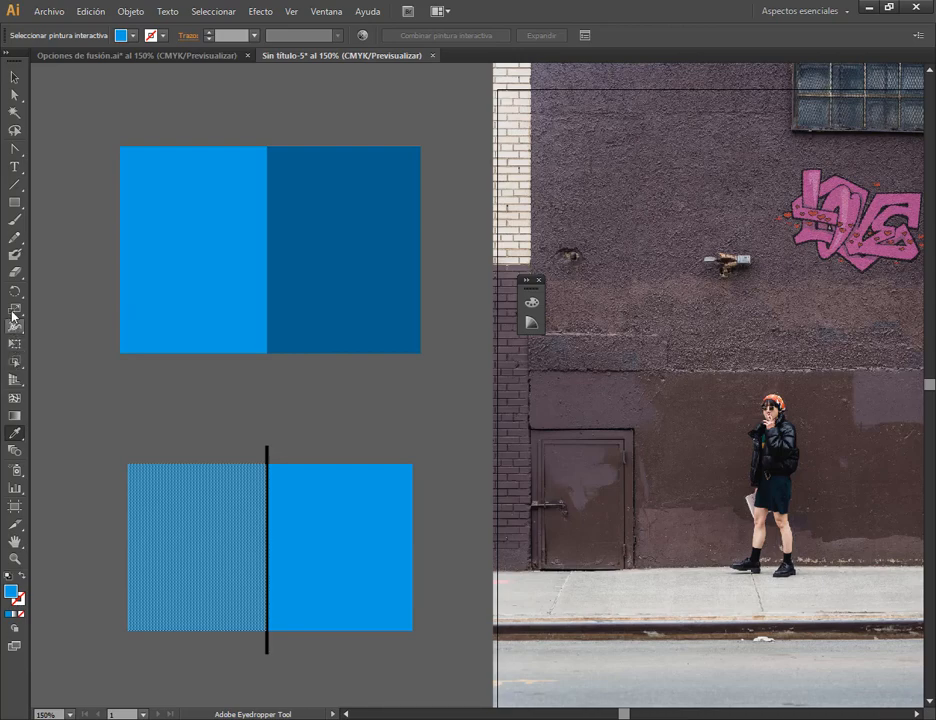
- Try to fill the right half of the Live Paint group with the darker blue sampled from the upper right rectangle, undoing it
click(15, 361)
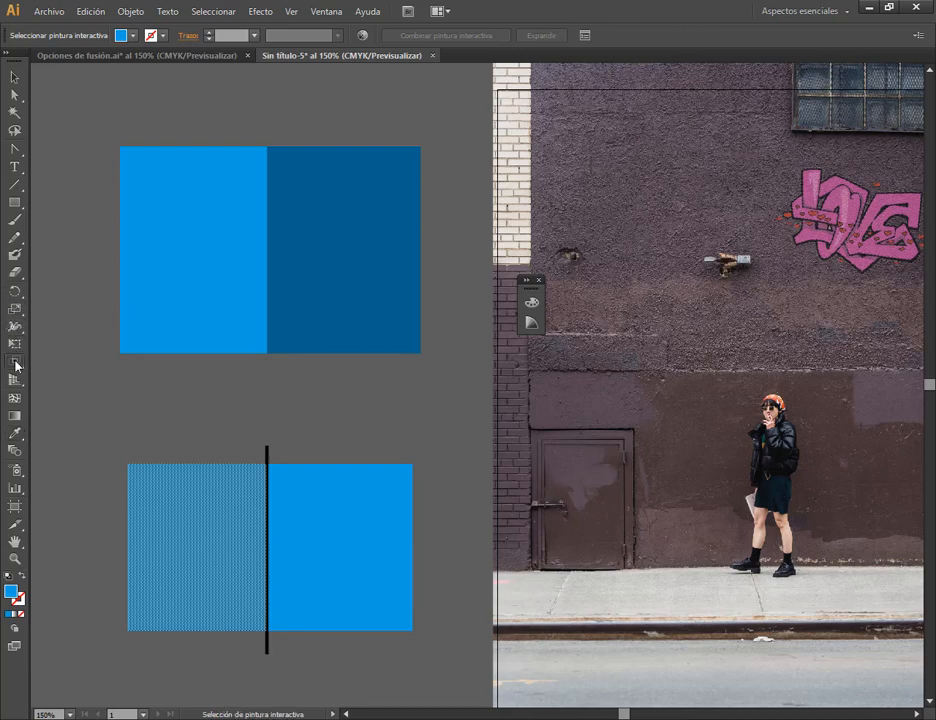
click(310, 538)
click(15, 432)
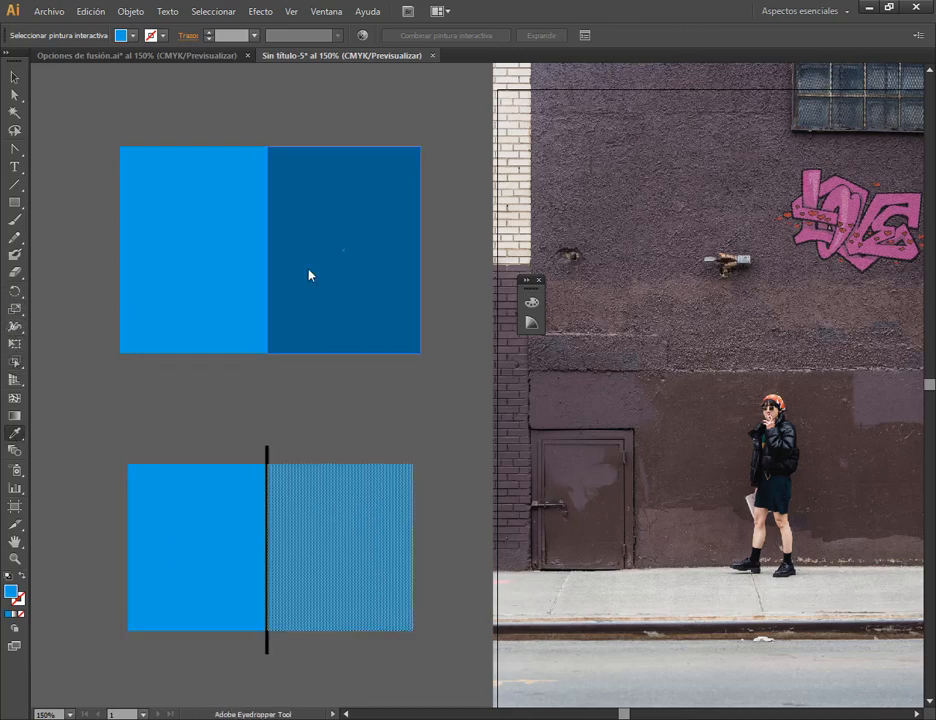
click(309, 272)
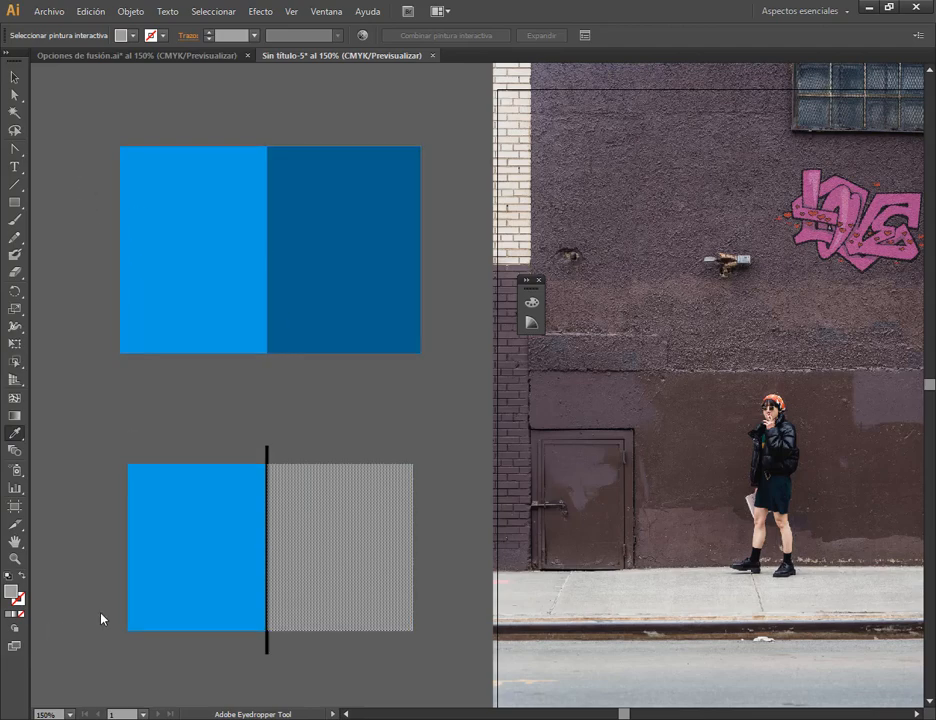
key(ctrl+z)
- Set the fill of the Live Paint group's right half to C 100, M 46, Y 0, K 0 and collapse the colour settings
double_click(17, 599)
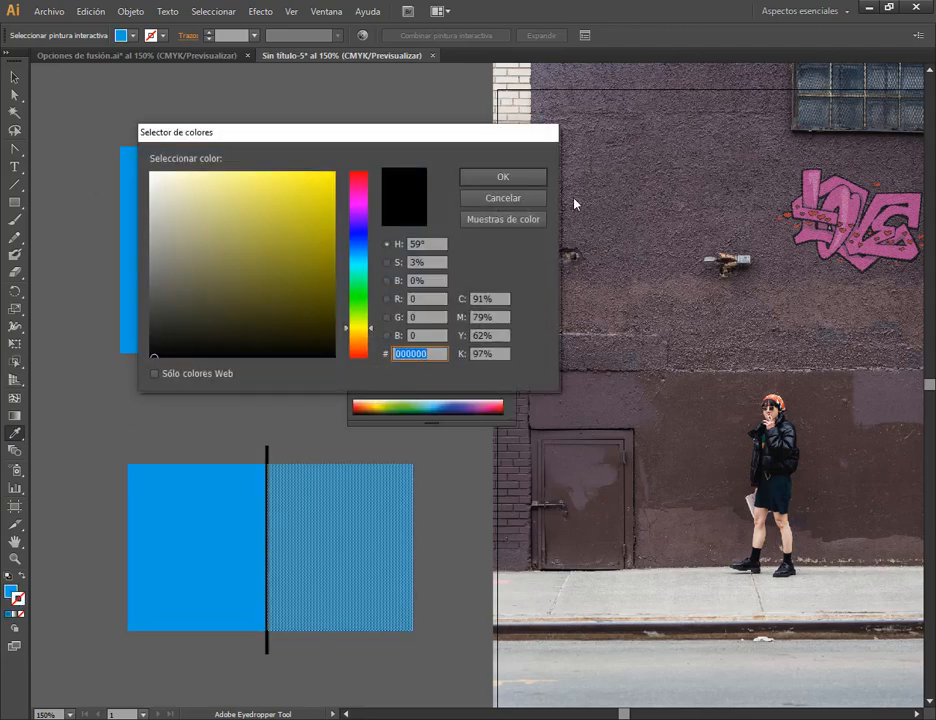
click(524, 197)
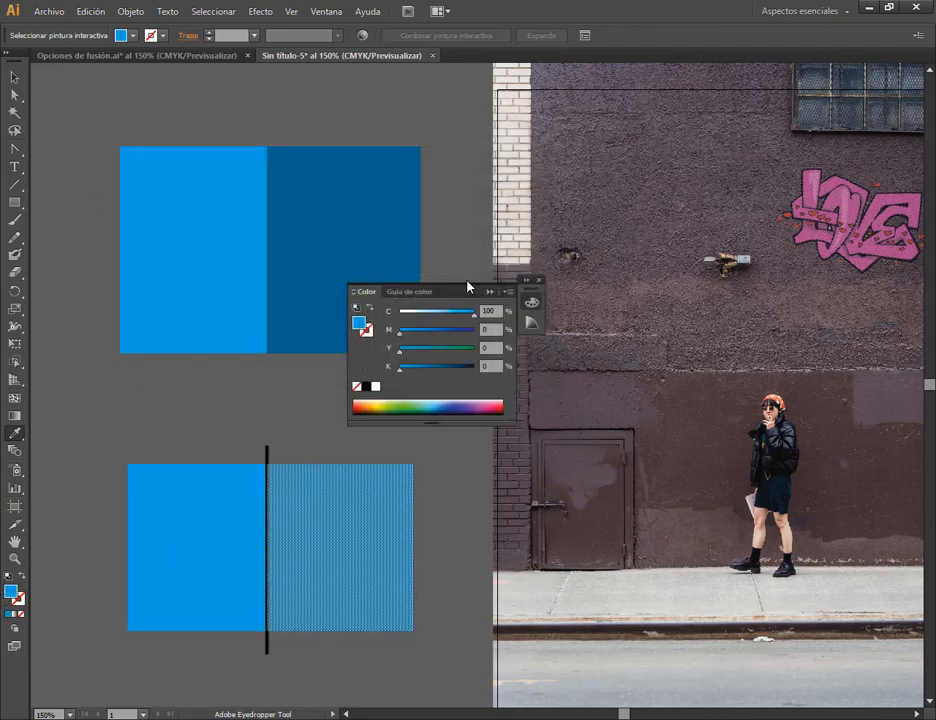
drag(399, 333, 437, 341)
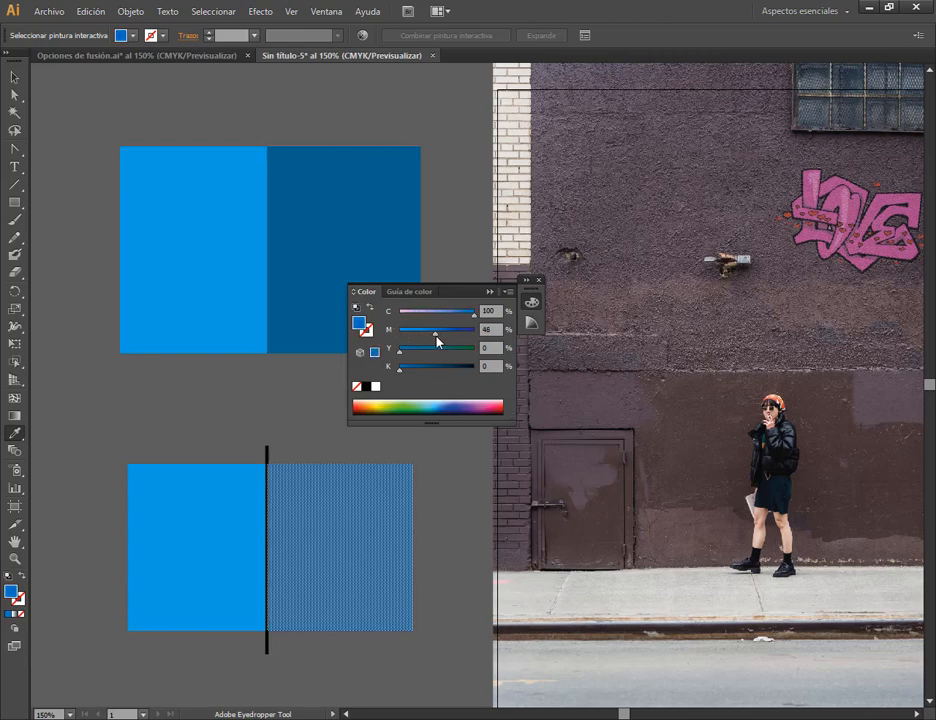
click(15, 77)
click(79, 194)
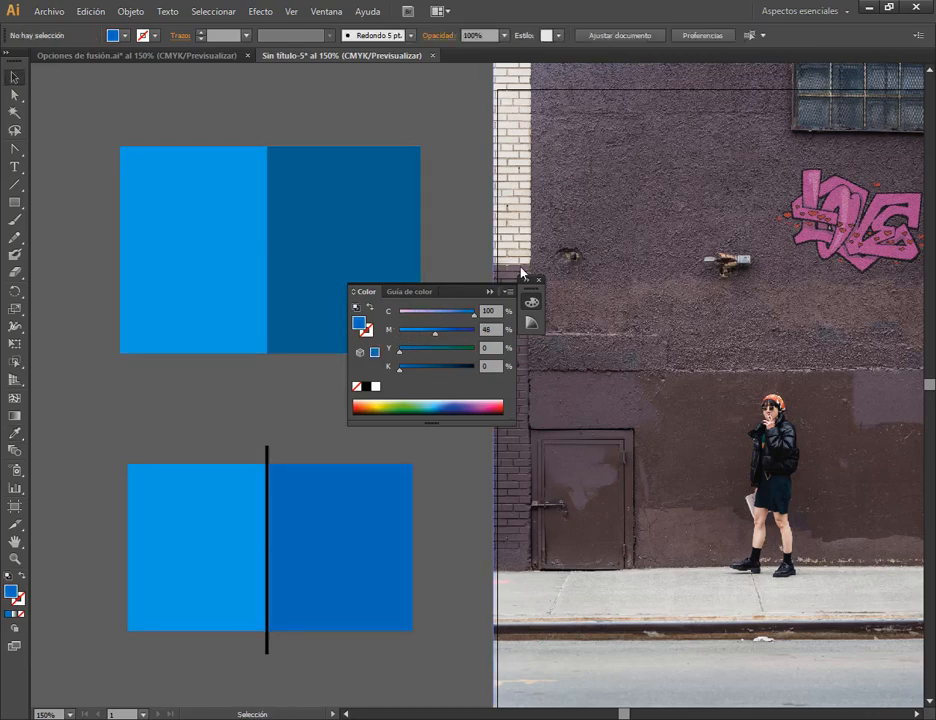
click(490, 291)
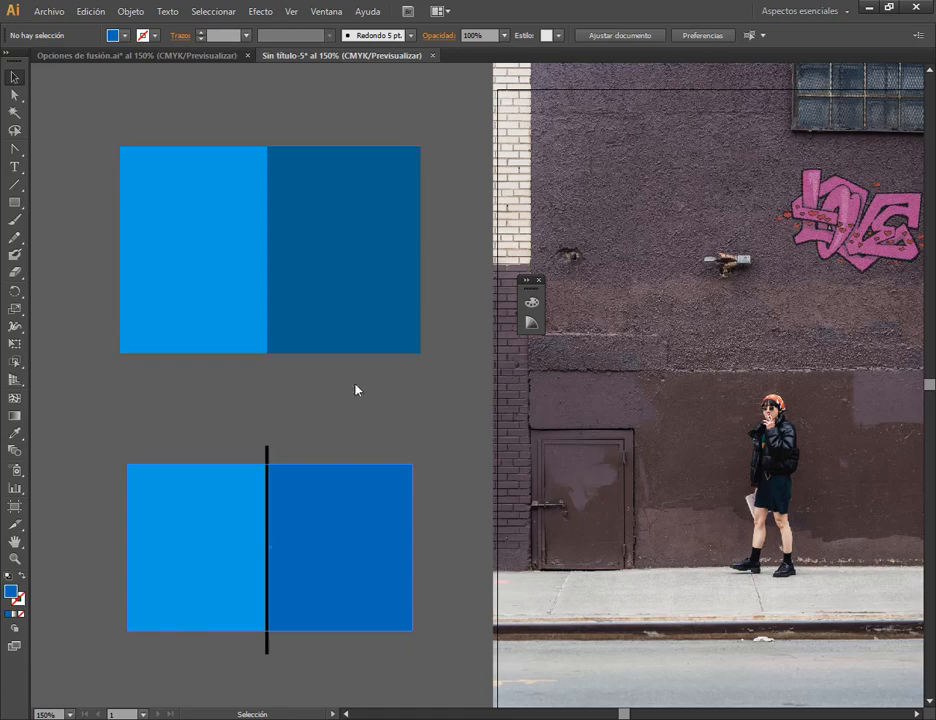
click(374, 549)
click(350, 434)
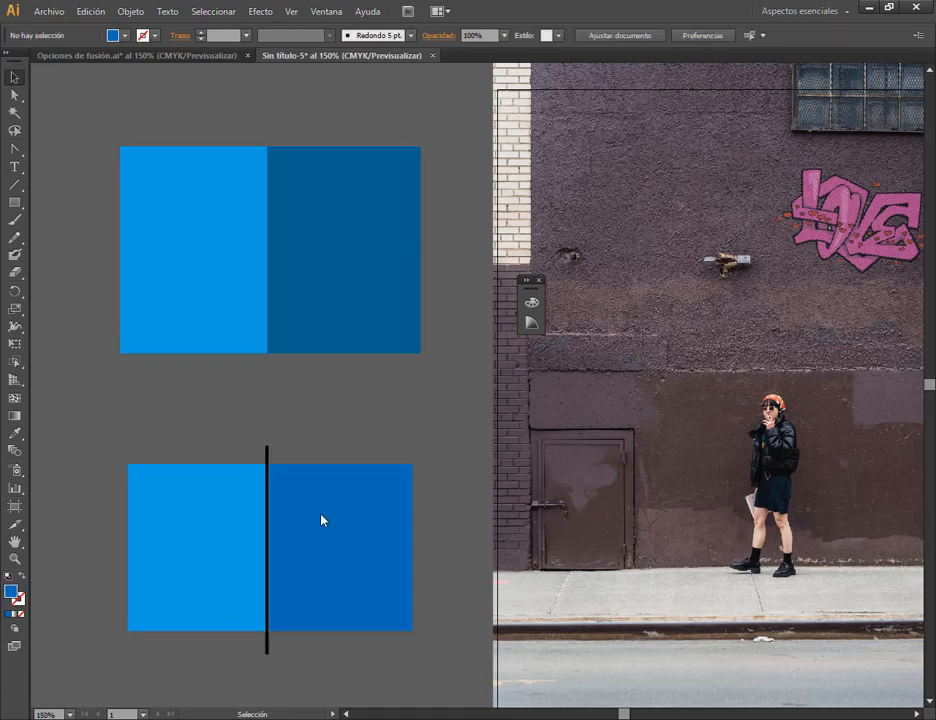
- Remove the stroke from the Live Paint group so its dividing line has no colour
click(269, 484)
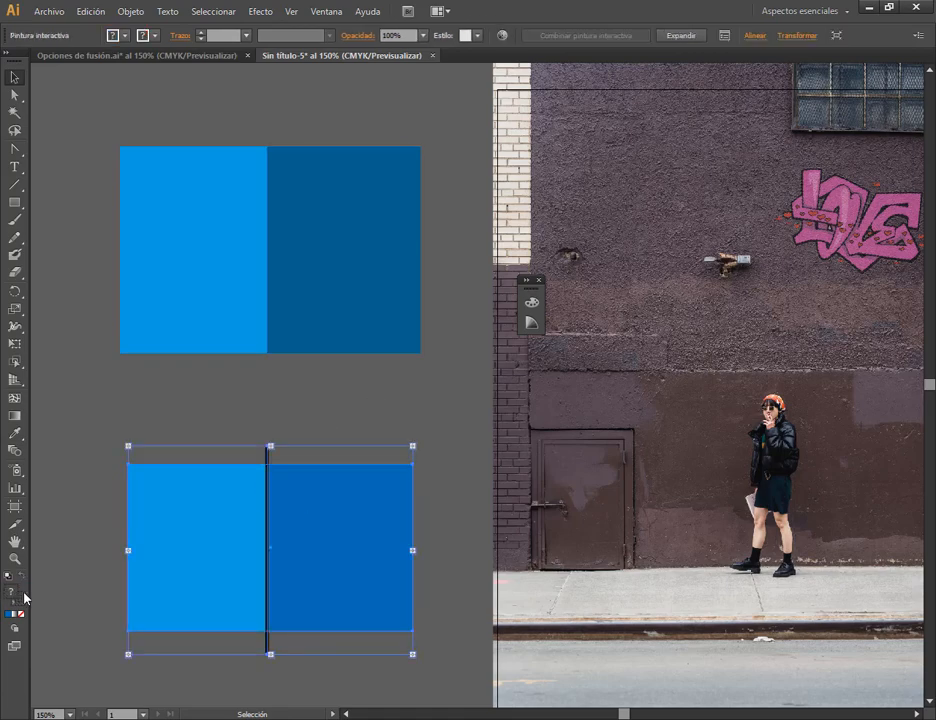
click(22, 595)
click(21, 614)
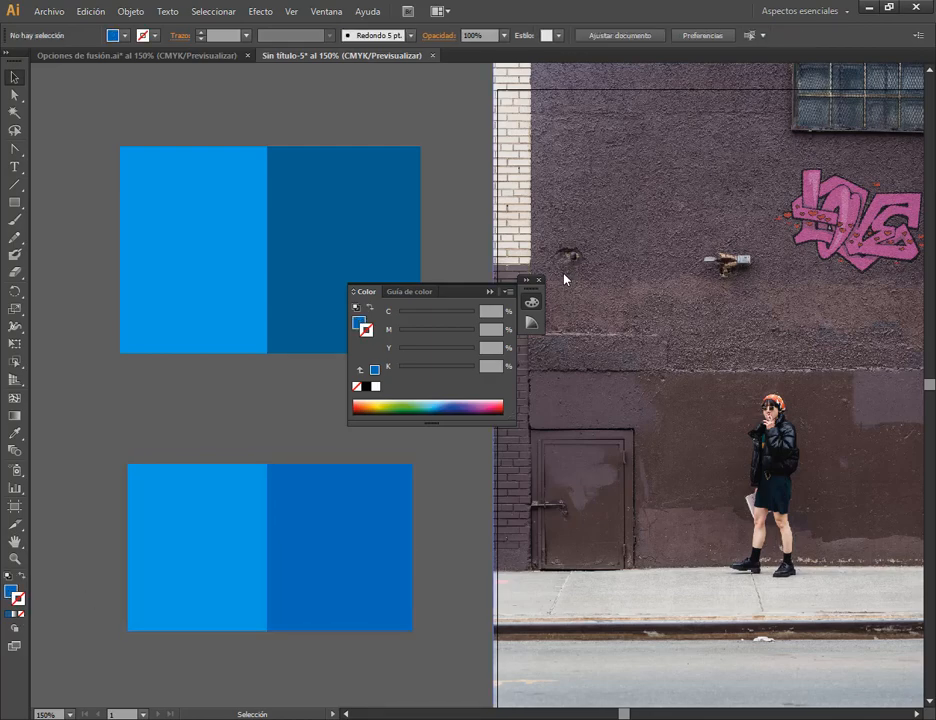
- Set the upper right rectangle's opacity to 68% and move the Live Paint group slightly up towards the upper rectangles
click(330, 255)
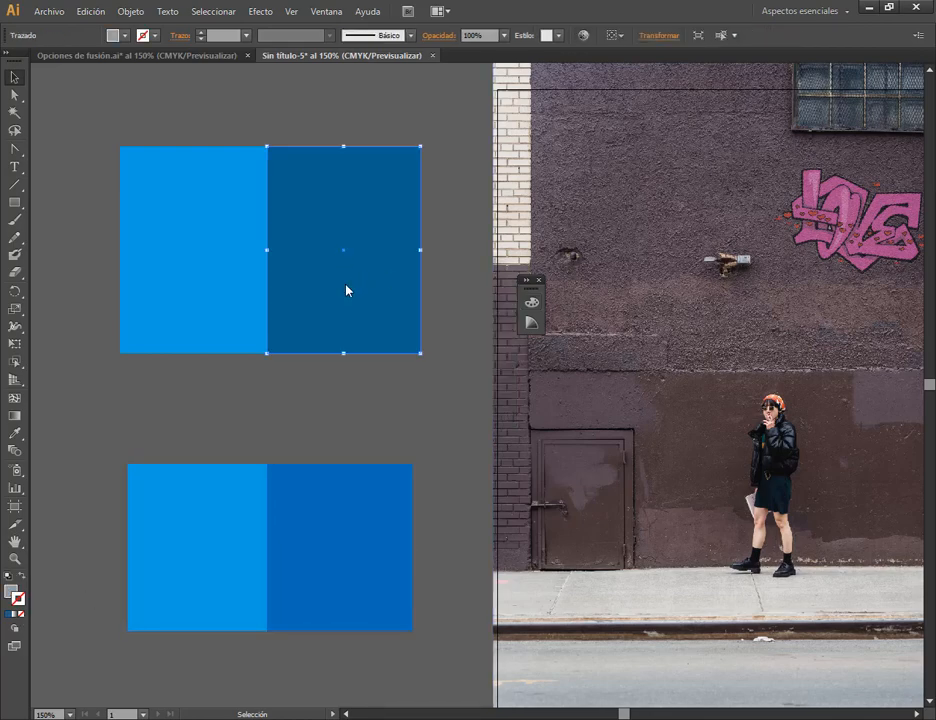
click(483, 36)
text(95)
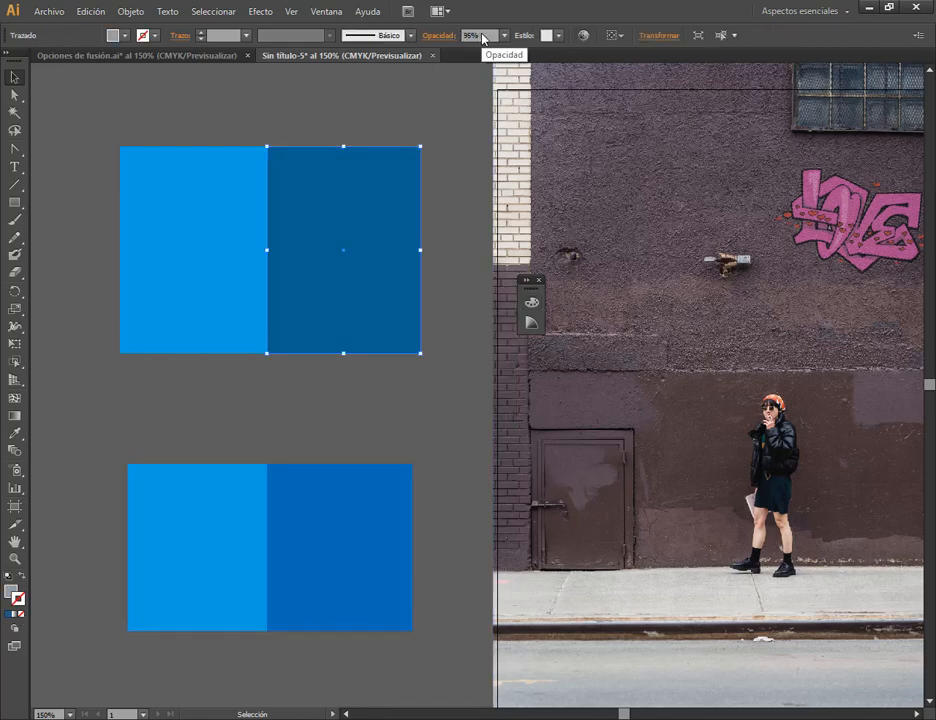
click(451, 170)
click(357, 547)
click(367, 213)
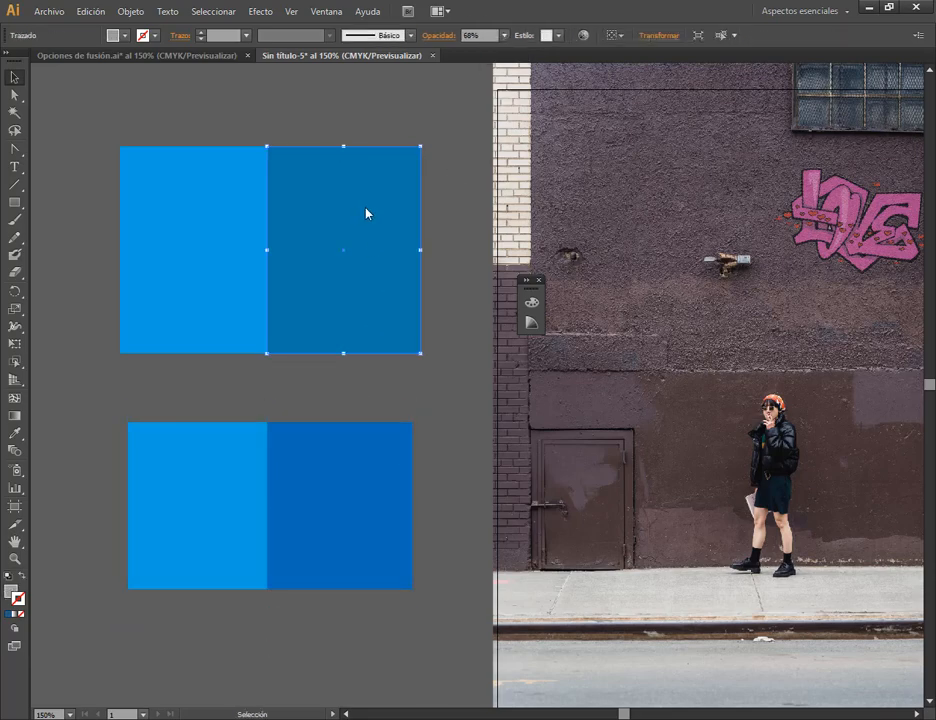
click(296, 491)
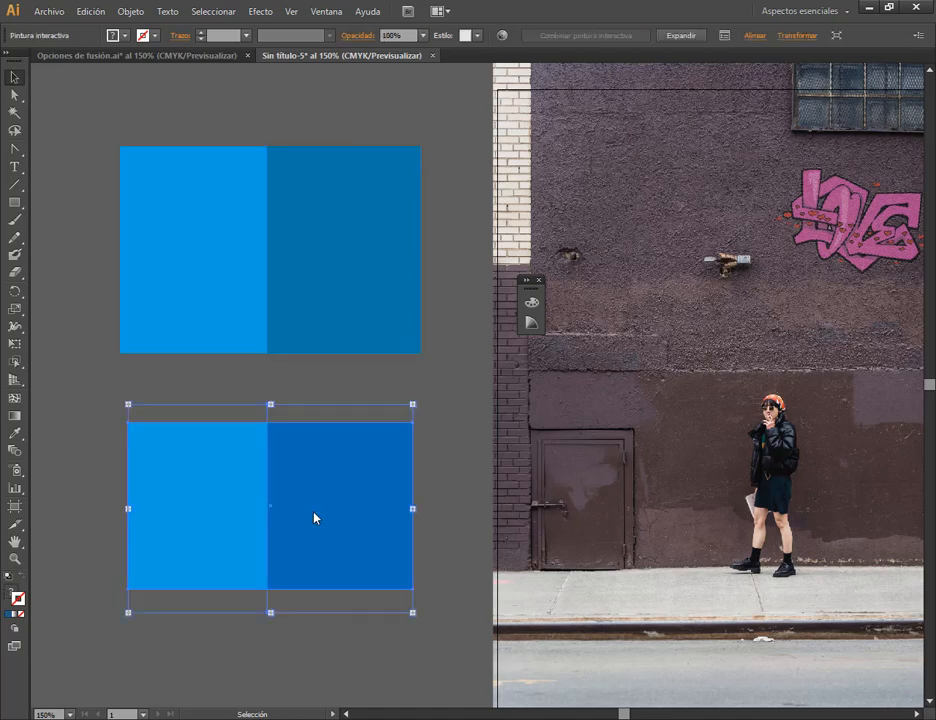
click(323, 405)
click(326, 483)
click(347, 299)
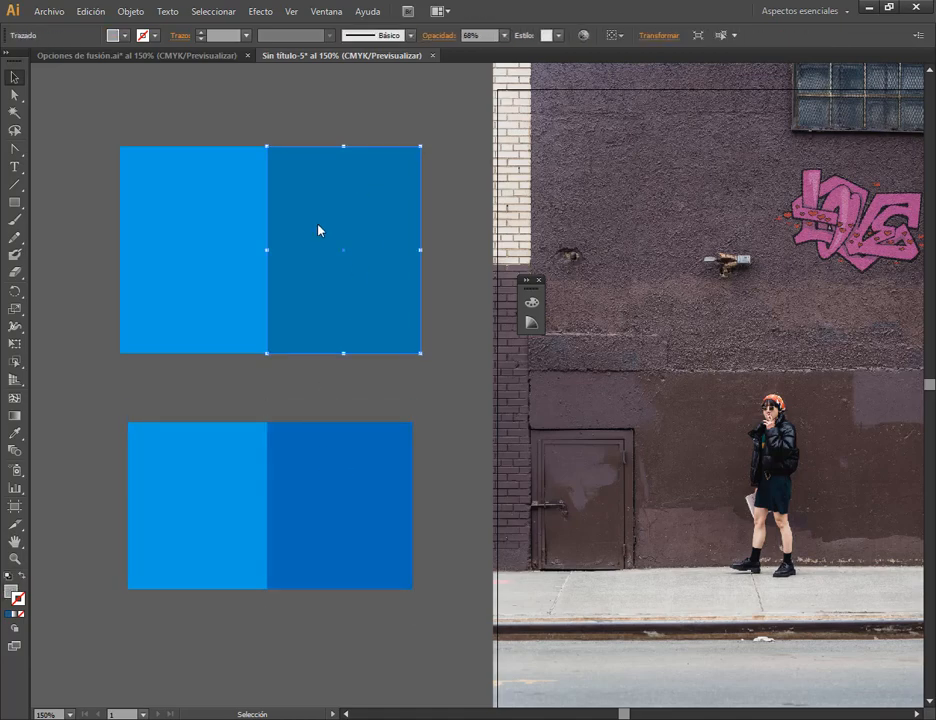
click(265, 121)
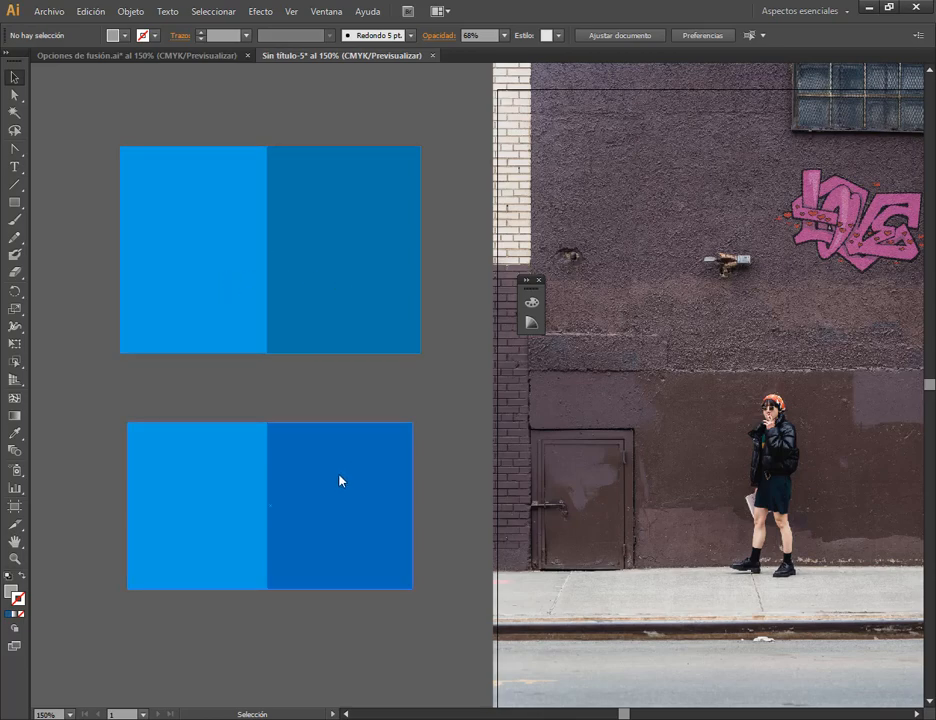
- Try to move the left half of the Live Paint group separately in isolation mode, undo the move and leave the group
click(219, 493)
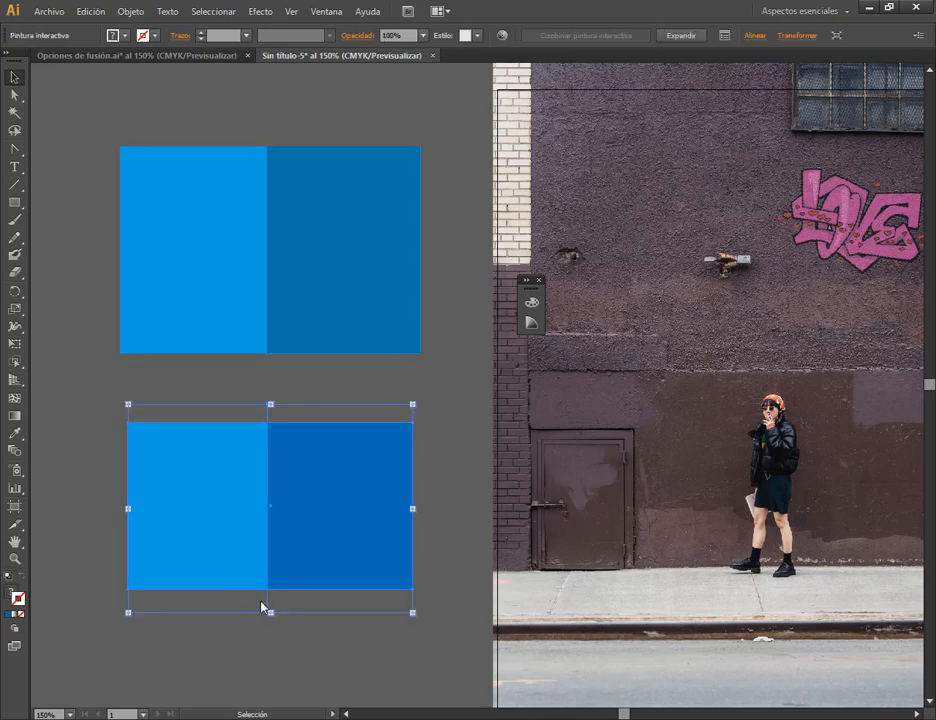
double_click(224, 545)
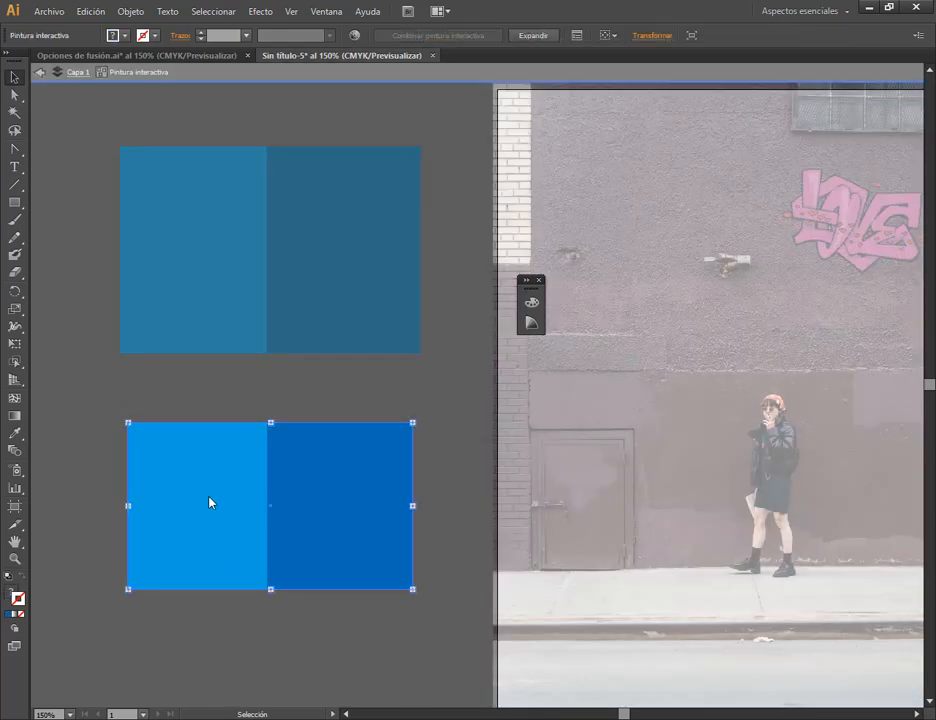
click(228, 630)
click(226, 535)
click(150, 405)
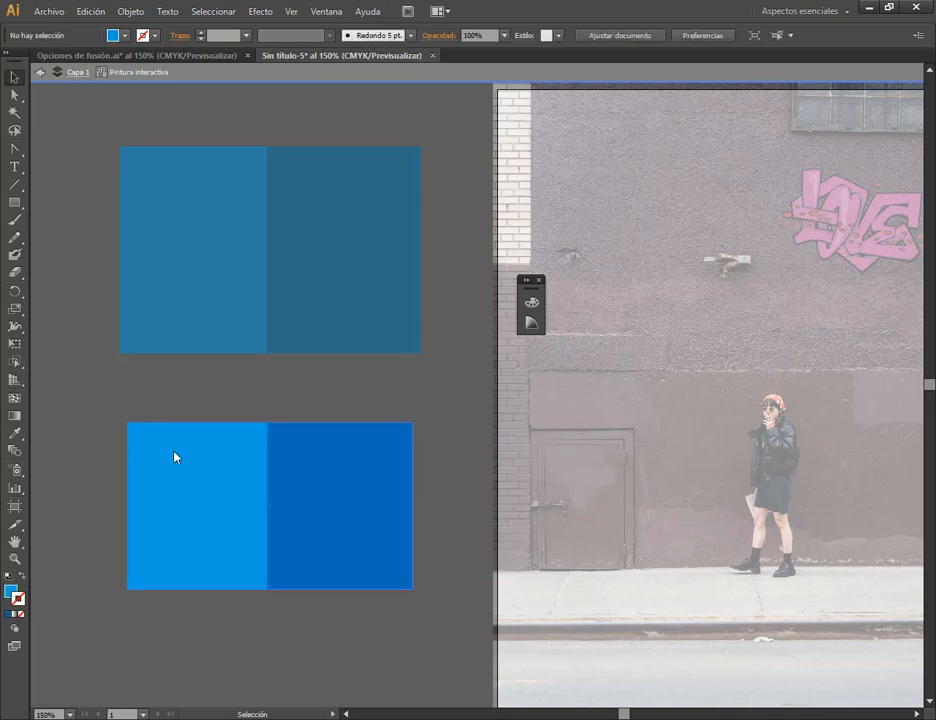
click(174, 454)
drag(250, 485, 253, 557)
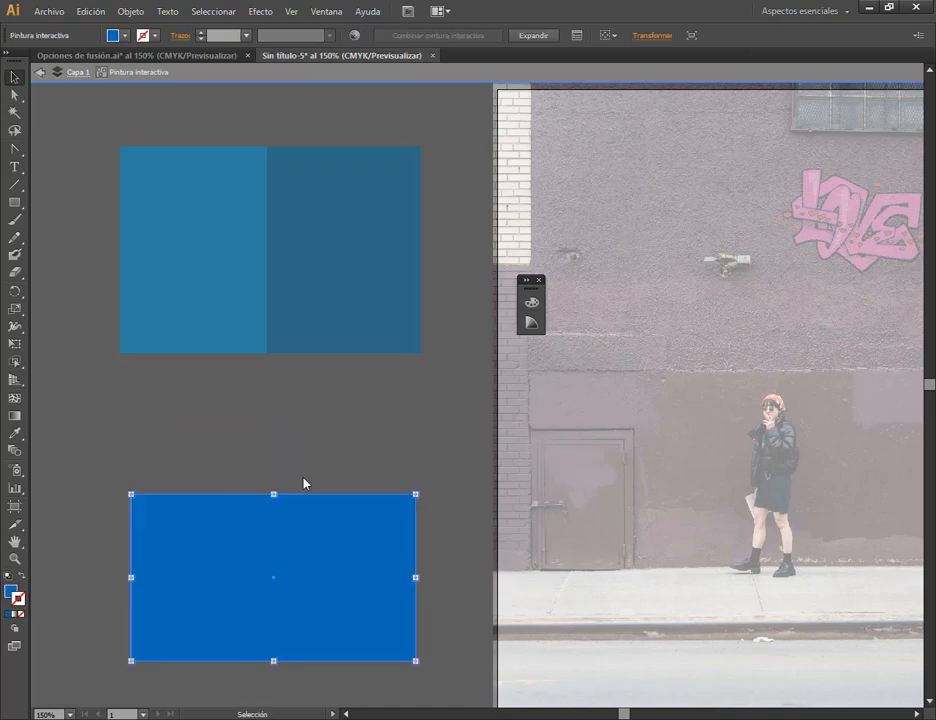
key(ctrl+z)
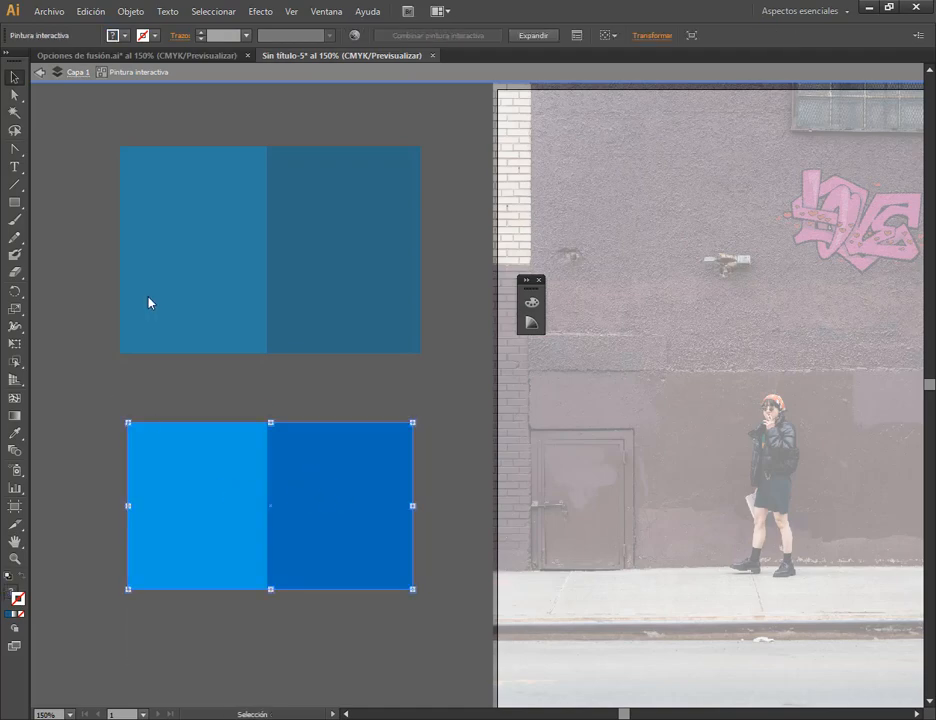
double_click(155, 410)
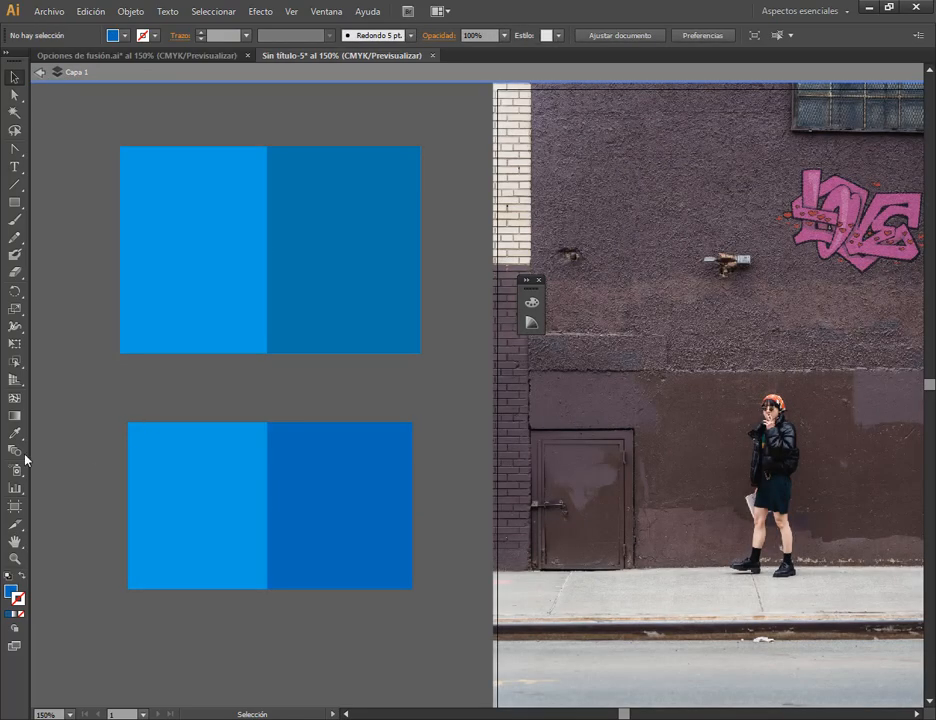
- Leave isolation mode and fill the left half of the Live Paint group with the pure red swatch
click(16, 362)
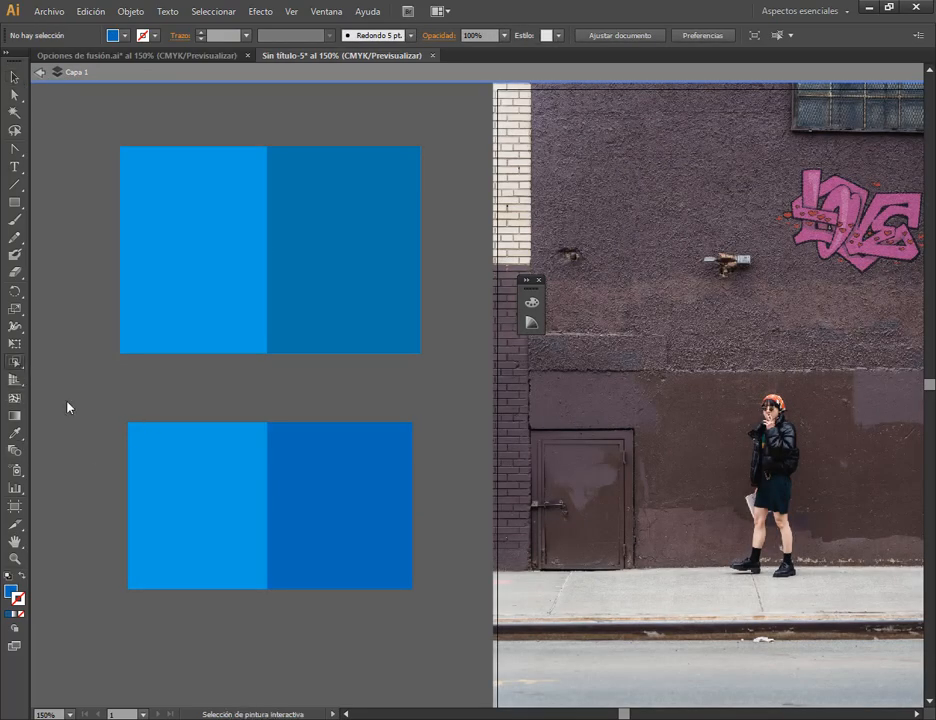
click(206, 462)
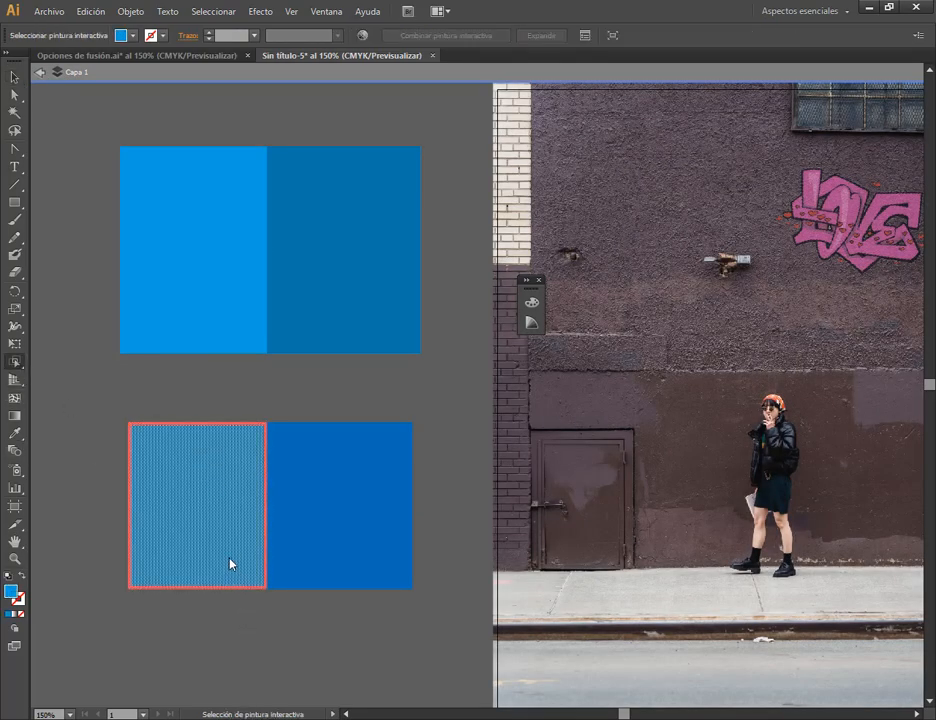
click(40, 74)
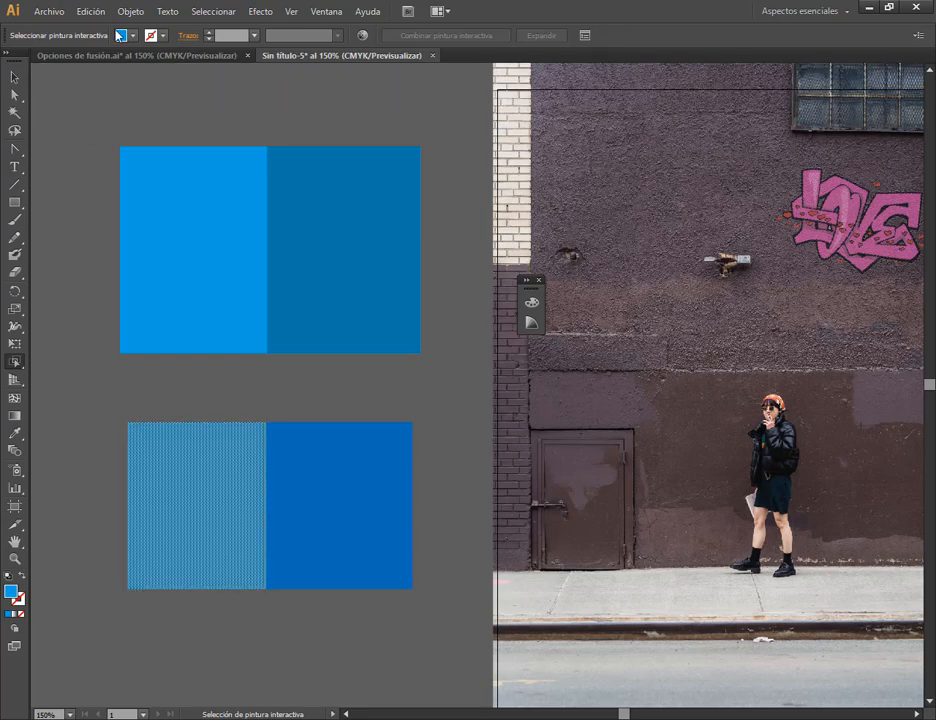
click(121, 35)
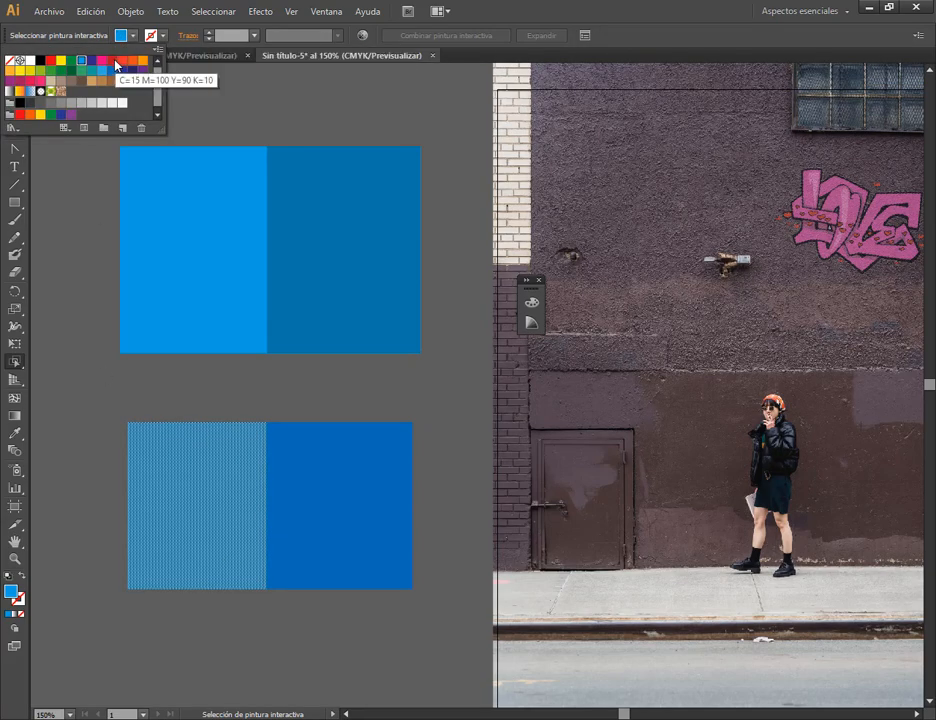
click(50, 60)
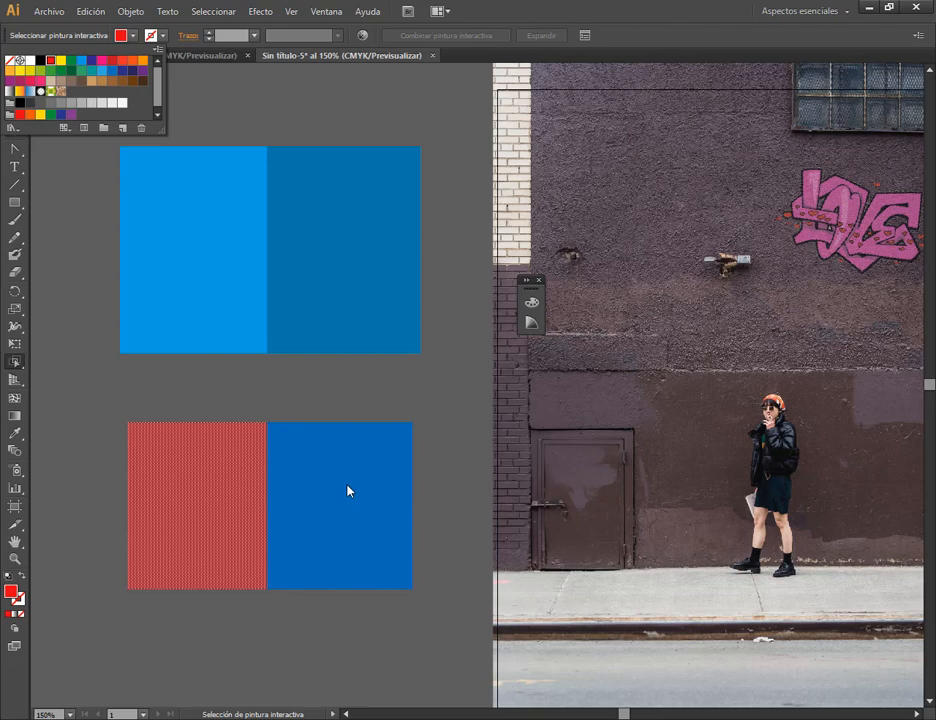
- Fill the right half of the Live Paint group with red sampled from the left half, darkened to B5091A
click(321, 477)
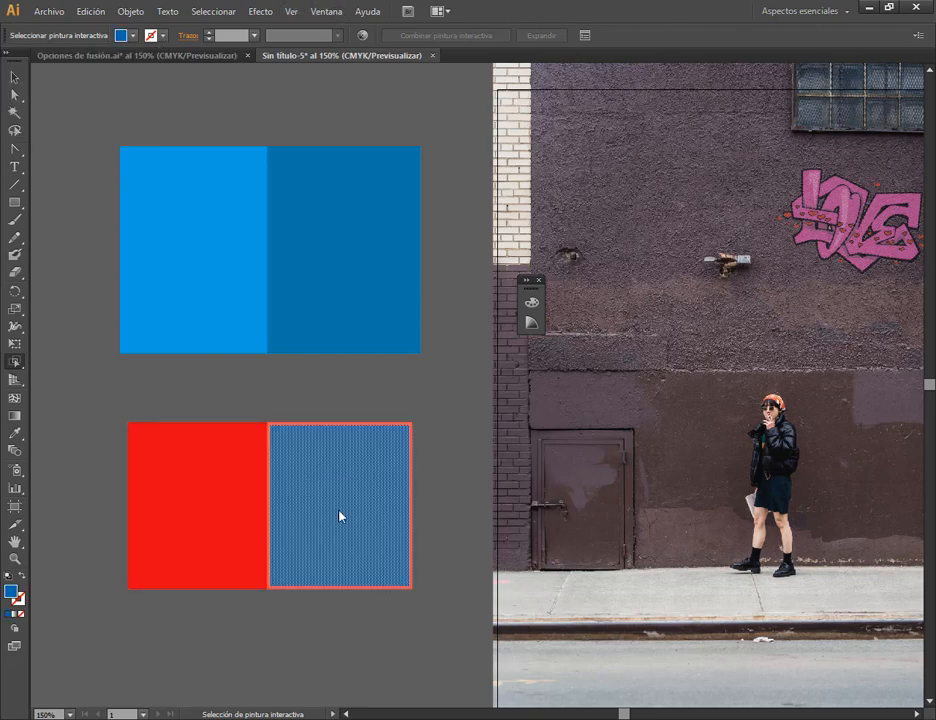
click(19, 437)
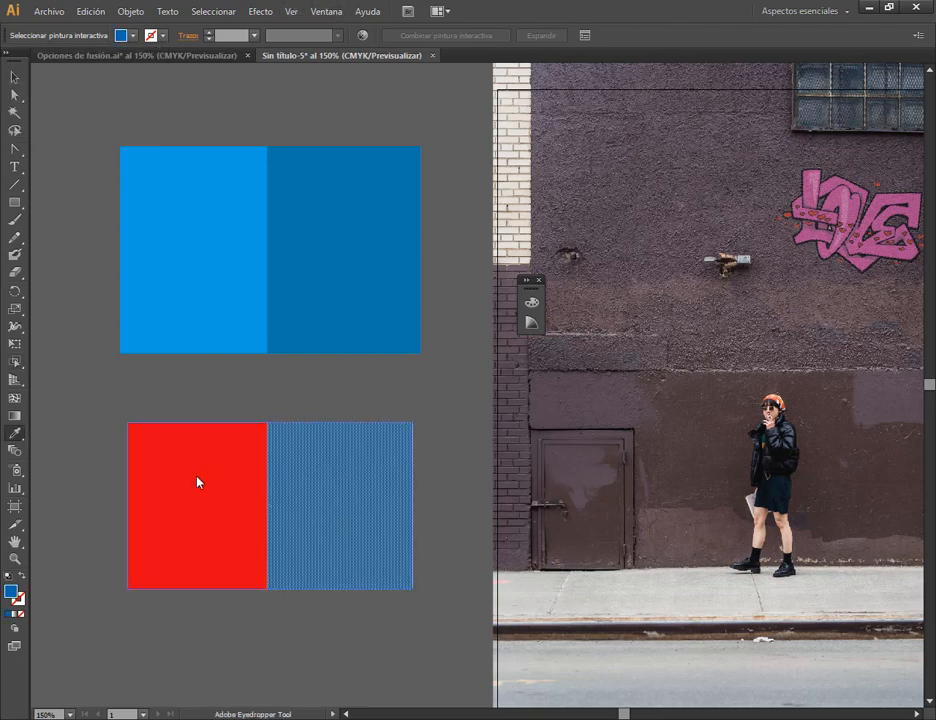
click(224, 487)
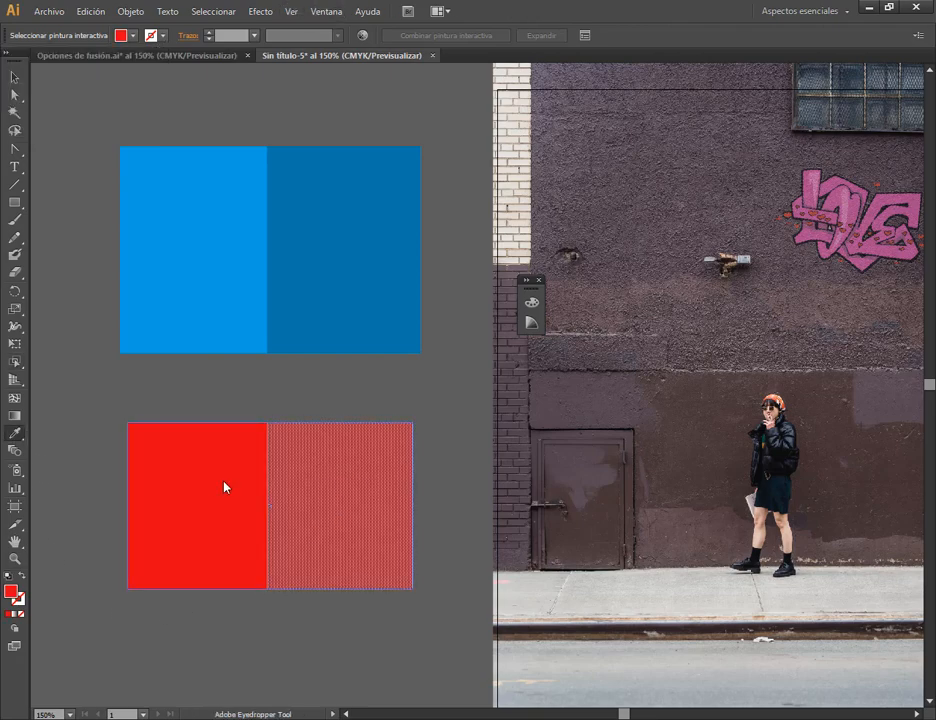
double_click(11, 591)
click(329, 225)
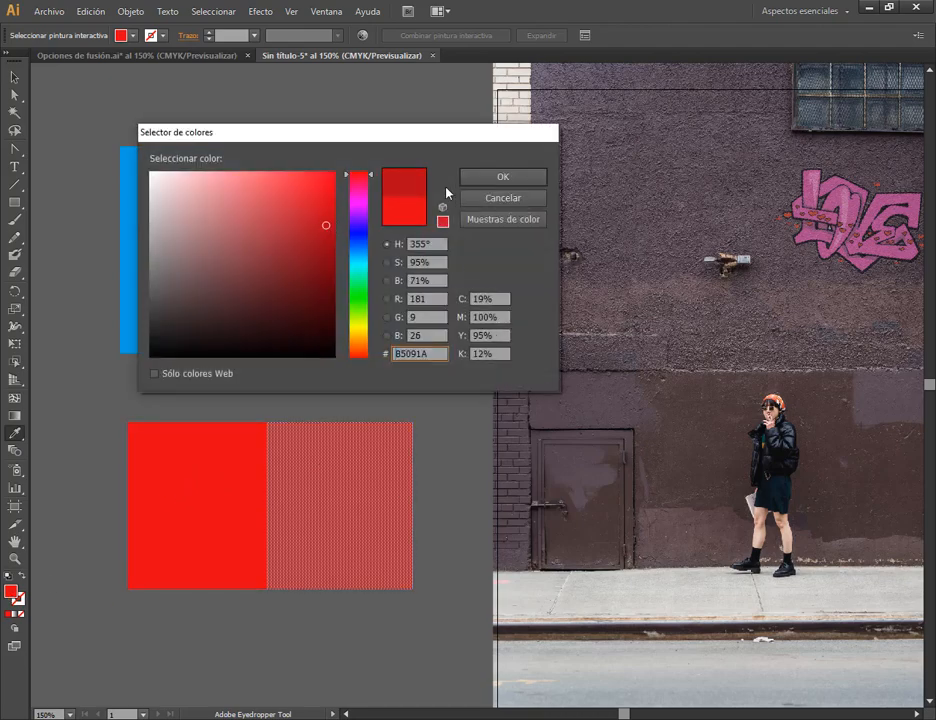
click(503, 176)
click(14, 77)
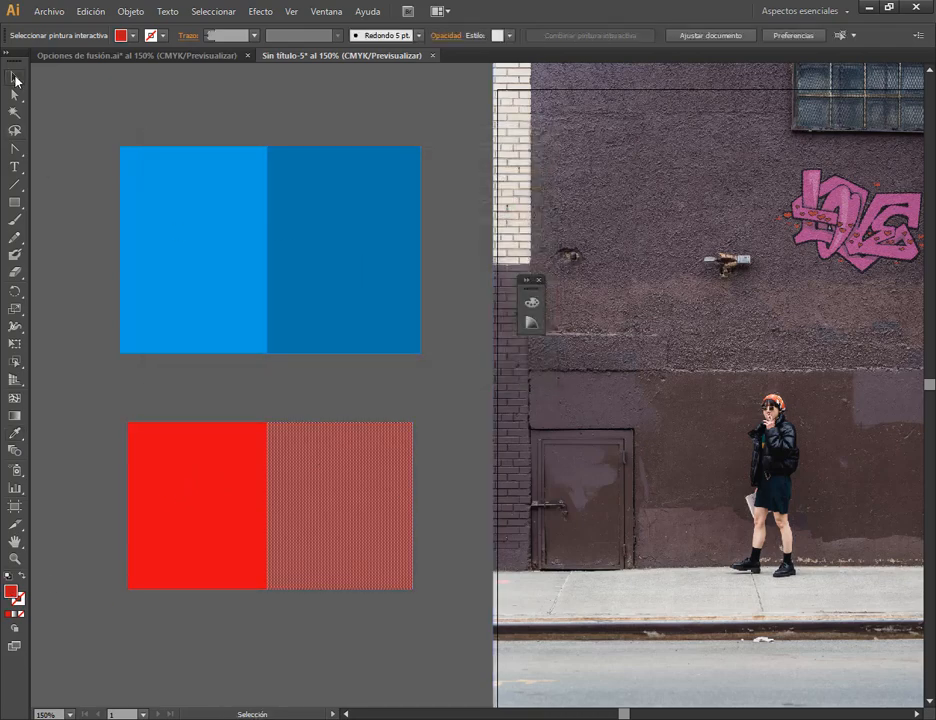
- Fill the left half of the lower Live Paint group with a green swatch
click(230, 503)
click(16, 361)
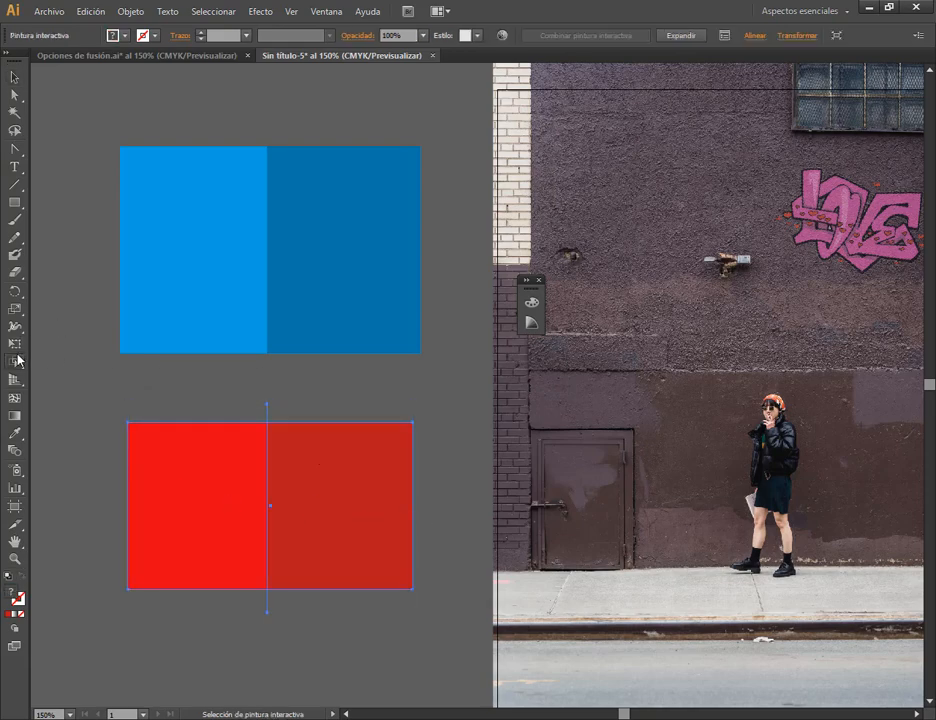
click(194, 468)
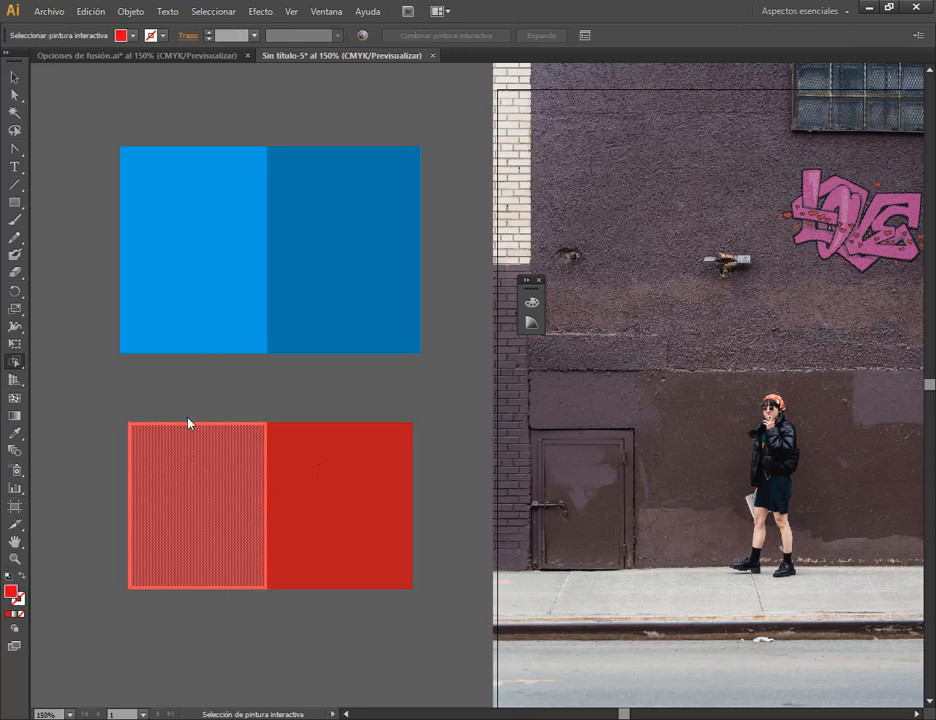
click(132, 36)
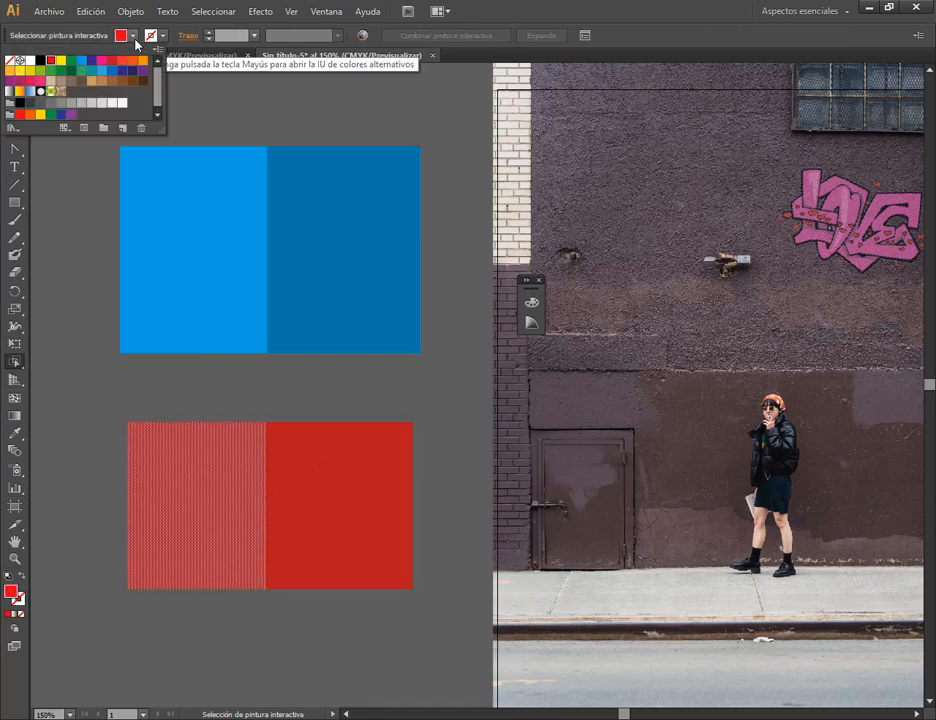
click(75, 72)
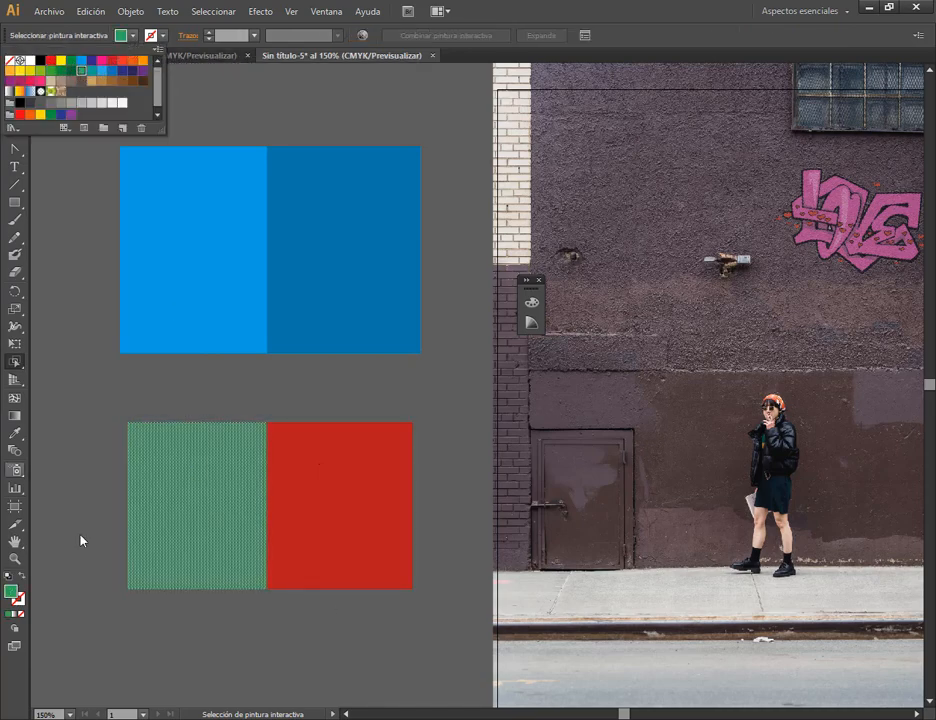
- Fill the right half of the Live Paint group with green sampled from the left half, darkened to 25844C
click(377, 502)
click(15, 433)
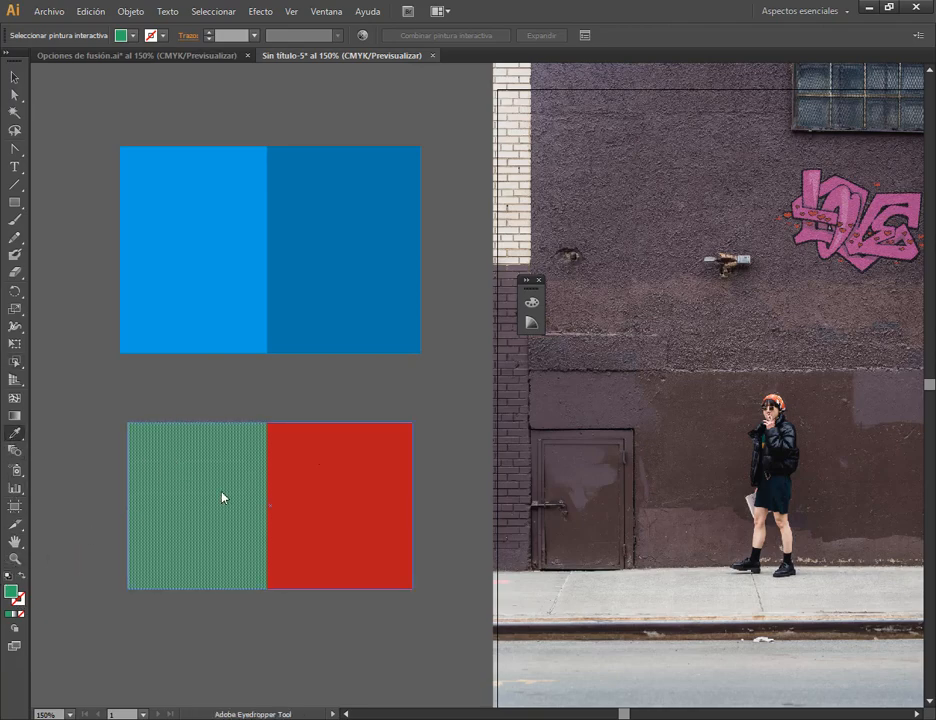
click(15, 361)
click(346, 478)
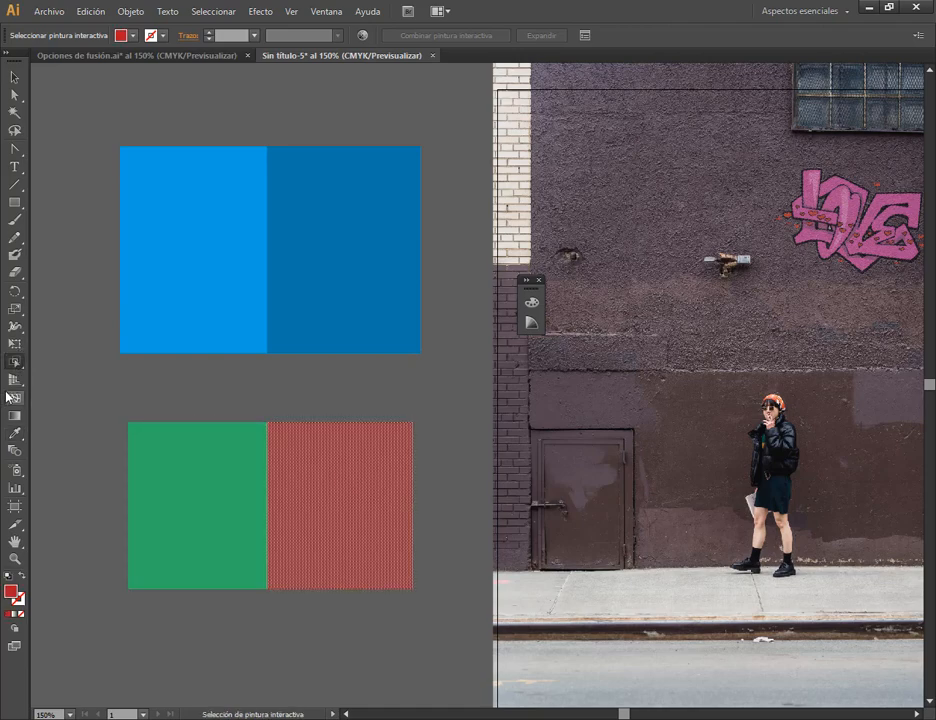
click(15, 433)
click(190, 489)
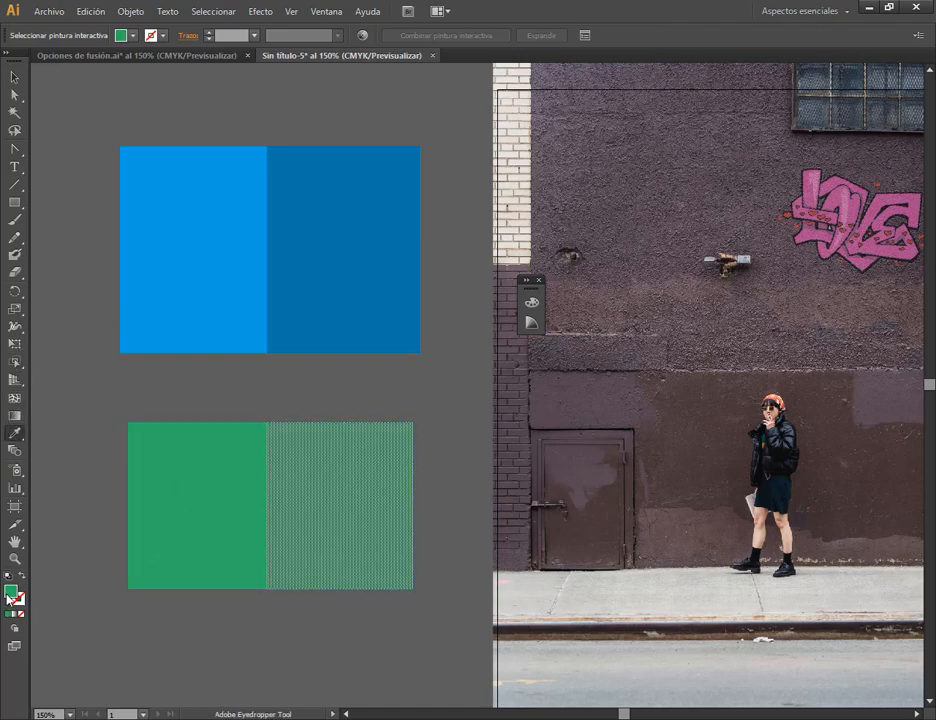
double_click(11, 591)
click(284, 263)
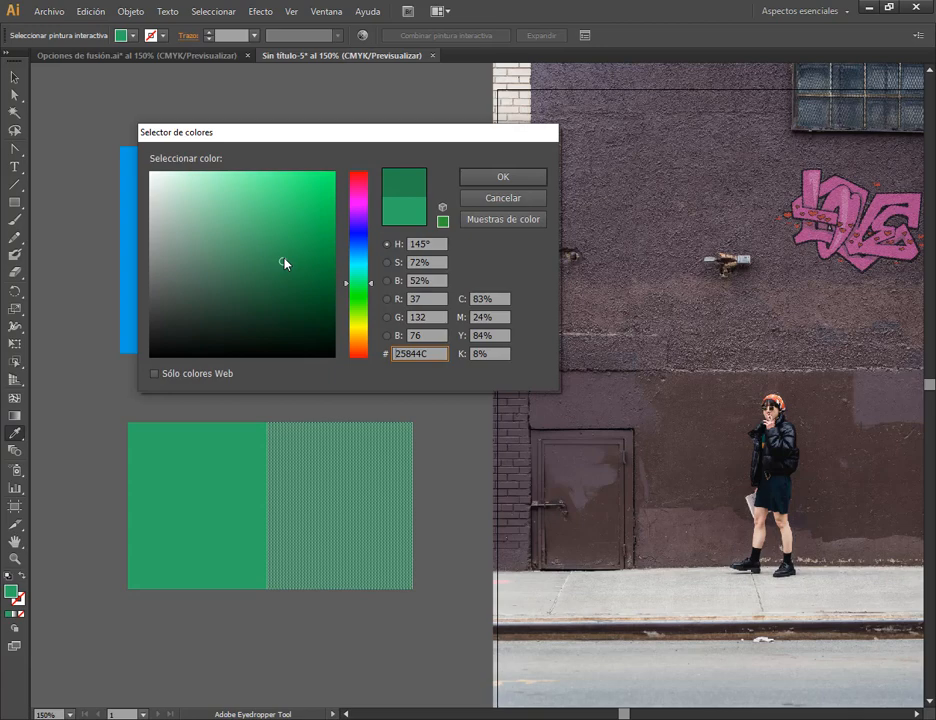
click(493, 177)
click(15, 77)
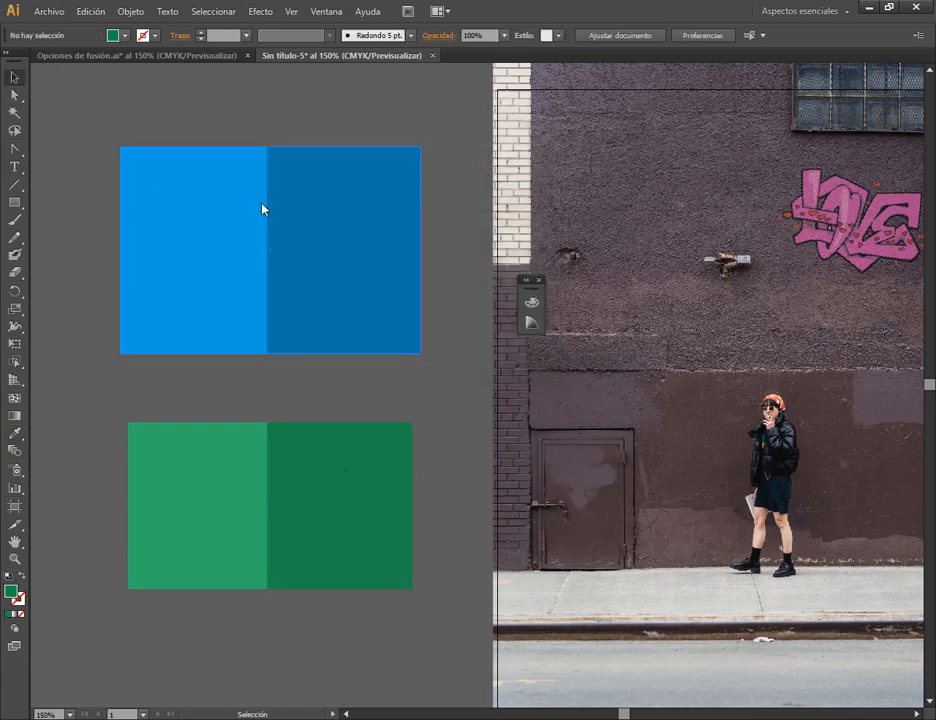
- Move the grey Multiplicar rectangle off the upper blue rectangle, view its blending settings and put it back over the right half
click(210, 184)
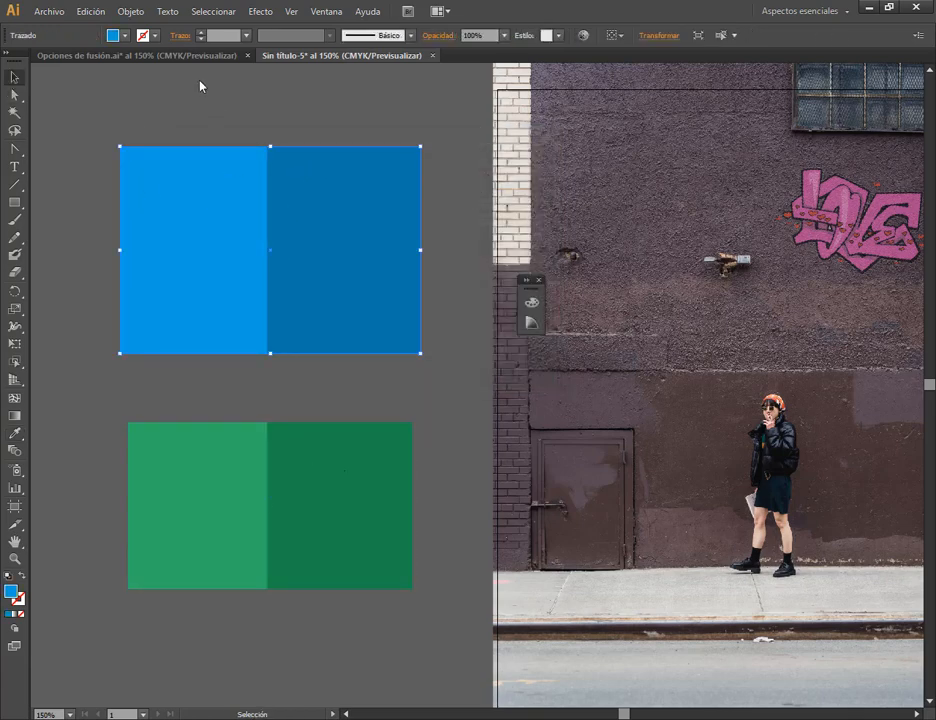
click(357, 226)
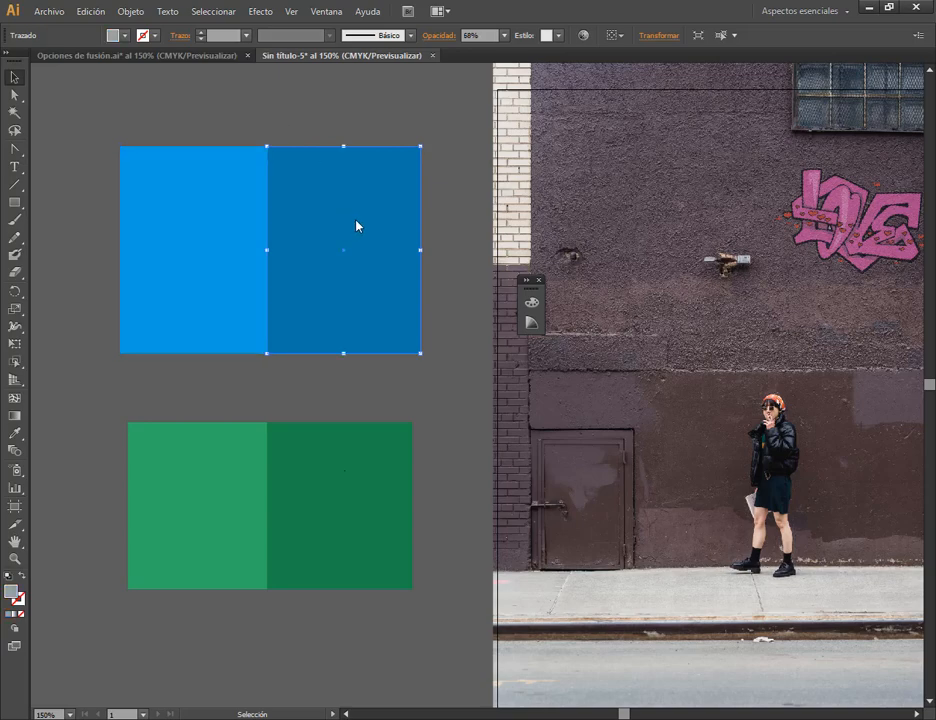
drag(352, 176, 372, 129)
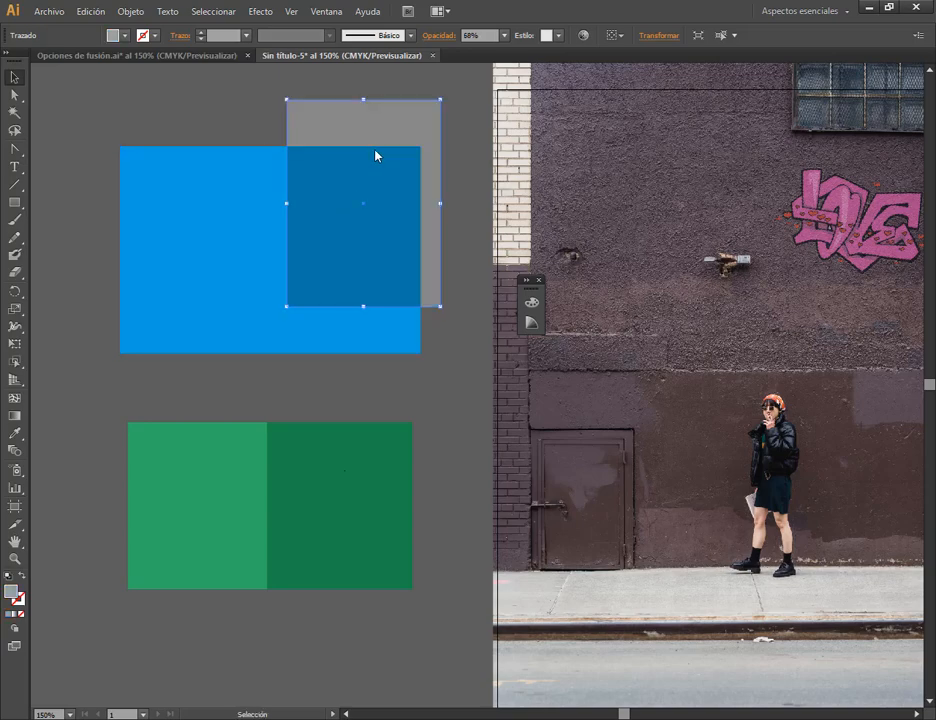
click(443, 37)
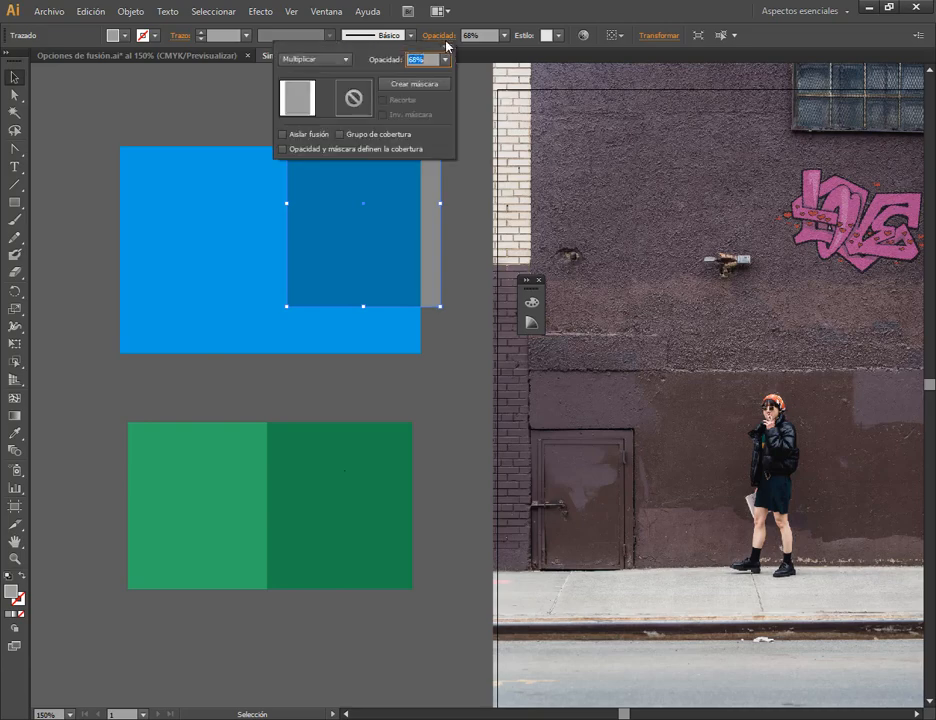
click(206, 84)
drag(421, 104, 398, 143)
drag(410, 156, 418, 151)
- Fill the upper blue base rectangle with the pure red swatch and clear the selection
click(190, 293)
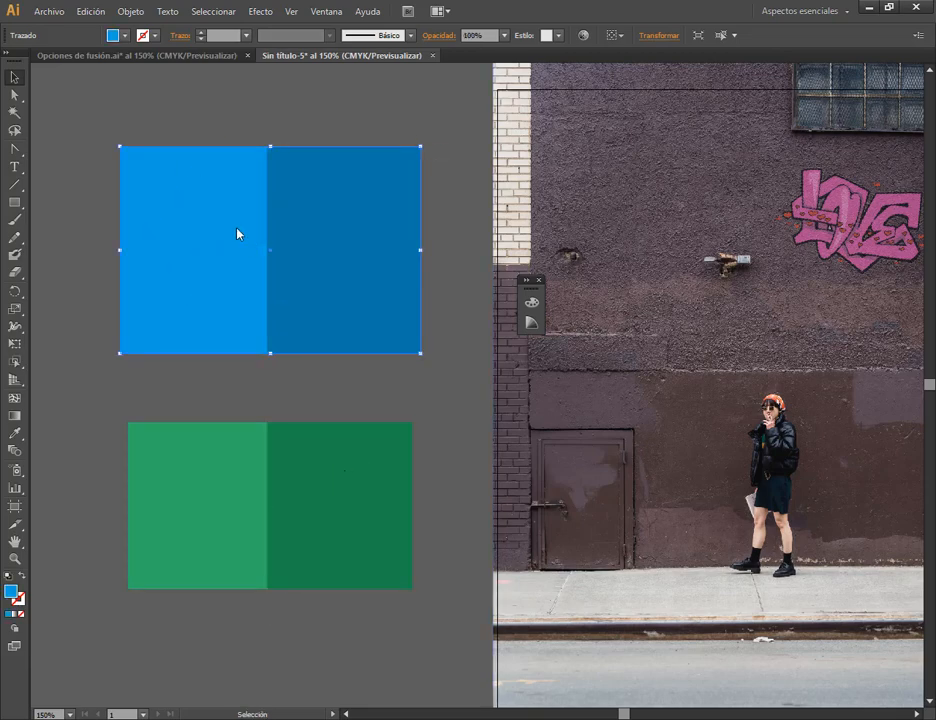
click(125, 39)
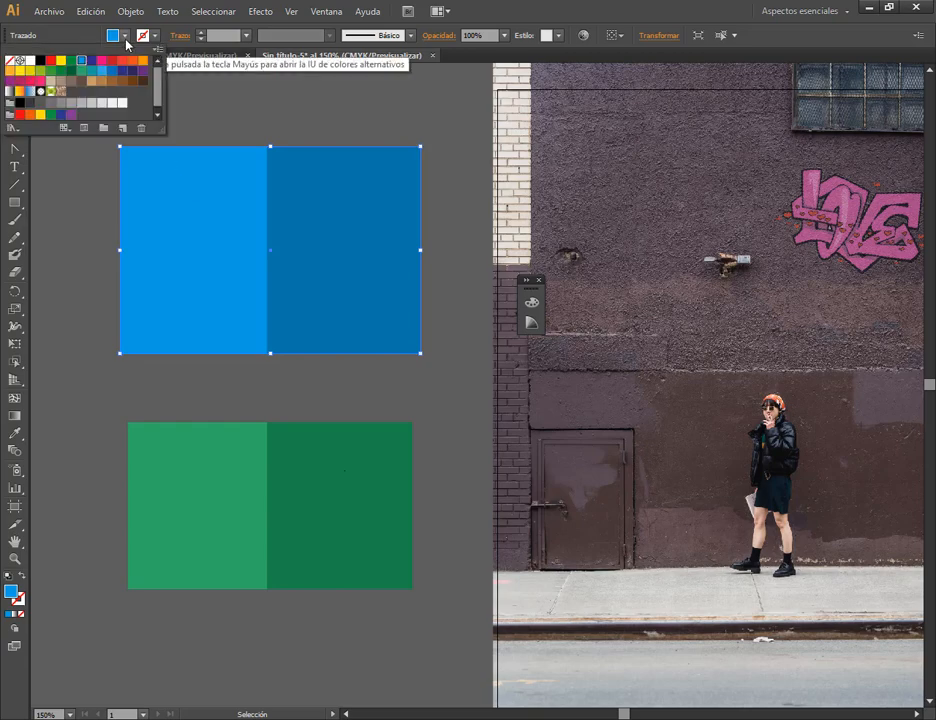
click(51, 60)
click(240, 107)
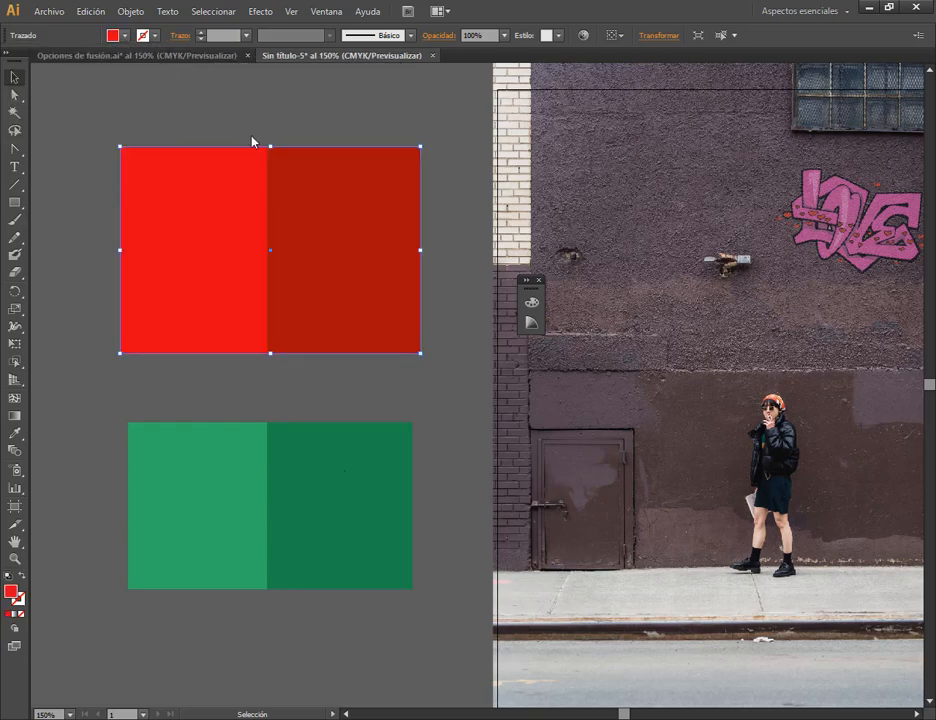
key(ctrl+shift+a)
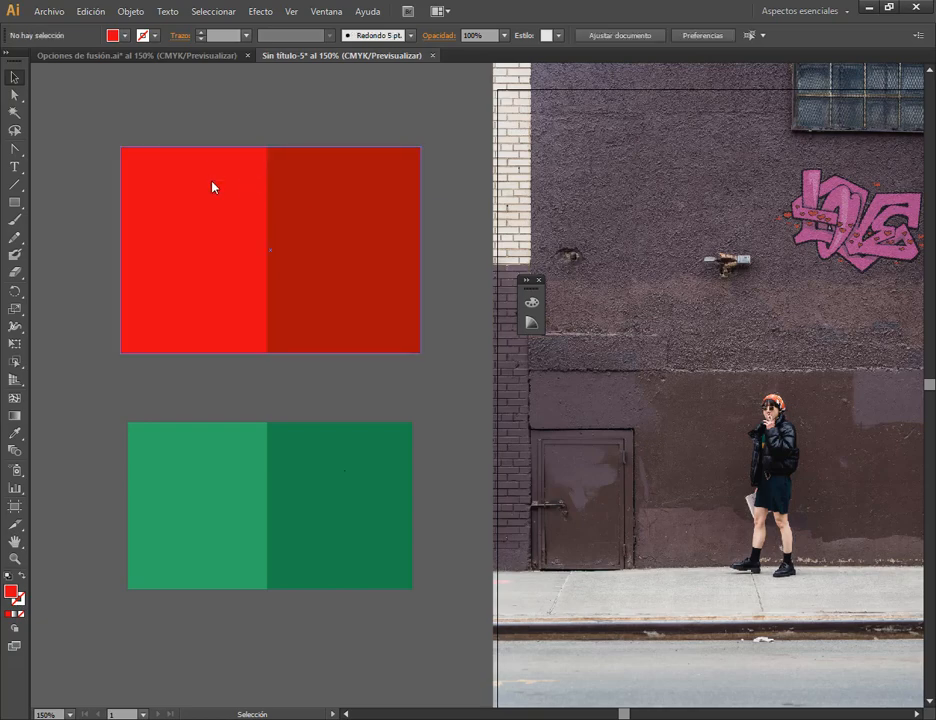
- Fill the upper base rectangle beneath the Multiplicar overlay with the same green swatch as the Live Paint group's left half
click(254, 239)
click(124, 35)
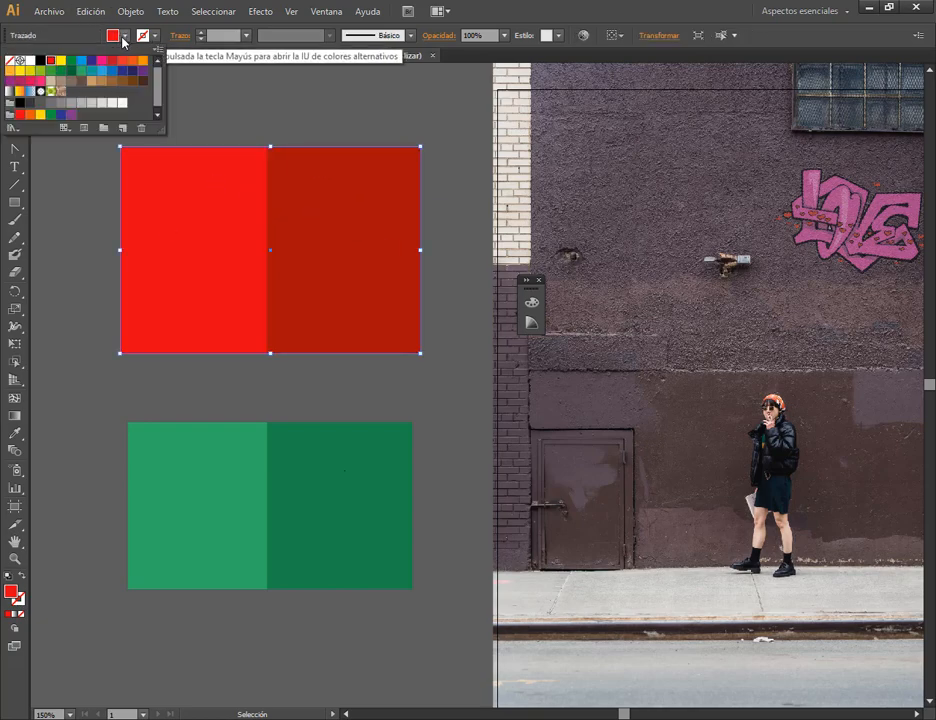
click(81, 76)
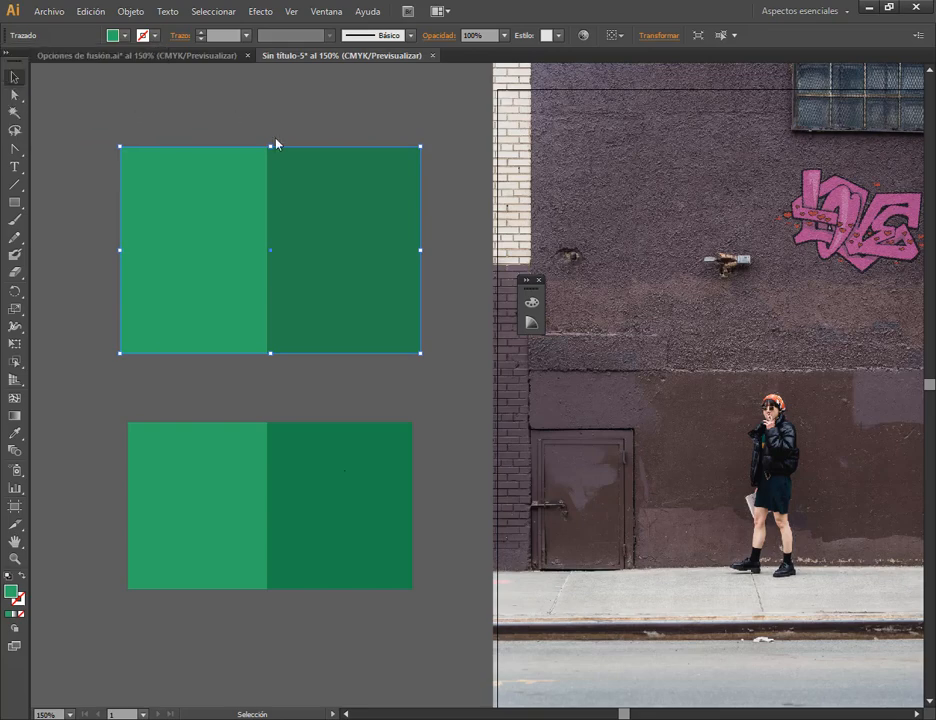
click(448, 172)
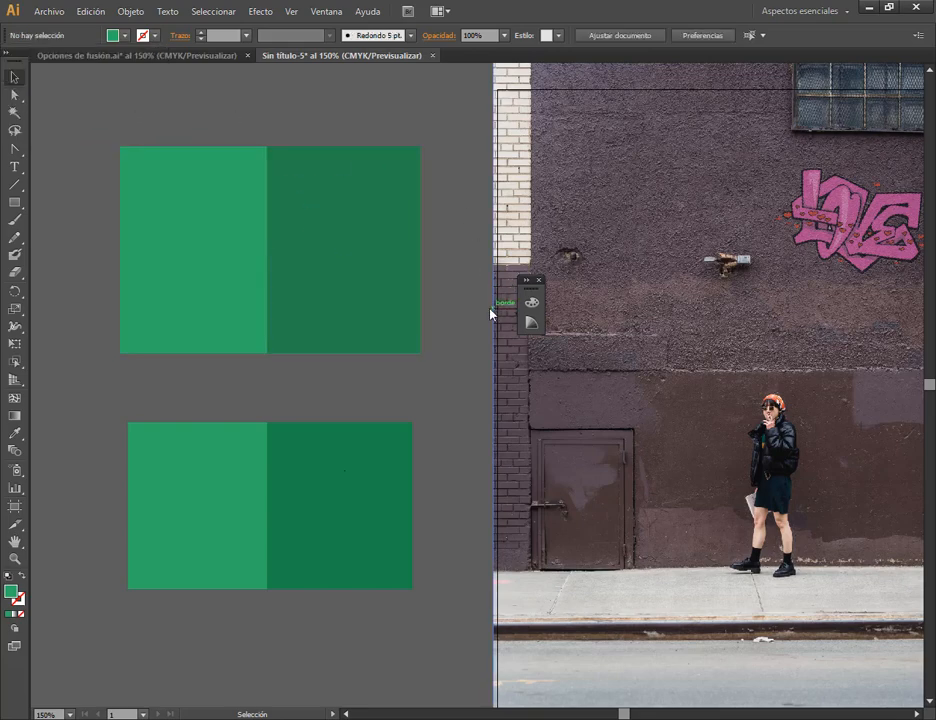
- Move the upper green base rectangle slightly up and realign the Multiplicar overlay with its right half
drag(249, 242, 242, 232)
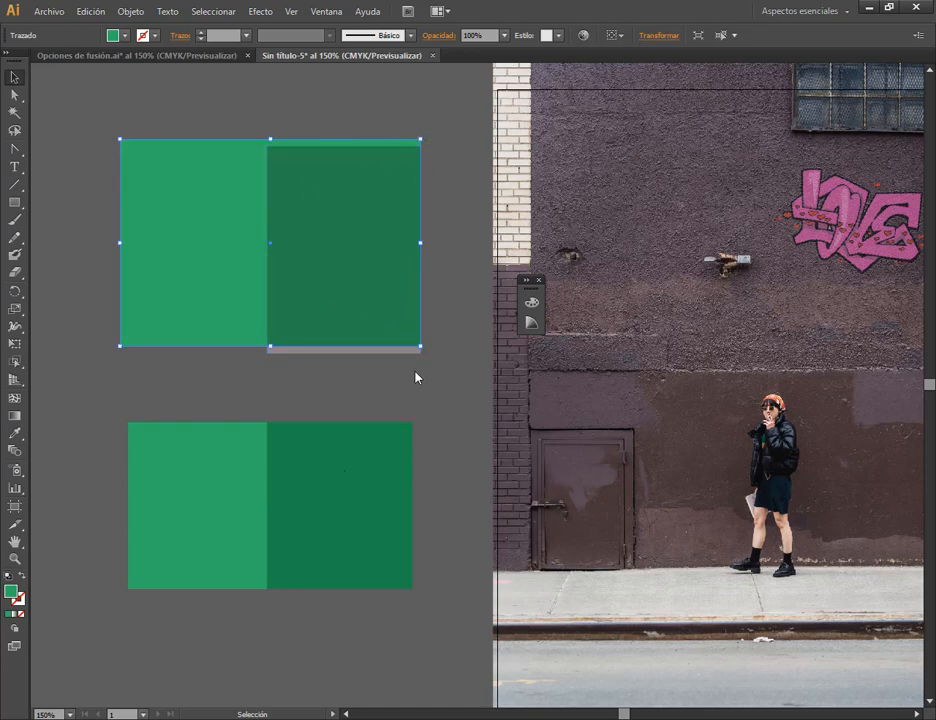
drag(420, 359, 424, 351)
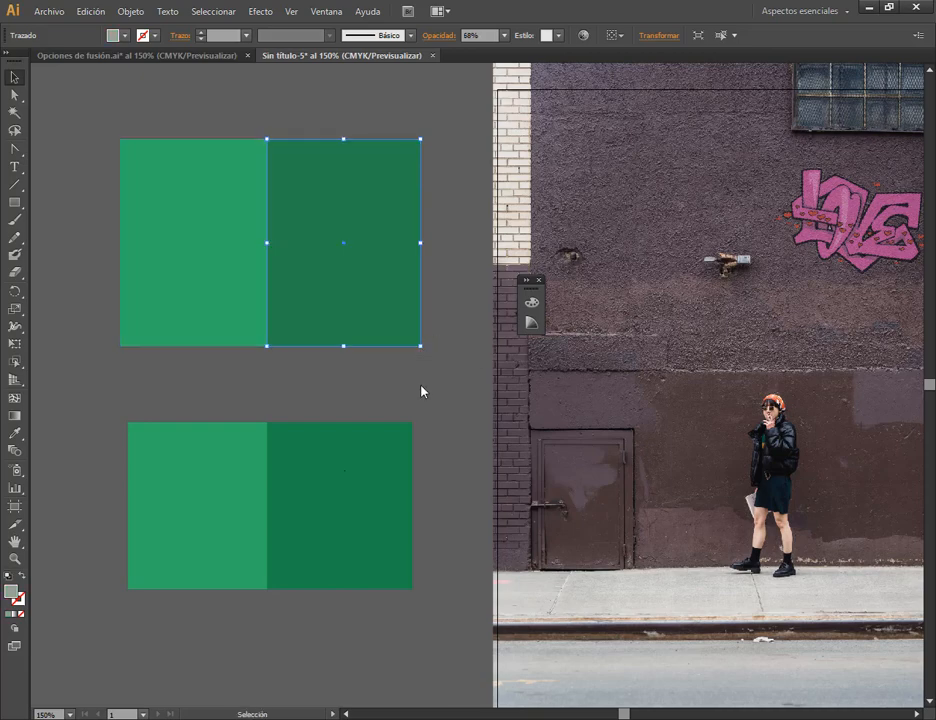
click(469, 620)
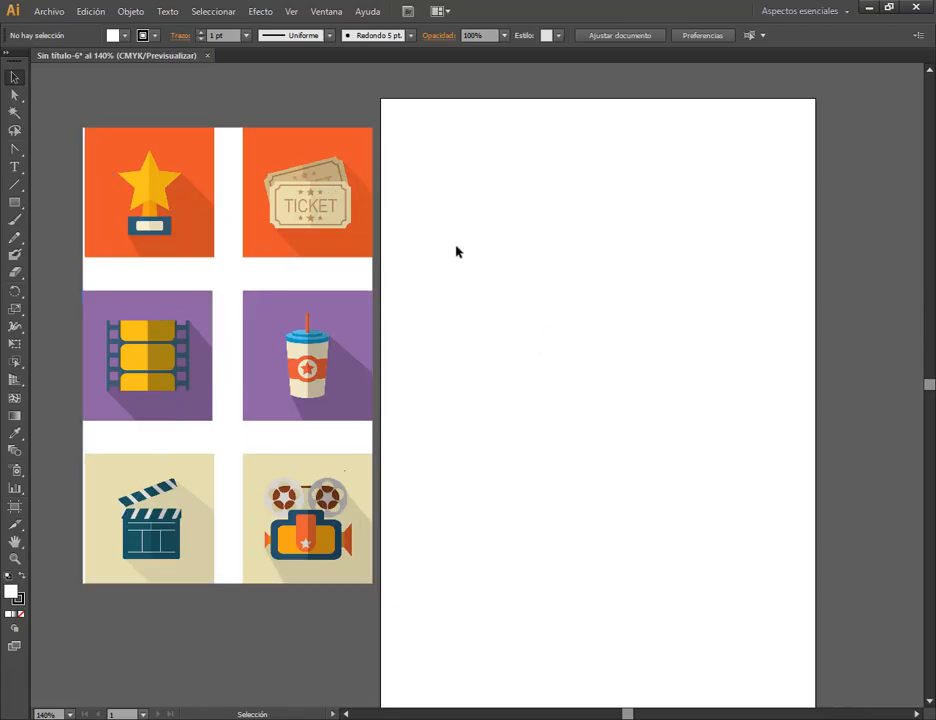
- Move the linked iconos.jpg reference image slightly down beside the artboard and deselect it
click(350, 232)
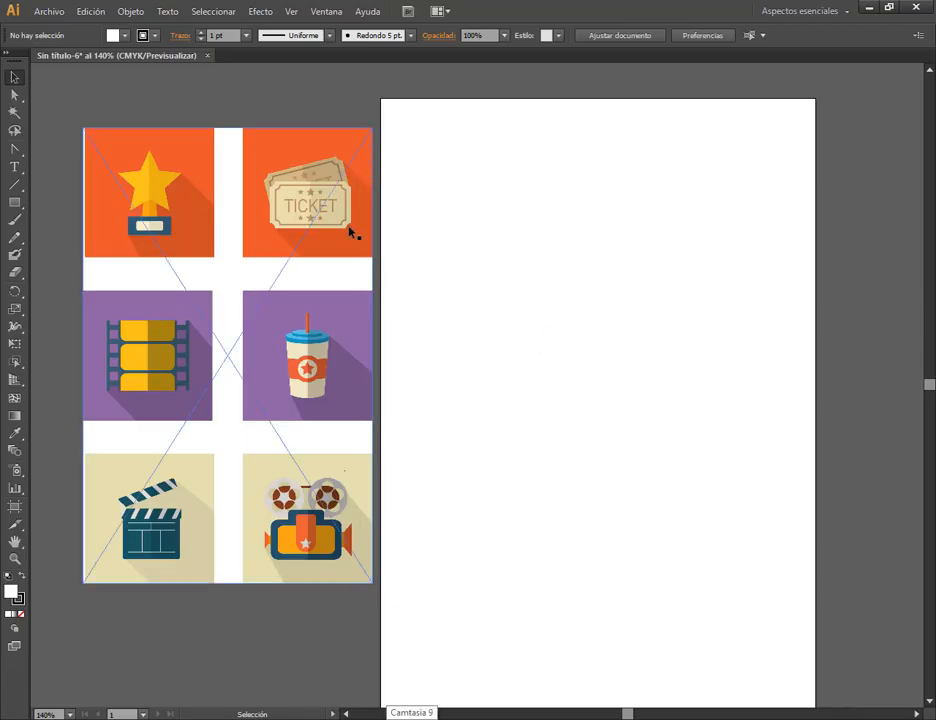
drag(340, 238, 337, 245)
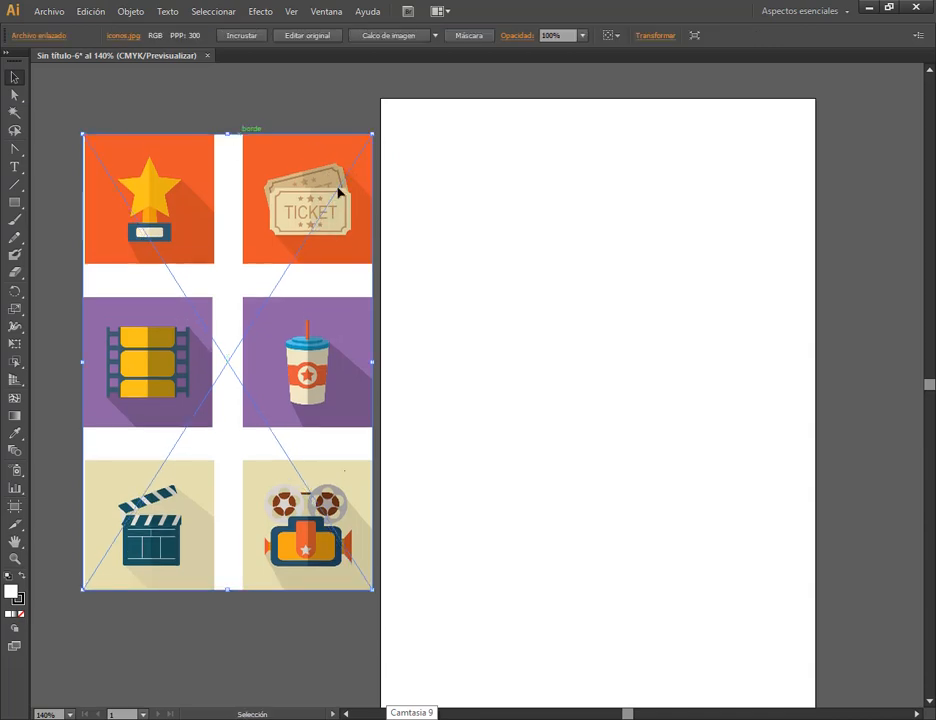
click(331, 87)
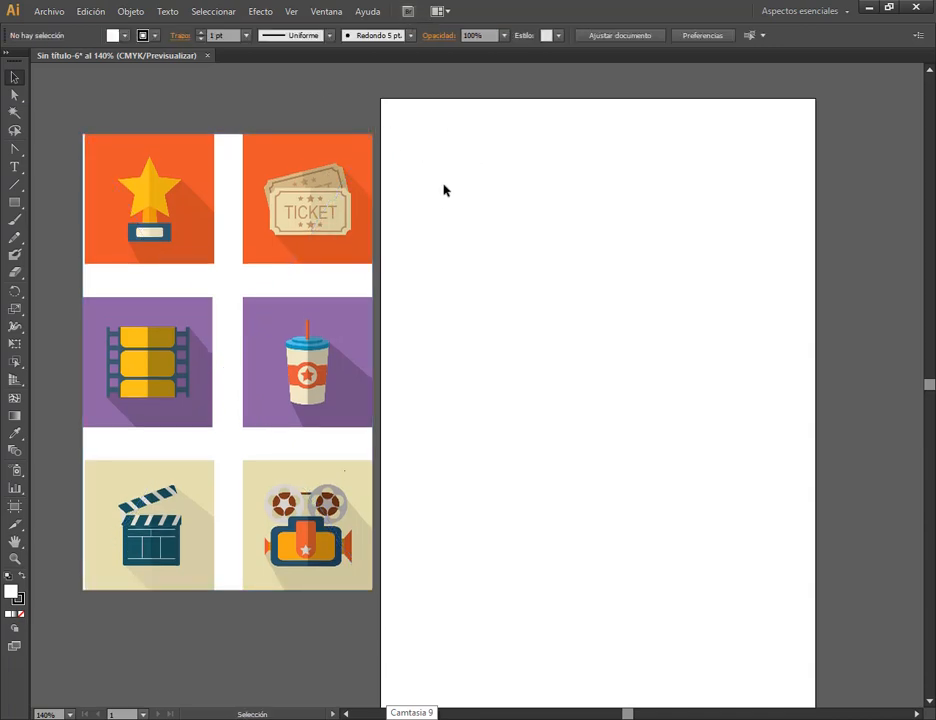
- Draw a square near the artboard's upper left corner and fill it with orange sampled from the trophy icon's background
alt+scroll(119, 154, up, 2)
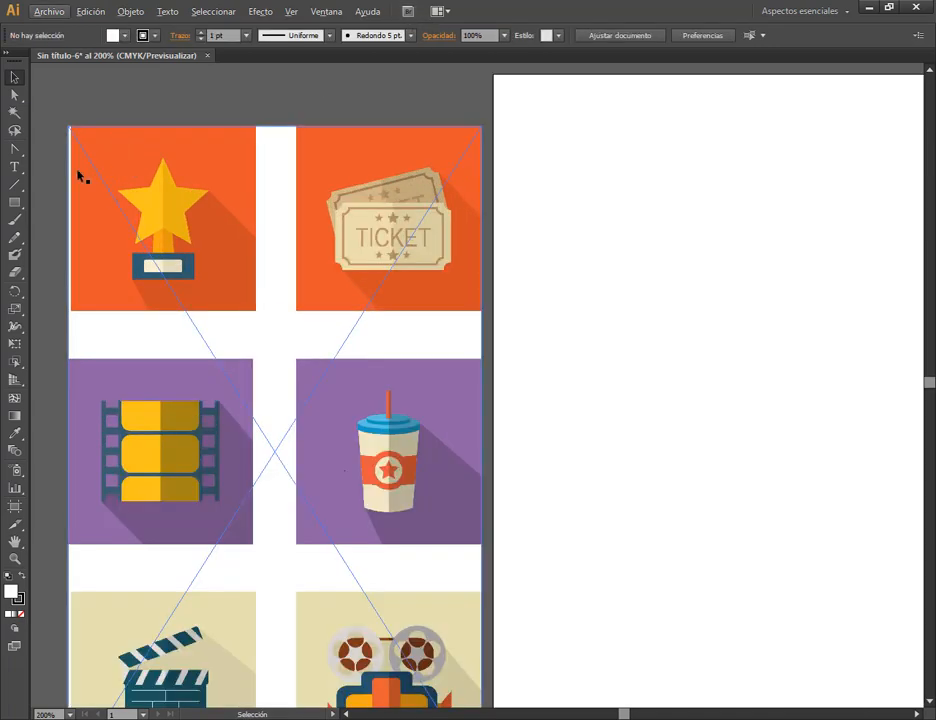
click(16, 203)
drag(601, 192, 699, 291)
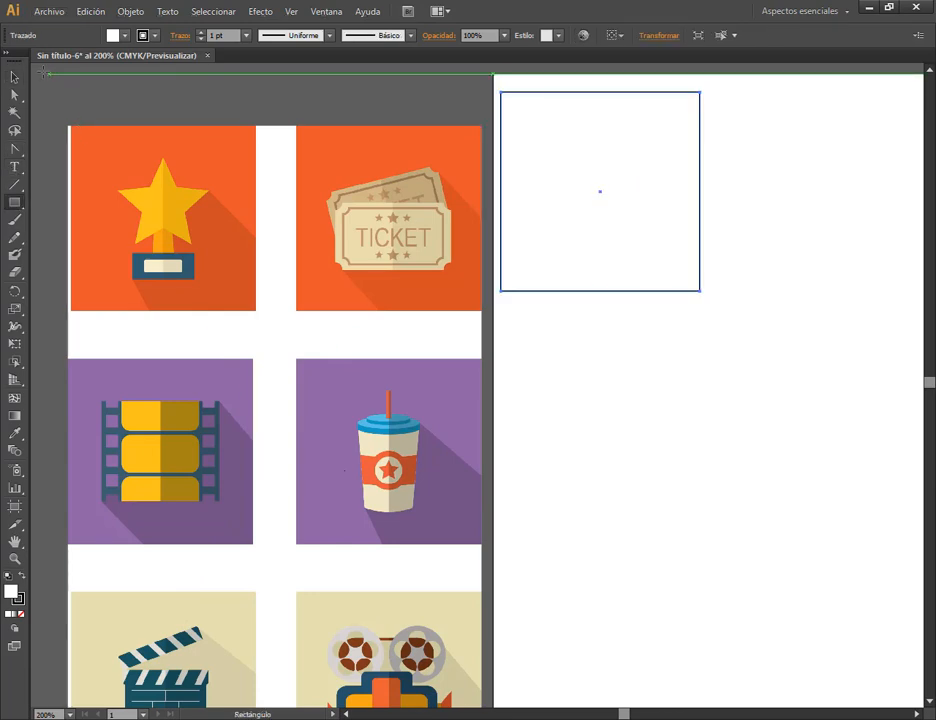
key(v)
drag(597, 202, 633, 277)
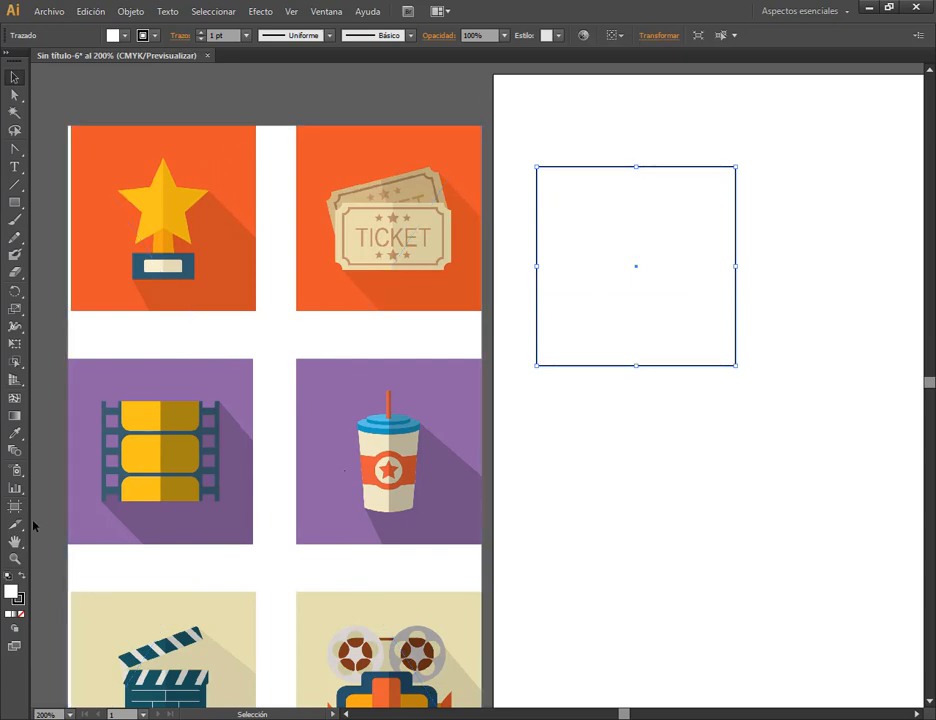
click(14, 435)
click(160, 135)
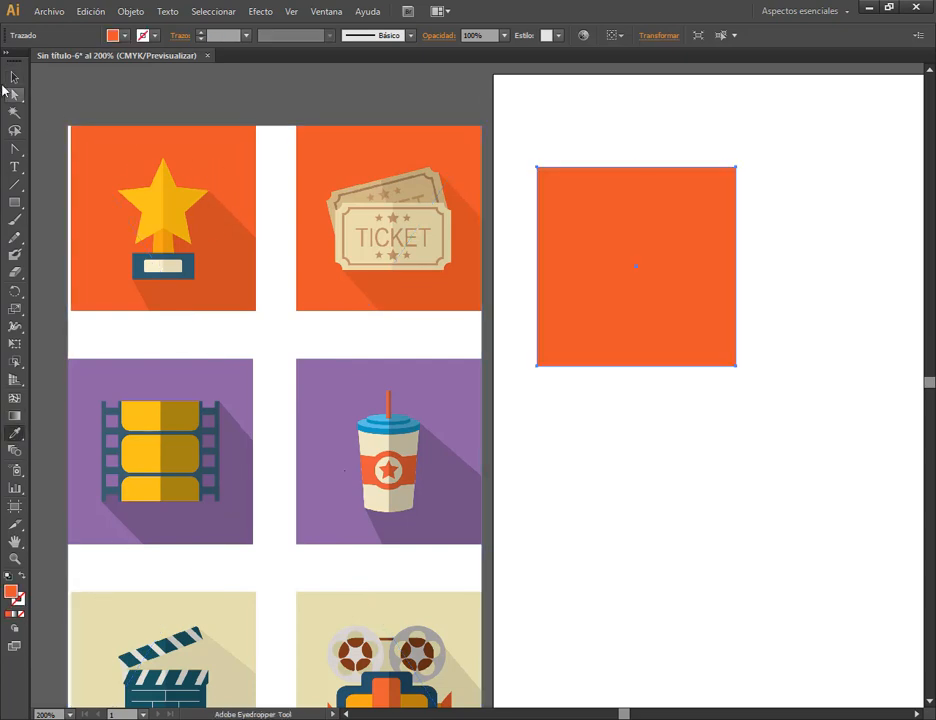
- Embed the linked iconos.jpg reference image in the document and deselect it
key(v)
click(72, 130)
click(251, 37)
click(310, 83)
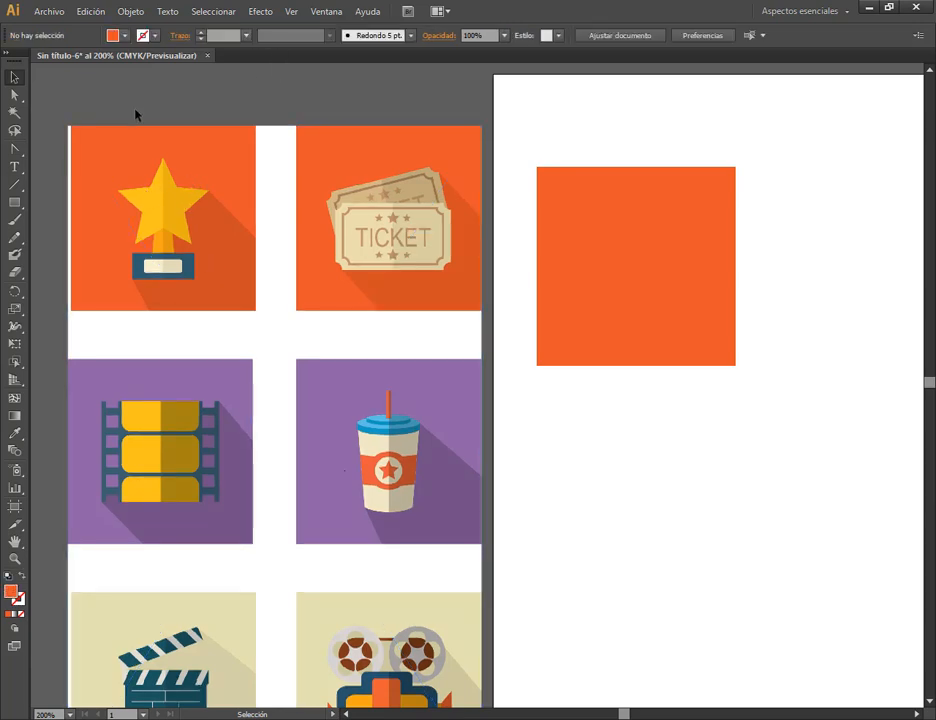
- Draw a five-pointed star beside the trophy icon and fill it with yellow sampled from the trophy's star
click(16, 204)
drag(17, 207, 67, 270)
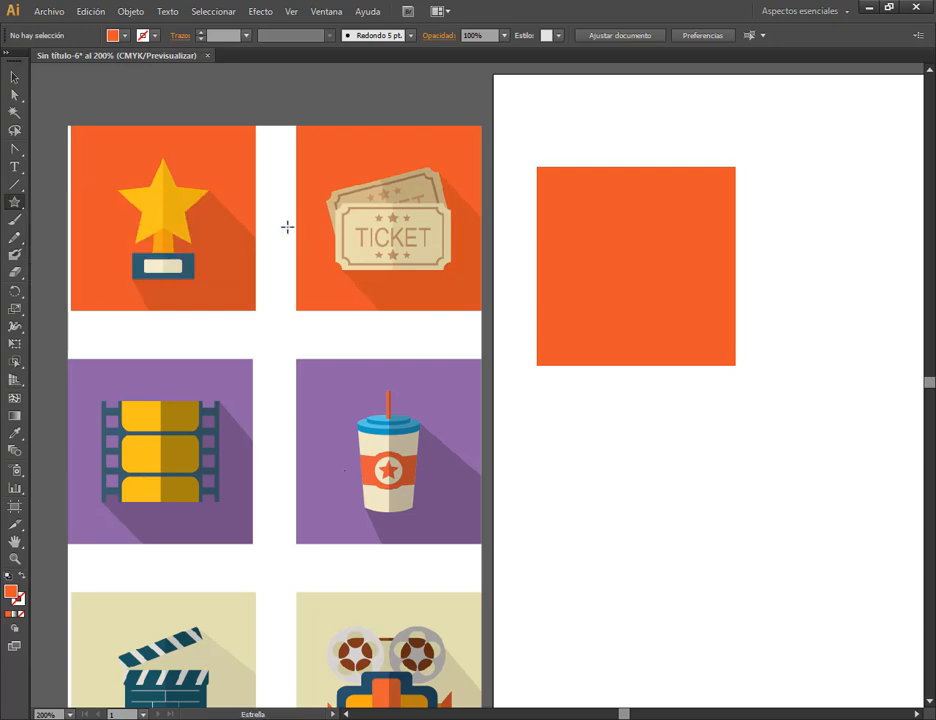
drag(289, 212, 336, 245)
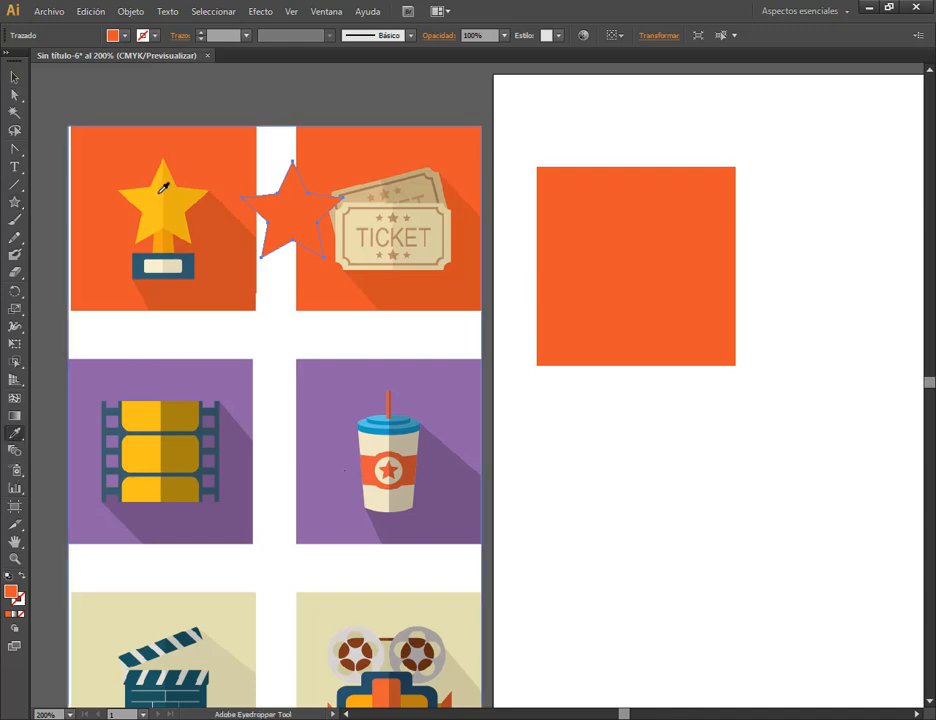
key(i)
click(170, 195)
- Move the yellow star onto the orange square, and shift it down so it hangs below the square's lower edge
click(14, 80)
drag(284, 209, 634, 260)
click(669, 352)
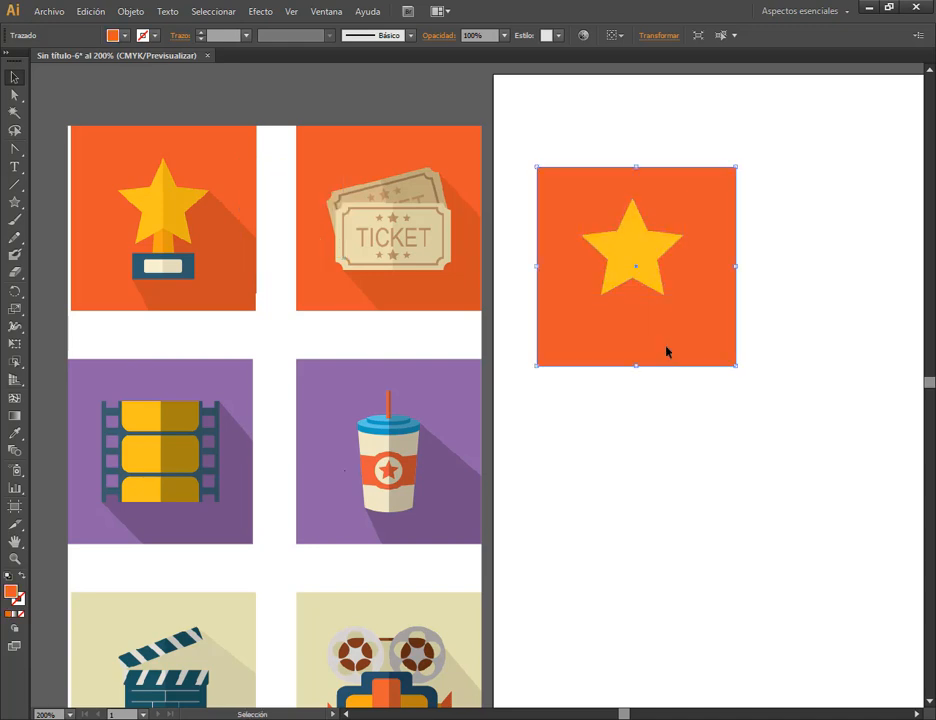
click(721, 130)
drag(637, 263, 630, 416)
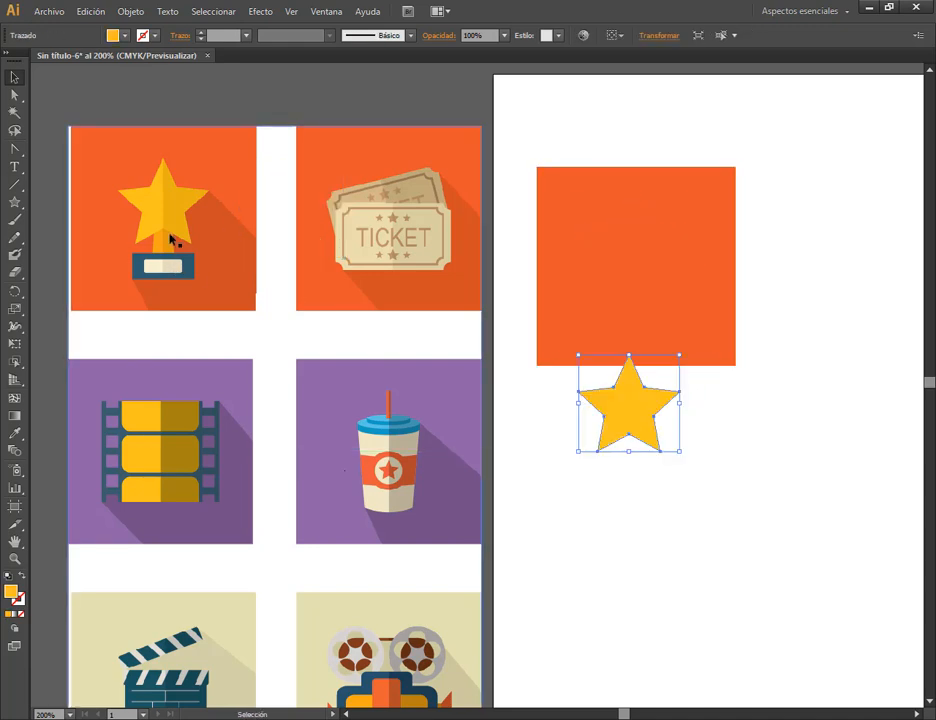
- Draw a narrow upright rectangle over the star's lower half and fill it with the darker orange sampled from the reference trophy's stem
drag(14, 207, 50, 199)
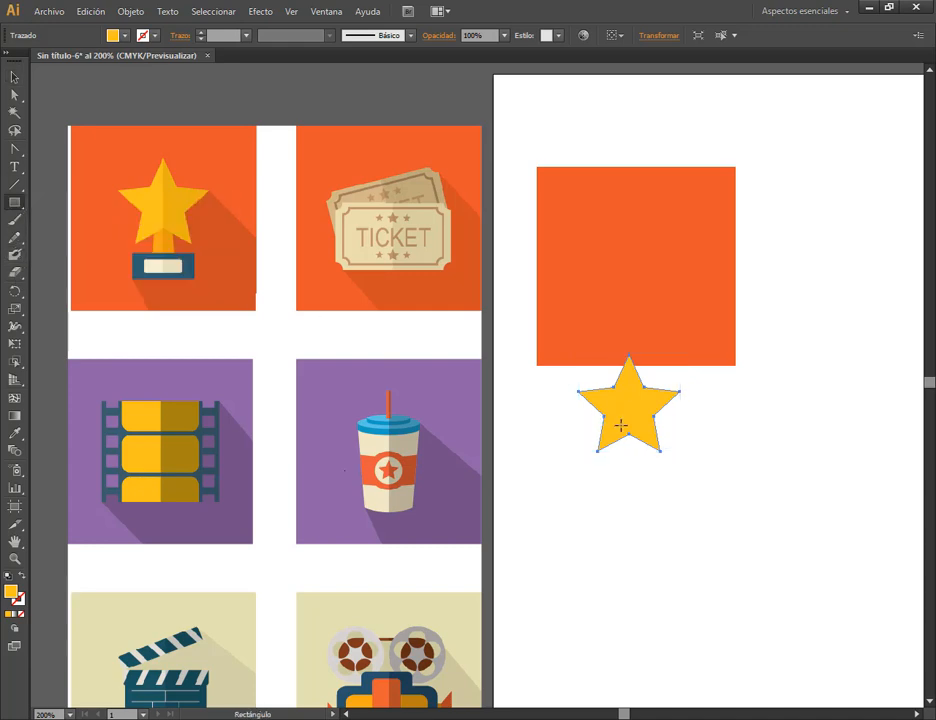
drag(615, 420, 645, 481)
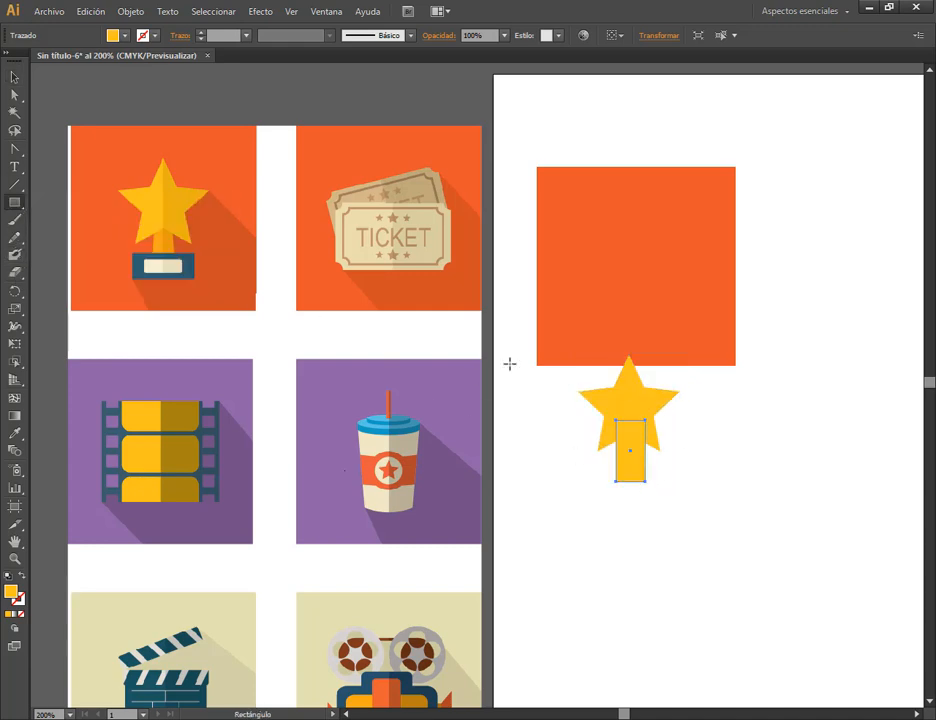
click(15, 433)
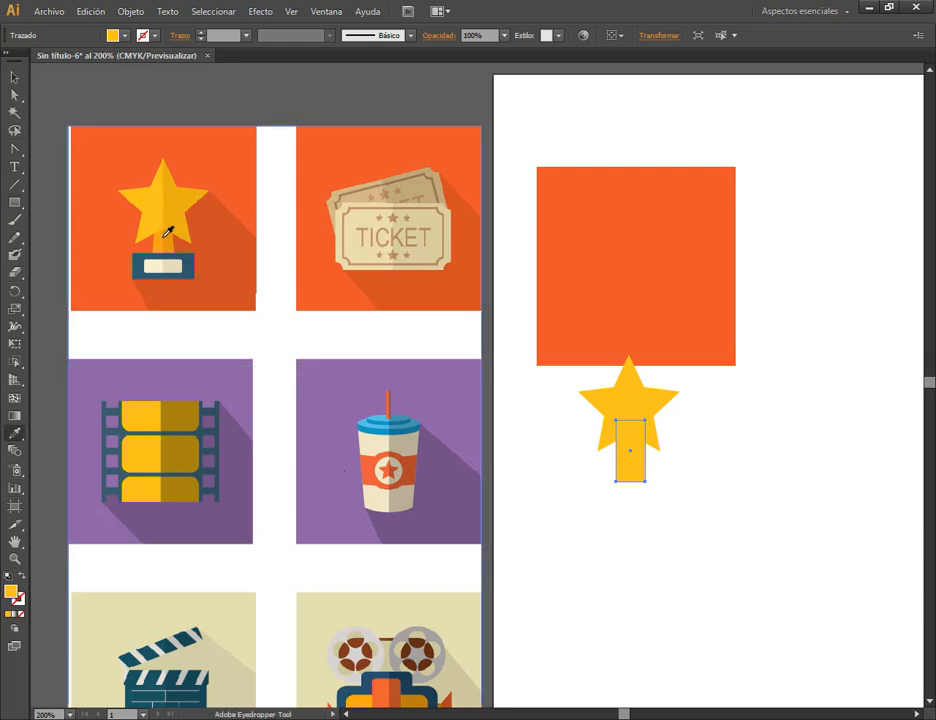
click(166, 236)
click(14, 77)
click(683, 555)
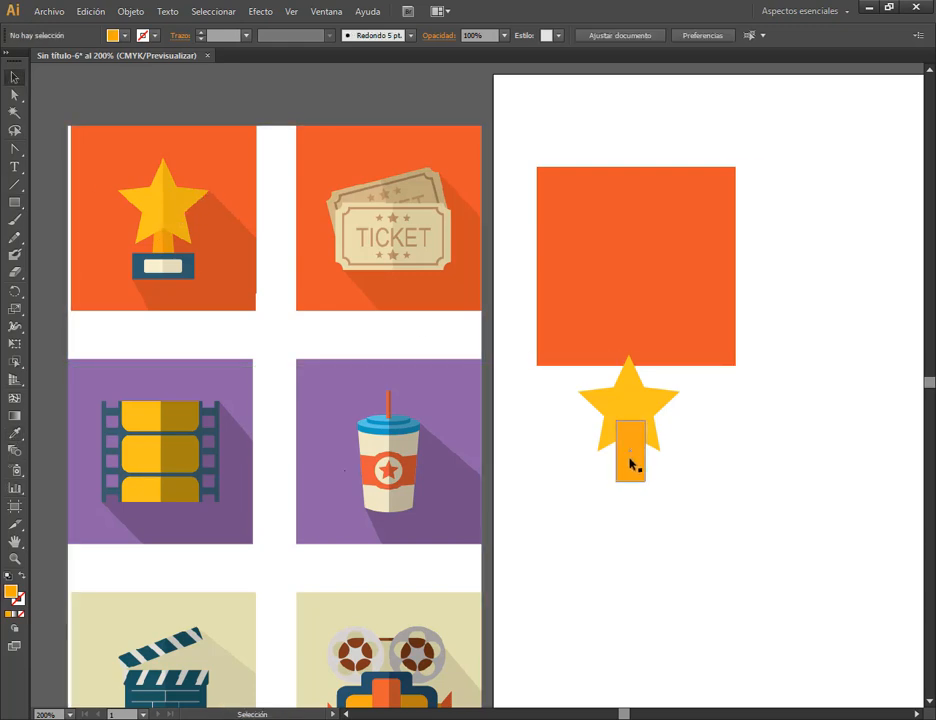
- Reposition the orange stem rectangle below the star's centre and align both shapes to their common horizontal centre
drag(632, 463, 636, 486)
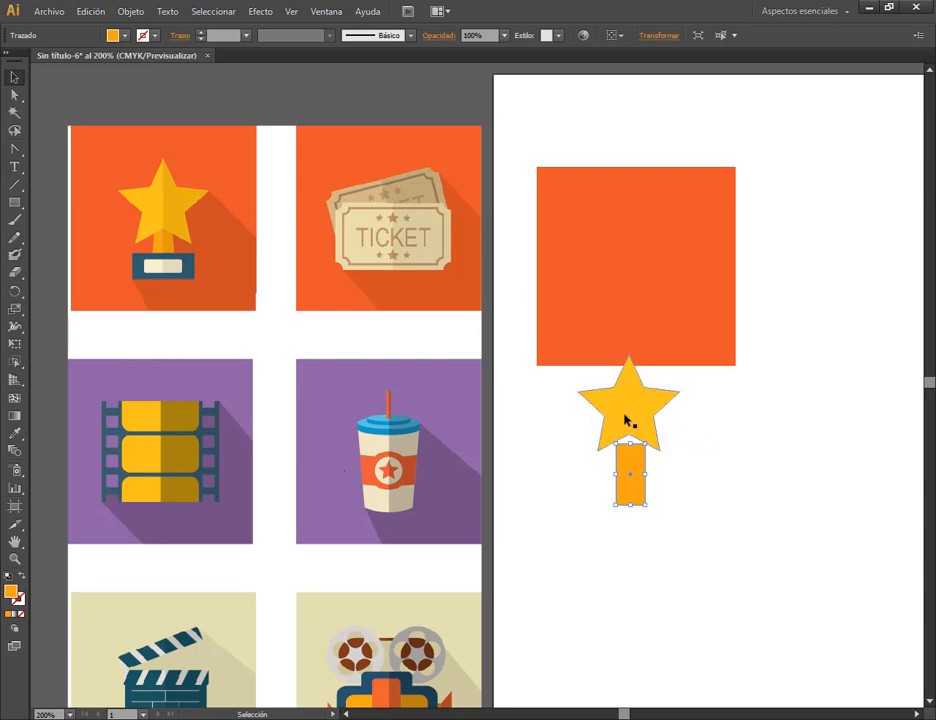
drag(695, 421, 602, 444)
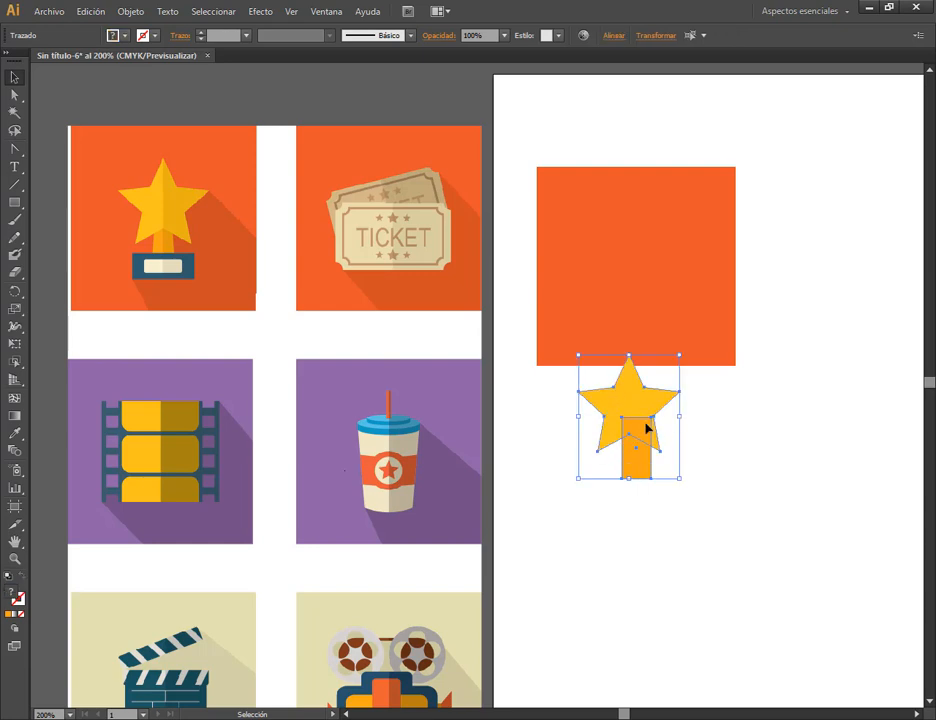
click(614, 36)
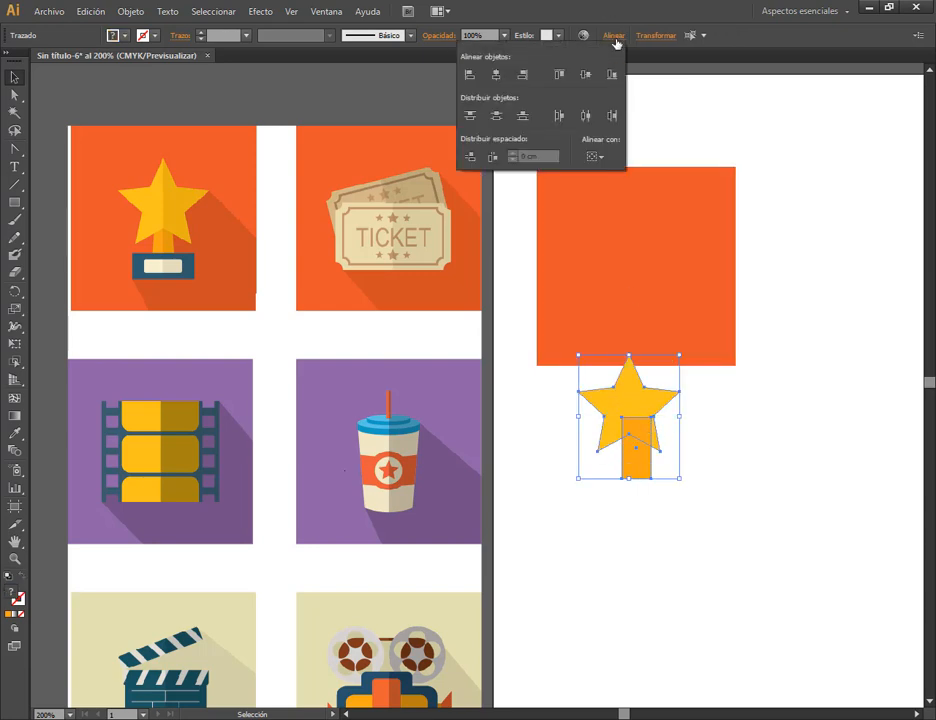
click(496, 75)
click(736, 462)
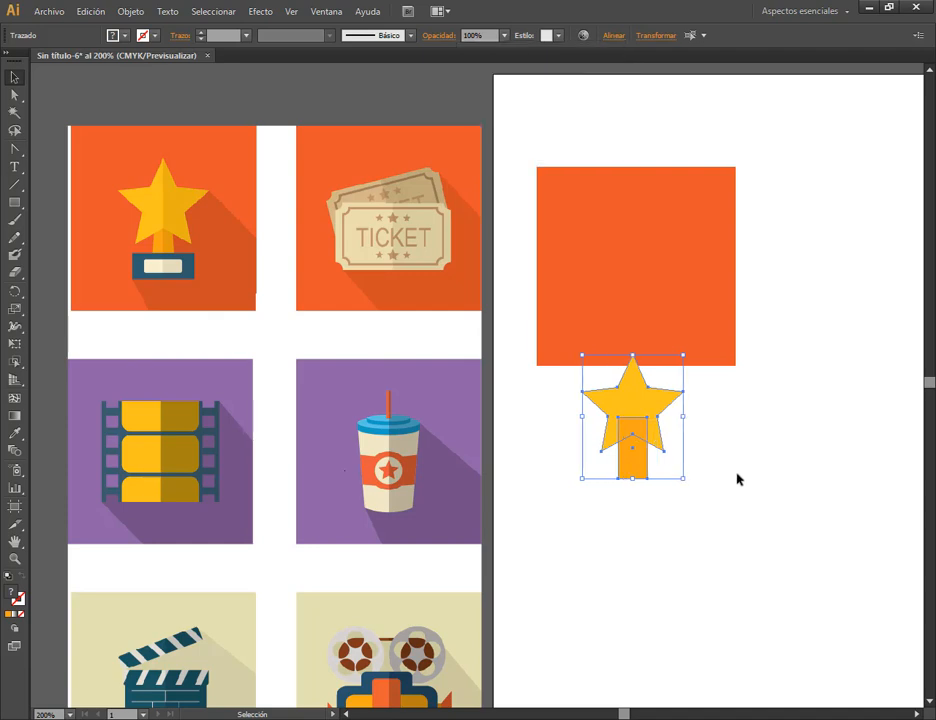
click(715, 495)
- Bring the yellow star to the front so it covers the top of the orange stem
click(640, 407)
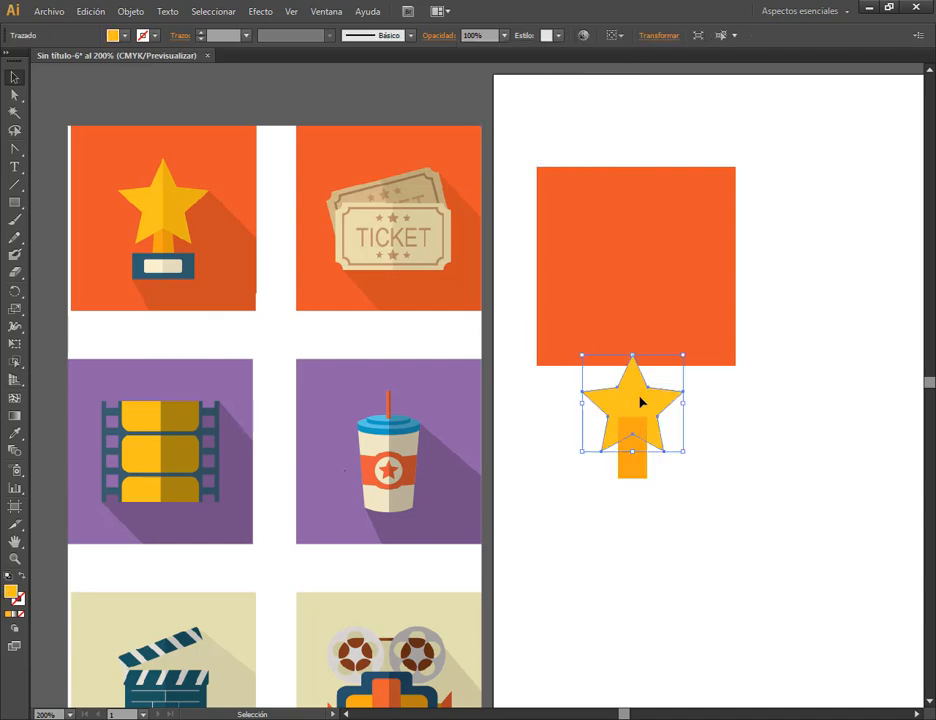
right_click(641, 402)
mouse_move(710, 606)
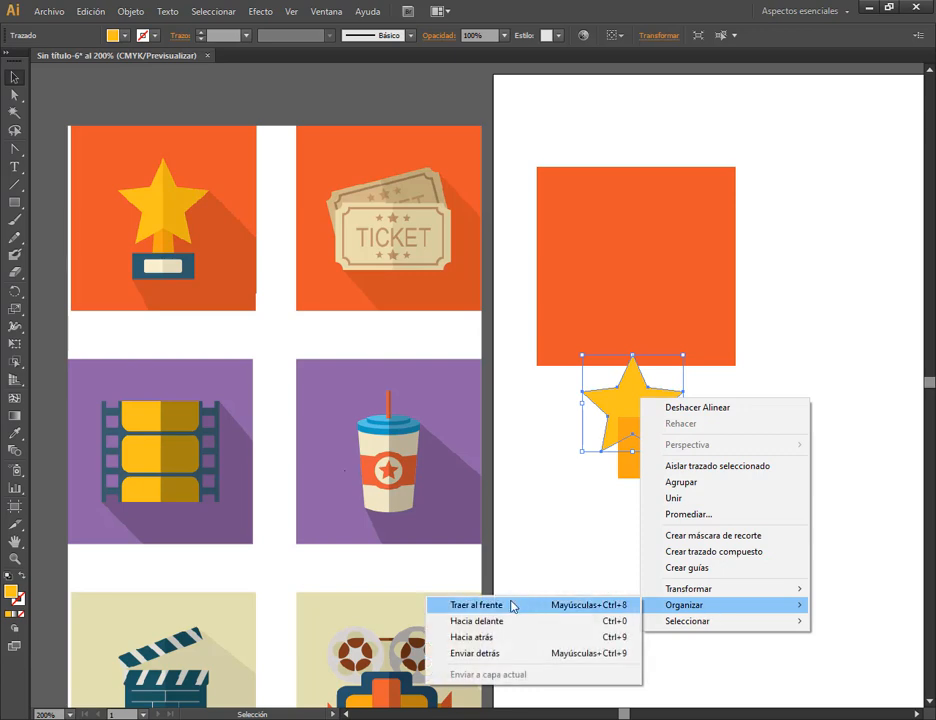
click(513, 606)
click(800, 491)
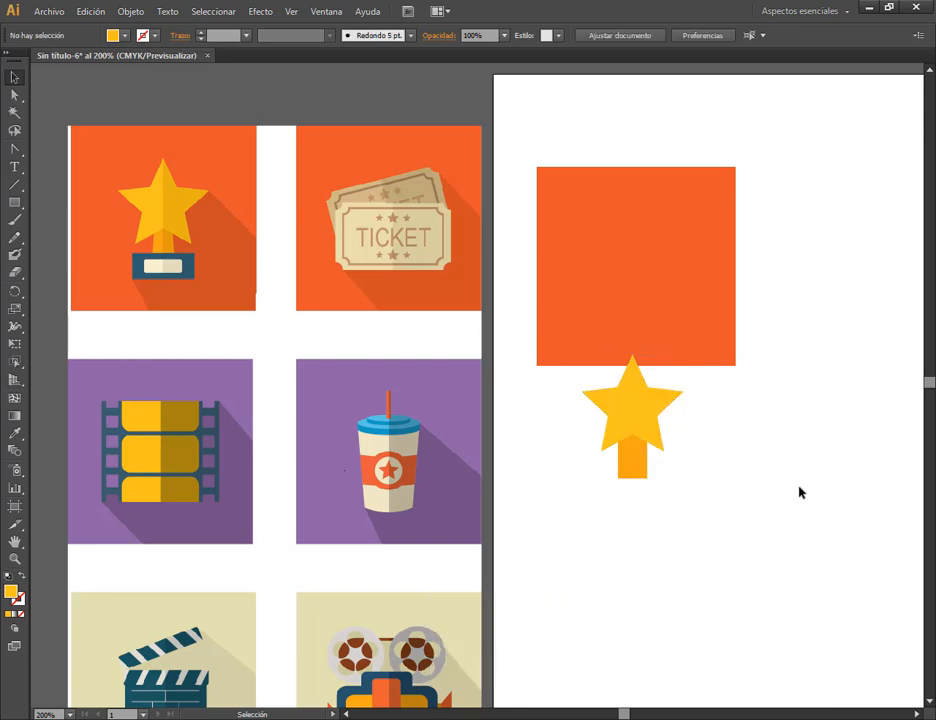
- Narrow the orange stem symmetrically about its centre to match the proportions of the reference trophy's stem
click(643, 472)
key(ctrl+plus)
key(ctrl+plus)
key(ctrl+plus)
key(ctrl+plus)
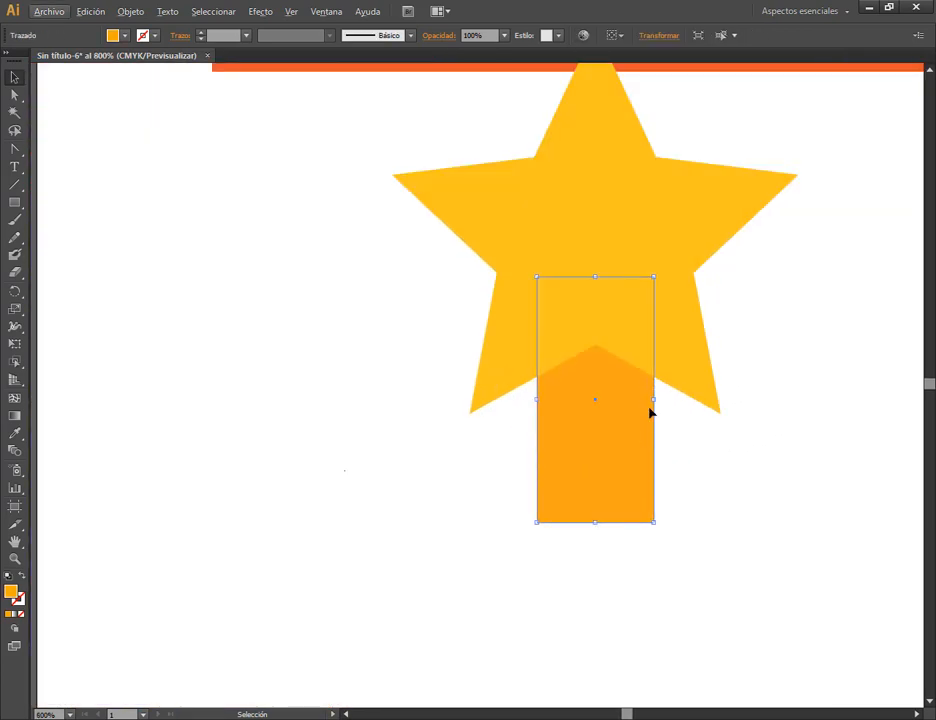
drag(654, 399, 637, 399)
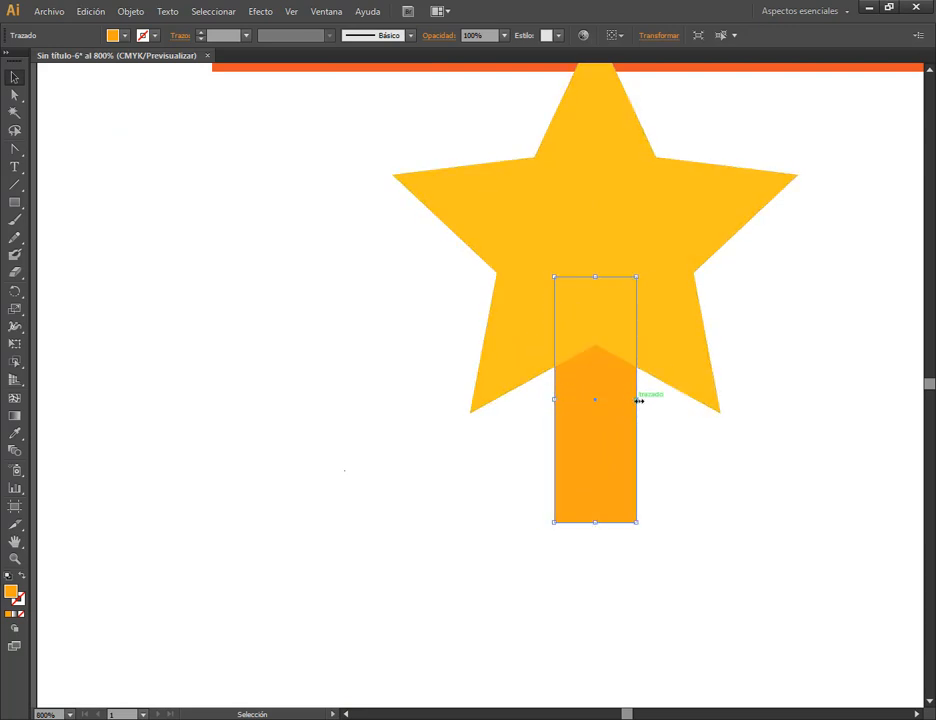
key(ctrl+minus)
key(ctrl+minus)
key(ctrl+minus)
key(ctrl+minus)
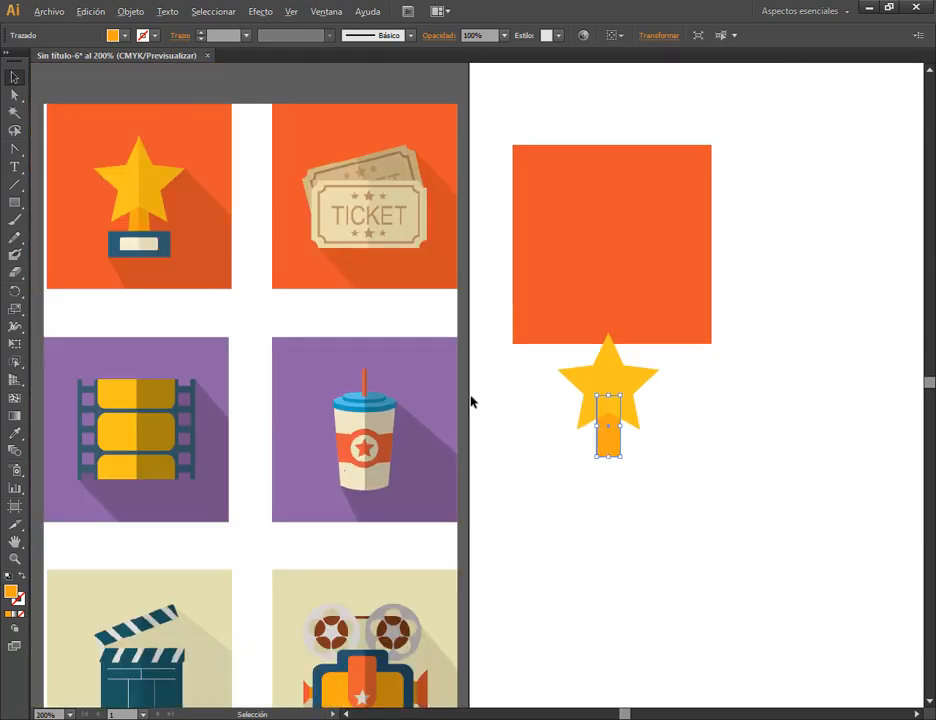
key(alt)
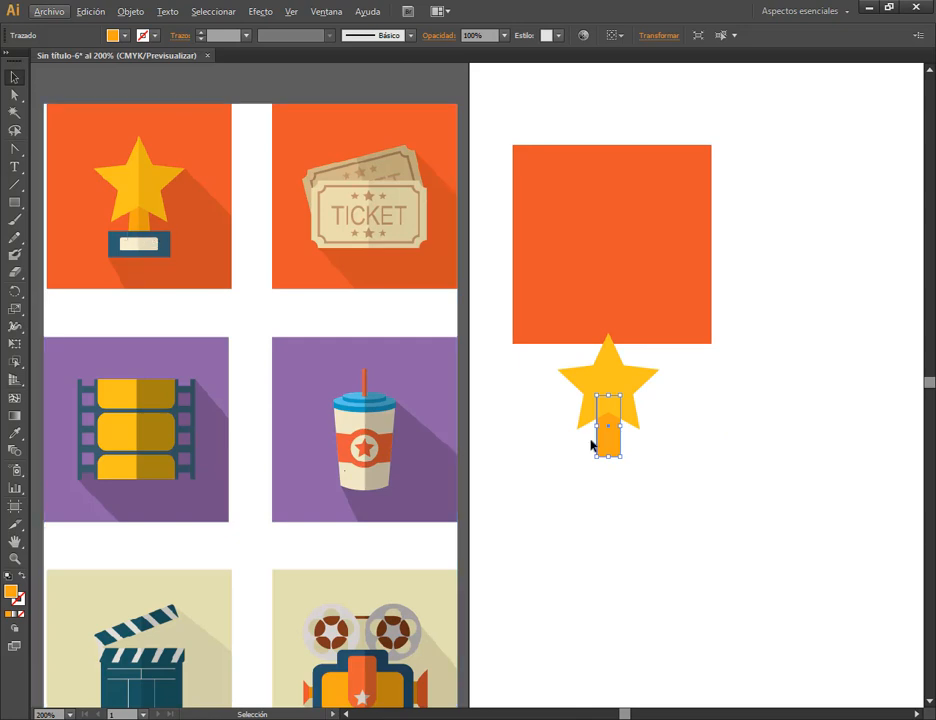
scroll(630, 450, up, 4)
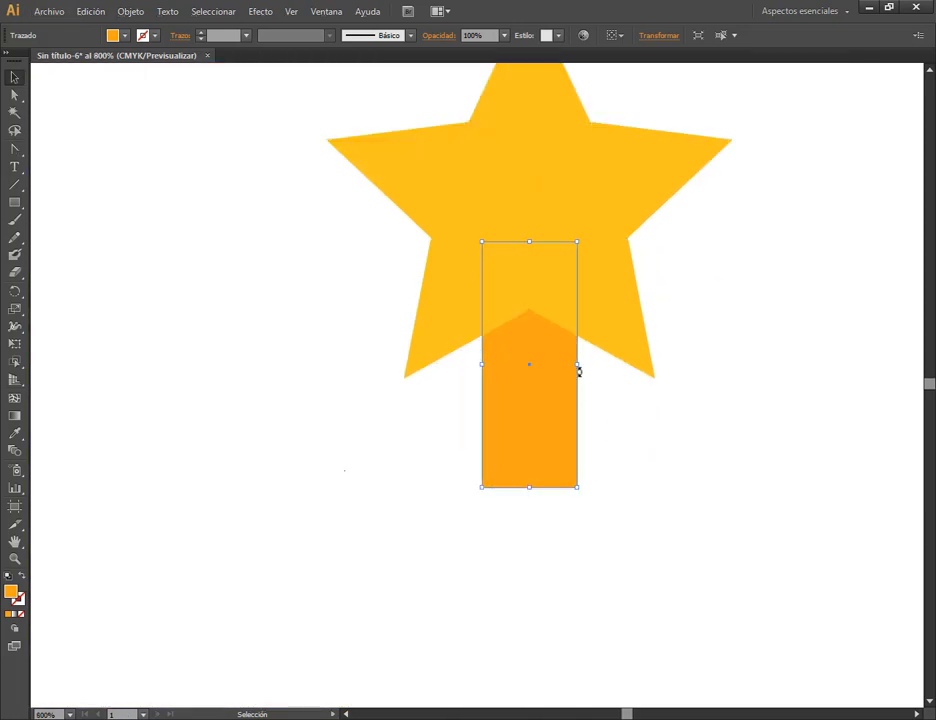
drag(577, 364, 577, 363)
- Spread the stem's two bottom anchor points outward with the Scale tool to form a trapezoid, and deselect it
click(13, 95)
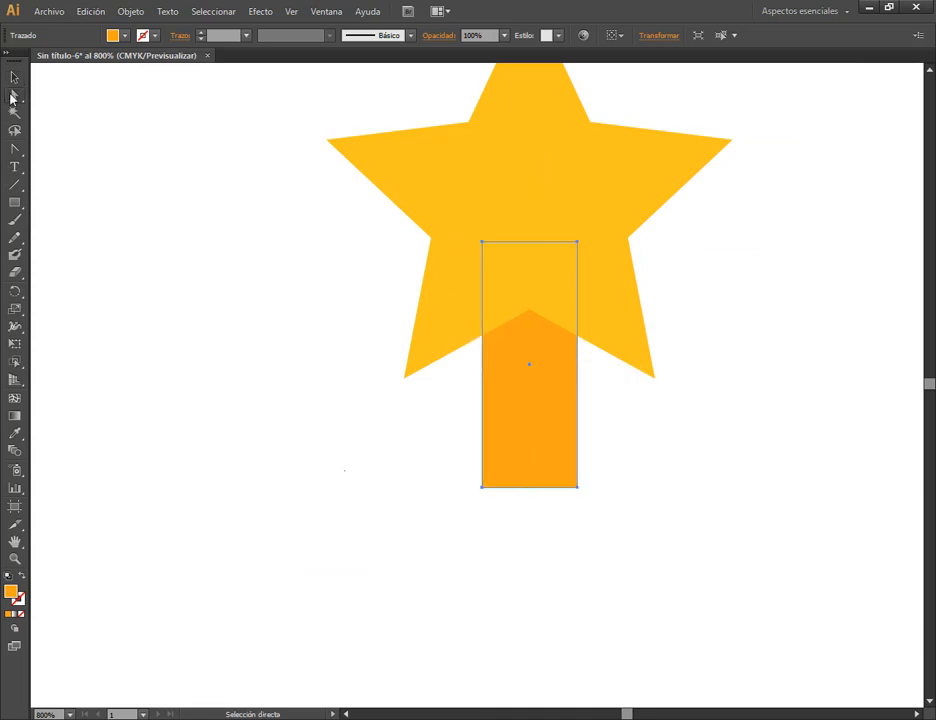
drag(451, 457, 650, 534)
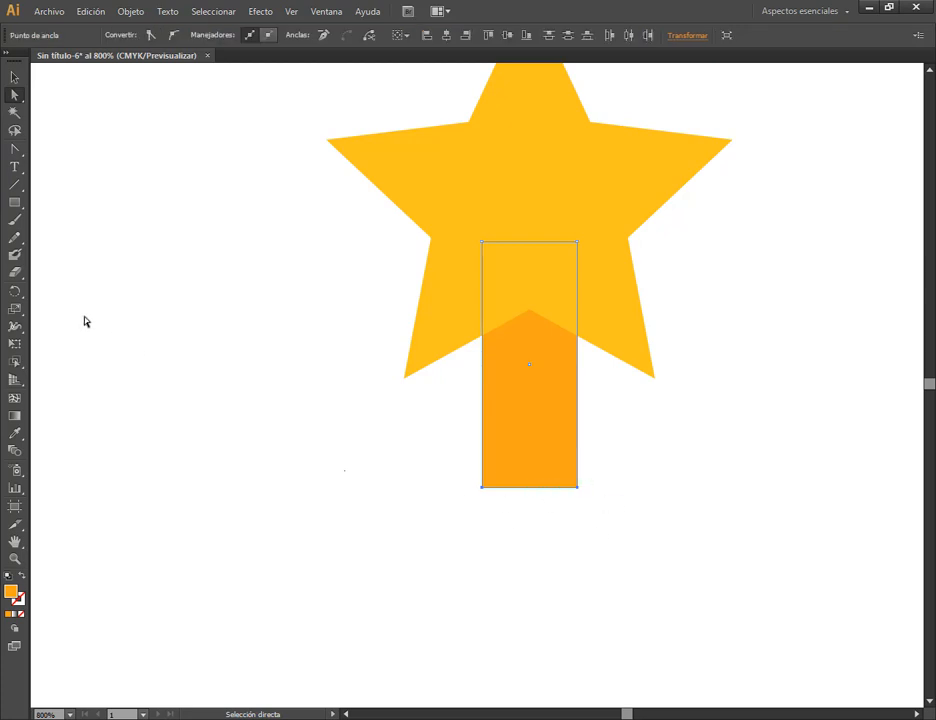
key(ctrl+shift+d)
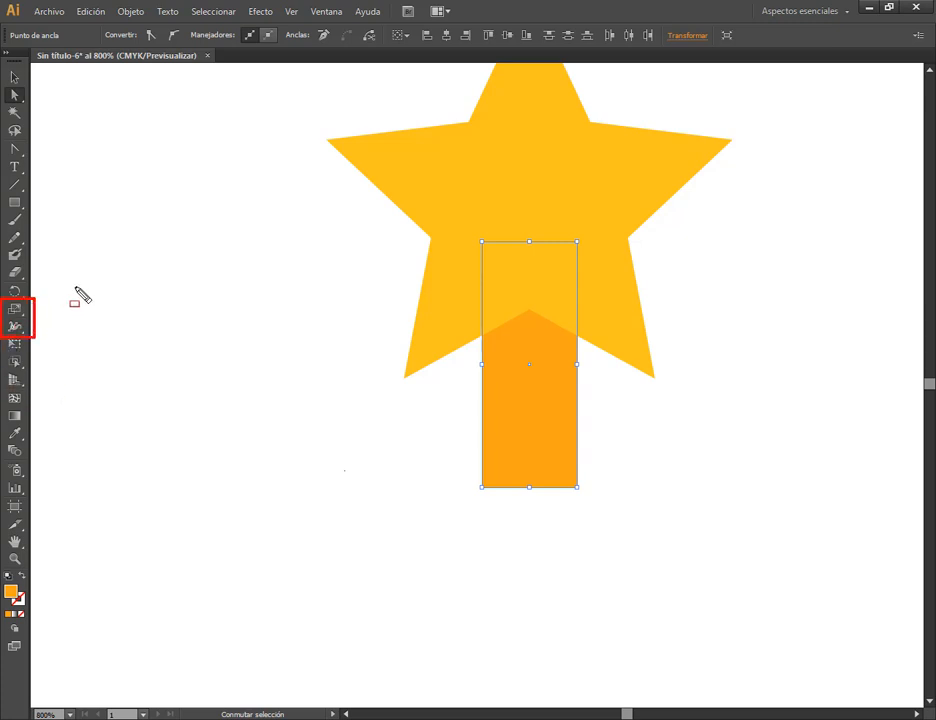
click(15, 309)
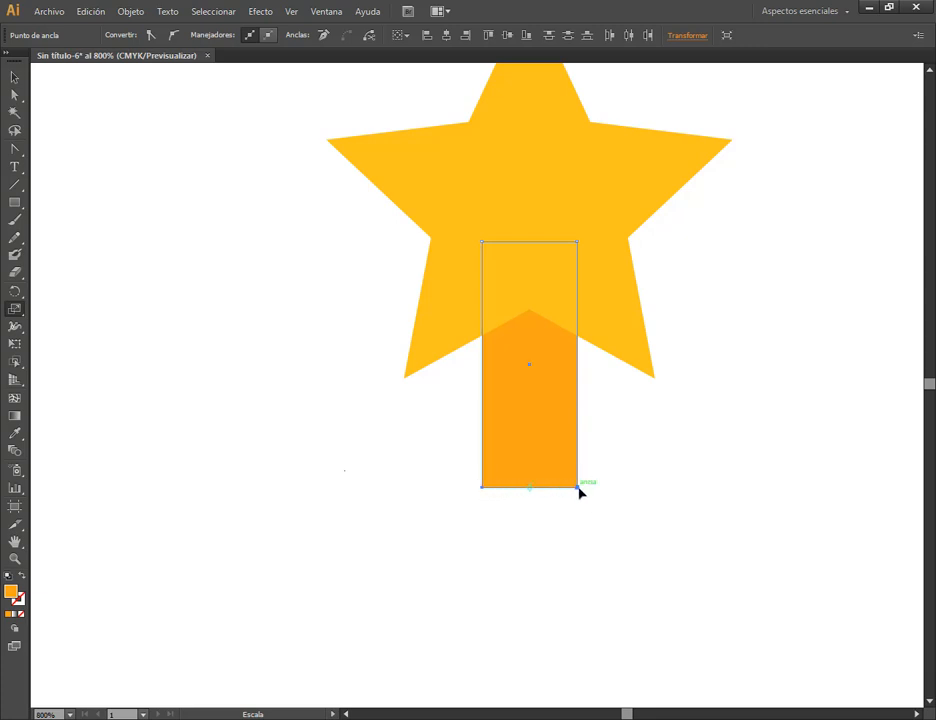
drag(580, 491, 601, 493)
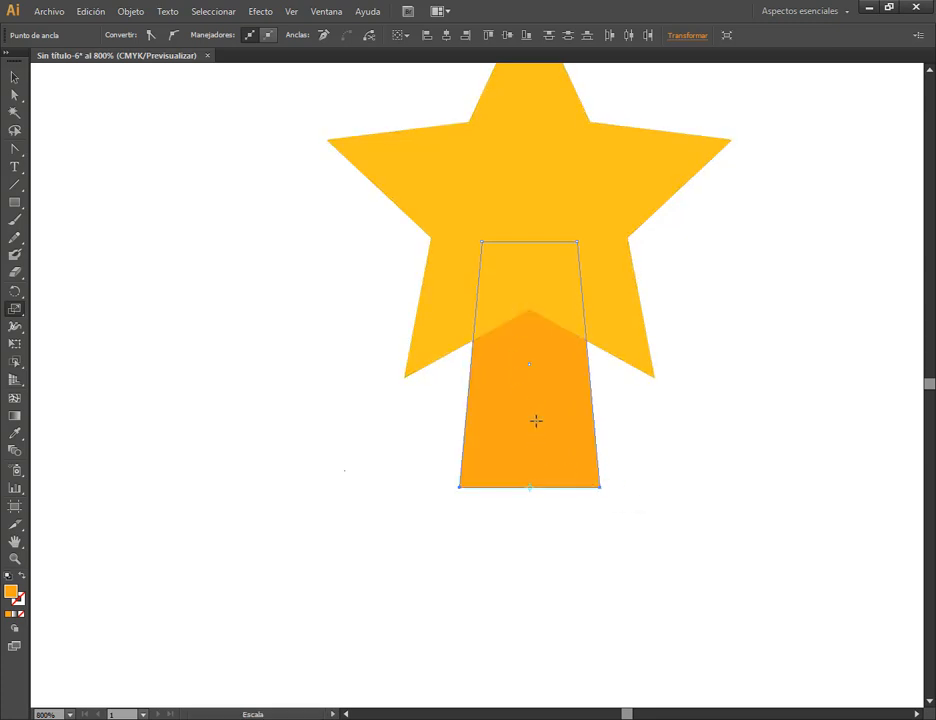
click(14, 78)
click(292, 389)
scroll(292, 389, down, 4)
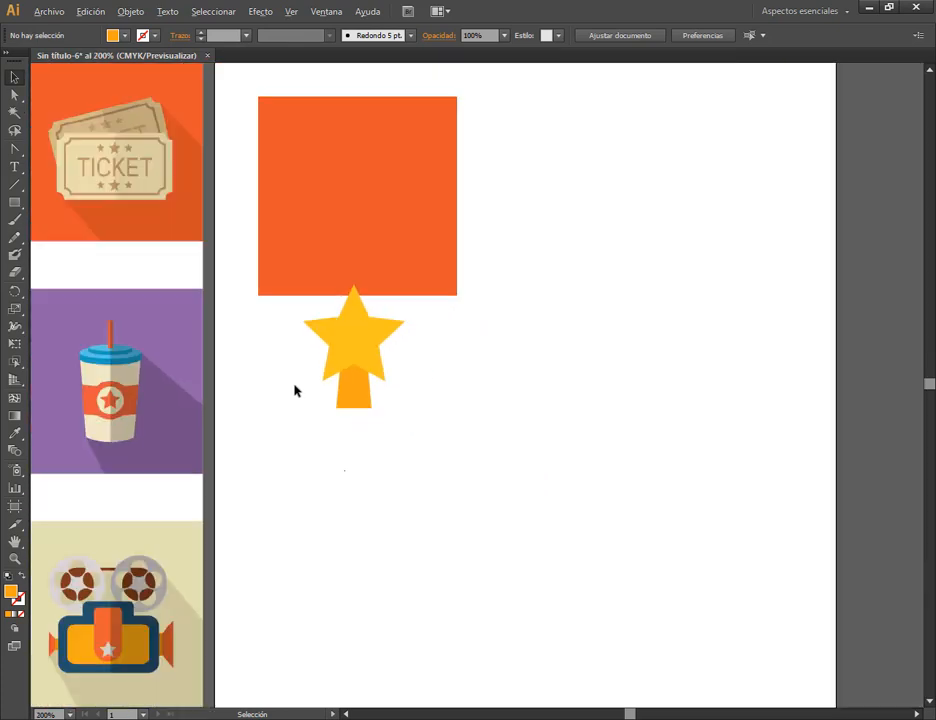
- Scale the trapezoid stem down proportionally, align it with the star's horizontal centre, and deselect both shapes
drag(303, 386, 639, 402)
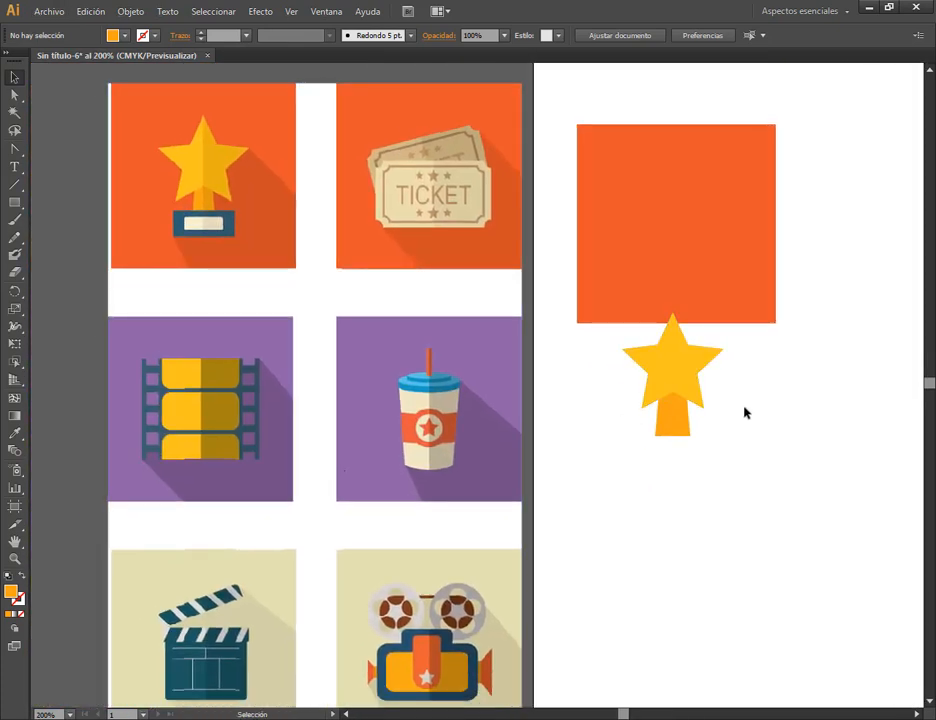
scroll(728, 415, up, 4)
click(637, 424)
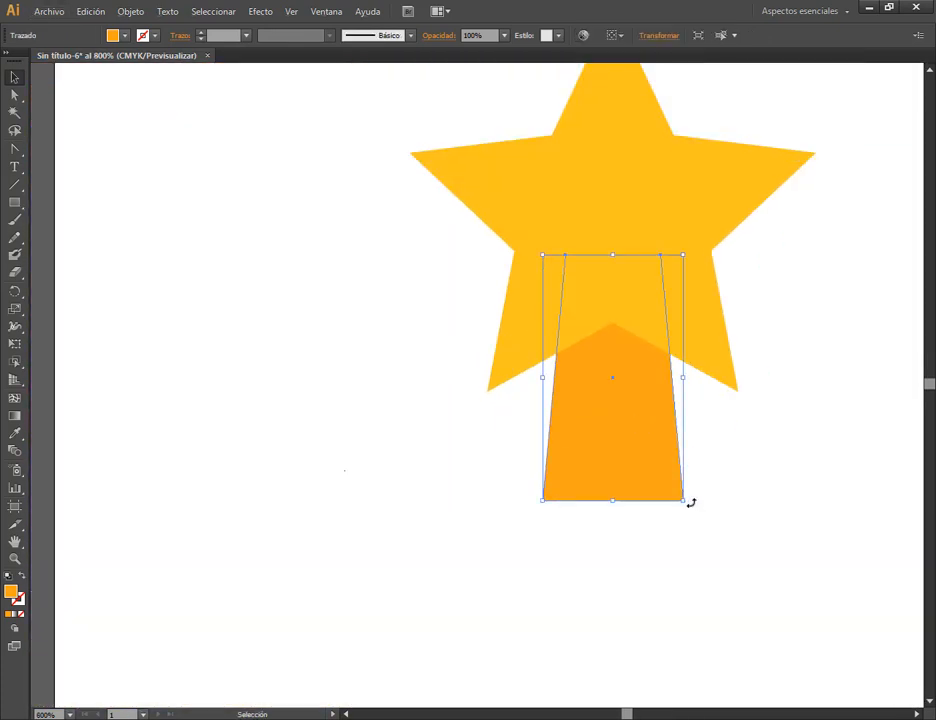
drag(683, 501, 663, 466)
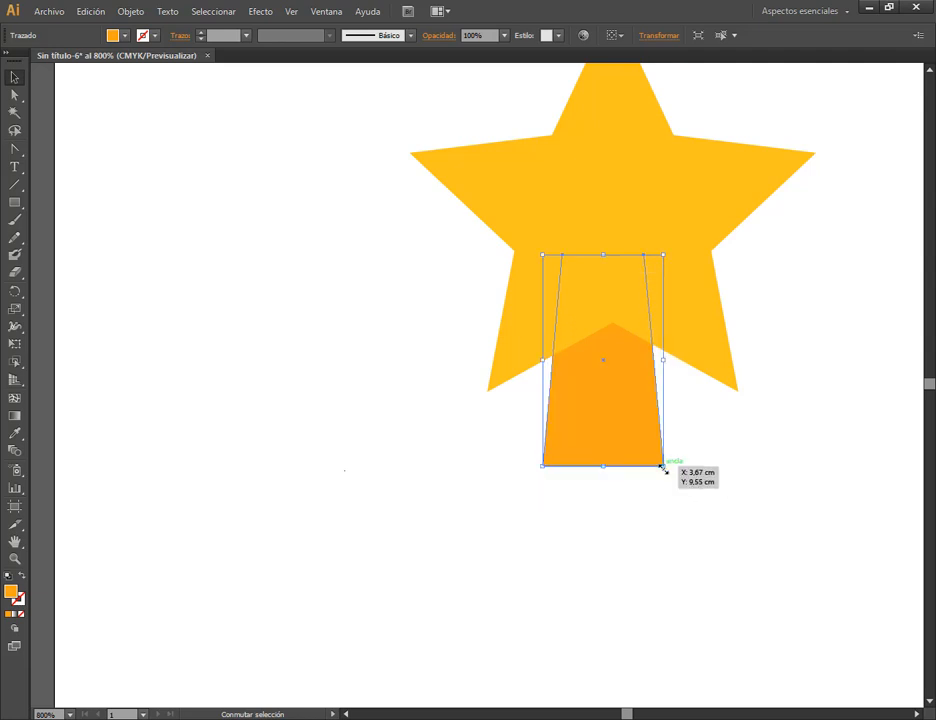
shift+click(622, 182)
click(614, 36)
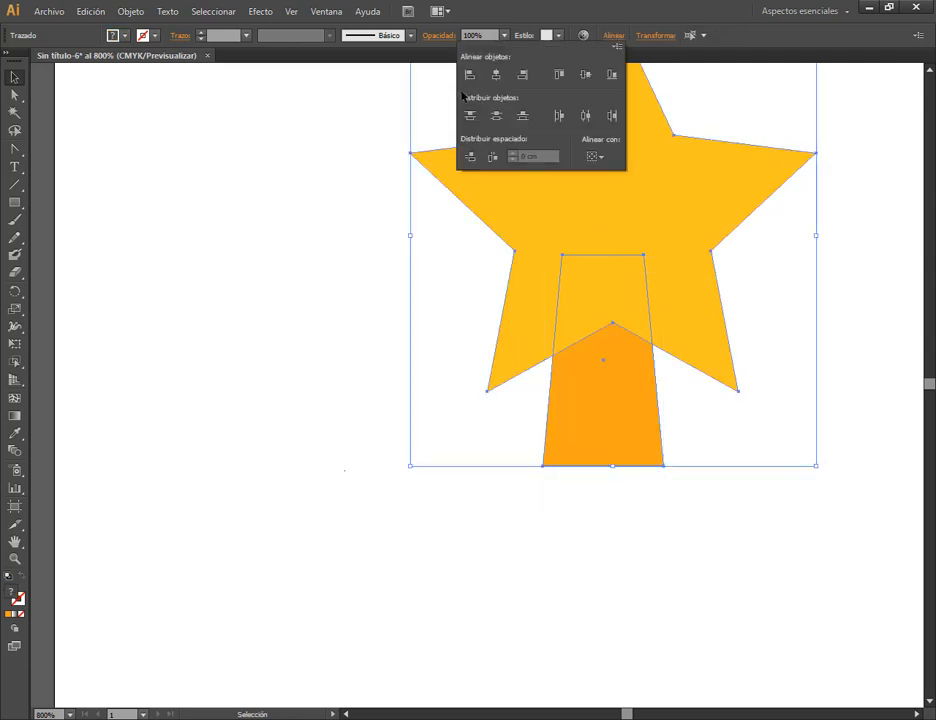
click(493, 75)
click(587, 511)
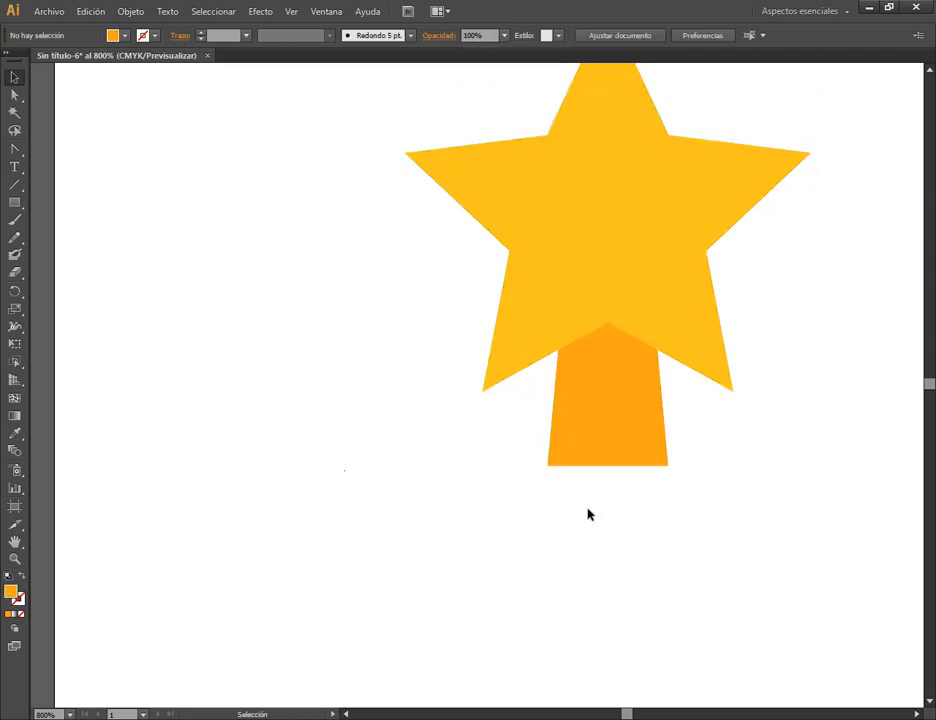
click(598, 325)
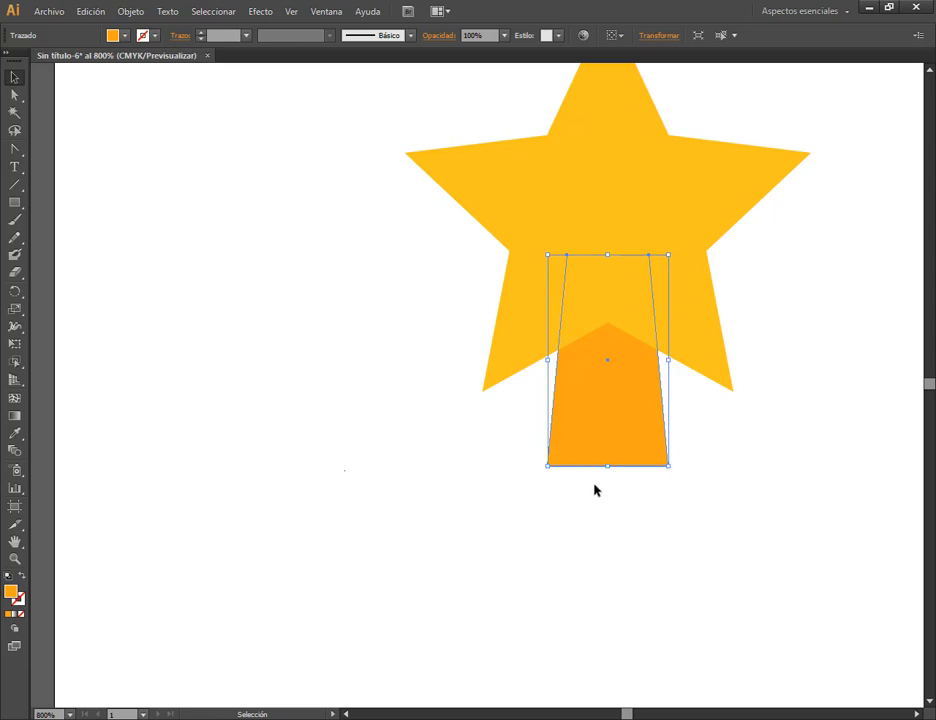
click(616, 556)
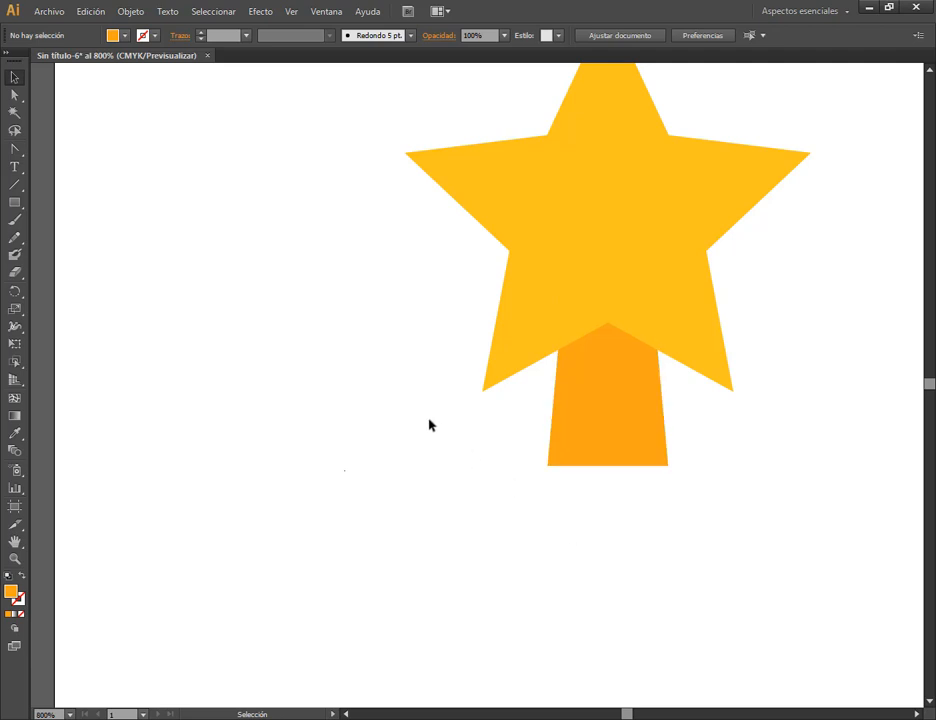
- Draw a wide rectangle for the pedestal beside the trophy's blue base in the reference, at about the same size
scroll(428, 425, down, 2)
drag(376, 426, 790, 497)
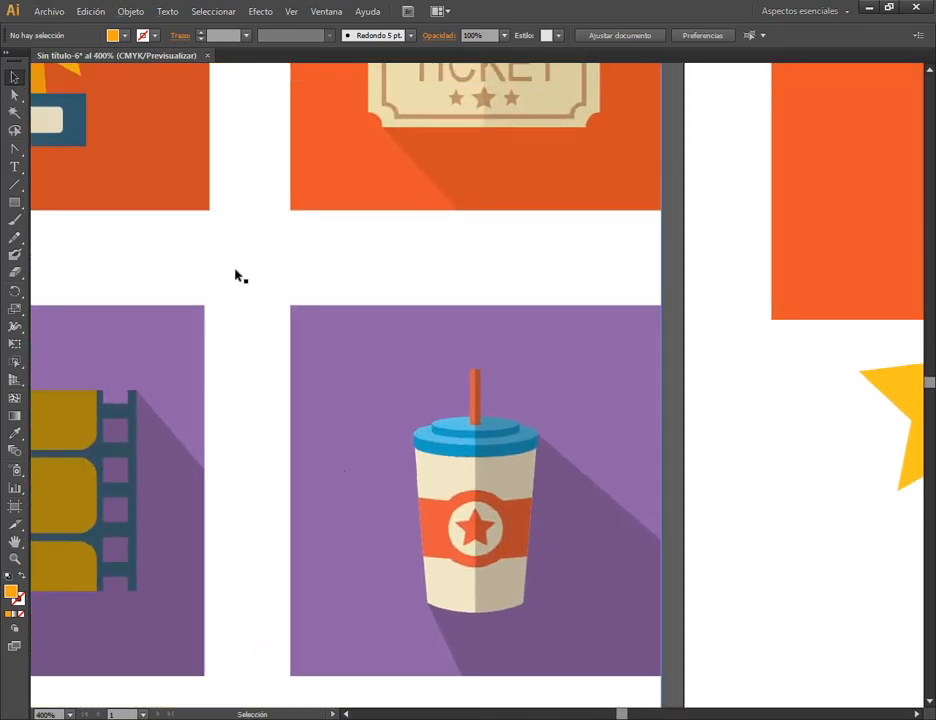
drag(237, 276, 539, 432)
click(22, 204)
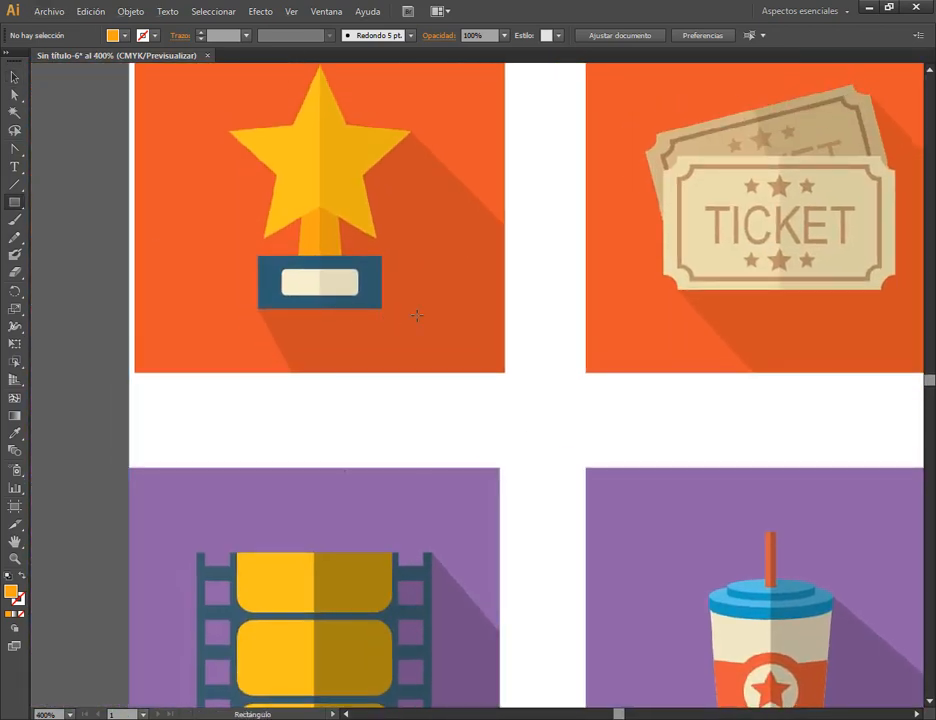
drag(455, 238, 585, 300)
click(14, 76)
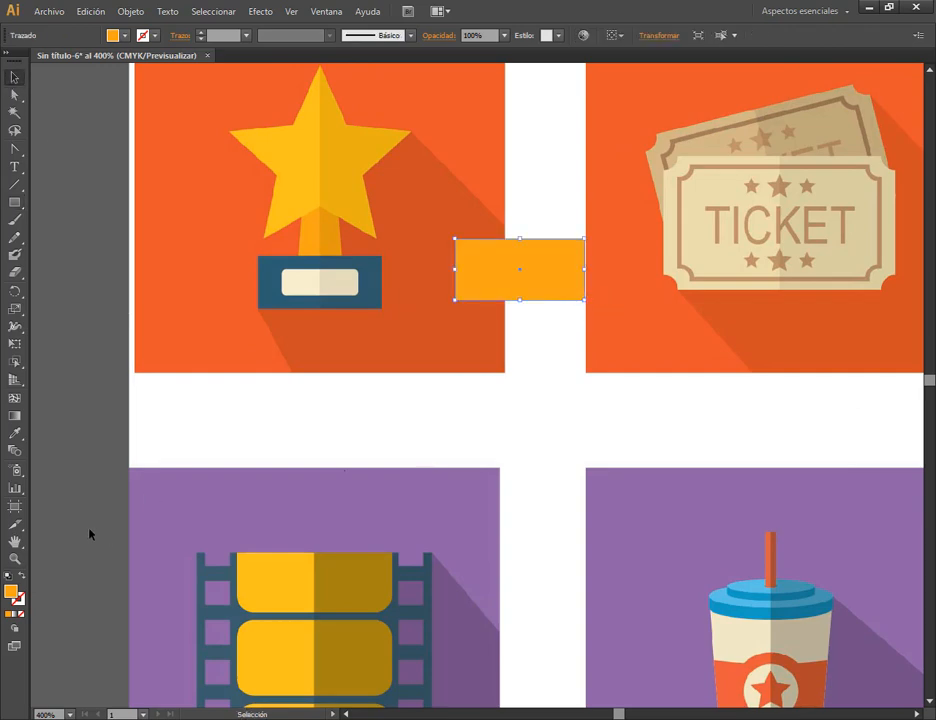
- Fill the separate orange rectangle with the trophy base's blue and move it slightly lower
click(15, 433)
click(272, 262)
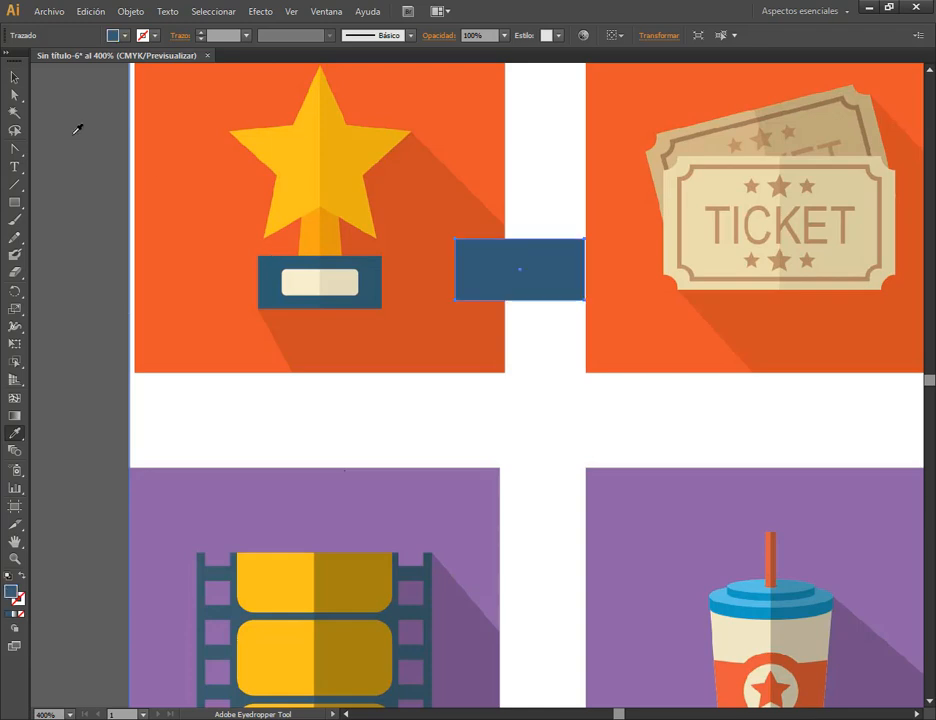
click(13, 80)
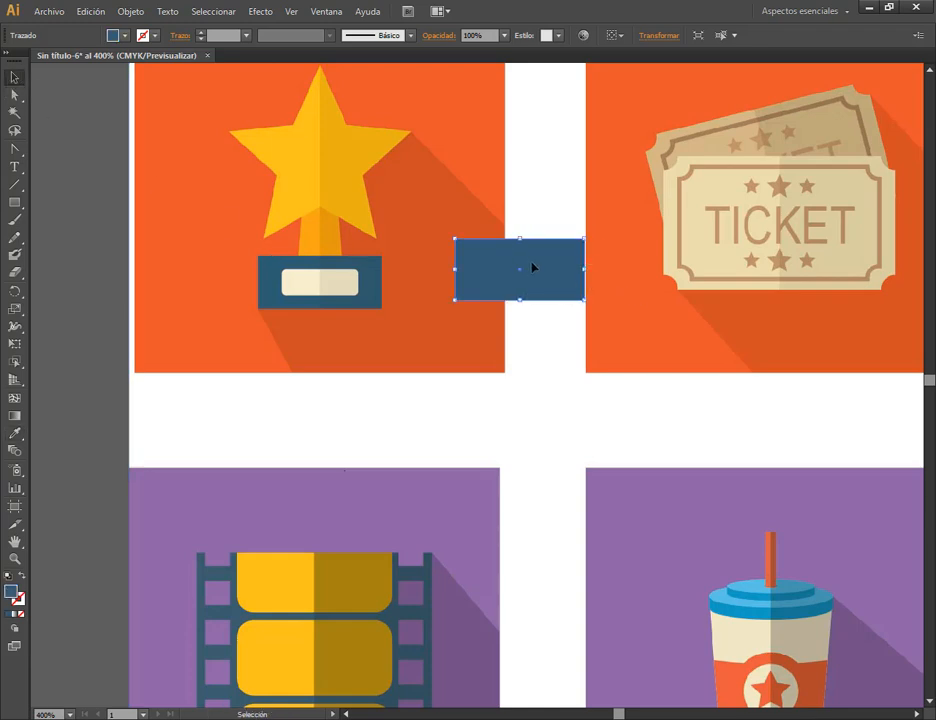
drag(533, 268, 531, 314)
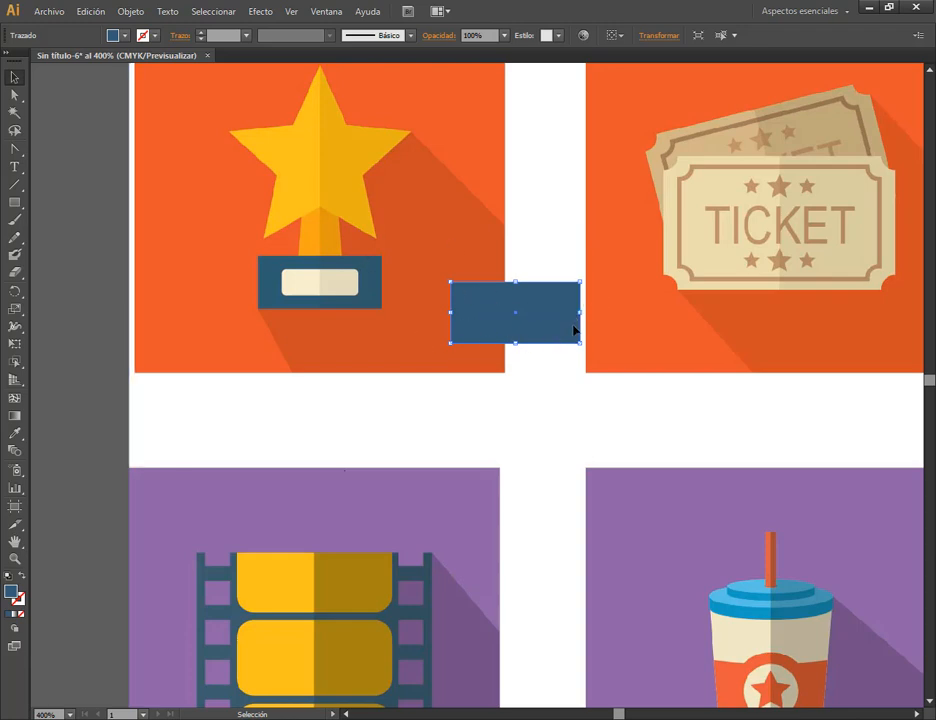
- Duplicate the blue rectangle in place in front and fill the copy with the cream of the trophy's plaque
key(ctrl+c)
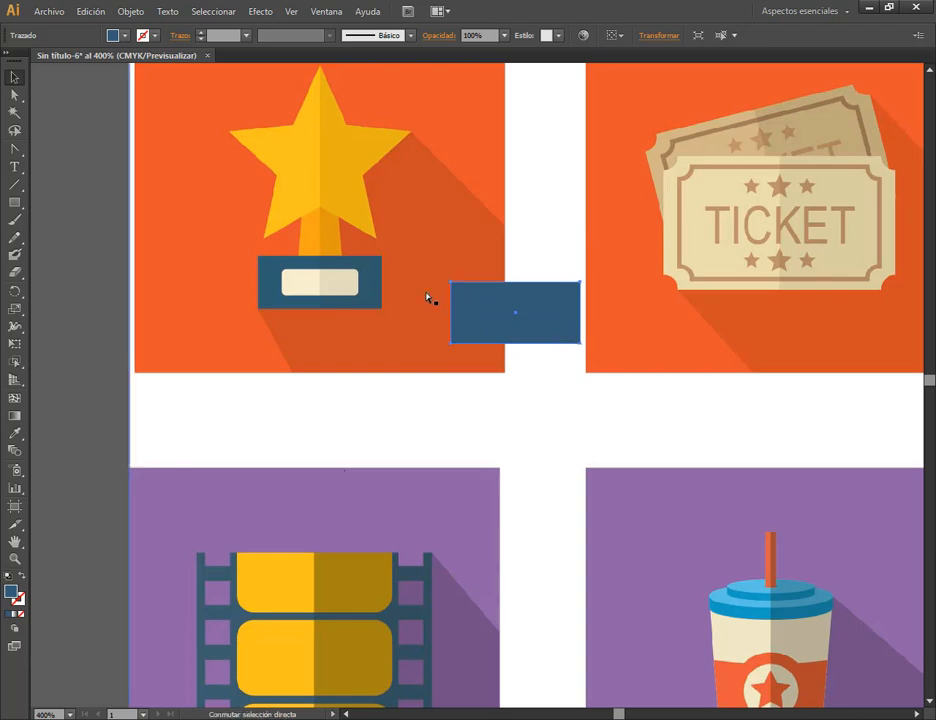
click(15, 433)
click(314, 267)
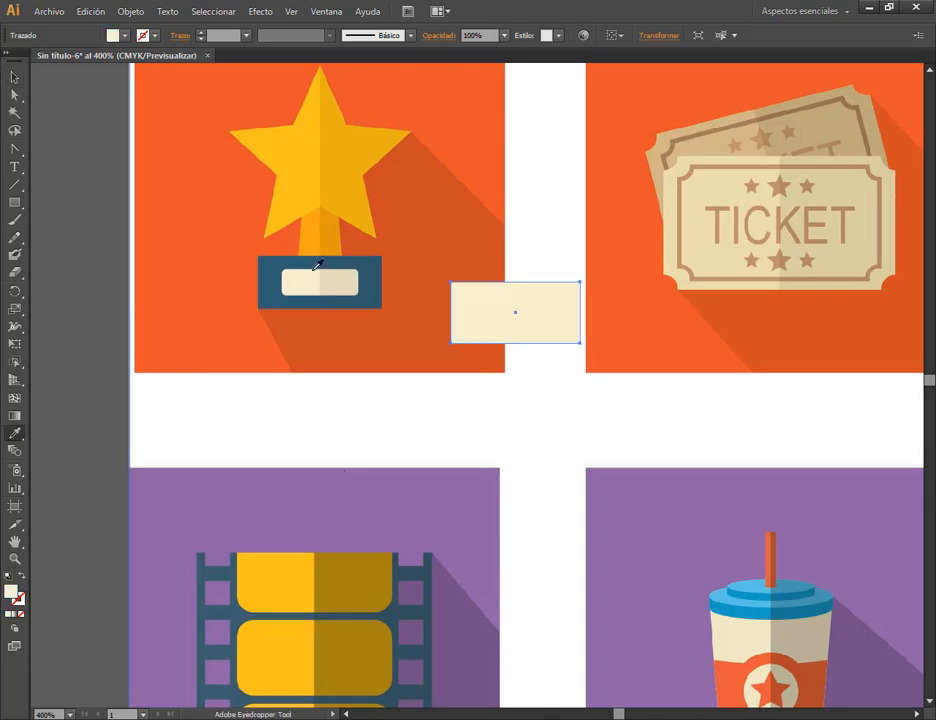
key(v)
- Shrink the cream rectangle about its centre, in width and height, to form a plaque inside the blue base
scroll(476, 276, up, 1)
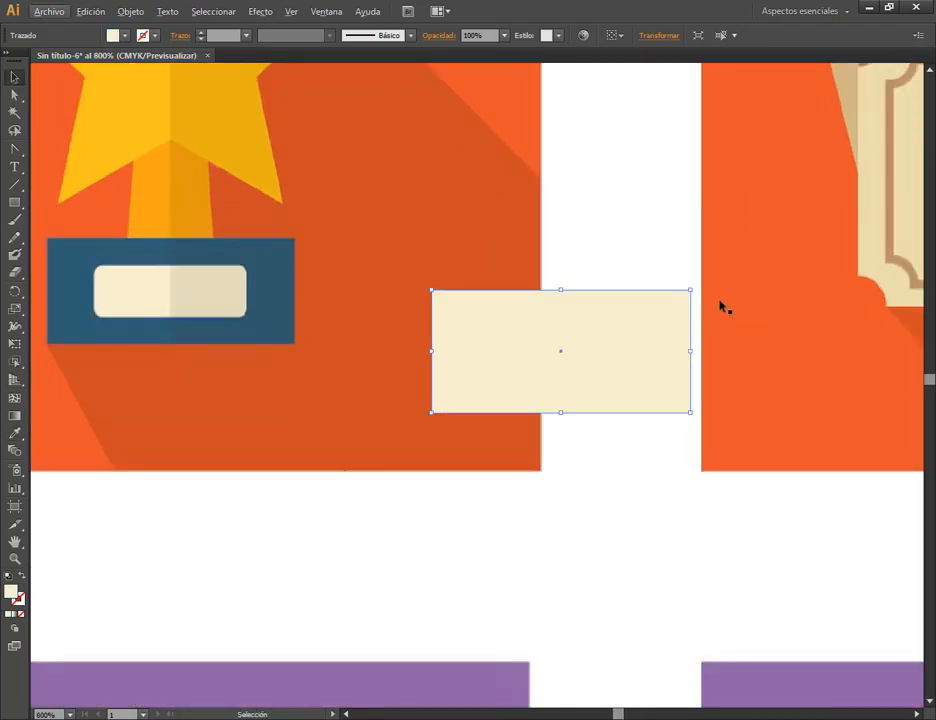
drag(690, 290, 659, 316)
drag(561, 315, 565, 327)
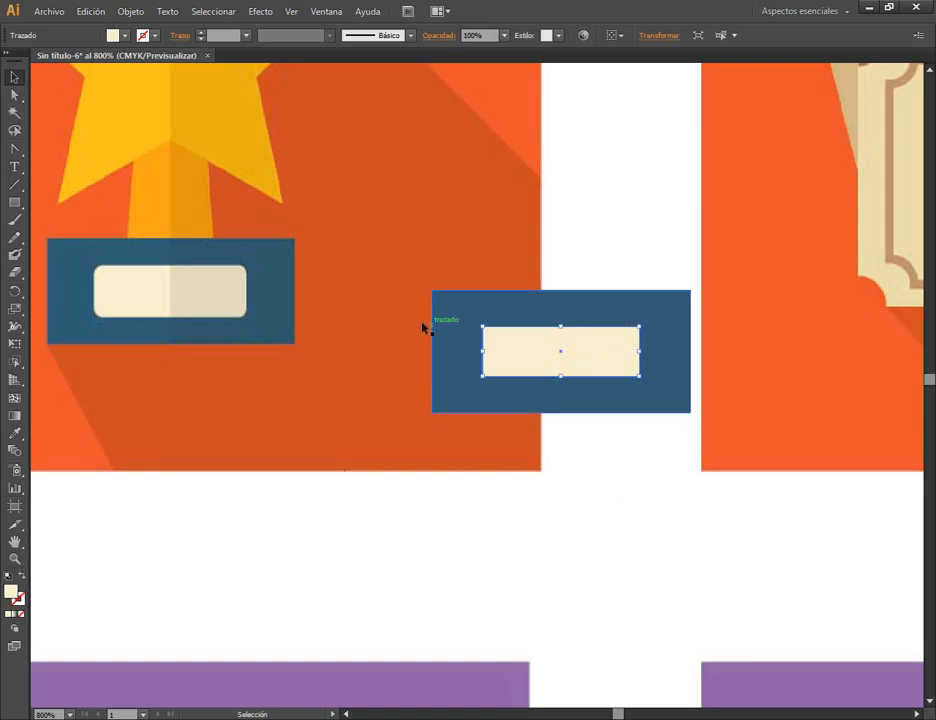
- Select the cream plaque up close and look at the available rectangle tool variants
click(585, 496)
click(552, 371)
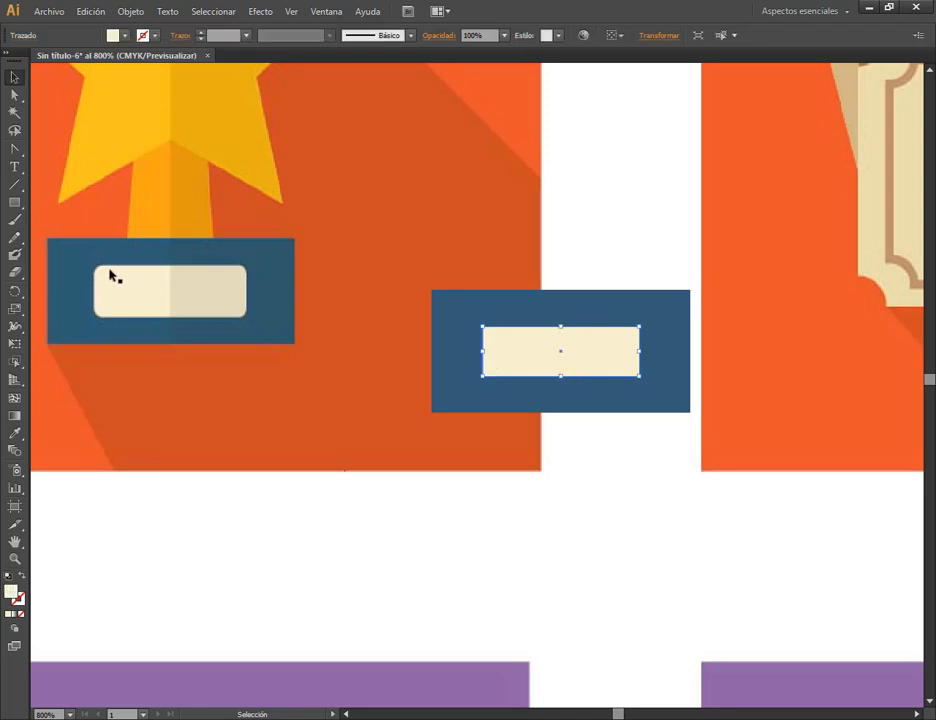
alt+scroll(595, 345, up, 5)
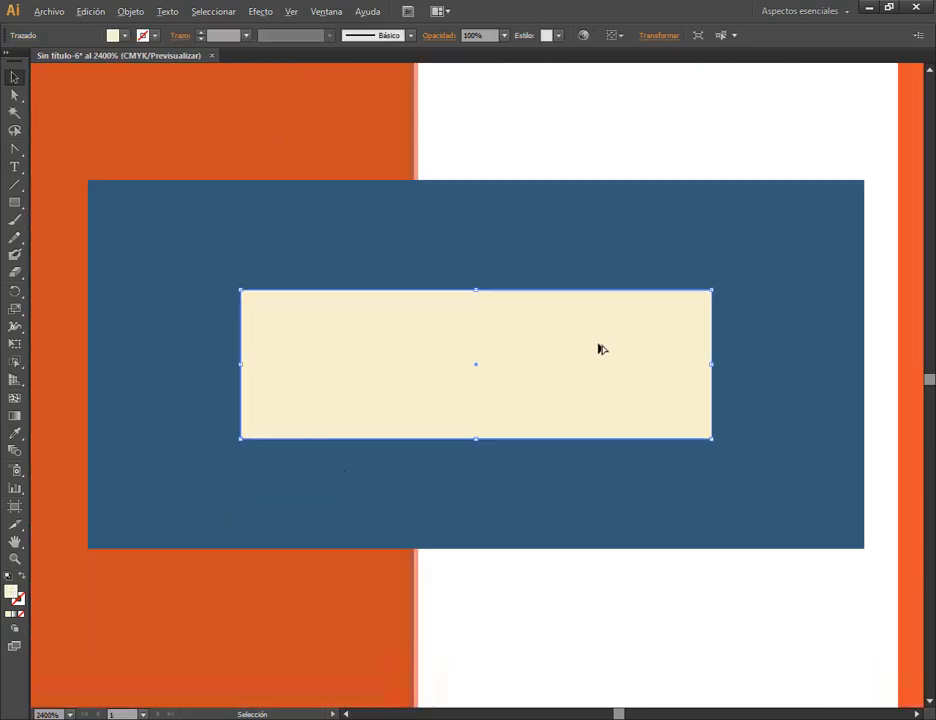
alt+scroll(840, 272, down, 1)
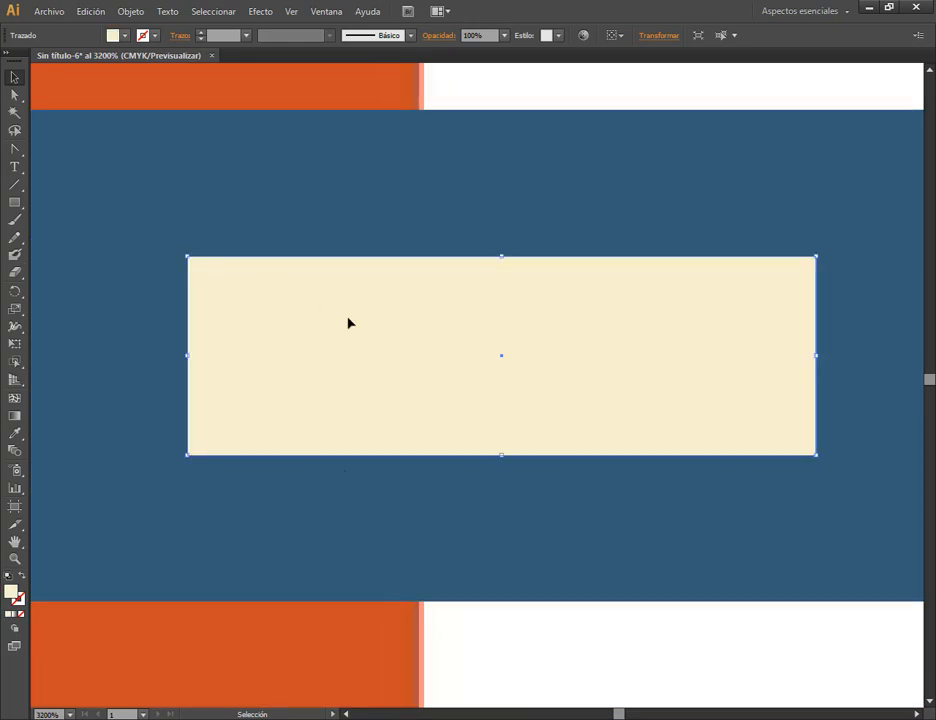
drag(17, 202, 111, 222)
click(14, 79)
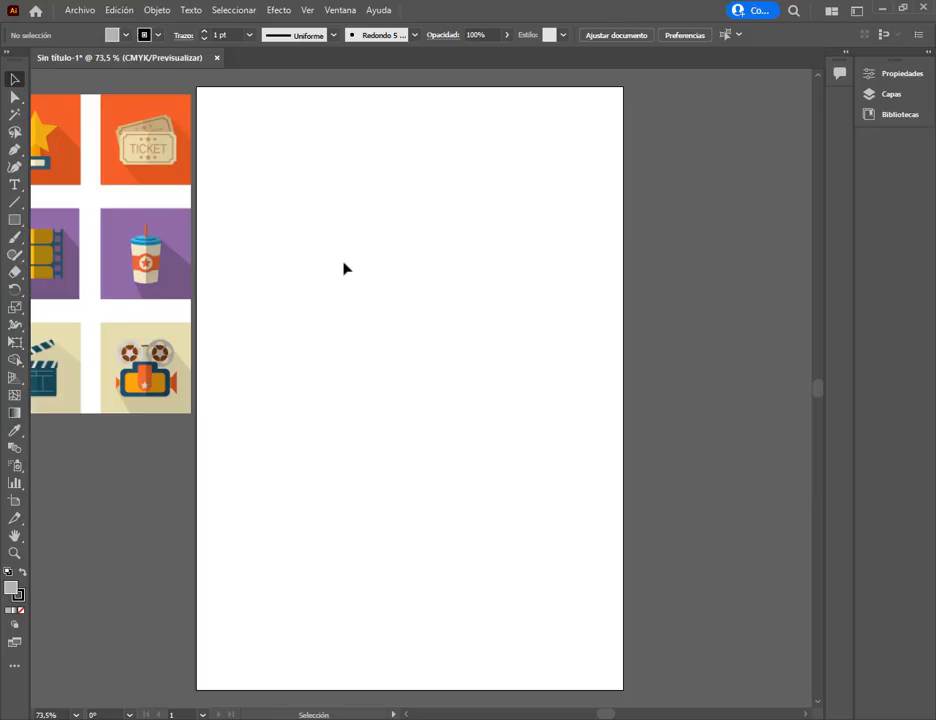
- In the newer Illustrator version, draw a wide gray rectangle on the blank artboard and try its live corner widget
click(15, 225)
drag(288, 236, 552, 358)
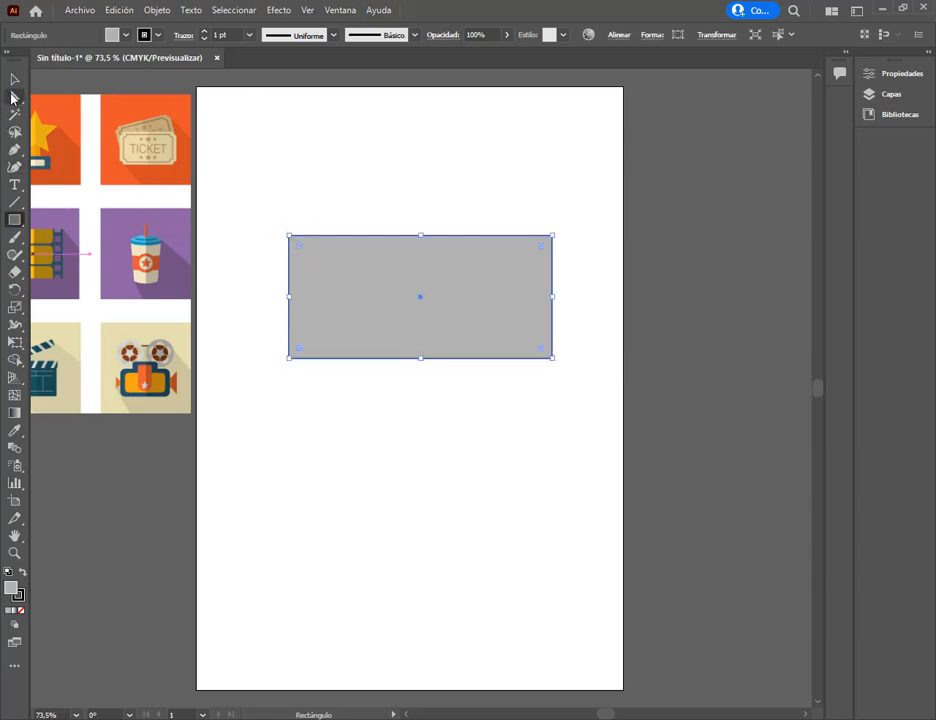
click(13, 96)
mouse_move(300, 247)
mouse_down()
mouse_move(306, 257)
mouse_move(295, 251)
mouse_up()
click(14, 79)
click(333, 190)
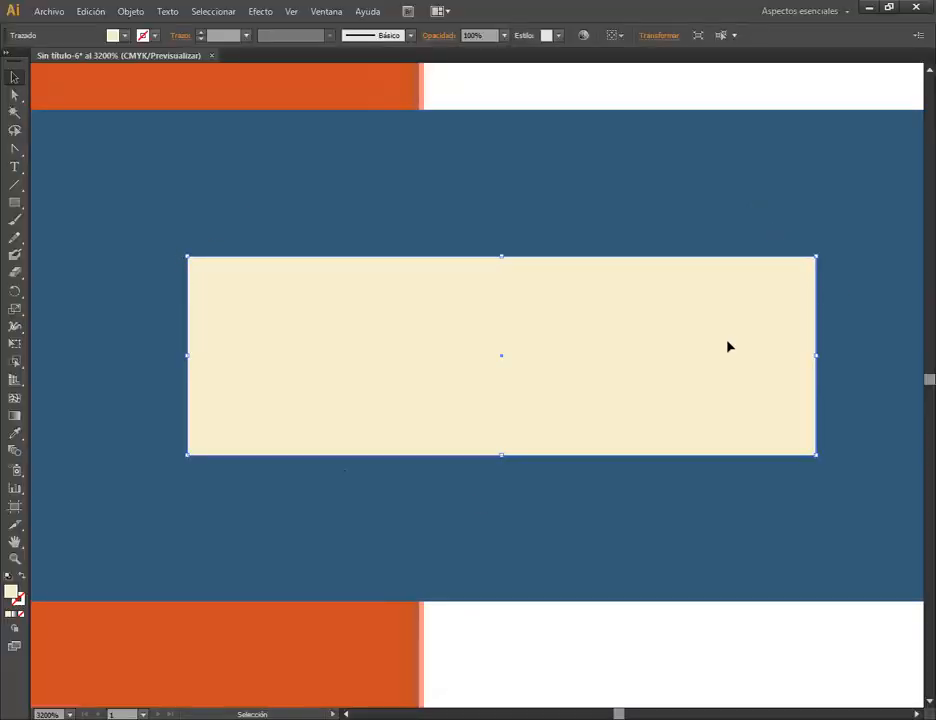
- Apply the Convert to Shape rounded rectangle effect to the cream plaque with 0 cm extra width and height and a 0.3 cm corner radius
click(261, 12)
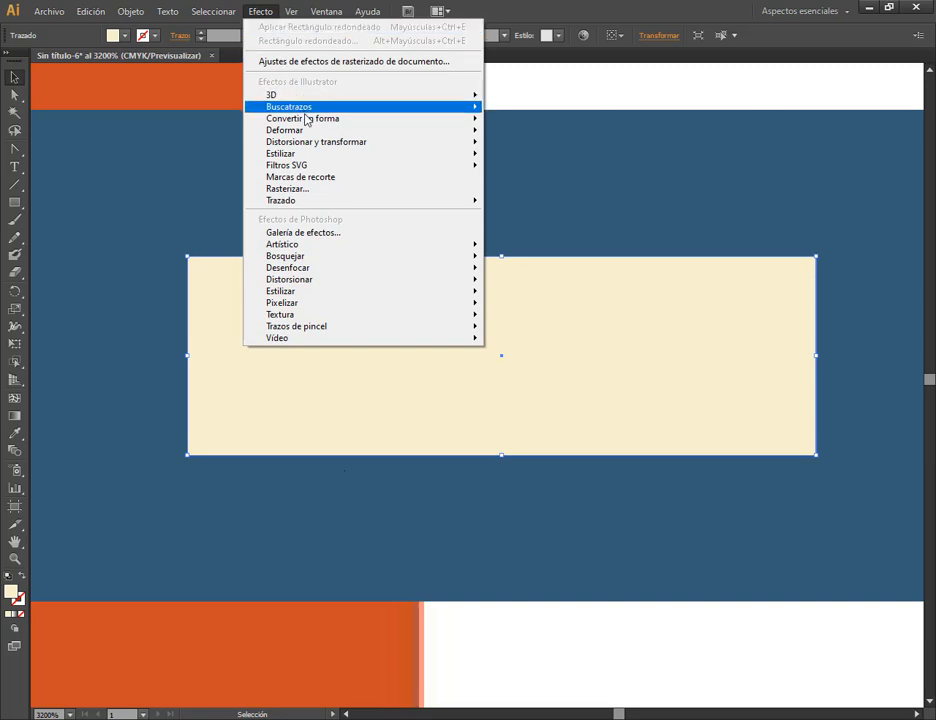
mouse_move(306, 120)
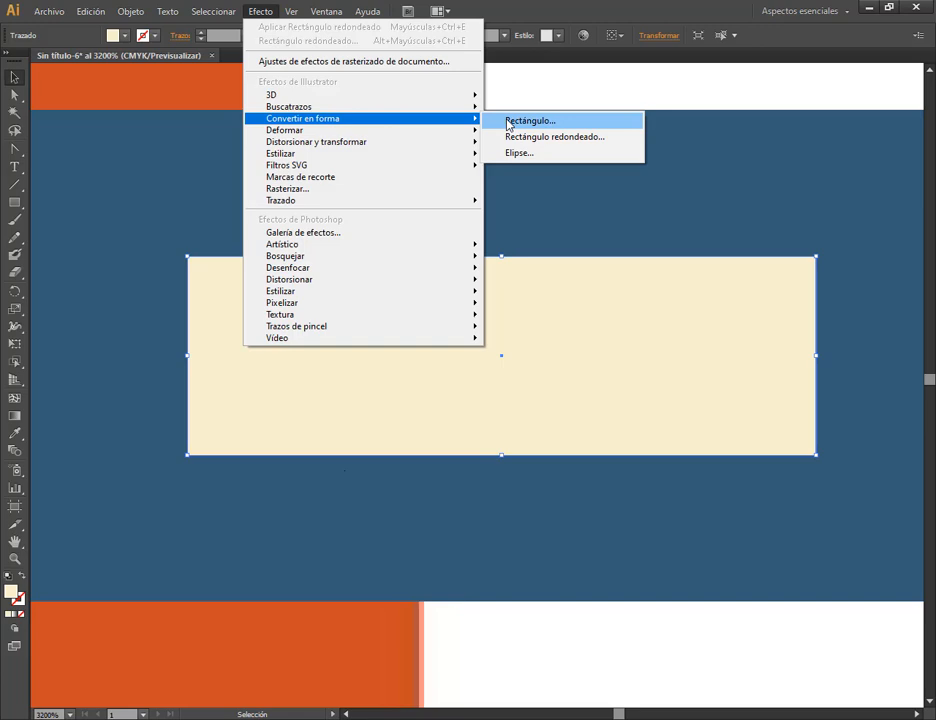
click(566, 145)
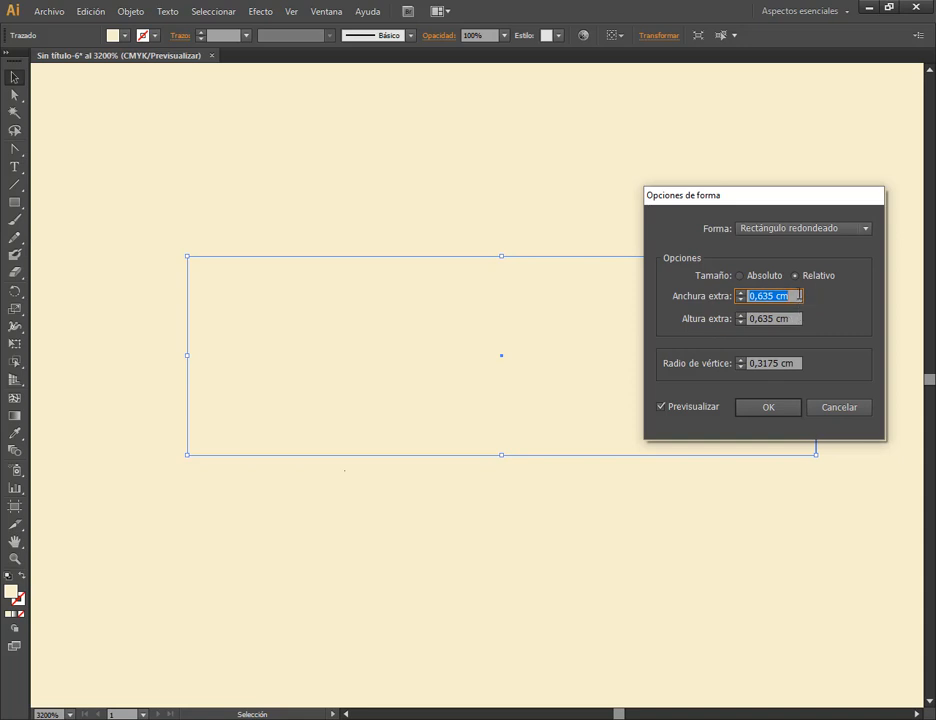
text(0)
key(Tab)
text(0)
click(777, 296)
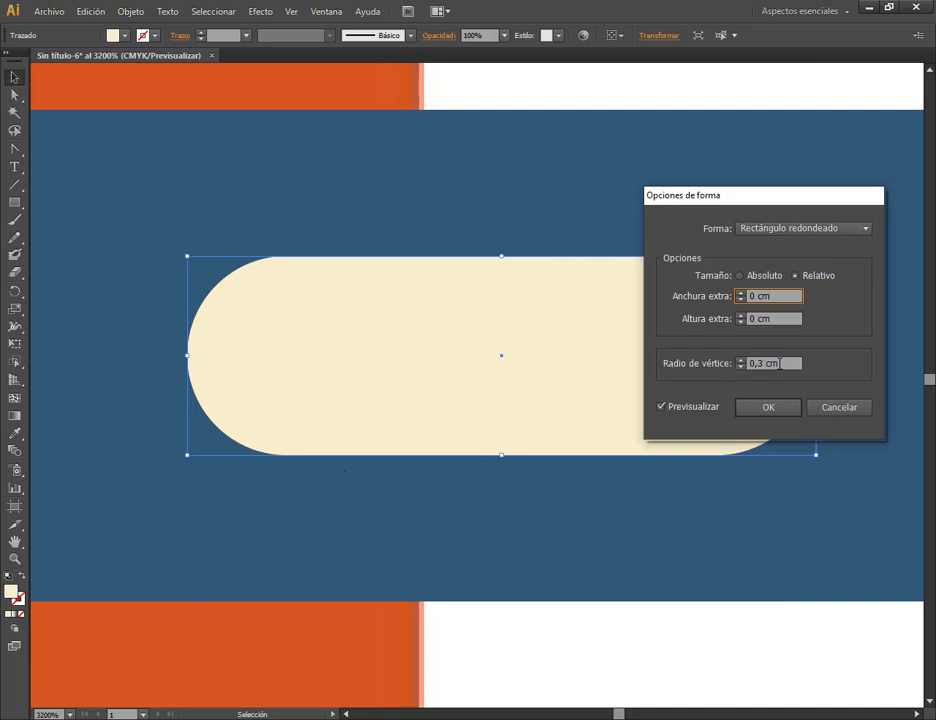
- Try corner radii of 0.1, 0.01 and 0.05 cm with the preview on for the cream plaque
text(0)
key(Tab)
scroll(766, 362, up, 1)
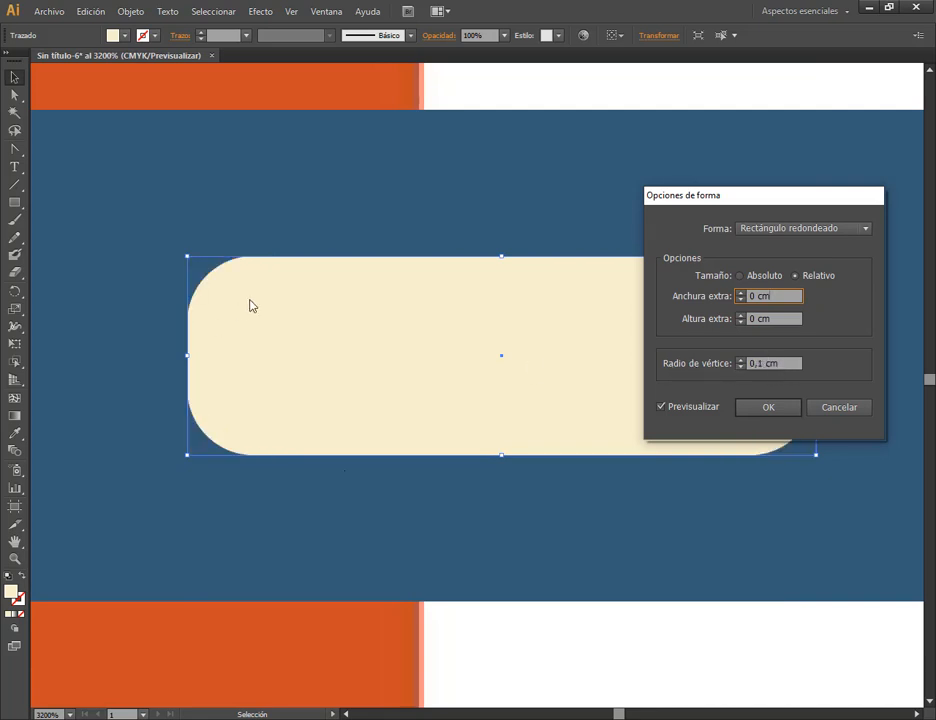
click(759, 364)
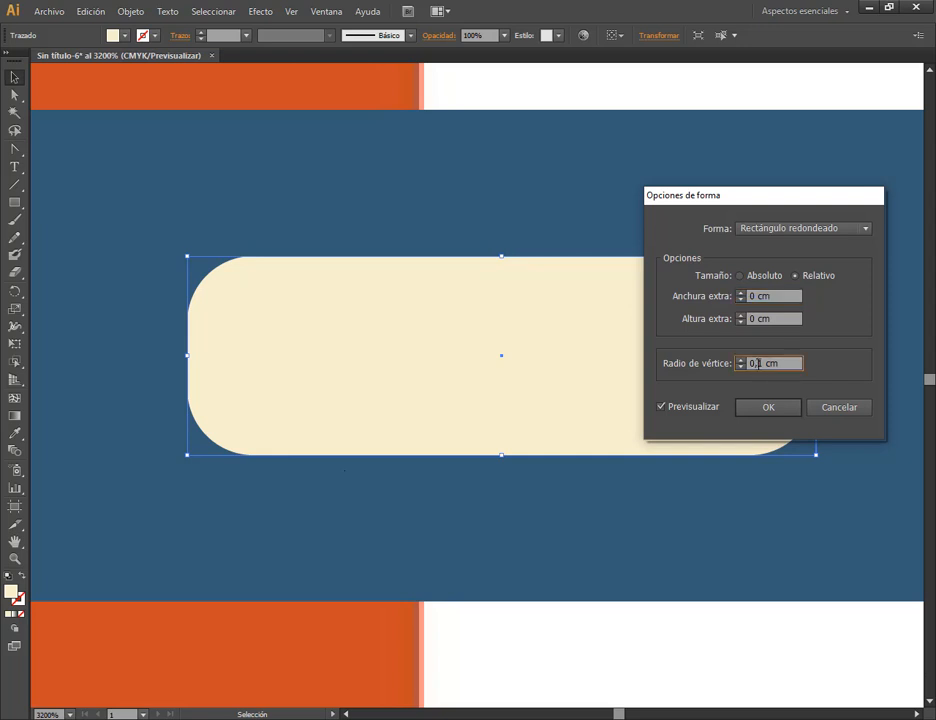
click(661, 407)
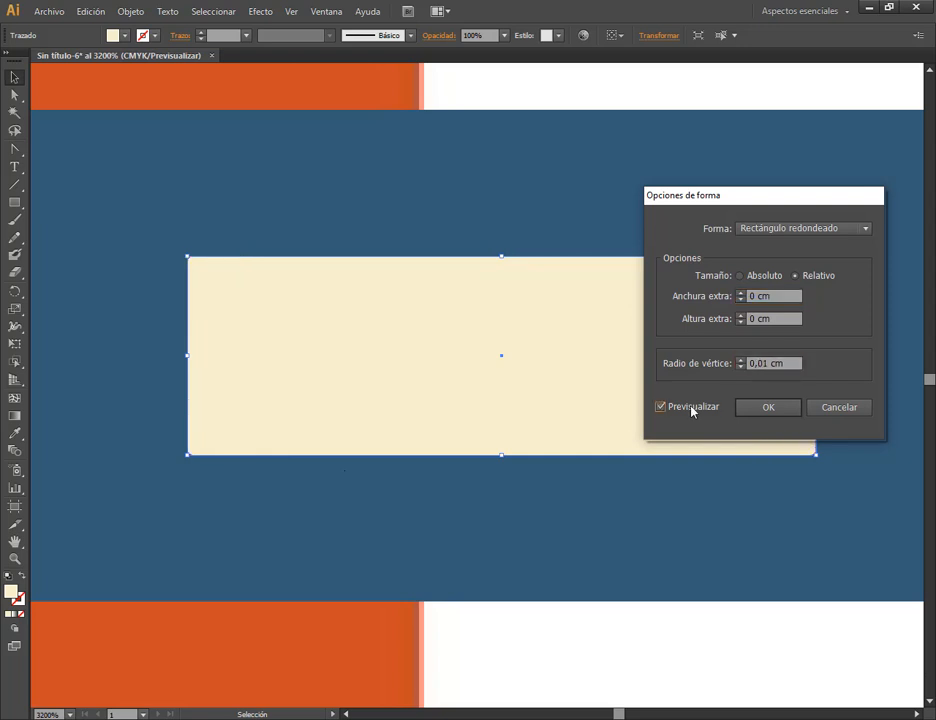
click(766, 364)
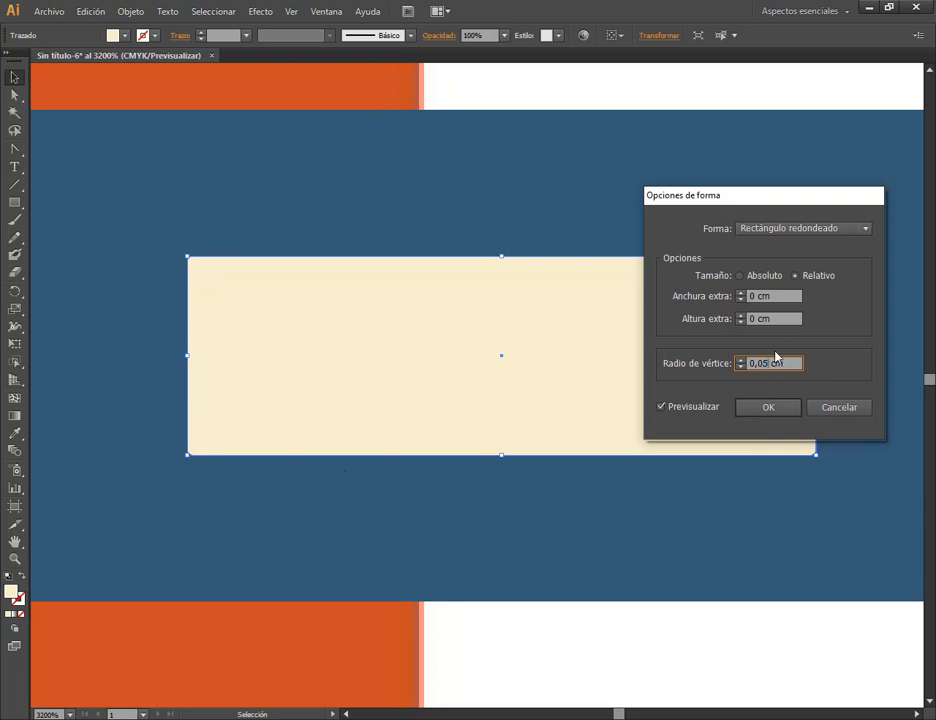
click(786, 320)
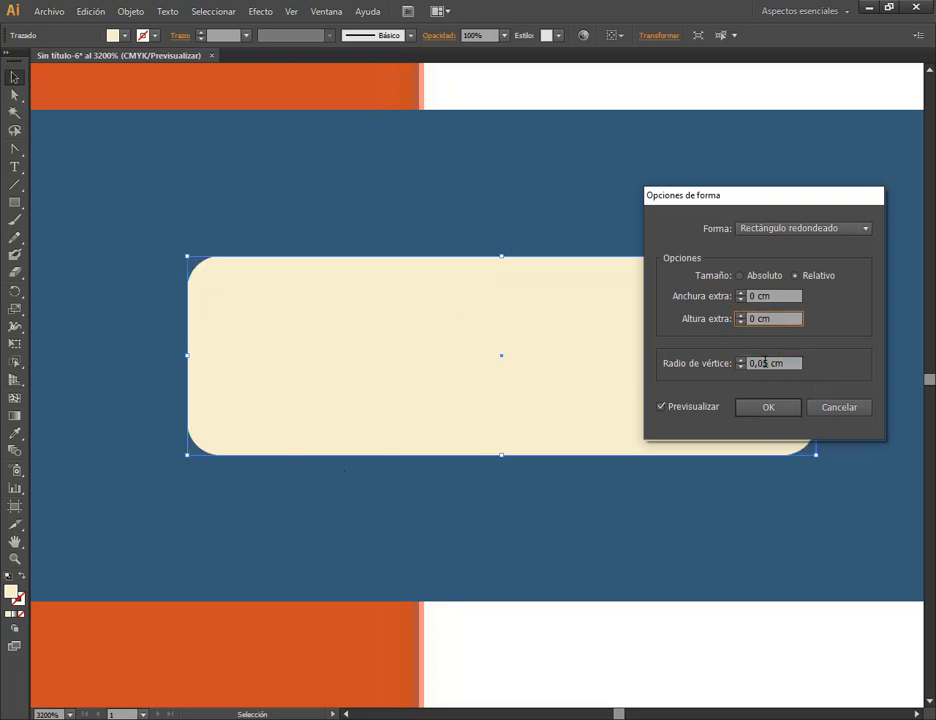
- Set the plaque's corner radius to 0.03 cm and apply the rounded rectangle effect
click(764, 362)
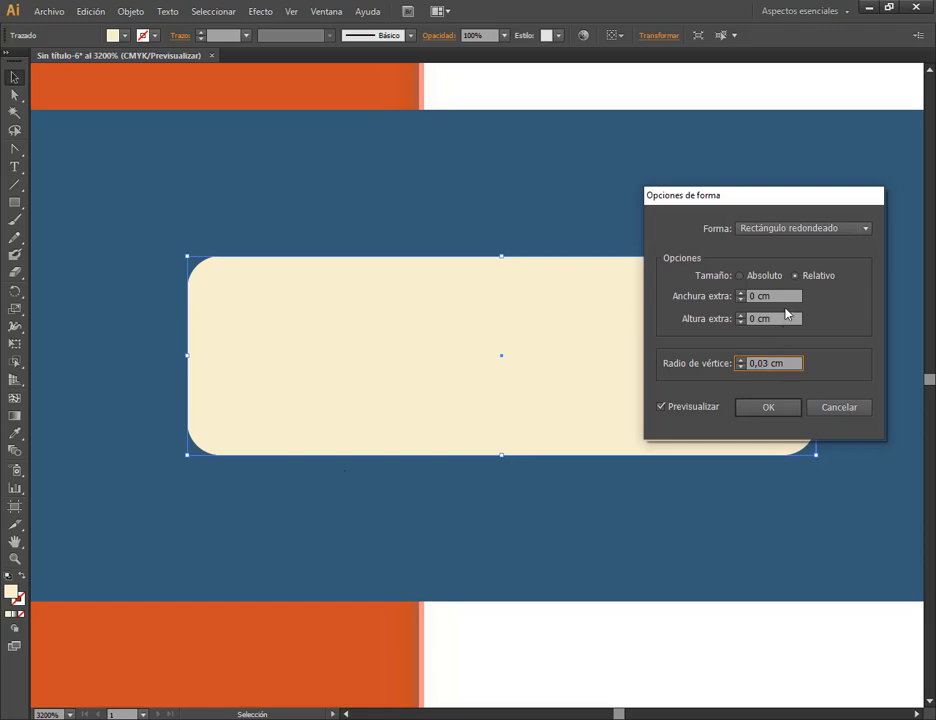
click(783, 408)
click(263, 205)
scroll(417, 327, down, 1)
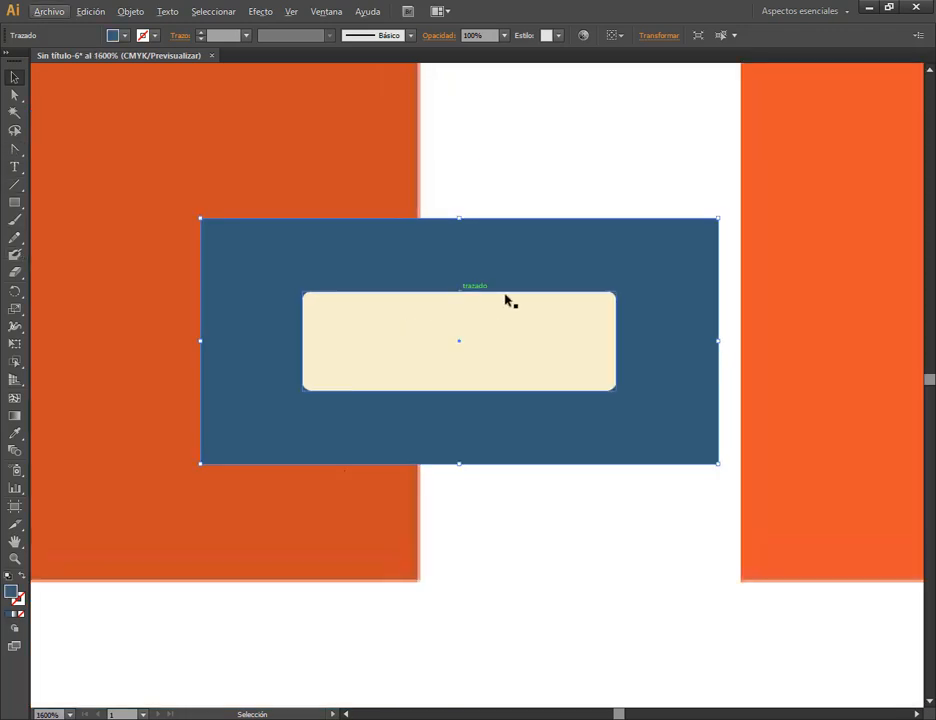
scroll(564, 376, down, 1)
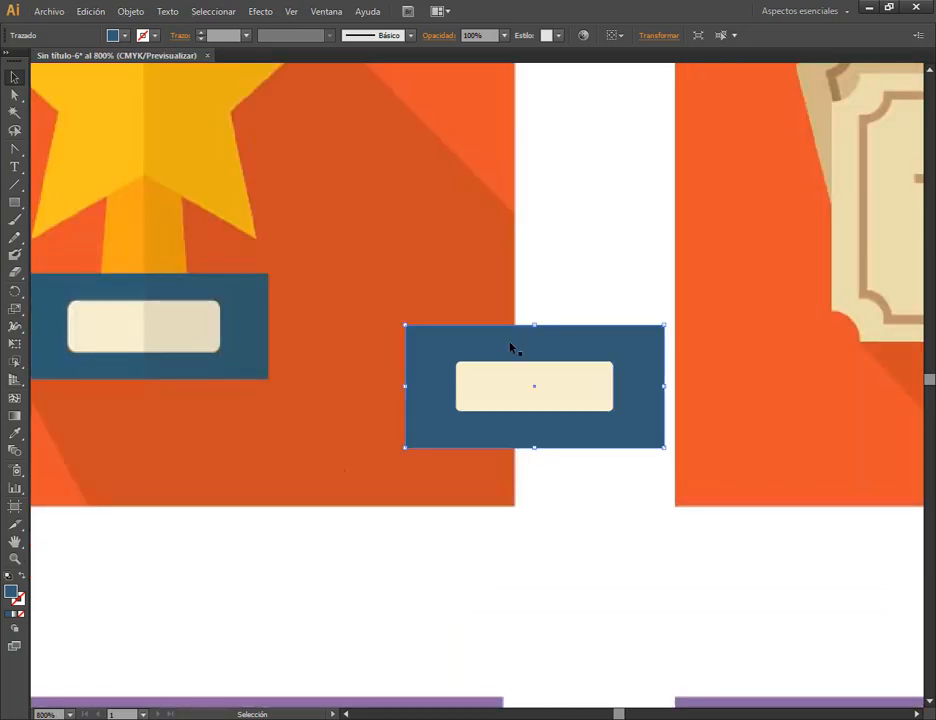
- Edit the cream plaque's existing rounded rectangle effect through its appearance attributes and set the corner radius to 0.04 cm
click(560, 378)
scroll(561, 379, up, 2)
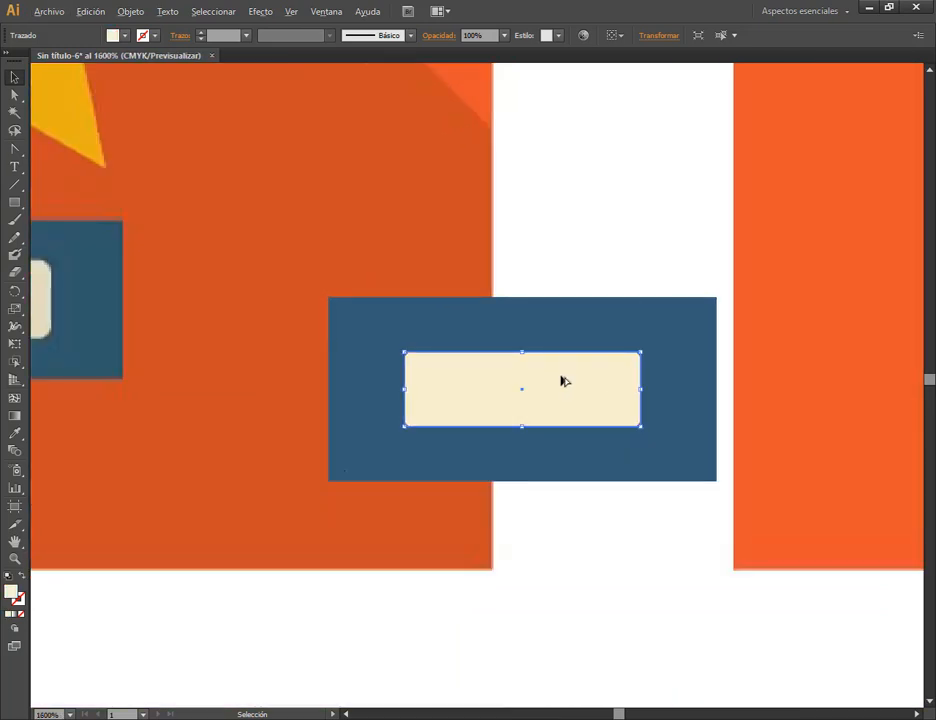
click(325, 10)
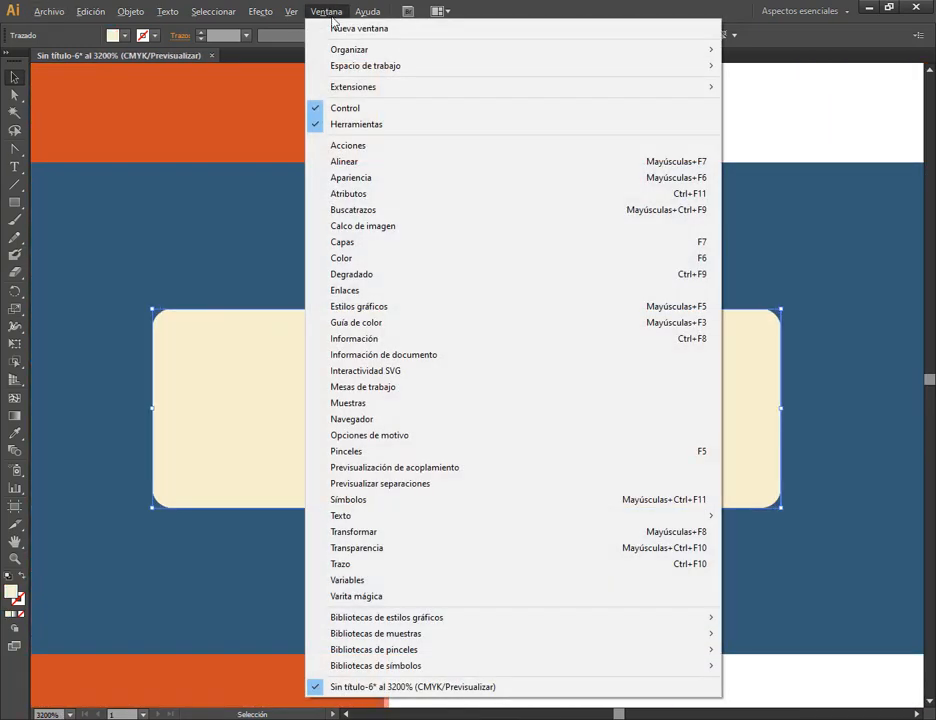
click(360, 179)
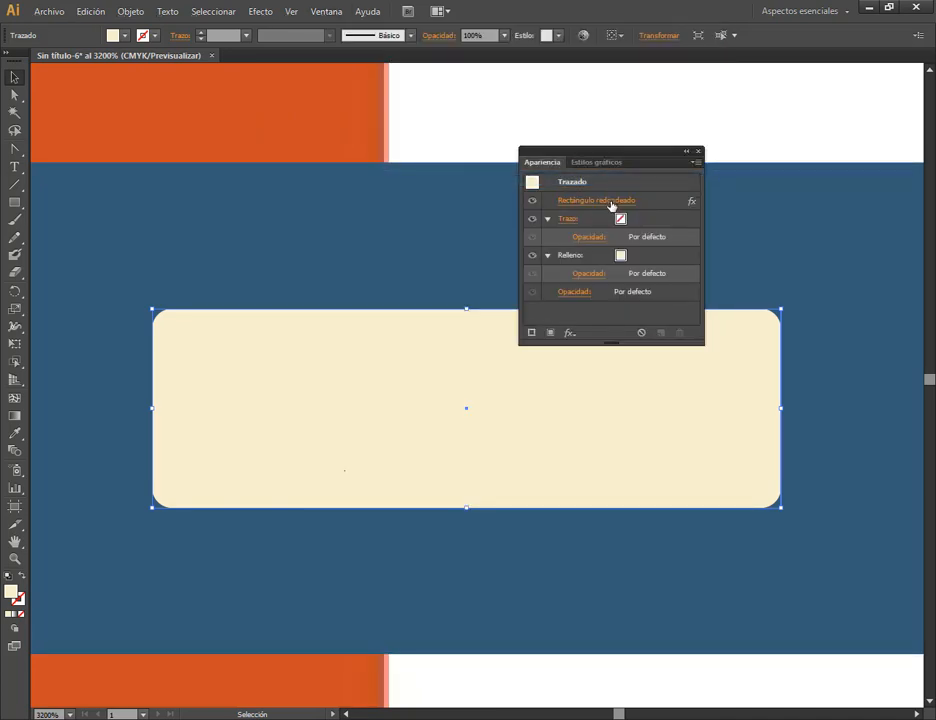
click(611, 202)
click(765, 364)
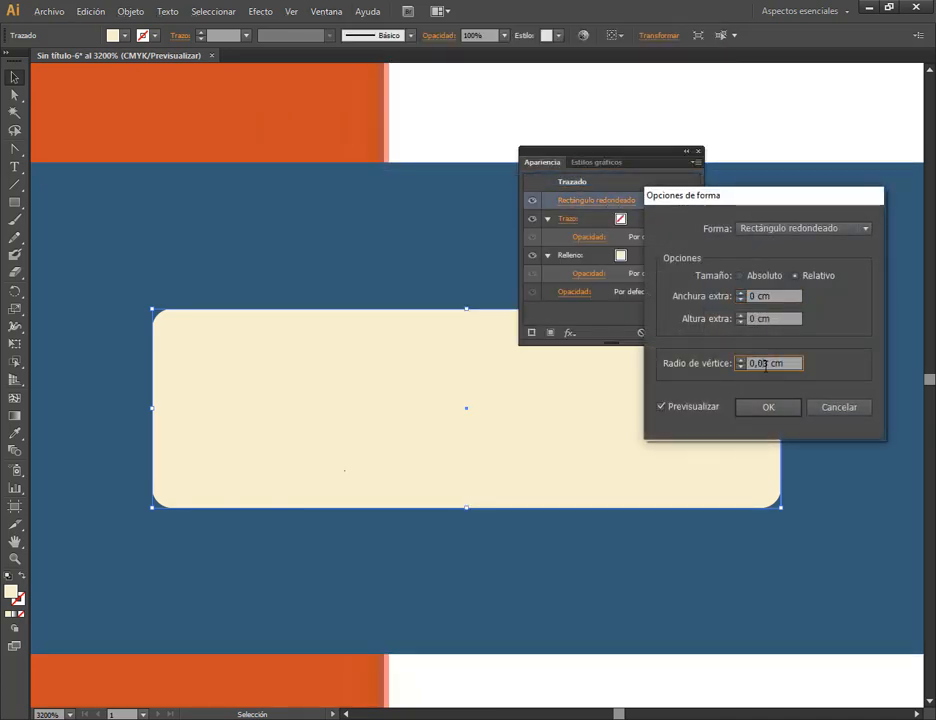
text(4)
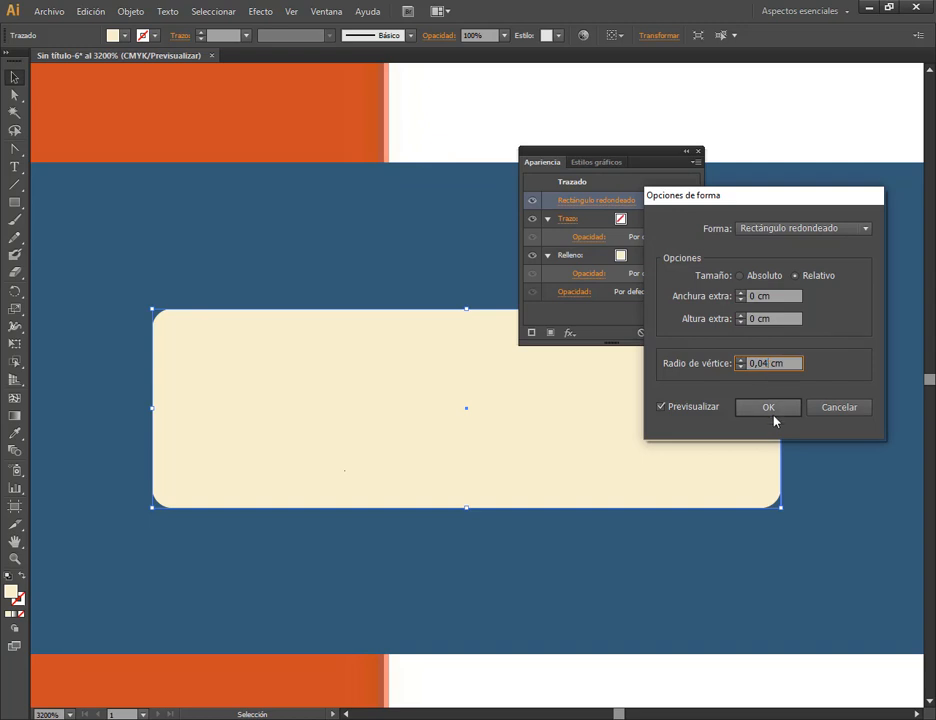
click(773, 410)
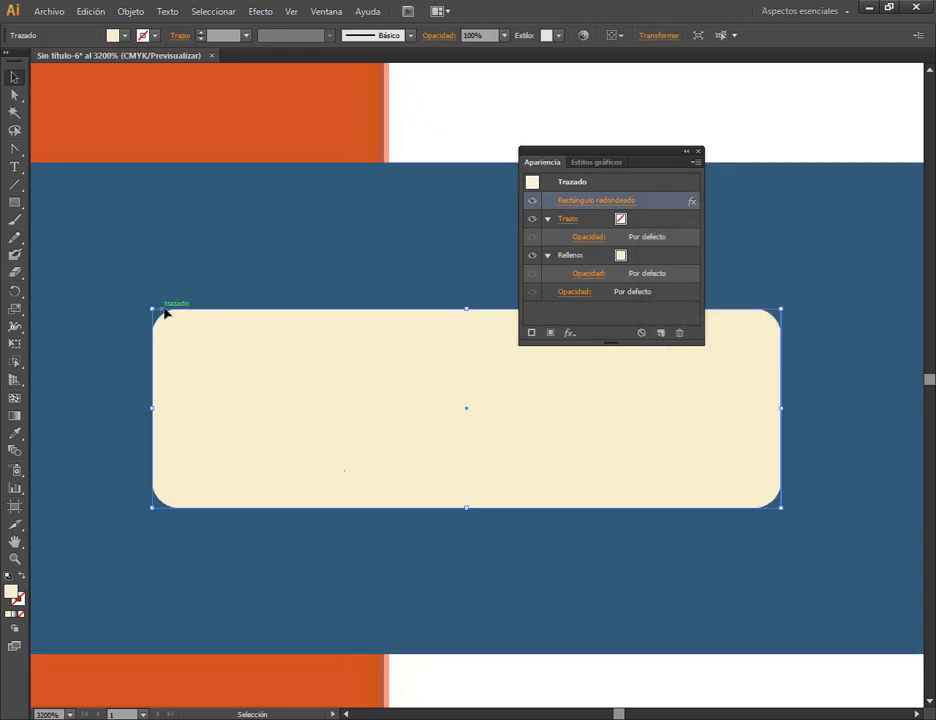
click(698, 152)
- Increase the cream plaque's height slightly about its centre and deselect it
alt+scroll(630, 276, down, 2)
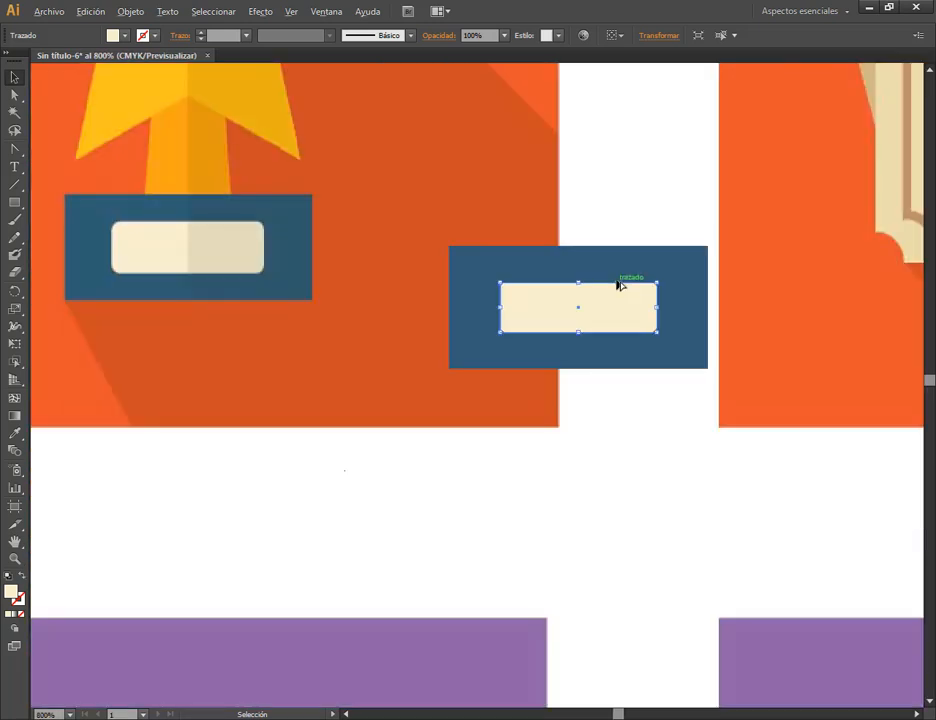
click(620, 248)
click(620, 316)
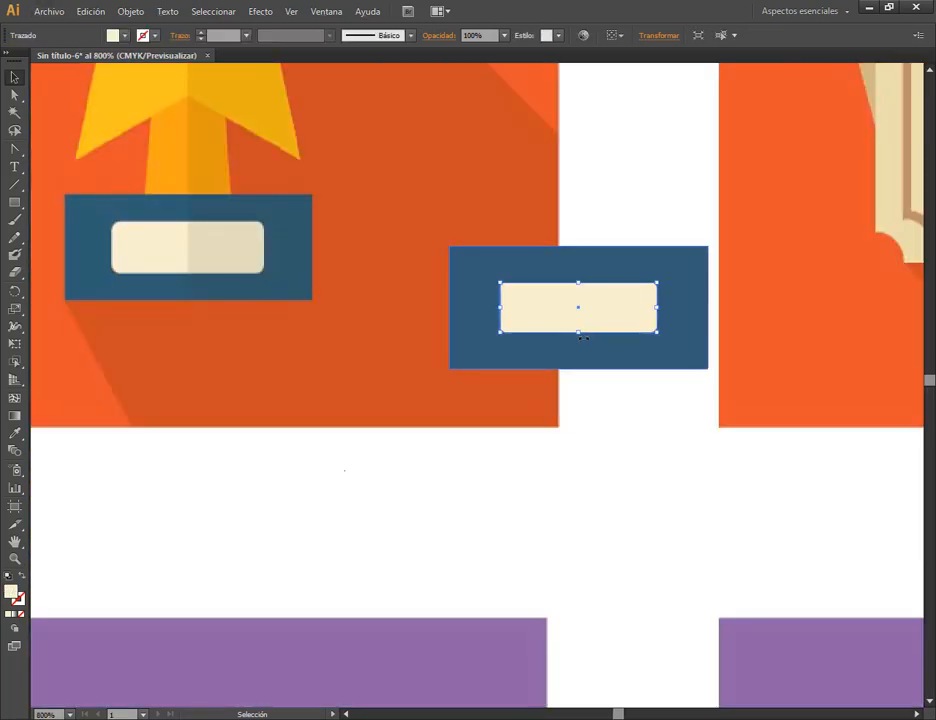
drag(578, 333, 578, 340)
click(620, 429)
key(ctrl+z)
click(611, 422)
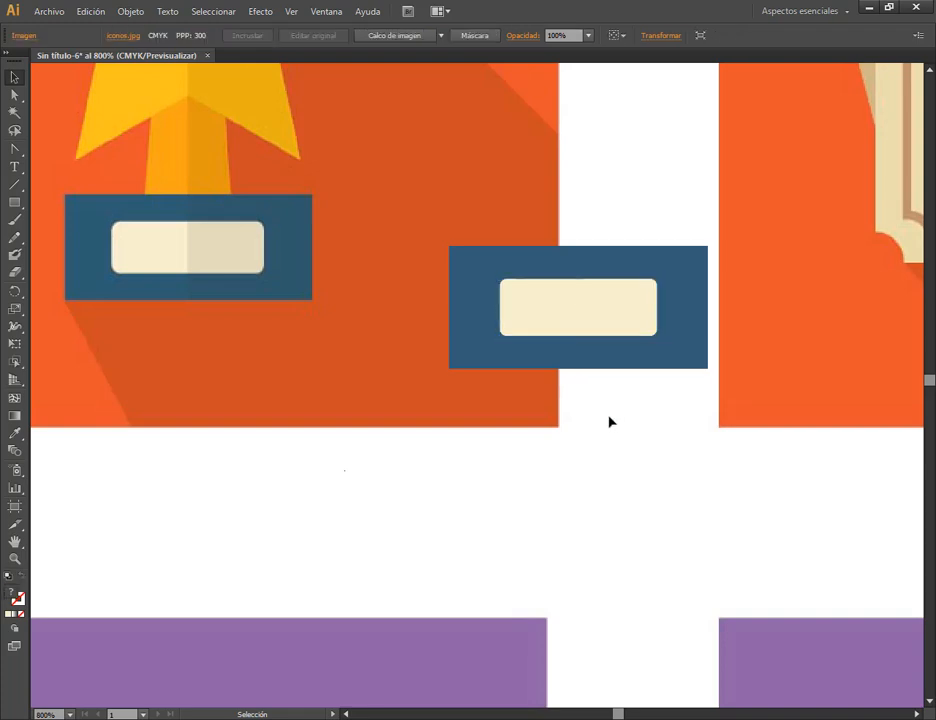
- Move the placed reference icon image slightly up behind the blue base
scroll(629, 371, down, 3)
drag(786, 384, 344, 393)
drag(190, 321, 185, 284)
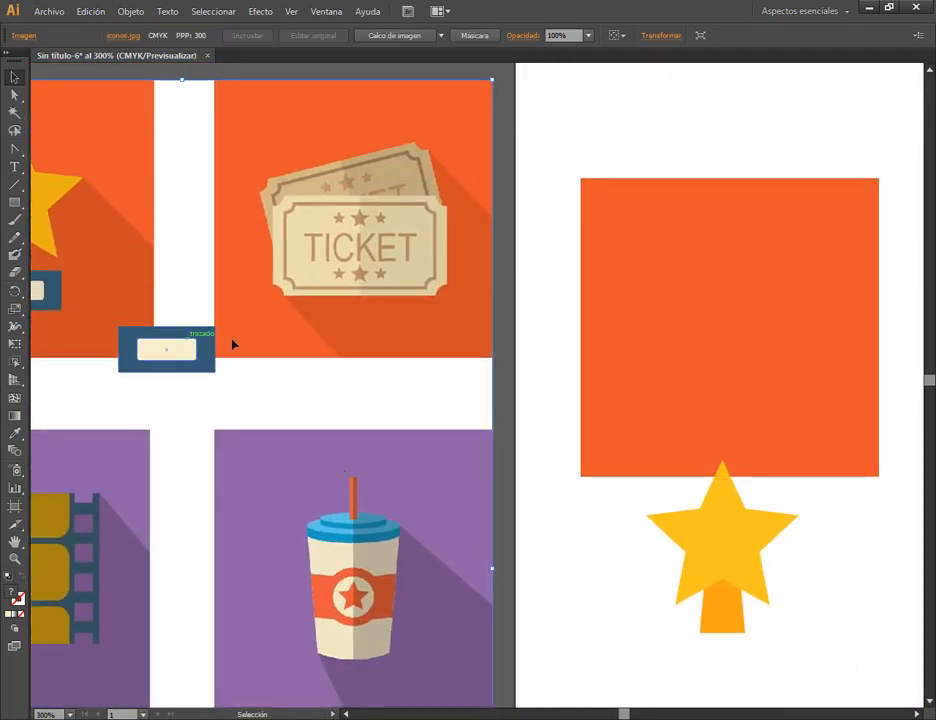
- Lock the placed reference icon image so it stays fixed behind the artwork
right_click(230, 212)
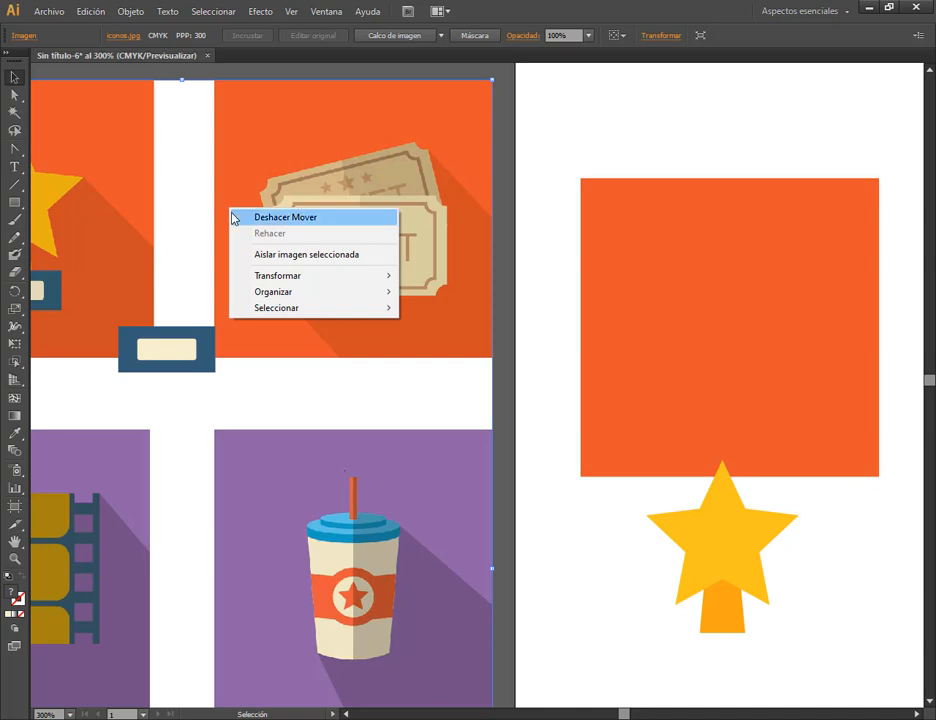
click(127, 12)
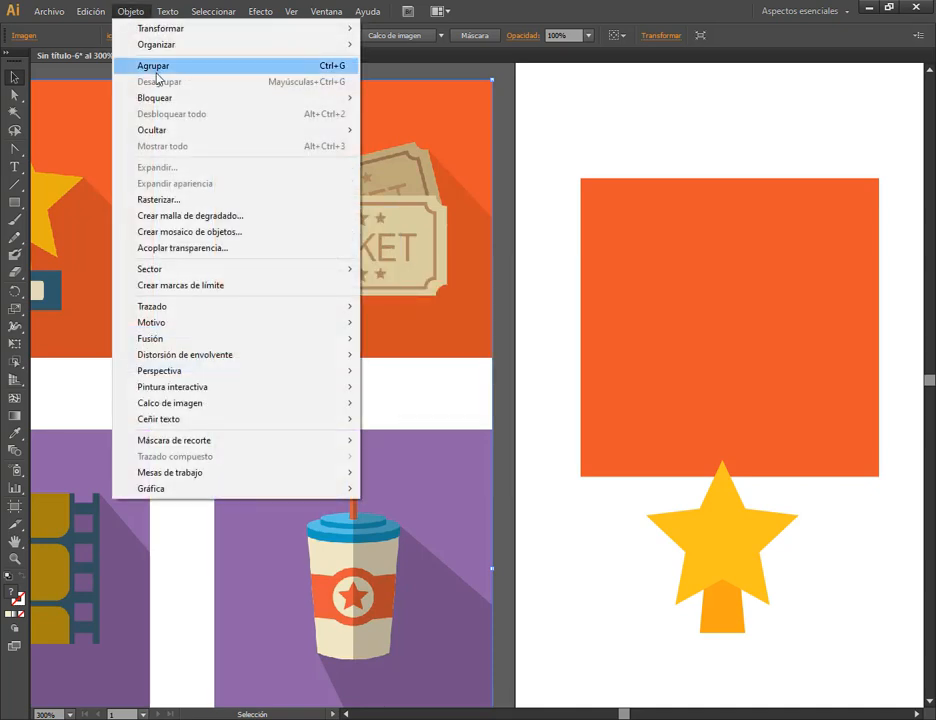
mouse_move(355, 98)
click(425, 100)
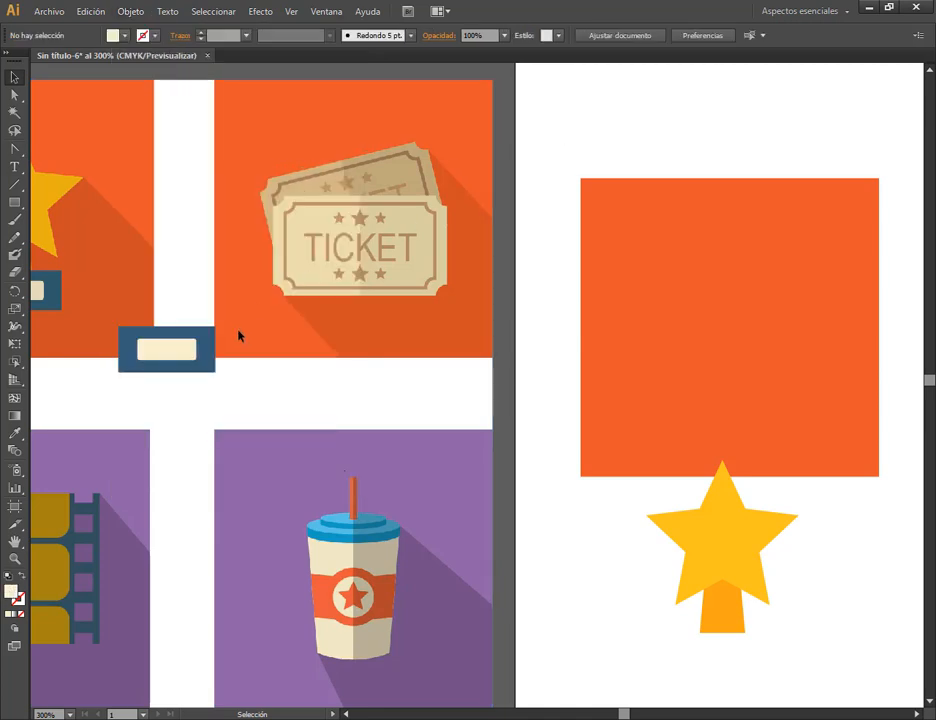
- Place the blue base with its cream plaque under the trophy's orange stem and centre all trophy parts horizontally
drag(168, 350, 730, 638)
scroll(817, 664, up, 2)
drag(782, 598, 758, 399)
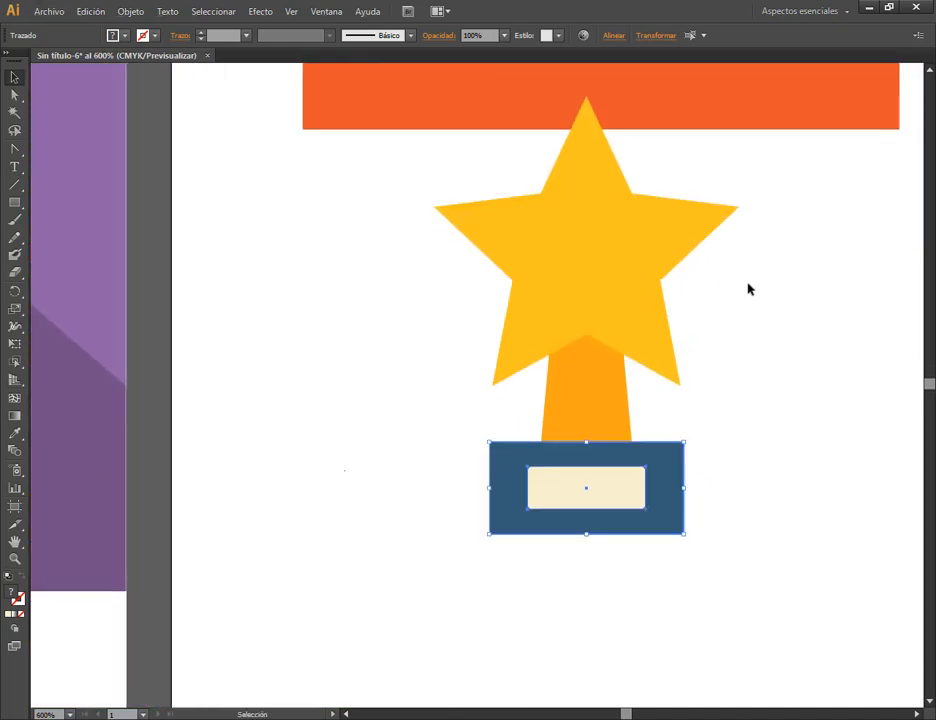
drag(748, 288, 585, 600)
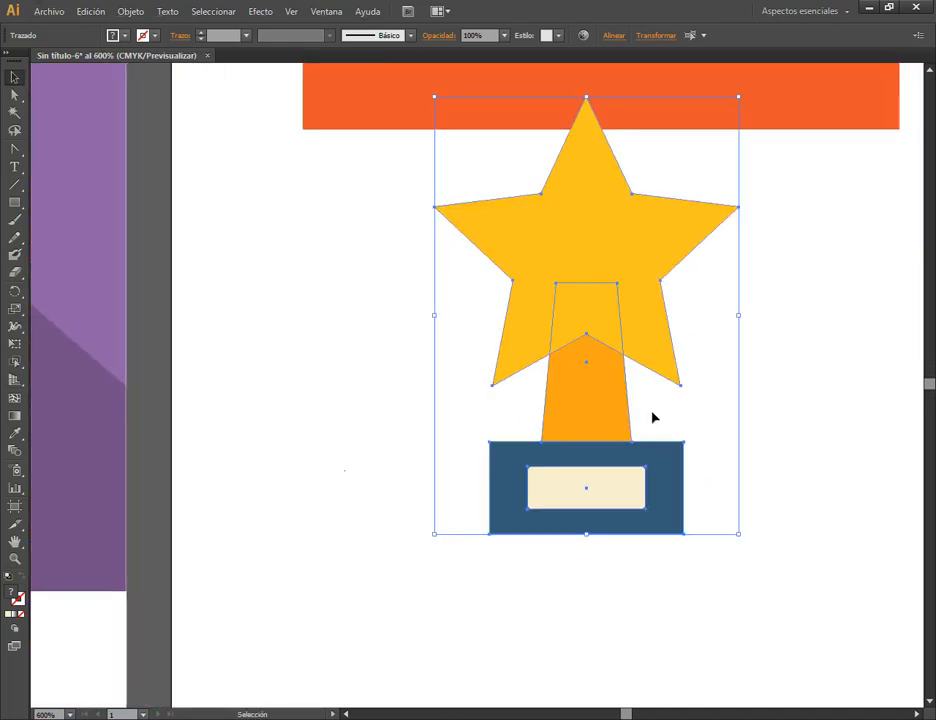
click(616, 36)
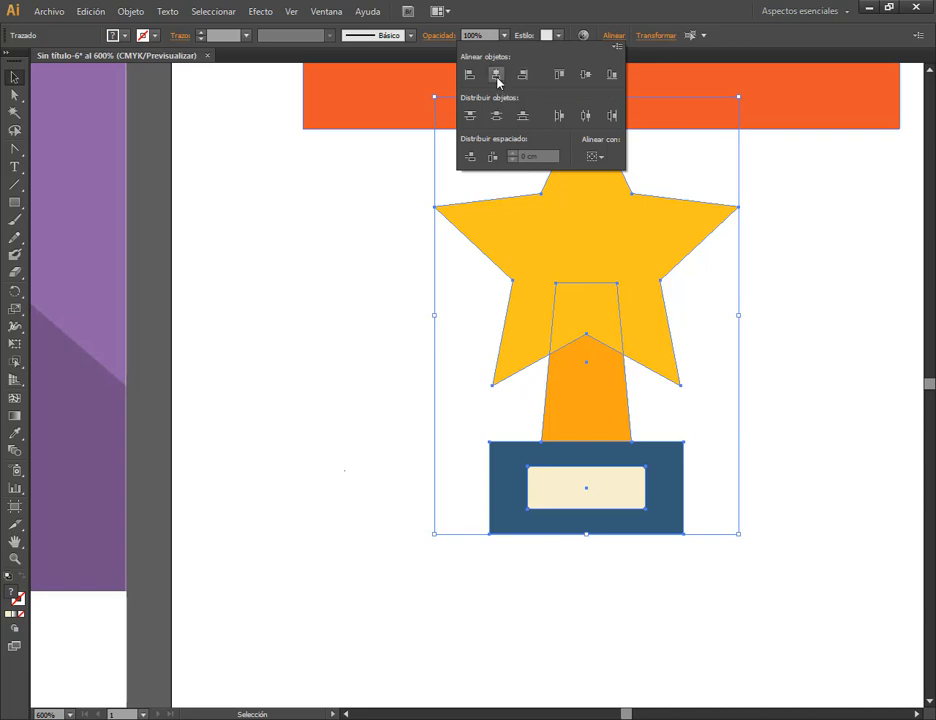
click(795, 361)
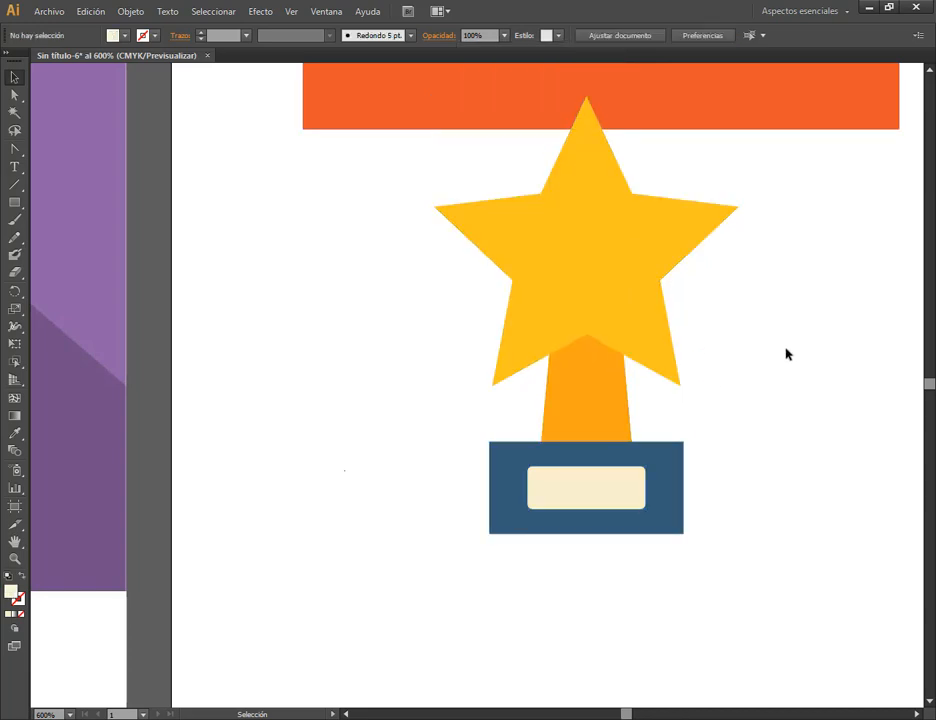
- Move the complete trophy down clear of the orange square and group its parts
drag(775, 265, 610, 490)
drag(604, 255, 444, 348)
click(729, 346)
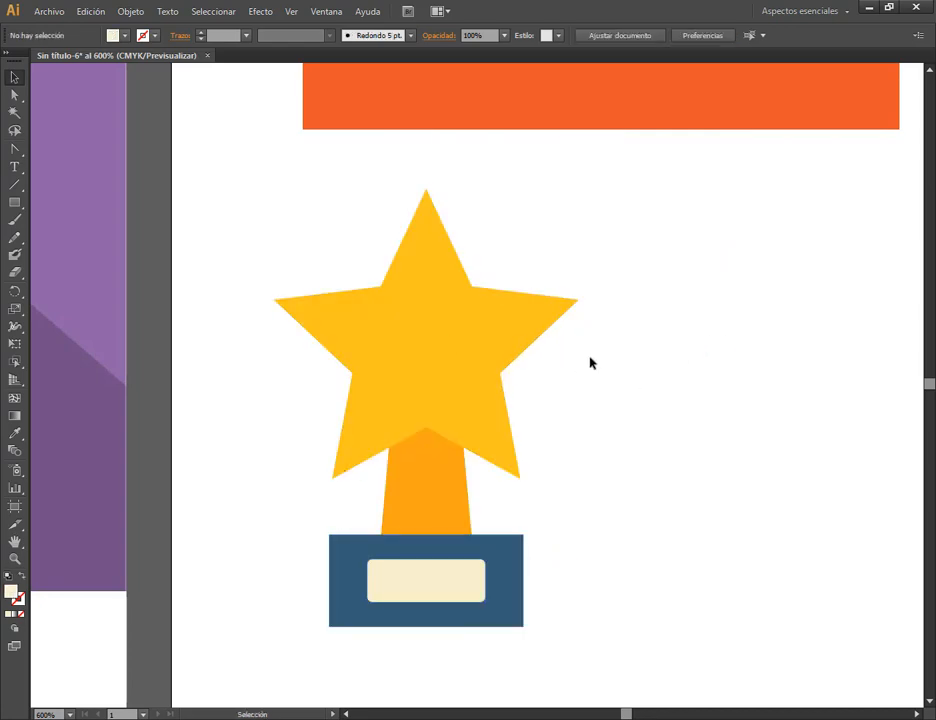
scroll(590, 363, down, 4)
click(545, 373)
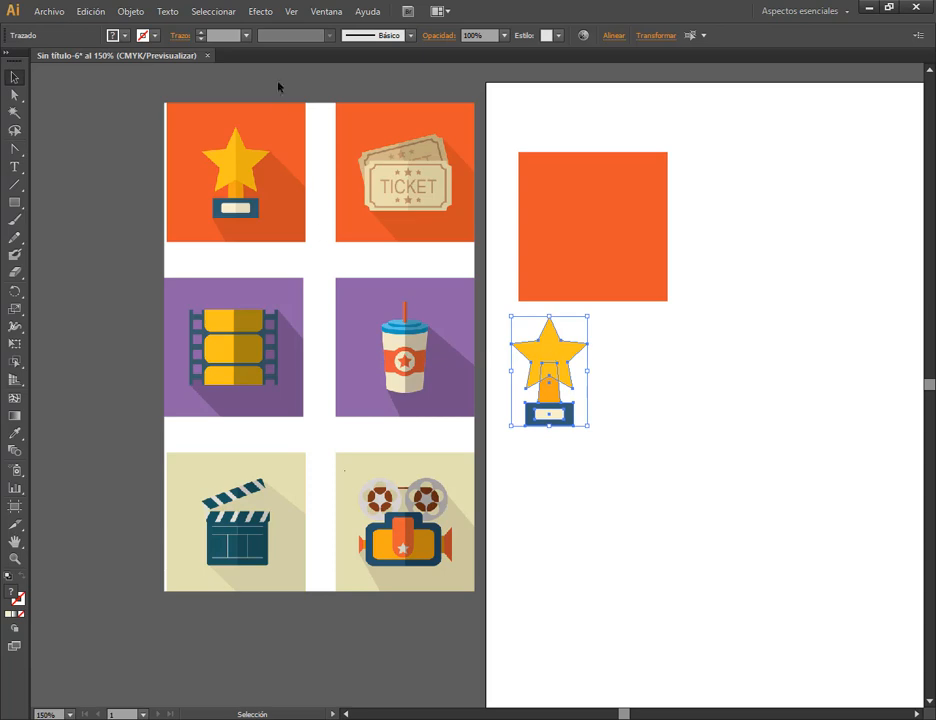
right_click(565, 351)
click(627, 416)
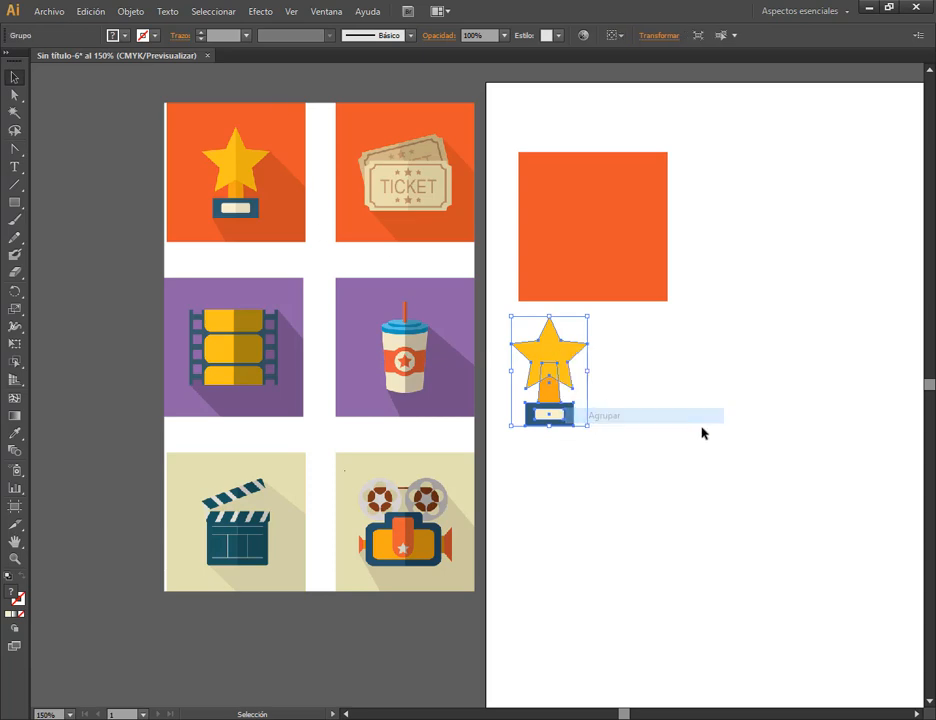
click(704, 432)
- Place the grouped trophy beside the reference trophy to compare the two
drag(553, 385, 299, 202)
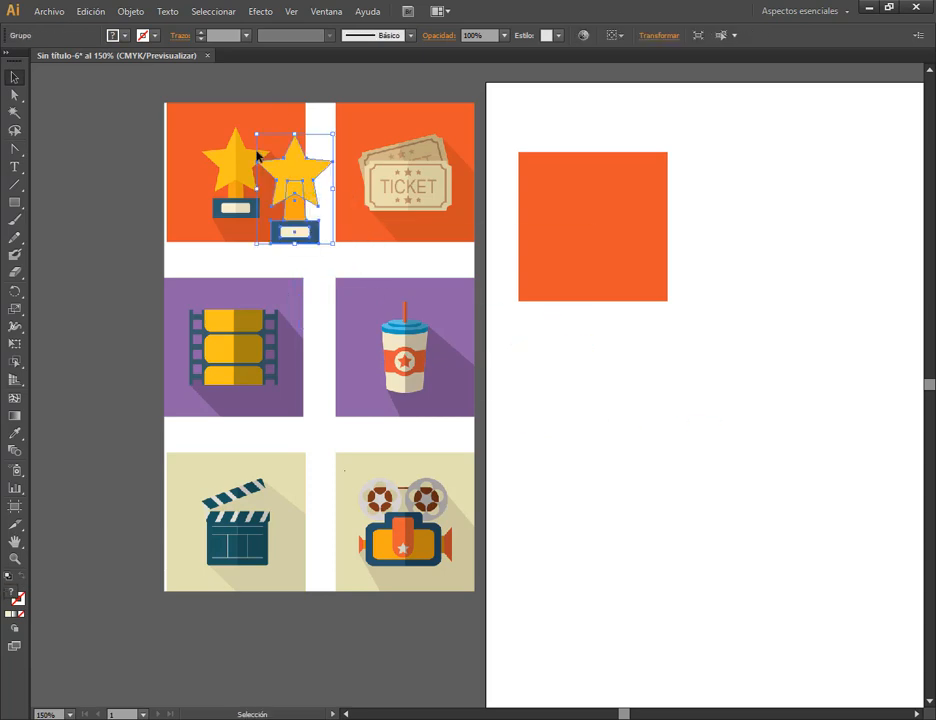
scroll(240, 142, up, 4)
click(535, 648)
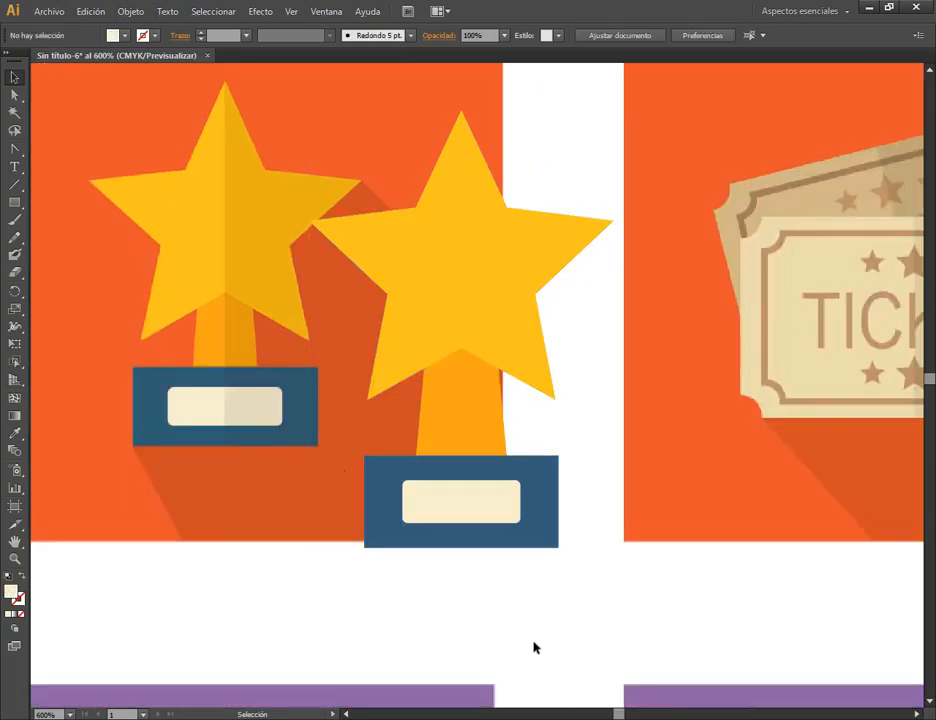
click(473, 189)
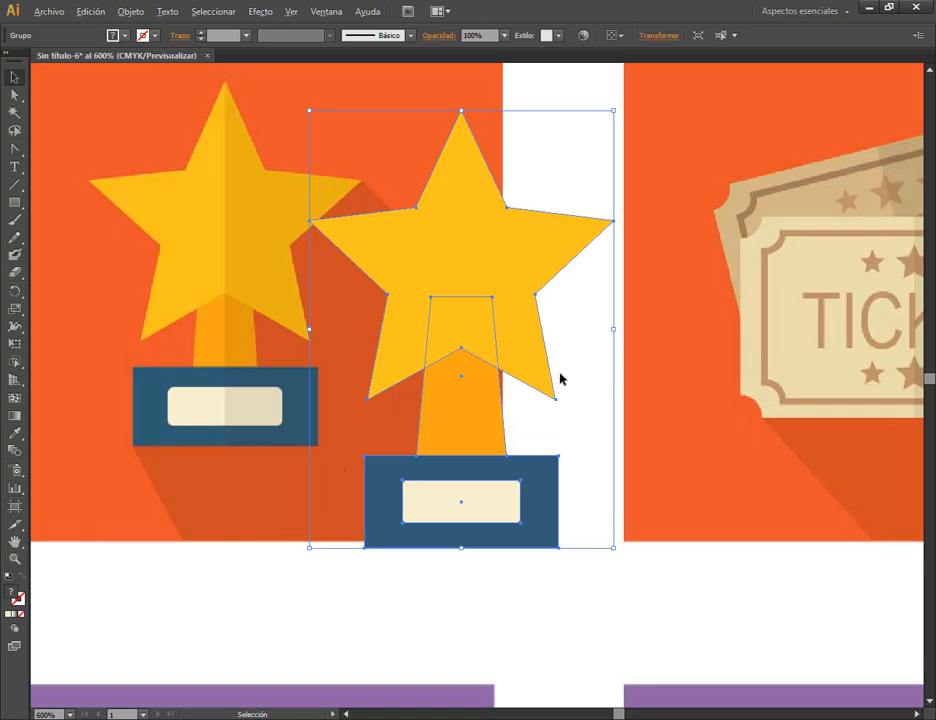
- Bring the trophy group back below the orange square on the artboard and duplicate it alongside
scroll(560, 378, down, 3)
drag(716, 443, 357, 236)
drag(172, 141, 644, 418)
click(679, 481)
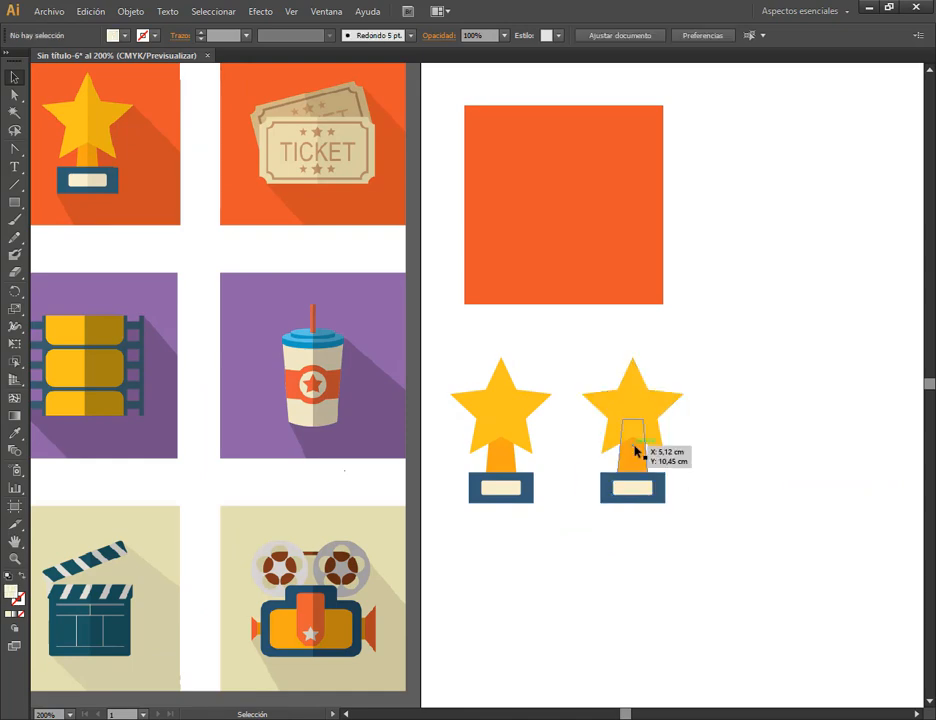
- Fill the duplicate trophy with a neutral gray of 50% K and close the colour settings
scroll(637, 449, up, 2)
click(641, 392)
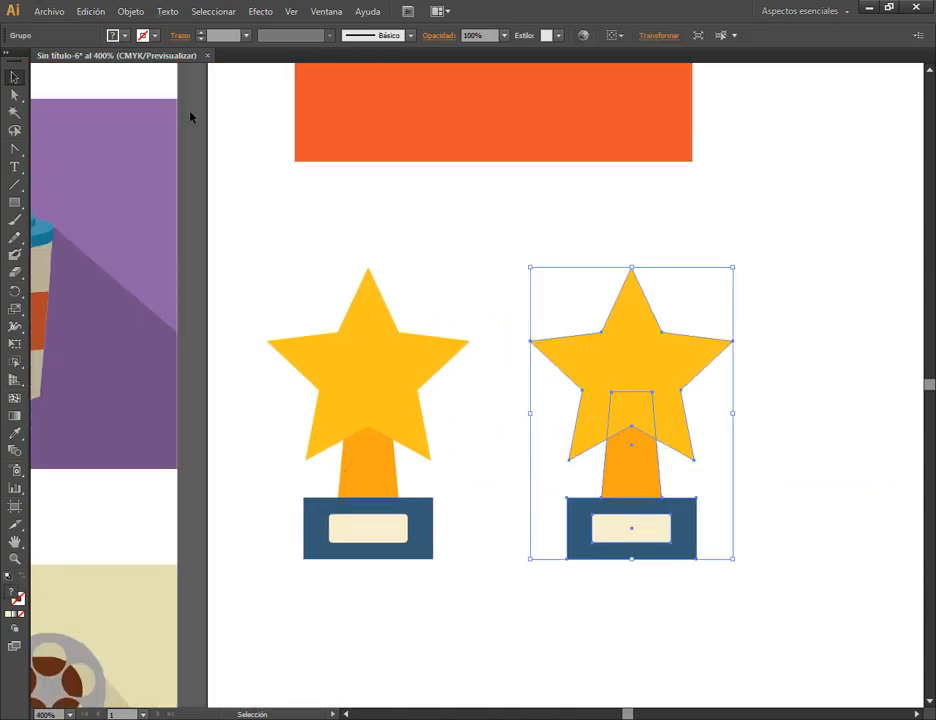
click(125, 36)
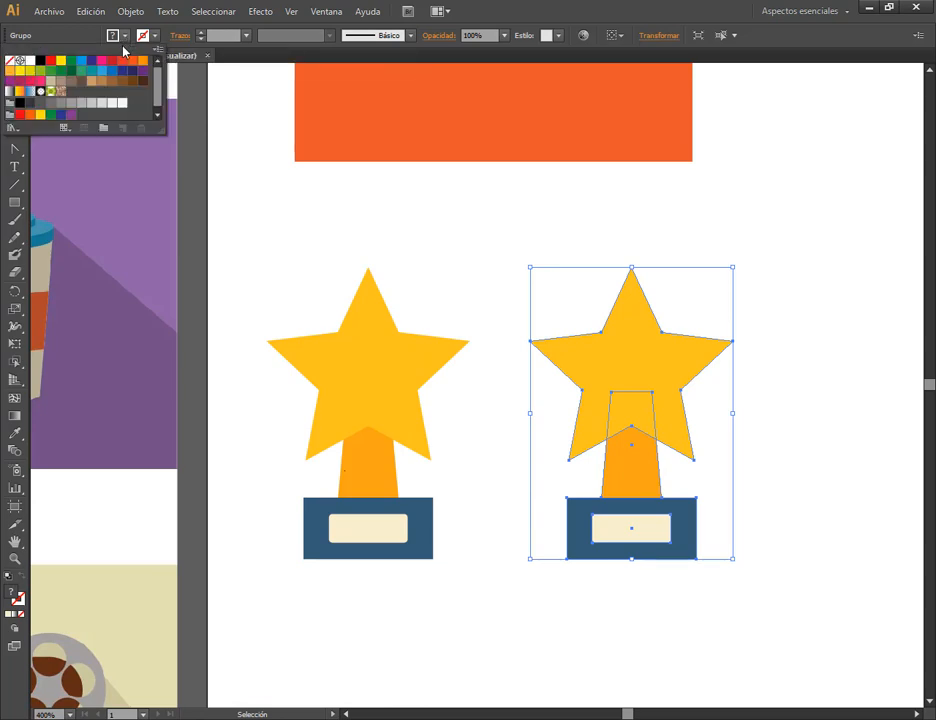
click(324, 12)
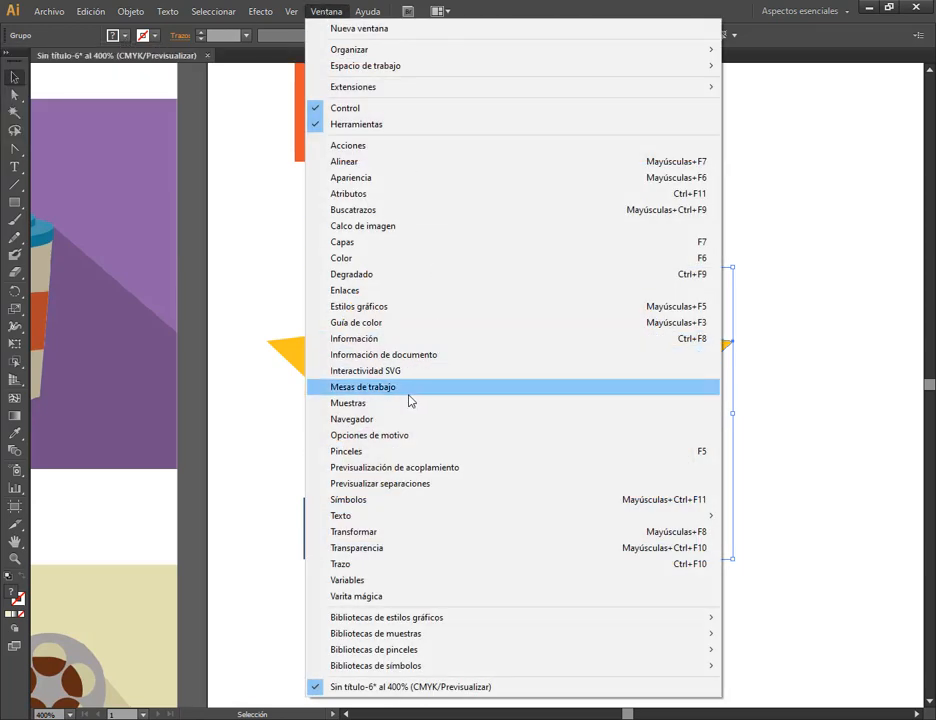
click(376, 259)
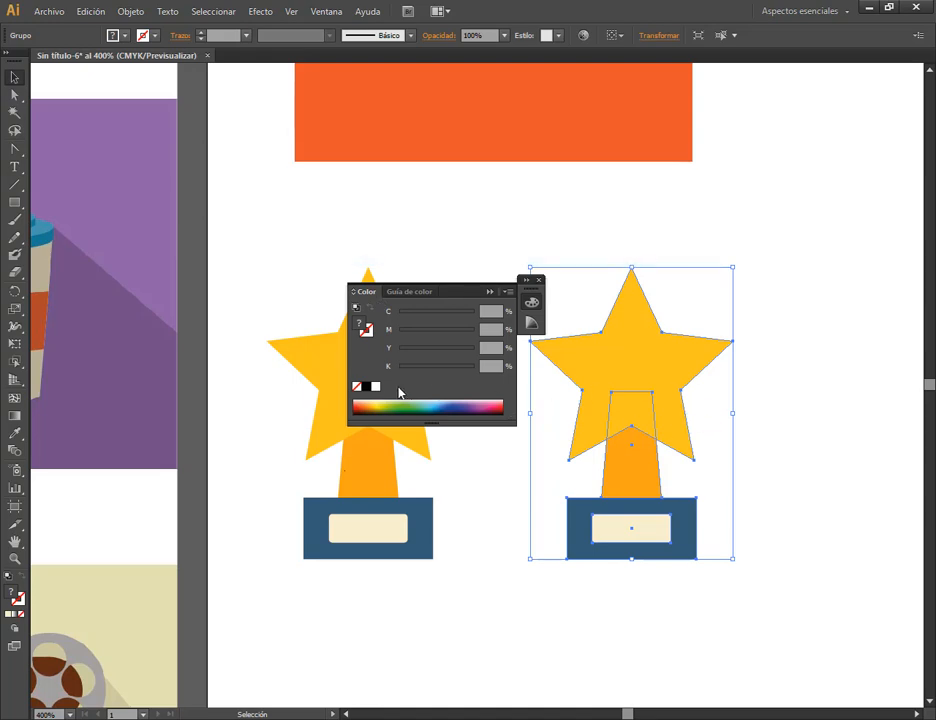
click(366, 386)
click(487, 366)
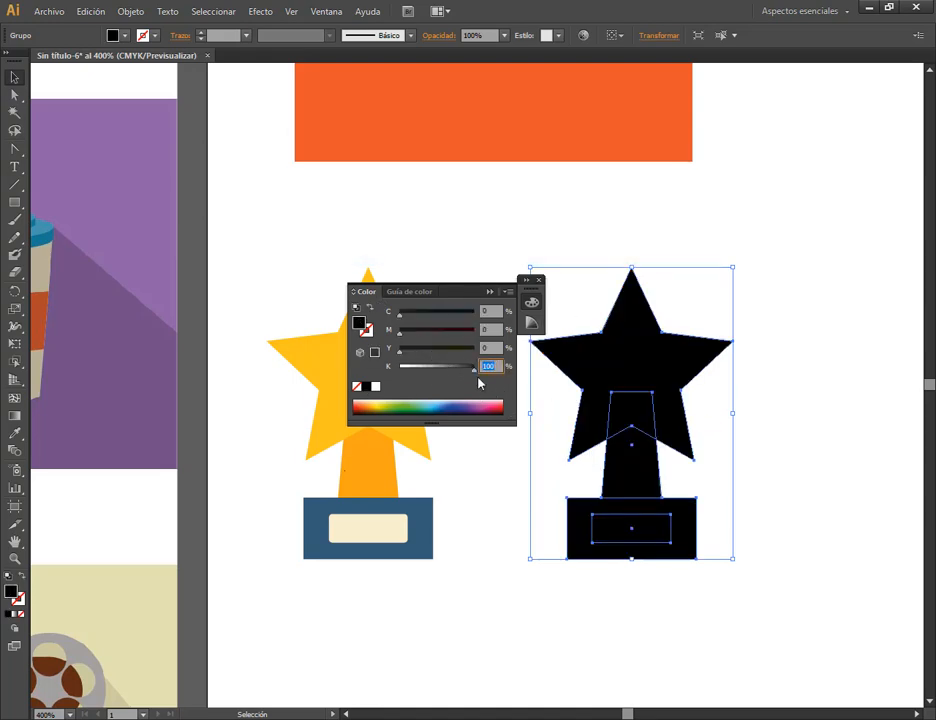
text(50)
key(Return)
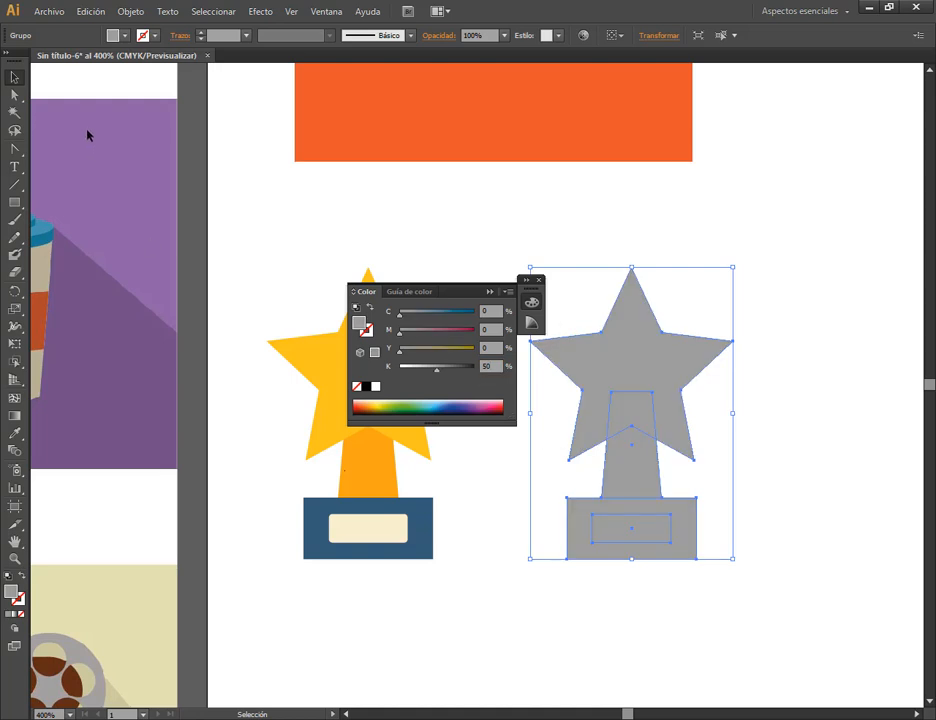
click(490, 292)
click(696, 322)
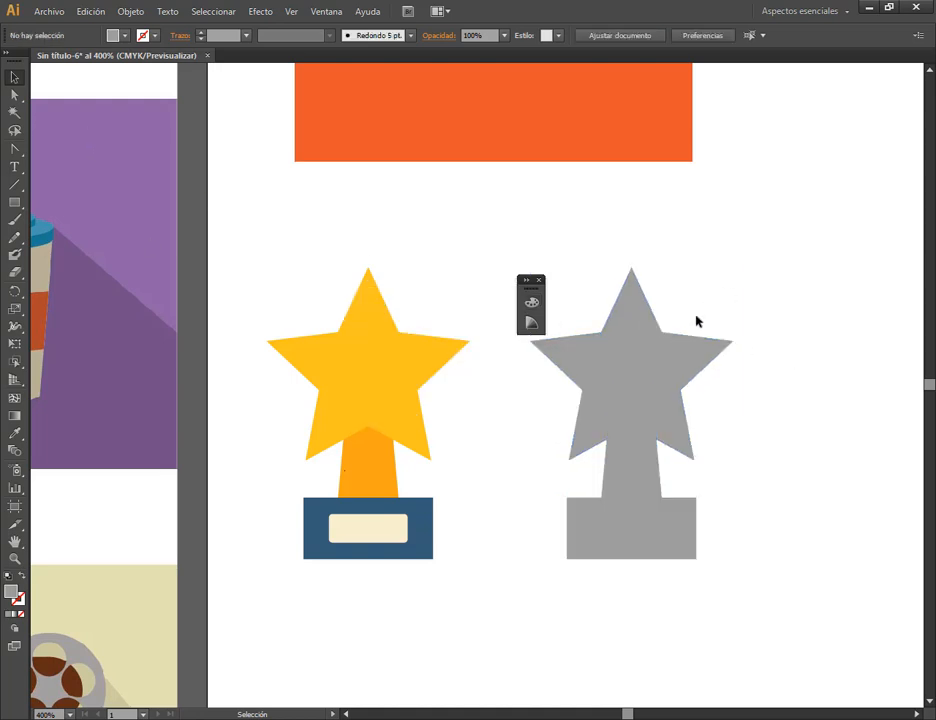
click(670, 376)
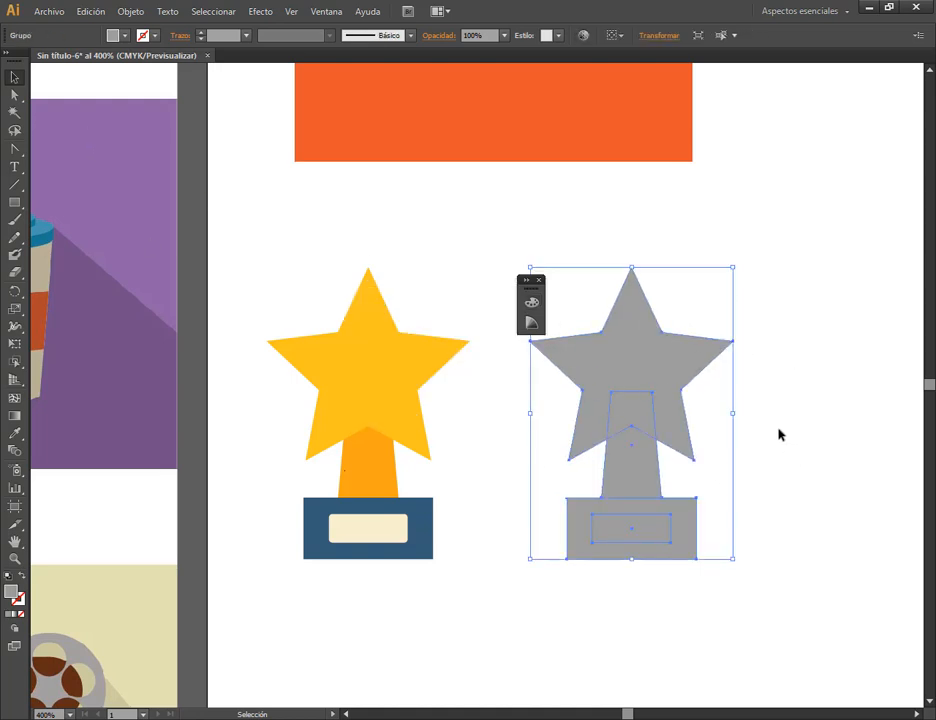
click(539, 280)
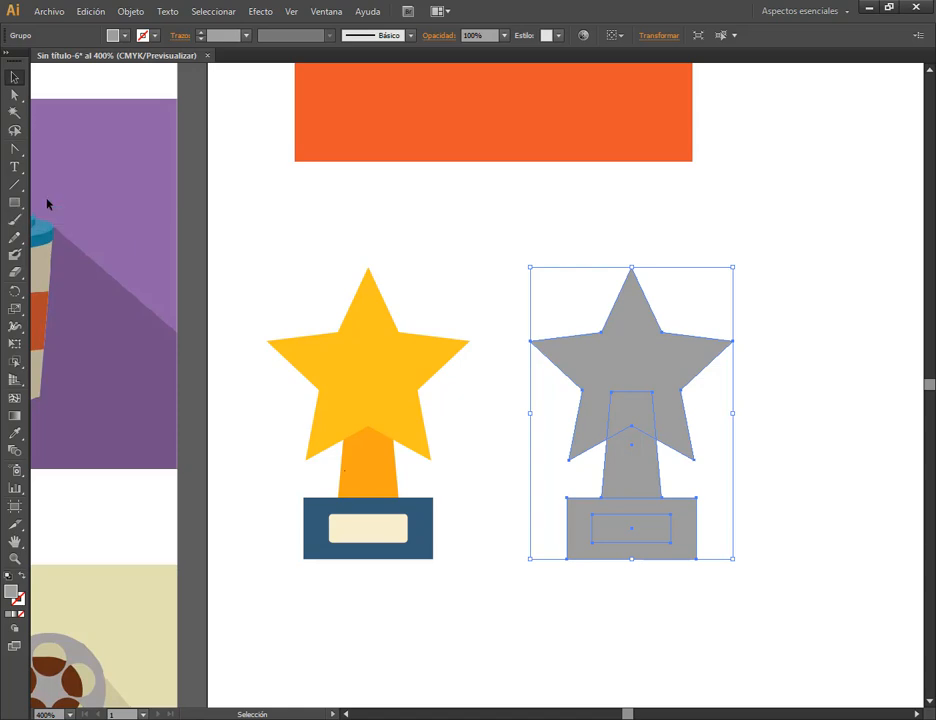
- Show the rulers and move the gray trophy copy farther away from the coloured trophy
click(290, 12)
mouse_move(328, 322)
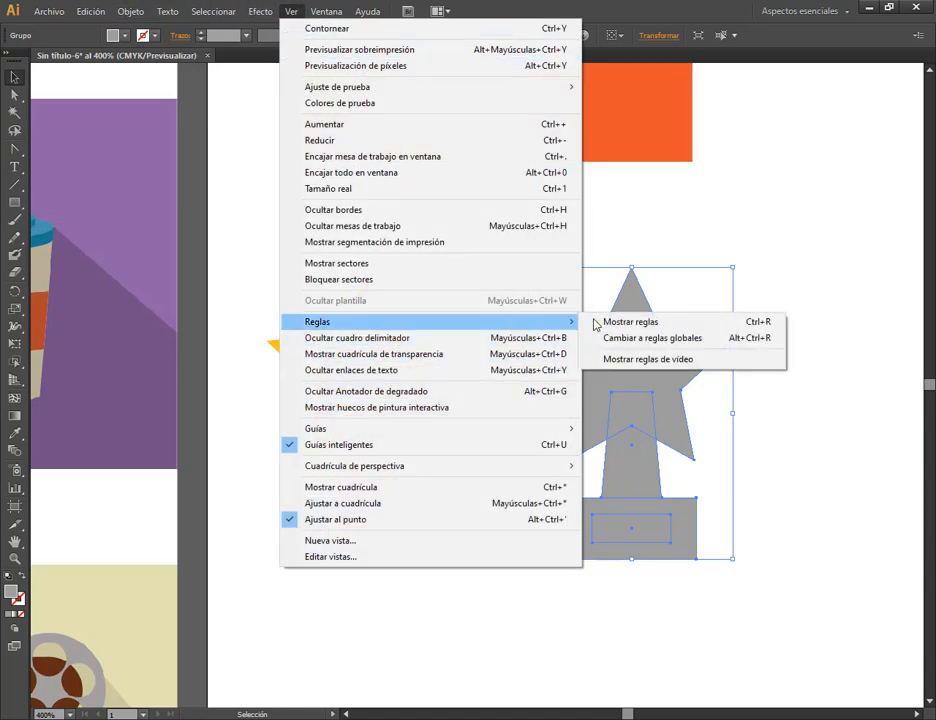
click(621, 321)
drag(618, 384, 740, 313)
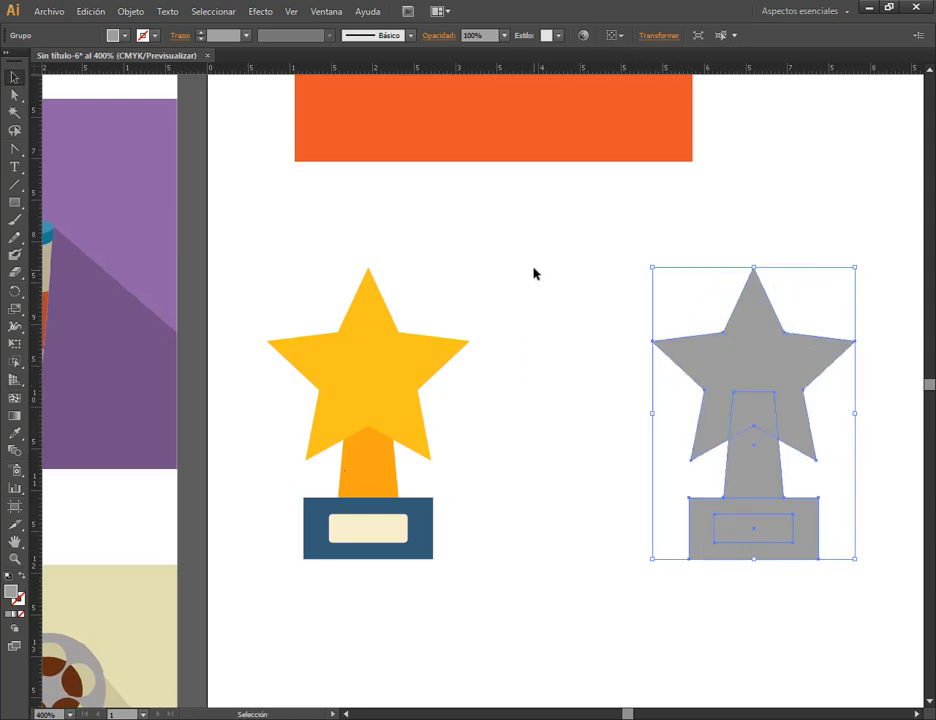
- Add a vertical guide through the centre of the gray trophy
click(535, 272)
click(754, 397)
drag(37, 348, 754, 564)
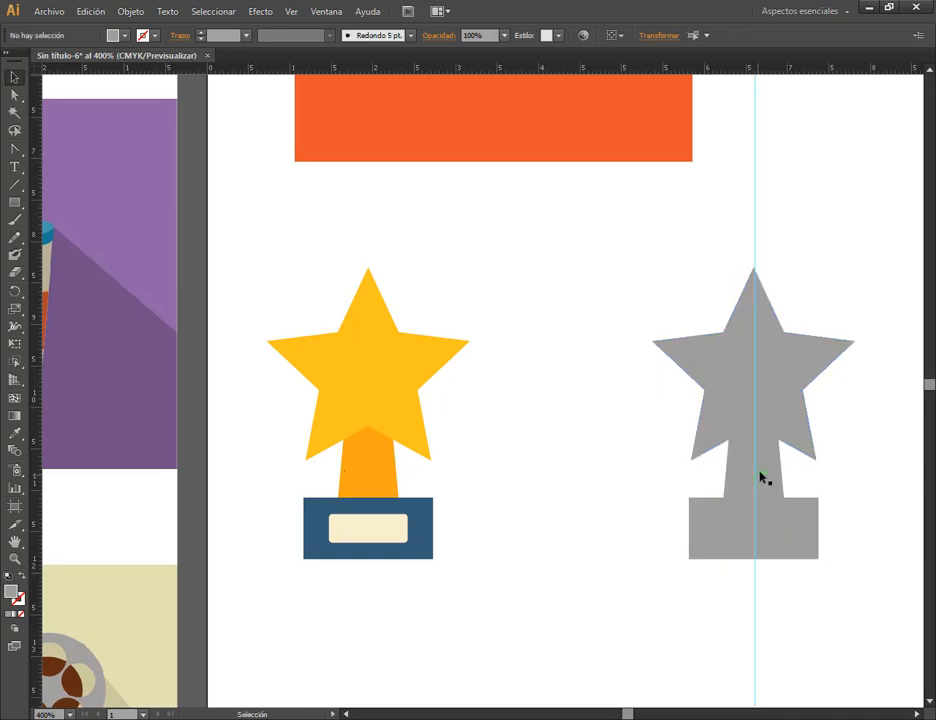
click(788, 428)
- Draw a rectangle taller than the gray trophy that covers its left half up to the vertical guide
click(14, 203)
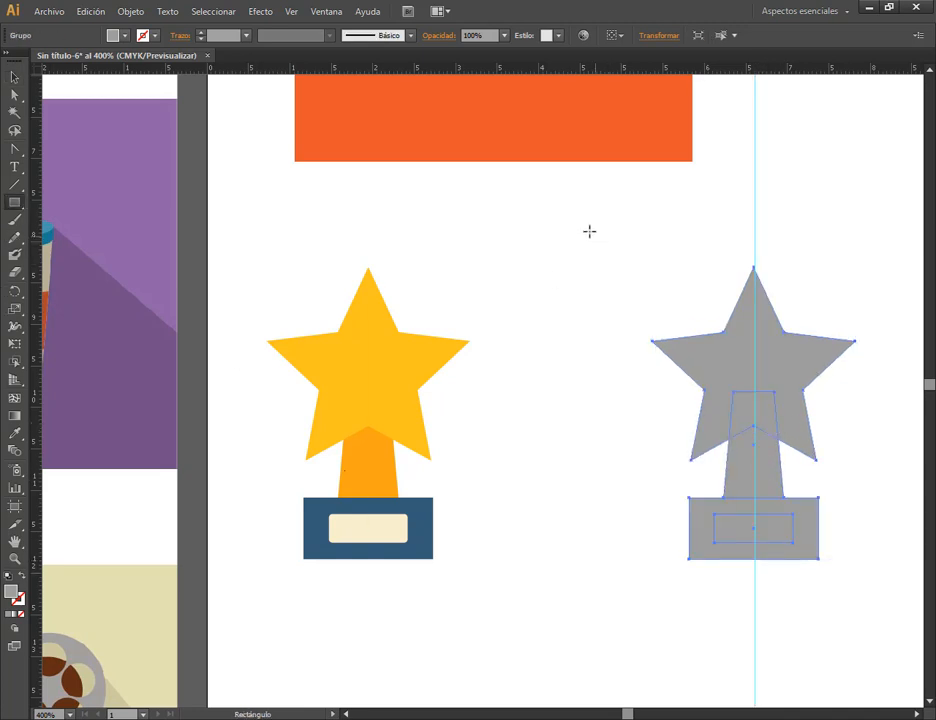
drag(552, 224, 754, 633)
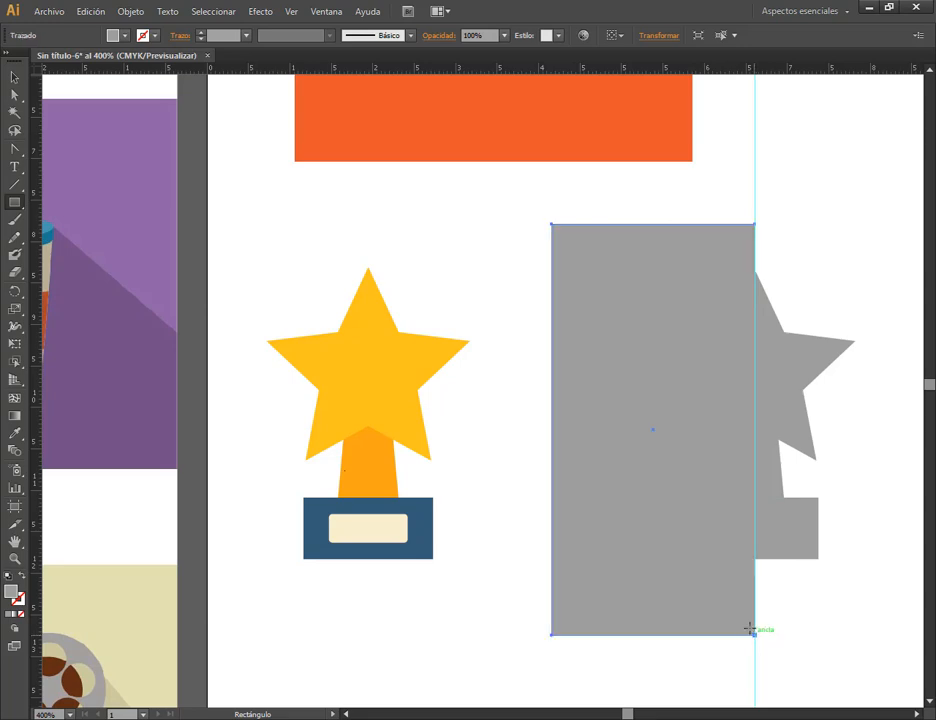
key(v)
- Apply the Pathfinder Trim operation to the rectangle and the gray trophy to cut the trophy along its centre
shift+click(785, 303)
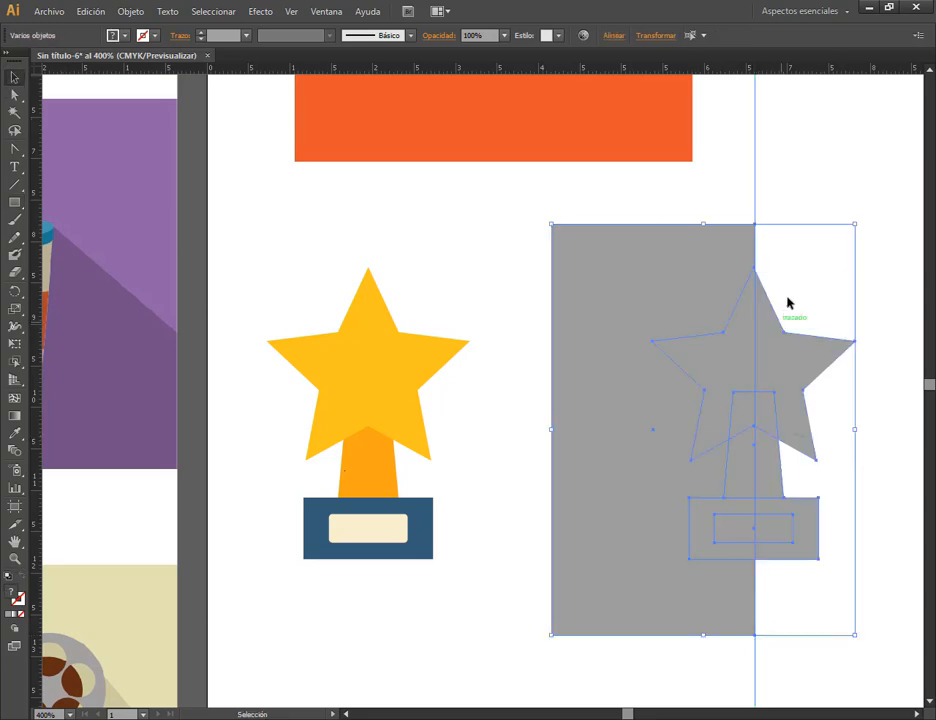
click(326, 11)
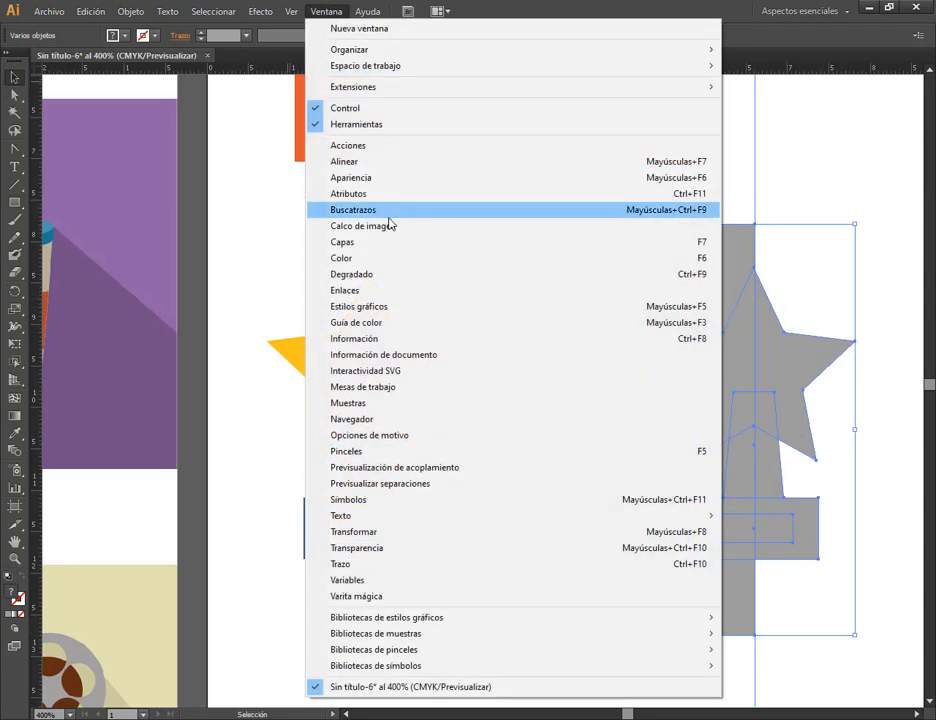
click(390, 212)
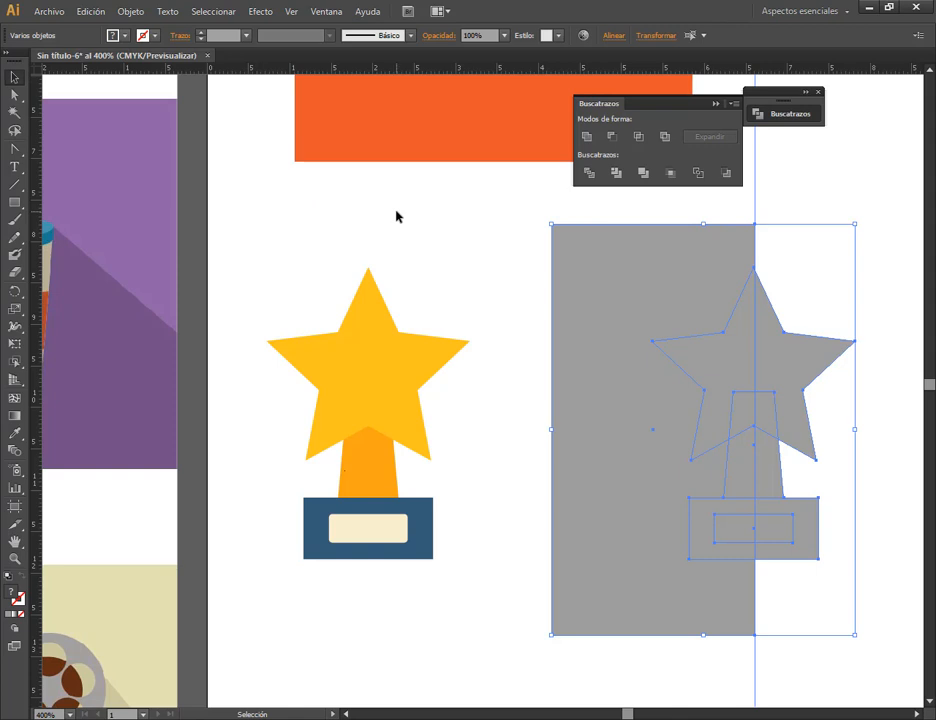
click(616, 174)
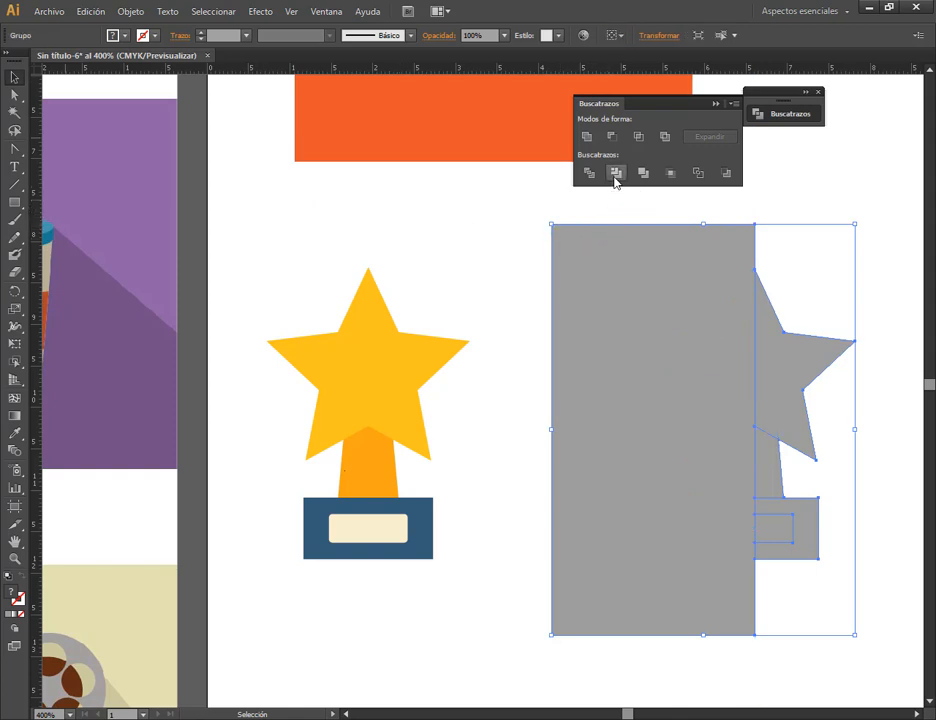
click(521, 211)
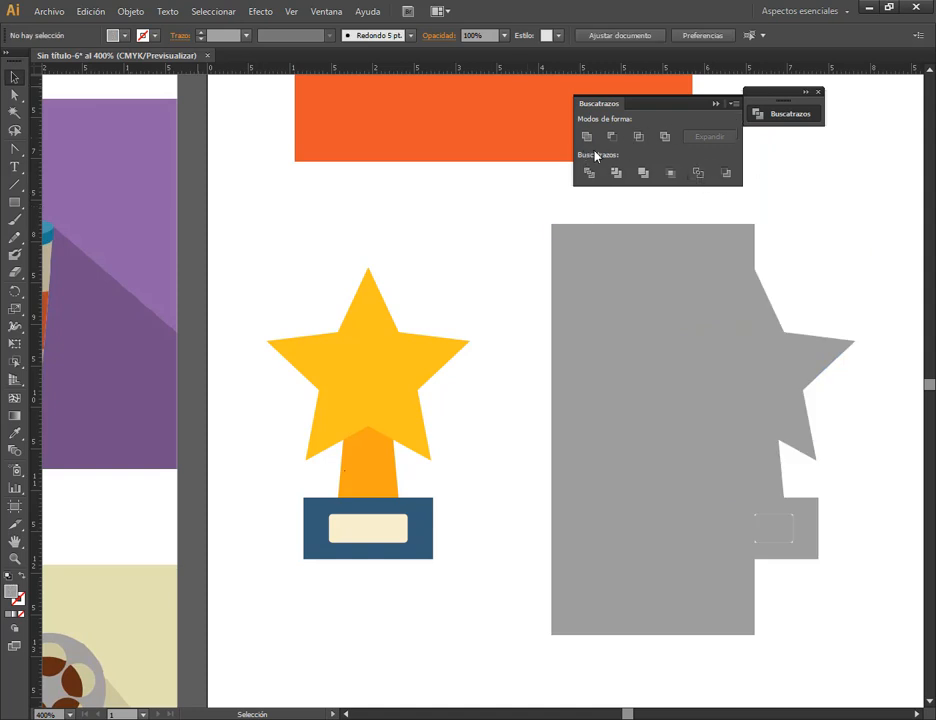
mouse_move(567, 149)
mouse_down()
mouse_move(755, 182)
mouse_move(745, 188)
mouse_up()
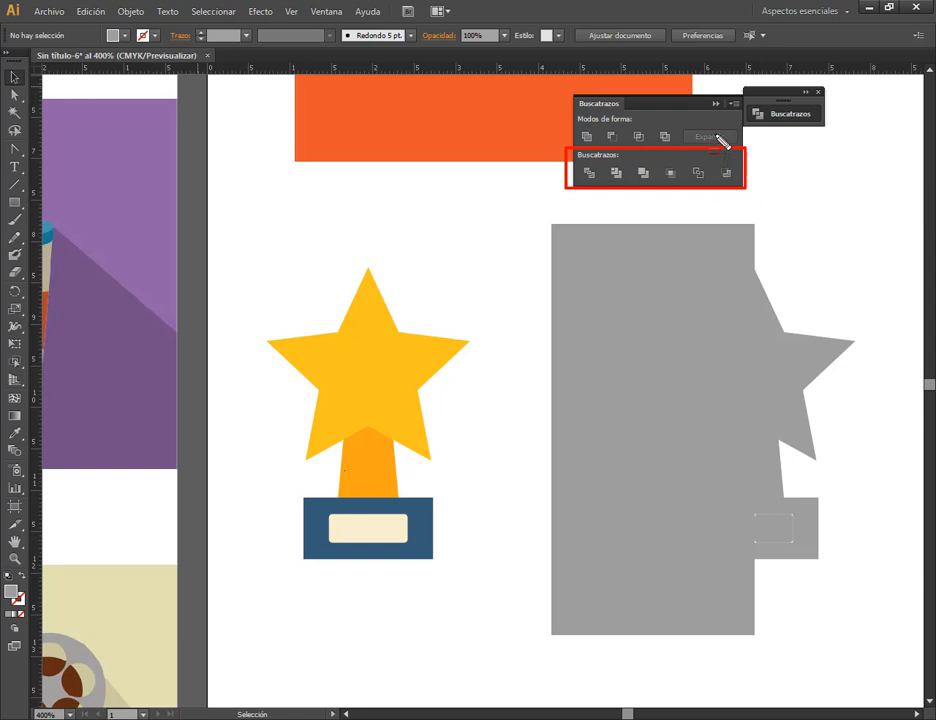
key(Escape)
click(818, 92)
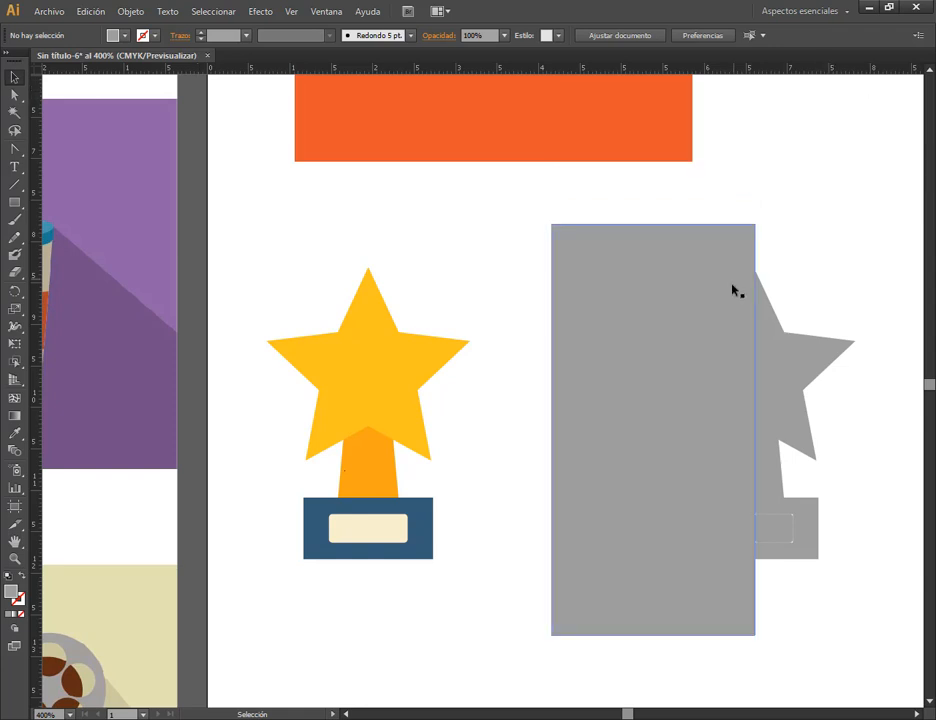
- Ungroup the trimmed artwork and delete the large gray rectangle, keeping only the gray right half of the trophy
click(727, 305)
mouse_move(727, 305)
mouse_down()
mouse_move(620, 322)
mouse_move(718, 313)
mouse_up()
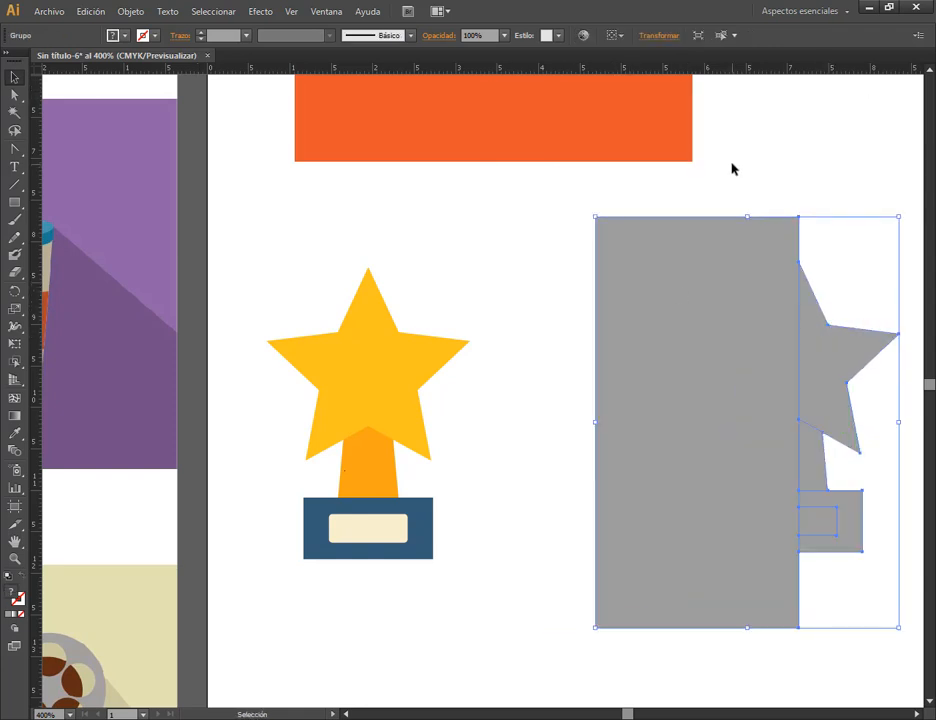
click(762, 142)
click(724, 263)
right_click(702, 313)
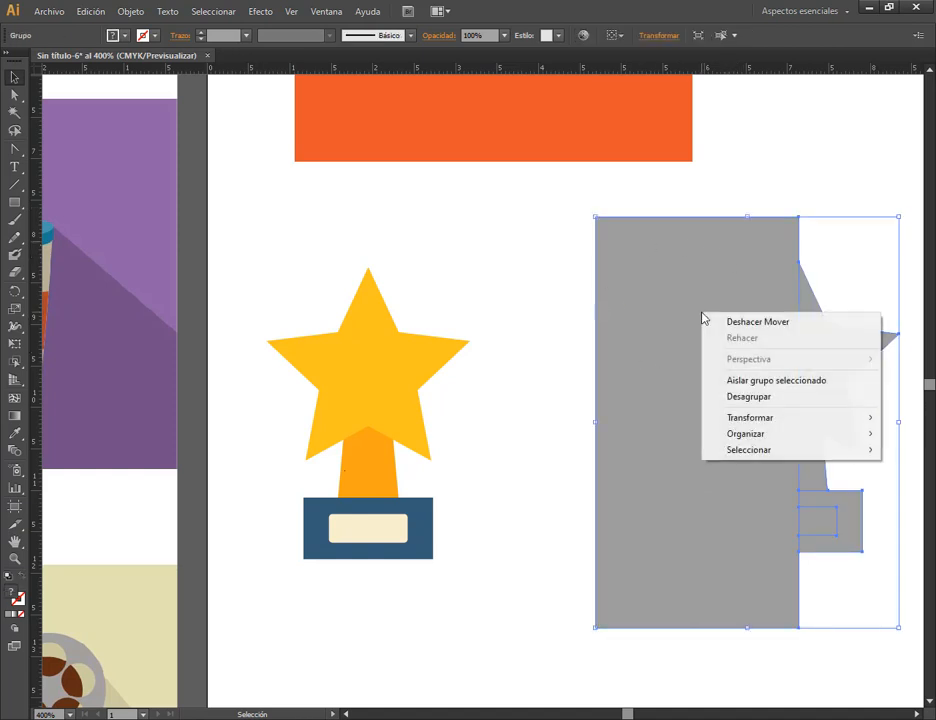
click(748, 396)
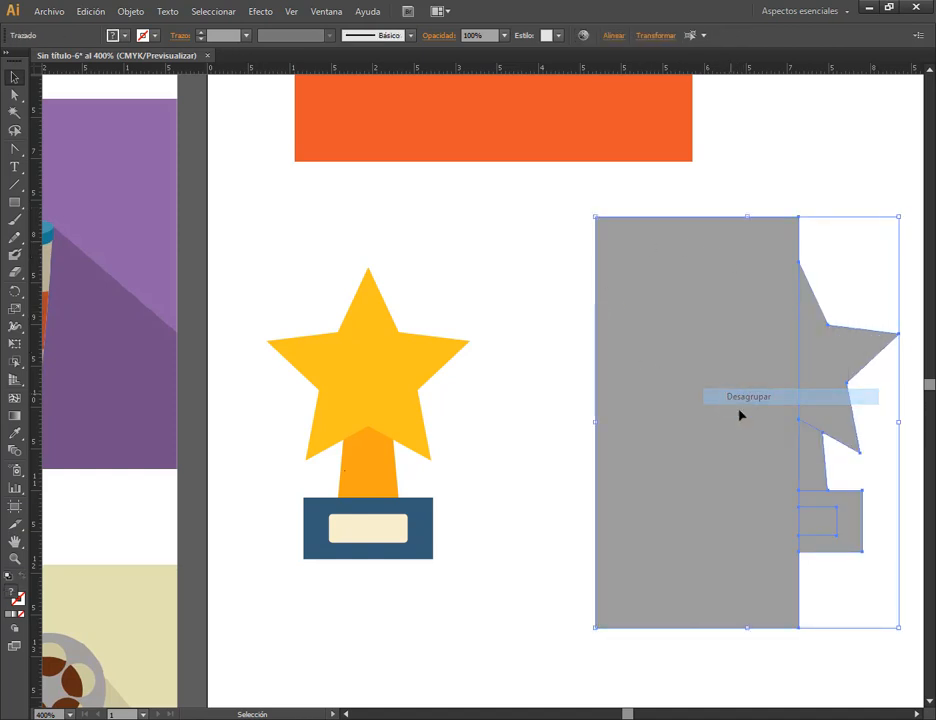
click(775, 142)
drag(748, 318, 698, 302)
key(Delete)
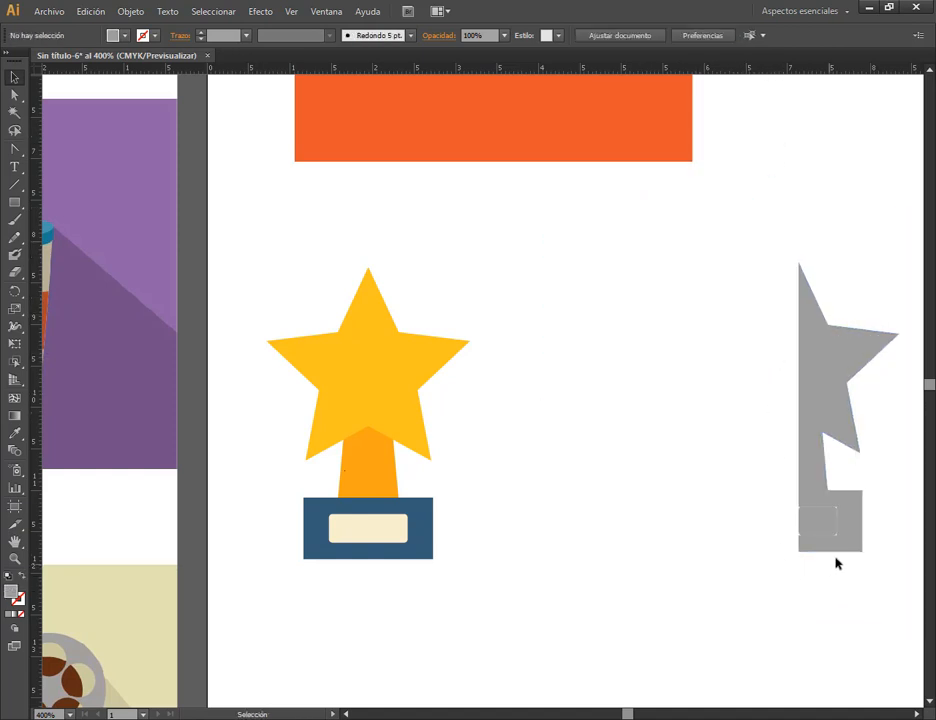
- Move all pieces of the gray half trophy onto the matching right half of the coloured trophy
drag(838, 530, 721, 492)
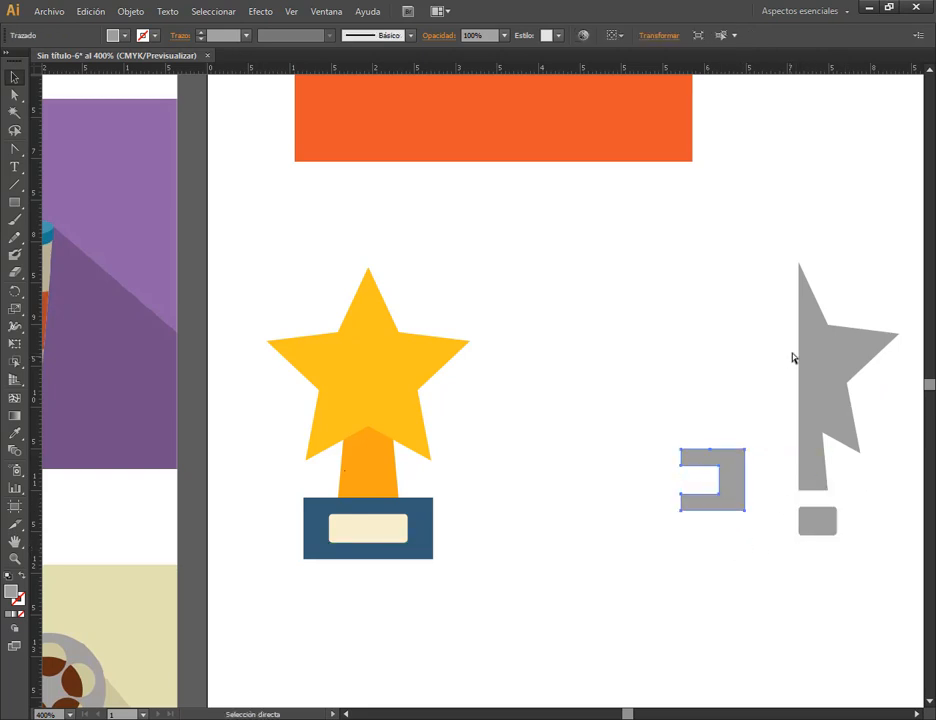
key(ctrl+z)
drag(723, 243, 601, 566)
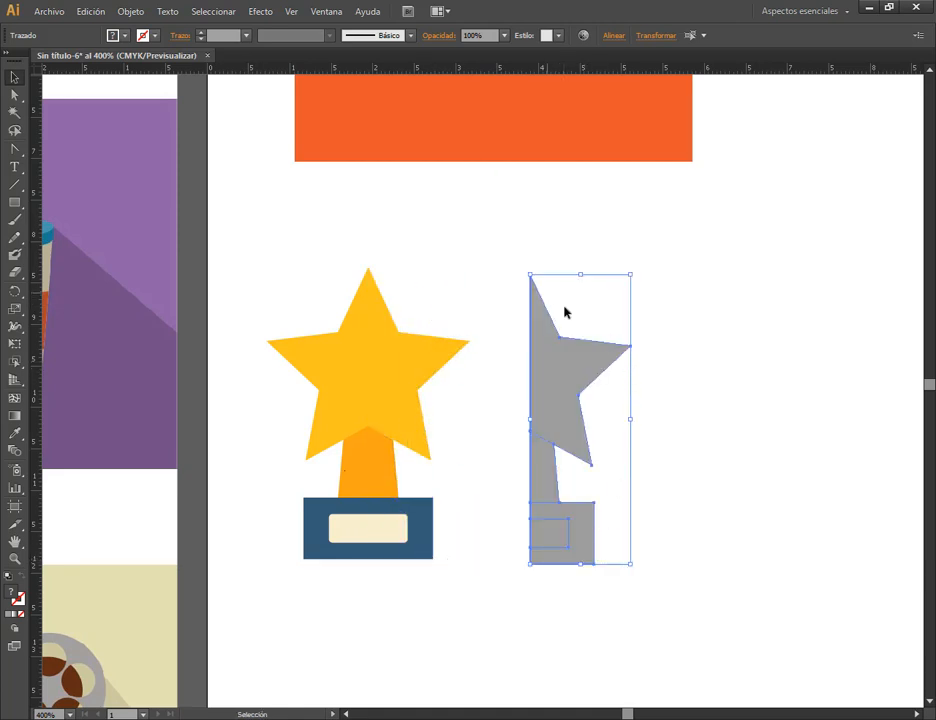
drag(563, 345, 418, 349)
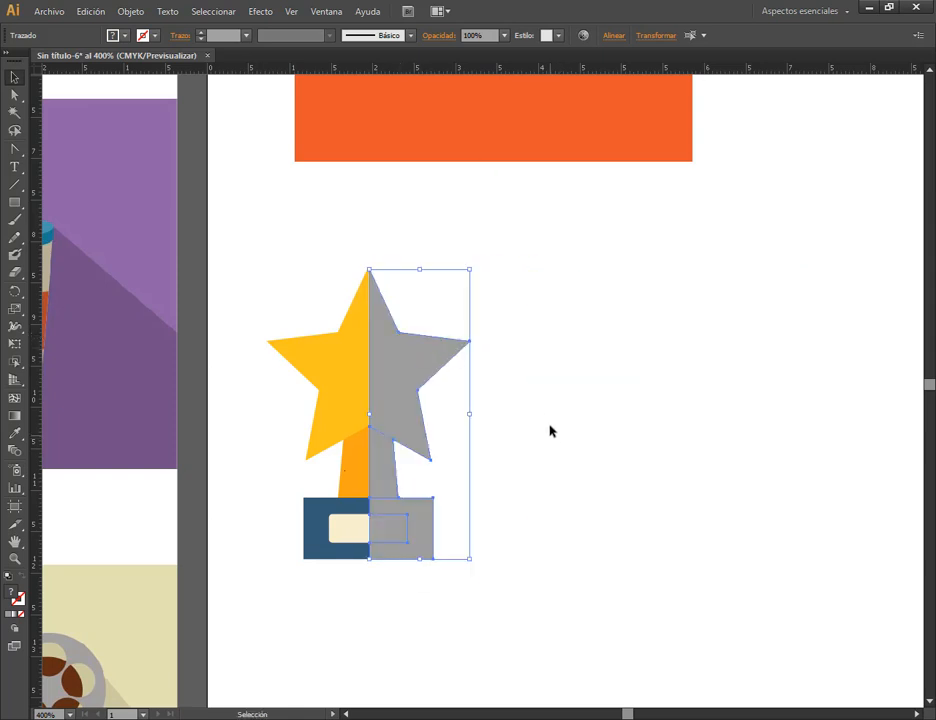
- Try the Multiply blend mode on the ungrouped gray half pieces and undo it
click(448, 37)
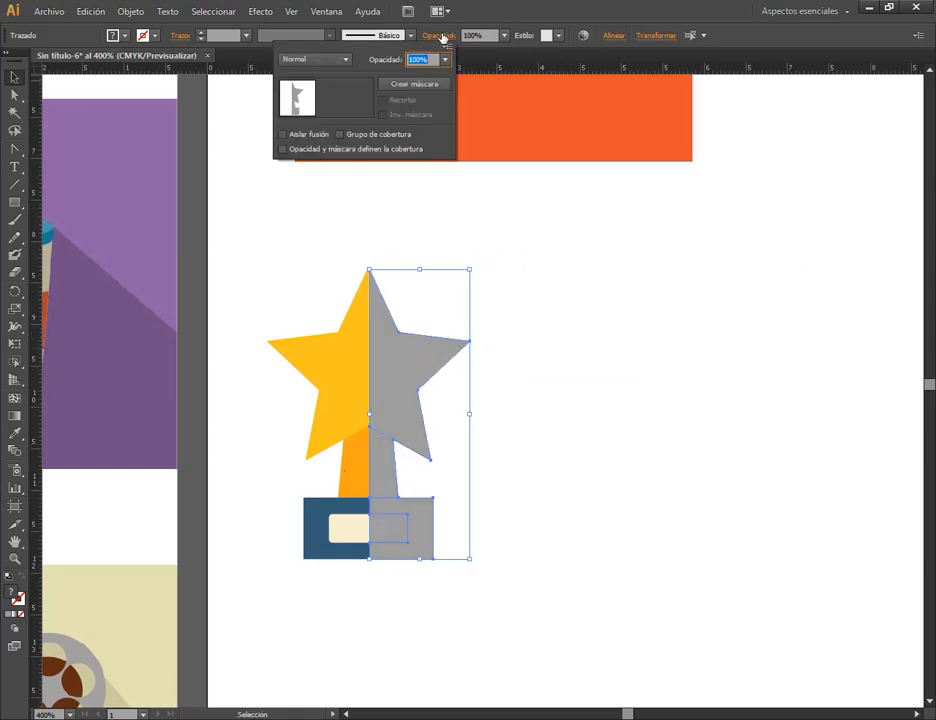
click(346, 60)
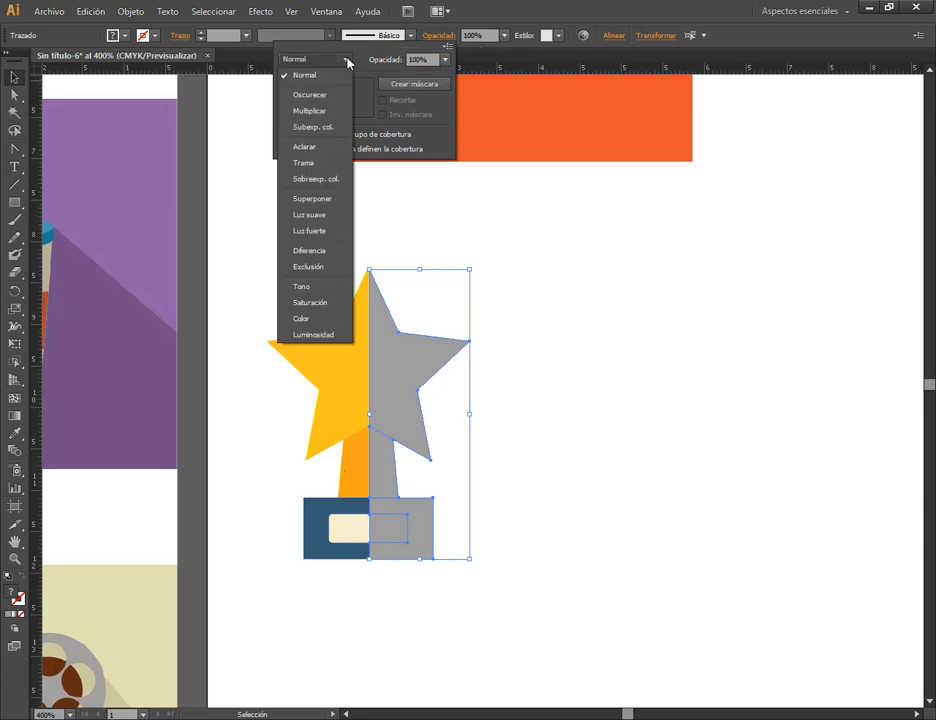
click(321, 111)
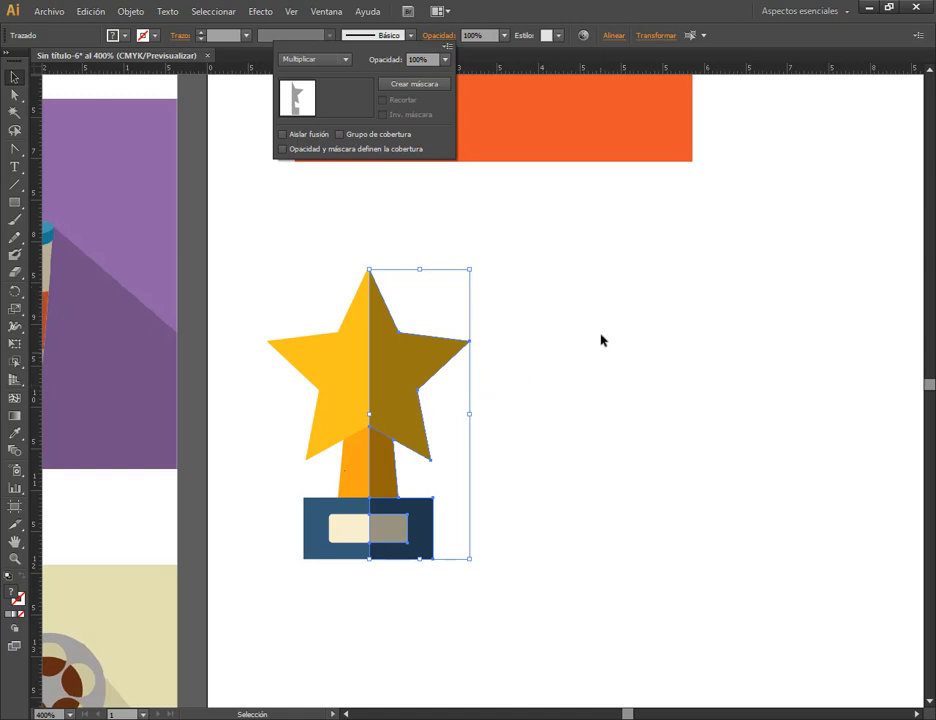
click(562, 451)
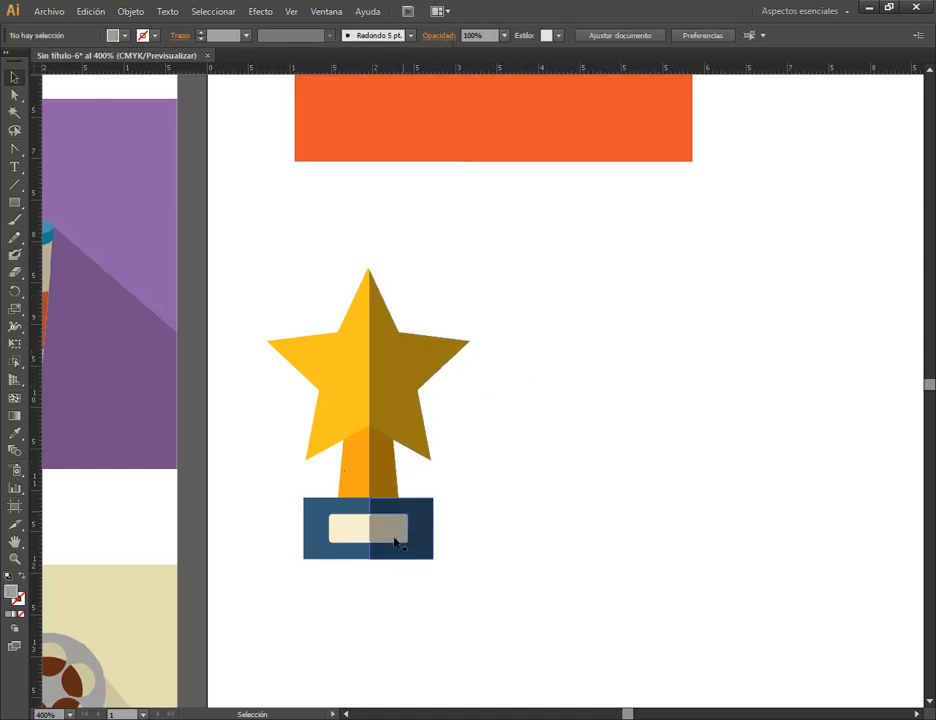
click(378, 412)
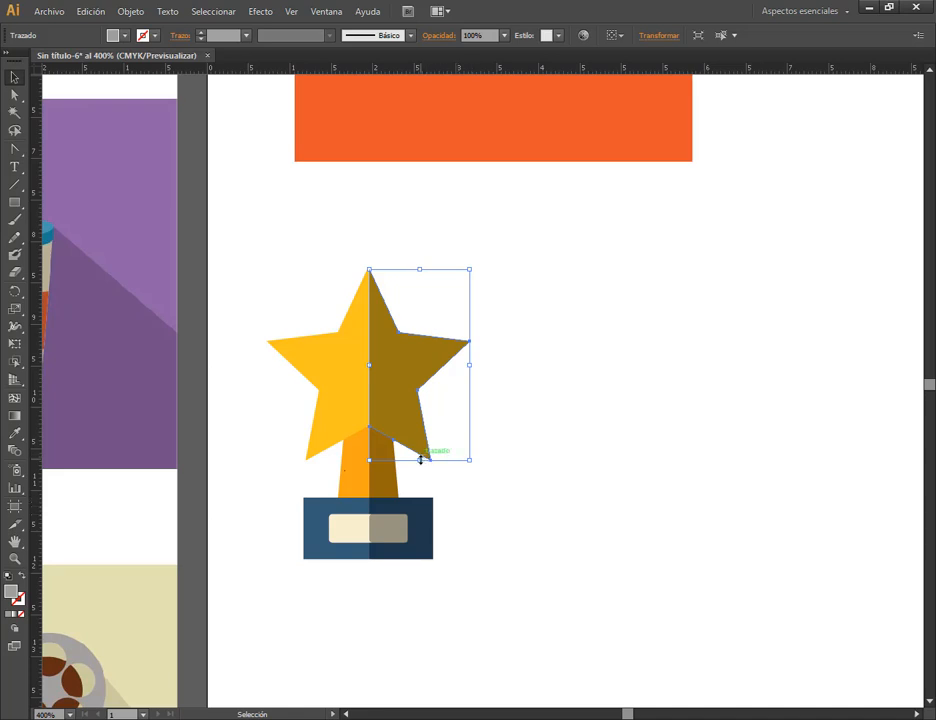
key(ctrl+z)
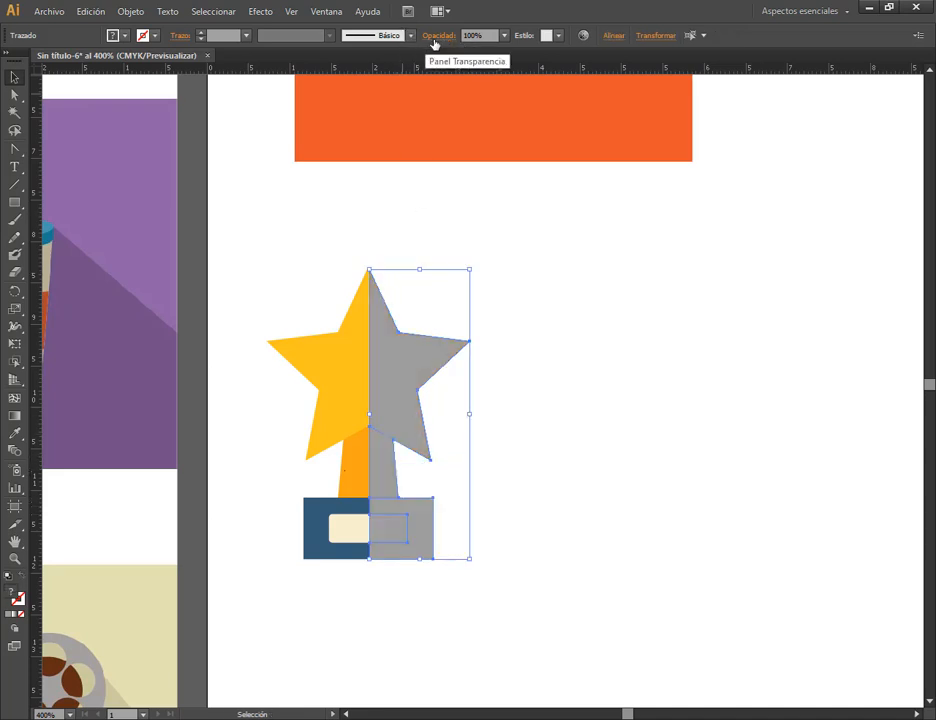
- Group the gray half pieces and blend the group over the trophy with Multiply at 50% opacity
click(131, 11)
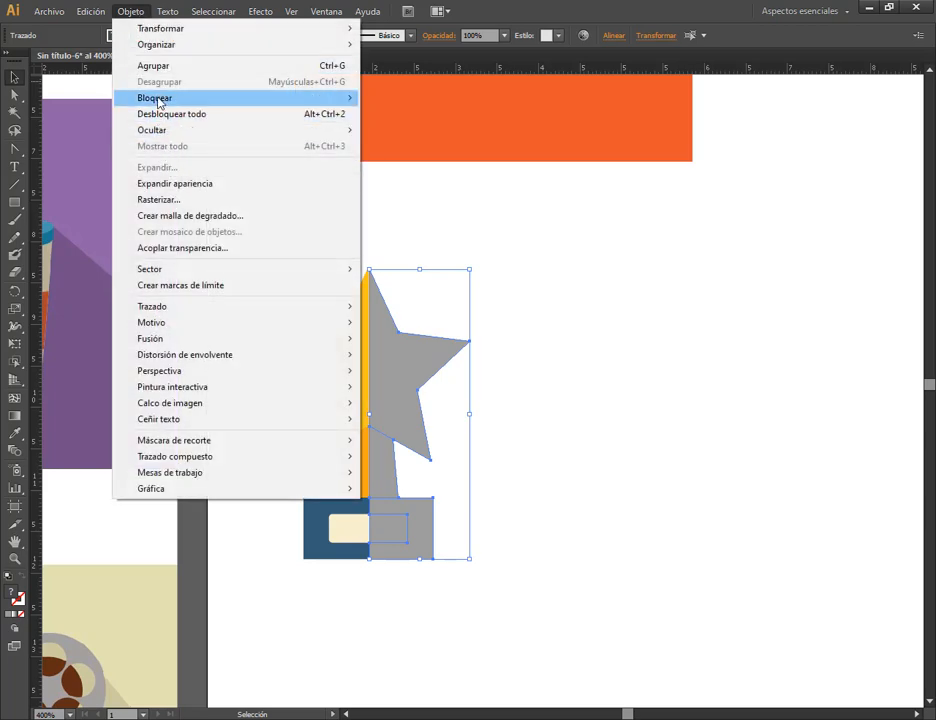
click(160, 65)
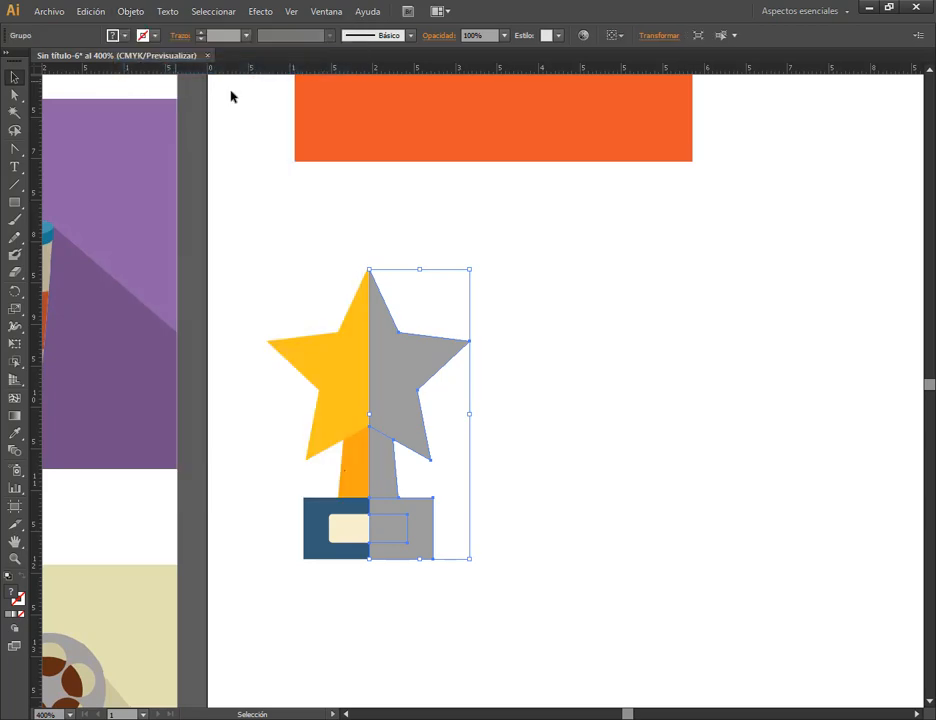
click(440, 36)
click(290, 59)
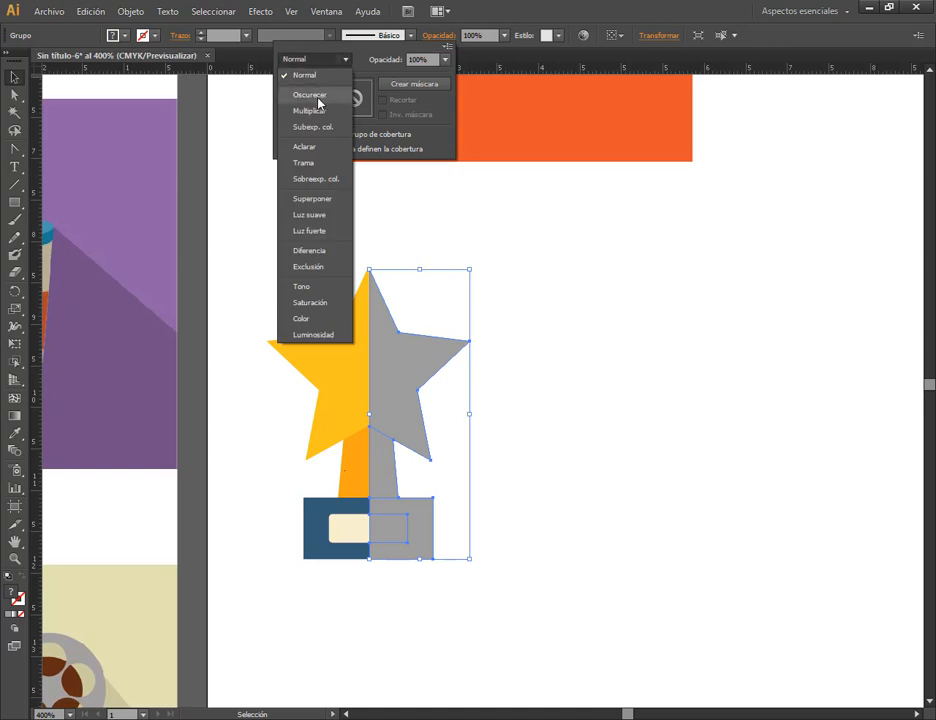
click(310, 101)
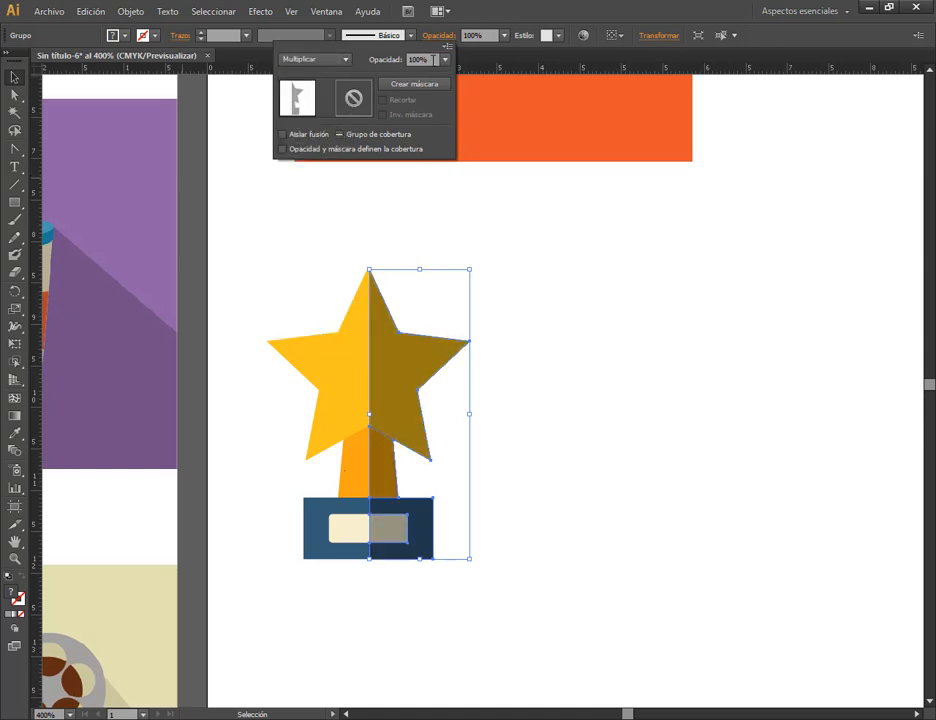
scroll(434, 60, down, 20)
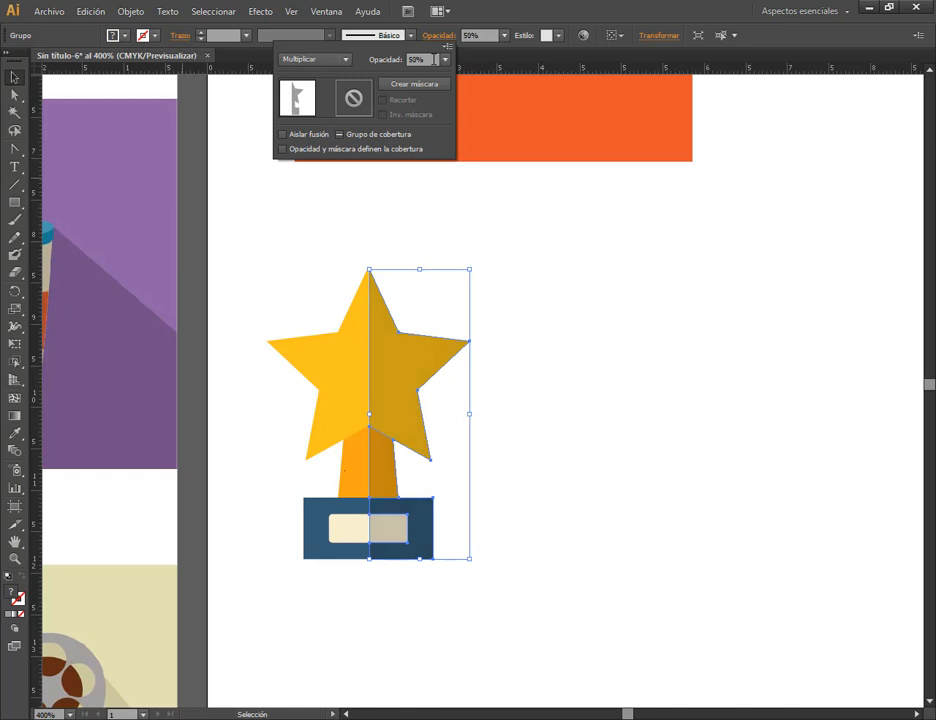
click(528, 369)
click(555, 381)
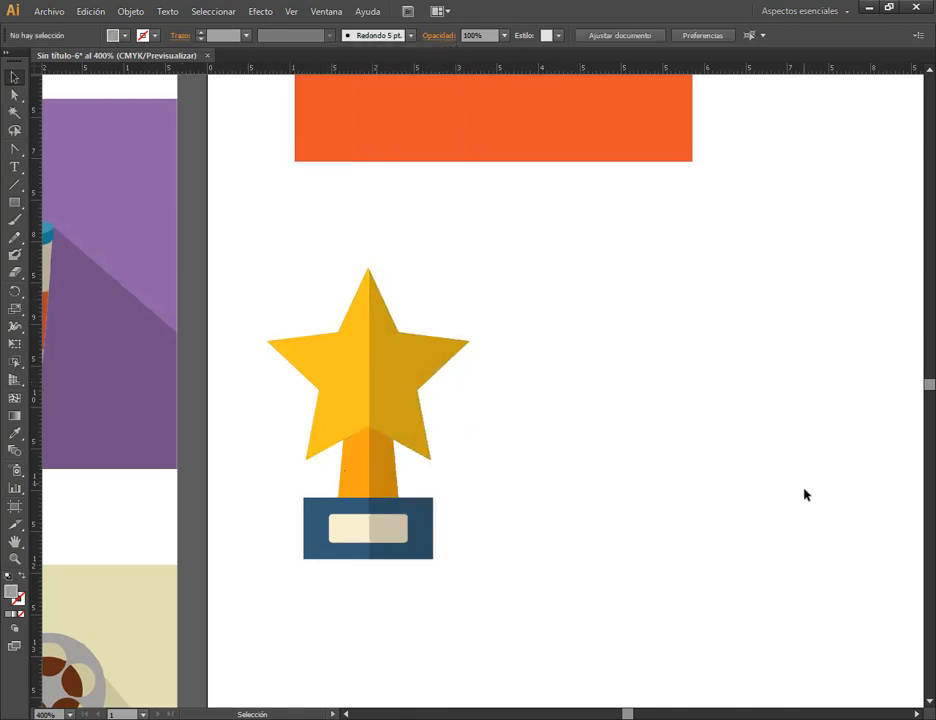
- Place the shaded trophy, scaled down slightly, at the centre of the orange square
scroll(517, 412, down, 1)
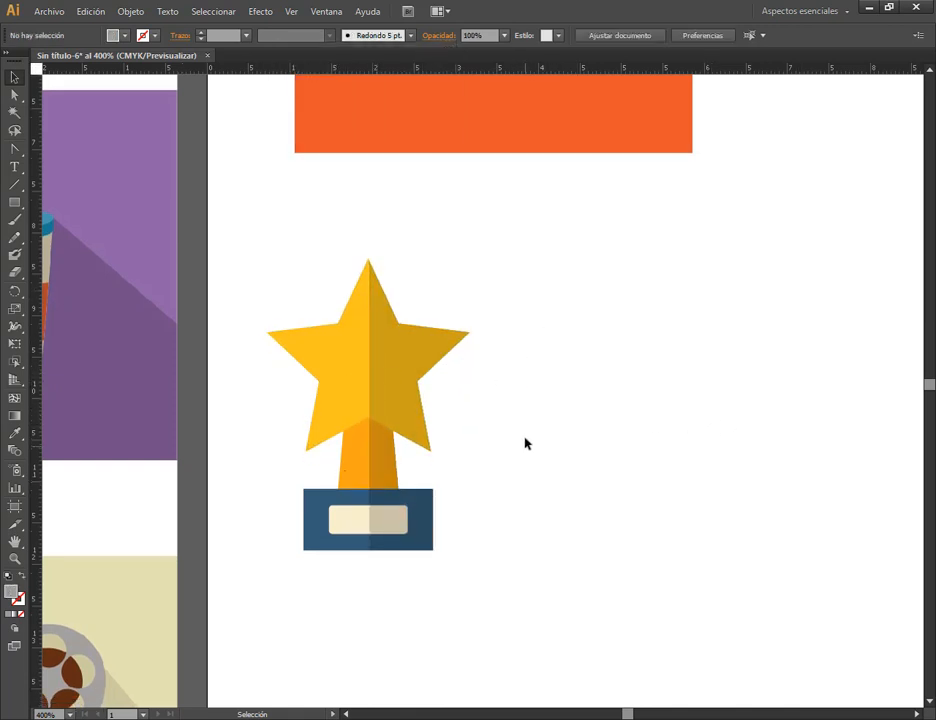
scroll(494, 426, down, 3)
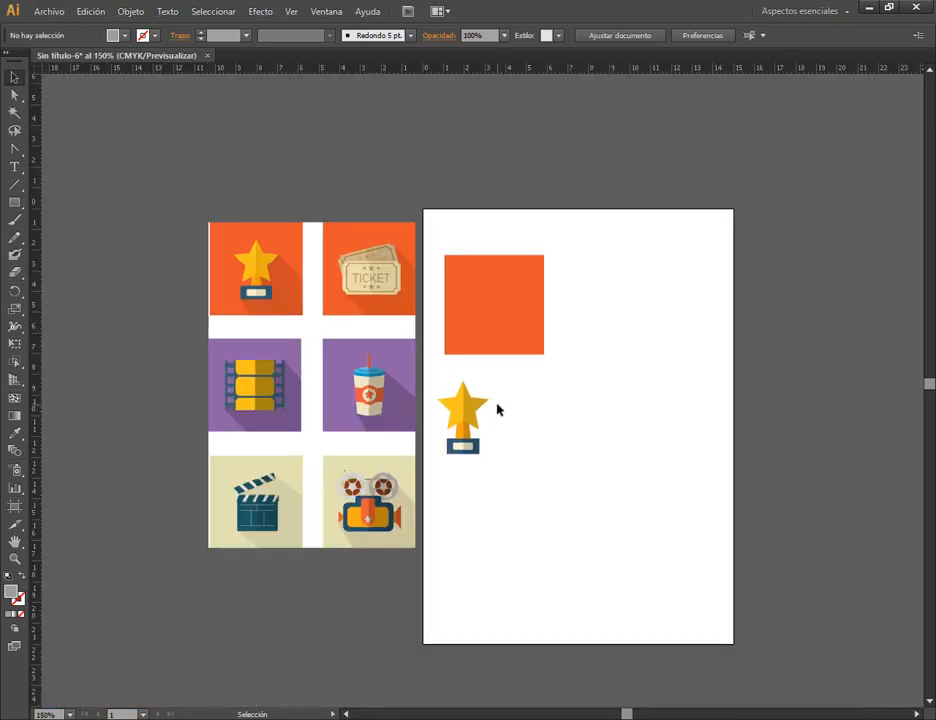
scroll(499, 410, up, 1)
drag(441, 470, 584, 336)
shift+click(494, 308)
scroll(450, 192, up, 1)
click(727, 286)
- Ungroup the trophy and lower the opacity of its gray shading half to 25%
drag(14, 148, 52, 150)
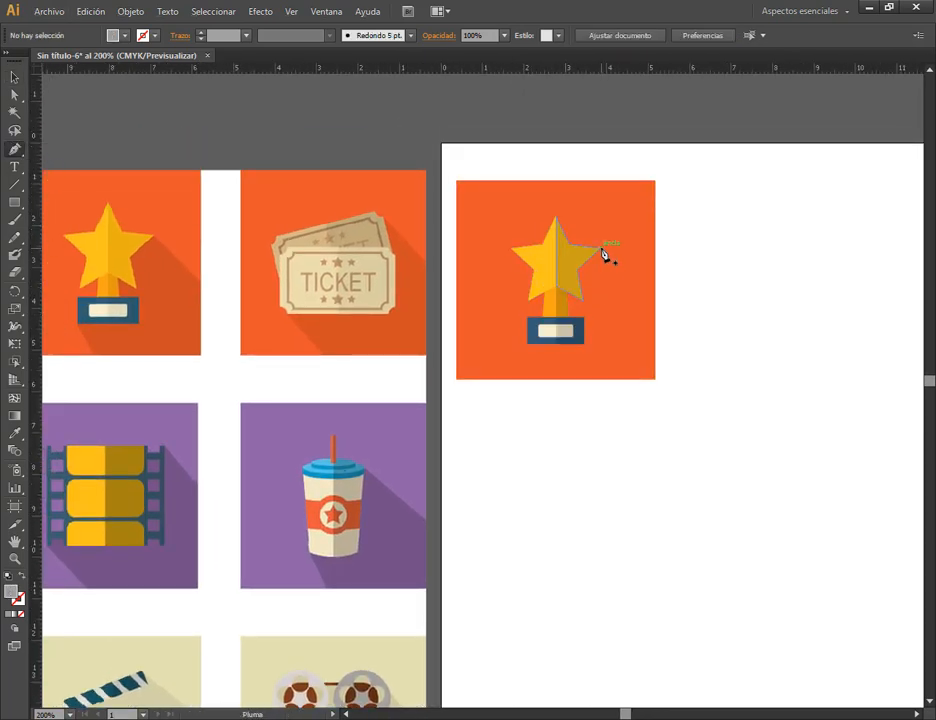
key(v)
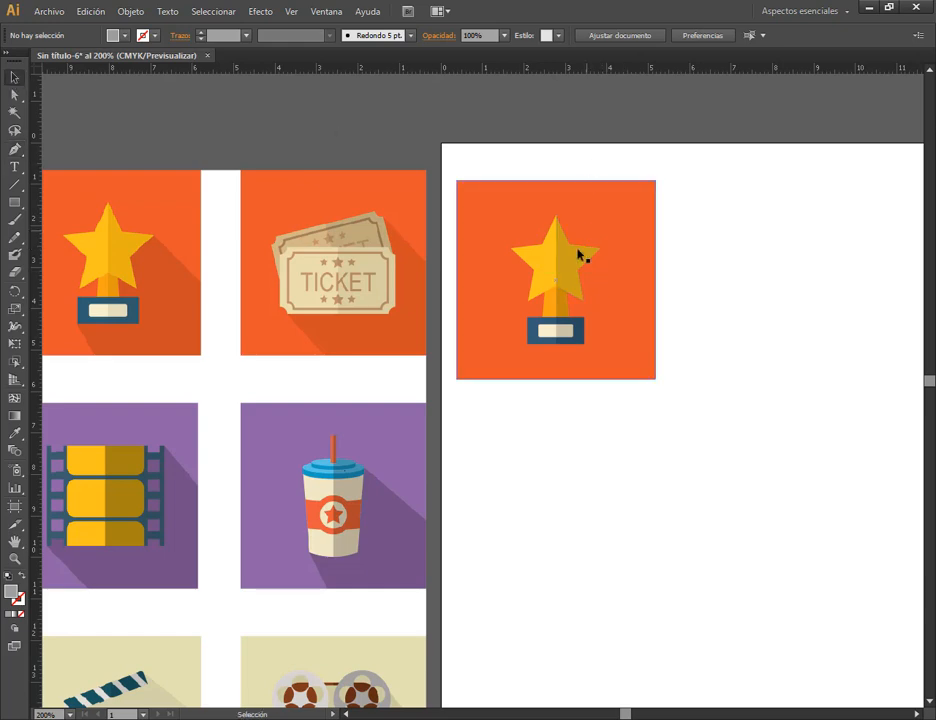
right_click(575, 268)
click(622, 350)
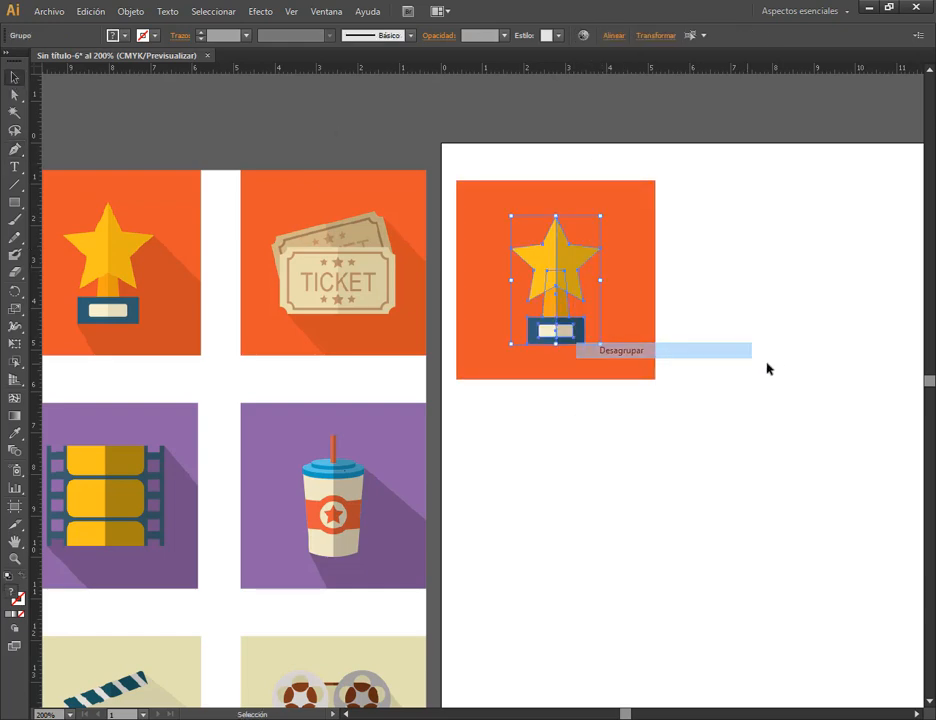
click(585, 290)
click(478, 35)
text(50)
key(Return)
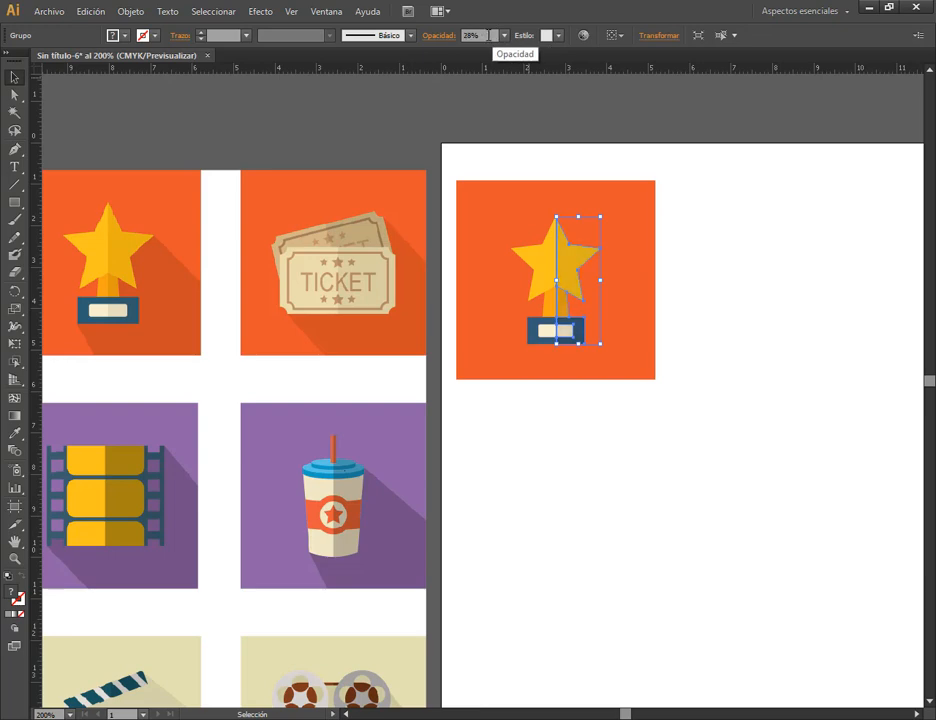
click(521, 119)
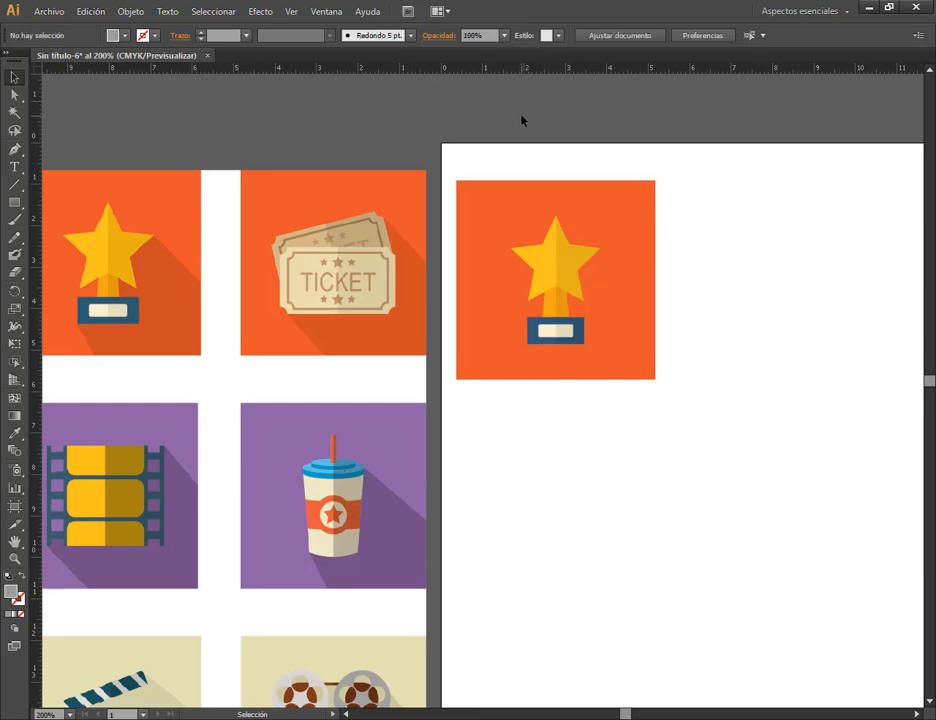
- Group the shading half together with the rest of the trophy again
click(571, 340)
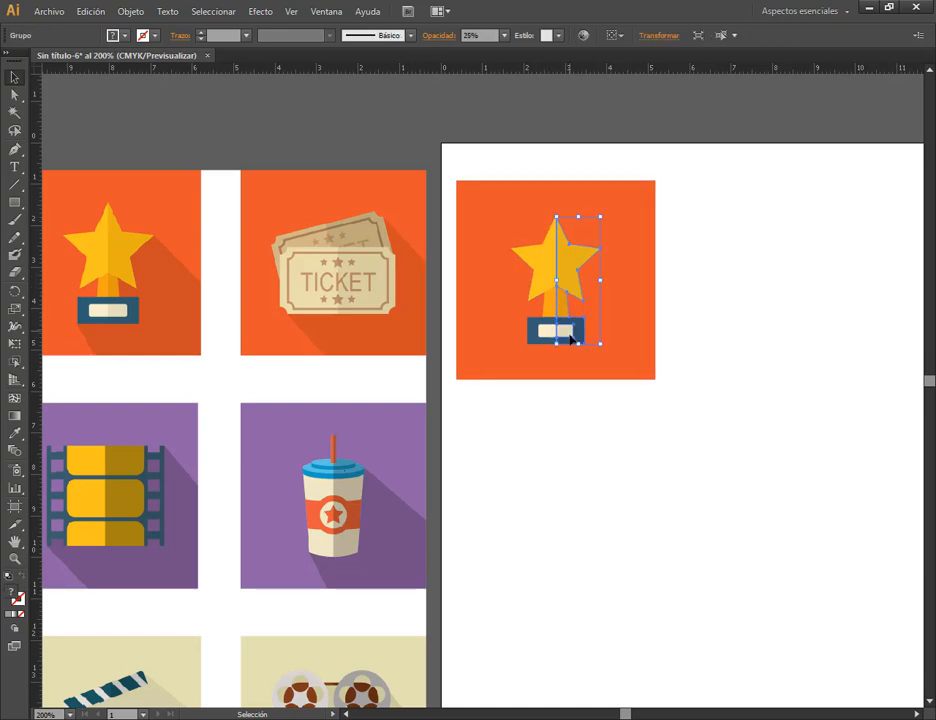
shift+click(547, 278)
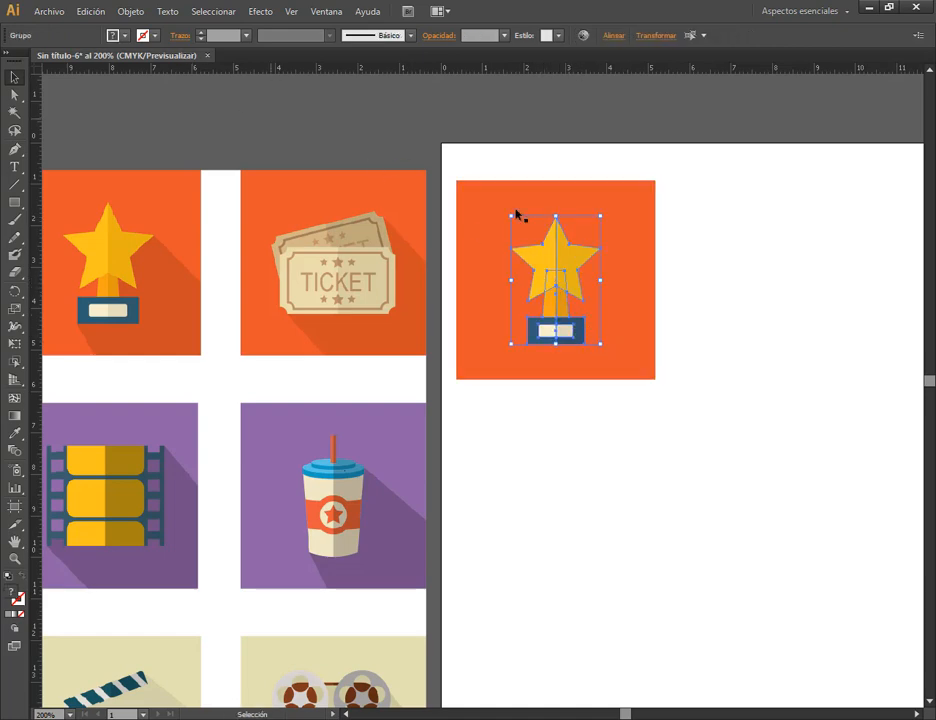
right_click(568, 259)
click(617, 327)
click(713, 320)
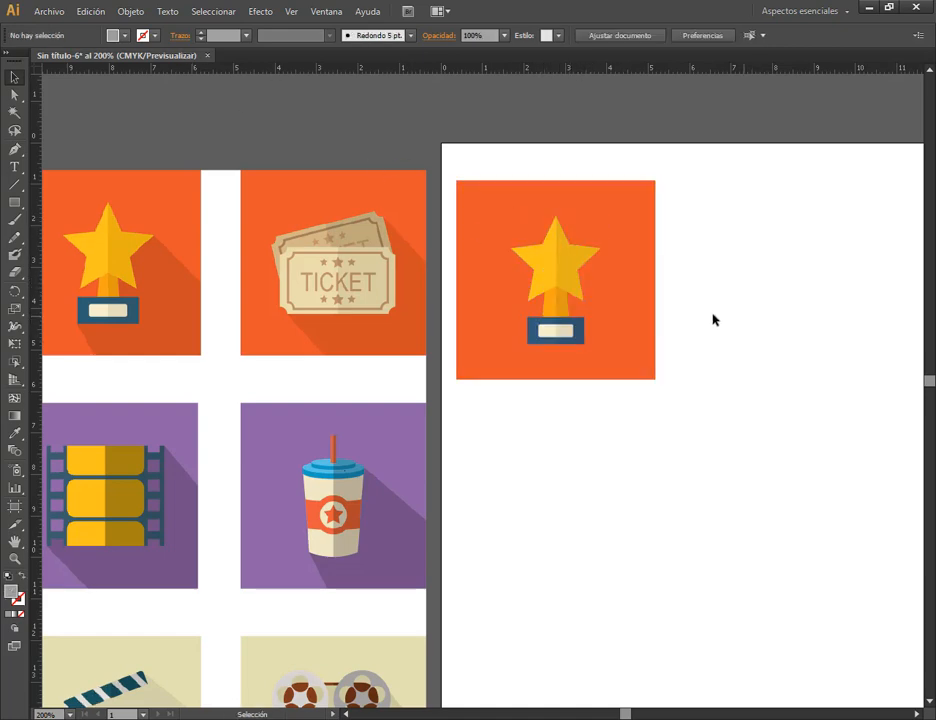
- Draw a closed gray long-shadow shape with the Pen tool, from the star's outer tip and trophy base to the orange square's edges
click(14, 148)
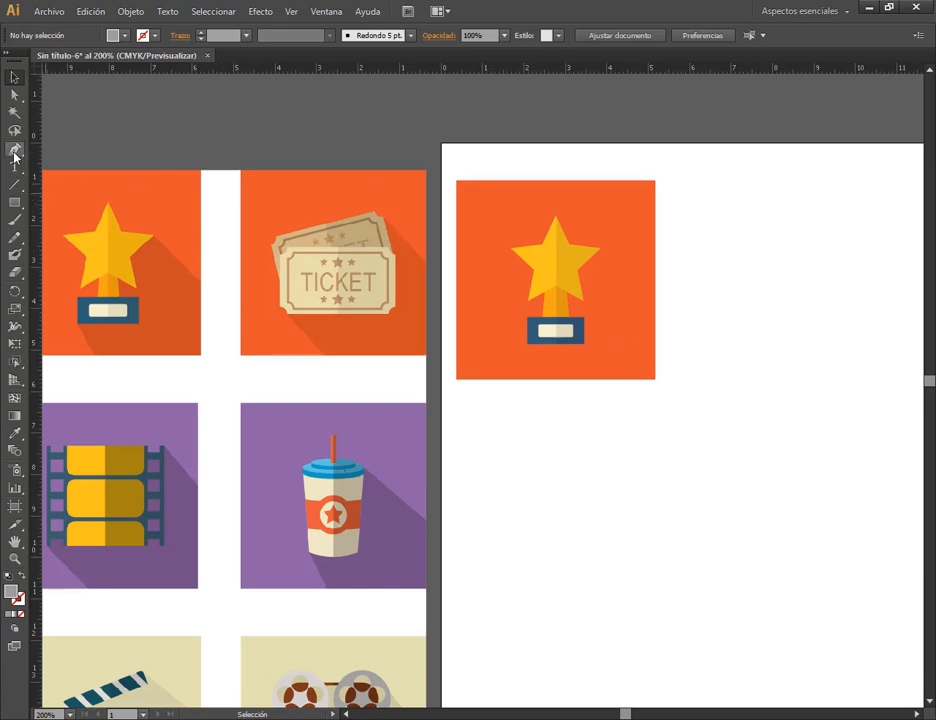
click(601, 248)
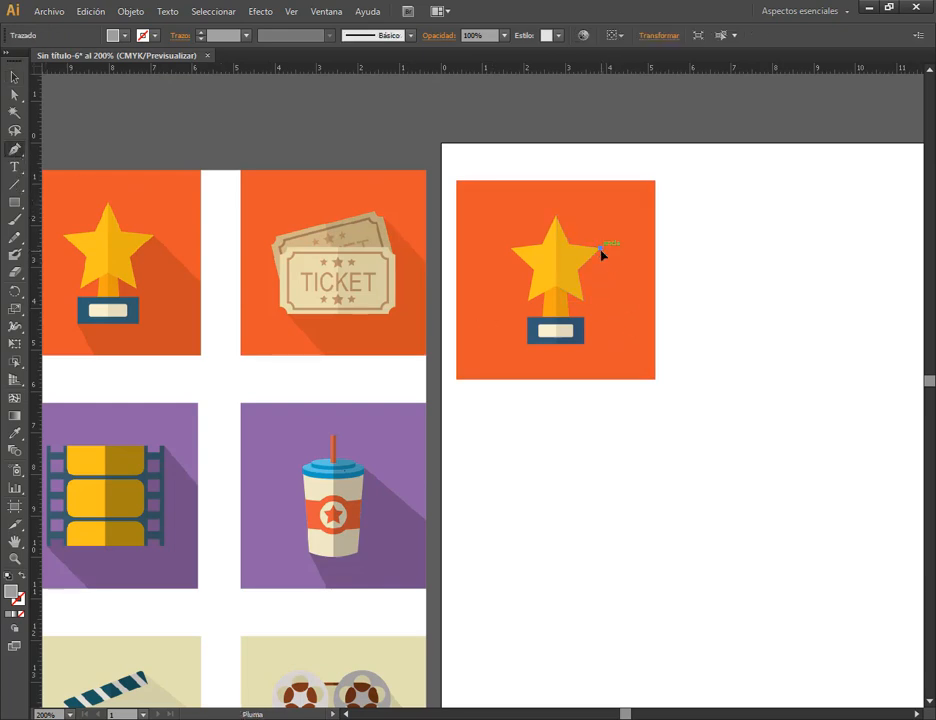
click(655, 293)
click(655, 378)
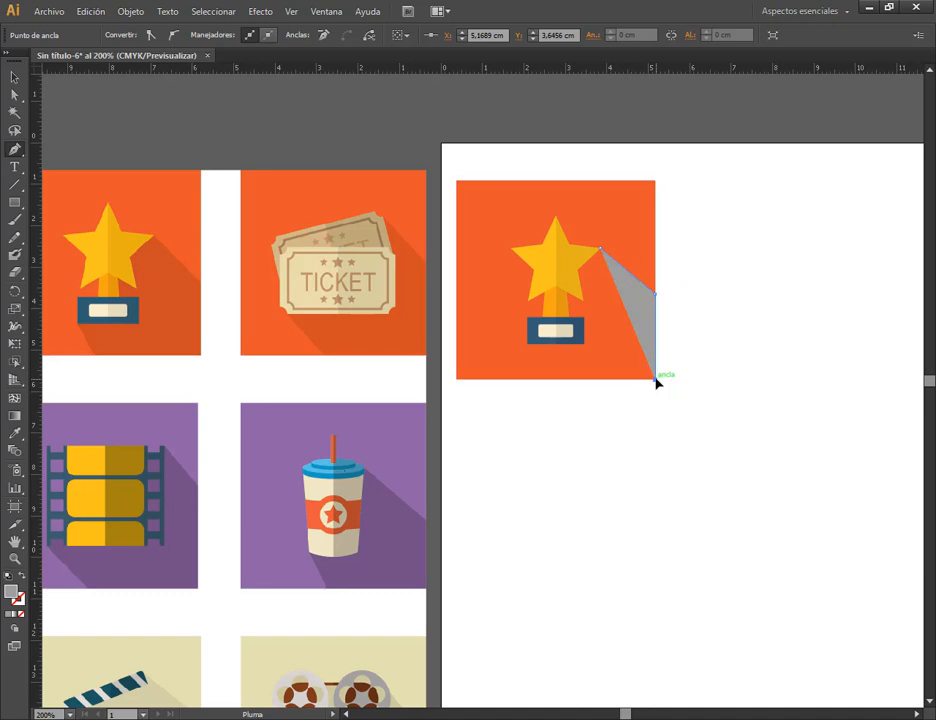
click(562, 379)
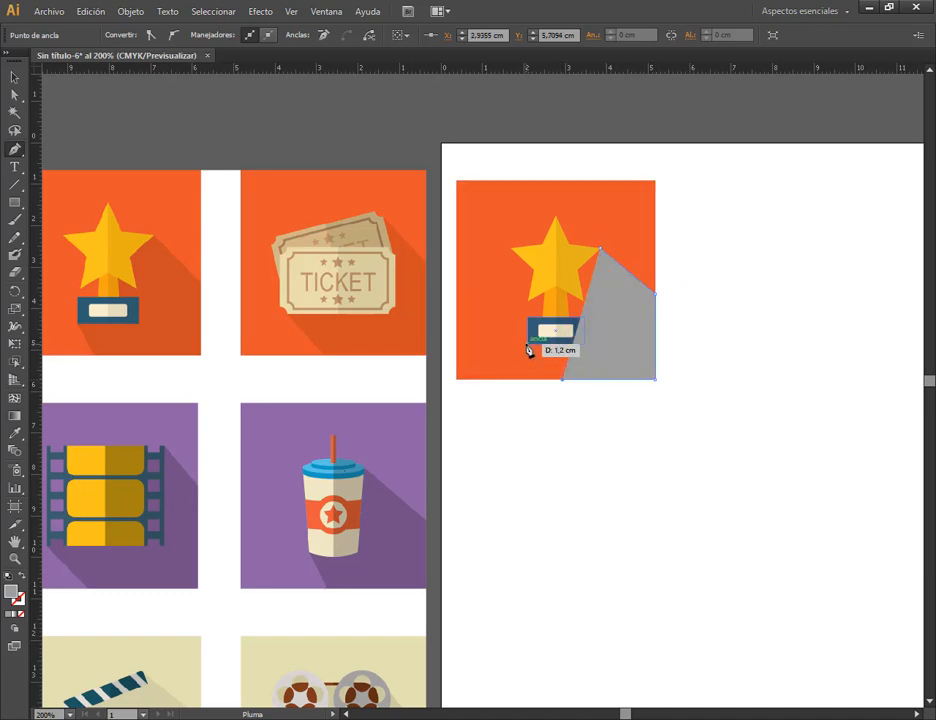
click(528, 344)
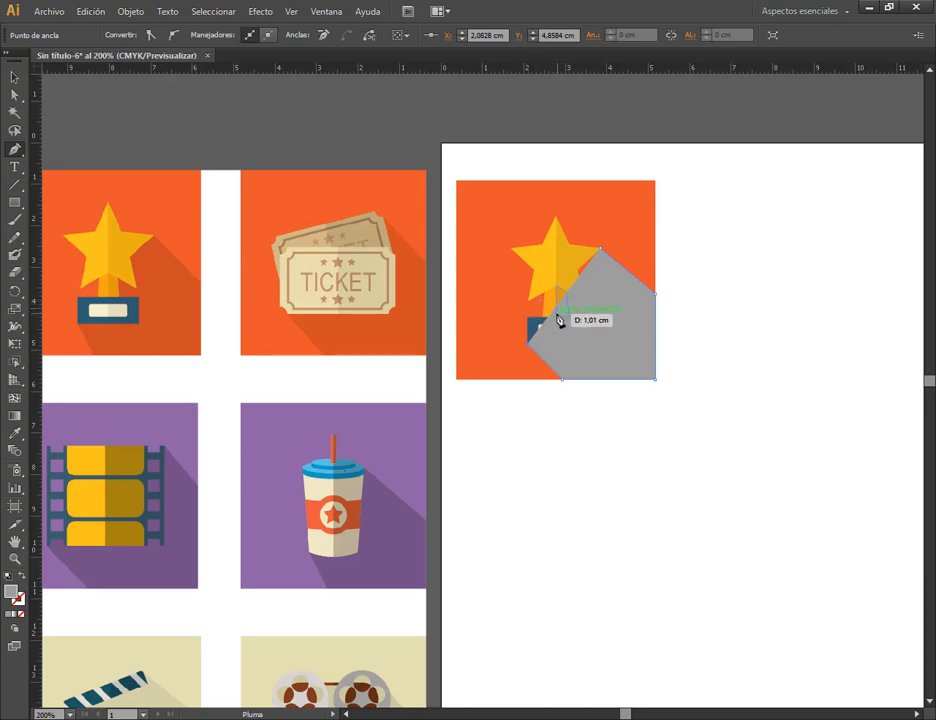
click(557, 258)
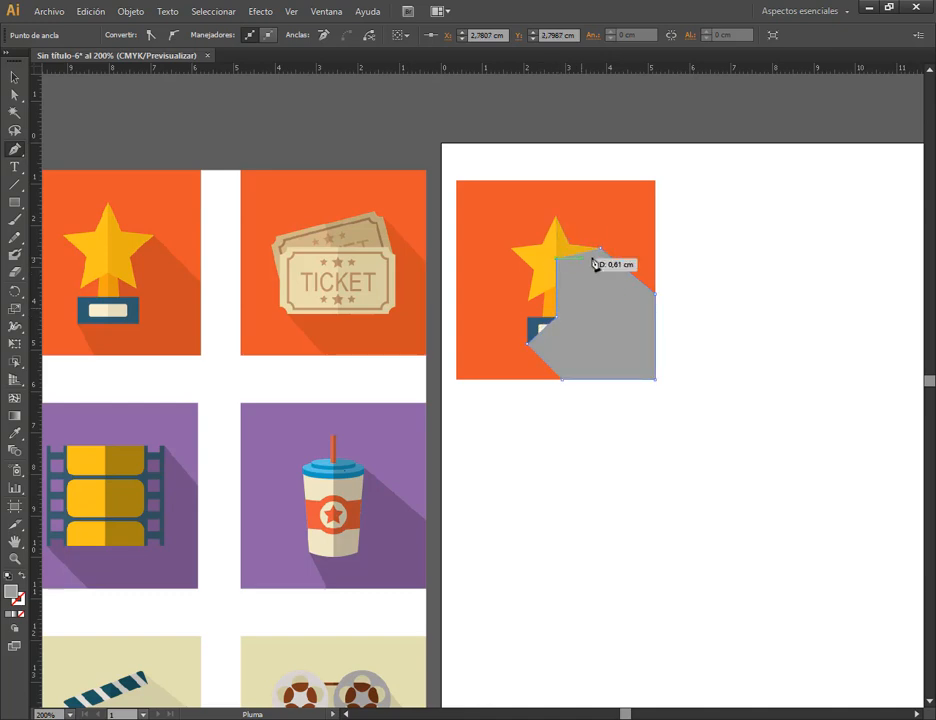
click(602, 250)
click(16, 79)
click(771, 241)
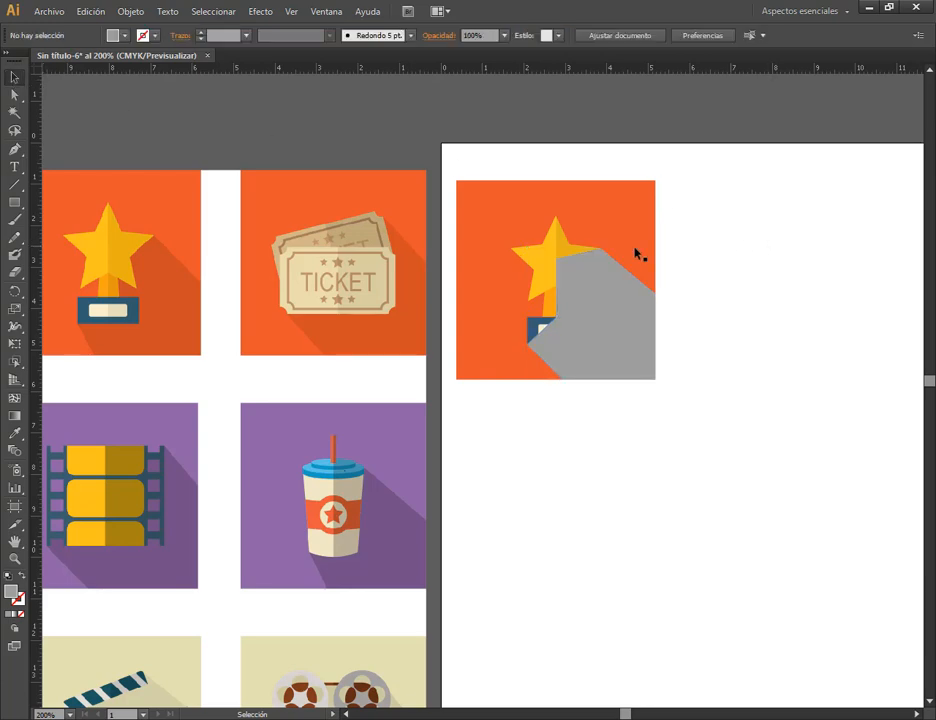
- Bring the trophy group to the front, above the gray shadow shape
click(557, 249)
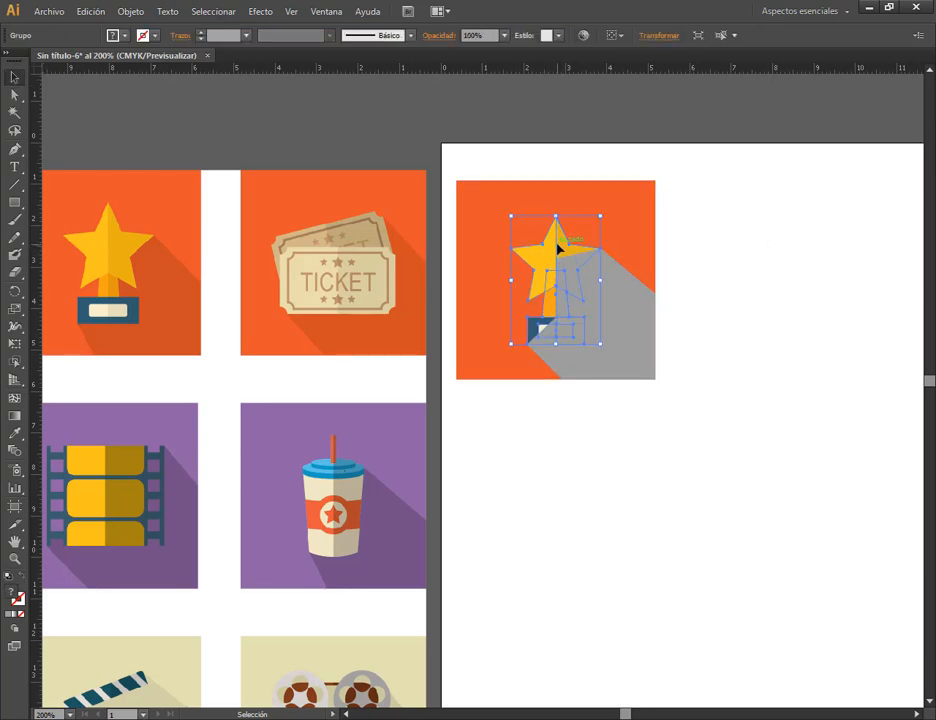
right_click(557, 249)
mouse_move(616, 368)
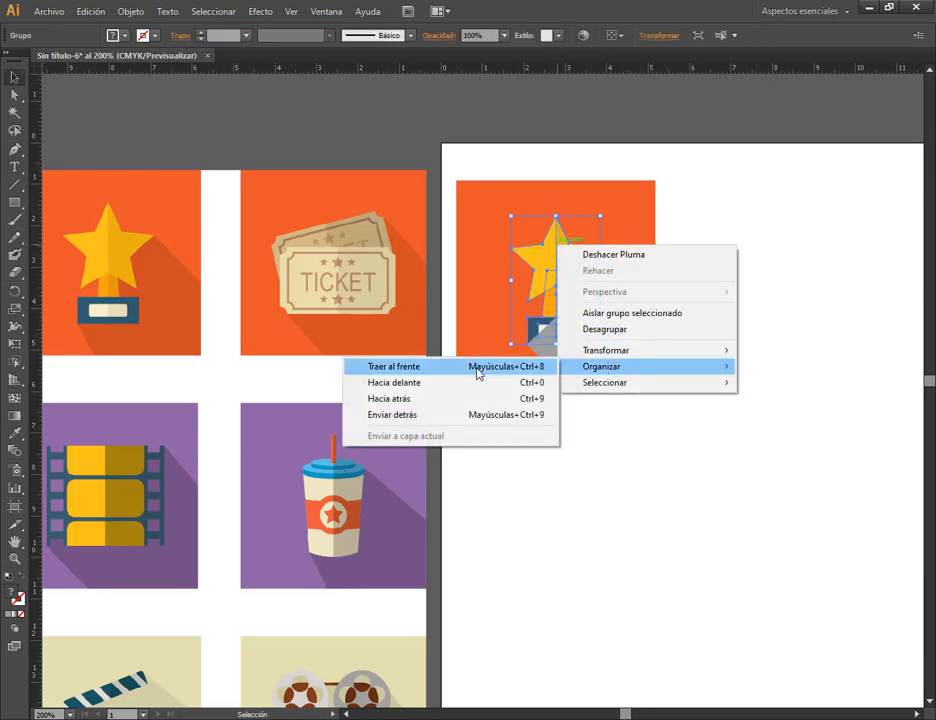
click(465, 375)
click(692, 478)
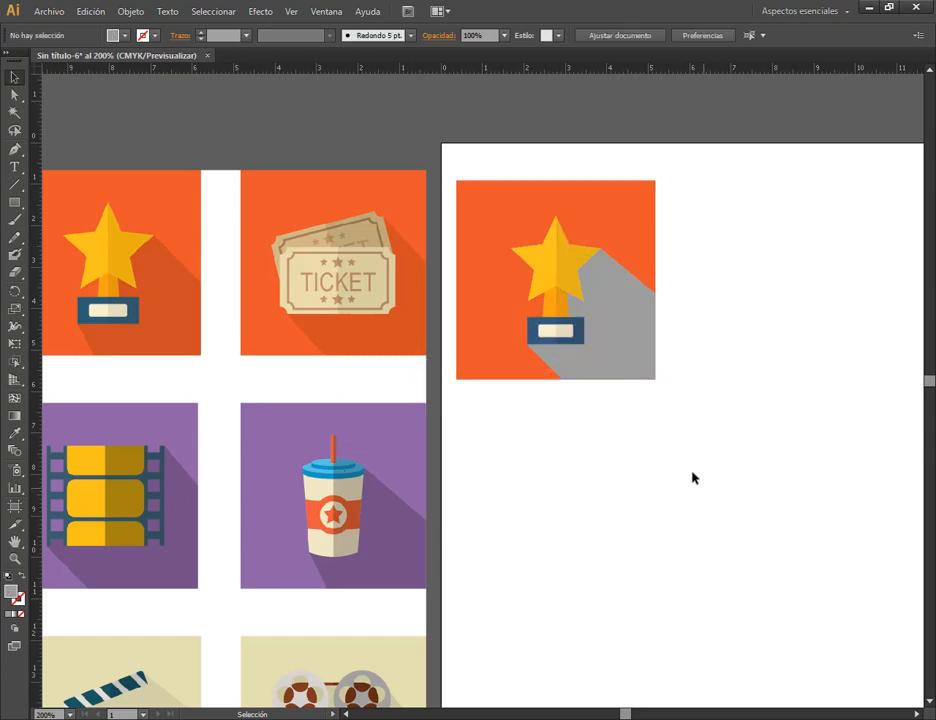
- Blend the gray long shadow over the orange square with Multiply at 25% opacity
click(641, 324)
click(449, 38)
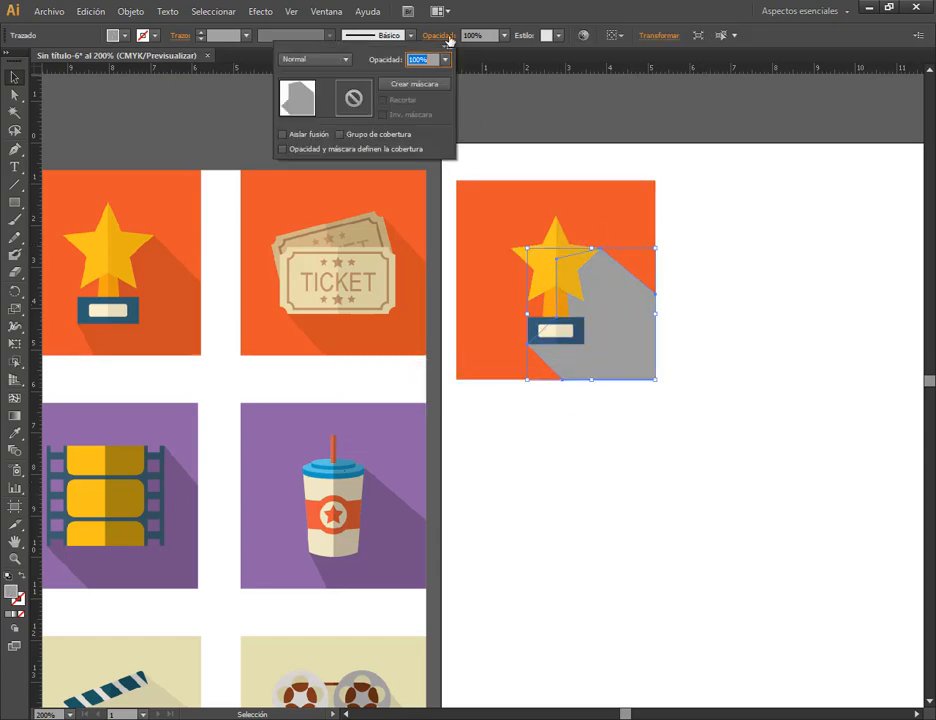
click(312, 59)
click(310, 111)
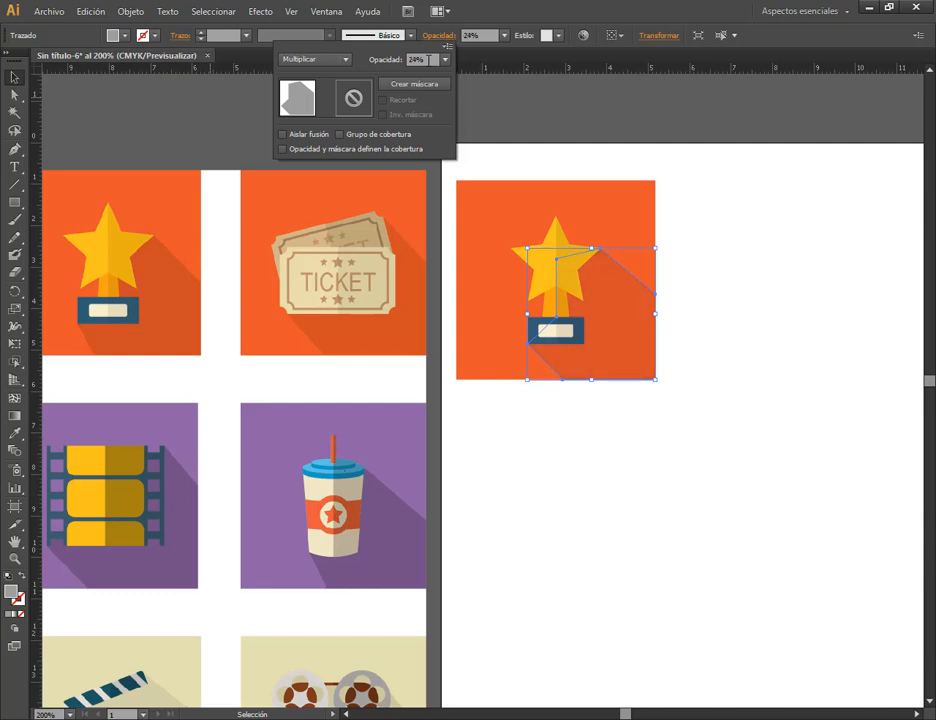
click(725, 246)
click(733, 262)
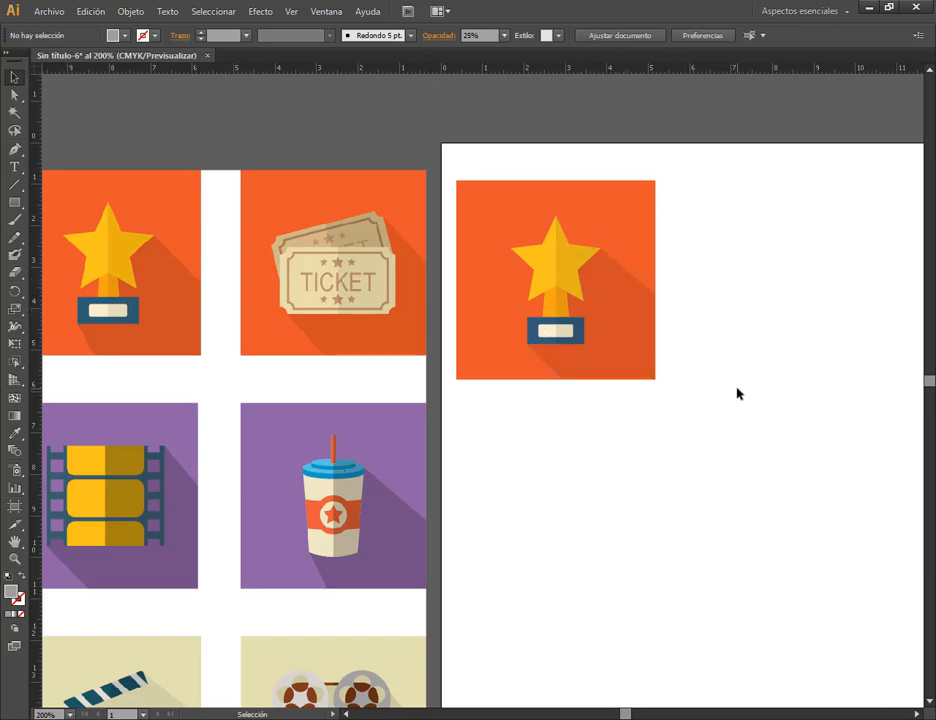
- Switch to the Google Meet call to check the chat messages, then return to Illustrator
mouse_move(197, 718)
click(123, 670)
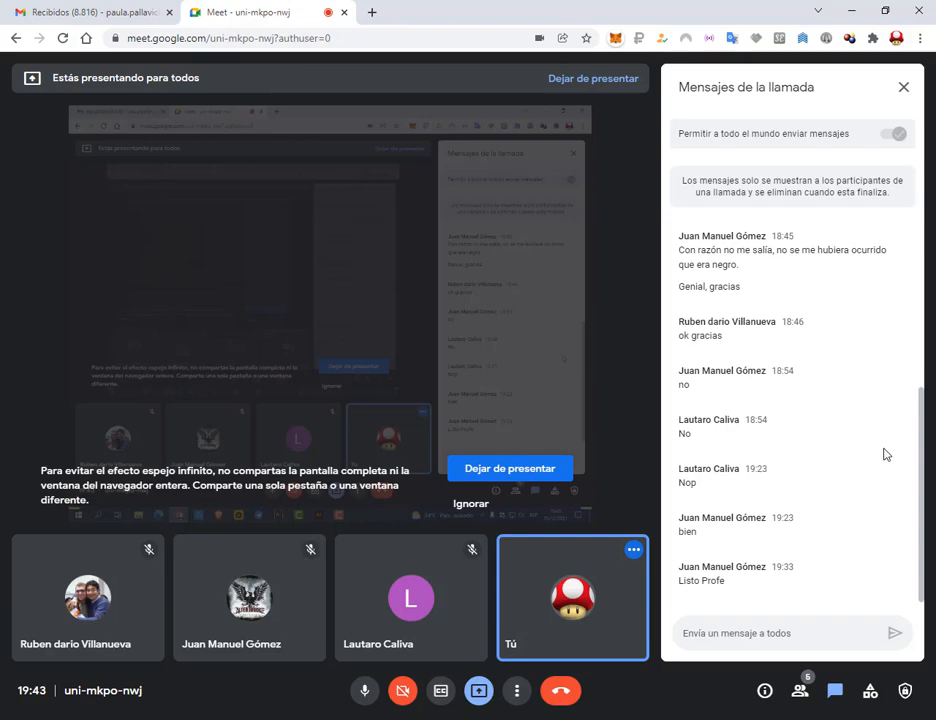
click(851, 11)
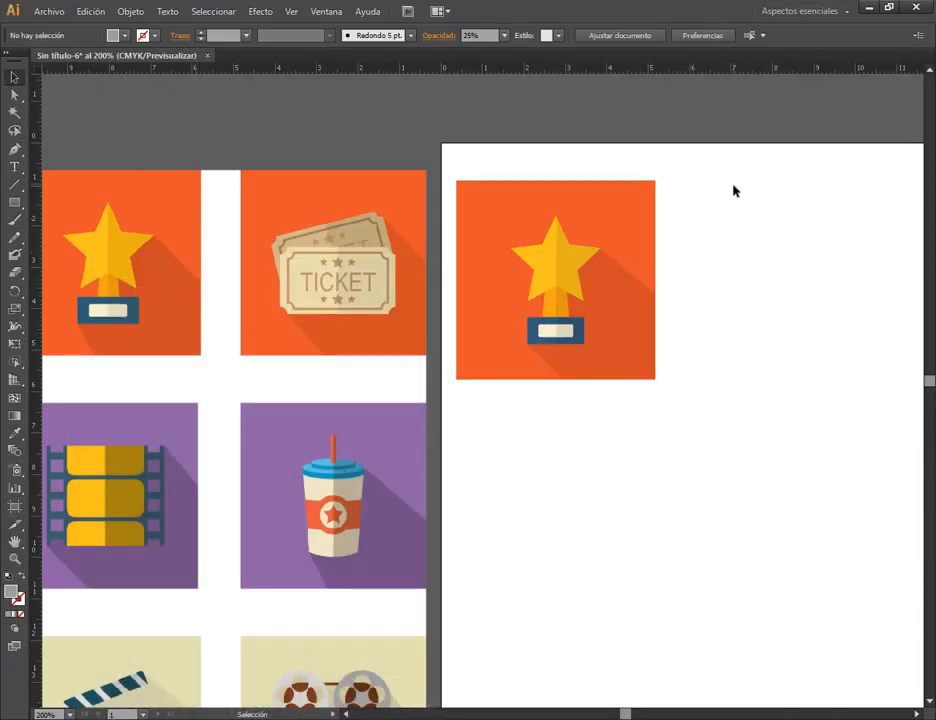
drag(731, 187, 532, 420)
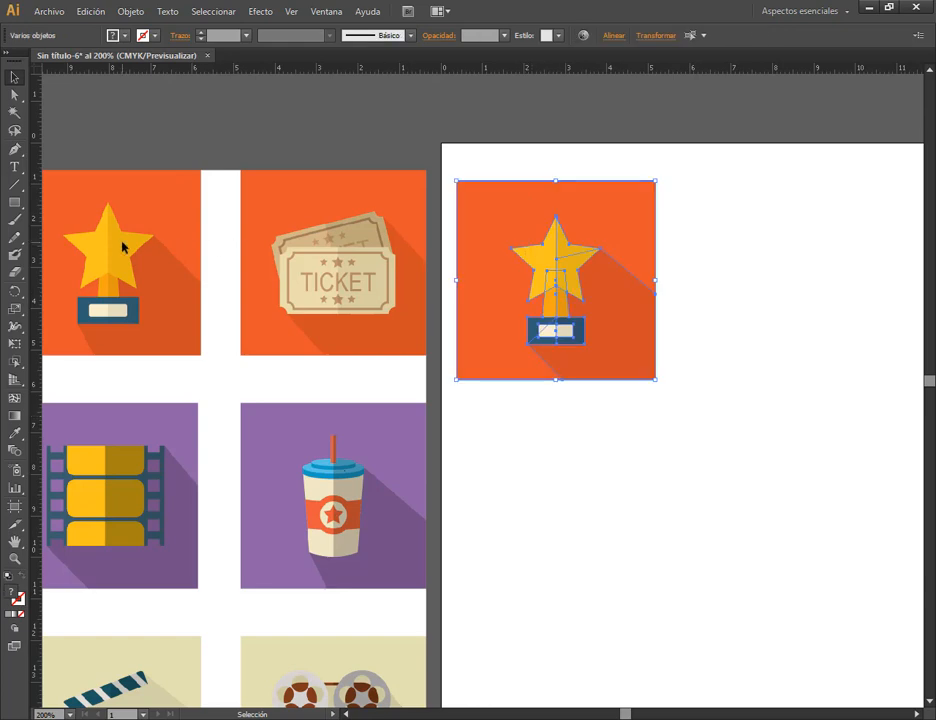
click(716, 281)
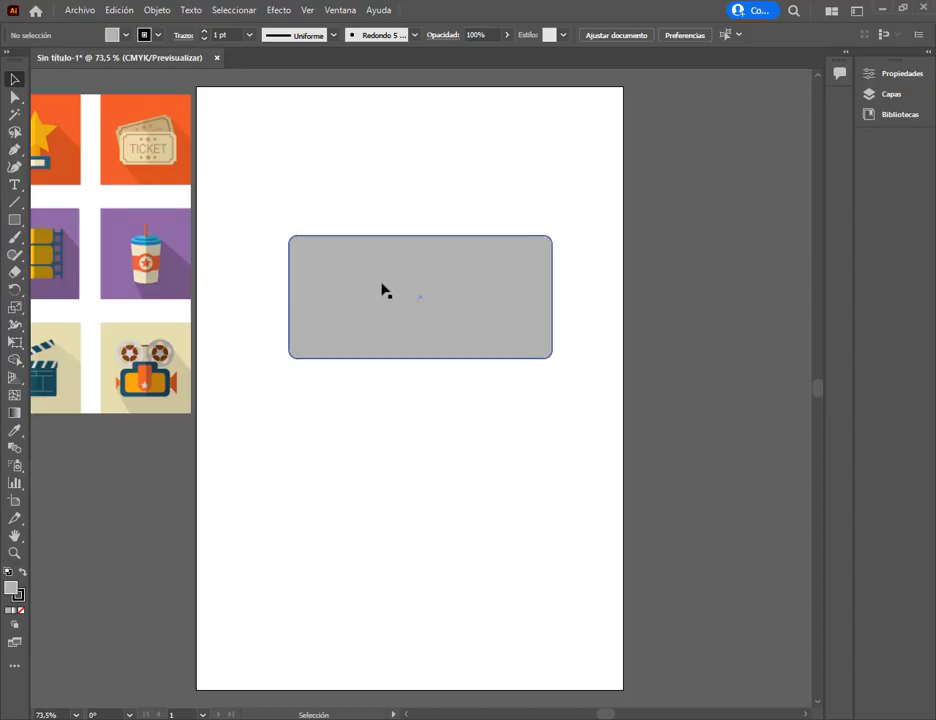
click(382, 290)
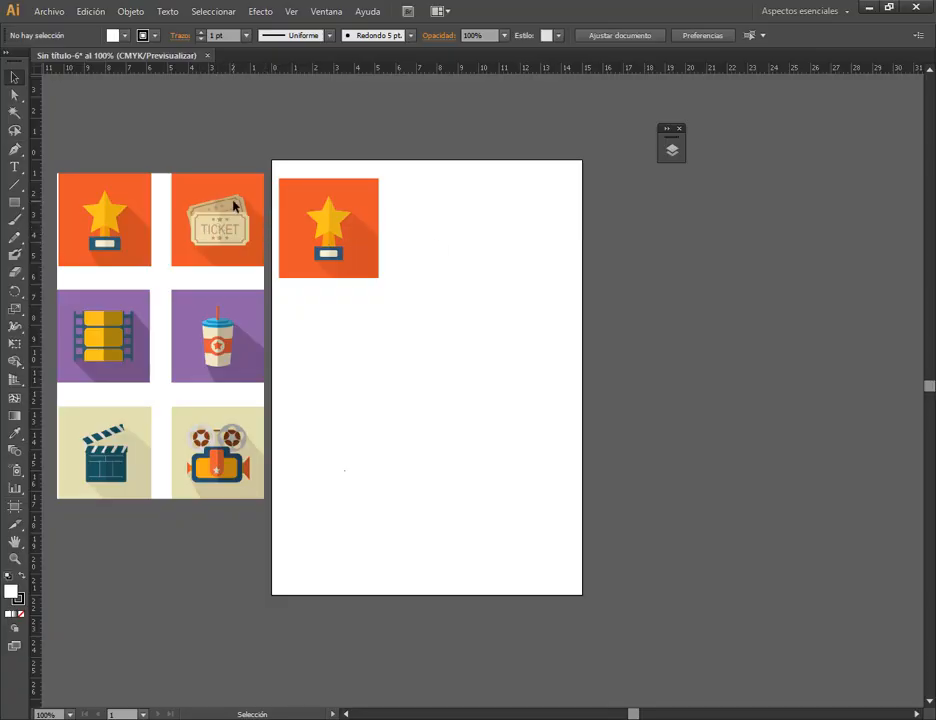
- Draw a white rectangle with a black outline for the ticket and position it below the reference tickets, overlapping the artboard edge
scroll(219, 211, up, 3)
scroll(197, 208, up, 1)
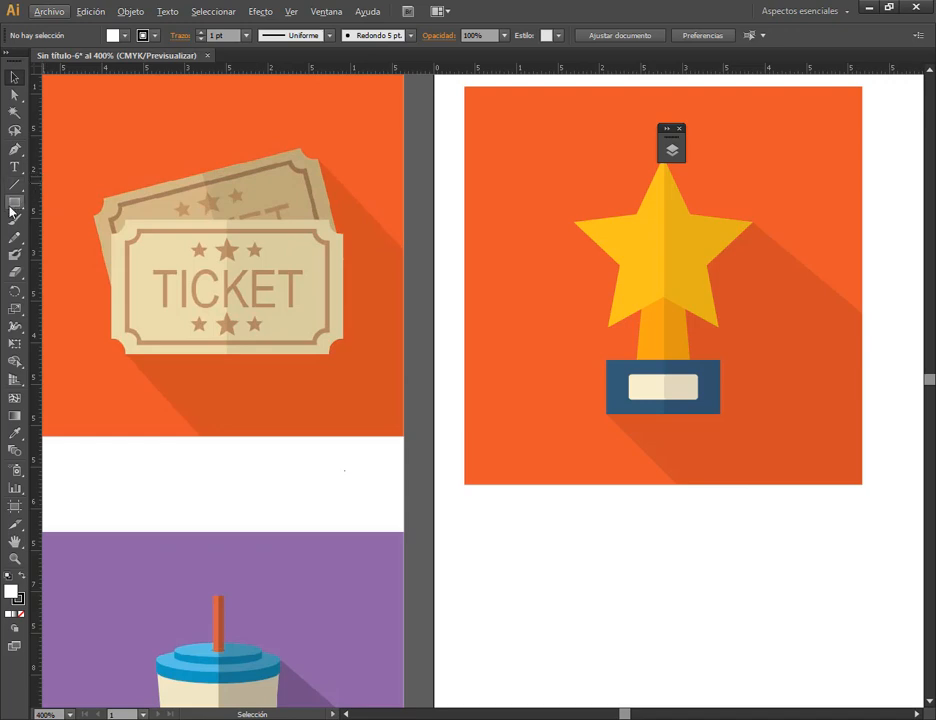
click(13, 203)
mouse_move(160, 420)
mouse_down()
mouse_move(282, 495)
mouse_move(485, 577)
mouse_move(488, 598)
mouse_up()
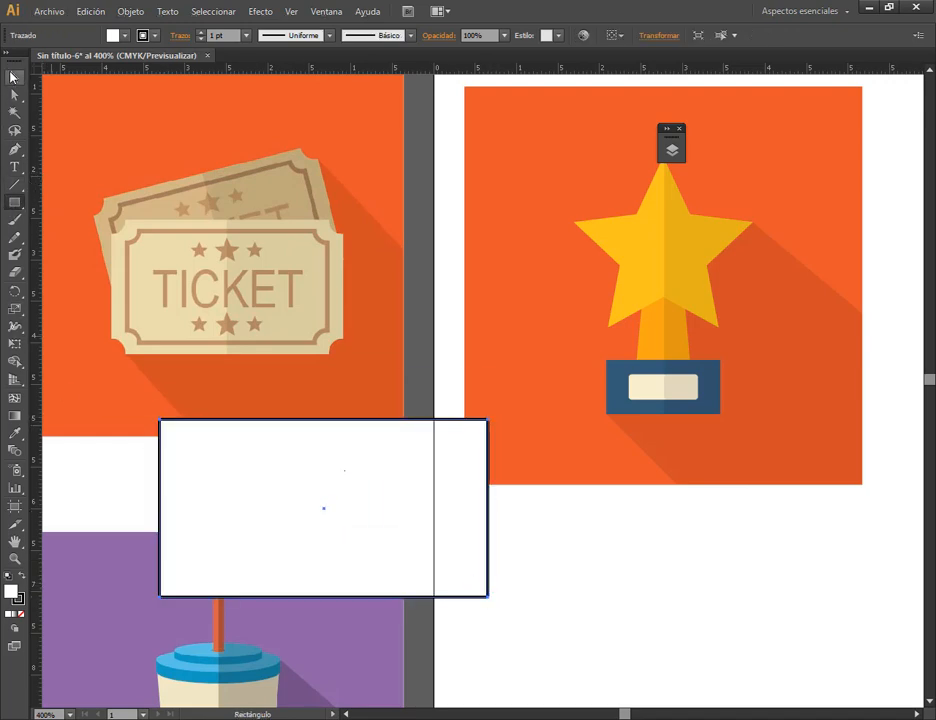
click(14, 77)
drag(316, 418, 422, 386)
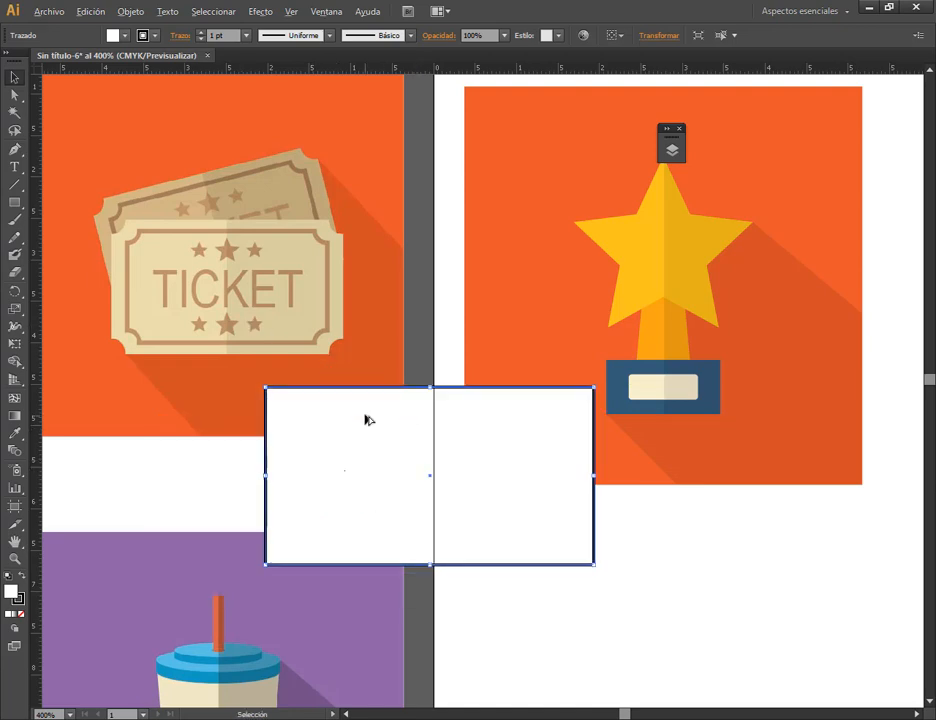
- Draw a small circle centred on the rectangle's upper-left corner and copy it to the other three corners
scroll(365, 420, up, 1)
click(14, 203)
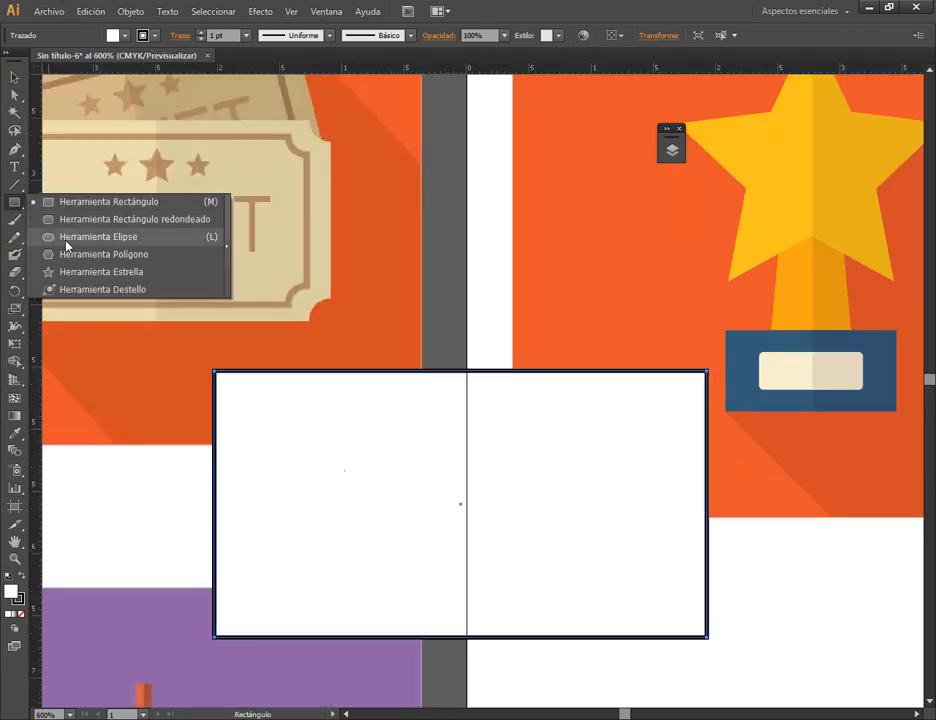
click(66, 240)
drag(216, 372, 240, 397)
click(16, 77)
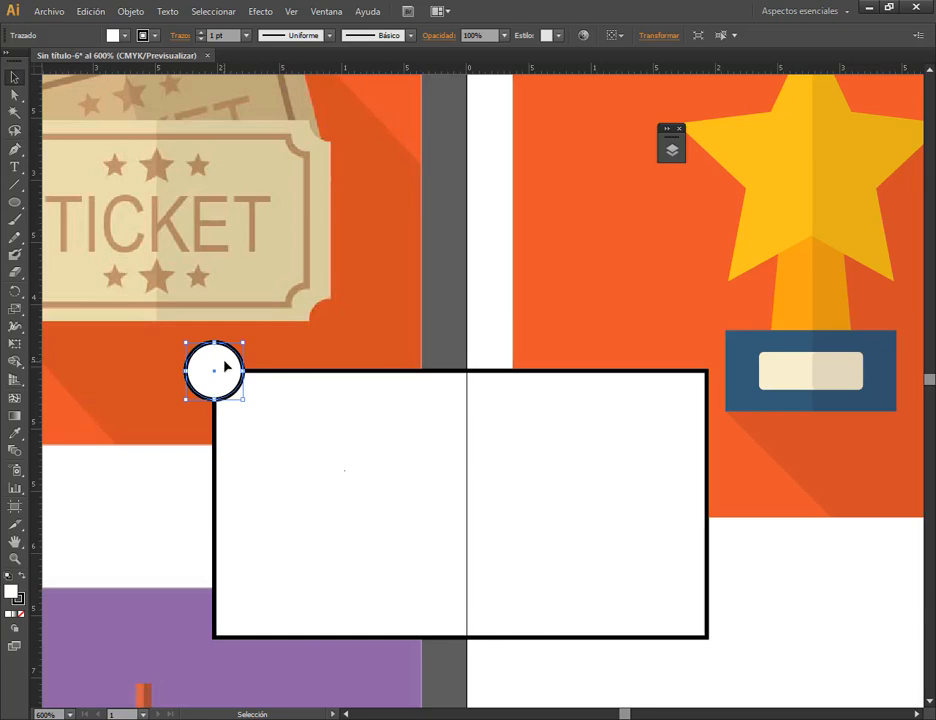
drag(226, 366, 214, 637)
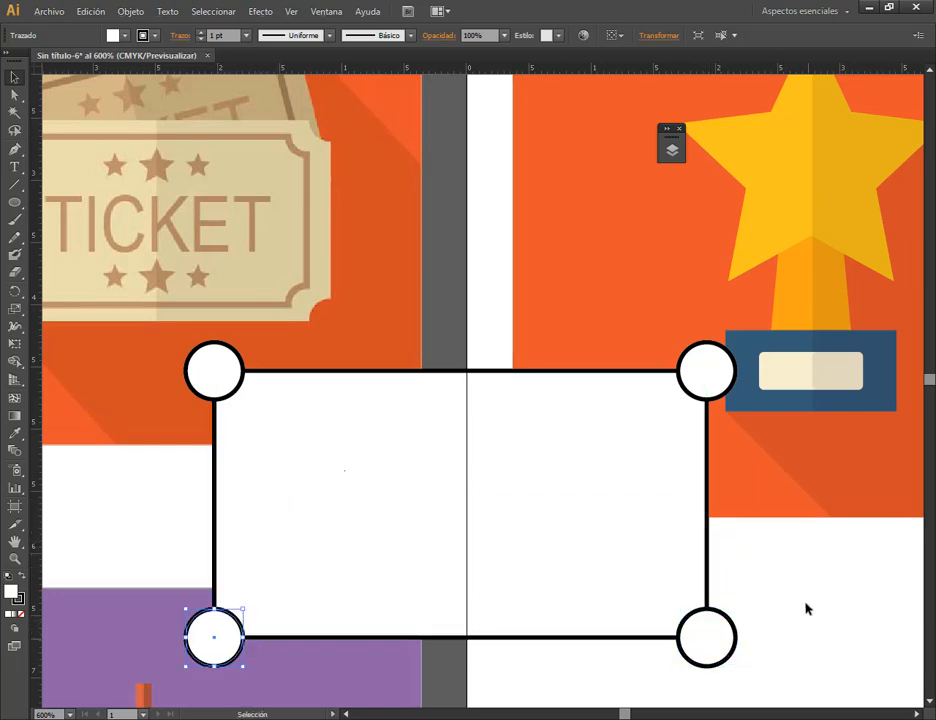
- Delete the two lower corner circles and duplicate the upper pair straight down onto the rectangle's lower corners
shift+click(728, 640)
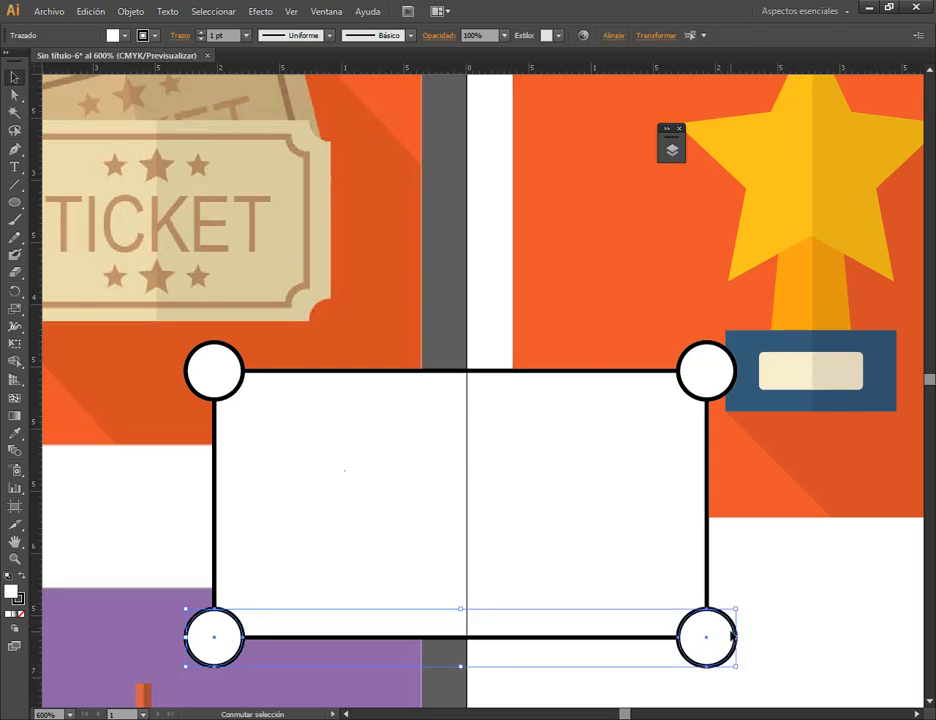
key(Delete)
click(729, 375)
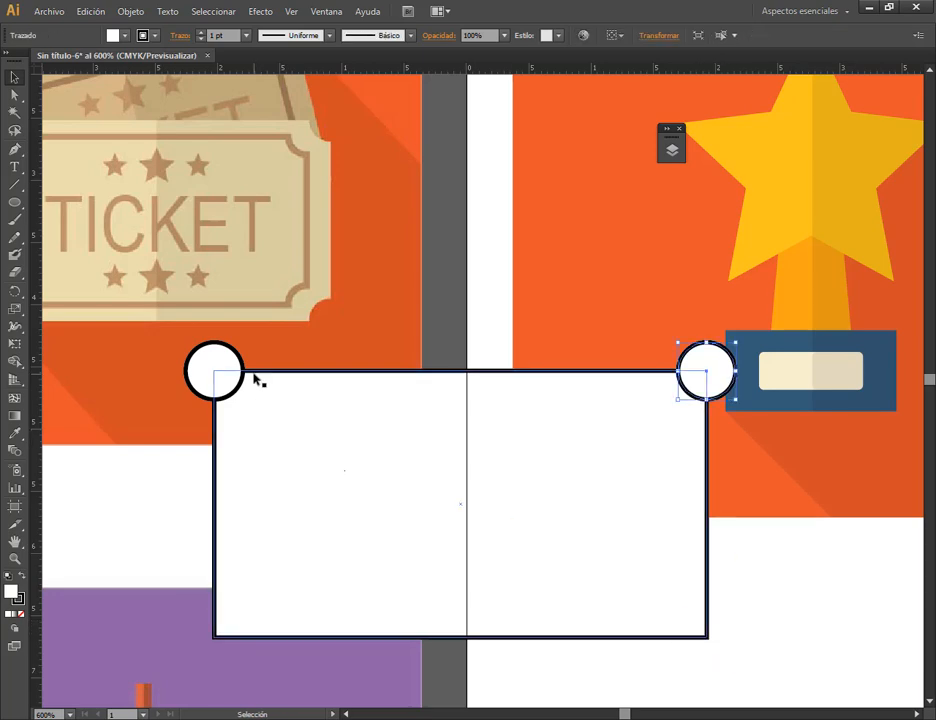
shift+click(218, 370)
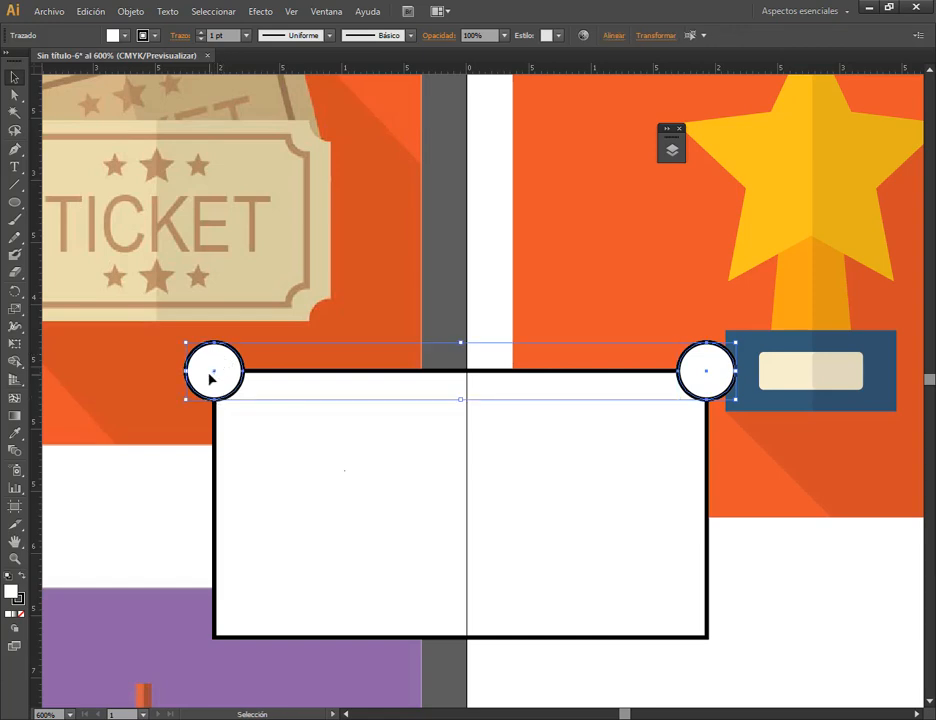
alt+drag(218, 375, 219, 642)
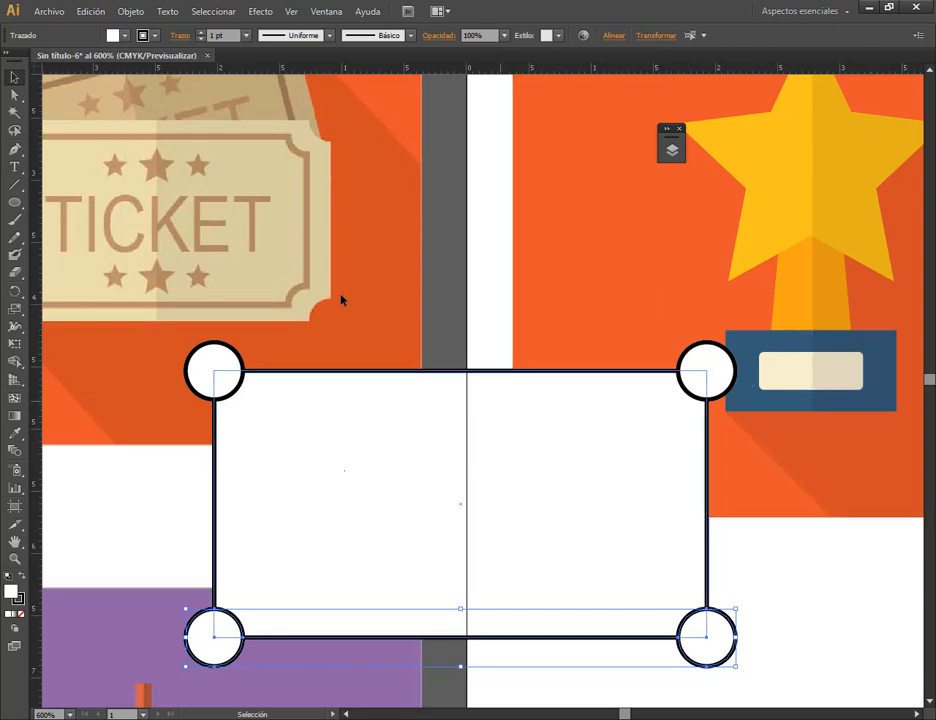
- Subtract the four corner circles from the ticket rectangle with the Pathfinder's Minus Front operation
scroll(585, 493, down, 2)
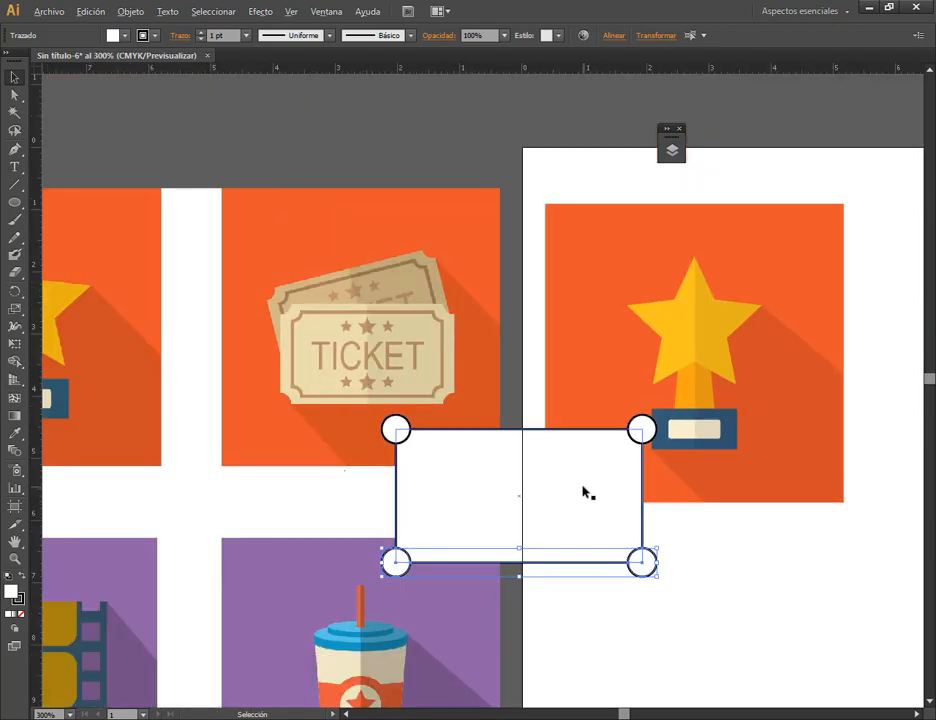
shift+click(396, 429)
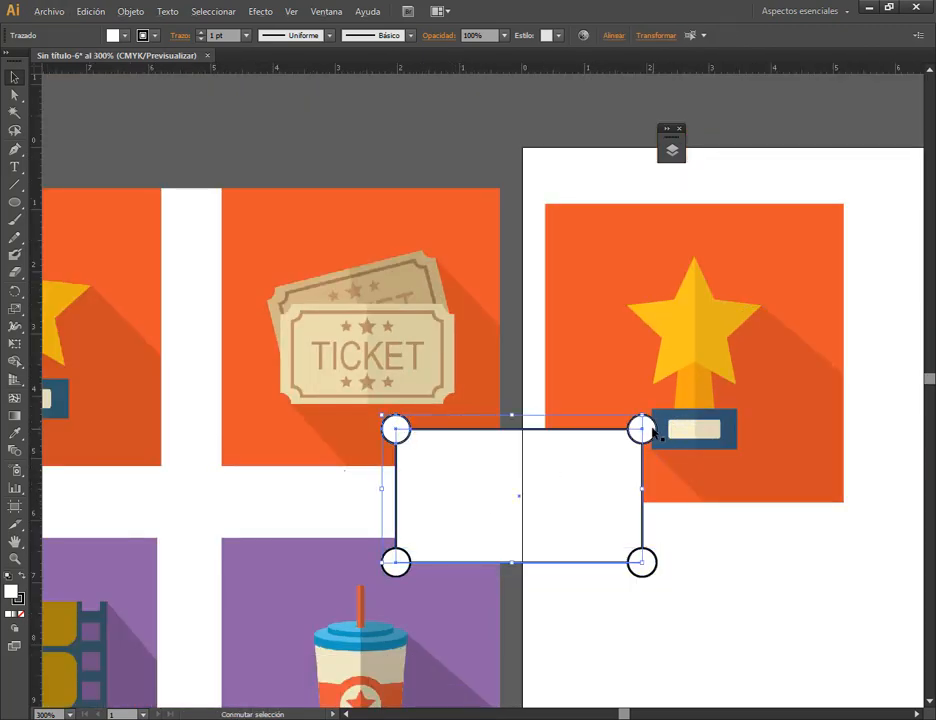
shift+click(649, 560)
shift+click(391, 564)
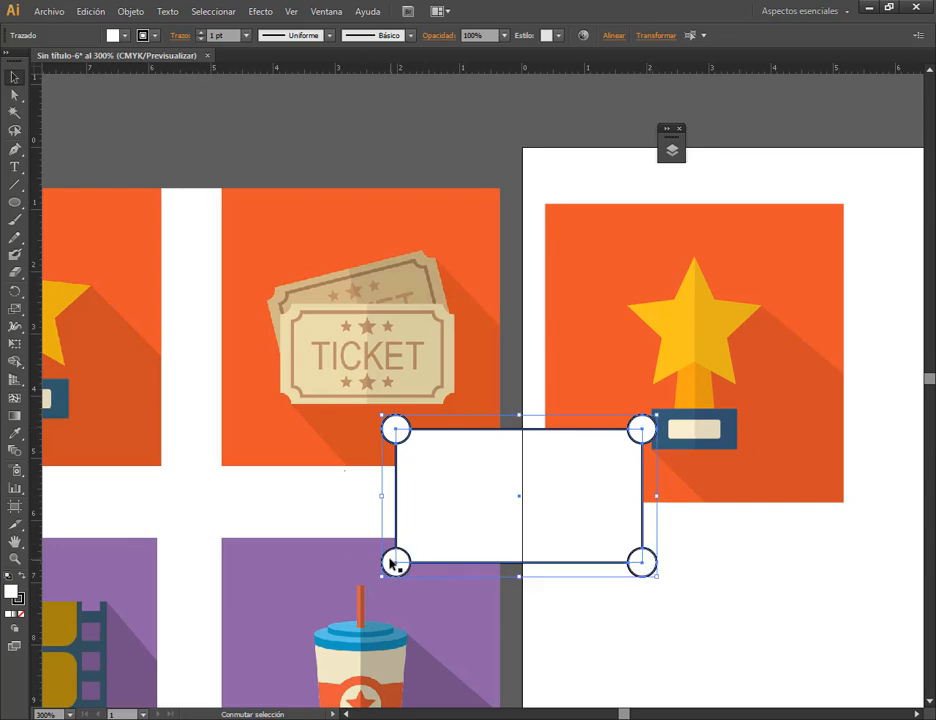
click(670, 140)
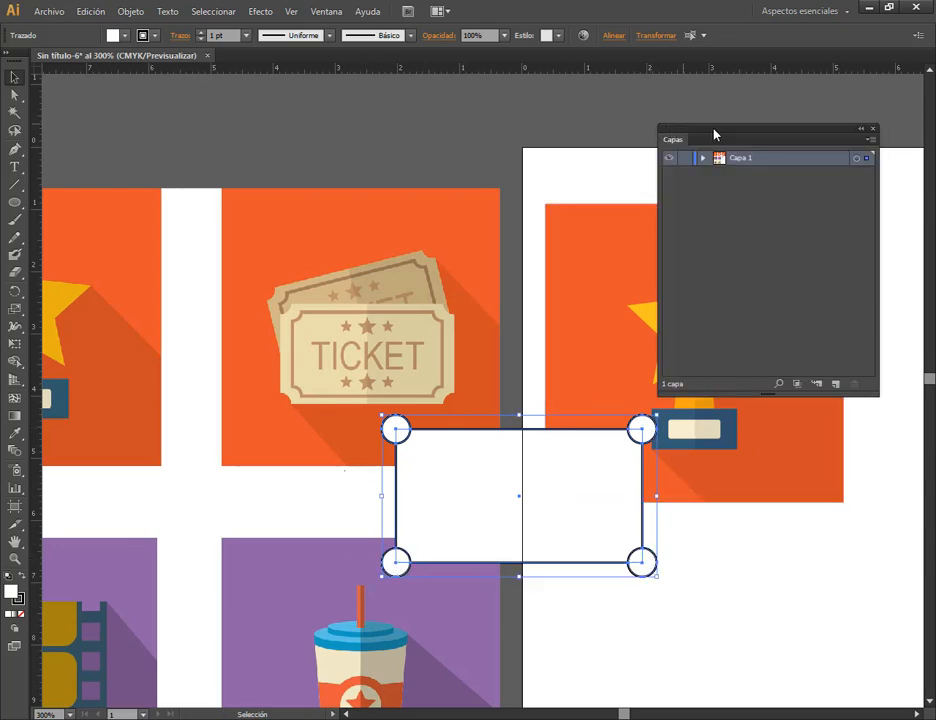
click(875, 131)
click(326, 11)
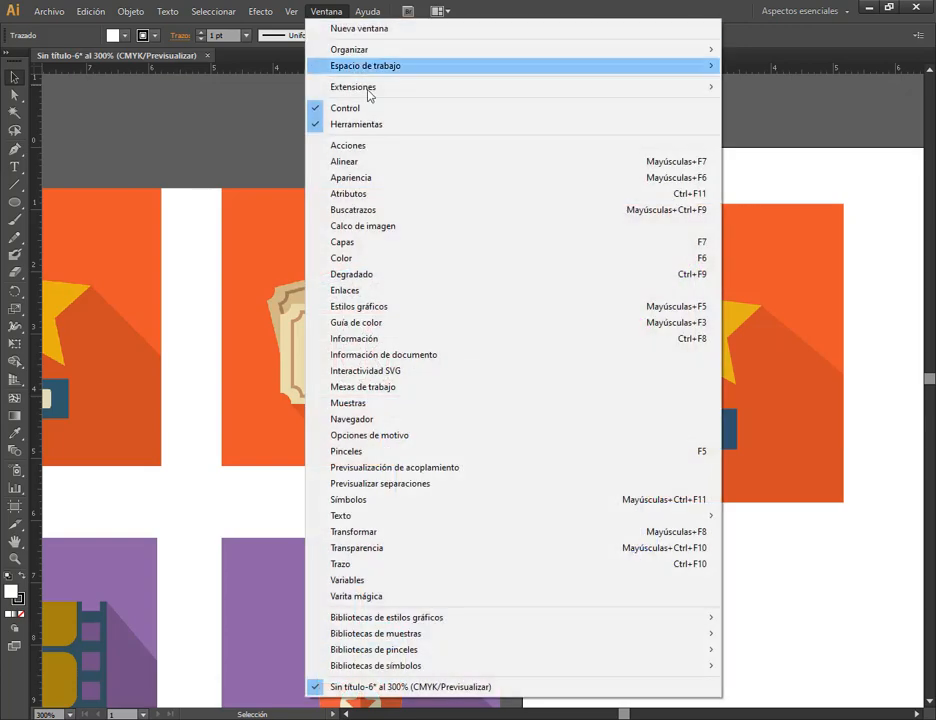
click(369, 211)
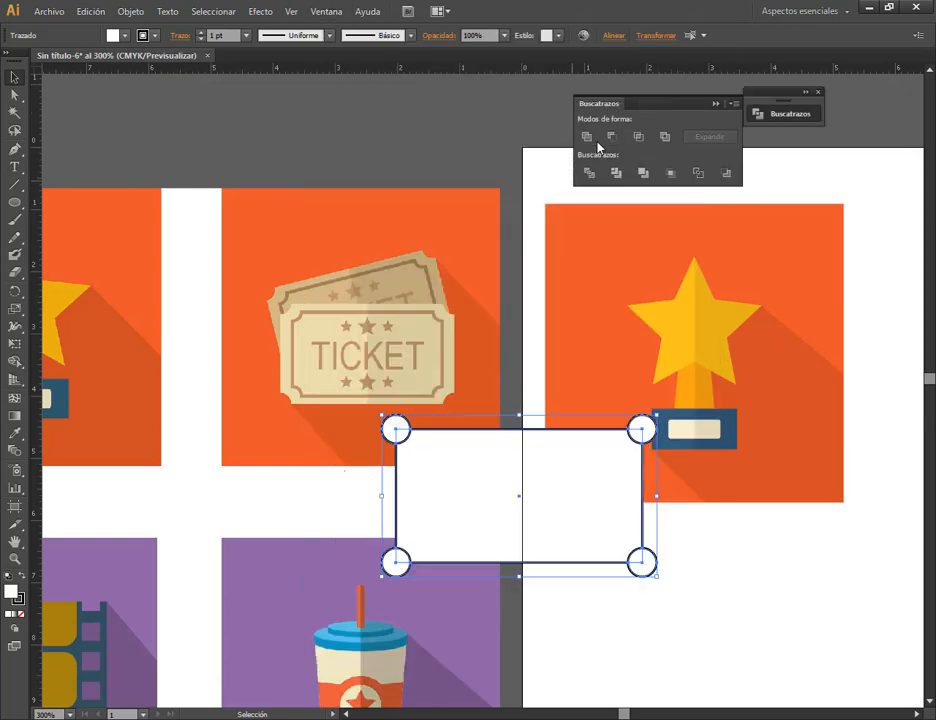
click(613, 137)
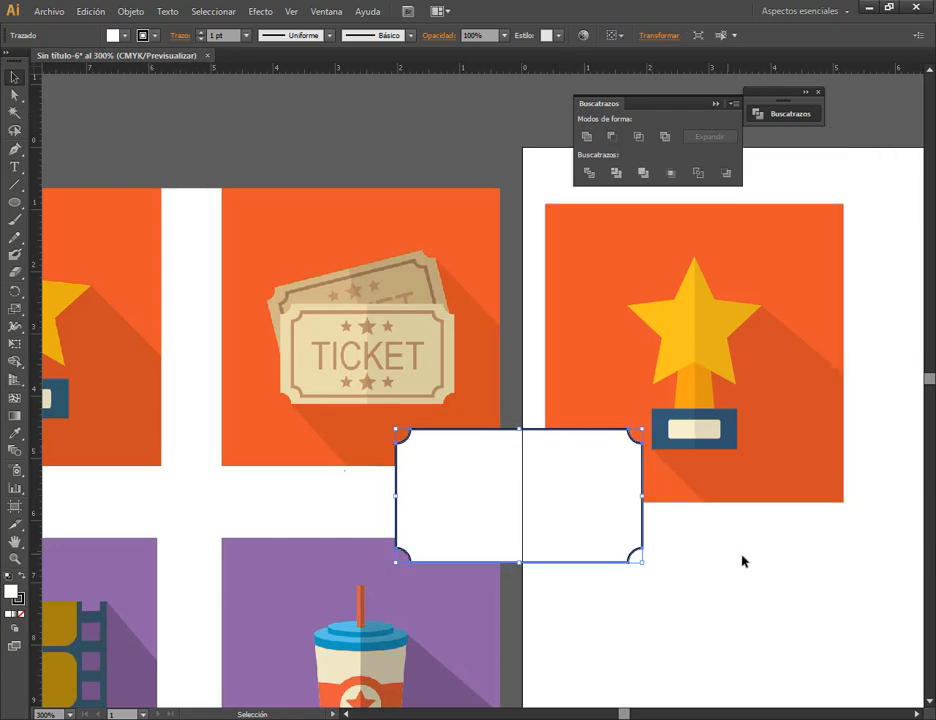
- Move the notched ticket shape fully onto the artboard, just below the orange trophy square
drag(564, 501, 706, 578)
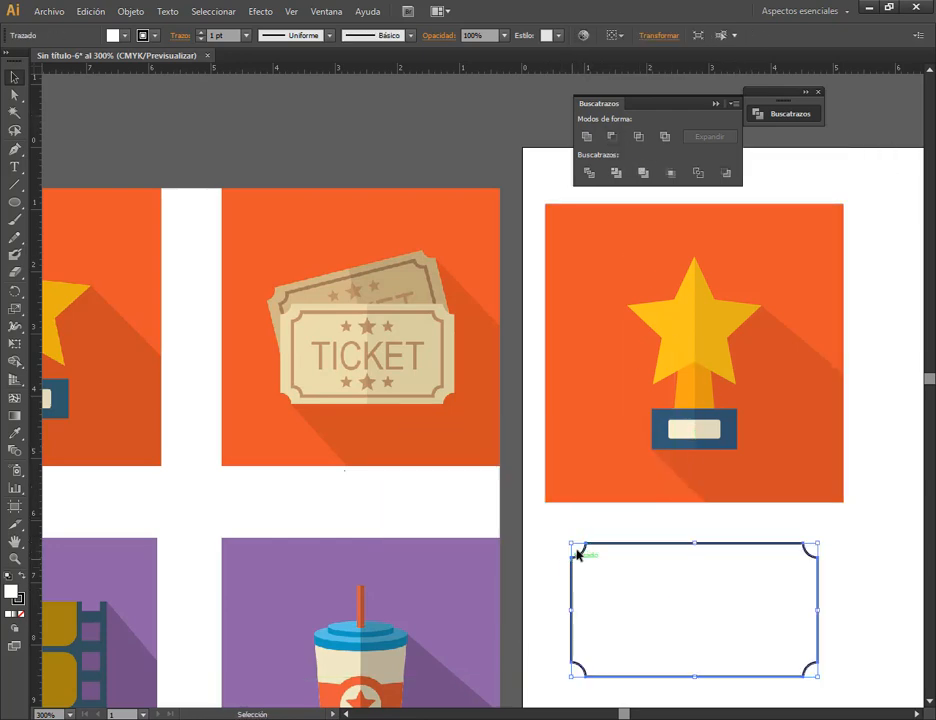
click(530, 607)
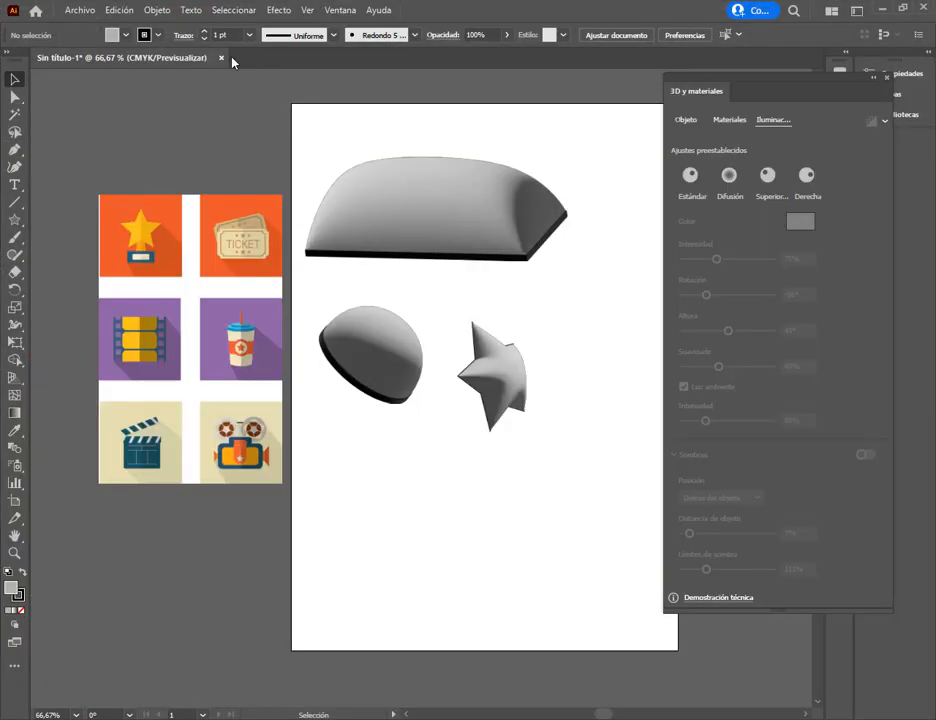
- In the Sin título-1 document, delete the three 3D shapes from the artboard and close the 3D and materials settings
drag(370, 130, 574, 484)
key(Delete)
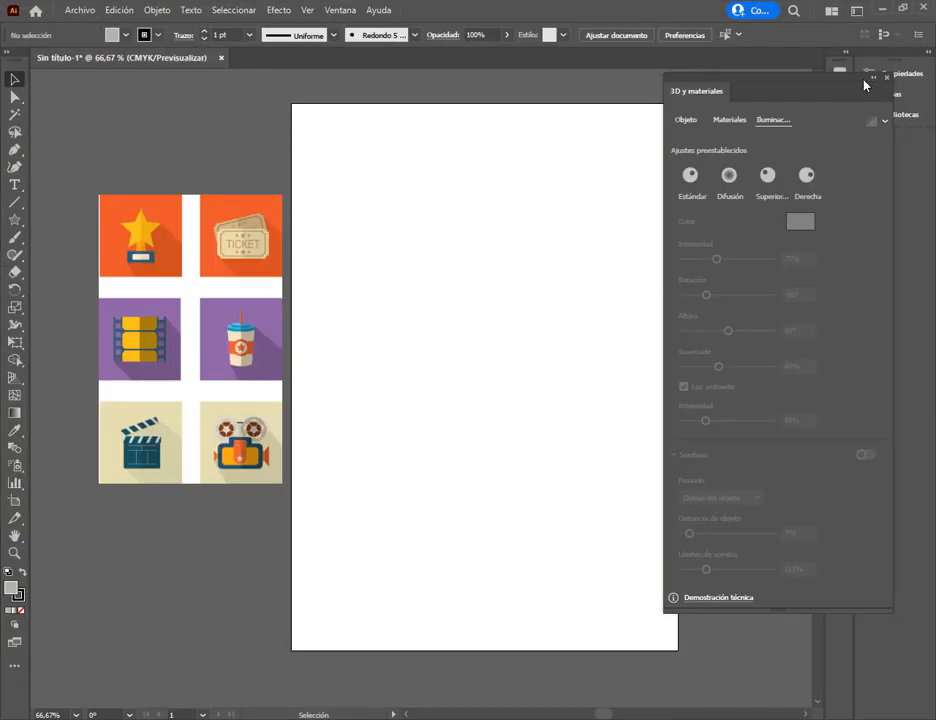
click(885, 79)
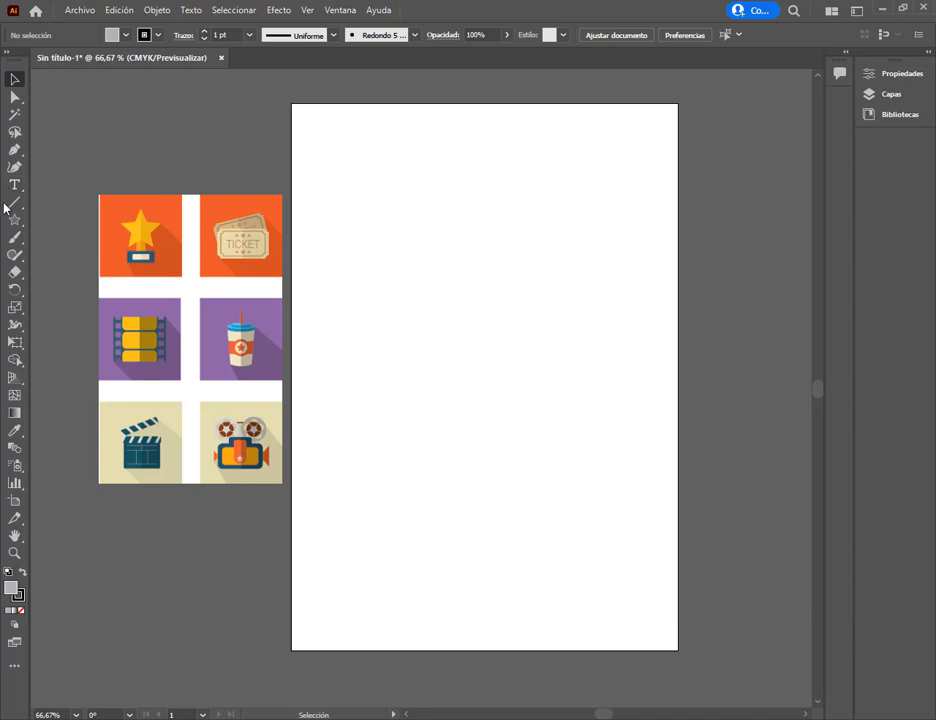
- Draw a wide rectangle in the upper part of the empty artboard with the default white fill and black stroke
drag(14, 219, 90, 218)
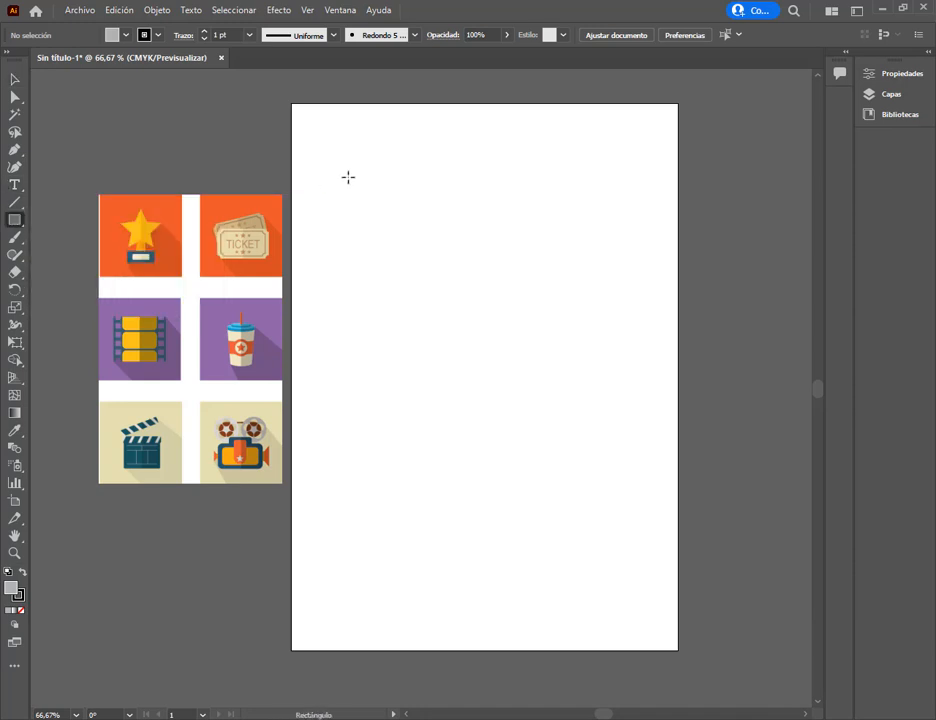
drag(384, 180, 600, 296)
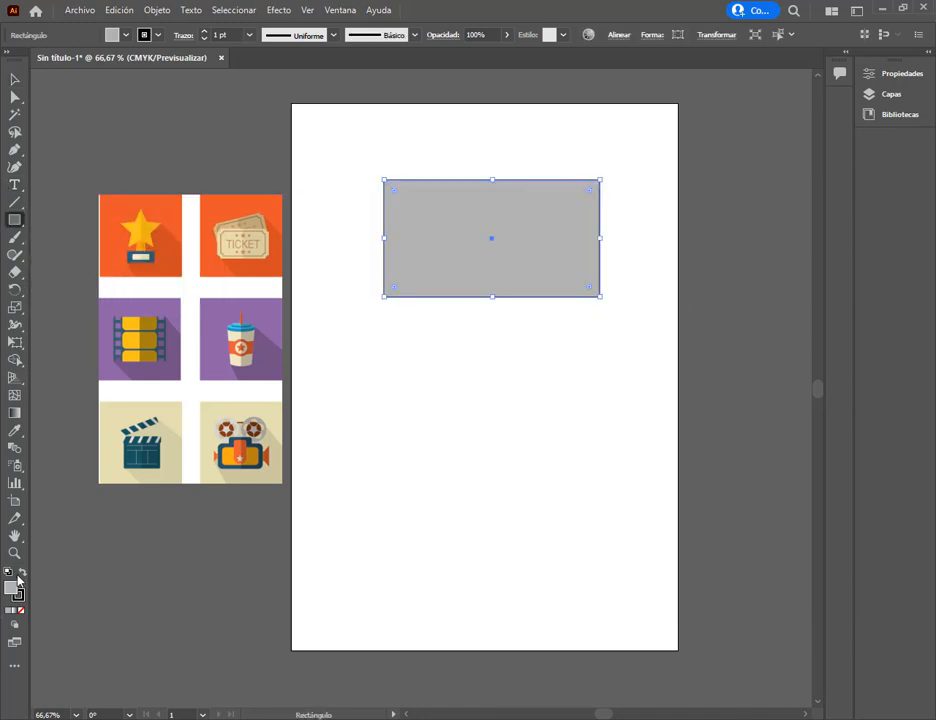
click(8, 572)
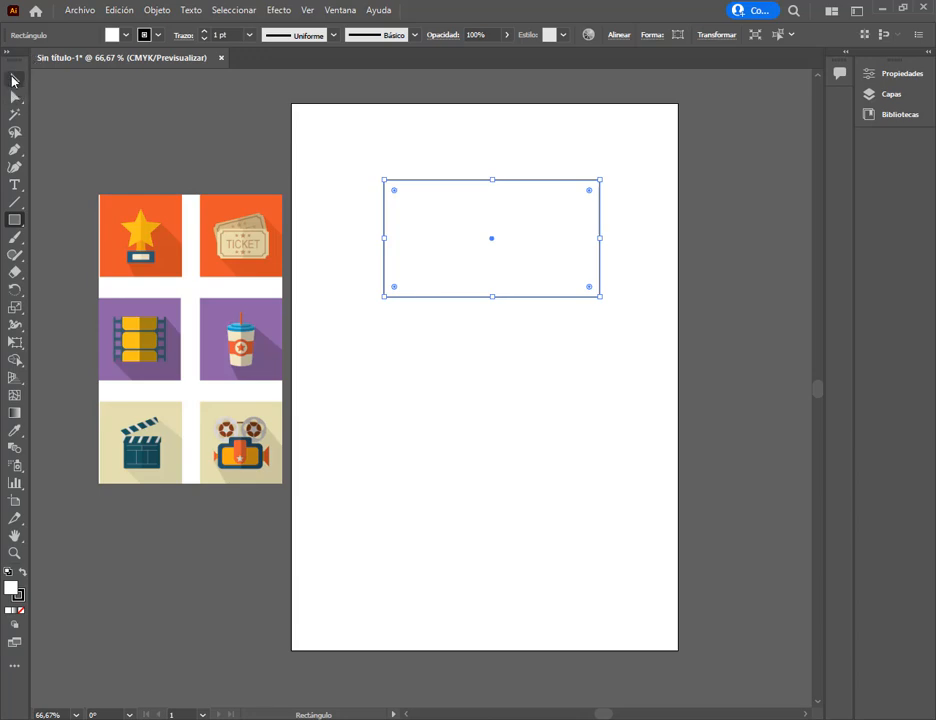
click(13, 80)
key(ctrl+plus)
key(ctrl+plus)
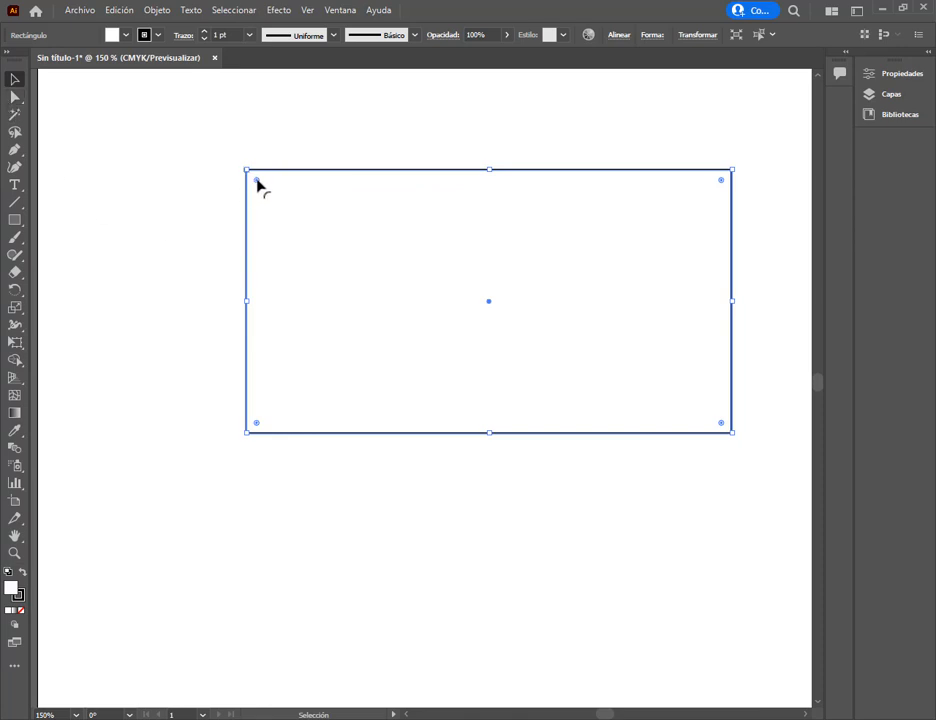
- Round all four corners of the rectangle together to a radius of about 6.4 mm
drag(257, 184, 284, 195)
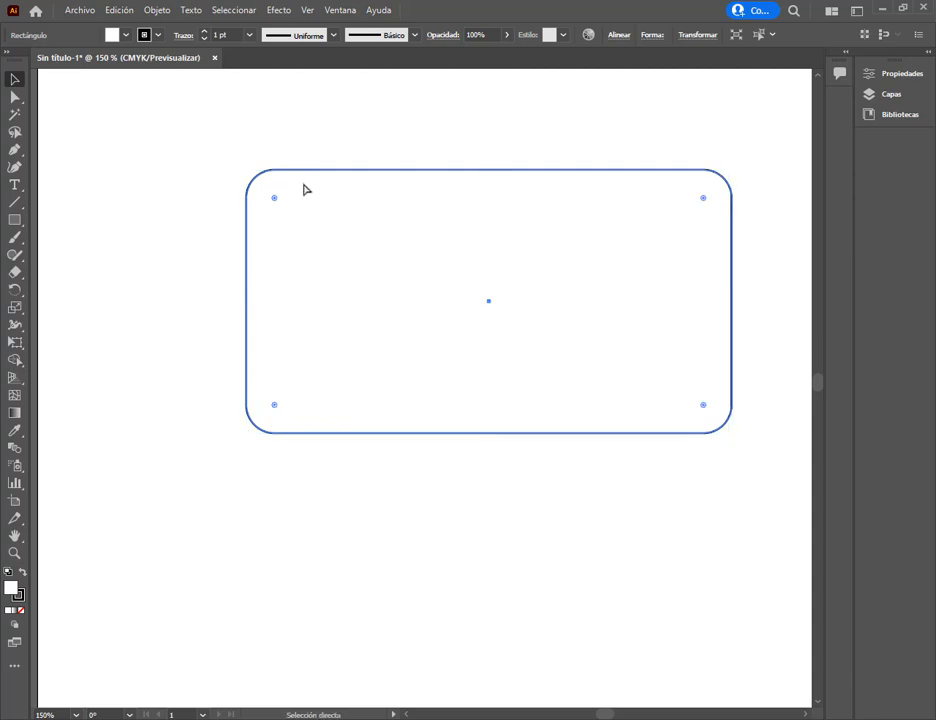
key(ctrl+z)
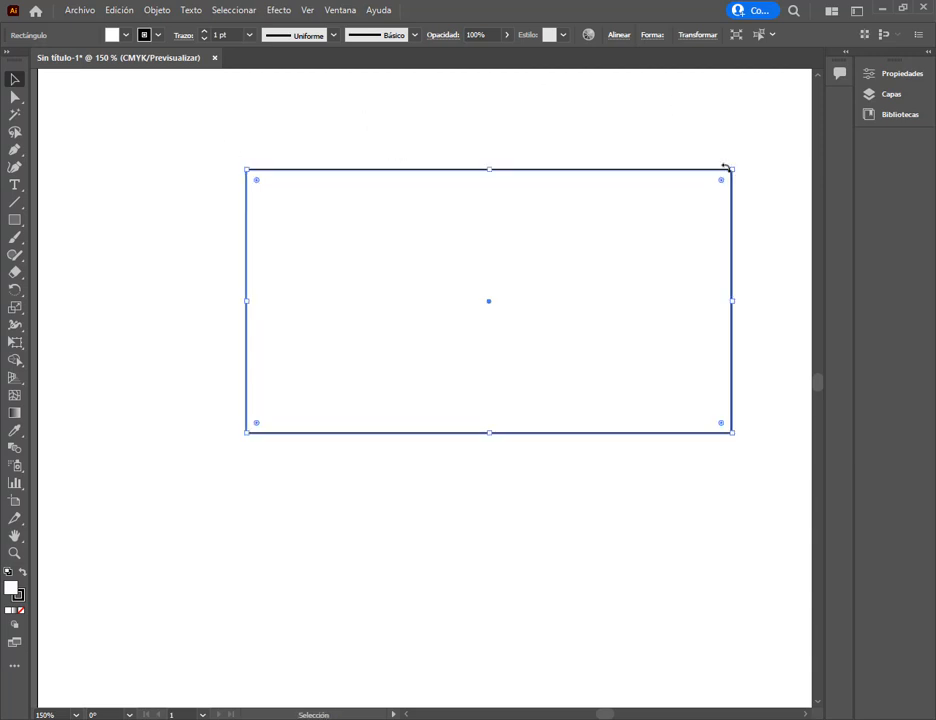
drag(720, 178, 704, 198)
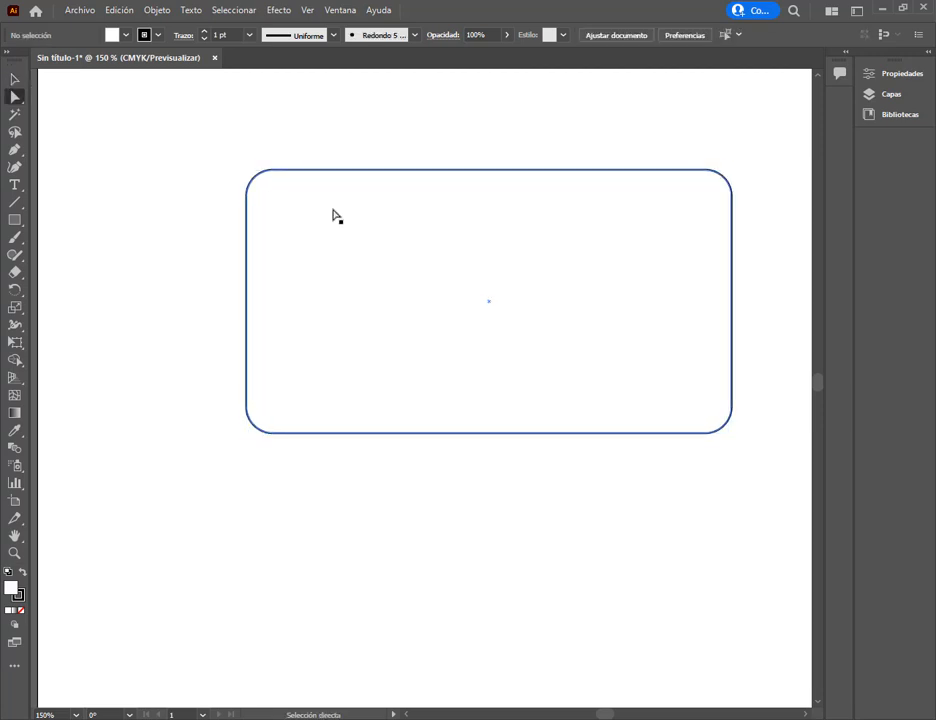
click(333, 210)
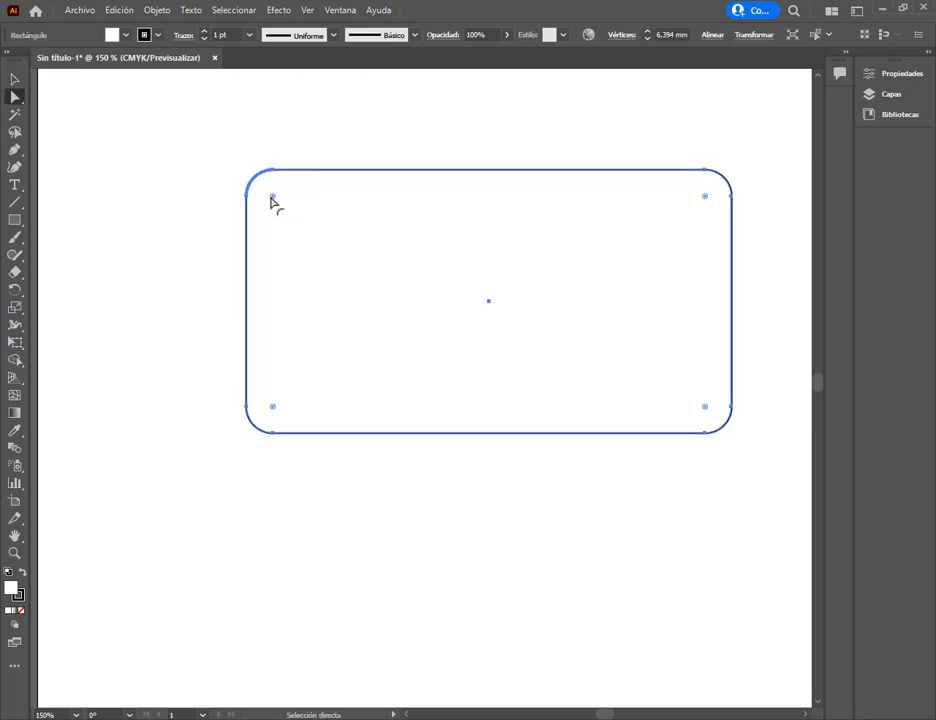
- Change the rectangle's corners to the inverted round style and enlarge their radius to about 6.8 mm
click(631, 37)
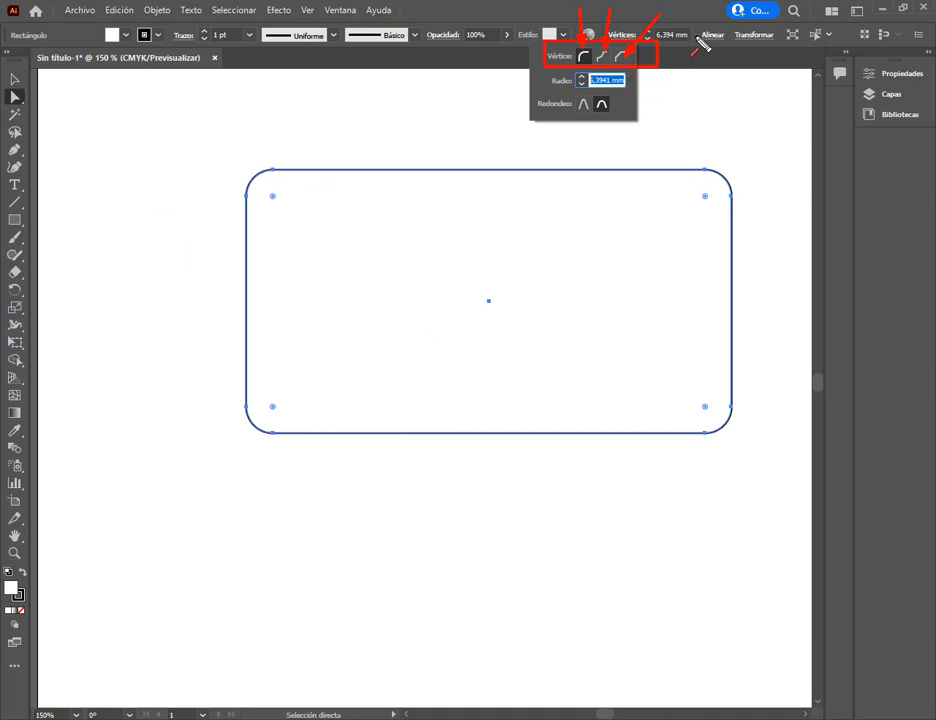
key(Escape)
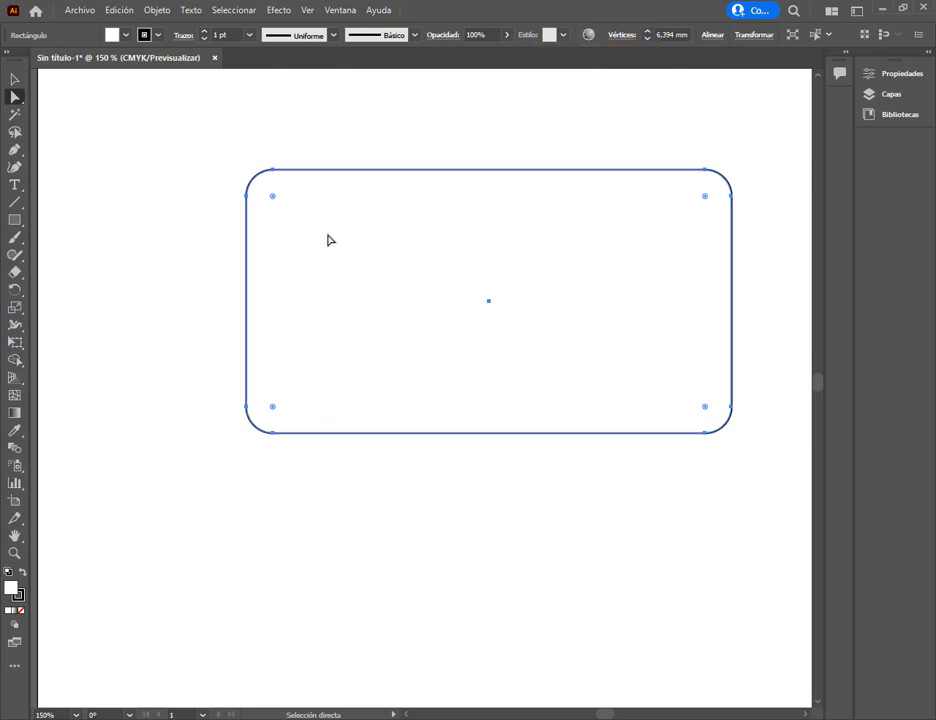
click(622, 35)
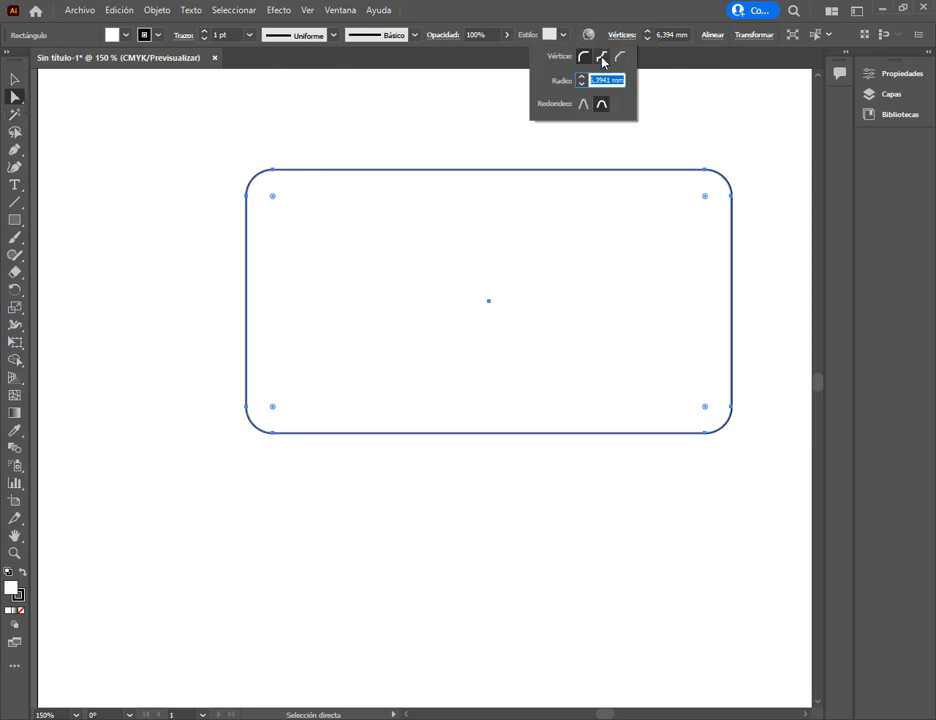
click(602, 58)
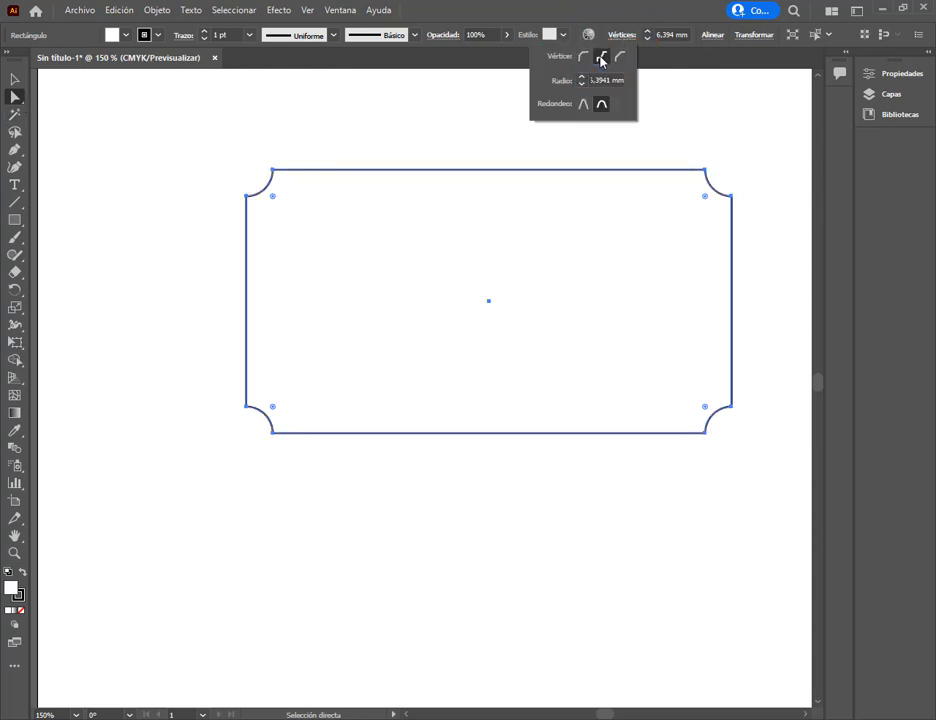
click(704, 198)
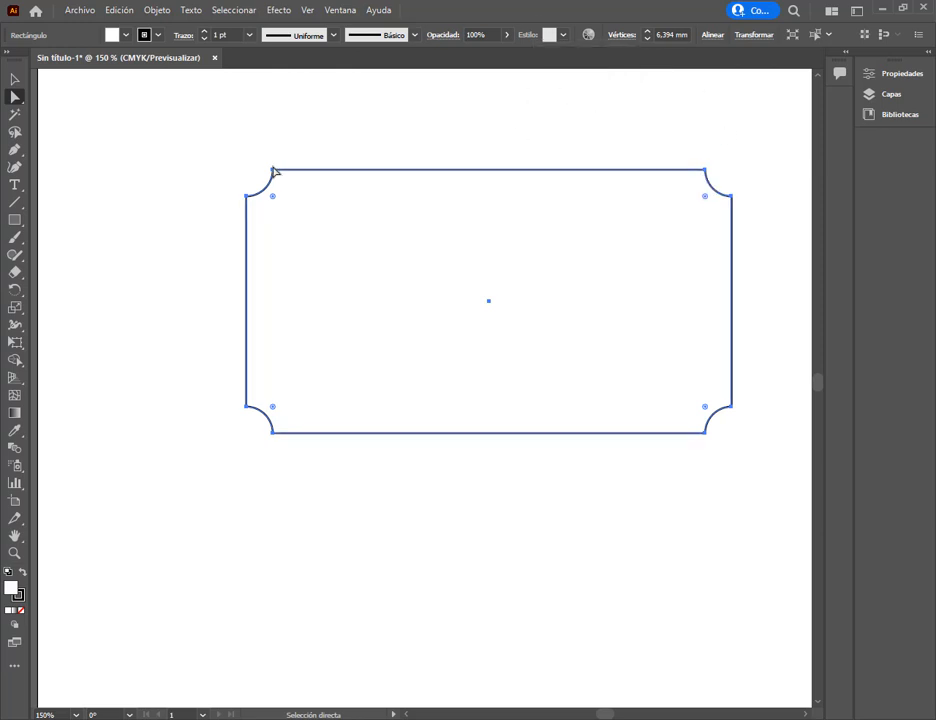
mouse_move(273, 198)
mouse_down()
mouse_move(266, 189)
mouse_move(296, 225)
mouse_move(274, 198)
mouse_up()
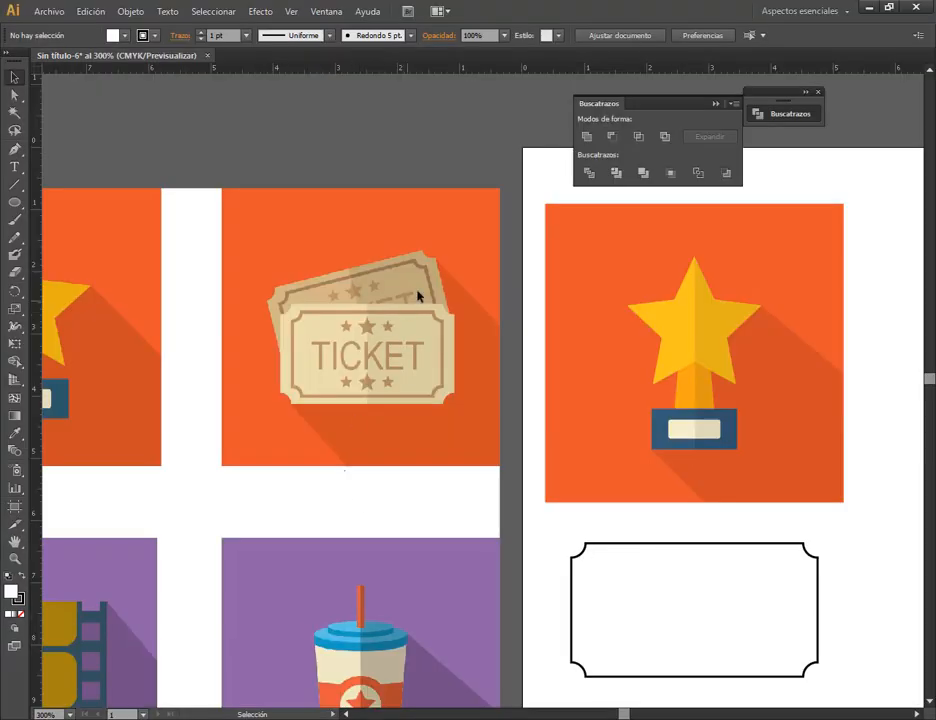
click(603, 557)
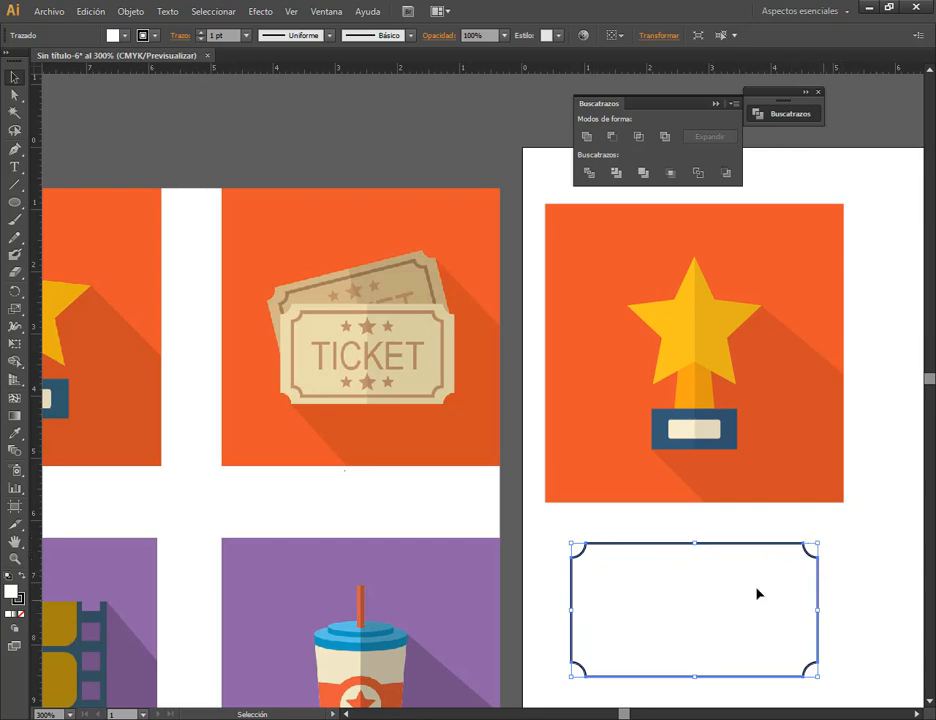
click(857, 581)
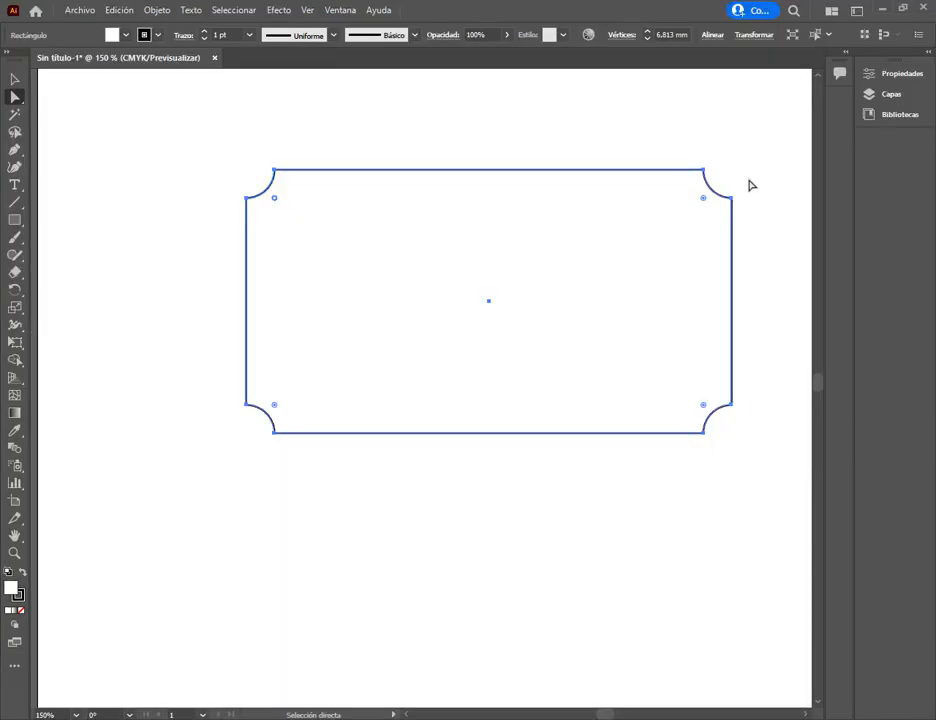
- Try the chamfered style on the rectangle's corners and restore the inverted round style
click(629, 41)
click(621, 57)
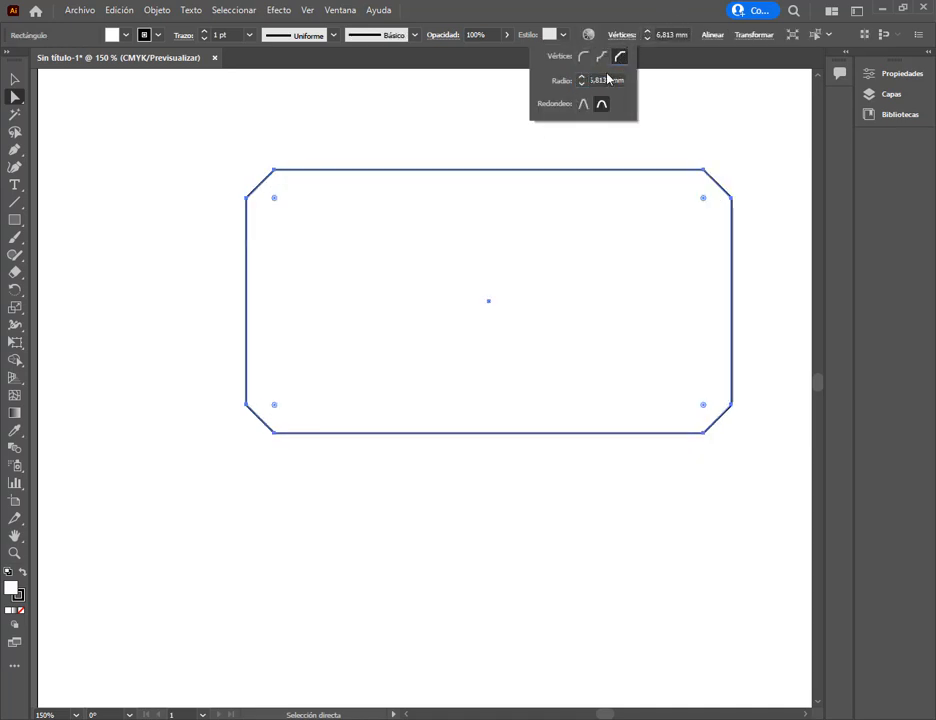
click(603, 57)
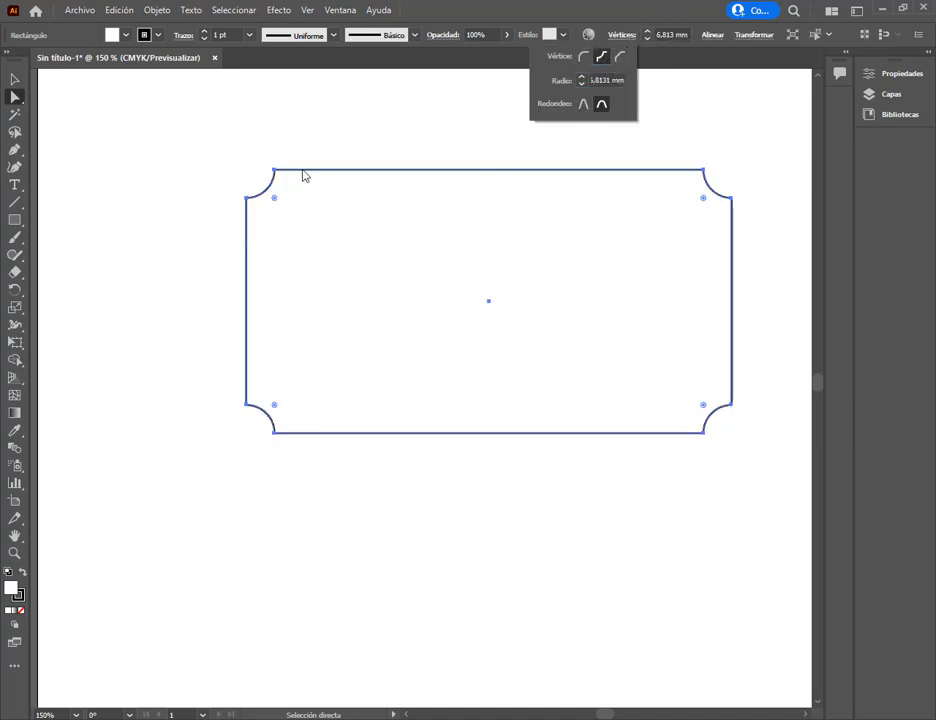
click(100, 146)
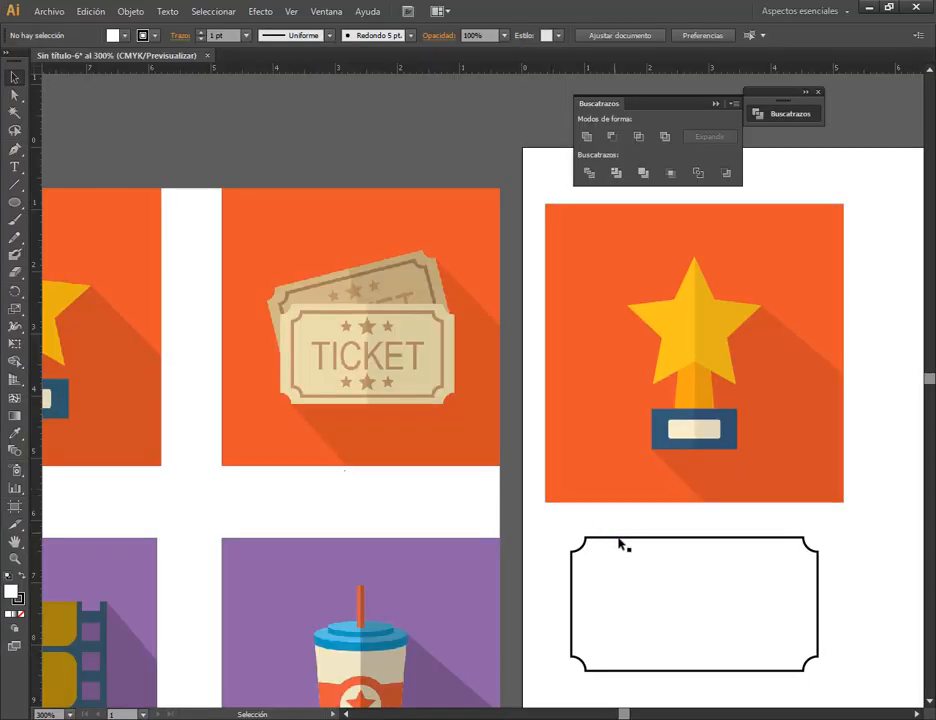
- In the Sin título-6 document, reposition the notched ticket outline in the free space below the trophy square
drag(619, 539, 672, 525)
key(space)
drag(672, 550, 488, 413)
click(572, 505)
drag(575, 517, 543, 550)
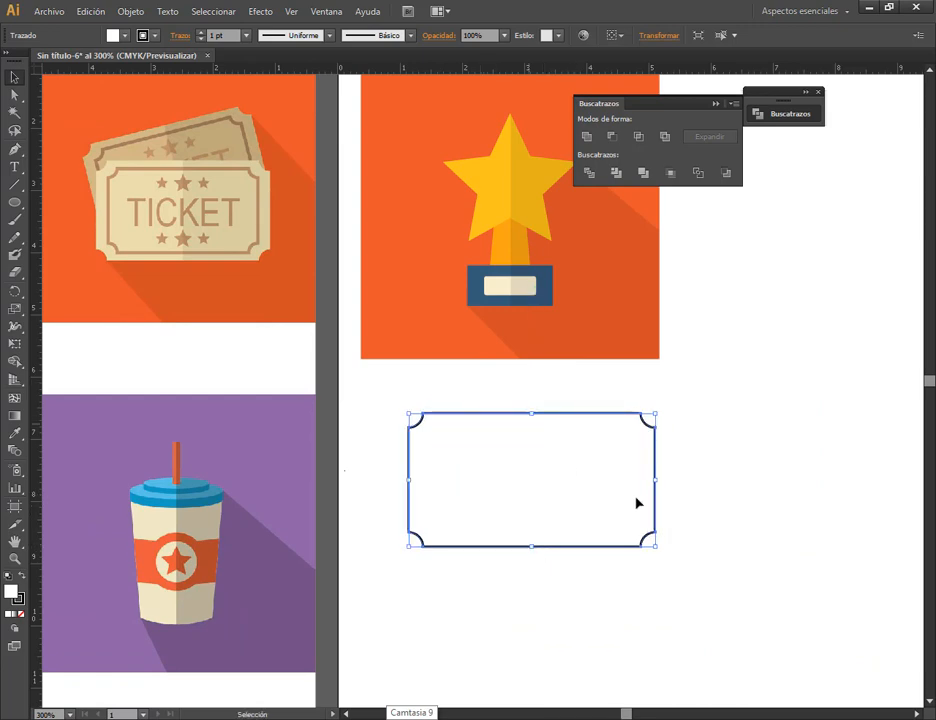
click(654, 599)
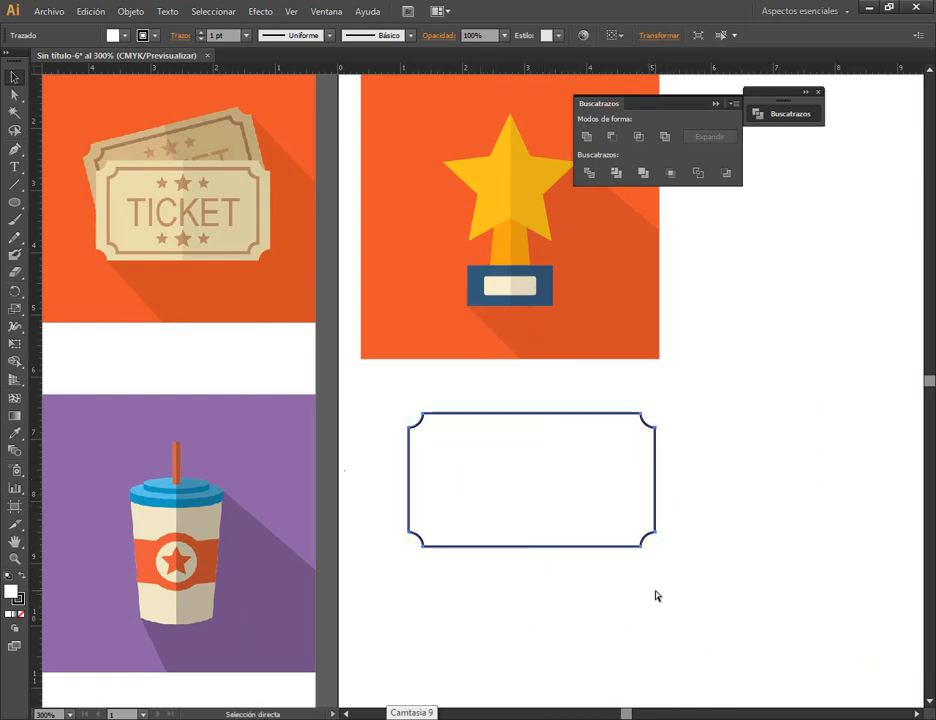
- Paste a copy of the ticket outline in place and scale it inward to form the inner frame
click(455, 483)
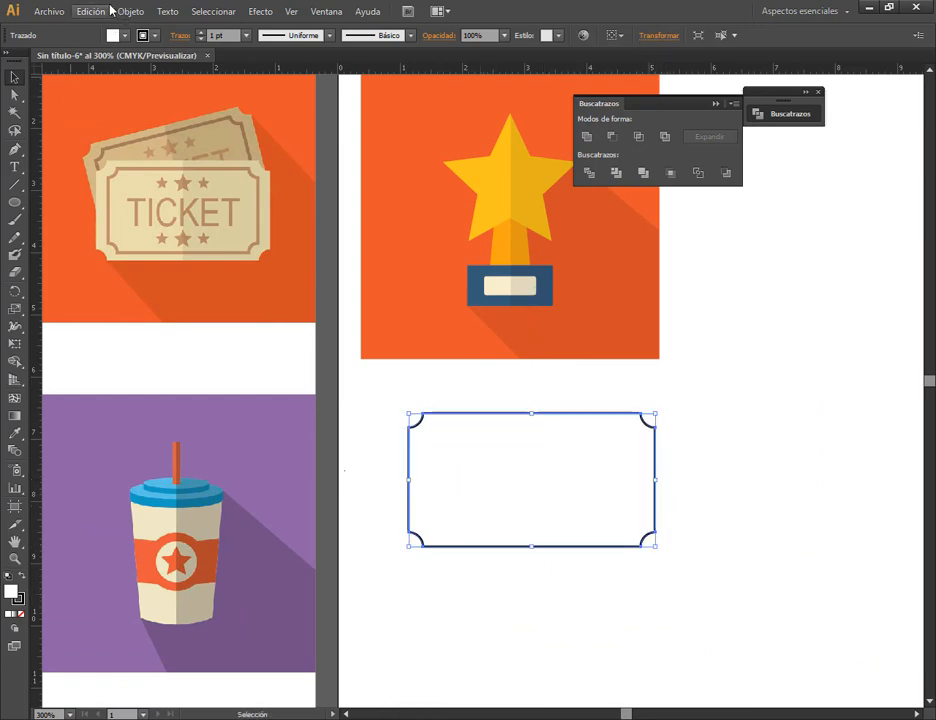
click(89, 11)
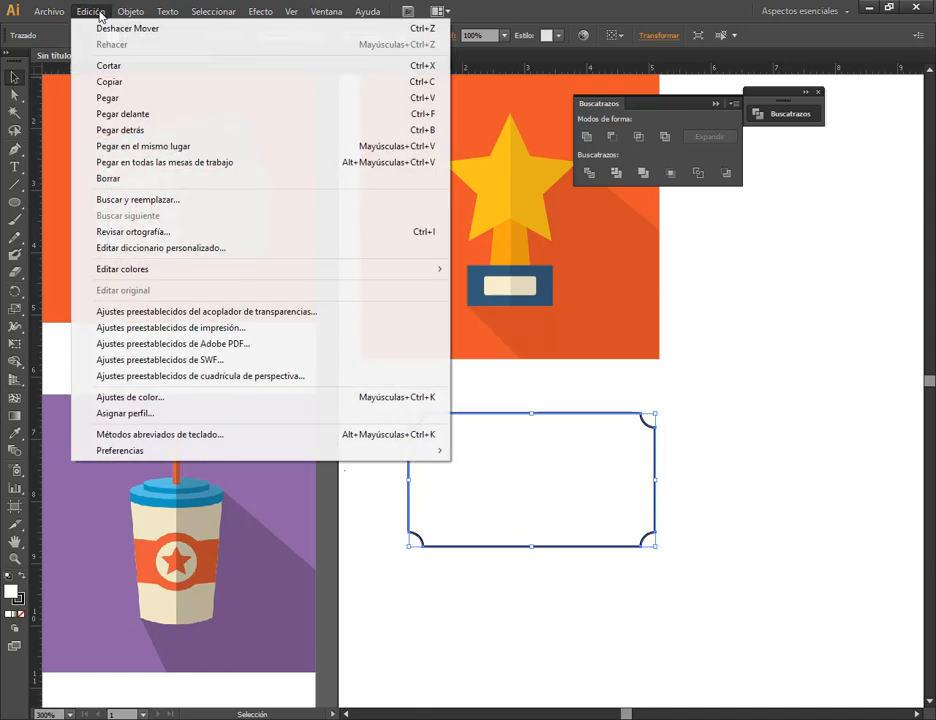
click(157, 147)
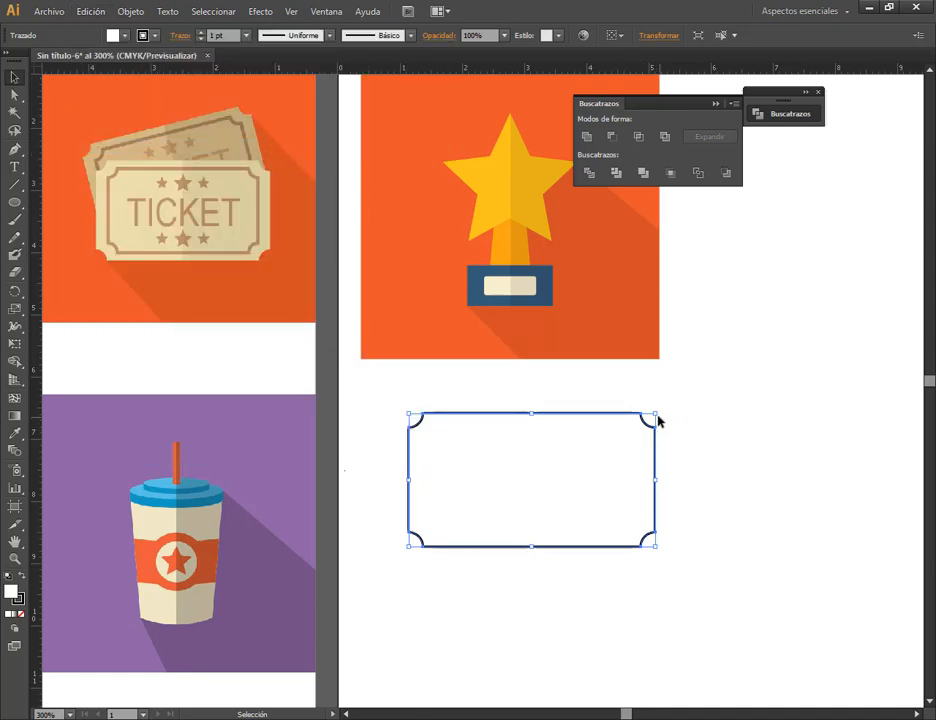
drag(660, 412, 655, 423)
drag(532, 421, 535, 429)
click(675, 437)
- Place a vertical guide through the horizontal centre of the ticket's inner frame
scroll(477, 448, up, 1)
mouse_move(14, 203)
mouse_down()
mouse_move(36, 248)
mouse_move(101, 272)
mouse_up()
click(14, 77)
click(547, 497)
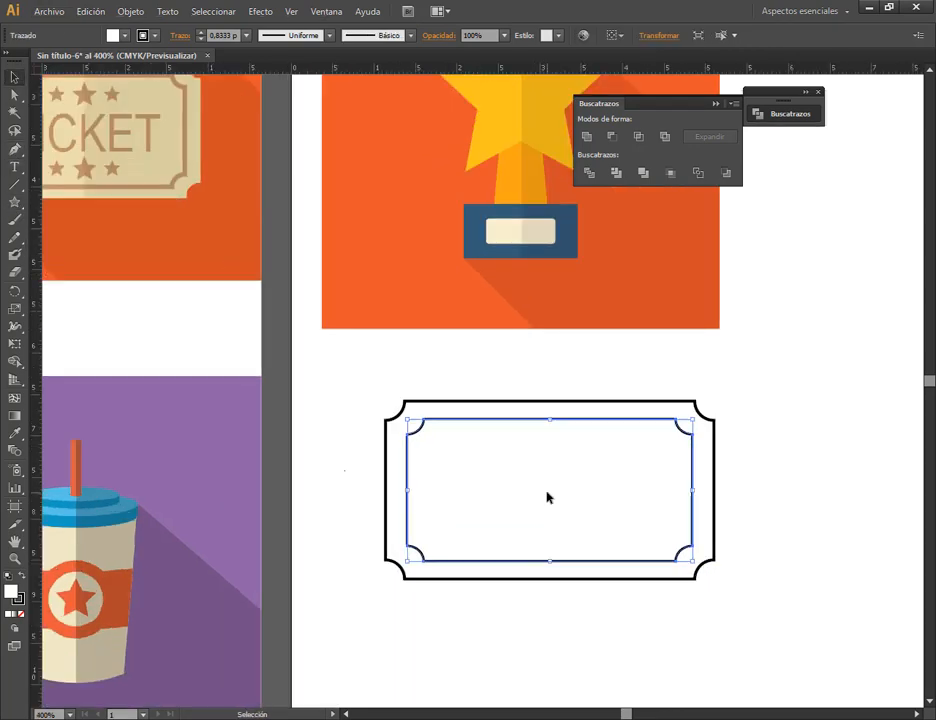
drag(36, 500, 548, 520)
- Draw a small five-pointed star near the ticket's upper centre with a black fill and no stroke
scroll(603, 527, up, 2)
click(14, 203)
drag(493, 349, 528, 381)
click(14, 77)
click(22, 576)
click(19, 600)
click(21, 614)
click(542, 282)
- Centre the star on the vertical guide just below the inner frame's upper edge and adjust its size
scroll(516, 386, down, 2)
scroll(513, 387, down, 1)
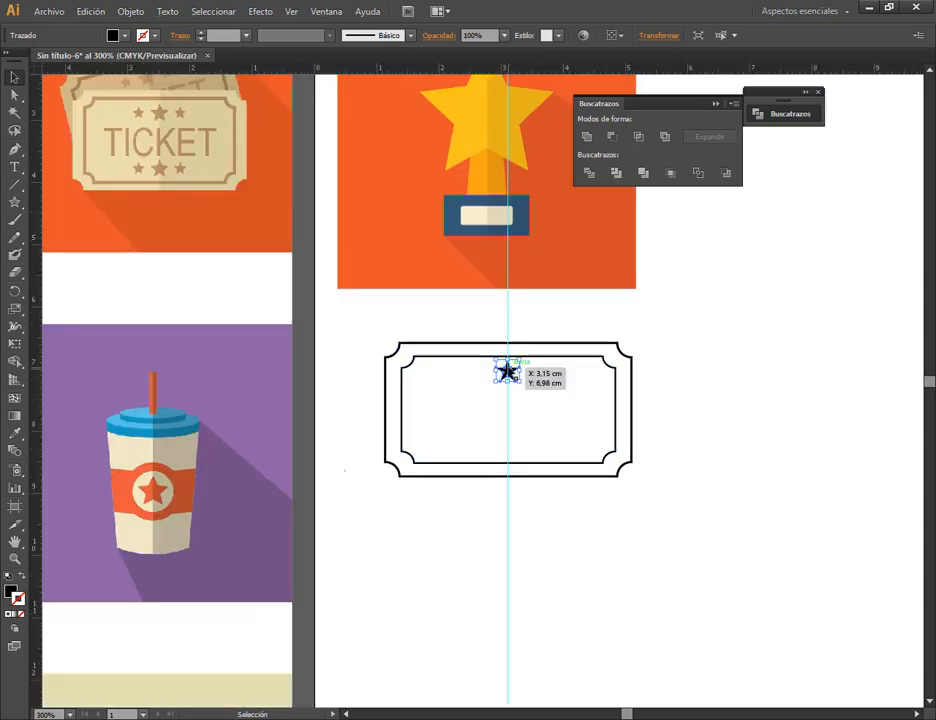
scroll(514, 365, up, 5)
drag(499, 421, 499, 431)
drag(541, 471, 547, 476)
drag(497, 433, 496, 440)
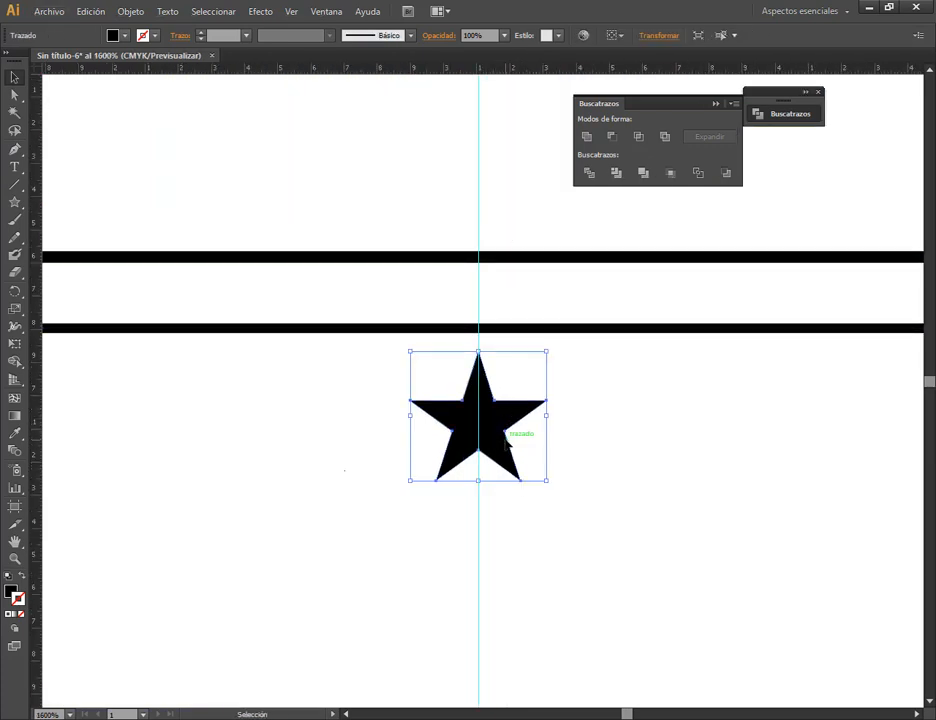
- Copy the star straight to its left and shrink the copy to a little over half size
drag(501, 382, 341, 382)
drag(387, 352, 360, 379)
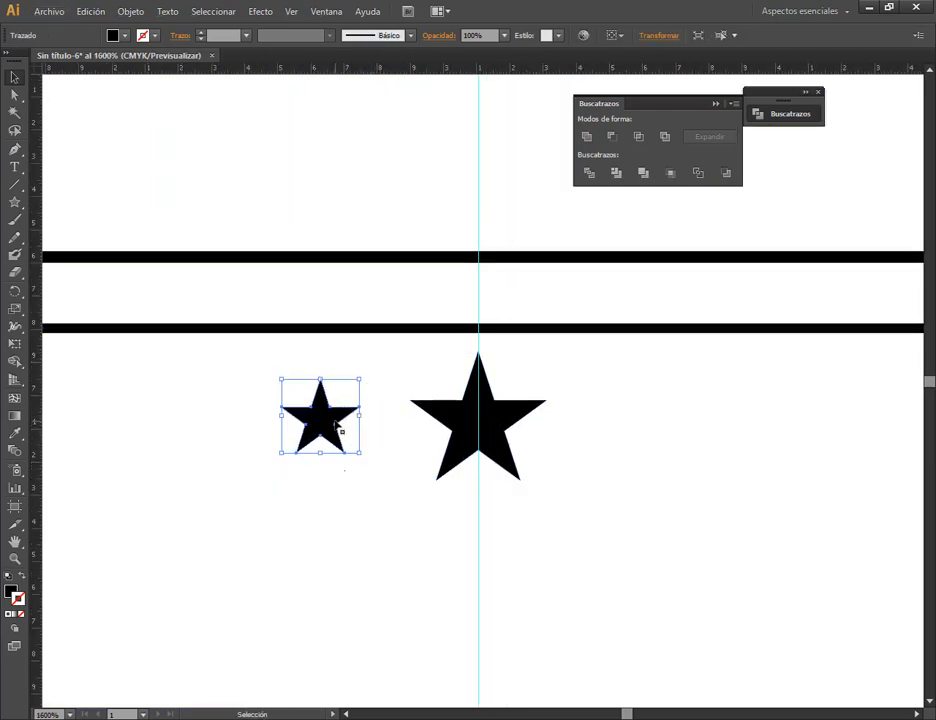
mouse_move(352, 430)
mouse_down()
mouse_move(391, 430)
mouse_move(355, 428)
mouse_up()
- Shift the small star slightly farther left to widen its gap from the large centre star
scroll(413, 413, down, 3)
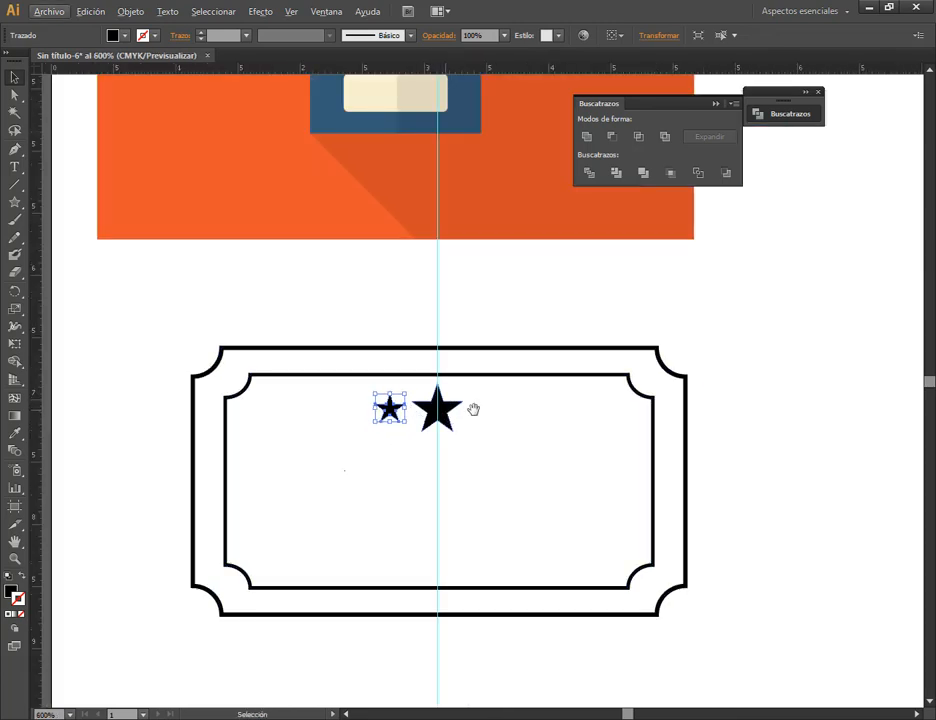
drag(474, 411, 435, 392)
scroll(435, 392, up, 3)
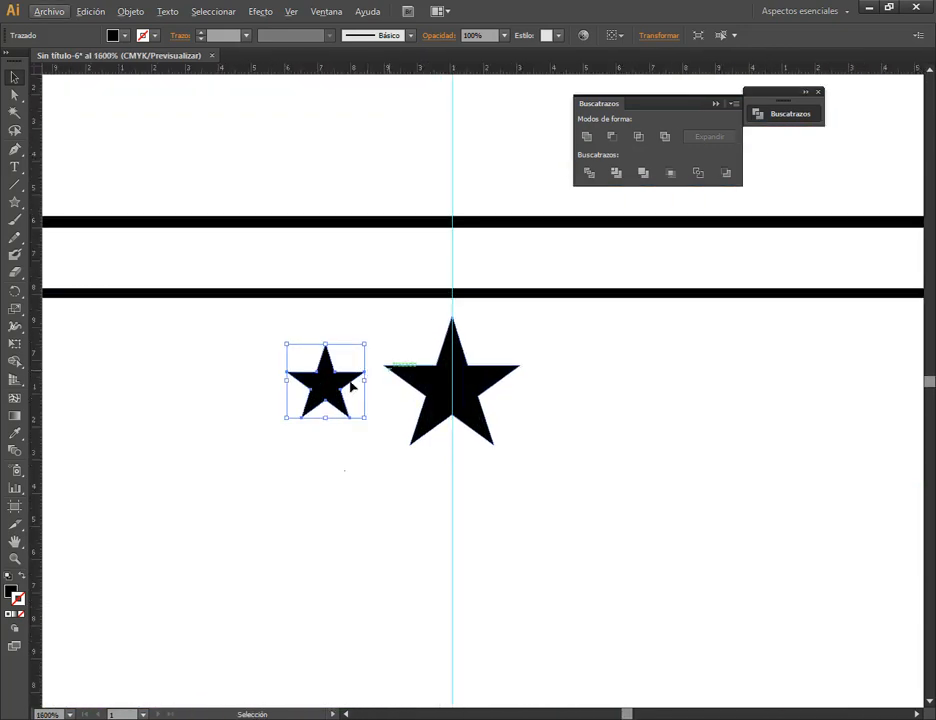
drag(350, 385, 340, 385)
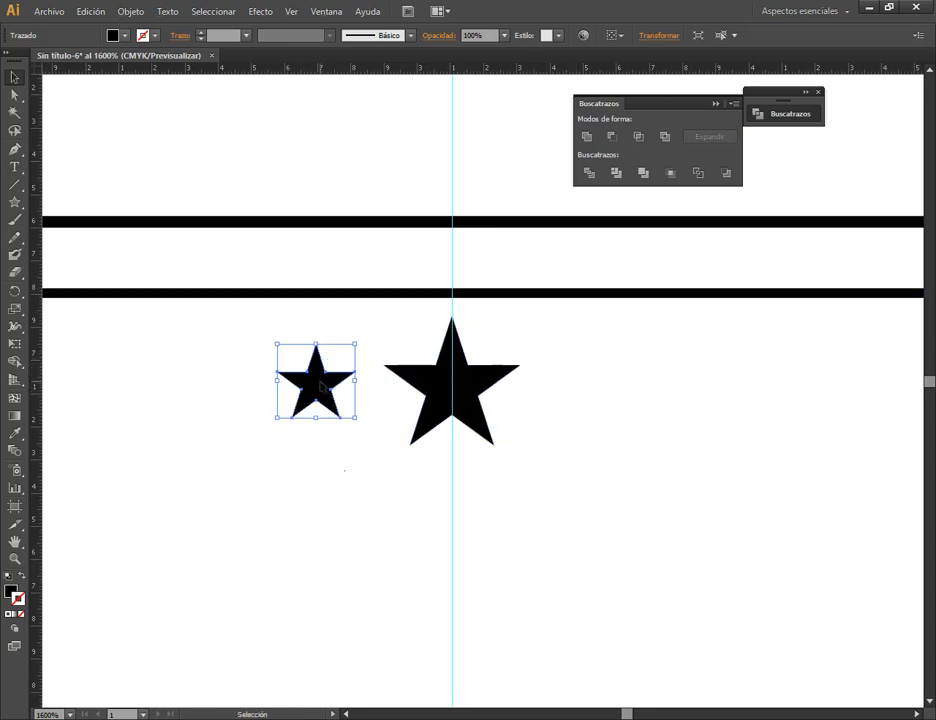
- Reflect a copy of the small star across the vertical guide to the other side of the large star
drag(321, 387, 596, 386)
key(Delete)
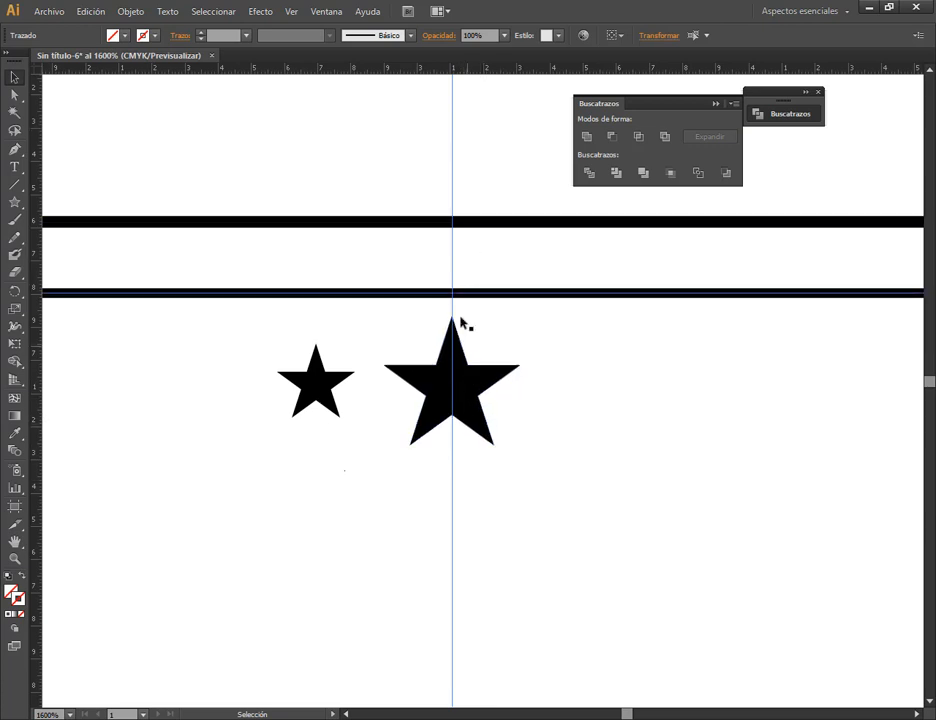
click(320, 384)
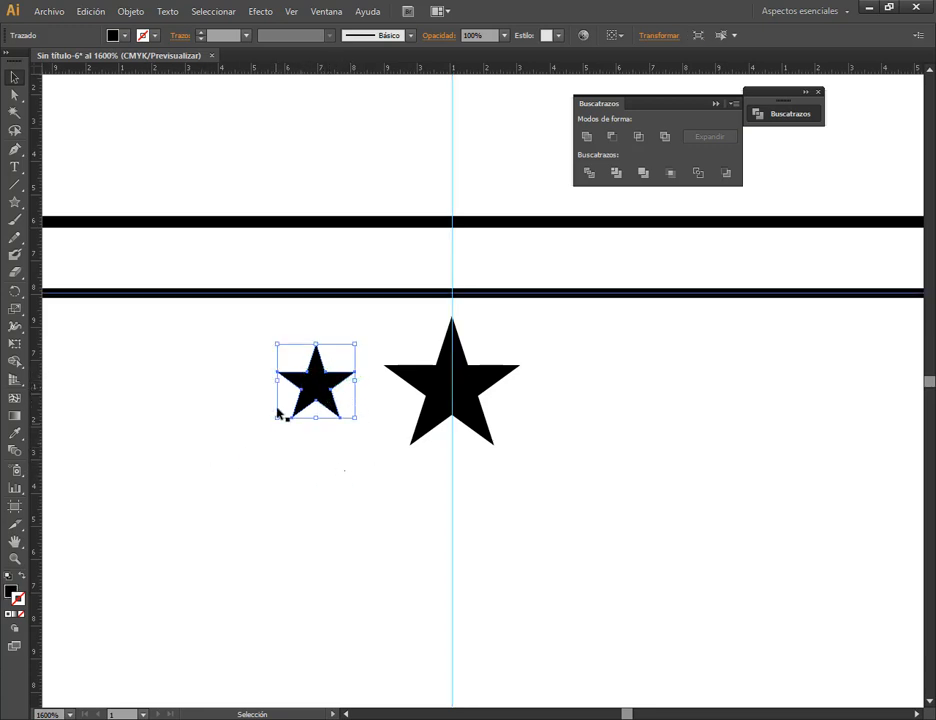
click(16, 292)
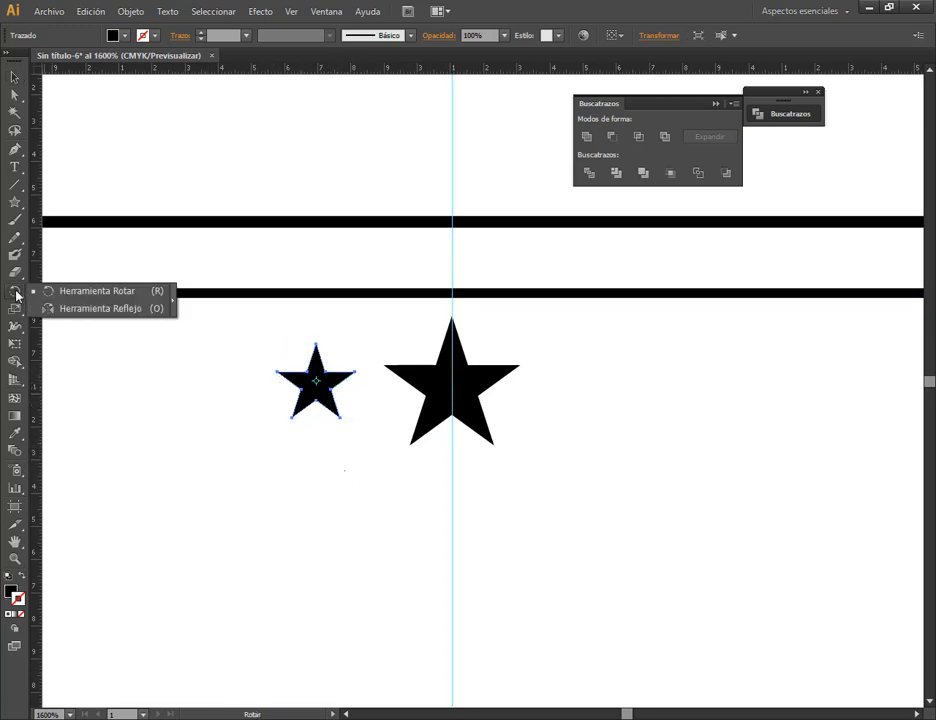
click(71, 310)
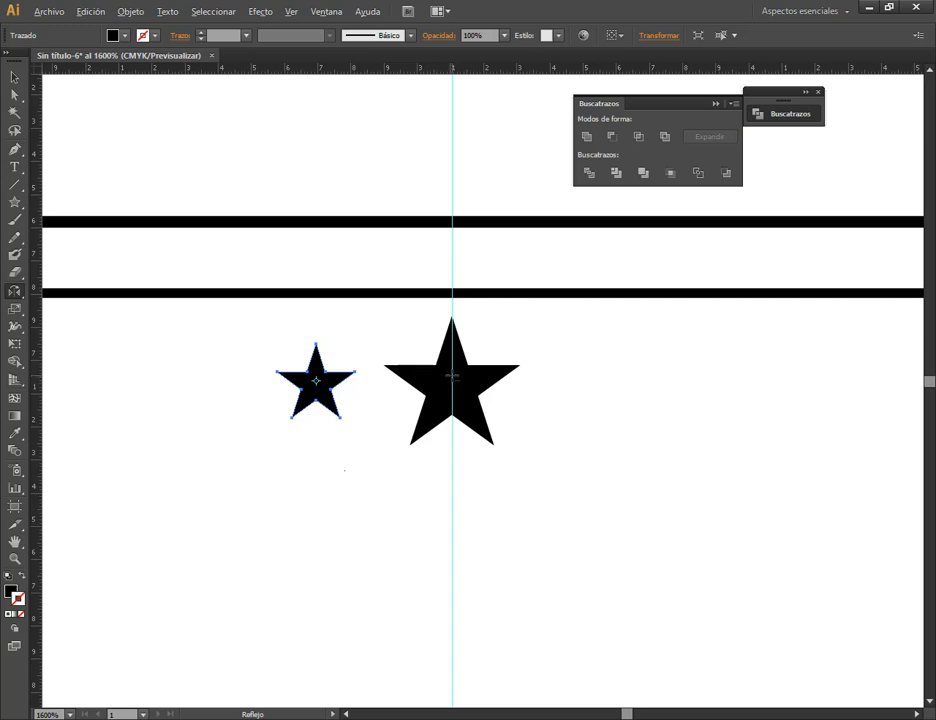
alt+click(452, 376)
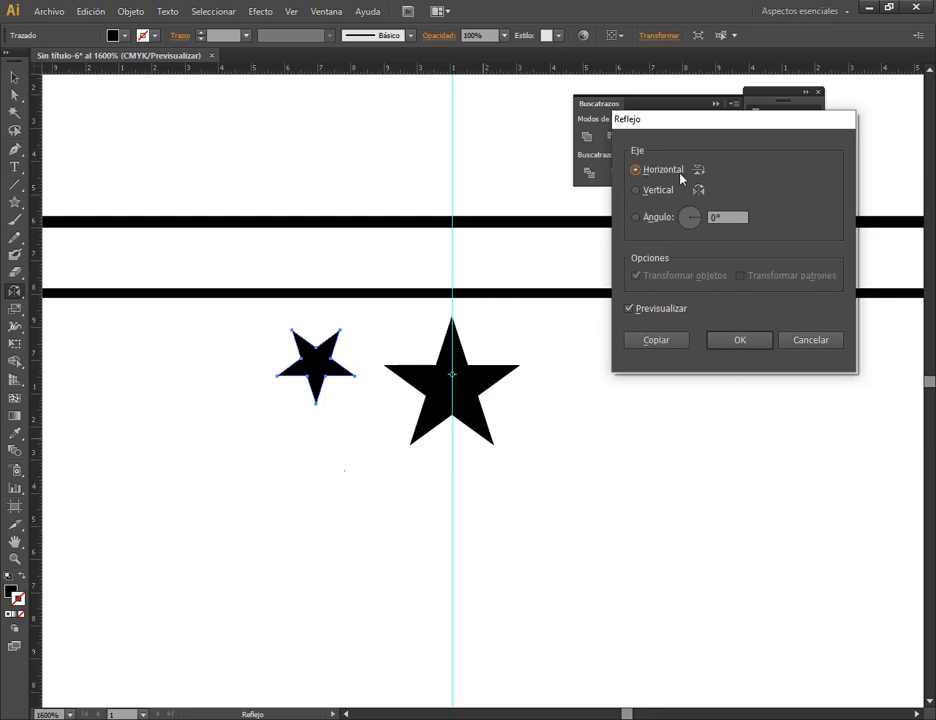
click(660, 193)
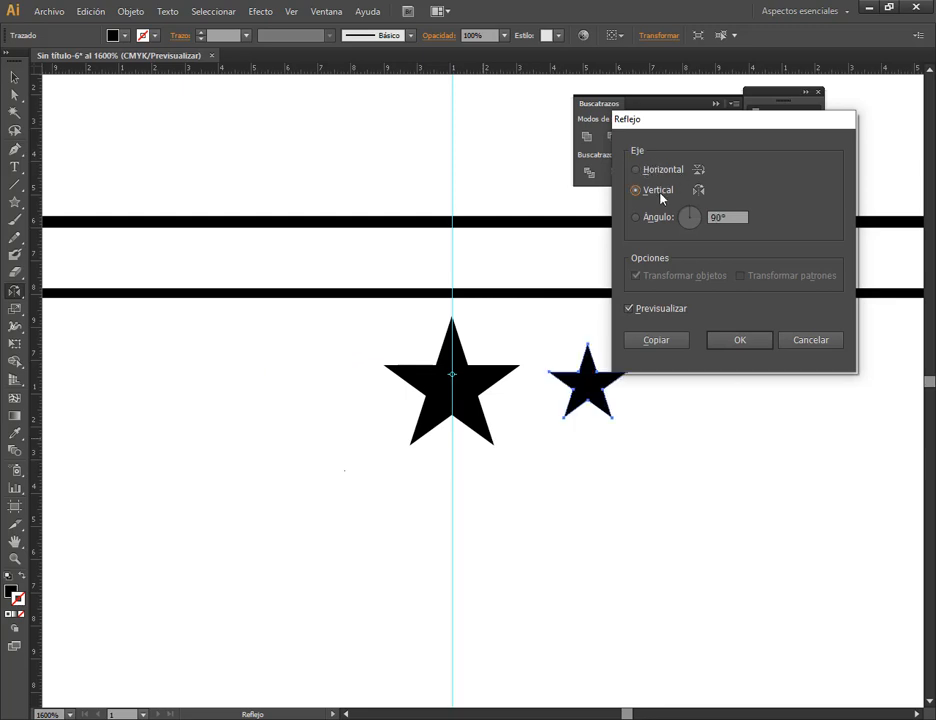
click(656, 340)
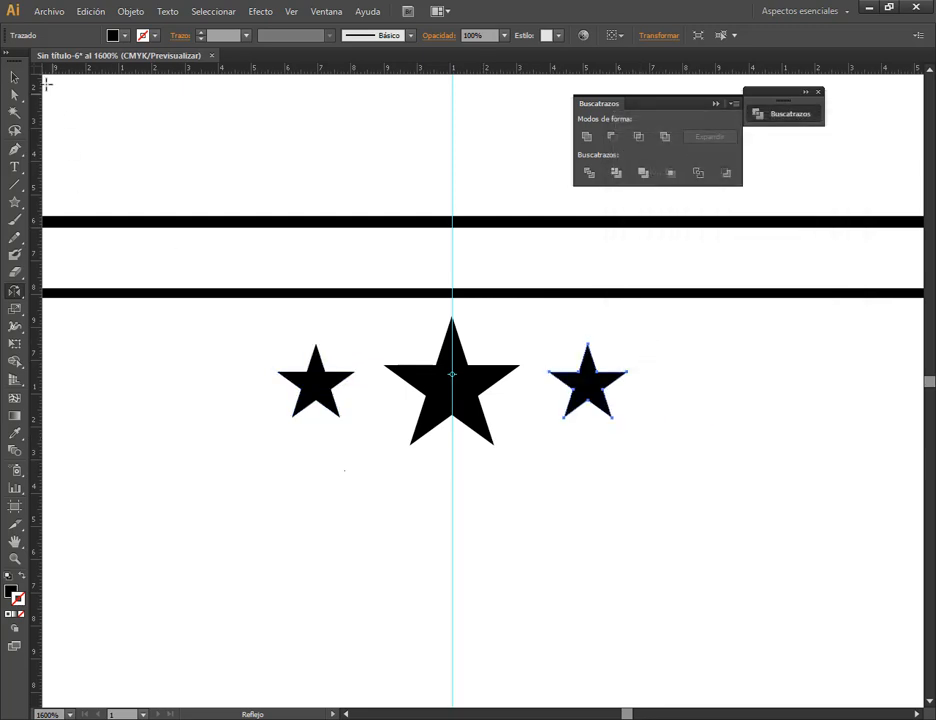
click(14, 77)
- Place a horizontal guide through the vertical middle of the ticket
scroll(566, 414, down, 4)
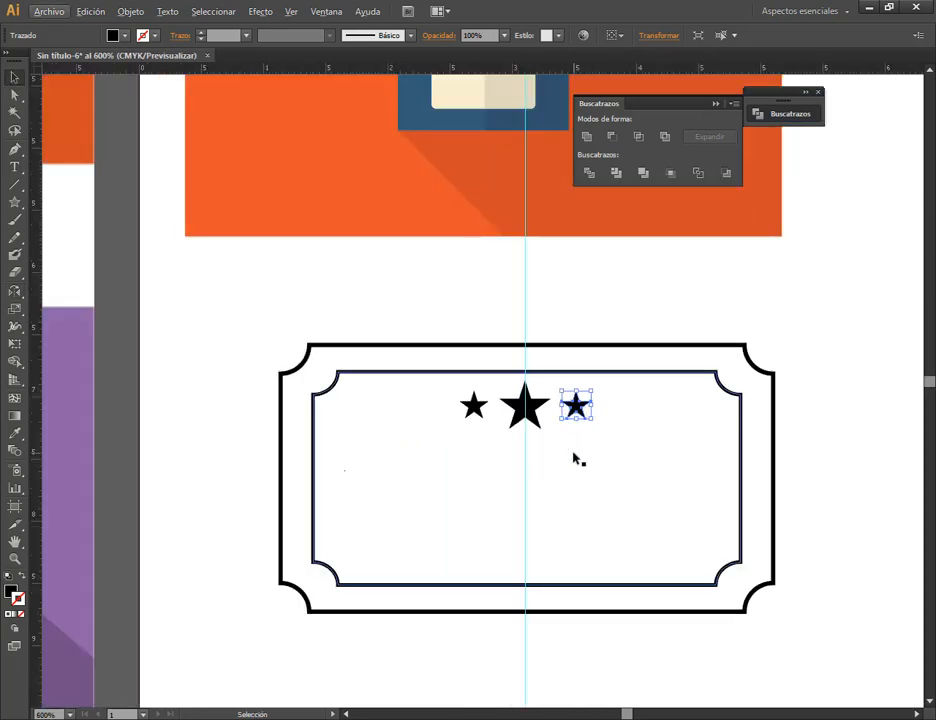
click(579, 468)
drag(587, 68, 740, 483)
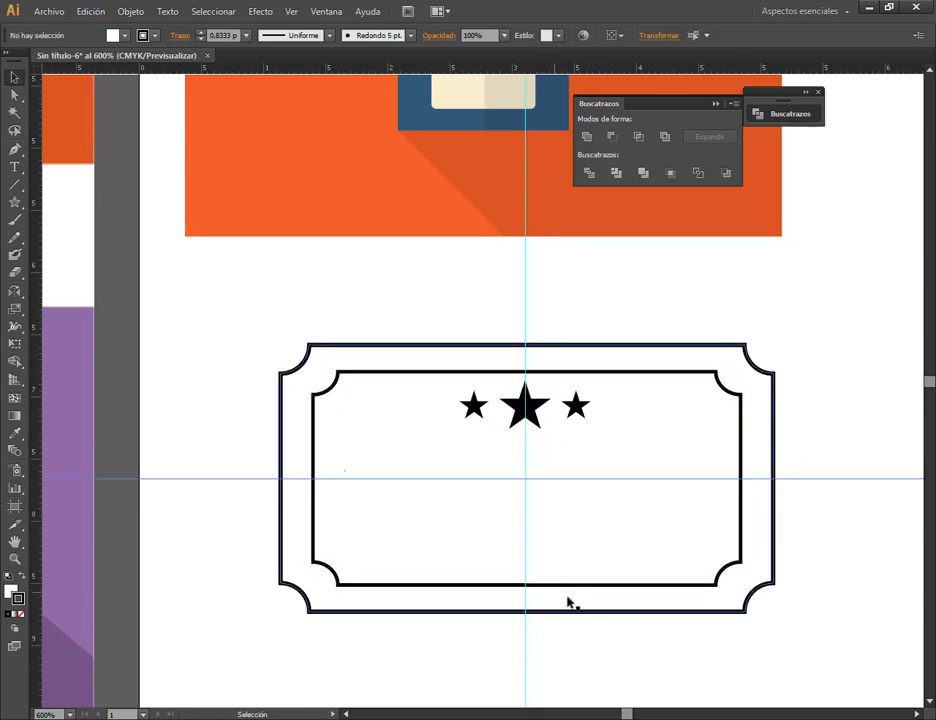
- Reflect a copy of the three stars across the horizontal guide into the ticket's lower half
scroll(570, 603, up, 2)
click(582, 210)
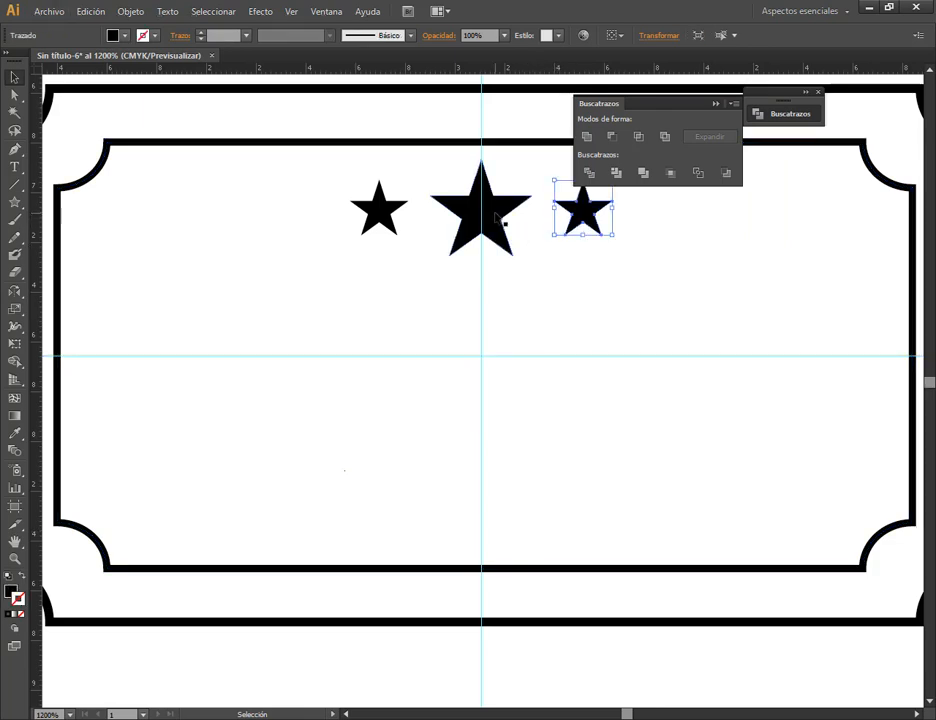
shift+click(485, 215)
shift+click(392, 208)
key(space)
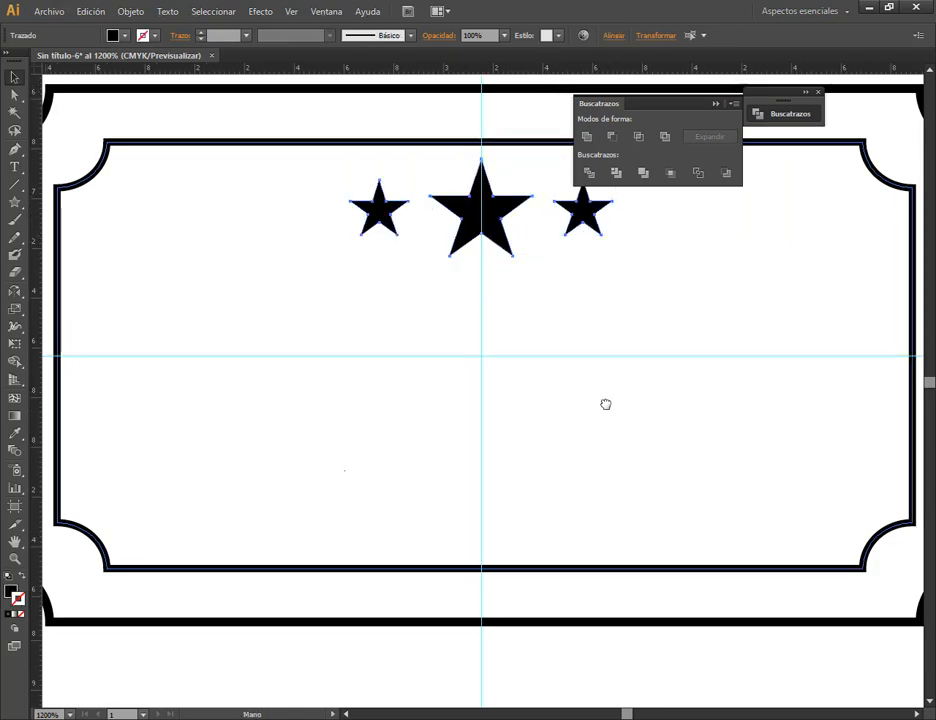
drag(606, 405, 524, 411)
click(16, 292)
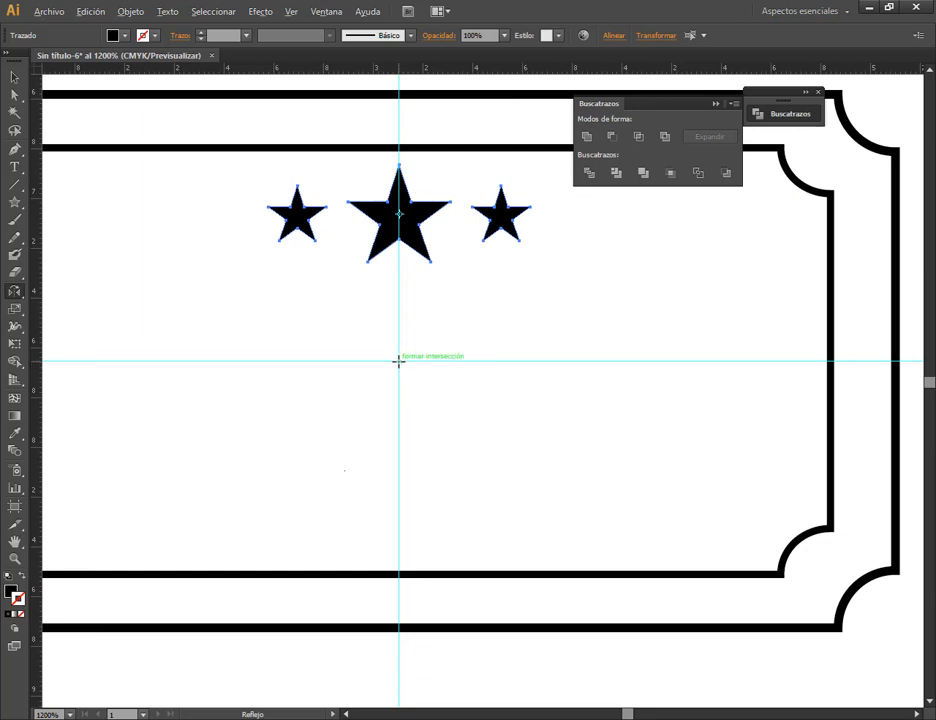
alt+click(508, 361)
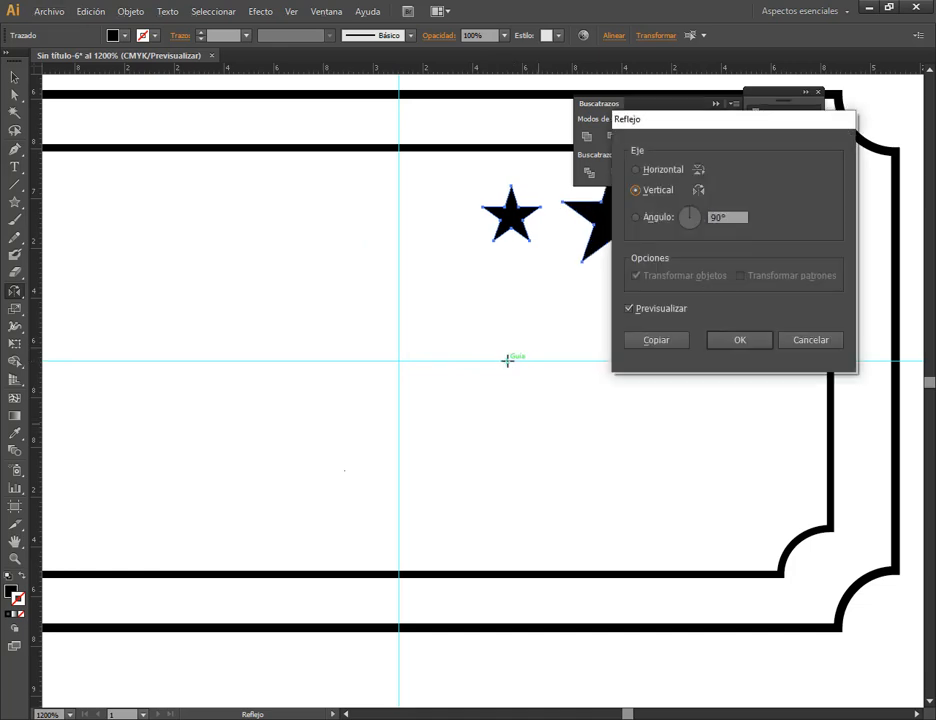
click(671, 172)
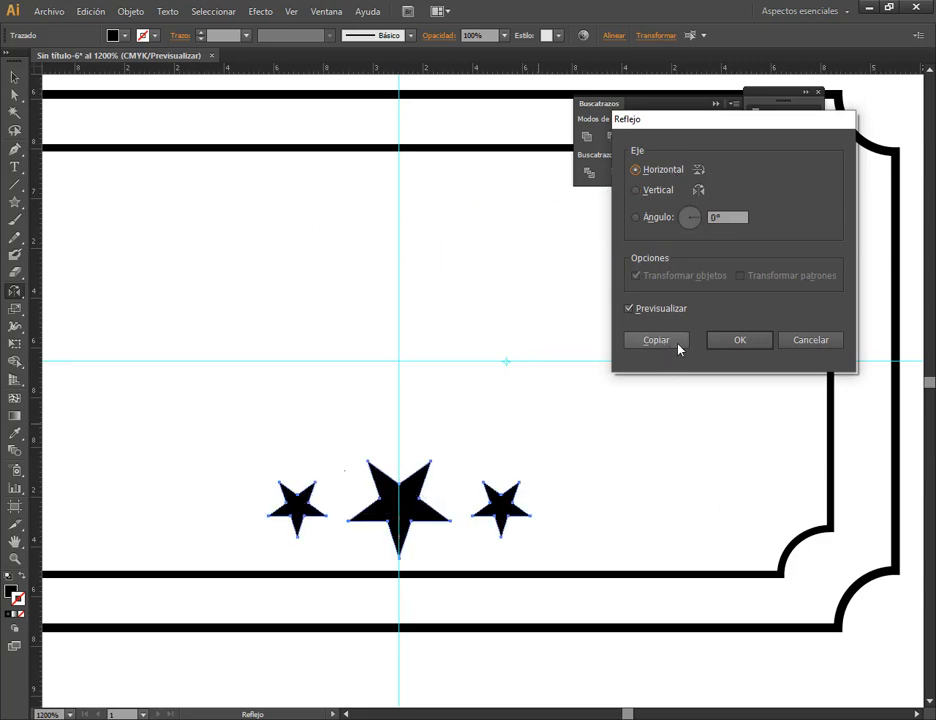
click(679, 349)
click(14, 77)
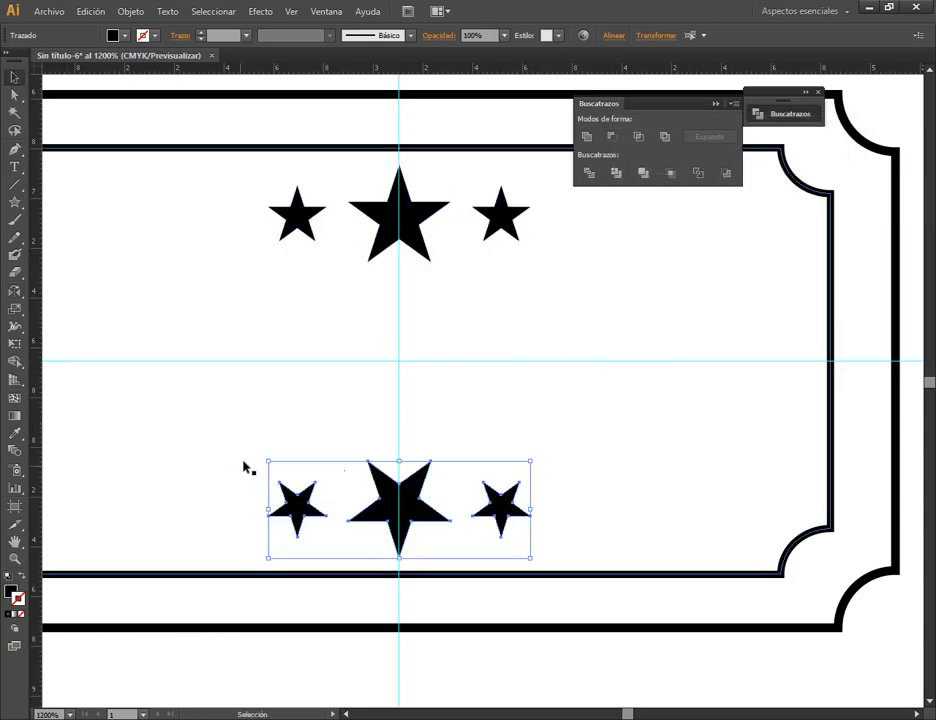
- Flip the lower row of stars in place about the horizontal axis so they point upward
click(130, 11)
mouse_move(152, 35)
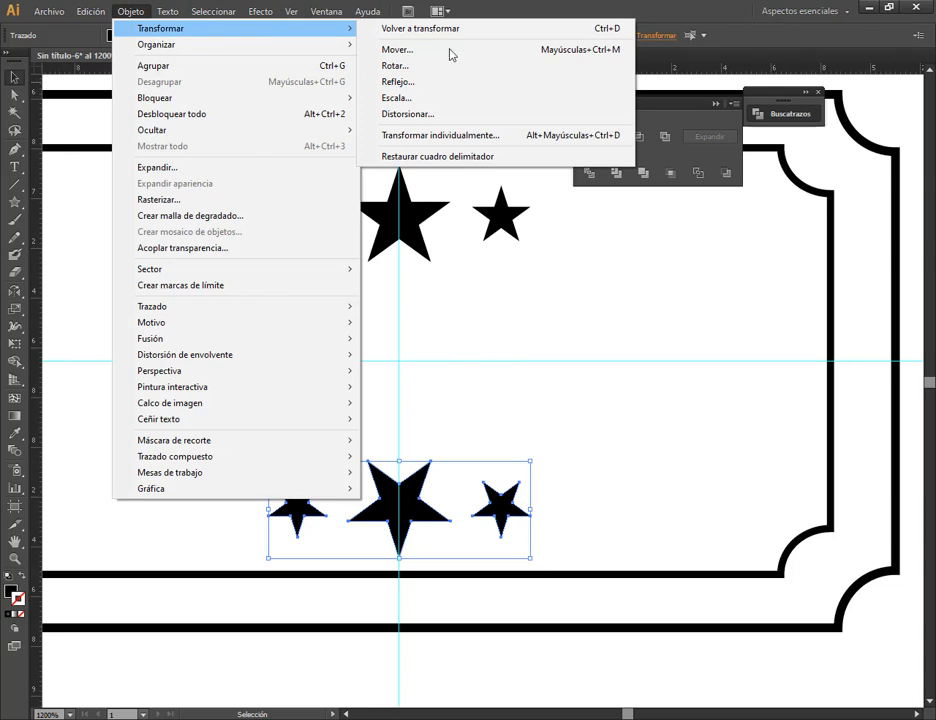
click(397, 82)
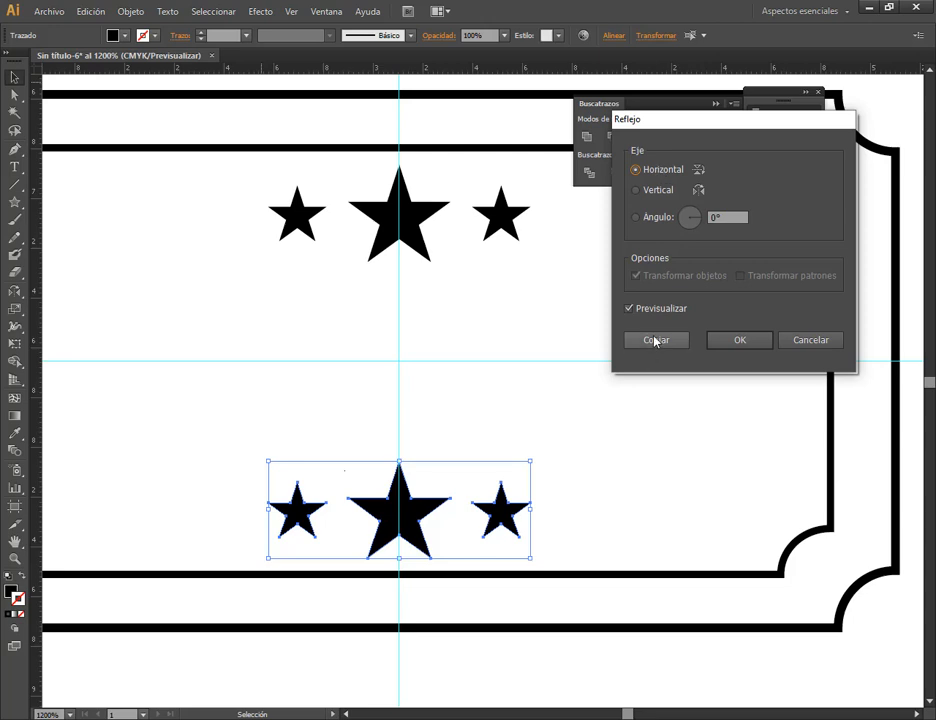
click(740, 340)
click(387, 352)
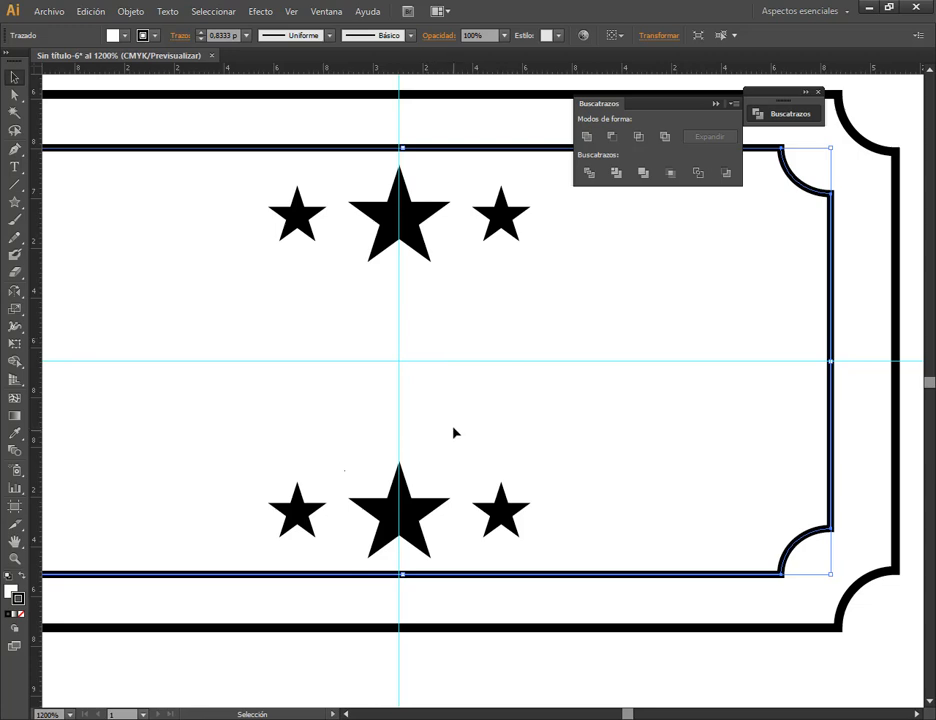
- Delete the horizontal guide running through the ticket
scroll(453, 432, down, 4)
drag(450, 418, 609, 443)
drag(637, 345, 582, 352)
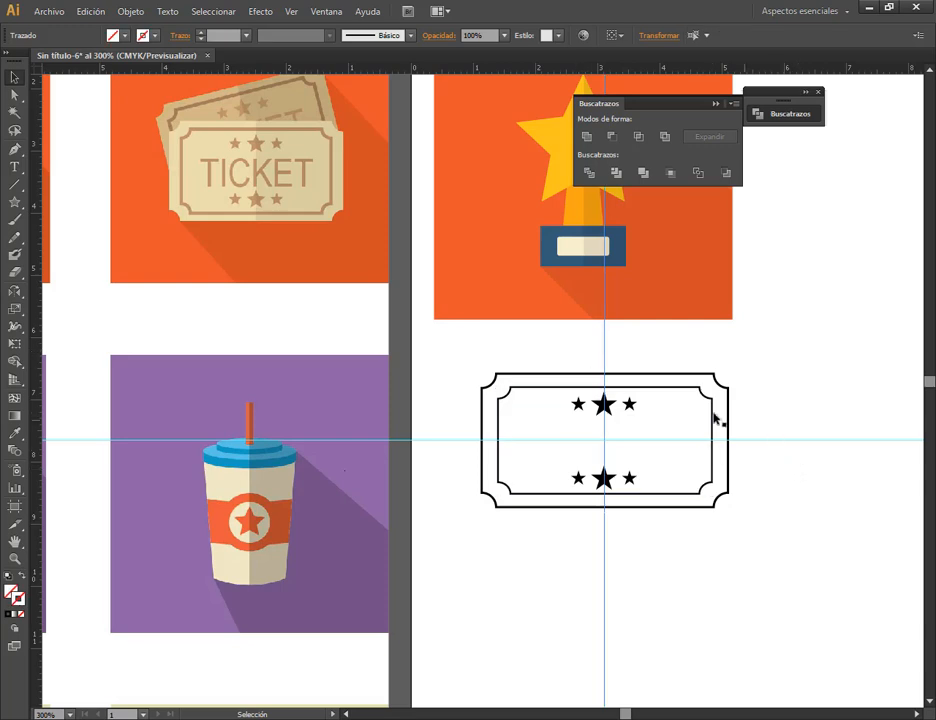
key(Delete)
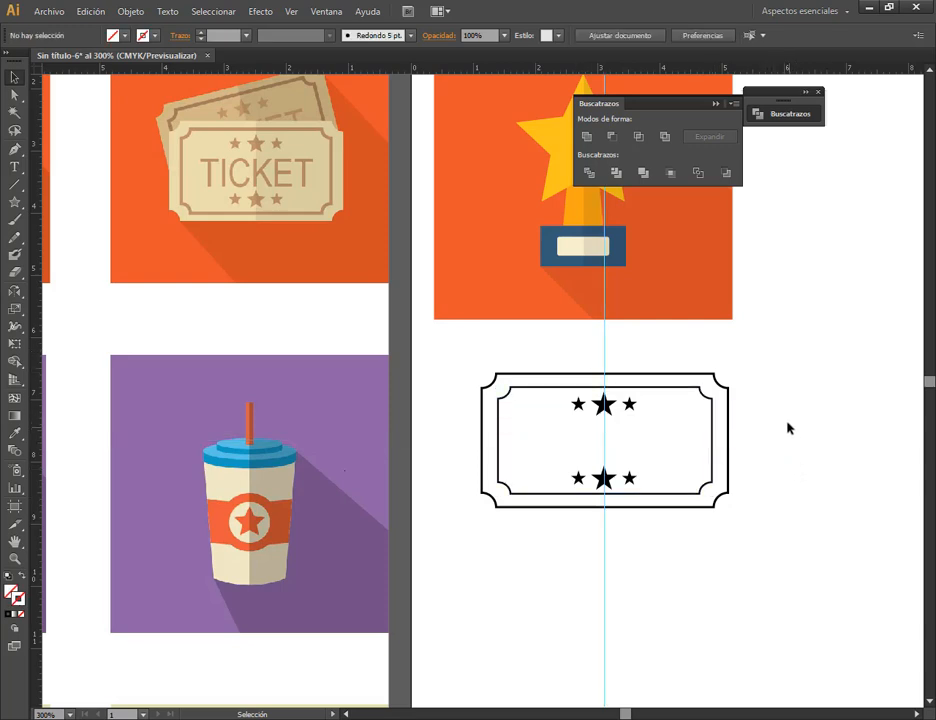
- Add the text "TICKET" below the ticket and set it in Arial Narrow
scroll(658, 455, up, 2)
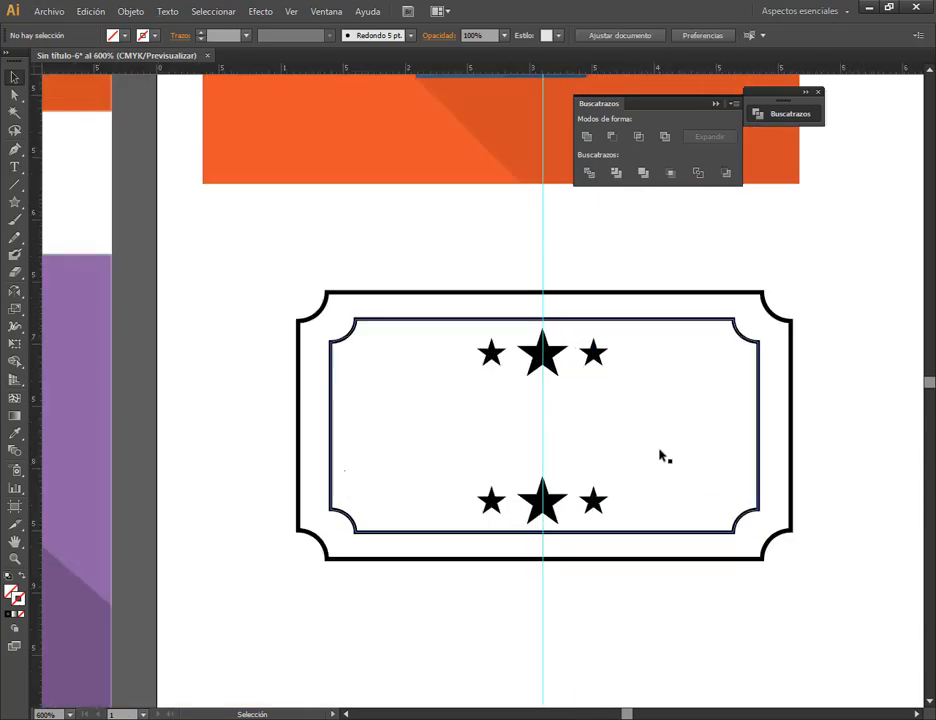
click(14, 167)
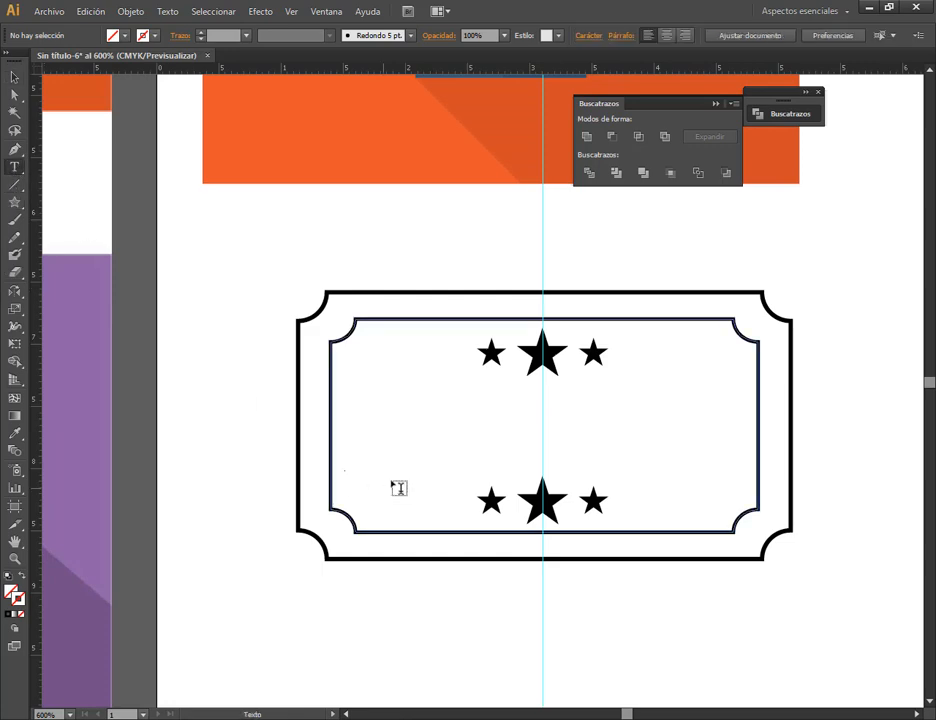
click(371, 634)
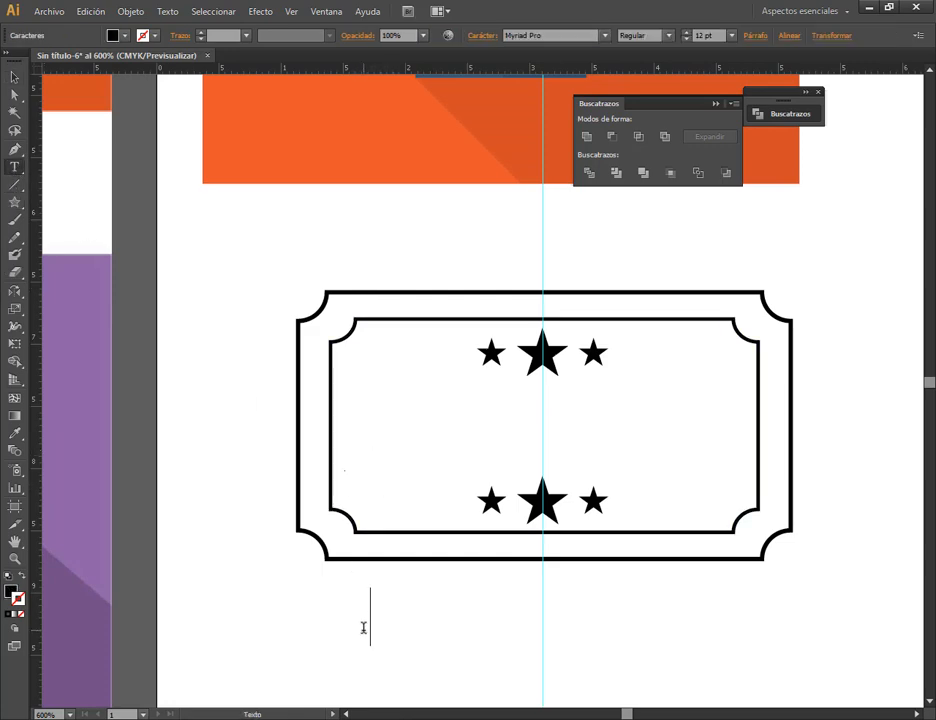
text(TICKET)
key(Escape)
click(605, 35)
click(535, 55)
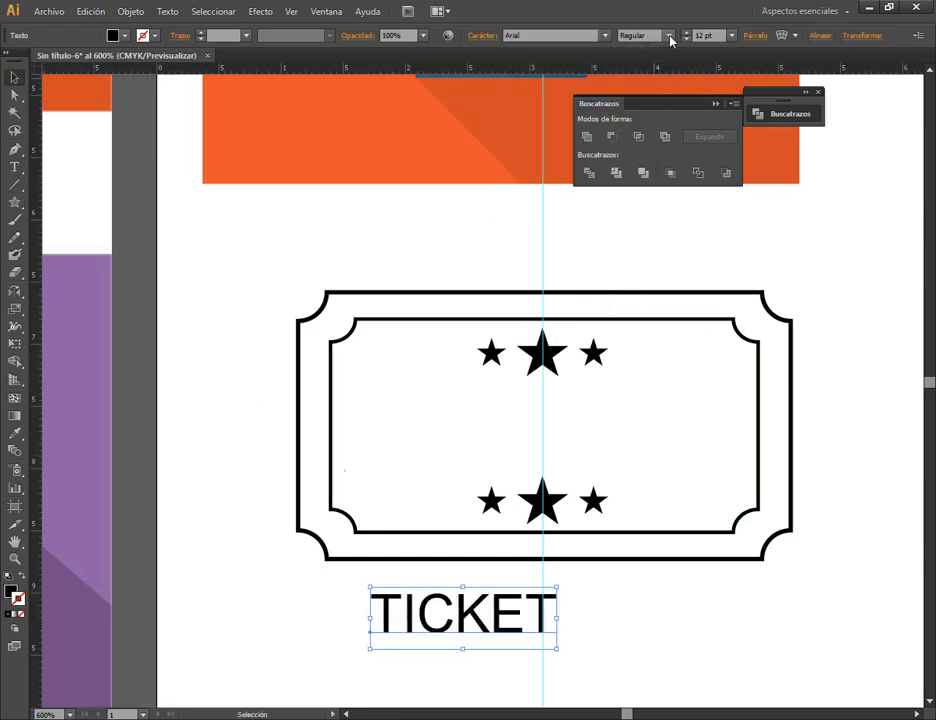
click(670, 35)
click(666, 137)
- Move the TICKET text between the two star rows and centre it on the vertical guide
drag(512, 590, 537, 412)
drag(483, 440, 552, 422)
click(621, 594)
scroll(558, 428, up, 4)
drag(519, 384, 531, 387)
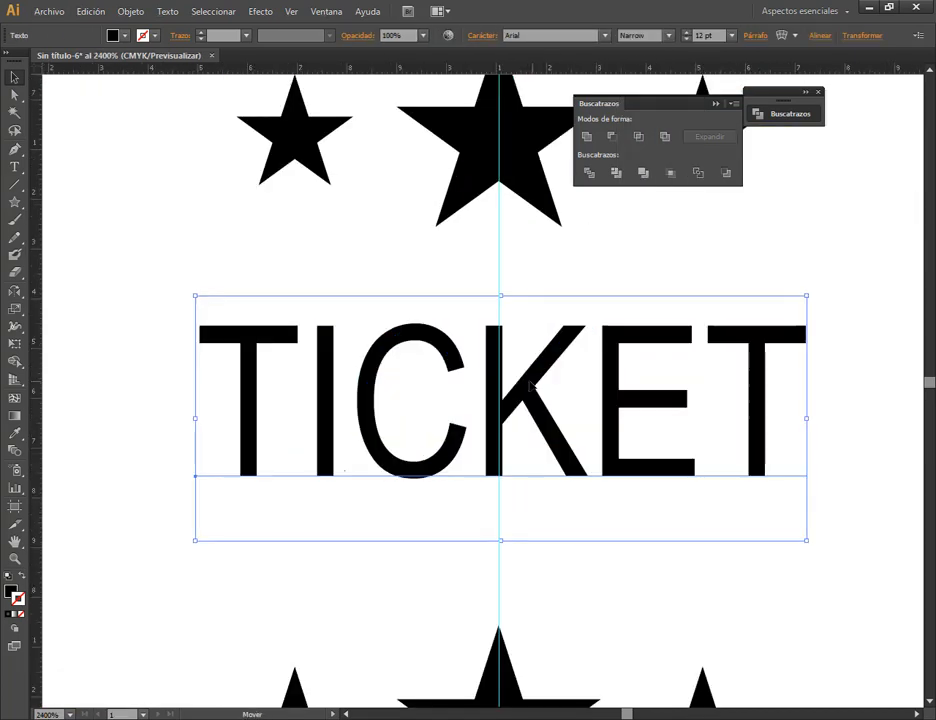
- Try to centre-align the ticket's frames, separate stars and text with one another
scroll(532, 385, down, 4)
shift+click(578, 287)
click(526, 36)
key(ctrl+z)
click(612, 362)
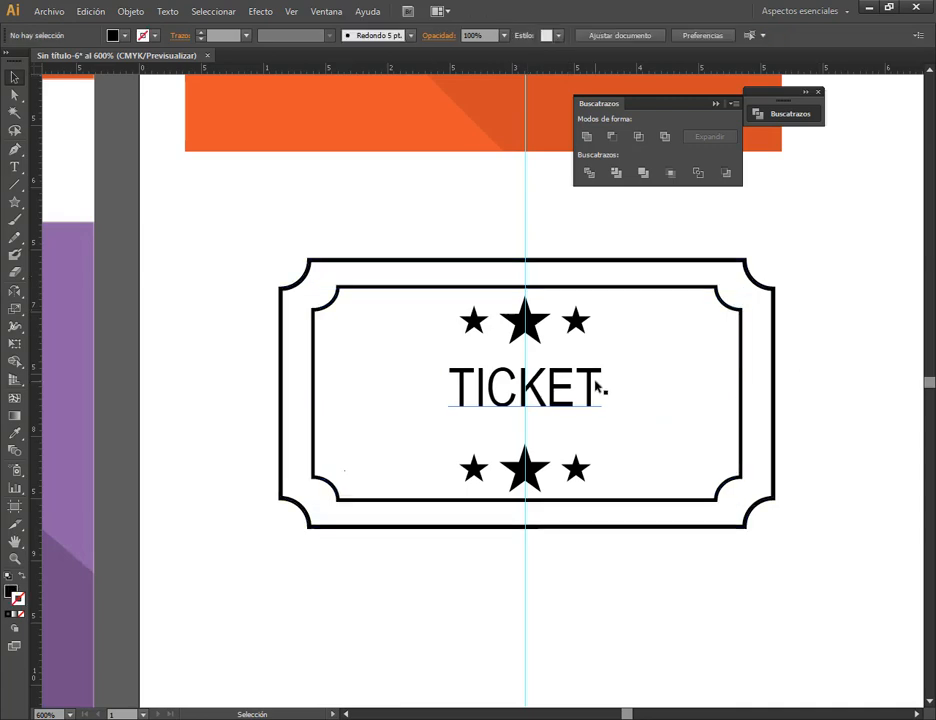
drag(597, 387, 522, 558)
click(439, 234)
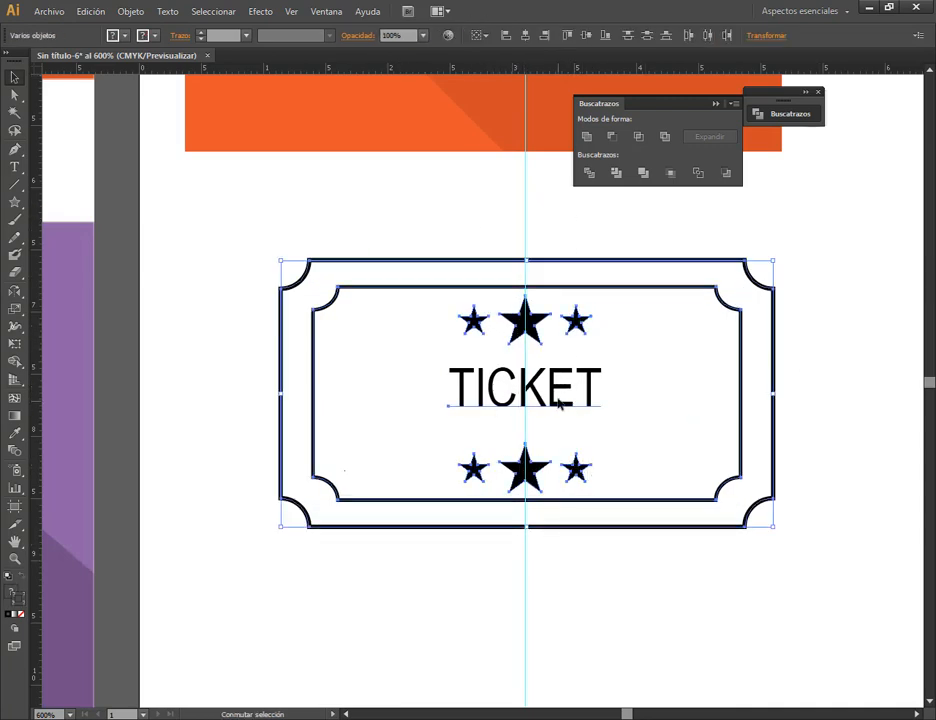
click(527, 37)
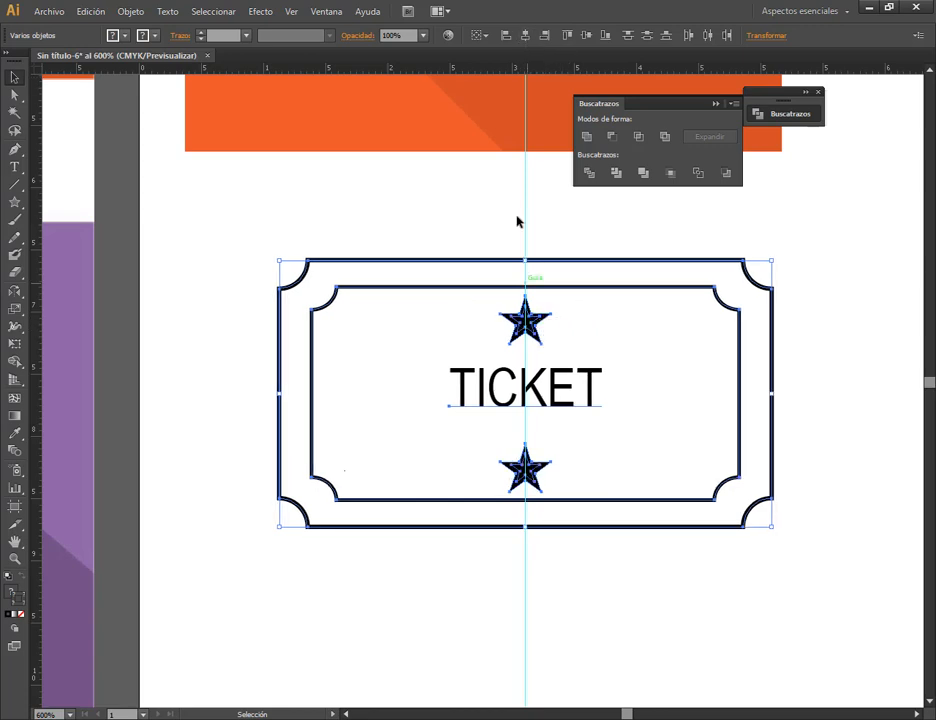
click(587, 36)
key(ctrl+z)
key(ctrl+z)
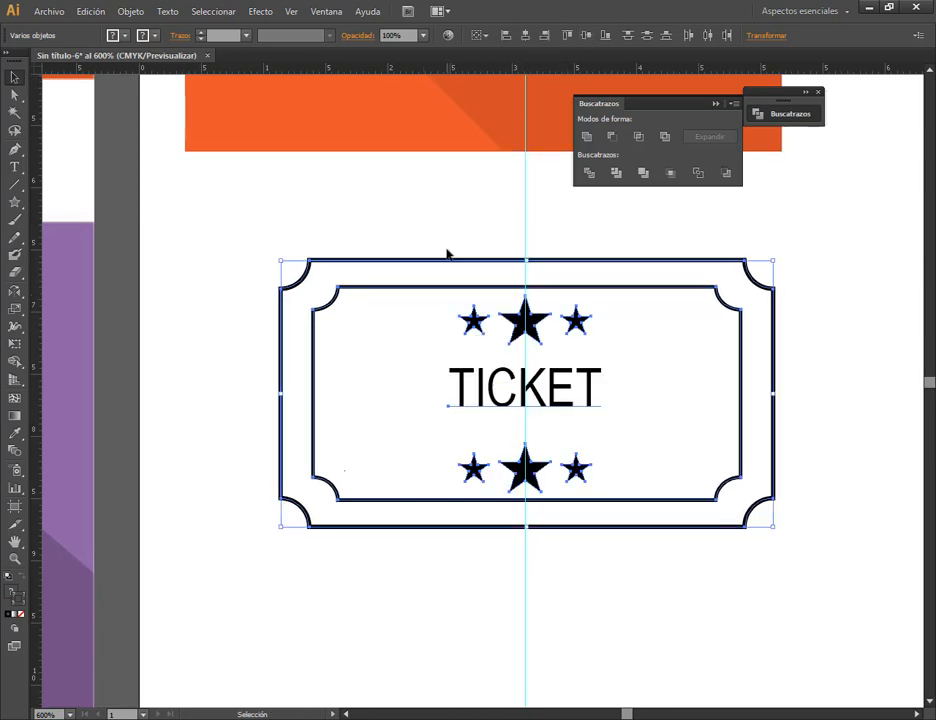
- Group the six stars of the upper and lower rows into one object
click(447, 250)
click(474, 321)
shift+click(538, 325)
shift+click(576, 322)
shift+click(577, 470)
shift+click(537, 472)
shift+click(475, 470)
right_click(537, 324)
click(573, 394)
- Align the two frames, the star group and the TICKET text to a common horizontal and vertical centre
click(598, 238)
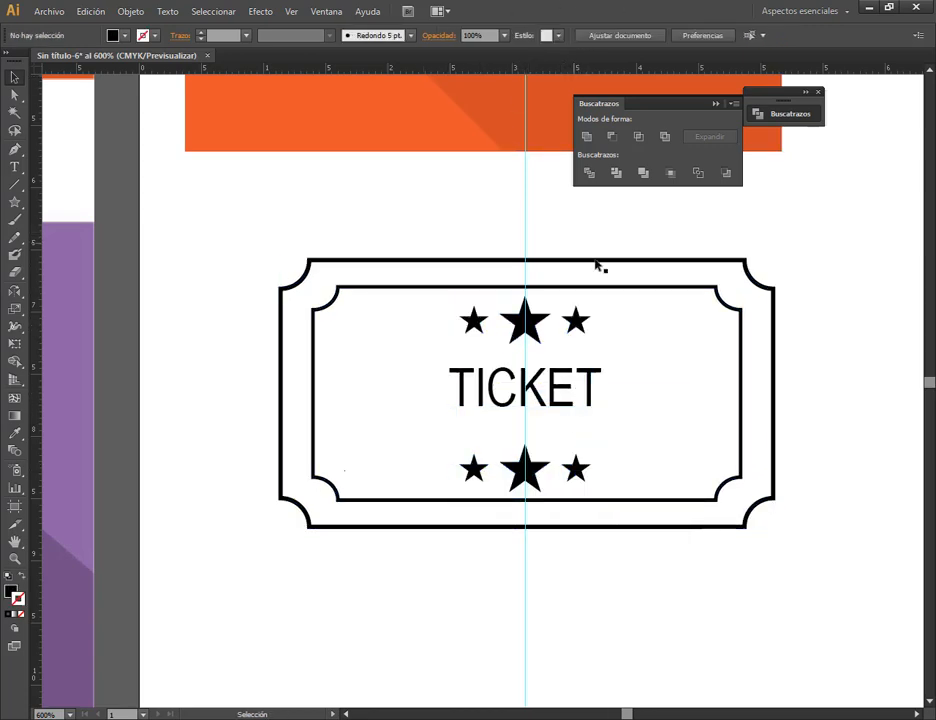
drag(600, 218, 492, 551)
click(627, 564)
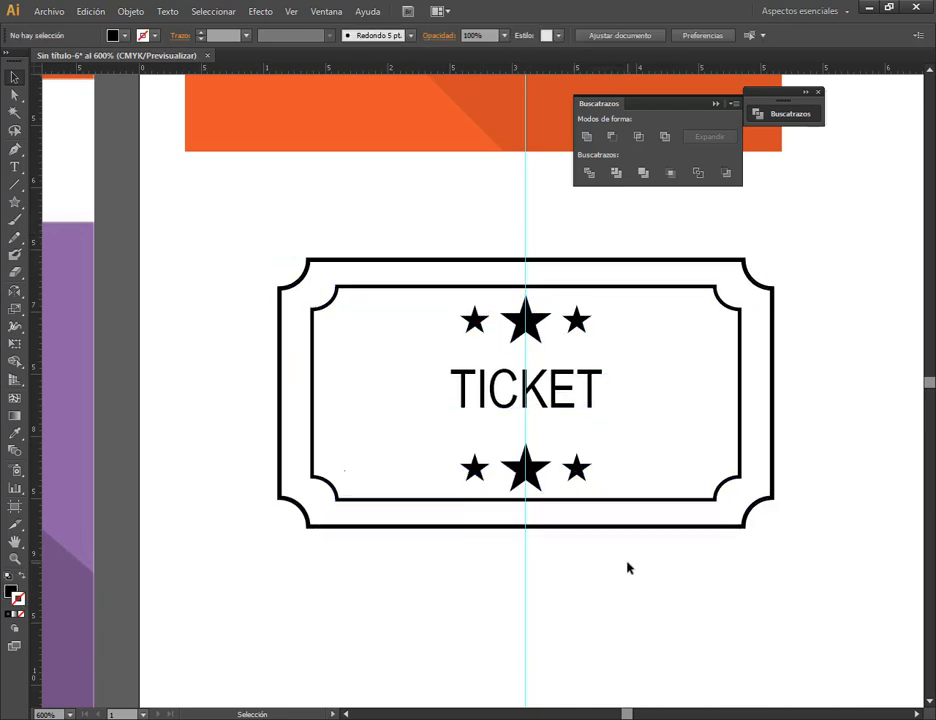
- Colour the outer ticket frame with the cream sampled from the reference ticket's body
scroll(547, 387, down, 2)
drag(547, 388, 592, 485)
click(497, 428)
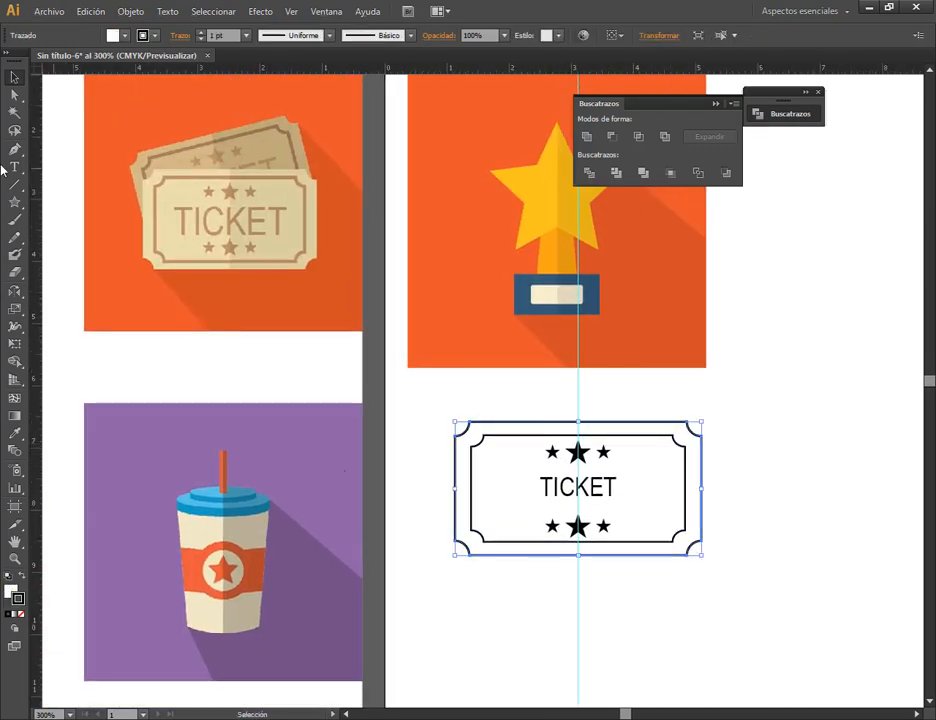
click(14, 433)
click(164, 223)
click(14, 77)
- Remove the inner frame's fill and set its stroke to 2 pt
click(490, 480)
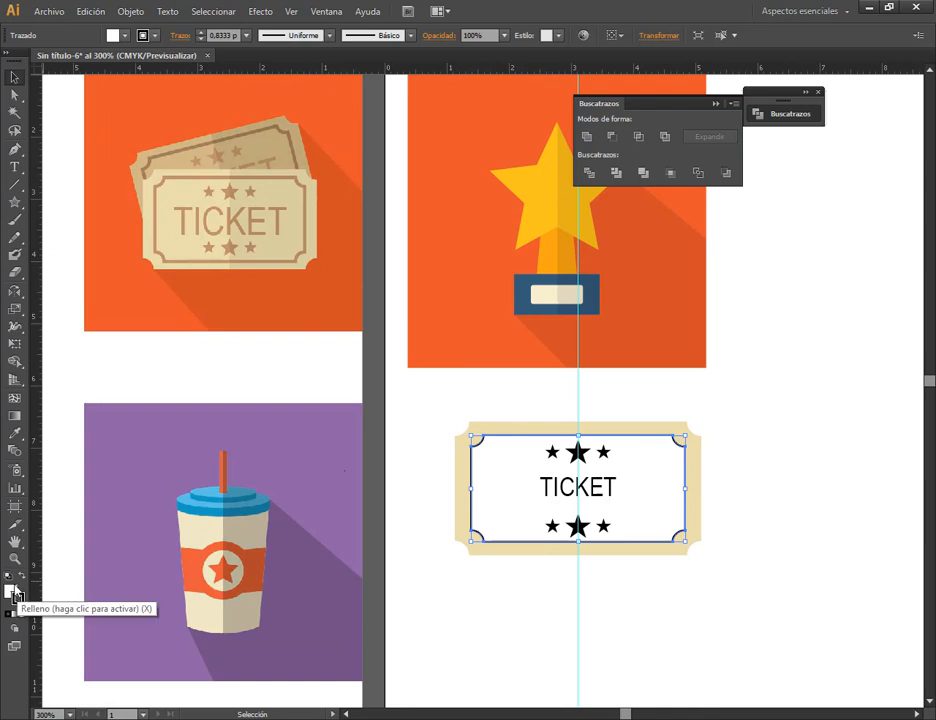
click(13, 592)
click(21, 614)
click(530, 303)
click(247, 36)
click(262, 115)
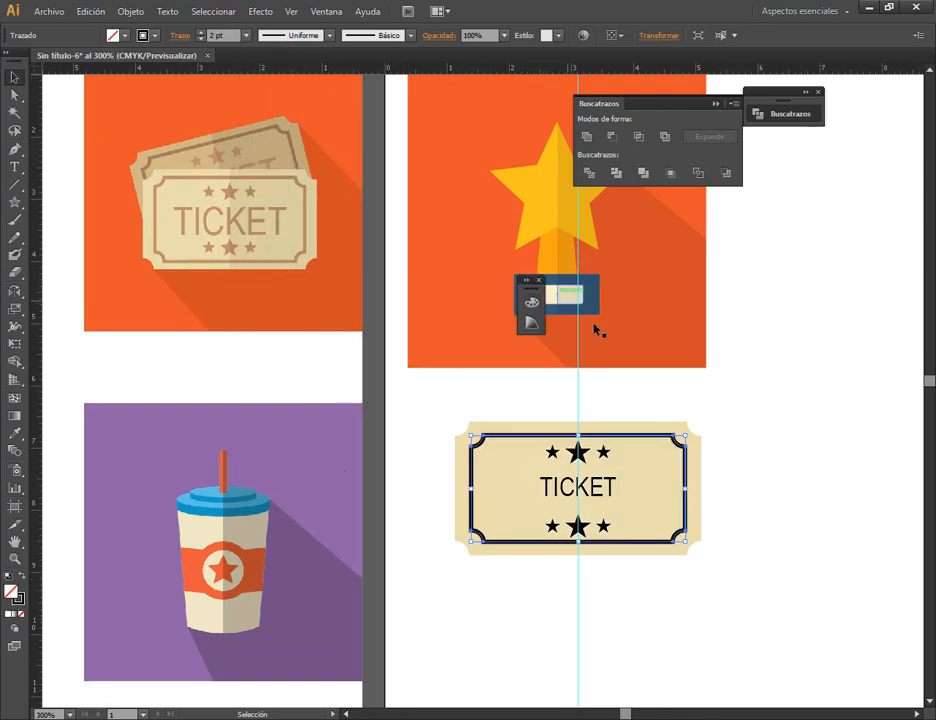
key(i)
click(152, 168)
key(v)
key(ctrl+z)
- Colour the inner frame's stroke with the brown sampled from the reference ticket's inner border
click(20, 600)
key(i)
click(167, 184)
key(ctrl+z)
shift+click(167, 182)
key(v)
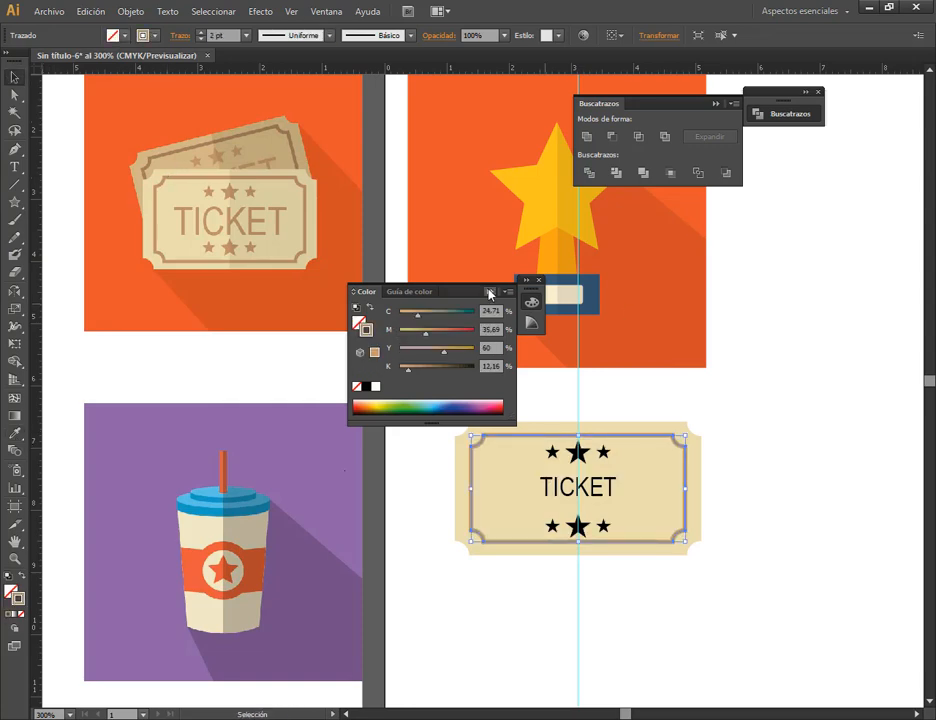
- Draw a rectangle with the default white fill and black stroke in the blank area beside the trophy icon
click(490, 292)
click(600, 395)
click(644, 438)
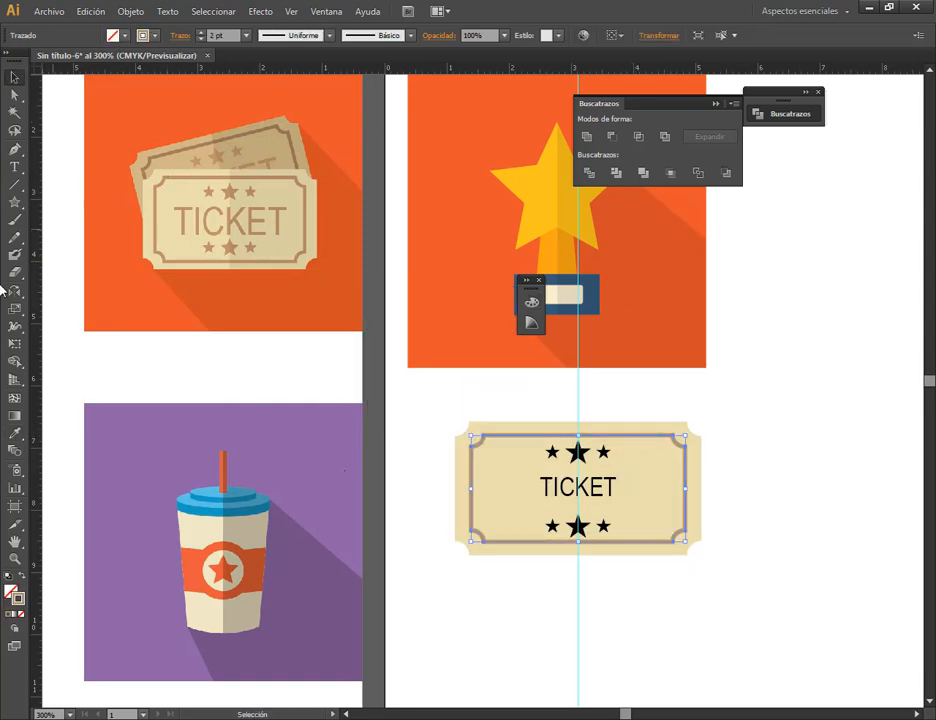
click(14, 202)
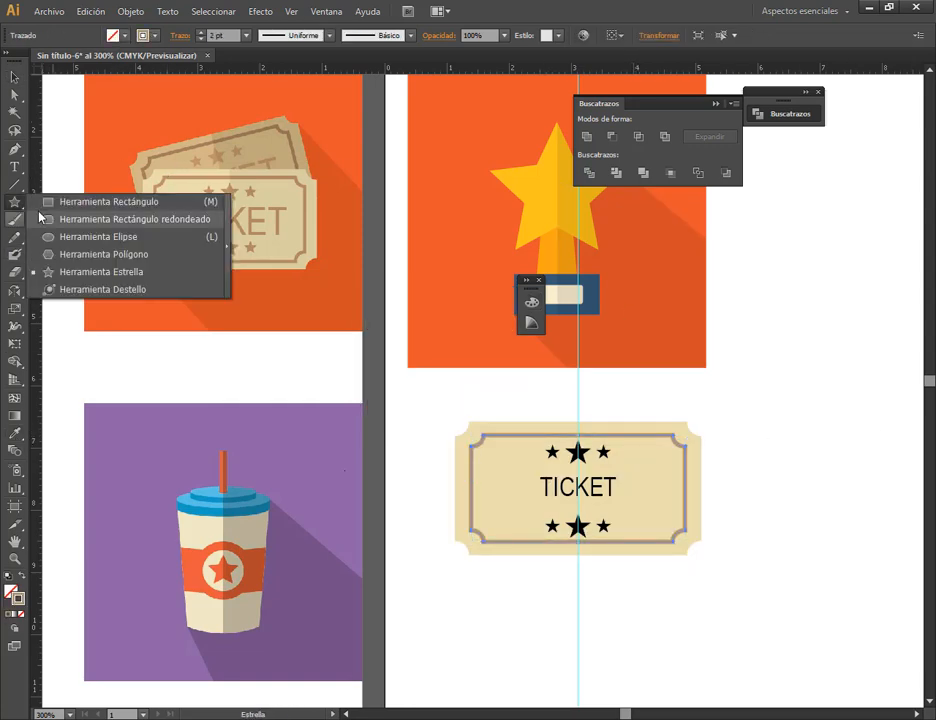
click(37, 204)
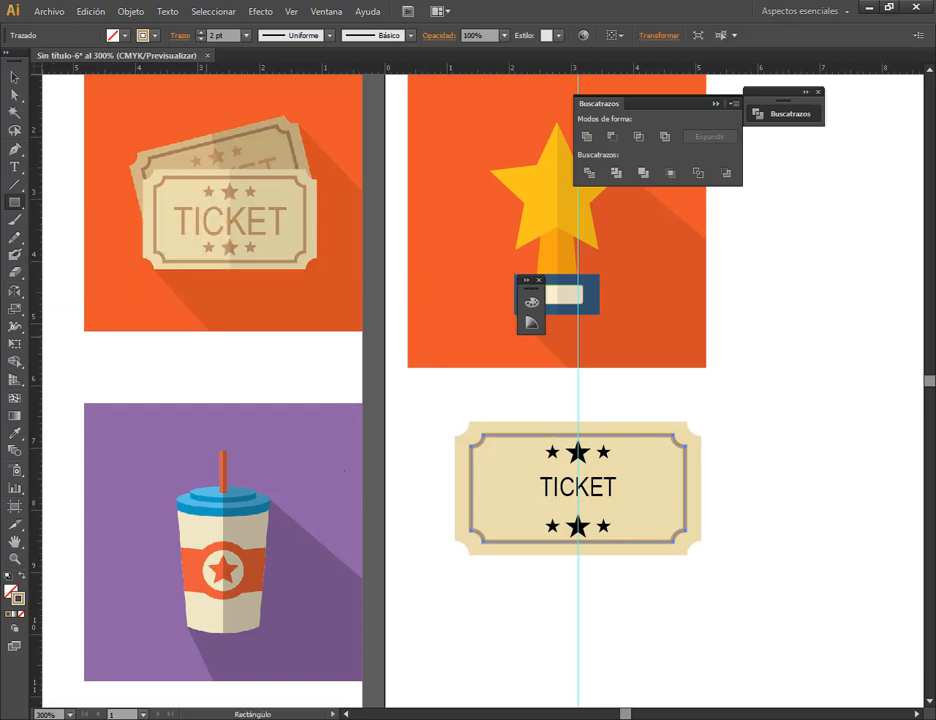
click(14, 77)
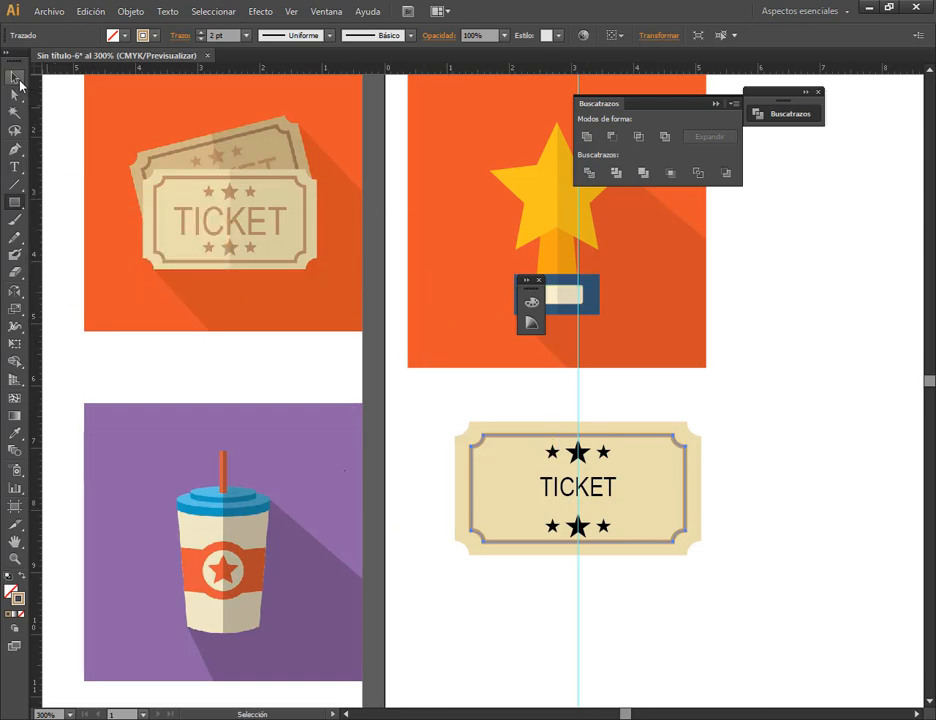
click(8, 578)
key(ctrl+z)
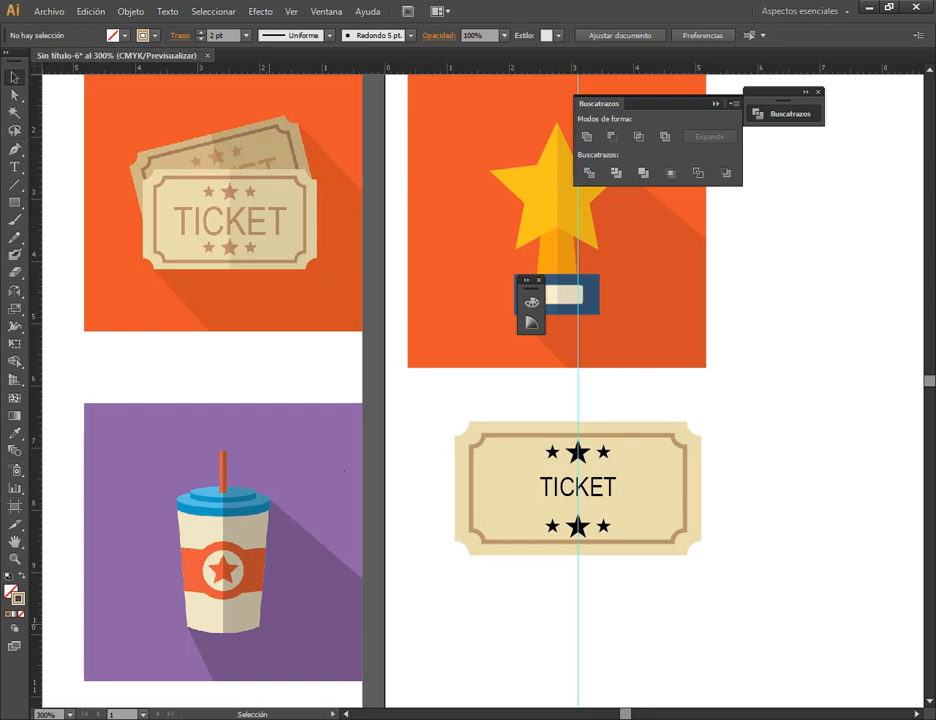
click(8, 578)
click(14, 202)
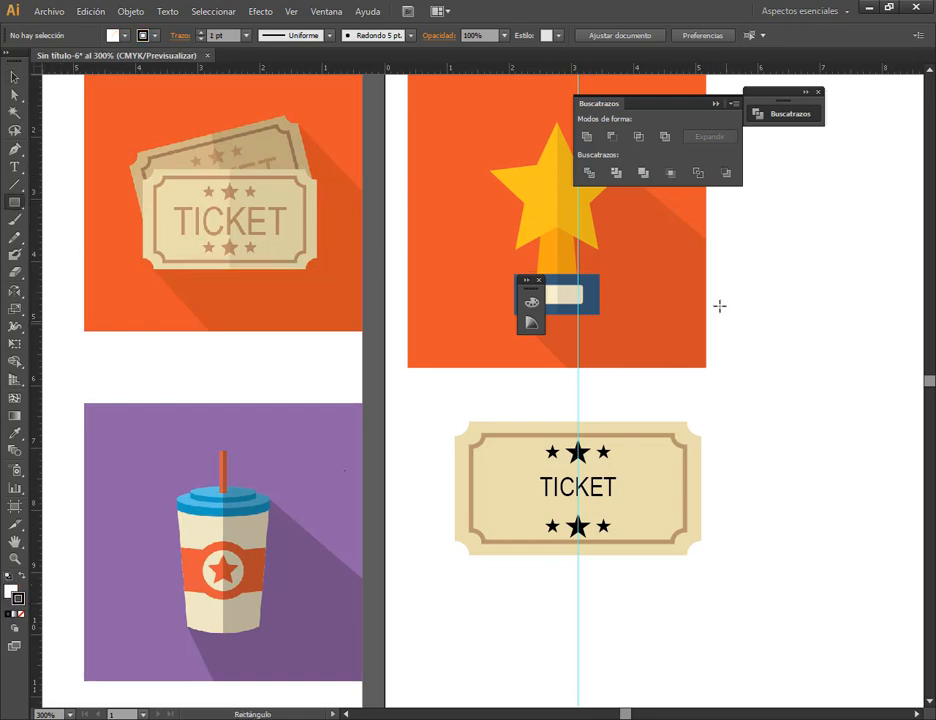
mouse_move(719, 306)
mouse_down()
mouse_move(857, 434)
mouse_move(876, 439)
mouse_up()
click(13, 78)
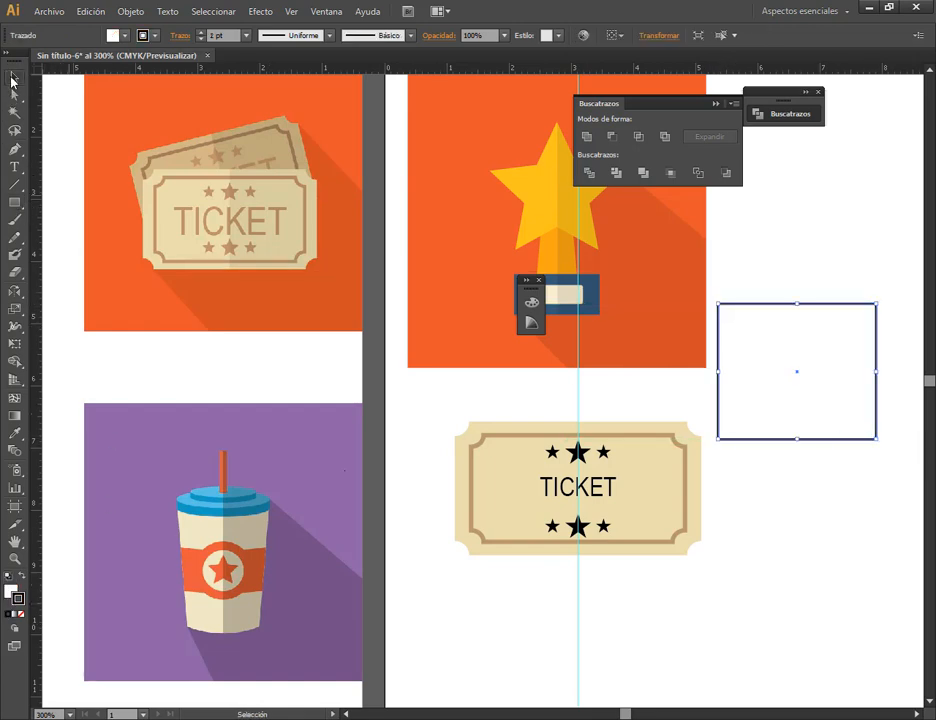
- Set the rectangle's stroke to 6 pt and move the rectangle between the reference ticket and cup icons
click(200, 31)
click(200, 31)
click(200, 31)
click(200, 31)
click(200, 31)
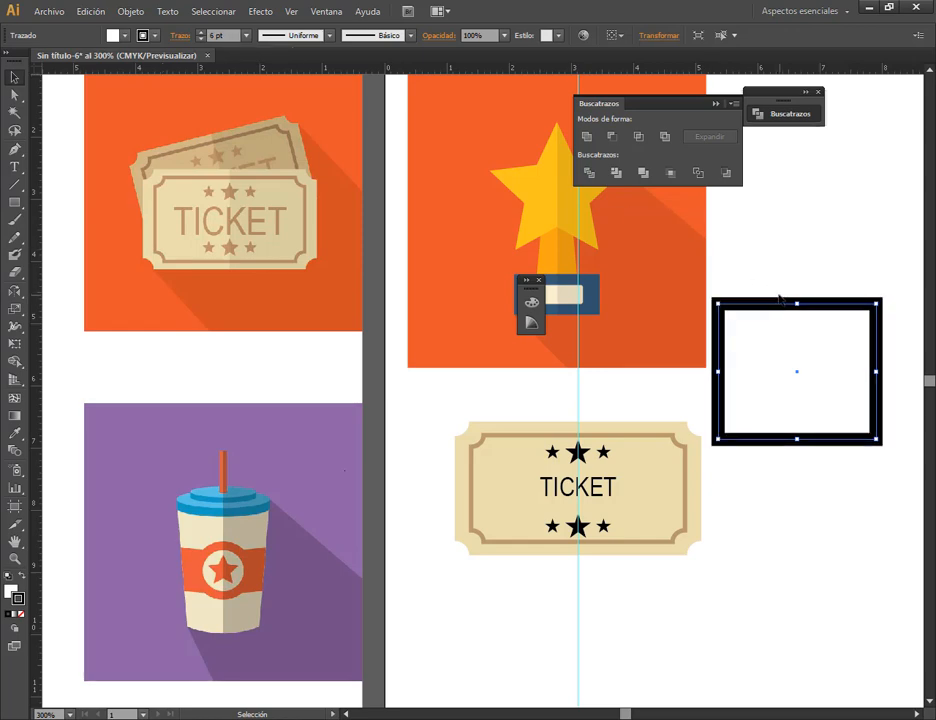
drag(798, 320, 296, 360)
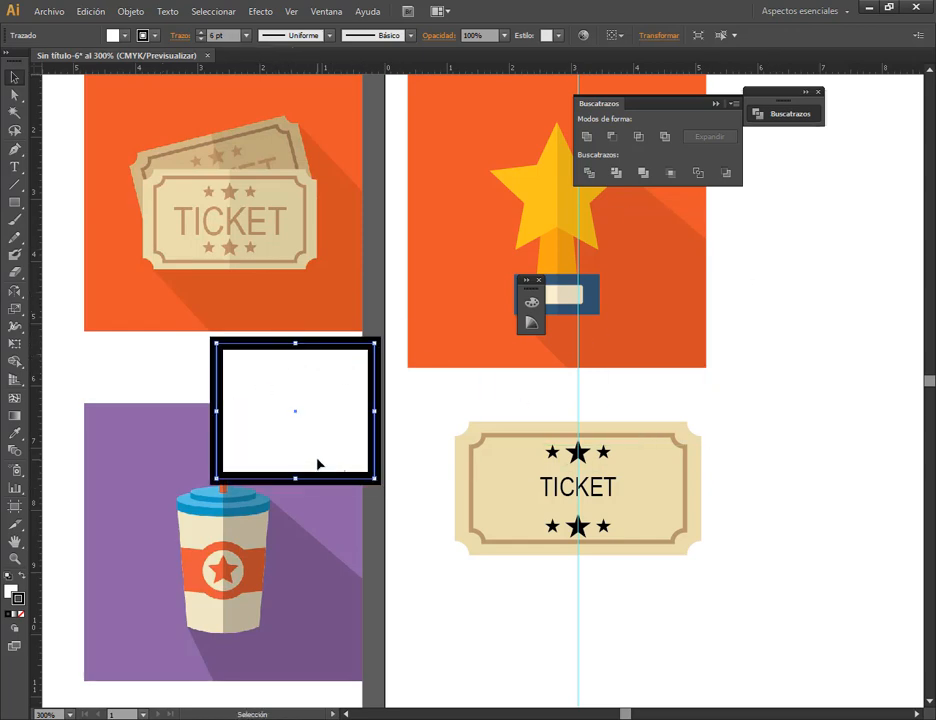
drag(318, 464, 332, 435)
- Try sampling the trophy star's yellow onto the rectangle with the Eyedropper while its fill is active, and undo it
click(12, 433)
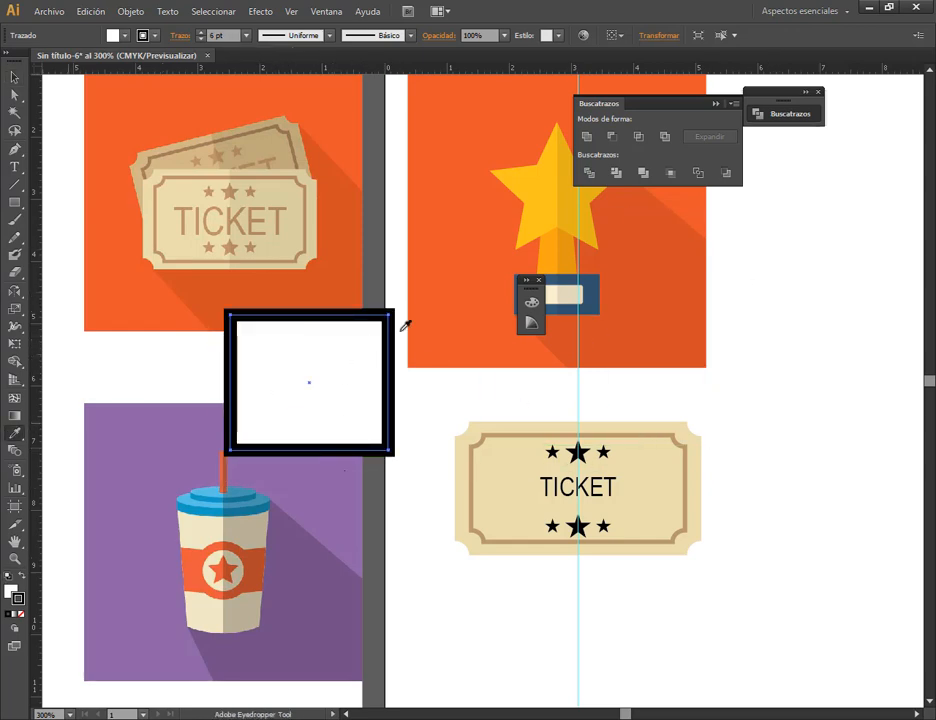
click(11, 596)
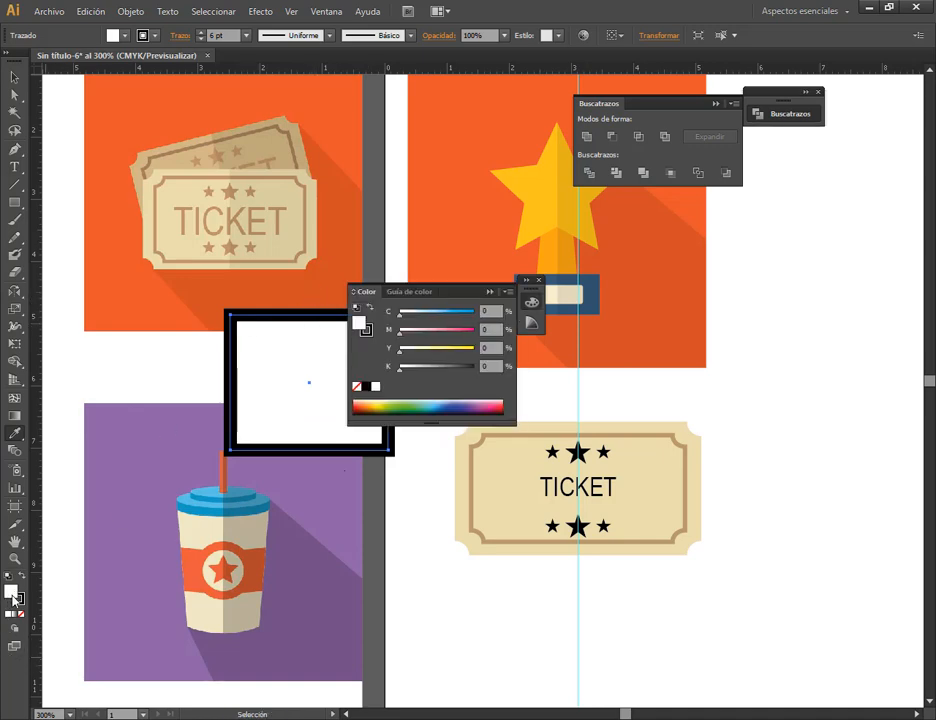
click(534, 181)
drag(450, 291, 806, 316)
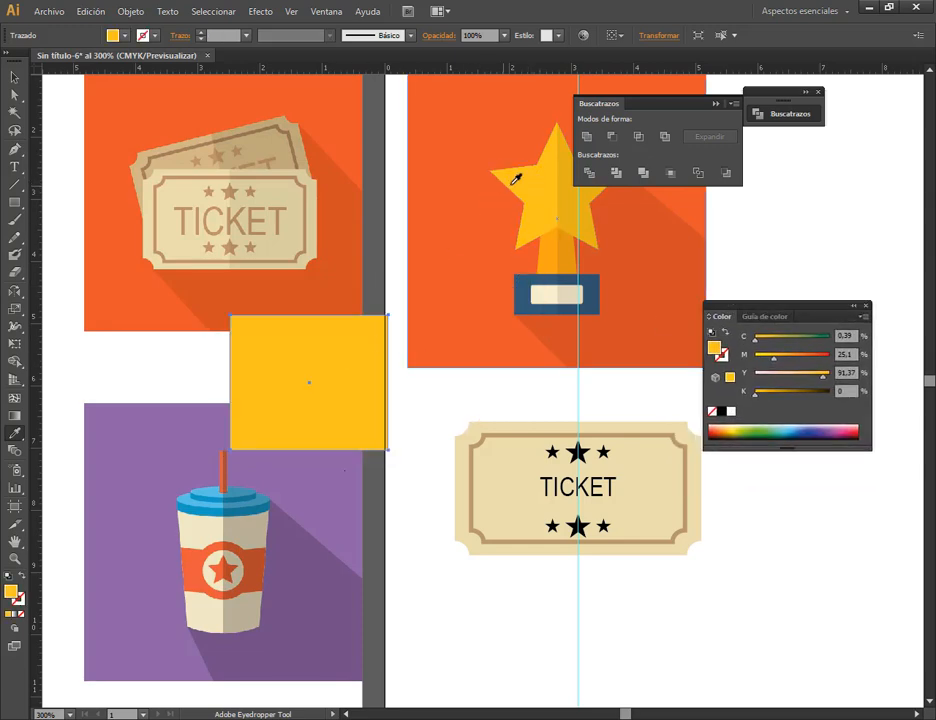
key(ctrl+z)
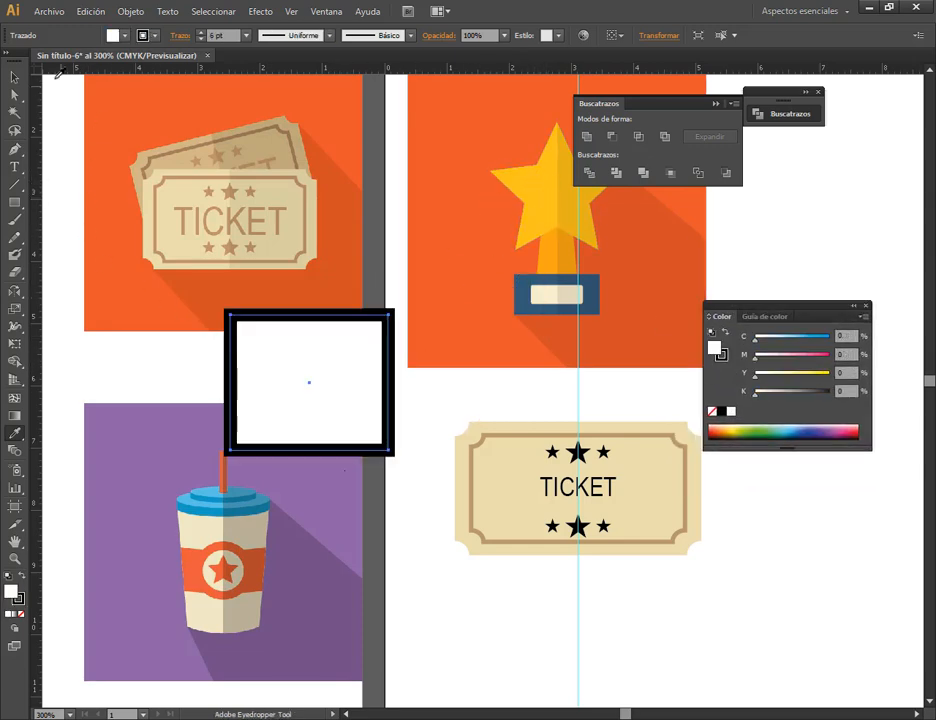
- Colour only the rectangle's stroke with the yellow sampled from the trophy star, keeping the 6 pt weight
click(14, 77)
click(19, 599)
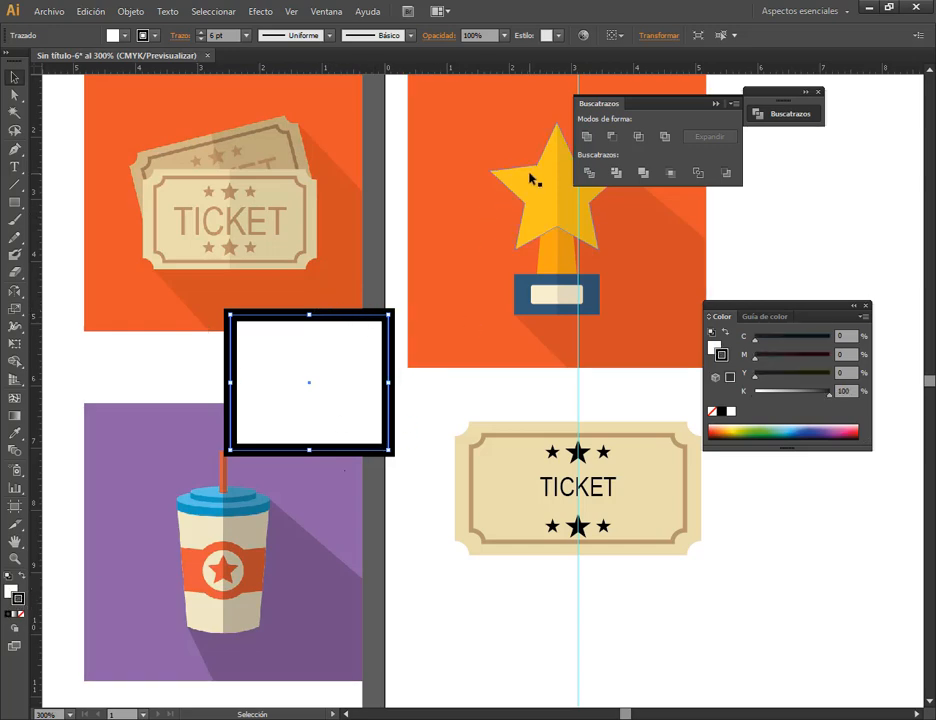
click(14, 434)
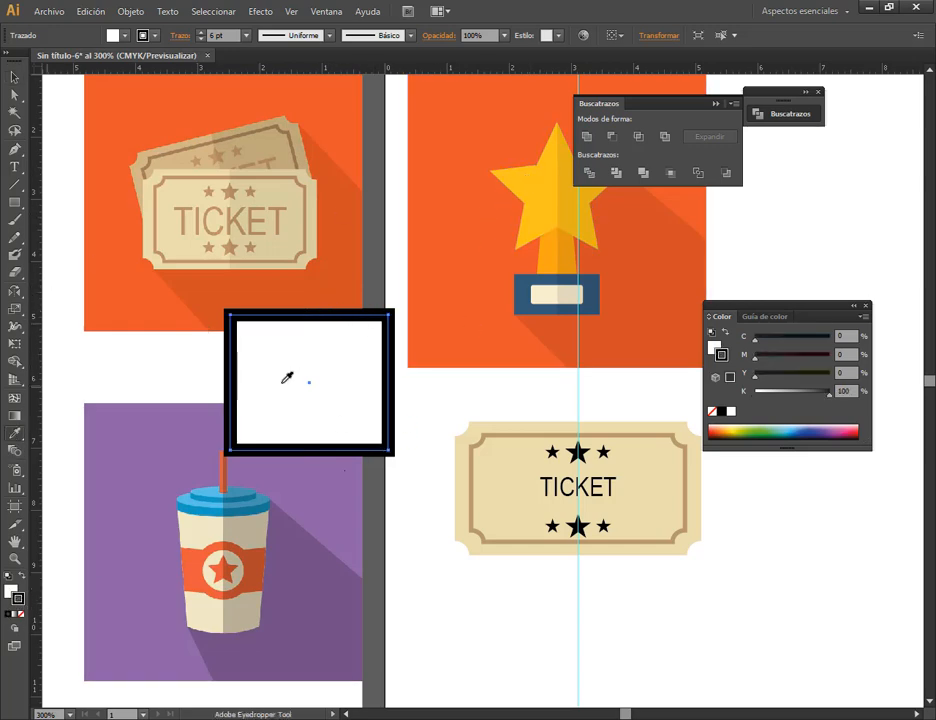
click(543, 175)
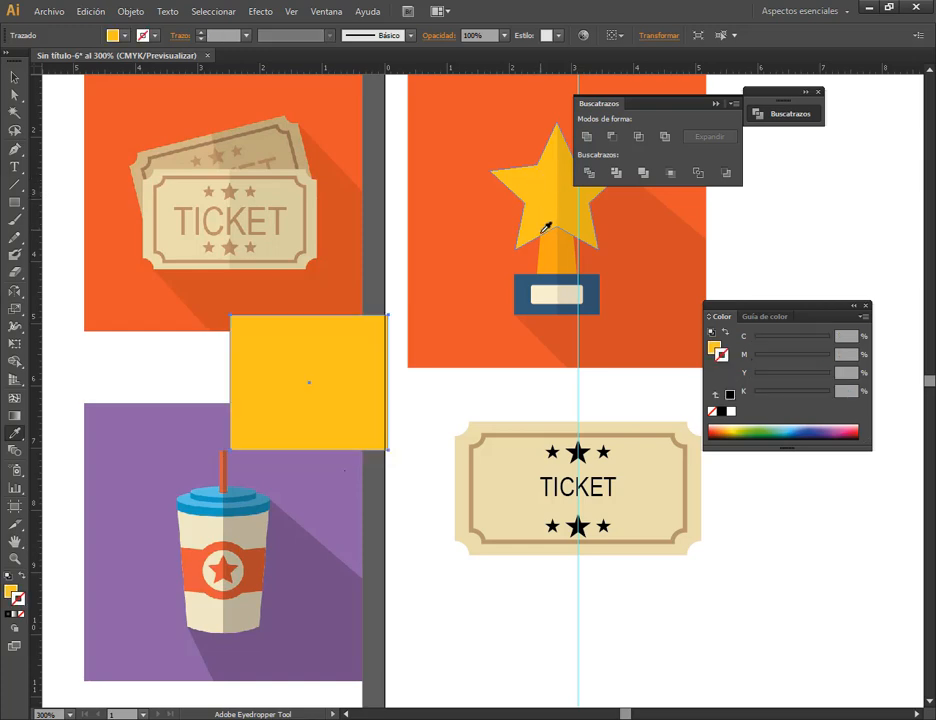
click(556, 284)
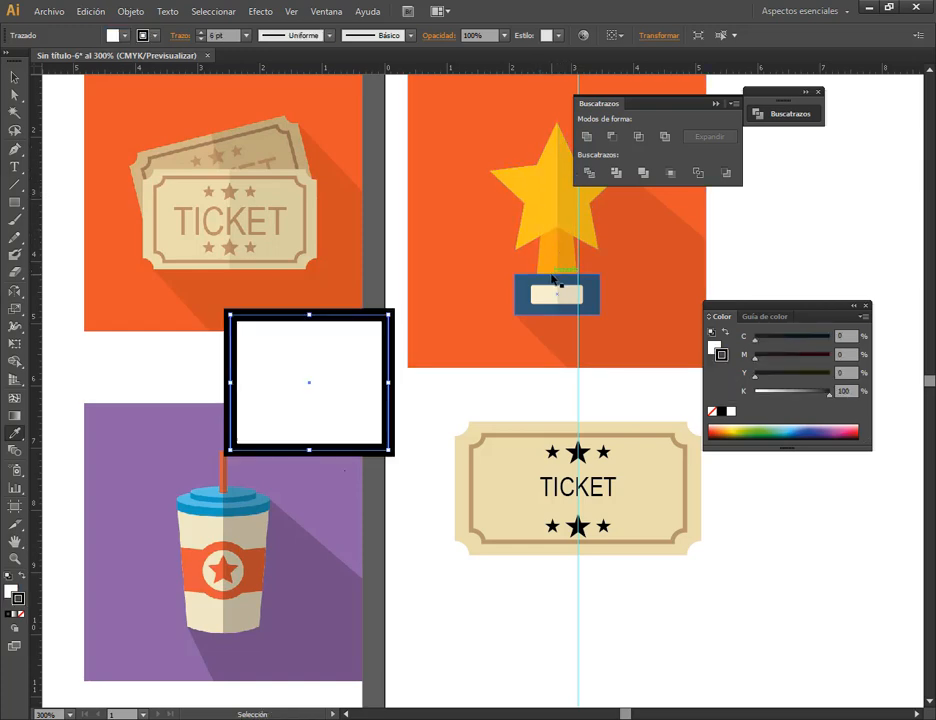
shift+click(548, 209)
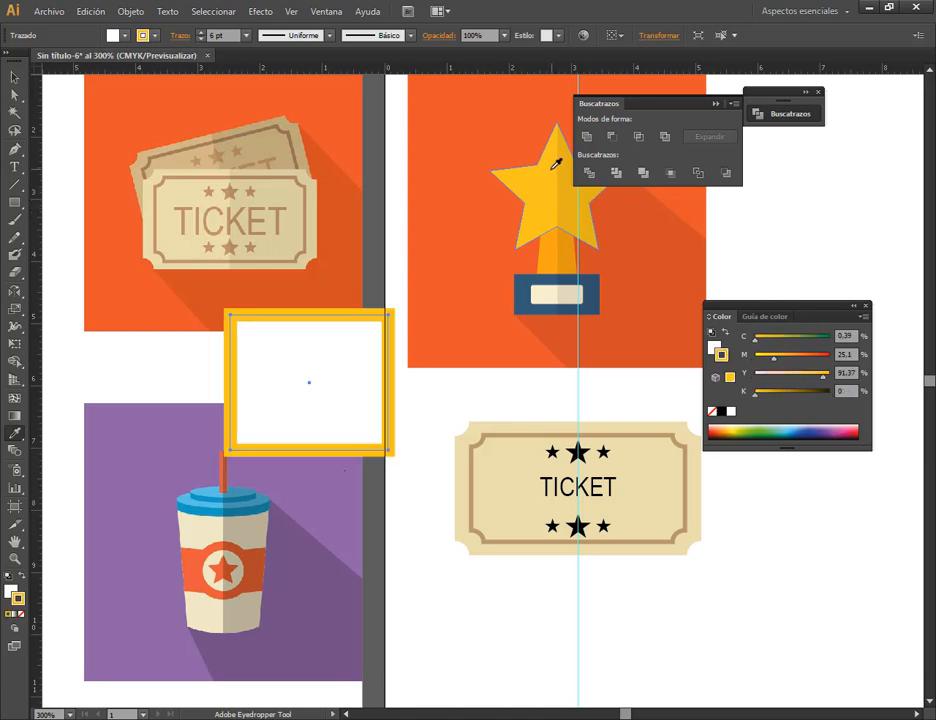
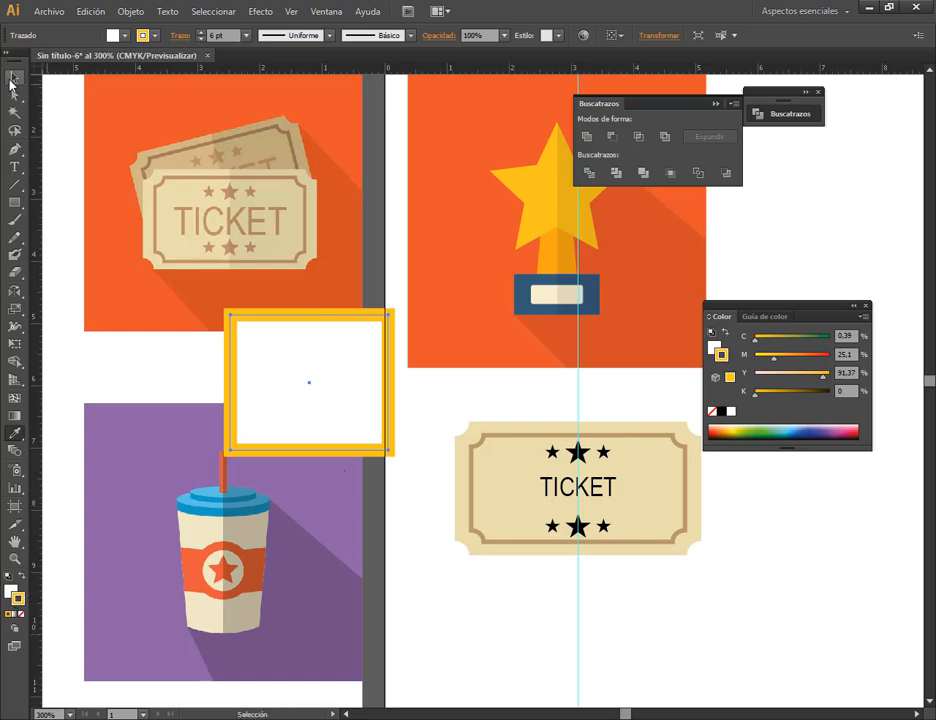
- Shift the rectangle slightly, reset it to the default white fill and black stroke, and set the stroke to 7 pt
click(14, 77)
drag(285, 390, 267, 376)
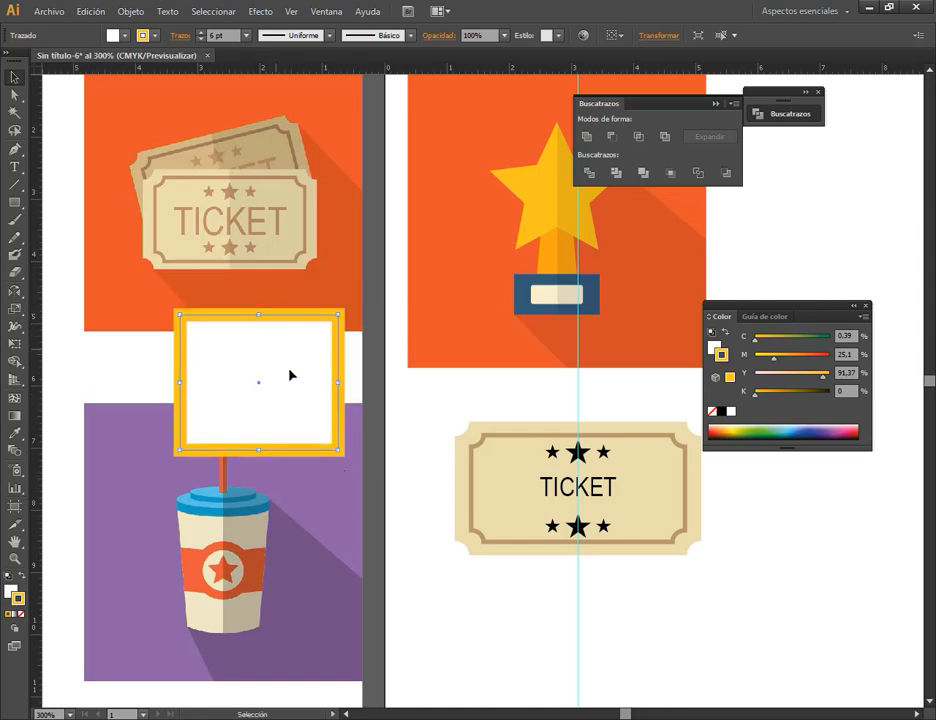
click(8, 577)
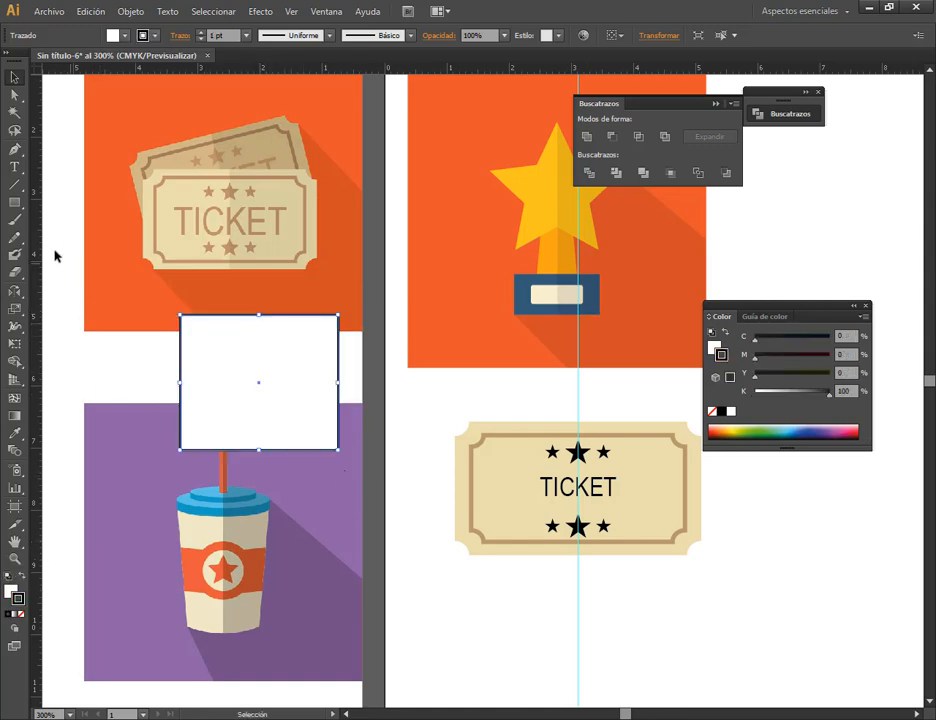
text(7)
key(Return)
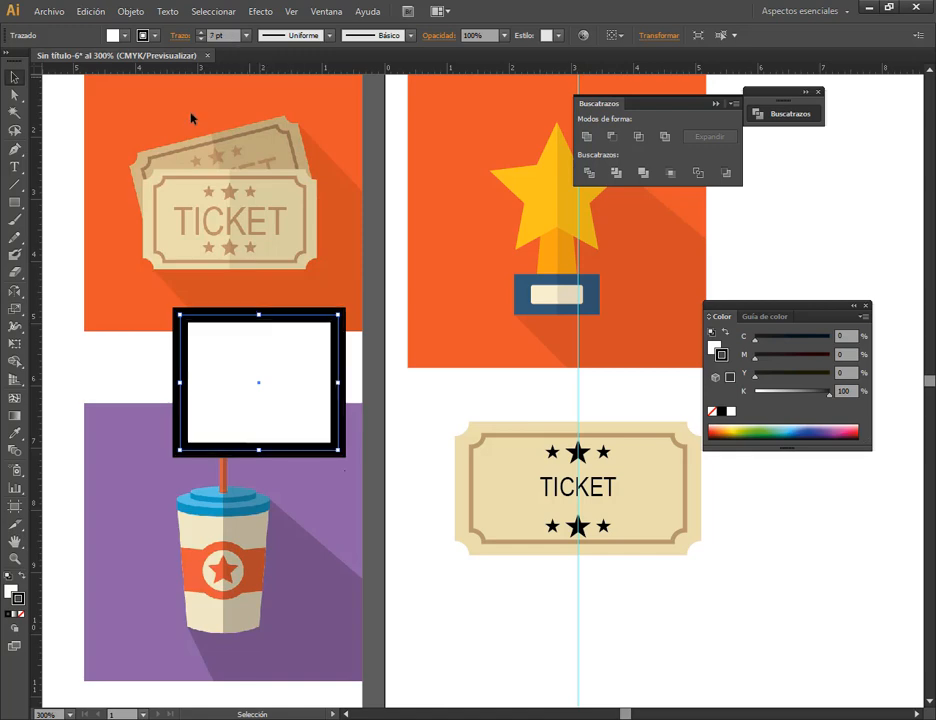
- Colour only the rectangle's fill with the yellow sampled from the trophy star, keeping its black stroke
click(15, 433)
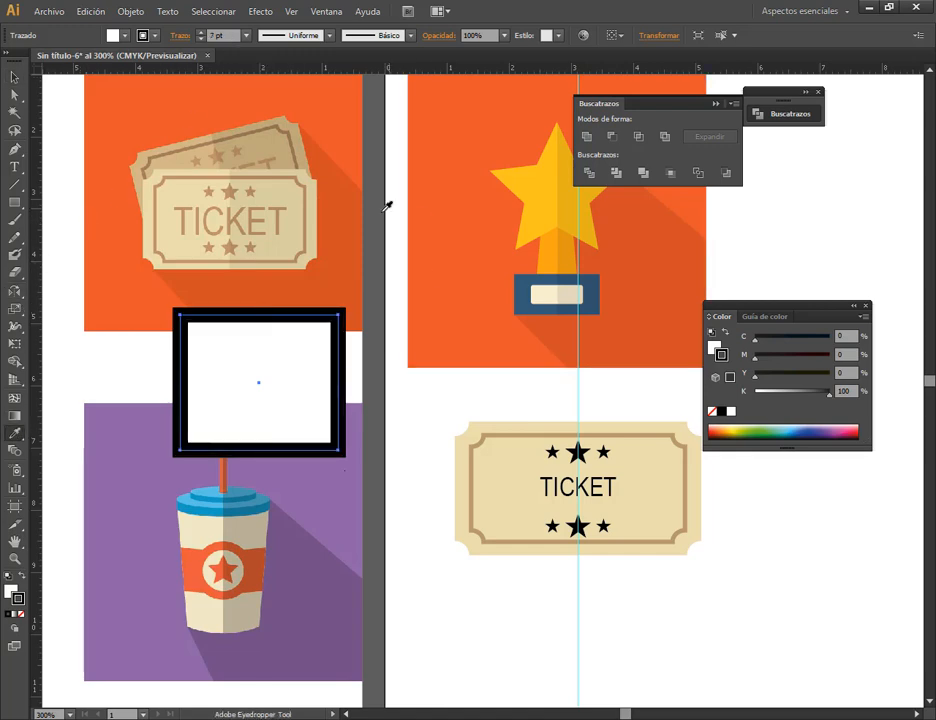
click(546, 204)
key(ctrl+z)
key(x)
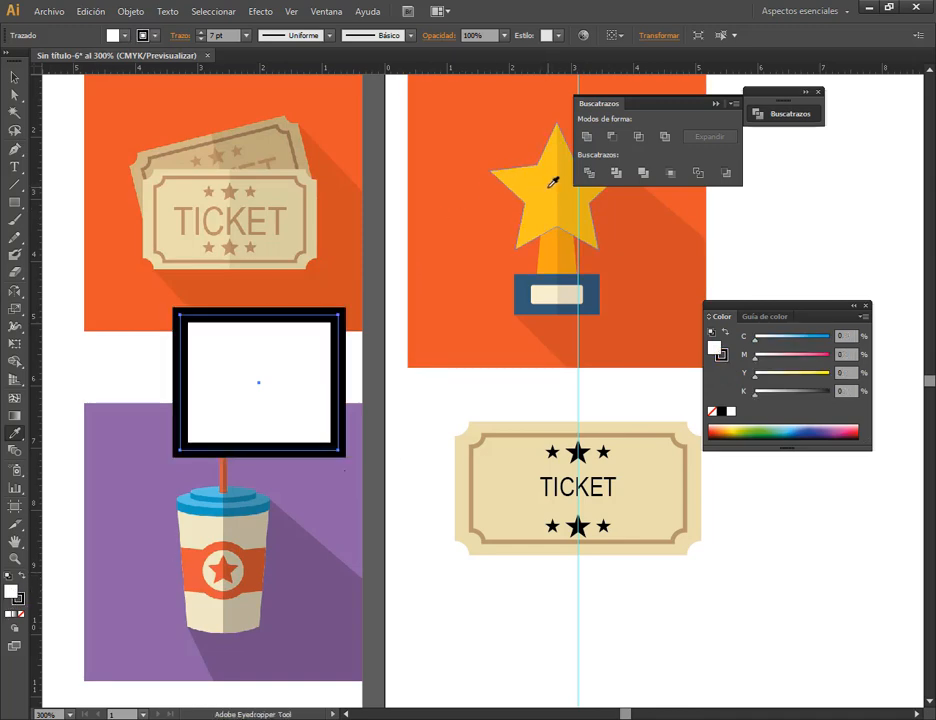
click(552, 182)
click(14, 77)
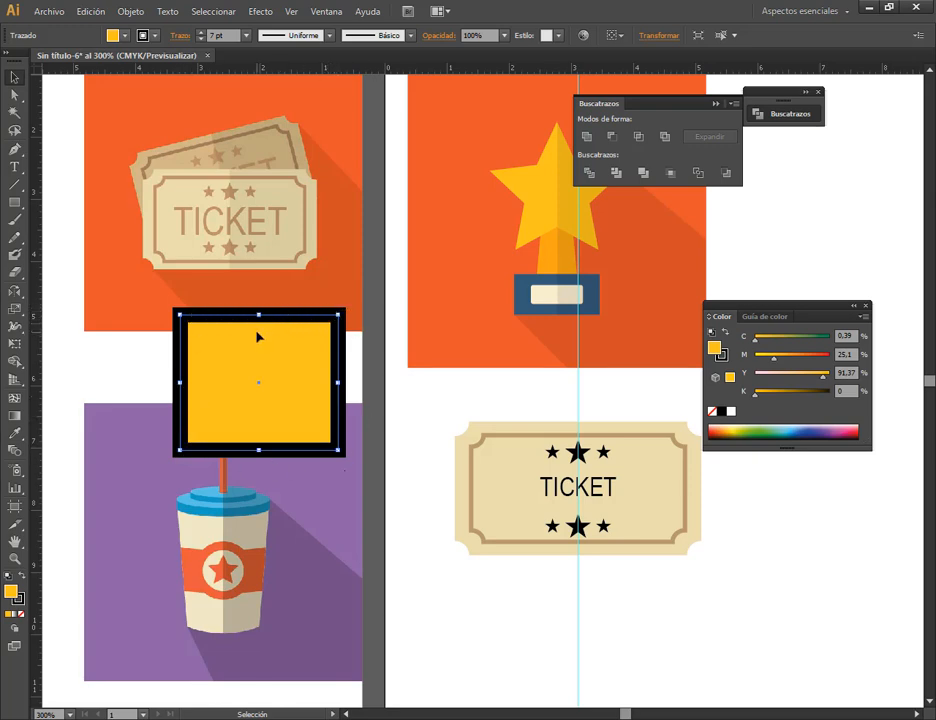
- Apply the trophy star's complete appearance, yellow fill without a stroke, to the rectangle using the Eyedropper
click(14, 433)
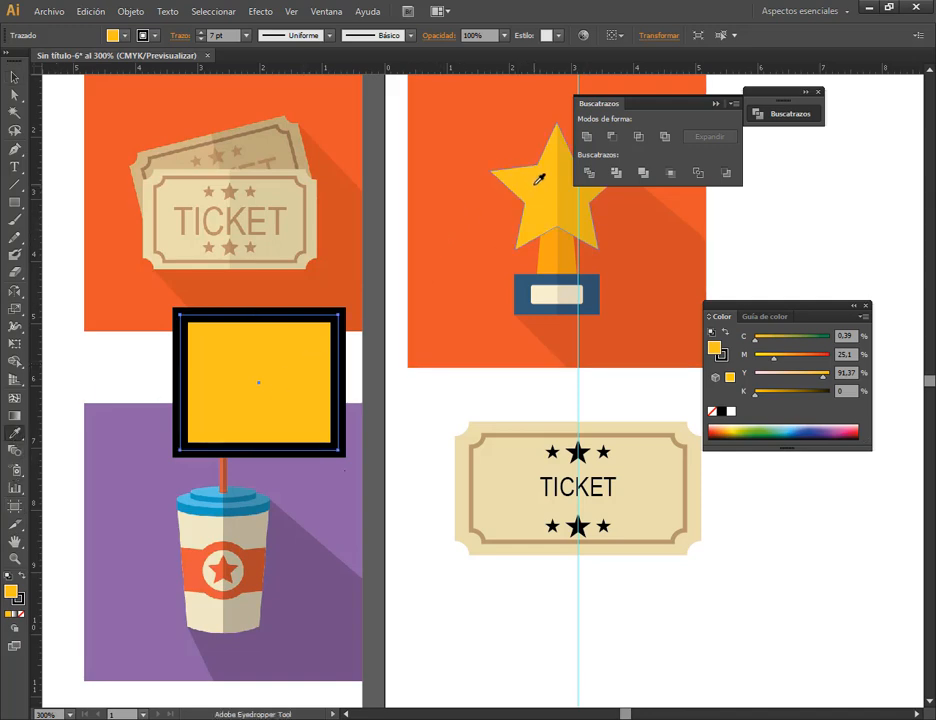
click(537, 180)
click(14, 77)
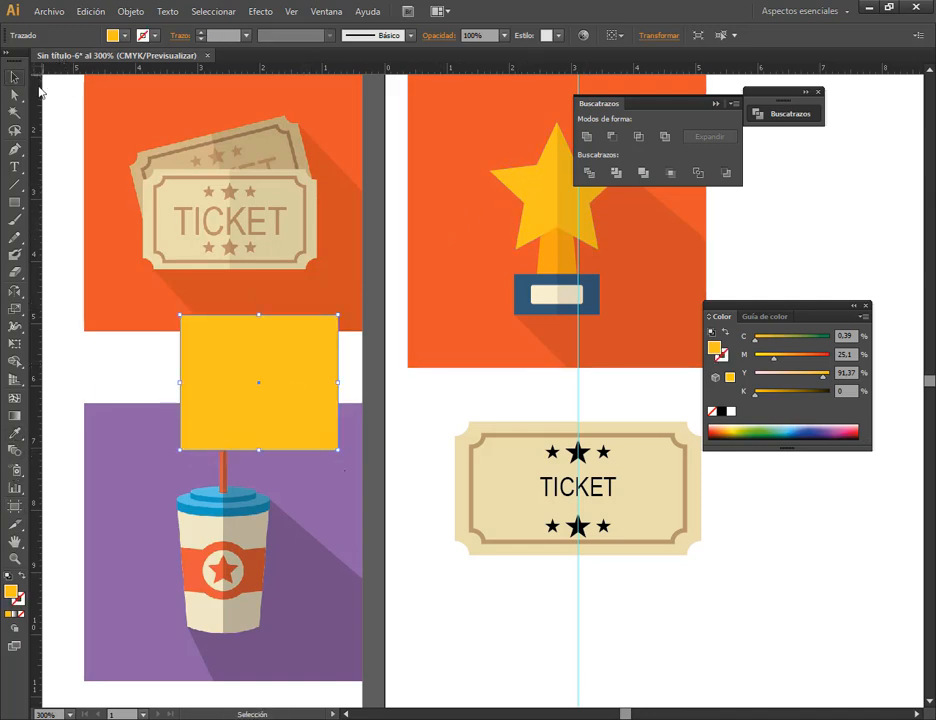
- Delete the yellow rectangle covering the reference icons
click(548, 205)
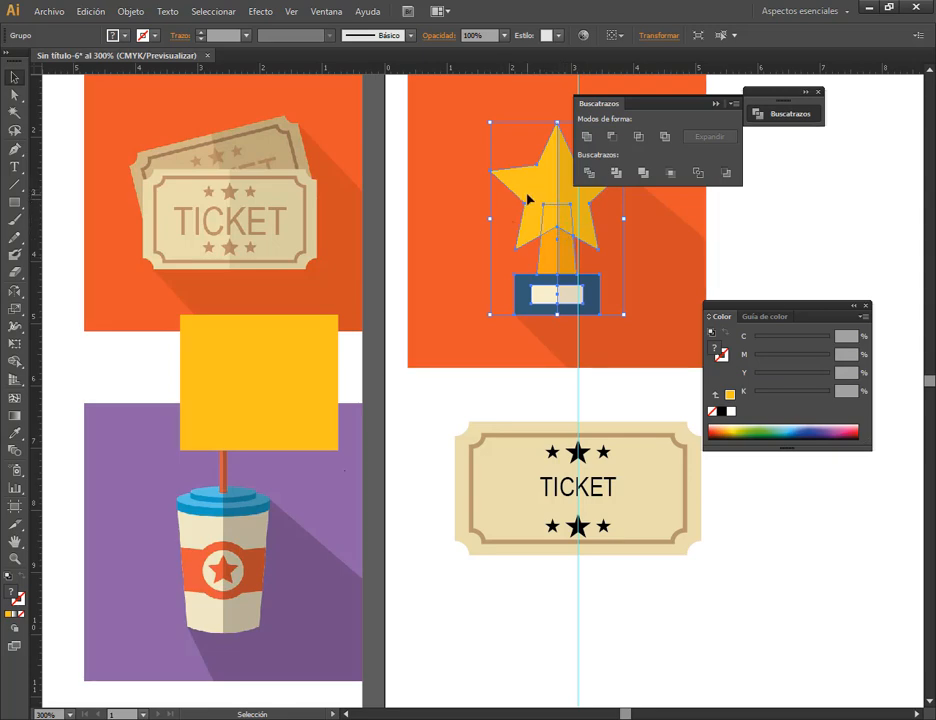
click(331, 420)
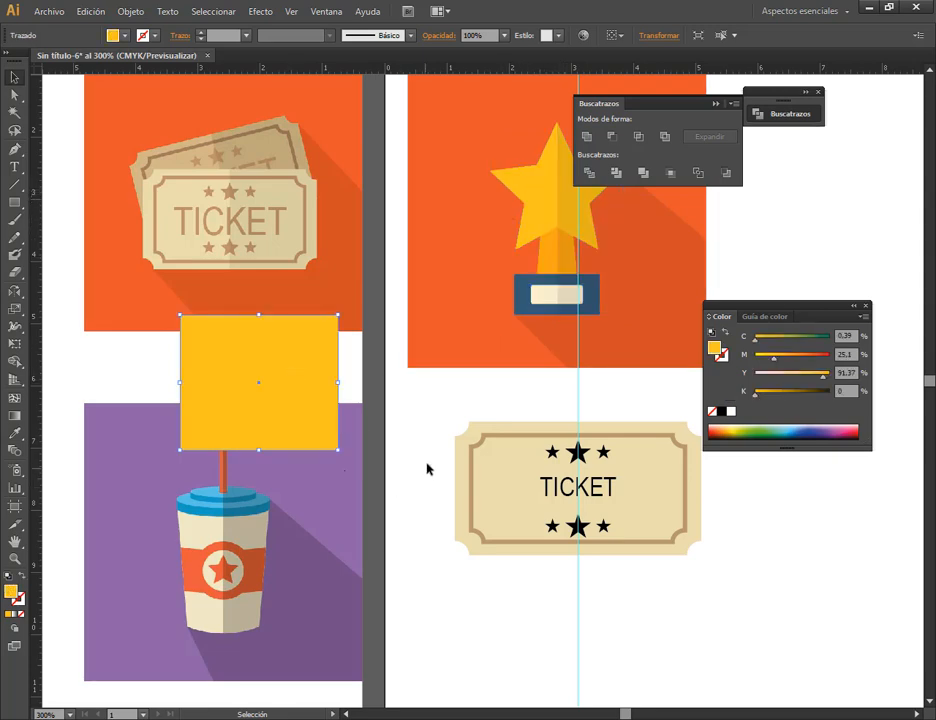
key(Delete)
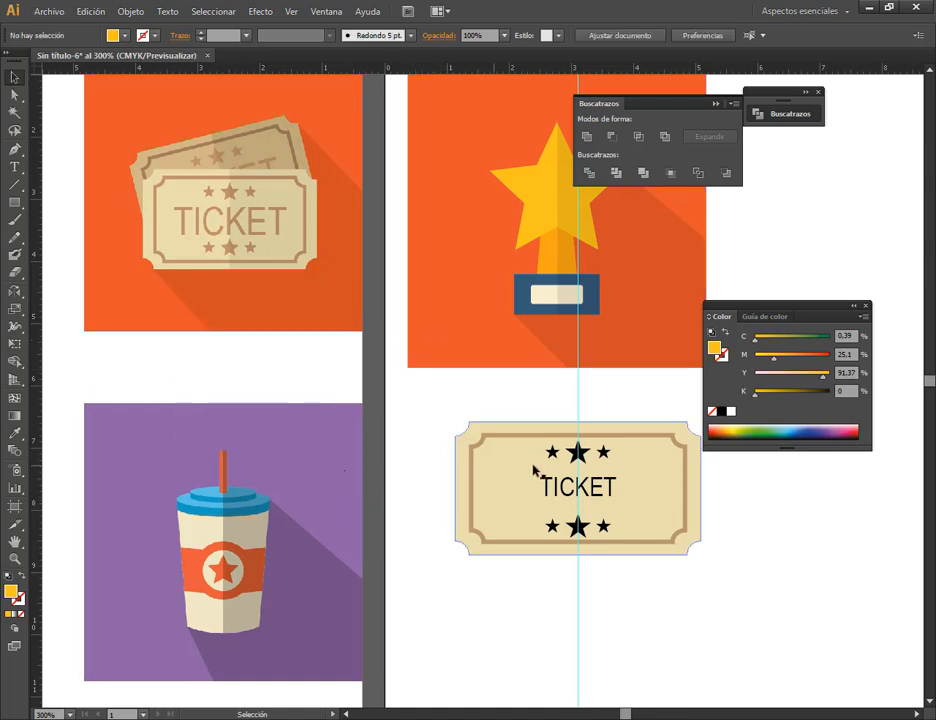
- Colour the ticket's star group with the brown sampled from the reference ticket's large upper star
click(578, 452)
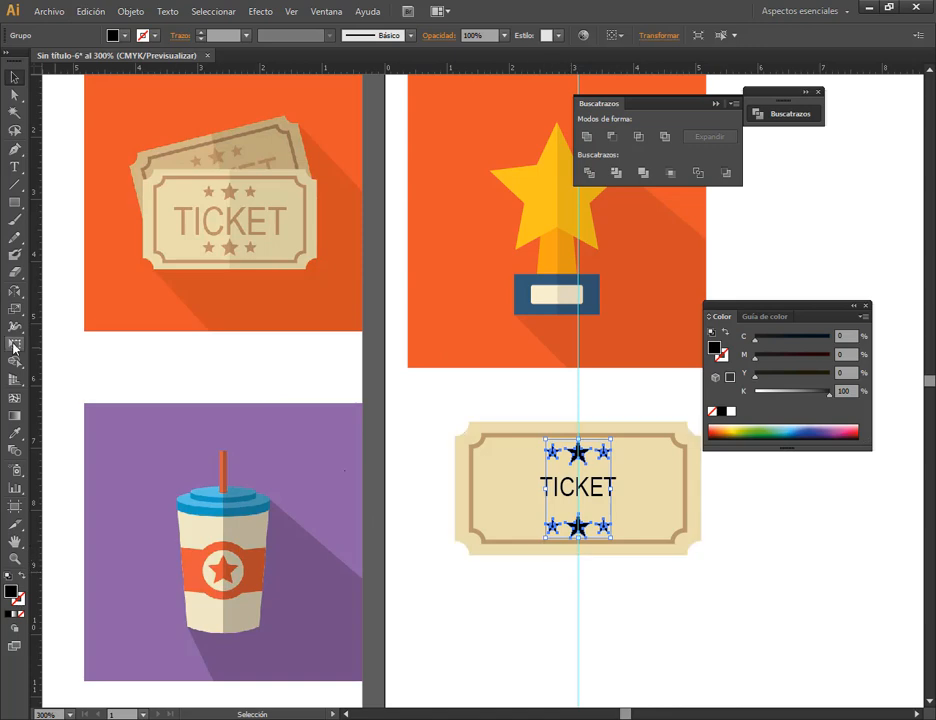
click(14, 433)
click(229, 192)
key(v)
click(429, 422)
- Colour the TICKET text with the brown sampled from the new ticket's large upper star
click(566, 497)
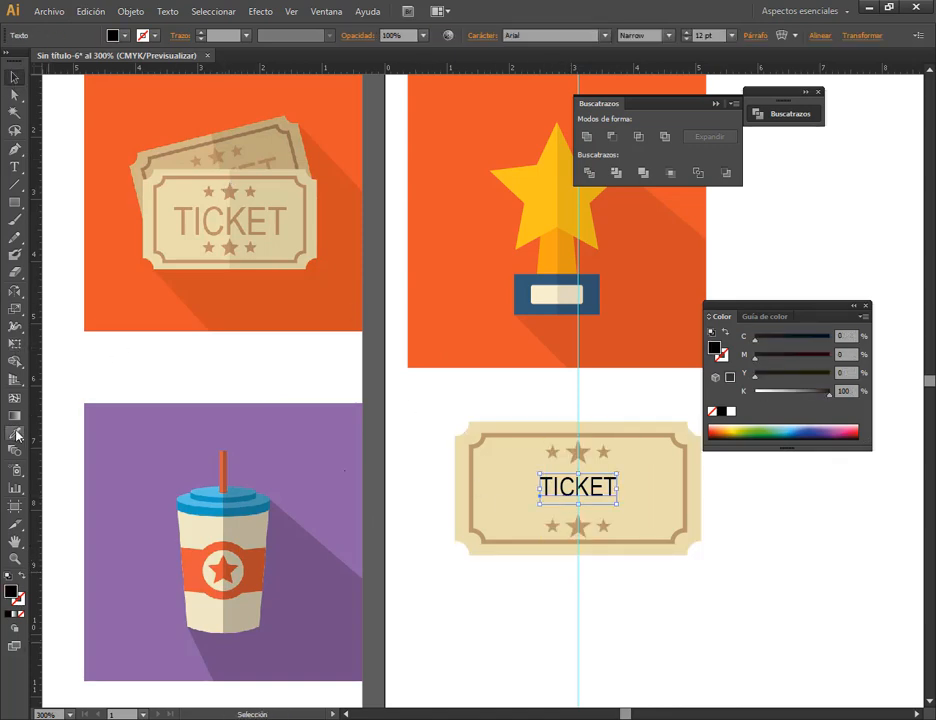
click(15, 433)
click(578, 451)
key(v)
- Enlarge the TICKET text proportionally from its centre to about 20 pt, leave it selected, and close the colour sliders
drag(616, 504, 642, 522)
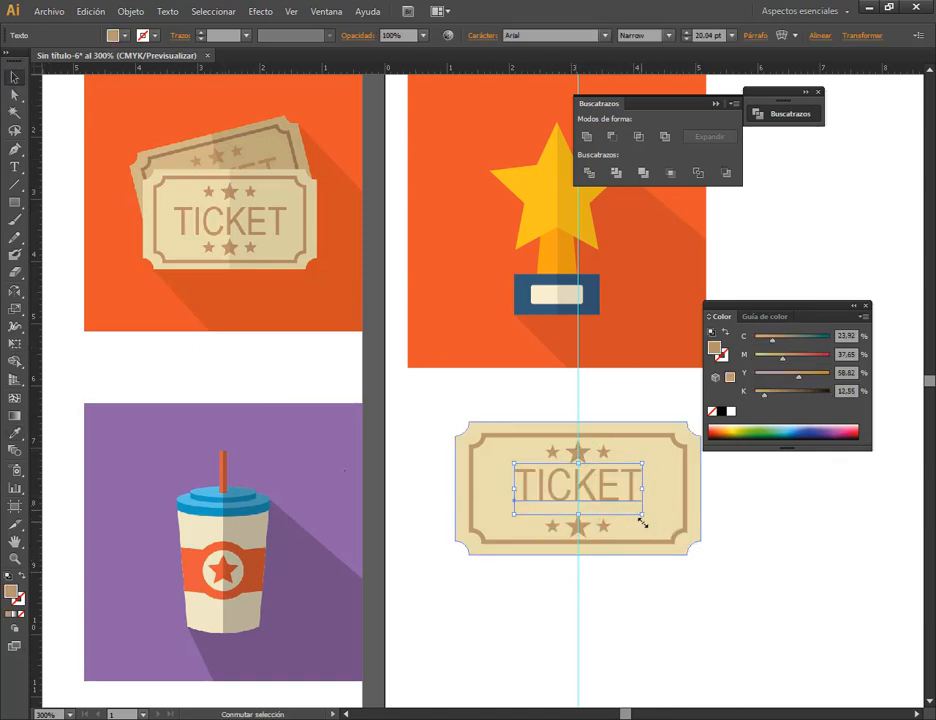
click(612, 611)
scroll(587, 508, up, 2)
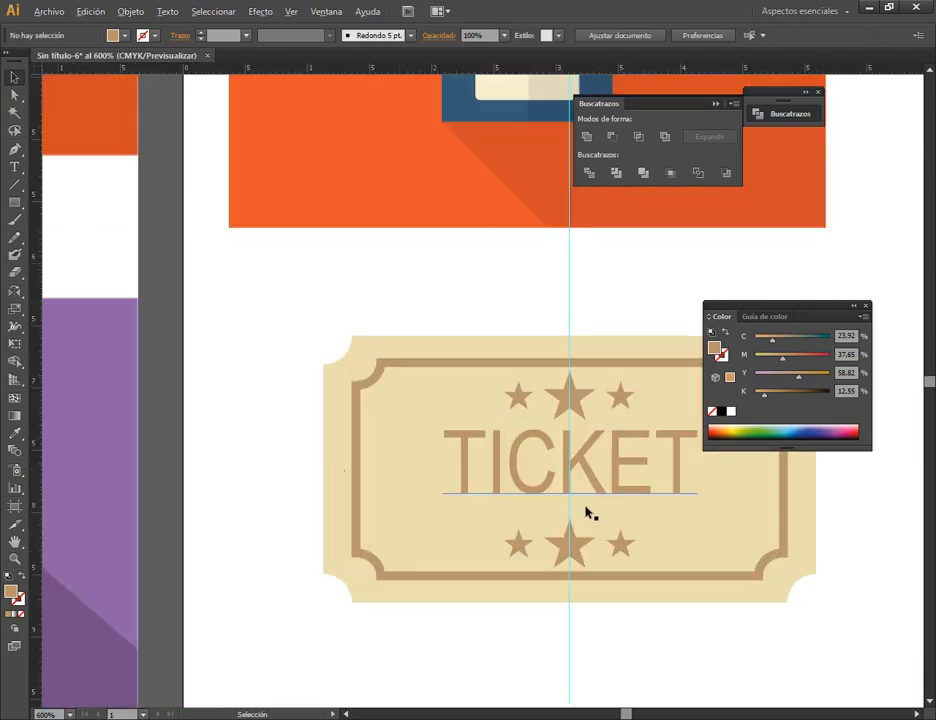
click(596, 495)
click(867, 306)
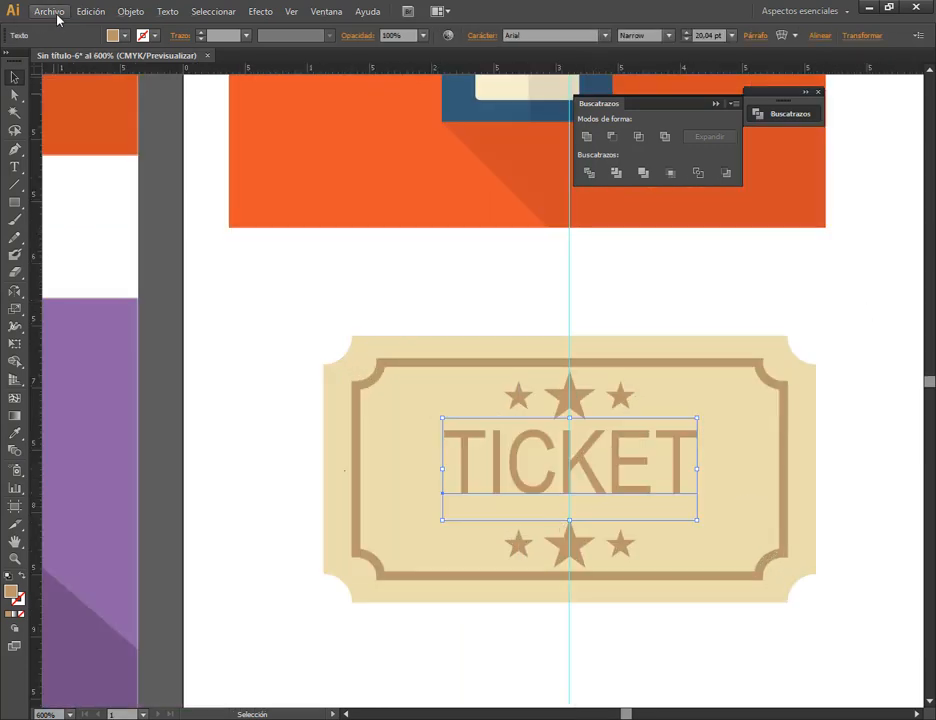
- Convert the TICKET text to outlines and align all the ticket's parts on their vertical centres
click(168, 11)
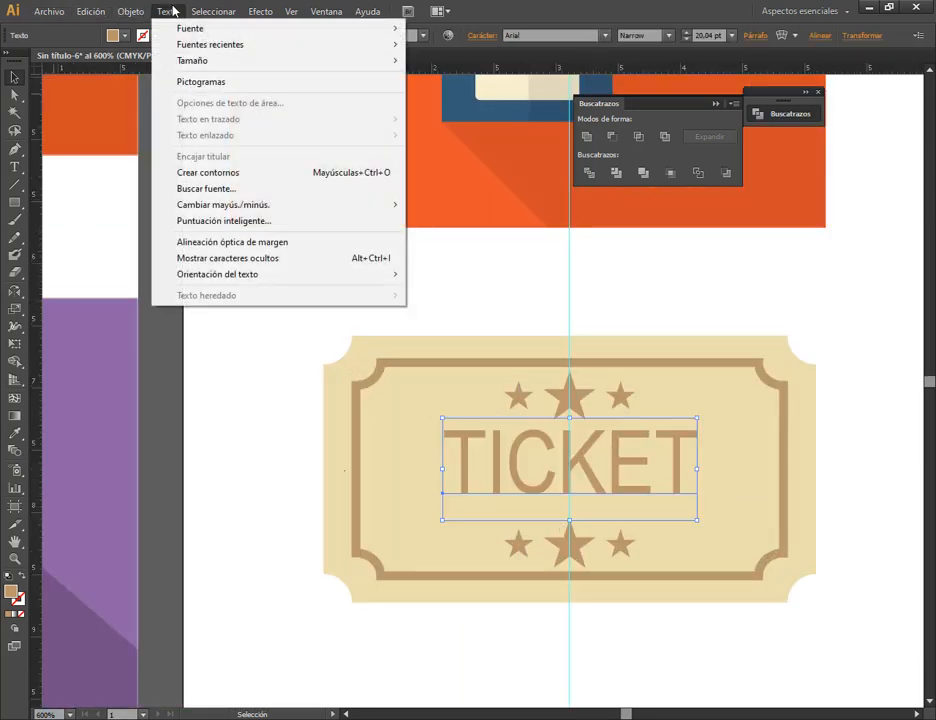
click(238, 181)
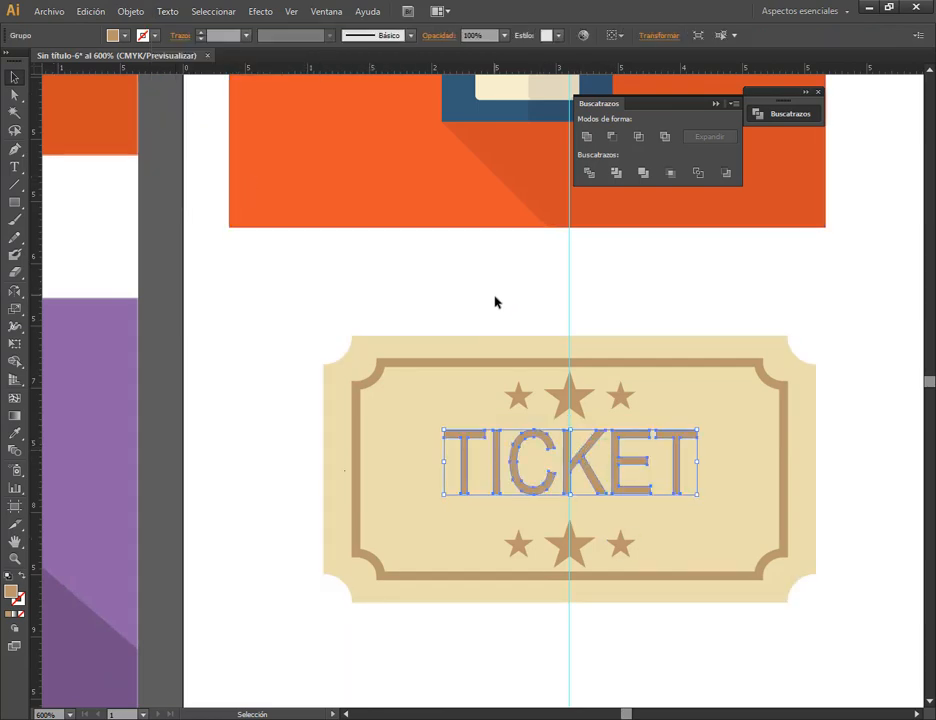
drag(513, 289, 557, 480)
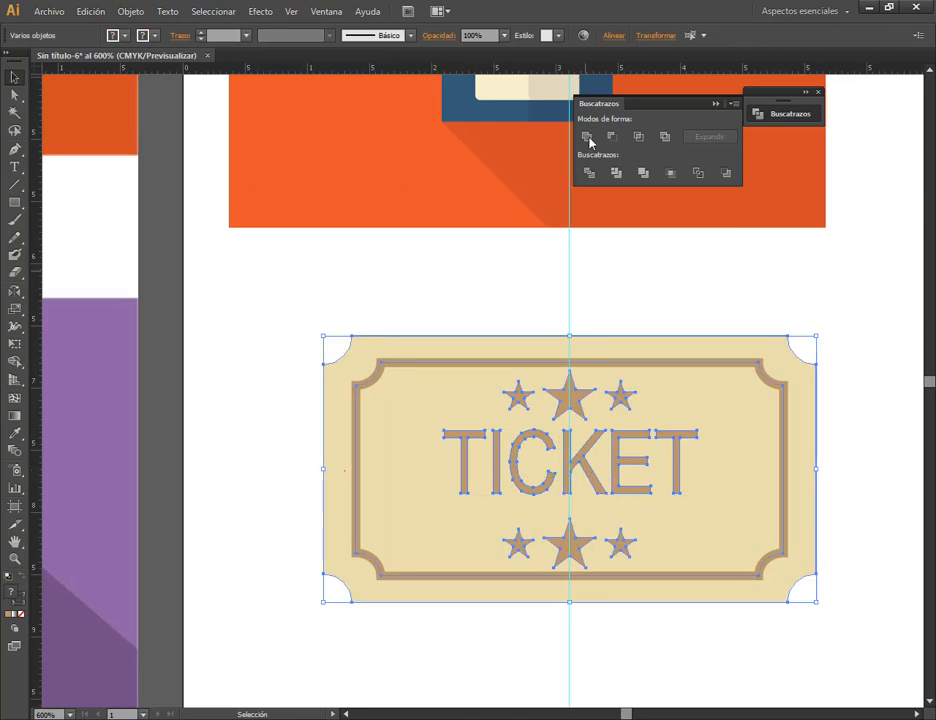
drag(681, 294, 616, 586)
click(613, 35)
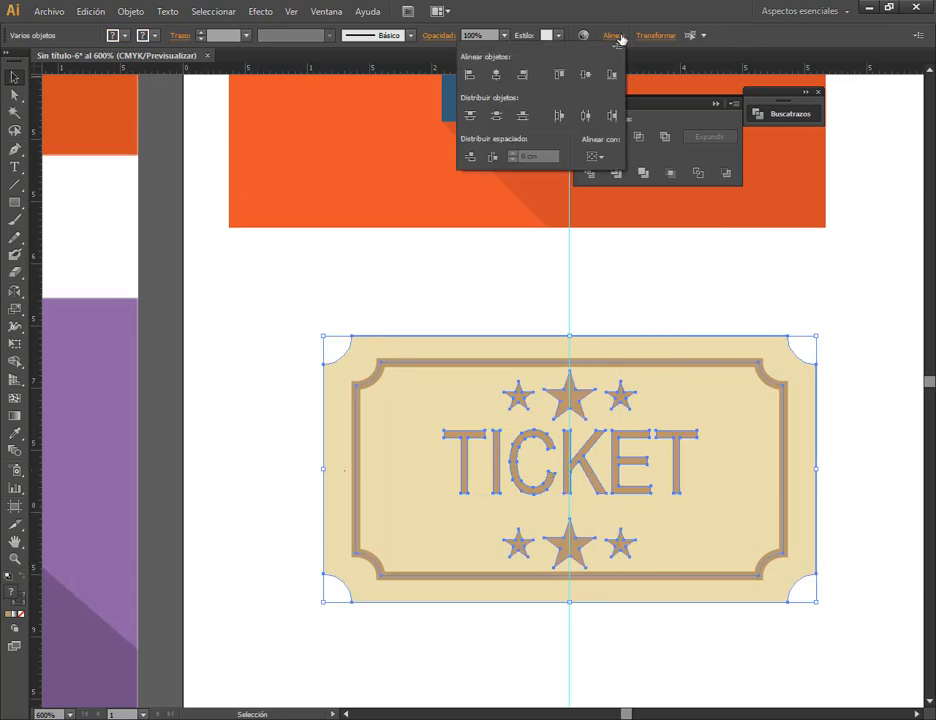
click(585, 74)
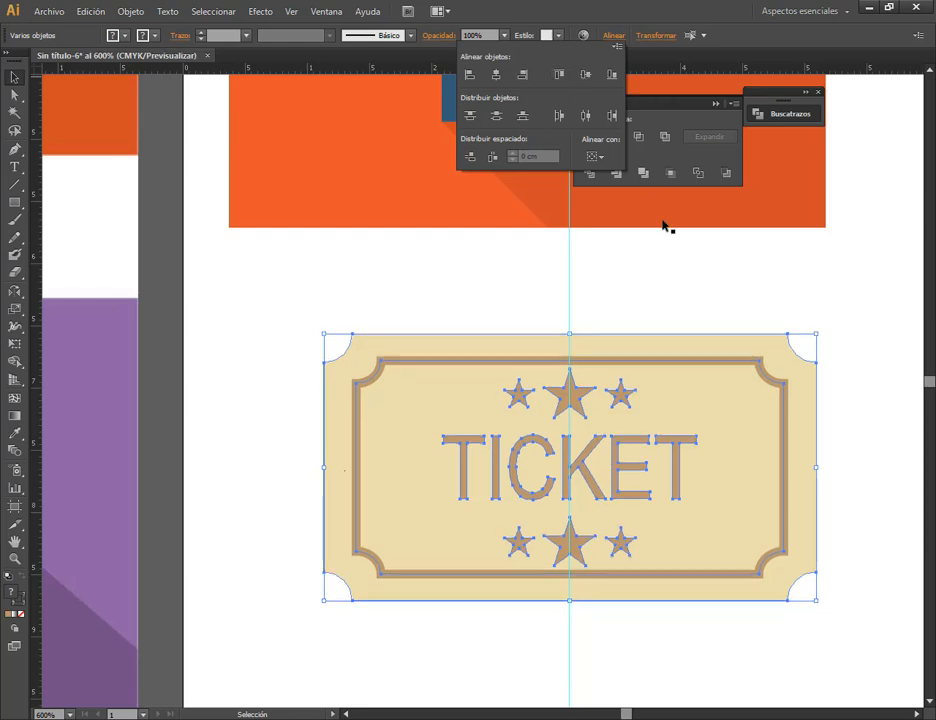
click(681, 297)
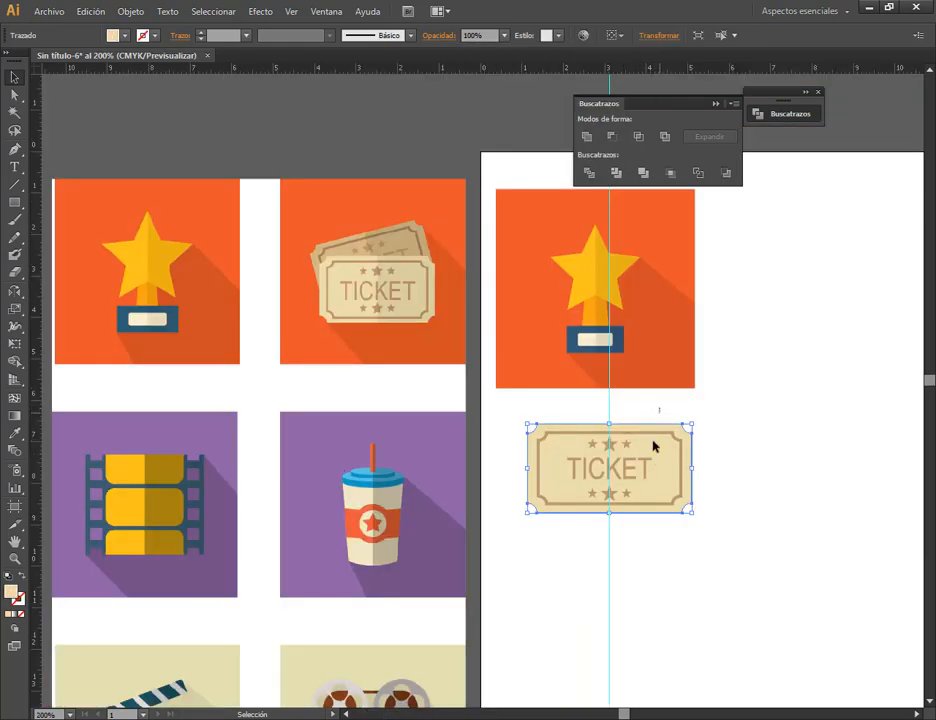
- Duplicate the complete ticket beside the original, at the same height
drag(653, 441, 581, 537)
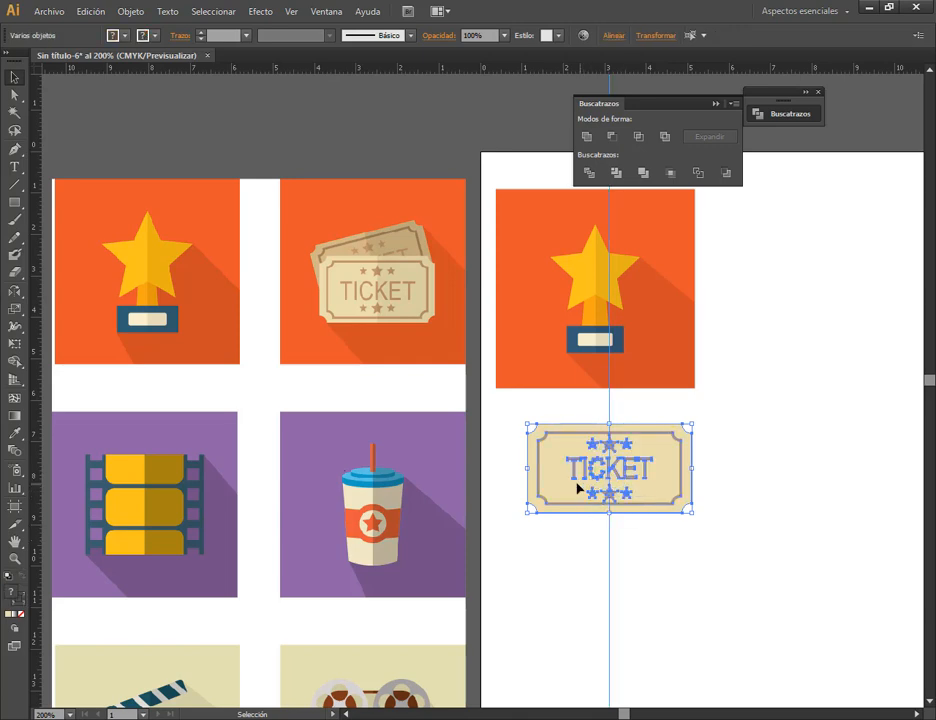
drag(545, 474, 727, 478)
scroll(895, 507, up, 3)
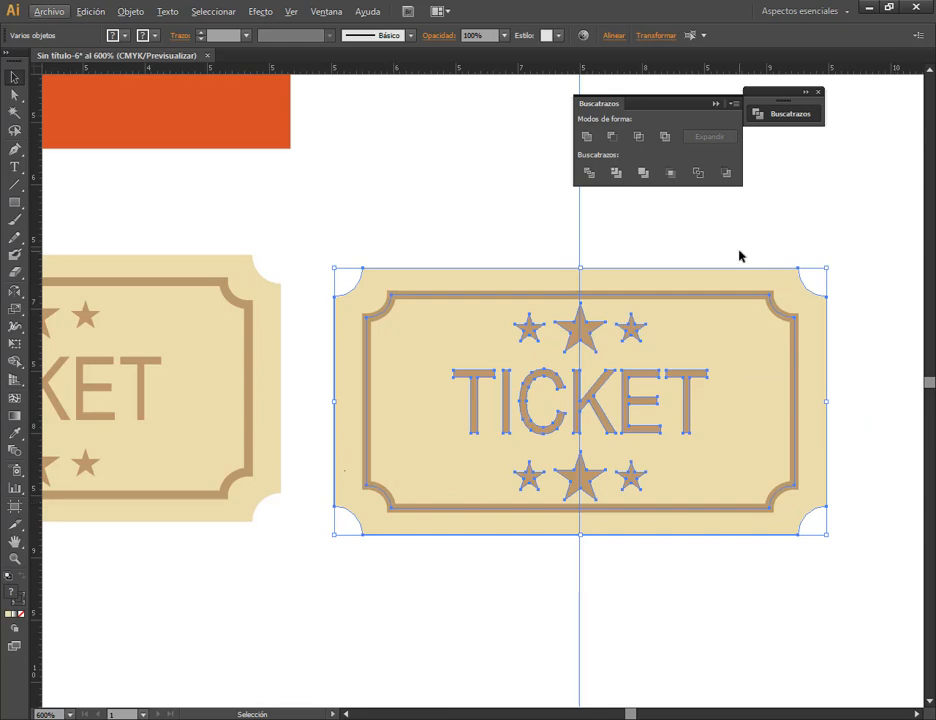
click(740, 256)
- Fill the duplicate ticket's body, stars and TICKET lettering with 50% black (C 0, M 0, Y 0, K 50)
click(758, 278)
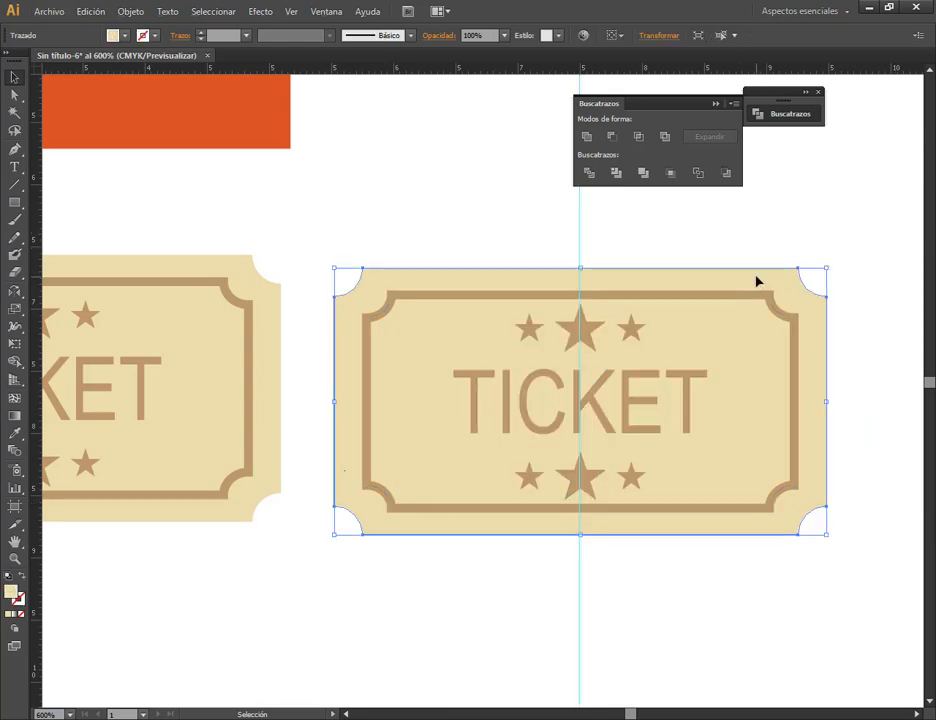
shift+click(641, 333)
shift+click(637, 378)
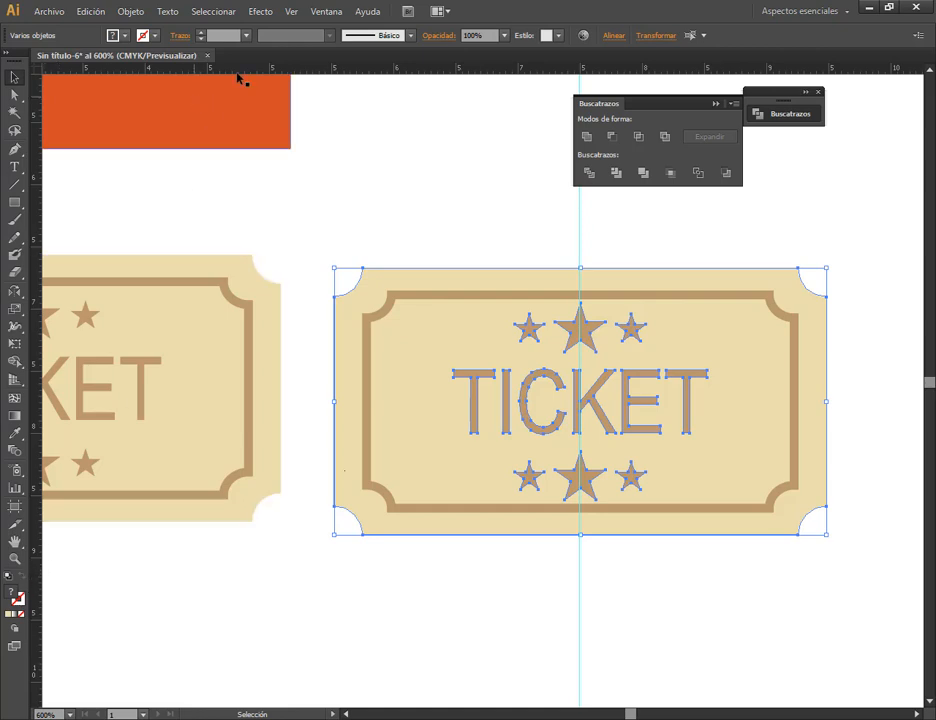
click(325, 11)
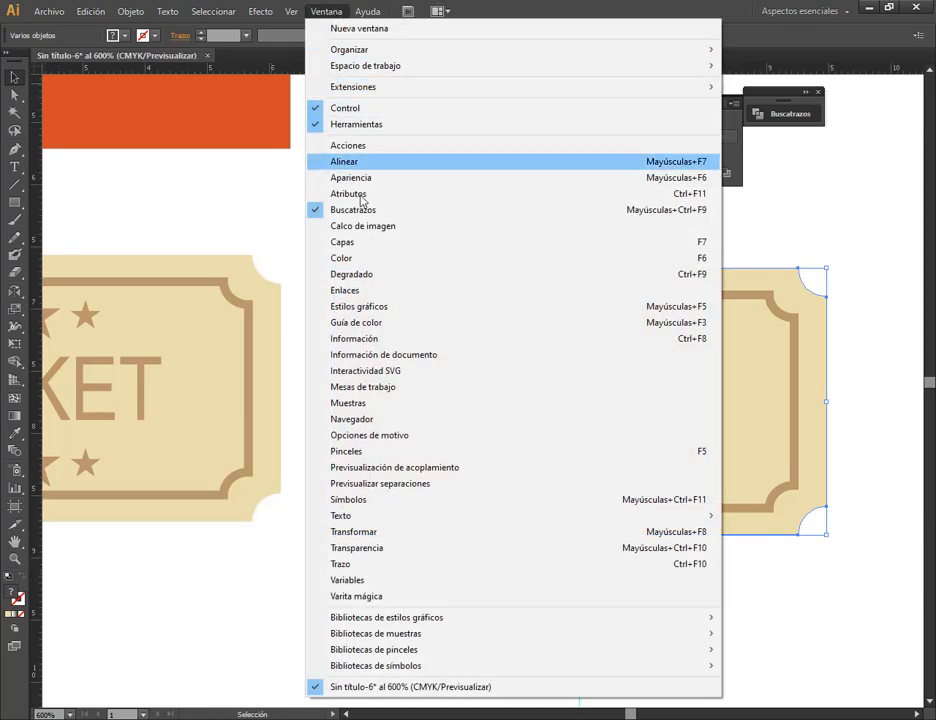
click(381, 258)
click(722, 412)
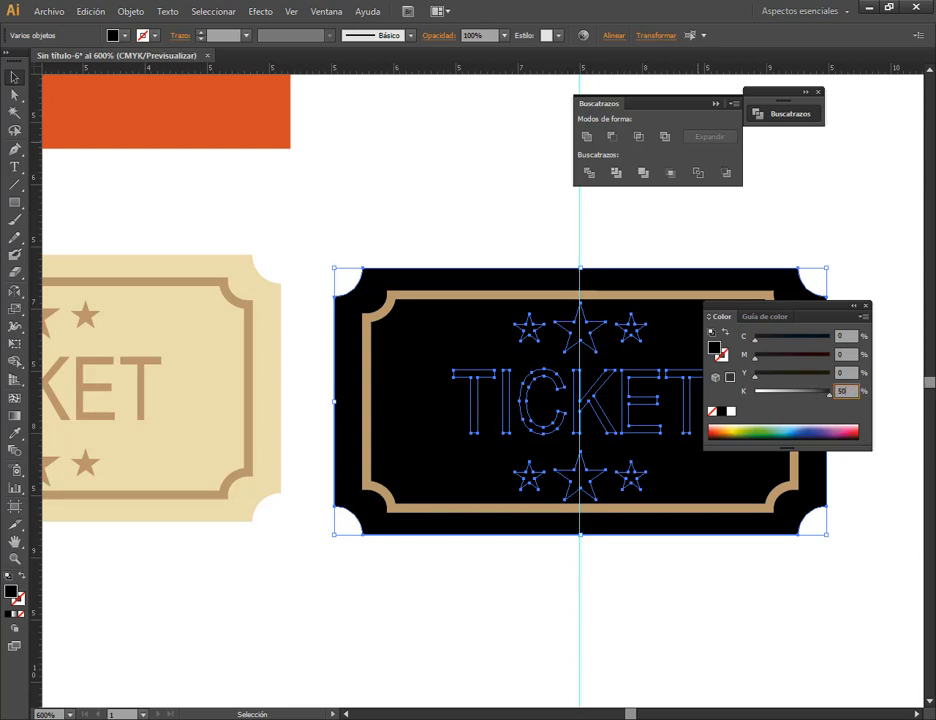
key(Return)
click(866, 306)
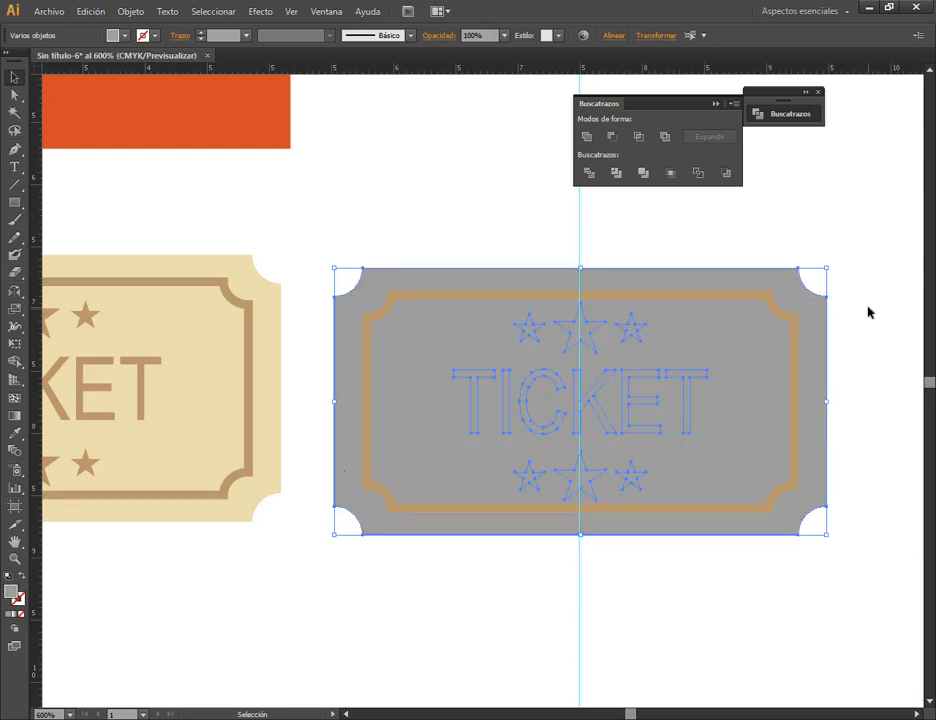
click(866, 340)
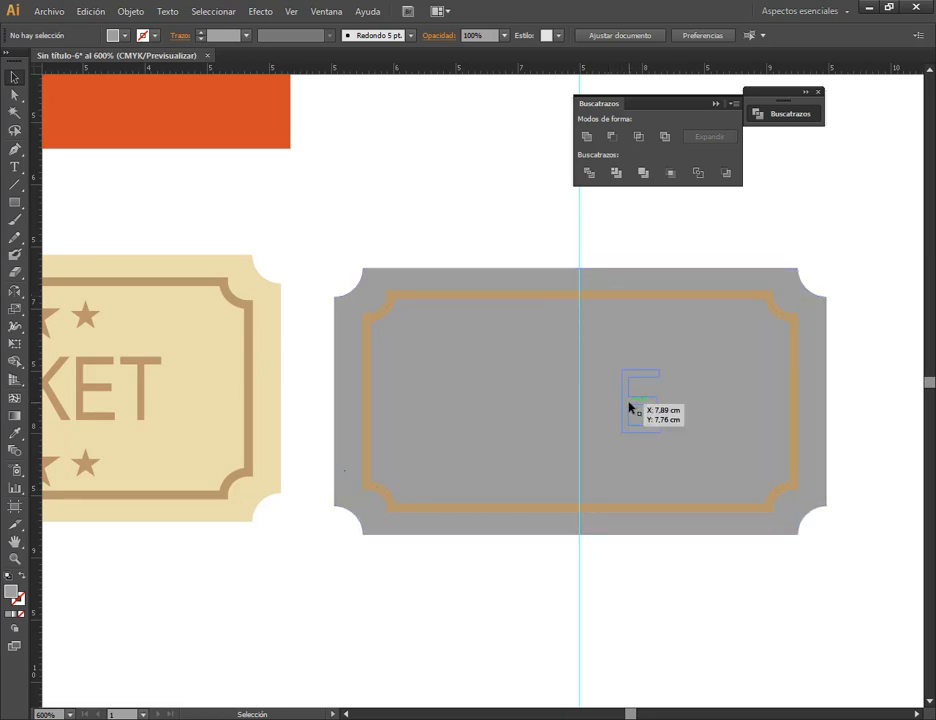
- Set the stroke of the duplicate ticket's inner border to 50% black (C 0, M 0, Y 0, K 50)
click(629, 407)
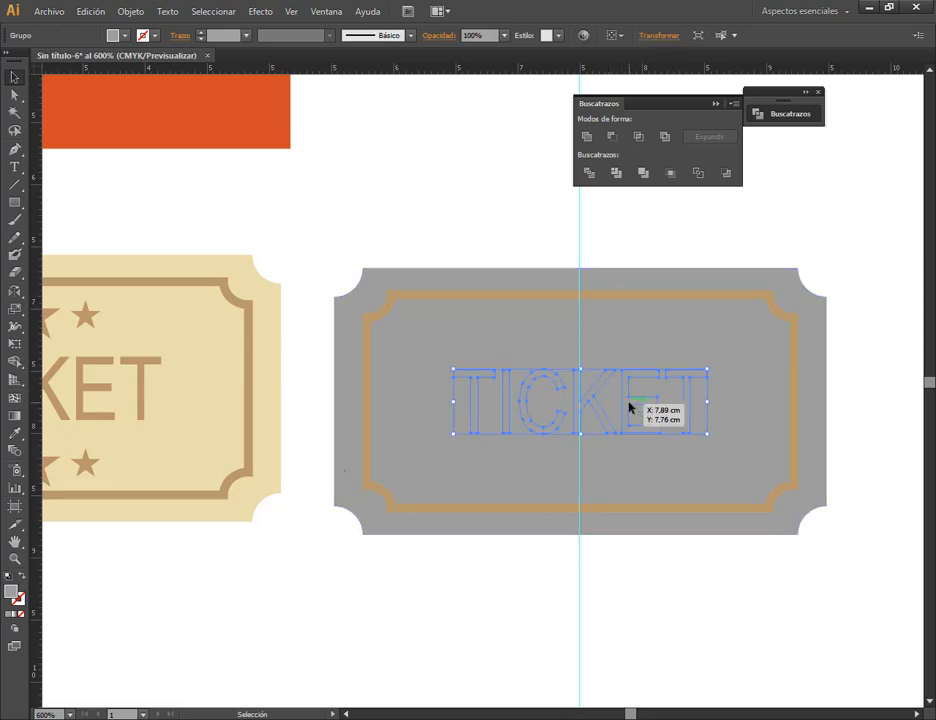
click(608, 298)
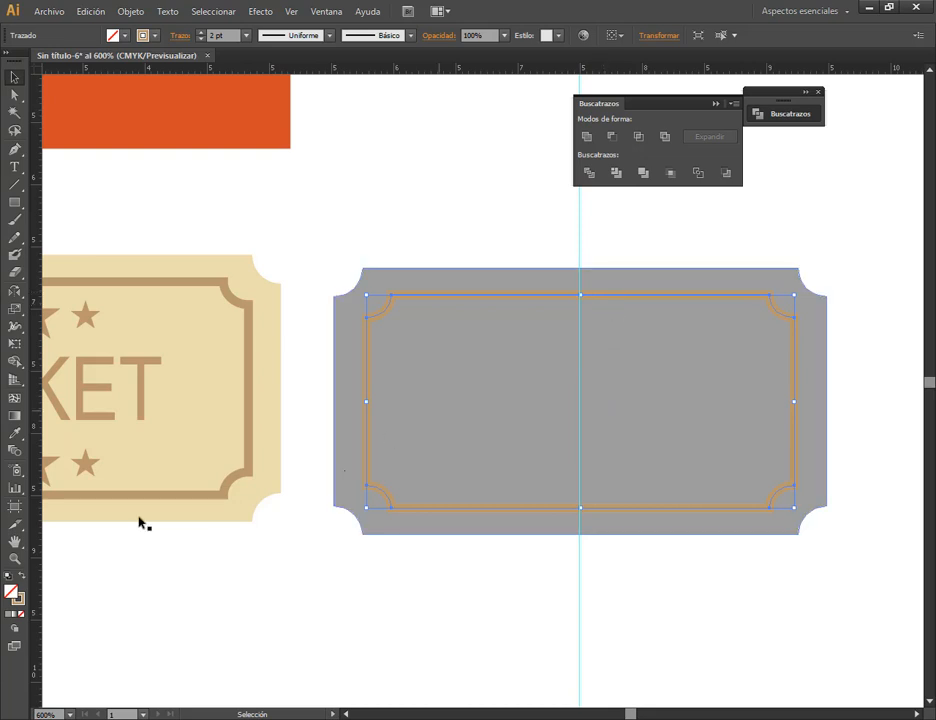
click(21, 603)
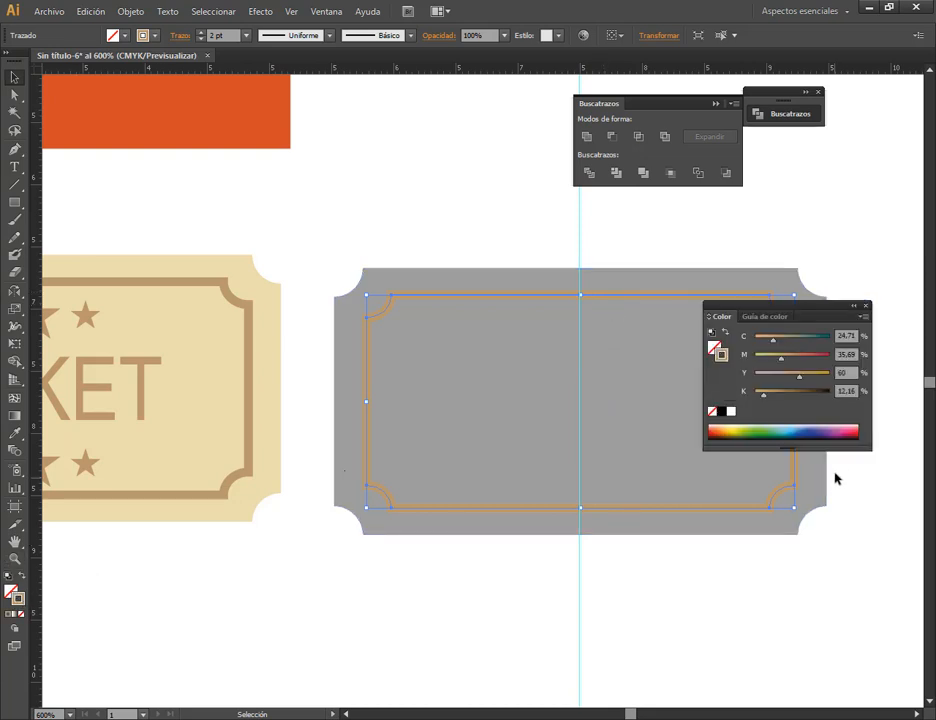
click(727, 412)
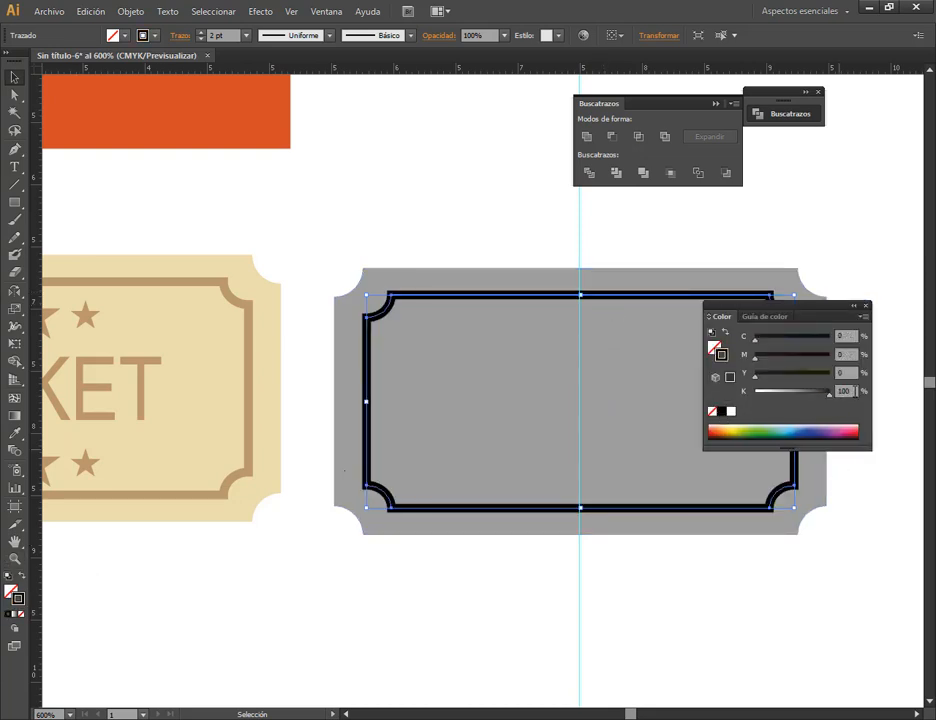
text(50)
key(Return)
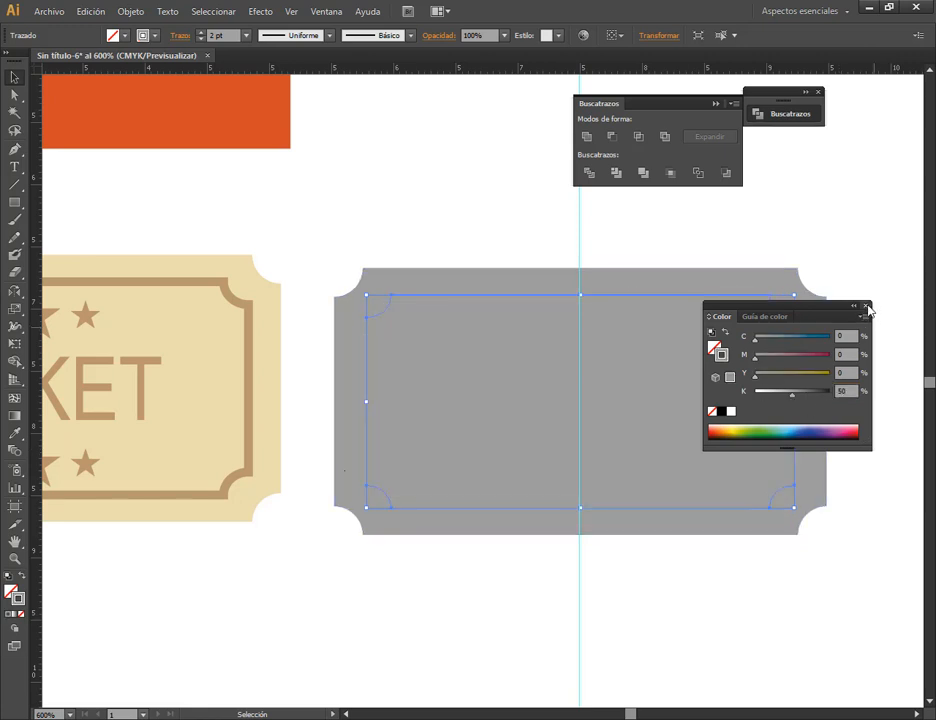
click(866, 305)
click(645, 229)
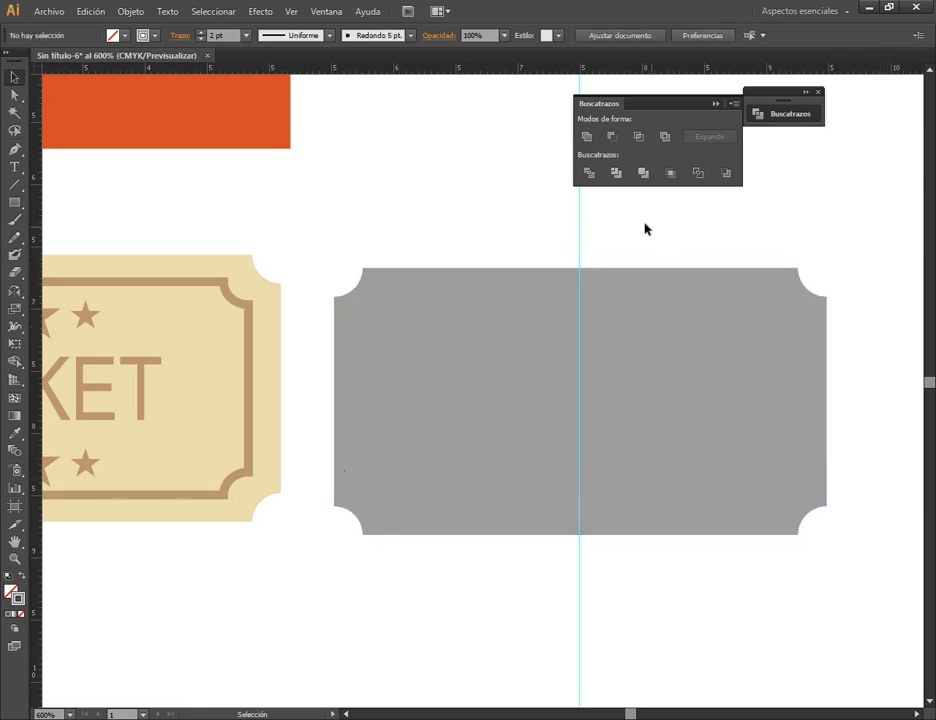
- Delete the vertical guide through the grey ticket and place a copy of its grey body below the two tickets
click(580, 230)
key(Delete)
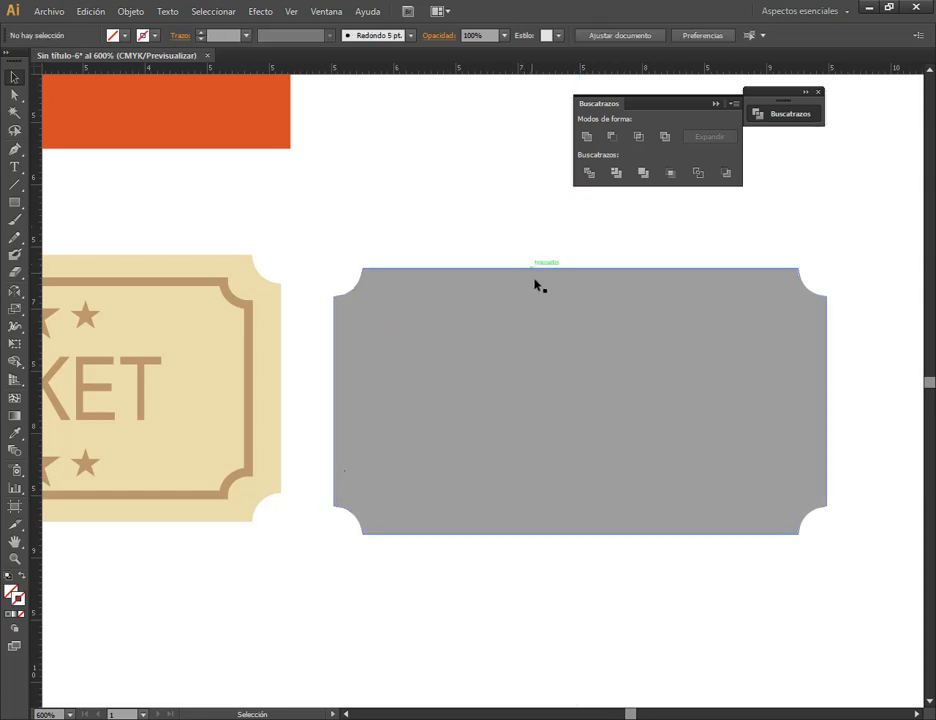
click(540, 277)
scroll(568, 332, down, 3)
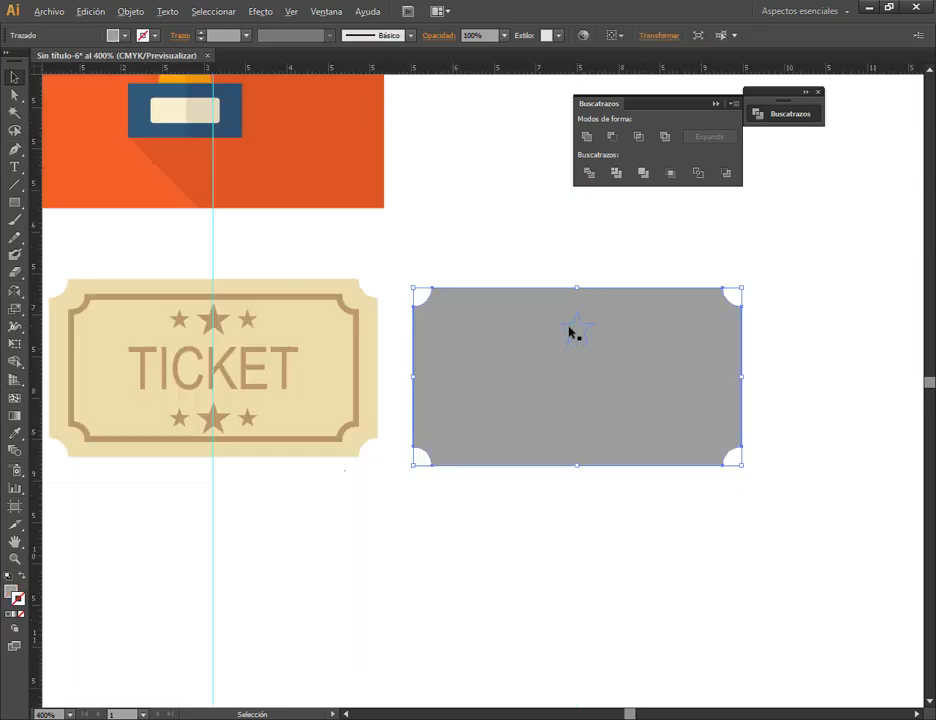
drag(604, 328, 512, 480)
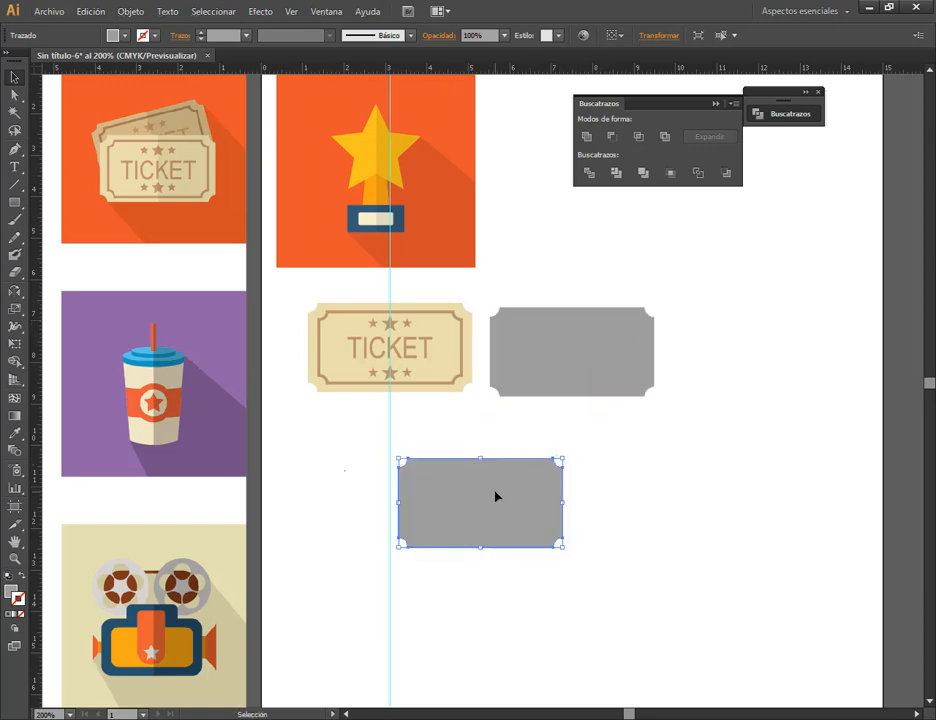
scroll(490, 495, up, 1)
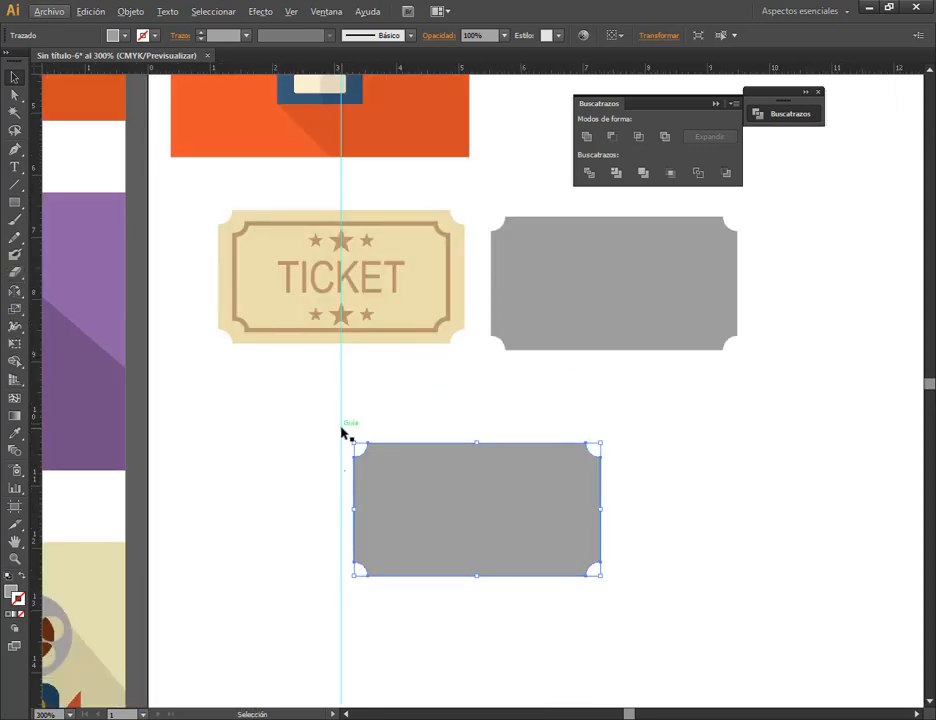
- Add a vertical guide through the lower grey body's centre and draw a rectangle covering its left half up to the guide
drag(31, 457, 475, 486)
click(472, 506)
click(14, 202)
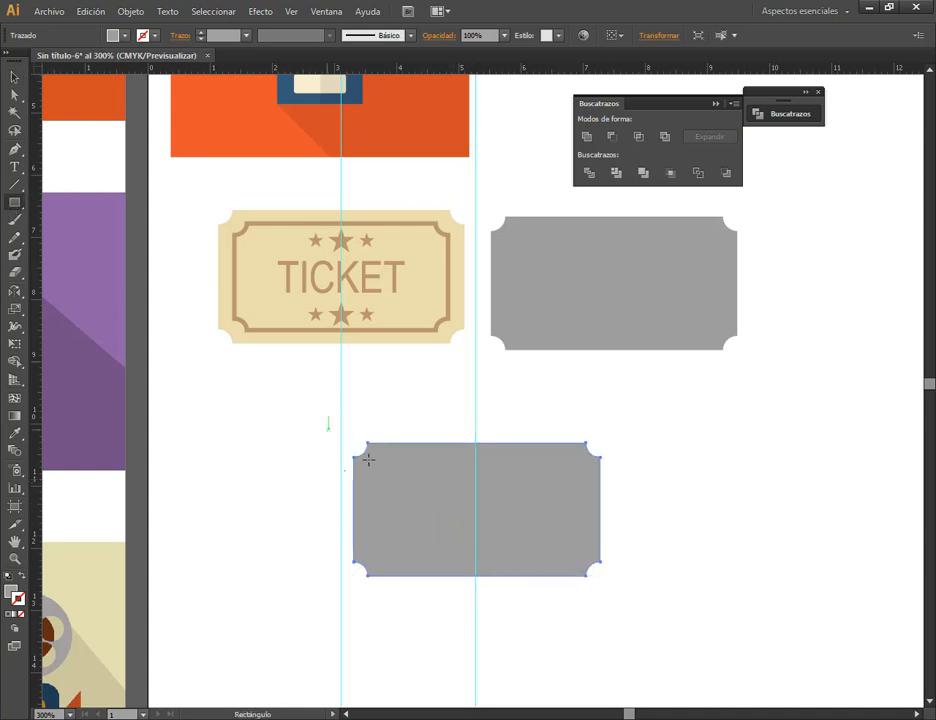
drag(253, 393, 476, 634)
- Subtract the rectangle from the lower grey body so that only its right half is kept
key(v)
shift+click(564, 491)
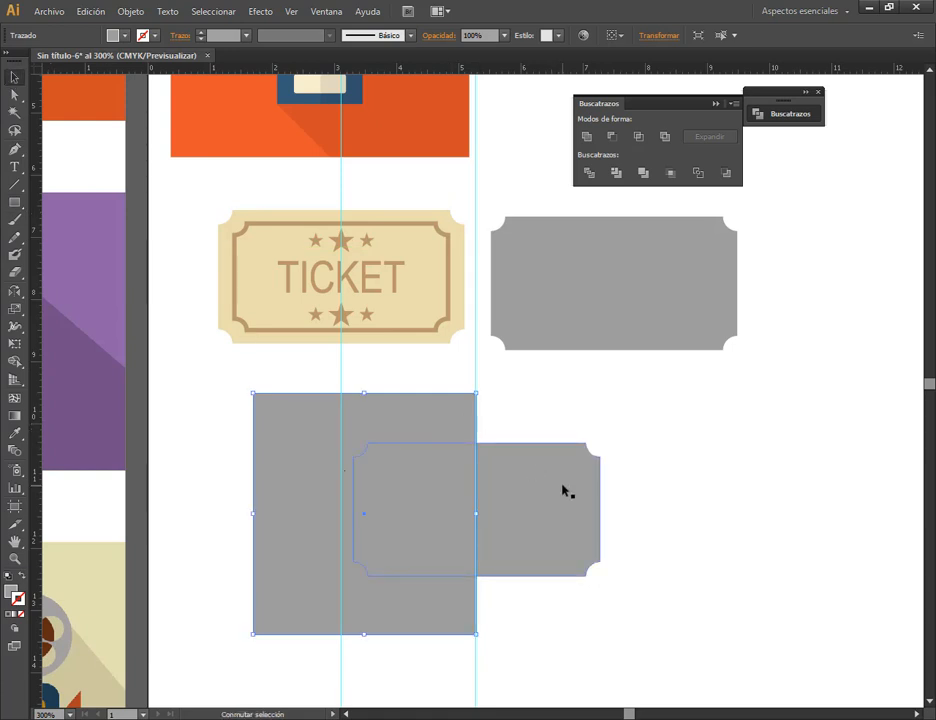
click(639, 137)
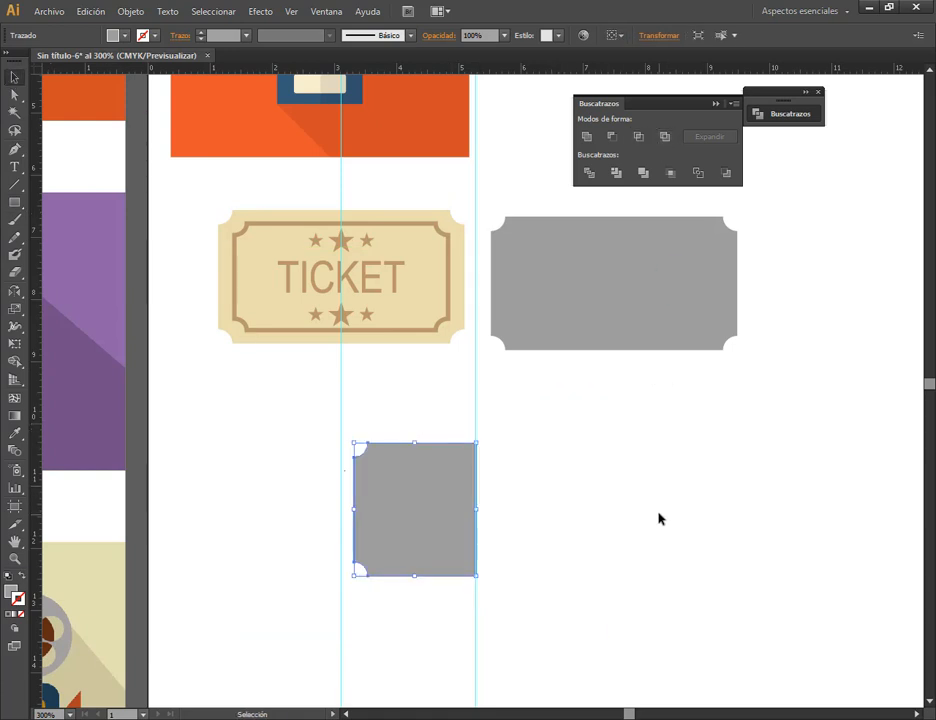
key(ctrl+z)
click(612, 135)
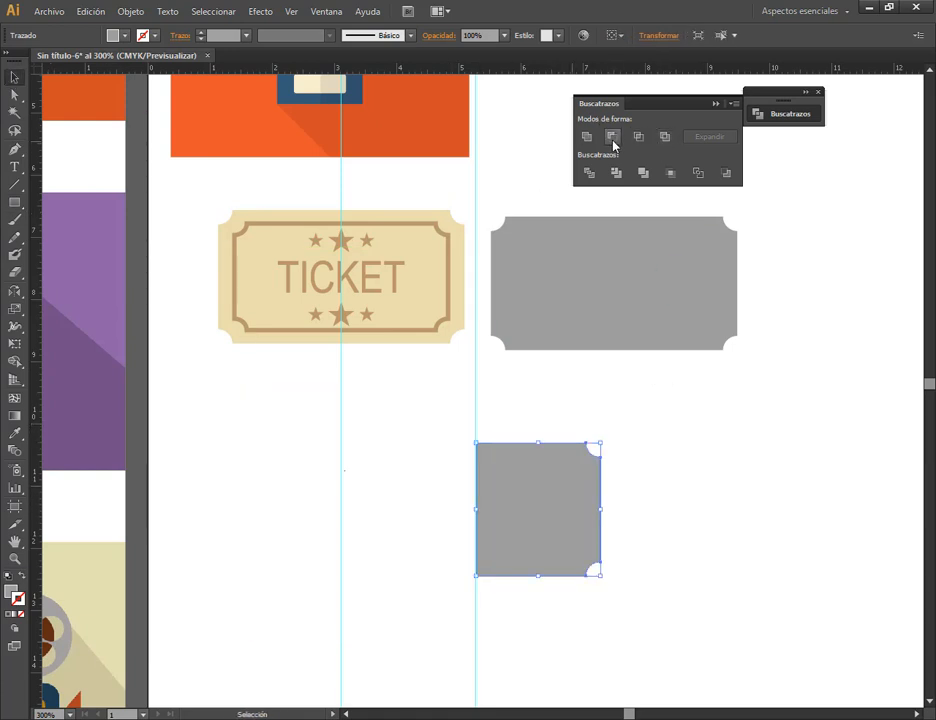
click(654, 524)
- Place the grey half over the right half of the beige ticket and set its blend mode to Multiply
drag(541, 478, 464, 231)
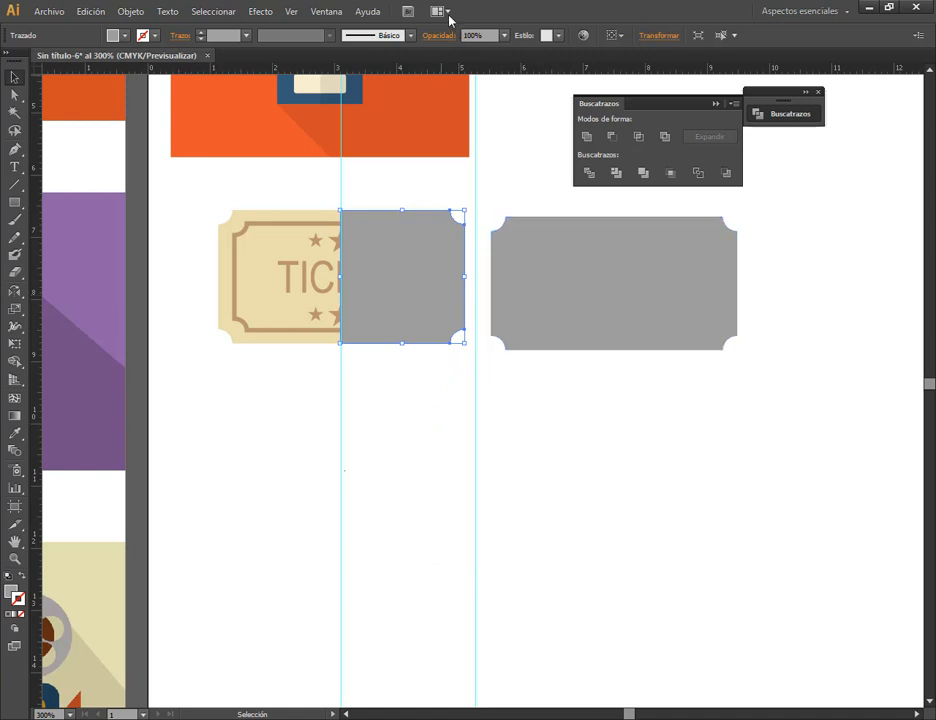
click(441, 38)
click(315, 59)
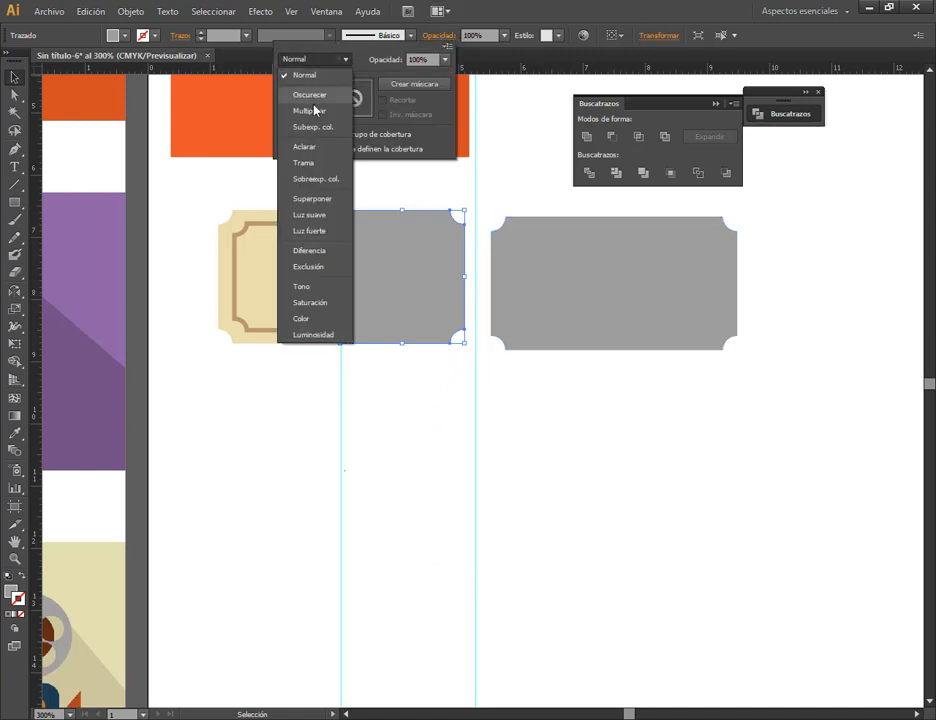
click(300, 94)
click(527, 6)
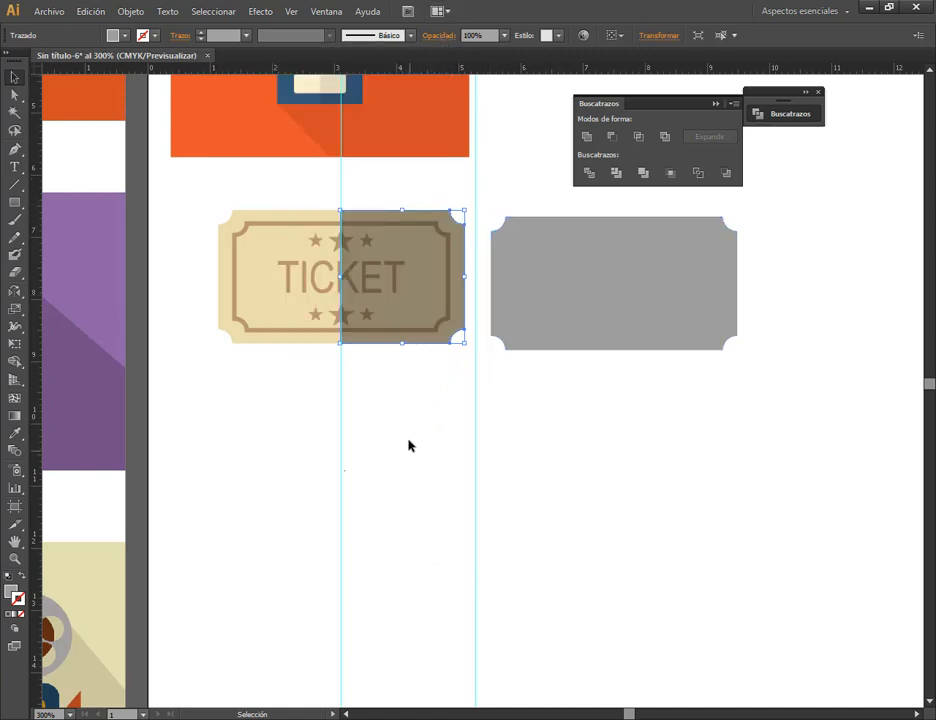
click(409, 445)
- Reduce the opacity of the beige ticket's shading half to 20%
click(436, 286)
scroll(433, 201, up, 1)
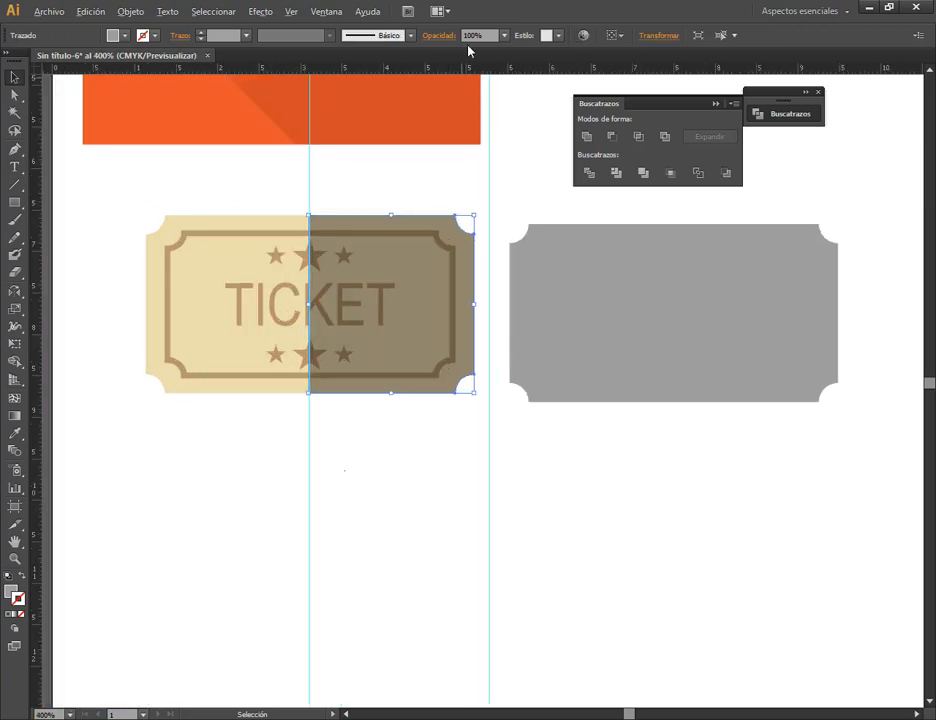
scroll(483, 37, down, 15)
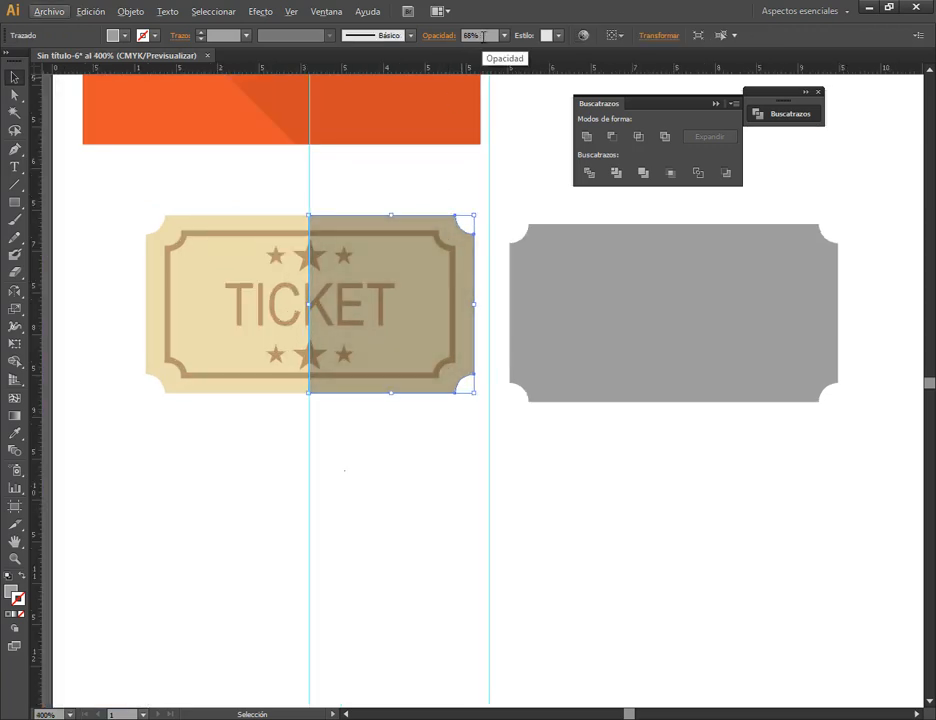
scroll(483, 37, down, 20)
scroll(483, 37, down, 17)
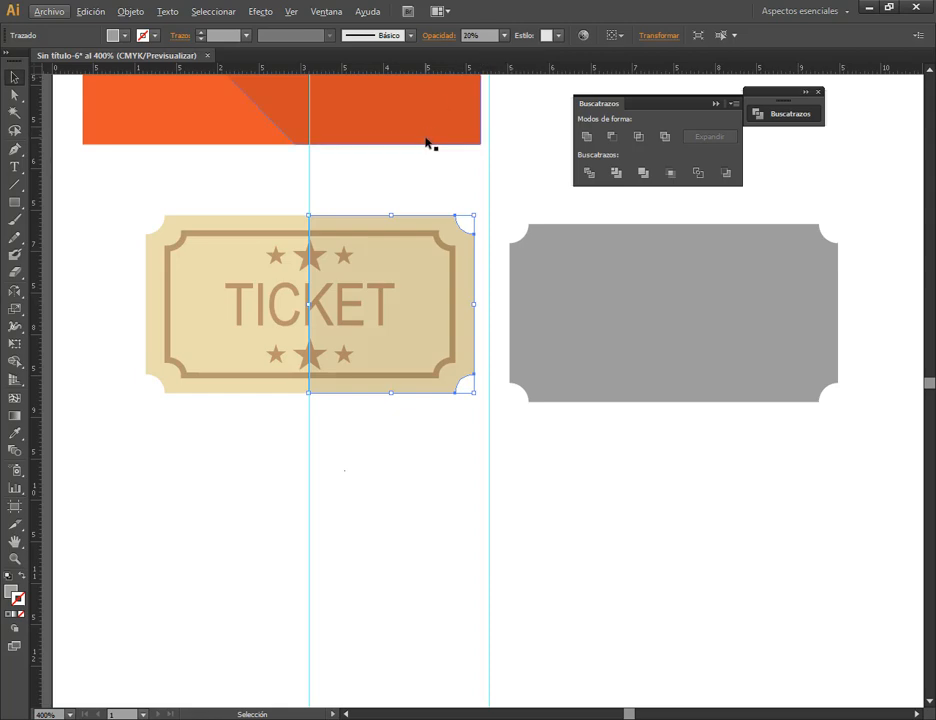
- Delete the vertical guides around the beige ticket
click(348, 192)
drag(347, 184, 272, 190)
key(Delete)
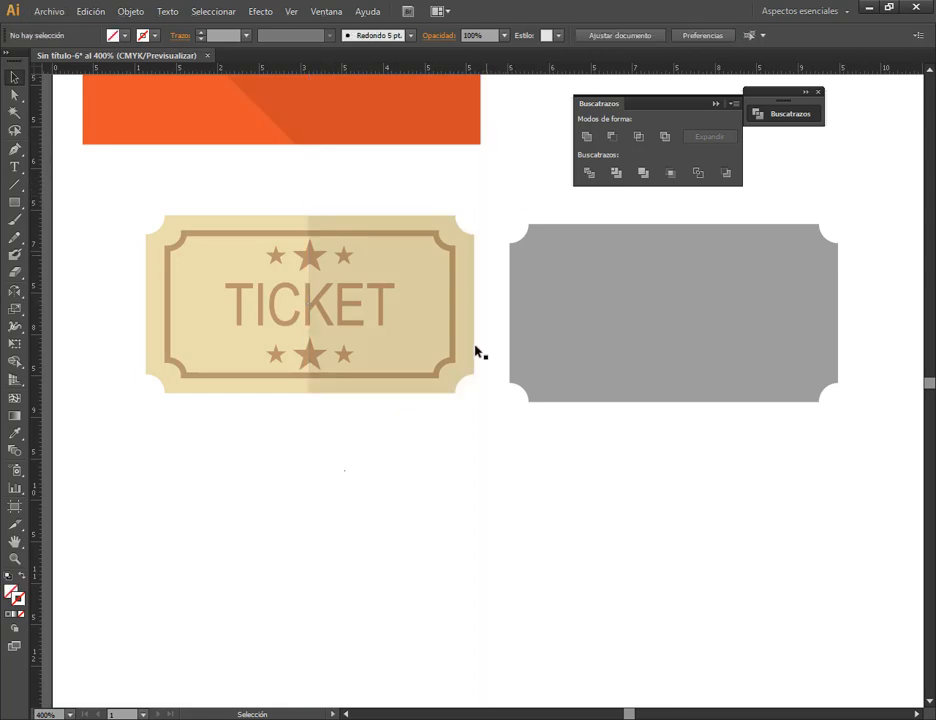
- Delete the leftover grey ticket silhouette beside the beige ticket
scroll(417, 345, down, 3)
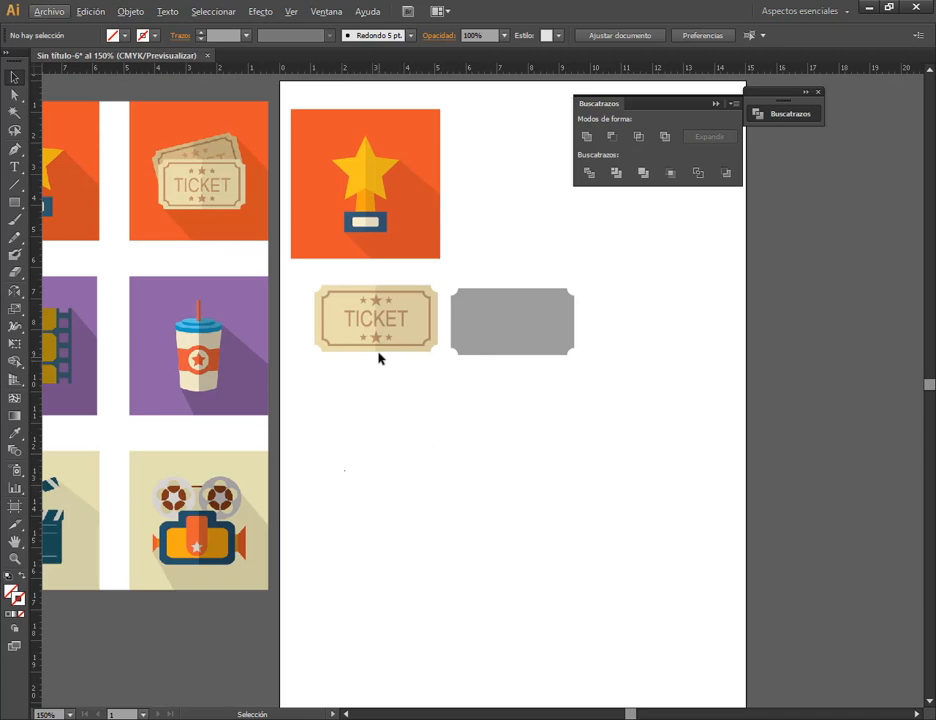
scroll(418, 349, up, 1)
scroll(520, 581, up, 1)
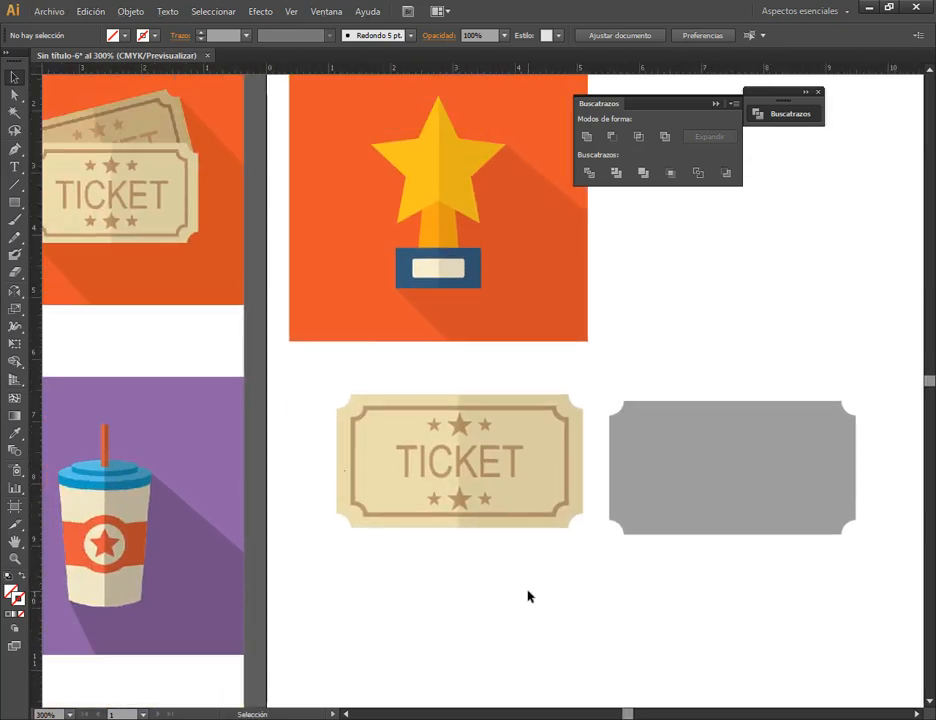
scroll(445, 531, up, 5)
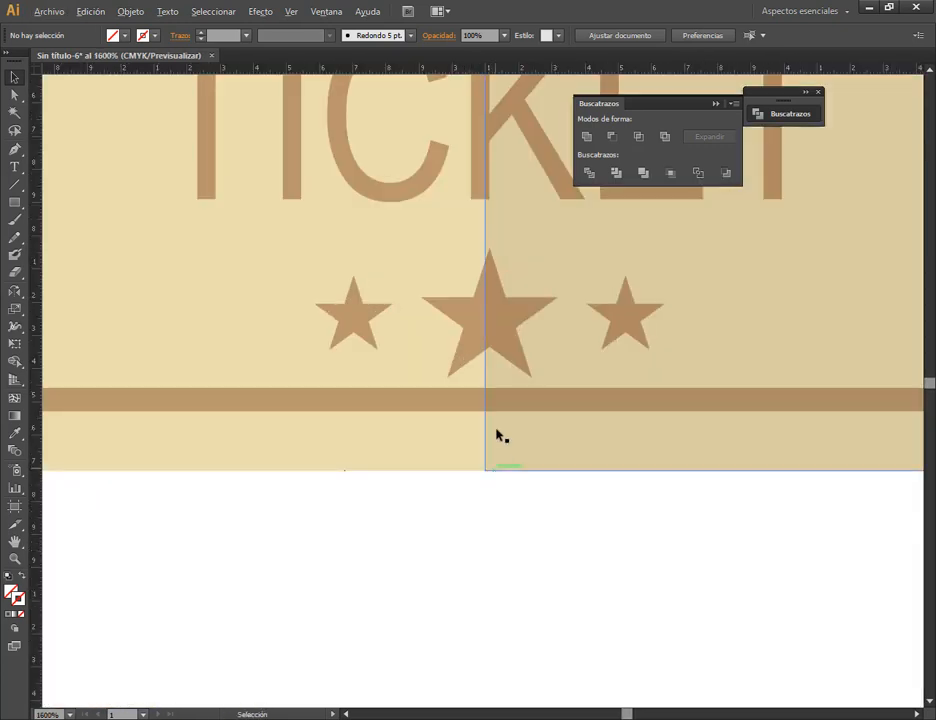
scroll(564, 500, down, 4)
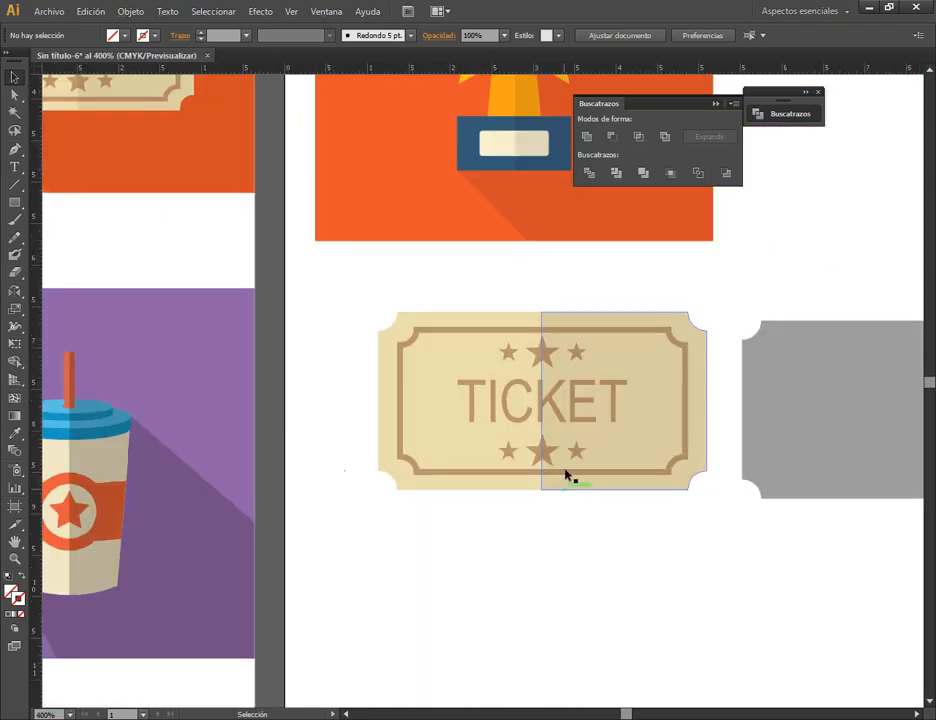
drag(811, 567, 544, 593)
drag(861, 295, 629, 421)
key(Delete)
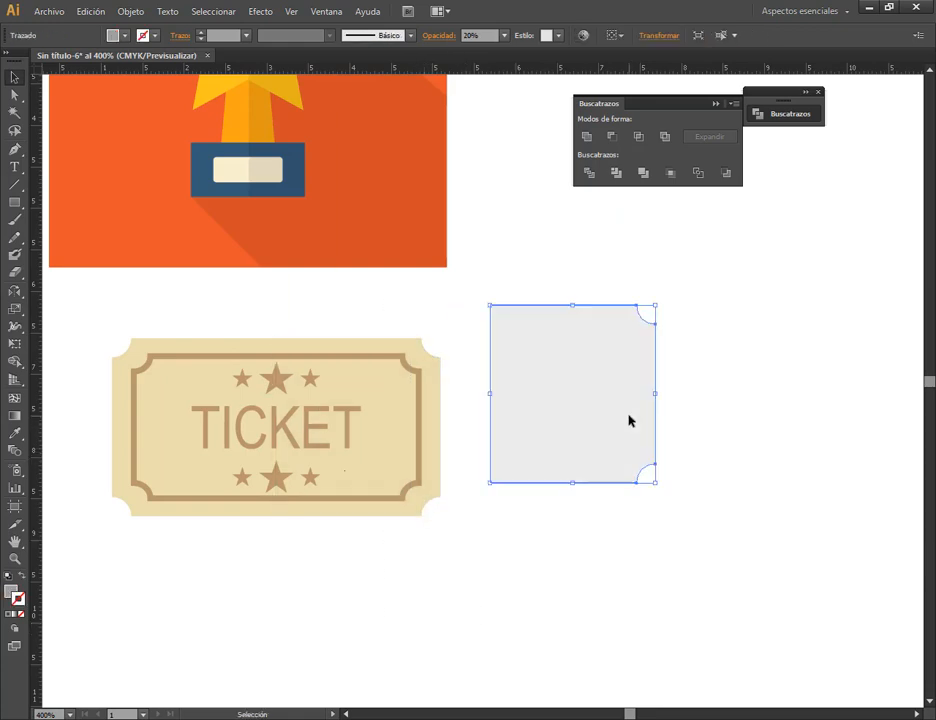
- Place the translucent grey shading half back over the right half of the beige ticket
drag(642, 344, 426, 378)
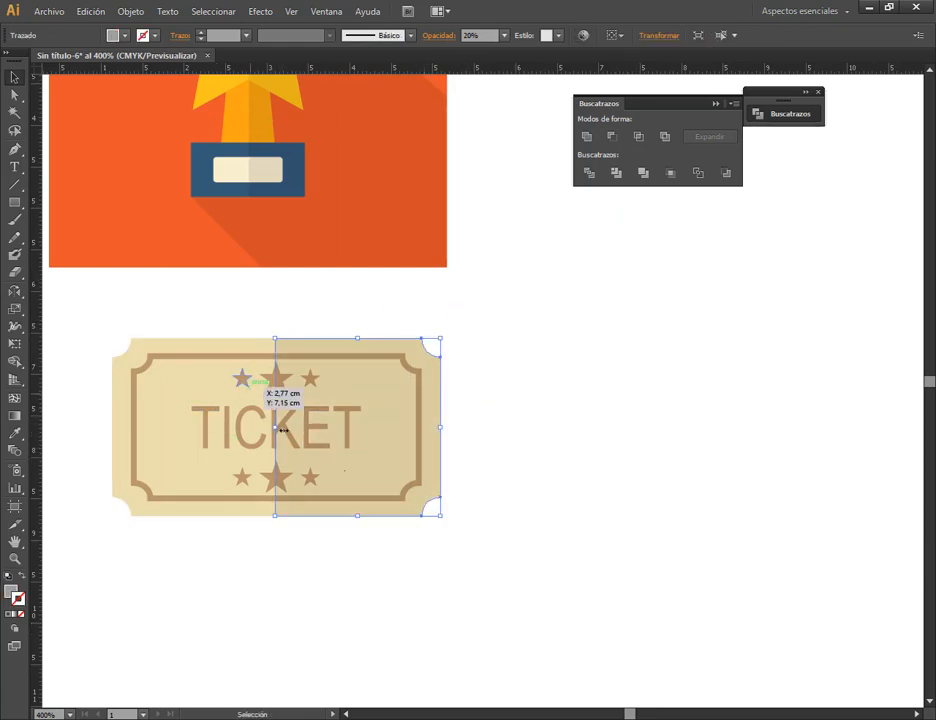
key(ctrl+z)
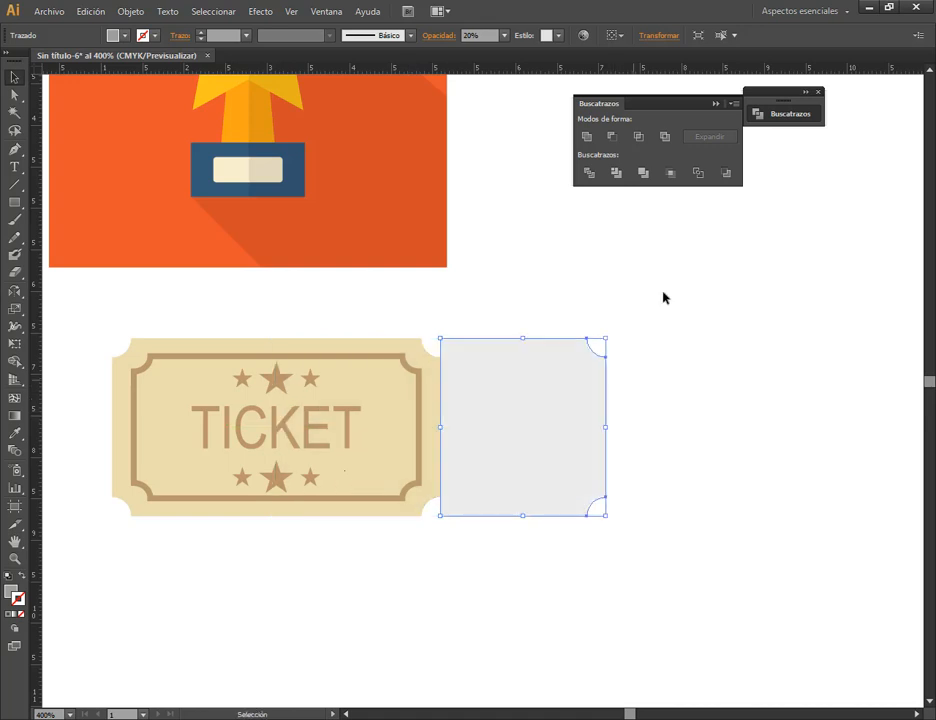
key(ctrl+shift+z)
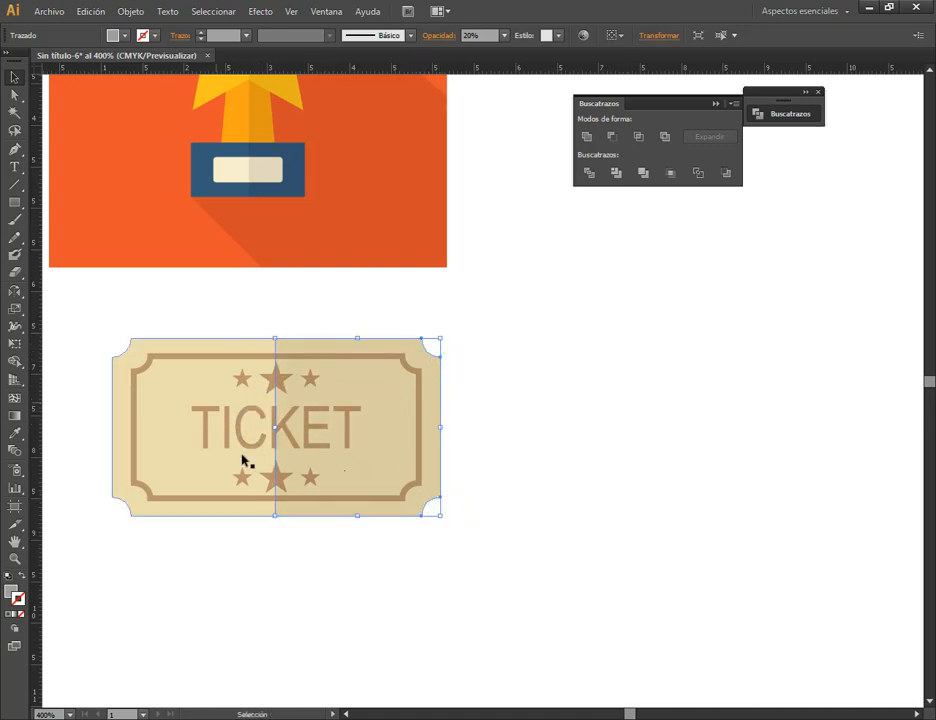
click(694, 391)
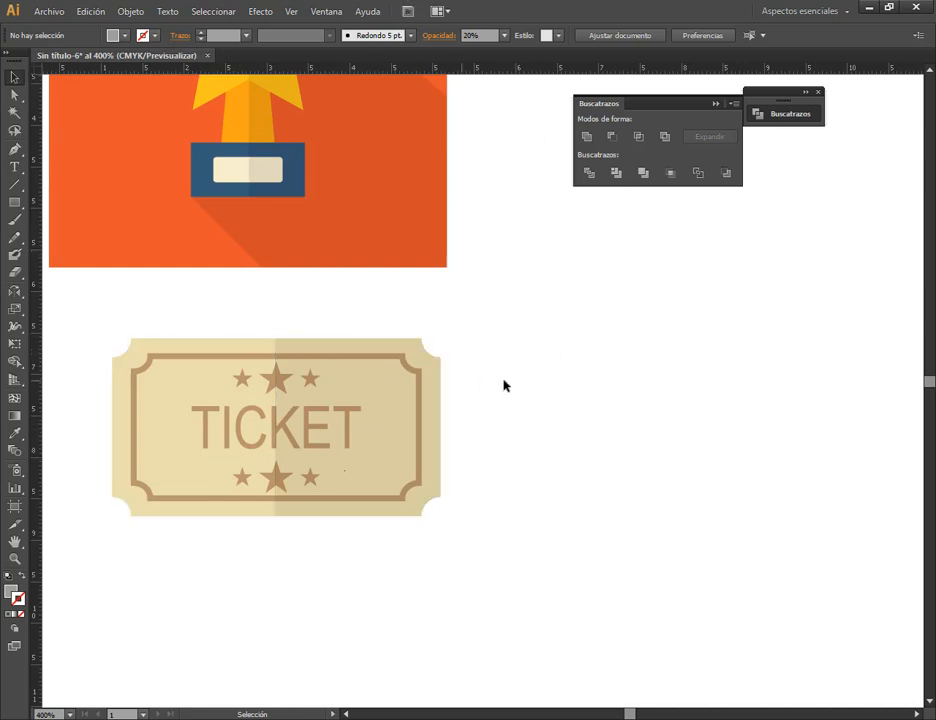
scroll(278, 476, up, 1)
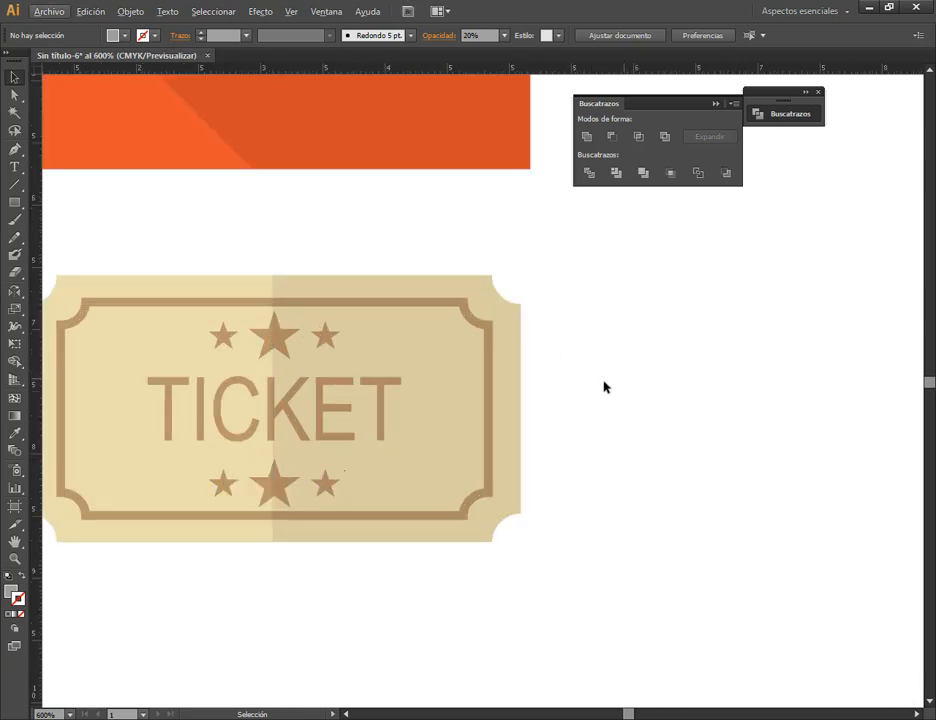
- Duplicate the complete shaded ticket, leaving one ticket below the other
drag(604, 387, 715, 431)
scroll(713, 430, down, 1)
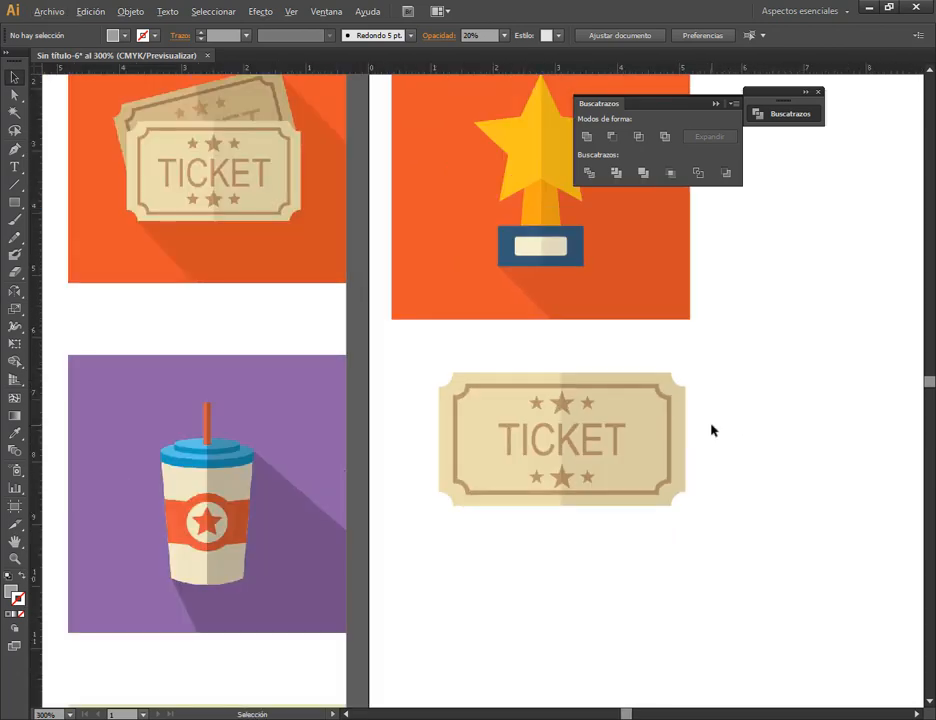
drag(733, 346, 403, 529)
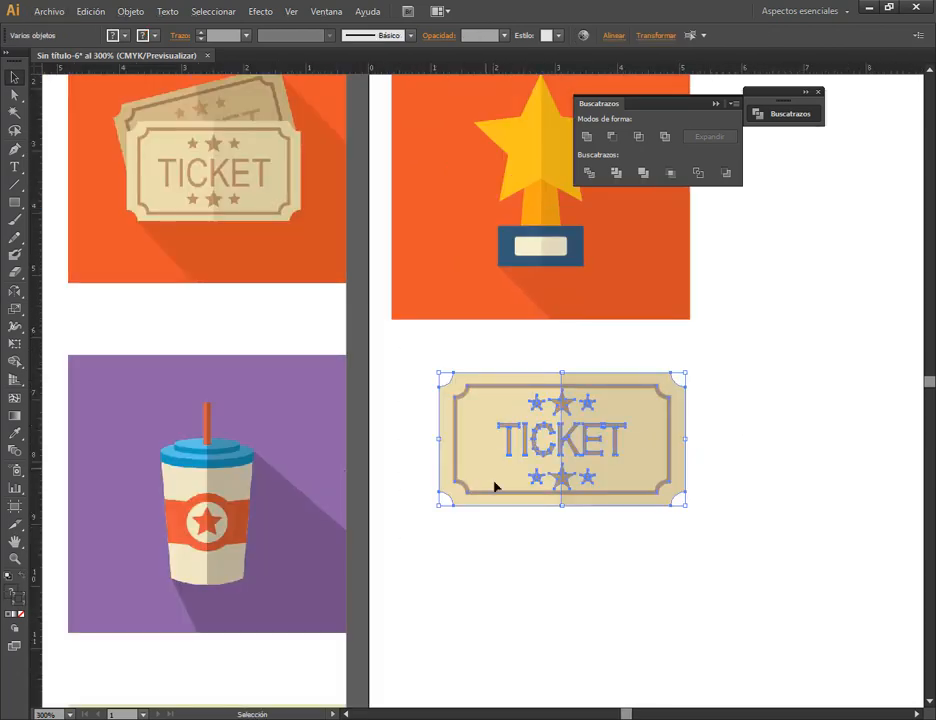
drag(495, 486, 543, 450)
click(798, 321)
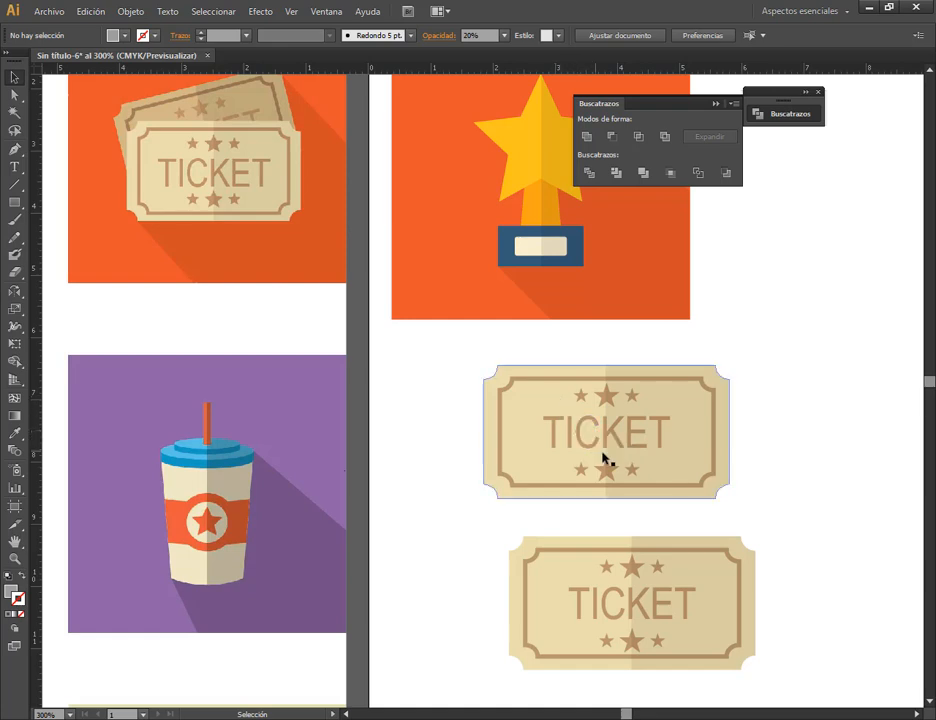
- Change the body fill of the upper ticket to the darker beige CEC19D
scroll(652, 480, up, 3)
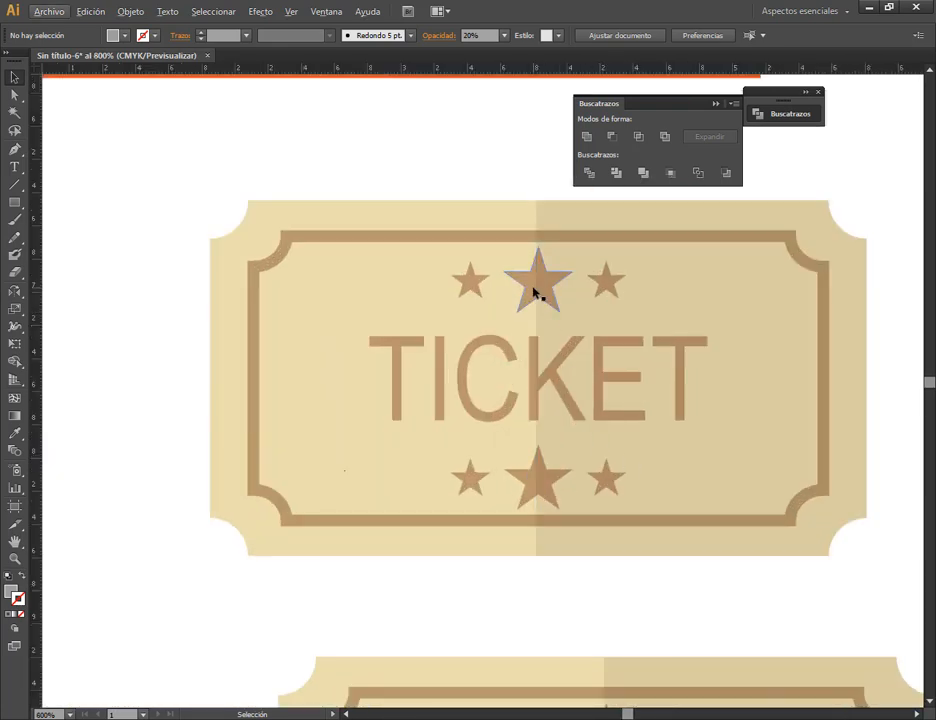
click(452, 222)
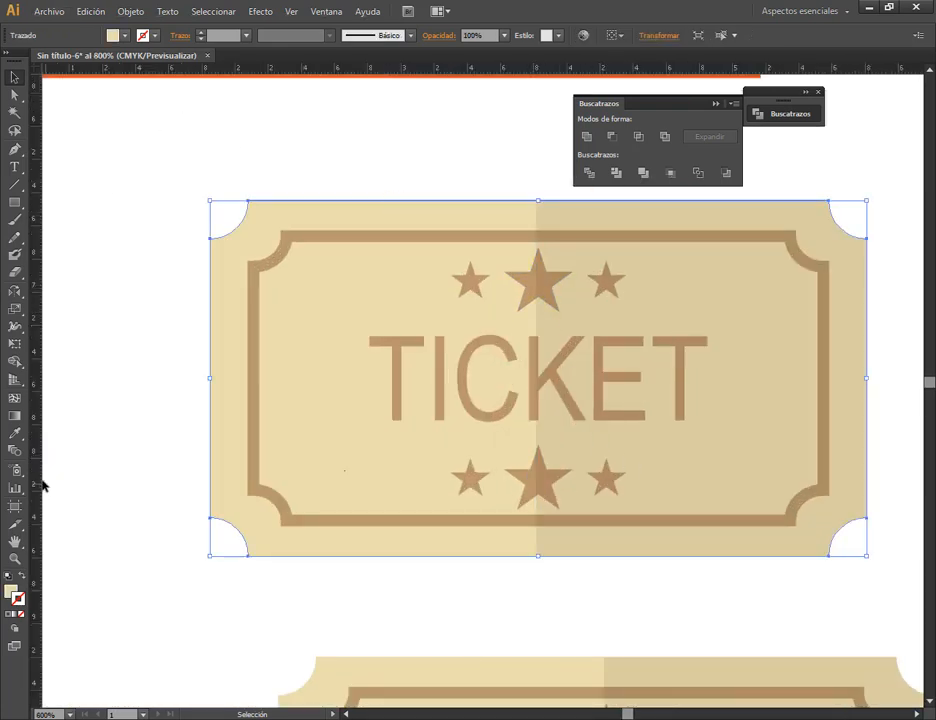
click(11, 596)
double_click(11, 596)
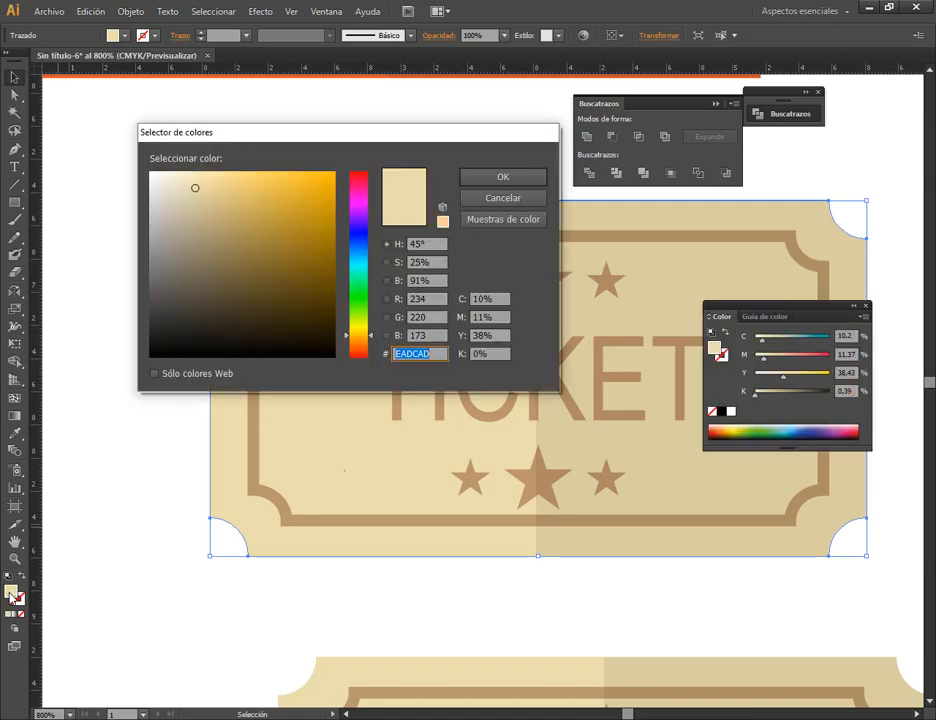
drag(197, 190, 196, 204)
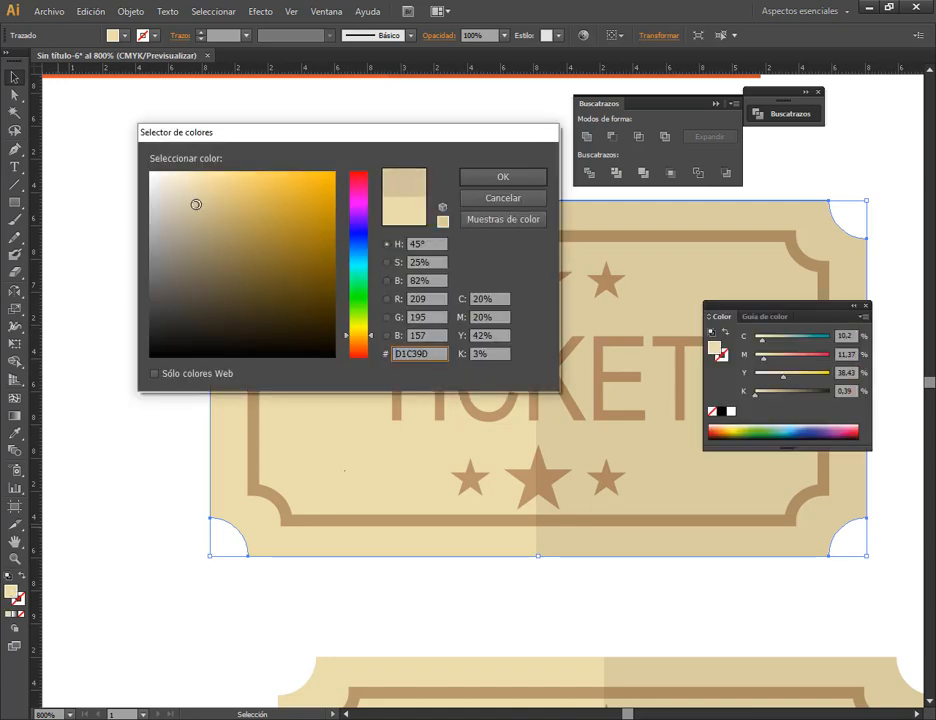
drag(485, 131, 337, 113)
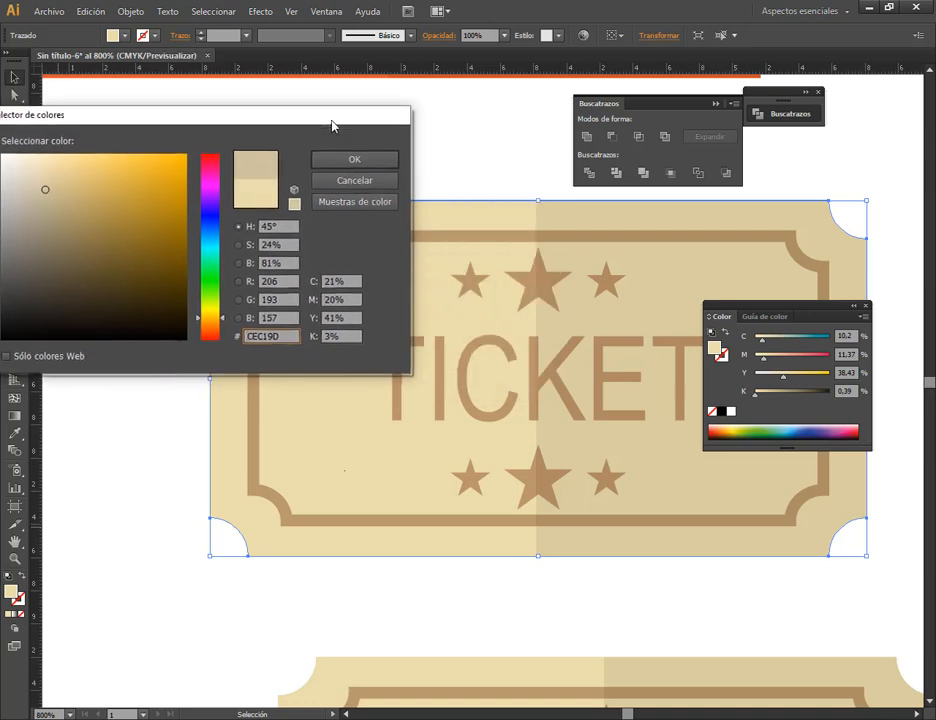
click(356, 160)
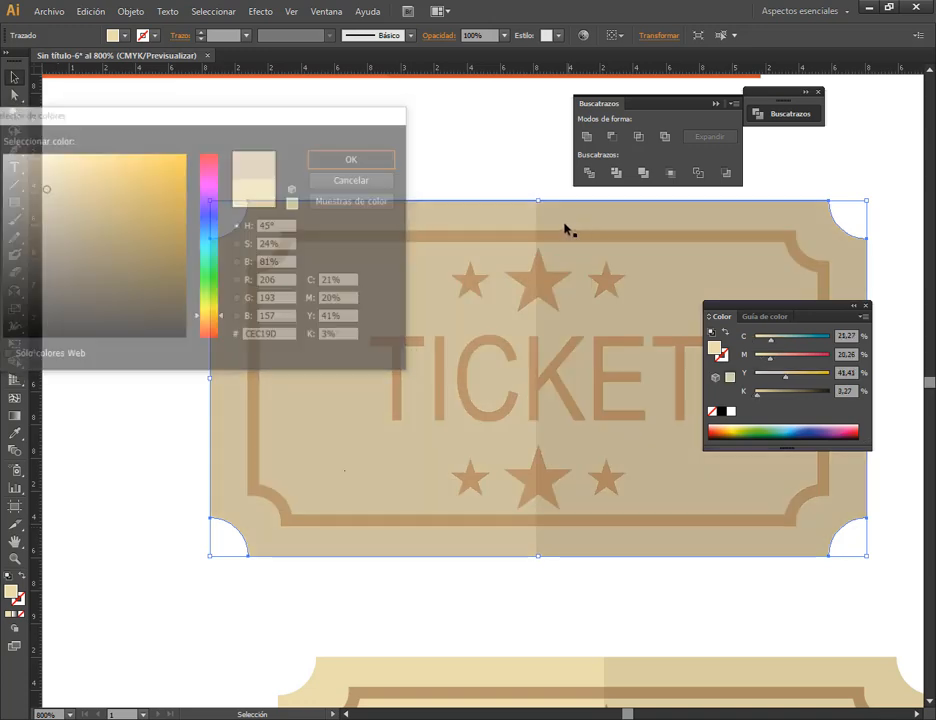
click(500, 178)
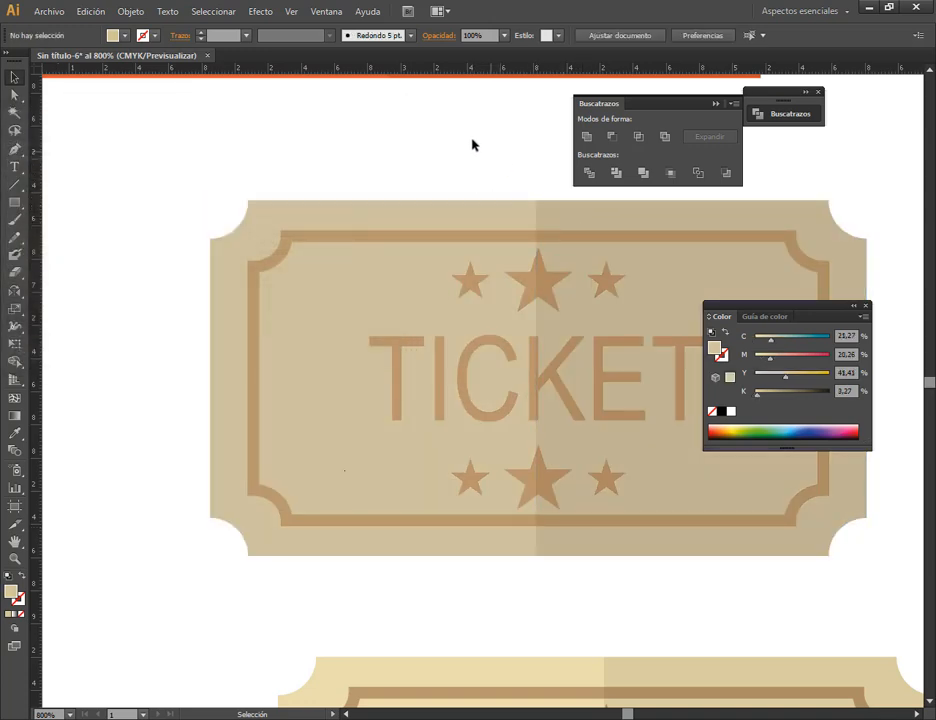
click(866, 307)
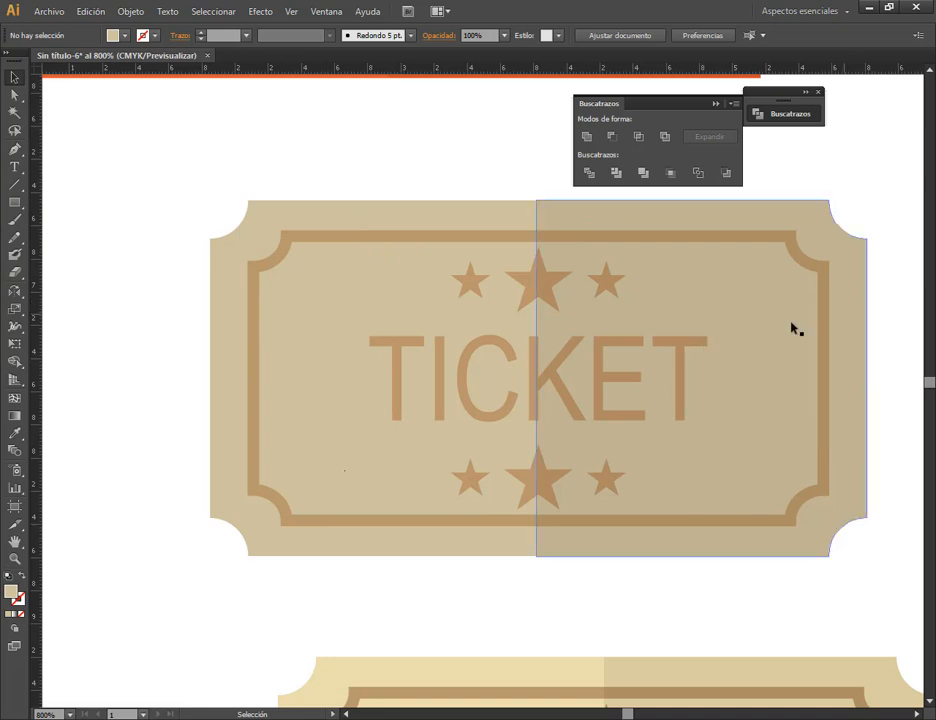
- Recolour the lettering and stars of the upper ticket with a darker brown
click(539, 290)
shift+click(402, 344)
shift+click(254, 380)
shift+click(335, 238)
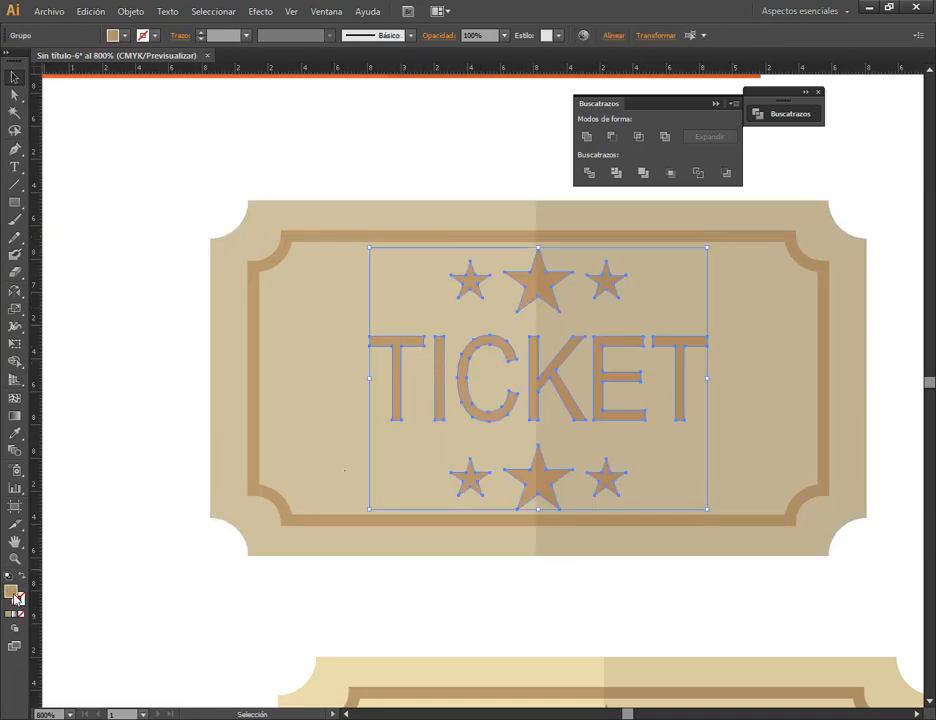
double_click(14, 598)
click(79, 218)
click(353, 159)
- Match the stroke colour of the upper ticket's inner frame to its stars with the Eyedropper
click(338, 237)
click(20, 599)
click(14, 433)
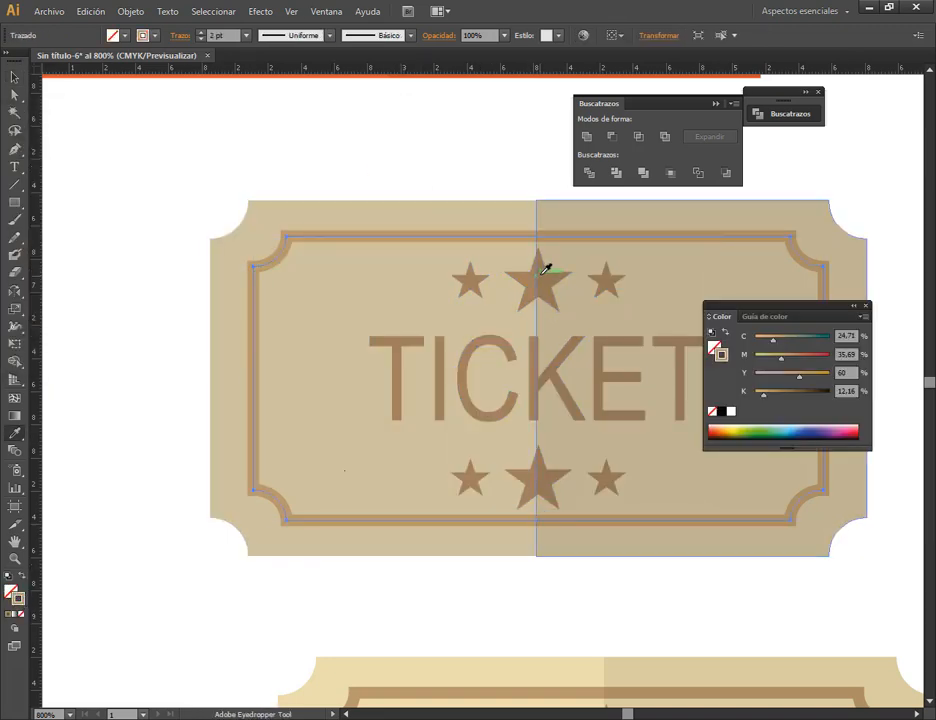
shift+click(542, 273)
click(14, 77)
click(125, 137)
click(866, 306)
- Group the darker ticket's parts and arrange it behind the lighter ticket, which overlaps its lower half
scroll(865, 351, down, 4)
scroll(760, 370, right, 4)
click(446, 446)
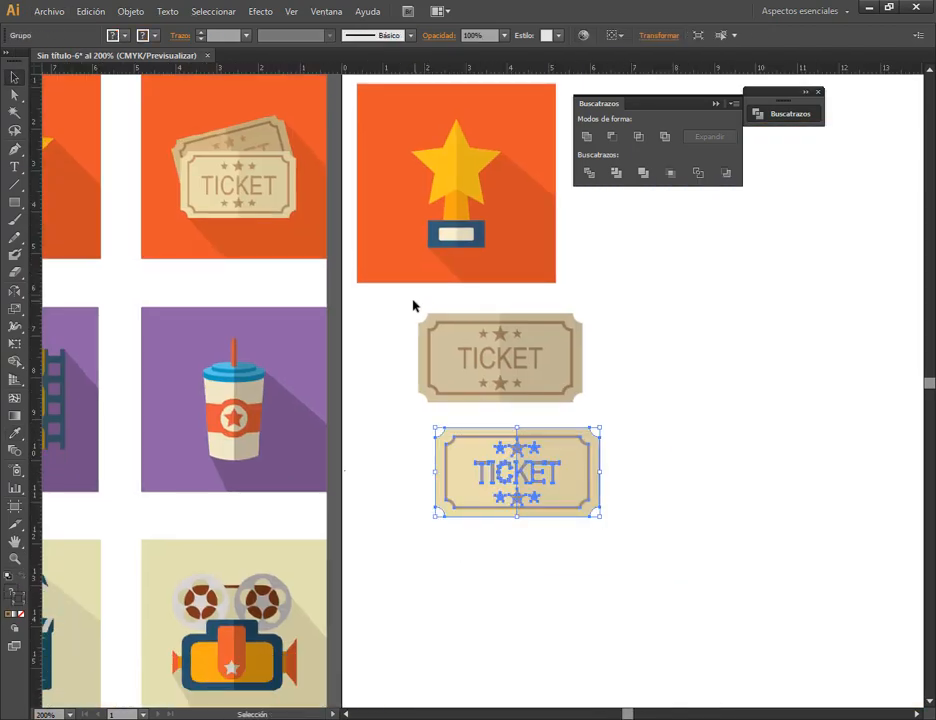
right_click(539, 379)
drag(415, 306, 540, 451)
click(591, 450)
scroll(540, 464, up, 2)
right_click(581, 514)
click(505, 638)
click(555, 330)
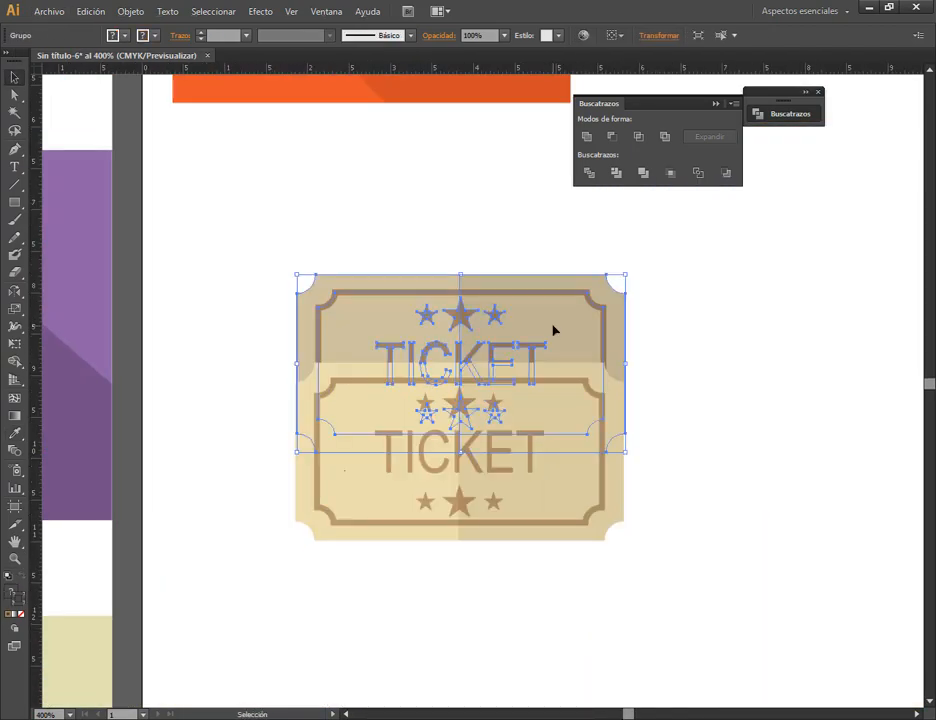
- Rotate the darker ticket slightly counterclockwise behind the lighter one
drag(632, 268, 564, 236)
scroll(620, 382, down, 2)
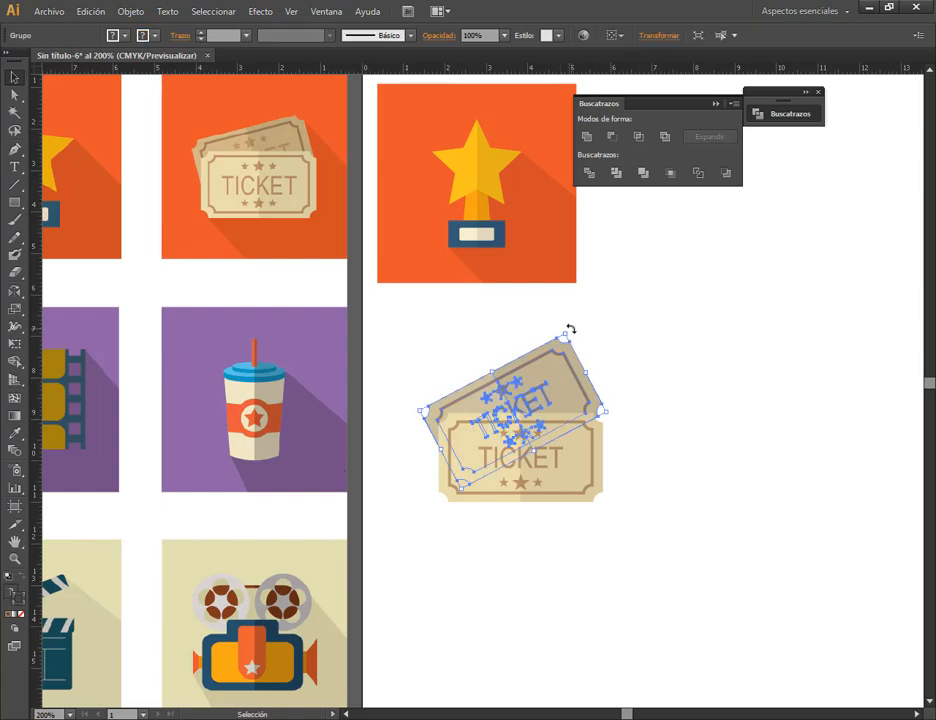
drag(570, 329, 592, 350)
click(645, 430)
- Duplicate the trophy's orange background square and place the copy behind the two tickets, beside the trophy icon
drag(541, 395, 384, 537)
drag(250, 475, 420, 600)
drag(400, 577, 662, 351)
drag(404, 265, 700, 268)
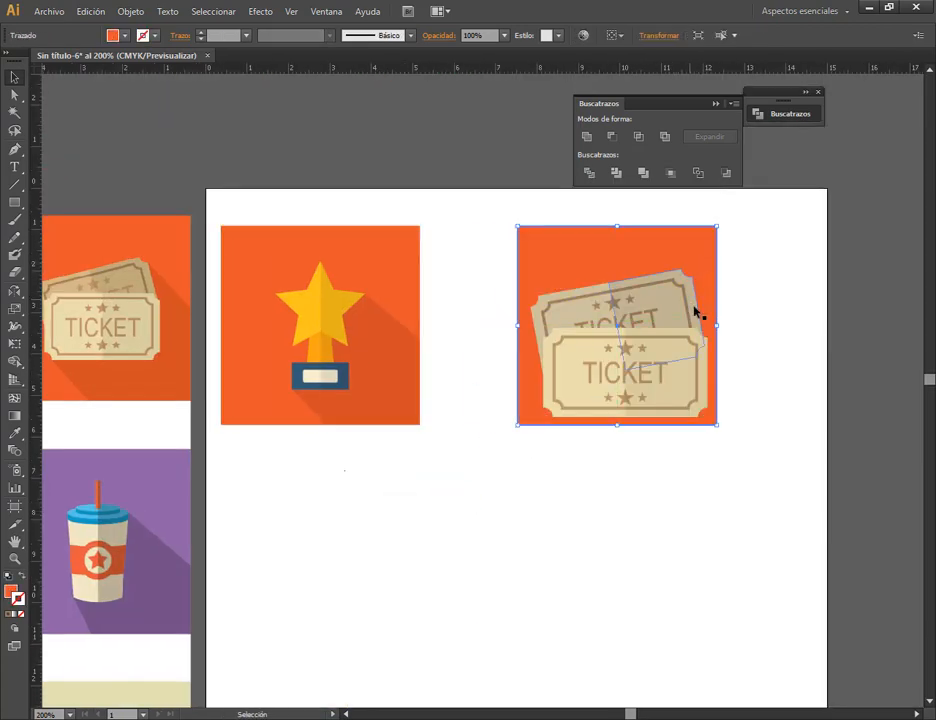
- Scale both tickets down so they fit inside the orange square with a margin
click(697, 313)
drag(710, 414, 682, 388)
click(569, 443)
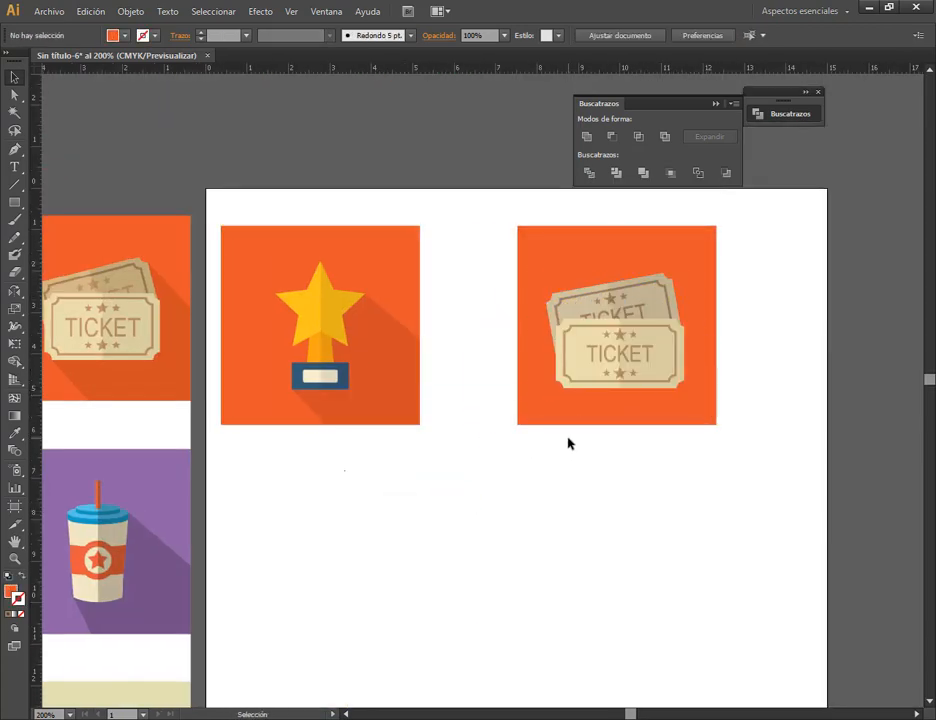
- Group the lighter and darker tickets together
click(613, 300)
shift+click(637, 341)
shift+click(612, 256)
click(475, 318)
click(608, 302)
shift+click(605, 332)
key(ctrl+g)
- Align the ticket group and the orange square by their horizontal and vertical centres
shift+click(611, 256)
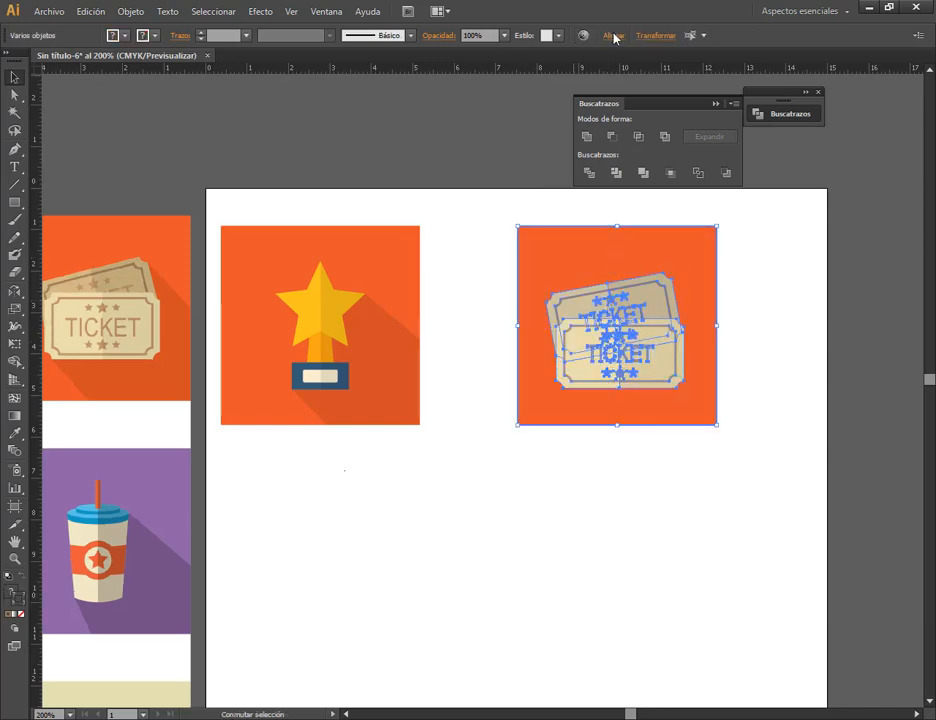
click(614, 36)
click(495, 74)
click(585, 74)
click(771, 315)
- Draw a closed diagonal shadow shape with the Pen tool from the tickets' outer corners to the orange square's lower-right edges
click(15, 151)
click(672, 277)
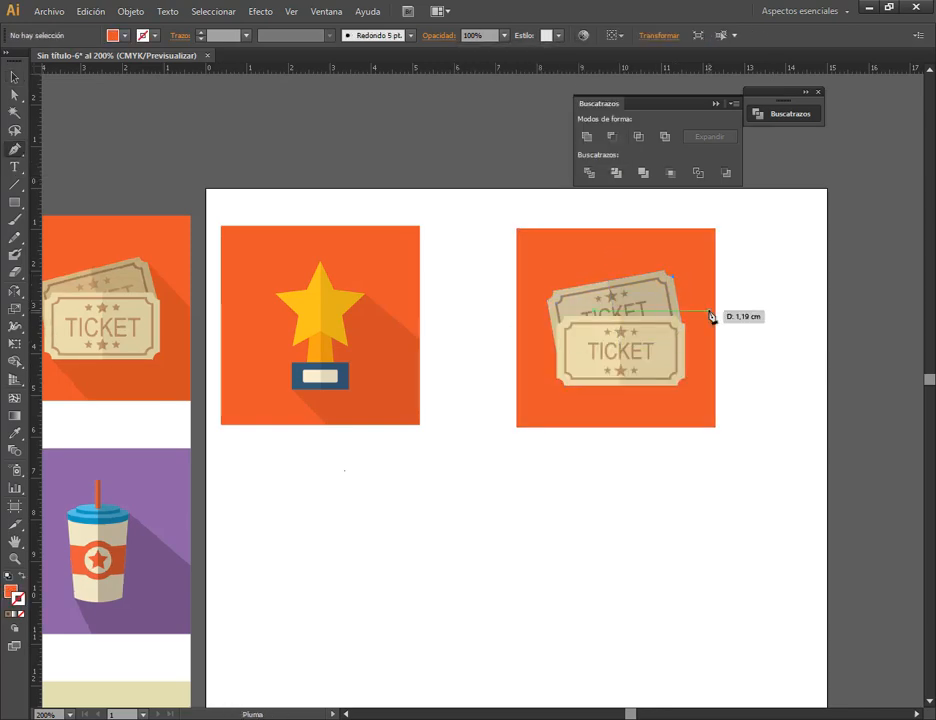
click(715, 314)
click(715, 427)
click(605, 427)
click(565, 385)
click(672, 277)
click(15, 77)
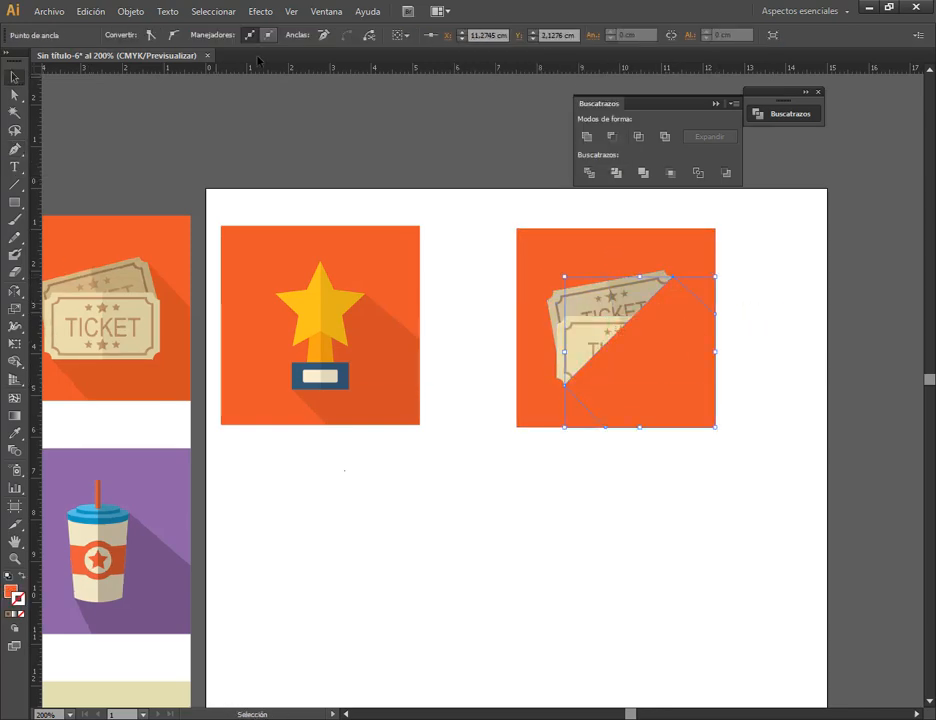
- Give the shadow shape a 50% black fill with no stroke
click(326, 12)
click(350, 265)
click(722, 412)
double_click(844, 391)
text(50)
key(Return)
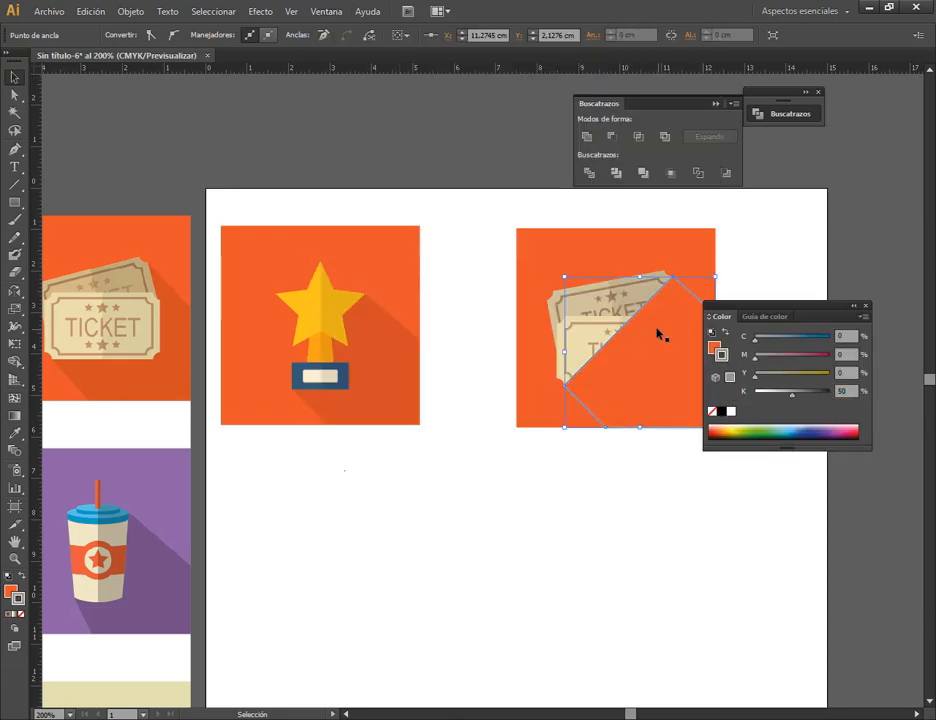
click(21, 578)
click(866, 305)
- Bring the ticket group in front of the shadow shape
right_click(600, 298)
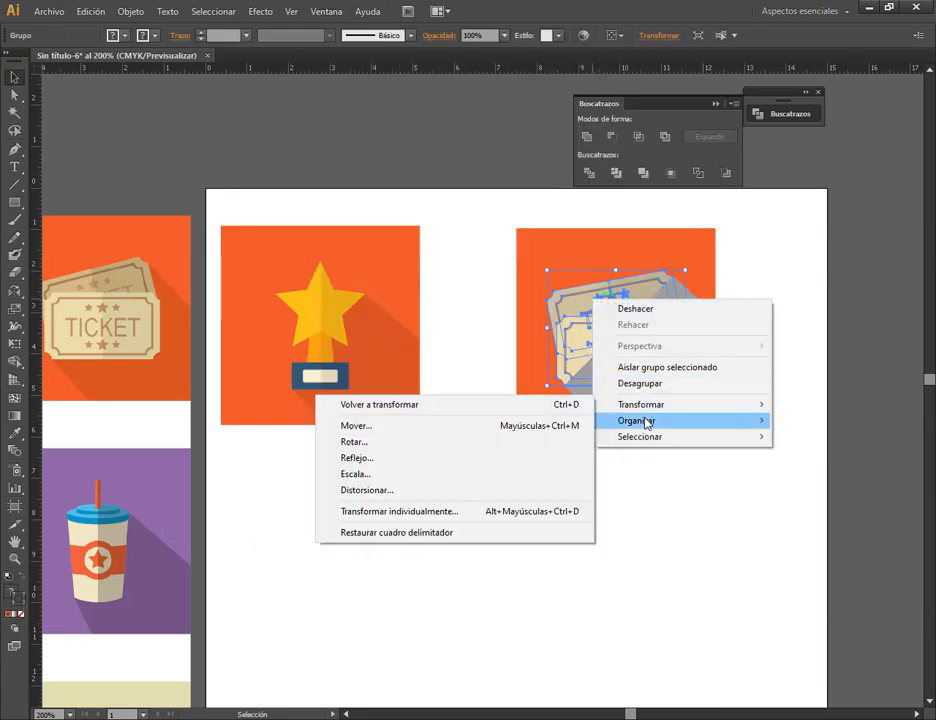
mouse_move(646, 423)
click(510, 422)
click(560, 485)
- Set the tickets' shadow shape to the Multiply blend mode at 25% opacity
click(727, 308)
click(344, 60)
click(310, 76)
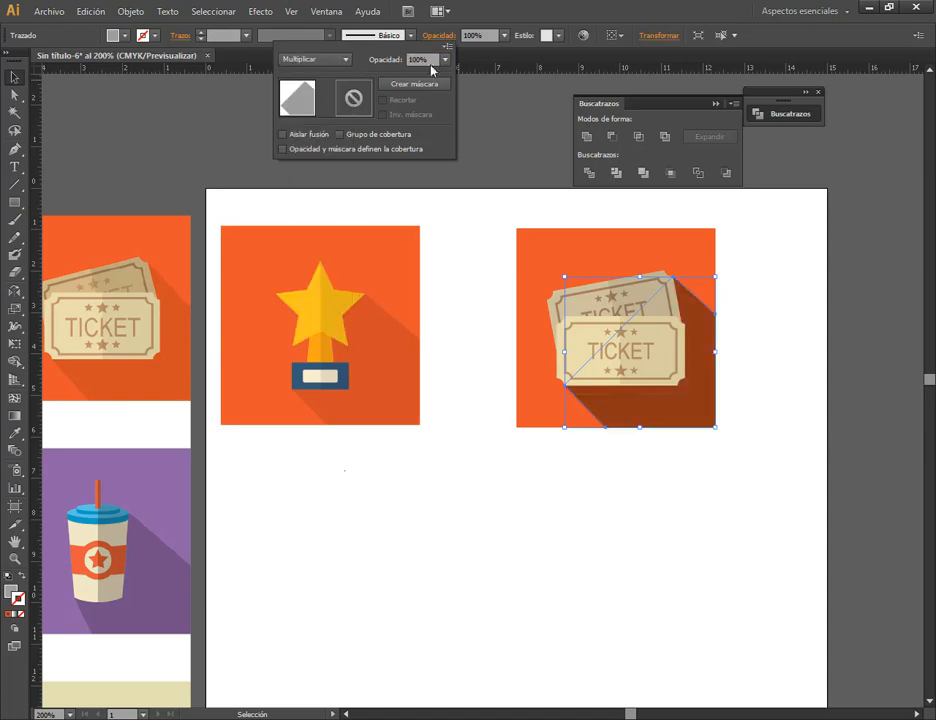
text(25)
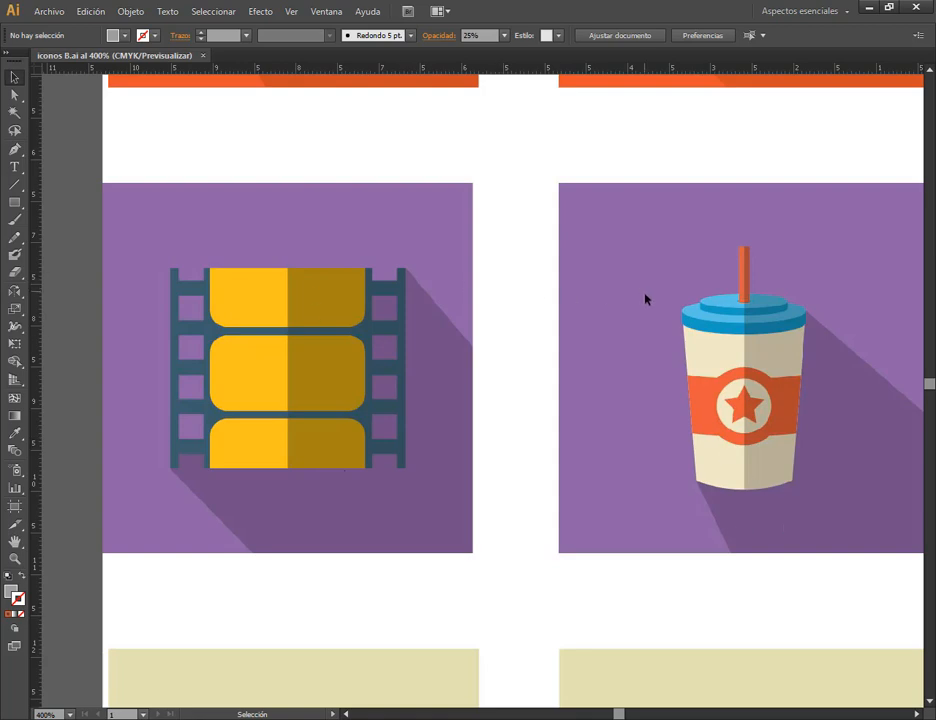
- Draw a large rectangle over the purple cup icon and reposition it across the cup
scroll(645, 298, down, 1)
click(14, 202)
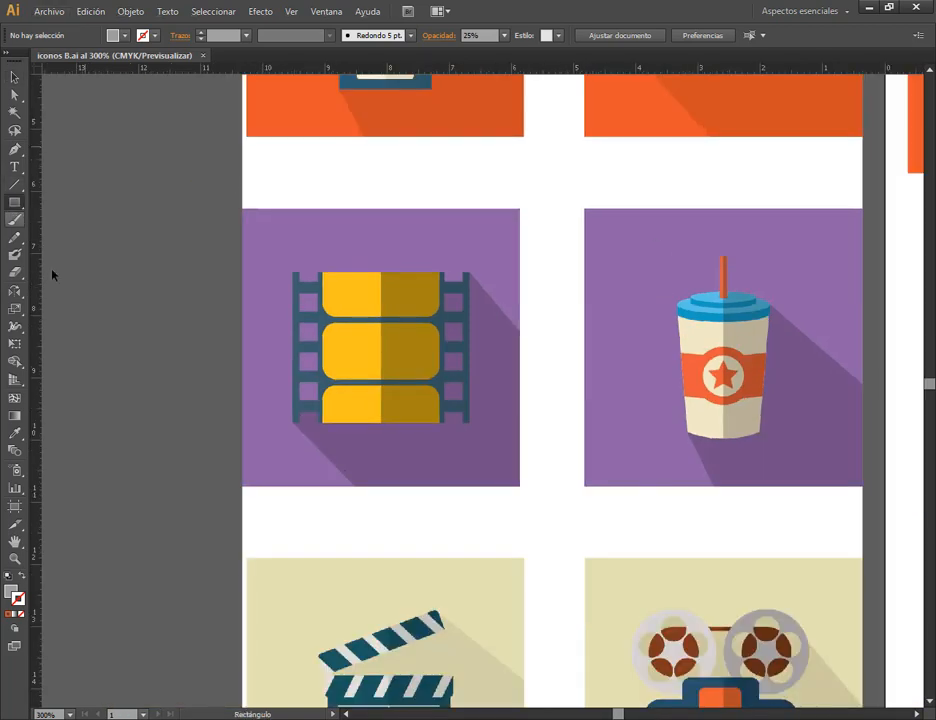
drag(553, 234, 820, 416)
click(15, 77)
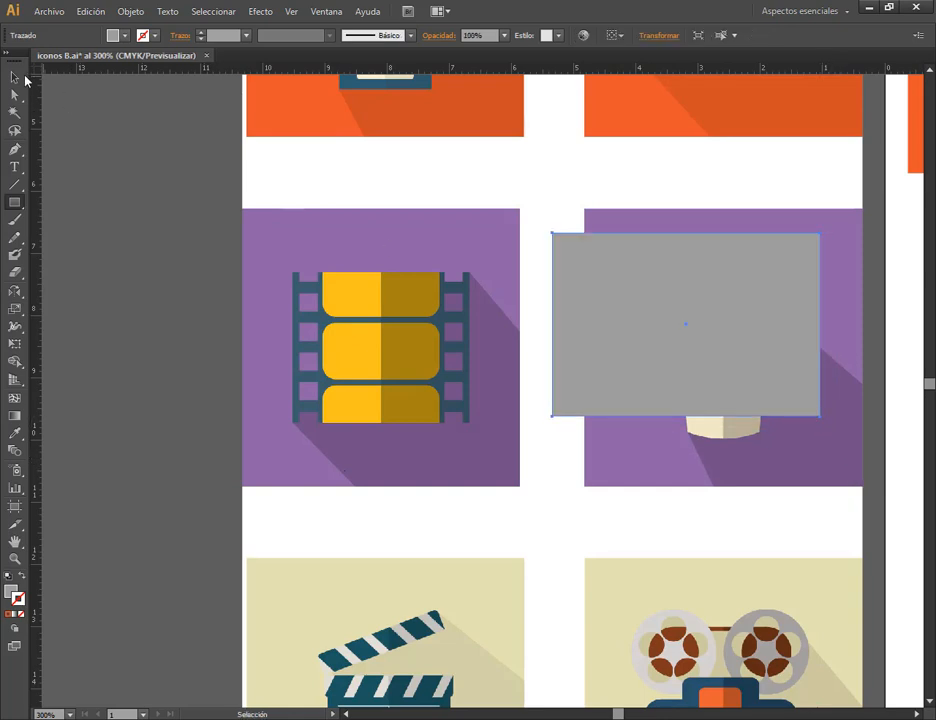
drag(654, 314, 675, 361)
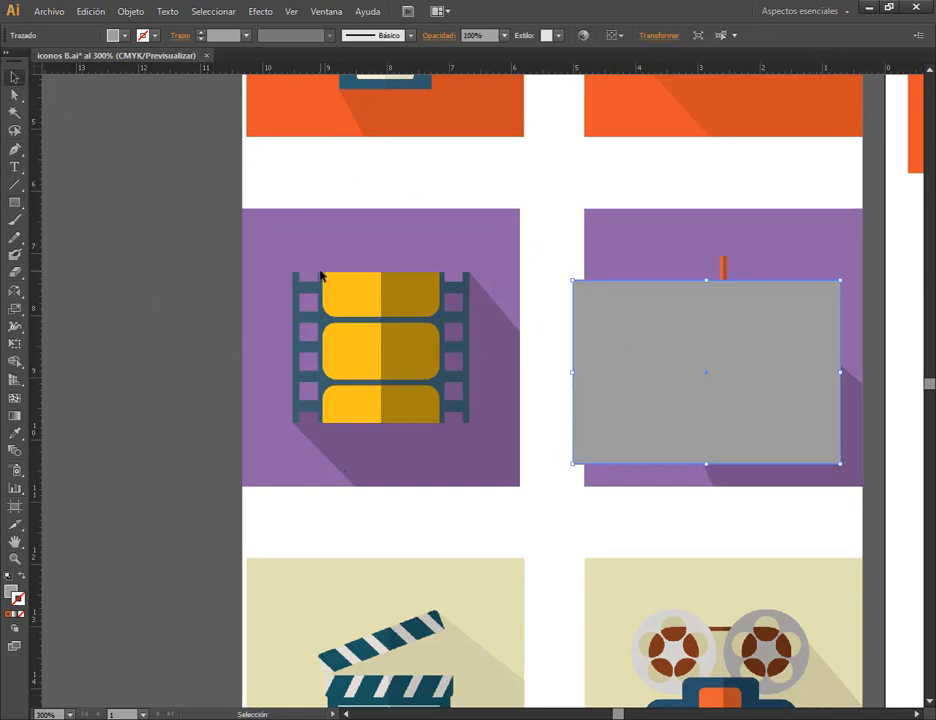
- Fill the rectangle with the dark teal sampled from the film strip's edge and shift it slightly up
key(i)
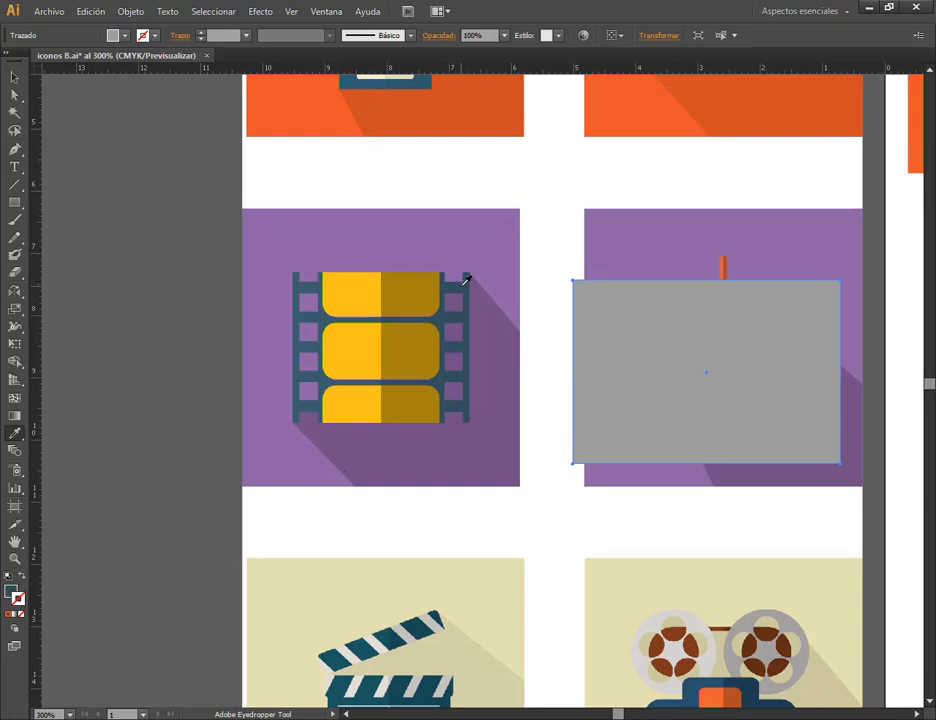
click(463, 276)
key(v)
drag(780, 364, 765, 340)
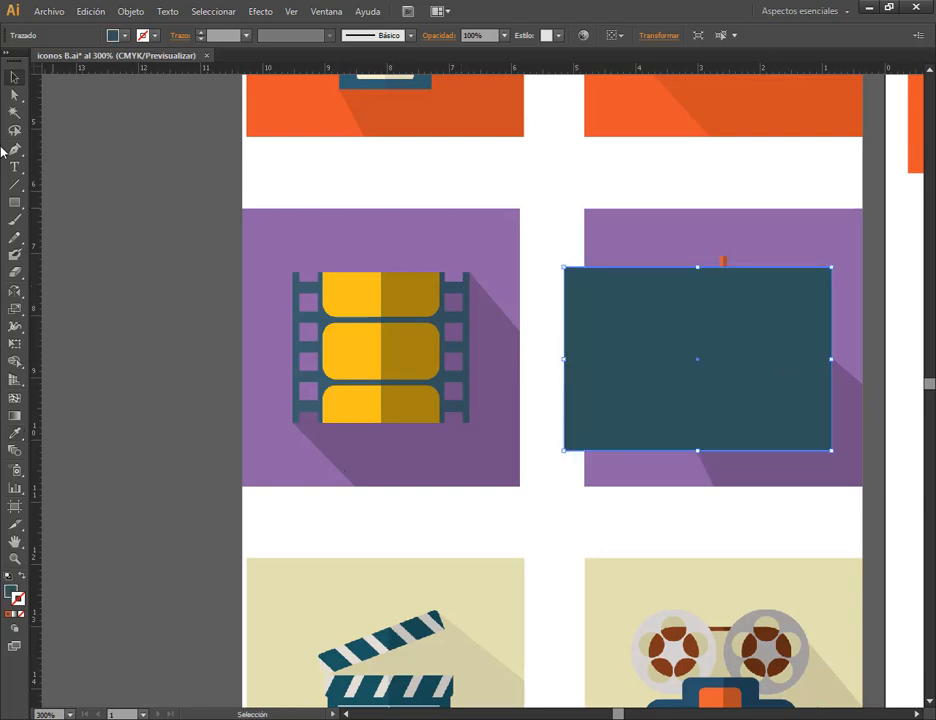
- Draw a small rectangle of about 0.6 × 0.47 cm over the teal rectangle's upper-left edge and fill it red
key(m)
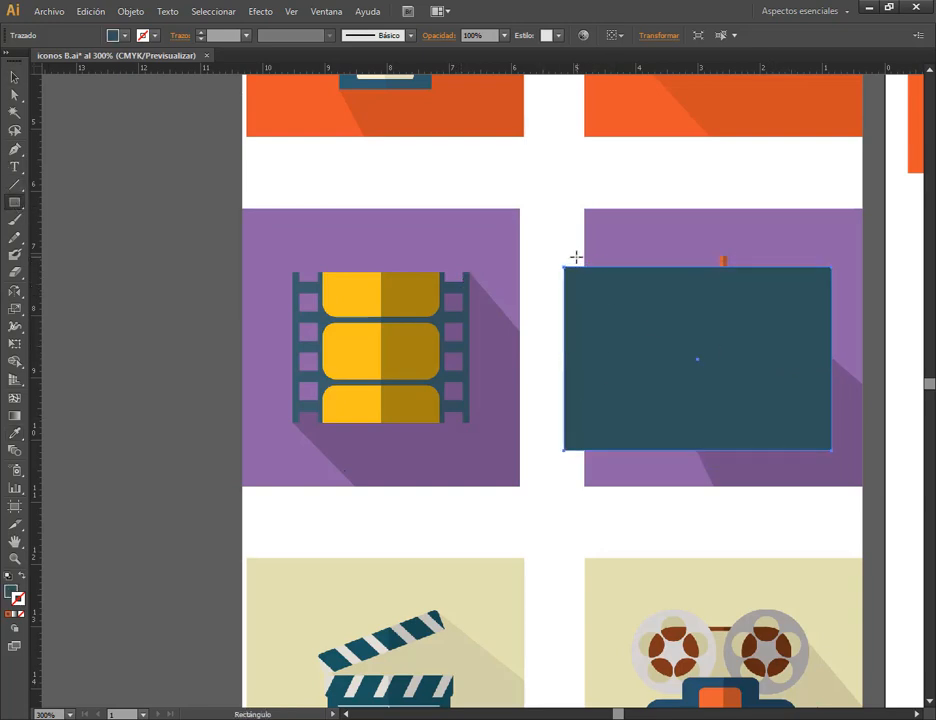
drag(577, 257, 615, 286)
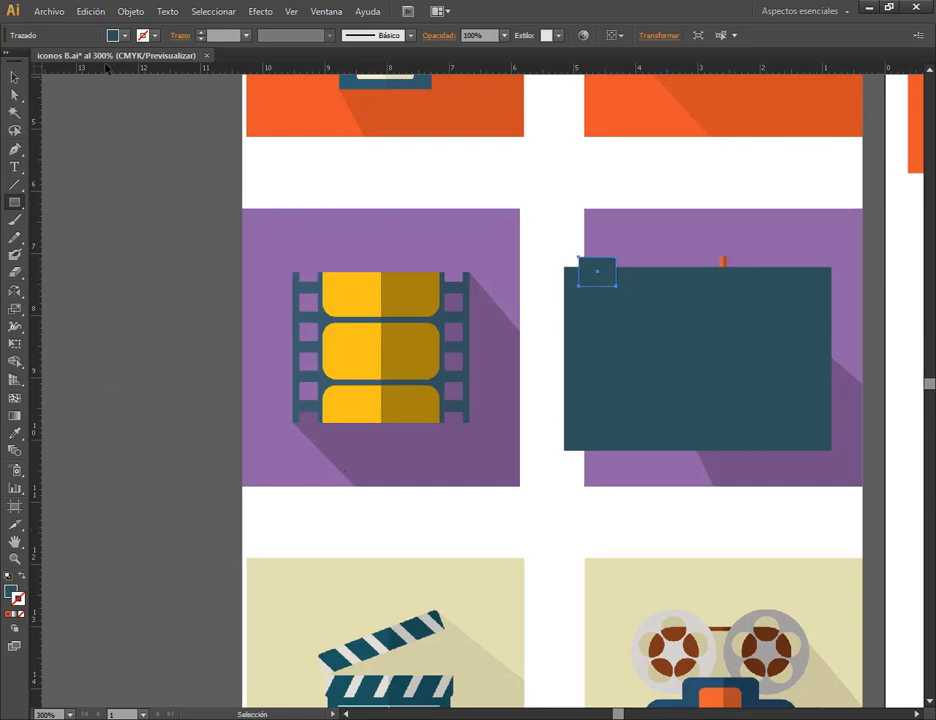
click(124, 35)
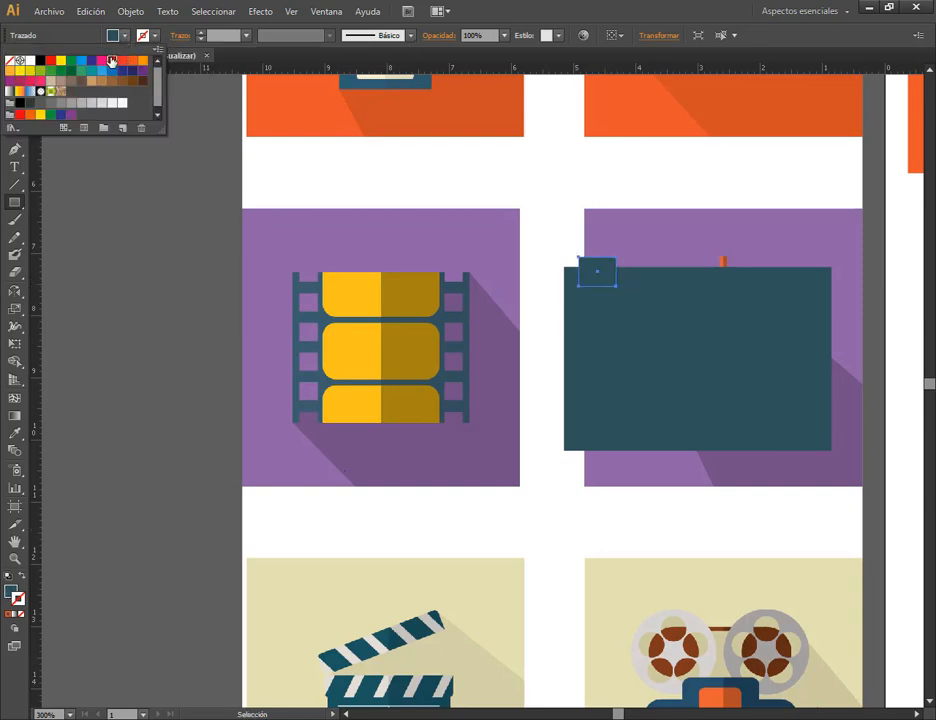
click(114, 62)
click(14, 78)
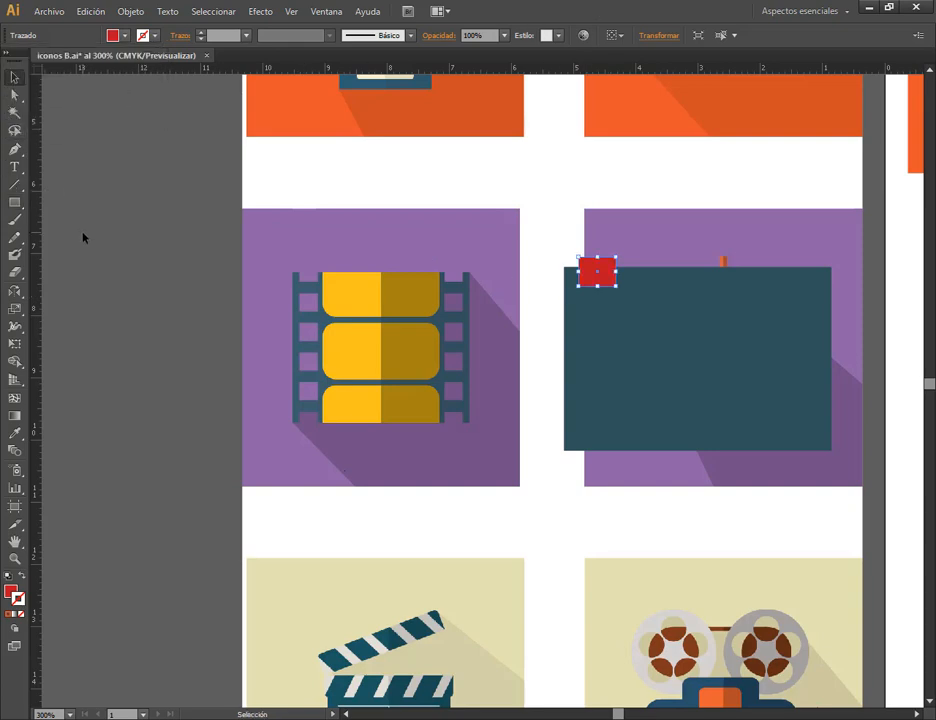
click(605, 285)
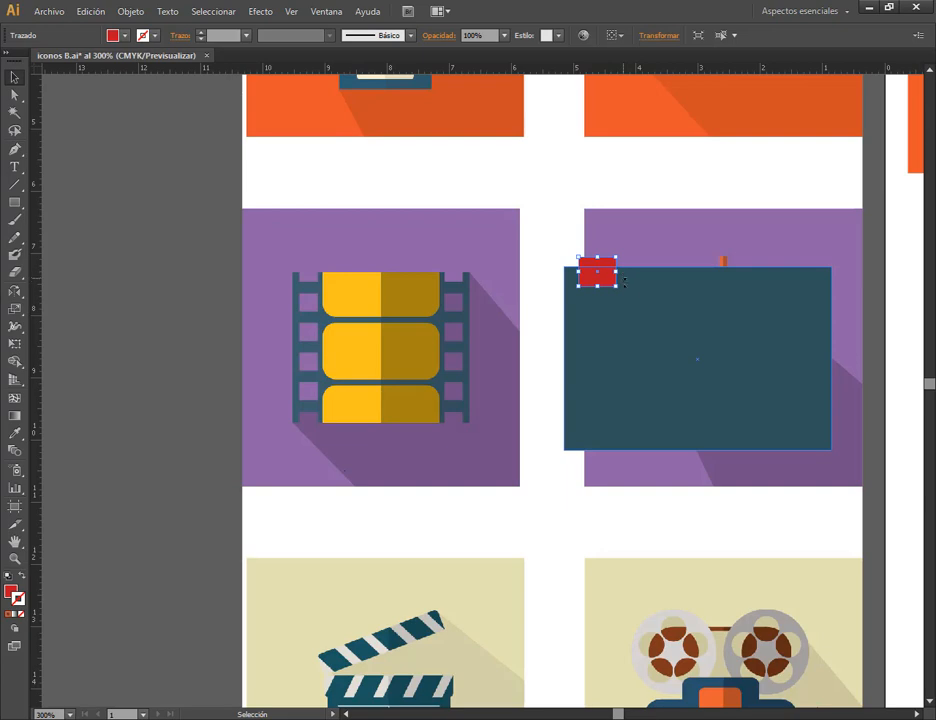
scroll(624, 283, up, 2)
scroll(579, 278, down, 1)
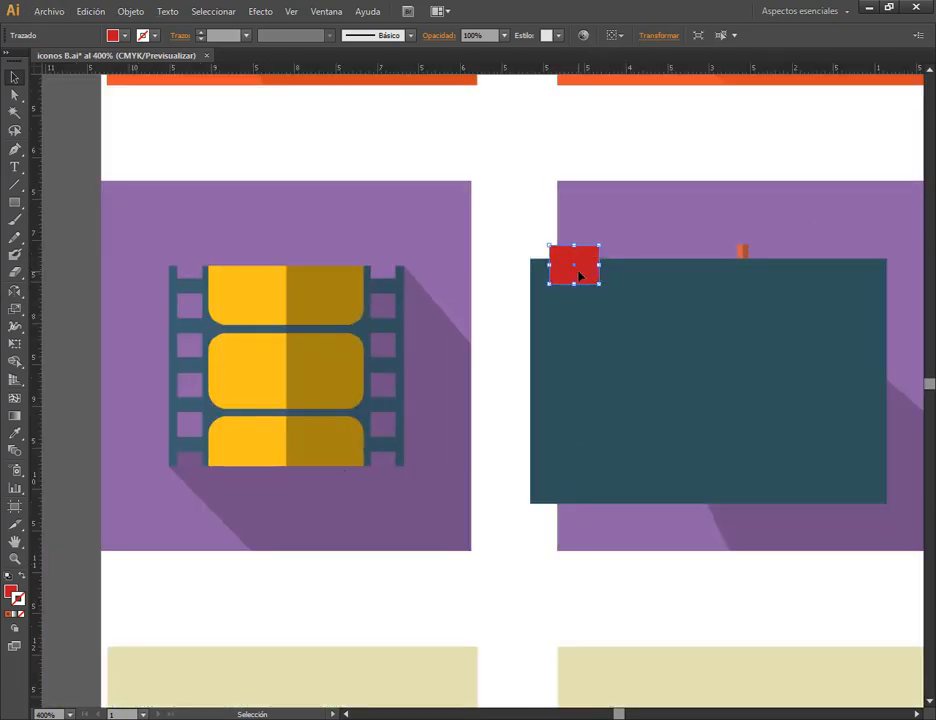
- Set the small red rectangle's width to 1 cm and adjust its height to make it a square
click(647, 36)
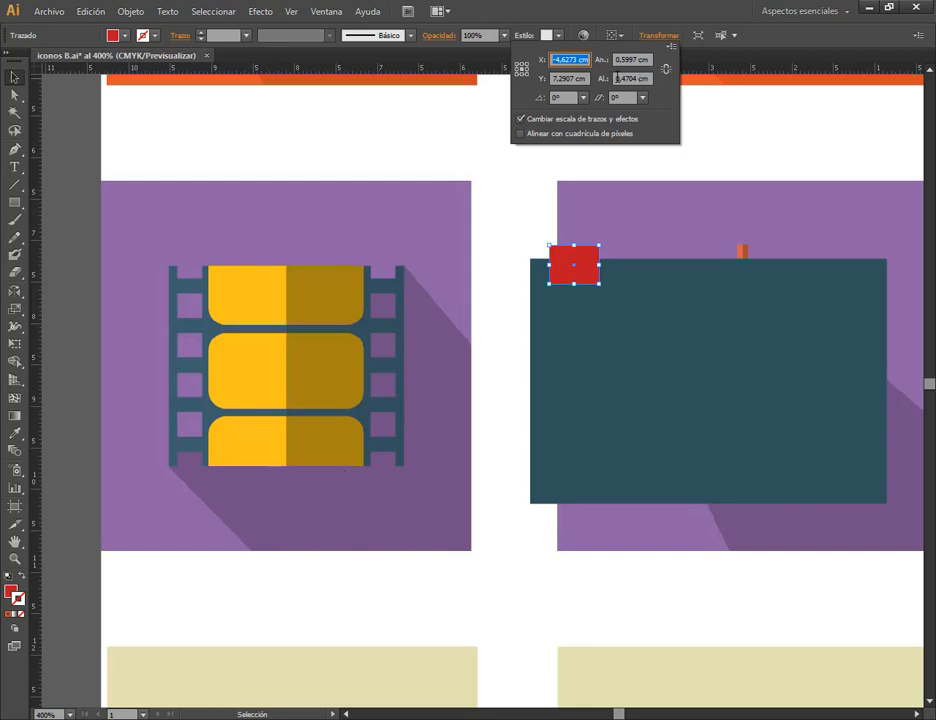
click(640, 61)
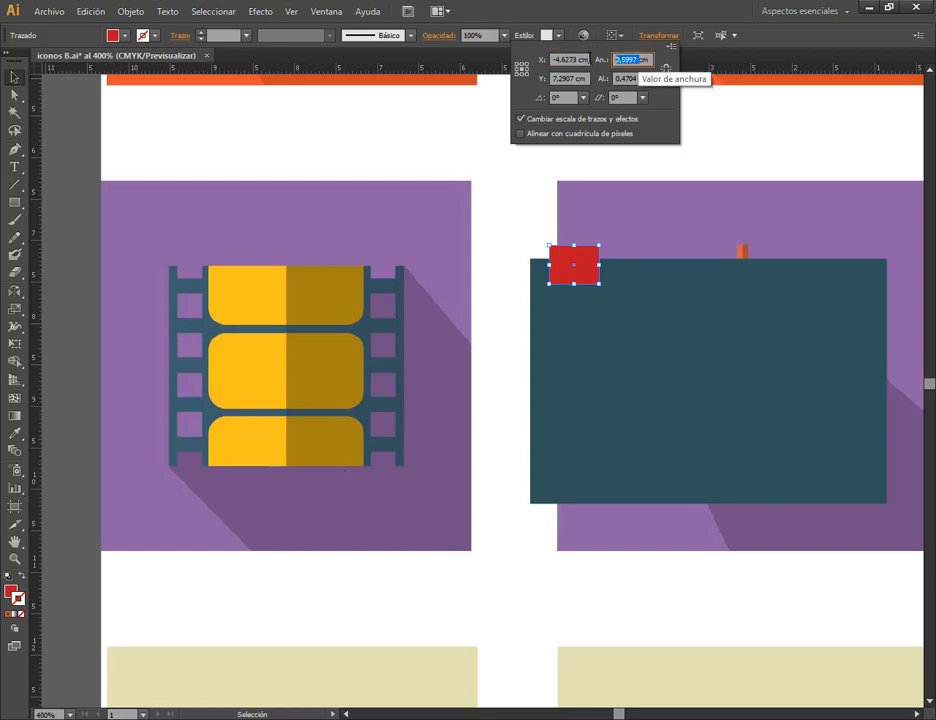
text(1)
key(Tab)
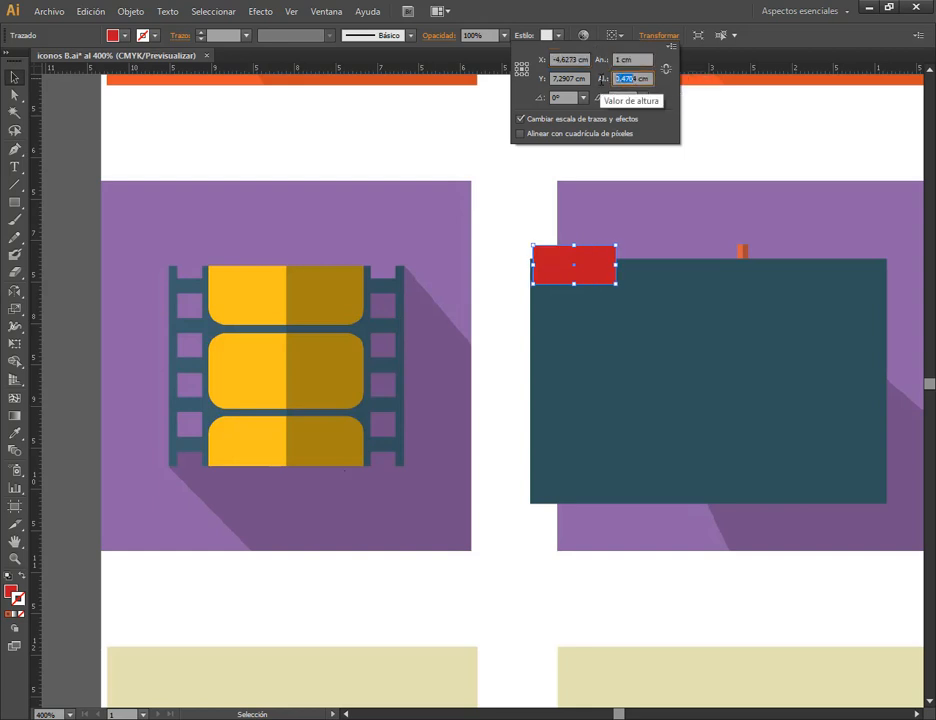
text(4)
key(Return)
- Scale the red square to about 0.45 cm across the teal rectangle's top edge and copy it straight down to the bottom edge
drag(616, 223, 575, 268)
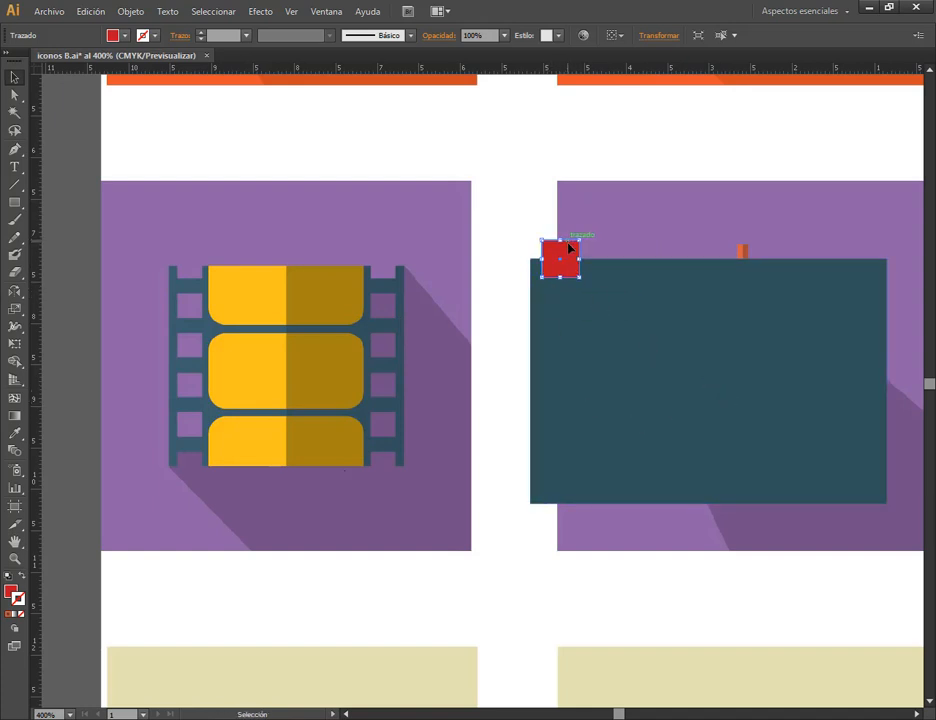
drag(570, 250, 565, 490)
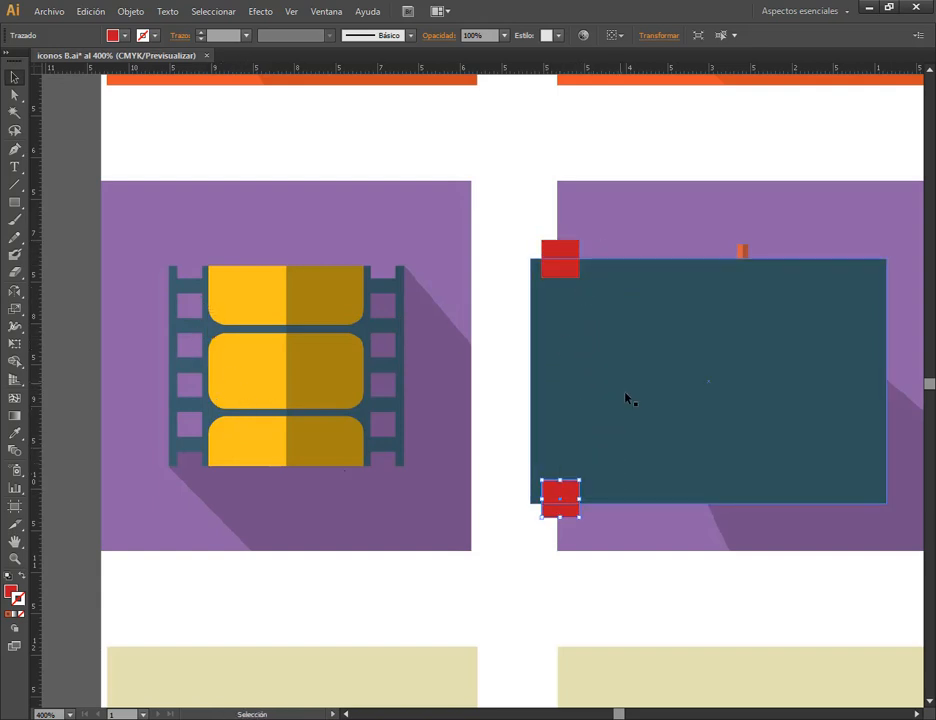
click(653, 419)
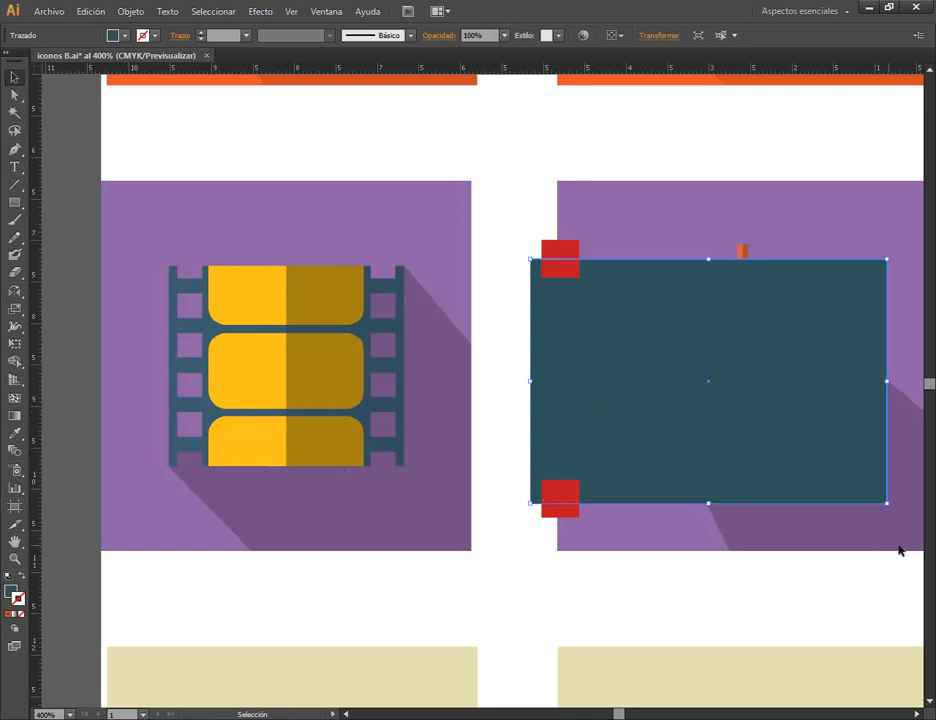
- Try blending the upper and lower red squares into a column, and release the blend
click(575, 244)
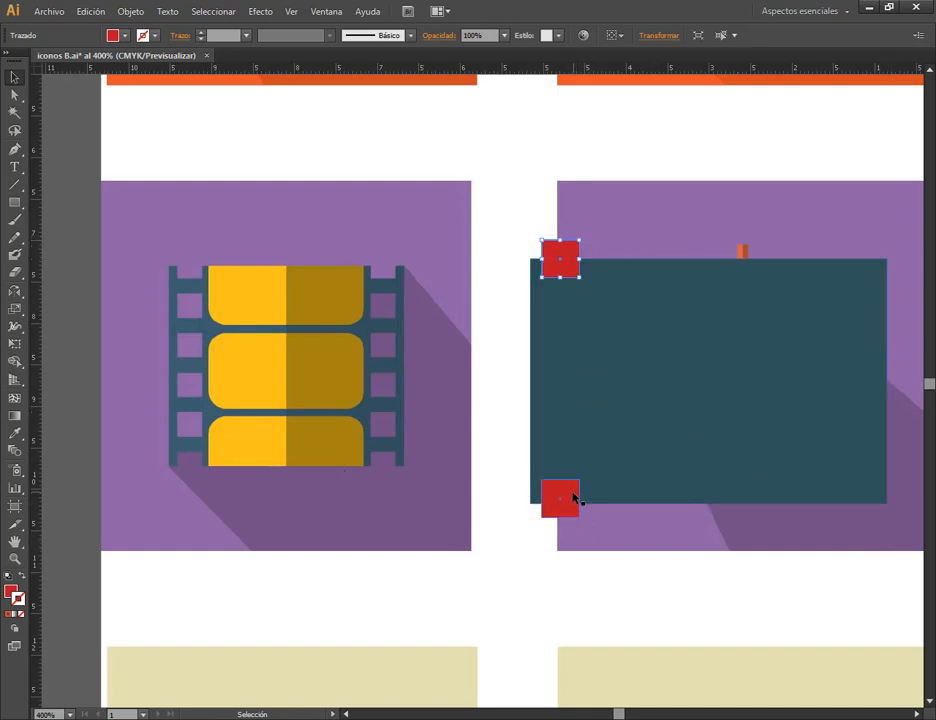
shift+click(574, 497)
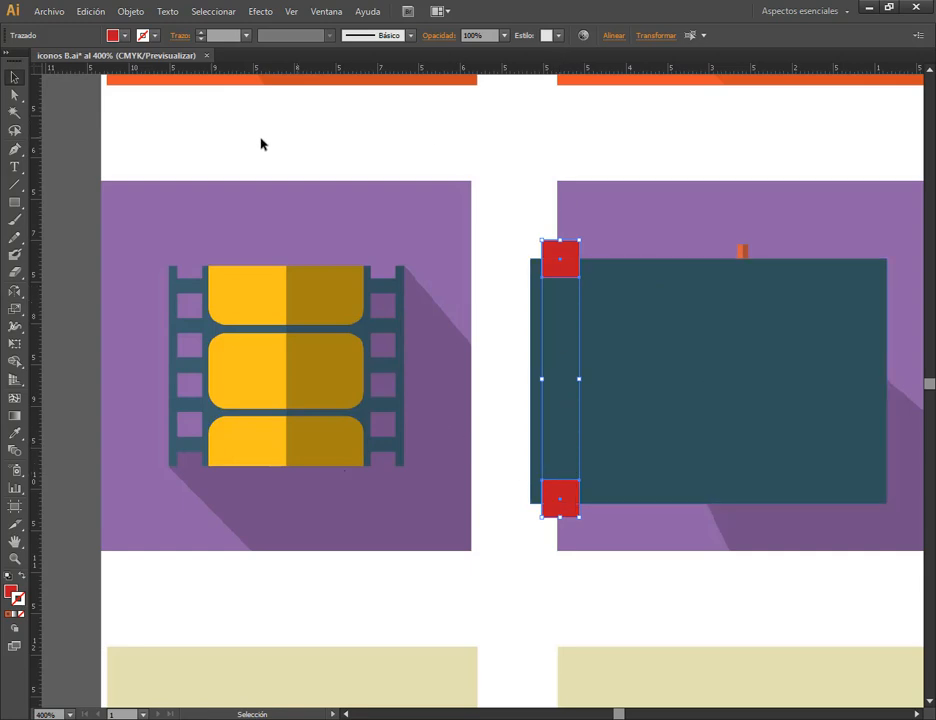
click(131, 12)
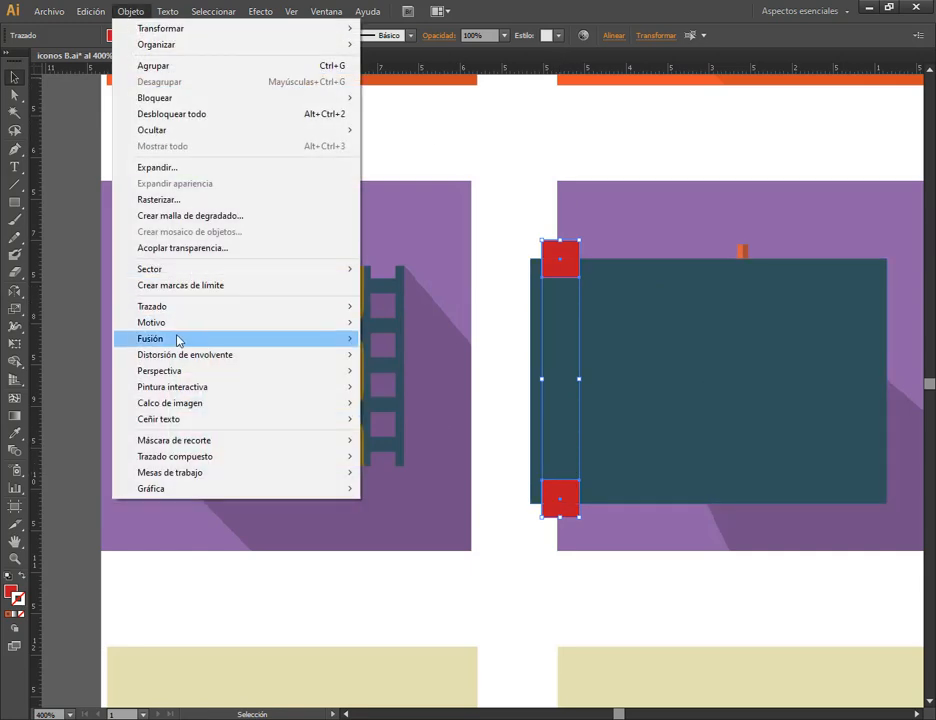
mouse_move(180, 338)
click(391, 339)
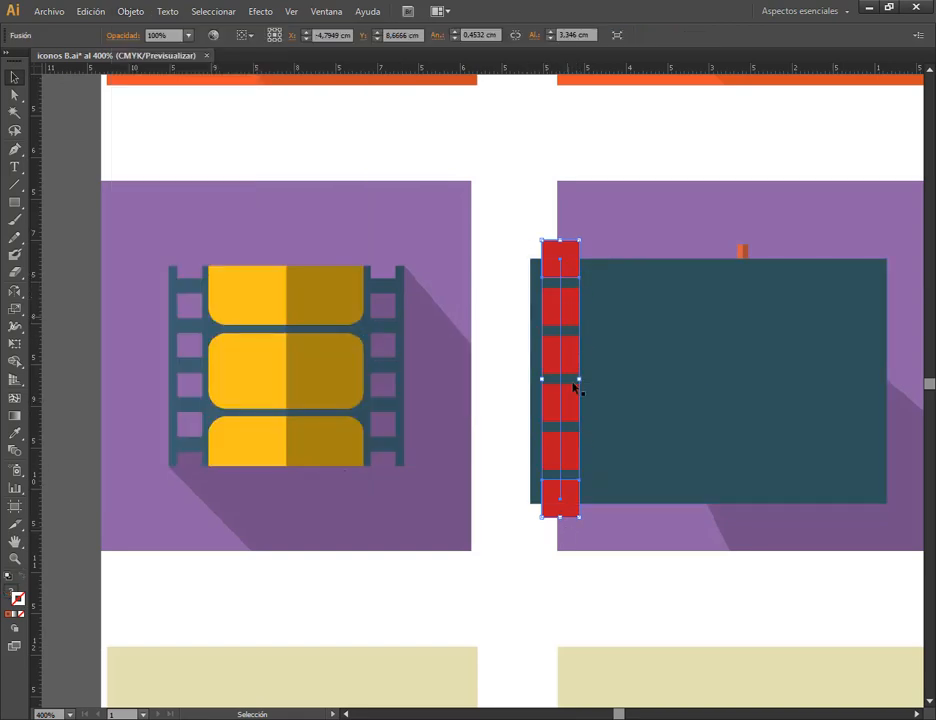
key(ctrl+alt+shift+b)
- Try copying the upper red square downward by hand to fill the column, and undo the copies
click(523, 215)
click(558, 260)
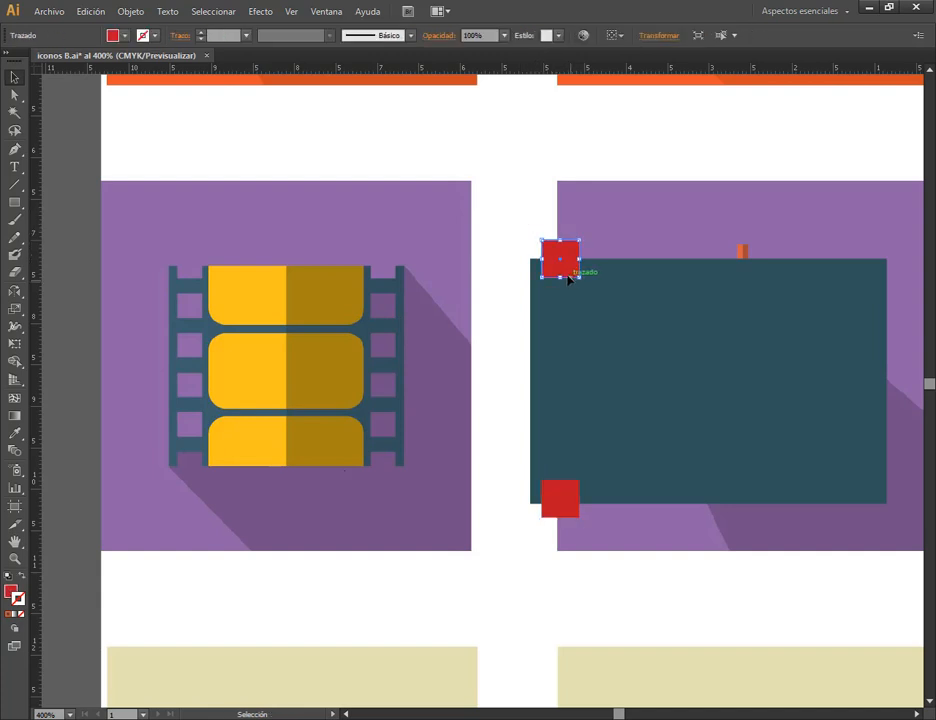
drag(563, 268, 571, 416)
click(577, 355)
click(569, 317)
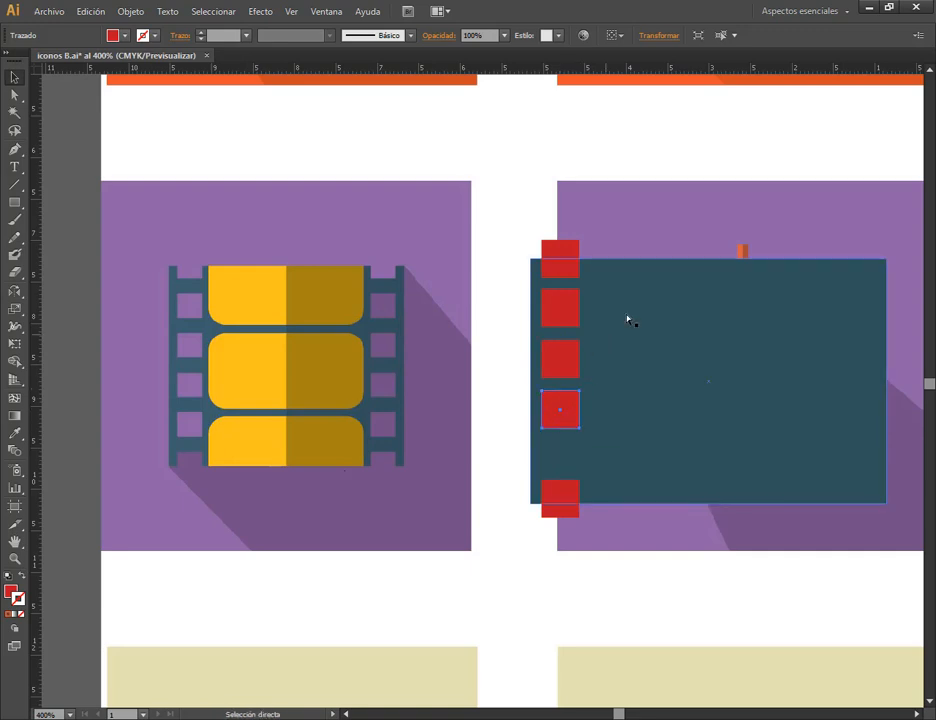
key(ctrl+z)
key(ctrl+z)
key(ctrl+z)
- Blend the upper and lower red squares into an evenly spaced vertical column
shift+click(557, 500)
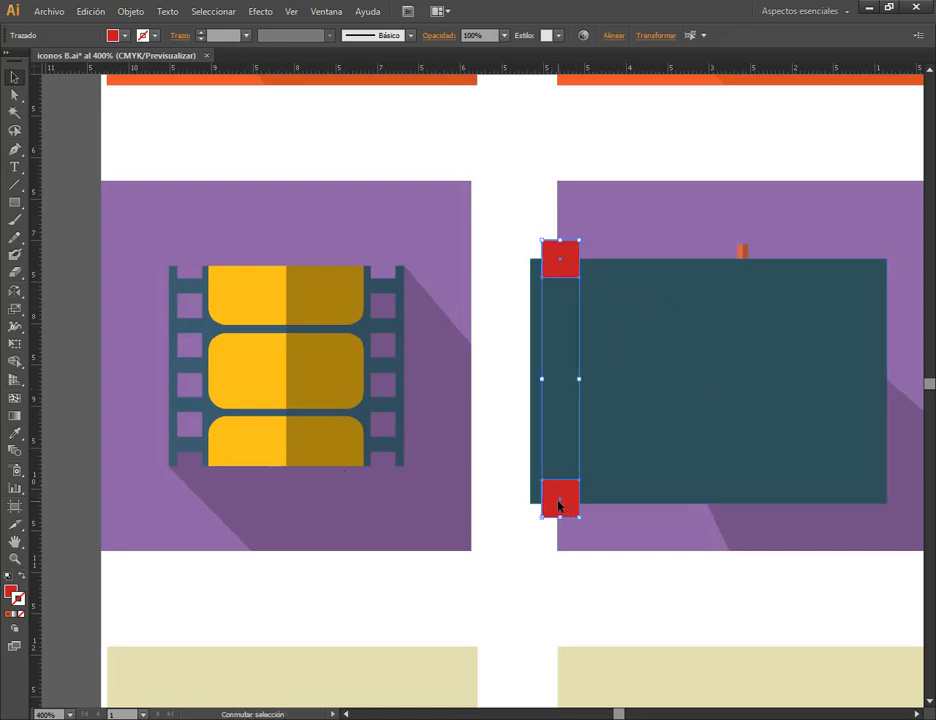
click(130, 11)
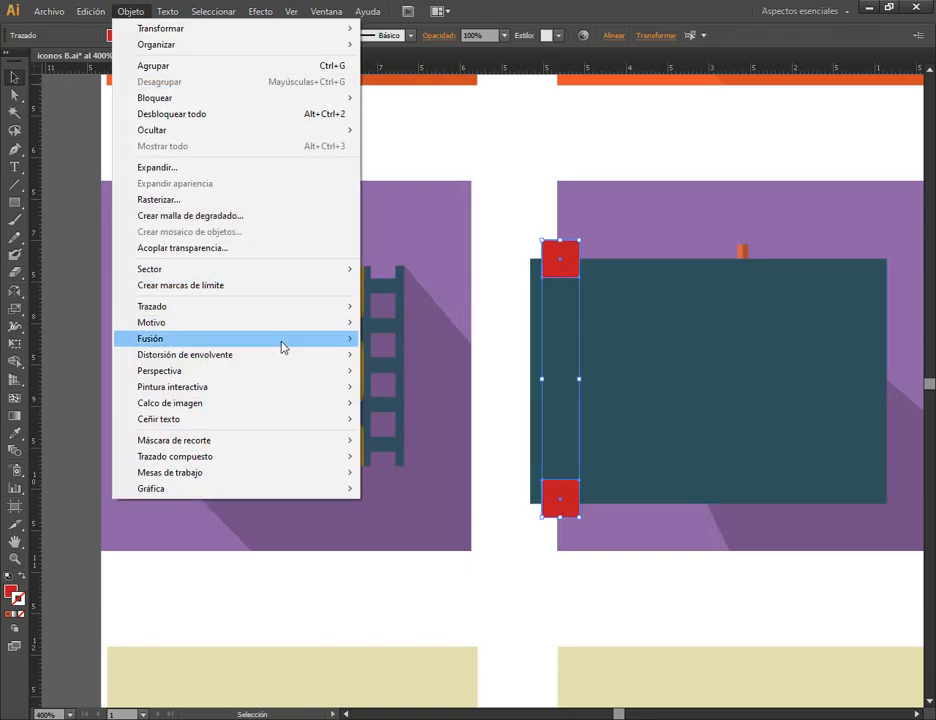
mouse_move(280, 339)
click(395, 339)
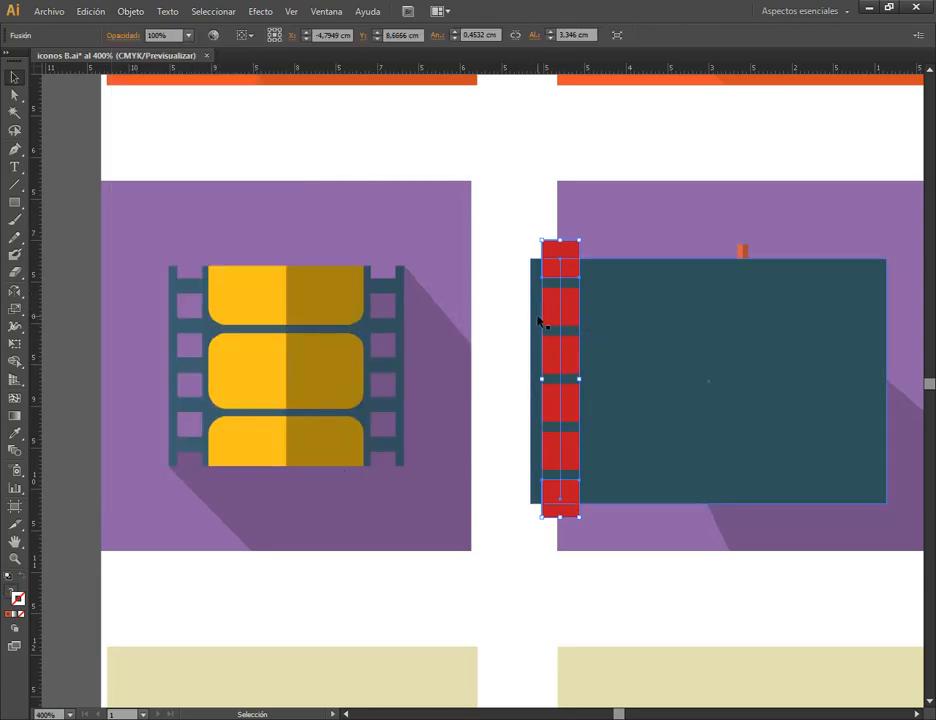
- Turn on preview in the blend options and accept the spacing of 4 specified steps
click(128, 11)
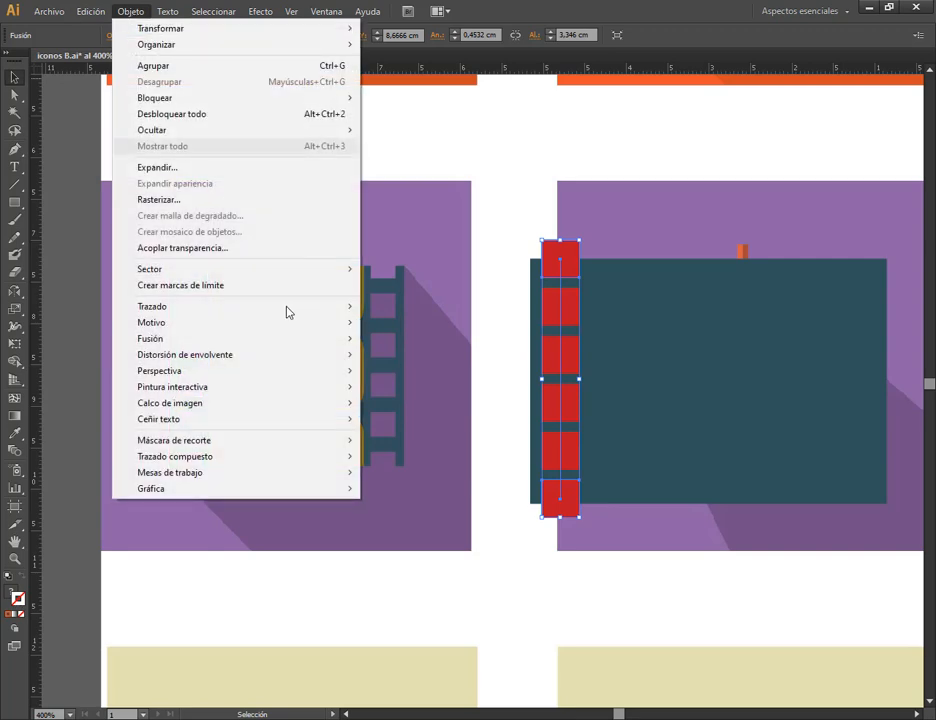
mouse_move(299, 342)
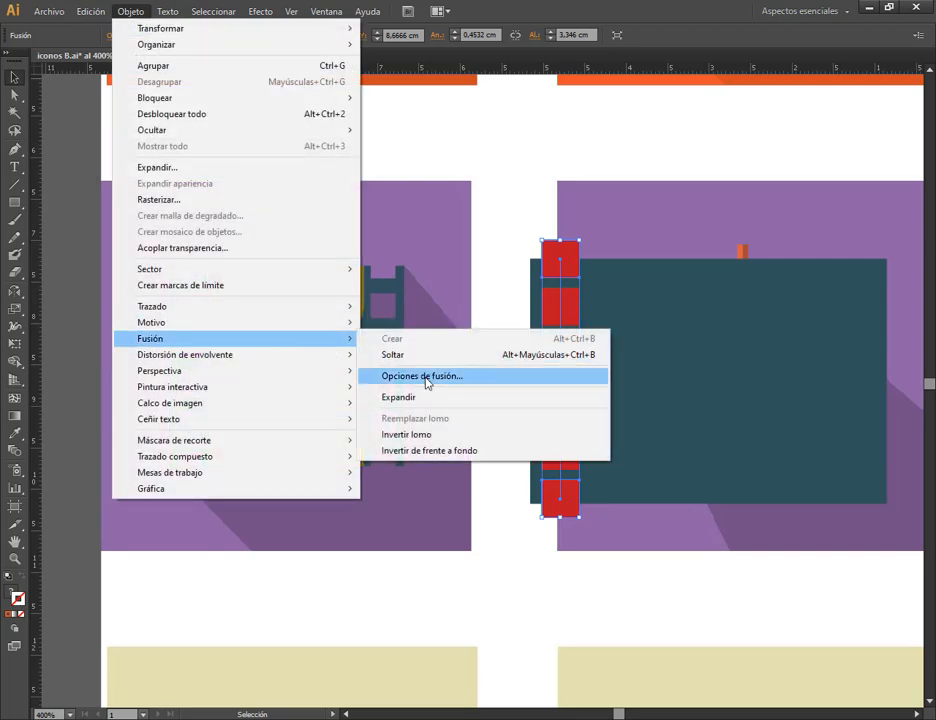
click(427, 382)
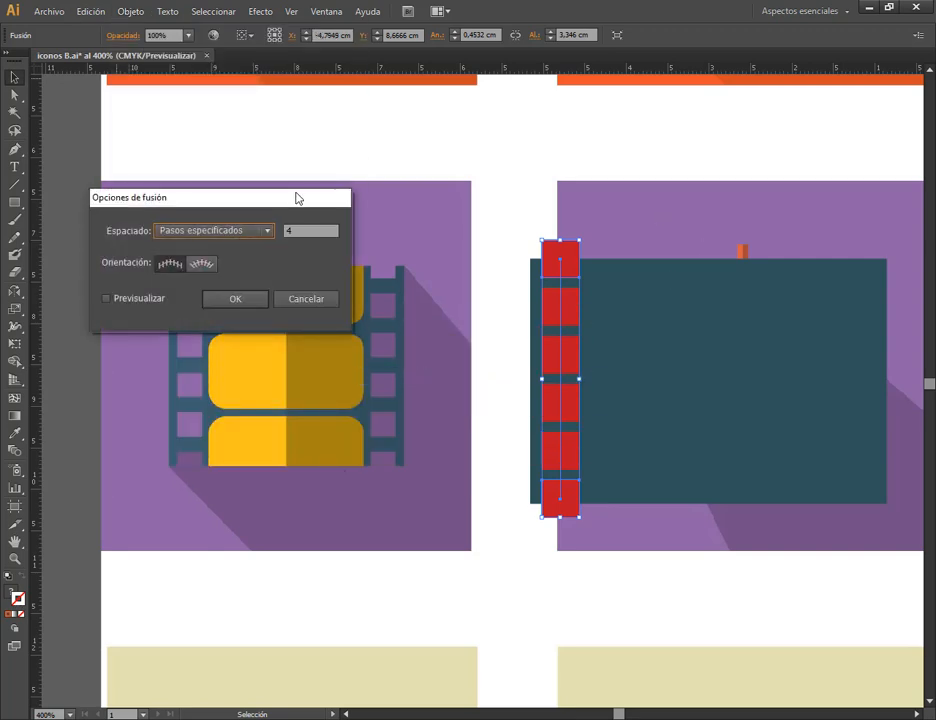
click(213, 219)
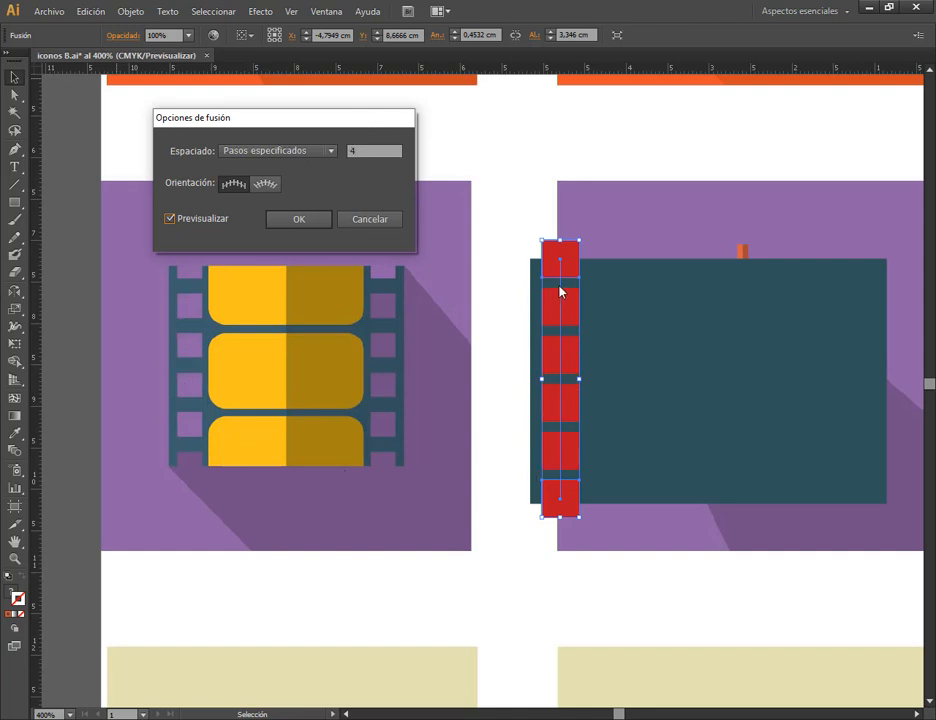
click(310, 222)
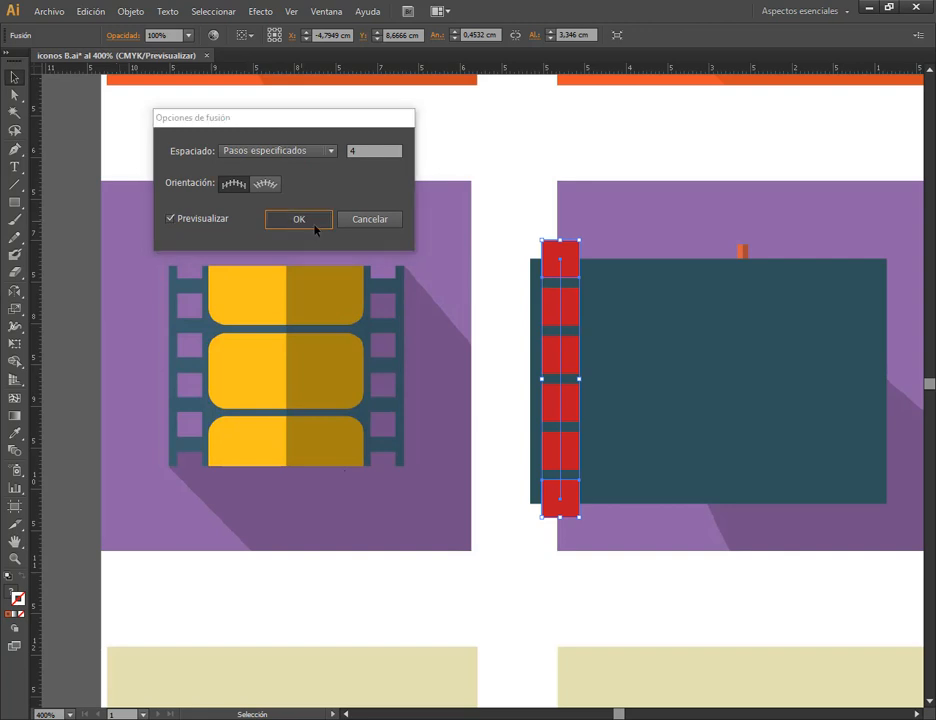
click(610, 150)
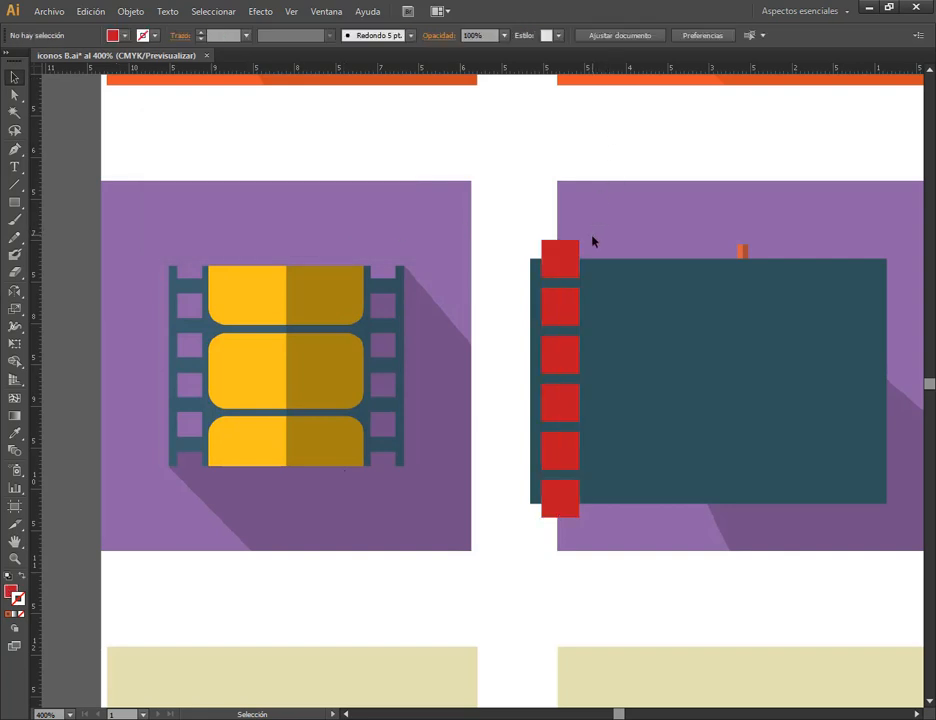
- Place a vertical guide through the centre of the teal rectangle
click(698, 330)
drag(40, 343, 709, 395)
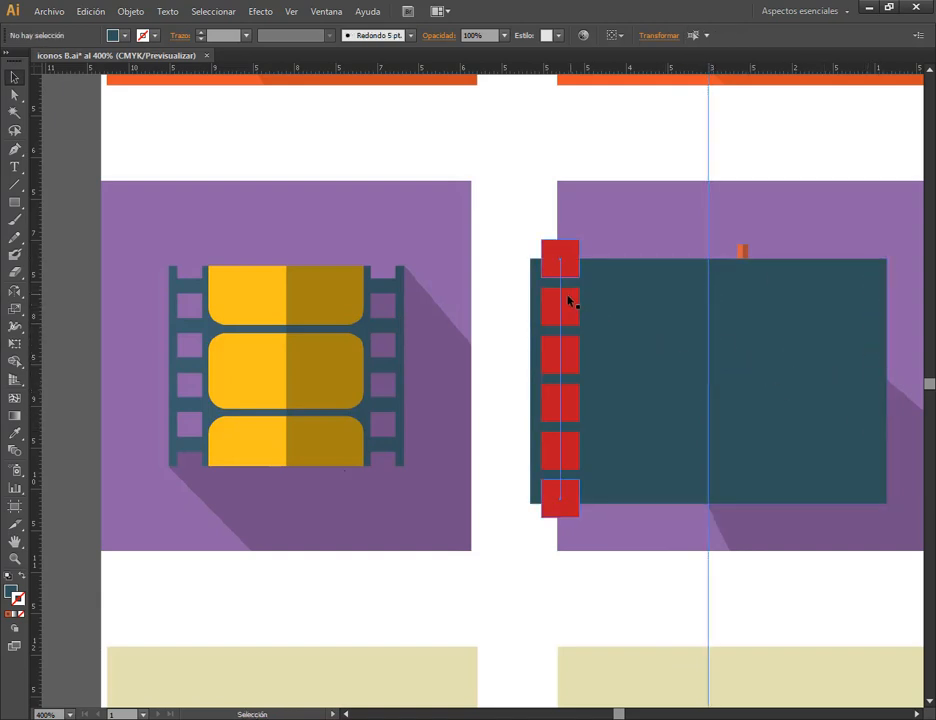
- Reflect a copy of the red square column across the central vertical guide, using the vertical axis
click(548, 330)
click(12, 293)
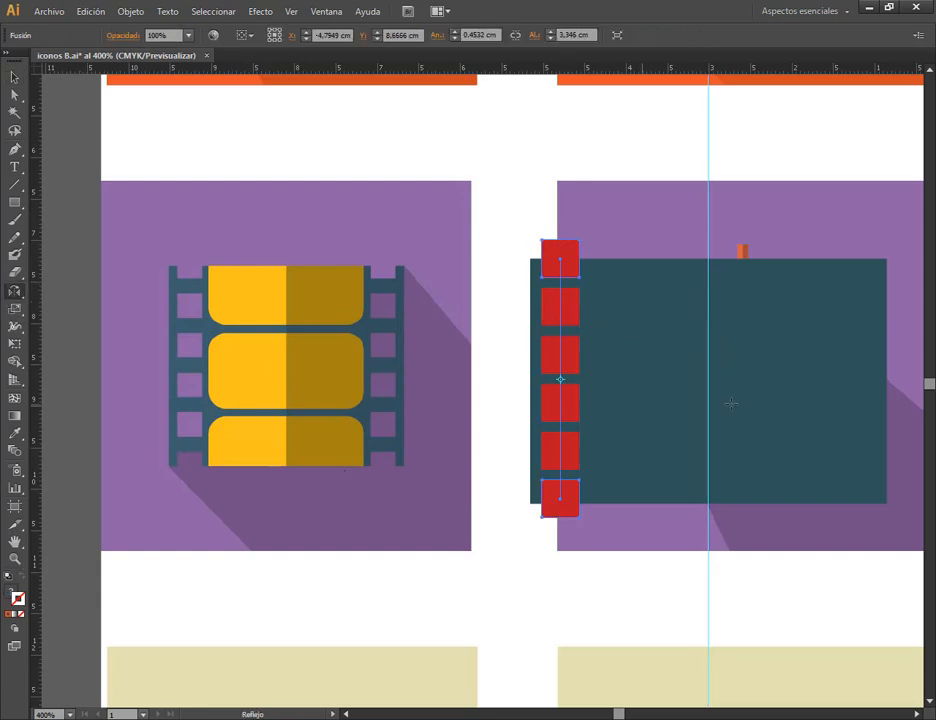
alt+click(708, 355)
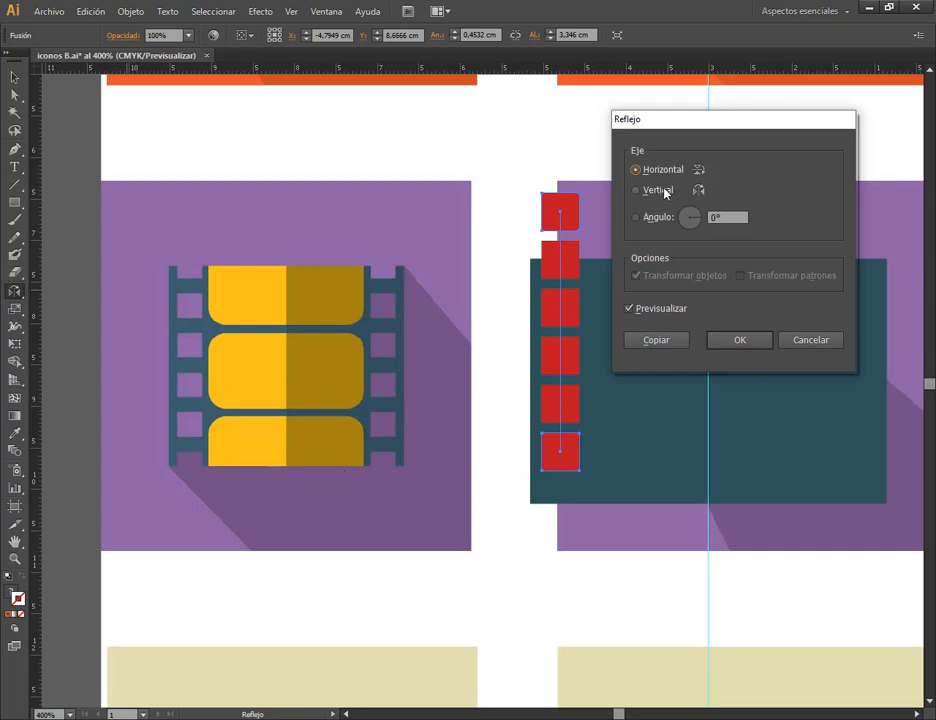
click(664, 191)
drag(706, 125, 332, 120)
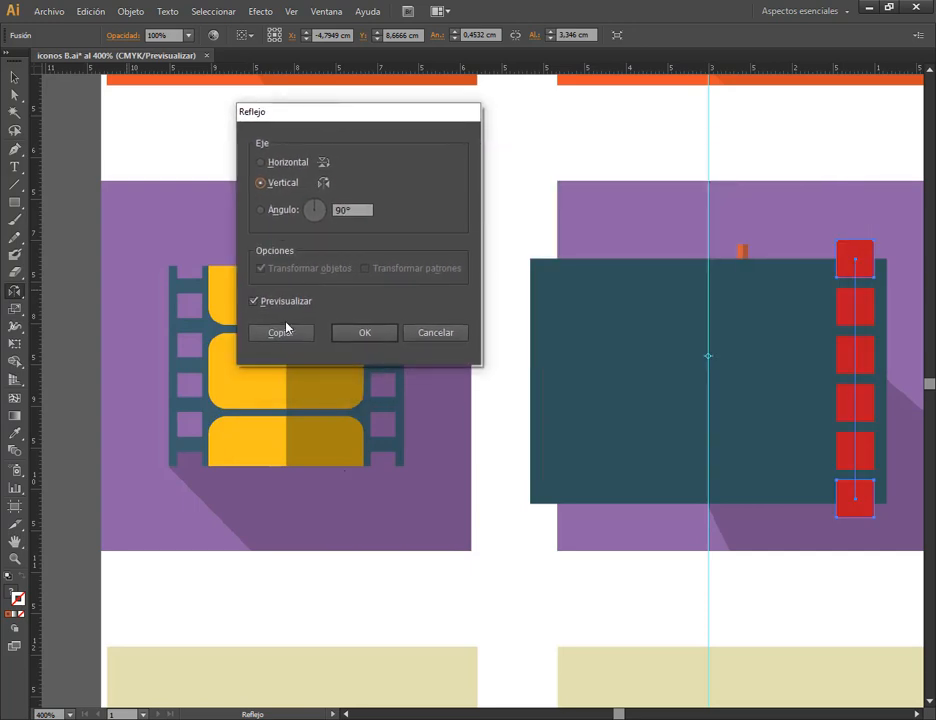
click(282, 332)
click(14, 78)
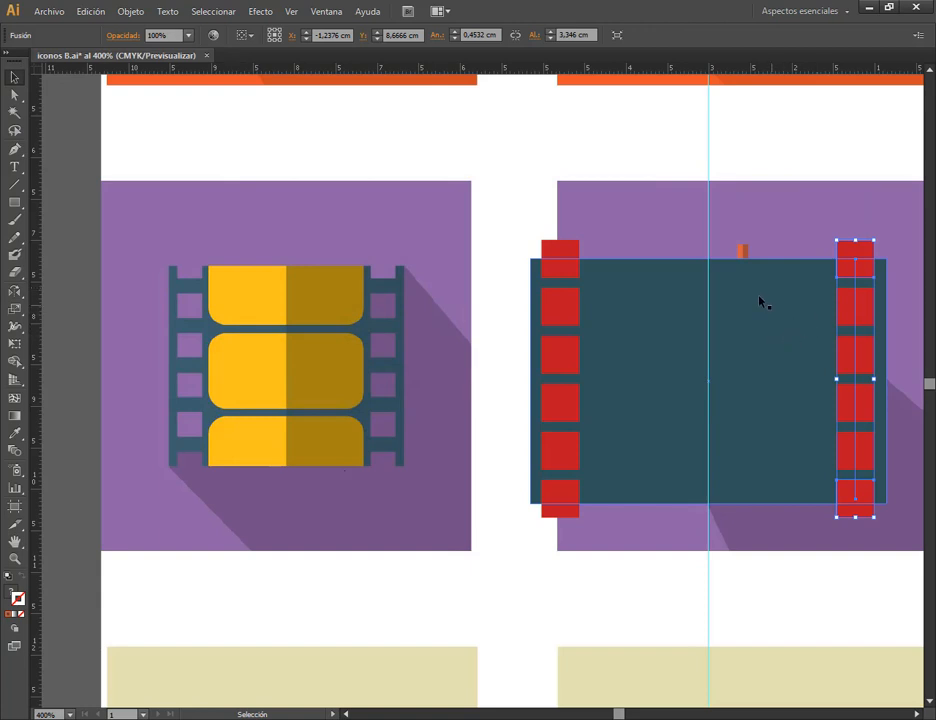
- Select both red square columns with the teal rectangle and bring up the Pathfinder panel above the icon
click(570, 275)
shift+click(624, 293)
shift+click(868, 285)
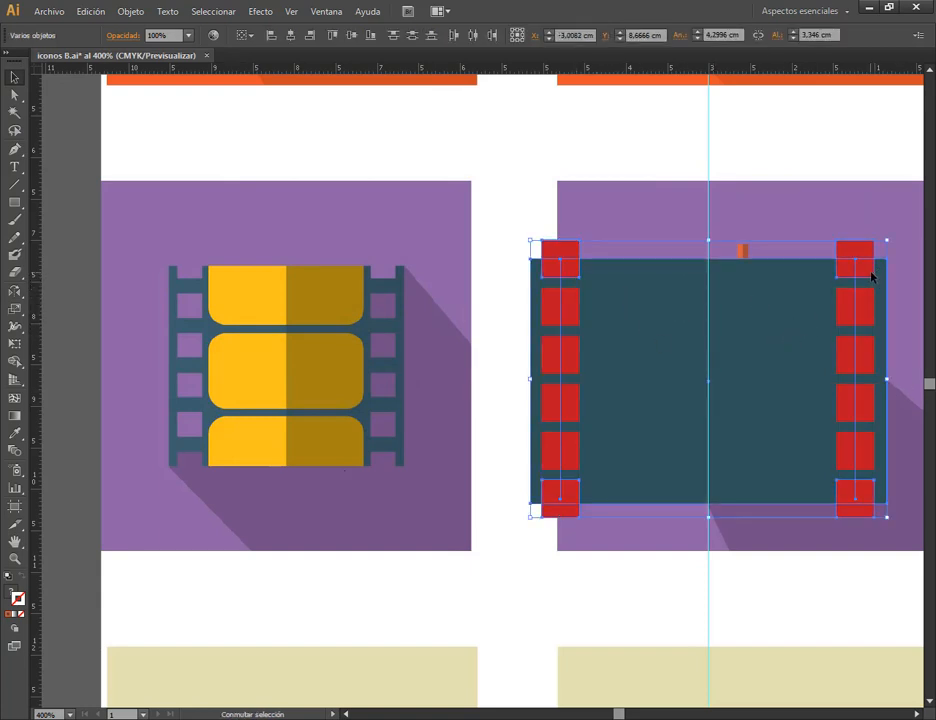
click(336, 9)
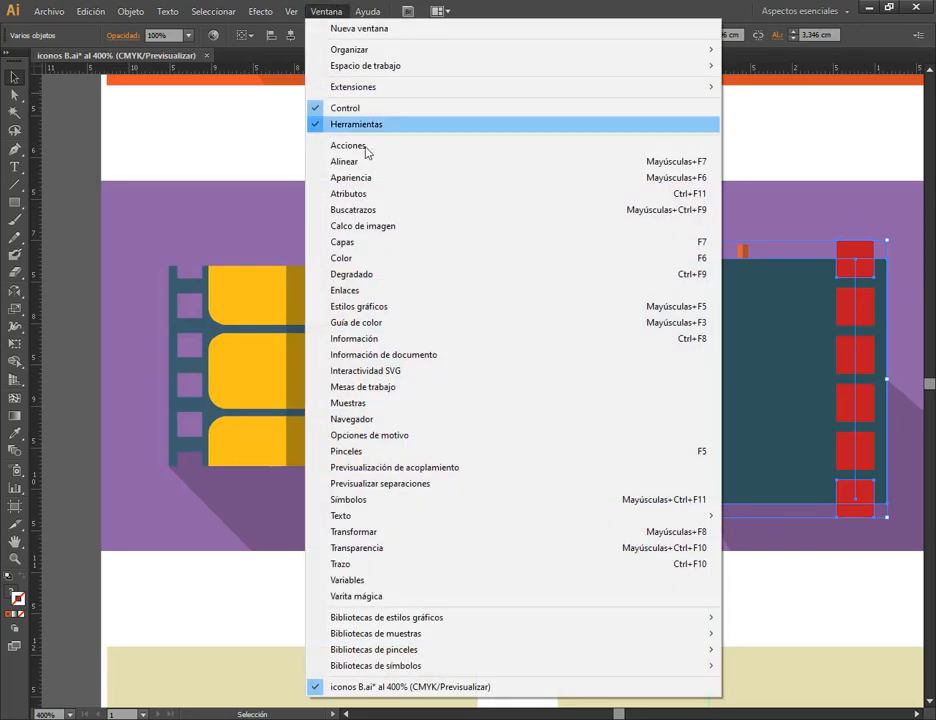
click(391, 209)
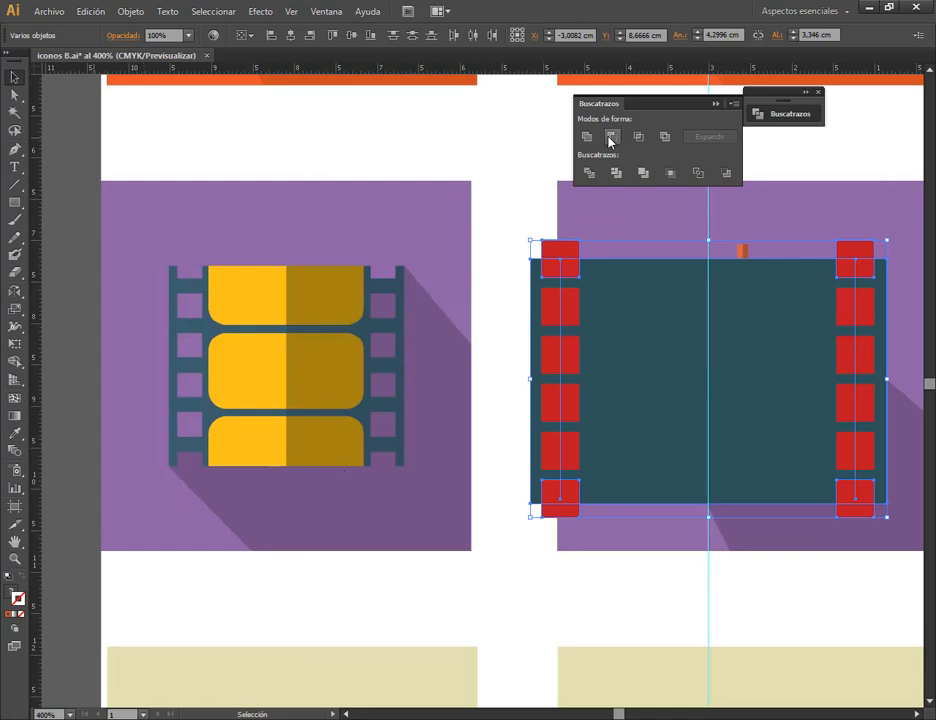
drag(663, 106, 625, 100)
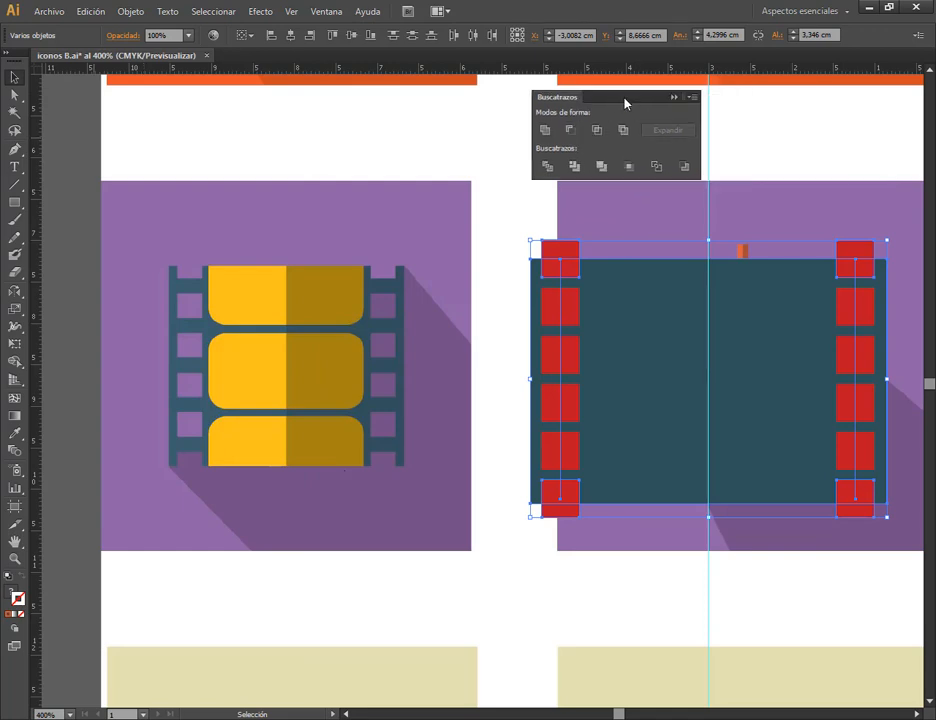
- Inspect the two red columns one at a time, checking the first blend in isolation mode
click(516, 200)
click(576, 270)
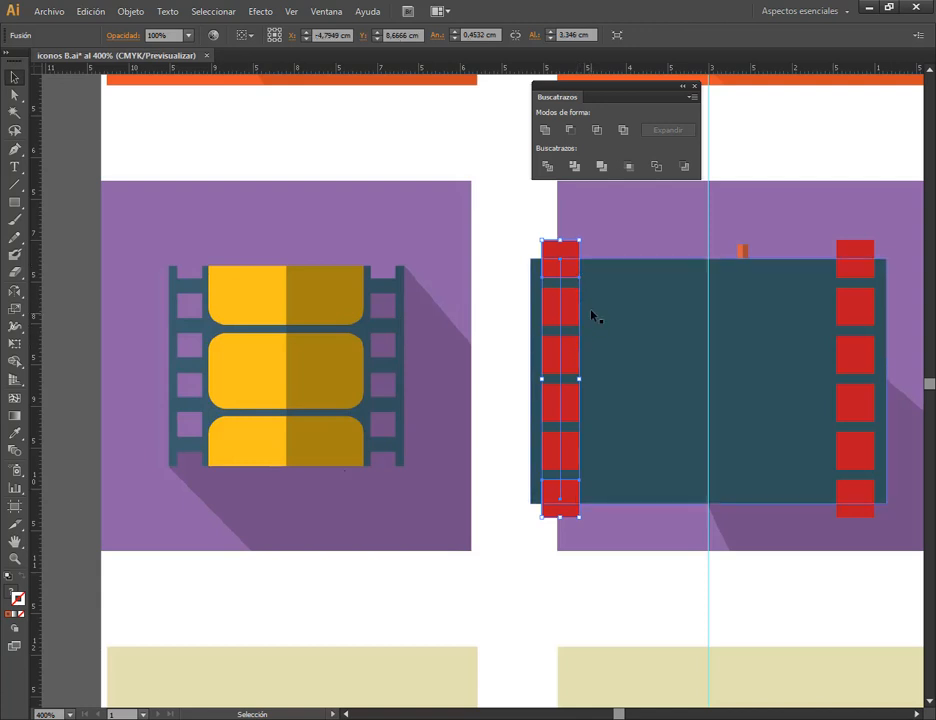
click(860, 260)
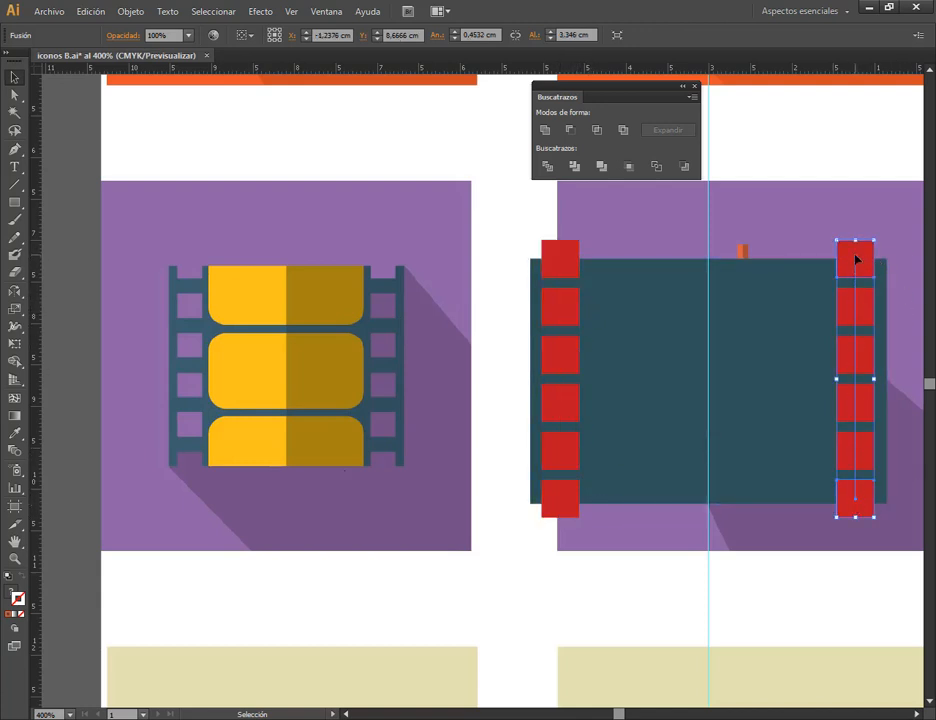
double_click(562, 262)
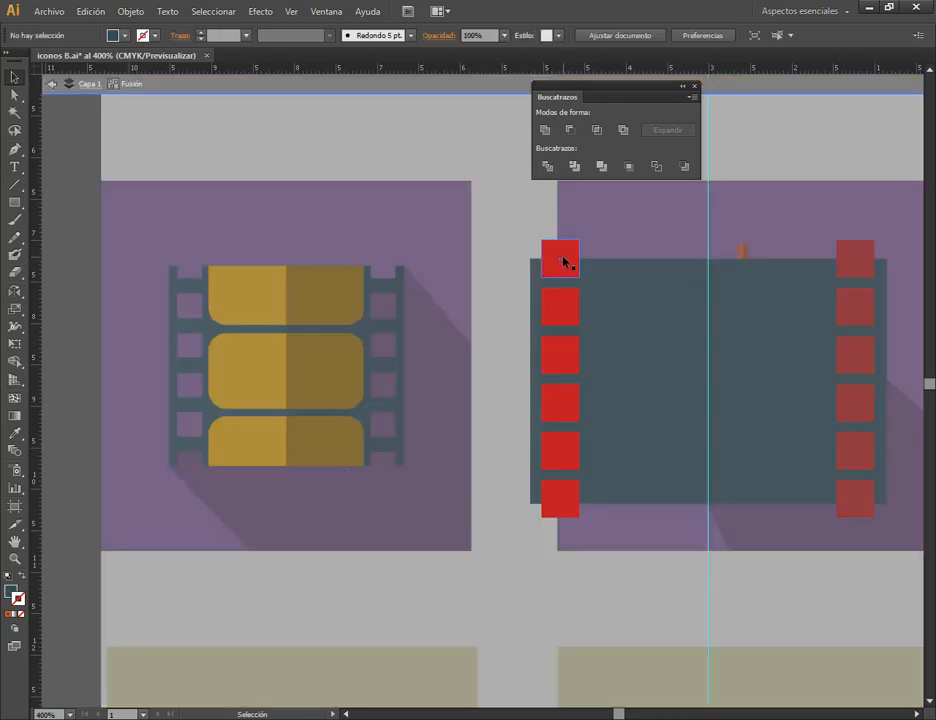
click(50, 85)
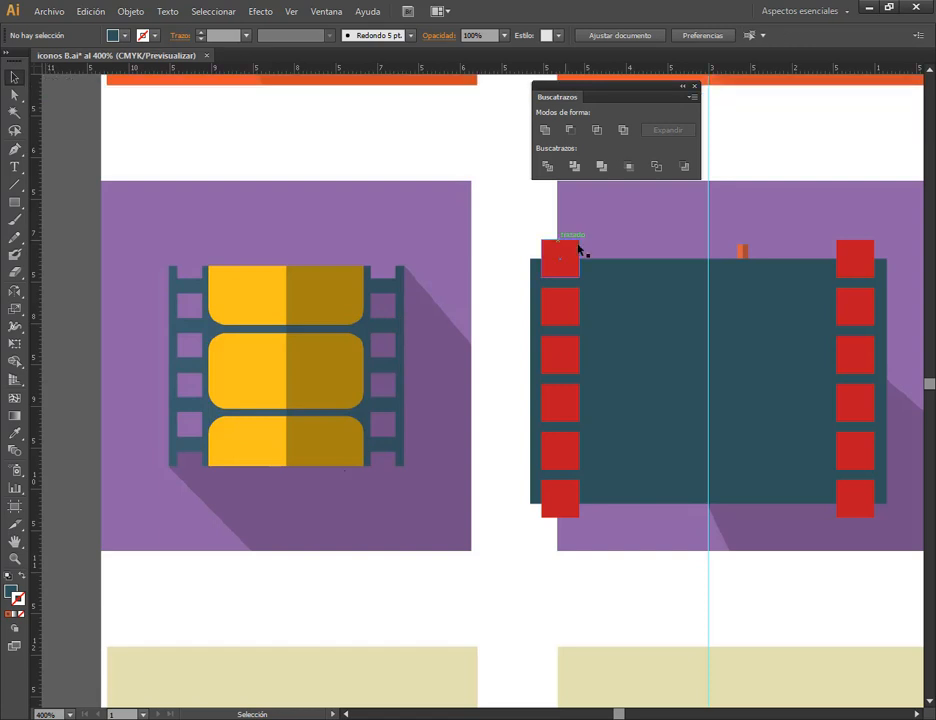
- Expand the blends of both red columns into separate squares
click(572, 290)
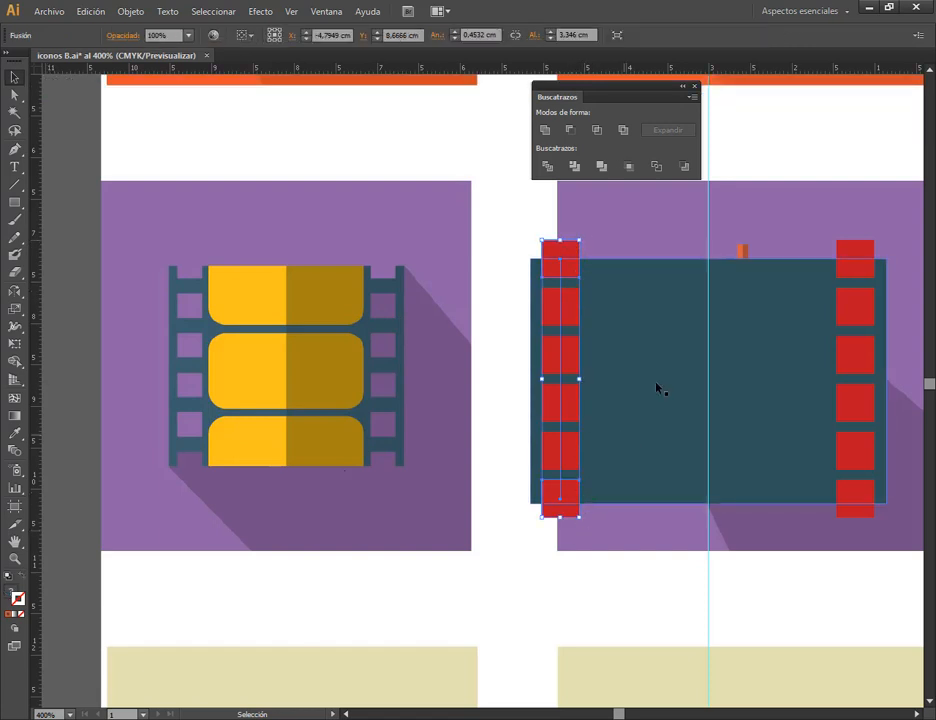
shift+click(858, 253)
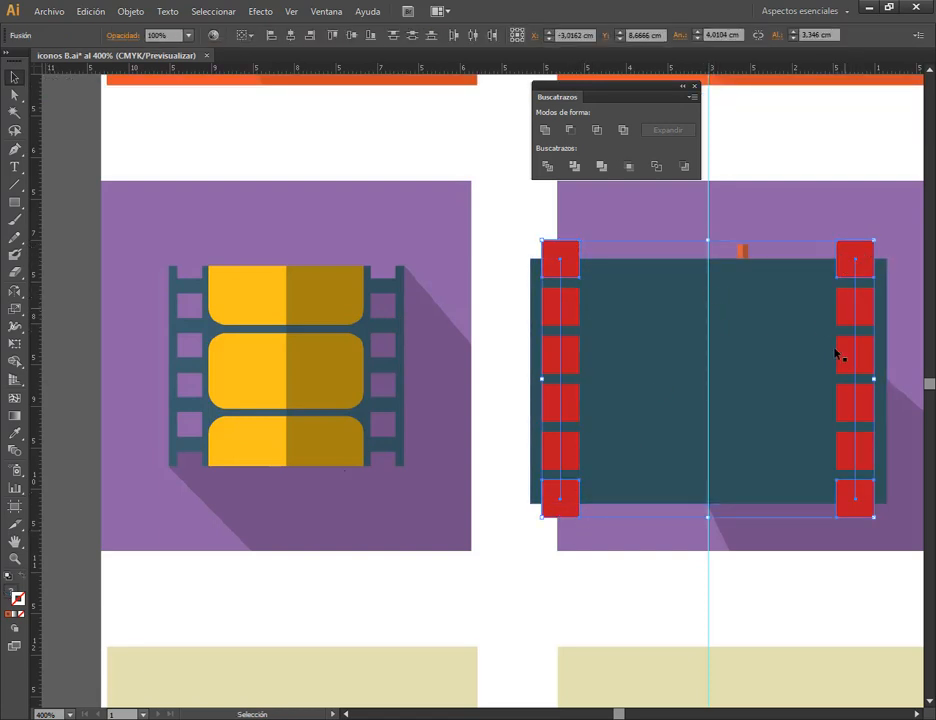
click(143, 9)
mouse_move(250, 322)
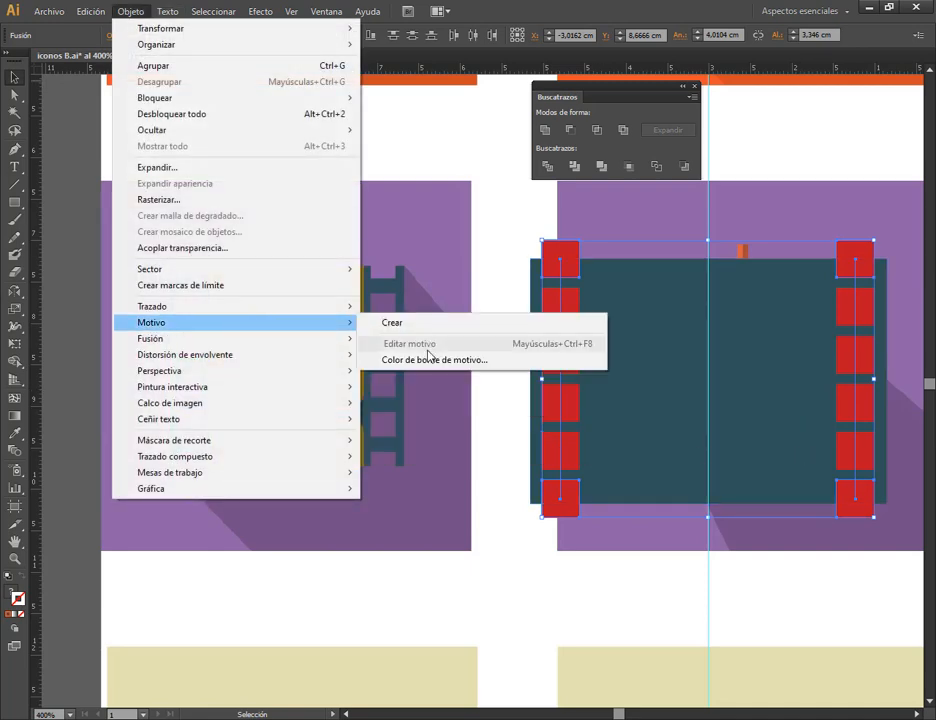
mouse_move(288, 338)
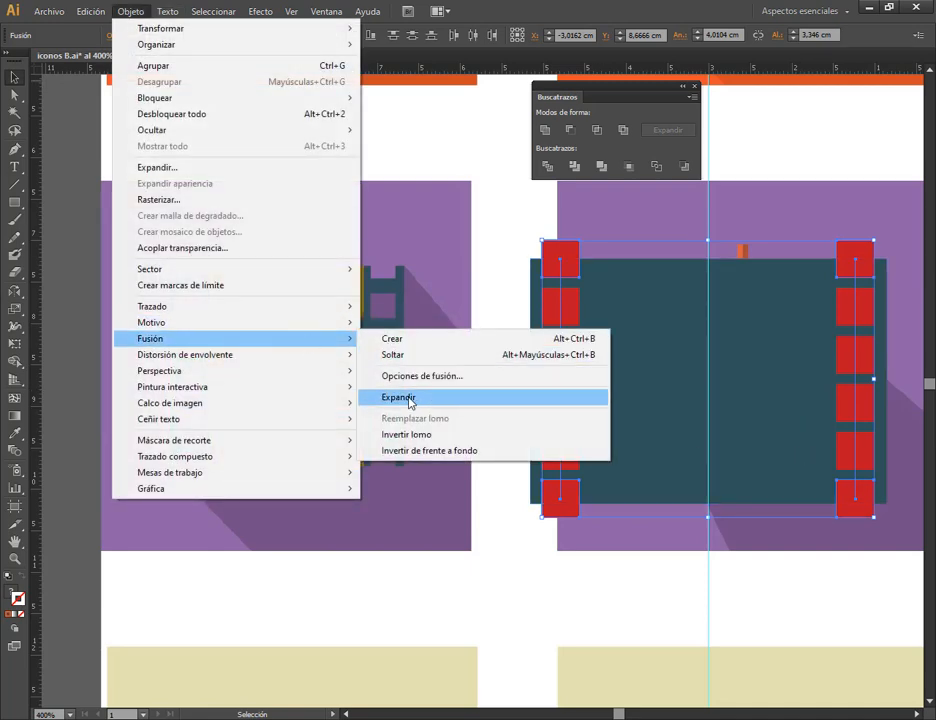
click(409, 398)
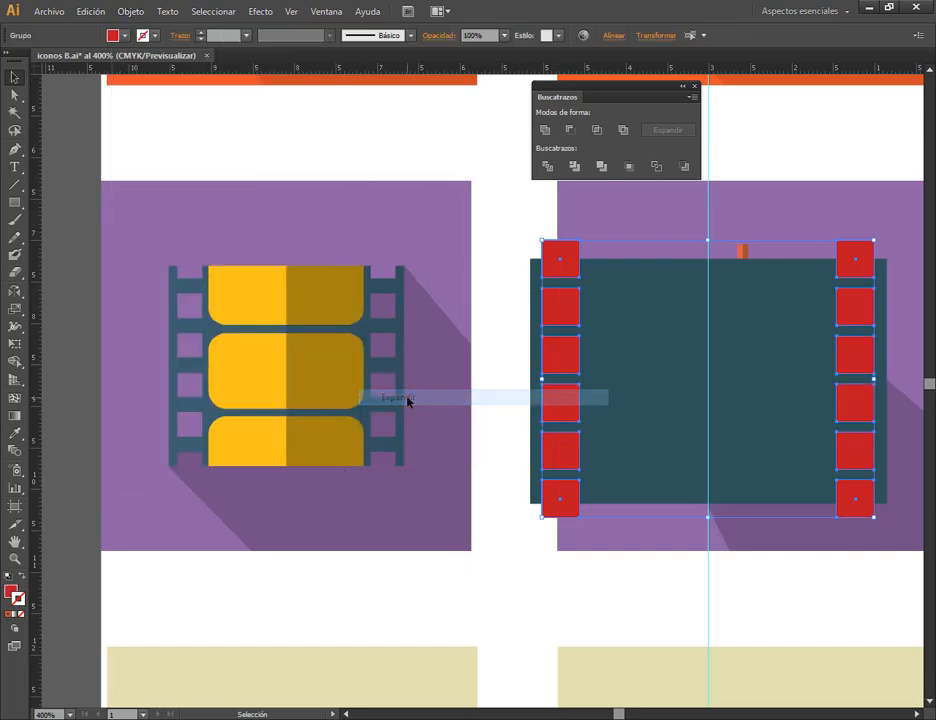
- Subtract both columns of red squares from the teal rectangle with Minus Front to cut the film perforations
click(504, 203)
click(560, 285)
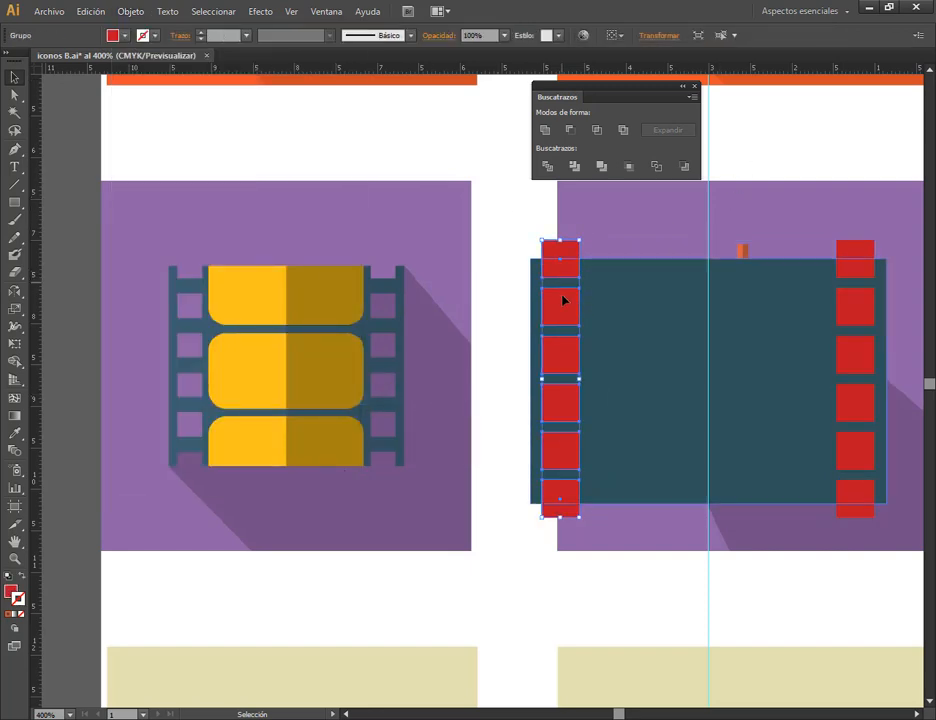
shift+click(857, 259)
shift+click(786, 305)
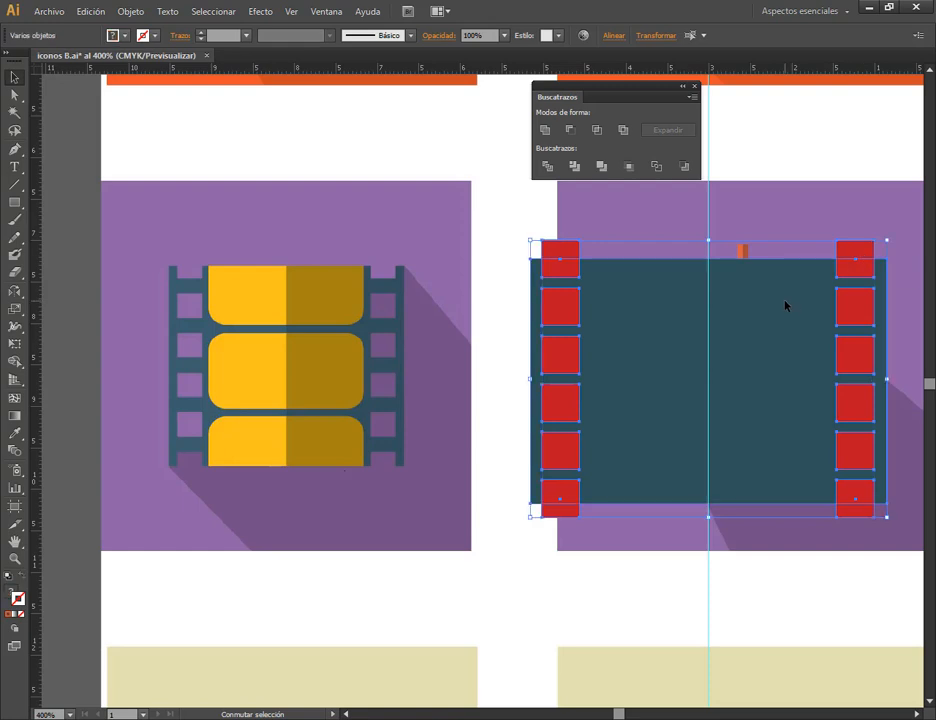
click(572, 131)
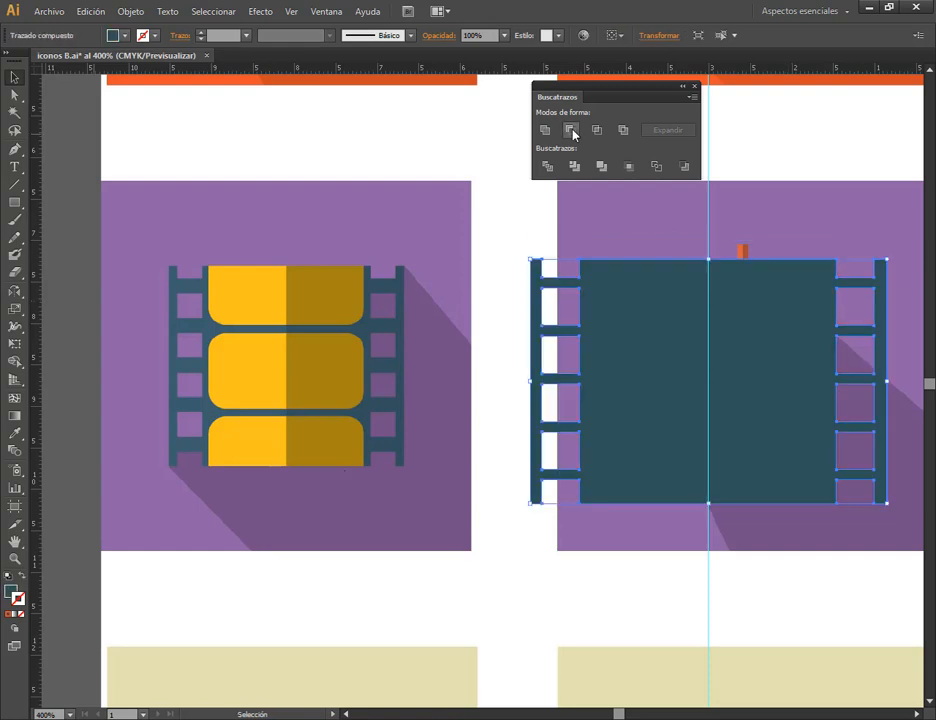
click(508, 251)
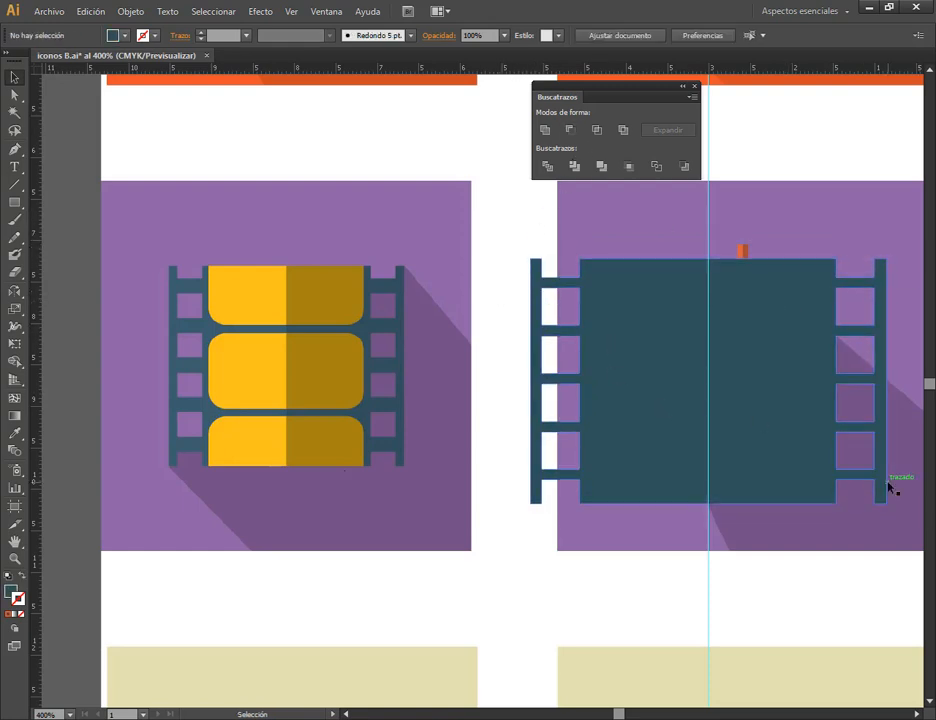
- Place a horizontal guide through the centre of the teal film strip
click(15, 204)
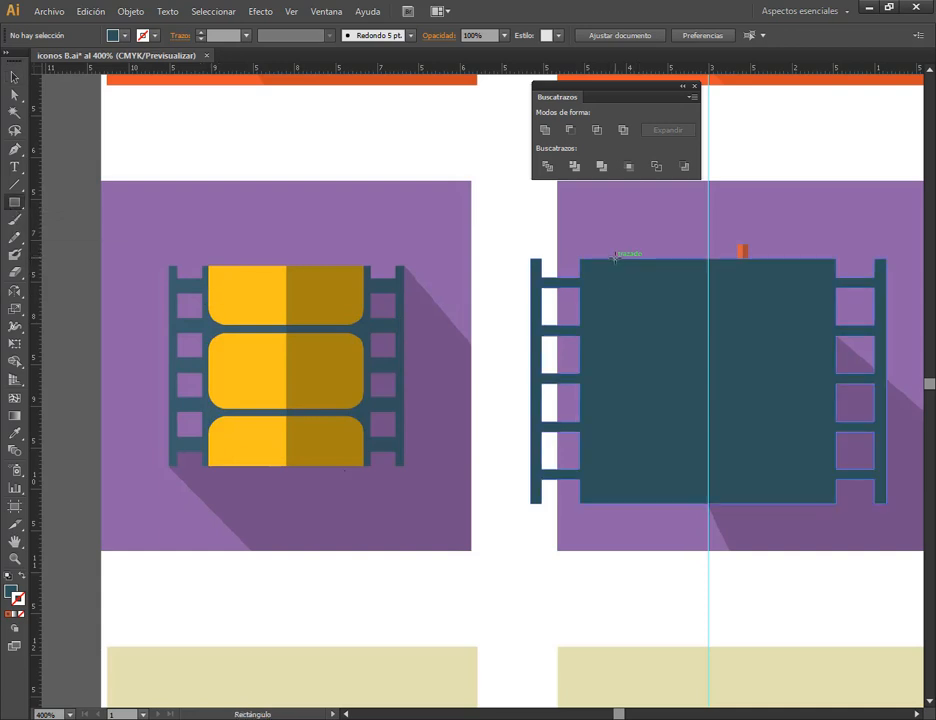
key(v)
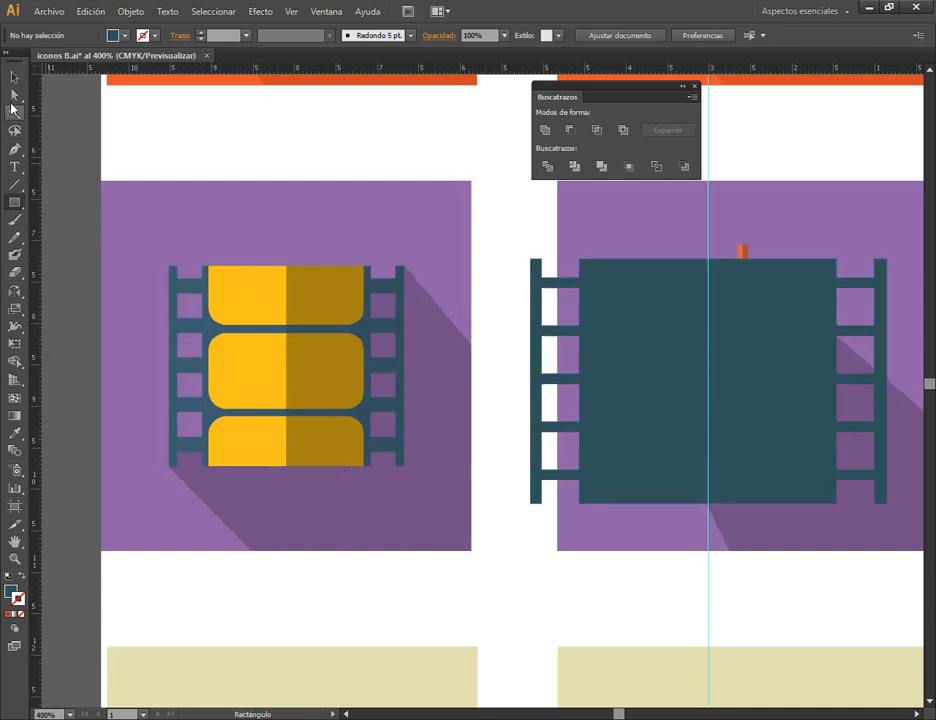
click(687, 334)
drag(733, 68, 894, 382)
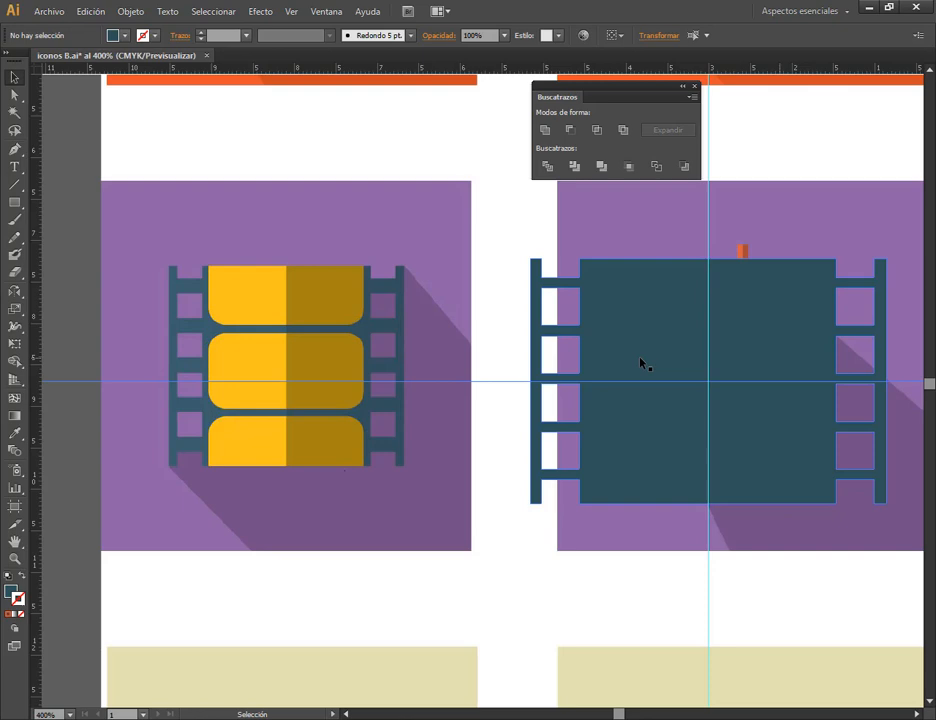
- Draw a rounded rectangle outward from the guide intersection, almost as wide as the strip's solid middle, with large corner radii
click(14, 203)
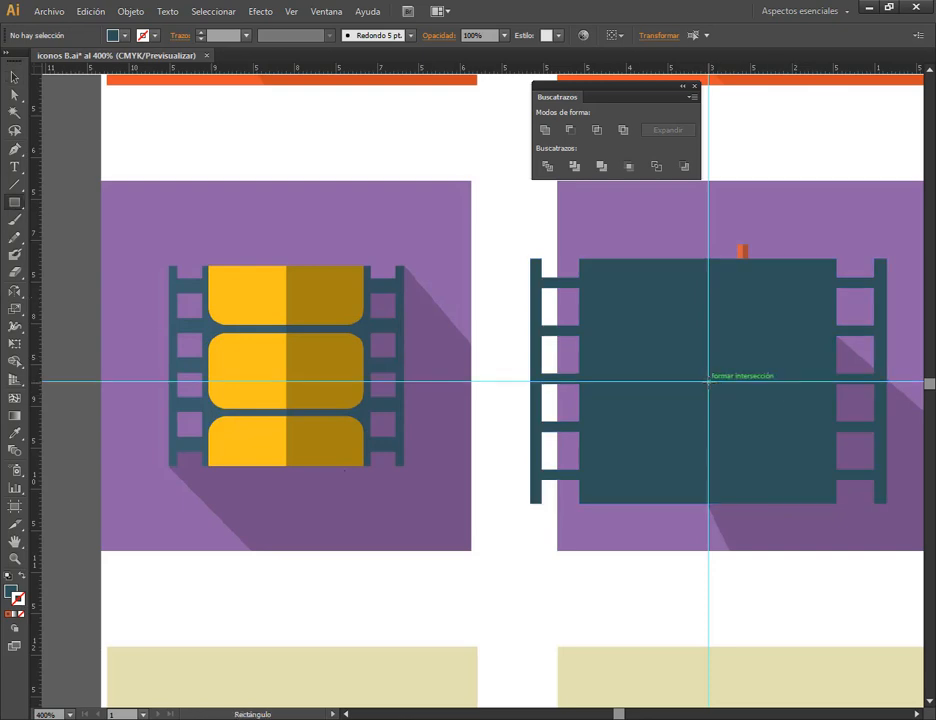
drag(14, 203, 47, 220)
drag(728, 392, 822, 435)
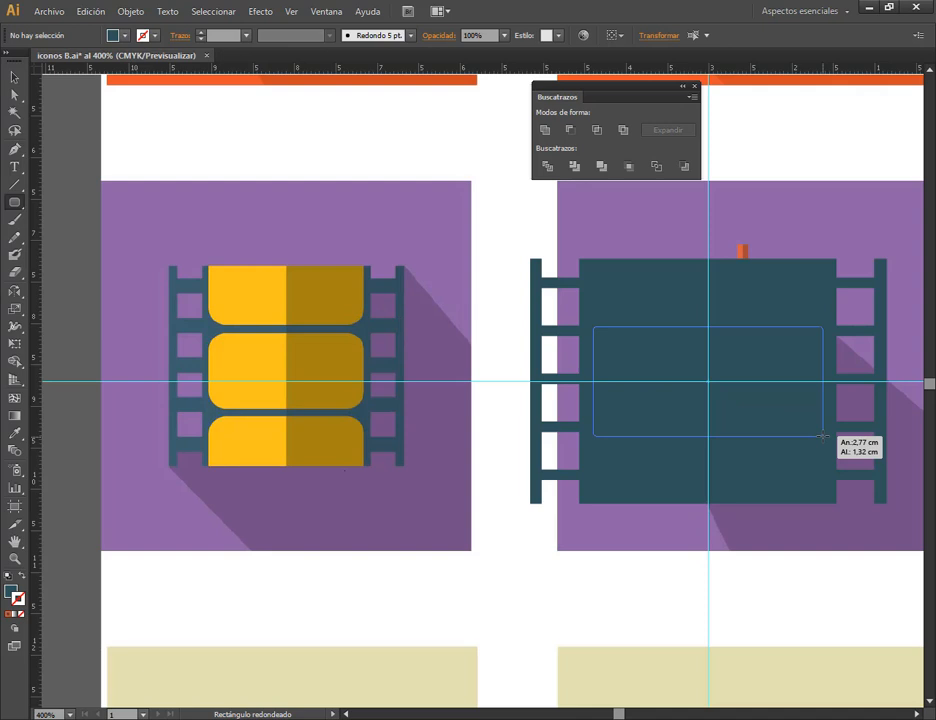
drag(822, 435, 388, 203)
key(Down)
key(Down)
key(Down)
key(Down)
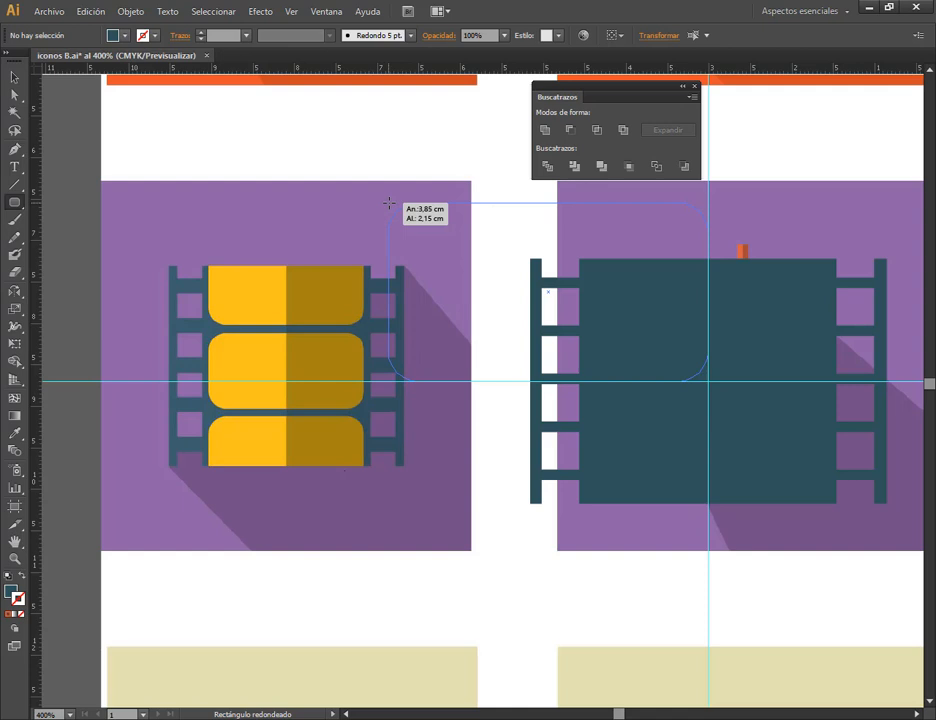
drag(388, 203, 829, 326)
click(14, 77)
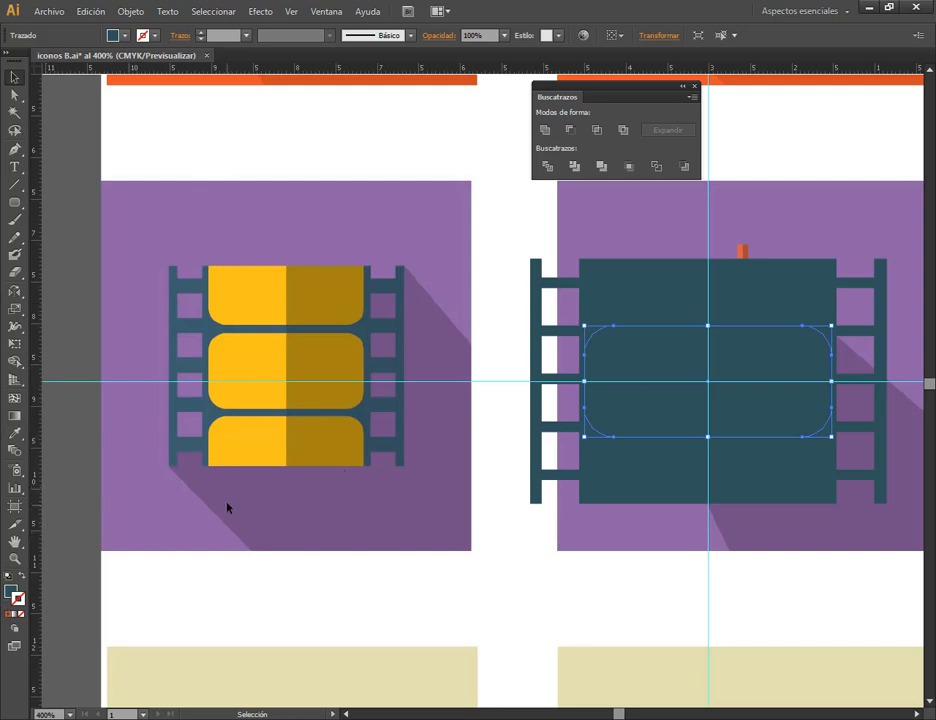
- Fill the rounded rectangle with the light yellow sampled from the reference film strip
key(i)
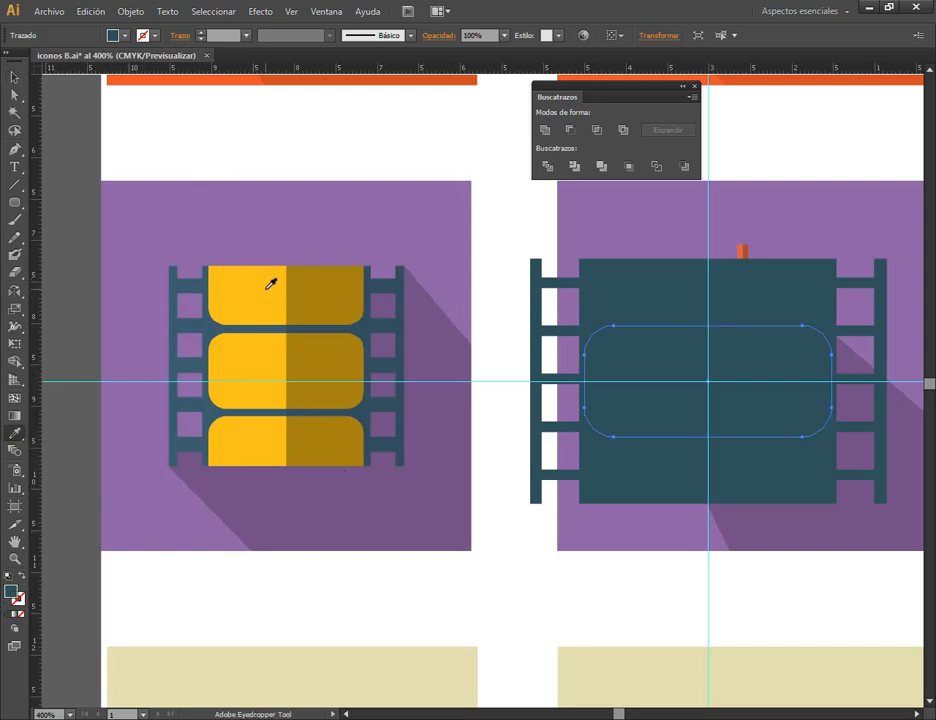
click(268, 284)
click(13, 78)
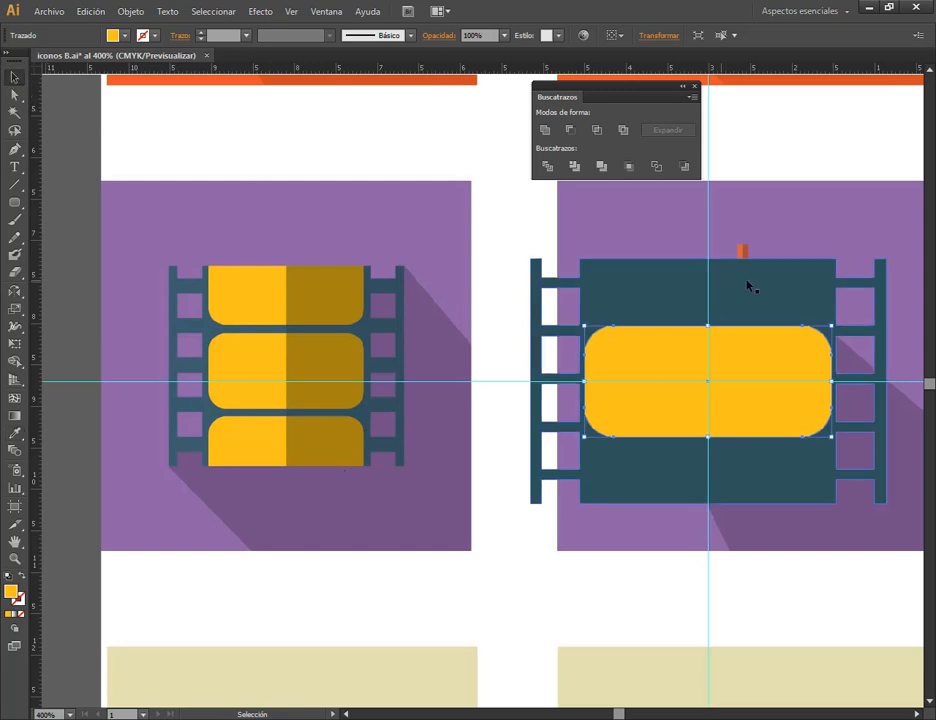
click(804, 186)
- Copy the yellow frame once above and once below the middle one, leaving equal narrow gaps
click(768, 376)
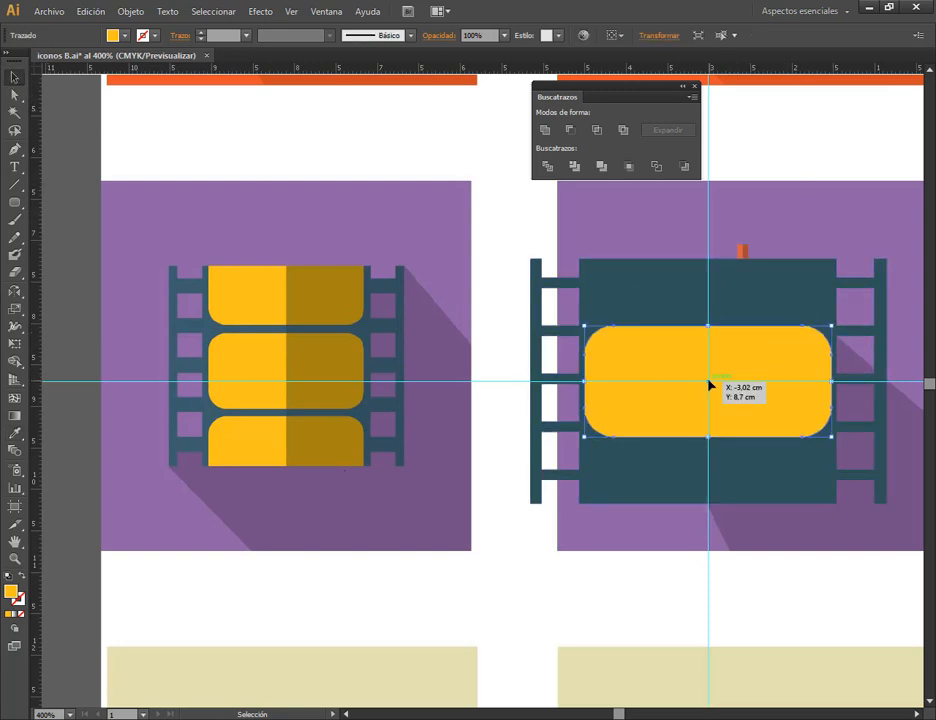
drag(708, 383, 717, 506)
drag(772, 464, 627, 443)
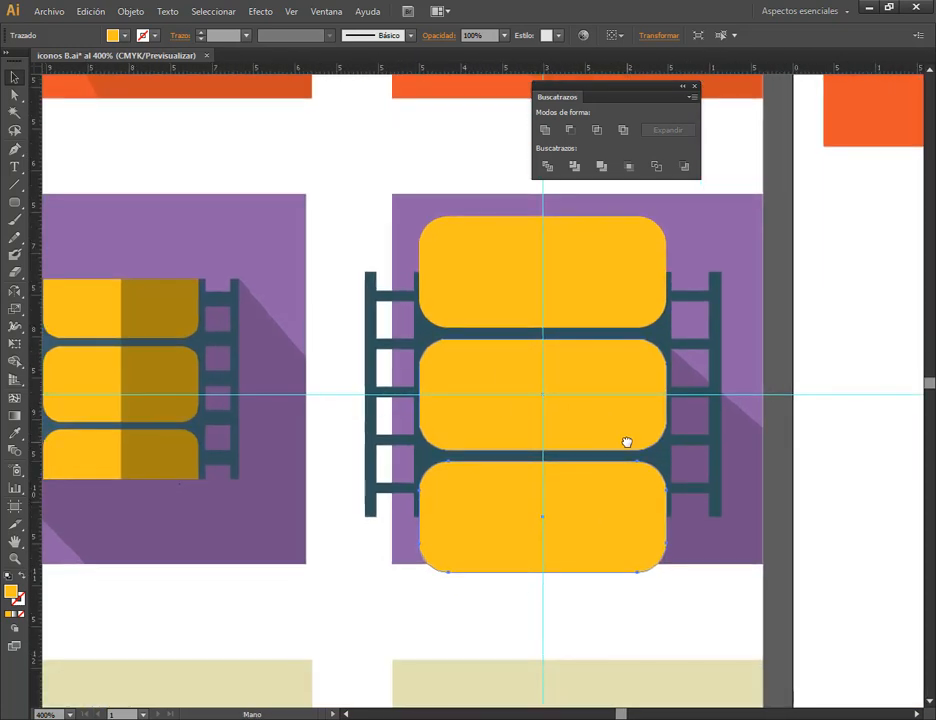
- Select the upper yellow frame and activate the Rectangle tool
click(493, 234)
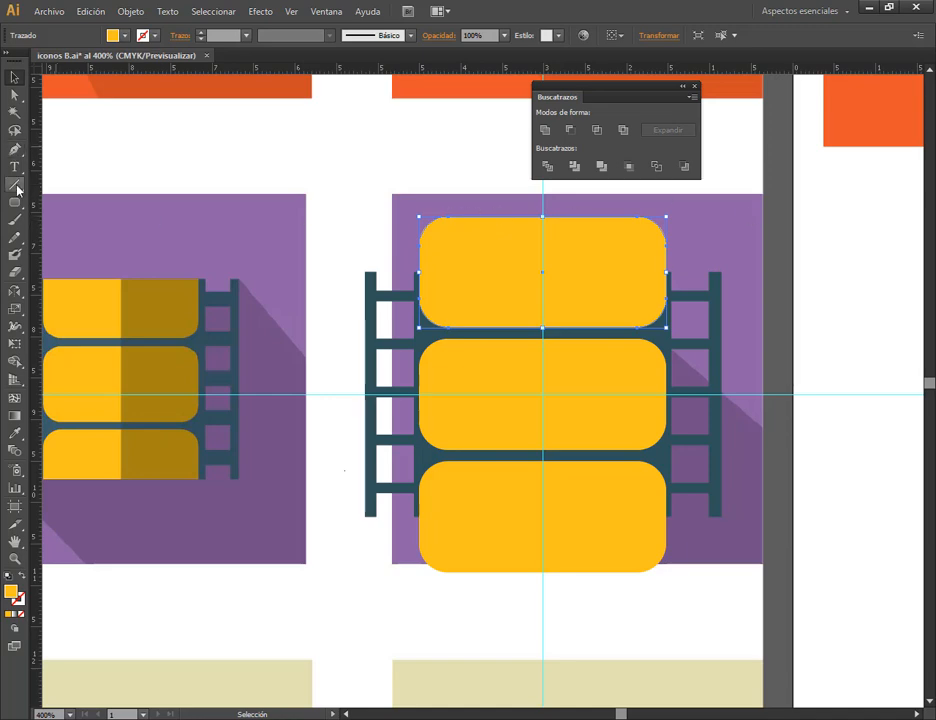
drag(15, 203, 40, 207)
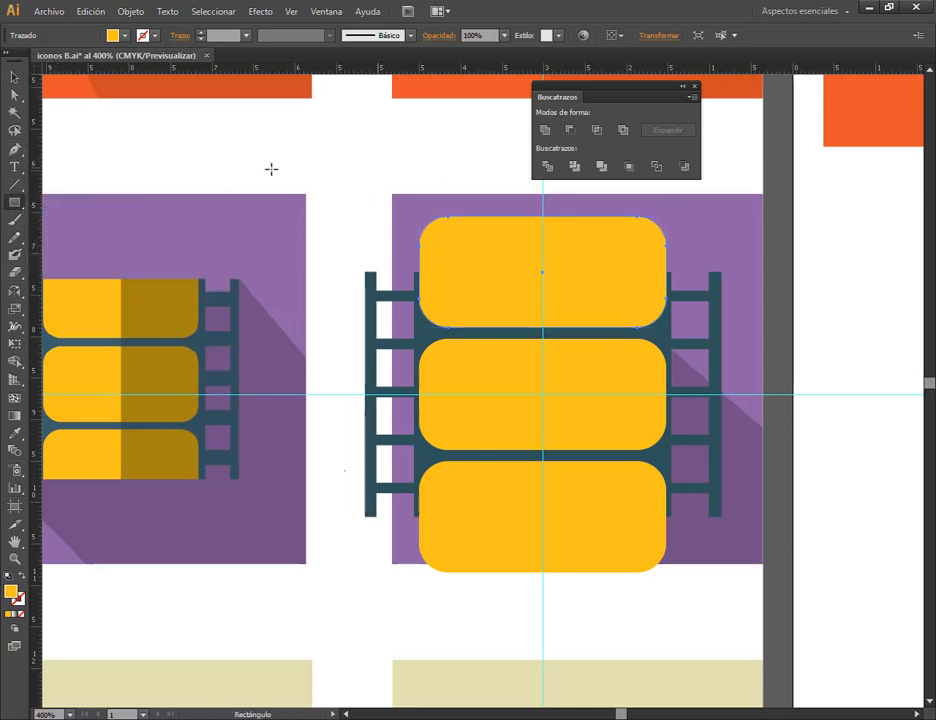
- Draw a red rectangle without stroke covering the upper half of the topmost yellow frame, wider than the frame on both sides
click(14, 78)
click(61, 146)
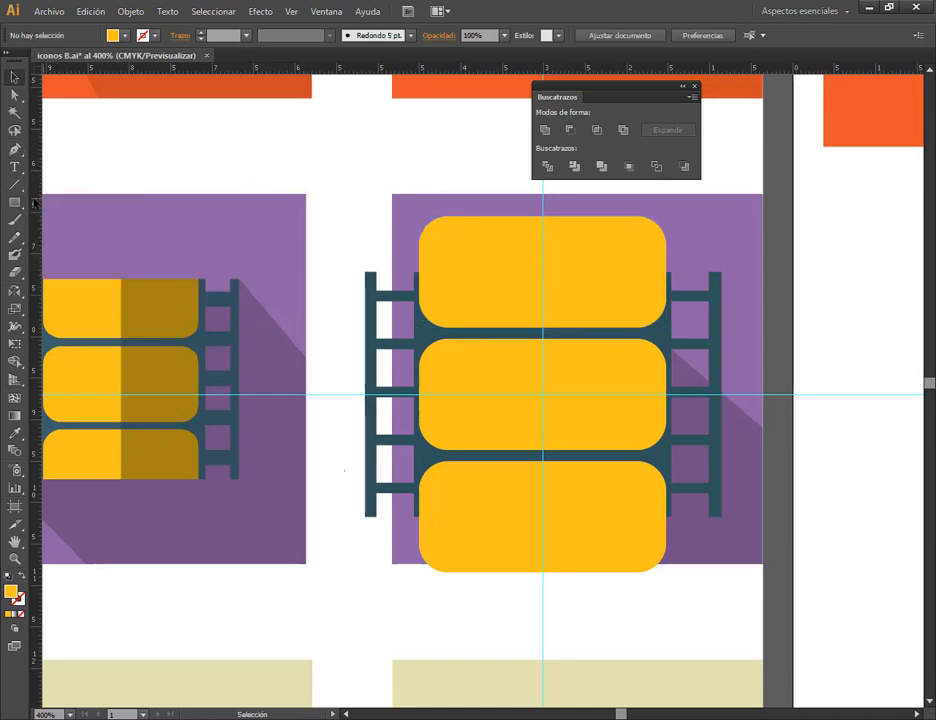
click(122, 35)
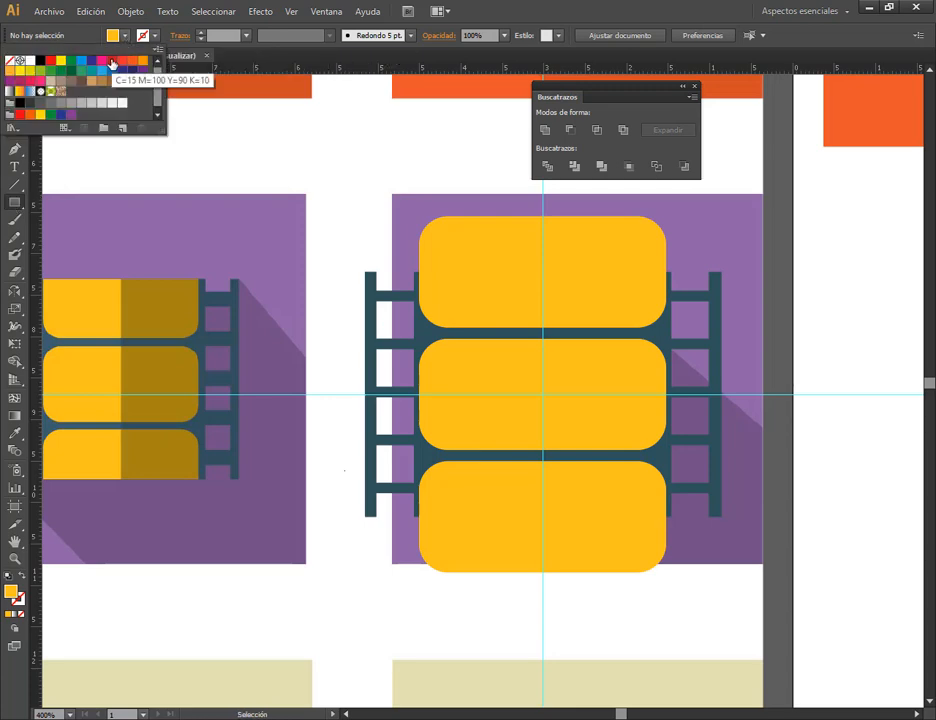
click(126, 60)
key(m)
drag(398, 153, 690, 271)
- Subtract the red rectangle from the topmost yellow frame so its upper edge is flush with the film strip
key(v)
shift+click(435, 313)
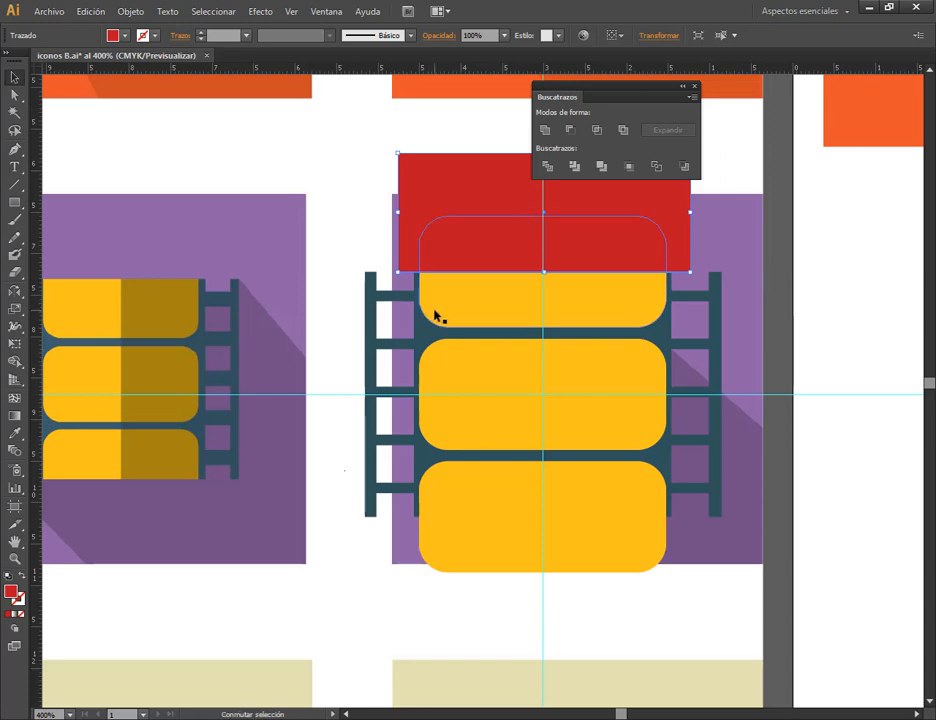
click(571, 130)
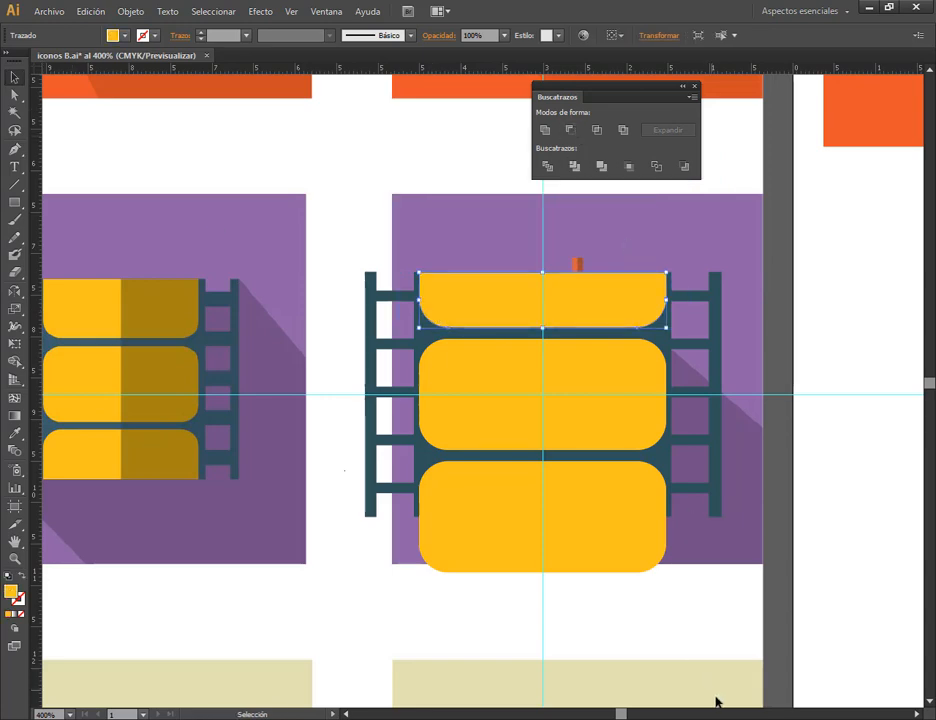
click(720, 653)
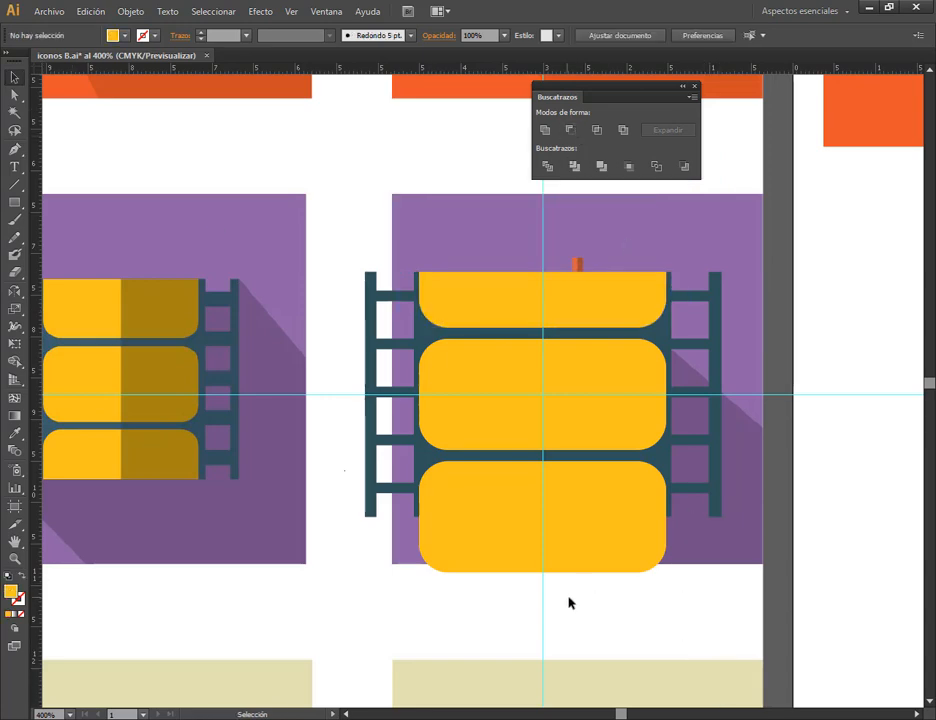
- Add an anchor point at the middle of each vertical side of the lowest yellow frame, level with the film strip's end
scroll(577, 597, up, 3)
click(758, 405)
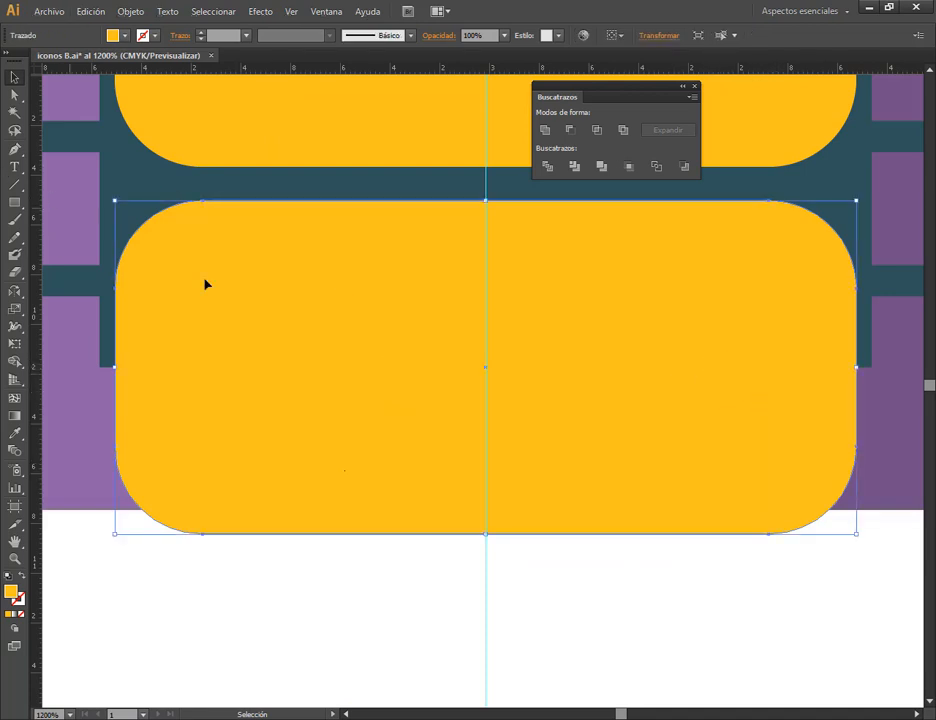
click(12, 96)
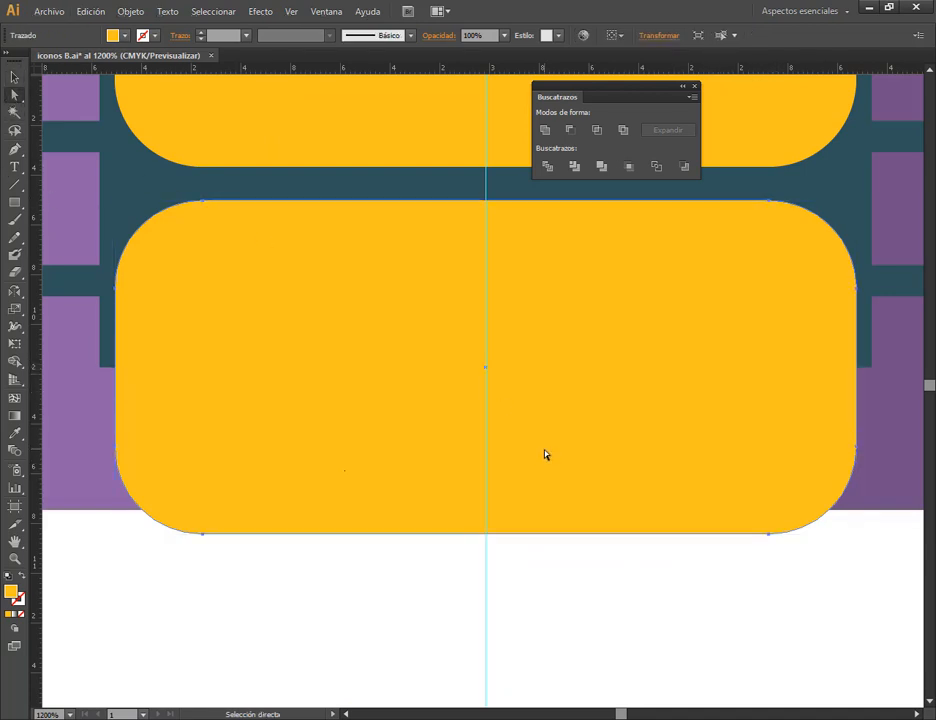
click(15, 149)
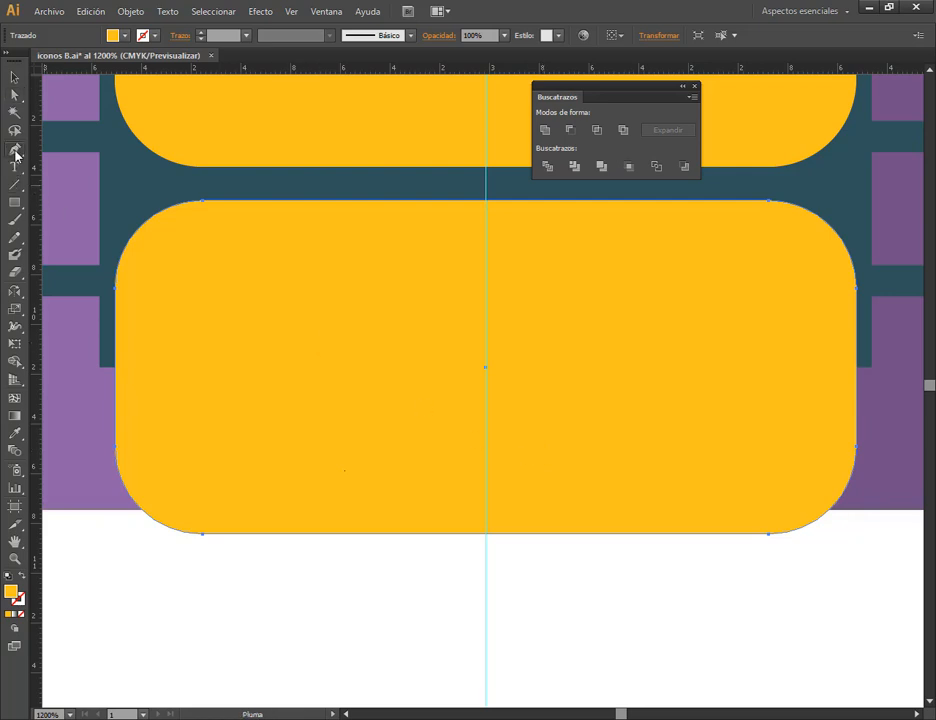
click(116, 368)
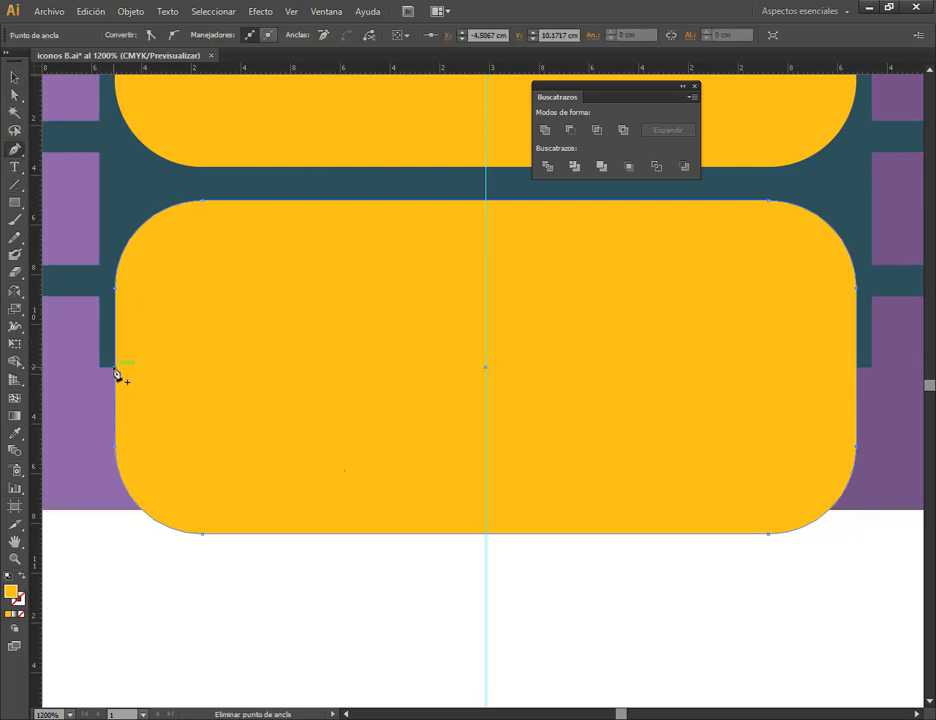
click(856, 368)
- Cut the lowest yellow frame's path at the two new mid-side anchor points
click(15, 94)
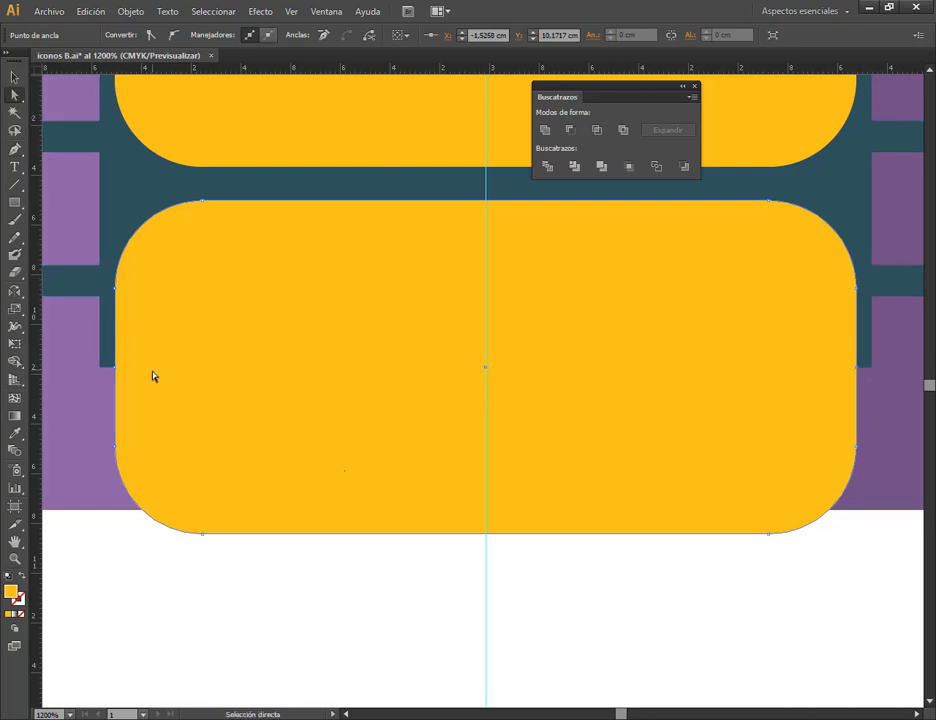
click(117, 368)
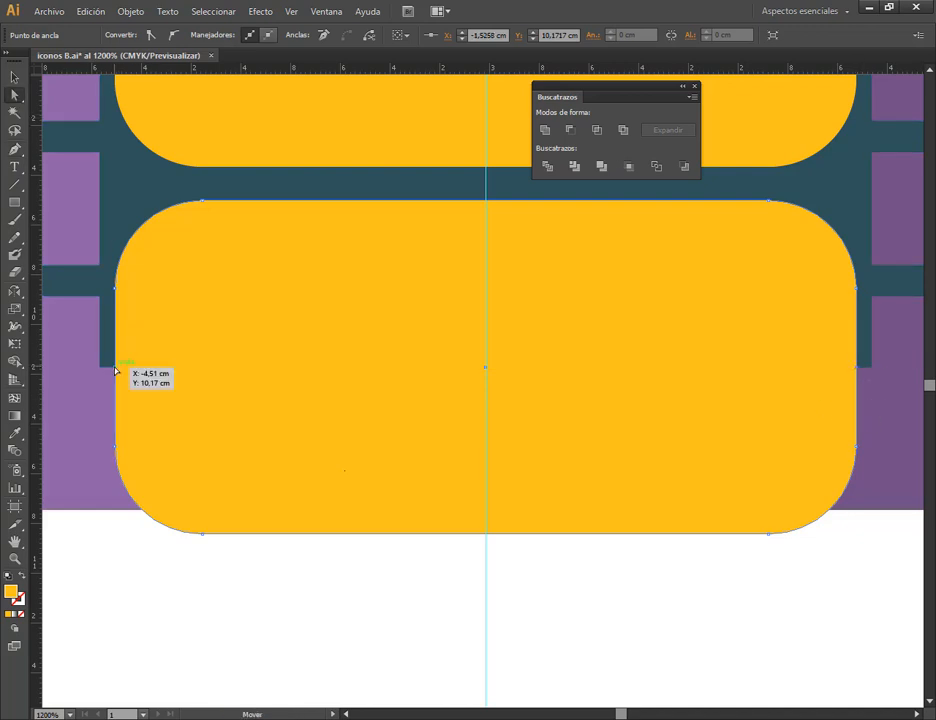
shift+click(857, 369)
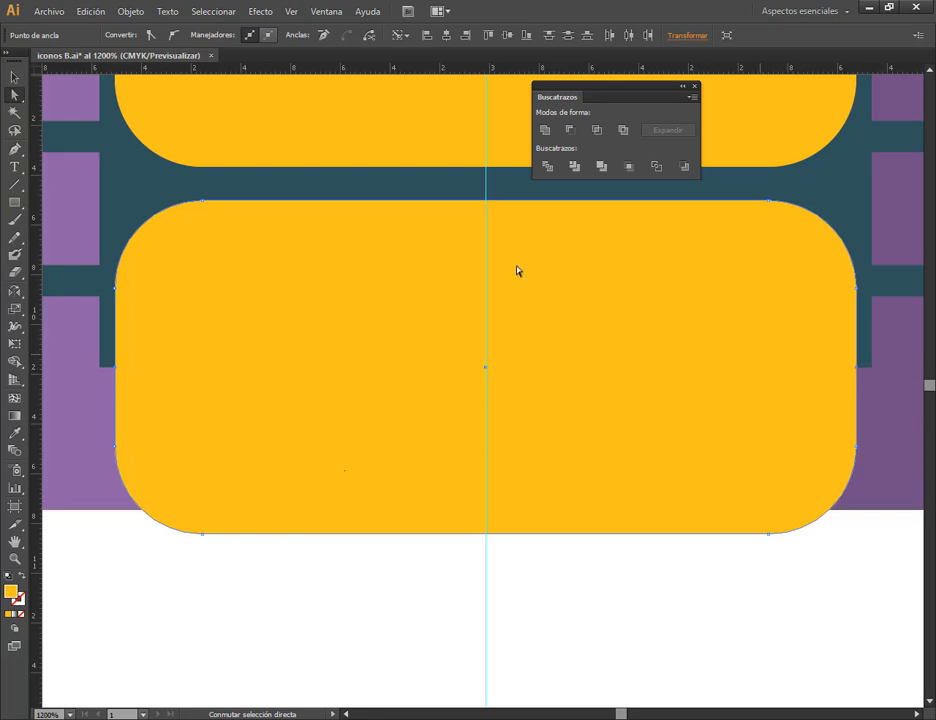
click(371, 38)
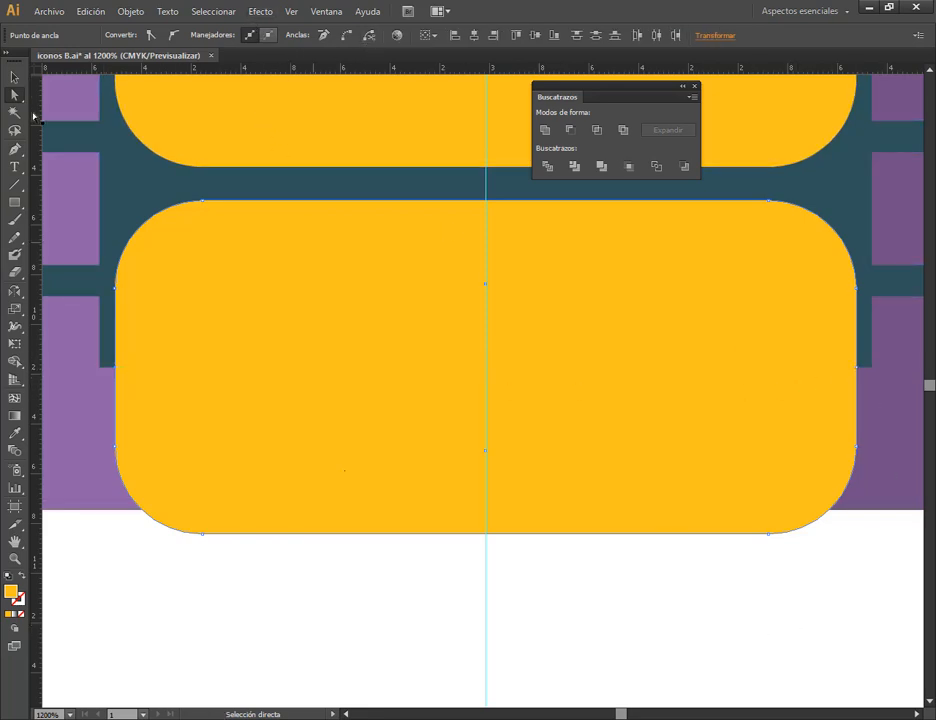
- Pull the cut-off lower half away from the lowest yellow frame and delete it
click(15, 77)
click(207, 545)
drag(299, 474, 305, 571)
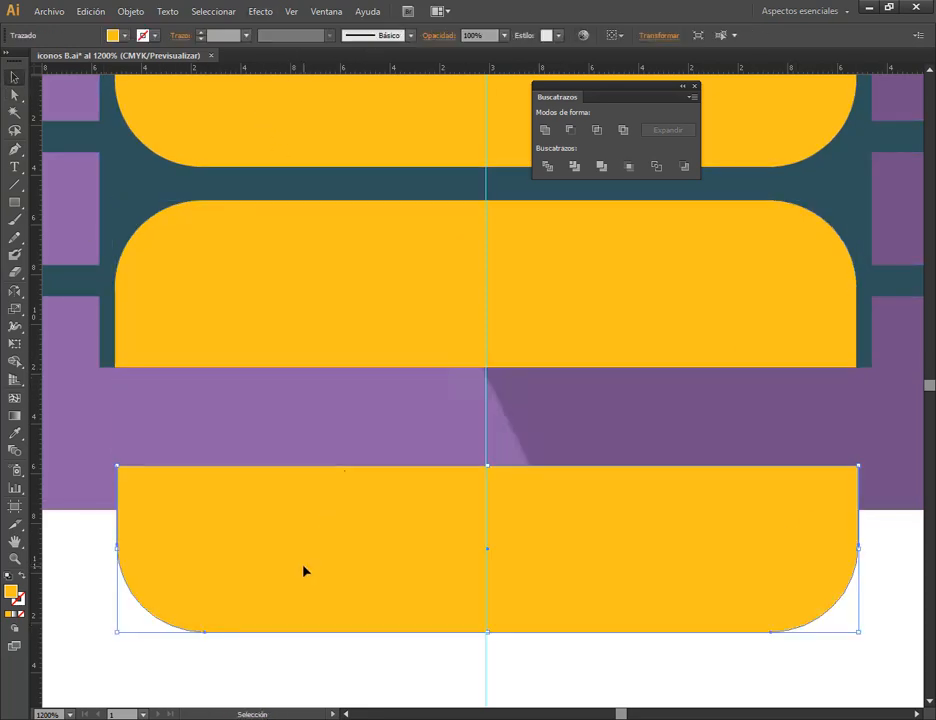
key(Delete)
- Try to connect the two open end points along the bottom of the remaining half frame
click(679, 347)
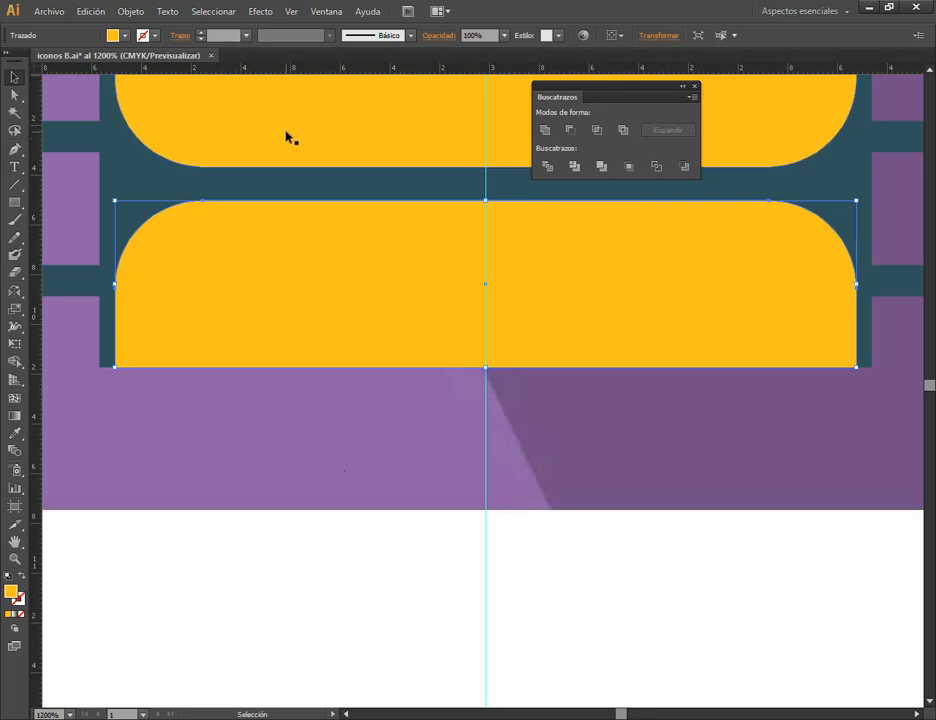
click(15, 94)
click(117, 366)
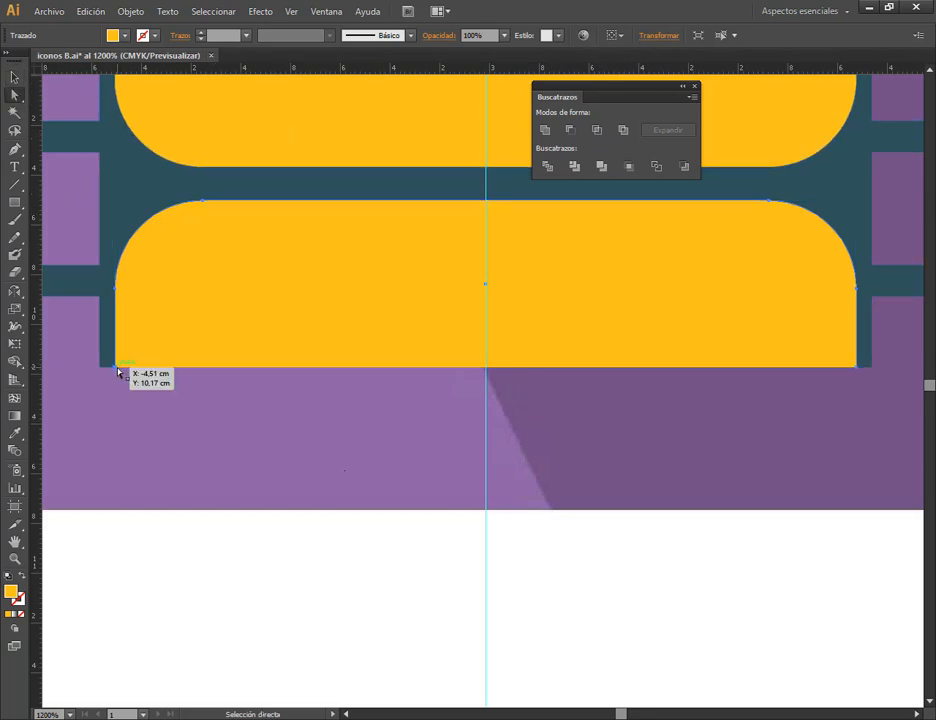
shift+click(857, 367)
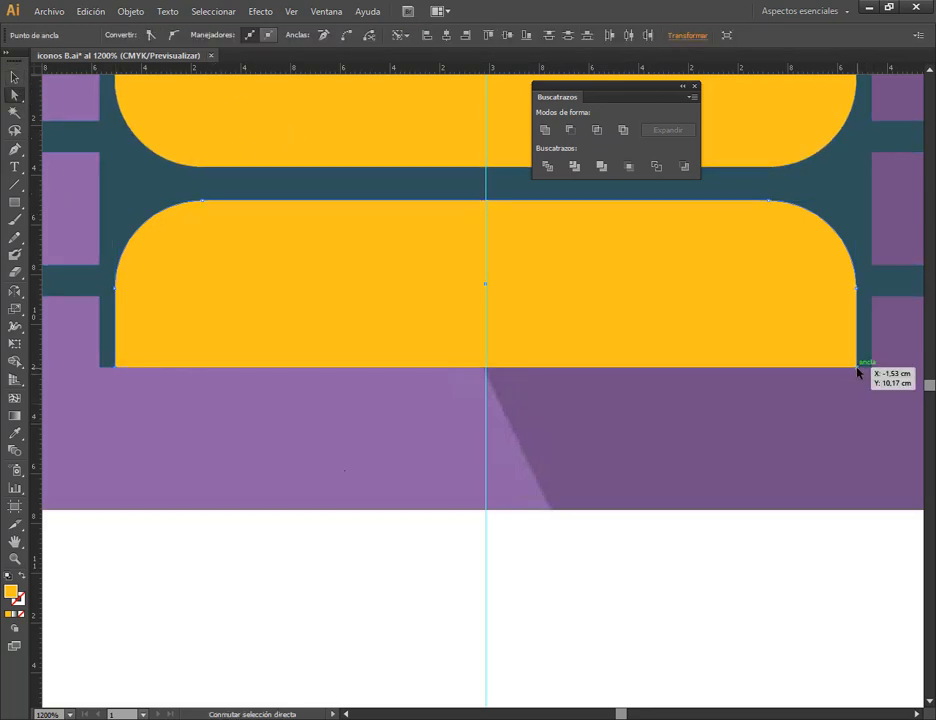
click(372, 37)
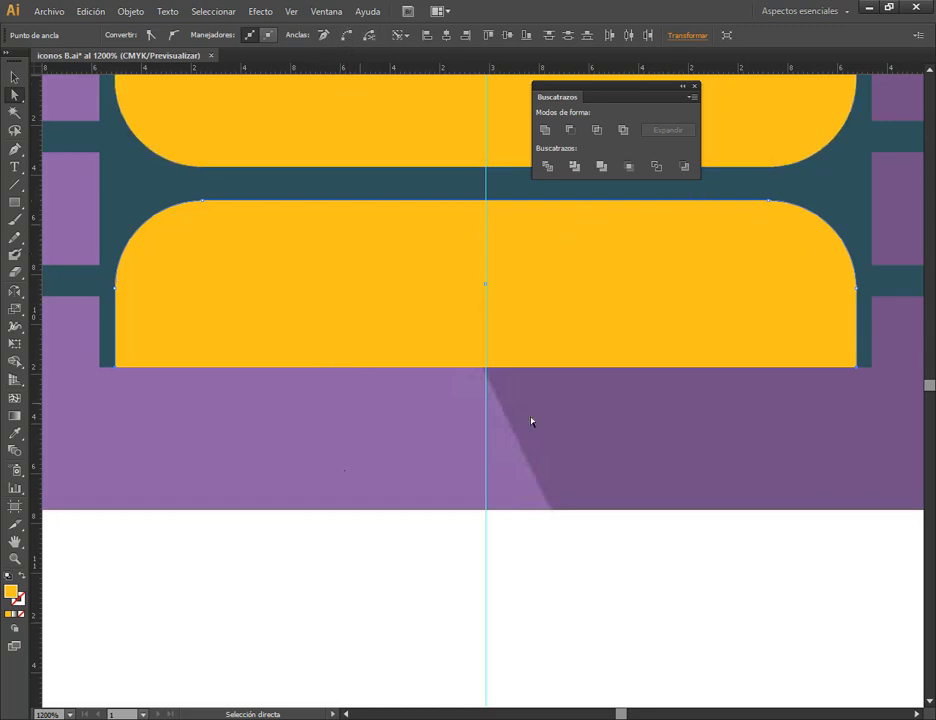
click(346, 38)
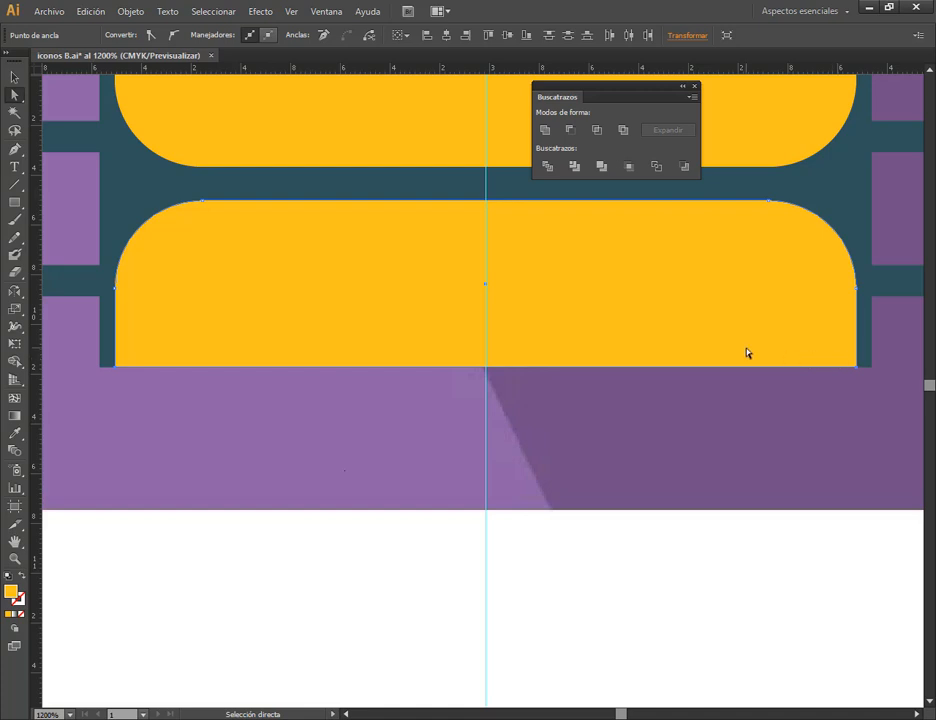
- Apply a black 1 pt stroke to the lowest yellow frame to reveal its open edge
click(14, 77)
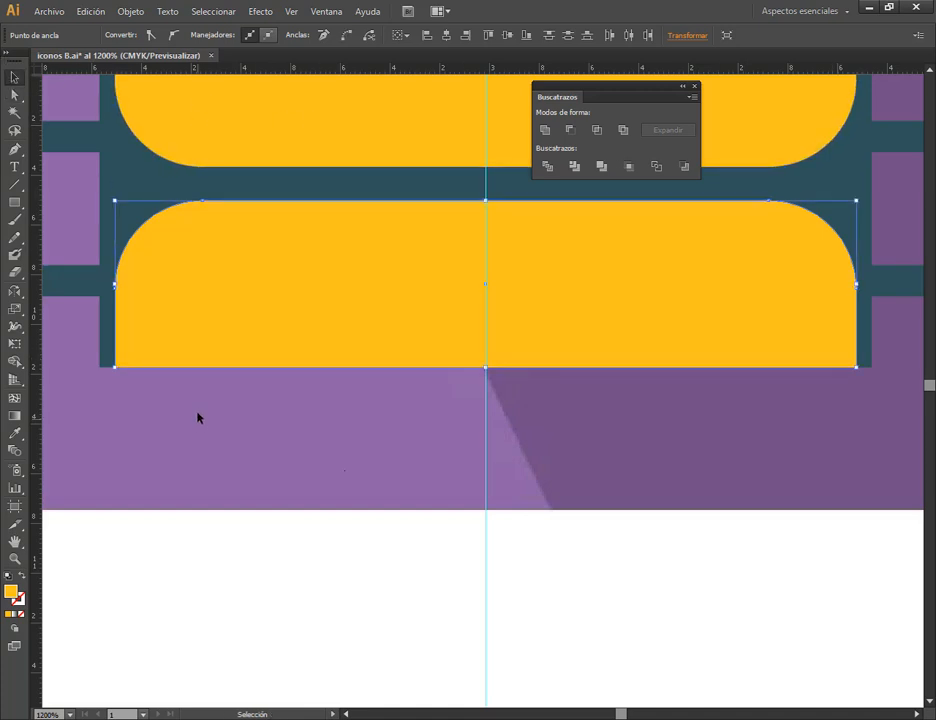
click(155, 35)
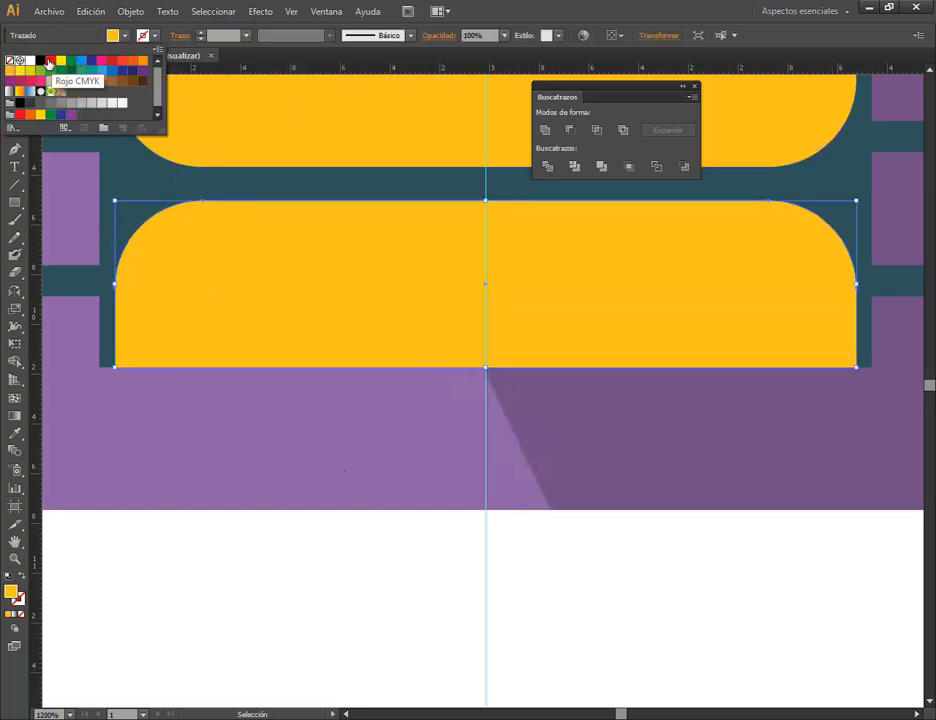
click(48, 62)
click(199, 441)
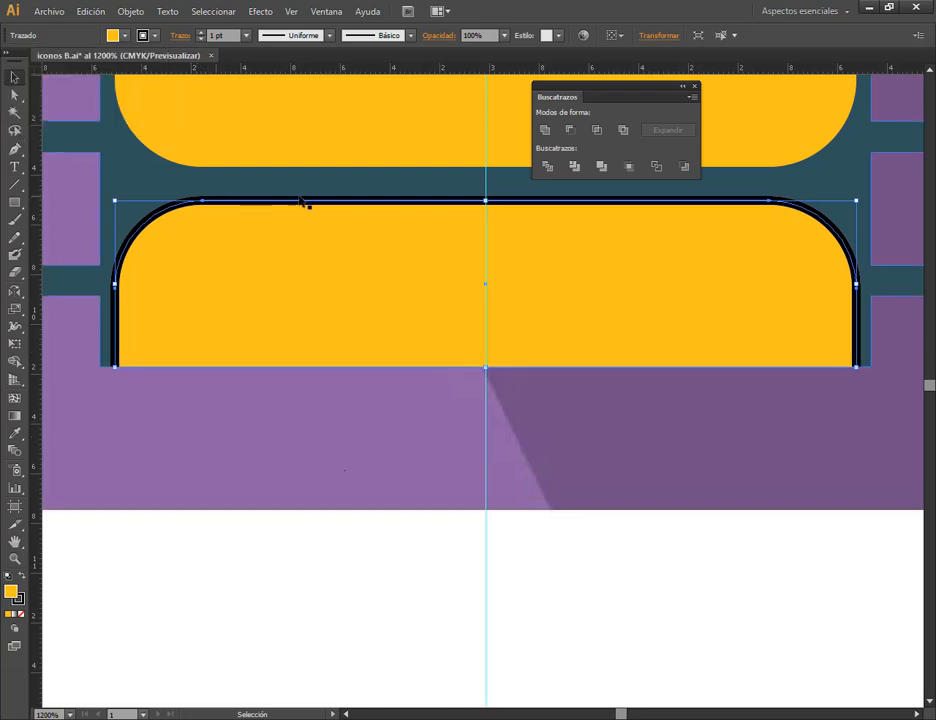
- Close the lowest yellow frame's outline by joining its two bottom end points with a straight segment
click(13, 96)
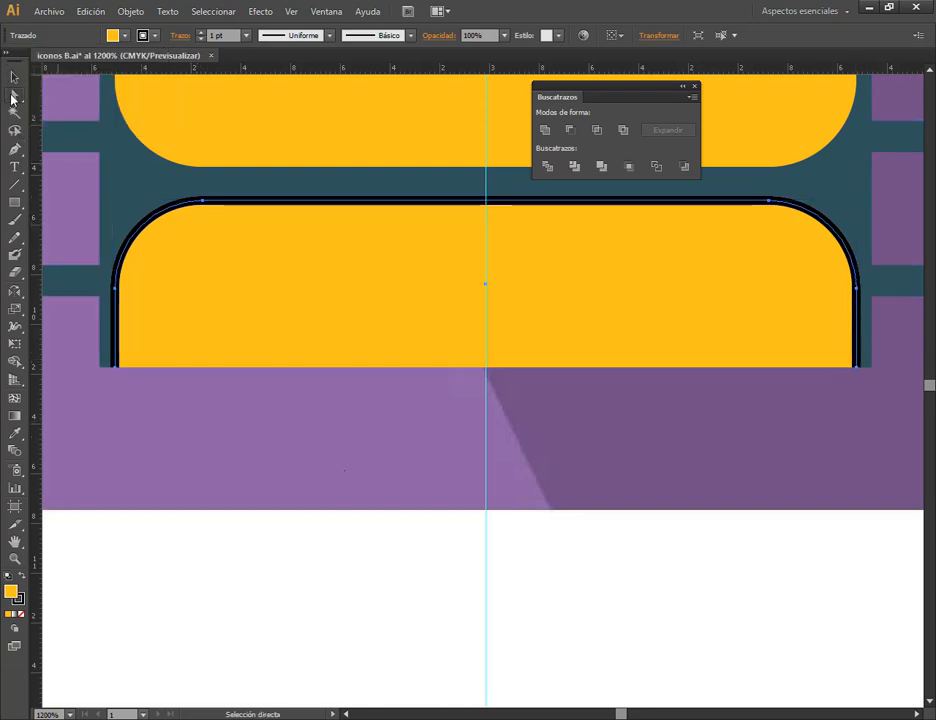
drag(121, 376, 838, 382)
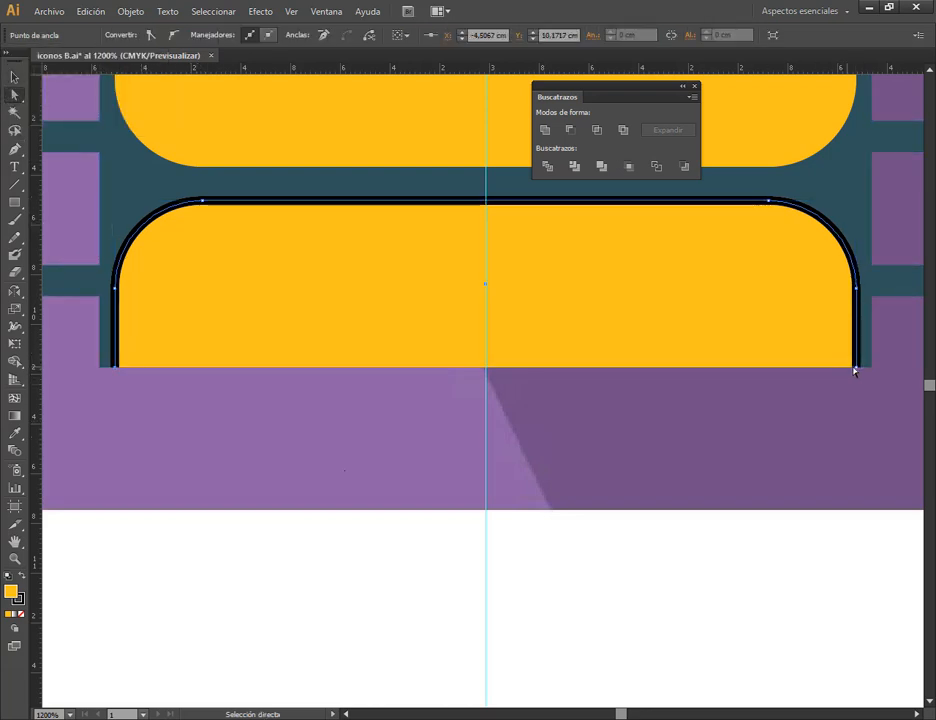
shift+click(855, 370)
click(346, 35)
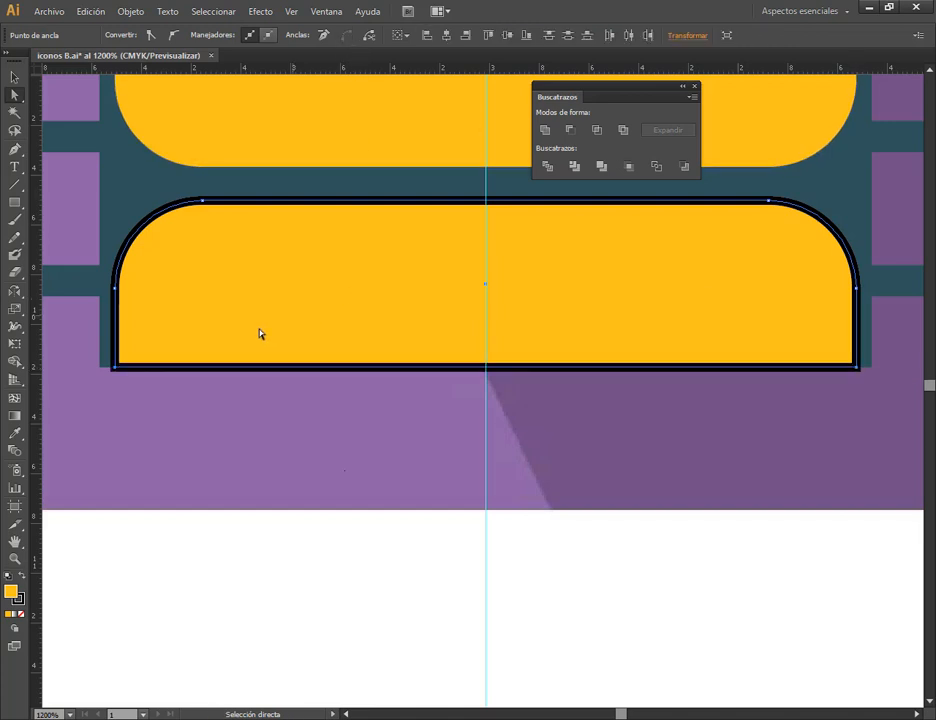
click(13, 77)
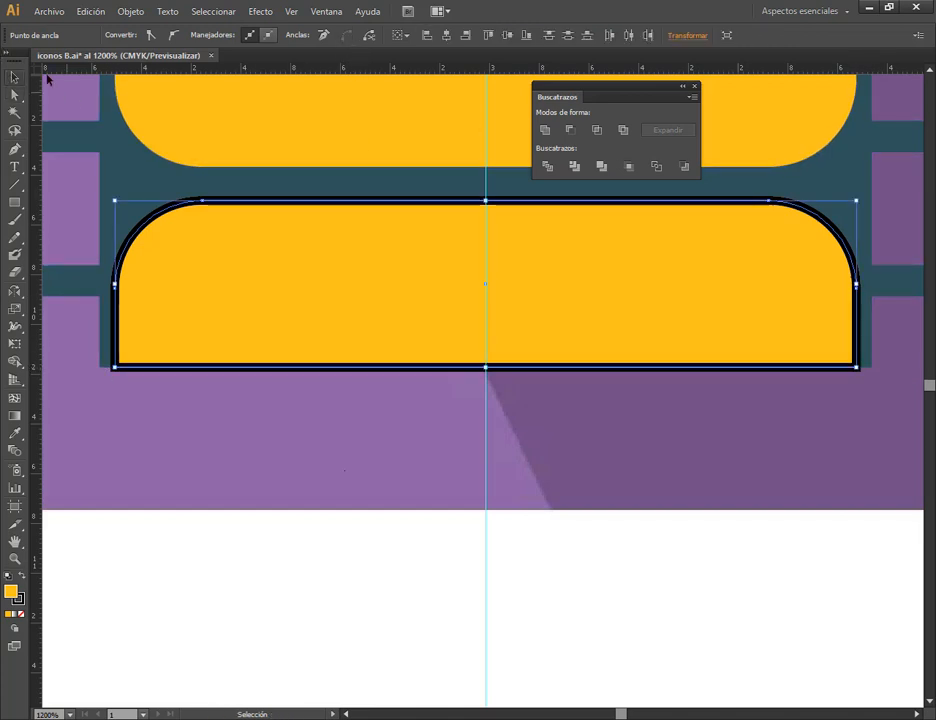
key(ctrl+shift+a)
- Set the stroke of the lowest yellow frame to none and deselect it
click(232, 293)
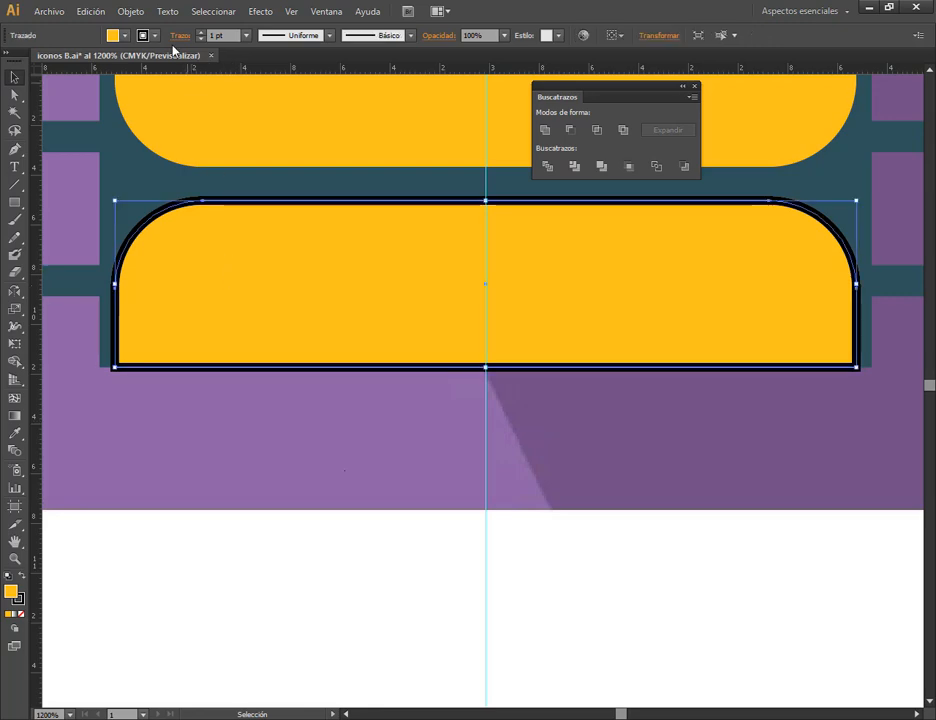
click(155, 36)
click(9, 62)
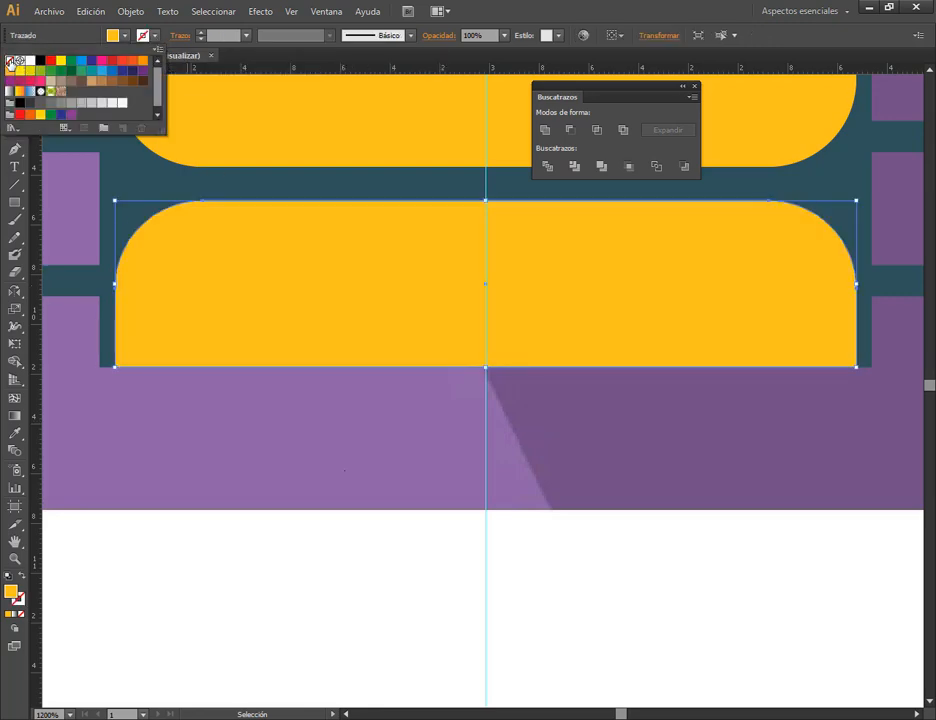
key(ctrl+shift+a)
- Select the three yellow frames together with the dark film strip and move them onto the blank area of the adjacent artboard
scroll(384, 437, down, 3)
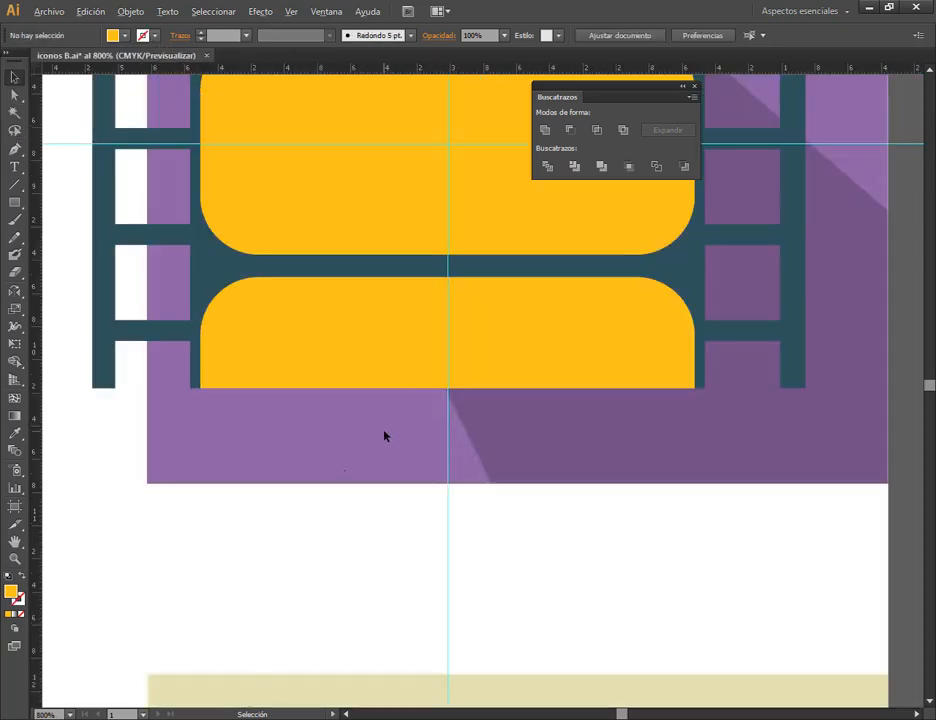
scroll(384, 437, down, 1)
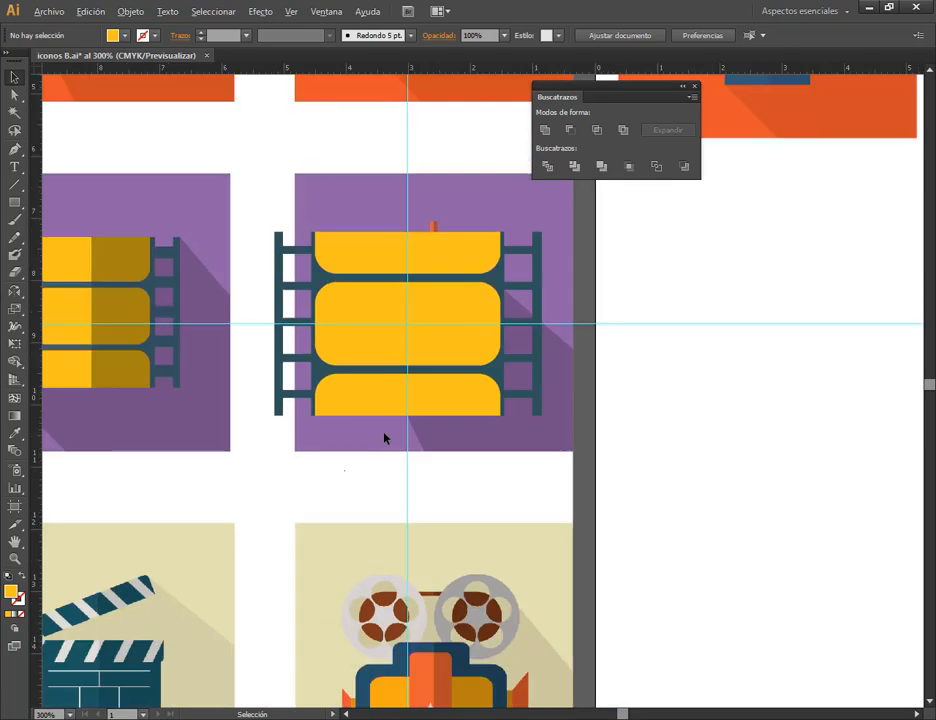
scroll(384, 437, down, 1)
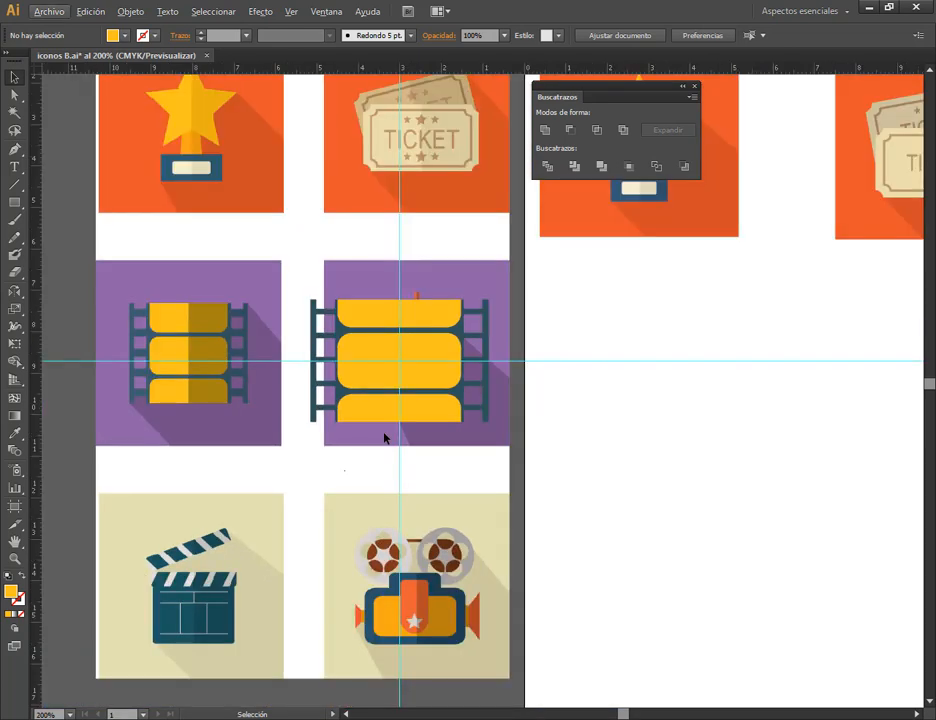
click(426, 320)
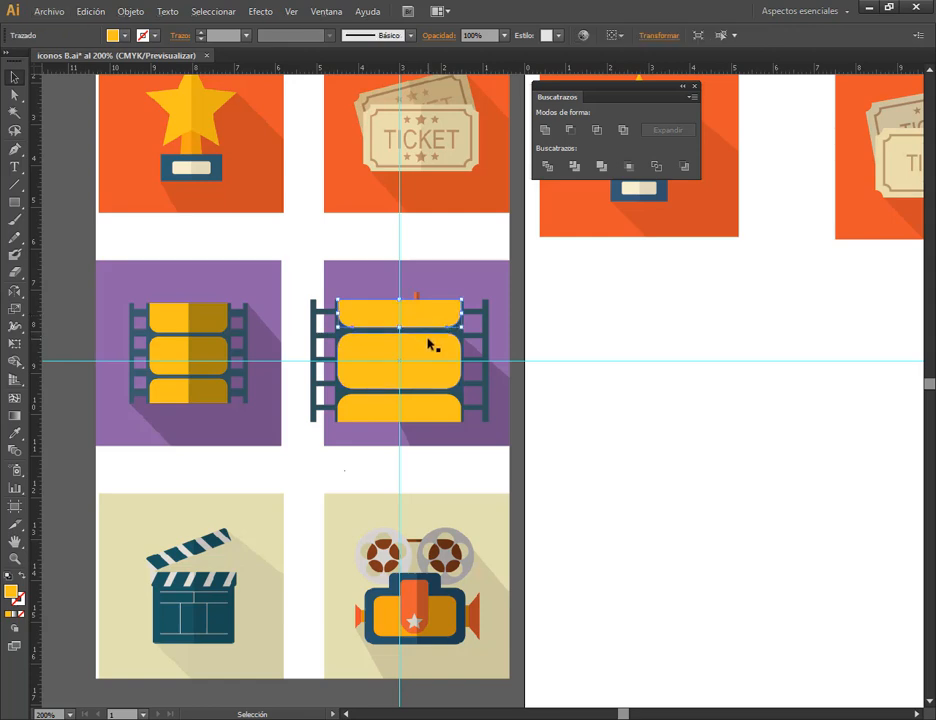
shift+click(428, 344)
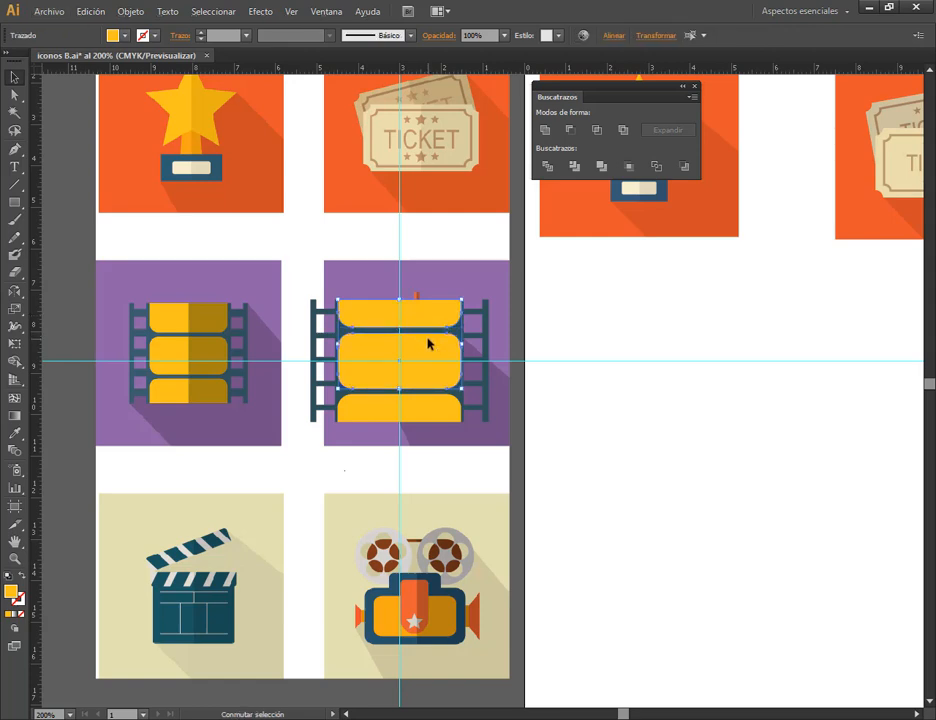
shift+click(436, 411)
shift+click(490, 385)
drag(490, 385, 853, 547)
drag(724, 602, 602, 462)
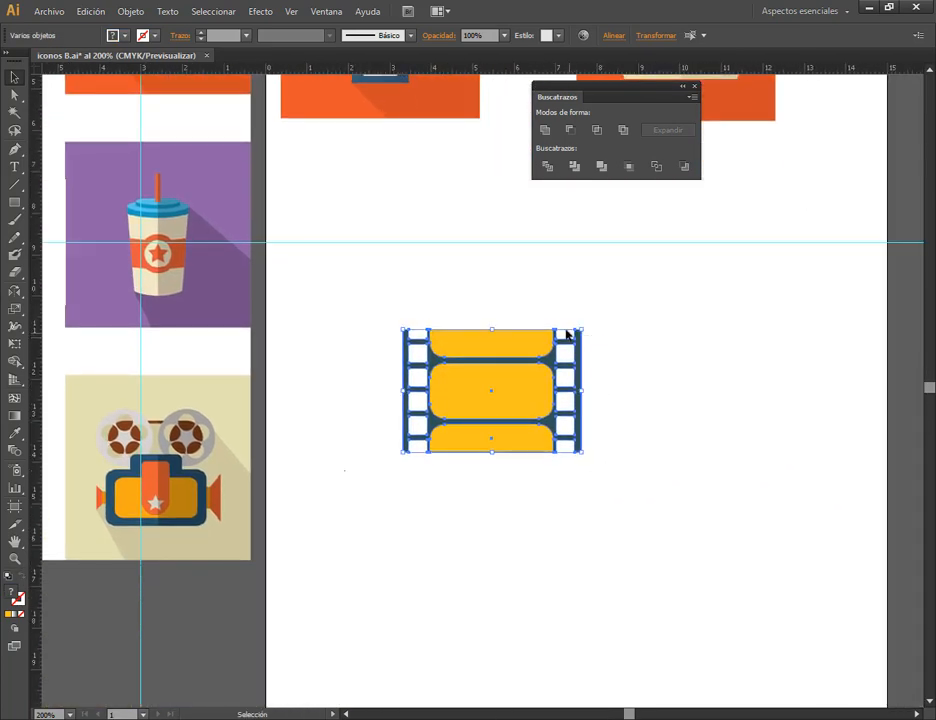
alt+scroll(509, 335, up, 1)
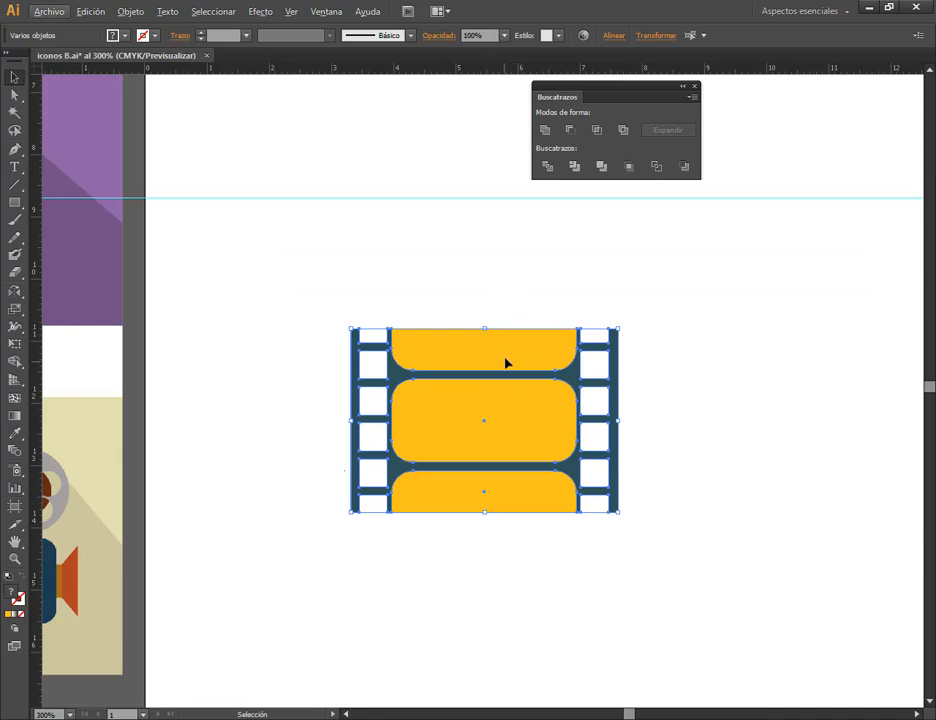
- Move the whole film strip icon just below the horizontal guide and place a copy of its dark perforated strip in the empty area beneath
drag(506, 358, 370, 243)
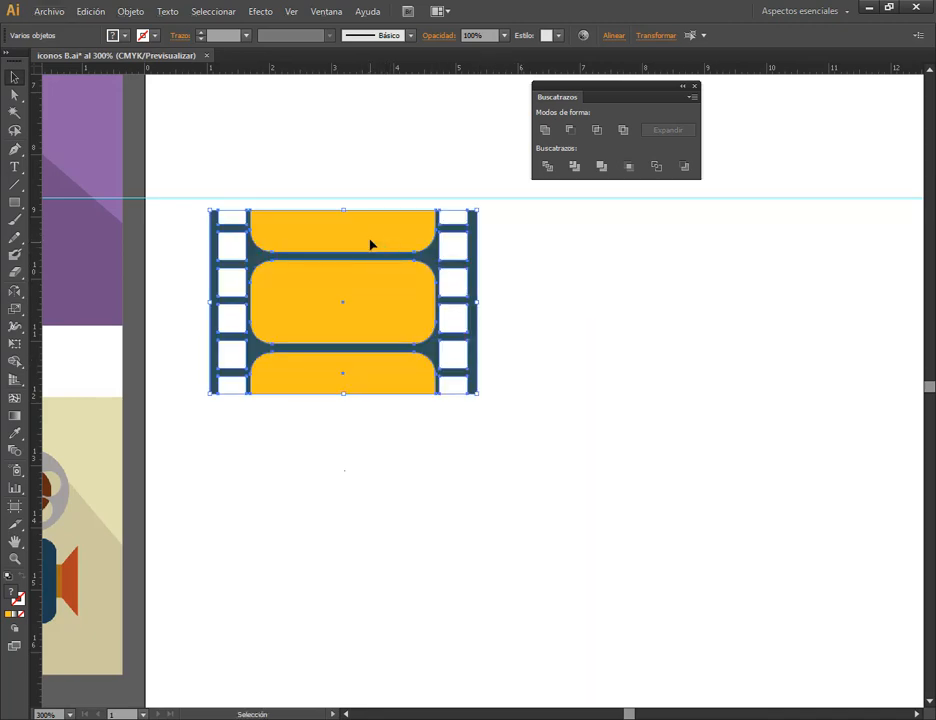
click(528, 262)
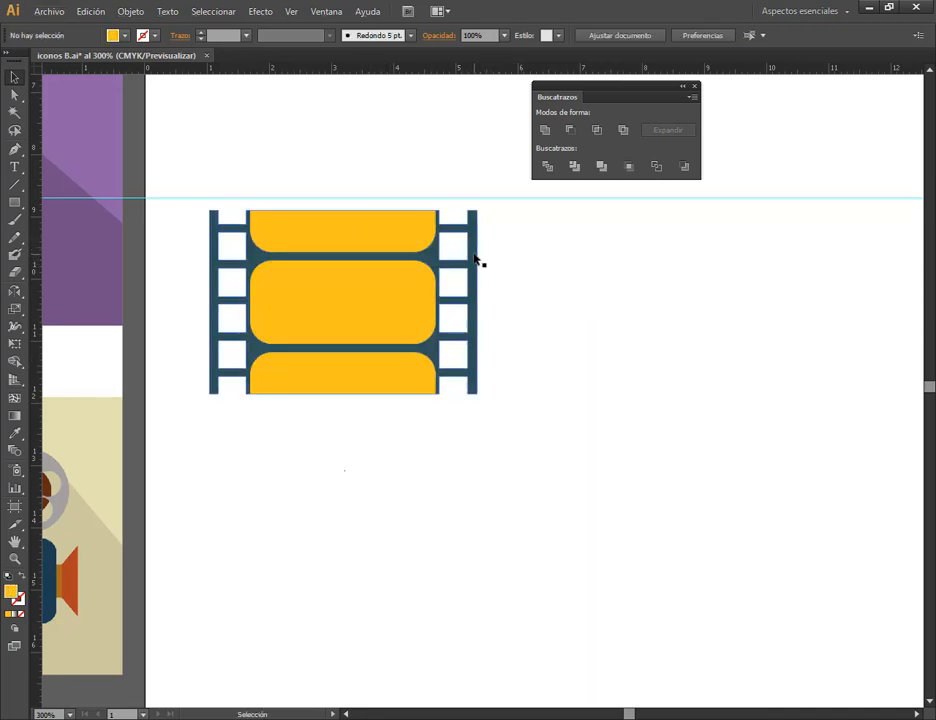
alt+drag(480, 262, 666, 455)
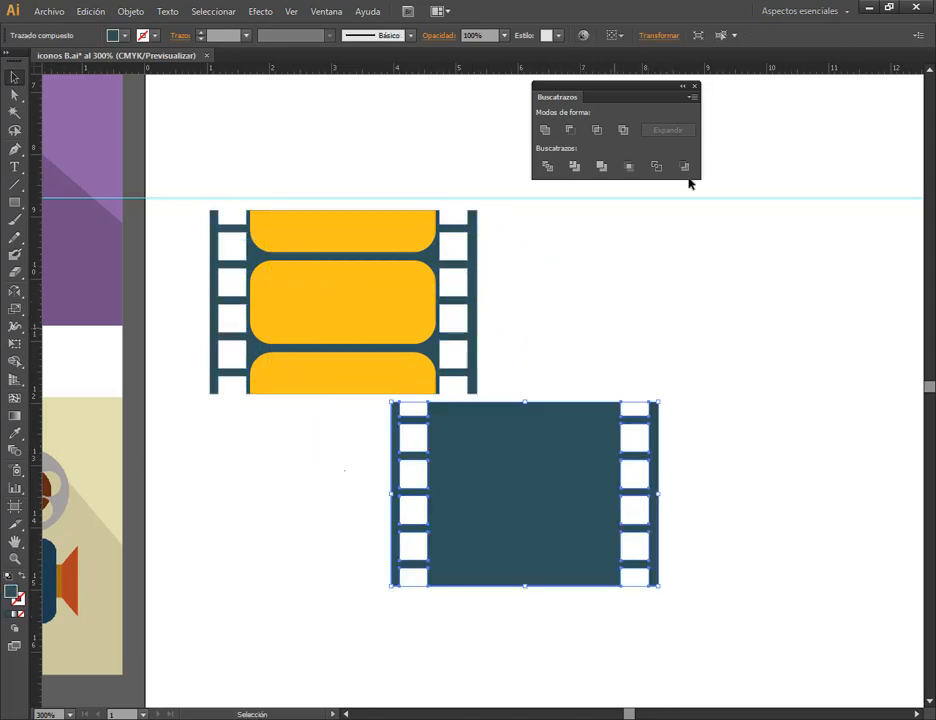
- Change the fill of the copied perforated strip to a 50% black grey
click(325, 11)
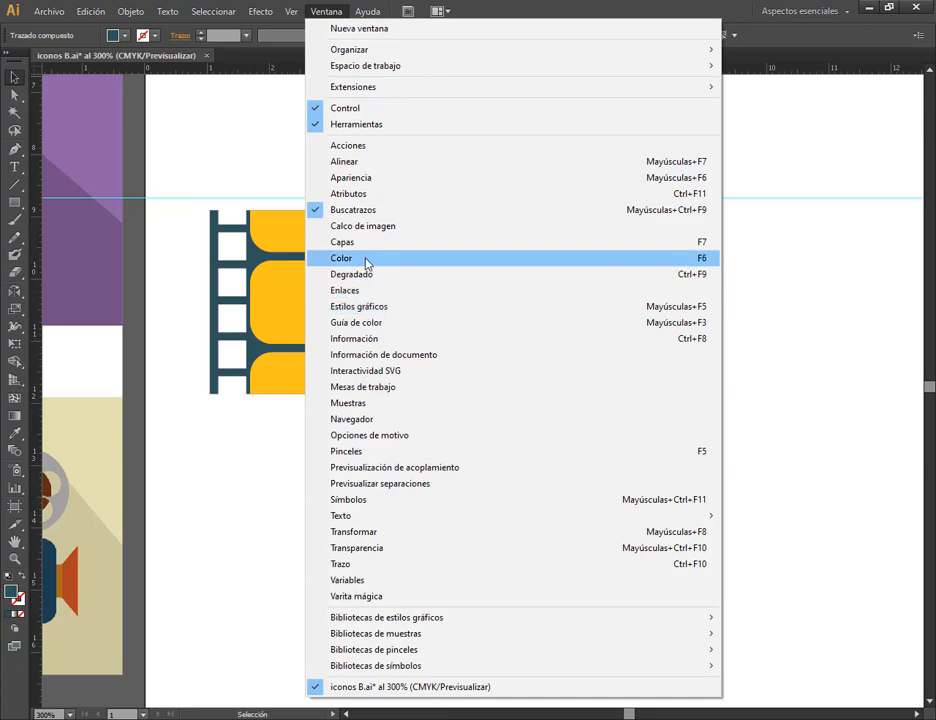
click(366, 263)
click(553, 413)
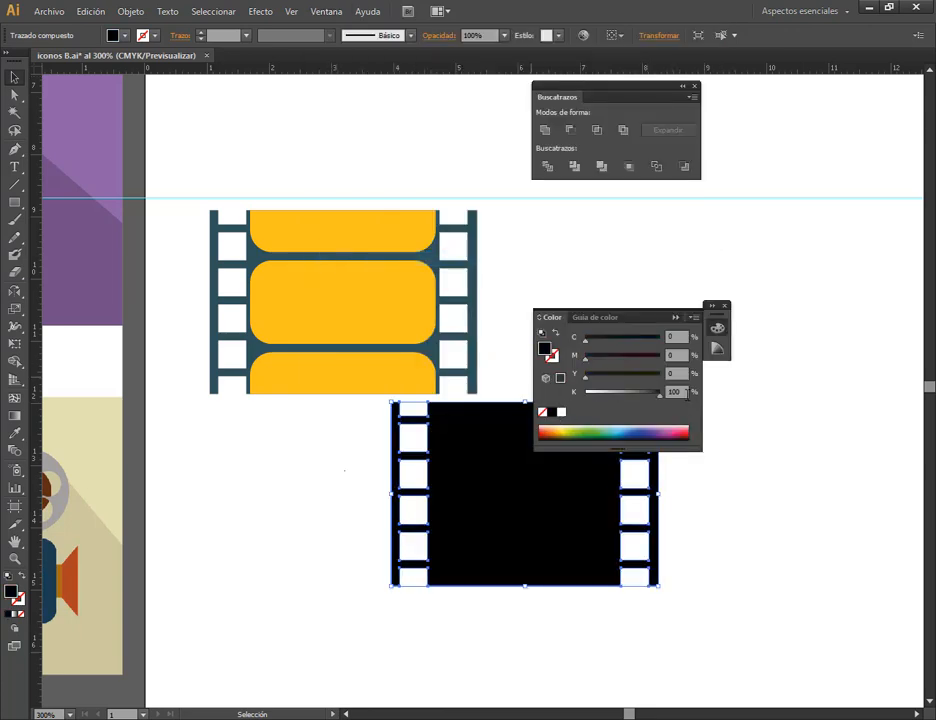
click(680, 392)
text(80)
key(Return)
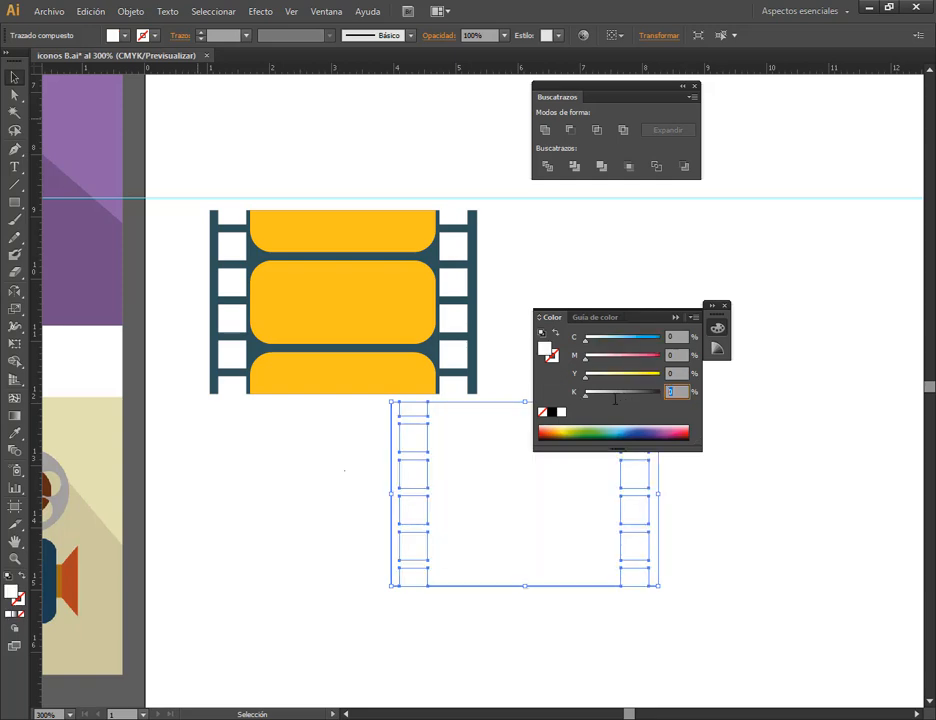
text(50)
key(Return)
click(679, 317)
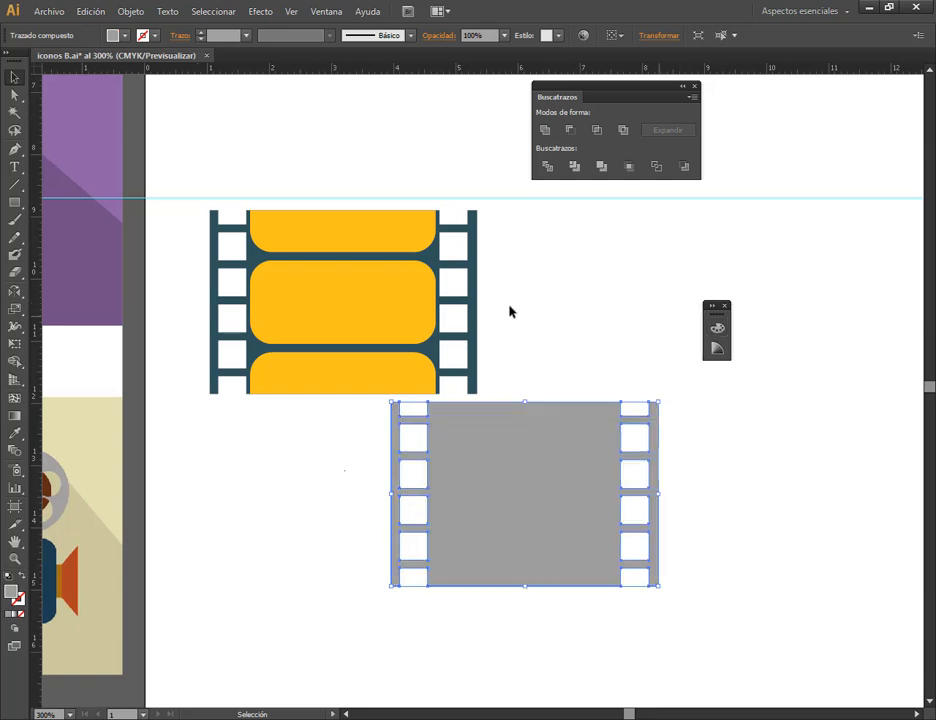
- Bring the grey strip to the front of the stacking order and shift it slightly further down from the icon
right_click(531, 467)
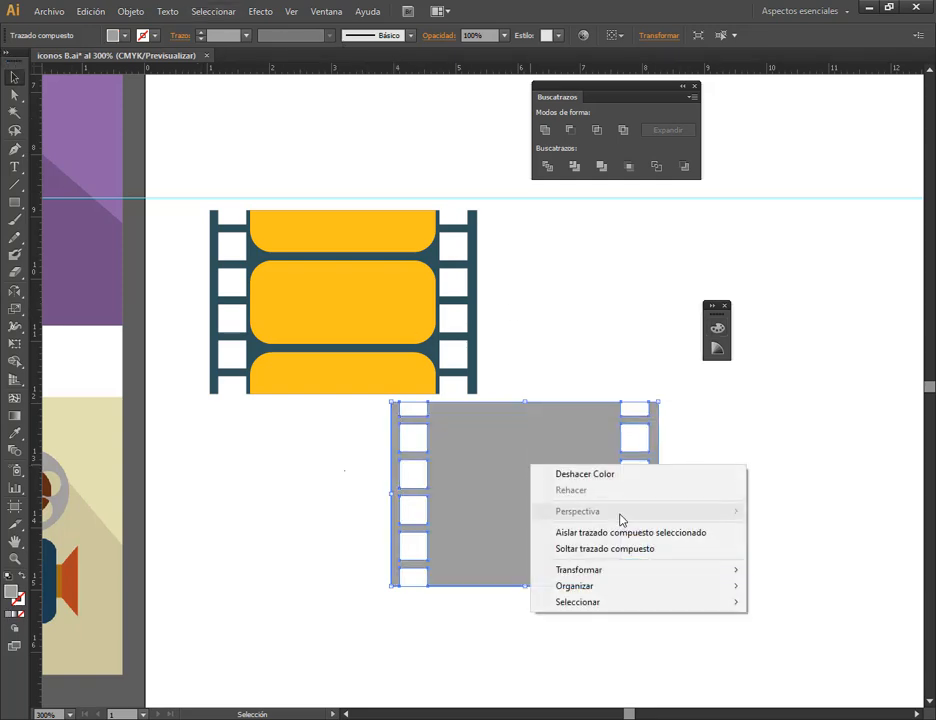
mouse_move(631, 587)
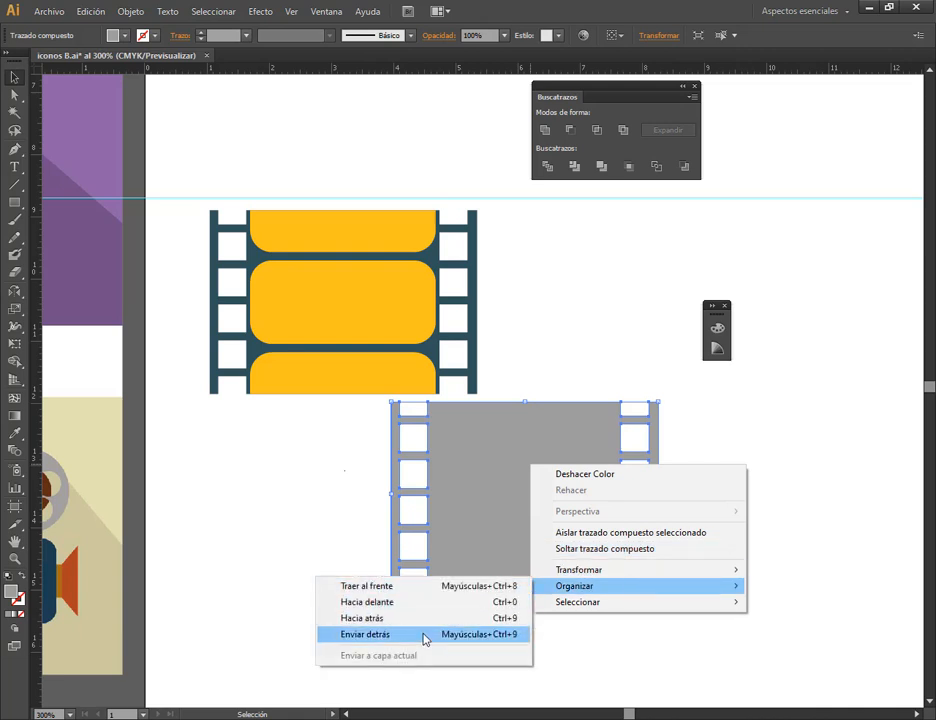
click(414, 590)
drag(499, 527, 515, 571)
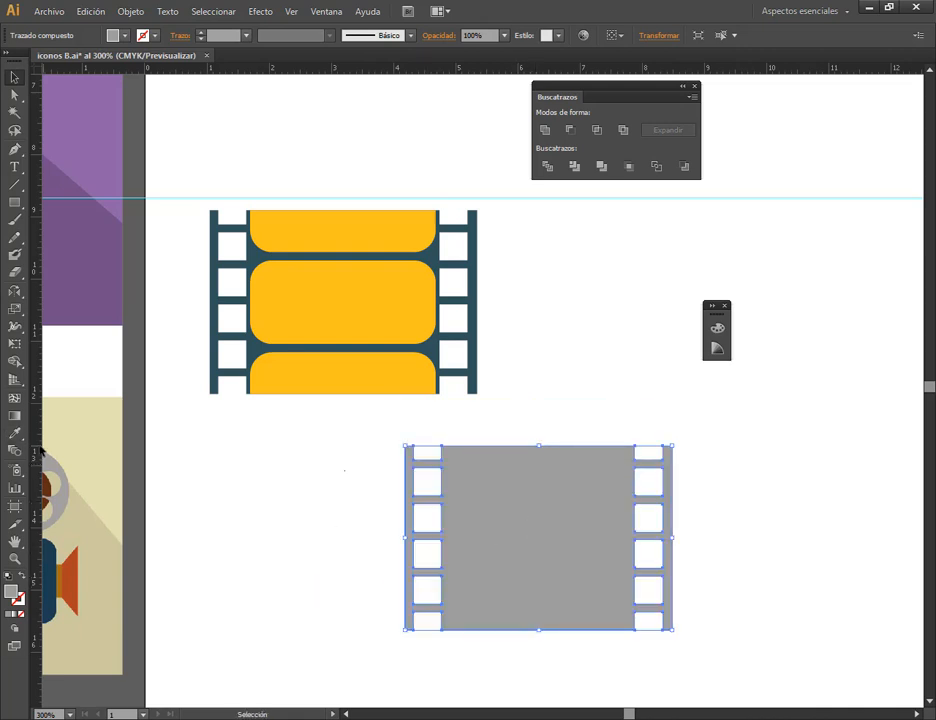
- Place a vertical guide through the grey strip's centre and draw a yellow rectangle covering the strip's left half up to the guide
drag(30, 330, 538, 544)
click(262, 450)
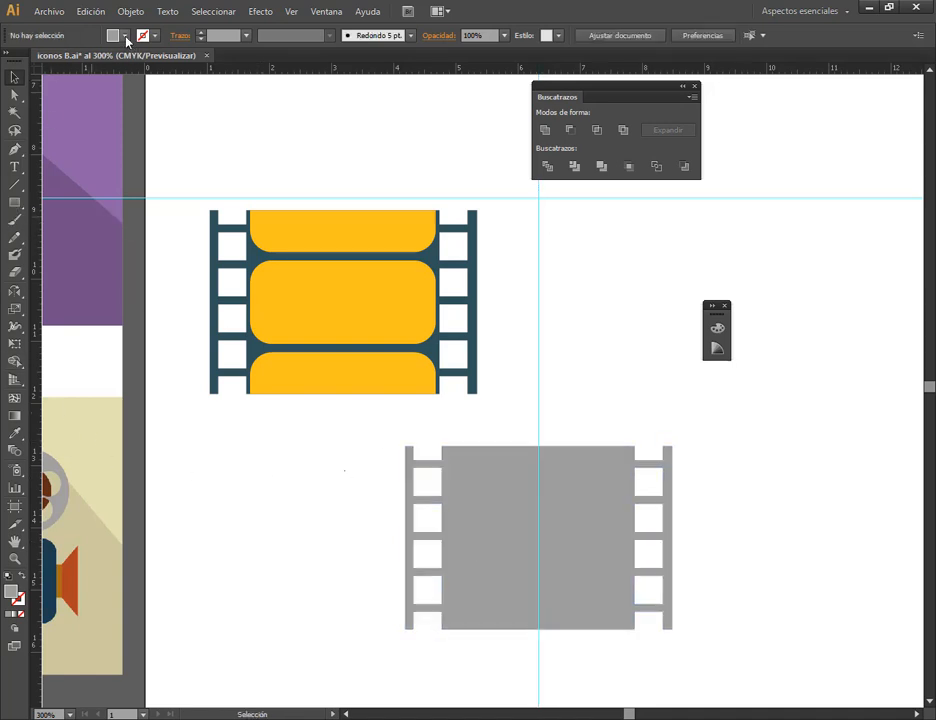
click(125, 36)
click(64, 61)
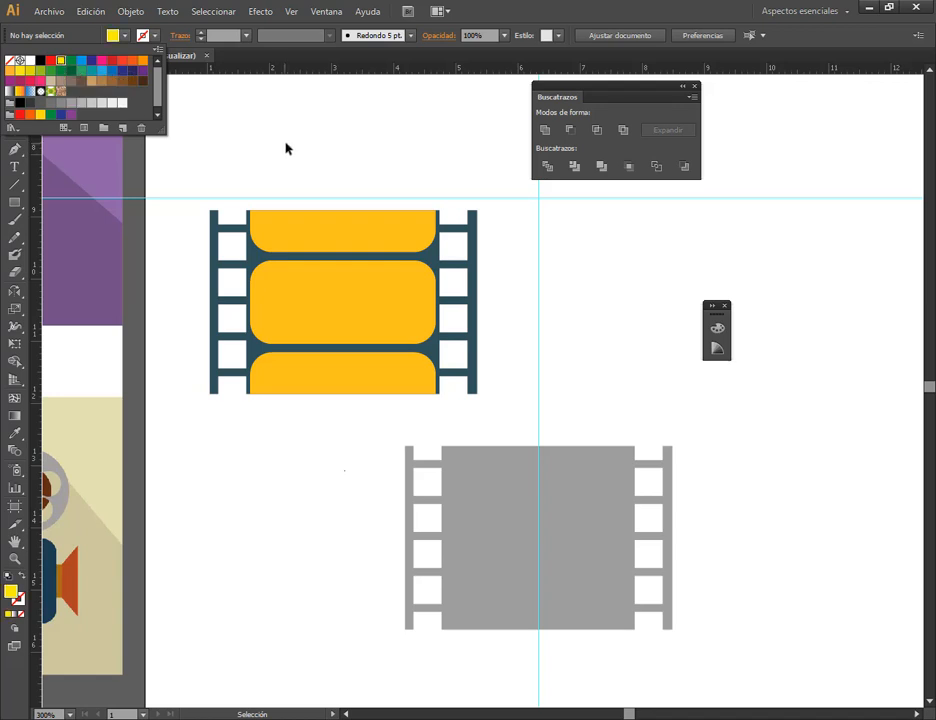
click(15, 202)
drag(374, 430, 538, 671)
key(v)
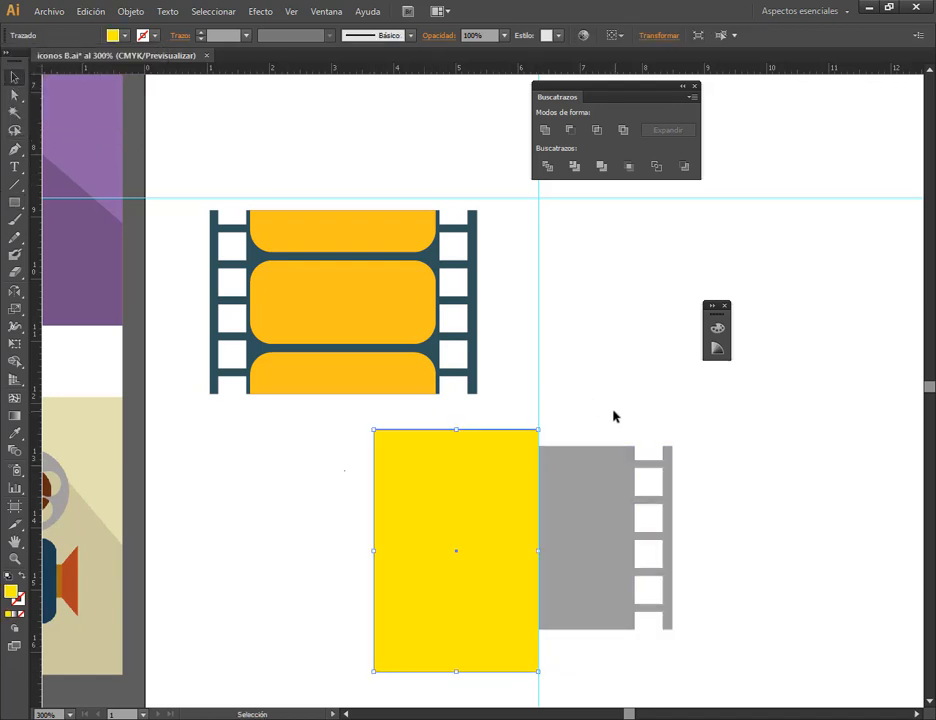
- Subtract the yellow rectangle from the grey strip so only its right half remains, and deselect
drag(528, 393, 512, 479)
click(570, 130)
click(679, 457)
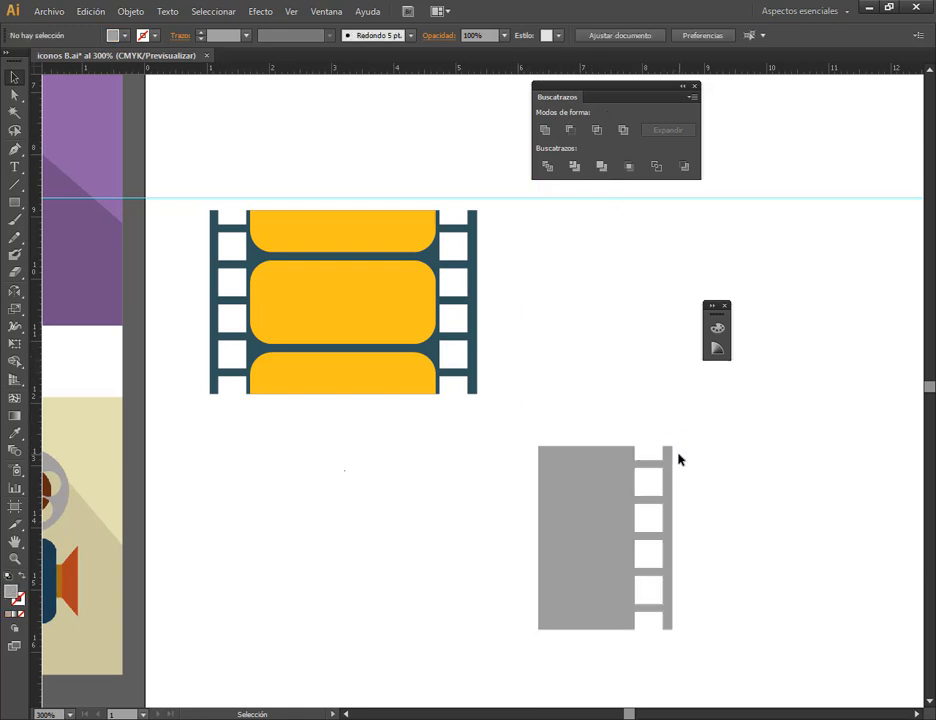
- Align the grey half strip over the icon's right half and set it to Multiply blending with 40% opacity as shading
drag(490, 236, 477, 211)
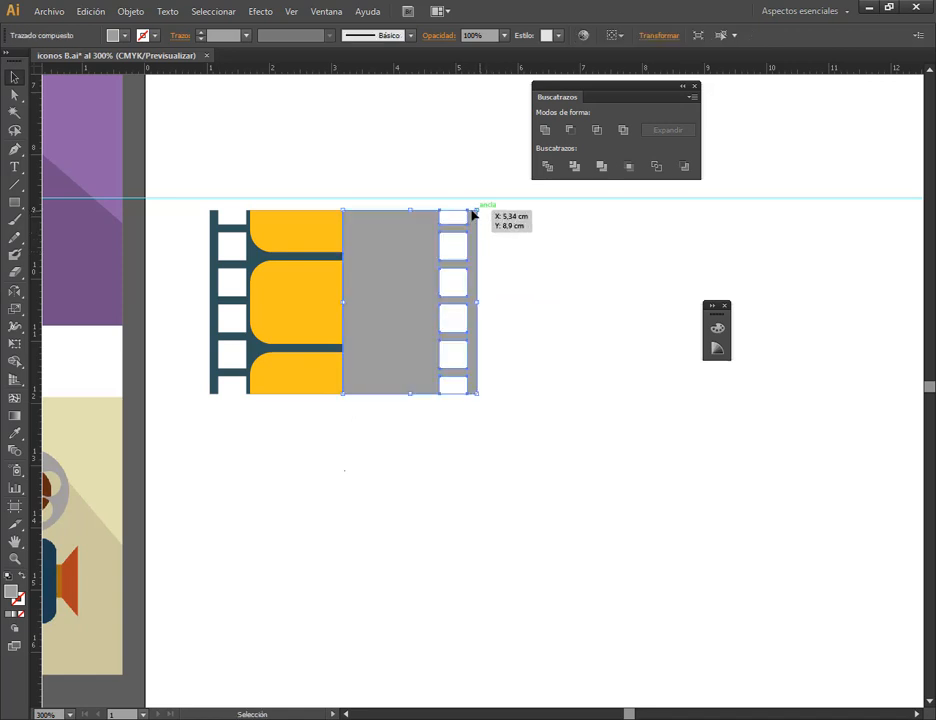
click(440, 37)
click(350, 62)
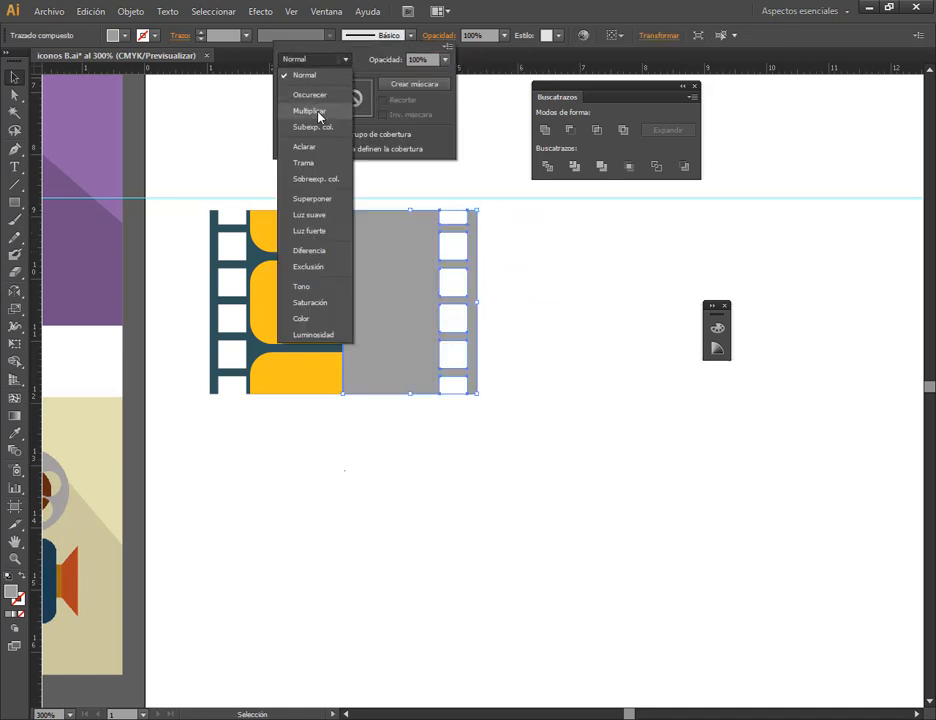
click(316, 110)
scroll(434, 60, down, 20)
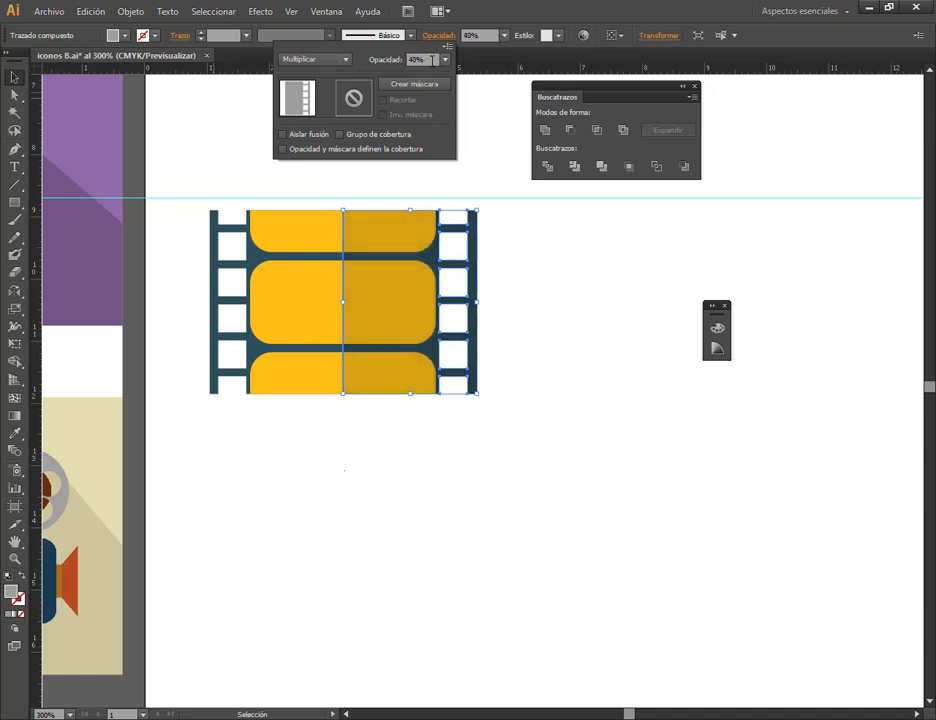
click(491, 170)
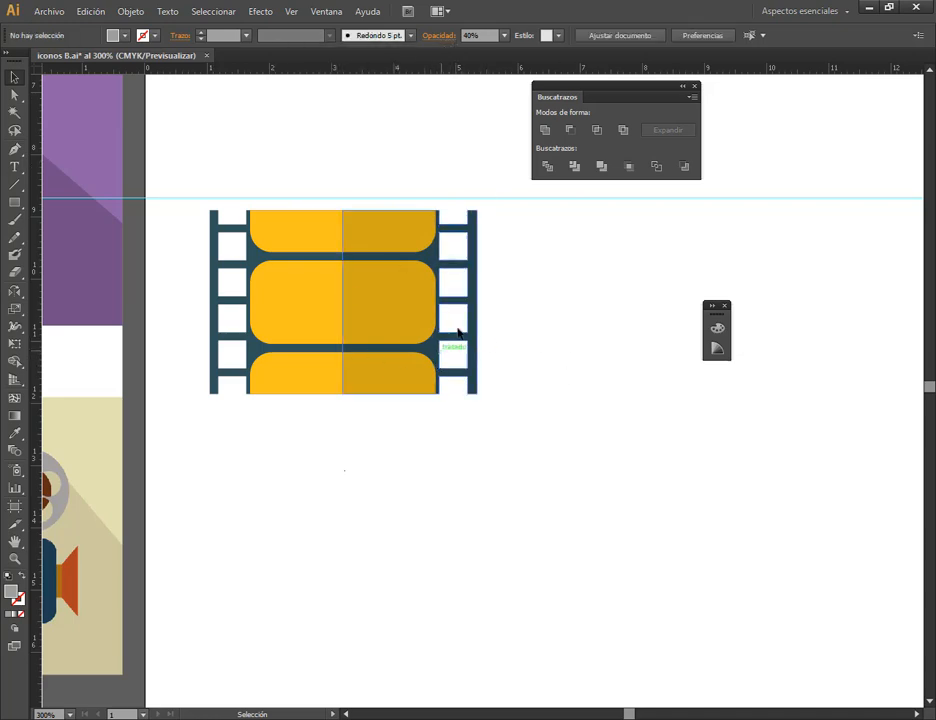
drag(535, 387, 610, 504)
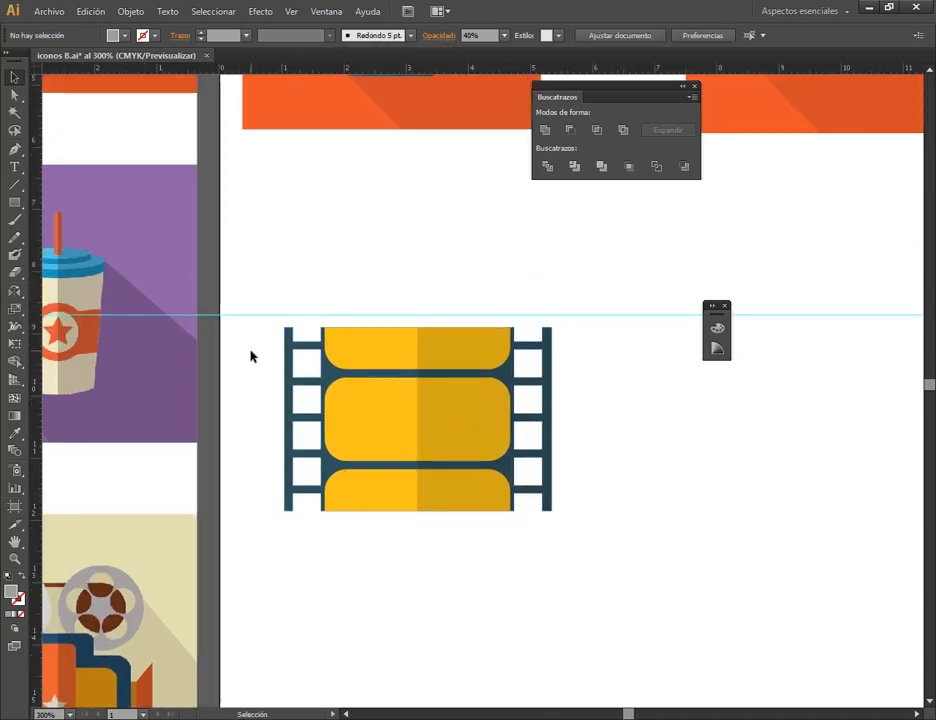
drag(251, 355, 487, 420)
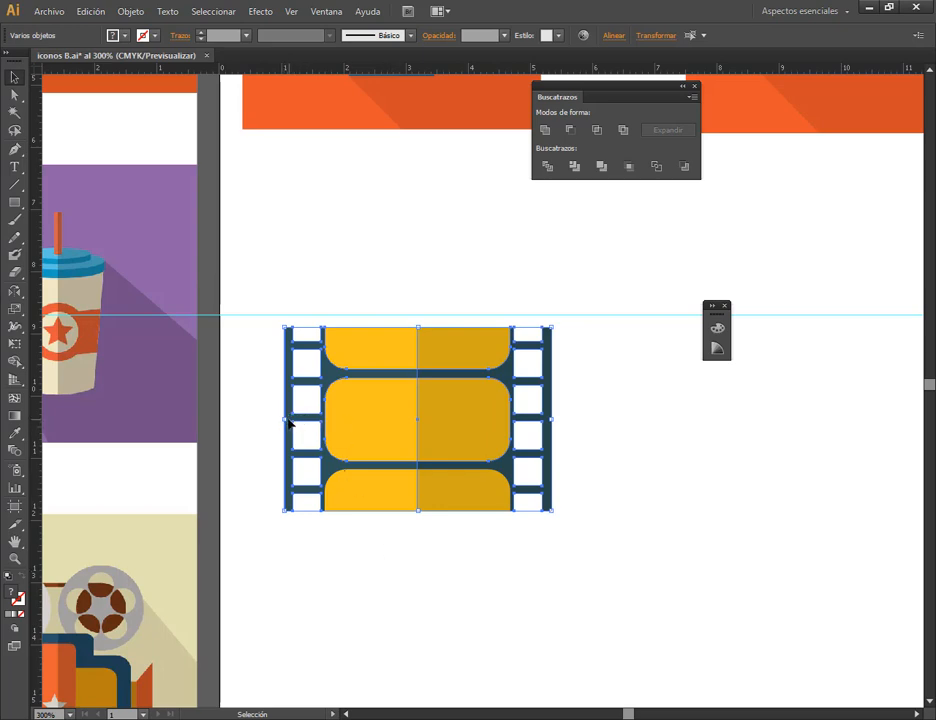
drag(283, 420, 318, 420)
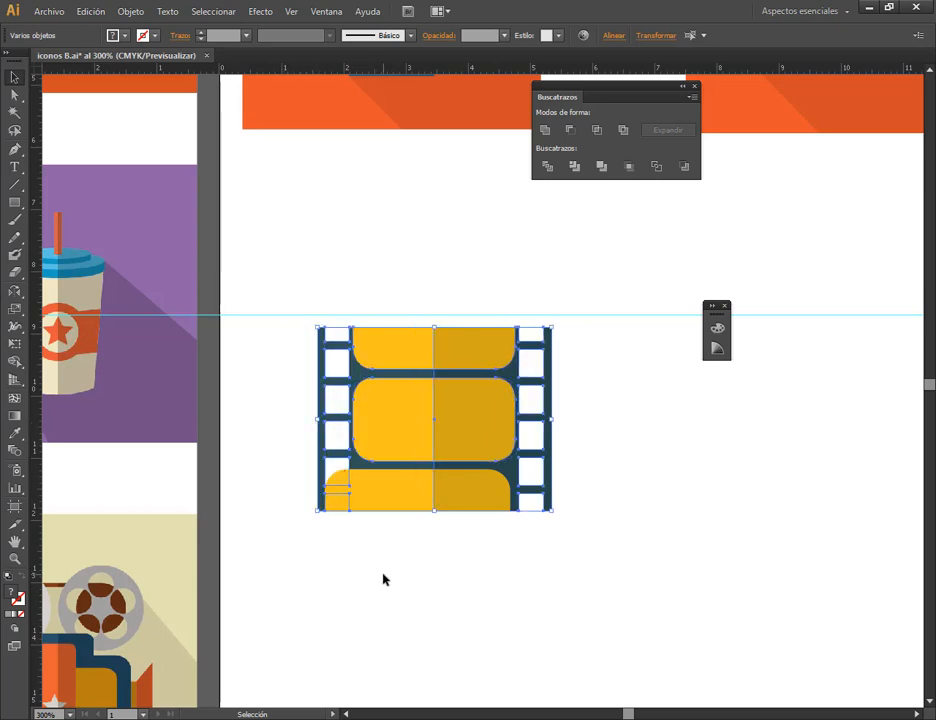
key(ctrl+z)
- Select every part of the film strip icon and narrow it slightly from its left edge, keeping the height
drag(248, 363, 487, 575)
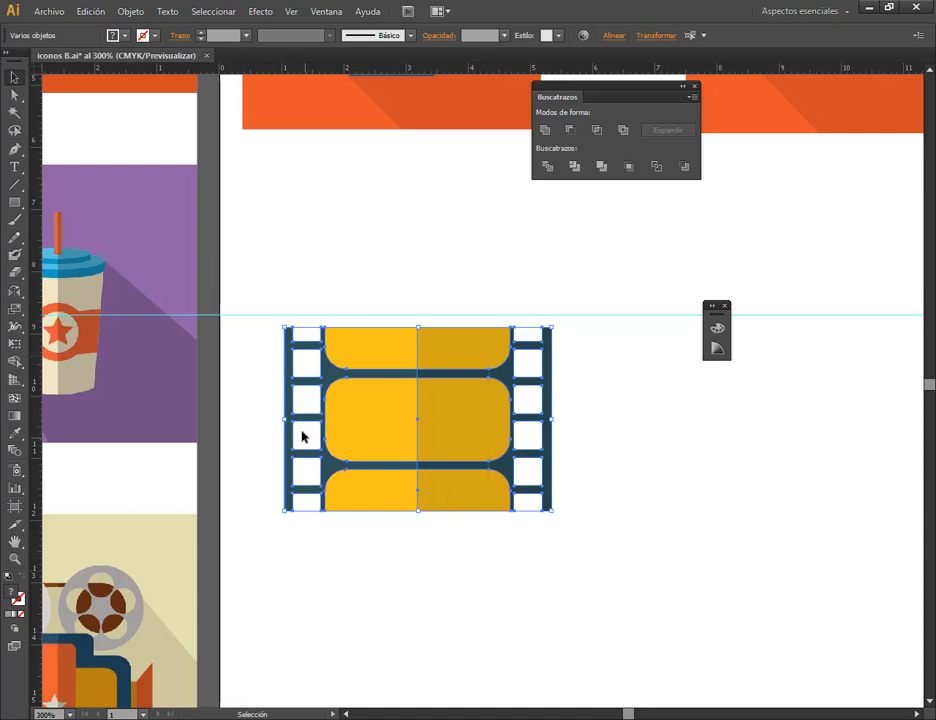
drag(283, 420, 309, 420)
click(388, 572)
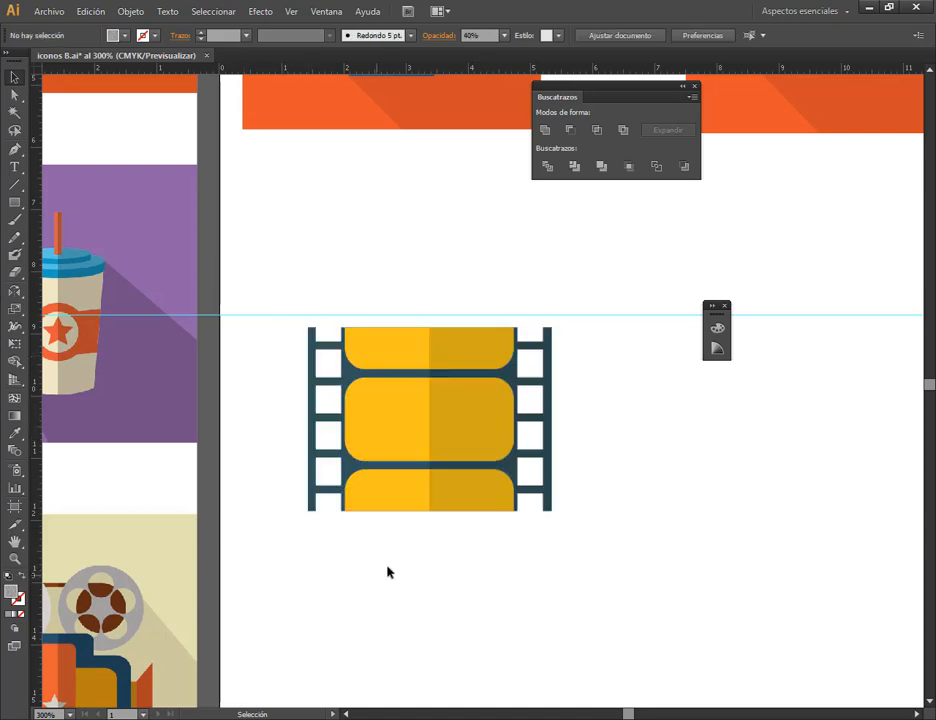
- Duplicate the orange background square of the trophy icon and place the copy centred behind the film strip
scroll(435, 501, down, 1)
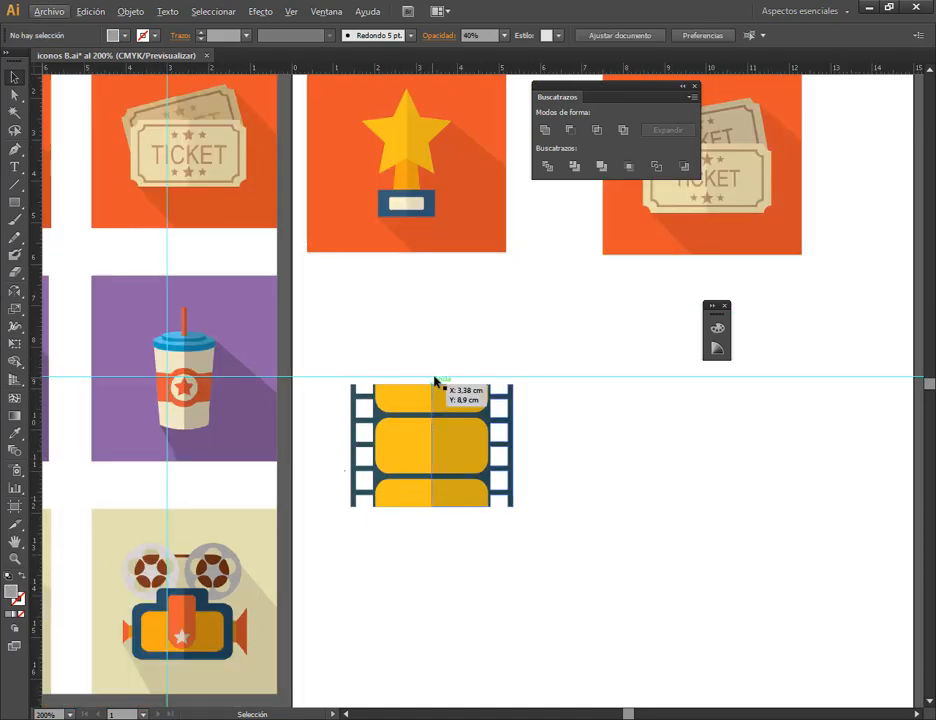
scroll(444, 400, down, 1)
click(467, 180)
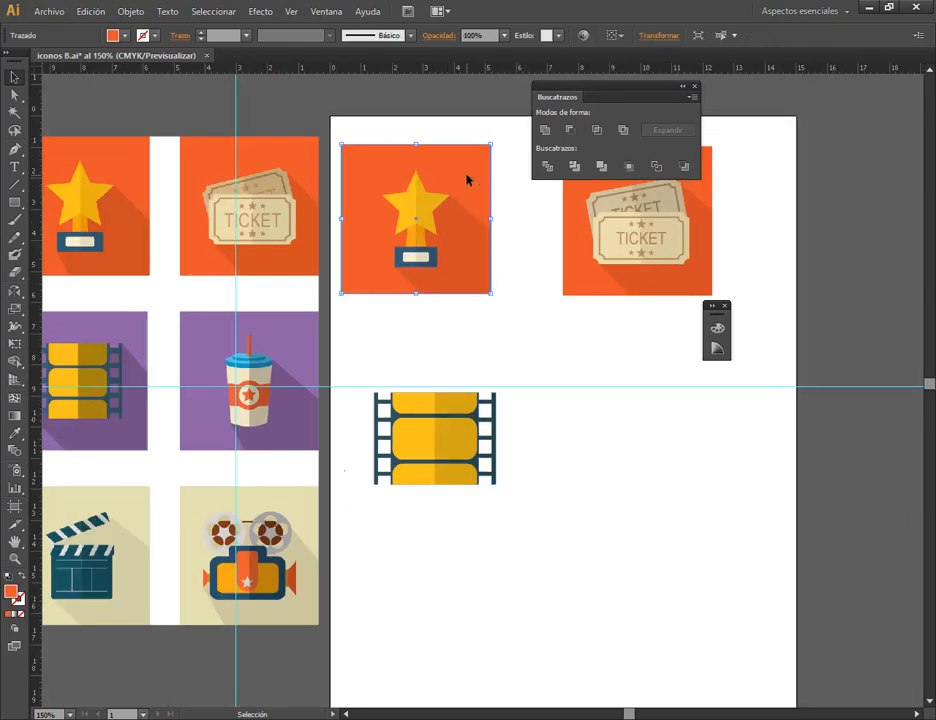
drag(467, 180, 495, 387)
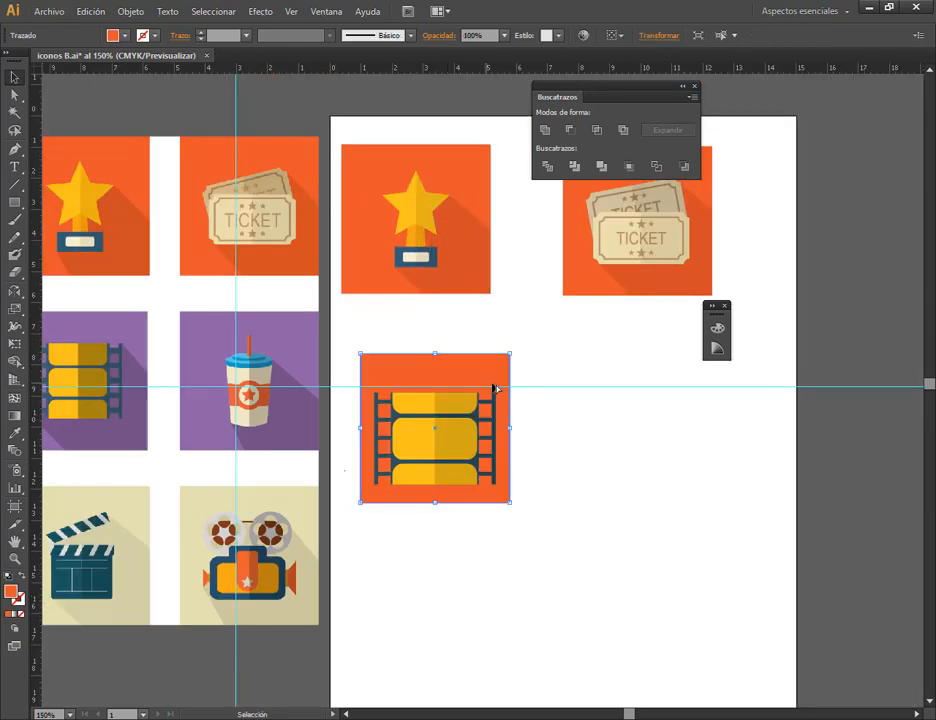
click(616, 460)
- Recolor the film strip's orange background square with the purple sampled from the reference drink icon's background
scroll(410, 485, up, 2)
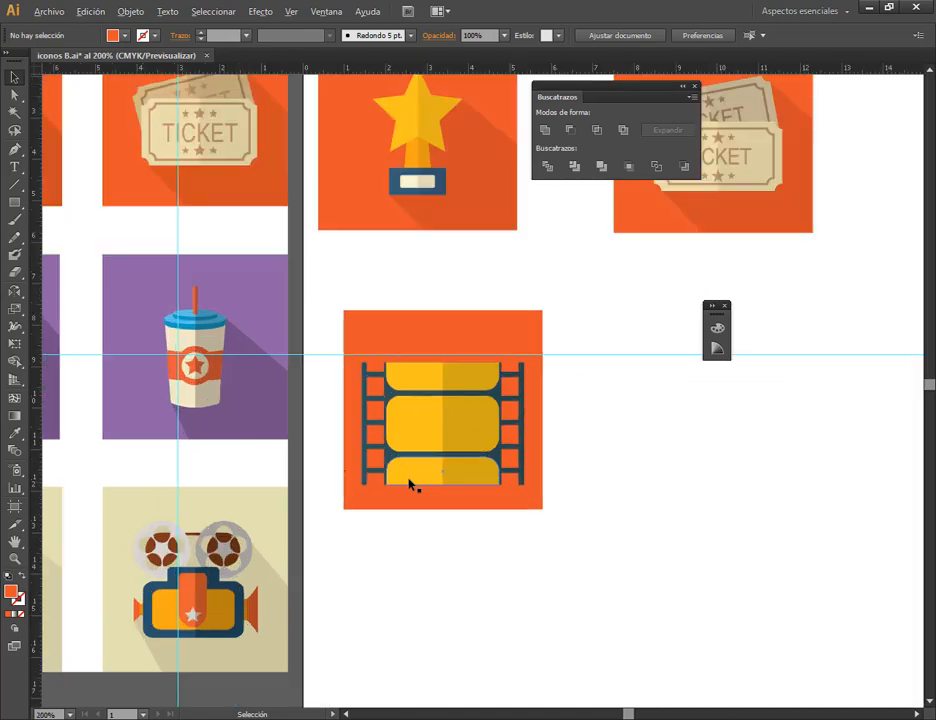
click(446, 250)
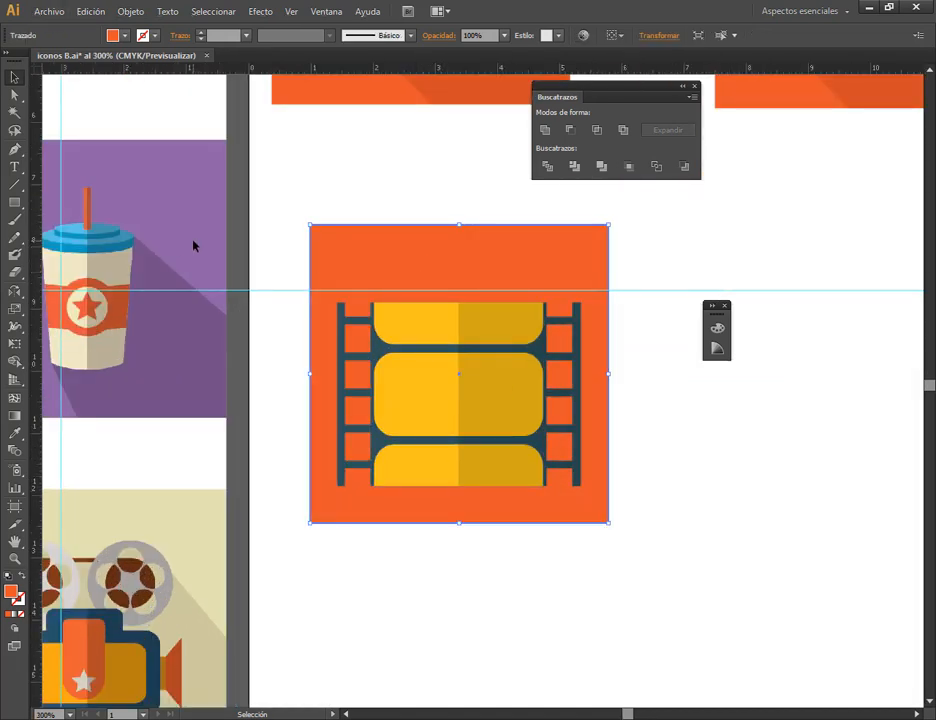
key(i)
click(168, 201)
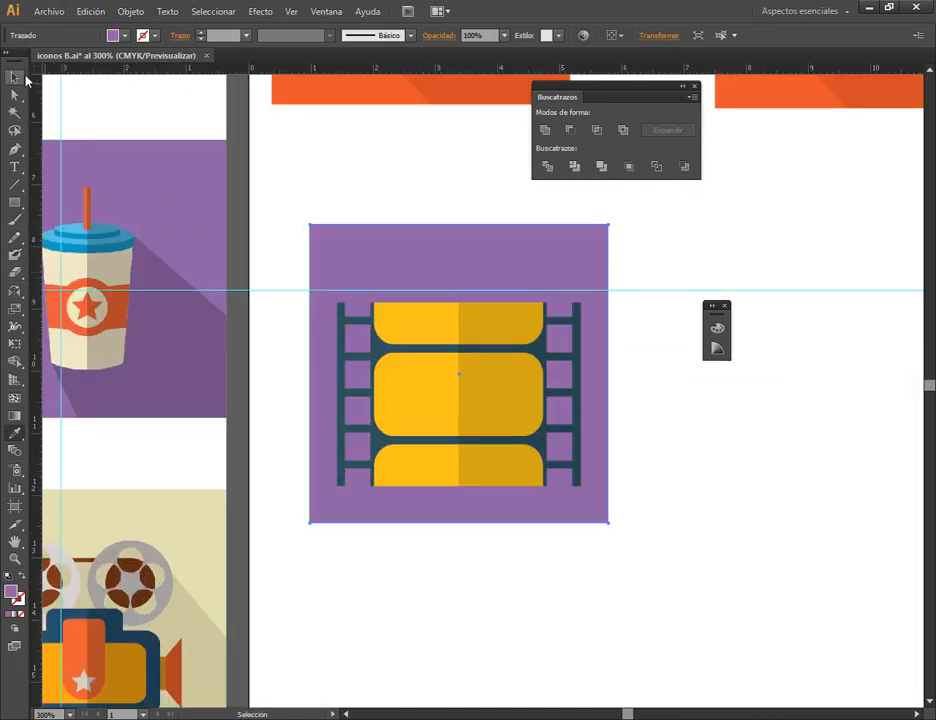
key(v)
click(456, 192)
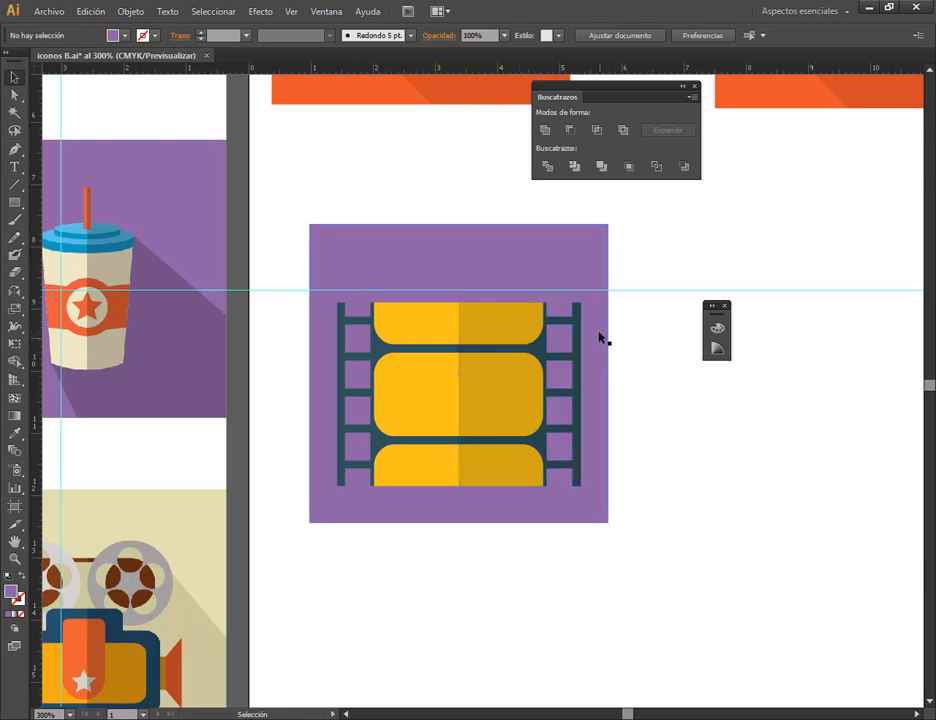
- Move the purple square upward past the film strip and group all the film strip's parts together
drag(390, 268, 388, 171)
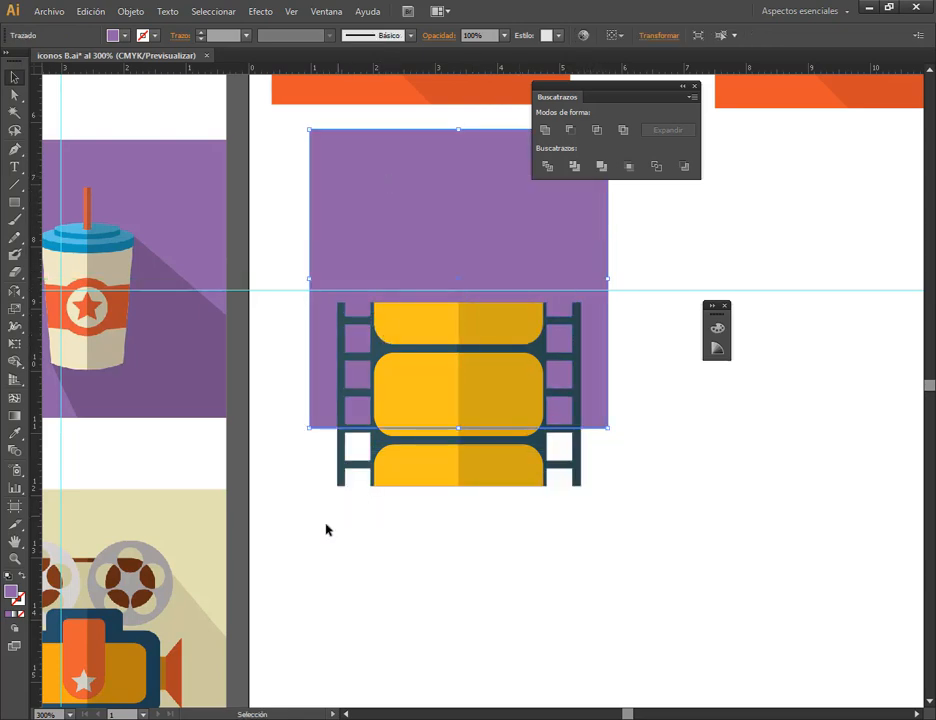
drag(322, 530, 646, 465)
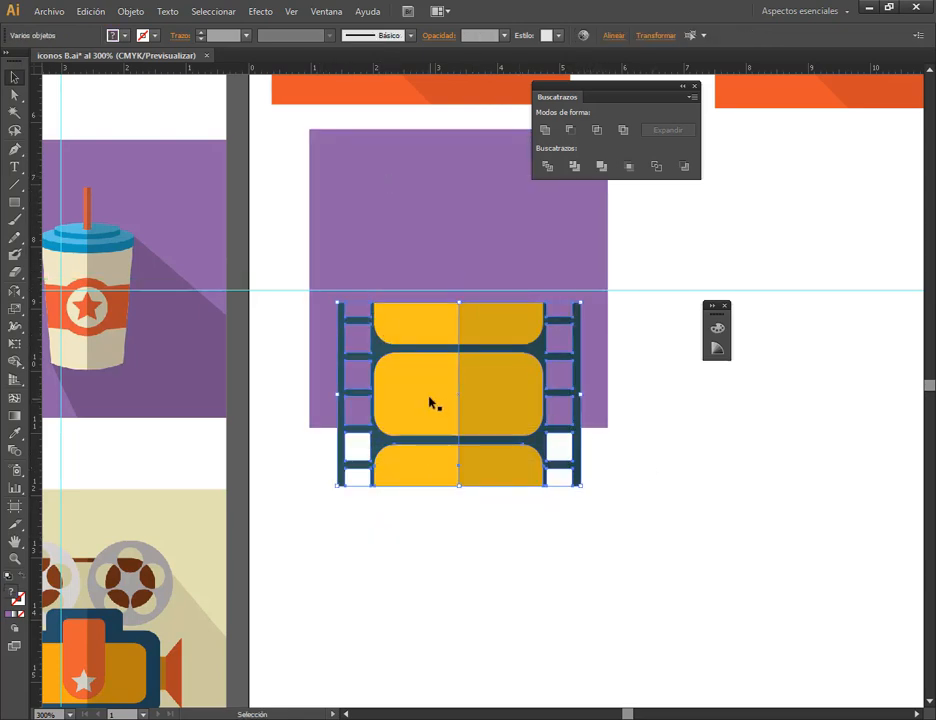
key(a)
key(ctrl+g)
key(v)
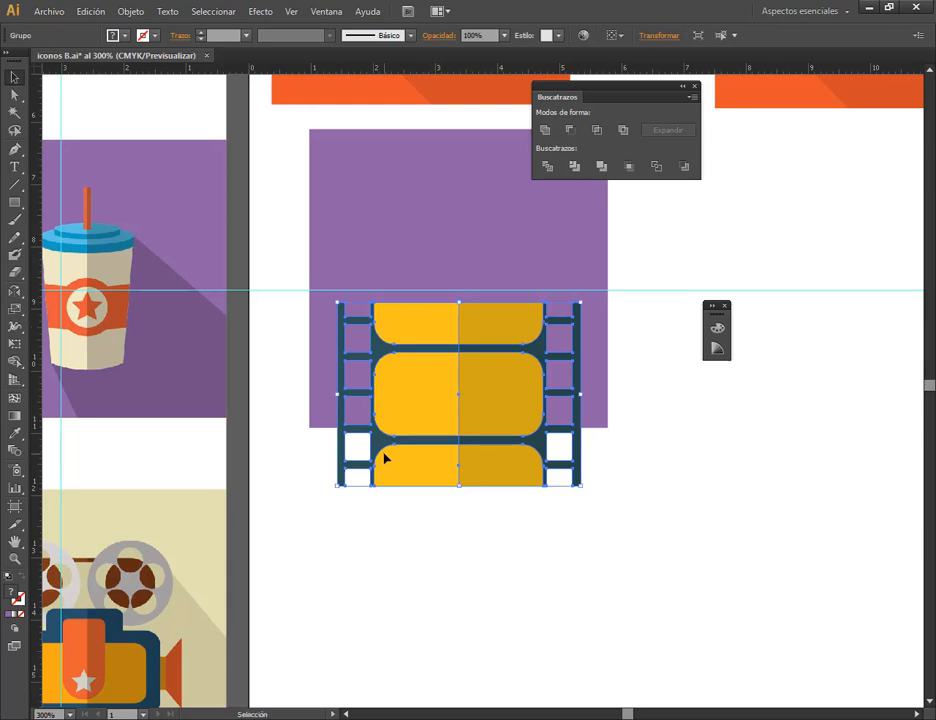
- Position the grouped film strip on the purple background square, near its horizontal centre
drag(382, 455, 403, 356)
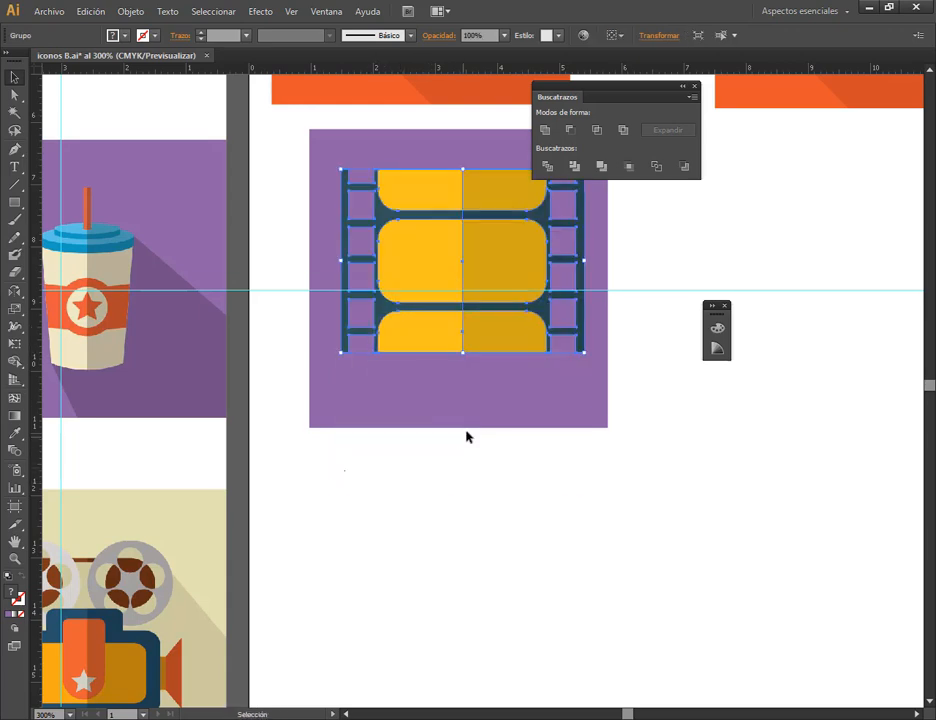
scroll(472, 441, down, 3)
scroll(472, 410, up, 1)
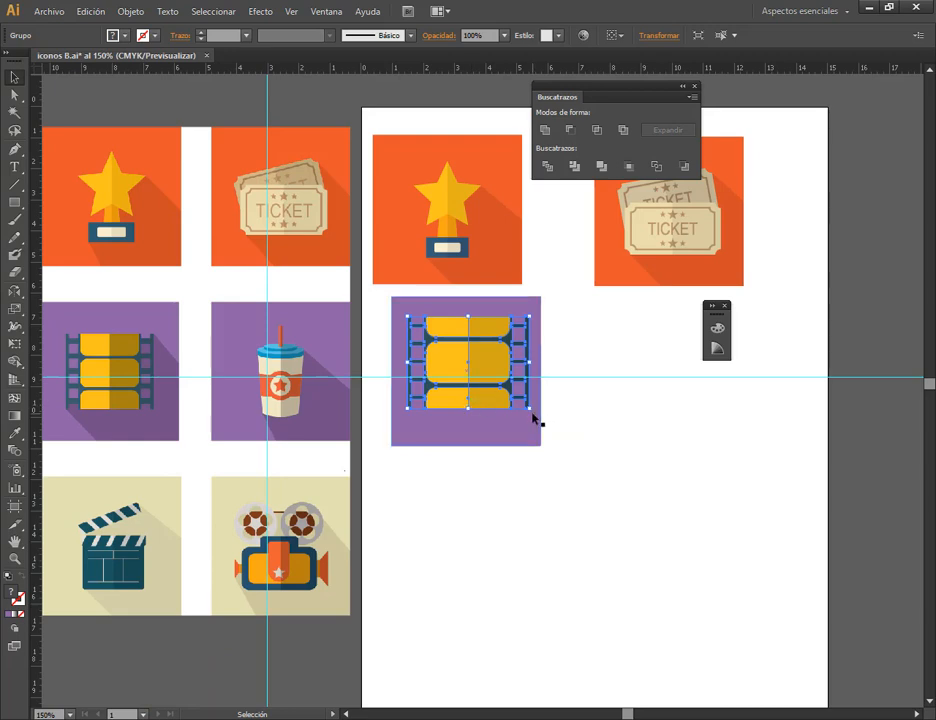
- Scale the grouped film strip down proportionally and centre it horizontally and vertically with the purple square
drag(531, 410, 488, 380)
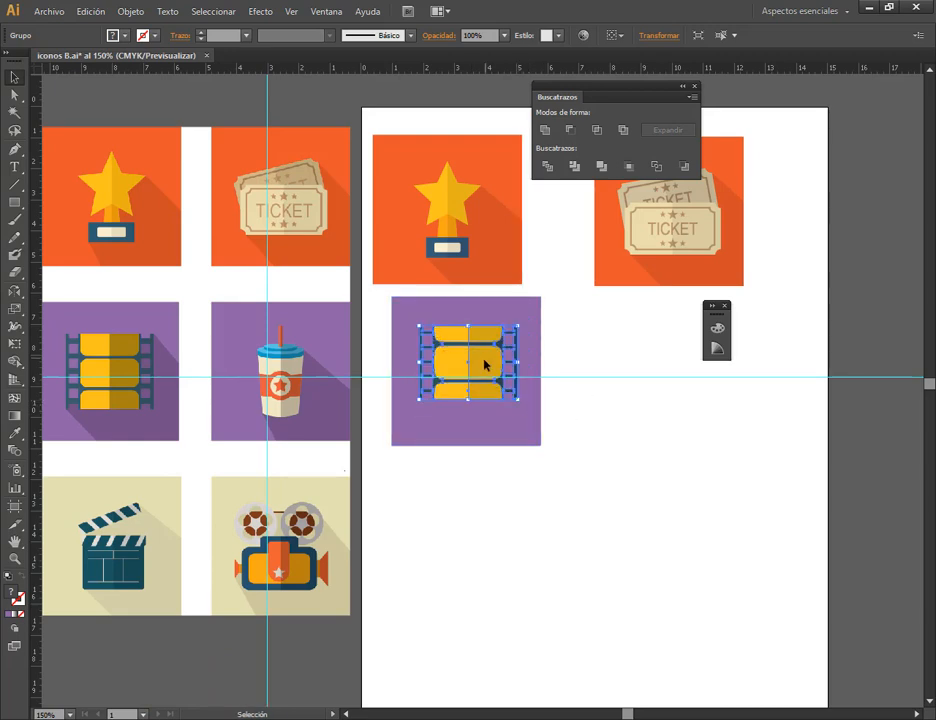
shift+click(536, 376)
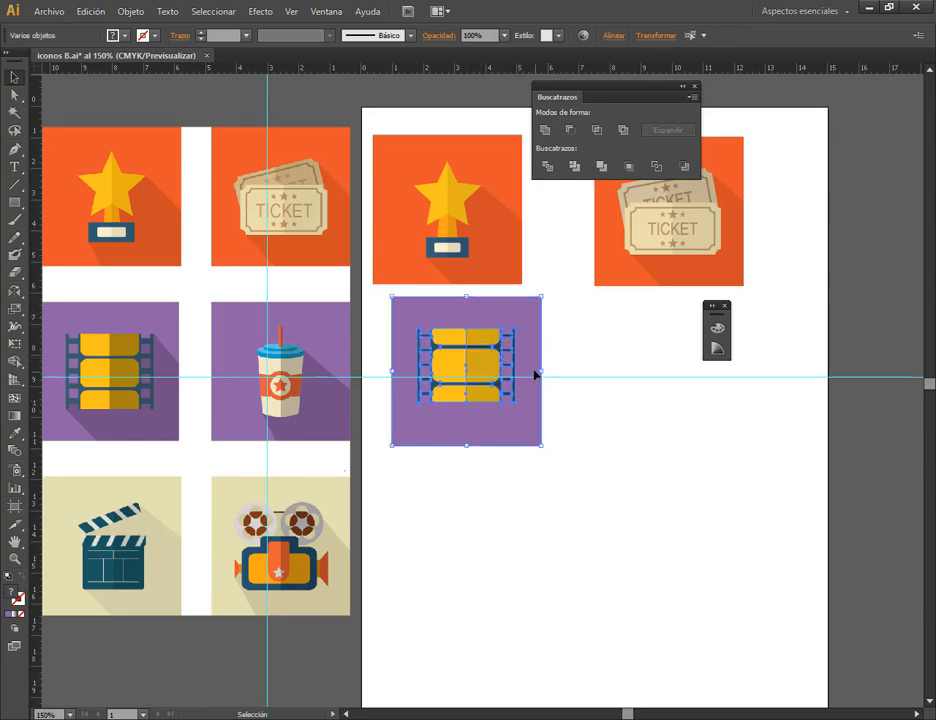
scroll(516, 377, up, 2)
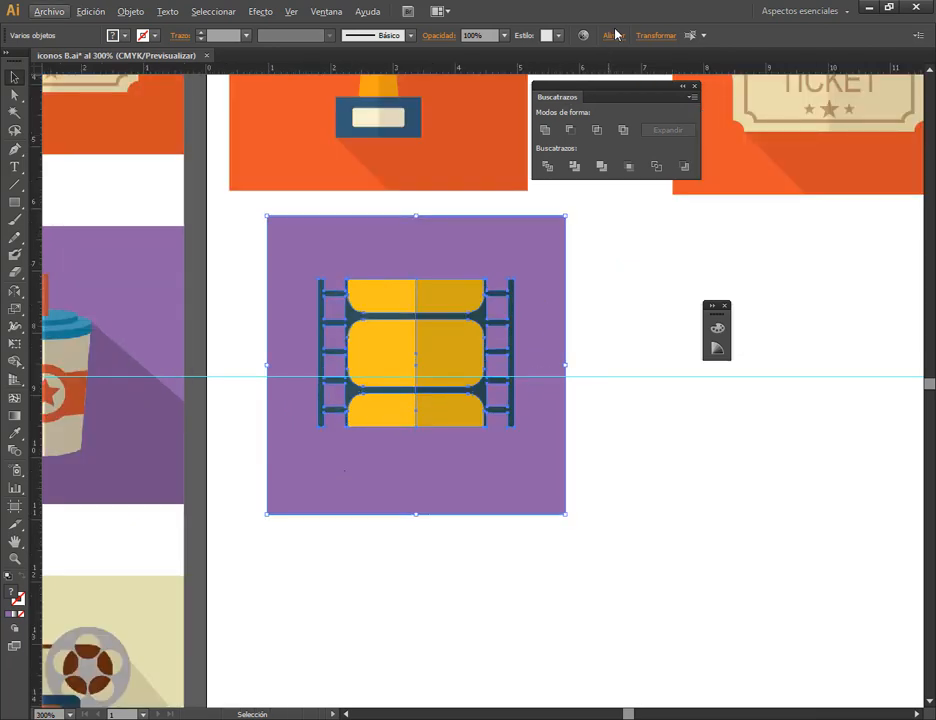
click(613, 35)
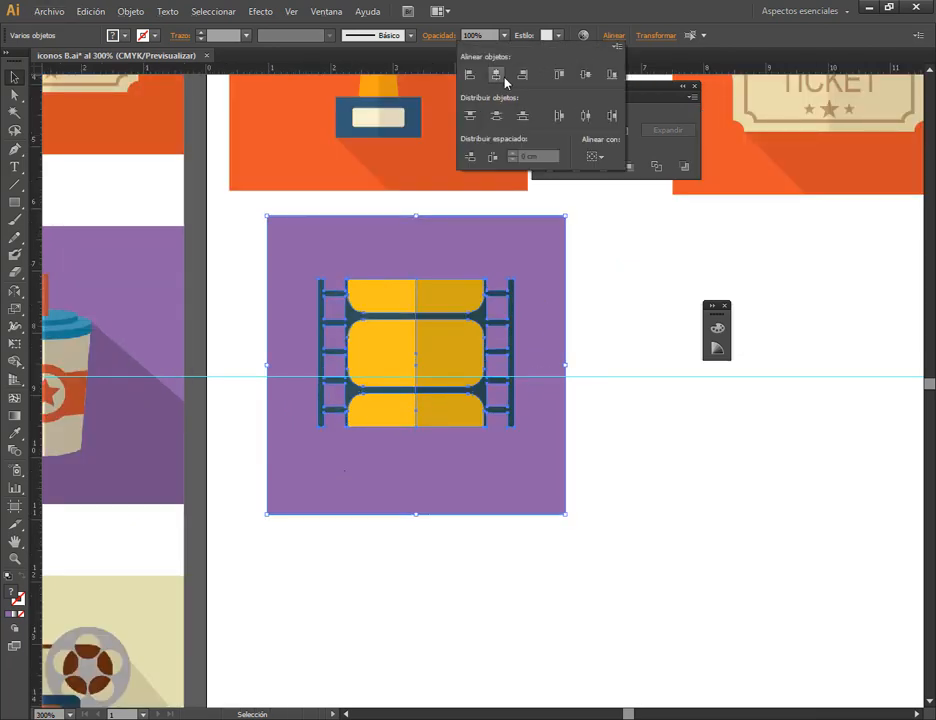
click(585, 76)
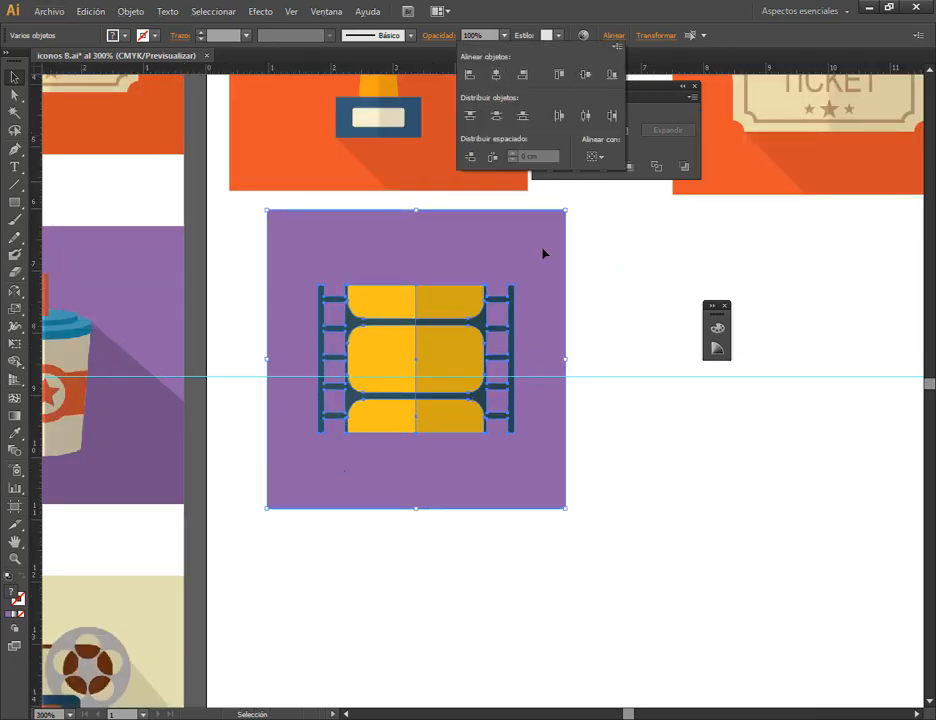
click(431, 355)
click(602, 414)
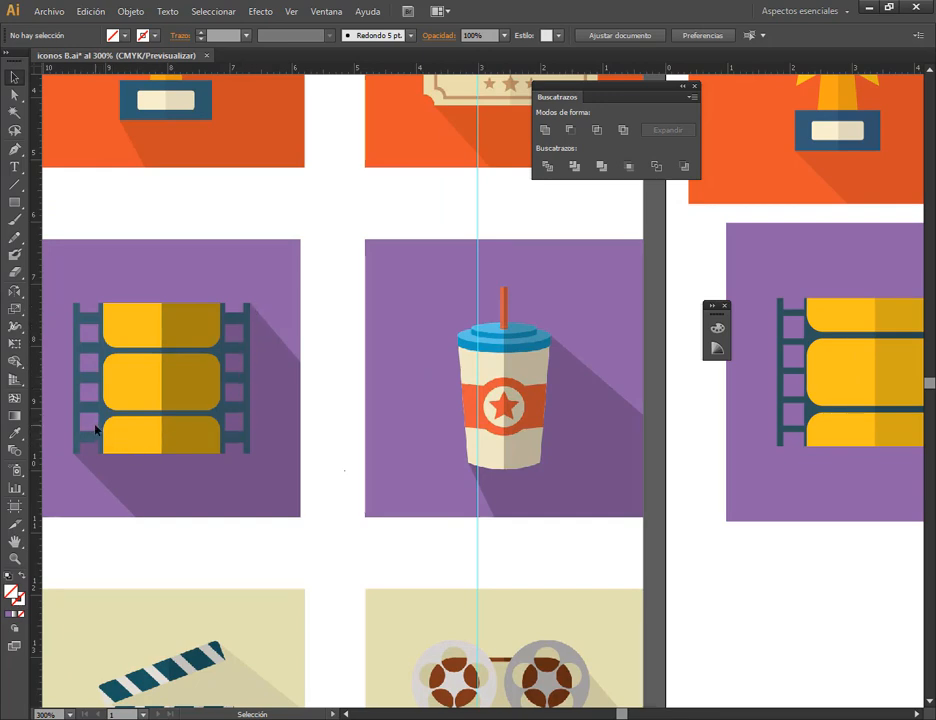
- Start a Pen outline for the shadow from the strip's lower-left corner to the square's lower-right corner, right edge and strip's upper-right corner
drag(820, 425, 372, 372)
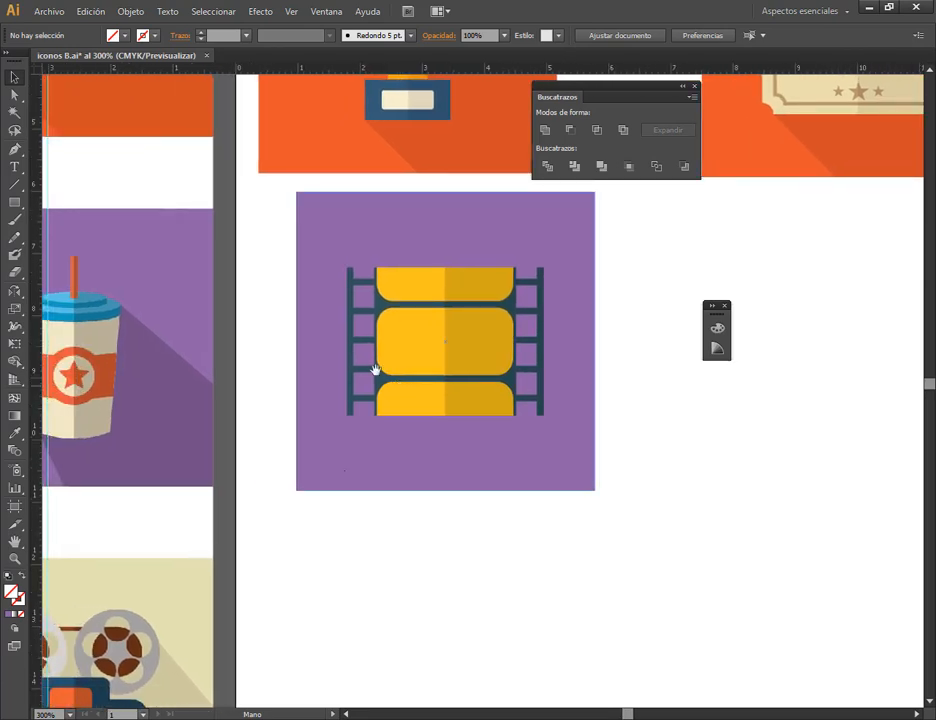
click(15, 149)
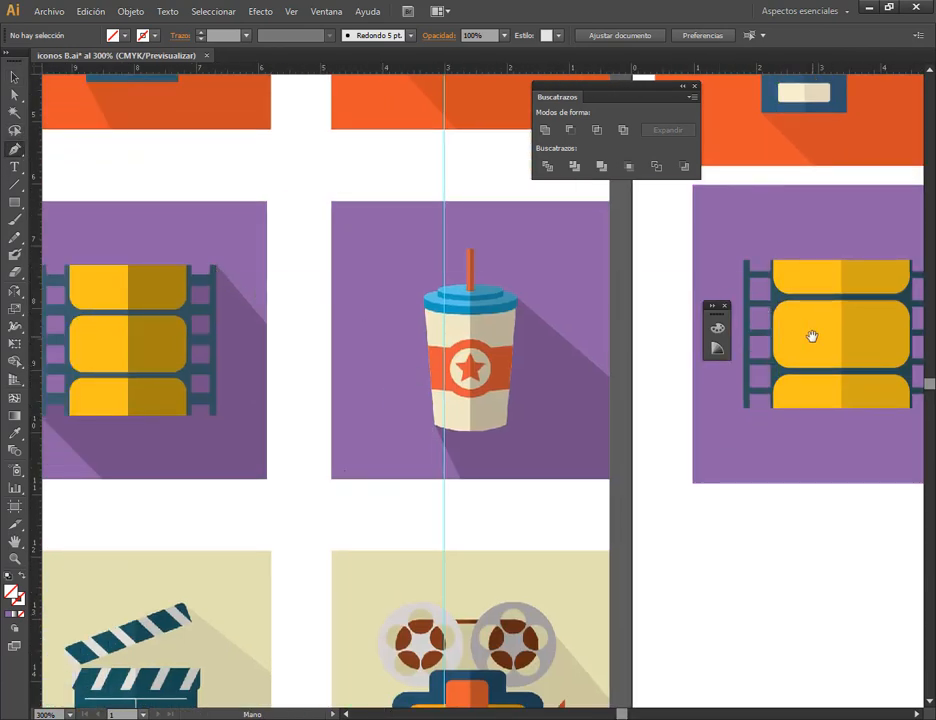
drag(812, 336, 453, 328)
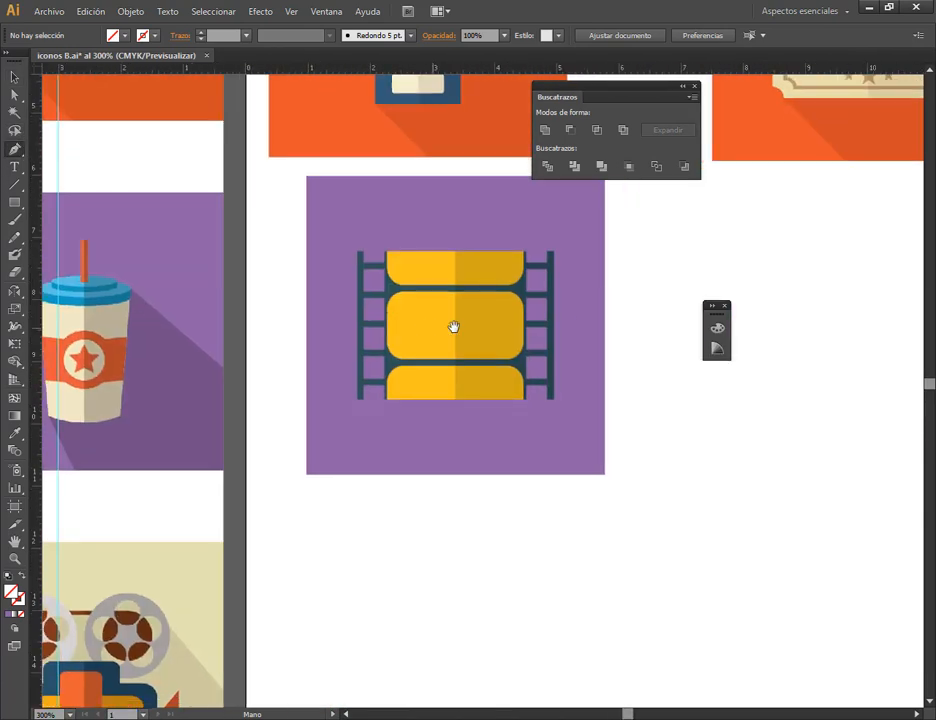
click(359, 399)
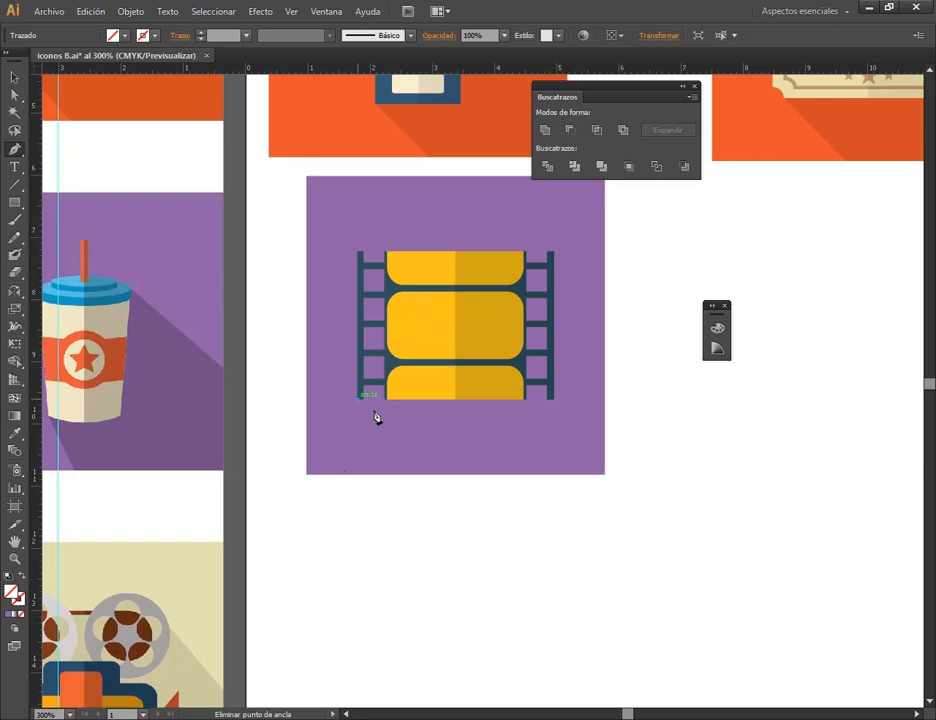
click(605, 472)
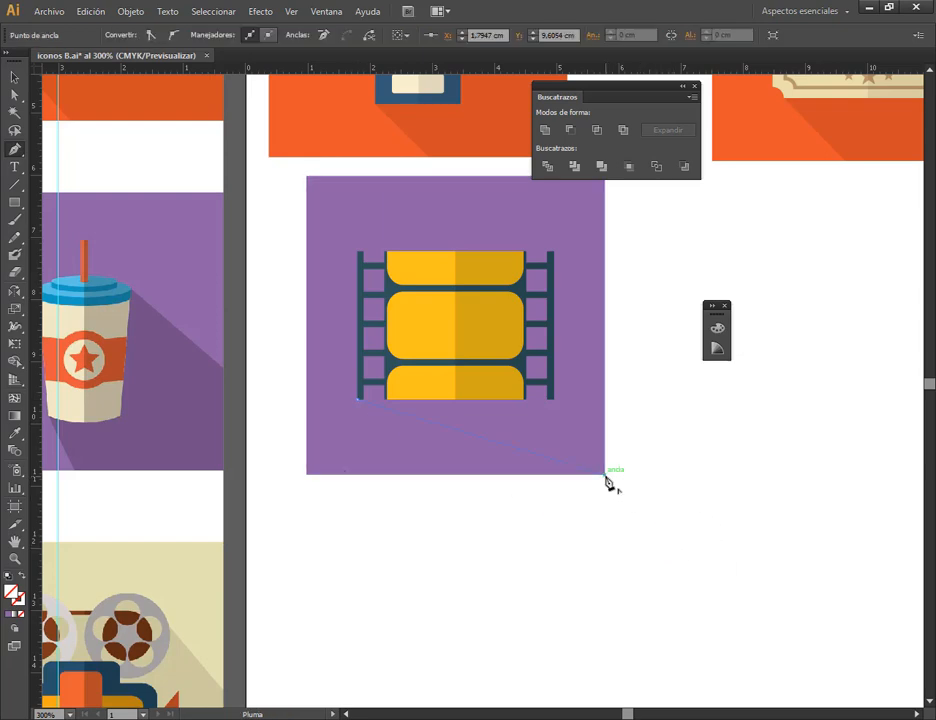
click(605, 285)
scroll(559, 258, up, 5)
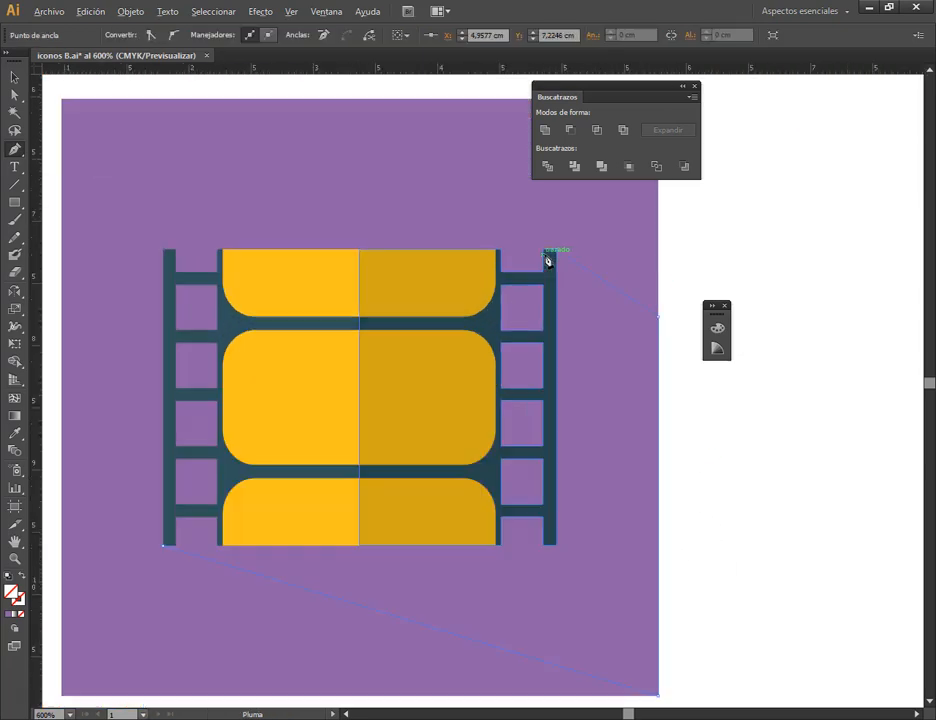
- Continue the shadow outline diagonally across the film strip and close it at the strip's lower-left corner
click(548, 251)
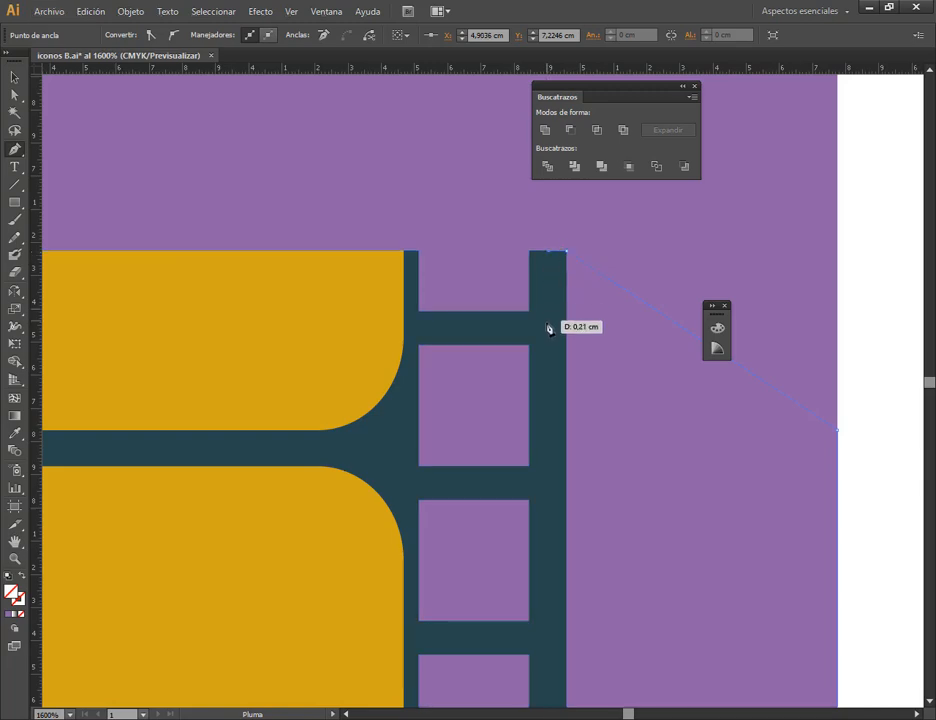
click(548, 322)
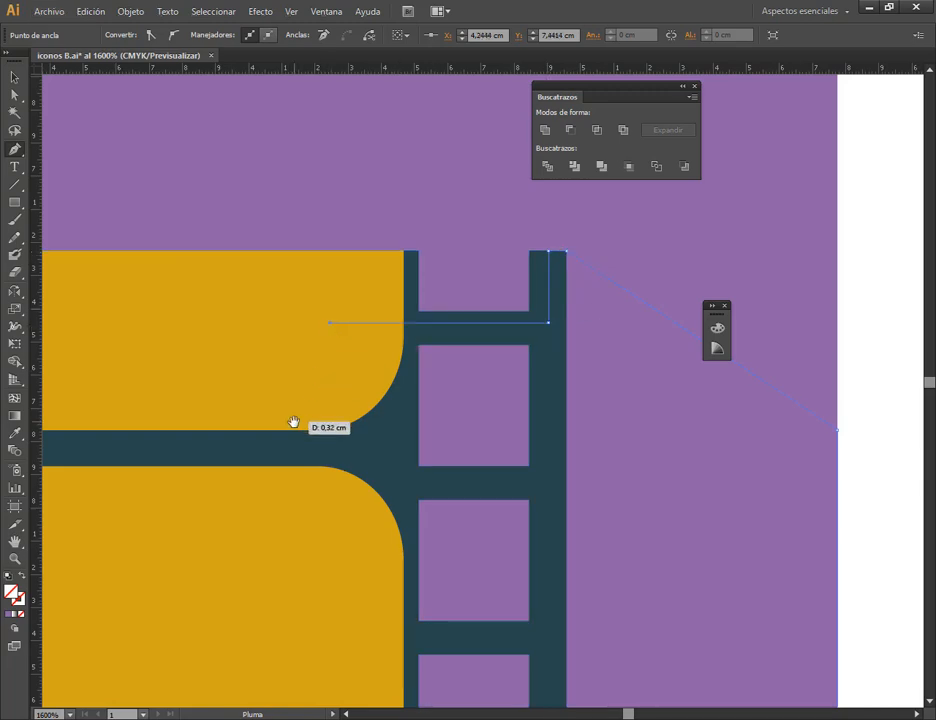
drag(295, 424, 772, 196)
click(295, 558)
drag(345, 556, 538, 187)
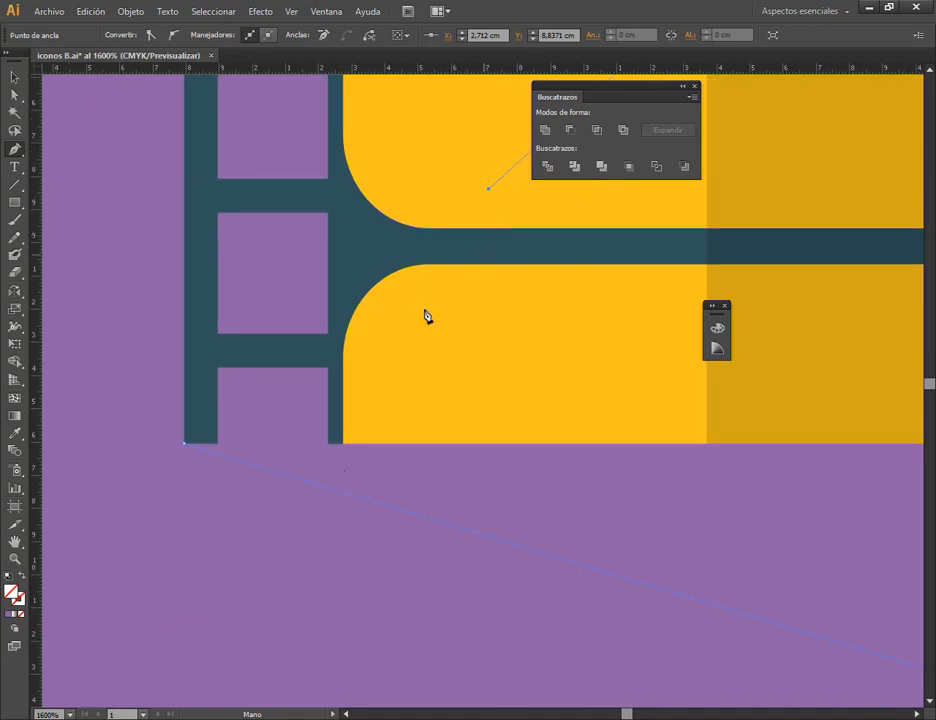
click(365, 442)
click(184, 443)
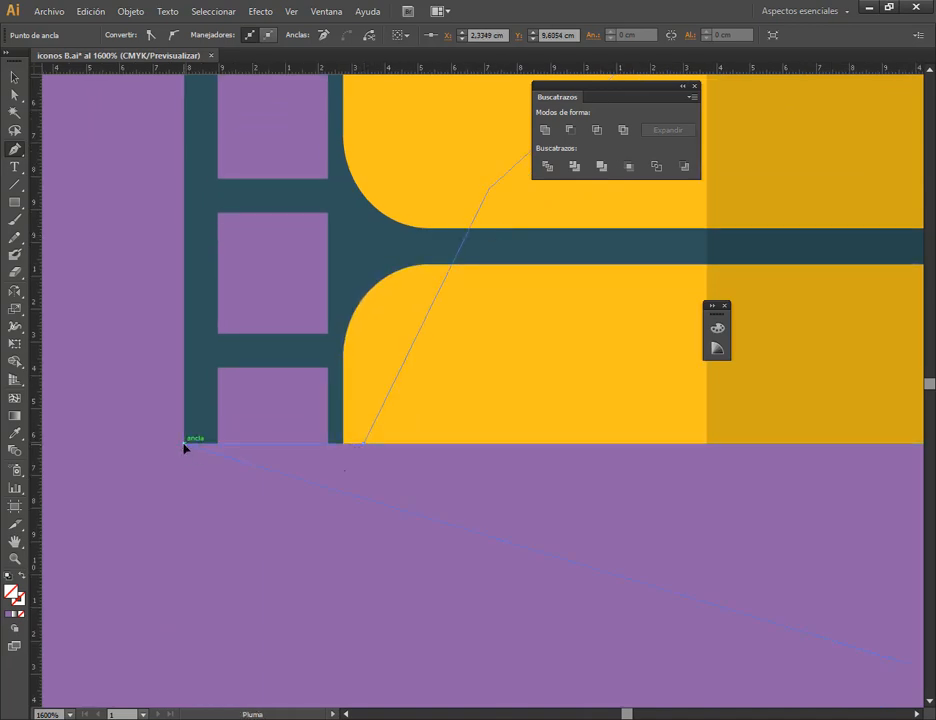
click(13, 77)
scroll(293, 455, down, 5)
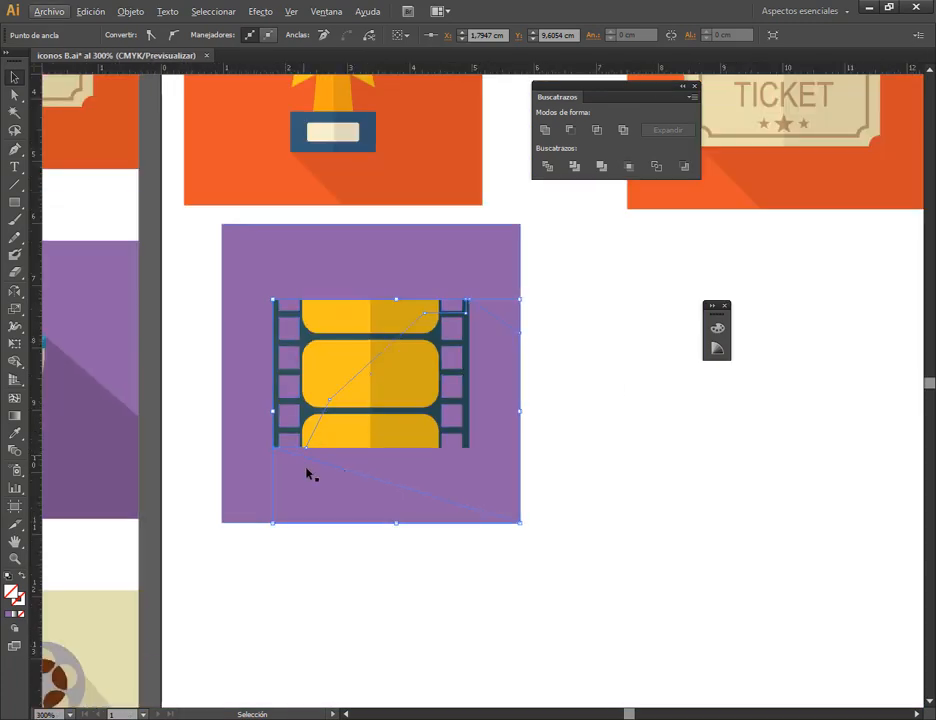
drag(267, 510, 583, 453)
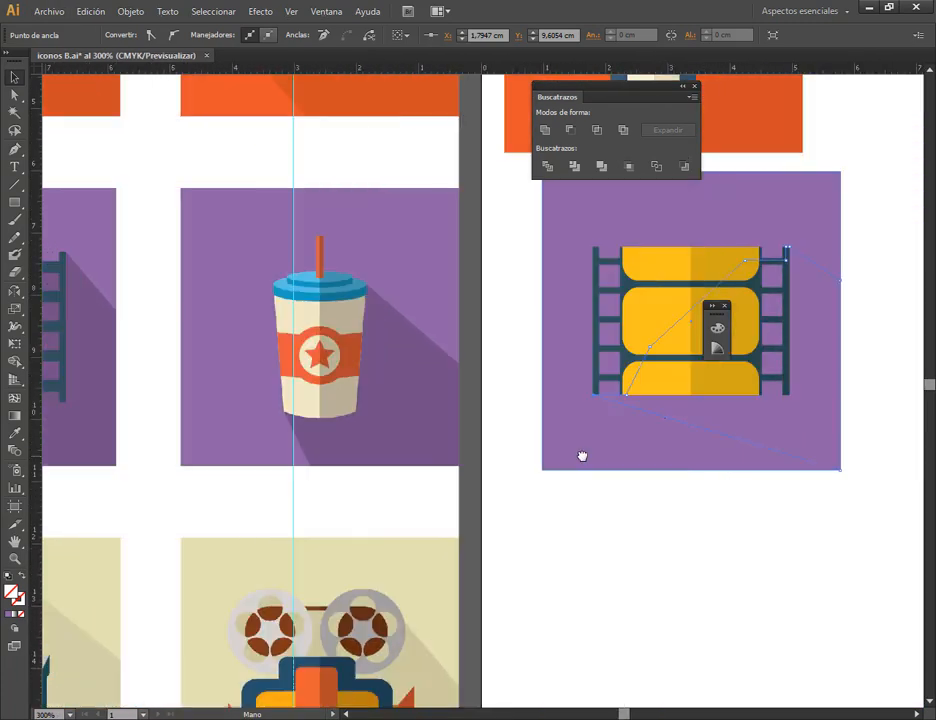
scroll(621, 397, up, 5)
key(alt)
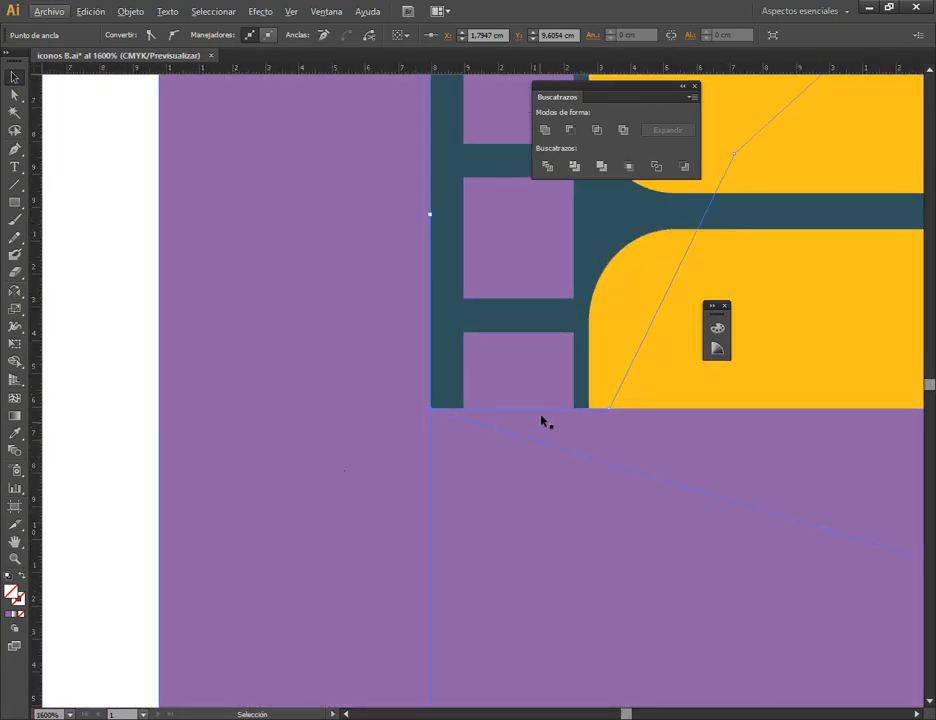
key(a)
click(613, 413)
click(610, 410)
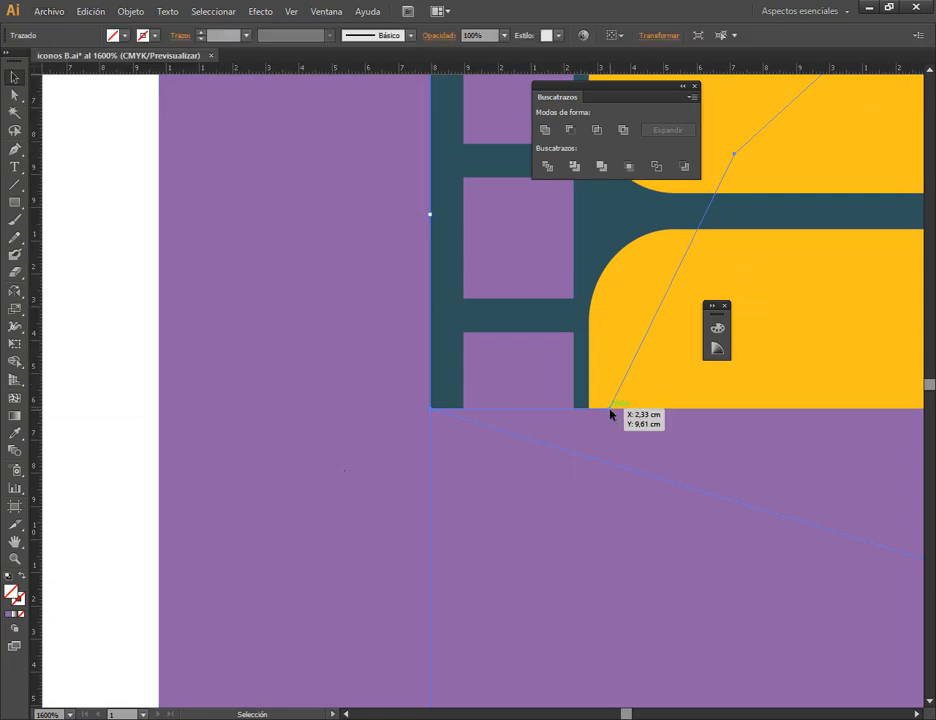
double_click(596, 366)
click(50, 85)
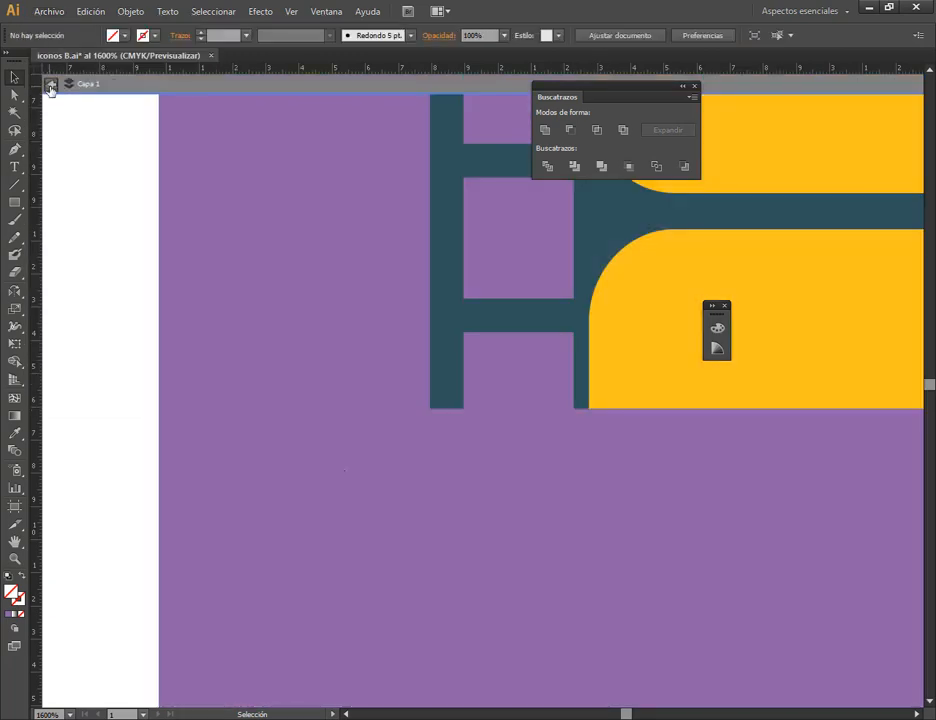
- Raise the shadow's anchor on the strip's bottom edge and add another anchor placed where the left rail meets the lowest crossbar
click(511, 405)
click(502, 411)
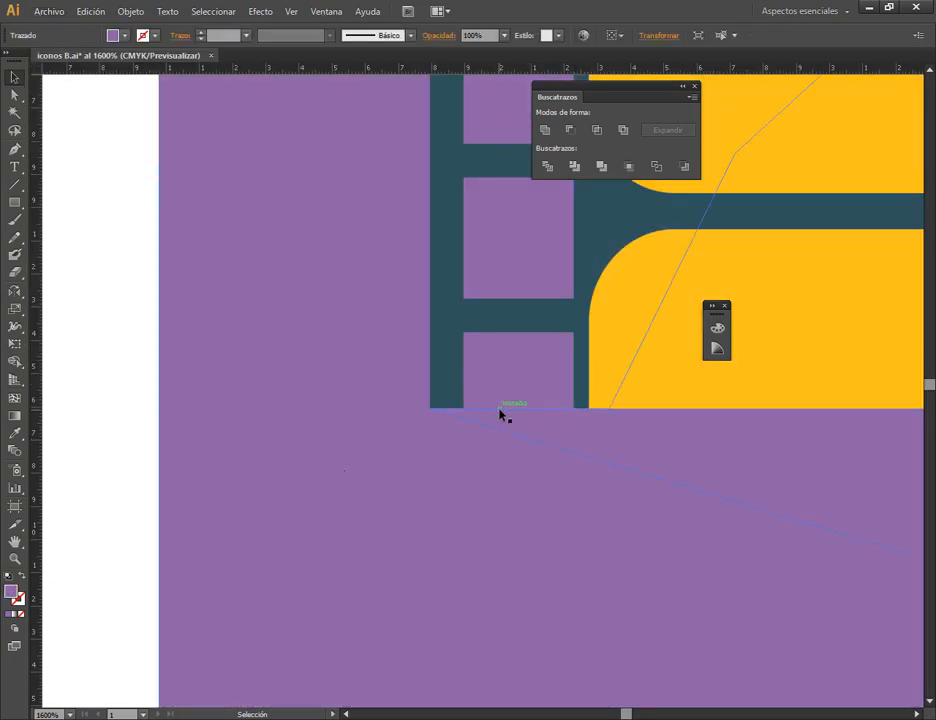
click(13, 96)
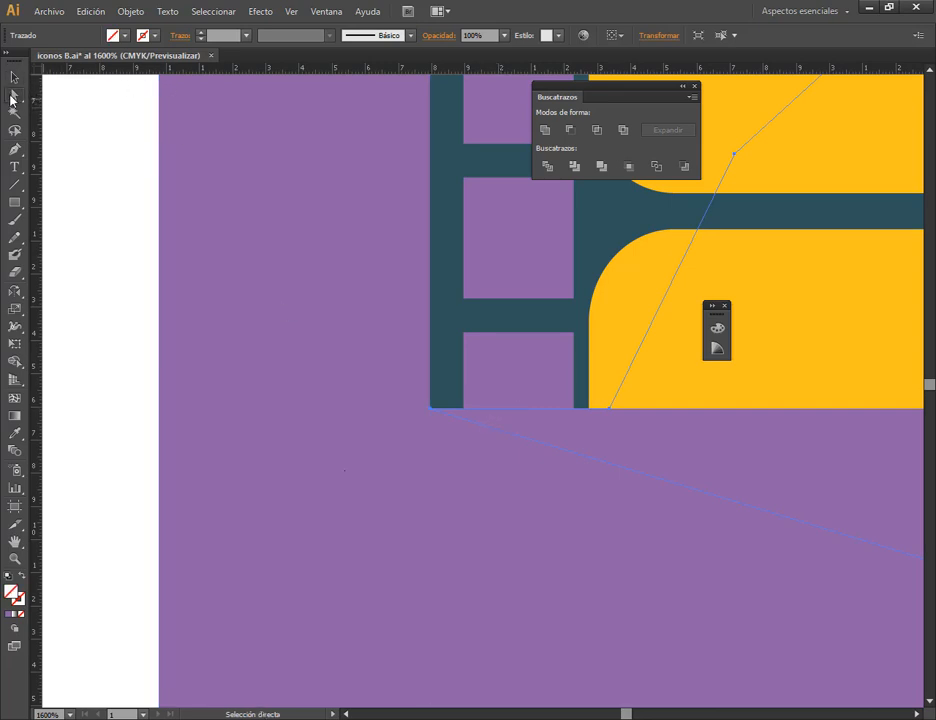
drag(609, 409, 581, 328)
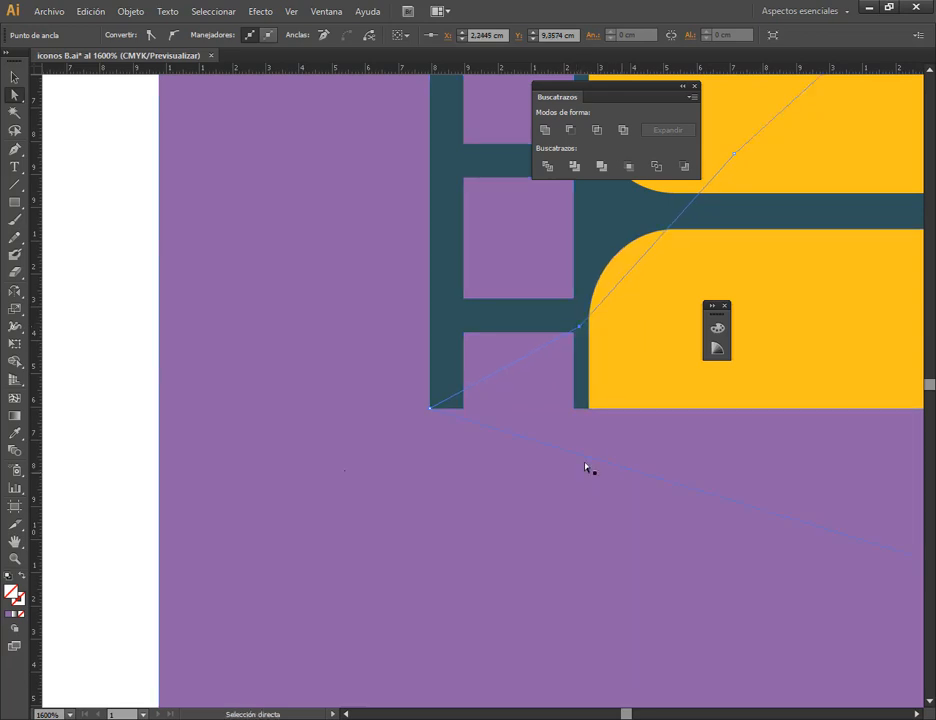
click(15, 149)
click(508, 369)
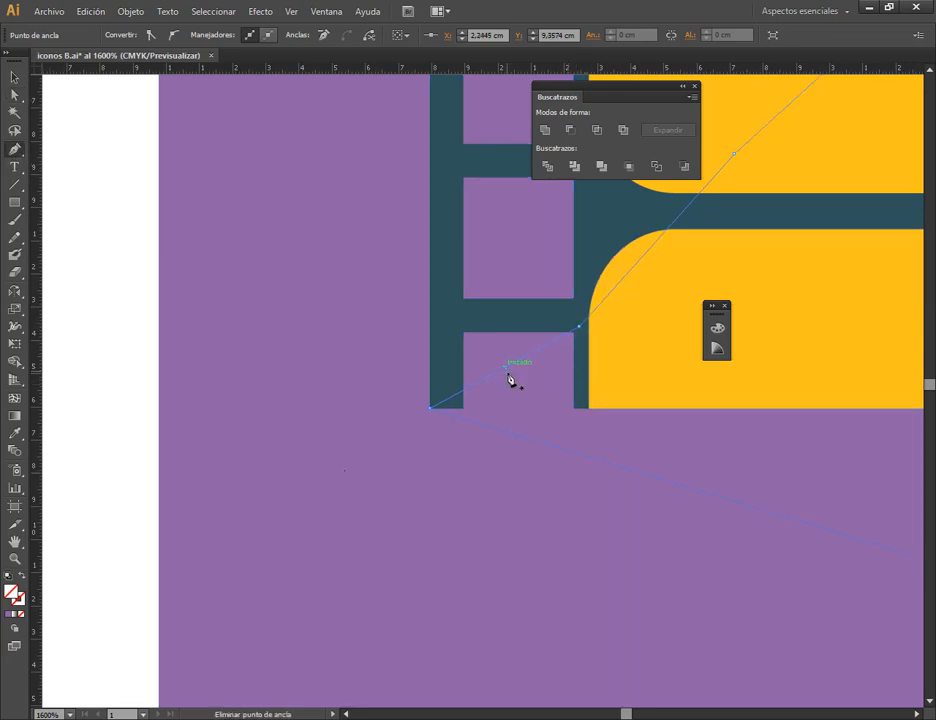
key(a)
drag(508, 373, 451, 319)
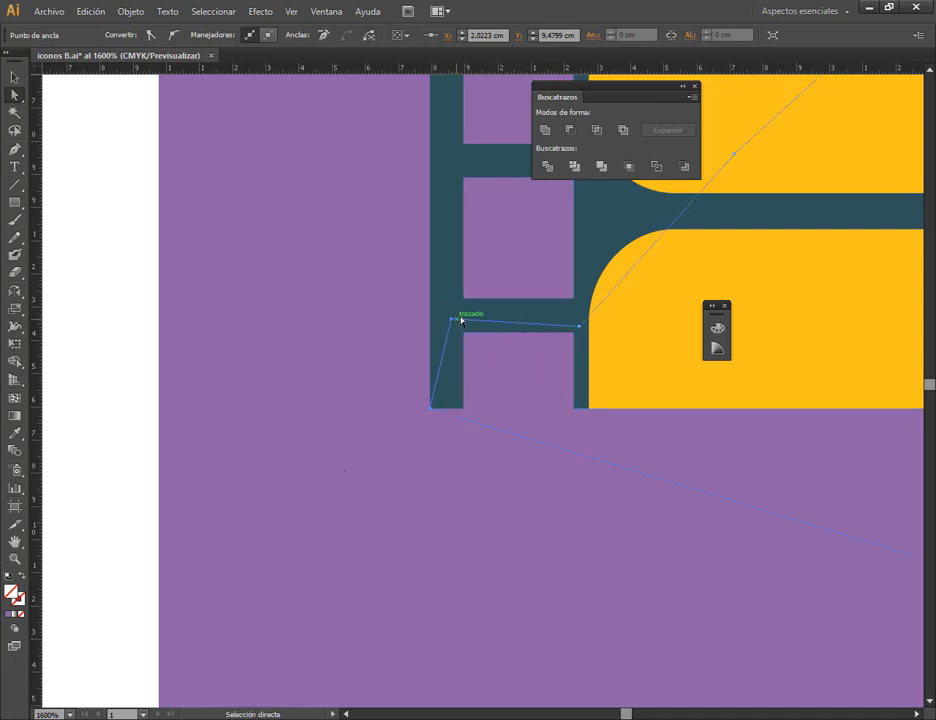
- Fill the shadow shape with black reduced to 50% K
scroll(606, 330, down, 5)
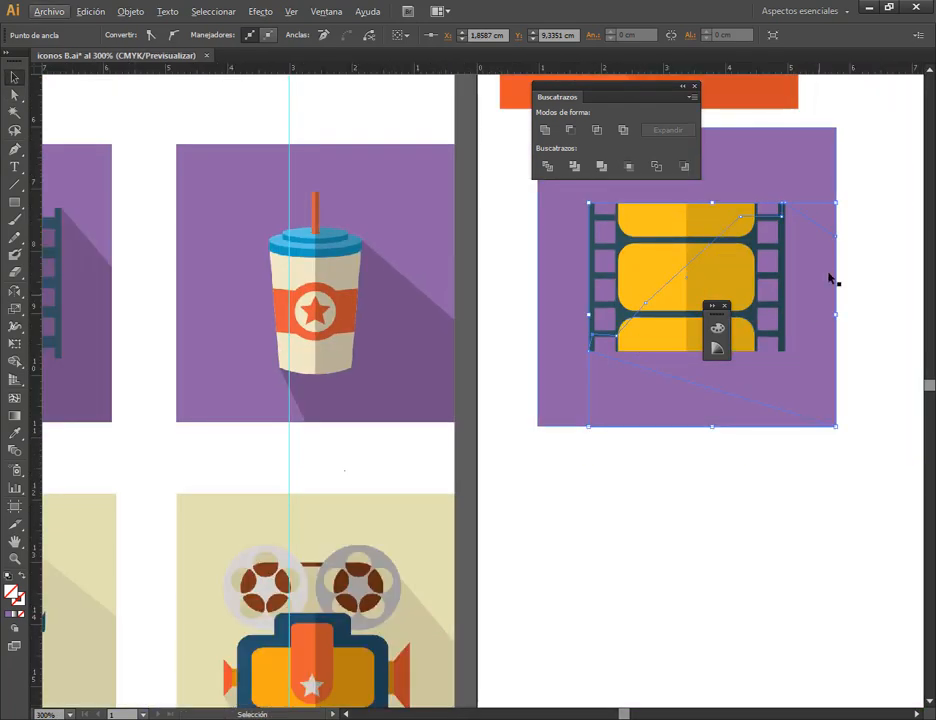
drag(731, 357, 403, 405)
click(326, 11)
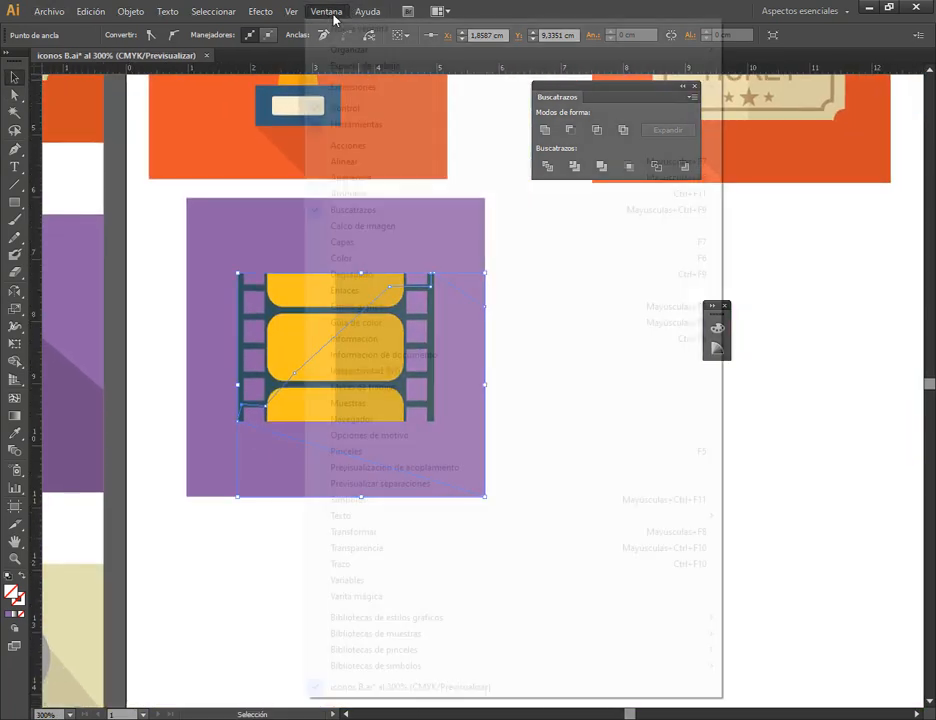
click(381, 258)
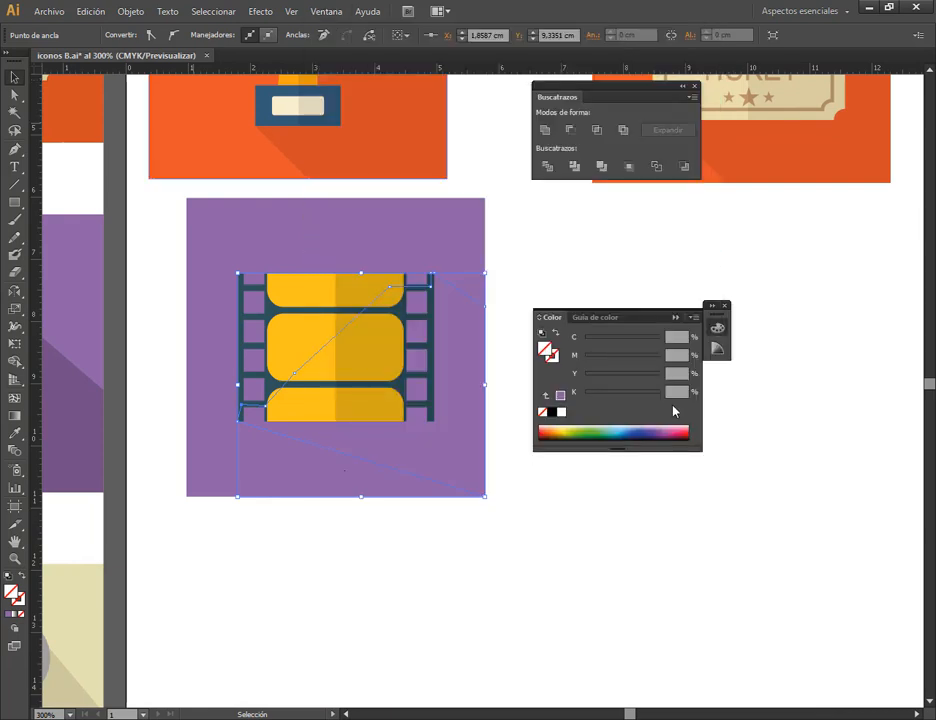
click(551, 412)
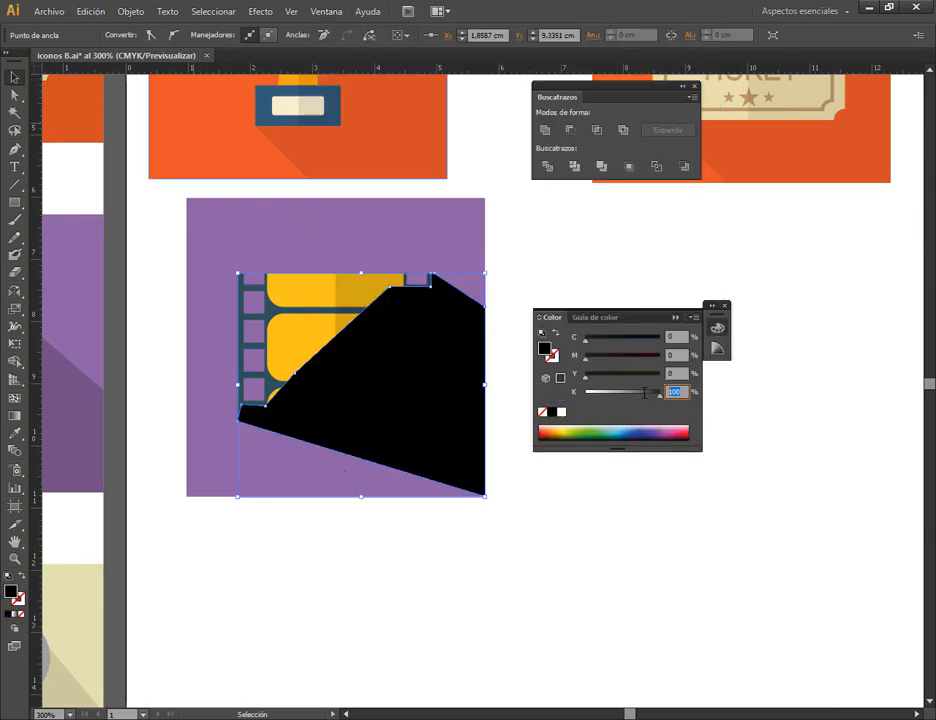
text(50)
key(Return)
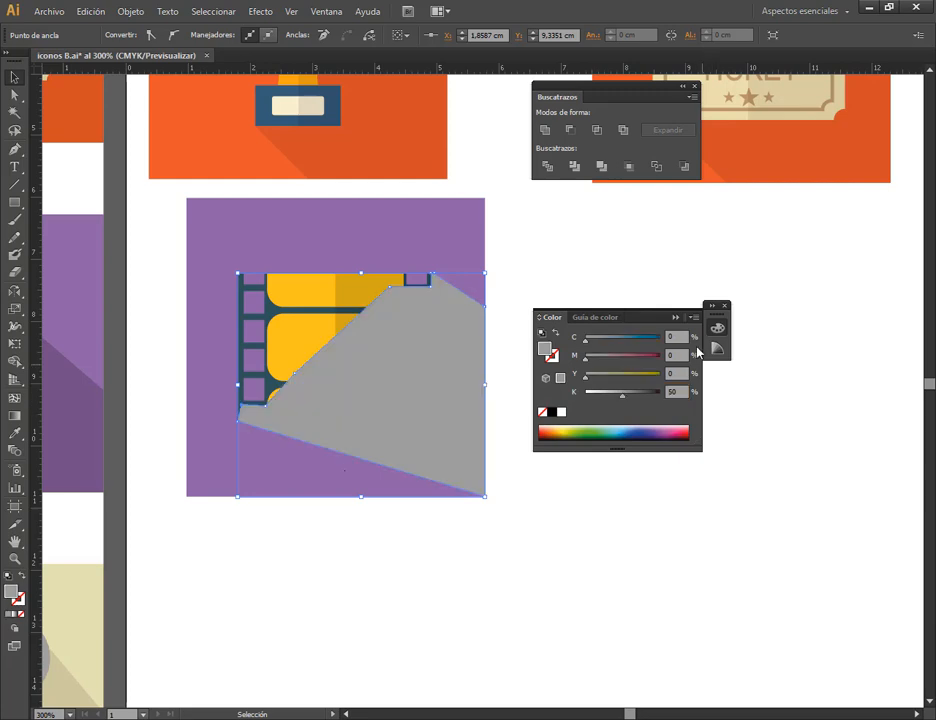
click(673, 318)
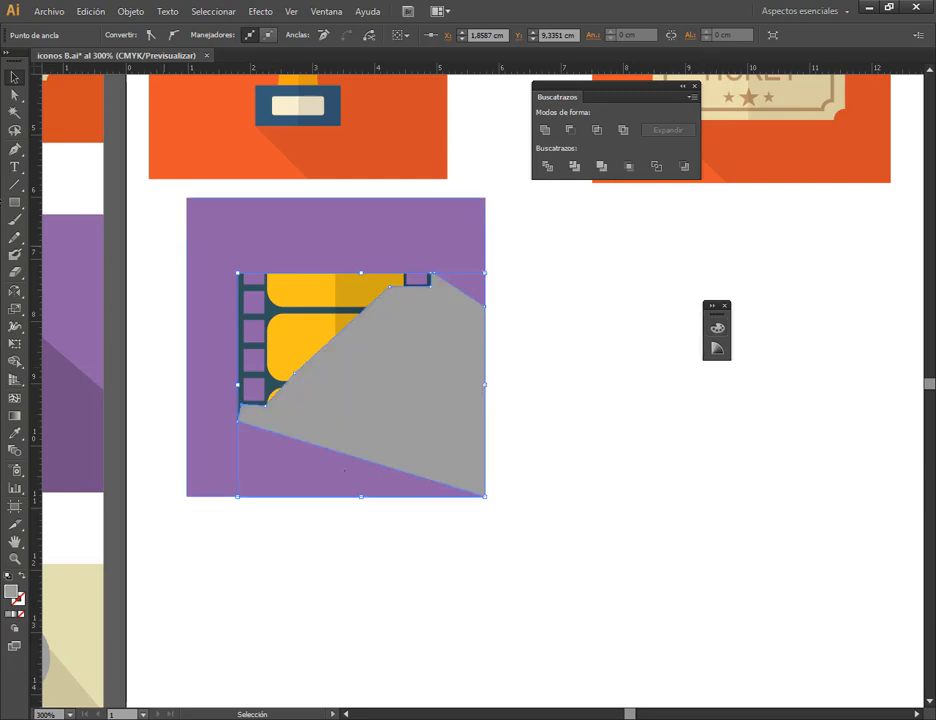
- Bring the film strip group to the front, above the grey shadow shape
click(560, 313)
right_click(303, 300)
mouse_move(420, 419)
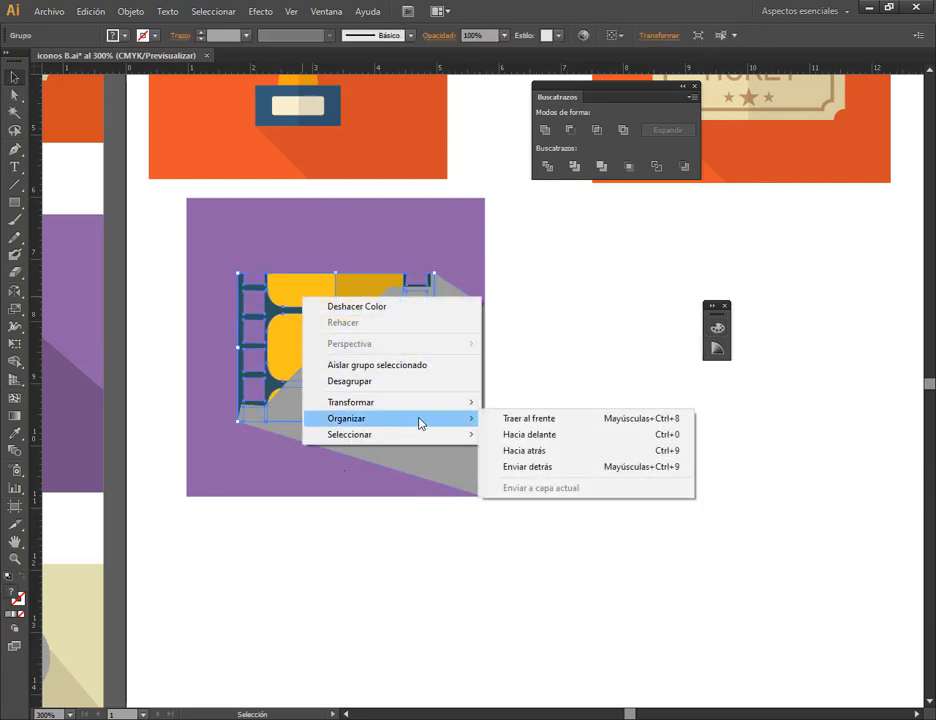
click(535, 419)
- Blend the grey shadow shape into the purple square with Multiply mode at 40% opacity
click(476, 340)
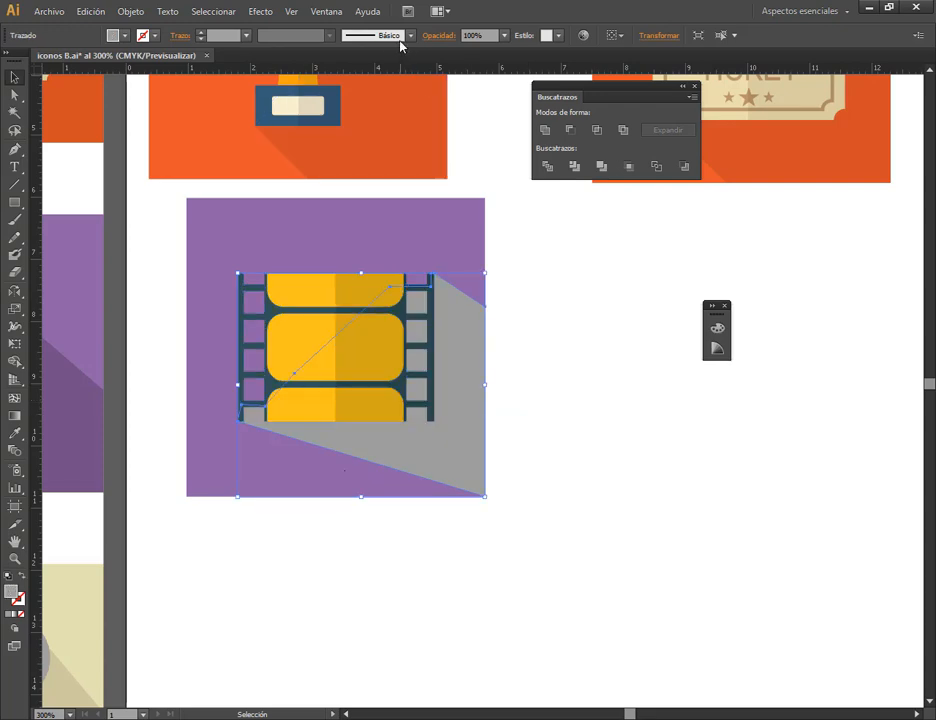
click(441, 38)
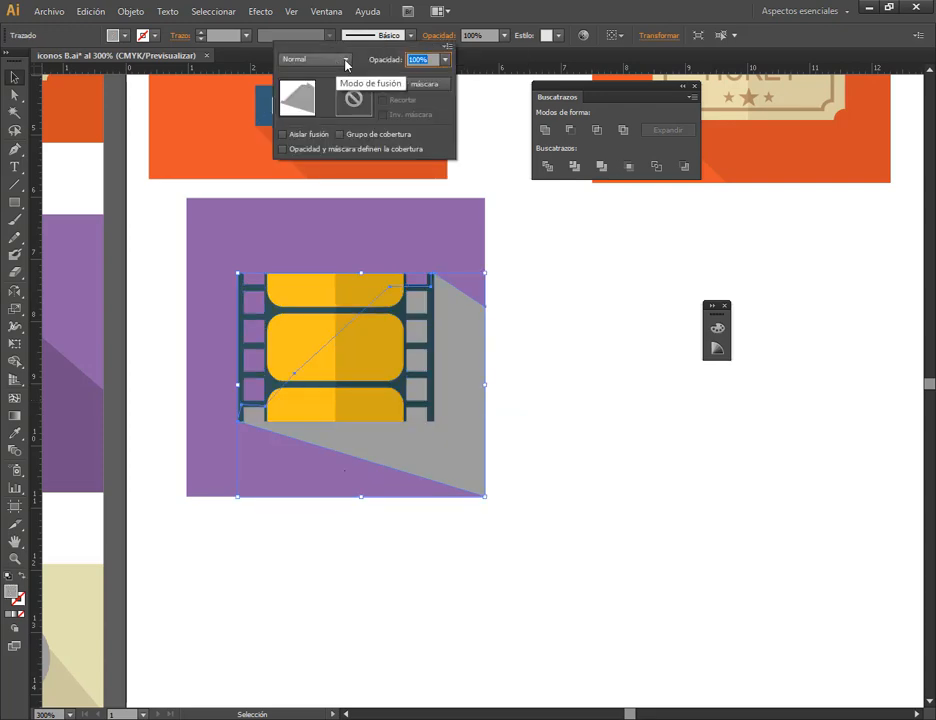
click(346, 65)
click(299, 109)
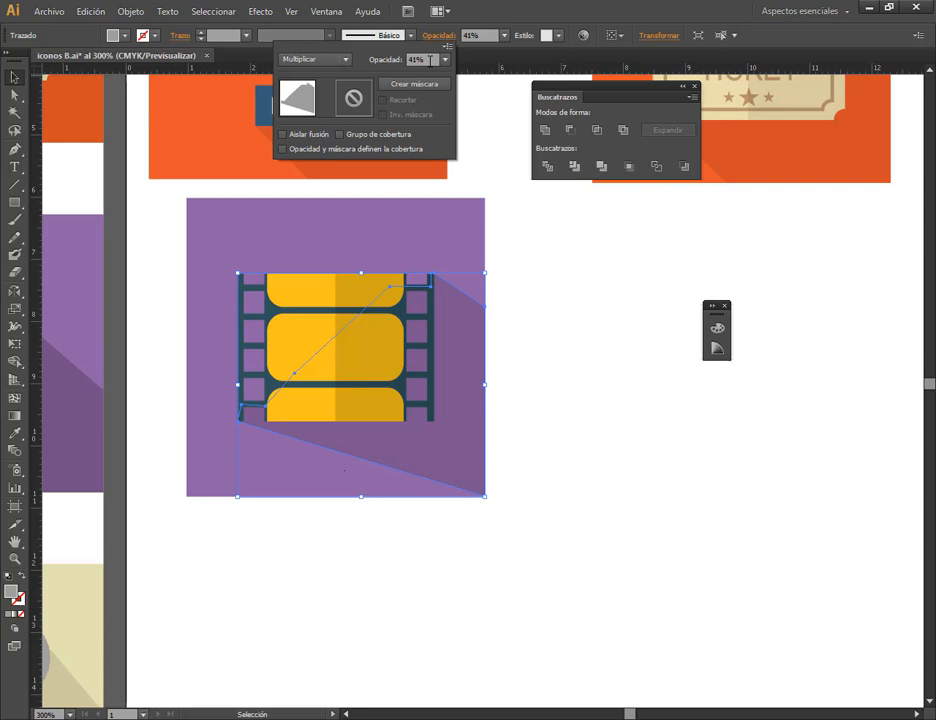
click(497, 300)
click(543, 324)
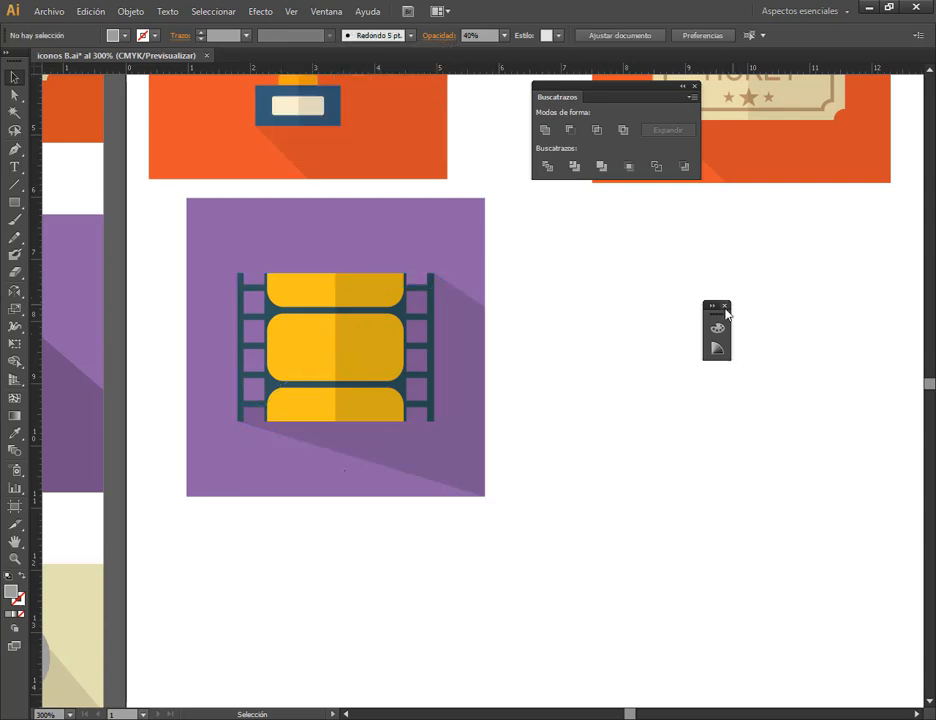
- Save the document and close the Pathfinder panel
click(49, 11)
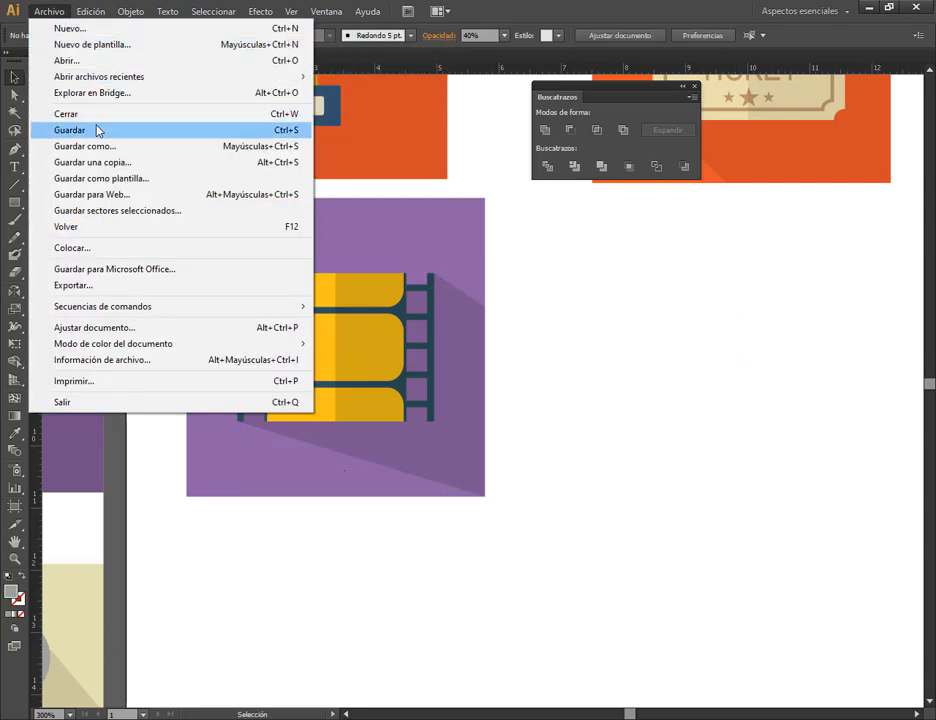
click(98, 128)
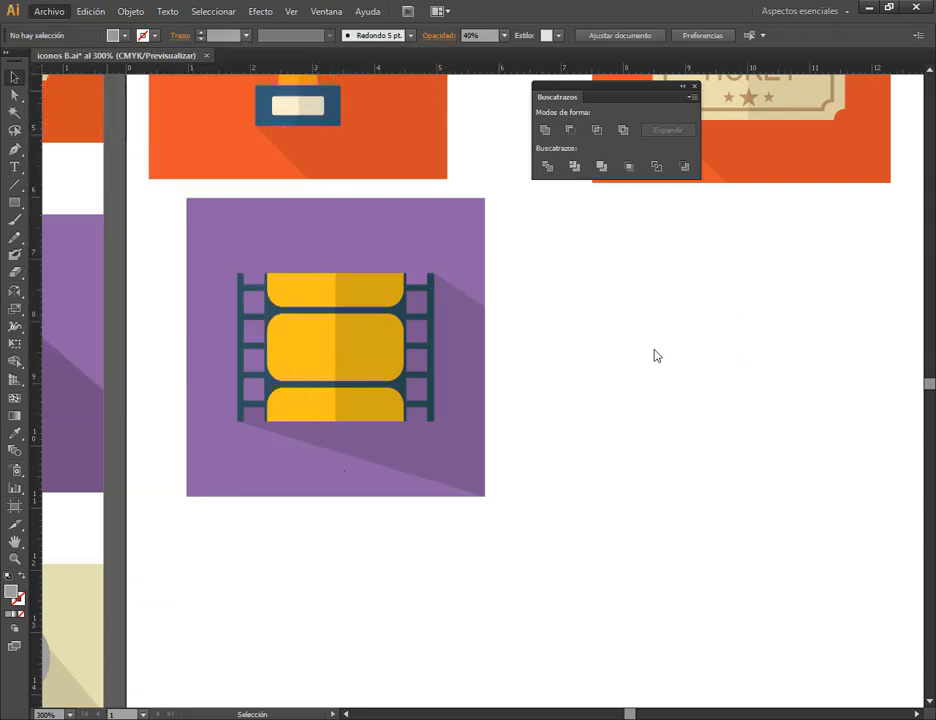
click(696, 88)
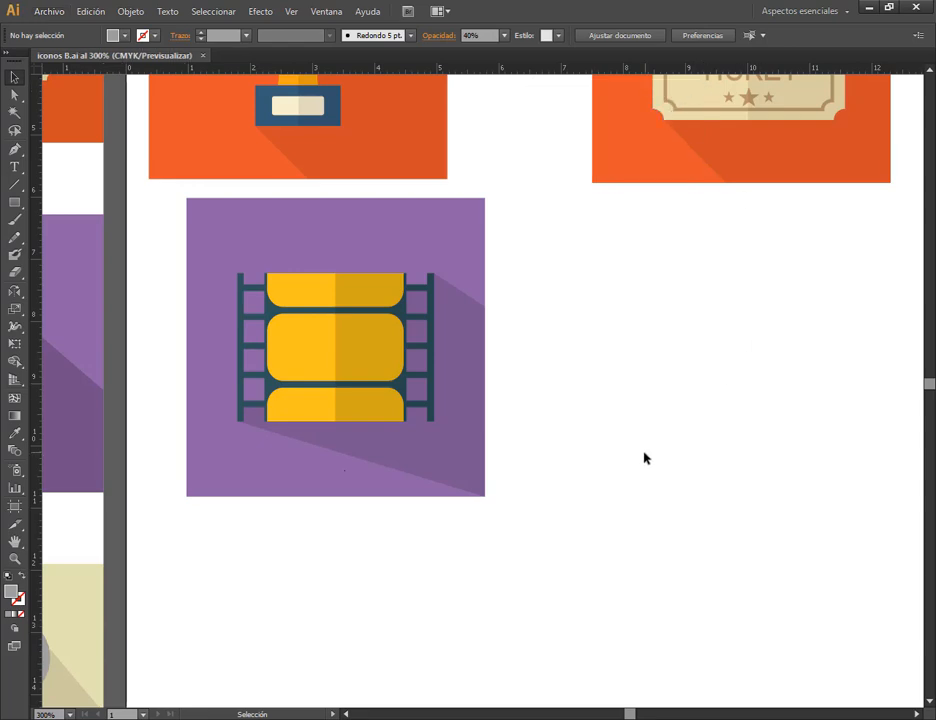
- Delete the vertical guide running through the reference icons
scroll(644, 457, left, 3)
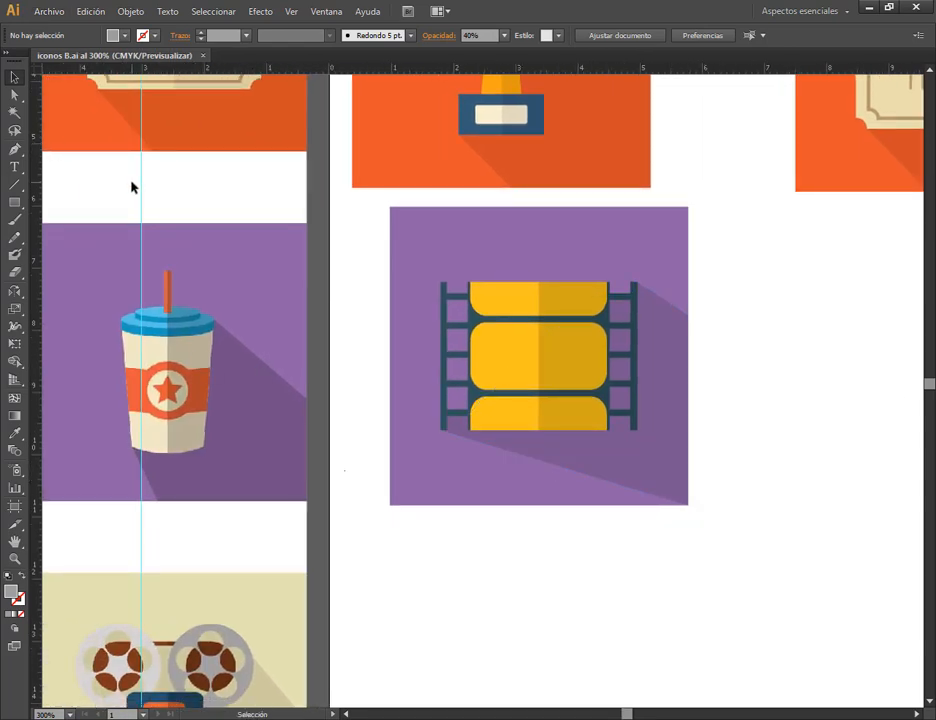
click(141, 192)
key(Delete)
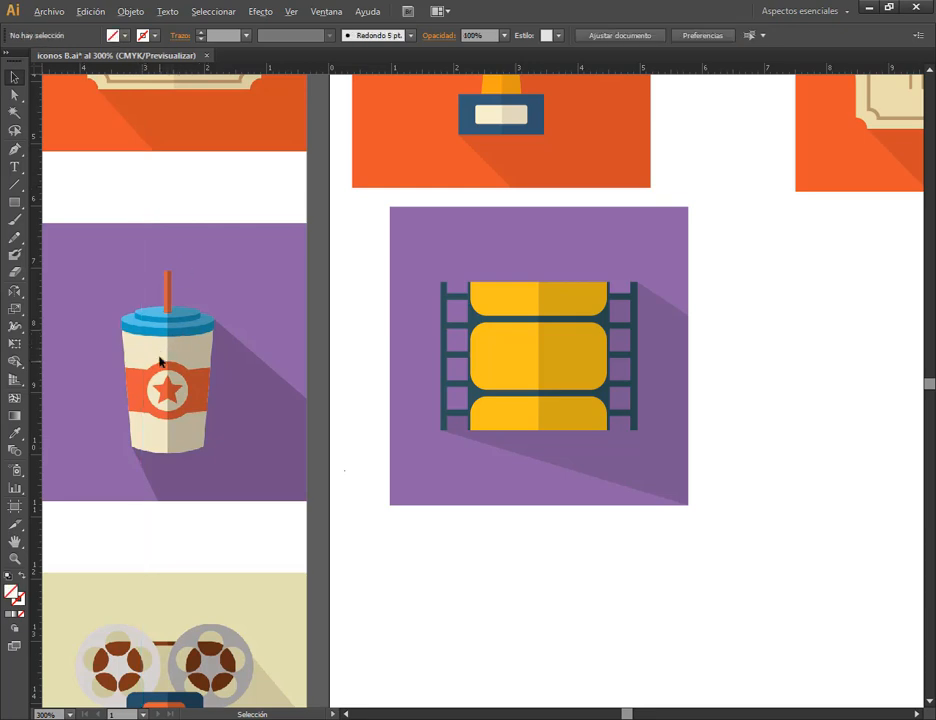
- Draw a flat ellipse about 2 cm wide beside the drink cup reference, using the default fill and stroke
scroll(160, 362, up, 1)
drag(163, 340, 543, 331)
drag(634, 351, 346, 314)
click(15, 206)
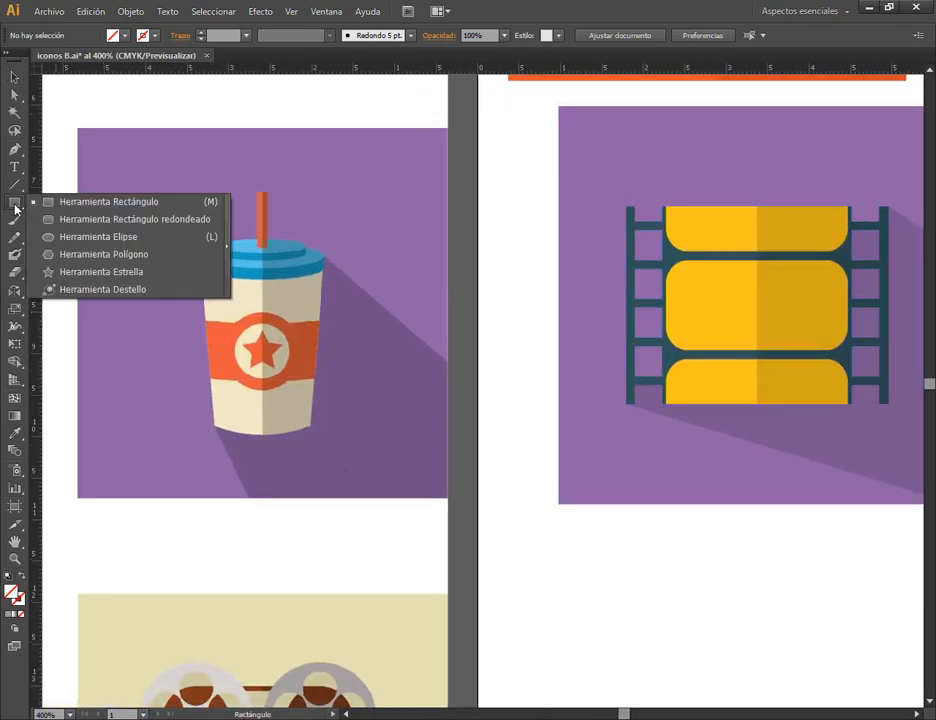
click(60, 236)
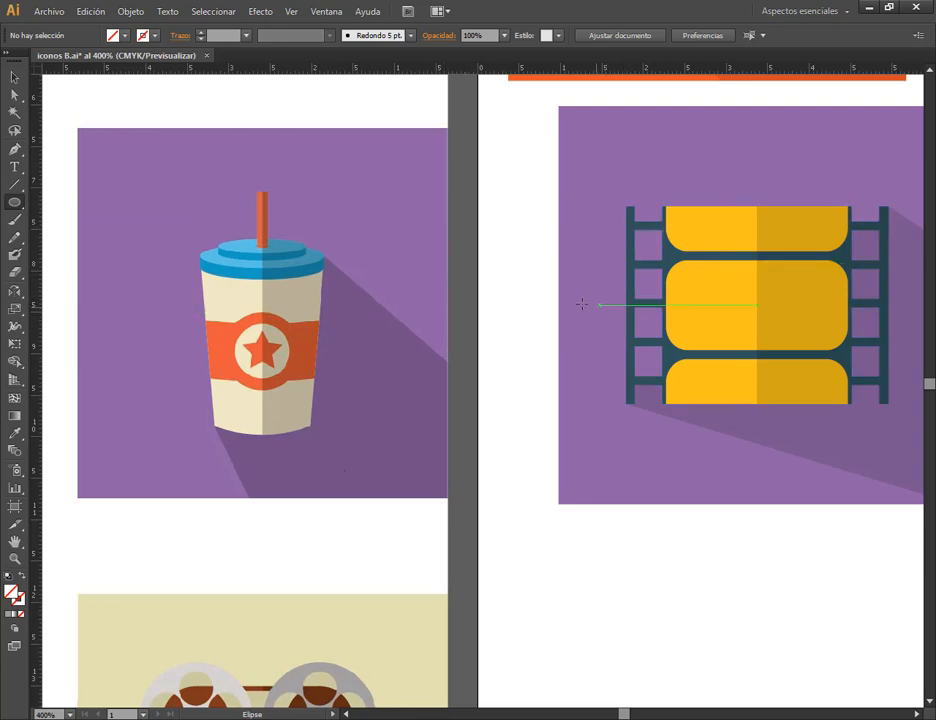
drag(374, 271, 580, 302)
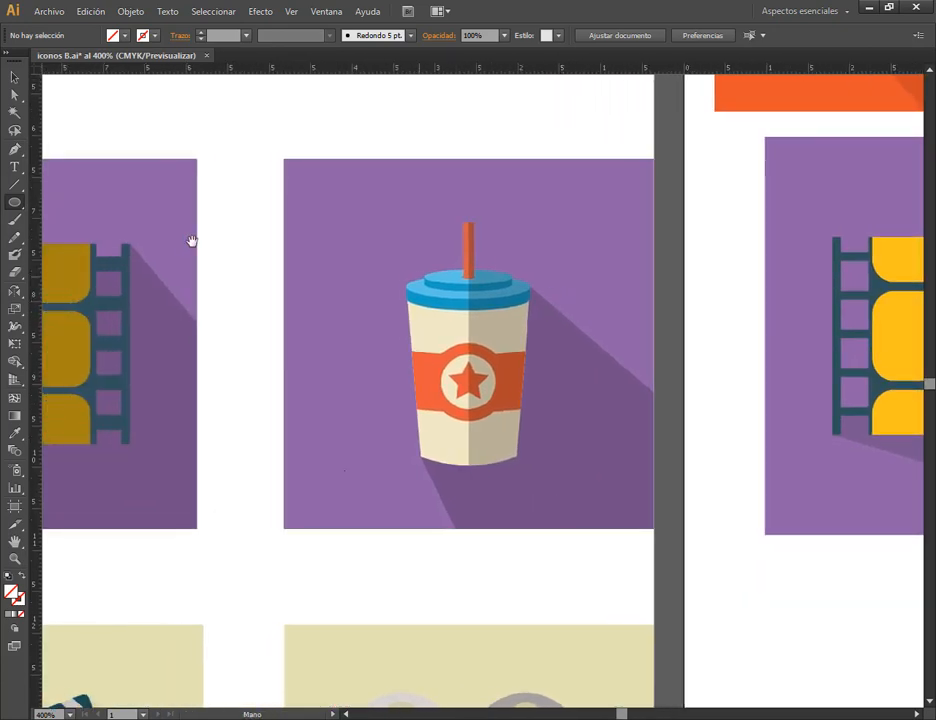
click(8, 577)
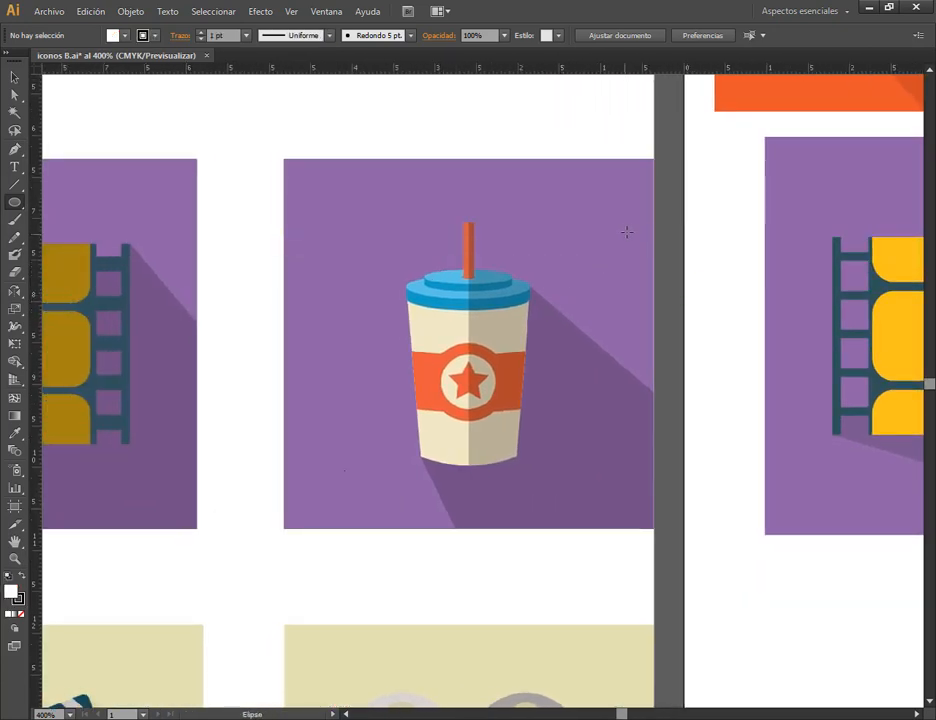
drag(626, 232, 795, 272)
- Colour the ellipse with the light blue sampled from the top of the reference cup's lid
click(14, 78)
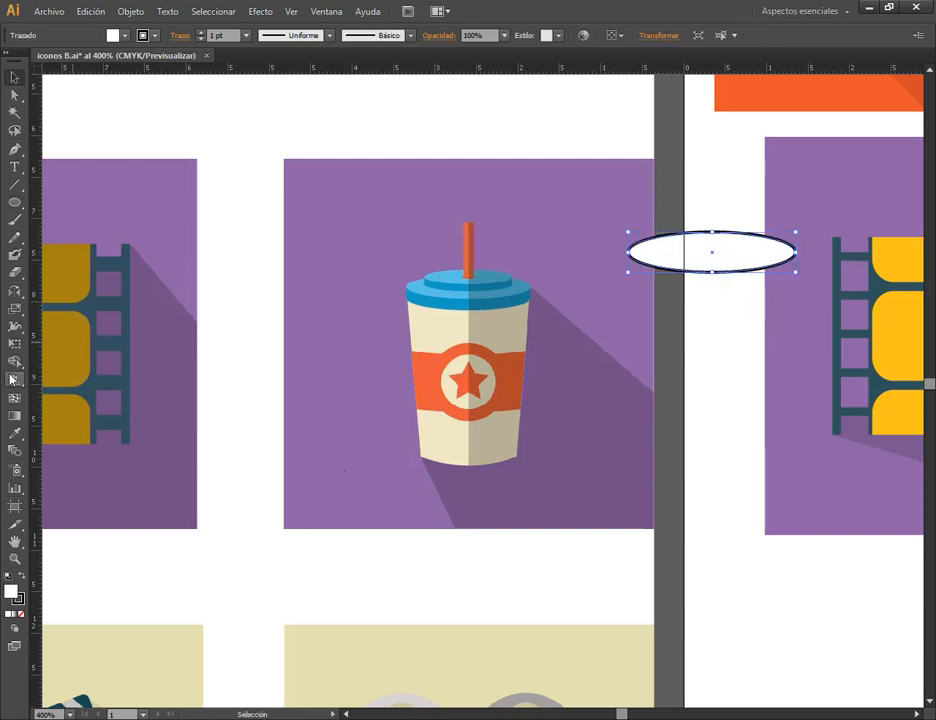
click(14, 432)
click(432, 283)
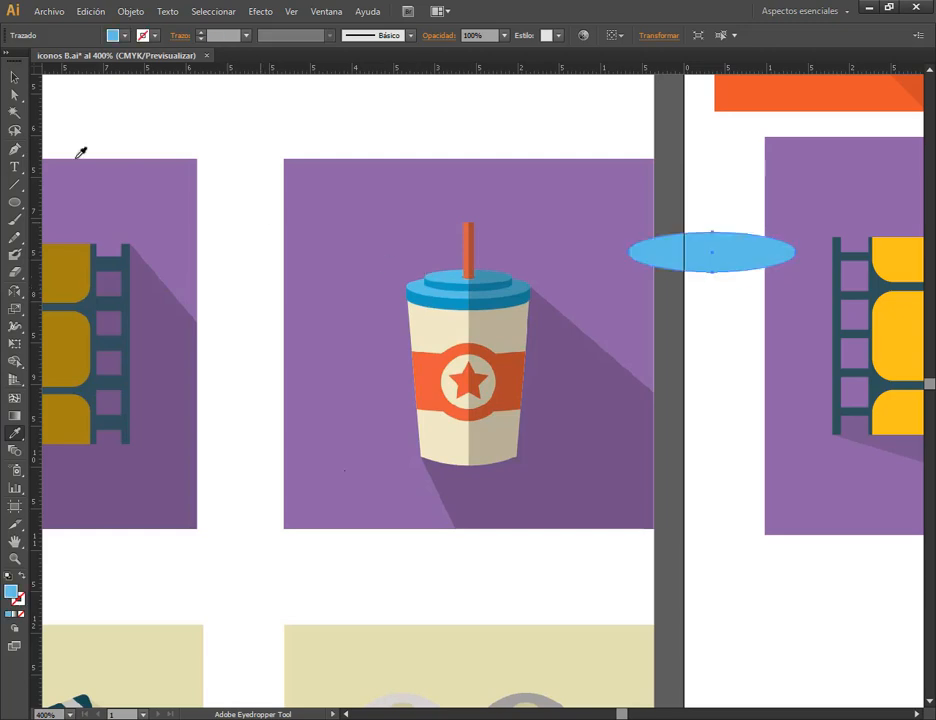
- Duplicate the ellipse slightly lower and colour the copy with the darker blue of the reference lid's rim
click(14, 78)
drag(619, 223, 507, 258)
scroll(581, 297, up, 1)
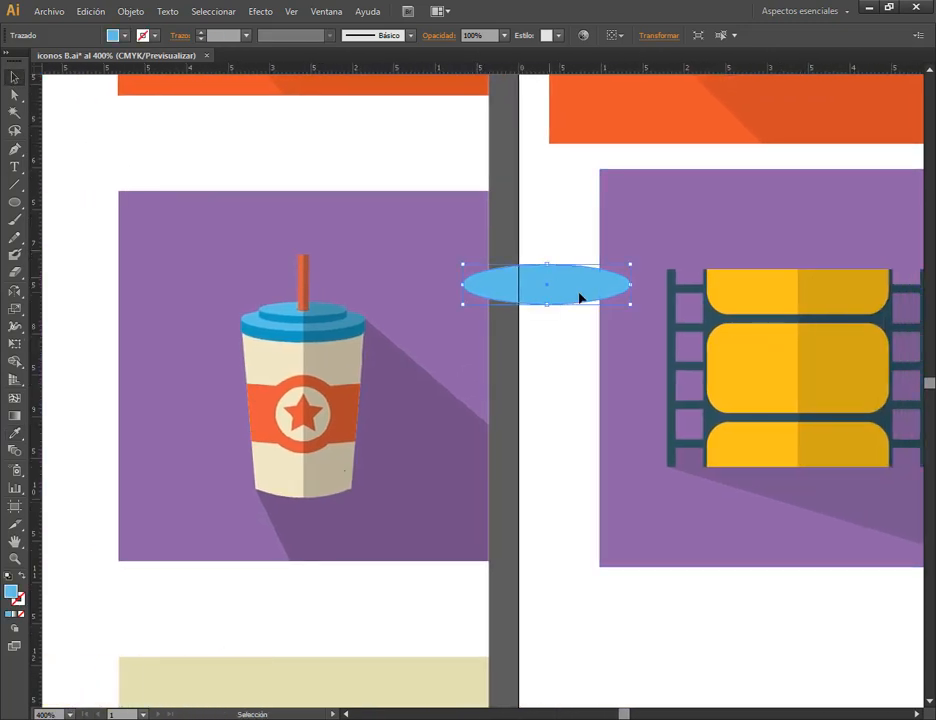
scroll(560, 303, up, 1)
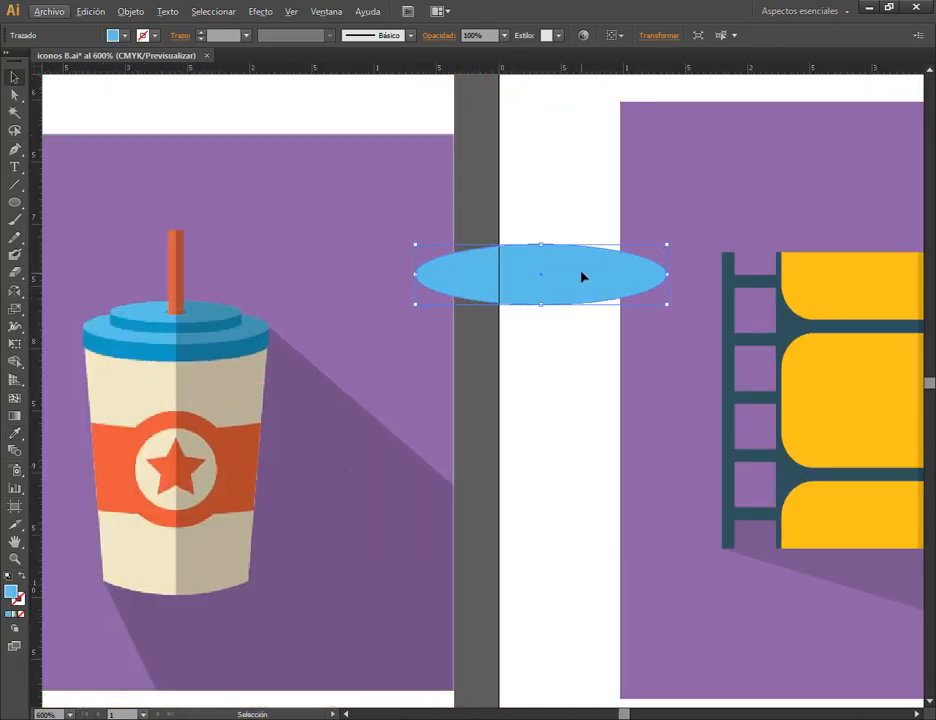
drag(585, 278, 579, 303)
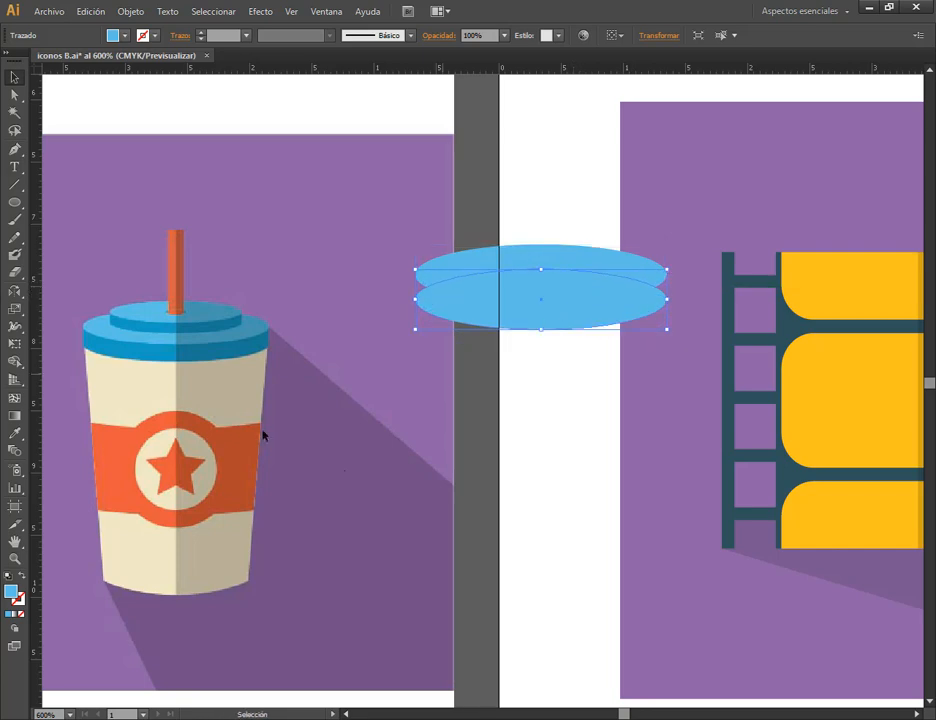
key(i)
click(98, 337)
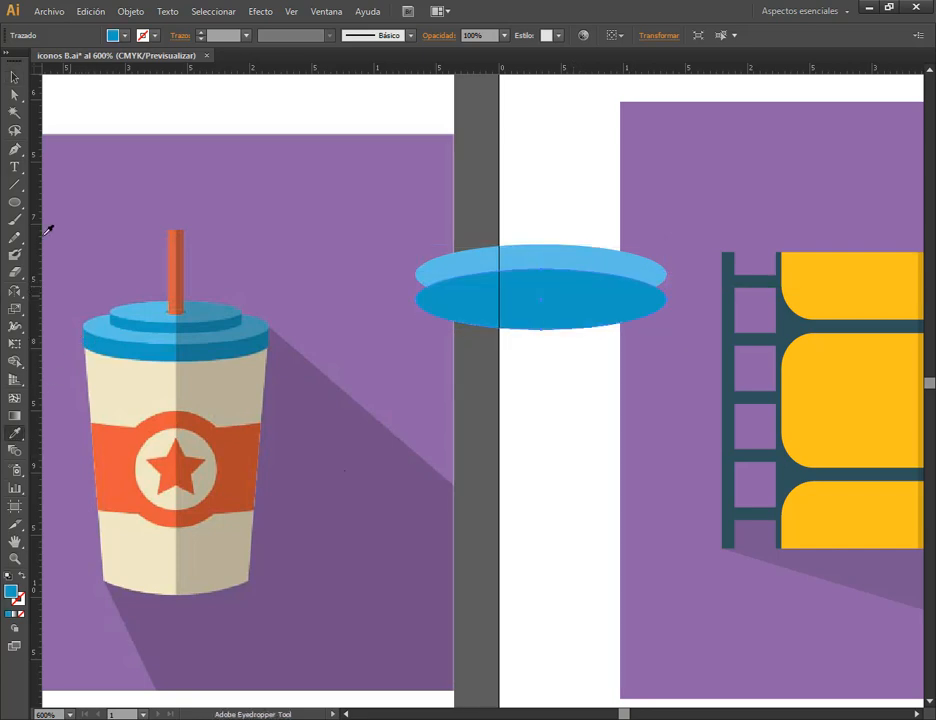
- Bring the light blue ellipse to the front, above the darker one
click(11, 77)
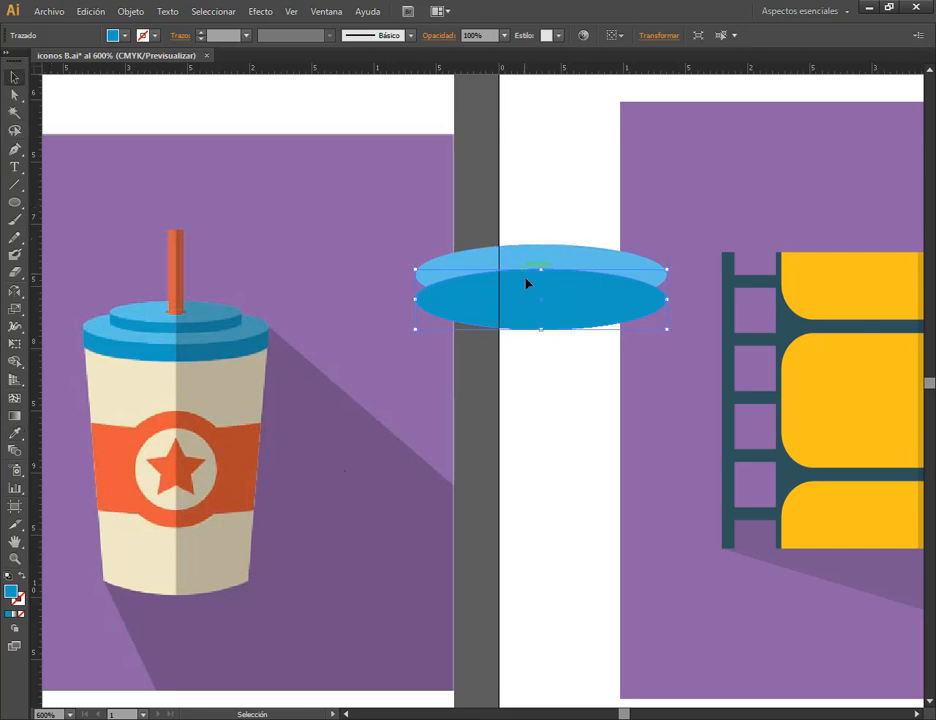
right_click(535, 263)
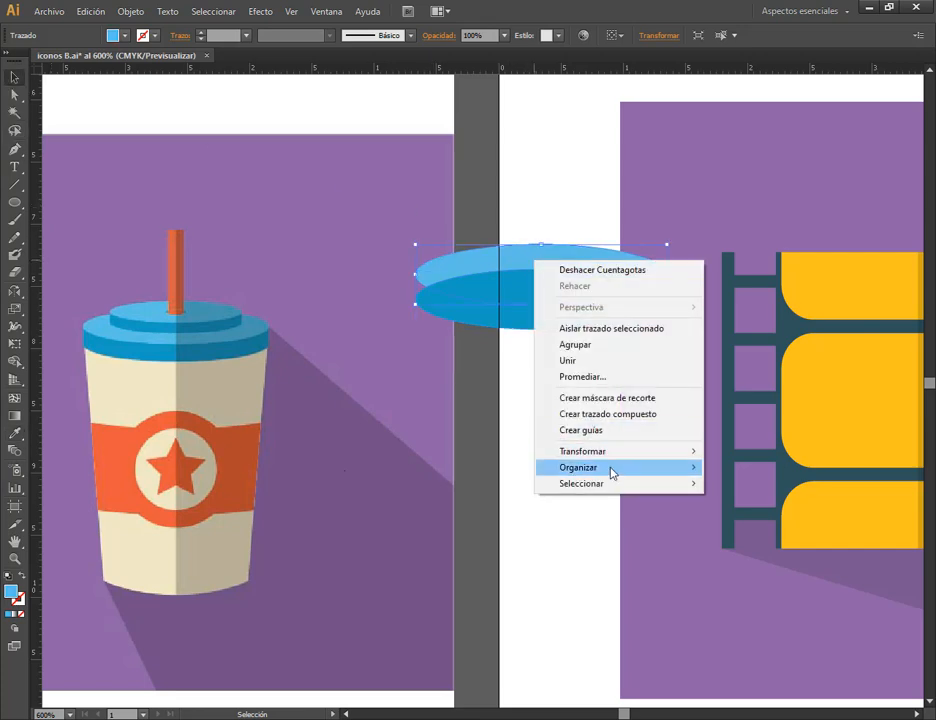
click(722, 467)
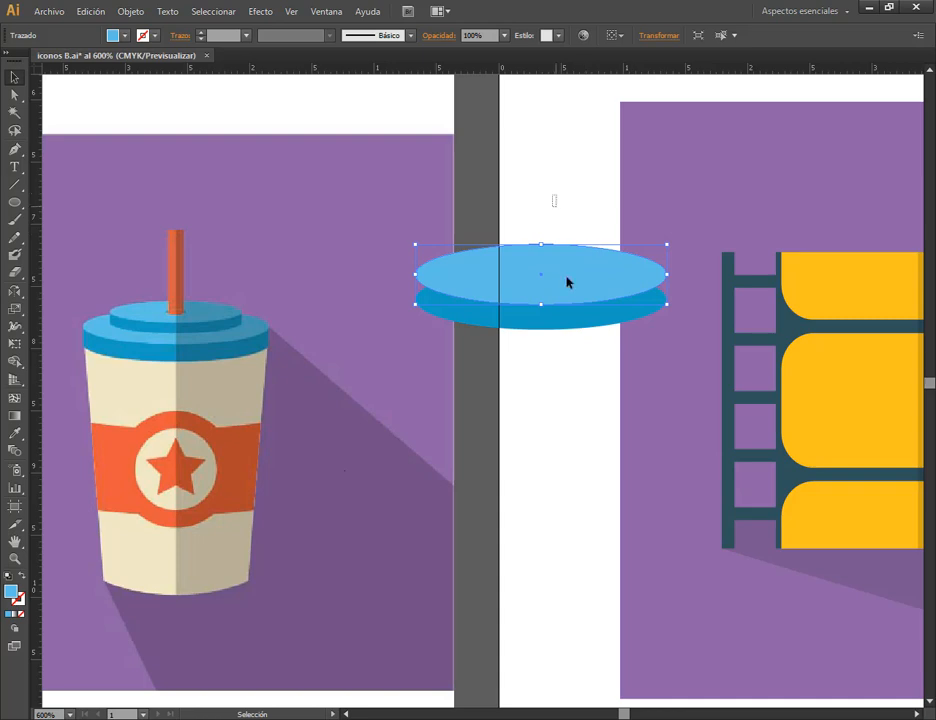
- Copy both ellipses further down the page and create a blend between the two copies
shift+click(567, 325)
drag(567, 325, 573, 533)
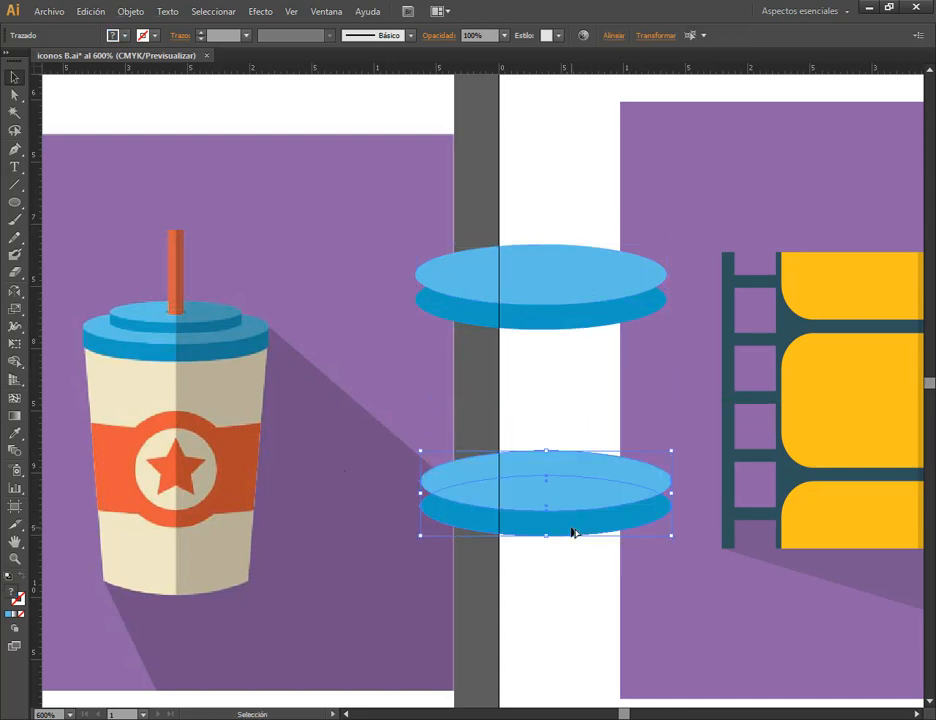
click(562, 410)
drag(568, 426, 580, 586)
click(131, 11)
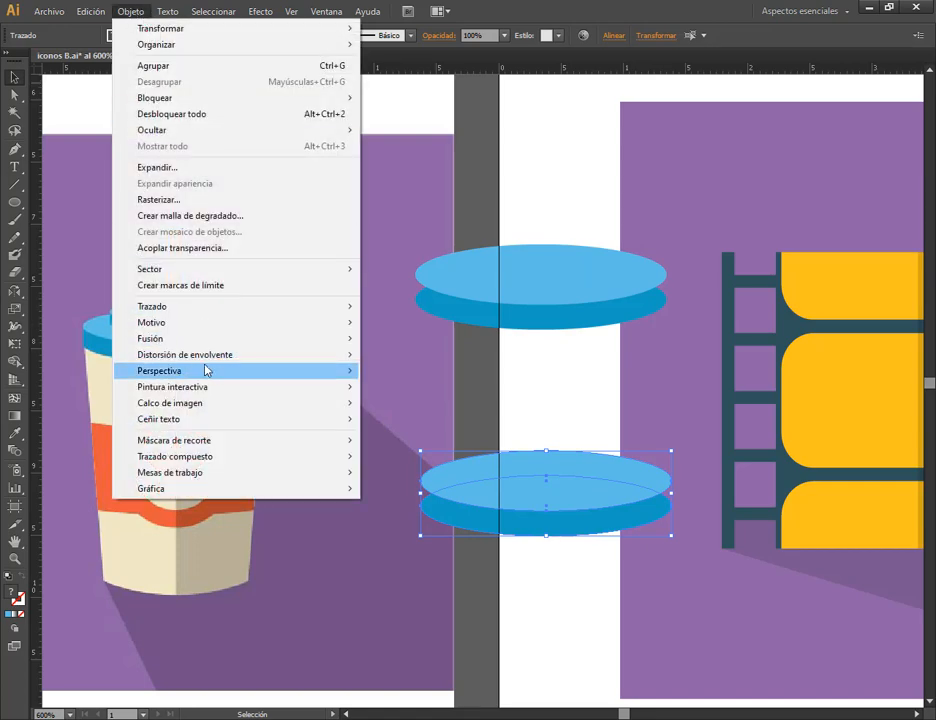
mouse_move(194, 340)
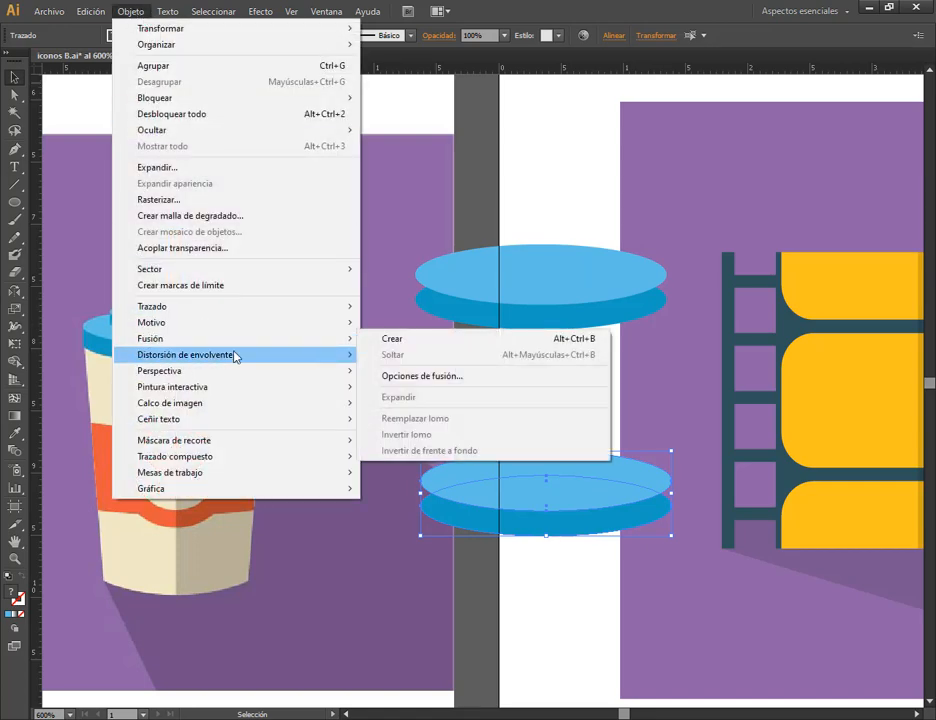
click(384, 343)
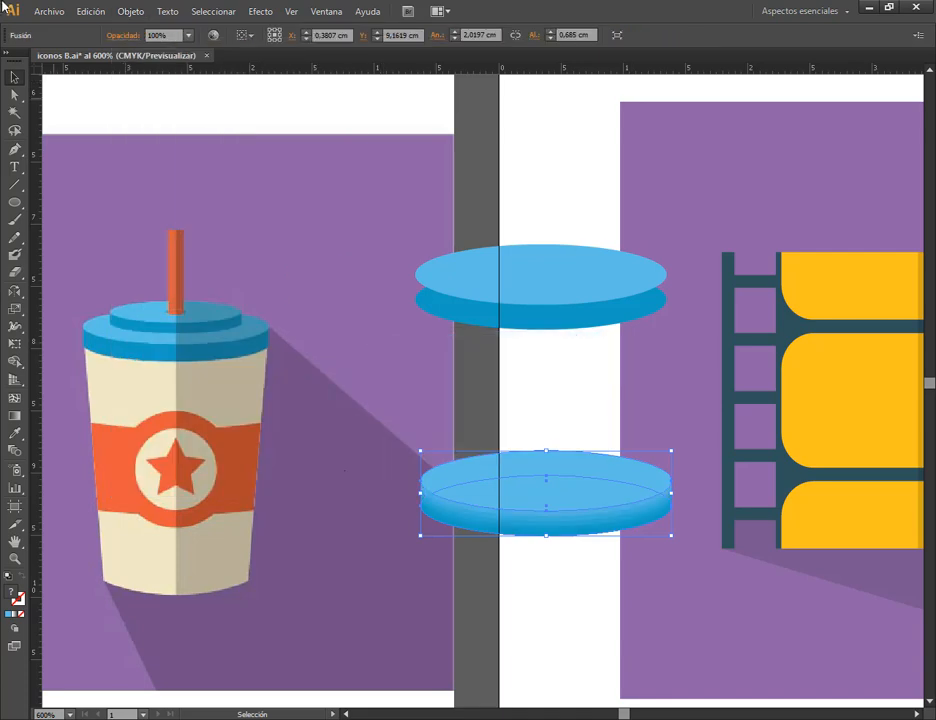
- Set the blend's spacing to 20 specified steps with preview enabled
click(130, 11)
mouse_move(227, 368)
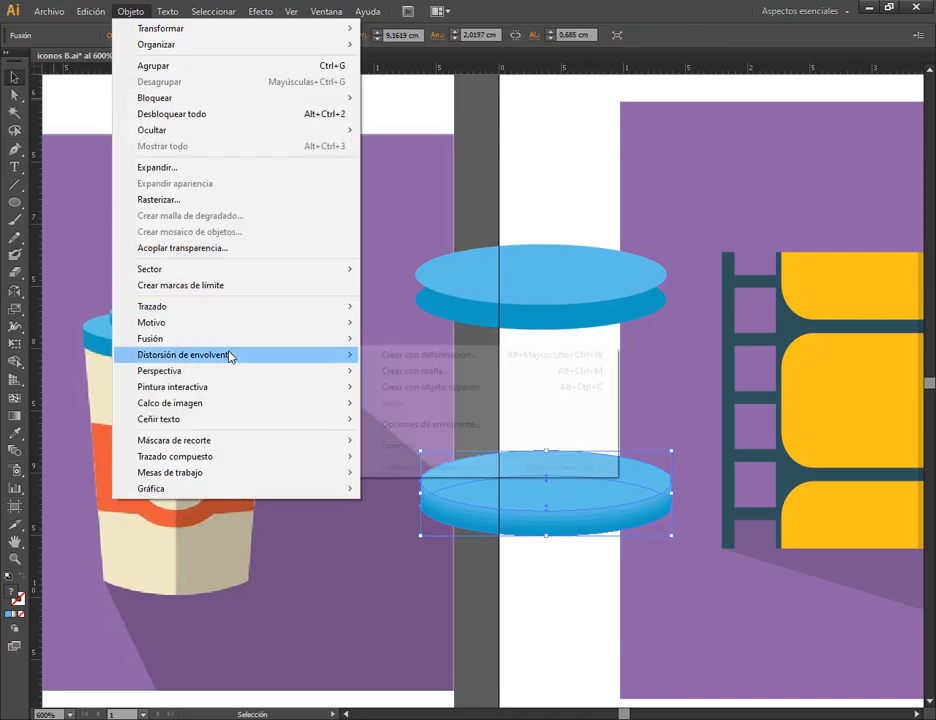
mouse_move(226, 338)
click(458, 374)
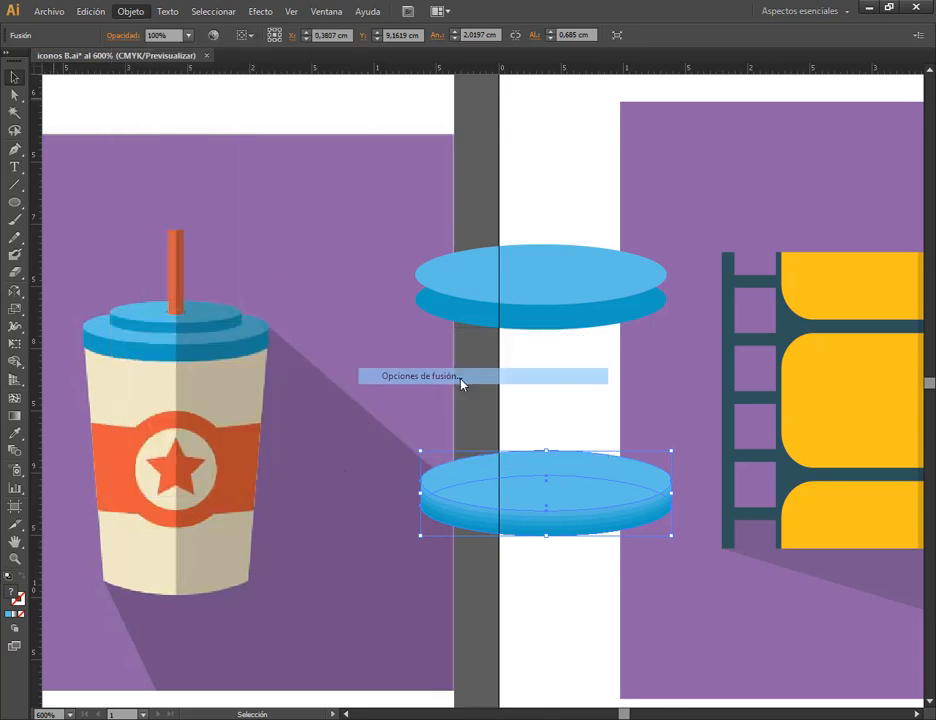
click(210, 220)
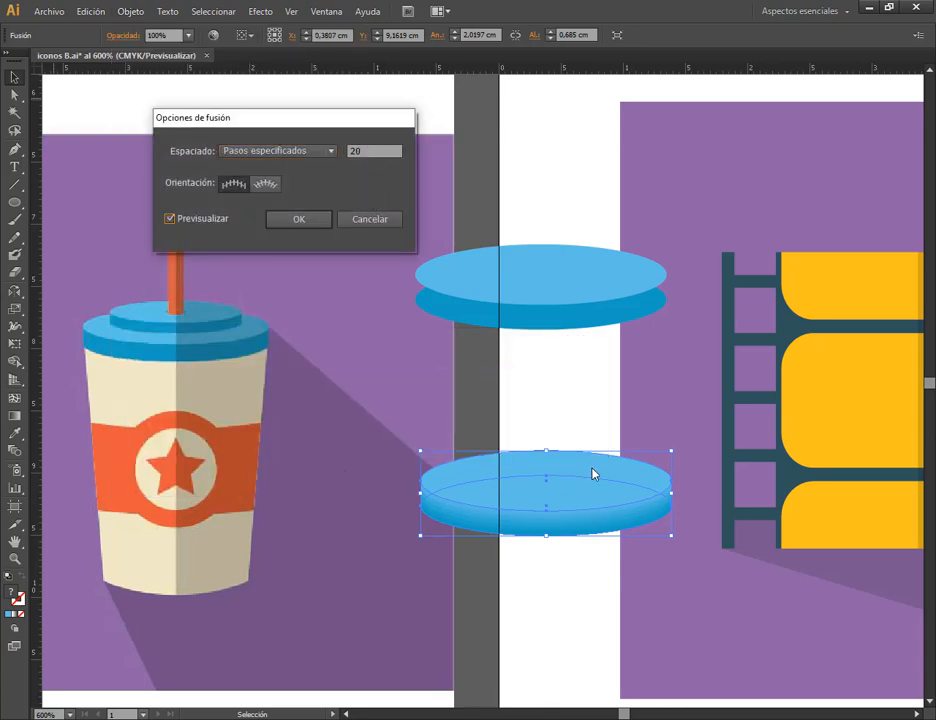
click(307, 219)
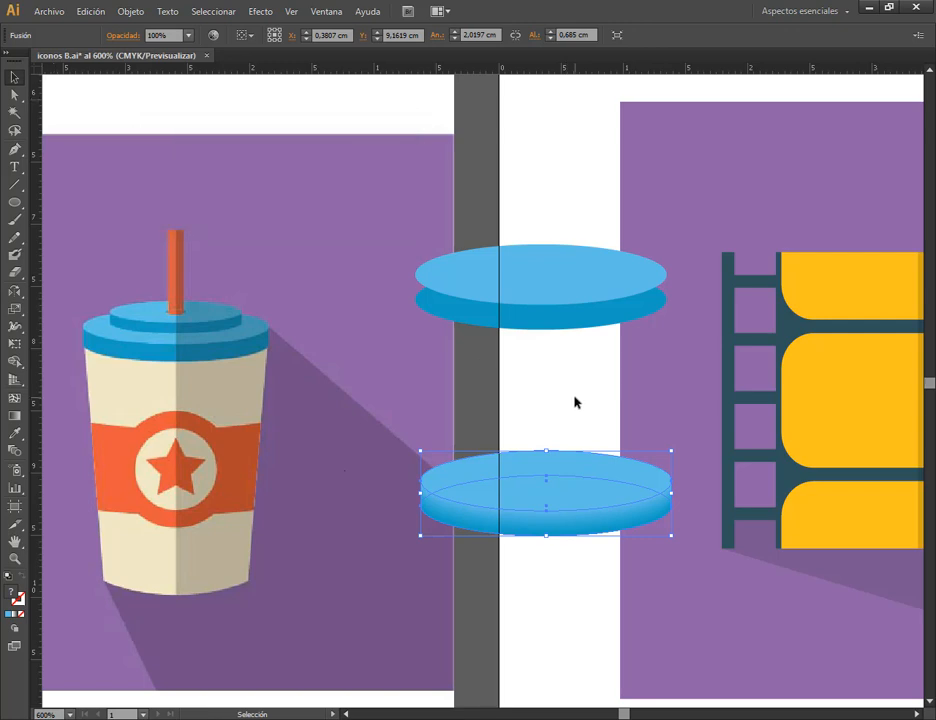
- Delete the blended copy of the ellipses
click(576, 402)
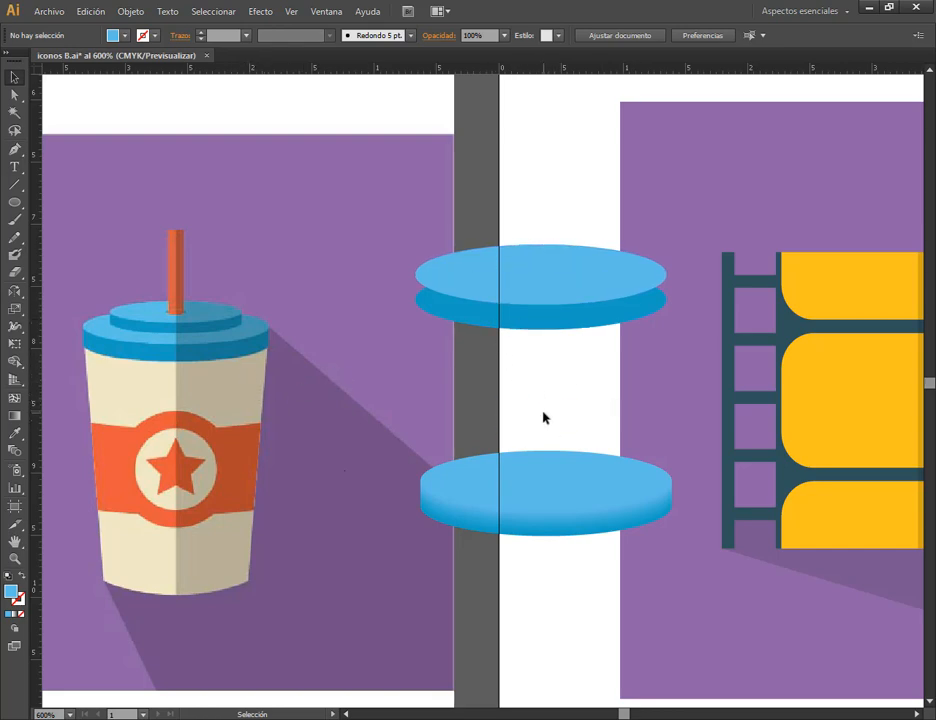
drag(533, 393, 595, 589)
key(Delete)
- Select the darker blue ellipse as an editable path so that its anchor points show
click(540, 322)
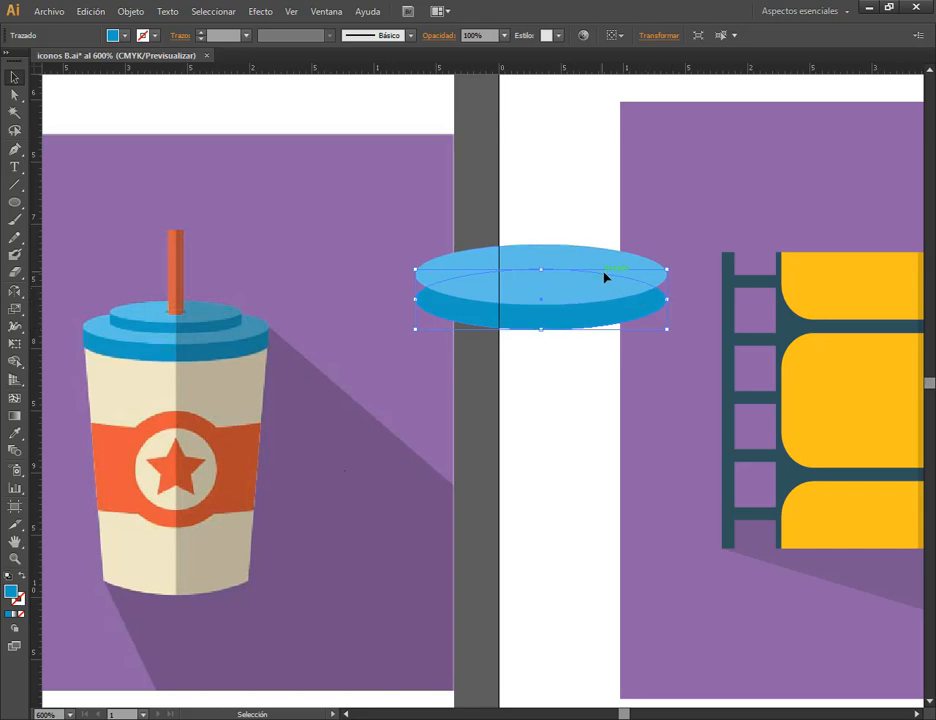
scroll(596, 295, up, 3)
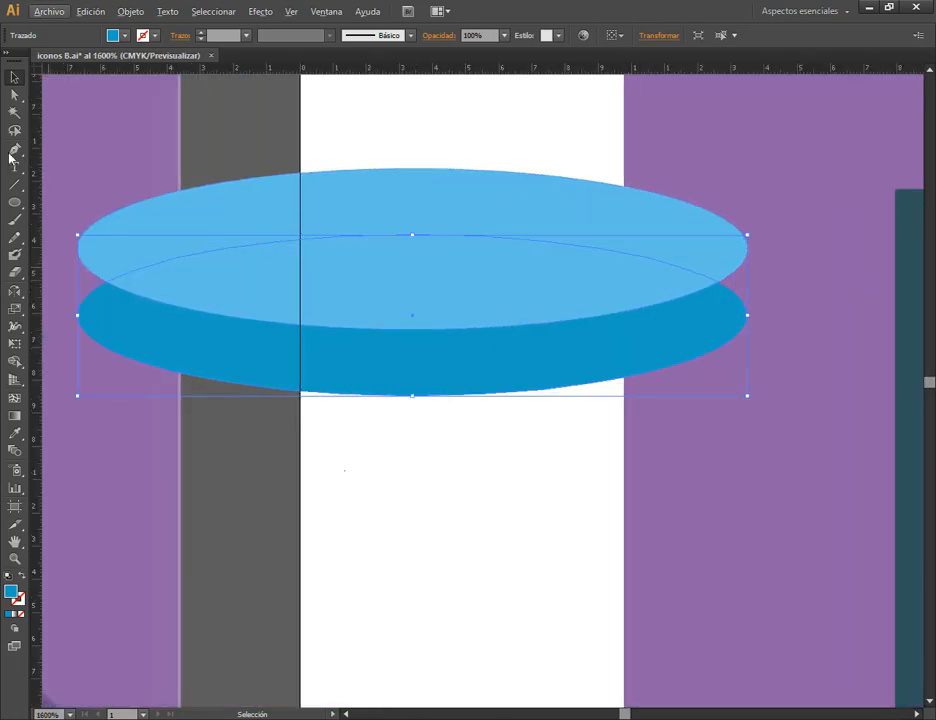
click(13, 96)
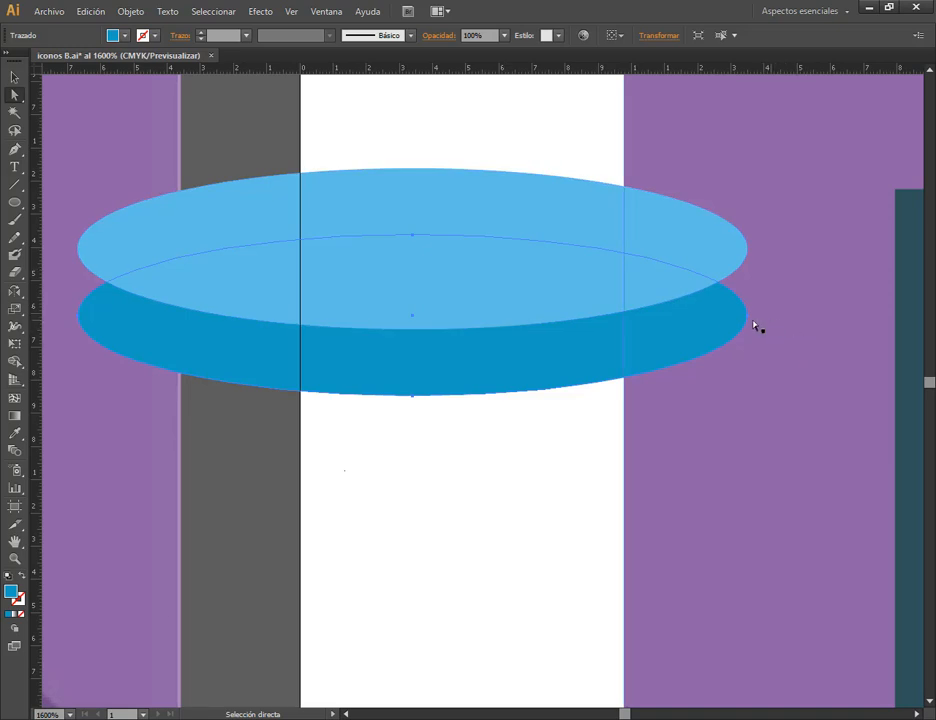
click(393, 481)
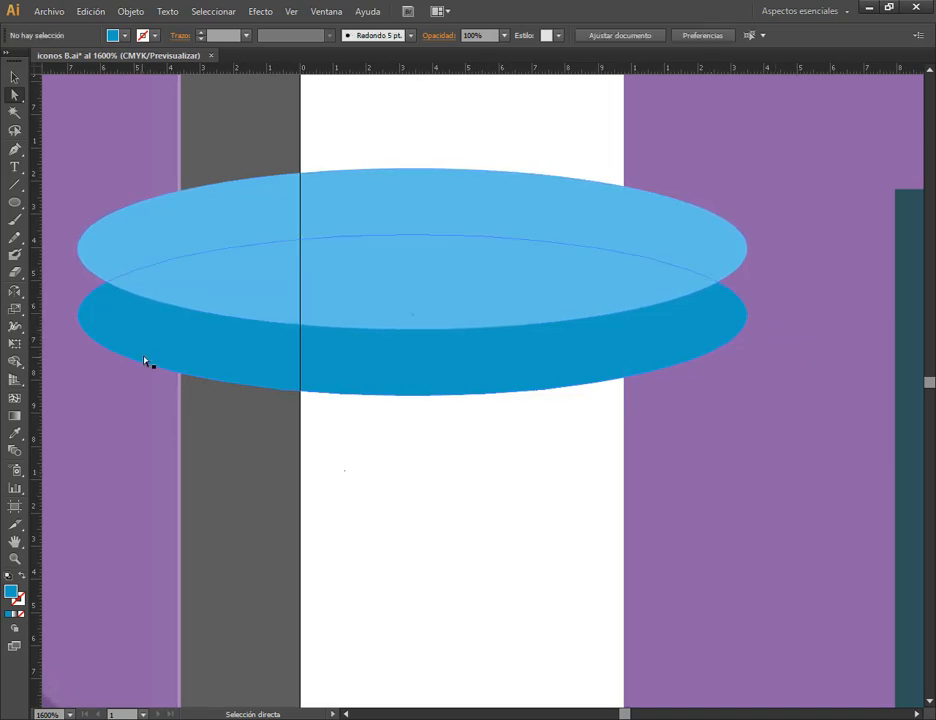
click(155, 327)
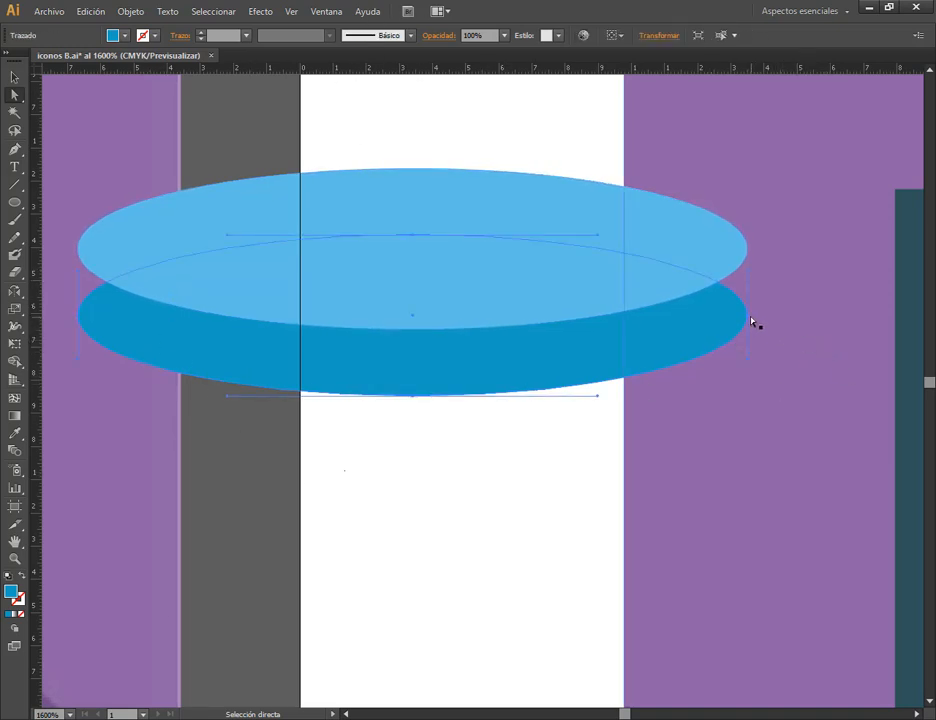
- Change the highlight colour of layer Capa 1 to green (Verde) in the layer options
click(326, 11)
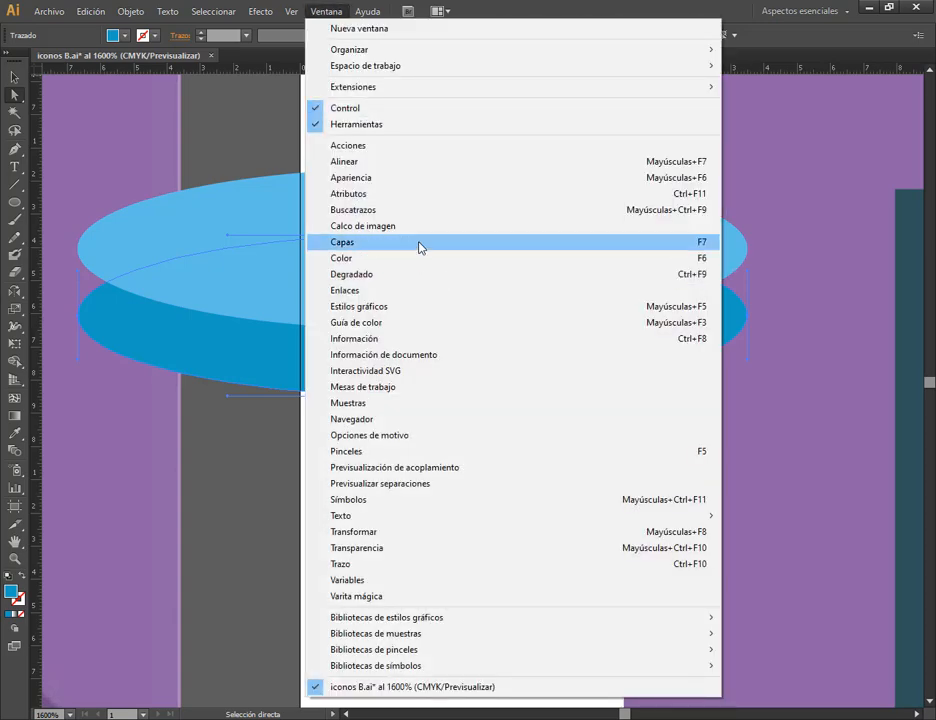
click(419, 247)
click(871, 142)
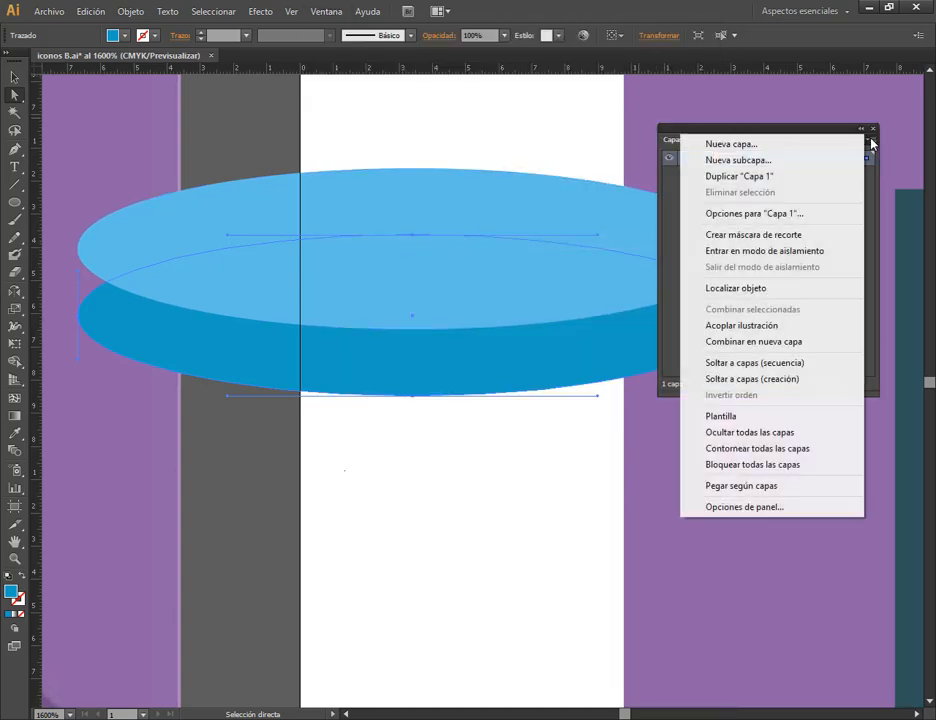
click(797, 219)
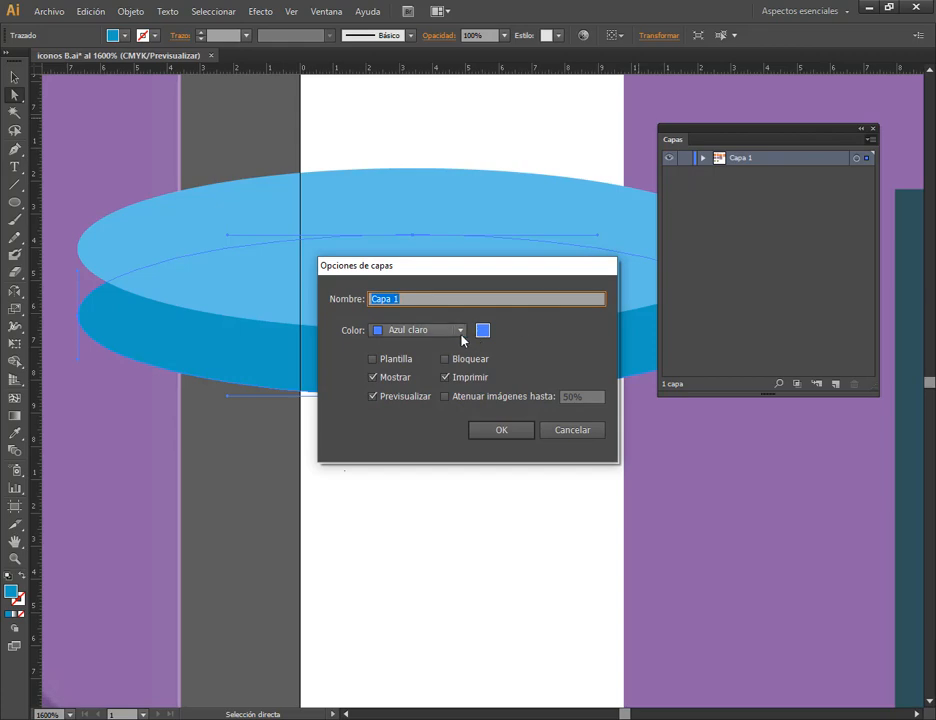
click(460, 331)
click(418, 378)
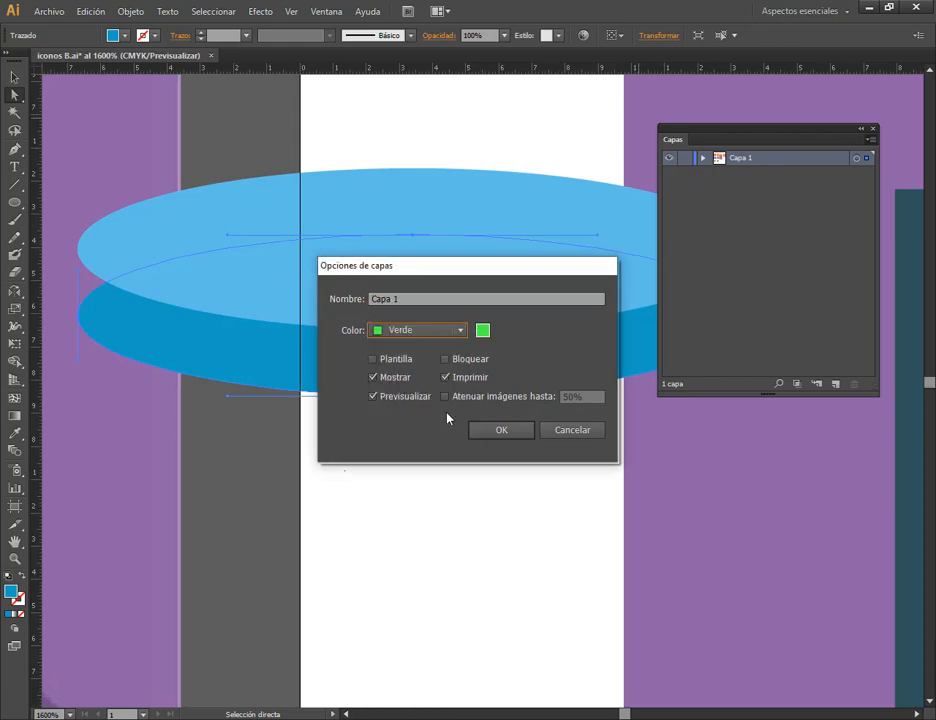
click(497, 436)
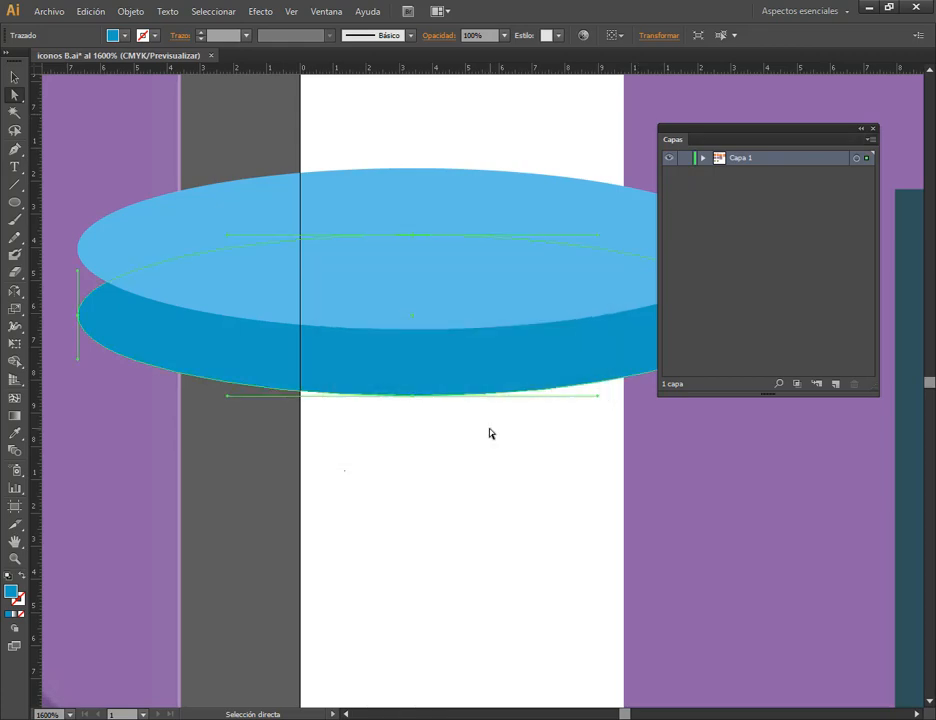
click(872, 129)
- Cut the darker ellipse's path at its two side anchor points and delete the upper half
click(732, 371)
click(744, 330)
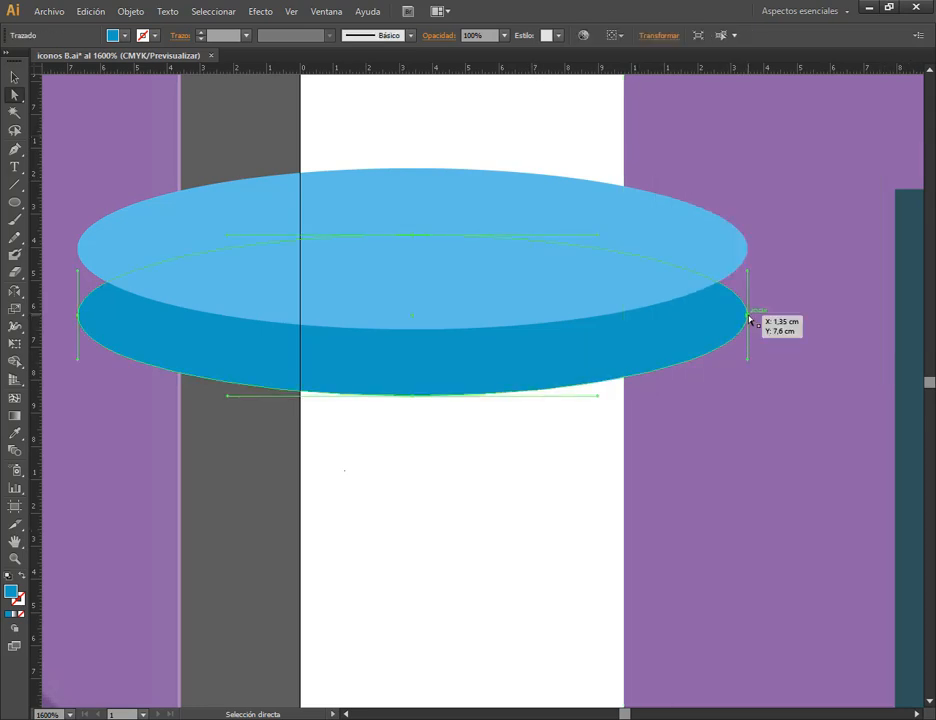
click(746, 316)
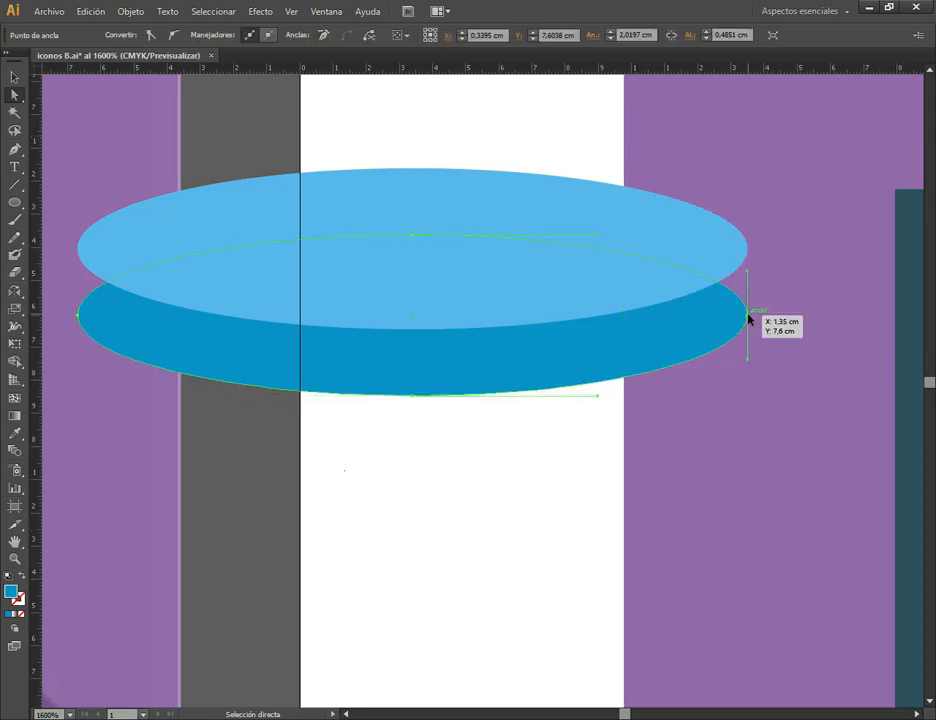
shift+click(77, 318)
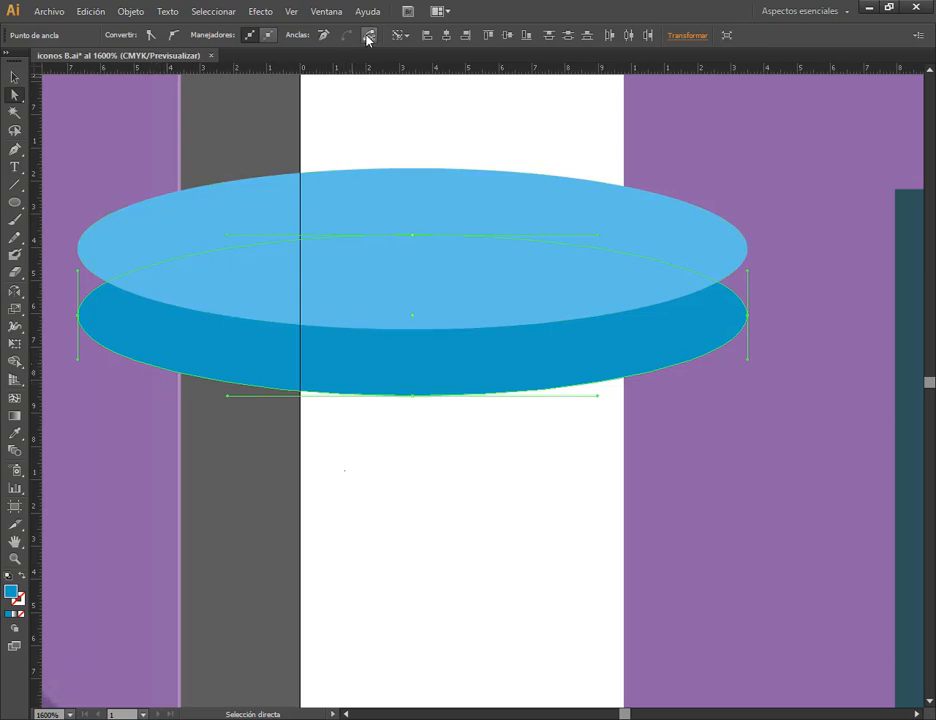
click(14, 77)
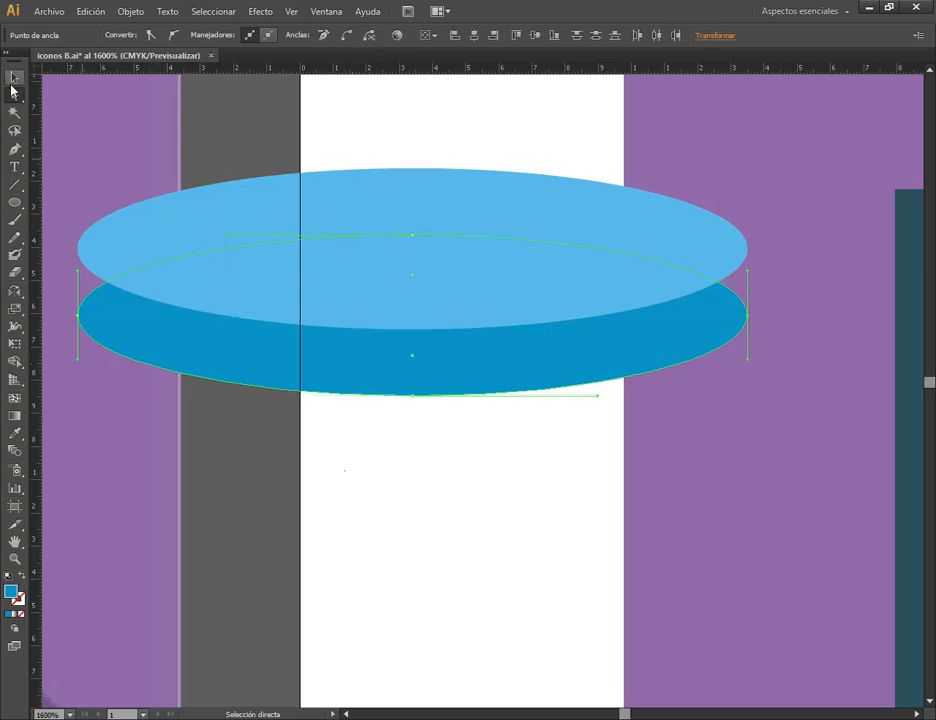
click(218, 443)
click(94, 303)
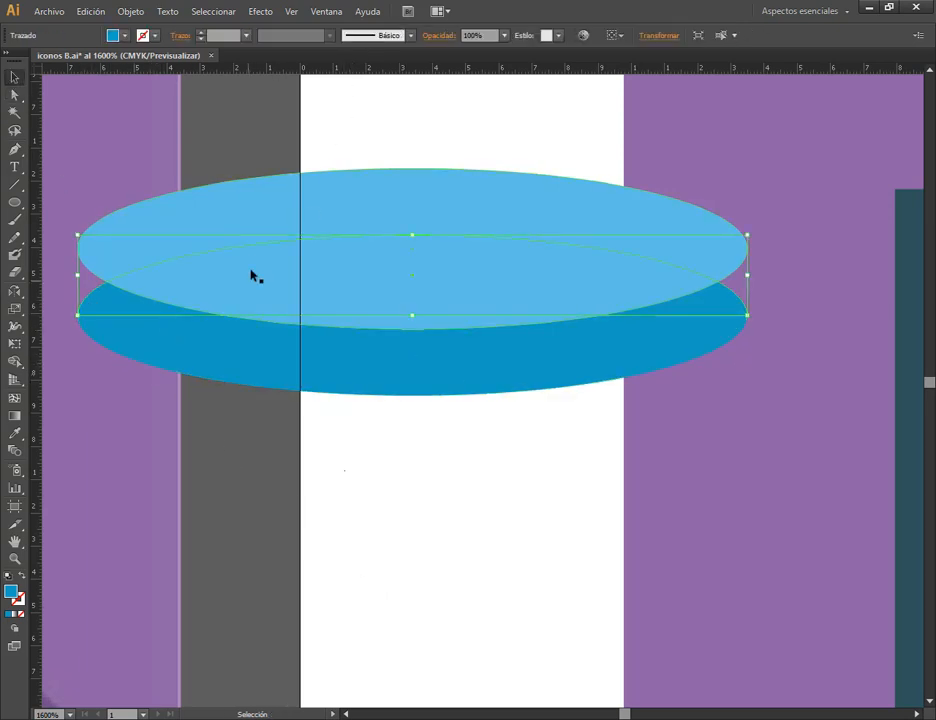
key(Delete)
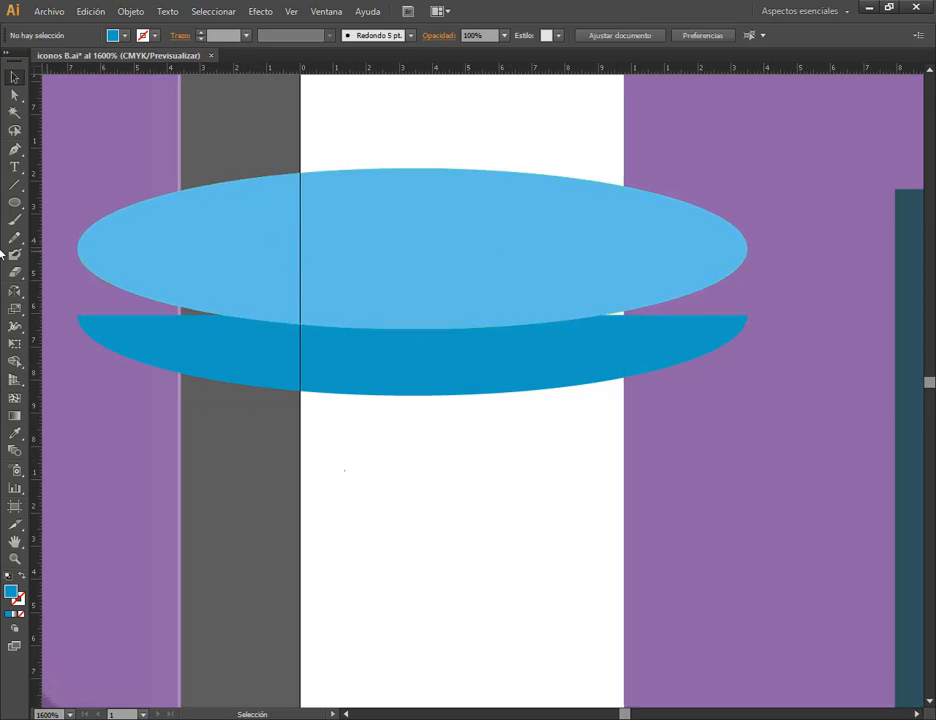
click(127, 320)
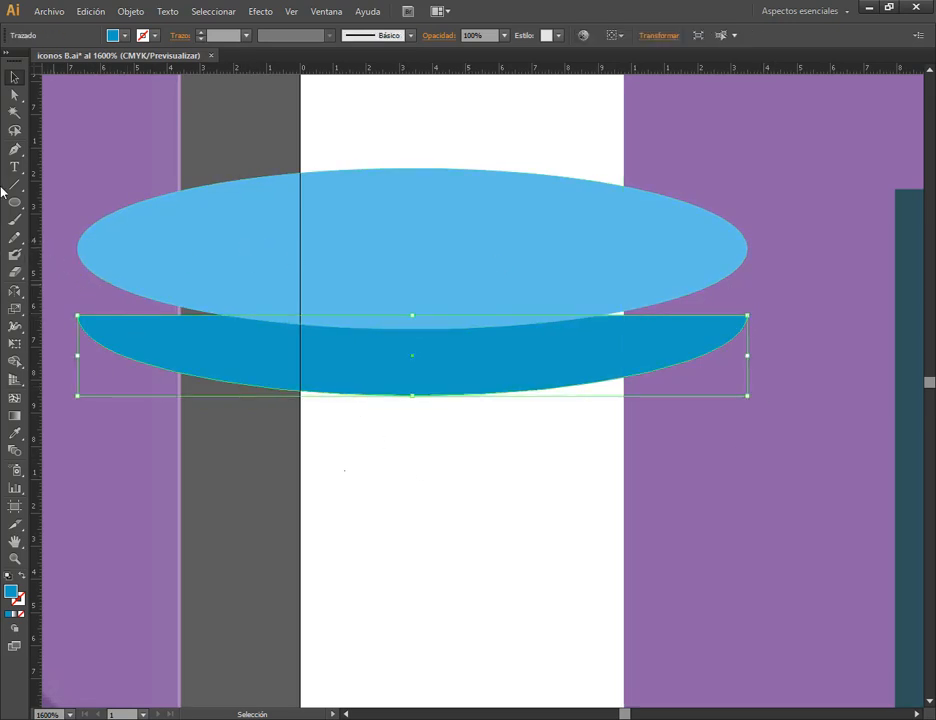
click(13, 149)
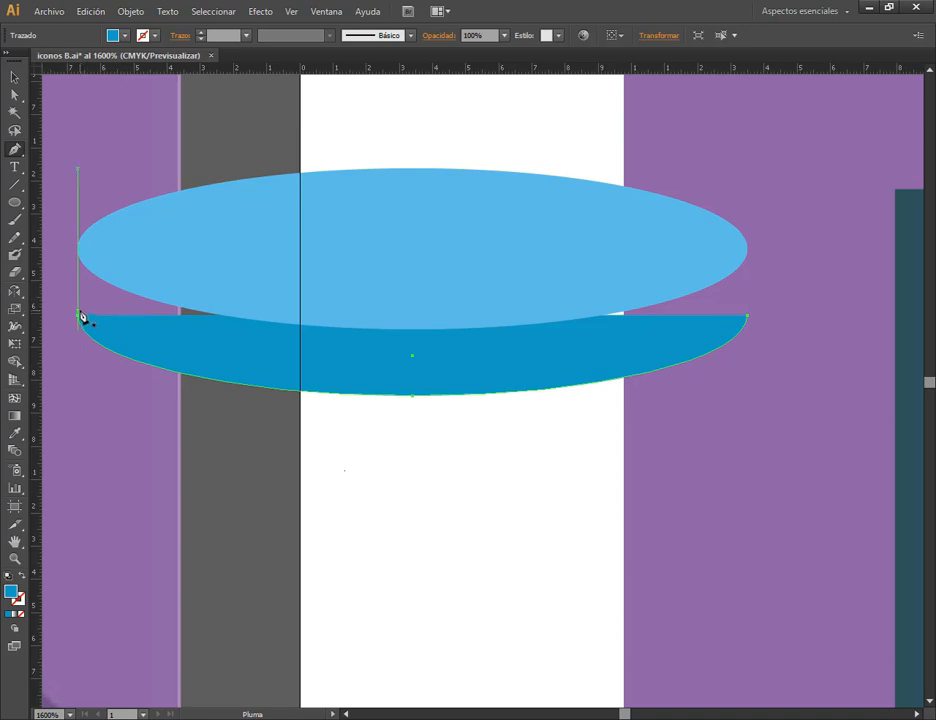
click(14, 78)
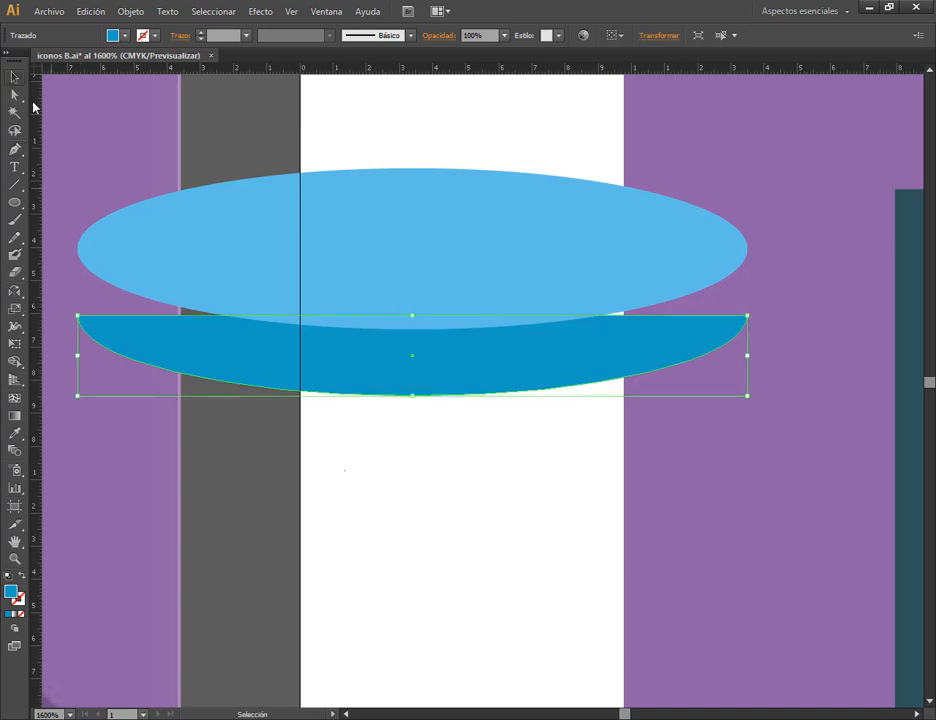
click(383, 563)
- Extend the dark half-ellipse with the Pen tool up to both side ends of the light ellipse and close it as the lid's rim
click(13, 149)
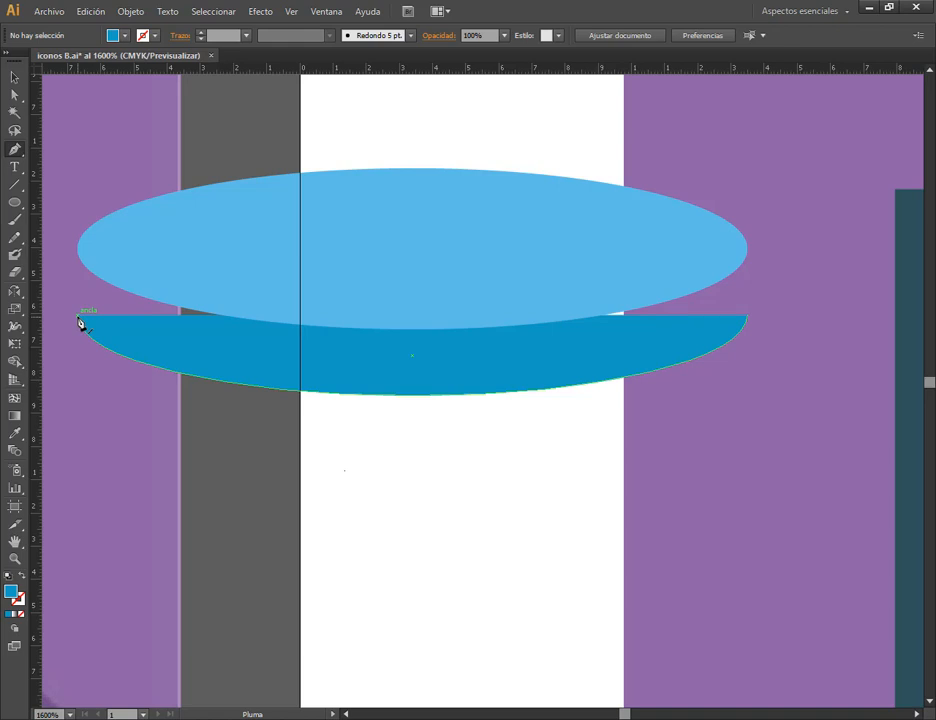
drag(79, 318, 77, 249)
click(79, 245)
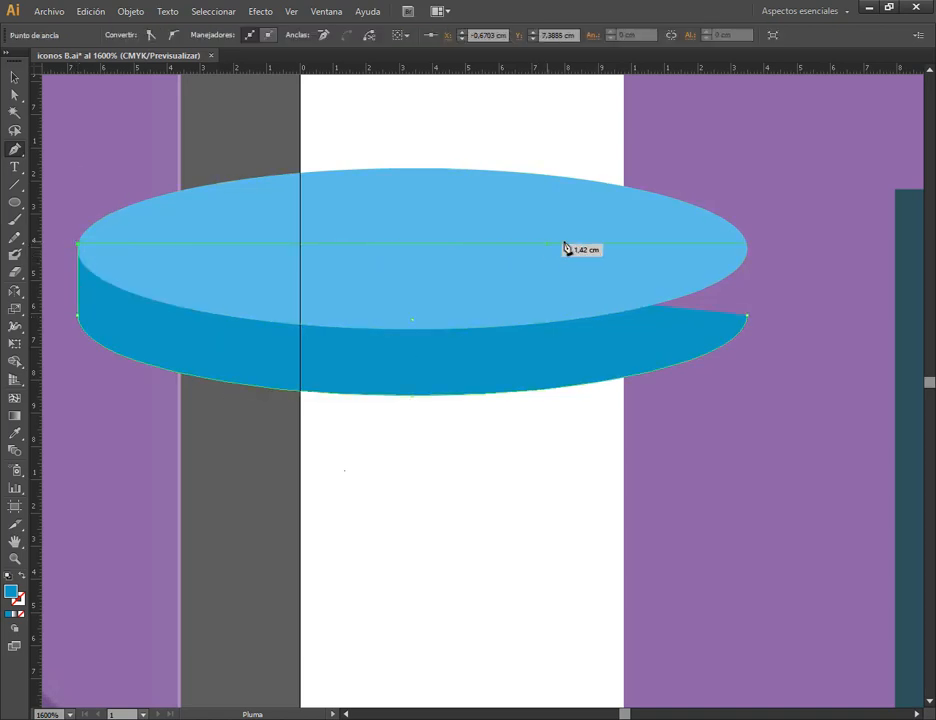
drag(747, 244, 748, 318)
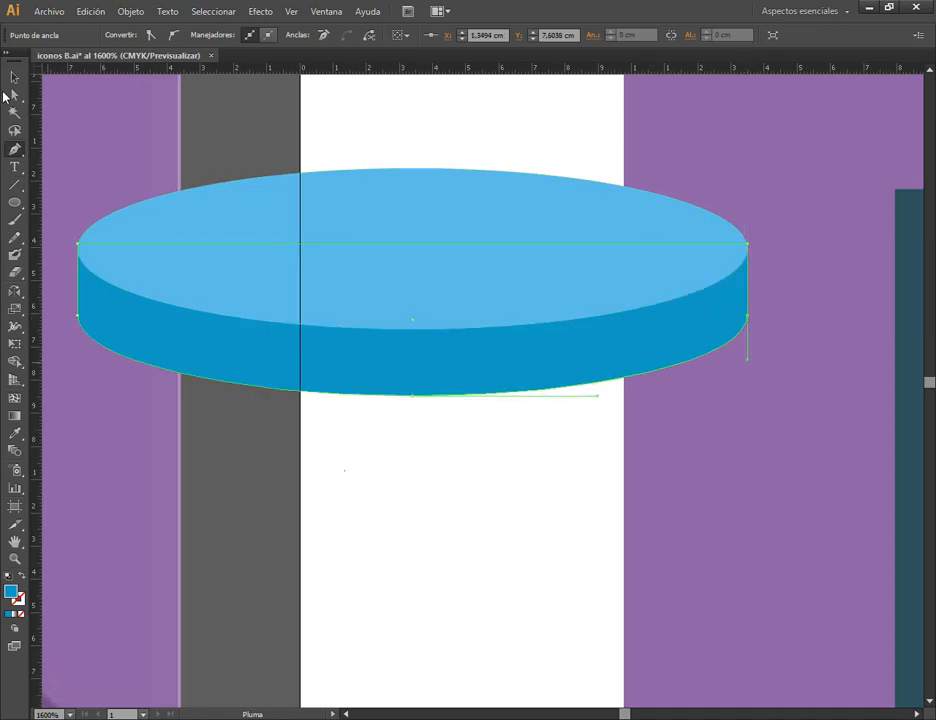
click(14, 77)
click(416, 520)
- Select the light ellipse and the dark rim together, copy them and paste the copy in the same place
scroll(408, 518, down, 3)
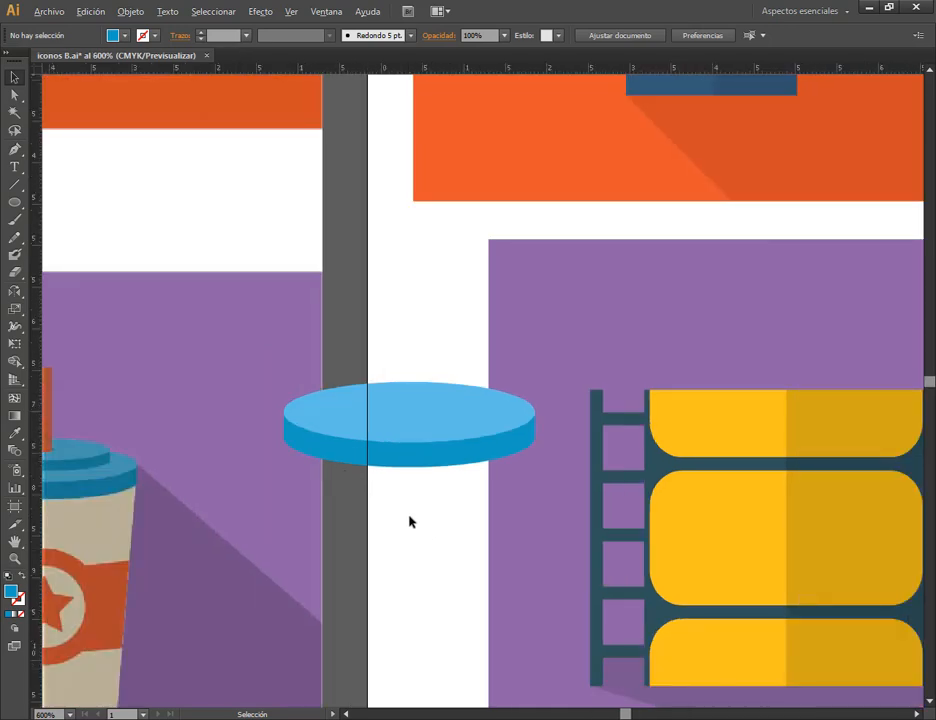
scroll(409, 521, down, 2)
scroll(408, 520, up, 2)
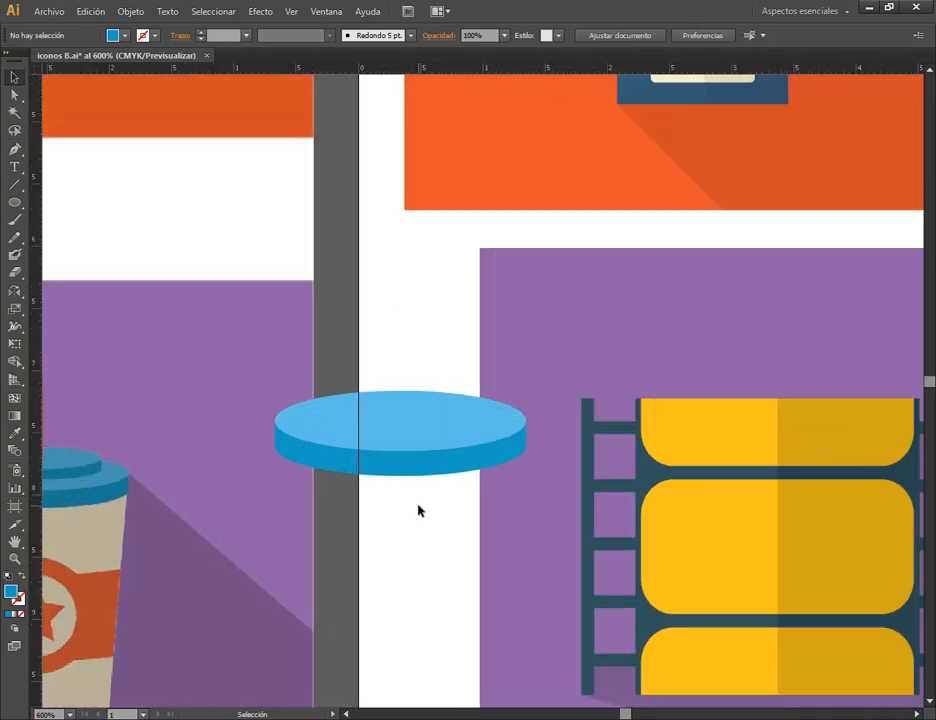
scroll(419, 511, up, 2)
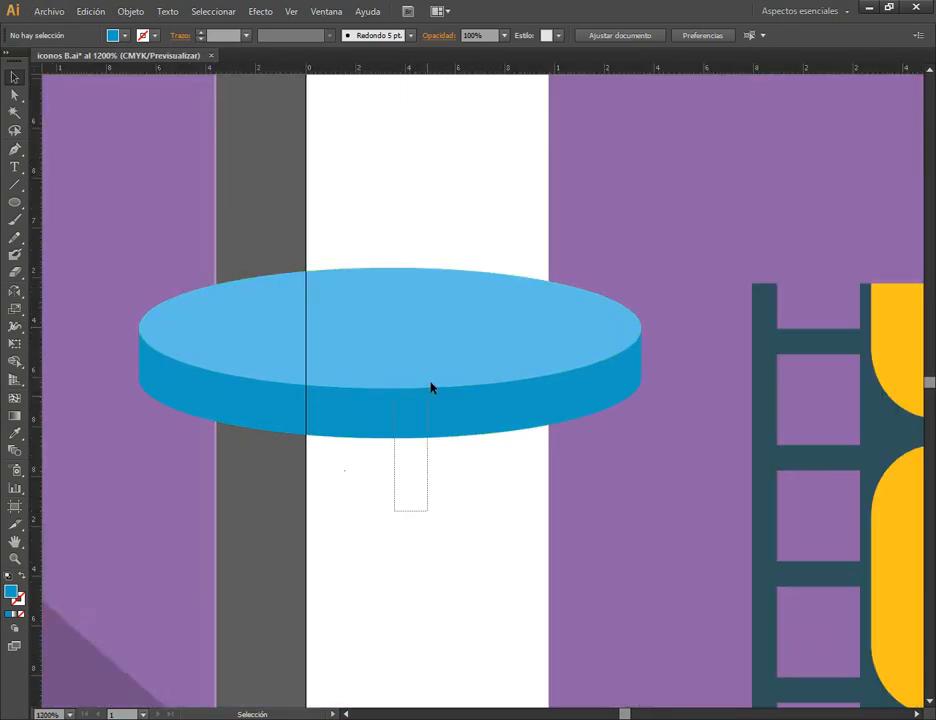
click(465, 425)
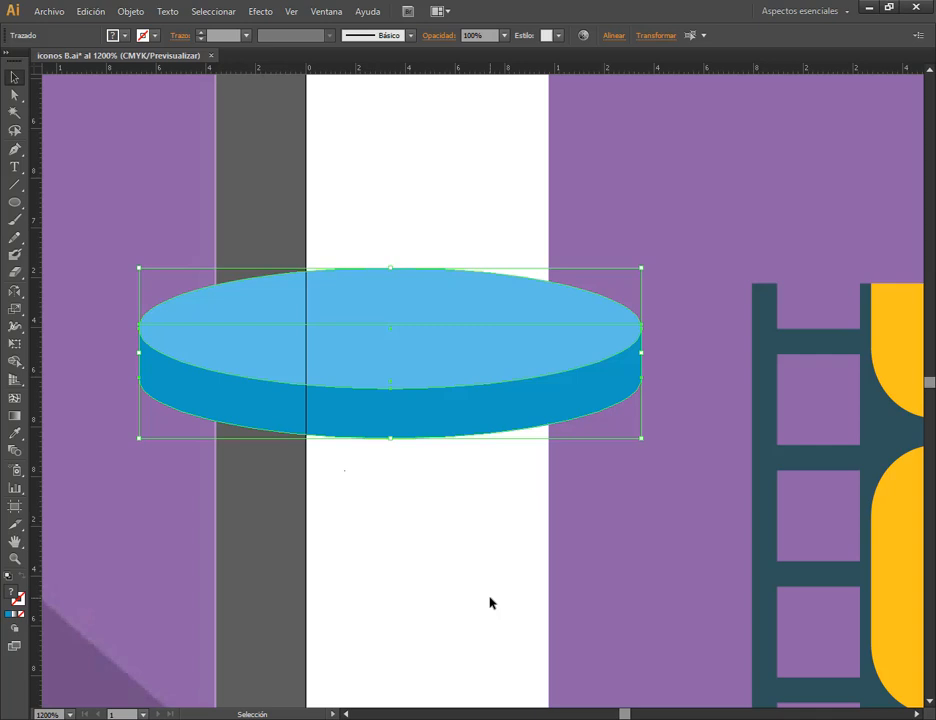
key(a)
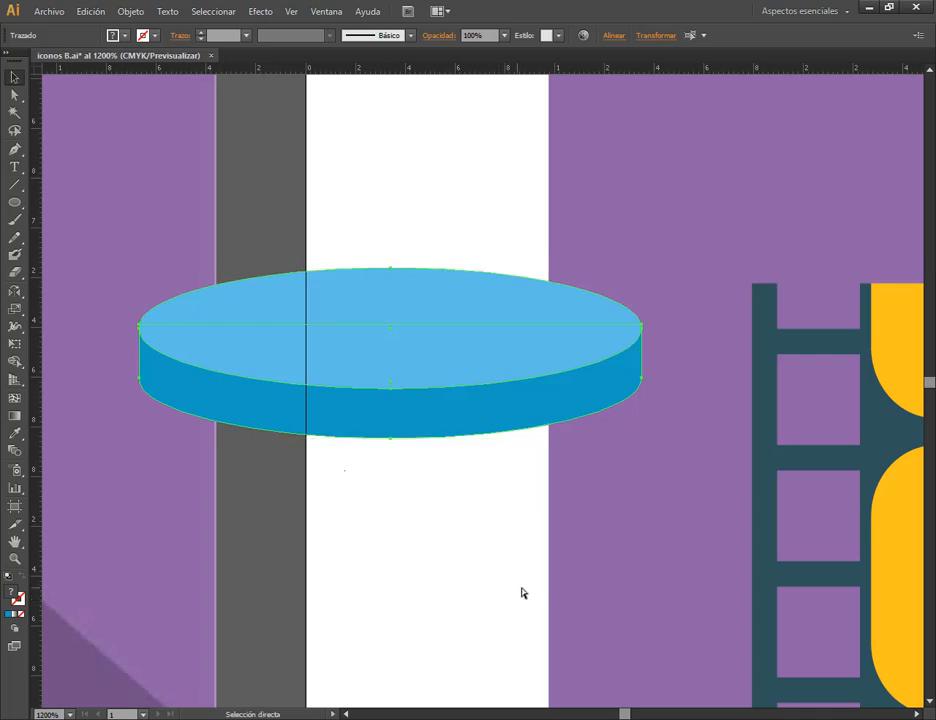
key(ctrl+v)
key(ctrl+z)
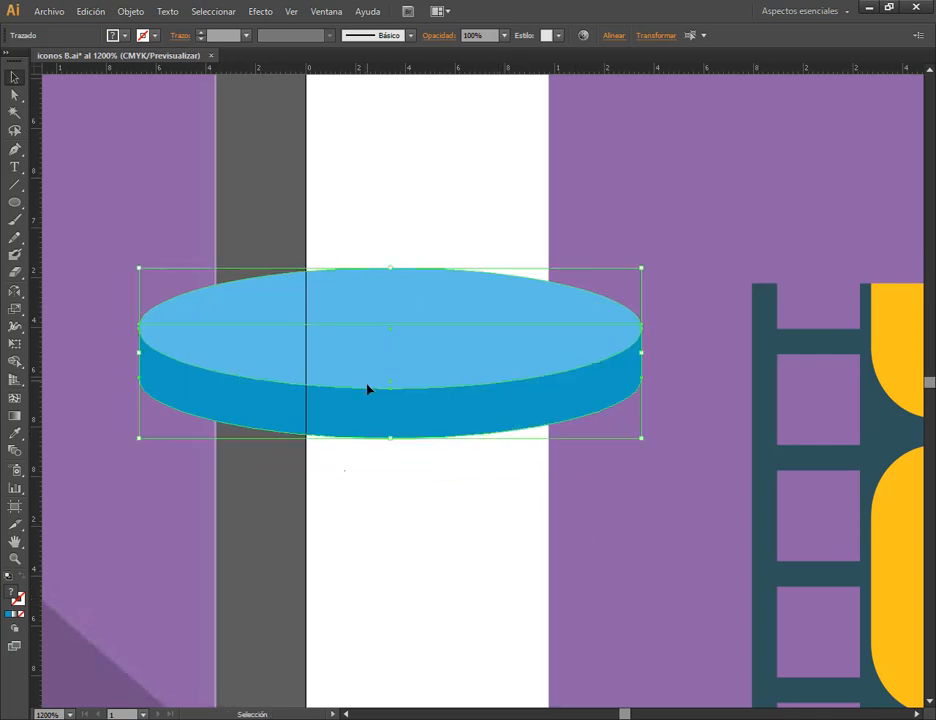
key(a)
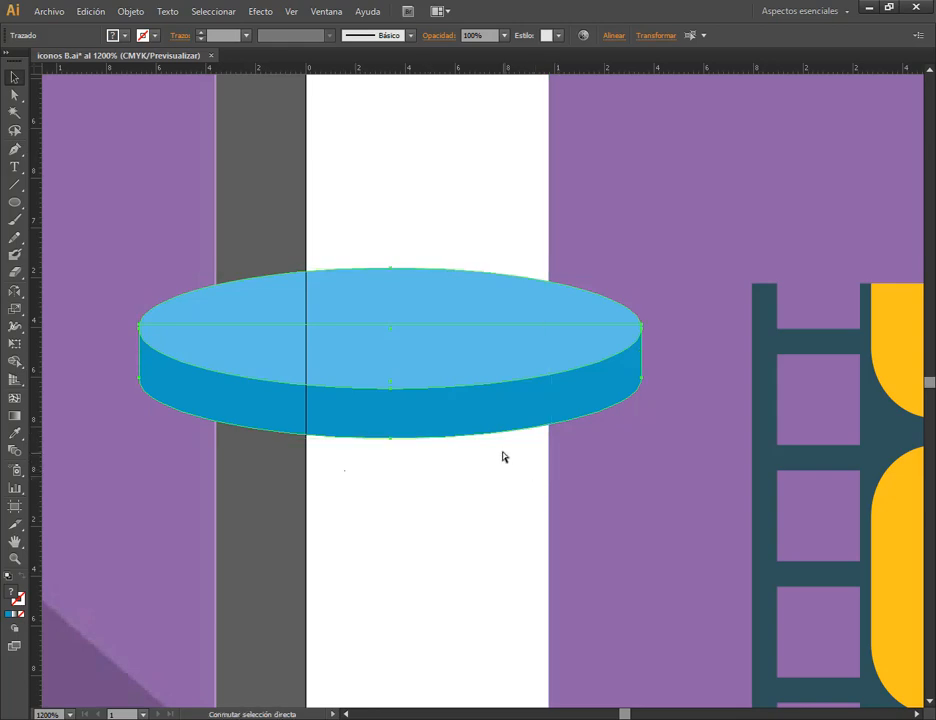
key(v)
click(82, 11)
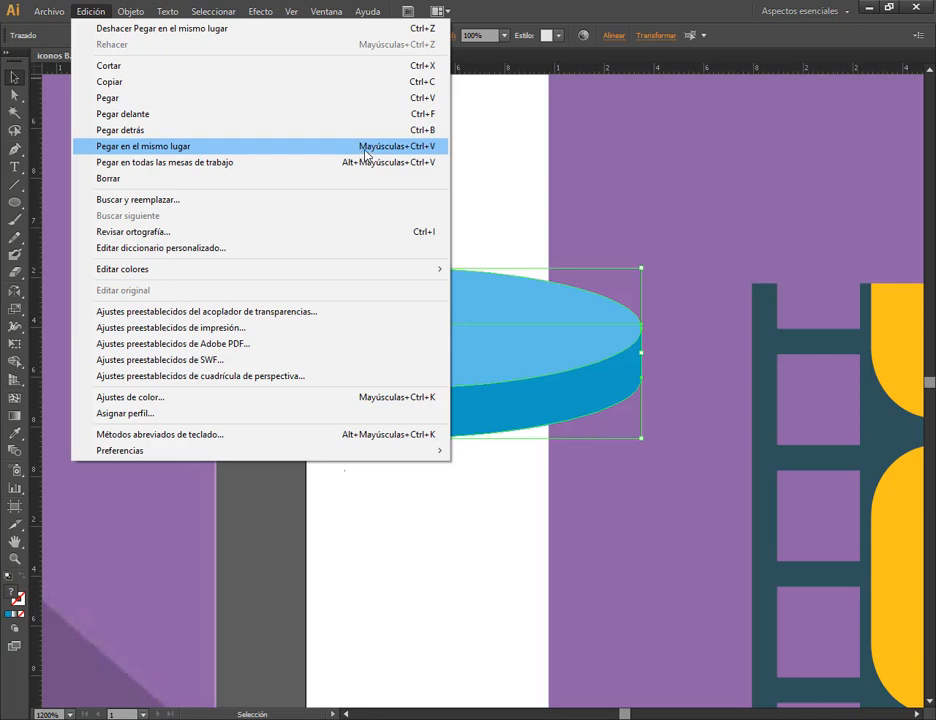
click(437, 150)
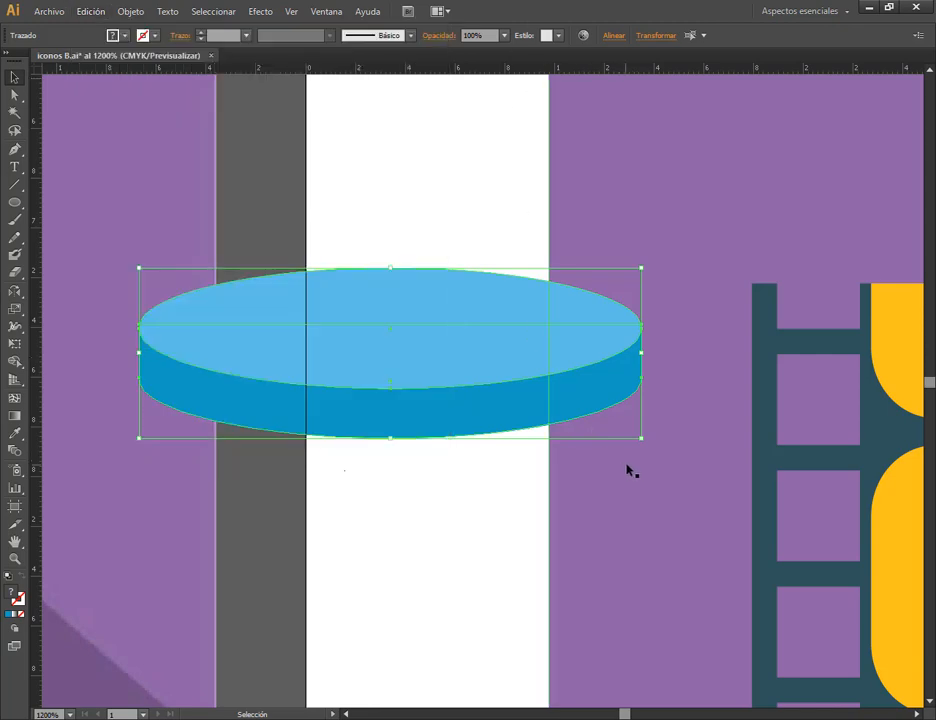
- Scale the copied disc down proportionally around its centre and move it up onto the larger disc as the lid's upper tier
drag(640, 440, 580, 405)
drag(420, 371, 418, 338)
click(428, 504)
drag(262, 526, 445, 547)
click(491, 366)
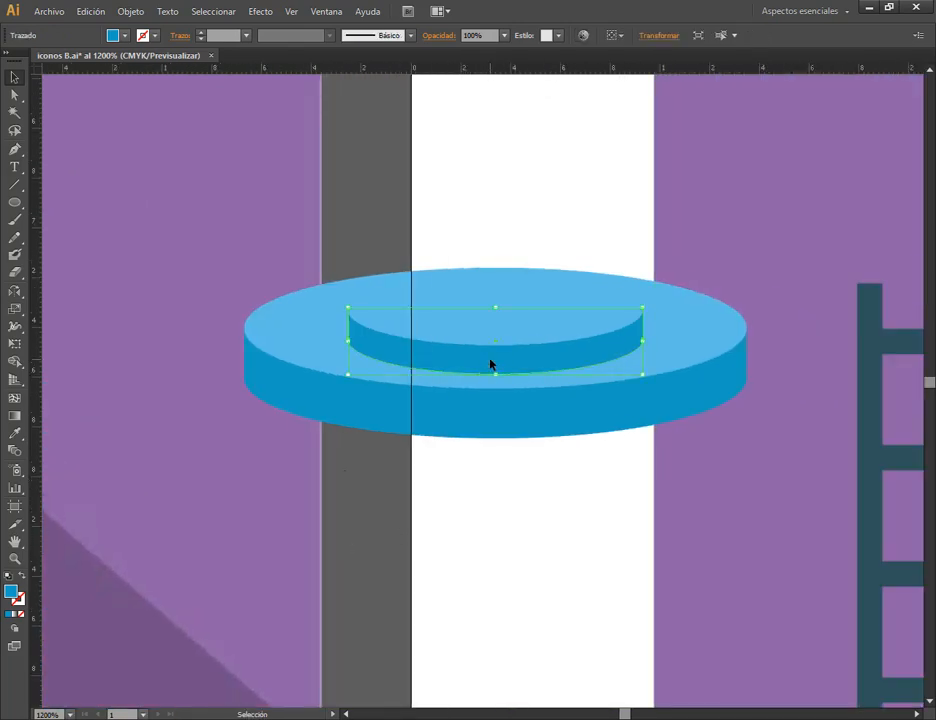
drag(499, 300, 501, 272)
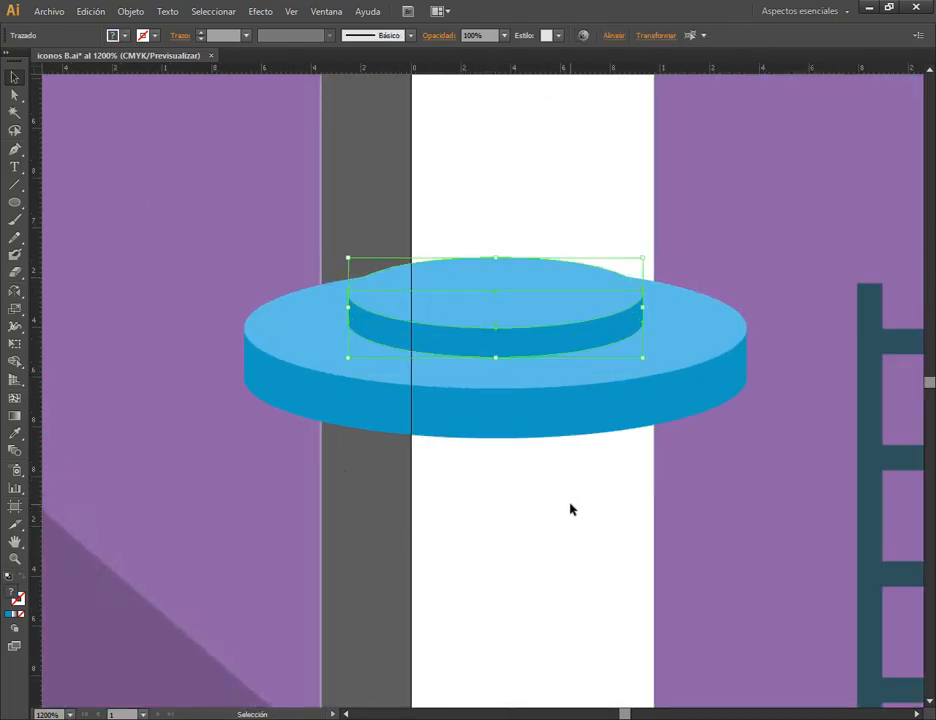
click(570, 505)
scroll(561, 513, down, 1)
scroll(561, 513, down, 1)
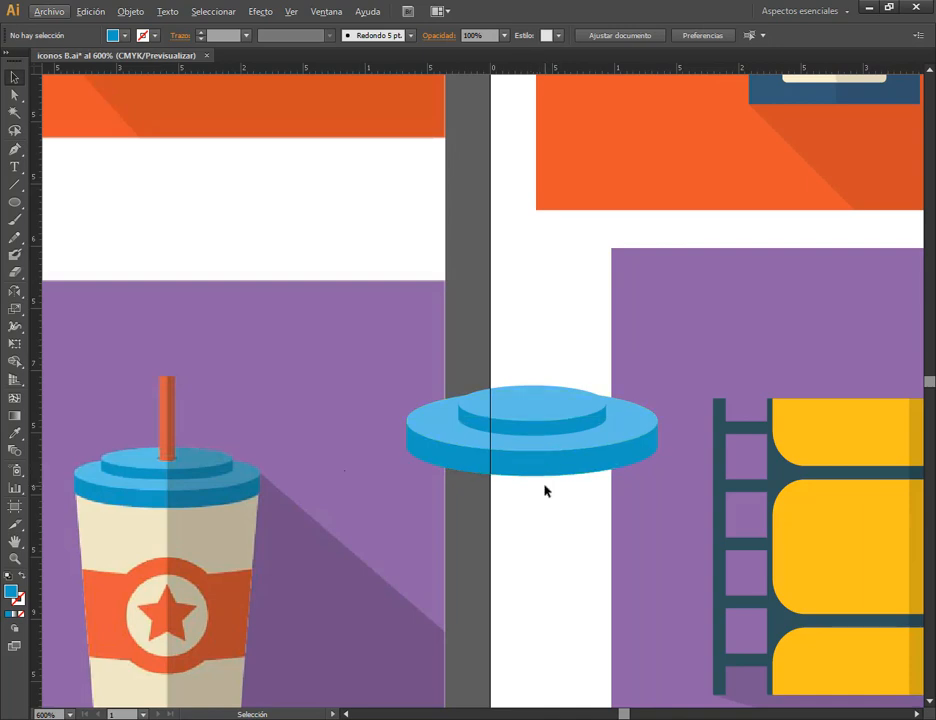
scroll(543, 477, up, 3)
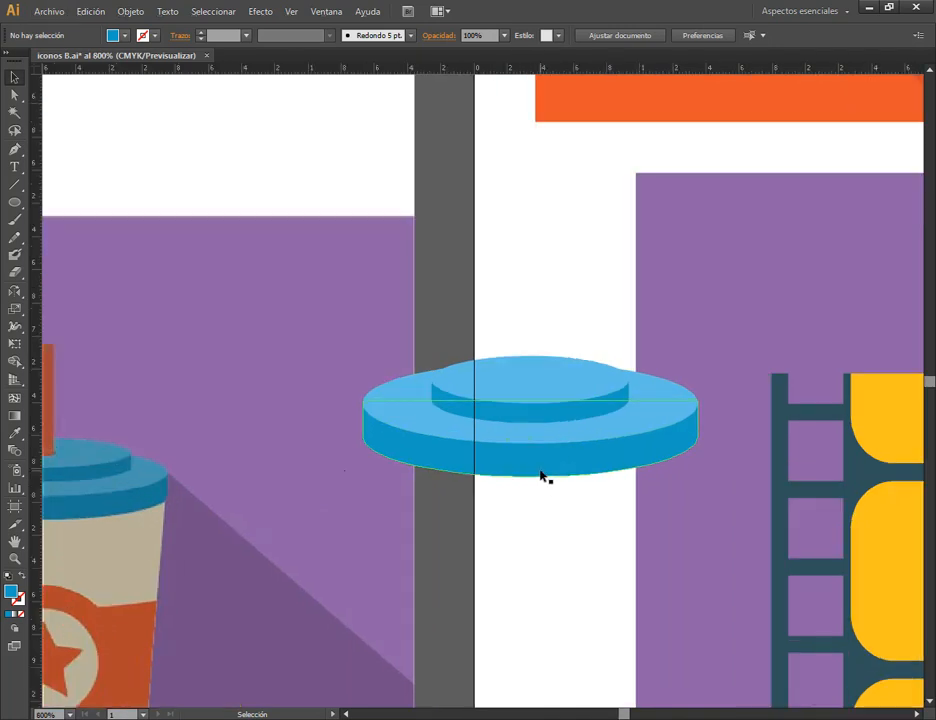
- Select the lower disc's dark rim and light ellipse together and flatten the disc by raising its lower edge
click(541, 463)
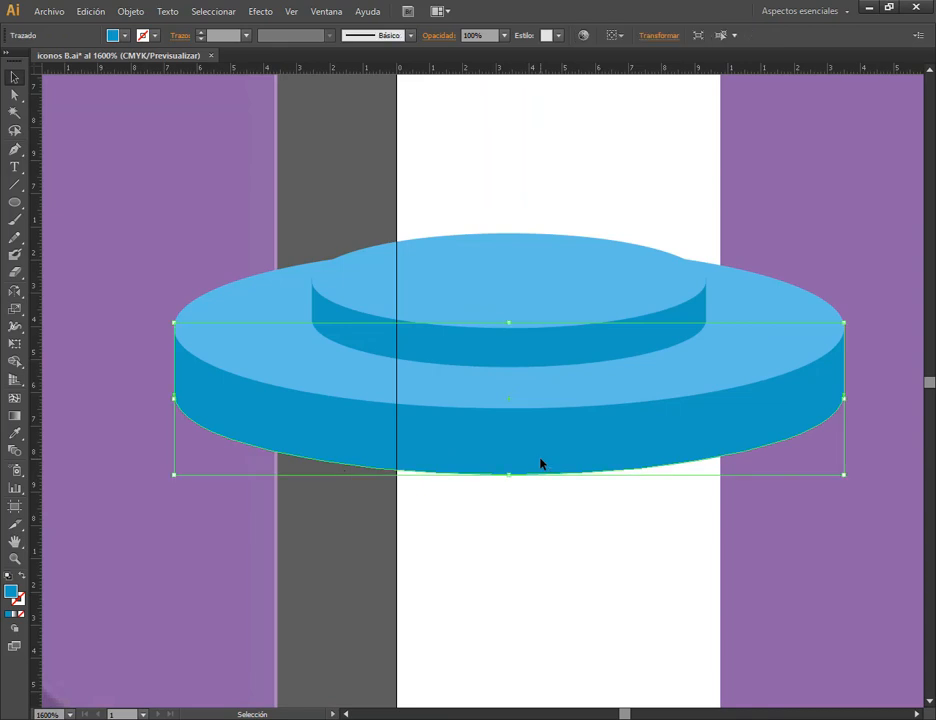
shift+click(569, 390)
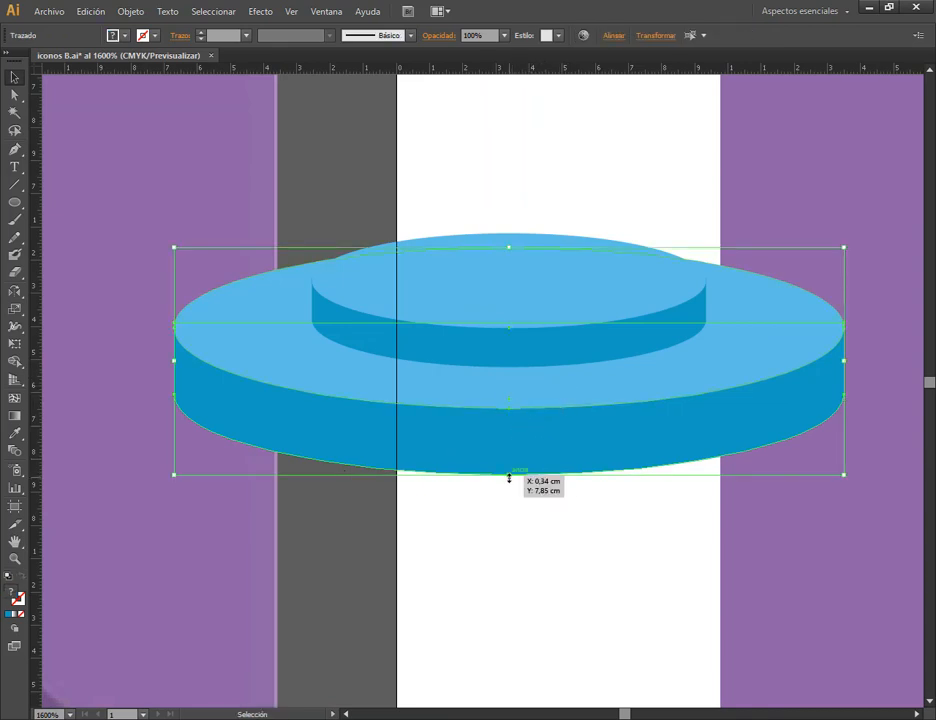
drag(509, 478, 508, 446)
click(516, 551)
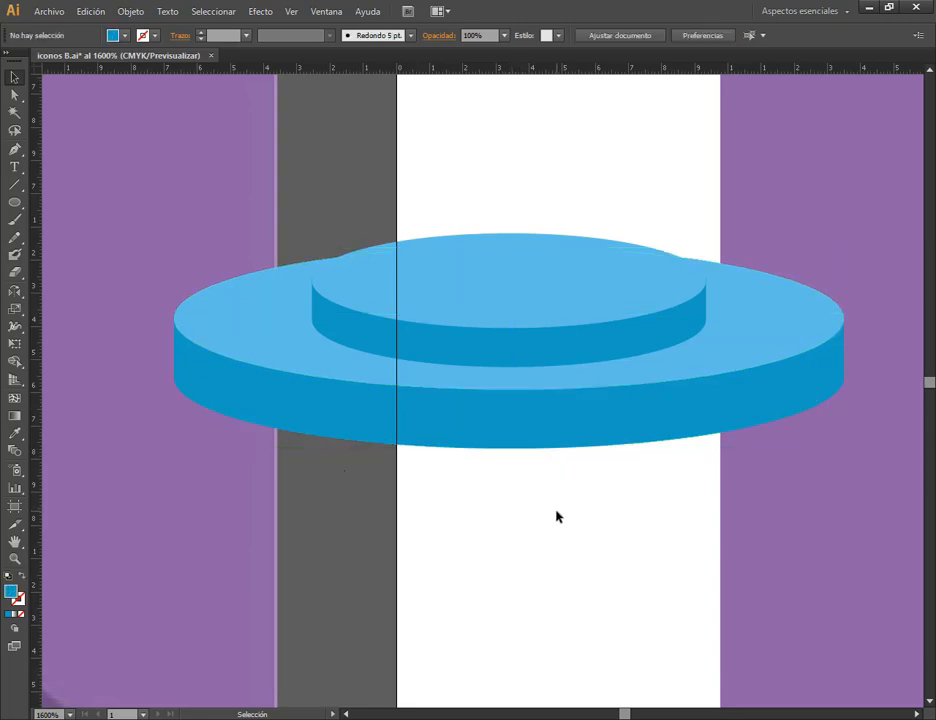
scroll(557, 516, down, 3)
scroll(583, 476, up, 1)
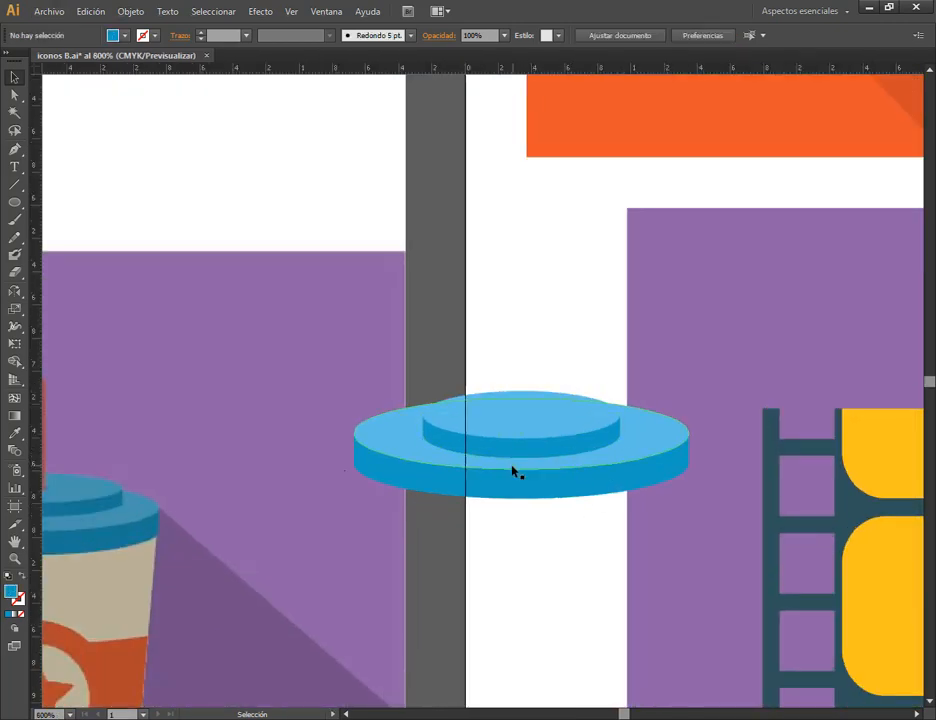
- Move the lid's upper tier slightly up on the lower disc
click(514, 409)
drag(514, 409, 522, 396)
click(531, 562)
scroll(530, 562, down, 1)
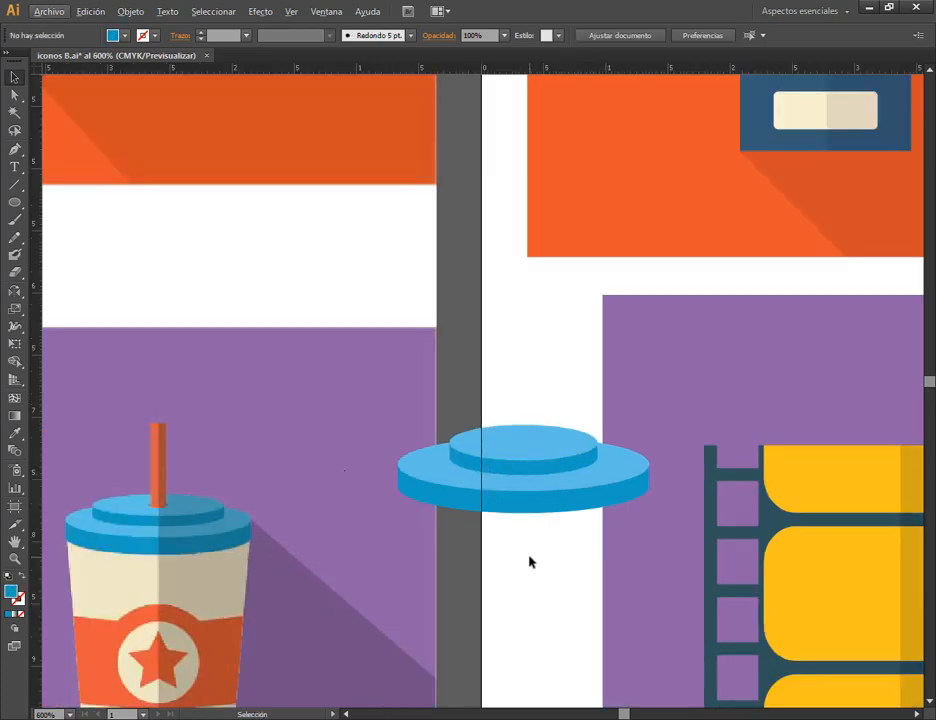
- Scale the lid's lower disc, light ellipse and dark rim together, down slightly around its centre
scroll(531, 512, up, 2)
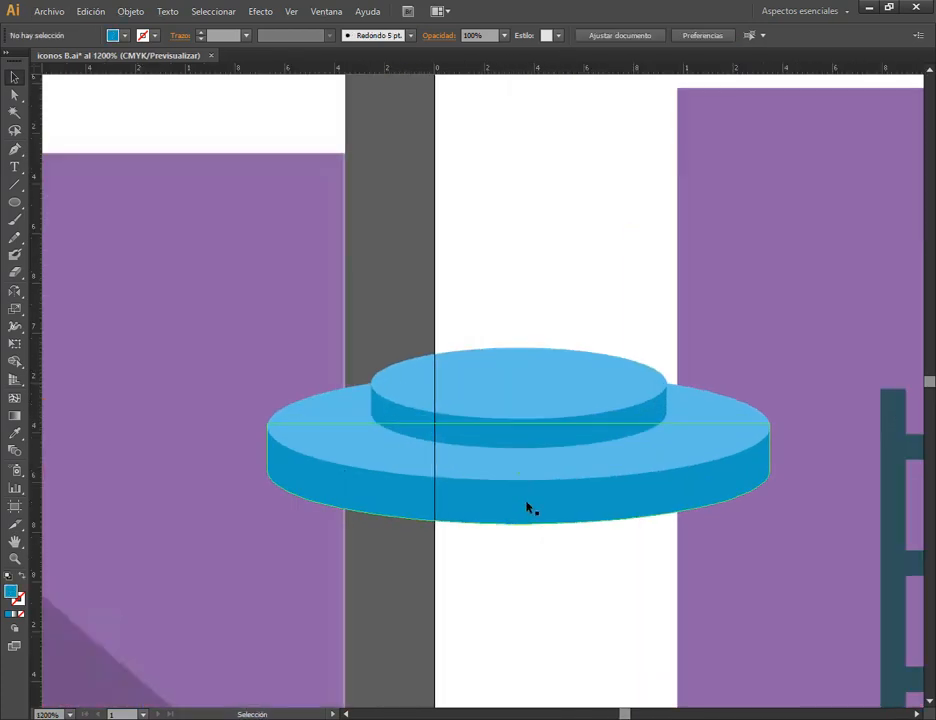
click(550, 478)
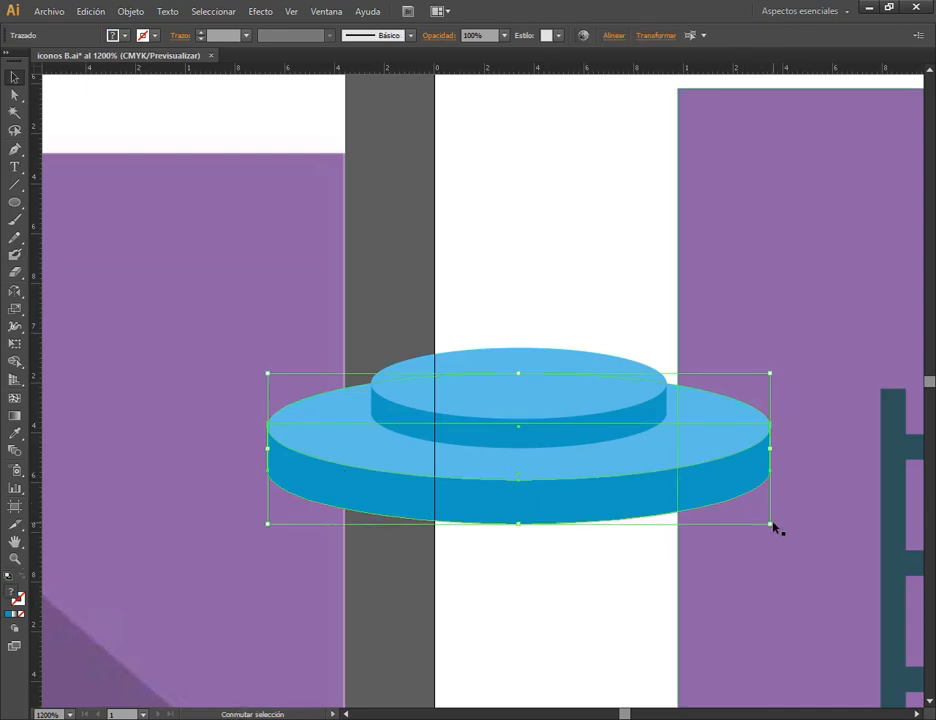
drag(770, 522, 756, 516)
click(574, 636)
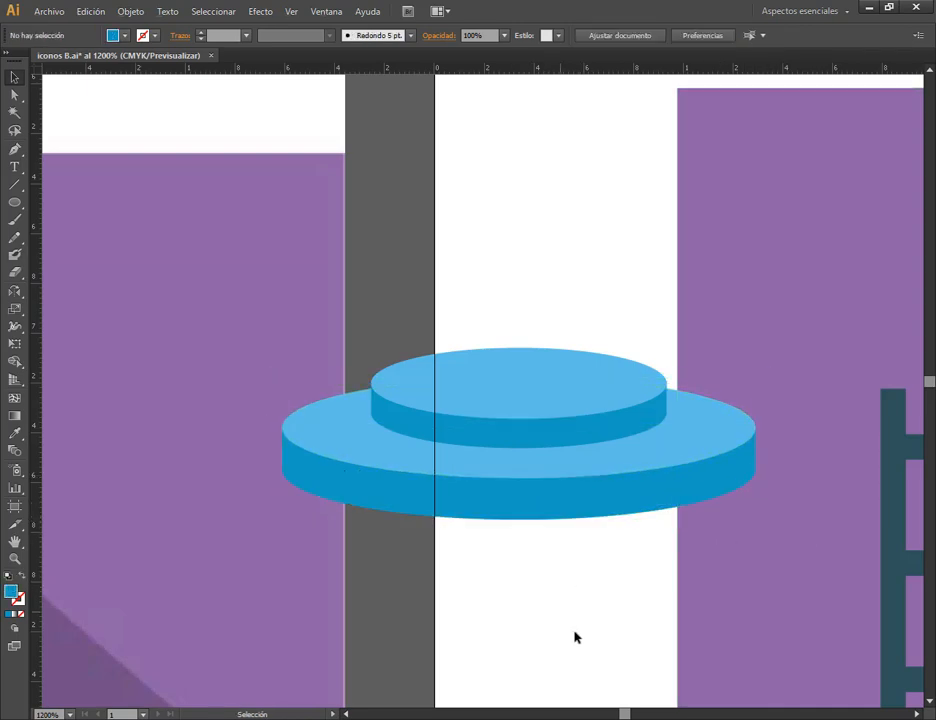
scroll(578, 622, down, 1)
scroll(577, 620, down, 1)
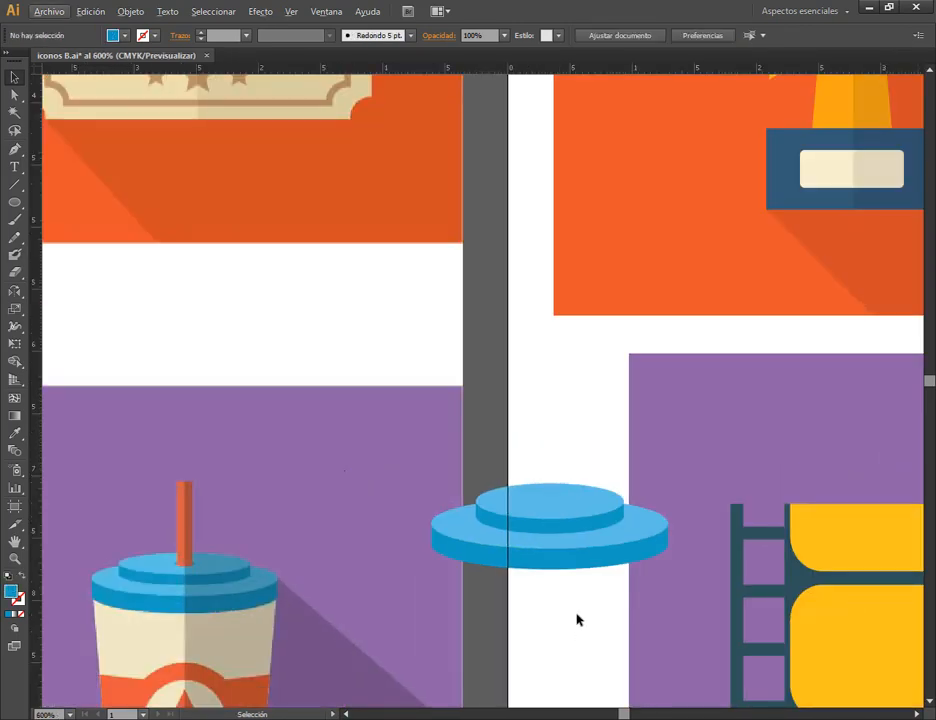
- Copy the upper tier's light ellipse and paste the copy in front in the same place
scroll(564, 575, up, 2)
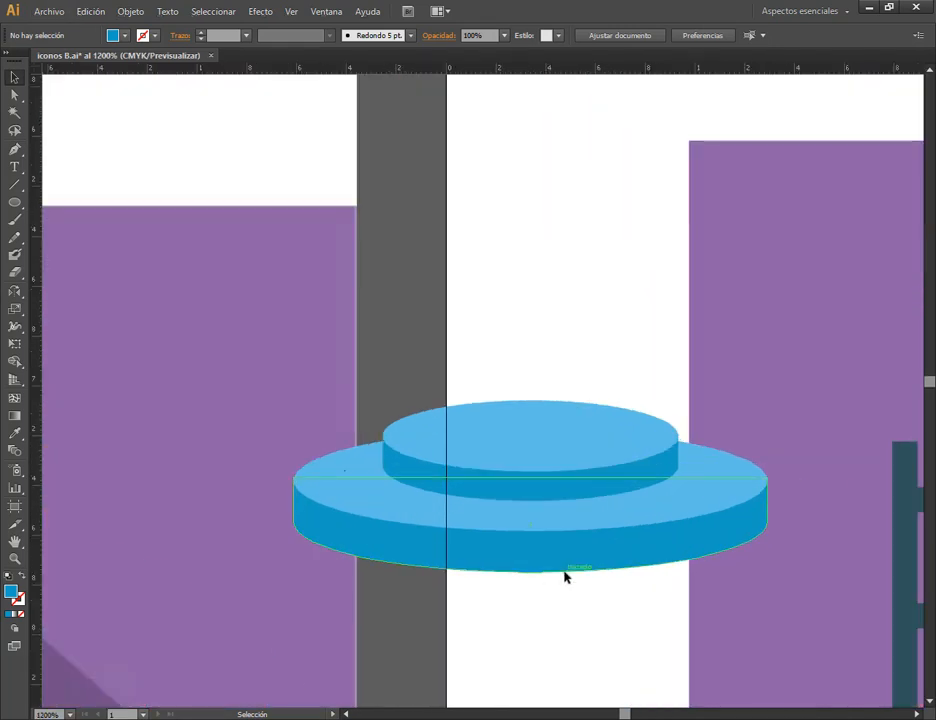
click(537, 441)
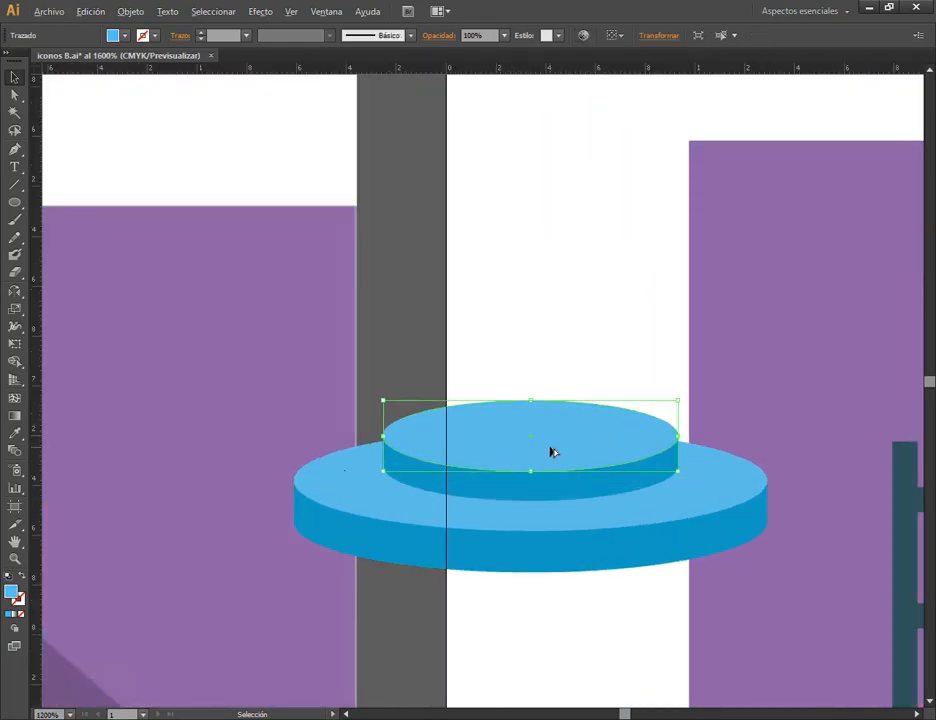
scroll(552, 452, up, 1)
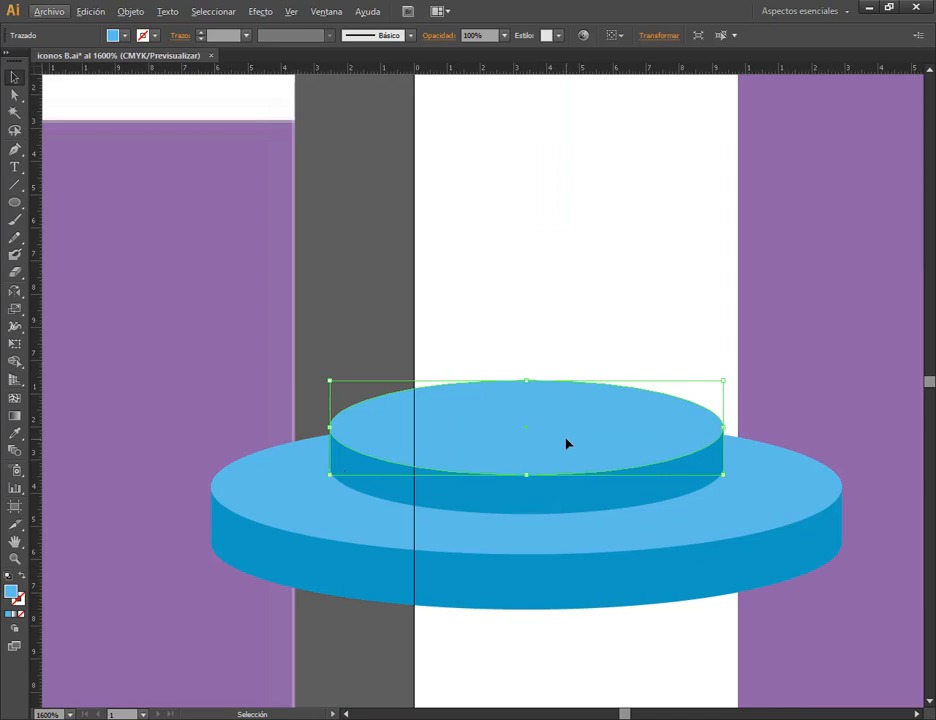
key(ctrl+c)
key(ctrl+f)
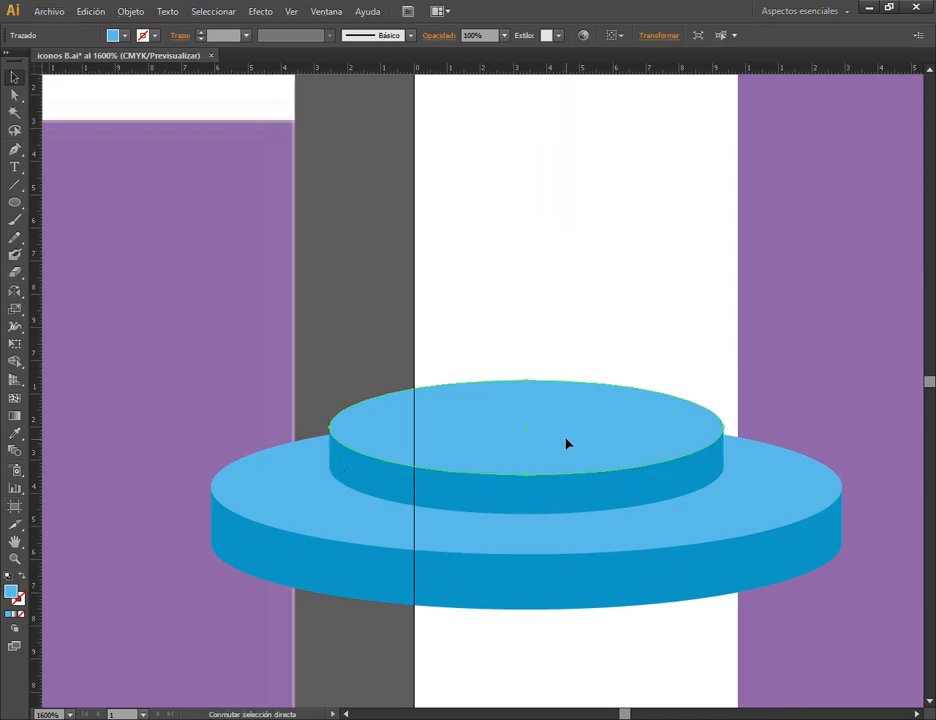
- Give the copied ellipse the rim's dark blue with the Eyedropper and scale it down around its centre as the straw hole
click(14, 433)
click(482, 478)
click(14, 77)
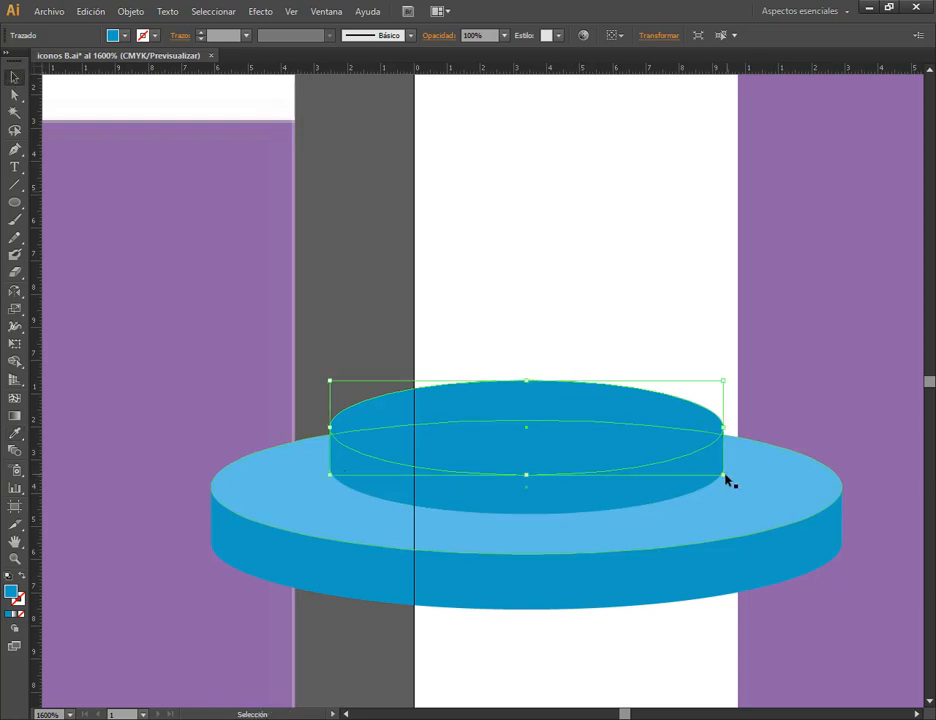
drag(725, 478, 562, 435)
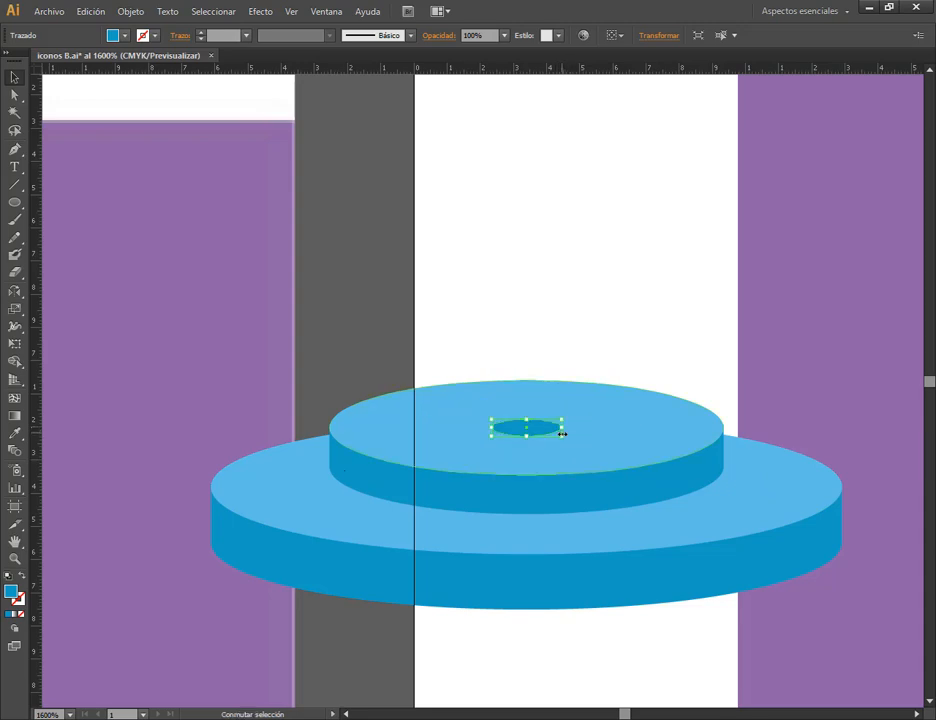
scroll(531, 436, up, 2)
scroll(520, 442, up, 1)
drag(677, 401, 580, 412)
key(ctrl+z)
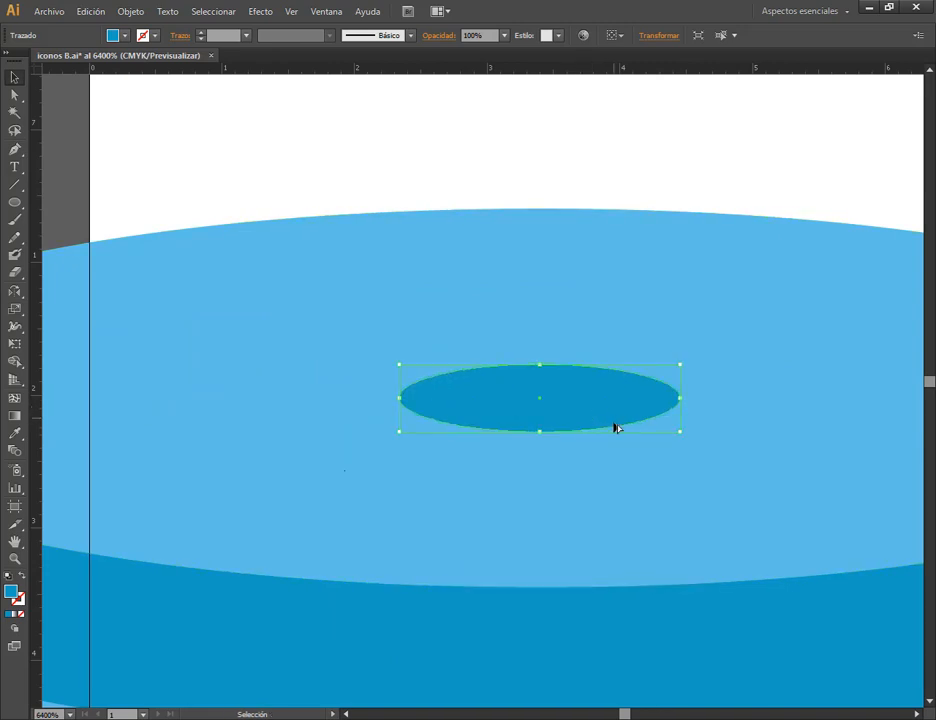
scroll(617, 428, down, 4)
click(652, 630)
scroll(653, 605, down, 2)
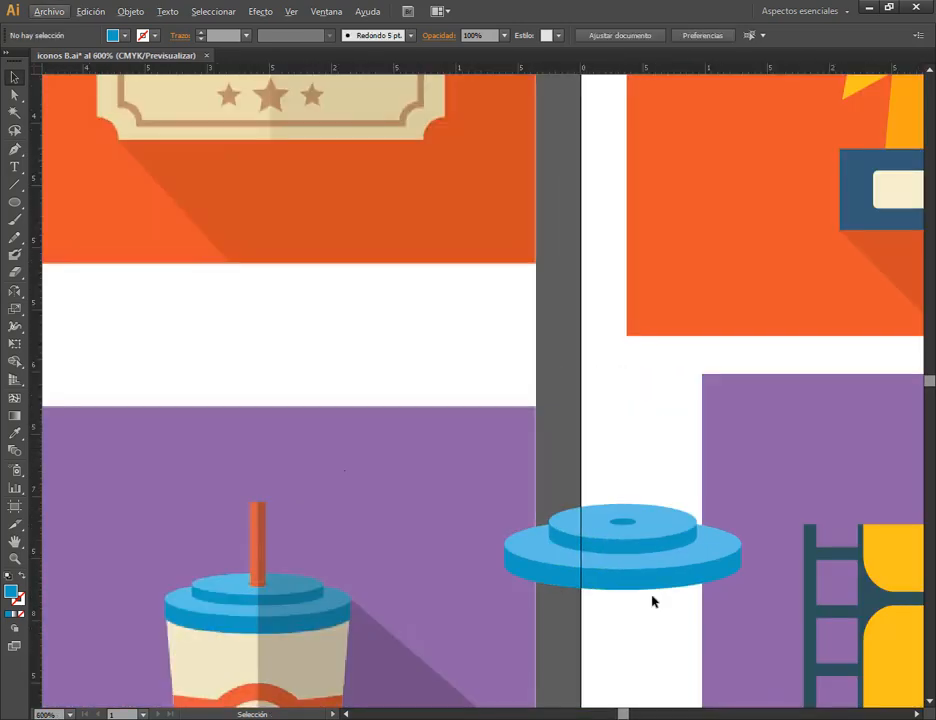
- Narrow the small dark ellipse horizontally around its centre while keeping its height
scroll(652, 598, up, 6)
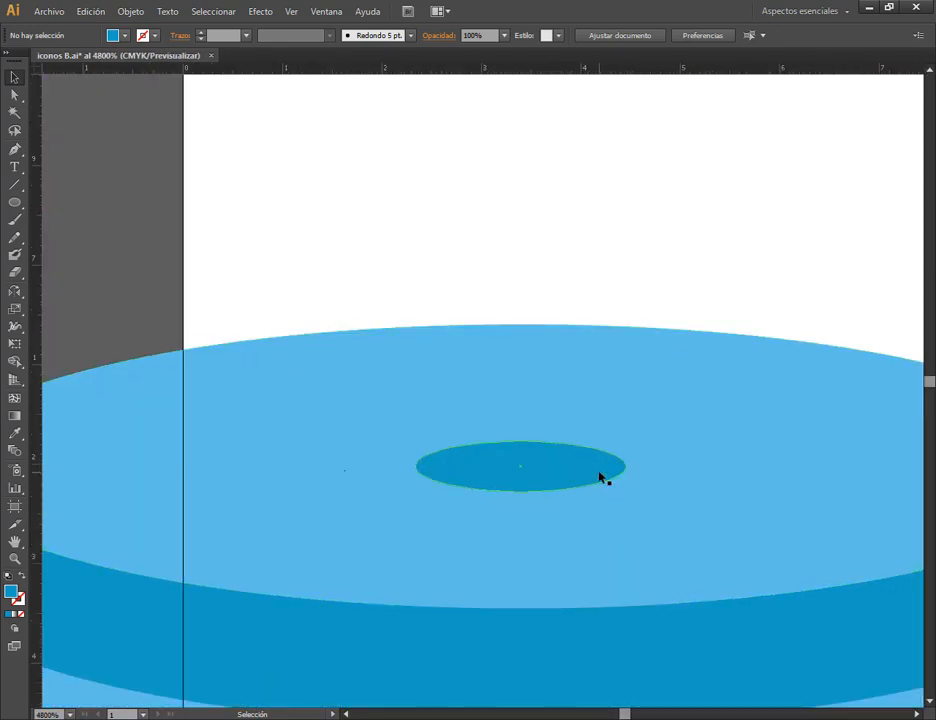
click(604, 477)
drag(628, 468, 590, 472)
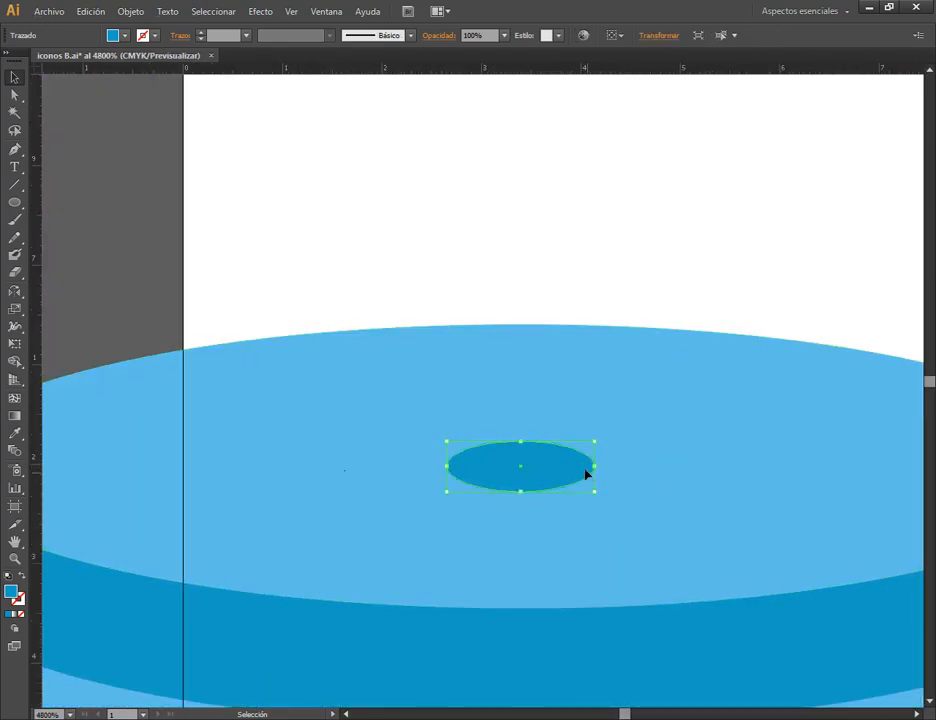
click(597, 382)
scroll(592, 410, down, 6)
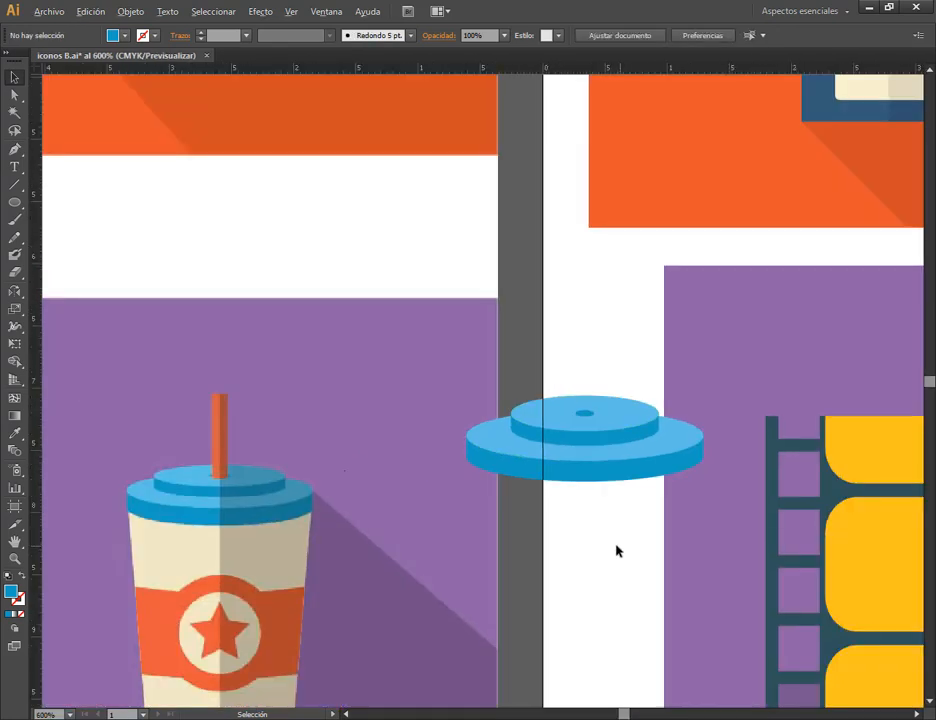
- Draw a rectangle about 0.15 cm wide and 0.65 cm tall rising from the small ellipse's side points as the straw
scroll(606, 422, up, 4)
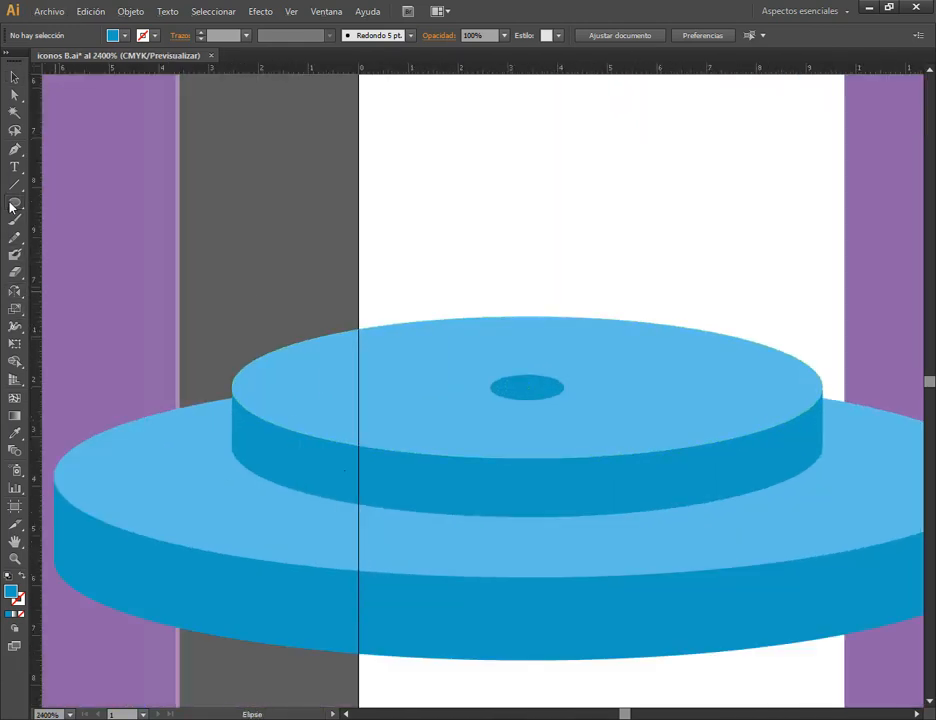
drag(14, 202, 60, 202)
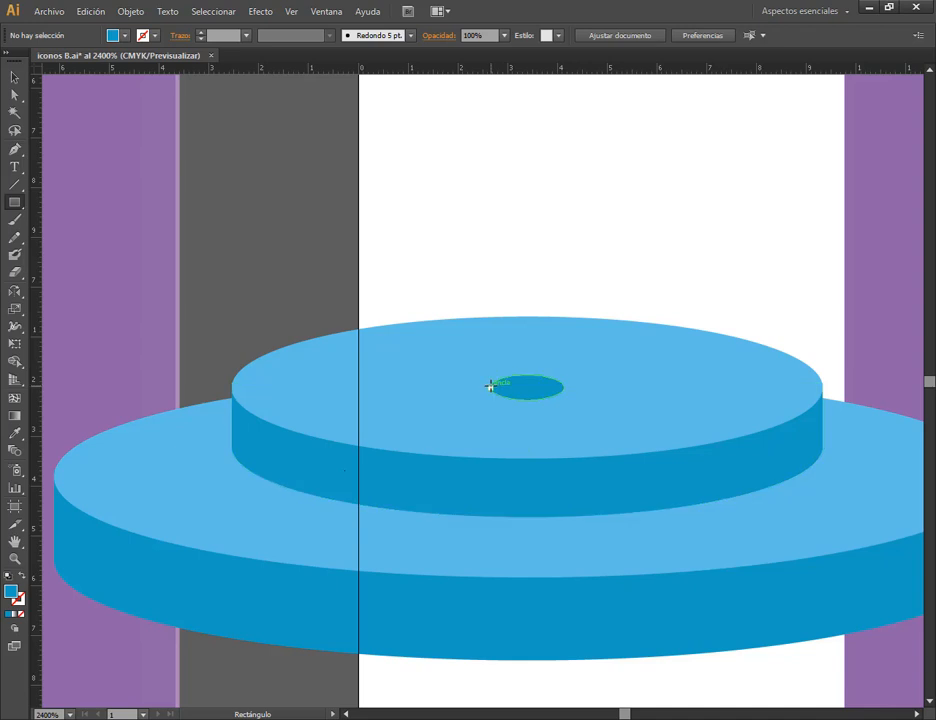
drag(491, 384, 563, 114)
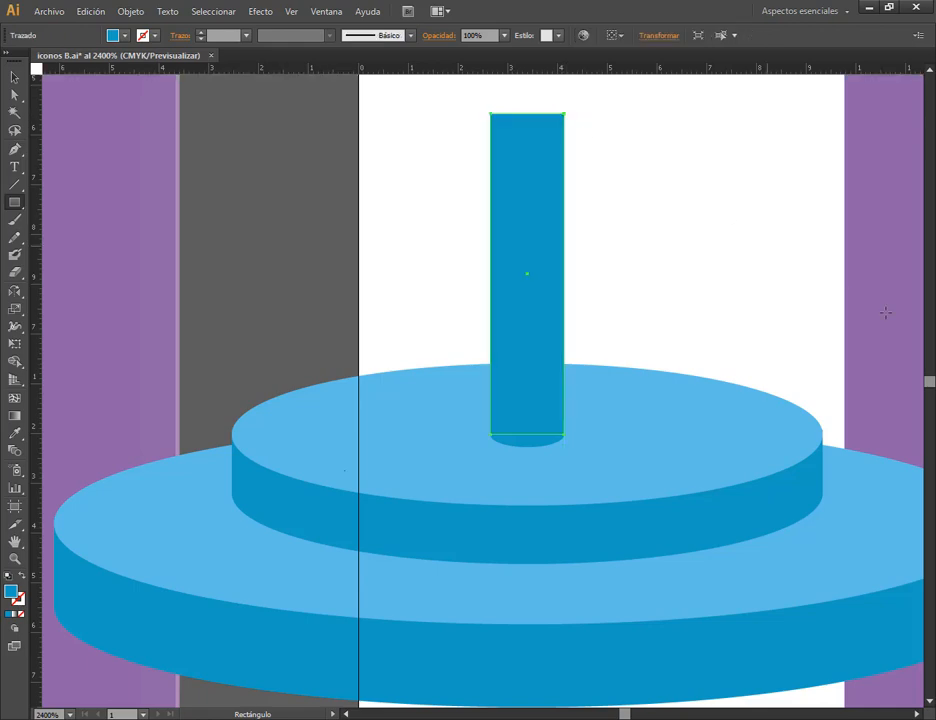
- Fill the straw rectangle with the orange sampled from the reference cup's straw
click(12, 78)
scroll(243, 336, down, 3)
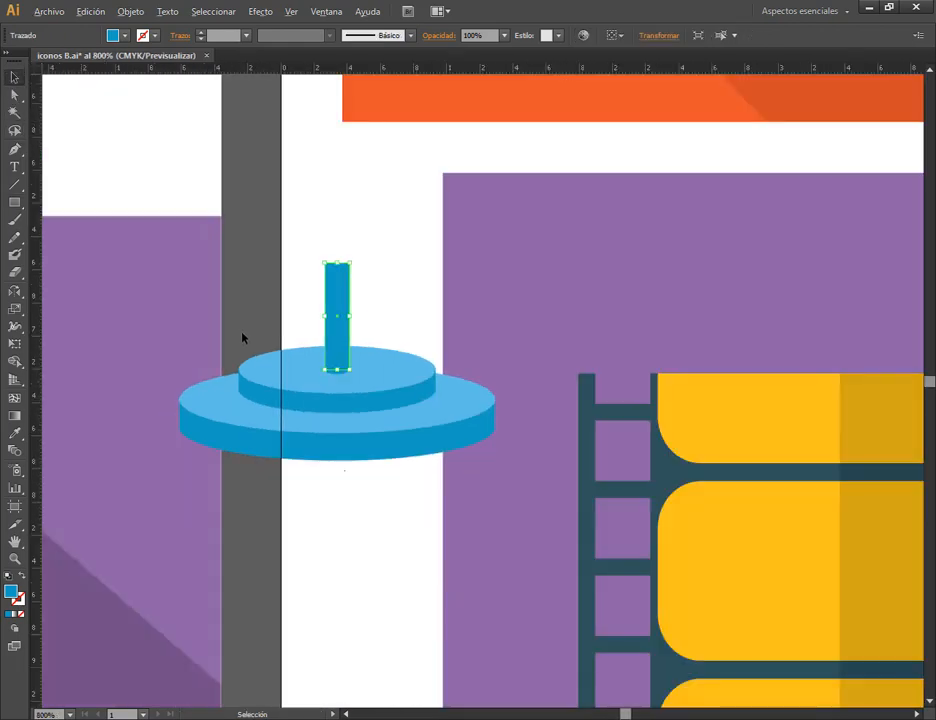
drag(378, 416, 689, 366)
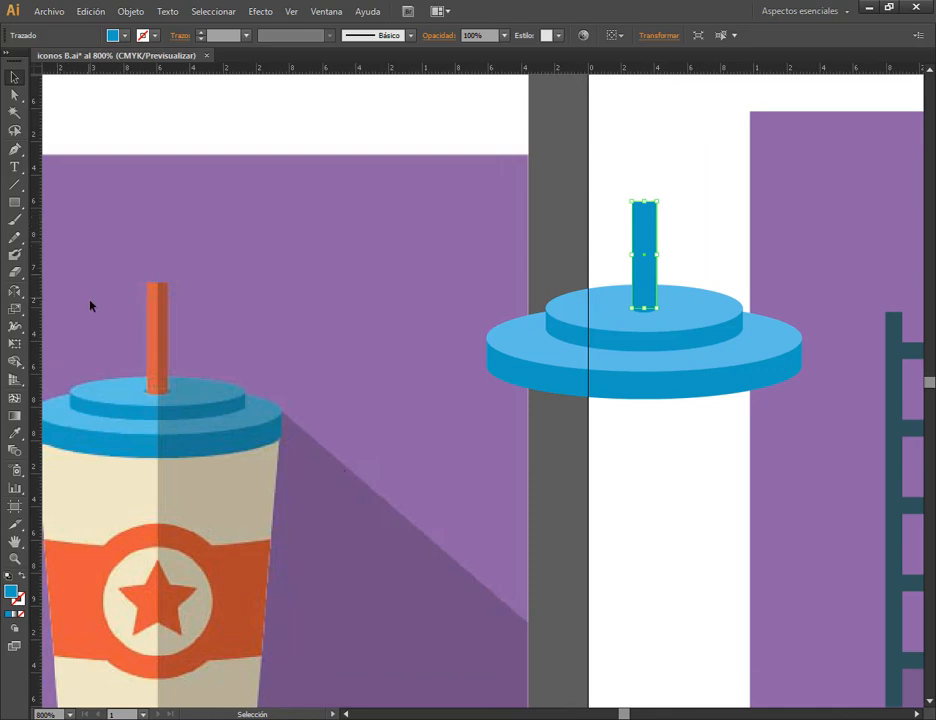
key(i)
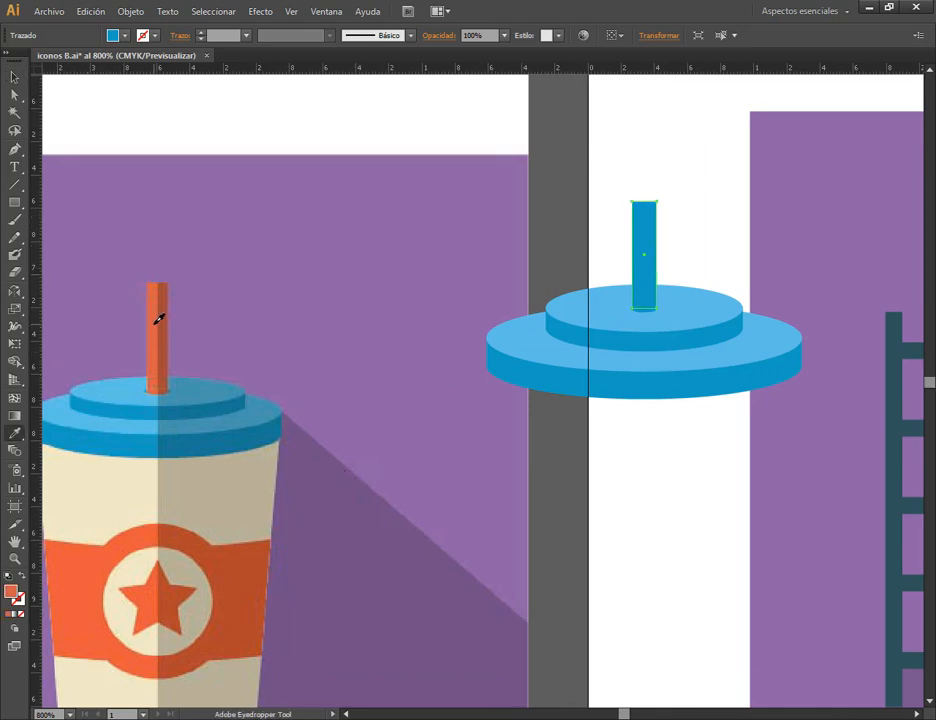
click(157, 318)
key(v)
click(704, 194)
- Arrange the small dark ellipse in front of the orange straw
scroll(670, 230, up, 1)
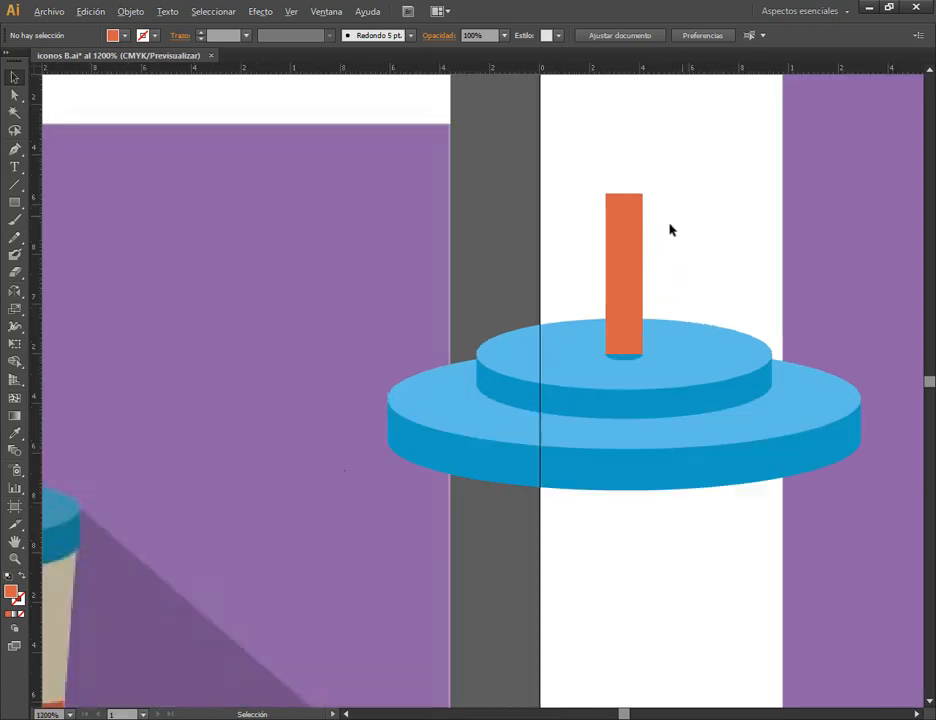
scroll(670, 230, up, 3)
click(612, 317)
drag(714, 317, 597, 180)
scroll(438, 355, up, 1)
drag(434, 400, 435, 433)
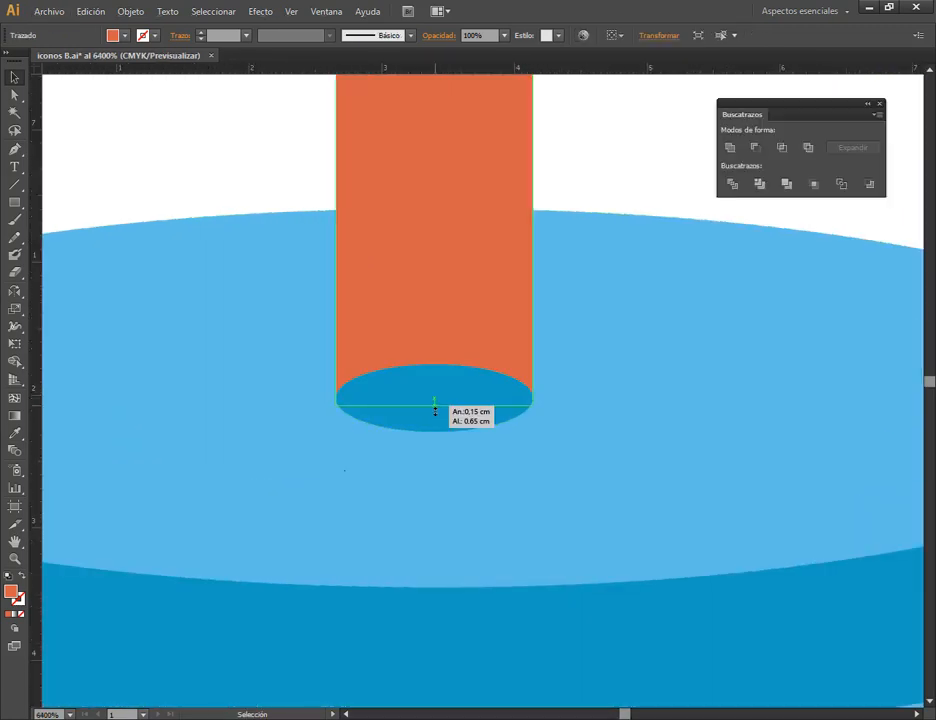
click(596, 175)
click(478, 390)
shift+click(504, 312)
key(ctrl+g)
right_click(473, 190)
click(530, 276)
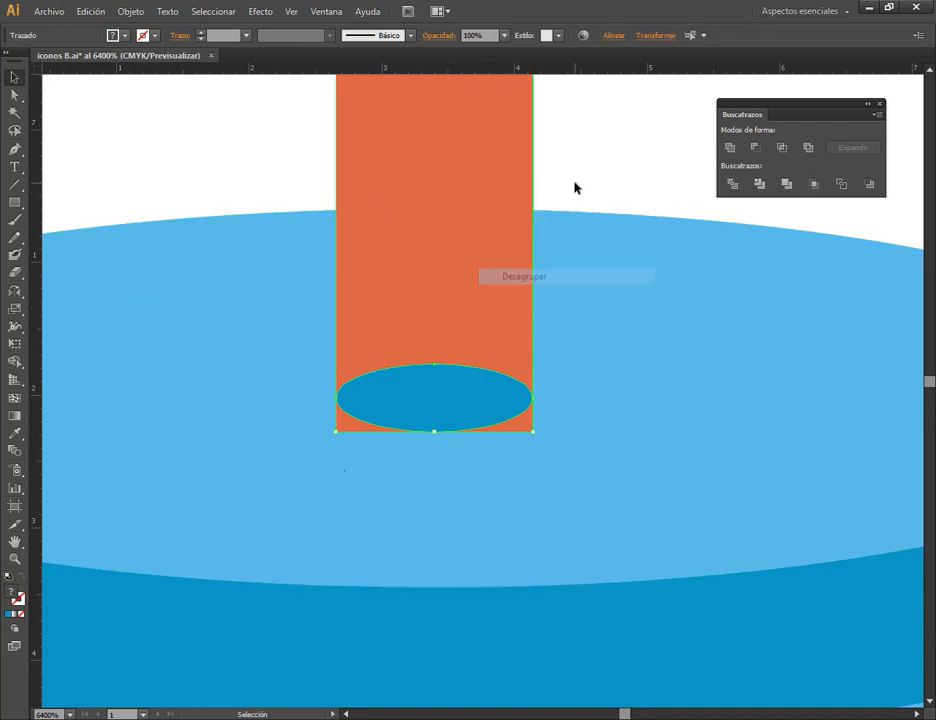
click(575, 188)
click(519, 426)
key(Delete)
click(355, 427)
key(ctrl+z)
key(ctrl+z)
key(ctrl+z)
click(575, 190)
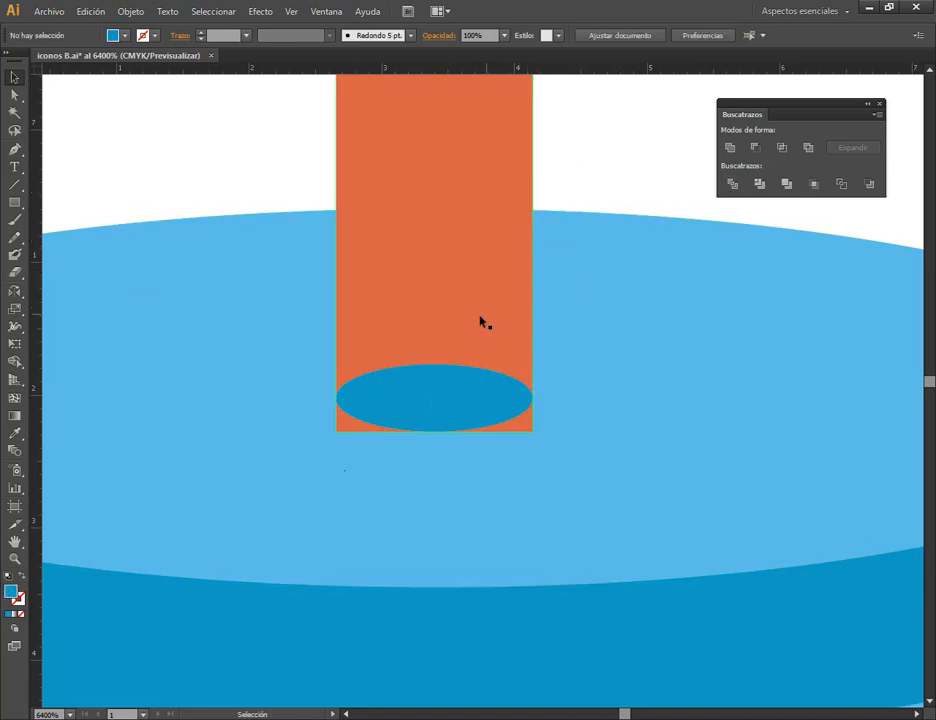
key(ctrl+z)
key(ctrl+z)
- Extend the straw down to the small ellipse's lower edge and divide the two shapes with Pathfinder
drag(435, 399, 437, 433)
shift+click(486, 411)
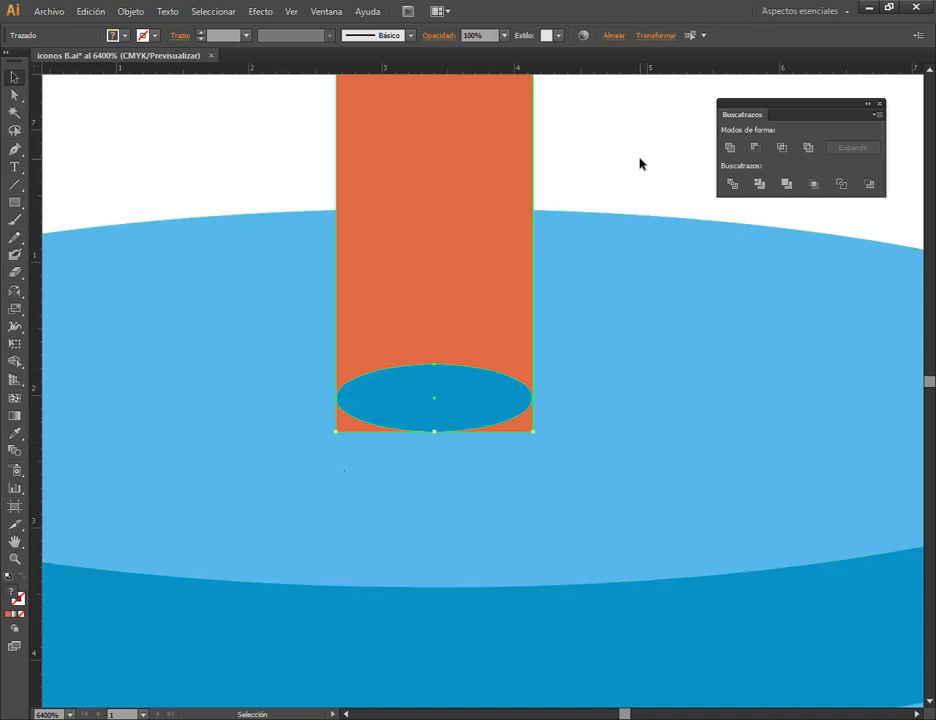
click(734, 184)
- Ungroup the divided pieces and delete the two leftover orange corners beside the ellipse's lower edge
click(585, 188)
click(528, 422)
right_click(470, 227)
click(513, 311)
click(578, 190)
click(521, 425)
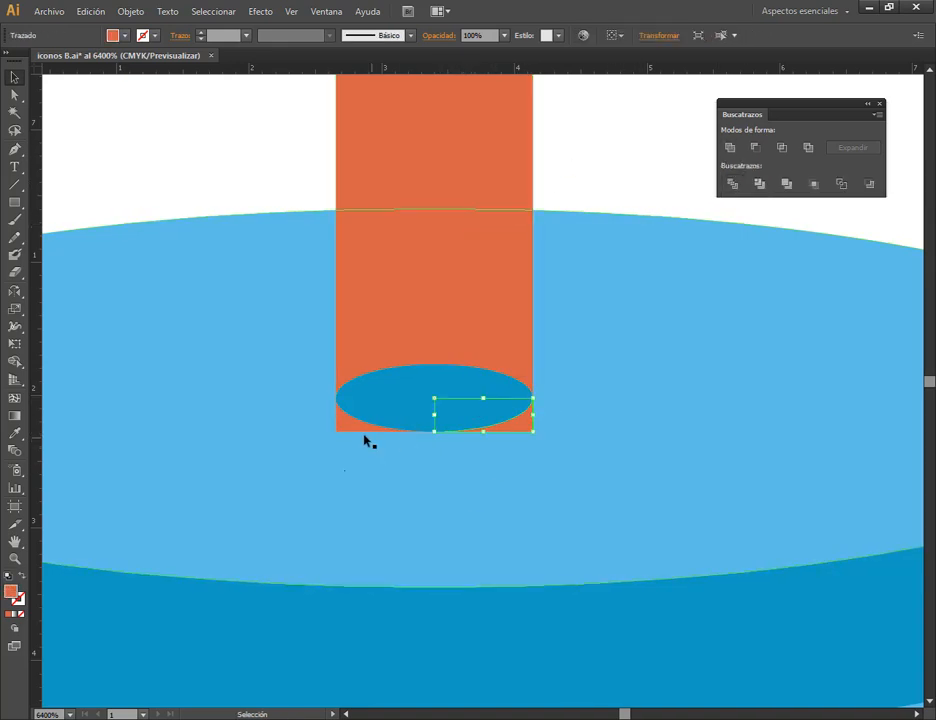
shift+click(350, 425)
key(Delete)
- Select the straw and the dark ellipse at its base and unite them into one shape with Pathfinder
click(478, 408)
shift+click(486, 408)
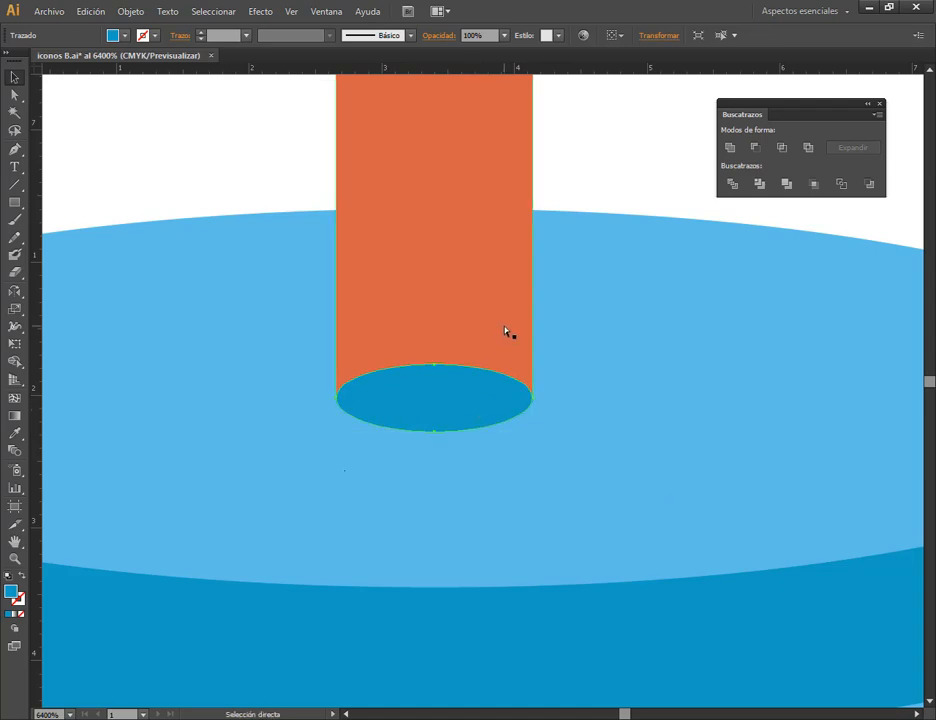
click(441, 388)
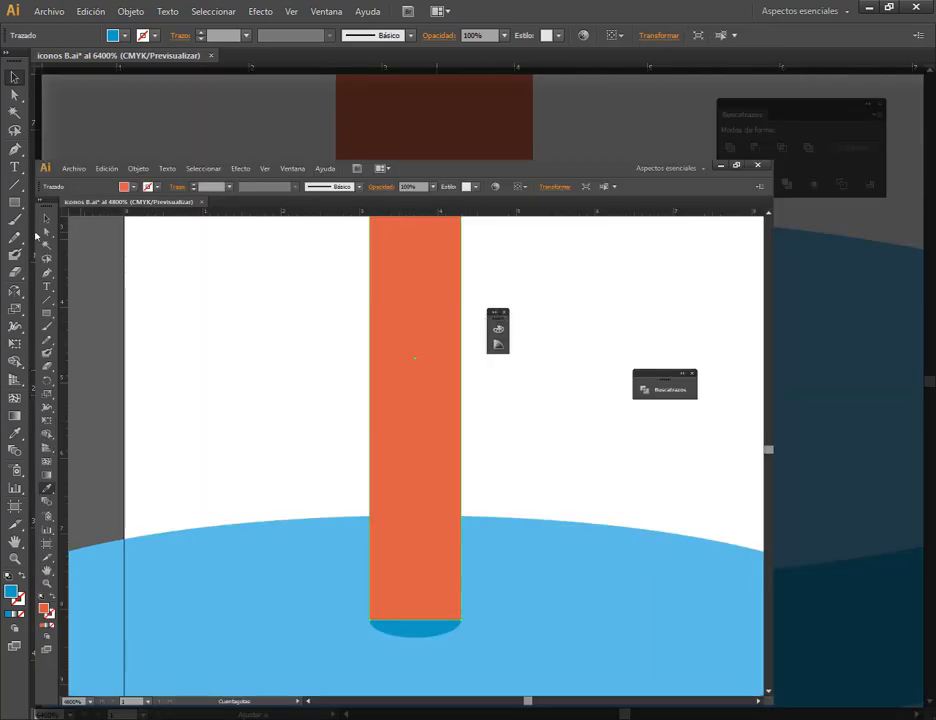
click(46, 218)
click(190, 309)
click(441, 483)
click(730, 148)
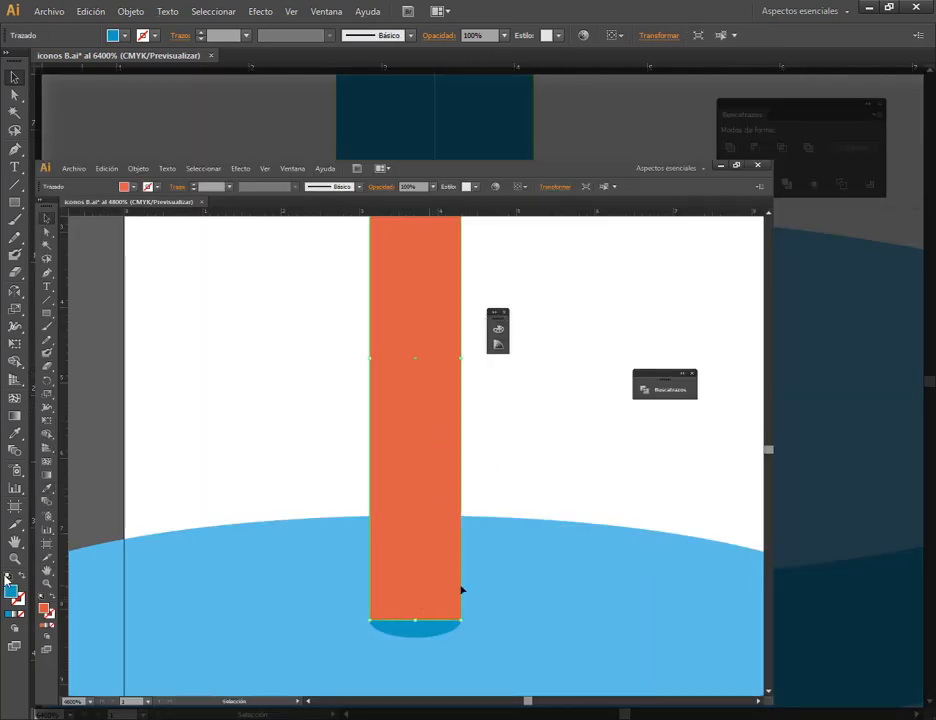
- Extend the orange straw downward past the small dark ellipse and narrow it symmetrically so it fits inside the ellipse's width
drag(415, 621, 415, 649)
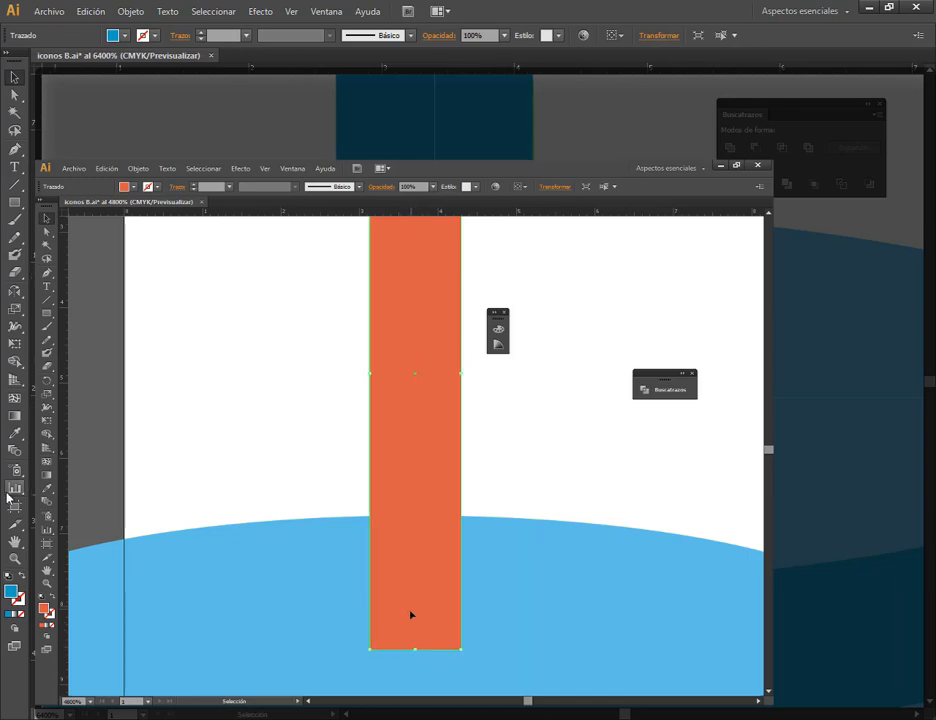
drag(463, 377, 447, 377)
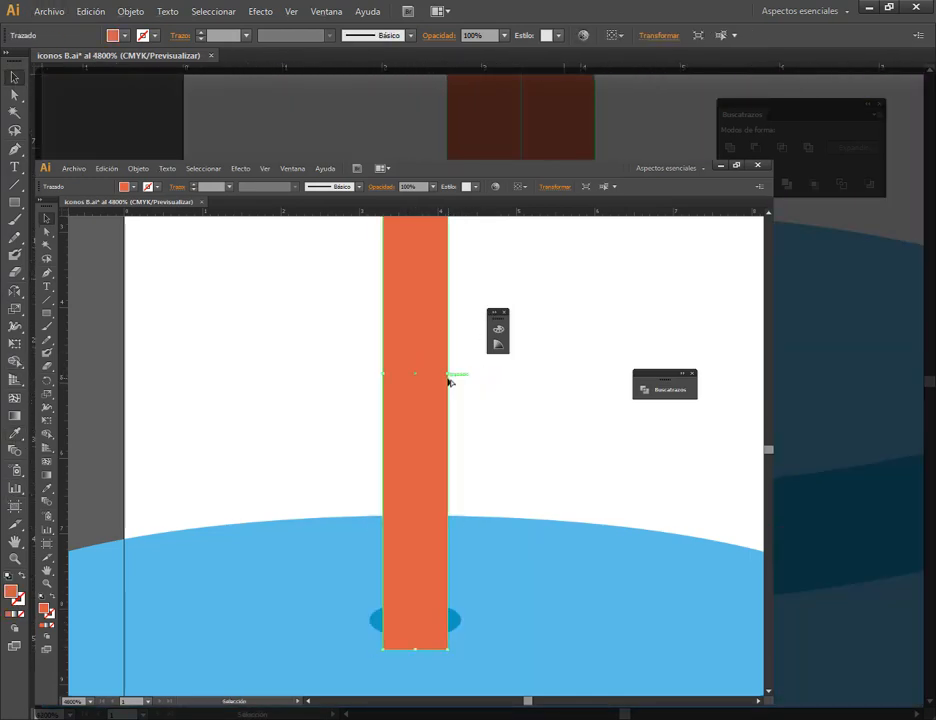
scroll(443, 675, up, 1)
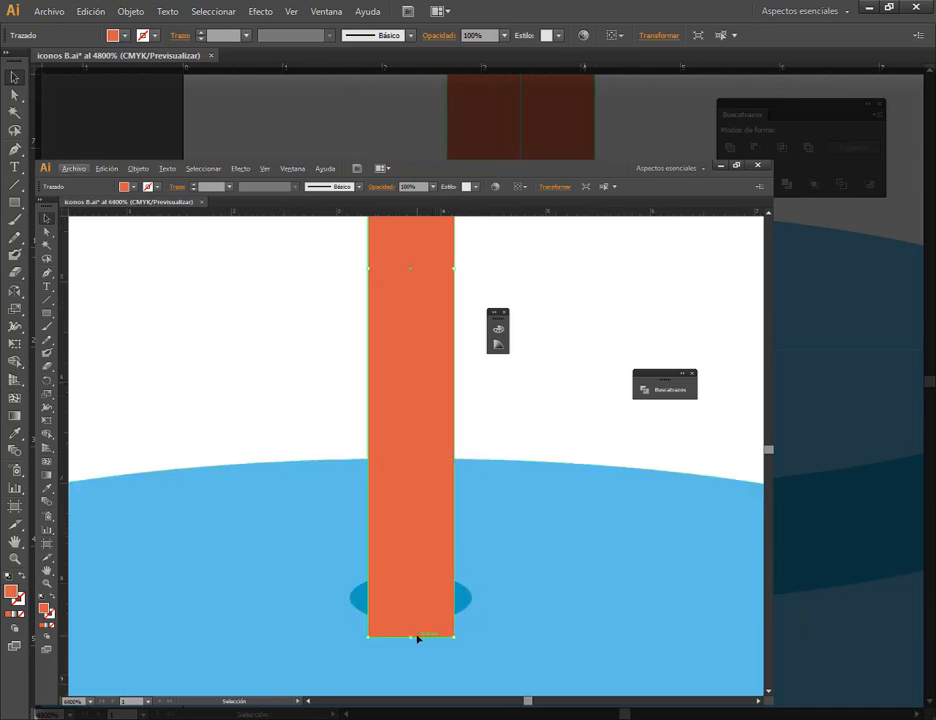
- Select the small dark ellipse together with the straw and divide the two shapes with Pathfinder
click(462, 599)
shift+click(434, 480)
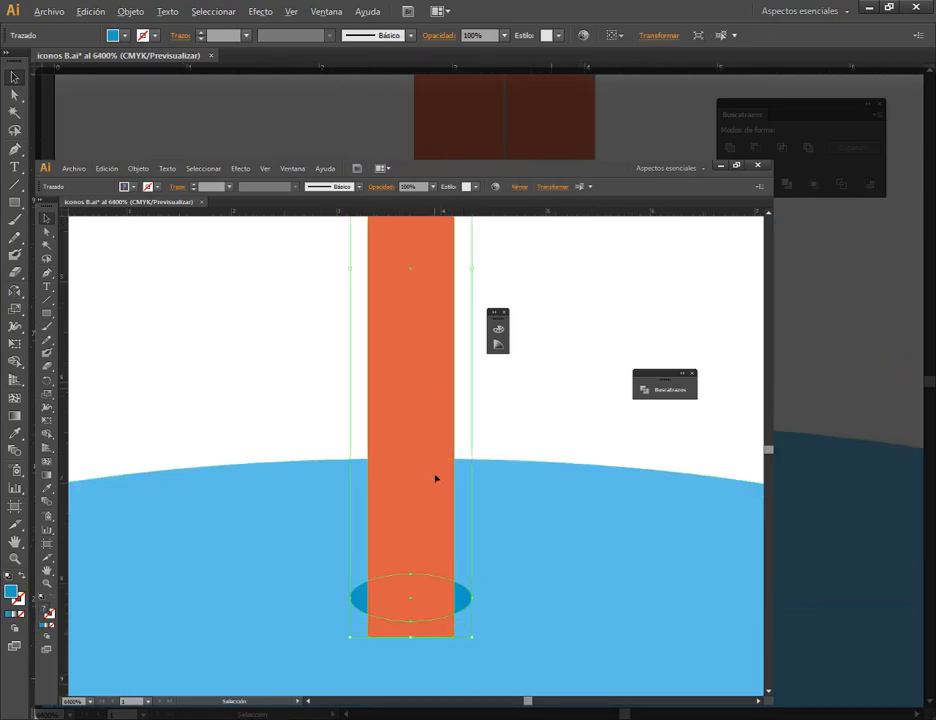
click(681, 375)
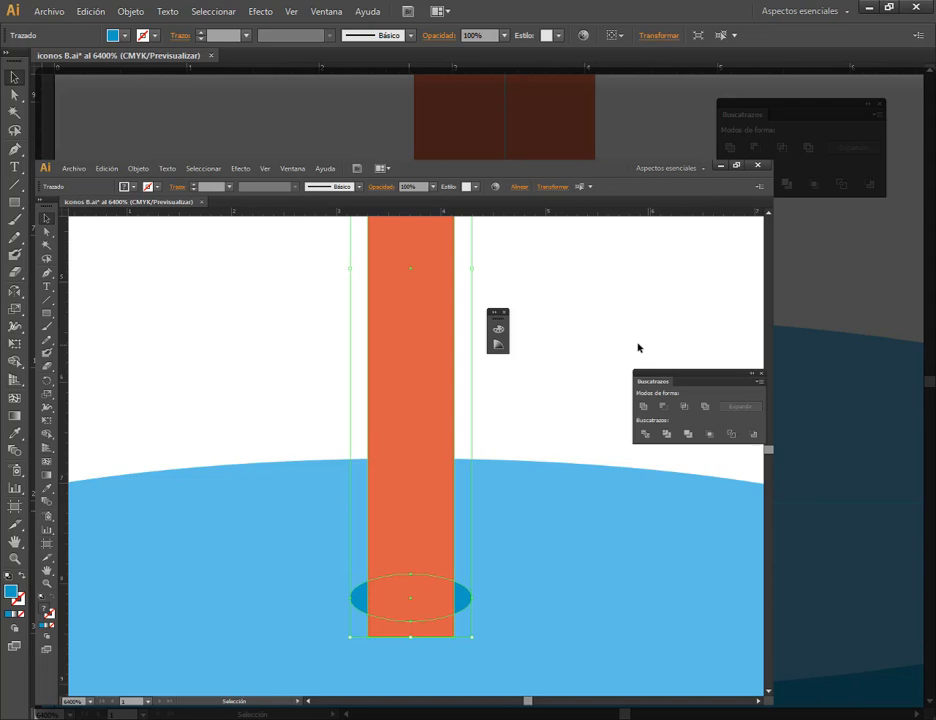
click(648, 437)
click(535, 411)
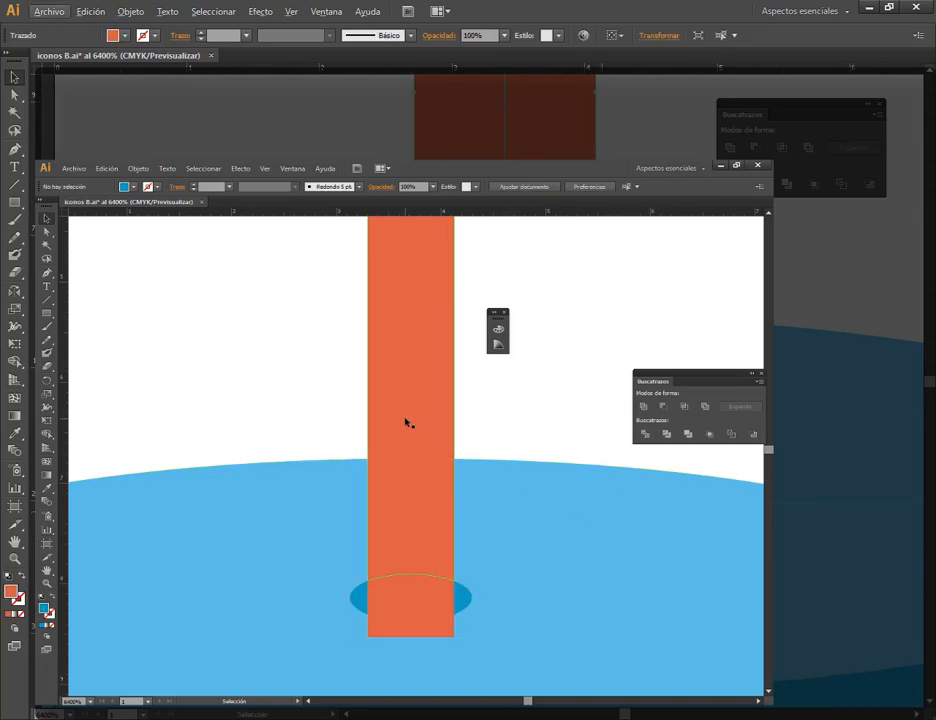
- Ungroup the divided pieces and delete the orange remainder below the ellipse's lower edge
right_click(405, 422)
click(436, 488)
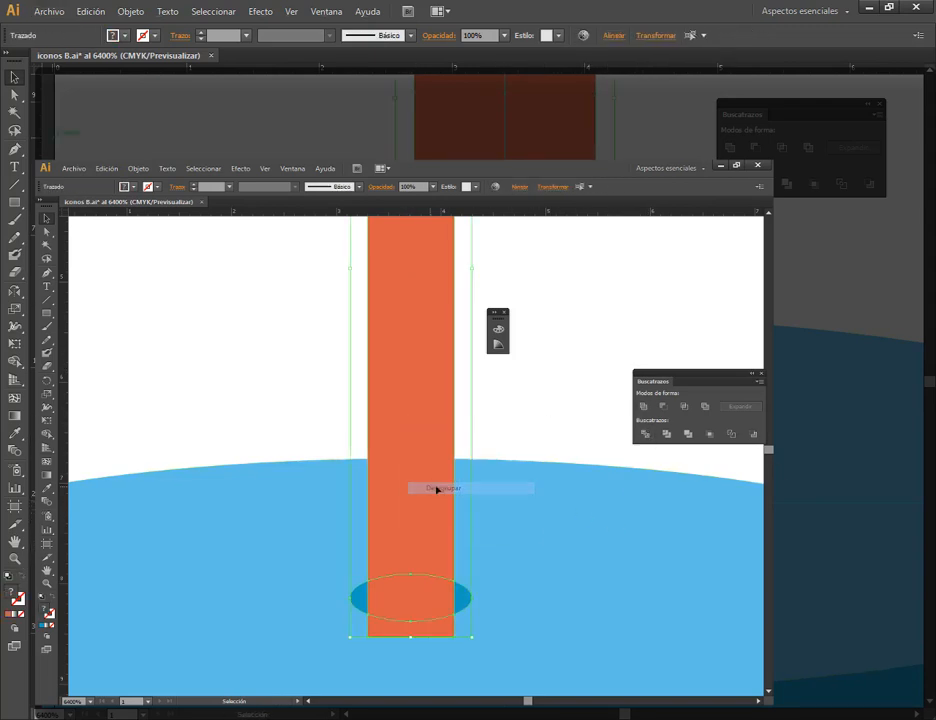
click(527, 426)
click(448, 630)
key(Delete)
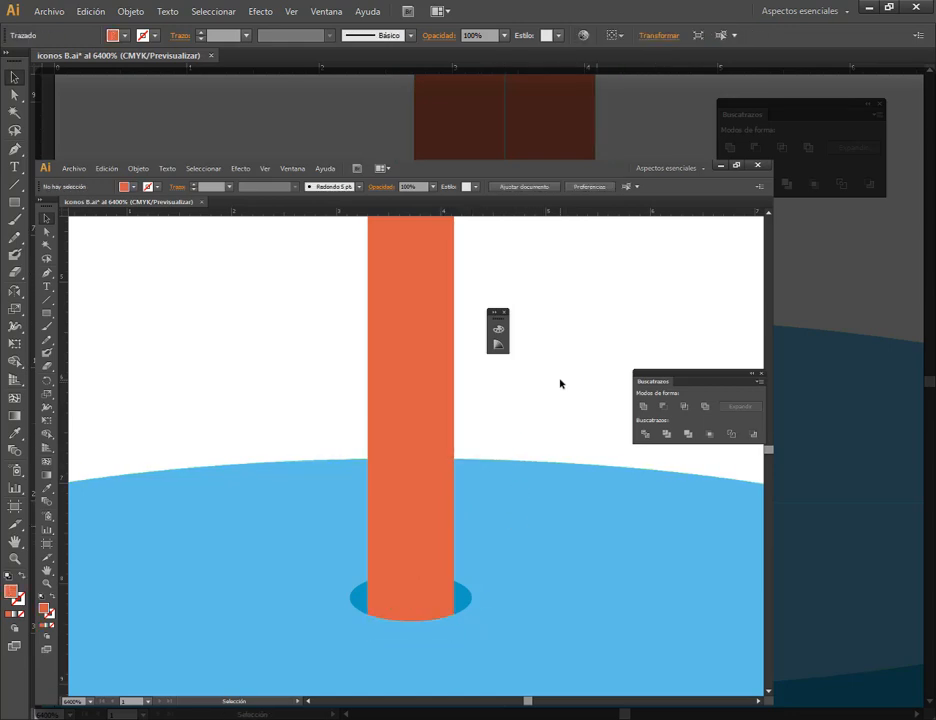
- Draw a tall rectangle as wide as the lid for the cup body and lengthen the straw slightly upward
scroll(635, 320, down, 7)
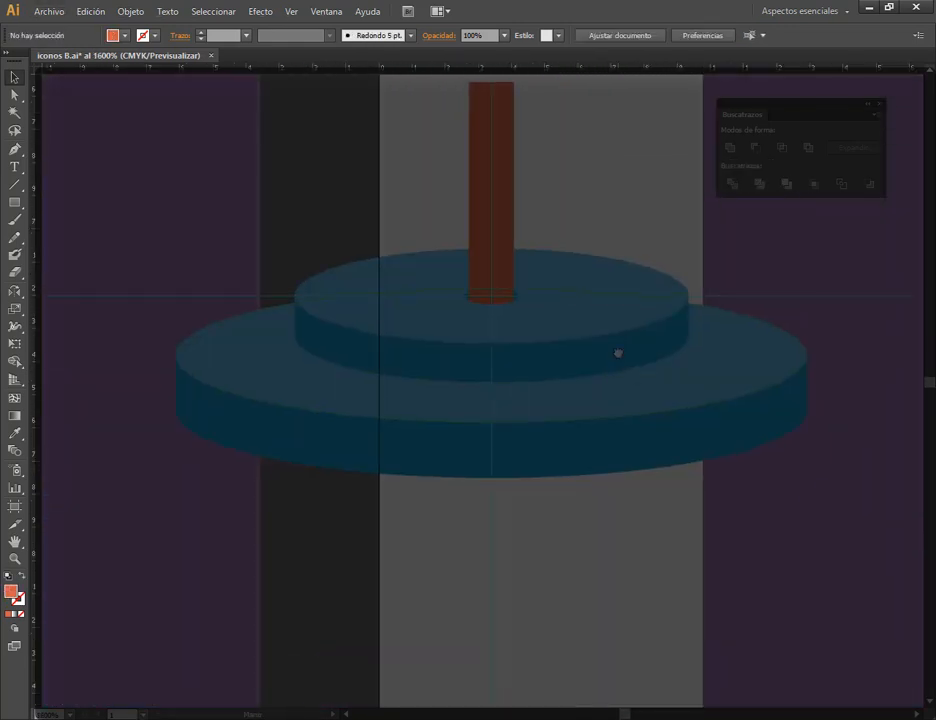
click(14, 202)
mouse_move(449, 236)
mouse_down()
mouse_move(687, 591)
mouse_move(686, 577)
mouse_up()
key(v)
click(569, 108)
drag(569, 108, 569, 98)
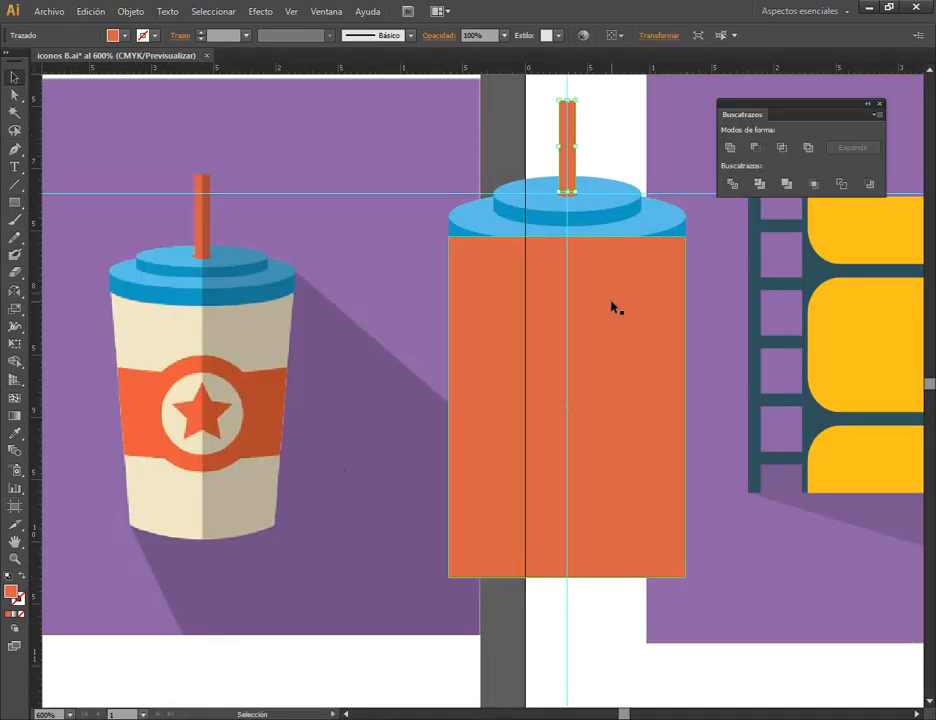
- Fill the cup body rectangle with the cream colour sampled from the lit half of the reference cup
click(612, 307)
click(15, 434)
click(162, 335)
key(v)
- Arrange the cream cup body behind the blue lid but in front of the purple background squares
right_click(542, 267)
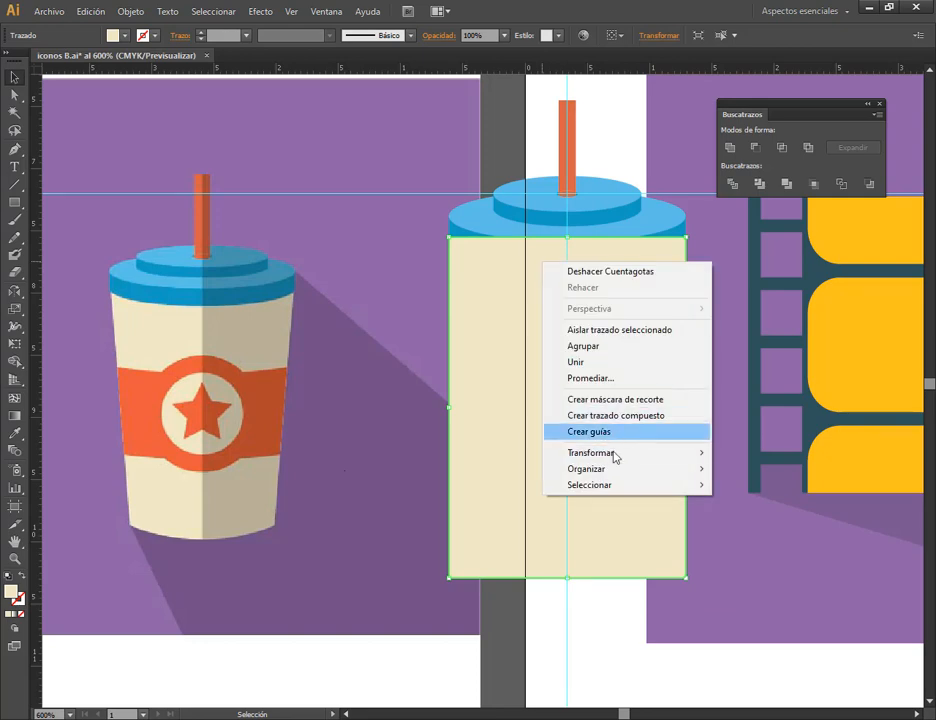
click(605, 434)
click(405, 288)
click(131, 12)
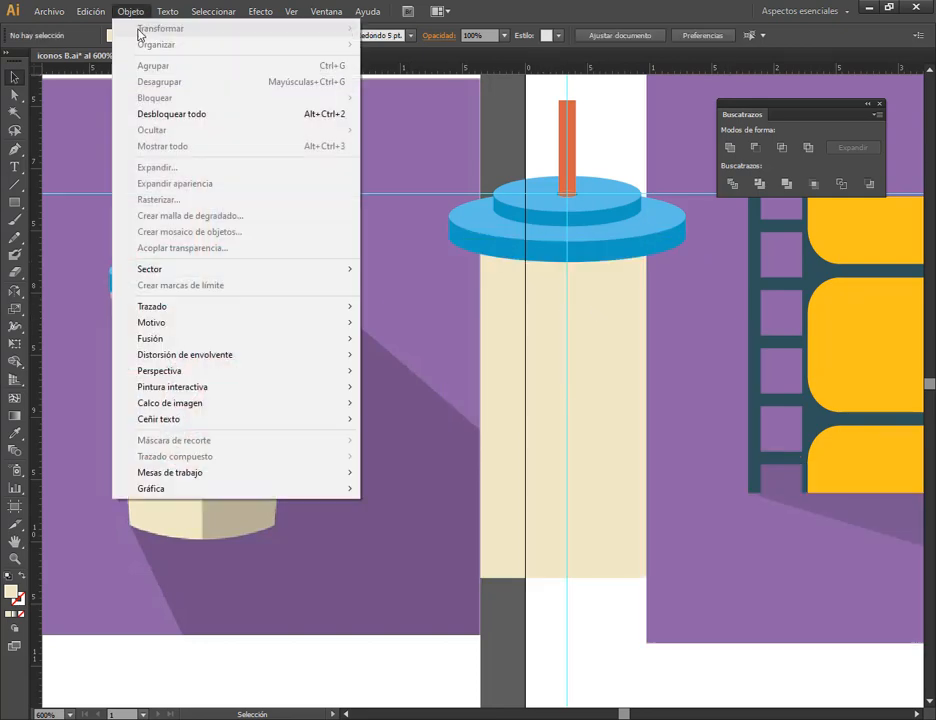
drag(493, 125, 618, 405)
right_click(618, 405)
mouse_move(660, 525)
click(596, 526)
click(607, 606)
click(603, 552)
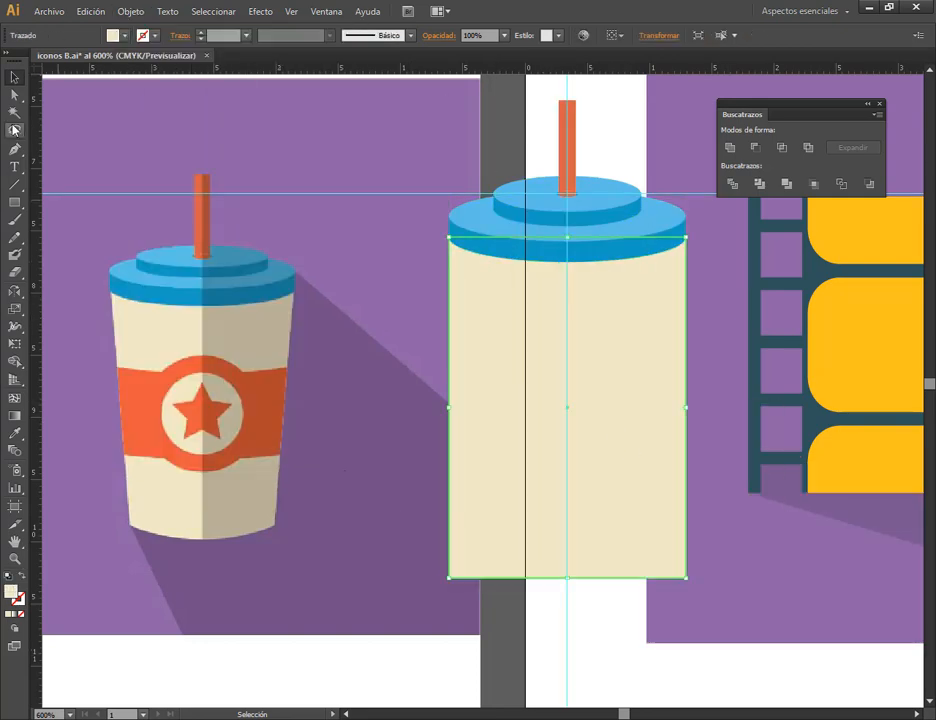
- Scale the cup body's two lower corner anchors inward to taper it, and raise its bottom edge slightly
key(a)
click(449, 578)
shift+click(686, 578)
click(15, 309)
drag(566, 578, 655, 580)
key(v)
drag(567, 577, 569, 553)
click(577, 563)
click(585, 547)
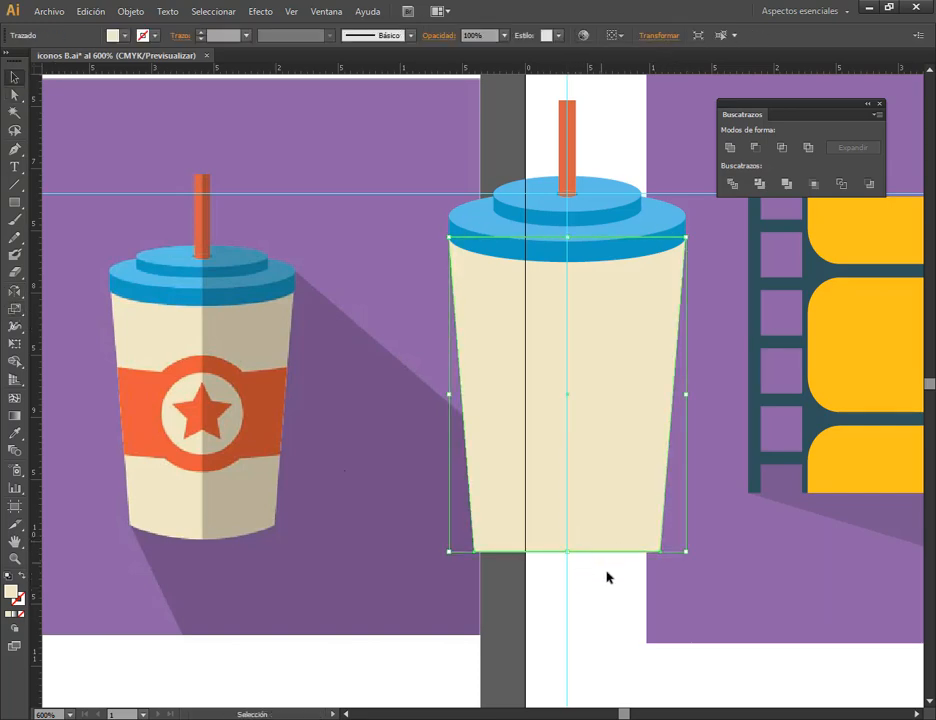
alt+scroll(595, 568, up, 4)
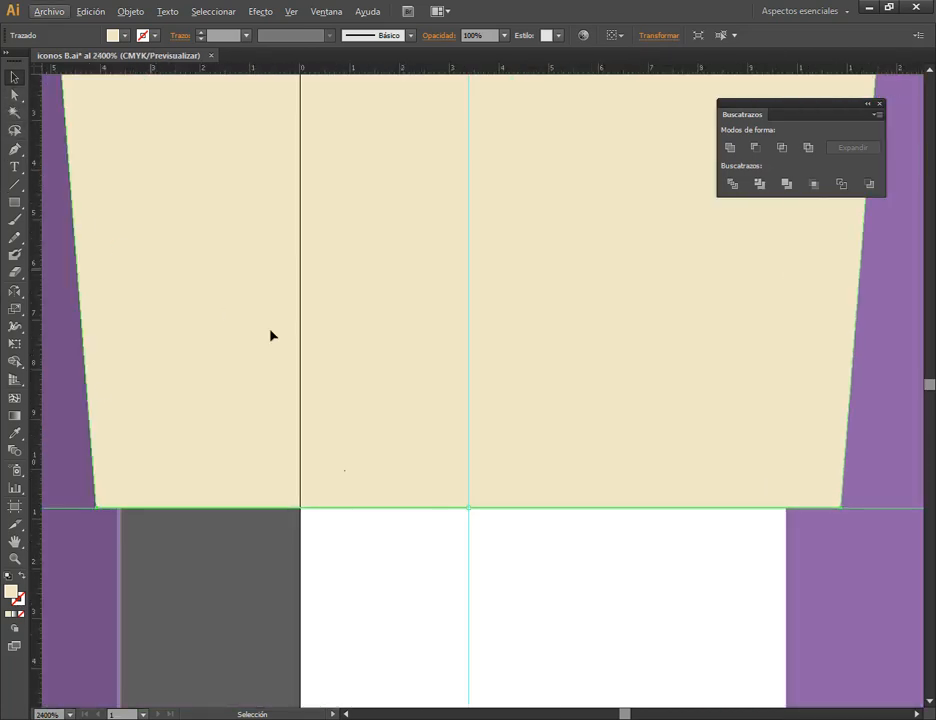
alt+scroll(272, 334, down, 1)
click(14, 148)
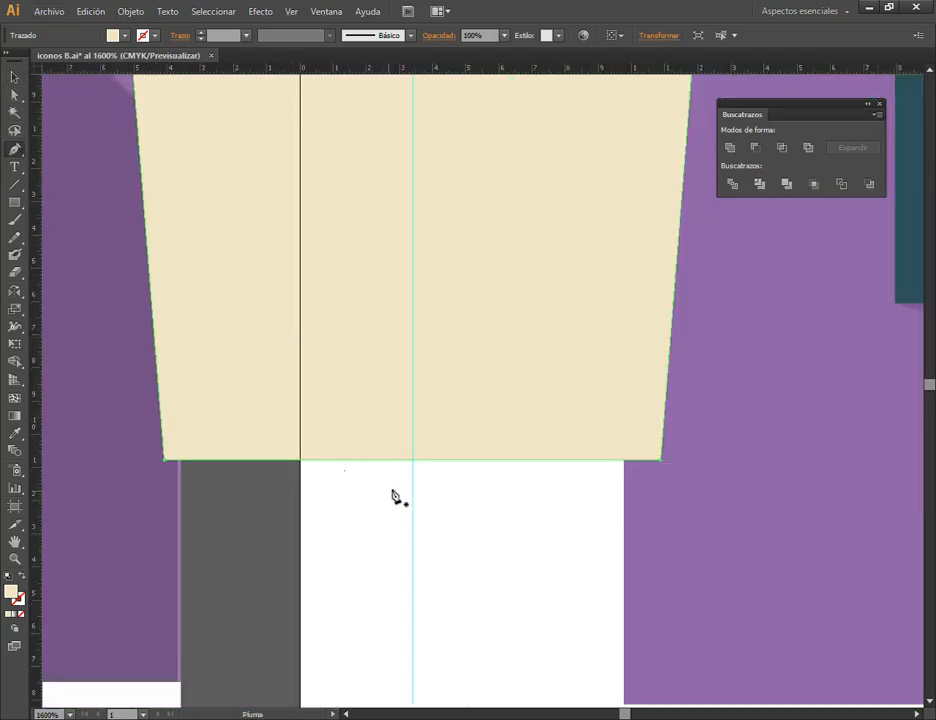
click(412, 461)
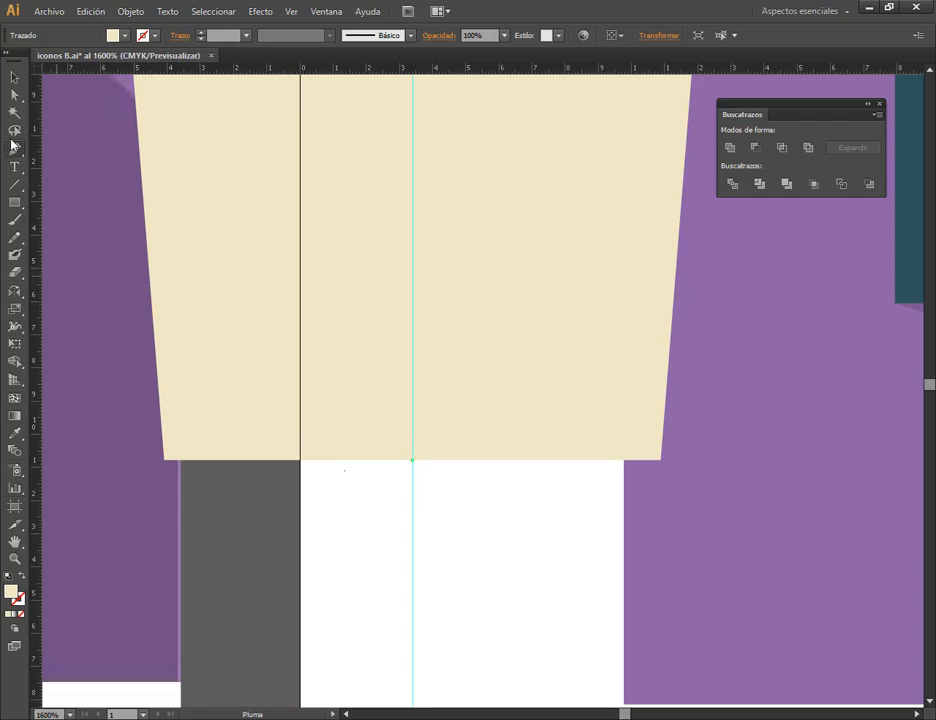
click(14, 95)
drag(413, 461, 417, 500)
key(Delete)
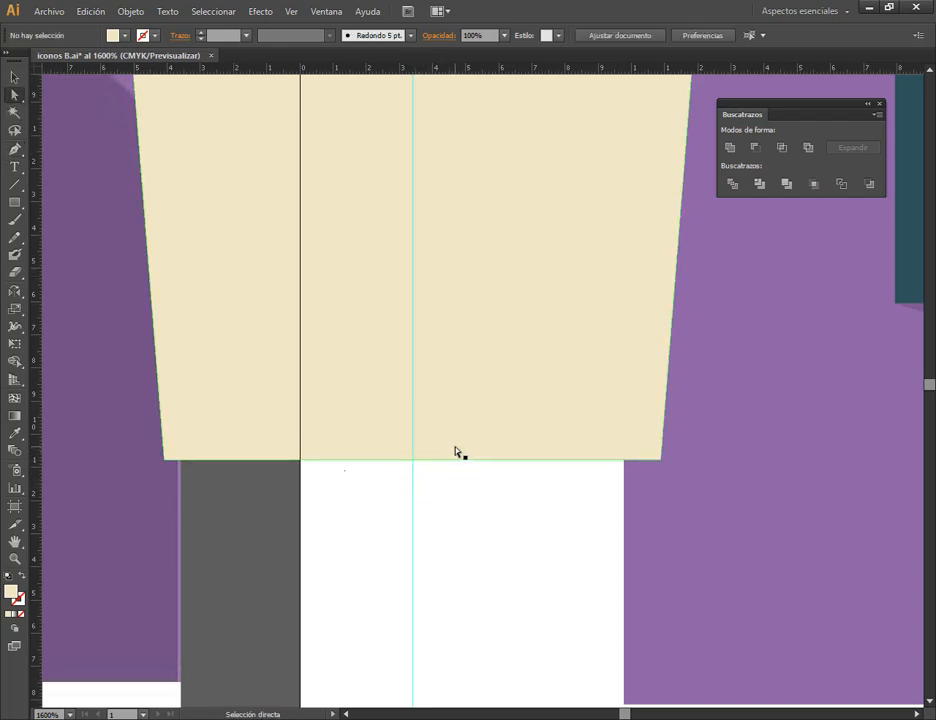
- Add an anchor point where the cup's bottom edge meets the vertical guide and pull it downward into a shallow point
click(456, 449)
click(13, 149)
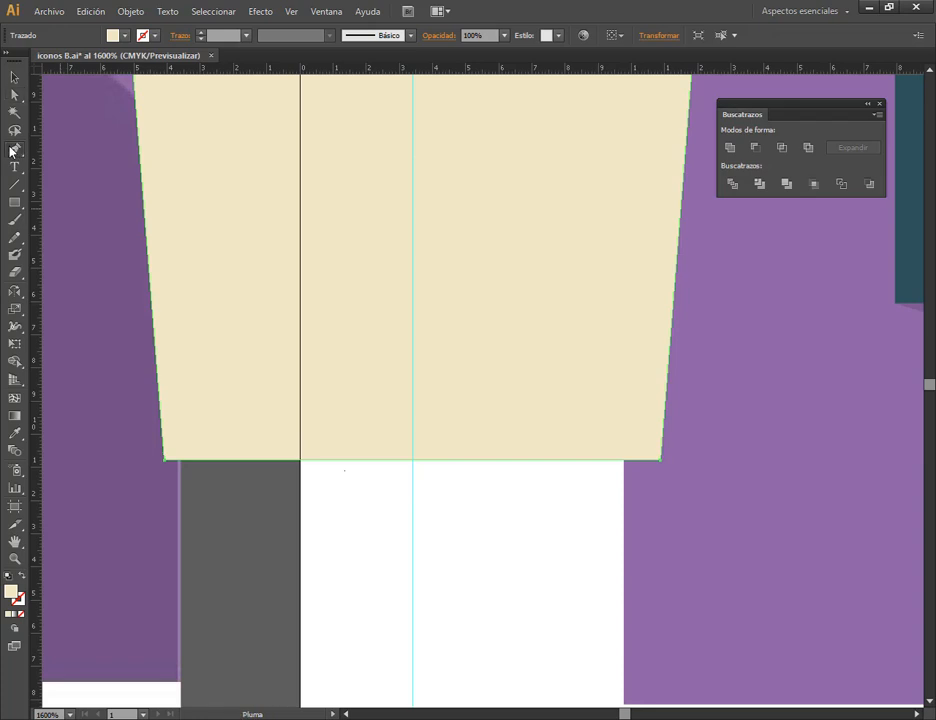
click(414, 462)
key(a)
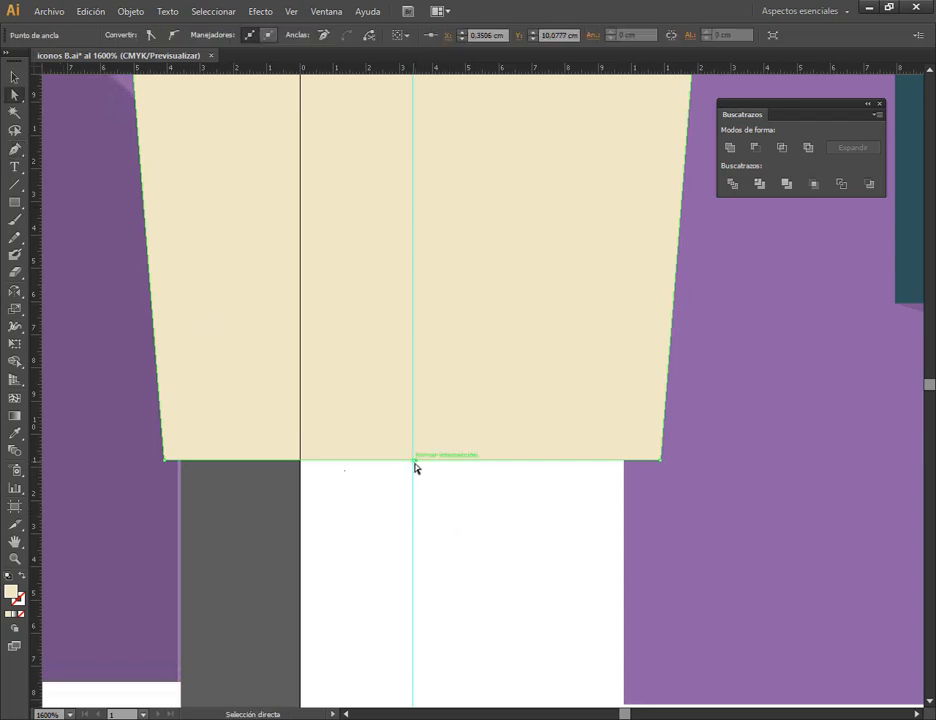
drag(415, 461, 414, 508)
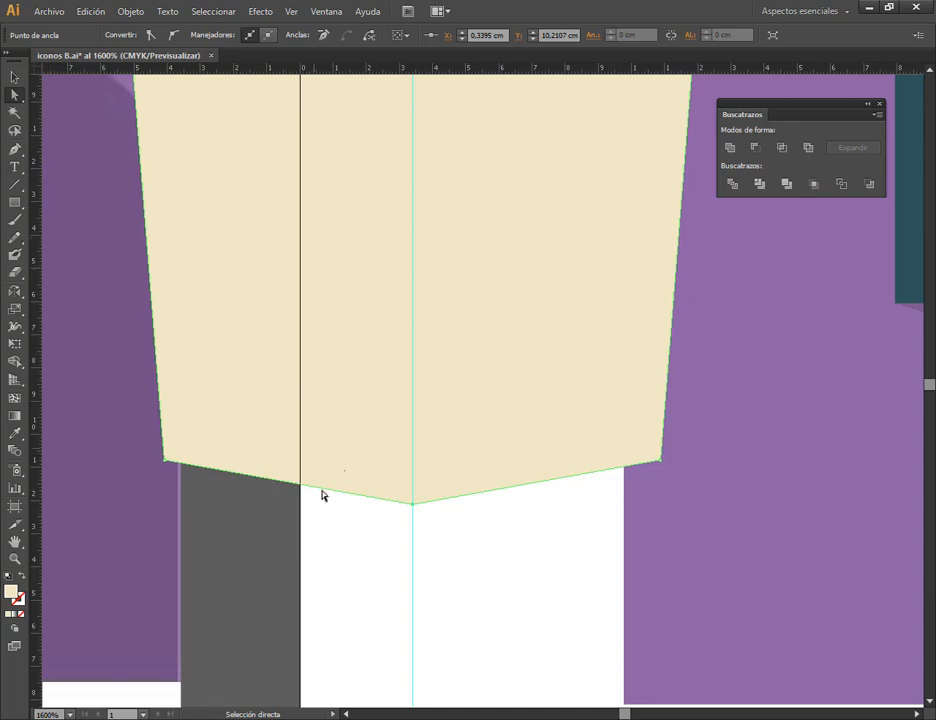
- Convert the cup's lower middle anchor to a smooth point with long horizontal handles, rounding the bottom edge
key(shift+c)
drag(412, 504, 250, 507)
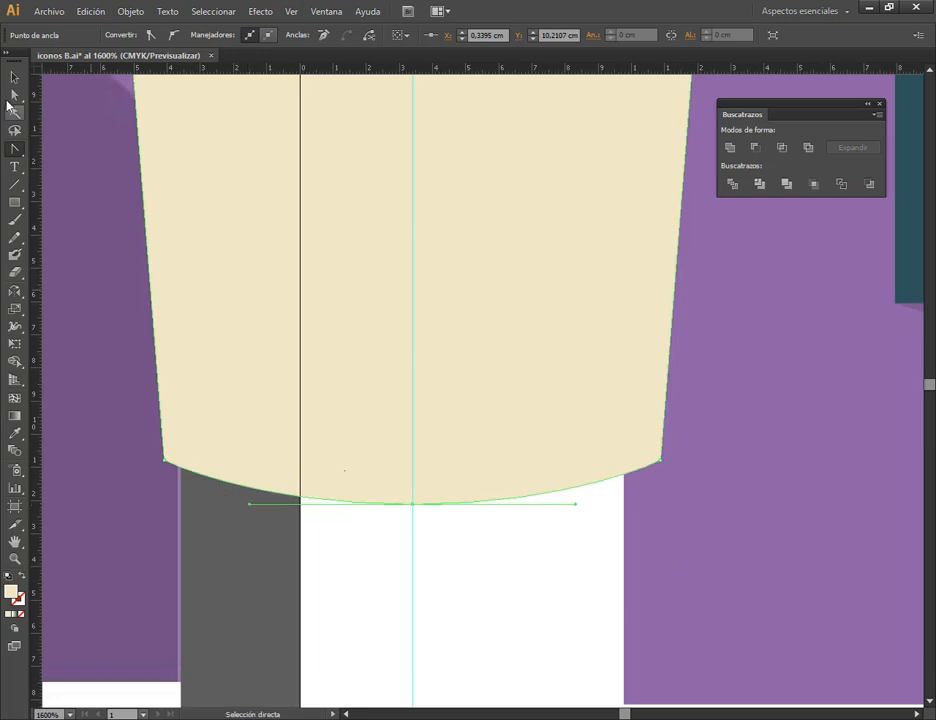
key(v)
click(884, 457)
scroll(741, 435, down, 1)
scroll(741, 435, down, 4)
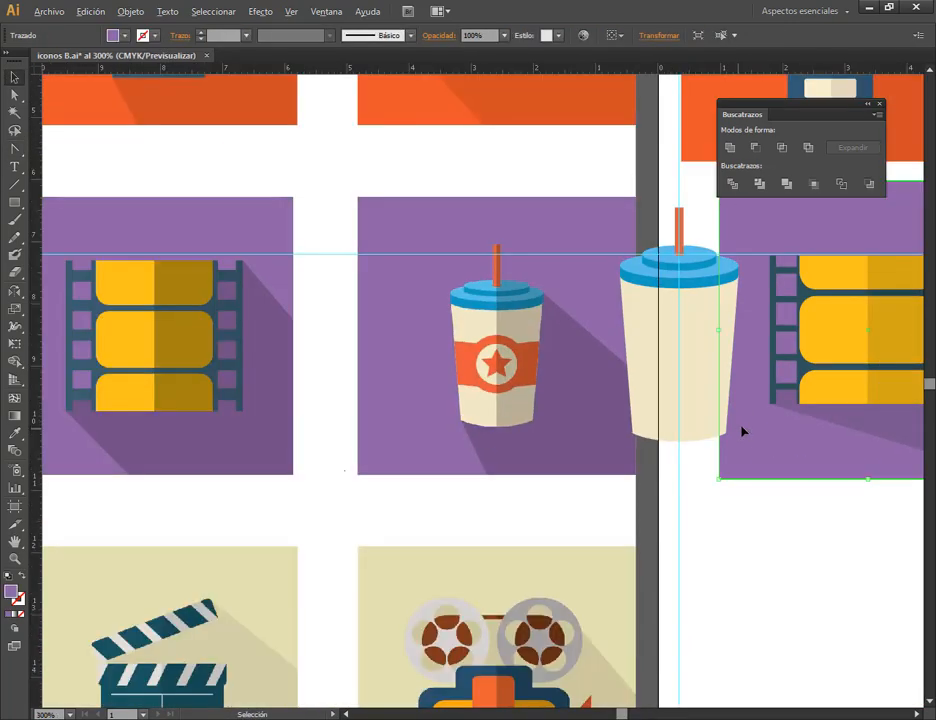
scroll(784, 337, up, 1)
- Switch to the Sin título-1 document in the other Illustrator window and delete the ornamental frame
mouse_move(375, 719)
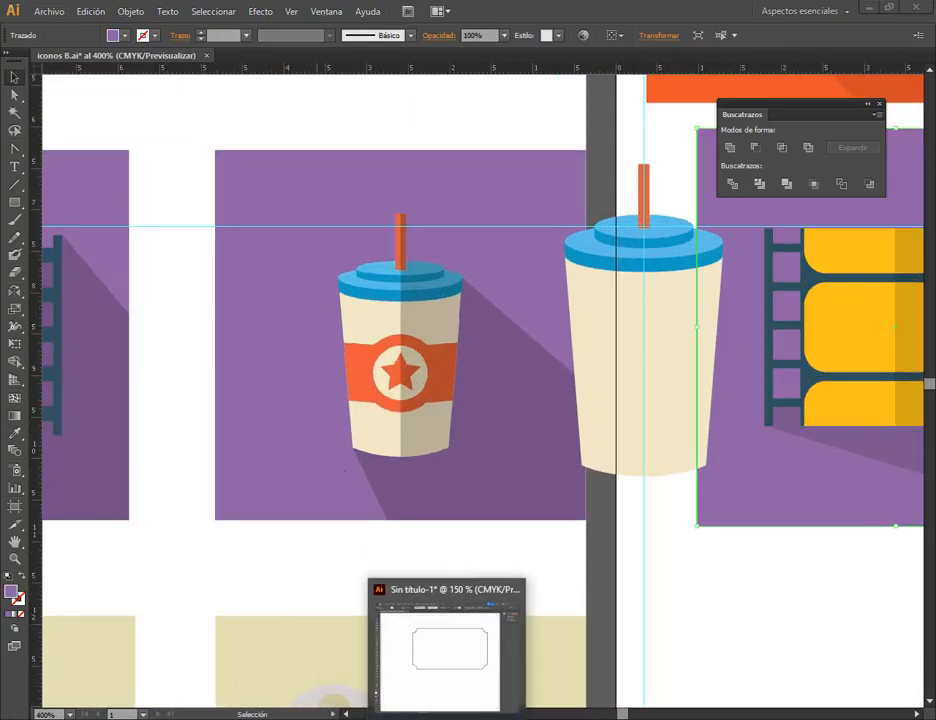
click(447, 719)
drag(413, 244, 307, 138)
key(Delete)
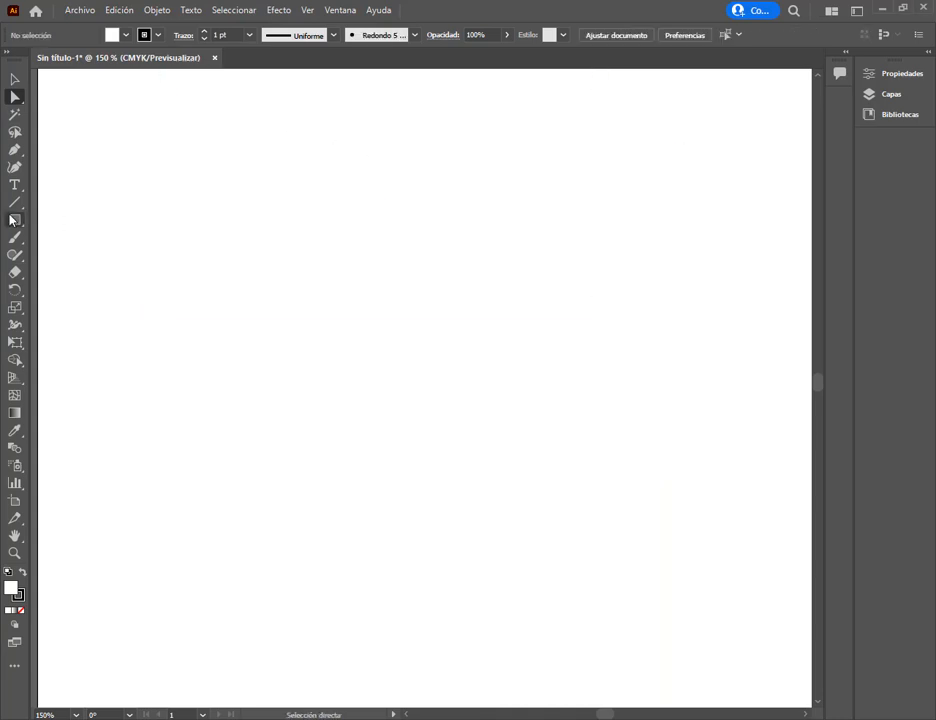
- Draw a tall rectangle about 79 mm wide and bow its bottom edge downward with the Anchor Point tool
click(14, 219)
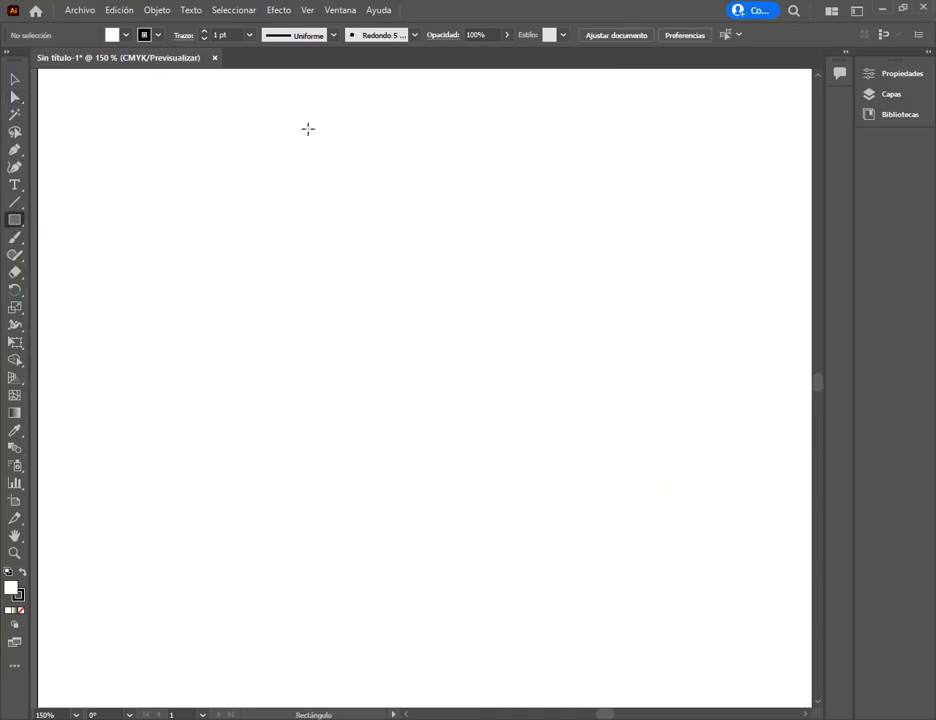
drag(294, 105, 622, 498)
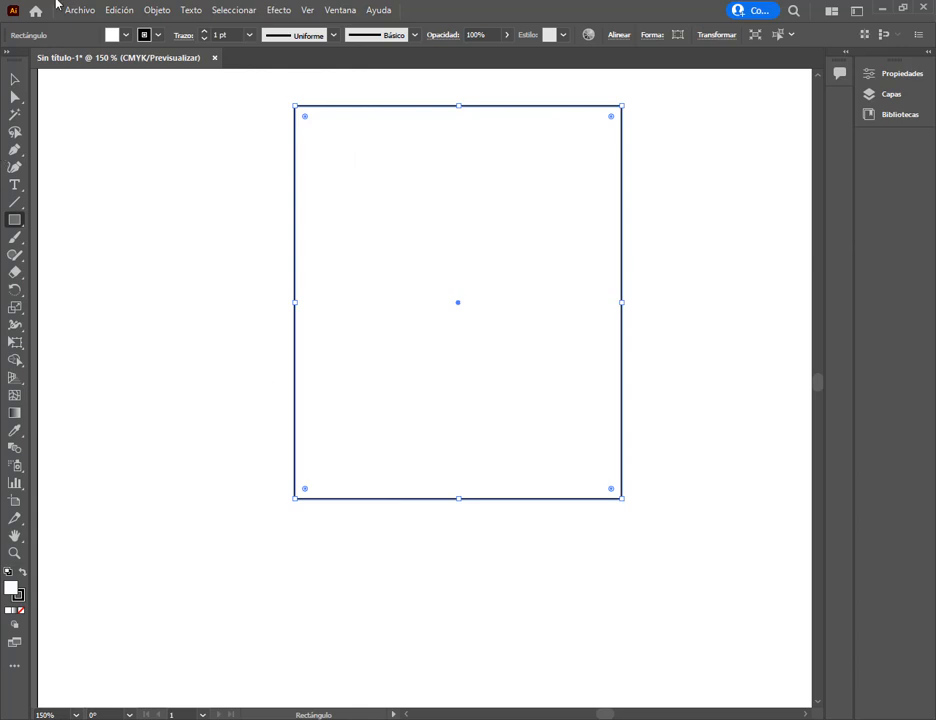
key(a)
click(15, 150)
right_click(15, 152)
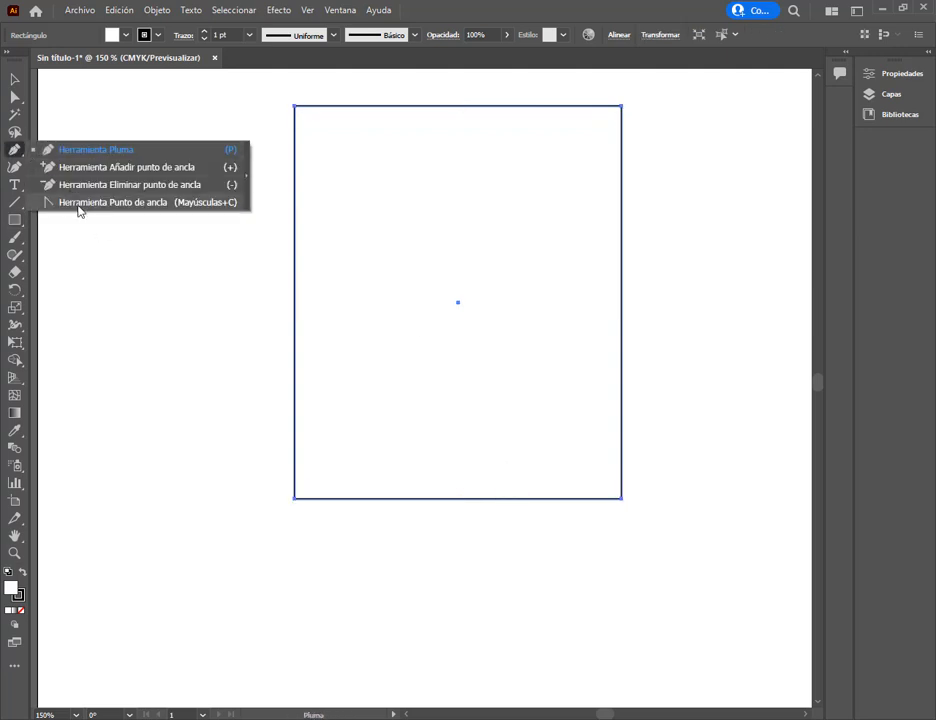
click(79, 203)
drag(484, 499, 468, 537)
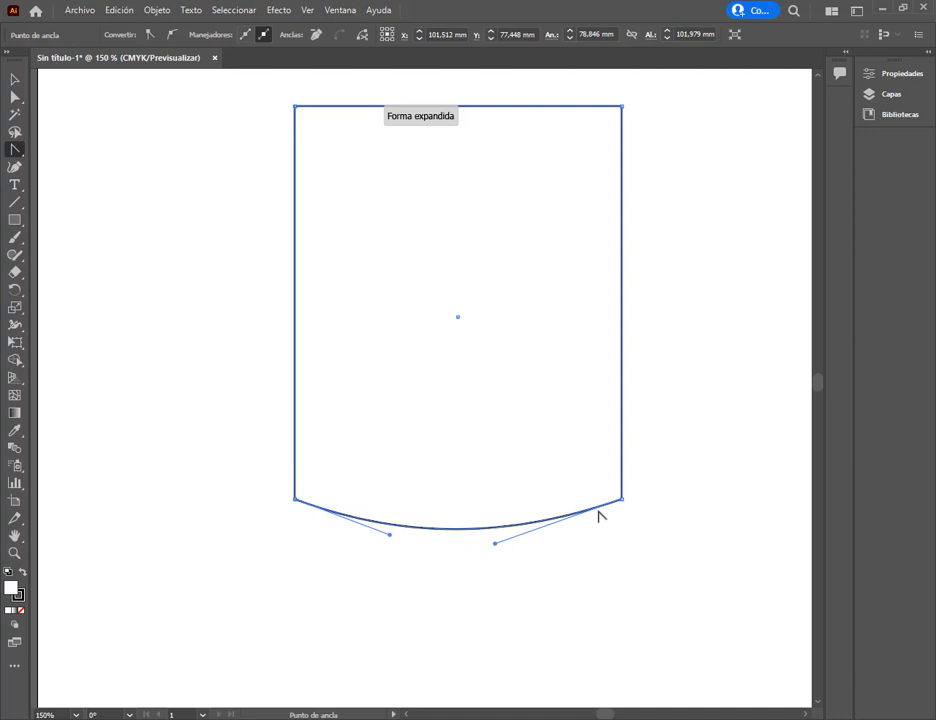
click(15, 79)
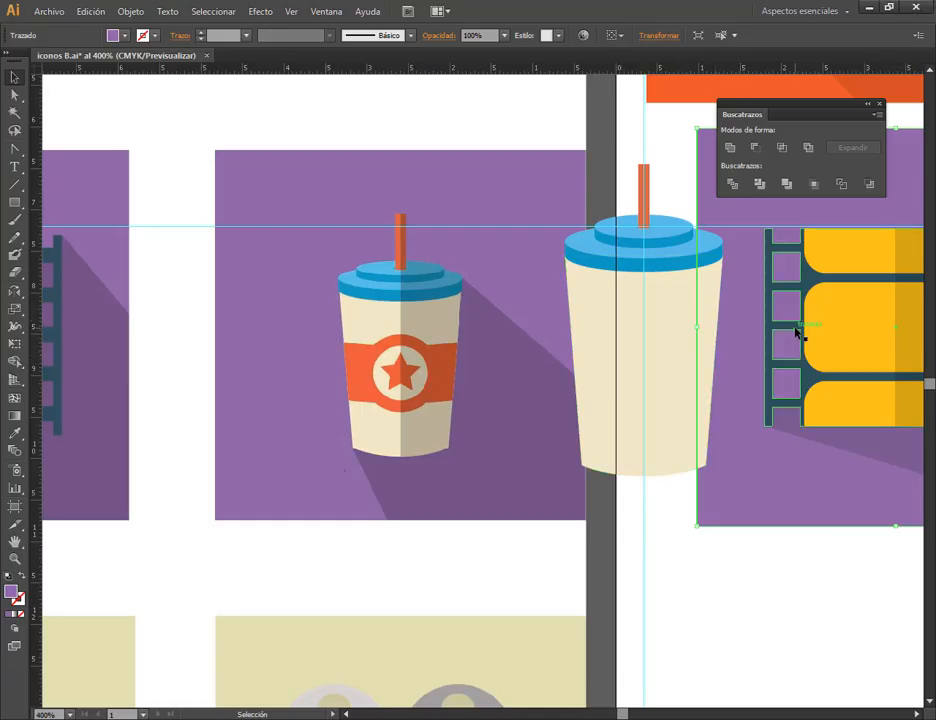
- Draw a horizontal rectangle across the middle of the new cup, overhanging both sides, and fill it with the reference band's orange
scroll(761, 312, up, 1)
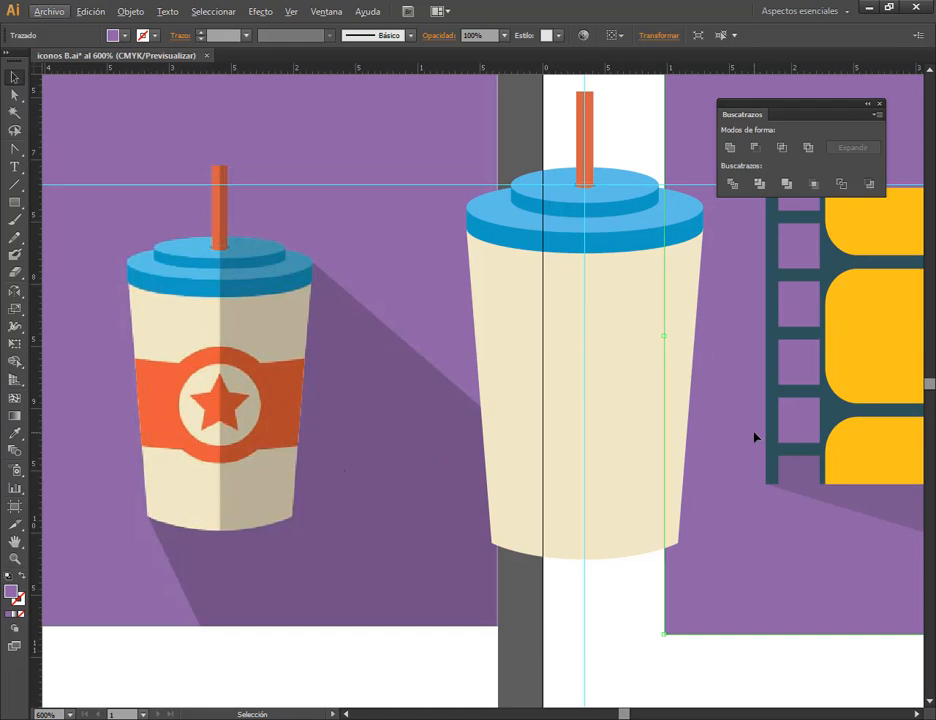
click(14, 202)
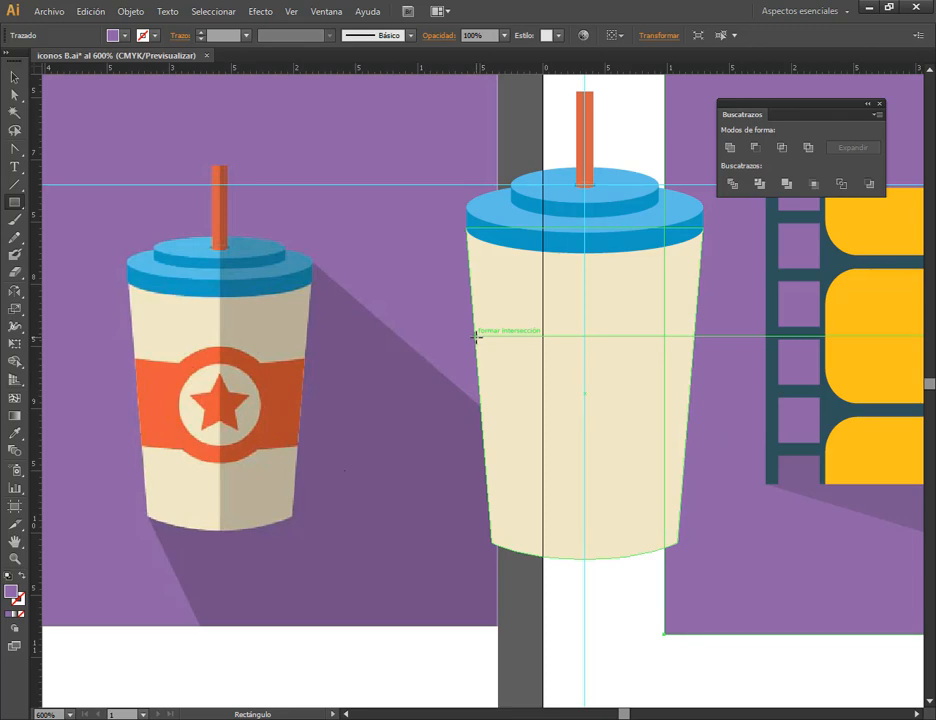
drag(459, 337, 720, 440)
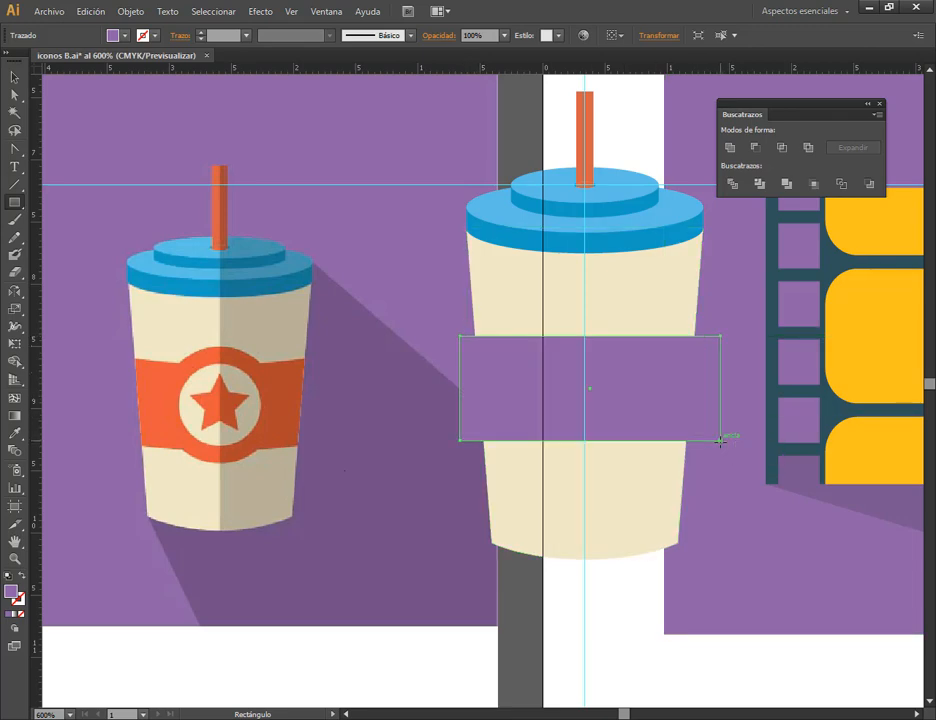
key(v)
click(17, 431)
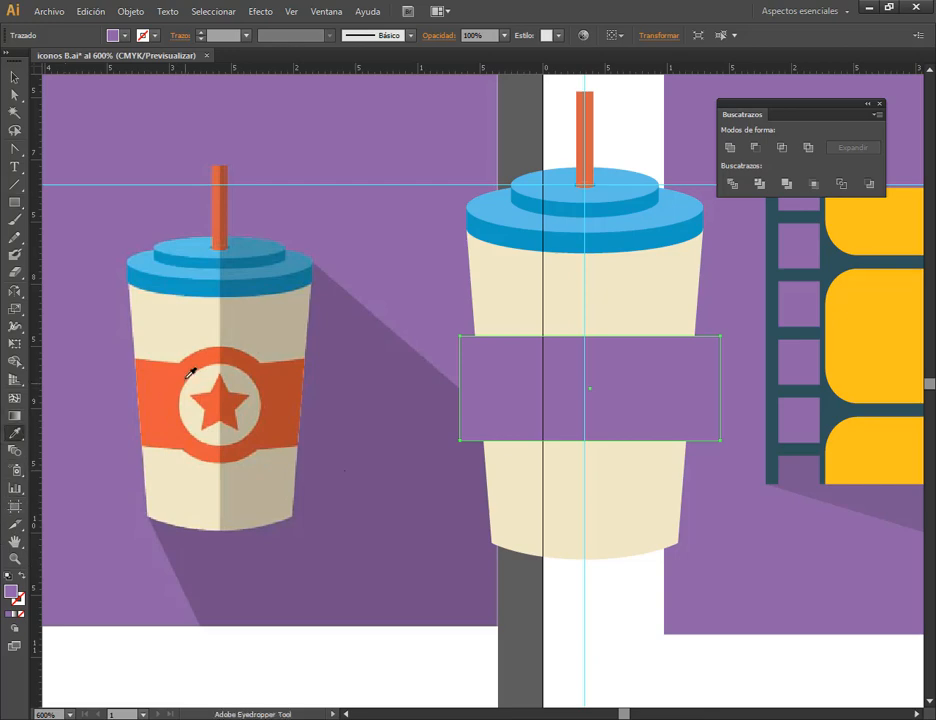
click(167, 369)
click(14, 79)
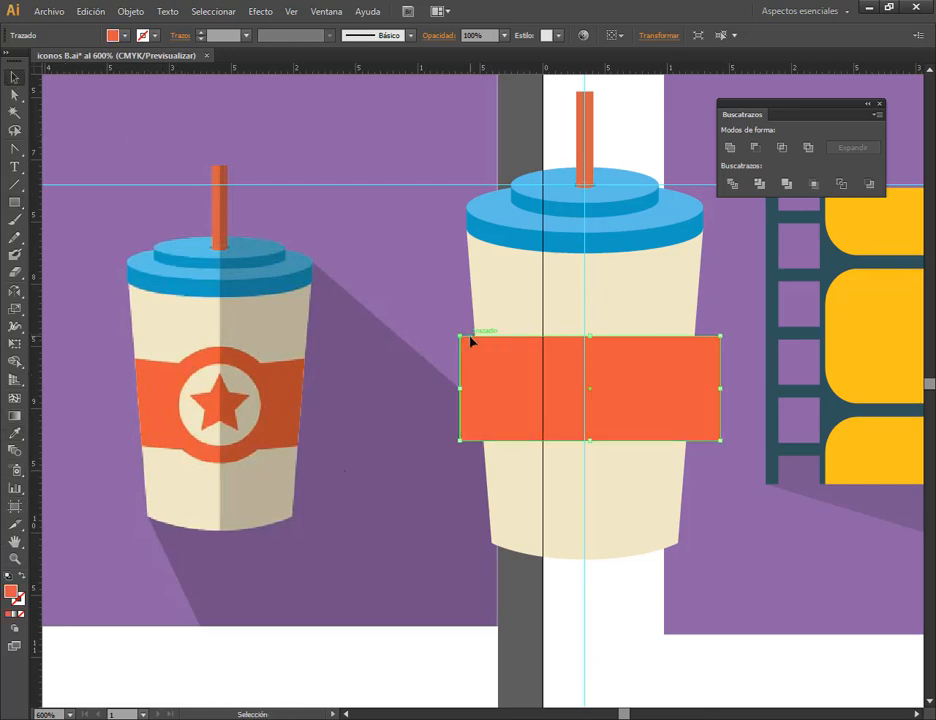
- Centre the orange band on the cup's vertical guide and apply a horizontal Arc warp with a -9% bend
drag(636, 369, 631, 368)
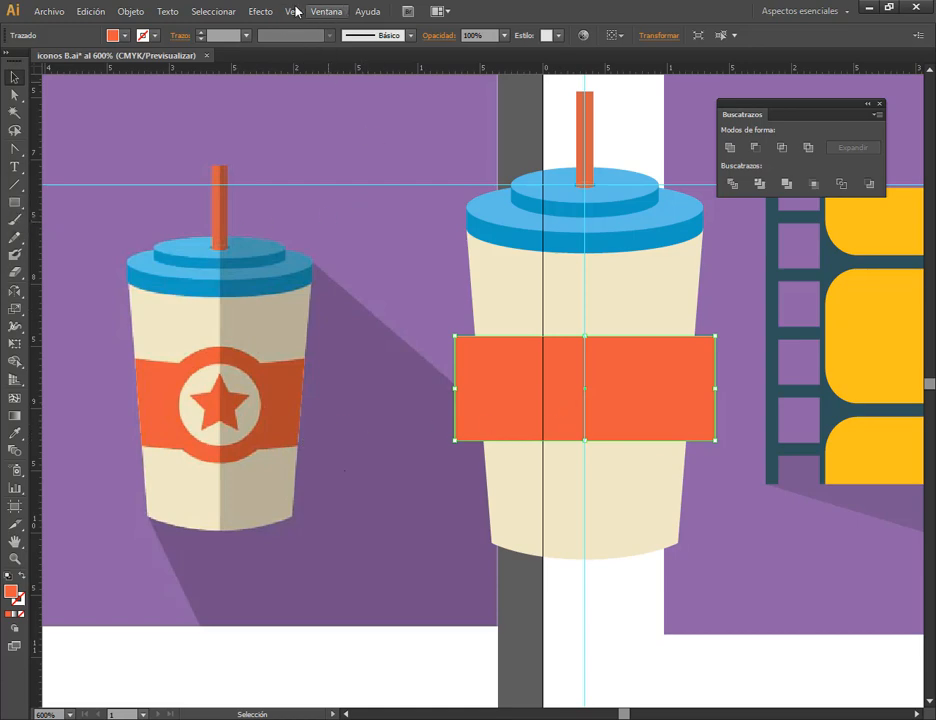
click(262, 11)
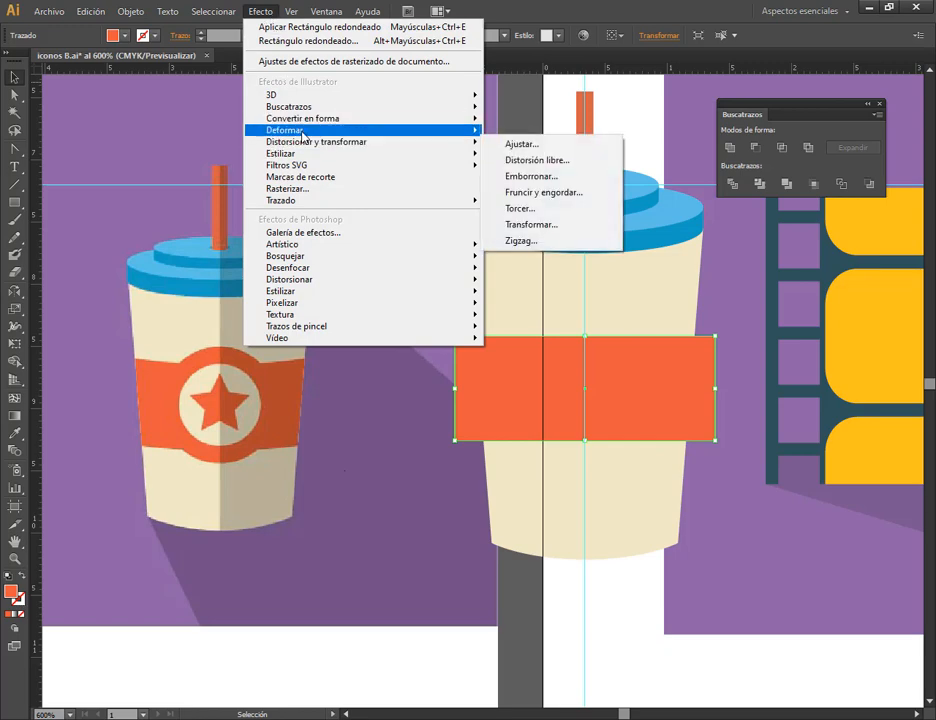
mouse_move(420, 130)
click(533, 138)
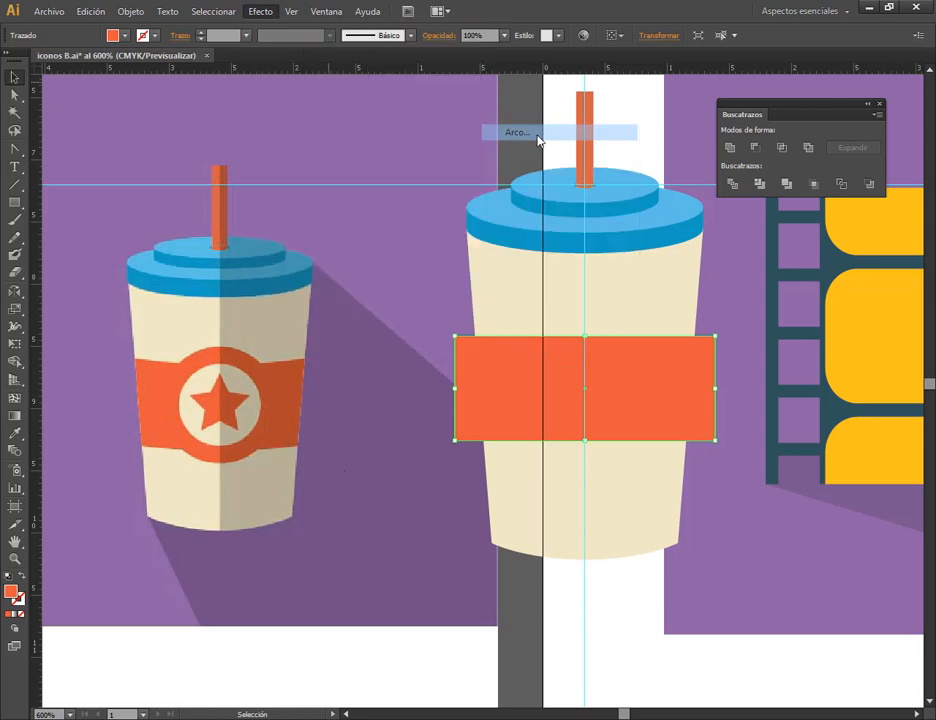
click(738, 313)
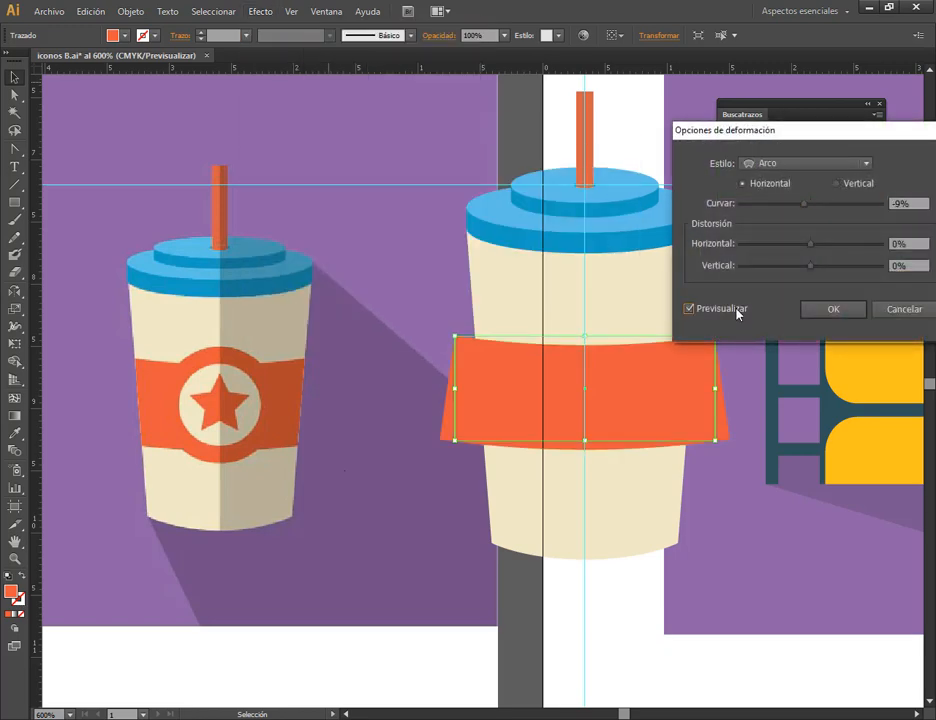
scroll(915, 202, down, 2)
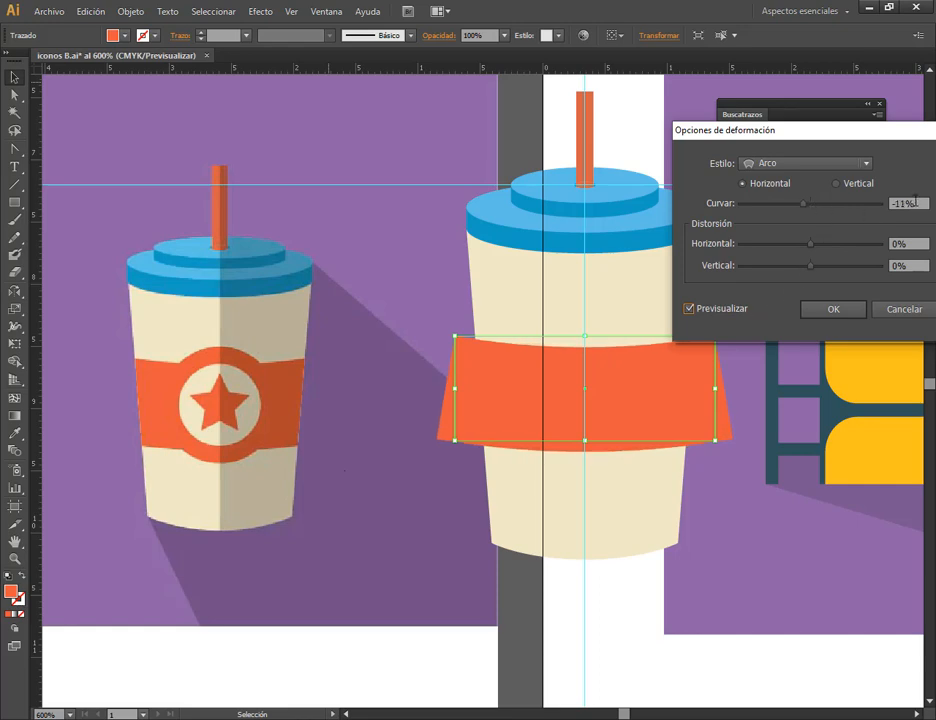
scroll(915, 202, up, 2)
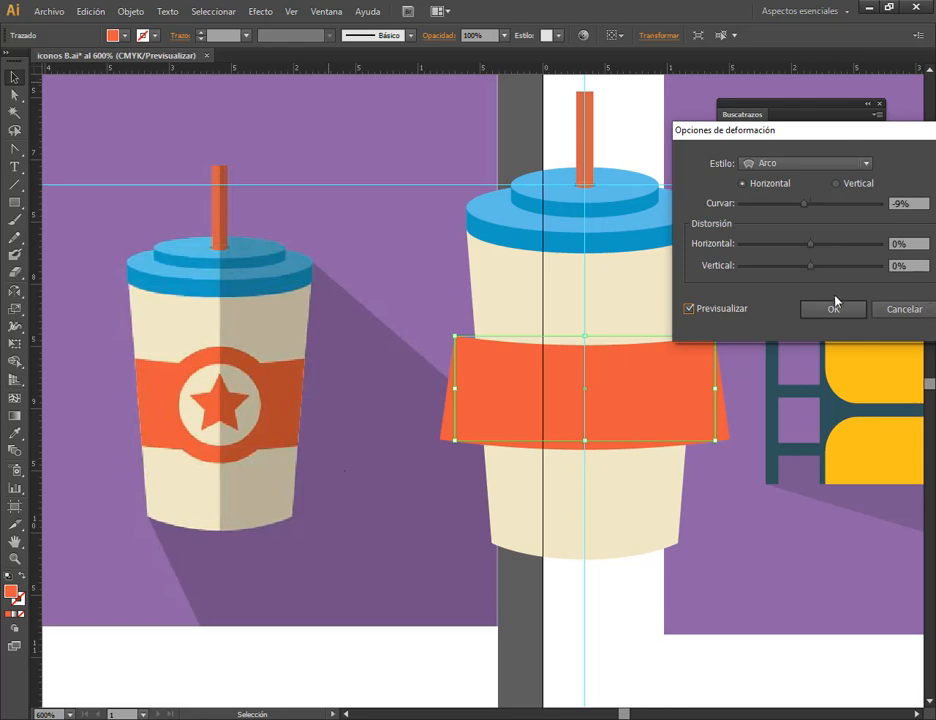
click(840, 308)
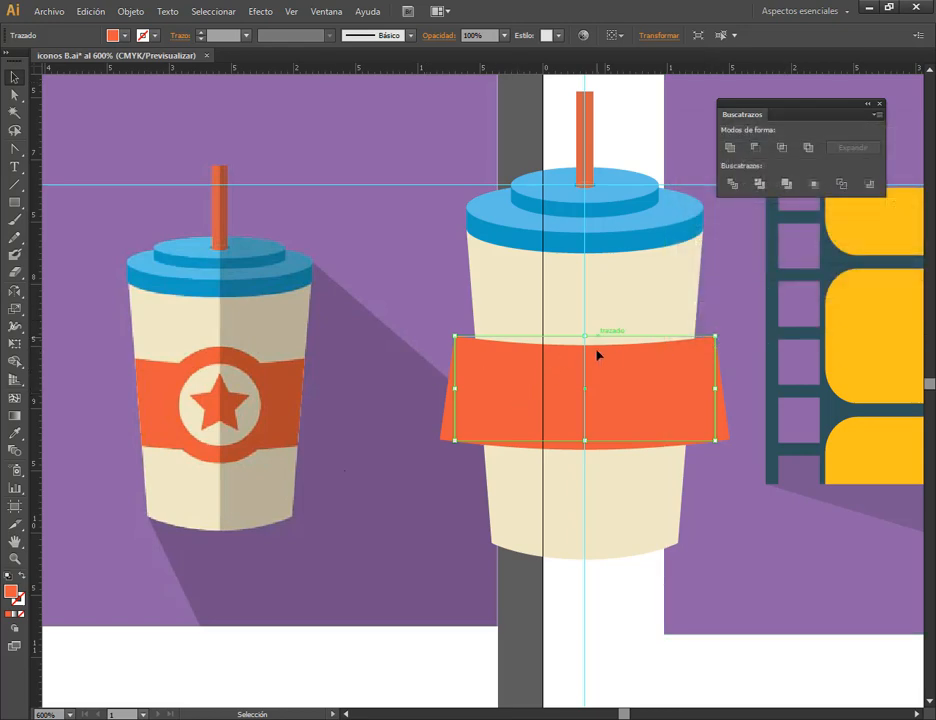
- Draw an orange circle over the centre of the band, extending above and below it, and nudge it slightly down
drag(14, 201, 60, 237)
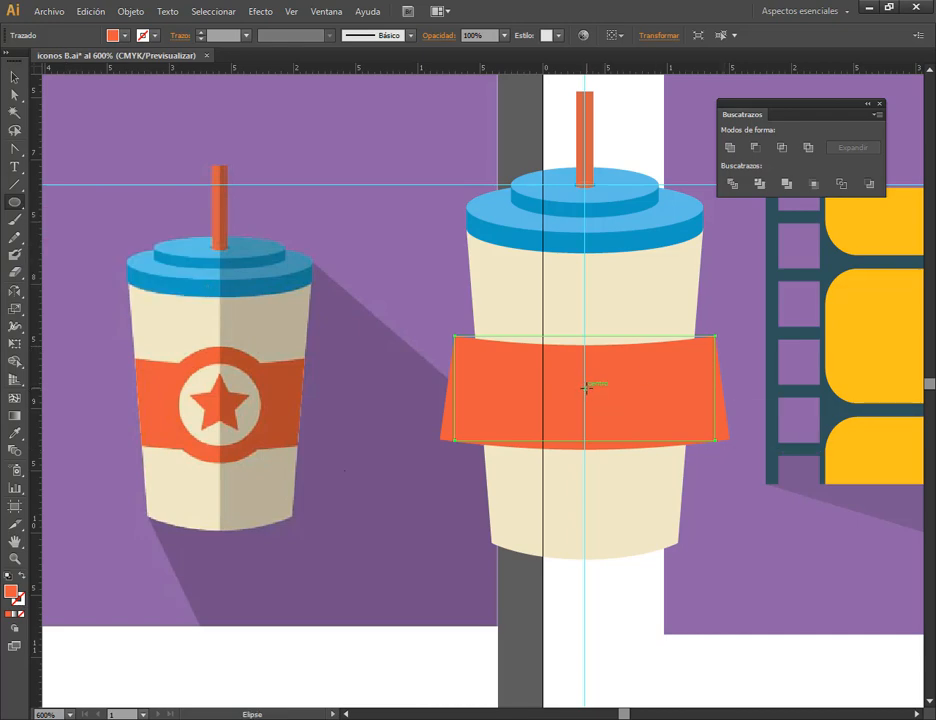
drag(589, 400, 635, 464)
click(14, 76)
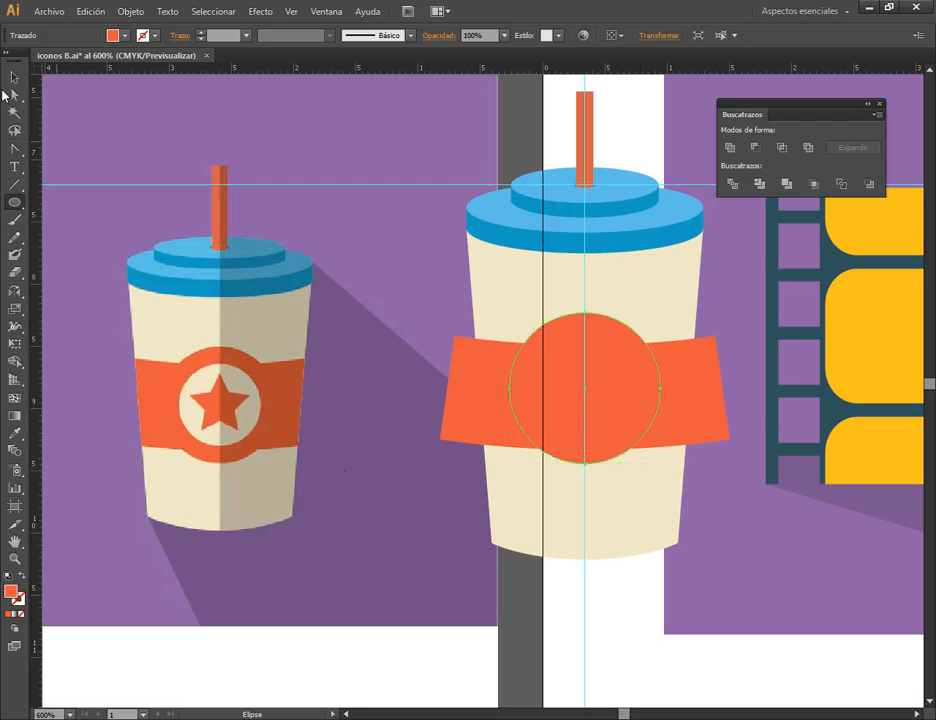
drag(617, 375, 617, 380)
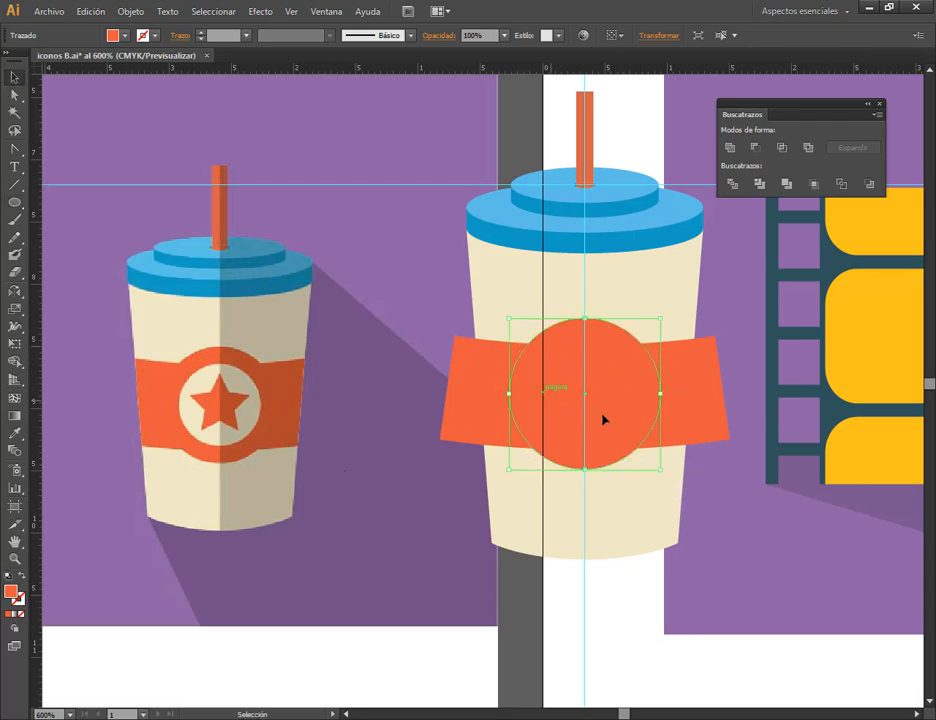
- Try to unite the circle with the warped orange band
shift+click(710, 385)
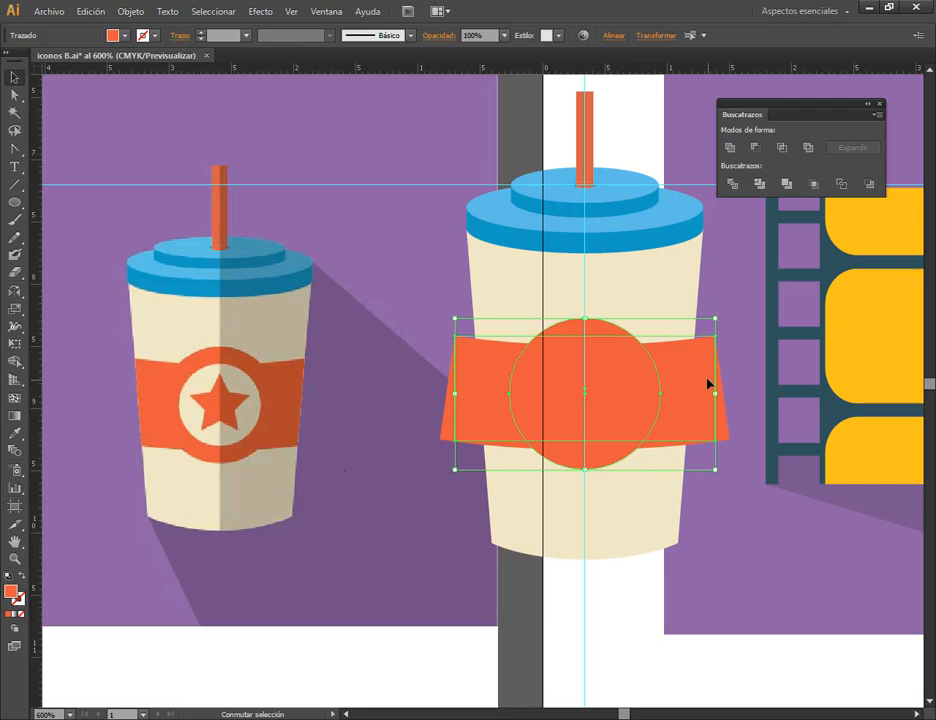
click(735, 150)
click(377, 245)
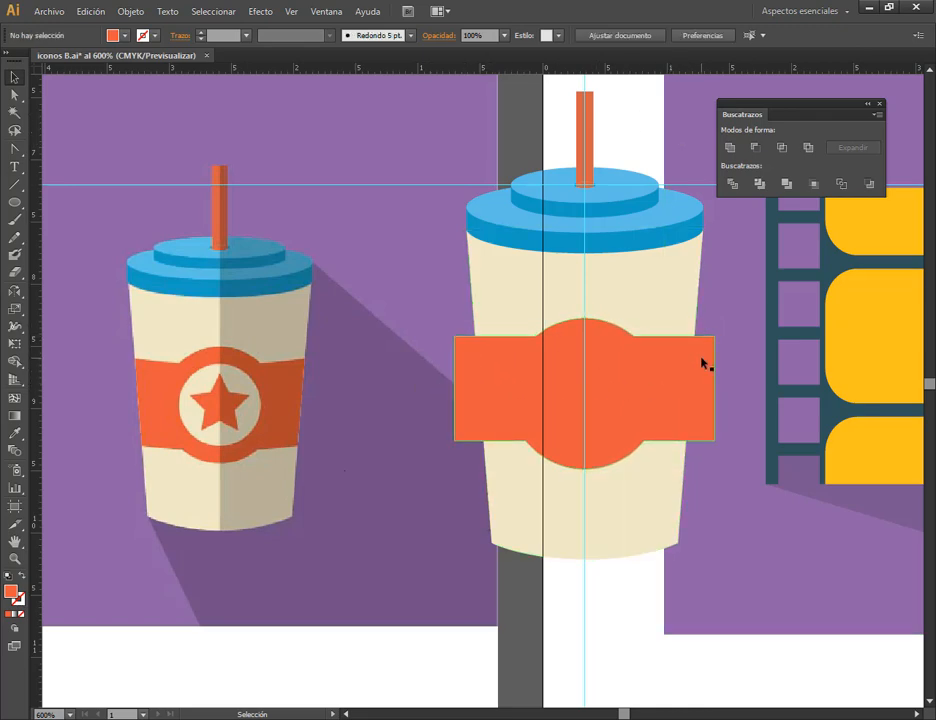
key(ctrl+z)
click(645, 101)
- Expand the appearance of the warped orange band
click(493, 381)
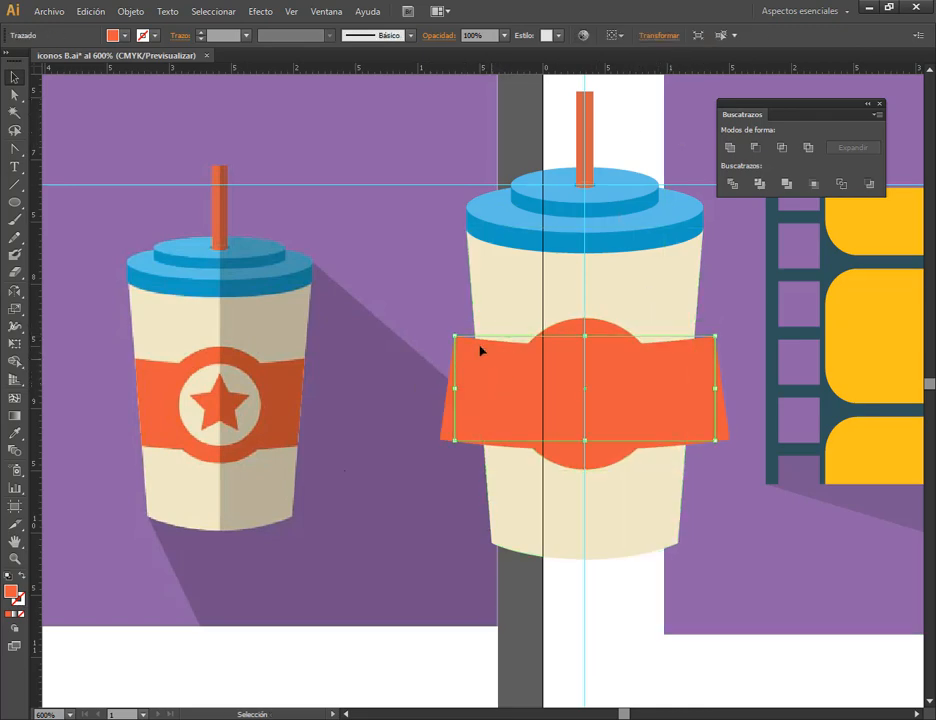
click(129, 10)
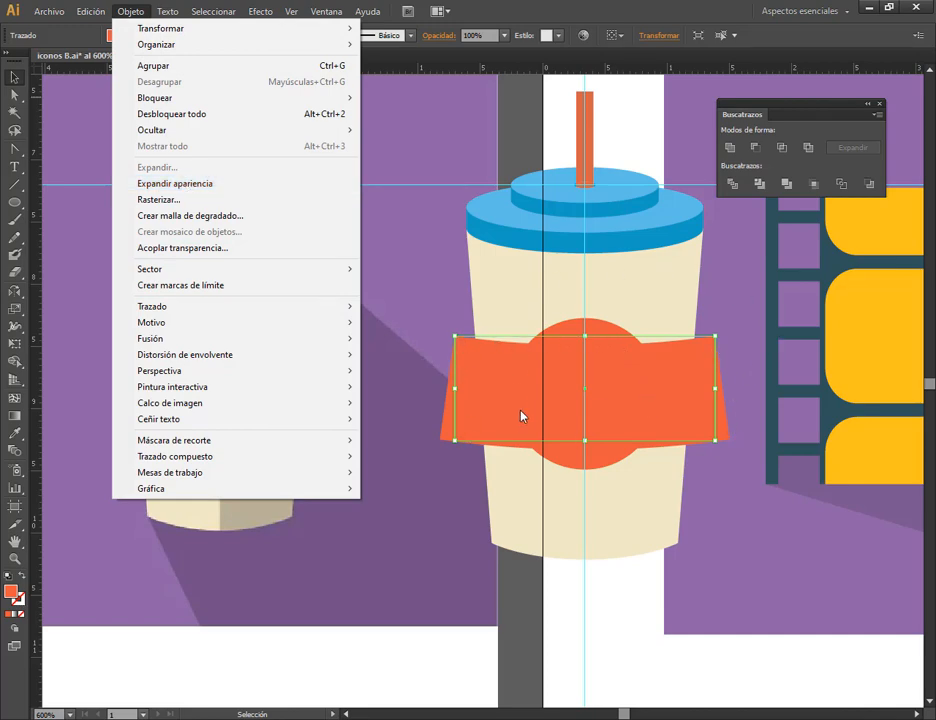
click(238, 184)
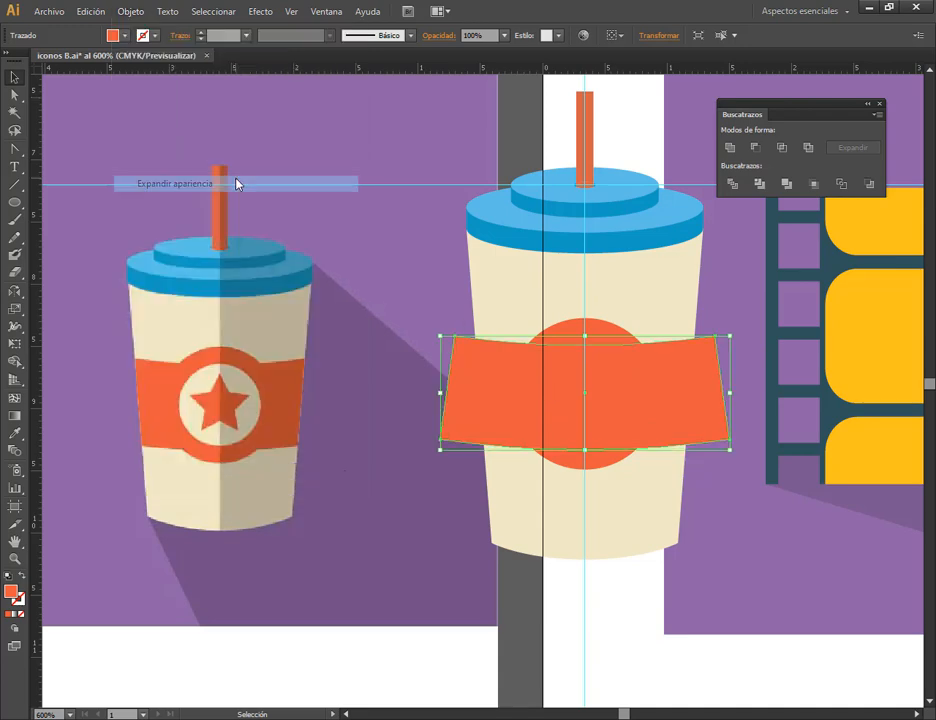
click(521, 146)
- Unite the expanded band and the orange circle into a single shape
click(675, 411)
shift+click(608, 338)
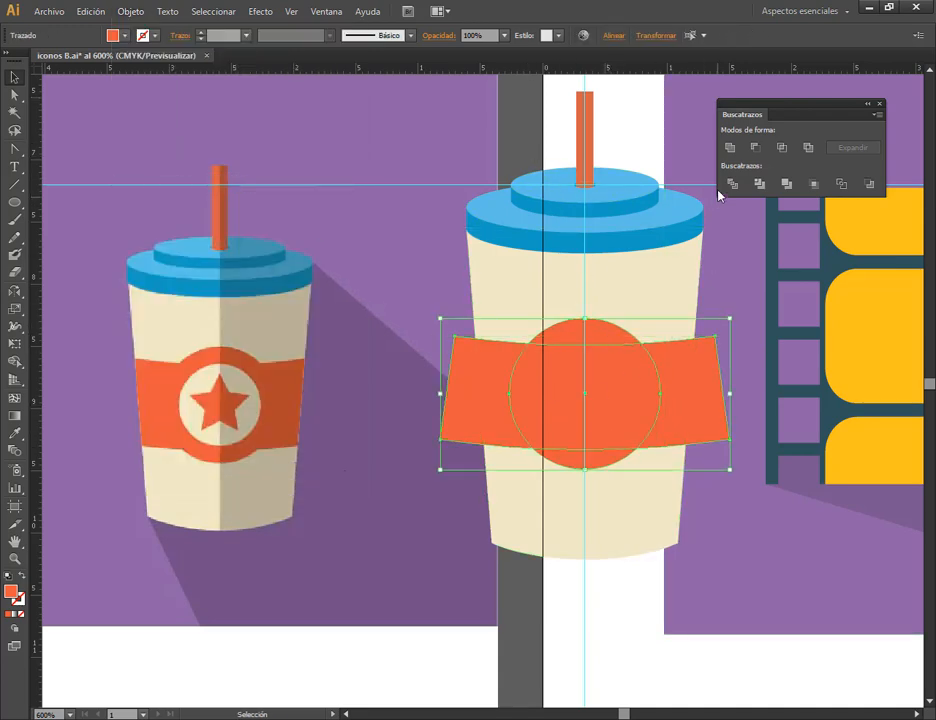
click(731, 150)
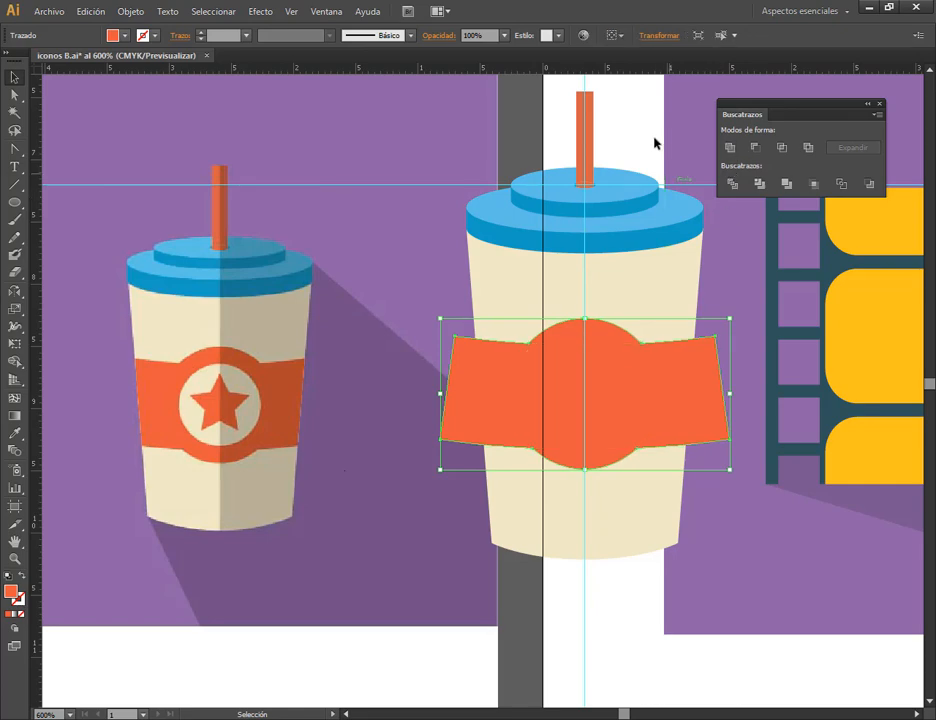
click(654, 142)
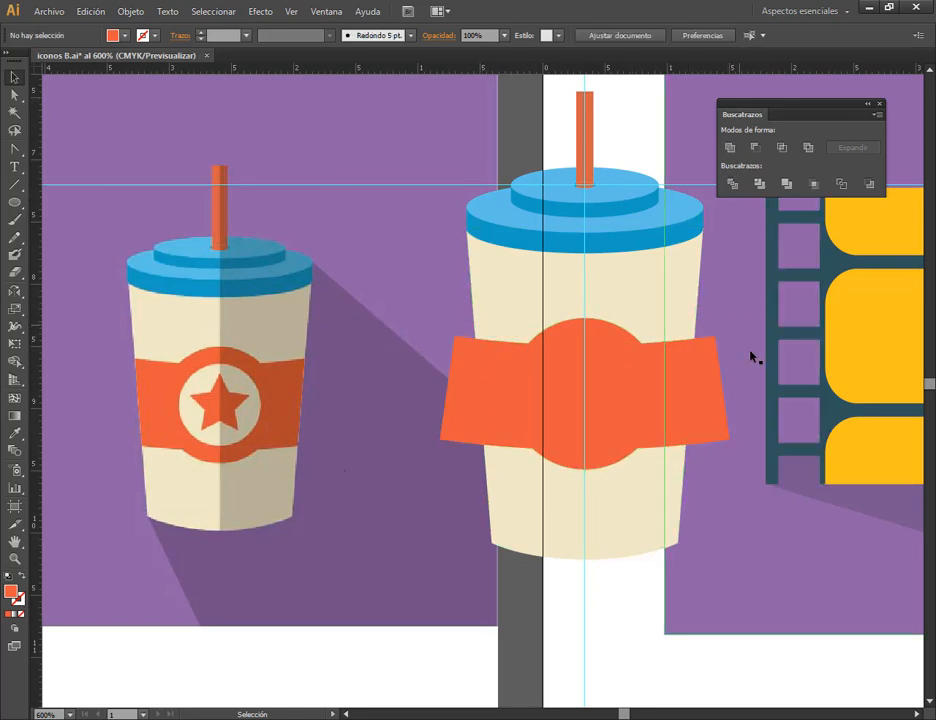
- With the default fill and stroke, draw a closed four-point Pen shape along the cup's left edge, covering the overhanging band end
scroll(658, 416, up, 1)
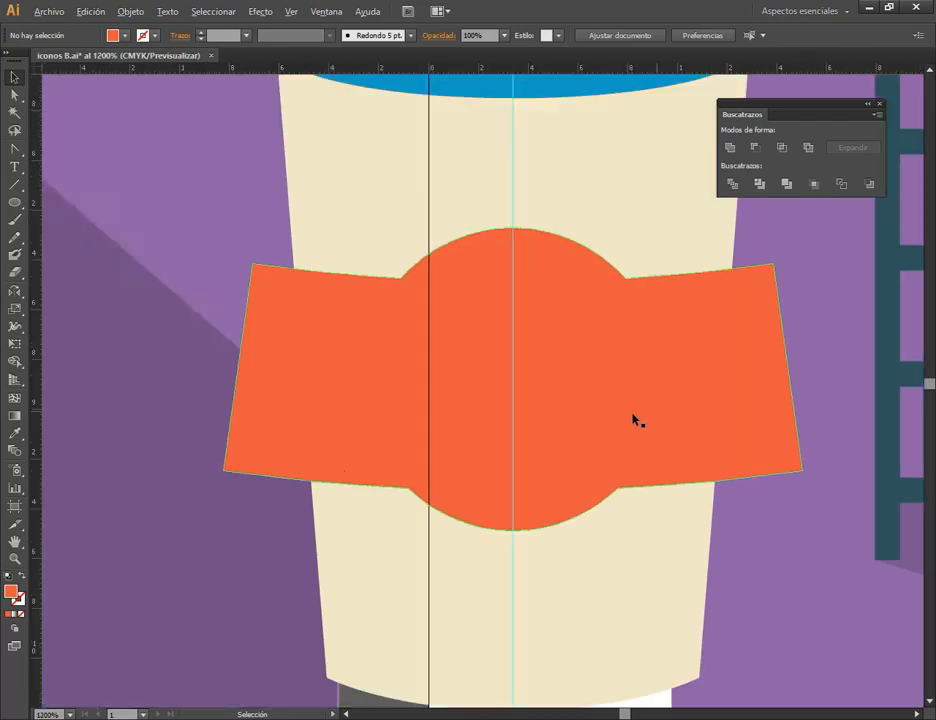
click(355, 342)
click(150, 310)
key(d)
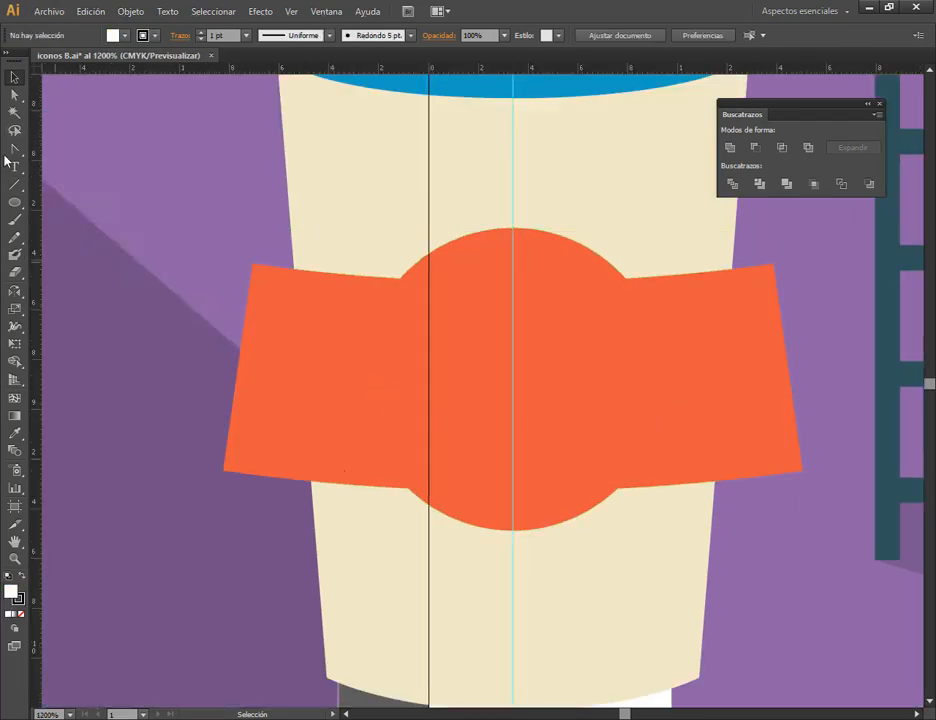
key(p)
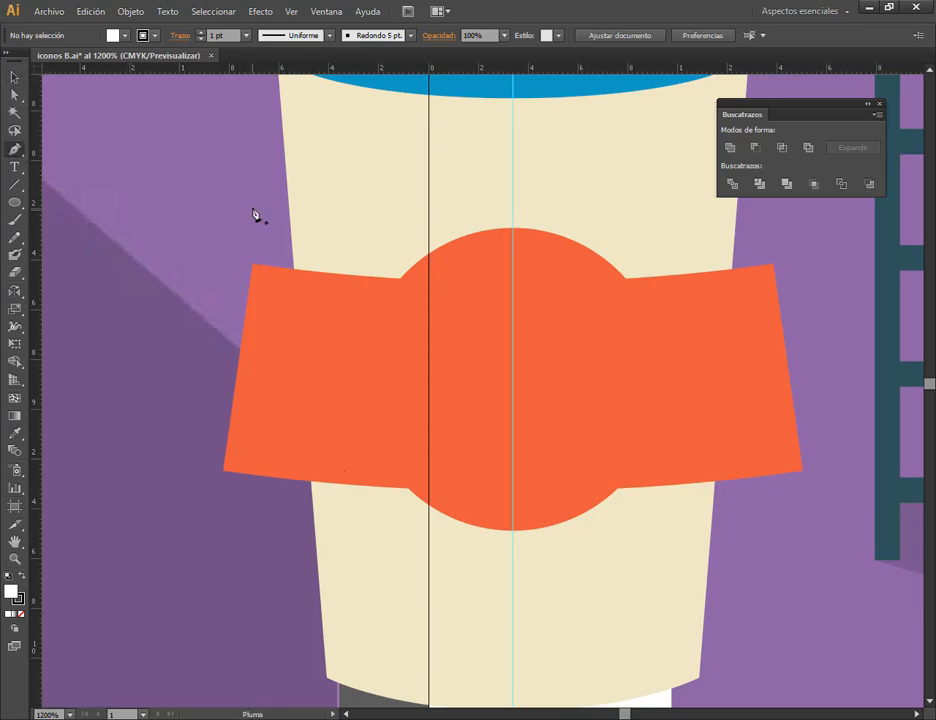
click(289, 207)
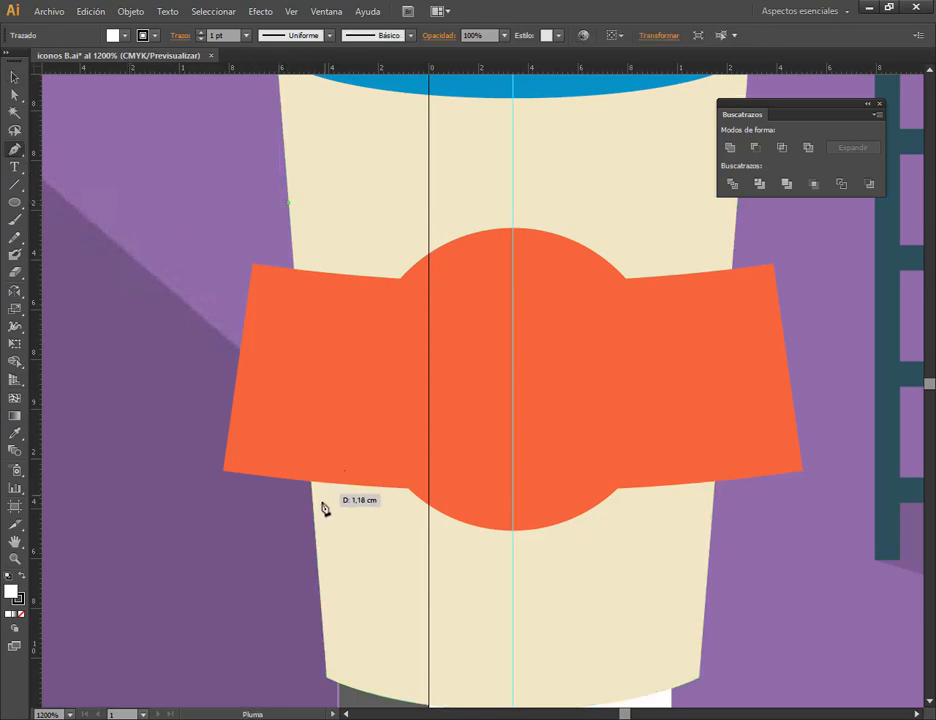
click(314, 505)
click(161, 484)
click(213, 206)
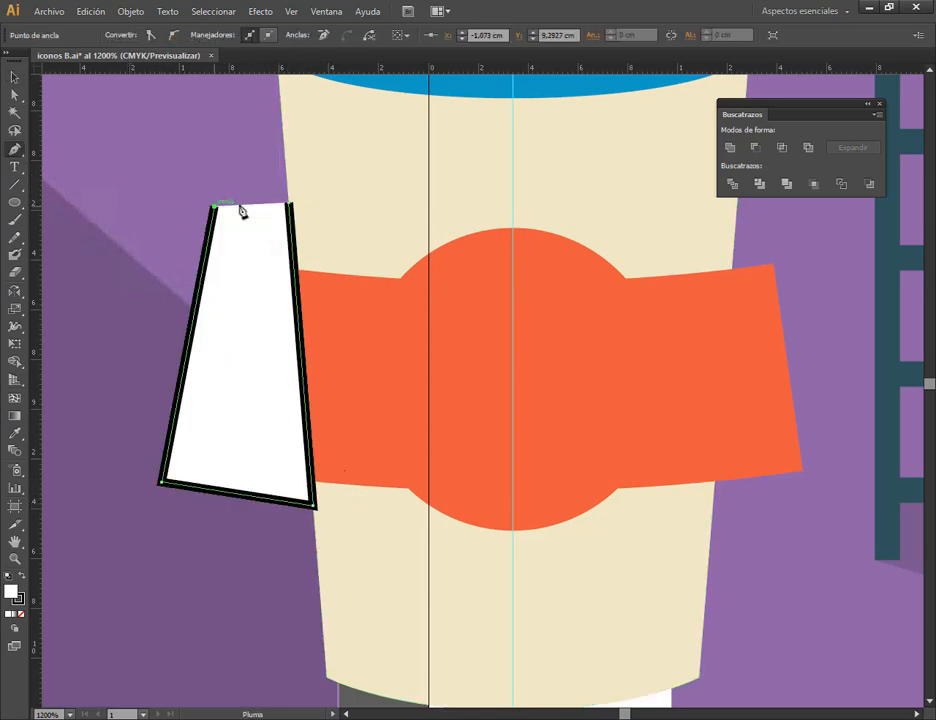
click(289, 206)
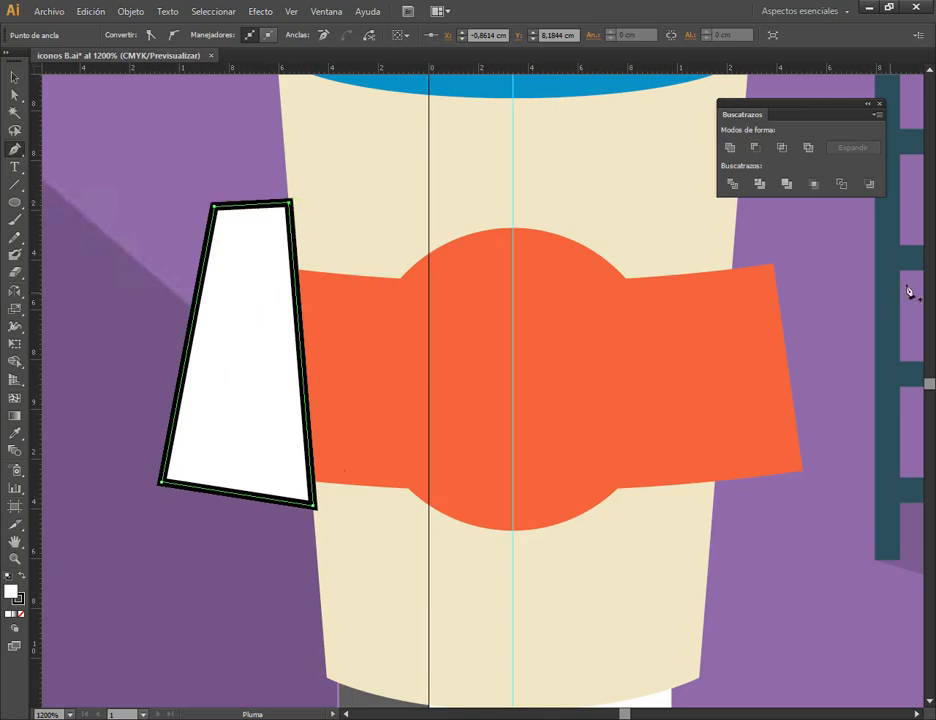
- Draw a closed five-point Pen shape along the cup's right edge, covering the overhanging band end
click(737, 211)
click(710, 538)
click(838, 530)
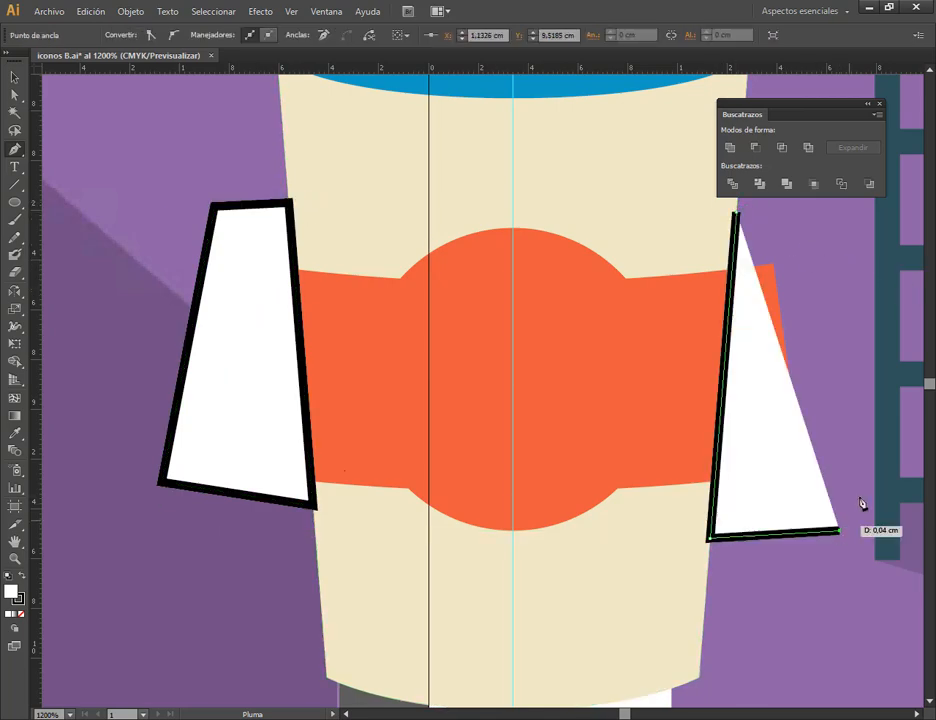
click(862, 437)
click(835, 229)
click(737, 211)
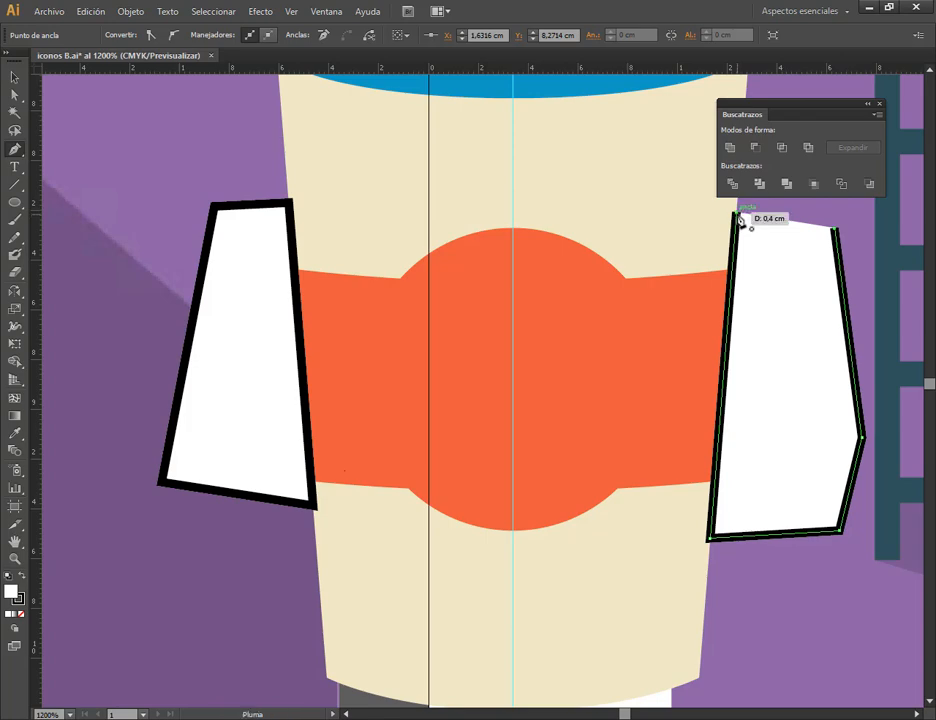
- Subtract both white Pen shapes from the orange band so its ends follow the cup's sides
click(13, 77)
shift+click(240, 260)
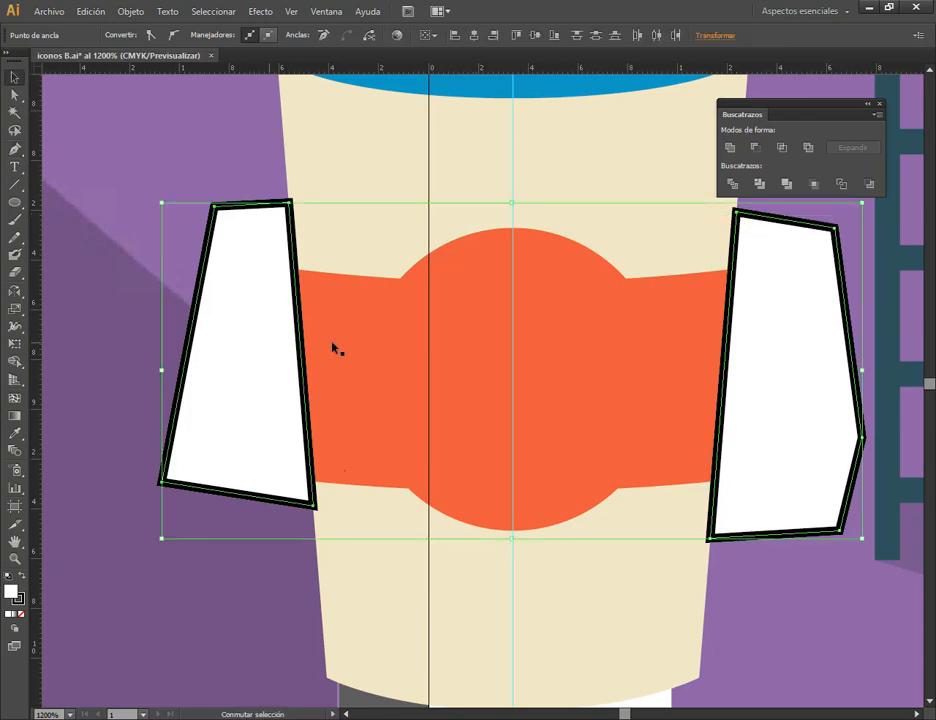
shift+click(334, 347)
click(756, 147)
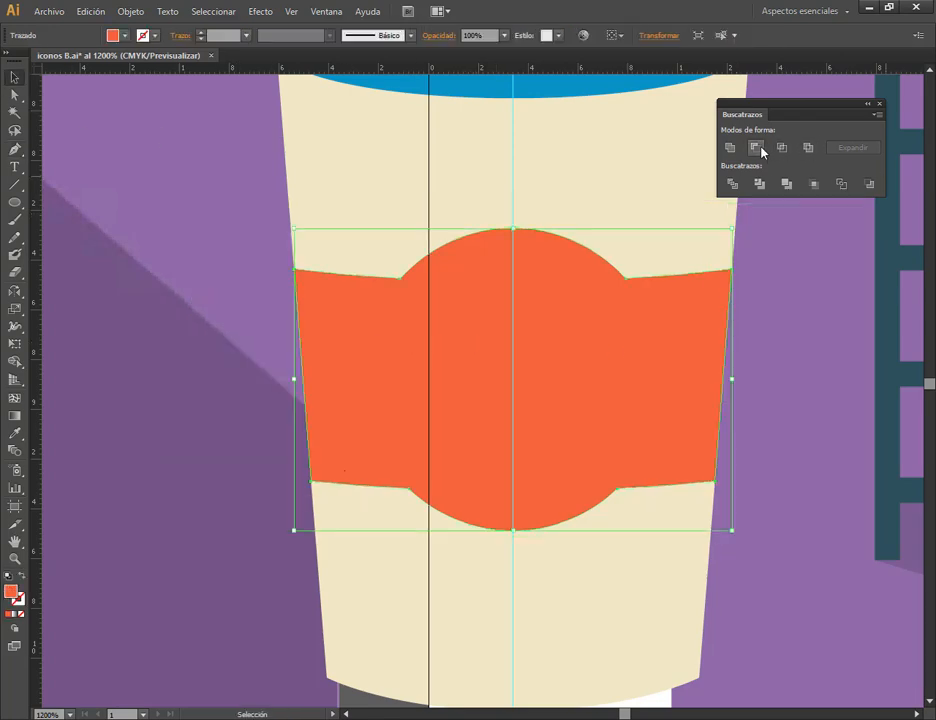
click(825, 355)
- Draw a smaller circle centred on the band's round medallion and a five-pointed star about 0.6 cm wide inside it
scroll(703, 343, down, 3)
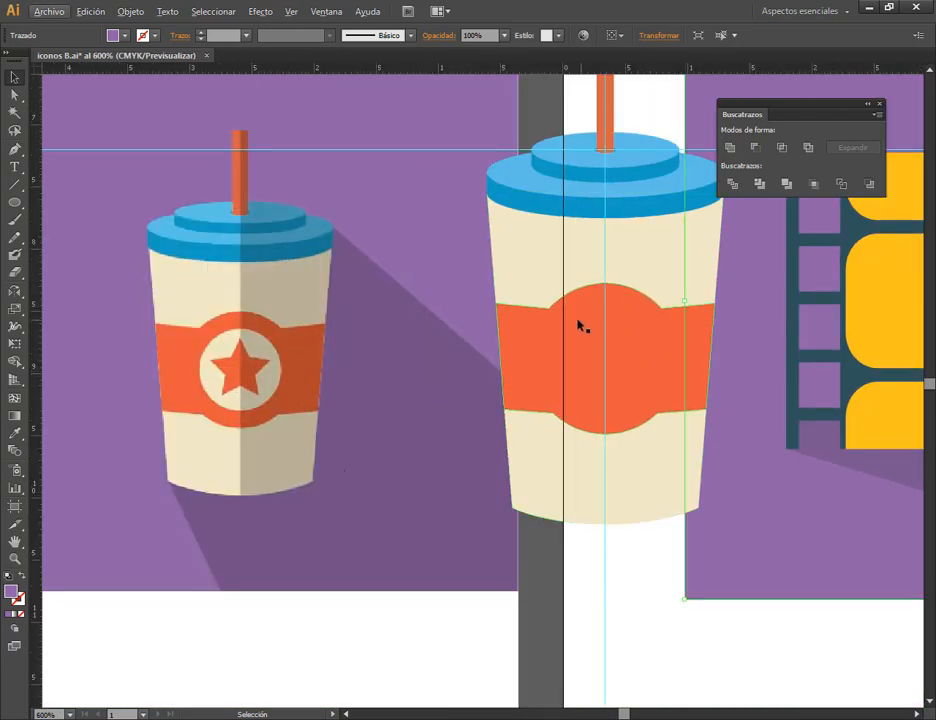
scroll(650, 343, up, 2)
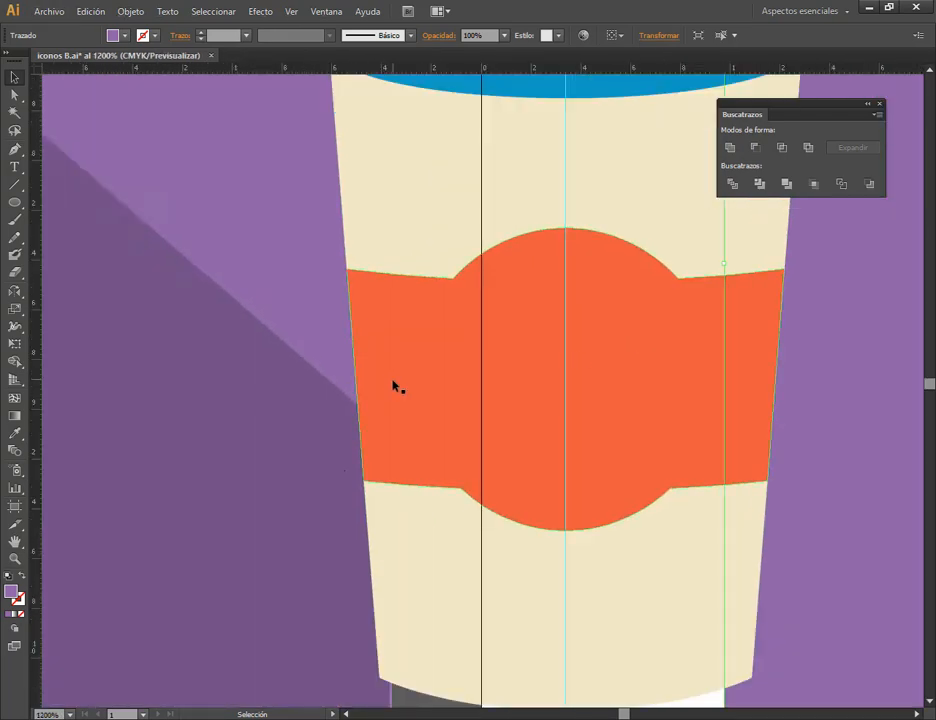
scroll(393, 386, down, 2)
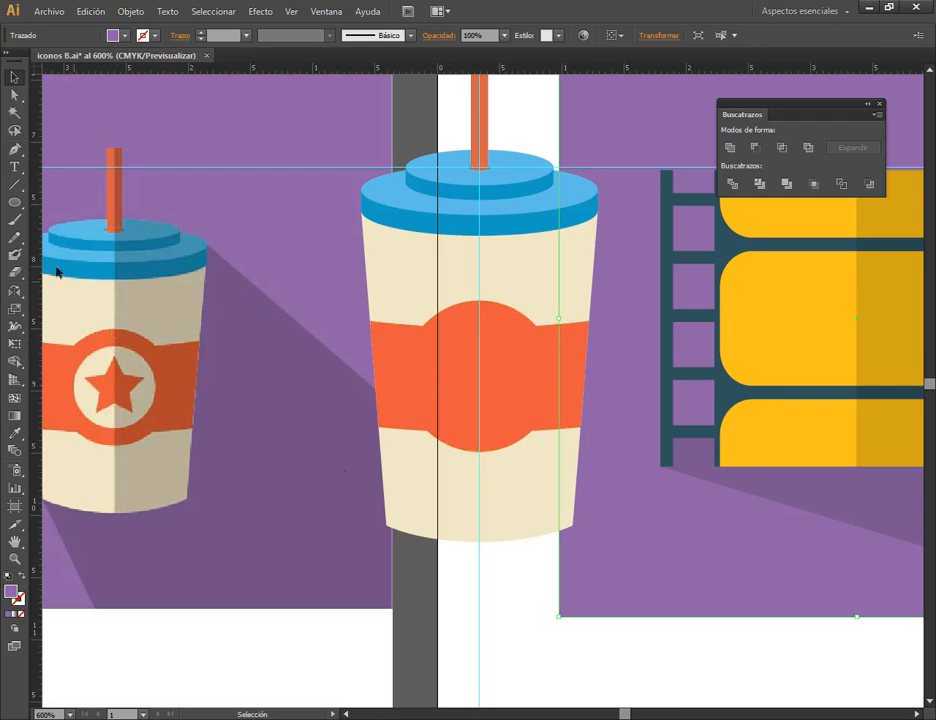
click(14, 205)
click(14, 205)
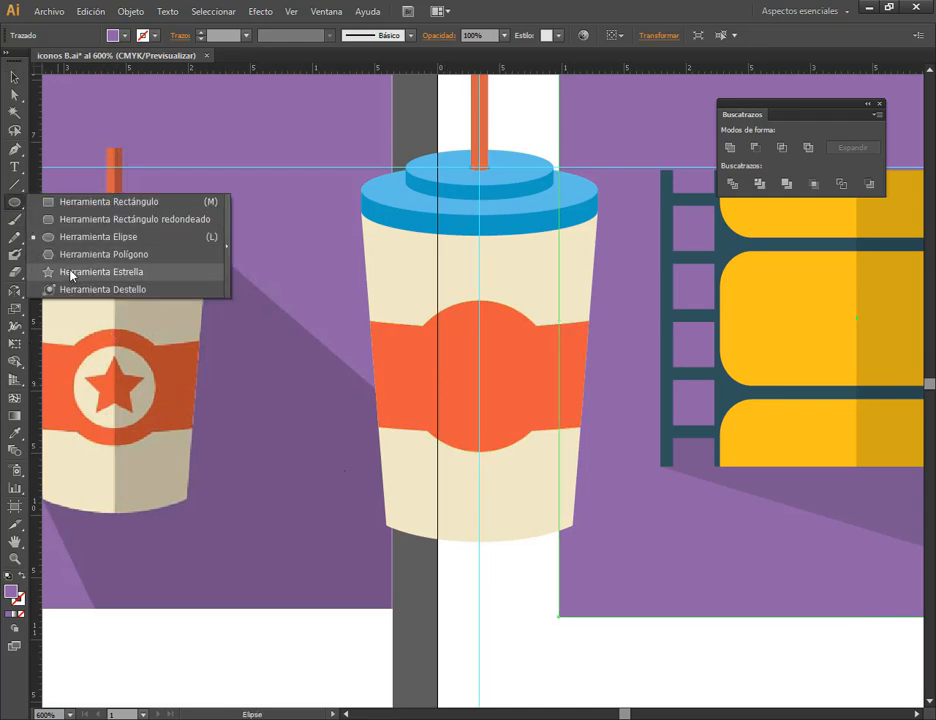
click(76, 238)
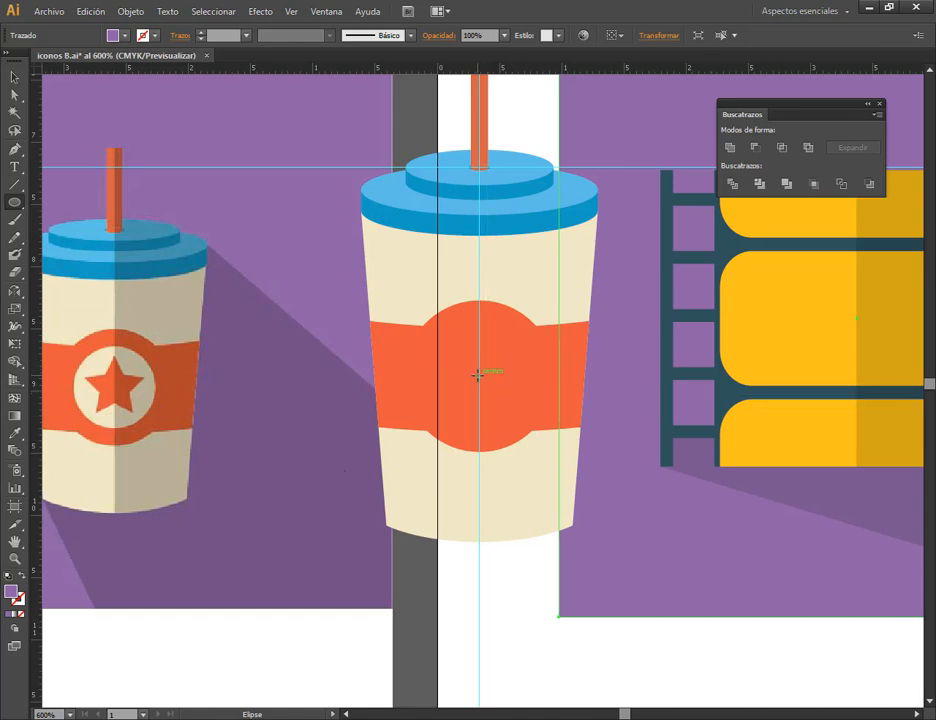
drag(480, 376, 532, 428)
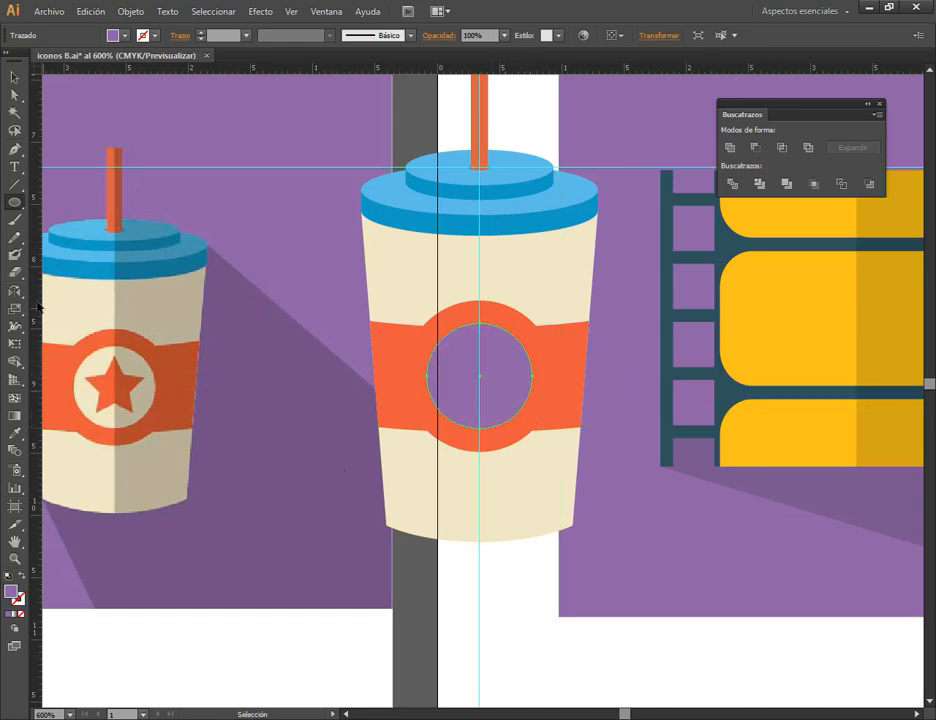
drag(15, 203, 56, 268)
drag(479, 376, 501, 407)
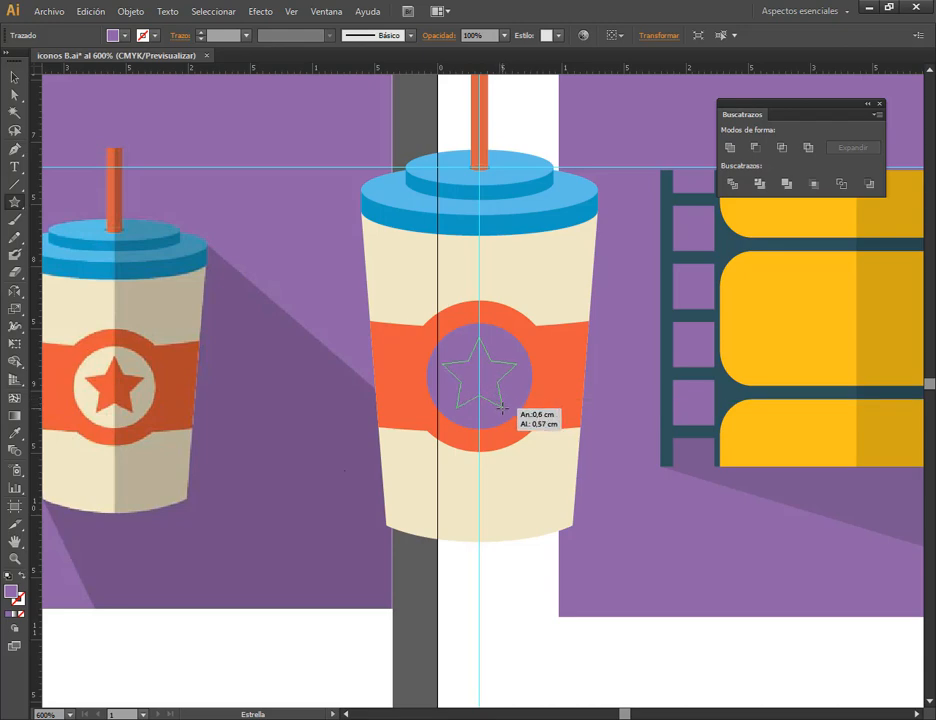
- Finish the five-pointed star in the band's medallion and subtract it from the purple circle
drag(501, 408, 501, 408)
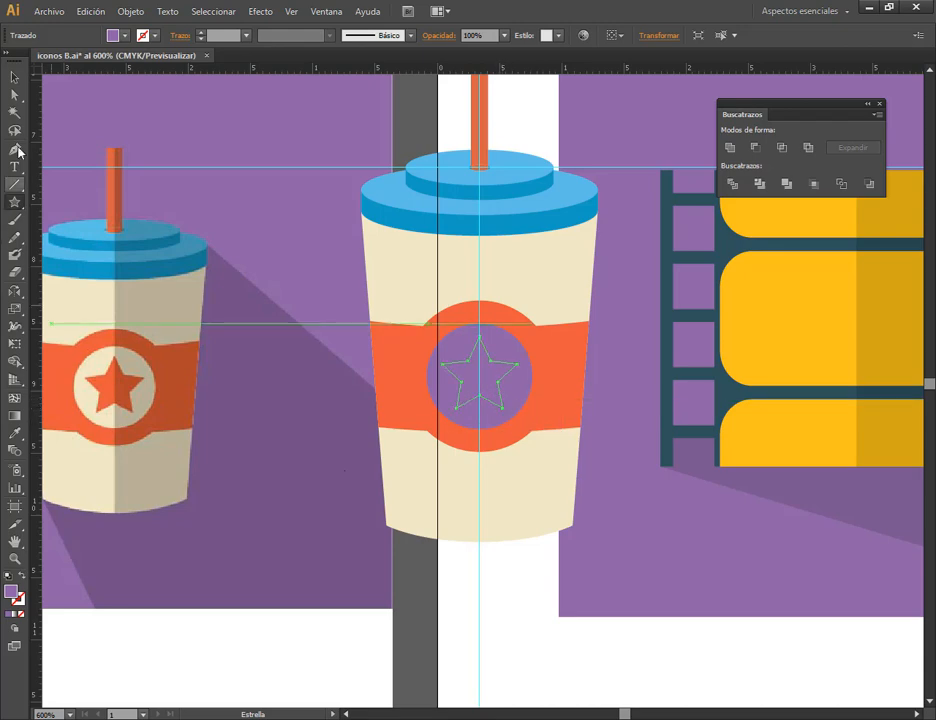
key(v)
scroll(491, 351, up, 2)
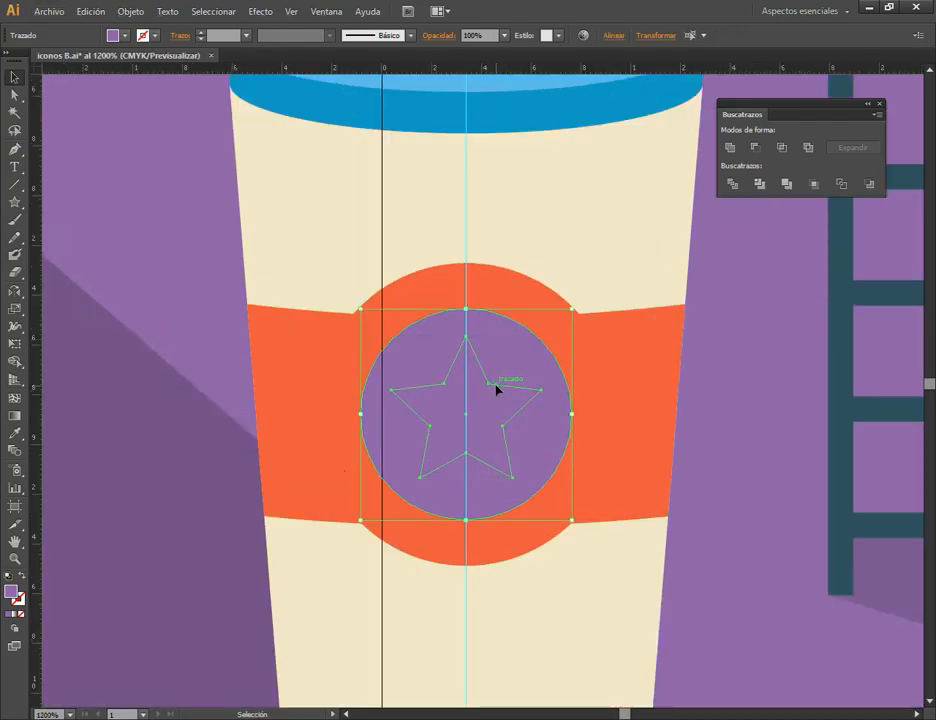
click(757, 148)
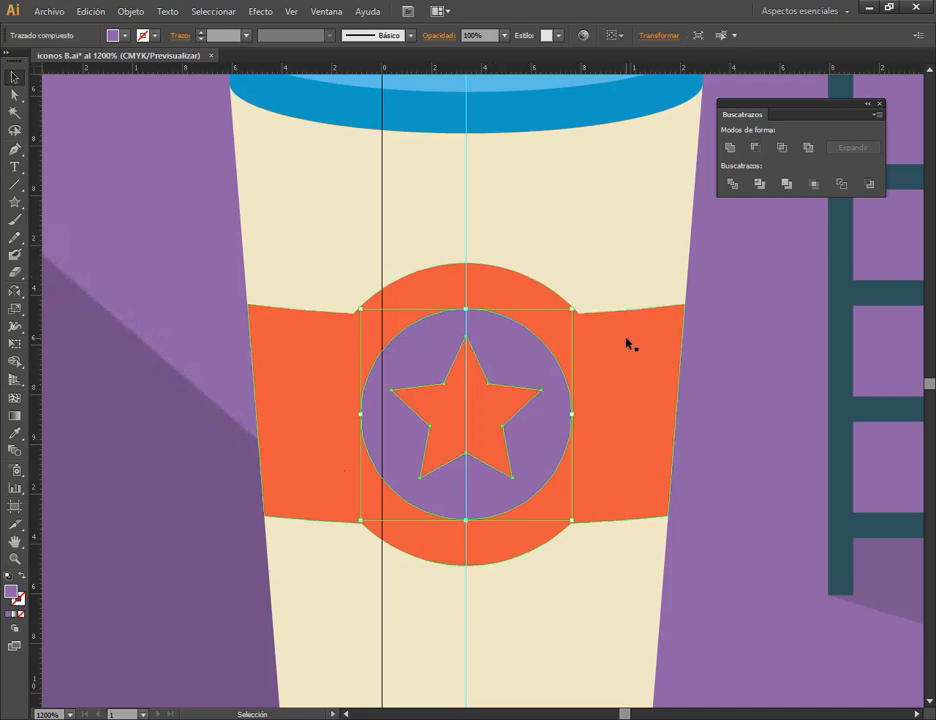
click(751, 315)
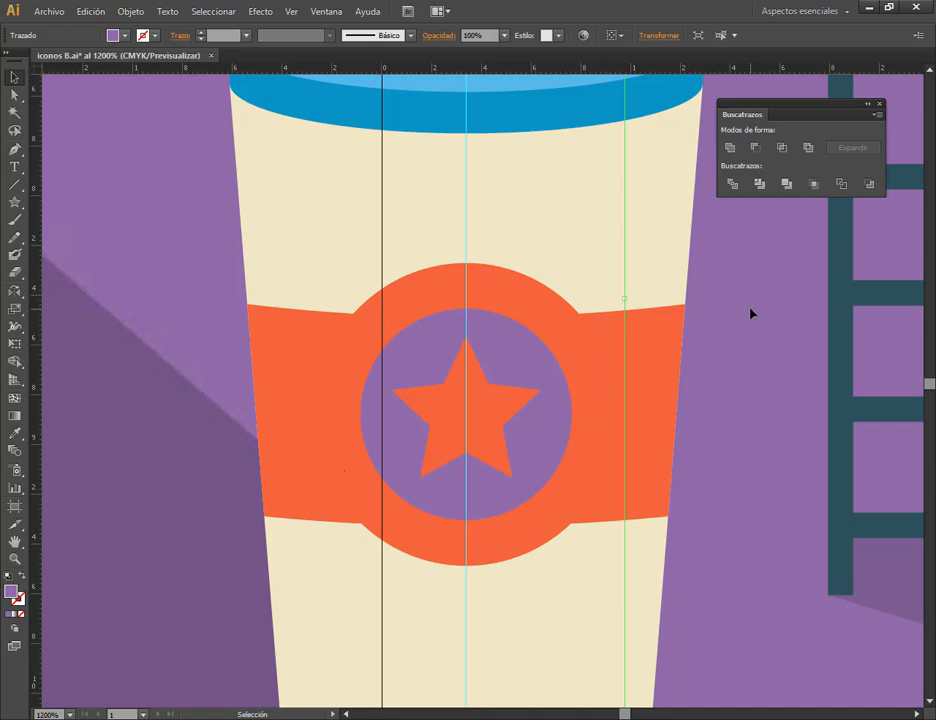
- Subtract the purple circle with the star cutout from the orange band
click(533, 359)
shift+click(545, 298)
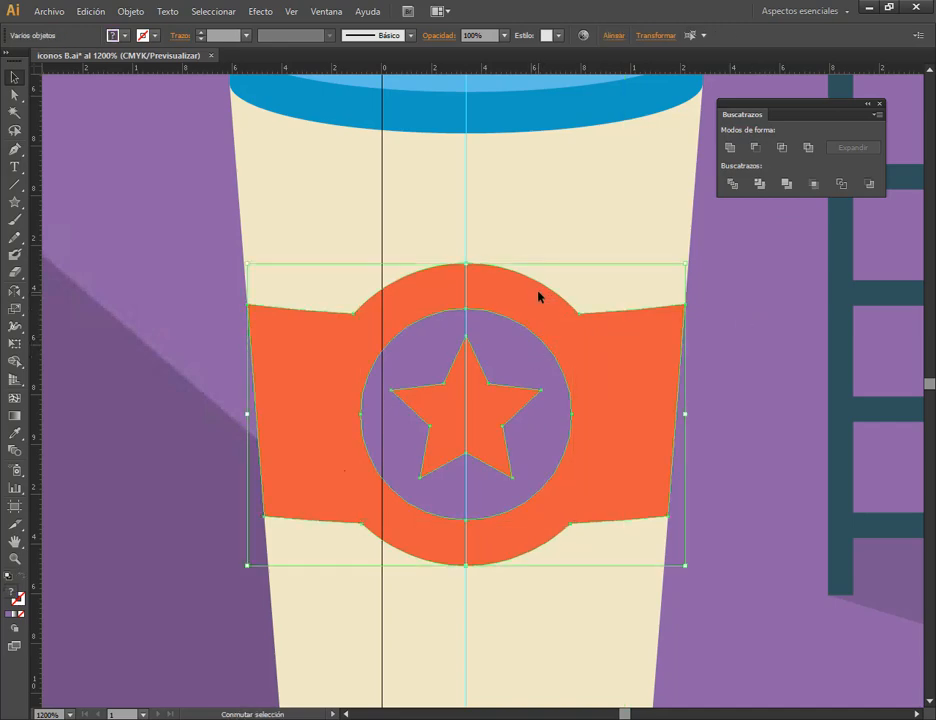
click(756, 147)
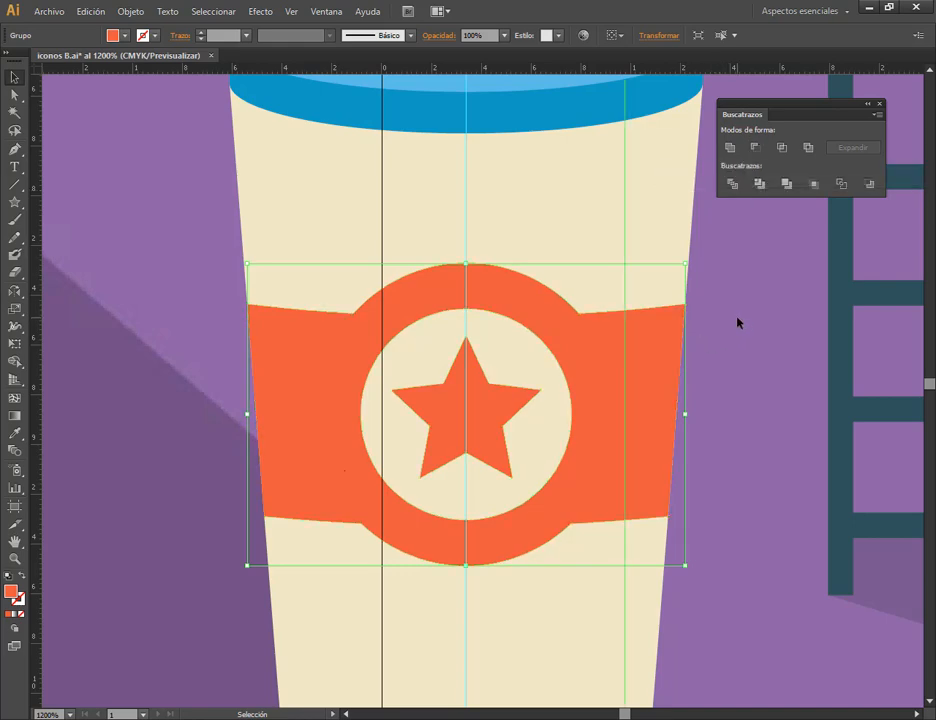
- Move the complete new drink cup to the empty artboard space right of the recreated film strip icon
click(592, 474)
scroll(592, 474, down, 3)
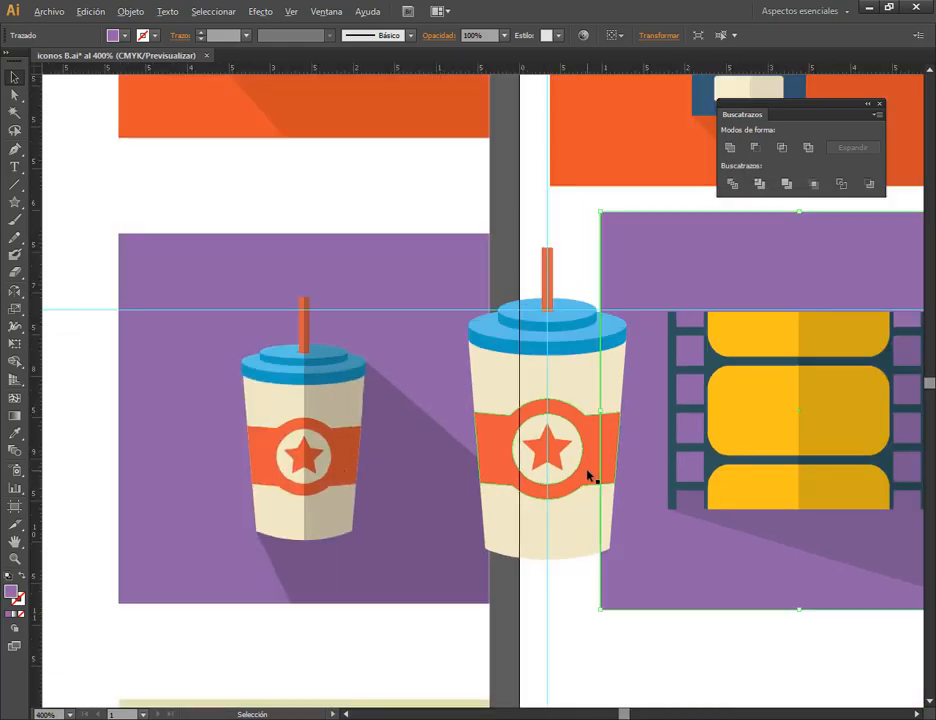
scroll(624, 531, down, 2)
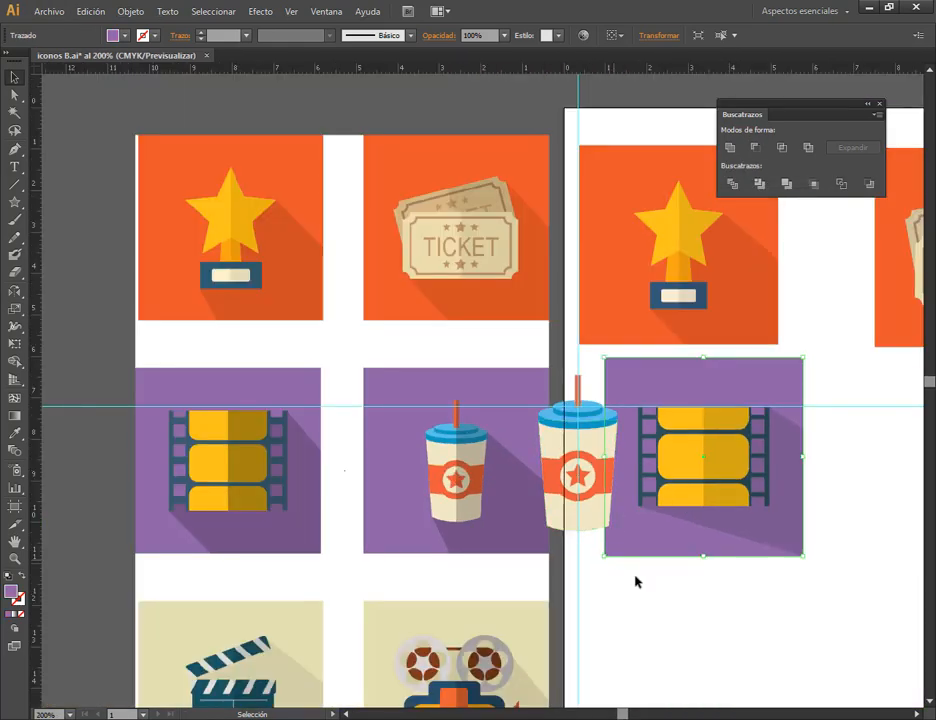
drag(637, 581, 309, 314)
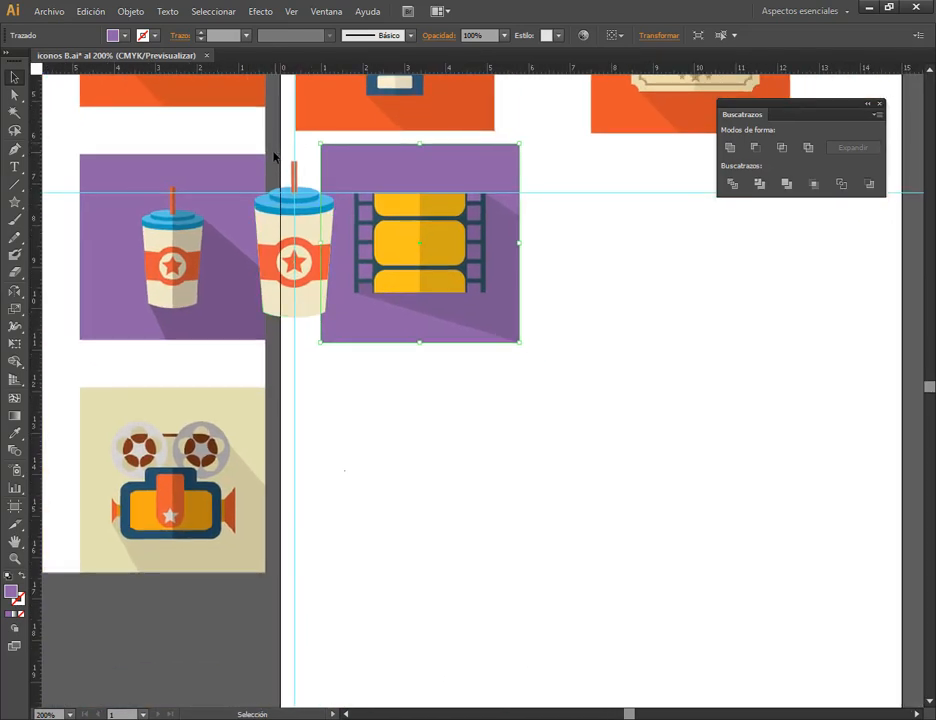
drag(281, 154, 312, 342)
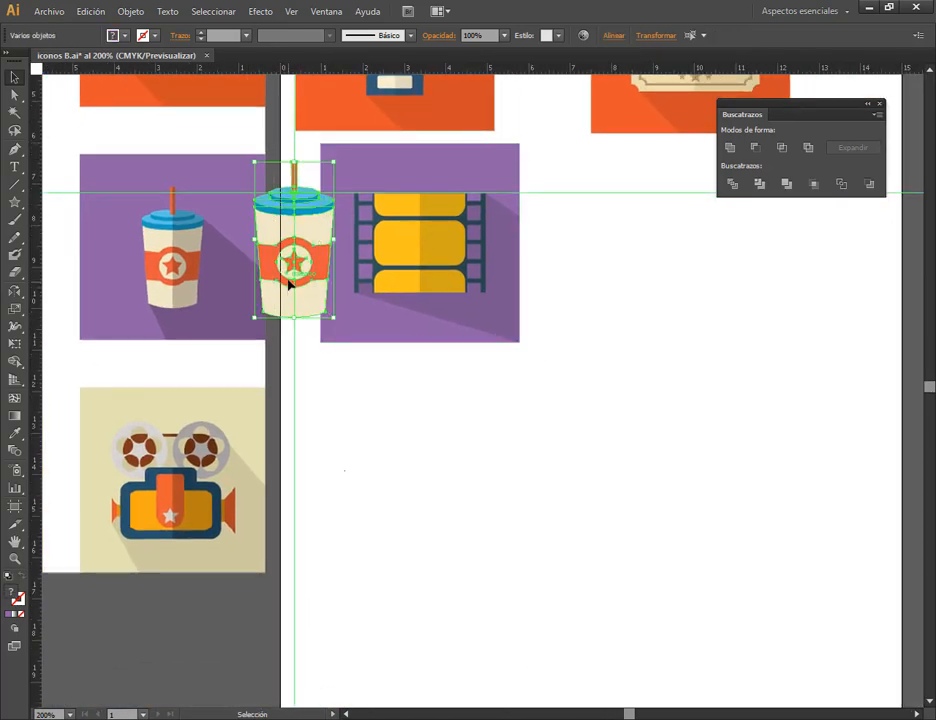
drag(290, 278, 642, 268)
click(787, 314)
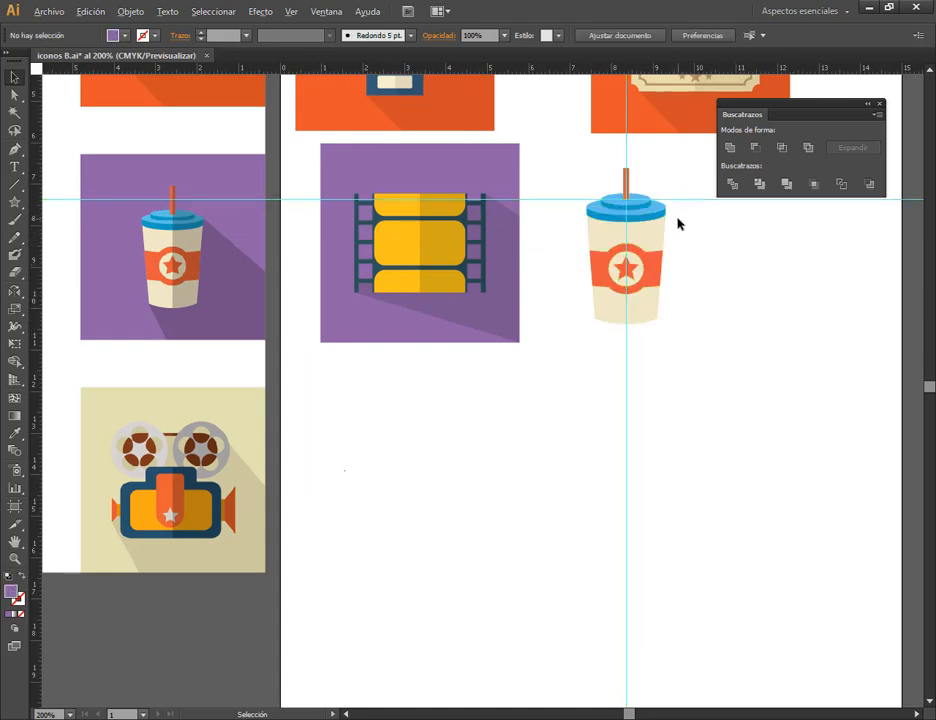
- Delete the vertical and horizontal guides crossing the cup and save the document
scroll(677, 223, up, 2)
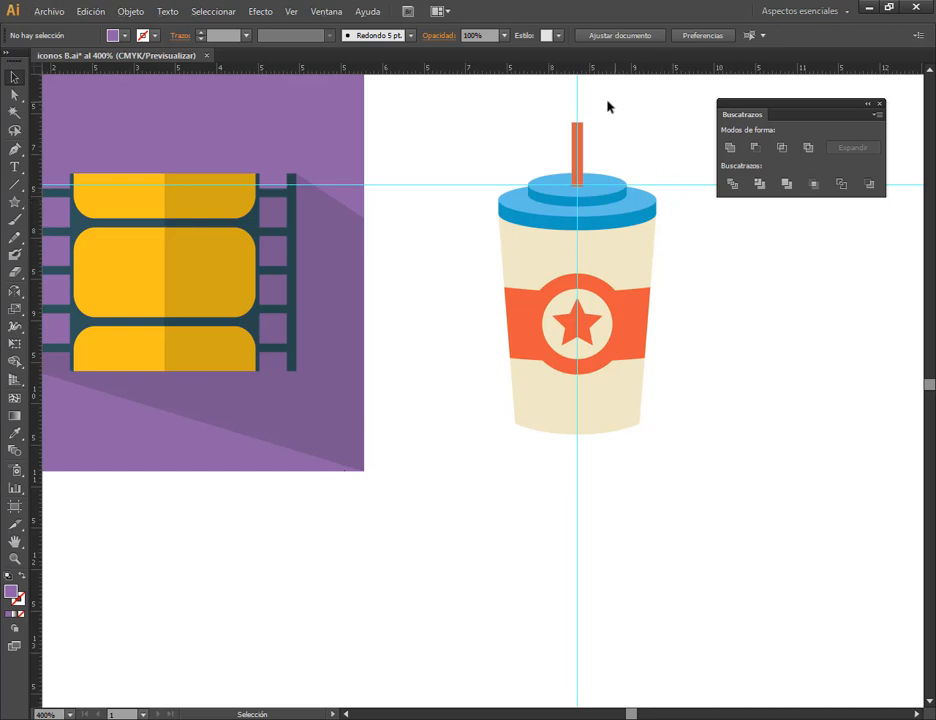
drag(616, 102, 531, 119)
key(Delete)
drag(455, 156, 472, 208)
key(Delete)
drag(769, 346, 694, 446)
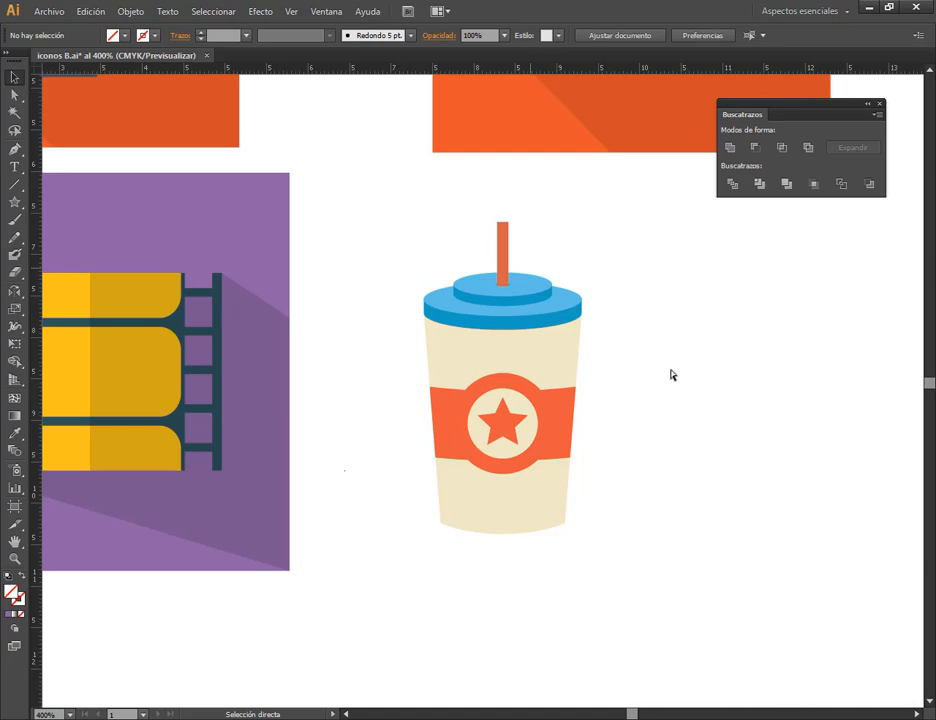
key(v)
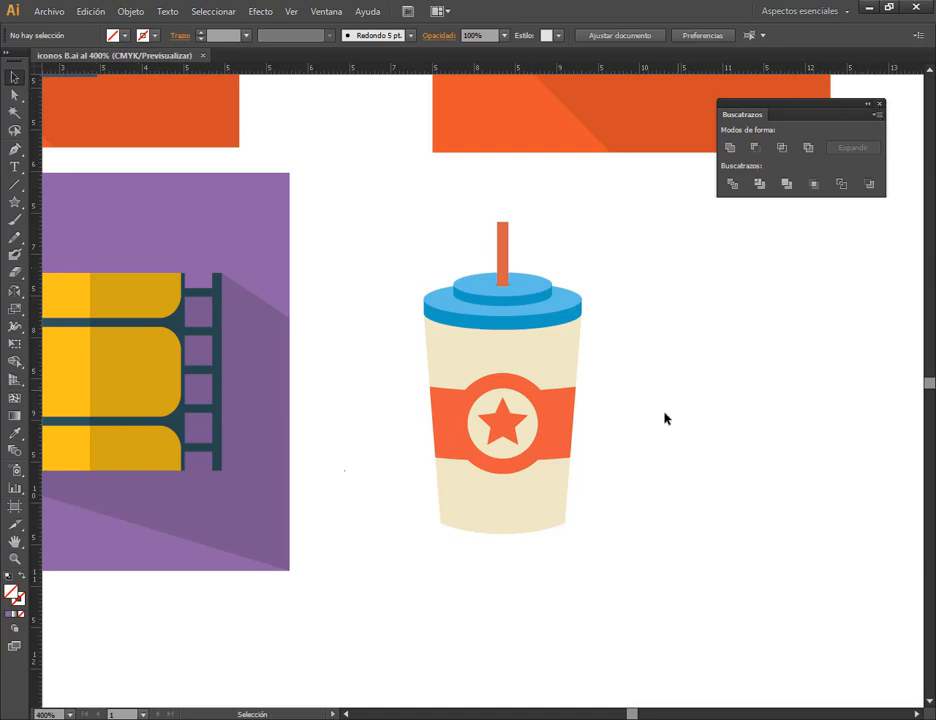
- Place a duplicate of the whole cup to its right and delete the orange star band from the copy
drag(717, 309, 497, 315)
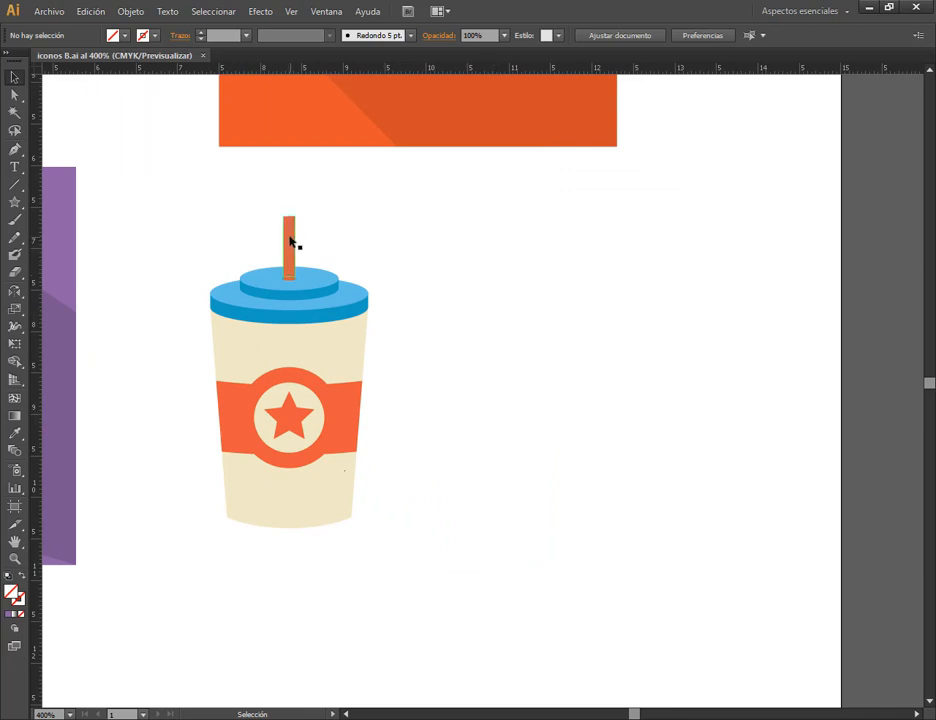
drag(401, 242, 206, 560)
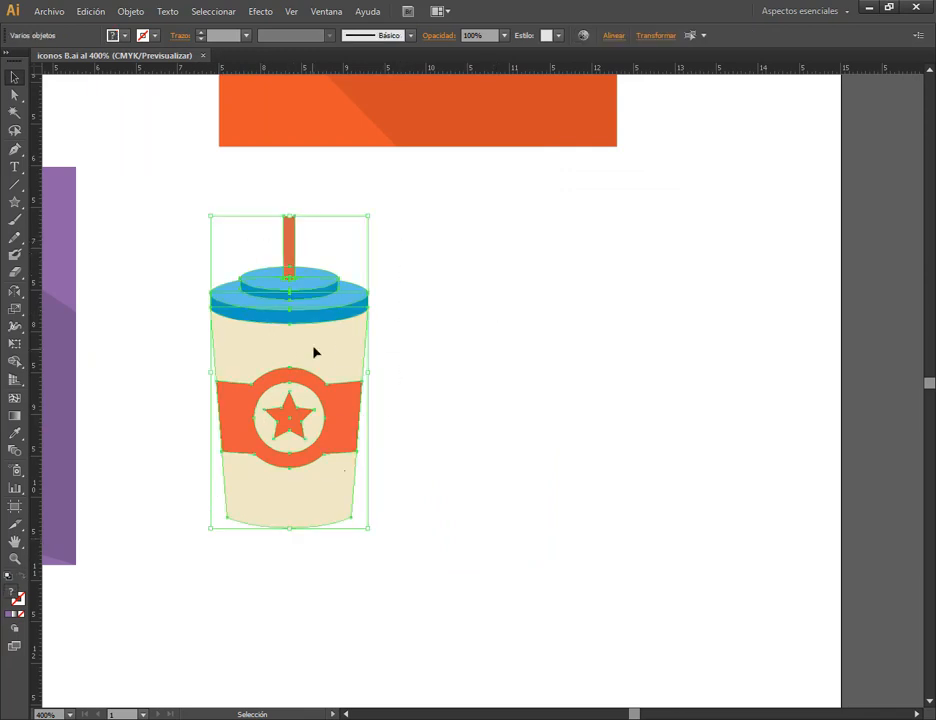
drag(314, 352, 271, 346)
drag(307, 306, 557, 312)
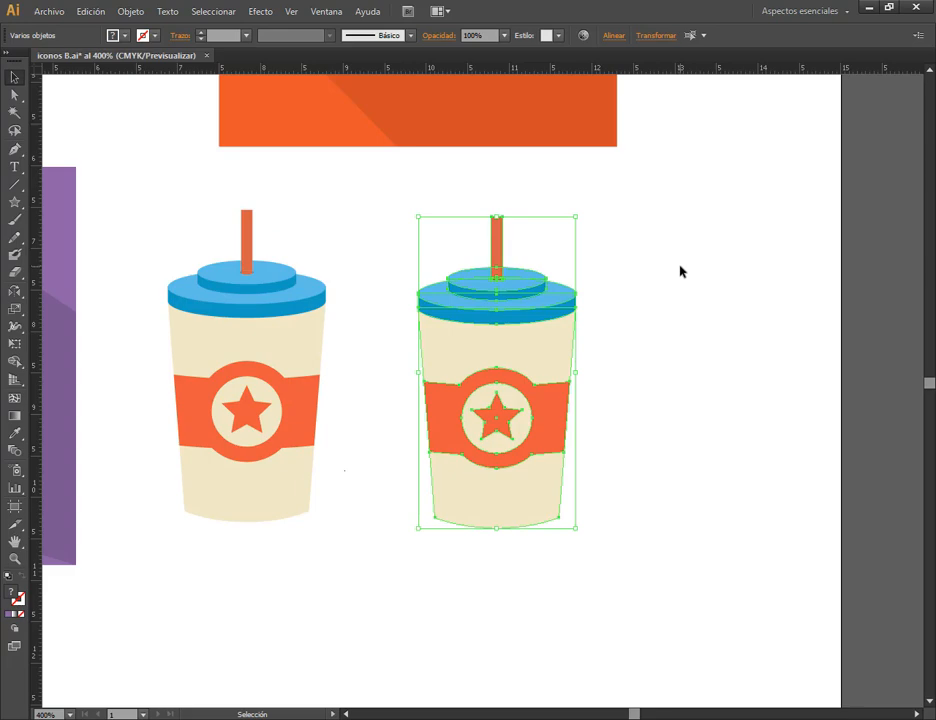
click(680, 271)
click(539, 429)
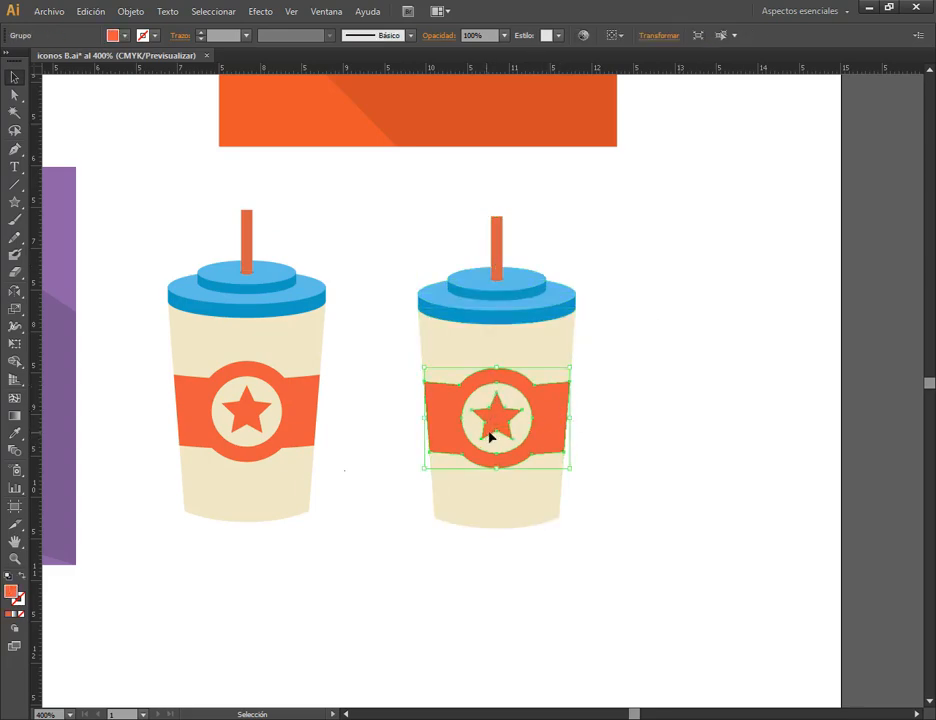
key(Delete)
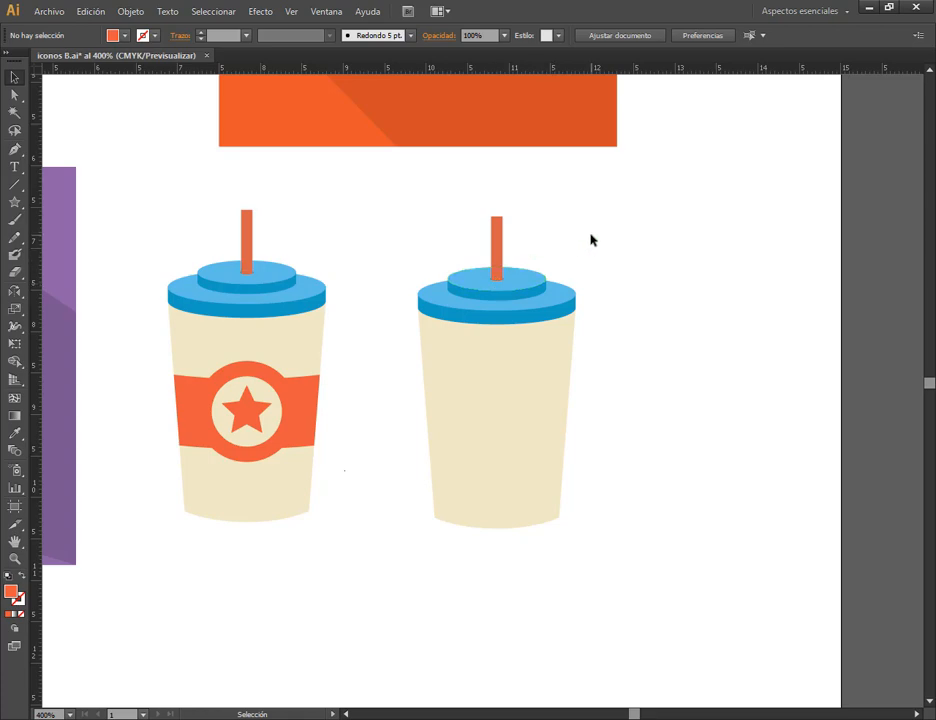
- Fill all shapes of the plain cup copy with a 50% K grey
drag(590, 240, 480, 432)
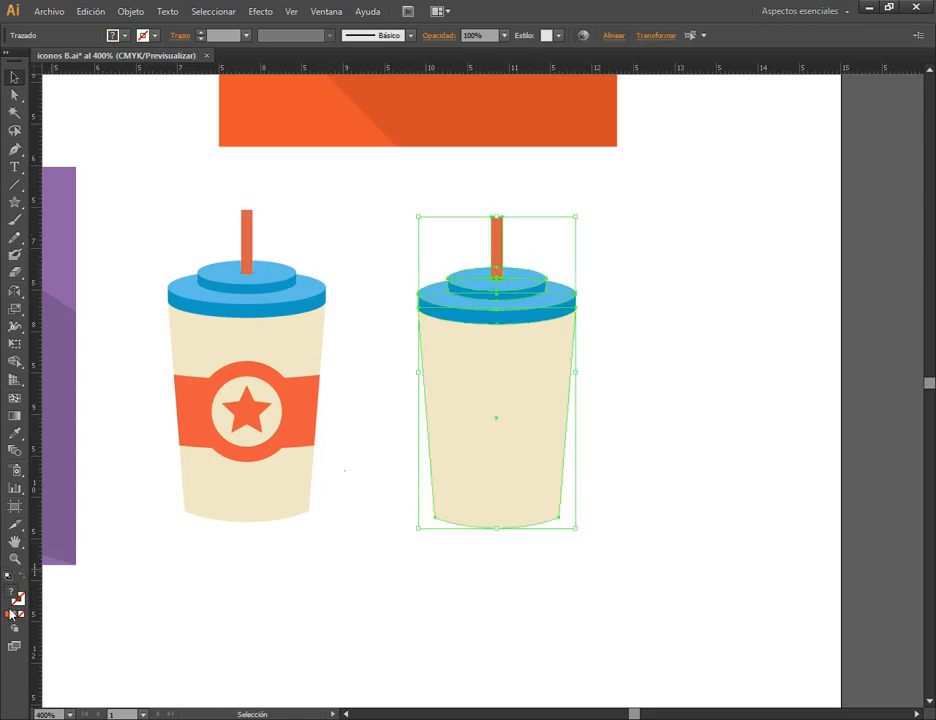
click(330, 11)
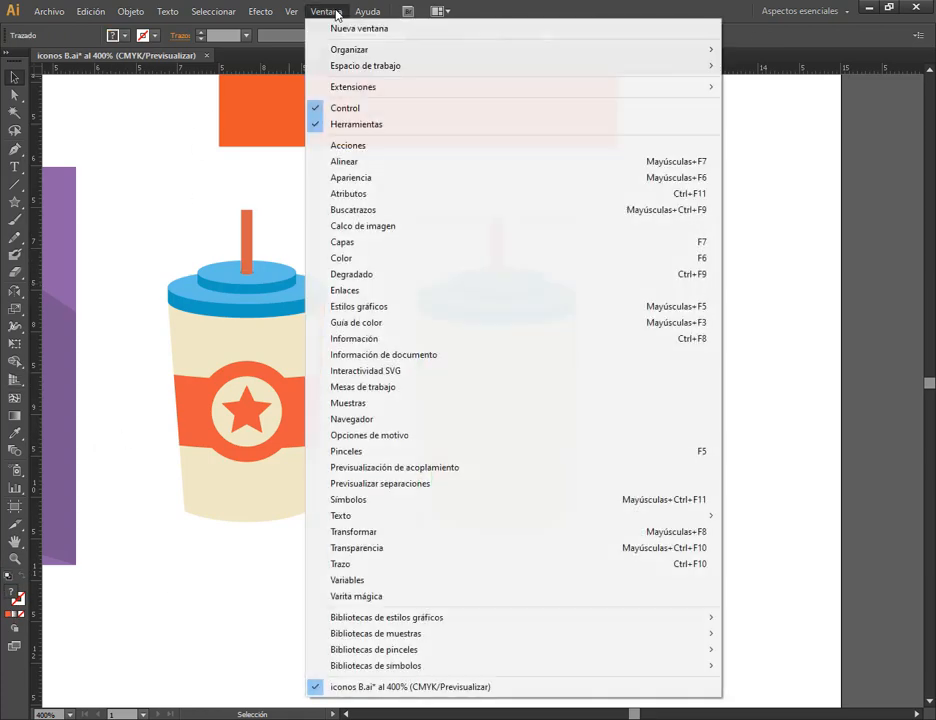
click(382, 258)
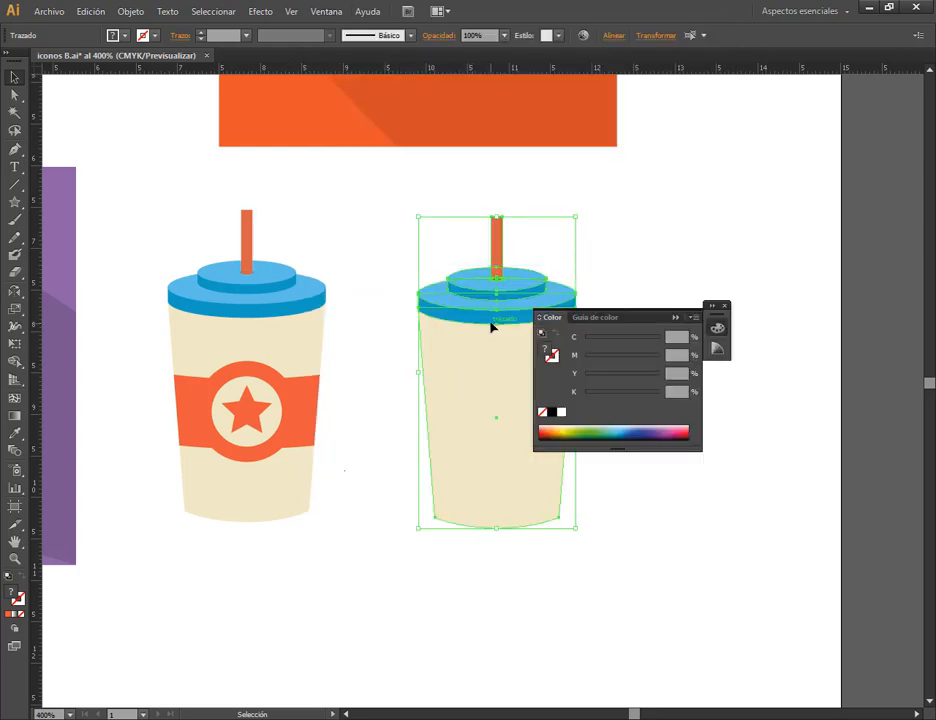
click(551, 412)
click(653, 392)
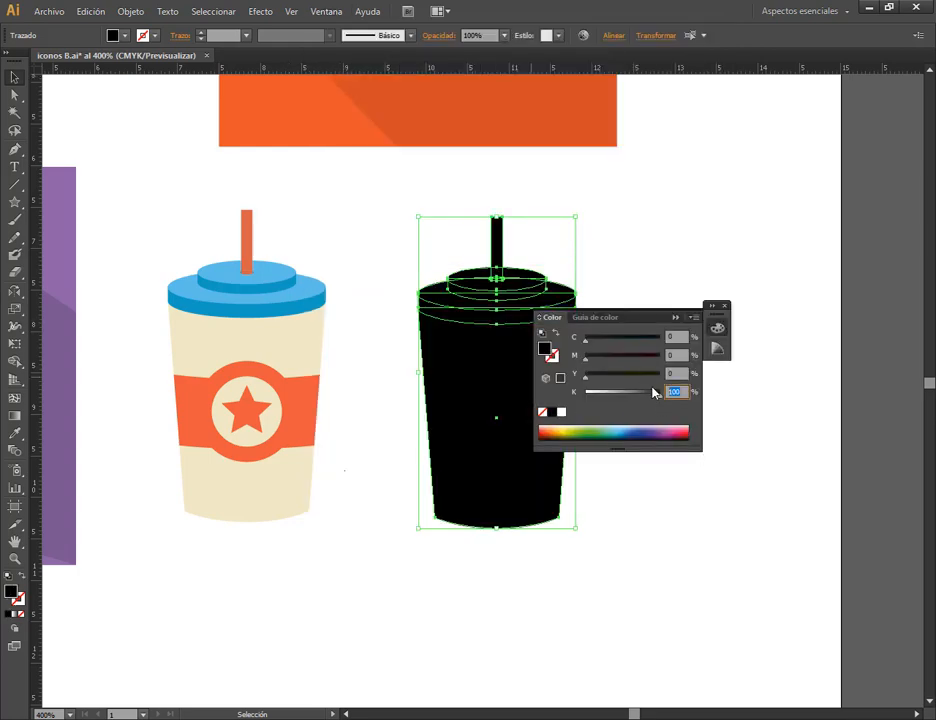
text(40)
key(Return)
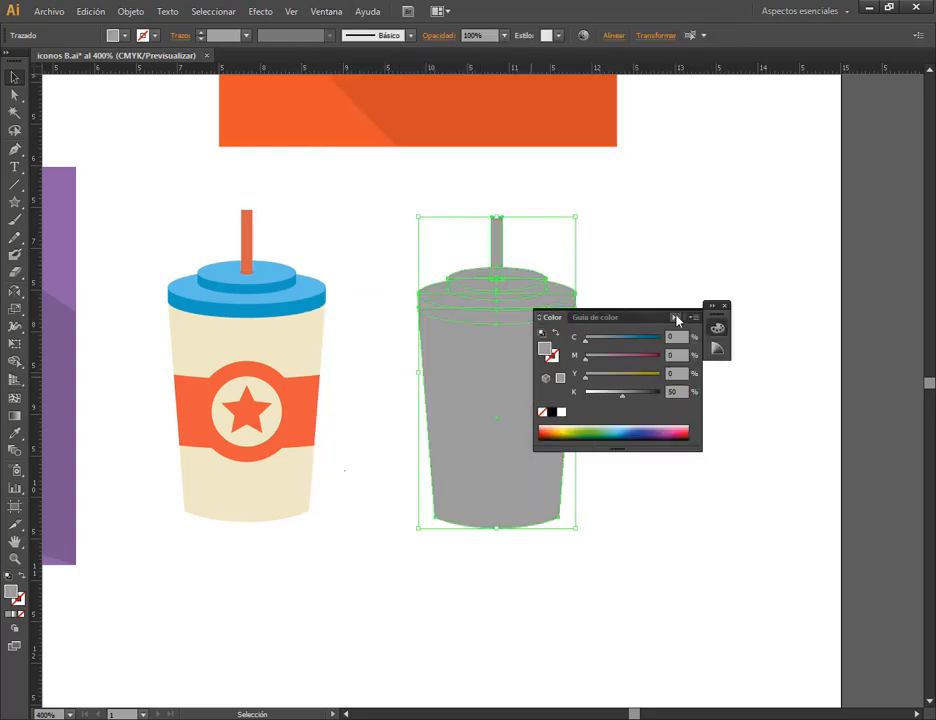
click(676, 317)
click(666, 313)
- Place a vertical guide through the grey cup's centre and draw a rectangle covering the cup's left half up to it
click(466, 347)
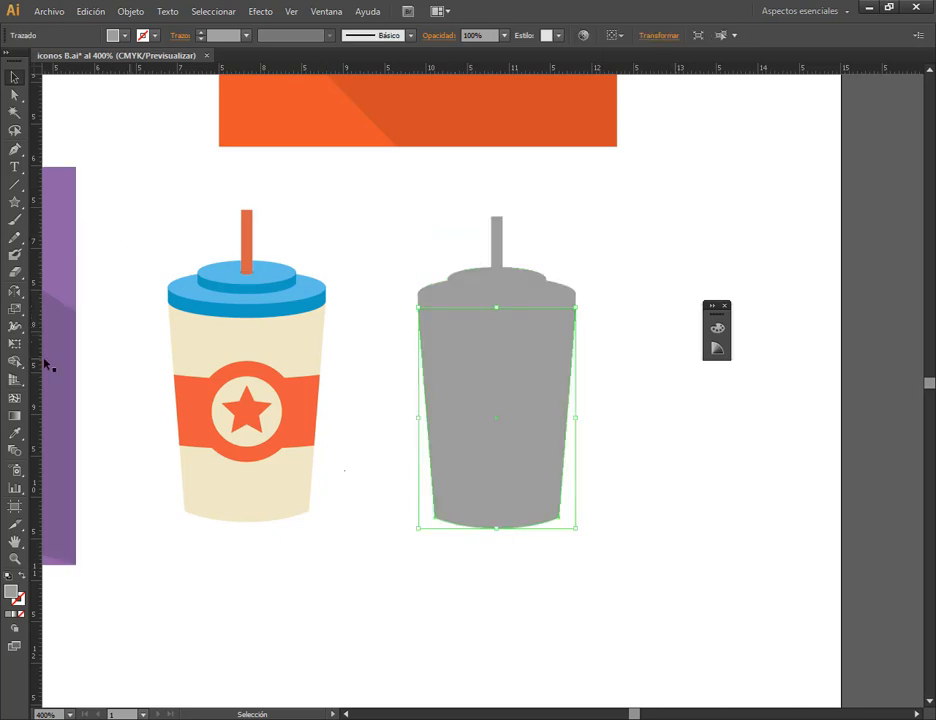
drag(38, 365, 497, 424)
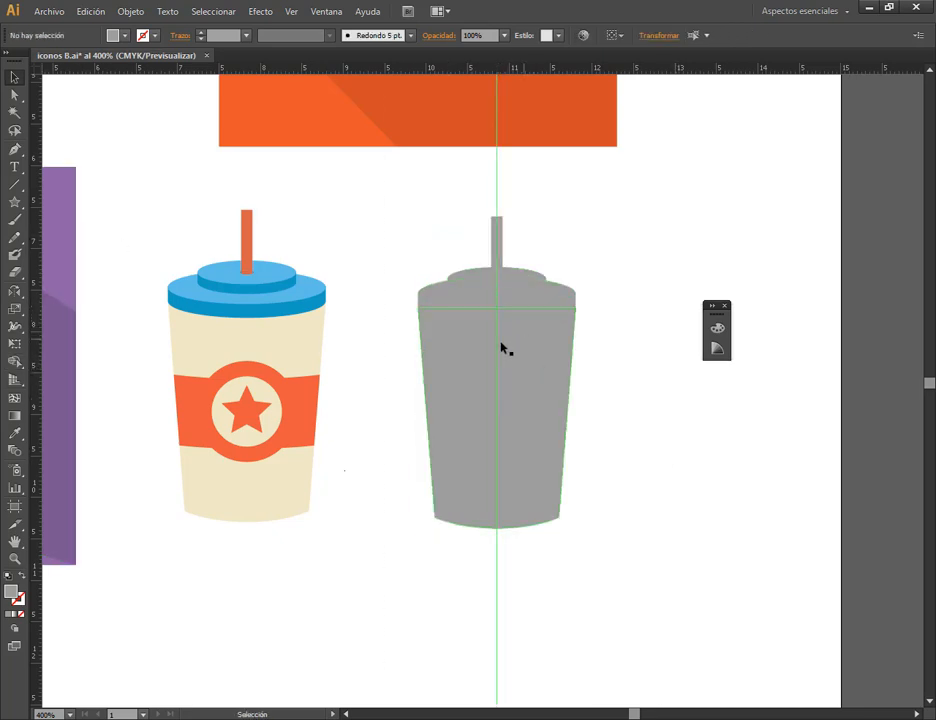
click(14, 202)
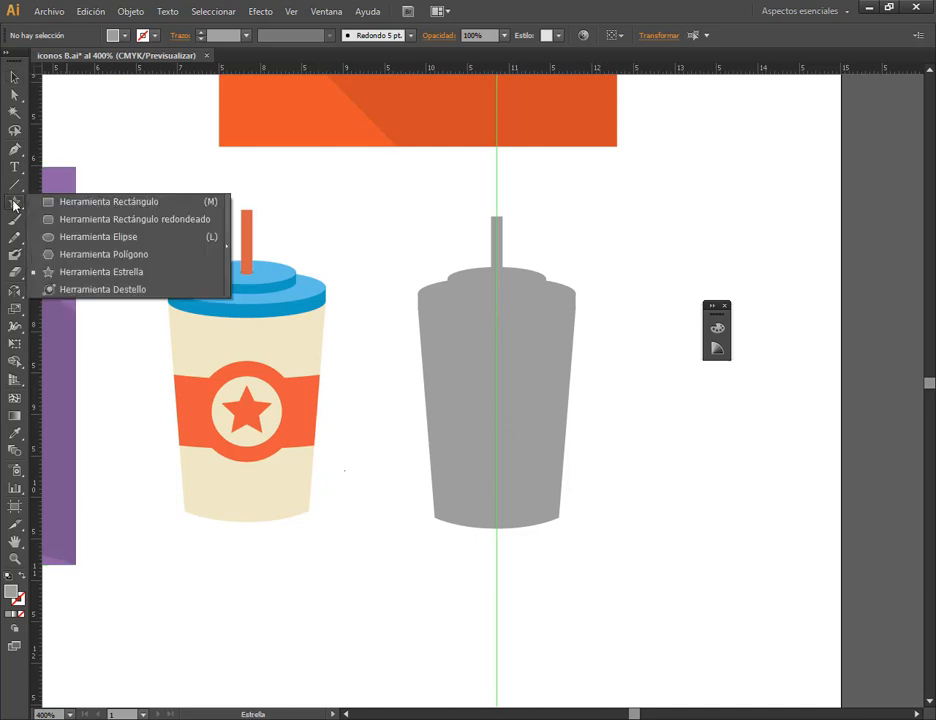
click(49, 213)
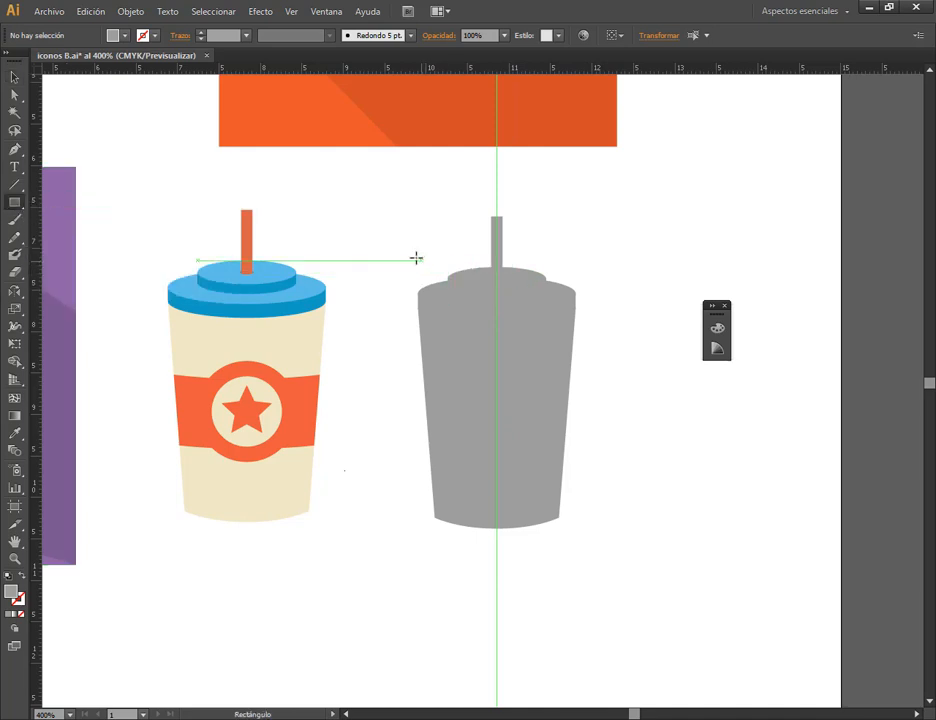
drag(343, 187, 497, 580)
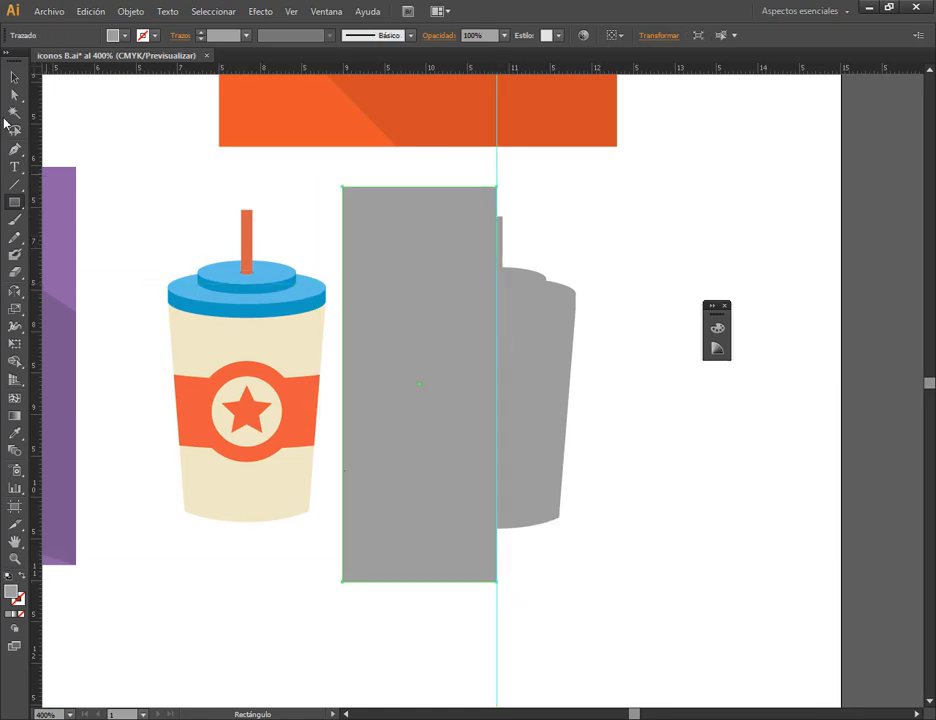
- Apply the Pathfinder Trim operation to the grey rectangle together with all the grey cup shapes
click(14, 78)
drag(614, 211, 430, 485)
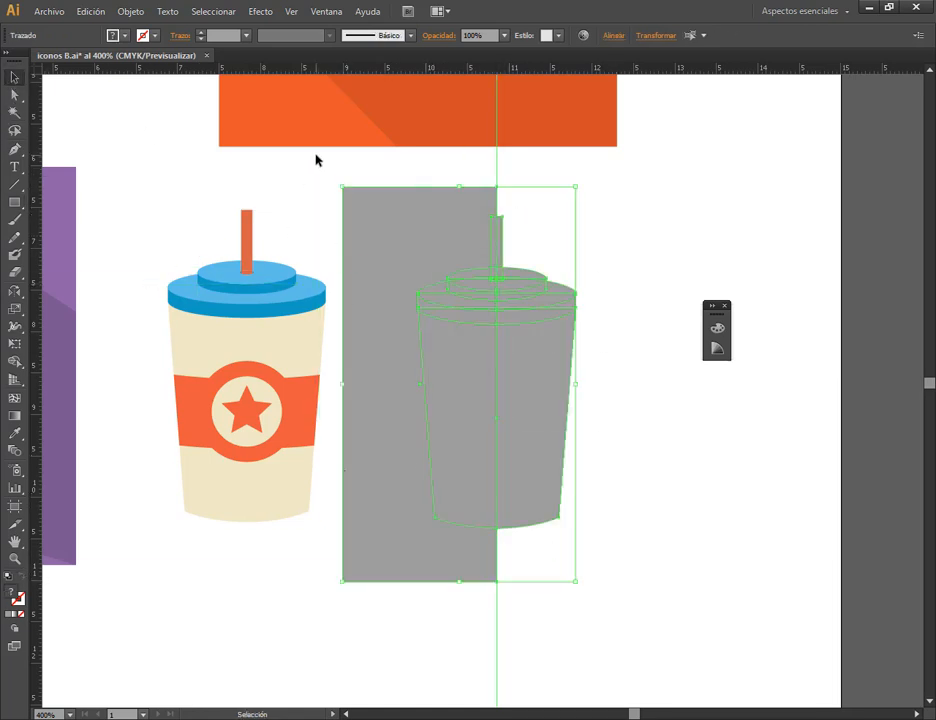
click(567, 170)
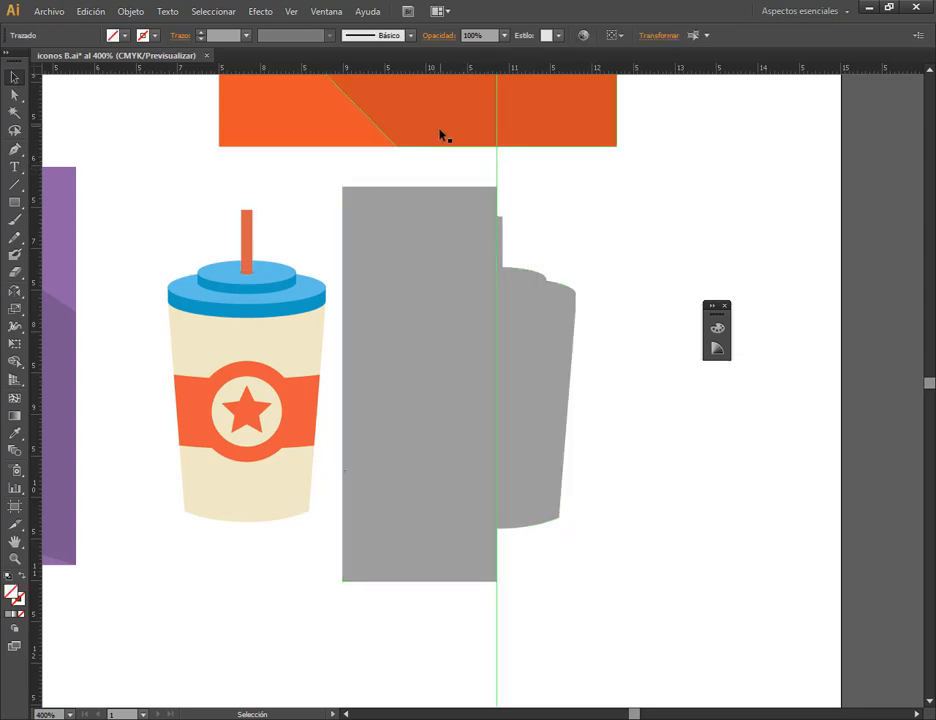
drag(604, 186, 414, 551)
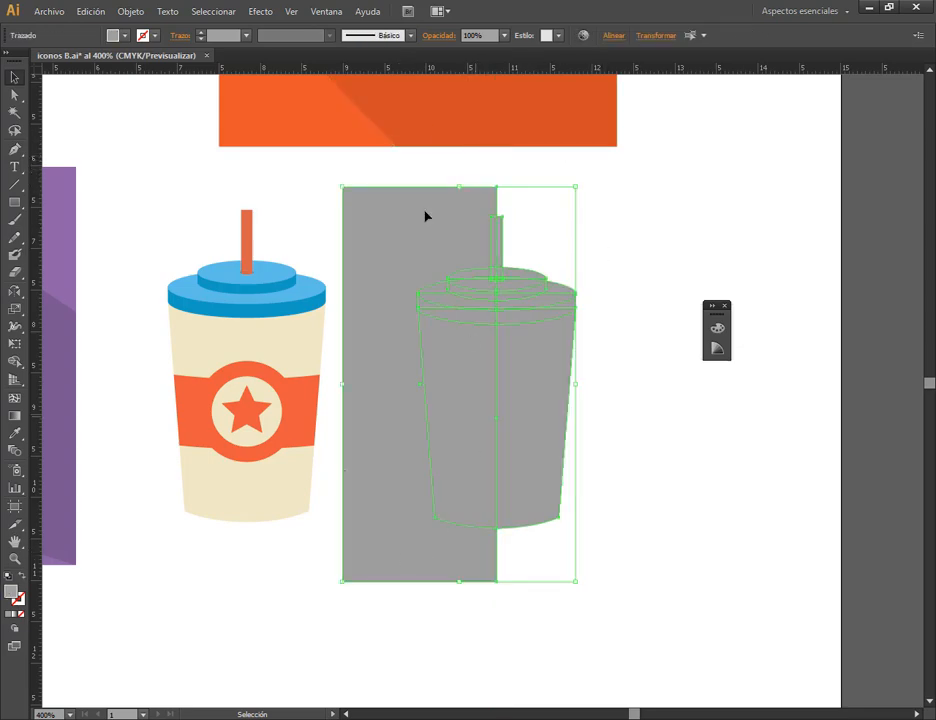
click(326, 11)
click(386, 212)
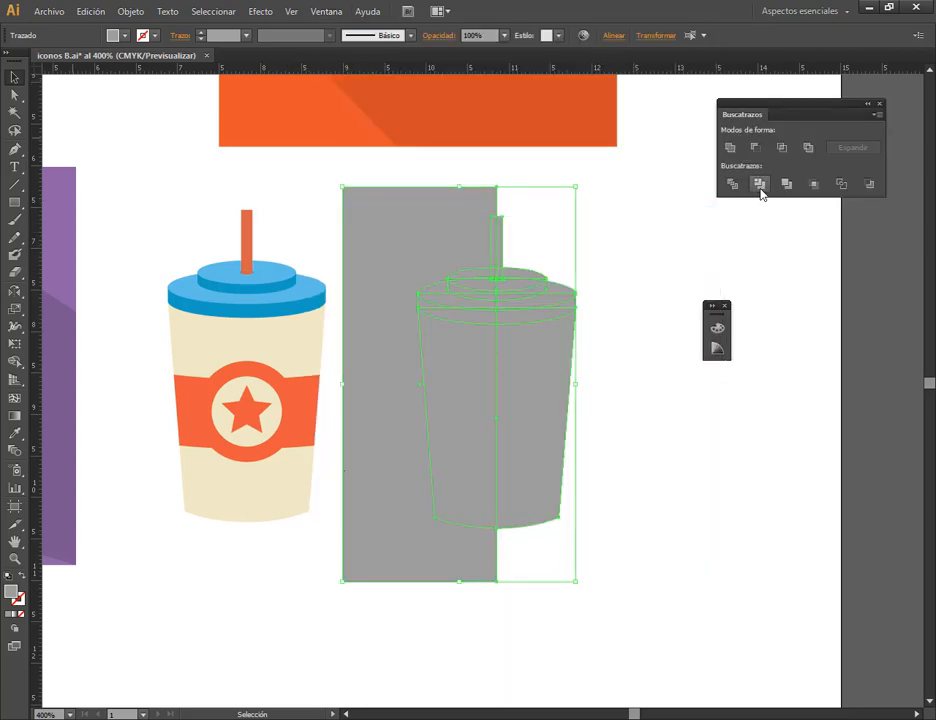
click(760, 185)
click(686, 223)
- Ungroup the trimmed result and delete the grey rectangle covering the cup's left half
right_click(468, 313)
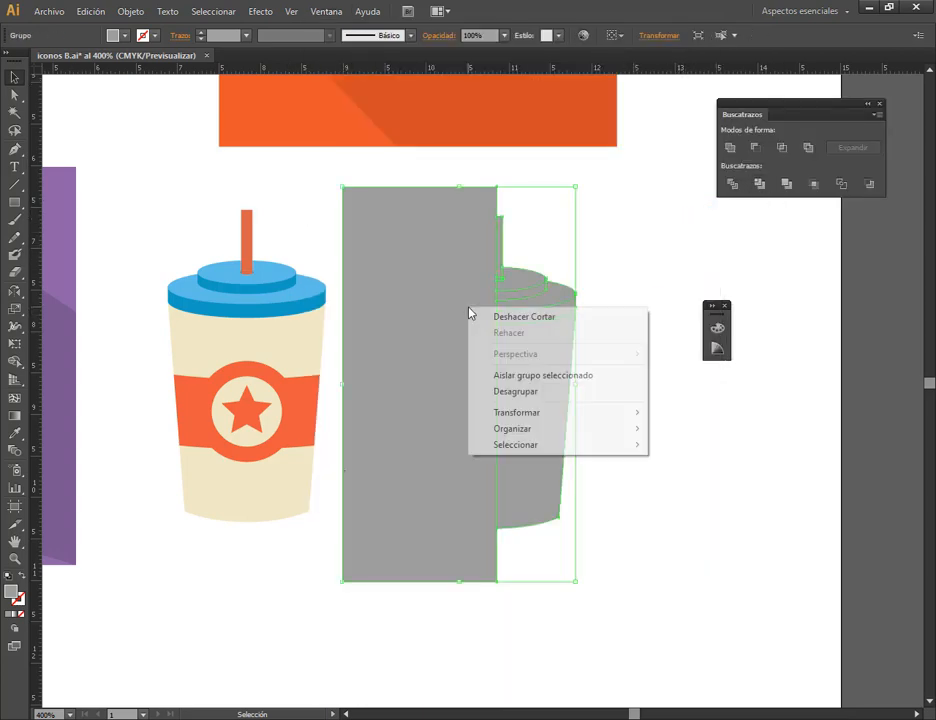
click(515, 391)
click(490, 265)
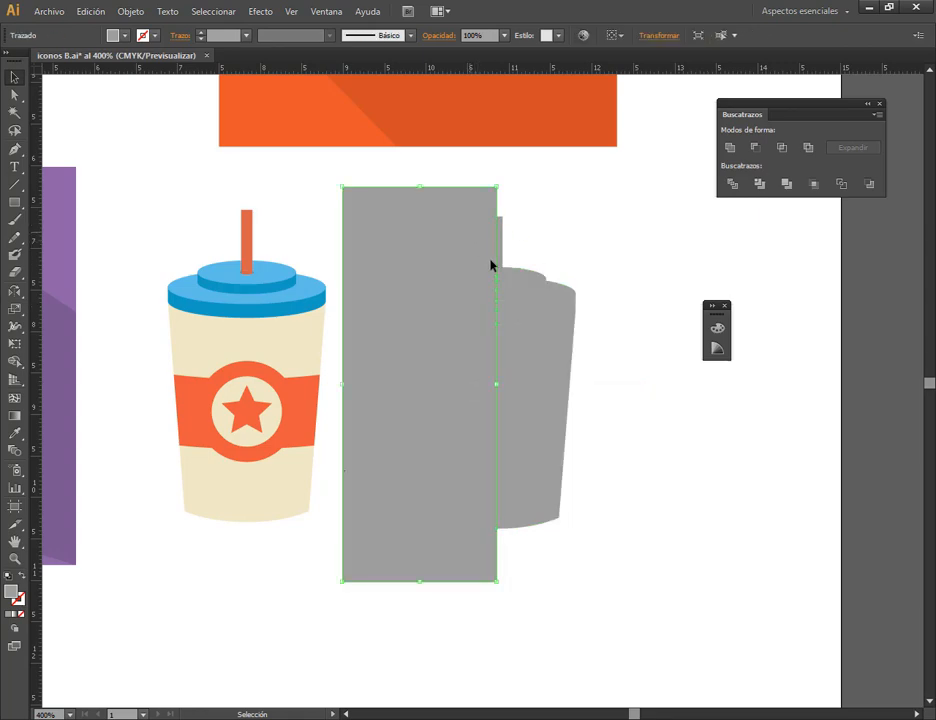
key(Delete)
- Group the remaining grey half-cup pieces and fit the group exactly over the right half of the coloured cup
click(549, 403)
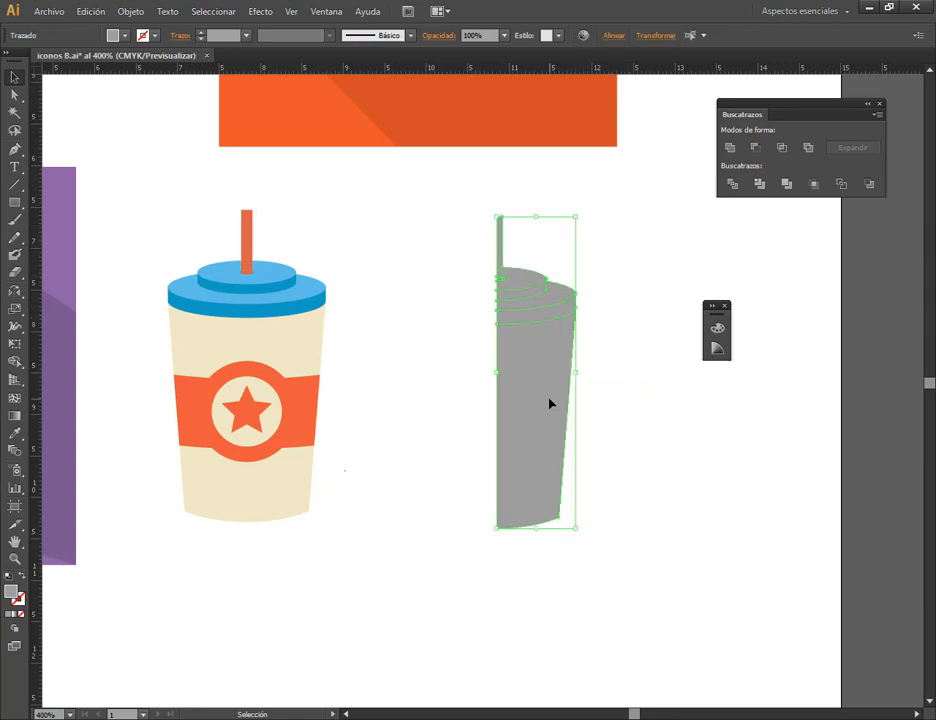
right_click(549, 403)
click(608, 465)
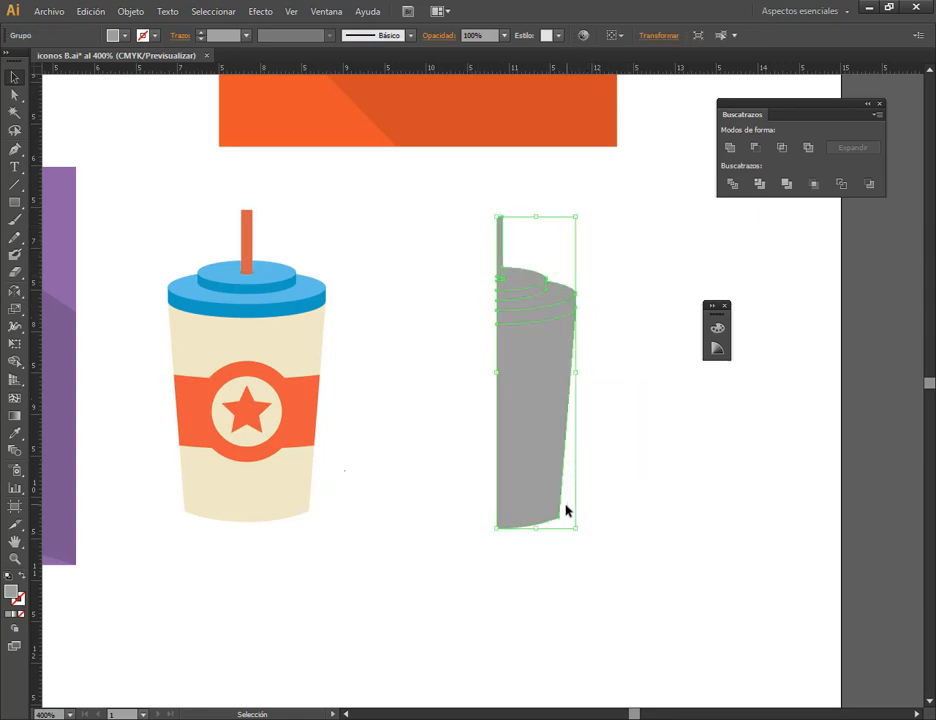
drag(560, 520, 309, 519)
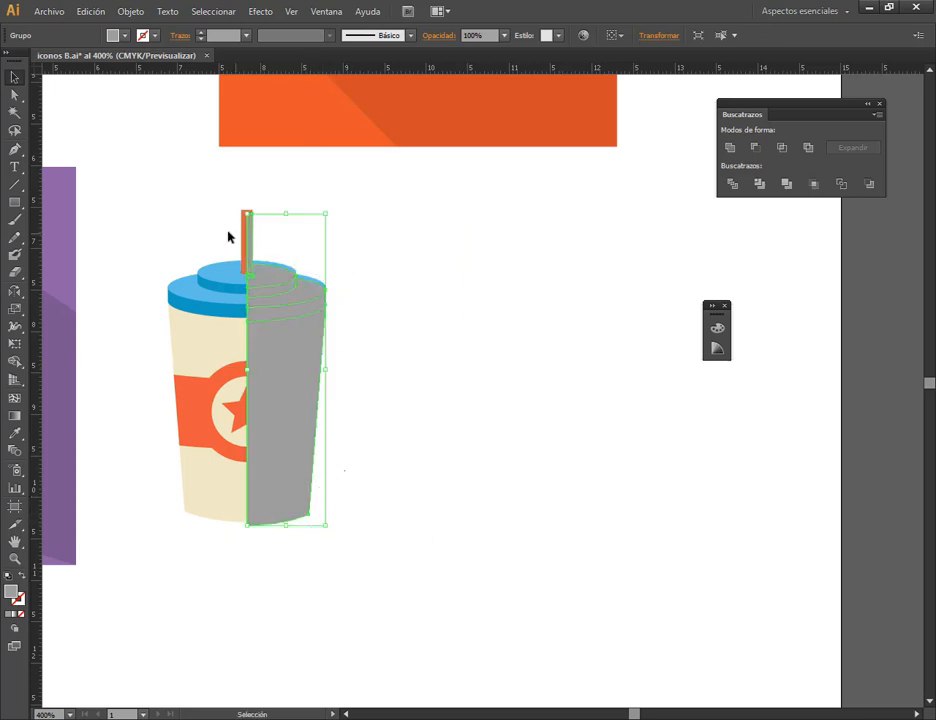
scroll(299, 524, up, 6)
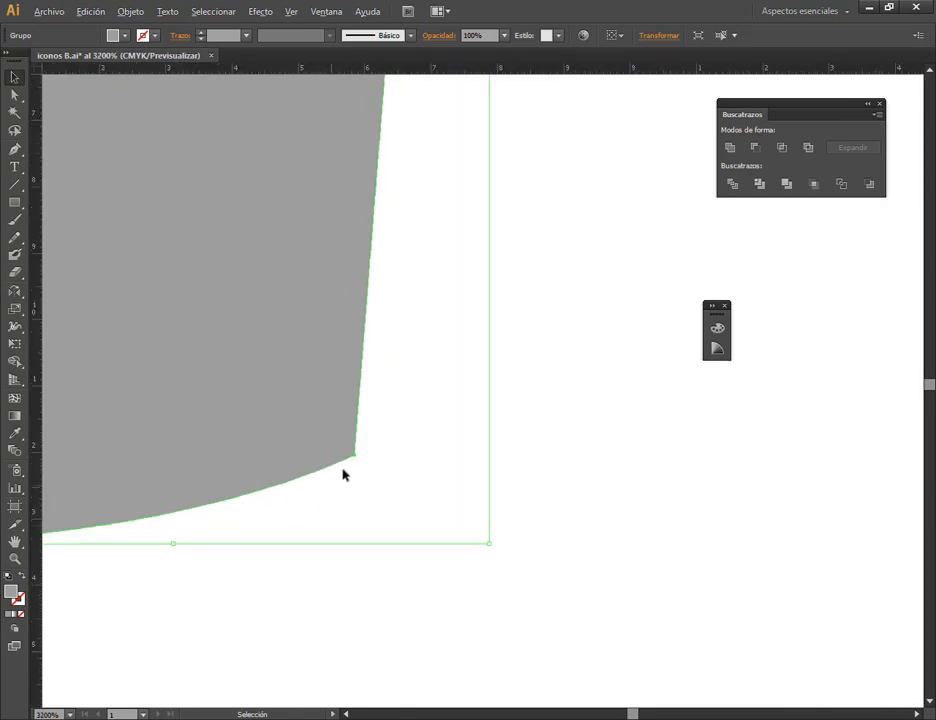
drag(343, 474, 318, 369)
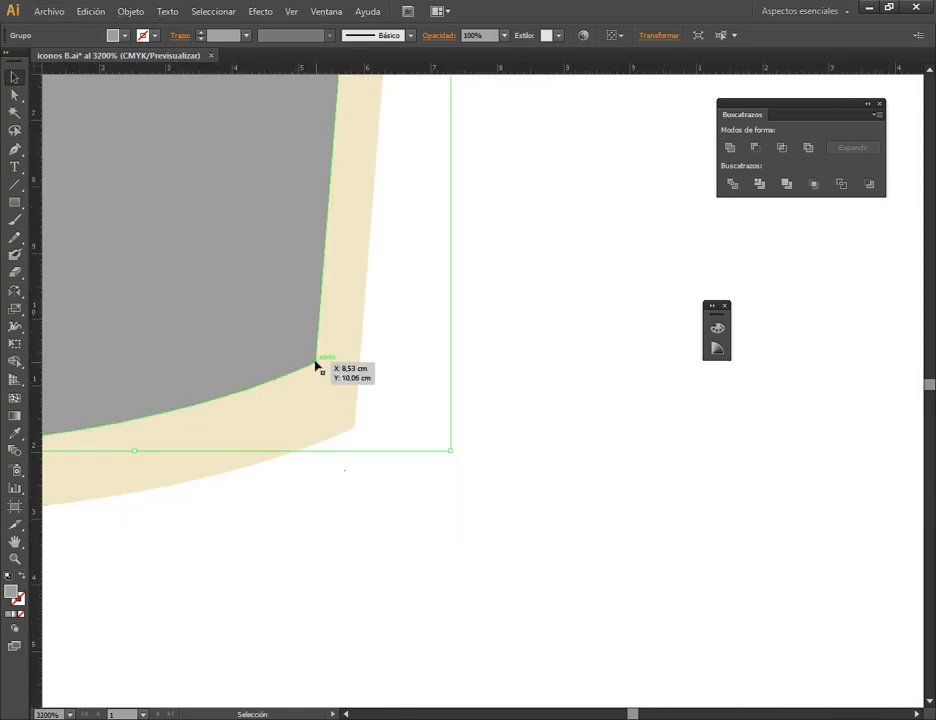
scroll(355, 434, down, 8)
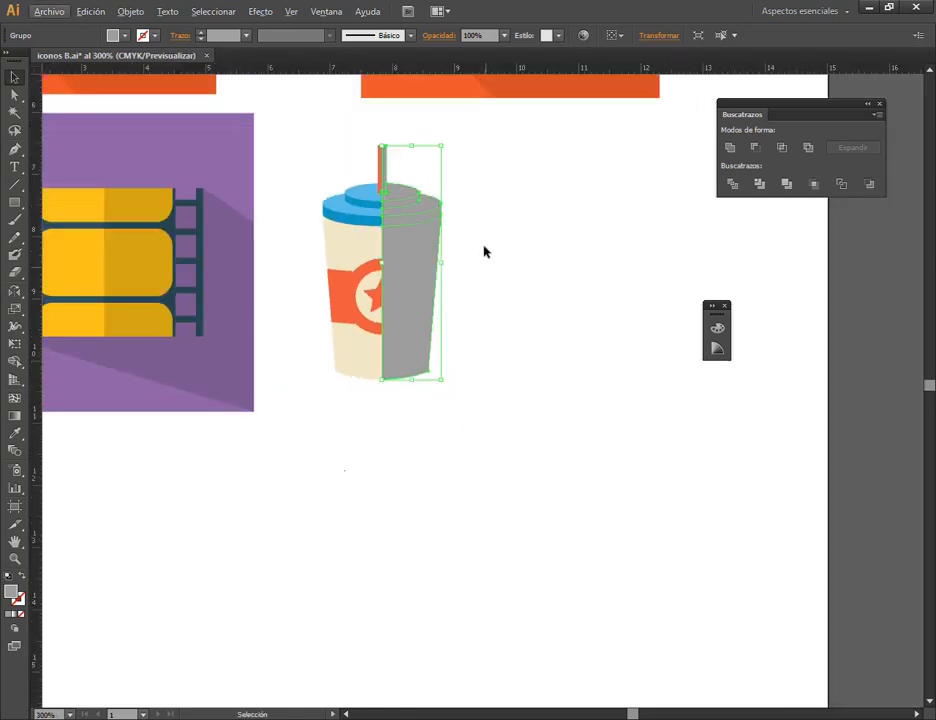
- Set the half-cup shading group to Multiply blending with 40% opacity
drag(524, 244, 540, 412)
click(428, 37)
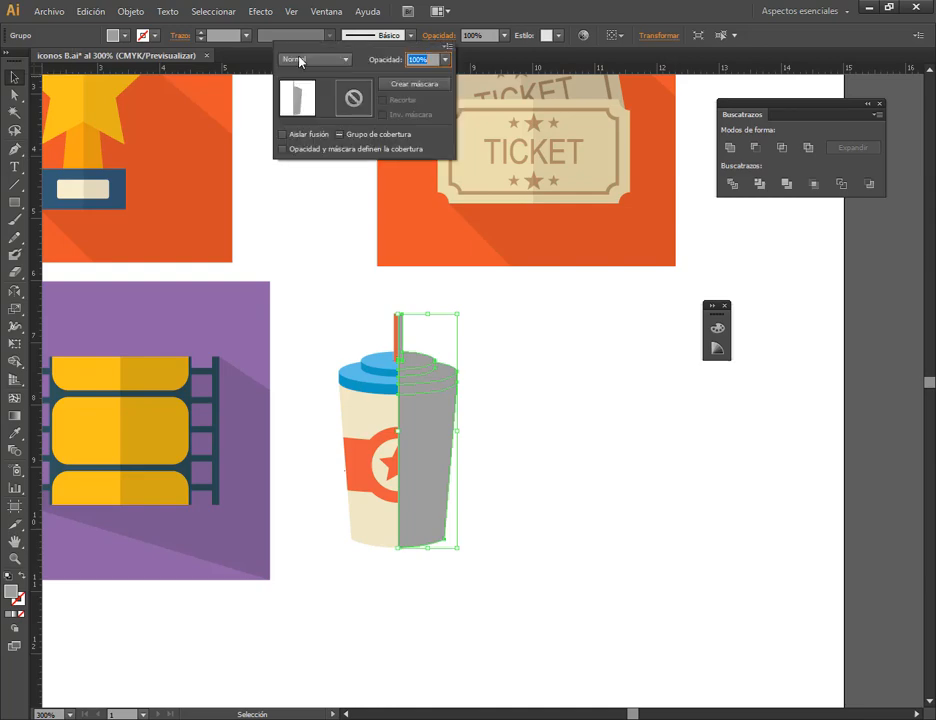
click(338, 64)
click(300, 108)
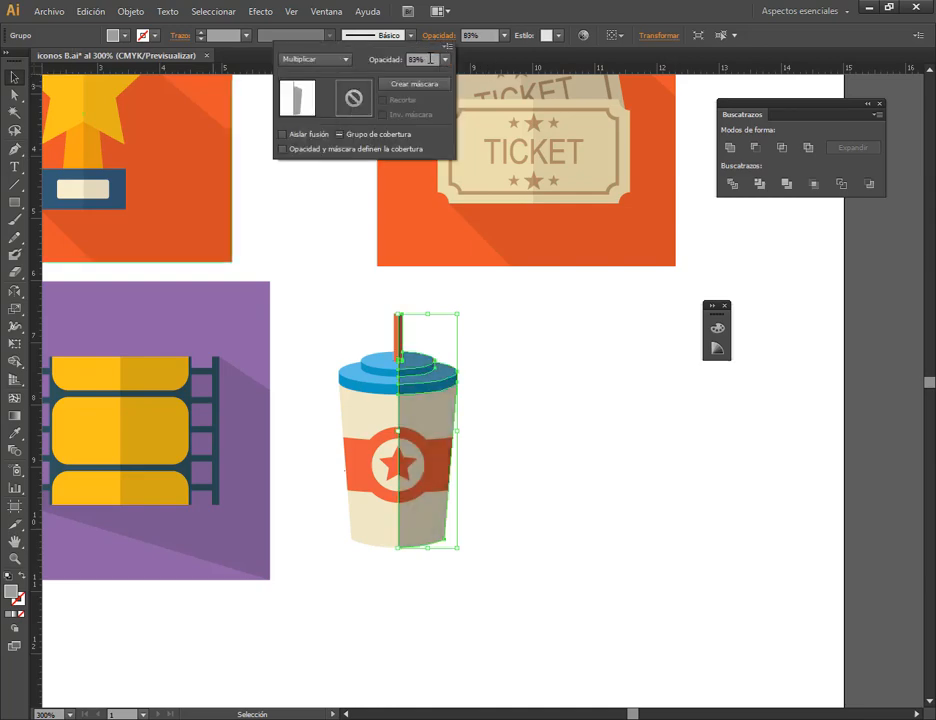
scroll(430, 59, down, 14)
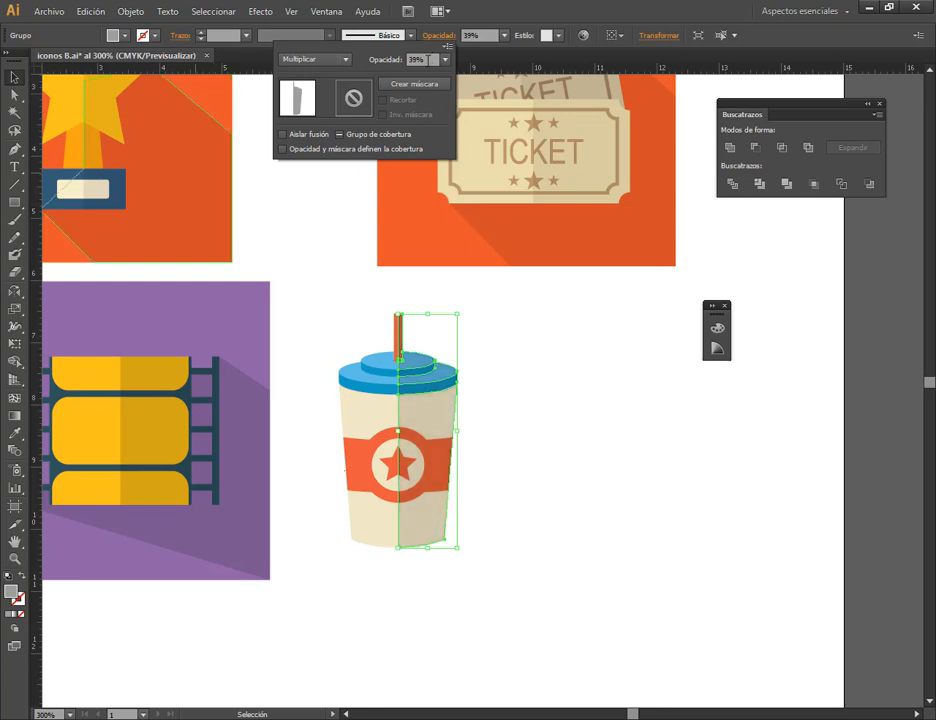
click(550, 462)
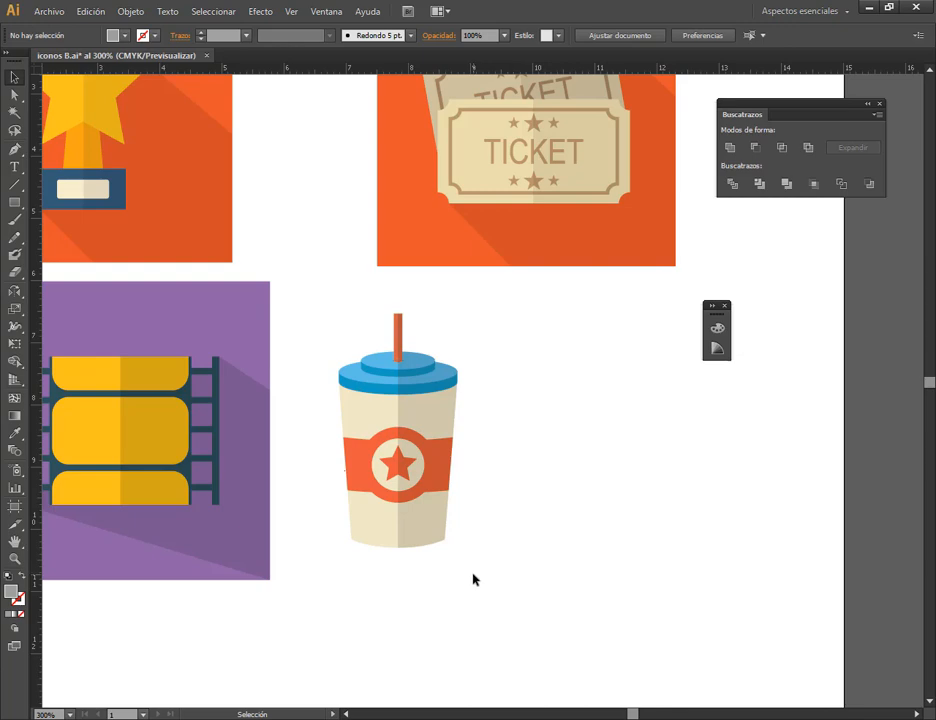
- Place a duplicate of the film strip icon's purple background square behind the cup
drag(270, 318, 579, 336)
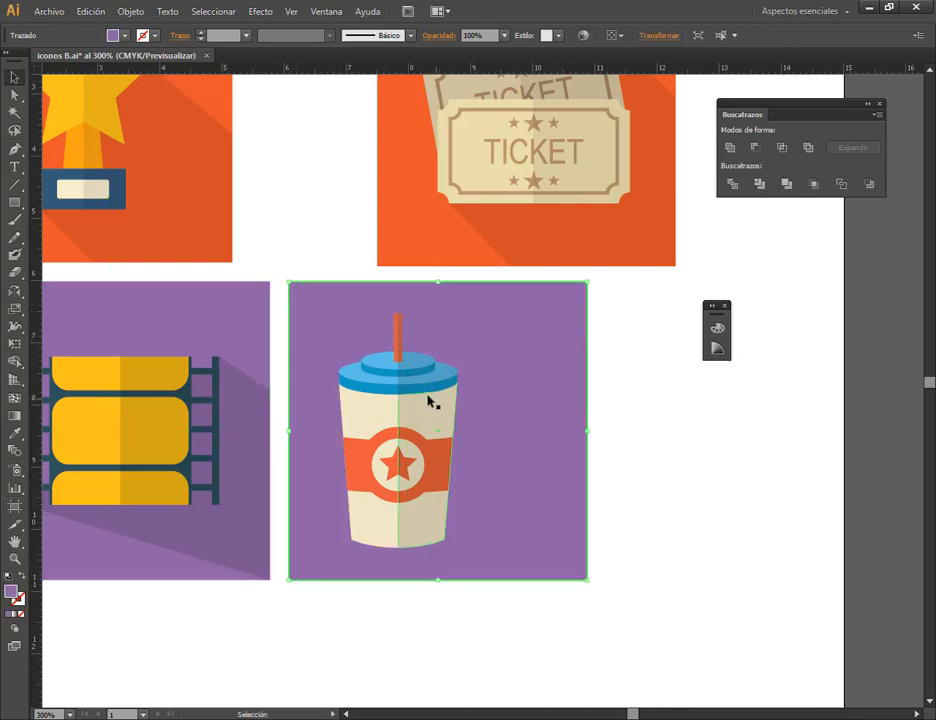
- Try to group the cup body with its shading over the purple square, and undo the grouping
click(426, 396)
shift+click(378, 405)
right_click(394, 441)
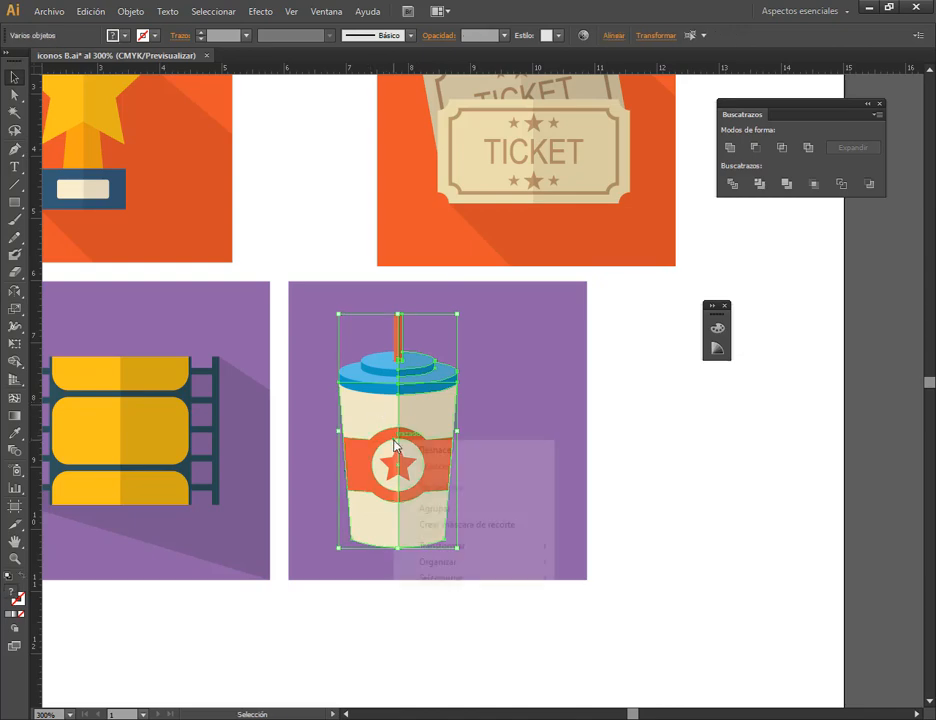
click(418, 508)
key(a)
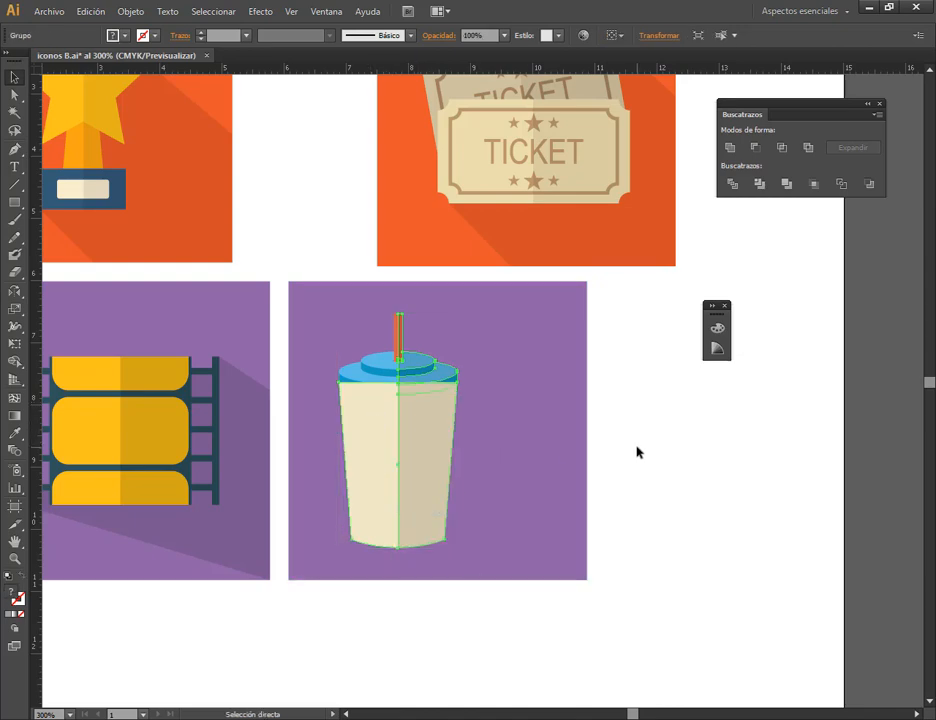
key(ctrl+z)
click(649, 459)
click(367, 409)
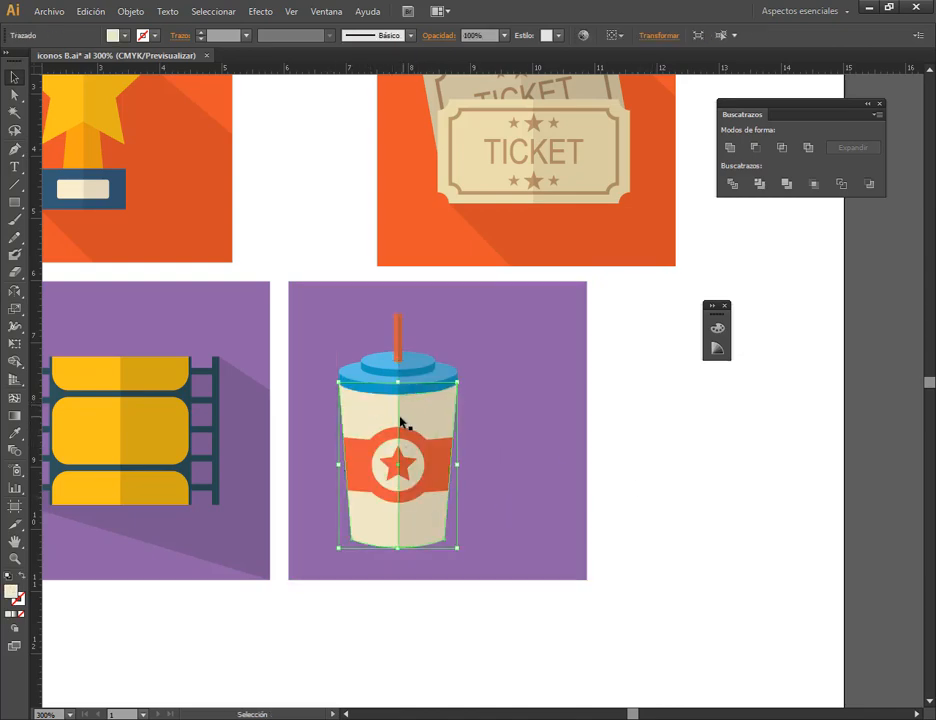
click(414, 418)
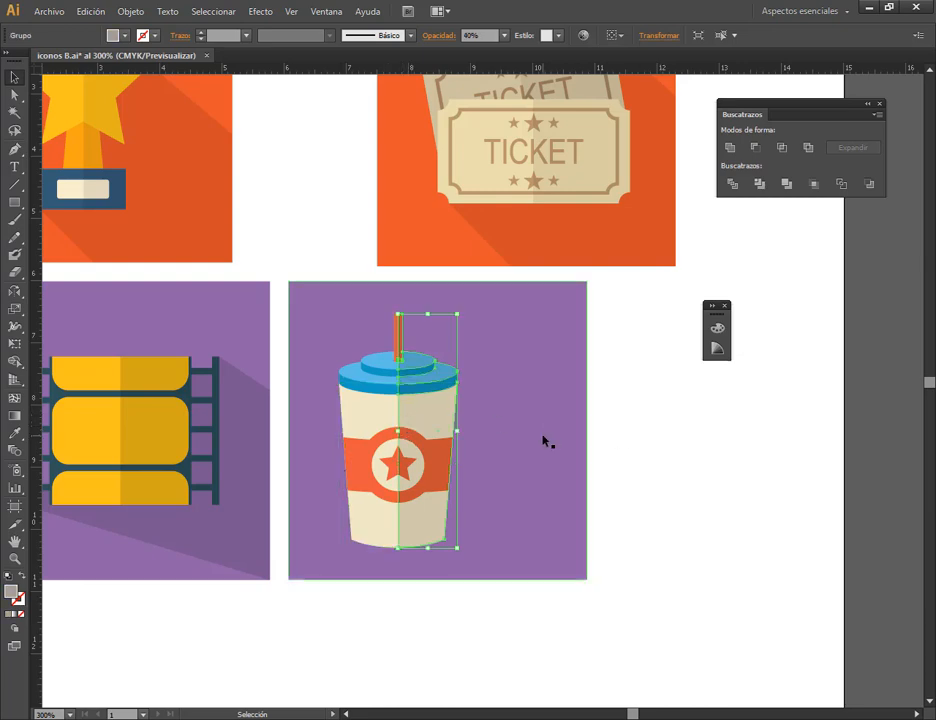
click(378, 414)
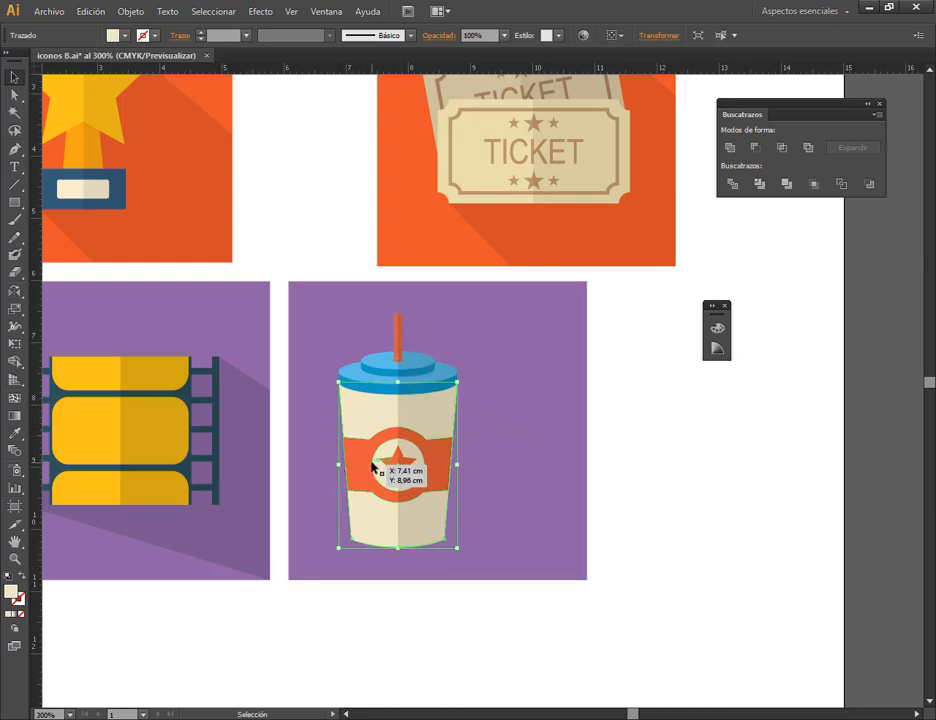
- Move the purple square copy aside and group all shapes of the shaded cup
drag(545, 386, 834, 387)
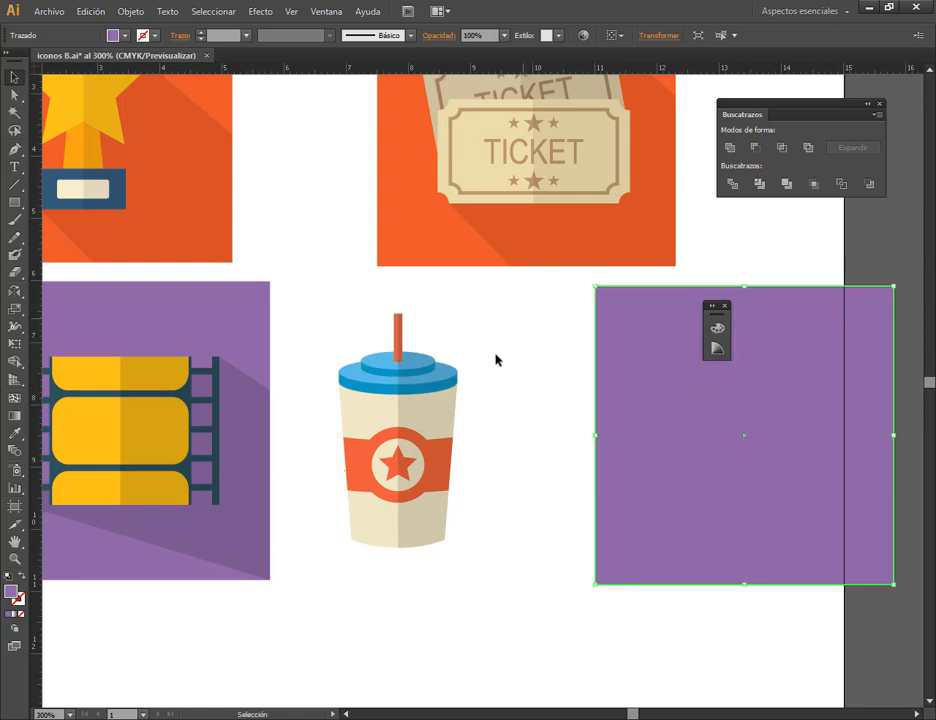
drag(522, 320, 306, 594)
key(ctrl+g)
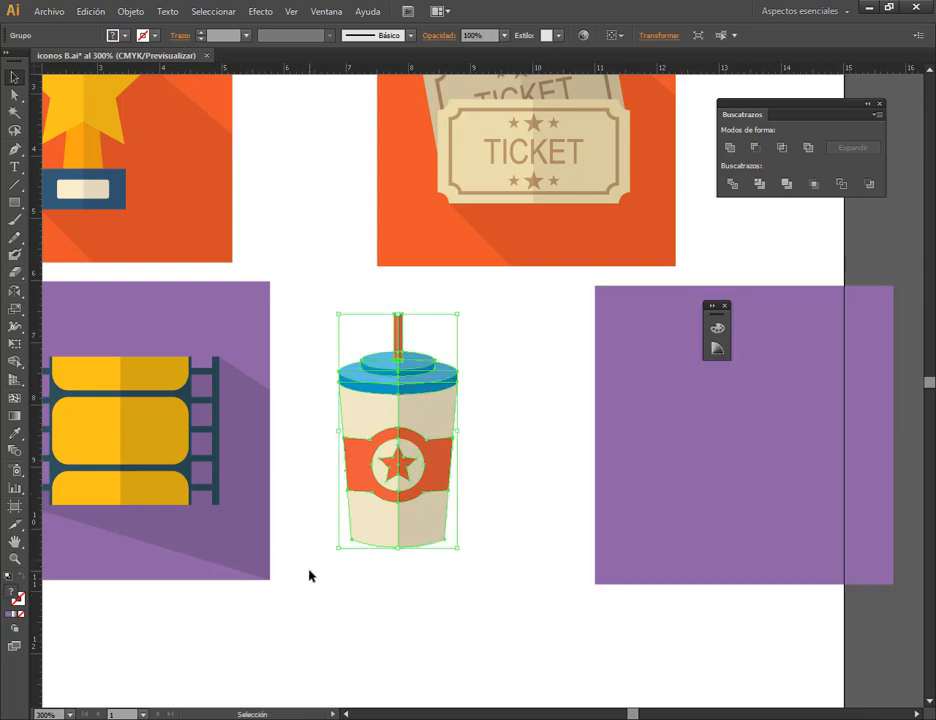
- Centre the cup group and the purple square horizontally on each other and move both below the ticket icon
drag(740, 450, 403, 390)
click(403, 390)
shift+click(520, 400)
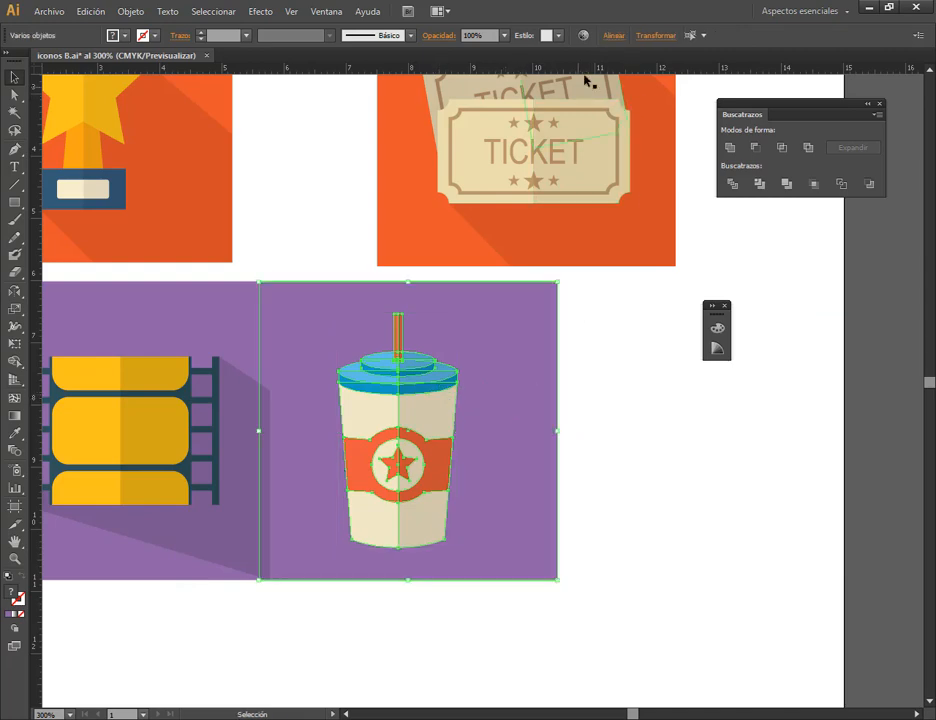
click(614, 37)
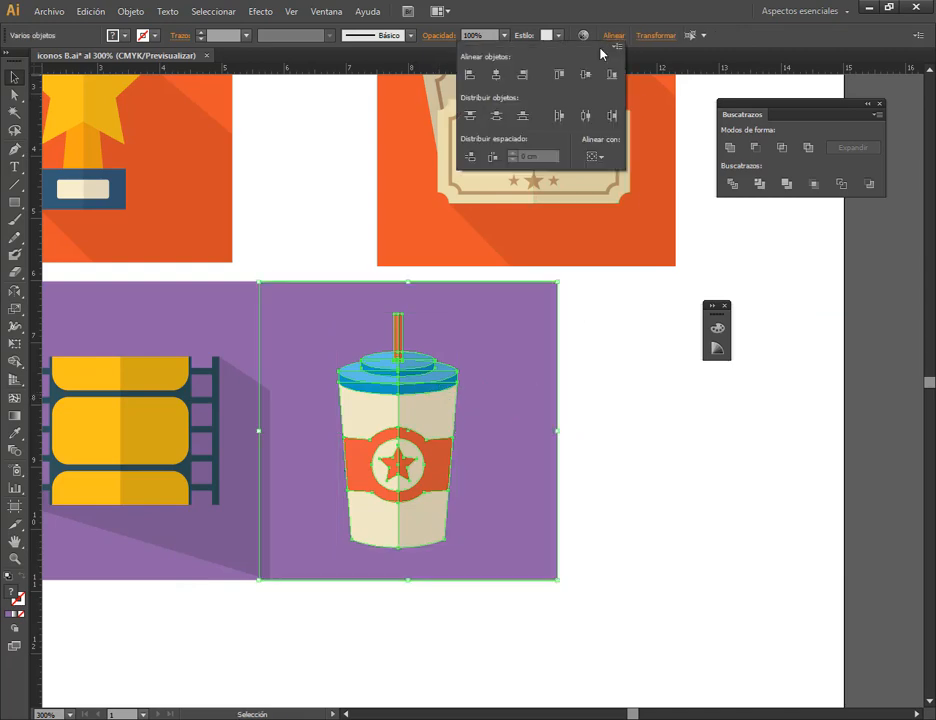
click(496, 76)
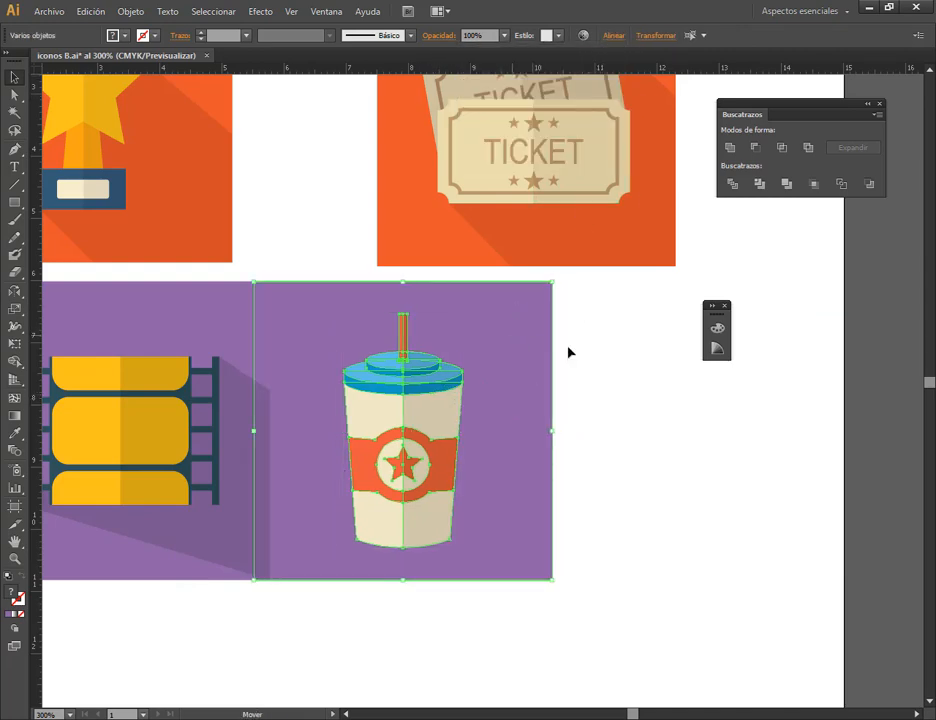
drag(514, 339, 641, 345)
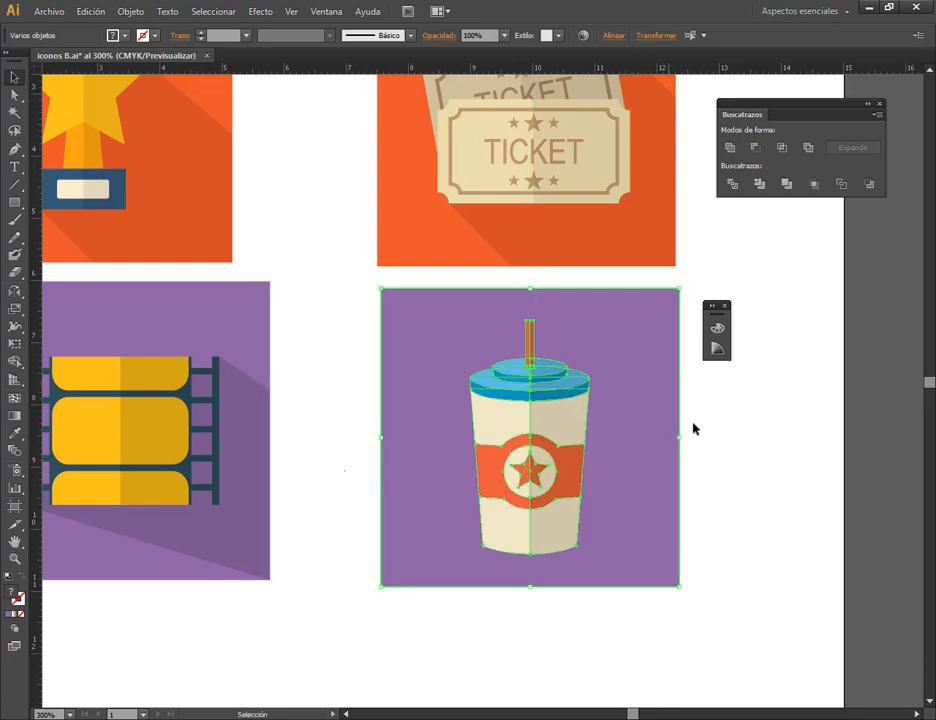
click(757, 466)
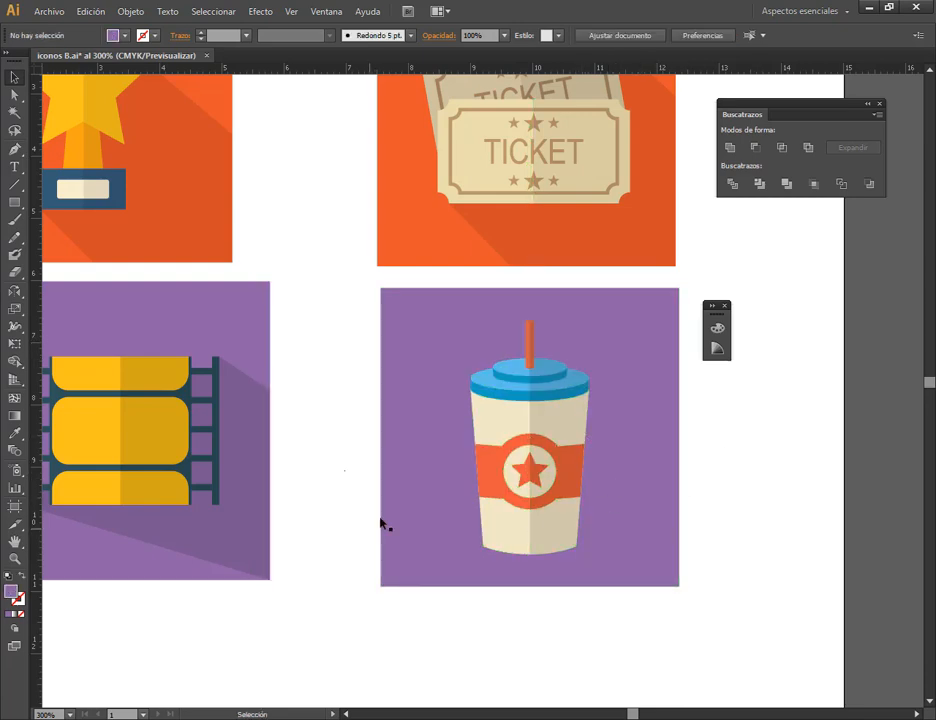
- Draw a closed Pen shadow shape from the cup's lower-left corner along the square's bottom and right edges to the lid's right end
scroll(380, 522, down, 2)
scroll(530, 527, up, 3)
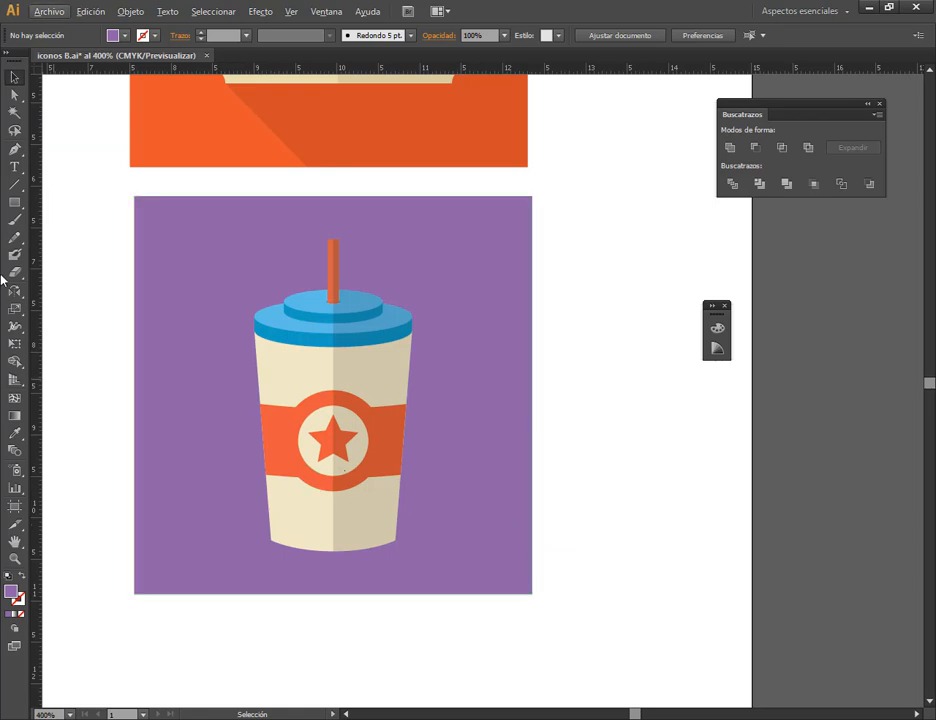
click(15, 151)
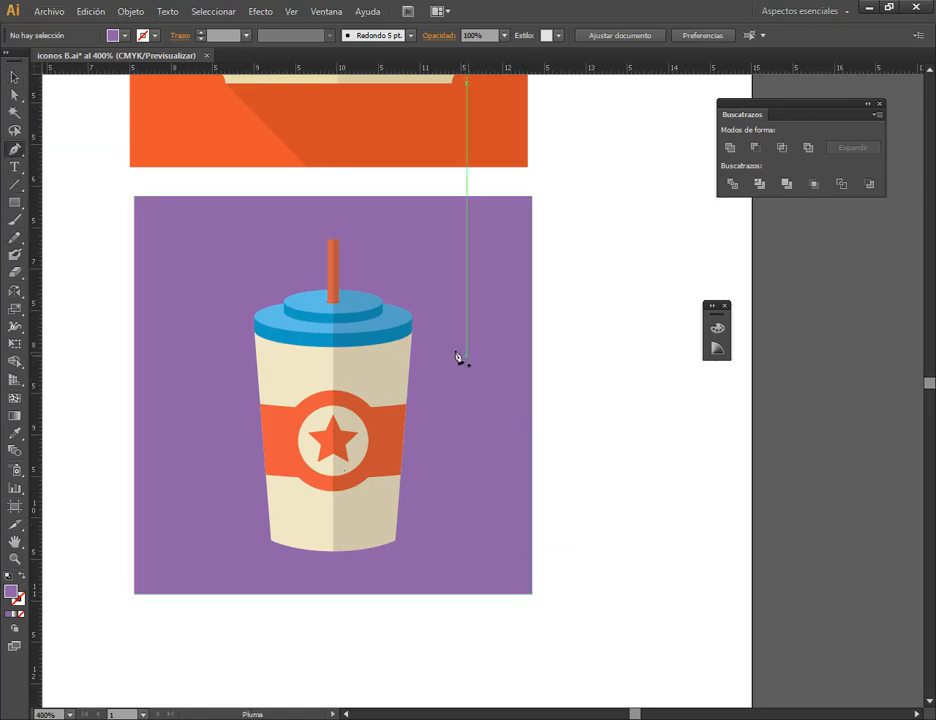
click(271, 542)
click(320, 594)
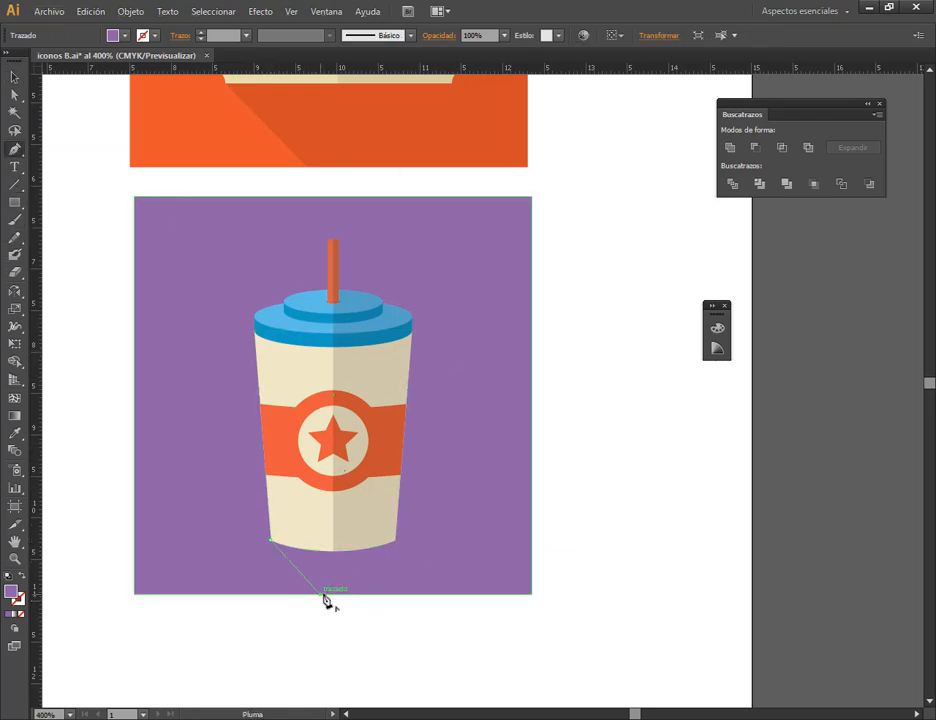
click(531, 594)
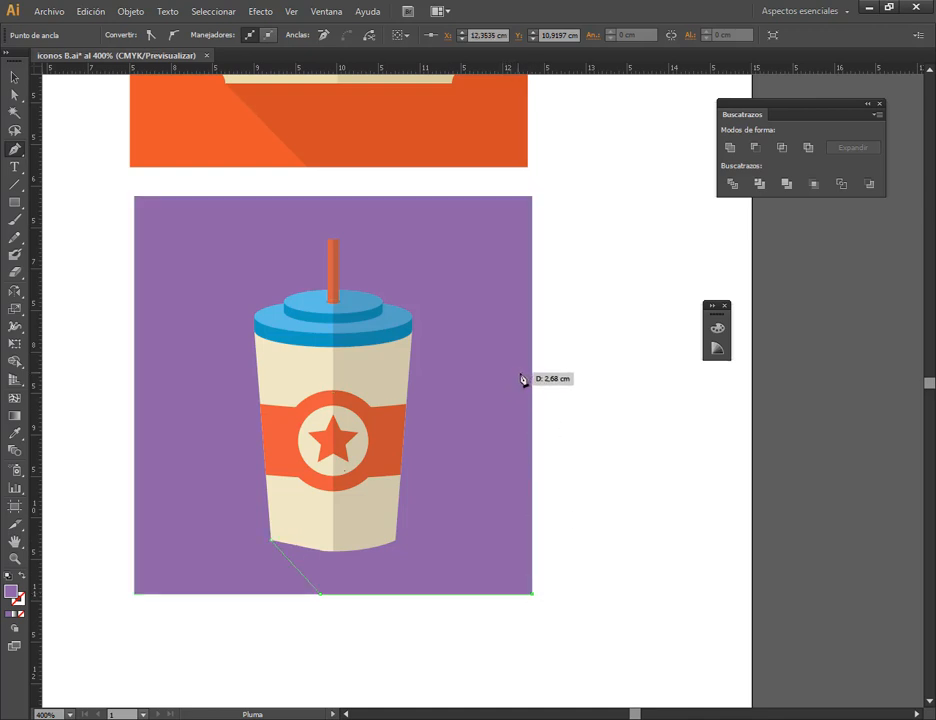
click(531, 374)
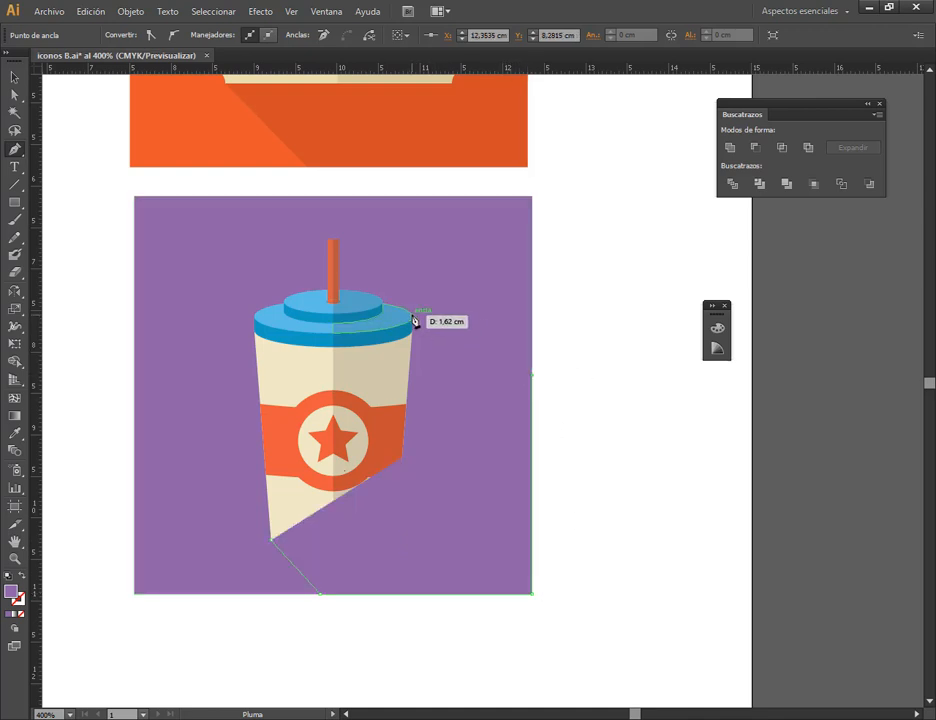
click(413, 318)
click(272, 542)
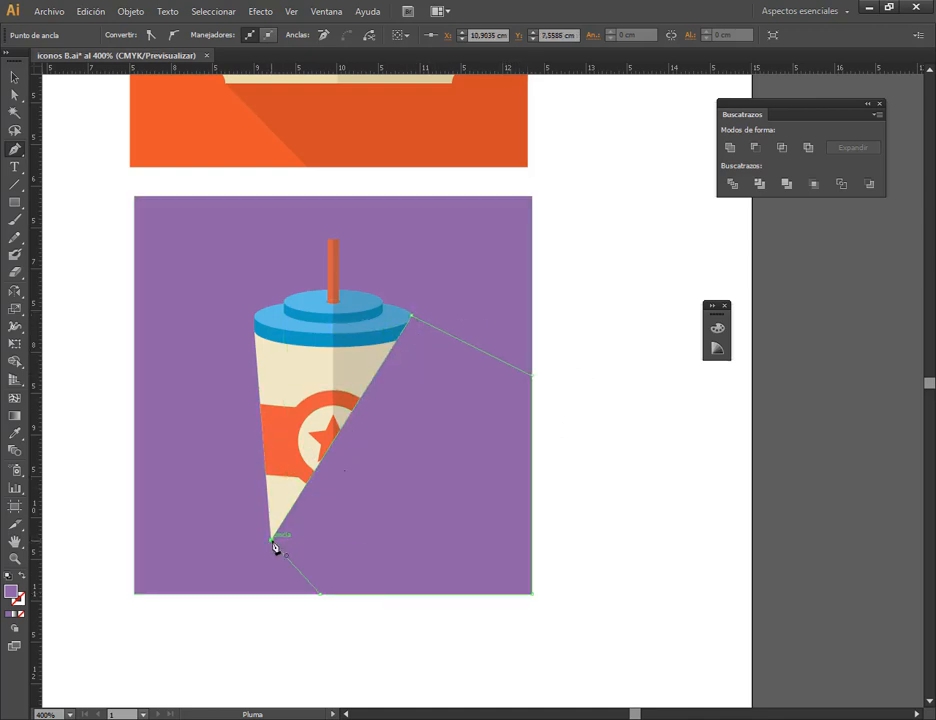
- Fill the cup's long shadow shape with a 50% K grey
click(14, 77)
click(321, 12)
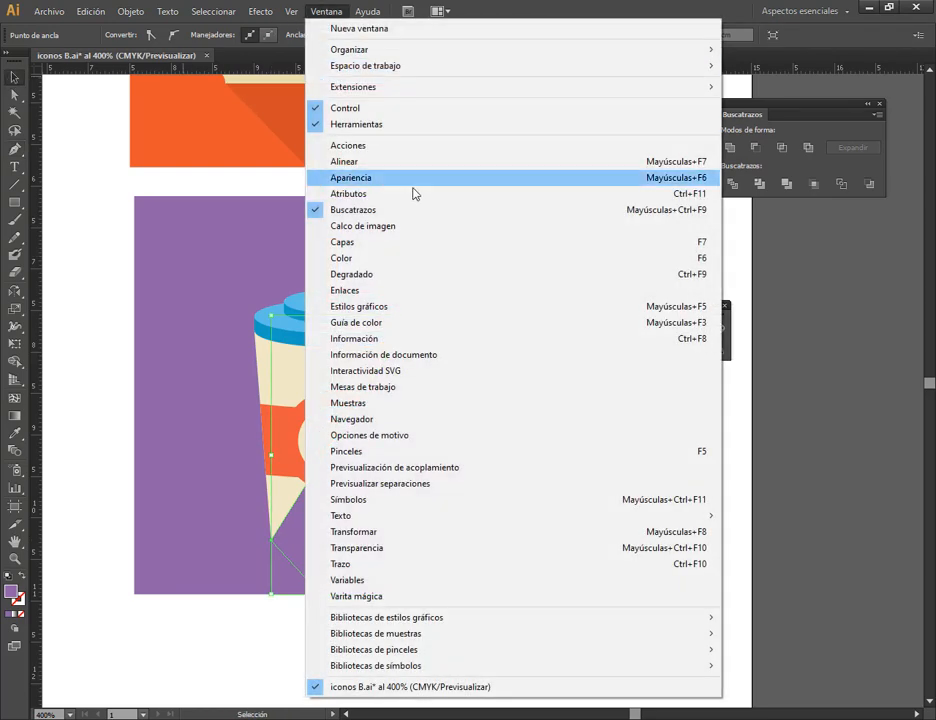
click(414, 257)
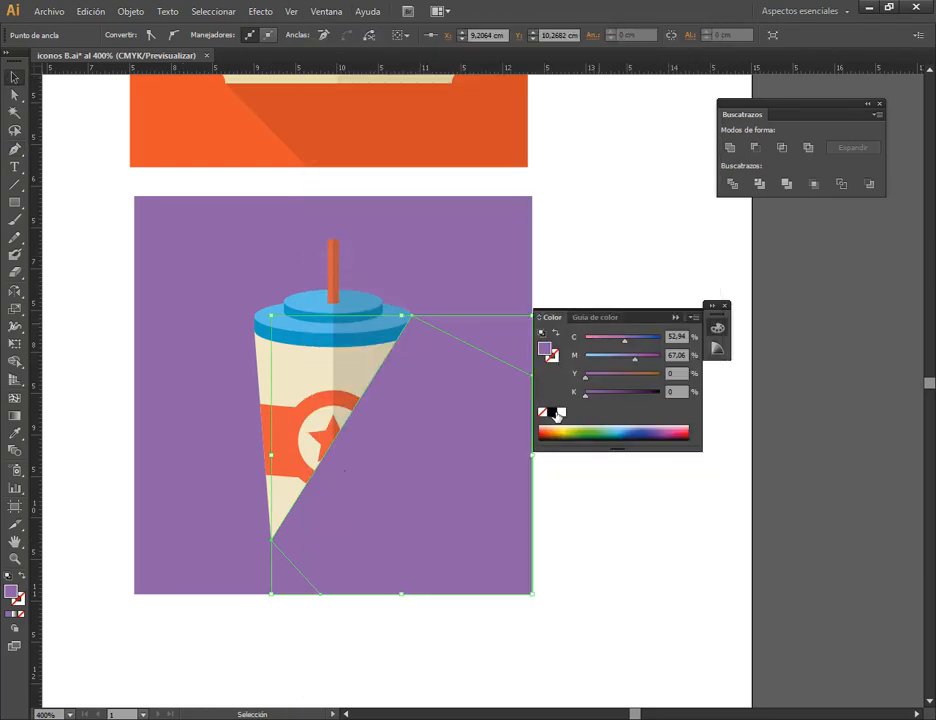
click(553, 412)
click(658, 393)
text(5)
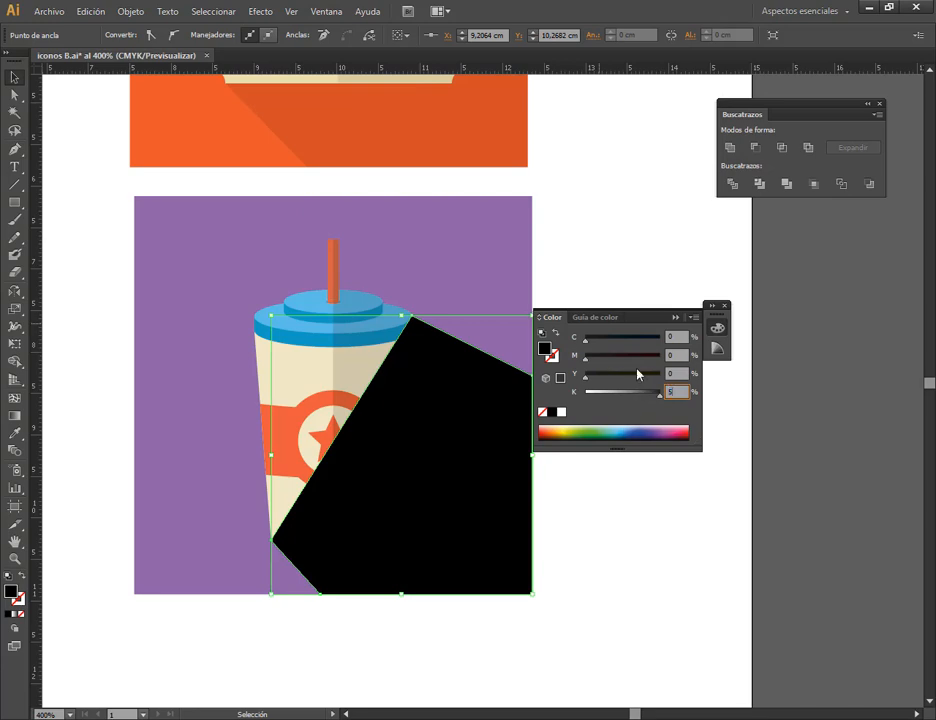
text(0)
key(Return)
click(676, 318)
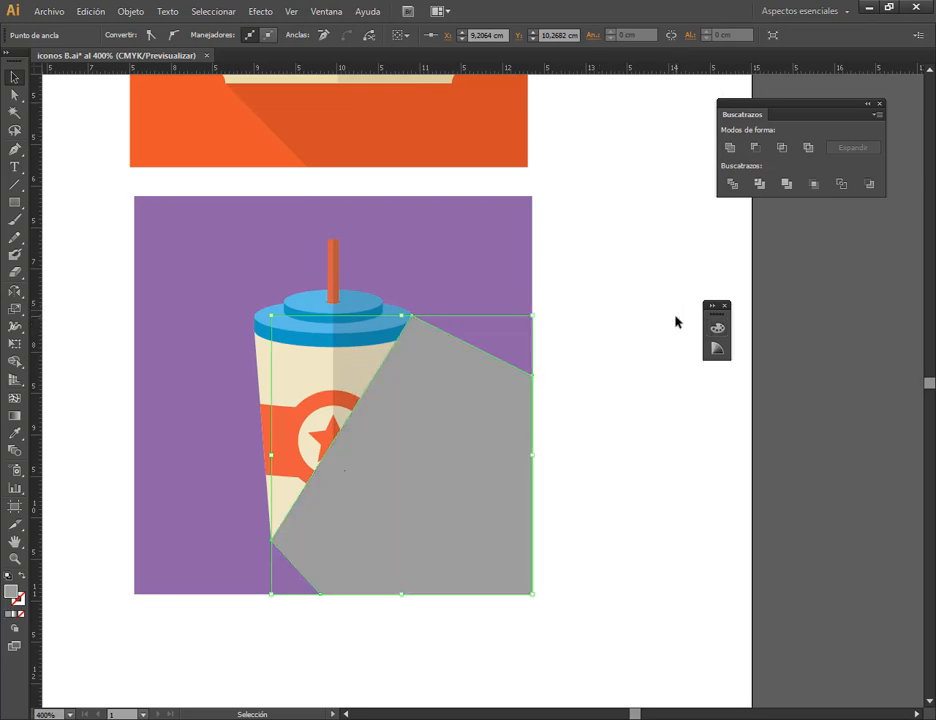
- Bring the cup group in front of the grey long shadow shape
click(343, 305)
right_click(343, 303)
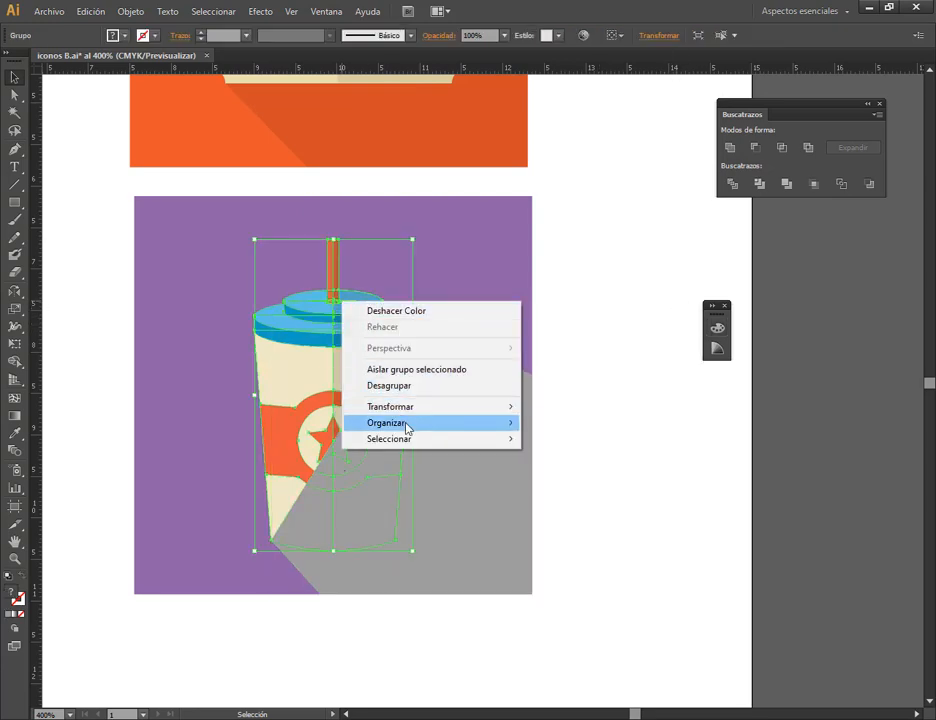
mouse_move(410, 424)
click(568, 424)
- Set the cup's long shadow shape to Multiply blending with 30% opacity
click(508, 436)
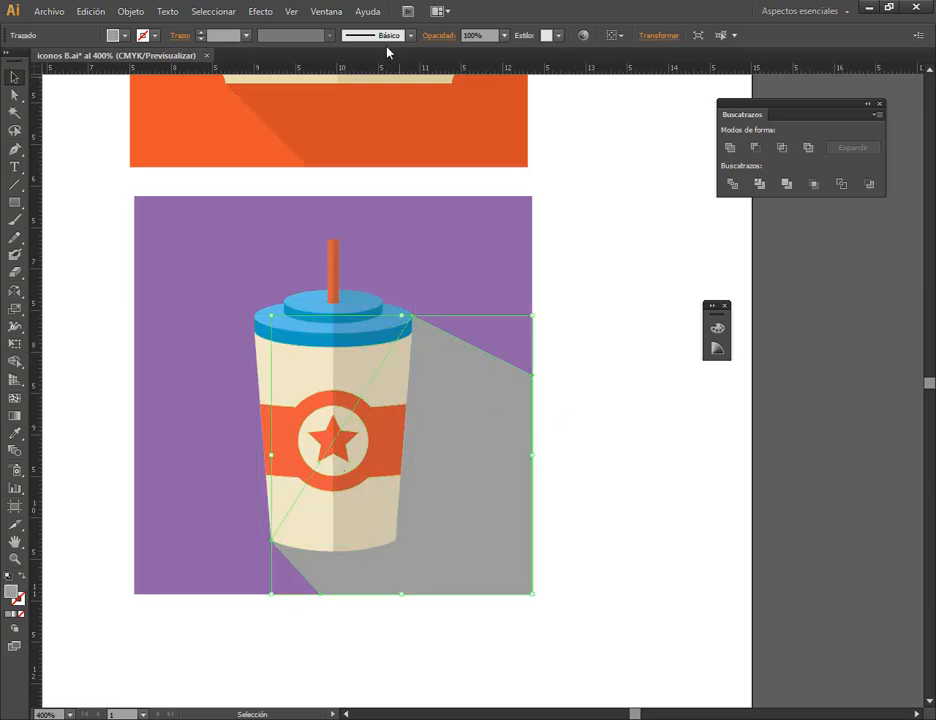
click(438, 35)
click(310, 59)
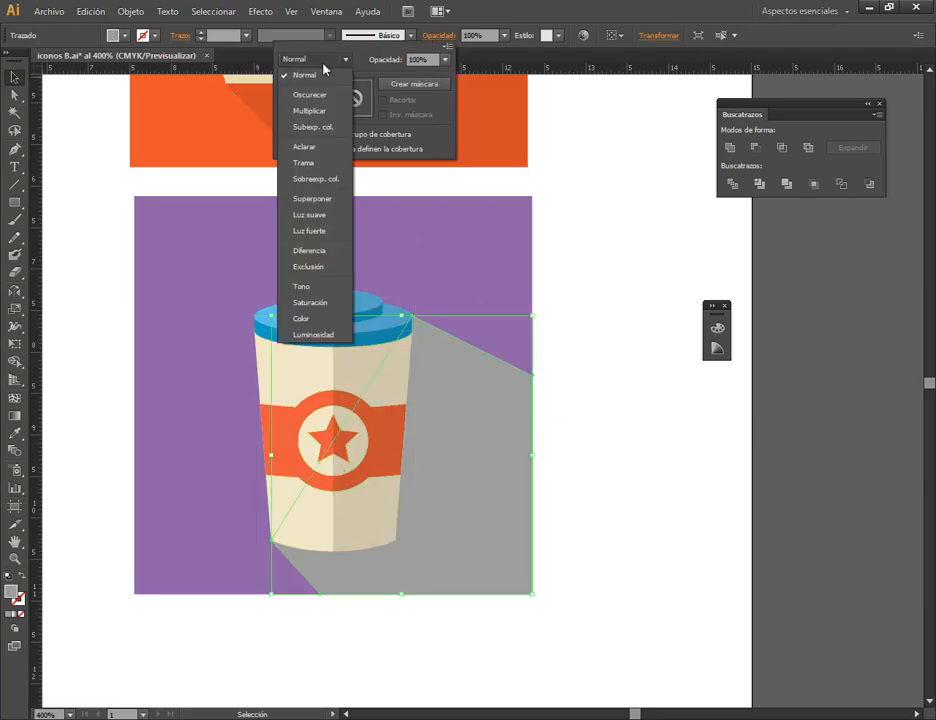
click(306, 106)
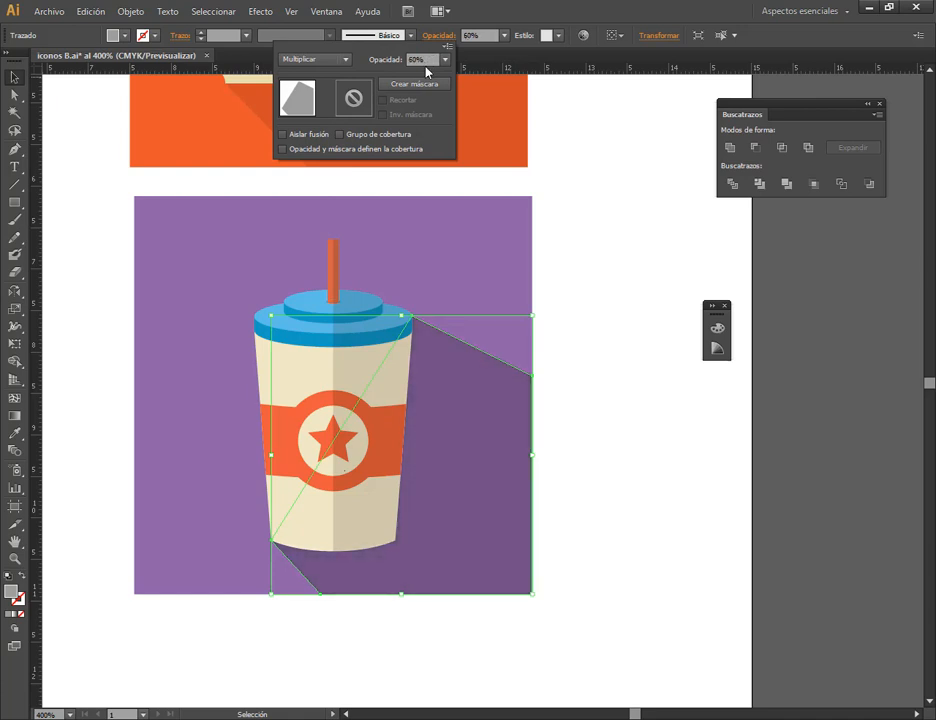
click(429, 60)
text(46)
key(Return)
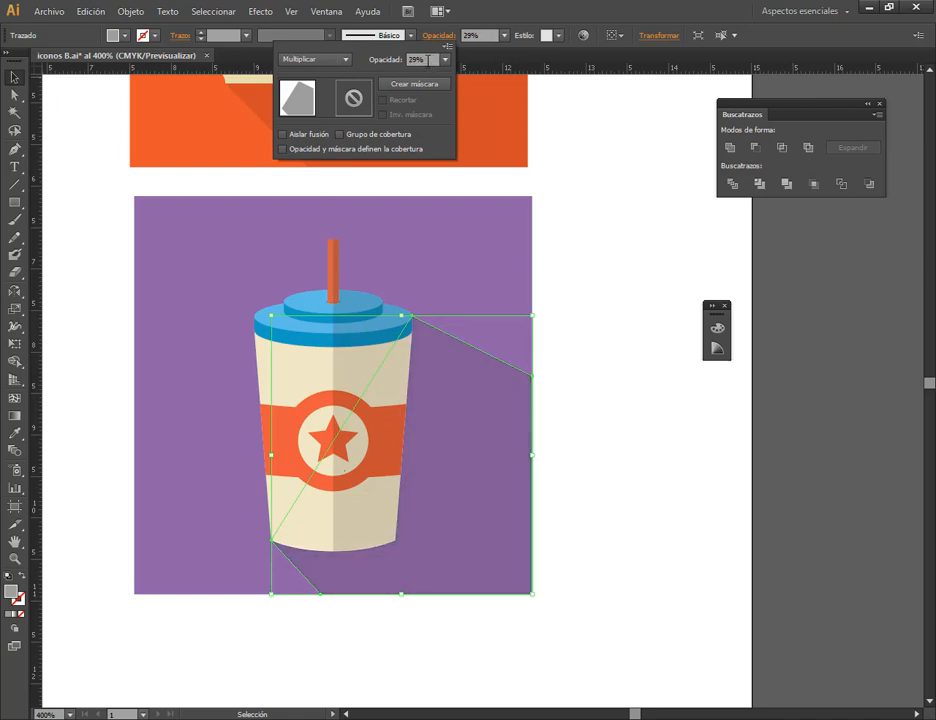
click(561, 210)
click(563, 381)
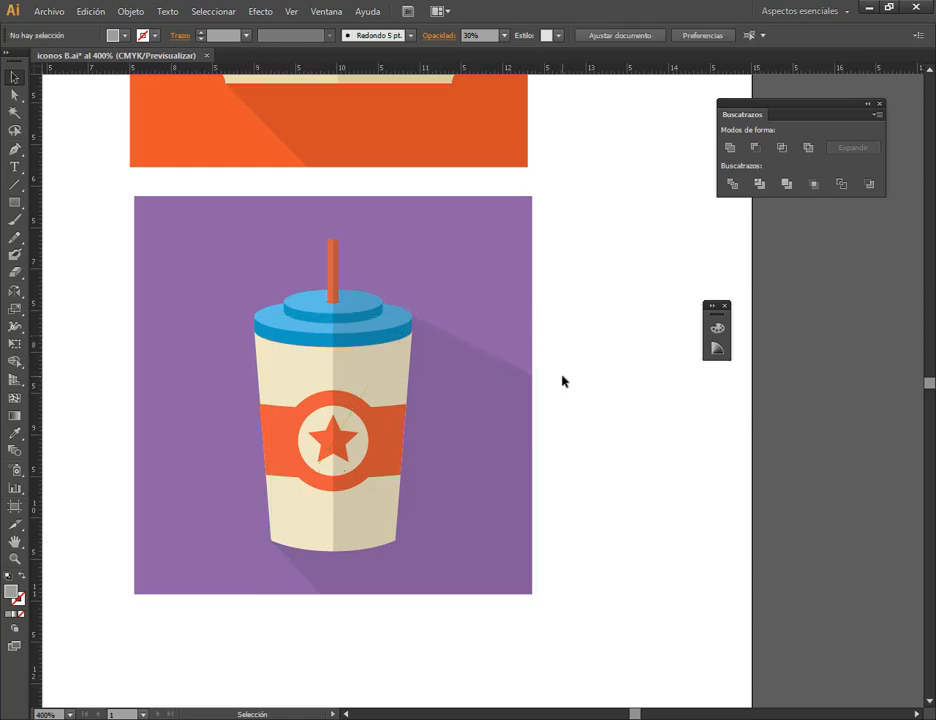
- Check the film strip shadow's opacity and set the cup's shadow to the same 40% opacity
scroll(543, 400, down, 1)
click(257, 463)
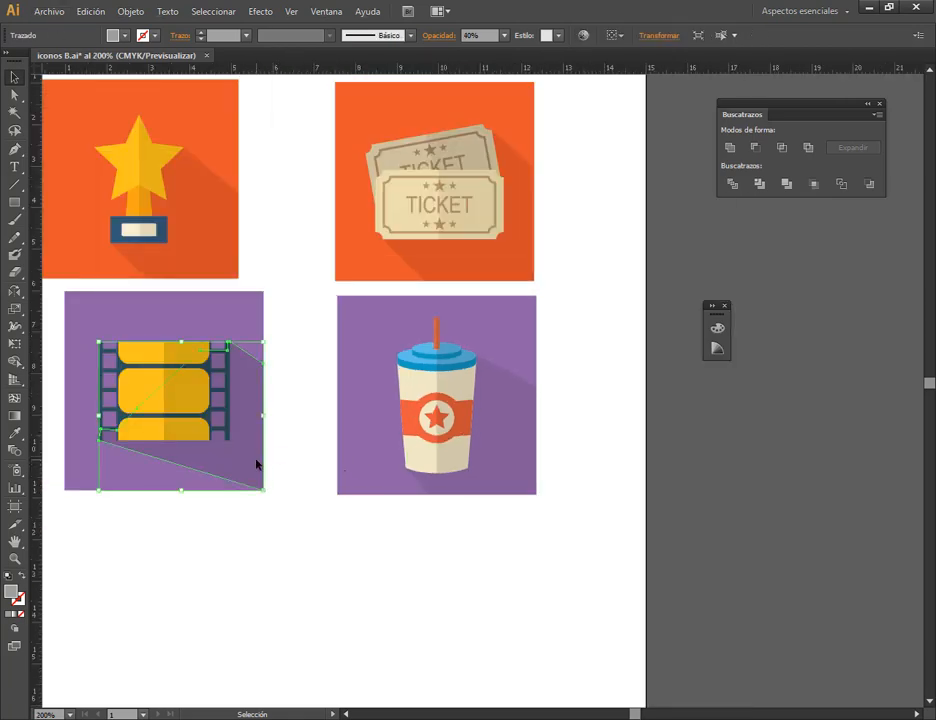
click(527, 441)
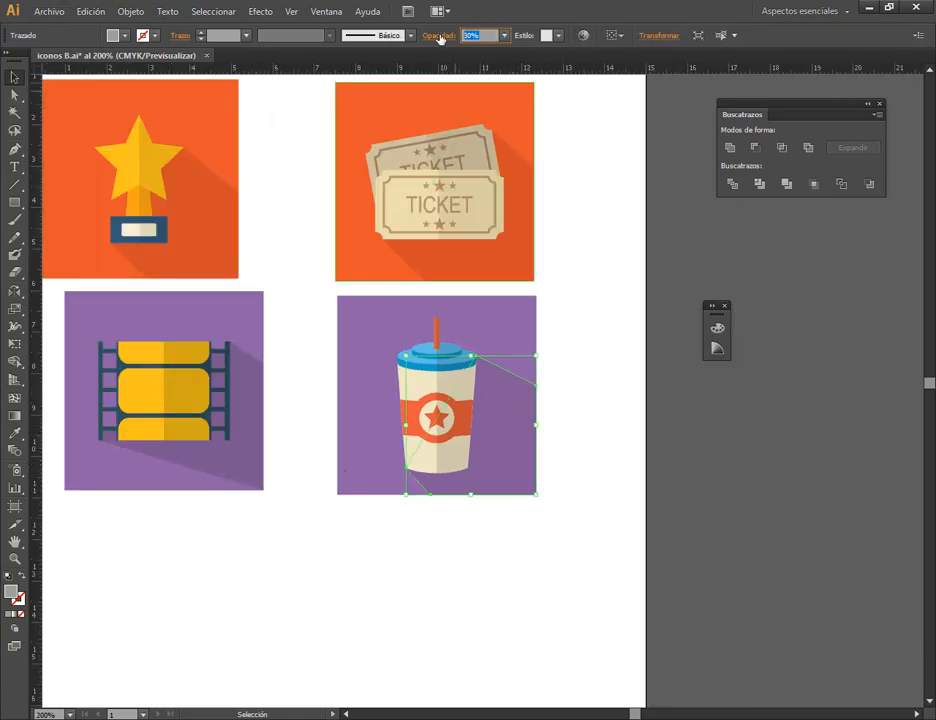
text(40)
key(Return)
click(574, 379)
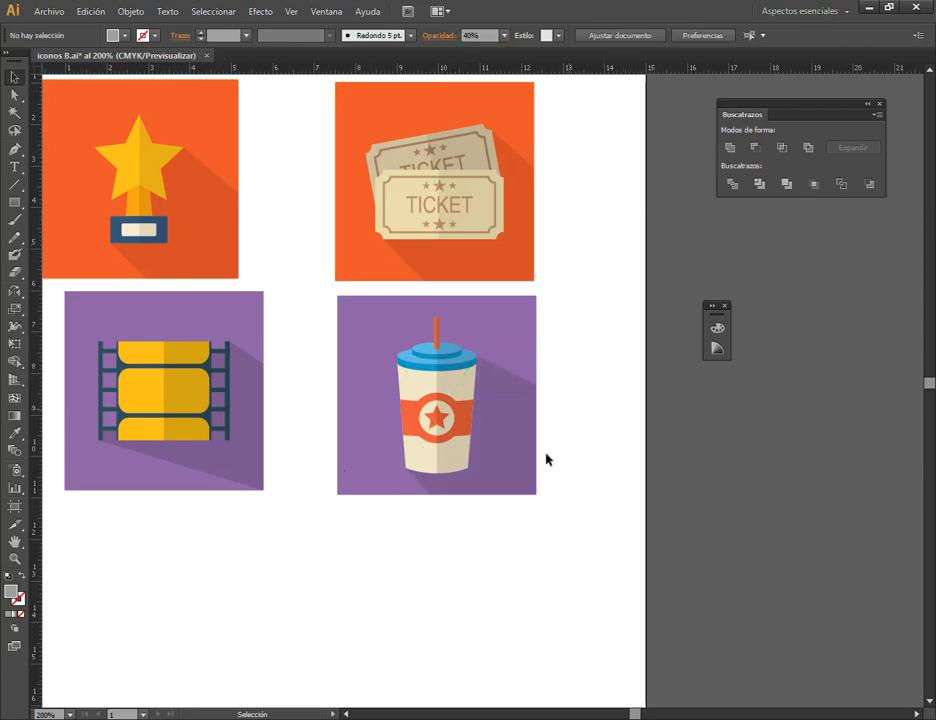
drag(440, 505, 570, 487)
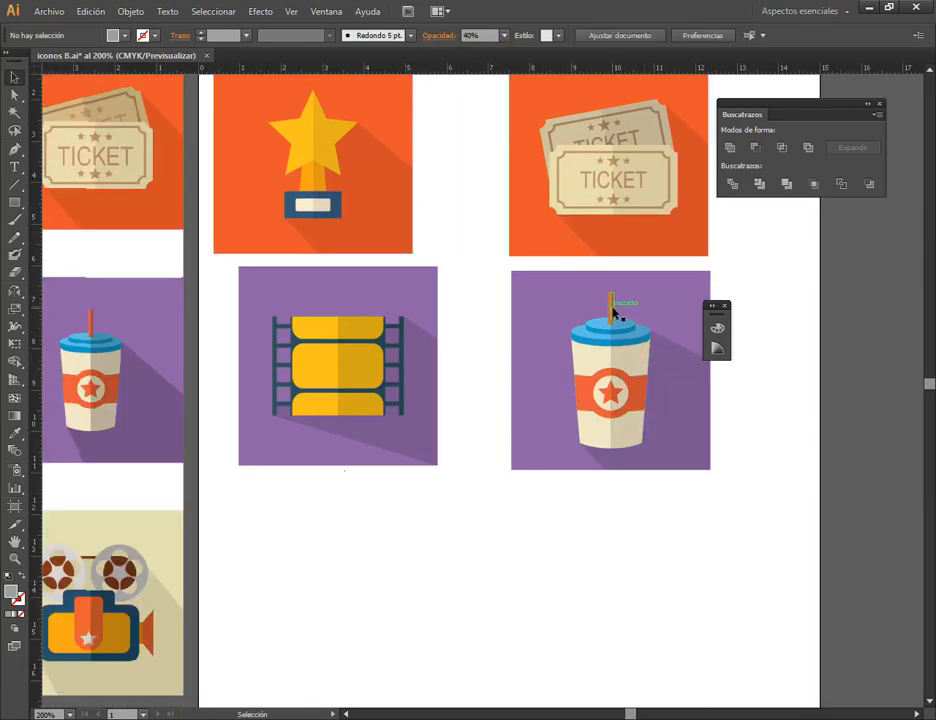
drag(470, 579, 637, 374)
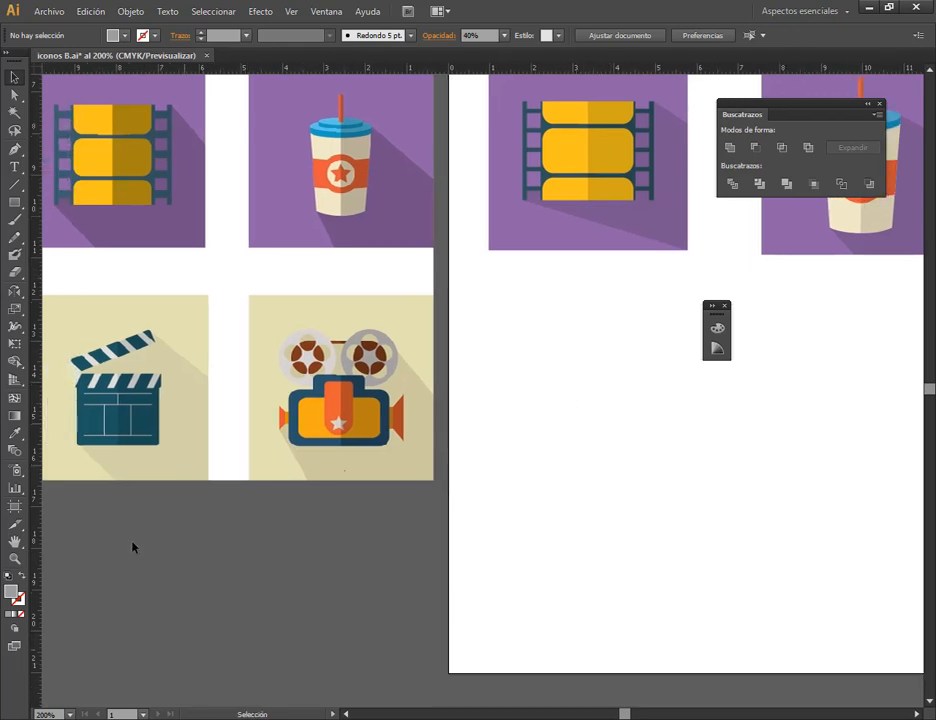
scroll(82, 371, up, 2)
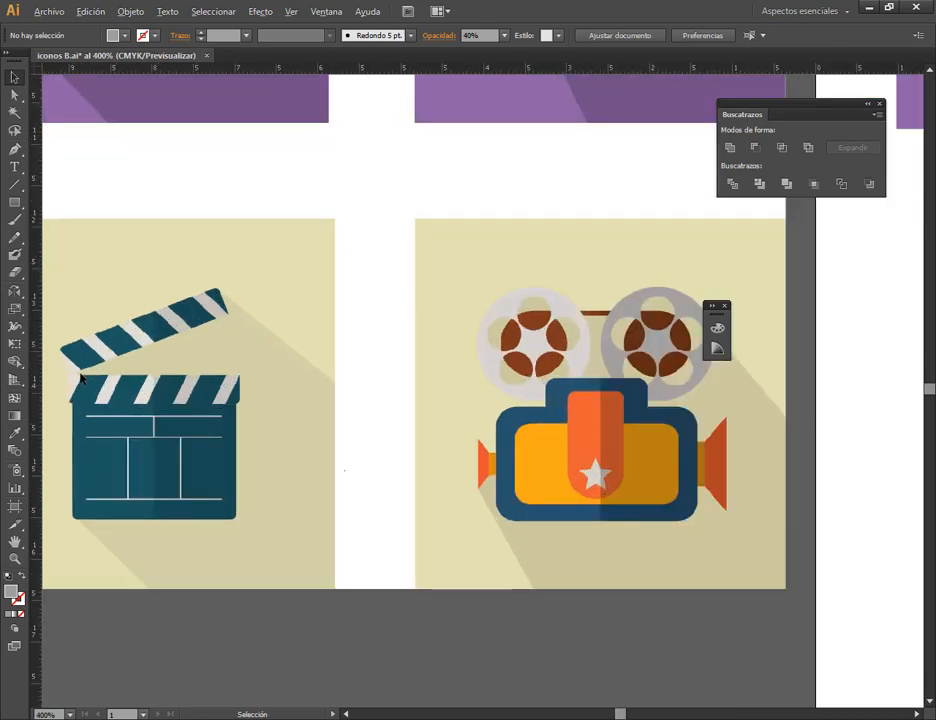
key(m)
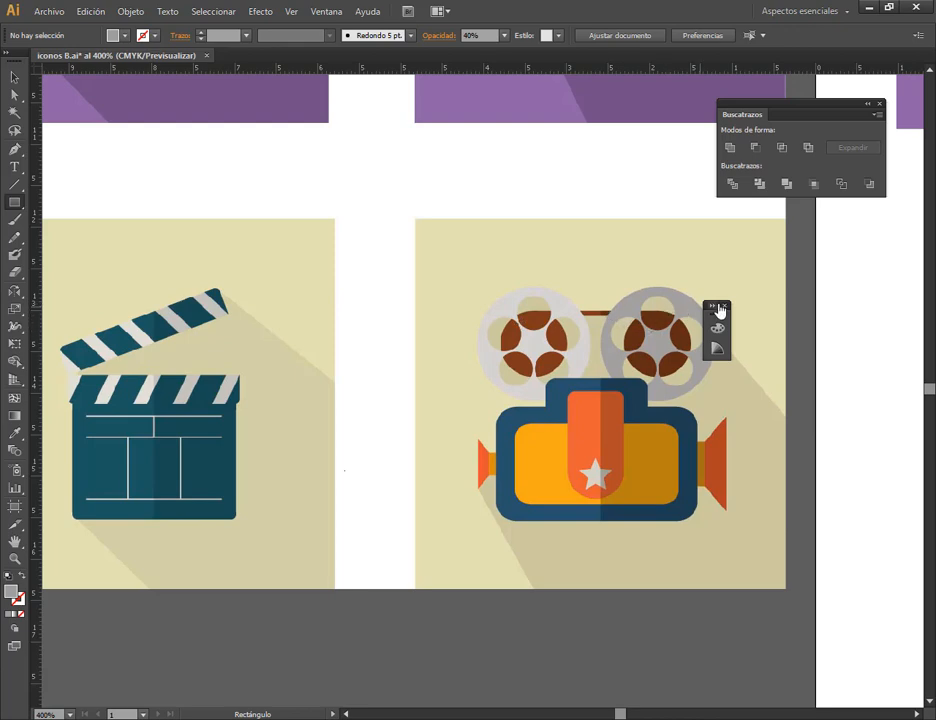
click(725, 305)
drag(320, 241, 562, 282)
click(13, 78)
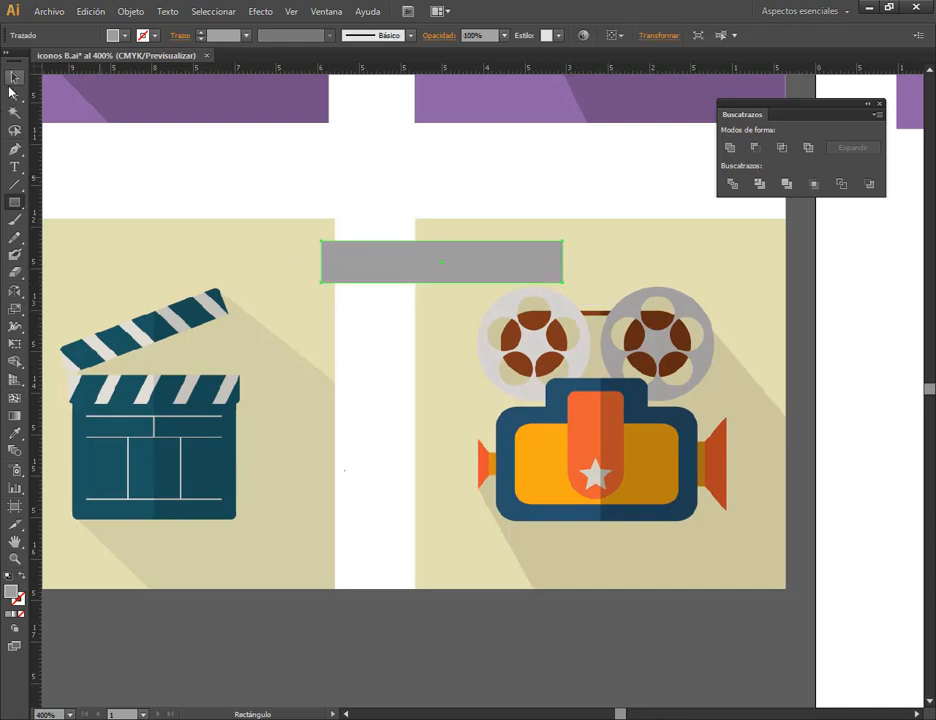
scroll(370, 241, up, 1)
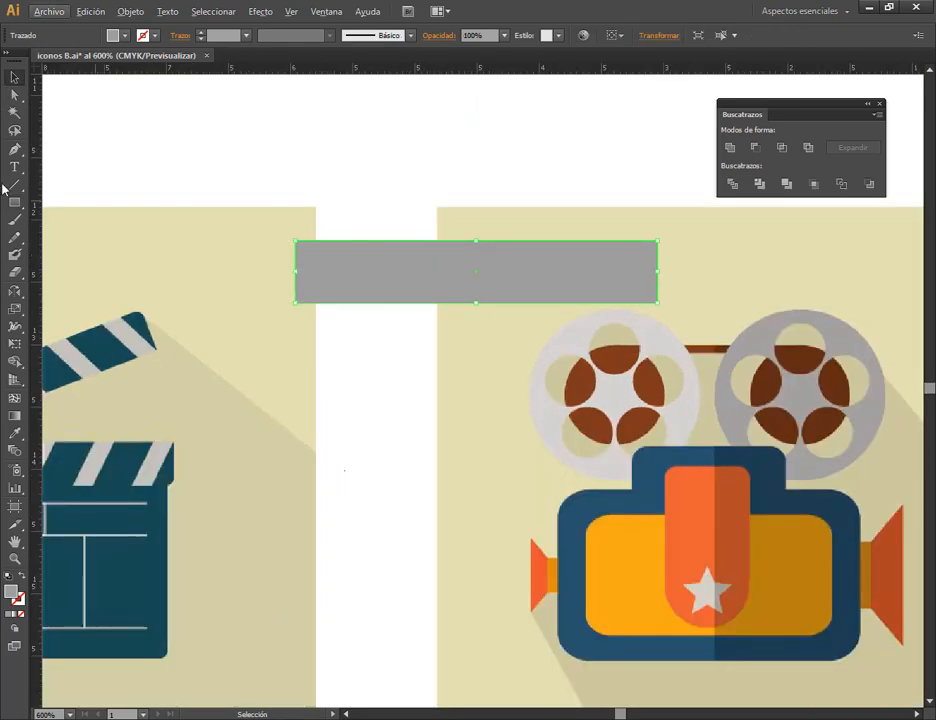
key(Delete)
- Draw a horizontal rounded rectangle about 3.2 cm wide with small corner radii above the two beige reference squares
drag(14, 202, 120, 219)
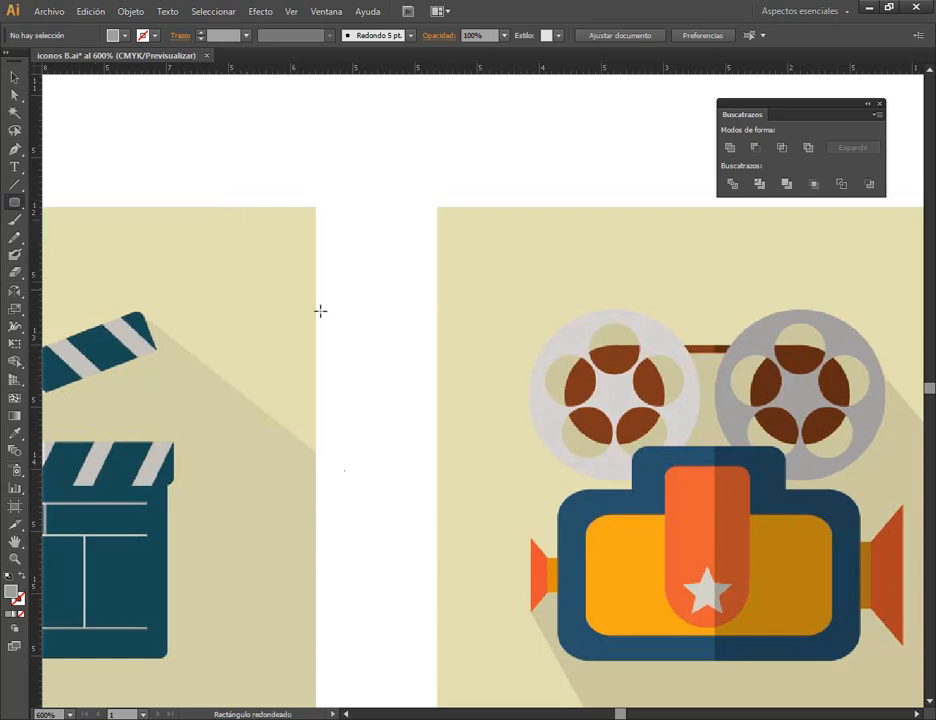
drag(260, 130, 660, 199)
key(Down)
key(Down)
key(Down)
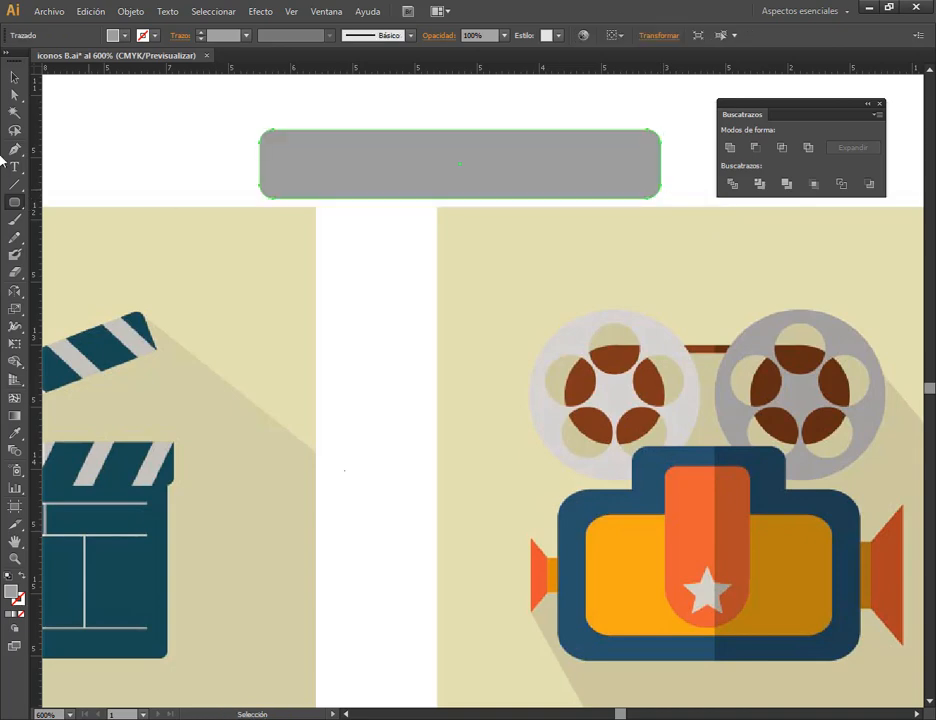
- Square off the grey bar's two lower corners by deleting its bottom-edge anchors and converting the remaining lower anchors to corner points
click(14, 94)
scroll(498, 160, up, 1)
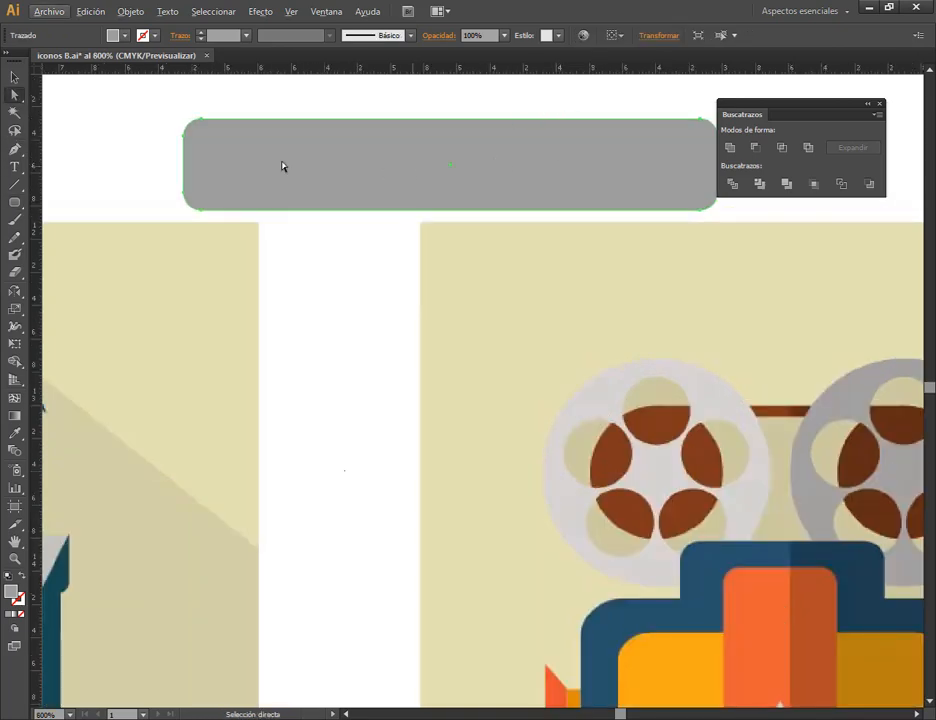
click(870, 107)
click(815, 198)
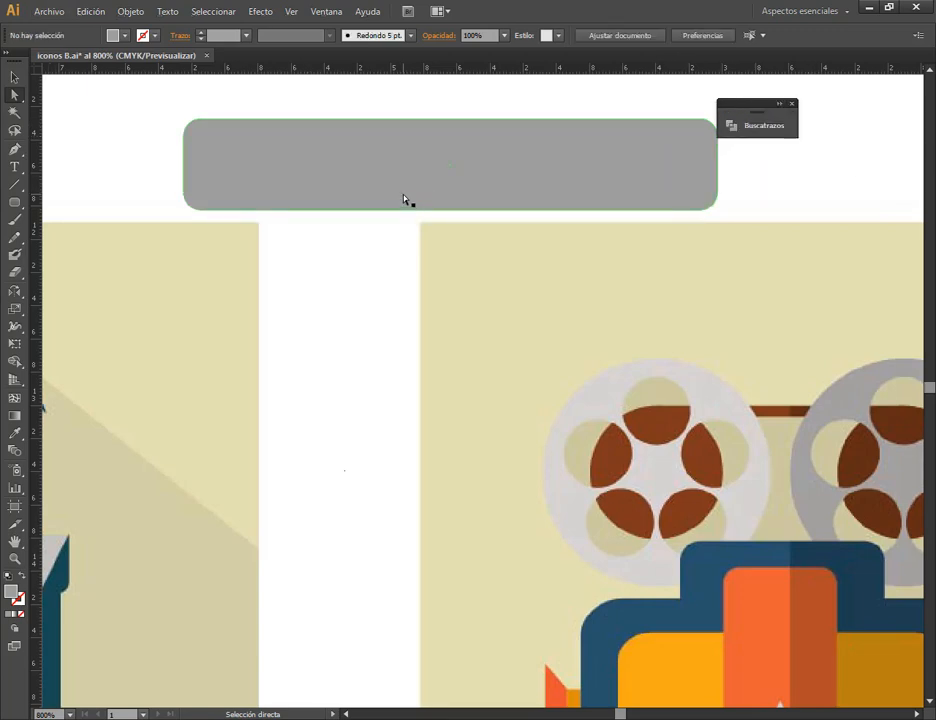
click(407, 200)
drag(192, 221, 706, 203)
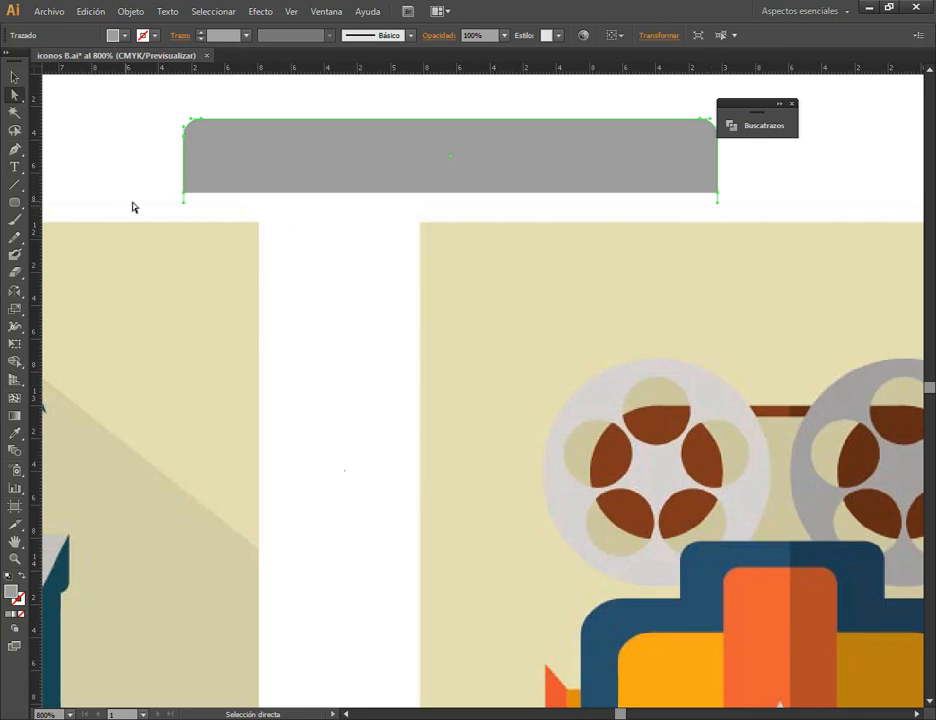
drag(186, 208, 241, 200)
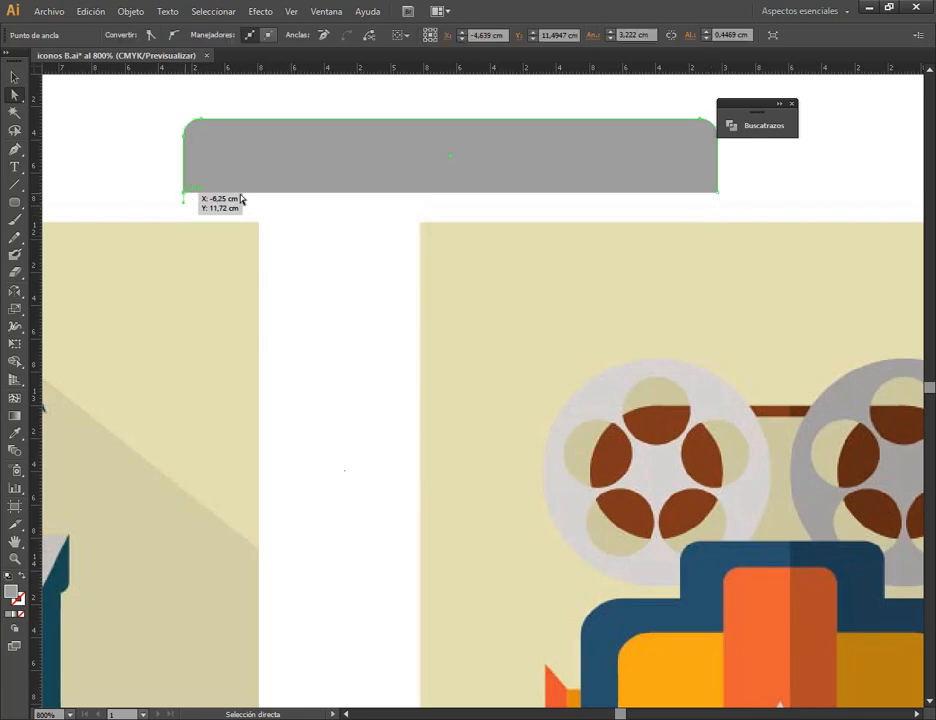
shift+click(717, 193)
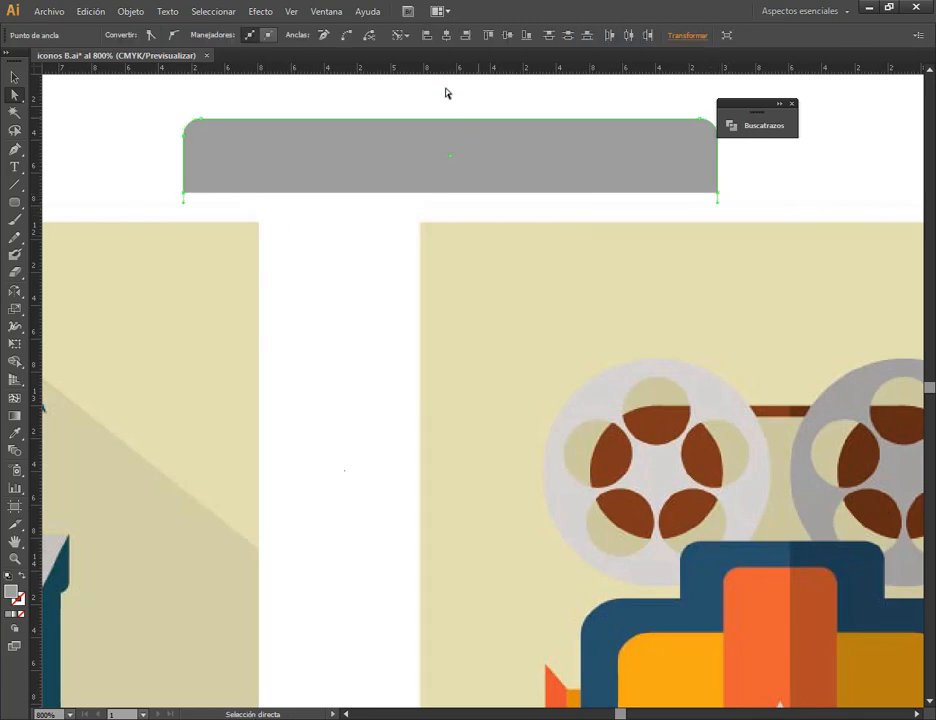
click(15, 77)
click(70, 112)
- Move the grey bar slightly left and up, into the white gap above the beige clapperboard and camera squares
scroll(266, 306, down, 2)
drag(311, 335, 487, 347)
drag(459, 255, 433, 245)
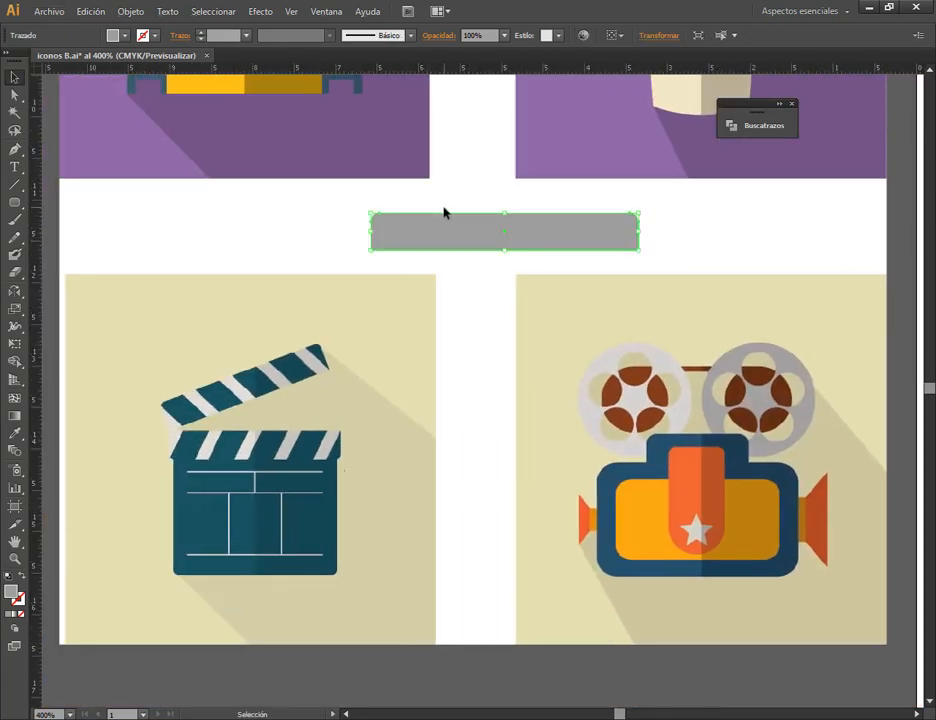
scroll(435, 267, up, 1)
drag(359, 286, 458, 291)
key(Left)
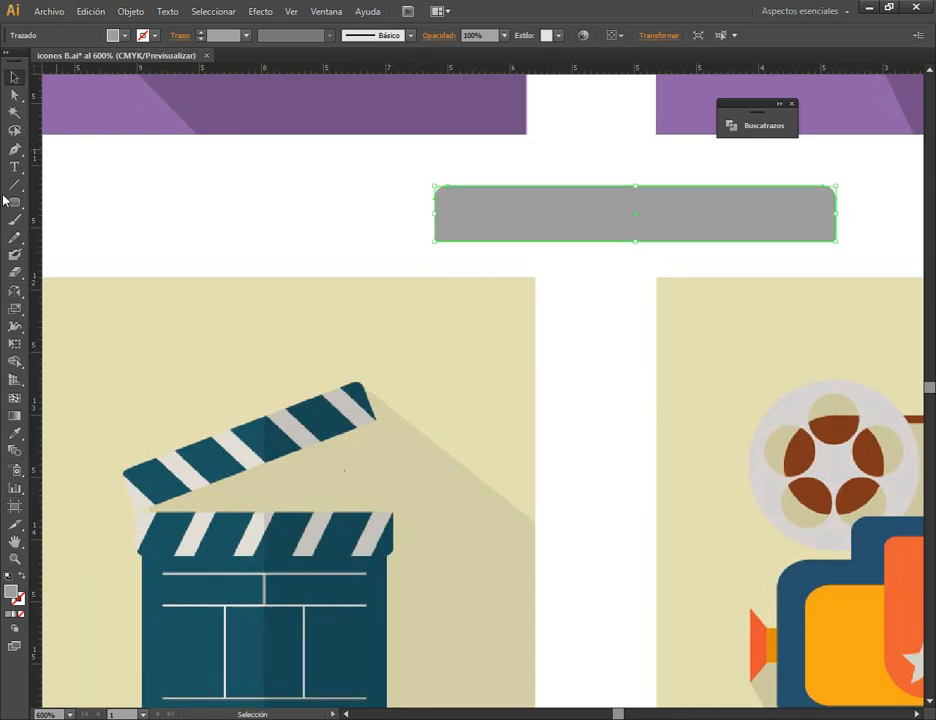
- Draw a narrow vertical rectangle crossing the grey bar near its left end, extending above and below it
drag(14, 203, 70, 200)
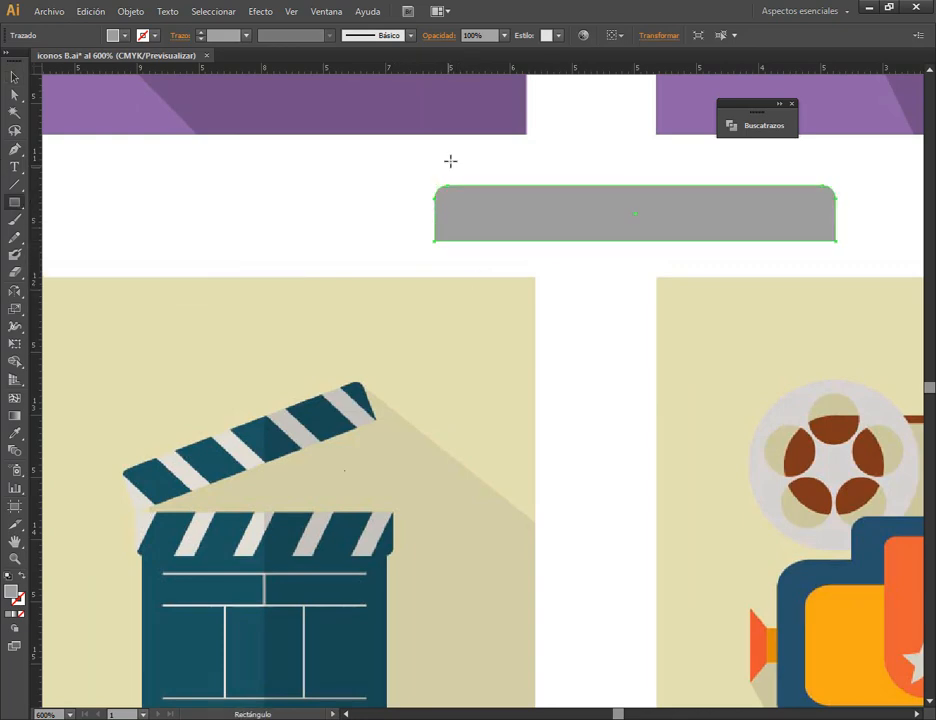
drag(445, 138, 501, 315)
click(14, 77)
- Fill the bar with the reference clapper's light stripe colour and the vertical rectangle with its dark teal, using the Eyedropper
click(589, 200)
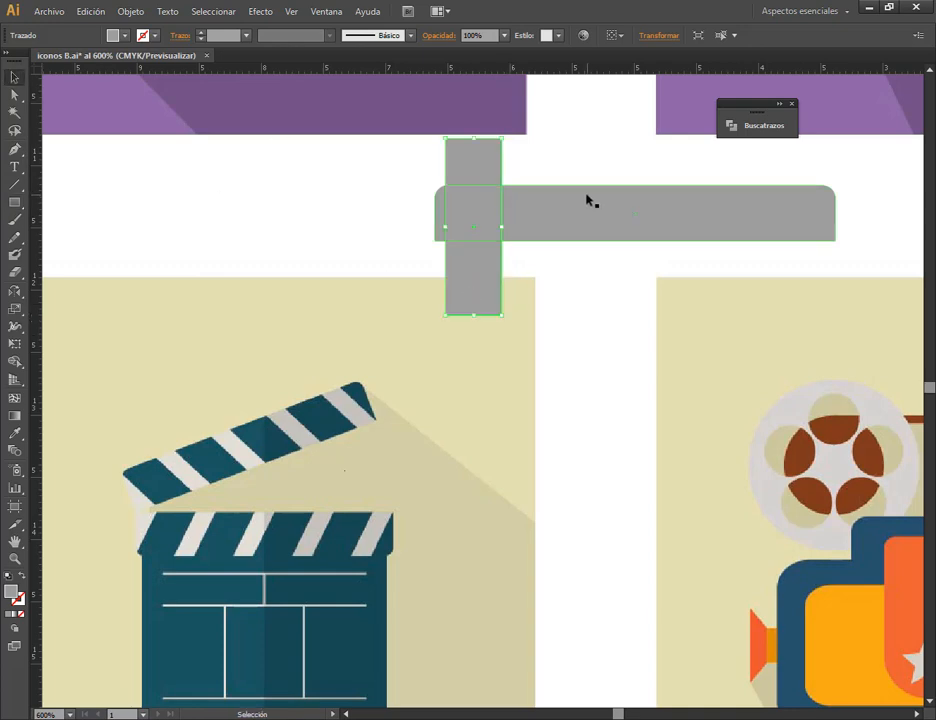
key(ctrl+shift+bracketright)
click(14, 433)
click(274, 423)
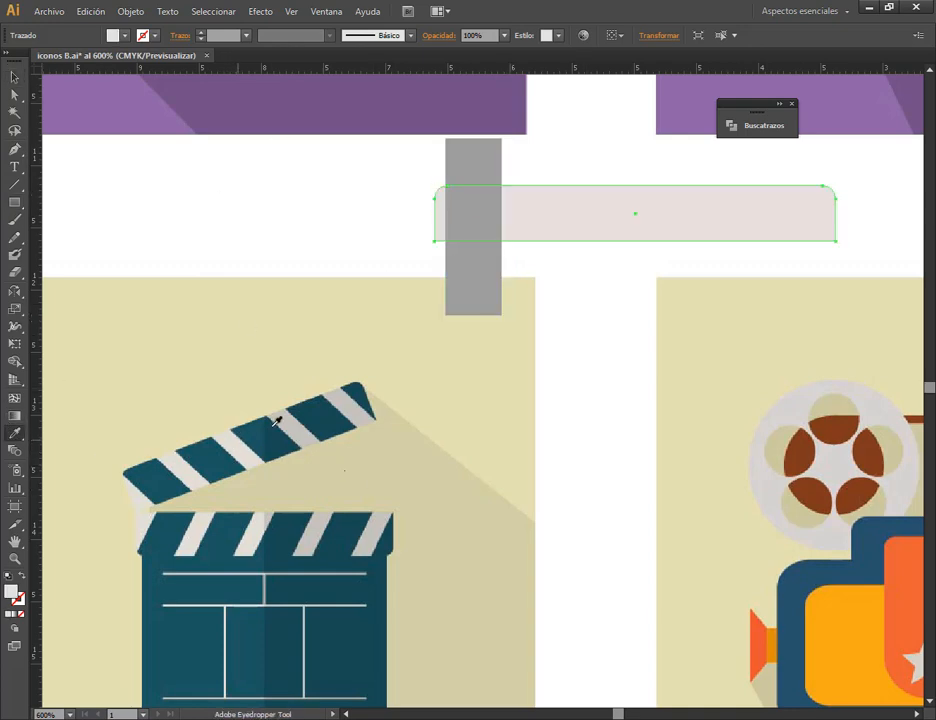
key(v)
click(480, 287)
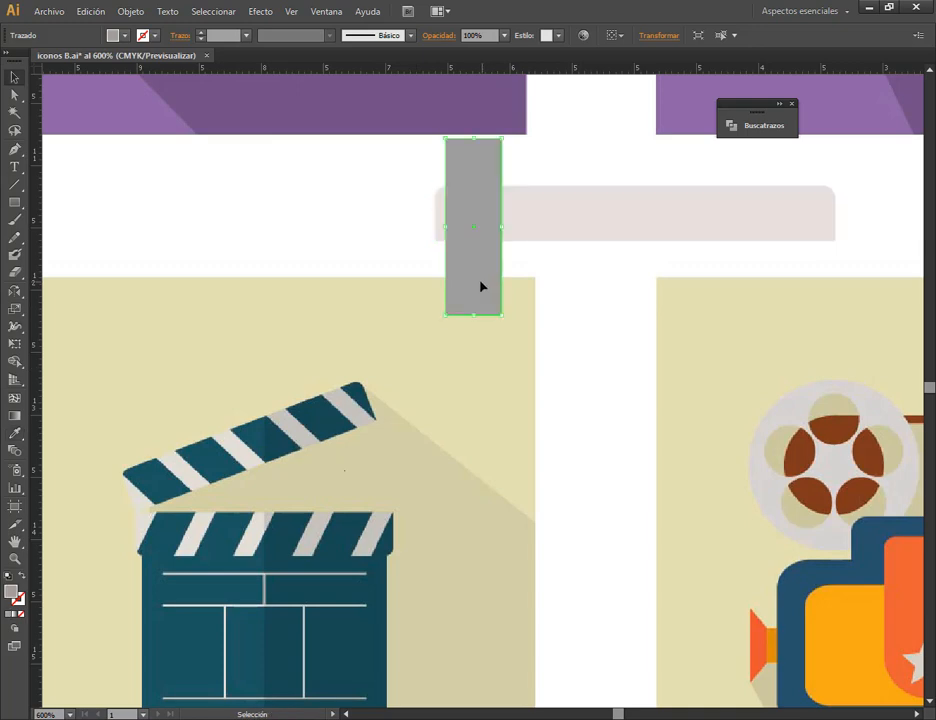
click(255, 424)
key(v)
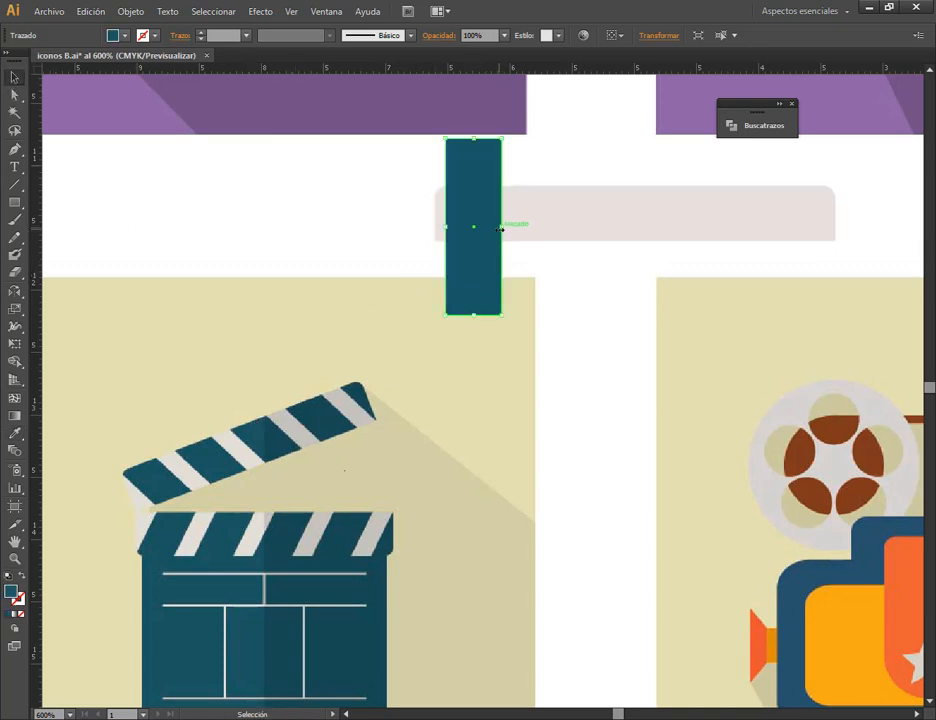
- Narrow the teal rectangle slightly and shear it horizontally into a diagonal stripe slanting down to the right
drag(502, 229, 498, 227)
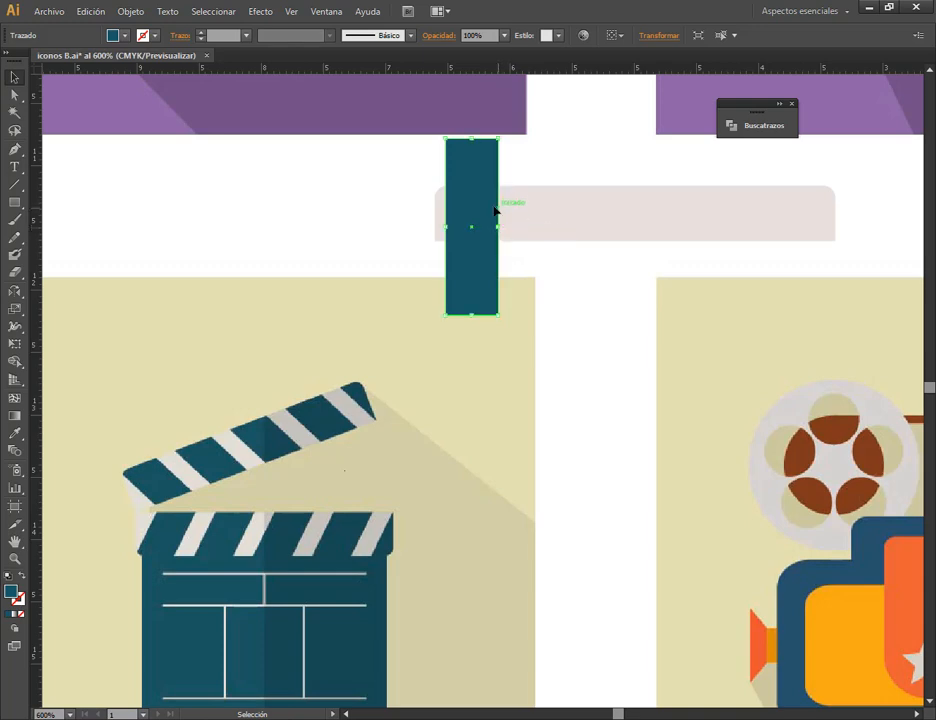
click(14, 314)
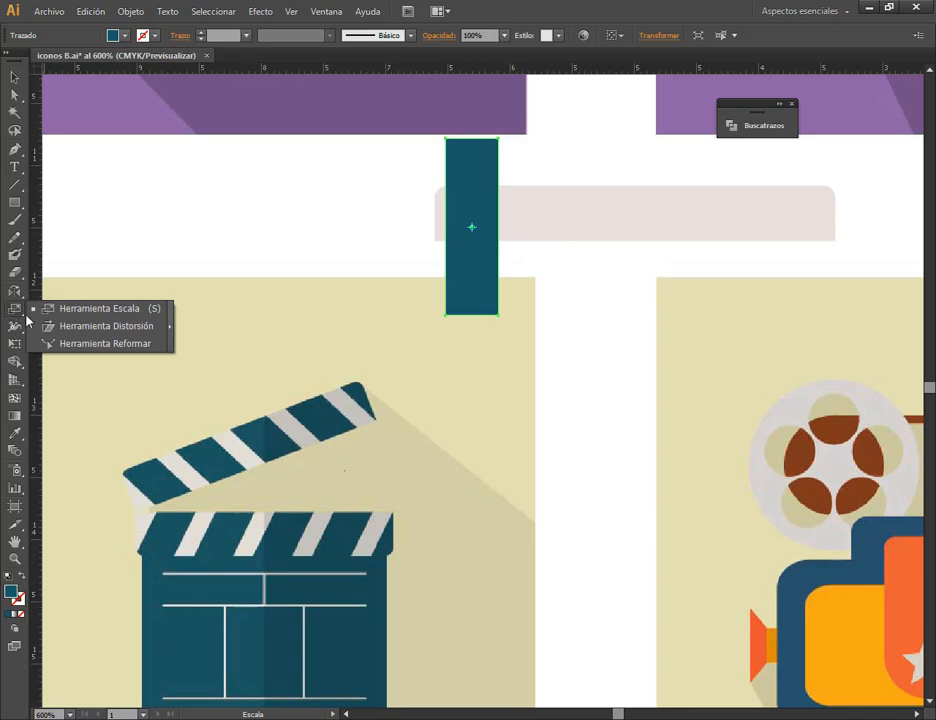
click(90, 326)
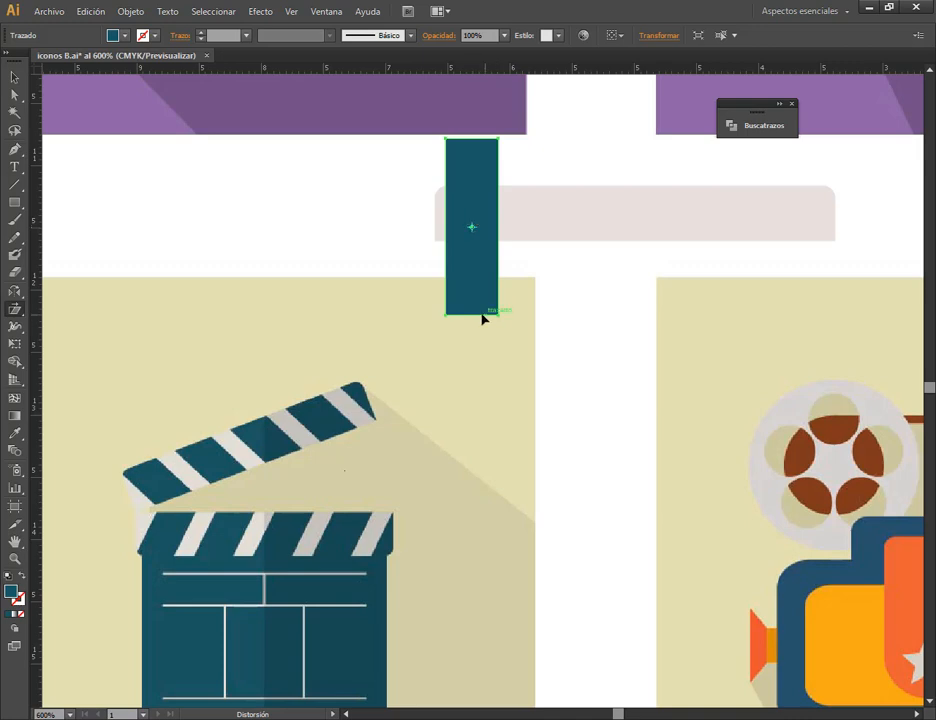
drag(470, 320, 516, 318)
click(14, 77)
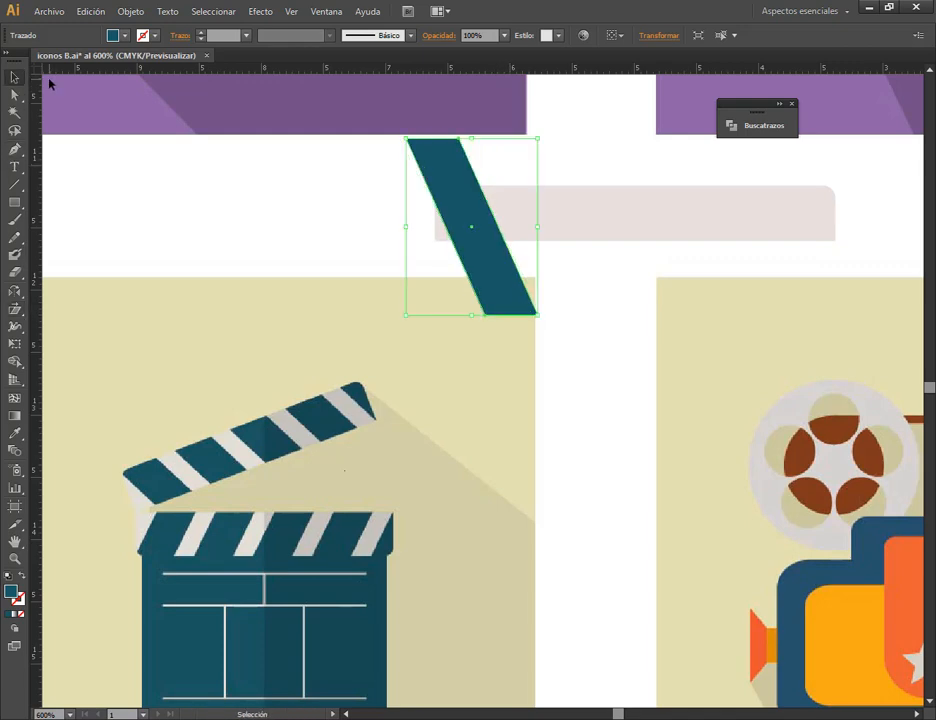
- Duplicate the slanted blue stripe to the far end of the pale bar and create a blend between both stripes
drag(458, 218, 850, 220)
shift+click(468, 211)
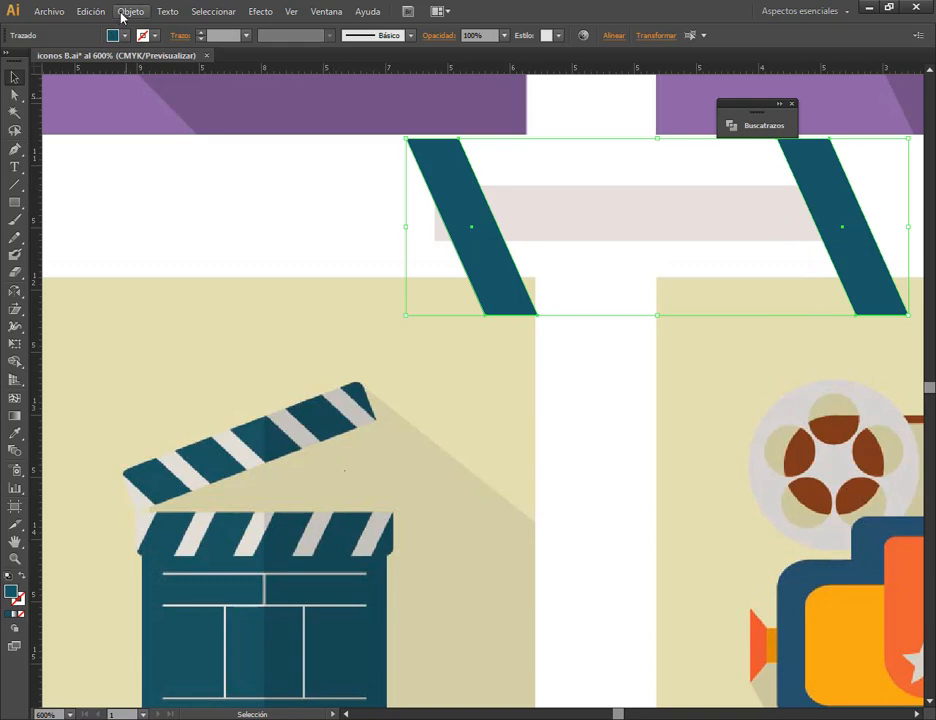
click(130, 11)
mouse_move(359, 340)
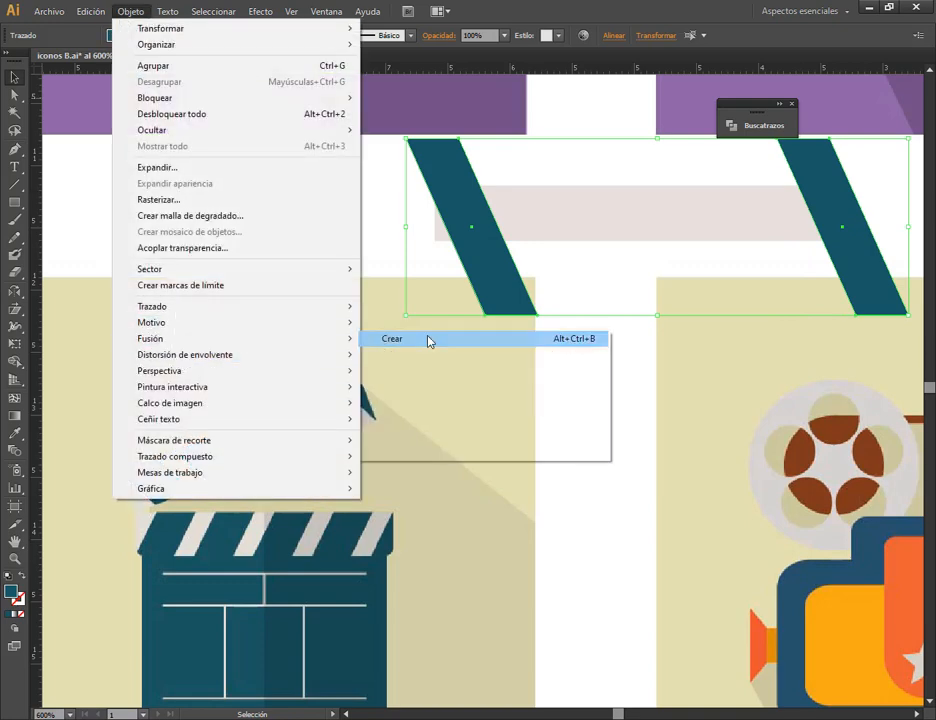
click(428, 340)
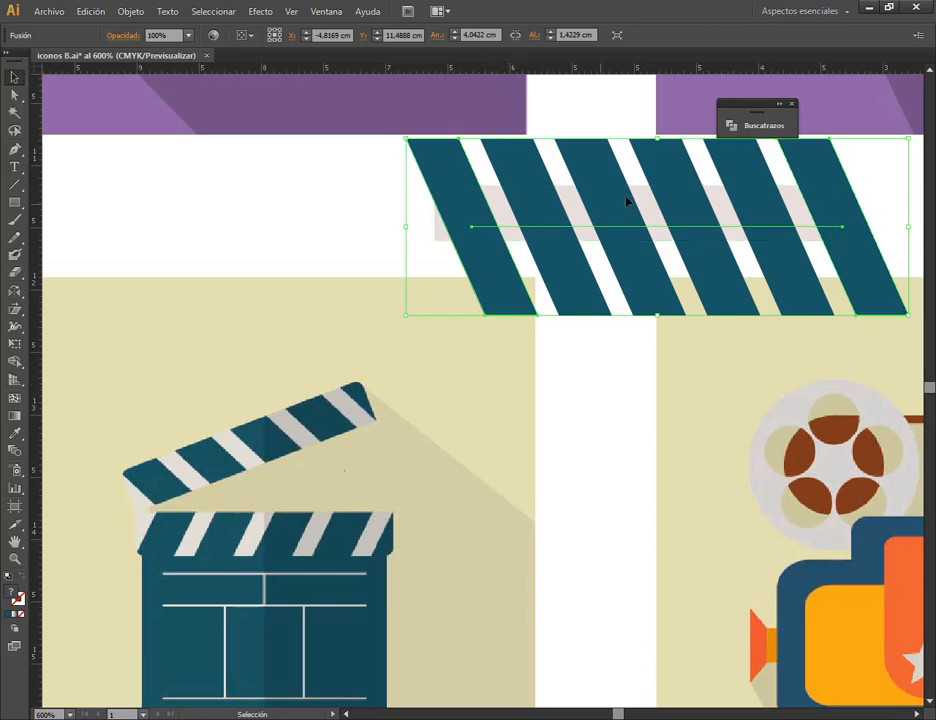
- Set the stripe blend's spacing to 3 specified steps with the preview enabled
click(130, 11)
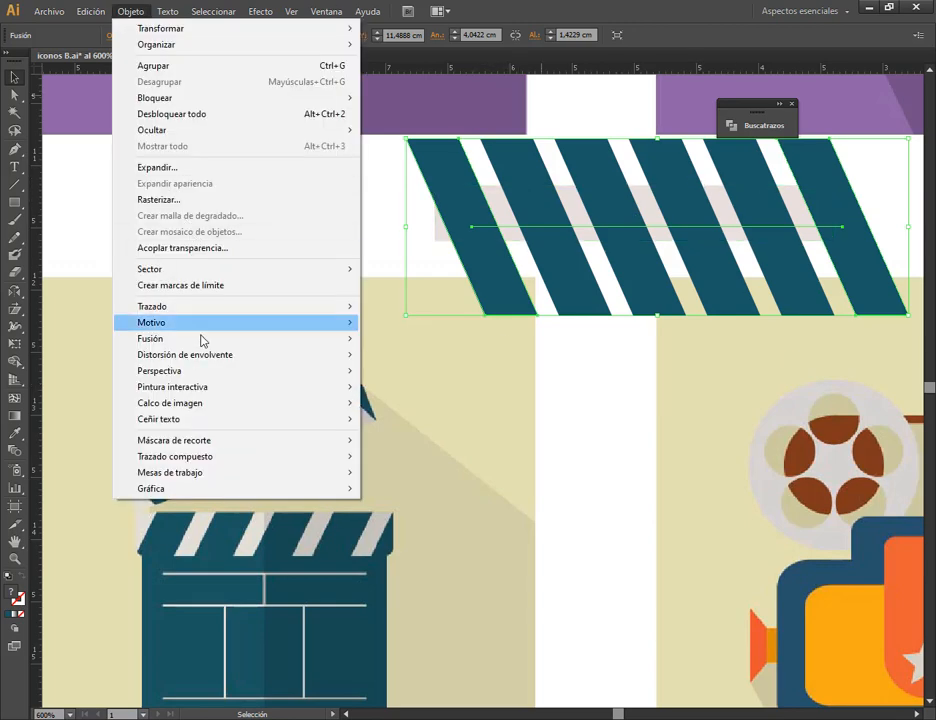
mouse_move(213, 337)
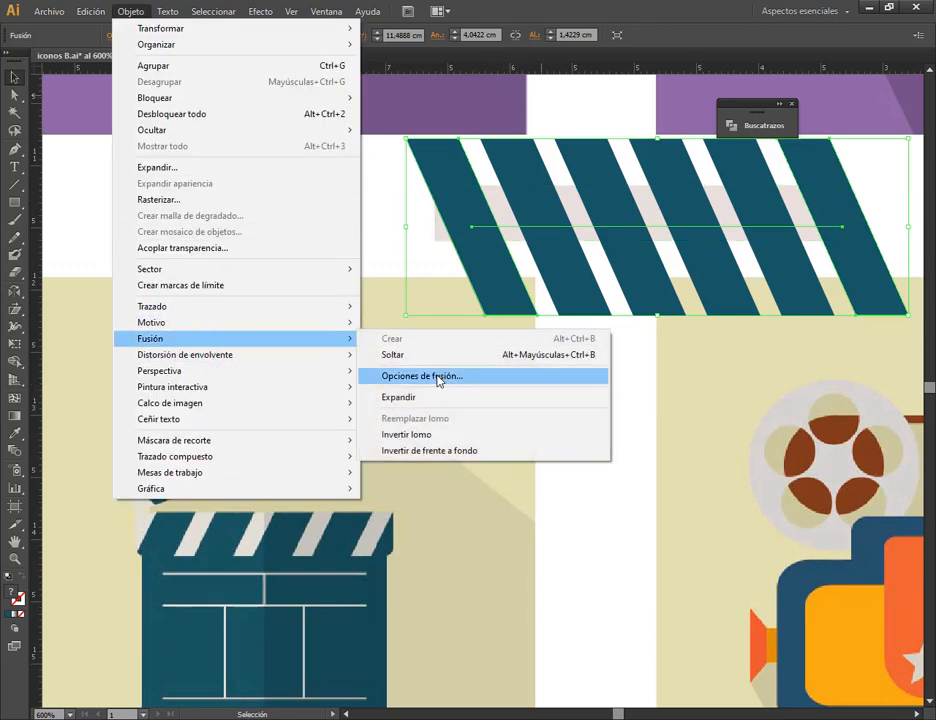
click(440, 377)
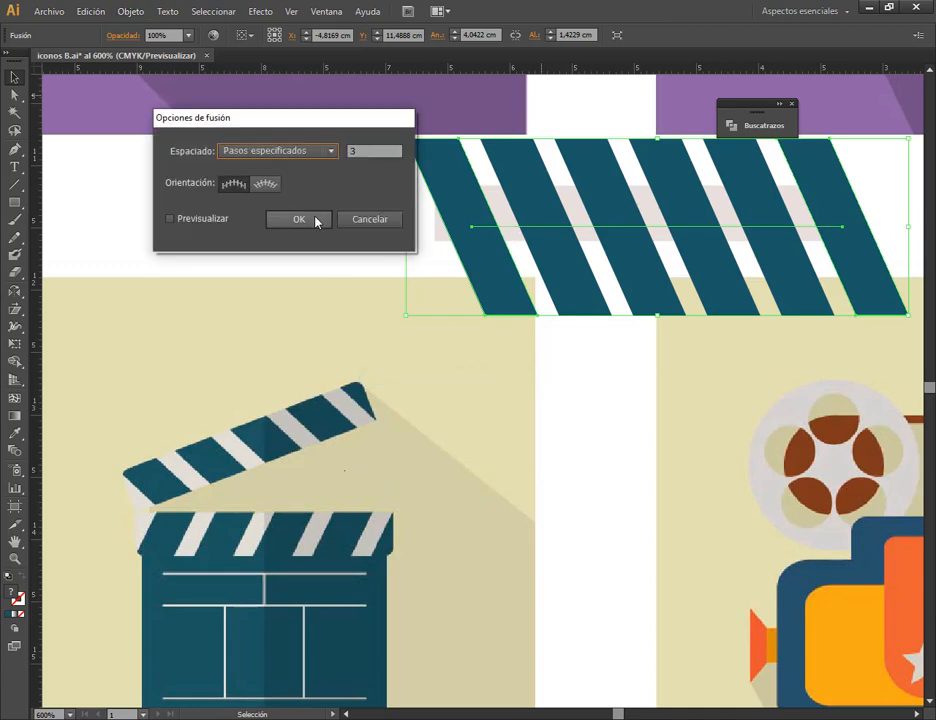
click(209, 218)
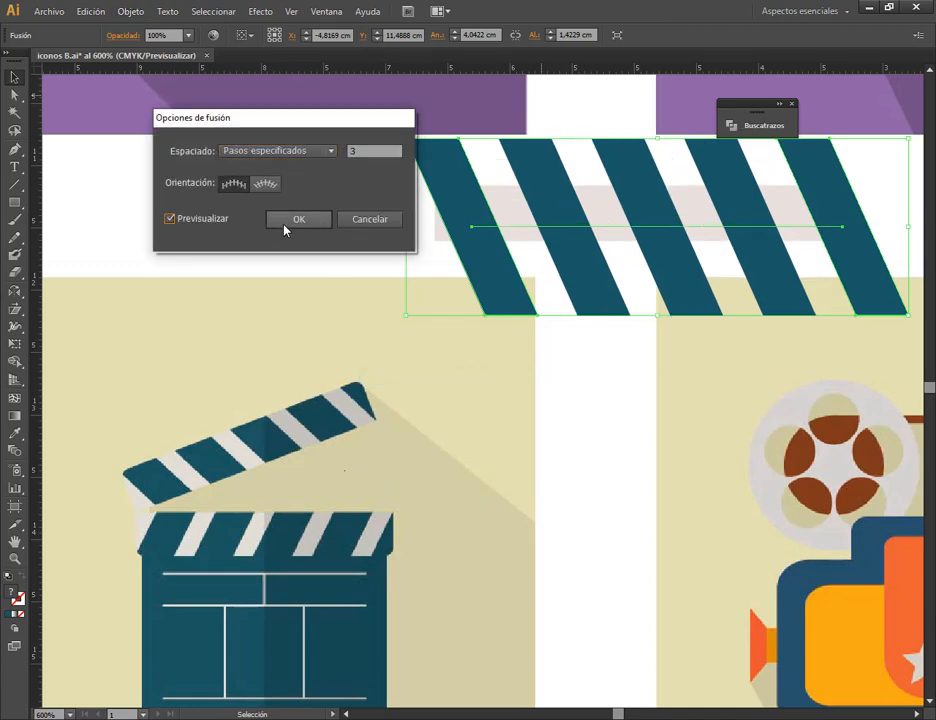
click(297, 219)
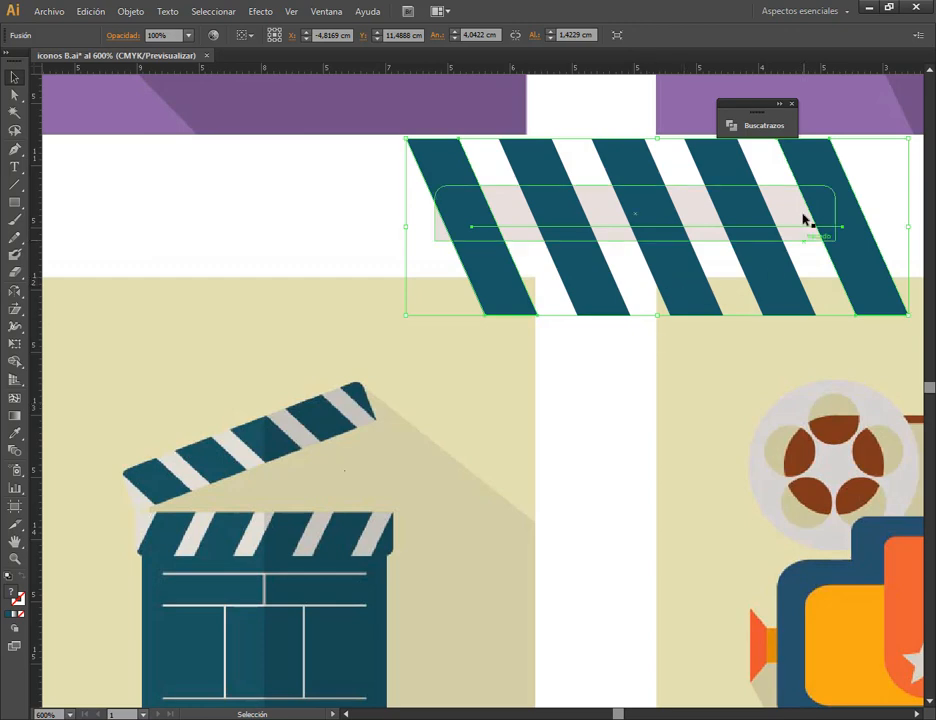
- Place a copy of the pale rounded bar in front of the diagonal stripes
click(508, 201)
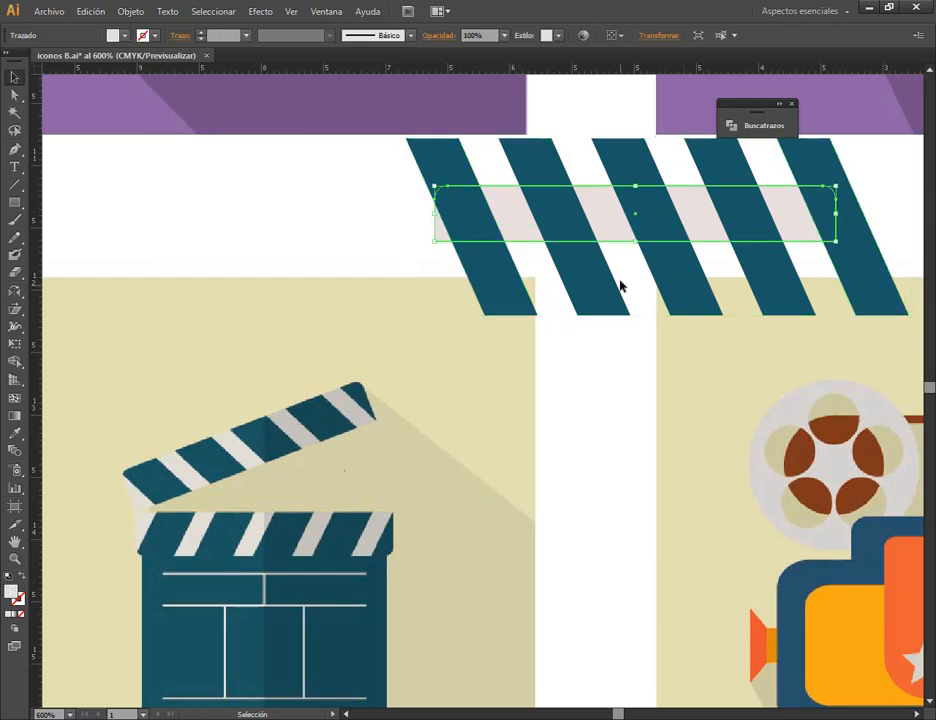
drag(595, 288, 453, 423)
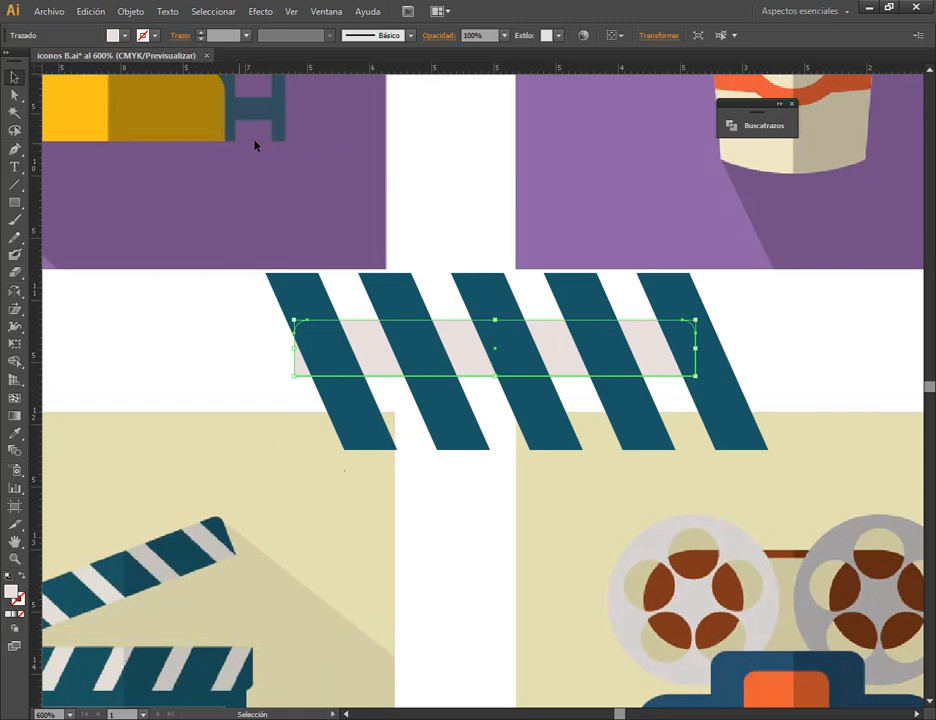
key(a)
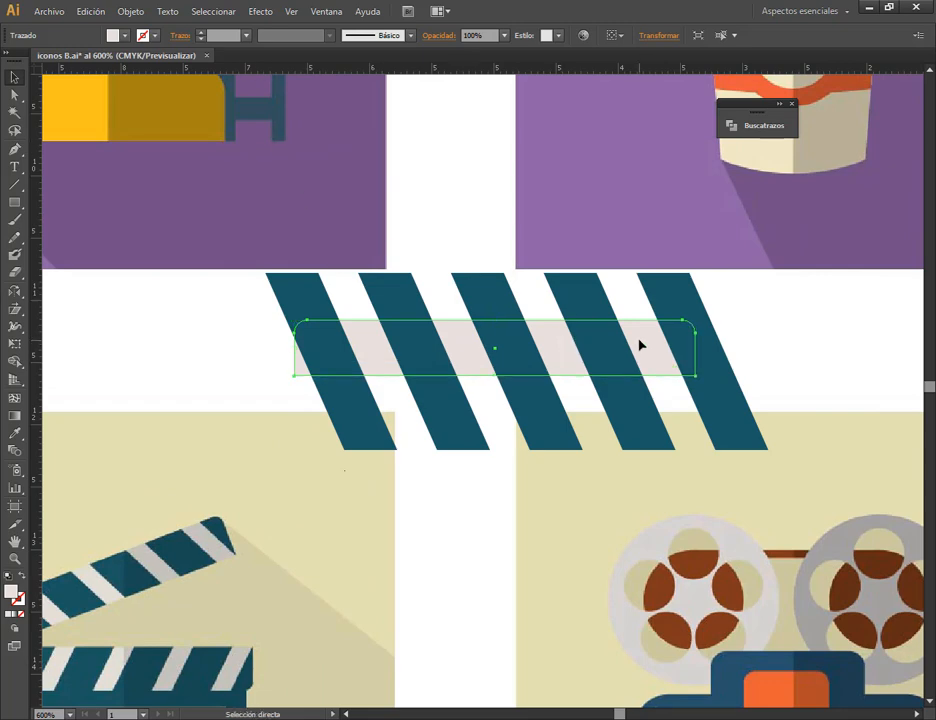
key(ctrl+shift+bracketright)
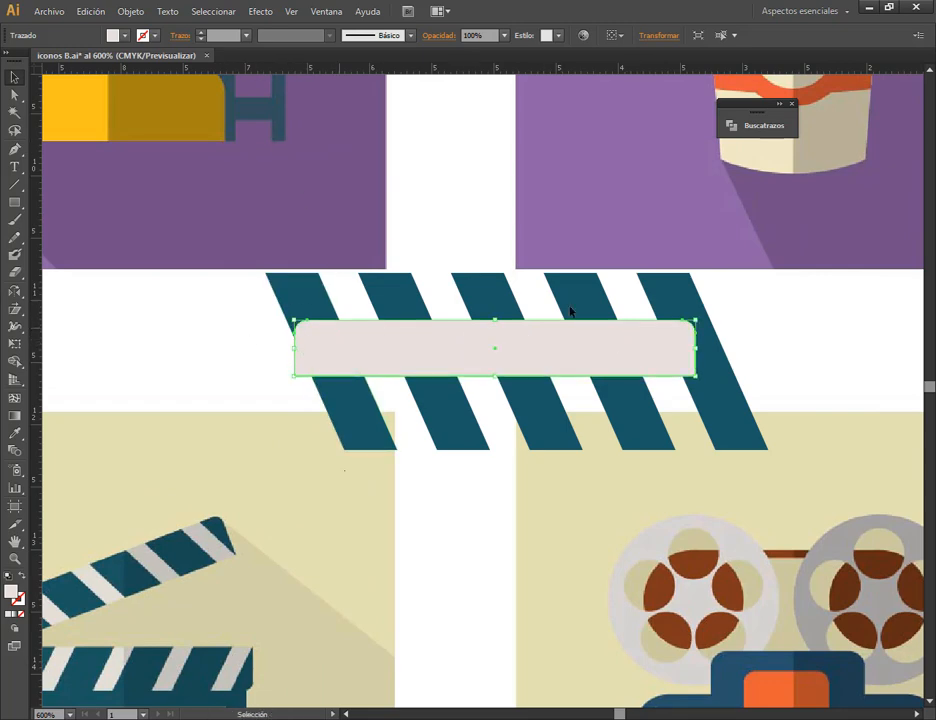
- Create a clipping mask from the front bar and the blended stripes so the stripes are trimmed to the bar's shape
drag(772, 310, 217, 392)
click(124, 14)
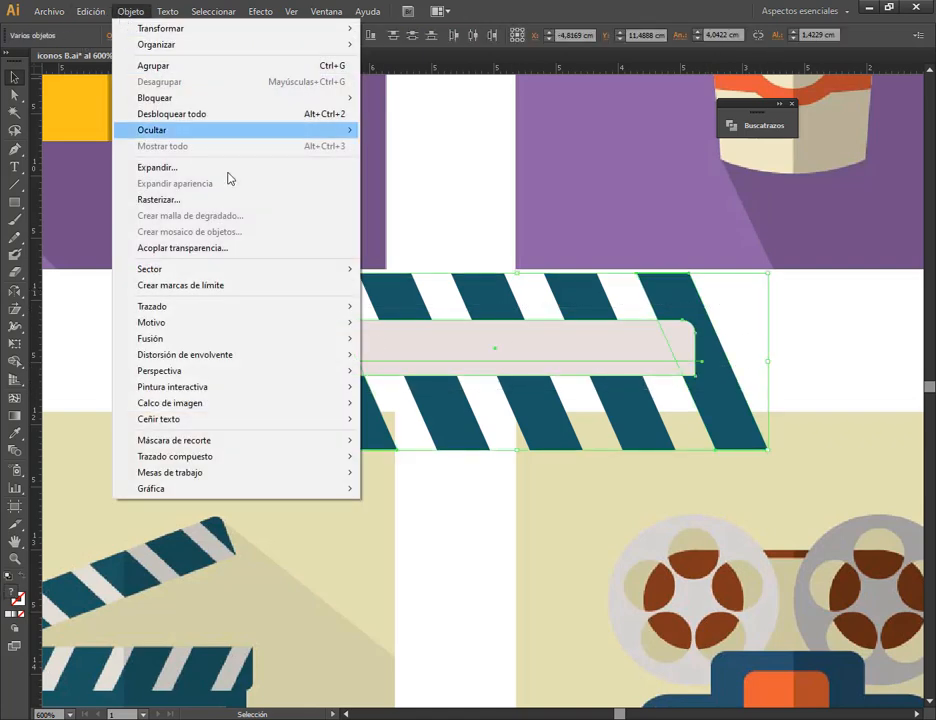
mouse_move(241, 444)
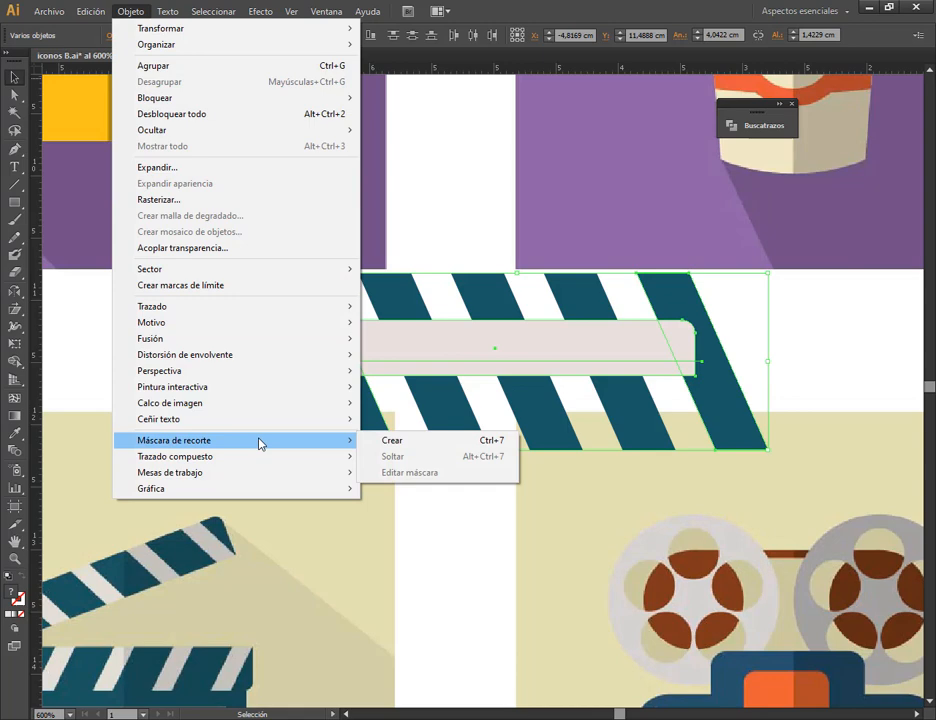
click(397, 441)
click(603, 312)
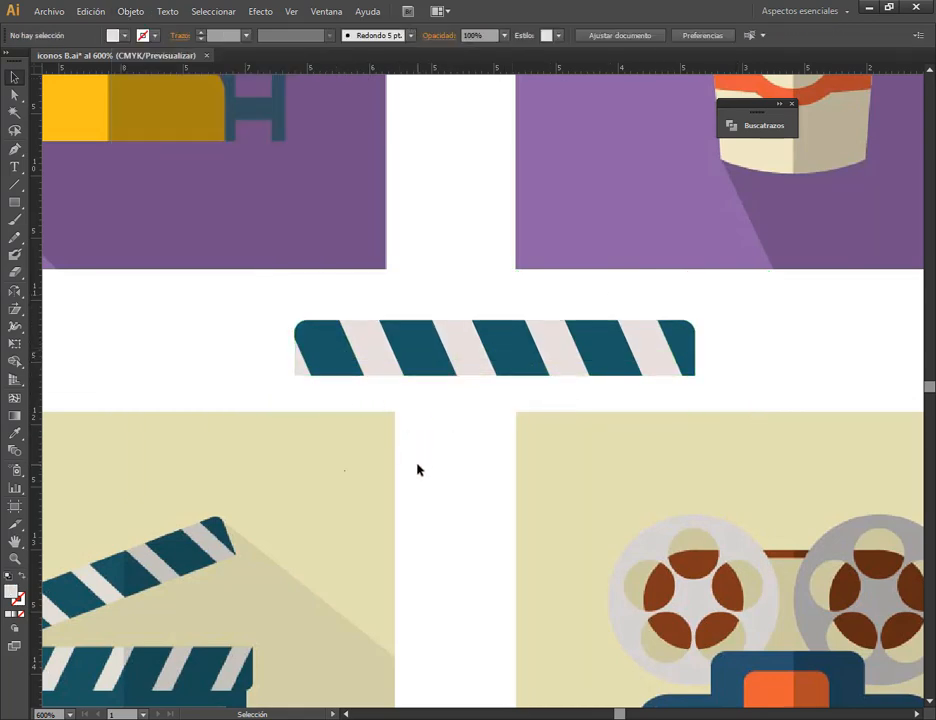
- Make a reflected copy of the striped bar across the horizontal axis
drag(473, 459, 654, 368)
click(591, 282)
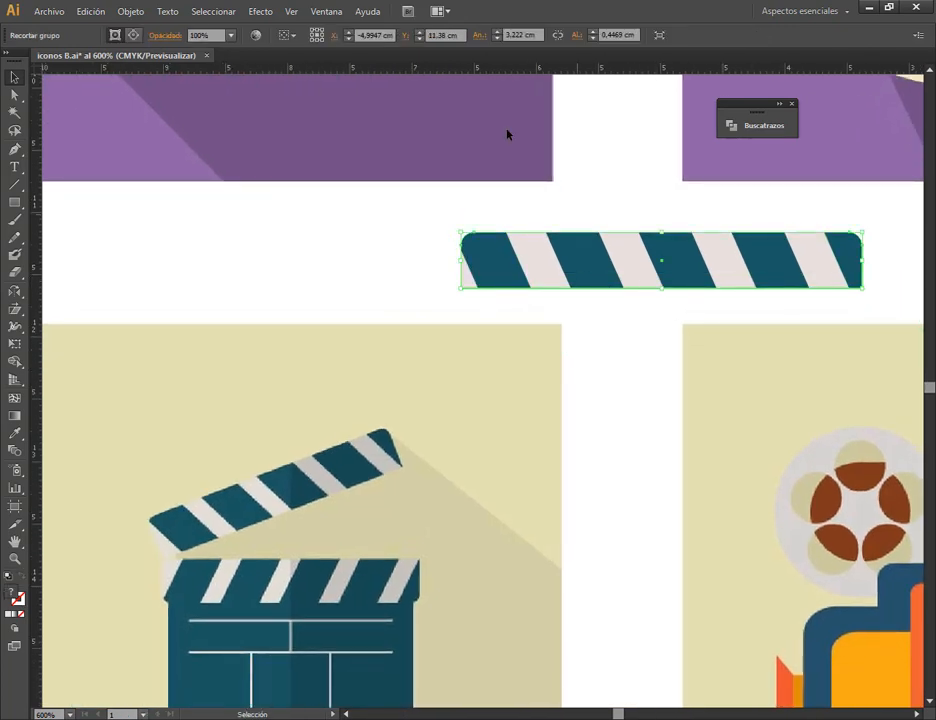
click(138, 11)
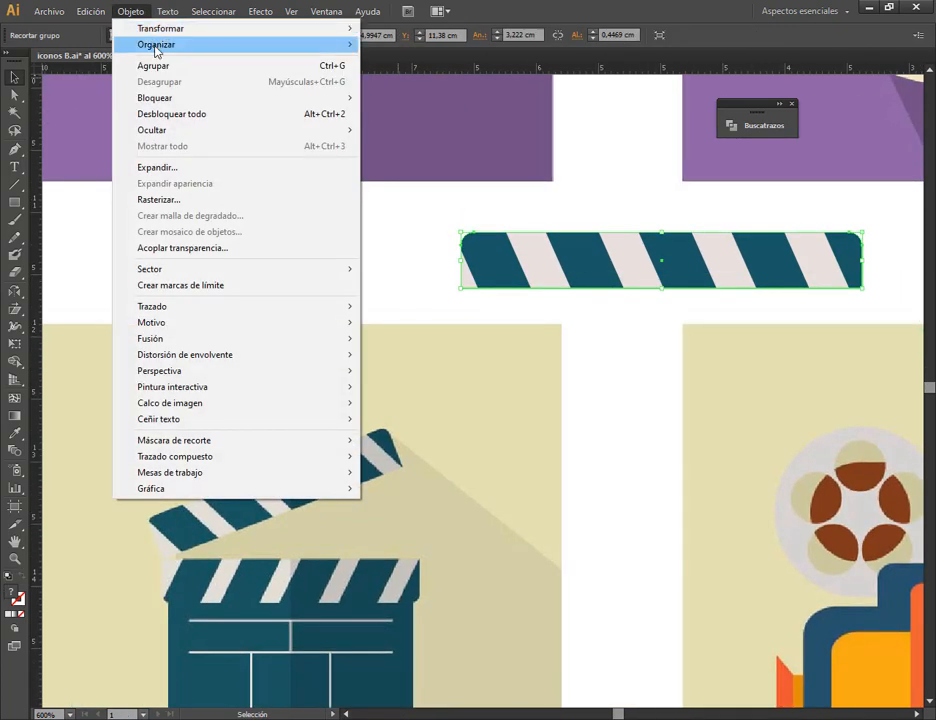
mouse_move(178, 36)
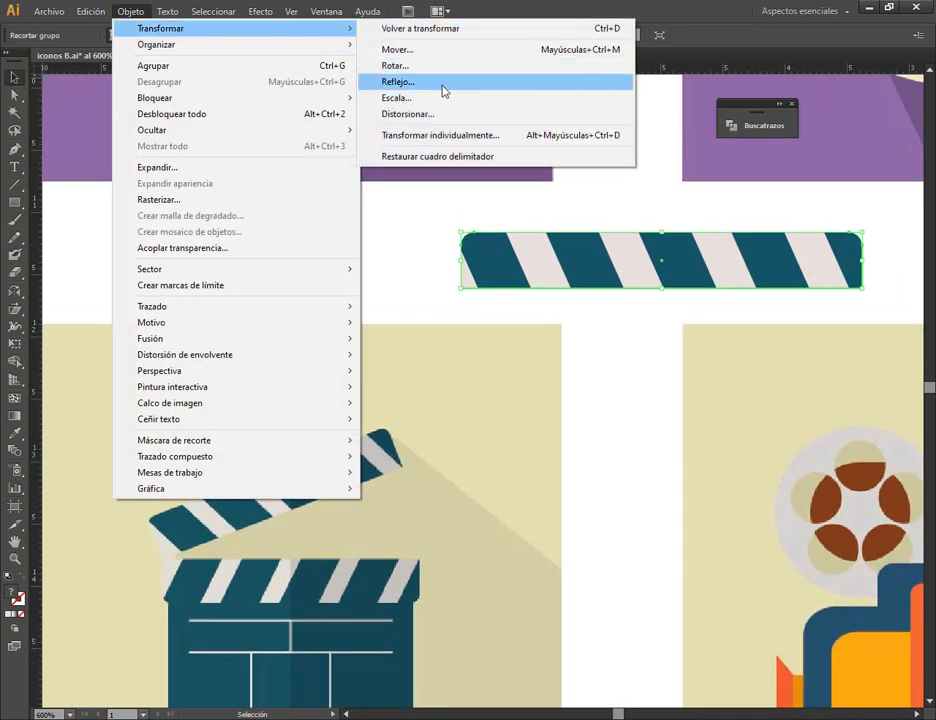
click(443, 89)
drag(395, 118, 245, 60)
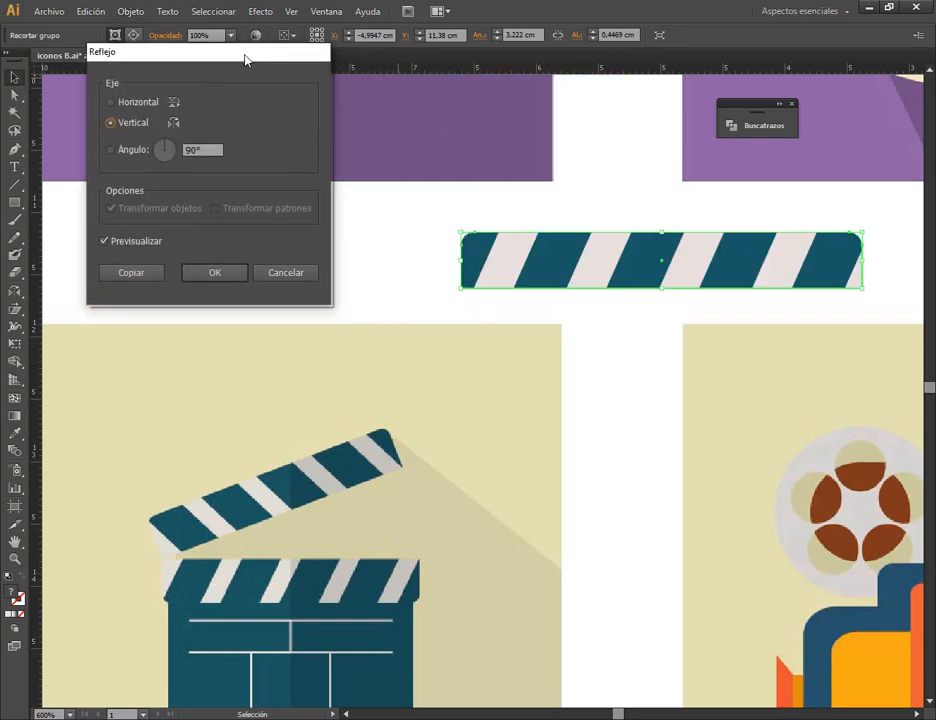
click(112, 102)
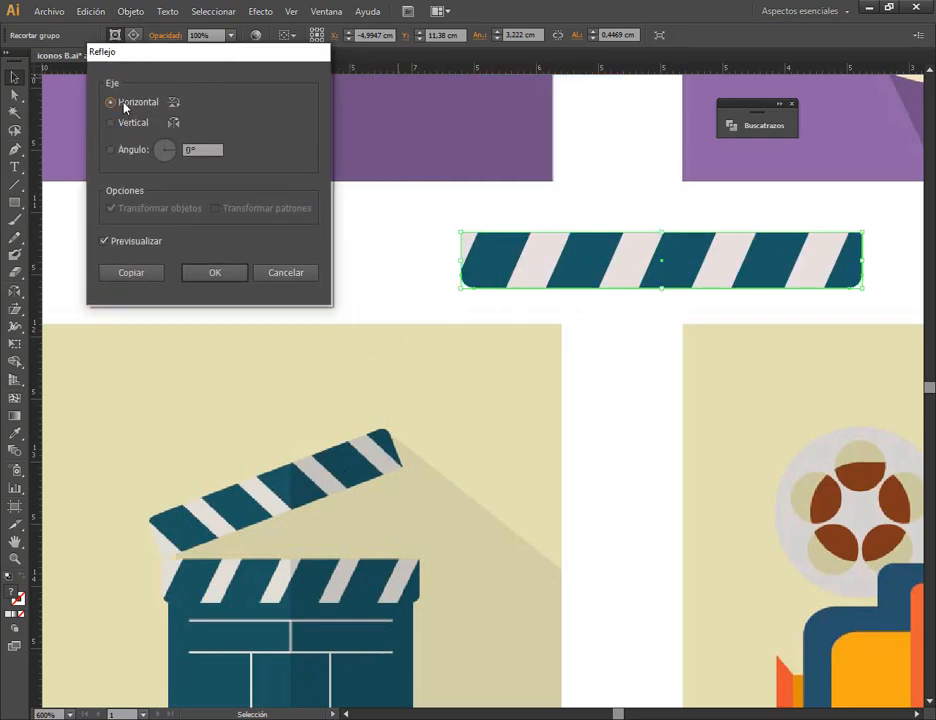
click(131, 272)
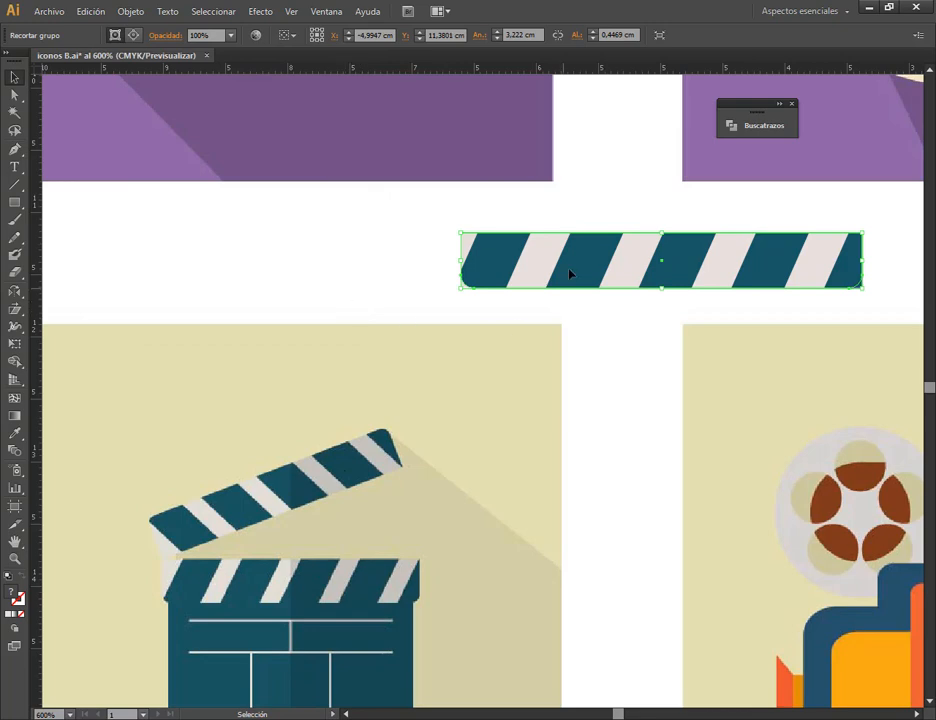
- Stack the two striped bars edge to edge, with the original directly above the mirrored copy and their sides aligned
drag(570, 273, 578, 352)
drag(478, 313, 495, 335)
drag(523, 265, 537, 210)
drag(476, 234, 495, 338)
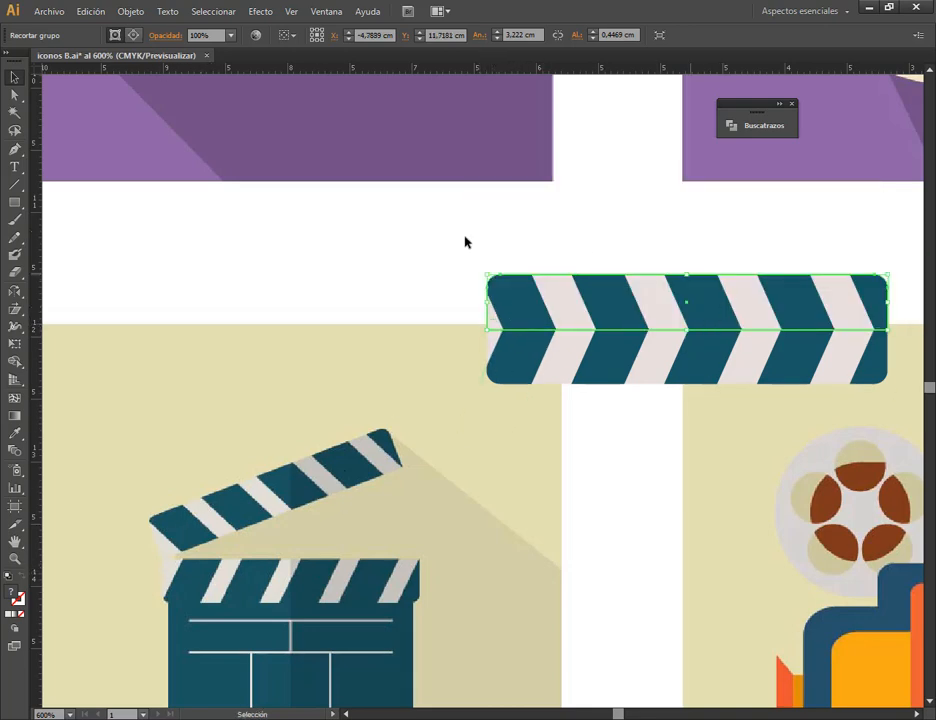
- Rotate the upper striped bar counterclockwise about its lower-left corner to open it like the reference clapperboard
drag(14, 290, 68, 291)
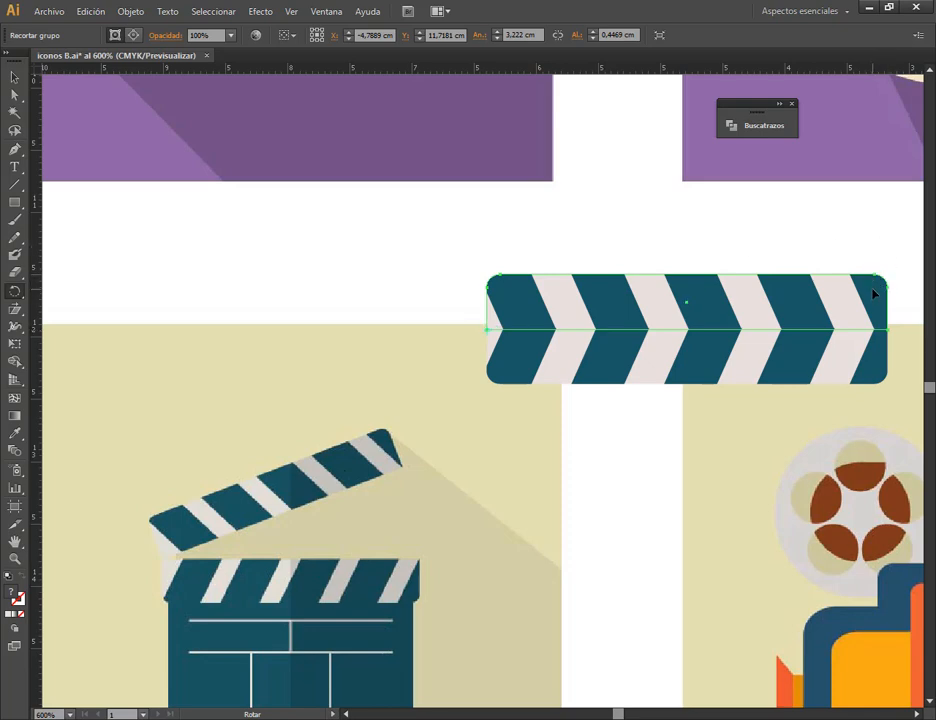
drag(870, 297, 808, 176)
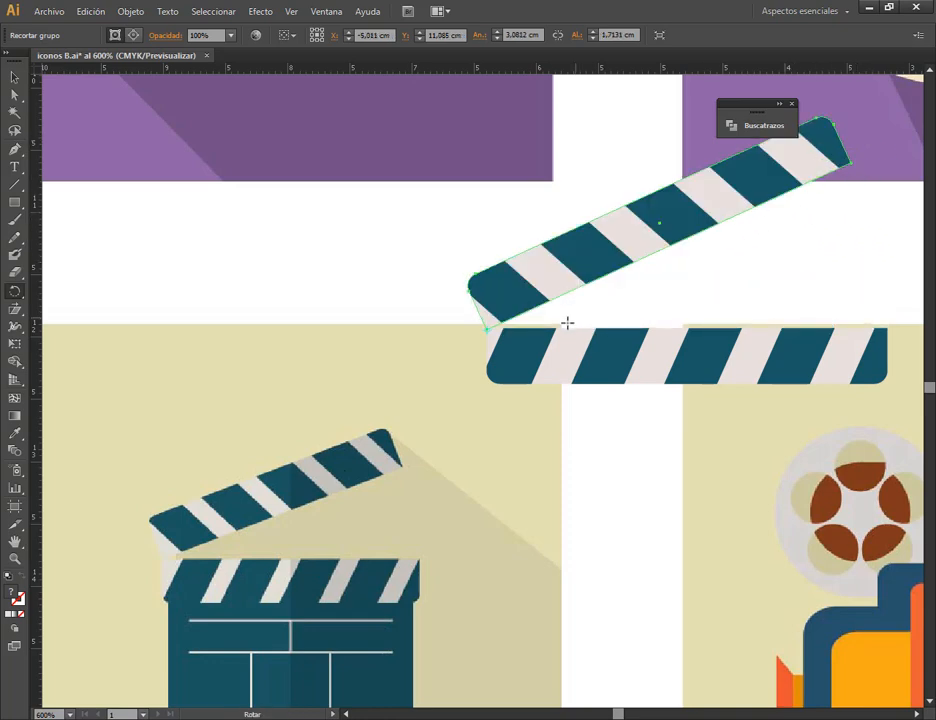
click(14, 78)
click(558, 400)
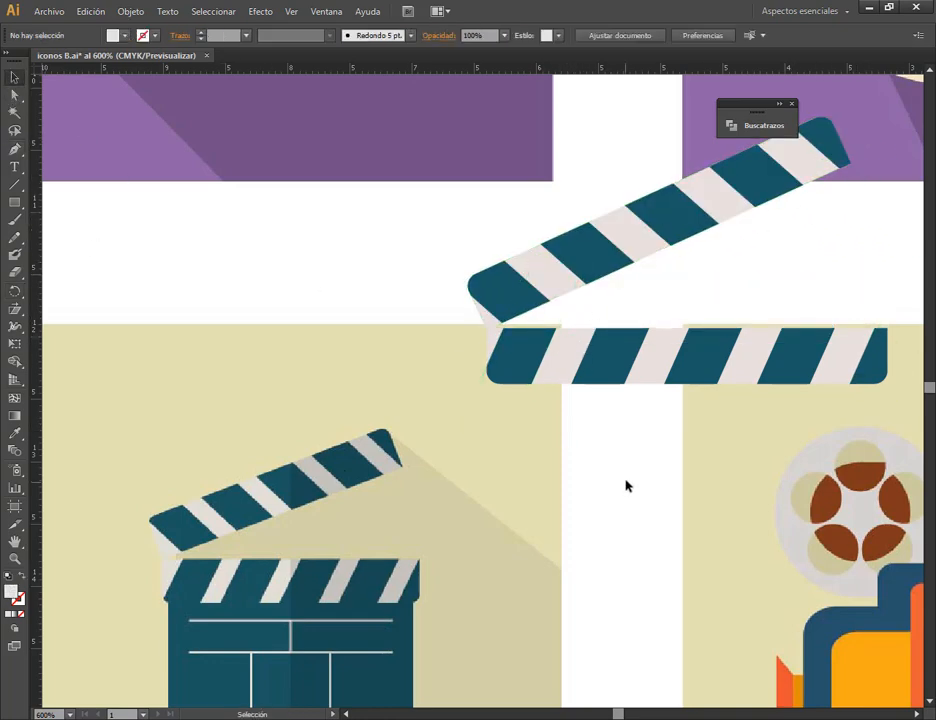
- Draw a pale rounded rectangle as the clapperboard body, as wide as the lower striped bar and overlapping its lower part
drag(627, 487, 560, 268)
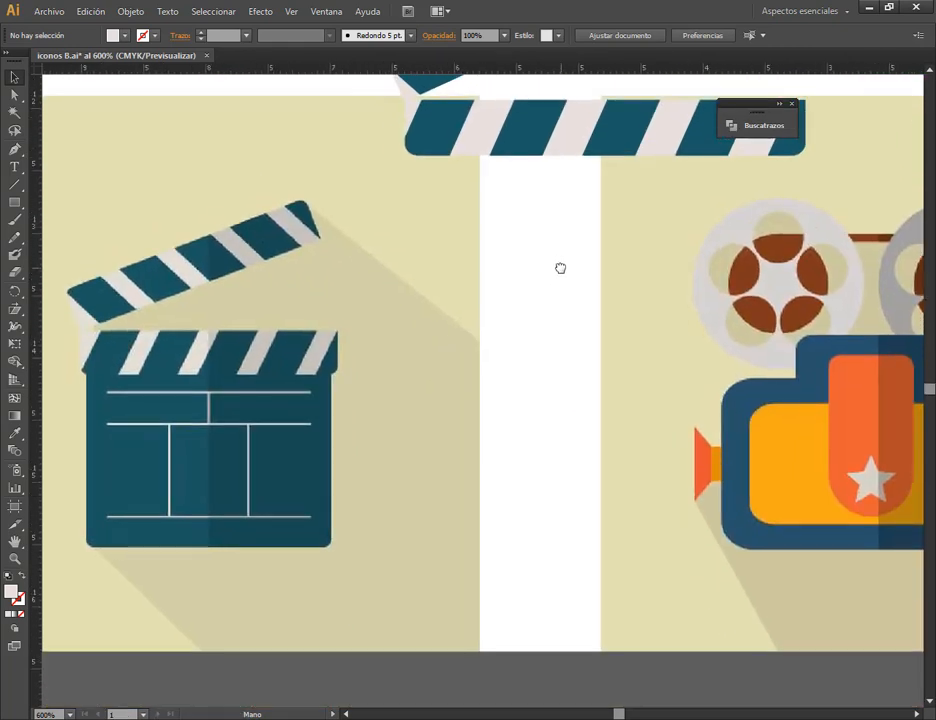
click(15, 203)
click(100, 219)
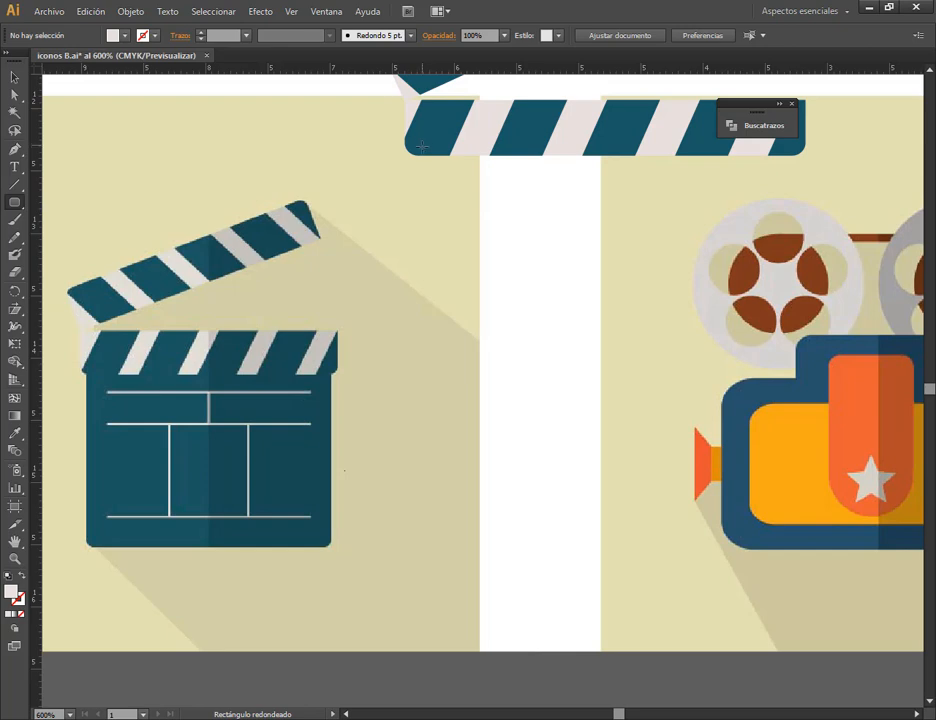
drag(416, 156, 804, 529)
click(13, 80)
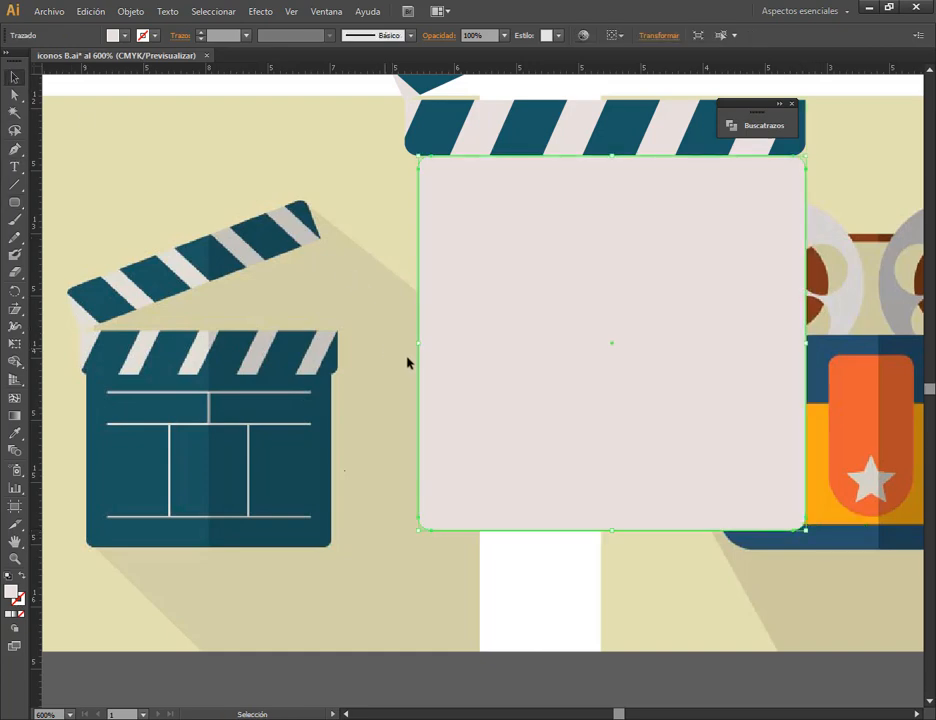
mouse_move(418, 341)
mouse_down()
mouse_move(393, 338)
mouse_move(405, 334)
mouse_up()
mouse_move(605, 158)
mouse_down()
mouse_move(606, 96)
mouse_move(605, 137)
mouse_up()
- Bring both striped bars to the front of the clapperboard body
key(space)
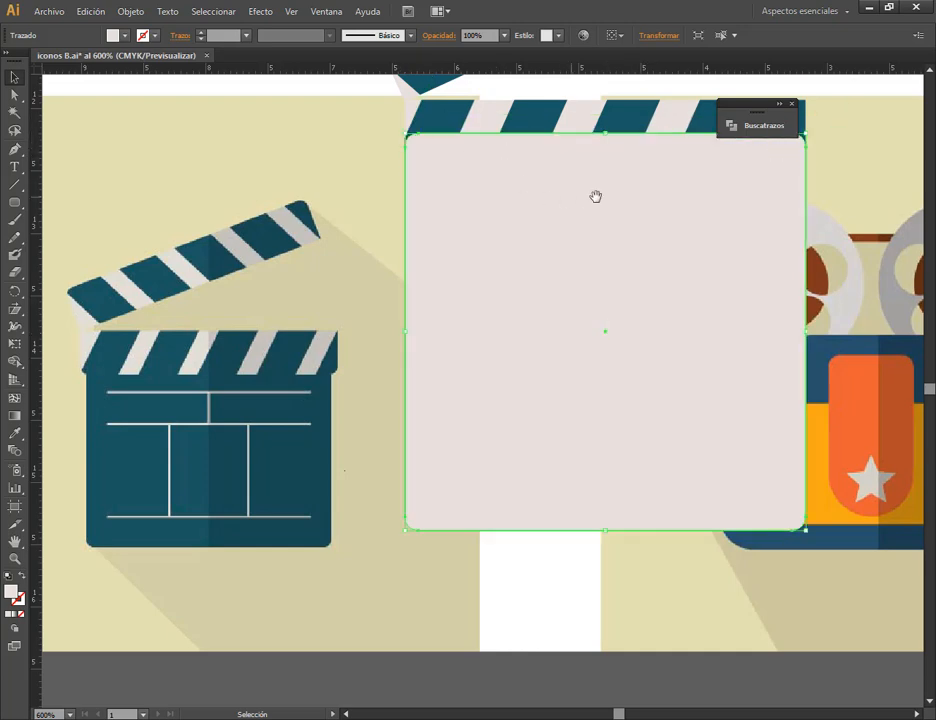
drag(596, 196, 590, 272)
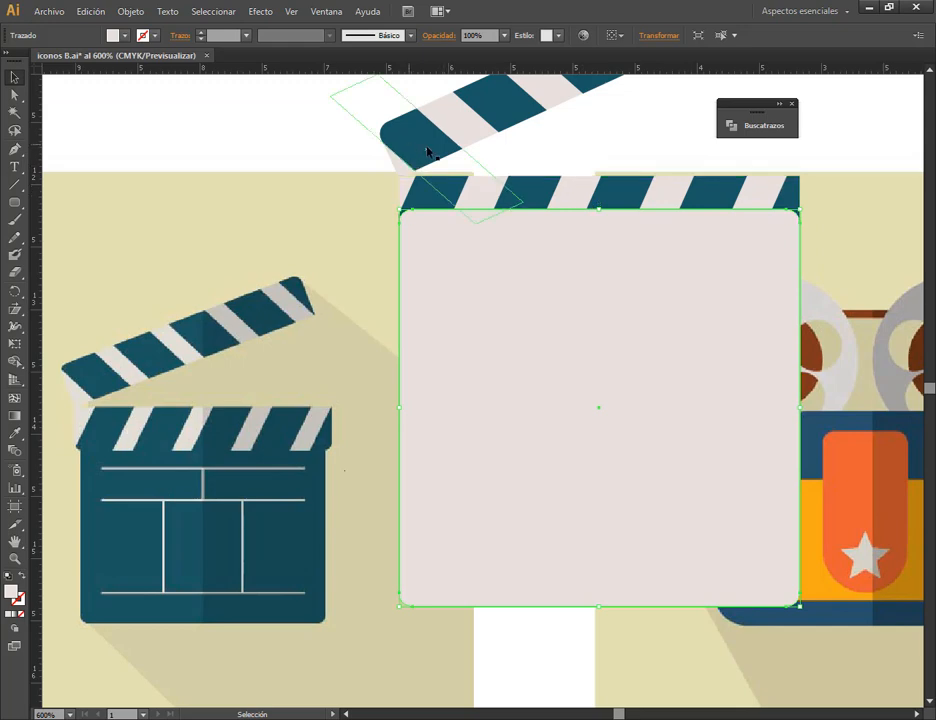
click(510, 126)
shift+click(541, 186)
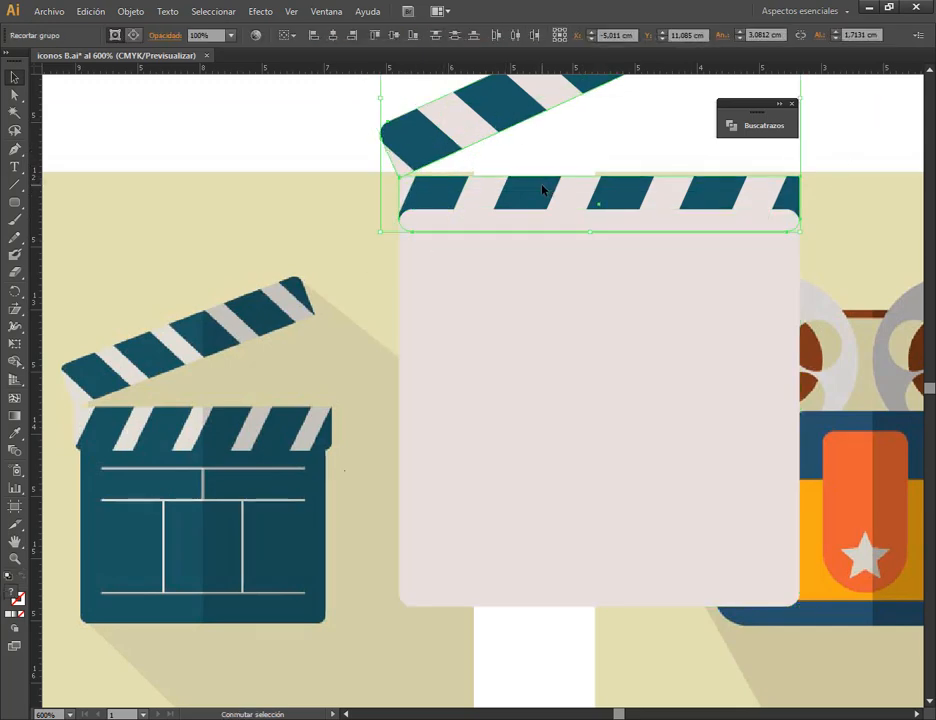
right_click(541, 186)
mouse_move(628, 300)
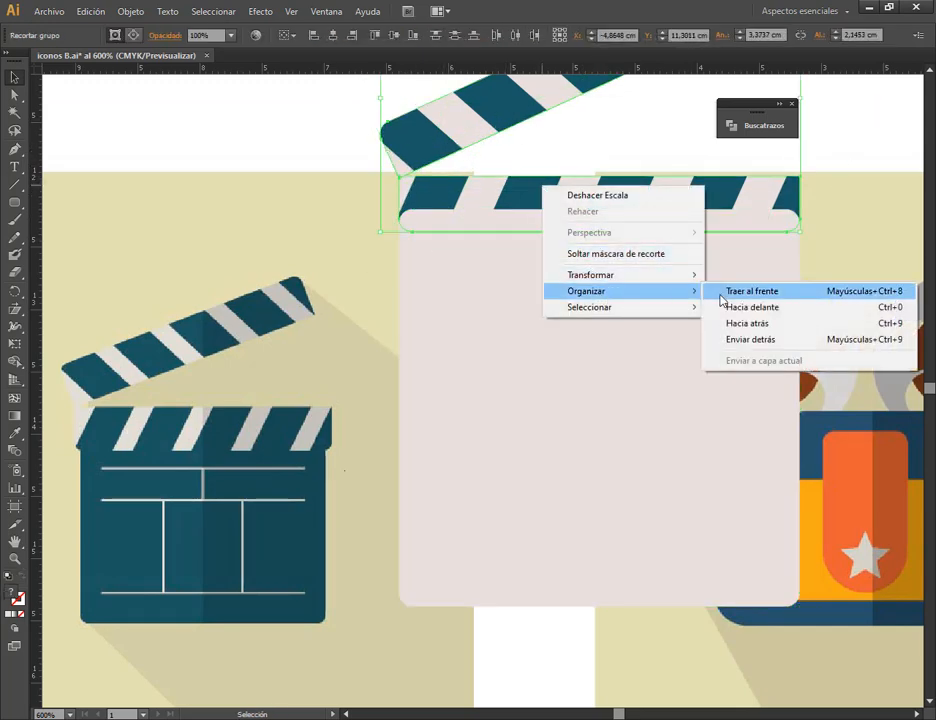
click(721, 297)
click(842, 271)
- Narrow the clapperboard body evenly on both sides to sit inside the striped bar's ends, and shorten it from below
click(750, 282)
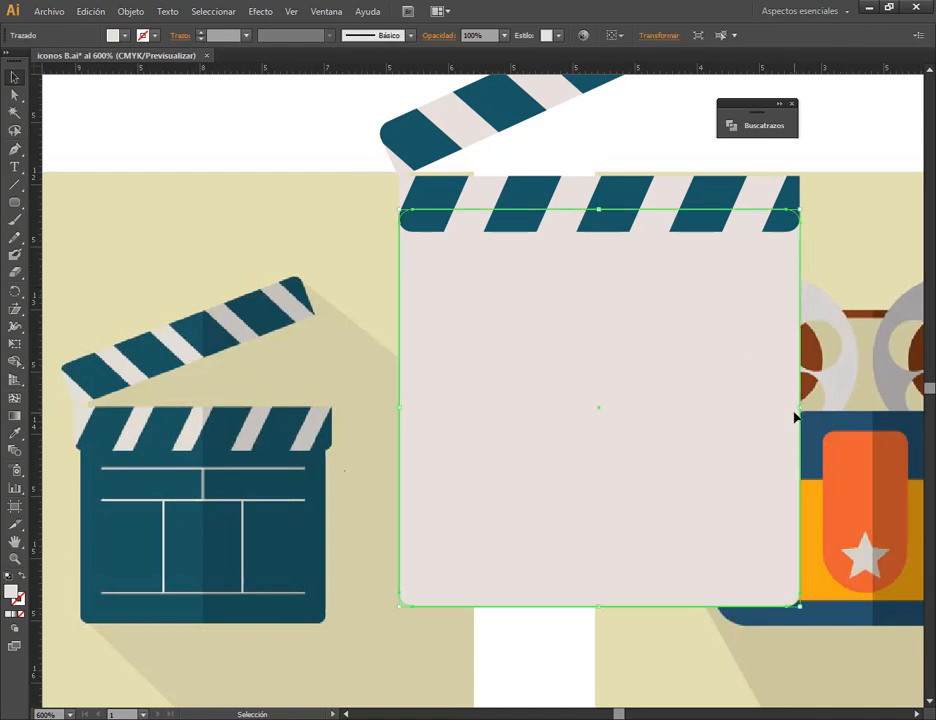
drag(800, 408, 790, 407)
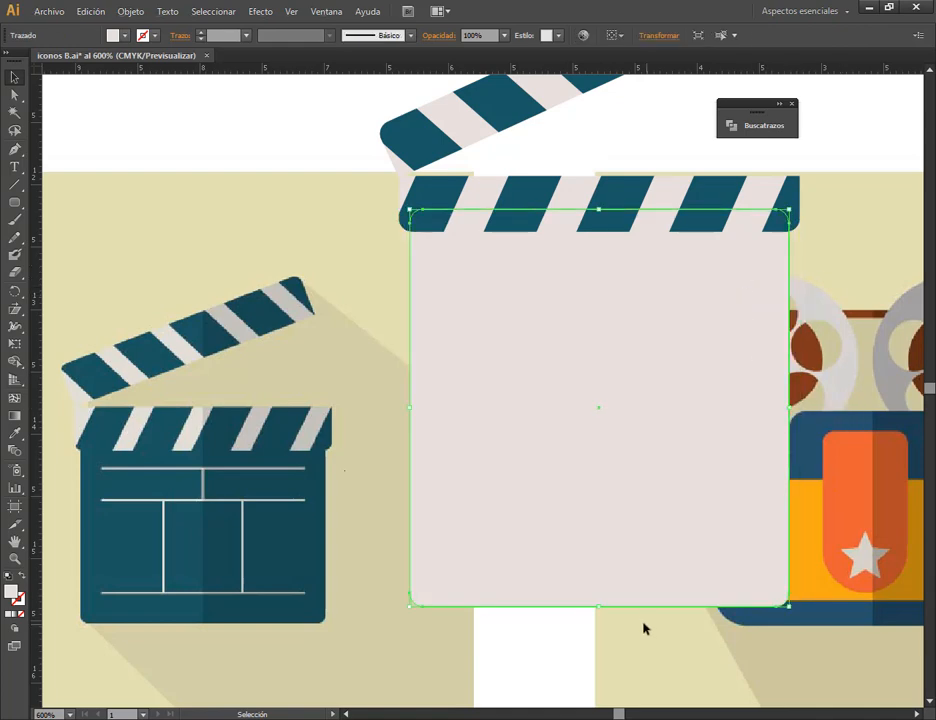
drag(600, 607, 598, 520)
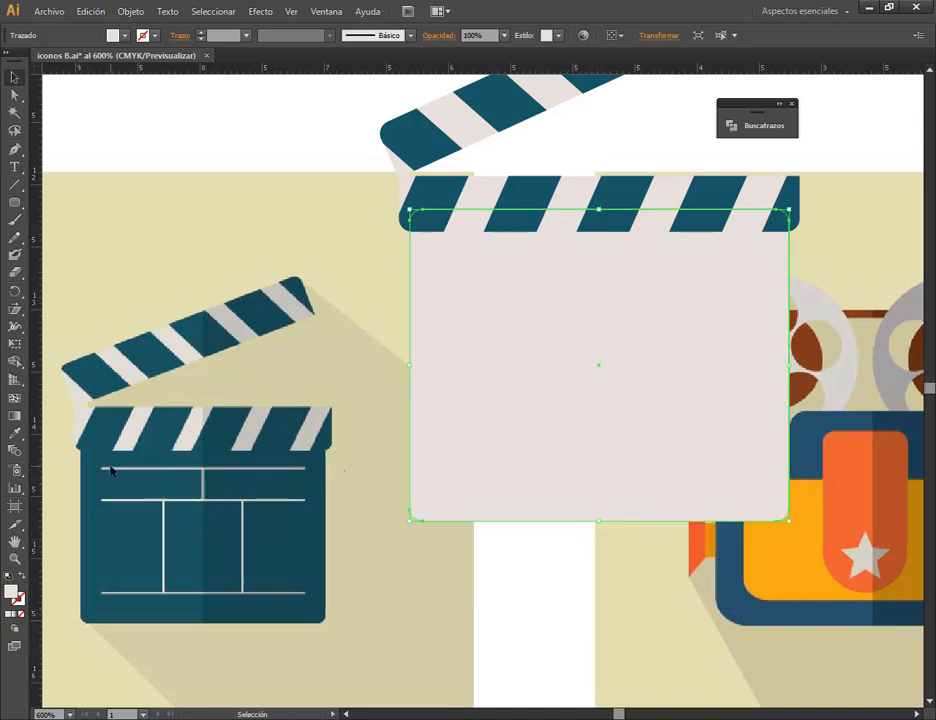
- Recolour the pale clapperboard body with the dark teal sampled from the bar's stripes
click(531, 556)
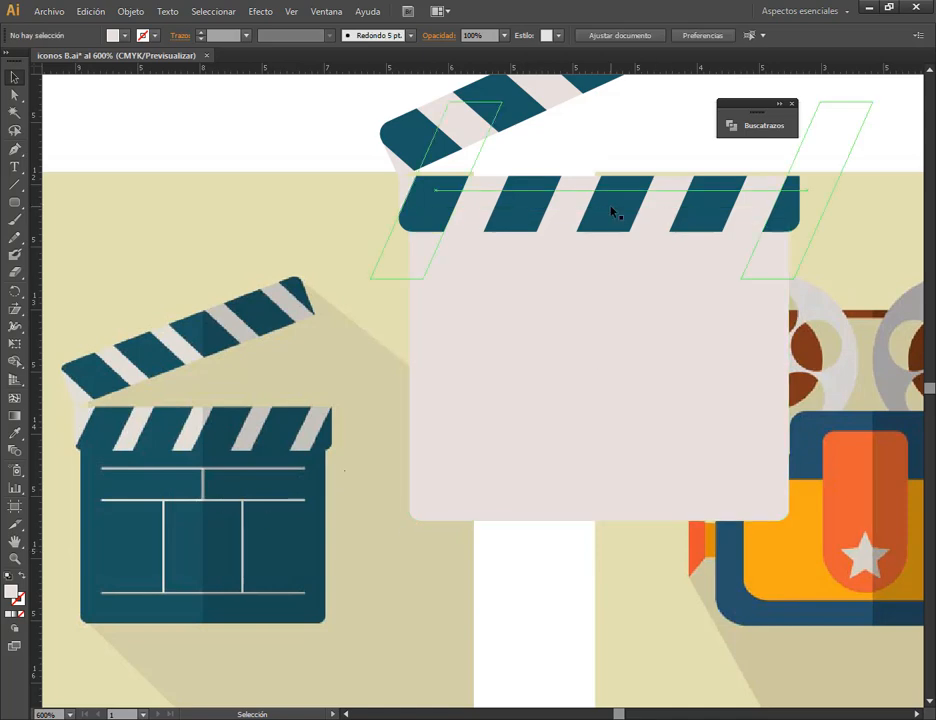
click(606, 276)
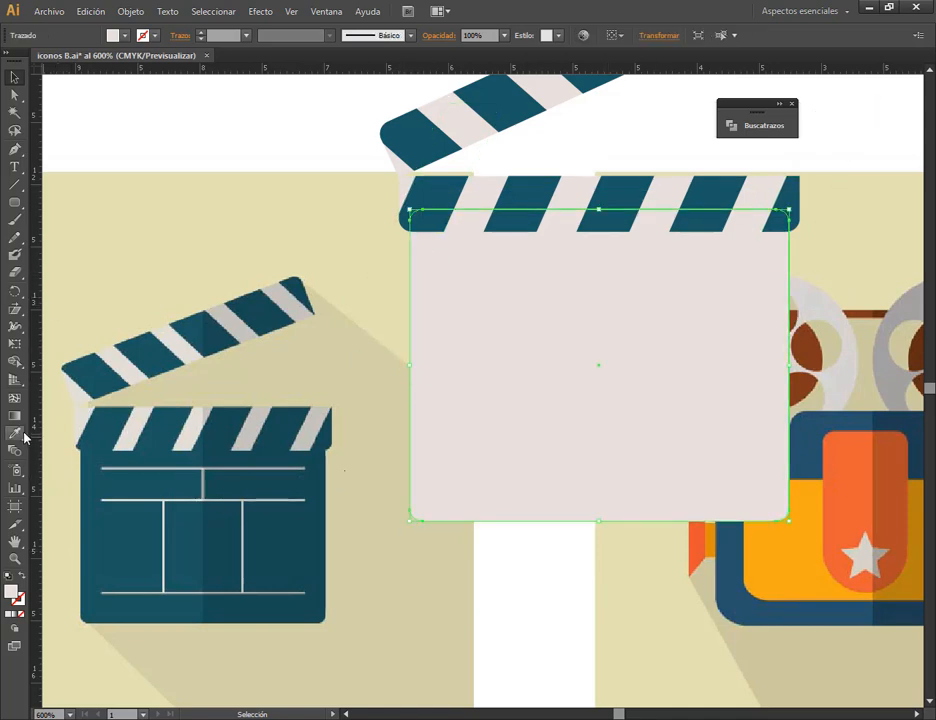
key(i)
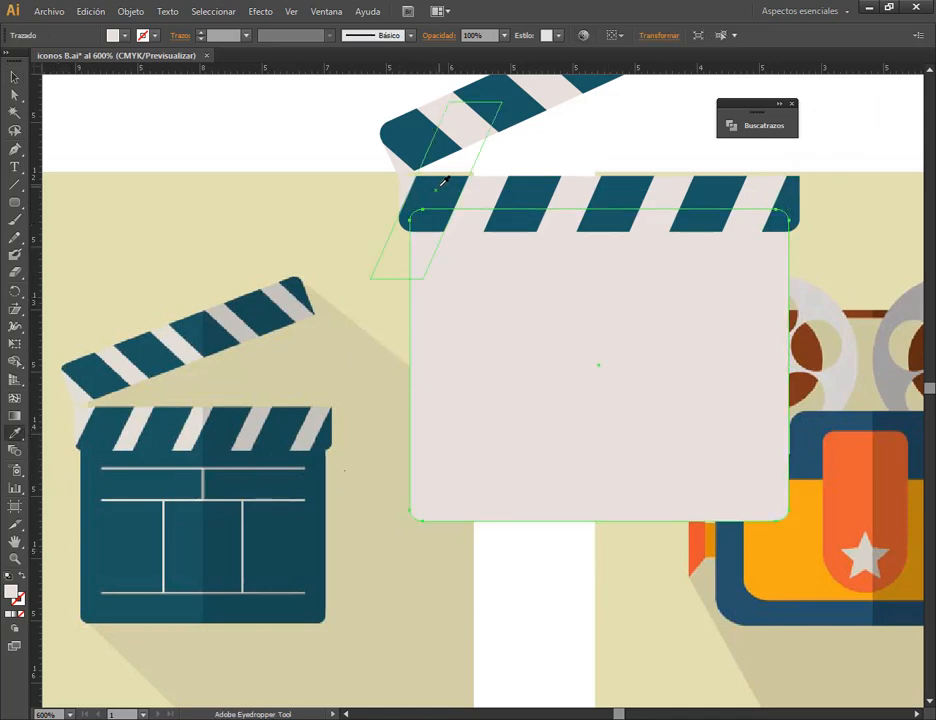
click(420, 130)
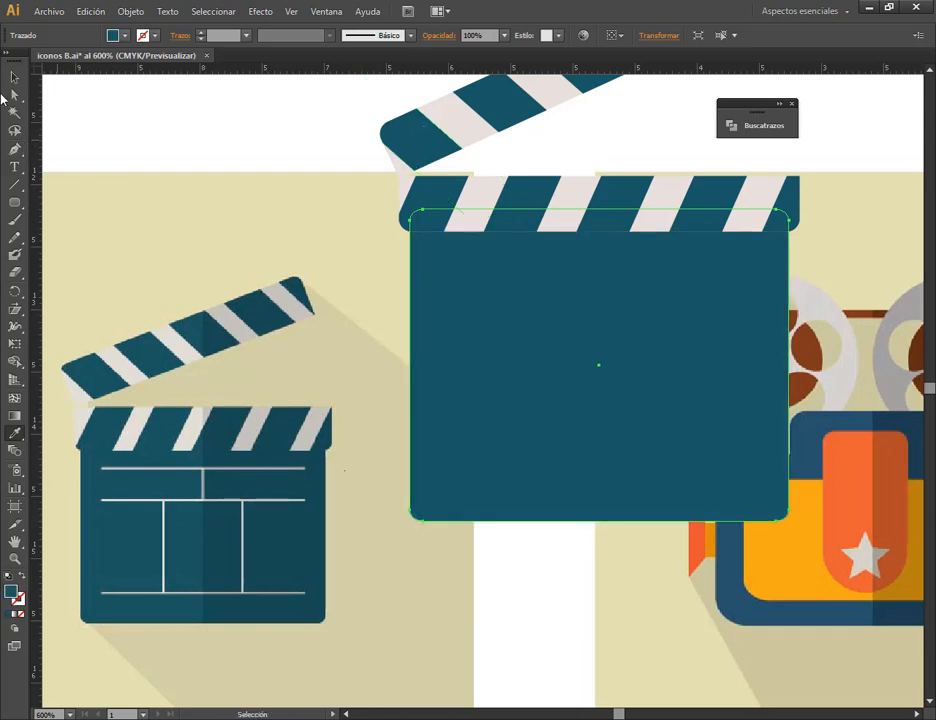
click(14, 77)
click(512, 560)
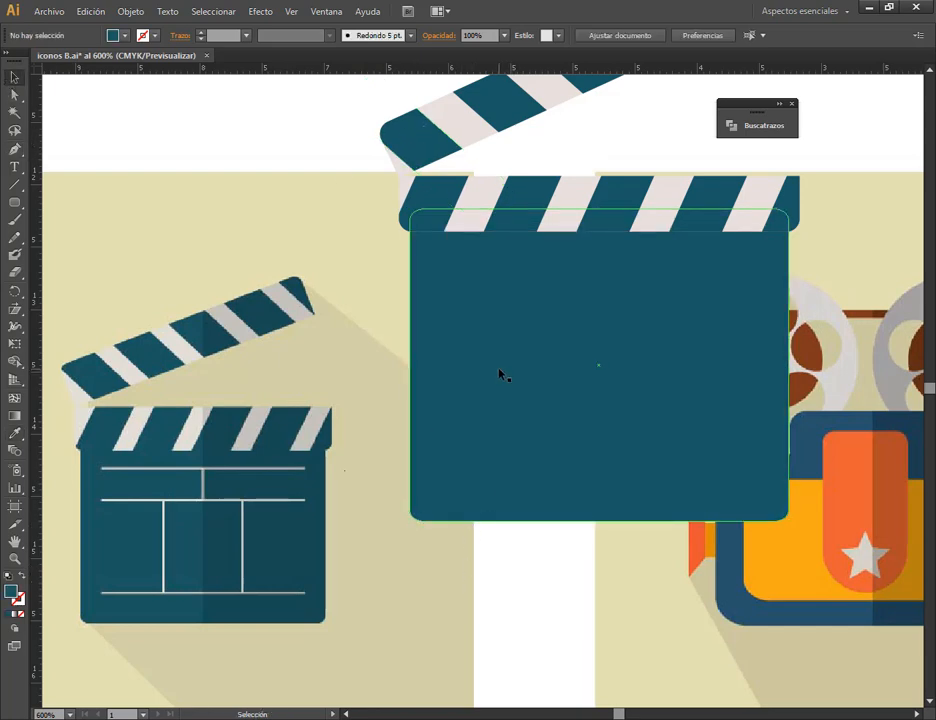
- Draw a white horizontal line across the upper part of the clapperboard body and set its stroke weight to 0.5 pt
click(16, 188)
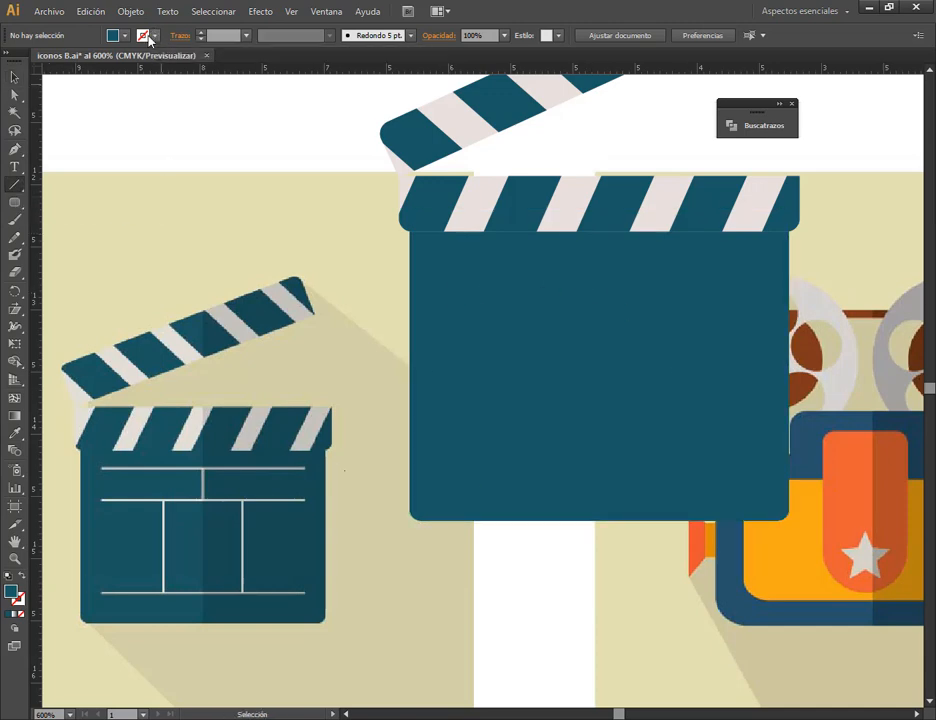
click(152, 38)
click(33, 61)
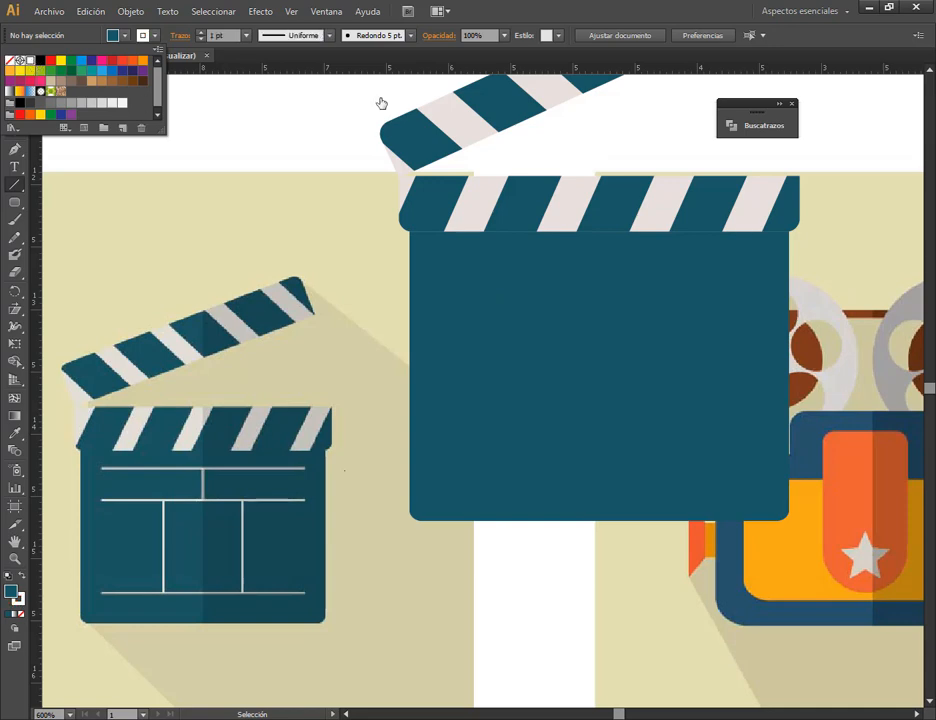
click(660, 8)
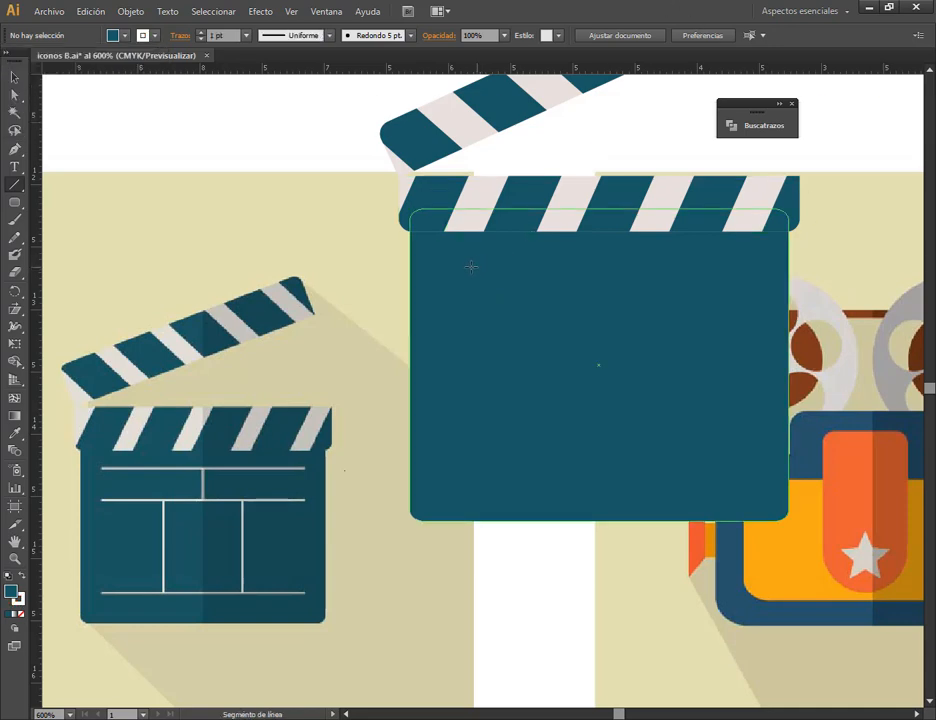
drag(453, 267, 735, 266)
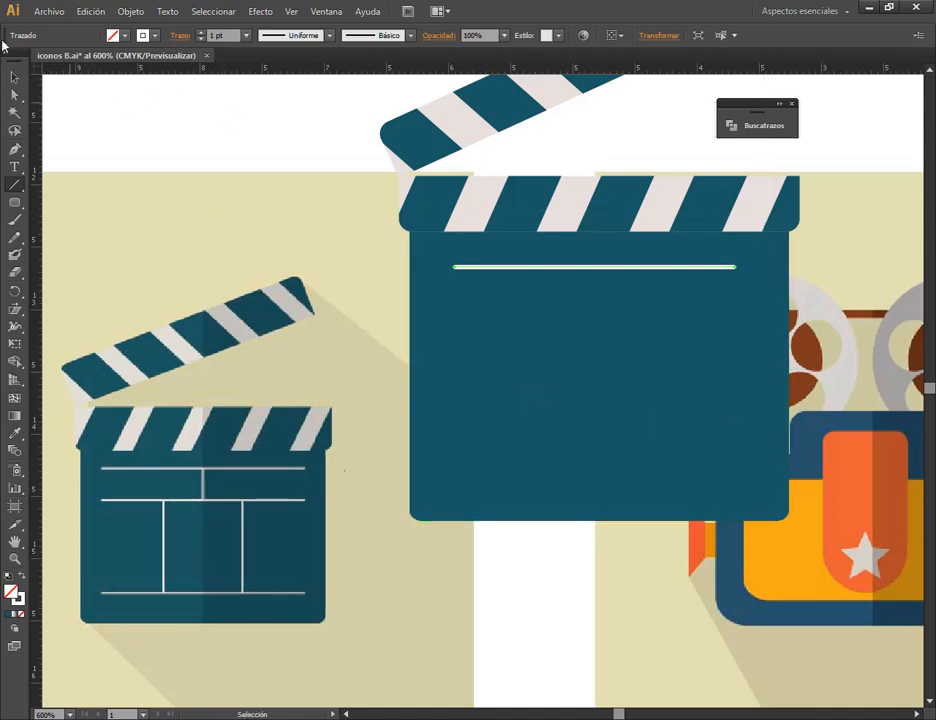
click(14, 78)
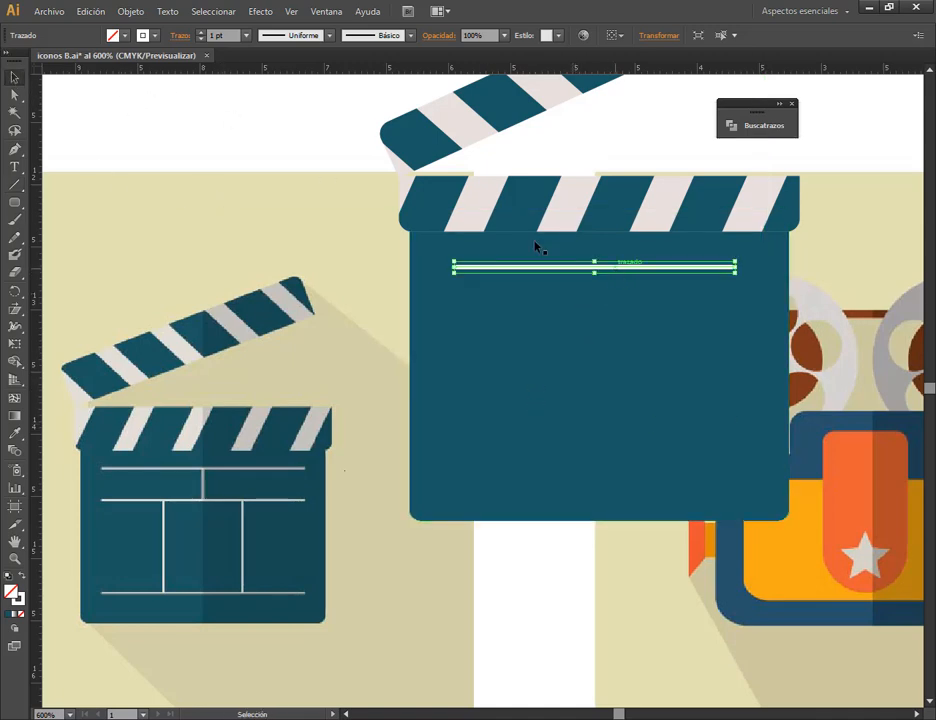
click(246, 35)
click(256, 66)
click(278, 131)
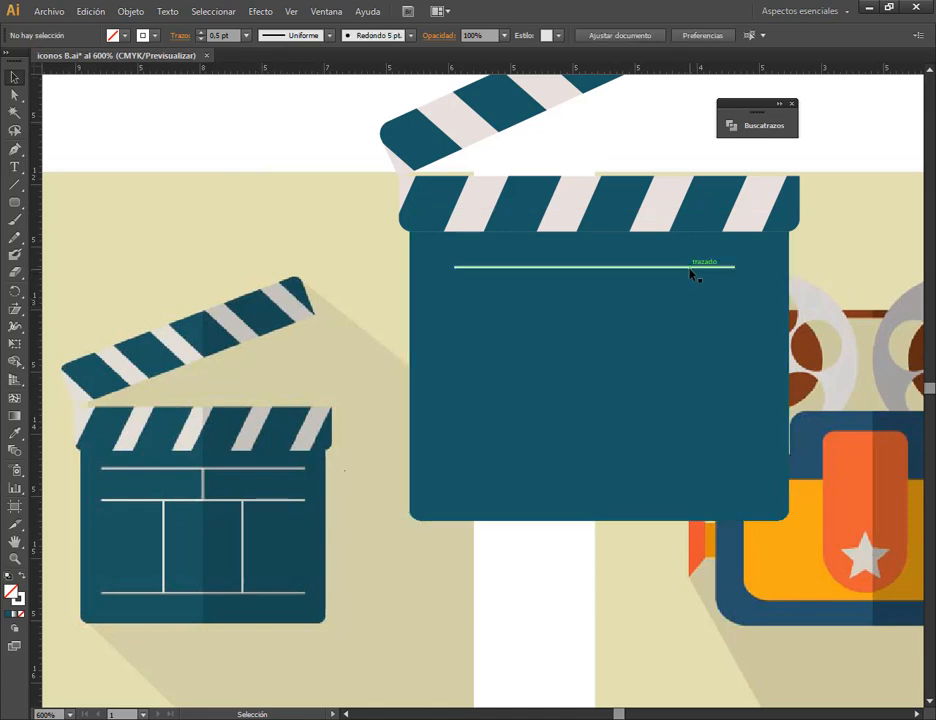
- Duplicate the horizontal line twice, placing one copy near the body's lower edge and one just below the original
drag(690, 268, 702, 477)
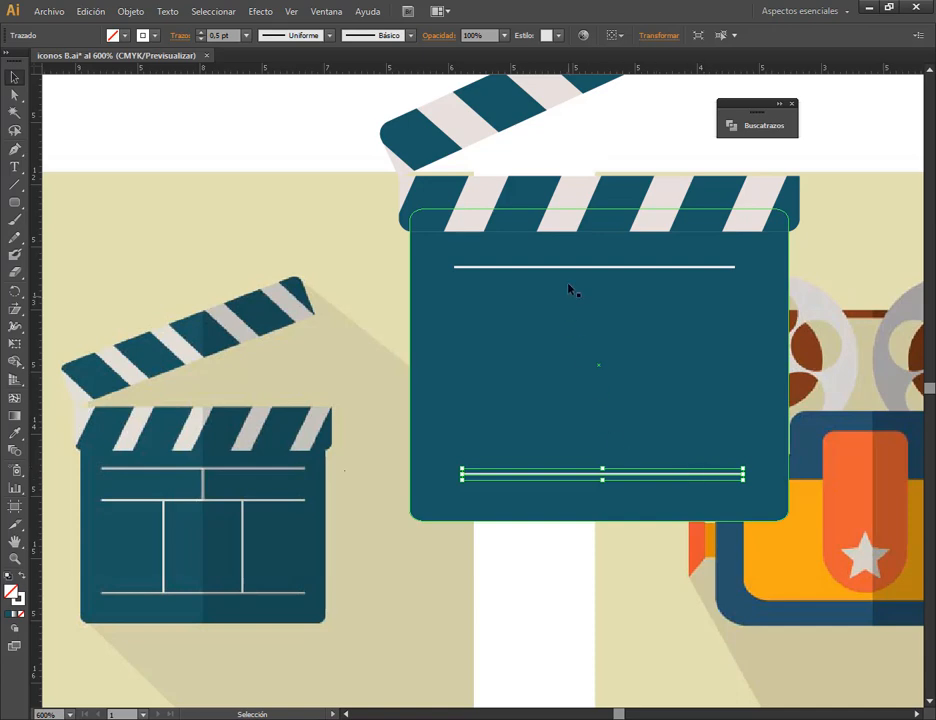
drag(566, 268, 570, 315)
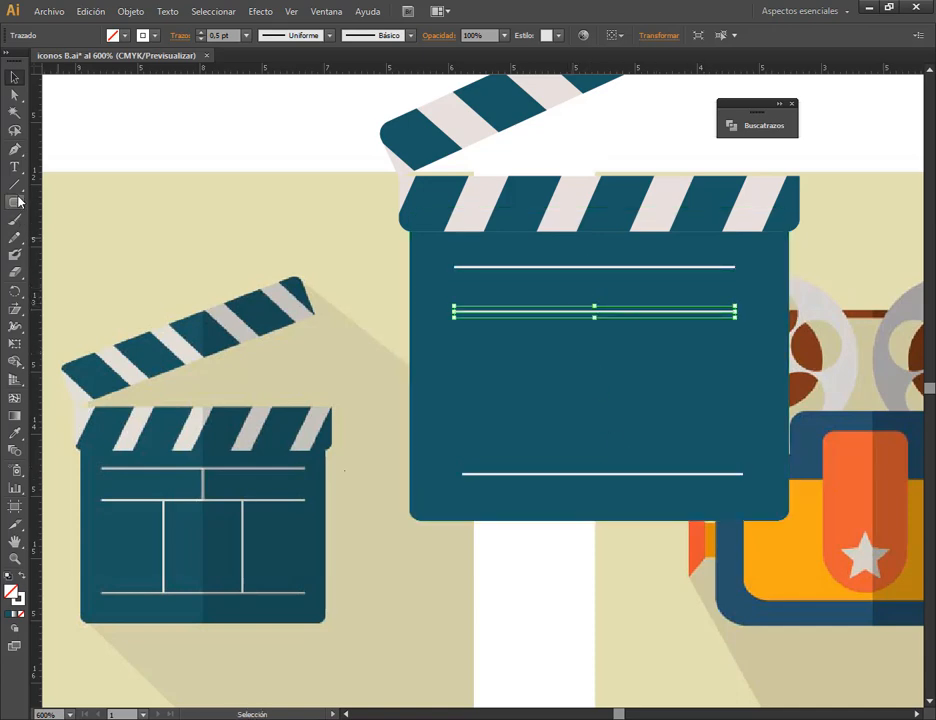
- Place a vertical guide through the body's centre and draw a vertical line along it between the two upper horizontal lines
click(588, 388)
drag(40, 378, 600, 371)
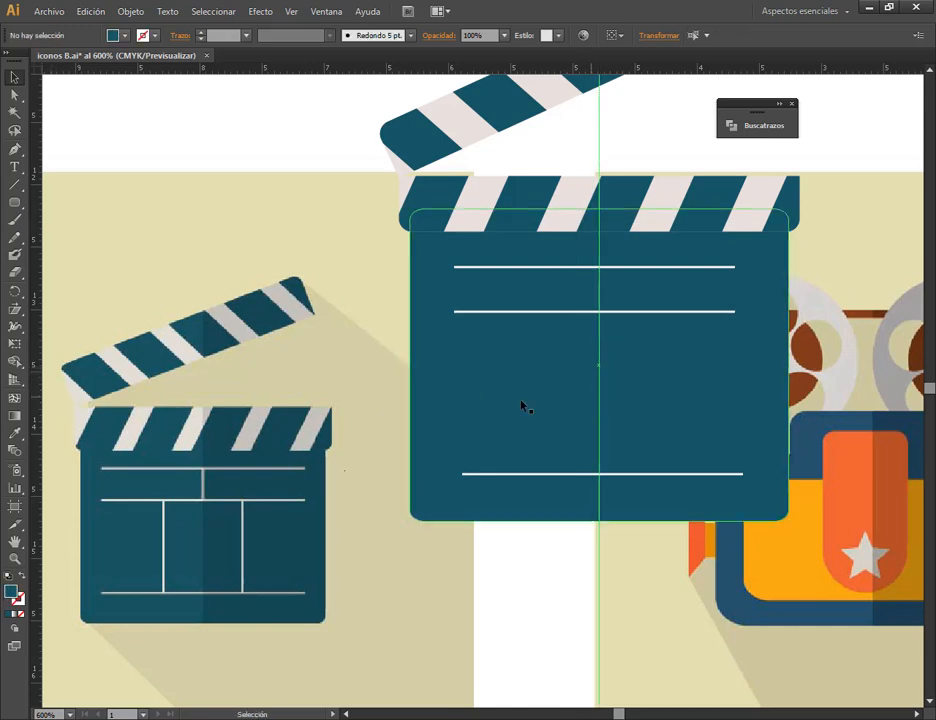
click(15, 185)
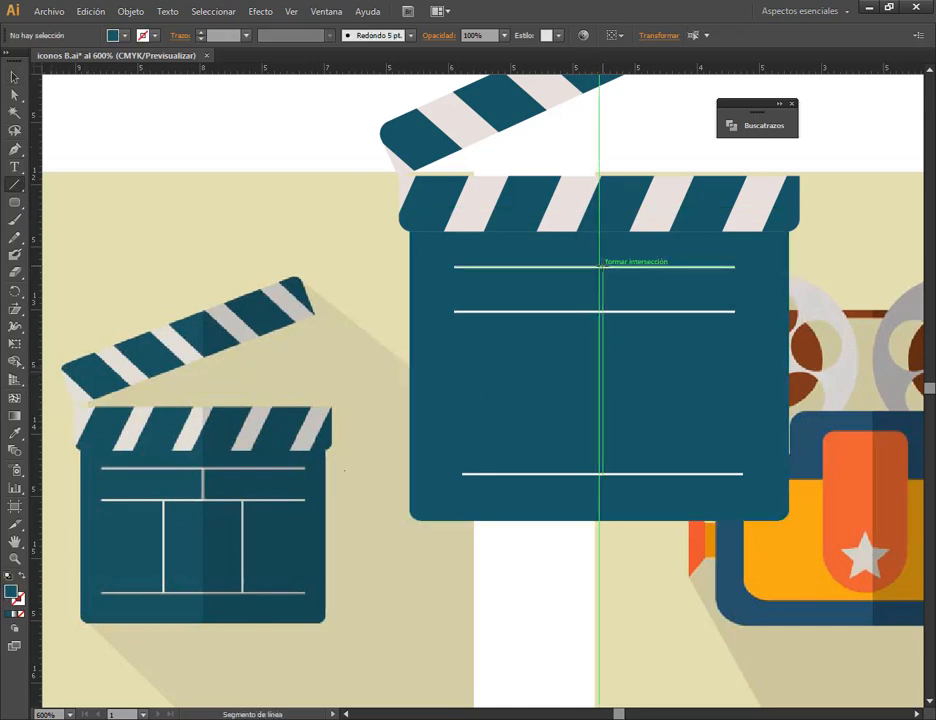
drag(600, 268, 598, 312)
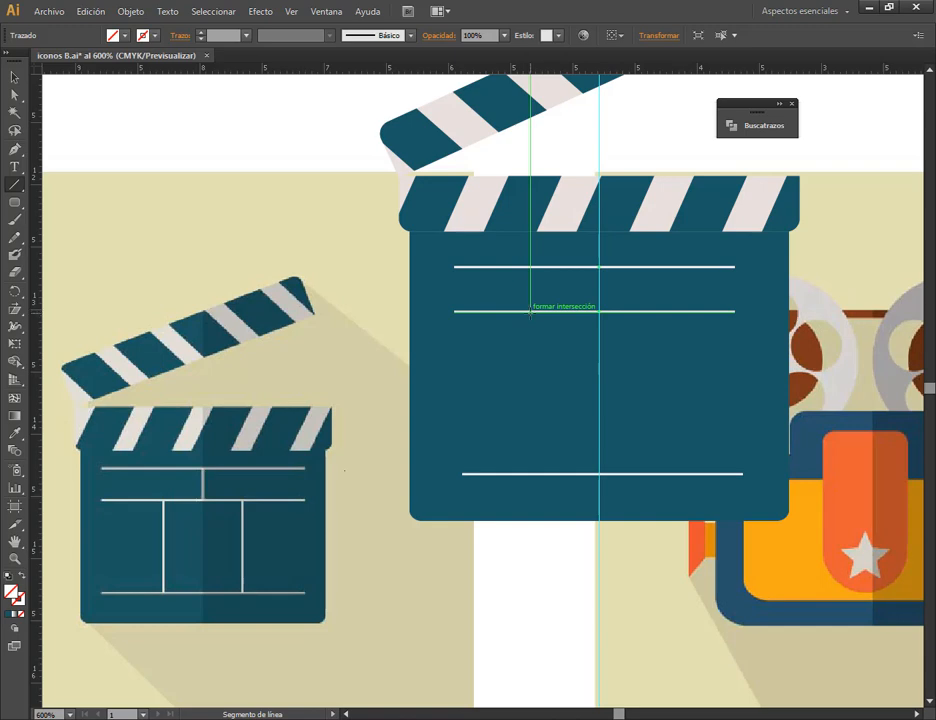
- Draw a vertical line from the second horizontal line down to the lowest one, left of the centre guide
drag(530, 311, 530, 473)
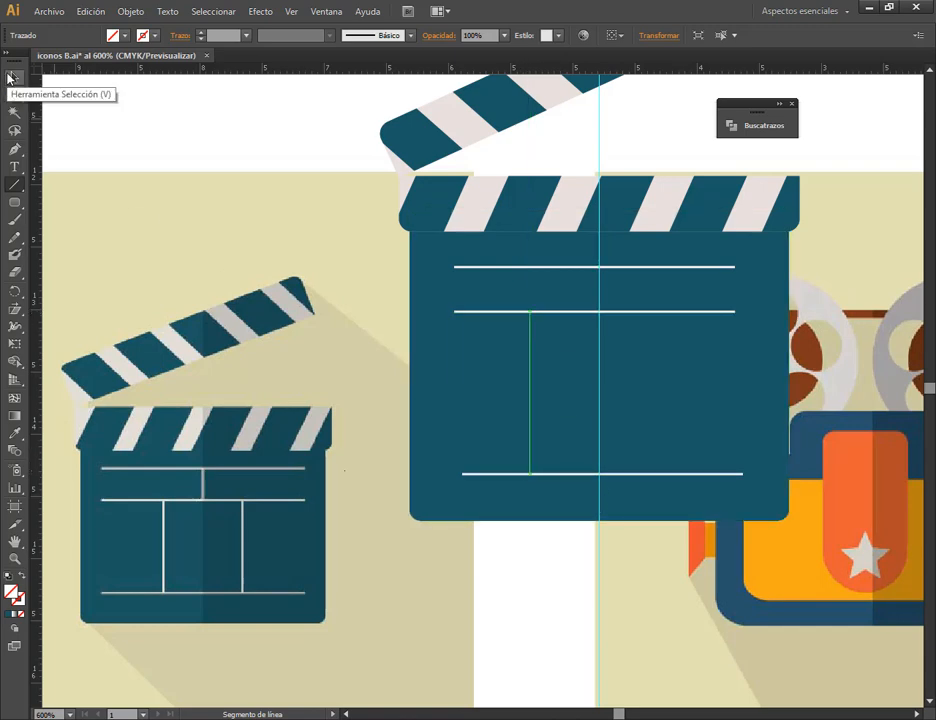
click(10, 77)
key(Delete)
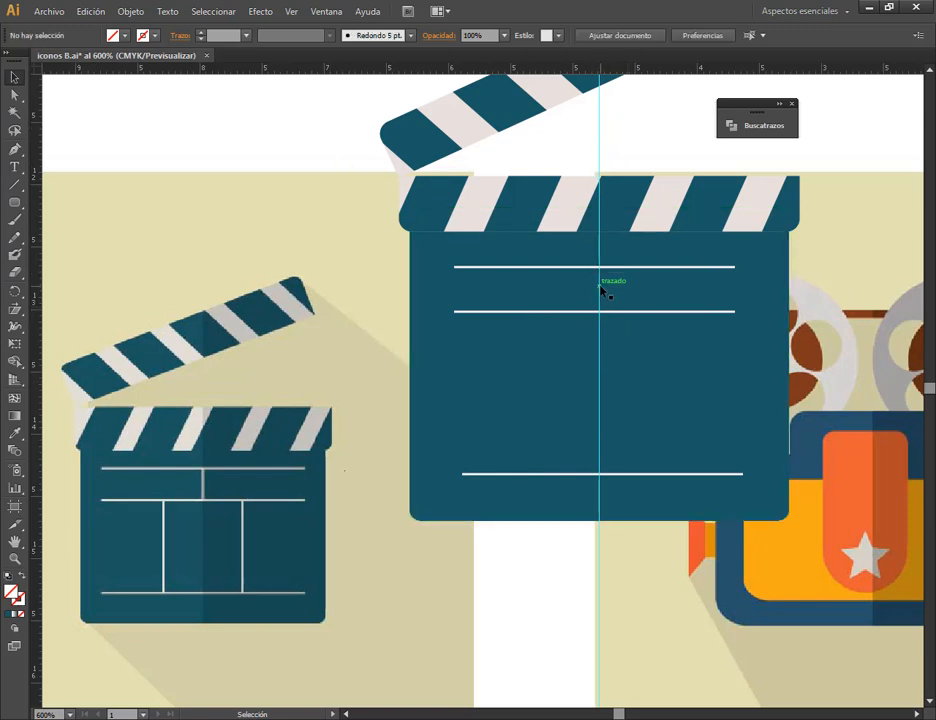
click(531, 380)
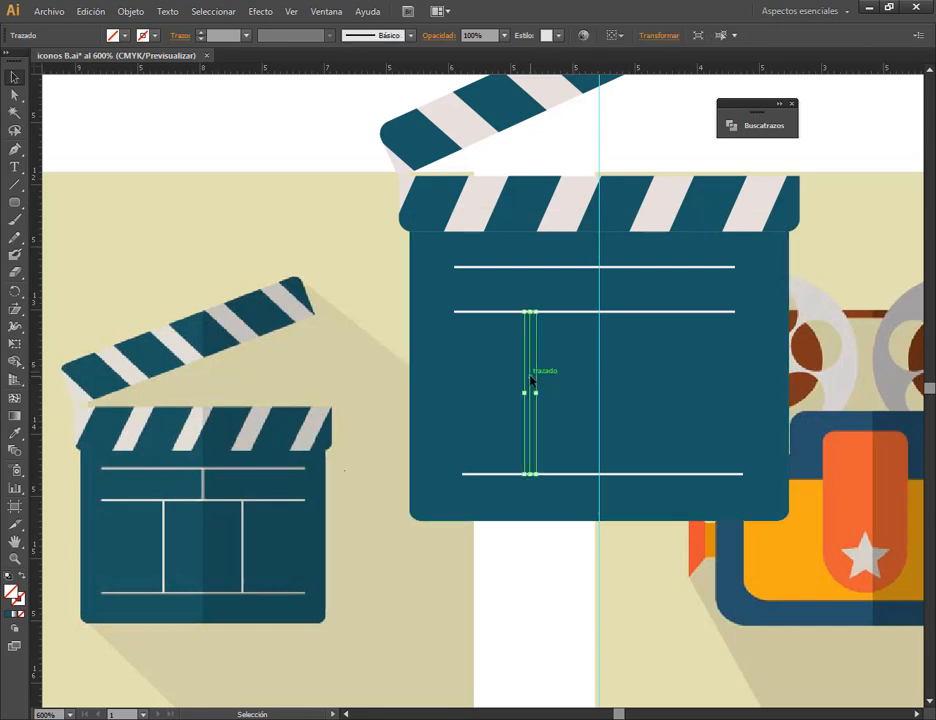
click(382, 182)
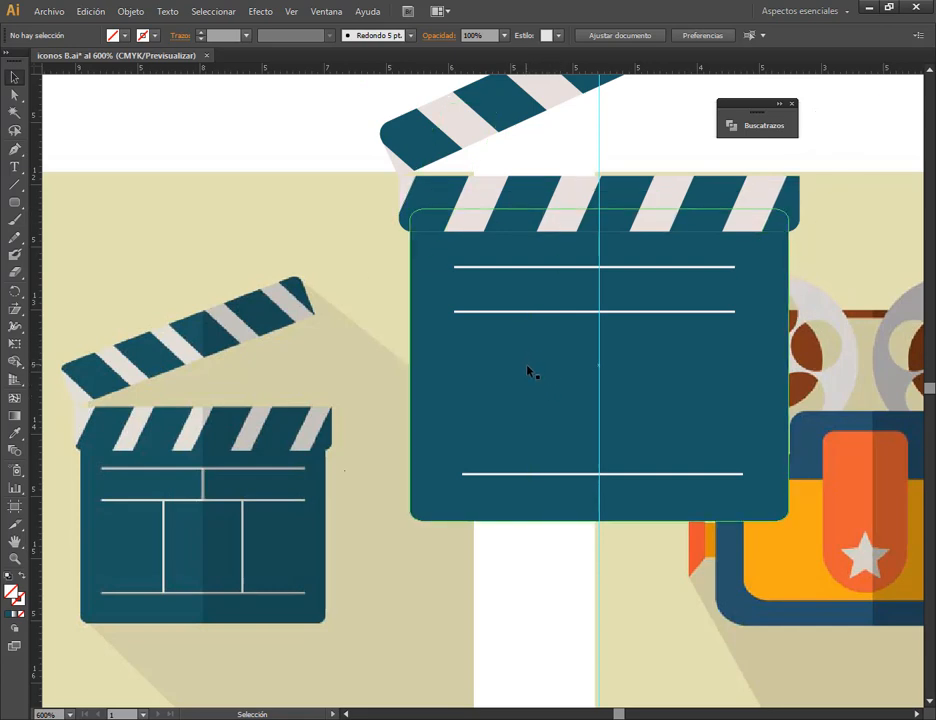
- Give the long vertical line left of the centre guide a white stroke of 0.5 pt
click(530, 326)
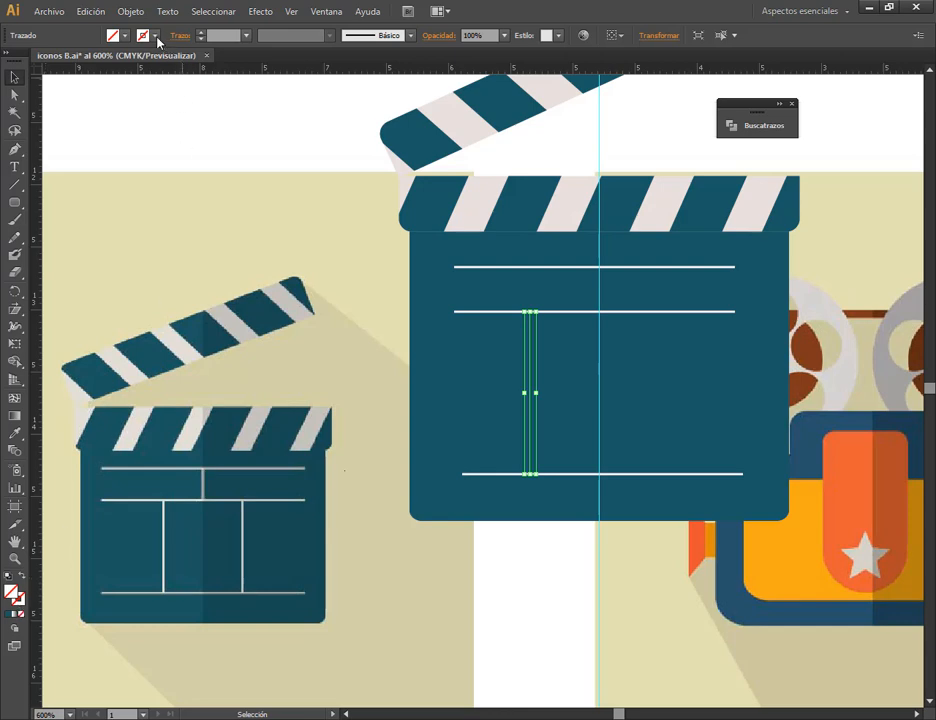
click(155, 36)
click(30, 61)
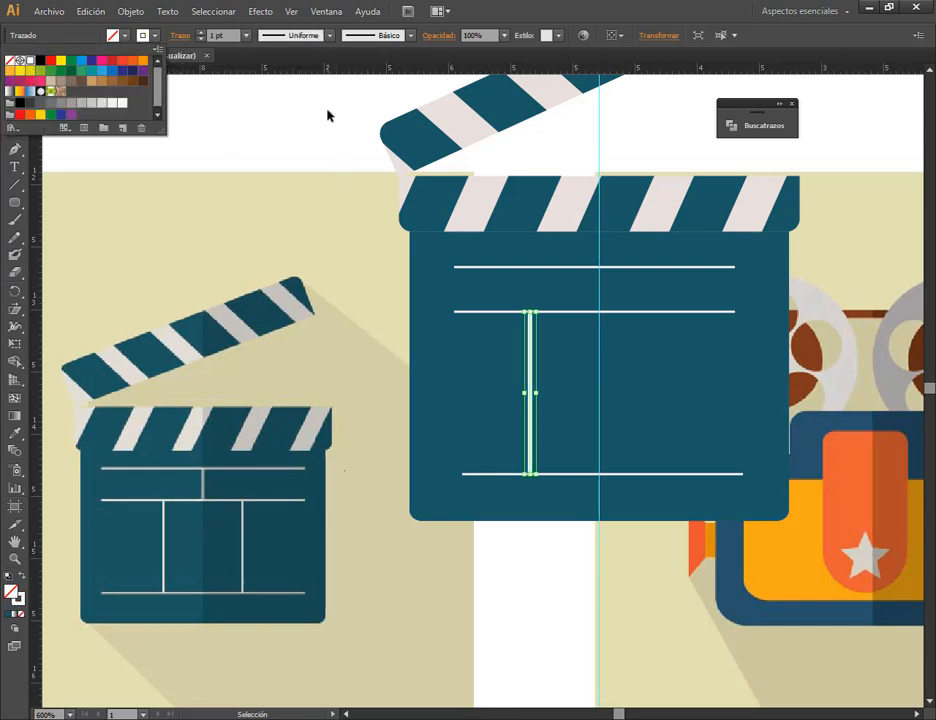
click(246, 38)
click(246, 38)
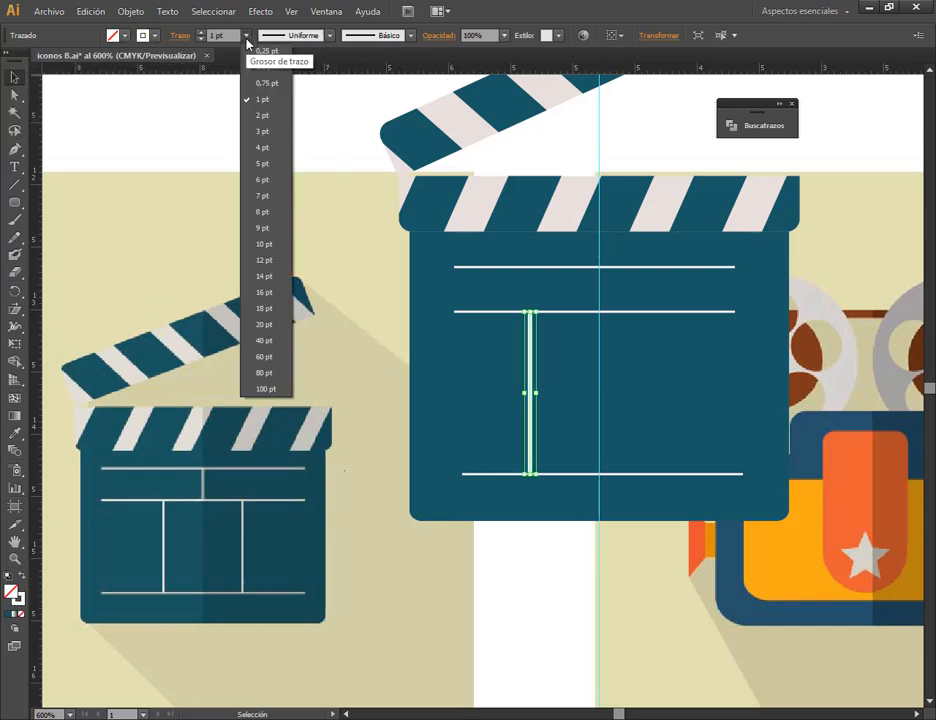
click(246, 38)
click(246, 38)
click(256, 68)
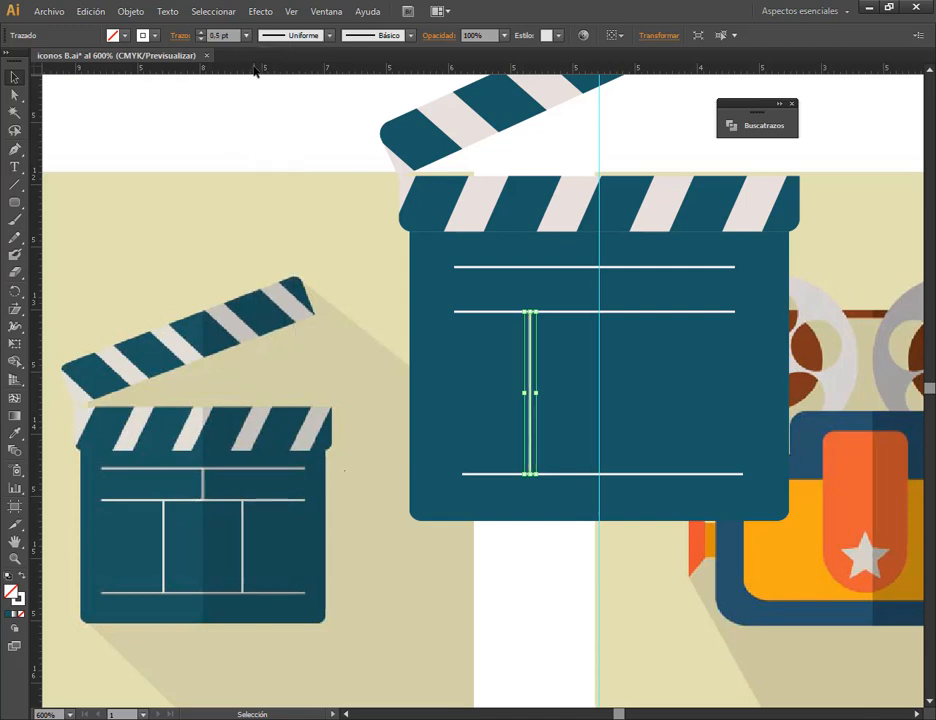
click(278, 107)
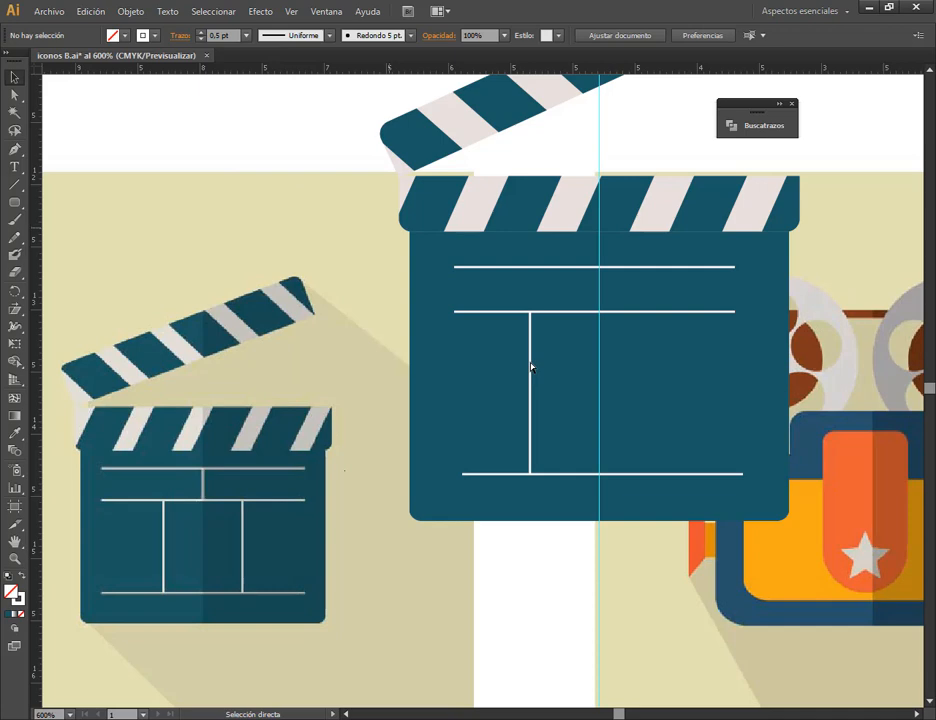
- Reflect a copy of the long vertical line across the centre guide using a vertical axis
key(v)
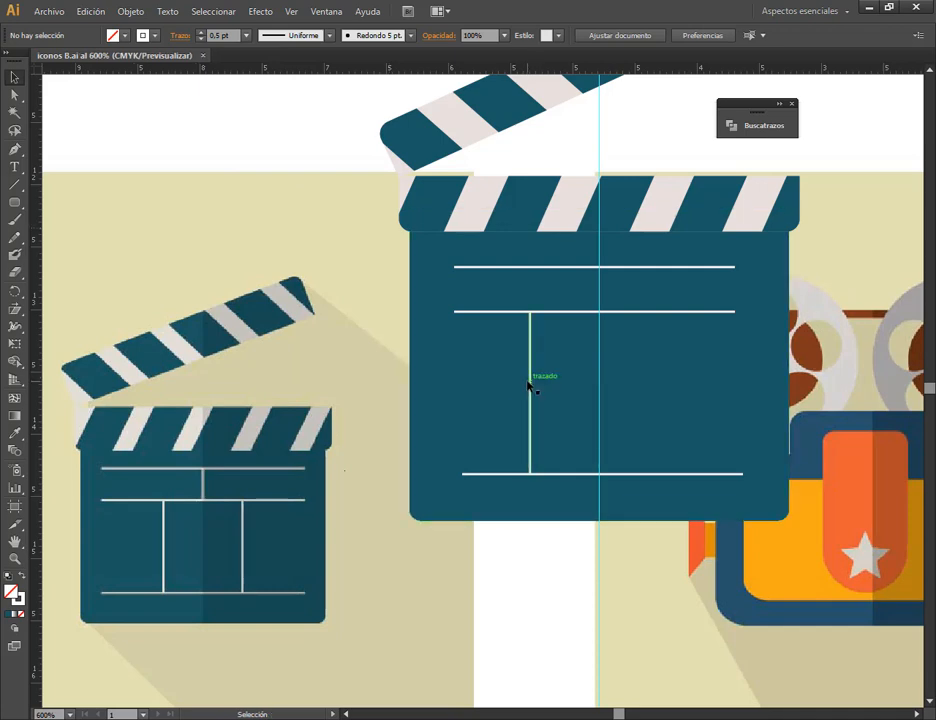
click(531, 384)
scroll(656, 397, up, 1)
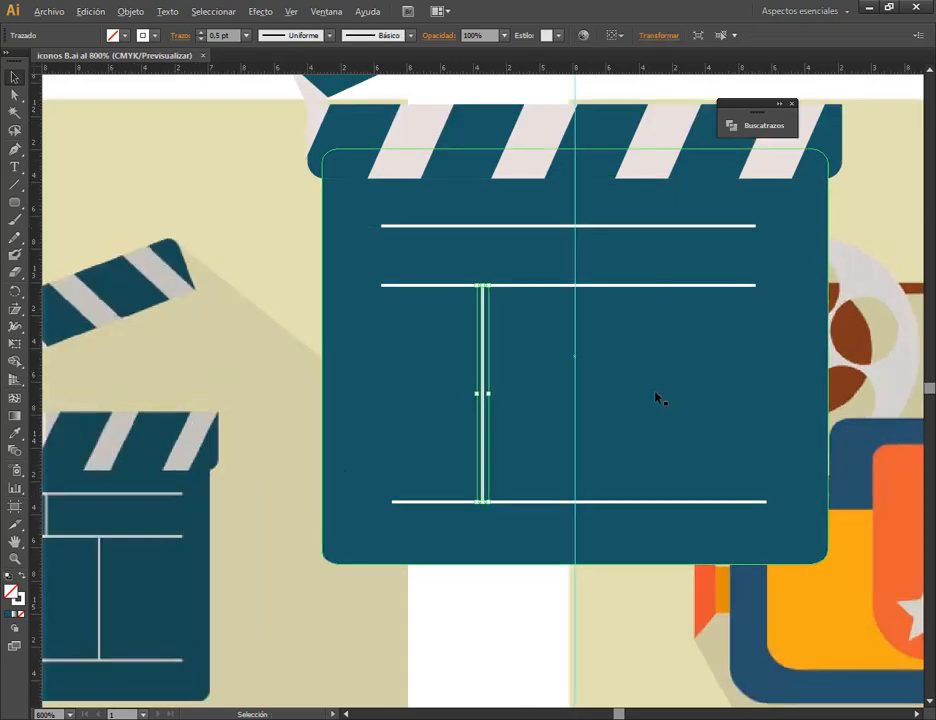
click(15, 296)
drag(15, 296, 44, 308)
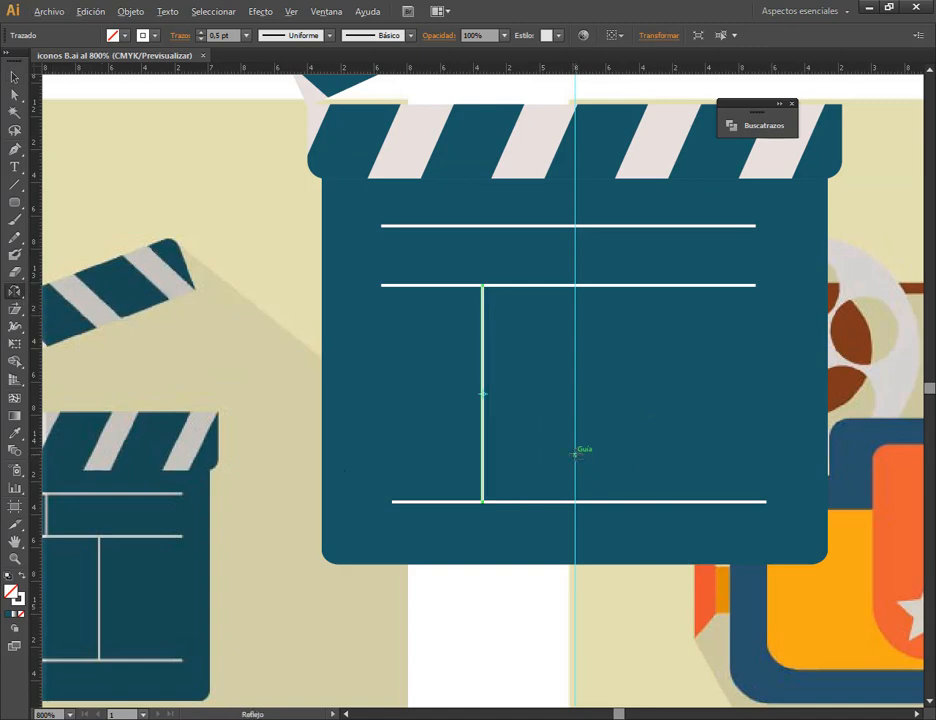
alt+click(575, 453)
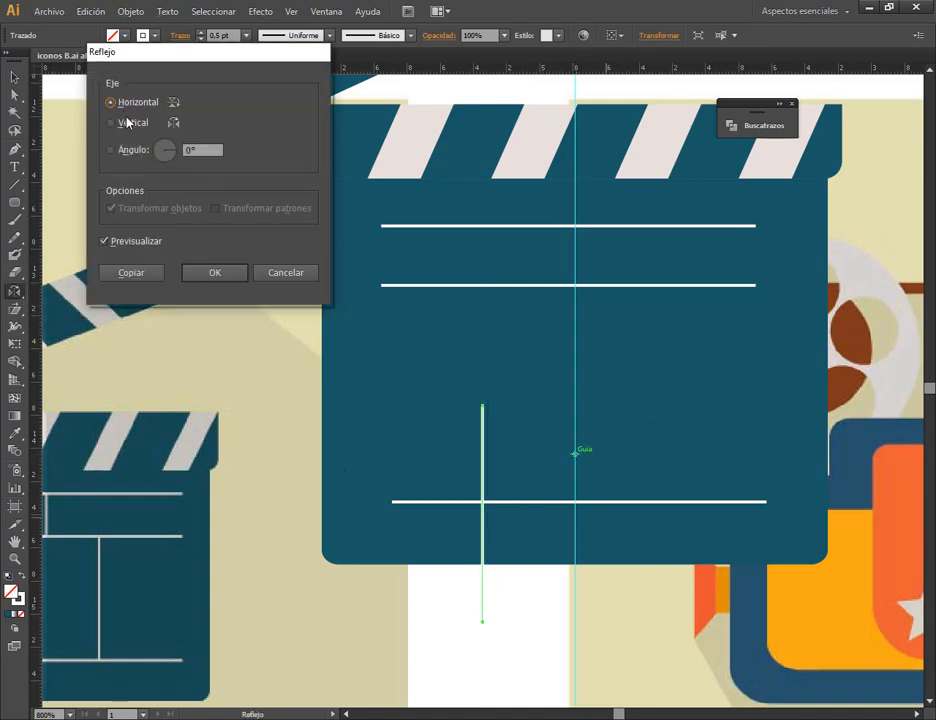
click(128, 122)
click(138, 275)
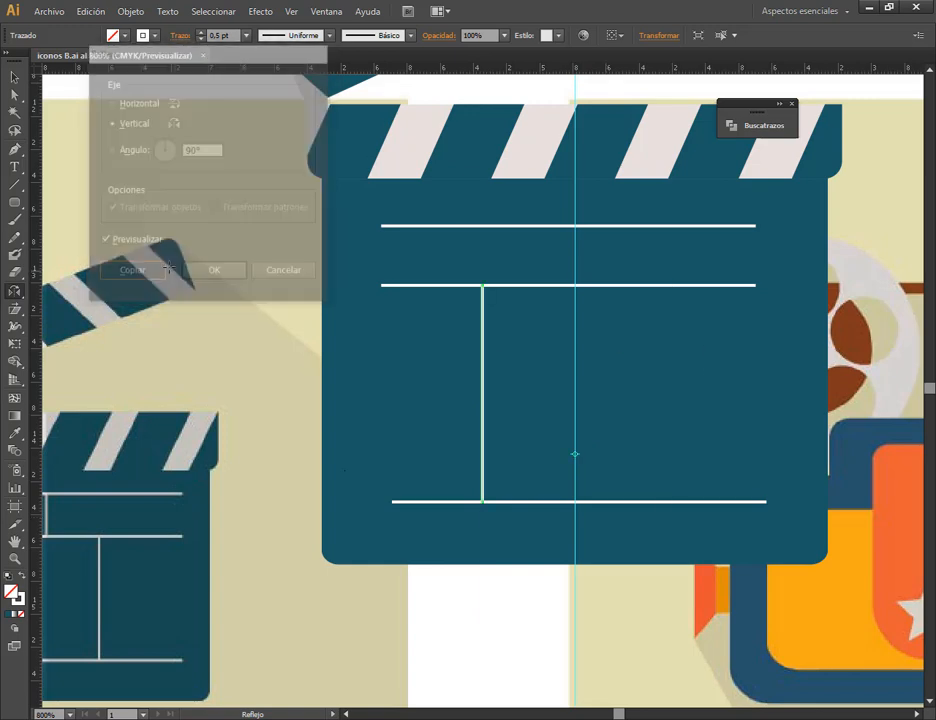
click(13, 80)
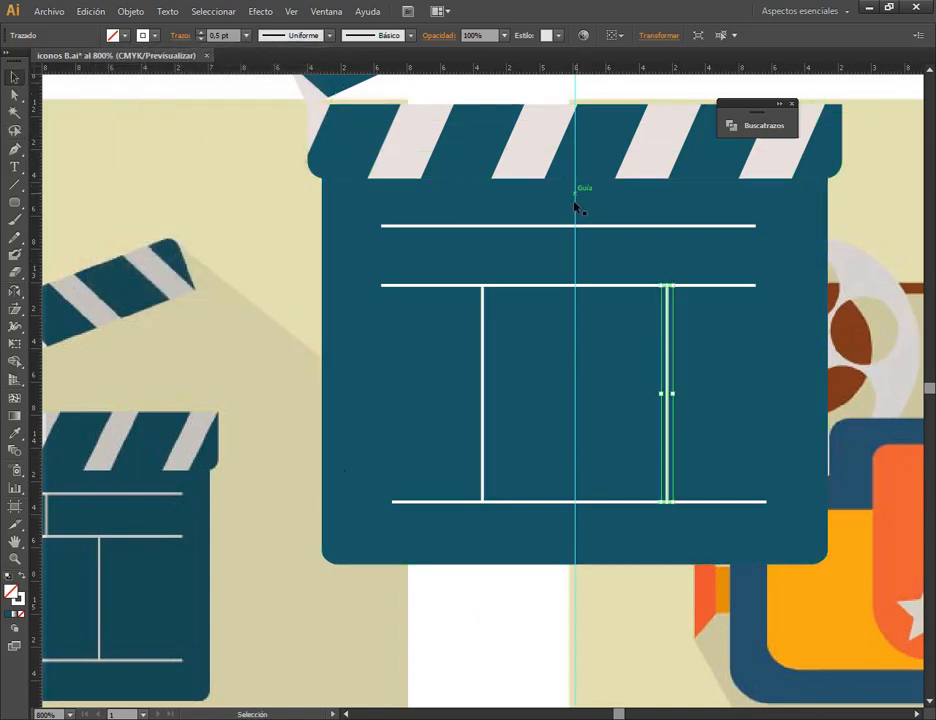
- Give the short vertical line between the two upper horizontal lines a white stroke of 0.5 pt
click(576, 245)
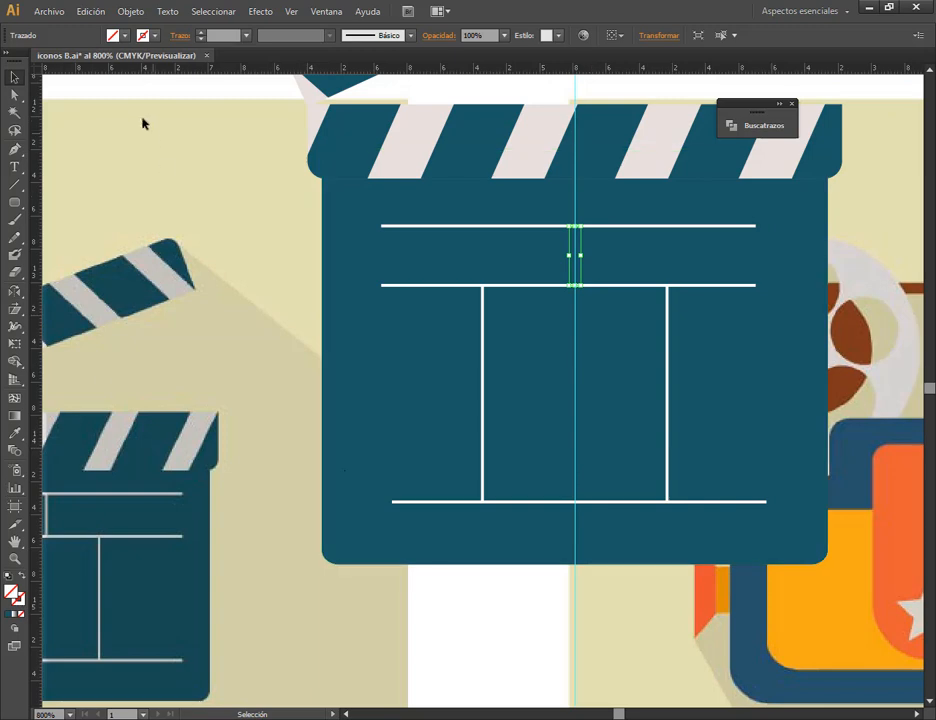
click(20, 598)
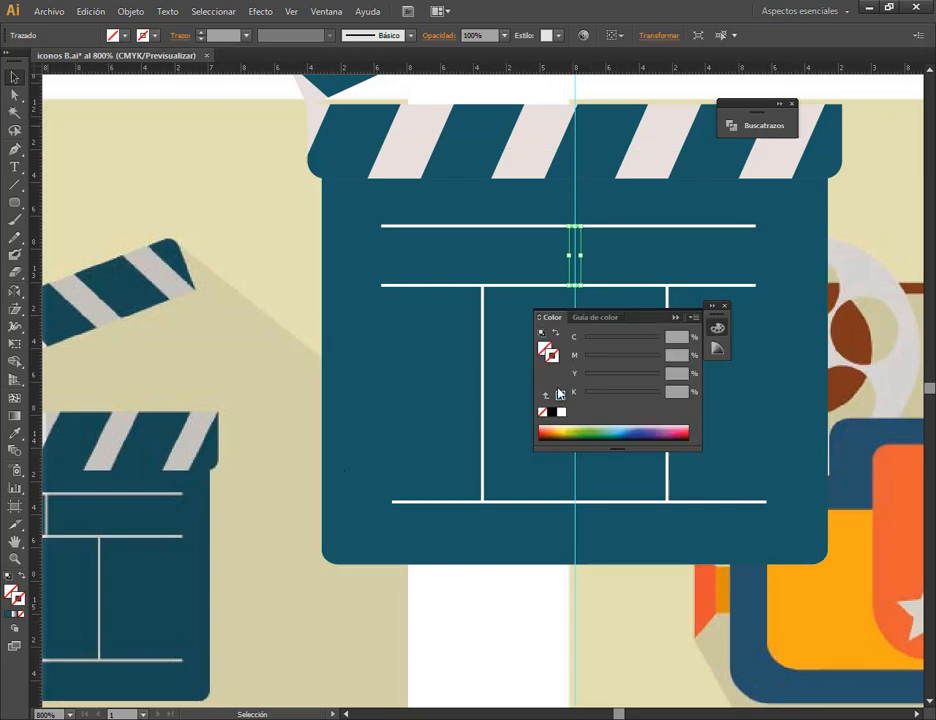
click(560, 413)
click(725, 310)
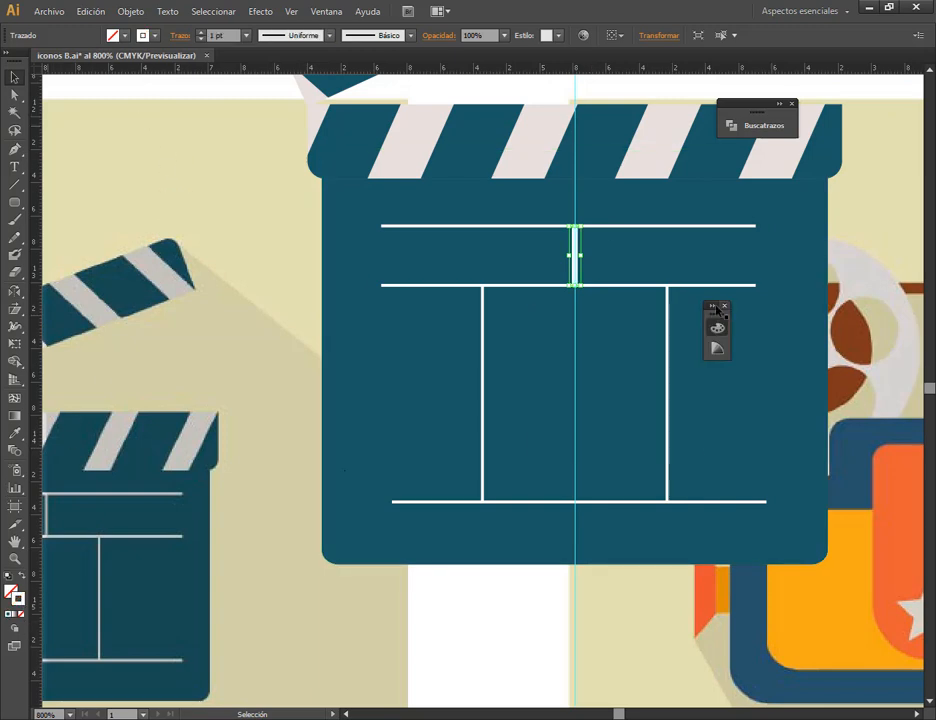
click(246, 38)
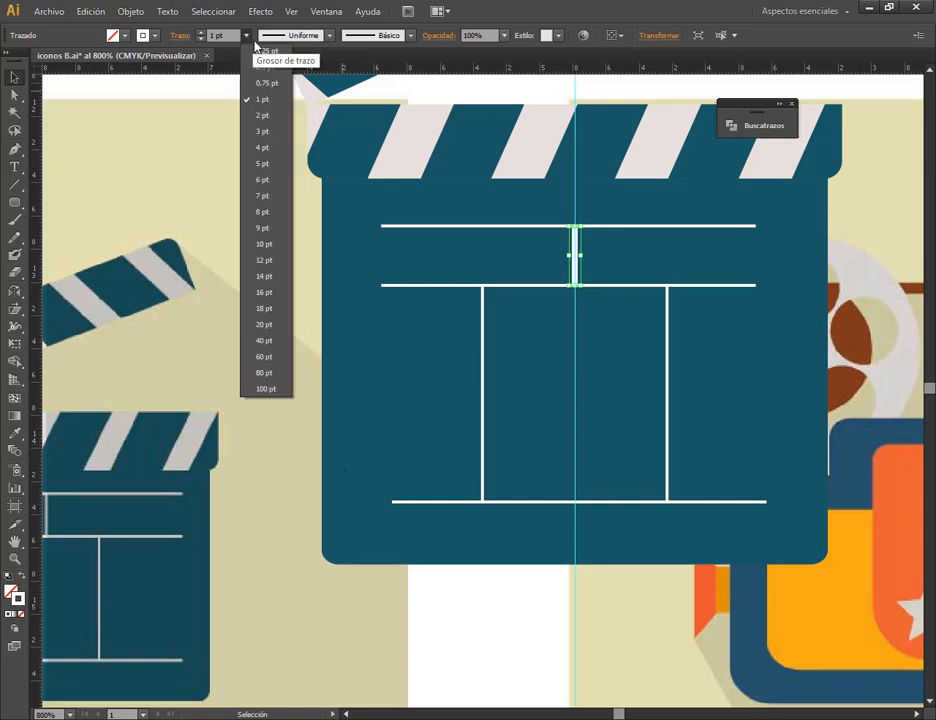
click(263, 66)
click(529, 654)
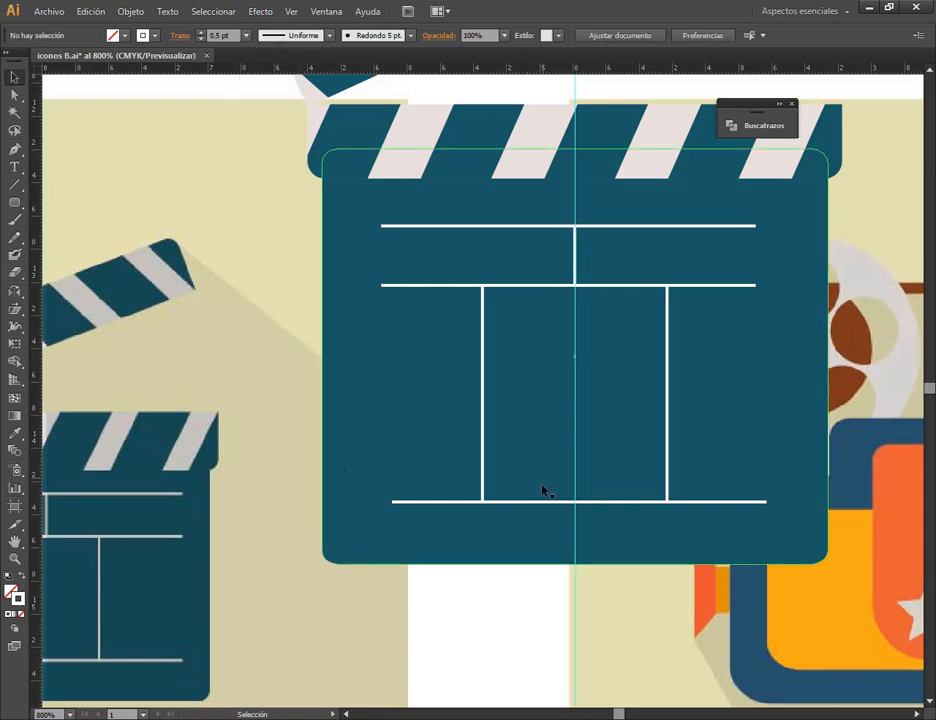
- Move the whole clapperboard with all its lines and the guide onto the blank artboard and place a copy beside it
alt+scroll(535, 496, down, 1)
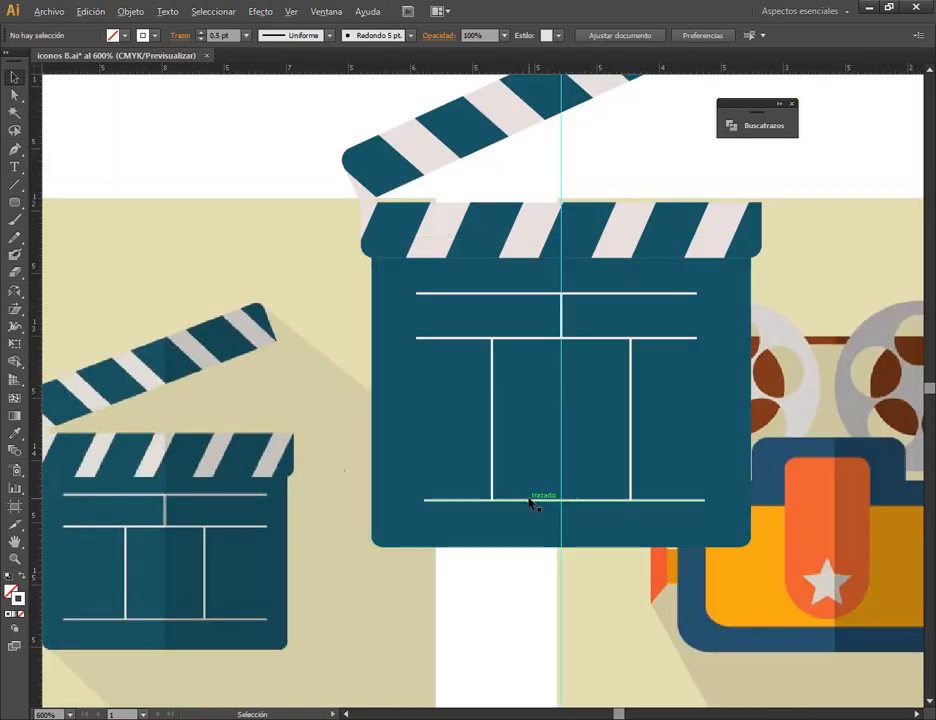
click(596, 500)
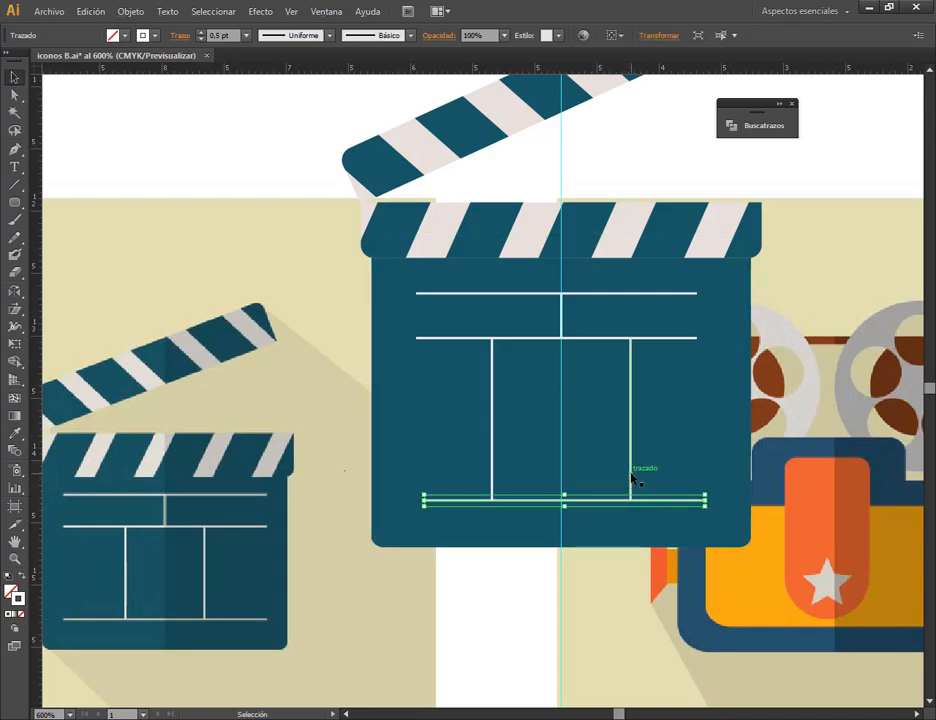
click(503, 616)
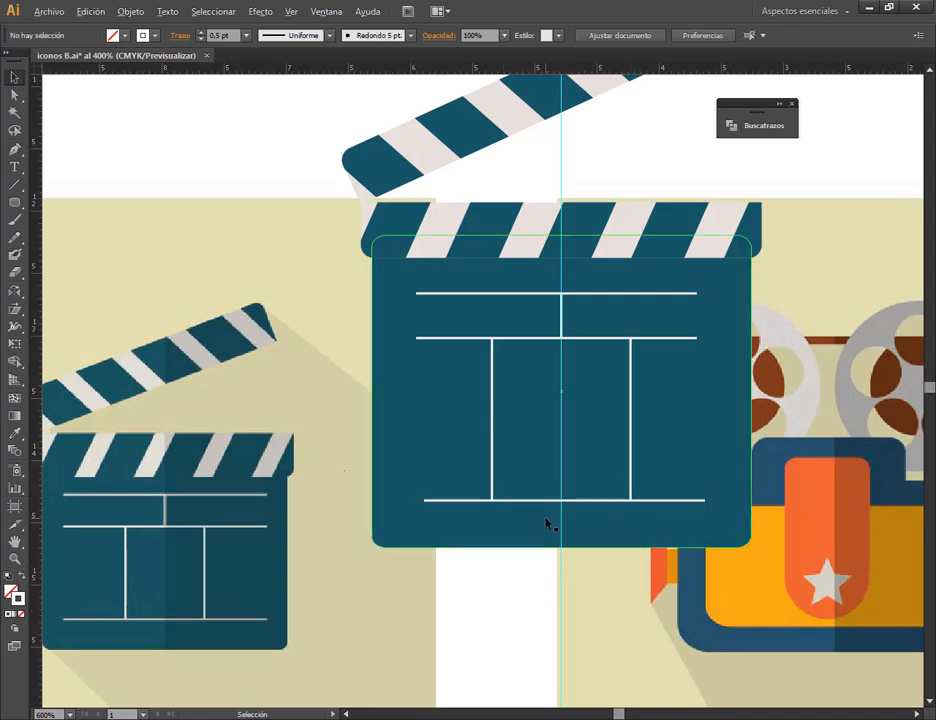
alt+scroll(547, 522, down, 2)
shift+click(526, 374)
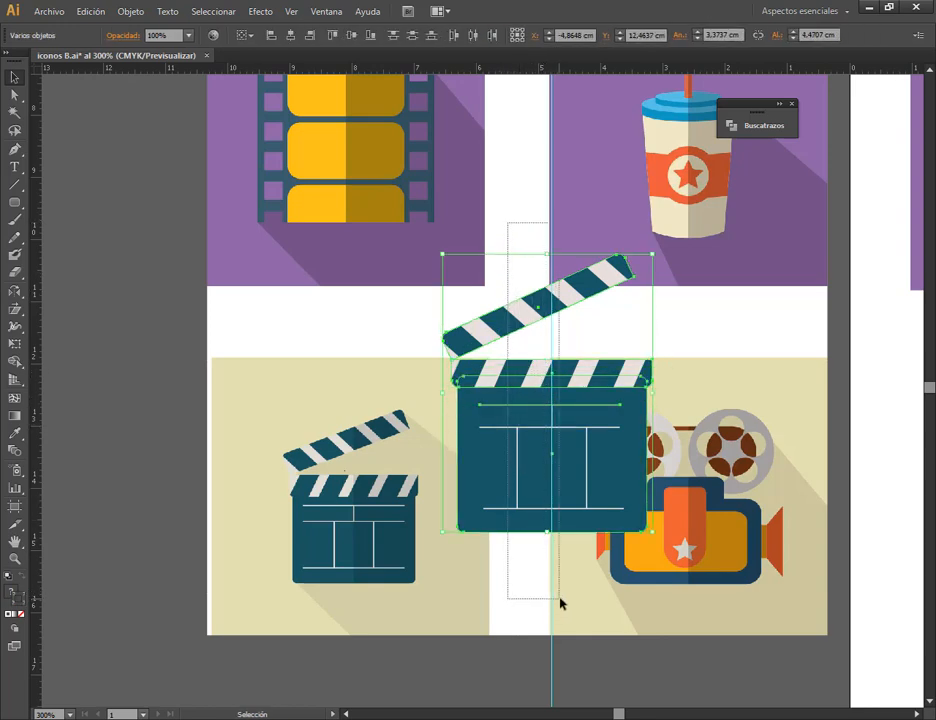
key(space)
drag(687, 566, 347, 501)
drag(264, 430, 812, 491)
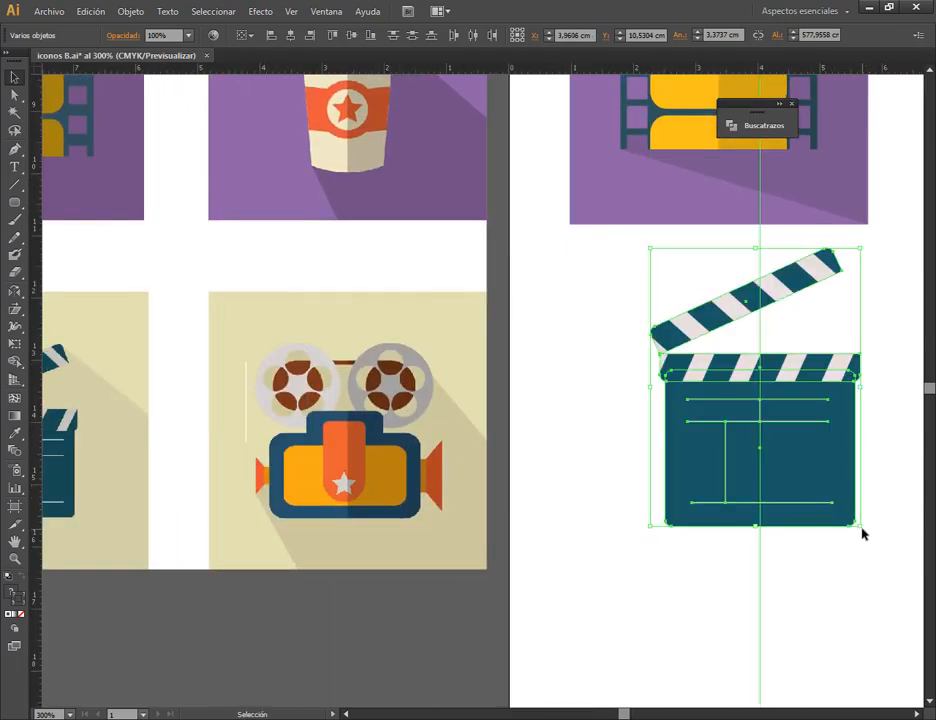
key(ctrl+z)
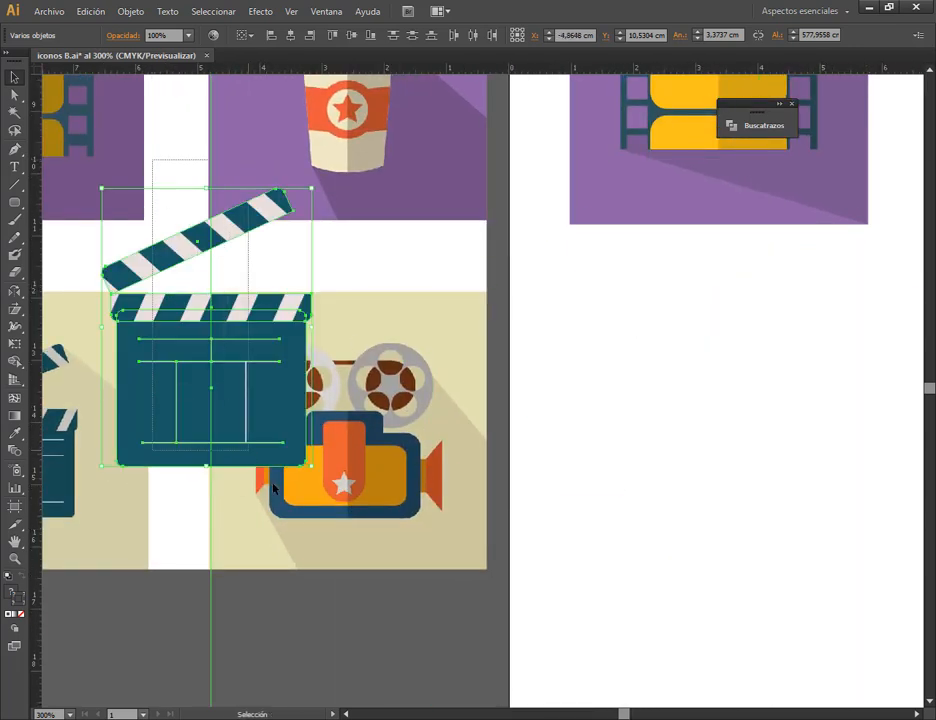
drag(253, 441, 477, 431)
drag(451, 389, 716, 447)
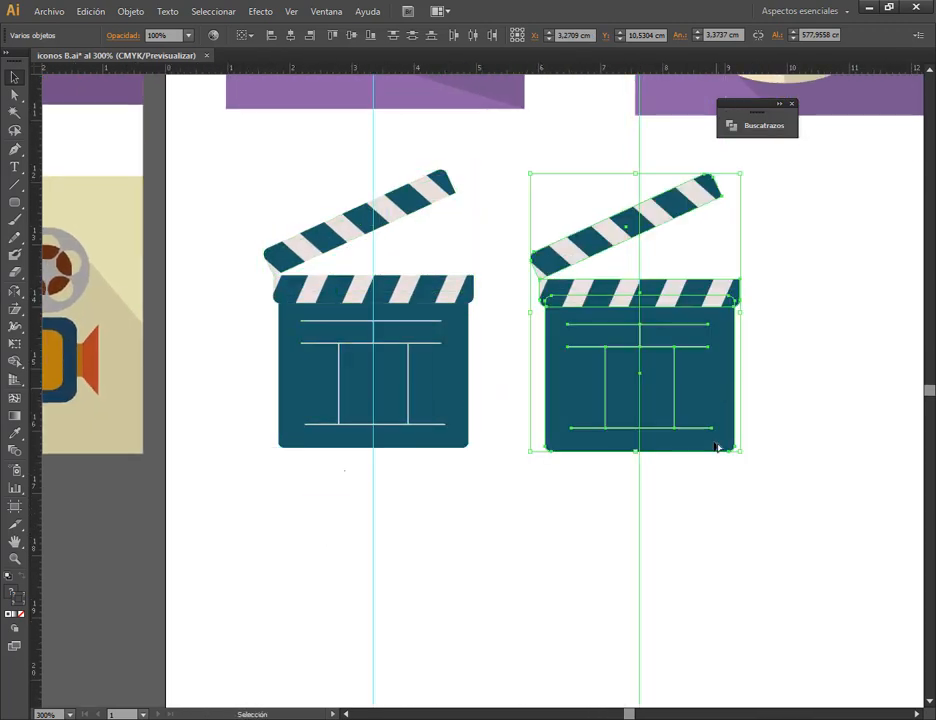
click(743, 530)
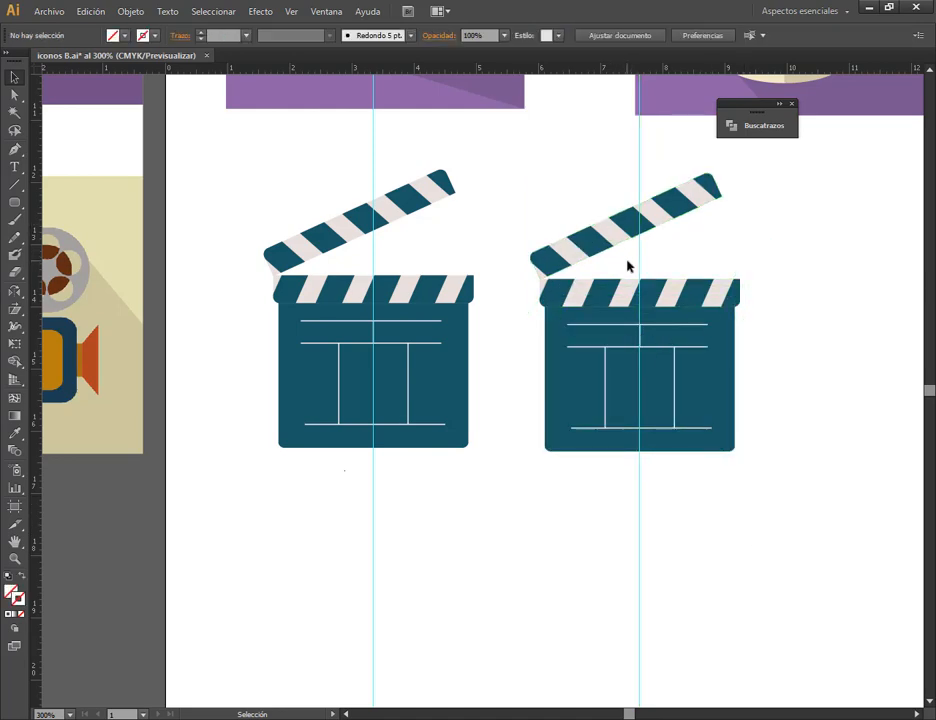
- Delete the vertical guide and all the white grid lines from the copied clapperboard
click(640, 270)
key(Delete)
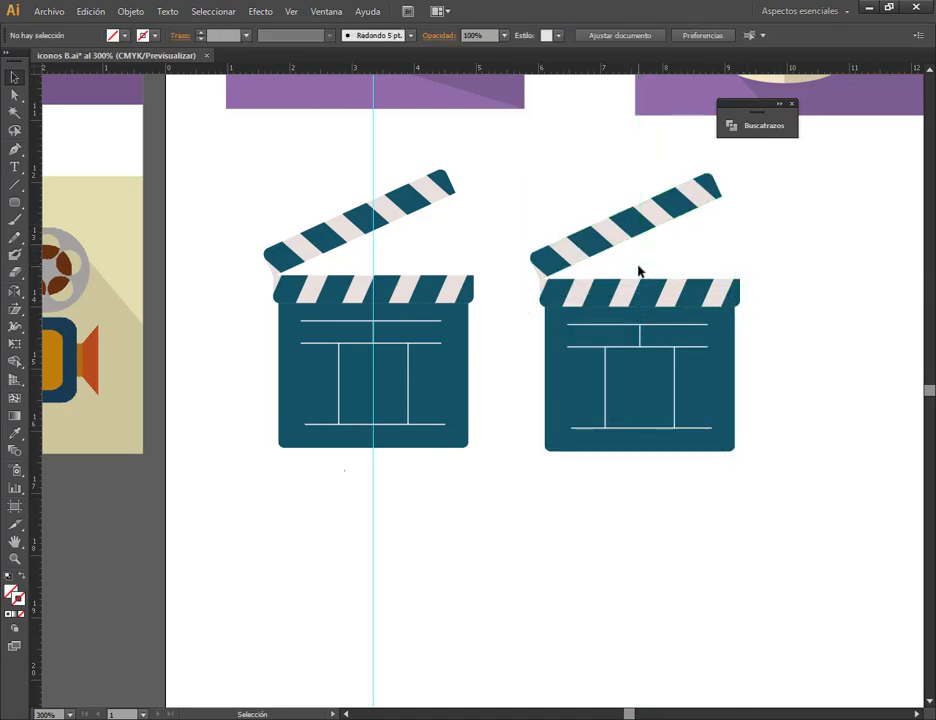
click(666, 325)
key(Delete)
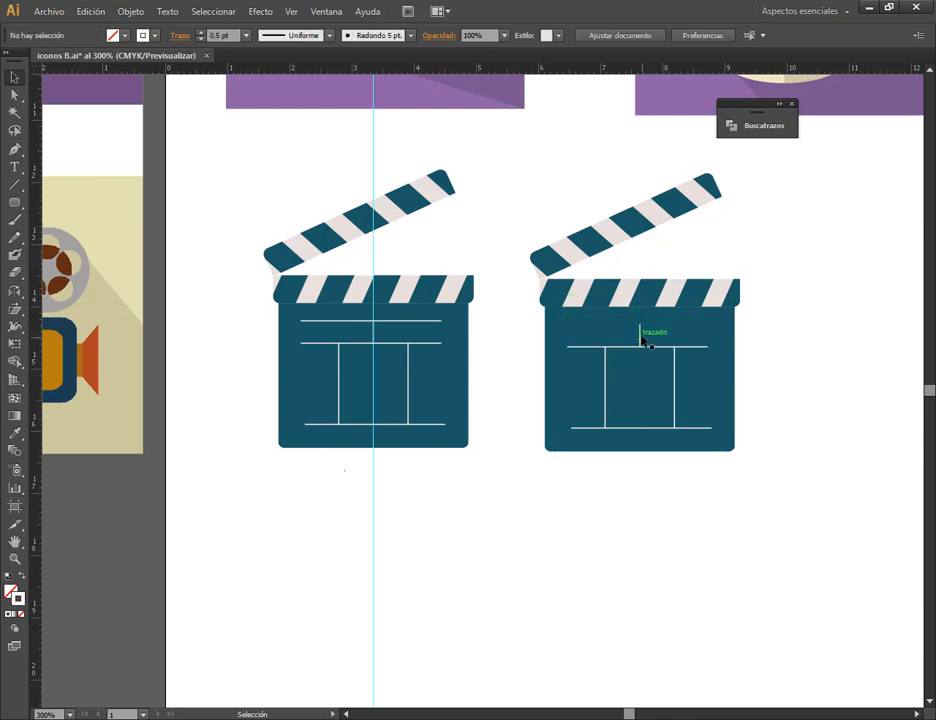
click(640, 334)
key(Delete)
click(645, 348)
key(Delete)
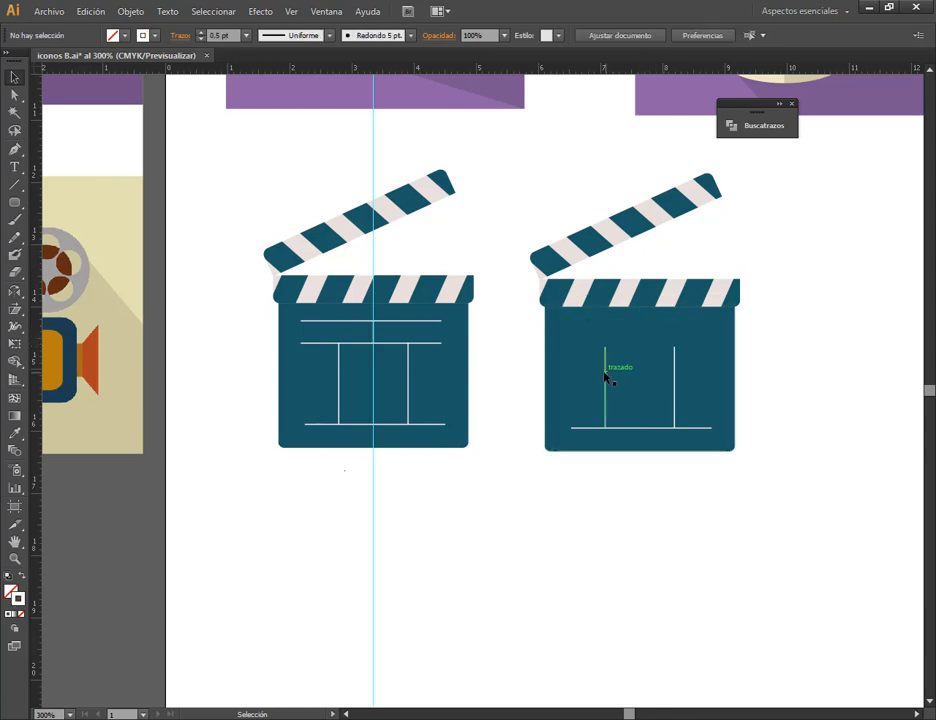
click(605, 376)
shift+click(676, 405)
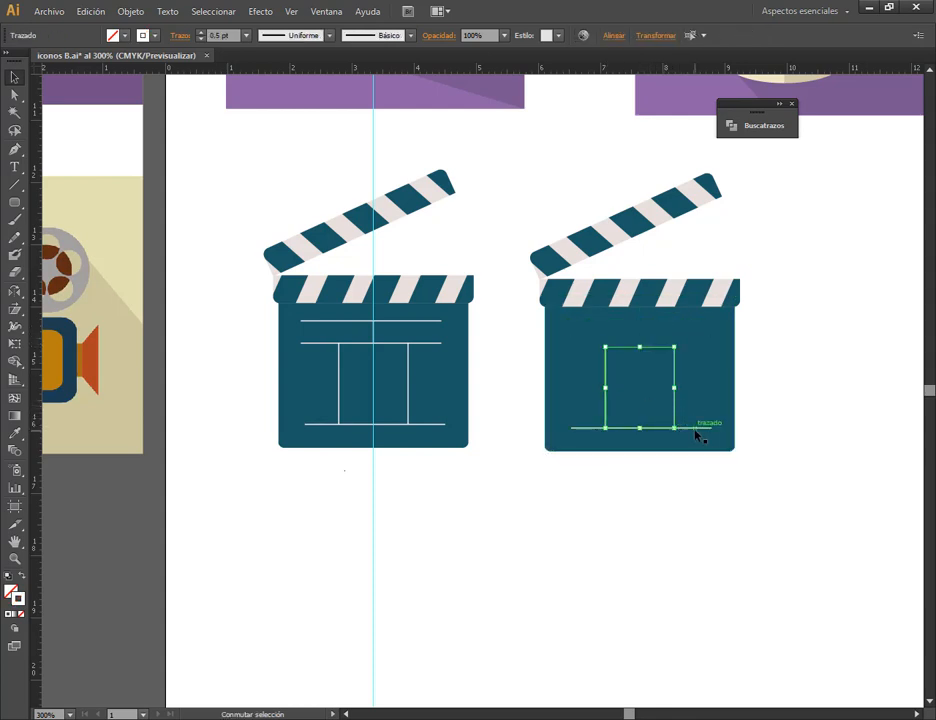
shift+click(698, 428)
key(Delete)
- Fill the copied clapperboard's body with grey at C 0, M 0, Y 0, K 50 and no stroke
click(700, 370)
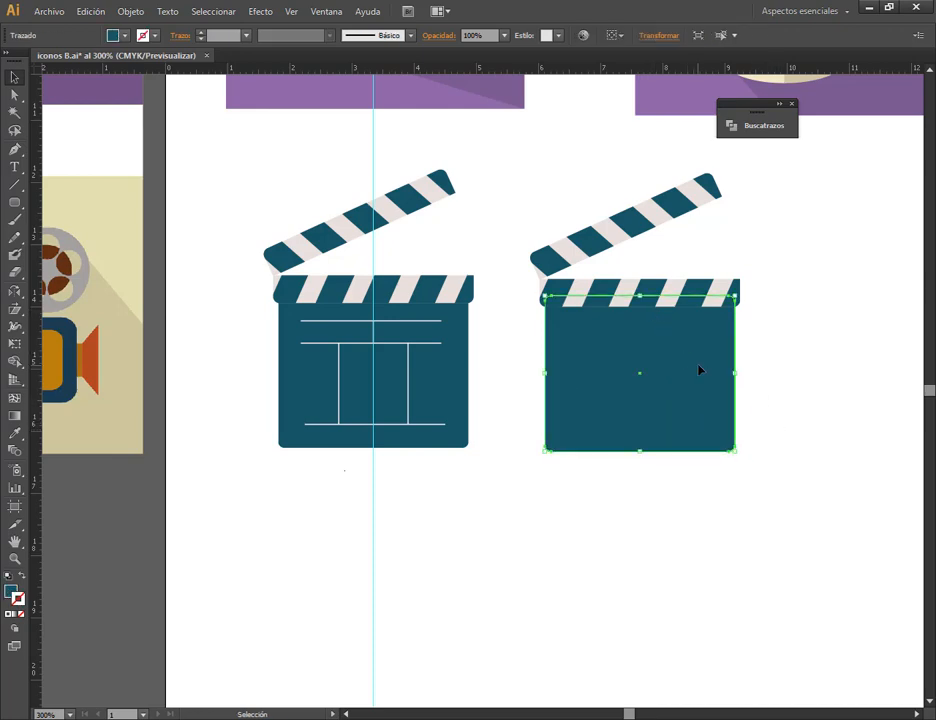
scroll(685, 203, up, 1)
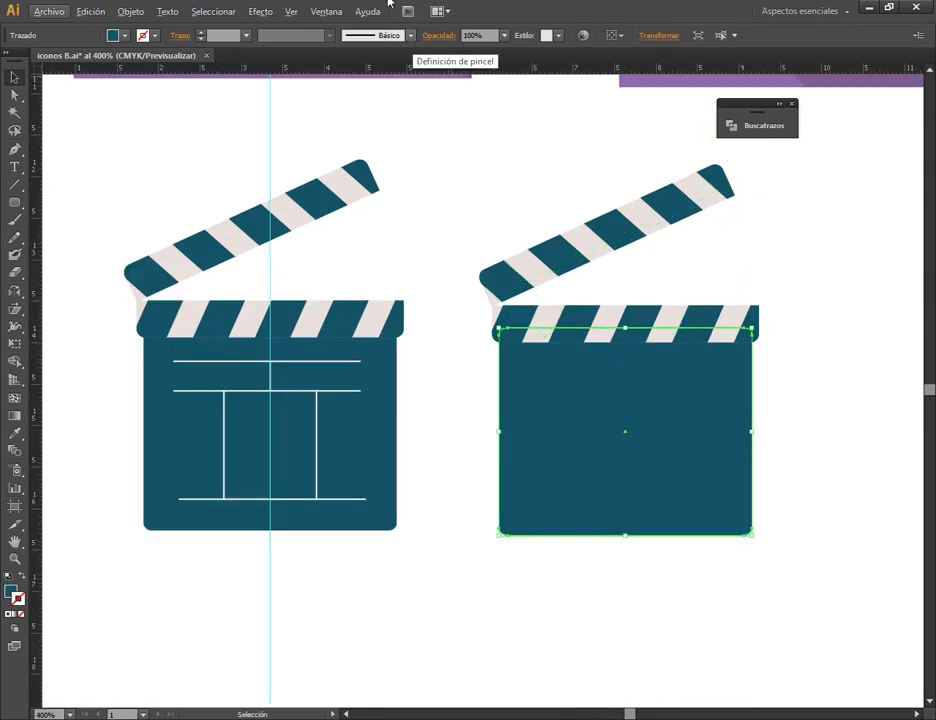
click(322, 11)
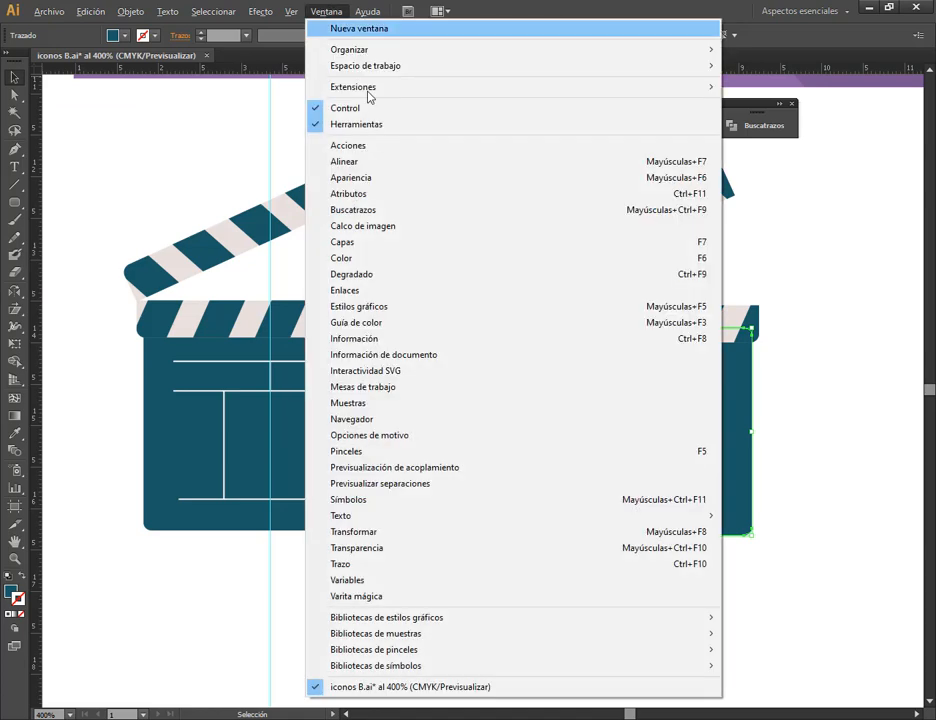
click(368, 259)
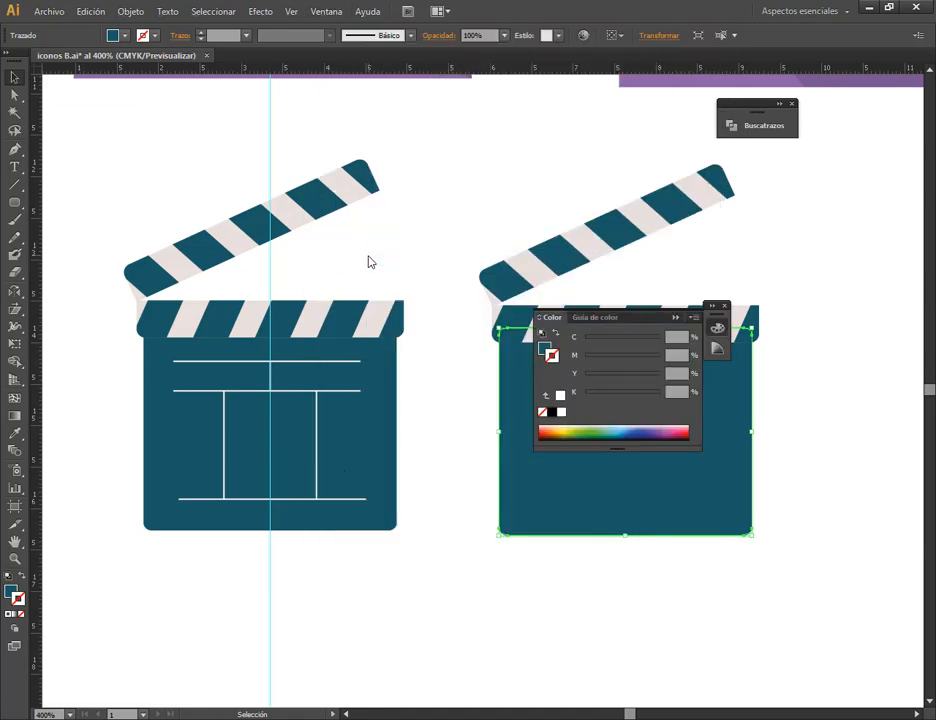
drag(643, 326, 880, 180)
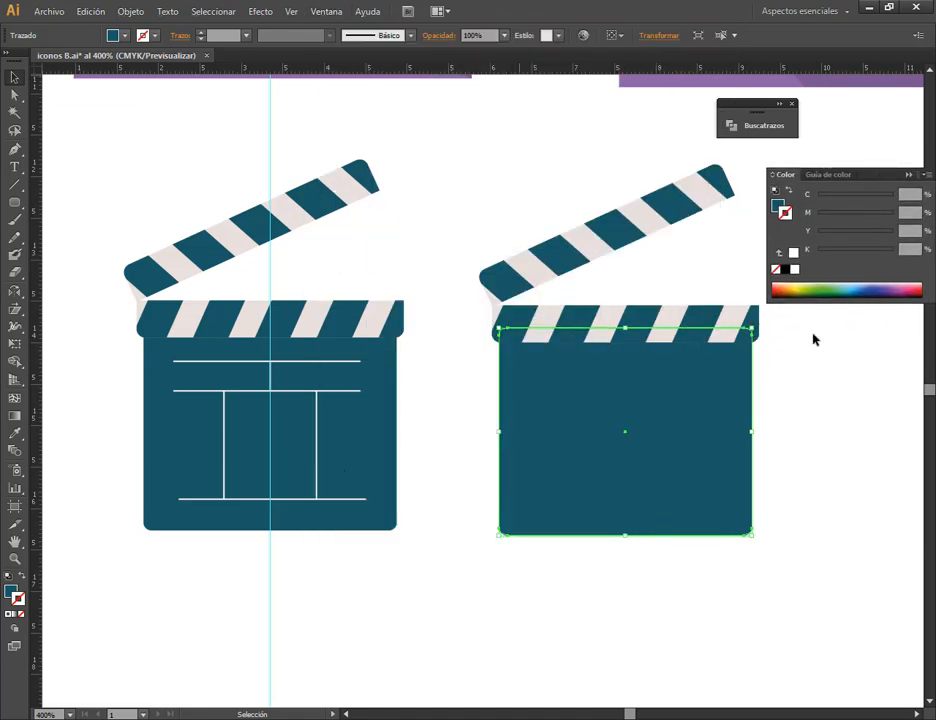
drag(704, 434, 441, 508)
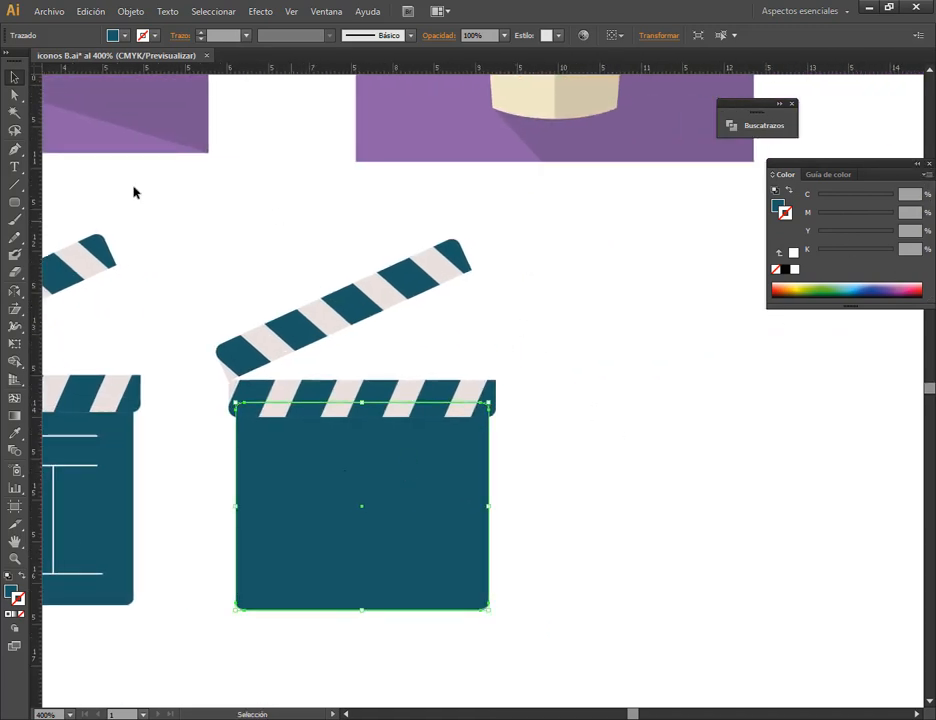
click(786, 270)
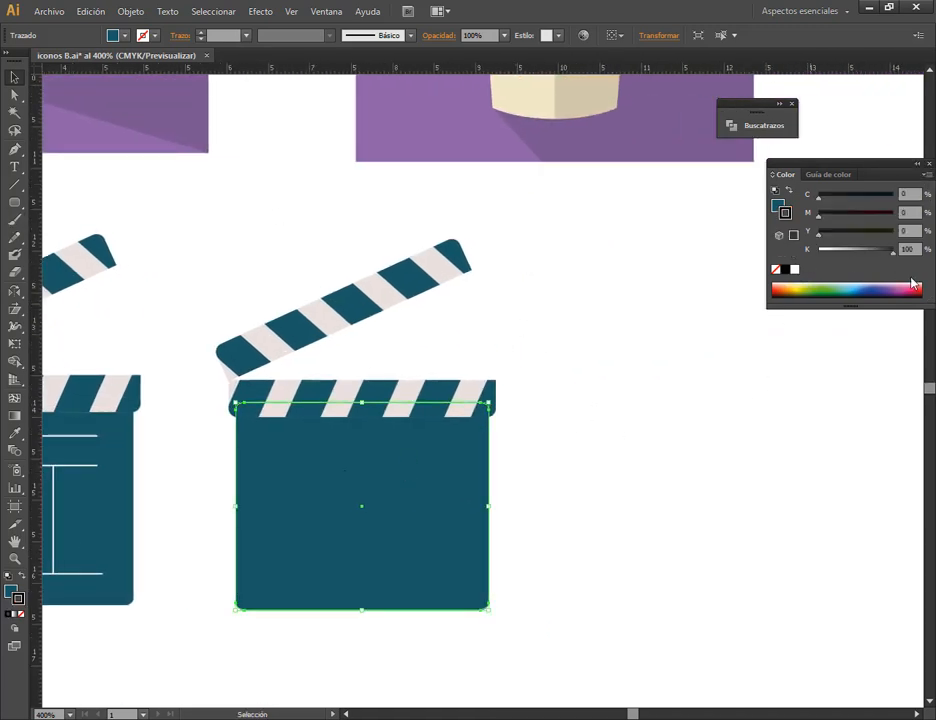
key(Return)
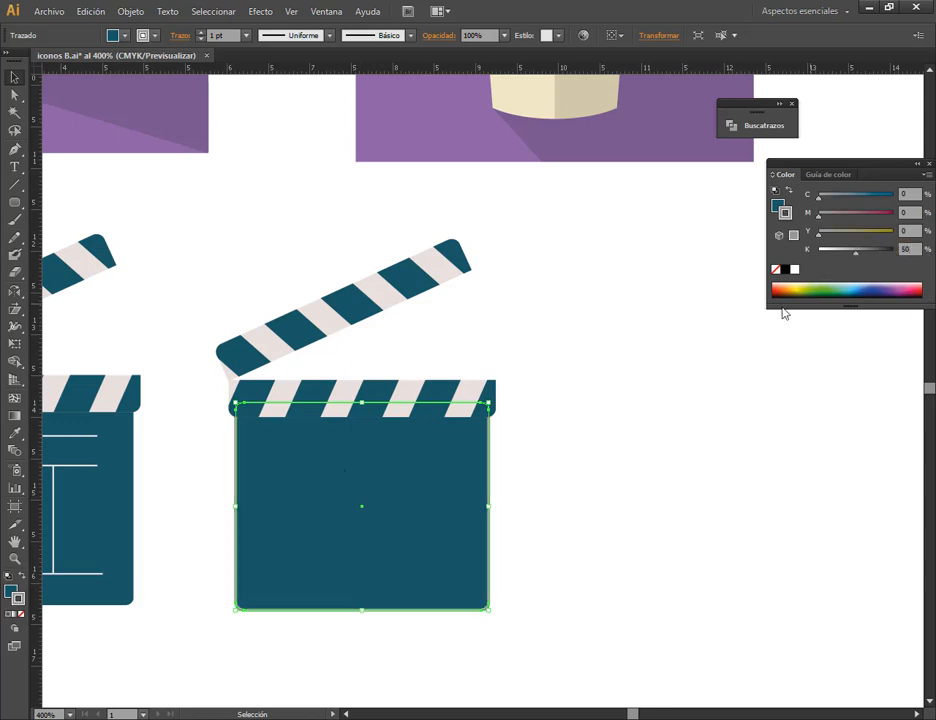
click(22, 577)
click(641, 514)
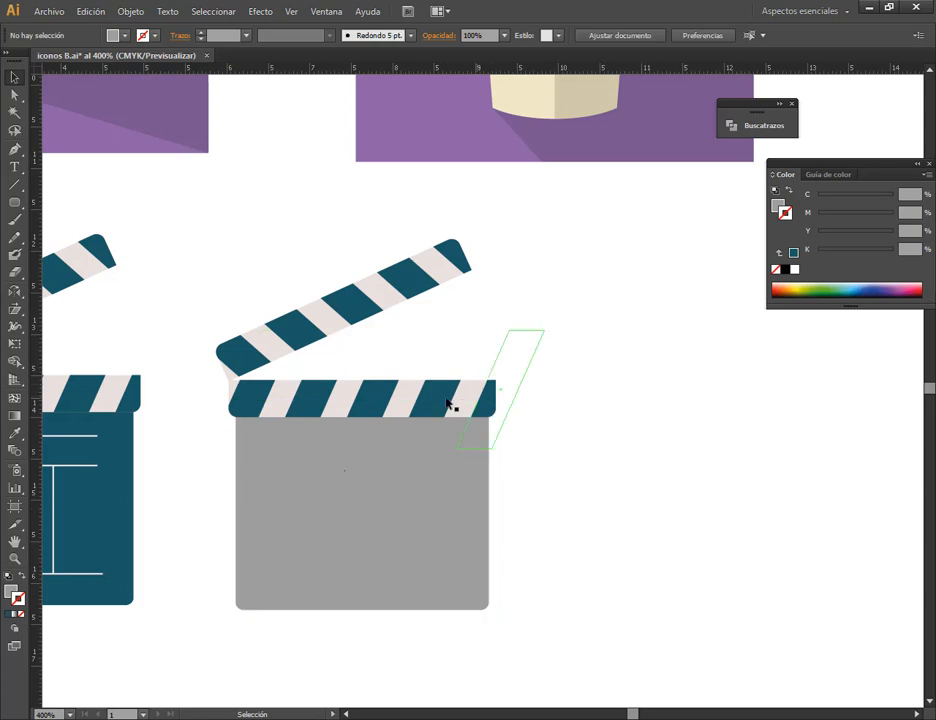
- Try to apply black to the horizontal striped bar of the copied clapperboard
click(447, 401)
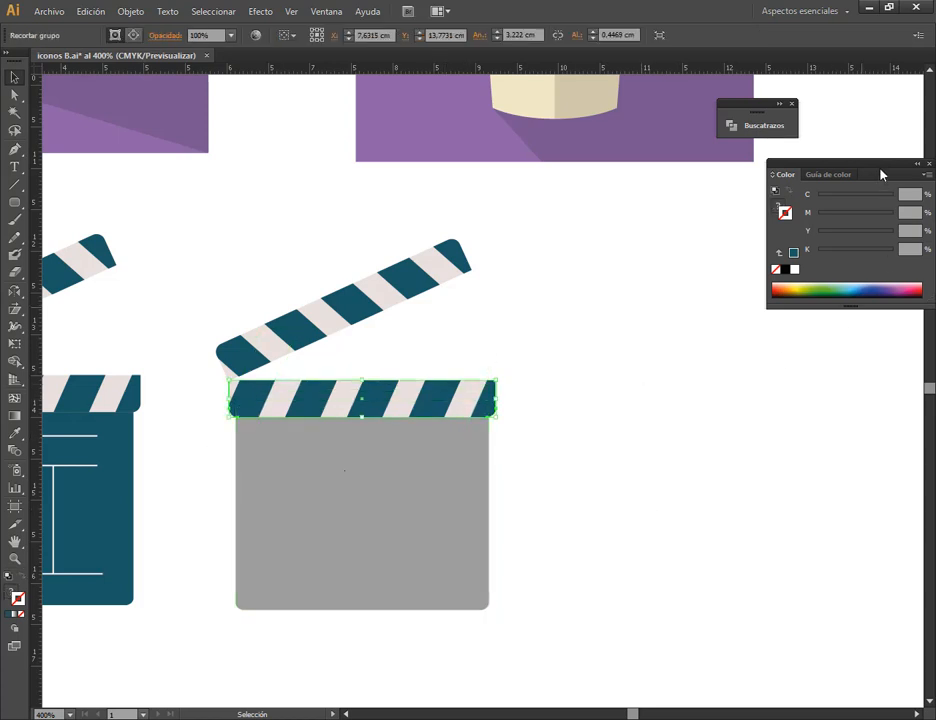
drag(881, 175, 687, 212)
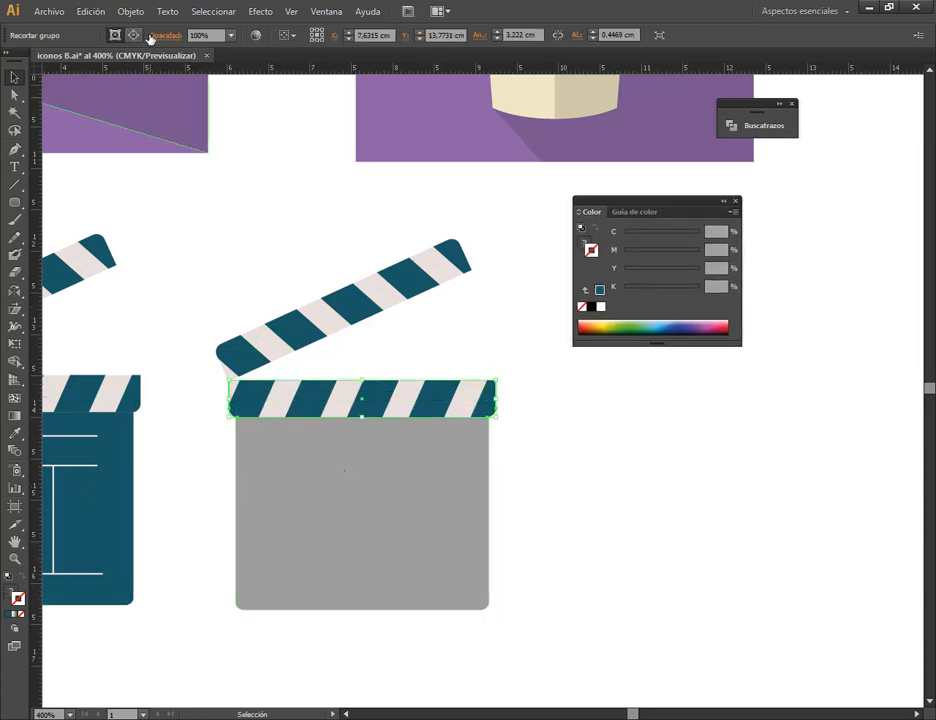
click(591, 306)
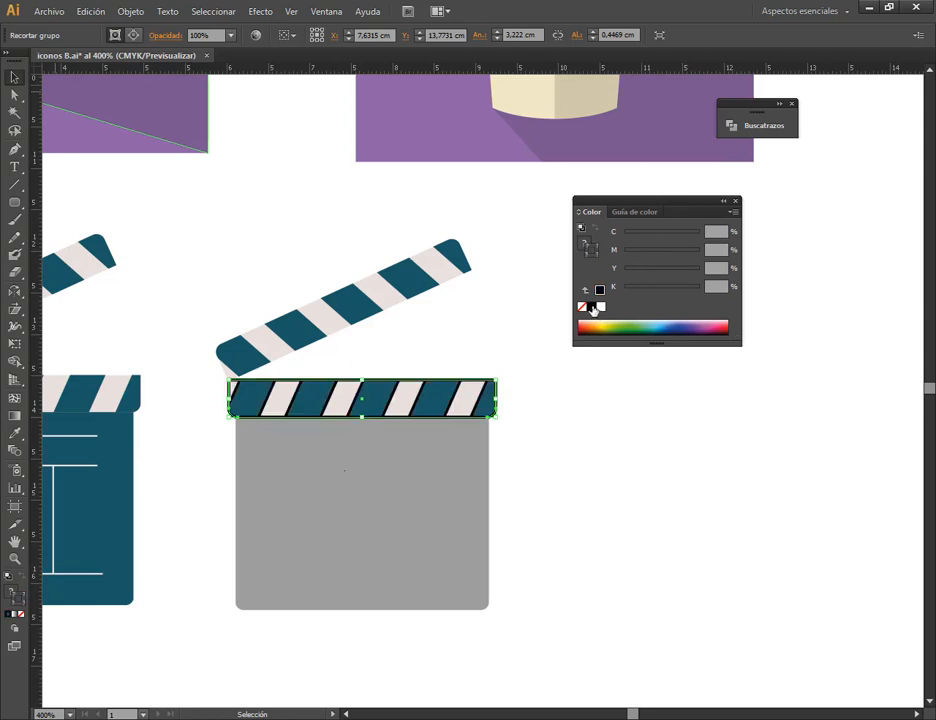
click(725, 202)
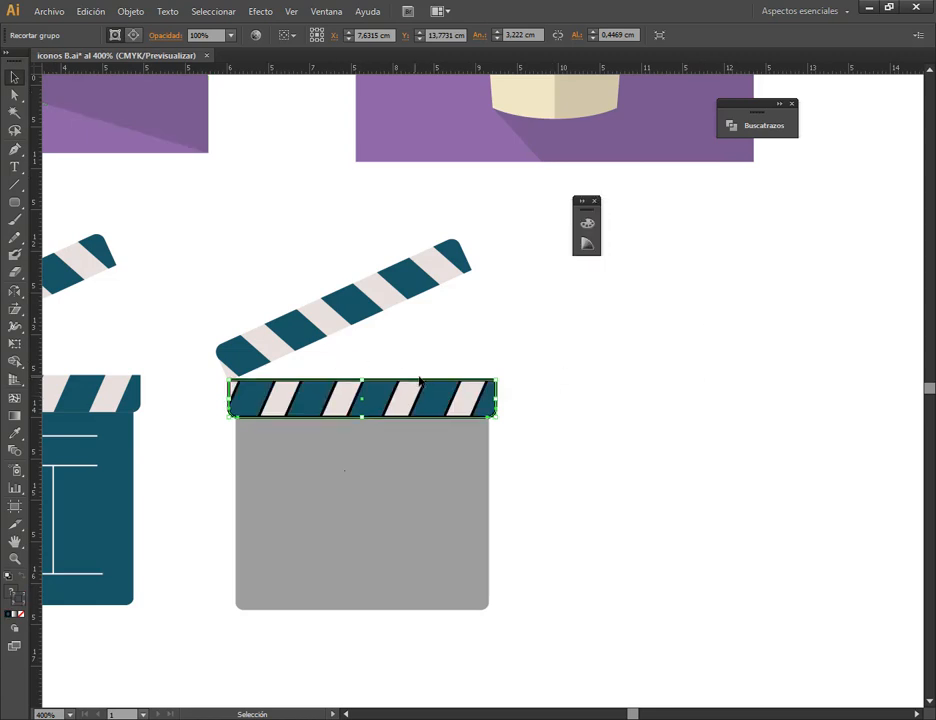
key(ctrl+z)
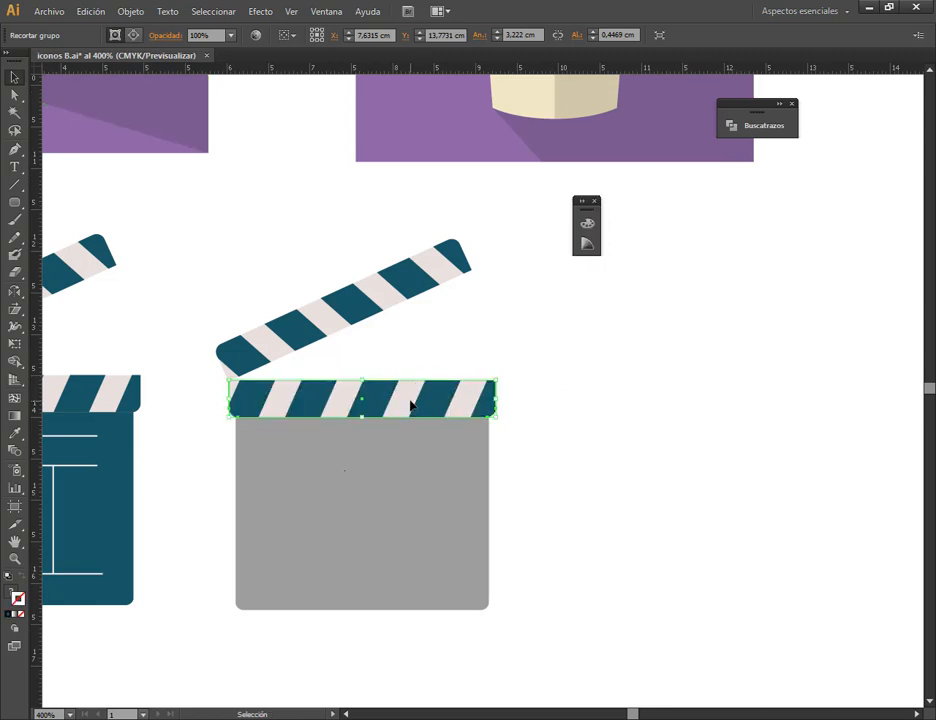
- Isolate the copy's horizontal striped clipping group and expand its stripe blend into separate shapes
double_click(410, 404)
click(428, 418)
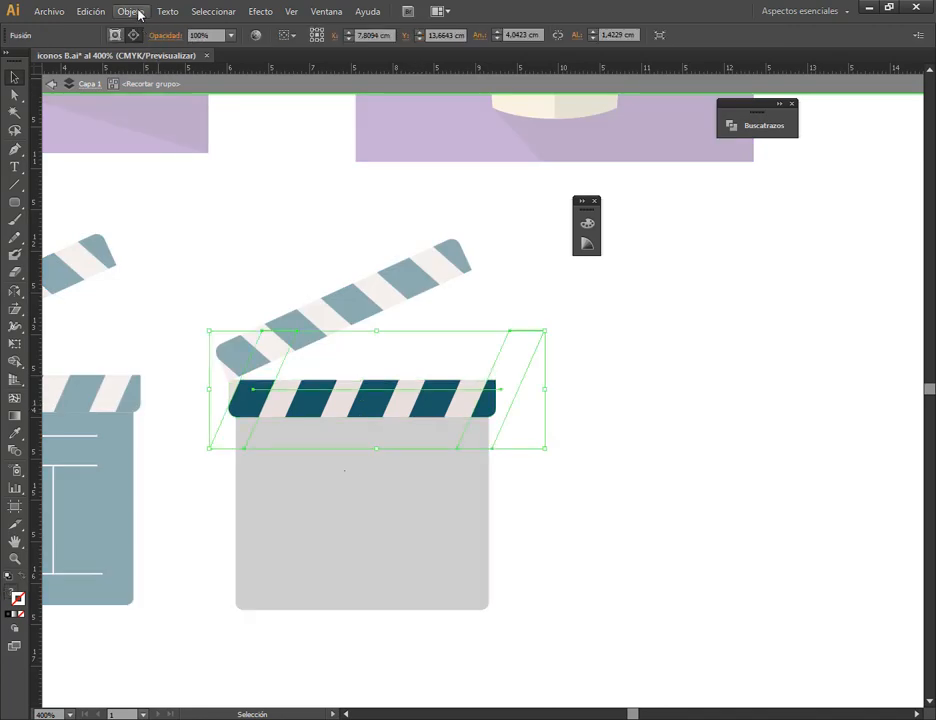
click(131, 12)
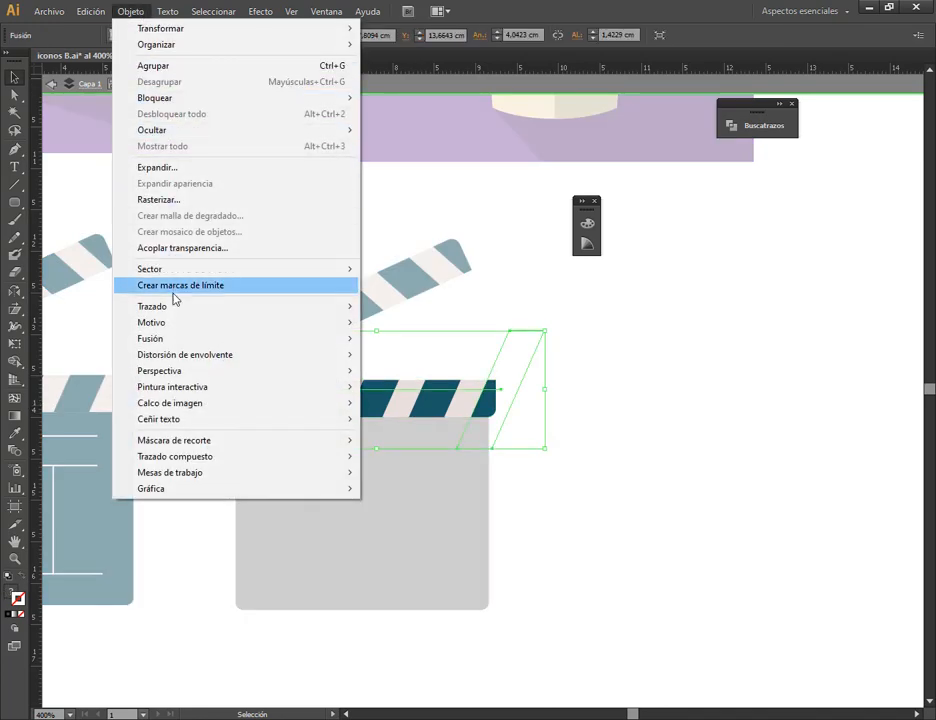
mouse_move(184, 339)
click(410, 397)
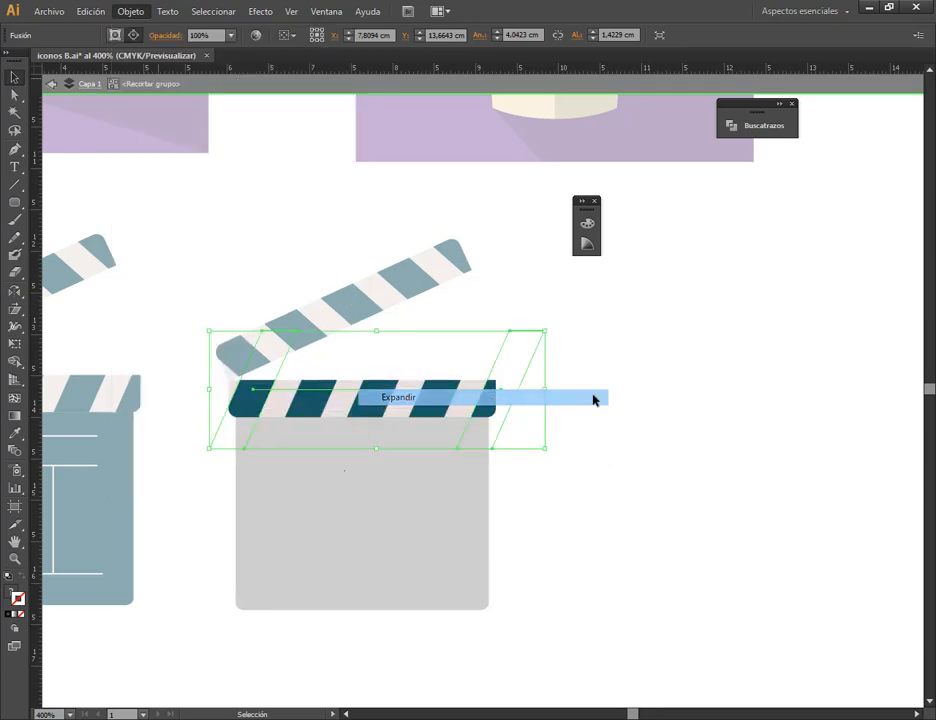
click(52, 84)
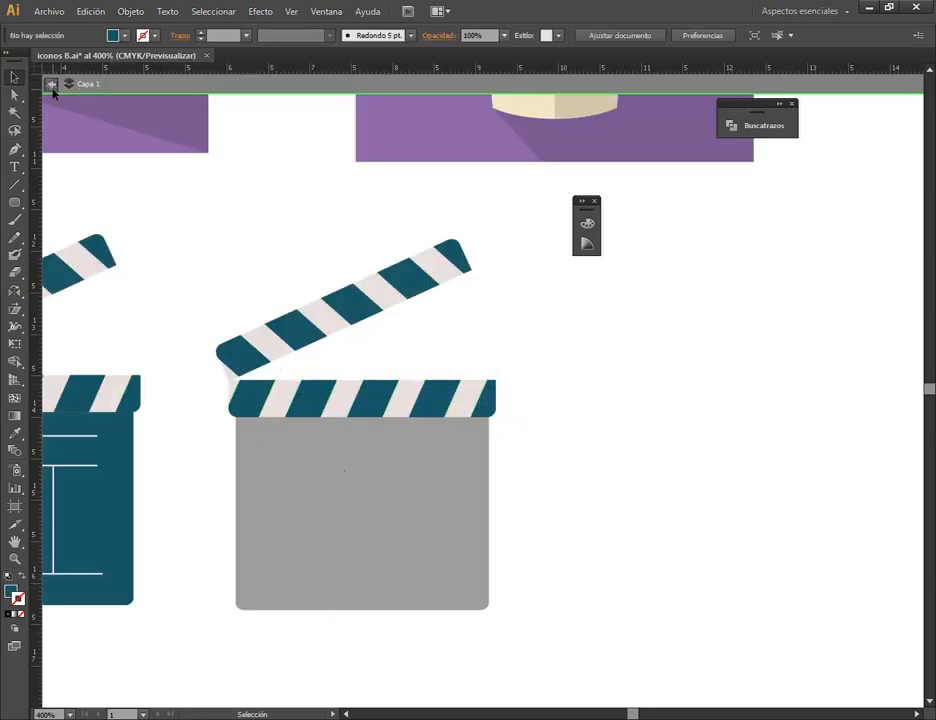
- Leave isolation mode and select the copied clapperboard's horizontal striped bar
click(52, 84)
click(359, 416)
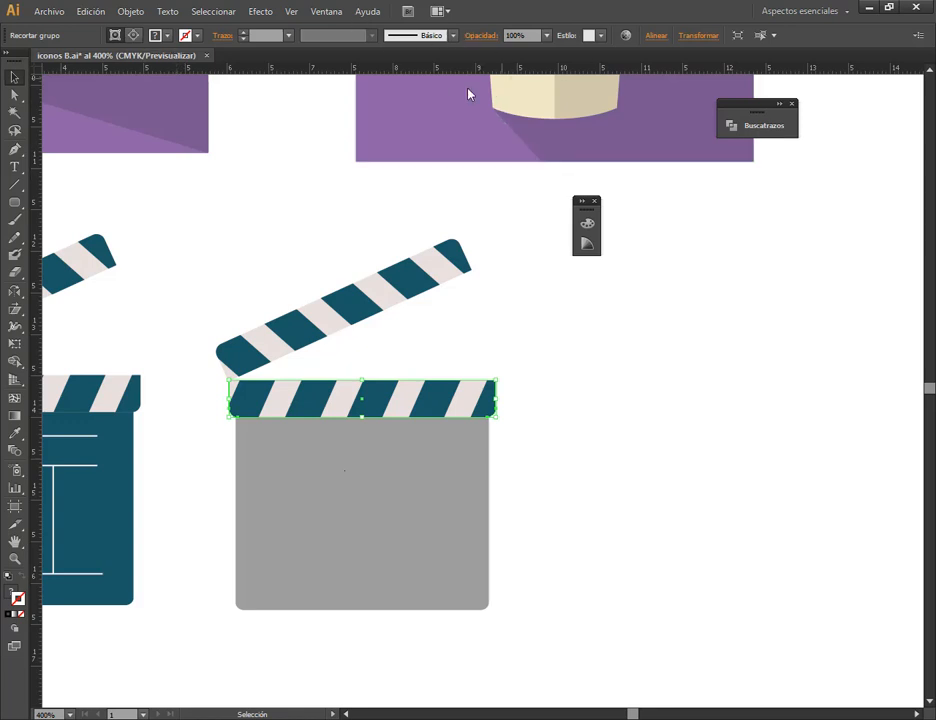
click(587, 223)
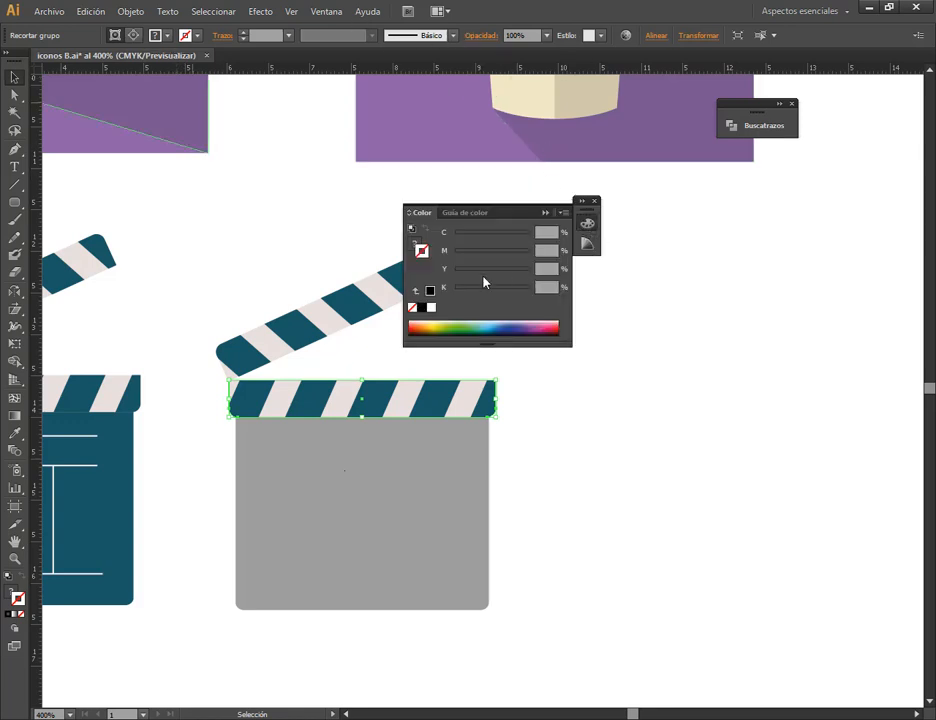
click(423, 309)
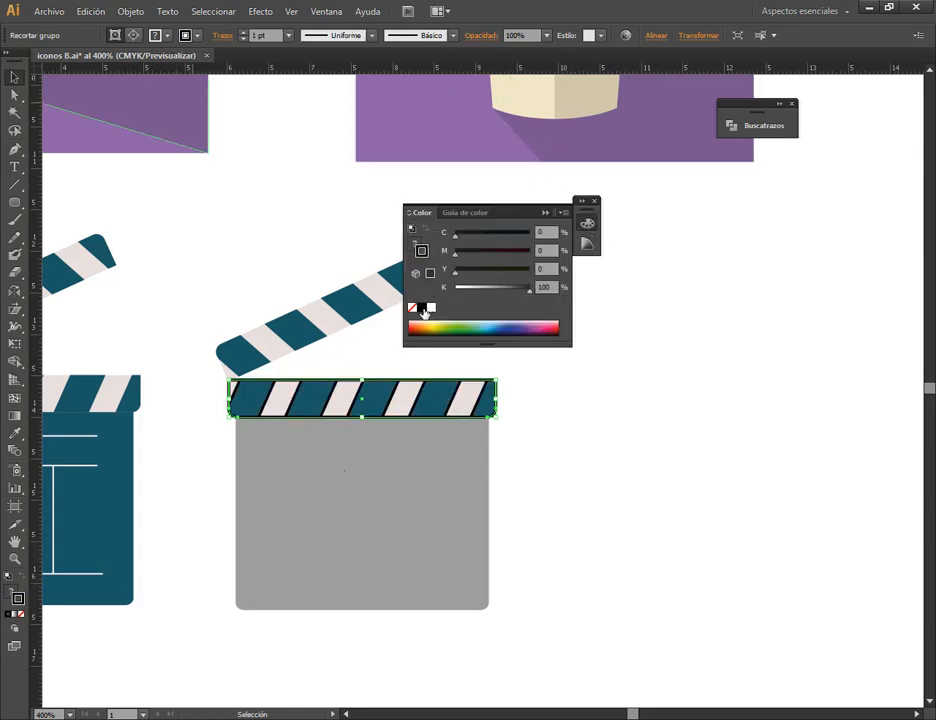
click(545, 214)
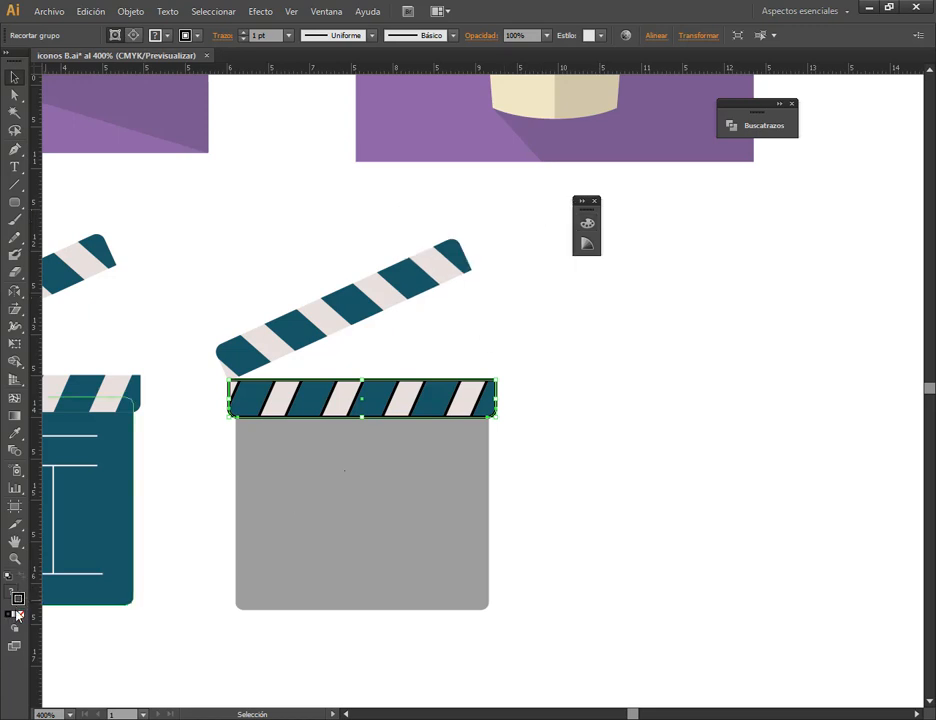
click(22, 619)
- Fill the copy's whole horizontal striped bar with grey at C 0, M 0, Y 0, K 50
click(587, 223)
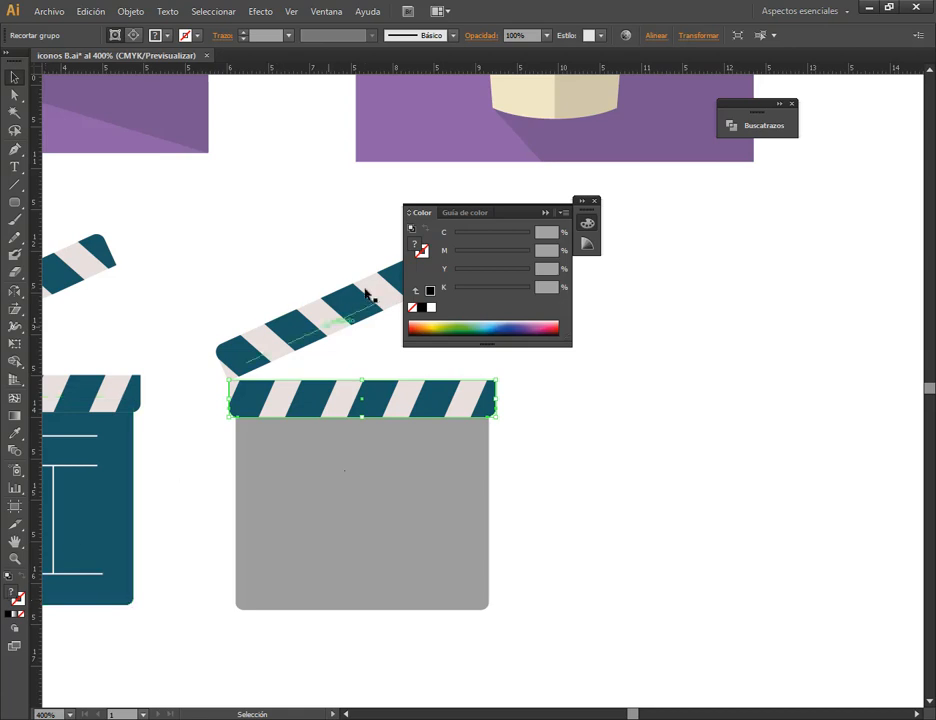
click(424, 308)
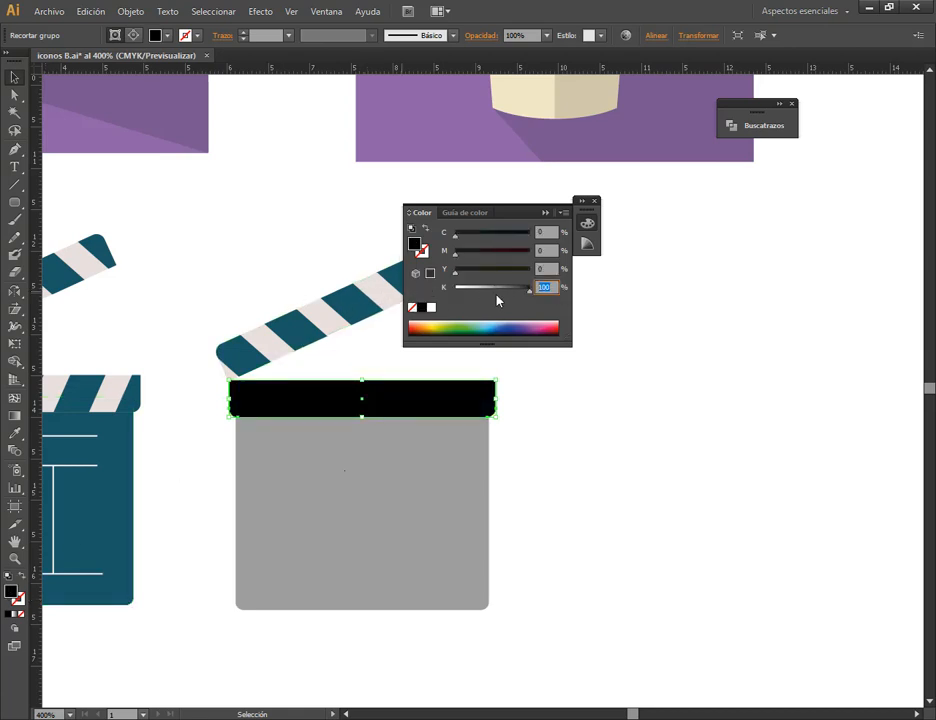
text(50)
key(Return)
click(546, 213)
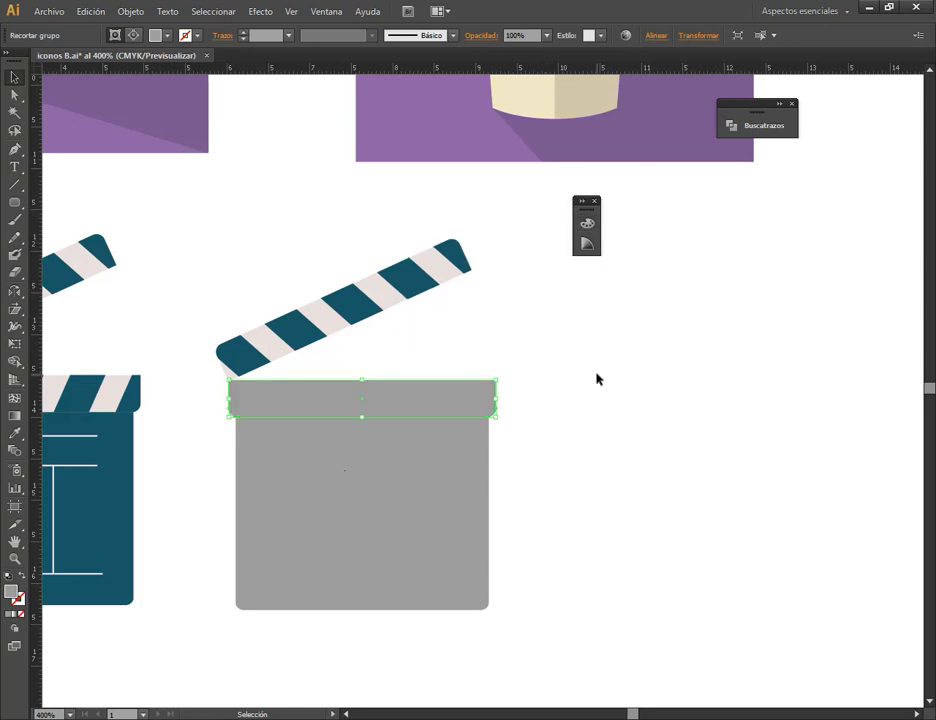
click(597, 379)
- Fill the copy's tilted striped bar with the same grey at C 0, M 0, Y 0, K 50
click(412, 305)
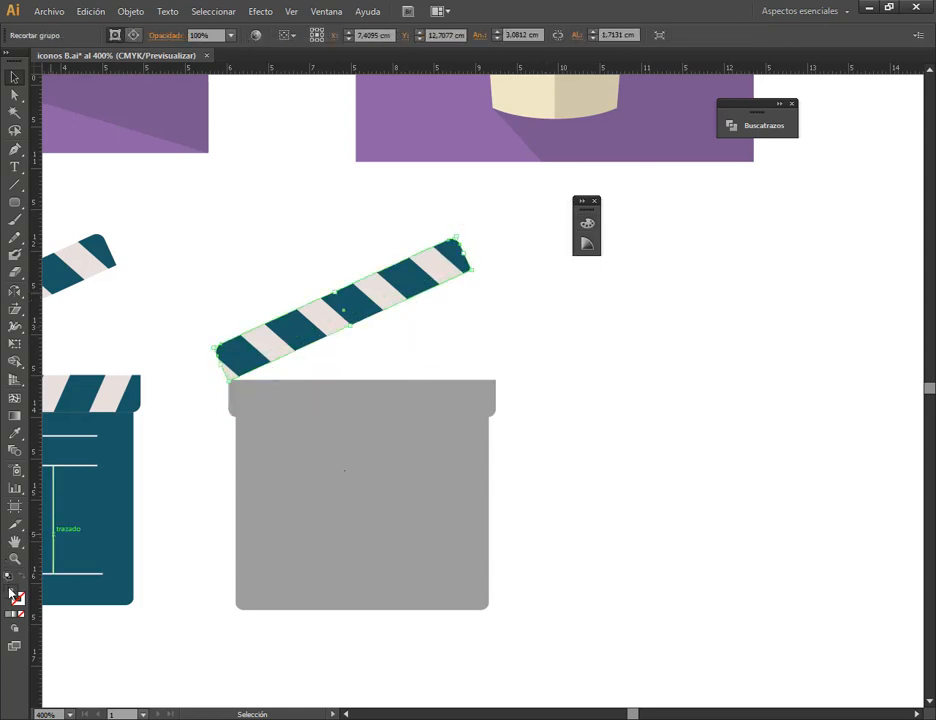
click(587, 224)
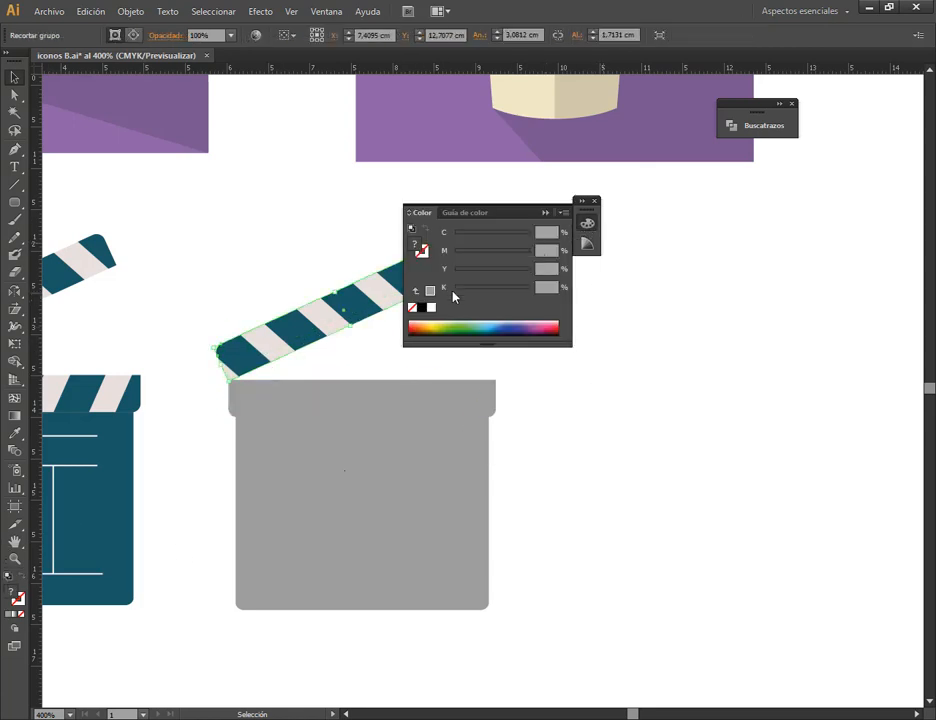
click(431, 292)
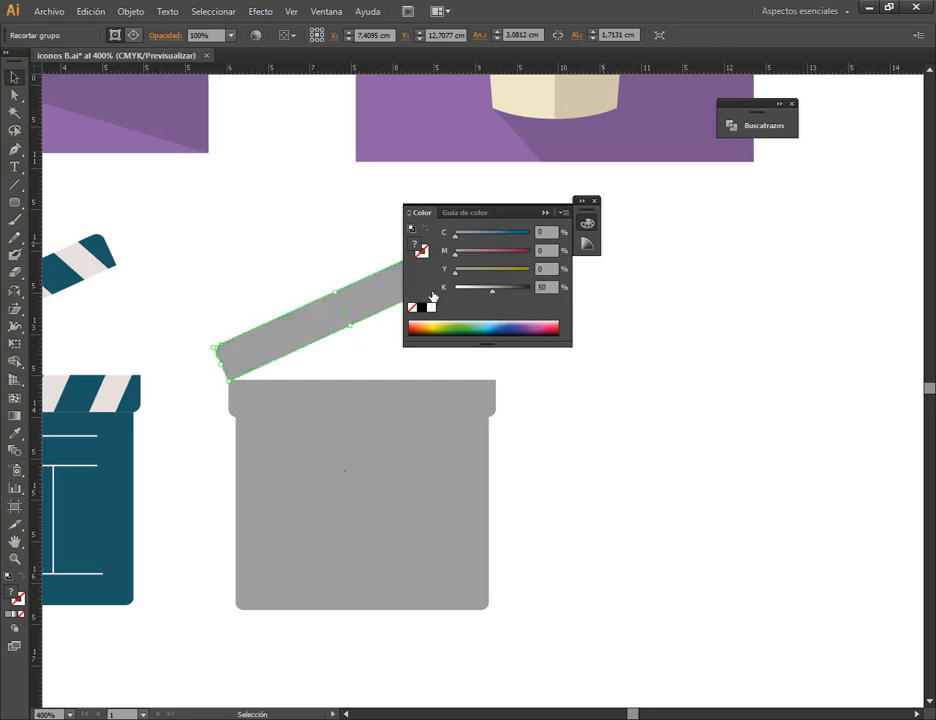
click(546, 215)
click(552, 221)
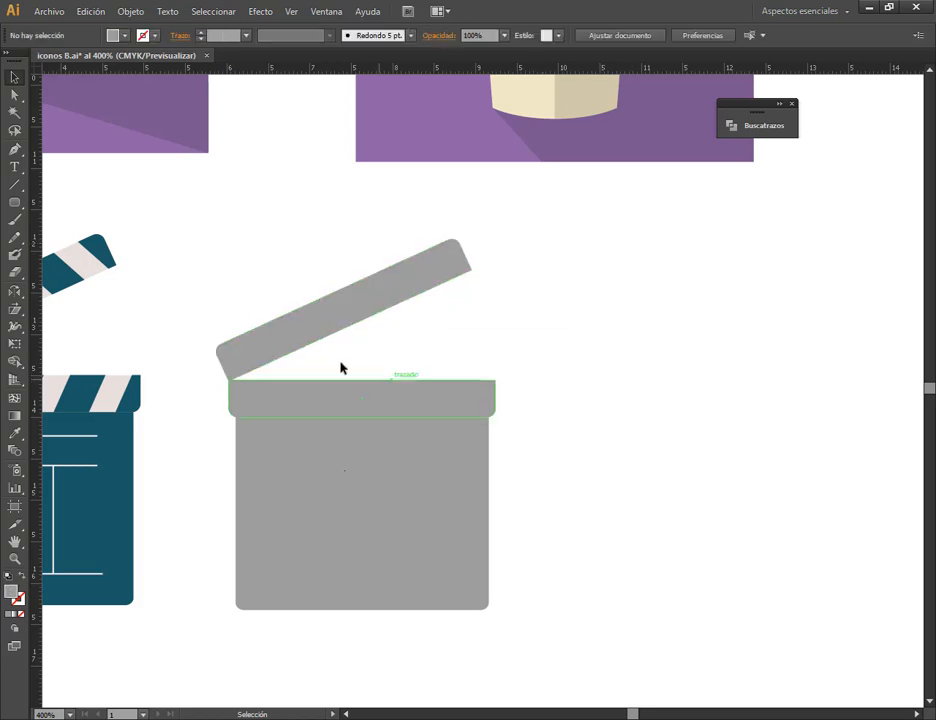
- Place a vertical guide through the grey copy's centre and draw a rectangle about 5.73 cm tall covering its left half up to the guide
click(240, 530)
drag(34, 460, 362, 507)
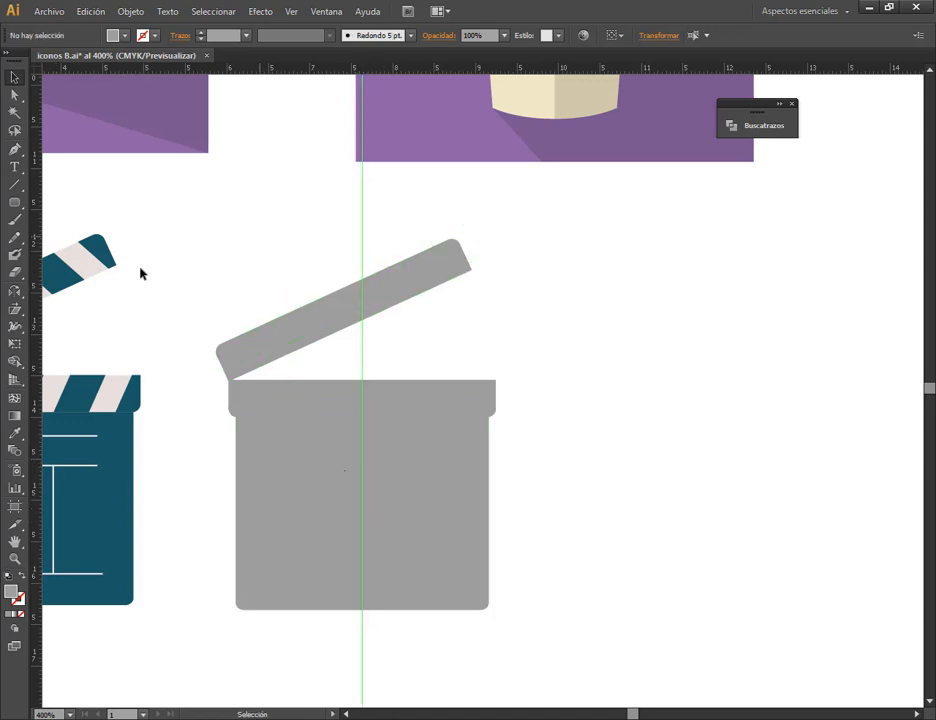
click(15, 204)
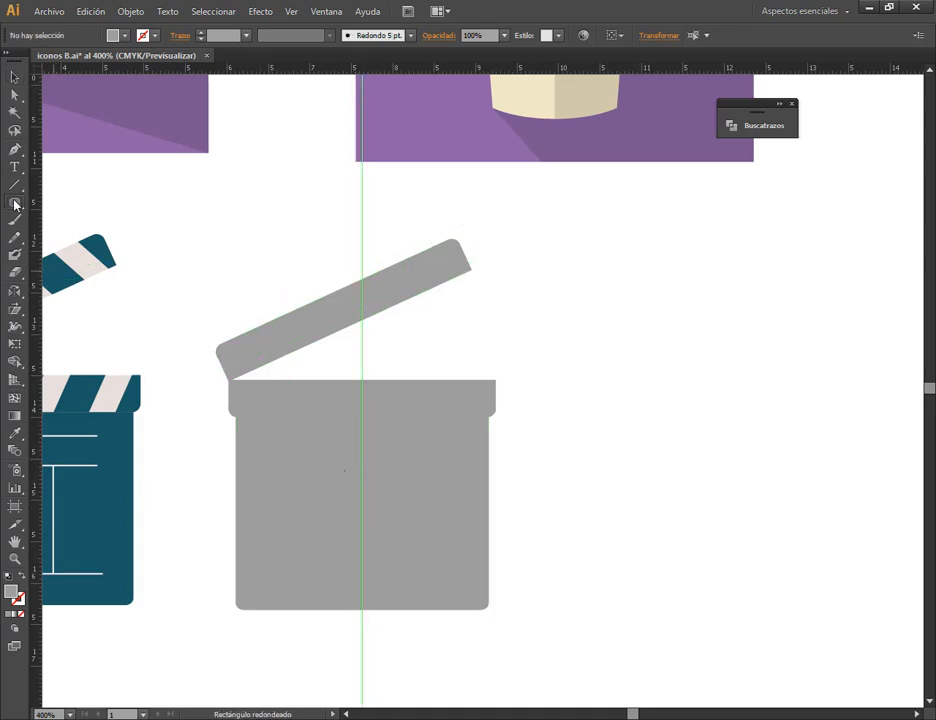
click(15, 204)
click(70, 201)
drag(172, 212, 361, 688)
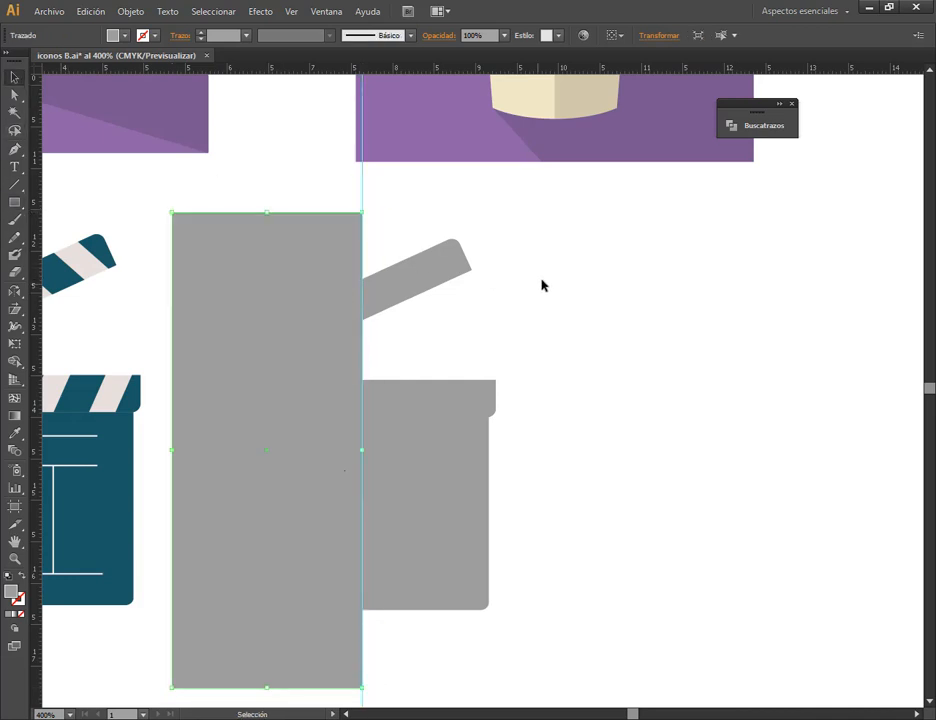
- Try to trim the grey clapperboard shapes against the tall rectangle with Pathfinder
drag(562, 257, 295, 508)
click(400, 193)
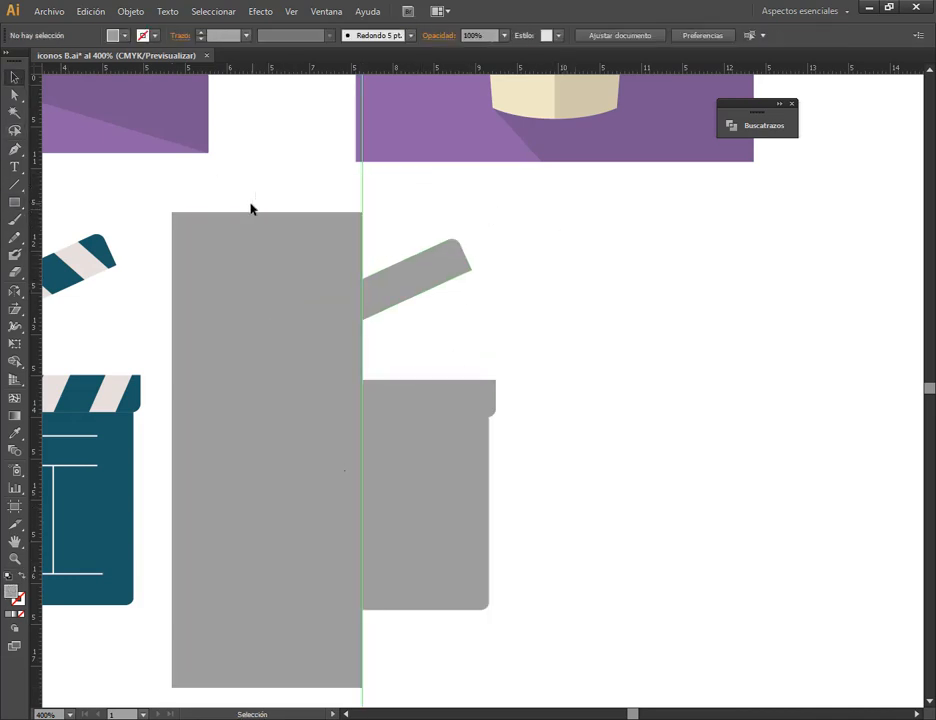
drag(251, 204, 251, 204)
key(Delete)
drag(625, 242, 320, 532)
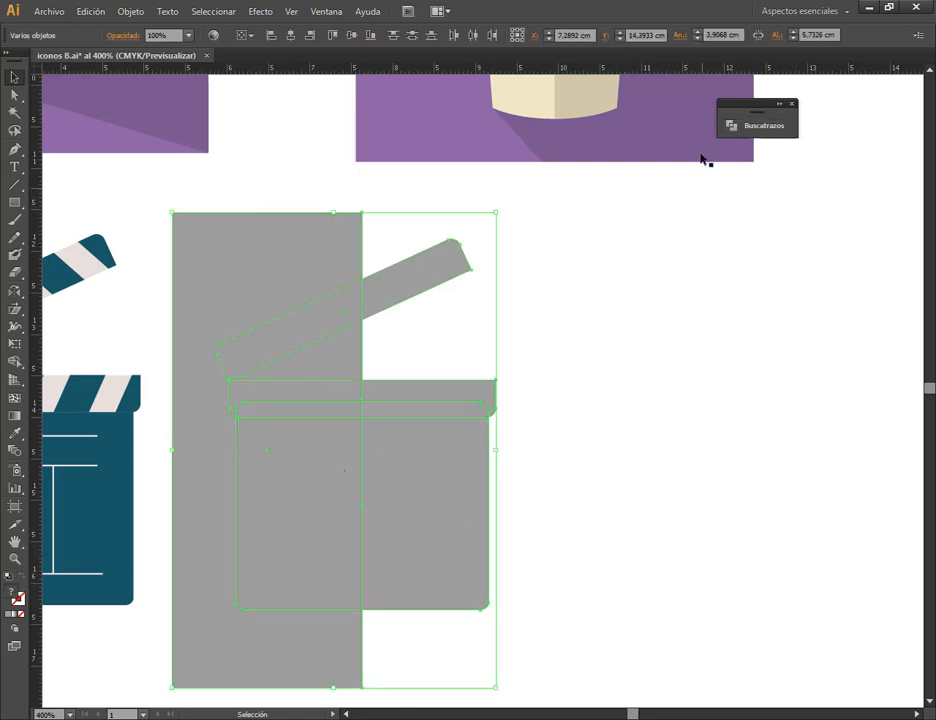
click(730, 126)
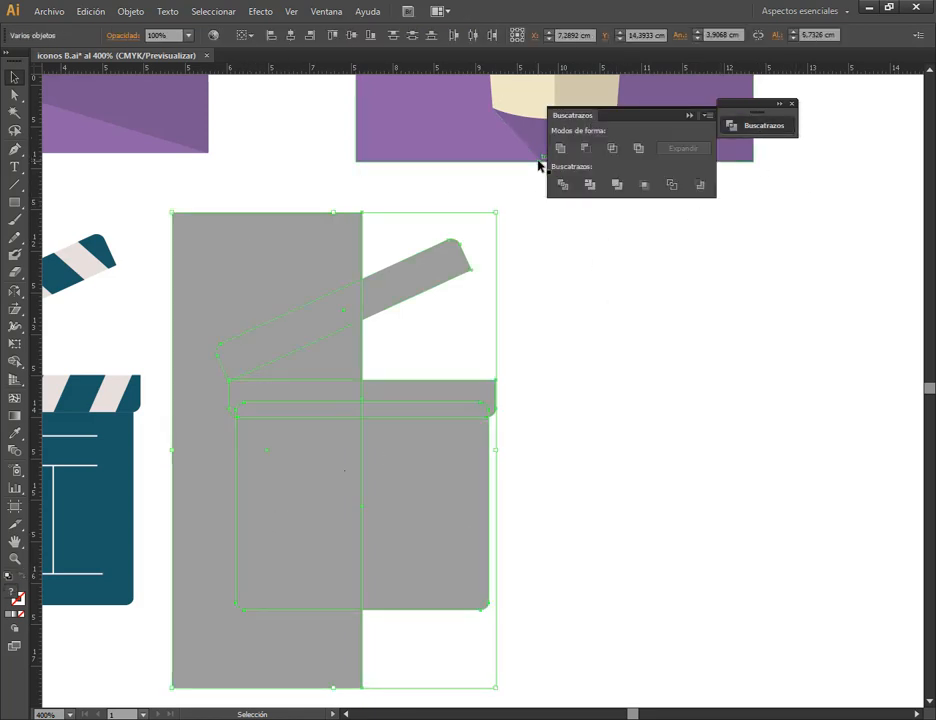
click(530, 276)
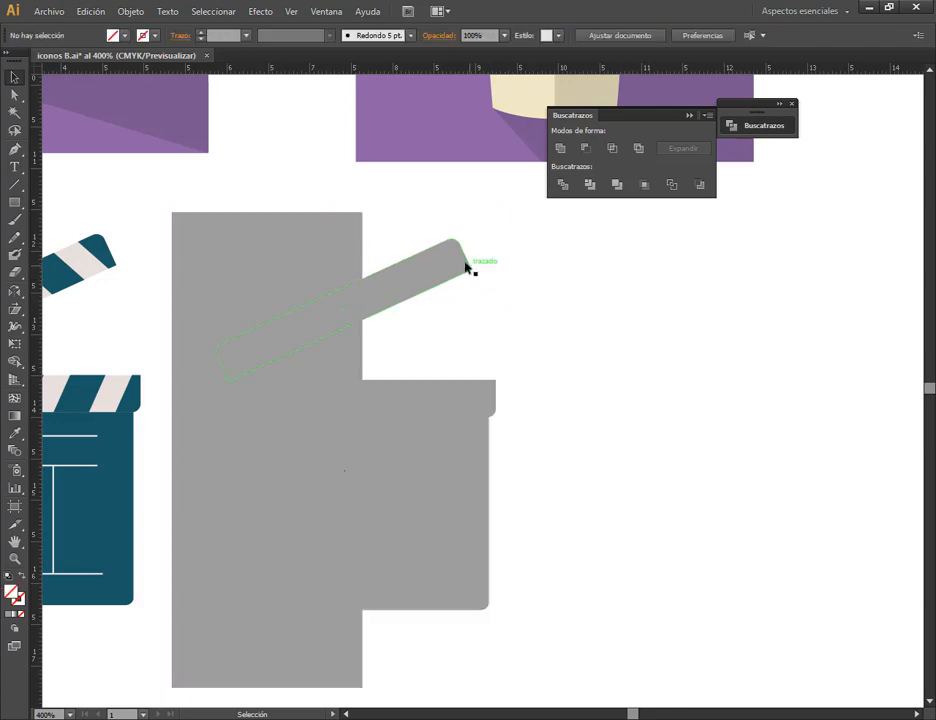
click(466, 263)
drag(459, 272, 278, 549)
key(ctrl+z)
click(590, 186)
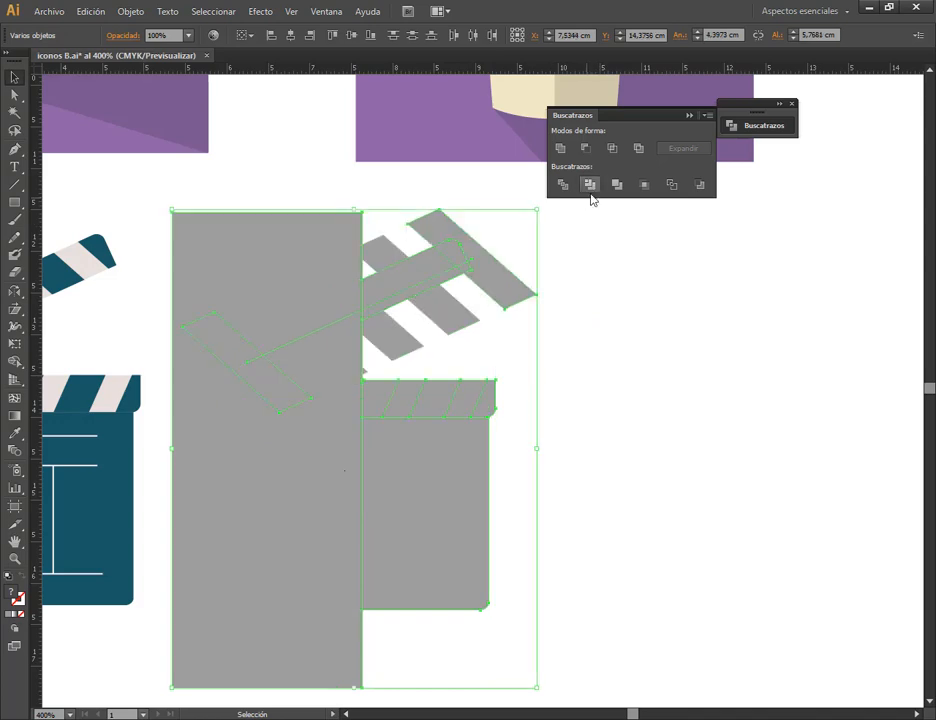
click(625, 437)
key(ctrl+z)
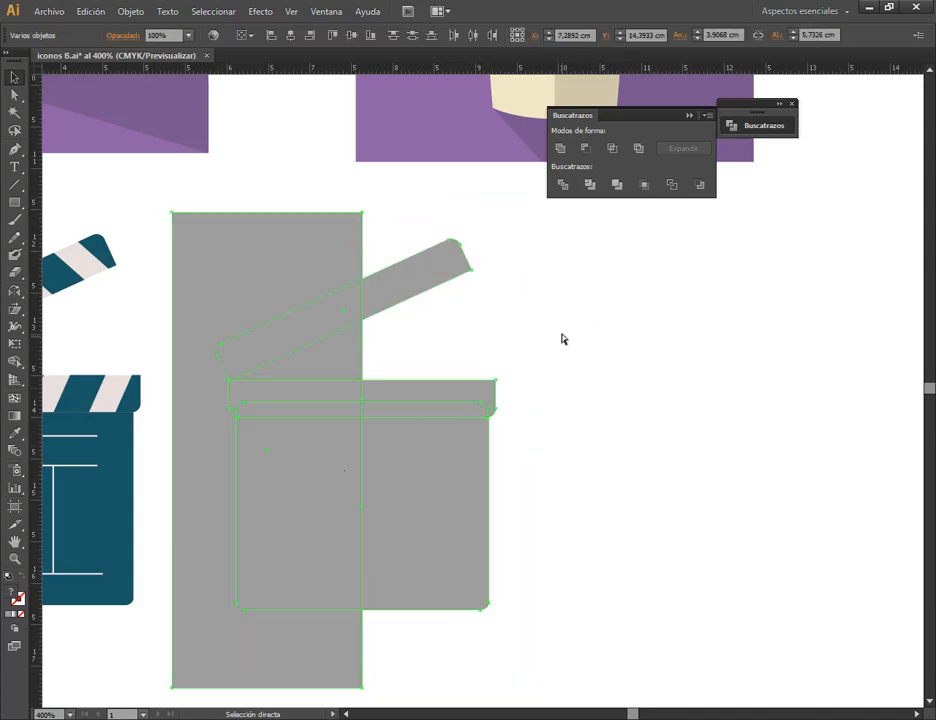
- Isolate the grey copy's tilted bar, expand its stripe blend into separate shapes, and leave isolation mode
click(541, 301)
double_click(464, 267)
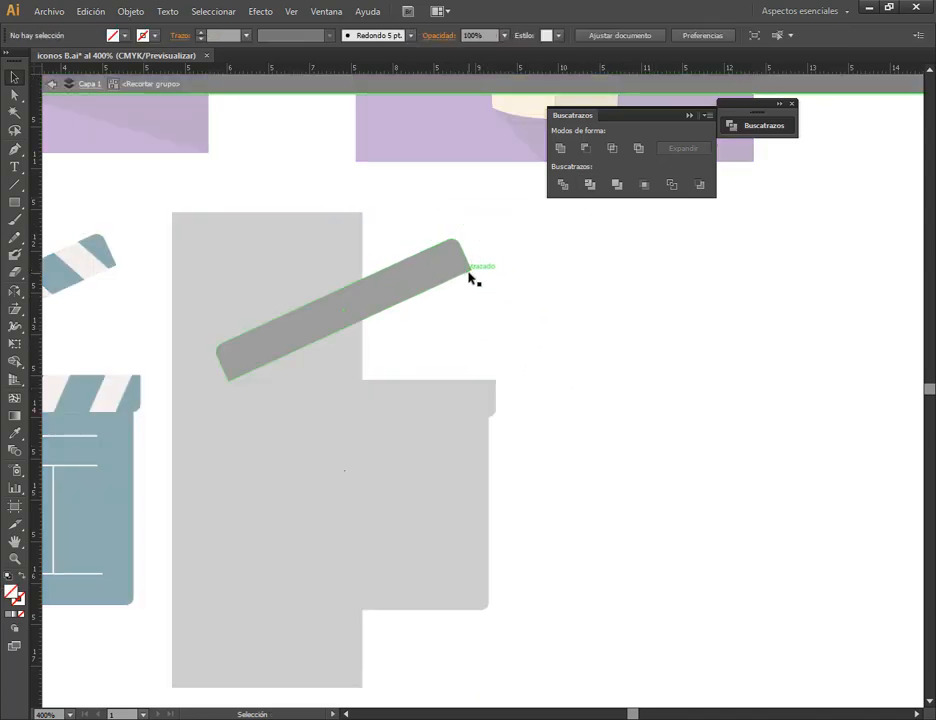
click(472, 285)
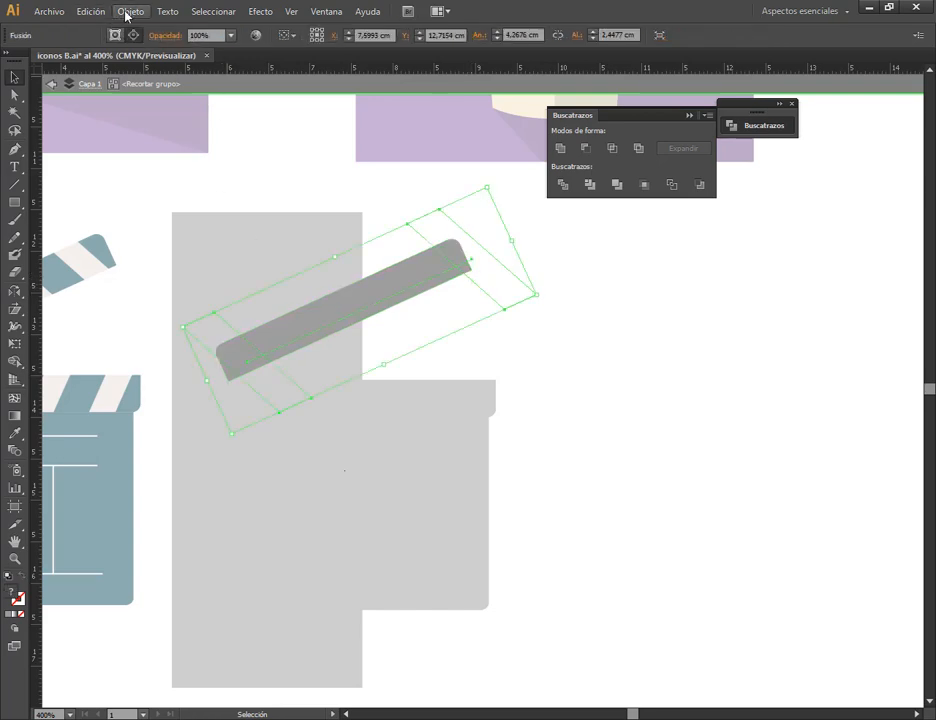
click(130, 11)
mouse_move(206, 340)
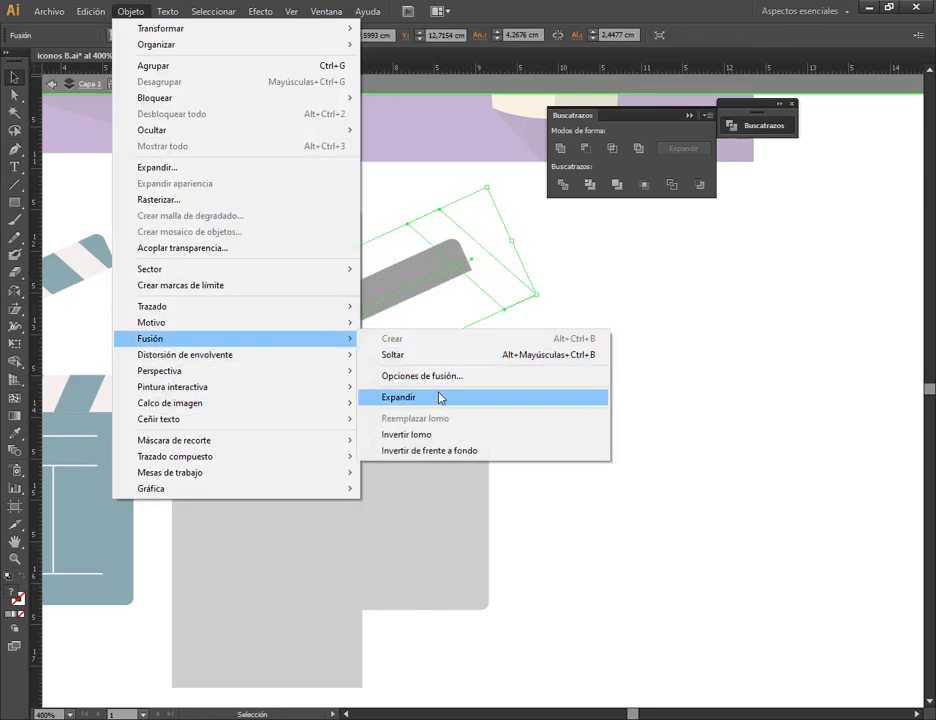
click(436, 394)
click(51, 84)
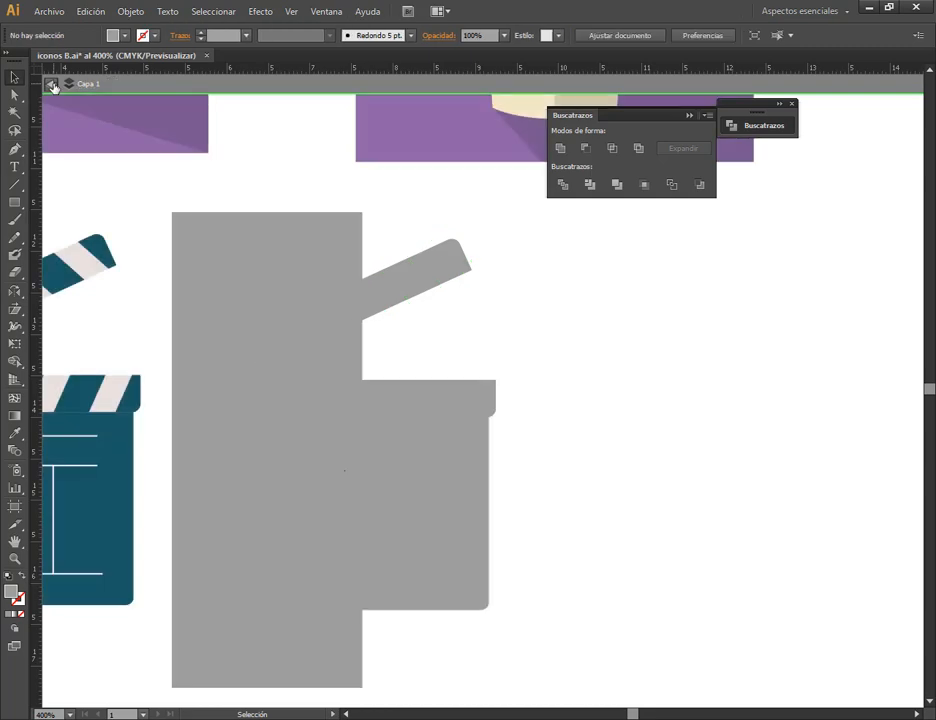
- Trim the grey clapperboard shapes against the tall rectangle with Pathfinder and shift the resulting group to the right
drag(645, 272, 300, 522)
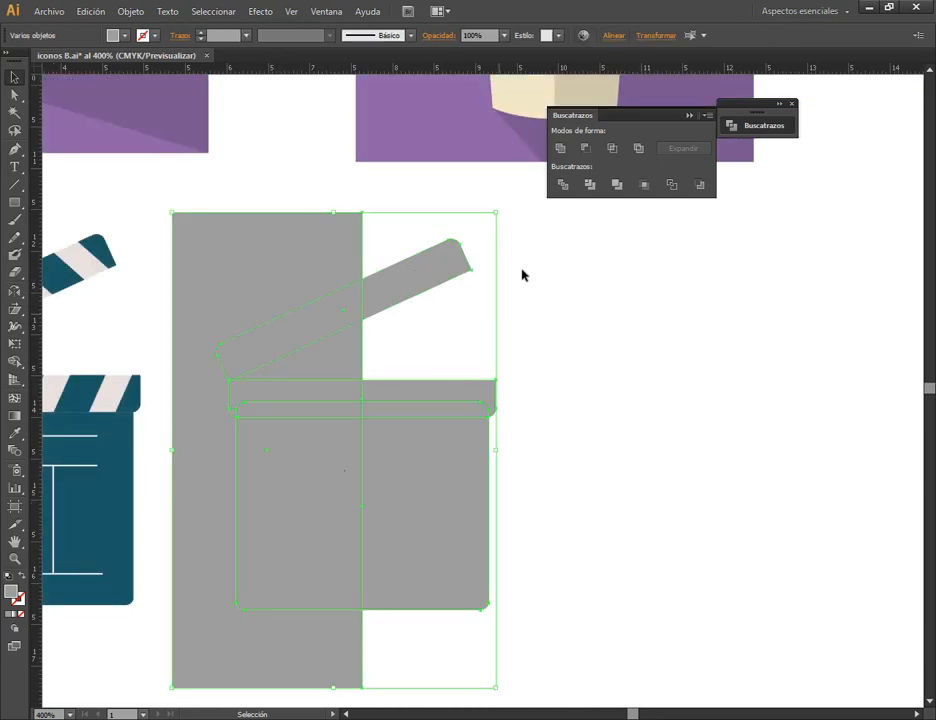
click(590, 184)
click(648, 326)
drag(351, 351, 863, 351)
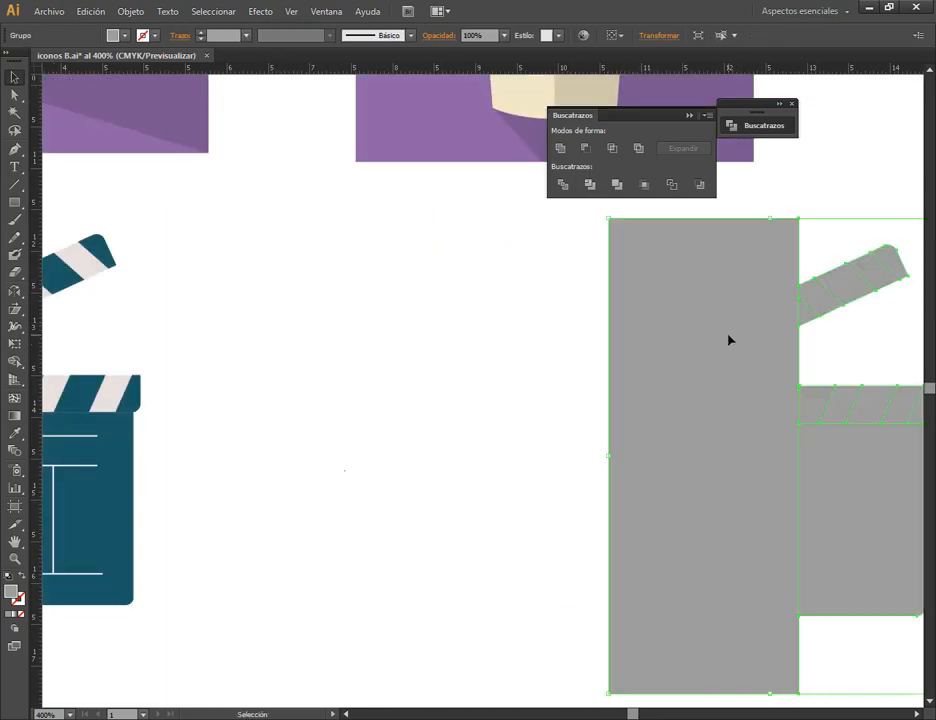
drag(729, 338, 370, 326)
- Ungroup the trimmed result and delete the tall rectangle covering the clapperboard's left half
right_click(371, 325)
click(412, 407)
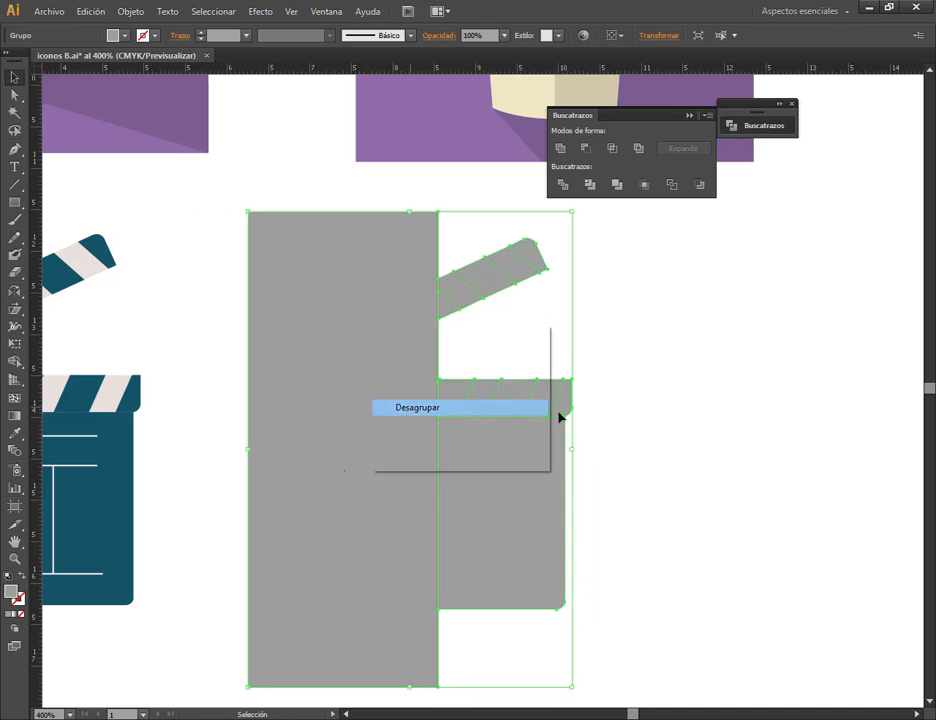
click(380, 372)
key(Delete)
- Group the remaining grey half pieces and move them over the right half of the original clapperboard, aligned to its centre guide
drag(372, 209, 633, 643)
key(ctrl+g)
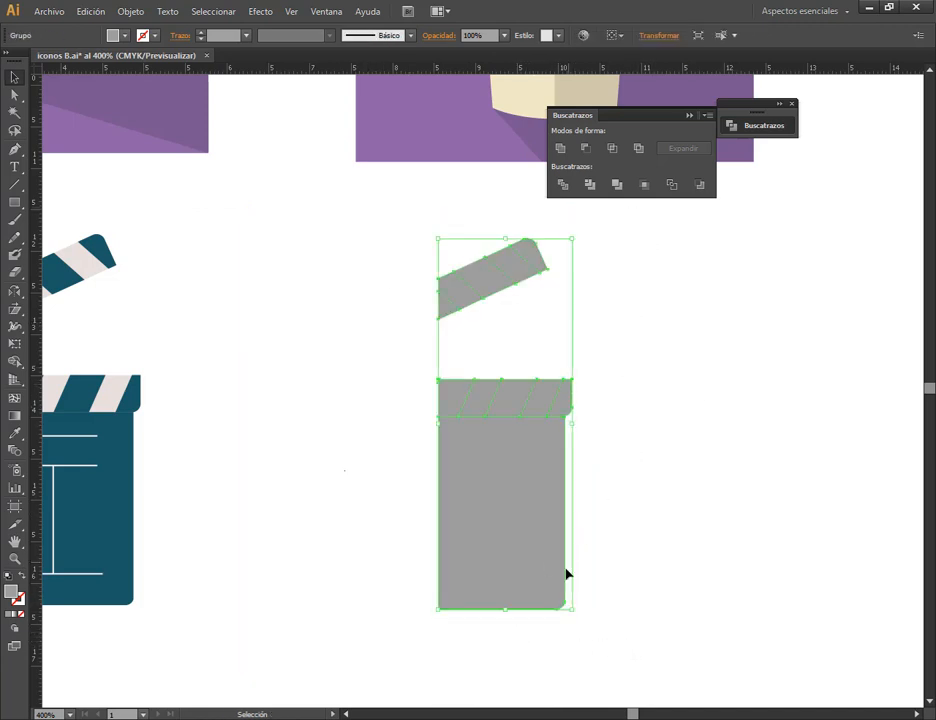
drag(552, 280, 120, 273)
drag(162, 307, 512, 259)
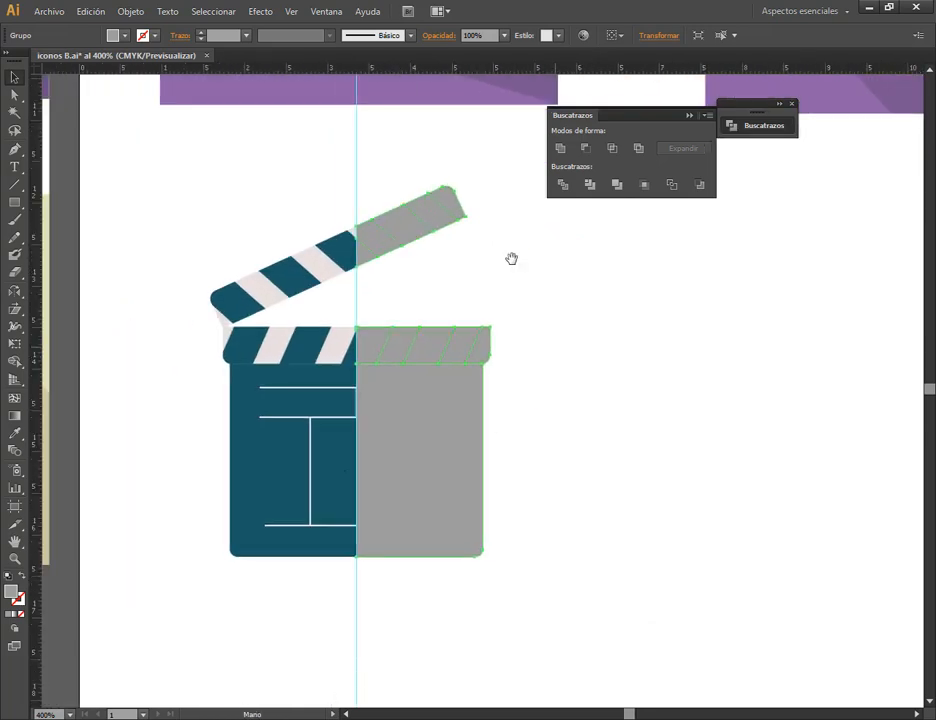
- Set the grey half overlay's blending mode to Multiplicar and its opacity to 46%
click(440, 36)
click(347, 60)
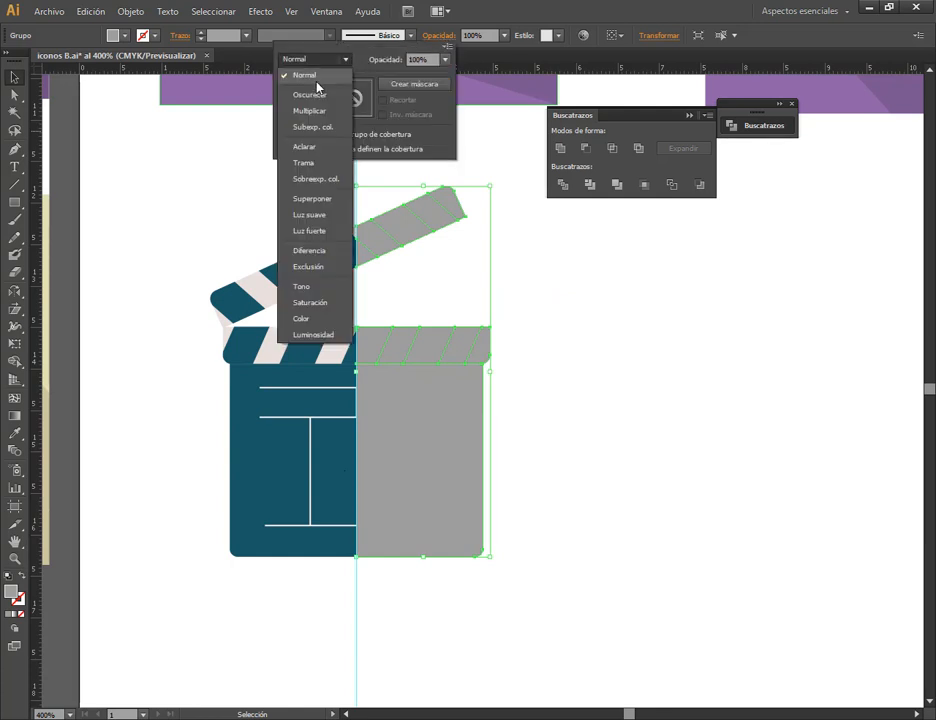
click(307, 109)
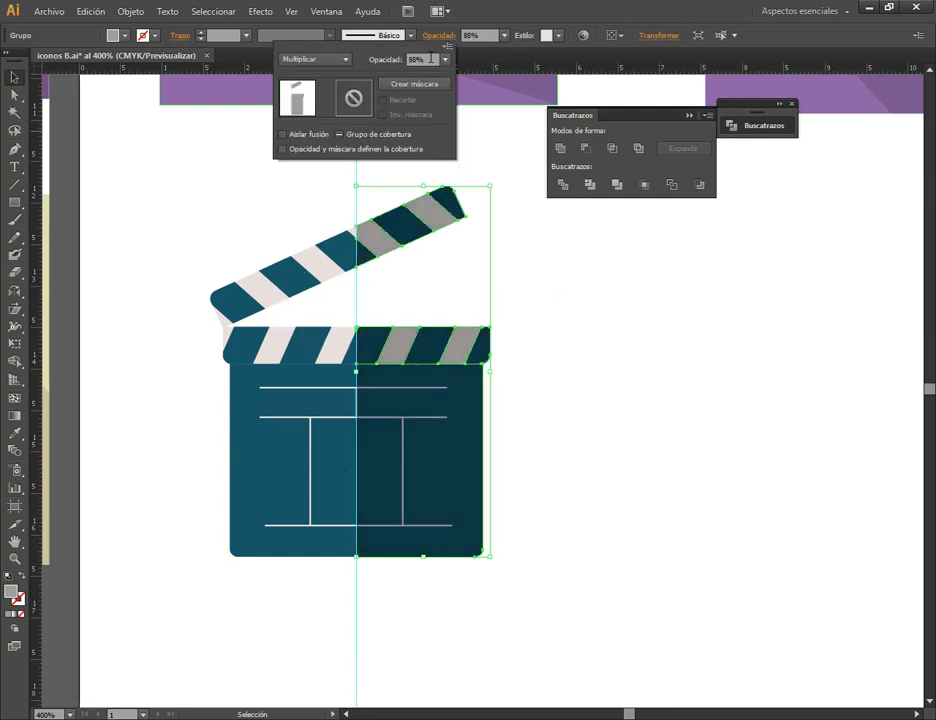
scroll(430, 59, down, 12)
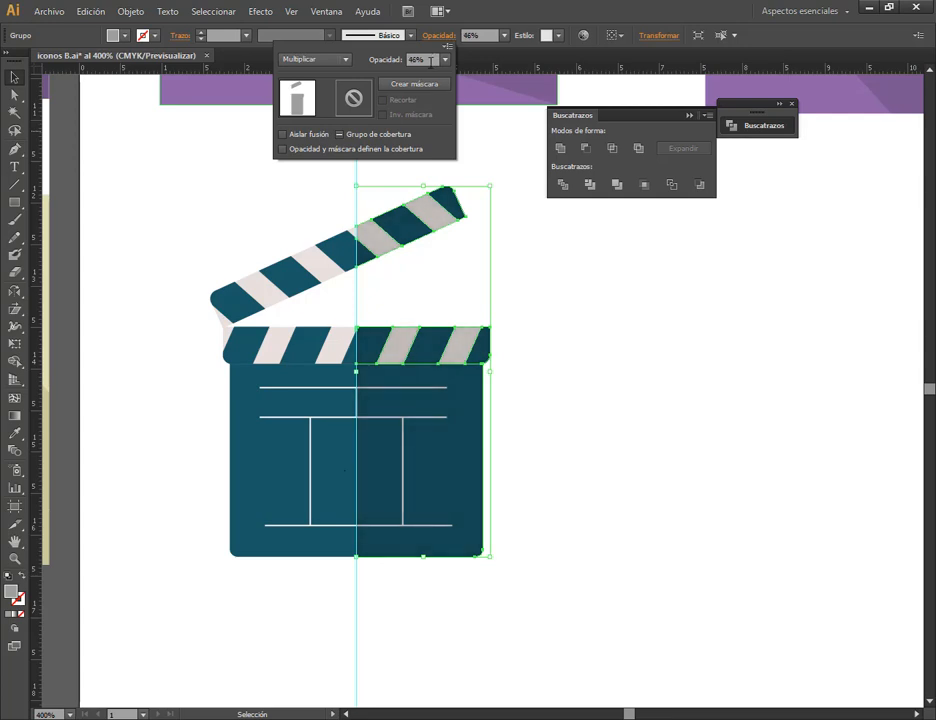
click(556, 390)
click(553, 344)
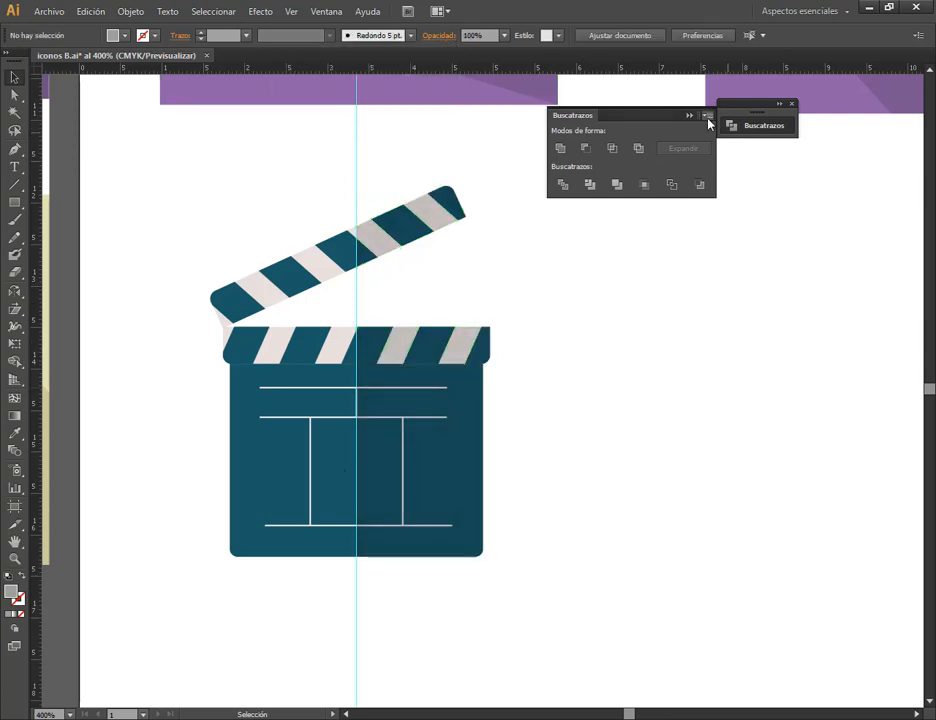
- Close the Pathfinder options and lower the grey half overlay's opacity to 30%
click(792, 105)
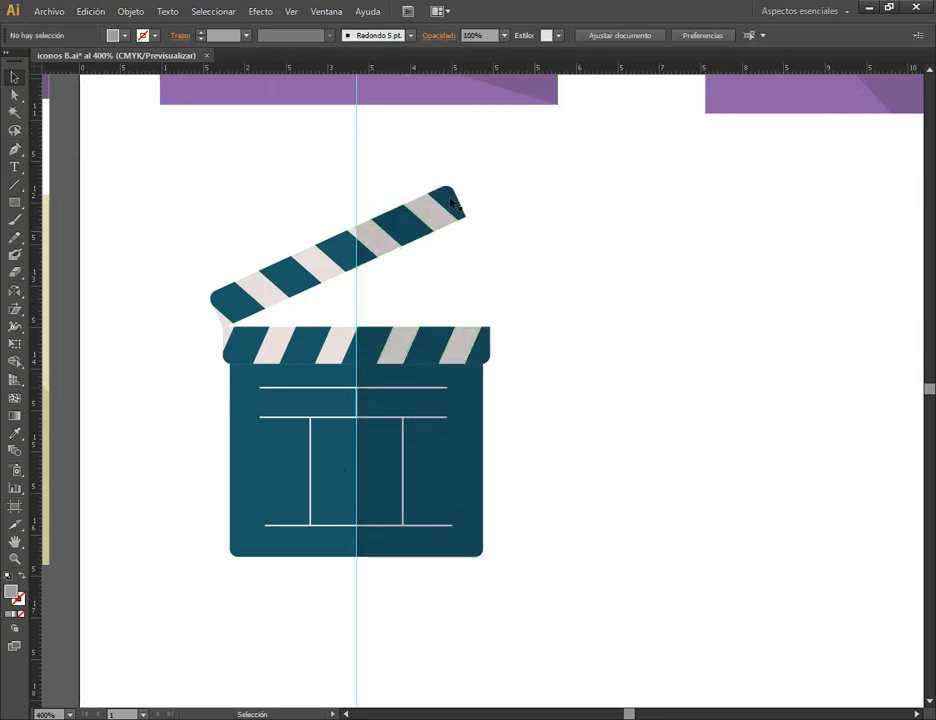
click(482, 422)
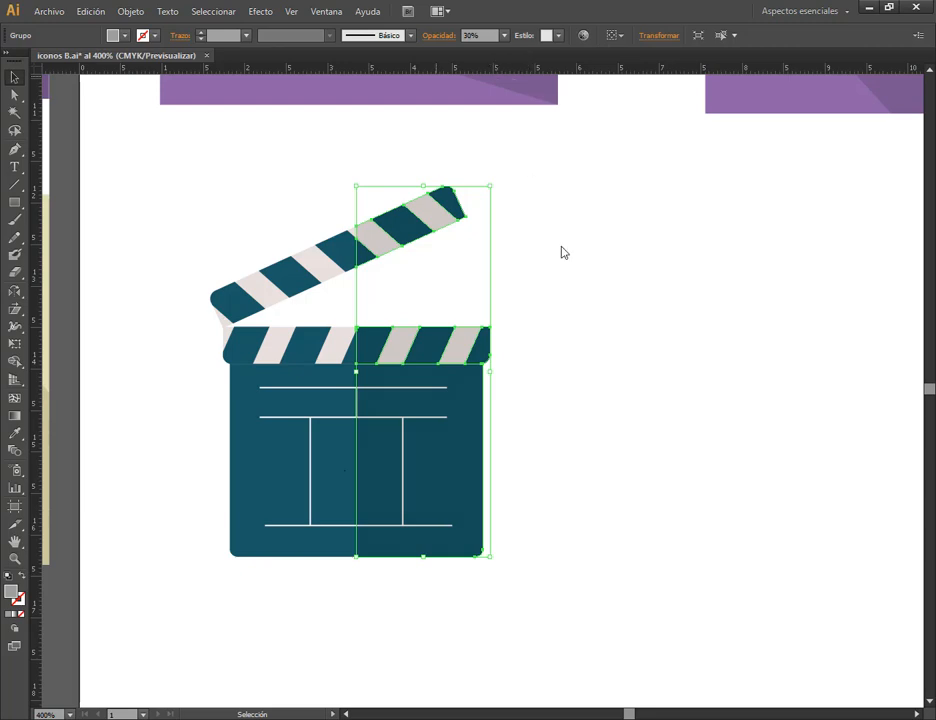
- Group the clapperboard pieces and place a copy of the film strip icon's purple background square behind them
click(568, 334)
scroll(568, 334, down, 2)
scroll(580, 340, down, 1)
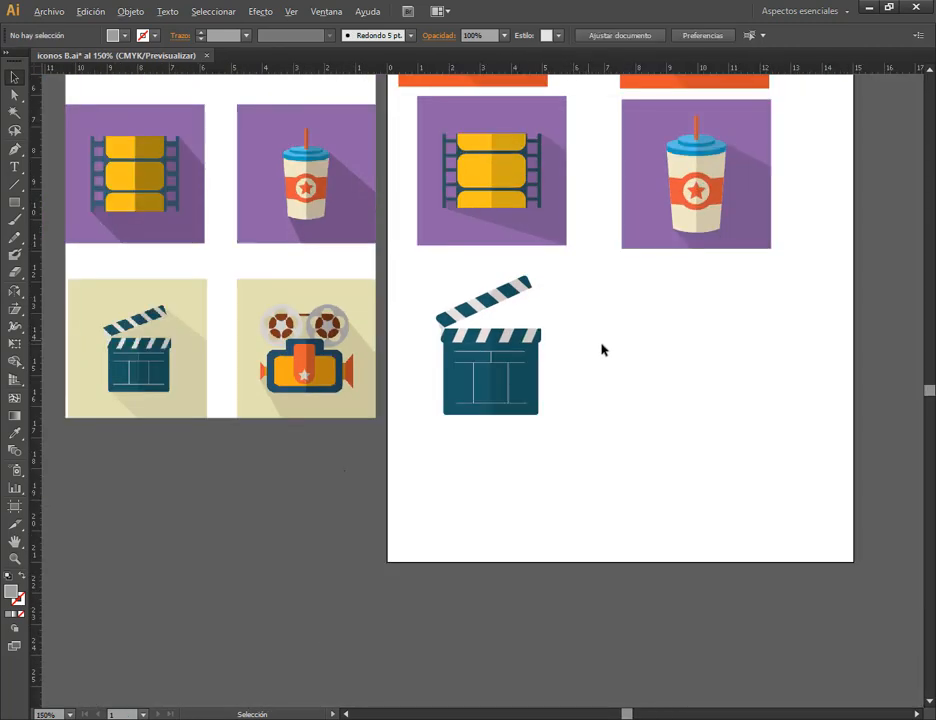
drag(563, 124, 549, 452)
drag(574, 282, 399, 441)
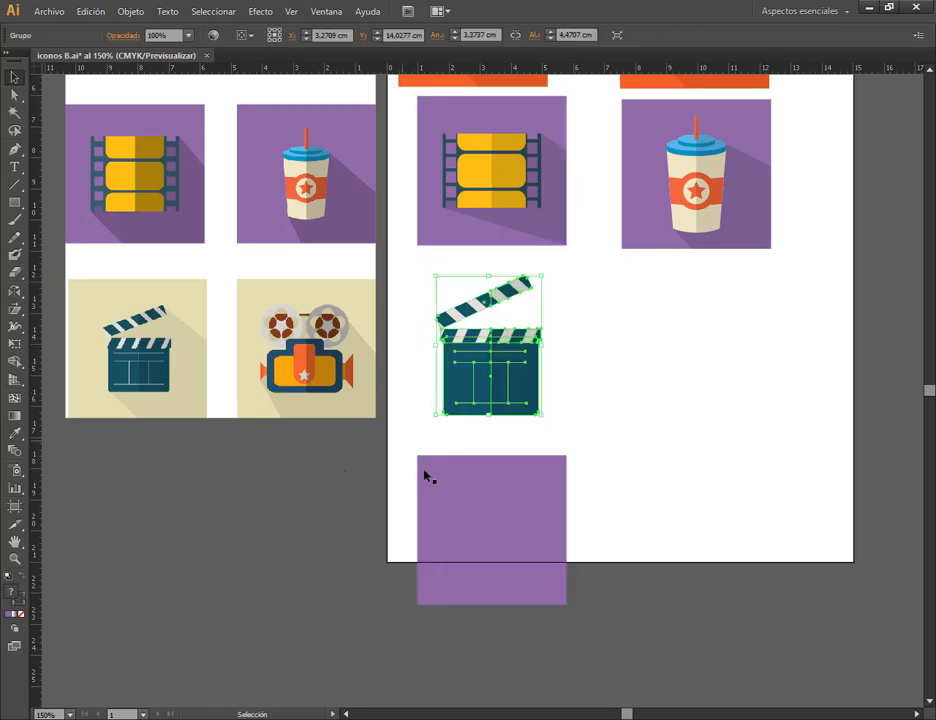
drag(510, 505, 510, 322)
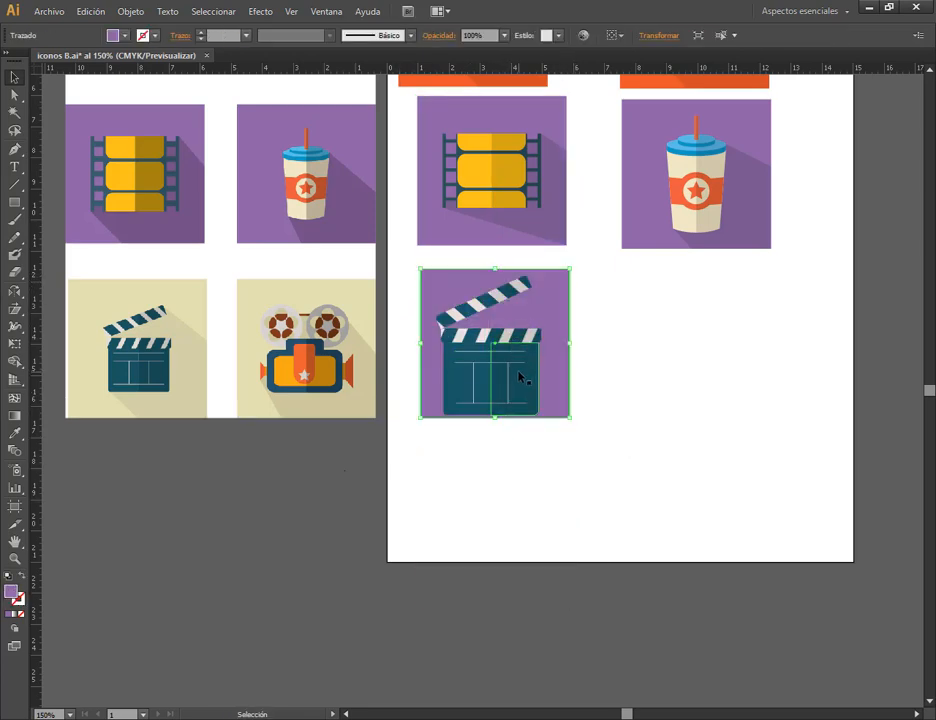
- Scale the clapperboard down to about 2.16 by 2.86 cm and centre it horizontally and vertically with the purple square
click(518, 377)
drag(541, 415, 522, 392)
shift+click(549, 351)
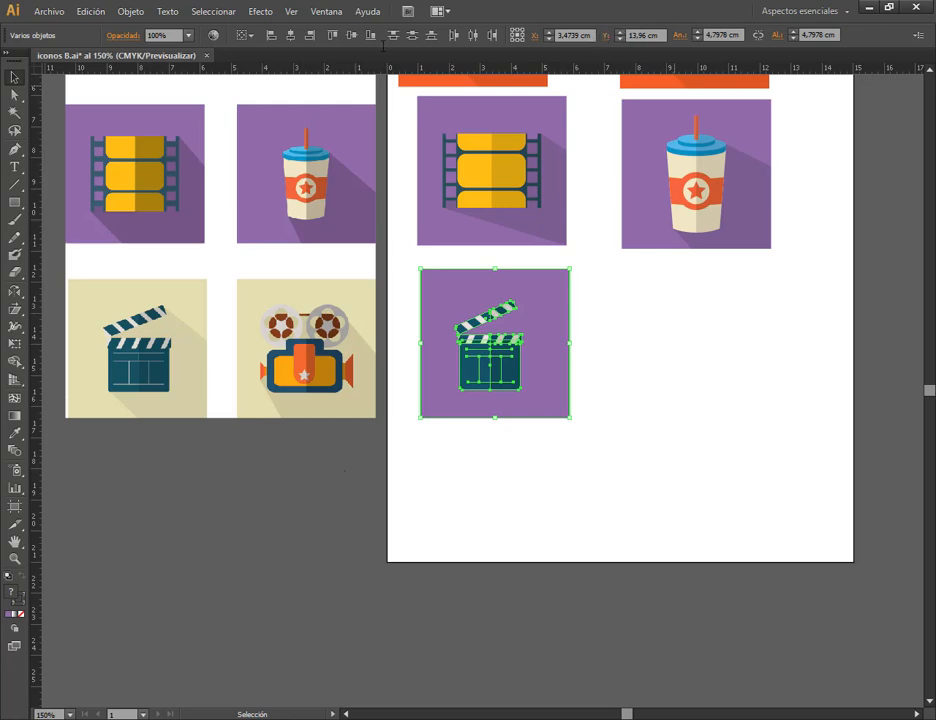
click(351, 37)
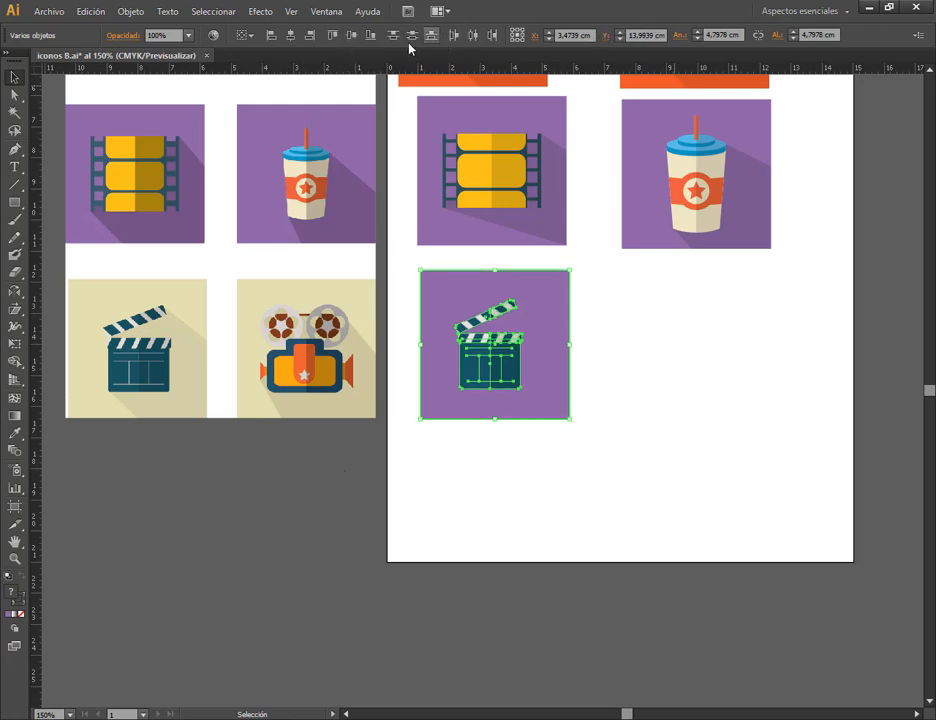
click(292, 37)
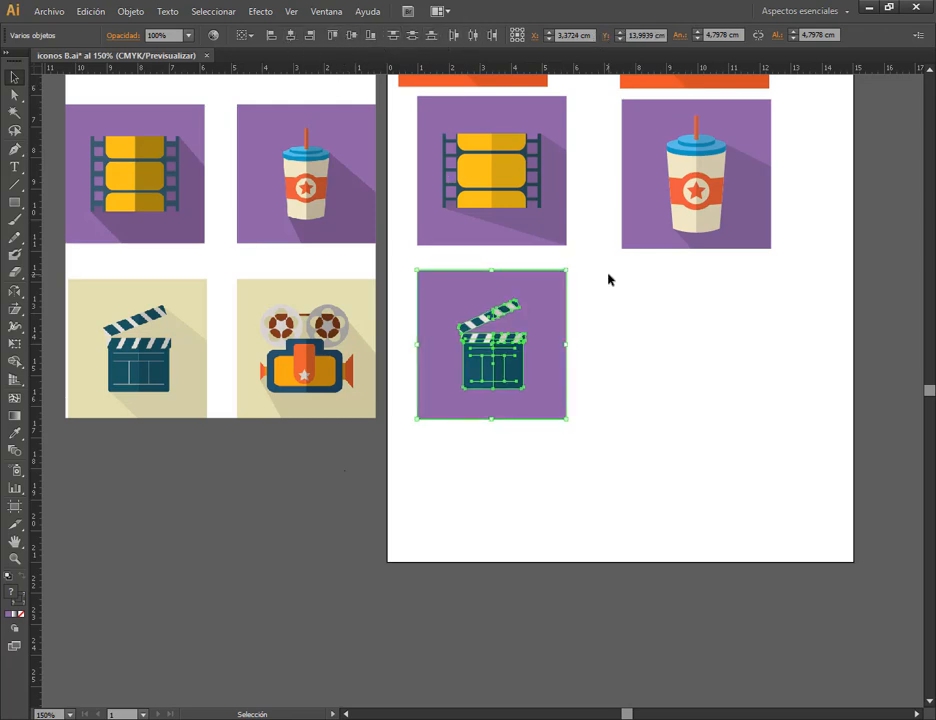
click(625, 346)
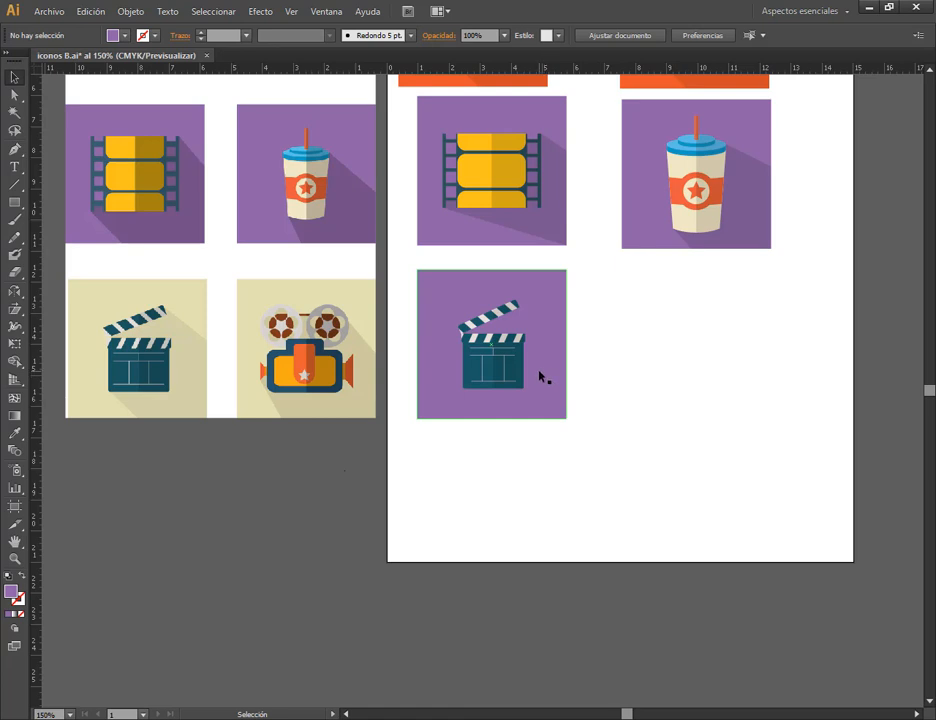
- Recolour the clapperboard's background square with the beige sampled from the reference clapperboard icon's background
click(558, 278)
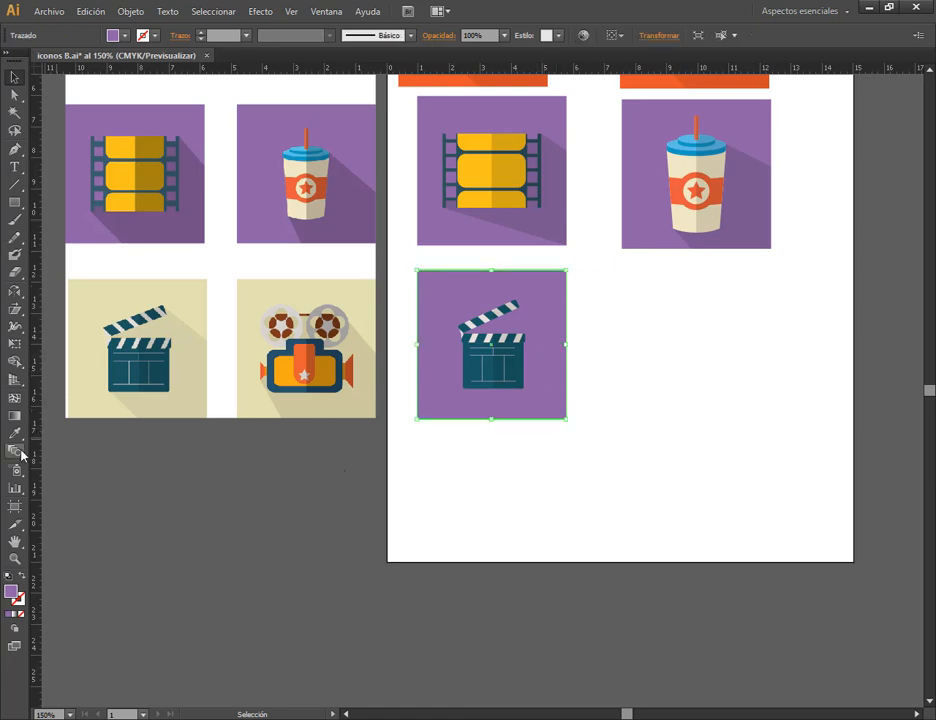
click(15, 433)
click(86, 292)
click(14, 77)
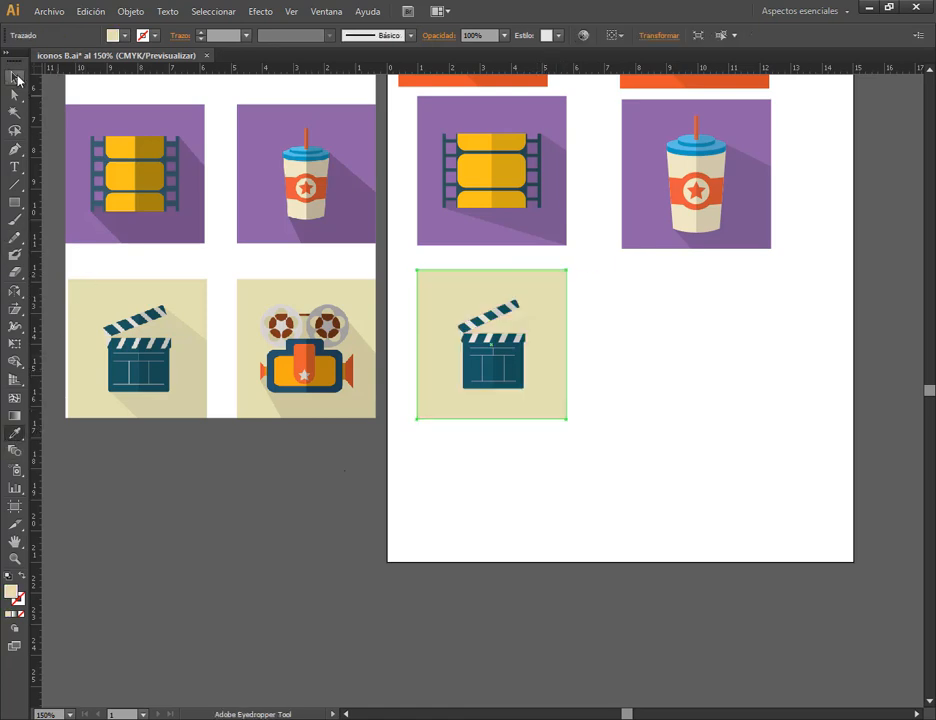
click(635, 365)
- Draw a closed long-shadow shape with the Pen tool from the clapperboard's edges to the beige square's lower and right edges
scroll(555, 345, up, 2)
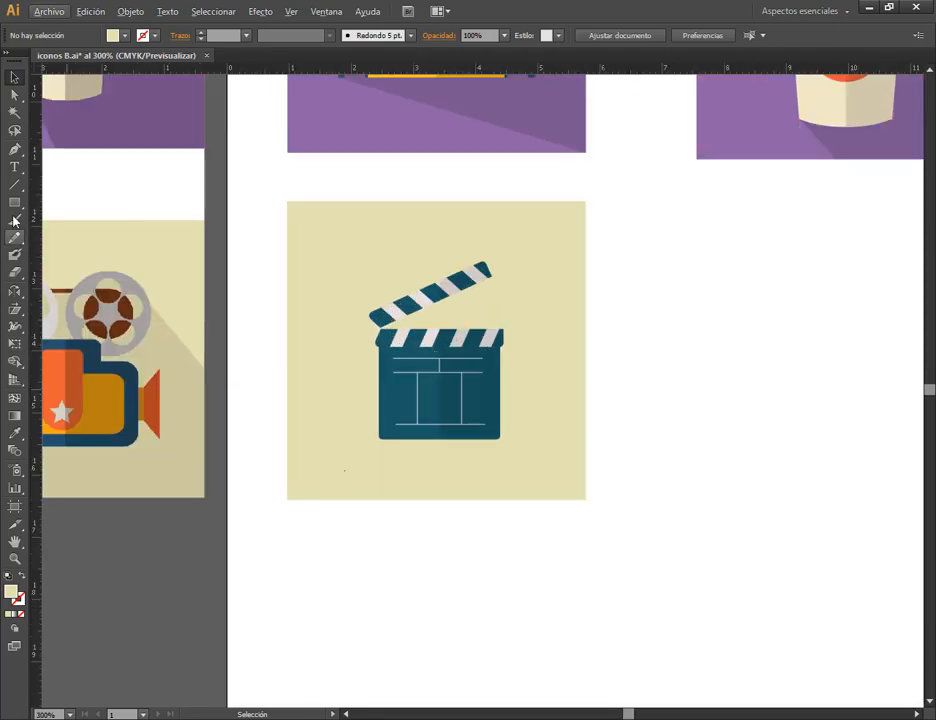
click(14, 148)
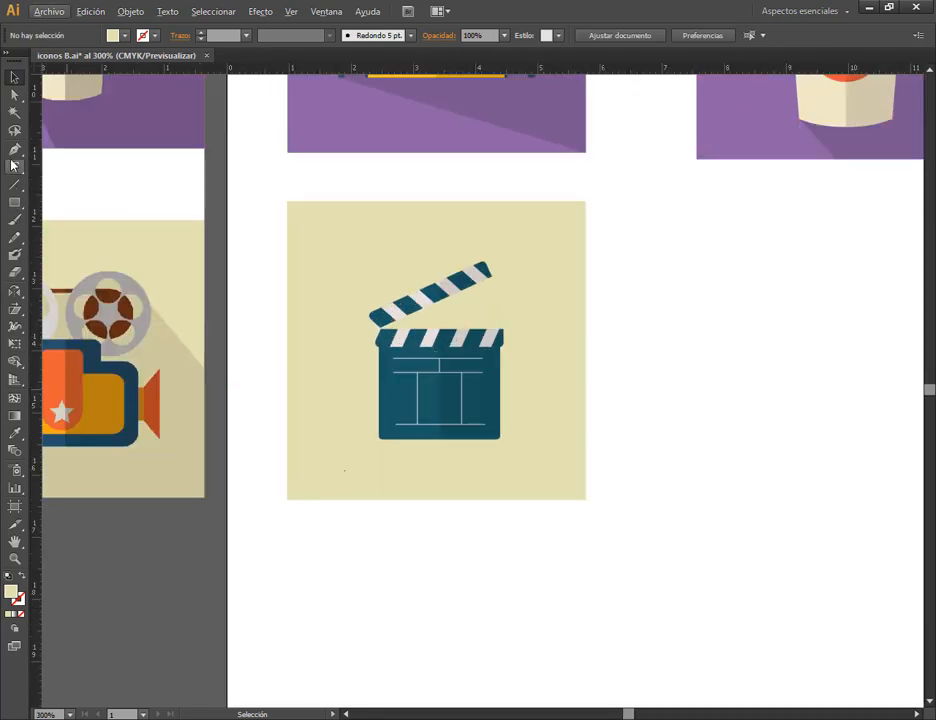
click(381, 439)
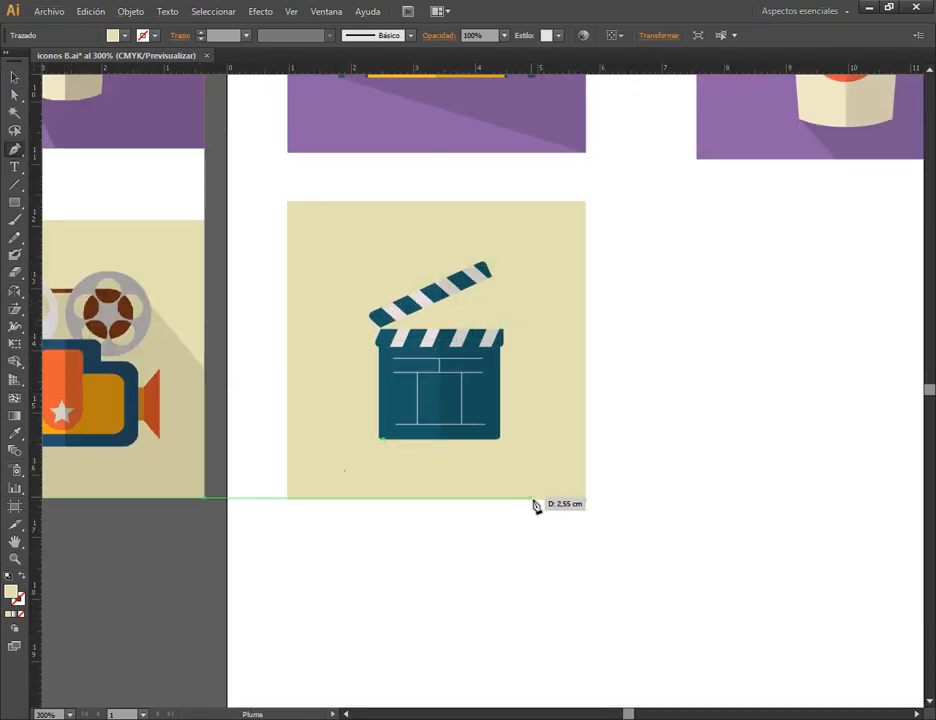
click(441, 499)
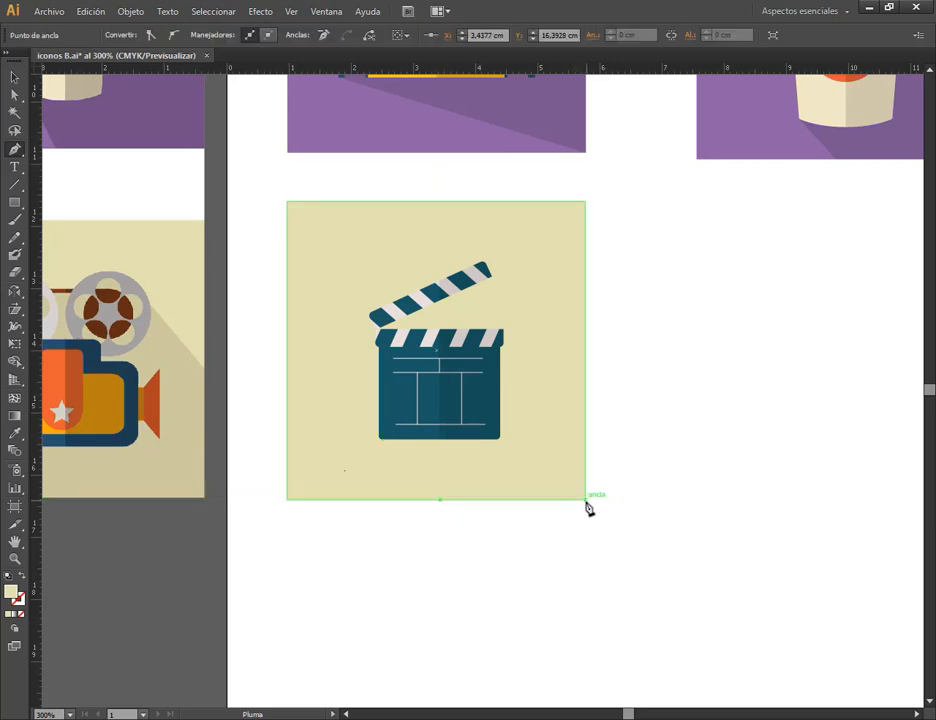
click(585, 499)
click(586, 327)
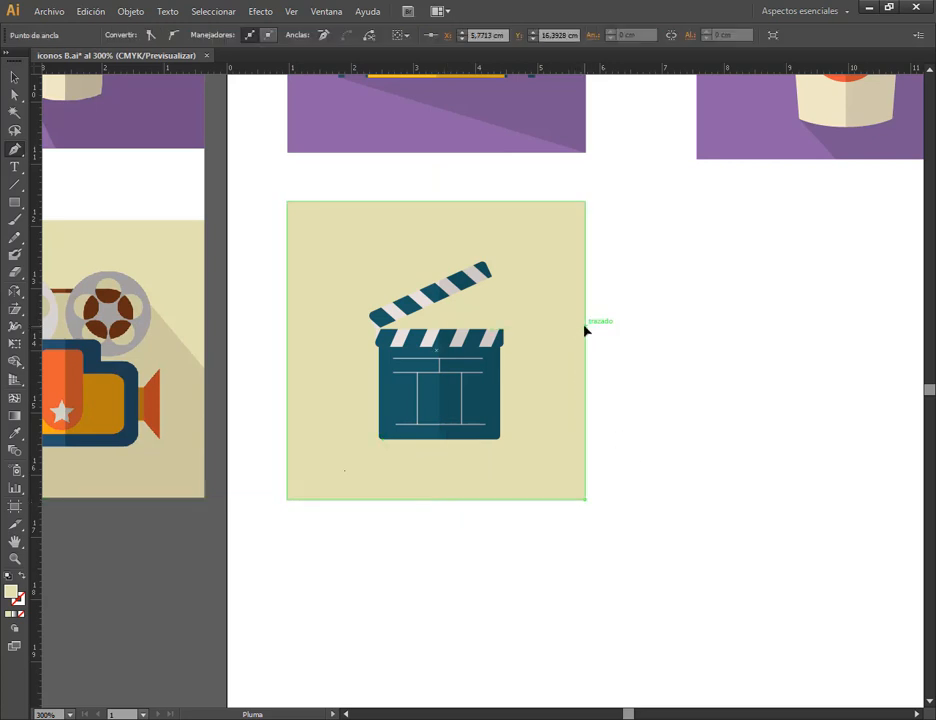
click(486, 273)
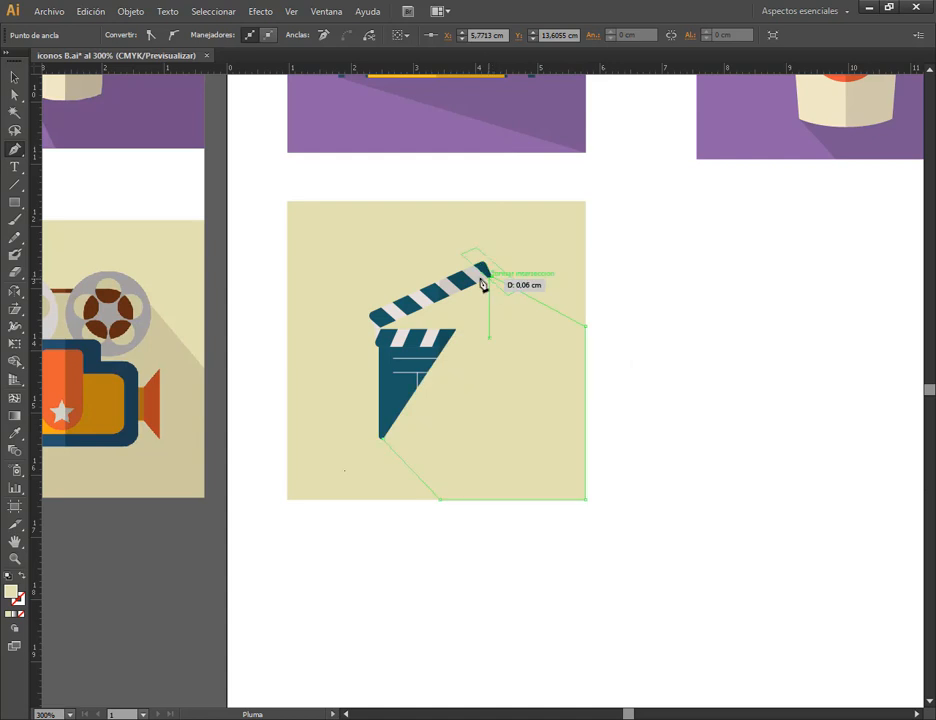
click(381, 317)
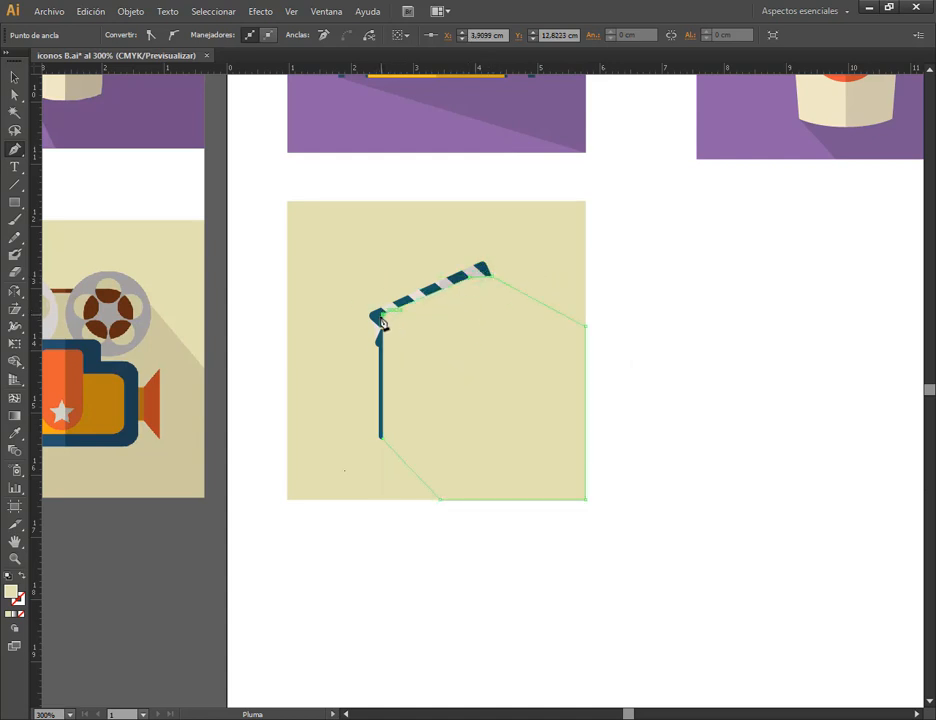
click(385, 440)
key(v)
- Fill the long-shadow shape with 50% black and close the colour options
click(328, 11)
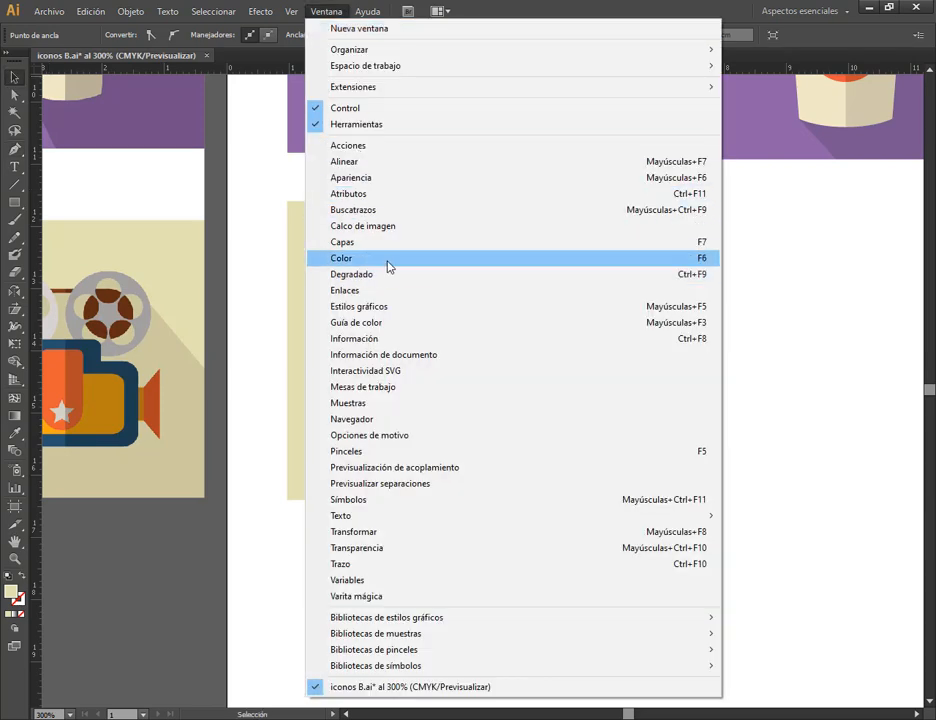
click(386, 263)
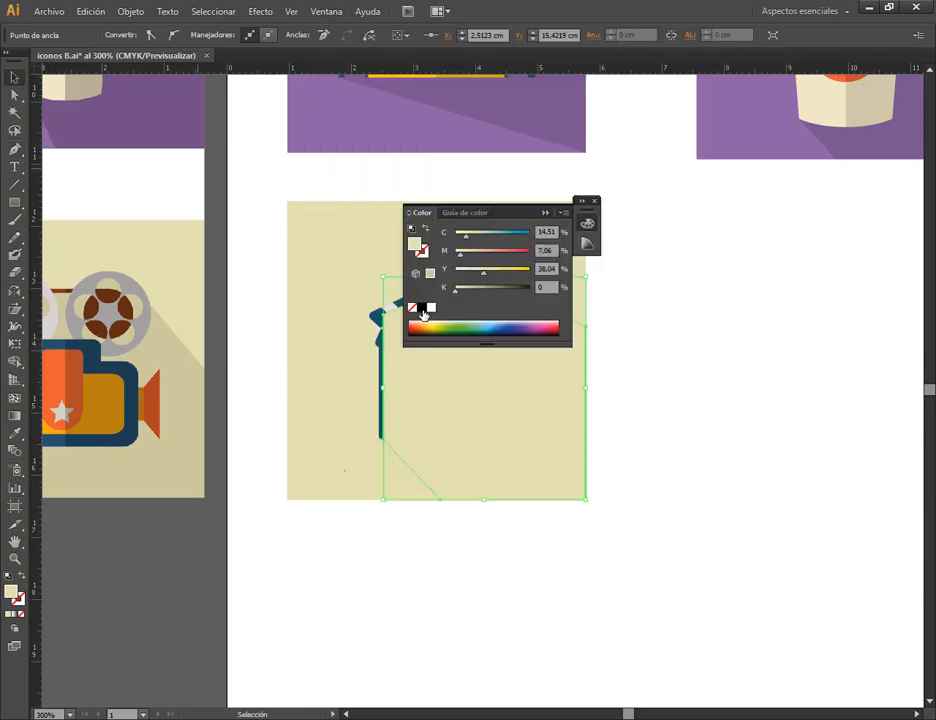
click(421, 308)
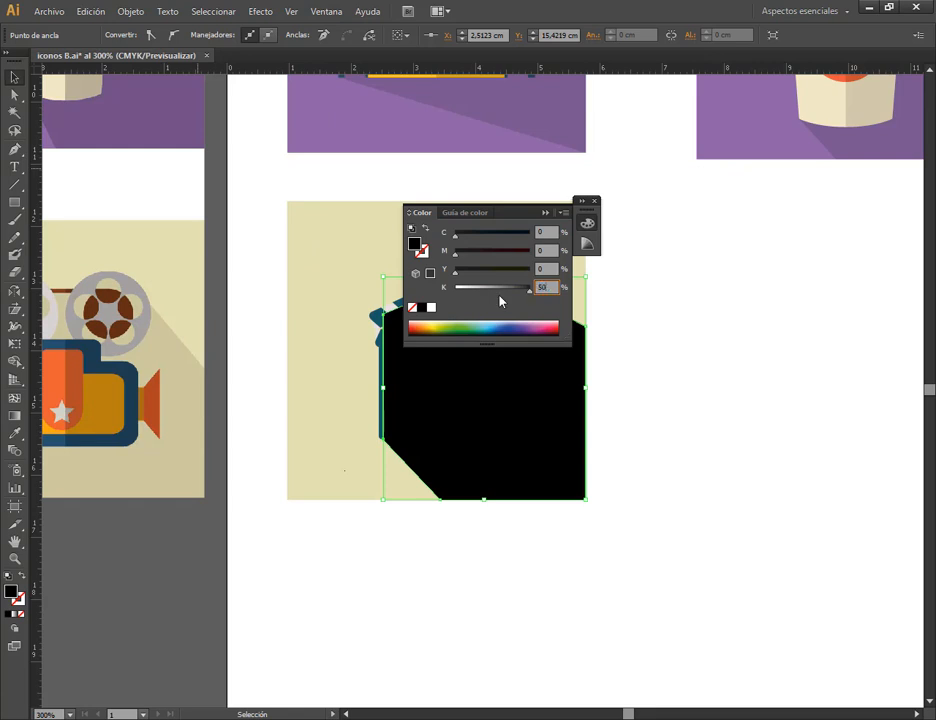
key(Return)
click(596, 203)
click(600, 215)
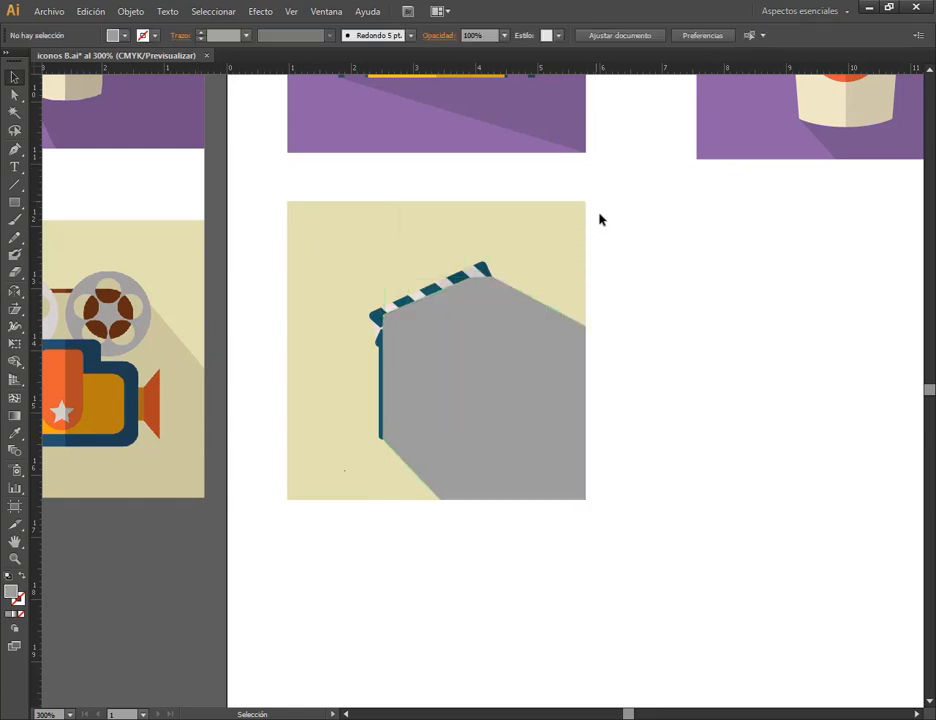
- Bring the clapperboard group to the front, above the grey shadow shape
click(460, 281)
right_click(460, 281)
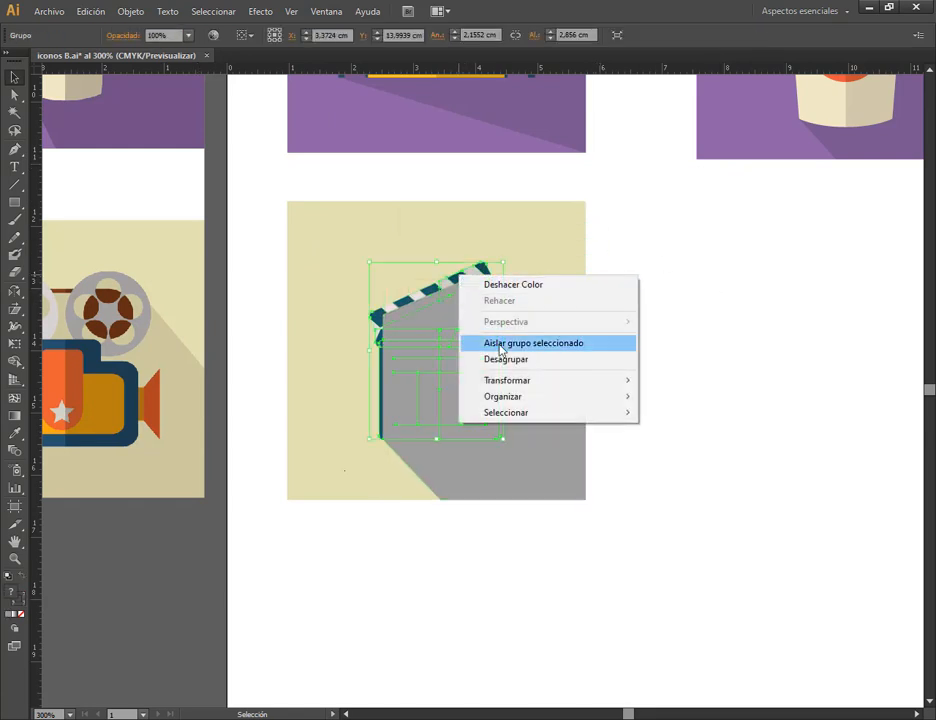
mouse_move(627, 401)
click(672, 399)
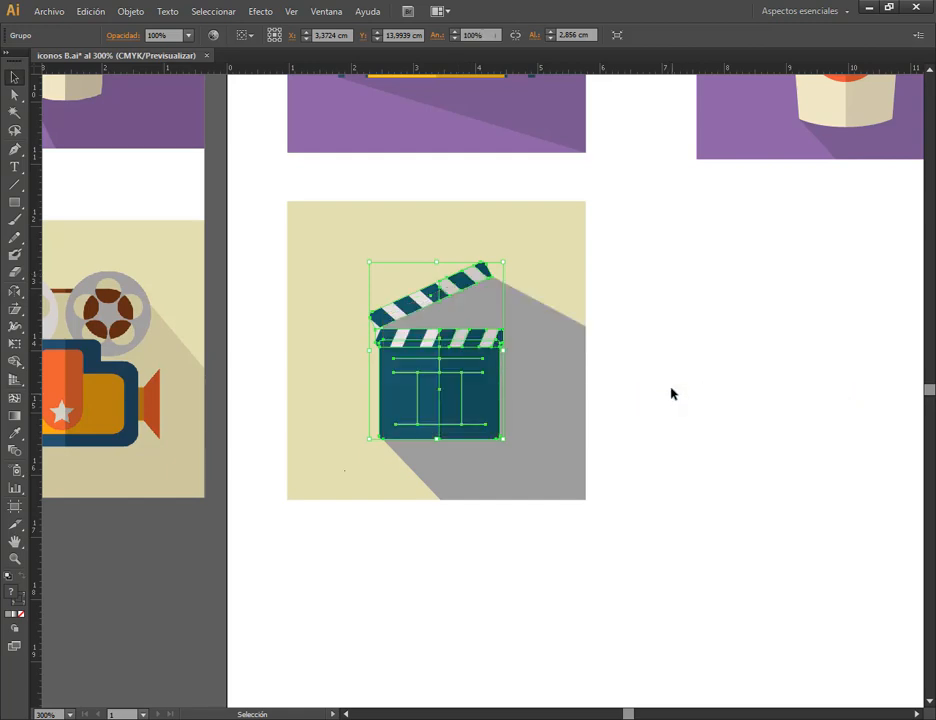
click(673, 391)
- Set the grey shadow shape's blending mode to Multiplicar and its opacity to 20%
click(583, 349)
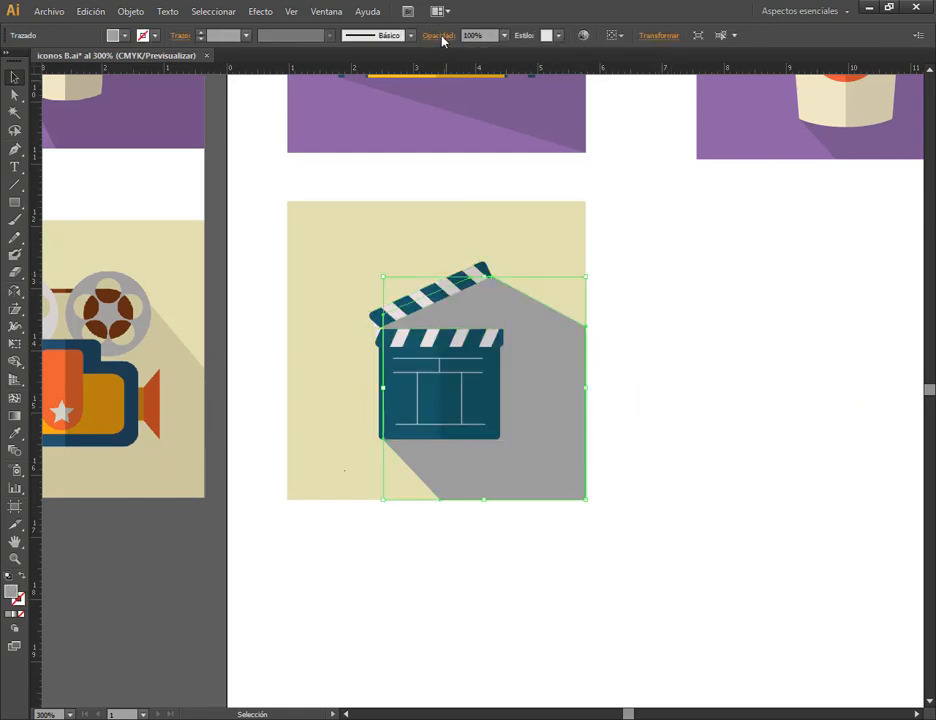
click(439, 36)
click(318, 59)
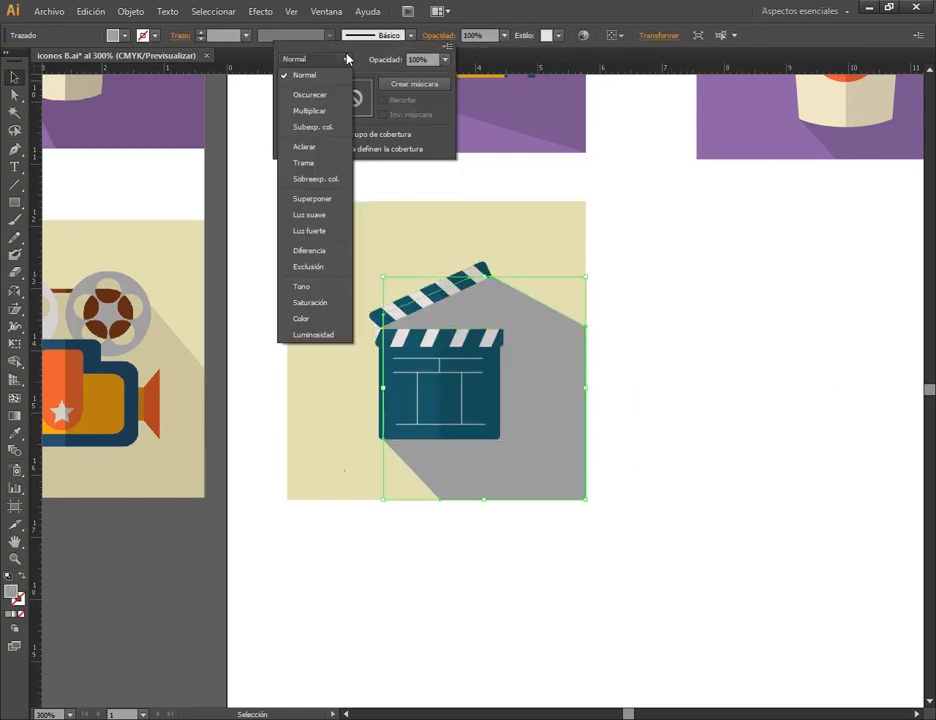
click(305, 113)
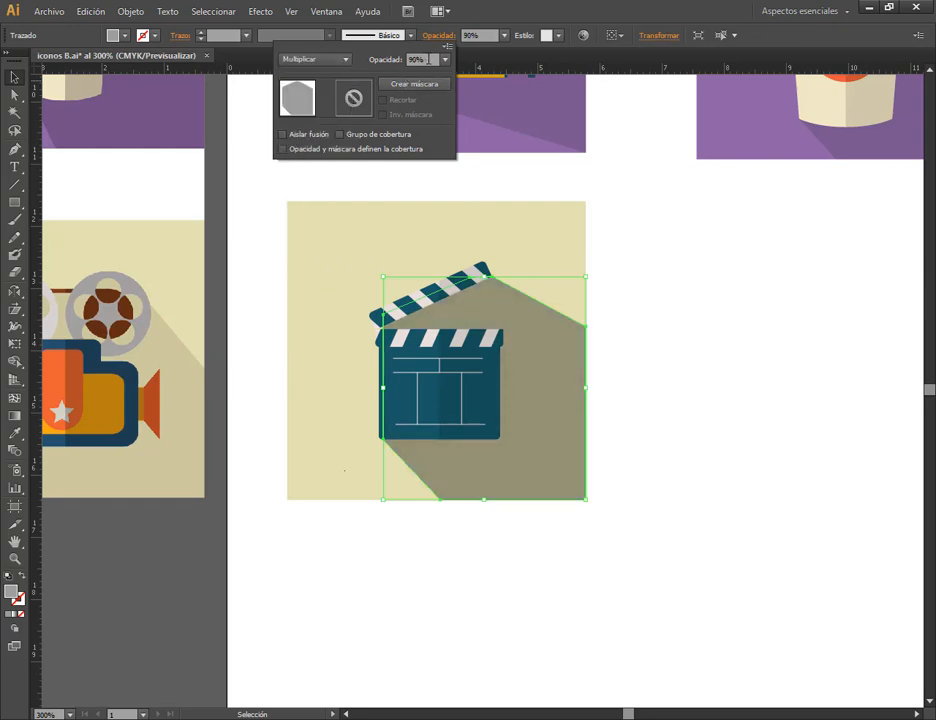
text(50)
key(Return)
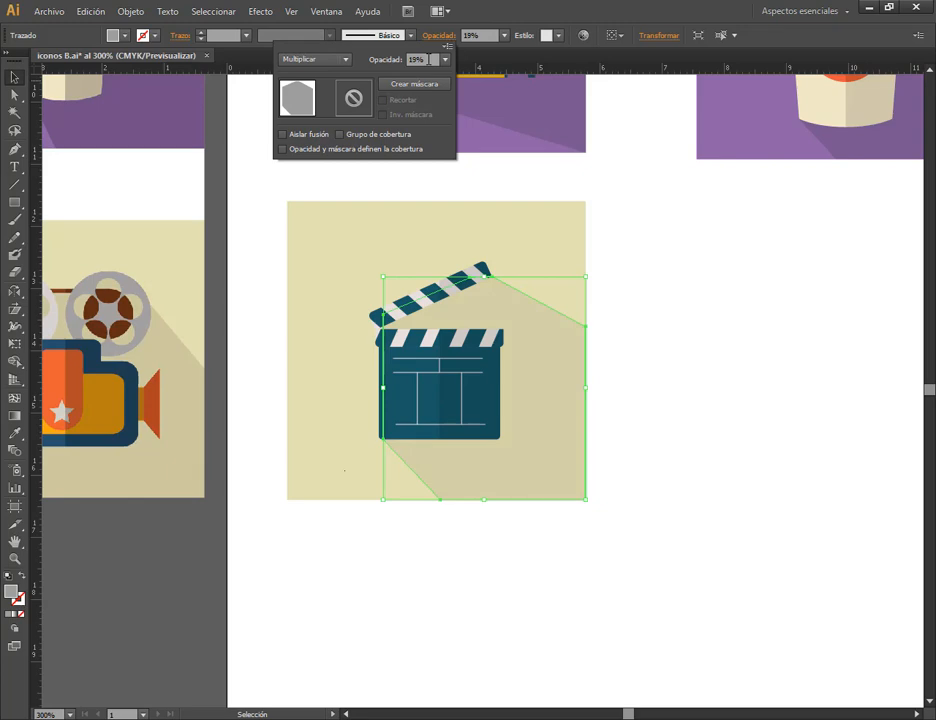
click(638, 308)
click(641, 418)
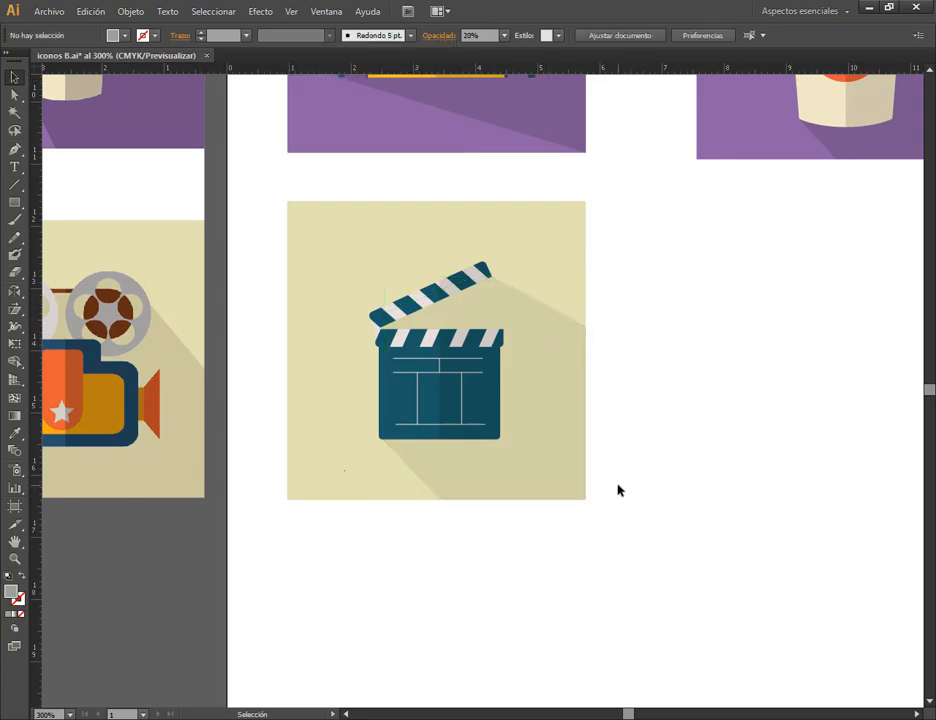
- Save the document and draw a wide rounded rectangle for the camera body below the reference movie camera icon
key(space)
drag(375, 391, 746, 363)
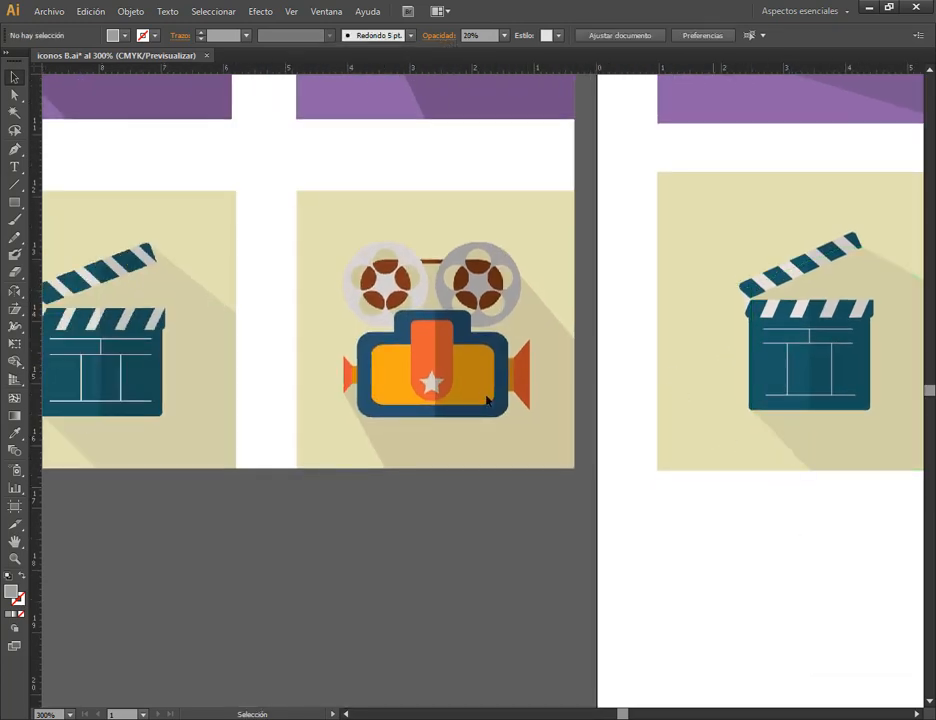
key(a)
key(v)
click(14, 205)
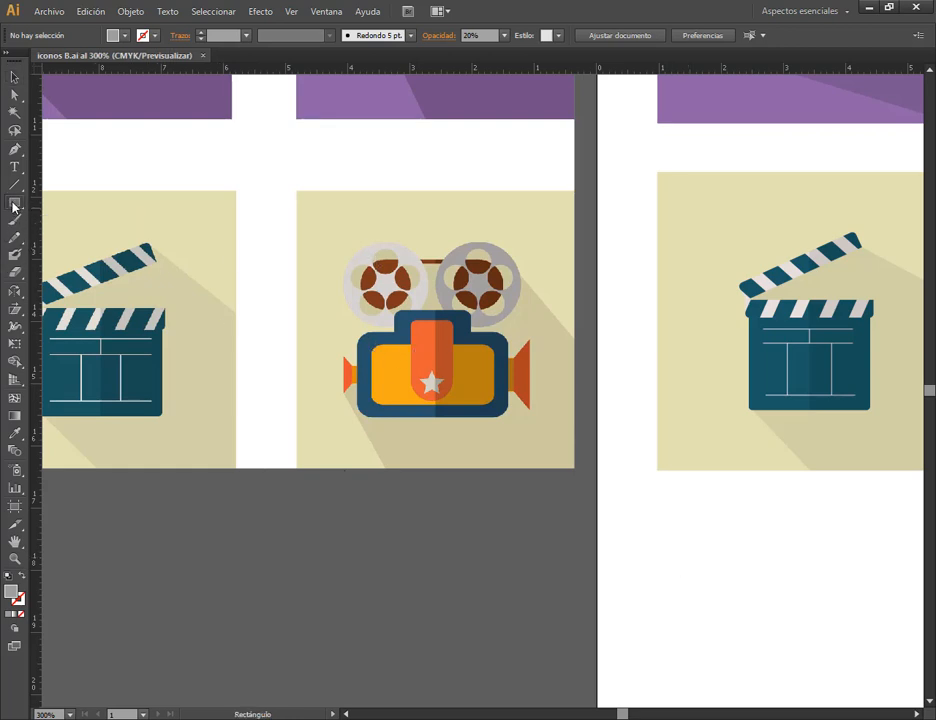
drag(14, 205, 48, 217)
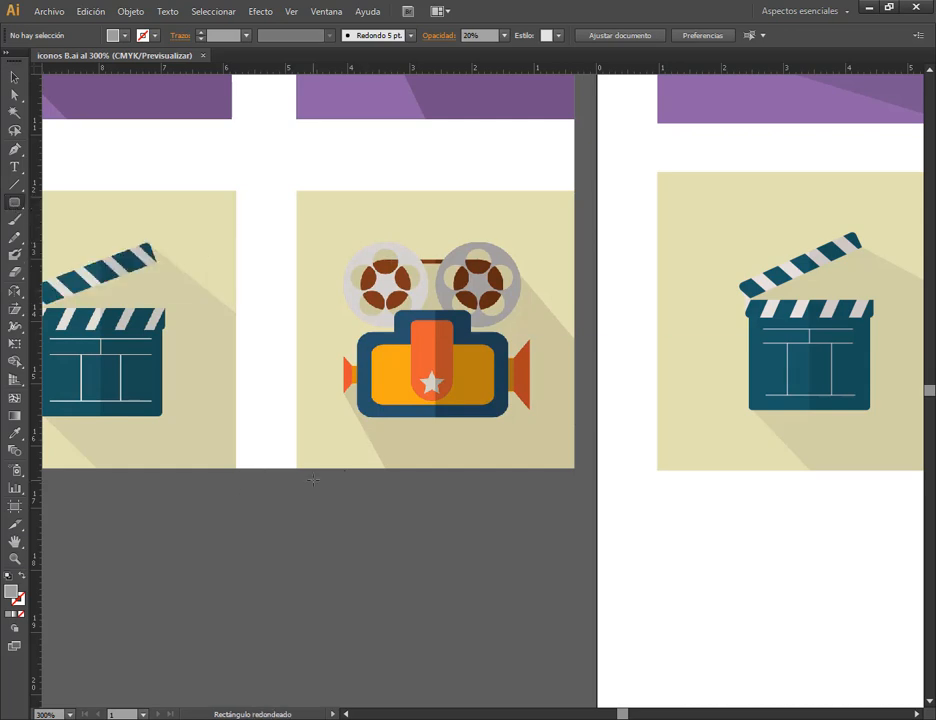
drag(343, 506, 518, 600)
key(Left)
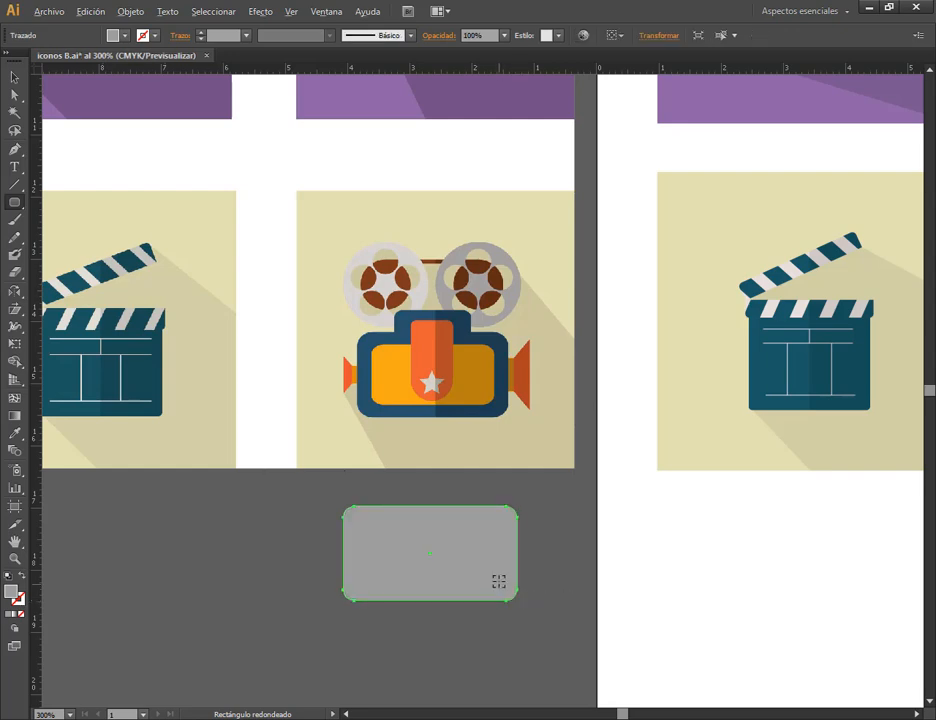
- Fill the rounded rectangle with the dark blue sampled from the reference camera's body
scroll(495, 579, up, 1)
key(i)
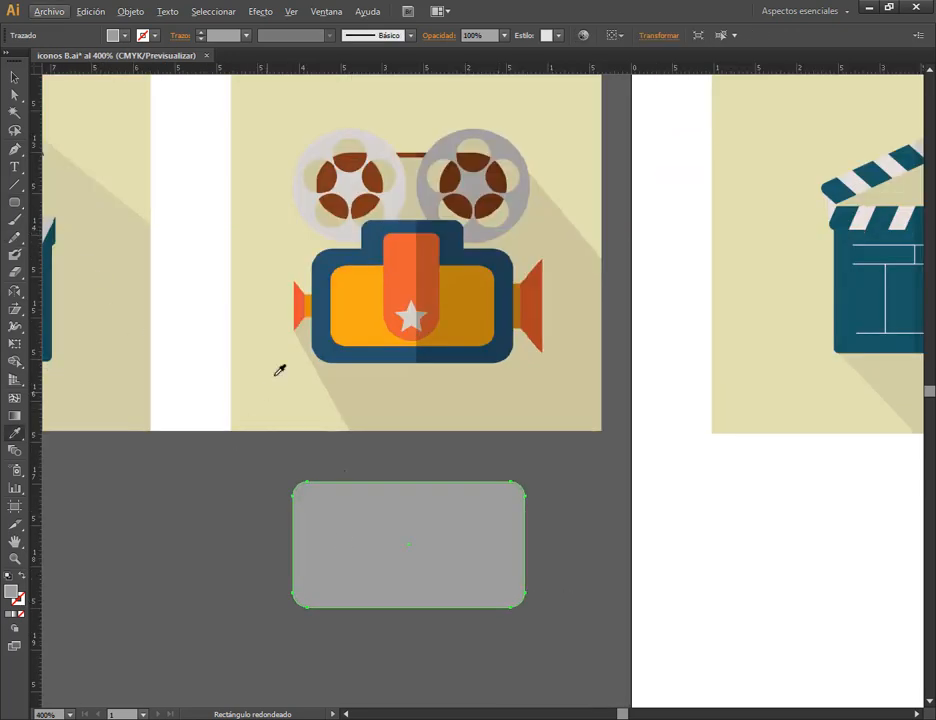
click(317, 267)
click(9, 80)
click(167, 559)
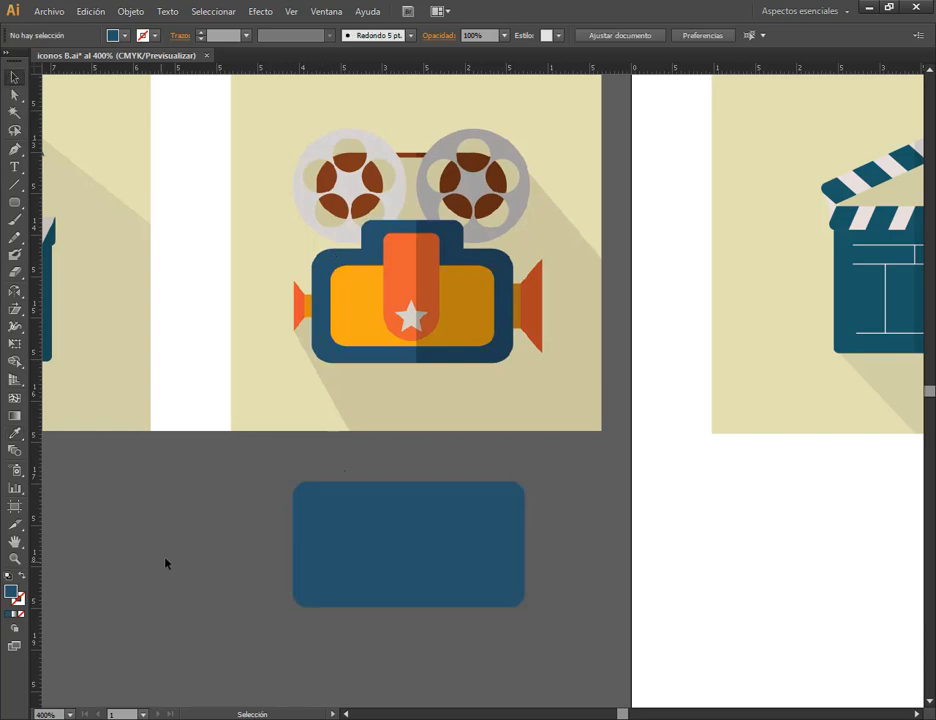
- Draw a smaller dark blue rounded rectangle overlapping the top edge of the camera body as its raised upper section
click(395, 517)
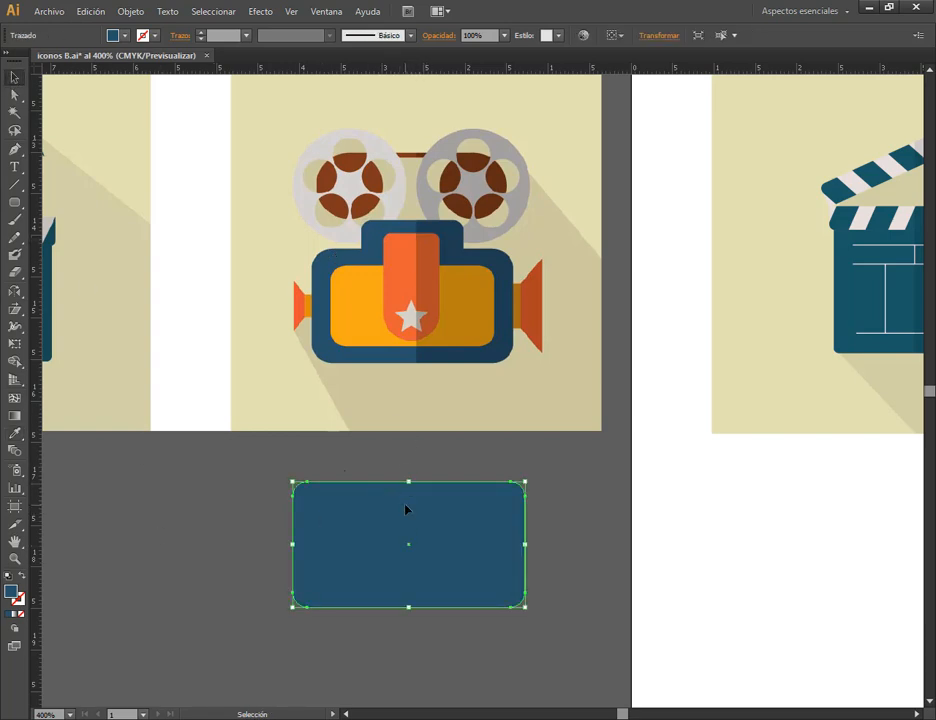
click(14, 202)
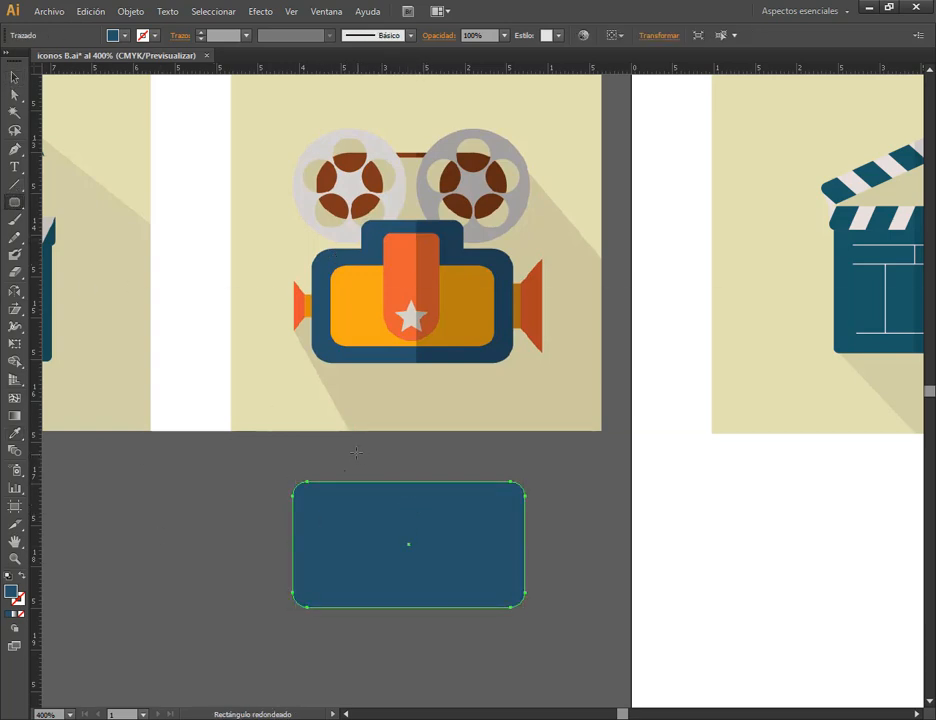
drag(355, 450, 471, 502)
click(15, 78)
click(183, 597)
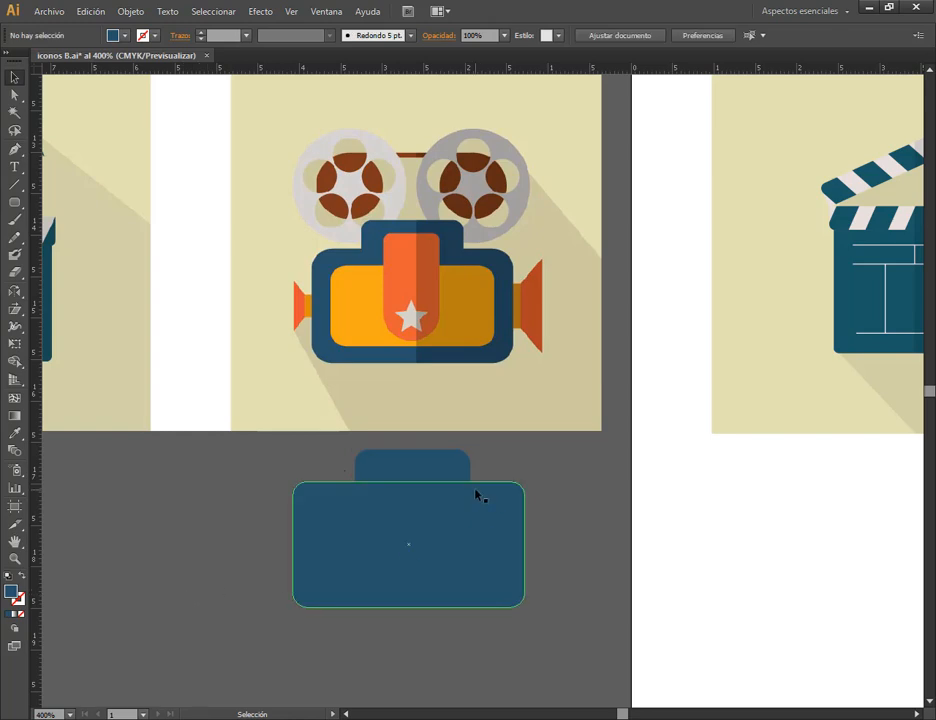
- Centre the upper section and the camera body horizontally on each other
drag(520, 459, 416, 536)
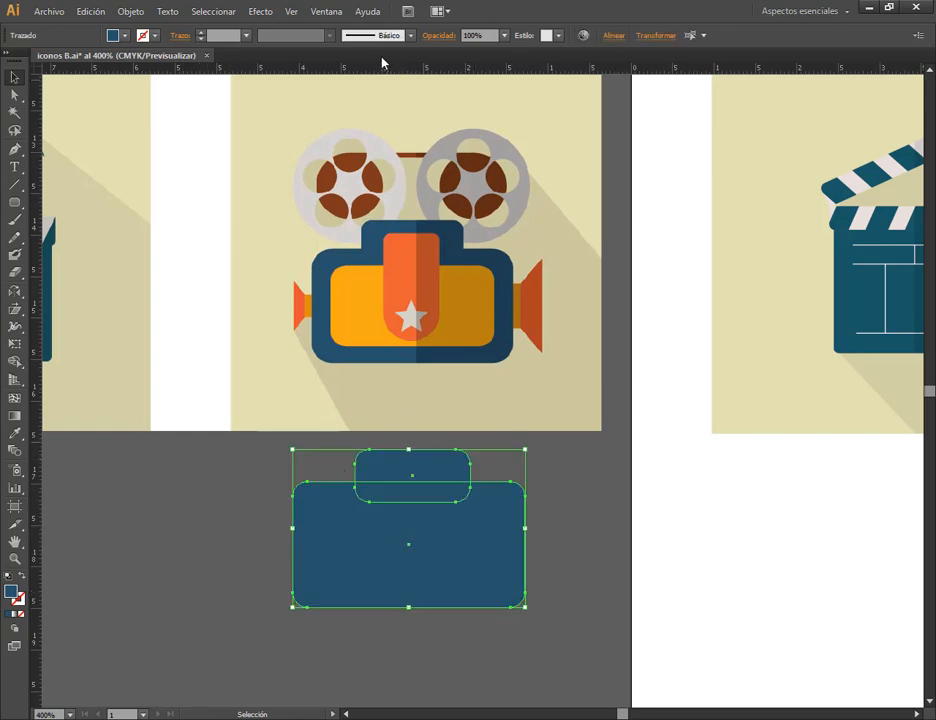
click(610, 35)
click(496, 74)
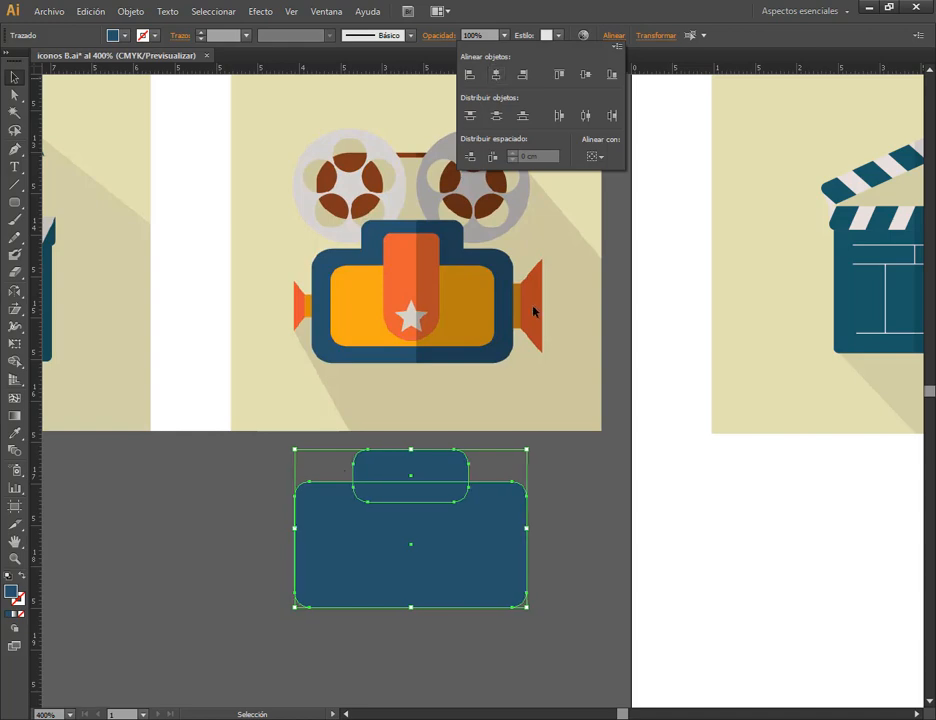
click(577, 512)
click(605, 489)
- Duplicate the camera body in place and shrink the copy about its centre to form the inner panel
click(517, 530)
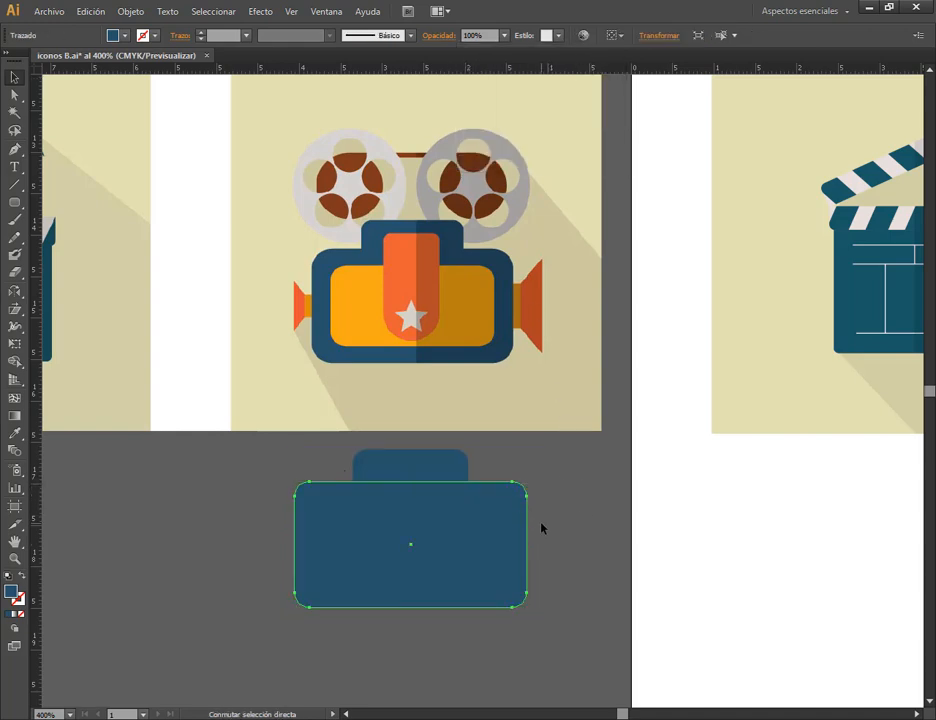
drag(526, 481, 519, 494)
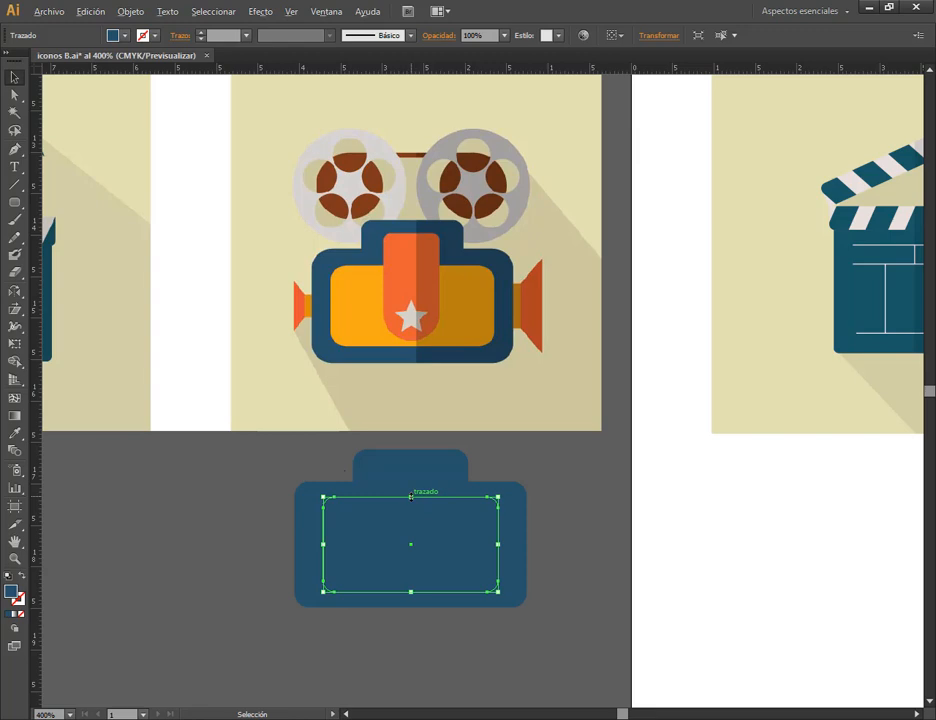
drag(410, 496, 411, 503)
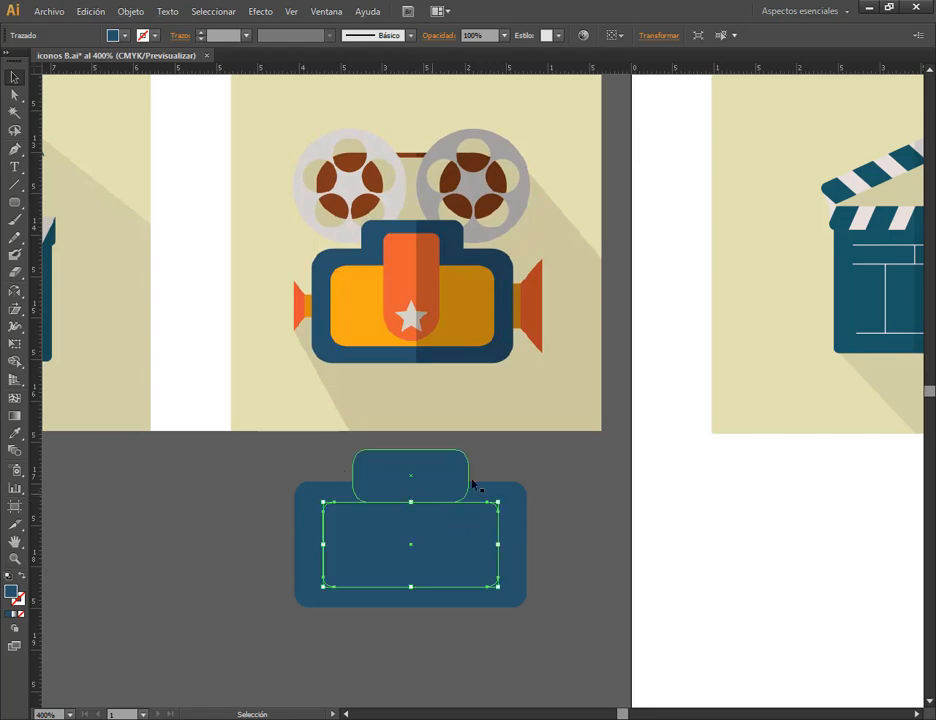
- Fill the inner panel with the yellow-orange sampled from the reference camera
click(462, 446)
click(438, 458)
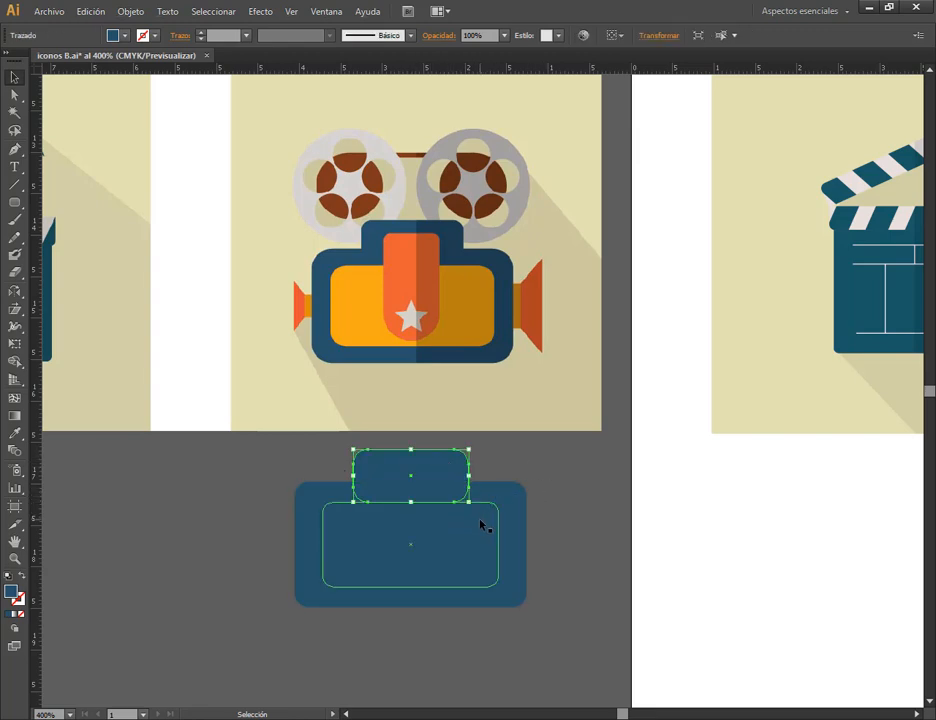
click(437, 543)
click(15, 436)
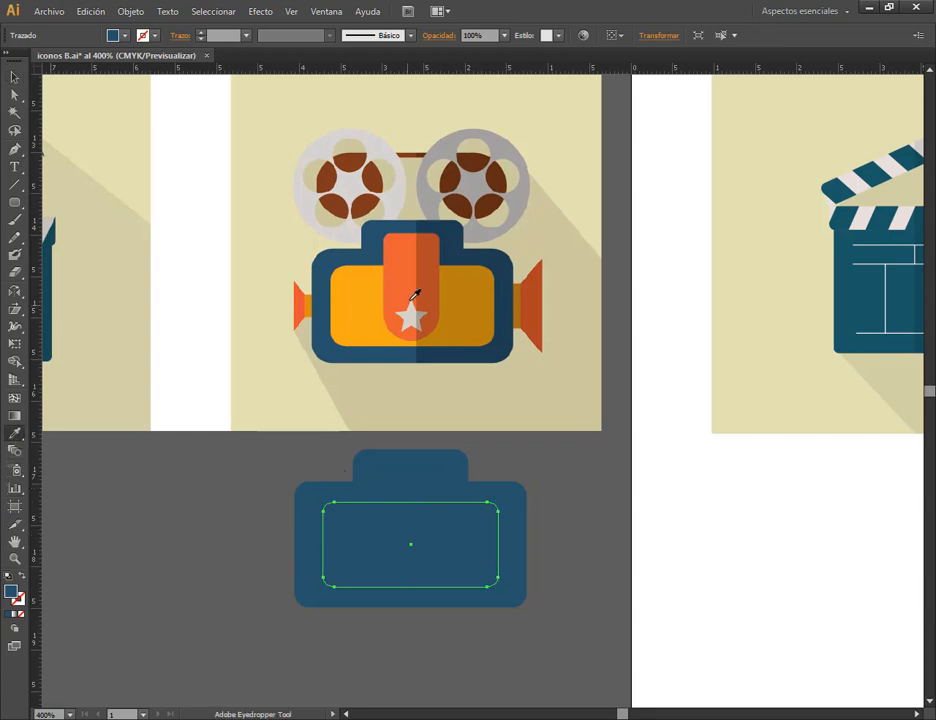
click(367, 302)
click(12, 80)
click(165, 528)
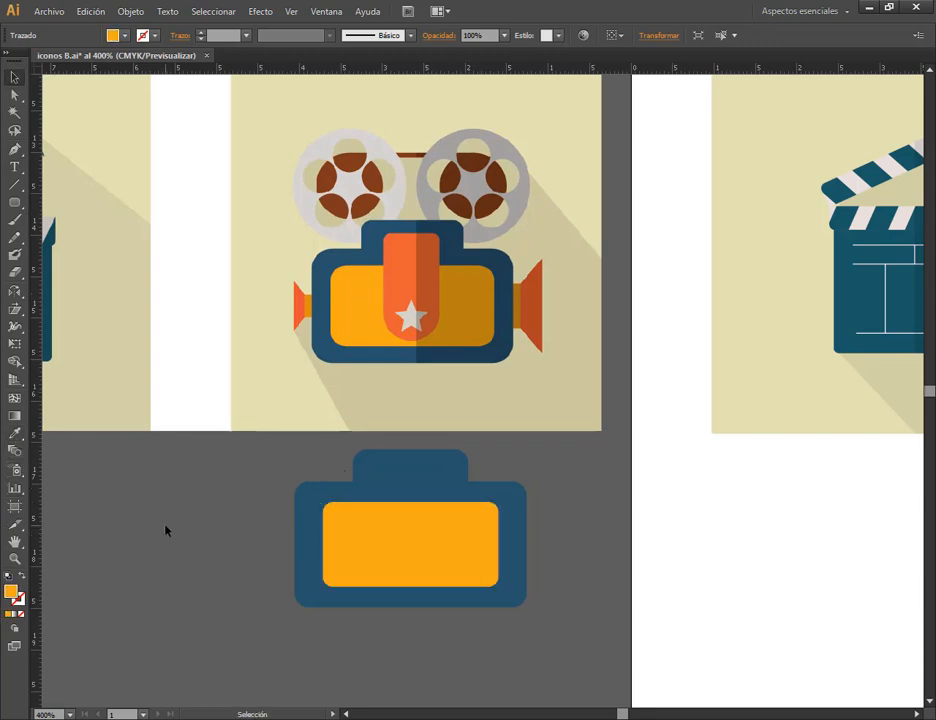
- Widen the yellow-orange inner panel slightly and symmetrically about its centre
scroll(540, 535, up, 1)
click(451, 534)
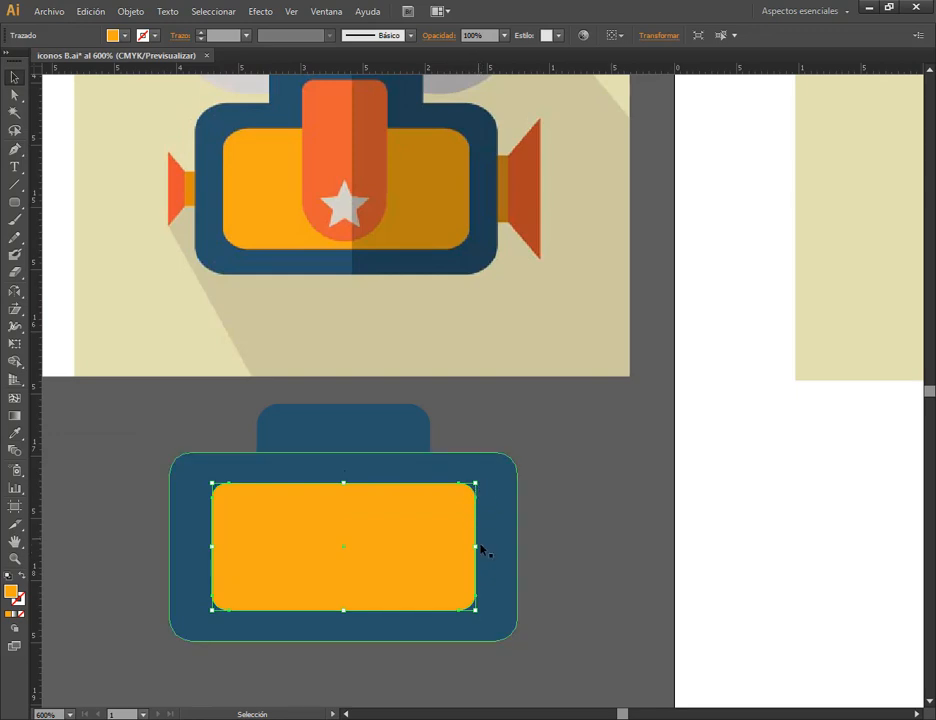
drag(475, 545, 482, 546)
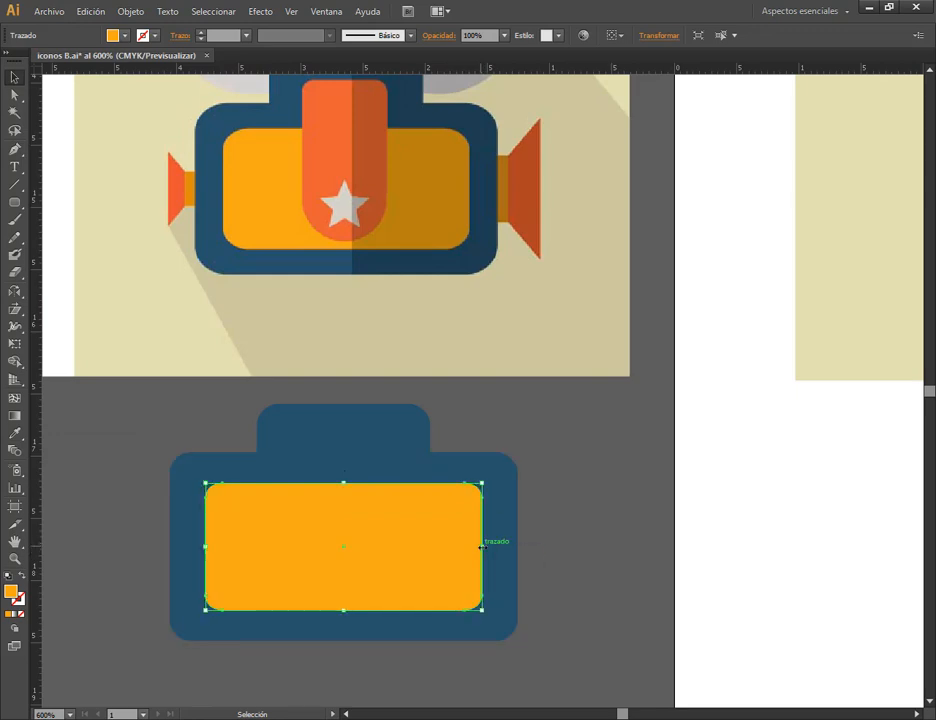
click(585, 556)
- Draw a vertical rounded rectangle about 0.67 by 1.28 cm over the camera's middle and fill it with the reference strap's orange
drag(567, 465, 568, 436)
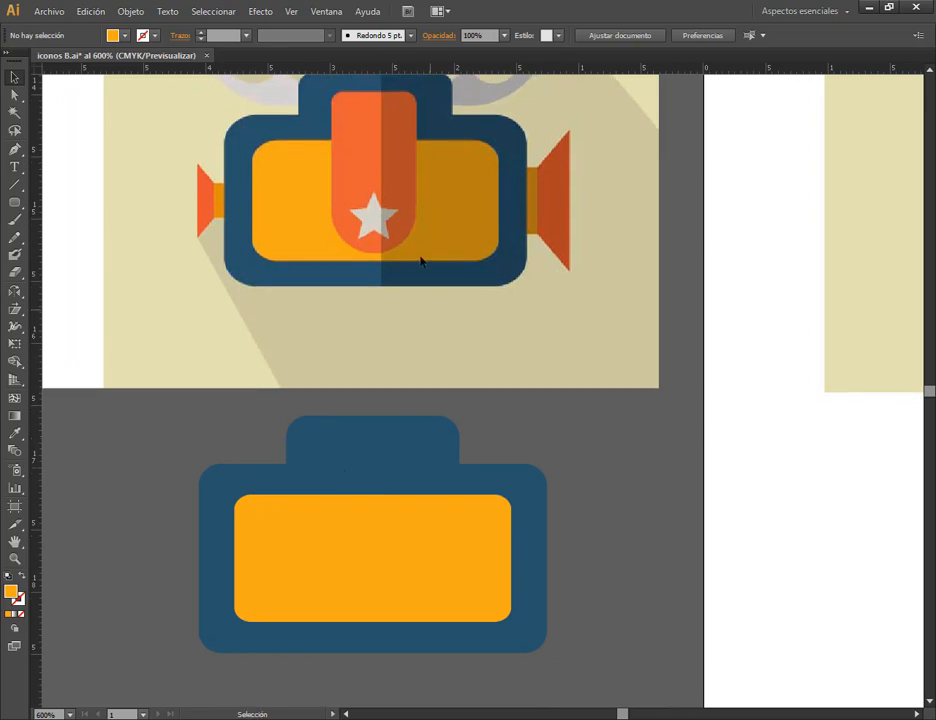
click(14, 202)
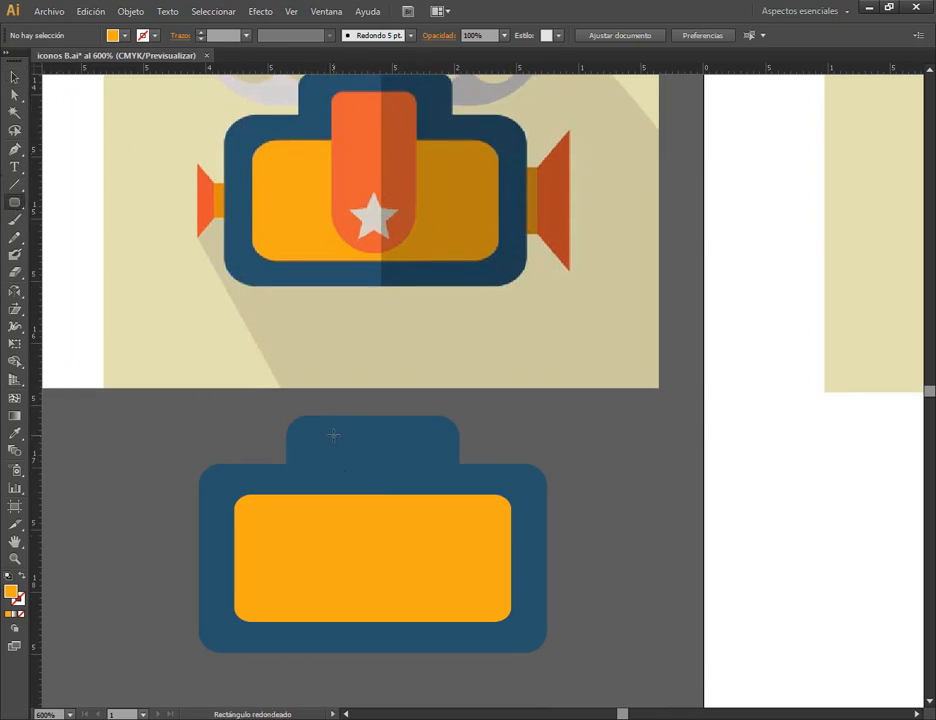
drag(334, 435, 416, 594)
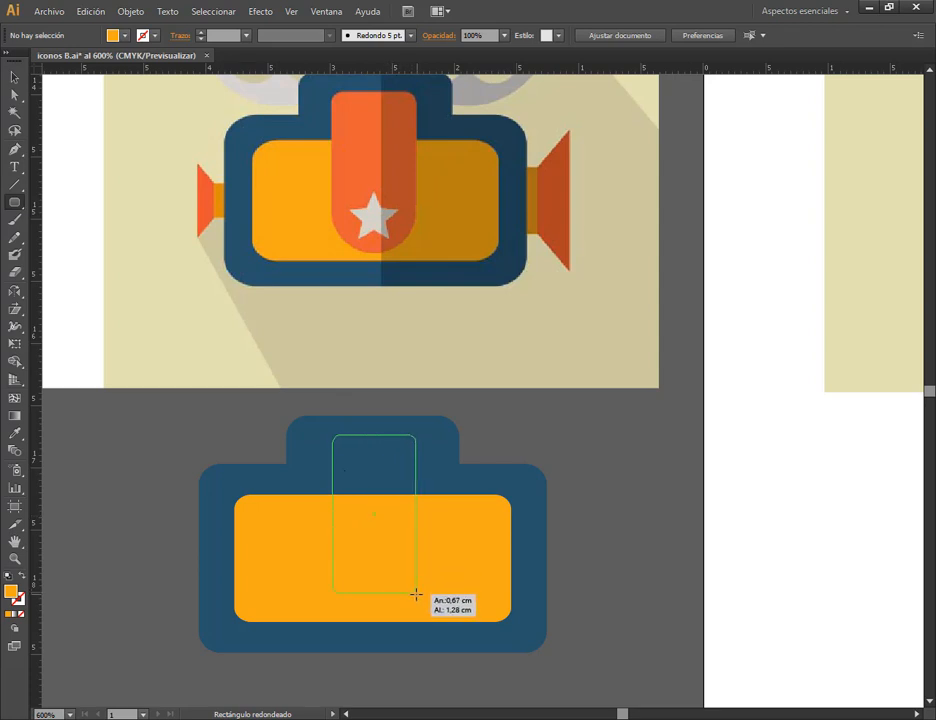
drag(416, 594, 416, 594)
click(14, 434)
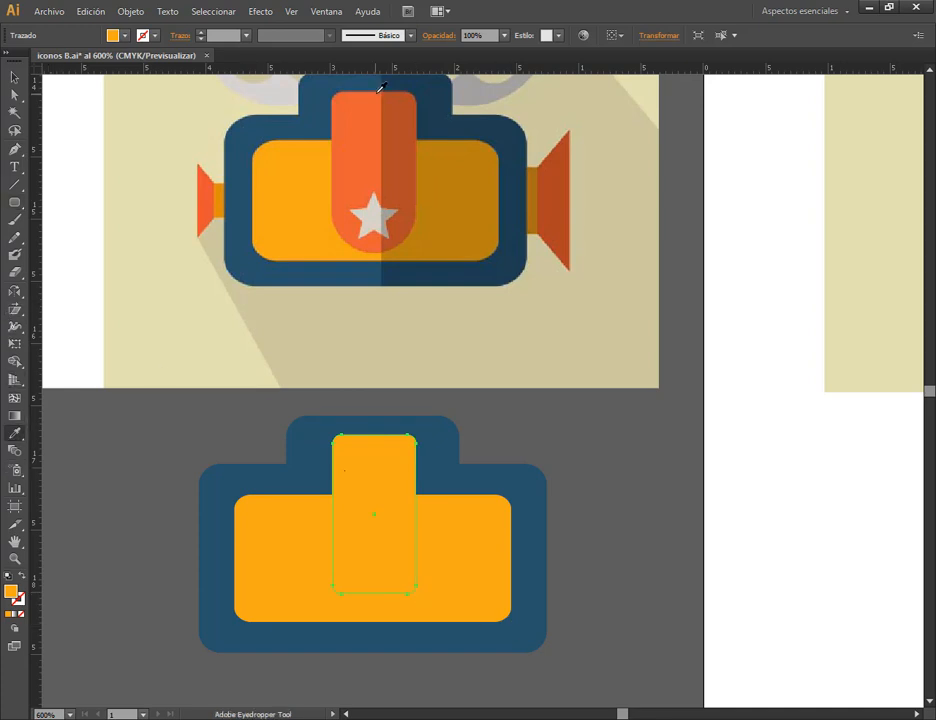
click(381, 88)
click(14, 77)
key(ctrl+shift+a)
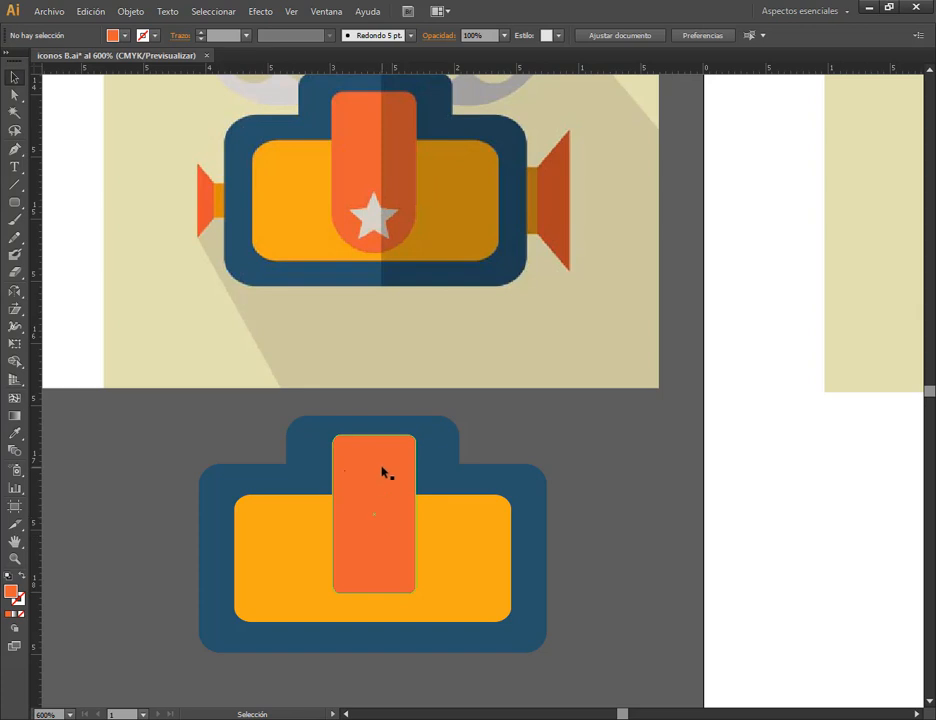
- Centre the orange strap horizontally with the other camera body shapes
click(384, 477)
drag(522, 428, 382, 533)
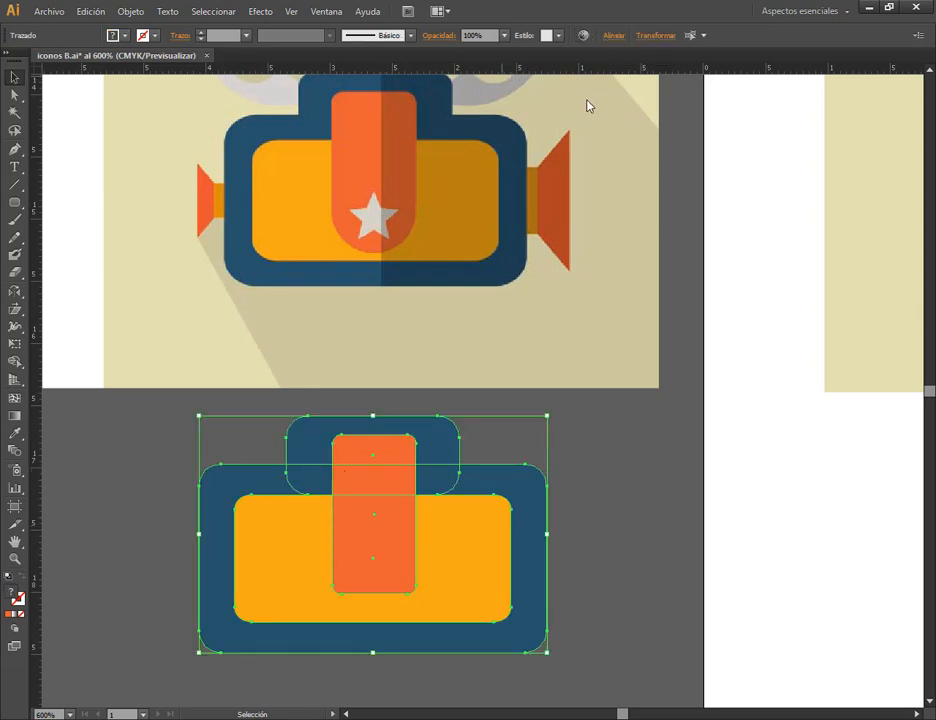
click(612, 35)
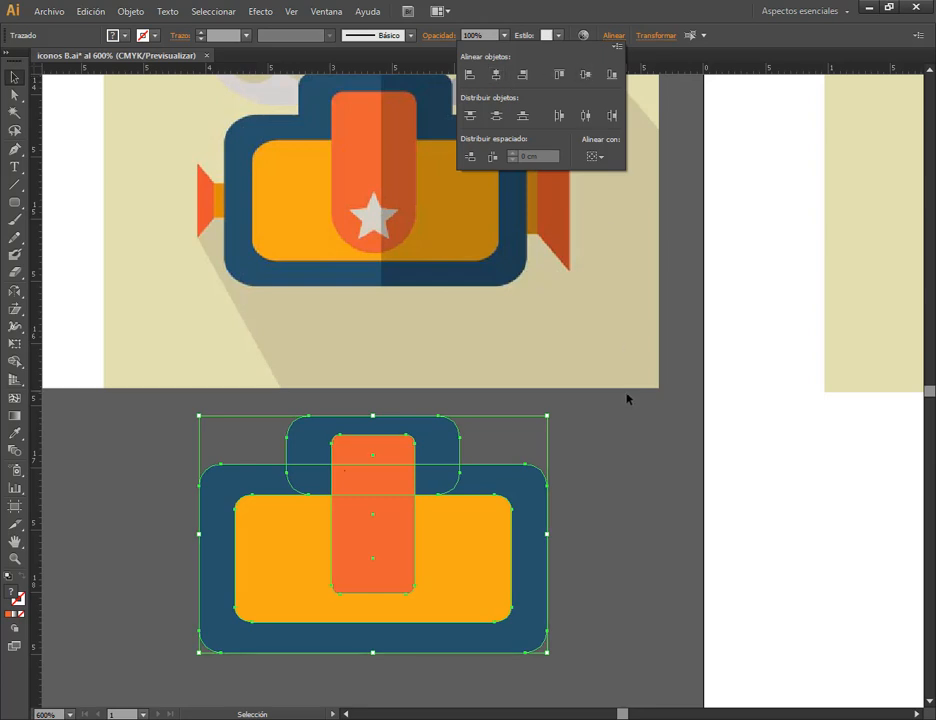
click(423, 504)
click(622, 449)
- Draw an orange circle as wide as the strap at its lower end to form a rounded tip
click(382, 534)
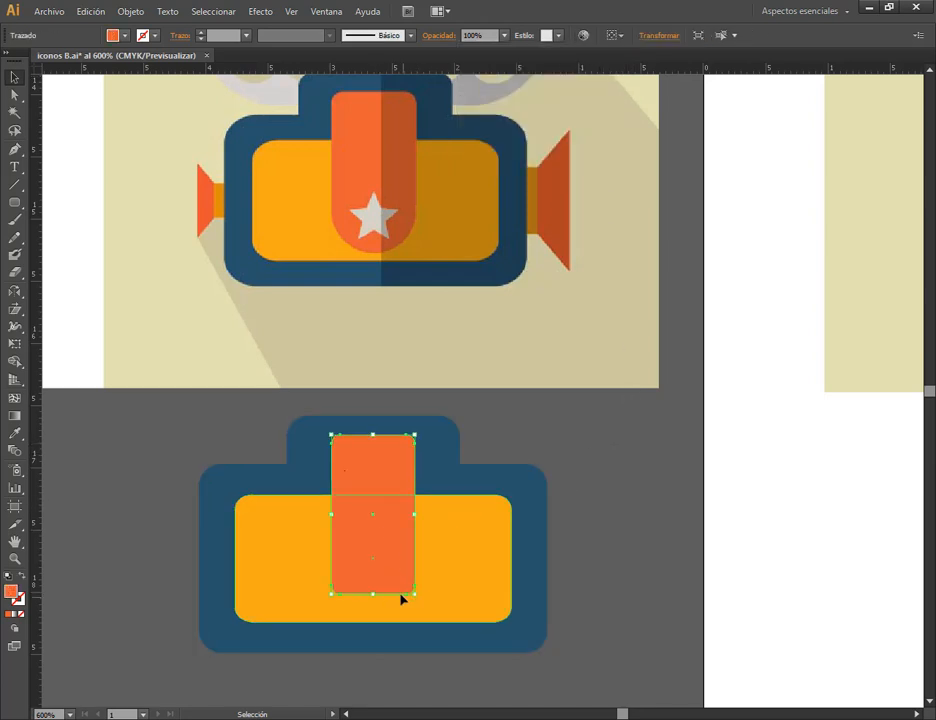
drag(14, 205, 62, 236)
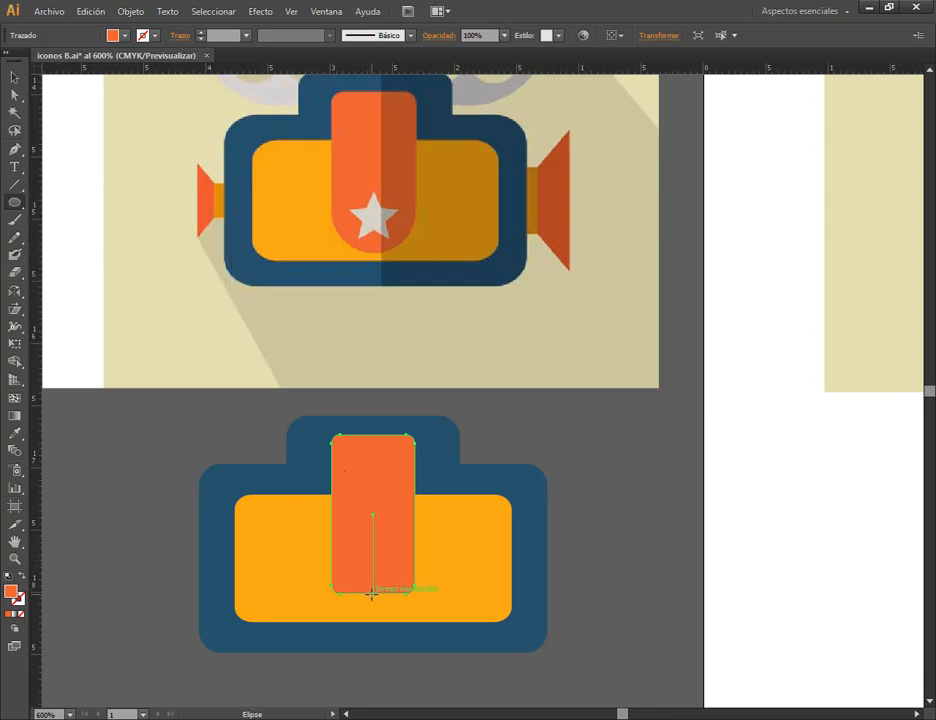
drag(372, 593, 378, 554)
key(v)
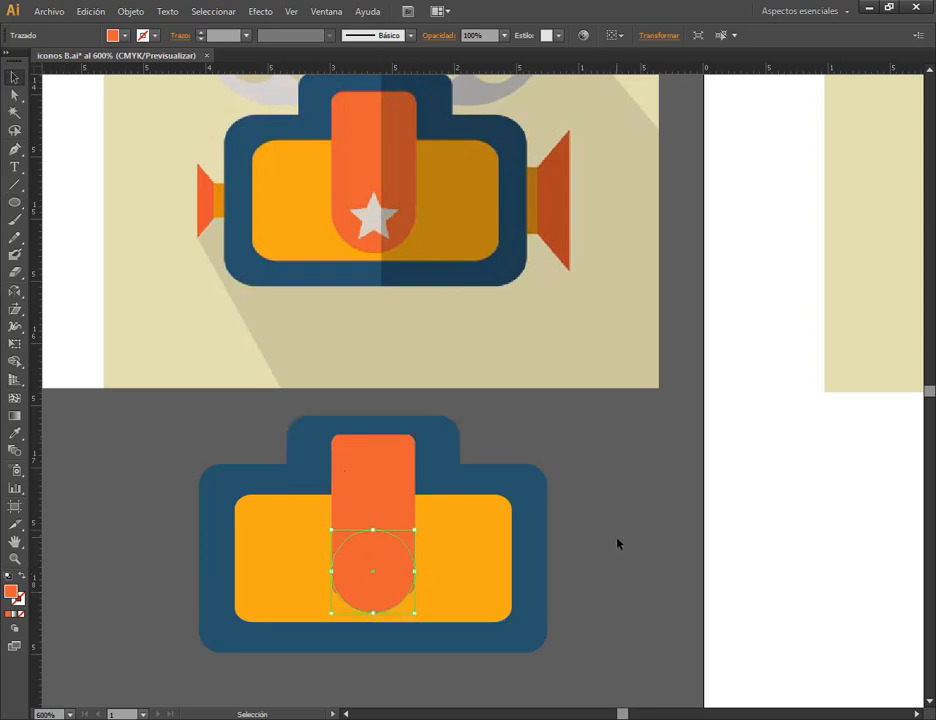
- Shorten the orange strap rectangle from below until its lower corners are hidden inside the circle's outline
click(642, 596)
click(380, 585)
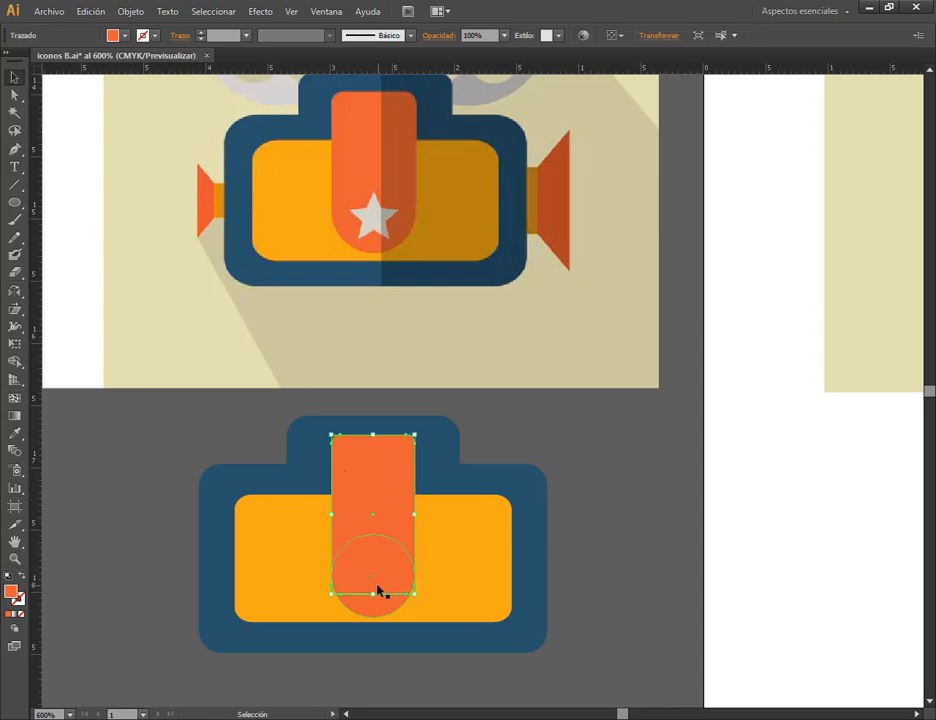
drag(380, 593, 372, 590)
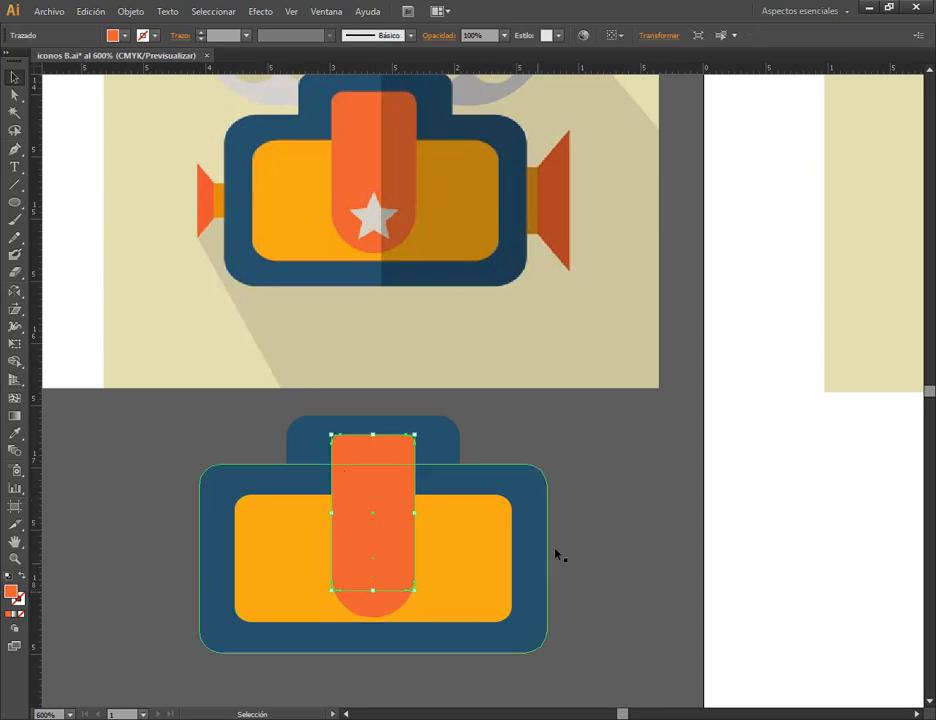
click(640, 568)
scroll(359, 626, up, 5)
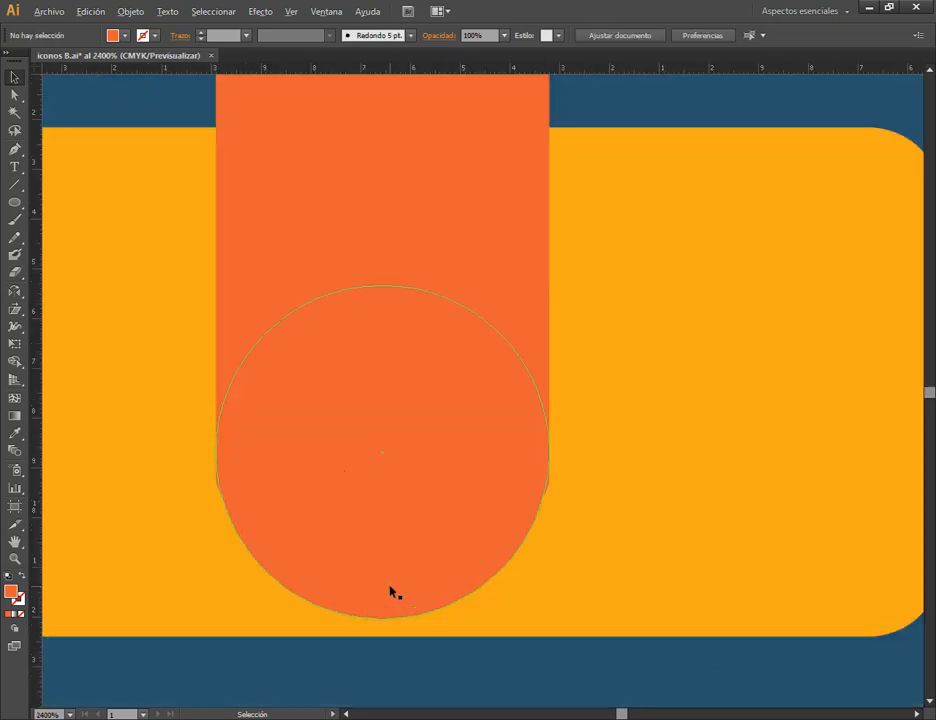
click(446, 297)
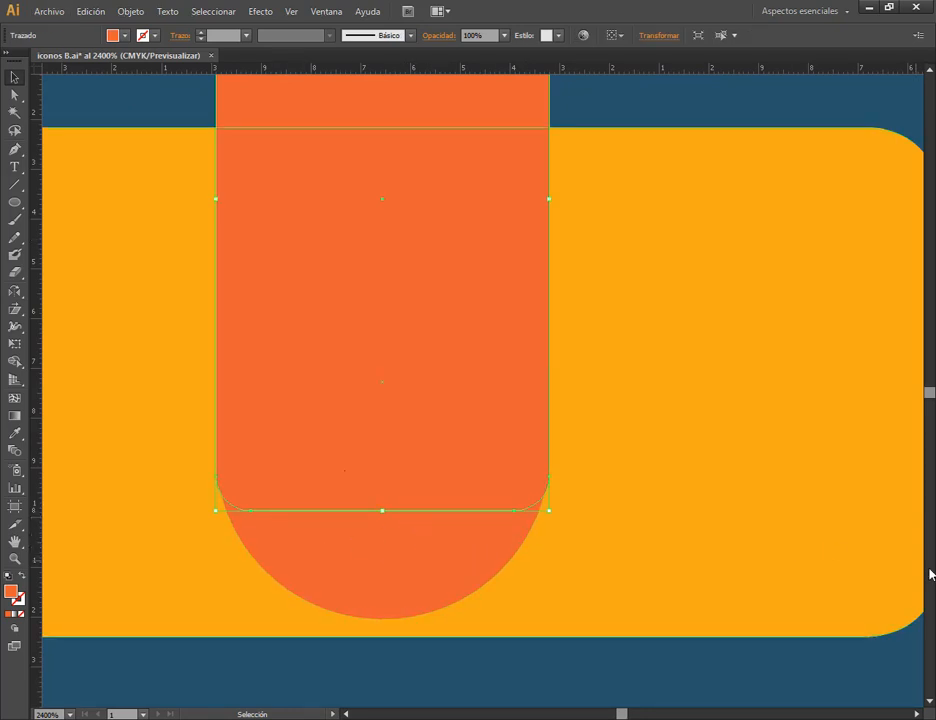
click(629, 106)
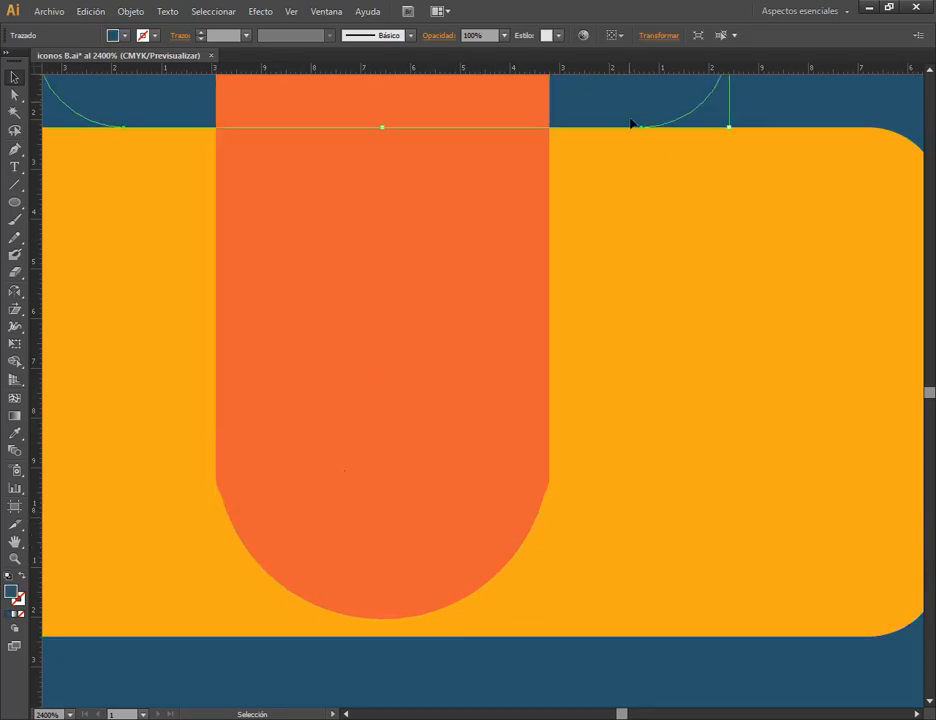
click(320, 514)
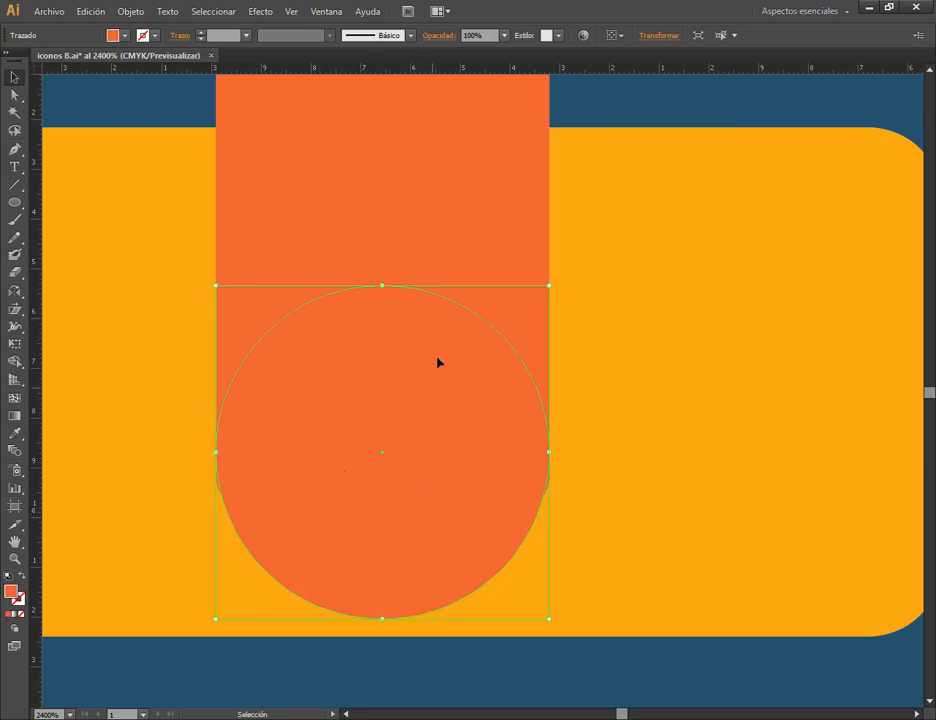
click(445, 246)
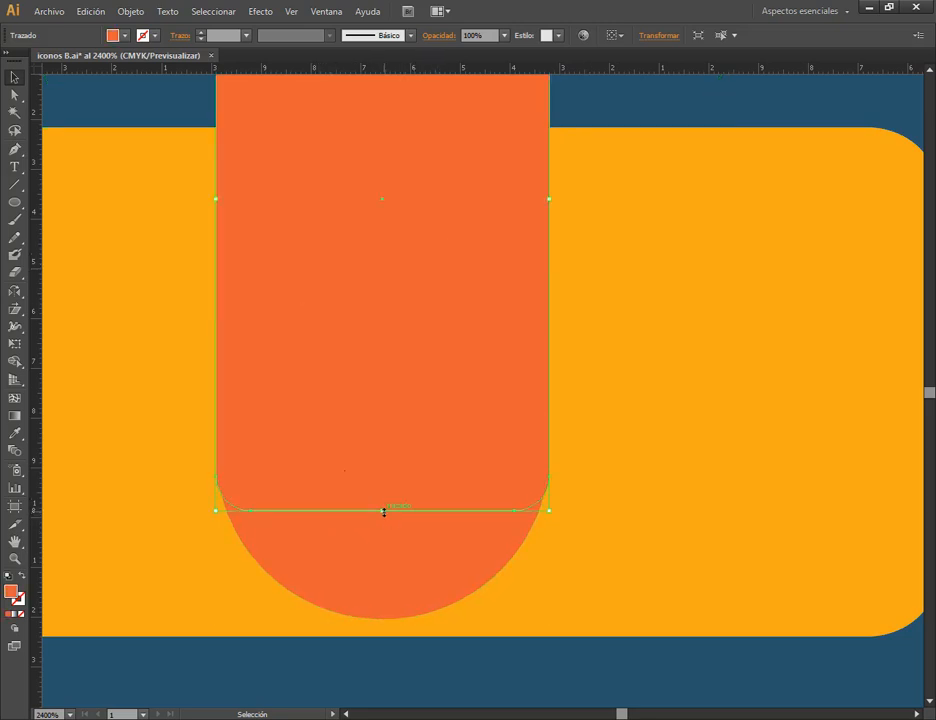
drag(383, 512, 384, 485)
click(652, 524)
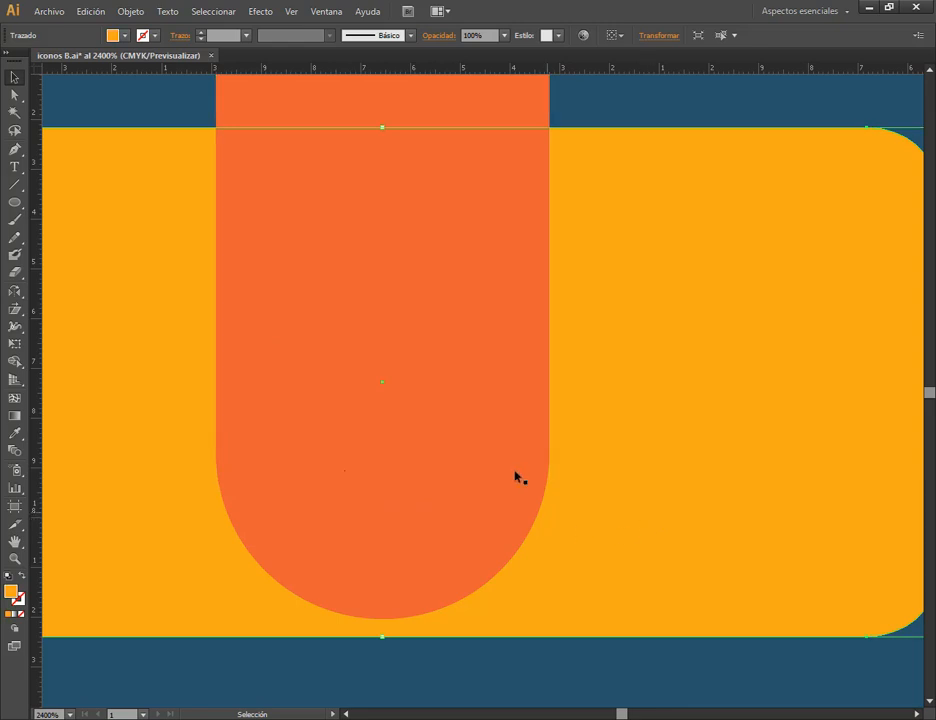
- Unite the orange strap rectangle and the circle into one shape with Buscatrazos
scroll(519, 478, down, 5)
drag(543, 451, 502, 562)
click(392, 533)
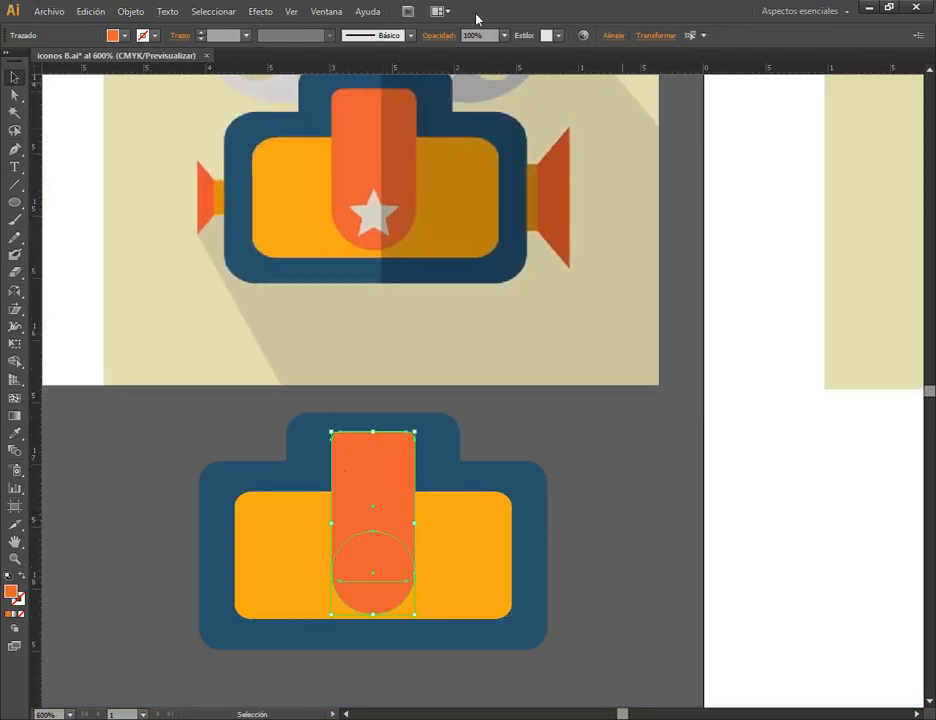
click(325, 11)
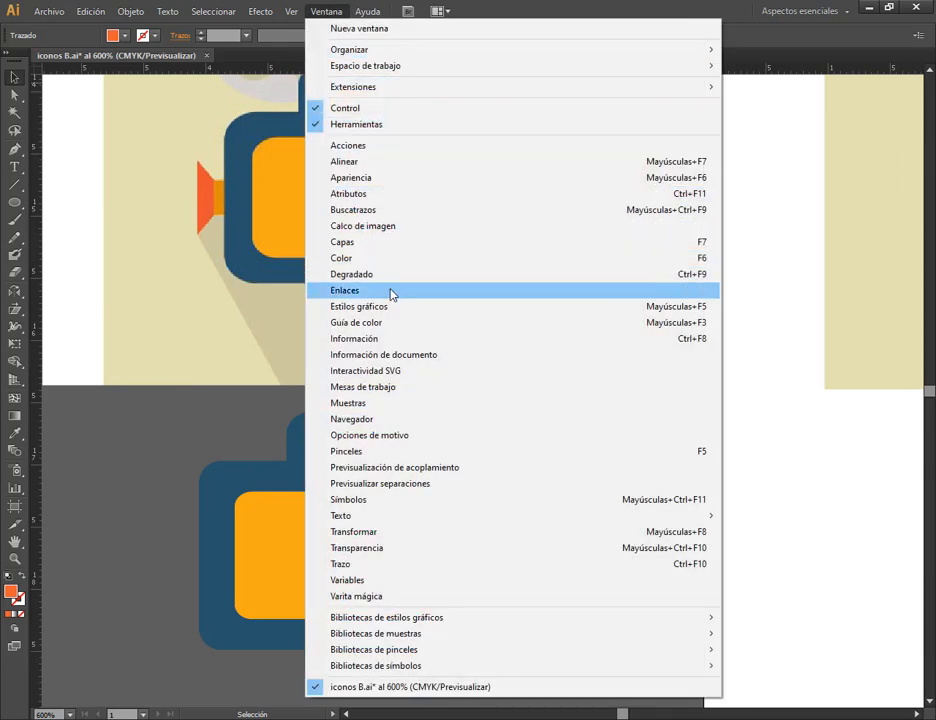
click(391, 210)
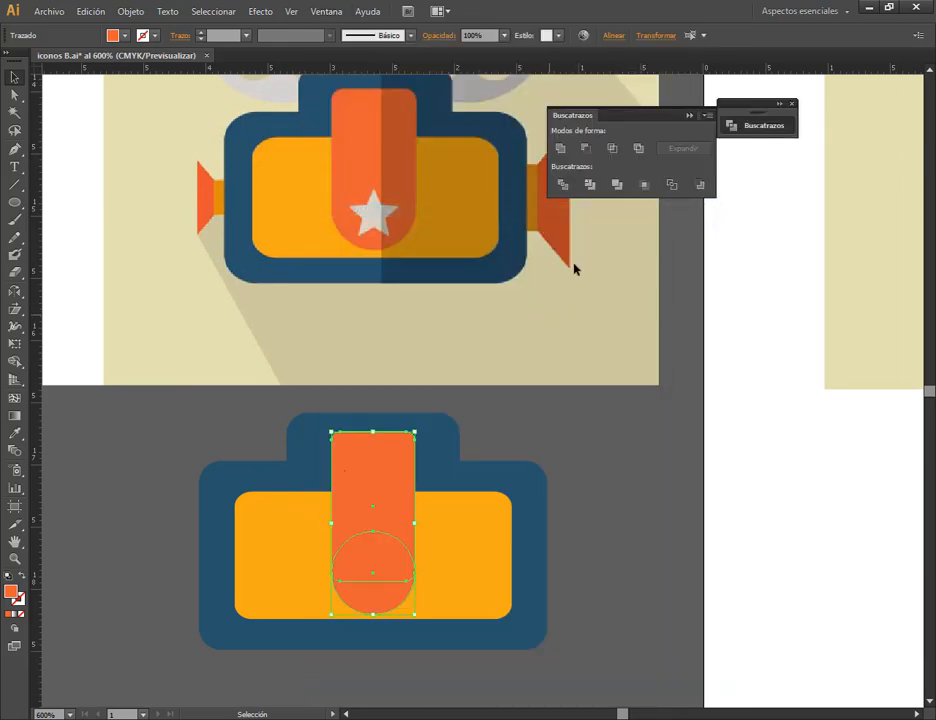
click(563, 149)
- Unite the two blue camera body shapes into one outline with Buscatrazos and move its panel clear of the artwork
click(501, 469)
shift+click(455, 428)
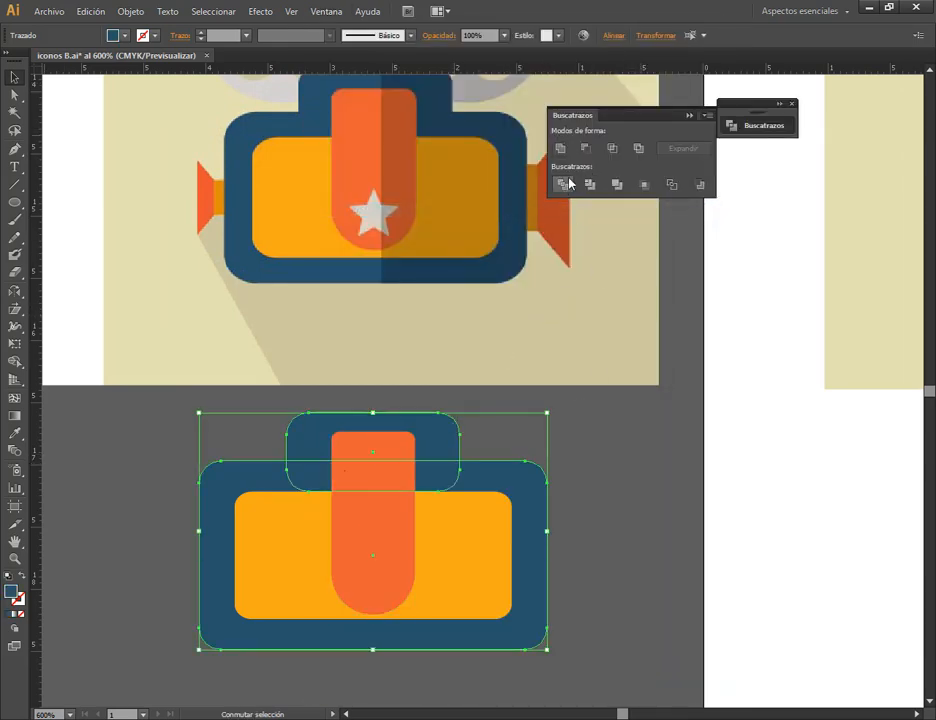
click(561, 148)
drag(768, 229, 783, 293)
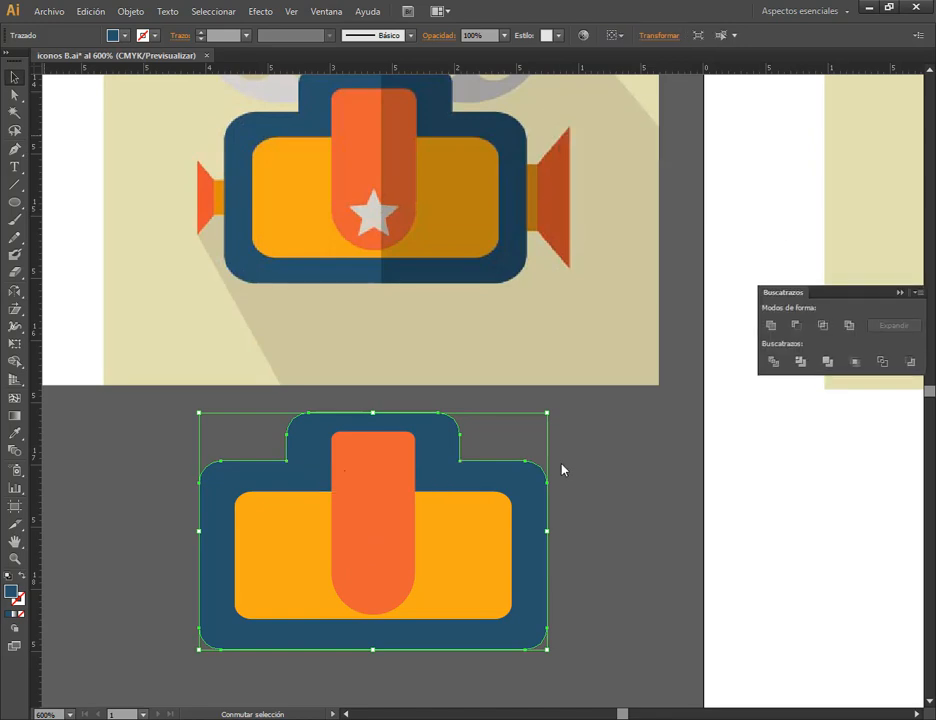
- Draw a large circle over the camera body's upper-left corner and fill it with the reference reel's light grey
click(578, 449)
key(space)
drag(588, 385, 629, 536)
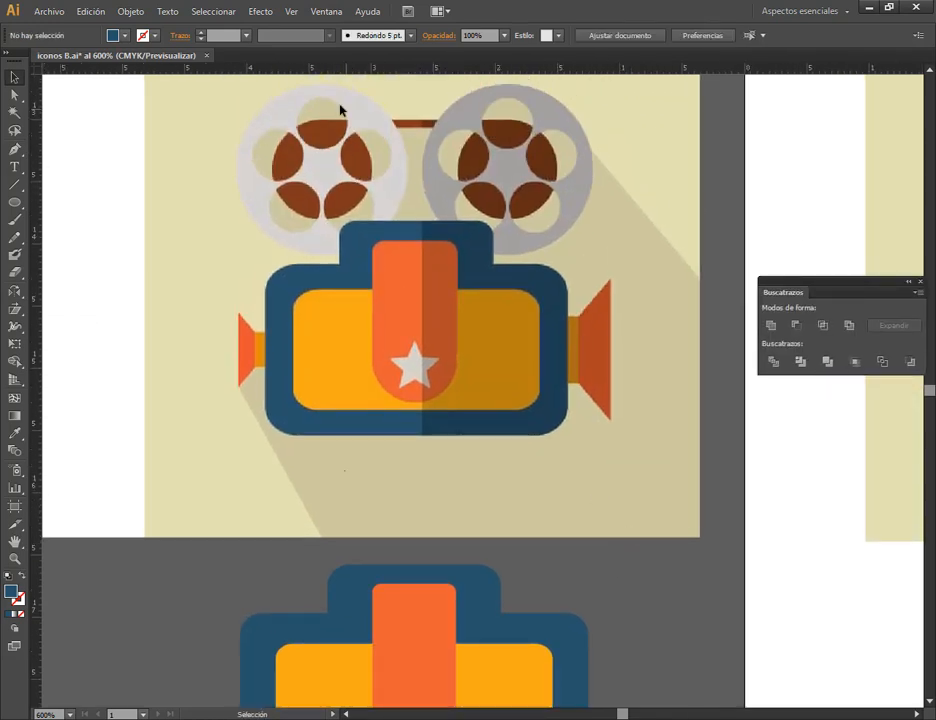
click(14, 202)
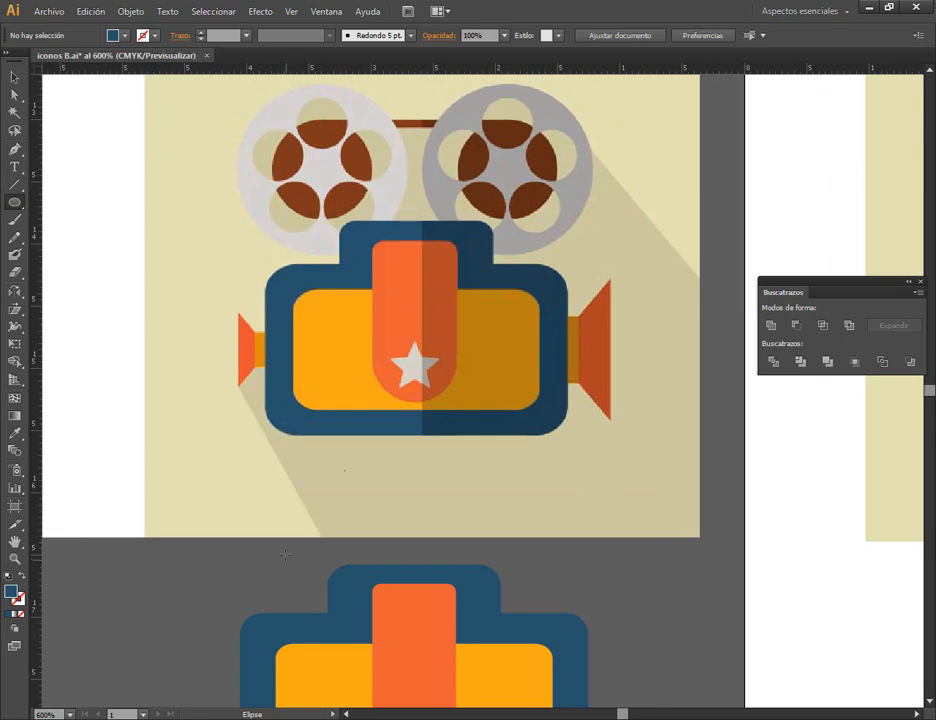
drag(285, 553, 383, 638)
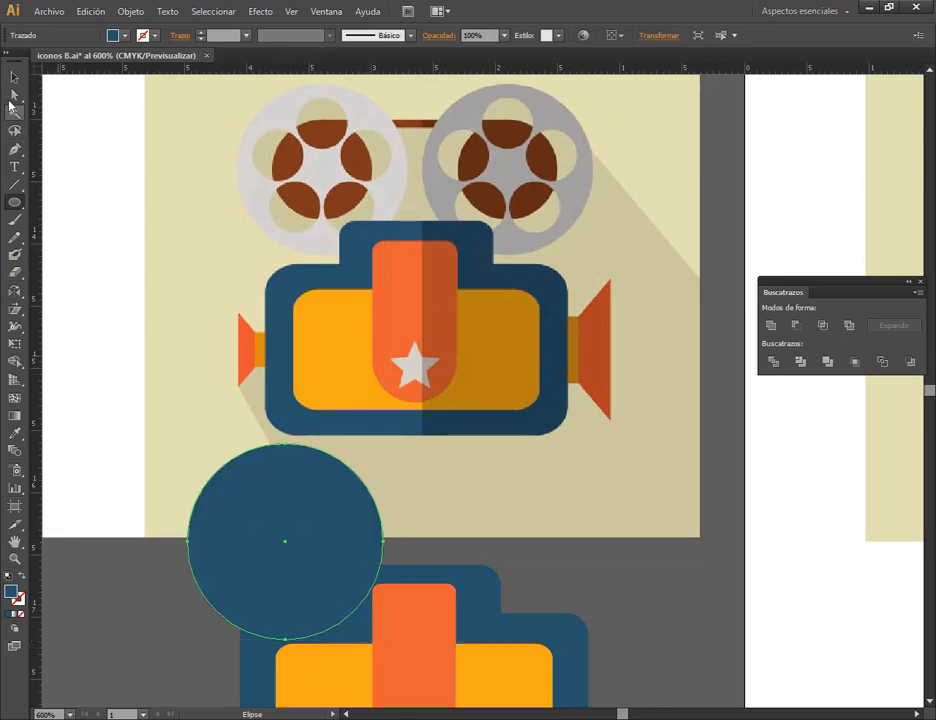
click(14, 78)
click(14, 432)
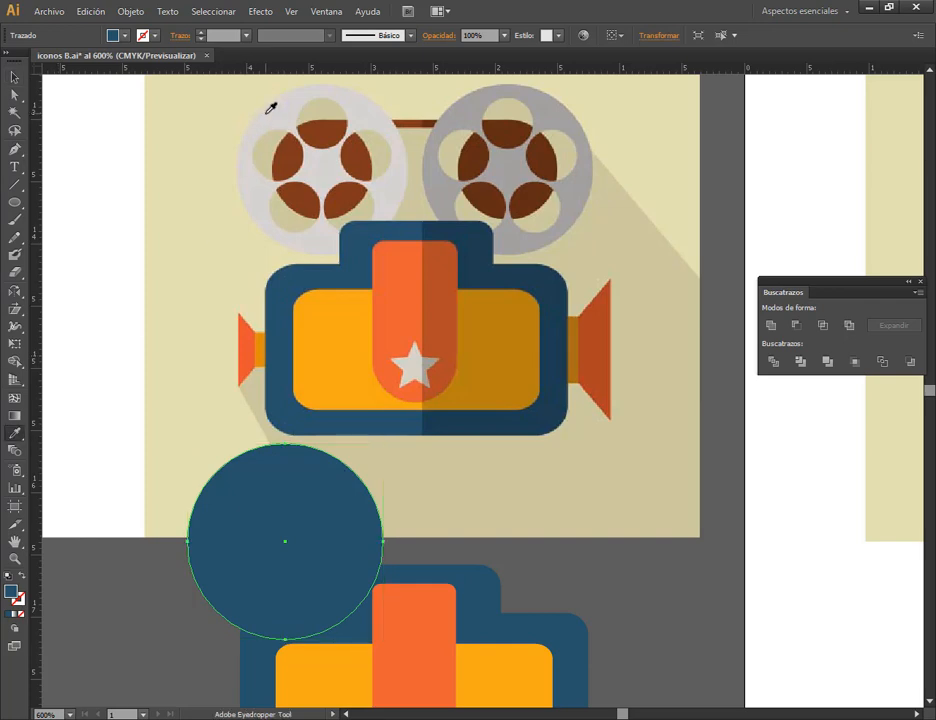
click(267, 112)
key(v)
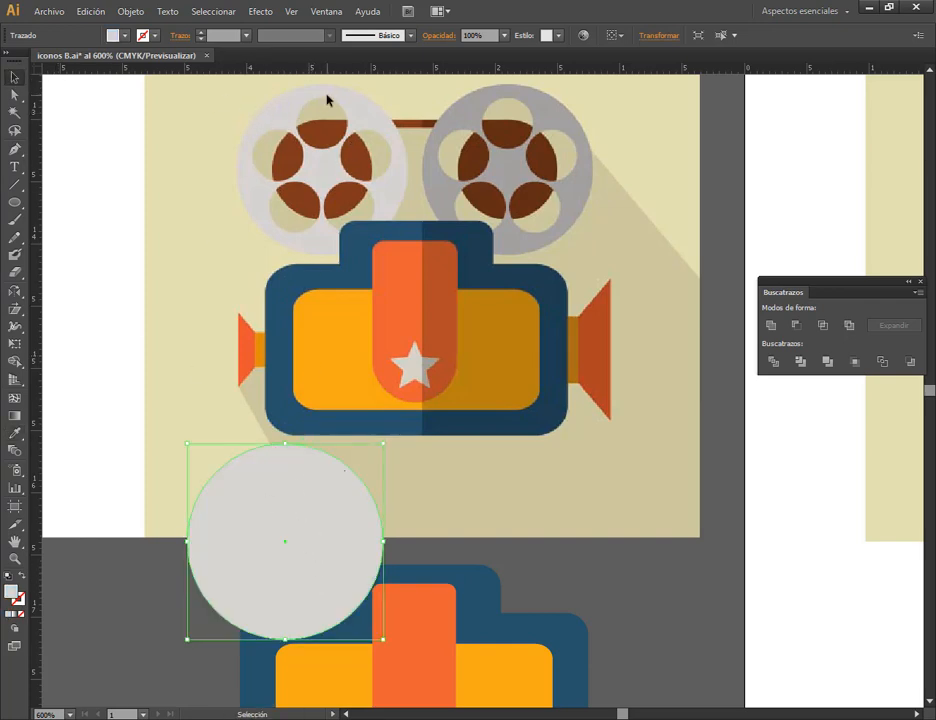
- Add a vertical guide through the grey circle's centre and draw a small default-coloured circle on it near the circle's upper edge
drag(37, 424, 286, 545)
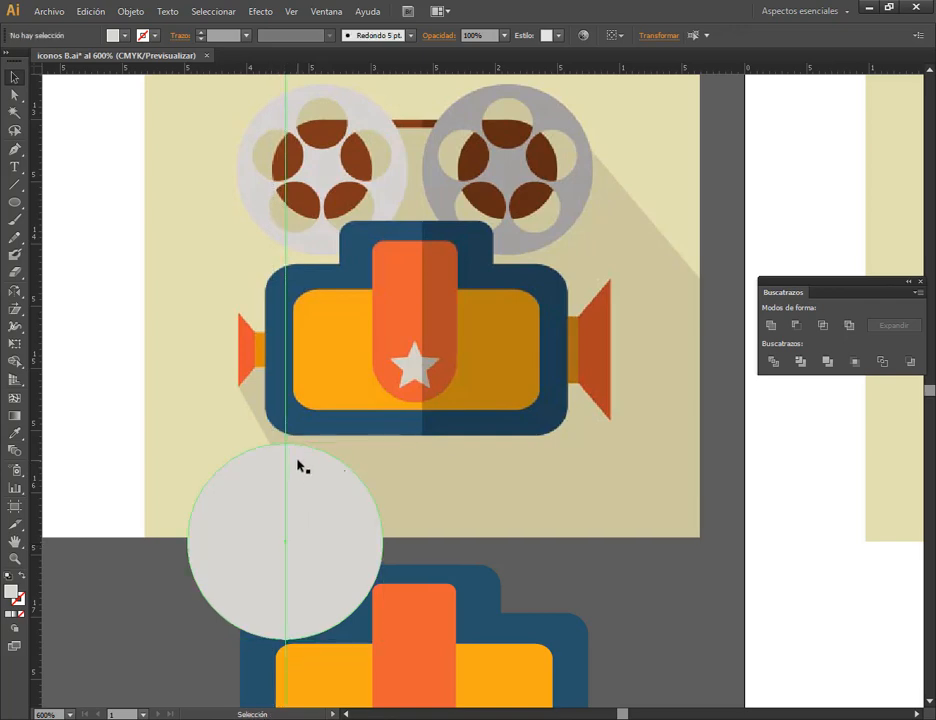
click(15, 204)
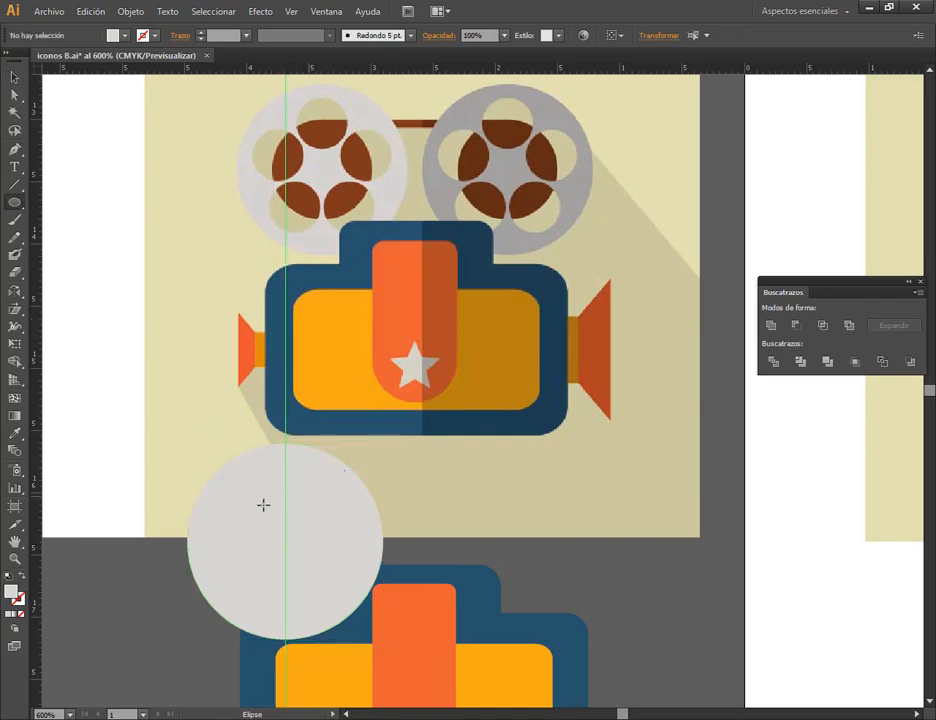
click(14, 77)
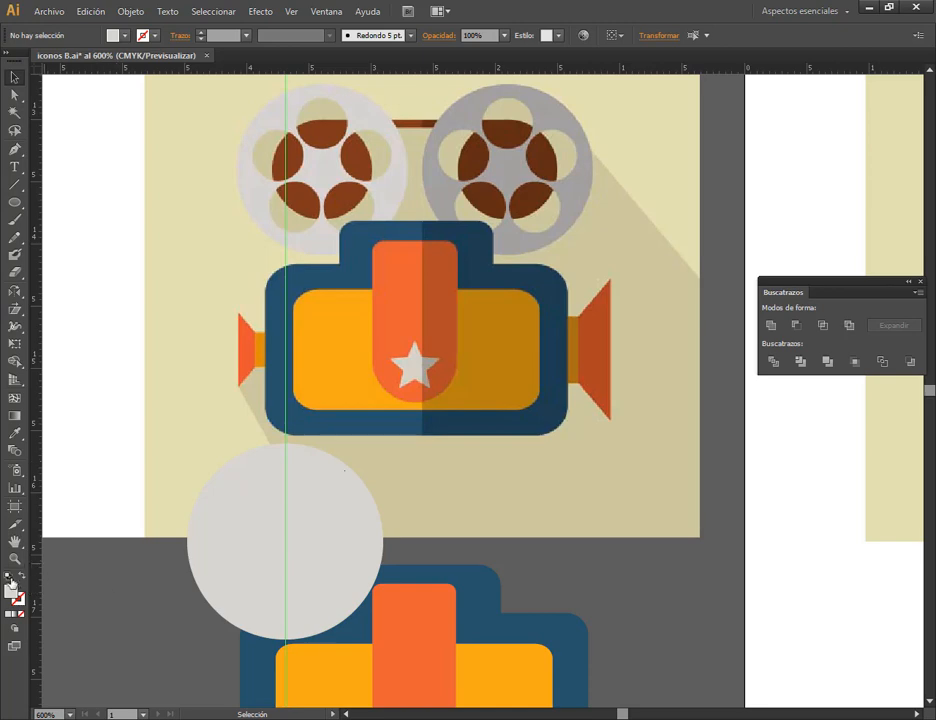
click(9, 577)
click(15, 204)
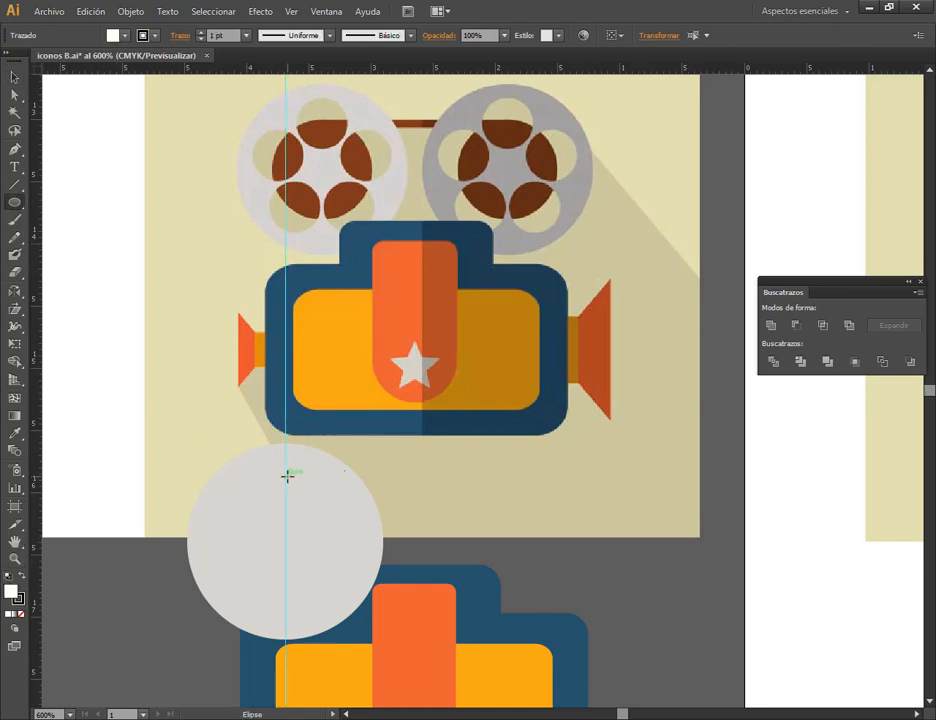
mouse_move(285, 476)
mouse_down()
mouse_move(308, 509)
mouse_move(298, 480)
mouse_move(305, 483)
mouse_up()
key(v)
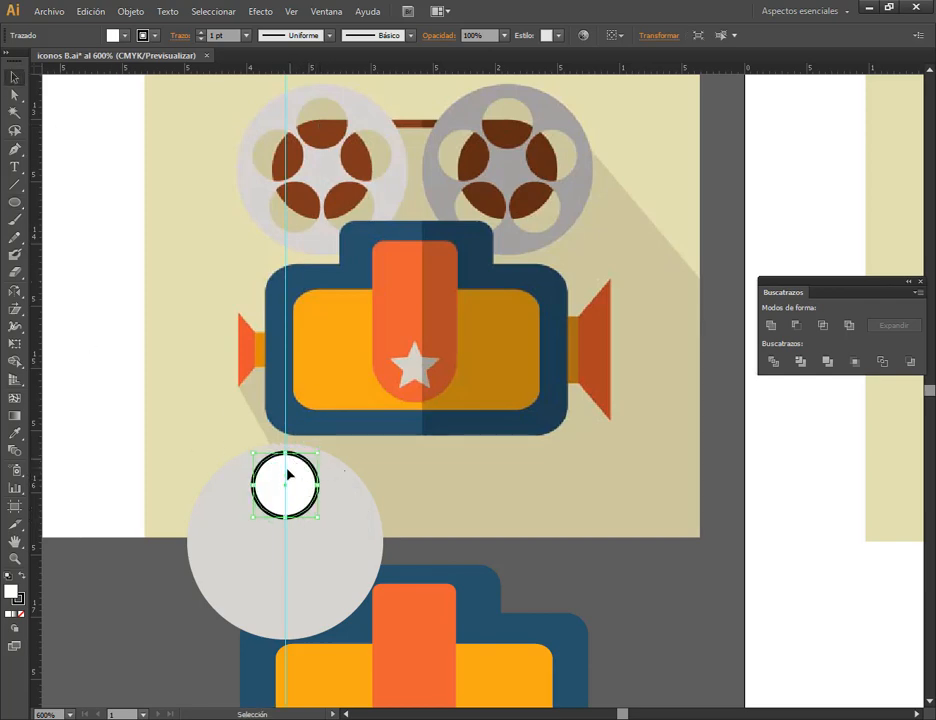
- Add a horizontal guide through the centre of the large grey circle
click(16, 291)
drag(16, 291, 70, 291)
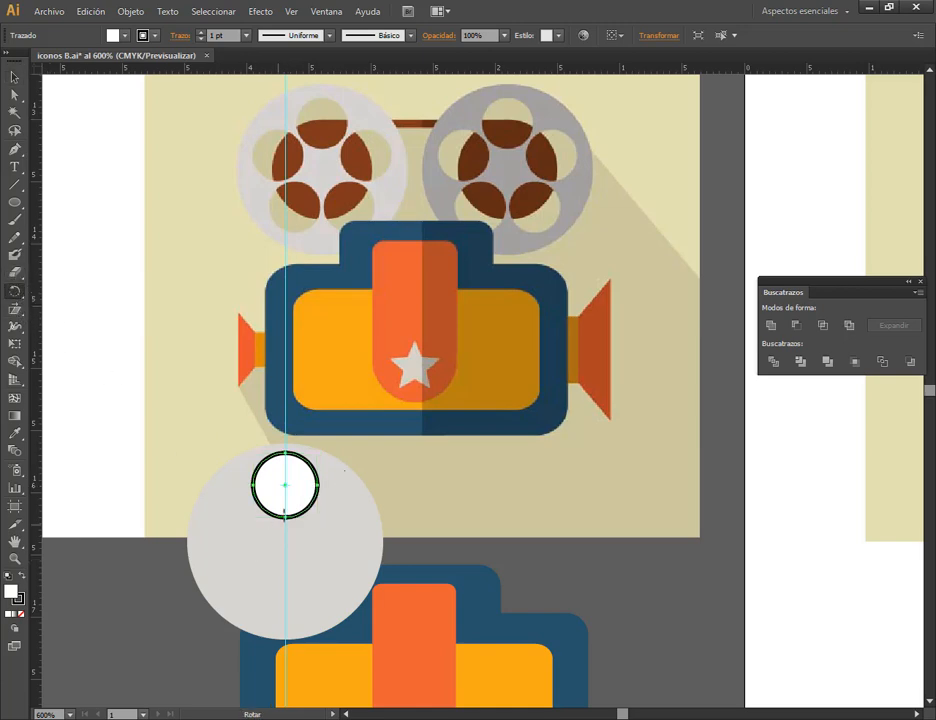
click(313, 508)
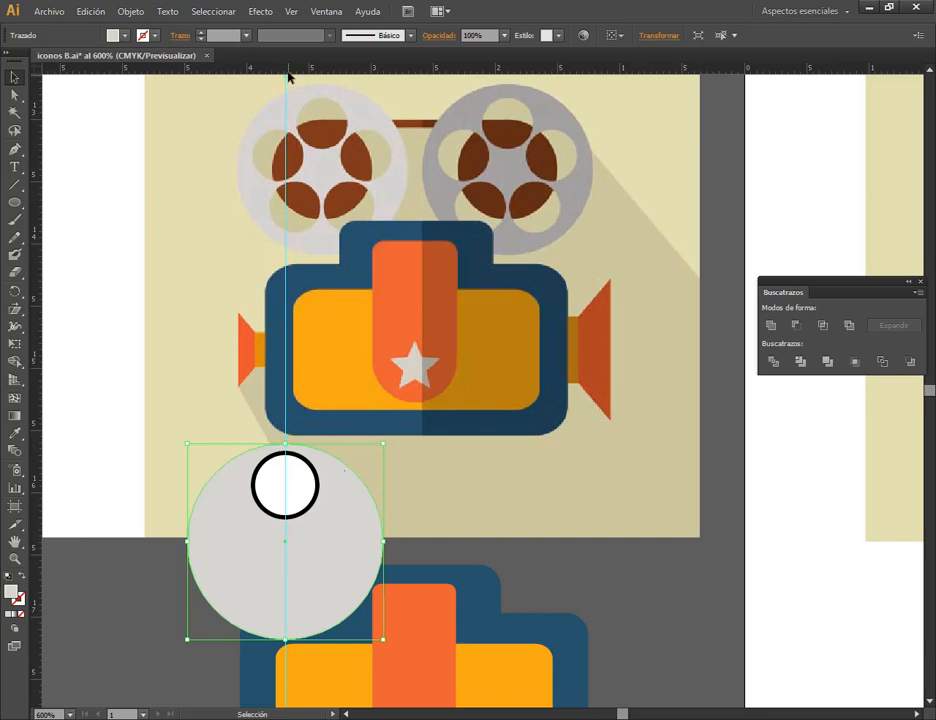
drag(288, 72, 290, 543)
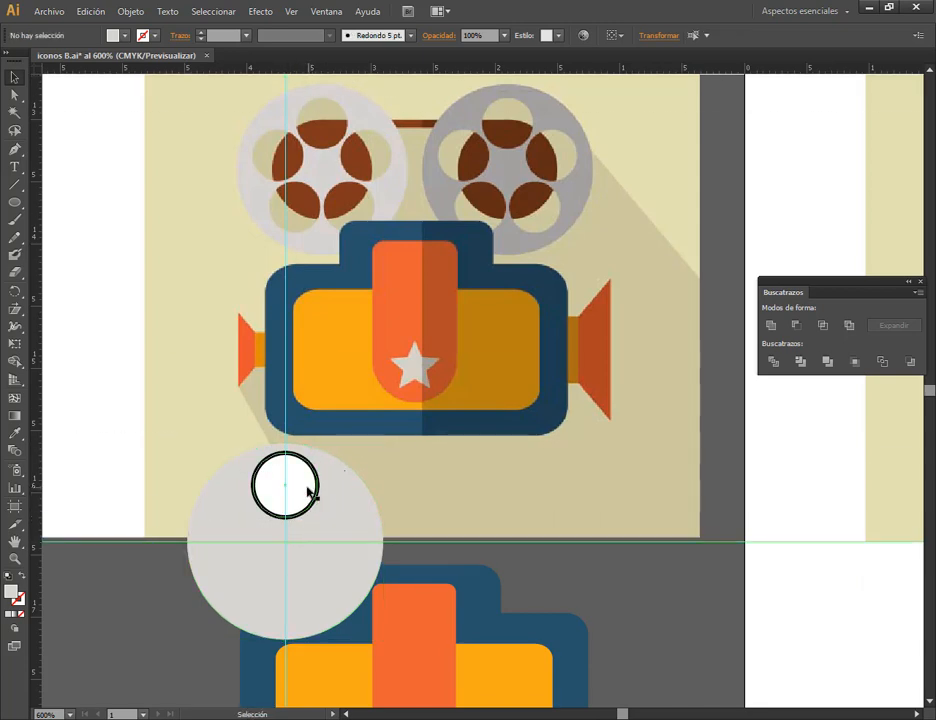
- Remove the black stroke from the small white circle
click(309, 493)
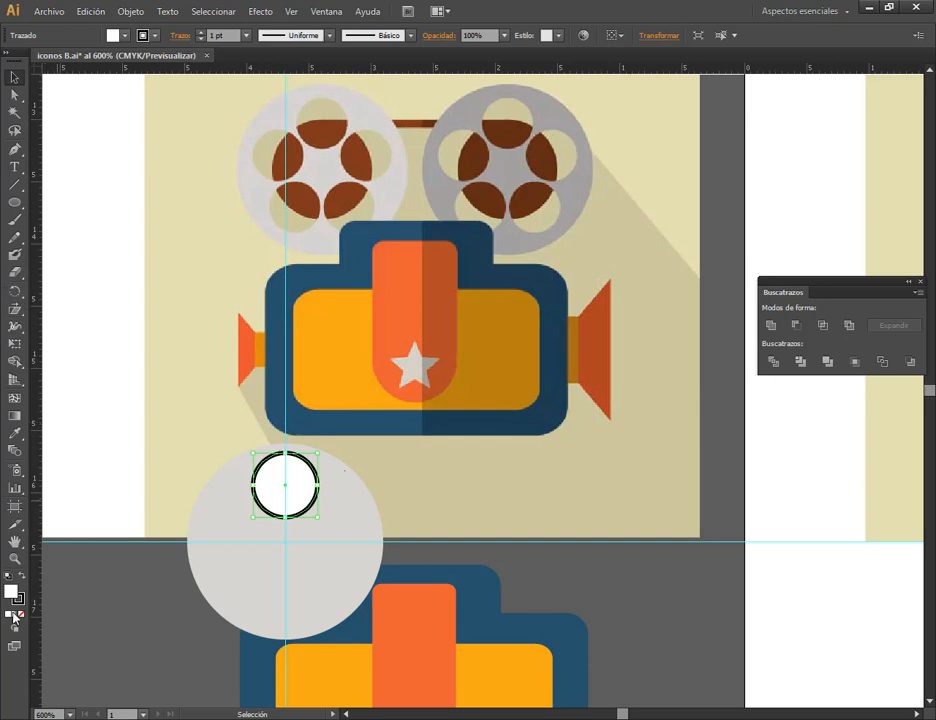
click(21, 603)
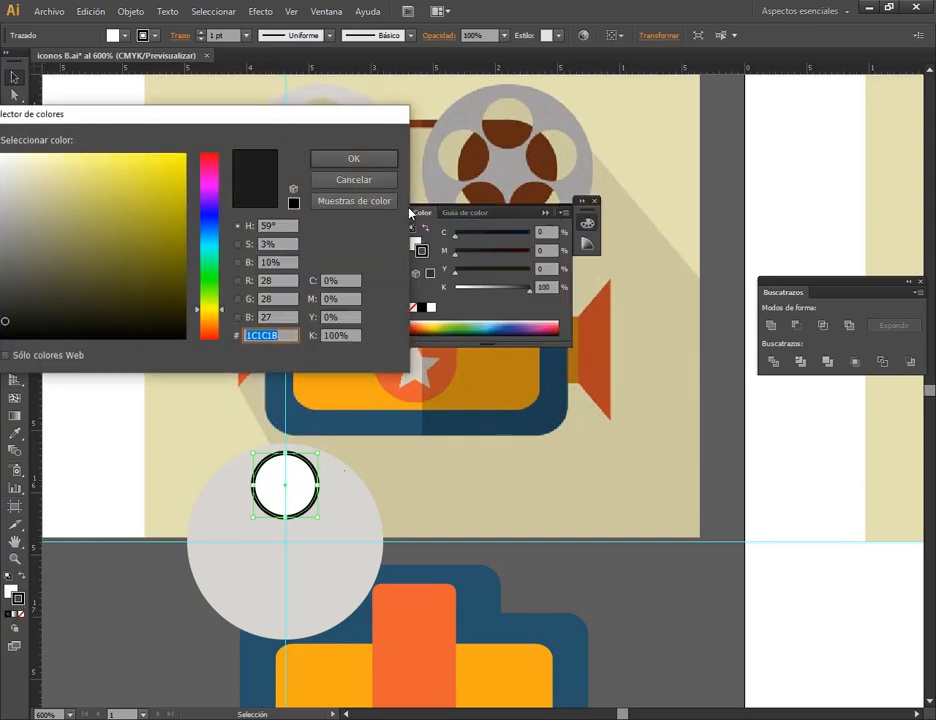
click(374, 184)
click(545, 214)
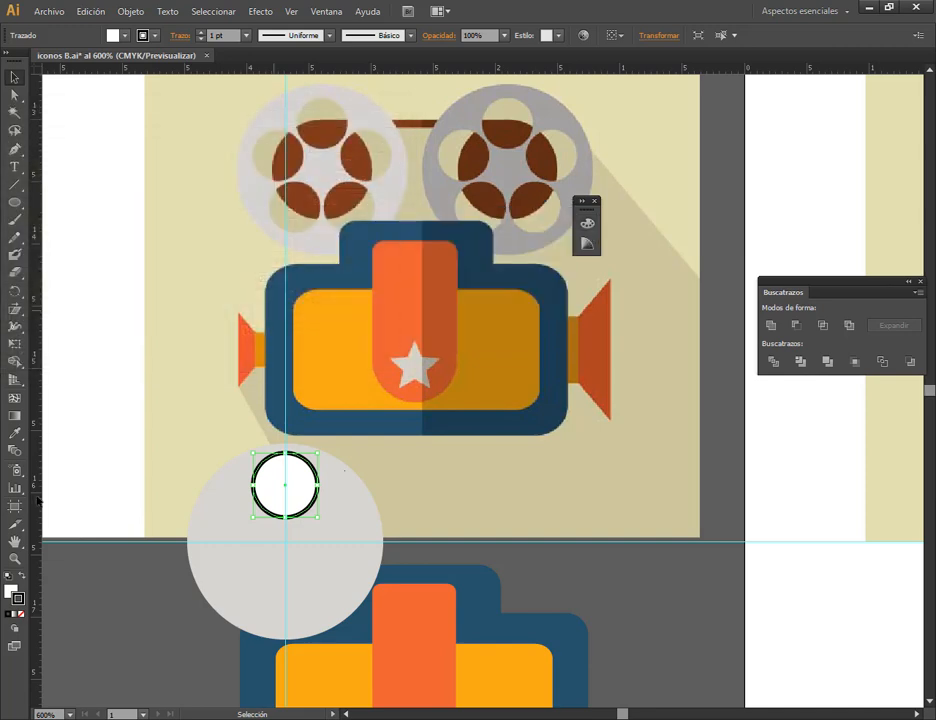
click(21, 615)
- Open the small circle's Rotate settings with the pivot at the guide intersection and compute 360 ÷ 5 in the system calculator
click(15, 292)
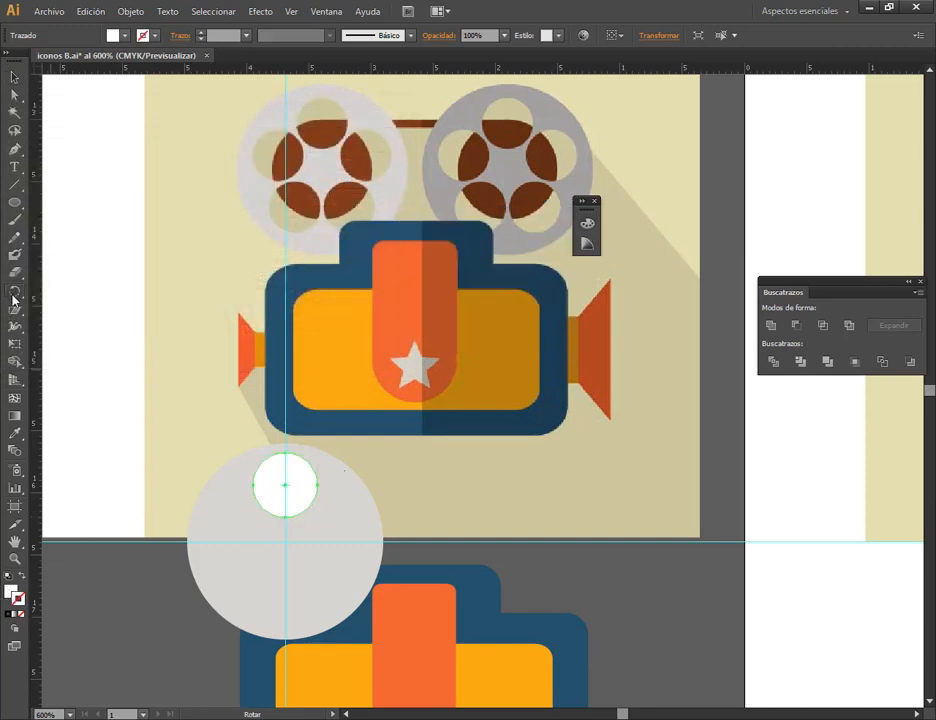
alt+click(284, 541)
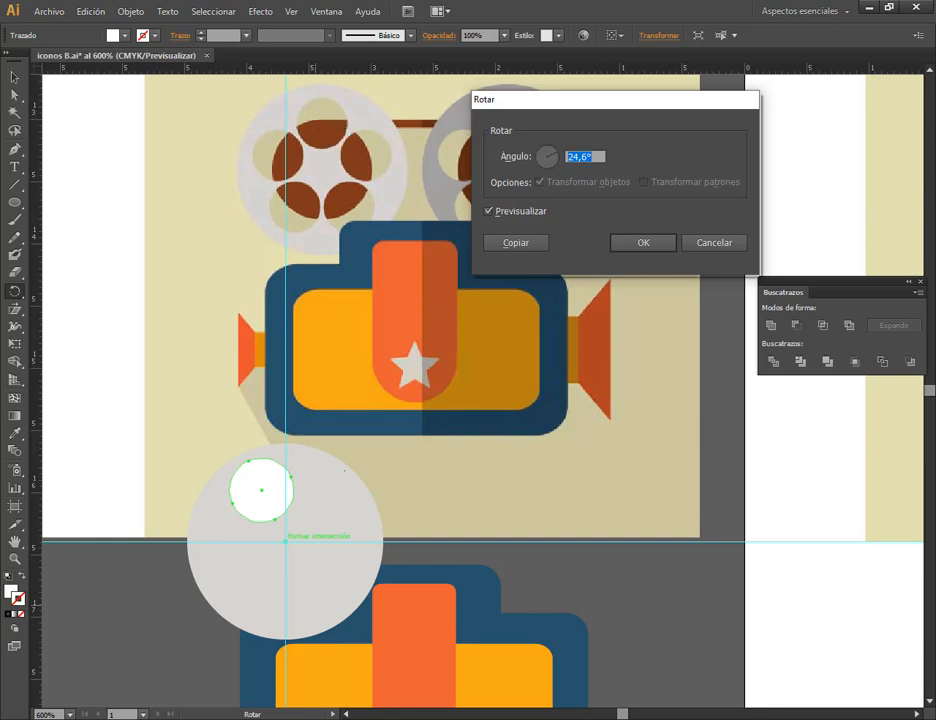
key(super)
text(camtasia 9)
key(Return)
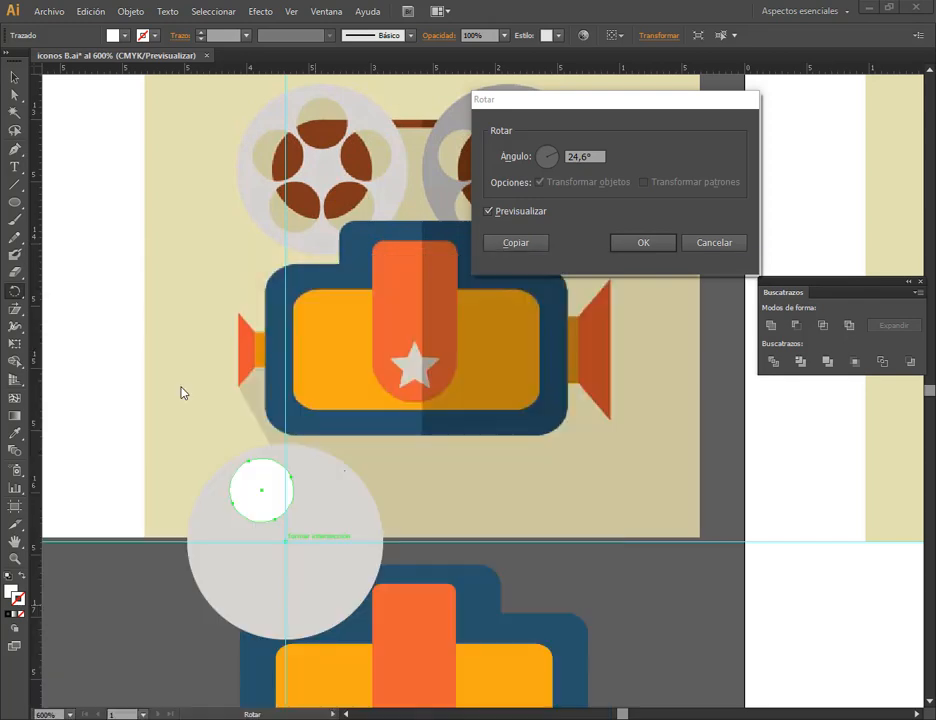
drag(284, 224, 723, 253)
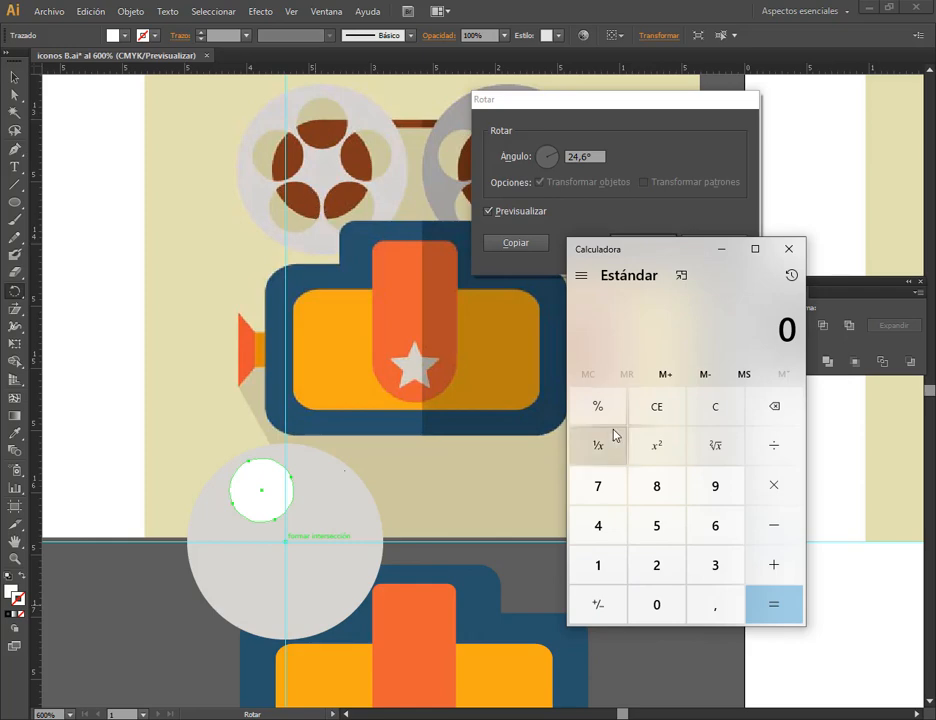
text(360 )
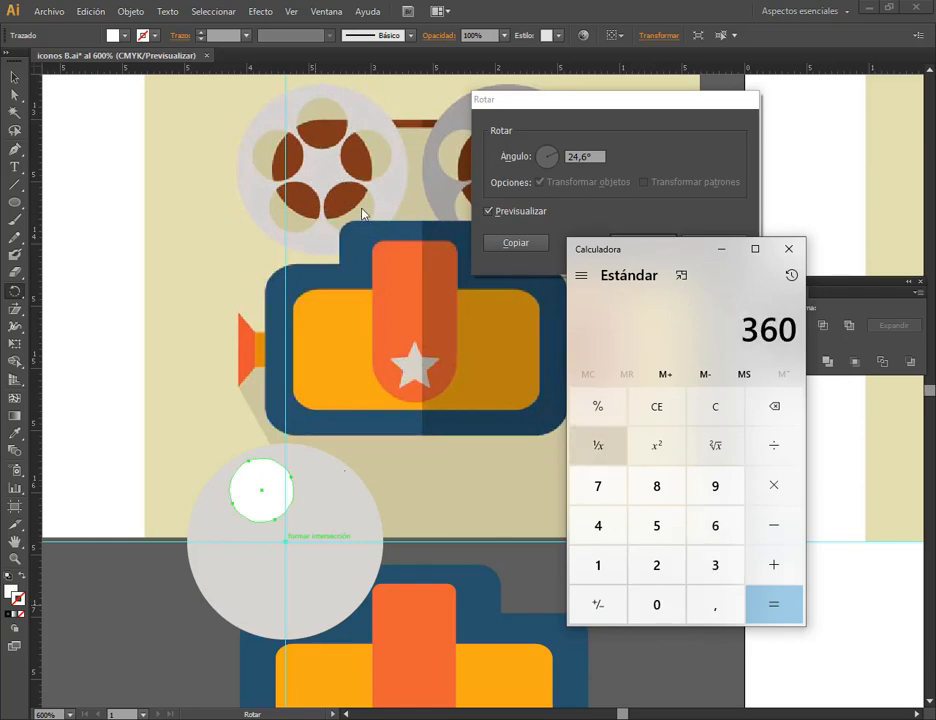
text(+ 5)
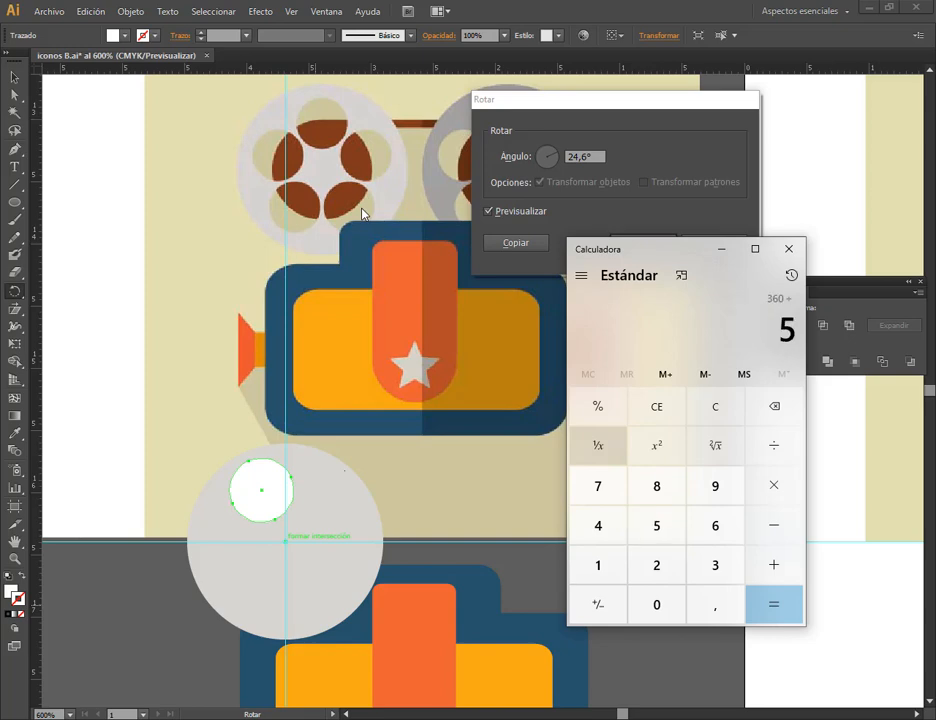
click(772, 607)
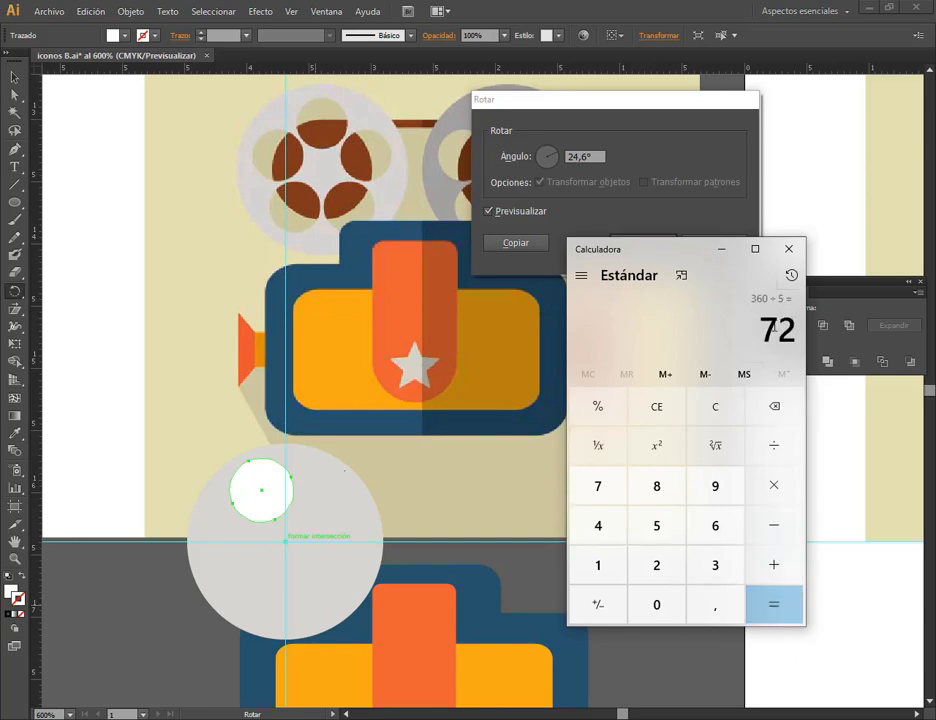
click(788, 250)
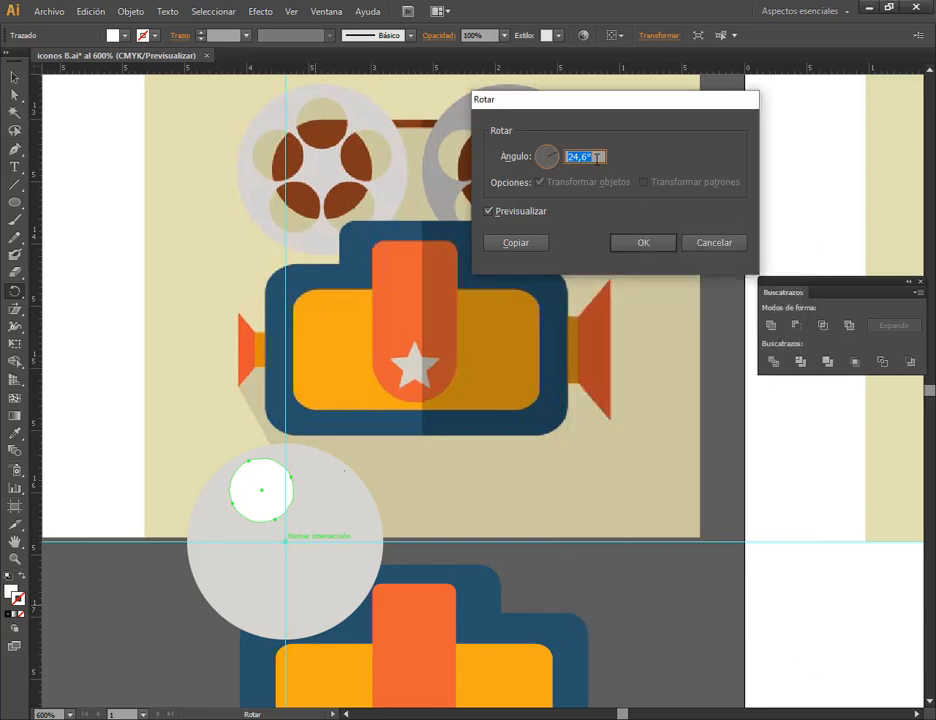
- Make a copy of the white circle rotated 72° and repeat the transformation three times to form five evenly spaced circles
click(530, 244)
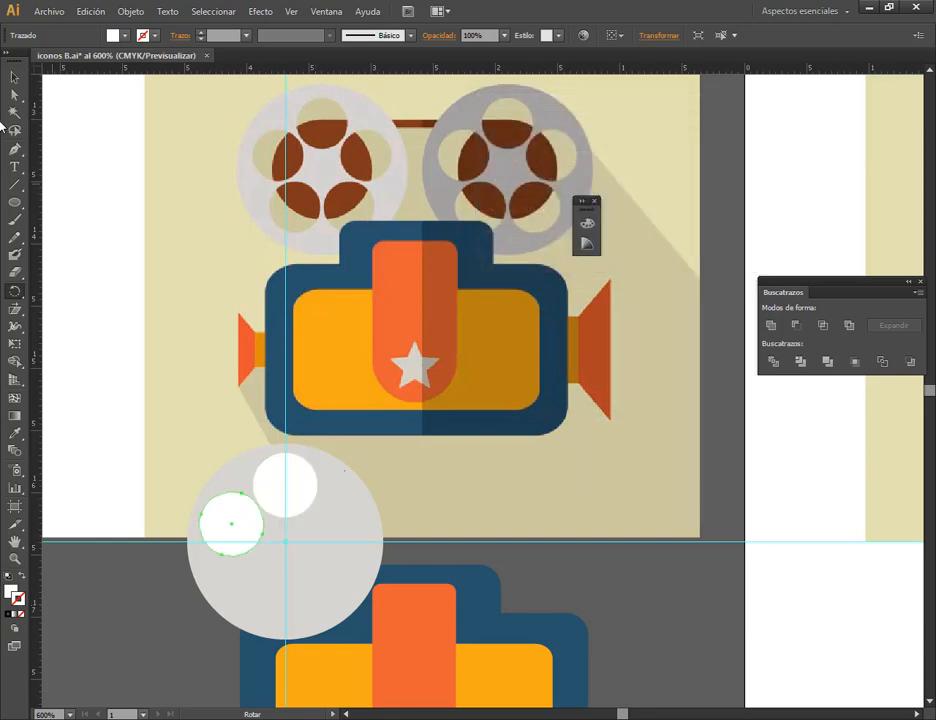
click(14, 79)
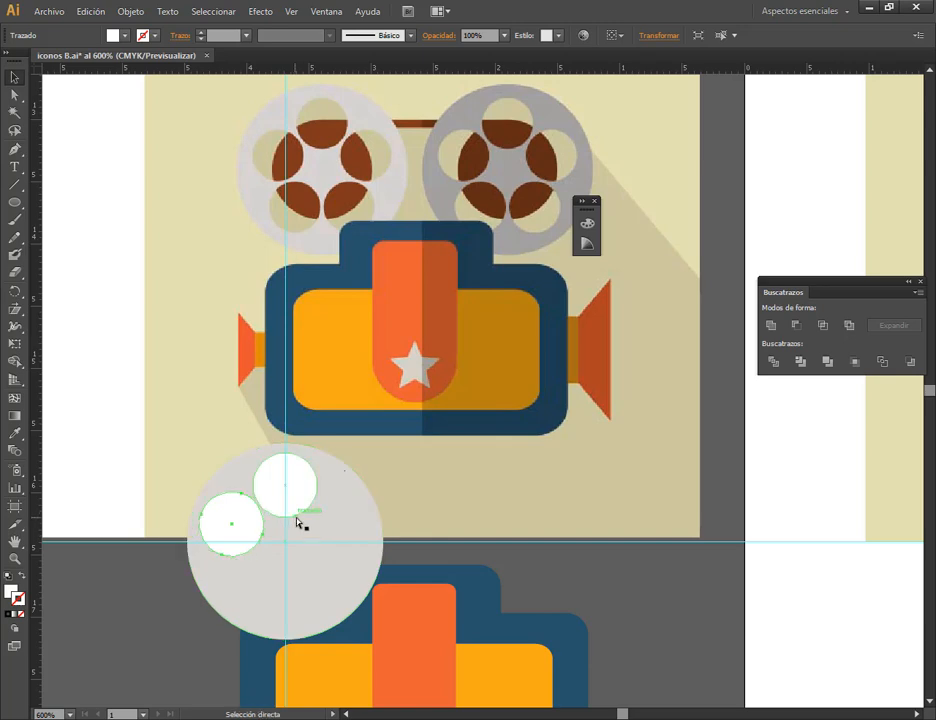
key(ctrl+d)
key(ctrl+d)
key(ctrl+d)
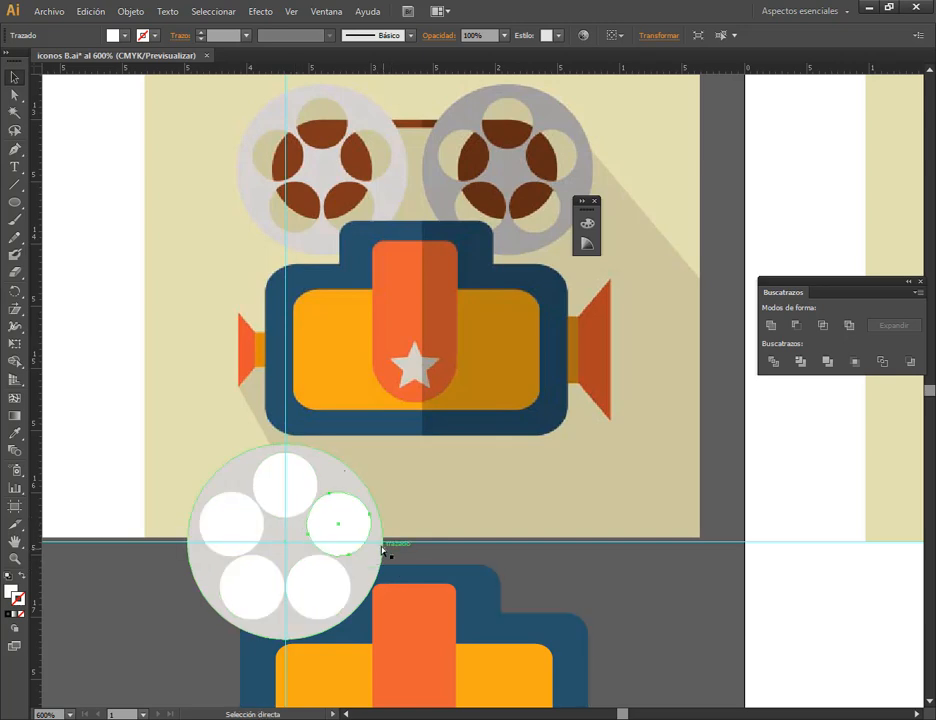
click(787, 484)
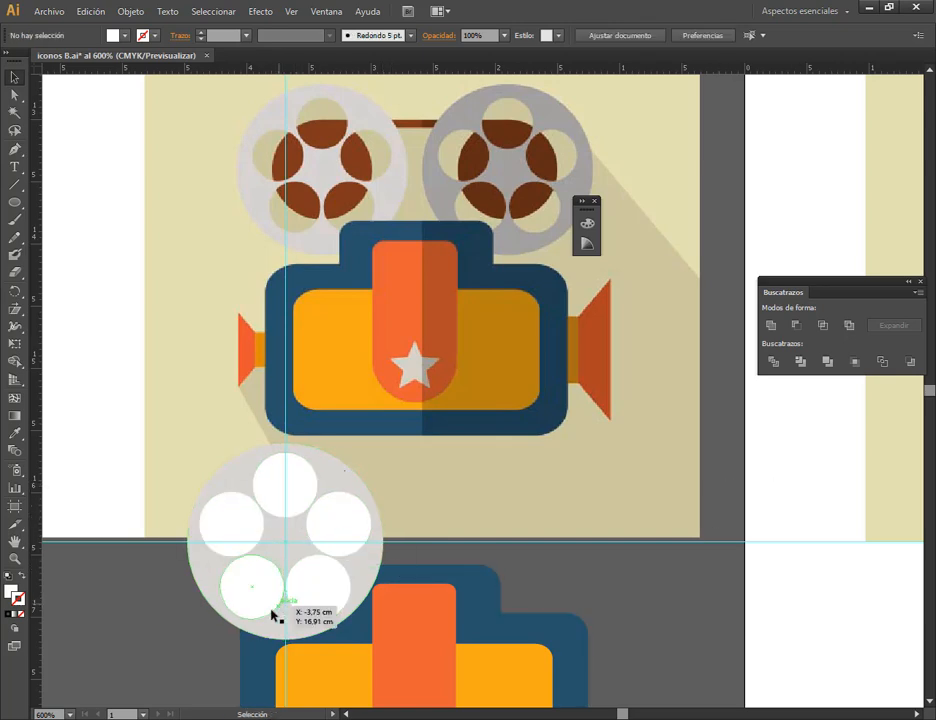
- Shrink the uppermost white circle of the reel slightly about its own centre
scroll(276, 605, up, 4)
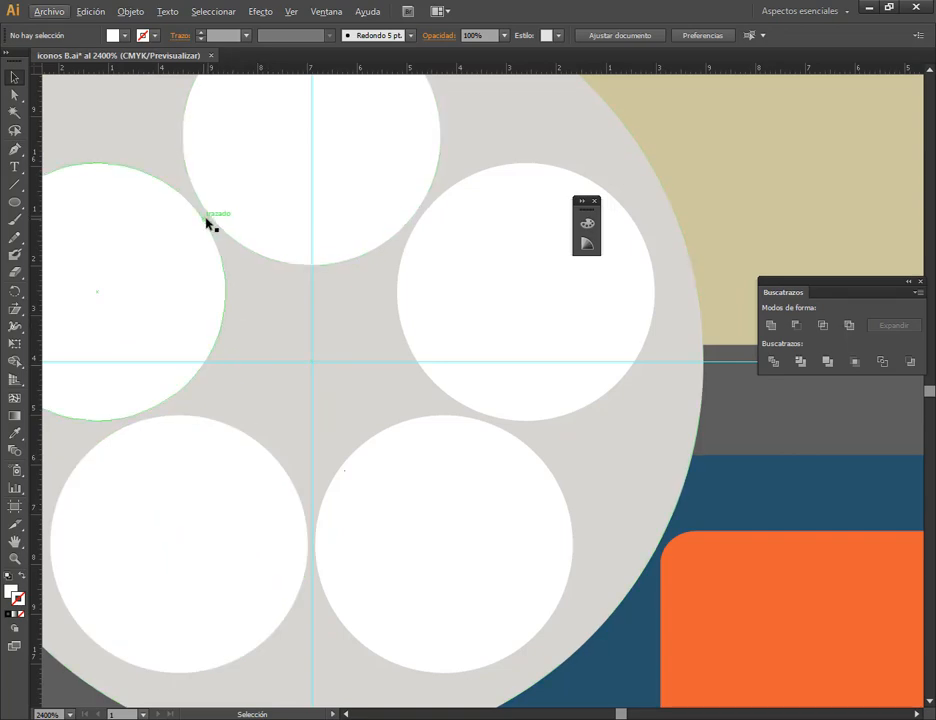
scroll(213, 220, down, 4)
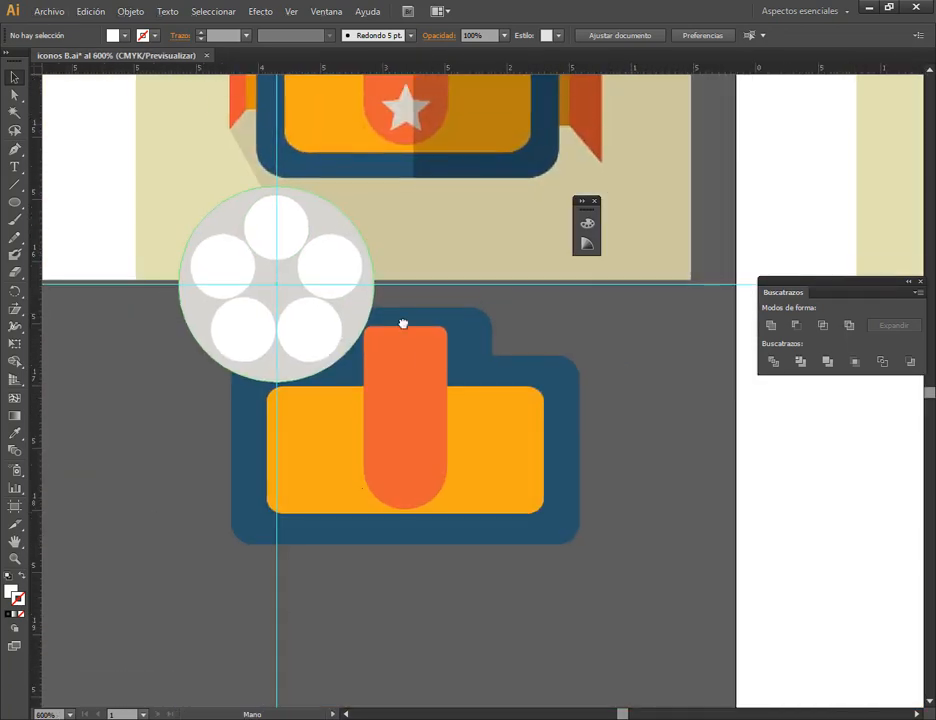
scroll(401, 324, up, 5)
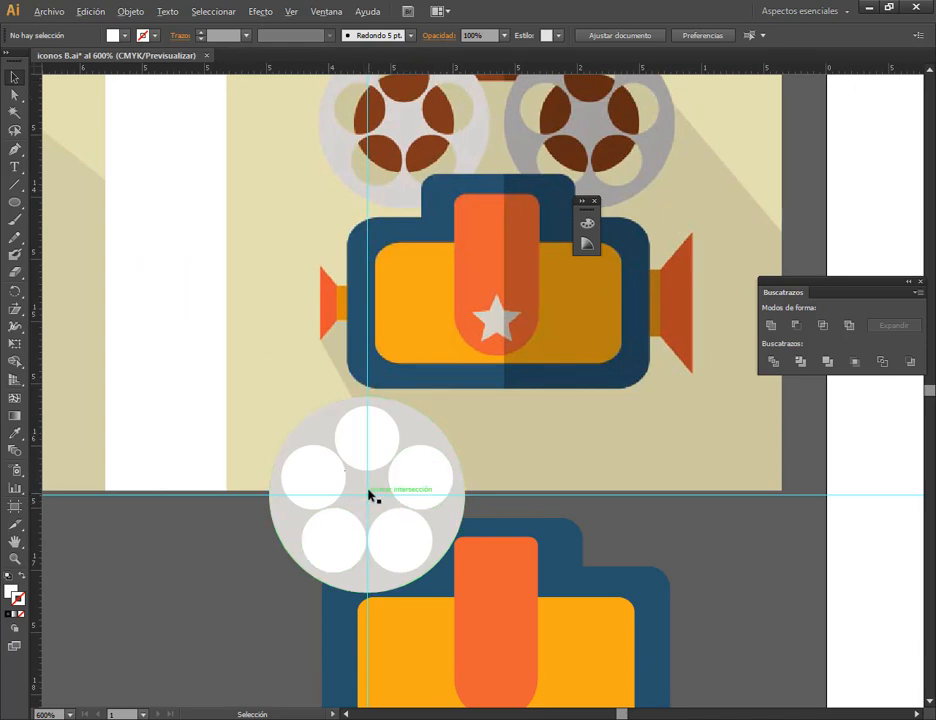
scroll(372, 495, up, 2)
click(386, 428)
scroll(386, 428, up, 1)
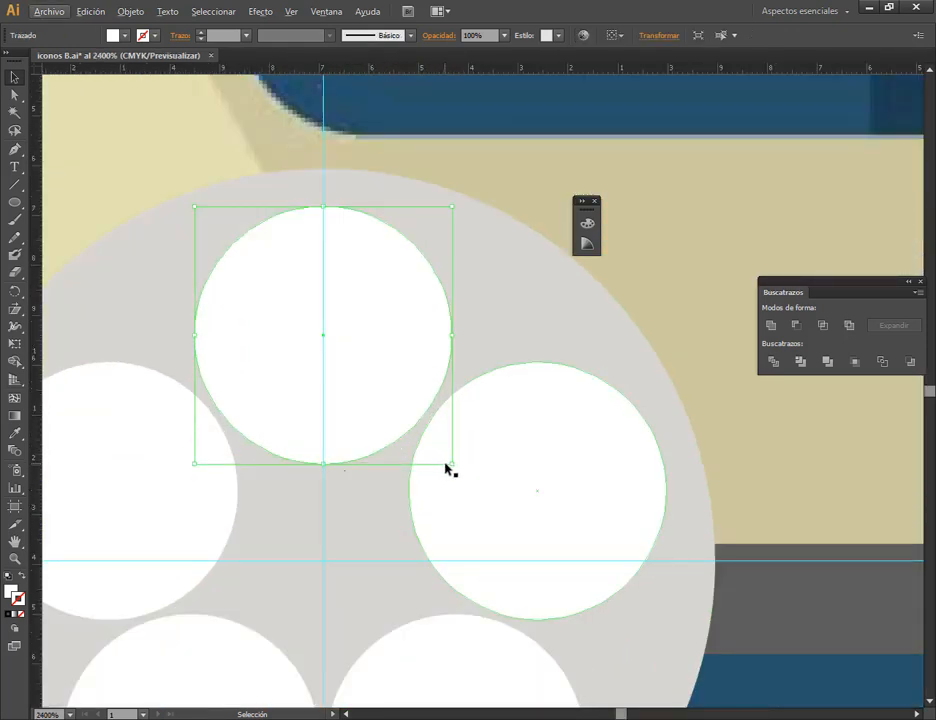
drag(450, 463, 445, 453)
scroll(445, 453, down, 1)
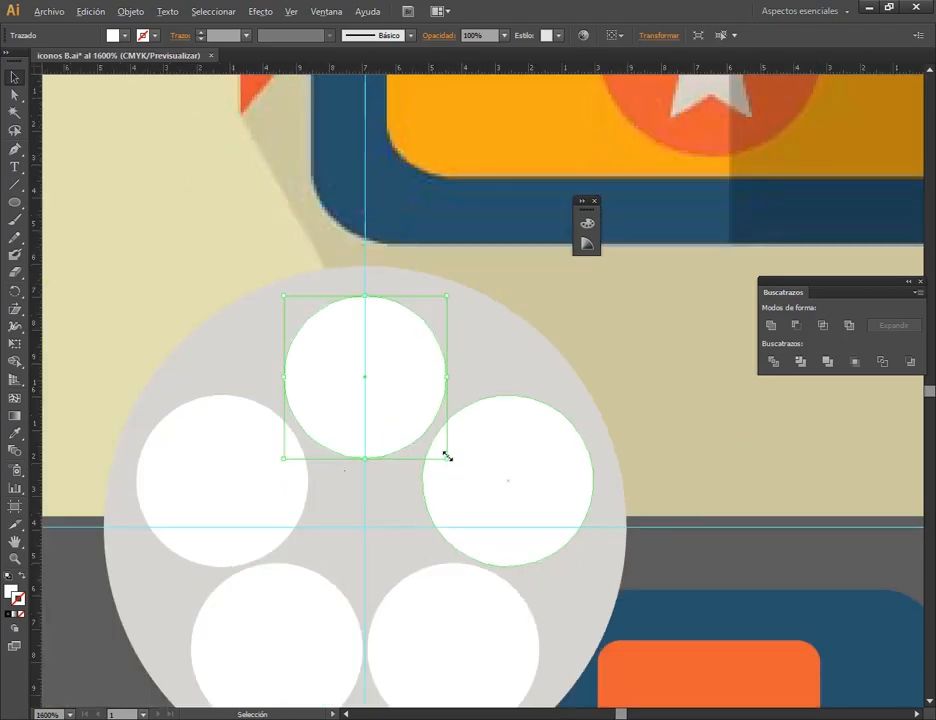
- Delete the four rotated white circles from the reel, keeping only the resized uppermost one
click(478, 495)
shift+click(454, 621)
shift+click(251, 620)
shift+click(234, 476)
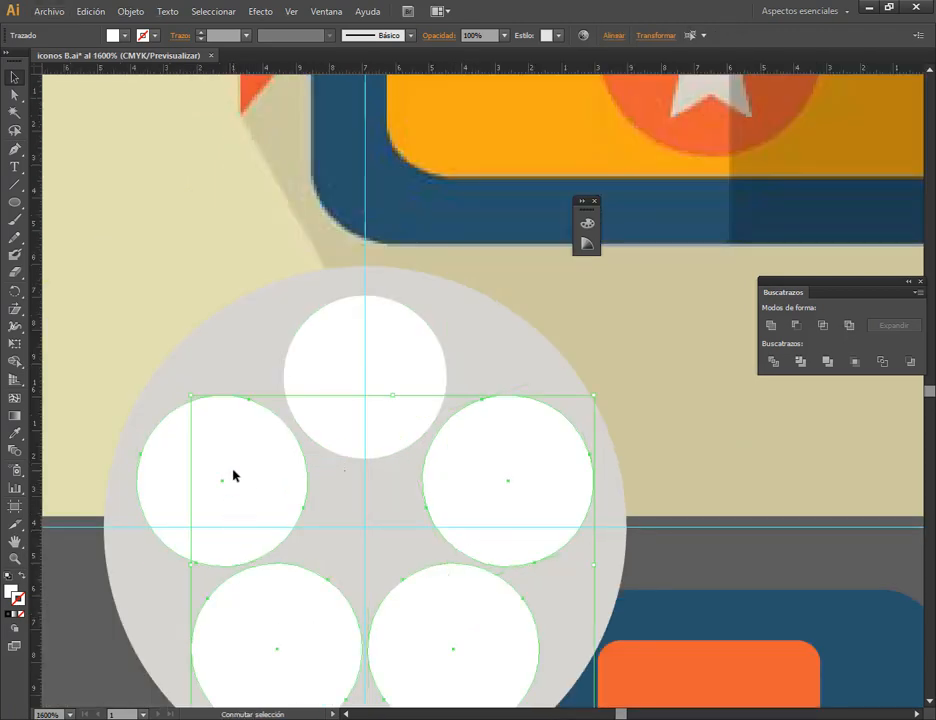
key(Delete)
- Make a copy of the remaining white circle rotated 72° about the guide intersection and repeat the transformation three times
click(322, 378)
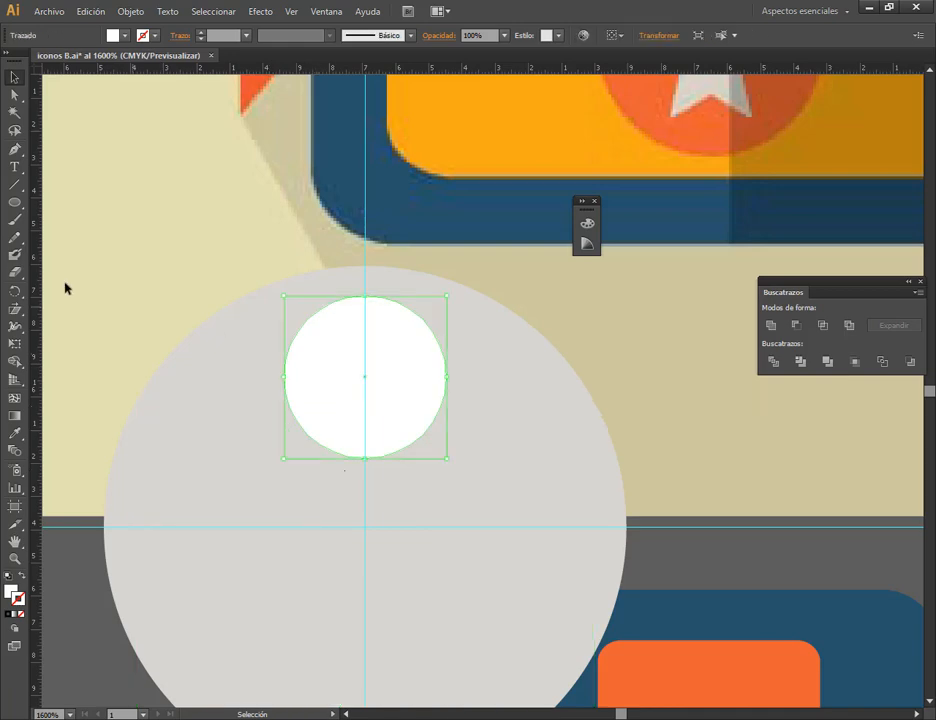
click(14, 291)
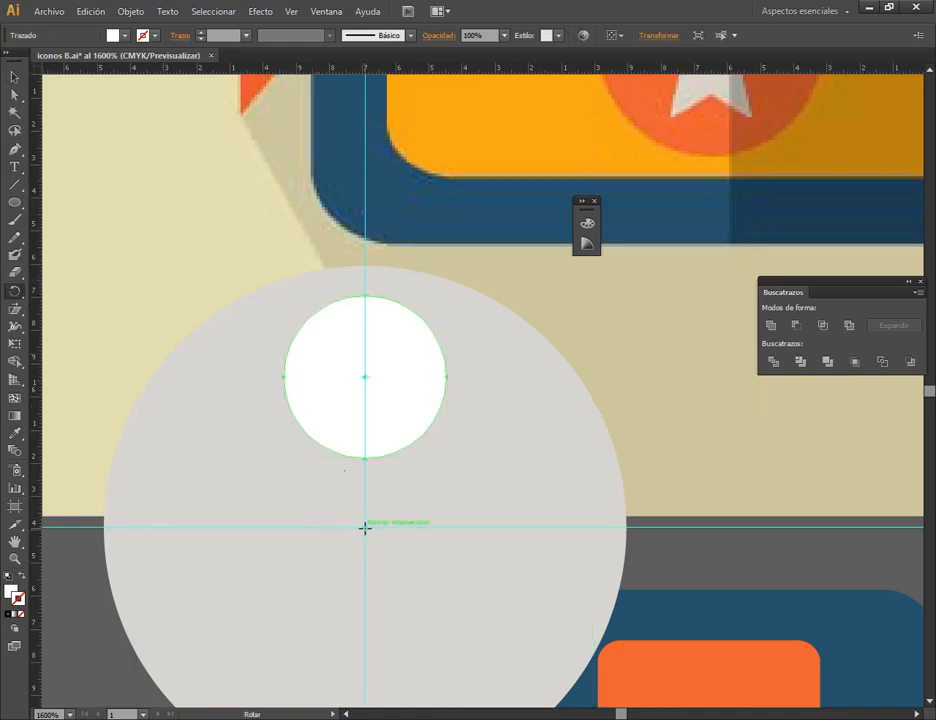
alt+click(364, 529)
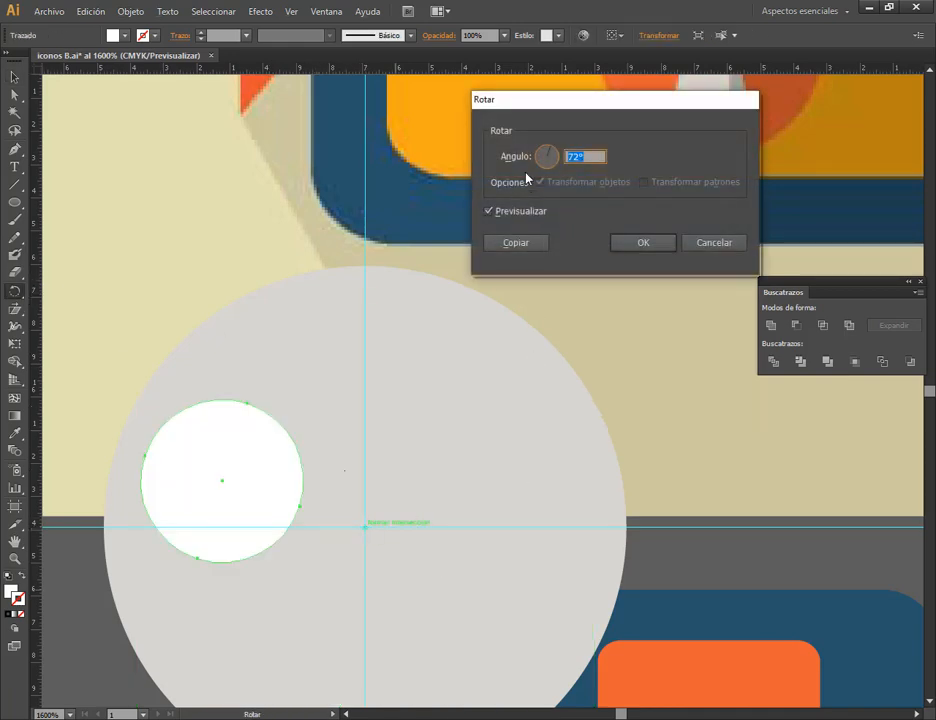
click(512, 243)
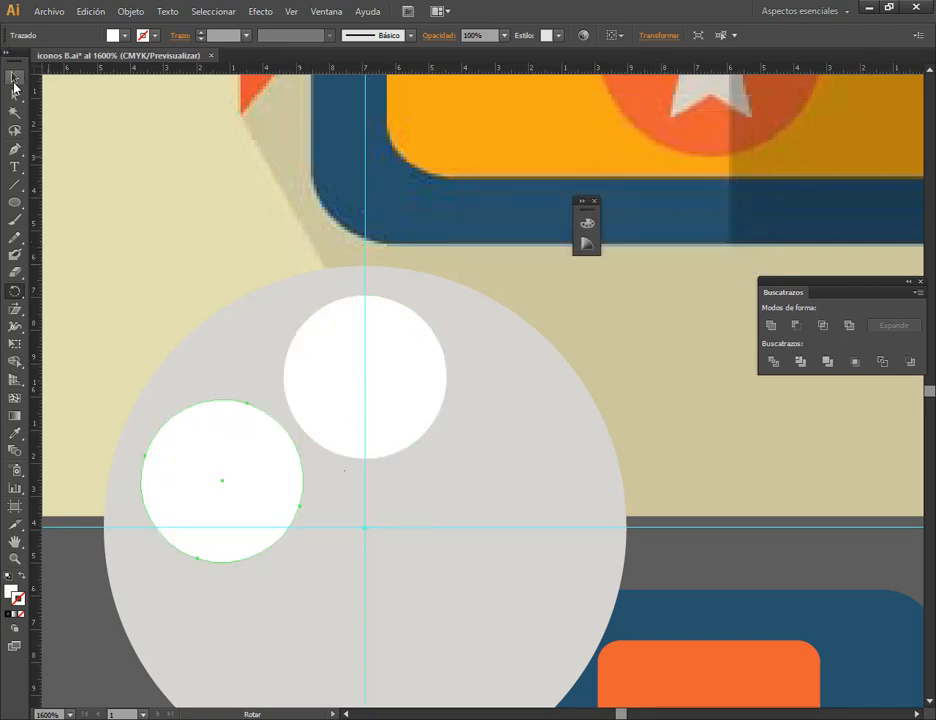
click(14, 79)
key(ctrl+d)
key(ctrl+d)
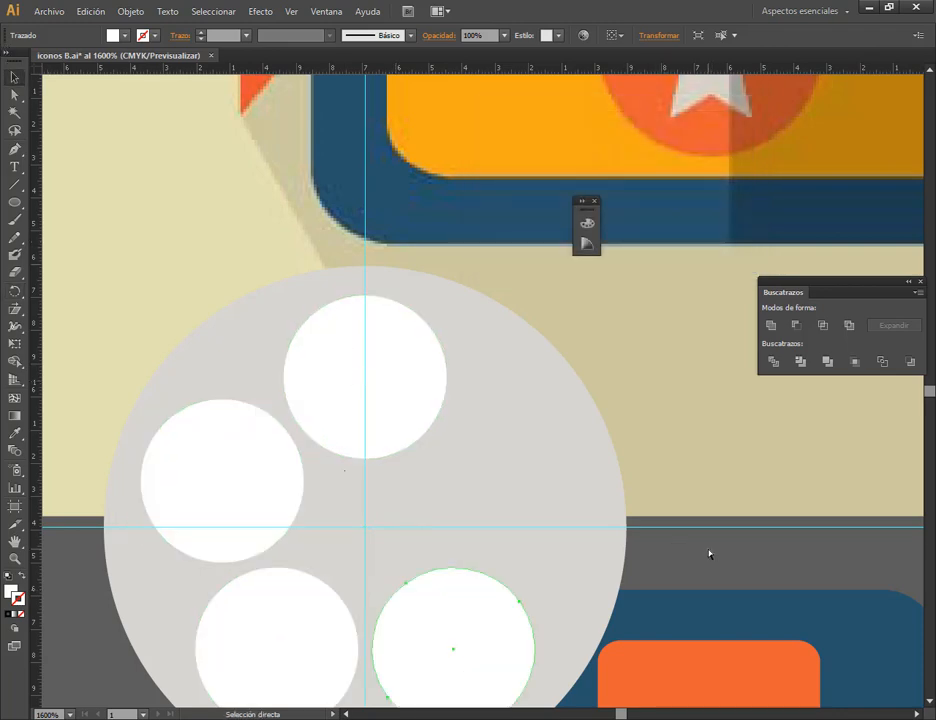
key(ctrl+d)
click(700, 464)
- Subtract the five white circles from the grey disc to cut the reel's holes
scroll(700, 464, down, 4)
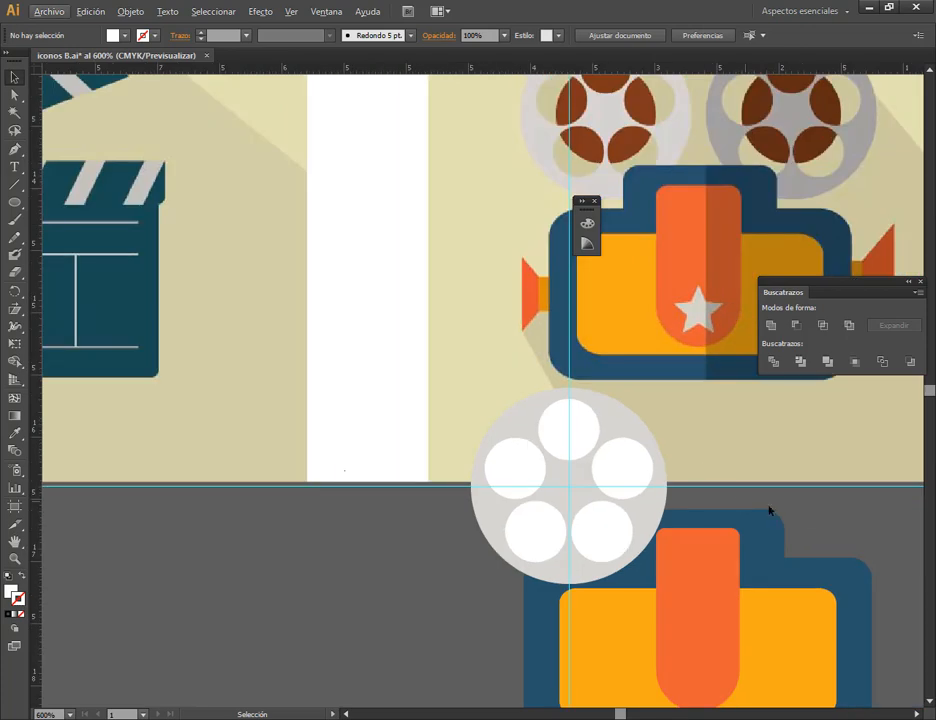
scroll(769, 511, right, 4)
click(340, 449)
shift+click(360, 462)
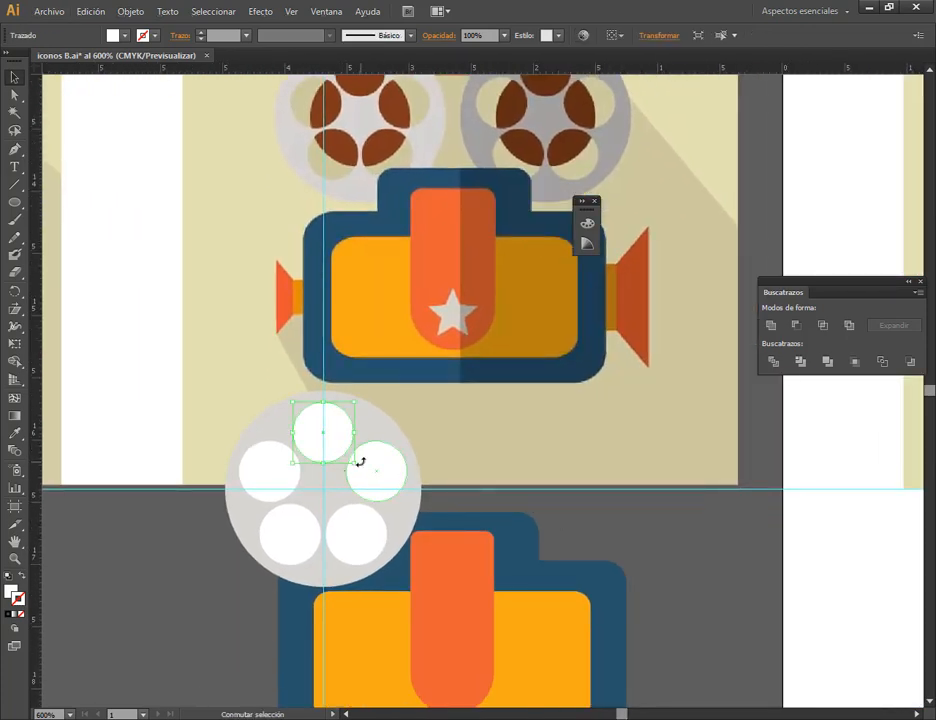
shift+click(364, 532)
shift+click(288, 528)
shift+click(259, 466)
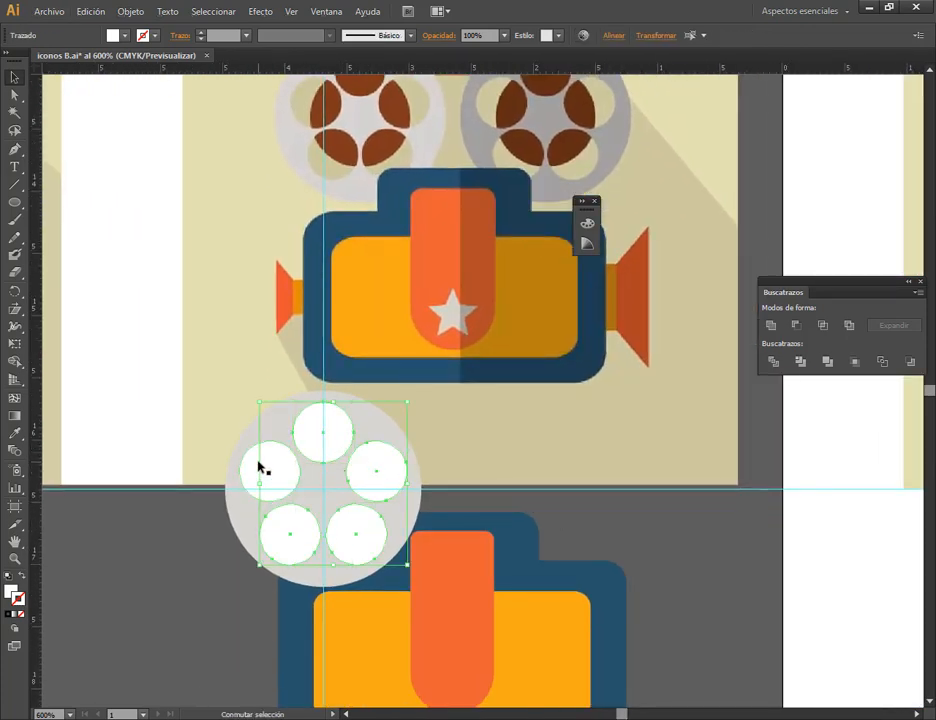
shift+click(251, 441)
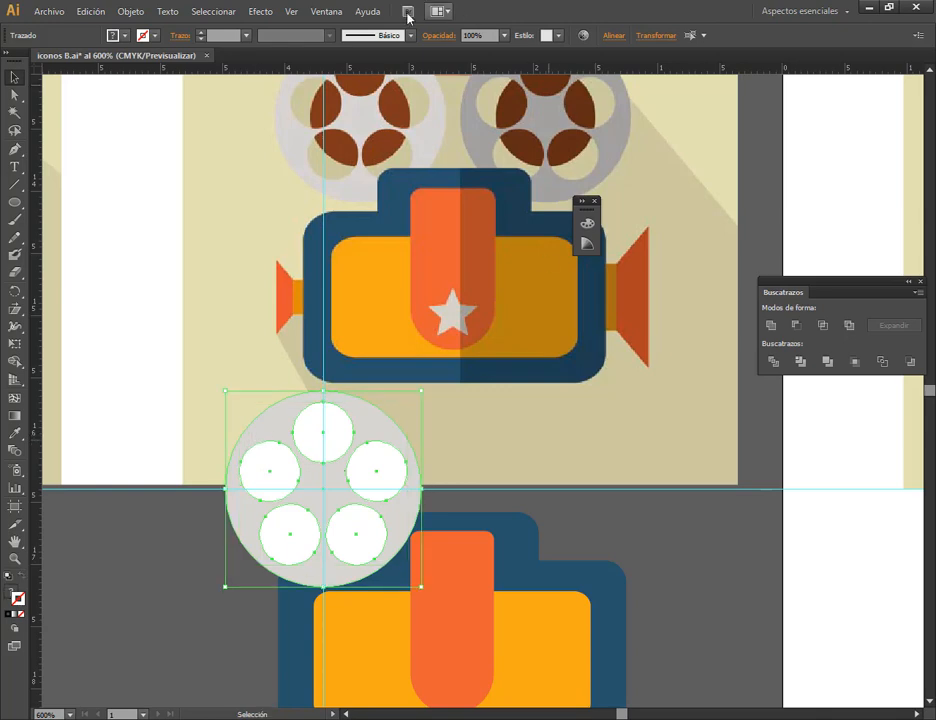
click(794, 326)
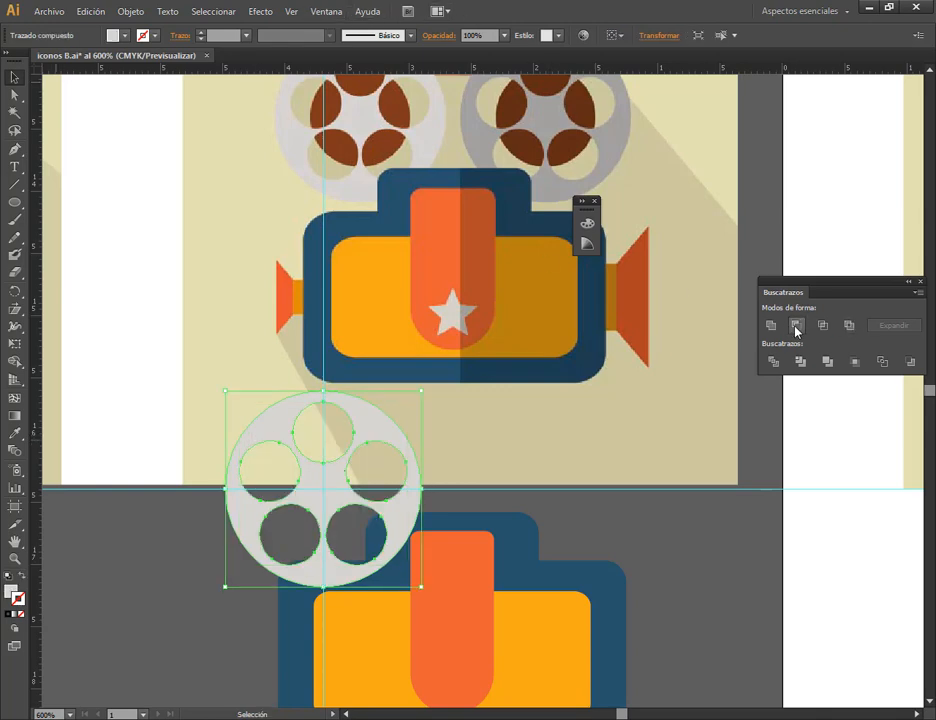
click(831, 484)
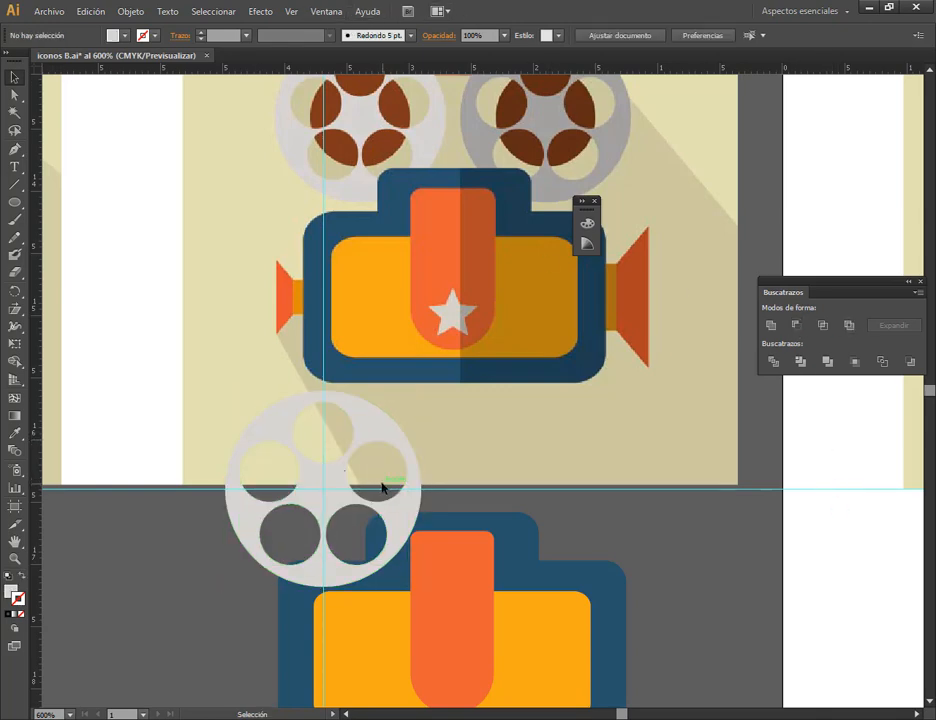
- Draw a circle centred on the guide intersection, reaching partway across the reel holes, and fill it with the reference reel's brown
click(14, 203)
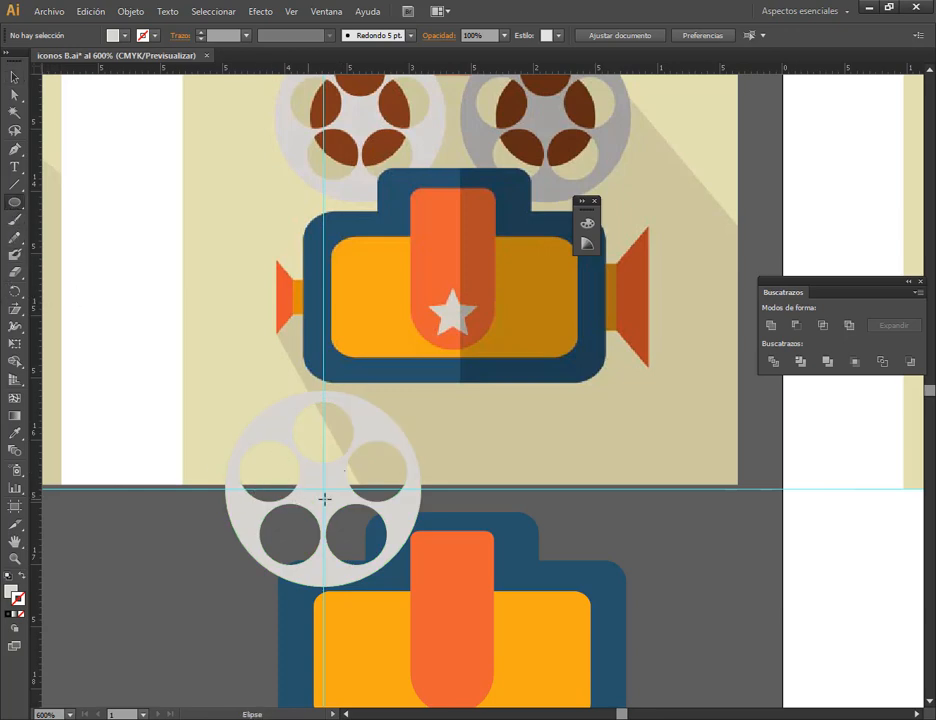
drag(322, 488, 378, 545)
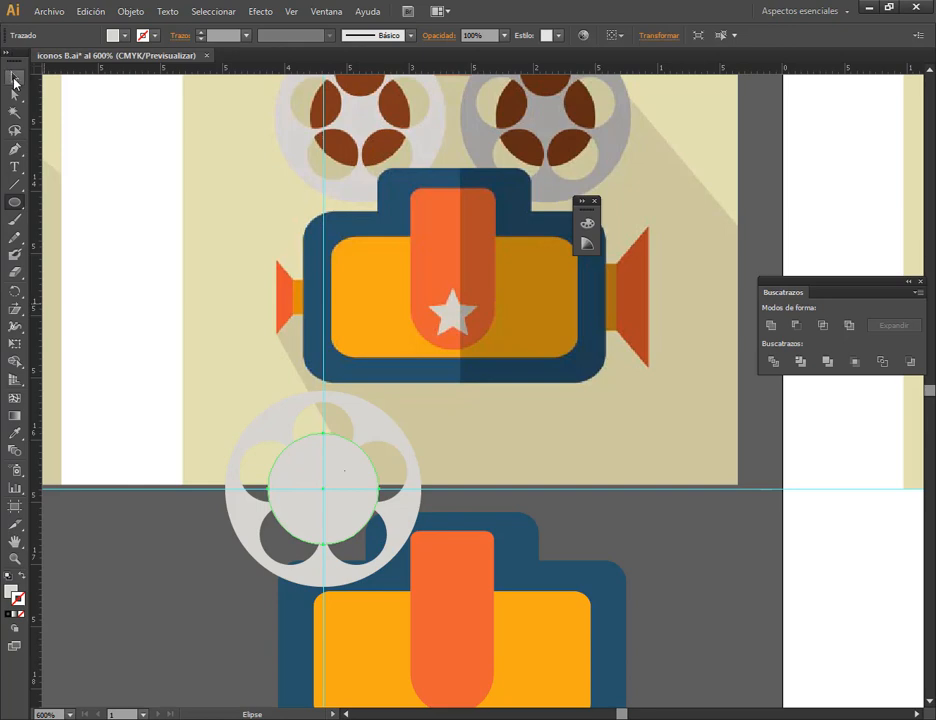
click(14, 432)
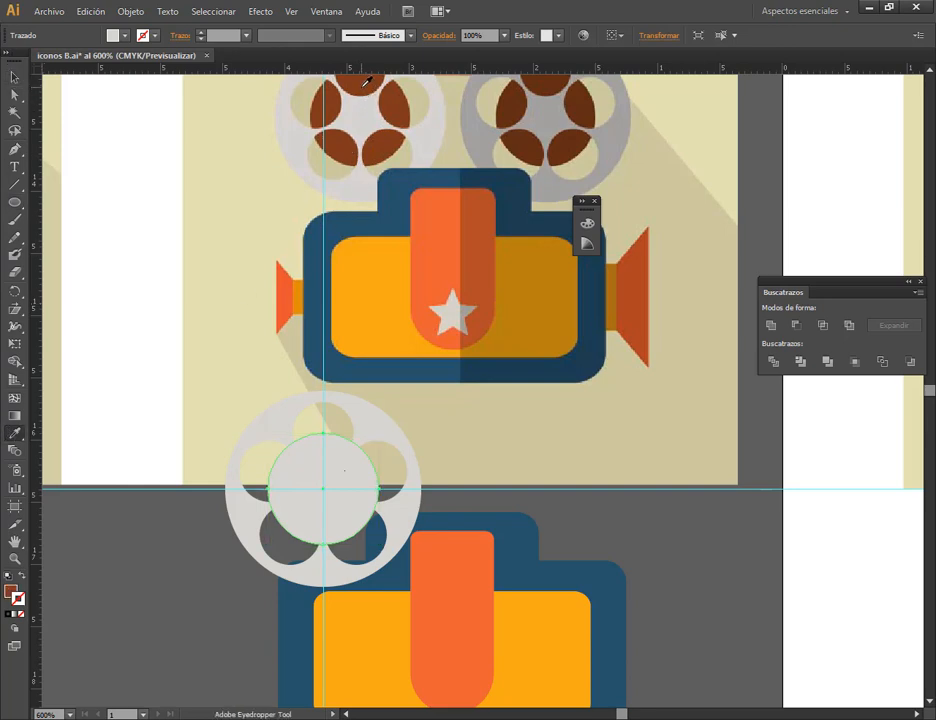
click(366, 82)
click(14, 77)
- Bring the perforated grey reel to the front of the brown circle
shift+click(345, 410)
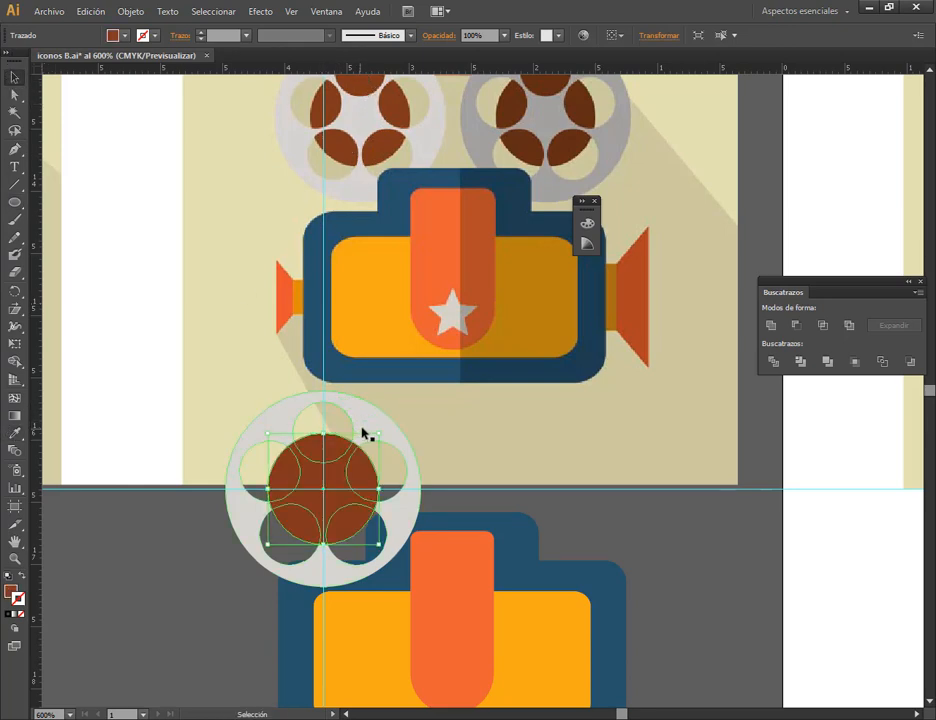
shift+click(383, 433)
right_click(380, 431)
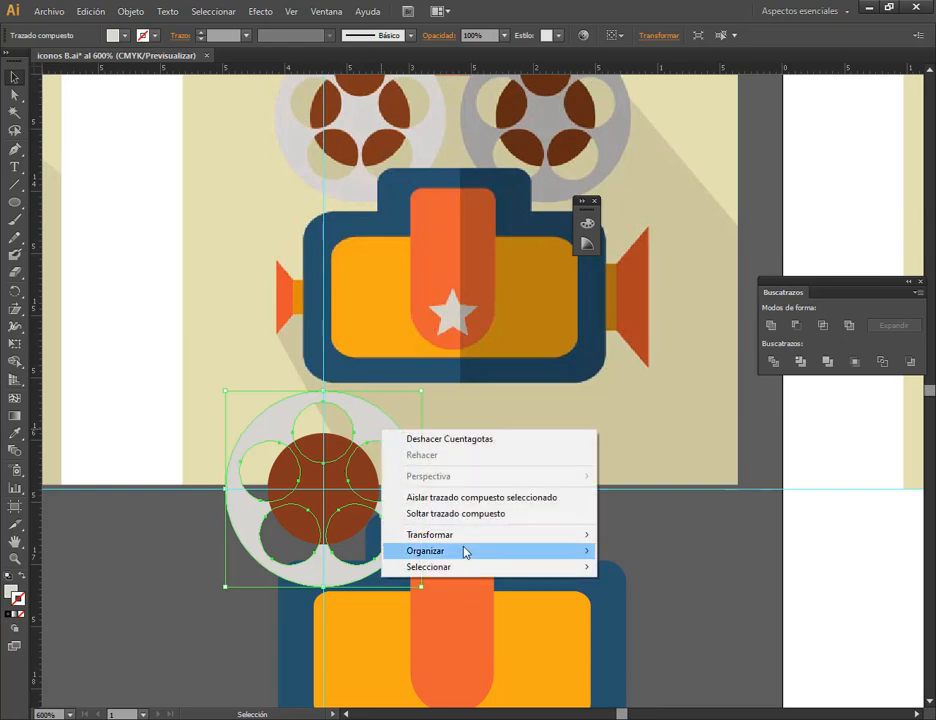
mouse_move(468, 551)
click(640, 553)
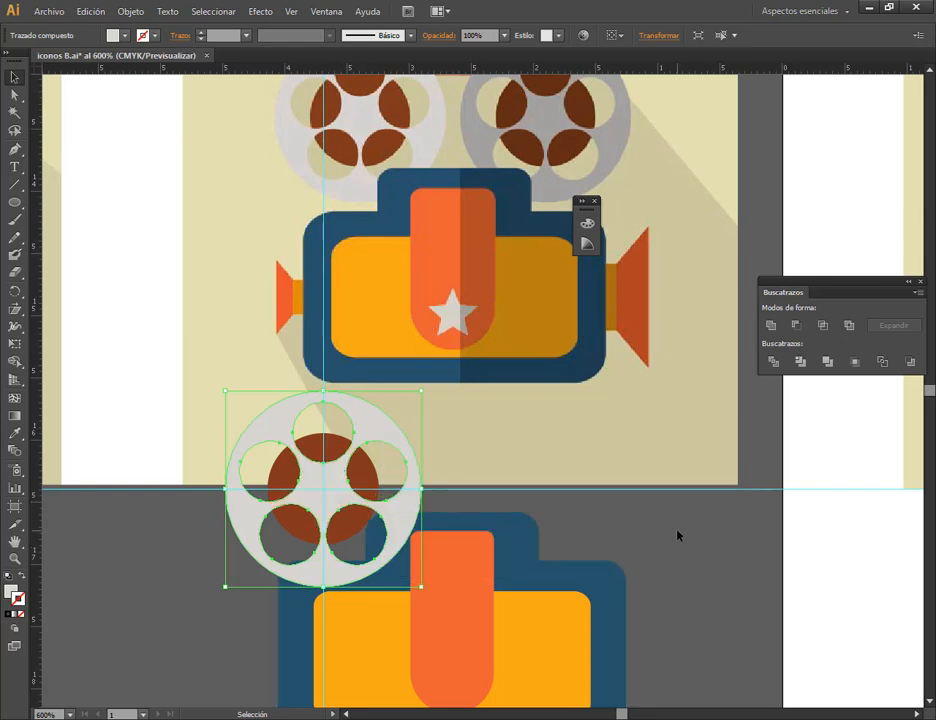
click(677, 535)
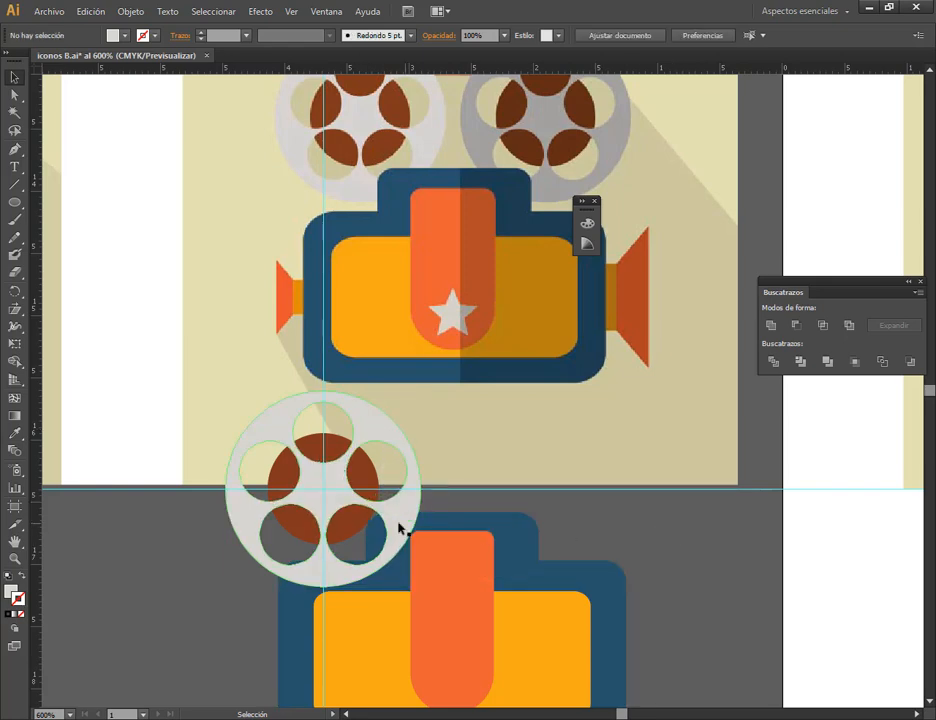
- Bring the redrawn camera's blue body, yellow panel and orange strip to the front of the reel
click(465, 667)
right_click(465, 667)
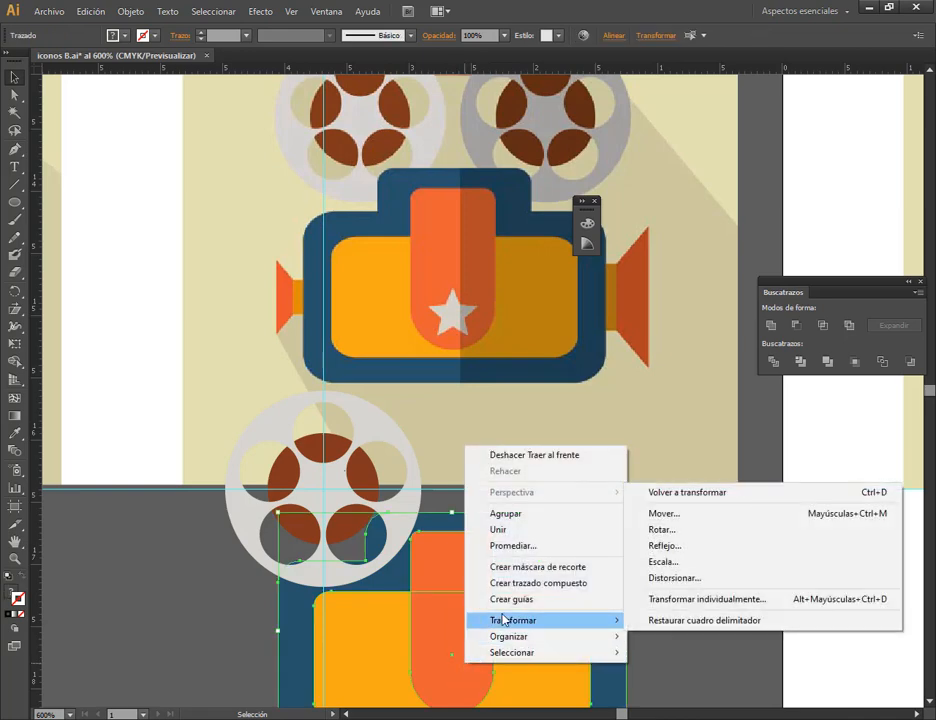
mouse_move(517, 637)
click(652, 639)
click(710, 595)
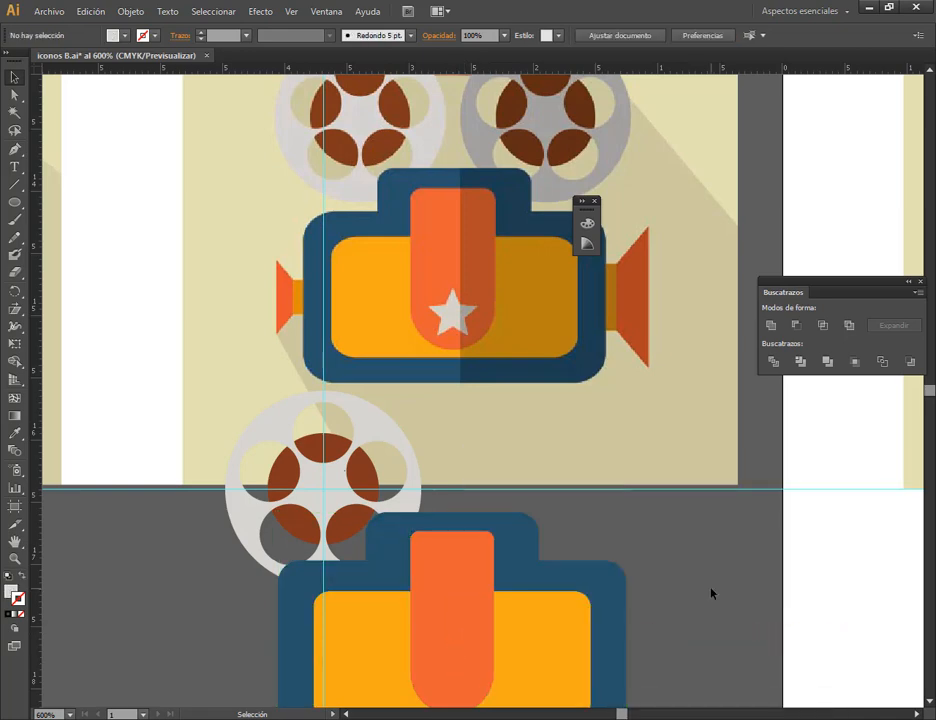
- Move the grey reel together with its brown circle slightly up and to the right above the camera body
click(320, 469)
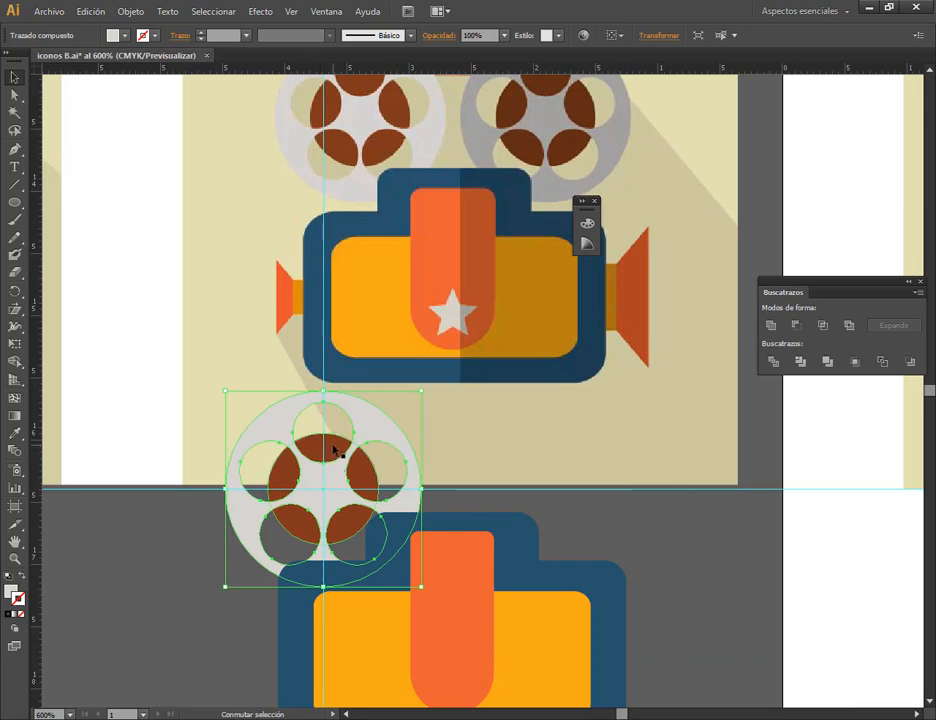
shift+click(335, 450)
drag(335, 450, 362, 438)
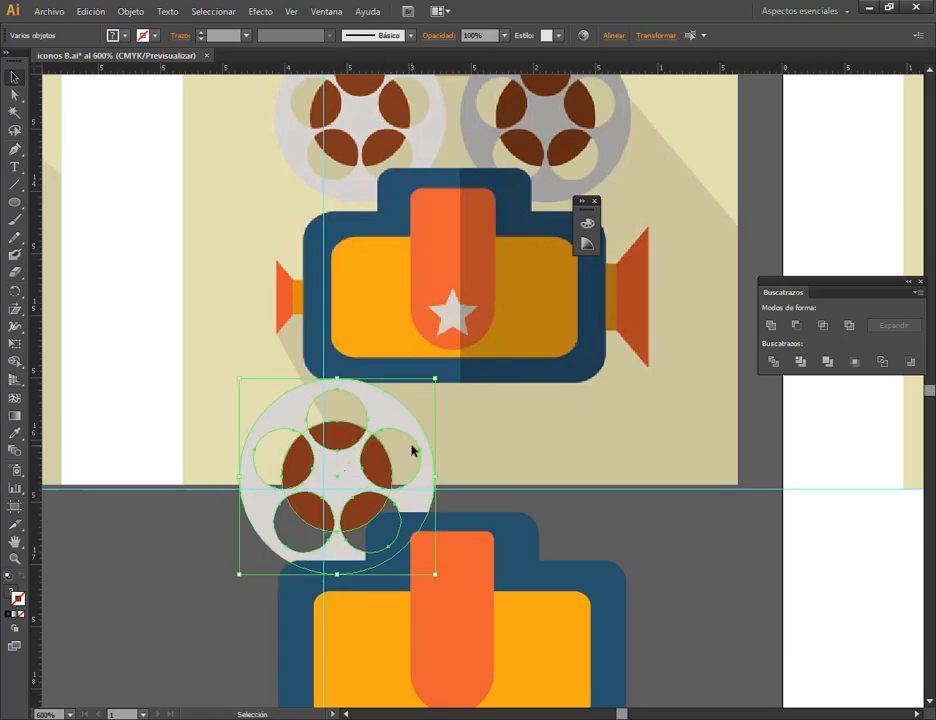
- Place a vertical guide through the orange strip's centre and make a vertically reflected copy of the whole reel across it
click(455, 570)
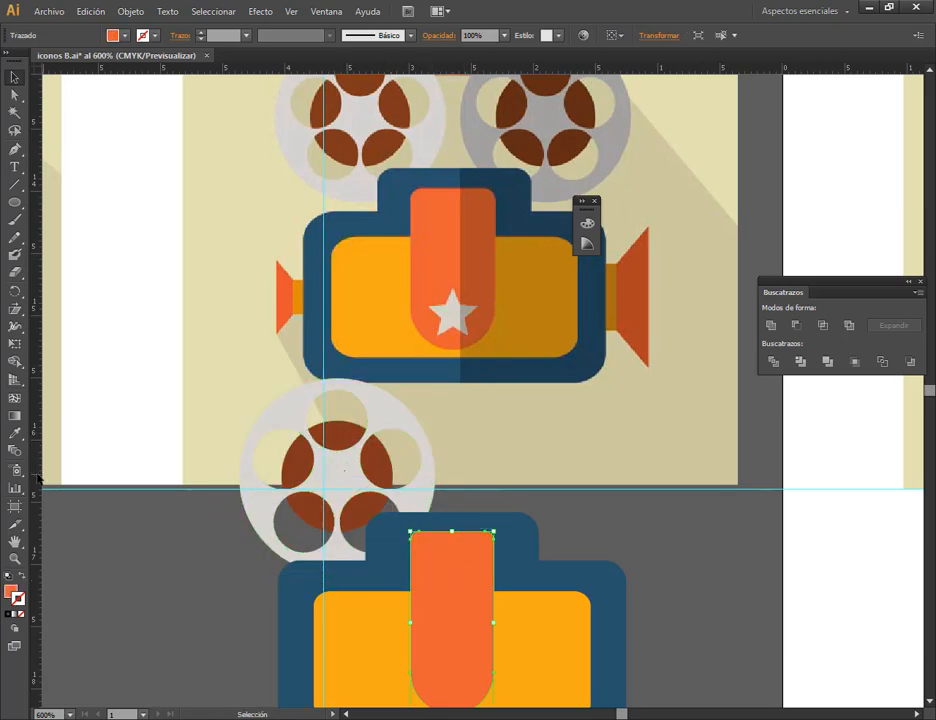
drag(496, 566, 451, 537)
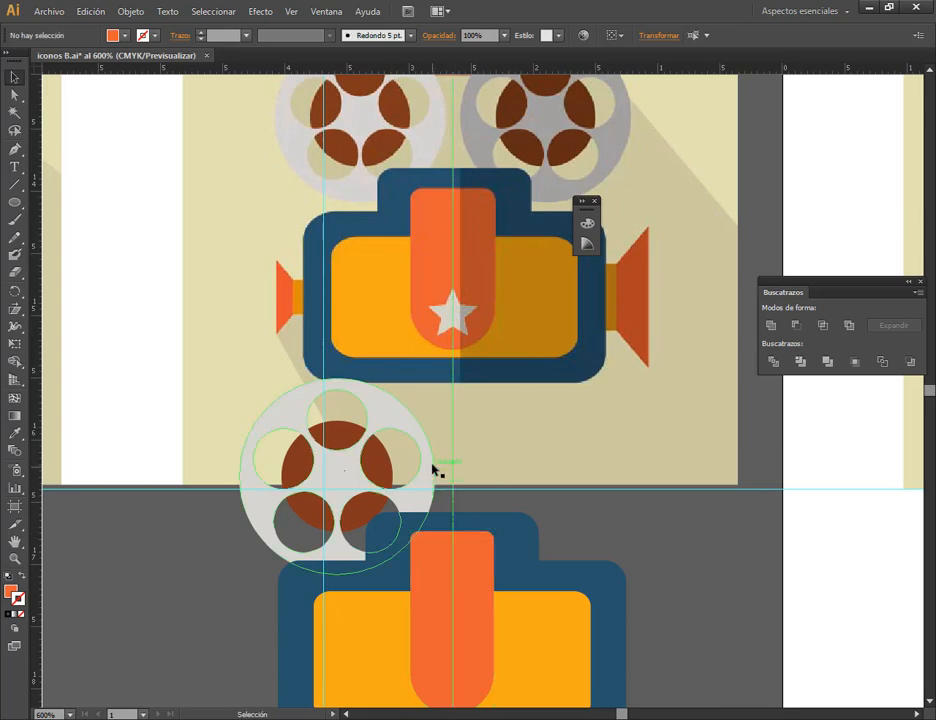
click(389, 470)
shift+click(400, 423)
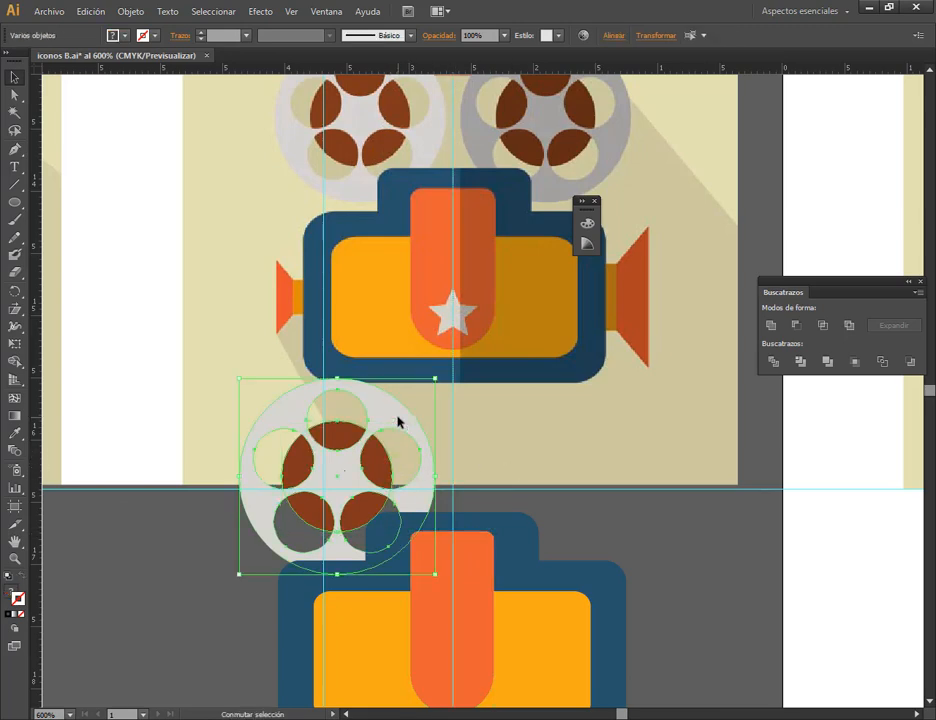
click(13, 297)
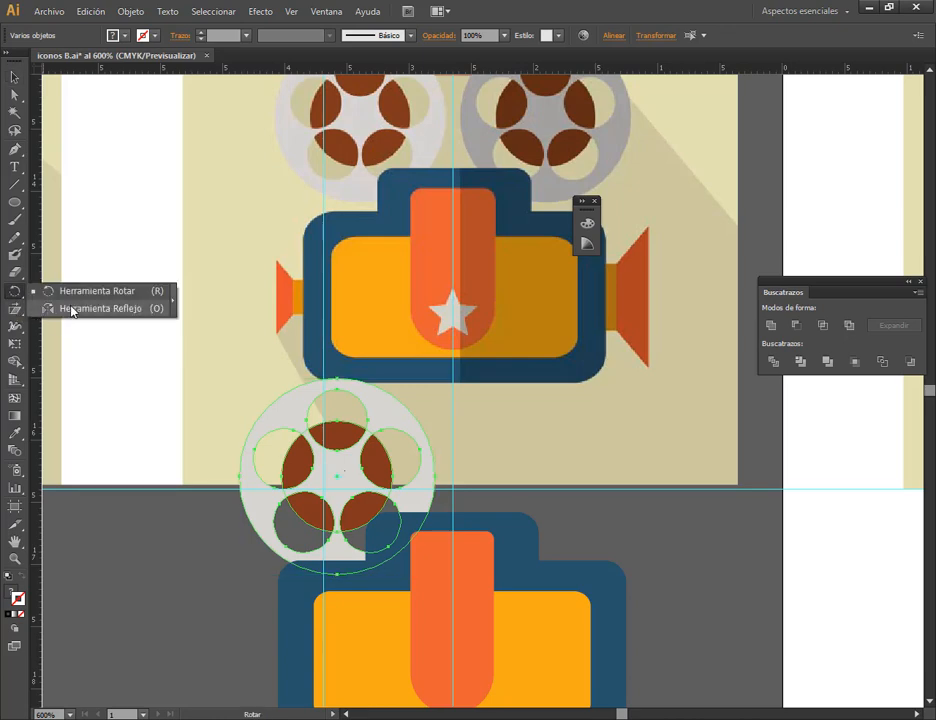
click(70, 308)
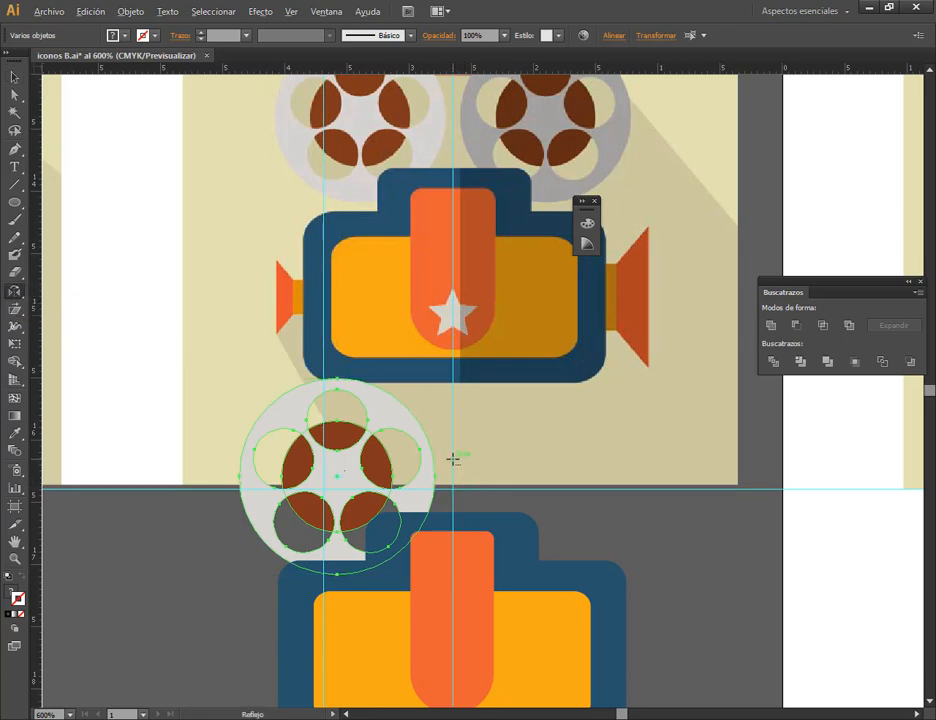
alt+click(452, 458)
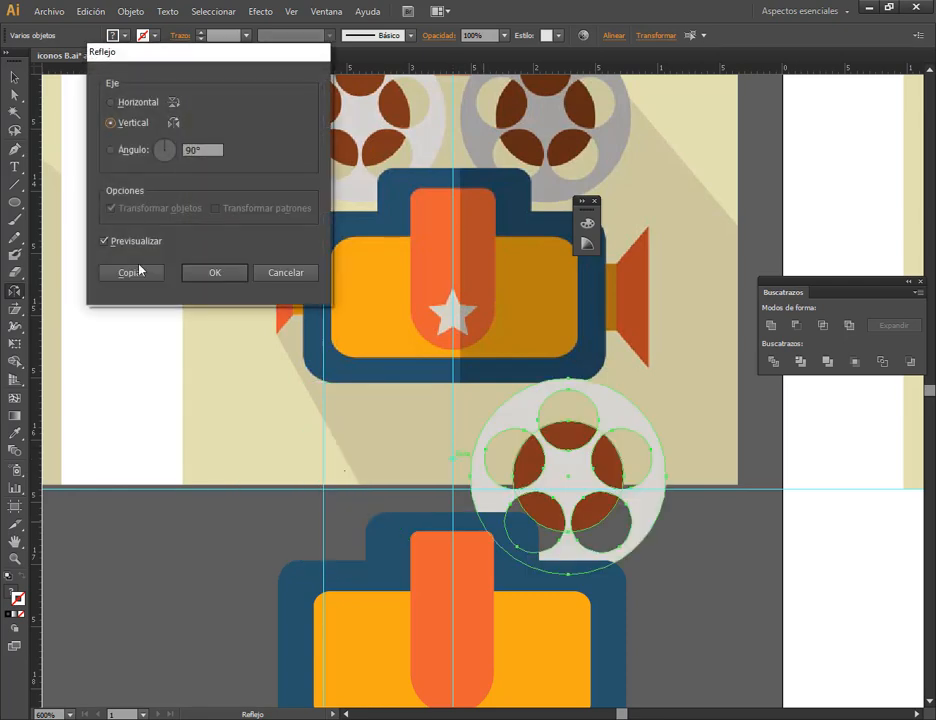
click(130, 272)
key(v)
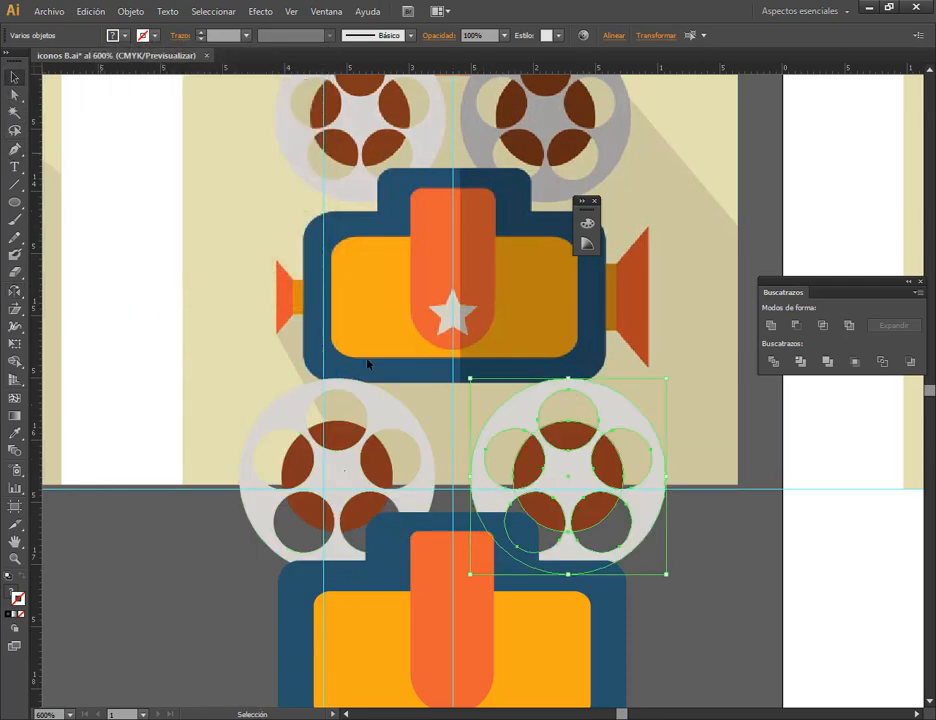
click(712, 572)
- Draw a straight horizontal line joining the tops of the two reels' brown circles
scroll(742, 553, up, 3)
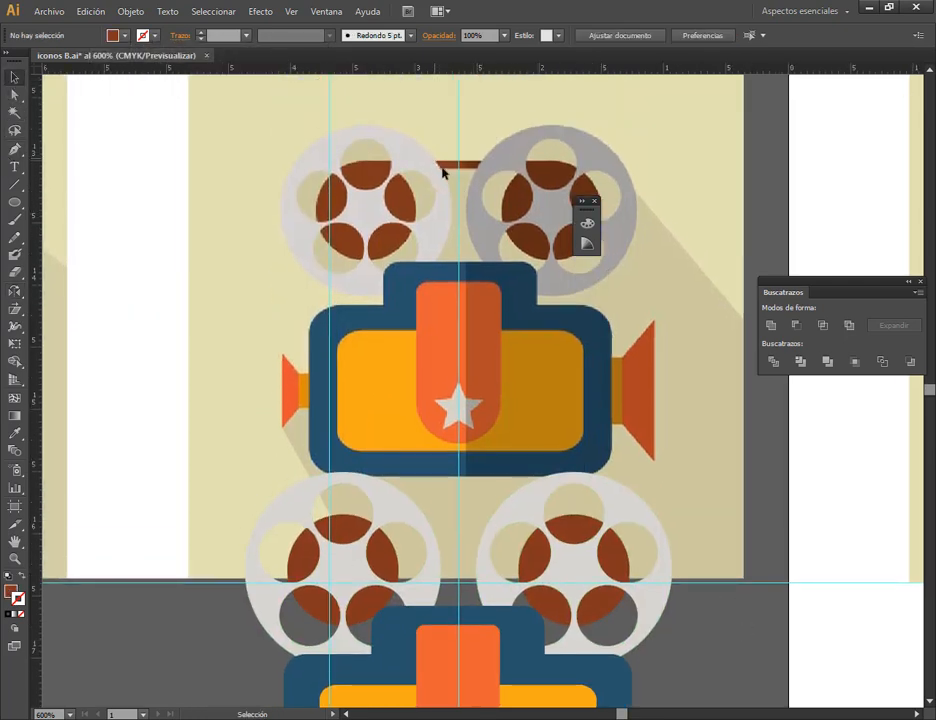
scroll(577, 413, down, 4)
click(17, 186)
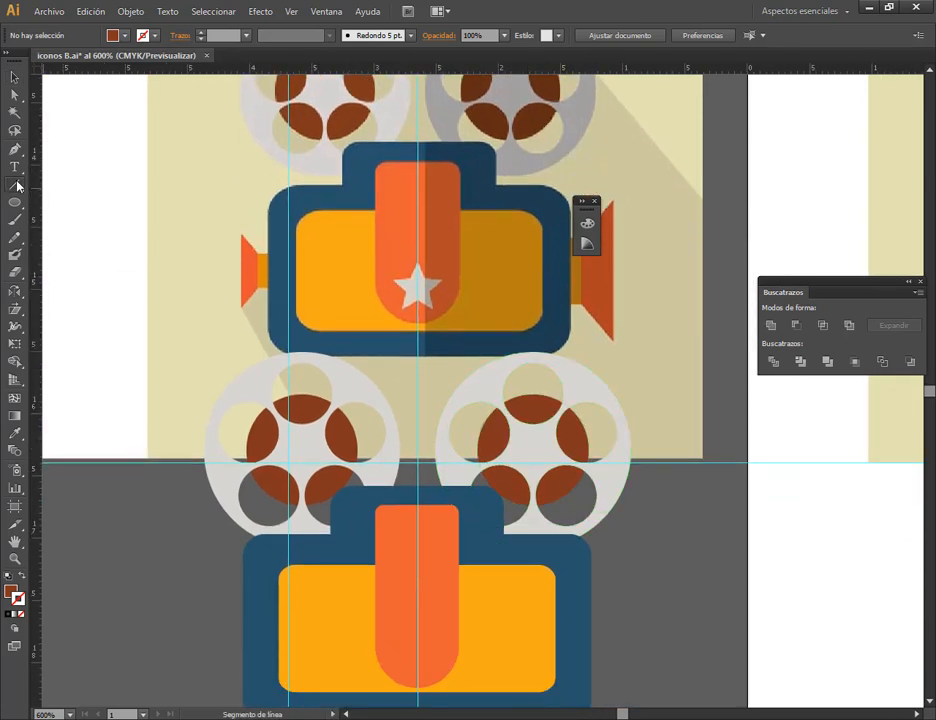
drag(302, 393, 540, 394)
key(v)
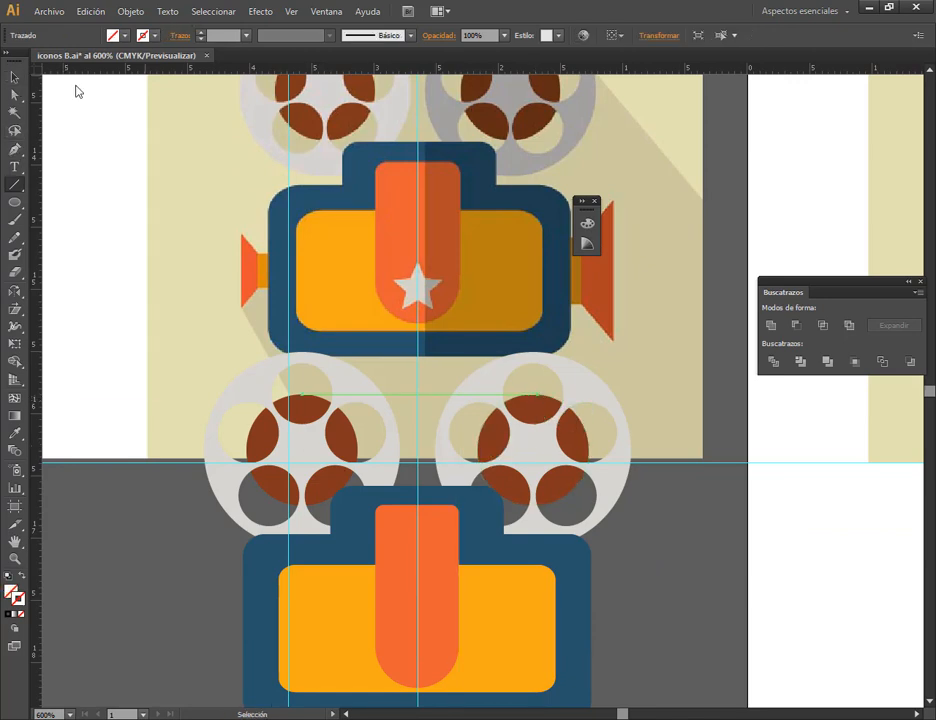
- Give the connecting line a 1 pt stroke in the brown sampled from the reel, with no fill
click(15, 433)
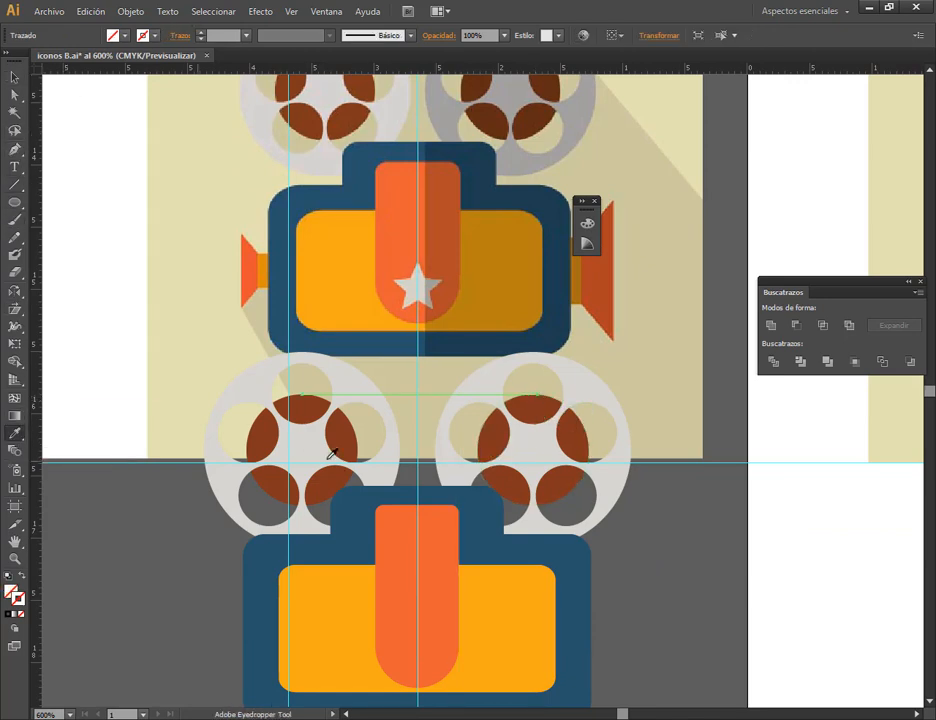
click(309, 408)
key(v)
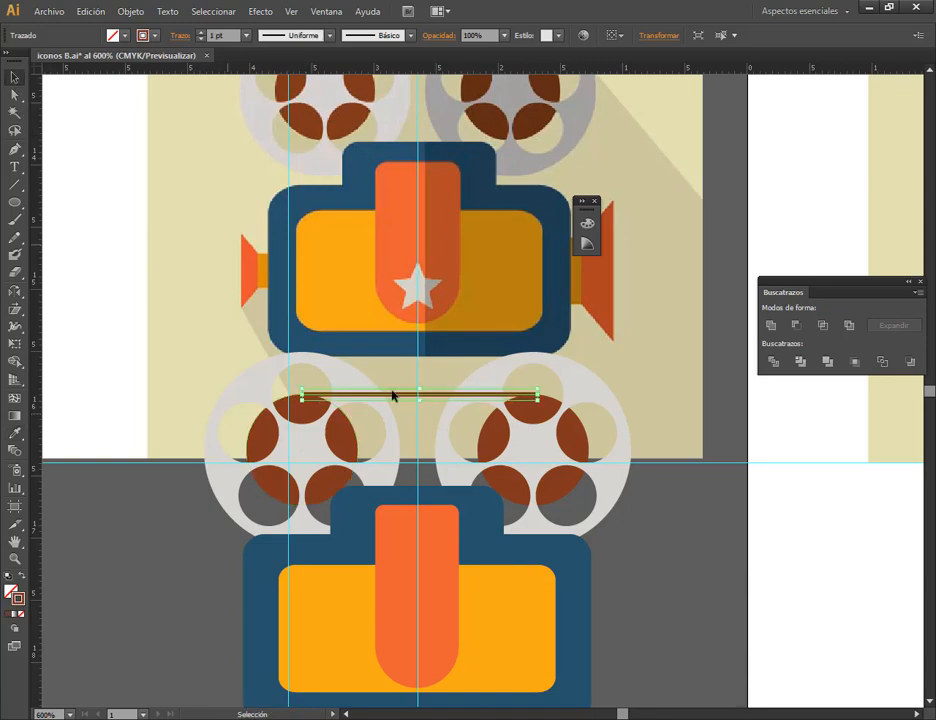
- Lower the brown connecting line until its upper edge is level with the tops of the reels' brown circles
scroll(392, 396, up, 4)
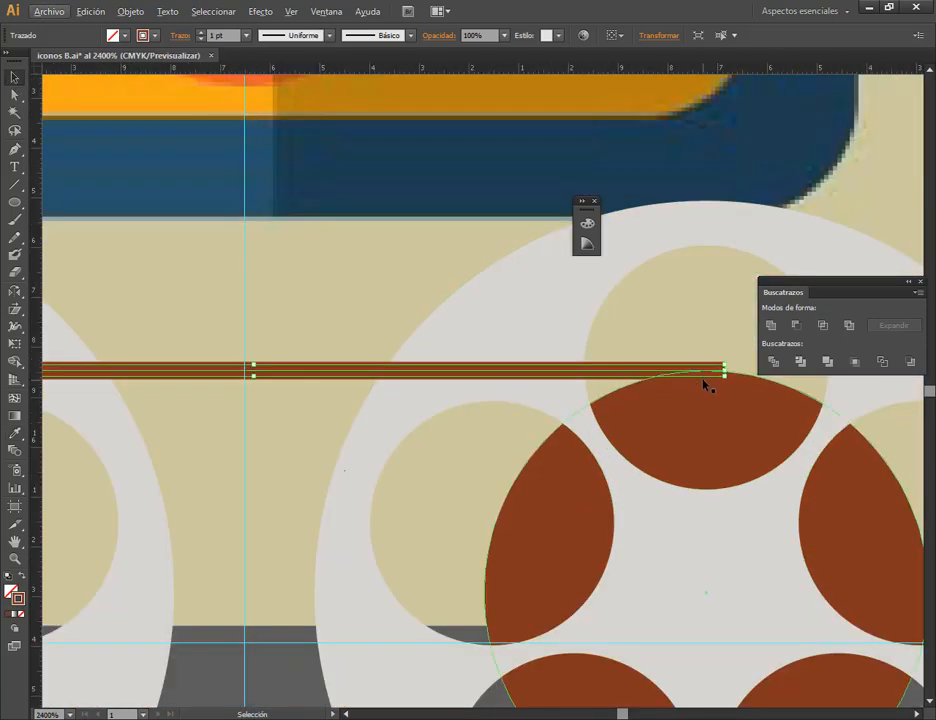
scroll(703, 384, up, 2)
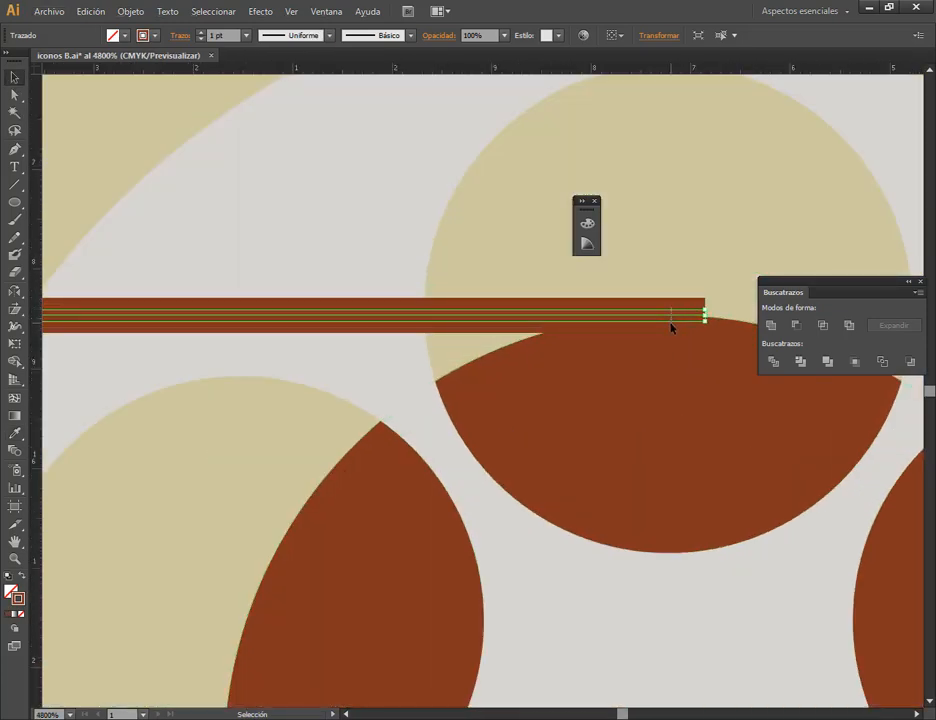
click(487, 326)
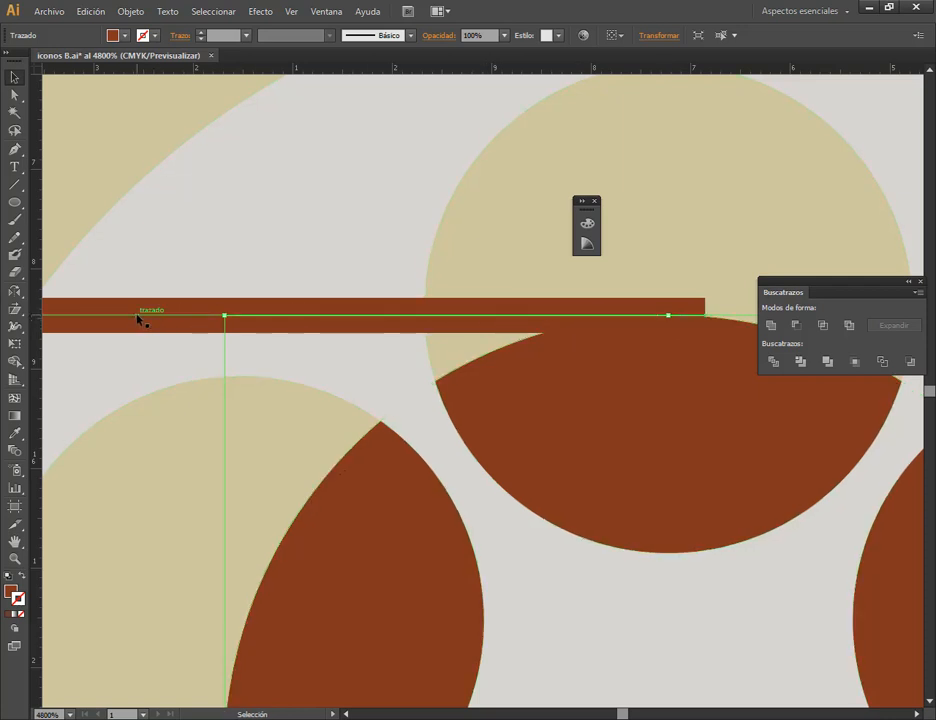
drag(137, 318, 139, 327)
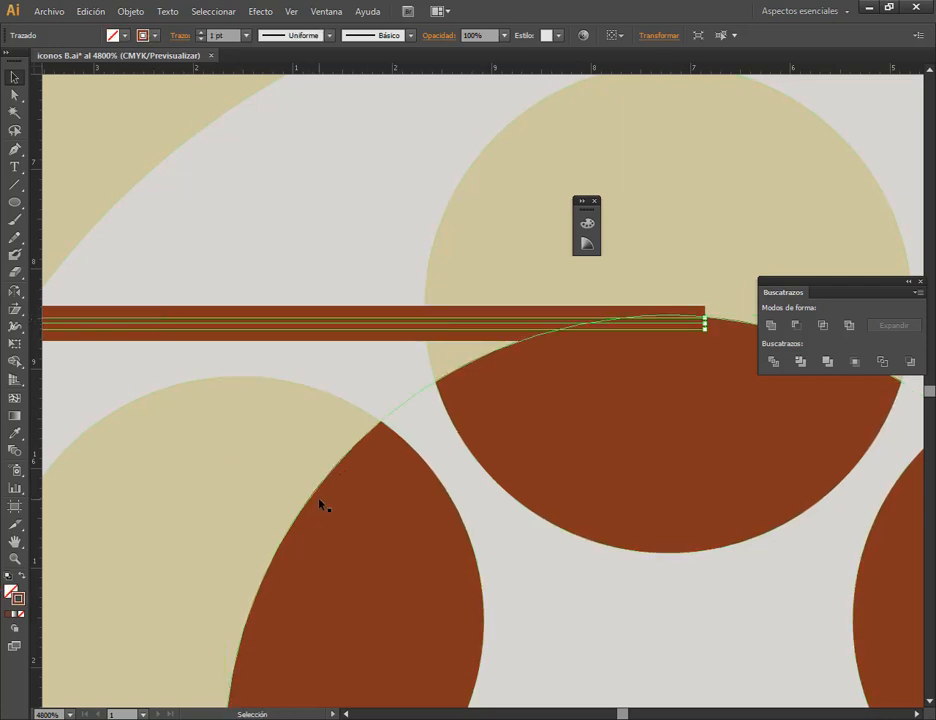
key(Down)
key(Up)
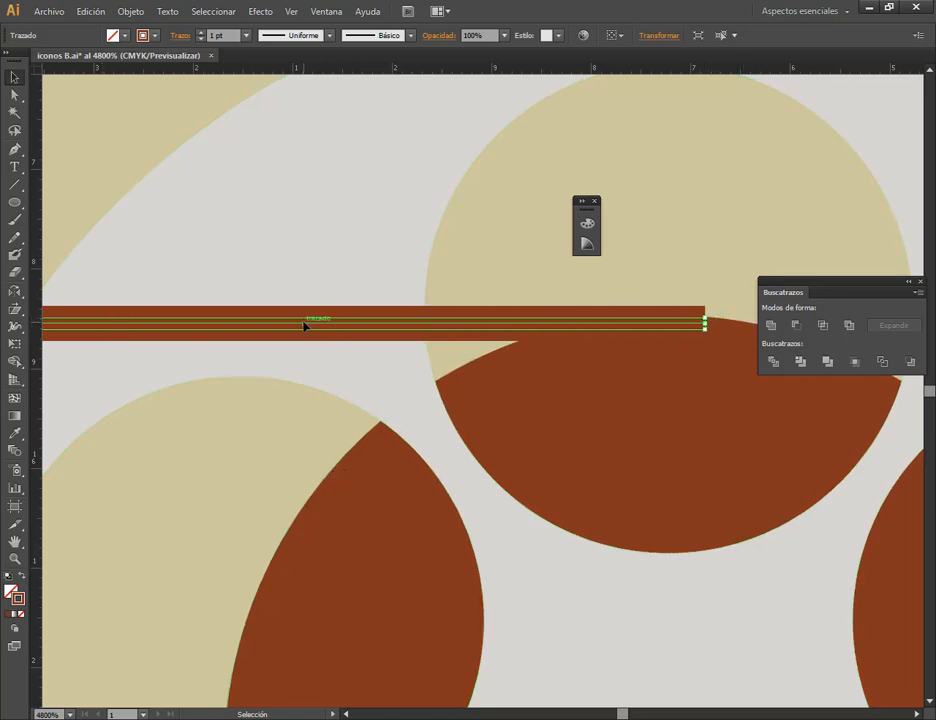
drag(303, 326, 305, 340)
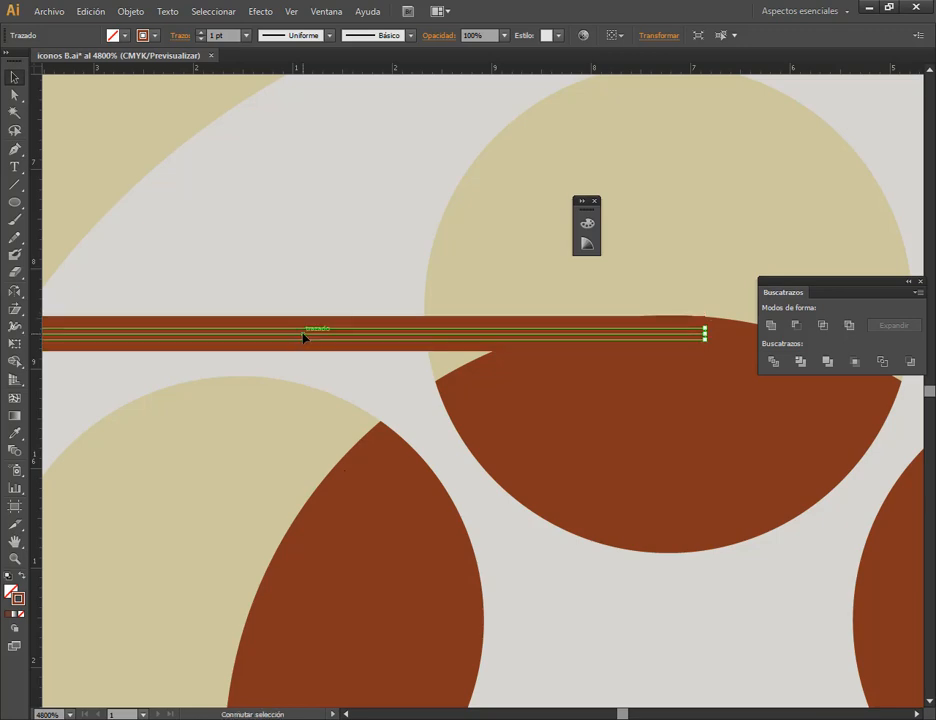
- Shorten the connecting line's right end slightly inside the right reel's brown circle and check how both ends fit
drag(709, 337, 684, 333)
scroll(647, 433, down, 3)
scroll(647, 433, down, 2)
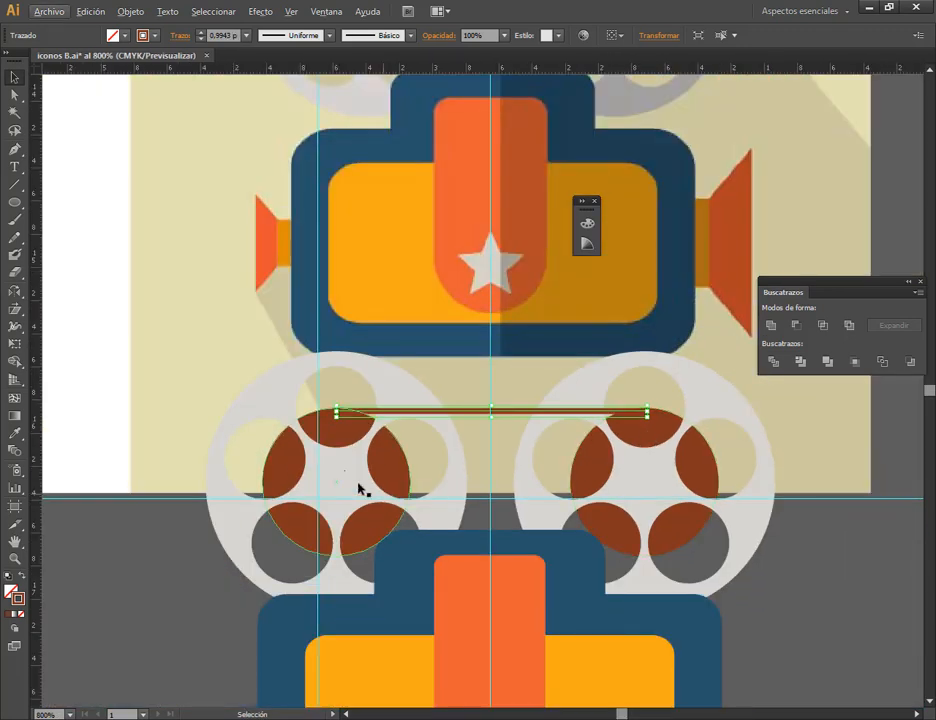
scroll(324, 420, up, 2)
scroll(418, 255, up, 4)
scroll(453, 365, down, 8)
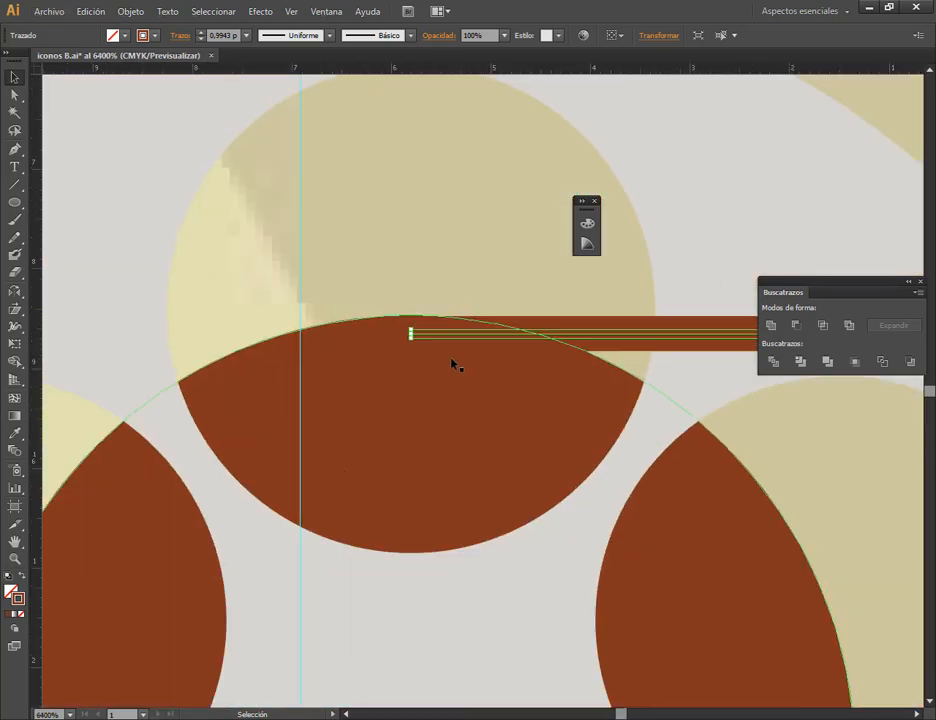
scroll(585, 388, up, 2)
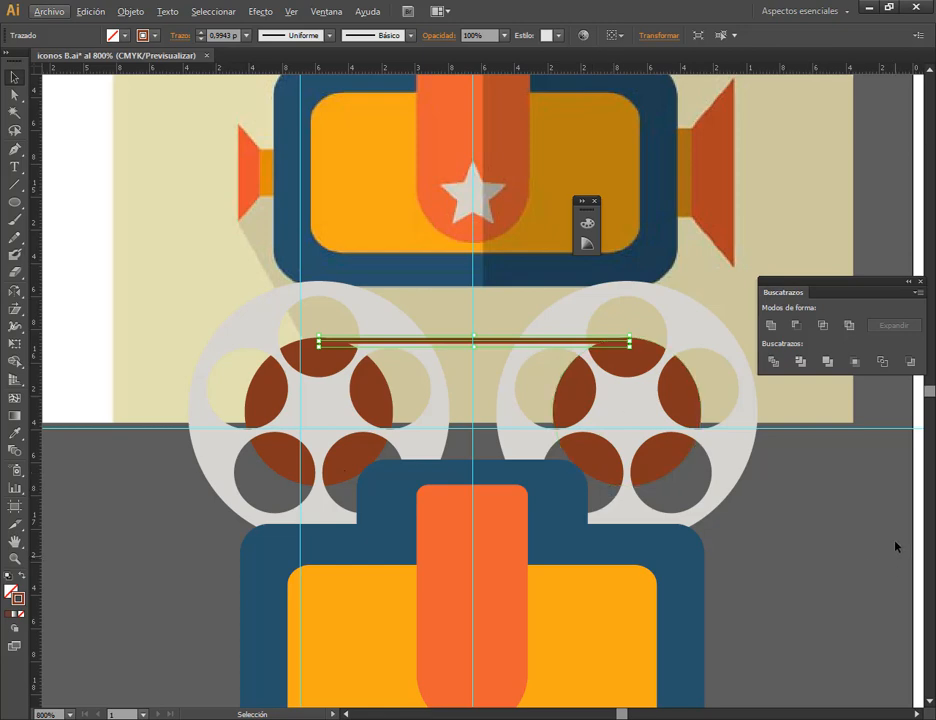
- Bring the grey reels and the camera body shapes to the front so the connecting line runs behind them
drag(844, 503, 184, 679)
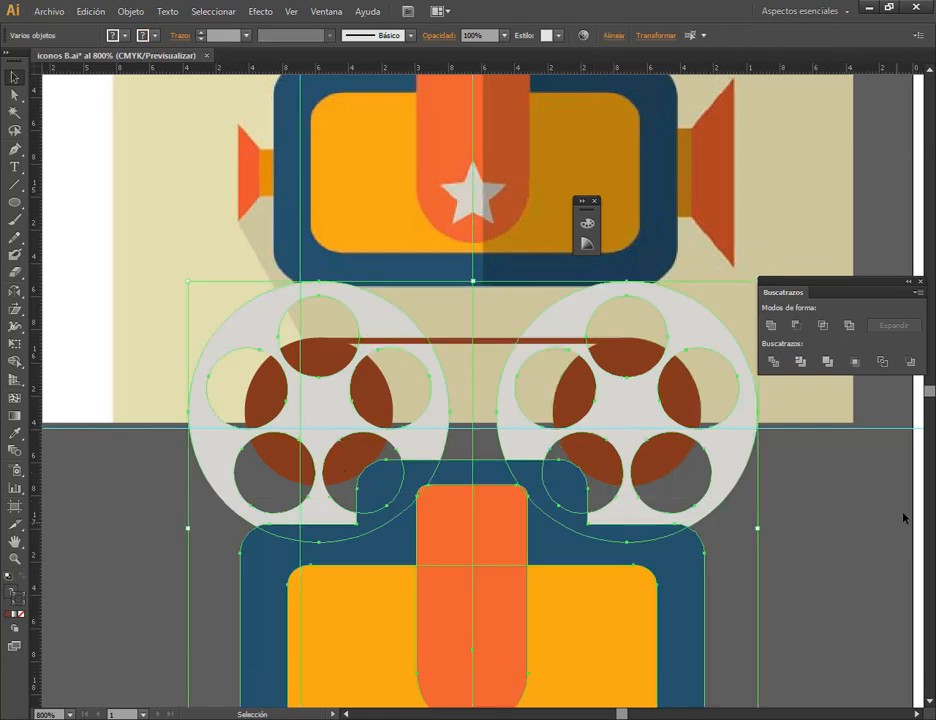
drag(834, 505, 186, 649)
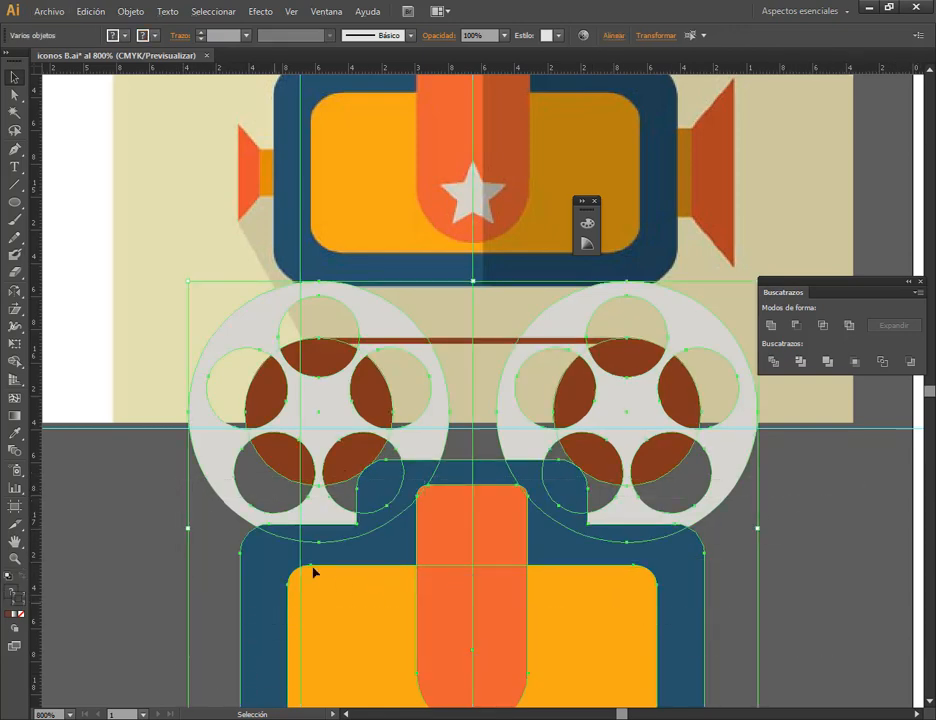
right_click(413, 507)
mouse_move(533, 632)
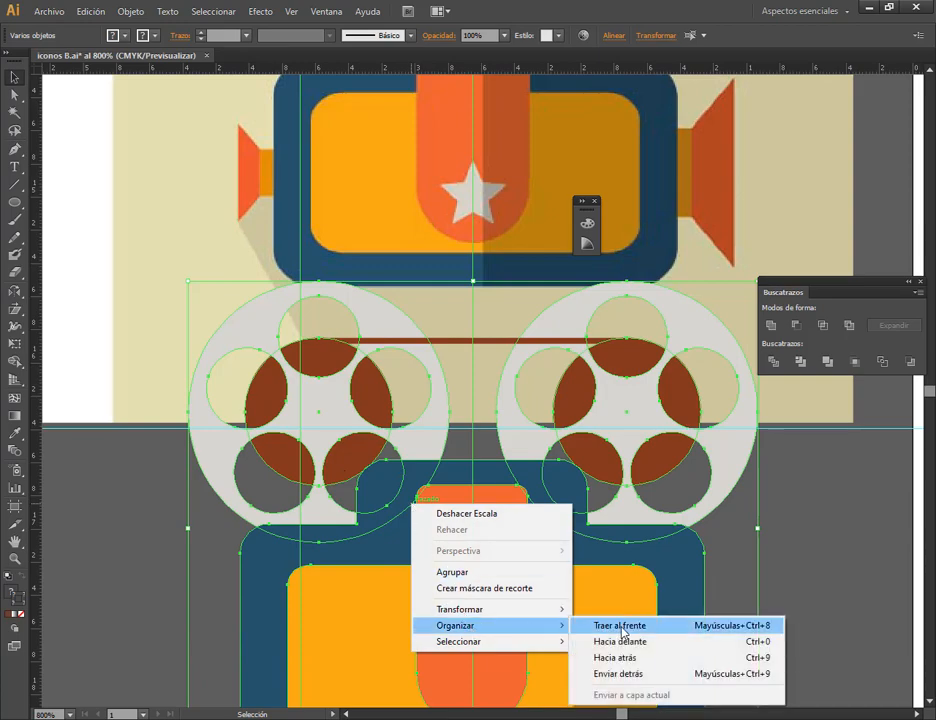
click(618, 625)
click(815, 512)
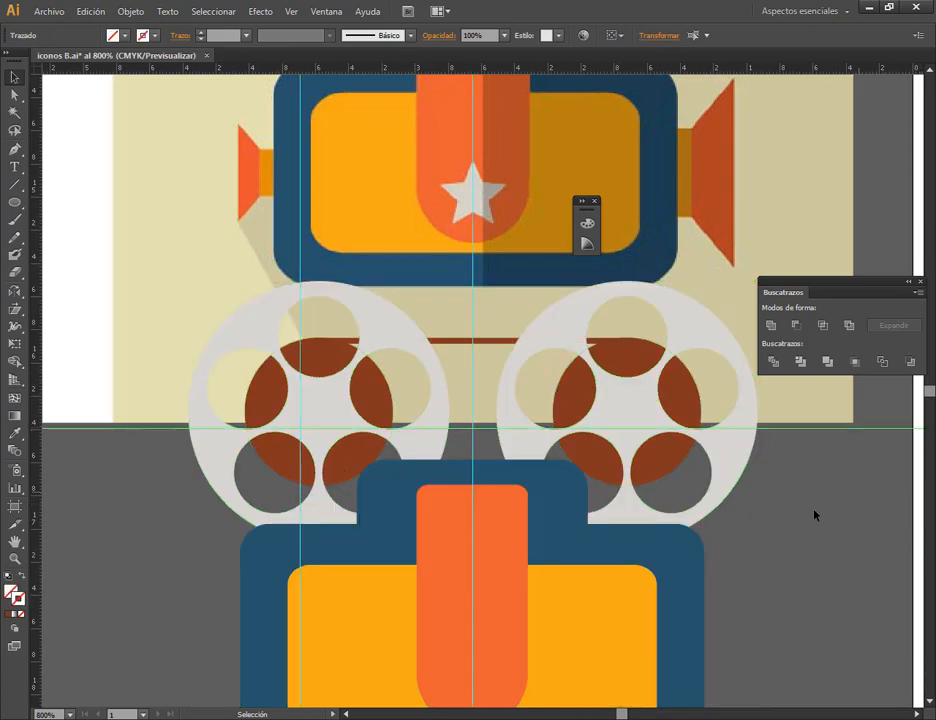
- Draw a small upright rectangle overlapping the right edge of the blue camera body as the lens mount
scroll(742, 491, down, 1)
drag(701, 517, 540, 464)
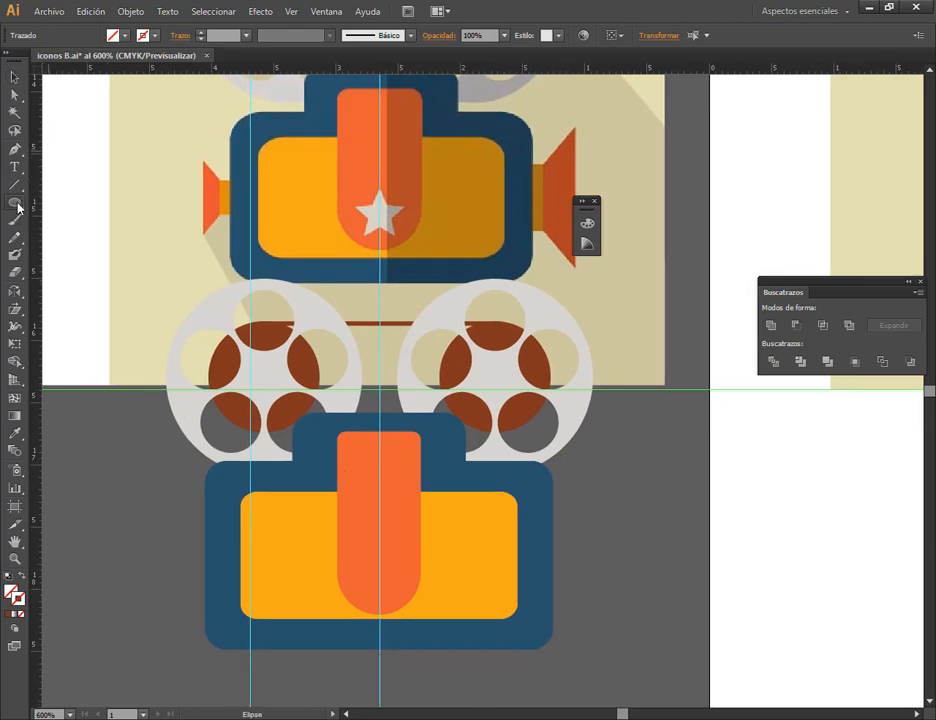
drag(14, 201, 70, 200)
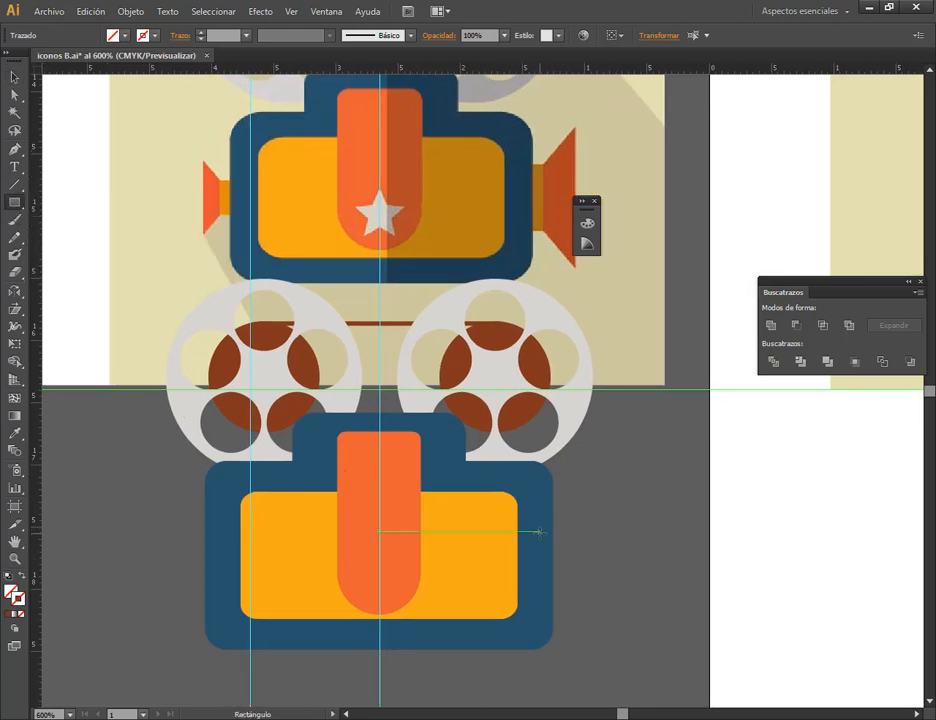
drag(540, 531, 560, 591)
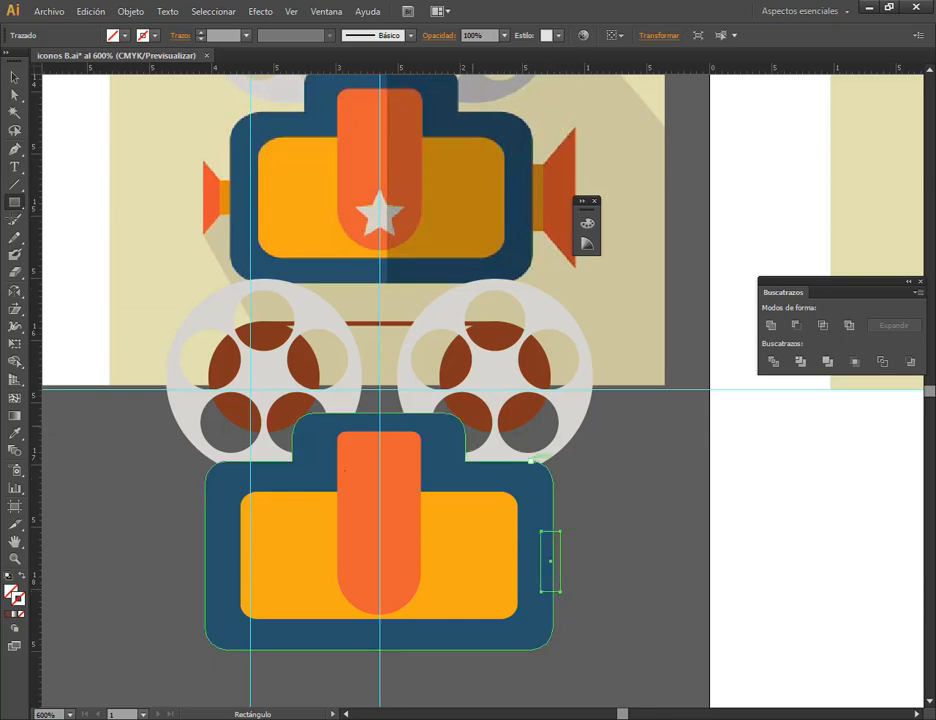
- Fill the lens mount rectangle with the dark ochre sampled from the reference camera's lens mount
click(6, 79)
click(16, 432)
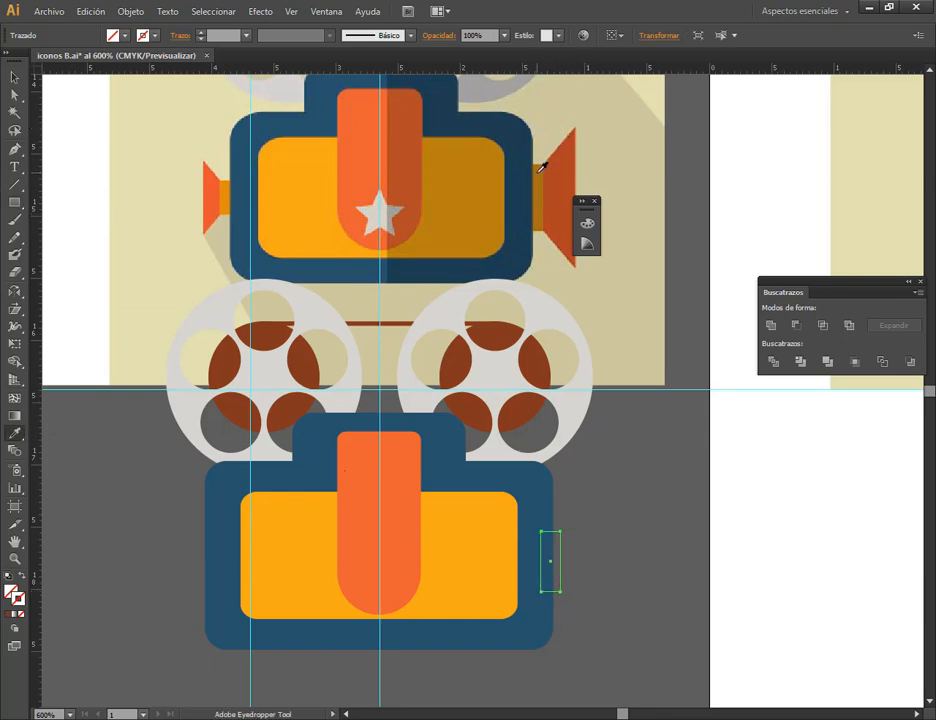
click(541, 166)
key(v)
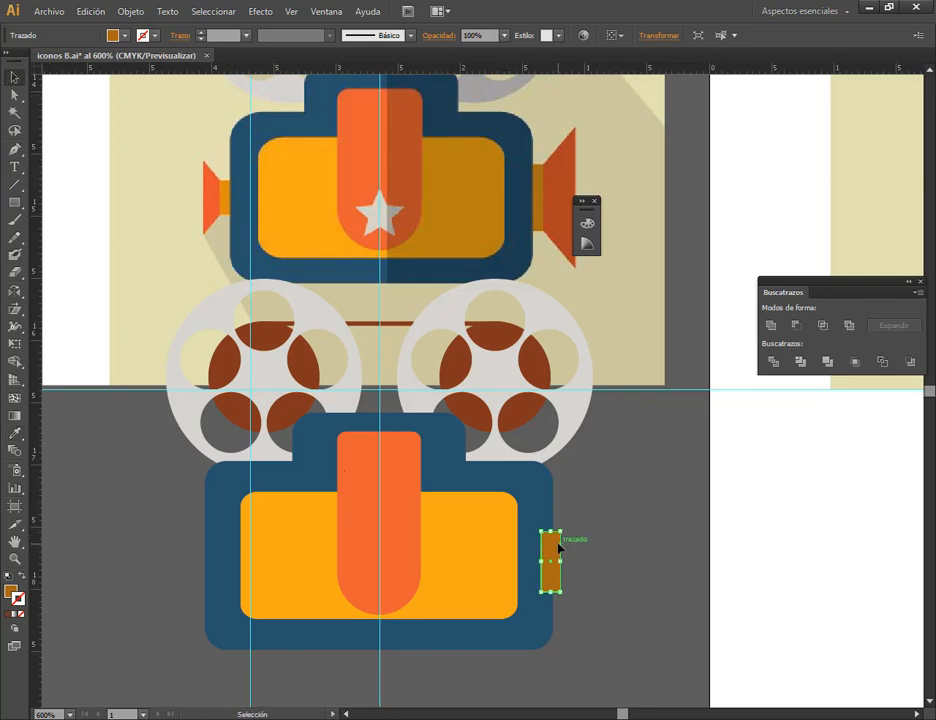
right_click(559, 549)
click(828, 560)
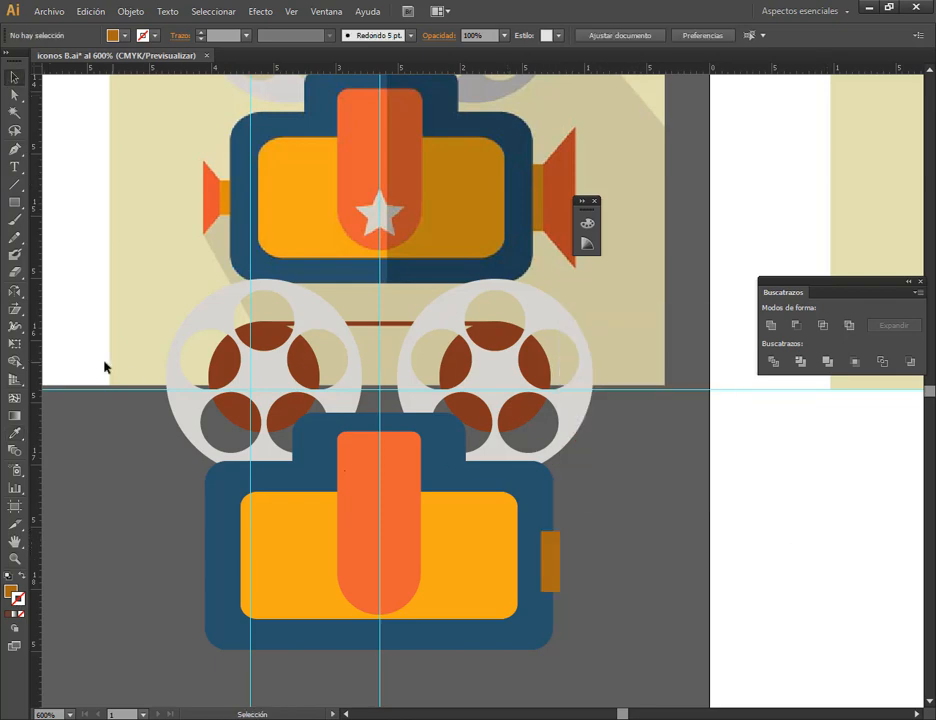
- Bring the camera body and the reels to the front so they cover the inner part of the mount rectangle
drag(69, 363, 491, 576)
right_click(491, 576)
mouse_move(600, 692)
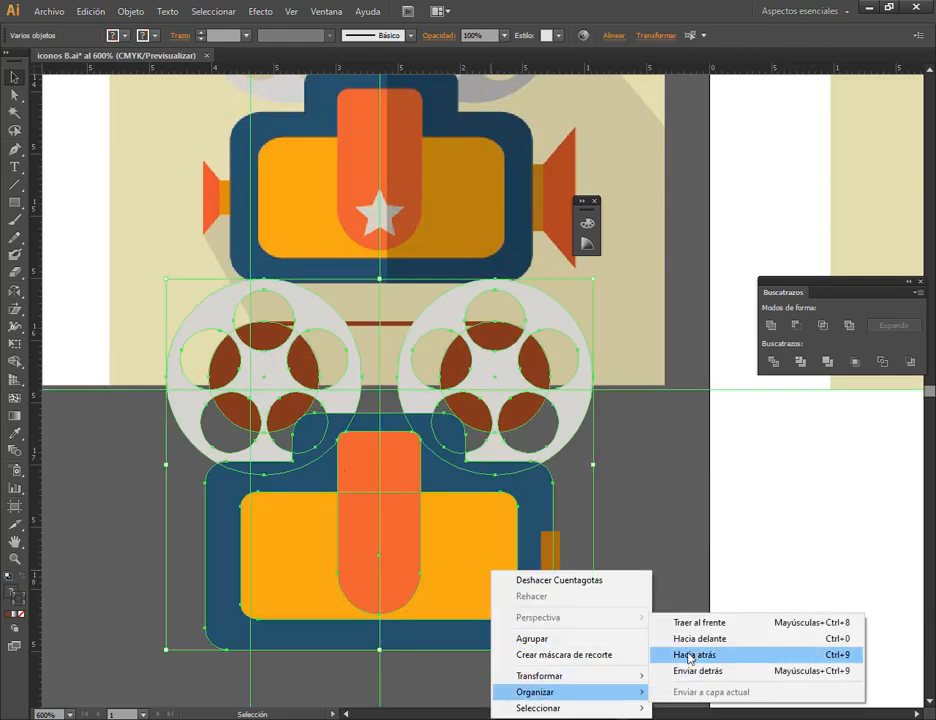
click(692, 623)
click(575, 551)
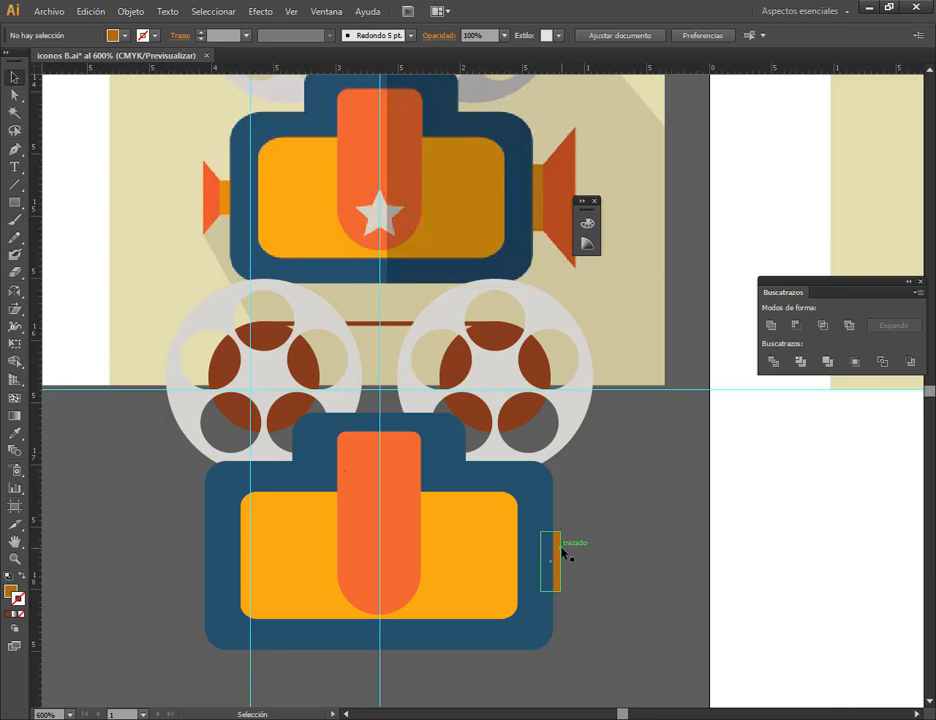
- Shift the mount rectangle slightly outward from the camera body and fill it with the yellow sampled from the body panel
scroll(562, 553, up, 2)
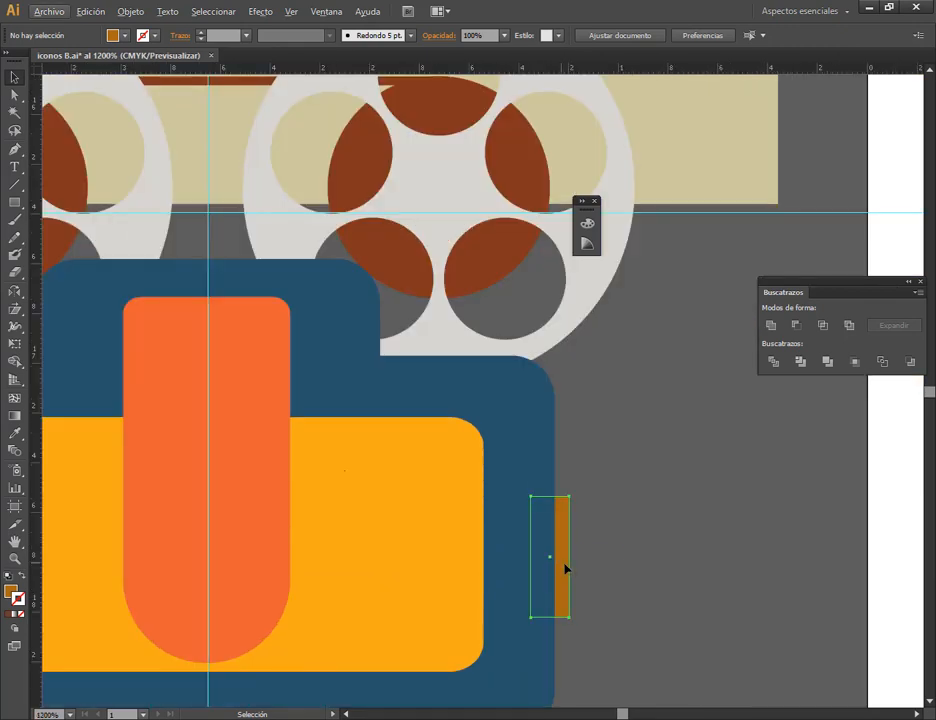
drag(565, 568, 567, 561)
scroll(567, 561, down, 2)
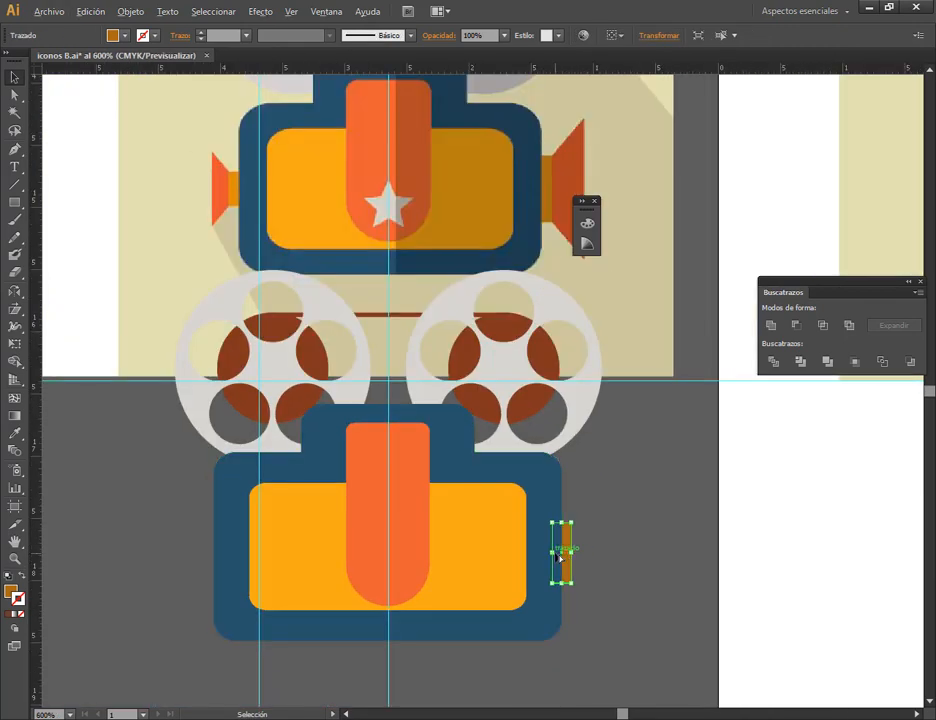
key(i)
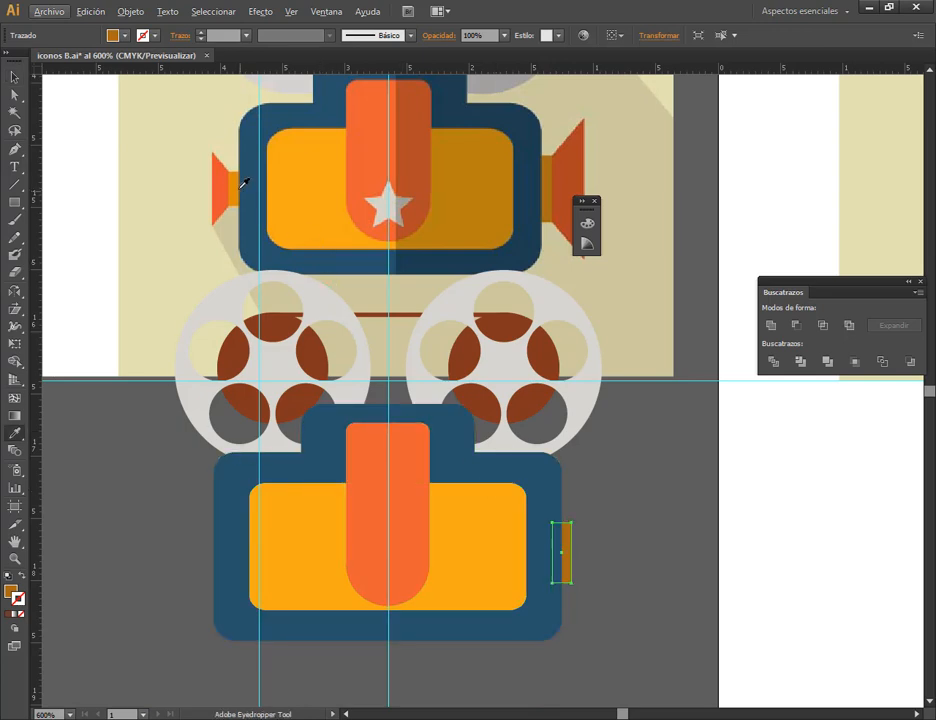
click(328, 526)
click(14, 77)
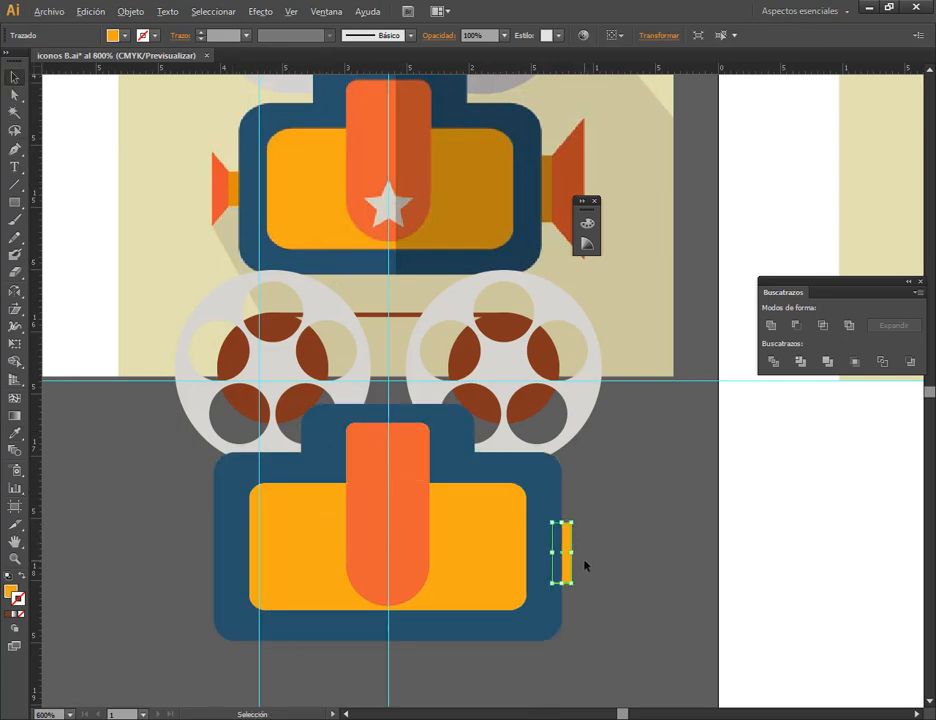
- Copy the mount rectangle outward so it adjoins the original, and fill the copy with the orange sampled from the central strip
scroll(585, 566, up, 2)
drag(545, 514, 584, 516)
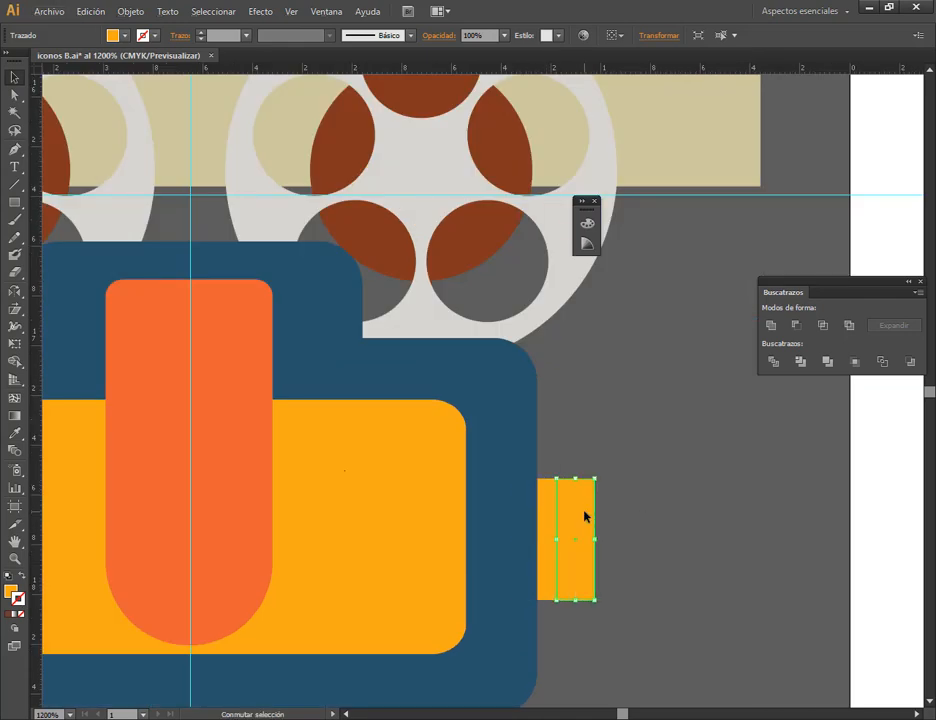
click(15, 432)
click(140, 402)
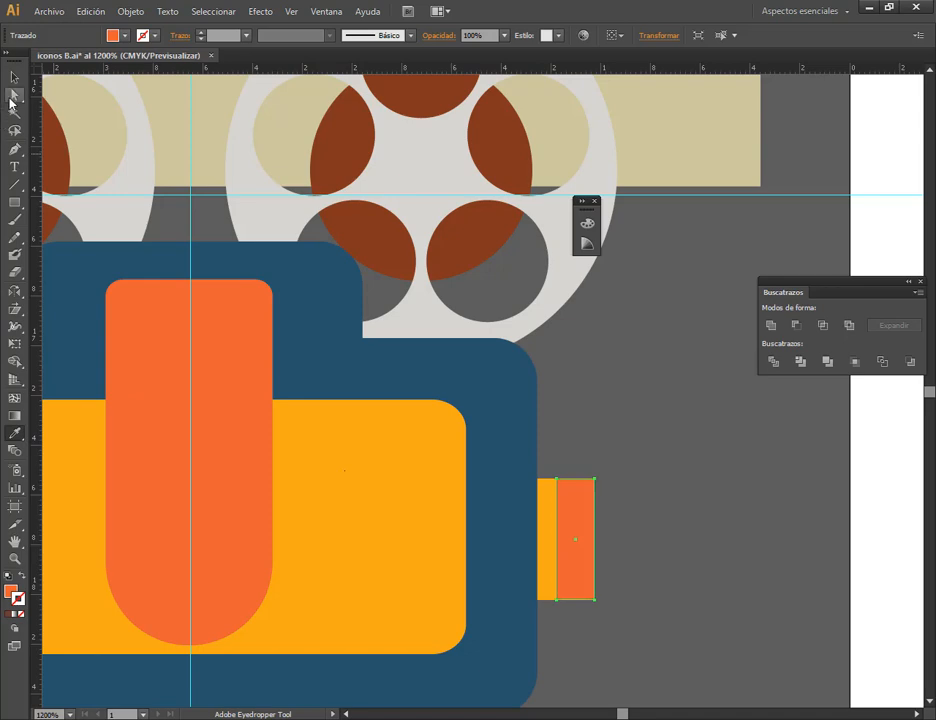
- Flare the orange rectangle into a lens hood by scaling its outer edge vertically and moving that edge outward to about X -0.89 cm
click(13, 96)
drag(601, 574, 590, 621)
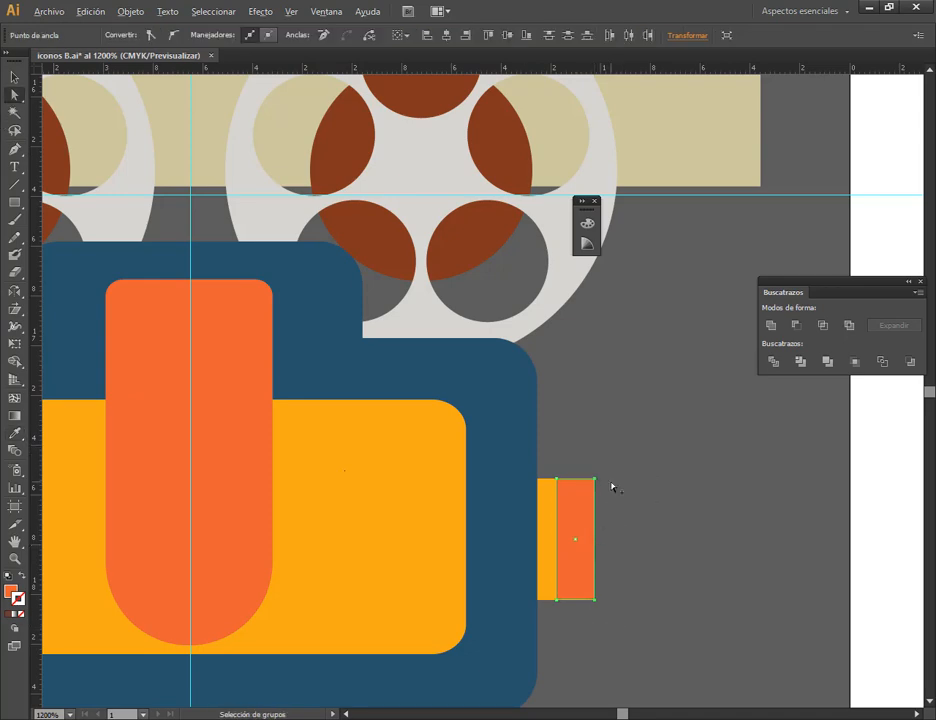
scroll(611, 494, down, 2)
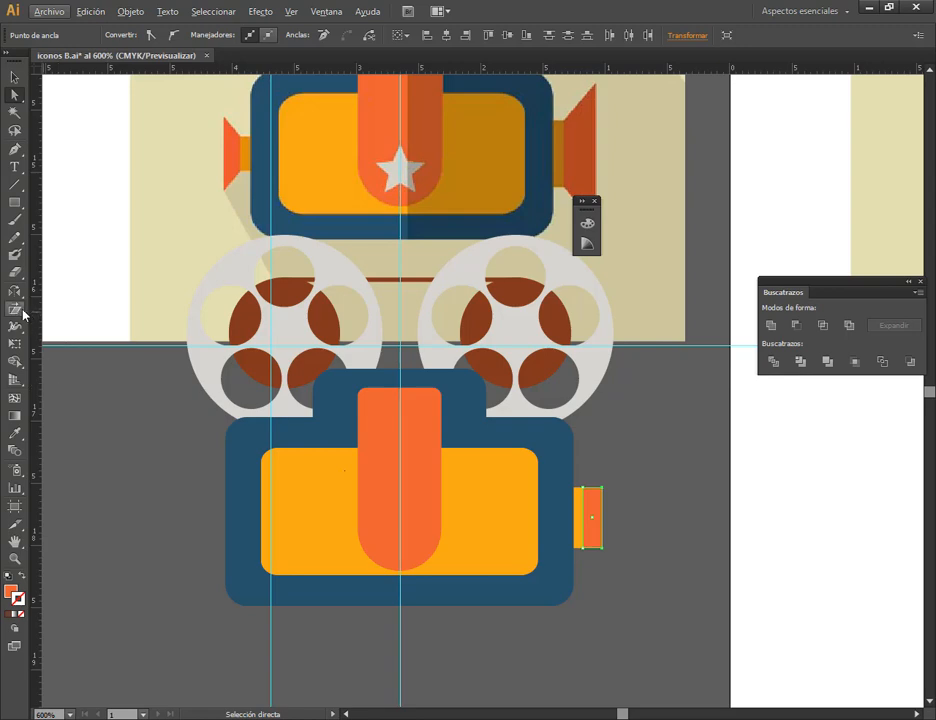
drag(15, 309, 48, 310)
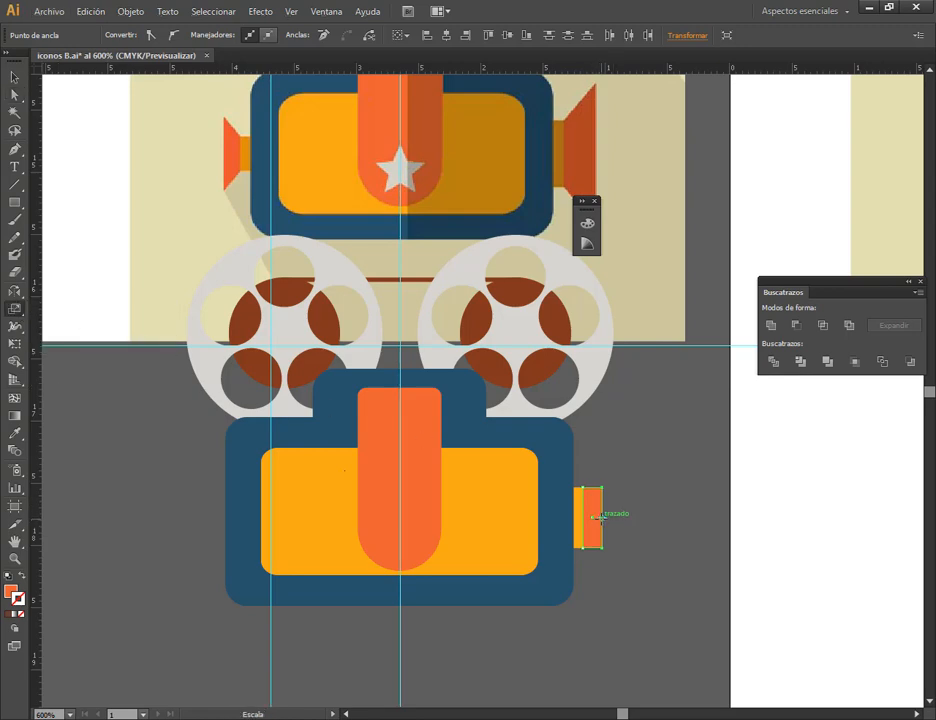
drag(601, 490, 592, 458)
click(15, 98)
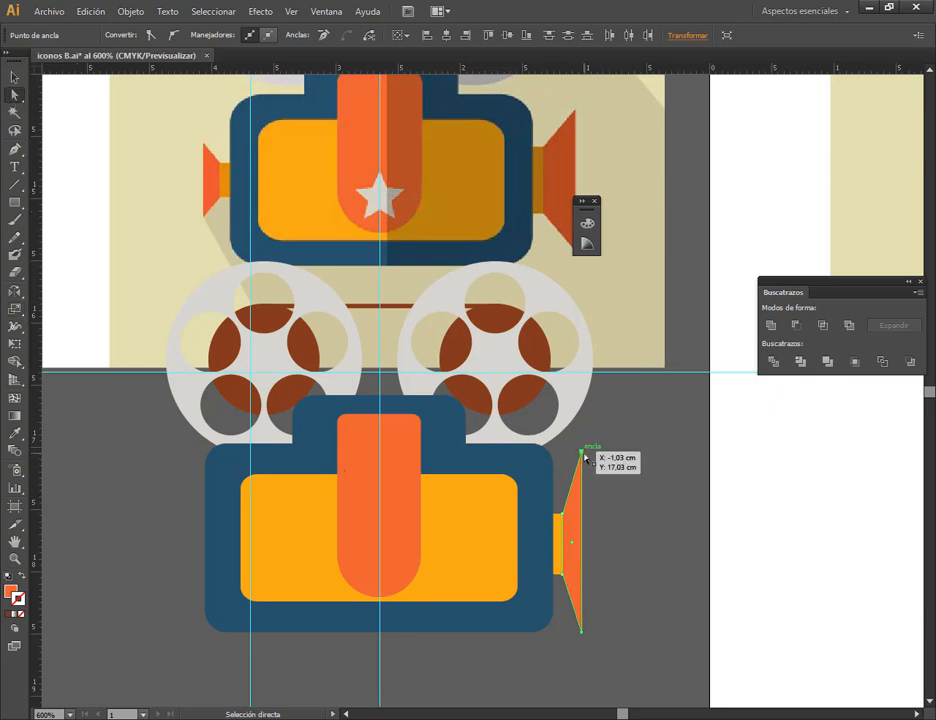
drag(583, 456, 599, 455)
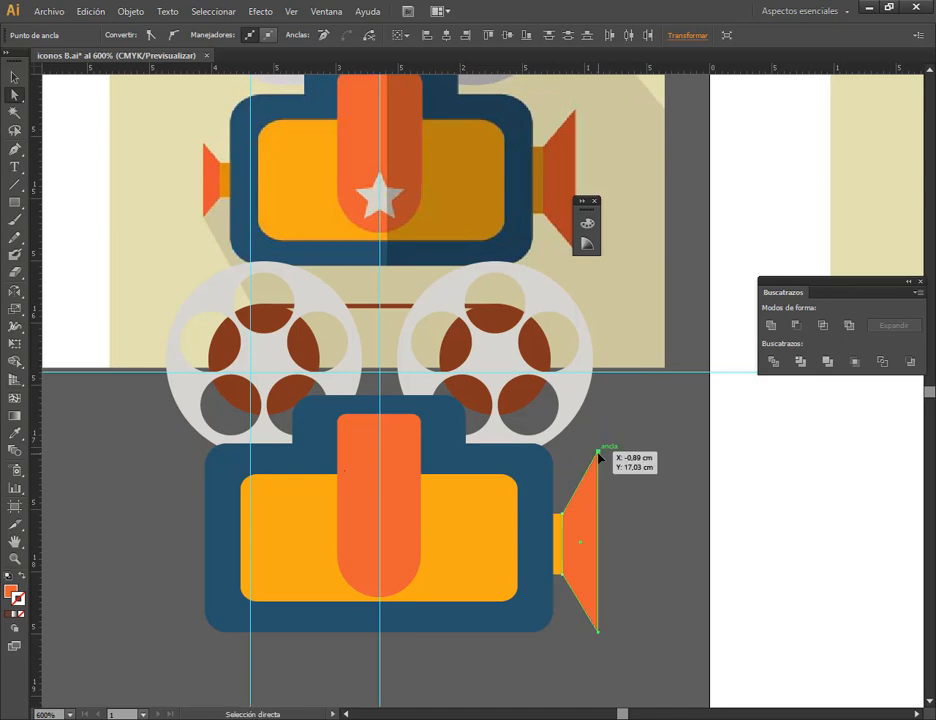
- Place a horizontal guide through the vertical centre of the camera's yellow body panel
key(v)
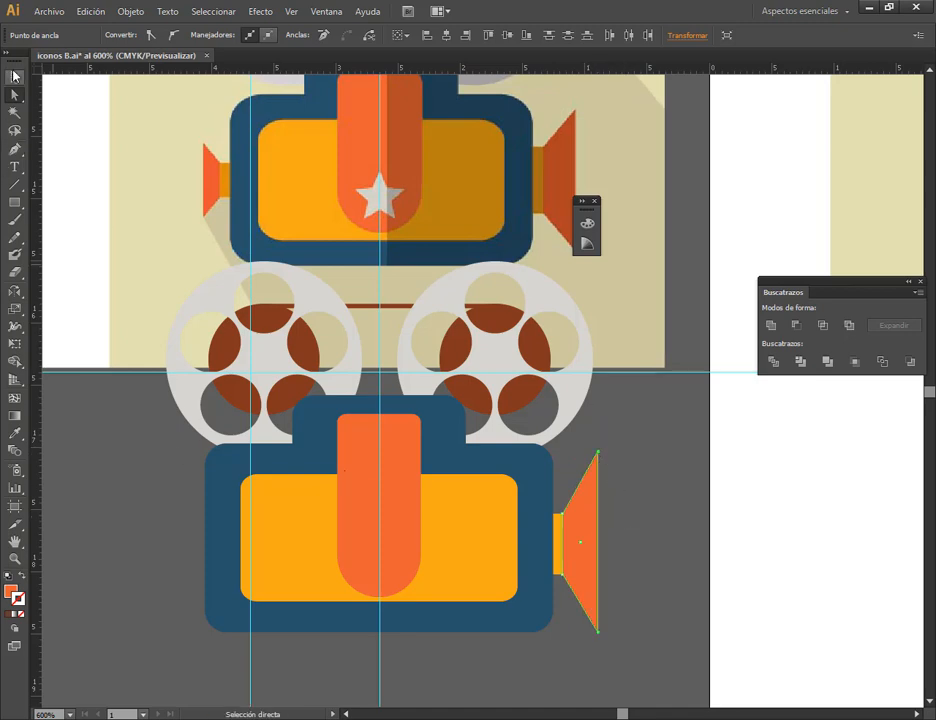
click(545, 503)
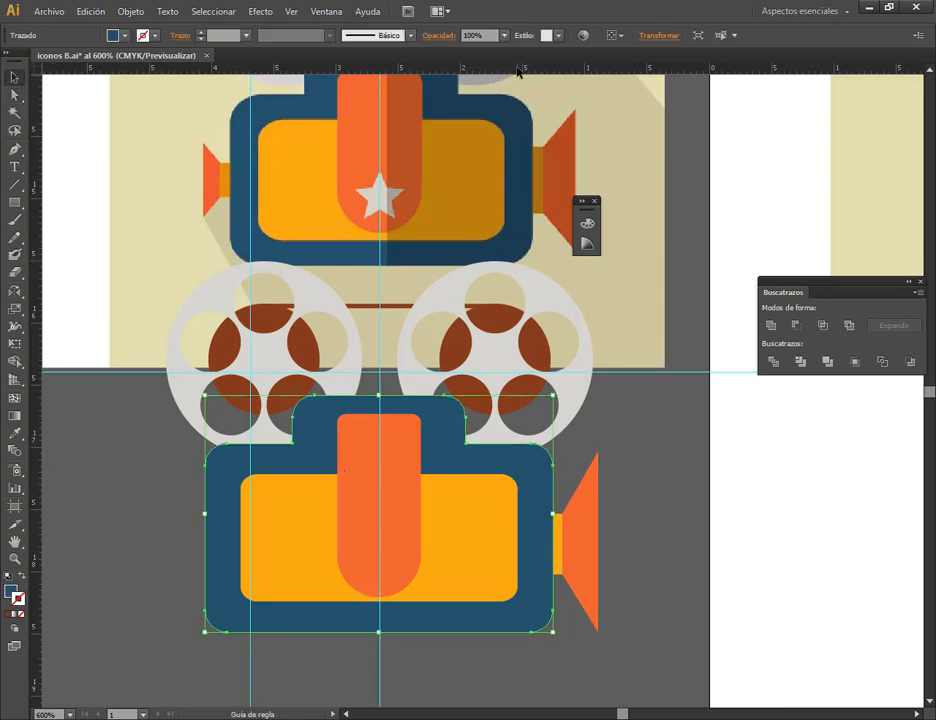
drag(518, 71, 322, 537)
click(313, 516)
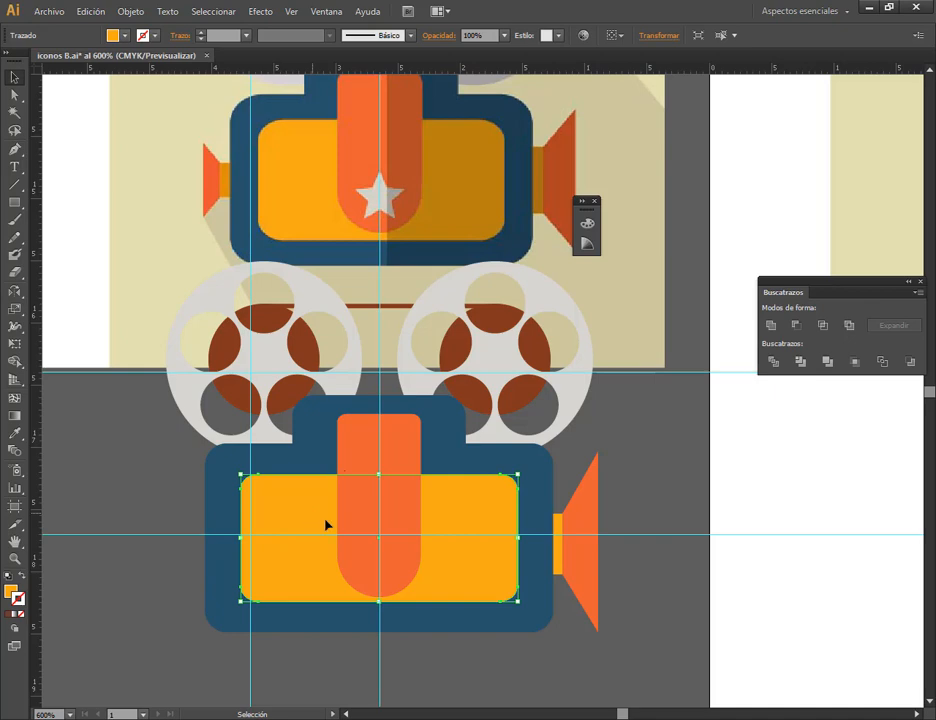
drag(535, 539, 514, 539)
- Move the yellow lens mount and orange hood together vertically so they are centred on the horizontal guide
click(590, 531)
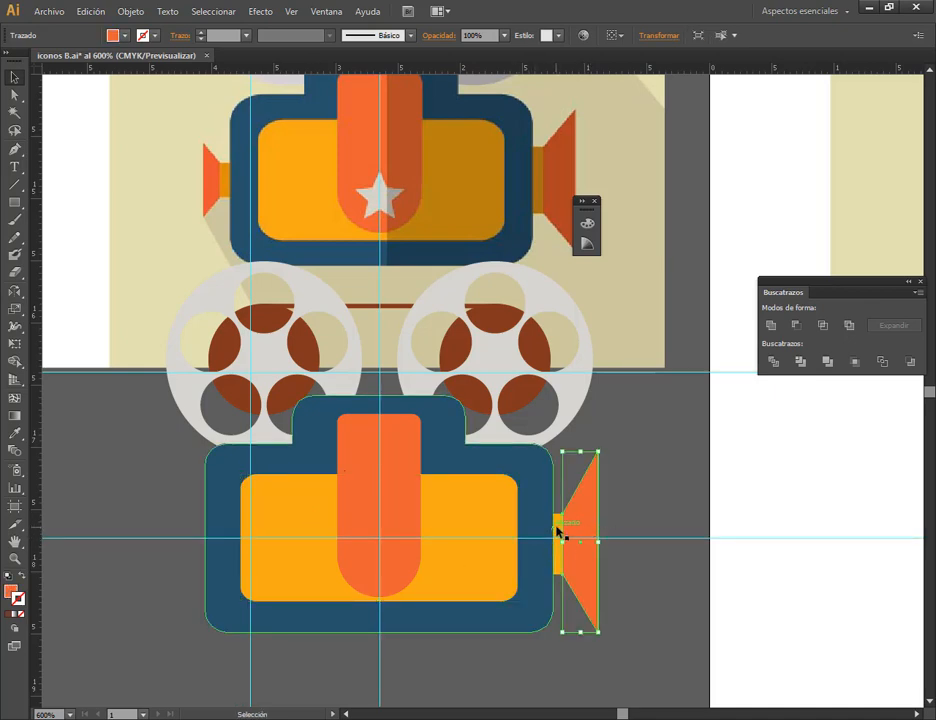
shift+click(558, 533)
scroll(582, 548, up, 3)
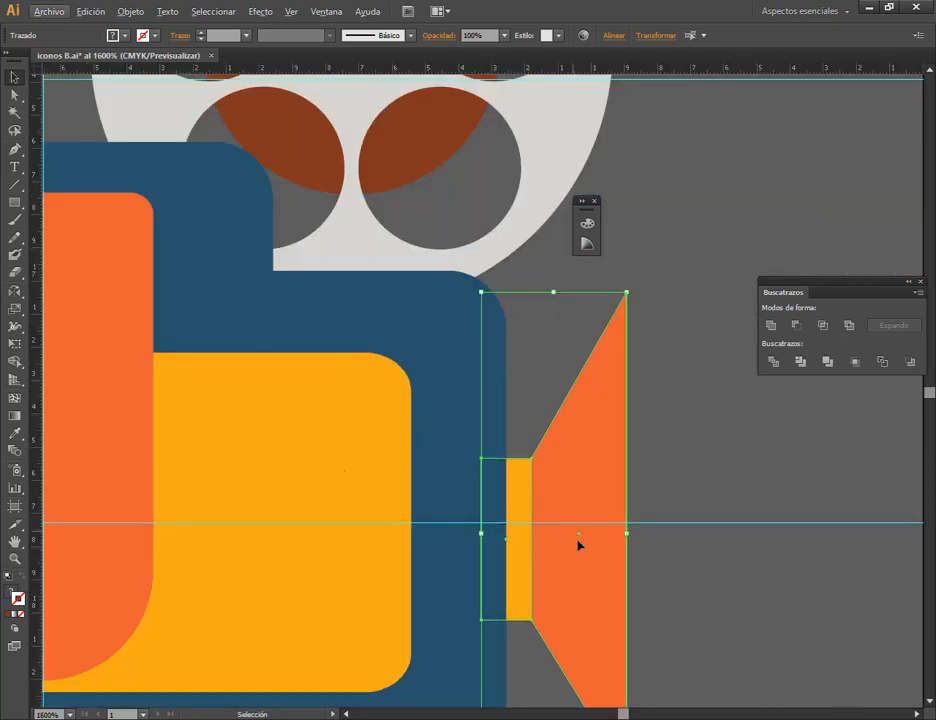
drag(585, 549, 582, 540)
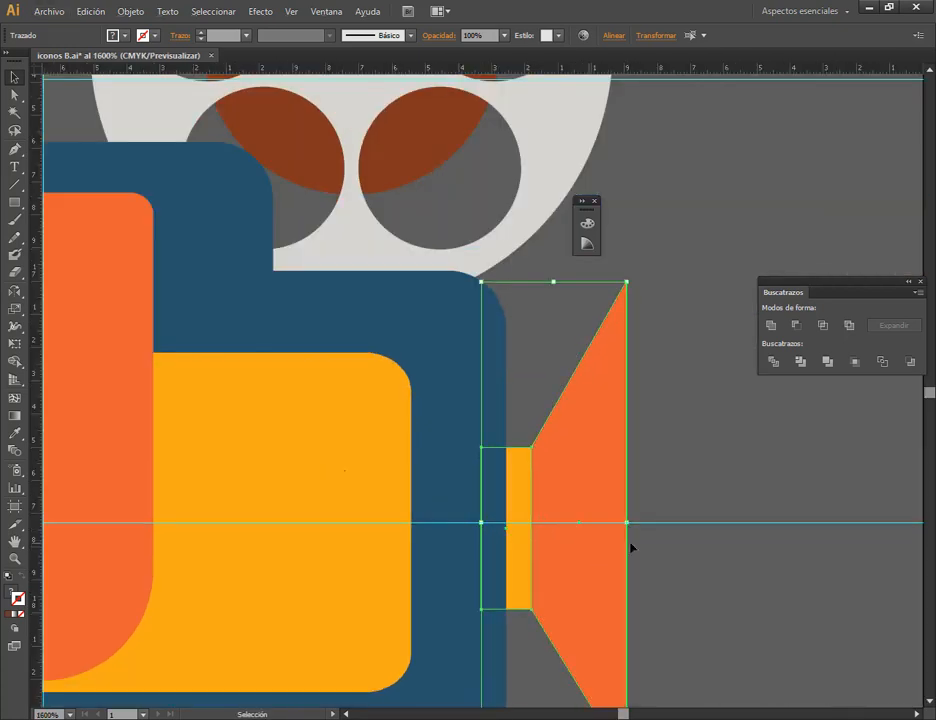
click(692, 446)
- Reduce the hood's flare by scaling its two outer corner anchors vertically toward the horizontal guide
click(589, 439)
click(13, 96)
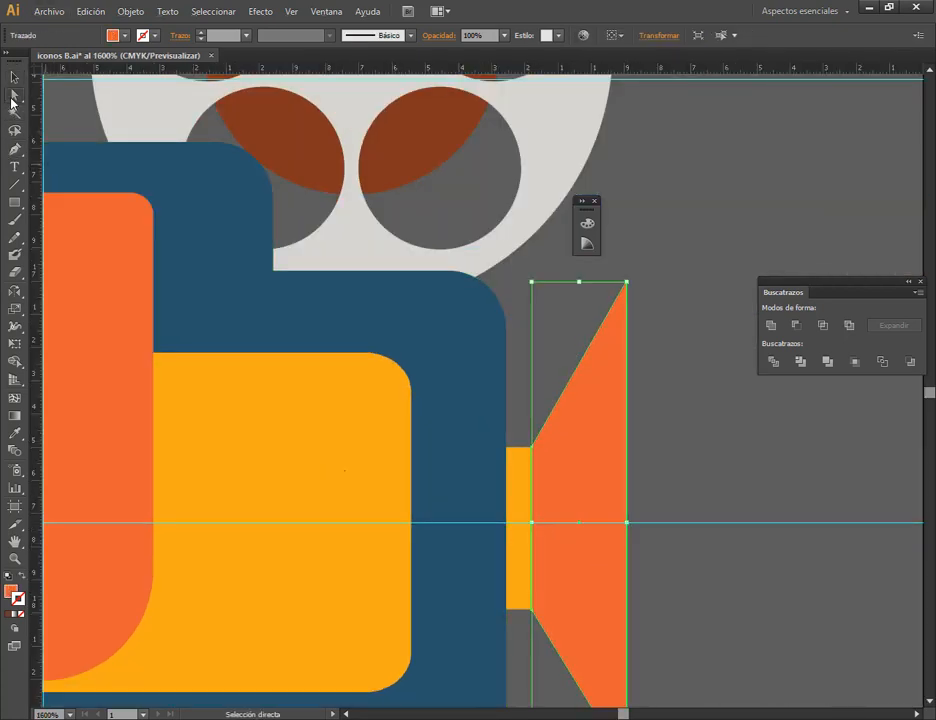
click(627, 283)
key(space)
drag(674, 635, 639, 495)
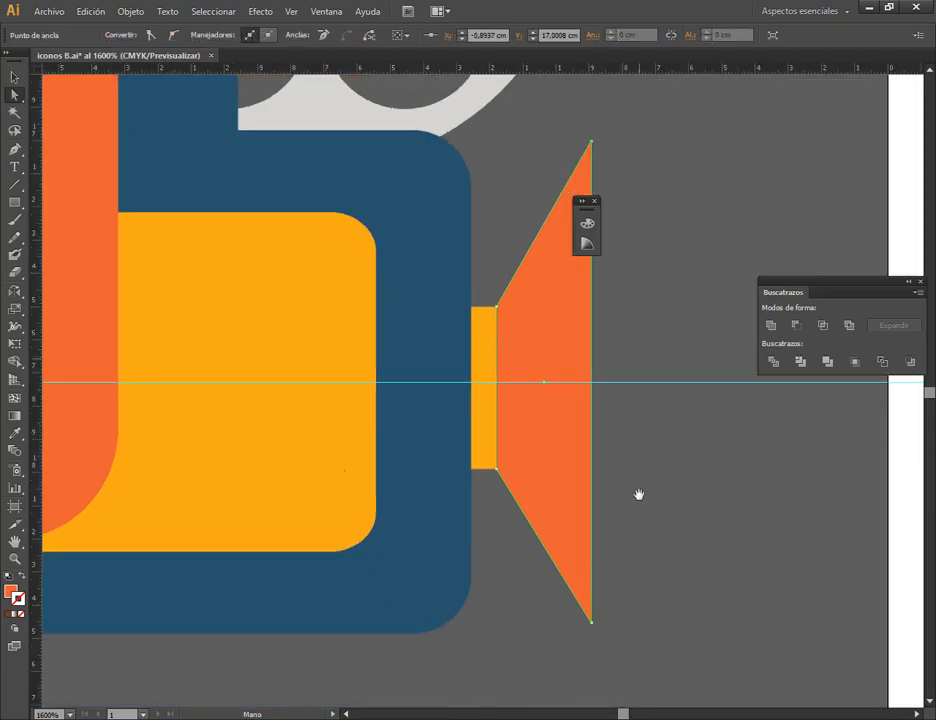
shift+click(591, 622)
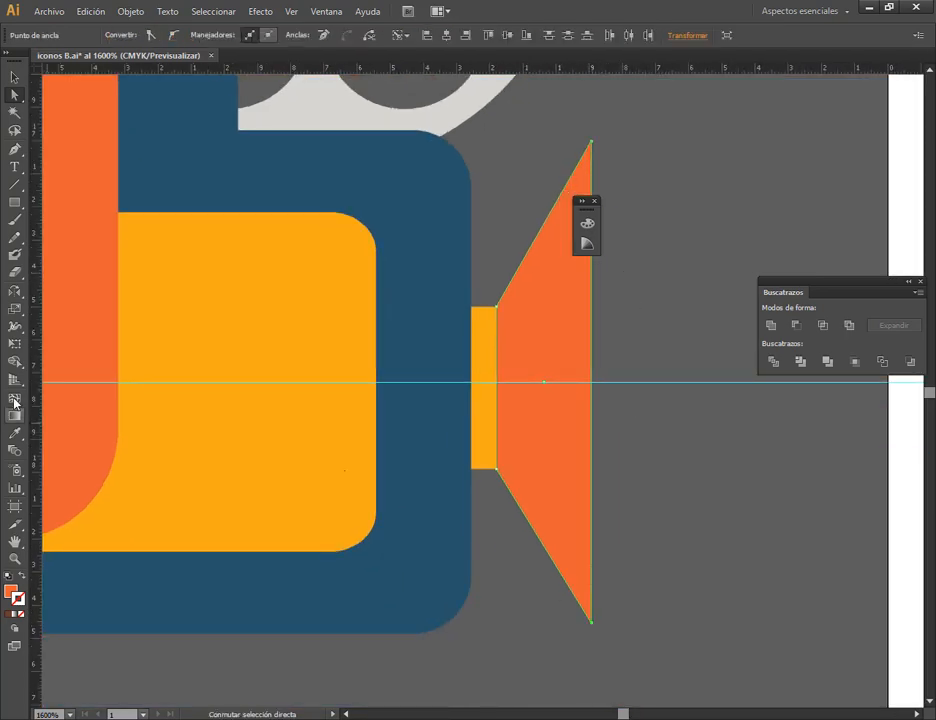
click(14, 309)
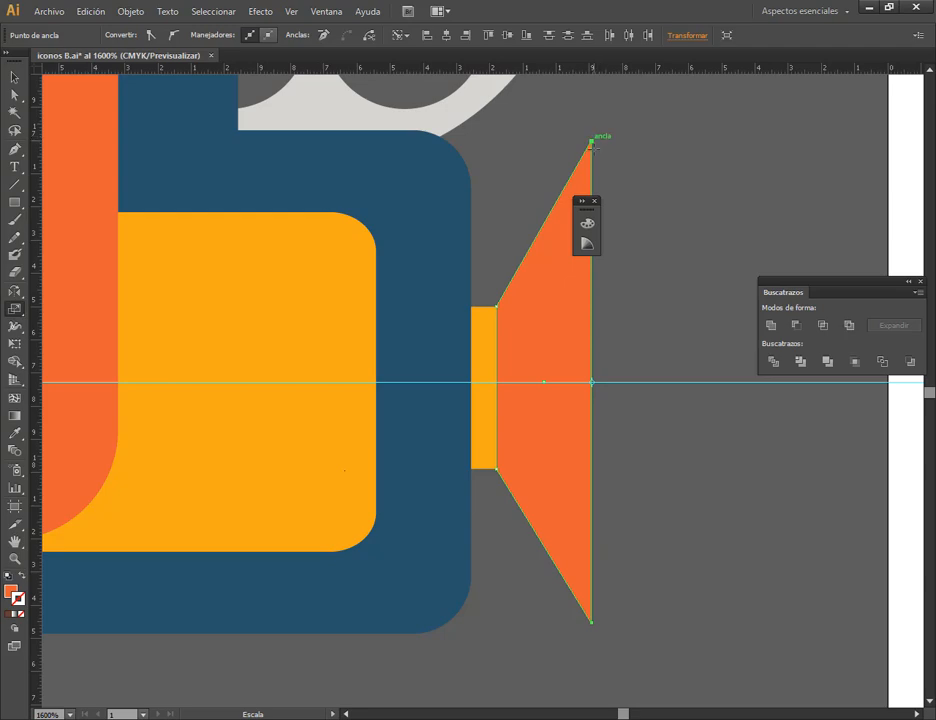
click(590, 381)
drag(590, 622, 591, 589)
scroll(655, 513, down, 2)
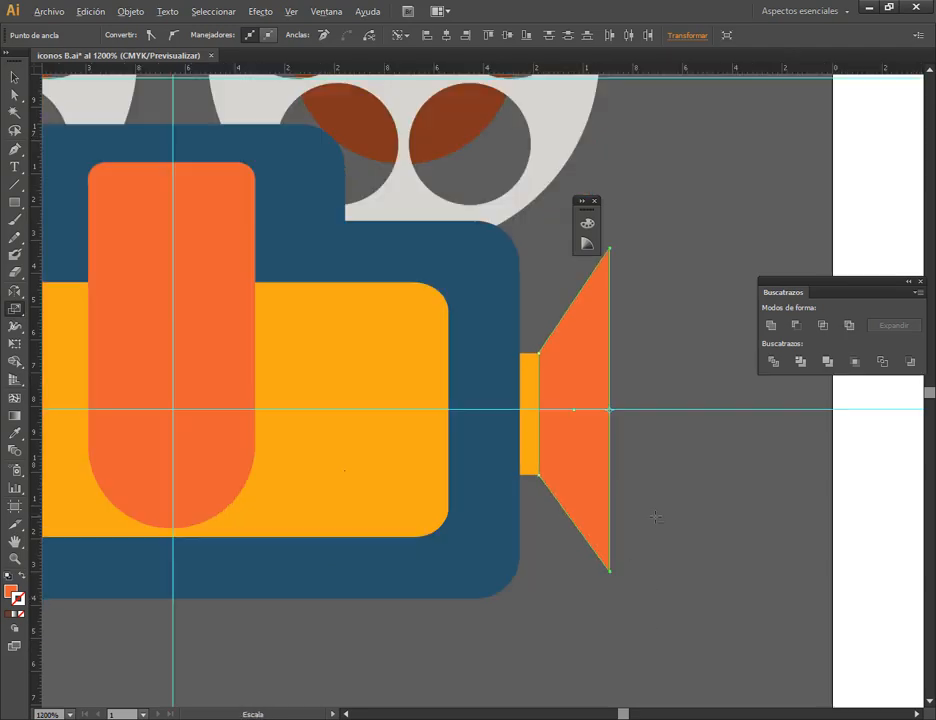
key(v)
click(681, 453)
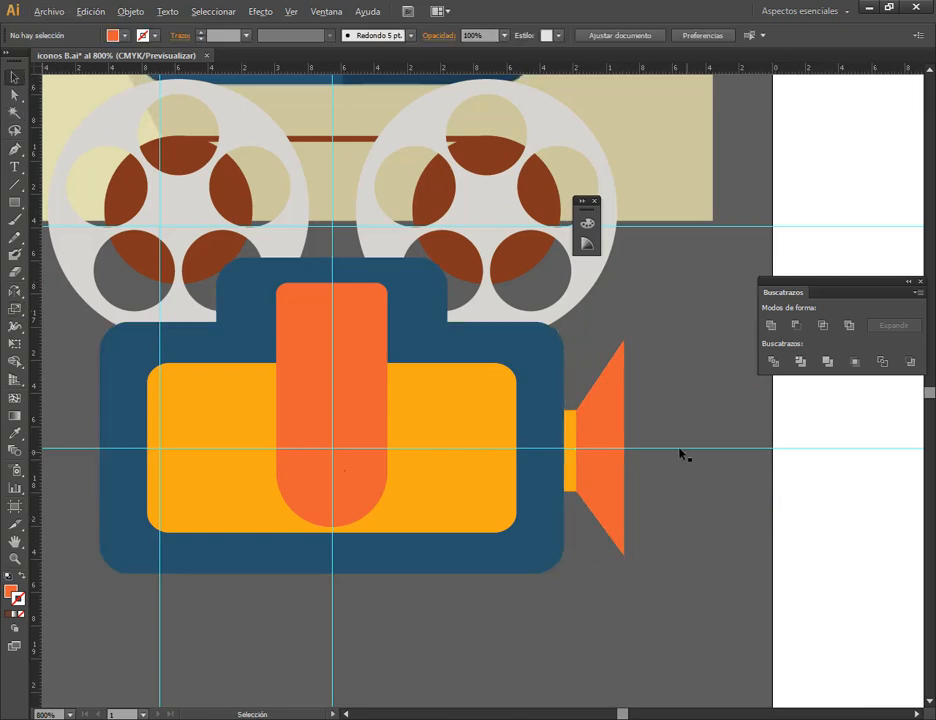
- Create a mirrored copy of the lens mount and hood across the camera's central vertical guide with Reflect
scroll(672, 446, down, 2)
scroll(672, 446, down, 2)
scroll(620, 440, up, 3)
click(654, 463)
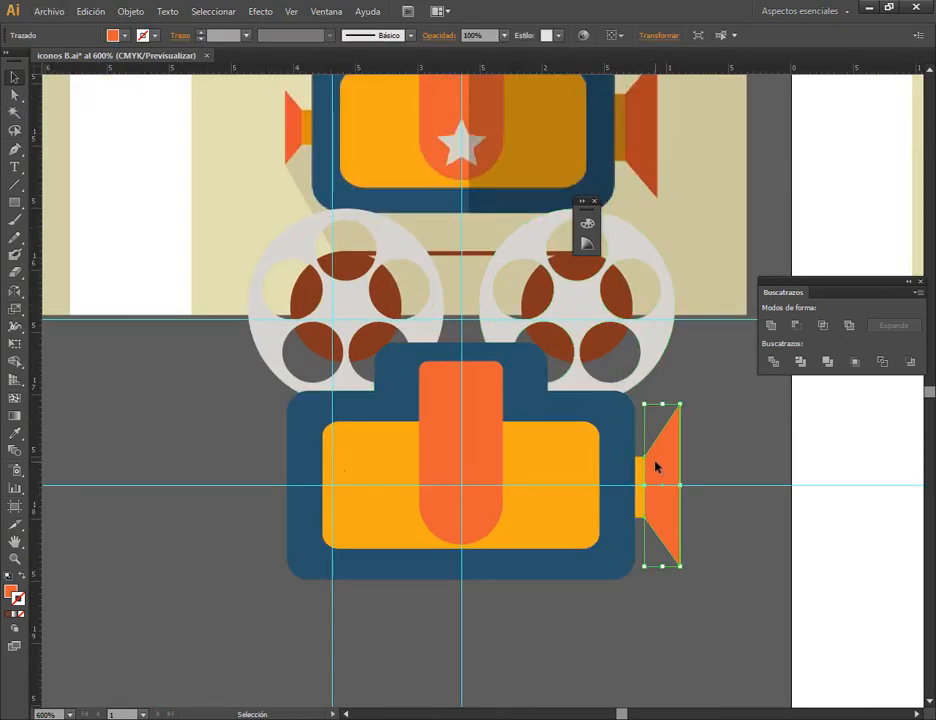
shift+click(641, 476)
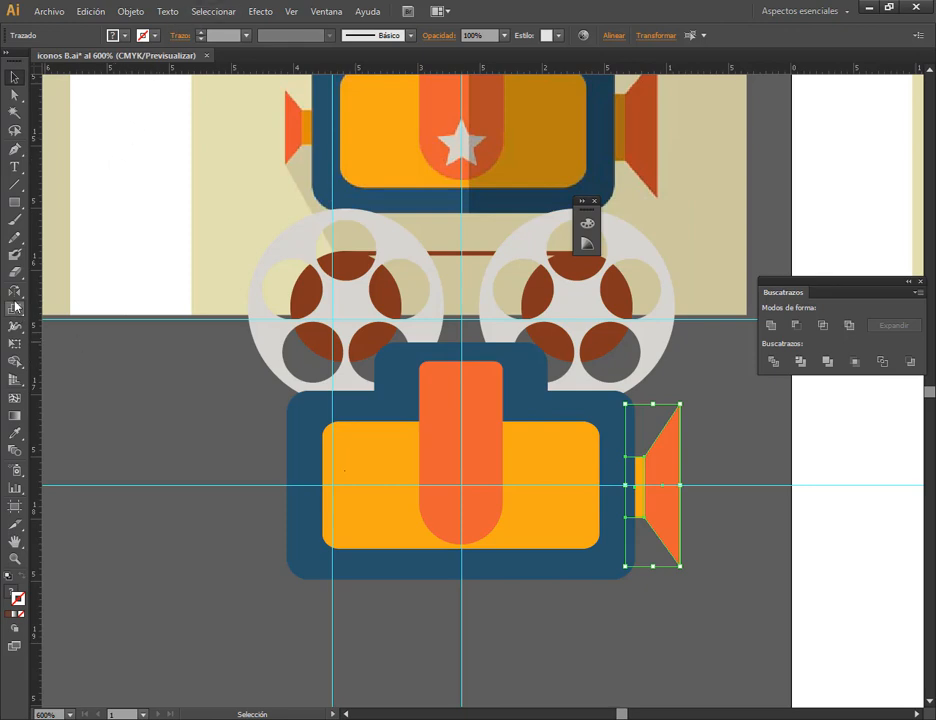
key(o)
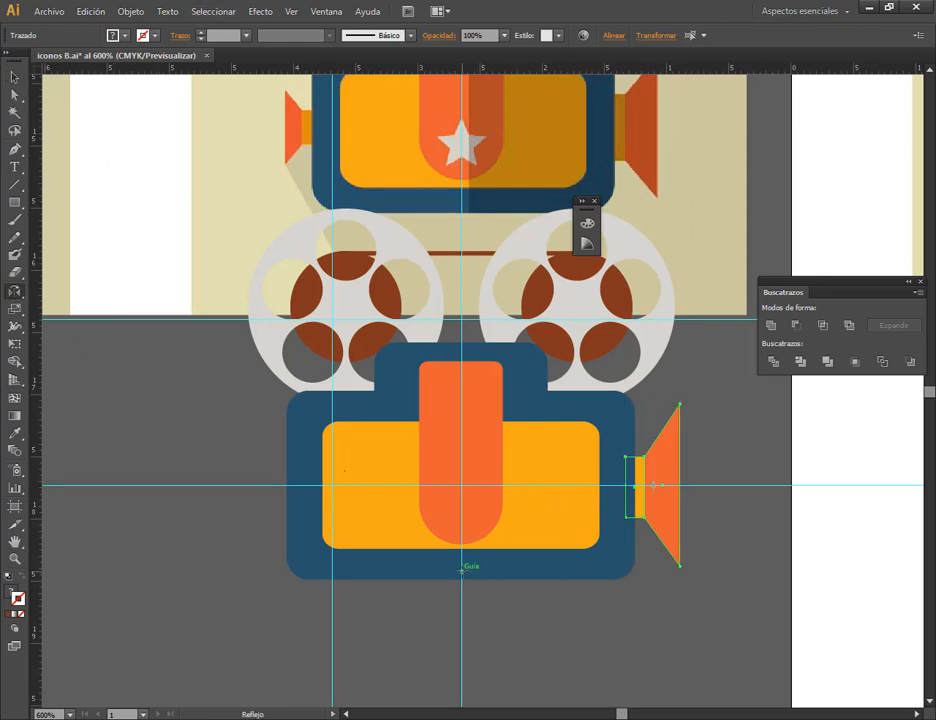
alt+click(461, 567)
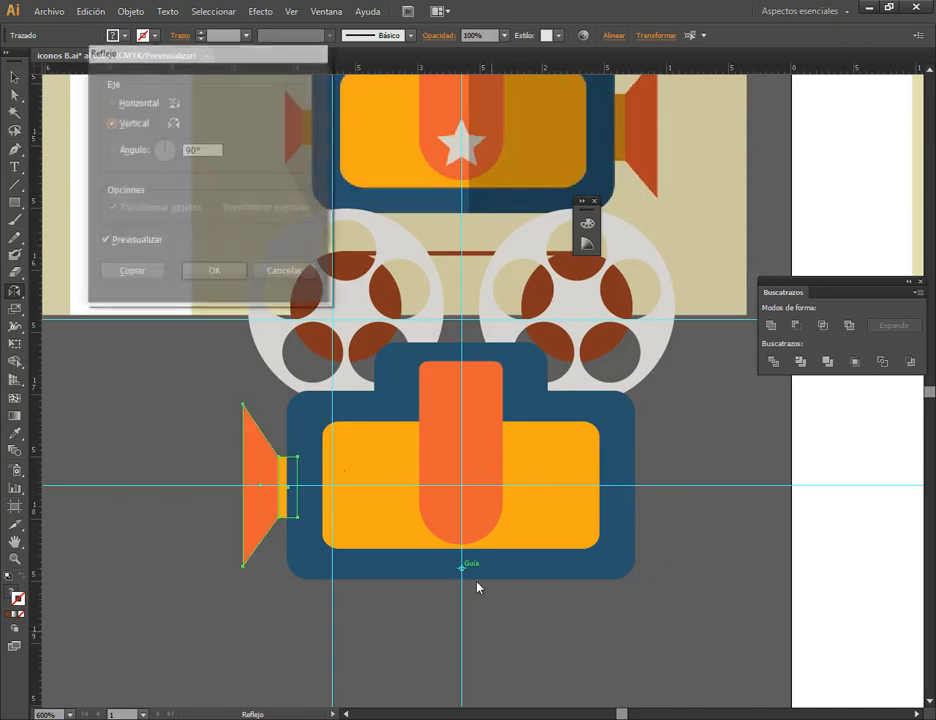
click(152, 274)
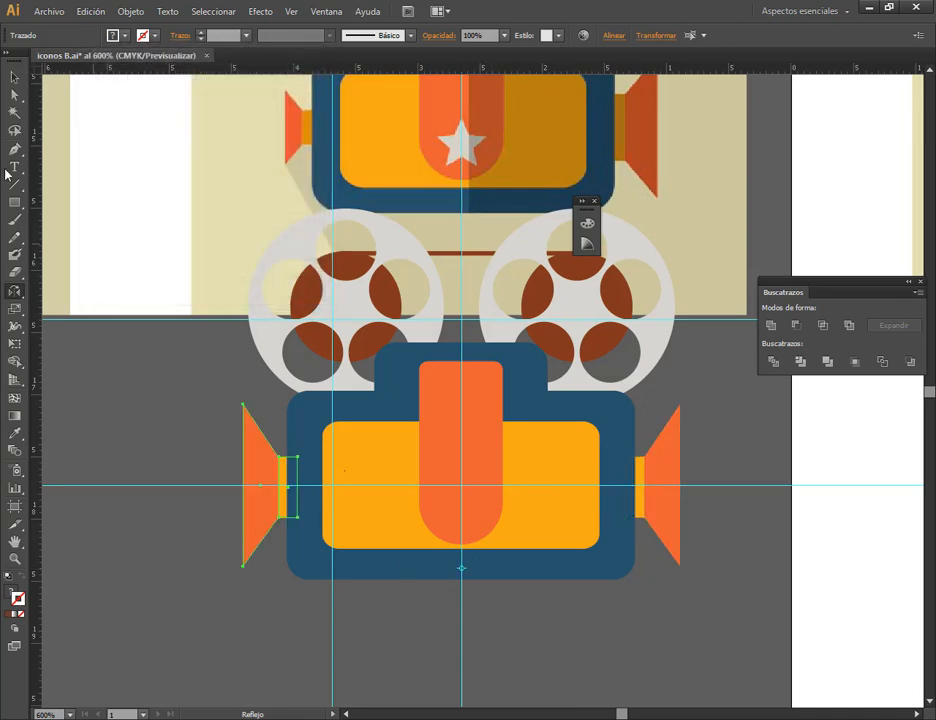
- Scale the mirrored mount and hood down to about half size and move them against the camera body's edge
key(v)
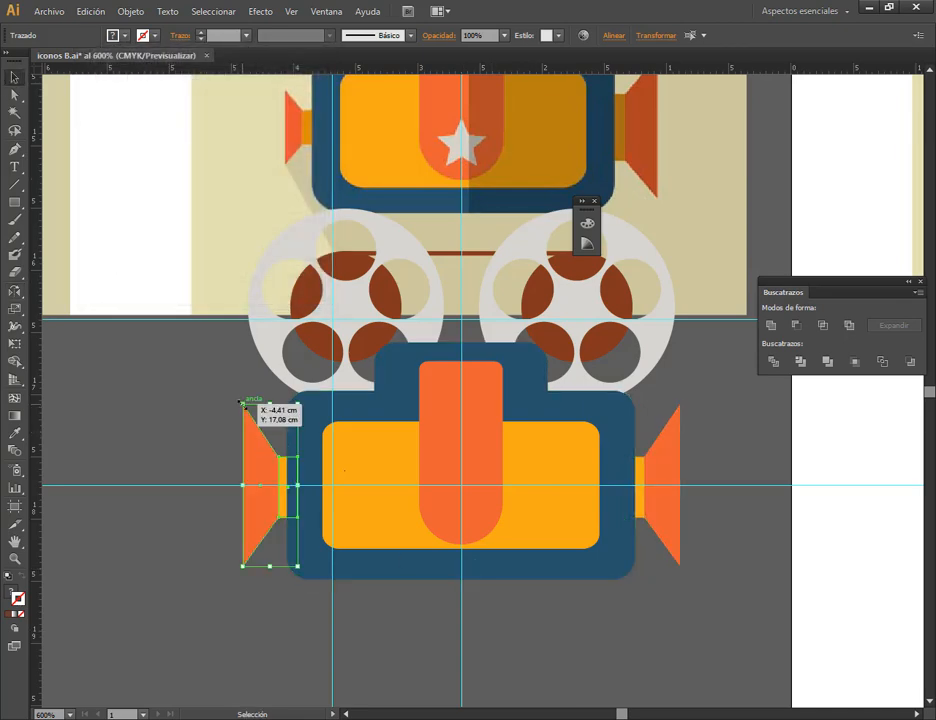
drag(241, 402, 256, 443)
scroll(275, 500, up, 5)
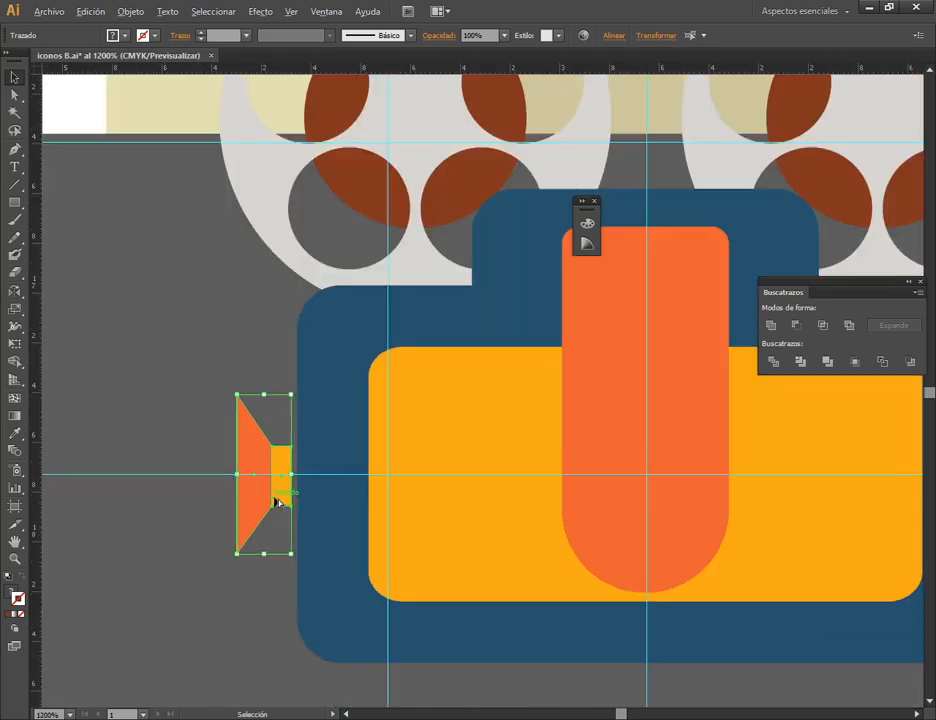
drag(308, 495, 325, 501)
scroll(364, 501, down, 5)
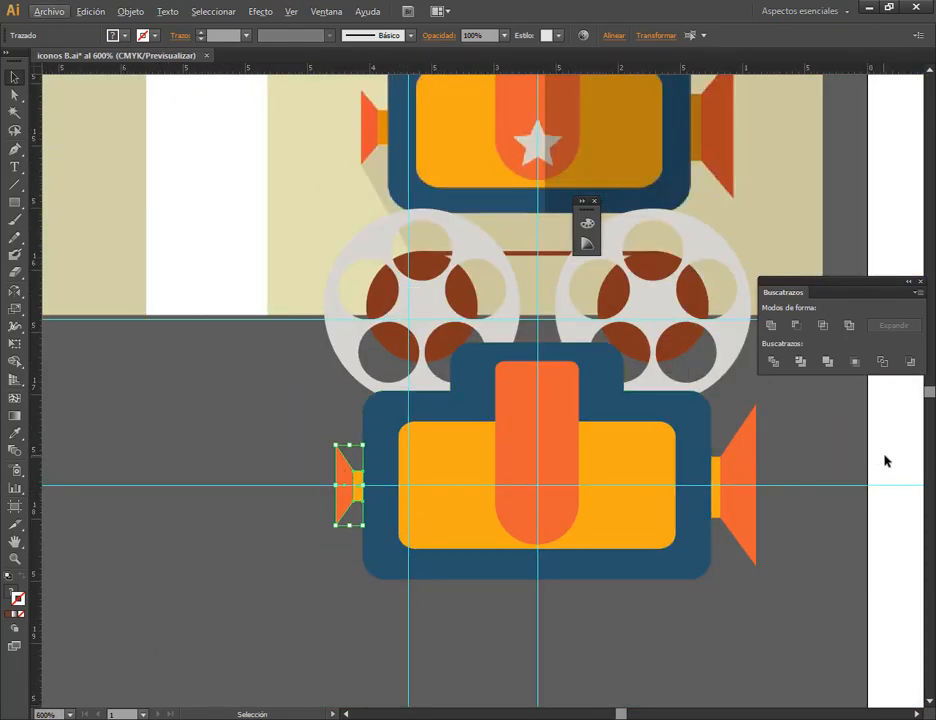
- Draw a five-pointed star on the lower end of the orange strip and fill it with the light grey sampled from the reference star
click(886, 460)
drag(836, 490, 727, 577)
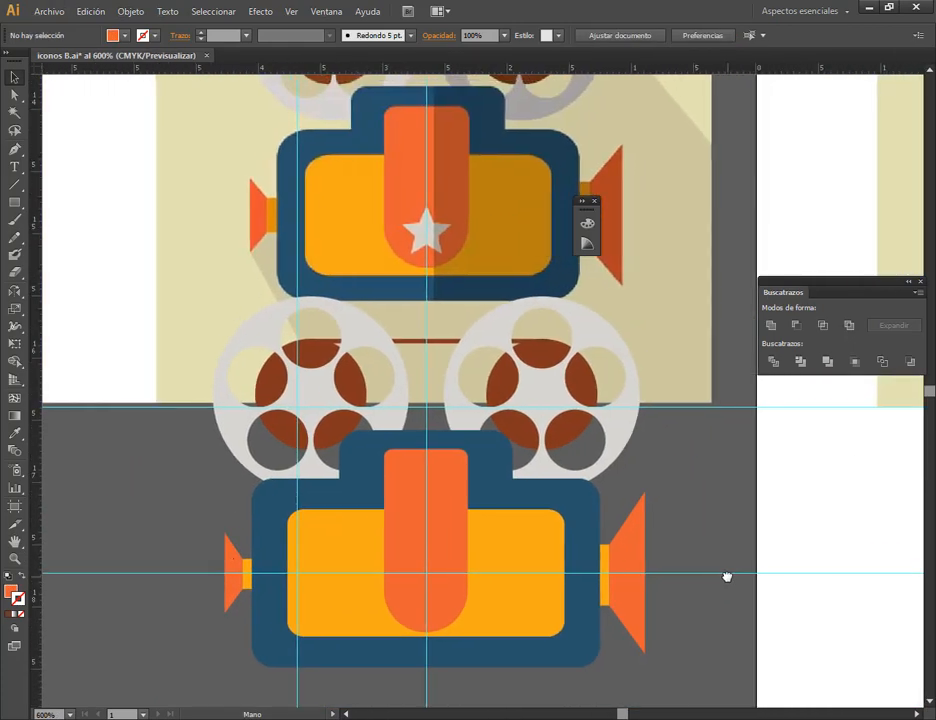
click(16, 205)
drag(16, 205, 66, 272)
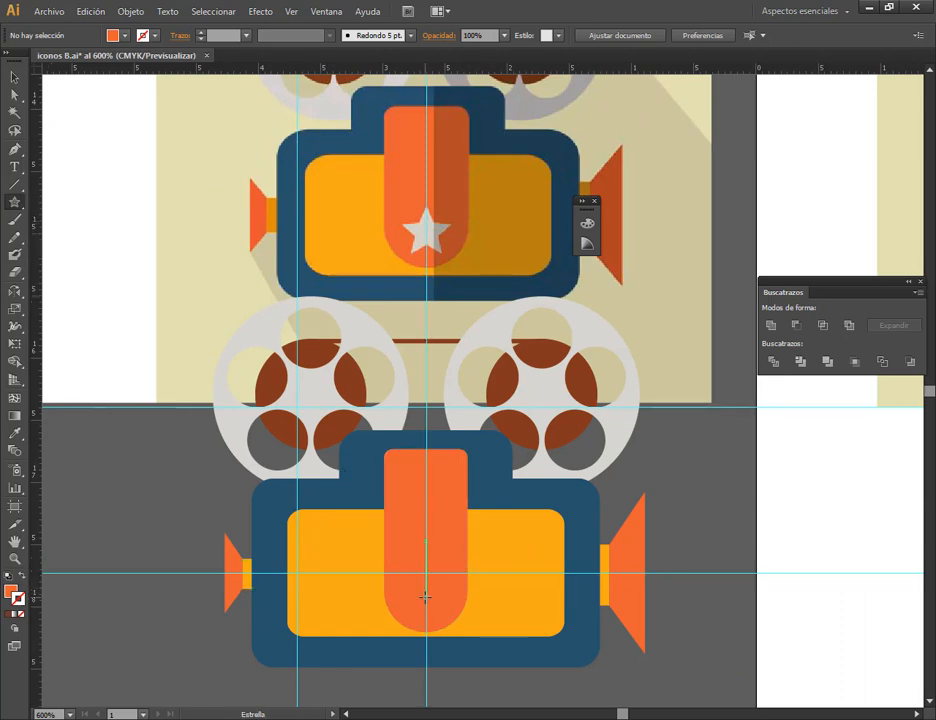
drag(426, 598, 444, 620)
key(ctrl+z)
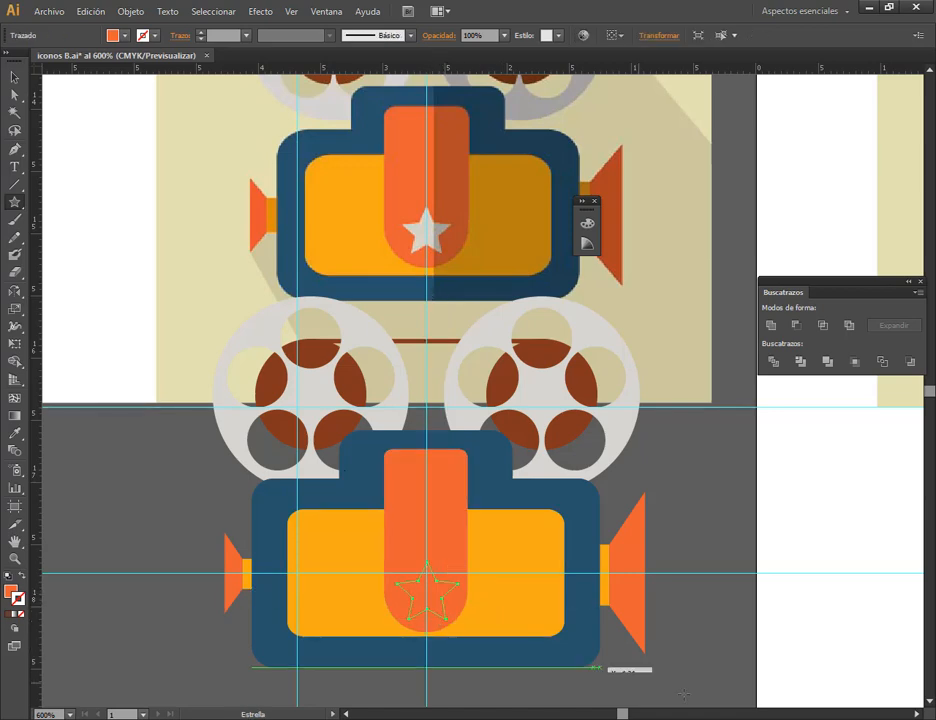
key(i)
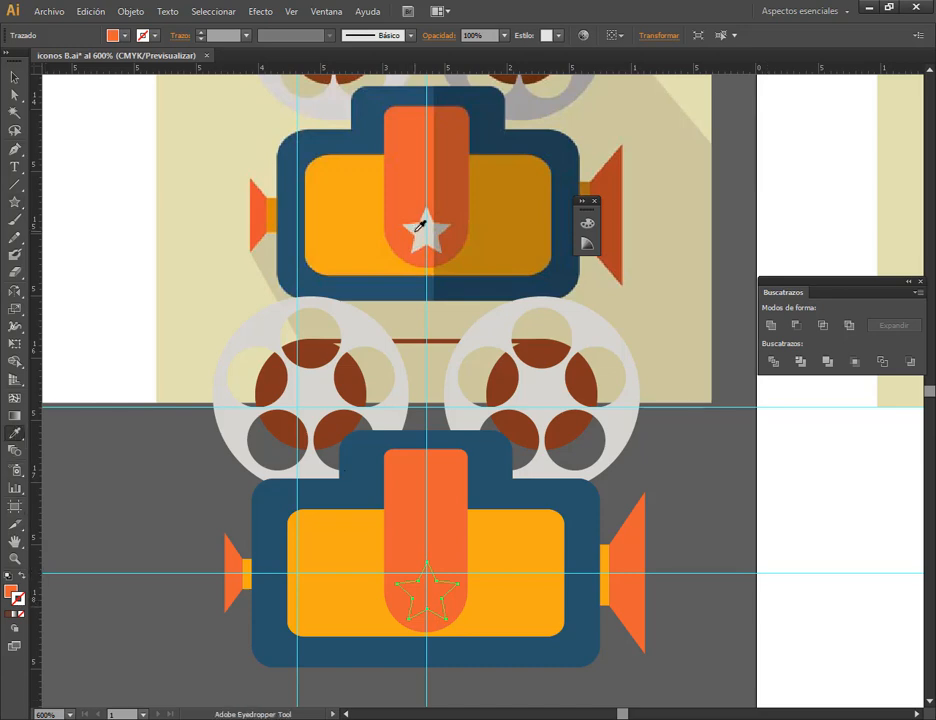
click(418, 230)
key(v)
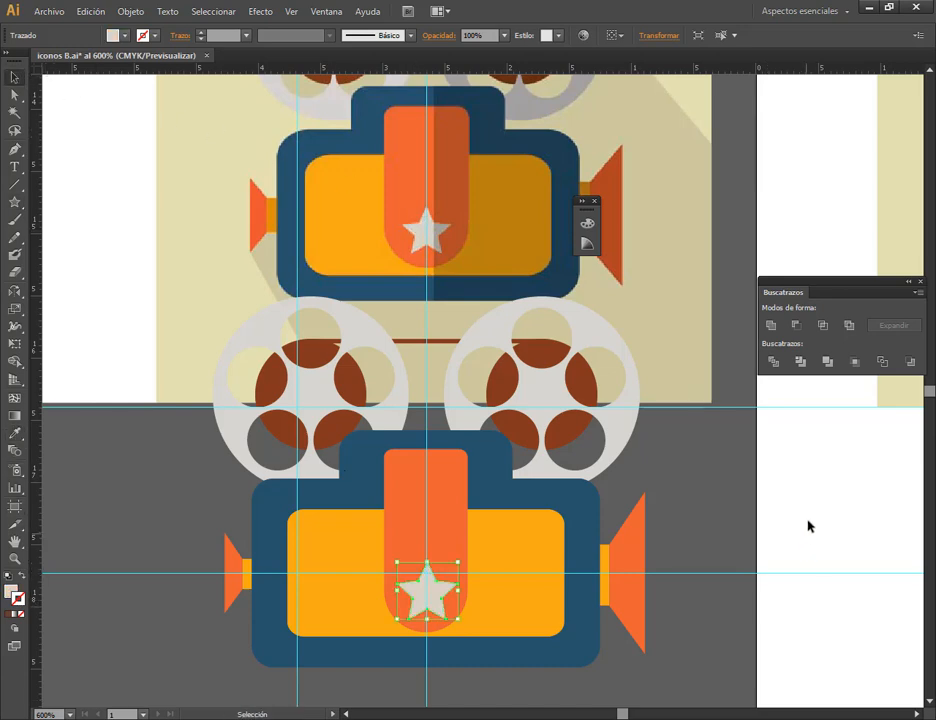
click(773, 503)
- Clear all guides from the document
scroll(773, 503, down, 2)
drag(777, 507, 589, 591)
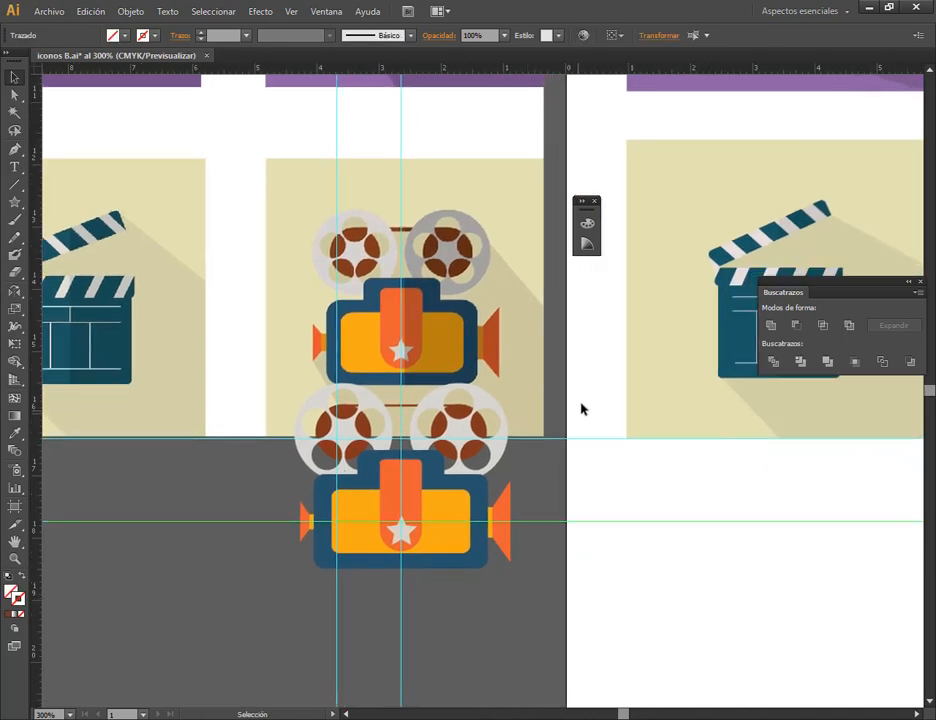
click(290, 11)
mouse_move(368, 430)
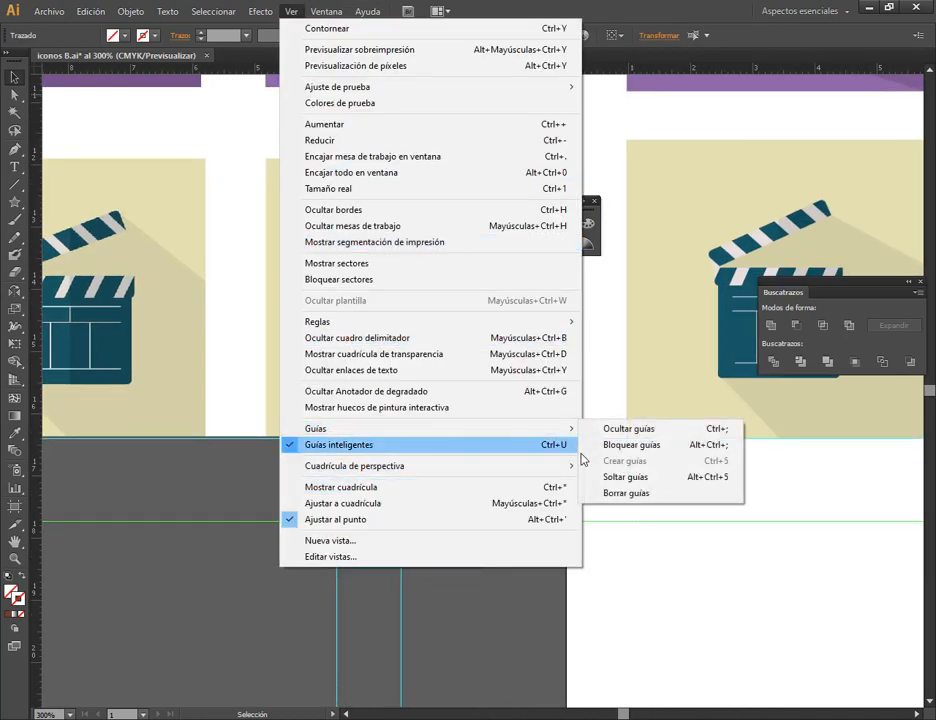
click(622, 493)
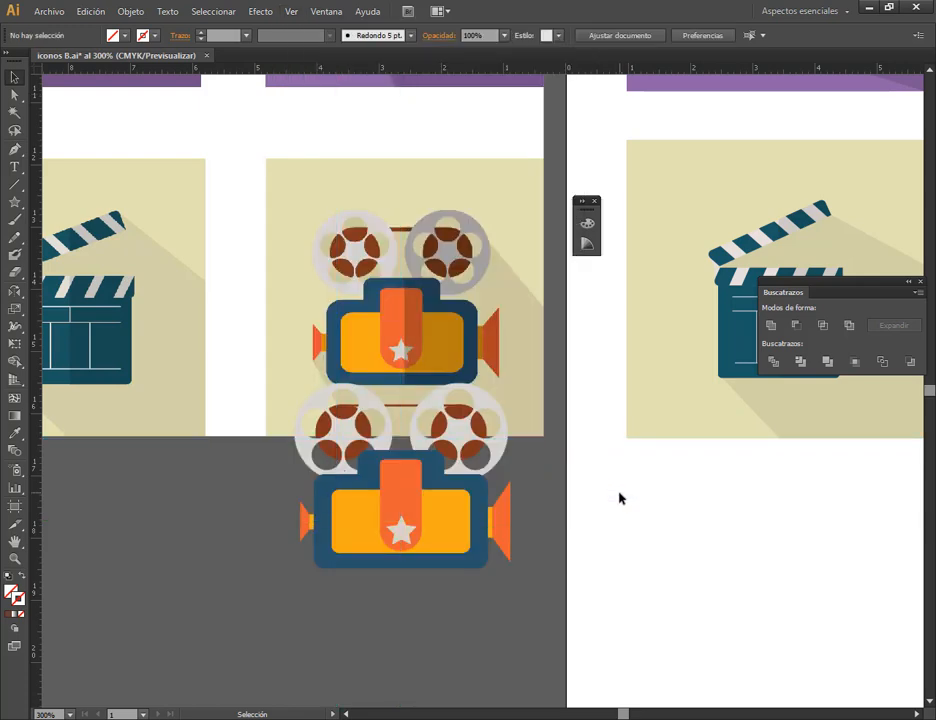
- Move the entire redrawn camera off the reference image and onto the artboard below the clapperboard icon
drag(533, 624, 282, 380)
drag(376, 430, 386, 522)
click(576, 595)
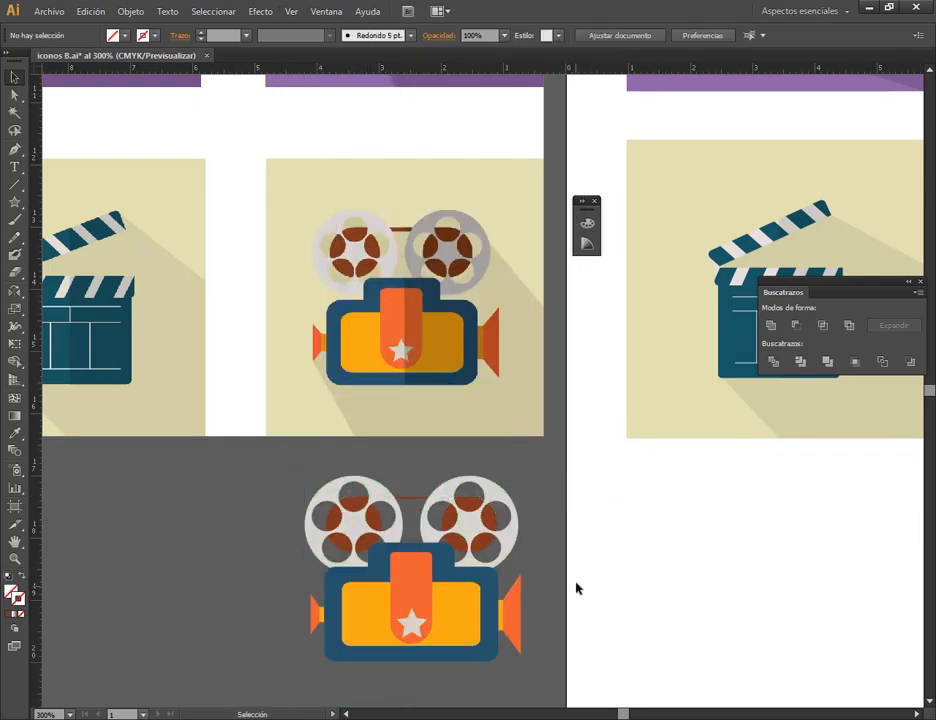
drag(516, 527, 373, 347)
drag(195, 440, 70, 508)
drag(166, 452, 518, 461)
- Duplicate the whole camera to the right of the original on the artboard
drag(734, 459, 487, 464)
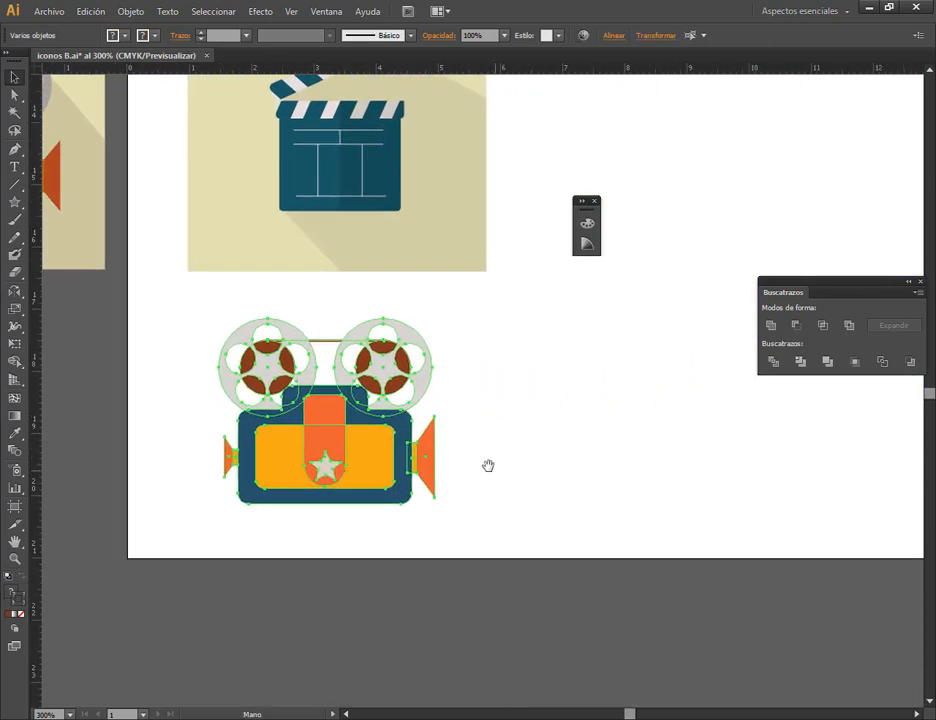
drag(383, 445, 658, 451)
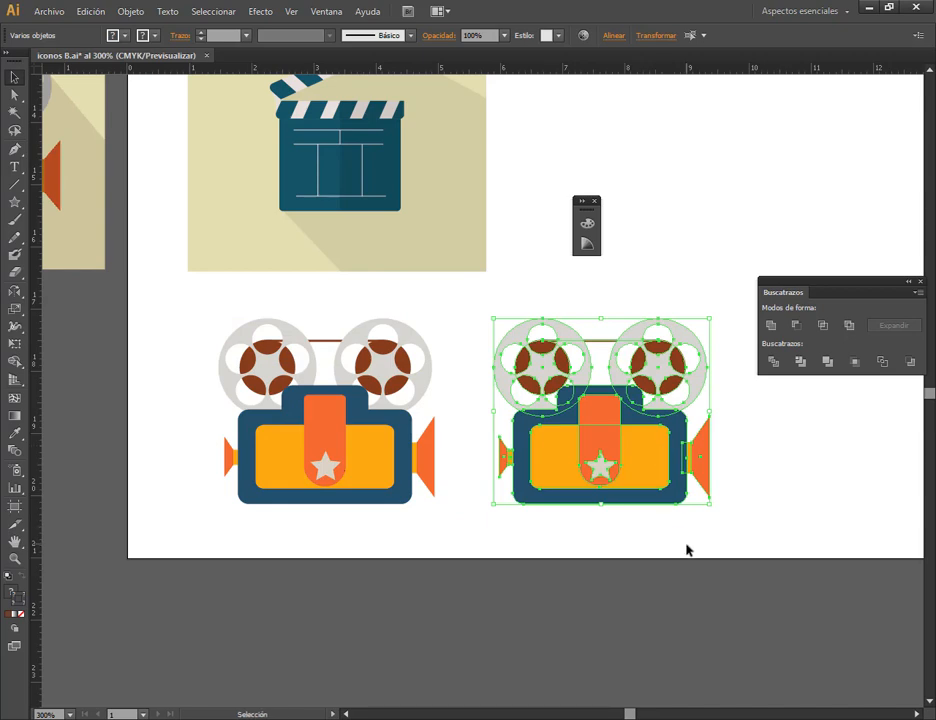
click(765, 490)
- Delete the orange strip, the star, the yellow panel and the small left lens from the camera copy
scroll(768, 487, up, 1)
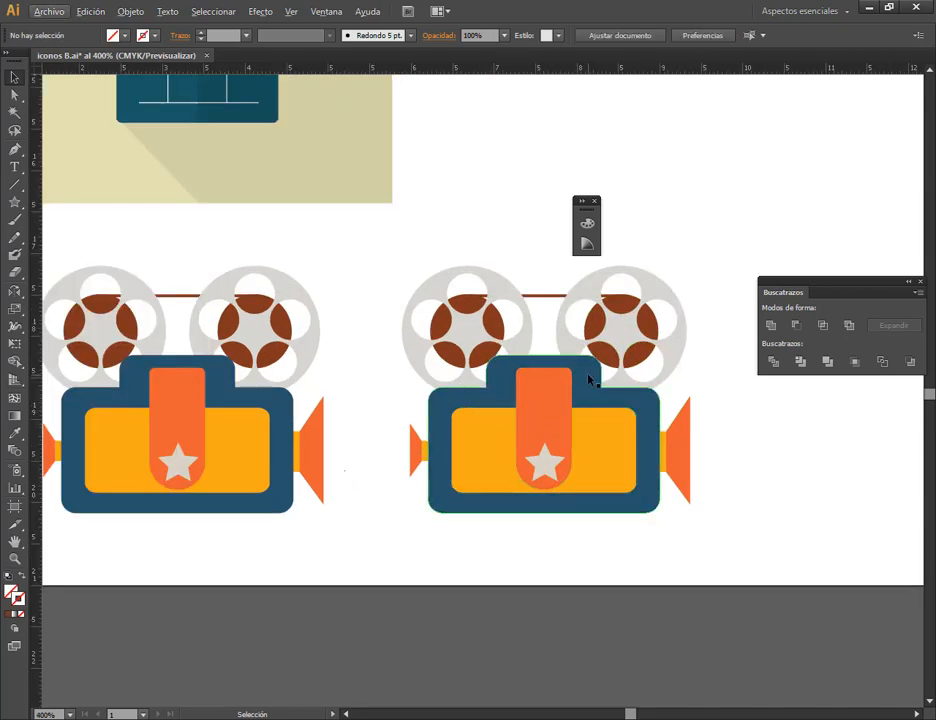
click(556, 445)
key(Delete)
click(549, 465)
key(Delete)
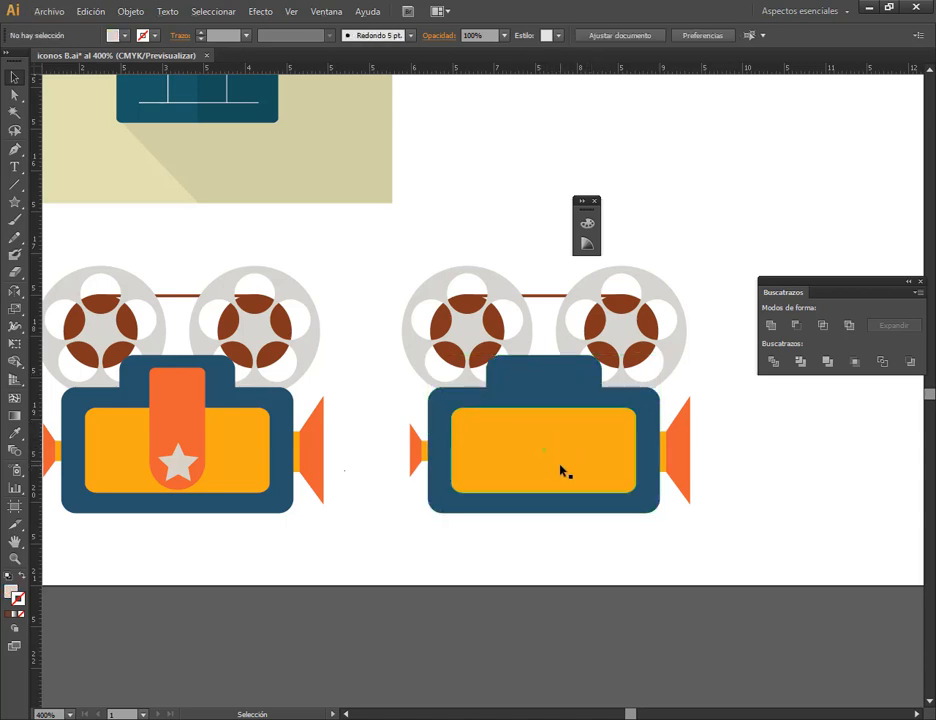
click(560, 472)
key(Delete)
drag(387, 421, 420, 502)
key(Delete)
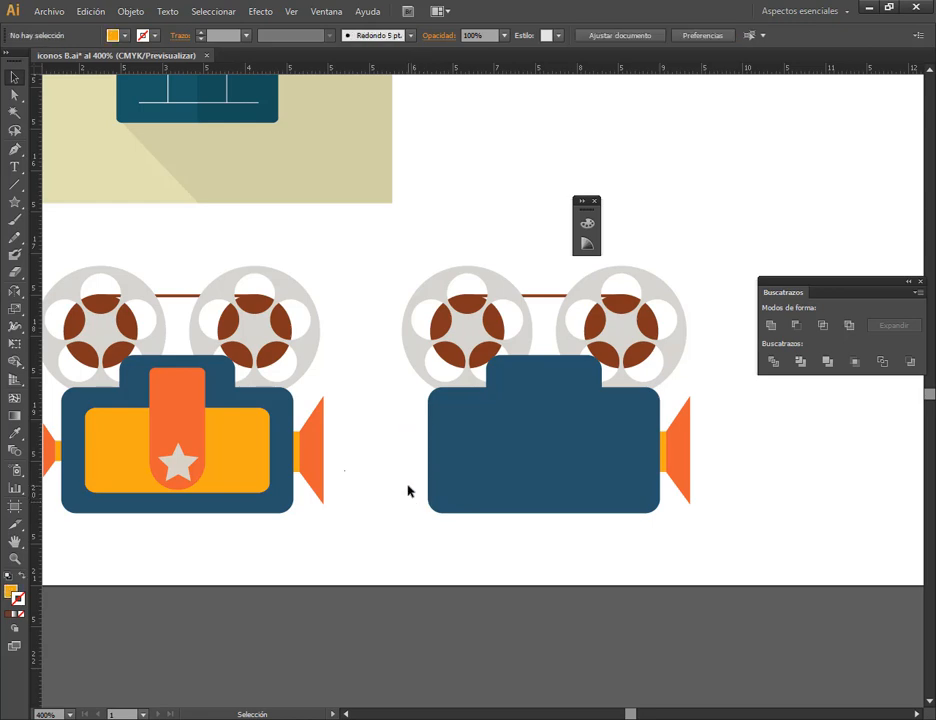
- Delete the left reel and its brown disc from the camera copy, and select its body, right reel and lens
click(499, 293)
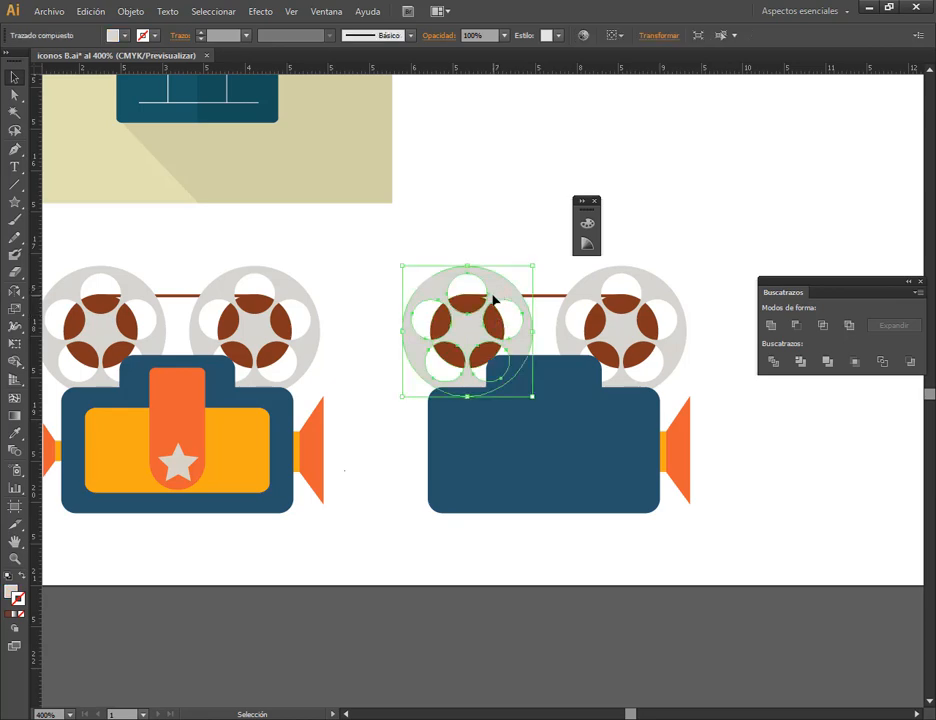
key(Delete)
click(489, 328)
key(Delete)
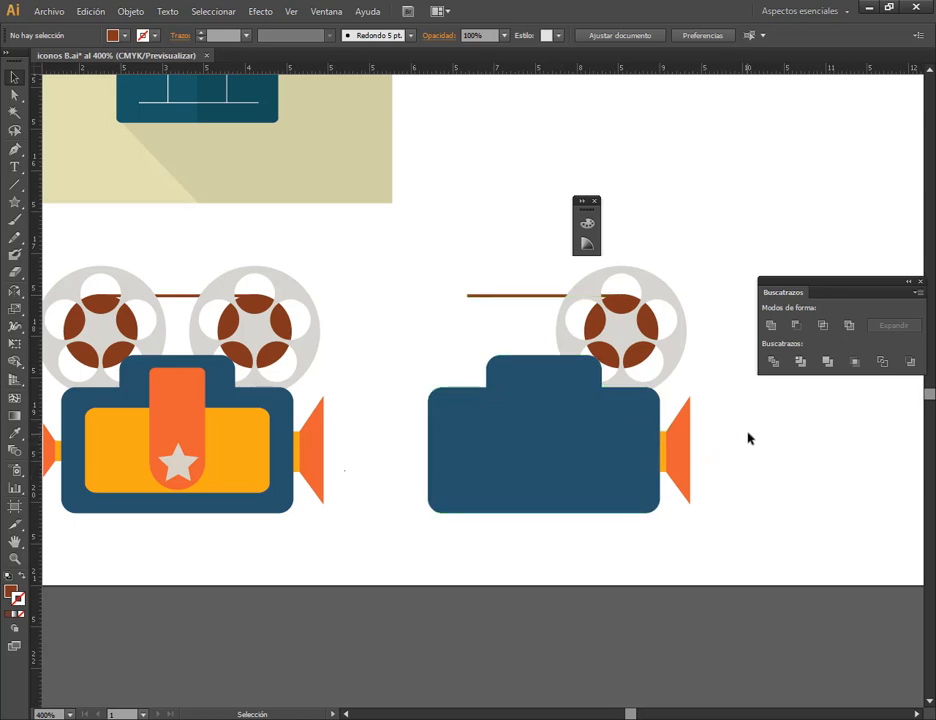
drag(748, 438, 678, 464)
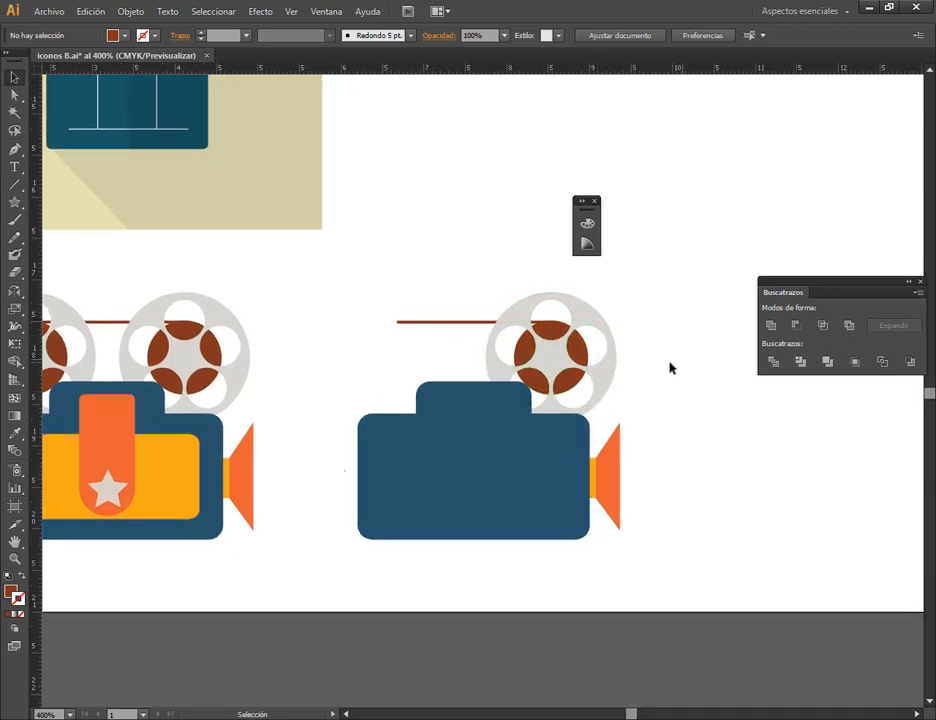
drag(683, 359, 491, 493)
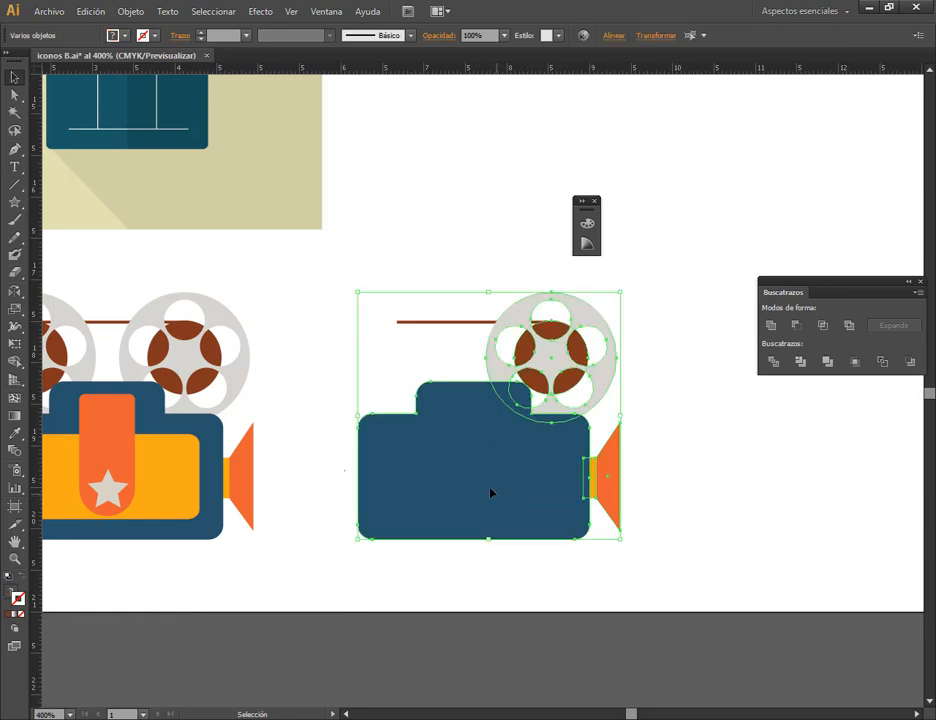
click(316, 16)
click(368, 259)
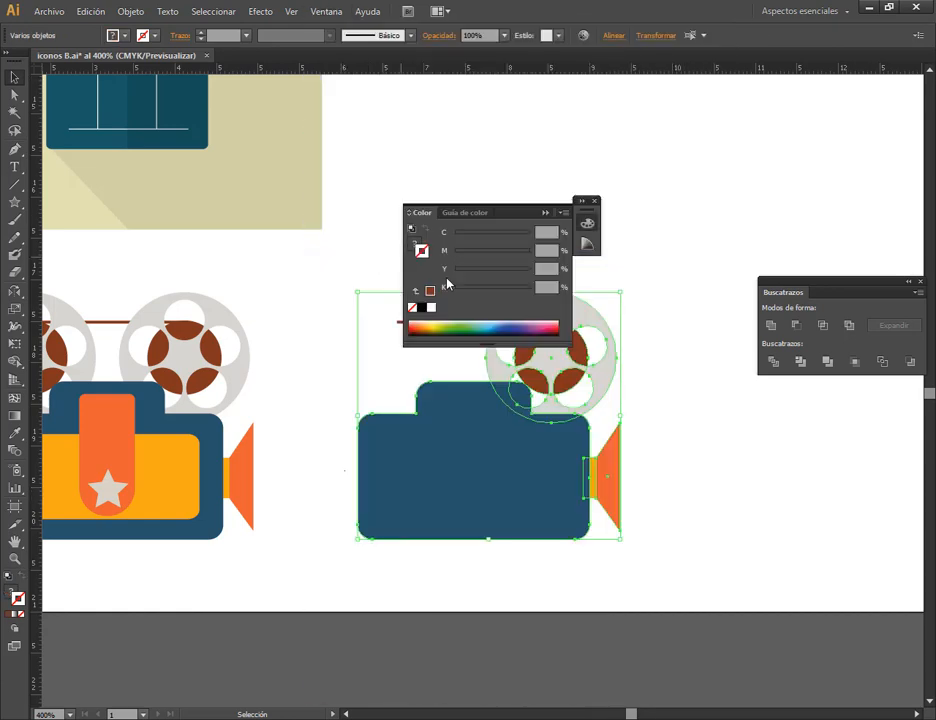
click(421, 307)
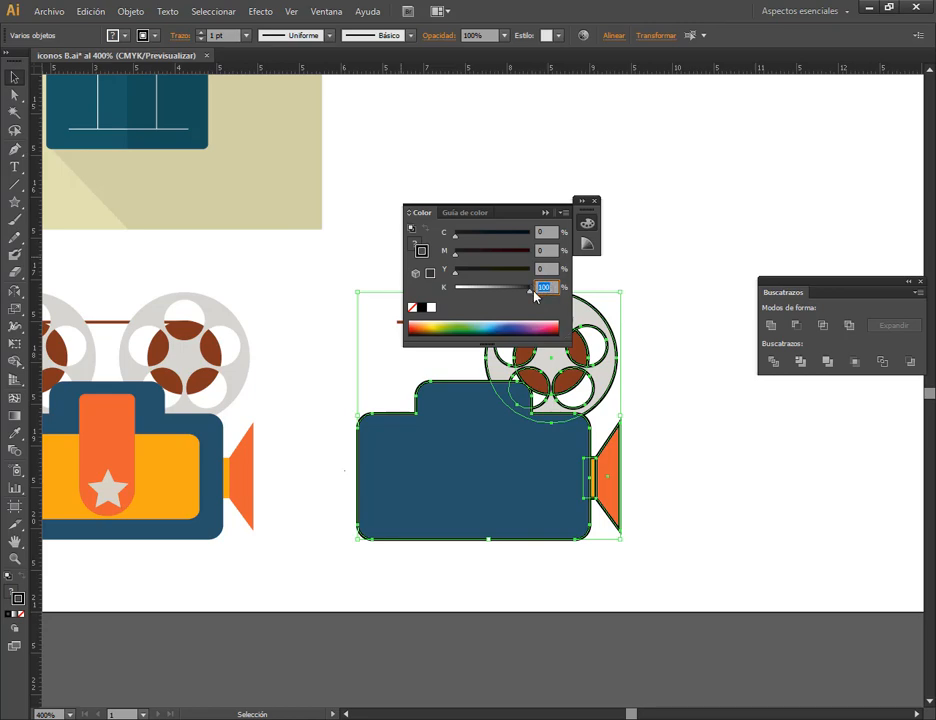
text(50)
key(Return)
click(546, 213)
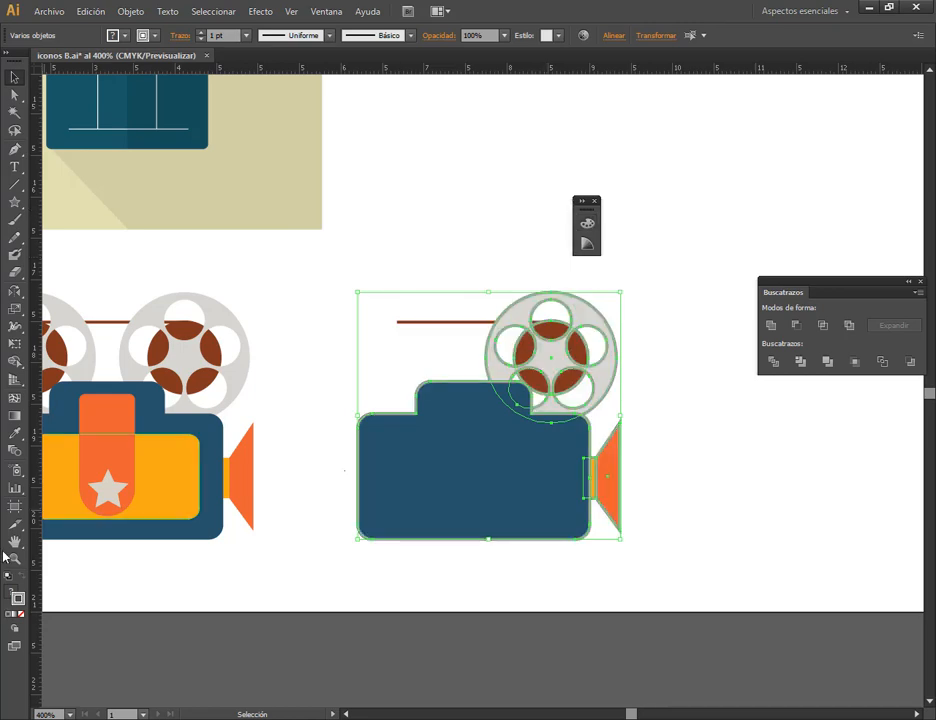
click(21, 613)
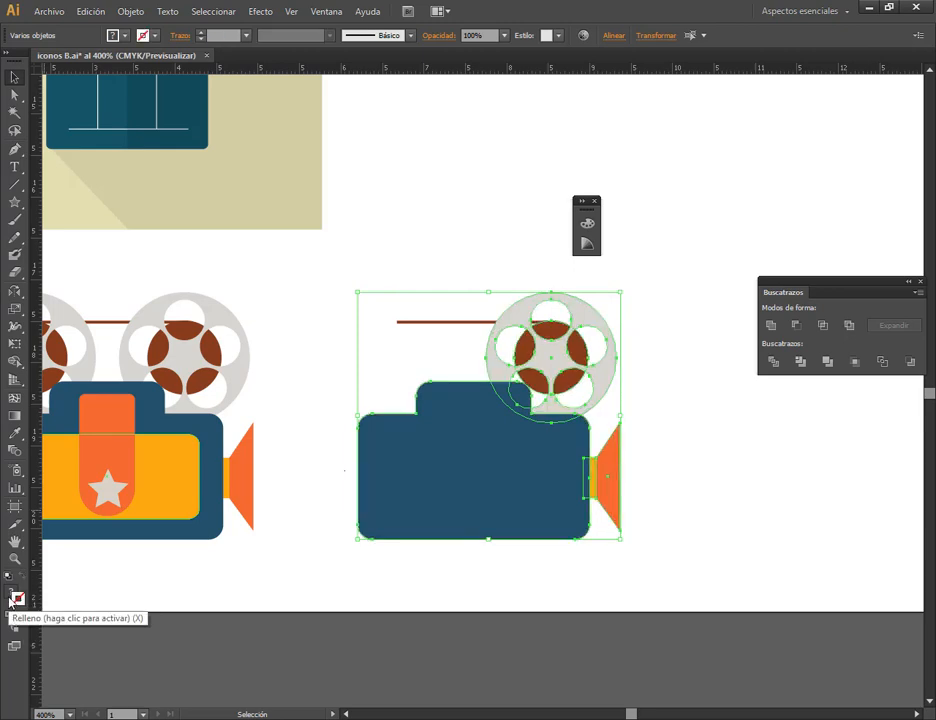
- Fill the selected body, reel and lens of the camera copy with 50% black and no cyan, magenta or yellow
click(12, 598)
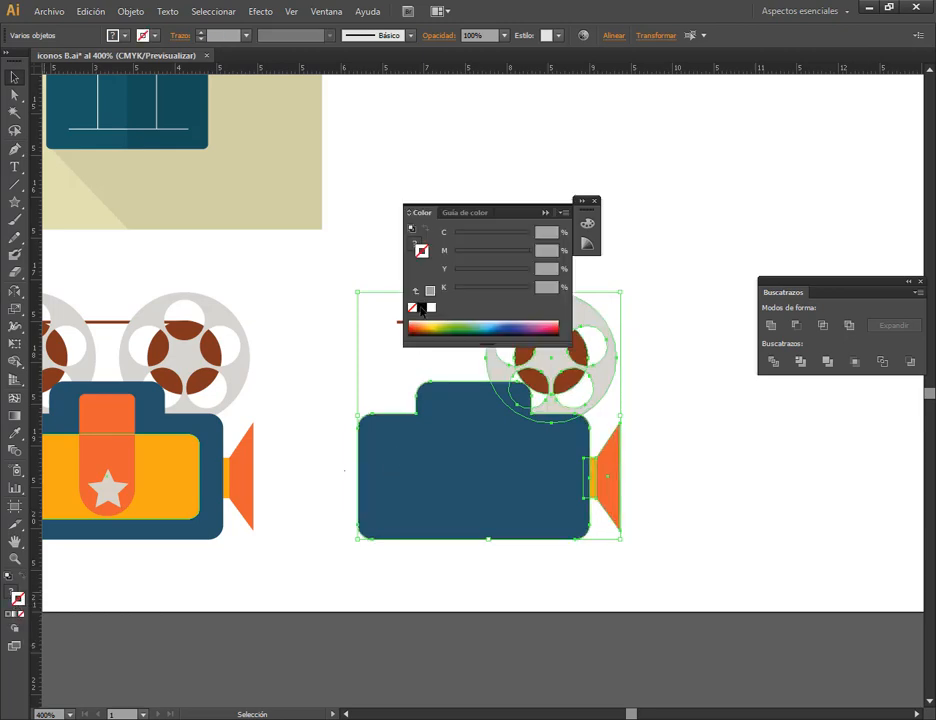
double_click(430, 307)
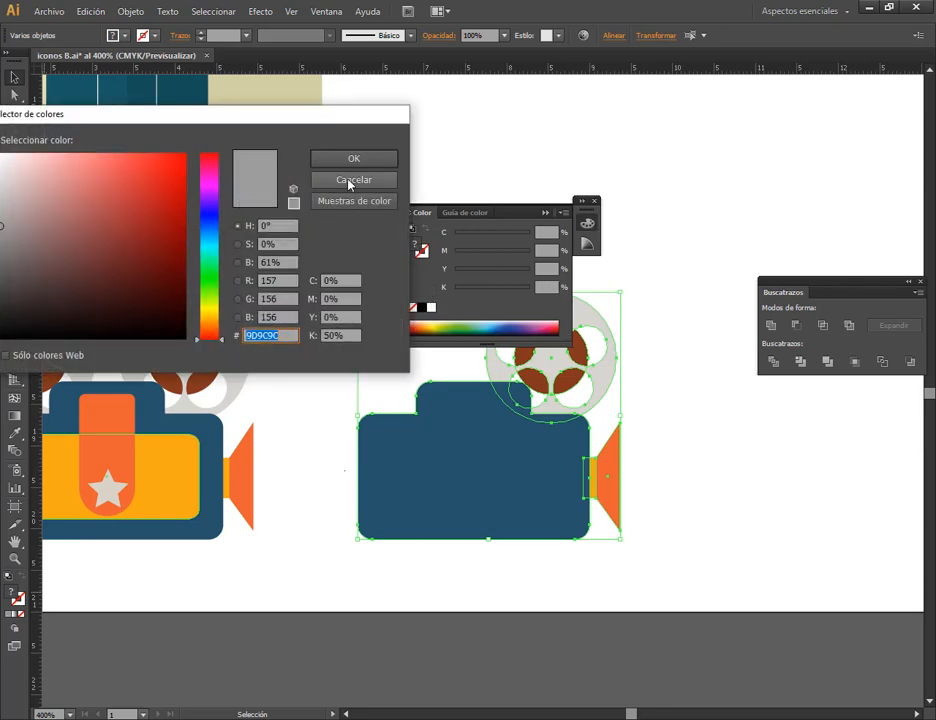
key(Escape)
click(425, 307)
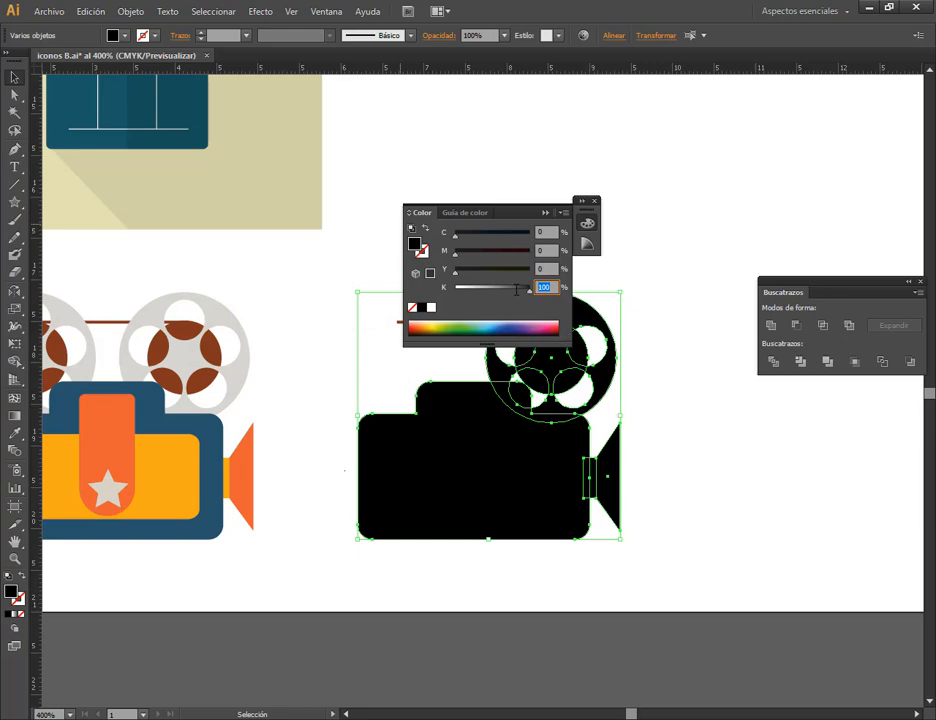
key(Return)
click(672, 274)
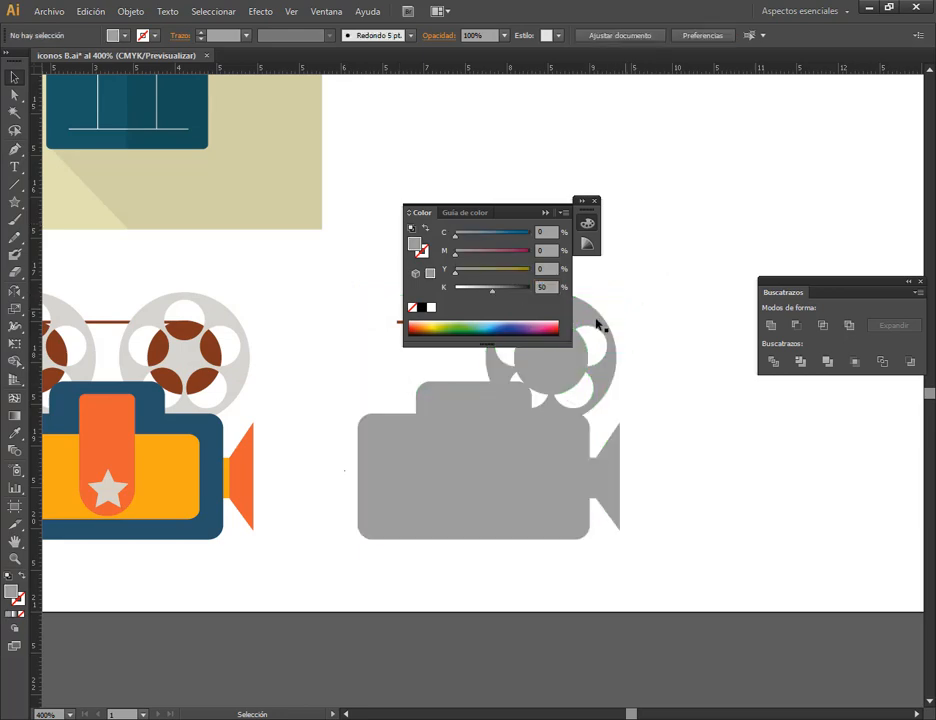
click(548, 213)
- Set the stroke of the brown film line on the camera copy to 50% black
click(456, 323)
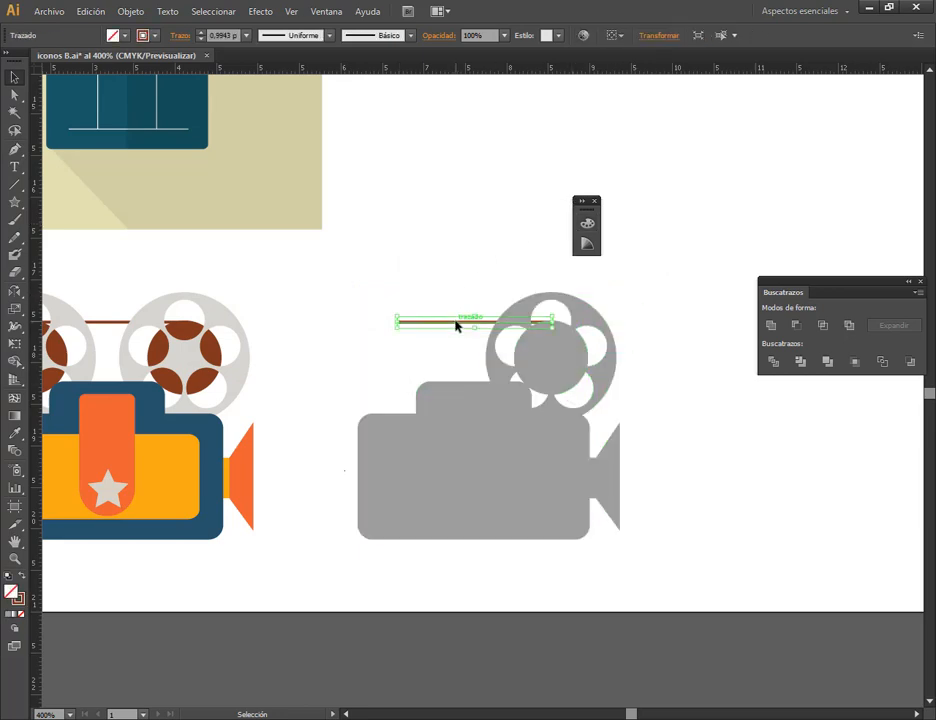
click(19, 600)
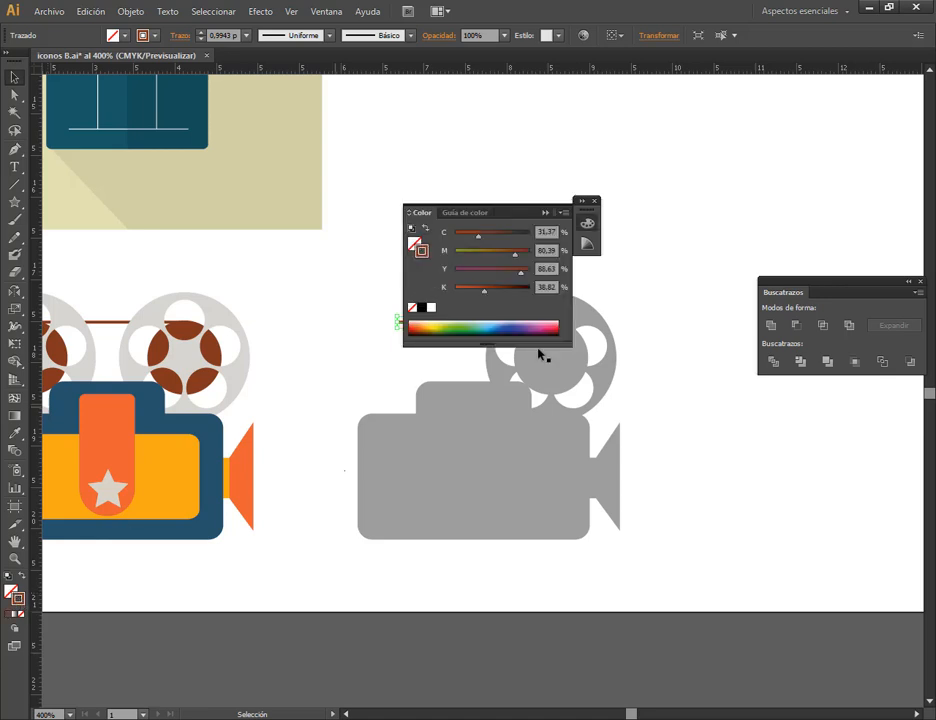
click(465, 214)
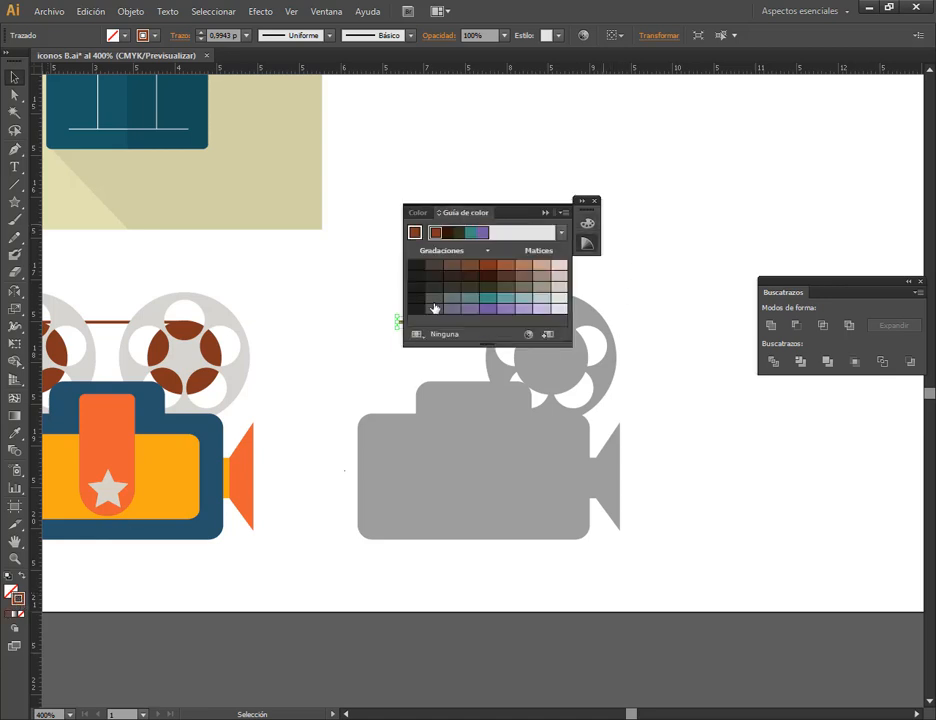
click(587, 222)
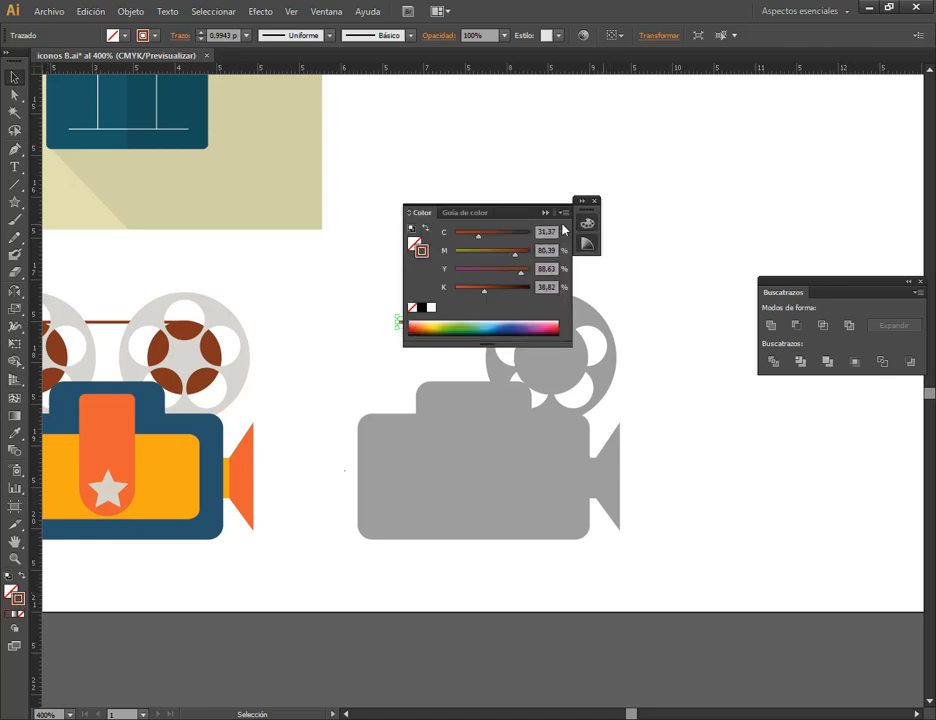
click(421, 308)
text(50)
key(Return)
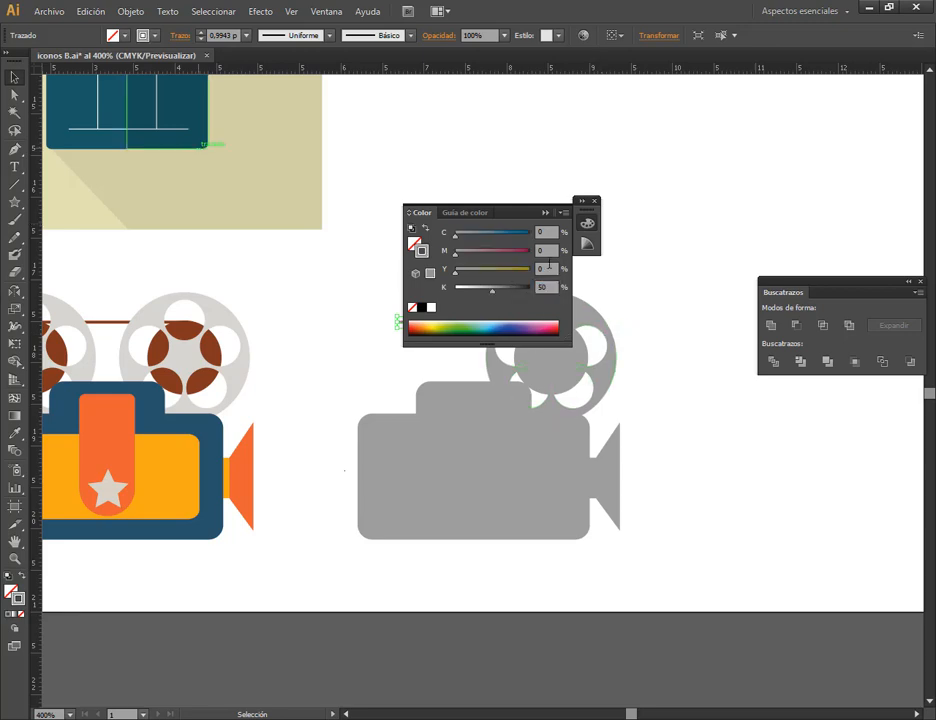
click(546, 213)
click(595, 204)
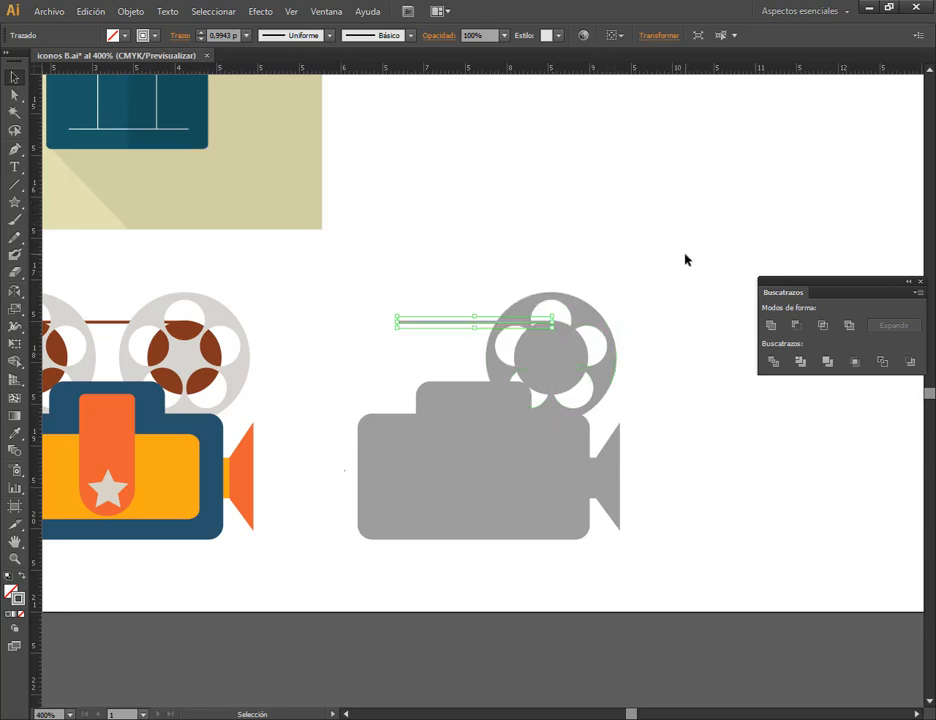
- Place a vertical guide through the centre of the grey camera body and draw a rectangle covering everything left of it
click(433, 276)
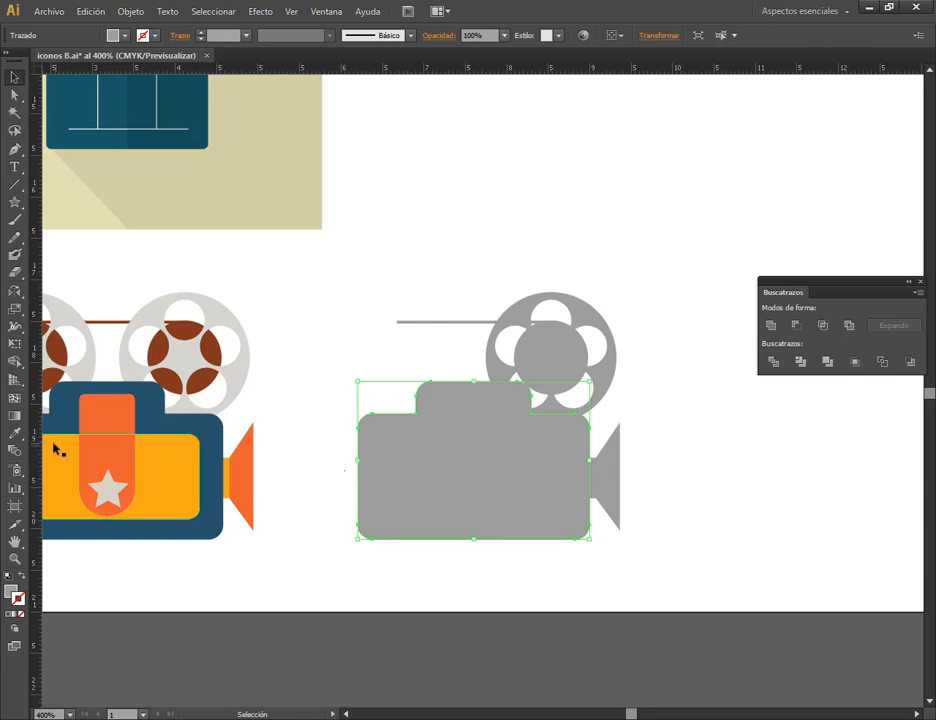
drag(34, 330, 475, 416)
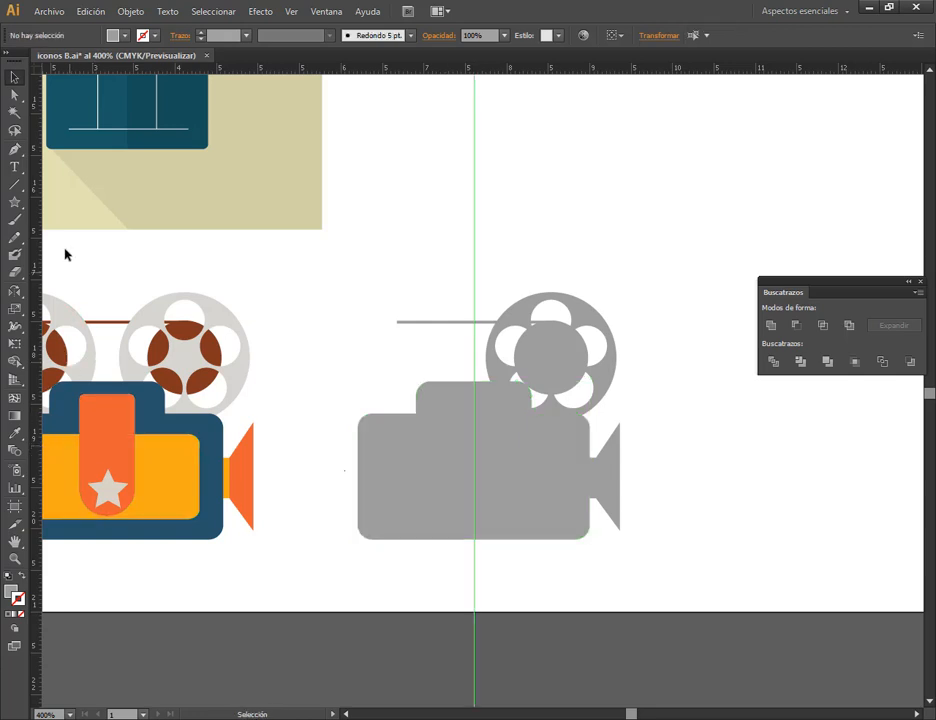
drag(12, 203, 100, 203)
drag(298, 261, 474, 600)
- Select the rectangle together with the grey camera parts and apply the Trim pathfinder
click(14, 77)
shift+click(538, 454)
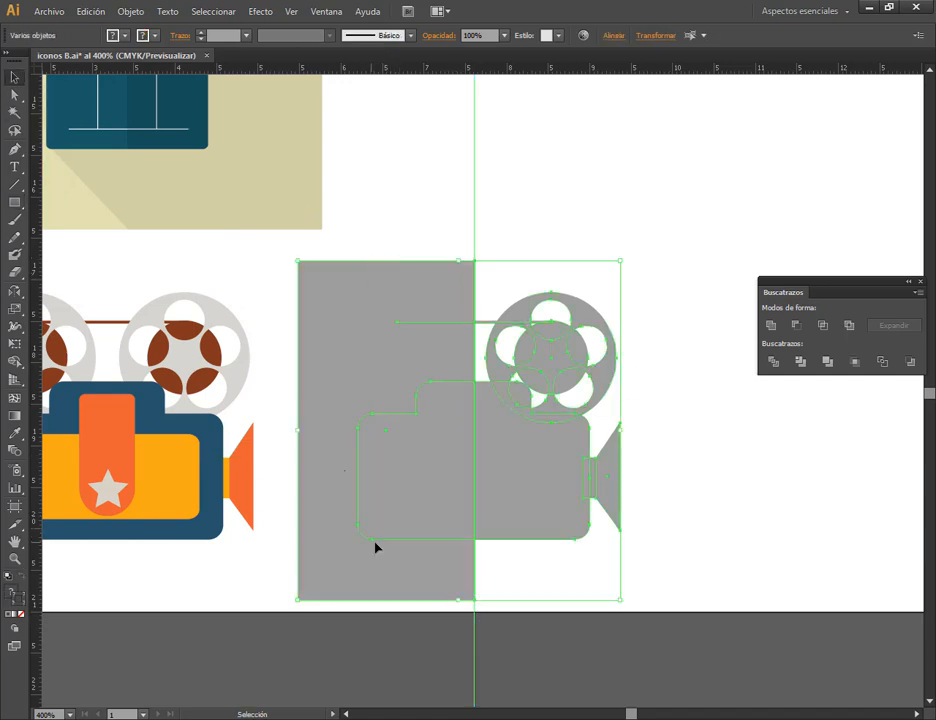
click(798, 362)
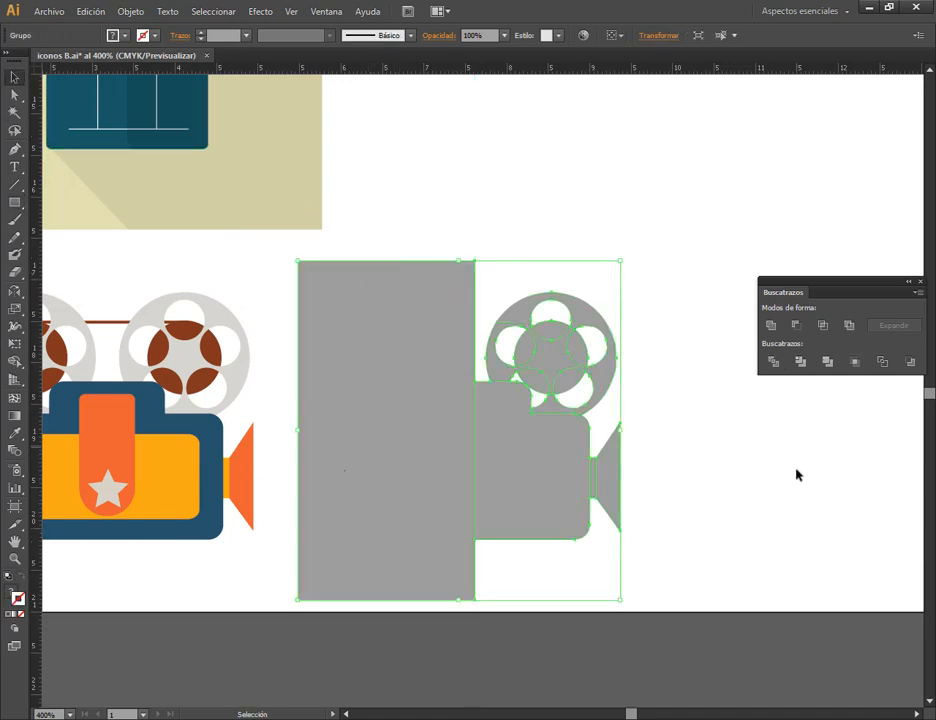
- Ungroup the trimmed result and delete the rectangle covering the left half of the camera copy
click(796, 474)
click(436, 407)
right_click(438, 408)
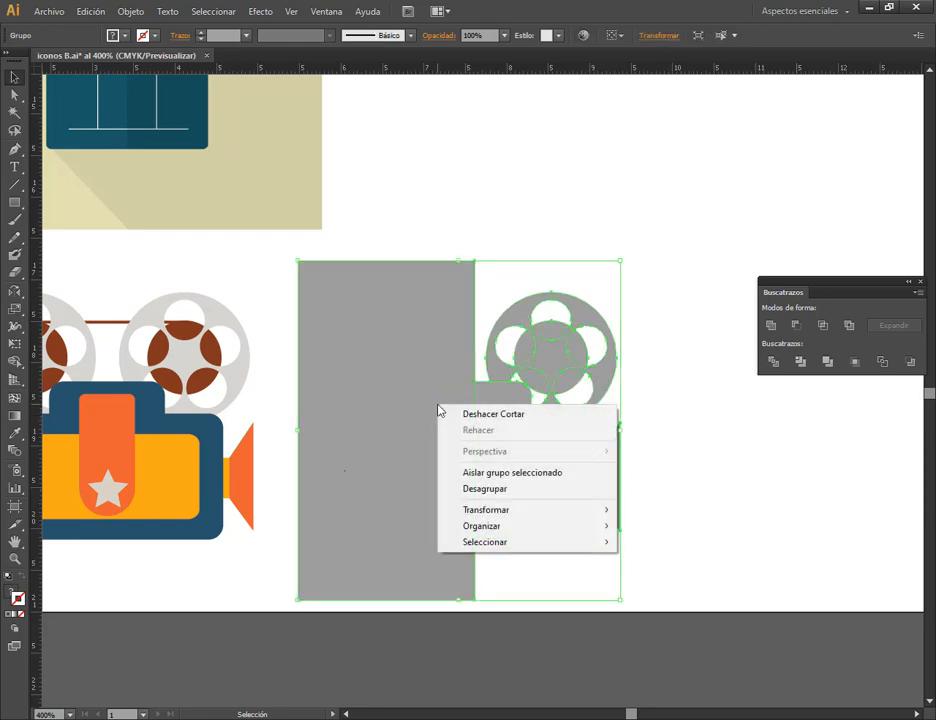
click(470, 489)
click(414, 339)
key(Delete)
drag(334, 298, 91, 520)
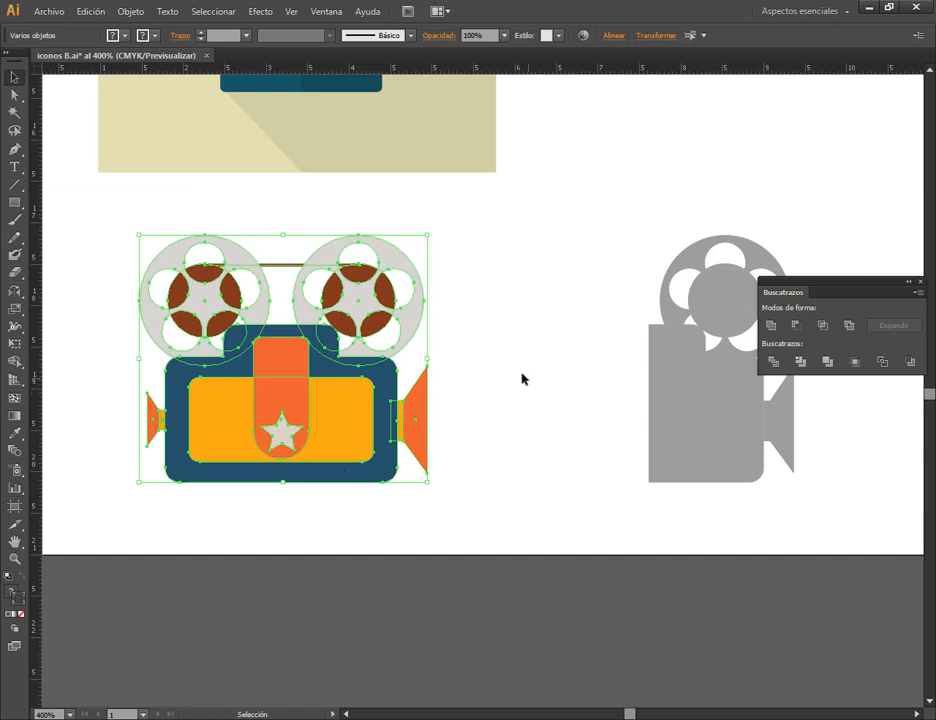
click(521, 379)
click(398, 405)
drag(494, 206, 504, 556)
drag(560, 508, 246, 518)
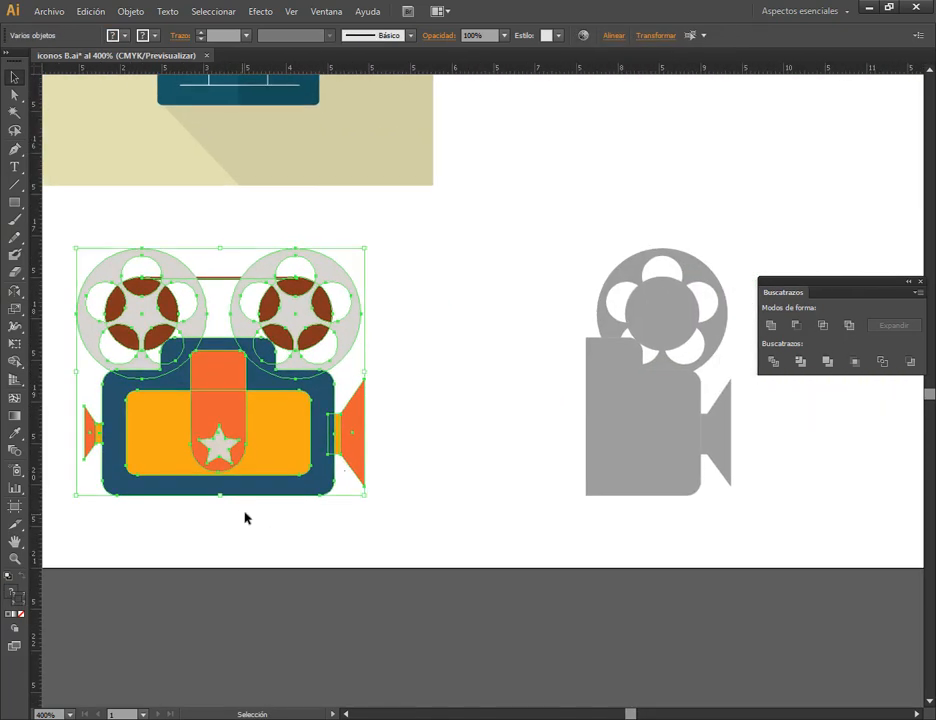
- Group the grey half-camera pieces and move the group exactly over the right half of the coloured camera
drag(539, 219, 800, 537)
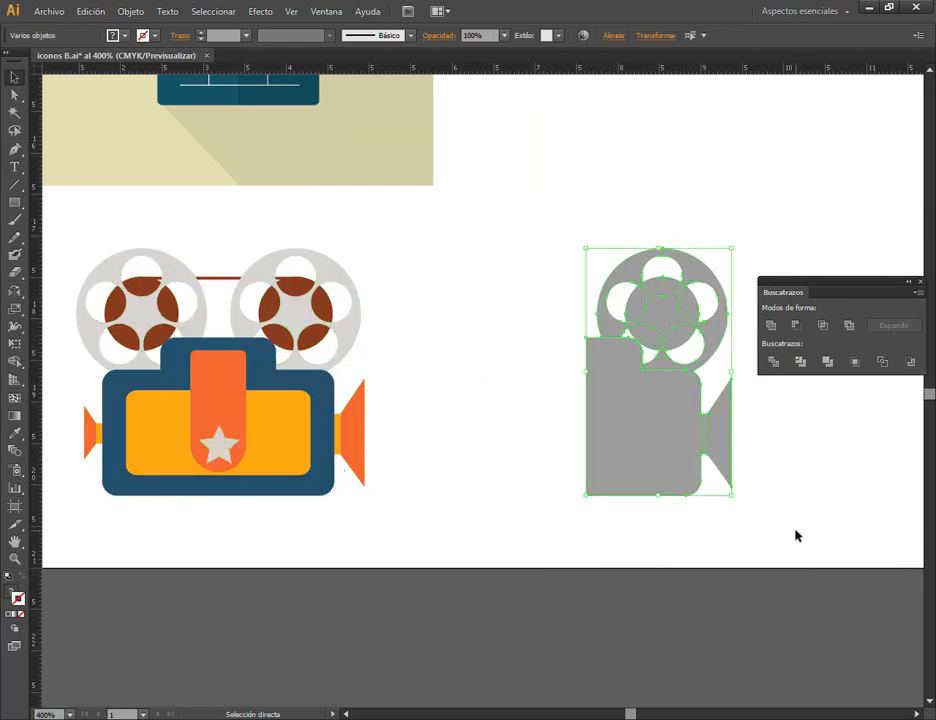
key(ctrl+g)
key(v)
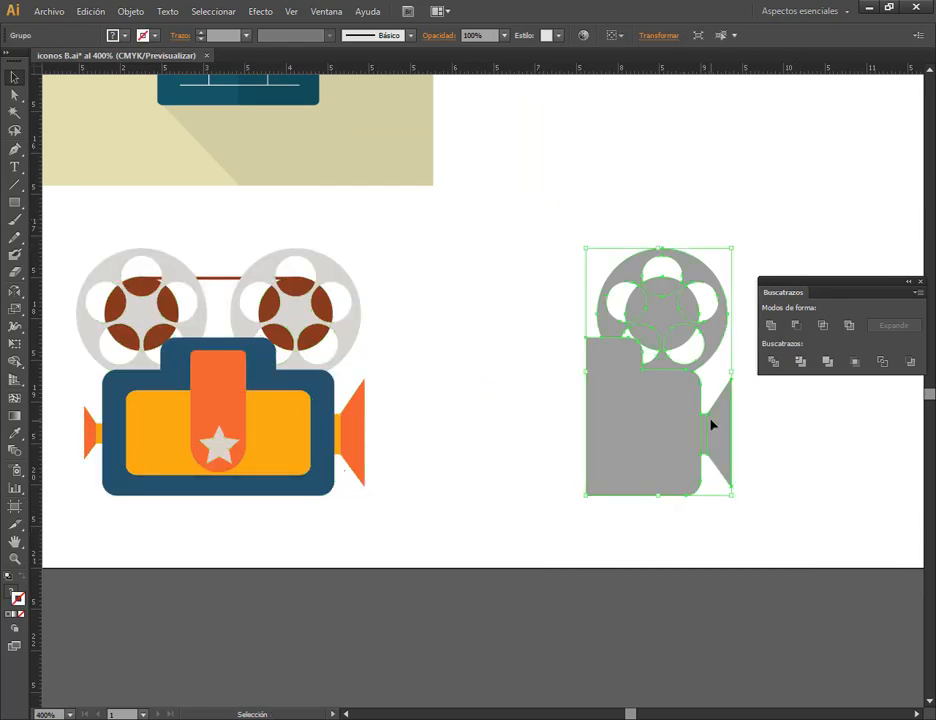
click(740, 395)
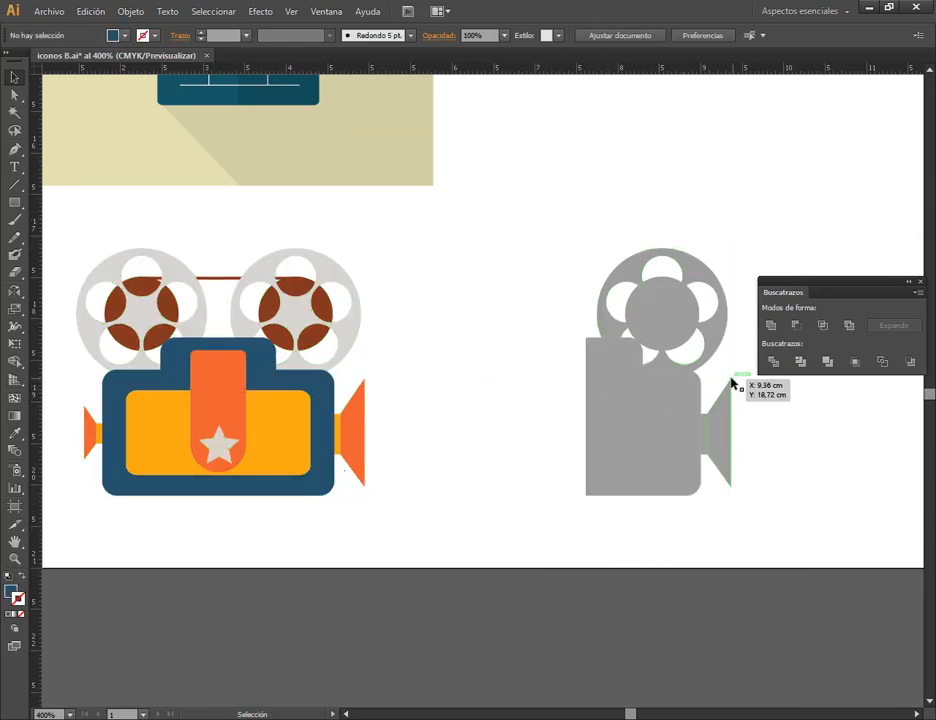
drag(731, 383, 365, 383)
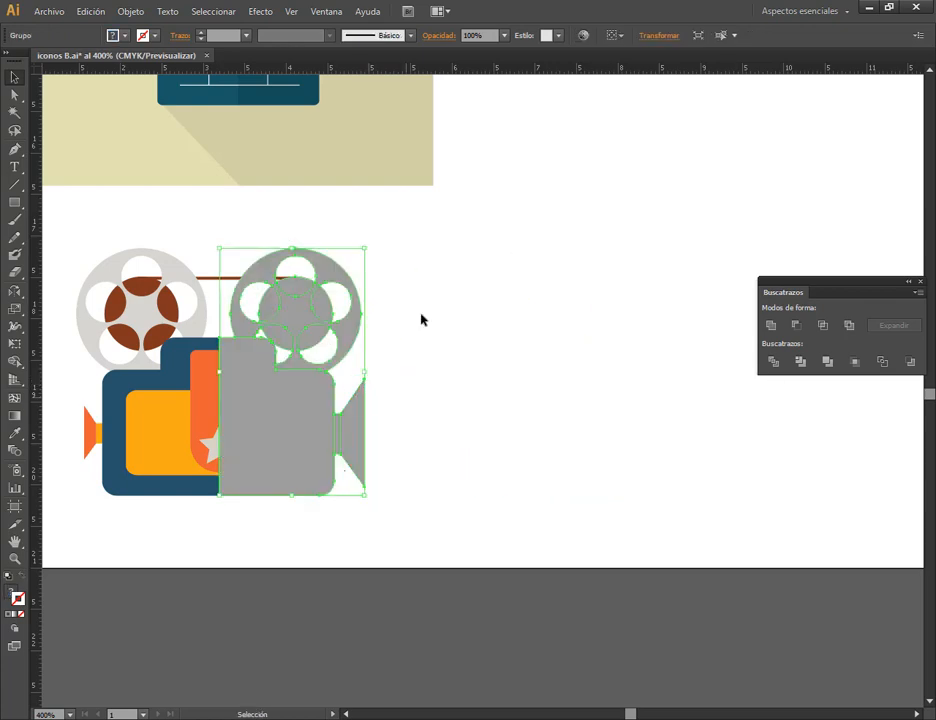
- Set the grey overlay's blending mode to Multiply and its opacity to 41%
click(438, 36)
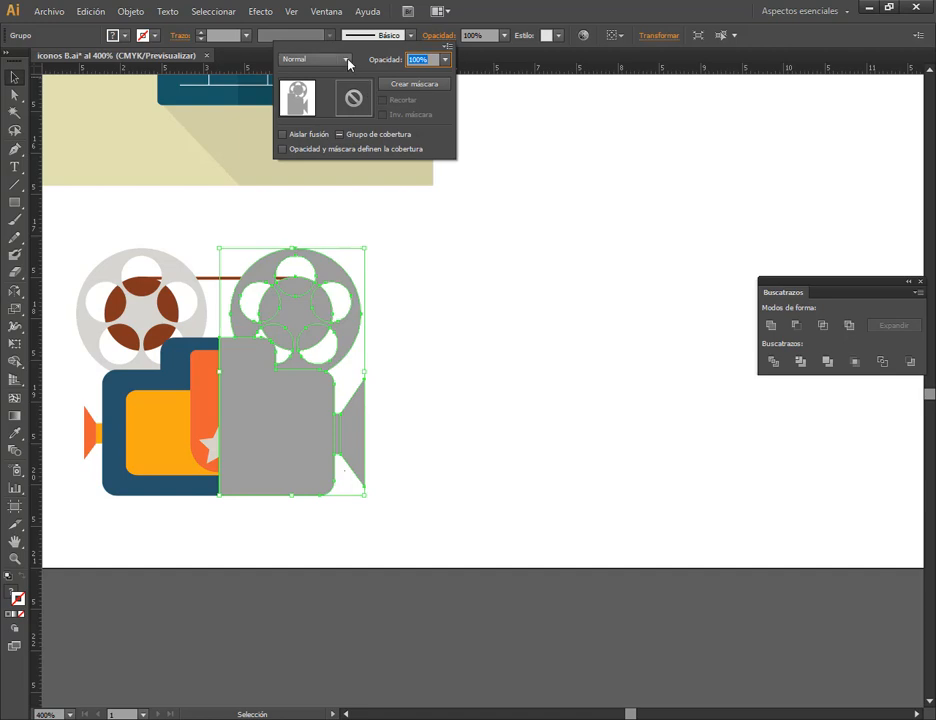
click(346, 60)
click(326, 110)
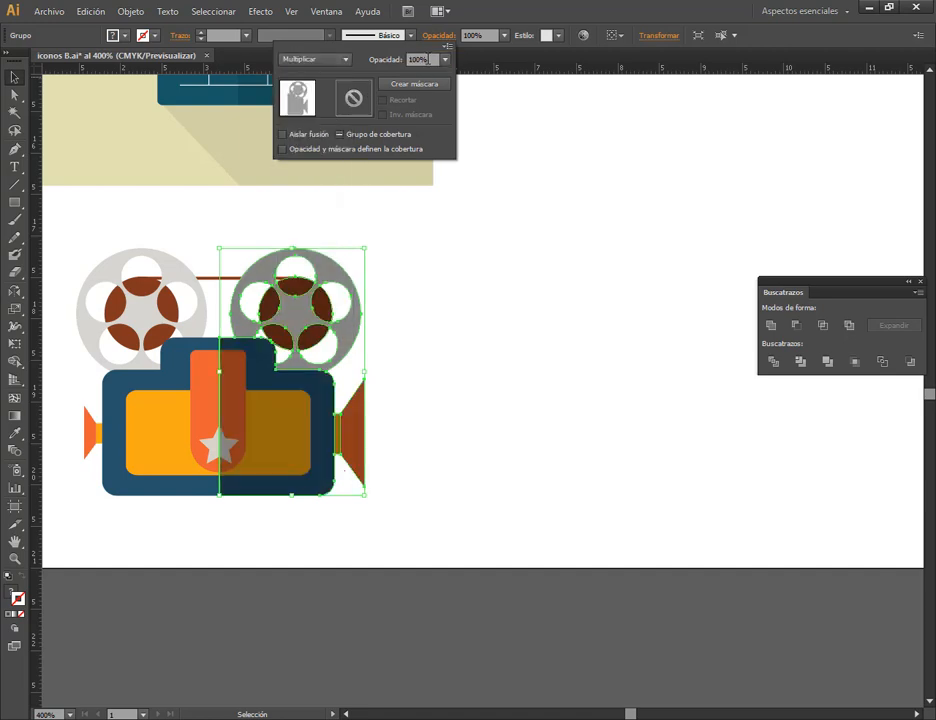
scroll(428, 61, down, 6)
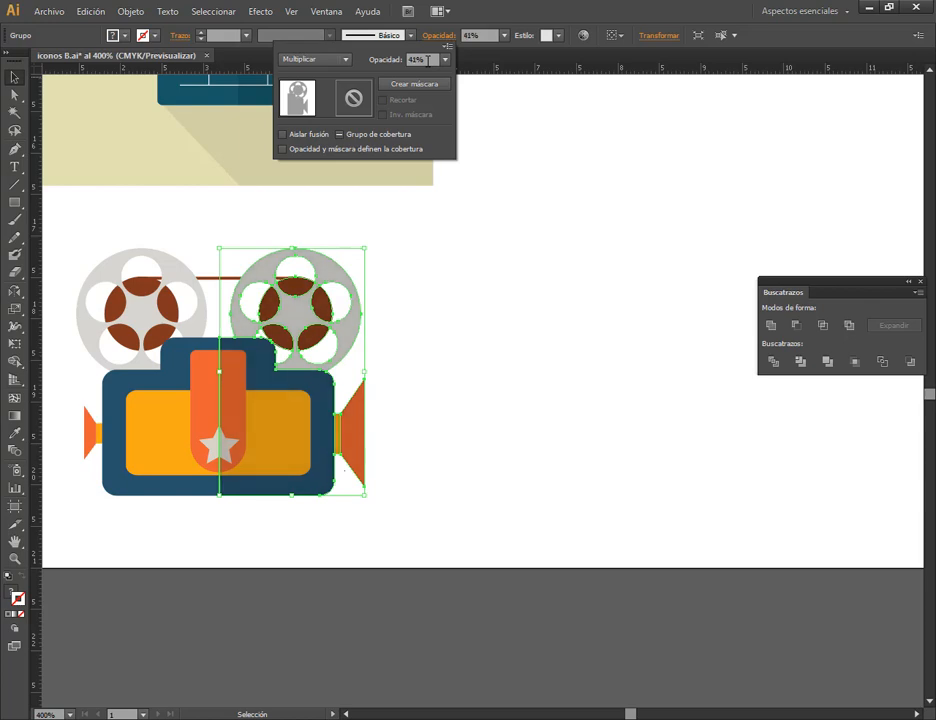
click(481, 254)
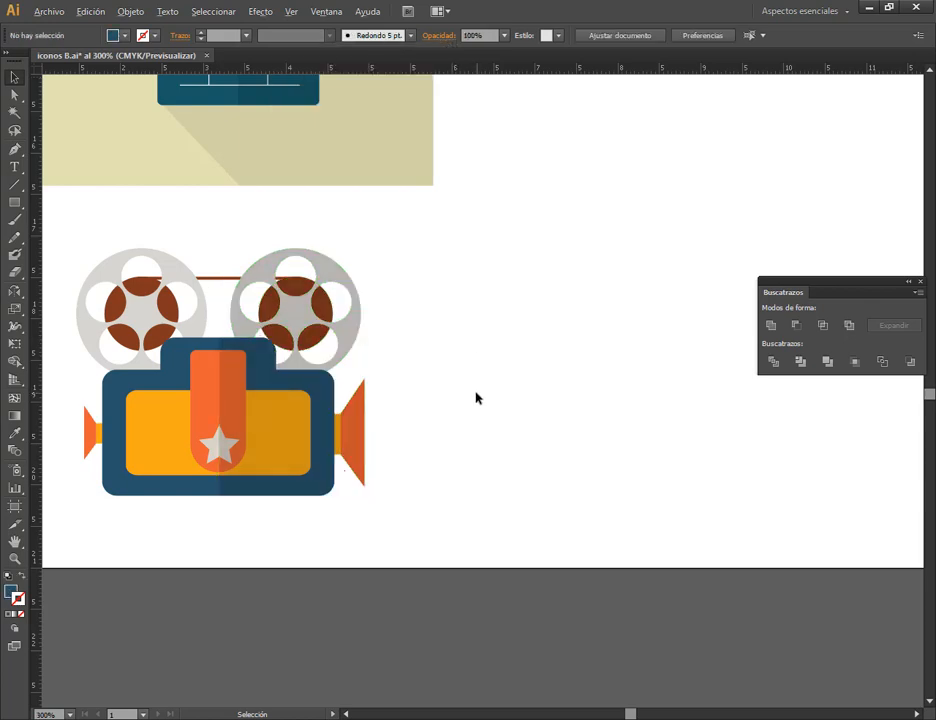
- Group the whole shaded camera and move it beside the clapperboard icon, below the popcorn cup icon
scroll(477, 398, down, 2)
drag(497, 332, 268, 454)
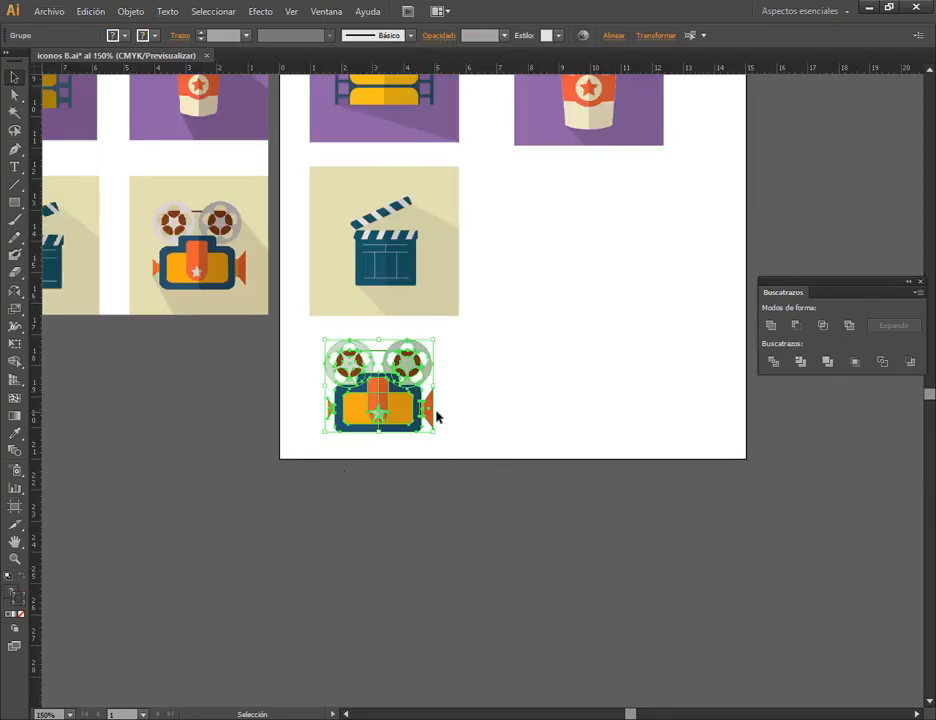
drag(380, 388, 592, 252)
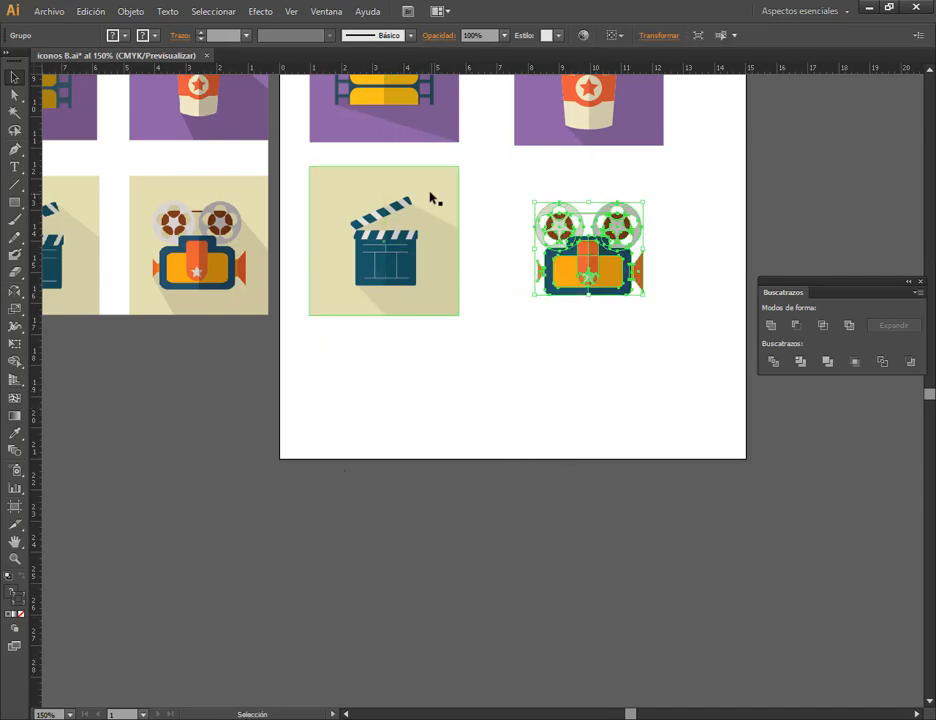
- Duplicate the clapperboard's beige background square about 6.6 cm to the right, centred on the camera
drag(435, 192, 644, 197)
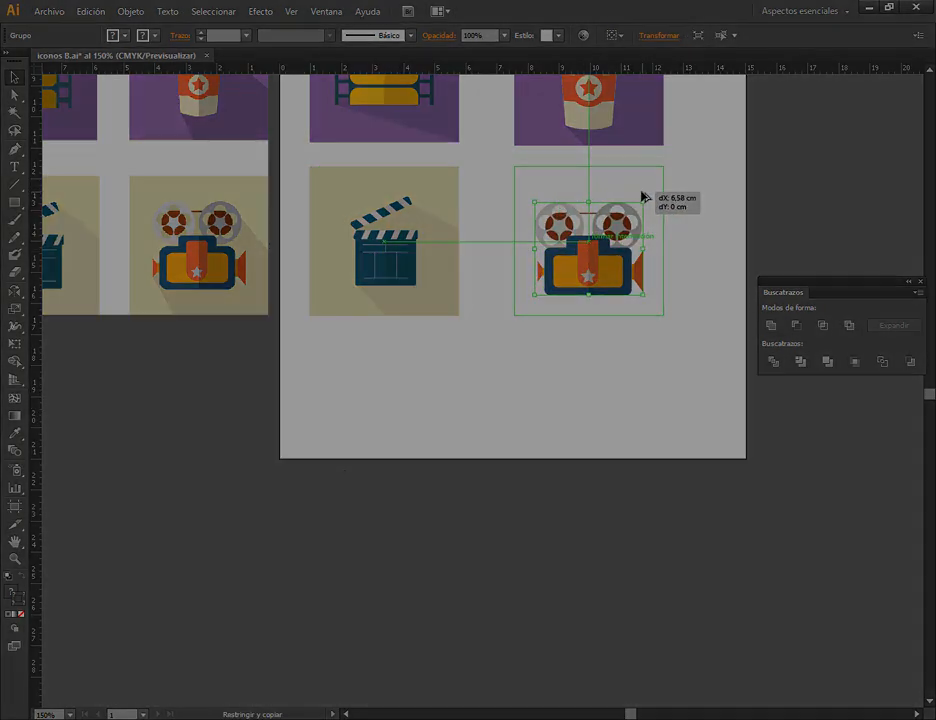